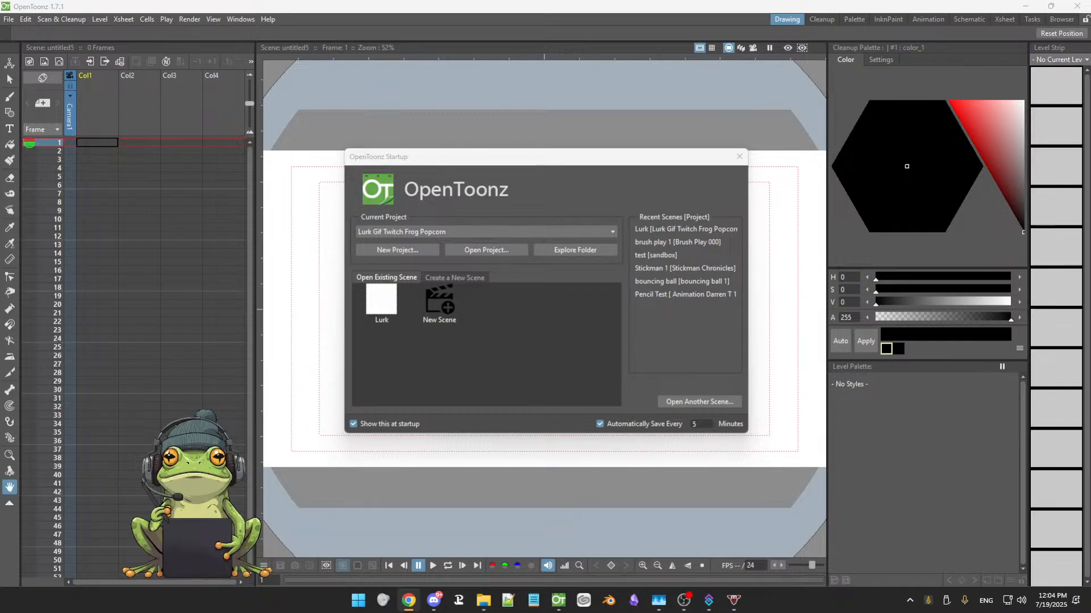
# Open the Lurk scene and play back its animation with looping toggled
pyautogui.click(379, 308)
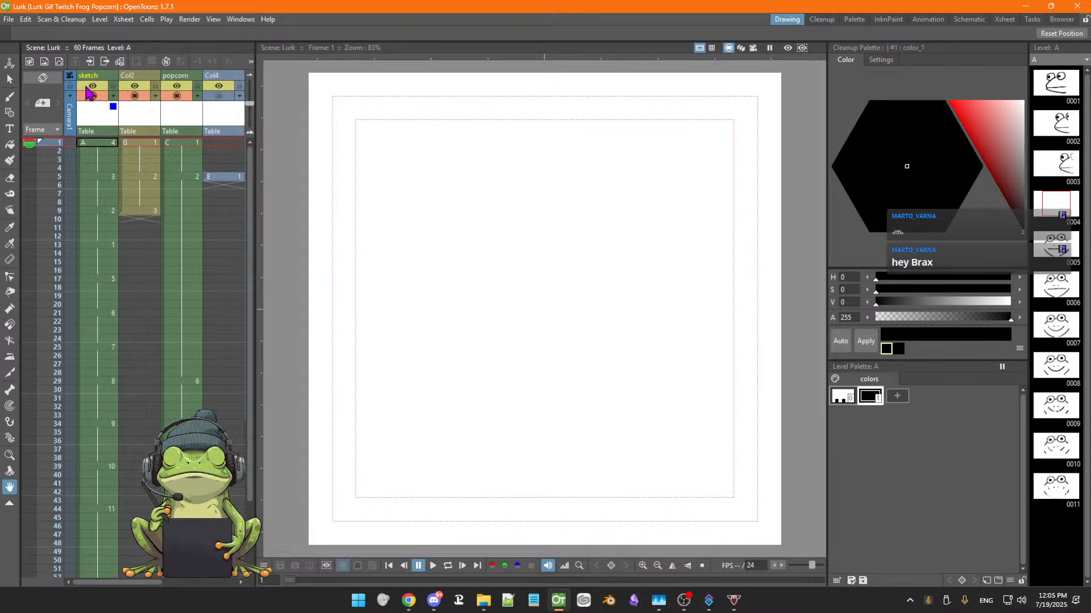
pyautogui.click(433, 566)
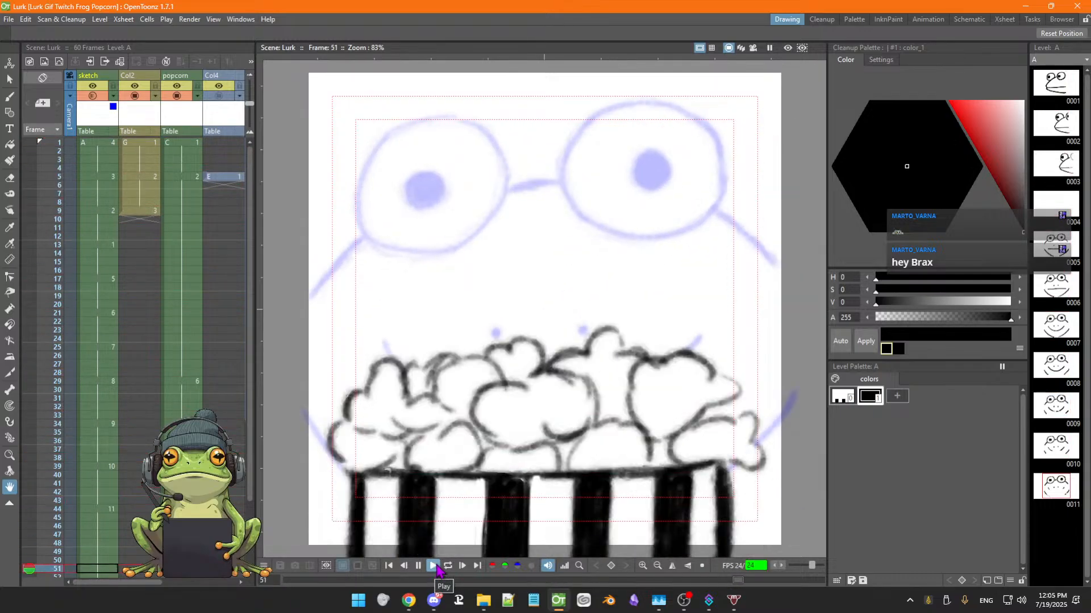
pyautogui.click(447, 566)
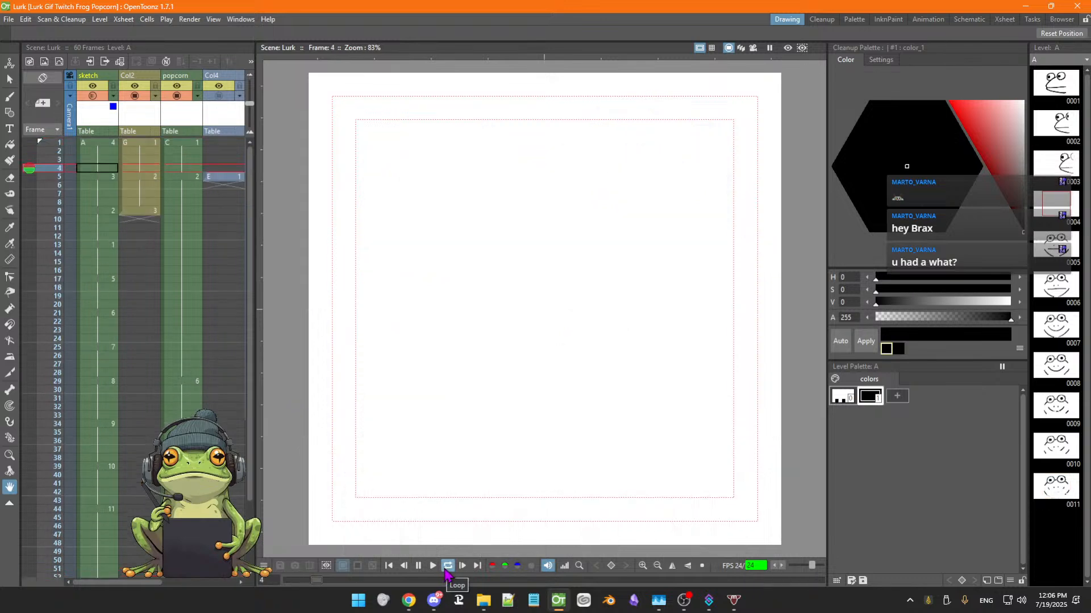
pyautogui.click(448, 566)
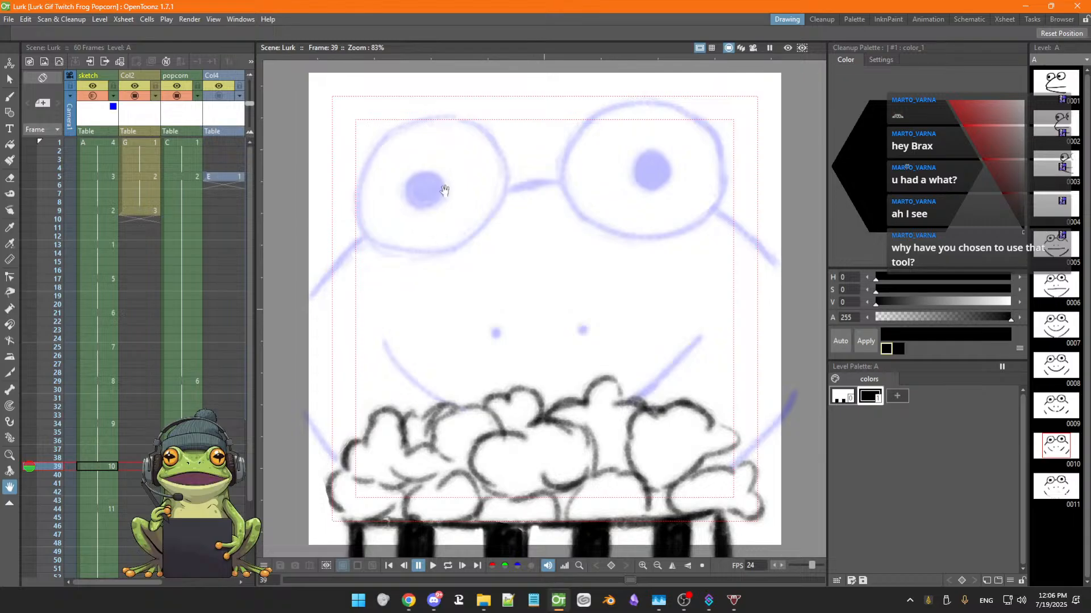
# Step through the sketch column's frames to review the rough drawings
pyautogui.scroll(-2, 466, 265)
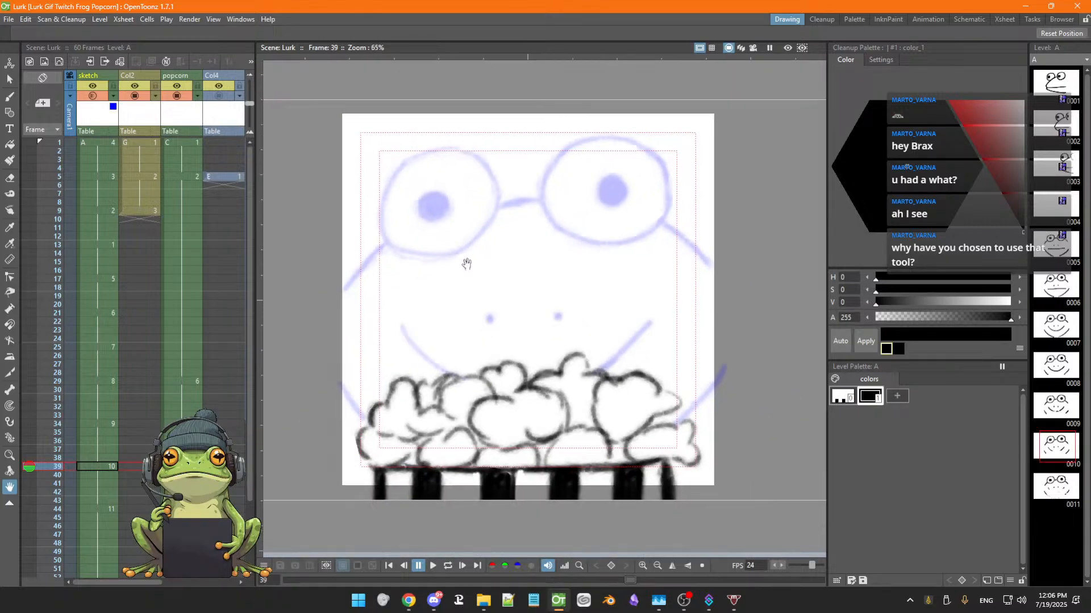
pyautogui.click(98, 177)
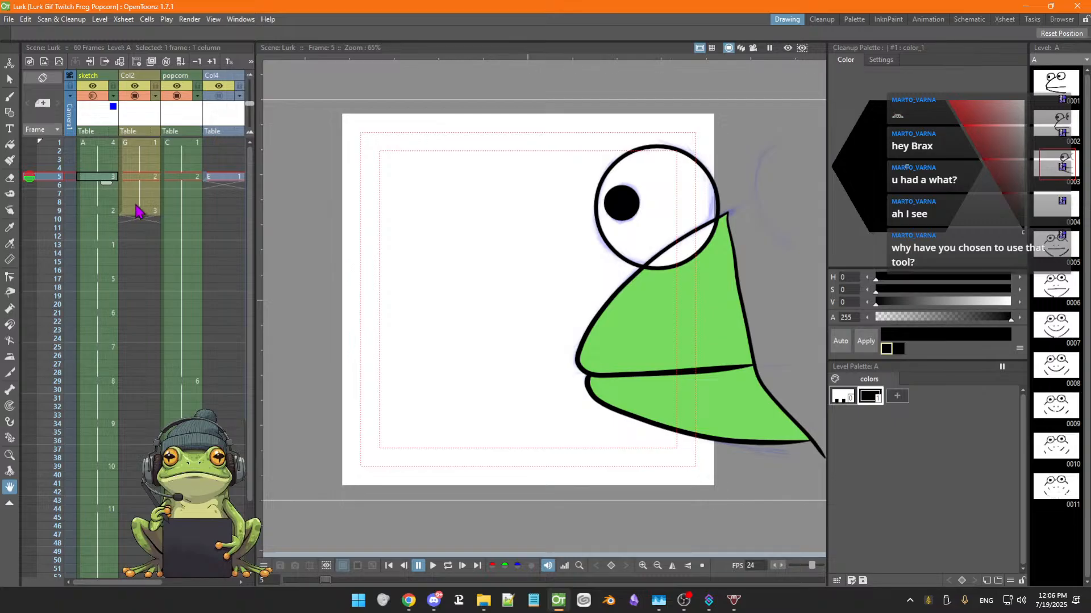
pyautogui.press('Right')
pyautogui.press('Right')
pyautogui.press('Right')
pyautogui.press('Right')
pyautogui.press('Right')
pyautogui.press('Right')
pyautogui.press('Right')
pyautogui.press('Left')
pyautogui.press('Left')
pyautogui.press('Left')
pyautogui.press('Left')
pyautogui.press('Left')
pyautogui.press('Left')
pyautogui.press('Left')
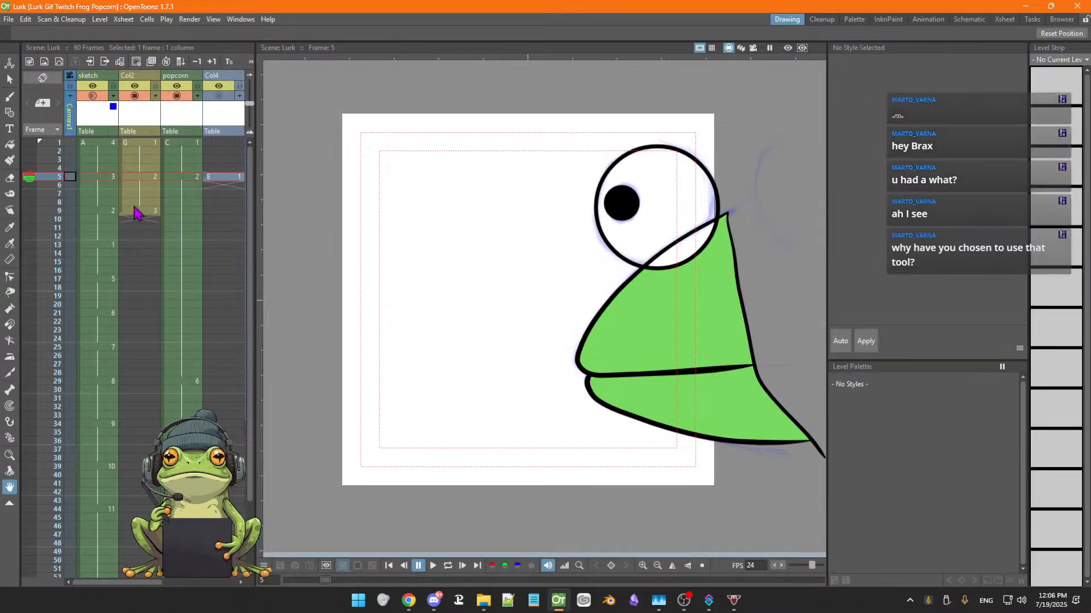
pyautogui.press('Down')
pyautogui.press('Down')
pyautogui.press('Down')
pyautogui.press('Down')
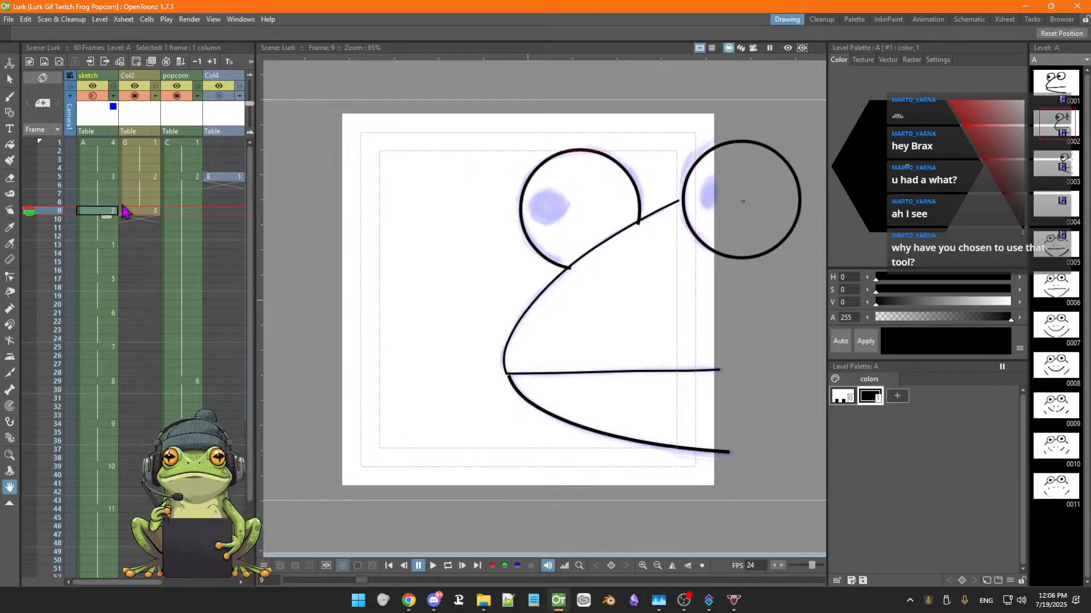
pyautogui.press('Down')
pyautogui.press('Down')
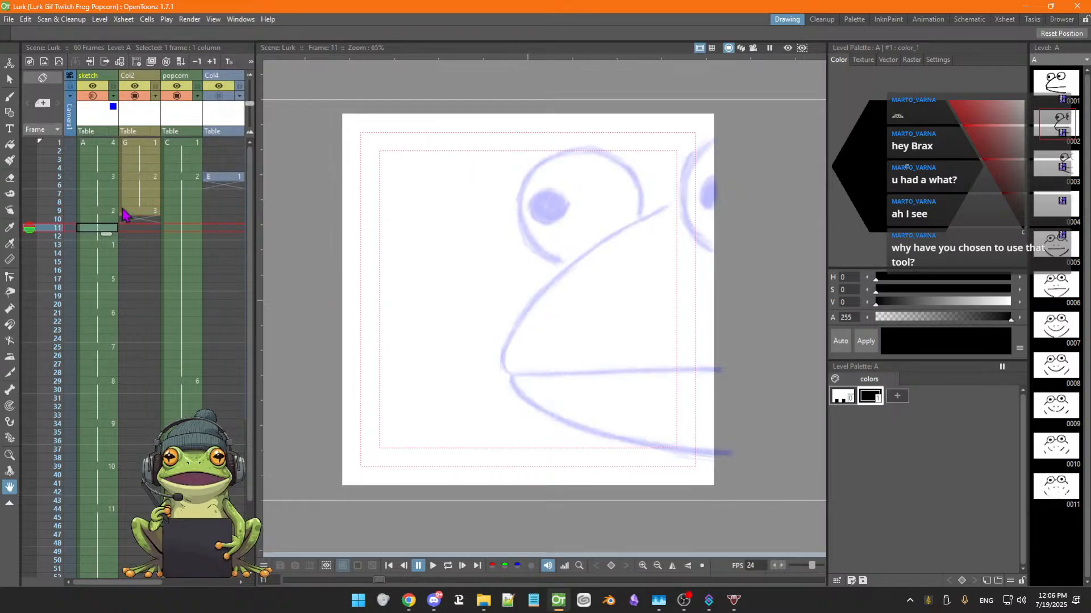
pyautogui.press('Down')
pyautogui.press('Down')
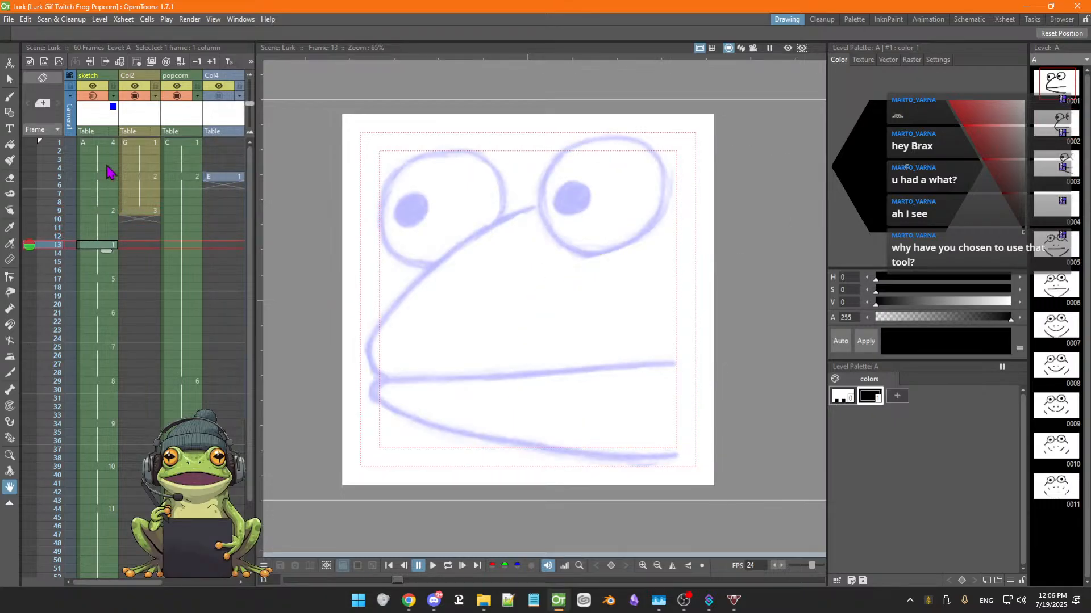
# Set the sketch column's color filter to None
pyautogui.click(114, 97)
pyautogui.click(116, 108)
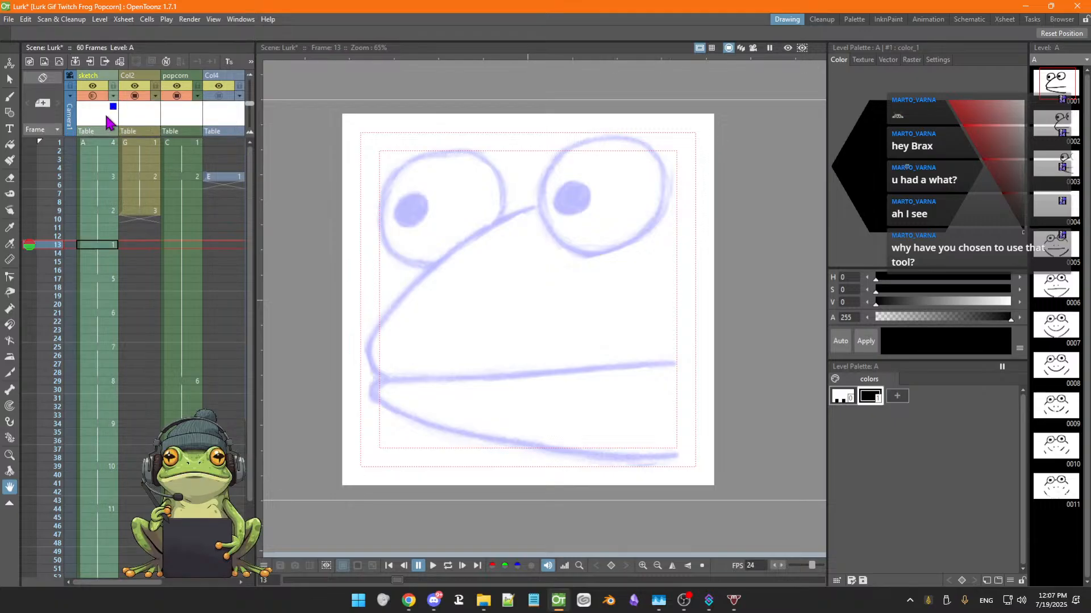
pyautogui.click(103, 245)
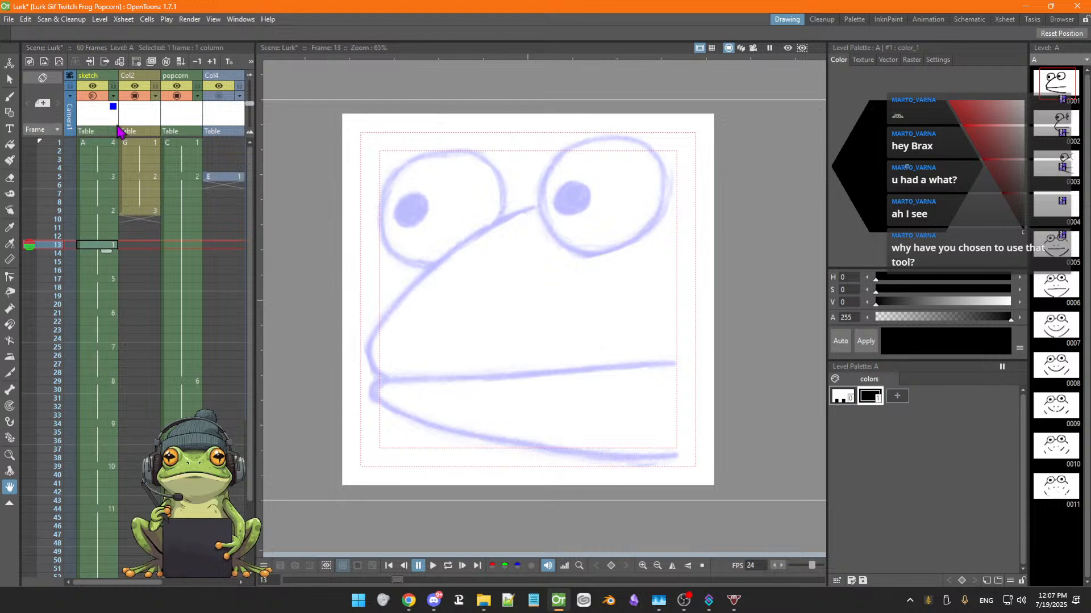
pyautogui.click(114, 108)
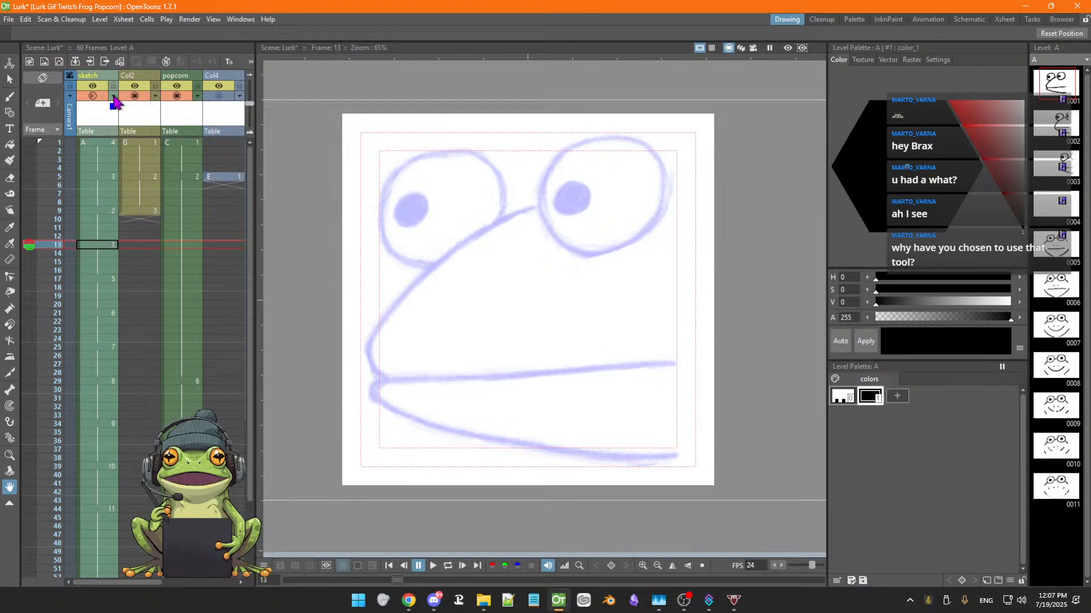
pyautogui.click(113, 98)
pyautogui.click(165, 124)
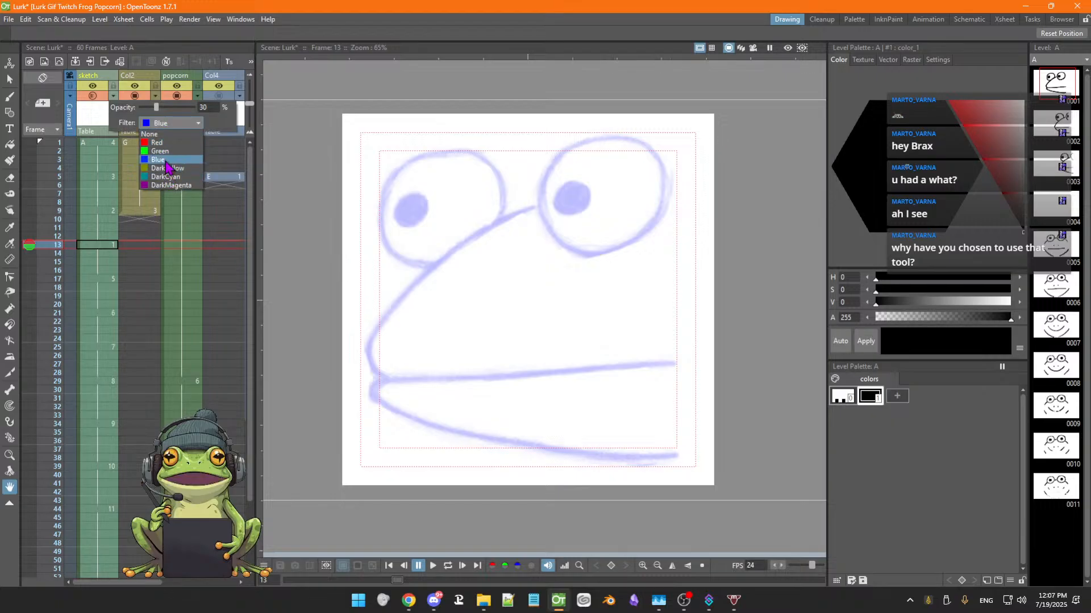
pyautogui.click(166, 135)
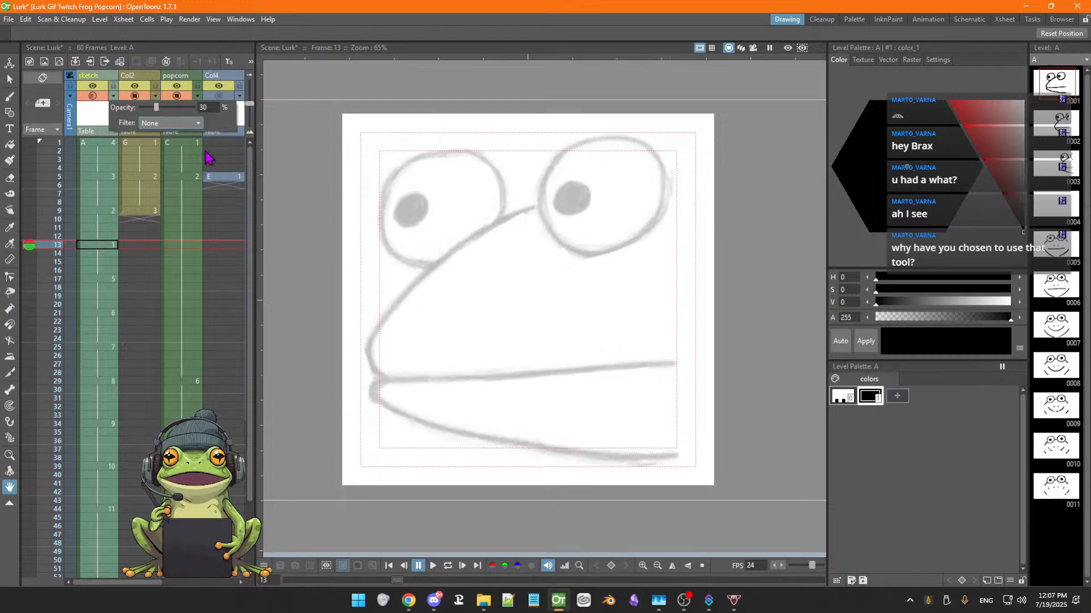
# Set the sketch column's opacity to 100 percent and select its frame 13 cell
pyautogui.click(97, 97)
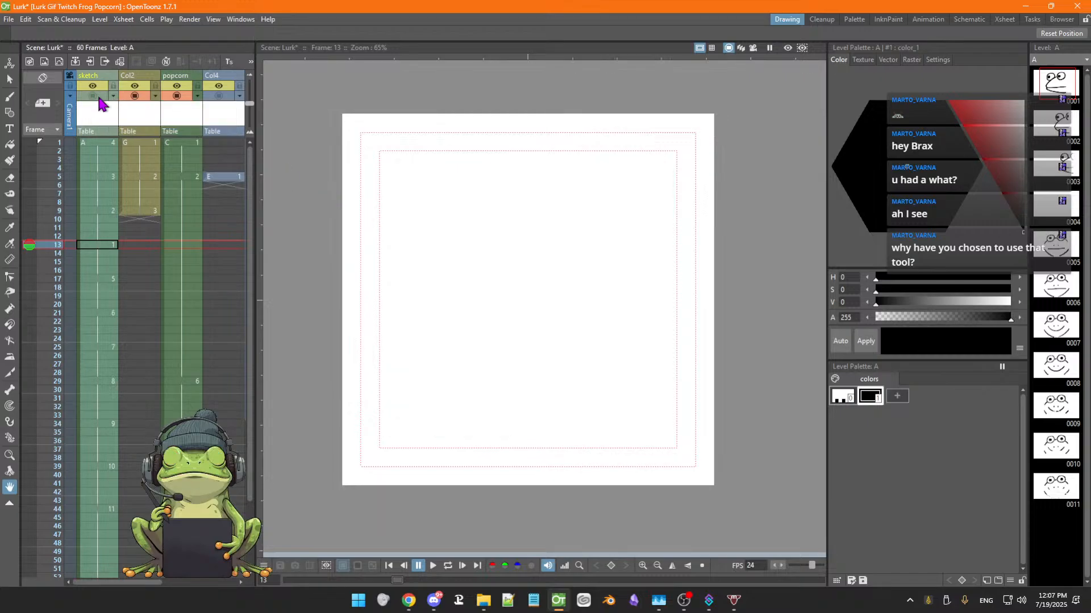
pyautogui.click(98, 96)
pyautogui.click(113, 95)
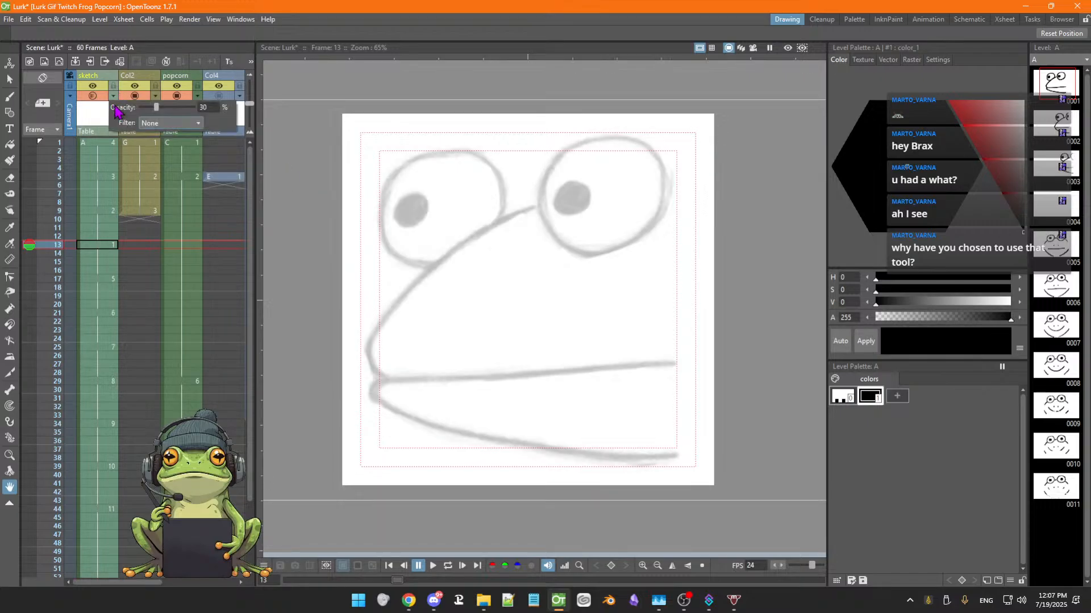
pyautogui.moveTo(156, 108); pyautogui.dragTo(196, 107)
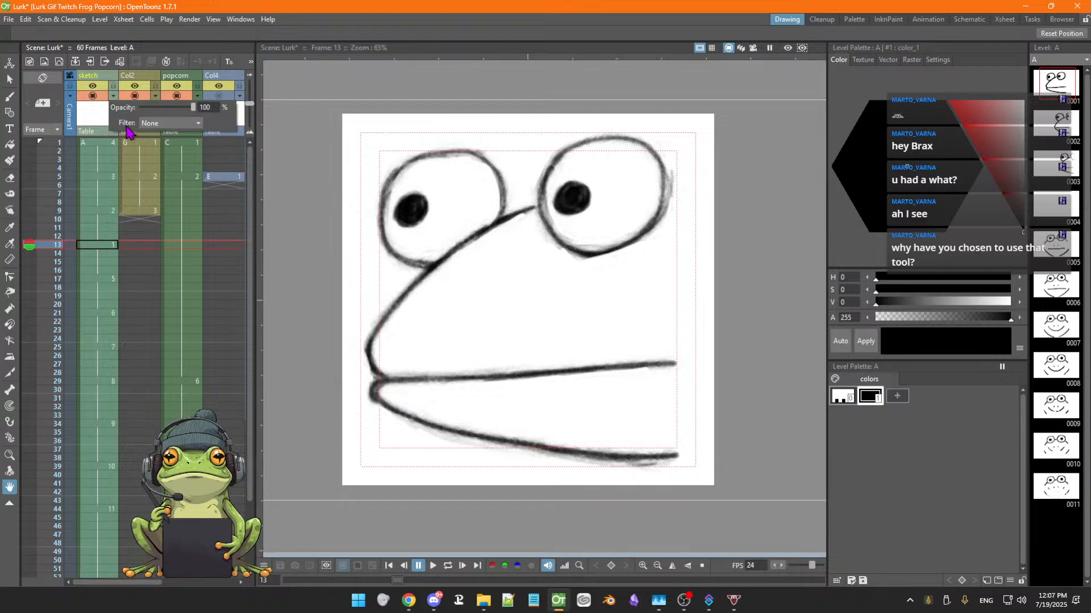
pyautogui.click(93, 117)
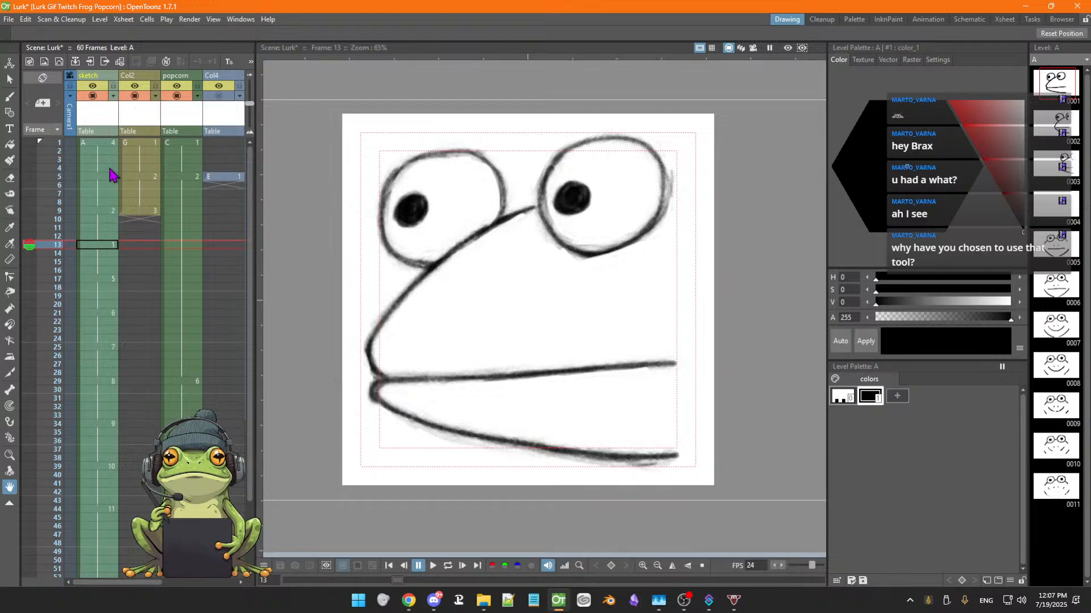
pyautogui.click(96, 248)
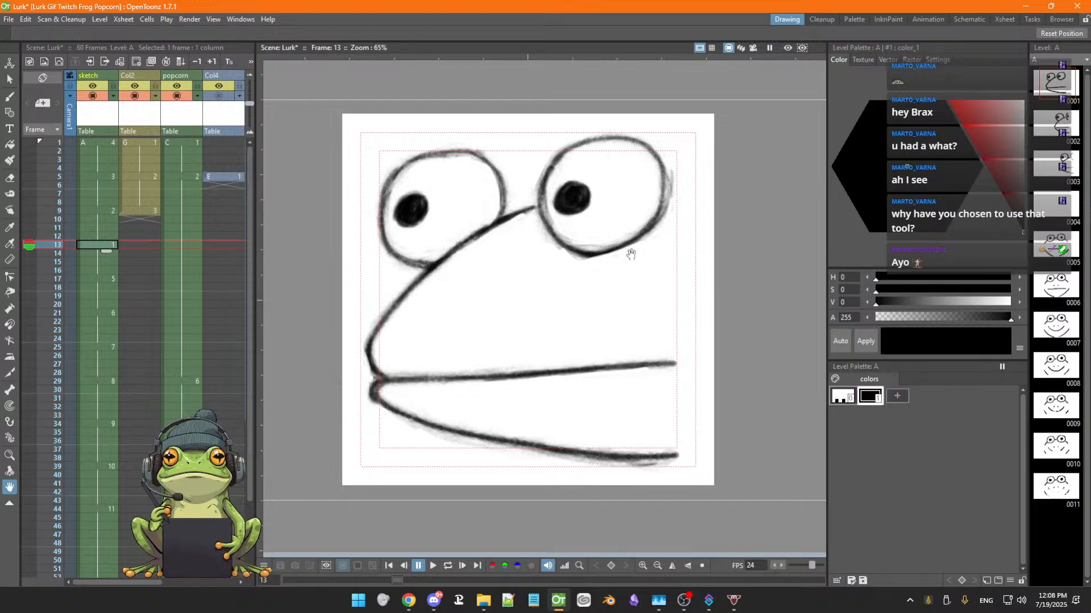
# Recolor the level's line style to deep blue (H 235, S 92, V 71), apply it, and save the scene
pyautogui.click(991, 139)
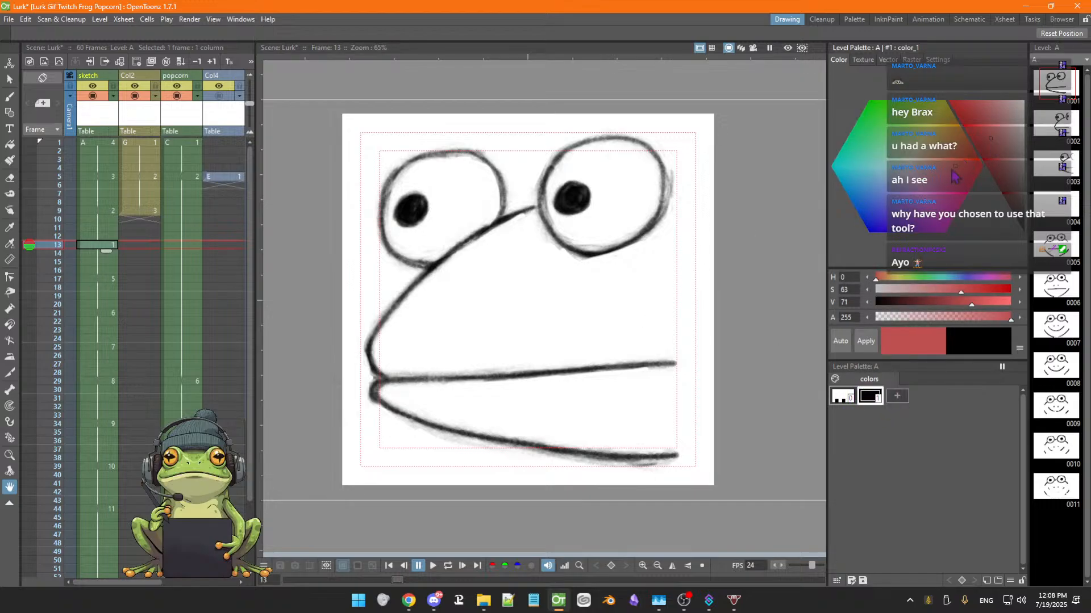
pyautogui.moveTo(953, 165)
pyautogui.mouseDown()
pyautogui.moveTo(941, 157)
pyautogui.moveTo(904, 165)
pyautogui.moveTo(874, 190)
pyautogui.mouseUp()
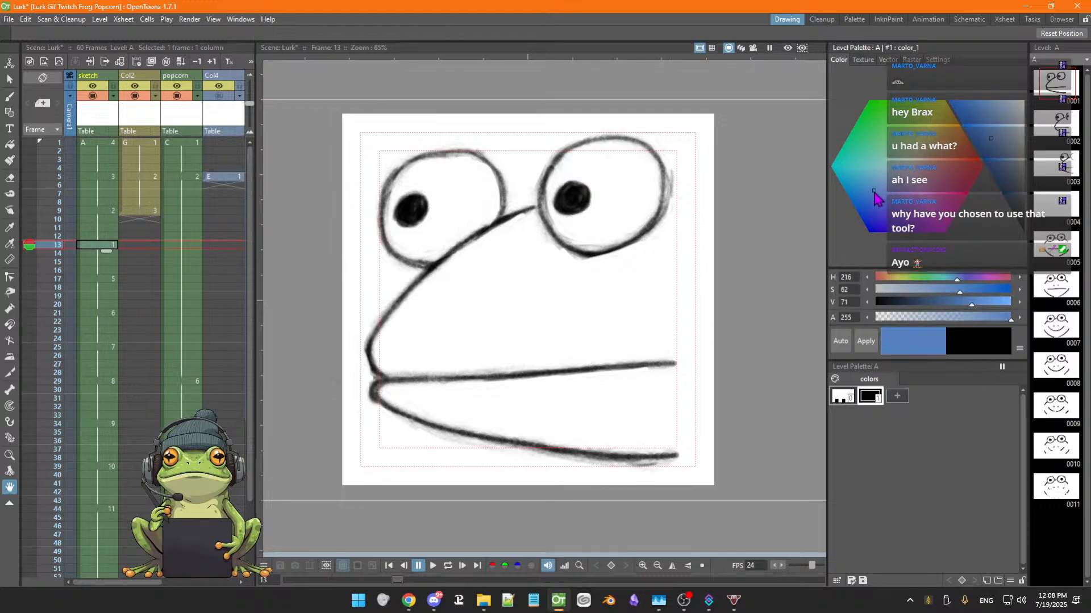
pyautogui.click(863, 343)
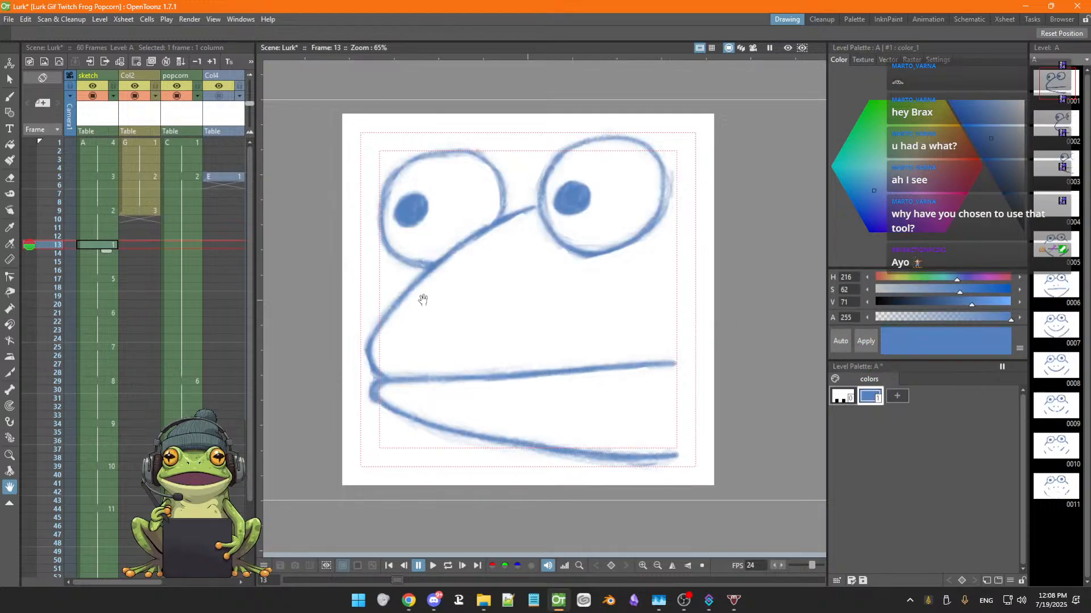
pyautogui.click(871, 222)
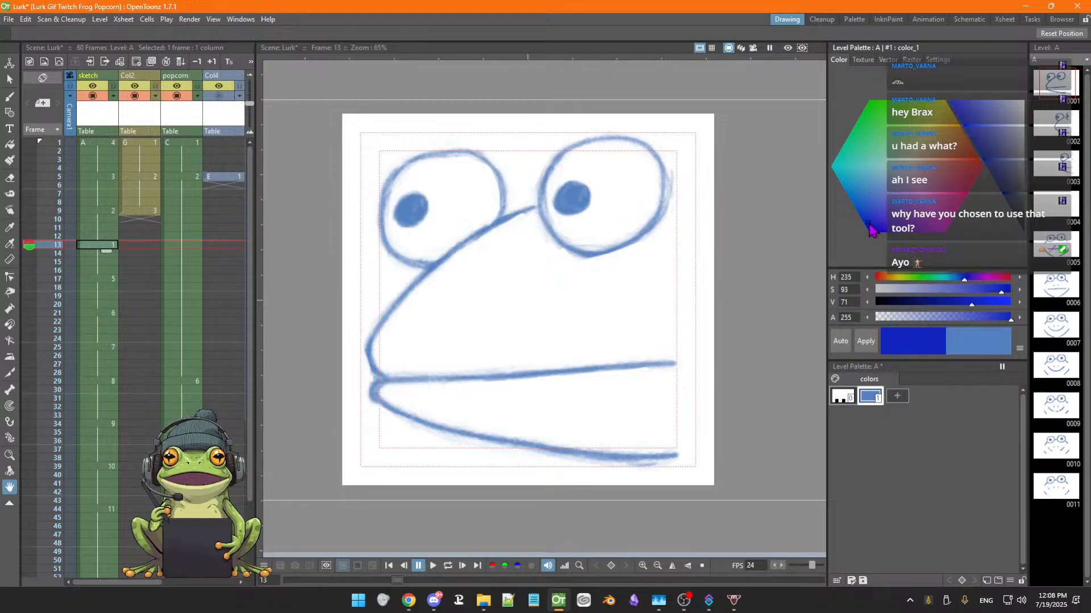
pyautogui.click(859, 344)
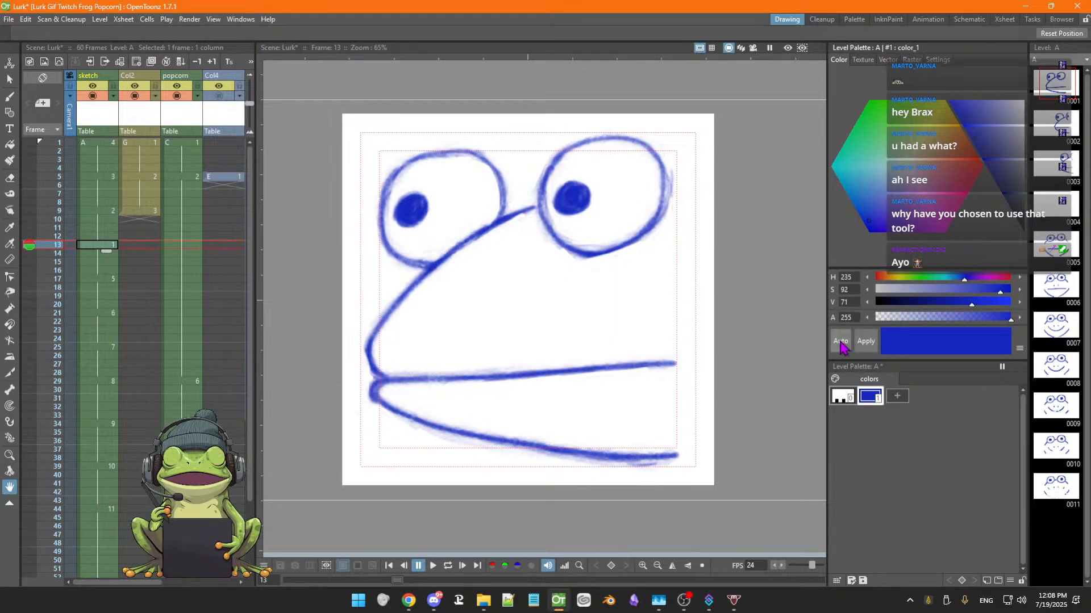
pyautogui.hotkey('ctrl', 's')
# Recolor the line style to blue with H 238, S 72, V 71 and apply it
pyautogui.click(840, 346)
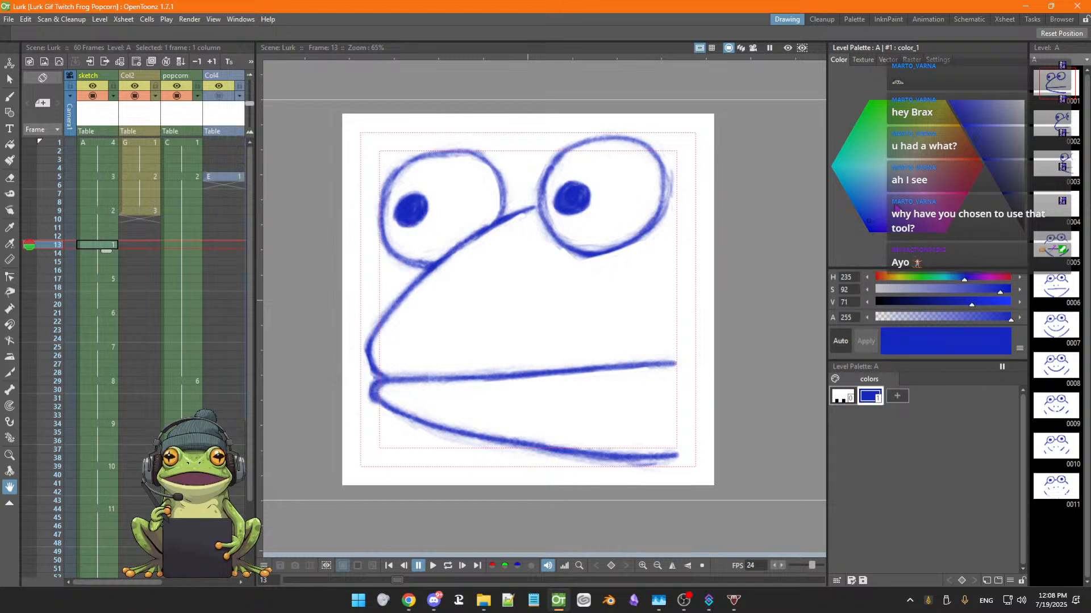
pyautogui.moveTo(877, 204)
pyautogui.mouseDown()
pyautogui.moveTo(894, 187)
pyautogui.moveTo(889, 154)
pyautogui.moveTo(935, 156)
pyautogui.moveTo(913, 125)
pyautogui.mouseUp()
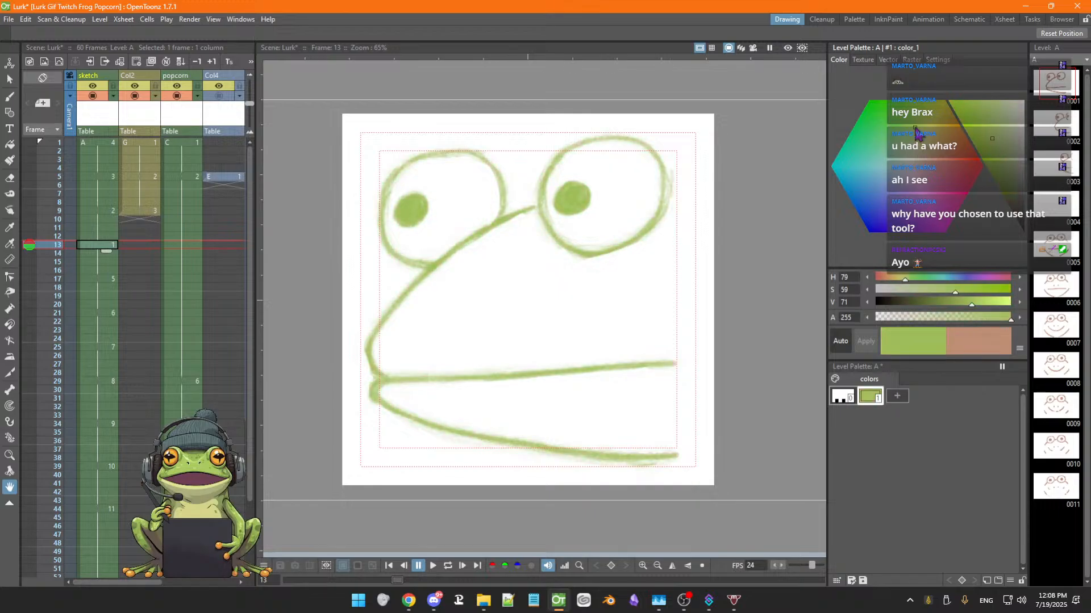
pyautogui.click(840, 341)
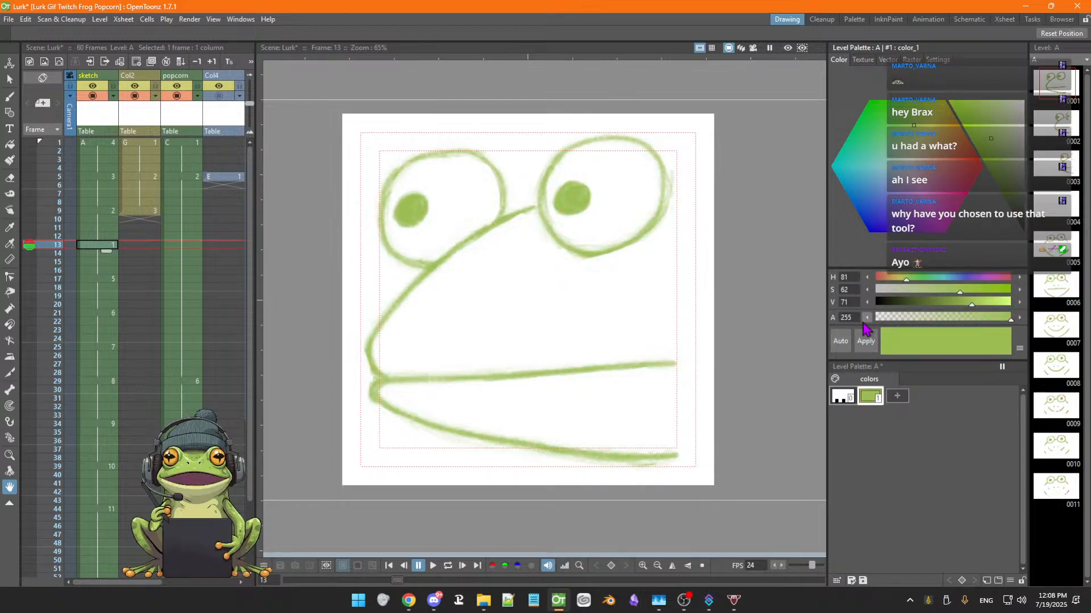
pyautogui.click(878, 211)
pyautogui.click(865, 343)
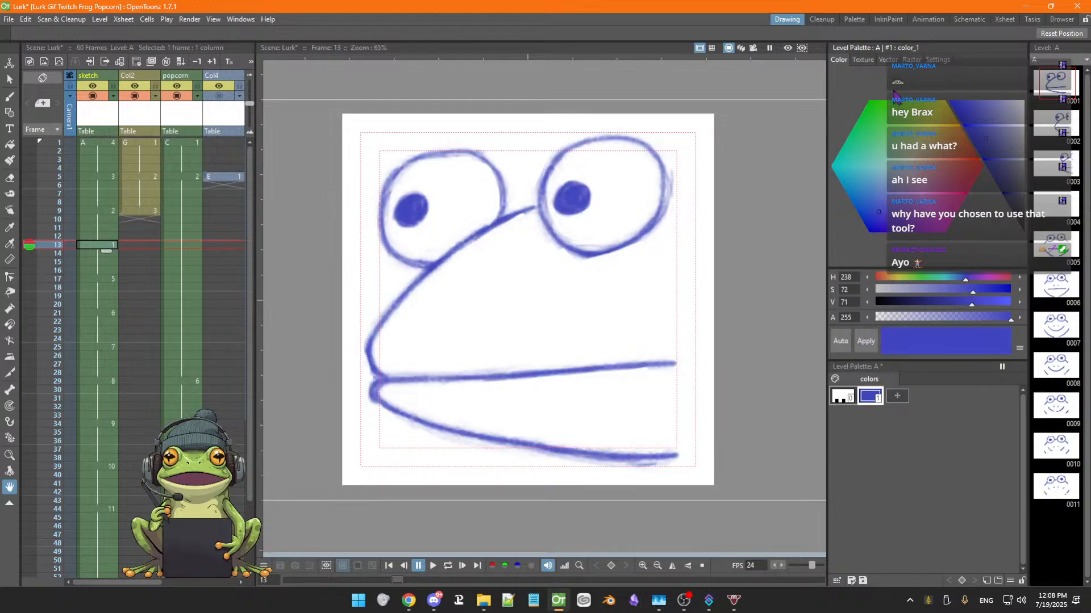
# Assign a raster MyPaint brush to the line style, apply it, and open its brush settings
pyautogui.click(935, 62)
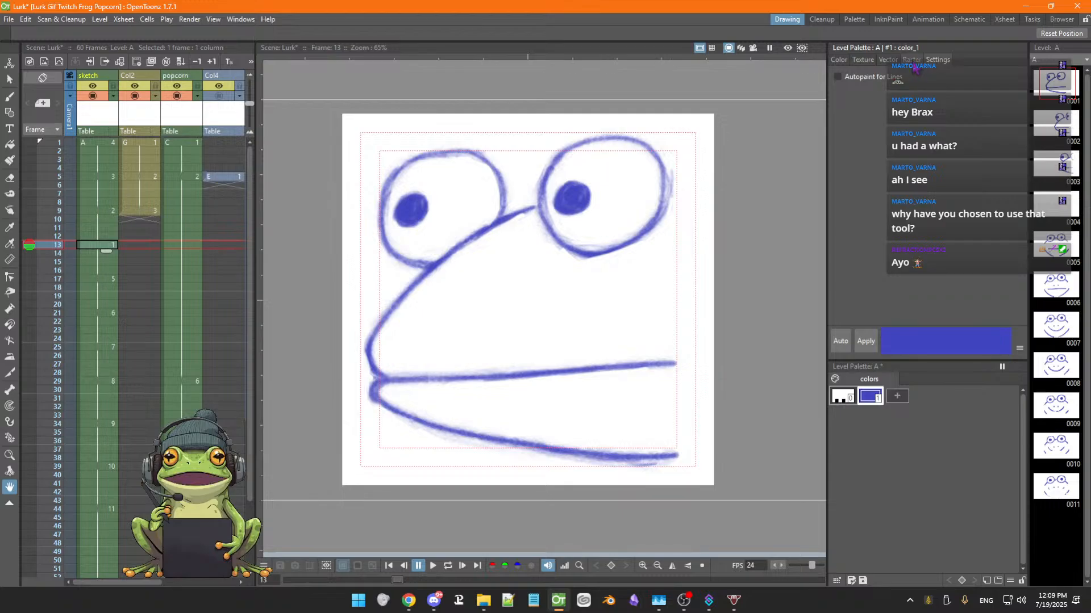
pyautogui.click(913, 61)
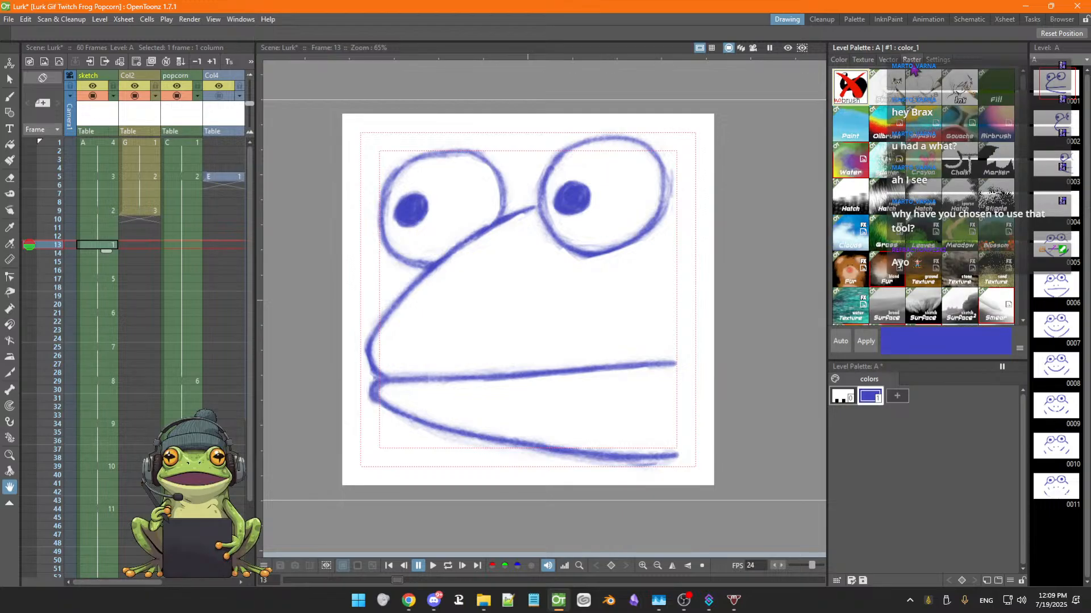
pyautogui.click(895, 91)
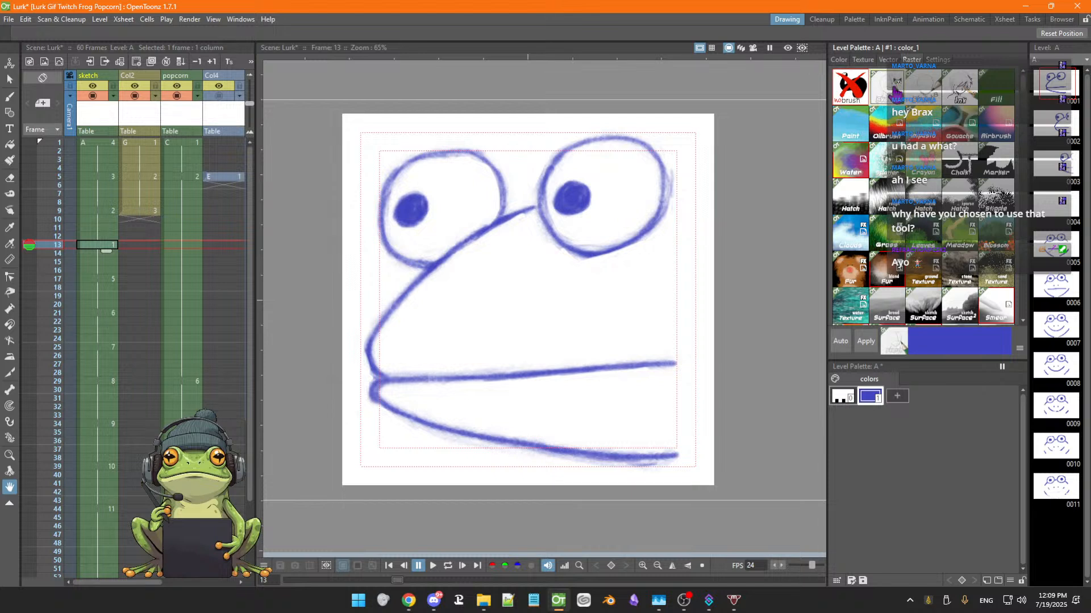
pyautogui.click(866, 342)
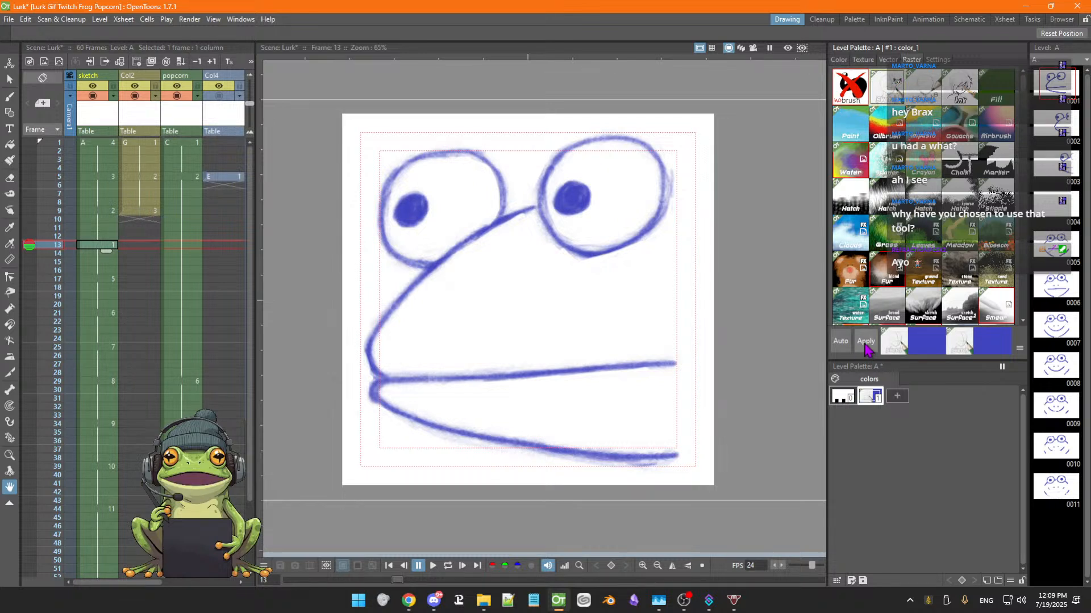
pyautogui.click(937, 60)
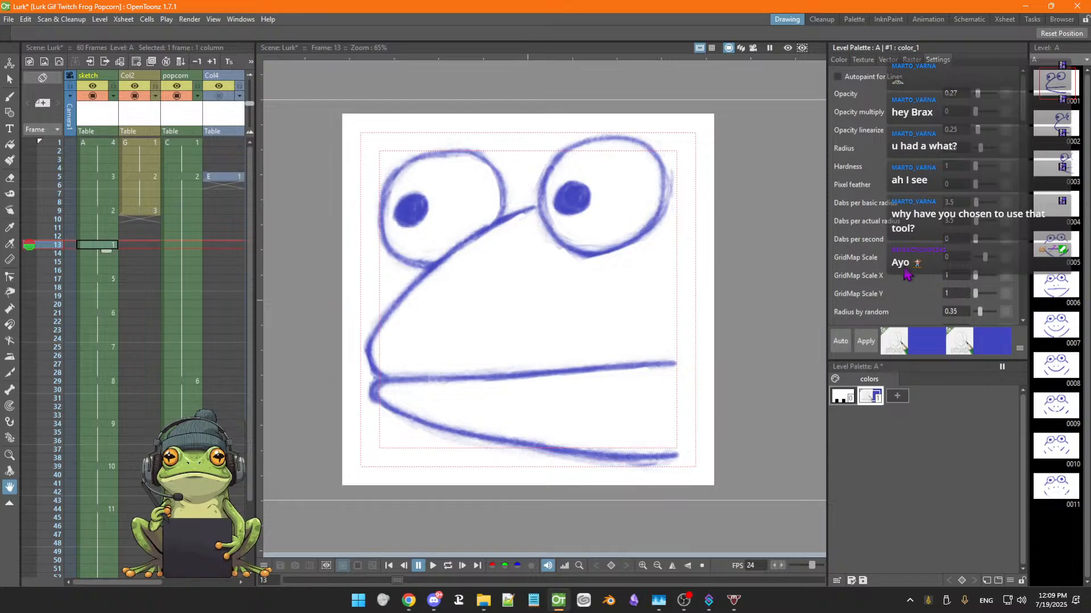
pyautogui.scroll(-8, 907, 275)
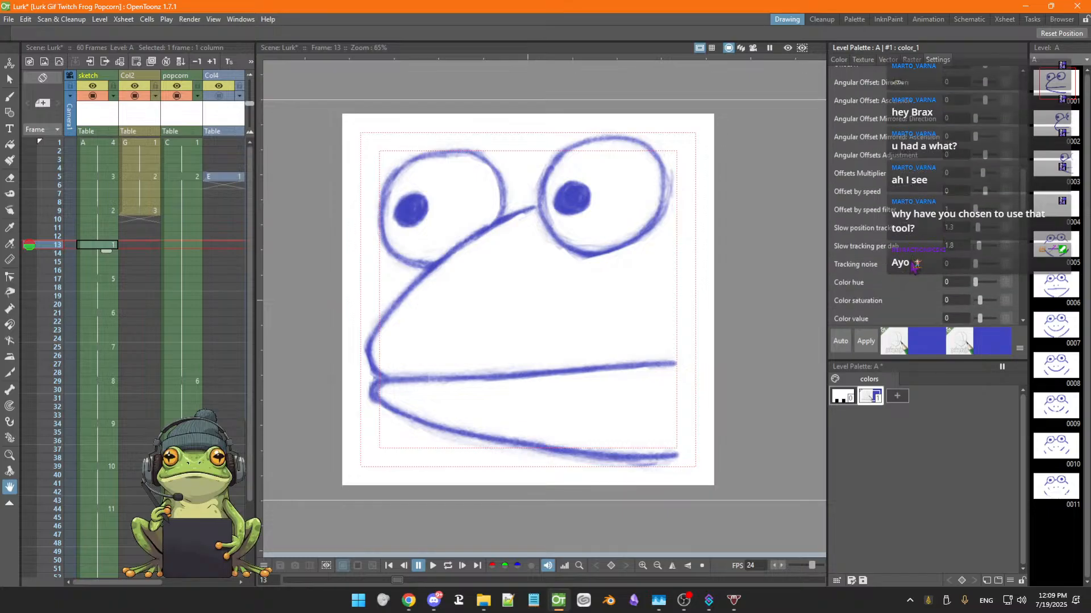
# Recolor the level's line style to black (S 0, V 0) and apply it
pyautogui.scroll(5, 913, 267)
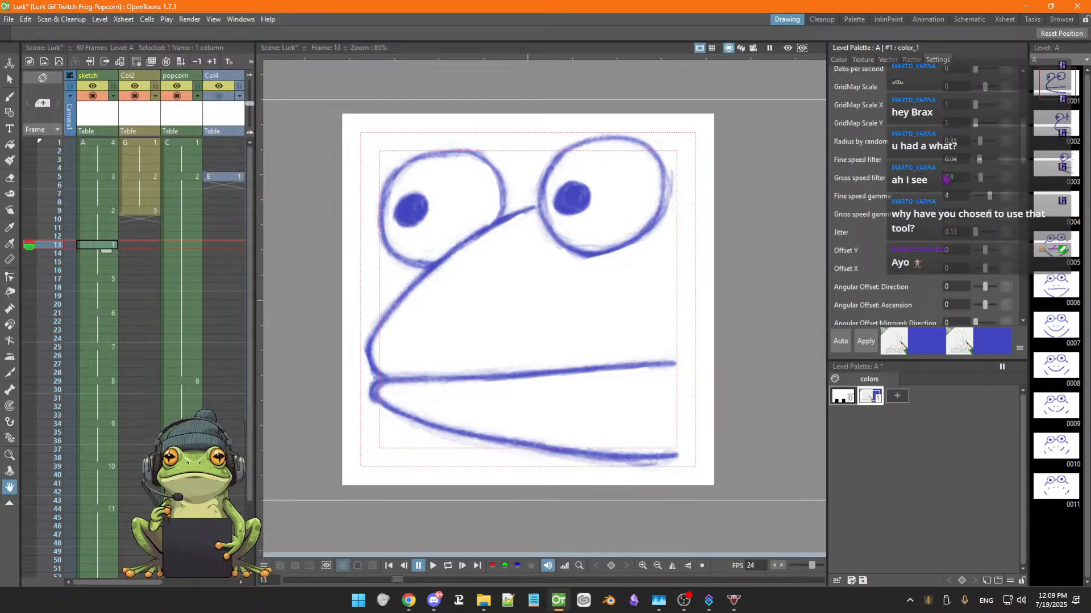
pyautogui.scroll(3, 945, 180)
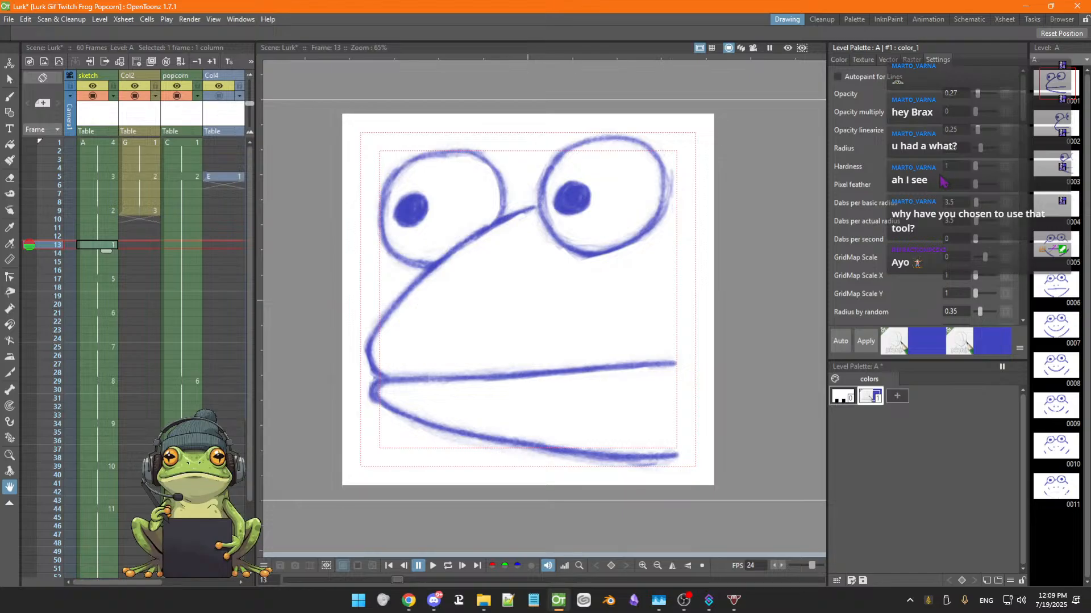
pyautogui.scroll(-12, 941, 182)
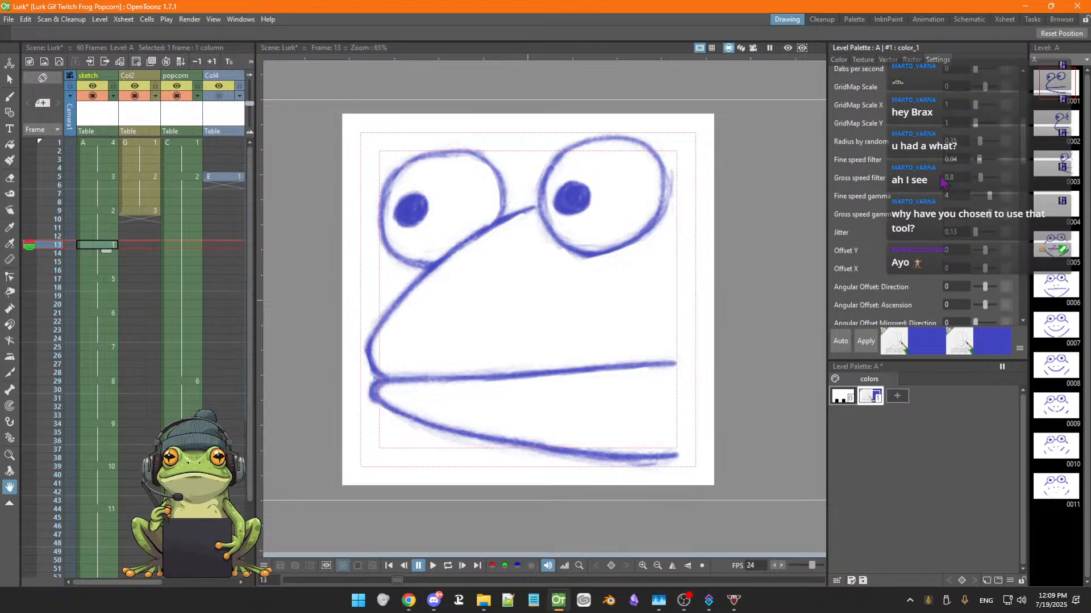
pyautogui.scroll(-3, 941, 181)
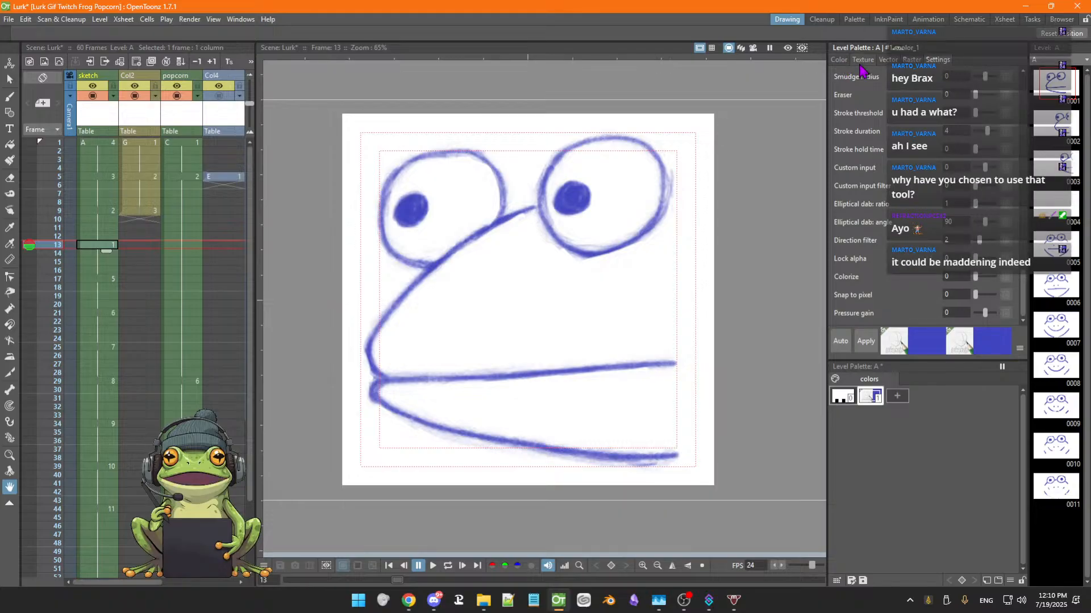
pyautogui.click(840, 63)
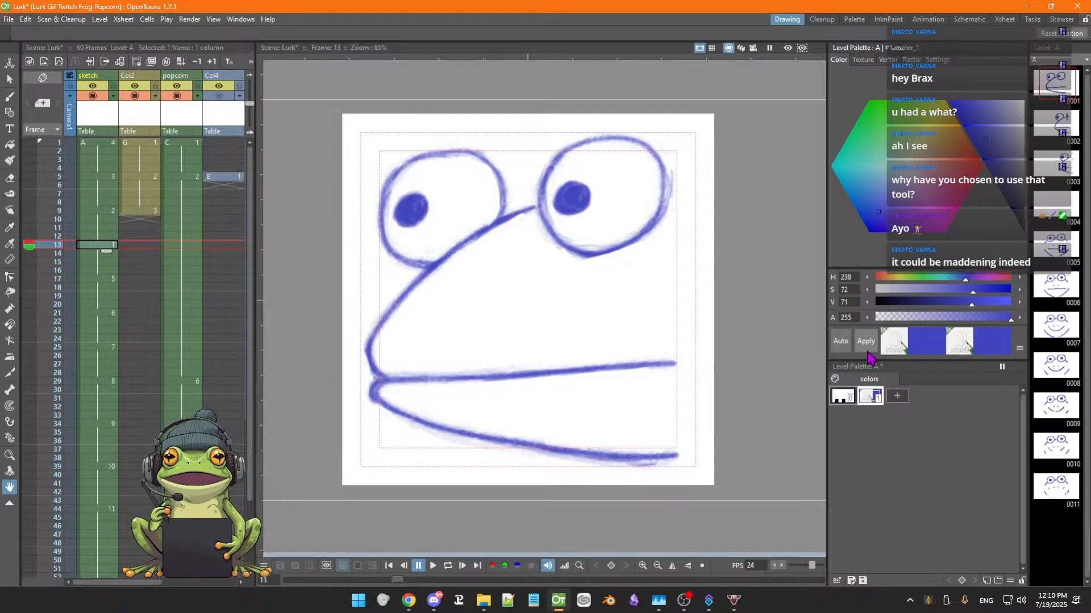
pyautogui.click(1021, 225)
pyautogui.click(1022, 230)
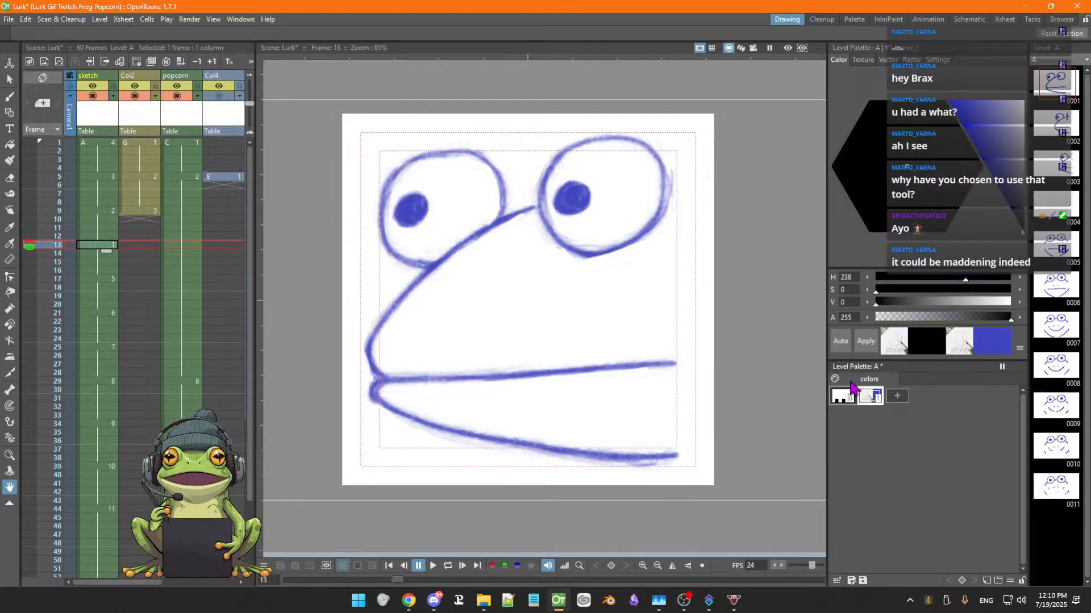
pyautogui.click(866, 343)
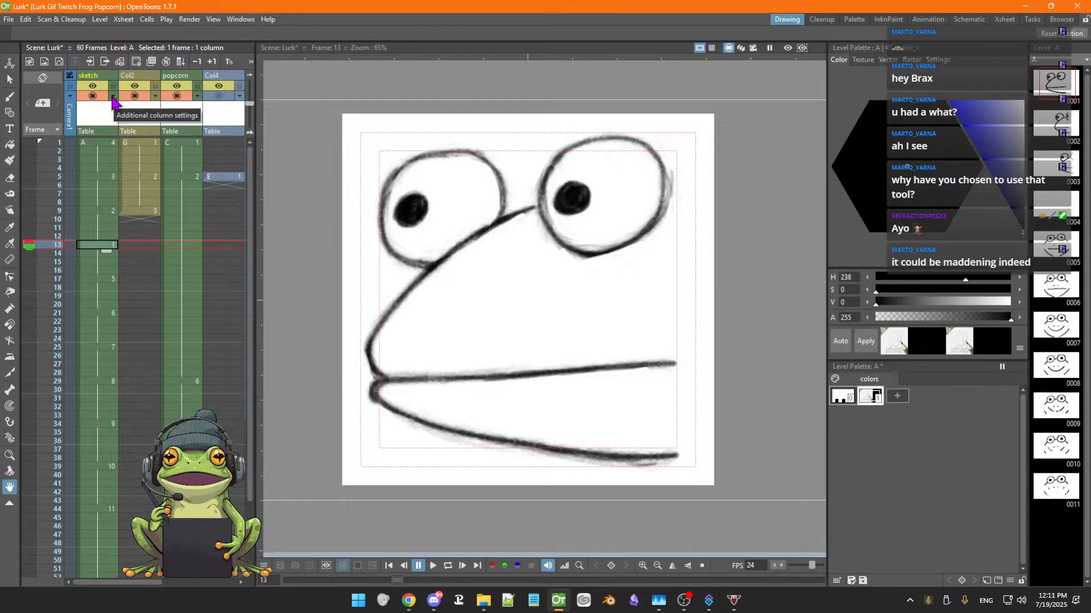
# Set the sketch column's opacity to 34 percent and save the scene
pyautogui.click(103, 82)
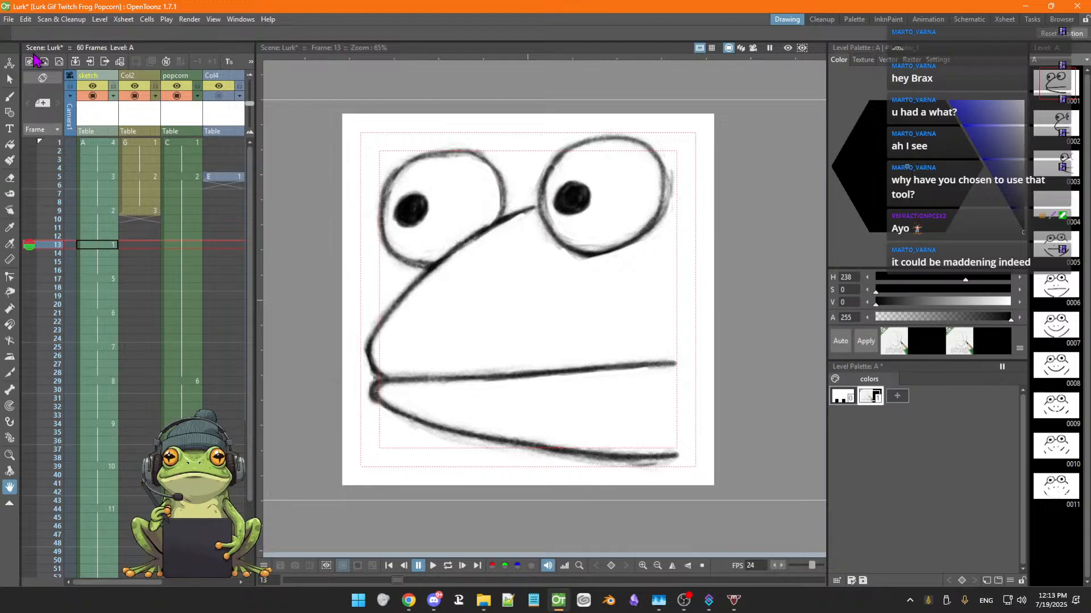
pyautogui.click(113, 98)
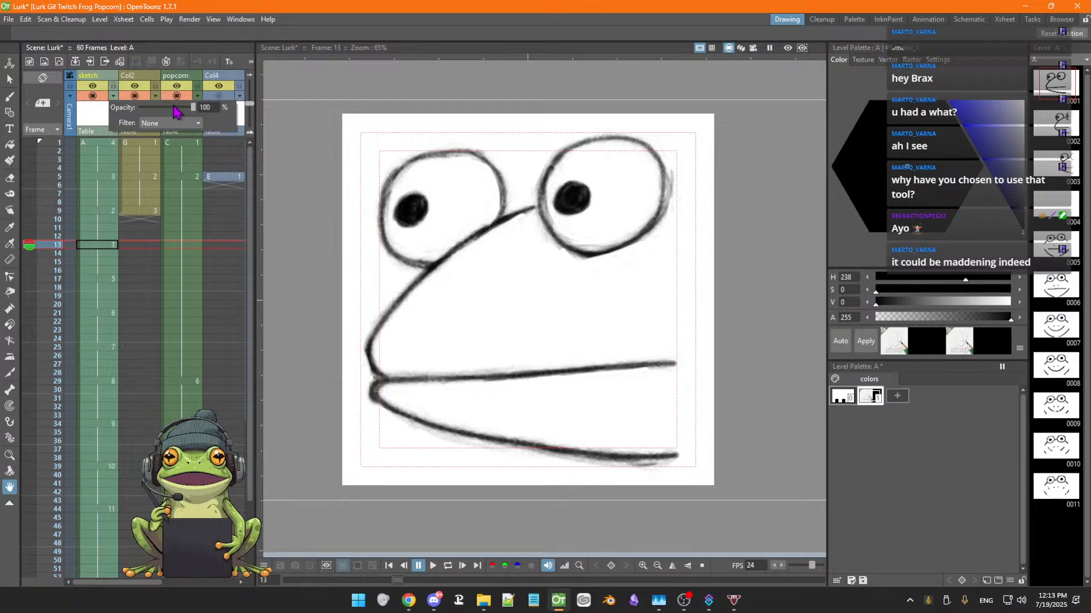
pyautogui.moveTo(175, 111); pyautogui.dragTo(160, 112)
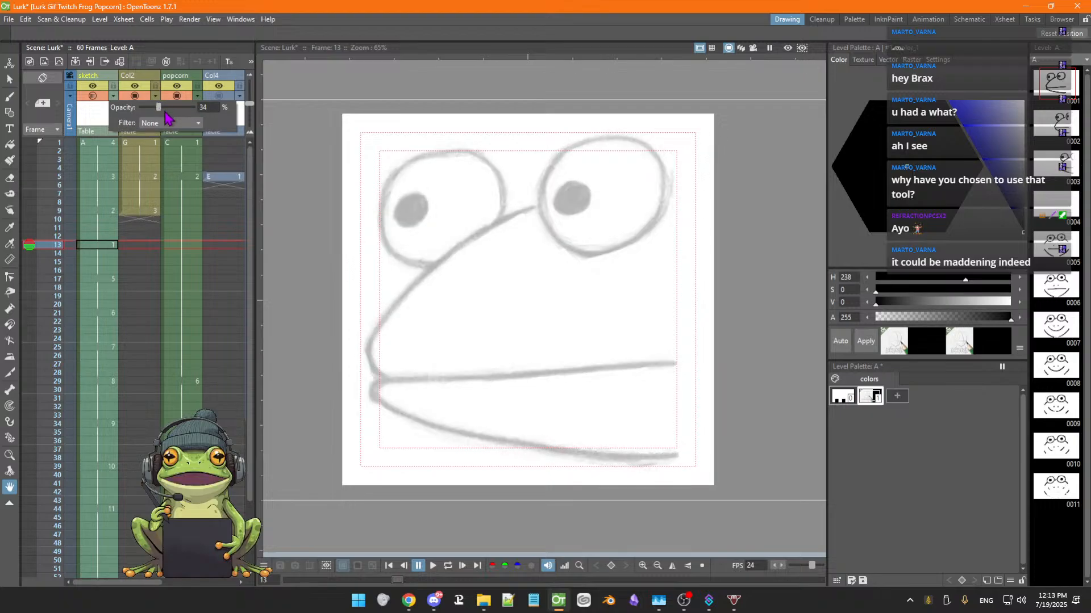
pyautogui.hotkey('ctrl', 's')
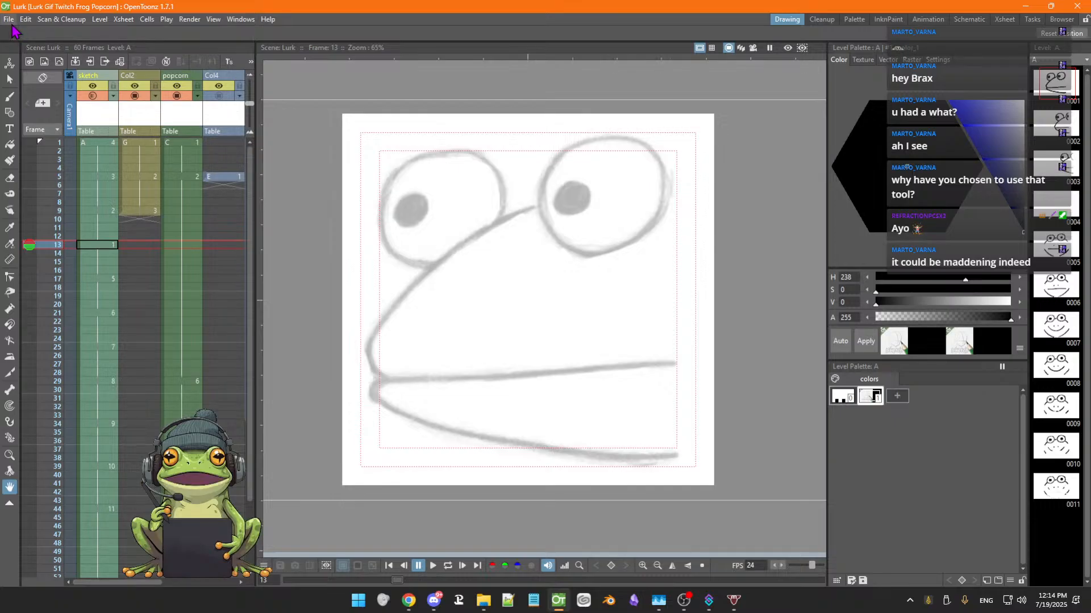
# Set the sketch column's color filter to Blue
pyautogui.click(113, 96)
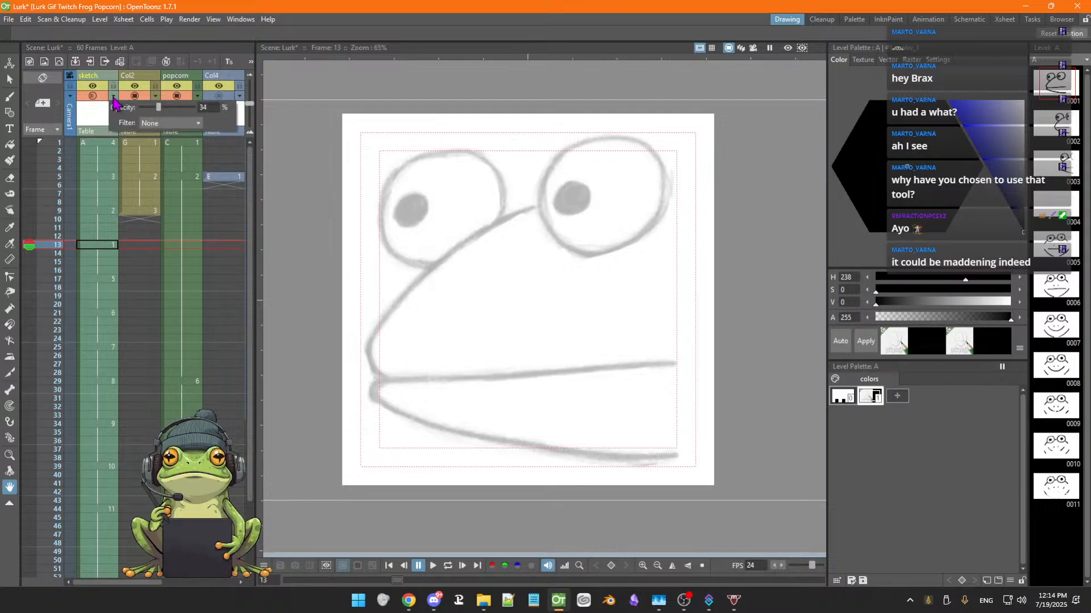
pyautogui.click(198, 123)
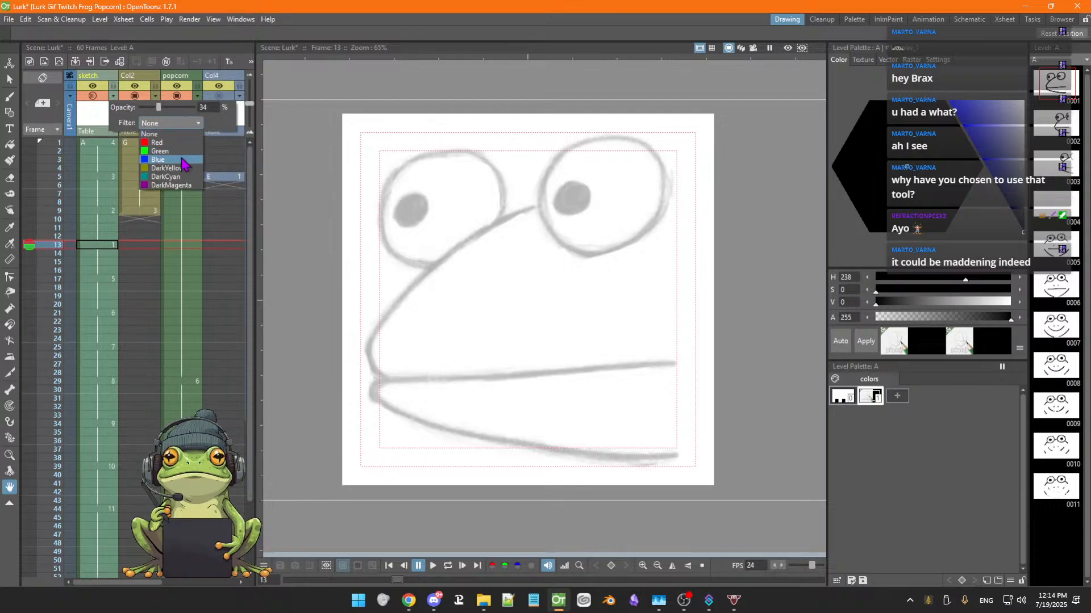
pyautogui.click(183, 161)
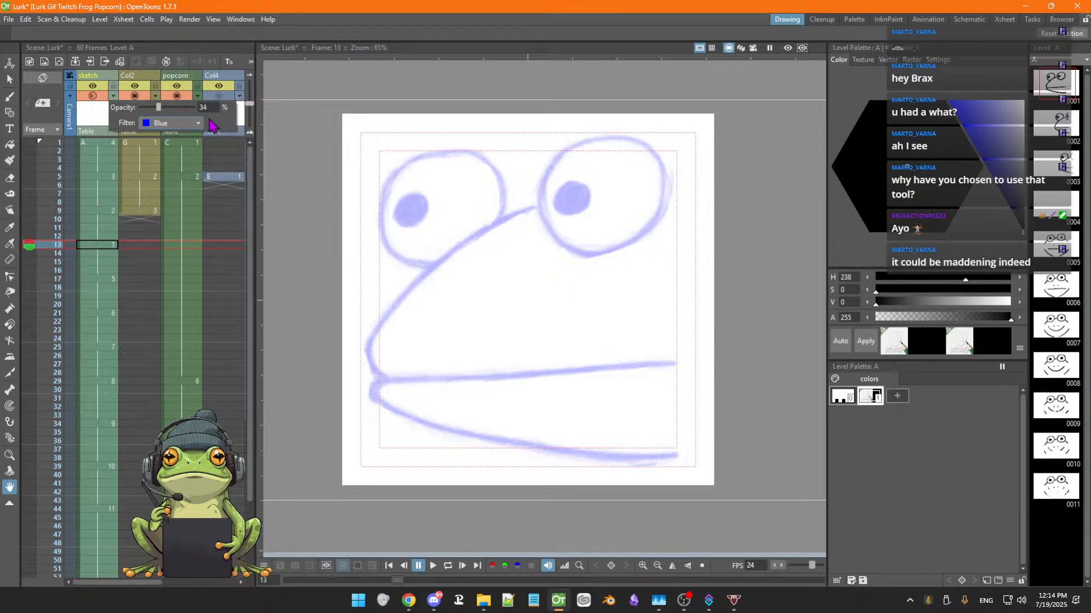
# Compare the blue sketch with the inked columns on frames 5 and 9, toggling the columns' camera-stand visibility
pyautogui.click(99, 177)
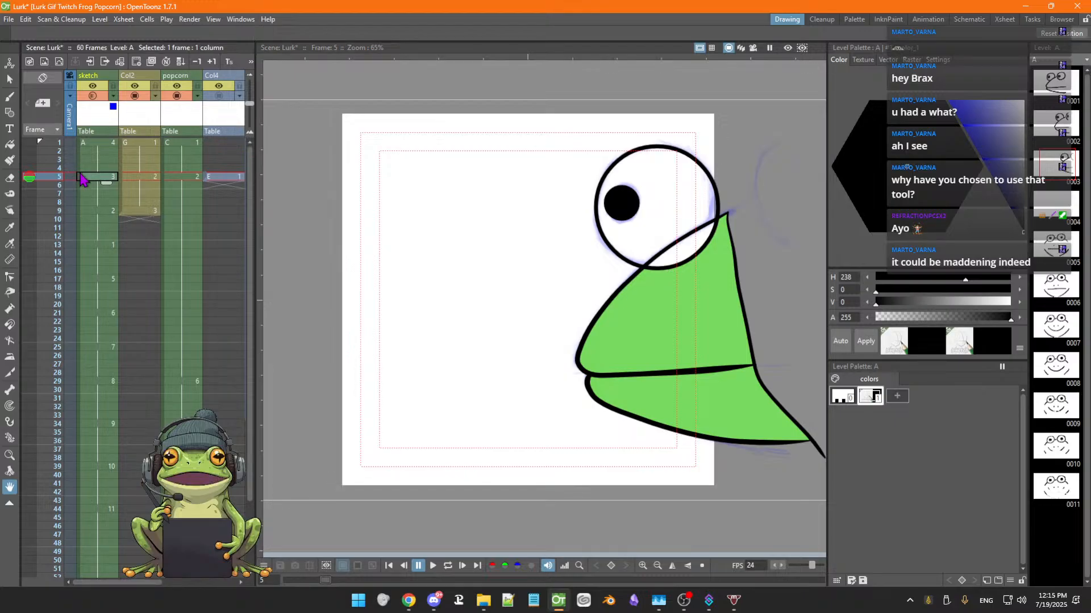
pyautogui.click(98, 212)
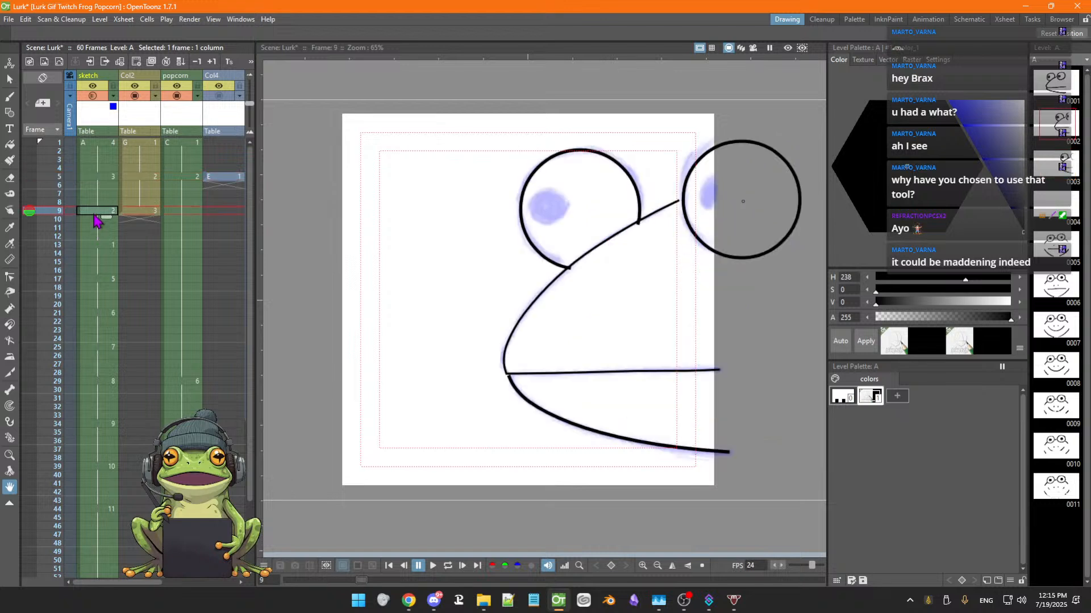
pyautogui.click(97, 178)
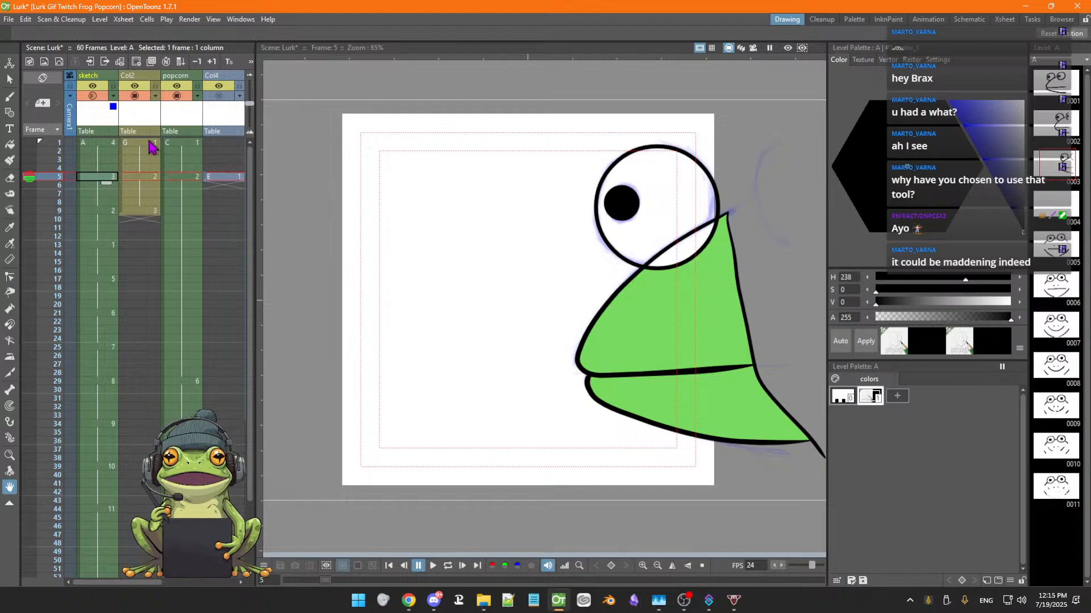
pyautogui.click(219, 96)
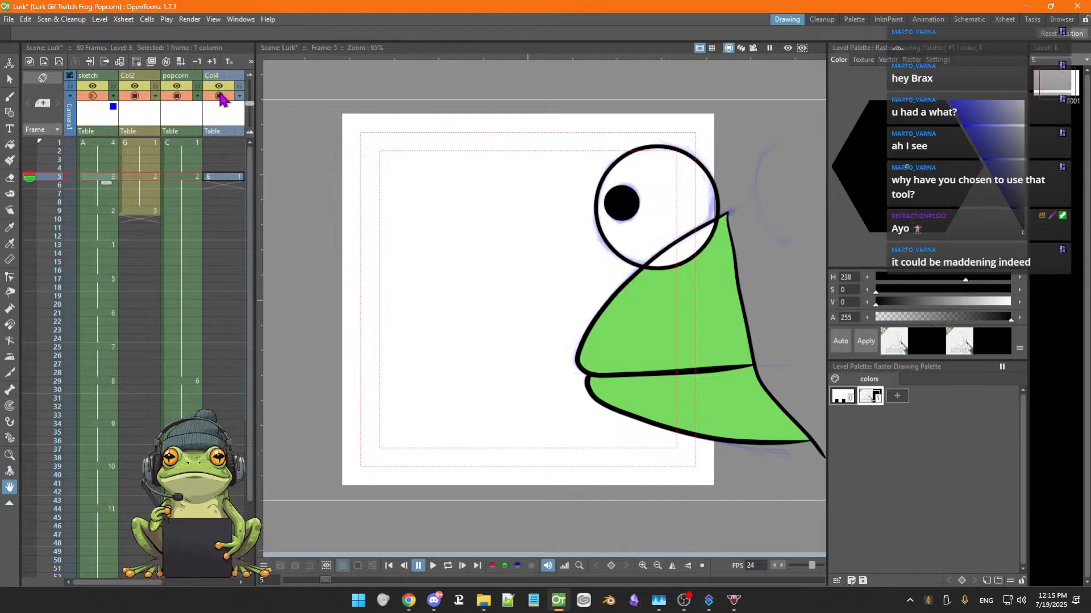
pyautogui.click(219, 96)
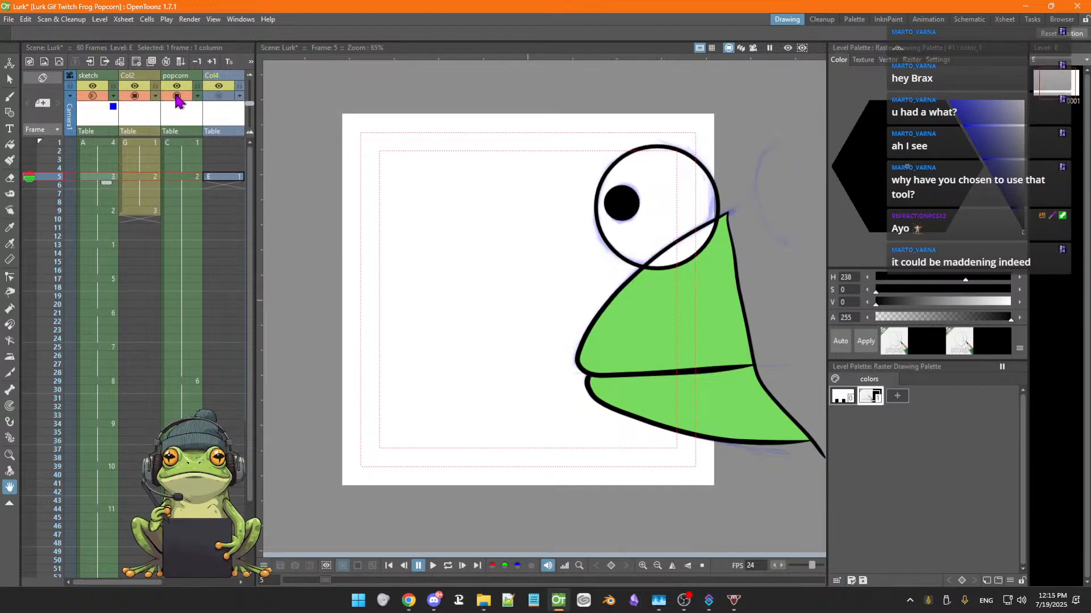
pyautogui.click(177, 95)
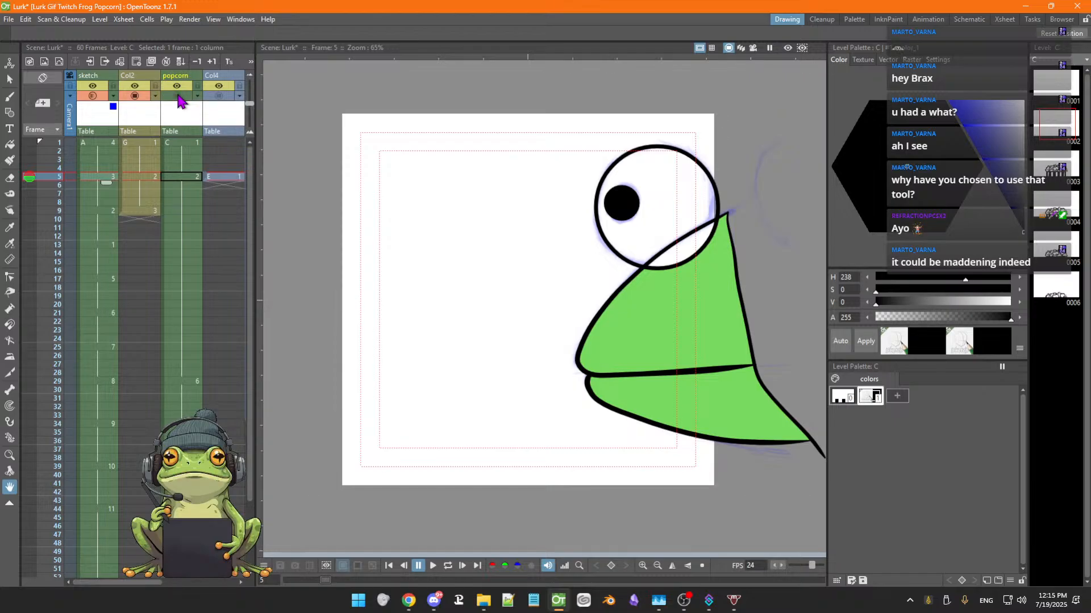
pyautogui.click(179, 97)
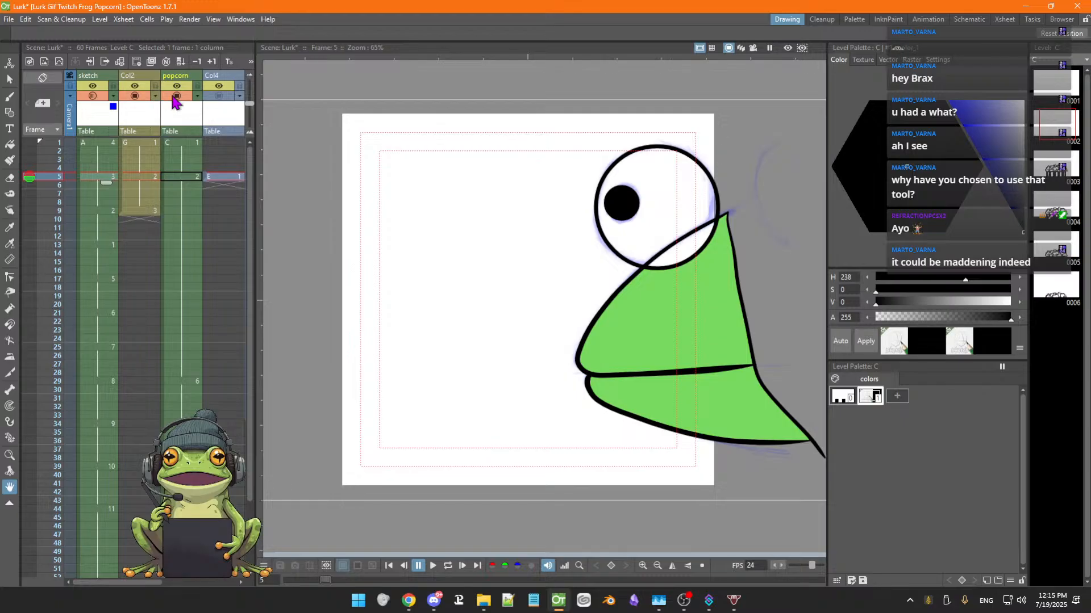
pyautogui.click(135, 96)
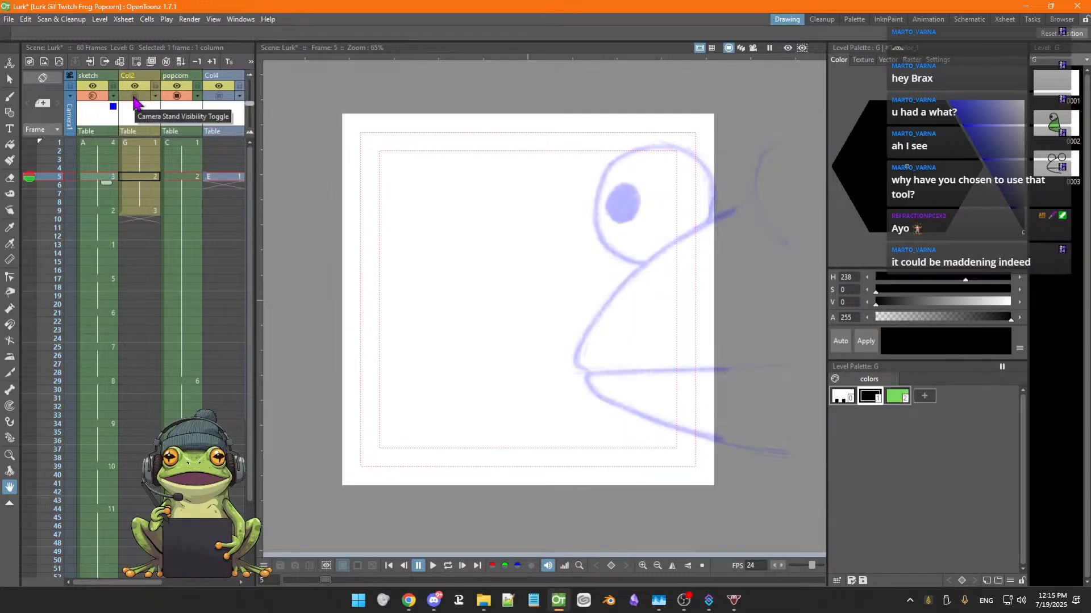
pyautogui.click(135, 96)
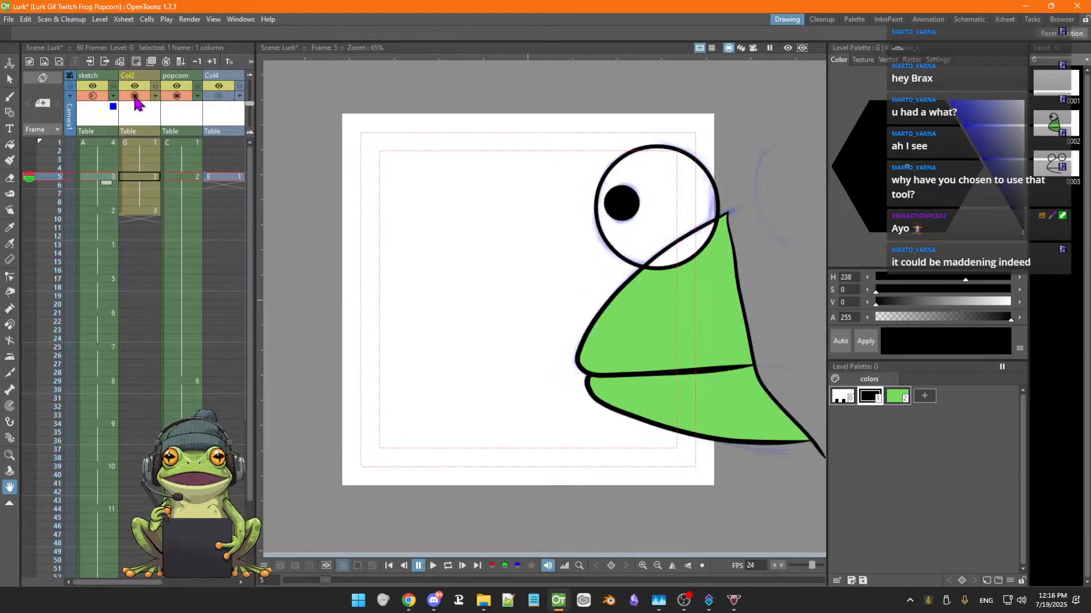
pyautogui.click(136, 97)
pyautogui.click(135, 97)
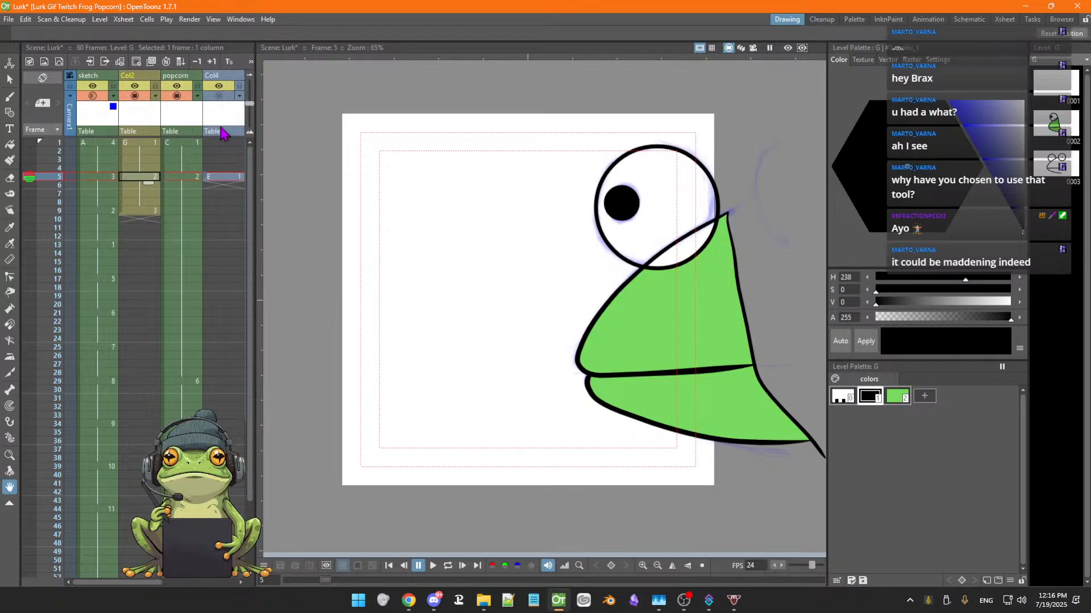
# Draw a circle with the Geometric tool on the Col2 level near the frame's upper-left corner
pyautogui.click(227, 77)
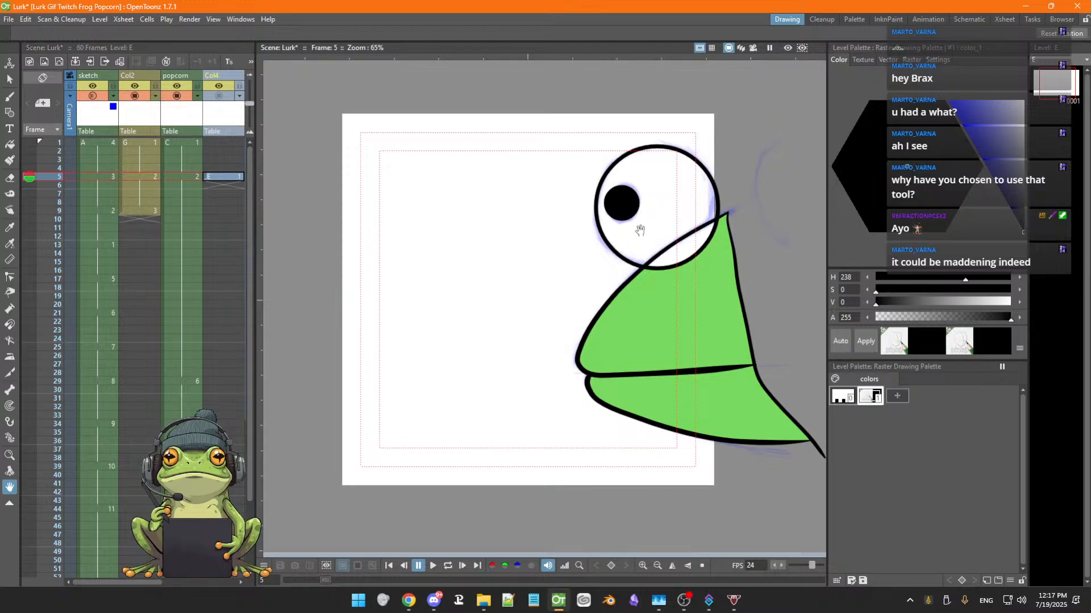
pyautogui.moveTo(582, 305); pyautogui.dragTo(551, 307)
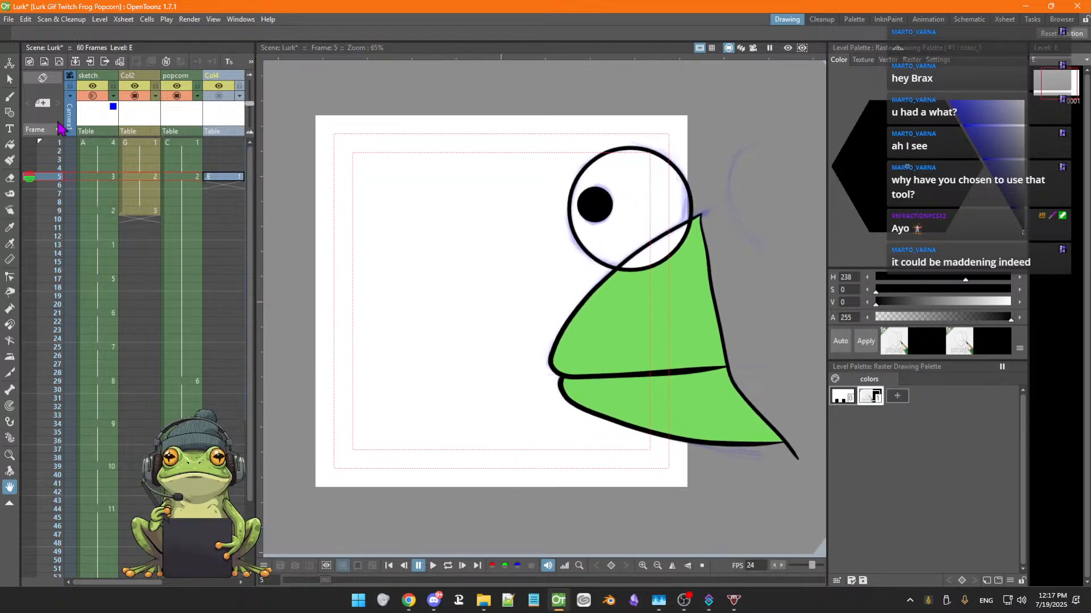
pyautogui.click(135, 96)
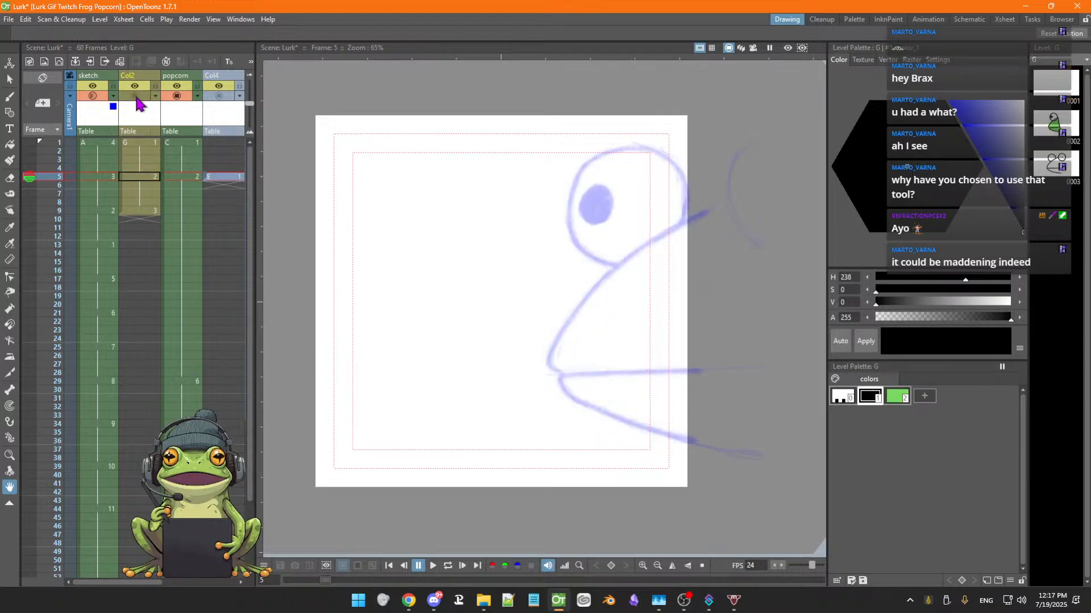
pyautogui.click(134, 96)
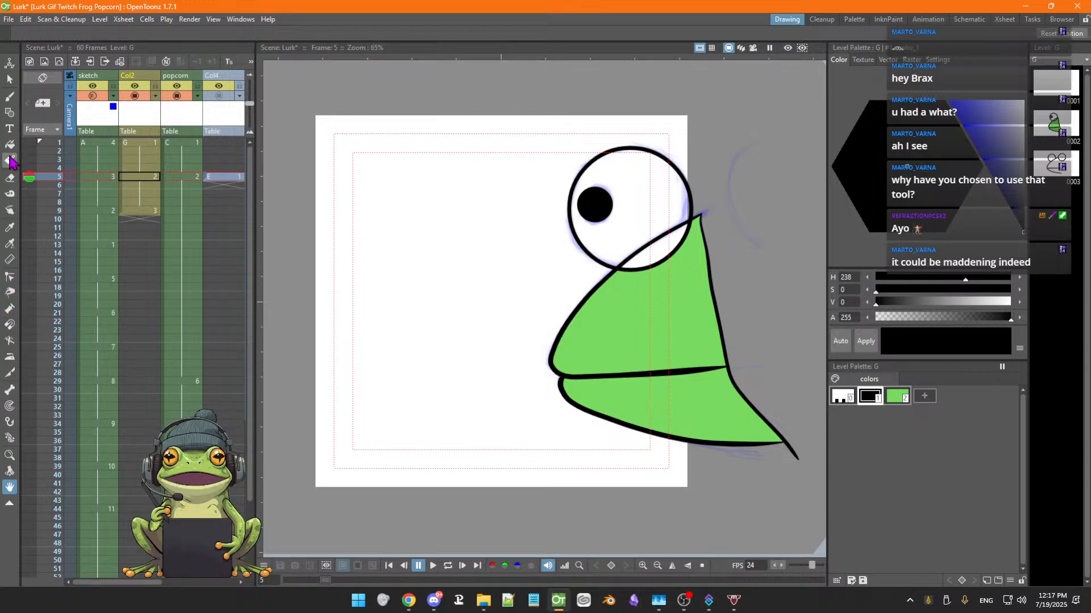
pyautogui.click(9, 114)
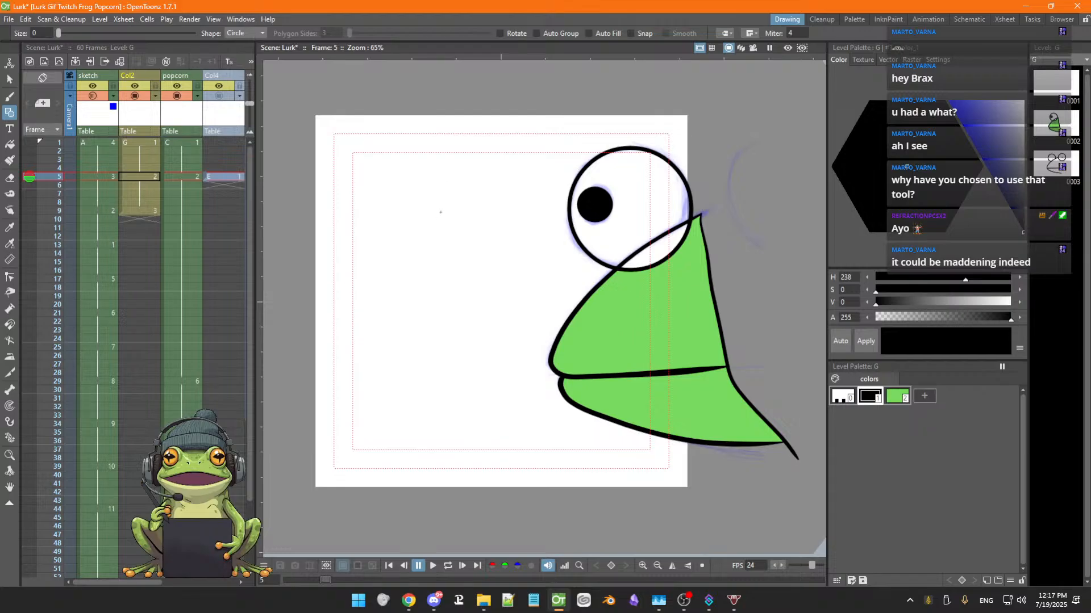
pyautogui.moveTo(418, 210)
pyautogui.mouseDown()
pyautogui.moveTo(470, 236)
pyautogui.moveTo(453, 227)
pyautogui.mouseUp()
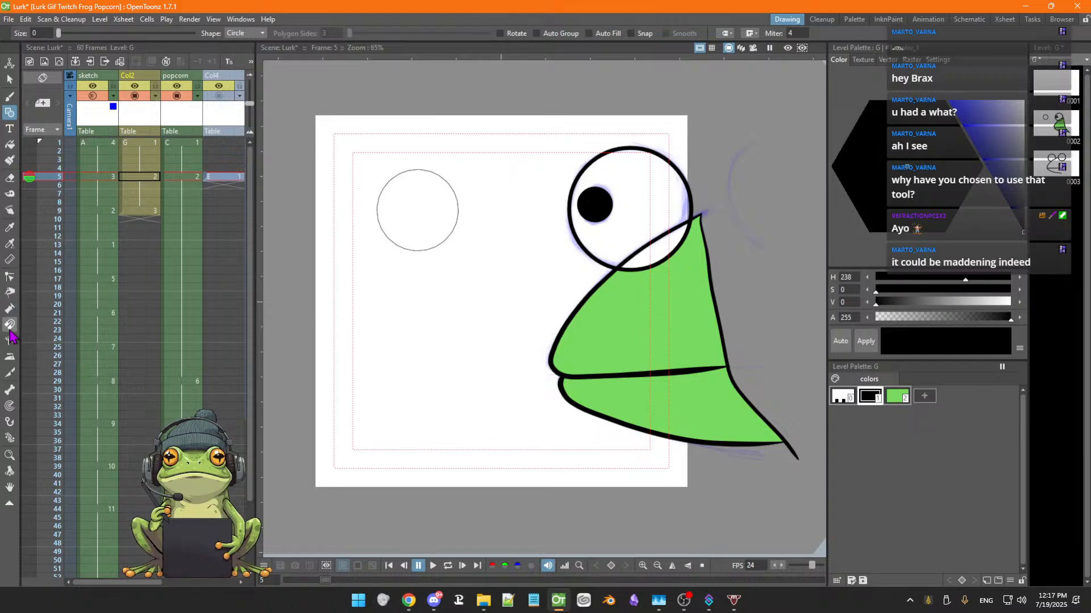
# Select the circle, move it about 53 px left and 29 px up, and save the scene
pyautogui.click(10, 278)
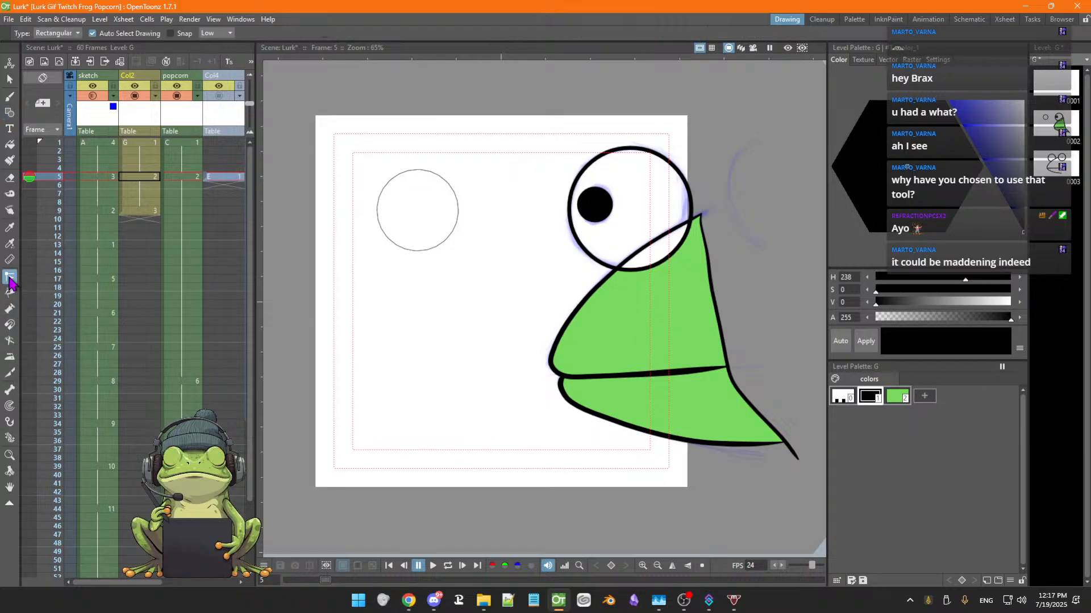
pyautogui.click(398, 250)
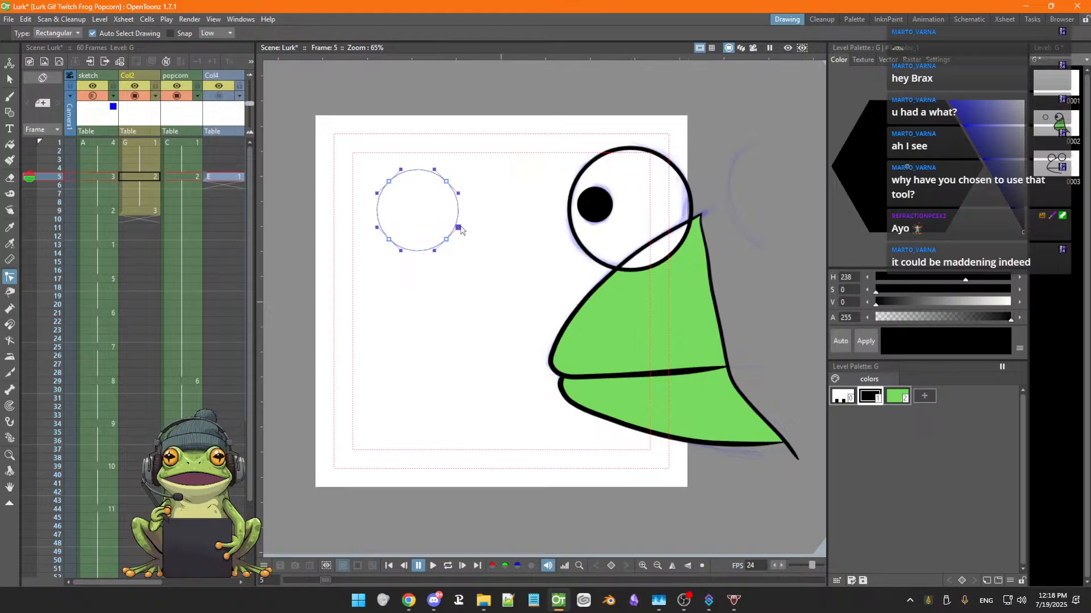
pyautogui.click(9, 80)
pyautogui.moveTo(358, 183)
pyautogui.mouseDown()
pyautogui.moveTo(530, 227)
pyautogui.moveTo(322, 199)
pyautogui.mouseUp()
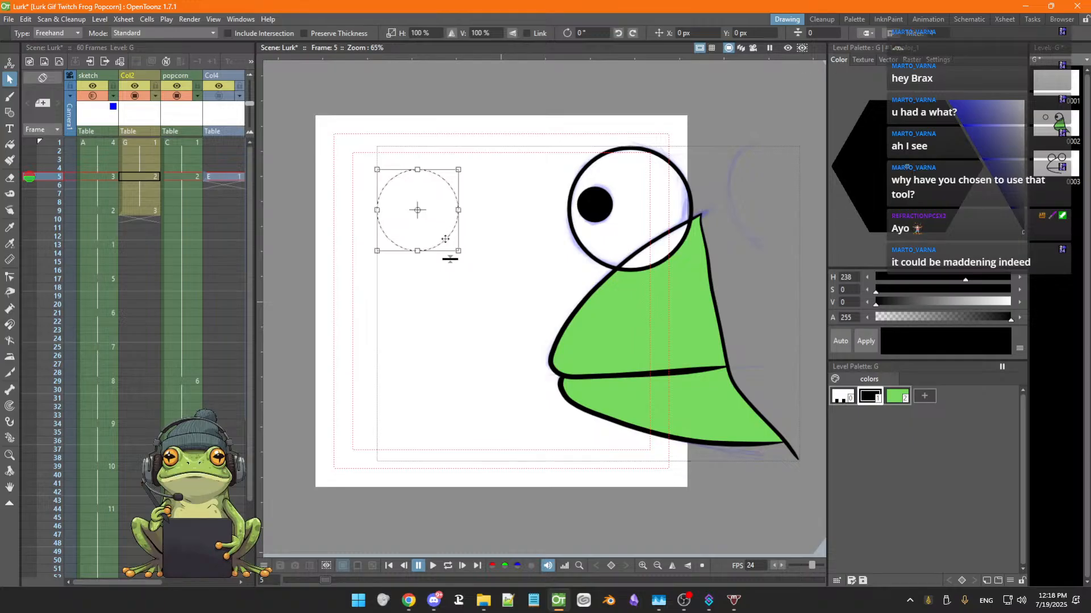
pyautogui.moveTo(448, 242)
pyautogui.mouseDown()
pyautogui.moveTo(499, 250)
pyautogui.moveTo(421, 236)
pyautogui.moveTo(445, 243)
pyautogui.mouseUp()
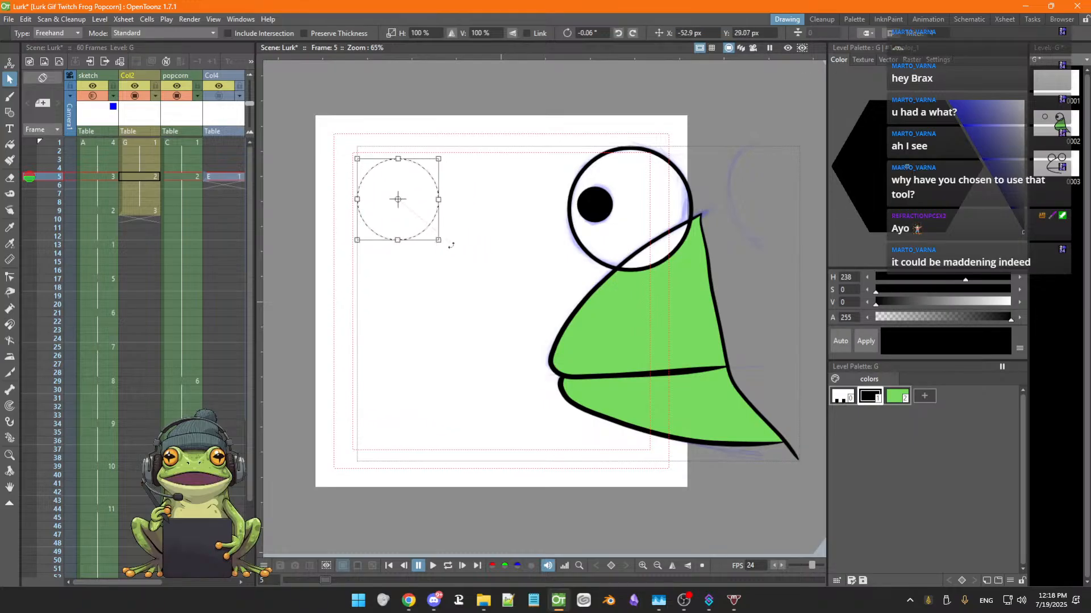
pyautogui.hotkey('ctrl', 's')
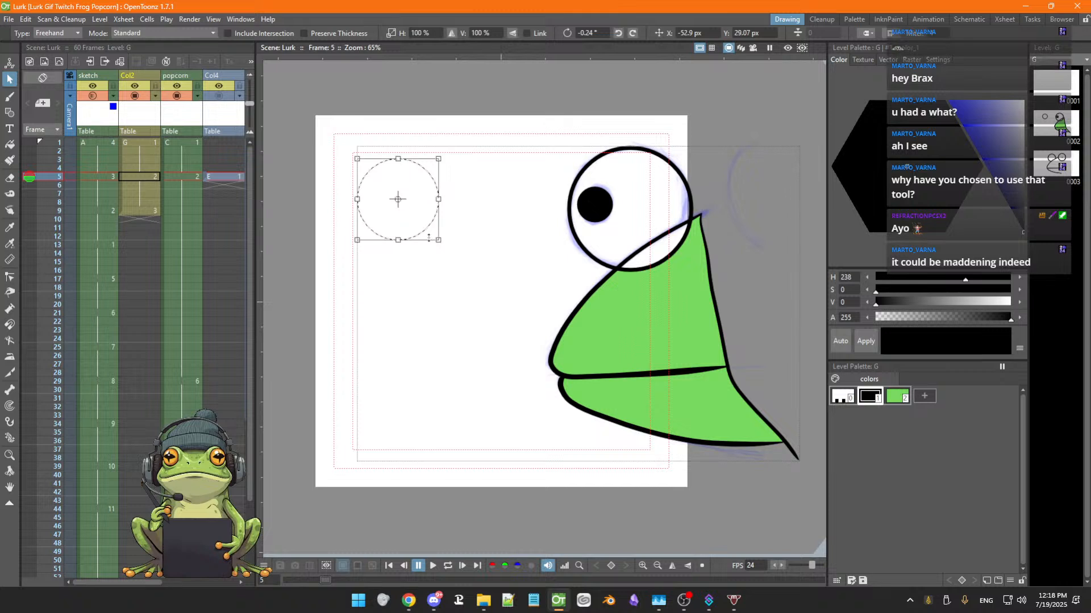
# Thicken the circle's outline using the selection's thickness handle
pyautogui.moveTo(429, 238); pyautogui.dragTo(429, 237)
pyautogui.click(411, 214)
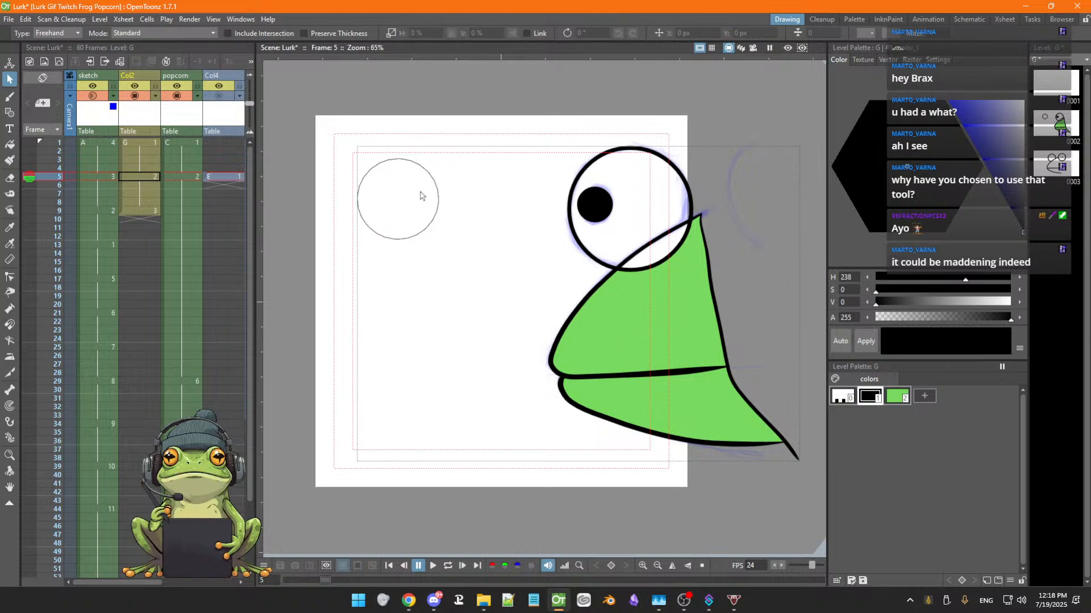
pyautogui.moveTo(348, 159)
pyautogui.mouseDown()
pyautogui.moveTo(496, 223)
pyautogui.moveTo(382, 129)
pyautogui.mouseUp()
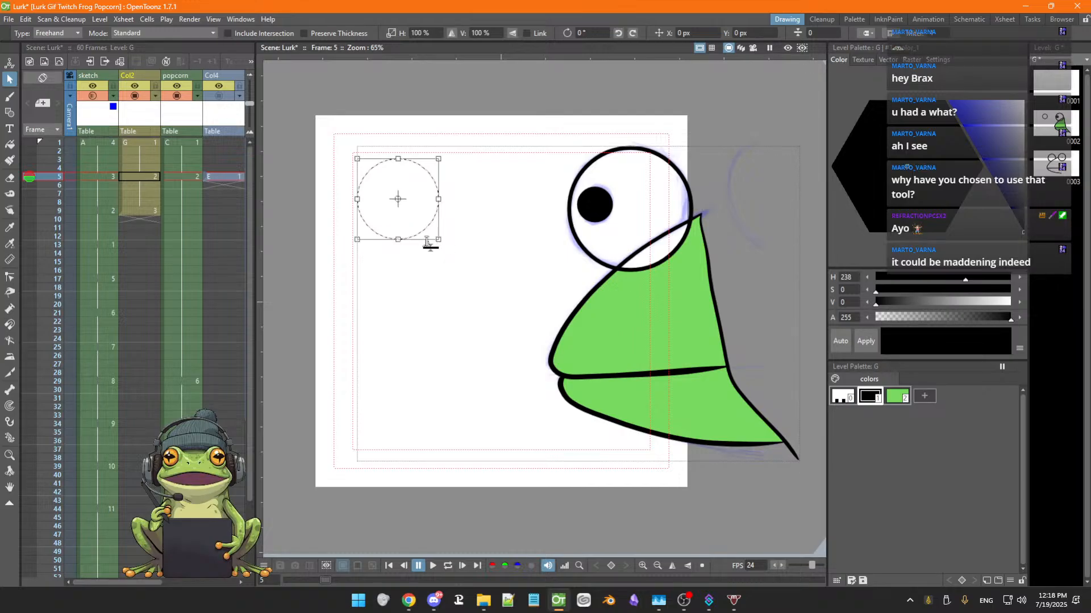
pyautogui.scroll(5, 427, 243)
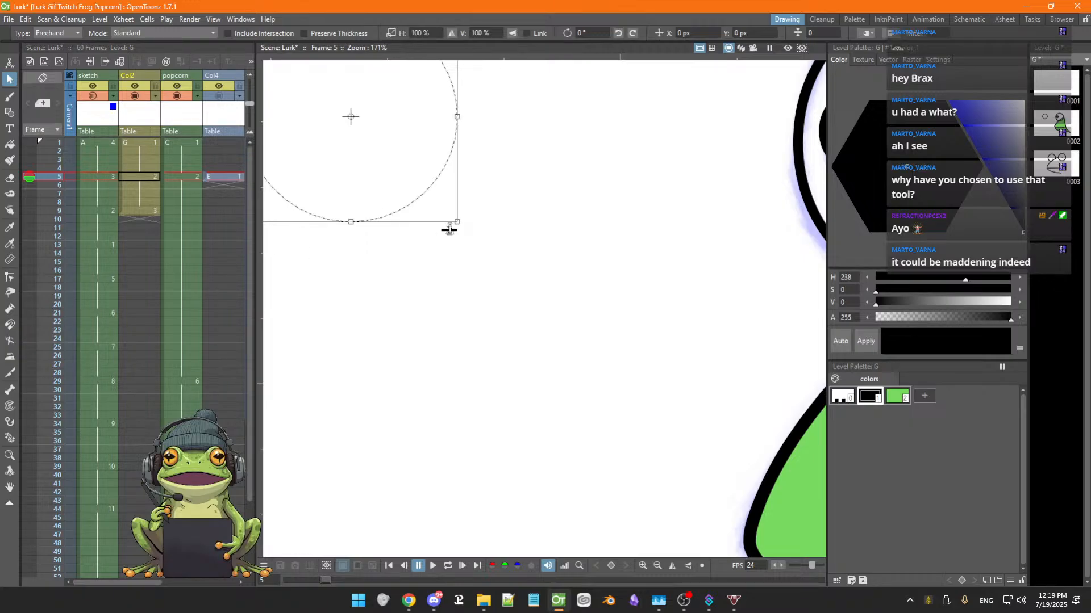
pyautogui.click(449, 230)
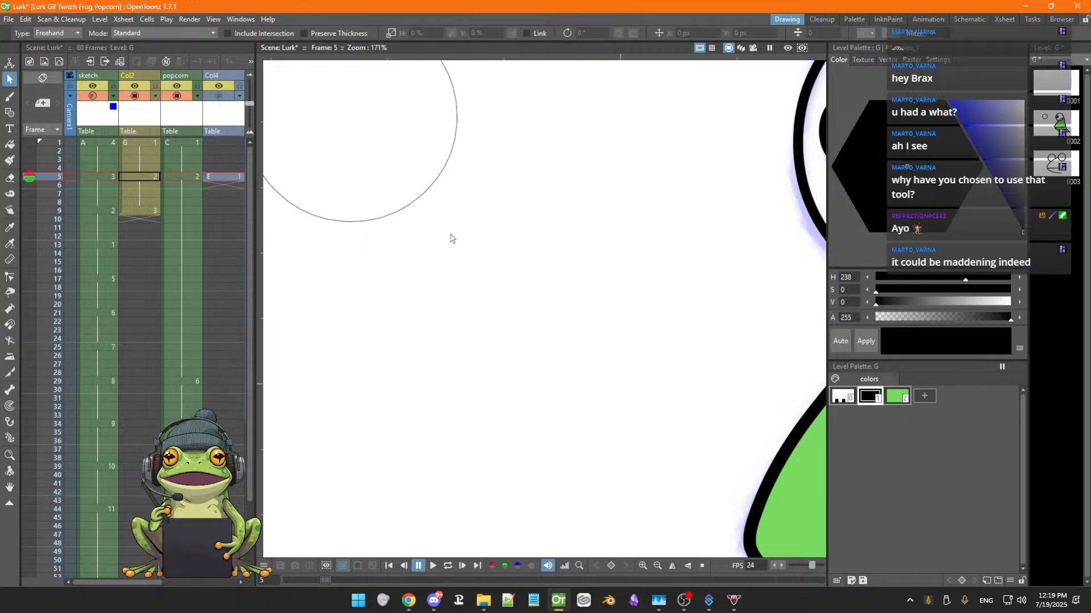
pyautogui.click(412, 205)
pyautogui.moveTo(453, 224)
pyautogui.mouseDown()
pyautogui.moveTo(453, 197)
pyautogui.moveTo(451, 225)
pyautogui.moveTo(585, 313)
pyautogui.moveTo(477, 261)
pyautogui.moveTo(456, 268)
pyautogui.mouseUp()
pyautogui.press('space')
pyautogui.scroll(-5, 575, 284)
pyautogui.scroll(-1, 575, 284)
pyautogui.press('space')
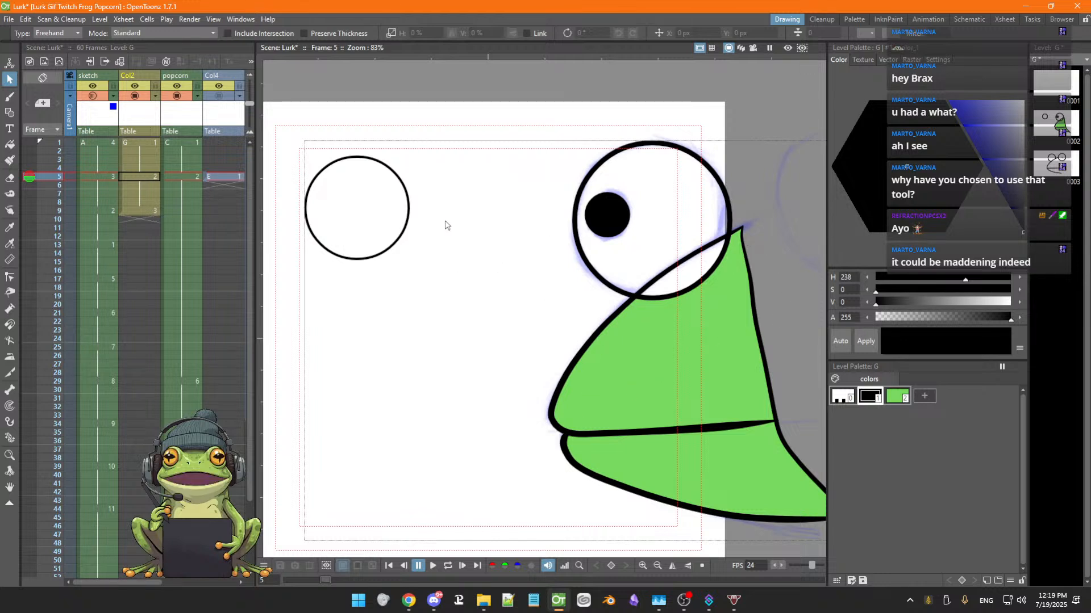
# Select the circle on the Col2 level and delete it
pyautogui.click(362, 261)
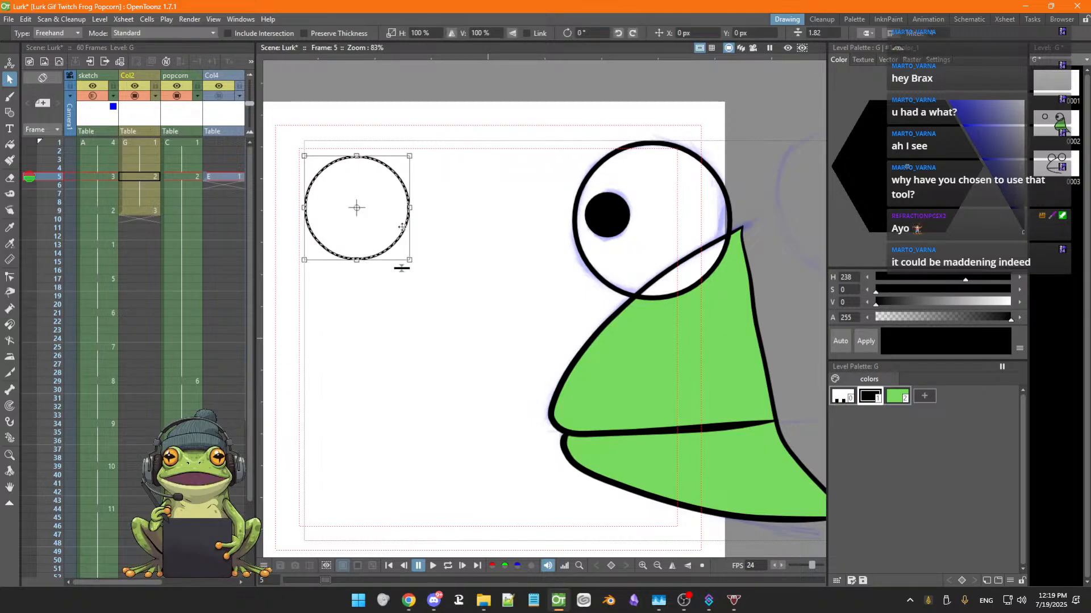
pyautogui.press('Delete')
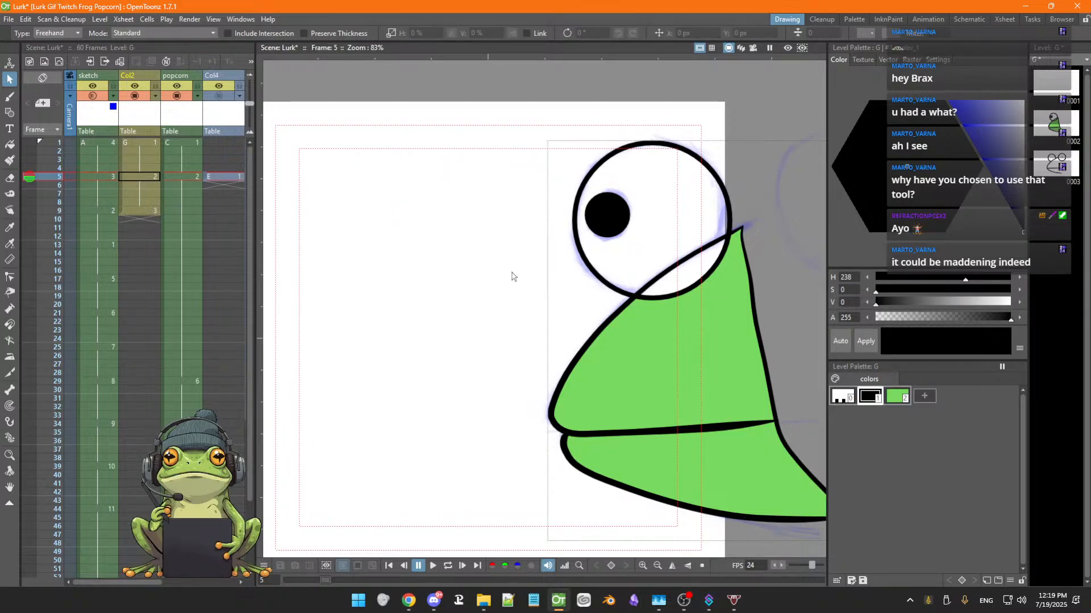
# Examine the frog outline on Col2 and the sketch column's drawings on frames 5 and 6
pyautogui.press('space')
pyautogui.moveTo(528, 324)
pyautogui.mouseDown()
pyautogui.moveTo(487, 333)
pyautogui.moveTo(398, 321)
pyautogui.mouseUp()
pyautogui.hotkey('ctrl', 'a')
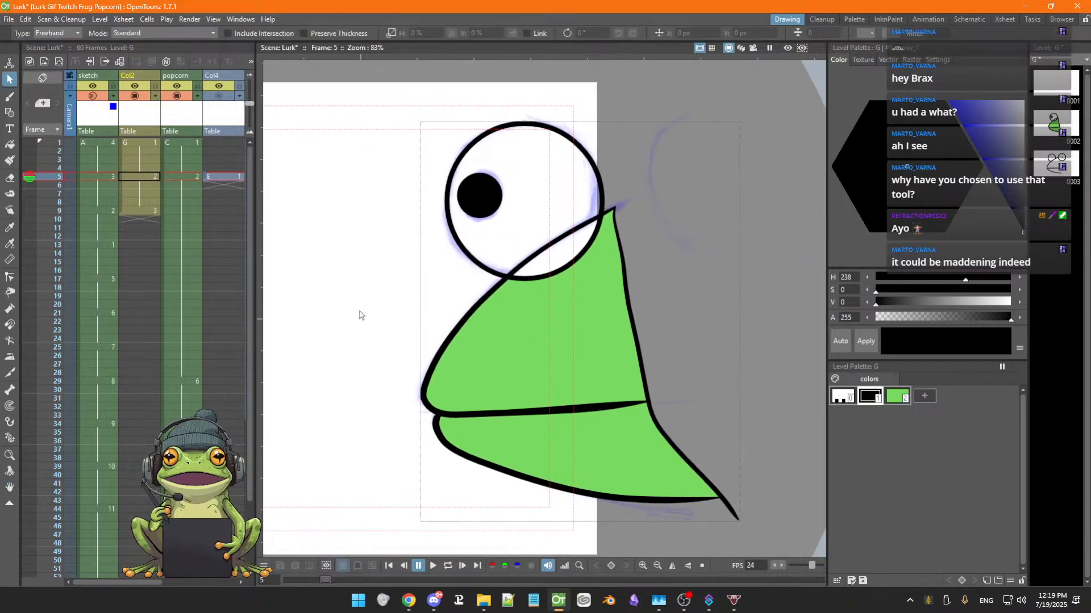
pyautogui.click(441, 357)
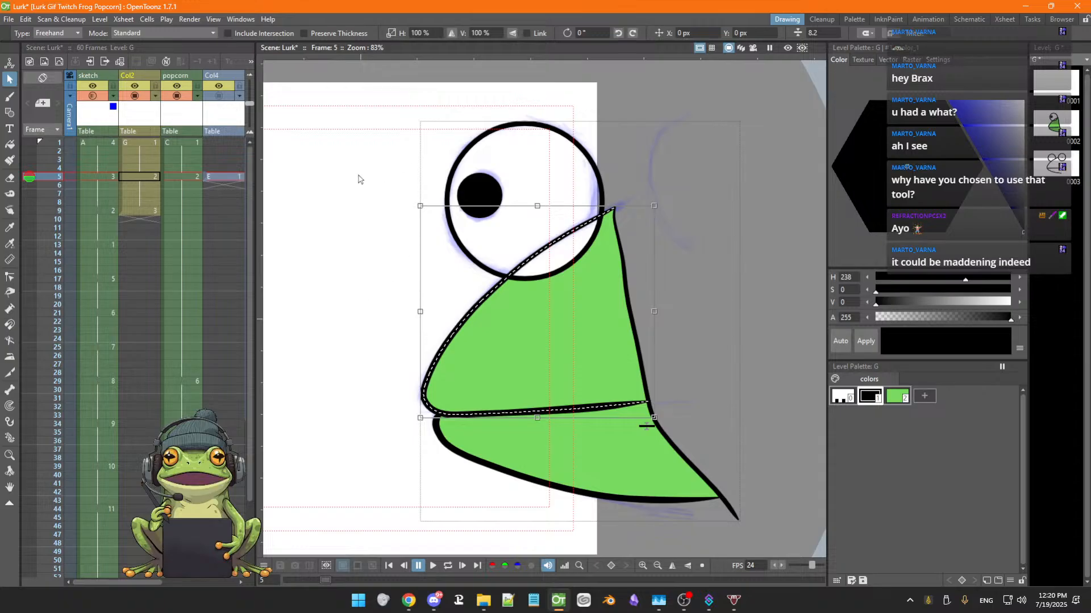
pyautogui.press('space')
pyautogui.moveTo(390, 295)
pyautogui.mouseDown()
pyautogui.moveTo(437, 325)
pyautogui.moveTo(424, 288)
pyautogui.moveTo(410, 288)
pyautogui.mouseUp()
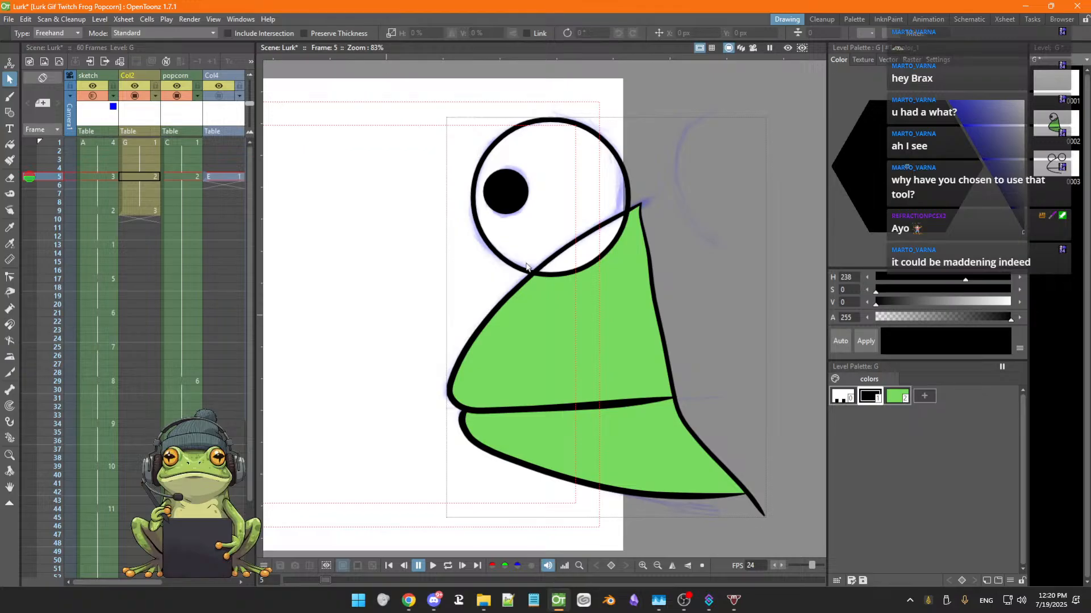
pyautogui.click(106, 177)
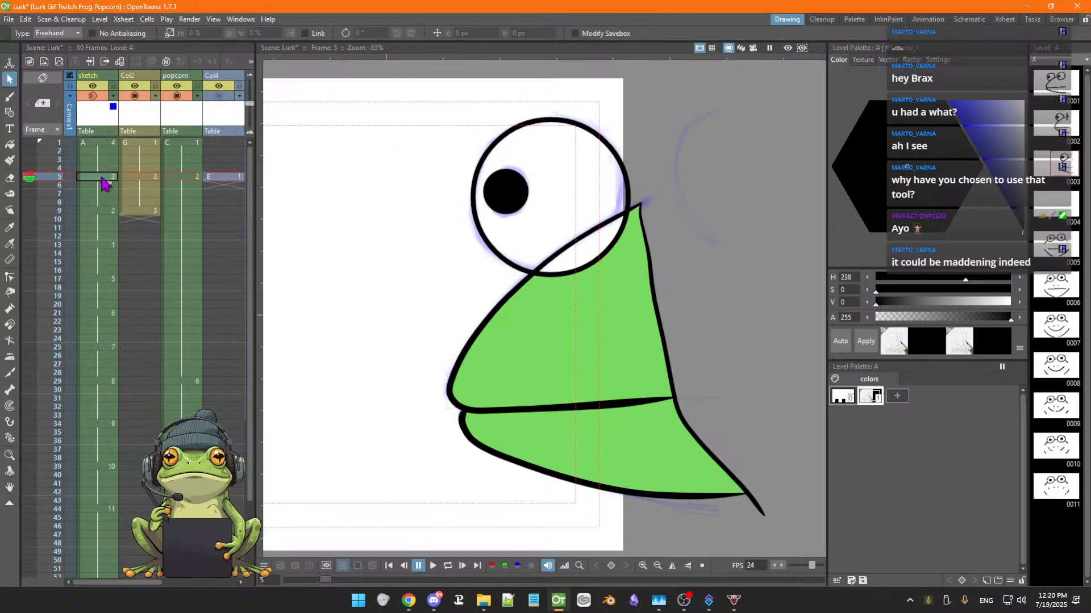
pyautogui.press('Up')
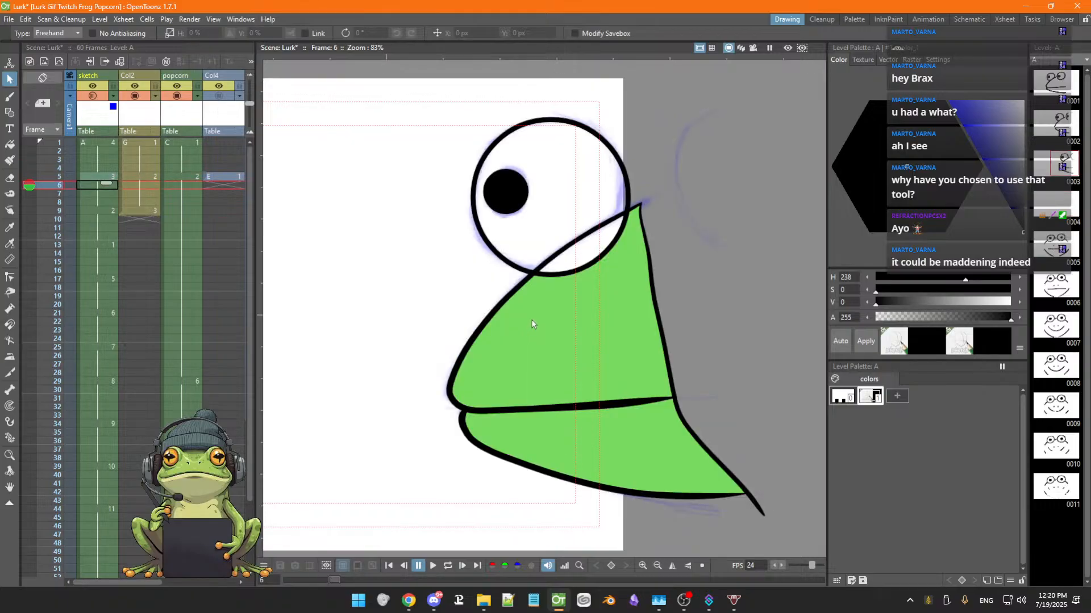
pyautogui.press('space')
pyautogui.moveTo(546, 309)
pyautogui.mouseDown()
pyautogui.moveTo(506, 314)
pyautogui.moveTo(510, 301)
pyautogui.moveTo(541, 308)
pyautogui.mouseUp()
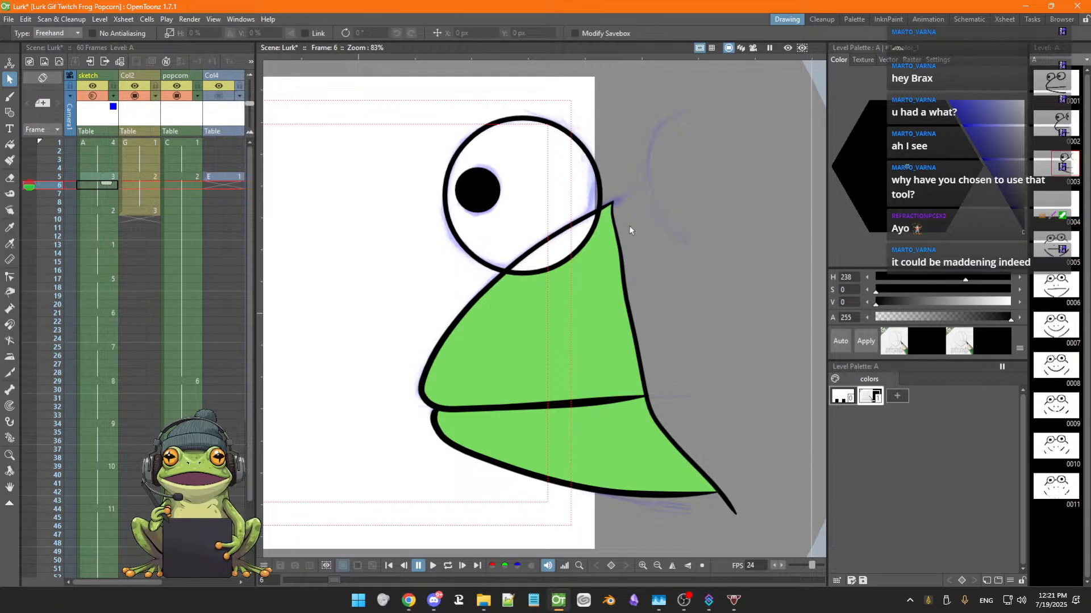
pyautogui.press('space')
pyautogui.moveTo(394, 281); pyautogui.dragTo(479, 296)
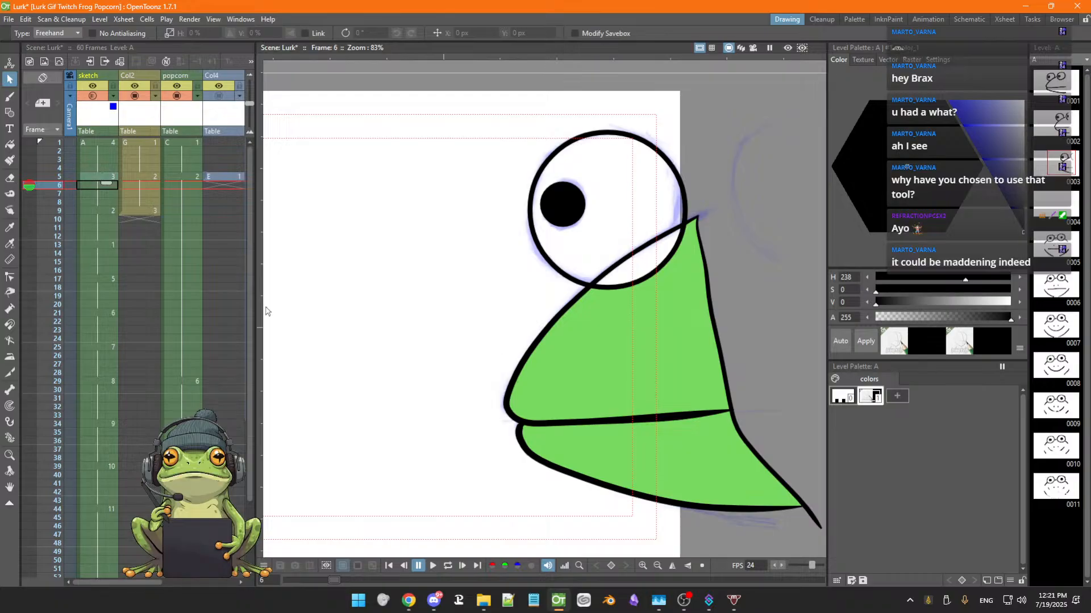
# Try applying a blue color to the style of the frog's outline on Col2 frame 5
pyautogui.click(137, 178)
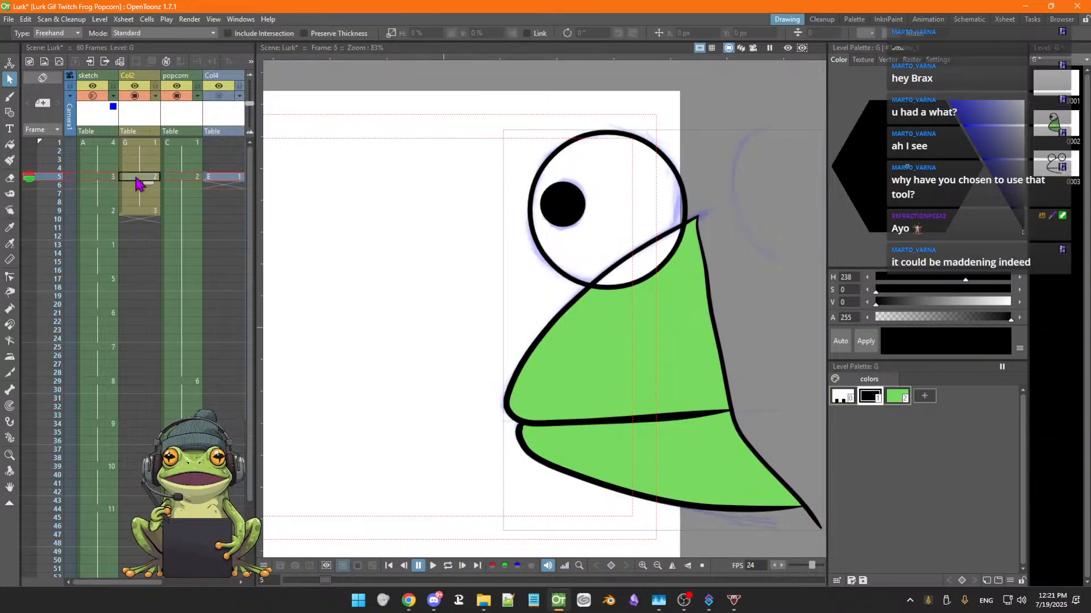
pyautogui.click(526, 352)
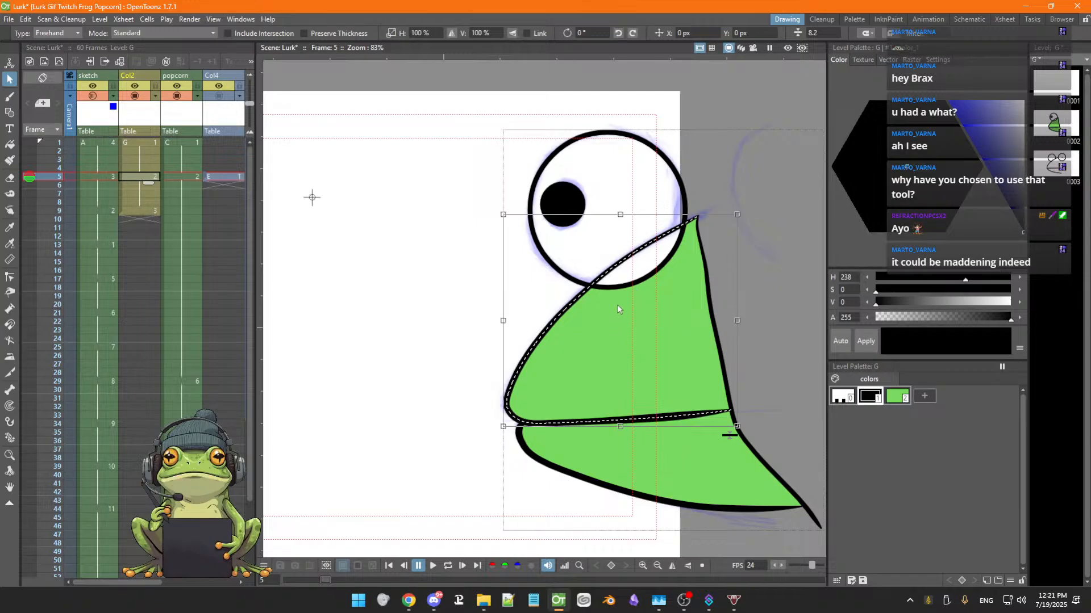
pyautogui.click(866, 342)
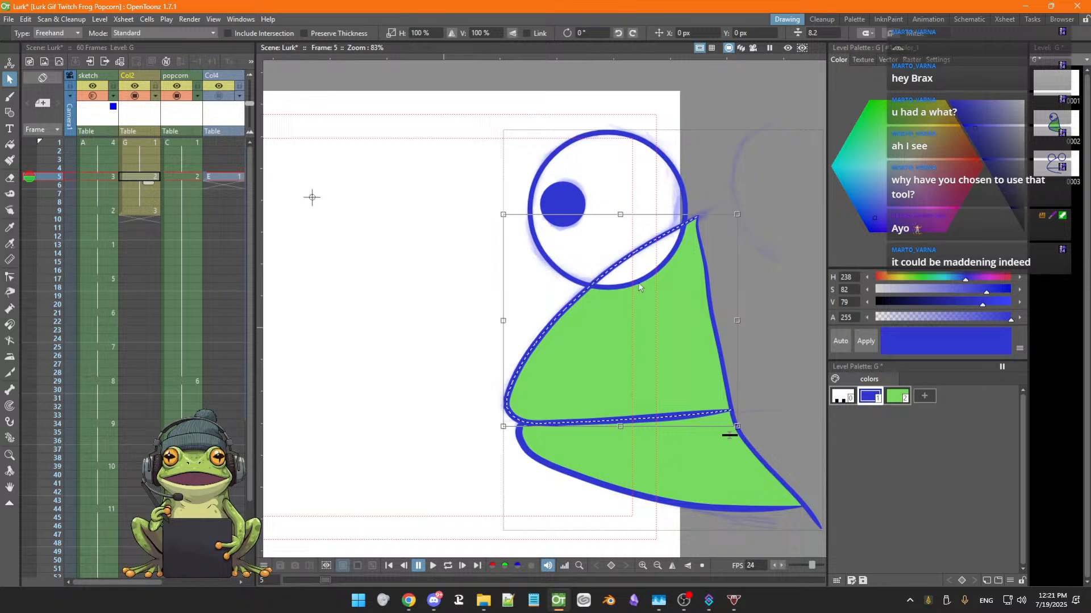
pyautogui.hotkey('ctrl', 'z')
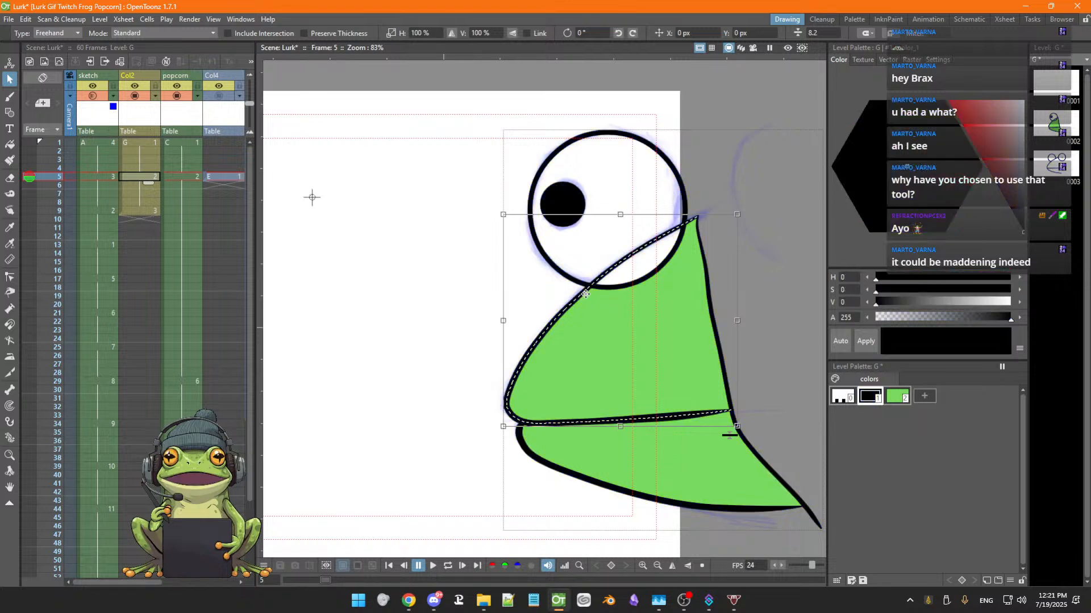
# Fill the eye's white interior with the green style using the Fill tool
pyautogui.click(10, 144)
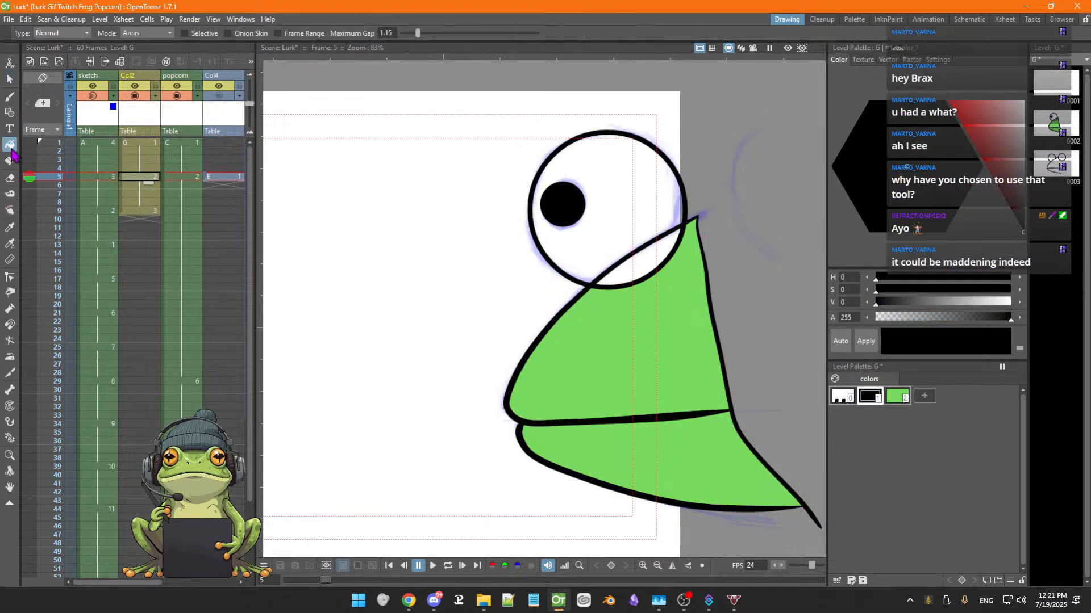
pyautogui.click(896, 398)
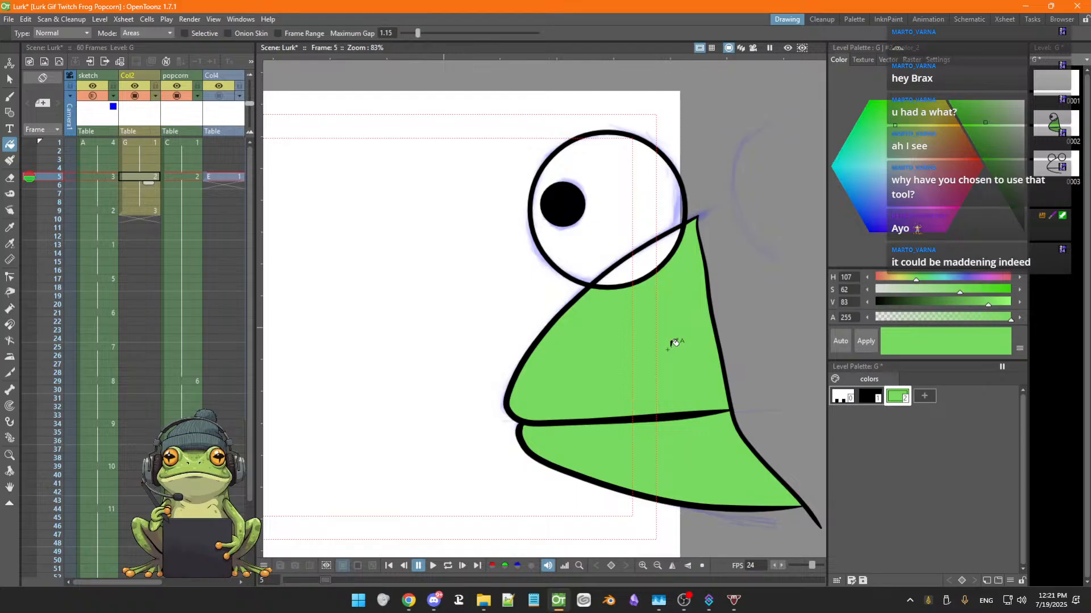
pyautogui.click(618, 238)
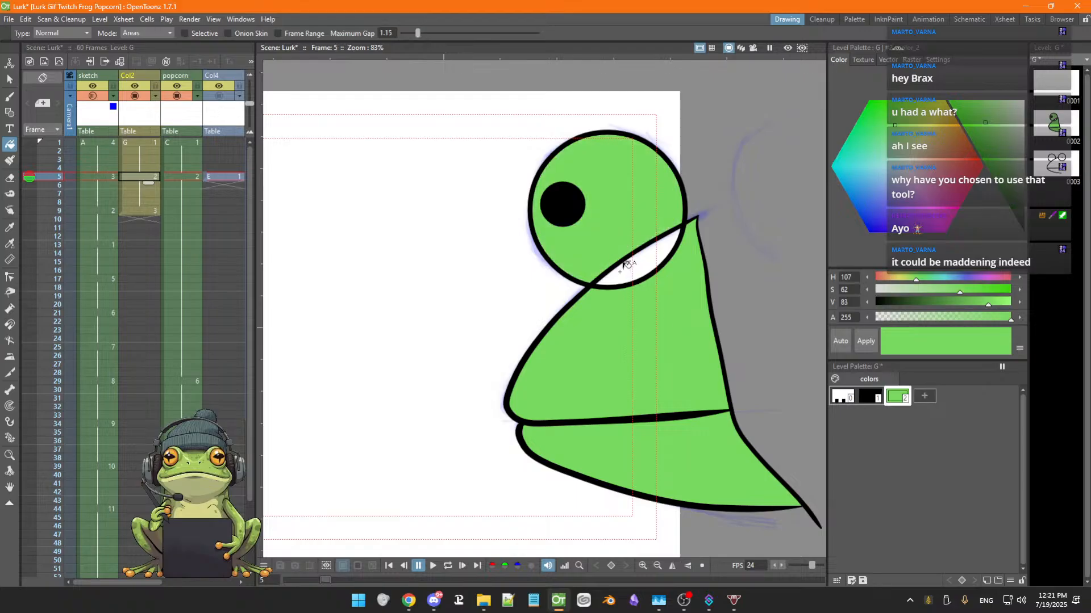
# Try recoloring the outline style red and filling the body with it, then undo those changes and the eye fill
pyautogui.click(869, 398)
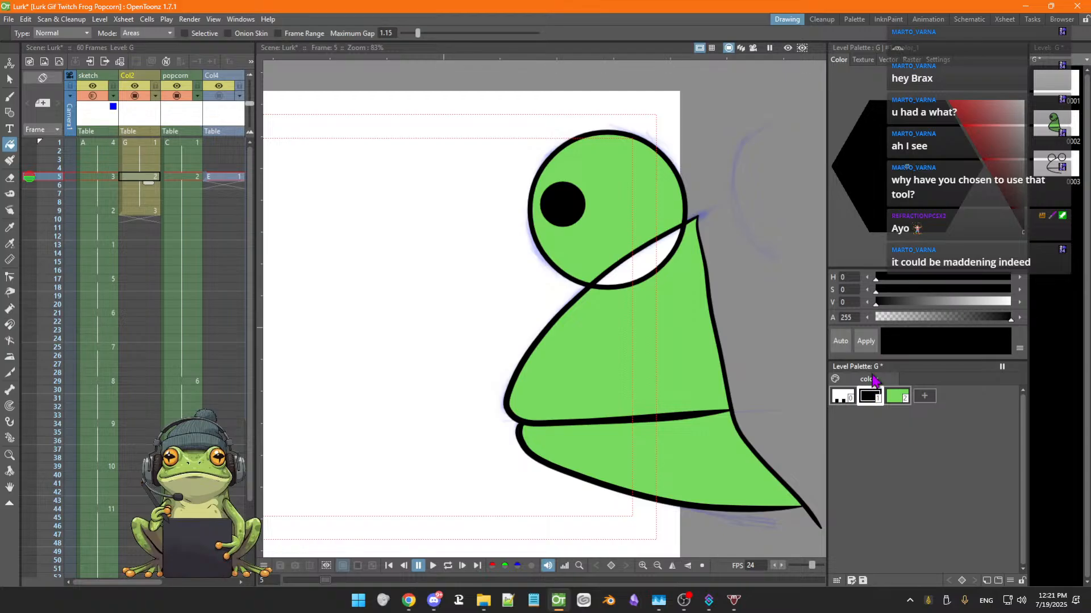
pyautogui.click(987, 163)
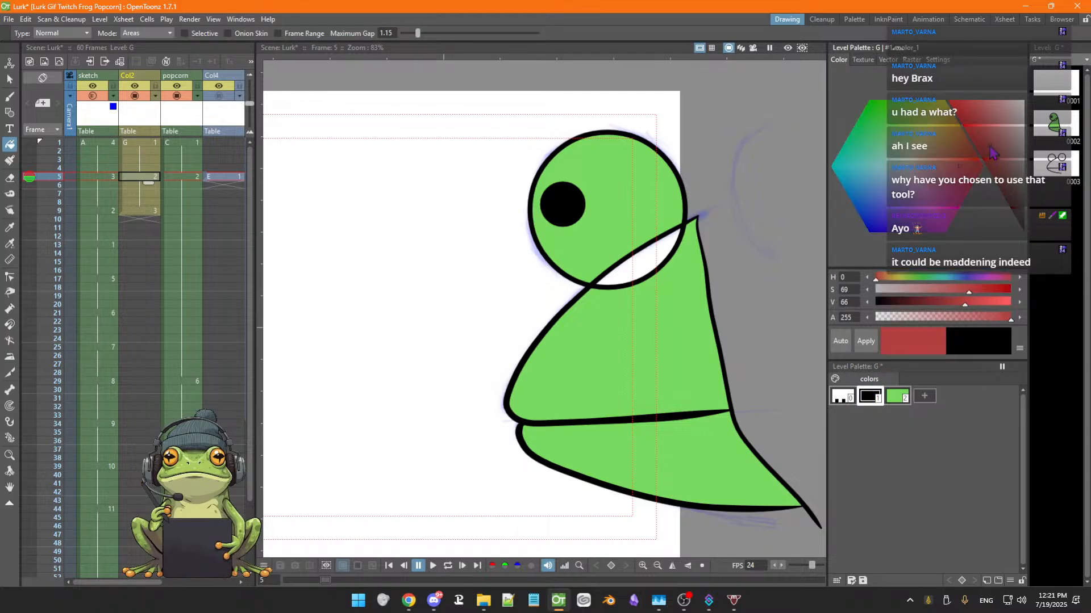
pyautogui.click(866, 346)
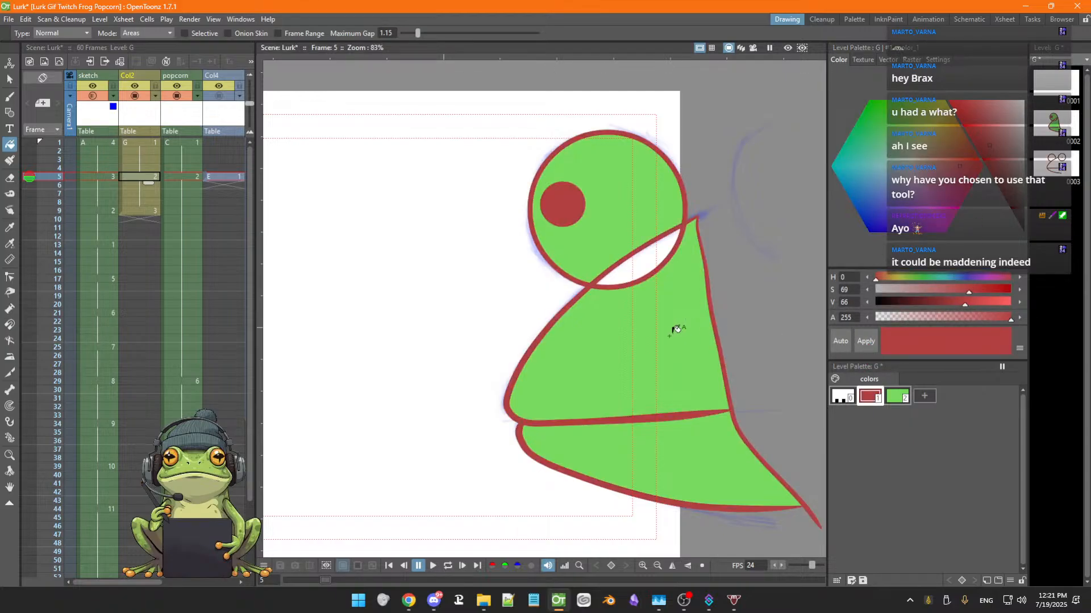
pyautogui.click(629, 325)
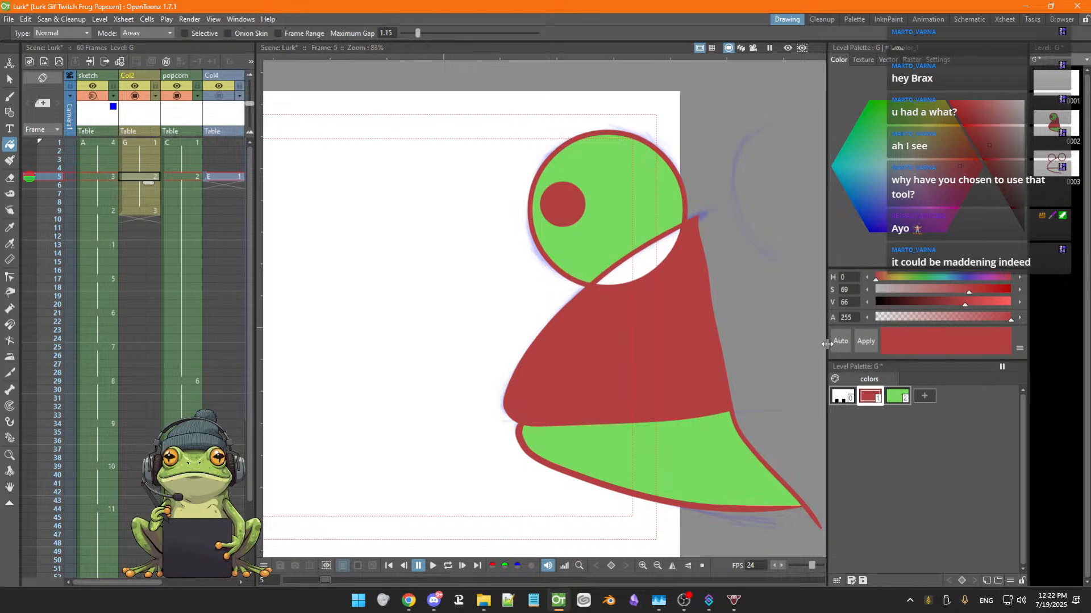
pyautogui.hotkey('ctrl', 'z')
pyautogui.hotkey('ctrl', 'z')
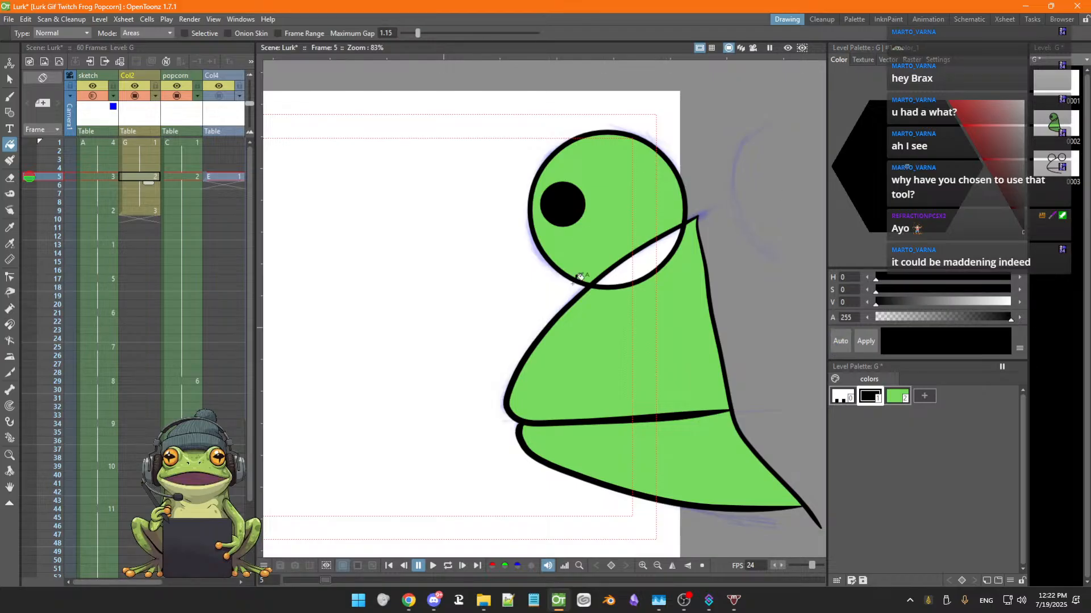
pyautogui.hotkey('ctrl', 'z')
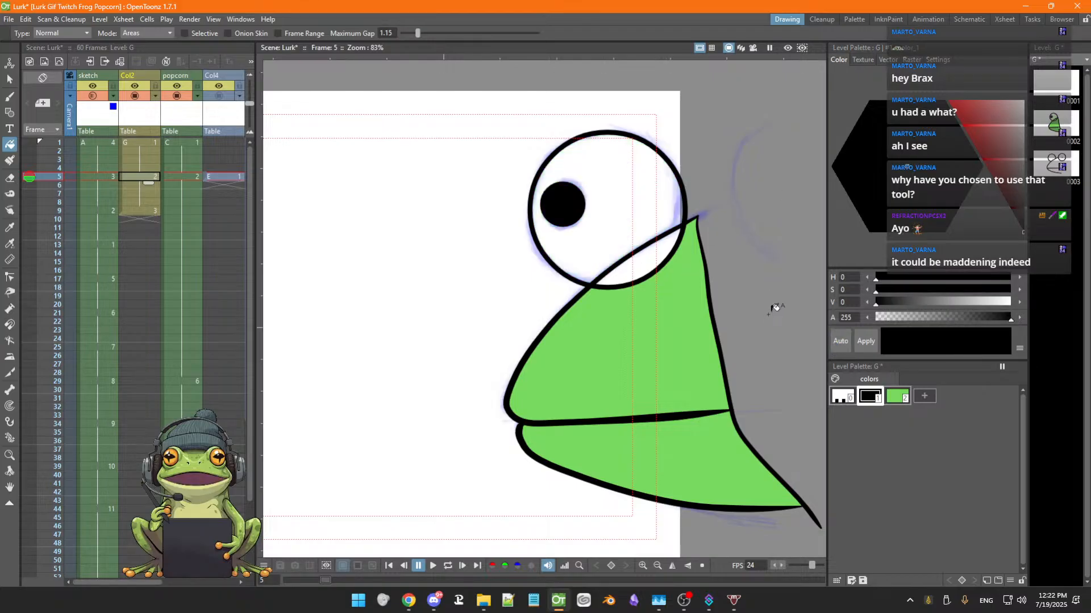
# Fill the small gap between the eye and the body with the green style
pyautogui.click(900, 400)
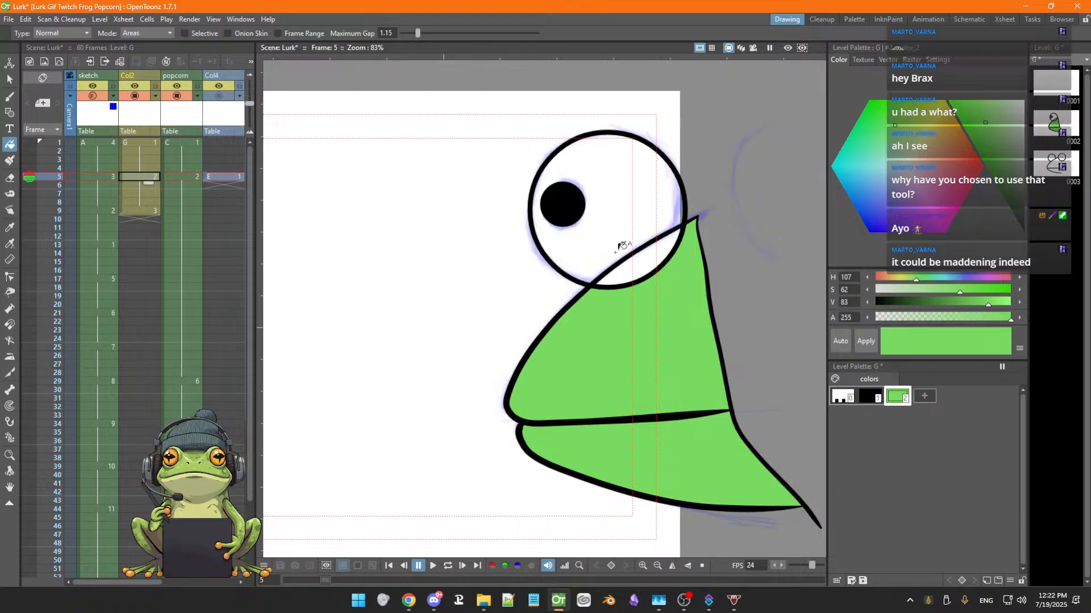
pyautogui.click(630, 266)
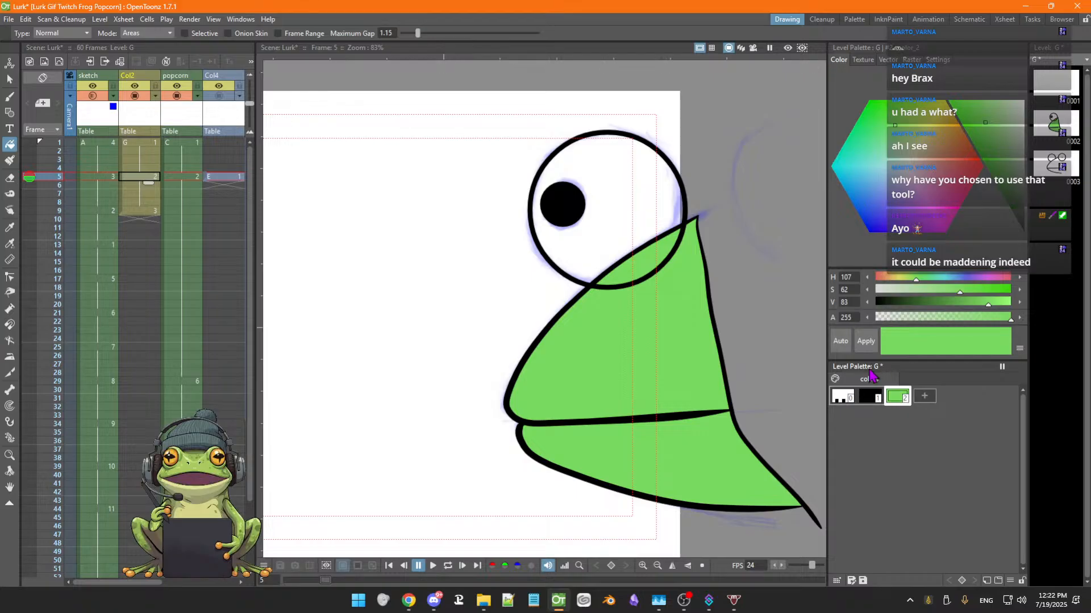
# Inspect the control points of the eye circle and body outline with the Control Point Editor, and save the scene
pyautogui.click(11, 97)
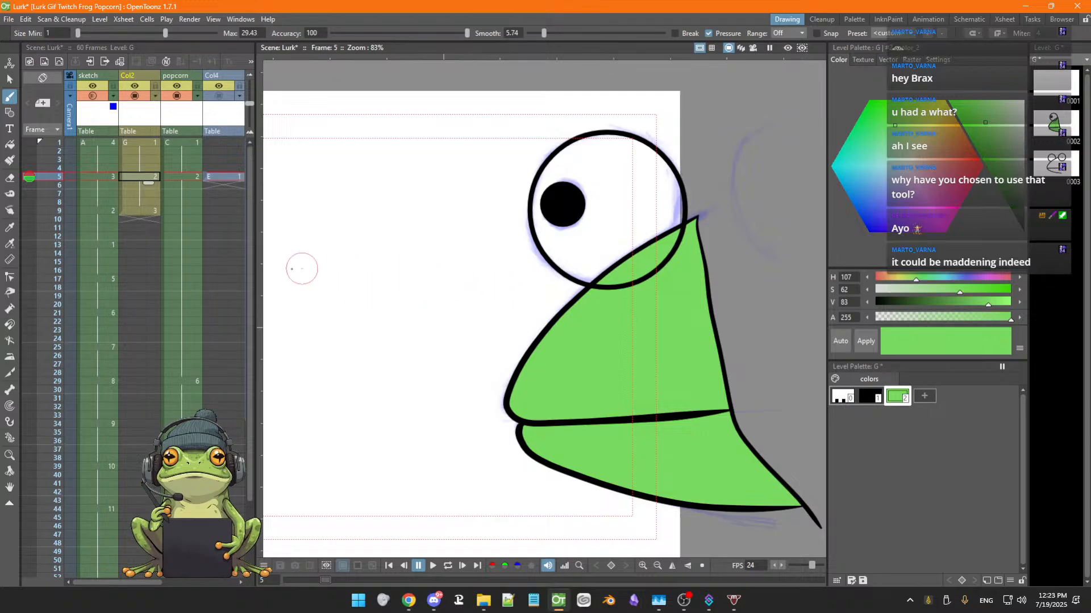
pyautogui.click(9, 278)
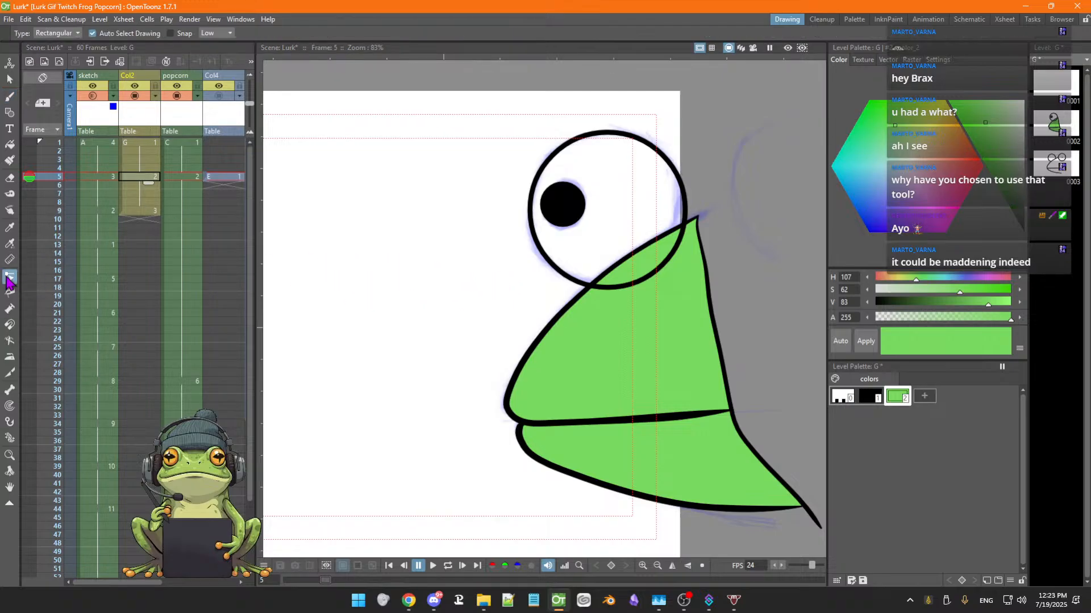
pyautogui.click(544, 337)
pyautogui.click(557, 269)
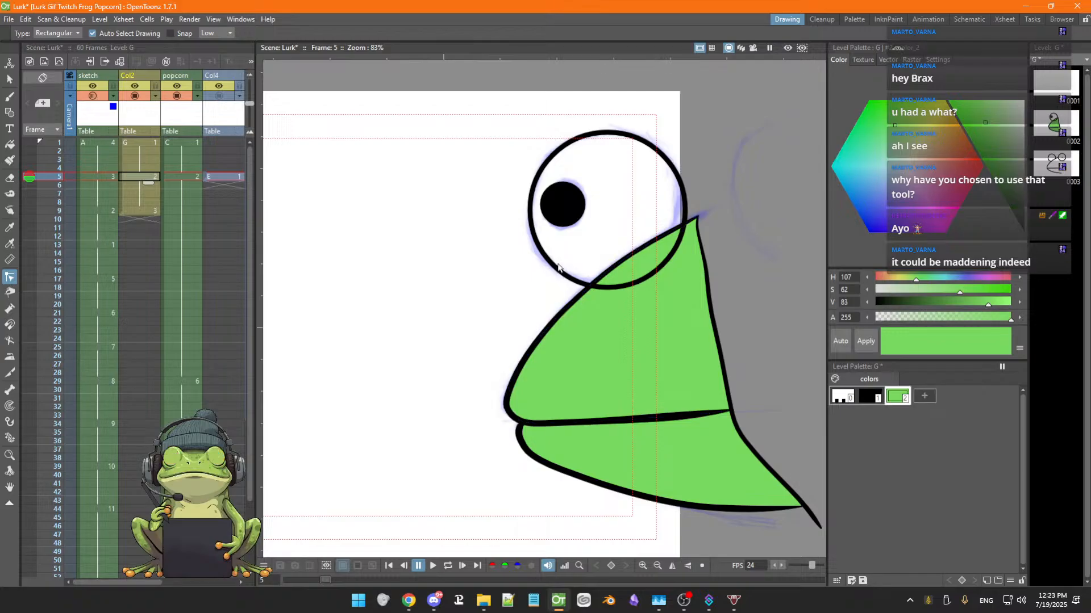
pyautogui.click(555, 268)
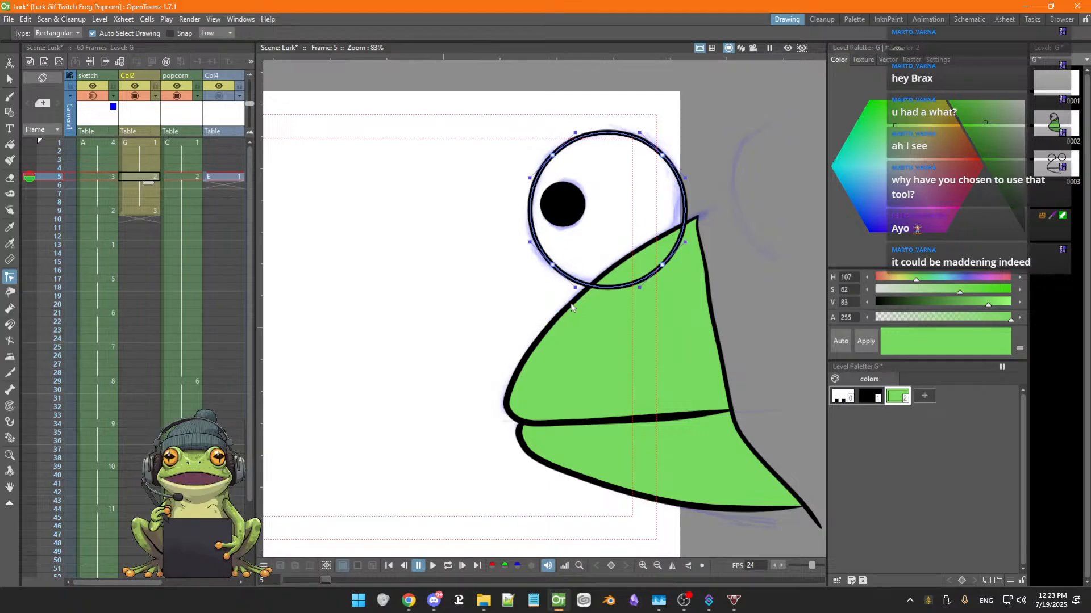
pyautogui.click(555, 321)
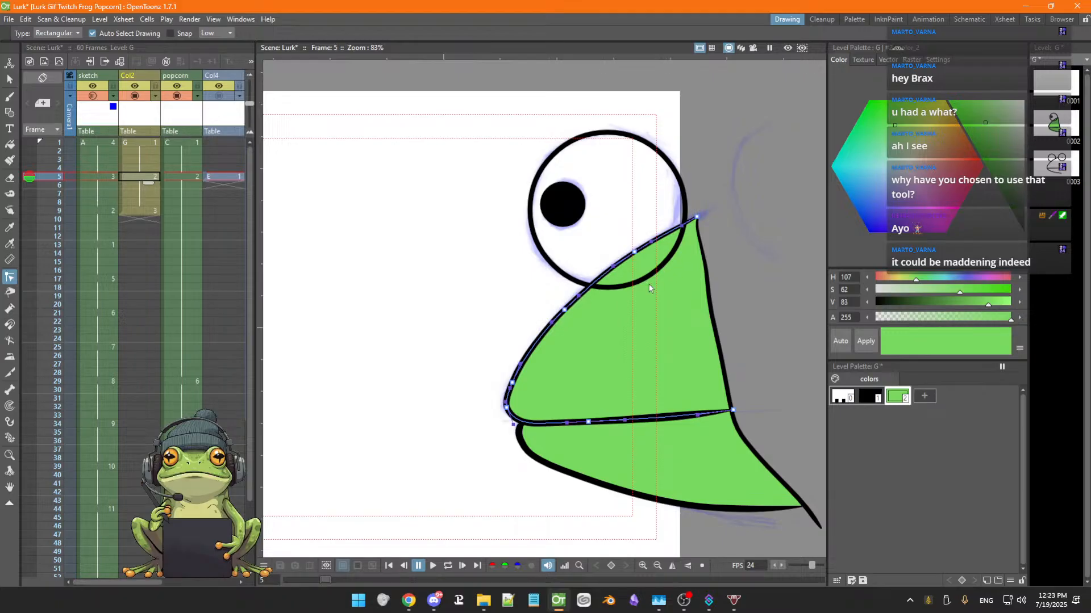
pyautogui.hotkey('ctrl', 's')
pyautogui.click(613, 288)
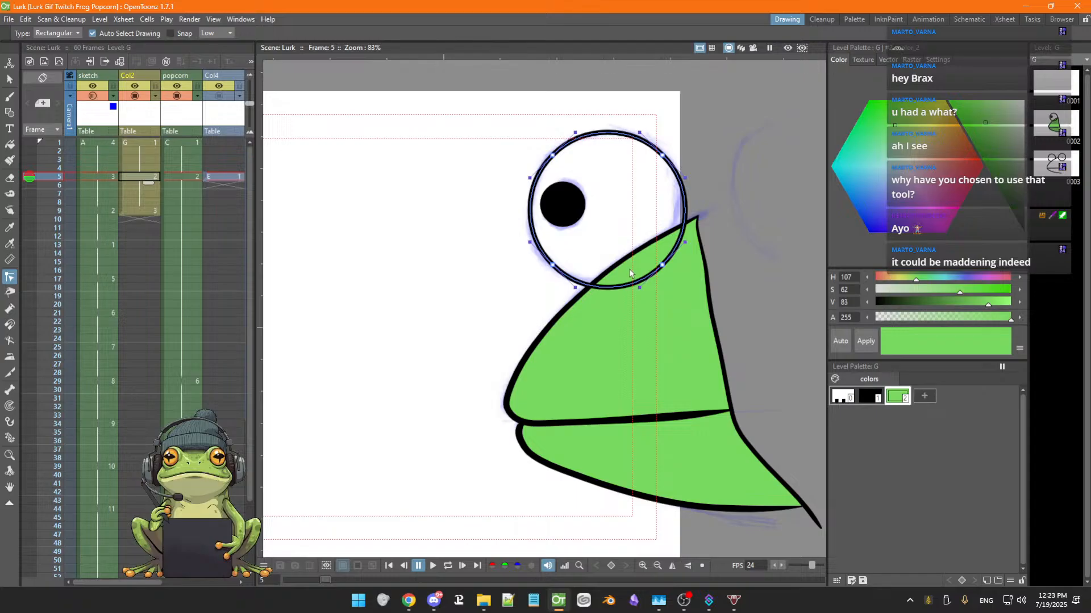
# Erase the part of the eye outline that overlaps the body's upper edge with the Eraser
pyautogui.press('a')
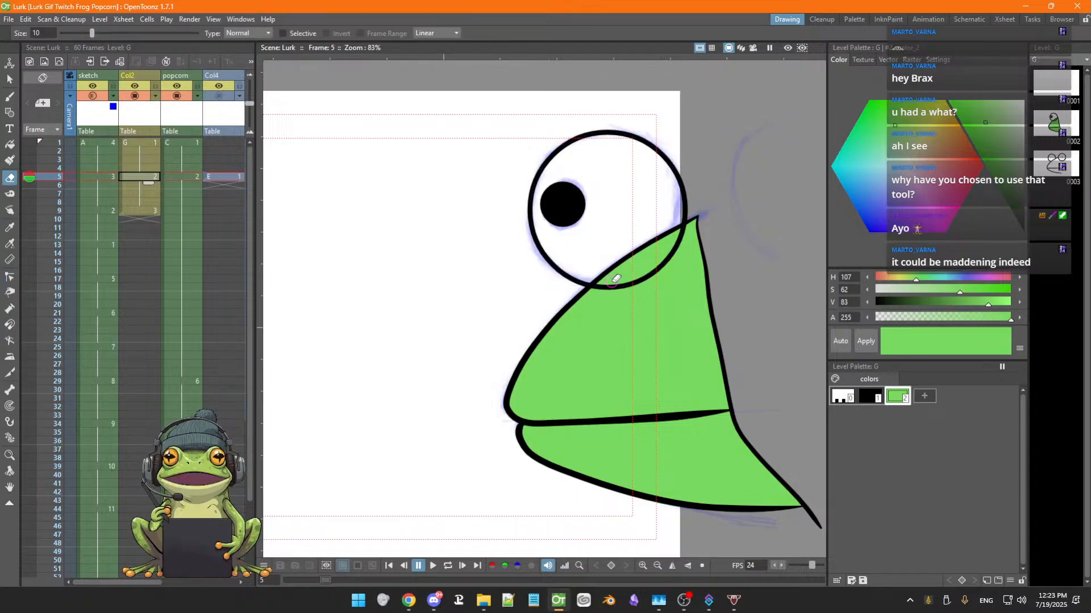
pyautogui.moveTo(623, 280)
pyautogui.mouseDown()
pyautogui.moveTo(657, 278)
pyautogui.moveTo(682, 248)
pyautogui.mouseUp()
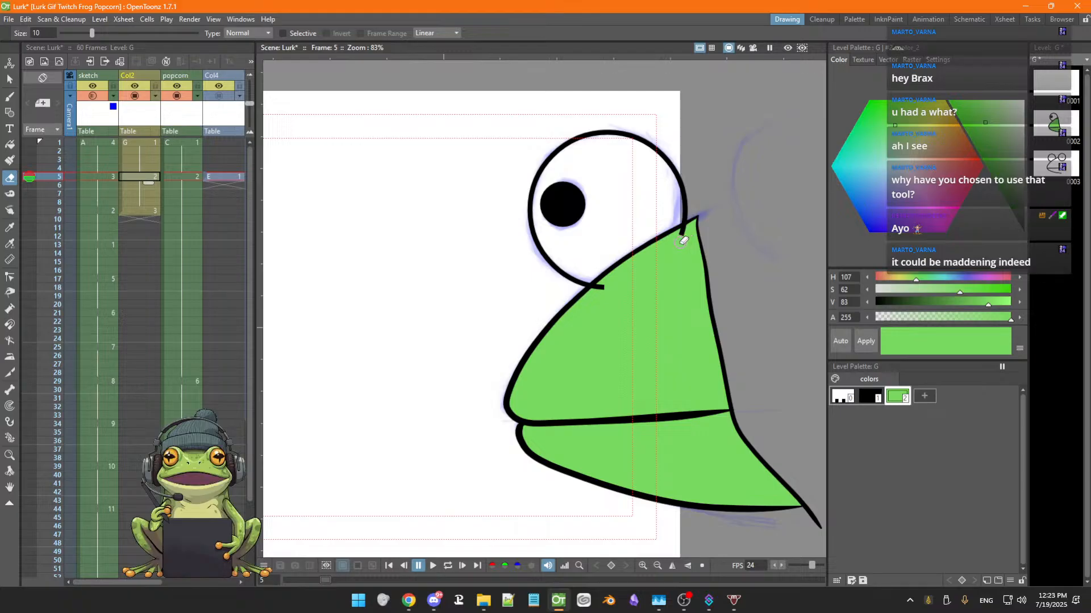
# Try to nudge the eye outline's endpoint where it meets the body, then undo the move
pyautogui.press('s')
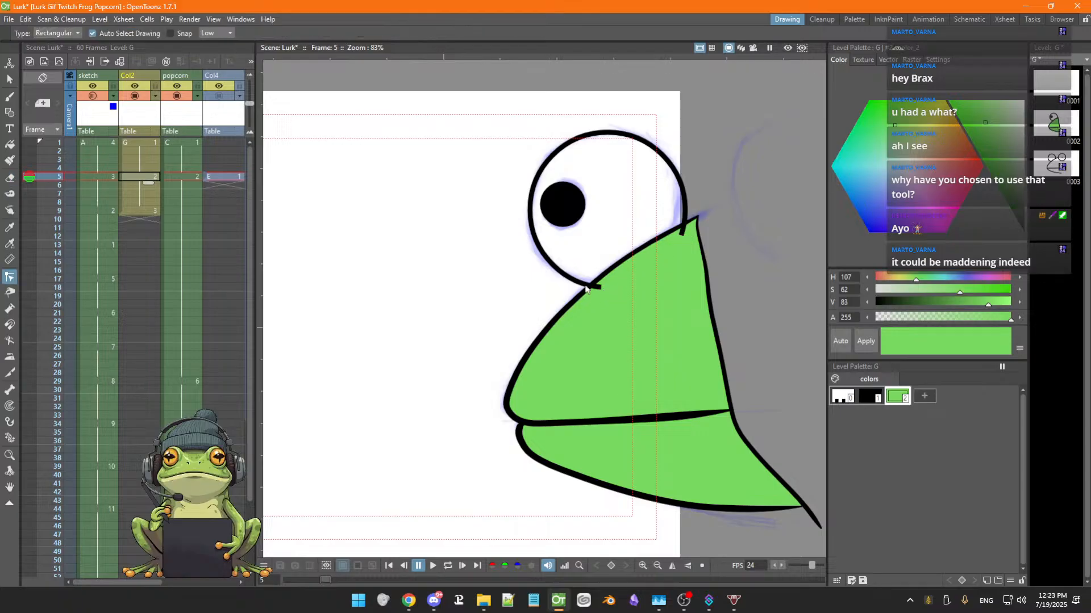
pyautogui.click(598, 293)
pyautogui.scroll(3, 600, 288)
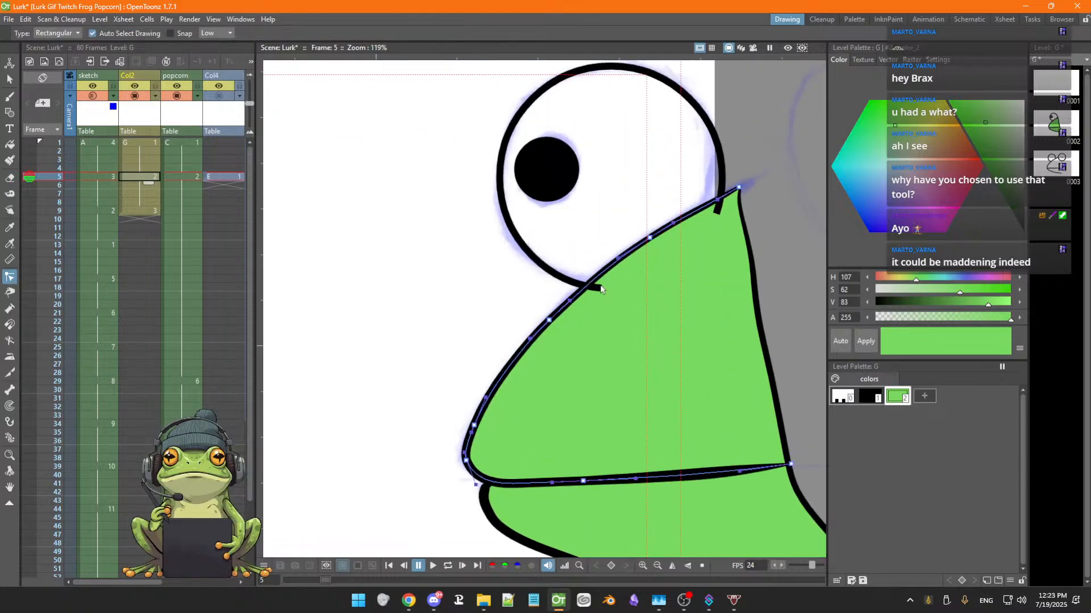
pyautogui.click(572, 284)
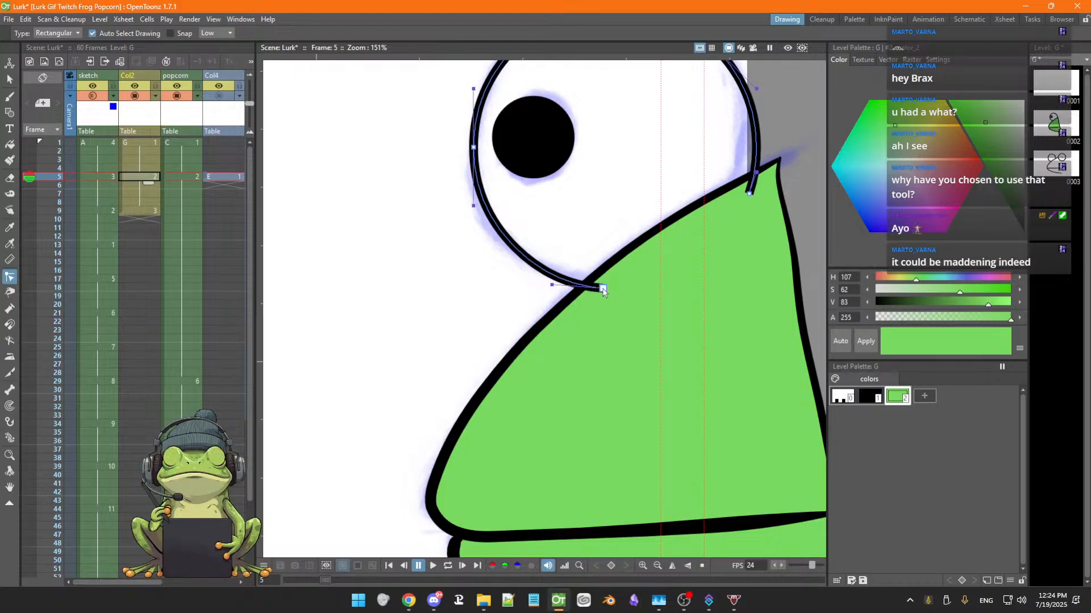
pyautogui.moveTo(602, 290)
pyautogui.mouseDown()
pyautogui.moveTo(590, 281)
pyautogui.moveTo(603, 292)
pyautogui.mouseUp()
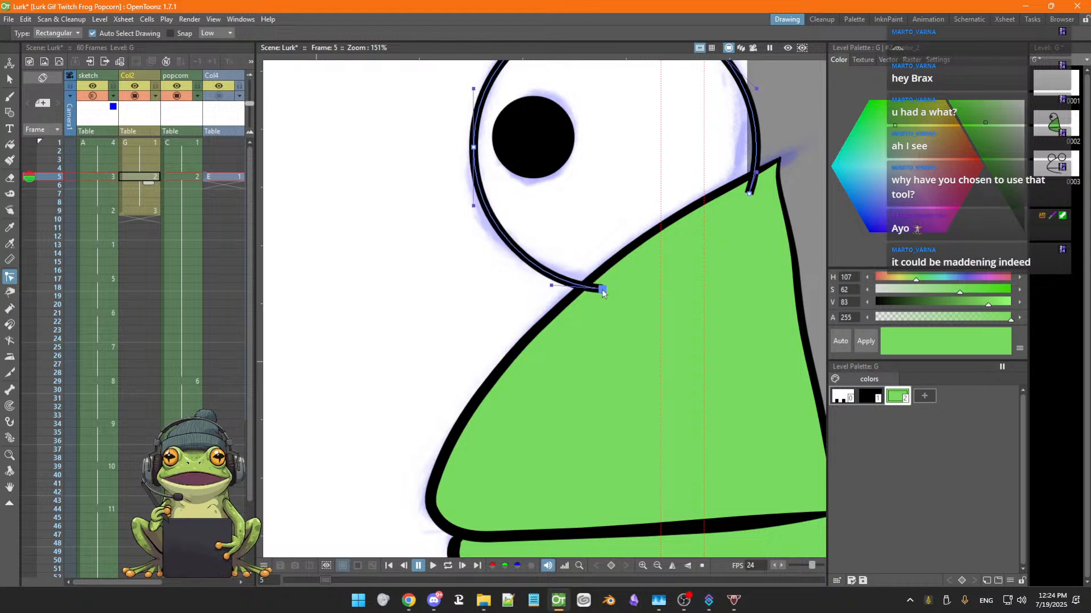
pyautogui.hotkey('ctrl', 'z')
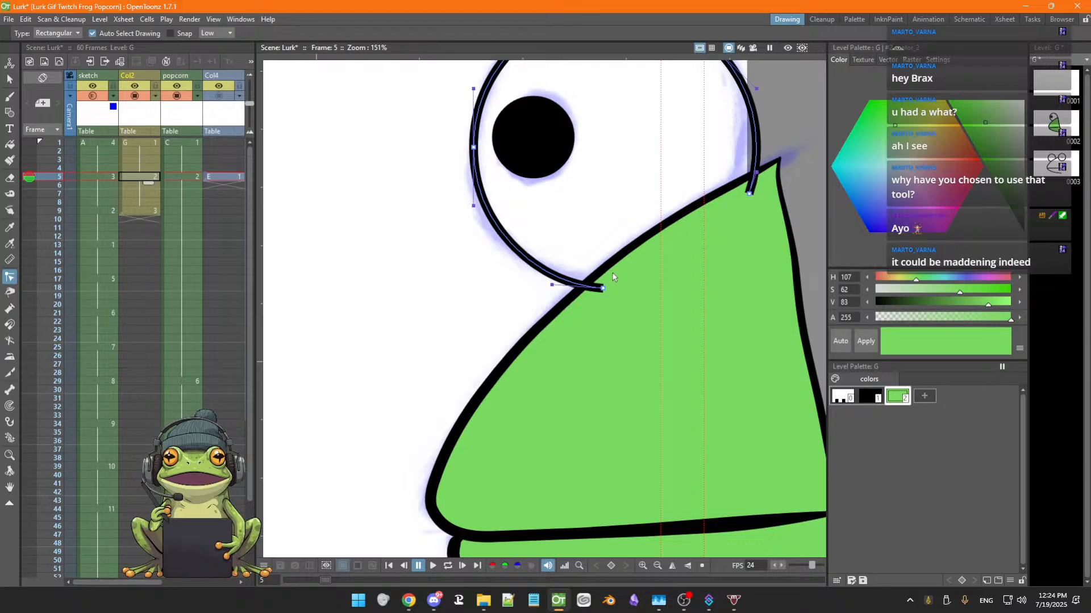
# Move the eye outline's end control point up onto the body's upper tip with the Control Point Editor
pyautogui.press('a')
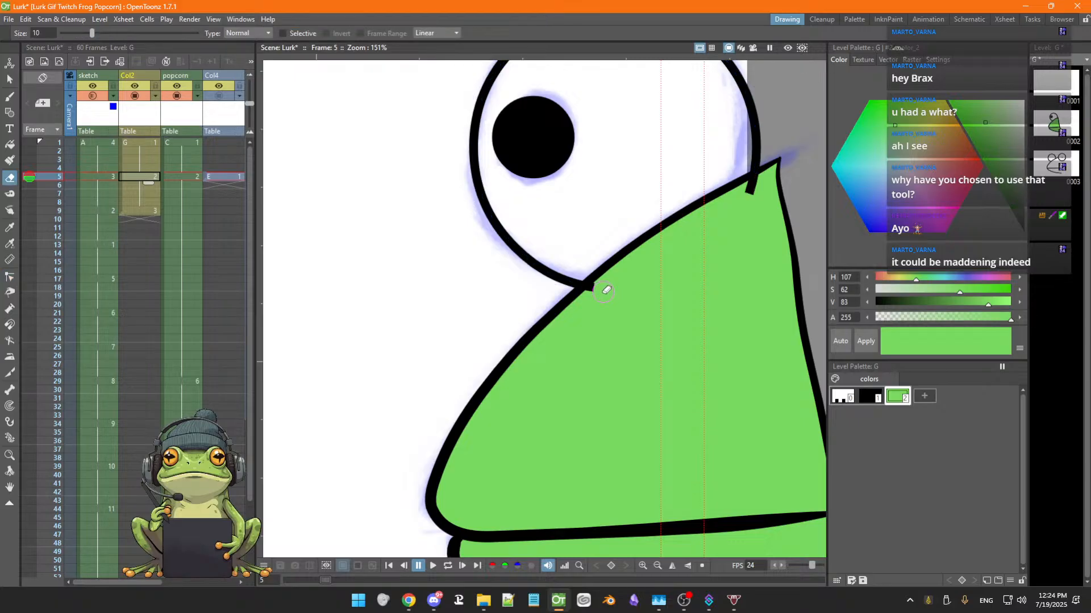
pyautogui.press('c')
pyautogui.click(592, 287)
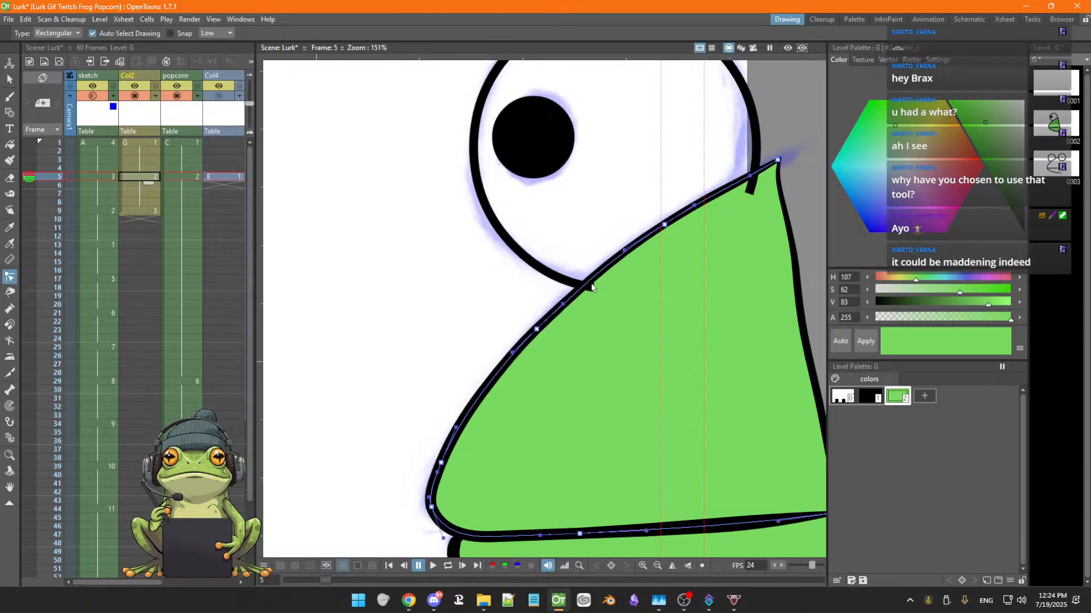
pyautogui.click(579, 290)
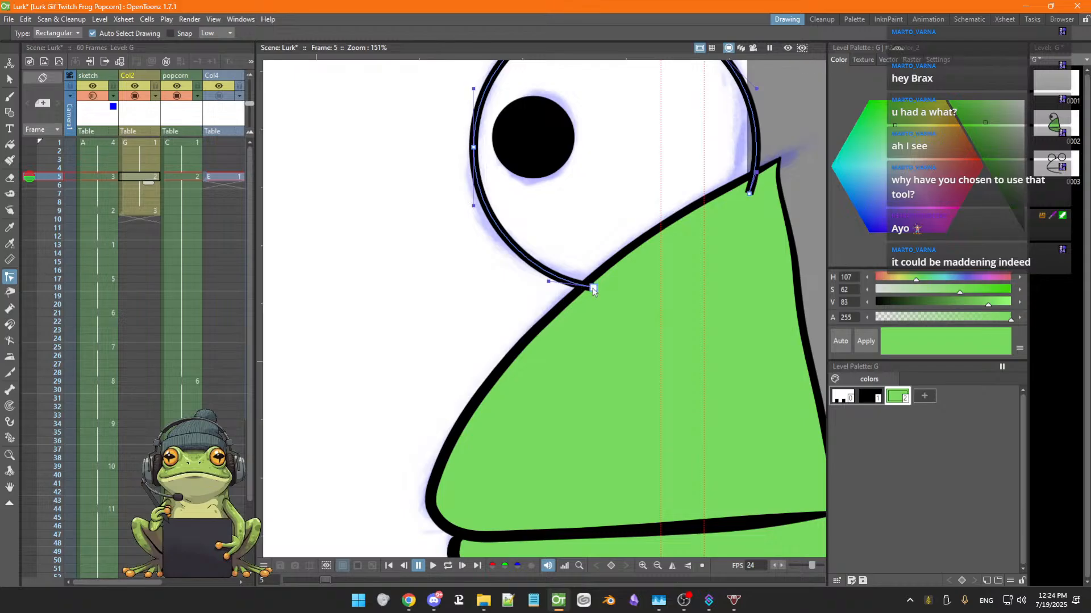
pyautogui.moveTo(592, 289)
pyautogui.mouseDown()
pyautogui.moveTo(585, 282)
pyautogui.moveTo(536, 362)
pyautogui.moveTo(481, 405)
pyautogui.mouseUp()
pyautogui.press('space')
pyautogui.press('a')
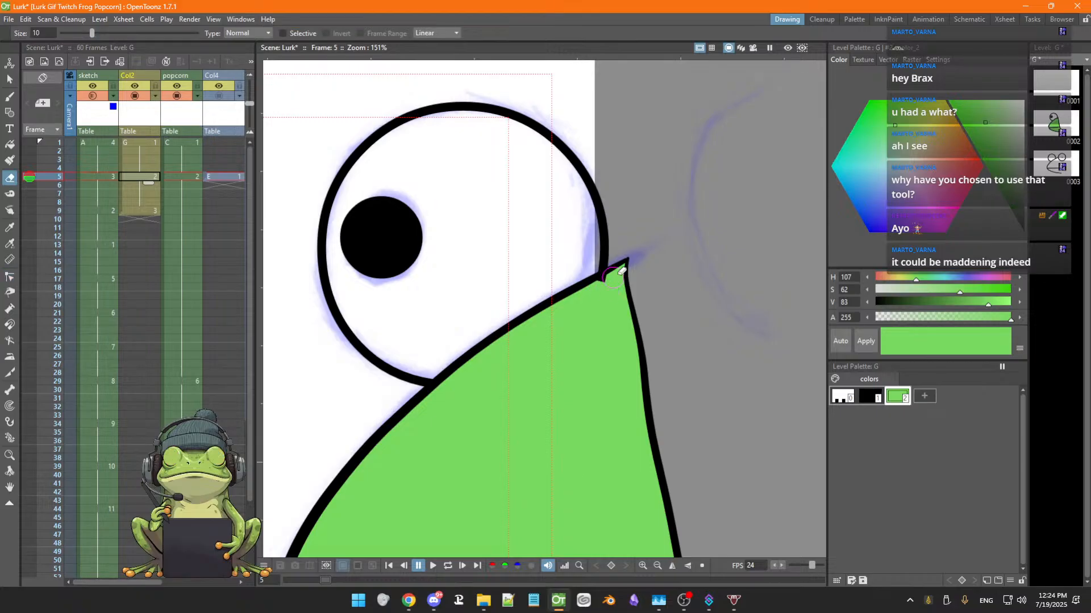
pyautogui.press('c')
pyautogui.click(604, 256)
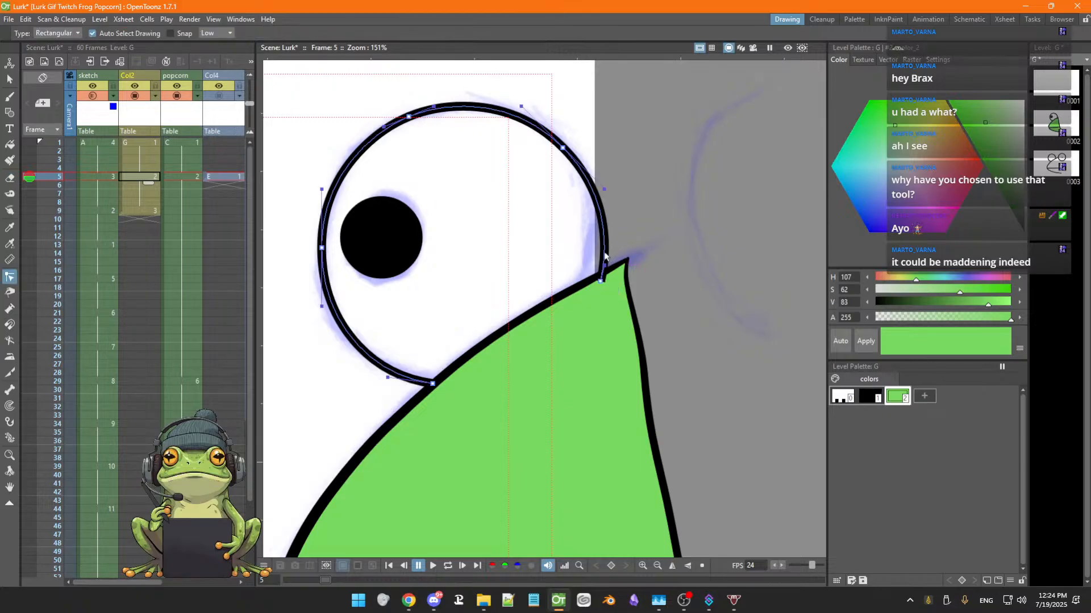
pyautogui.moveTo(601, 285); pyautogui.dragTo(601, 276)
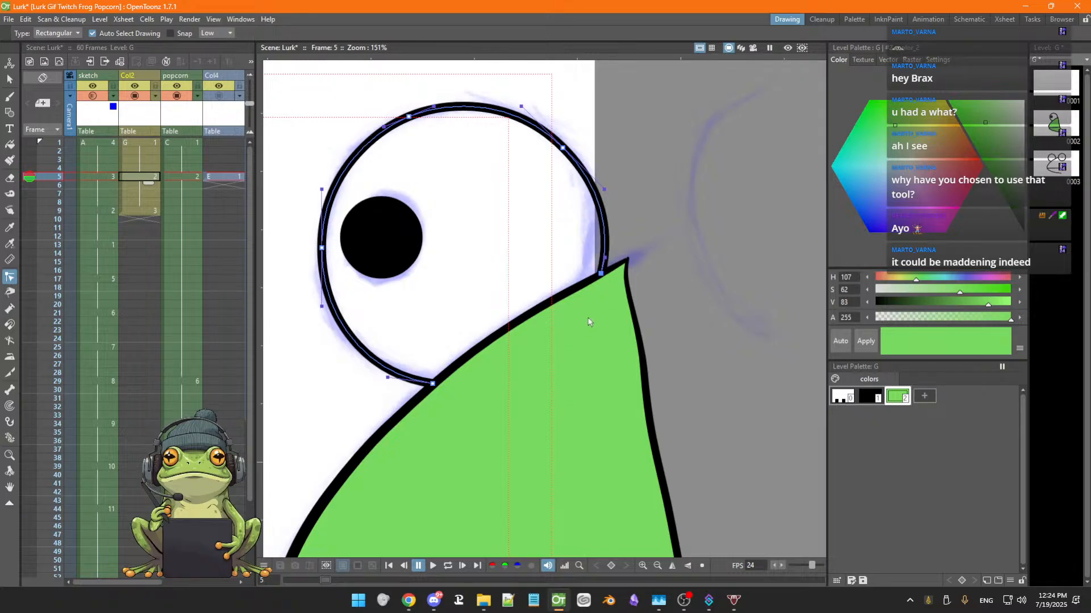
# Step back and forth between frames 8 and 9 of the Col2 level to compare the frog drawings
pyautogui.scroll(-4, 588, 322)
pyautogui.press('space')
pyautogui.moveTo(583, 348)
pyautogui.mouseDown()
pyautogui.moveTo(575, 317)
pyautogui.moveTo(601, 361)
pyautogui.moveTo(609, 325)
pyautogui.mouseUp()
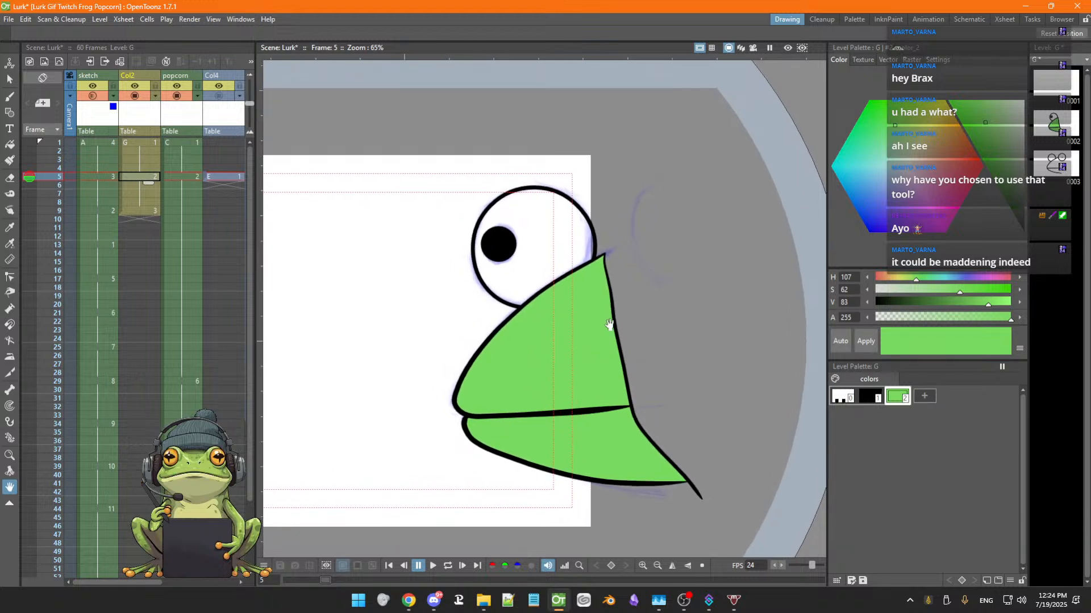
pyautogui.press('s')
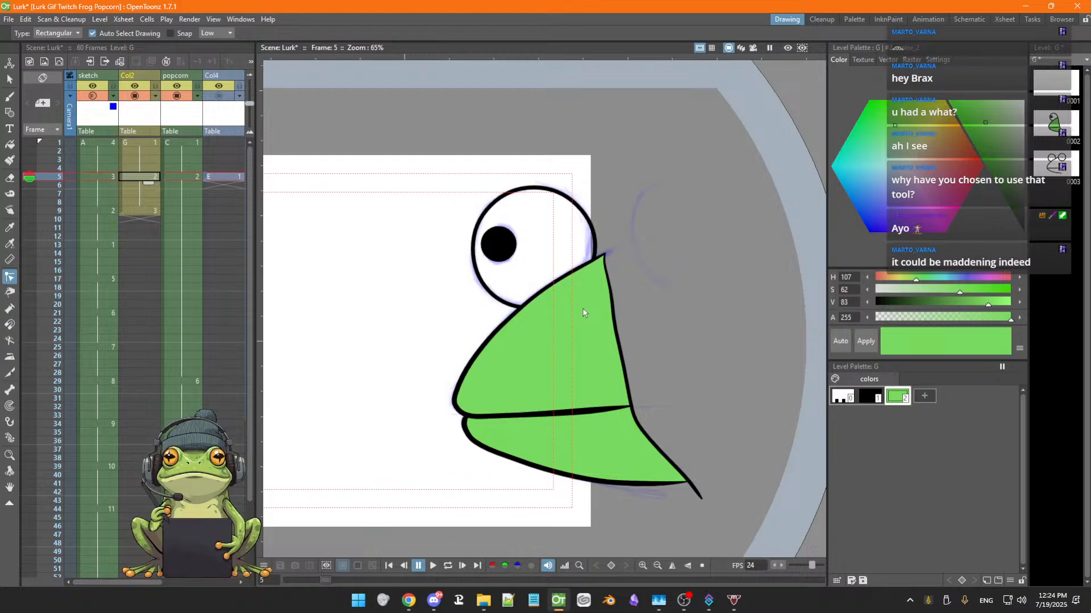
pyautogui.click(139, 177)
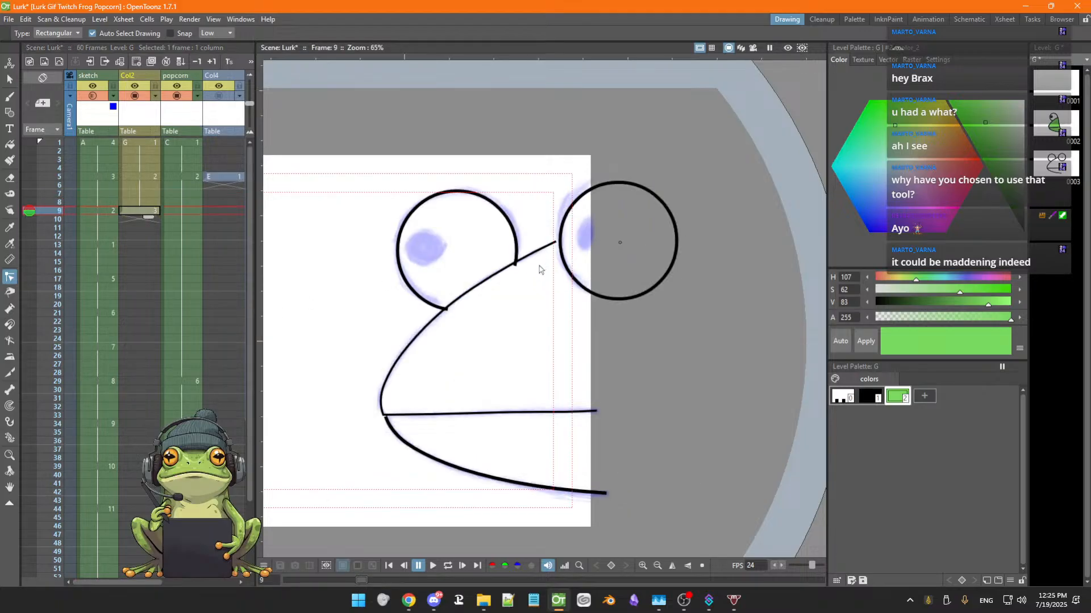
pyautogui.press('Up')
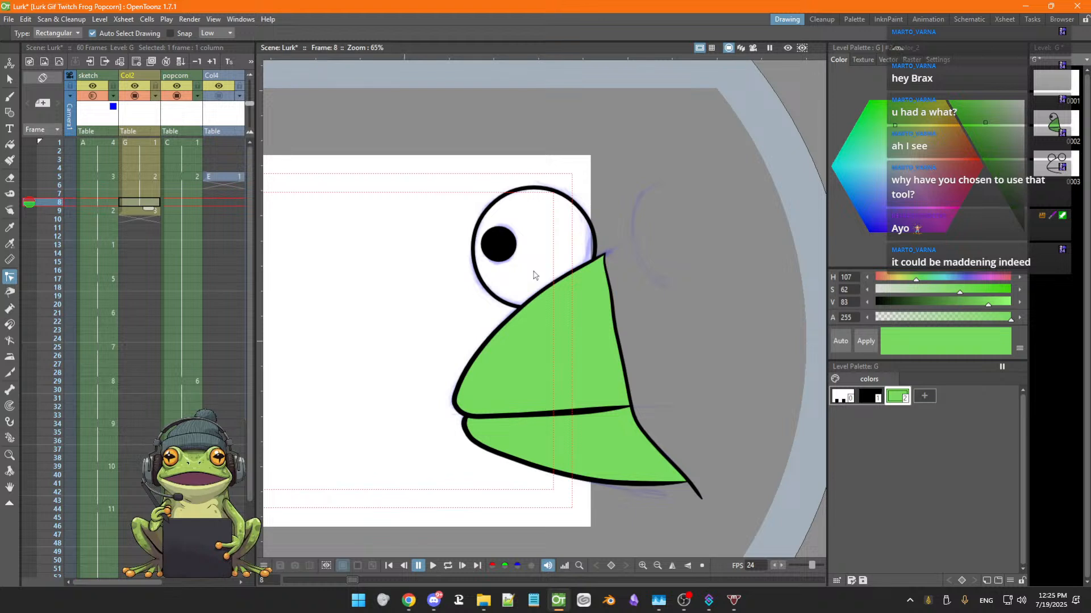
pyautogui.press('Down')
pyautogui.press('Up')
pyautogui.press('Down')
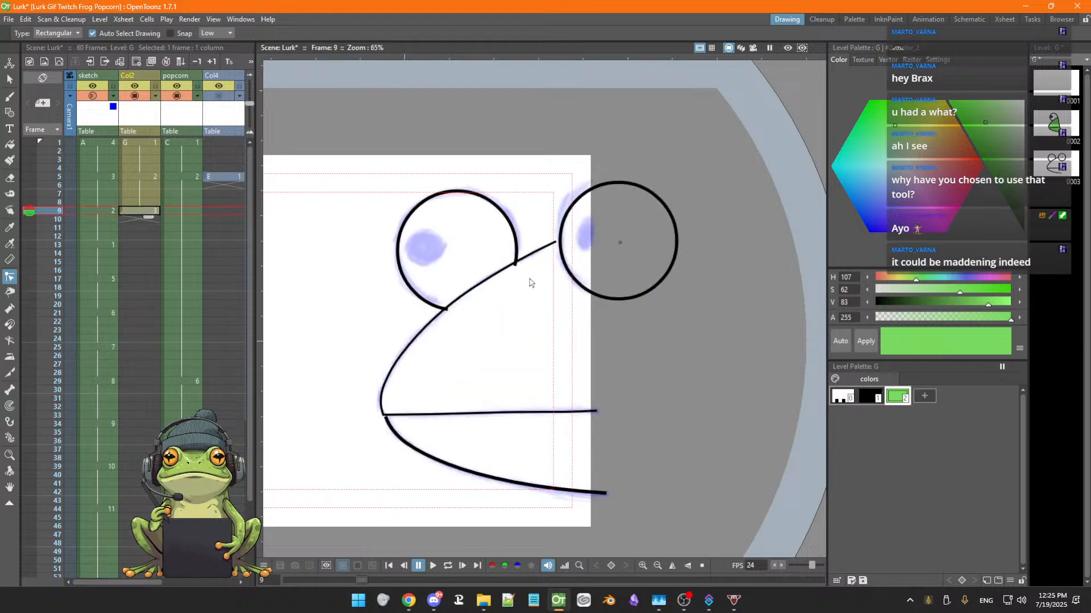
pyautogui.press('Up')
pyautogui.press('Down')
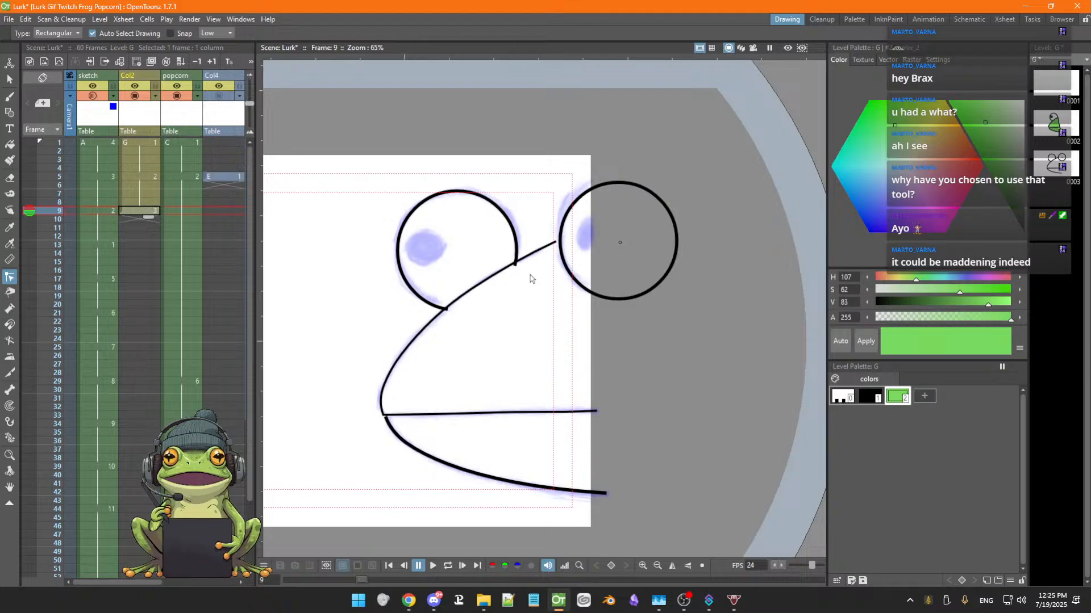
pyautogui.press('Up')
pyautogui.press('Down')
pyautogui.scroll(-2, 493, 288)
pyautogui.scroll(2, 493, 288)
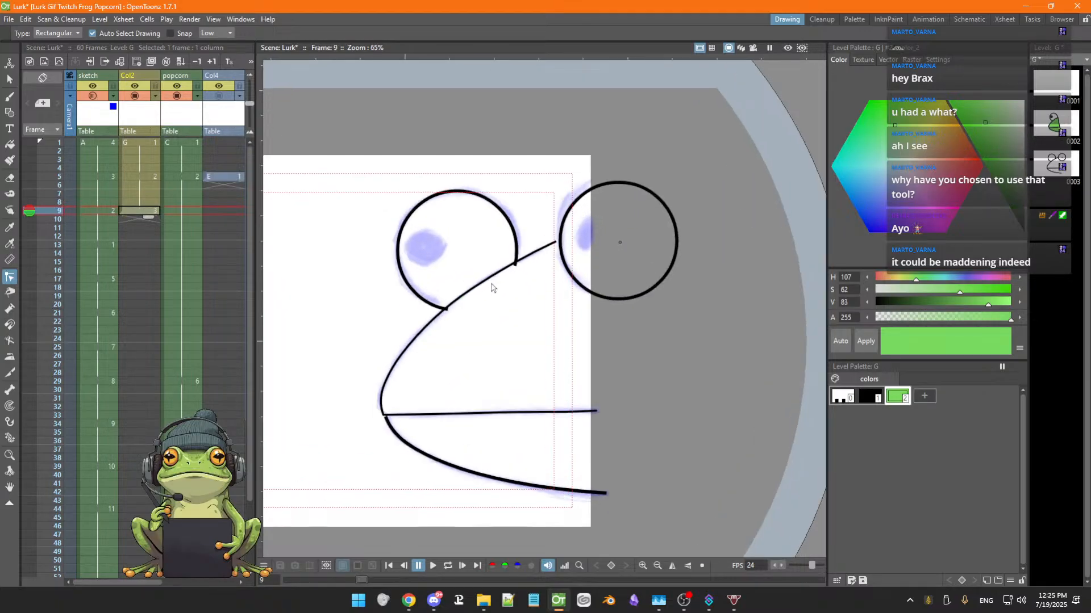
pyautogui.scroll(1, 492, 288)
pyautogui.press('Up')
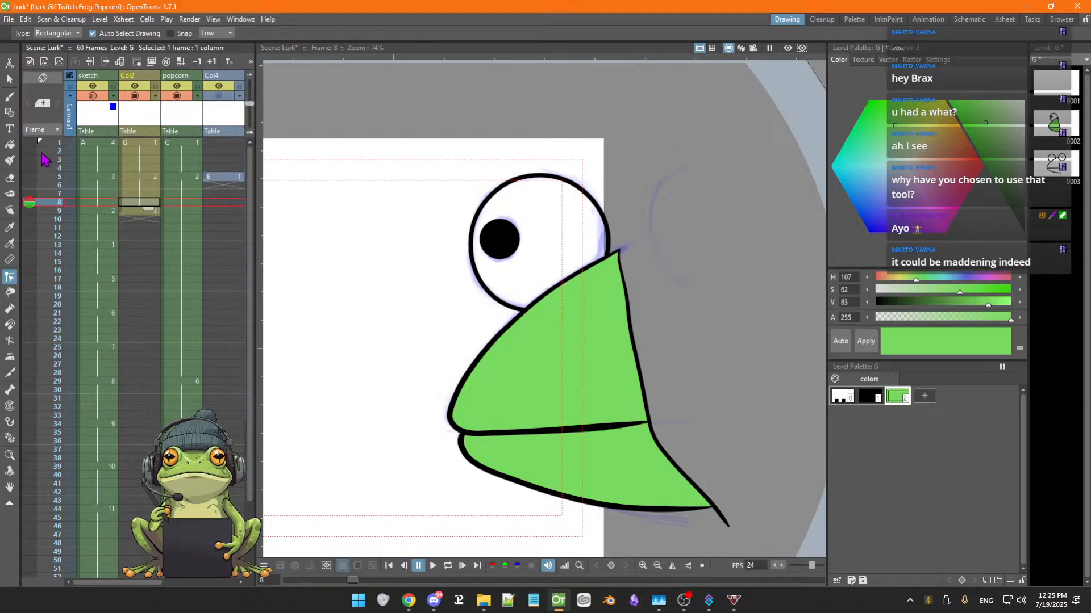
# Switch to the sketch column and step through its frames to review the rough frog sketches
pyautogui.click(29, 194)
pyautogui.press('Left')
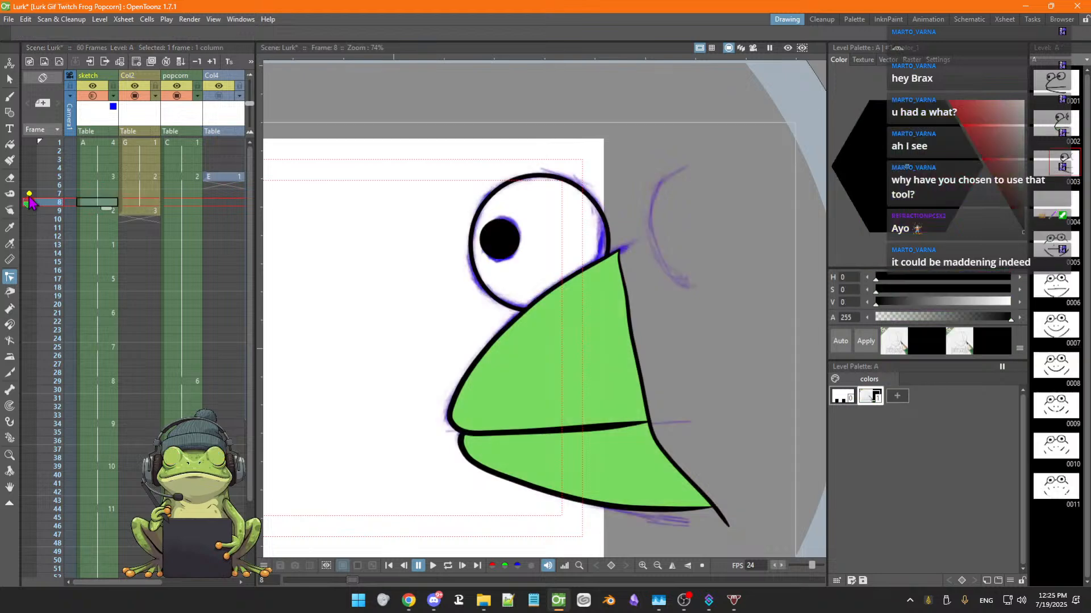
pyautogui.press('Down')
pyautogui.press('Down')
pyautogui.press('Down')
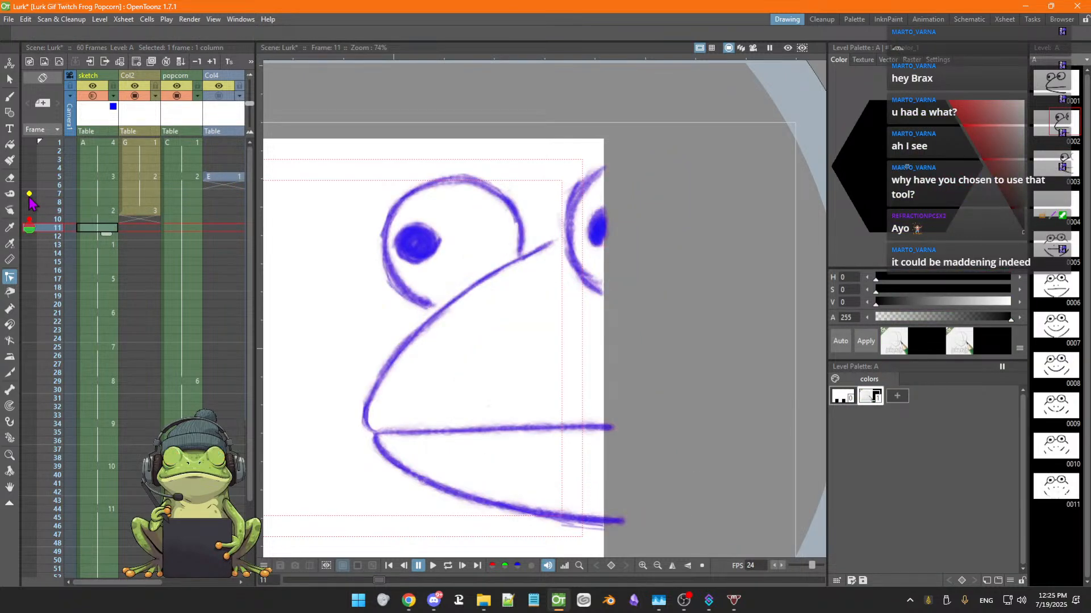
pyautogui.press('Up')
pyautogui.press('Up')
pyautogui.press('Up')
pyautogui.press('Up')
pyautogui.press('Up')
pyautogui.press('Up')
pyautogui.press('Up')
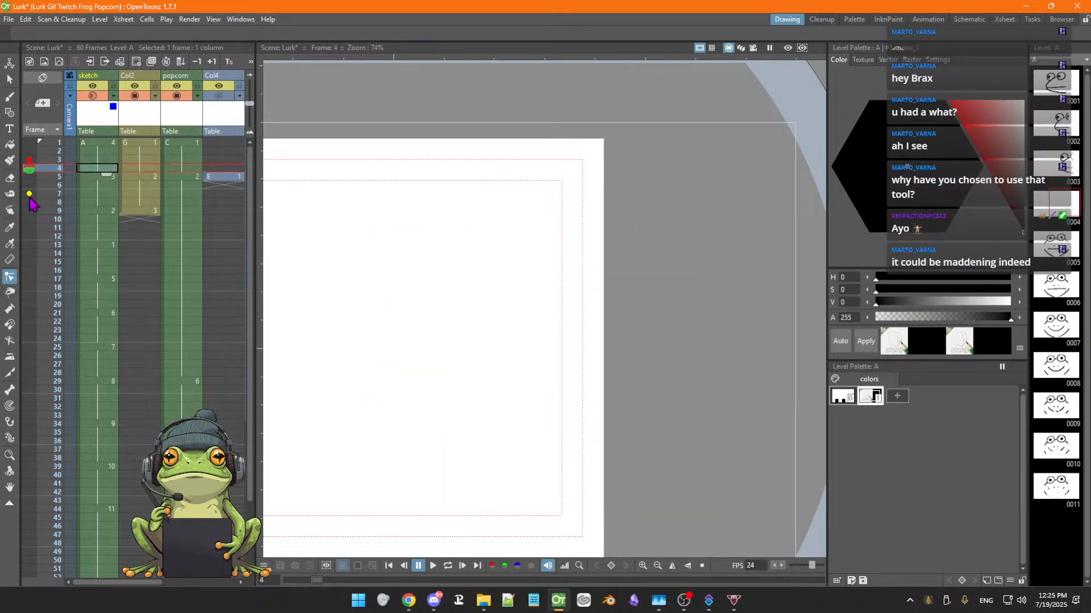
pyautogui.press('Down')
pyautogui.press('Down')
pyautogui.press('Down')
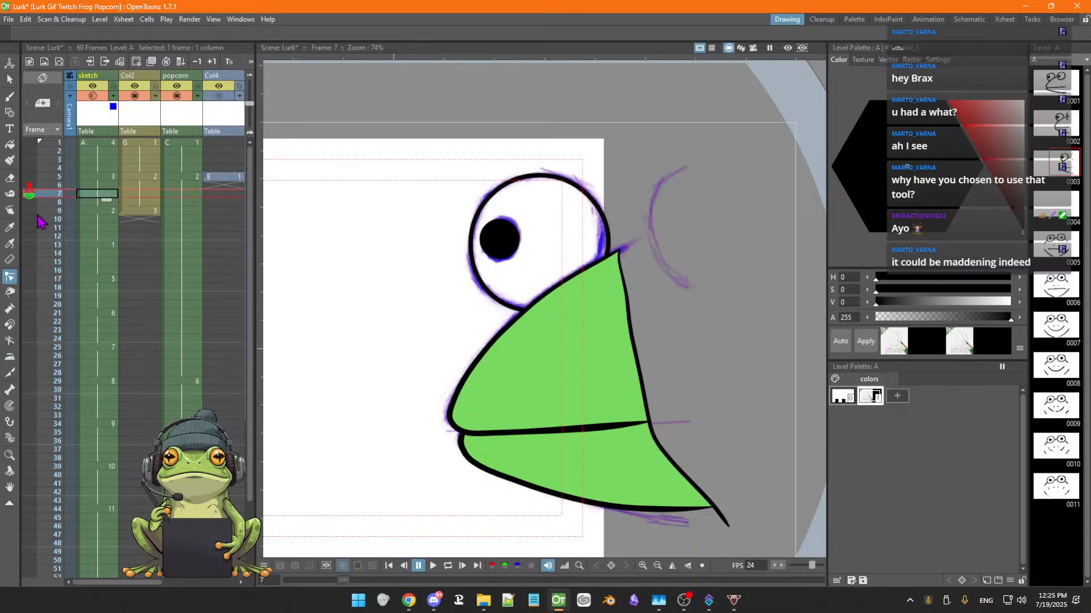
pyautogui.press('Down')
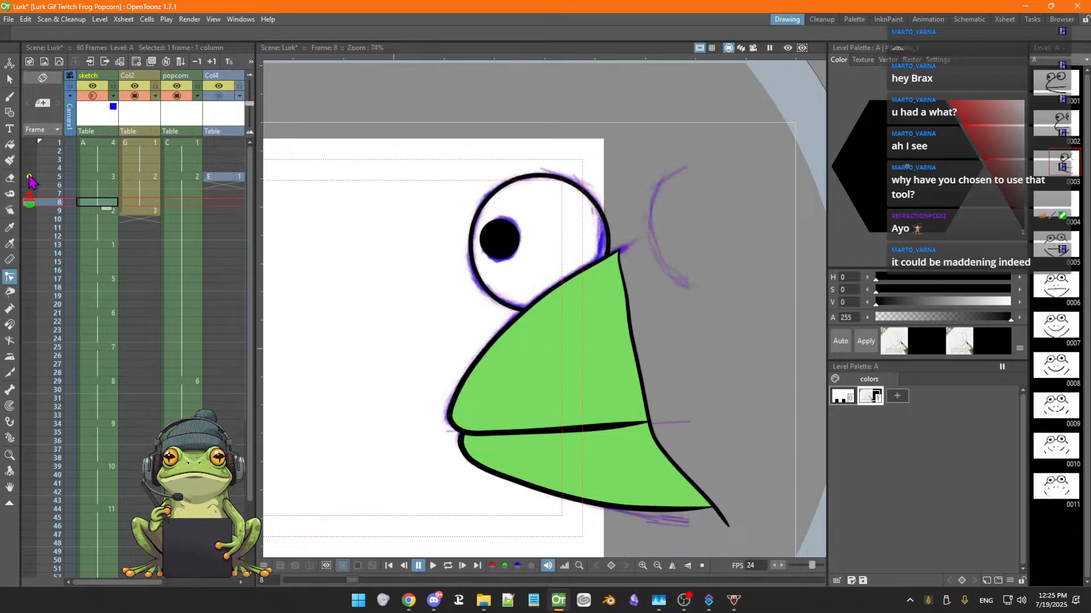
# Extend the onion skin range on the sketch column to show neighbouring frames
pyautogui.click(30, 177)
pyautogui.click(23, 178)
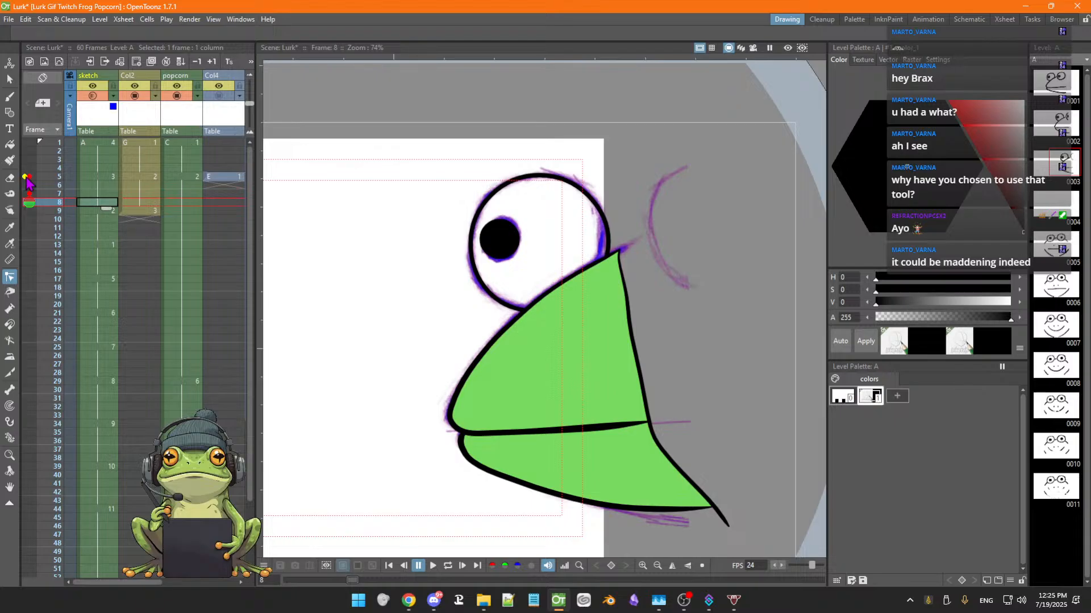
pyautogui.moveTo(23, 177); pyautogui.dragTo(37, 215)
# Step through sketch frames 9 to 14 with onion skin and reset the onion skin markers at frame 9
pyautogui.press('Up')
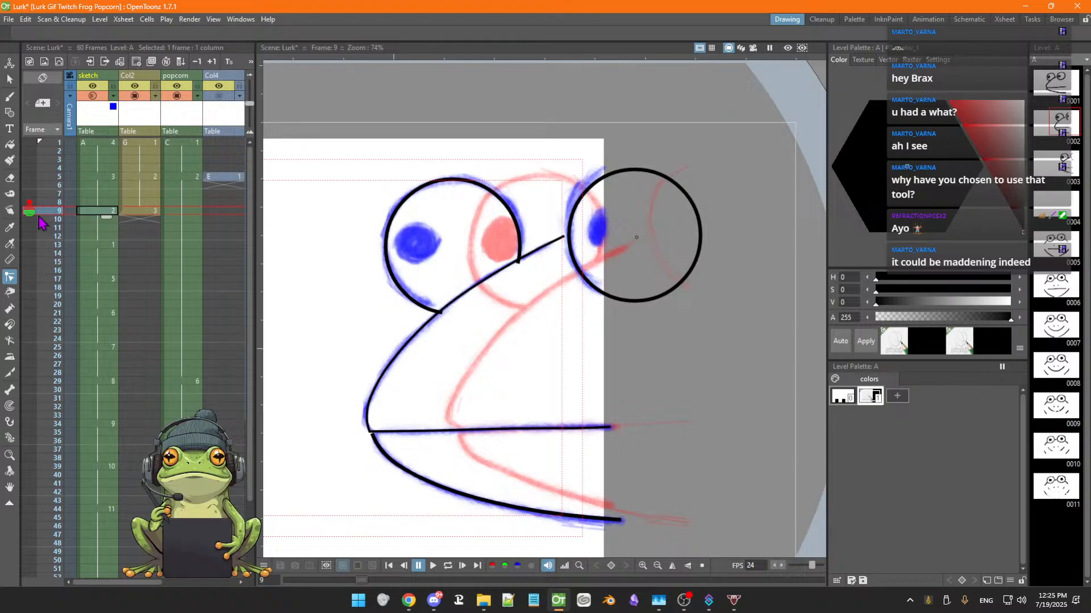
pyautogui.press('Down')
pyautogui.press('Down')
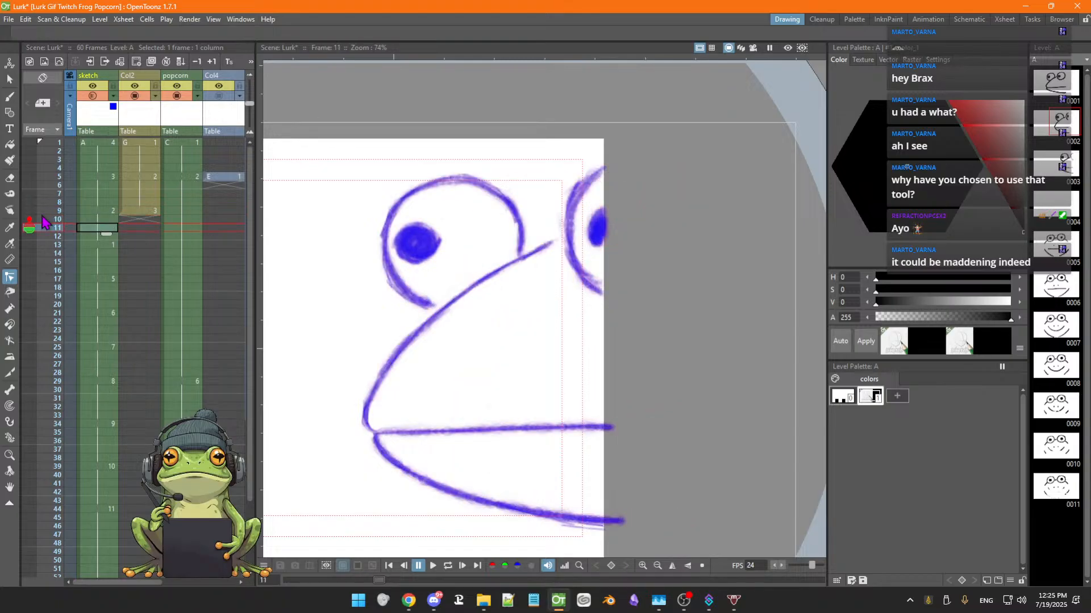
pyautogui.press('Down')
pyautogui.press('Down')
pyautogui.press('Down')
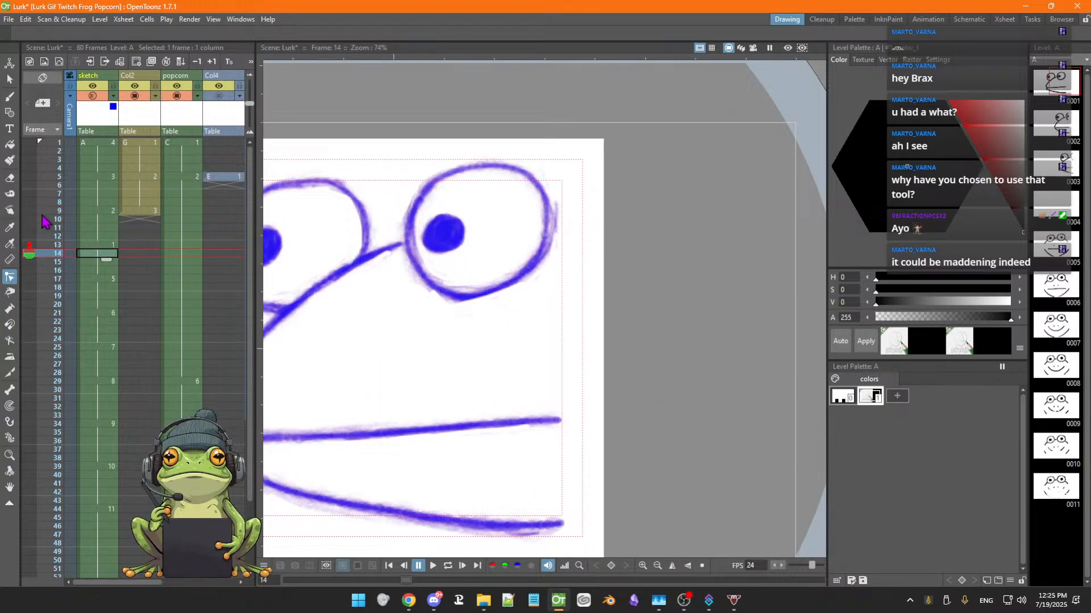
pyautogui.press('Up')
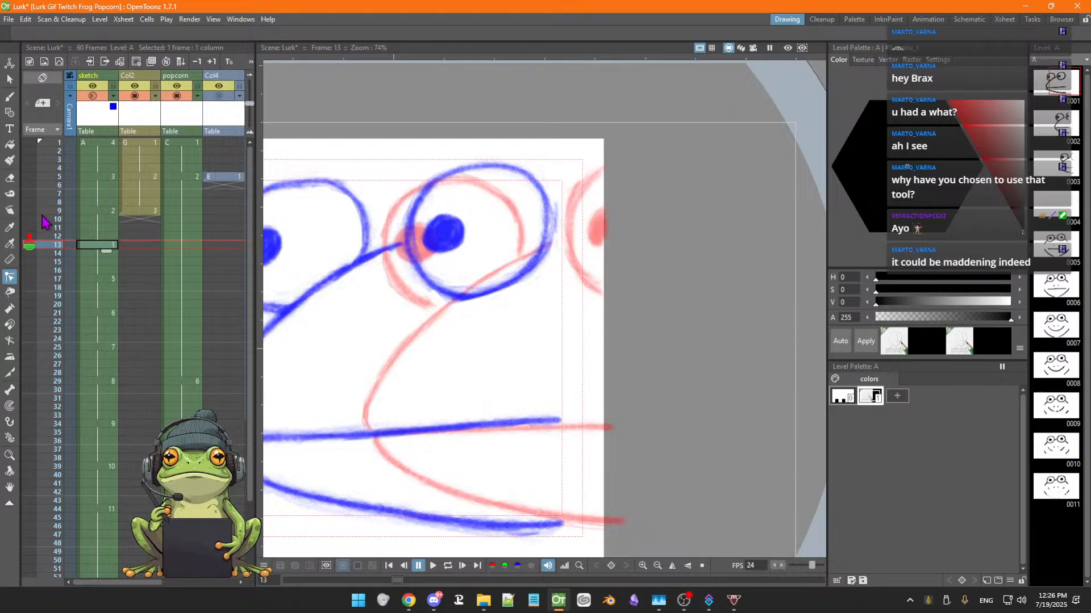
pyautogui.press('Up')
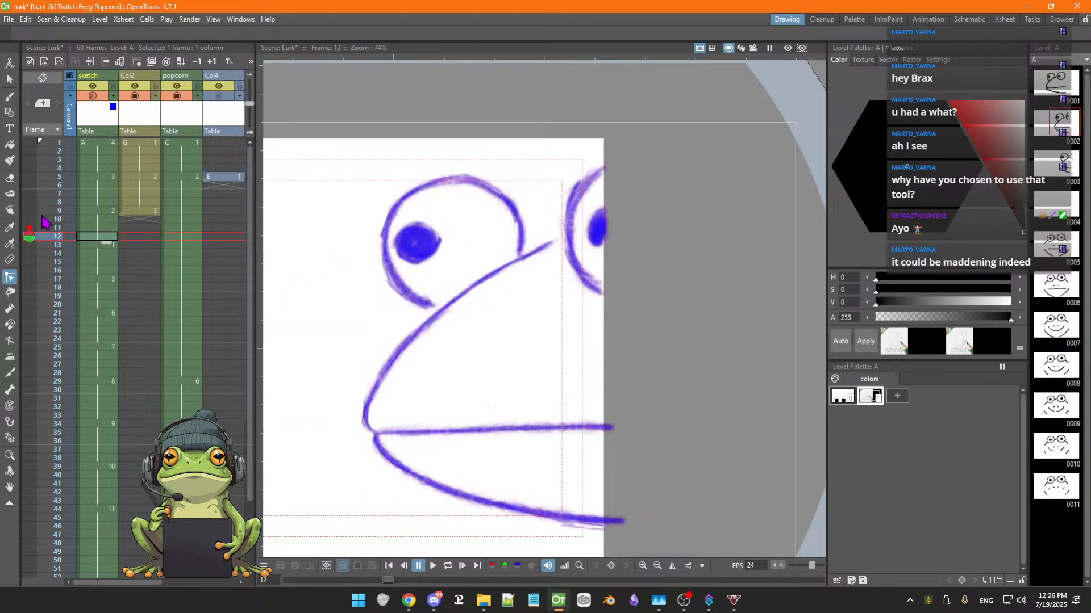
pyautogui.press('Up')
pyautogui.press('Up')
pyautogui.press('Up')
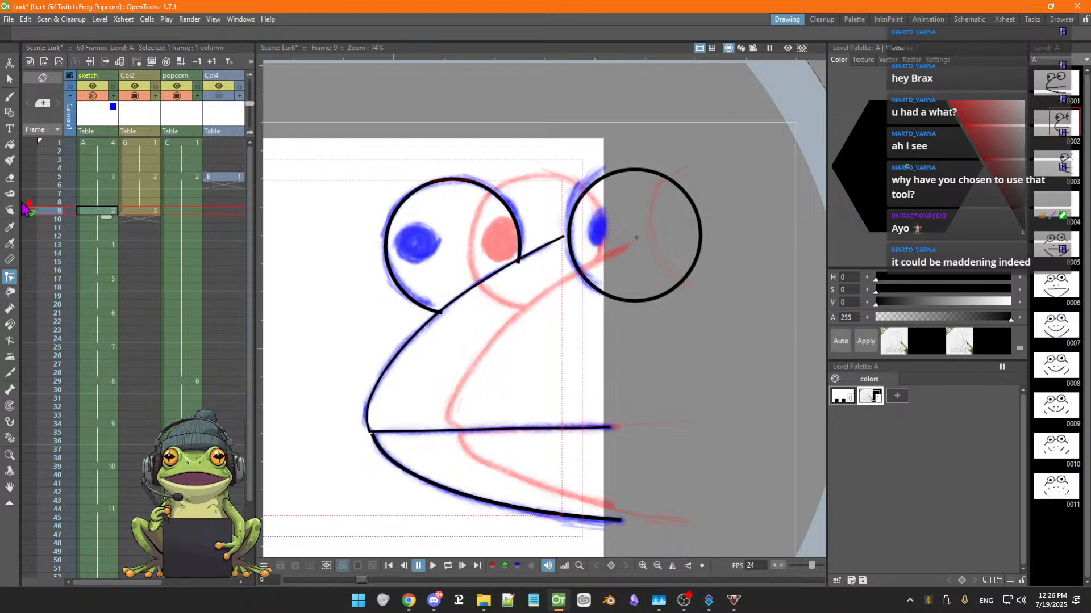
pyautogui.click(24, 203)
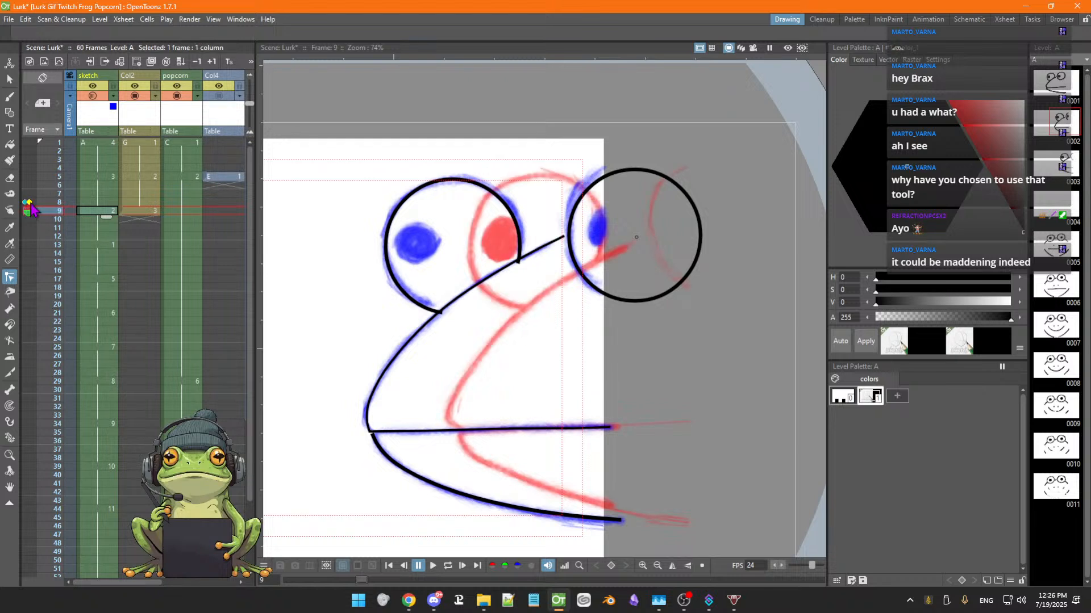
pyautogui.click(29, 203)
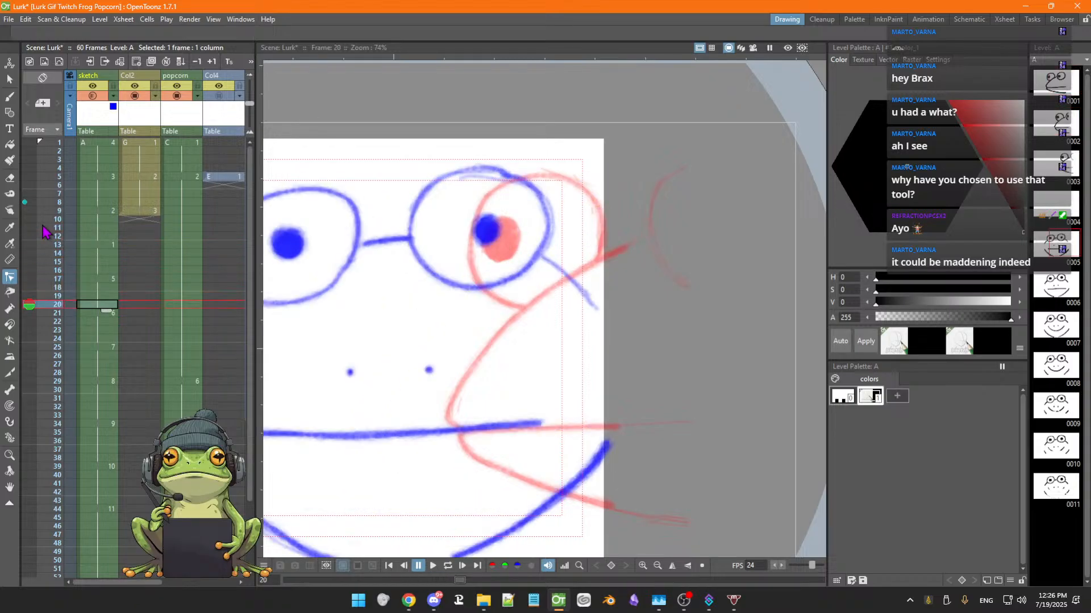
# Go to frame 7 of the Col2 level and pick the black outline style from its palette
pyautogui.click(25, 203)
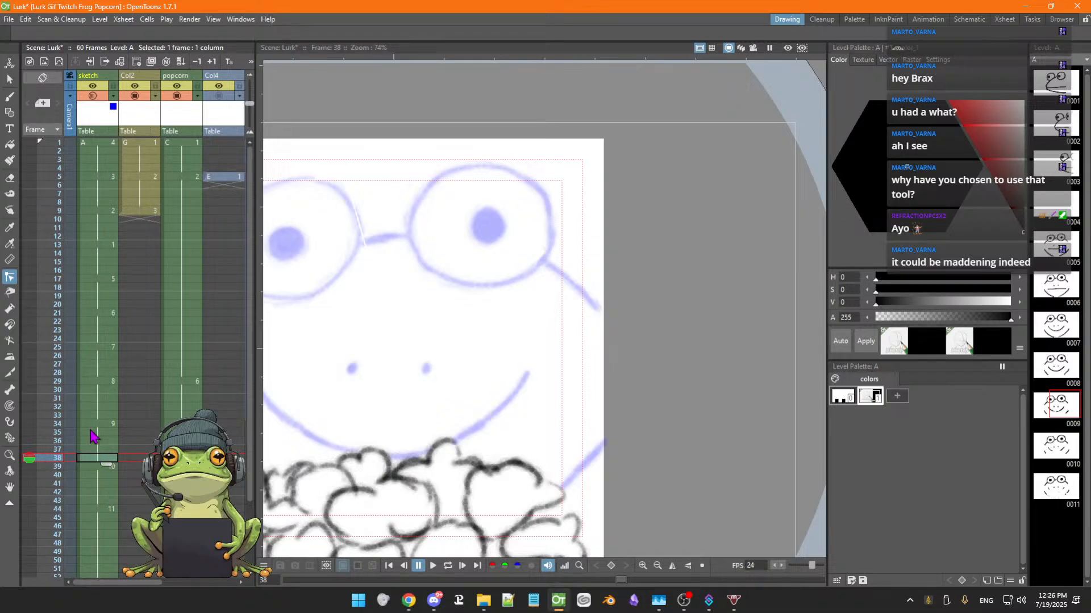
pyautogui.click(98, 178)
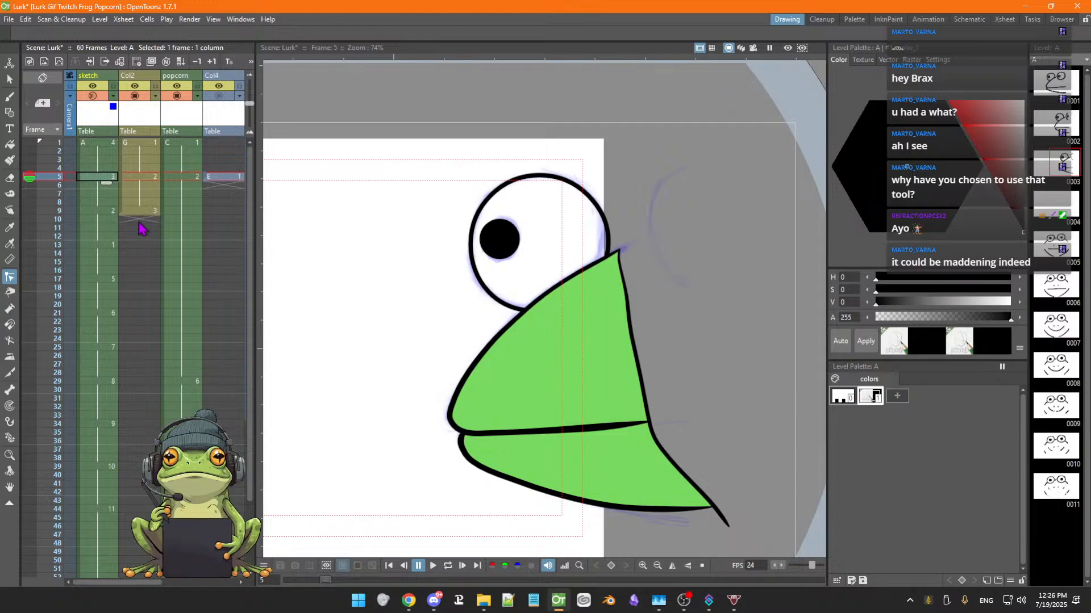
pyautogui.click(148, 177)
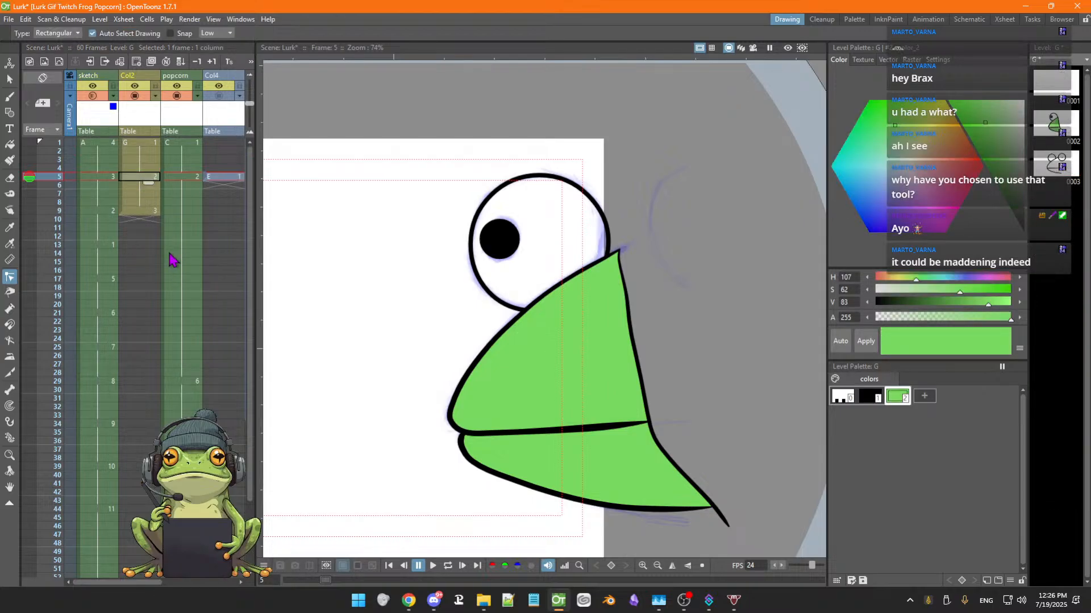
pyautogui.press('Down')
pyautogui.press('Down')
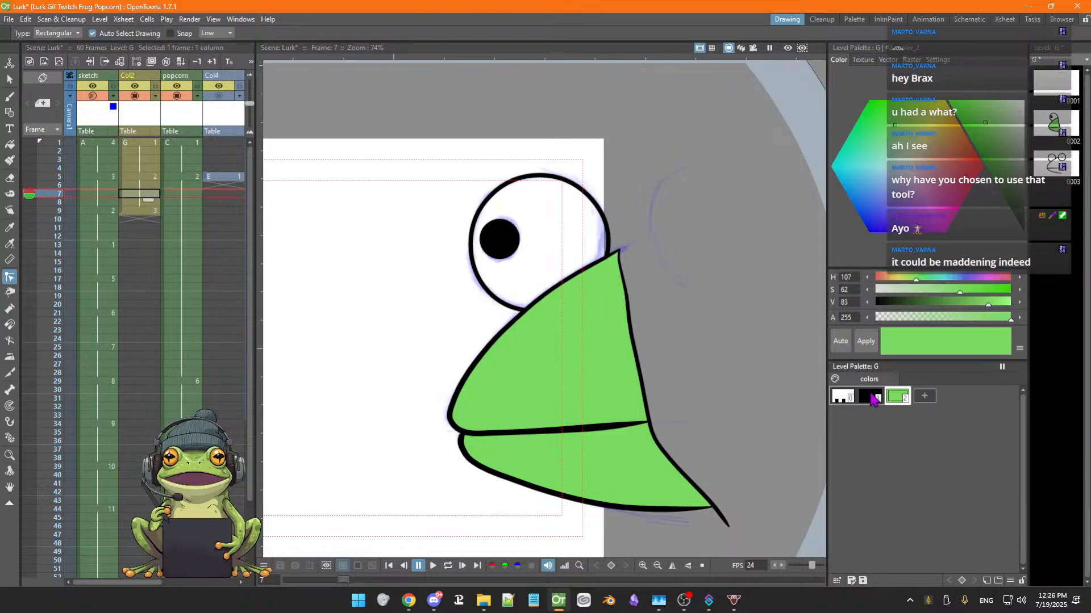
pyautogui.click(870, 395)
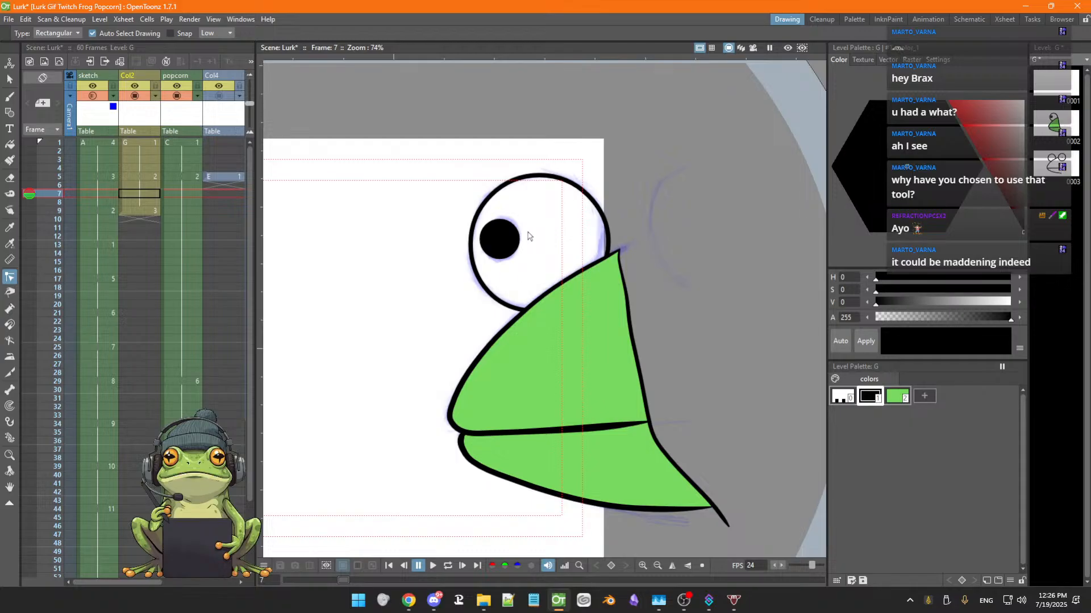
# Advance to Col2 frame 9 and extend the onion skin to show the previous frames
pyautogui.press('.')
pyautogui.press('.')
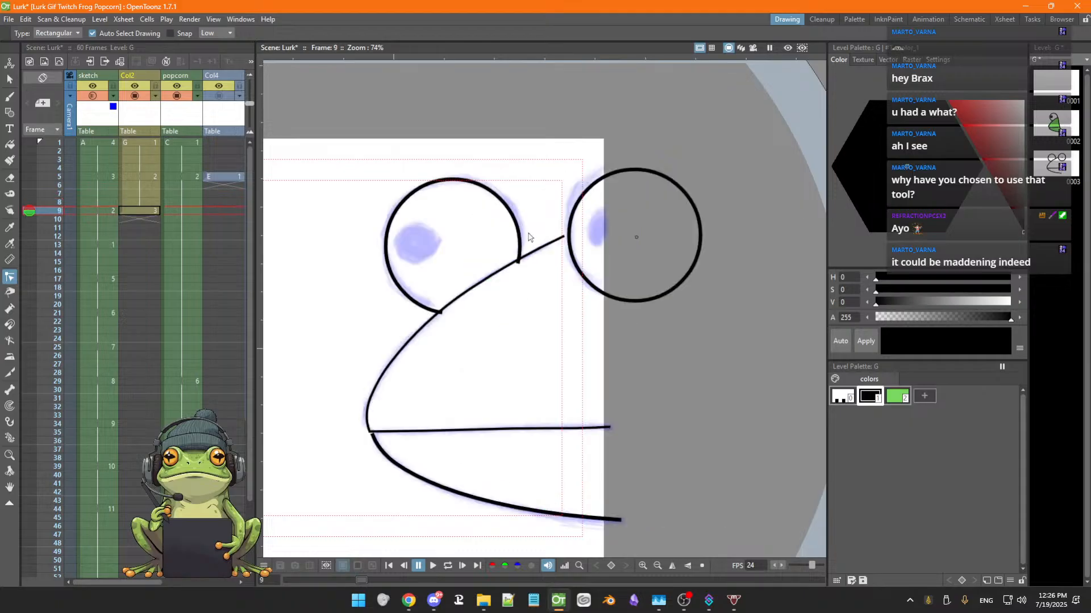
pyautogui.click(30, 209)
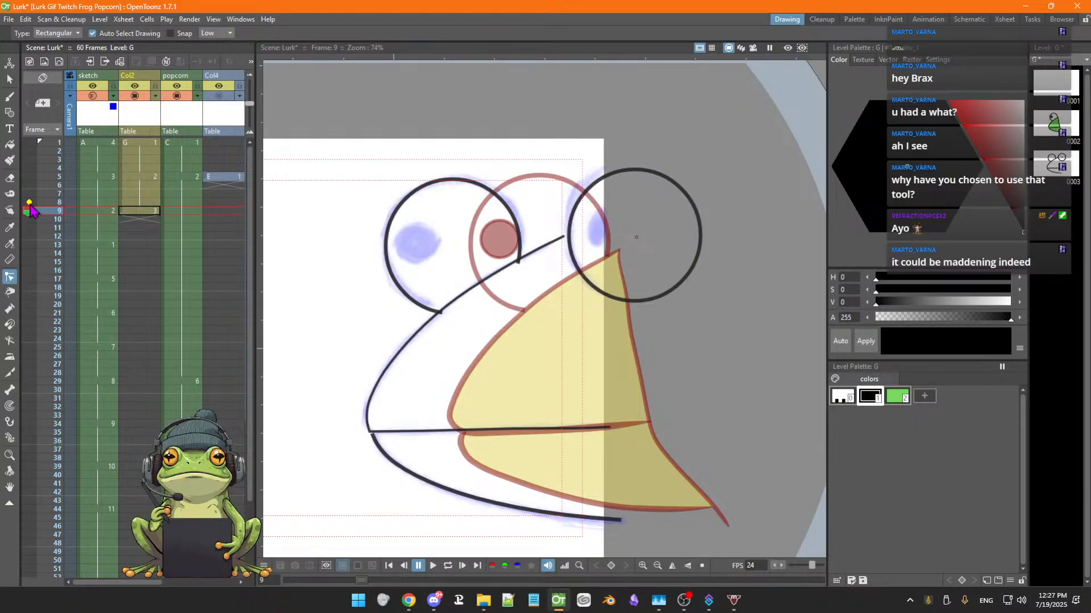
pyautogui.moveTo(29, 203); pyautogui.dragTo(29, 195)
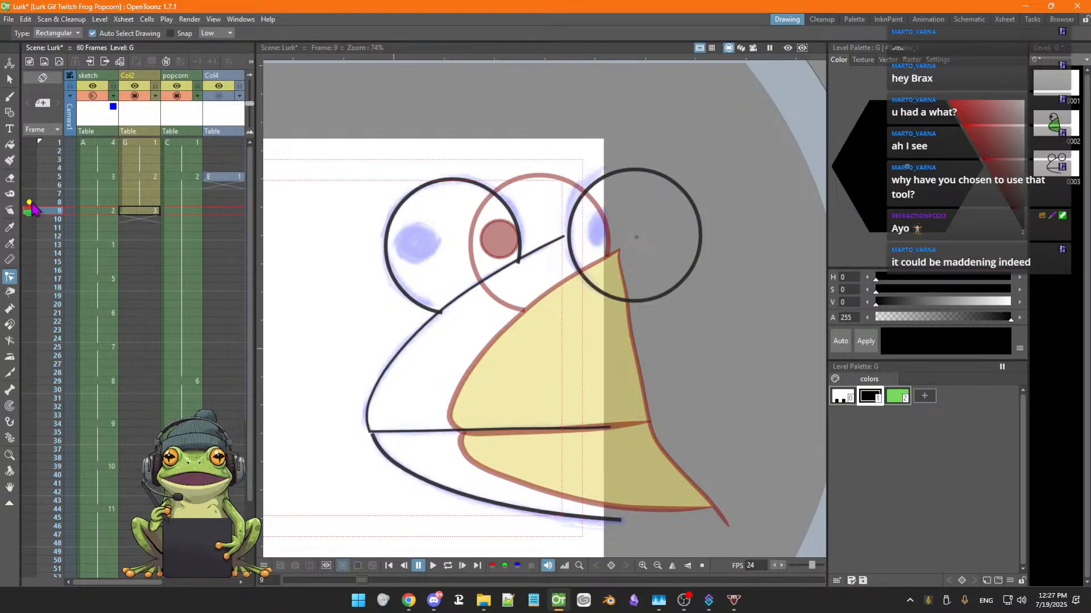
# Step back and forth between Col2 frames 7 and 10 to compare the frog outlines with onion skin
pyautogui.press('Up')
pyautogui.press('Up')
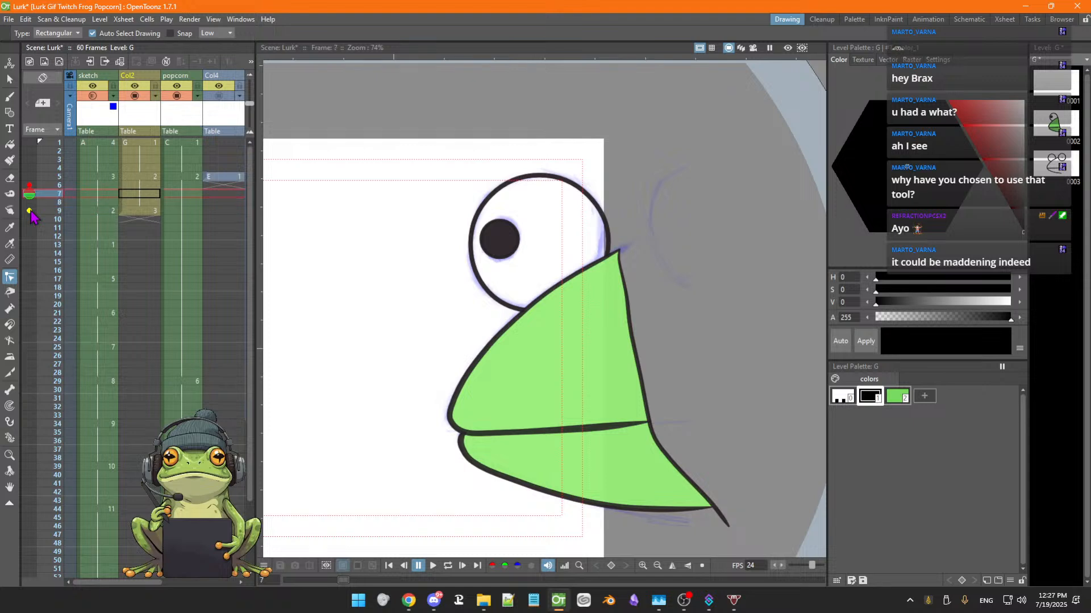
pyautogui.press('Down')
pyautogui.press('Down')
pyautogui.press('Down')
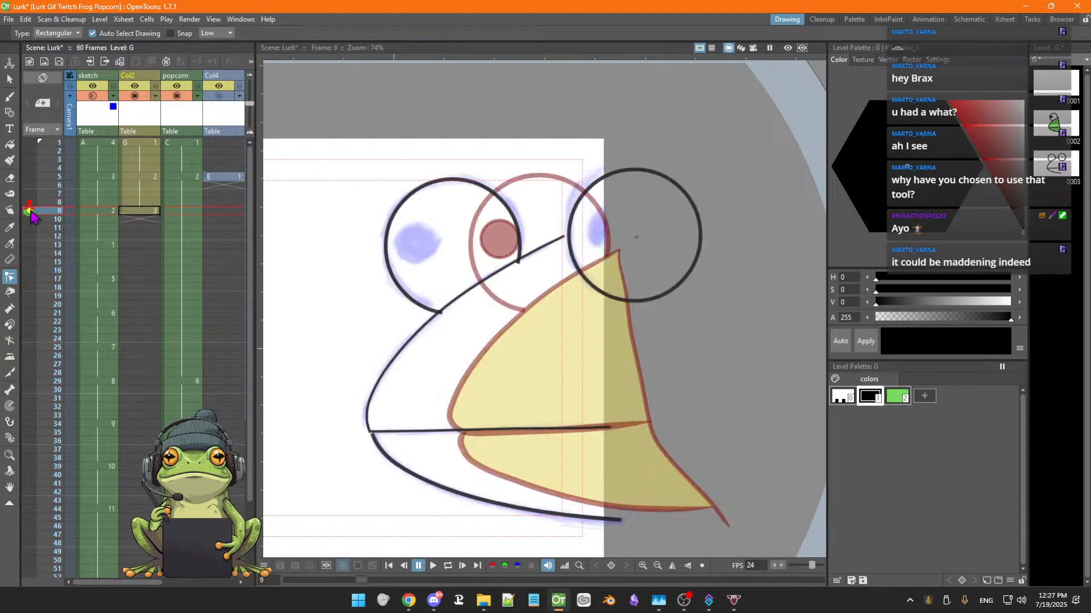
pyautogui.press('Down')
pyautogui.press('Up')
pyautogui.press('Up')
pyautogui.press('Up')
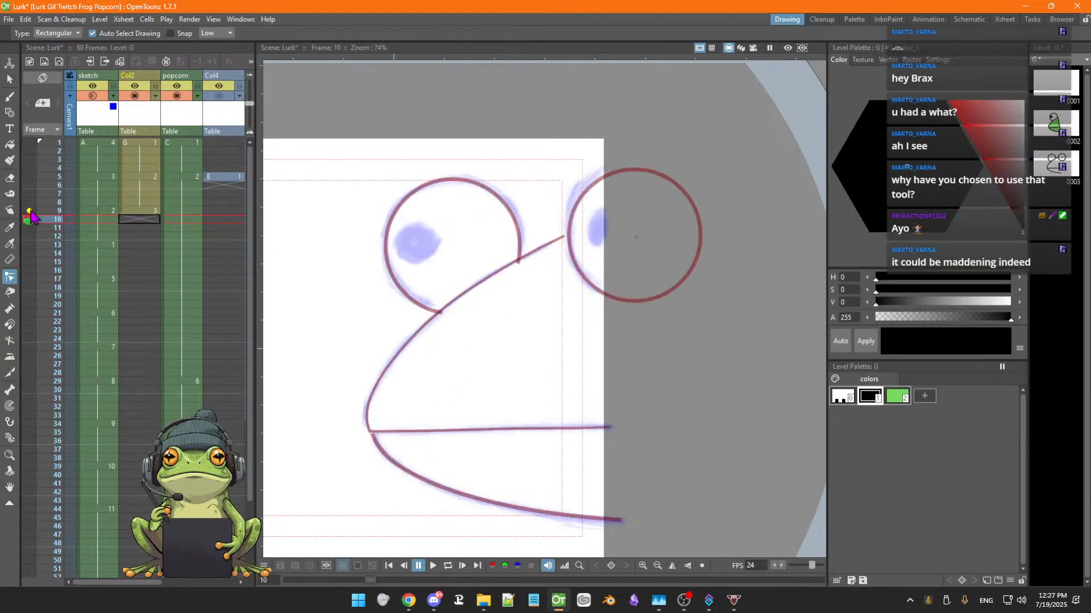
pyautogui.press('Down')
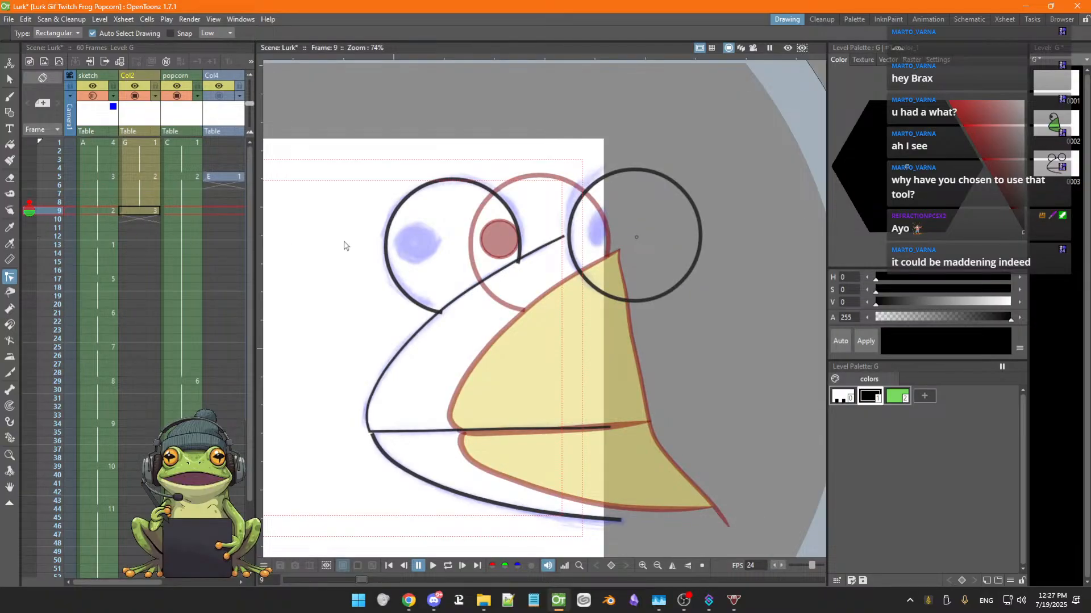
pyautogui.press('Down')
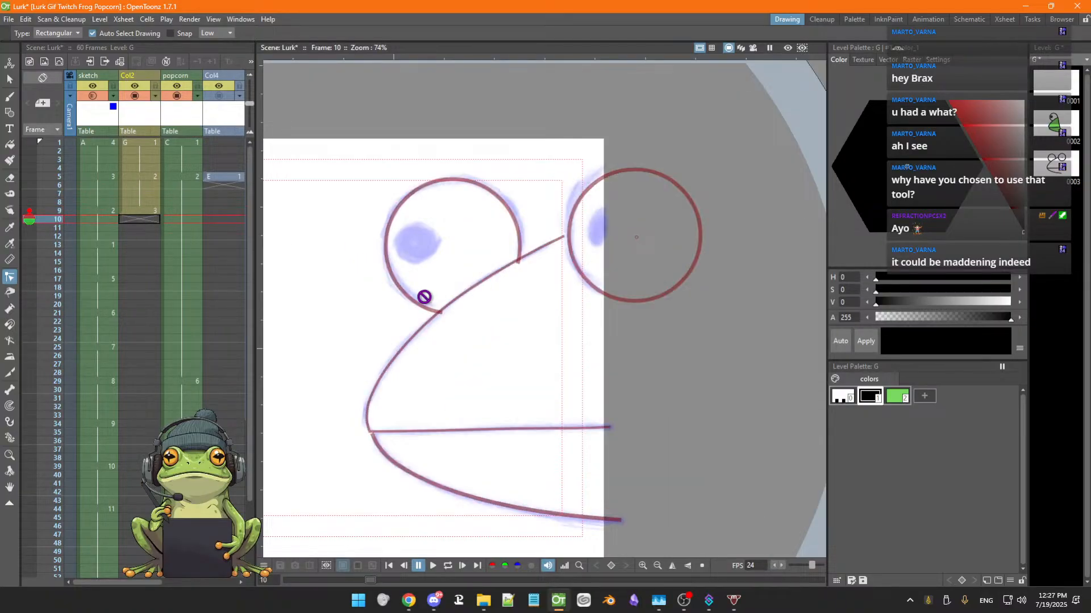
pyautogui.press('Up')
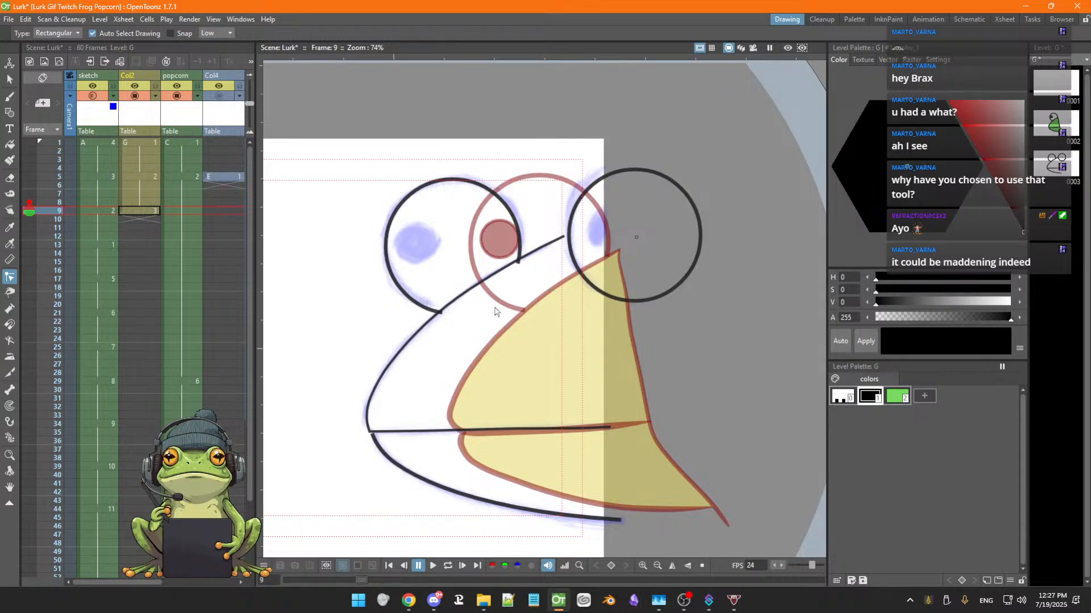
pyautogui.press('Up')
pyautogui.press('Up')
pyautogui.press('Up')
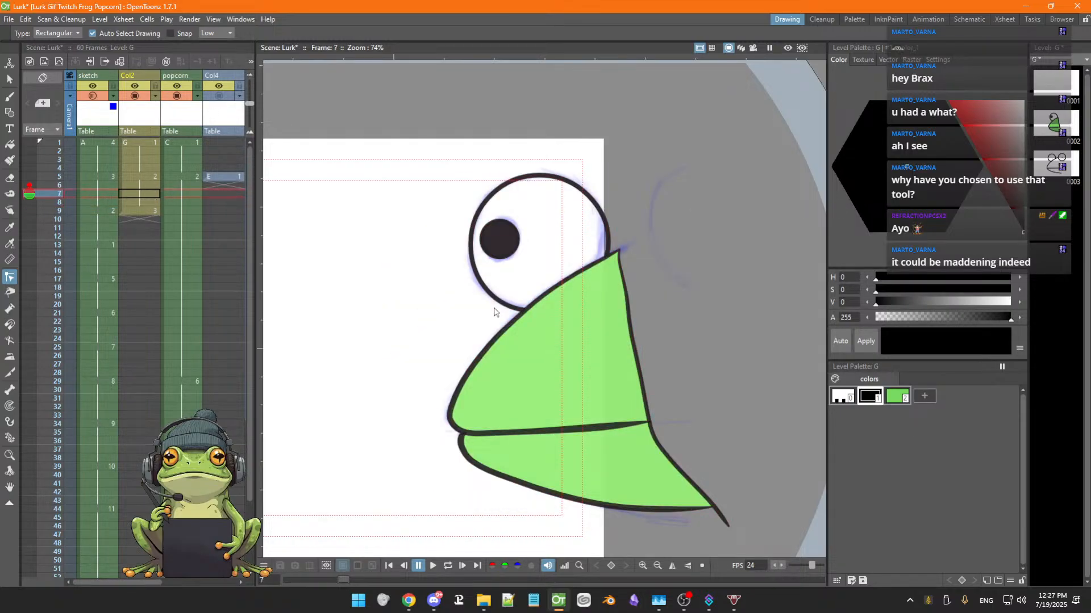
pyautogui.press('Up')
pyautogui.press('Down')
pyautogui.press('Down')
pyautogui.press('Down')
pyautogui.press('Down')
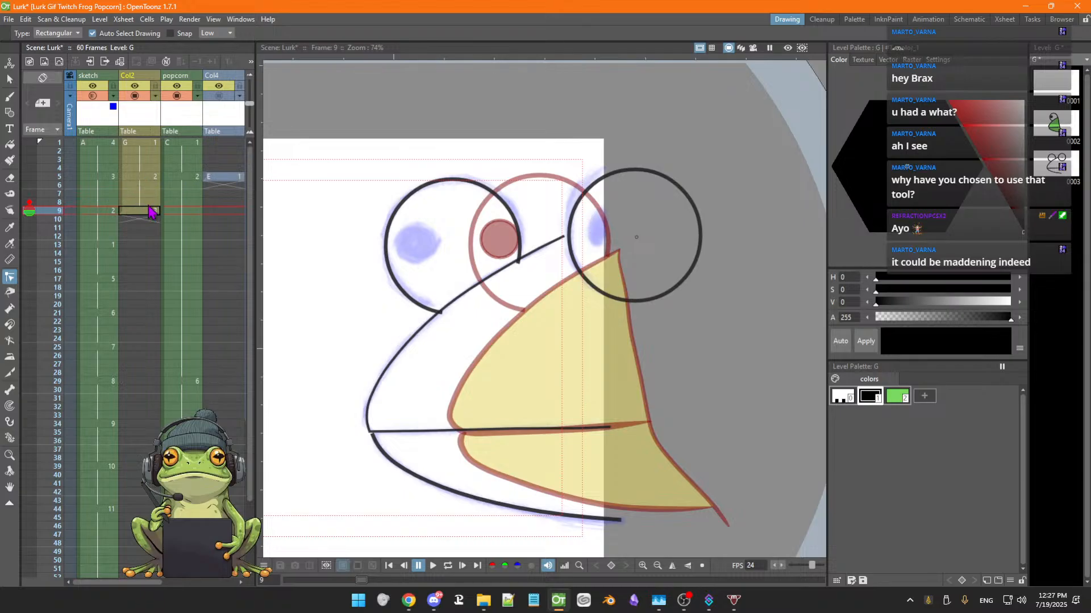
# Thicken the jaw outline stroke on frame 9 to about 5.59 with the Selection tool
pyautogui.click(10, 80)
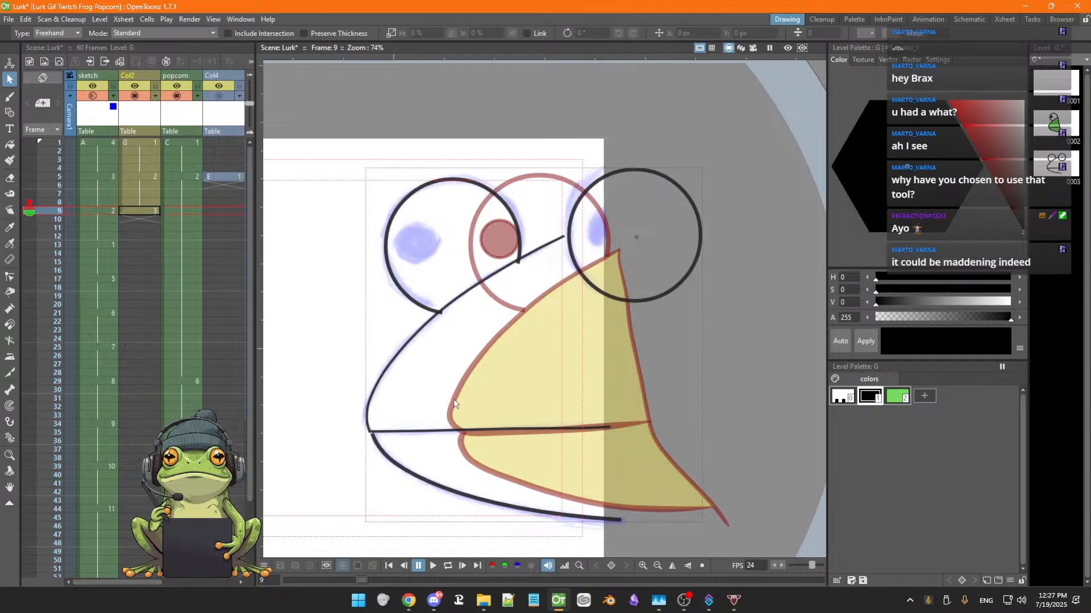
pyautogui.click(381, 382)
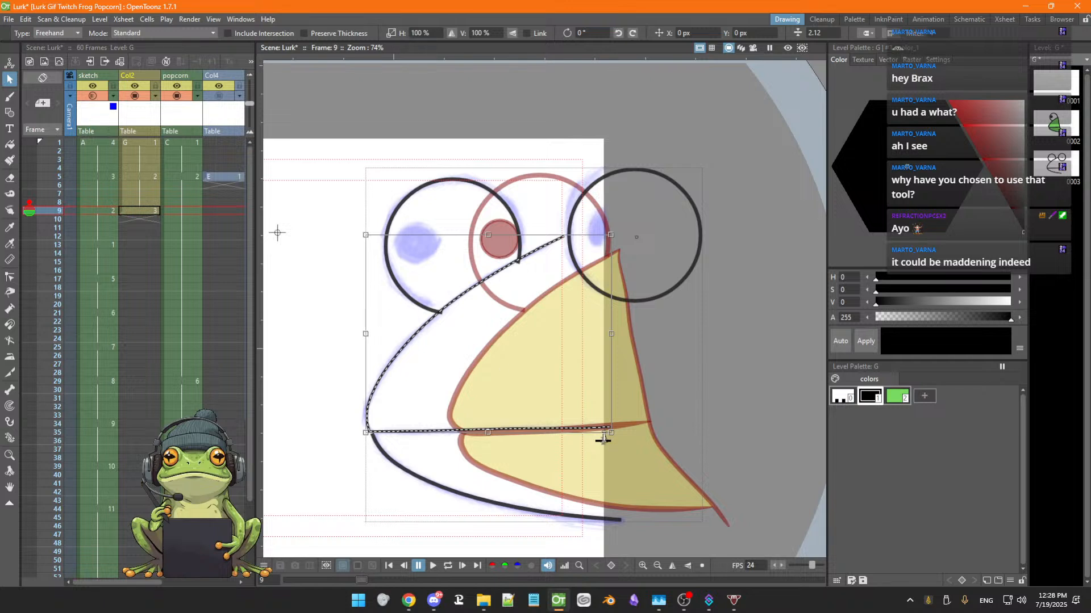
pyautogui.moveTo(604, 437); pyautogui.dragTo(607, 430)
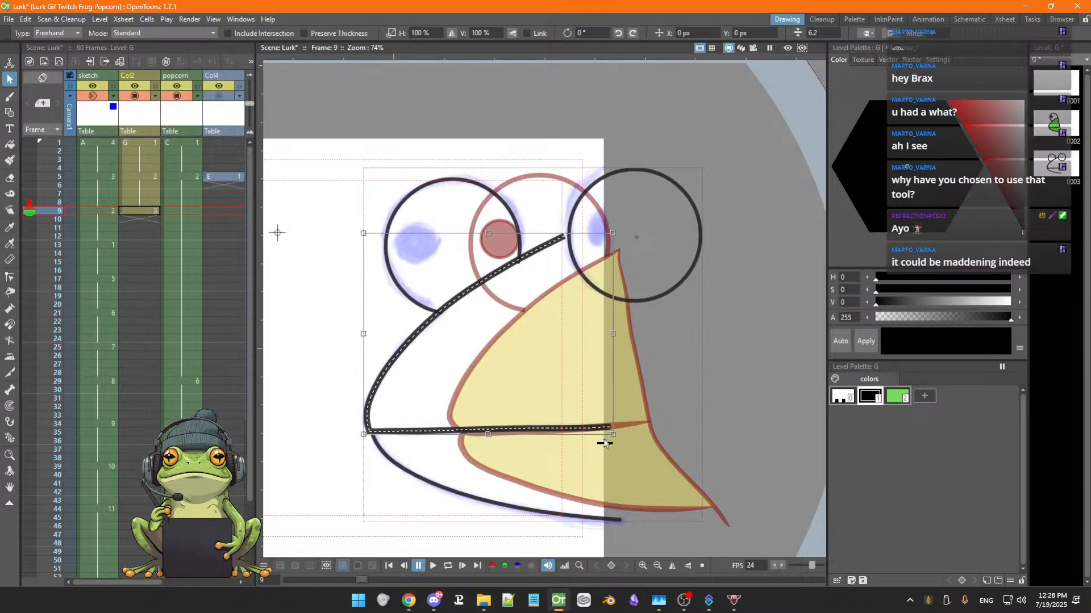
pyautogui.moveTo(605, 436); pyautogui.dragTo(606, 443)
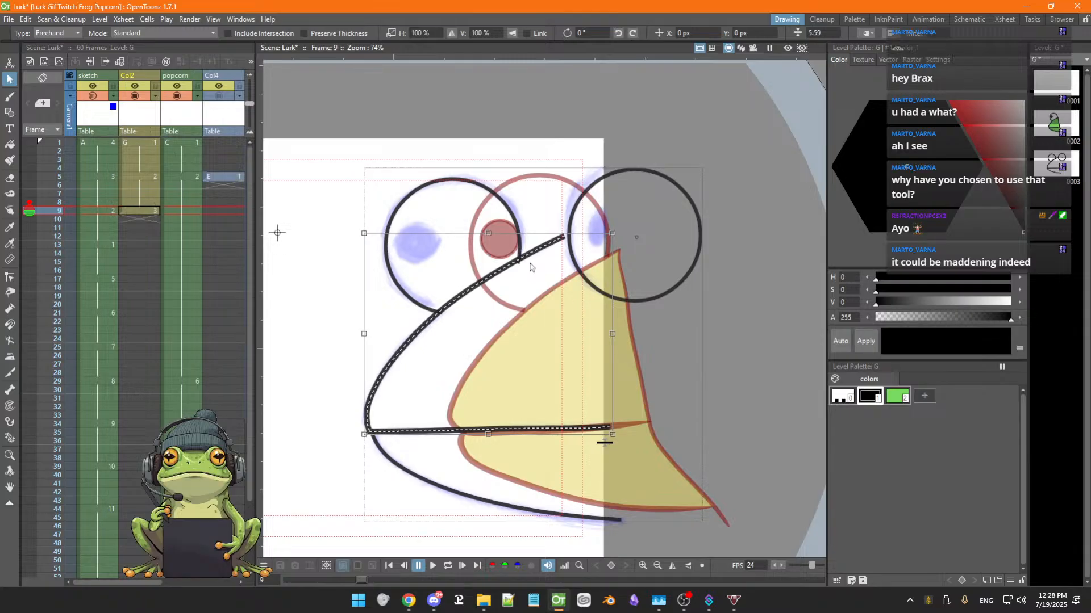
pyautogui.press('super+x')
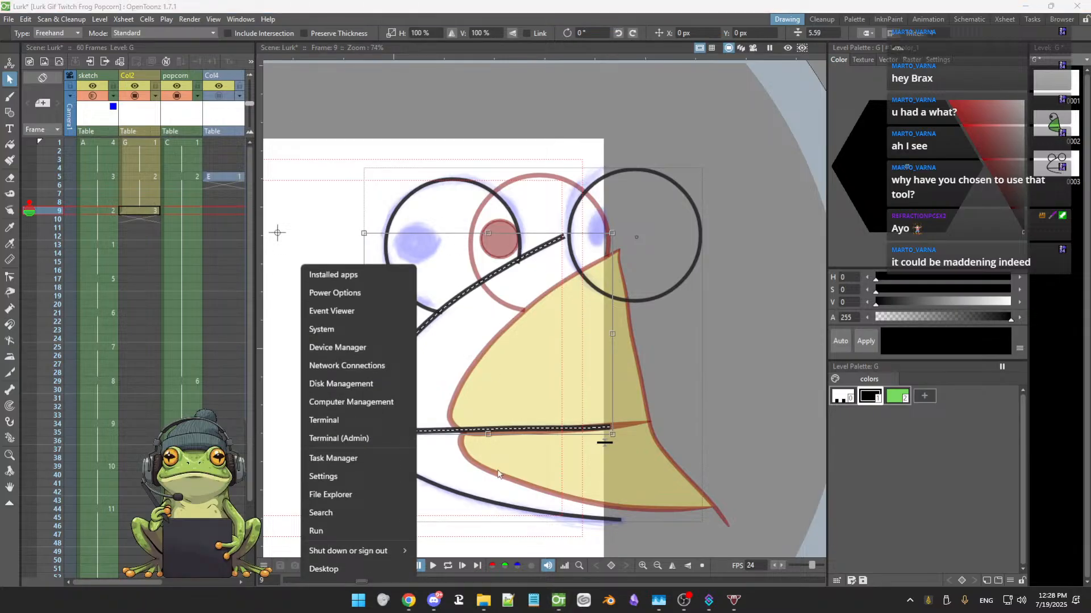
pyautogui.click(509, 389)
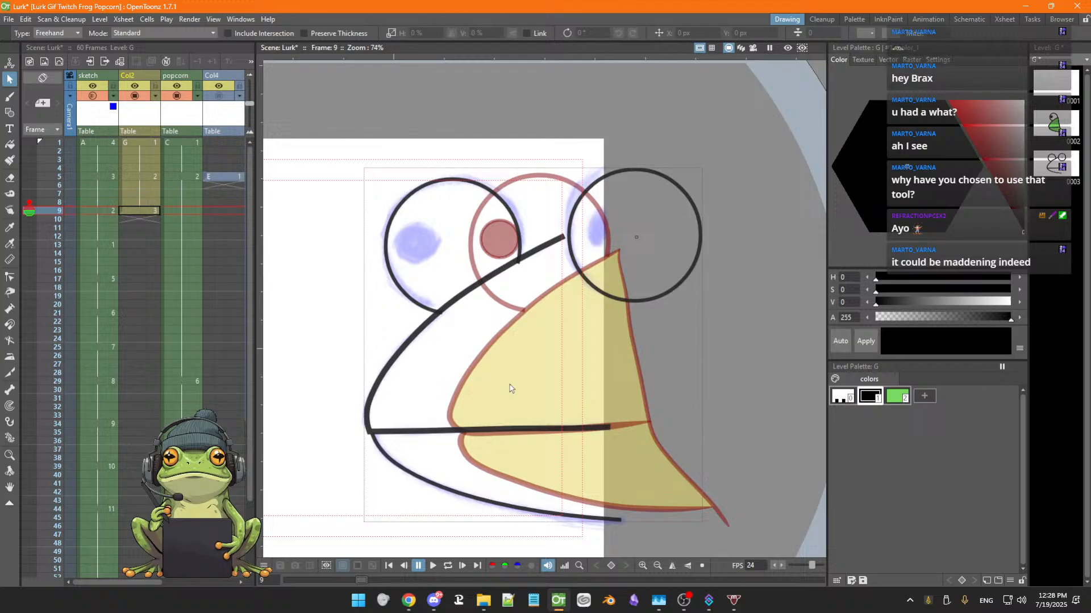
pyautogui.click(483, 431)
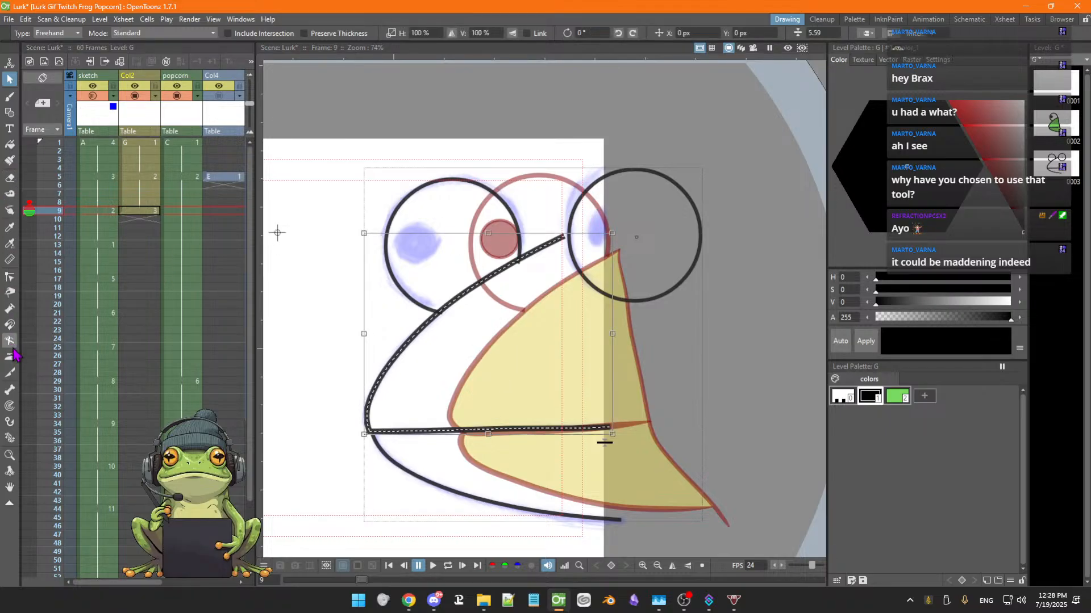
# Save the scene and reshape the mouth corner of the jaw outline by moving its control points
pyautogui.click(10, 277)
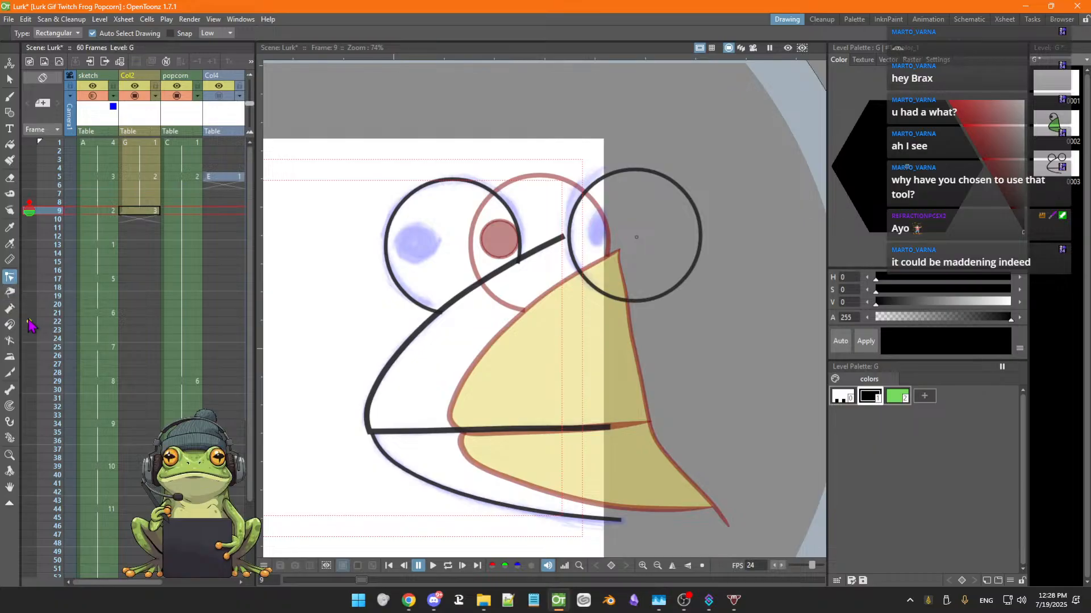
pyautogui.click(386, 373)
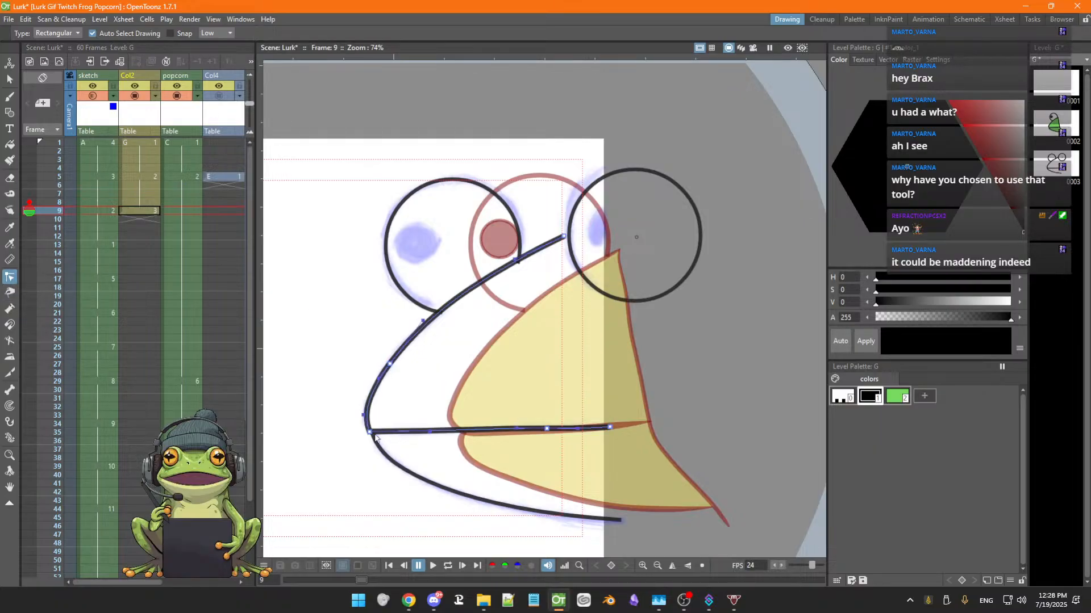
pyautogui.hotkey('ctrl', 's')
pyautogui.moveTo(372, 437); pyautogui.dragTo(372, 433)
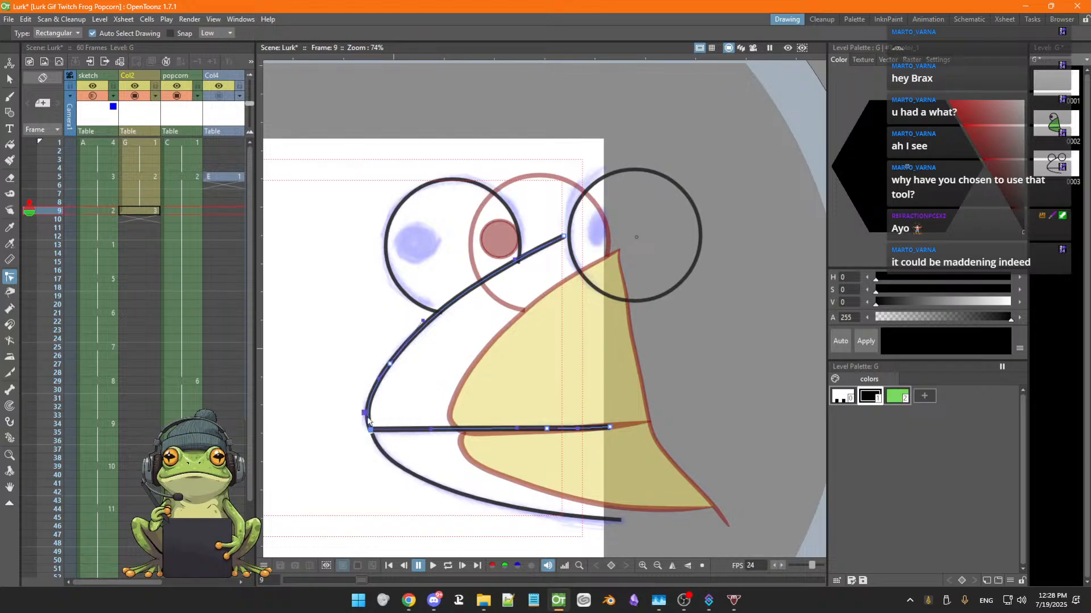
pyautogui.moveTo(365, 414); pyautogui.dragTo(361, 418)
pyautogui.moveTo(432, 433)
pyautogui.mouseDown()
pyautogui.moveTo(446, 432)
pyautogui.moveTo(400, 431)
pyautogui.moveTo(433, 453)
pyautogui.moveTo(382, 445)
pyautogui.moveTo(406, 429)
pyautogui.moveTo(390, 447)
pyautogui.mouseUp()
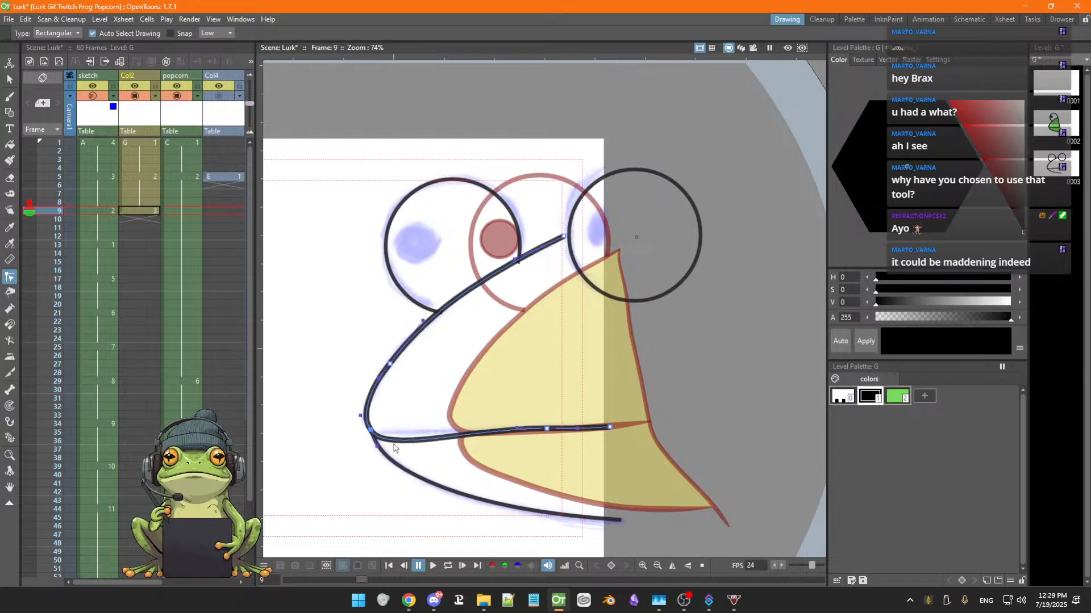
pyautogui.moveTo(376, 449)
pyautogui.mouseDown()
pyautogui.moveTo(411, 377)
pyautogui.moveTo(414, 444)
pyautogui.mouseUp()
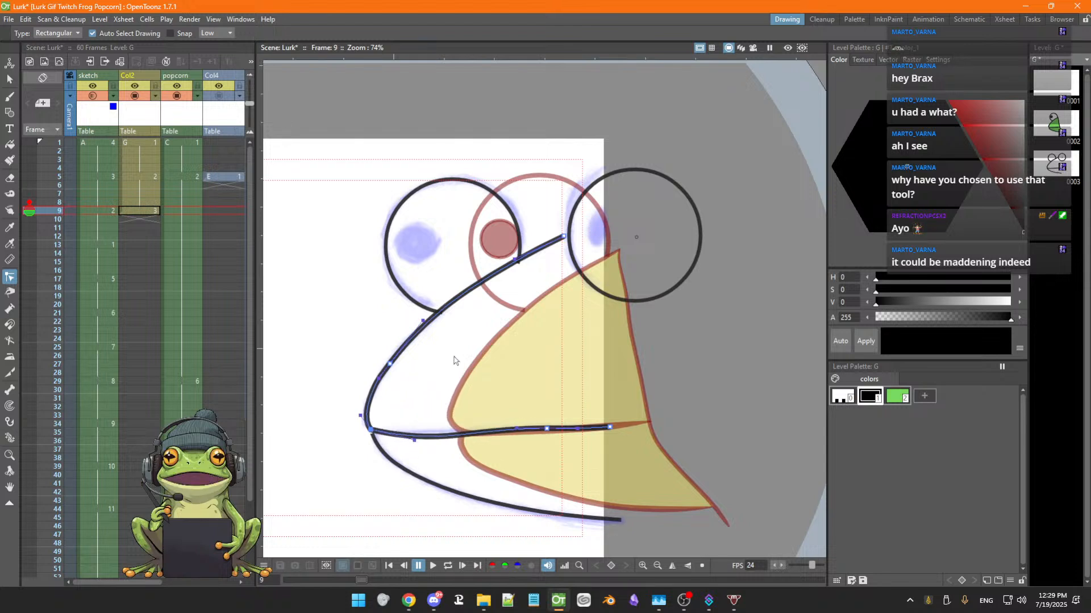
# Thin the left eye circle's outline to about 4.45 thickness with the Selection tool
pyautogui.click(428, 308)
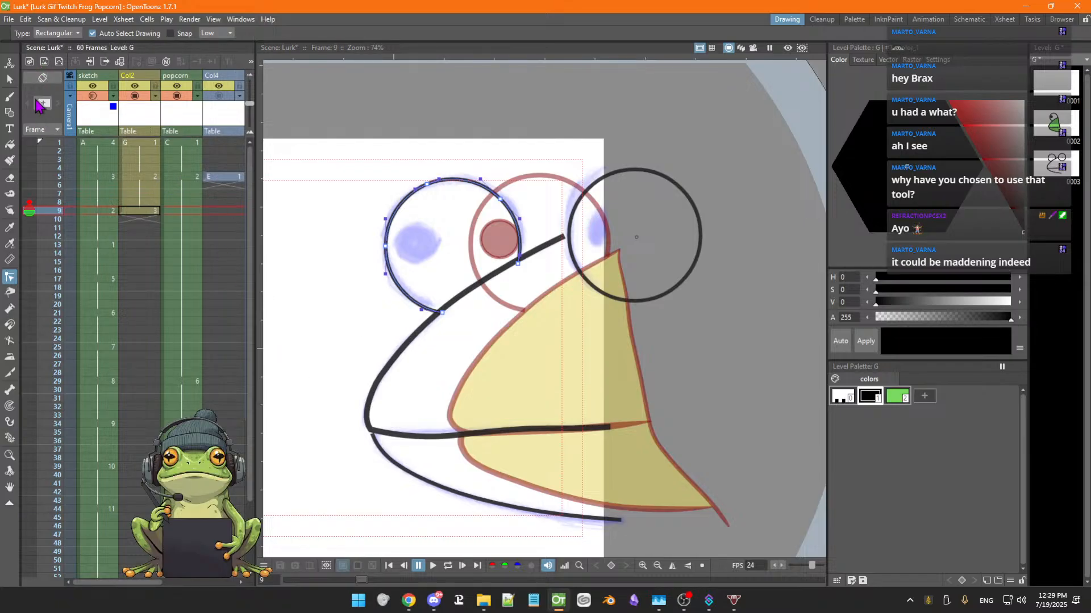
pyautogui.click(9, 80)
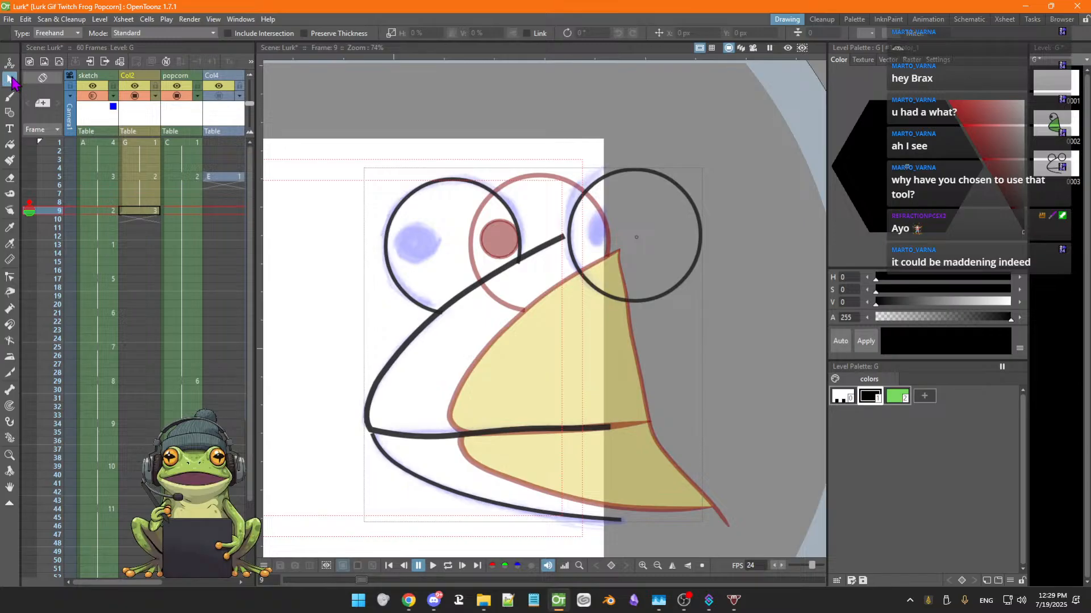
pyautogui.click(400, 211)
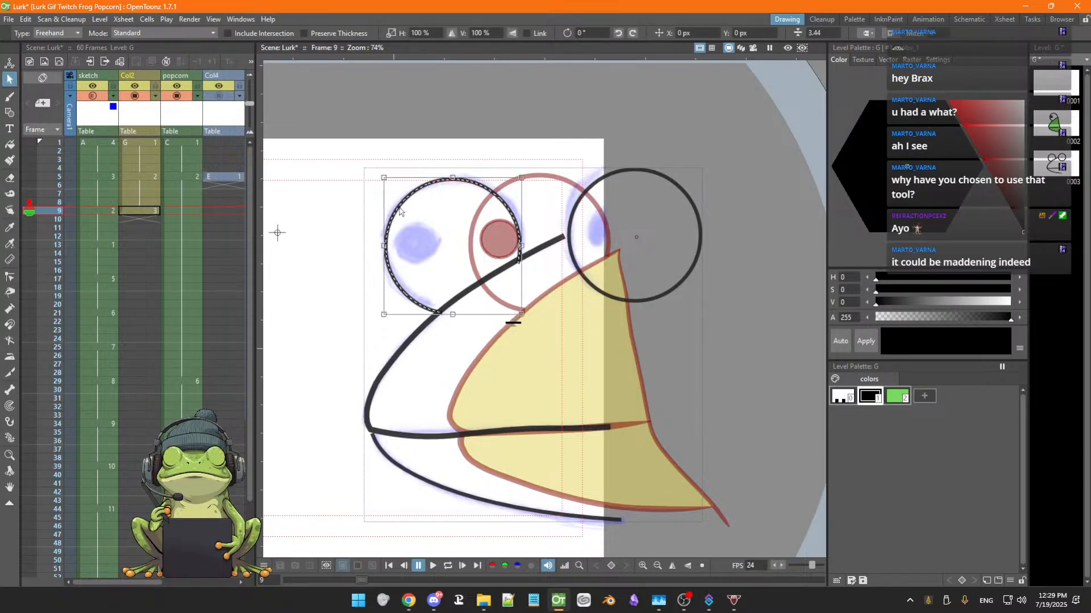
pyautogui.moveTo(513, 321); pyautogui.dragTo(514, 320)
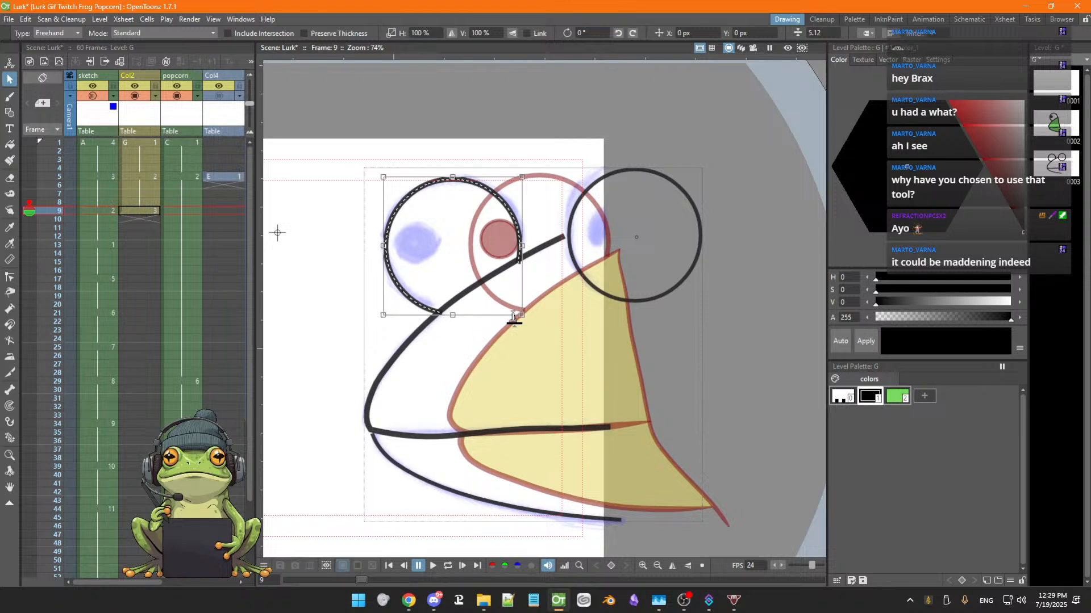
pyautogui.moveTo(514, 319); pyautogui.dragTo(513, 319)
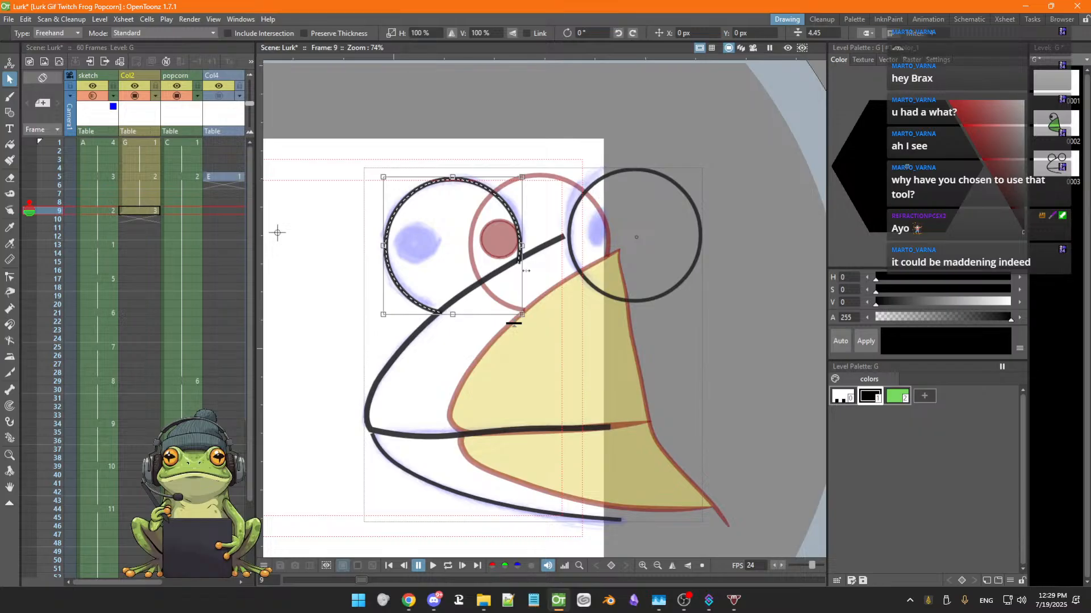
pyautogui.click(592, 286)
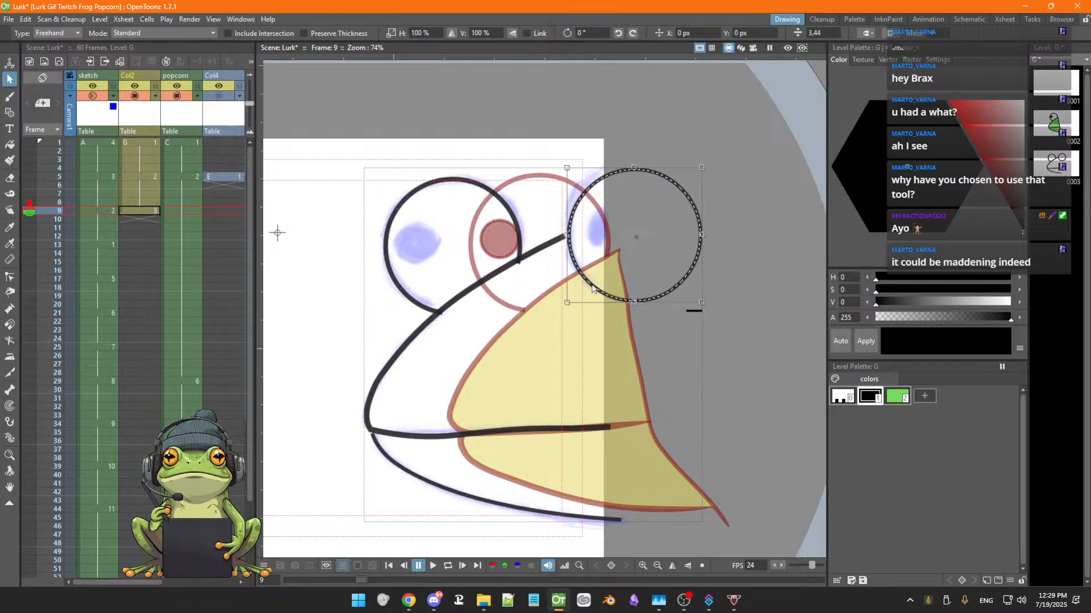
pyautogui.click(691, 319)
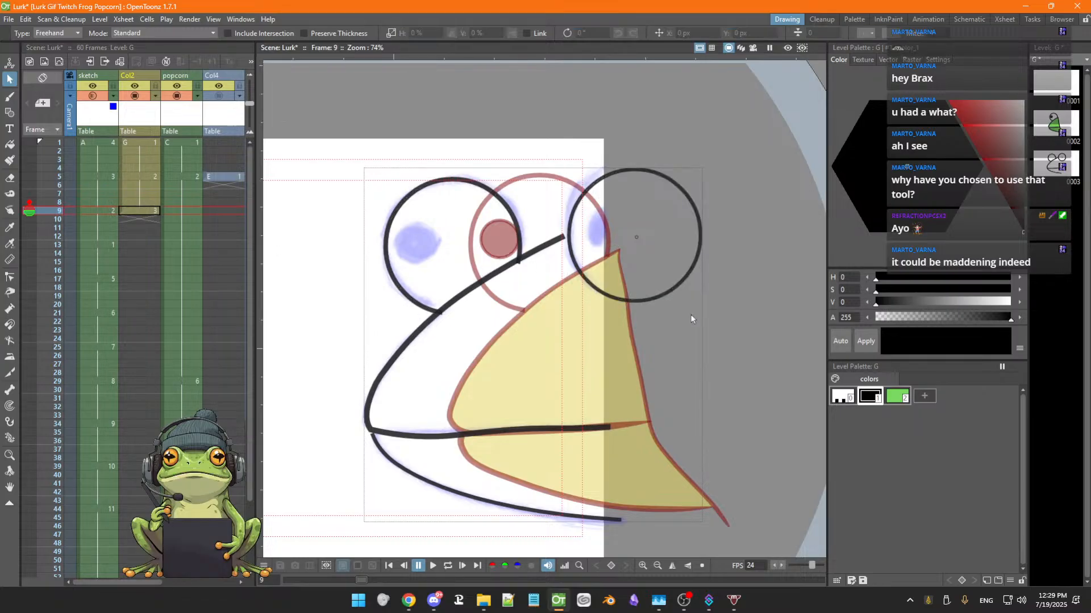
# Thicken the right eye circle's outline to about 4.64 with the Selection tool
pyautogui.click(665, 299)
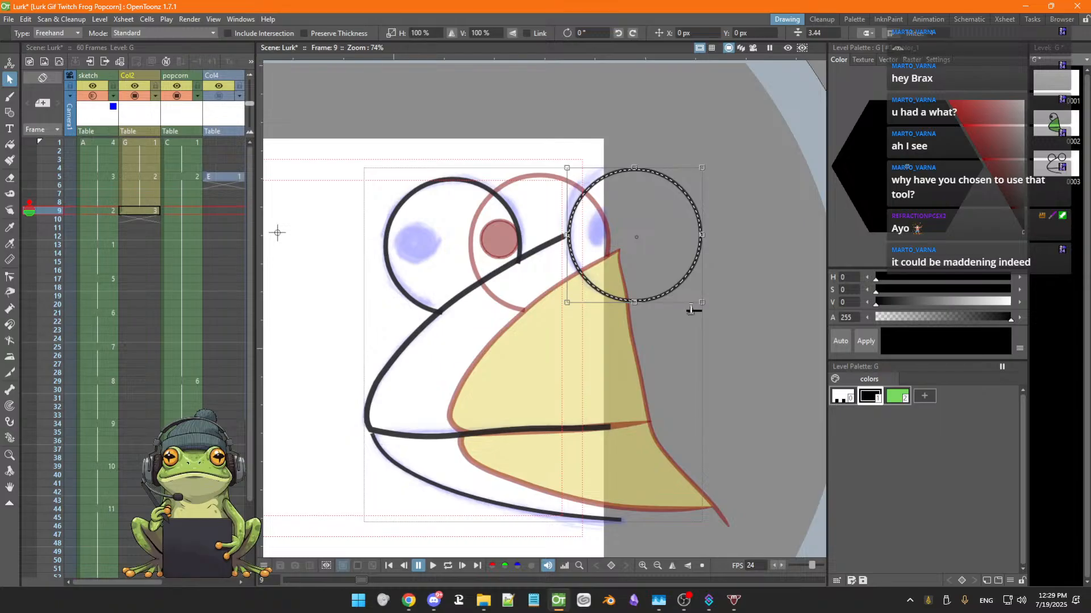
pyautogui.moveTo(692, 310); pyautogui.dragTo(690, 307)
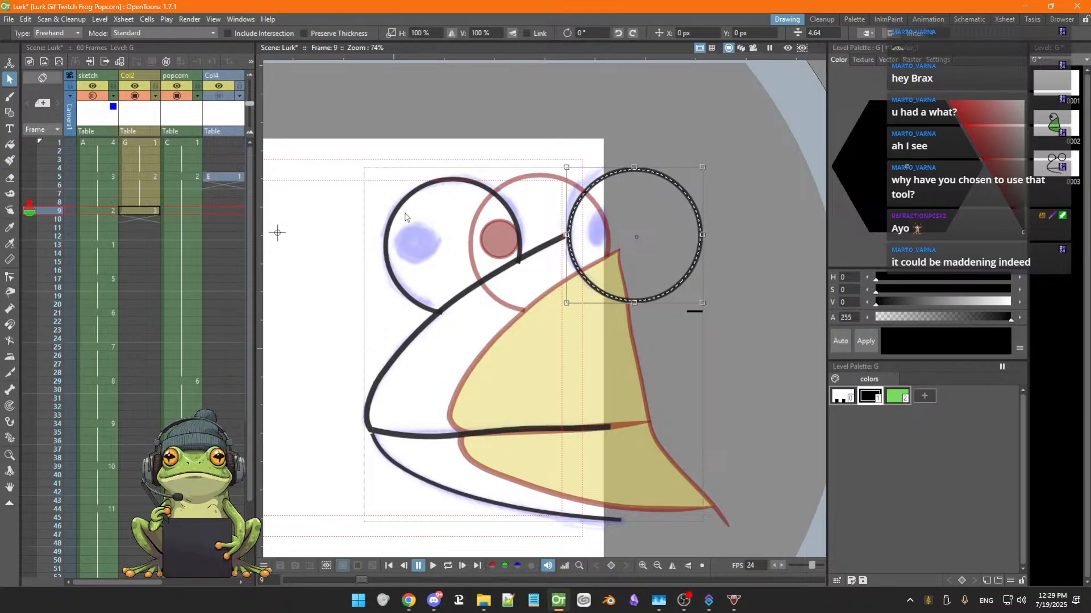
# Step to frame 8 to compare the eye outline with onion skin, then return to frame 9
pyautogui.click(519, 295)
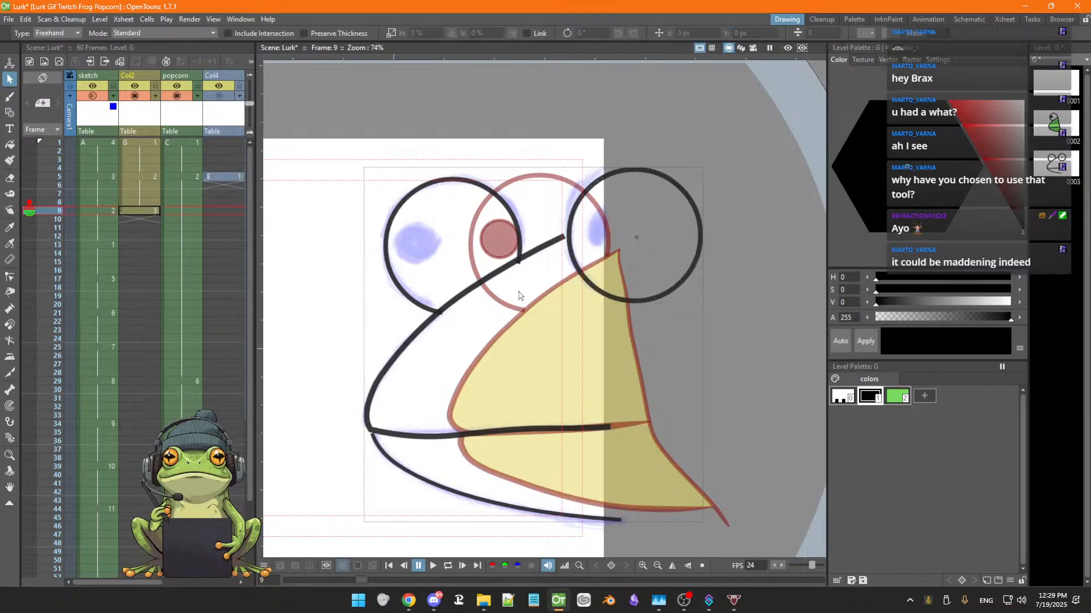
pyautogui.press(',')
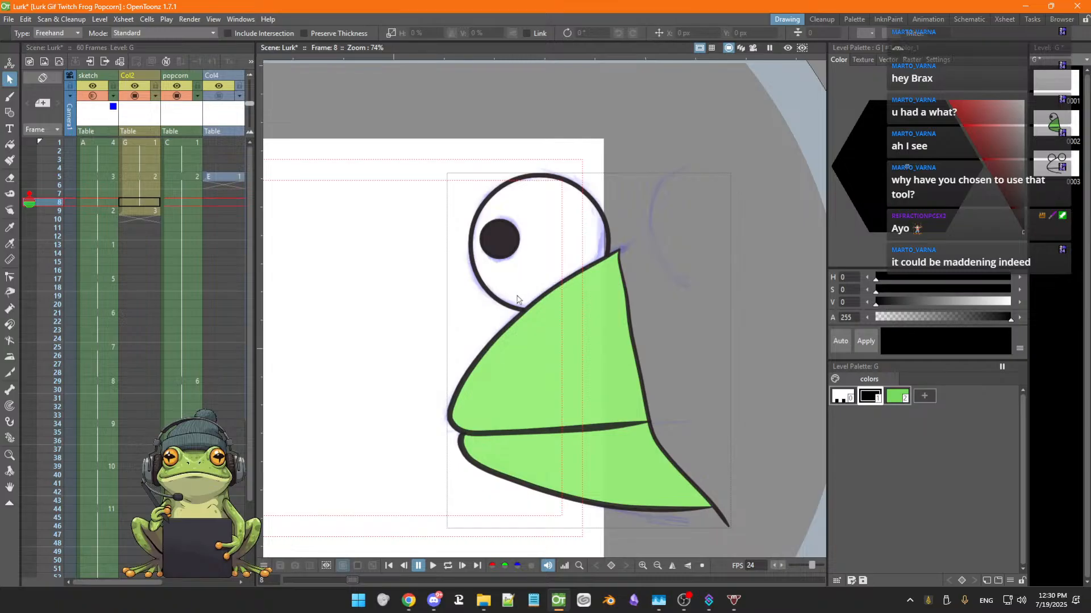
pyautogui.click(512, 310)
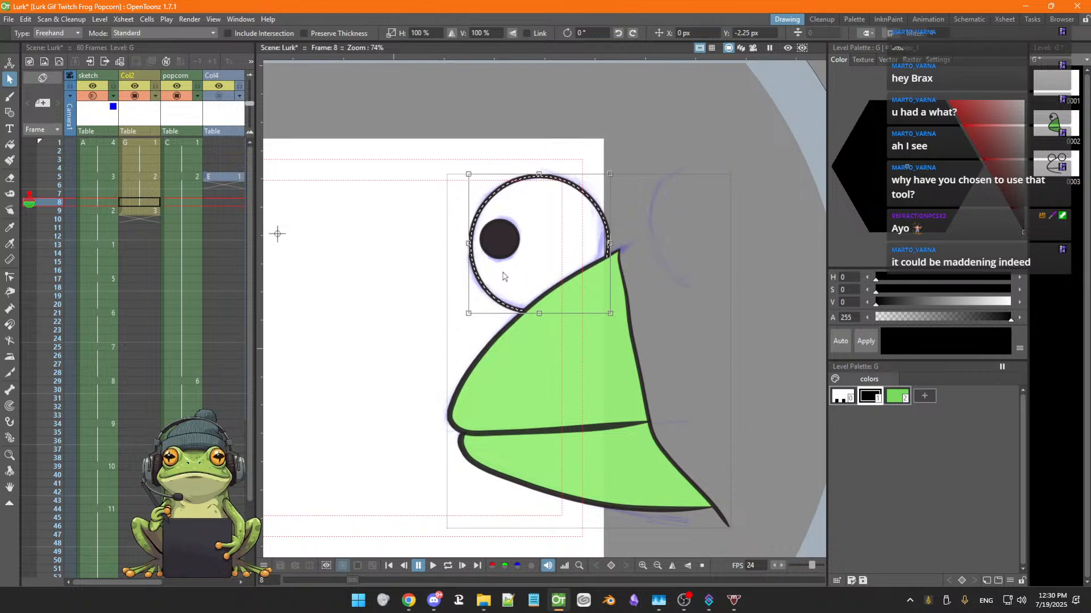
pyautogui.click(423, 371)
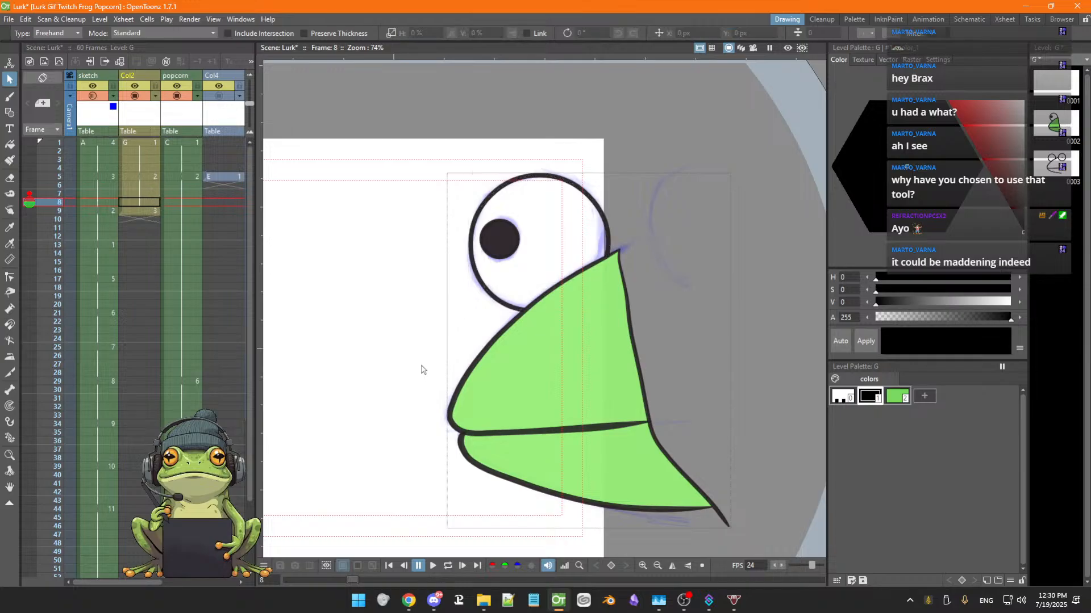
pyautogui.press('.')
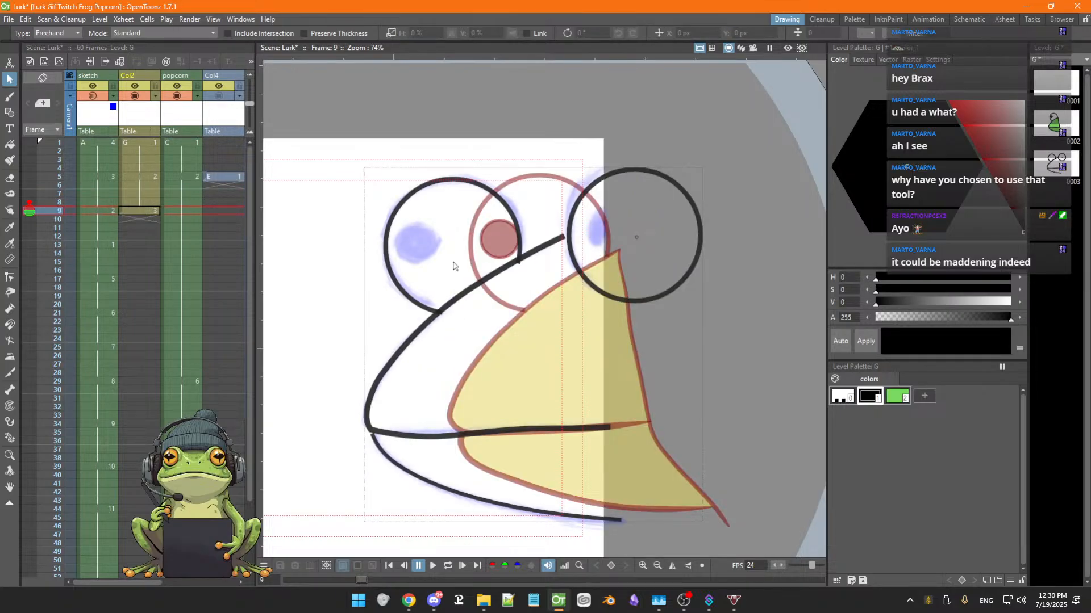
# Set the left eye circle's outline thickness to 4.38
pyautogui.click(423, 309)
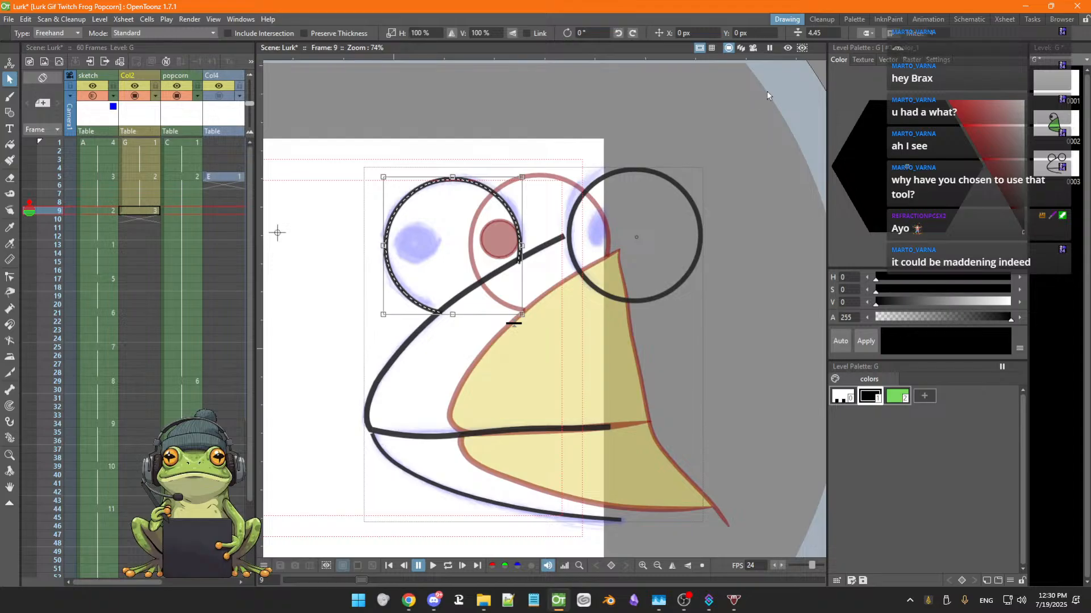
pyautogui.click(826, 32)
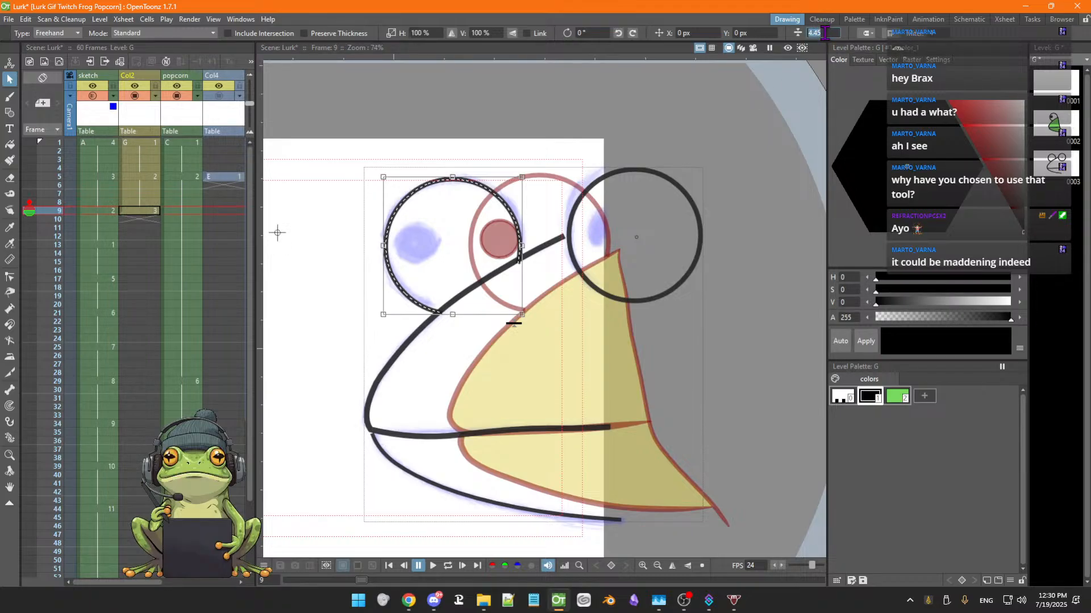
pyautogui.write('4.38')
# Set the right eye circle's outline thickness to 4.38 to match the left eye
pyautogui.click(577, 268)
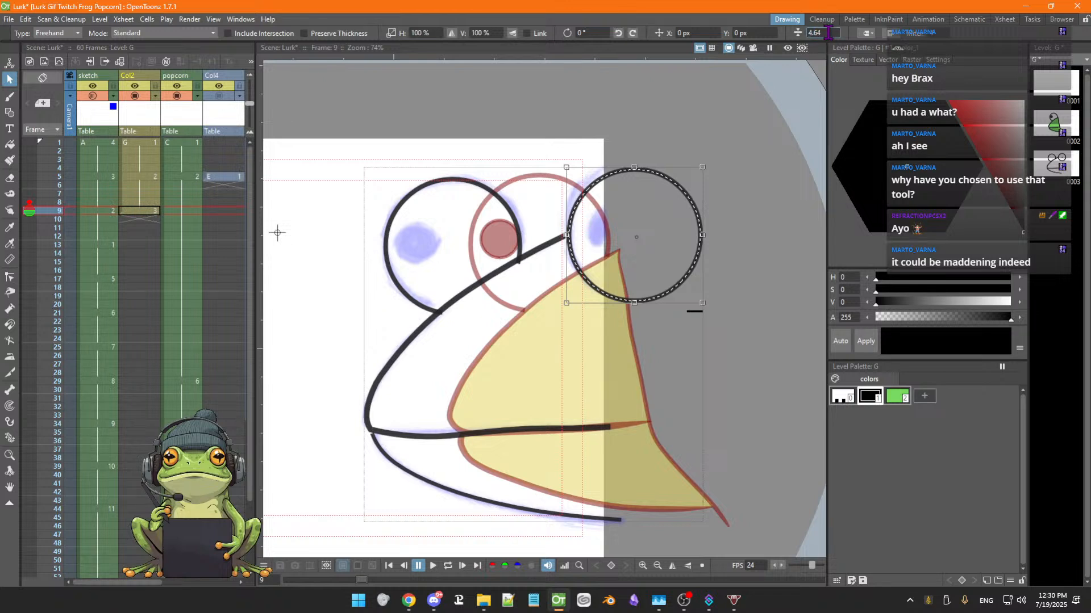
pyautogui.press('BackSpace')
pyautogui.press('BackSpace')
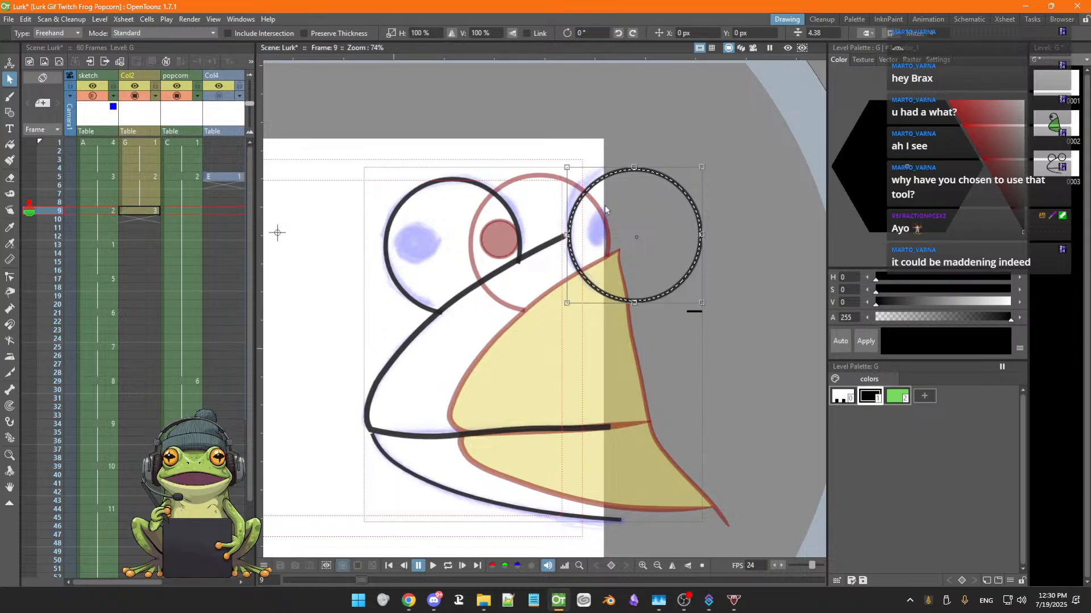
pyautogui.click(535, 281)
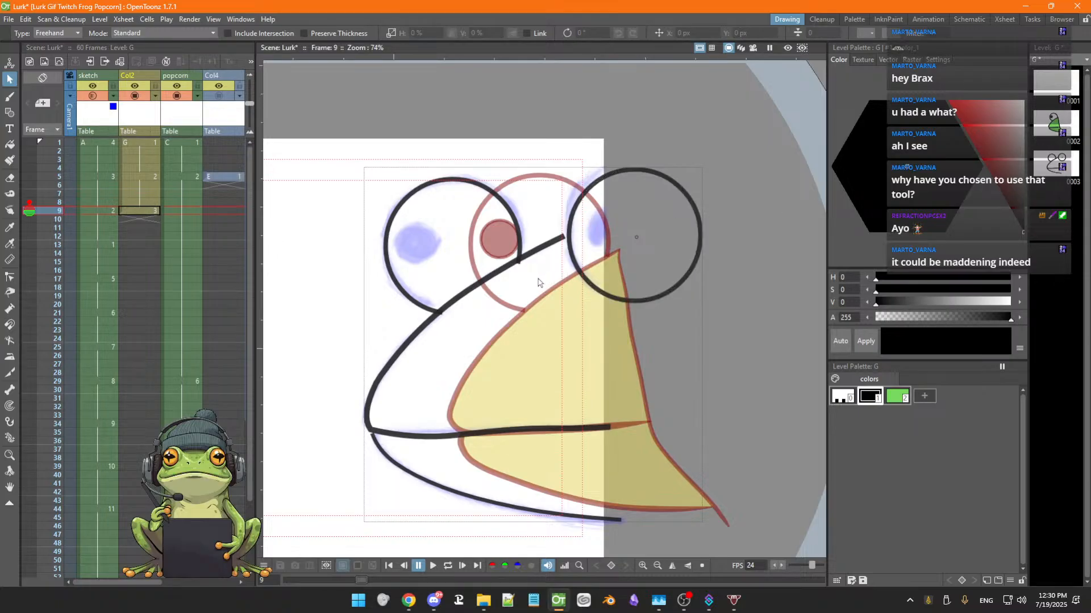
pyautogui.click(438, 316)
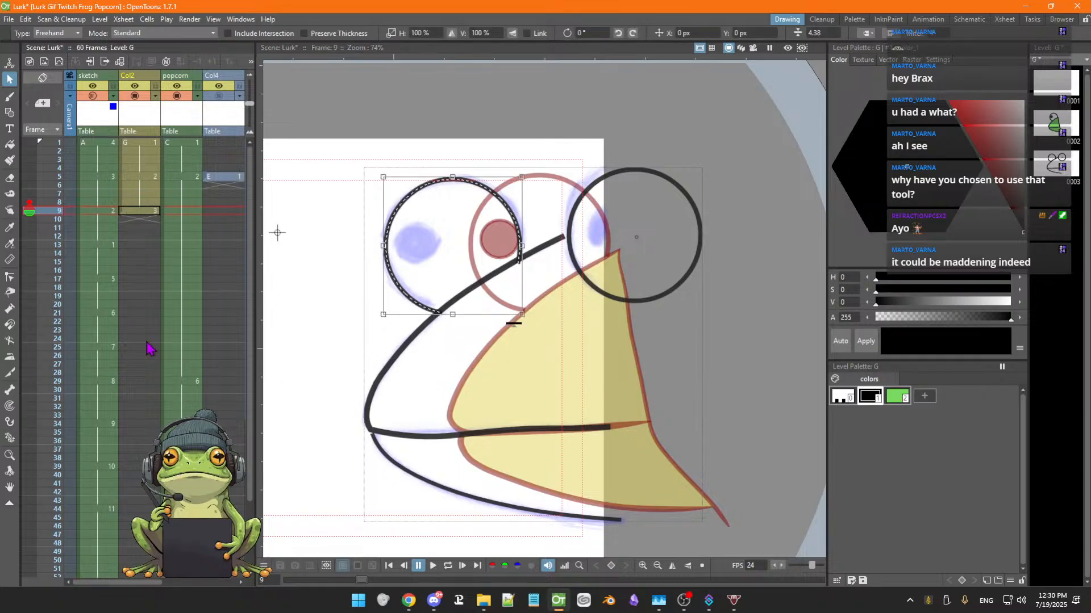
# Adjust both end points of the left eye circle's arc with the Control Point Editor tool
pyautogui.click(10, 277)
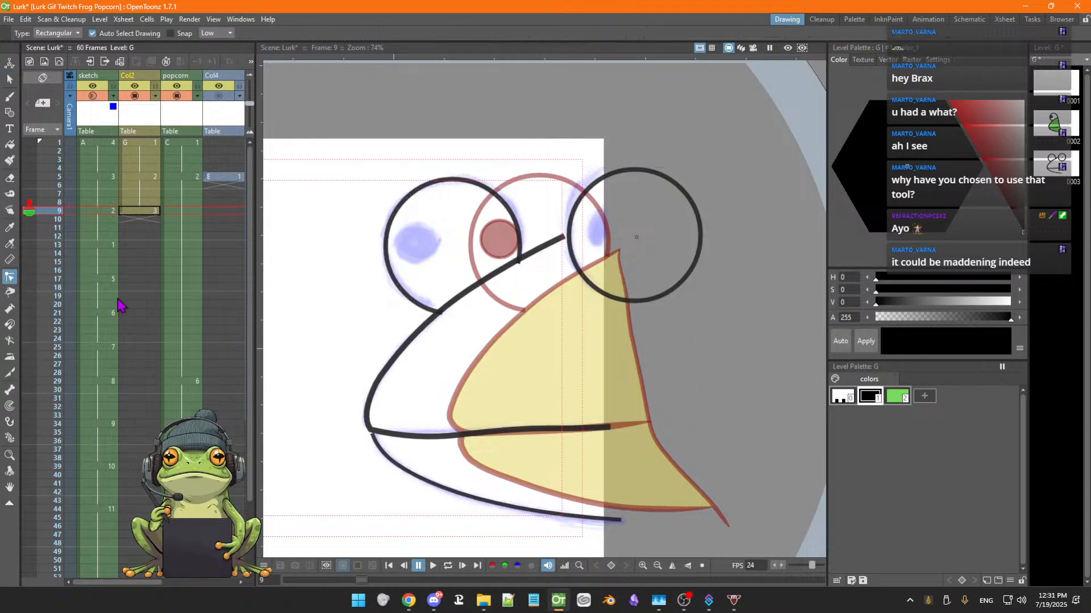
pyautogui.click(426, 312)
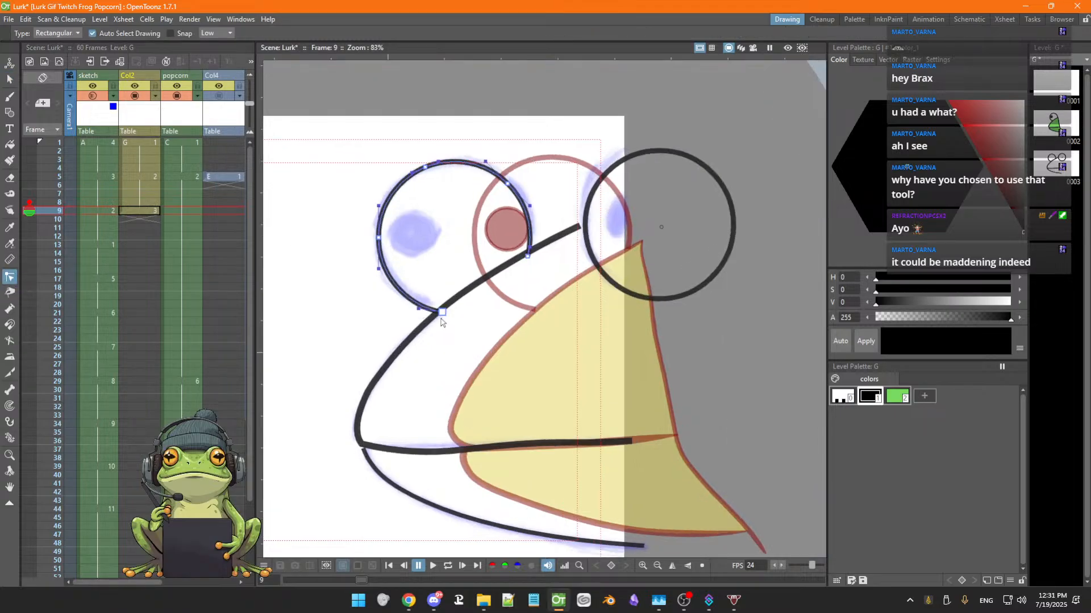
pyautogui.scroll(3, 441, 318)
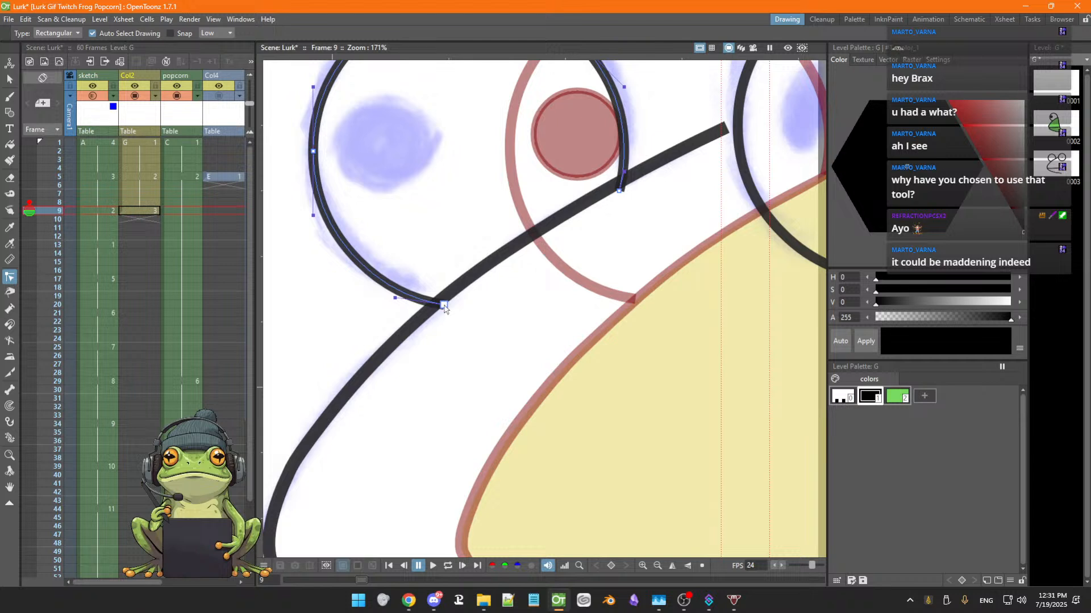
pyautogui.moveTo(444, 305); pyautogui.dragTo(439, 303)
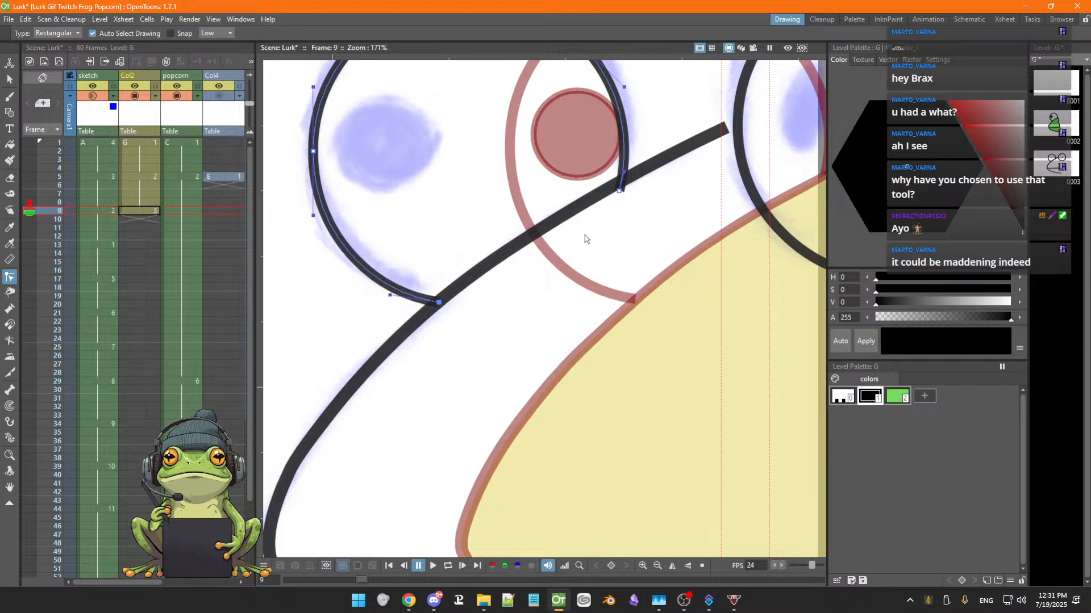
pyautogui.moveTo(620, 193); pyautogui.dragTo(619, 185)
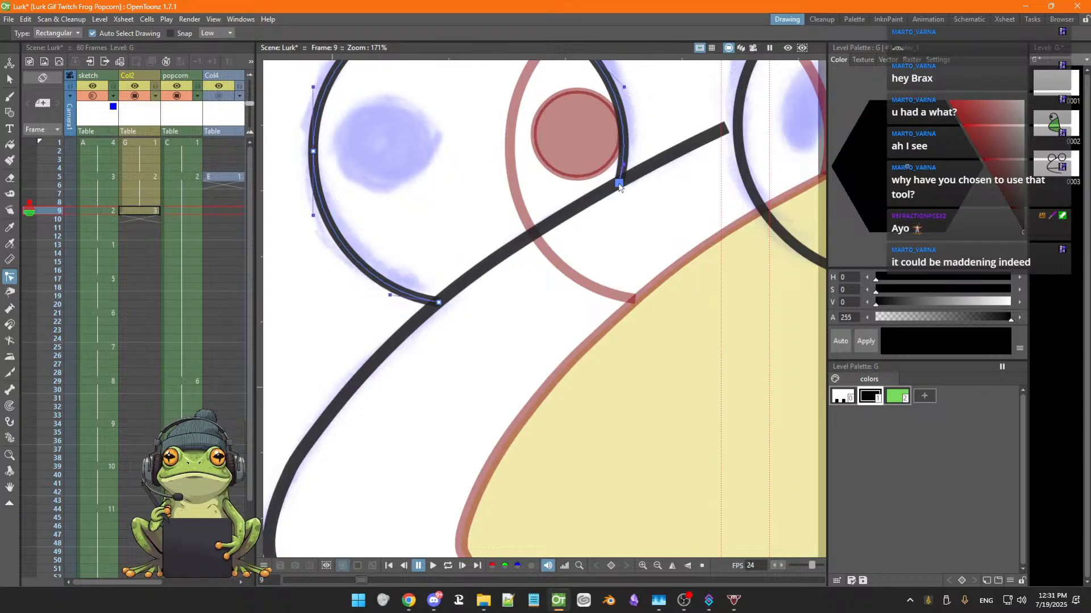
pyautogui.scroll(-4, 534, 241)
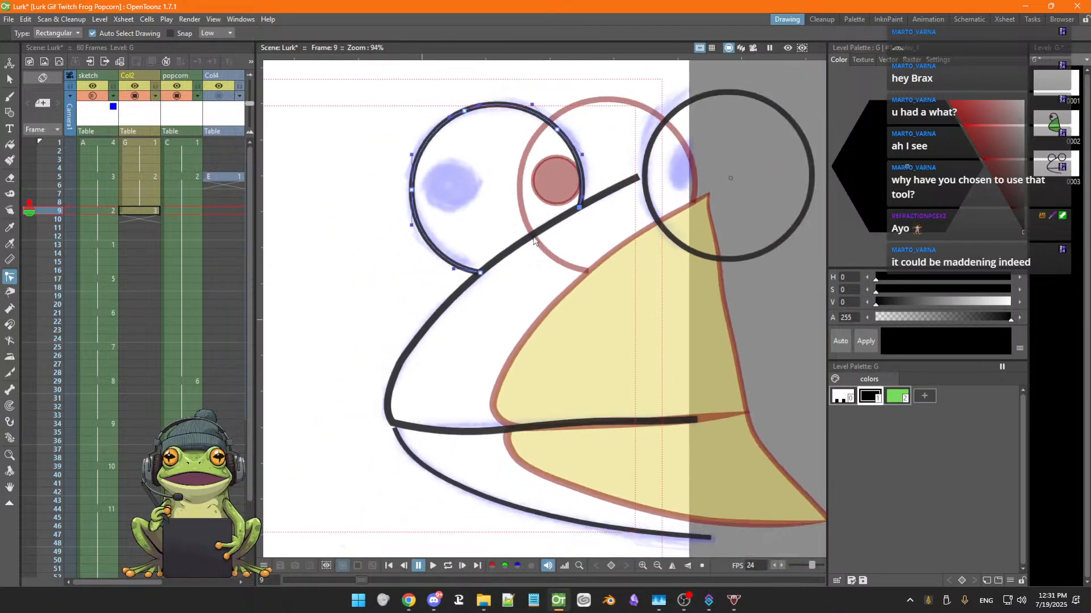
# Step back through Col2 frames to frame 8 to compare the frog outlines
pyautogui.press('space')
pyautogui.moveTo(593, 267); pyautogui.dragTo(508, 294)
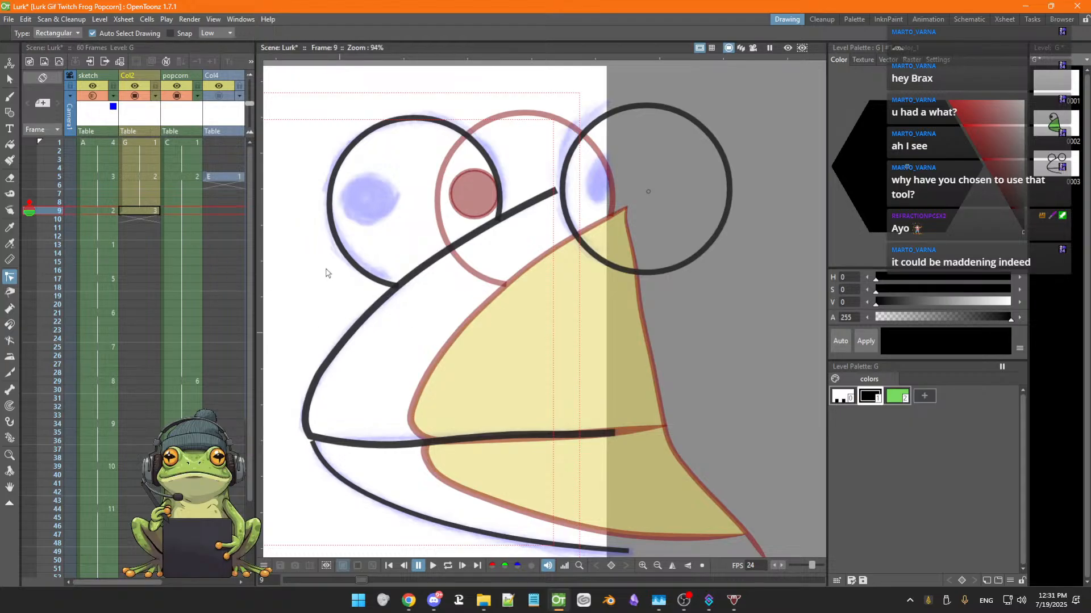
pyautogui.click(139, 212)
pyautogui.press('Up')
pyautogui.press('Up')
pyautogui.press('Up')
pyautogui.press('Up')
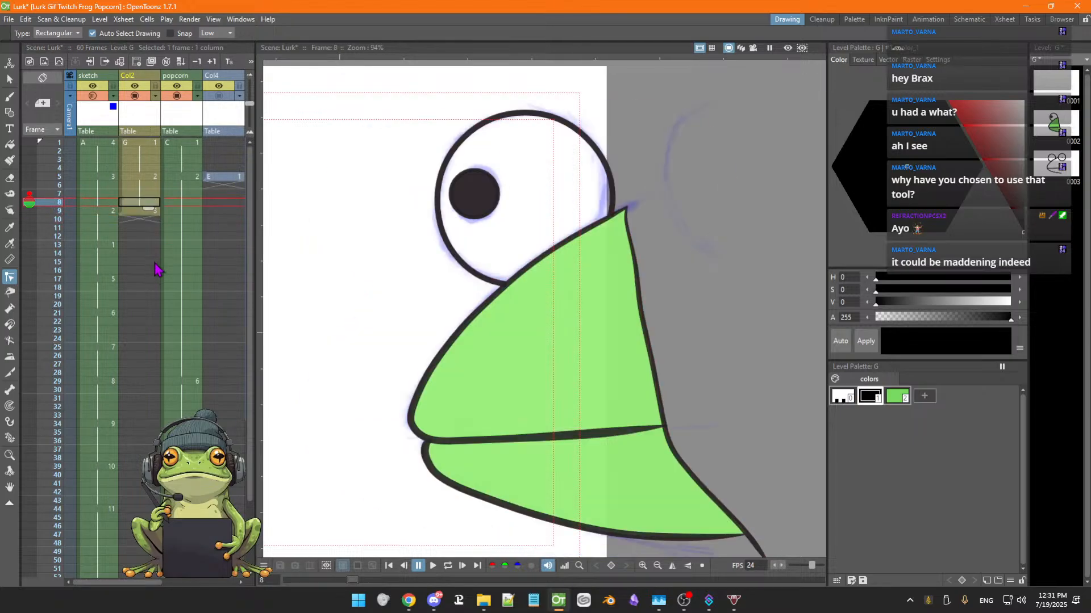
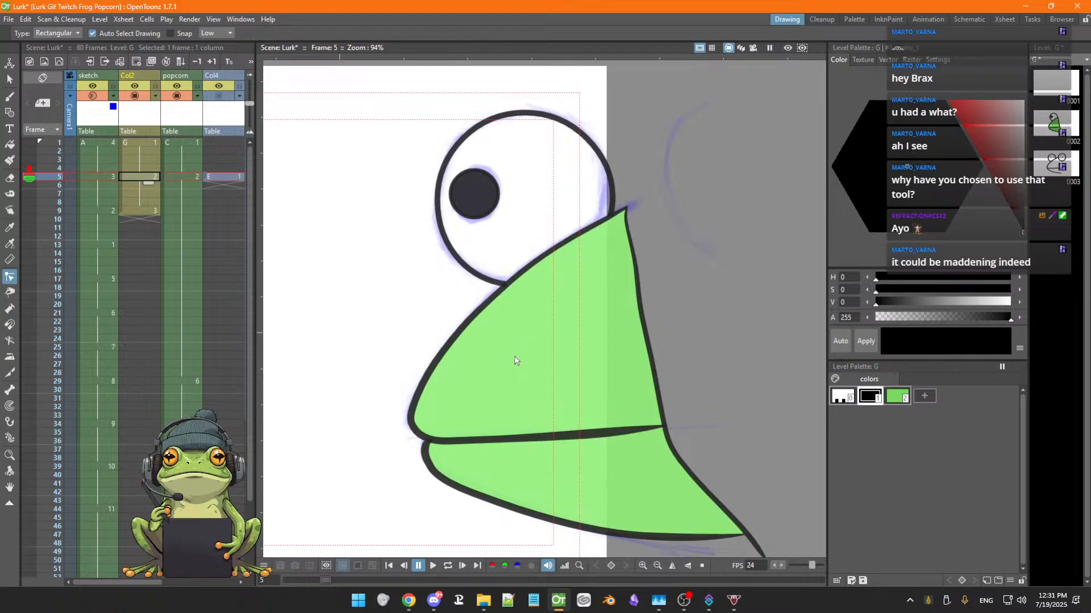
# Select the green fill style and flip back and forth through Col2 frames 4 to 8 to compare the frog drawings
pyautogui.click(897, 396)
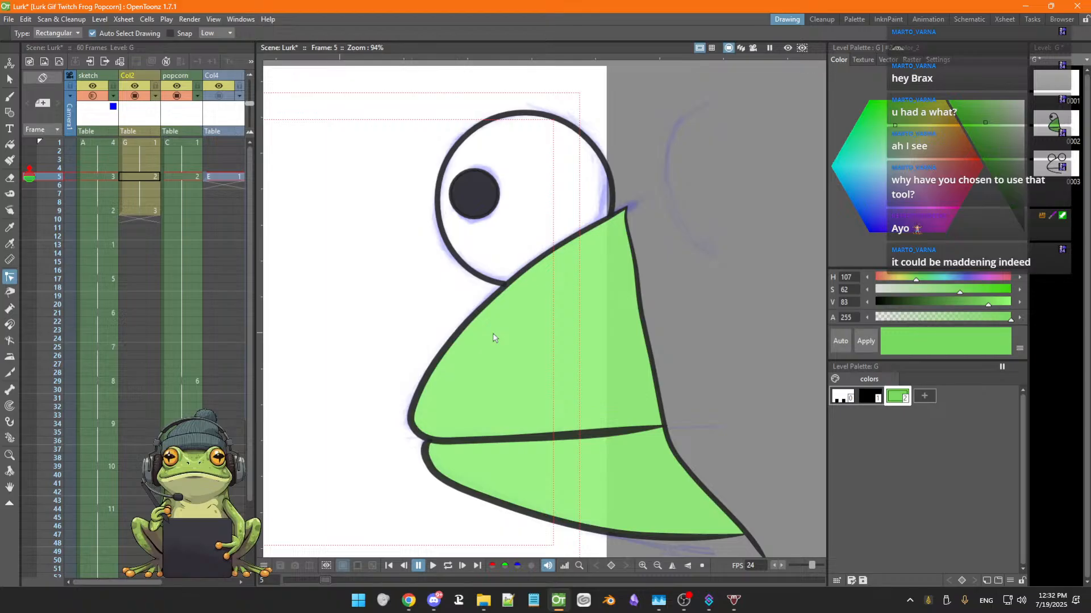
pyautogui.click(141, 177)
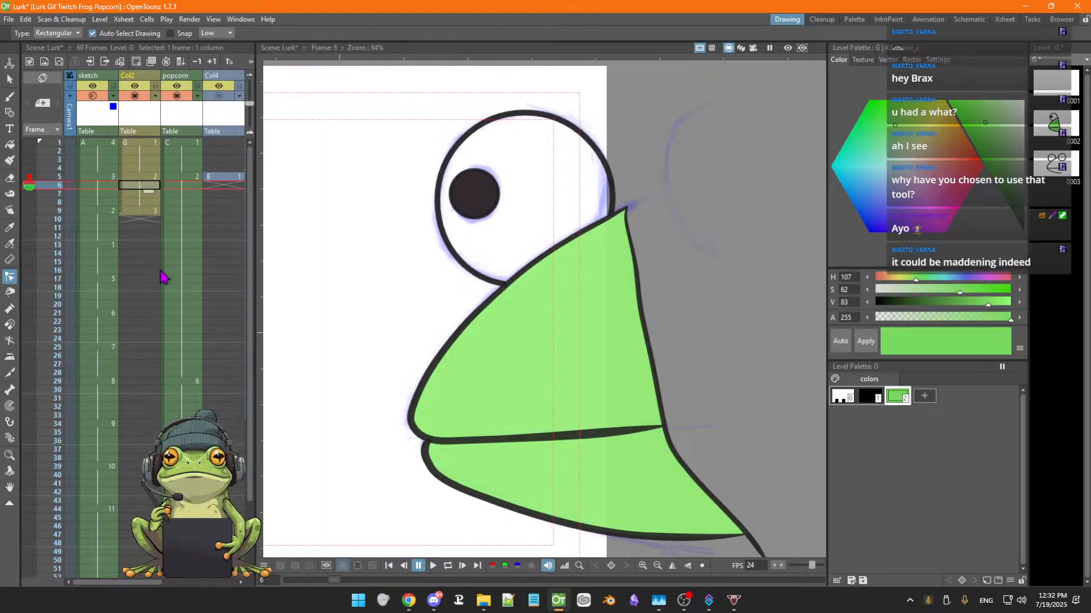
pyautogui.press('Down')
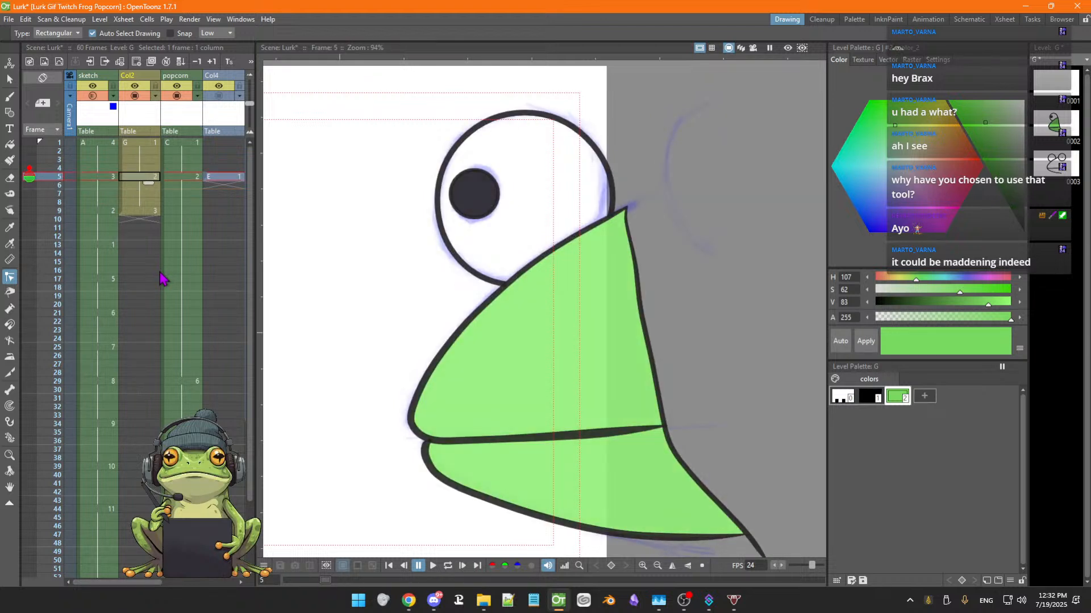
pyautogui.press('Down')
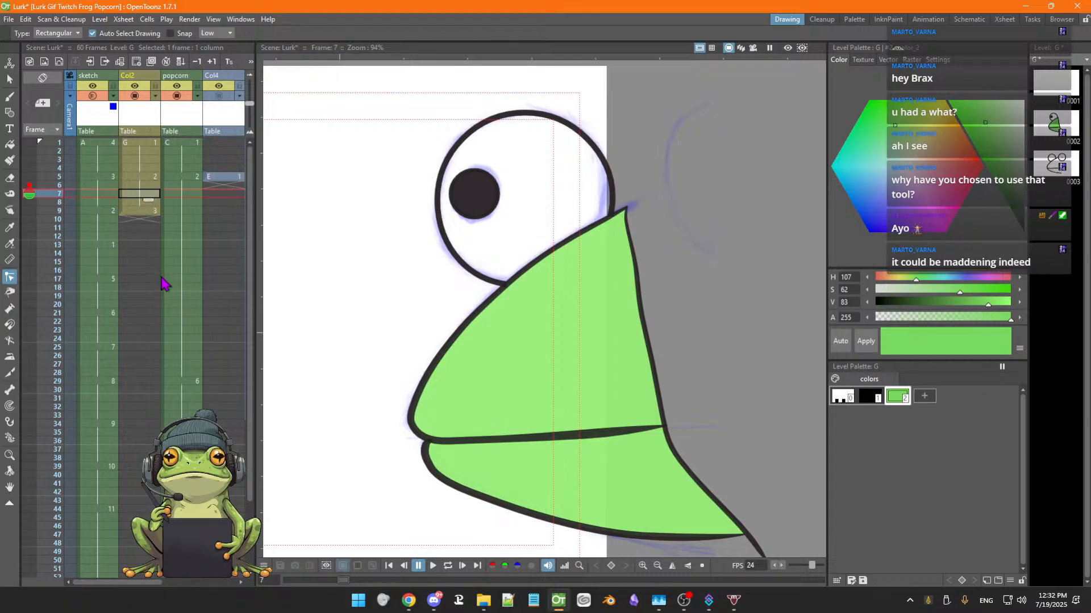
pyautogui.press('Up')
pyautogui.press('Up')
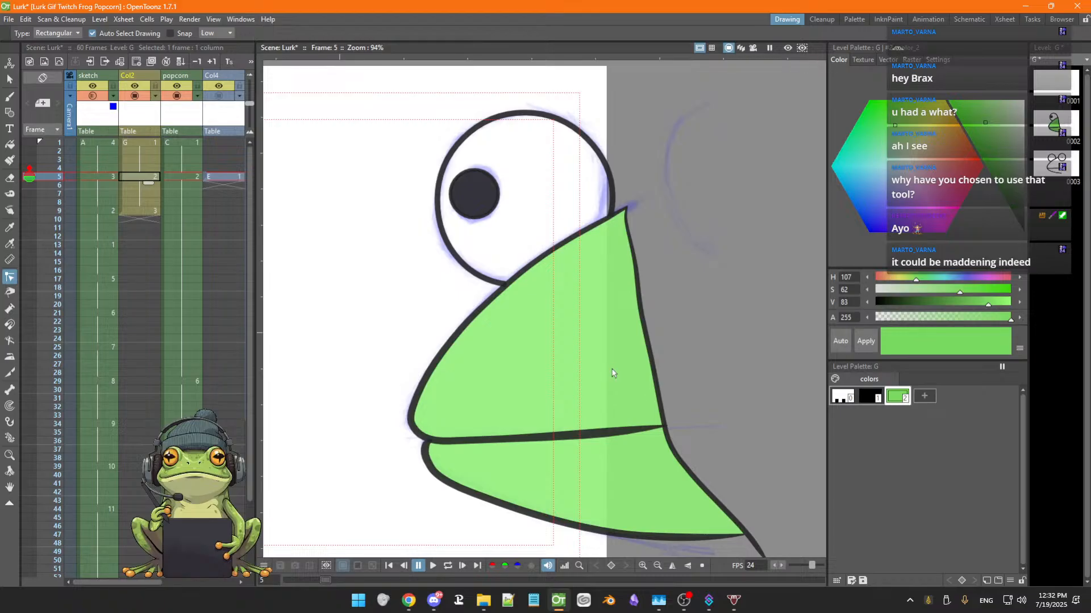
pyautogui.press('Up')
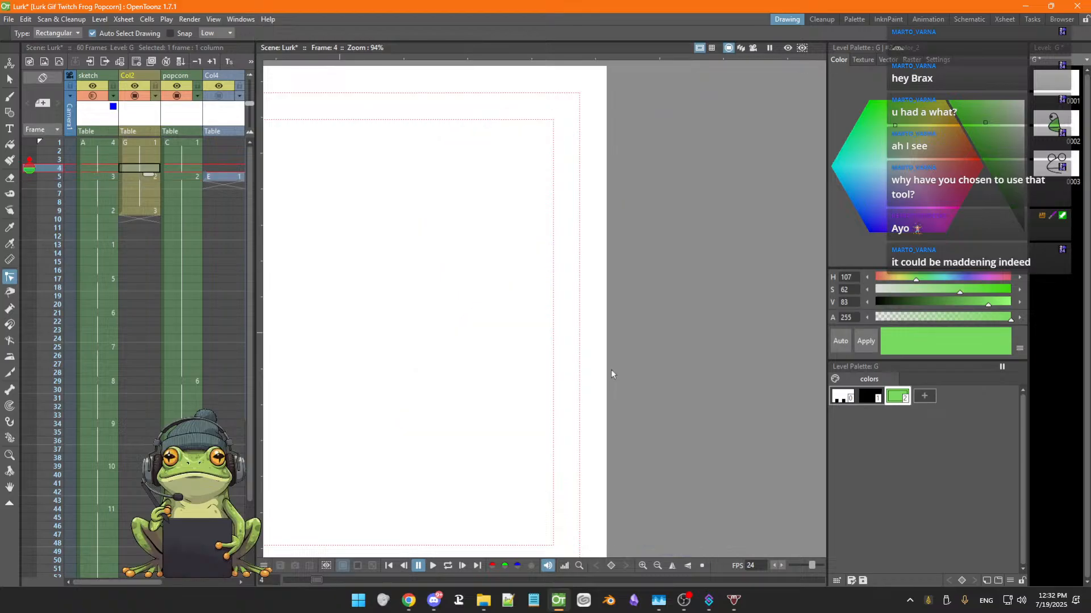
pyautogui.press('Down')
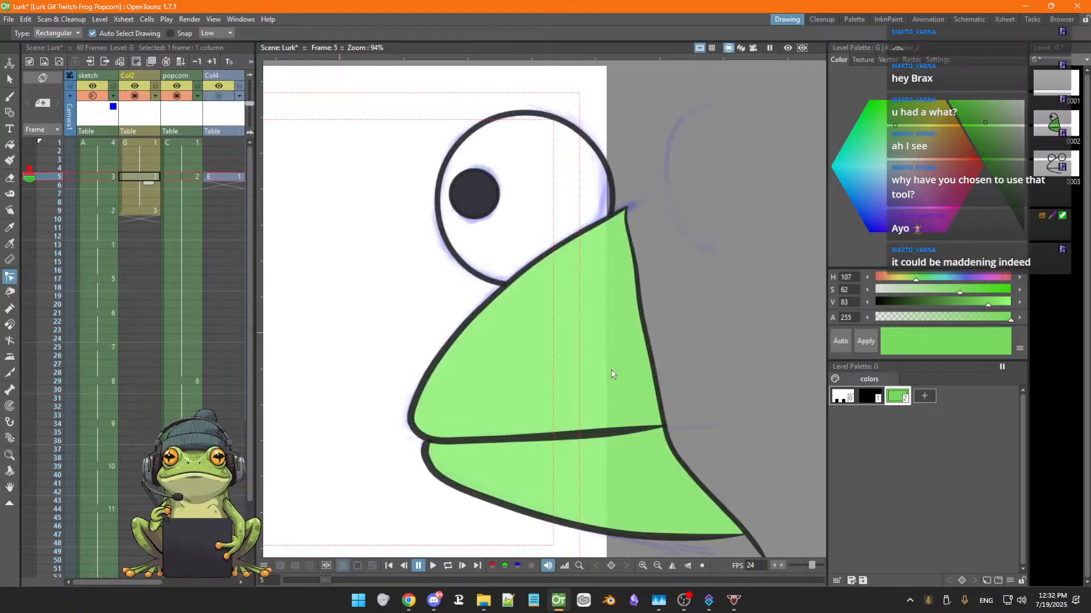
pyautogui.press('Down')
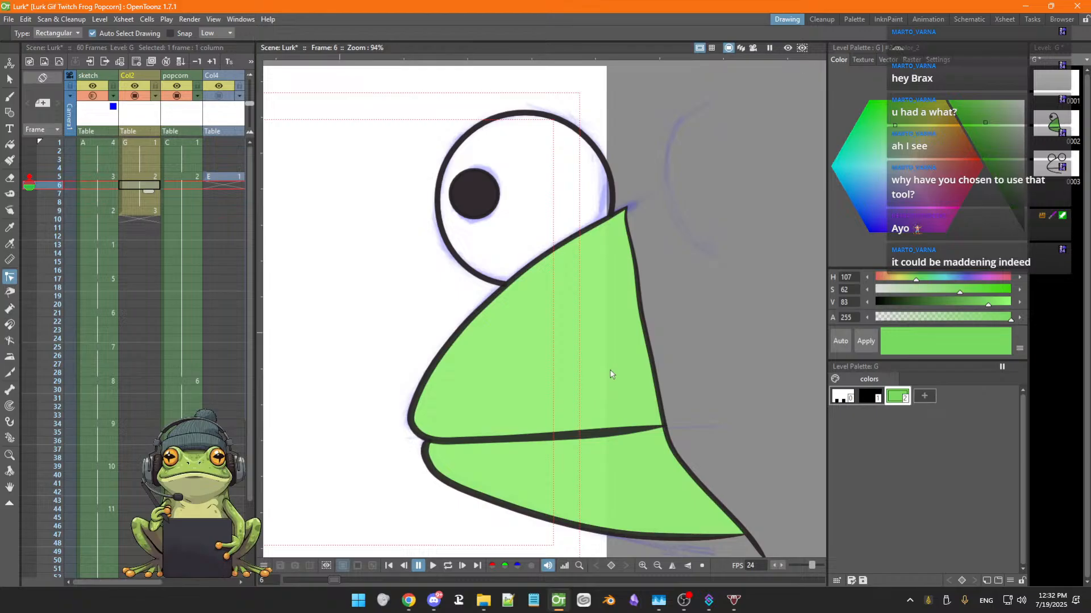
pyautogui.press('Up')
pyautogui.press('Down')
pyautogui.press('Up')
pyautogui.press('Down')
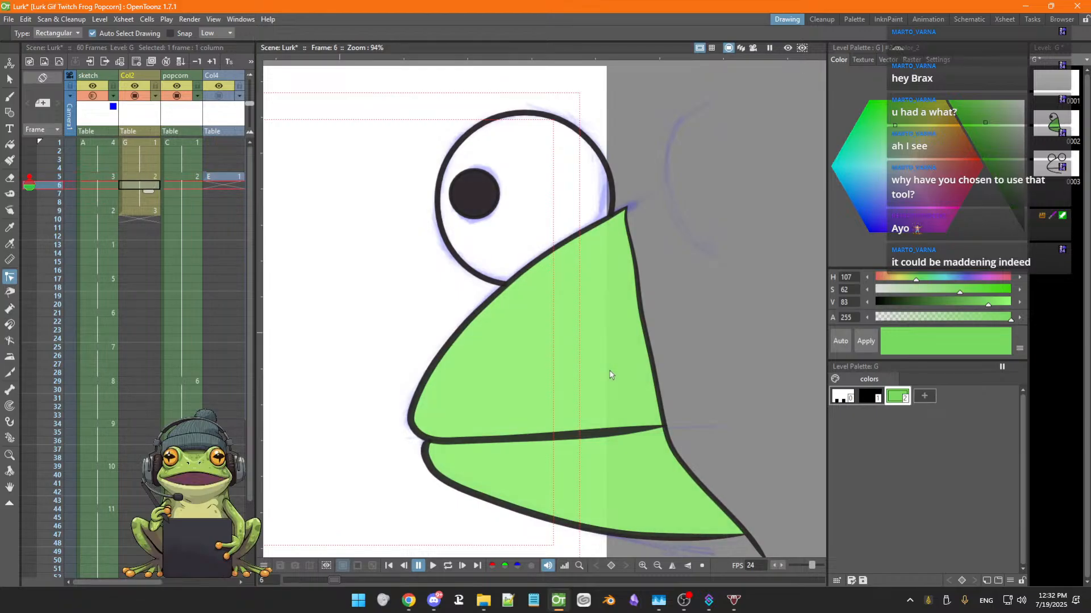
pyautogui.press('Up')
pyautogui.press('Down')
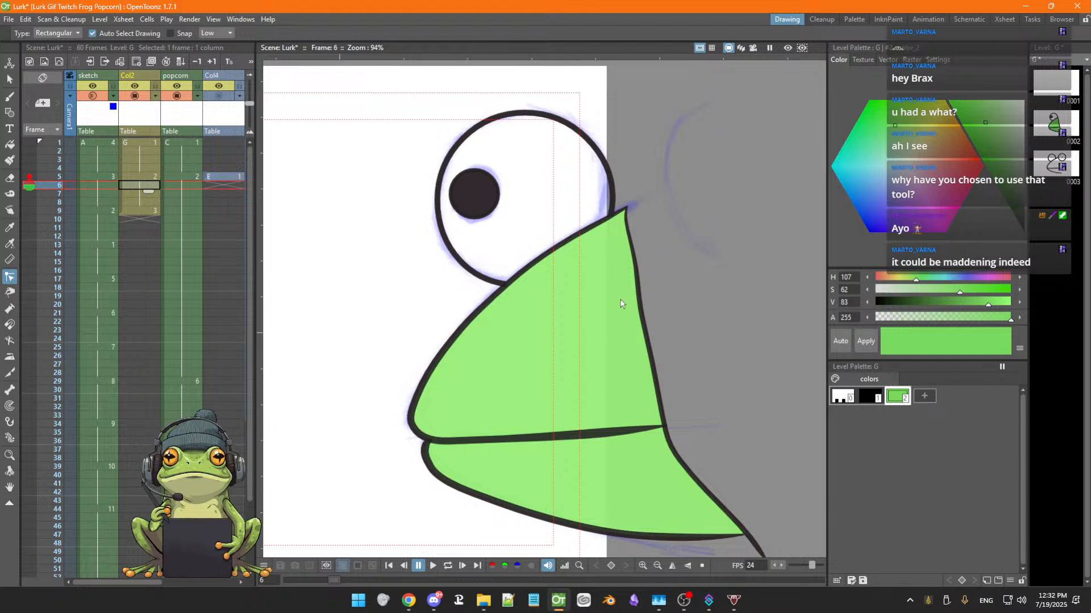
pyautogui.press('Up')
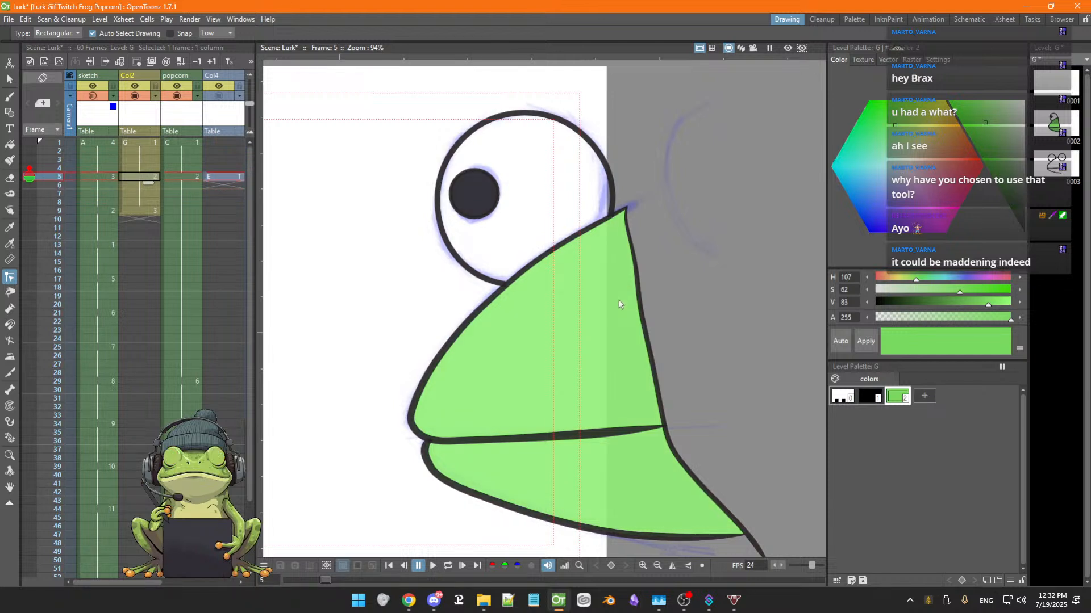
pyautogui.press('Down')
pyautogui.press('Down')
pyautogui.press('Down')
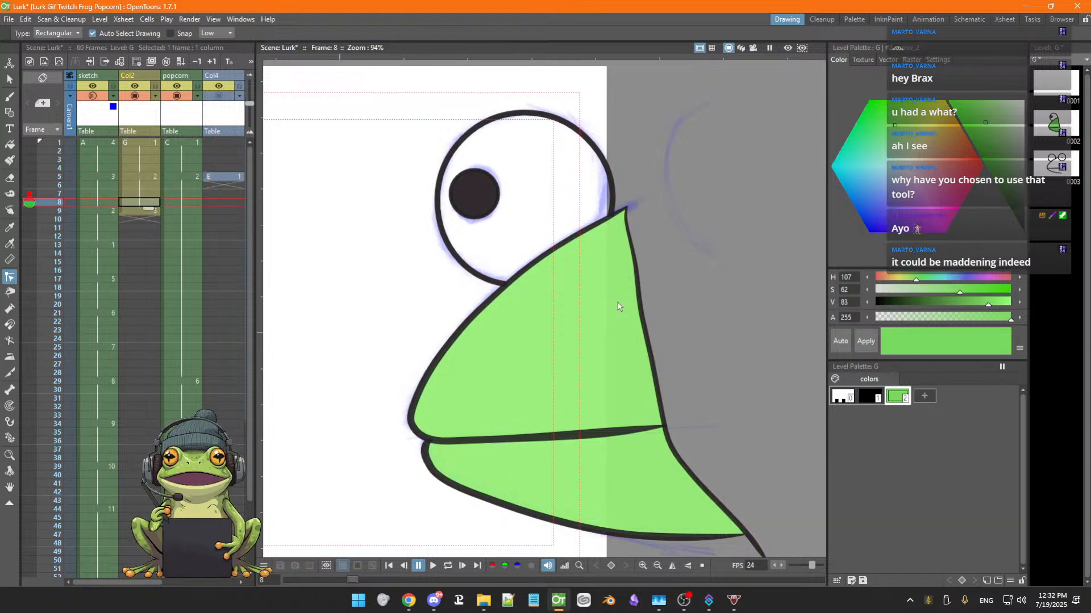
pyautogui.press('Up')
pyautogui.press('Up')
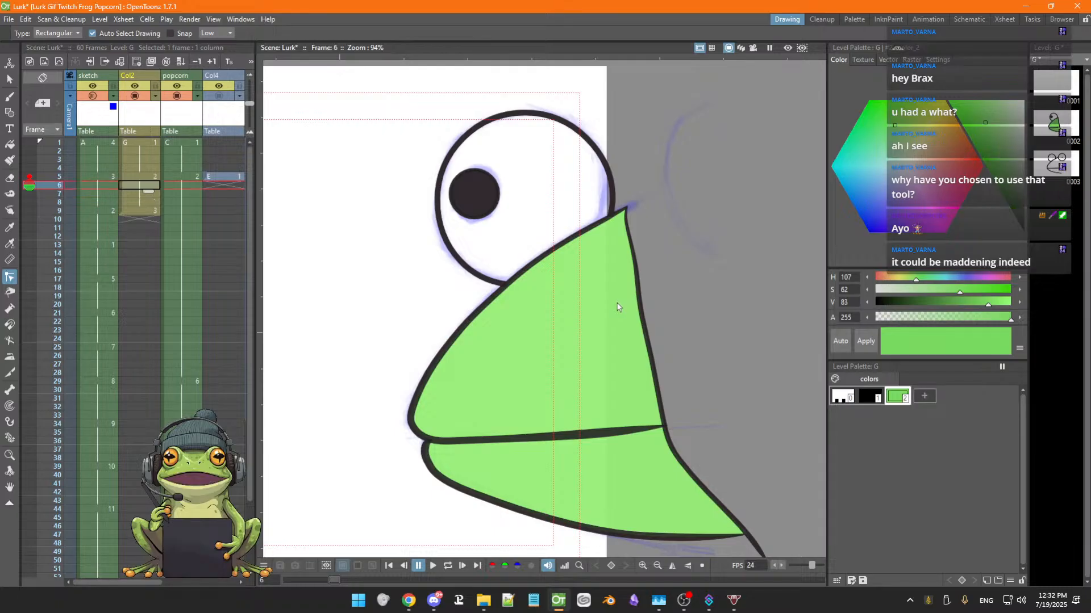
pyautogui.press('Up')
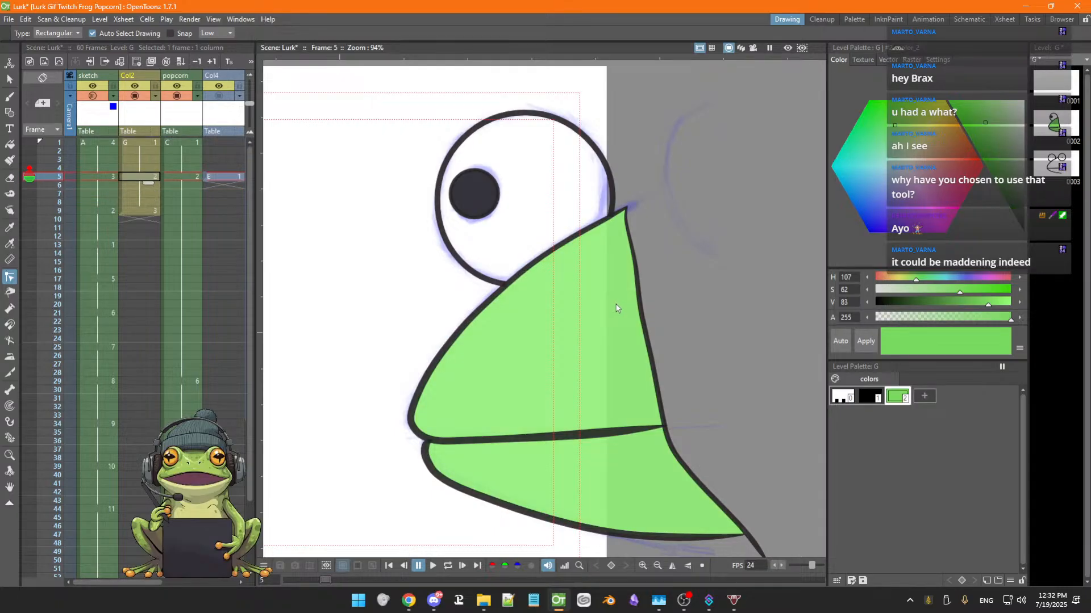
pyautogui.press('Down')
pyautogui.press('Up')
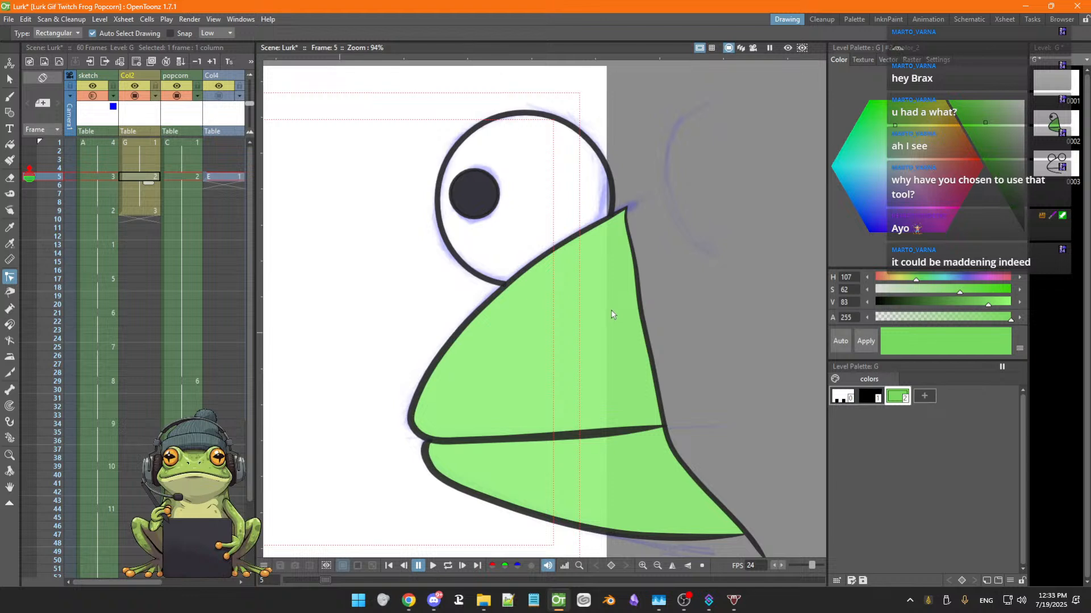
pyautogui.press('Down')
pyautogui.press('Down')
pyautogui.press('Down')
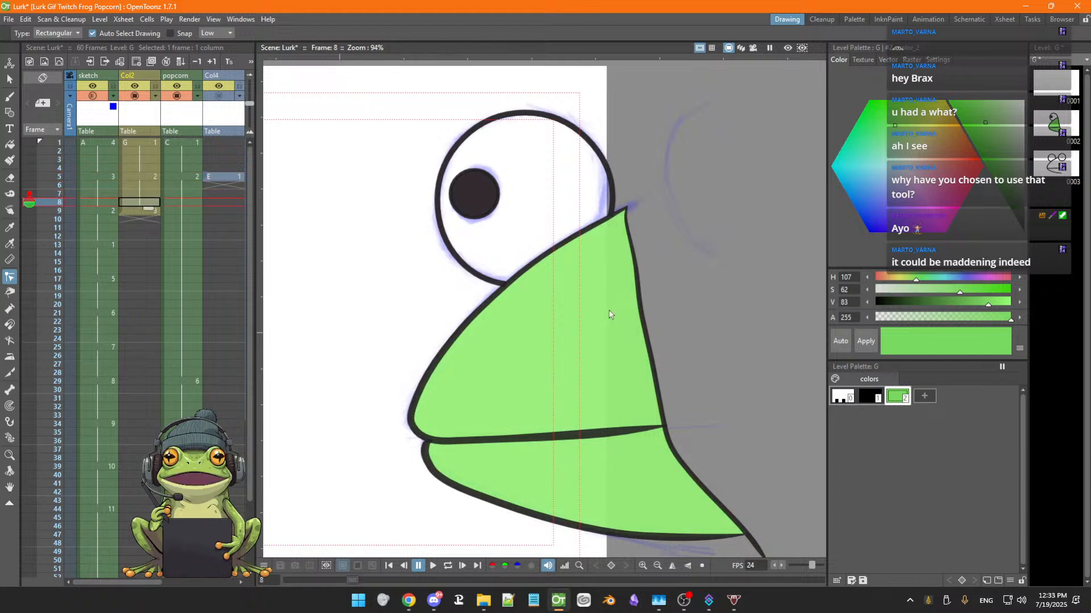
pyautogui.press('Up')
pyautogui.press('Up')
pyautogui.press('Up')
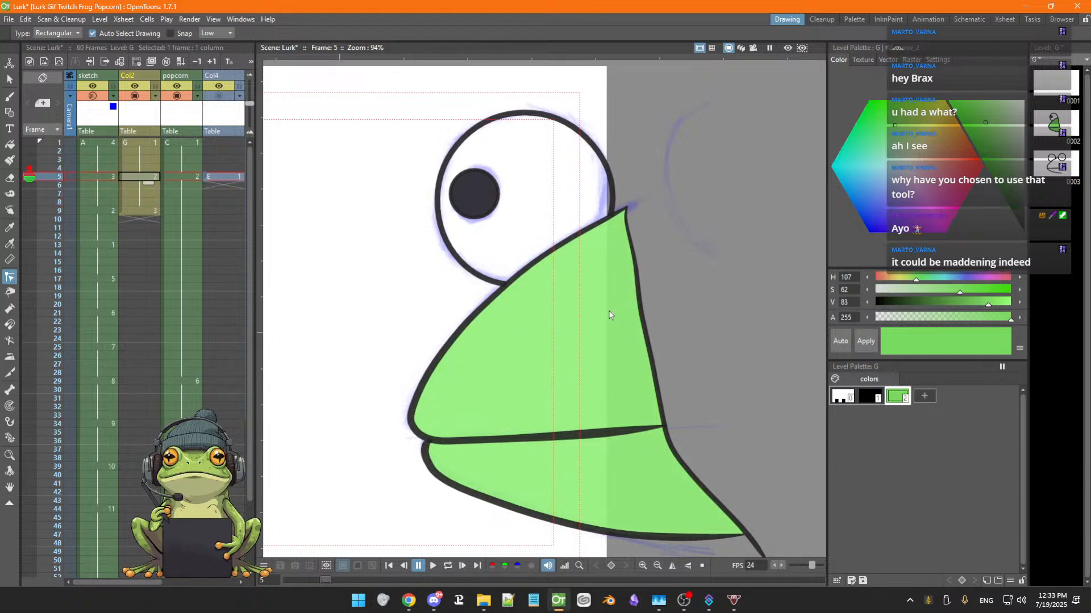
pyautogui.press('Down')
pyautogui.press('Up')
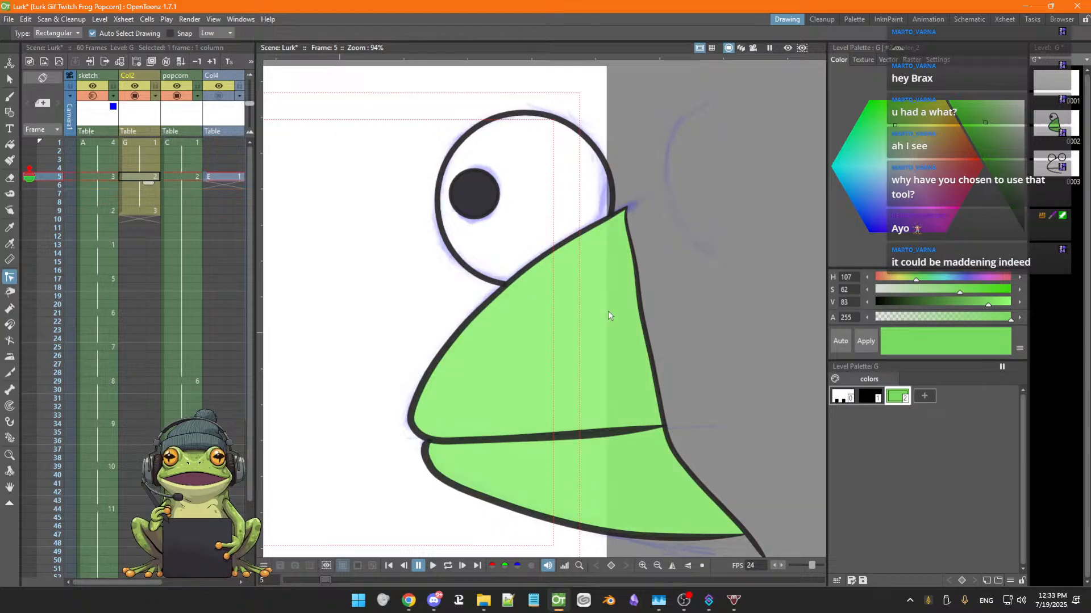
pyautogui.press('Down')
pyautogui.press('Up')
pyautogui.press('Down')
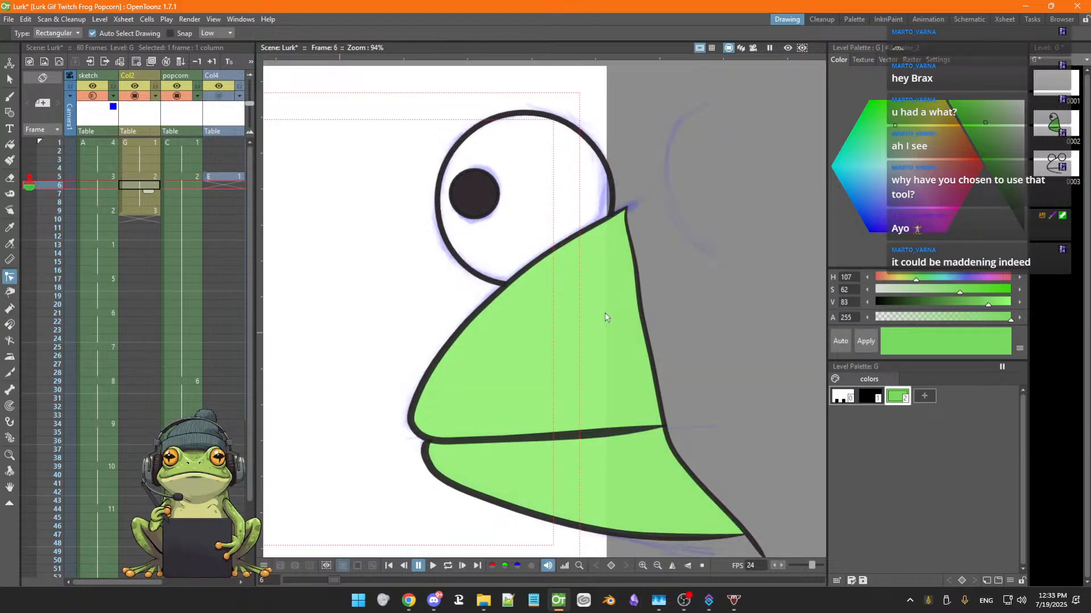
pyautogui.press('Up')
pyautogui.press('Down')
pyautogui.press('Up')
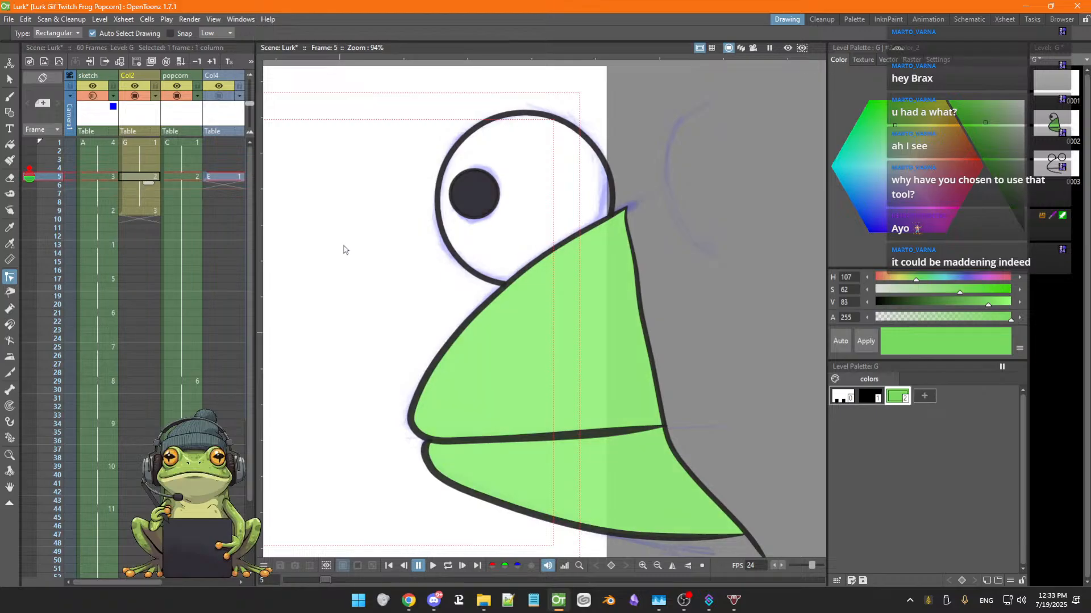
pyautogui.press('Down')
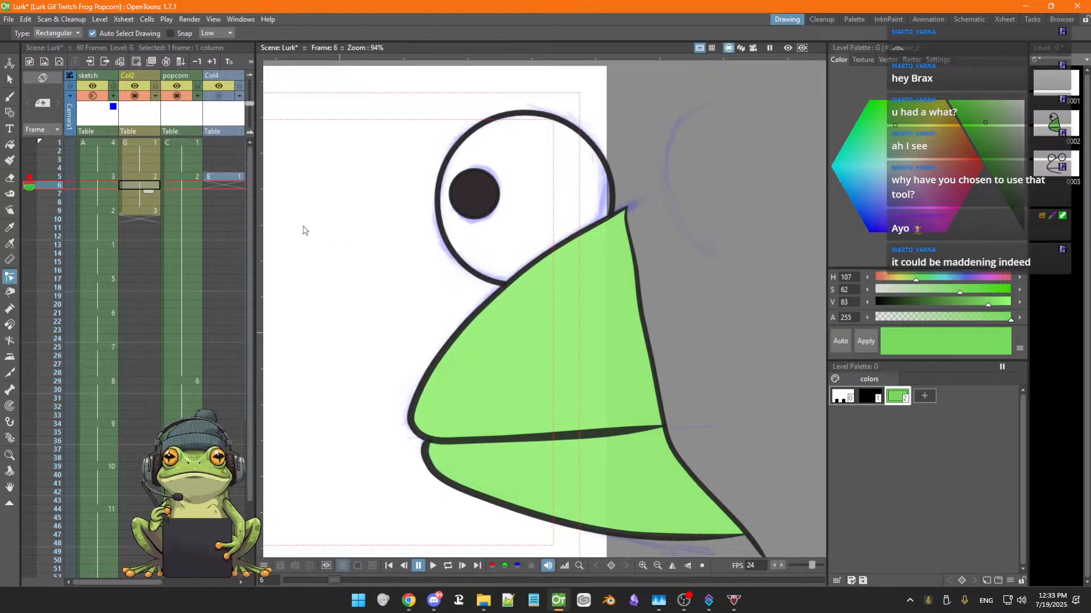
pyautogui.press('Up')
pyautogui.press('Down')
pyautogui.press('Down')
pyautogui.press('Down')
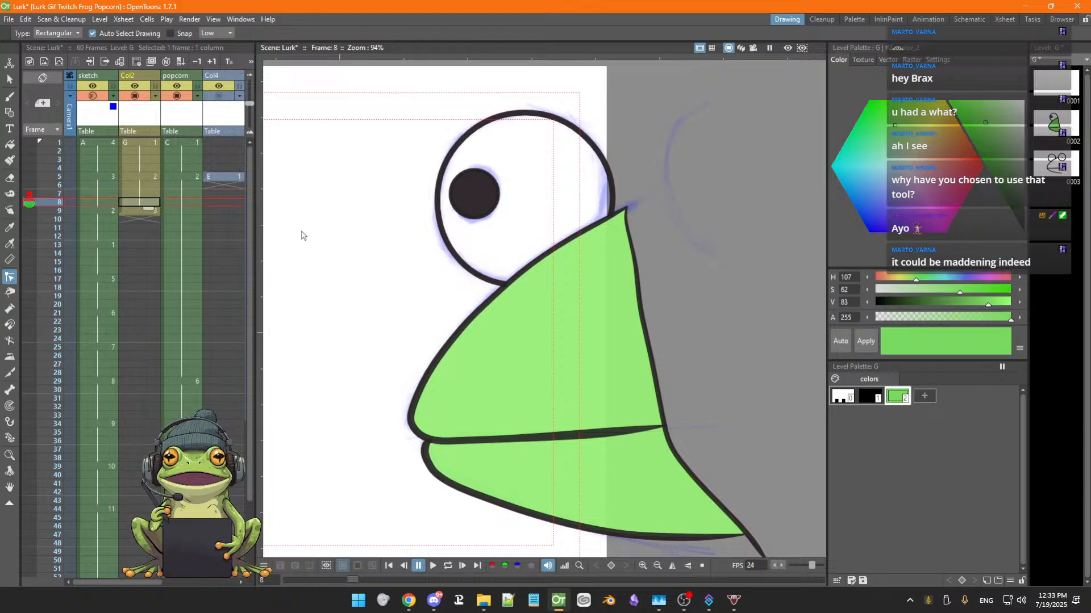
pyautogui.press('Up')
pyautogui.press('Up')
pyautogui.press('Up')
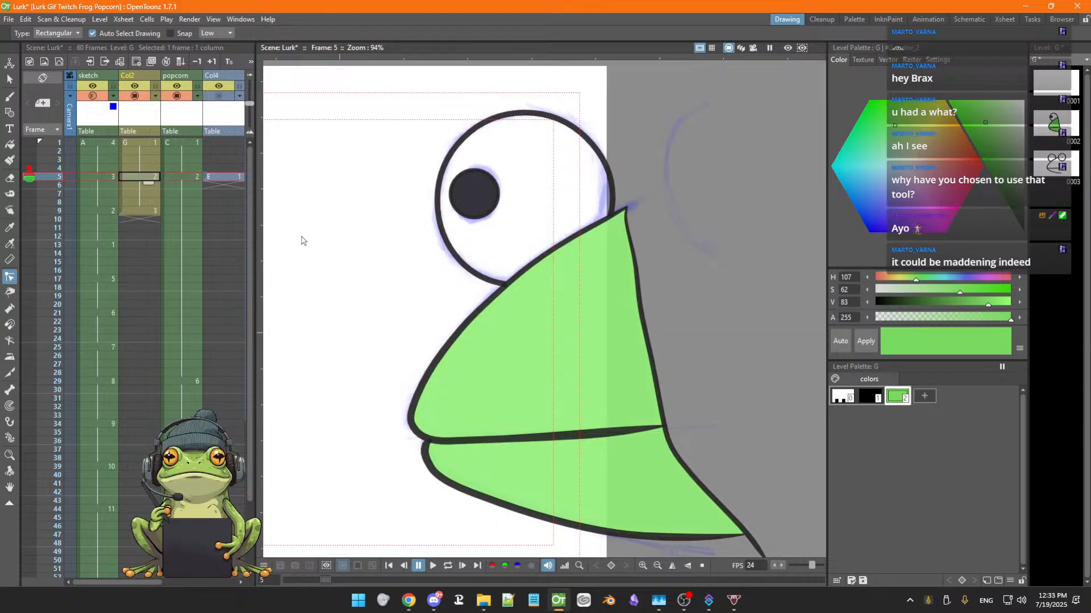
pyautogui.press('Down')
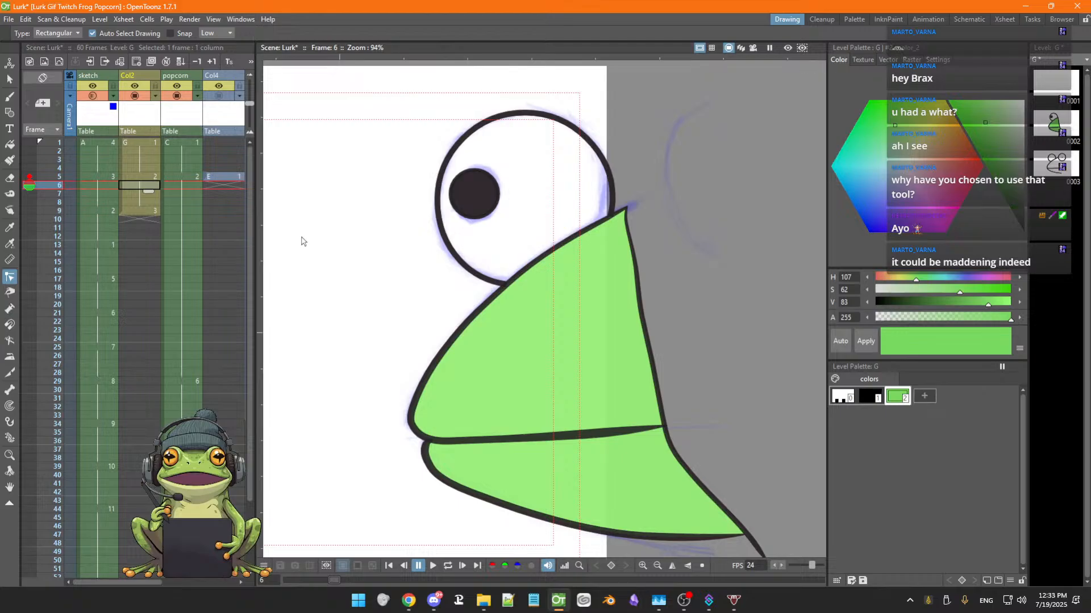
pyautogui.press('Up')
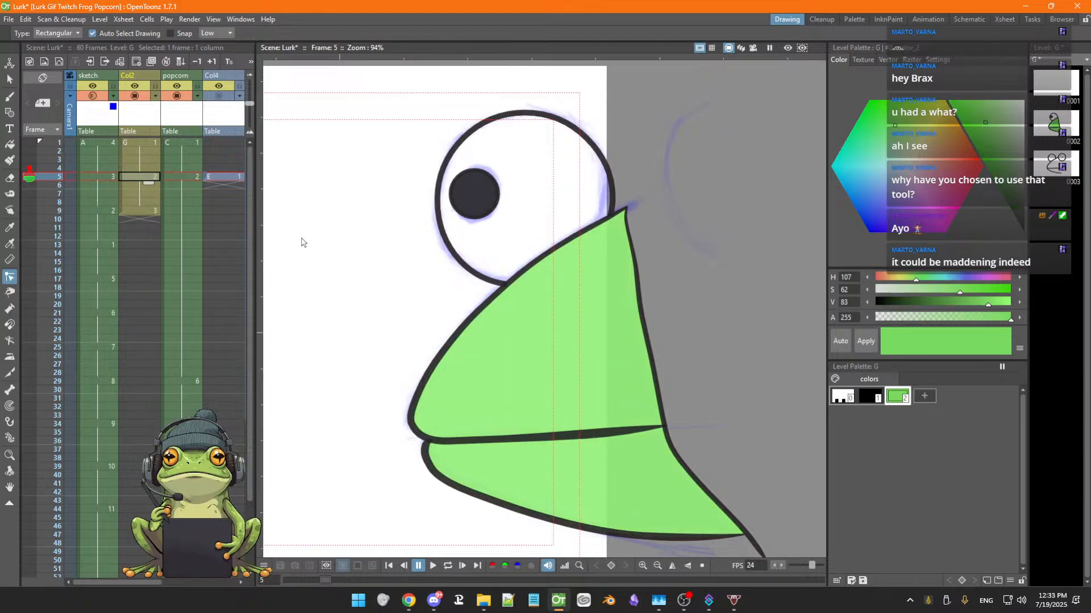
pyautogui.press('Down')
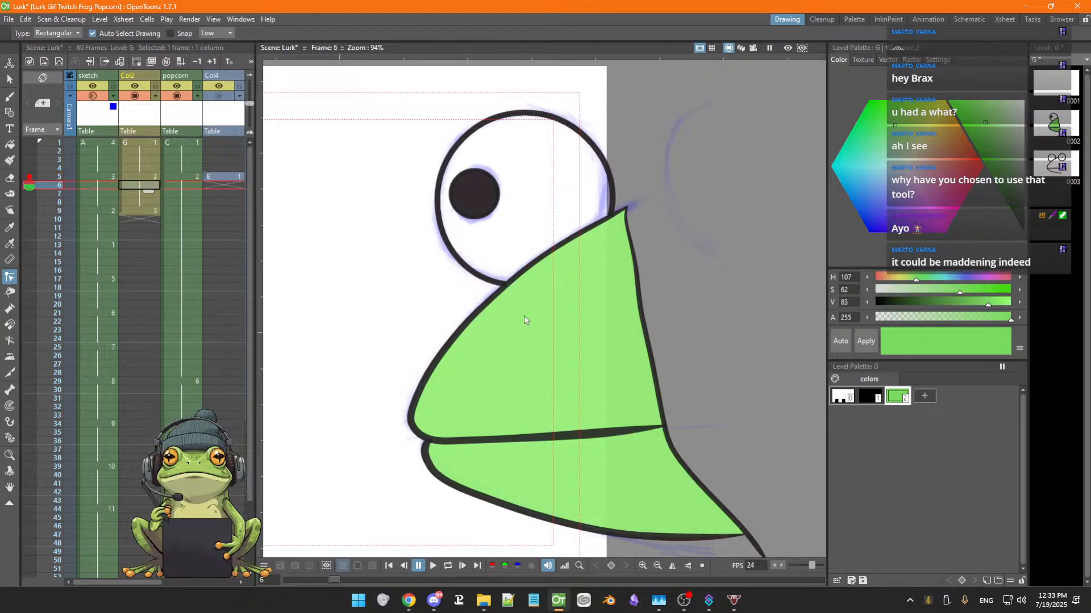
# Save the scene, then switch to the RGB Picker tool and apply the current green style
pyautogui.hotkey('ctrl', 's')
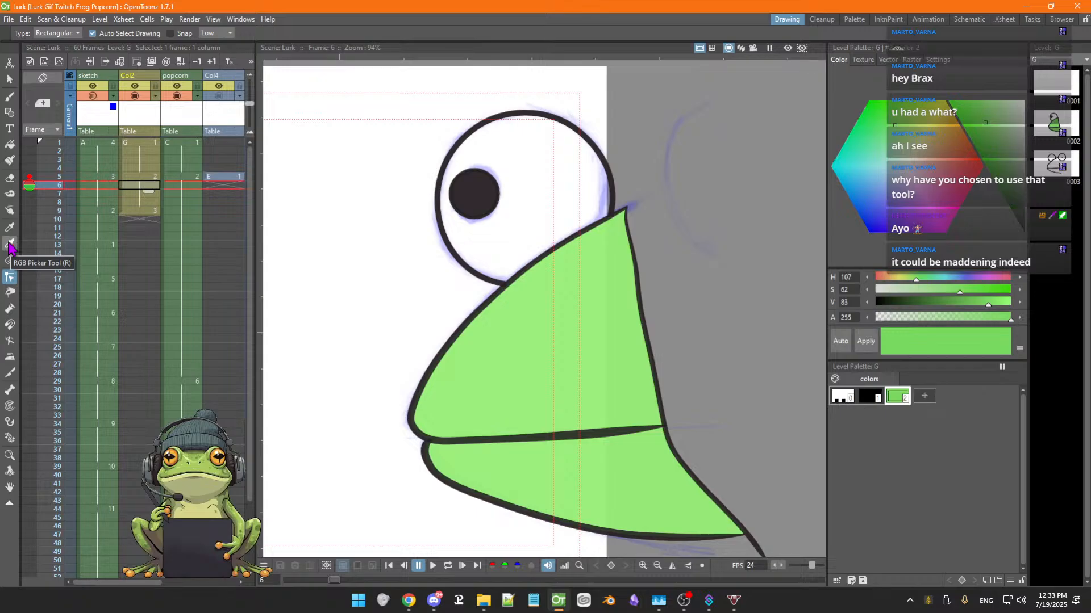
pyautogui.click(10, 228)
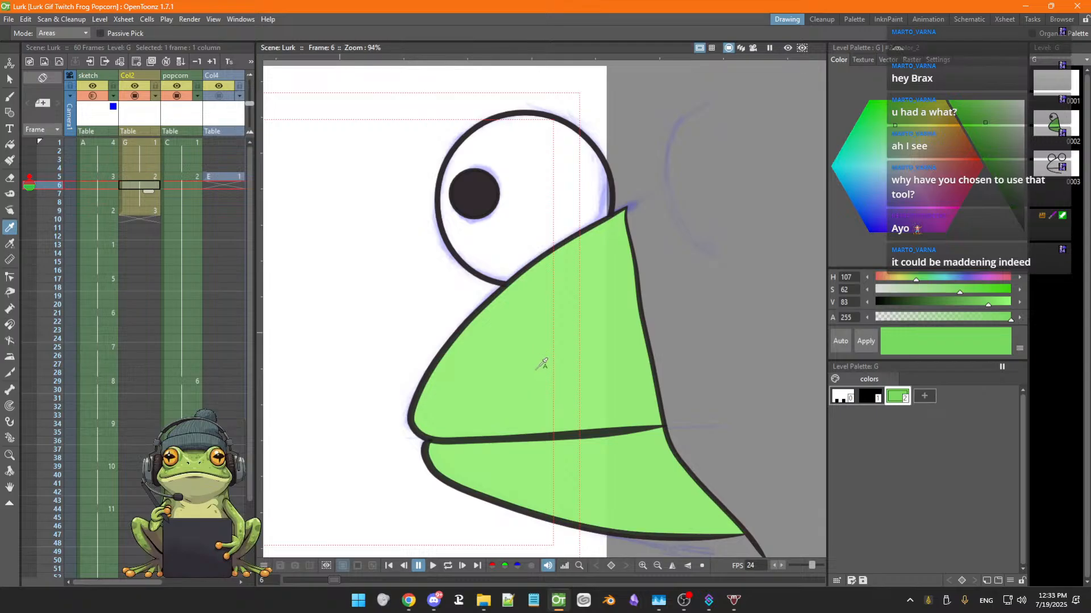
pyautogui.click(865, 342)
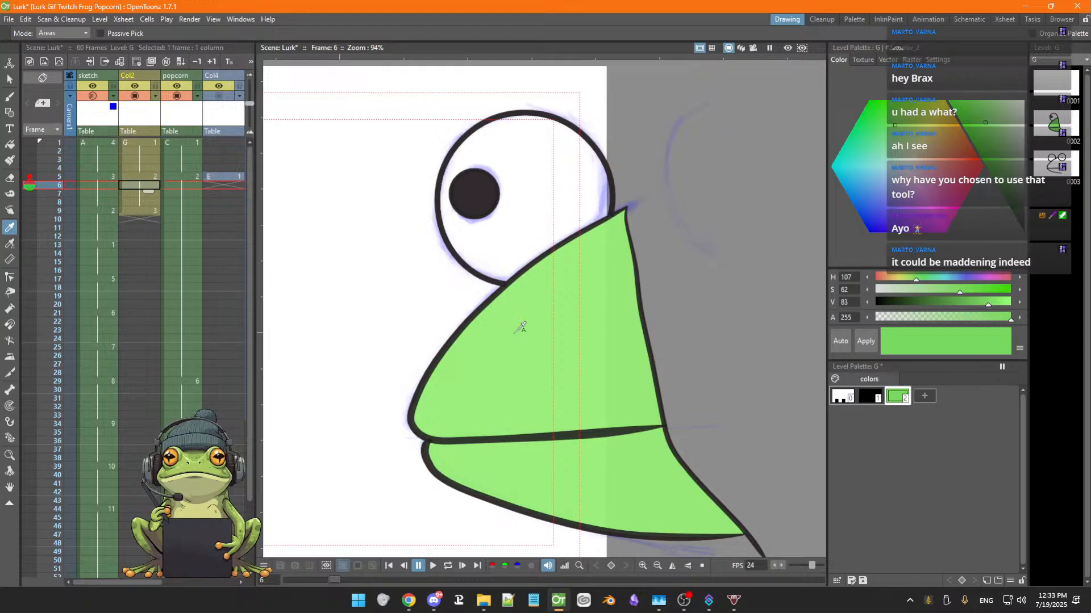
# Step back and forth through Col2 frames 4 to 6 to compare the frog's fills and outlines
pyautogui.press(',')
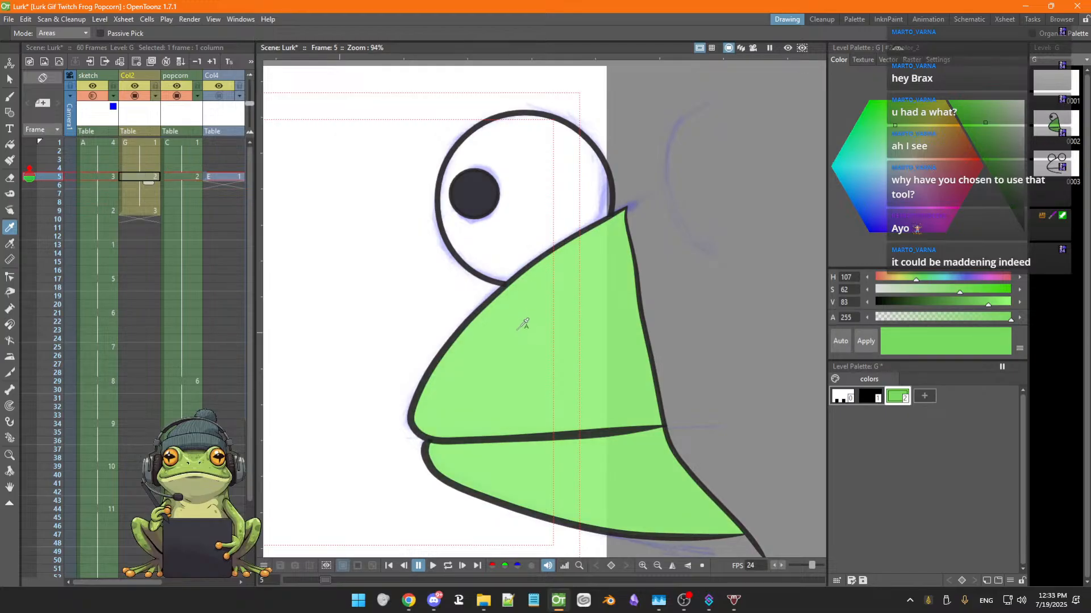
pyautogui.press('.')
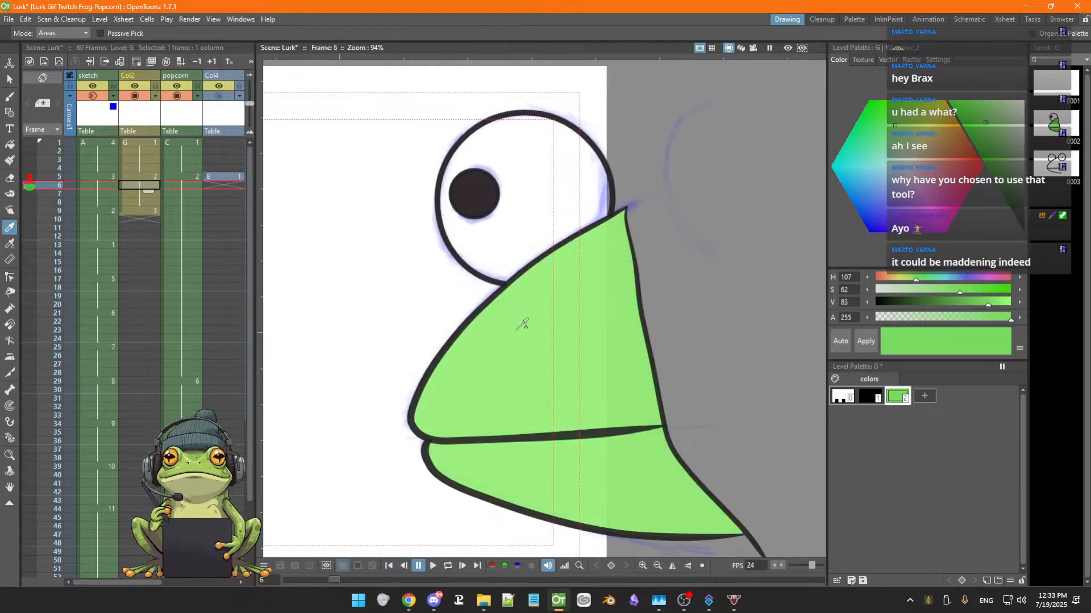
pyautogui.press('Down')
pyautogui.press('Up')
pyautogui.press('Up')
pyautogui.press('Down')
pyautogui.press('Up')
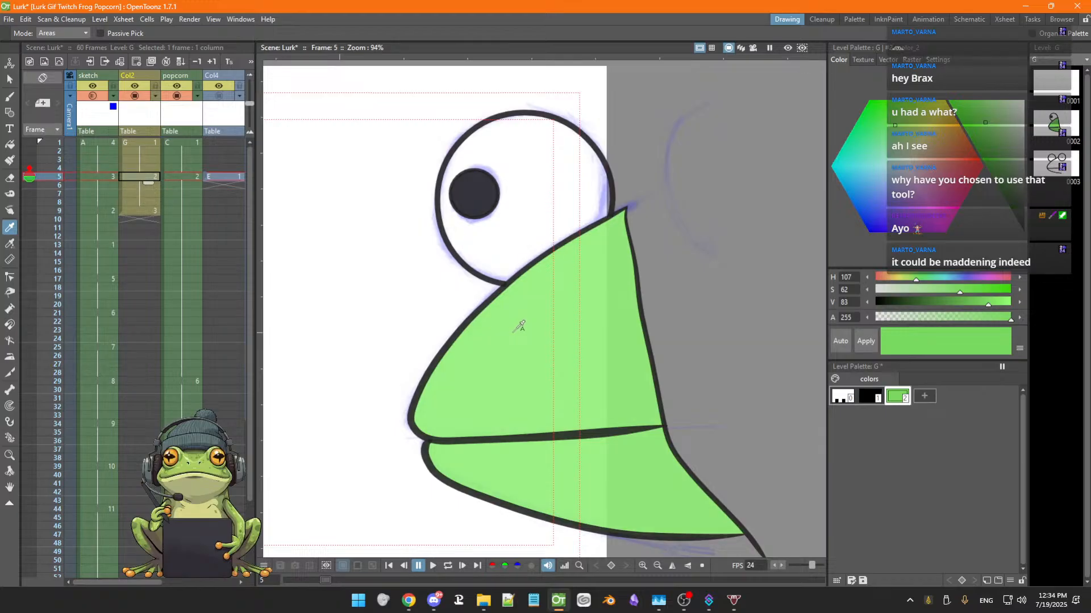
pyautogui.press('Down')
pyautogui.press('Up')
pyautogui.press('Down')
pyautogui.press('Up')
pyautogui.press('Down')
pyautogui.press('Up')
pyautogui.press('Down')
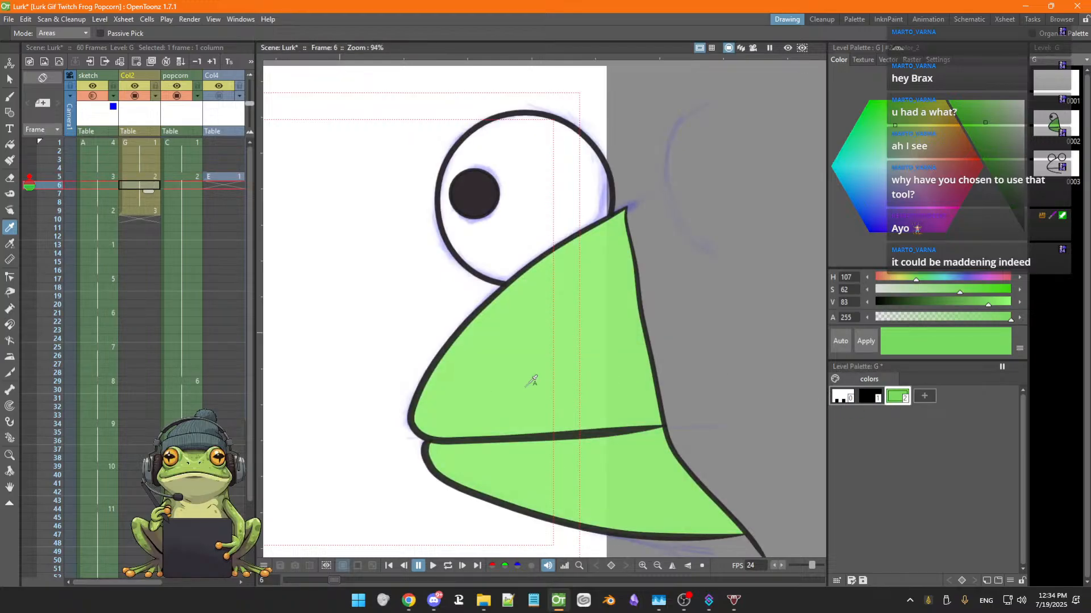
pyautogui.press('Up')
pyautogui.press('Down')
pyautogui.press('Up')
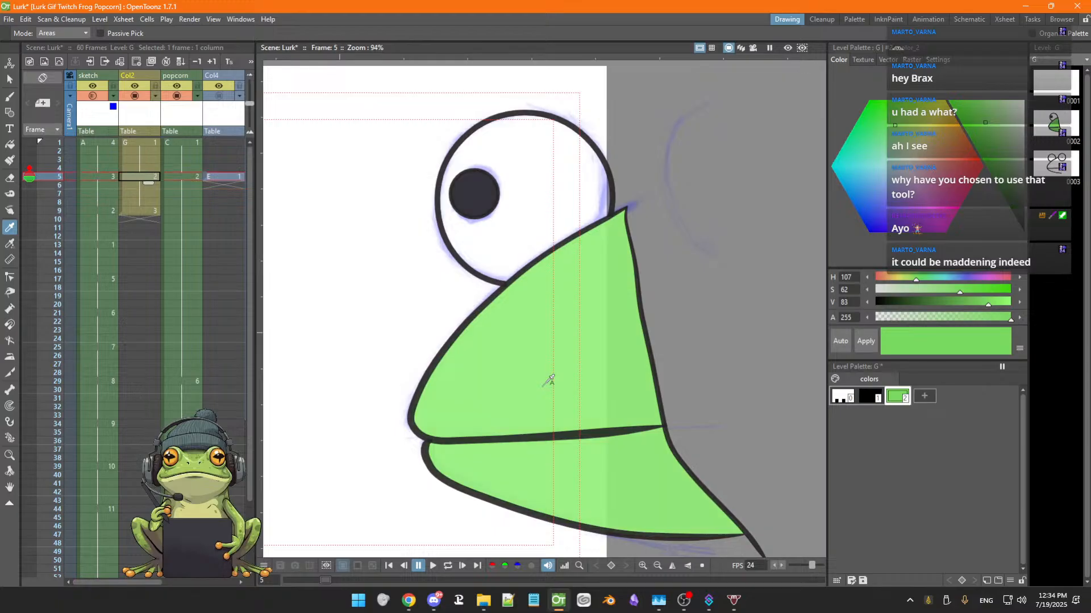
pyautogui.press('Down')
pyautogui.press('Up')
pyautogui.press('Up')
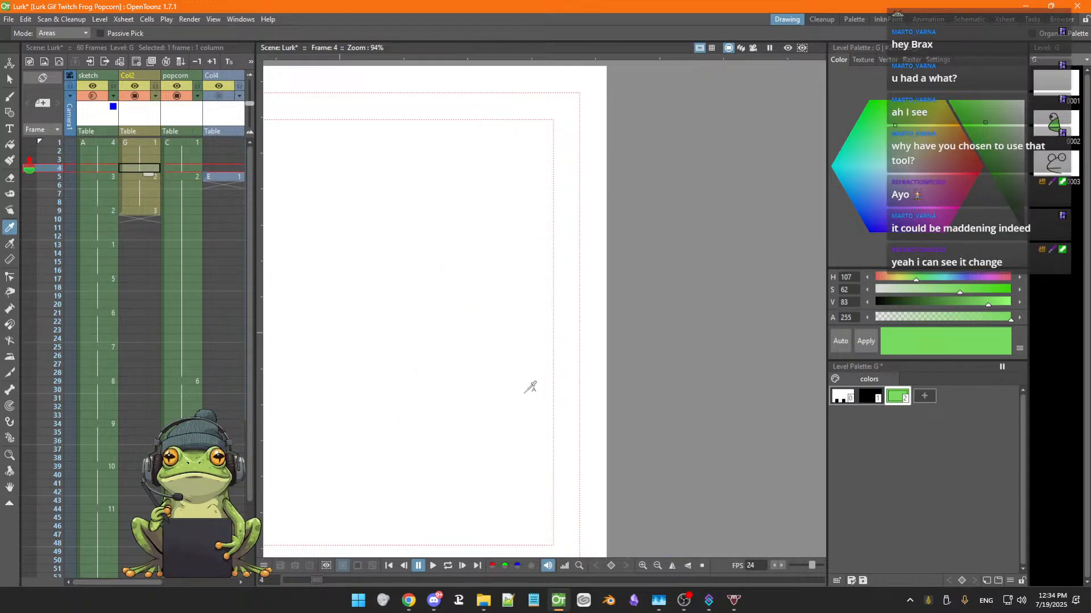
# Step through Col2 frames 4 to 6, picking the green style and switching to the Fill tool, to inspect the frog fills
pyautogui.press('Down')
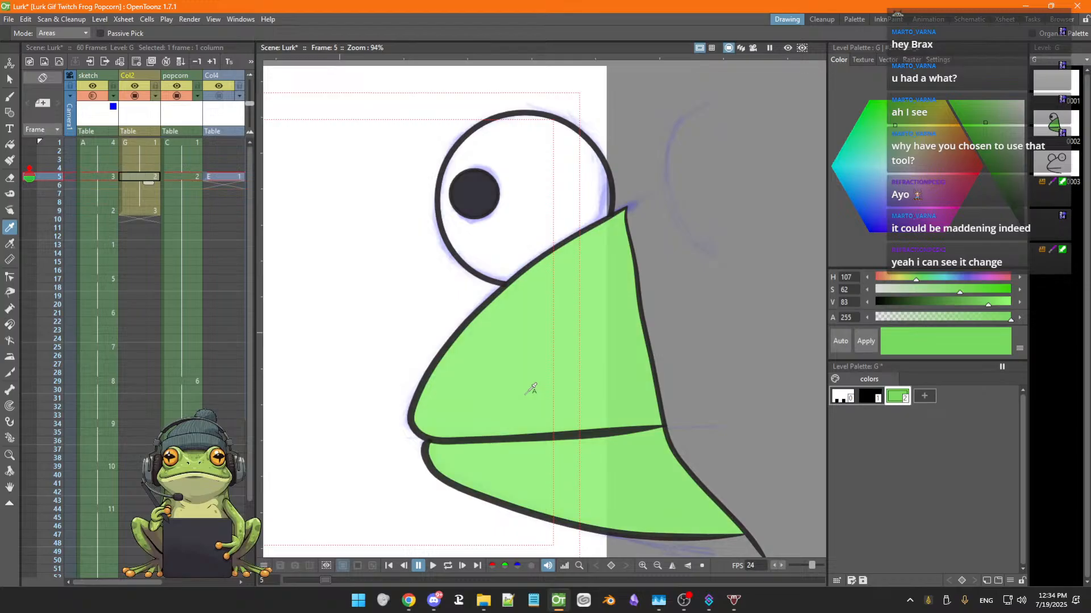
pyautogui.press('Down')
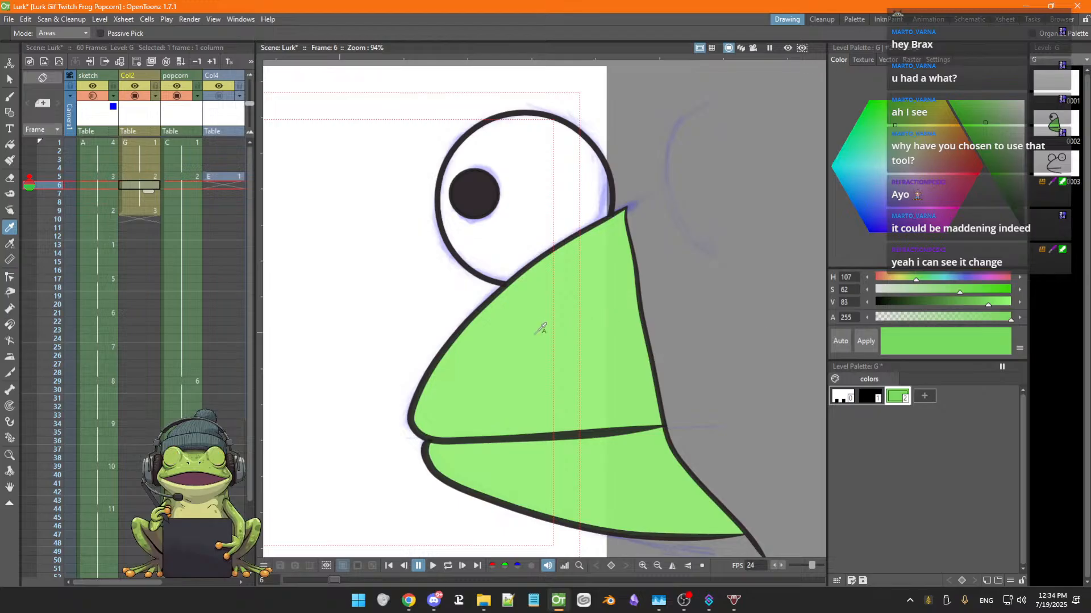
pyautogui.click(510, 278)
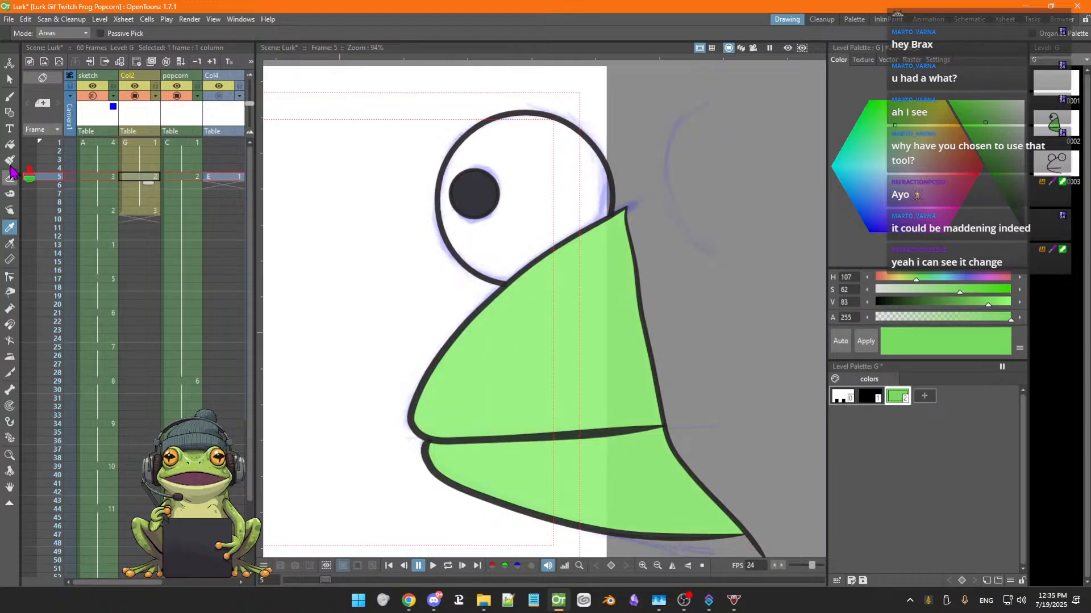
pyautogui.click(10, 145)
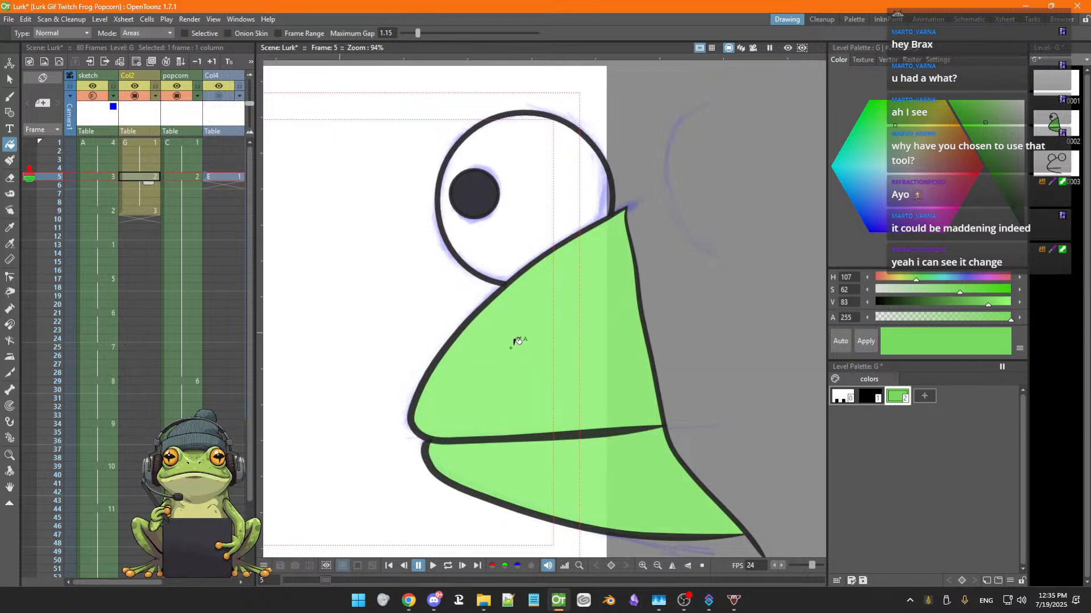
pyautogui.press('.')
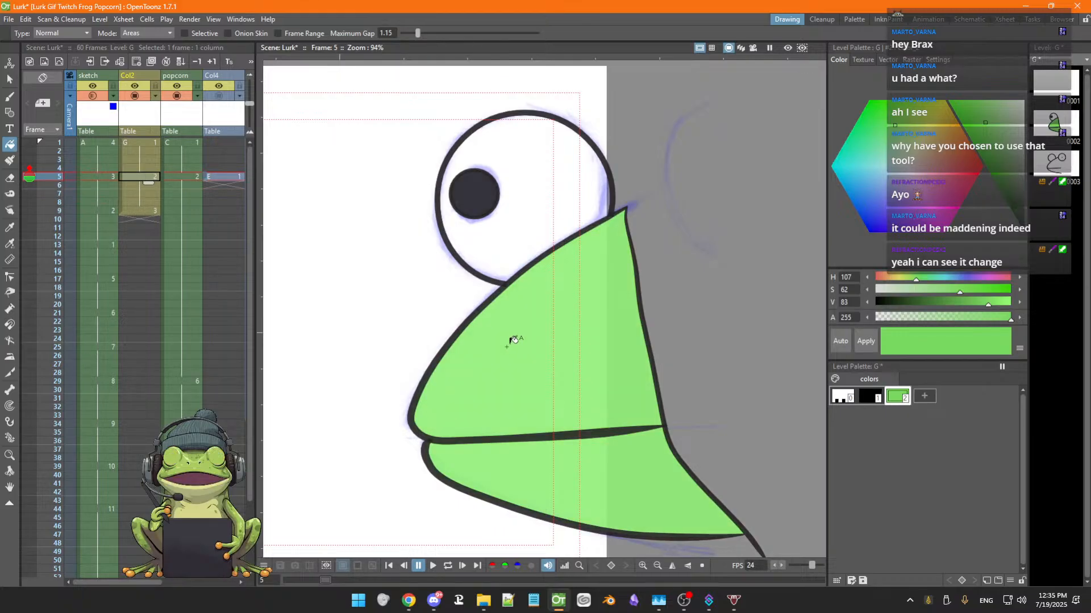
pyautogui.press('.')
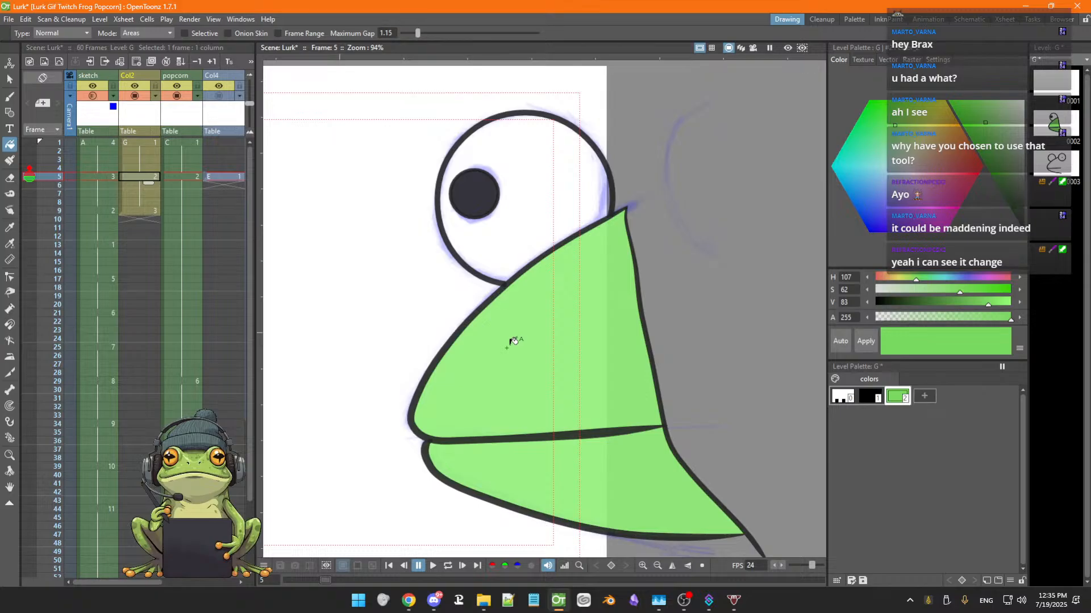
pyautogui.press('.')
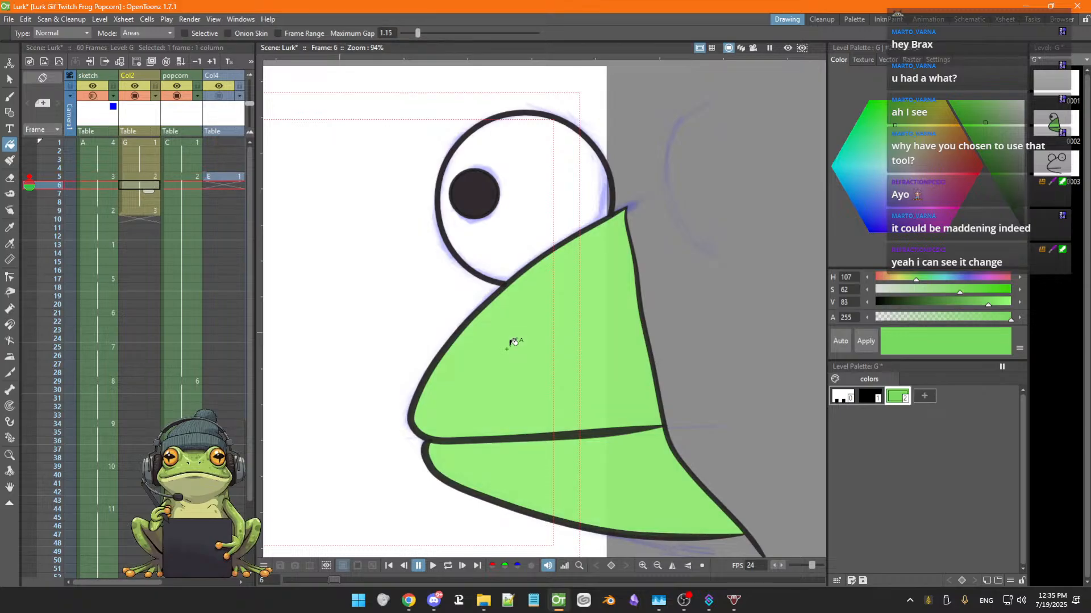
pyautogui.press('.')
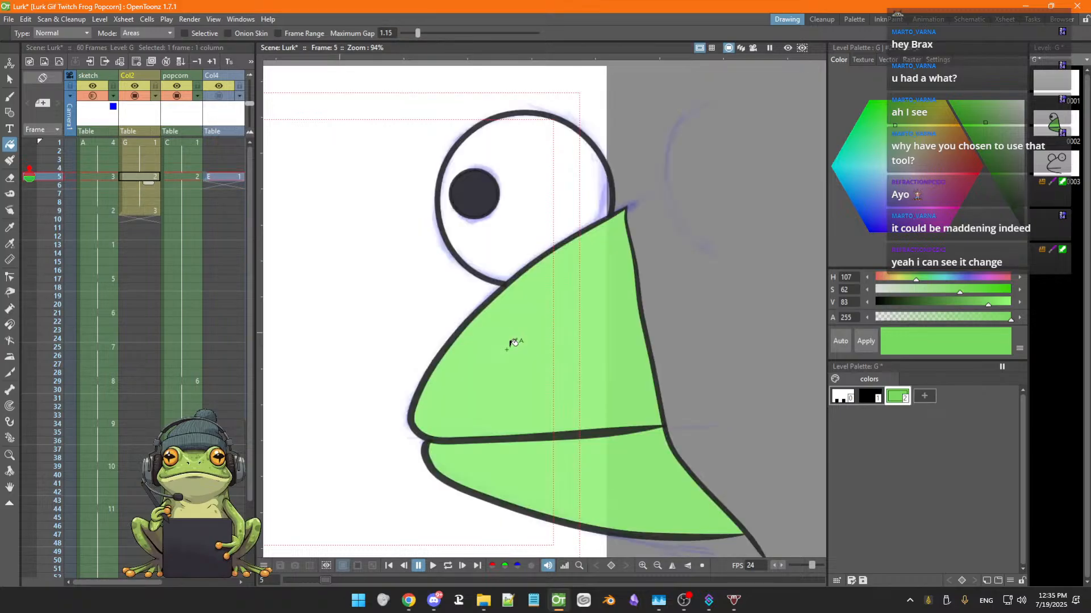
pyautogui.press('.')
pyautogui.press('.')
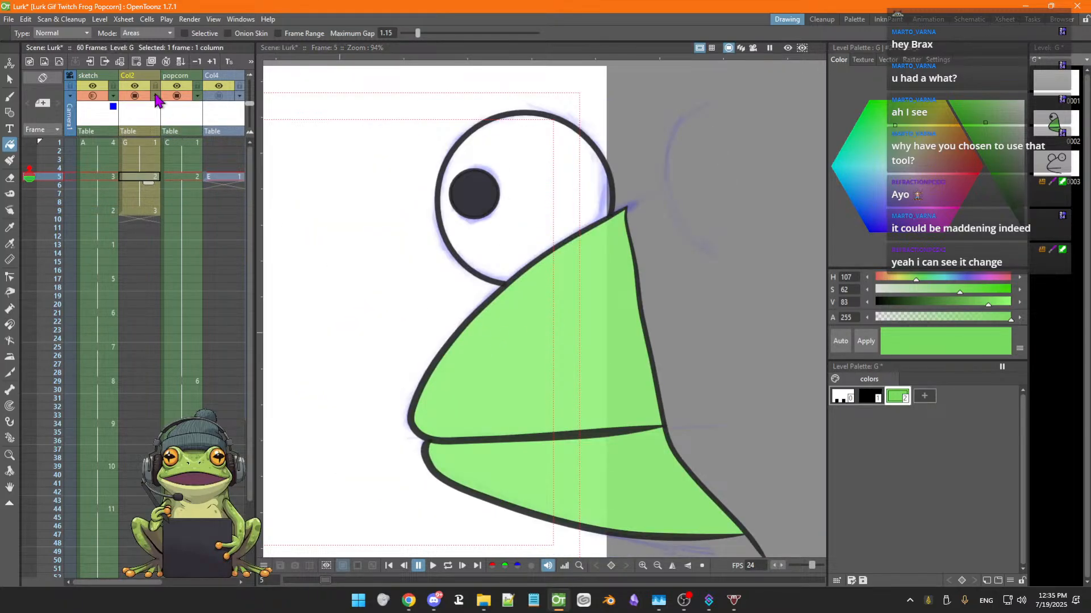
# Compare frame 5 across the Col2, popcorn and sketch columns and flip through sketch frames 5 to 10
pyautogui.click(176, 96)
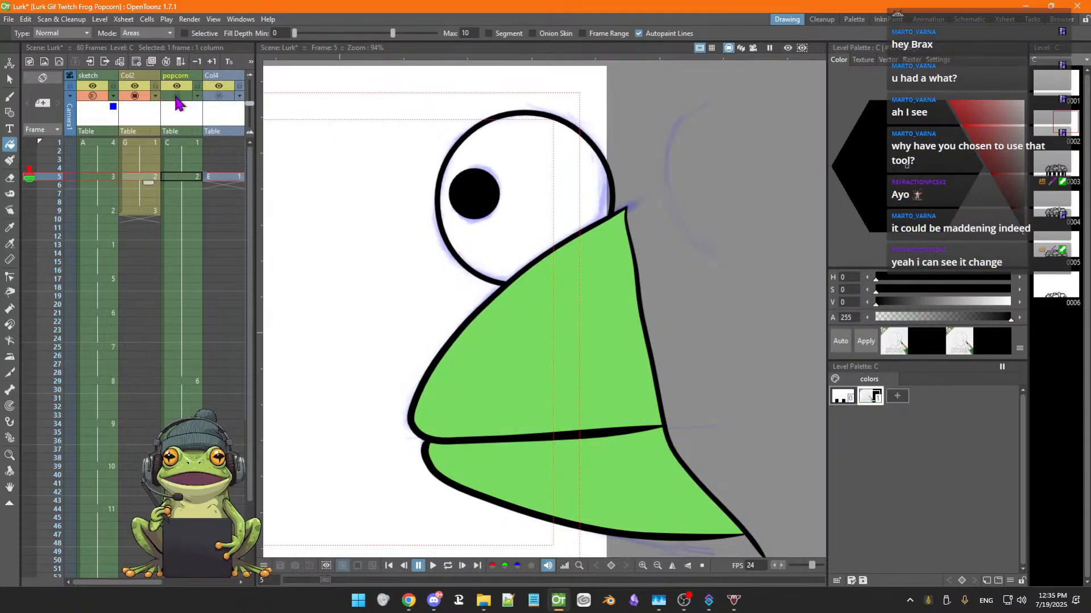
pyautogui.click(176, 95)
pyautogui.click(176, 95)
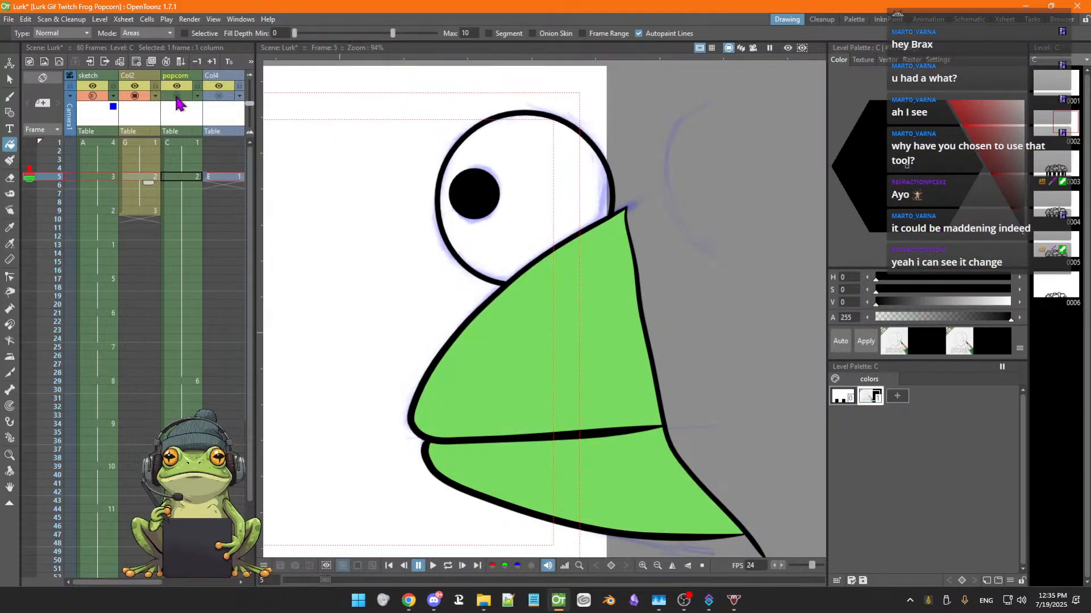
pyautogui.click(177, 96)
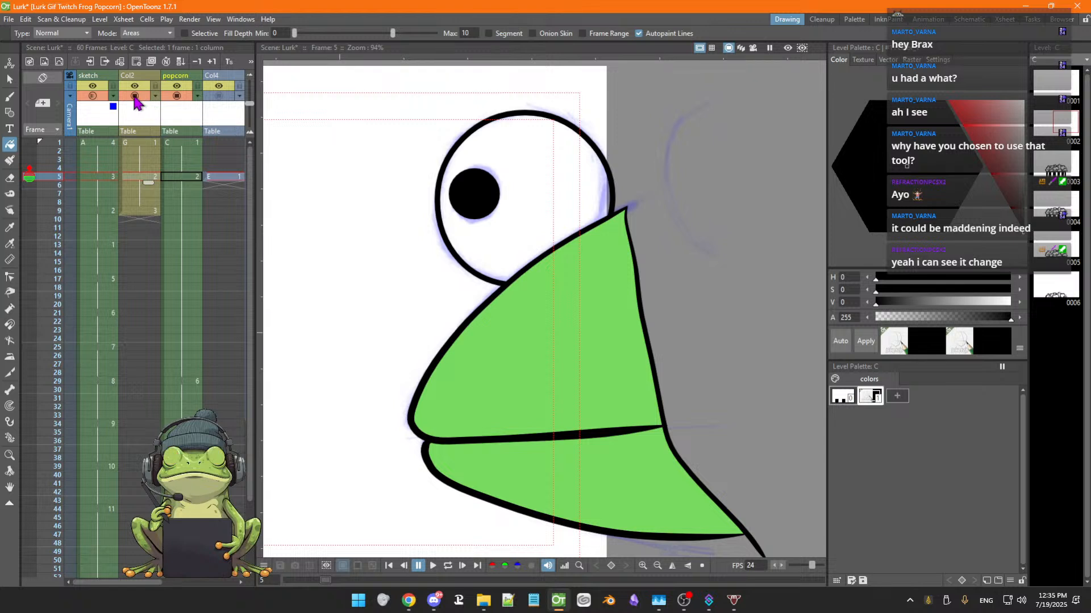
pyautogui.click(143, 178)
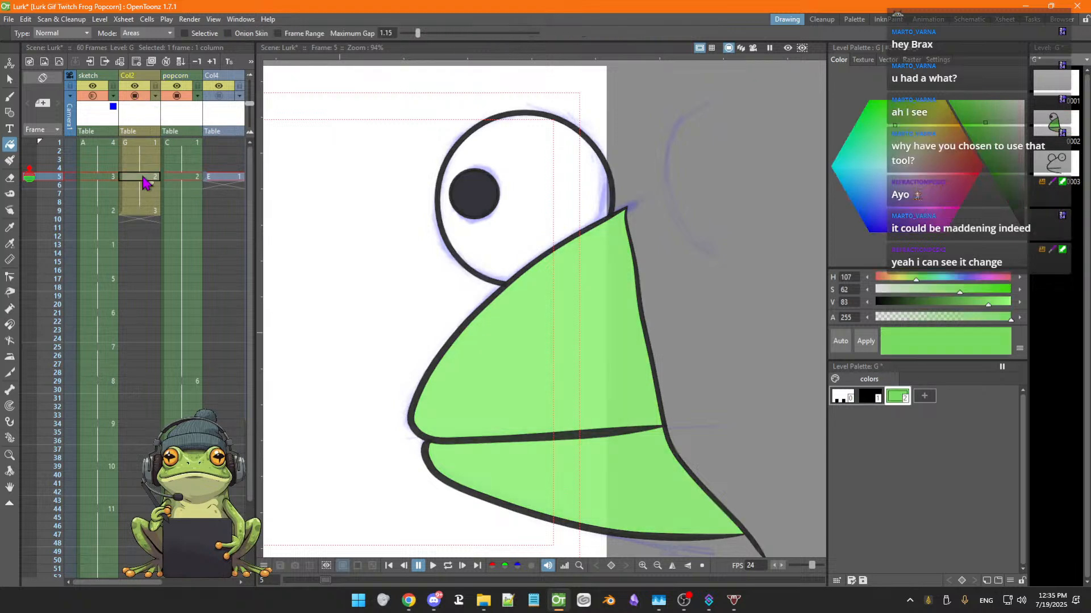
pyautogui.click(182, 178)
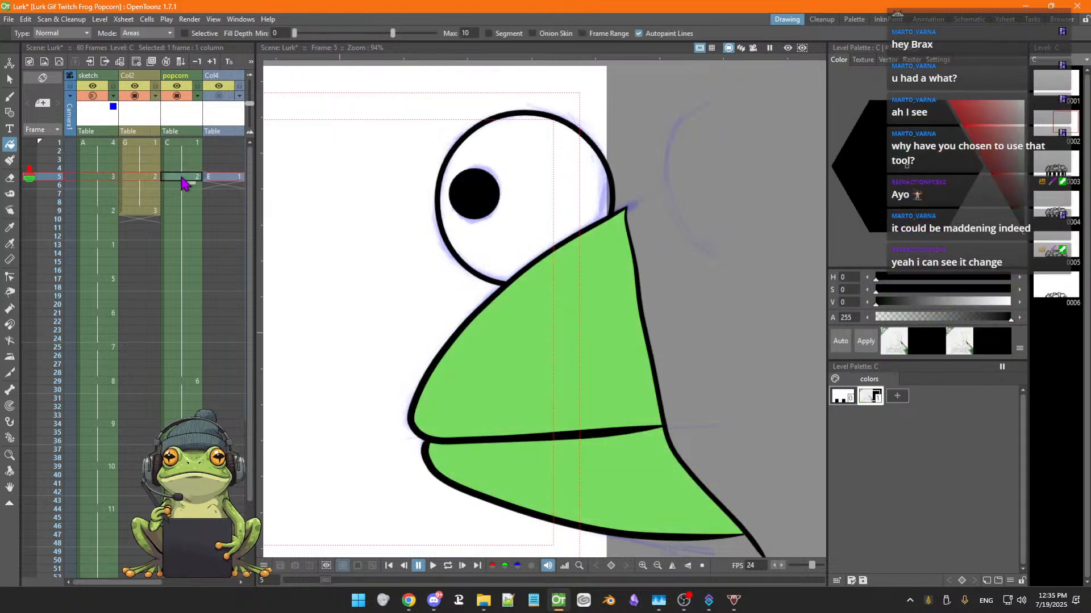
pyautogui.click(149, 178)
pyautogui.click(96, 178)
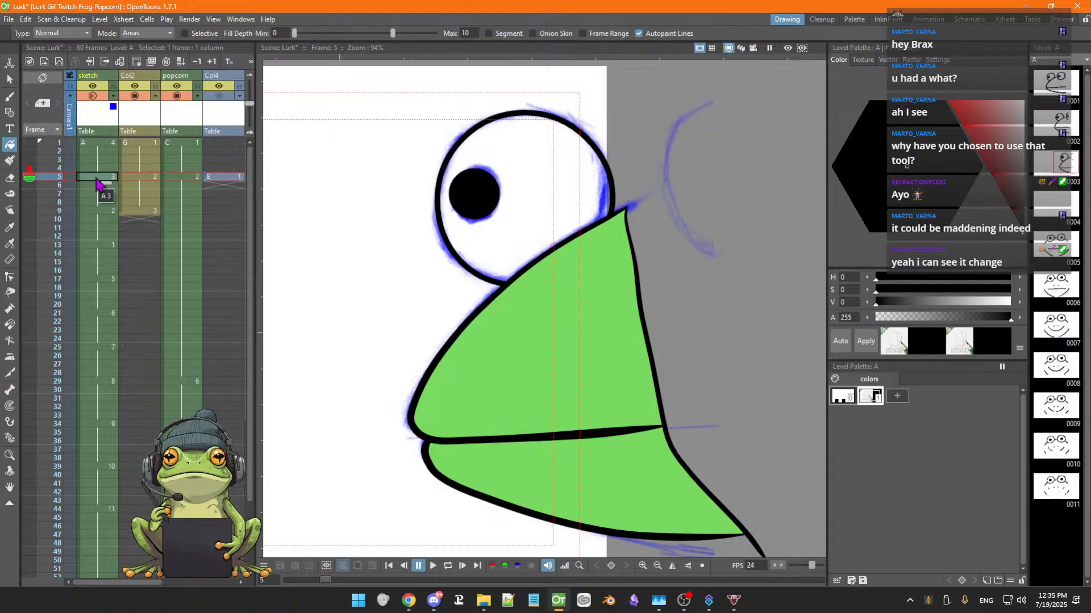
pyautogui.press('Down')
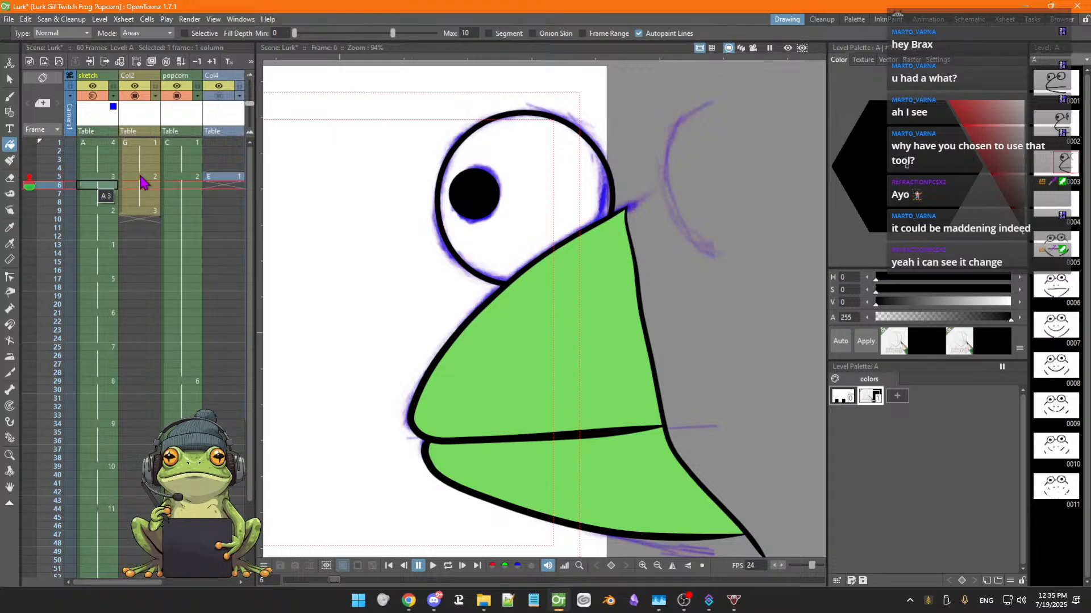
pyautogui.press('Down')
pyautogui.press('Down')
pyautogui.press('Down')
pyautogui.press('Down')
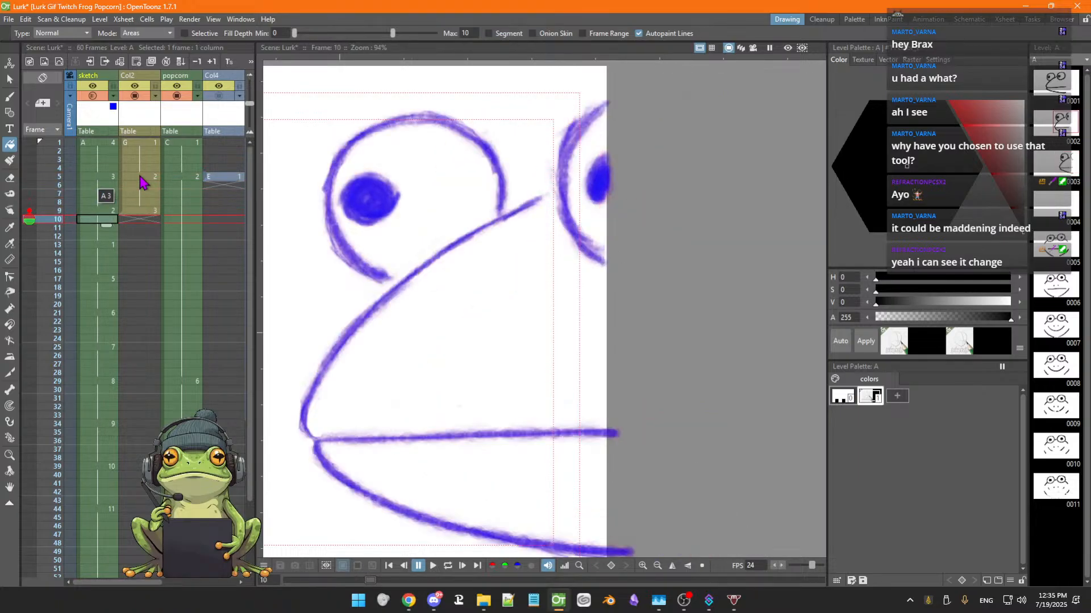
pyautogui.press('Up')
pyautogui.press('Up')
pyautogui.press('Up')
pyautogui.press('Up')
pyautogui.press('Up')
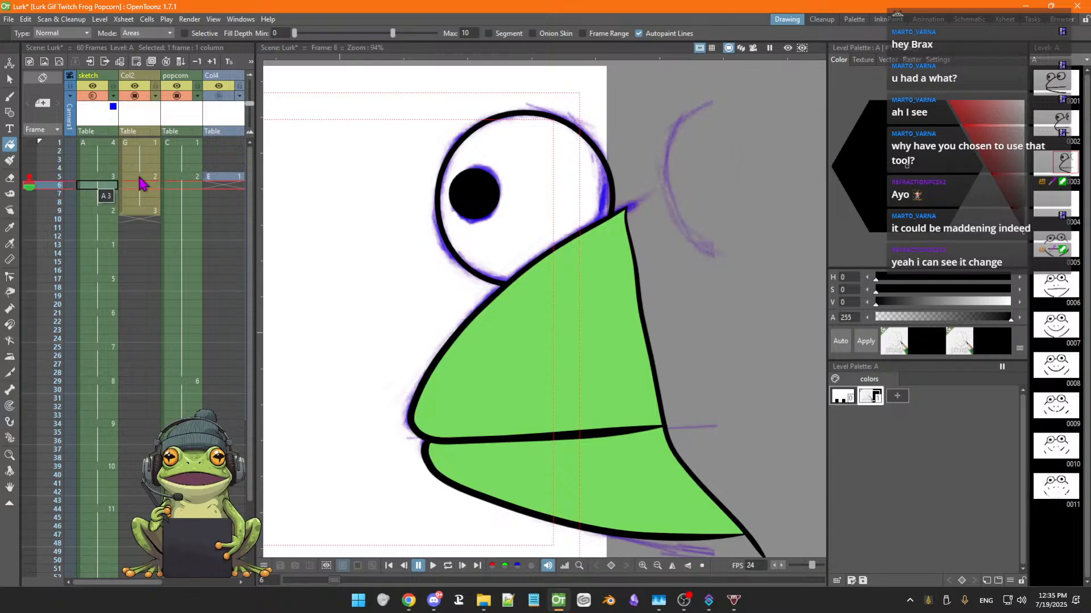
pyautogui.press('Down')
pyautogui.press('Down')
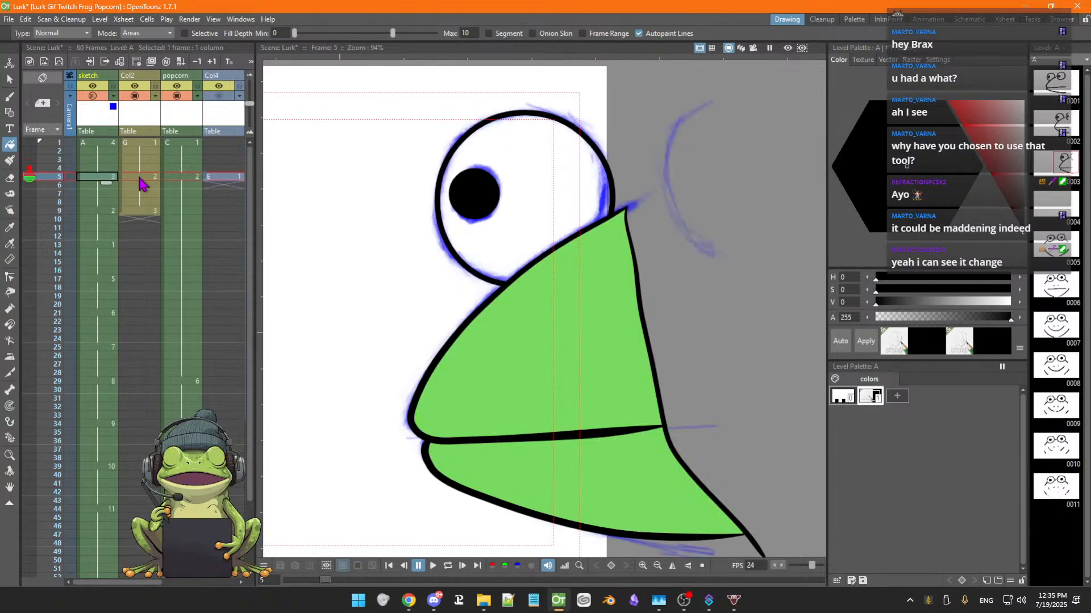
pyautogui.press('Down')
pyautogui.press('Up')
pyautogui.press('Up')
pyautogui.press('Up')
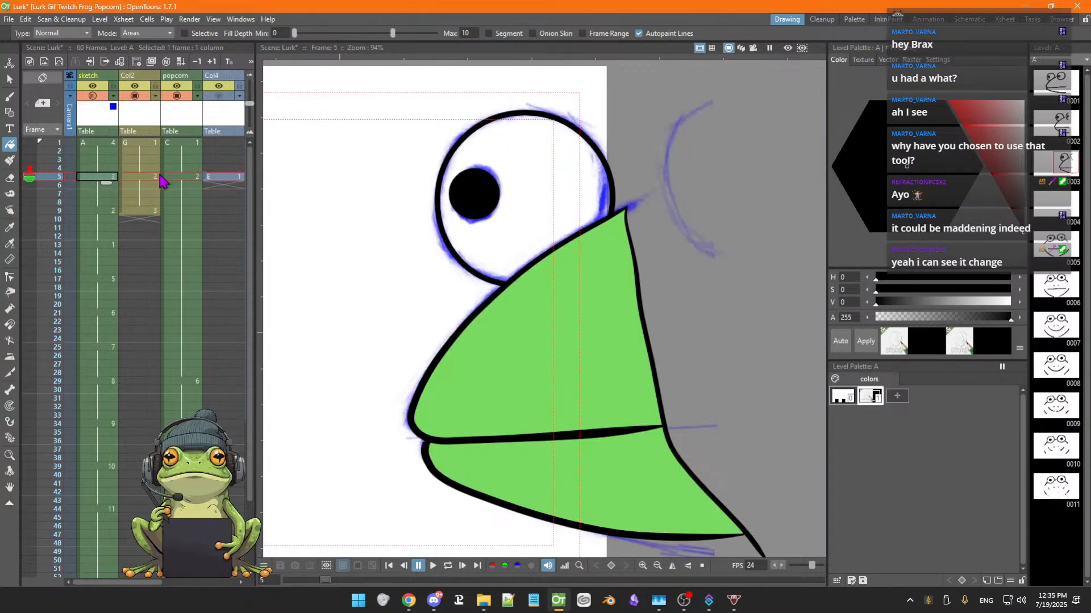
pyautogui.press('Down')
# Flip through Col2 frames 4 to 8, then sketch frames 2 and 3, to compare the drawings
pyautogui.click(150, 178)
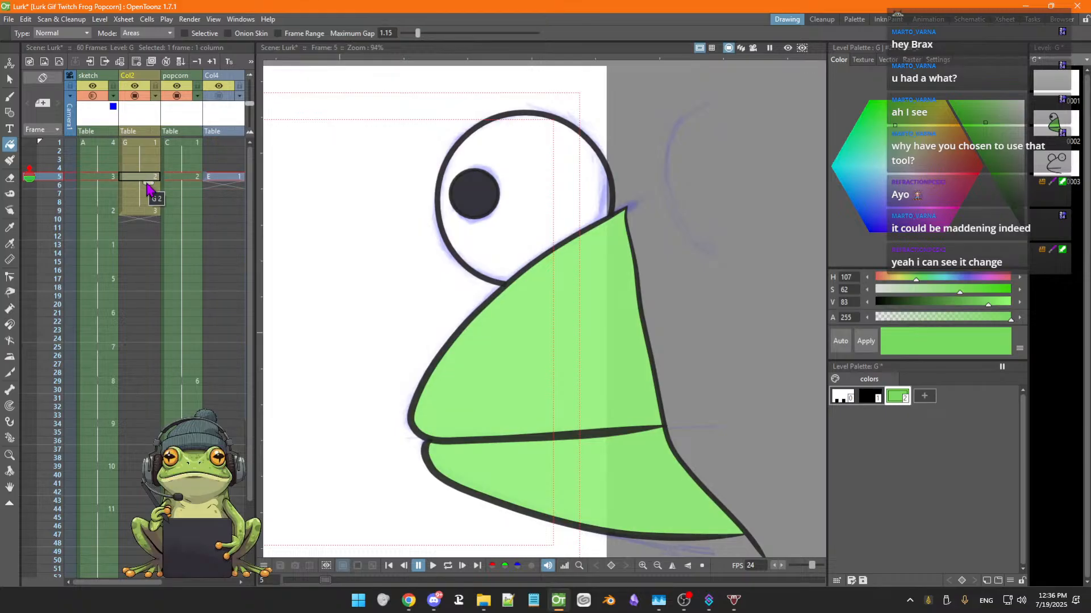
pyautogui.press('Down')
pyautogui.press('Down')
pyautogui.press('Down')
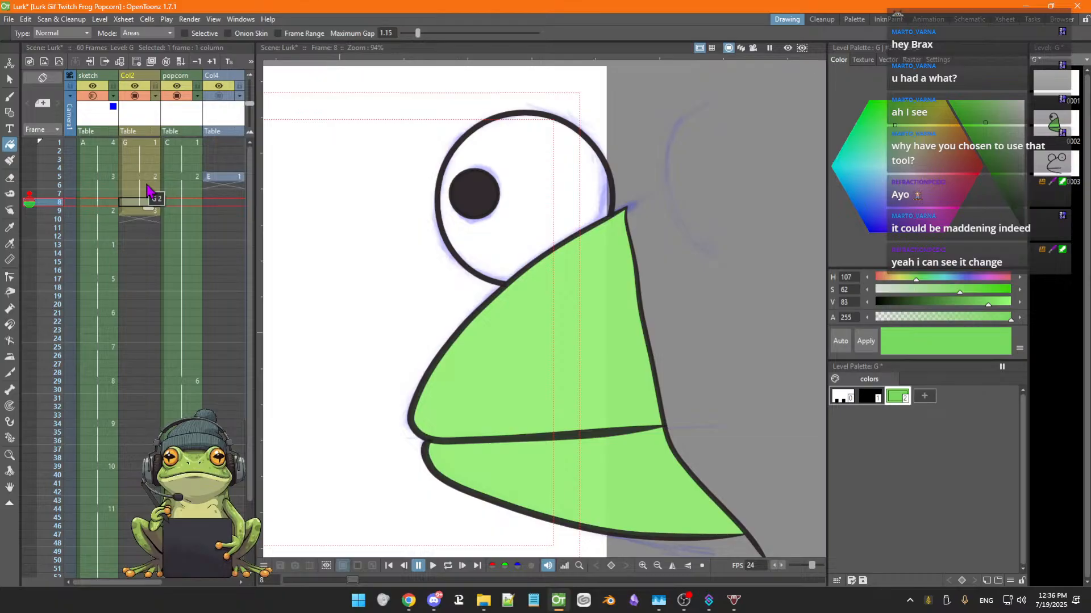
pyautogui.press('Up')
pyautogui.press('Up')
pyautogui.press('Up')
pyautogui.press('Up')
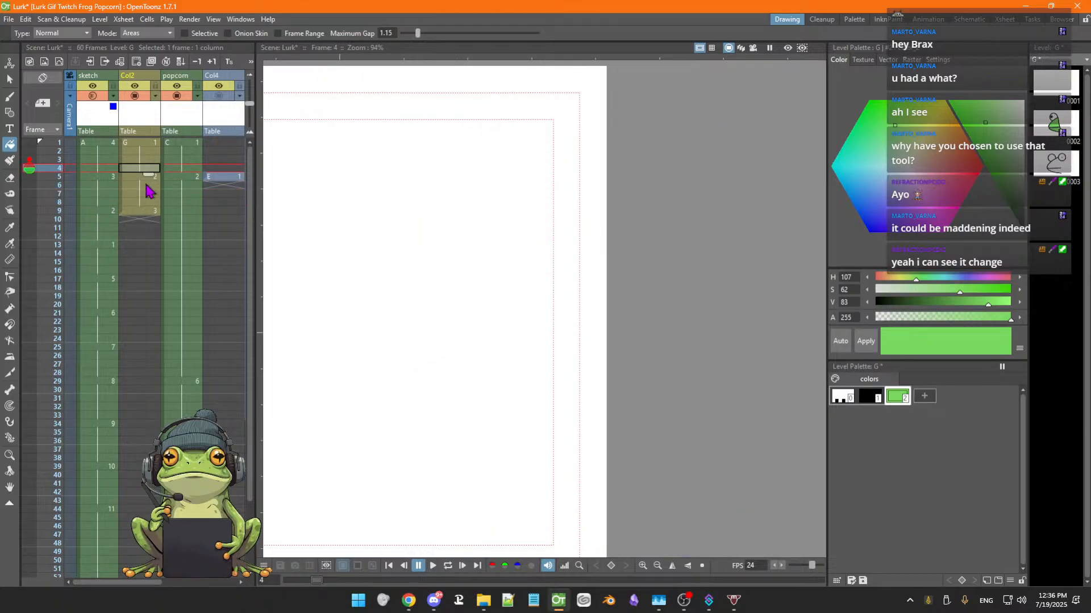
pyautogui.press('Left')
pyautogui.press('Up')
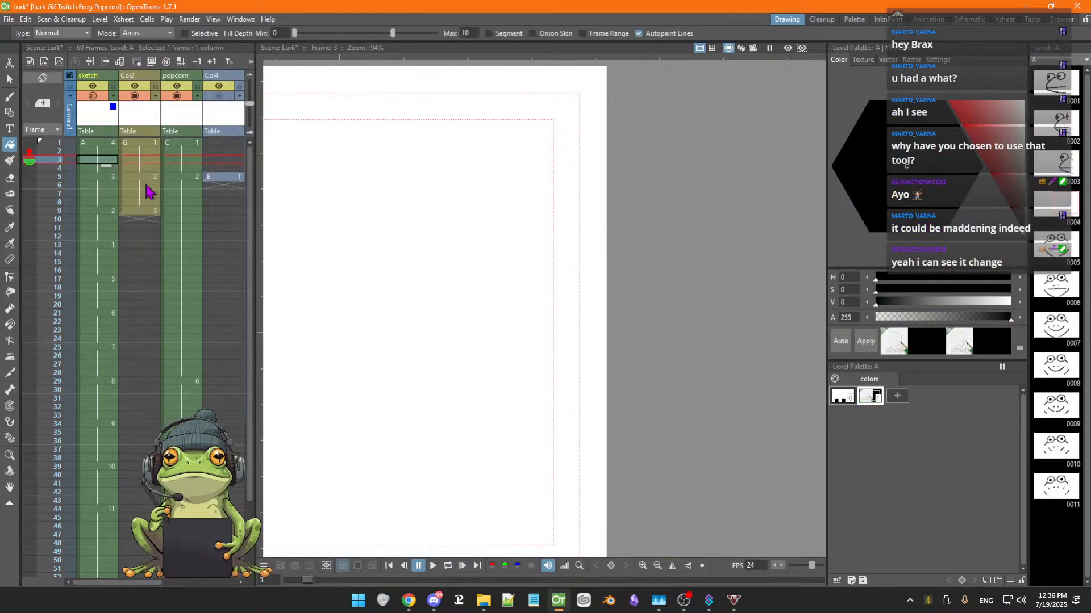
pyautogui.press('Up')
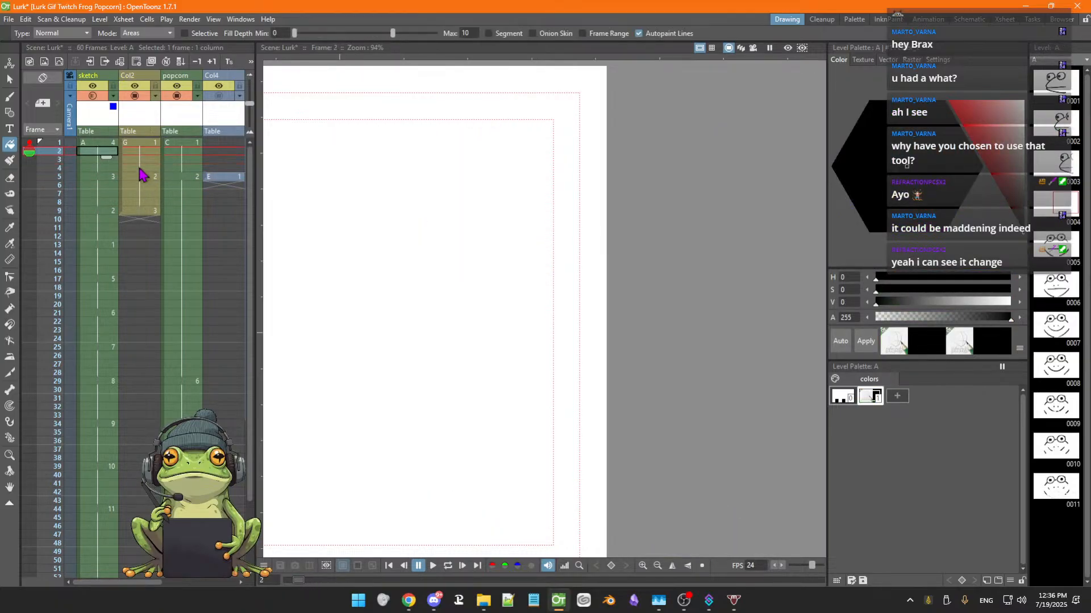
# Set the sketch column's opacity to 100%
pyautogui.click(99, 82)
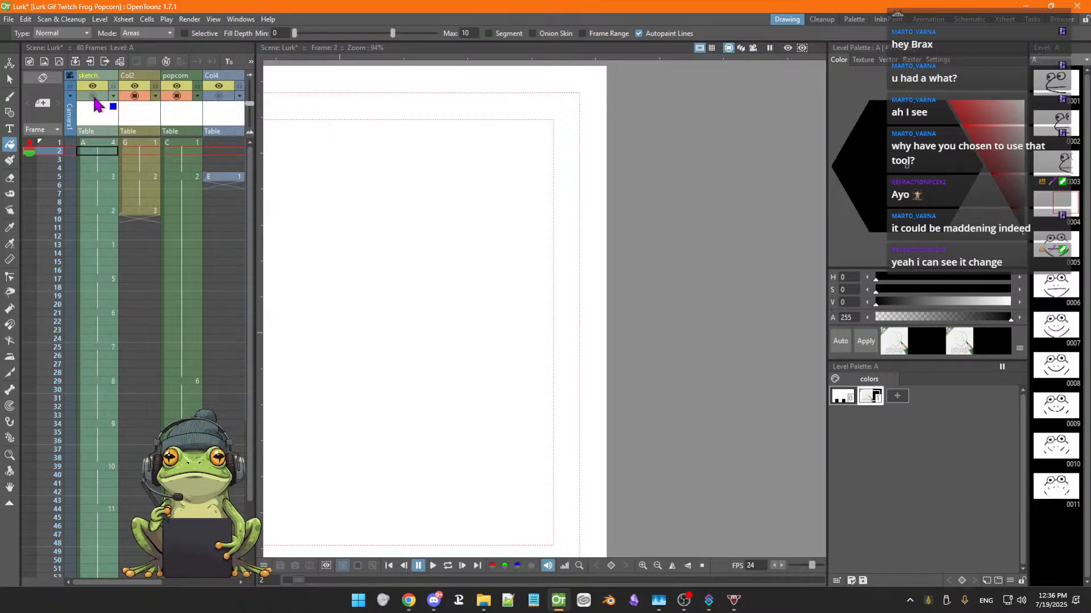
pyautogui.click(93, 96)
pyautogui.click(114, 96)
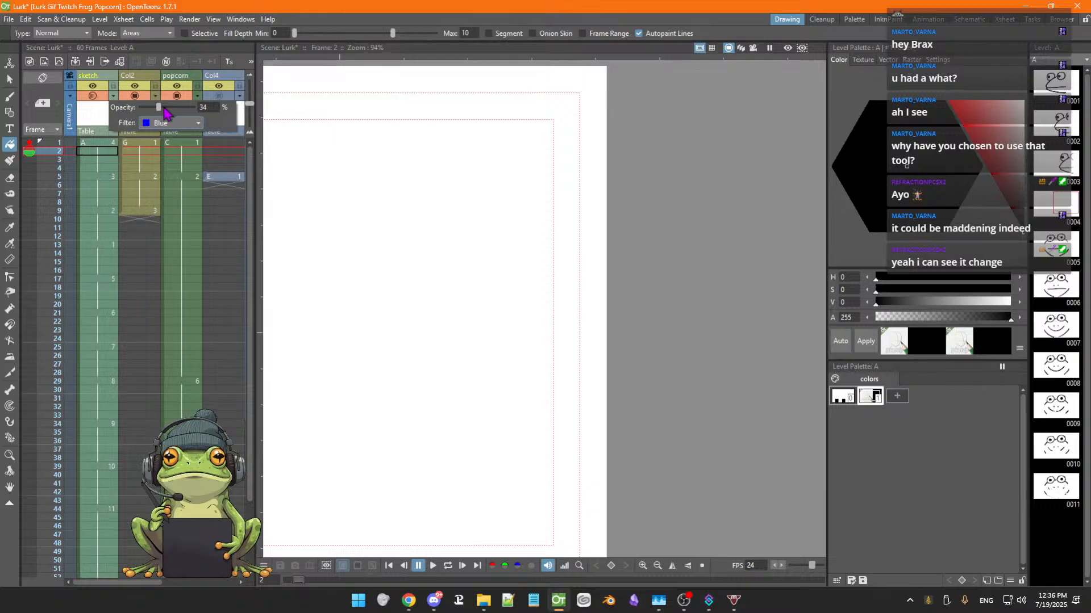
pyautogui.moveTo(165, 108); pyautogui.dragTo(196, 106)
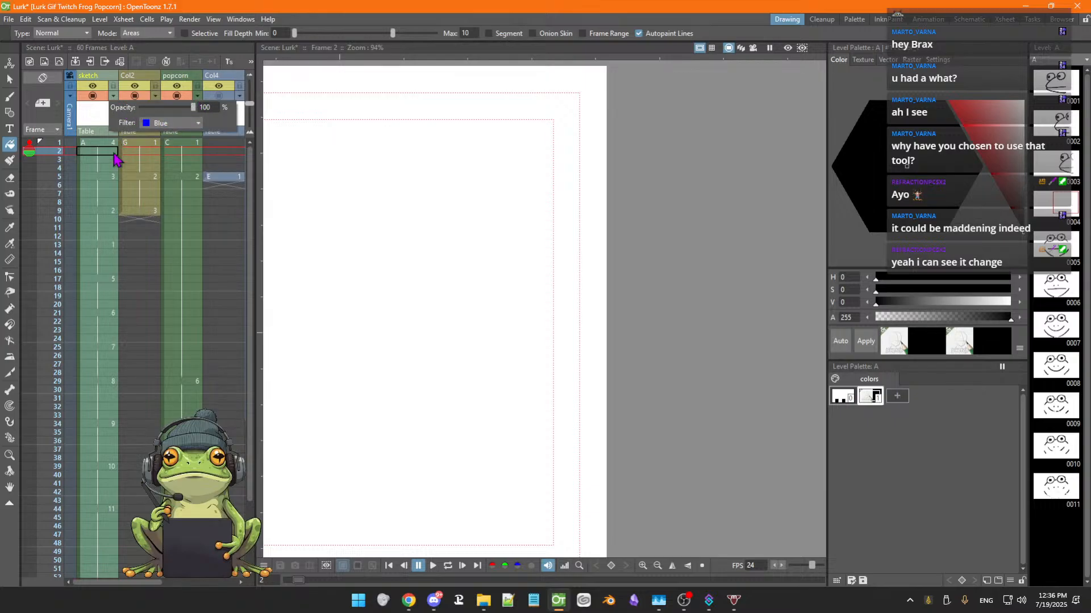
# Flip back and forth through sketch frames 4 to 12 to compare the rough frog sketches with the inked frames
pyautogui.click(101, 178)
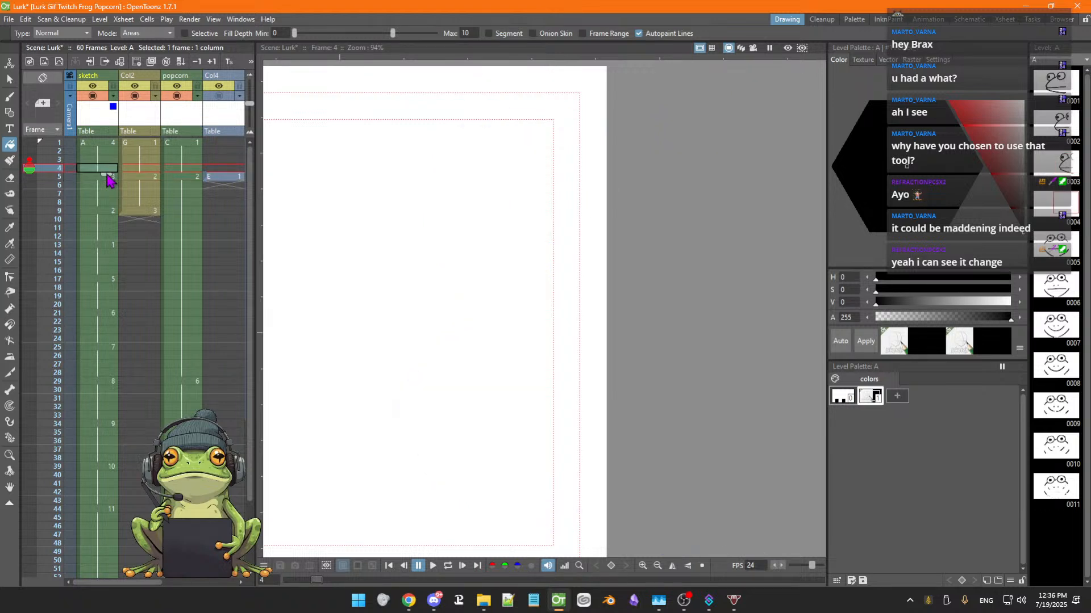
pyautogui.press('Down')
pyautogui.press('Down')
pyautogui.press('Down')
pyautogui.press('Up')
pyautogui.press('Up')
pyautogui.press('Up')
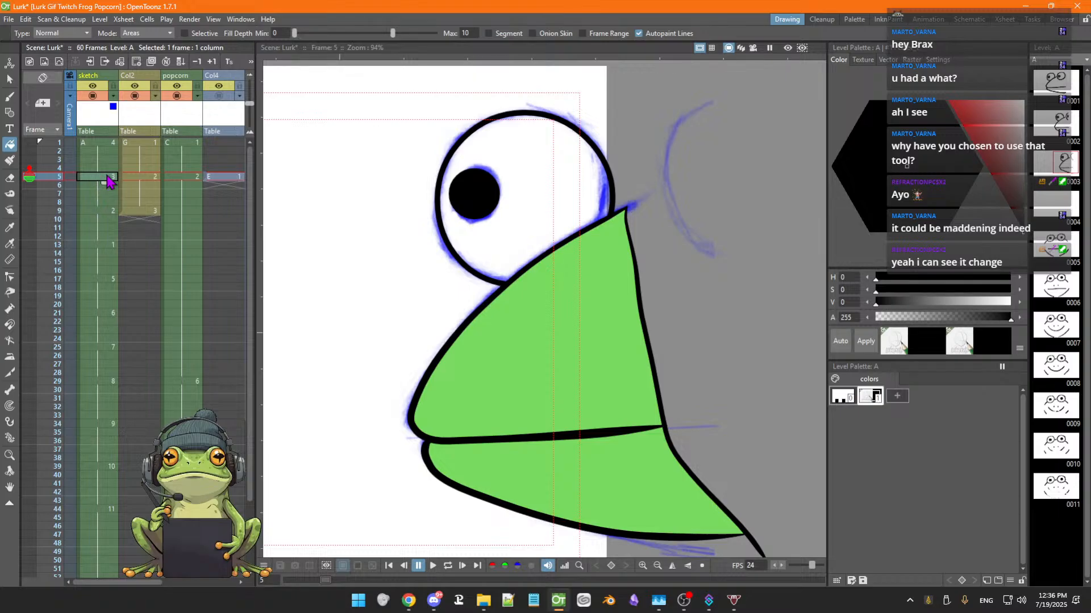
pyautogui.press('Down')
pyautogui.press('Down')
pyautogui.press('Down')
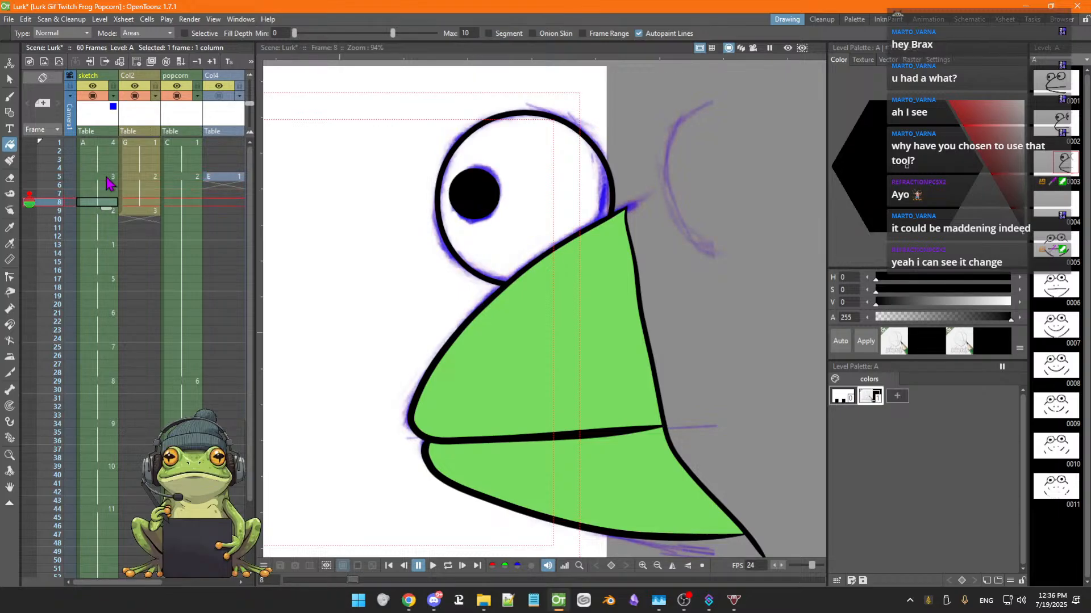
pyautogui.press('Down')
pyautogui.press('Down')
pyautogui.press('Down')
pyautogui.press('Down')
pyautogui.press('Down')
pyautogui.press('Down')
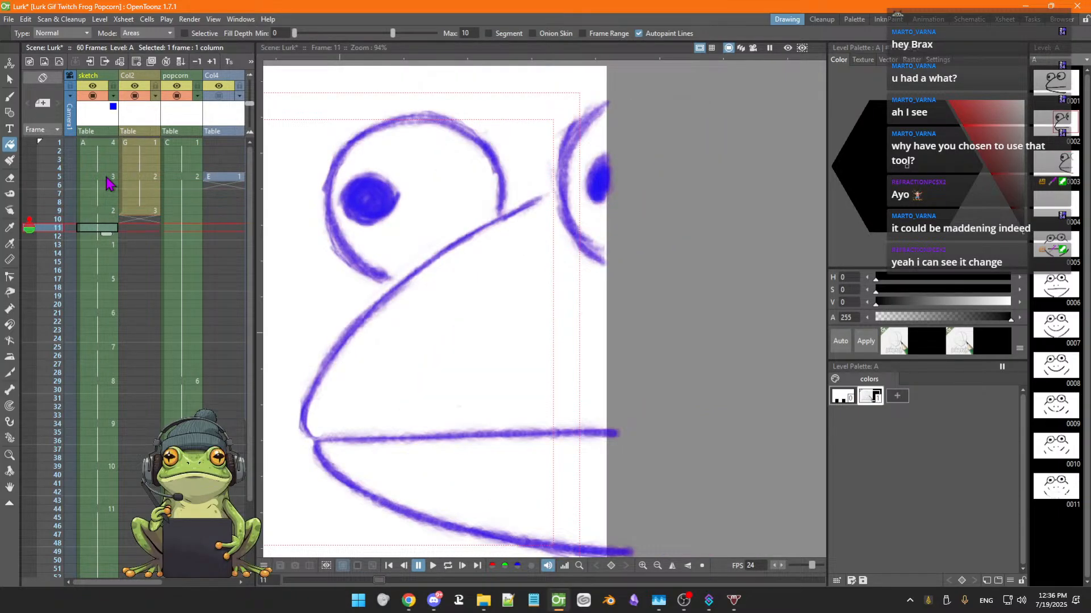
pyautogui.press('Up')
pyautogui.press('Up')
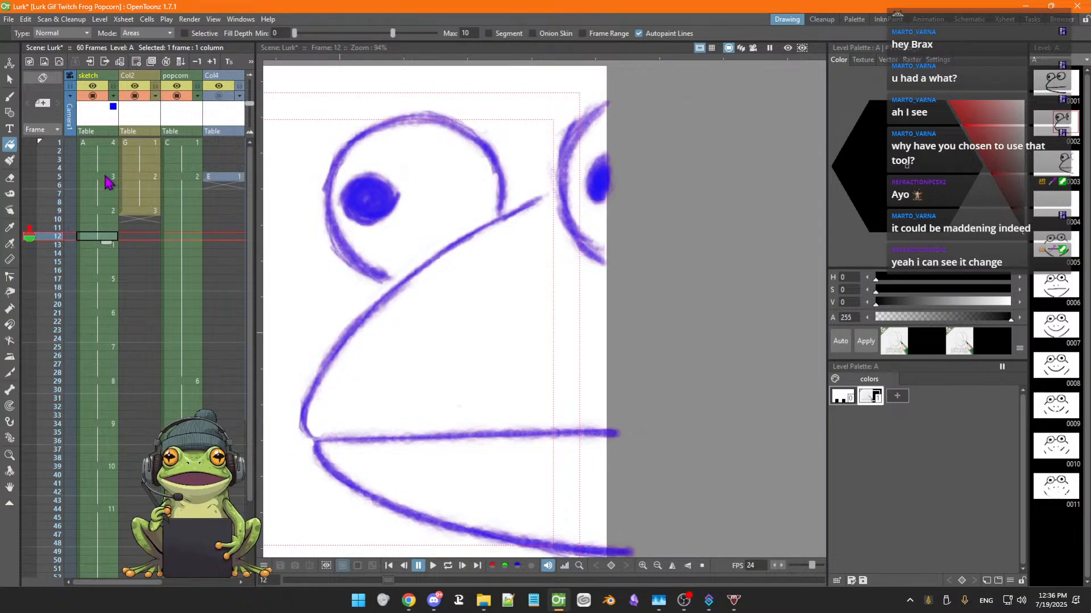
pyautogui.press('Up')
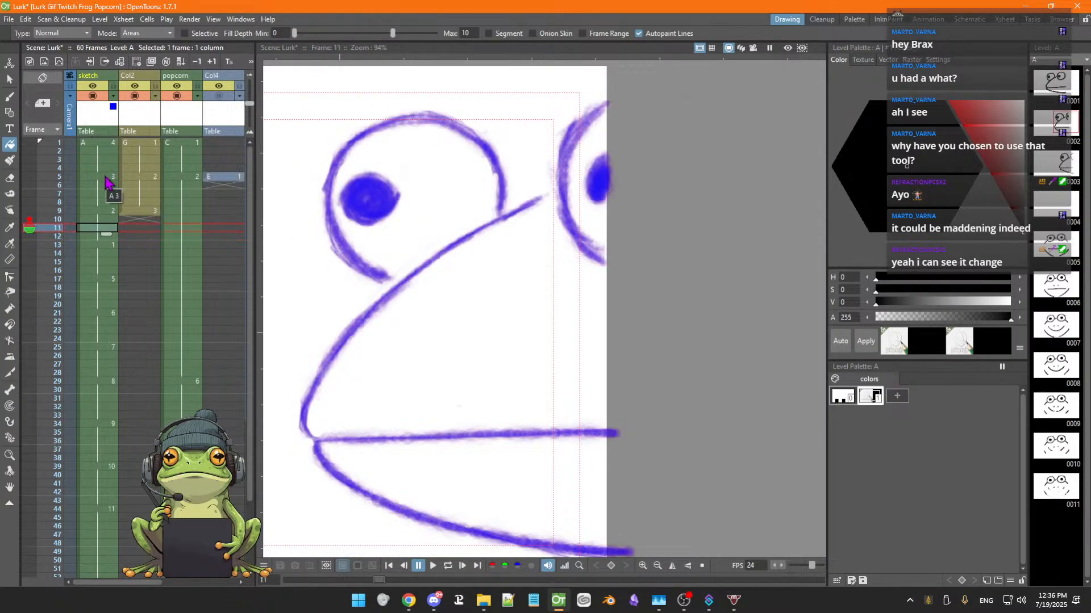
pyautogui.press('Up')
pyautogui.press('Up')
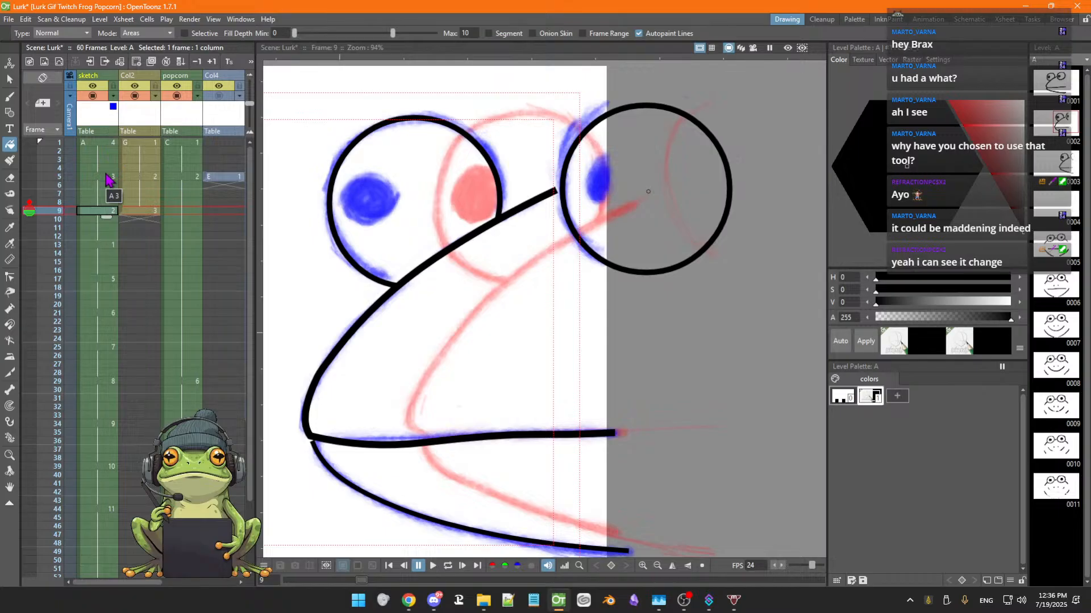
# Toggle the Col2 column's visibility on and off while flipping frames 8 to 10 to compare it with the sketch
pyautogui.click(134, 96)
pyautogui.click(135, 97)
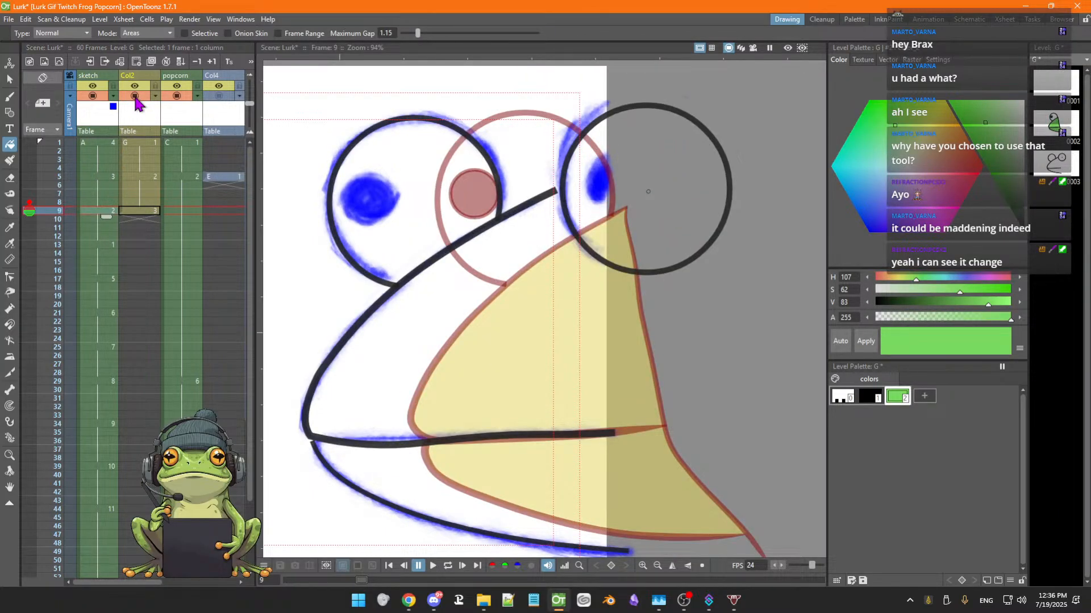
pyautogui.click(135, 96)
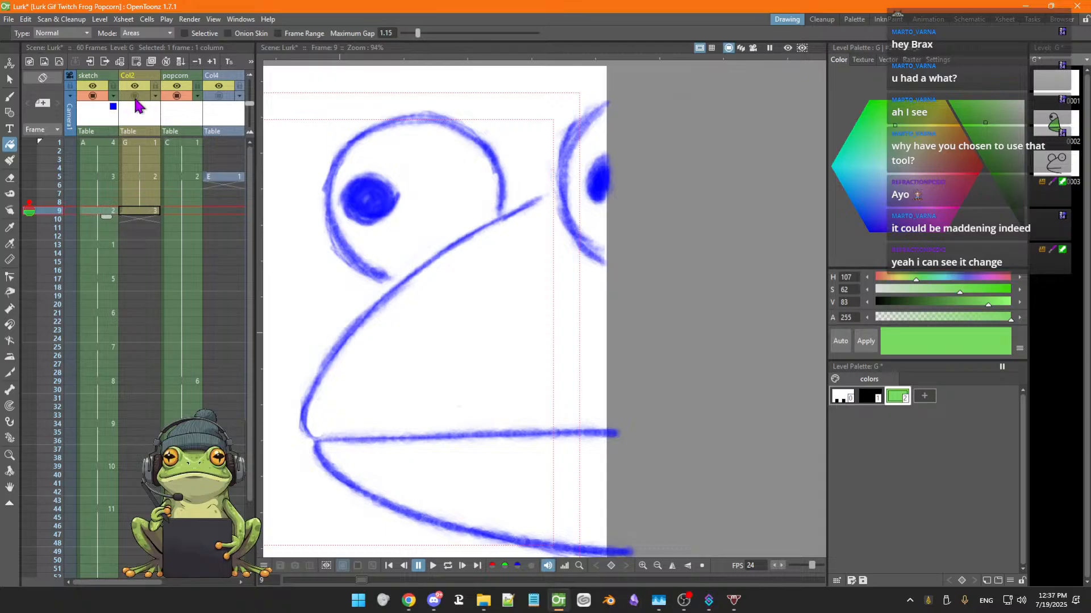
pyautogui.click(135, 98)
pyautogui.click(135, 98)
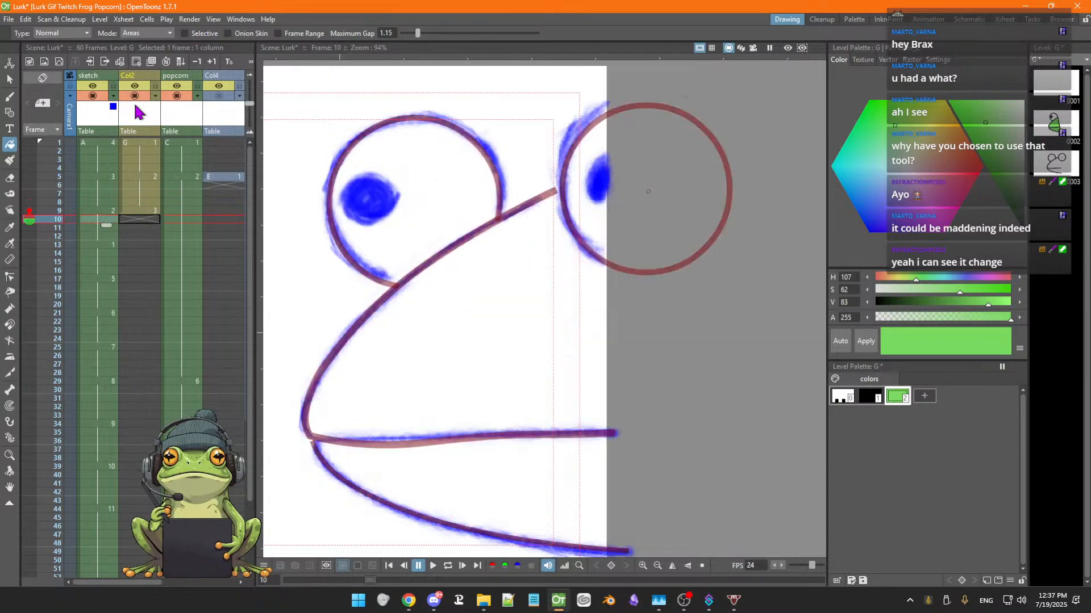
pyautogui.click(135, 97)
pyautogui.press('Up')
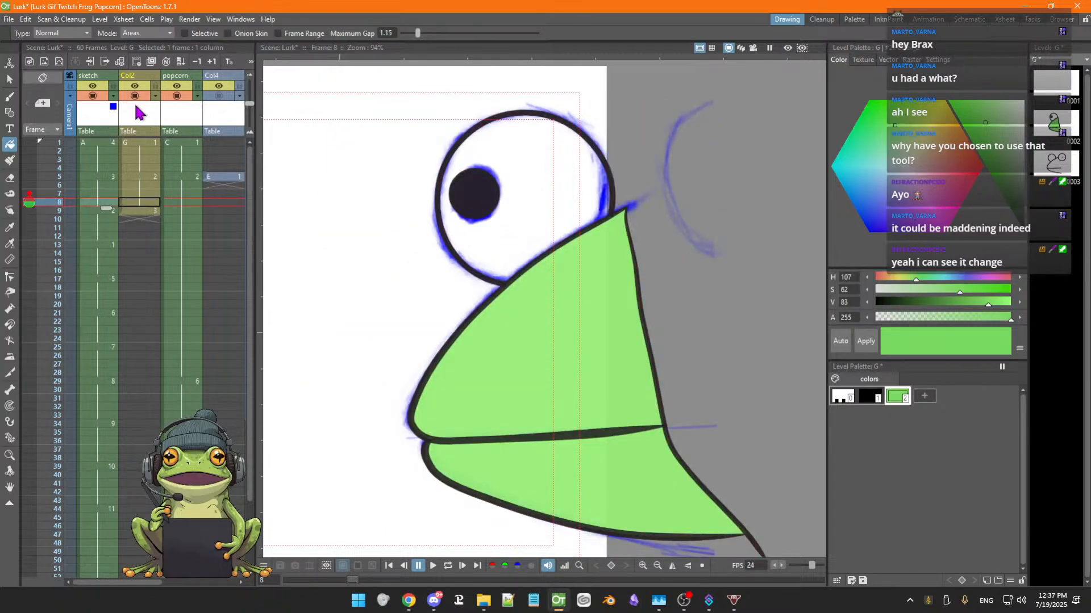
pyautogui.click(176, 102)
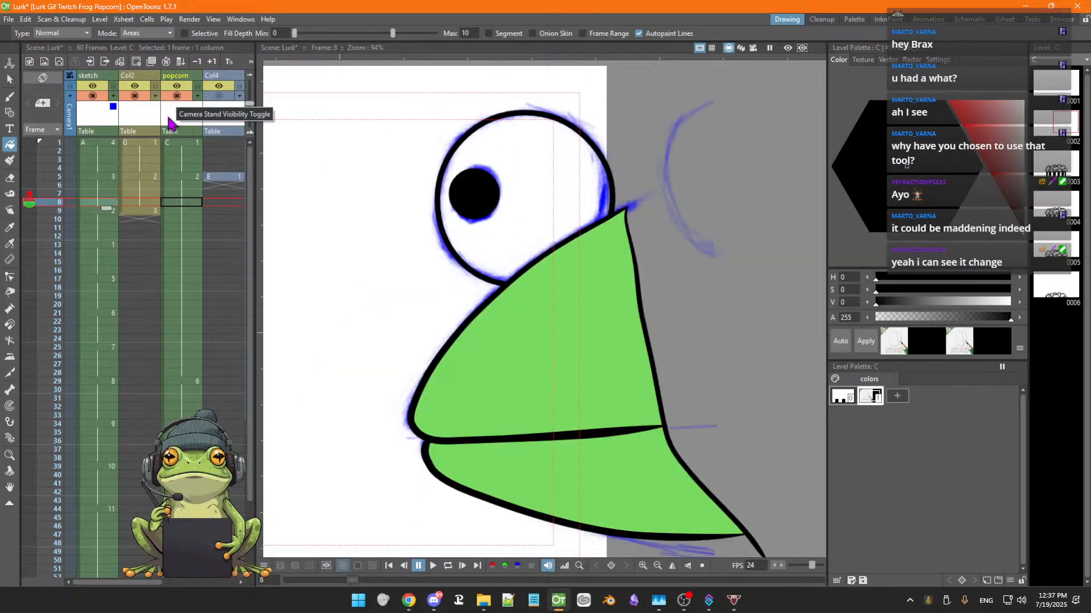
pyautogui.click(146, 212)
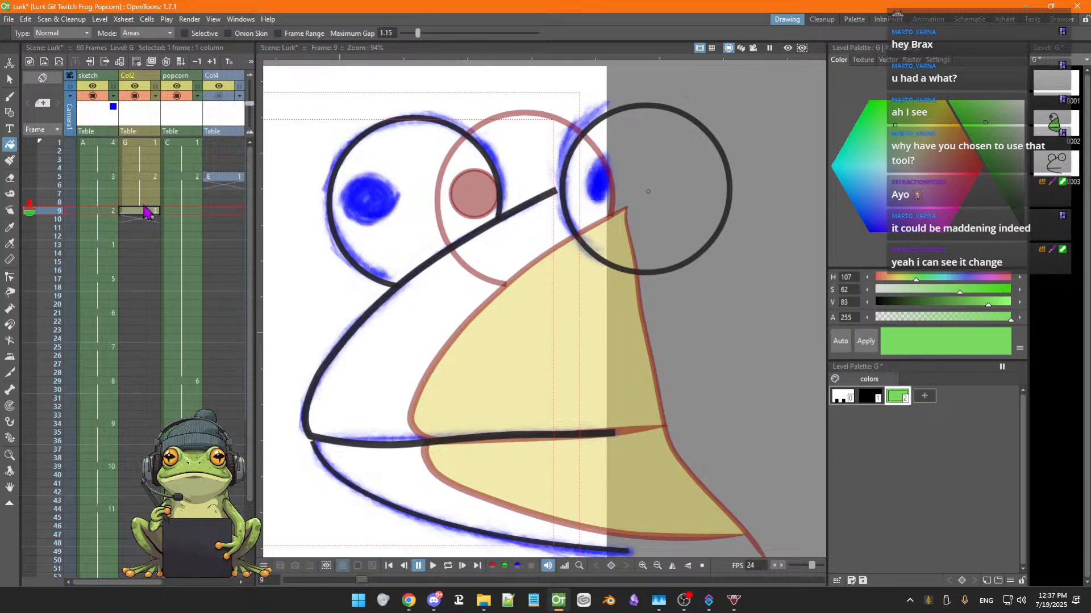
pyautogui.press('Up')
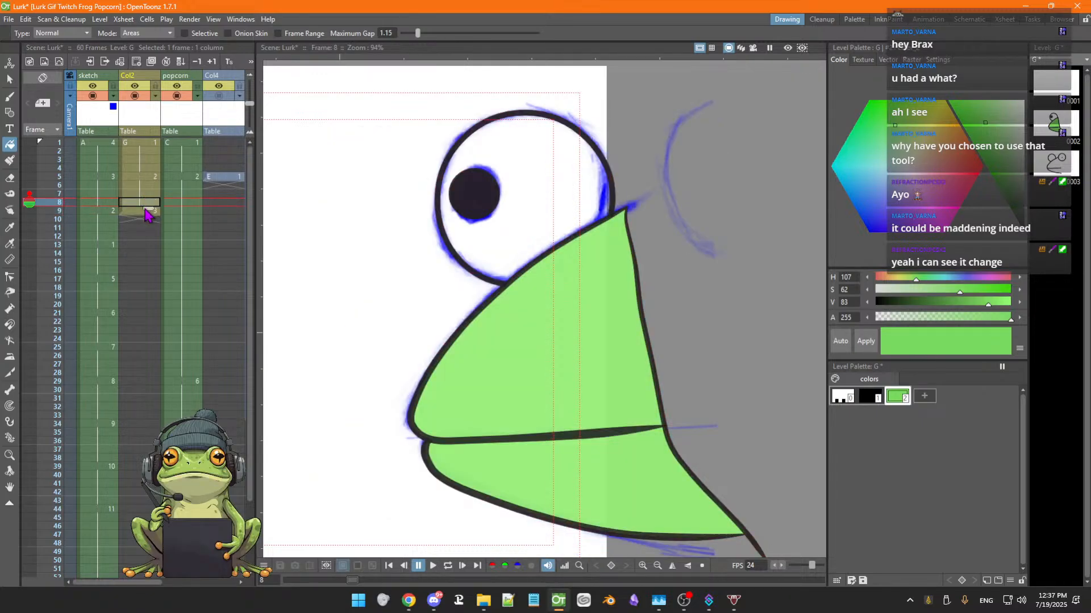
# Lower the Col2 column's opacity to 51% and view Col2 frames 4 and 5
pyautogui.click(138, 76)
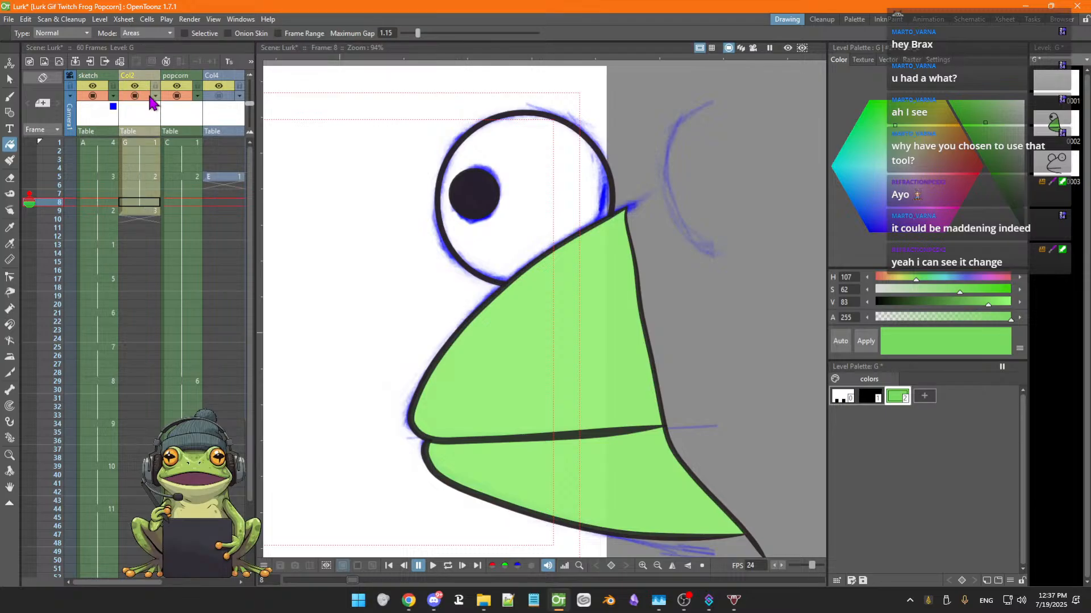
pyautogui.click(155, 96)
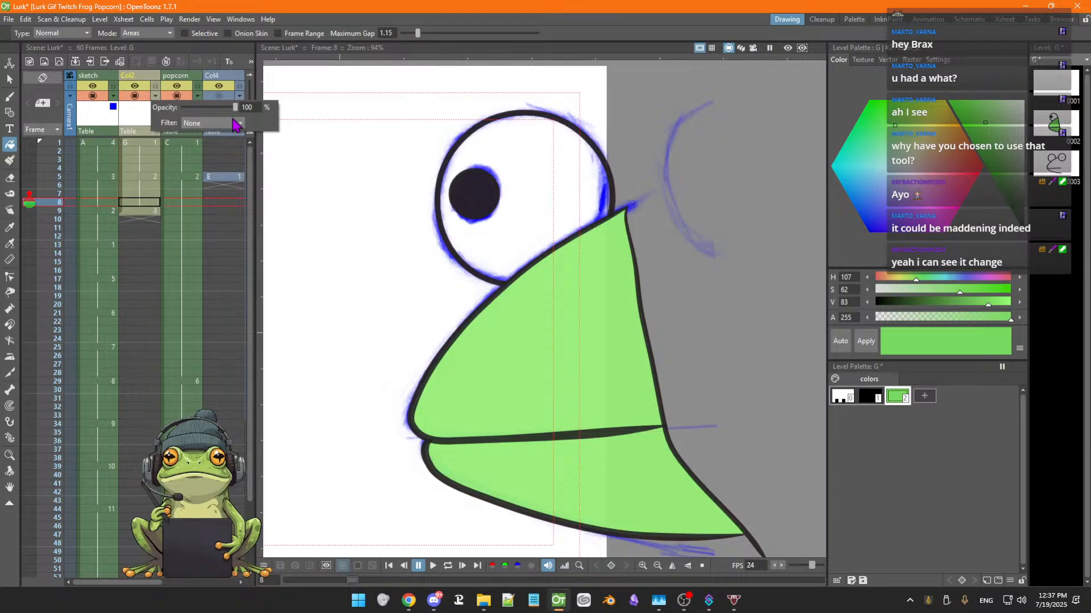
pyautogui.moveTo(235, 112); pyautogui.dragTo(213, 112)
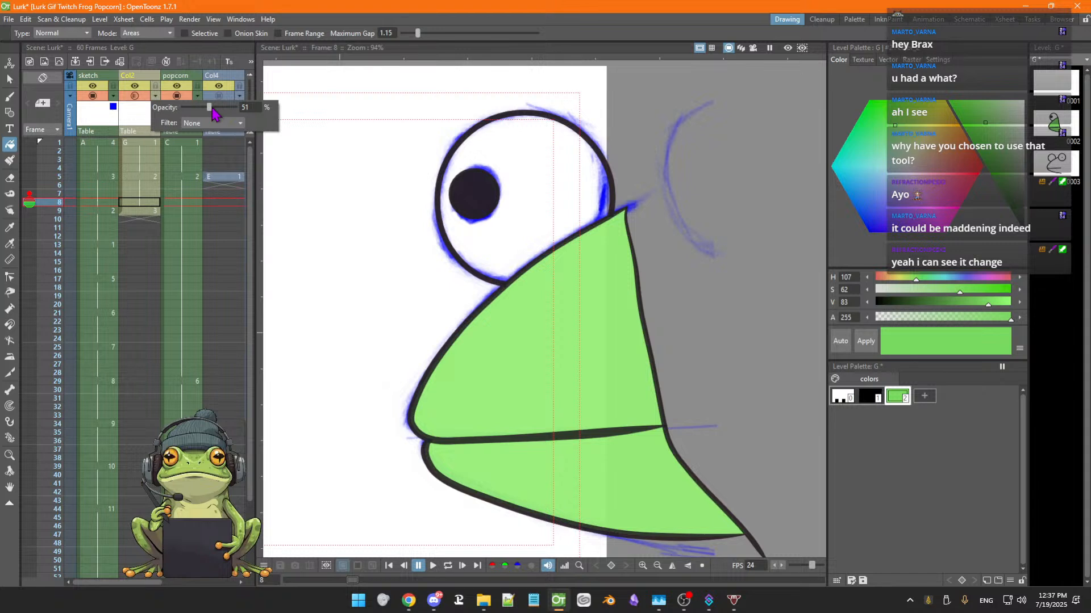
pyautogui.click(138, 169)
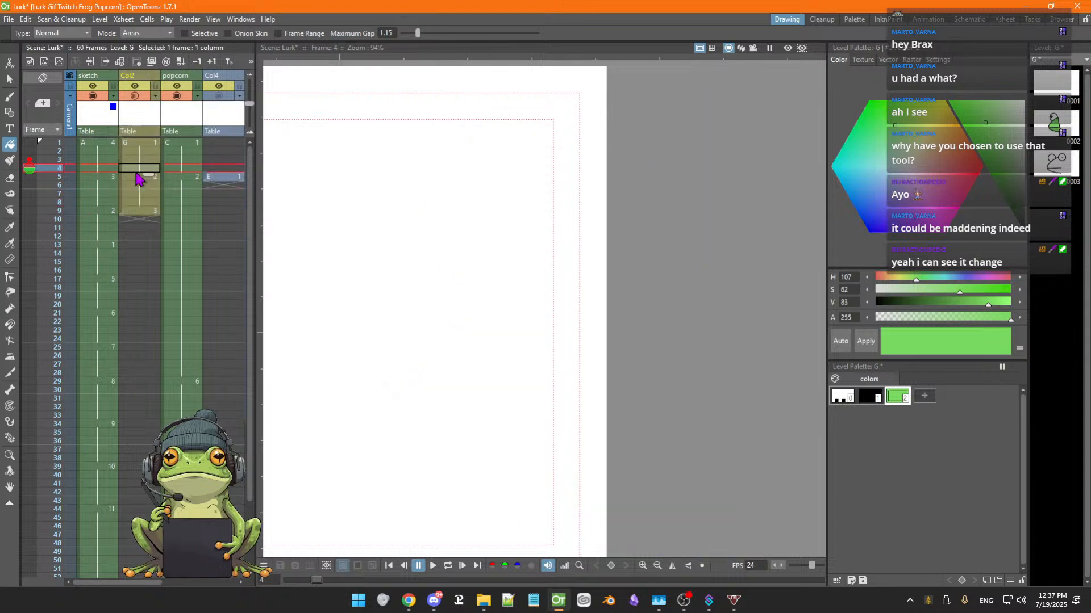
pyautogui.click(139, 179)
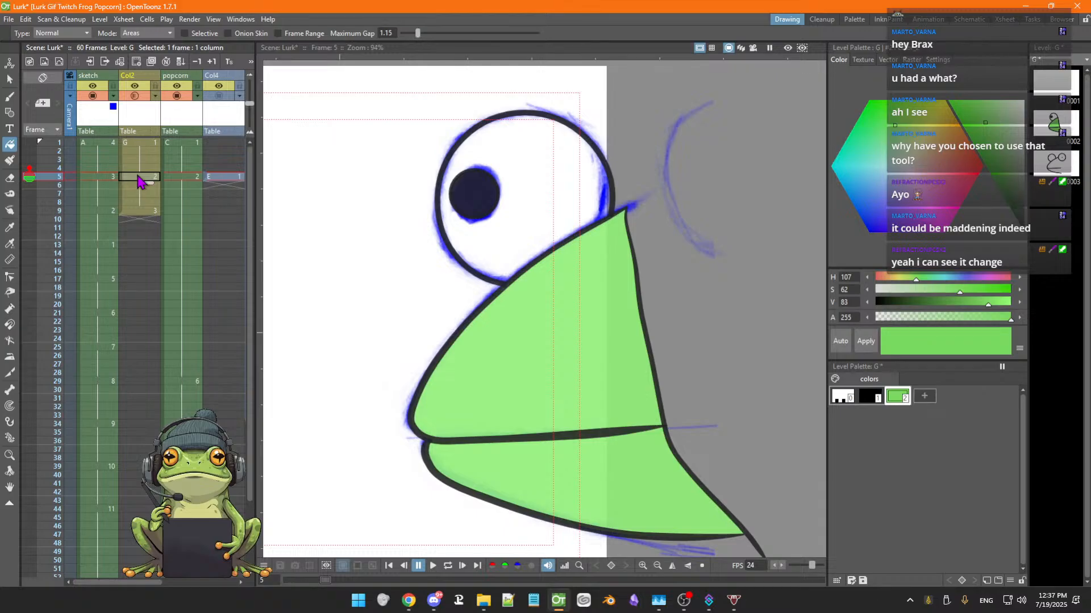
# Set the Col2 column's opacity back to 100%
pyautogui.click(134, 76)
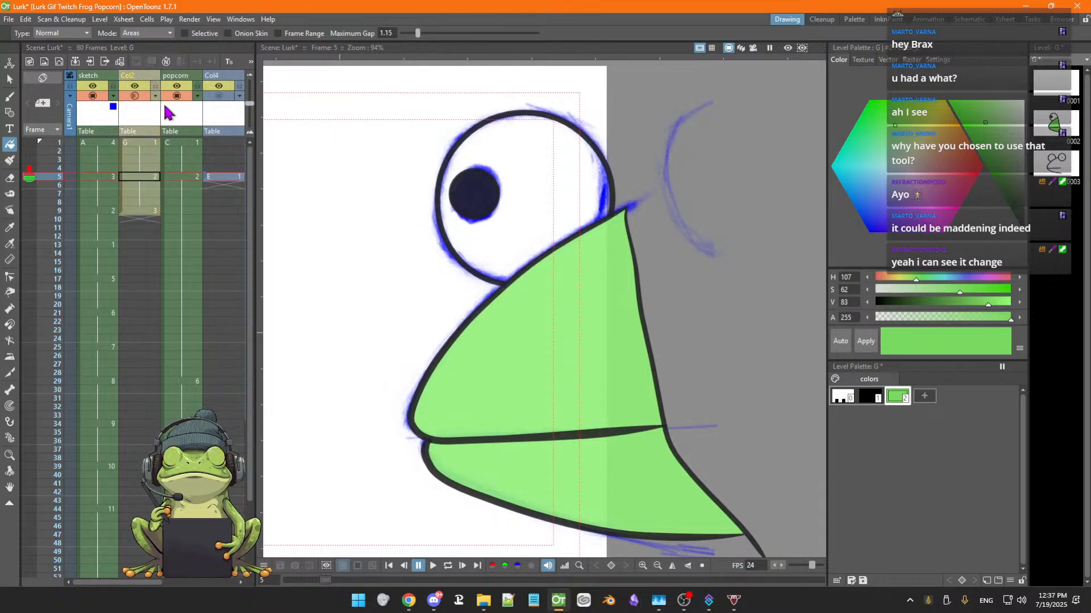
pyautogui.click(155, 96)
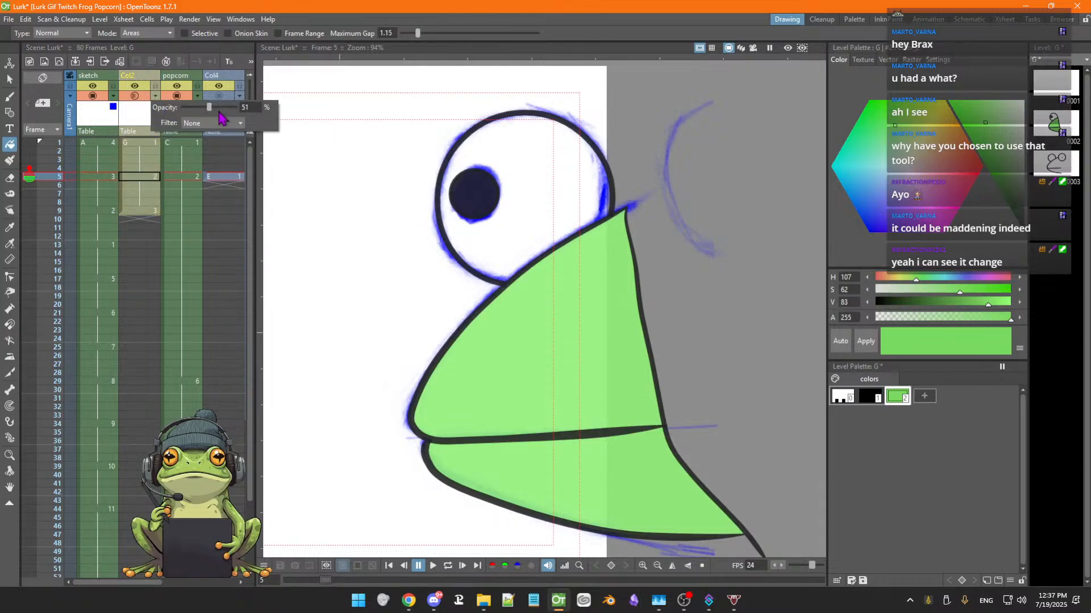
pyautogui.moveTo(211, 108); pyautogui.dragTo(243, 108)
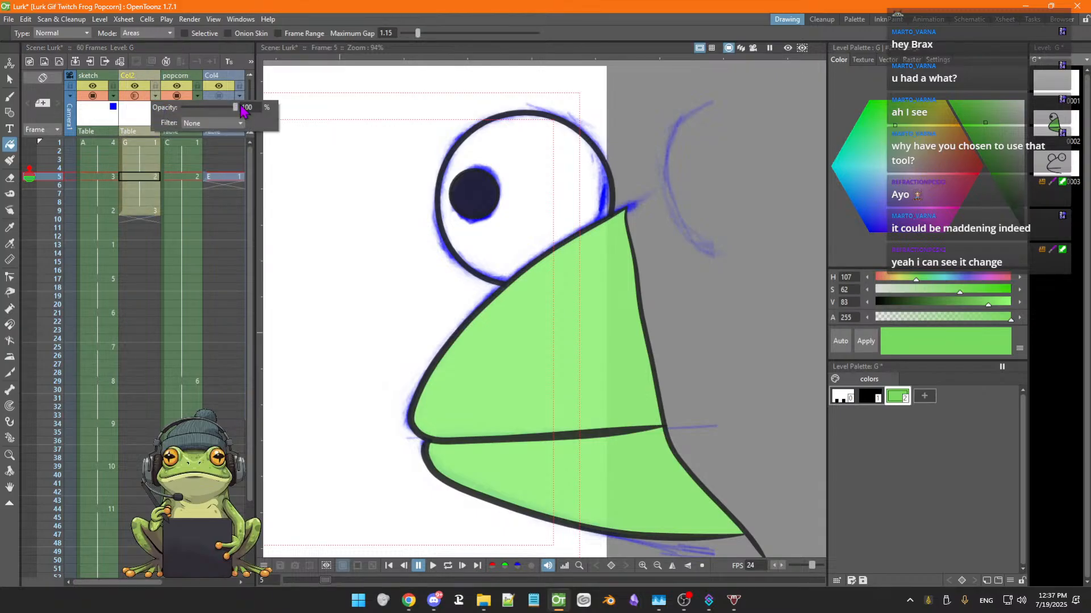
pyautogui.click(145, 81)
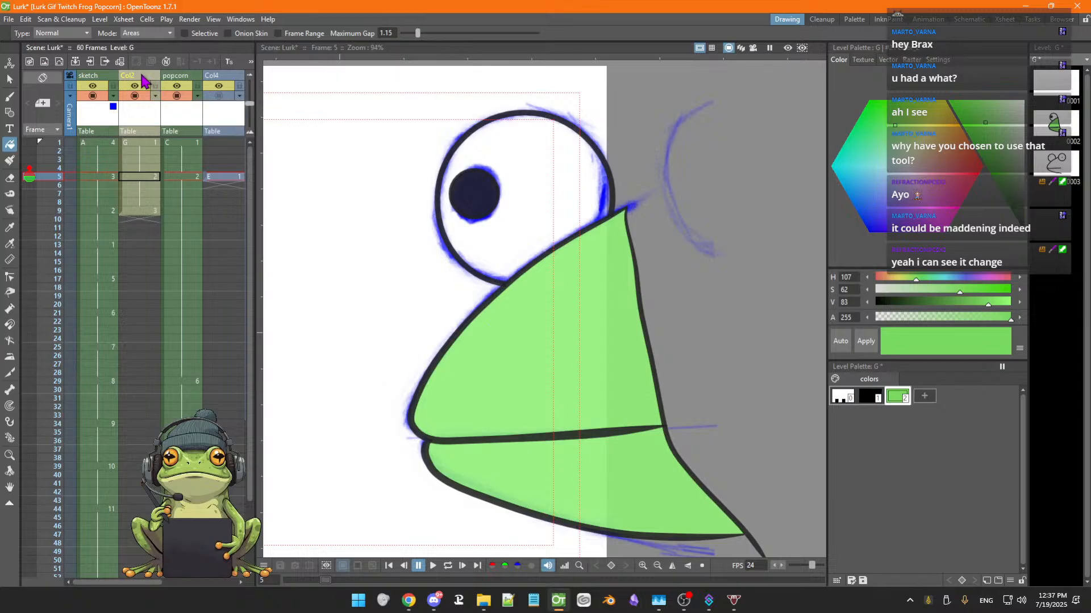
# Compare Col2 and popcorn frames 5 and 8, toggling the popcorn column's visibility on and off
pyautogui.click(142, 144)
pyautogui.click(141, 178)
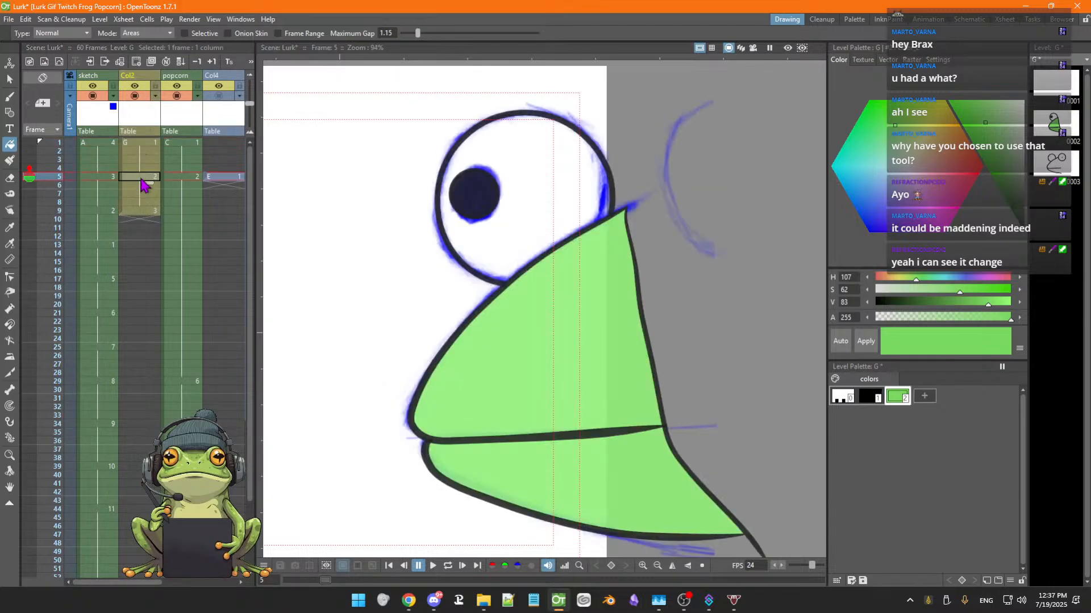
pyautogui.click(190, 179)
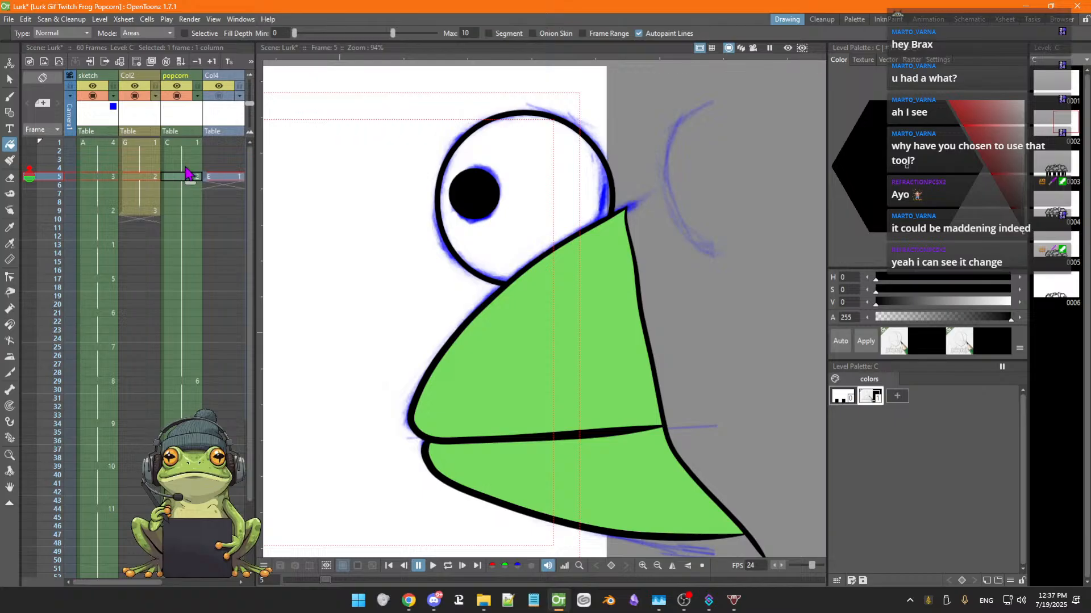
pyautogui.click(177, 96)
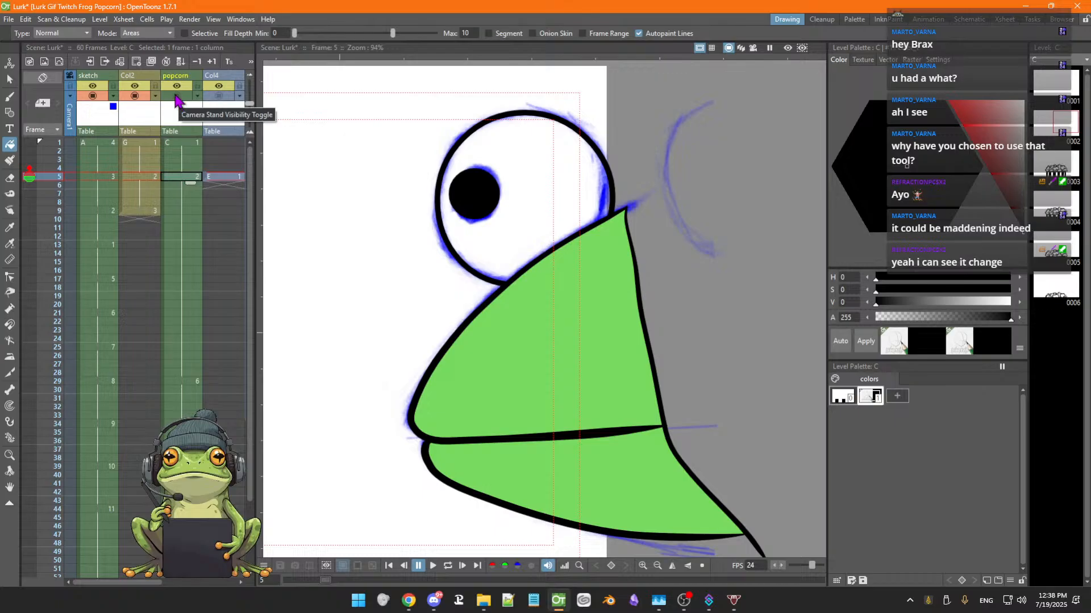
pyautogui.click(176, 97)
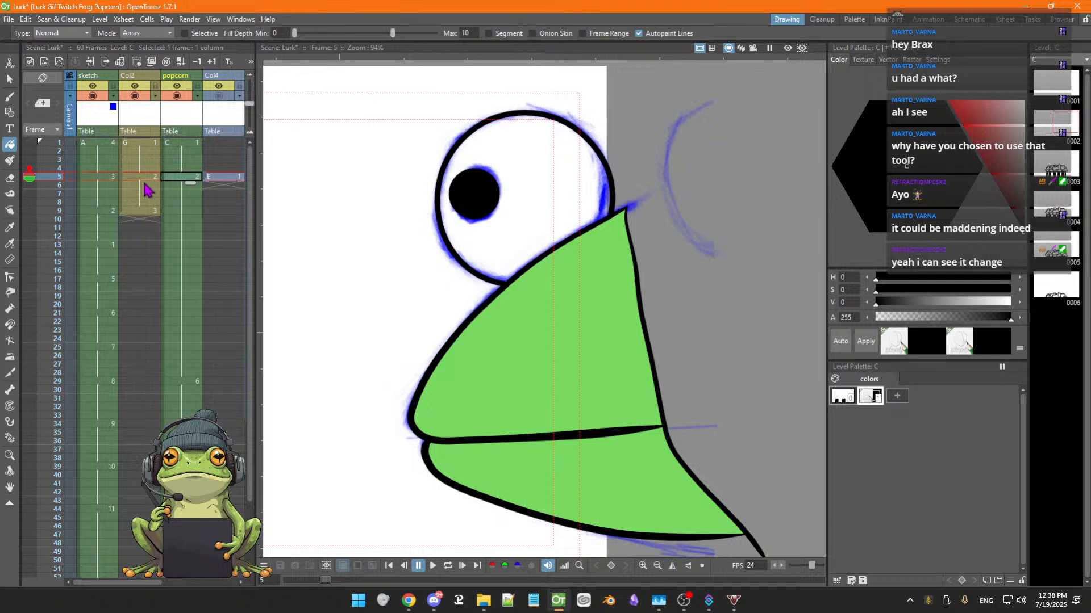
pyautogui.press('Down')
pyautogui.press('Down')
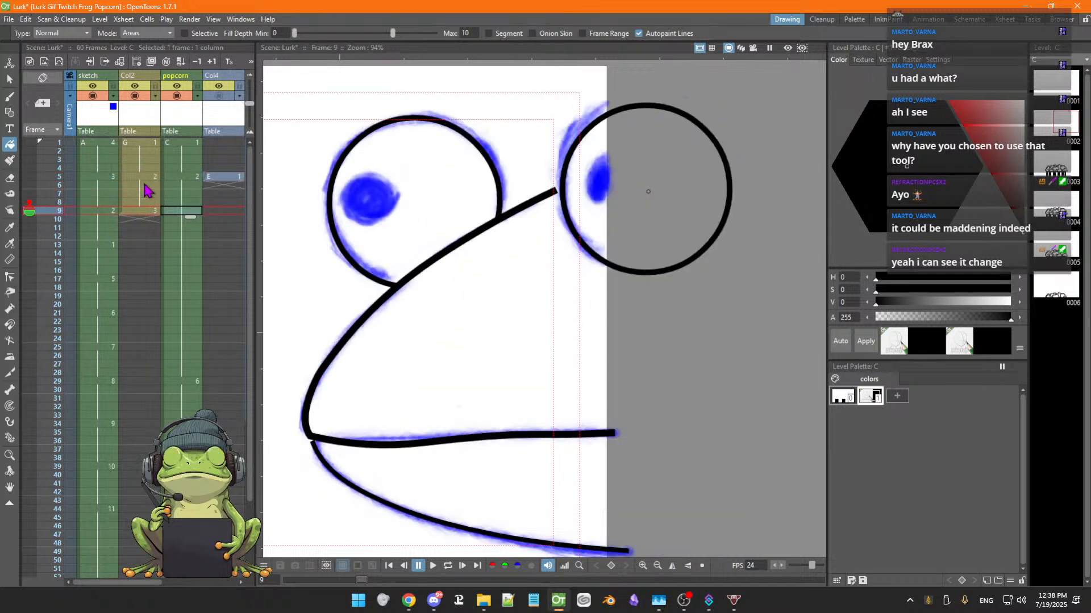
pyautogui.press('Up')
pyautogui.press('Up')
pyautogui.press('Up')
pyautogui.press('Up')
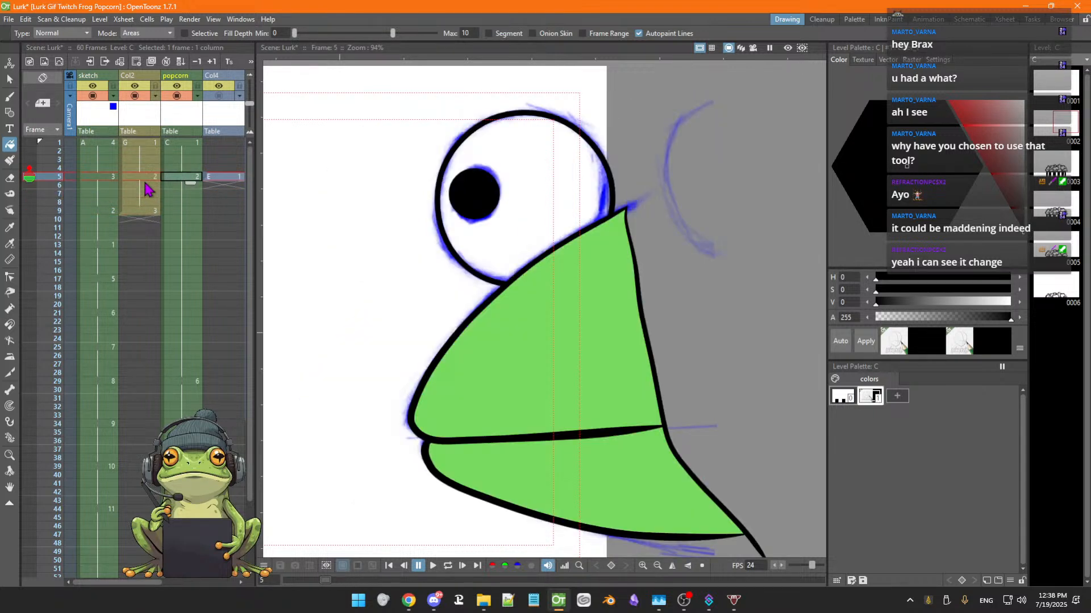
# Hide the sketch column from the camera stand and flip through frames 5 to 10
pyautogui.click(93, 97)
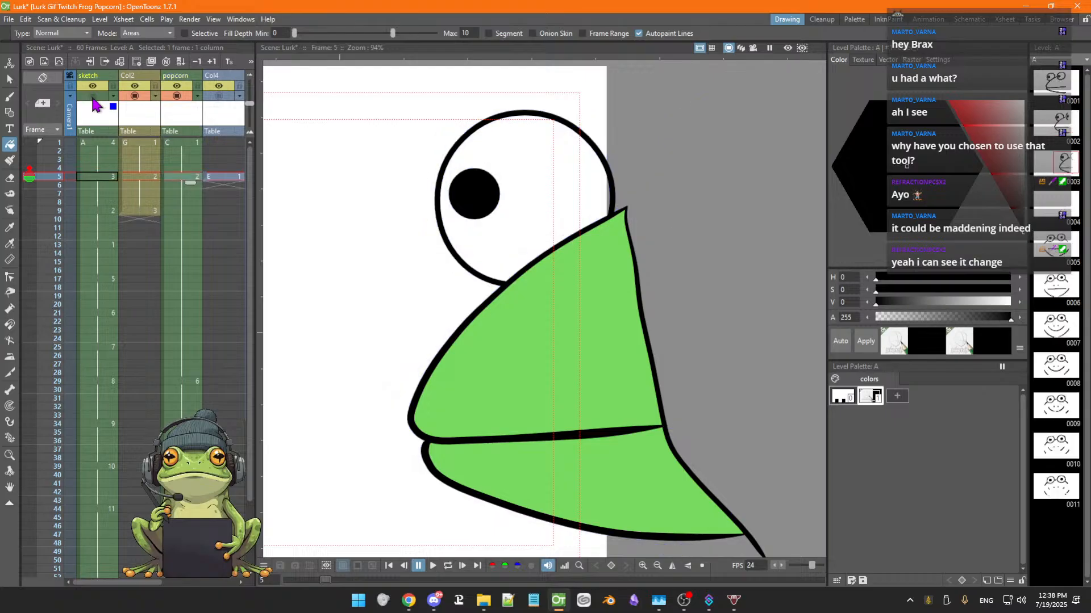
pyautogui.press('Down')
pyautogui.press('Down')
pyautogui.press('Down')
pyautogui.press('Down')
pyautogui.press('Down')
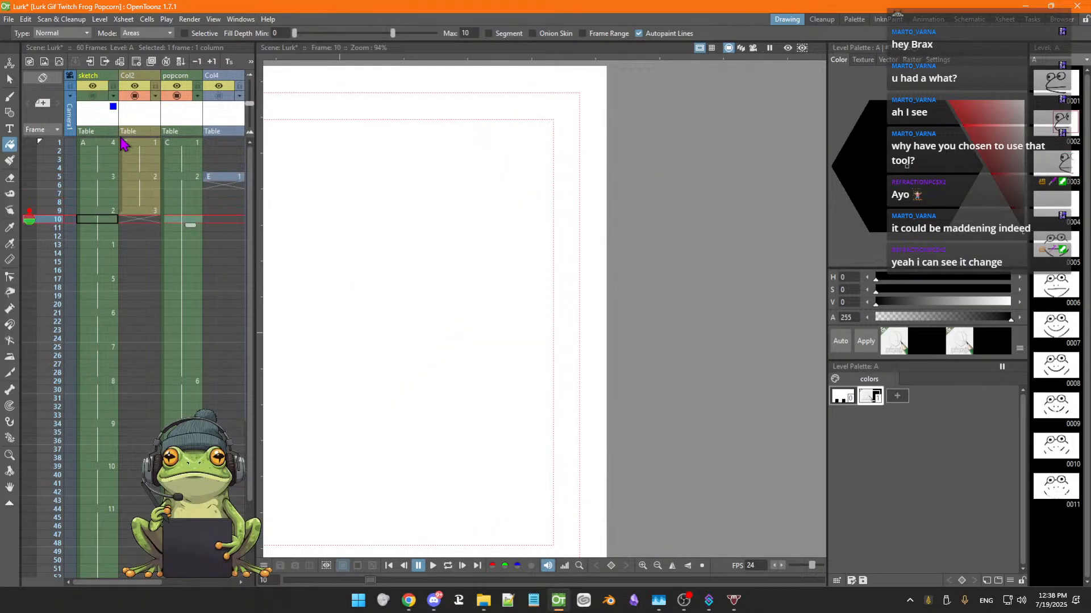
pyautogui.press('Up')
pyautogui.press('Up')
pyautogui.press('Up')
pyautogui.press('Up')
pyautogui.press('Up')
pyautogui.press('Up')
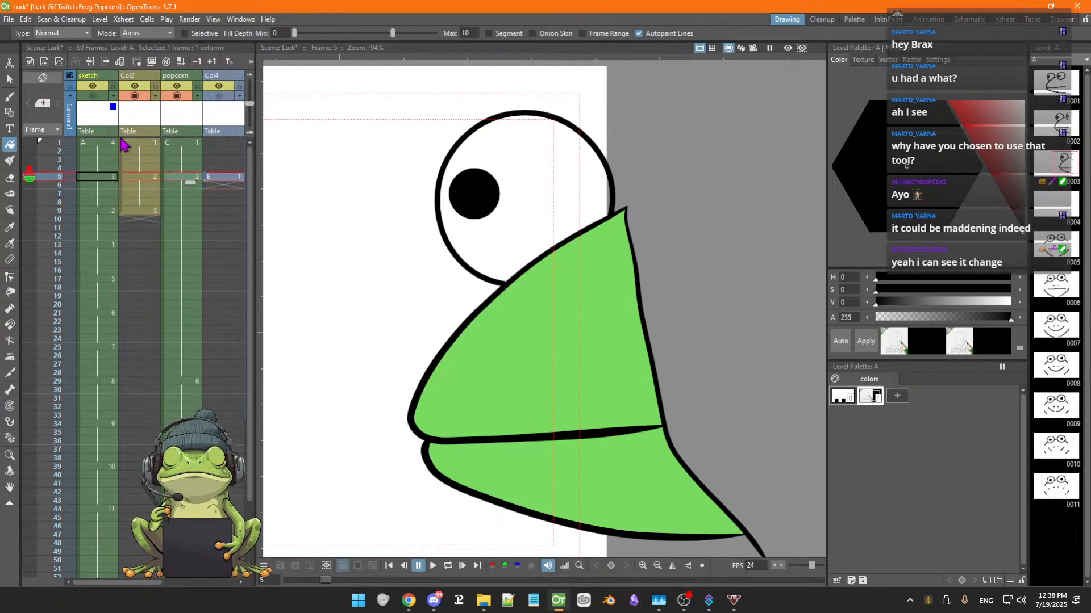
# Step through Col2 frames 5 to 7 to check the inked frog
pyautogui.click(123, 142)
pyautogui.click(142, 177)
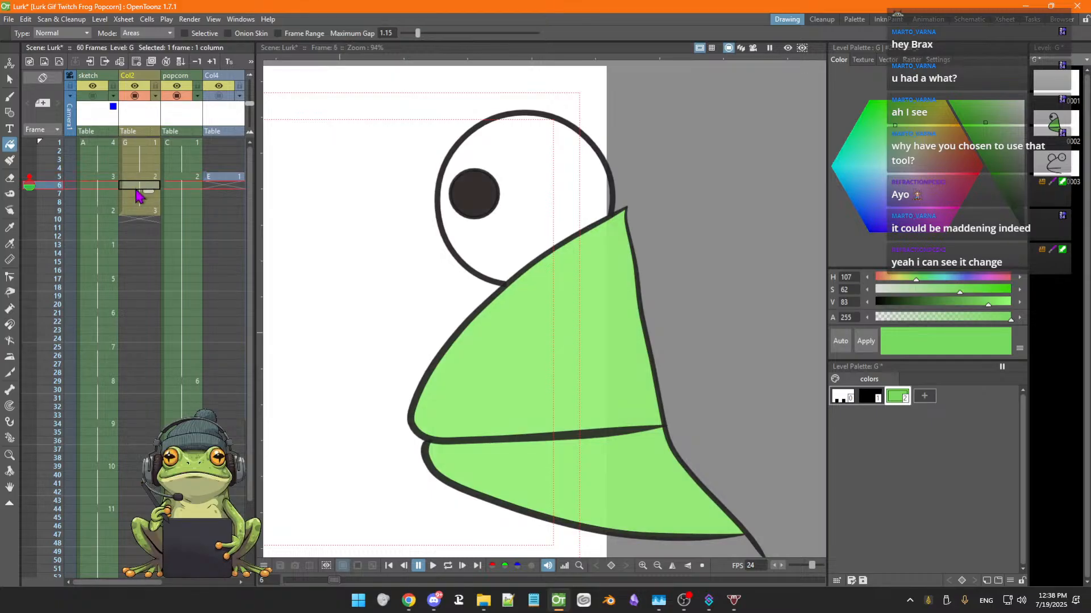
pyautogui.click(138, 186)
pyautogui.press('Up')
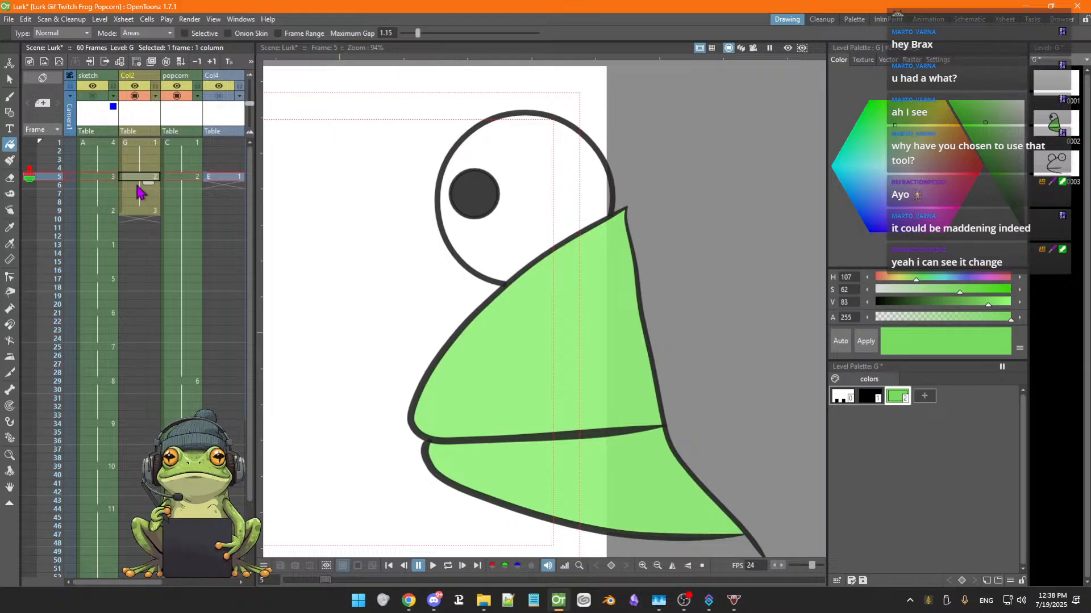
# Toggle the Col2 column's visibility off and on, and save the scene
pyautogui.click(135, 96)
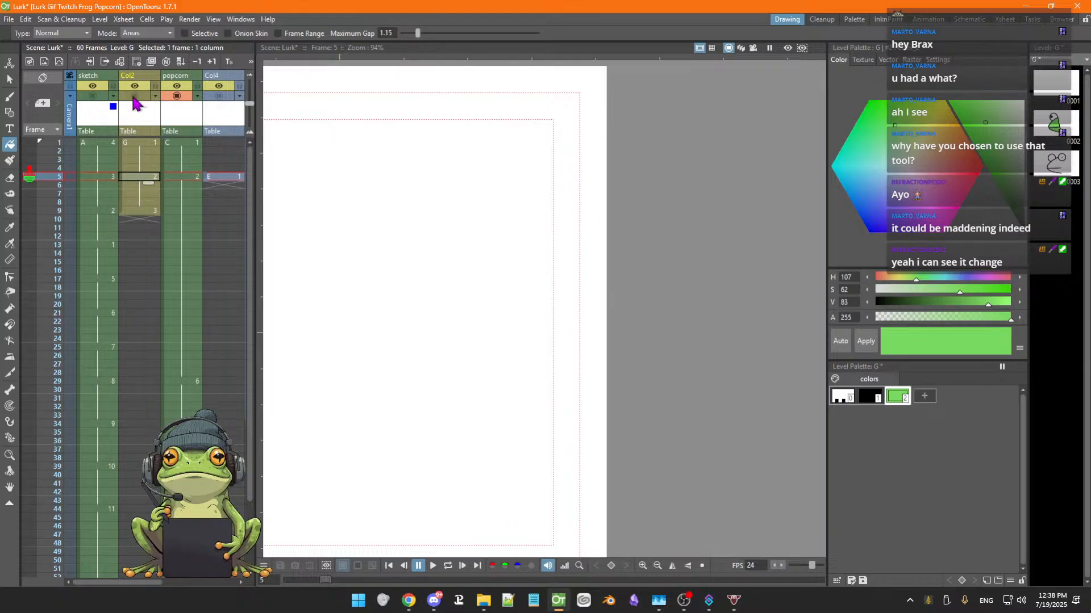
pyautogui.click(134, 96)
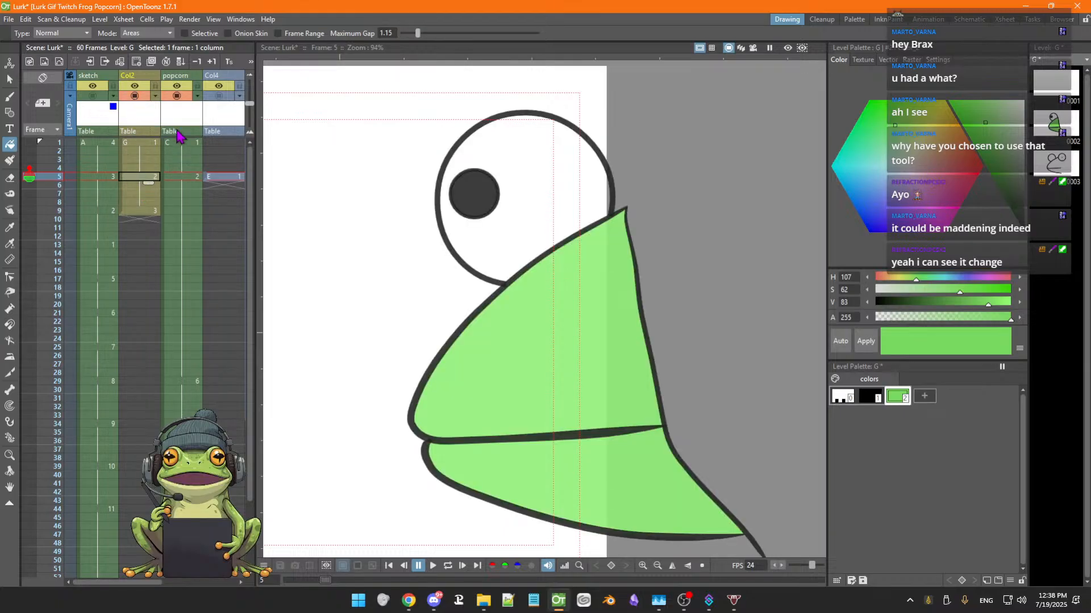
pyautogui.hotkey('ctrl', 's')
# Flip through popcorn frames 2 to 9, toggling the popcorn column's visibility, to compare its drawings
pyautogui.click(179, 80)
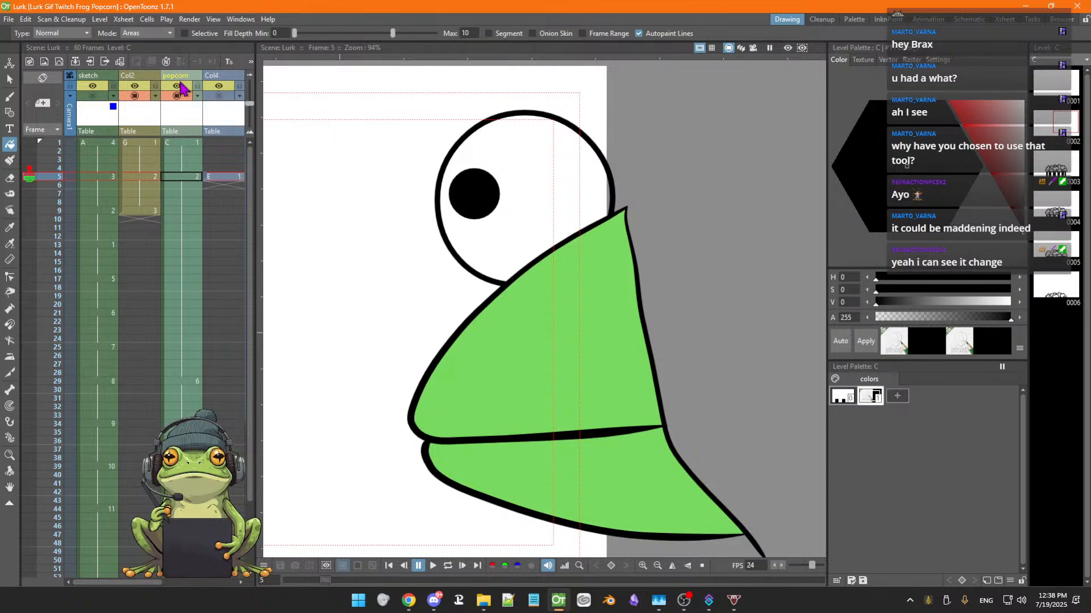
pyautogui.click(181, 177)
pyautogui.press('Down')
pyautogui.press('Down')
pyautogui.press('Down')
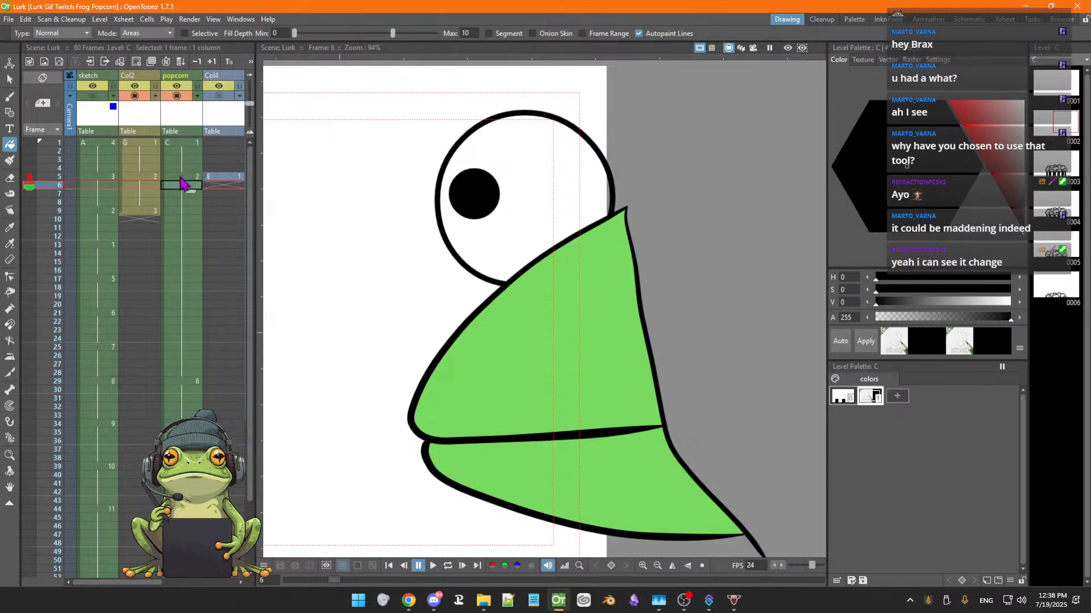
pyautogui.press('Up')
pyautogui.press('Up')
pyautogui.press('Up')
pyautogui.press('Up')
pyautogui.press('Up')
pyautogui.press('Up')
pyautogui.press('Up')
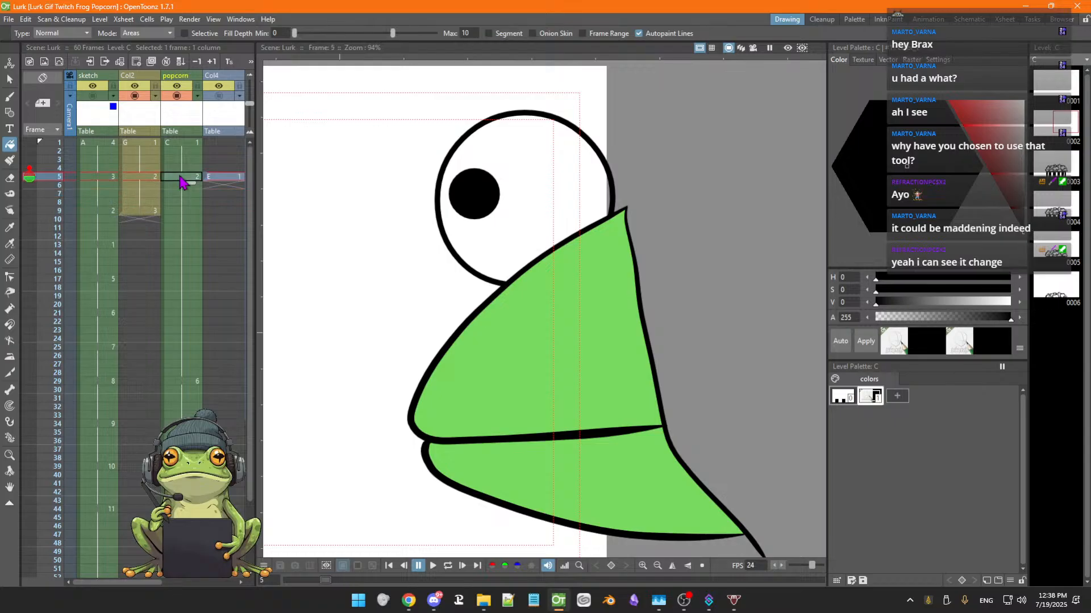
pyautogui.press('Down')
pyautogui.press('Down')
pyautogui.press('Down')
pyautogui.press('Down')
pyautogui.press('Down')
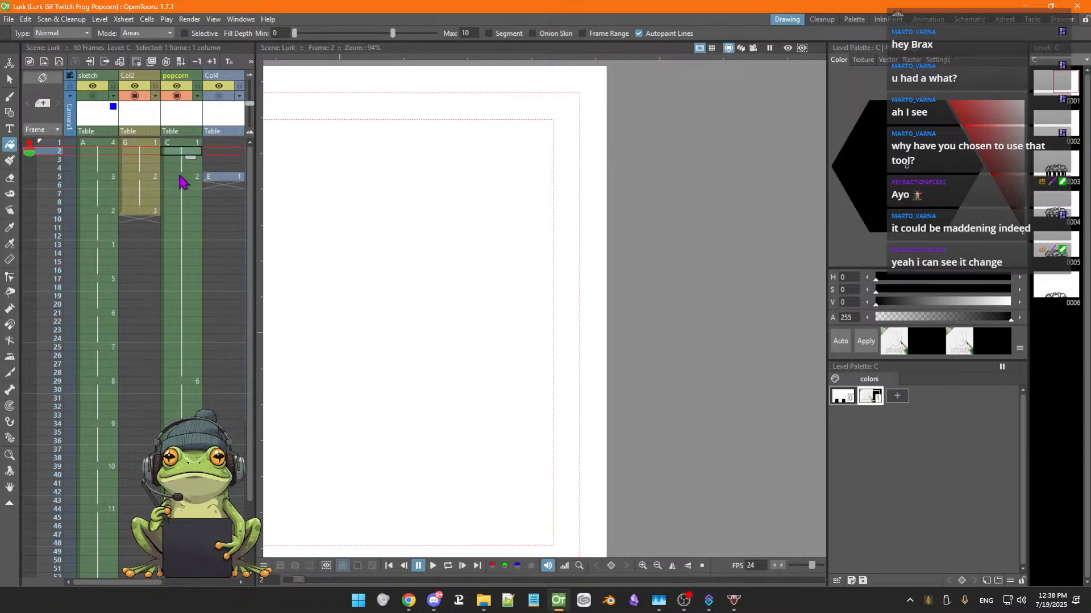
pyautogui.press('Down')
pyautogui.press('Down')
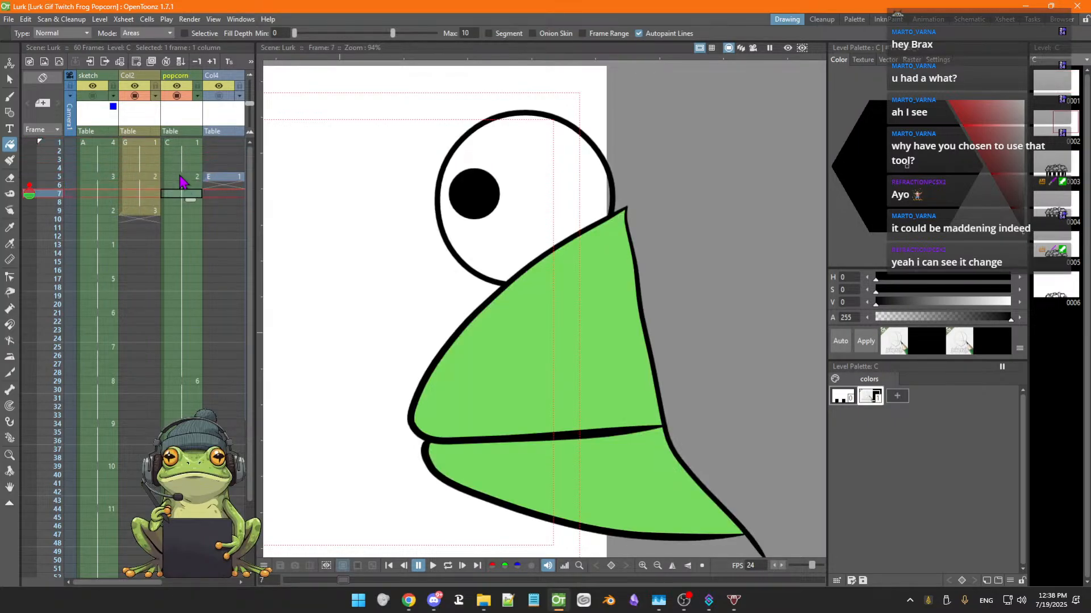
pyautogui.click(176, 96)
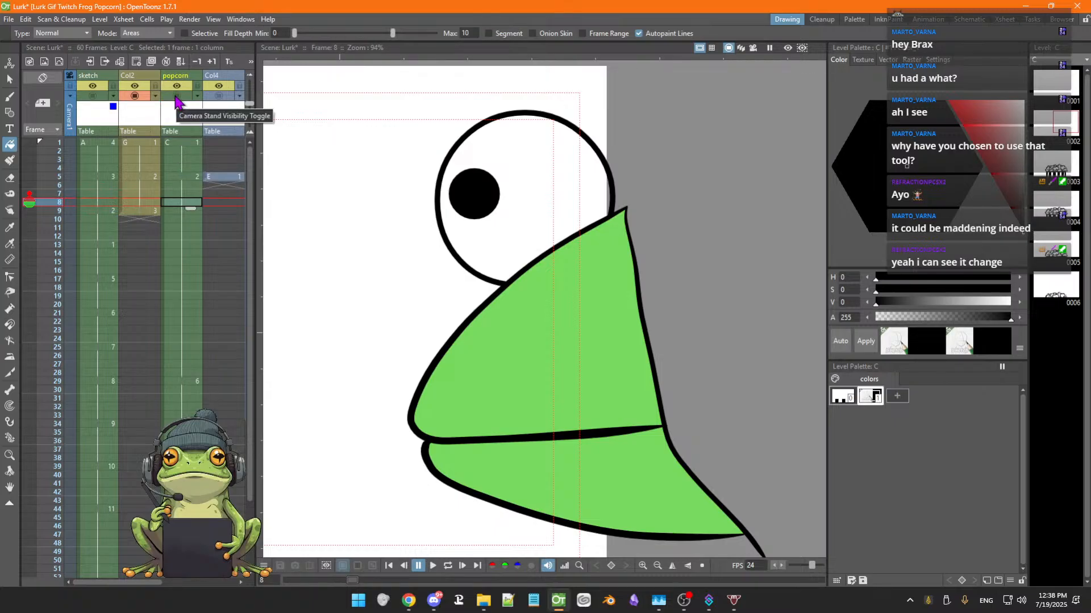
pyautogui.click(176, 96)
pyautogui.press('Down')
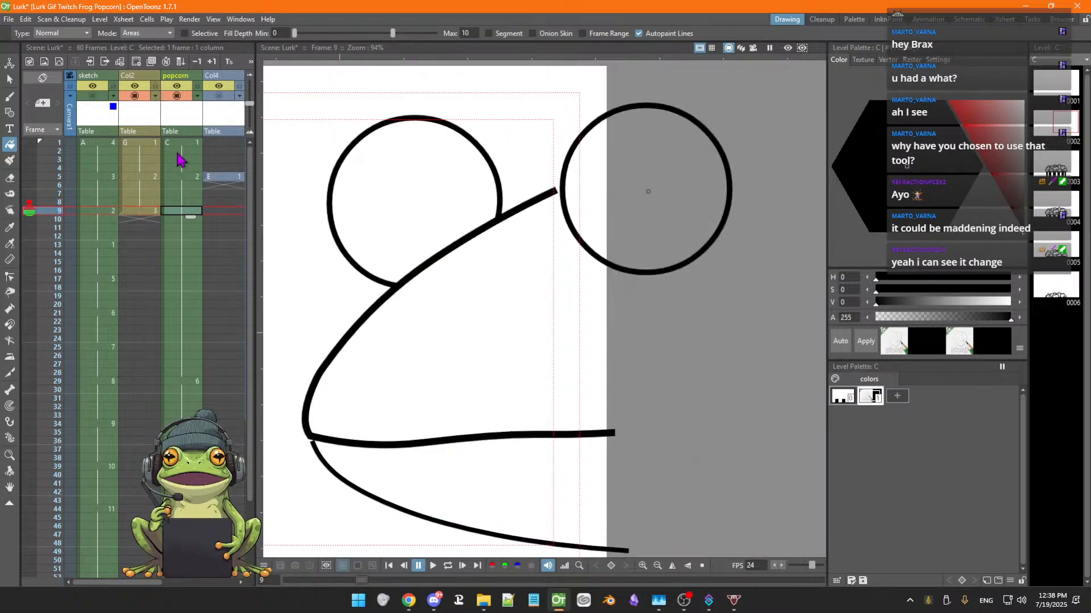
# Scrub the popcorn column from frame 9 down to frame 38 and back up to frame 1
pyautogui.press('Down')
pyautogui.press('Down')
pyautogui.press('Down')
pyautogui.press('Down')
pyautogui.press('Down')
pyautogui.press('Down')
pyautogui.press('Down')
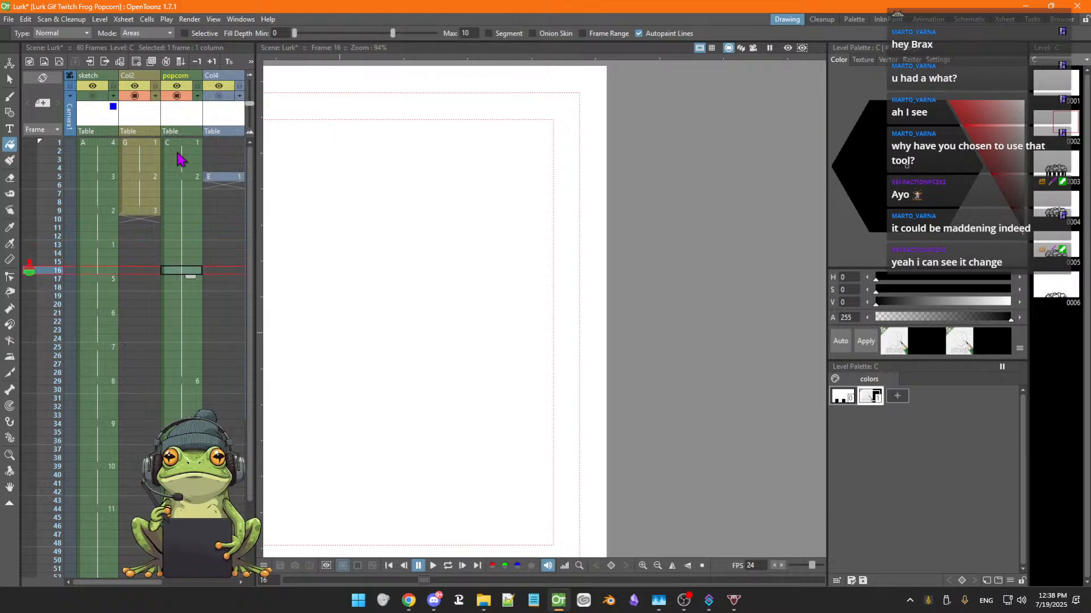
pyautogui.press('Down')
pyautogui.press('Down')
pyautogui.press('Down')
pyautogui.press('Down')
pyautogui.press('Down')
pyautogui.press('Down')
pyautogui.press('Down')
pyautogui.press('Down')
pyautogui.press('Down')
pyautogui.press('Down')
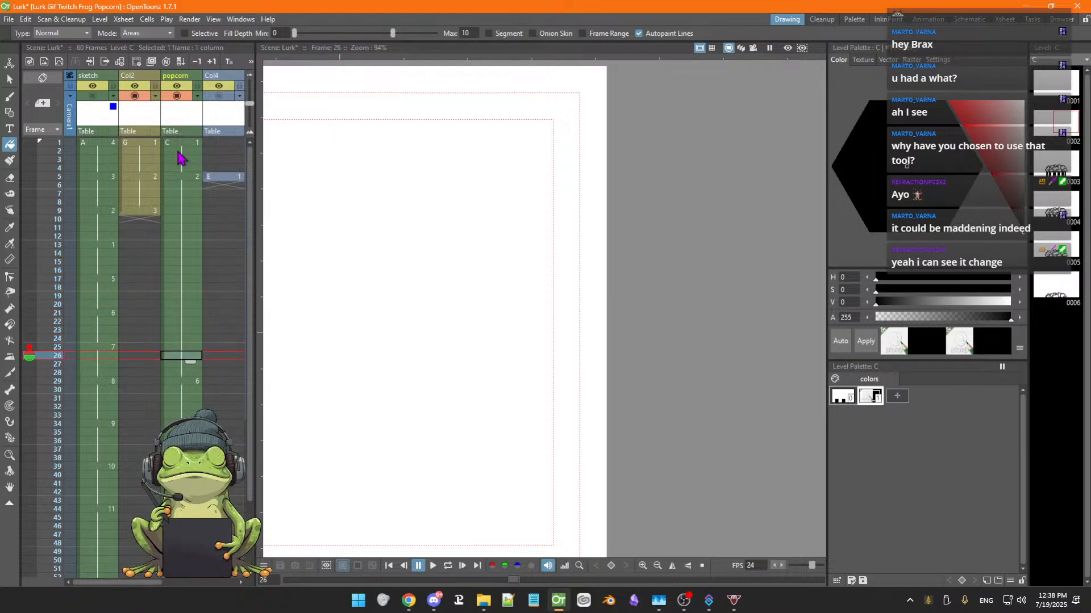
pyautogui.press('Down')
pyautogui.press('Down')
pyautogui.press('Down')
pyautogui.press('Down')
pyautogui.press('Down')
pyautogui.press('Down')
pyautogui.press('Down')
pyautogui.press('Down')
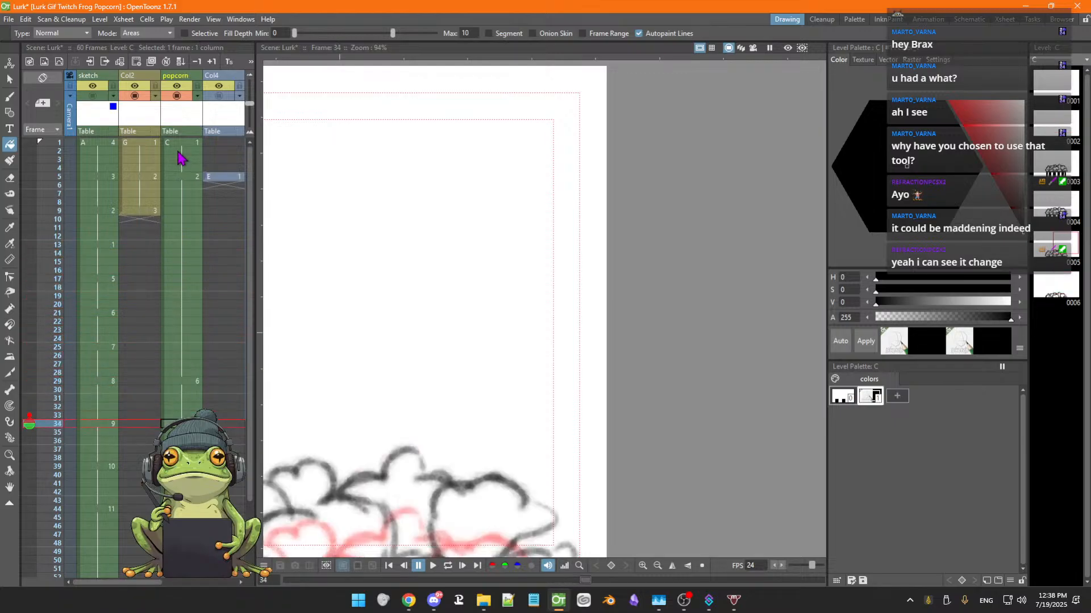
pyautogui.press('Down')
pyautogui.press('Down')
pyautogui.press('Down')
pyautogui.press('Down')
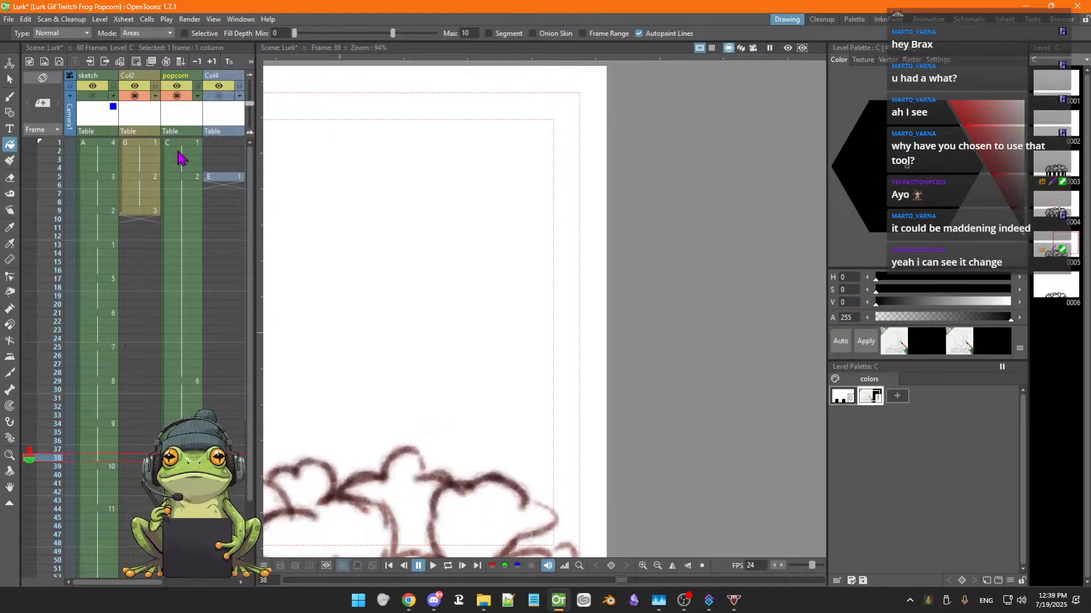
pyautogui.press('Up')
pyautogui.press('Up')
pyautogui.press('Up')
pyautogui.press('Up')
pyautogui.press('Up')
pyautogui.press('Up')
pyautogui.press('Up')
pyautogui.press('Up')
pyautogui.press('Up')
pyautogui.press('Up')
pyautogui.press('Up')
pyautogui.press('Up')
pyautogui.press('Up')
pyautogui.press('Up')
pyautogui.press('Up')
pyautogui.press('Up')
pyautogui.press('Up')
pyautogui.press('Up')
pyautogui.press('Up')
pyautogui.press('Up')
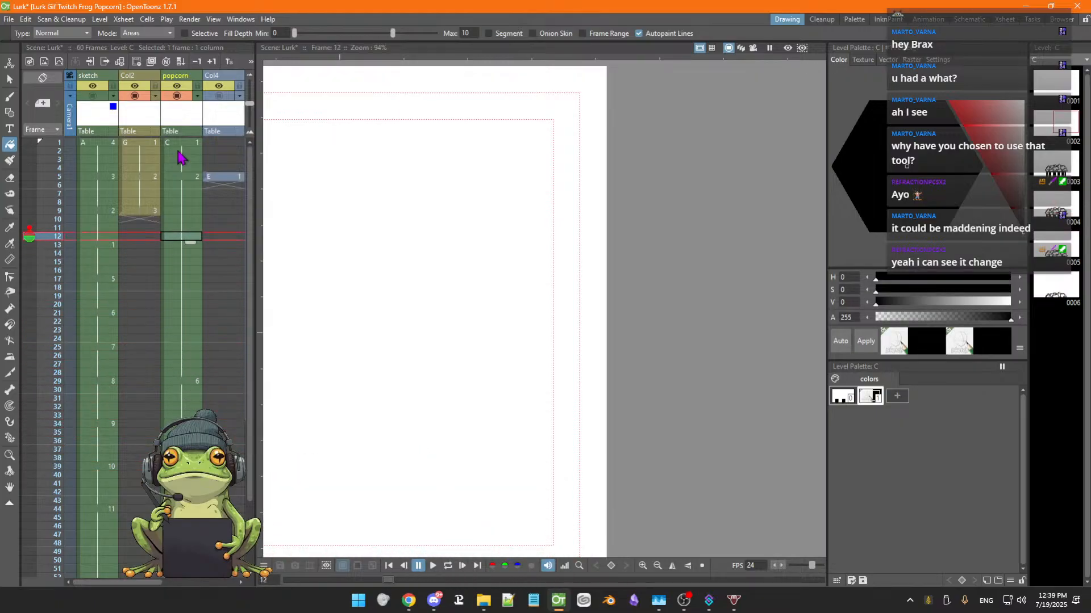
pyautogui.press('Up')
pyautogui.press('Up')
pyautogui.press('Up')
pyautogui.press('Up')
pyautogui.press('Up')
pyautogui.press('Up')
pyautogui.press('Up')
pyautogui.press('Up')
pyautogui.press('Up')
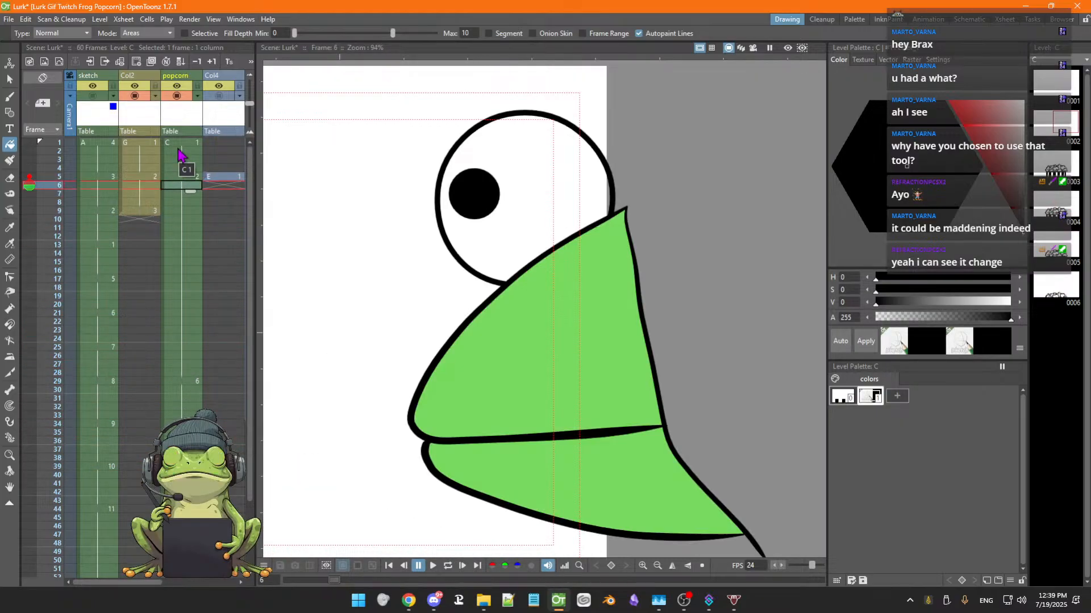
pyautogui.press('Up')
pyautogui.press('Up')
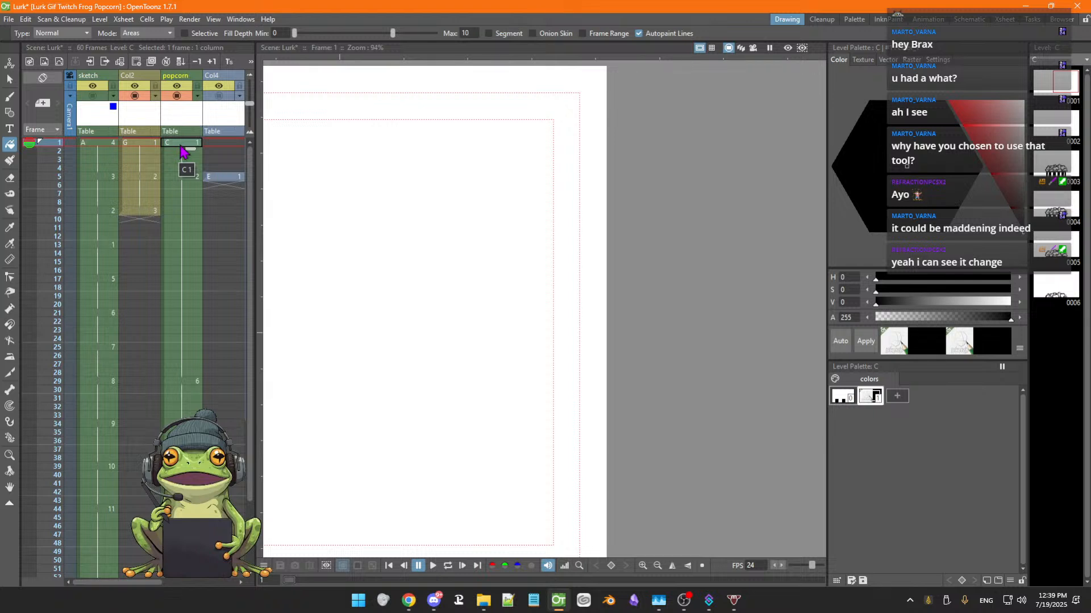
# Go to frame 5 and toggle Col2's camera-stand visibility off and on to compare it with the popcorn drawing
pyautogui.press('Down')
pyautogui.press('Down')
pyautogui.press('Down')
pyautogui.press('Down')
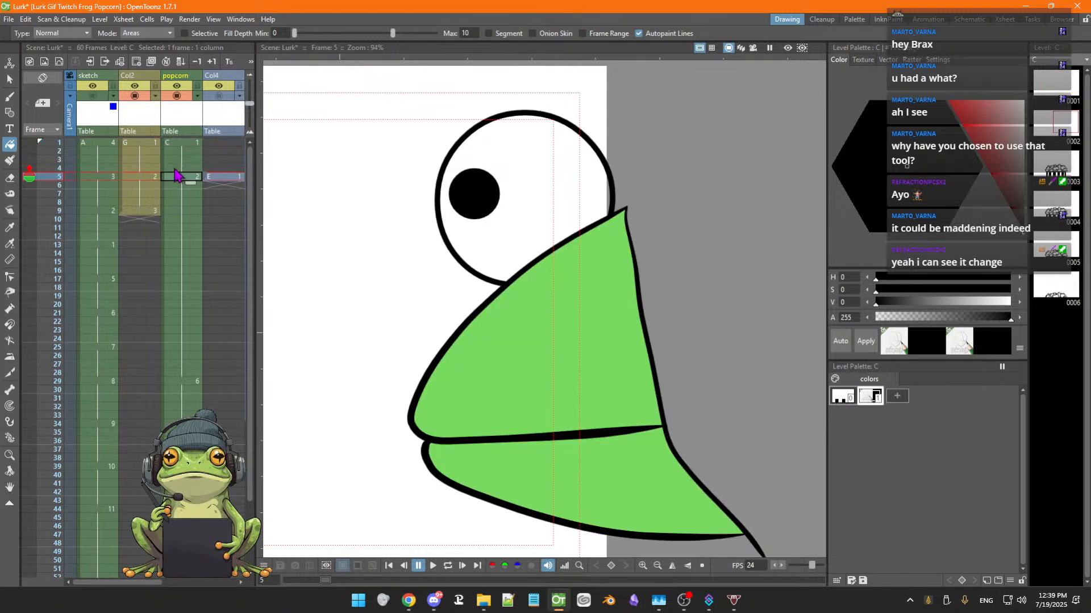
pyautogui.click(143, 179)
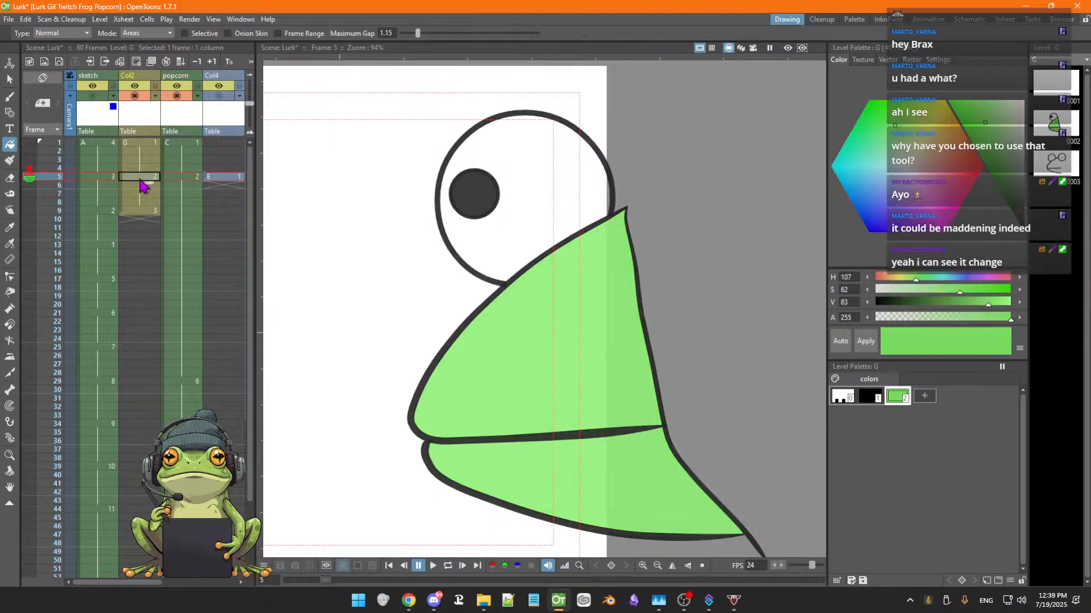
pyautogui.click(181, 179)
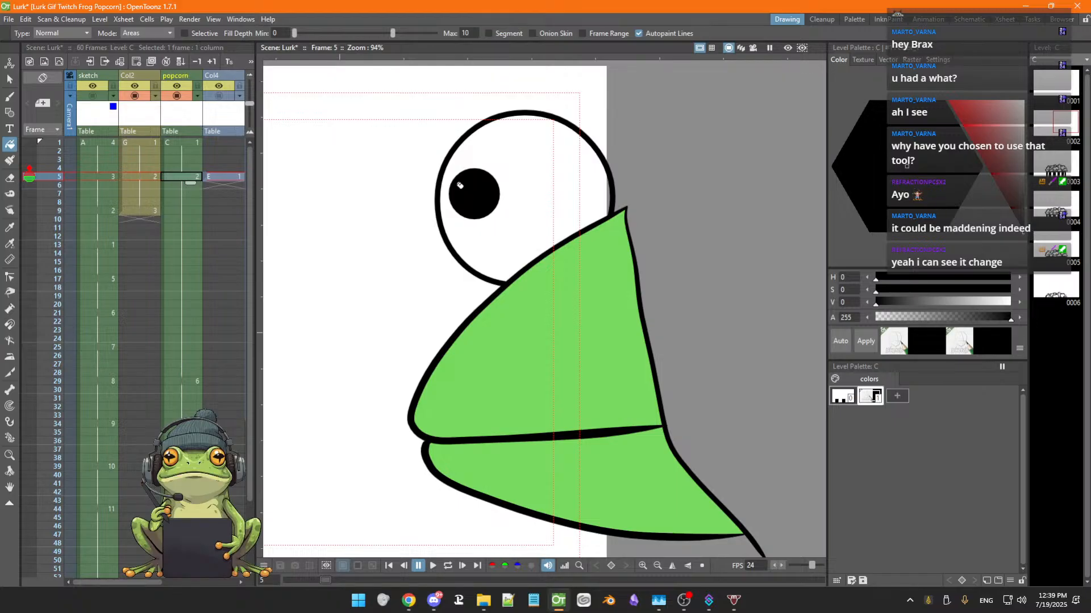
pyautogui.click(134, 96)
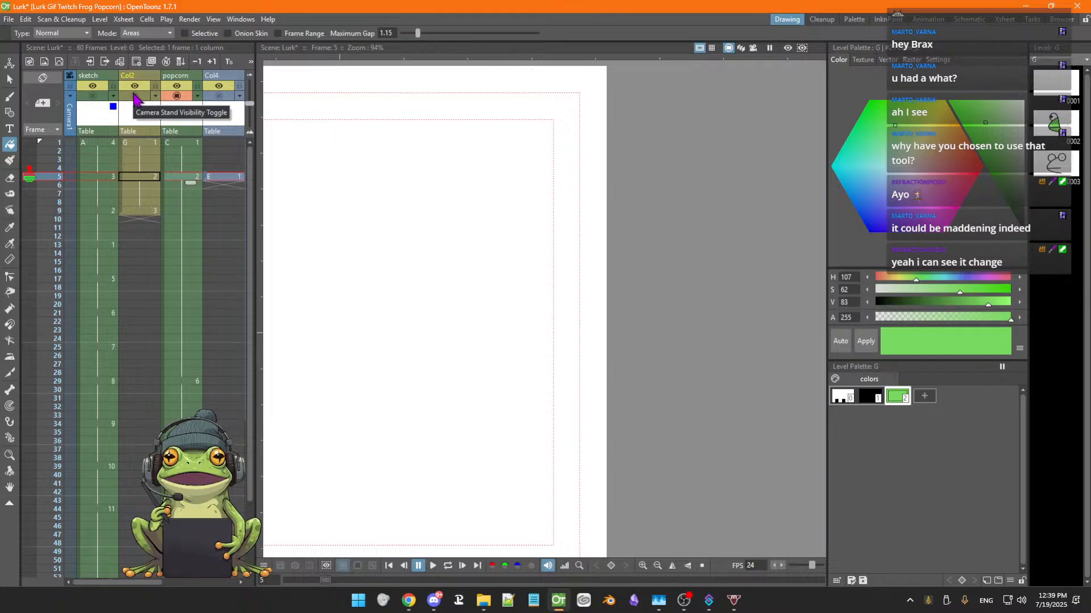
pyautogui.click(135, 96)
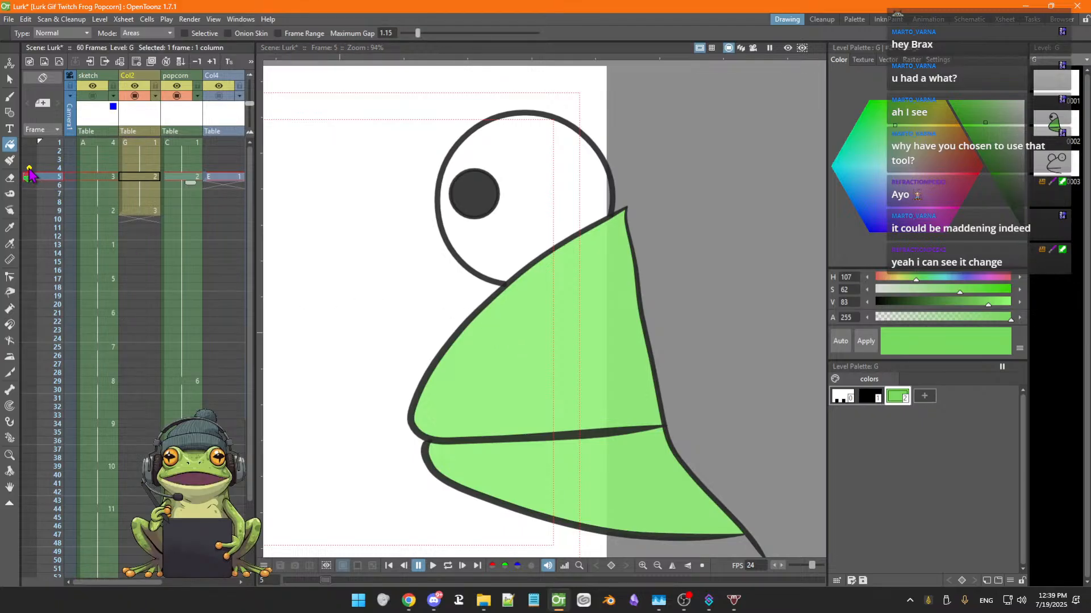
# Zoom the viewer out slightly and step back and forth through Col2 frames 3 to 9 to check the frog
pyautogui.scroll(-1, 476, 271)
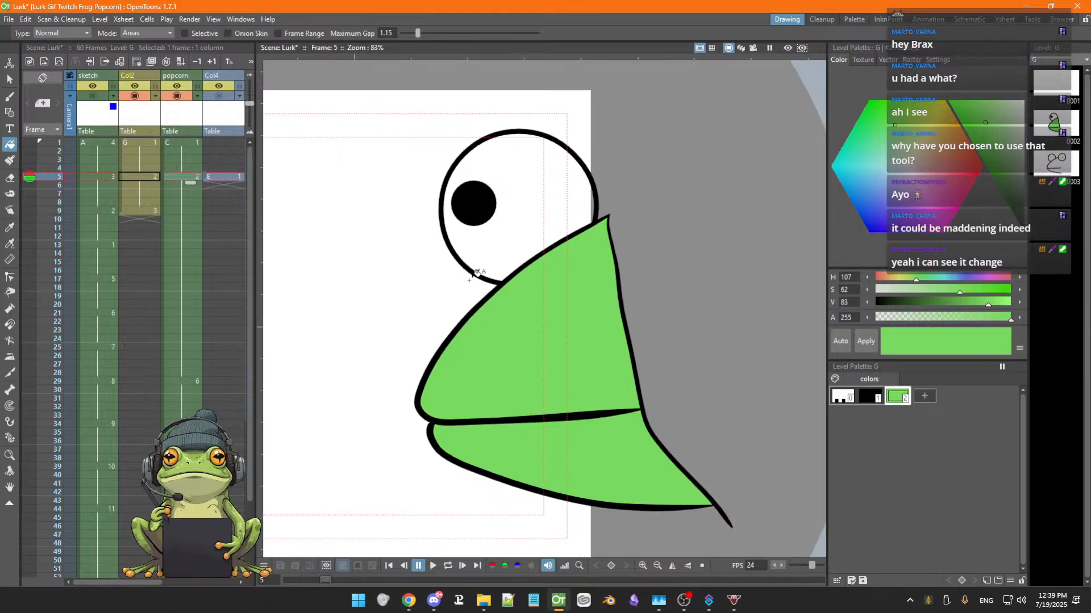
pyautogui.click(142, 178)
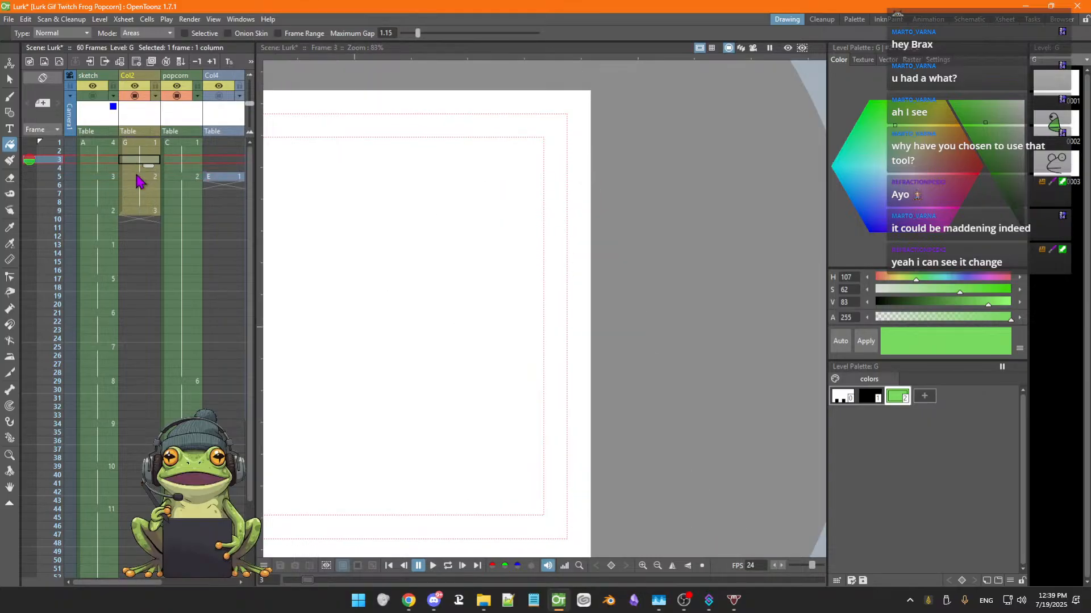
pyautogui.click(138, 186)
pyautogui.click(138, 194)
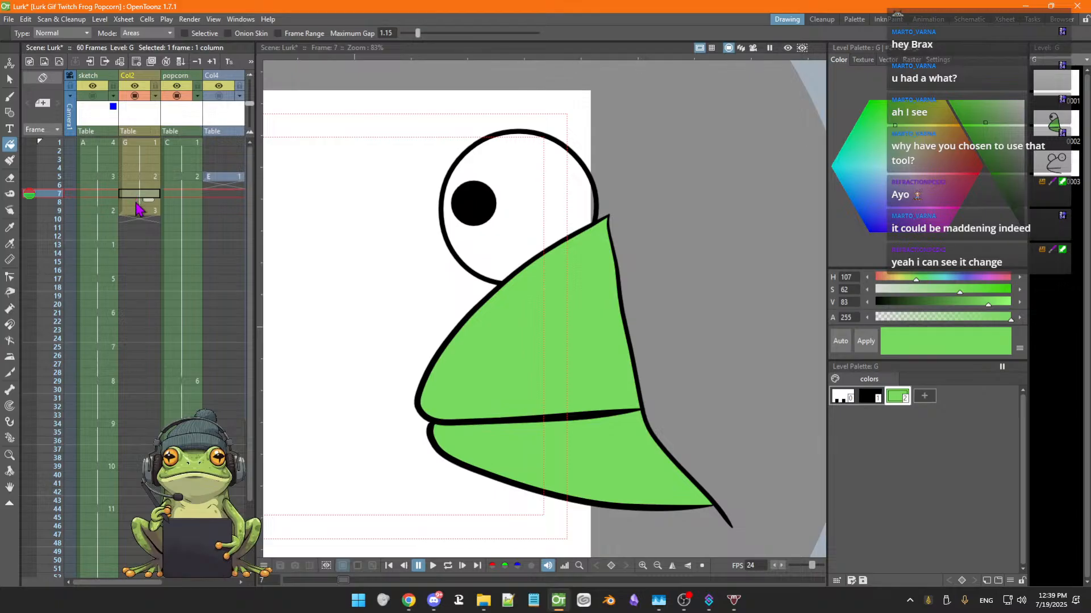
pyautogui.click(136, 203)
pyautogui.click(136, 211)
pyautogui.click(136, 203)
pyautogui.click(134, 194)
pyautogui.click(136, 186)
pyautogui.click(135, 177)
pyautogui.click(133, 169)
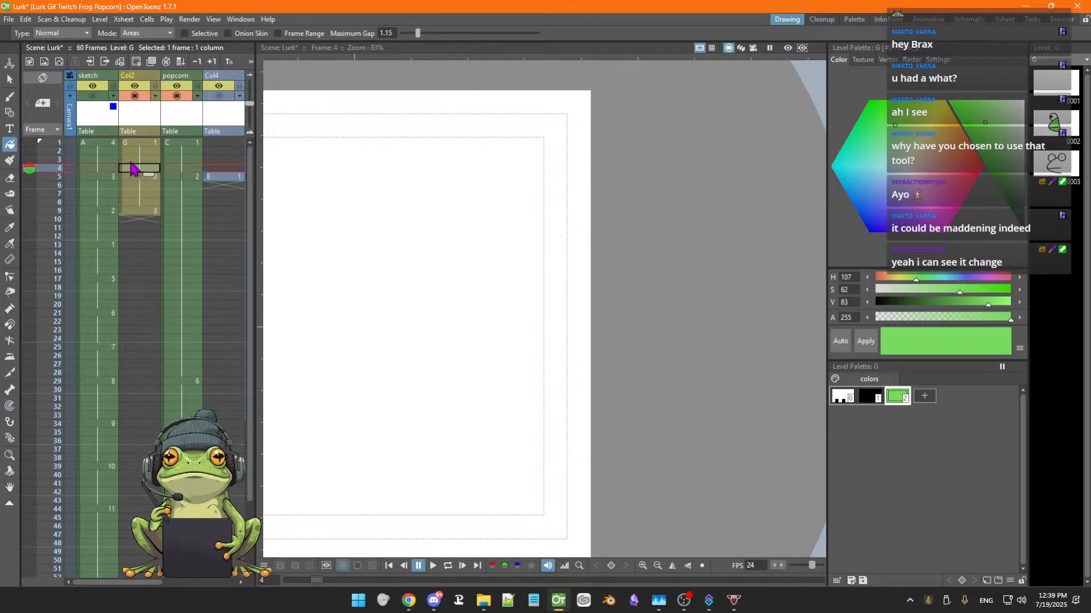
pyautogui.click(134, 160)
pyautogui.click(134, 169)
pyautogui.click(134, 177)
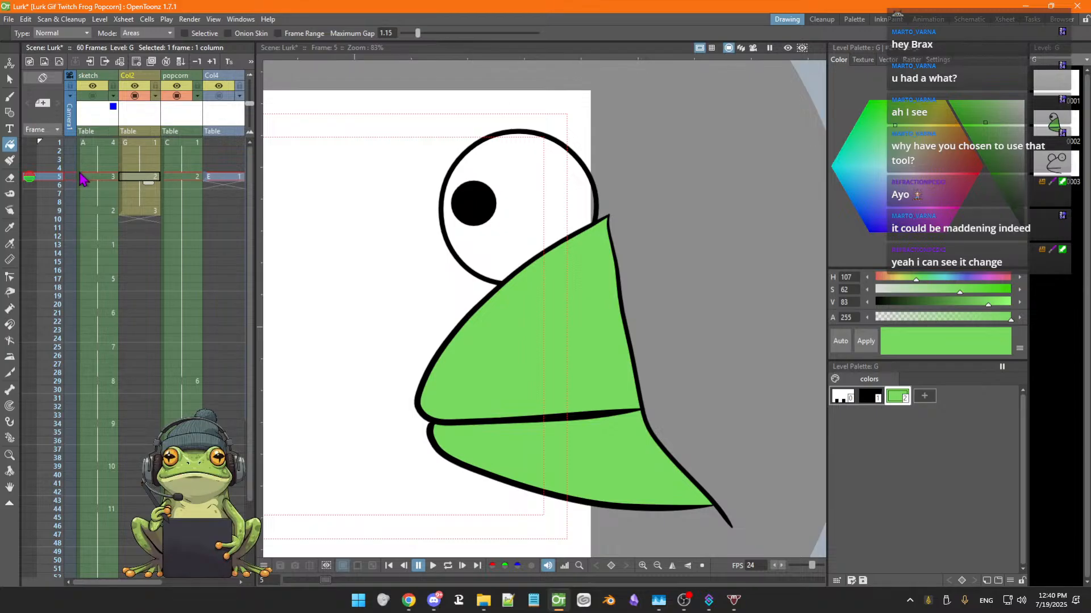
# Turn on an onion-skin marker and flip through Col2 frames 4 to 9 with onion skinning
pyautogui.click(30, 185)
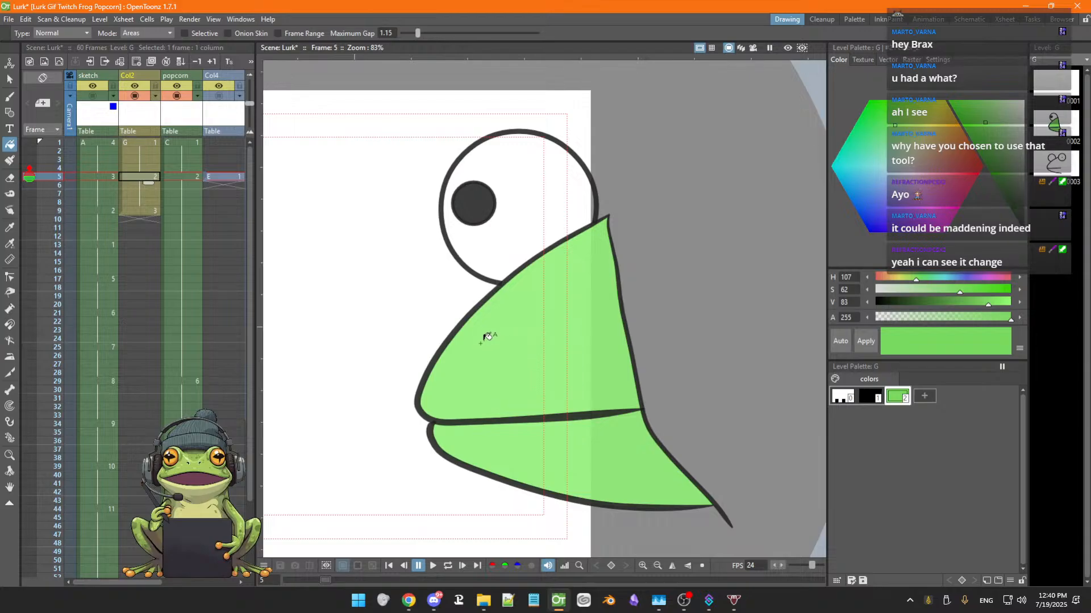
pyautogui.press('Down')
pyautogui.press('Down')
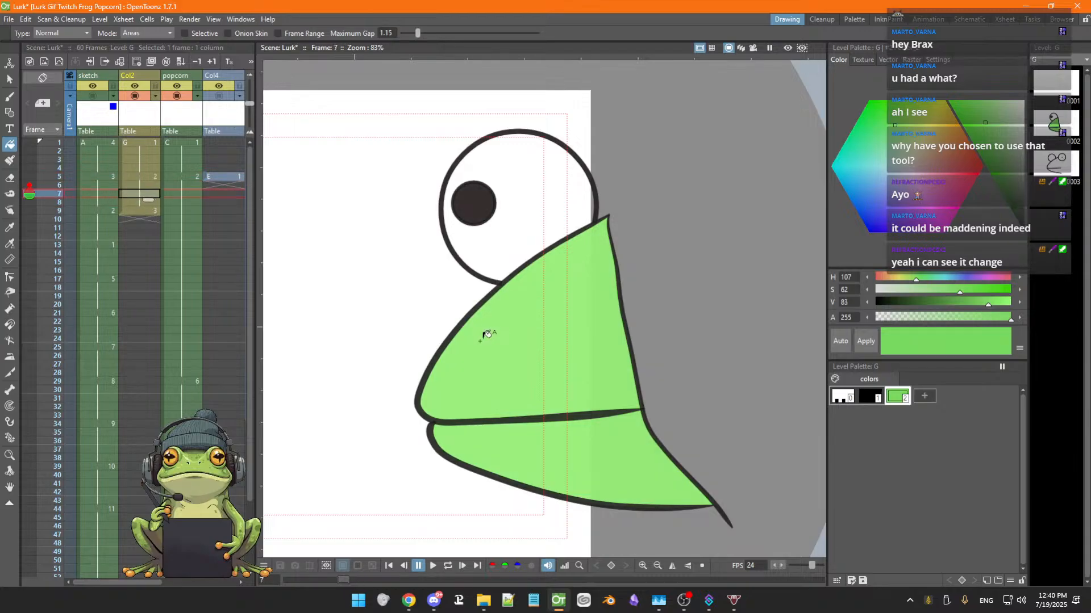
pyautogui.press('Up')
pyautogui.press('Up')
pyautogui.press('Up')
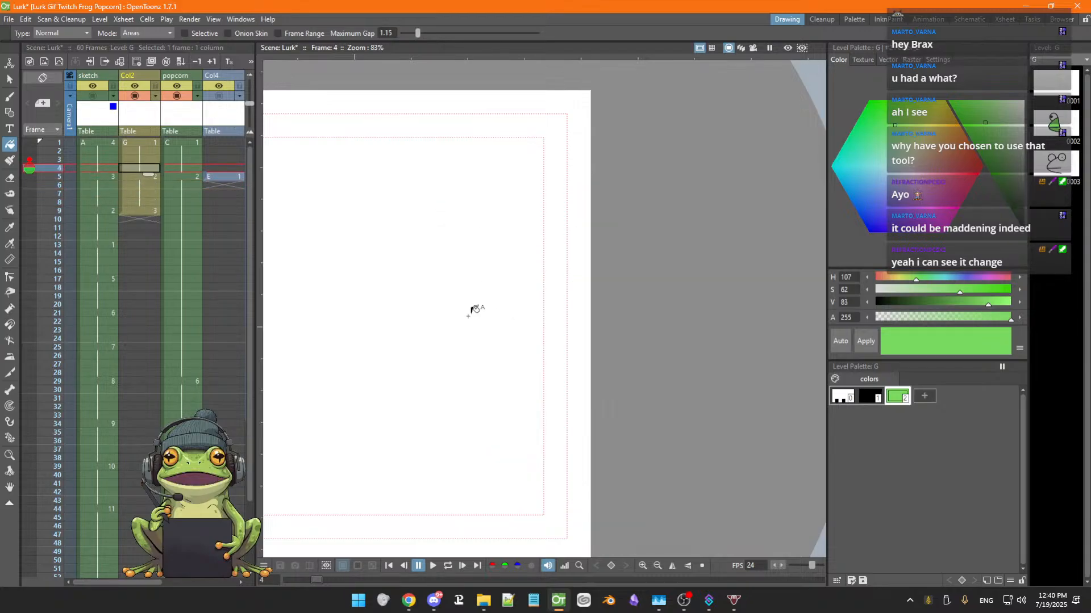
pyautogui.press('Down')
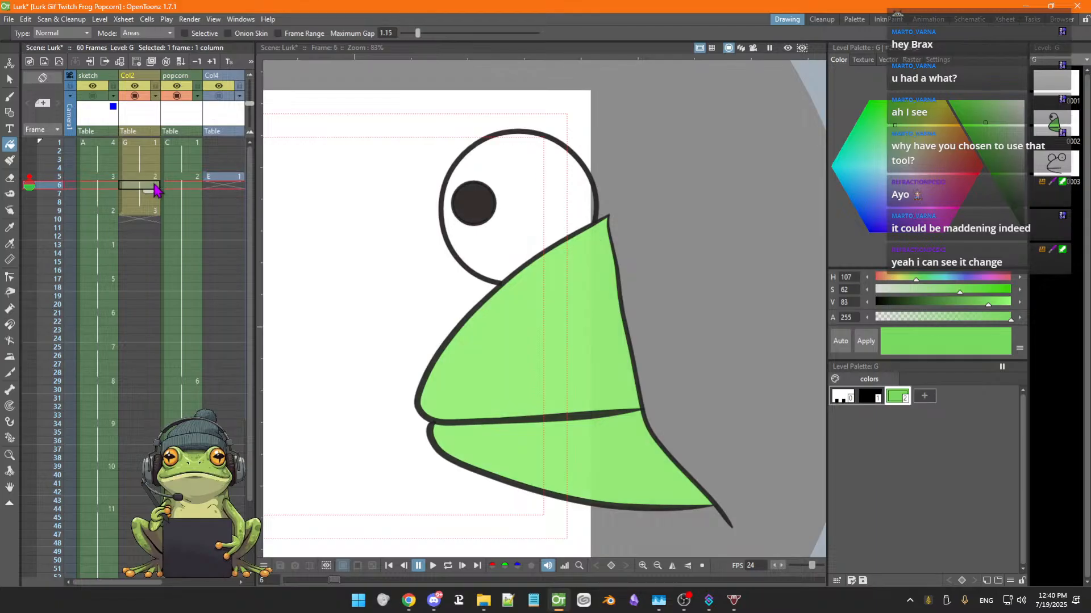
pyautogui.press('Down')
pyautogui.press('Down')
pyautogui.press('Down')
pyautogui.press('Down')
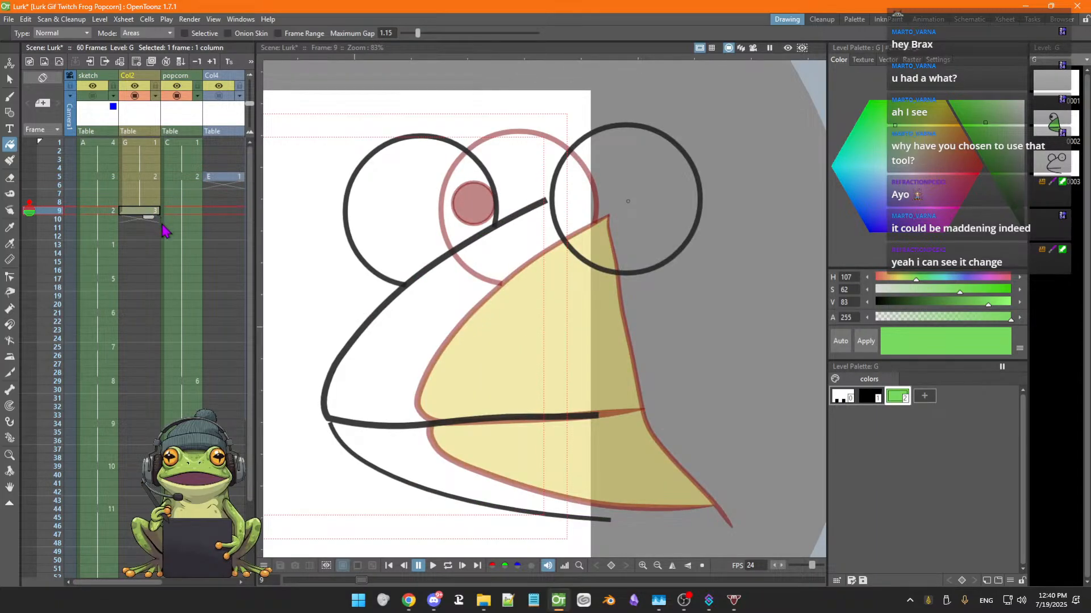
pyautogui.press('Up')
pyautogui.press('Down')
pyautogui.press('Up')
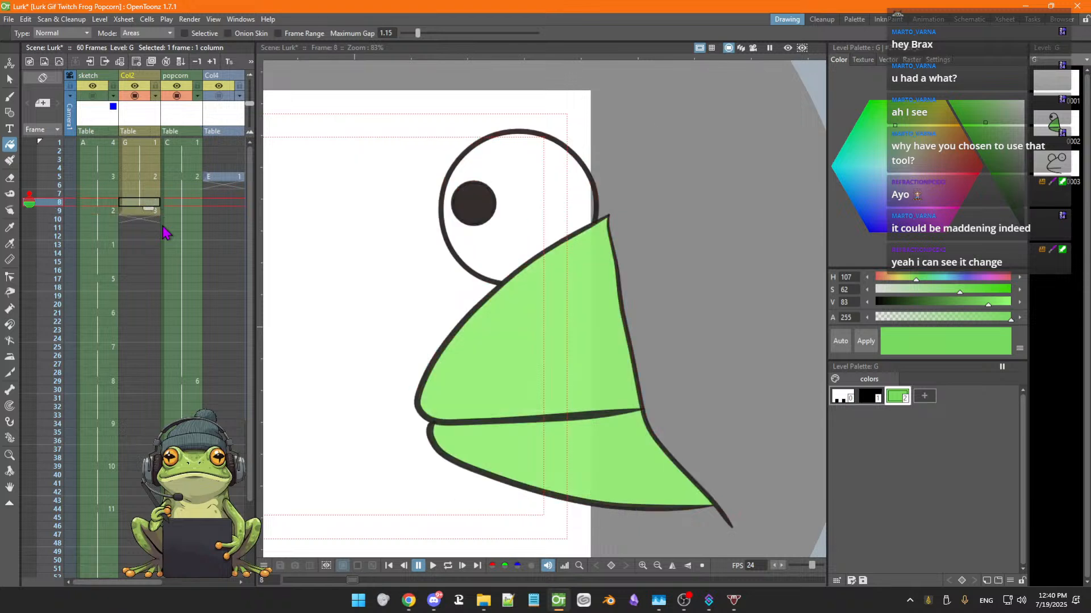
pyautogui.press('Up')
pyautogui.press('Up')
pyautogui.press('Up')
pyautogui.press('Down')
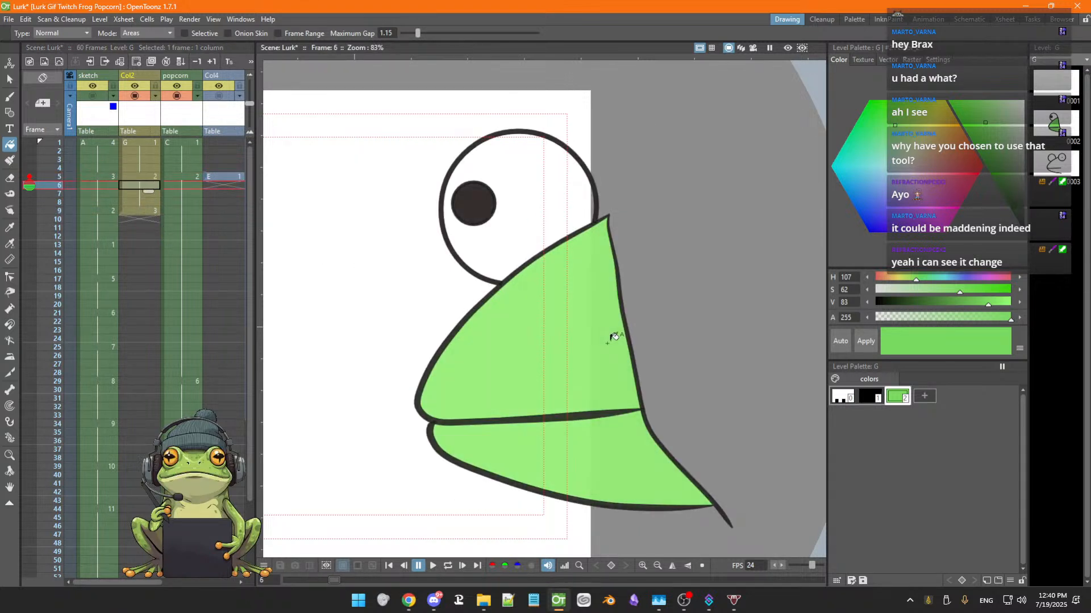
pyautogui.press('Up')
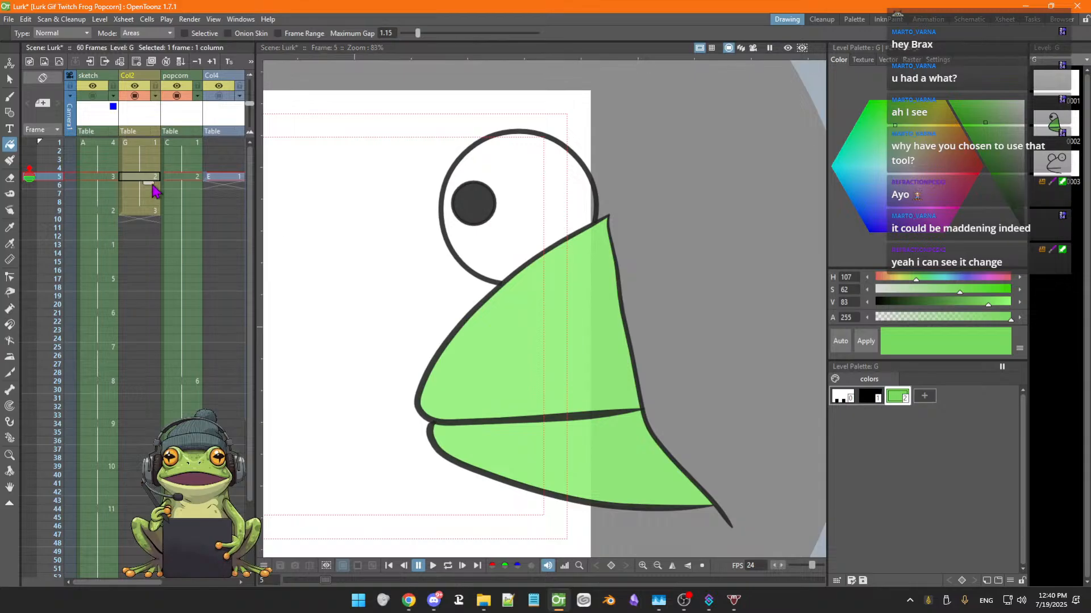
pyautogui.press('Down')
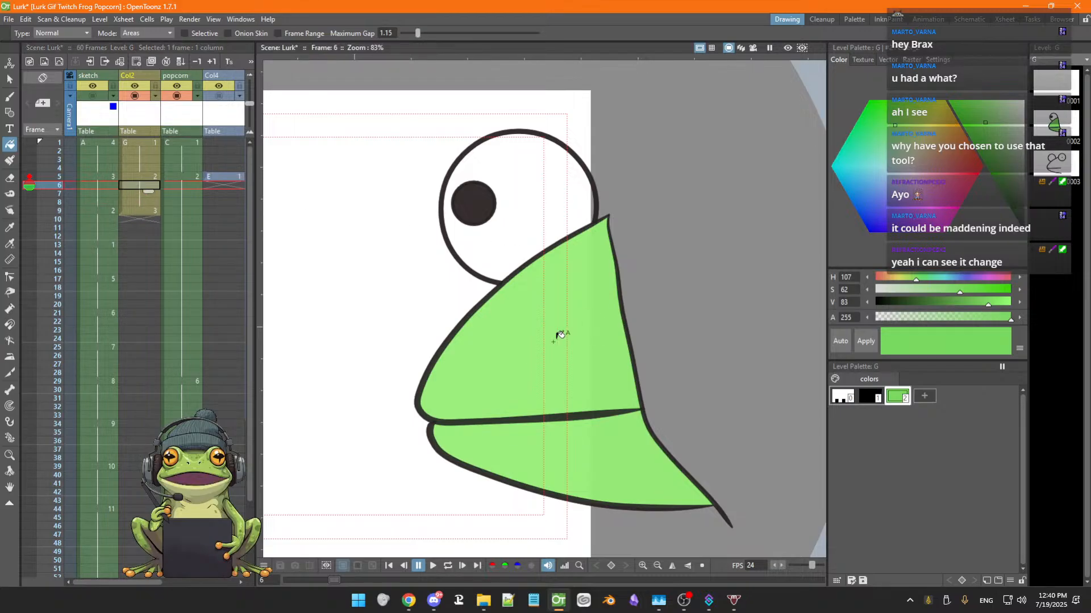
# Toggle between Col2 frames 5 and 6 and adjust the onion-skin markers beside frame 5
pyautogui.click(143, 179)
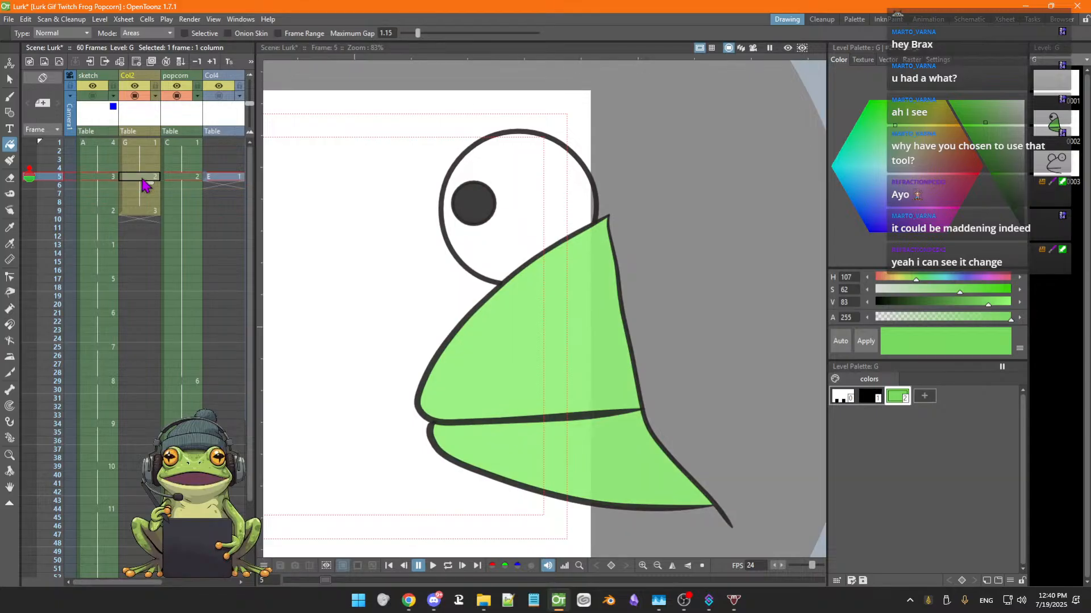
pyautogui.click(143, 182)
pyautogui.click(143, 178)
pyautogui.click(144, 182)
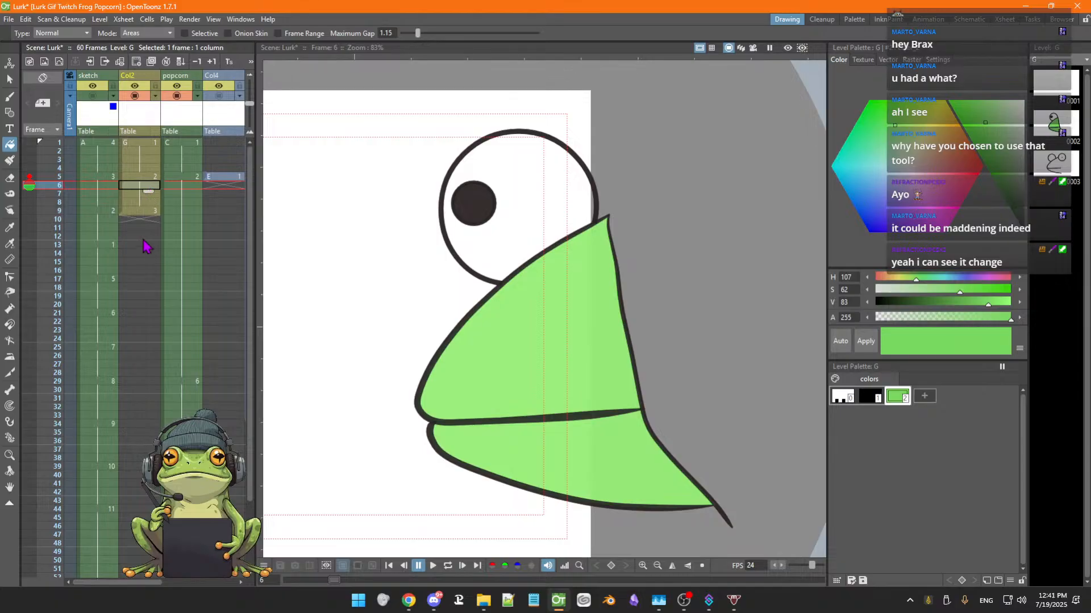
pyautogui.click(29, 177)
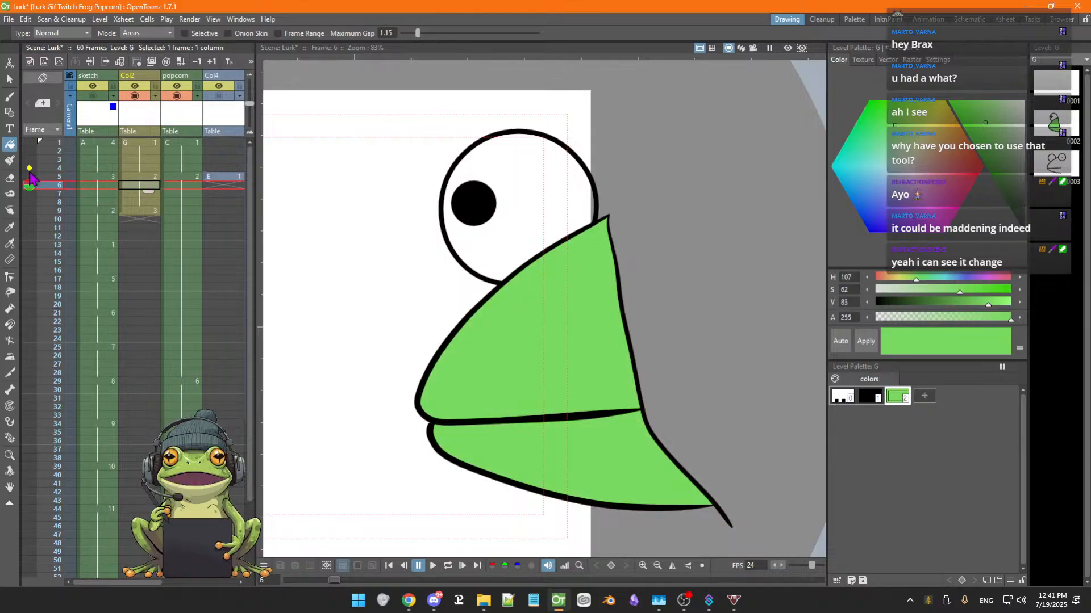
pyautogui.click(29, 177)
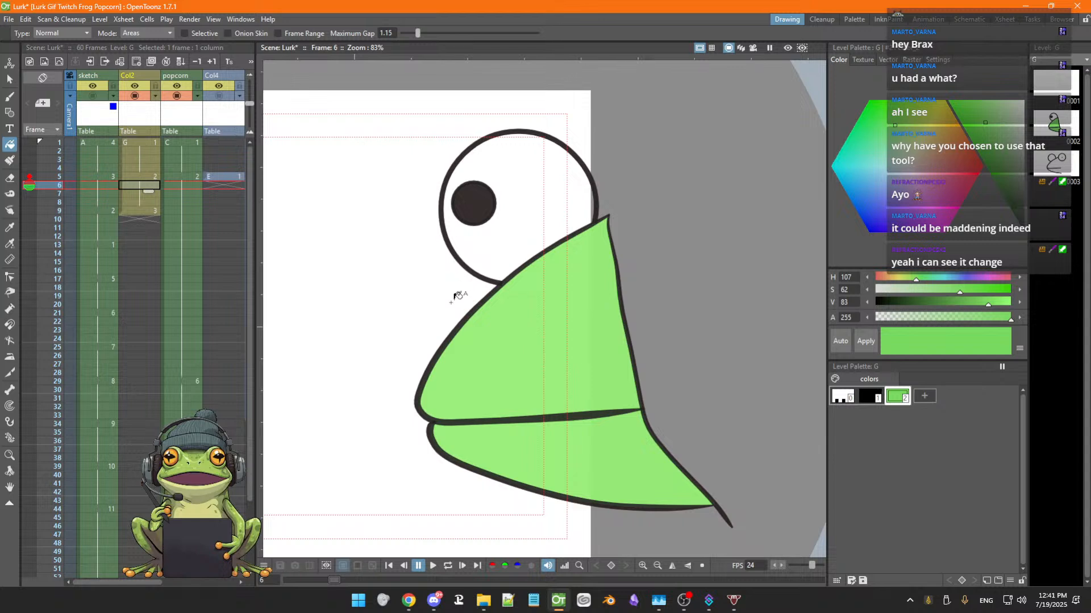
# Go to frame 9 and show the sketch column in the camera stand view
pyautogui.press('Down')
pyautogui.press('Down')
pyautogui.press('Down')
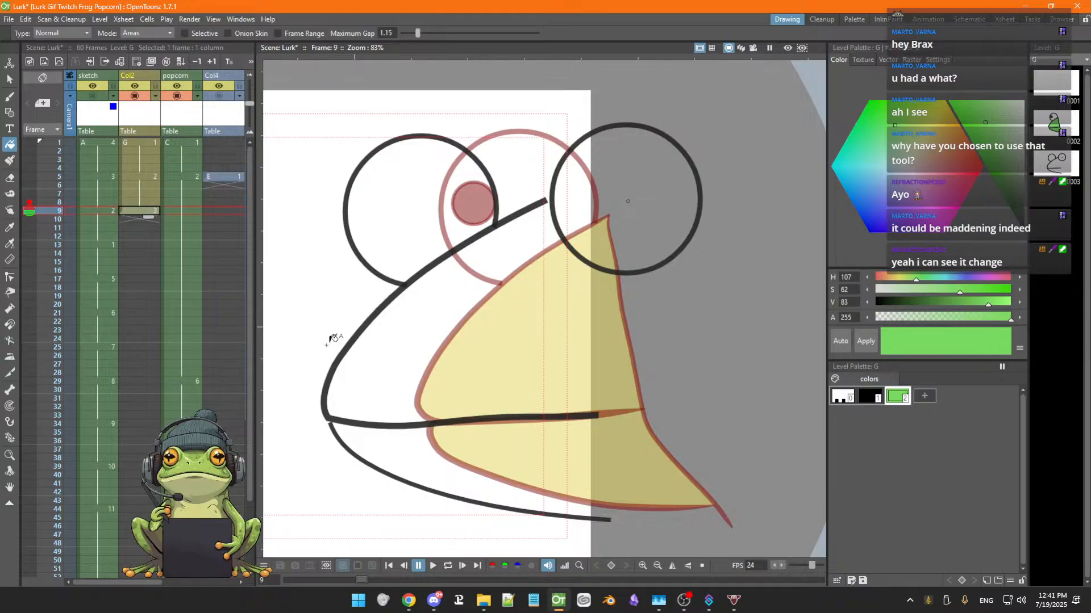
pyautogui.click(95, 105)
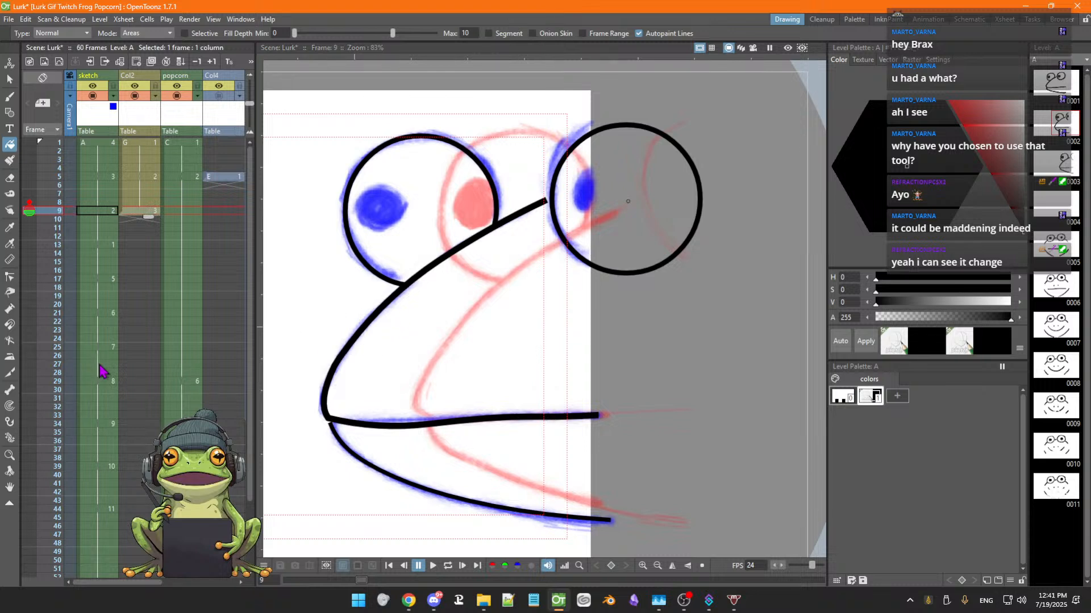
# Select Col2 frame 9 with the Tape tool active and toggle onion skinning off and back on
pyautogui.click(10, 277)
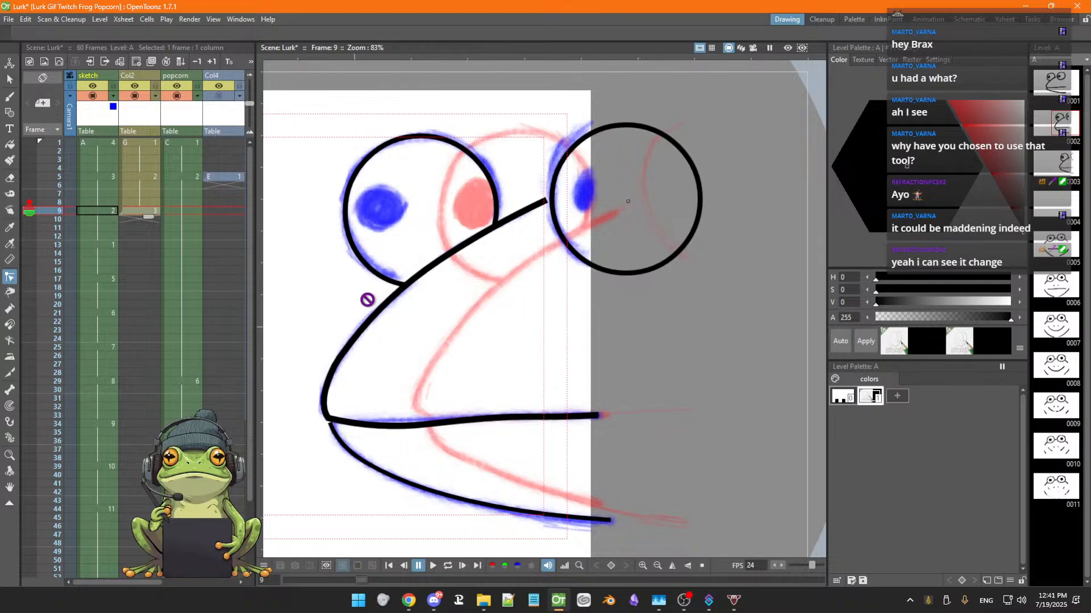
pyautogui.click(140, 211)
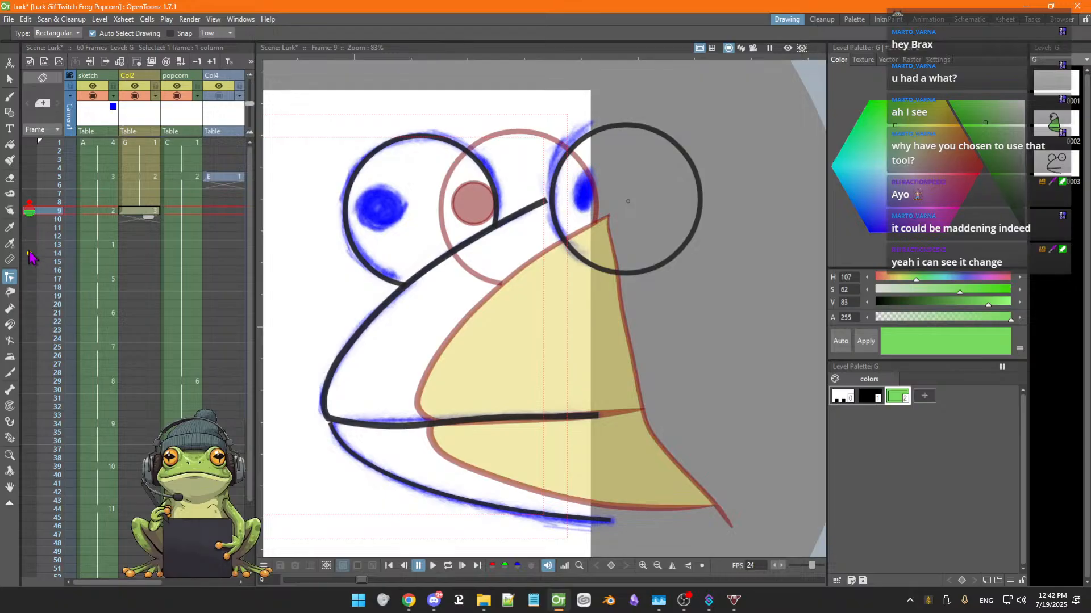
pyautogui.click(29, 210)
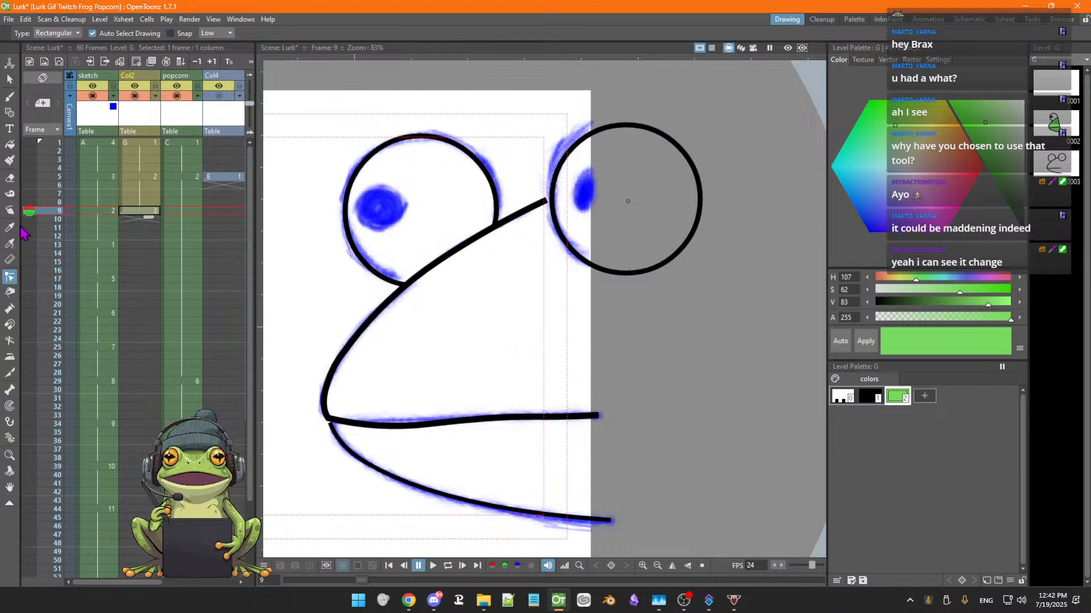
pyautogui.click(29, 209)
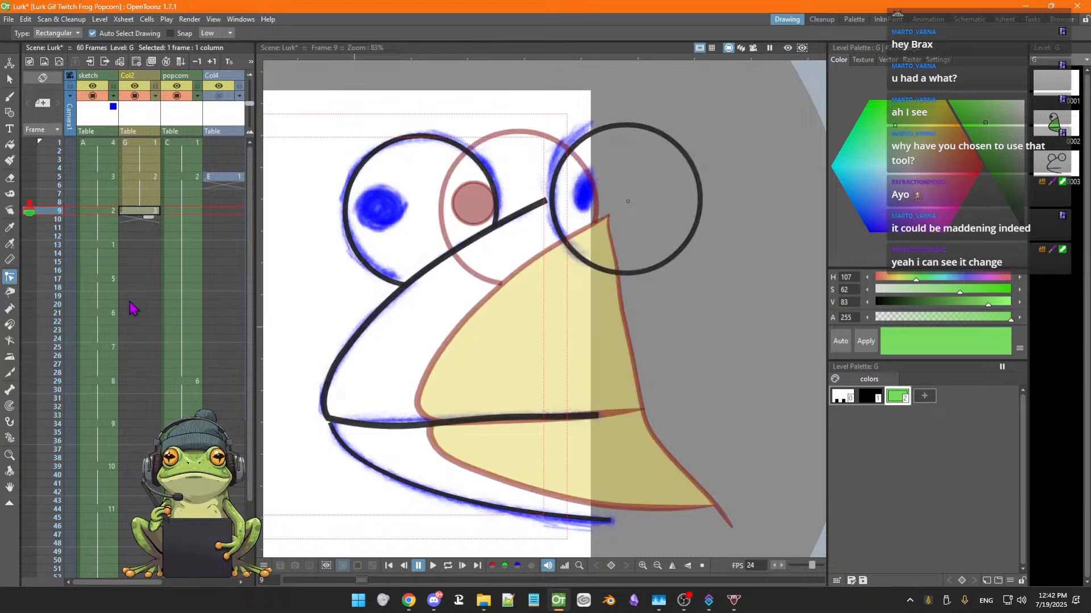
# Flip repeatedly between Col2 frames 7, 8 and 9 to compare the frog's mouth against the sketch
pyautogui.press('Up')
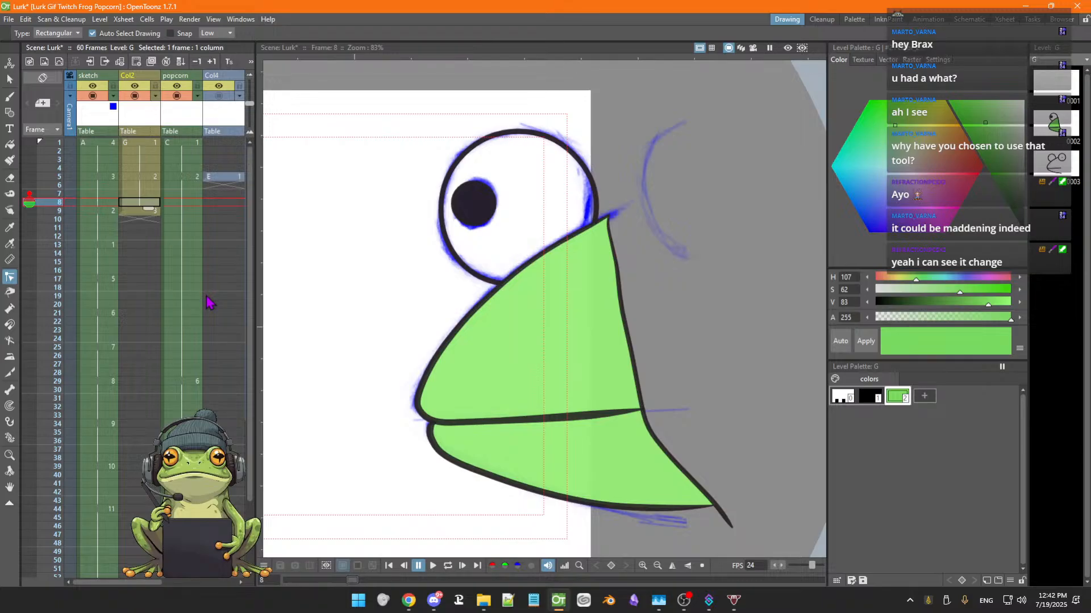
pyautogui.press('Up')
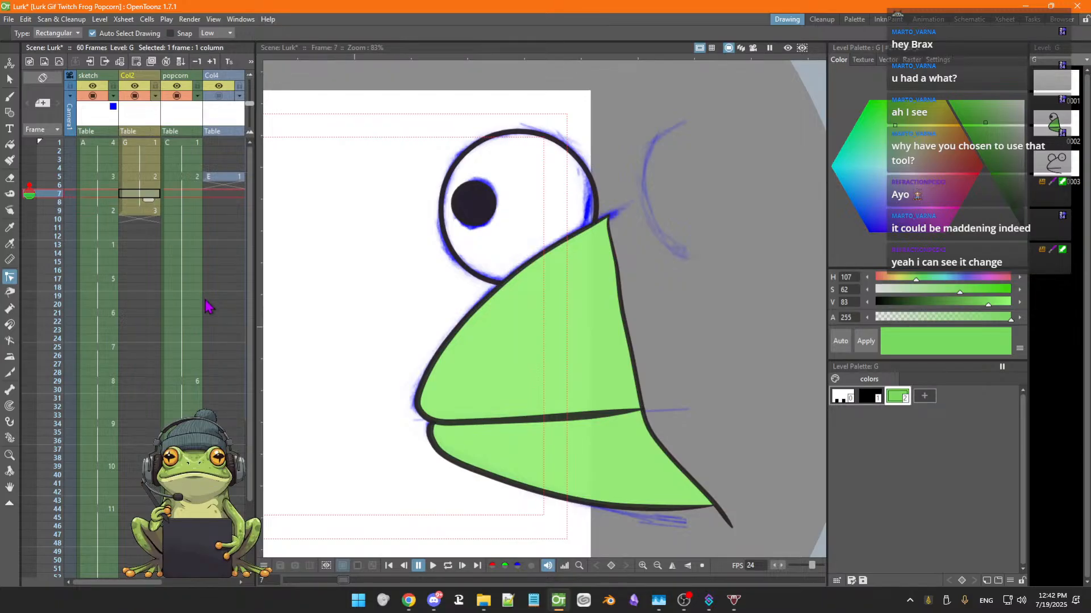
pyautogui.press('Down')
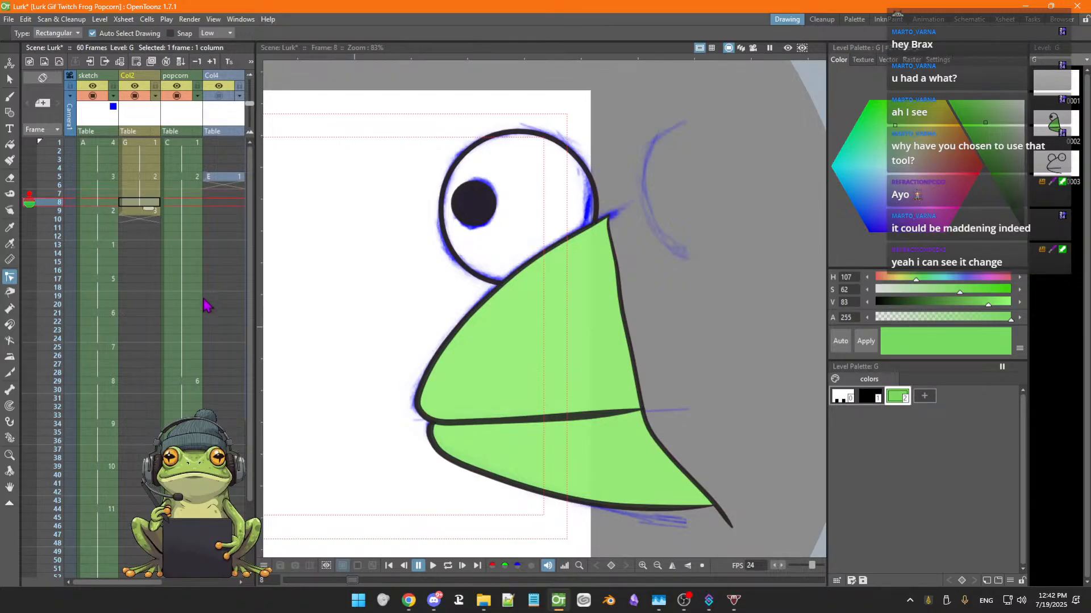
pyautogui.press('Down')
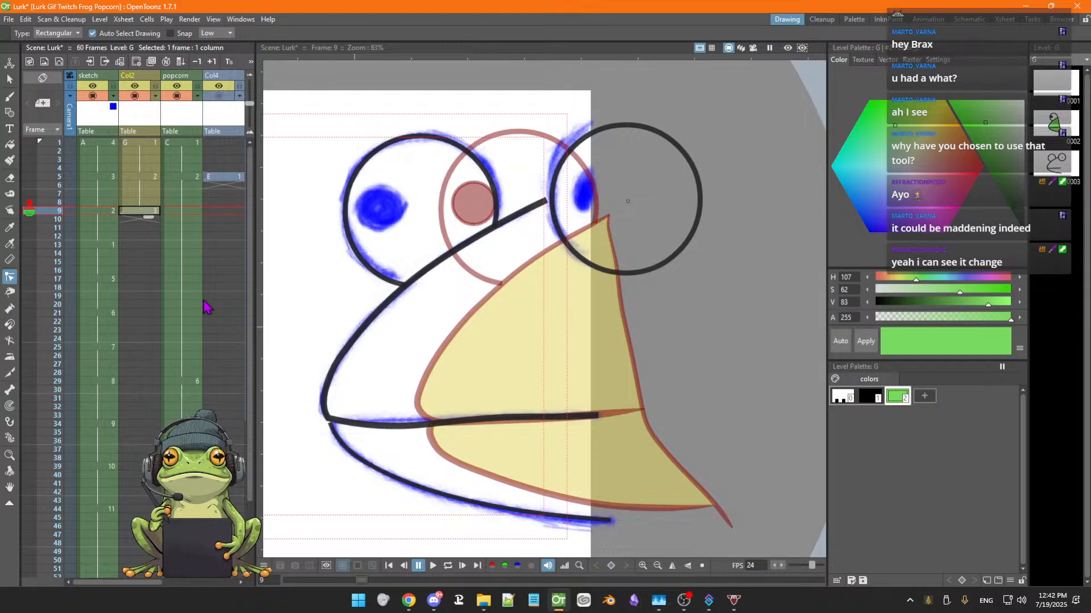
pyautogui.press('Up')
pyautogui.press('Down')
pyautogui.press('Up')
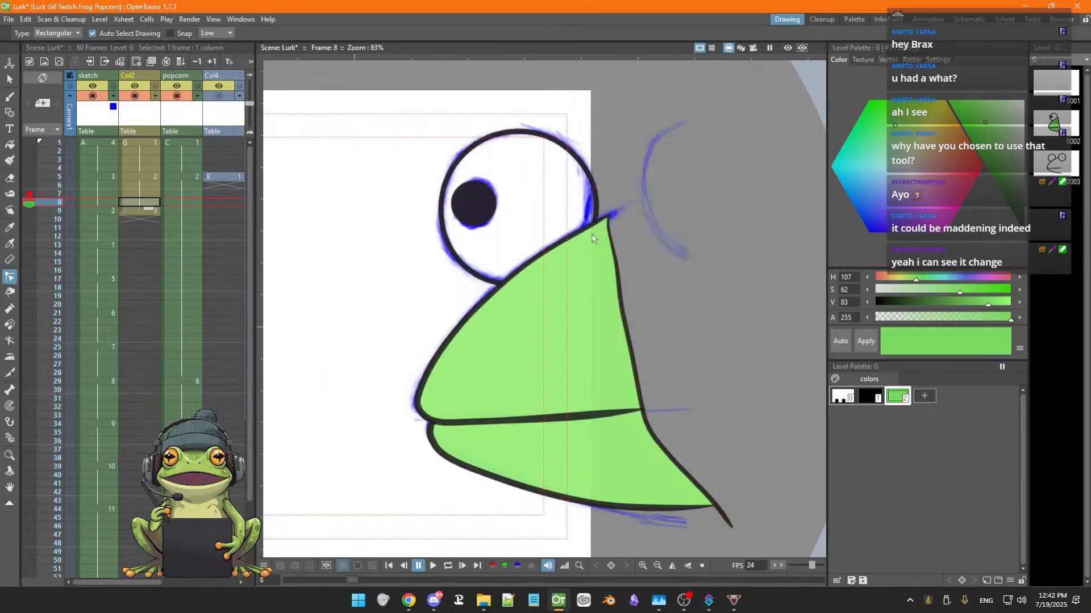
pyautogui.press('Down')
pyautogui.press('Up')
pyautogui.press('Down')
pyautogui.press('Up')
pyautogui.press('Down')
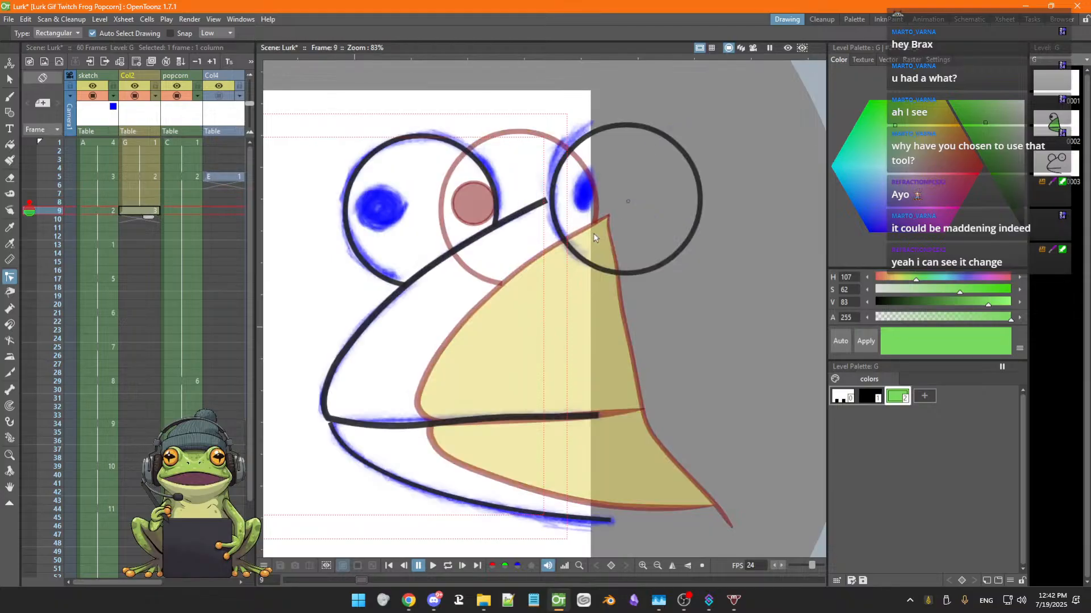
pyautogui.press('Up')
pyautogui.press('Down')
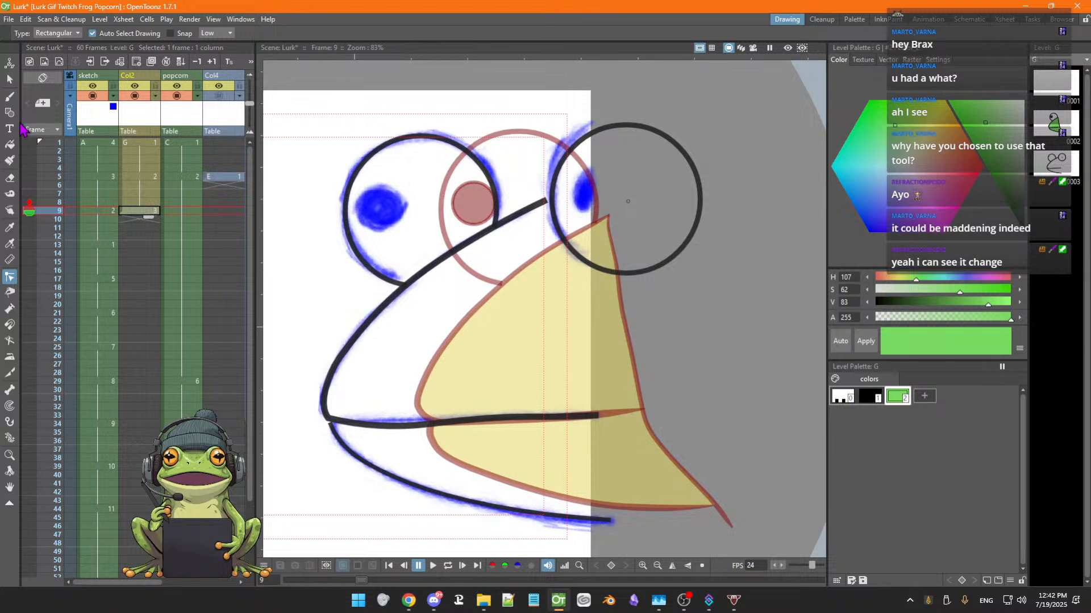
# Try closing the mouth strokes with the Tape tool, switching its type between Rectangular and Freehand
pyautogui.click(10, 79)
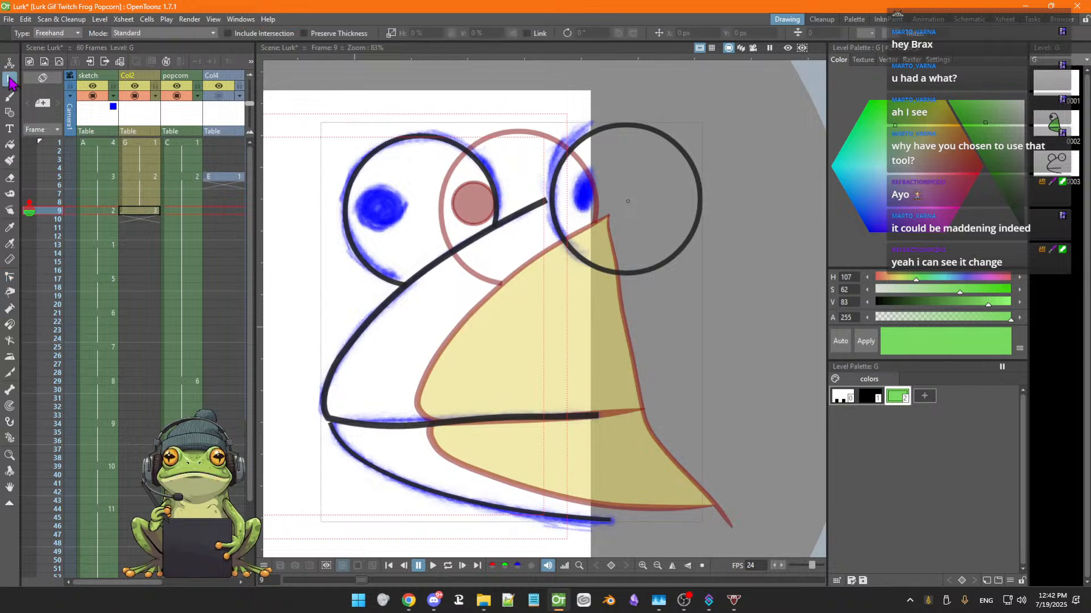
pyautogui.click(353, 348)
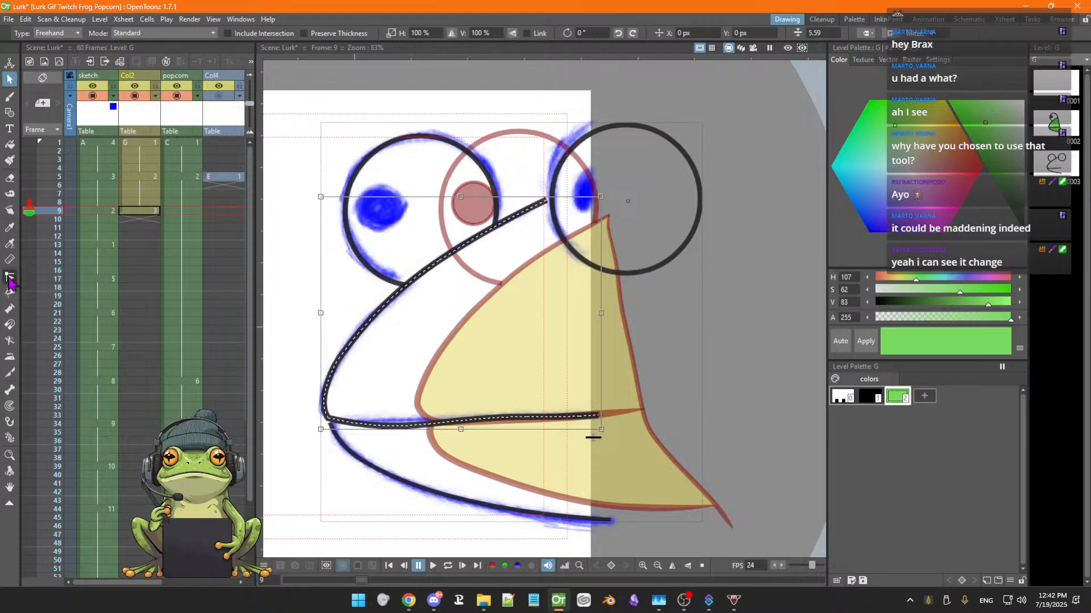
pyautogui.click(10, 278)
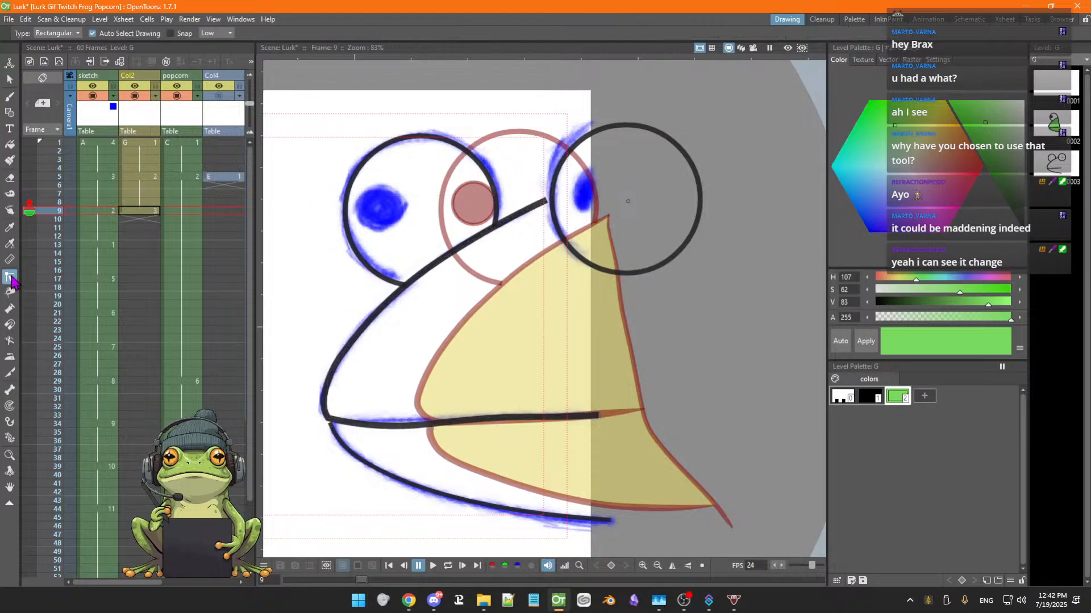
pyautogui.click(228, 34)
pyautogui.click(227, 34)
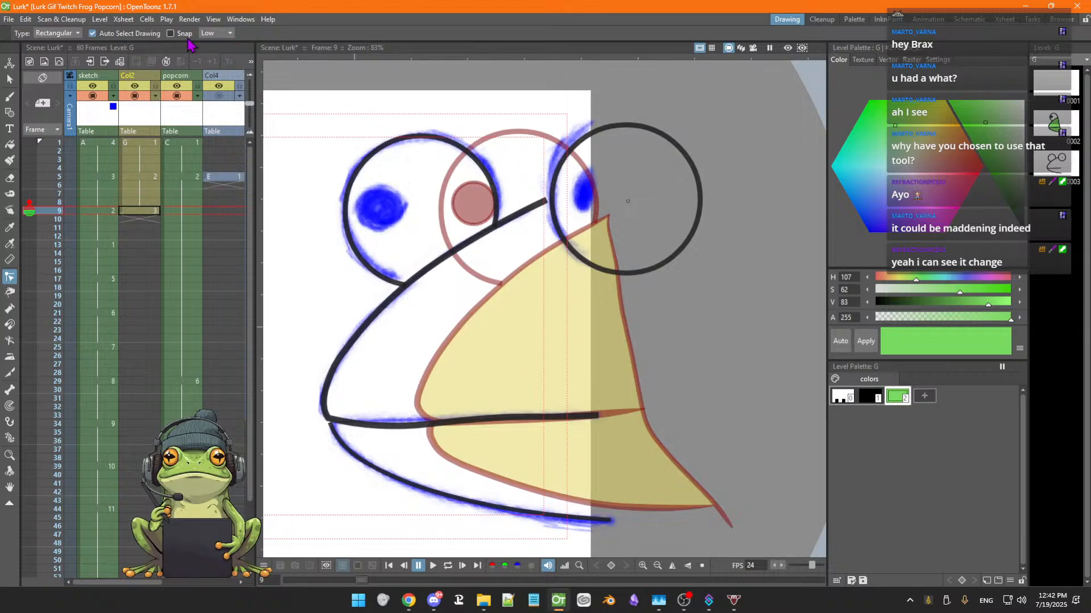
pyautogui.click(78, 34)
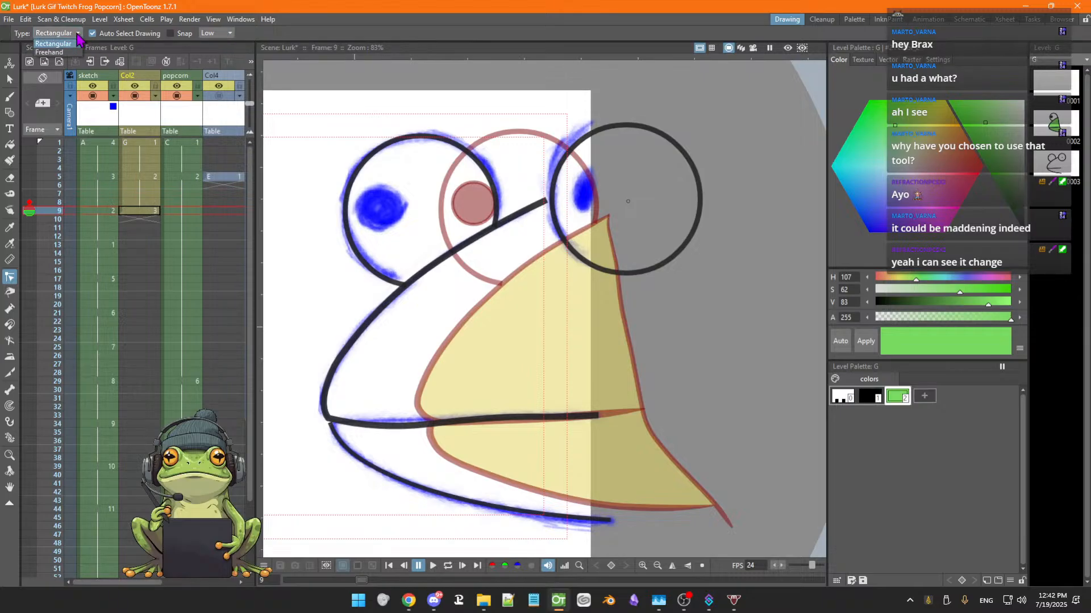
pyautogui.click(77, 34)
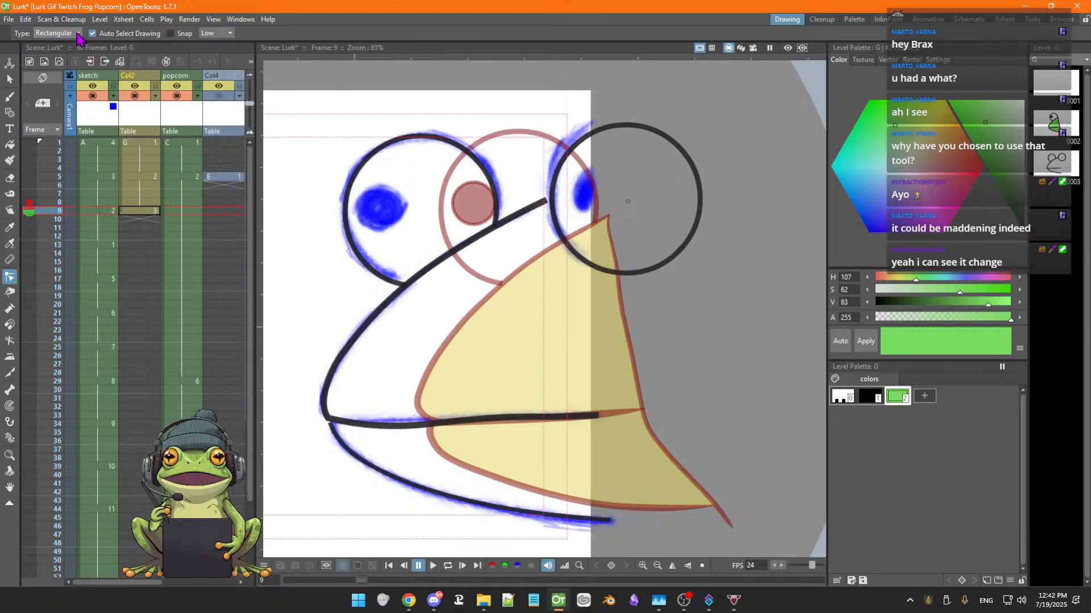
pyautogui.click(78, 34)
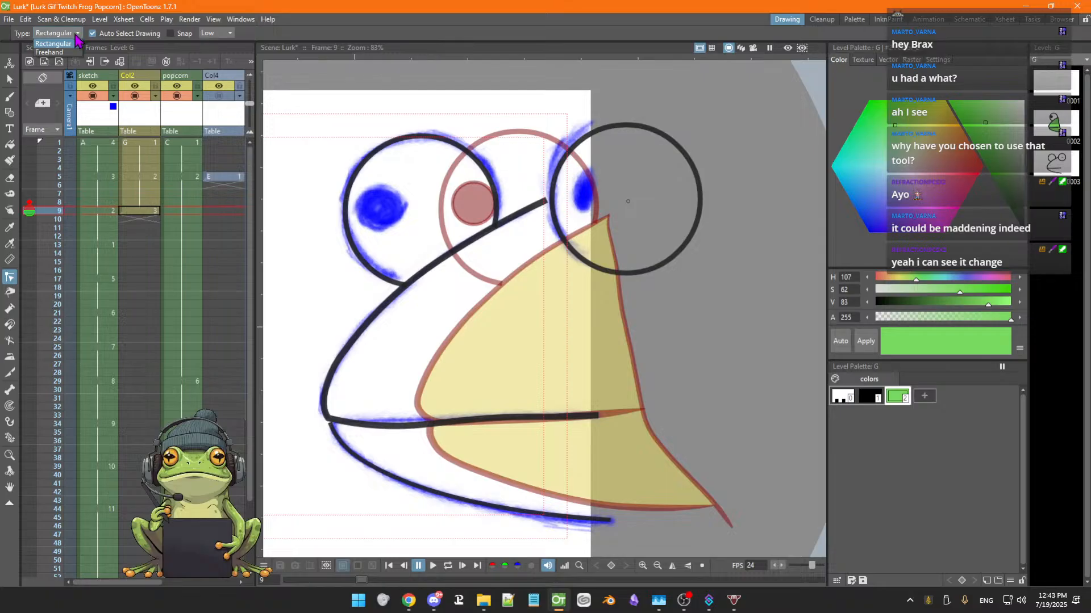
pyautogui.click(61, 52)
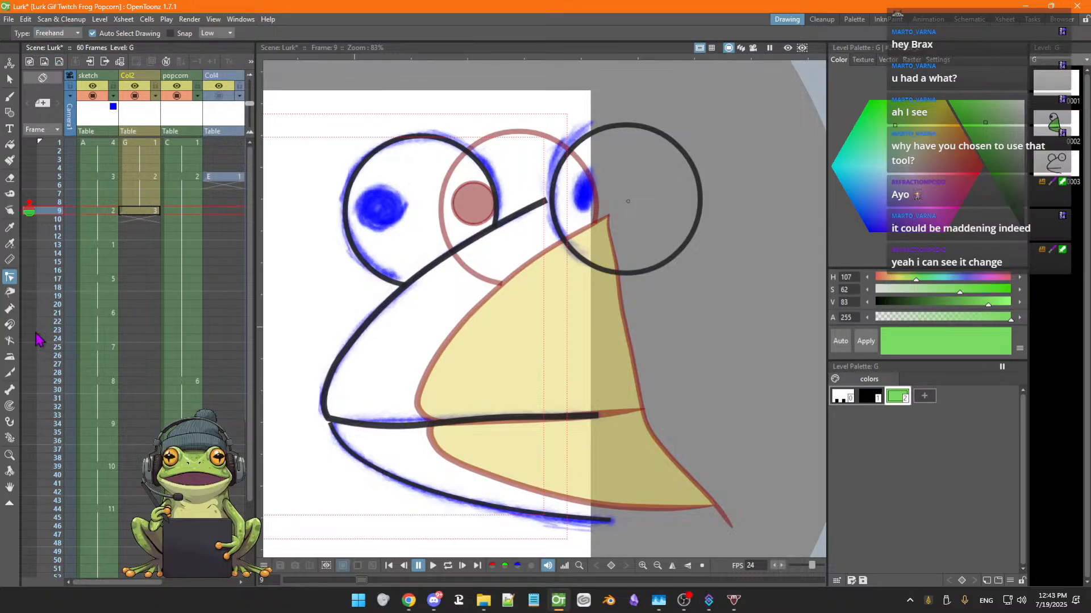
pyautogui.click(356, 336)
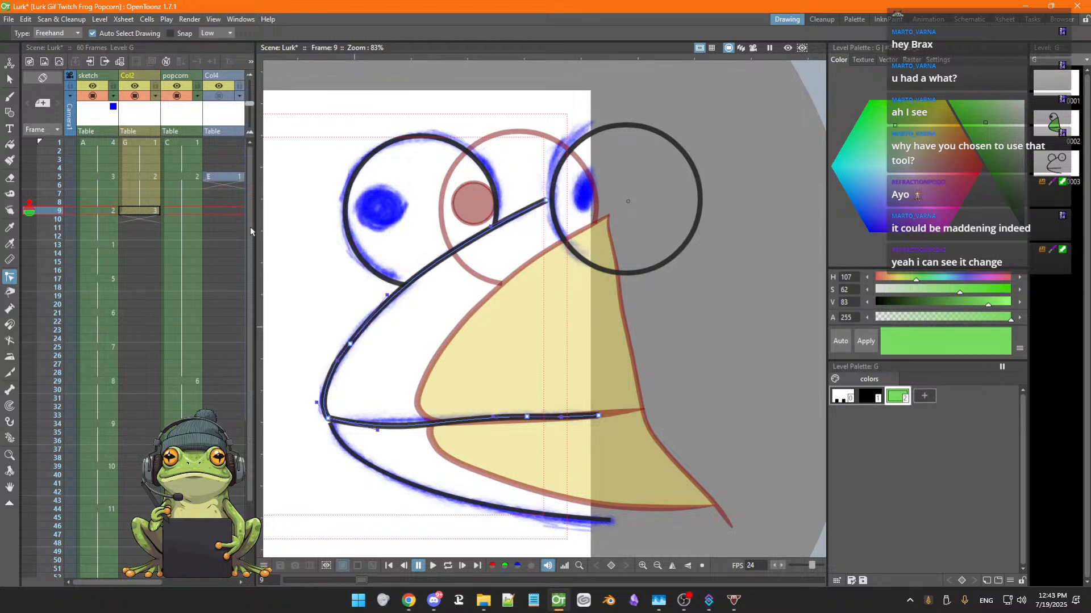
pyautogui.click(64, 33)
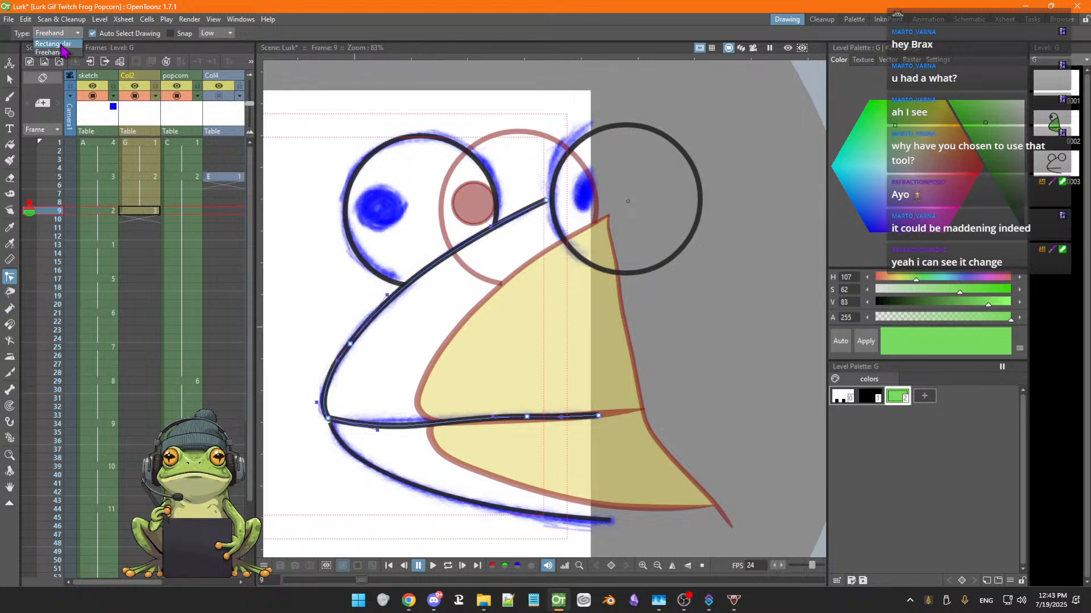
pyautogui.click(56, 45)
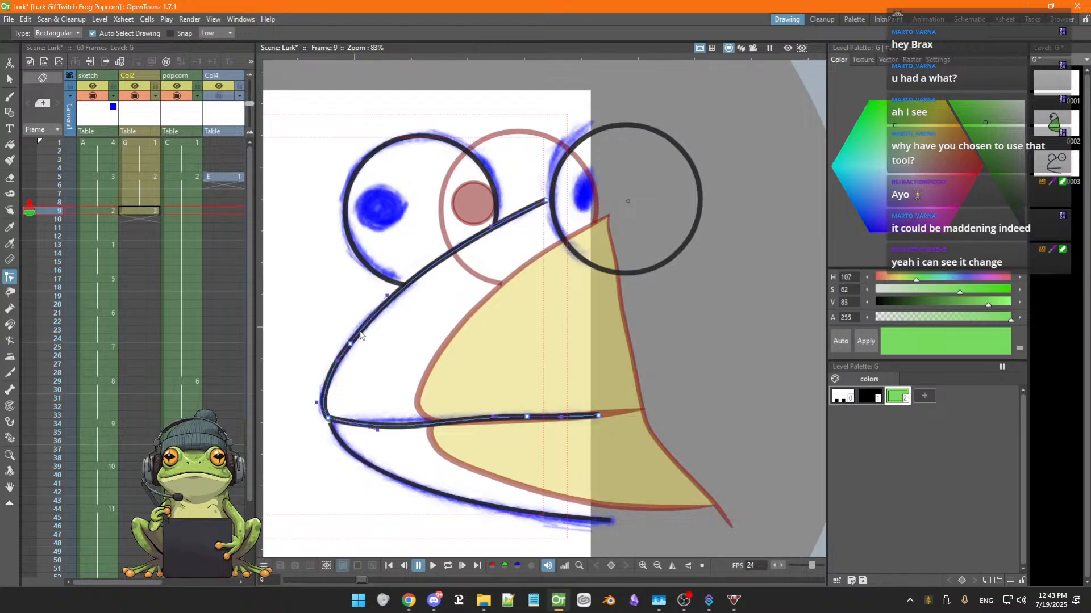
pyautogui.click(384, 284)
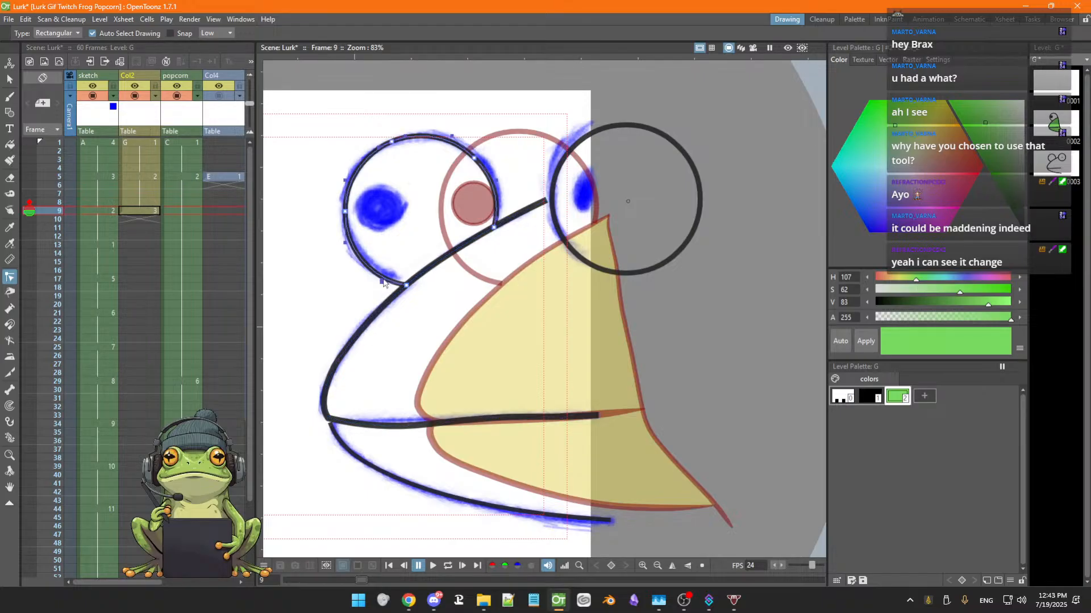
pyautogui.click(383, 308)
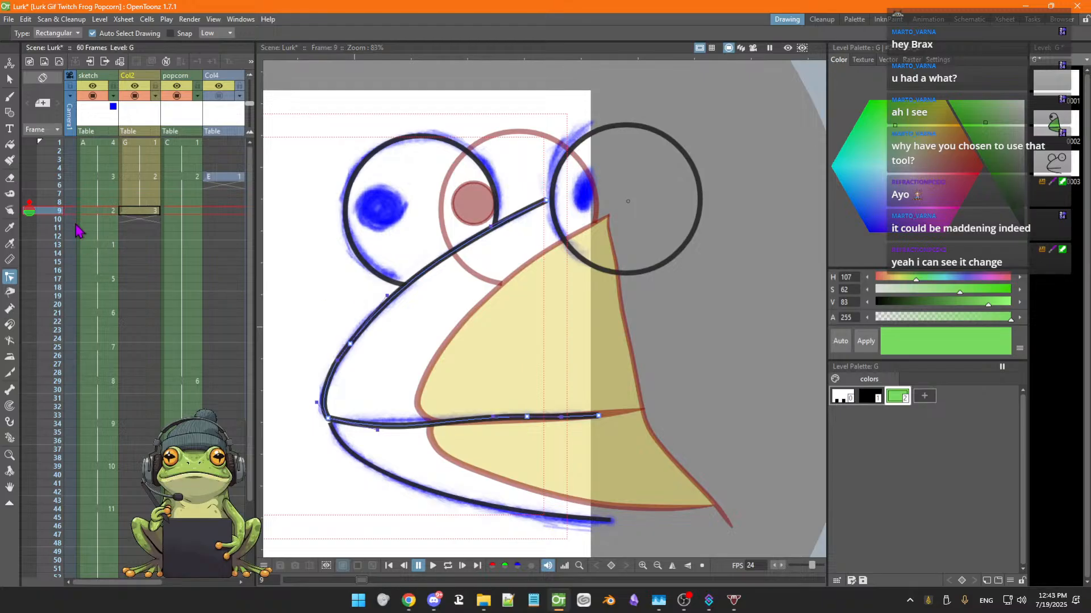
# Save the scene, then delete both the upper and lower mouth strokes from Col2 frame 9
pyautogui.click(11, 81)
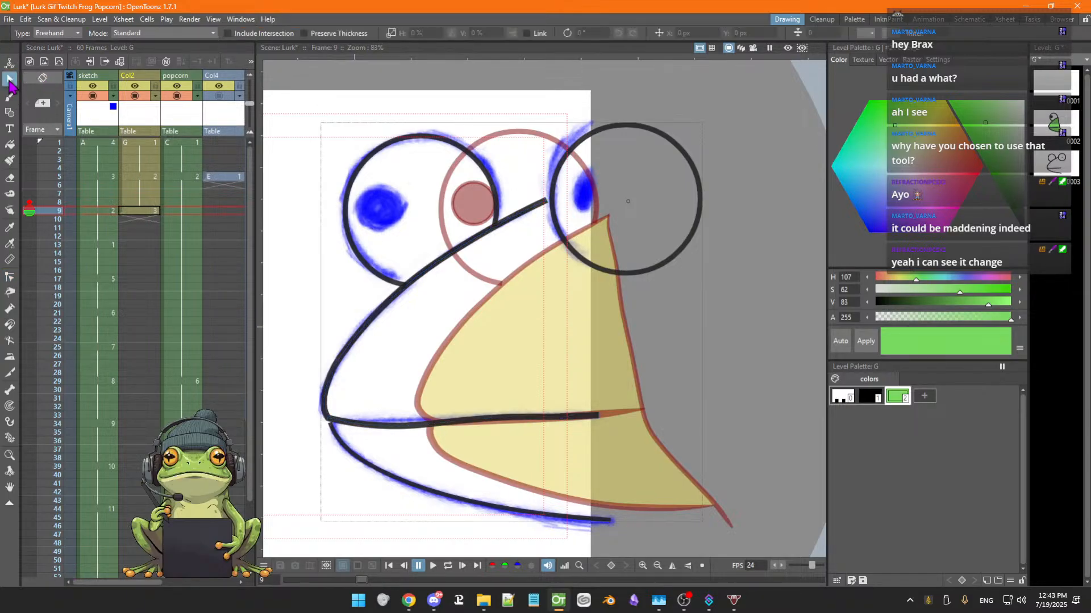
pyautogui.click(365, 328)
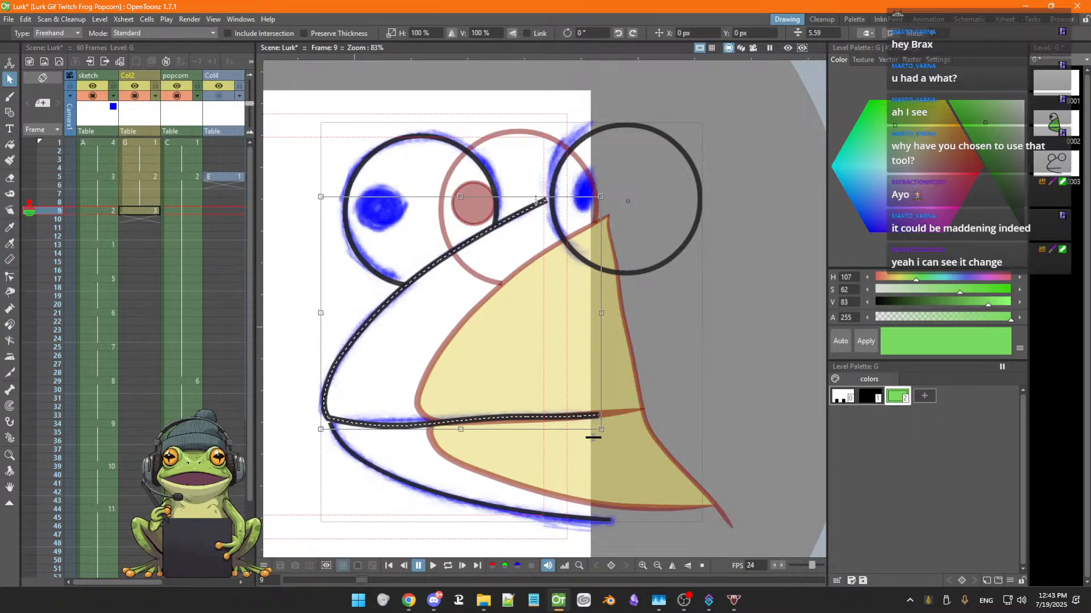
pyautogui.hotkey('ctrl', 's')
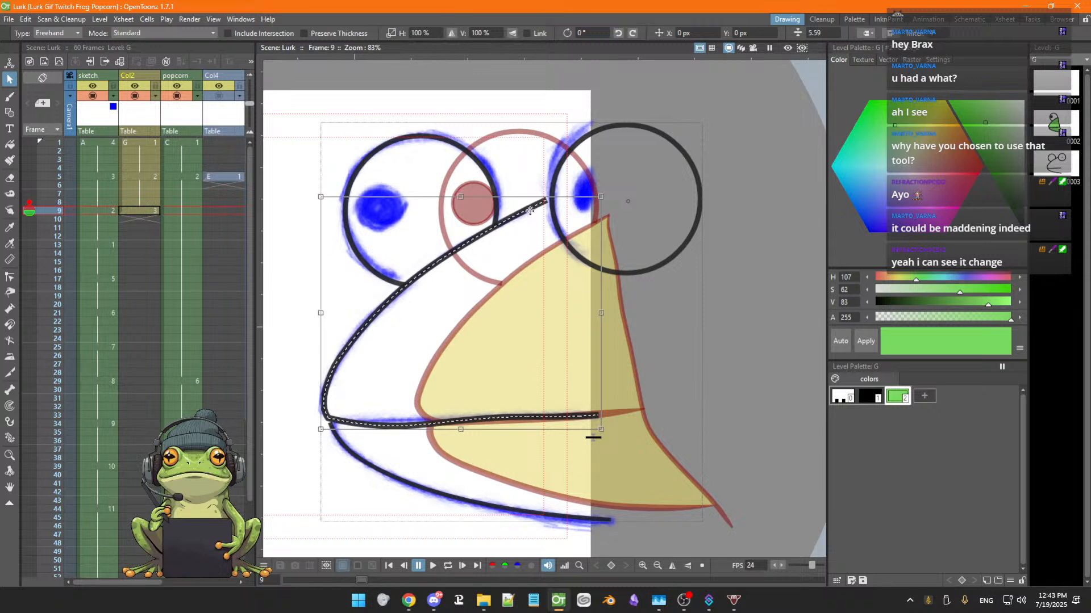
pyautogui.press('Delete')
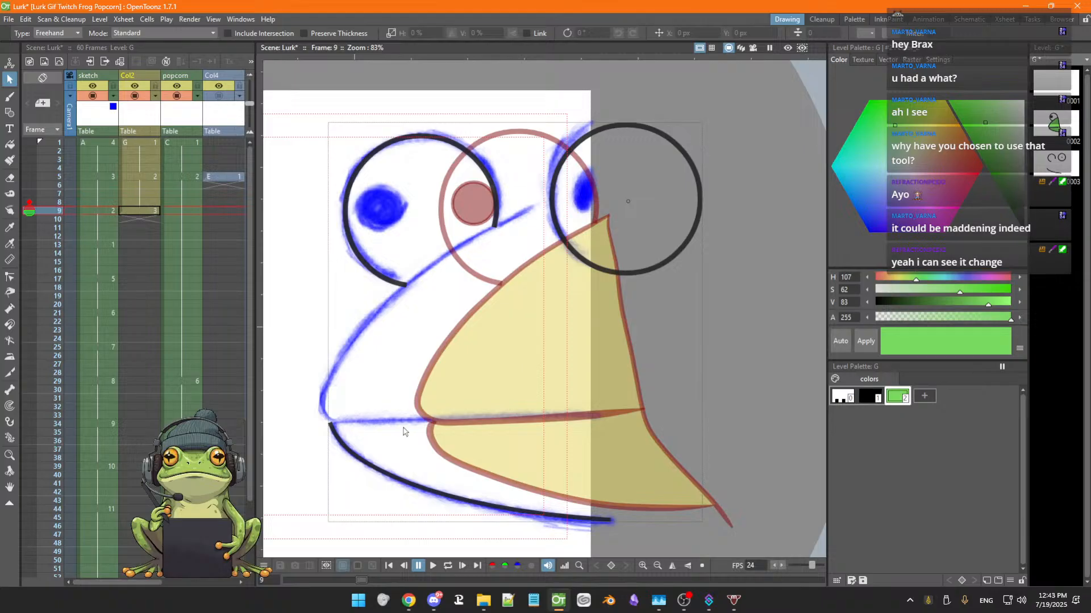
pyautogui.click(385, 474)
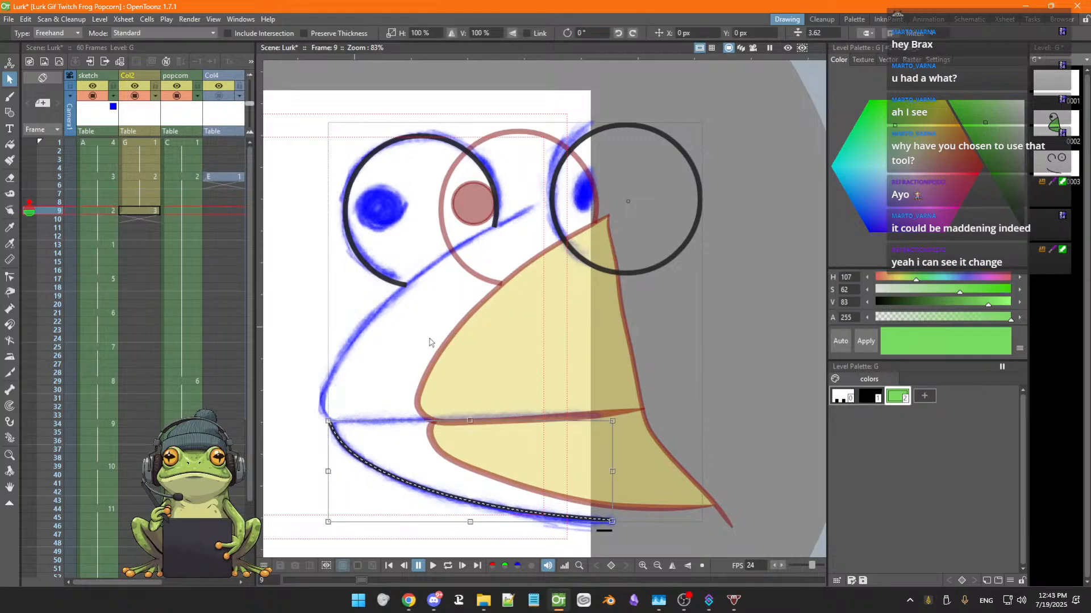
pyautogui.press('Delete')
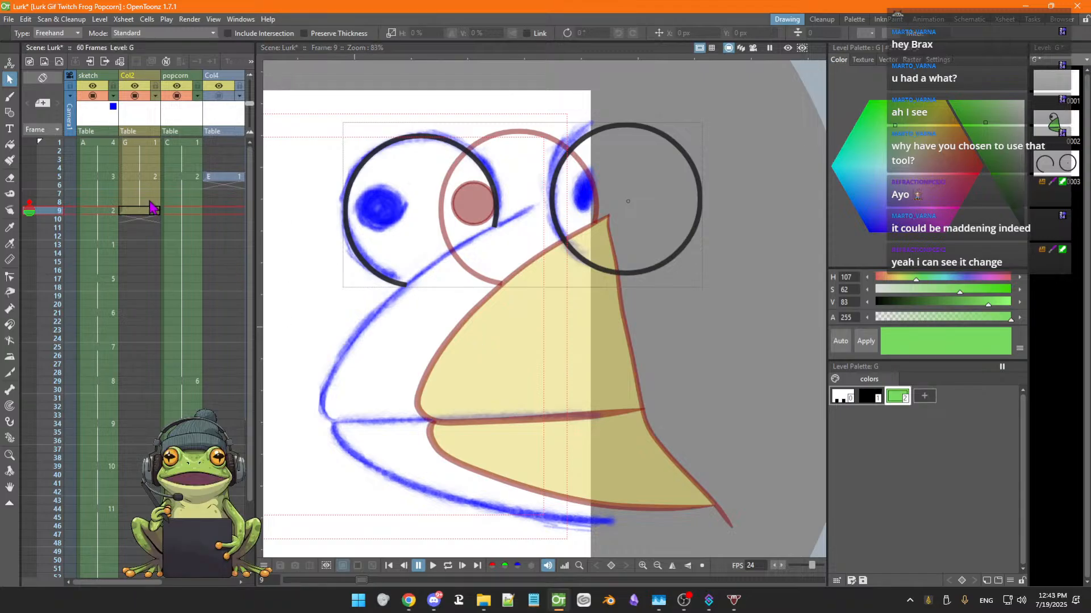
# Lower the sketch column's opacity to 40%
pyautogui.click(98, 82)
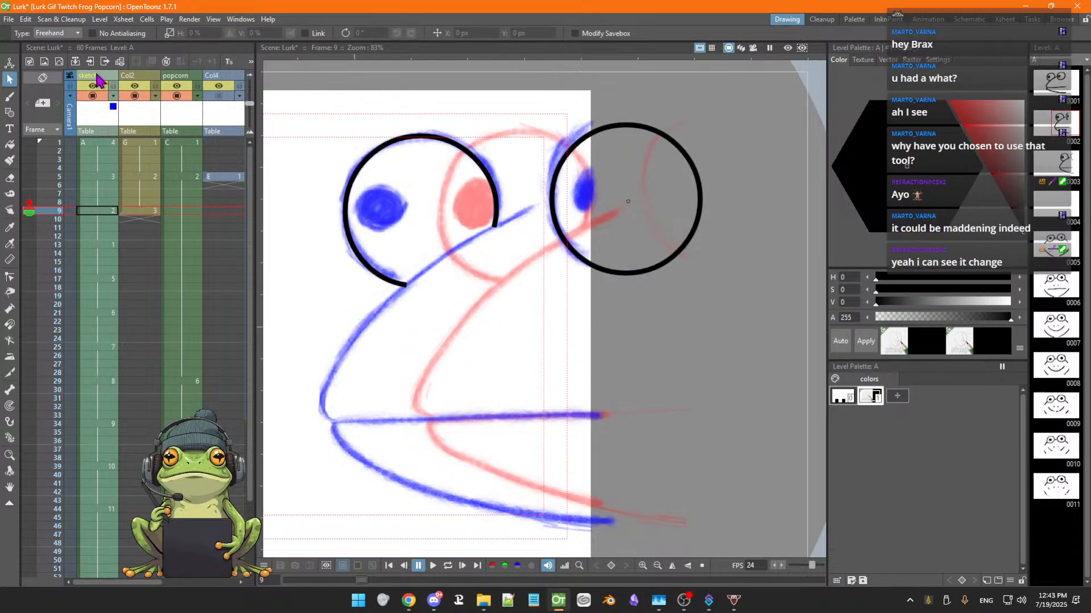
pyautogui.click(111, 97)
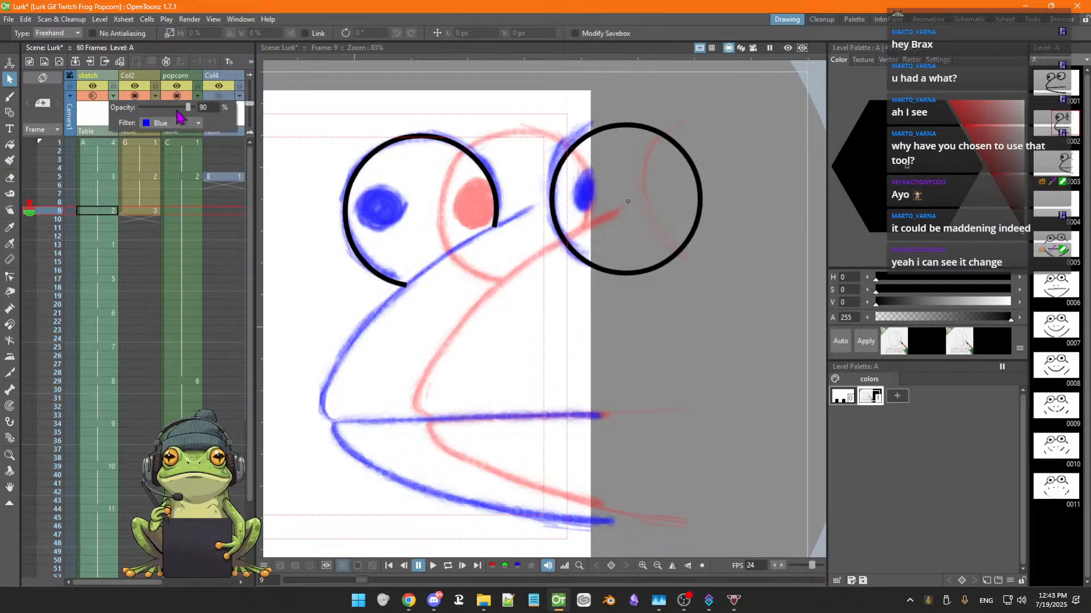
pyautogui.moveTo(178, 112); pyautogui.dragTo(167, 111)
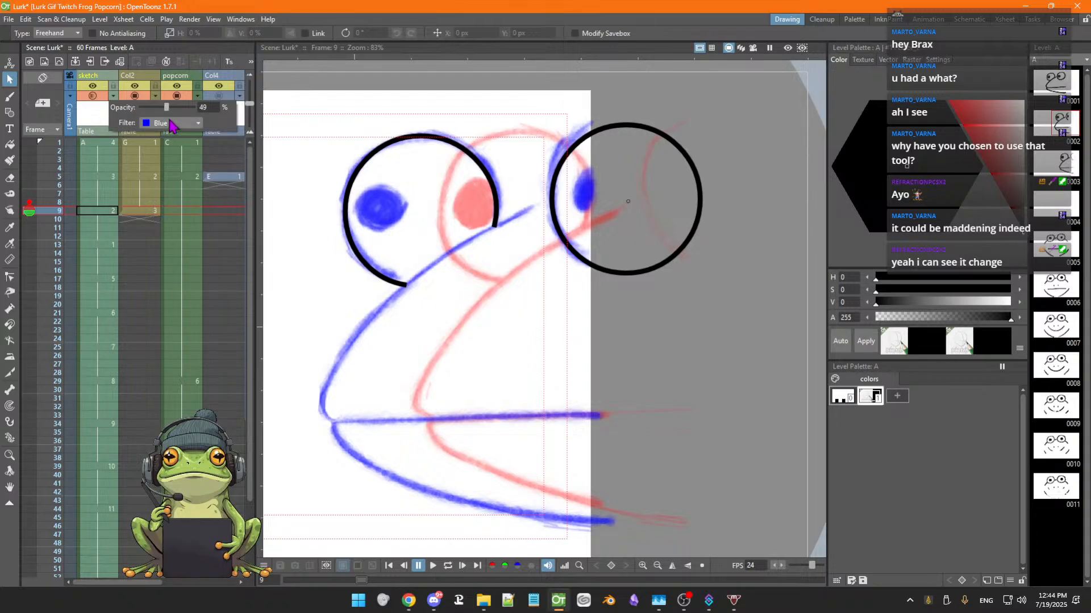
pyautogui.moveTo(167, 109); pyautogui.dragTo(166, 114)
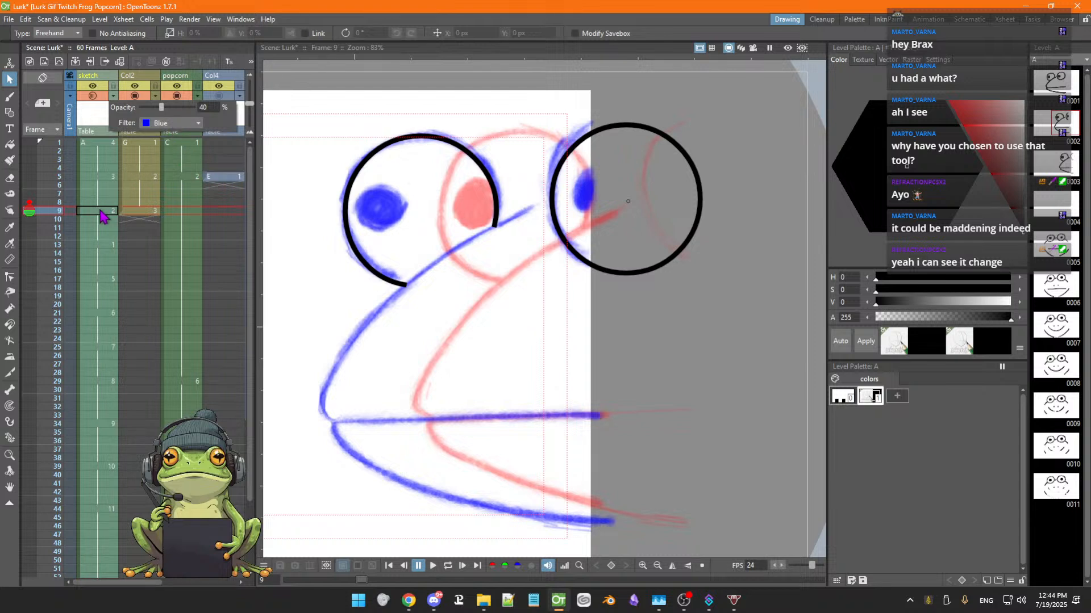
pyautogui.click(88, 81)
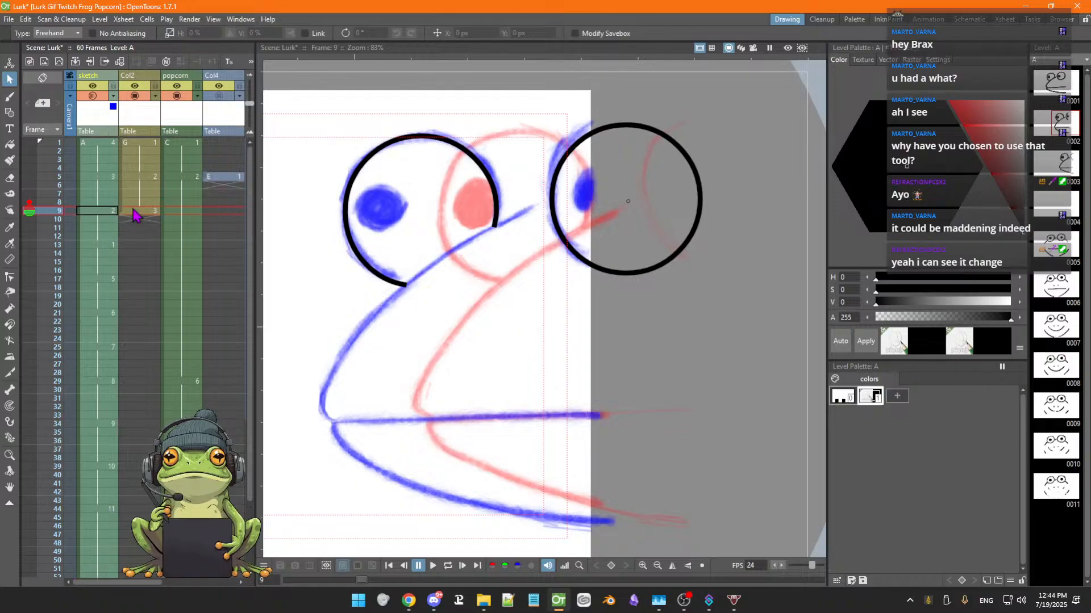
# Step up and down through the sketch column's frames 5 to 13 to compare the sketch with the inked frog
pyautogui.click(101, 236)
pyautogui.press('Down')
pyautogui.press('Down')
pyautogui.press('Down')
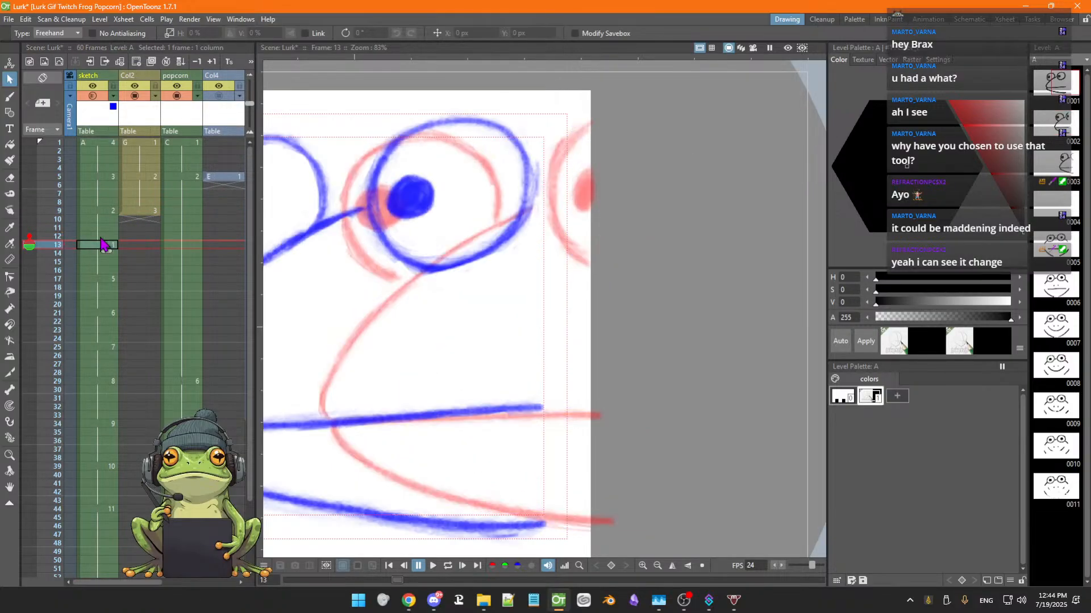
pyautogui.press('Up')
pyautogui.press('Up')
pyautogui.press('Up')
pyautogui.press('Up')
pyautogui.press('Up')
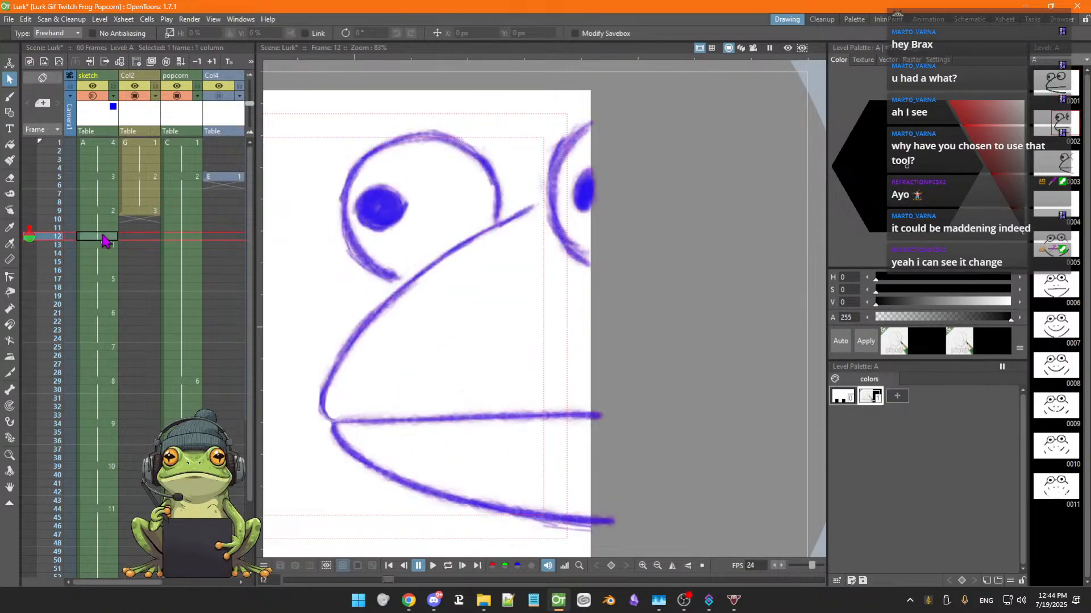
pyautogui.press('Up')
pyautogui.press('Up')
pyautogui.press('Up')
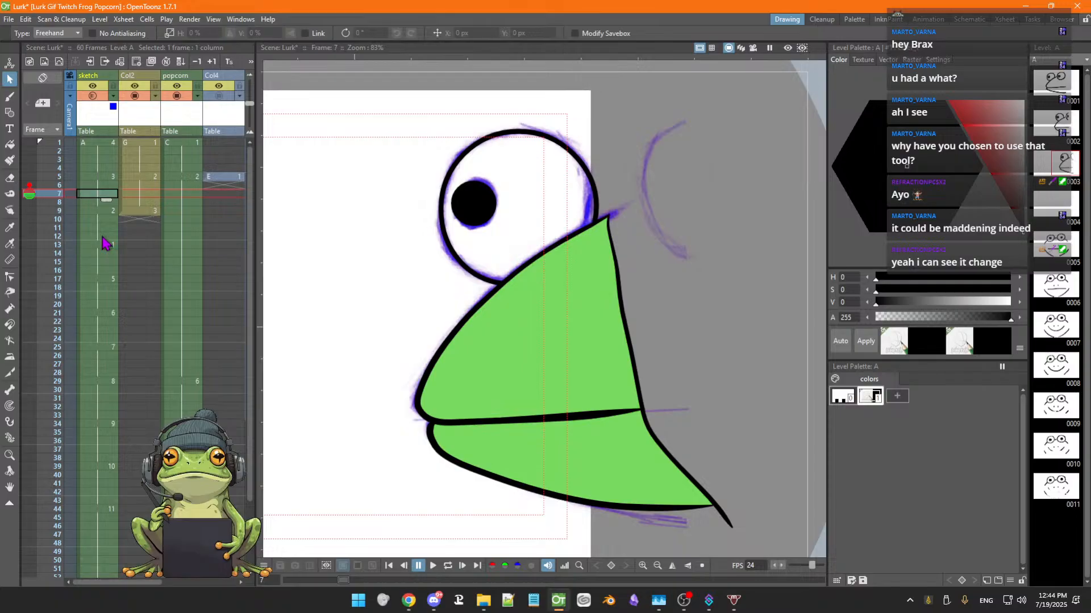
pyautogui.press('Down')
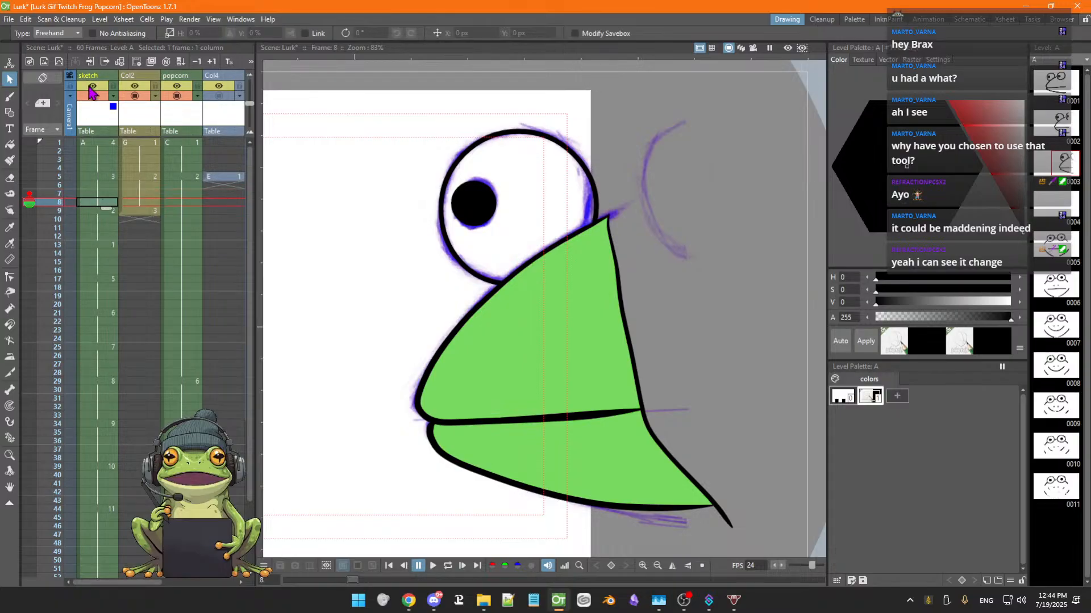
pyautogui.press('Down')
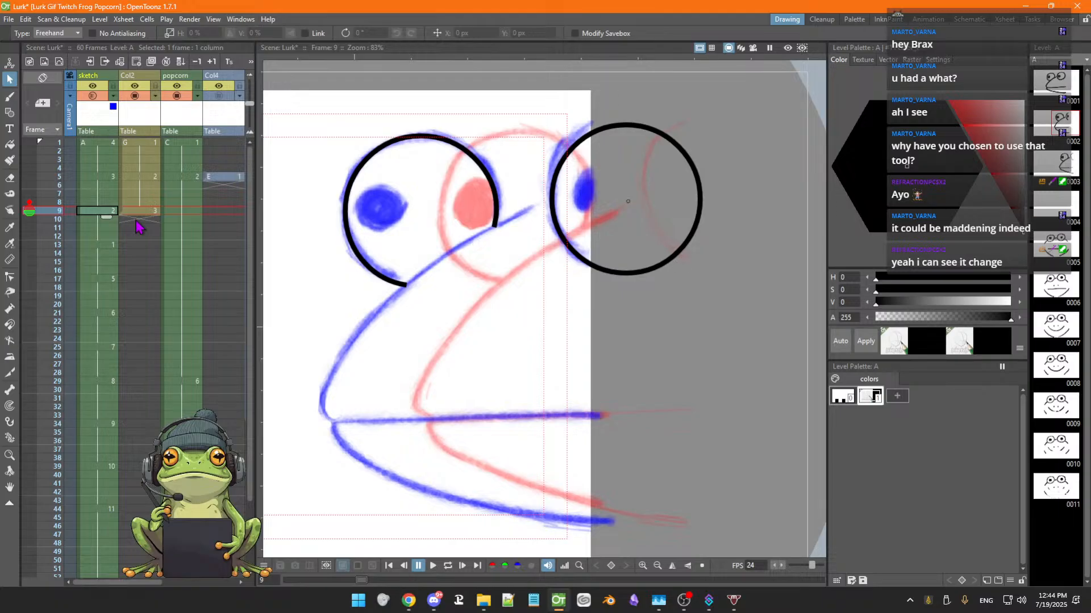
pyautogui.press('Up')
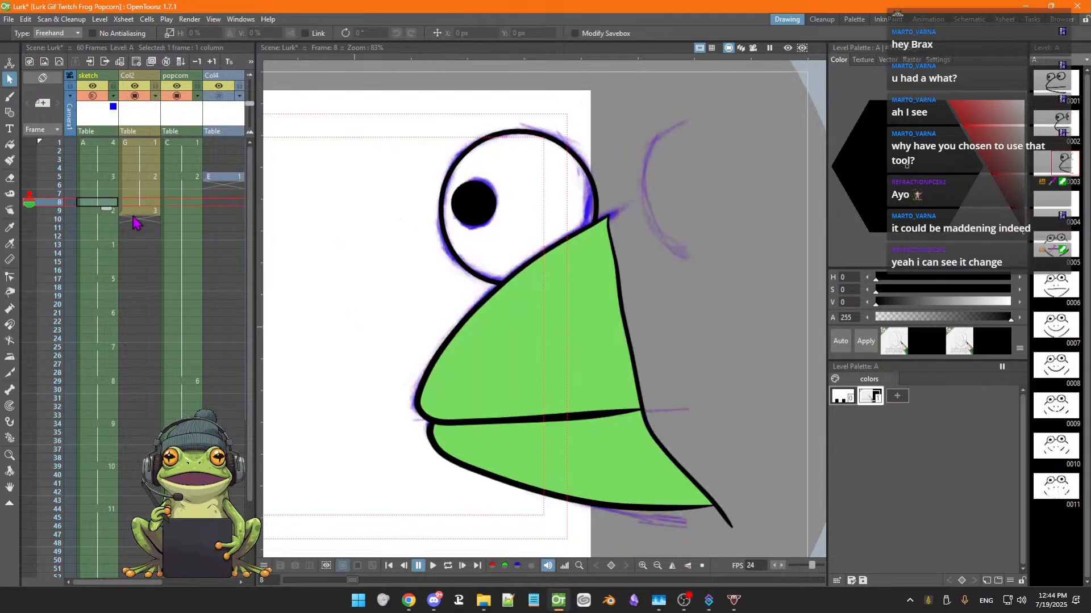
pyautogui.press('Down')
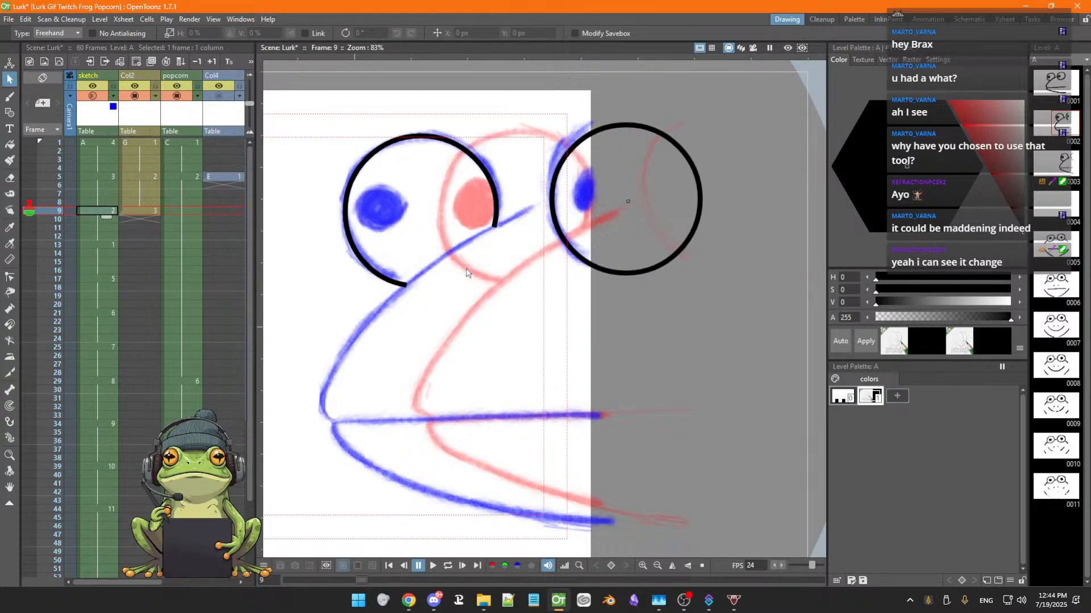
pyautogui.press('Up')
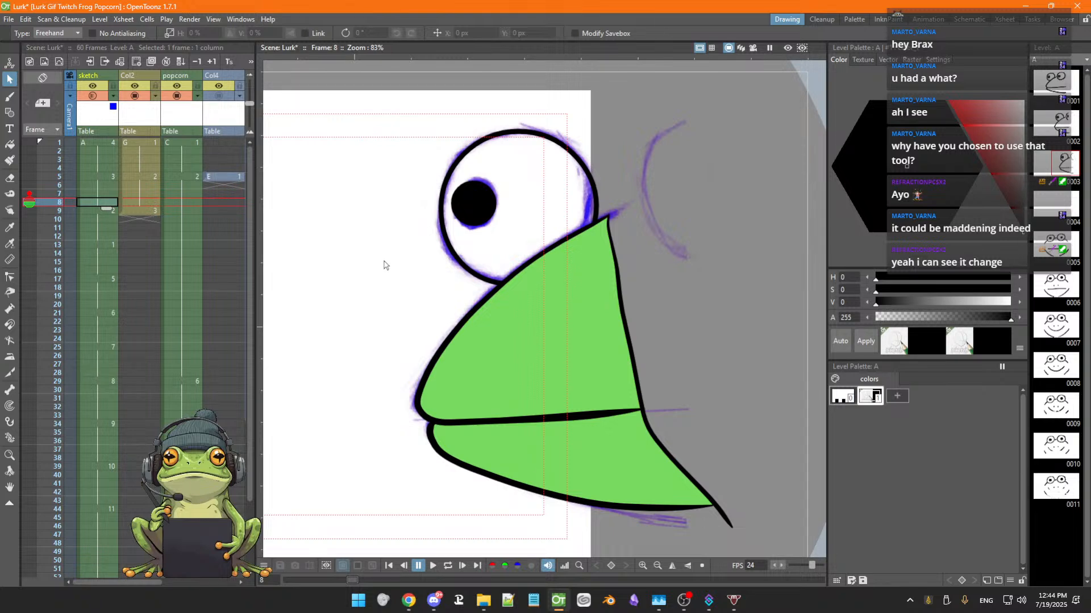
pyautogui.press('Up')
pyautogui.press('Up')
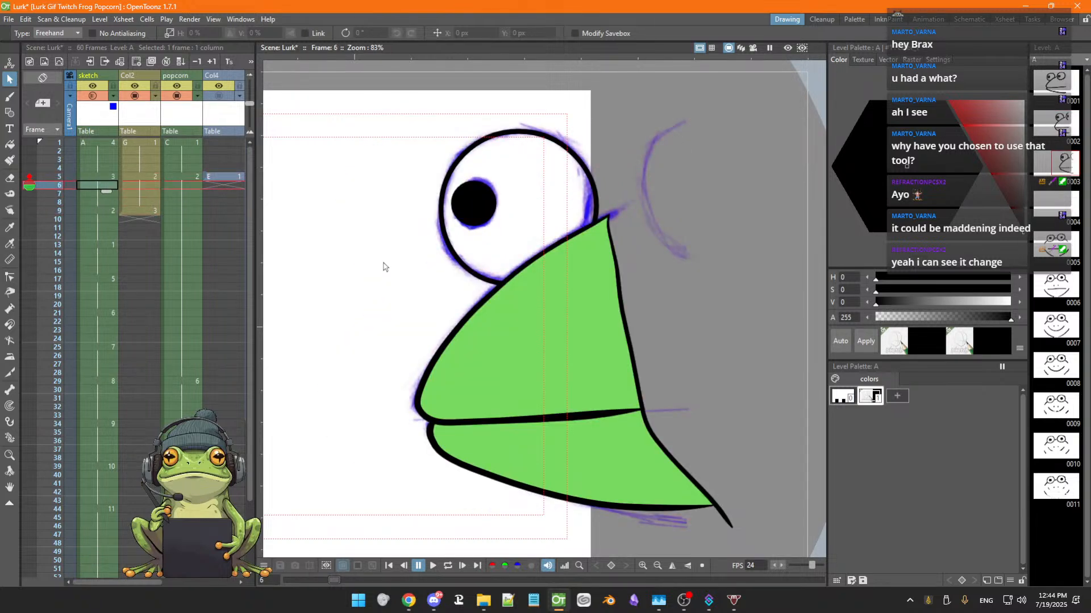
pyautogui.press('Down')
pyautogui.press('Down')
pyautogui.press('Down')
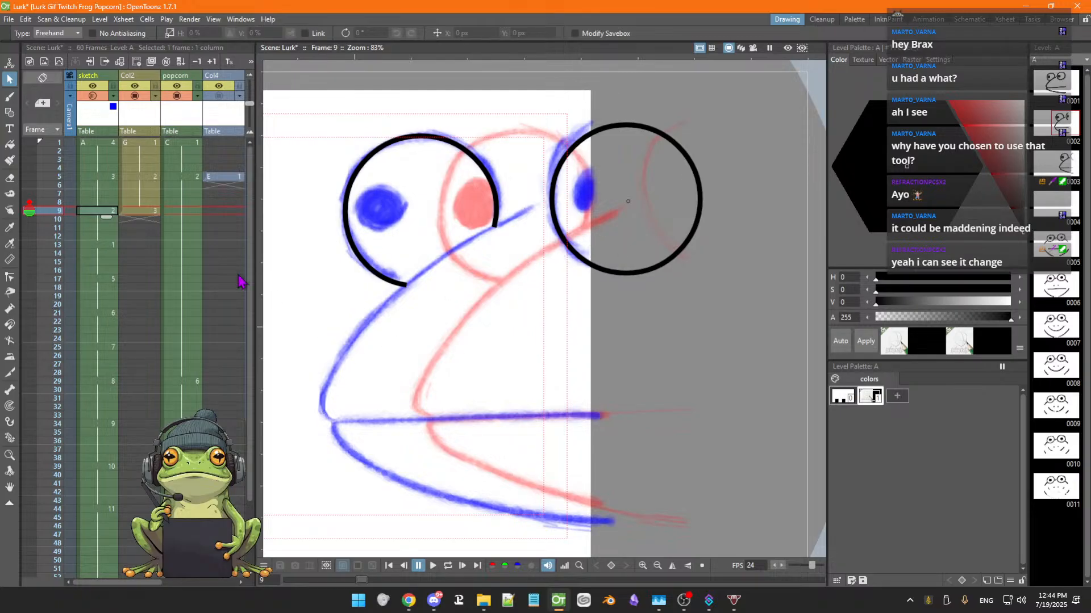
pyautogui.press('Up')
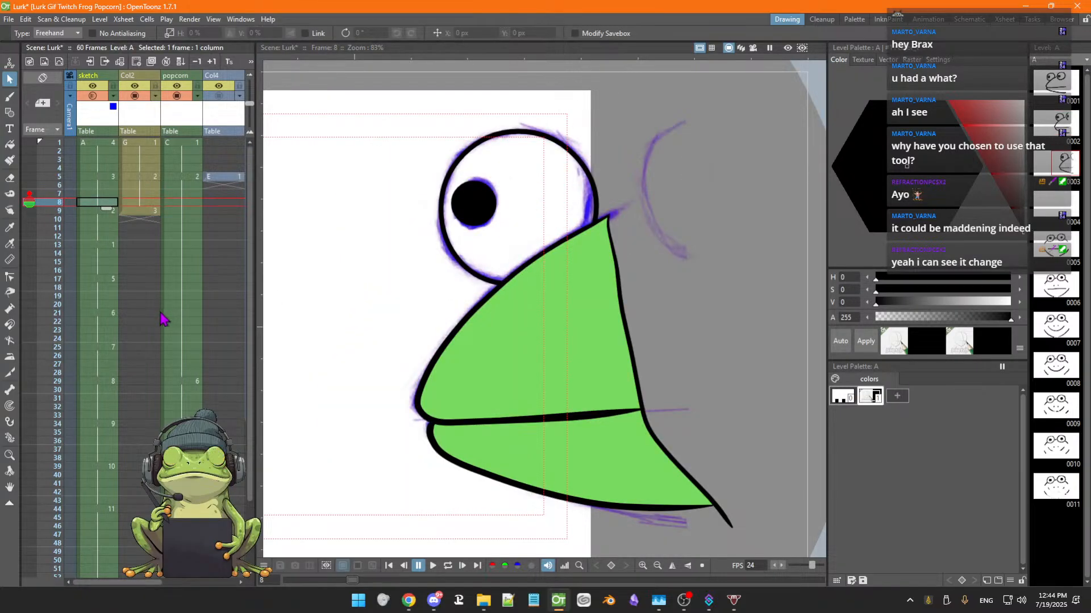
pyautogui.press('Down')
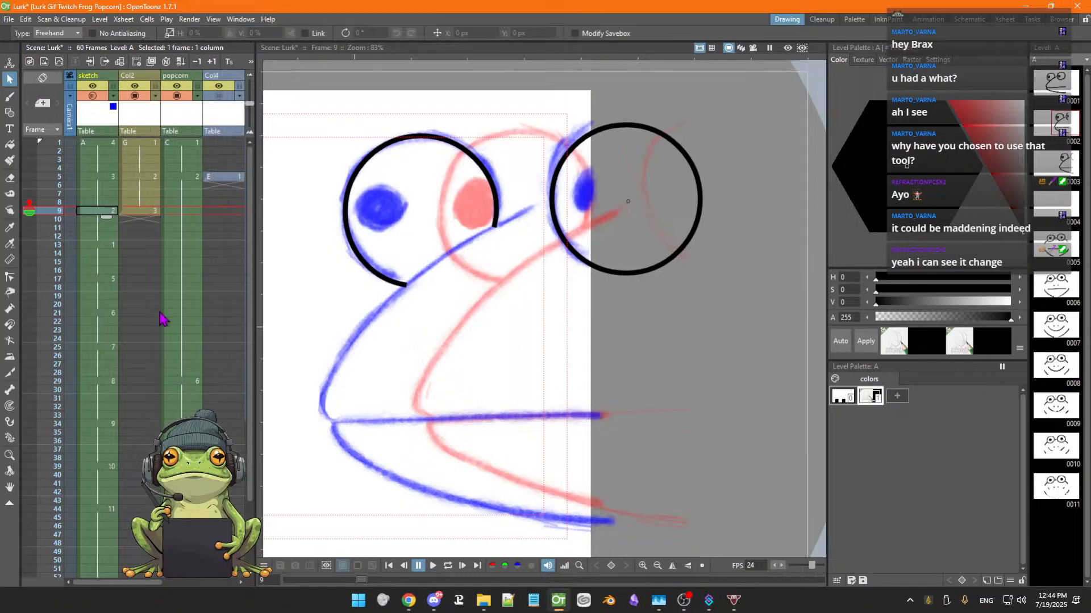
pyautogui.press('Down')
pyautogui.press('Up')
pyautogui.press('Up')
pyautogui.press('Up')
pyautogui.press('Up')
pyautogui.press('Up')
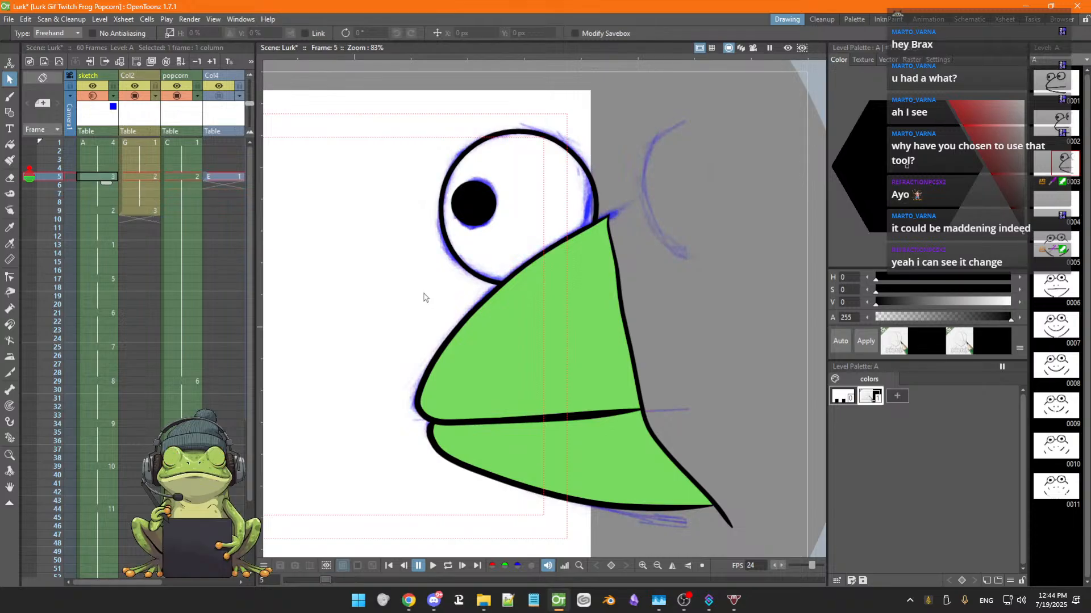
pyautogui.press('Up')
pyautogui.press('Down')
pyautogui.press('Down')
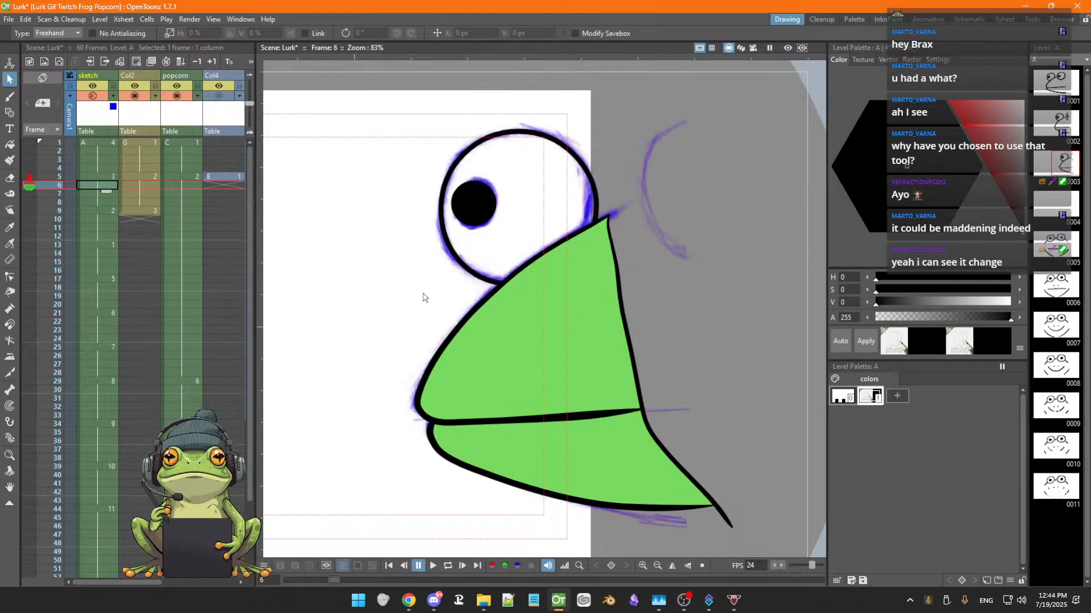
pyautogui.press('Down')
pyautogui.press('Up')
pyautogui.press('Down')
pyautogui.press('Down')
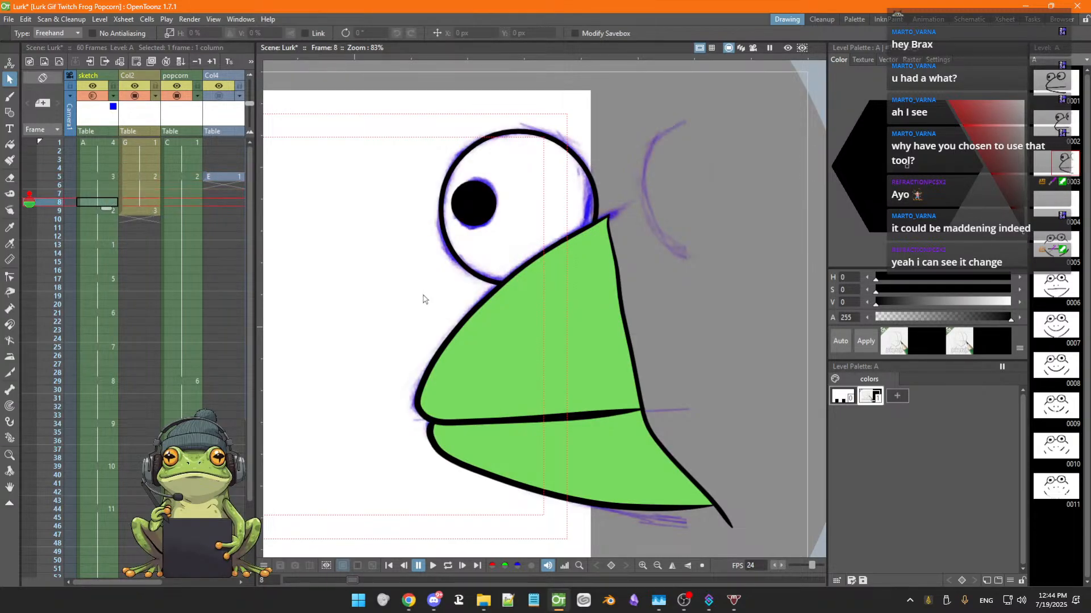
pyautogui.press('Down')
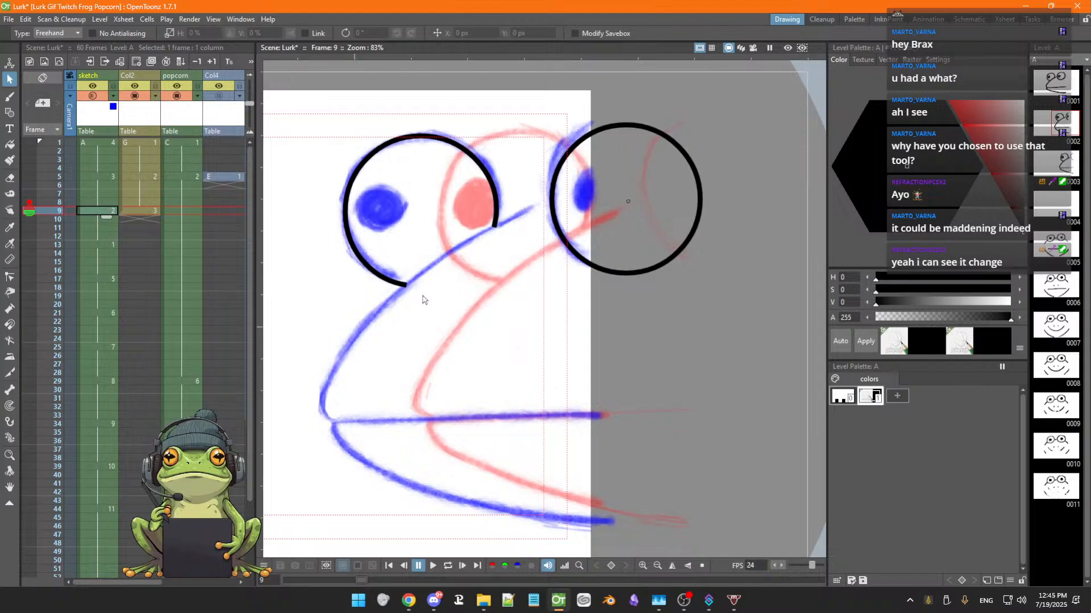
# Move to the Col2 column and step between frames 6 and 9 to compare the frog drawings
pyautogui.press('Right')
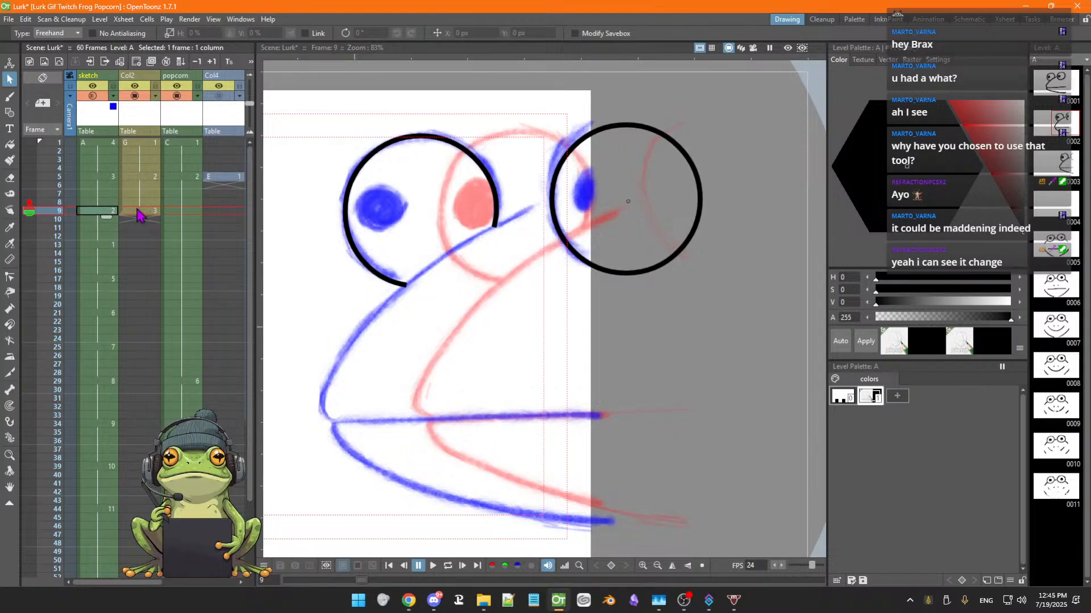
pyautogui.press('Up')
pyautogui.press('Up')
pyautogui.press('Up')
pyautogui.press('Up')
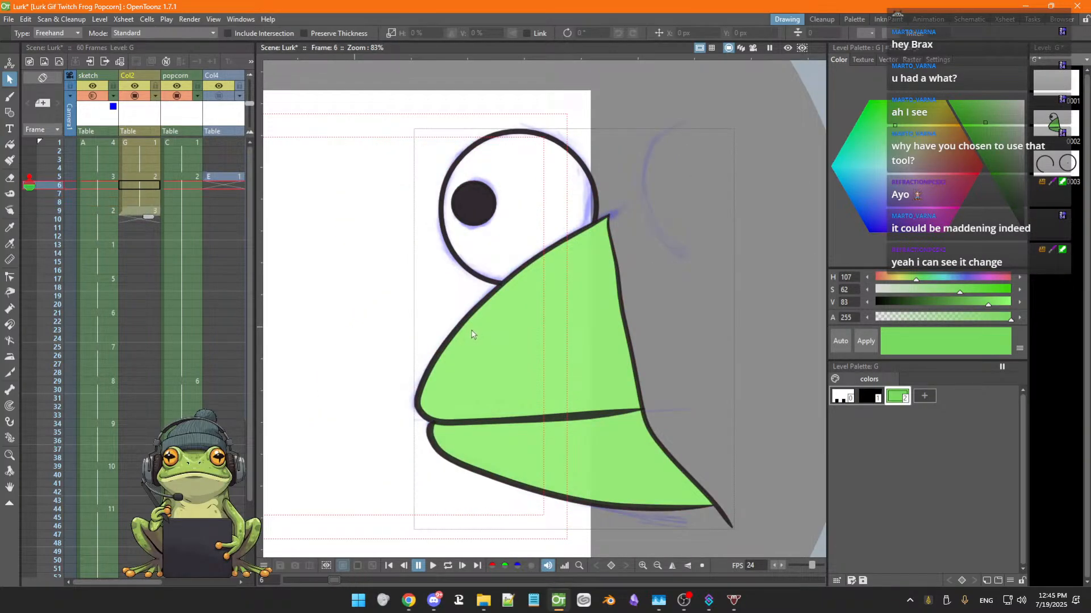
pyautogui.press('Down')
pyautogui.press('Down')
pyautogui.press('Down')
pyautogui.press('Down')
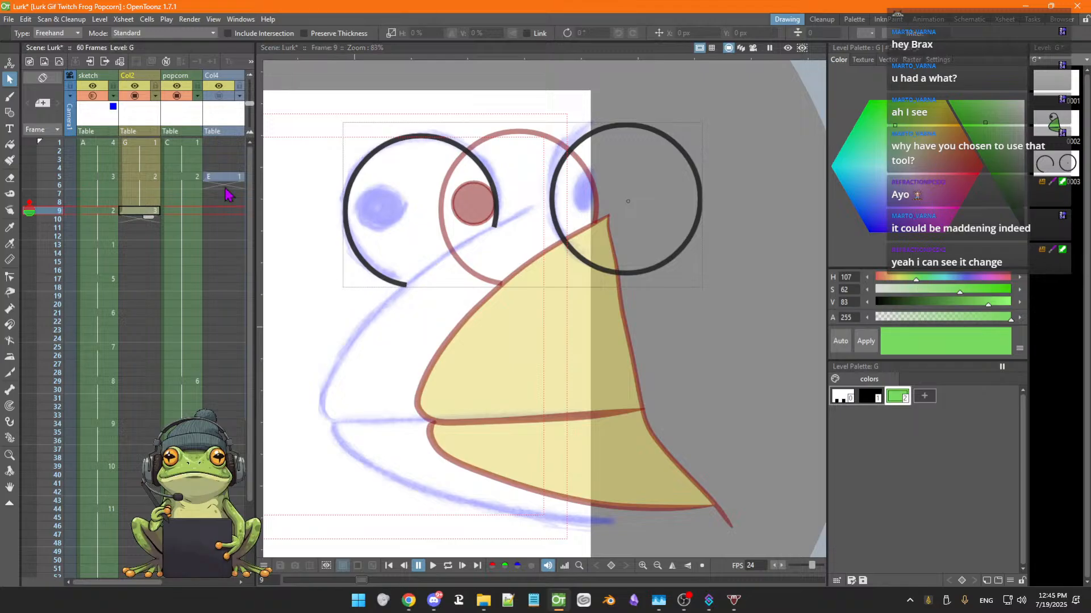
# Try drawing the upper mouth line on Col2 frame 9 with the Brush, in green and then black
pyautogui.click(10, 98)
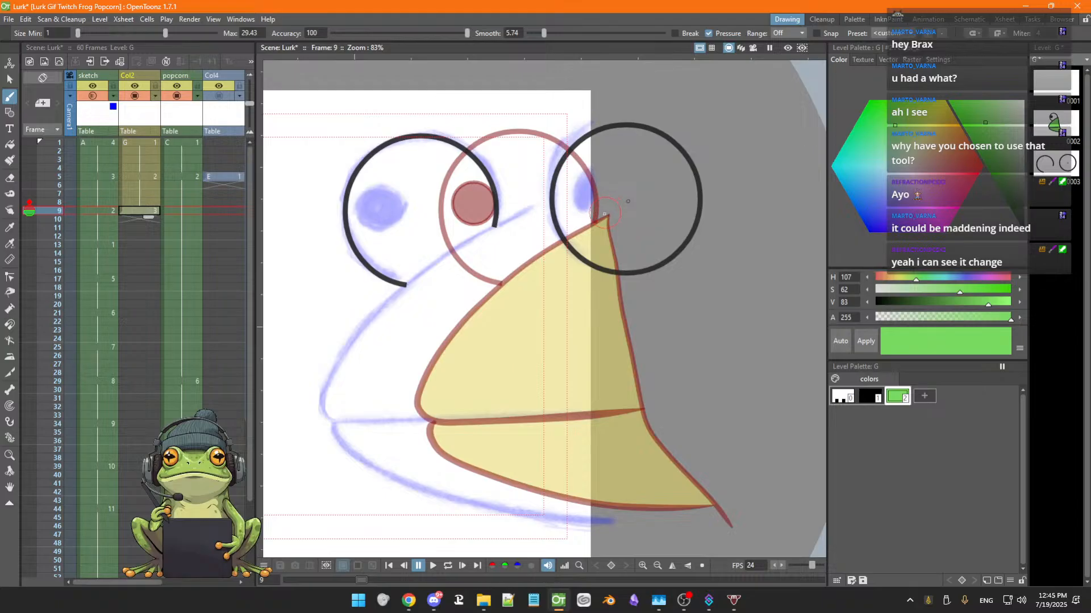
pyautogui.moveTo(606, 217); pyautogui.dragTo(467, 329)
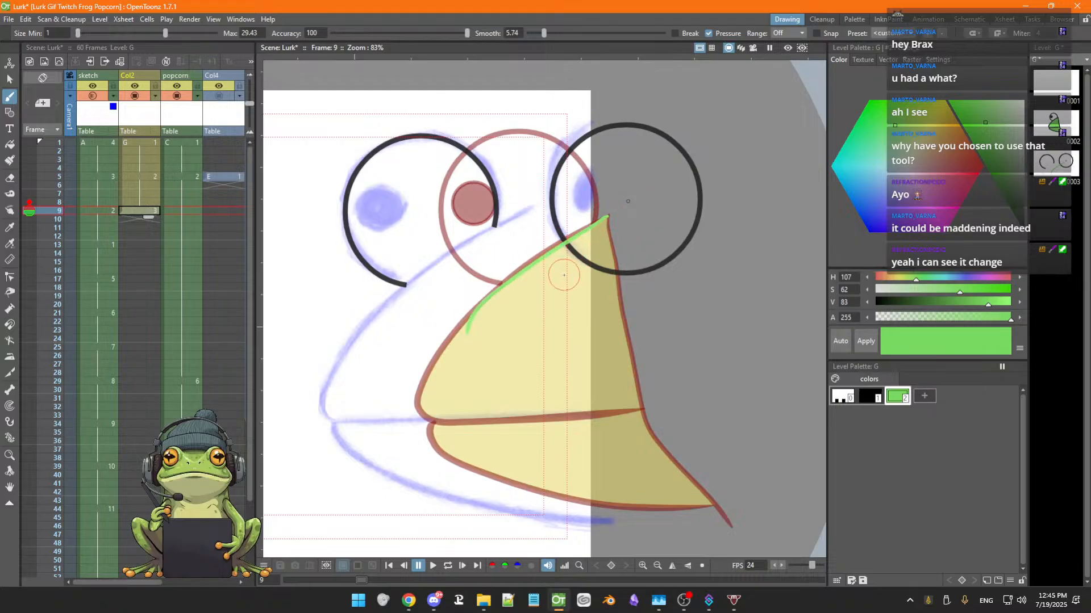
pyautogui.hotkey('ctrl', 'z')
pyautogui.click(871, 398)
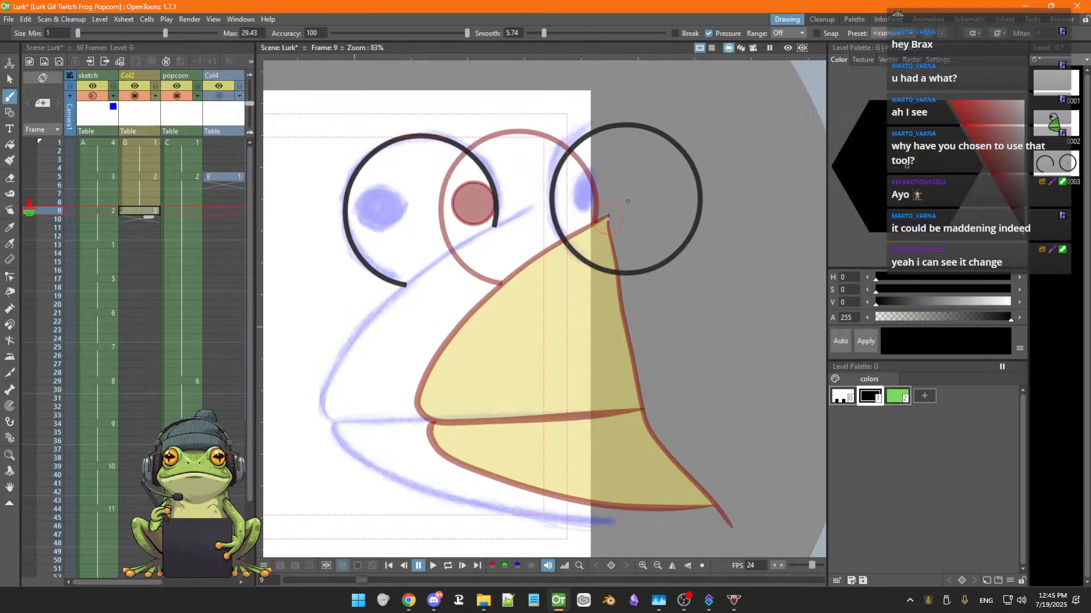
pyautogui.moveTo(603, 220)
pyautogui.mouseDown()
pyautogui.moveTo(503, 280)
pyautogui.moveTo(425, 368)
pyautogui.moveTo(416, 397)
pyautogui.moveTo(455, 418)
pyautogui.moveTo(505, 412)
pyautogui.mouseUp()
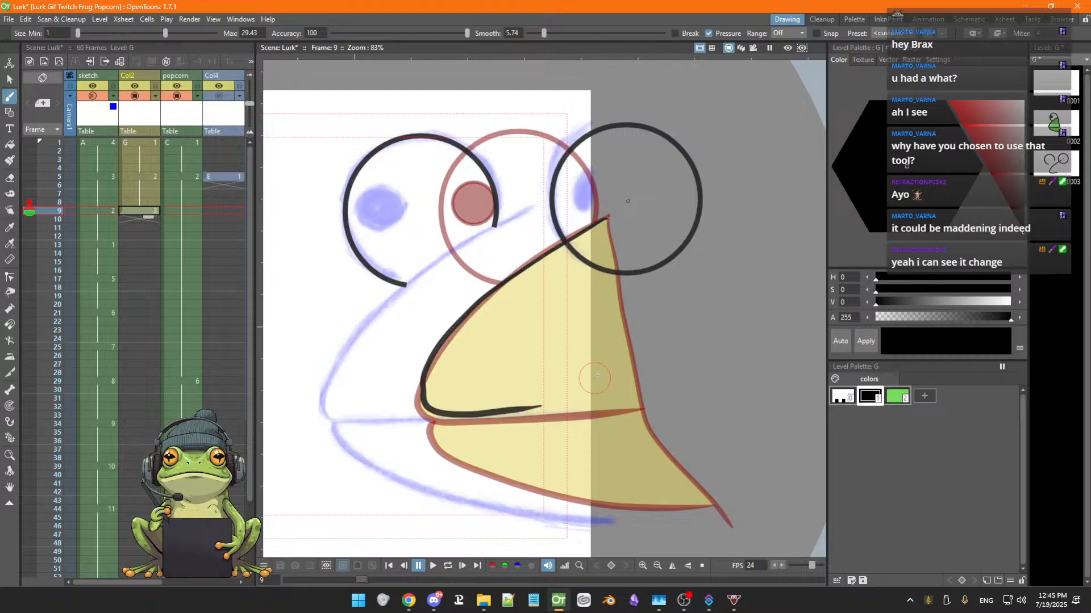
pyautogui.hotkey('ctrl', 'z')
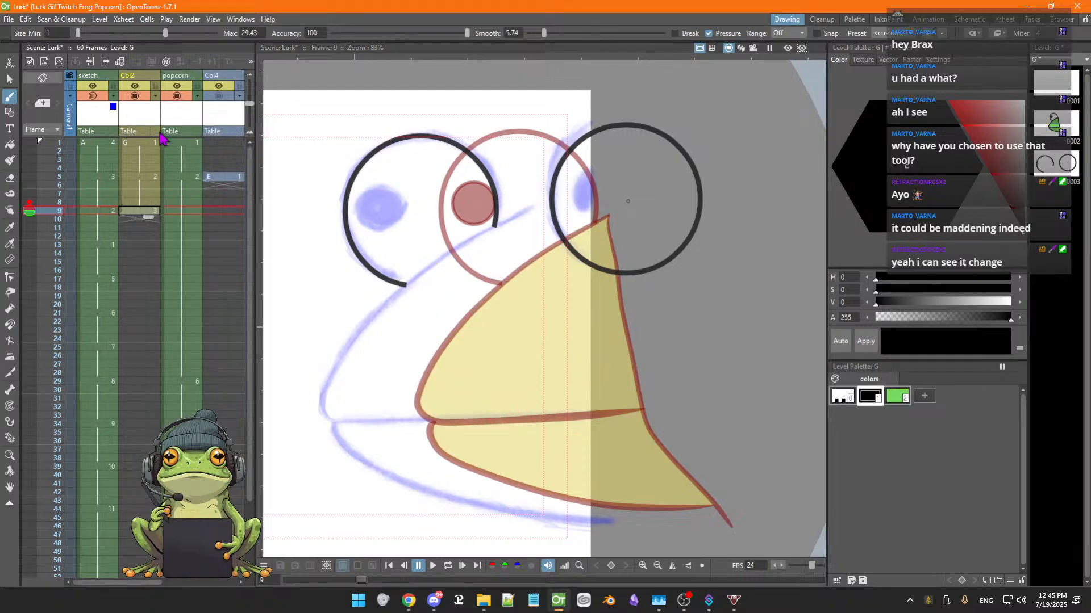
# Try tracing the upper mouth line on frame 9 with the Geometric tool's Polyline shape
pyautogui.click(9, 112)
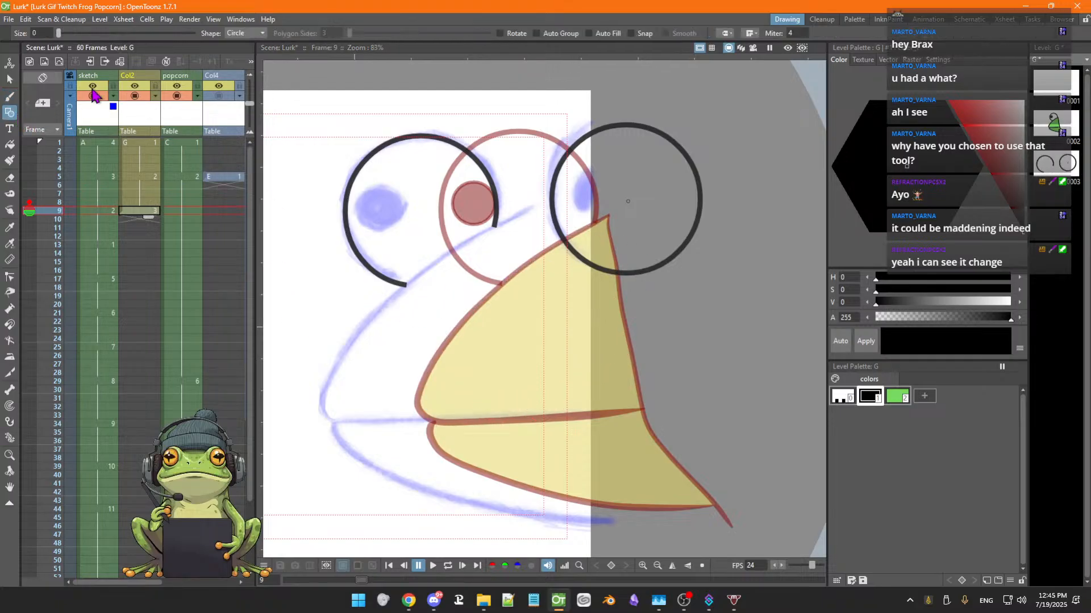
pyautogui.click(260, 34)
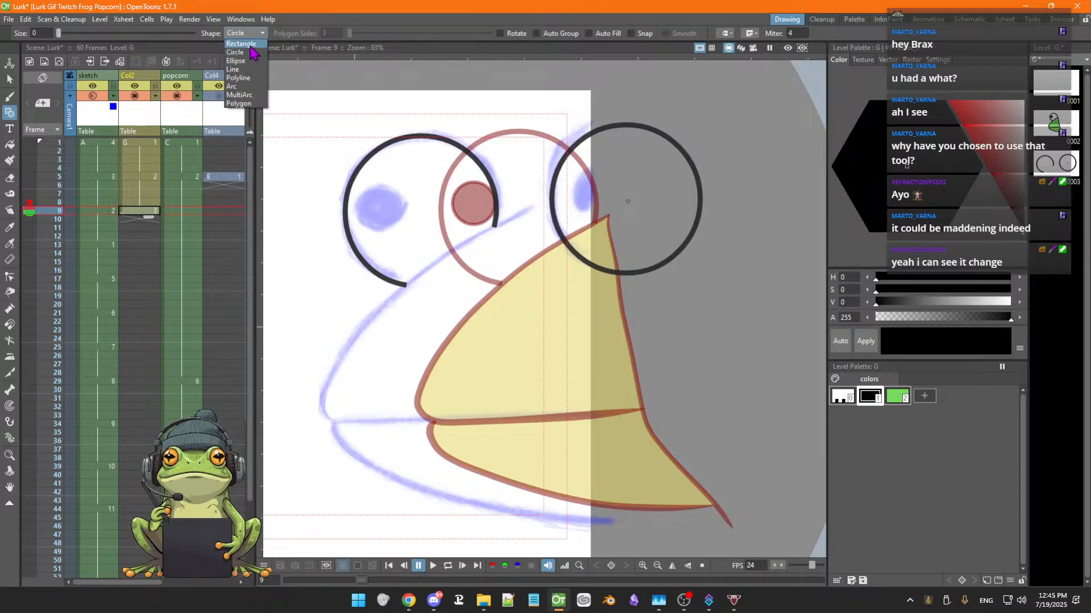
pyautogui.click(244, 79)
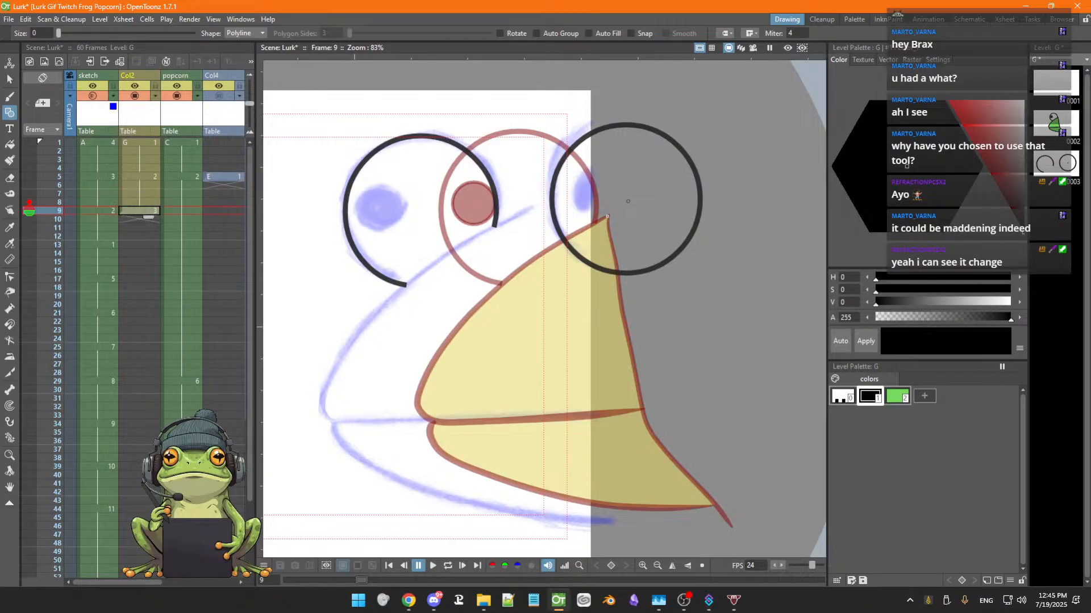
pyautogui.click(605, 216)
pyautogui.click(446, 342)
pyautogui.click(432, 421)
pyautogui.click(640, 409)
pyautogui.hotkey('ctrl', 'z')
# Try drawing the mouth curve with the Geometric tool's Arc shape, undoing the strokes, and return to frame 8
pyautogui.click(261, 33)
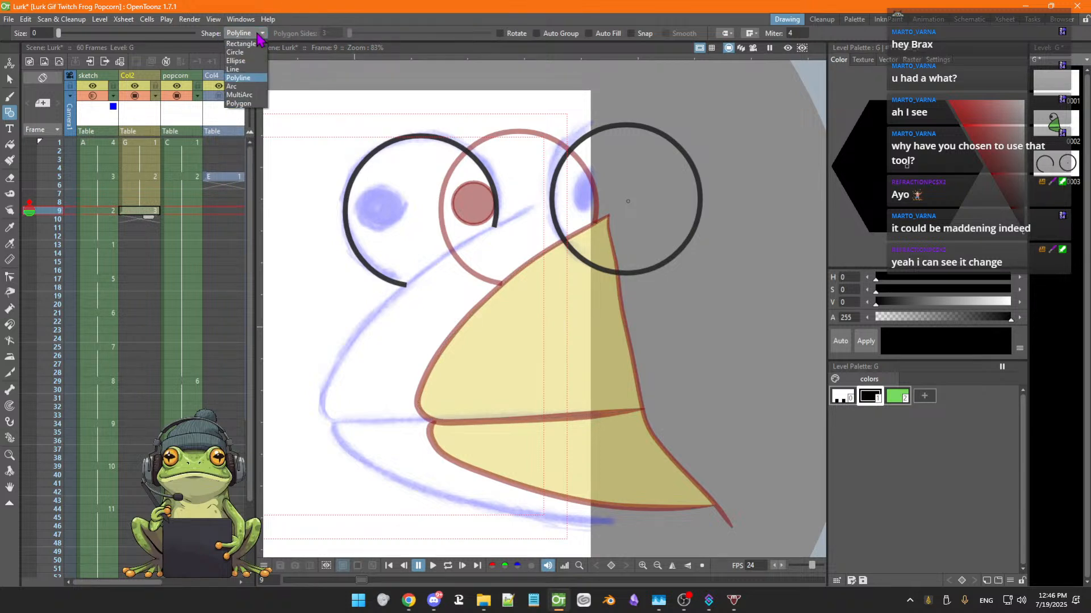
pyautogui.click(236, 95)
pyautogui.click(250, 33)
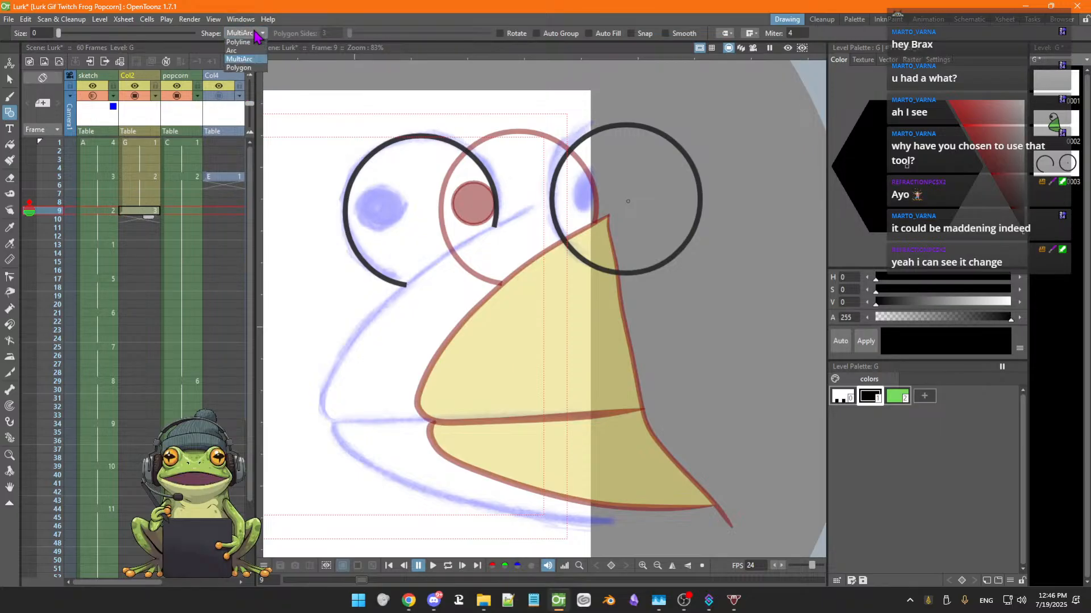
pyautogui.click(249, 88)
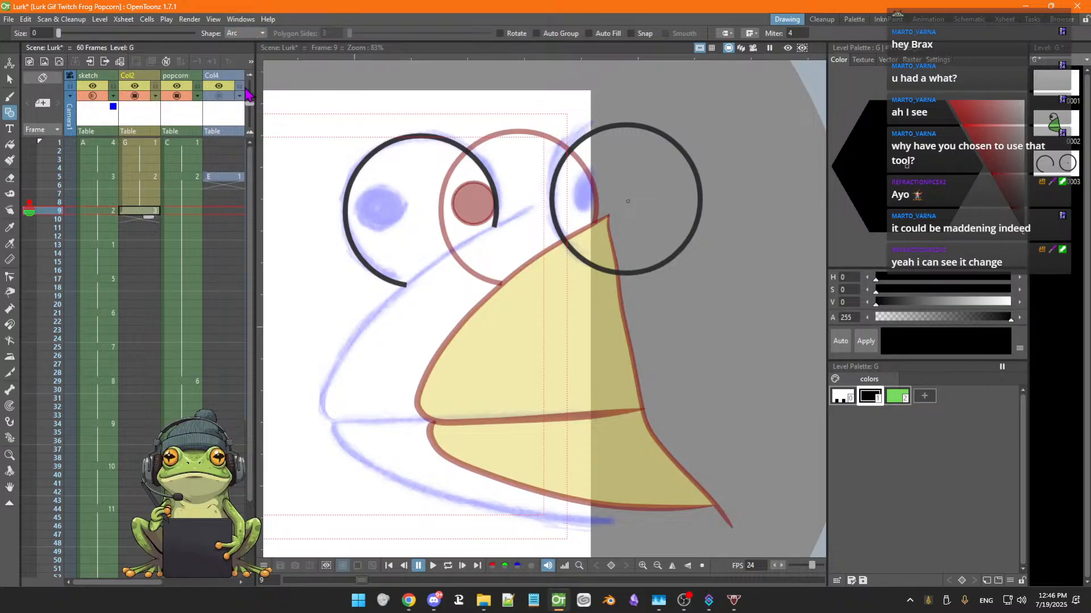
pyautogui.click(263, 34)
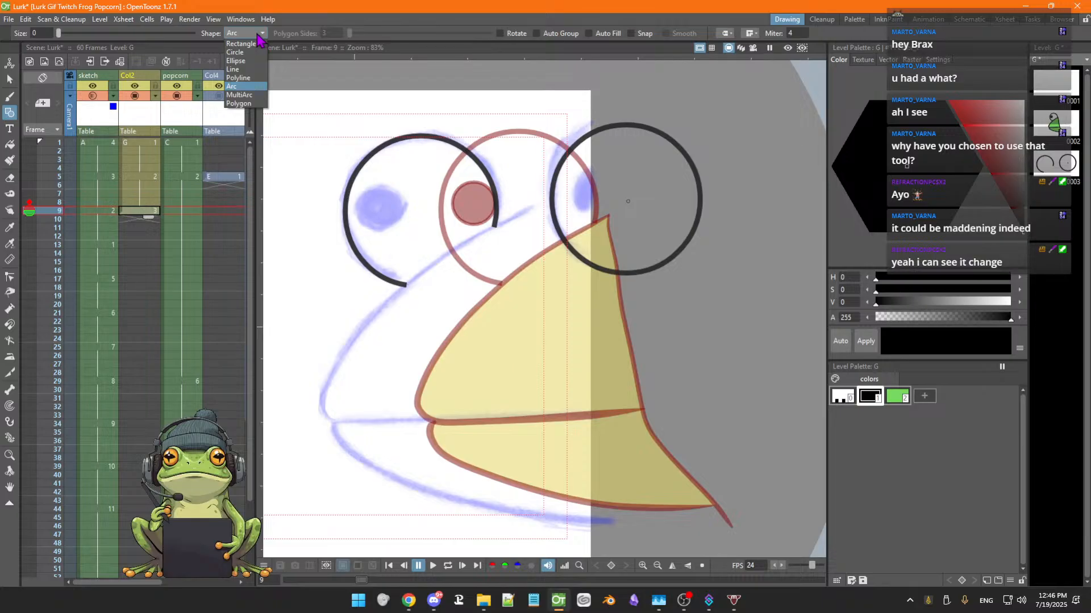
pyautogui.click(245, 89)
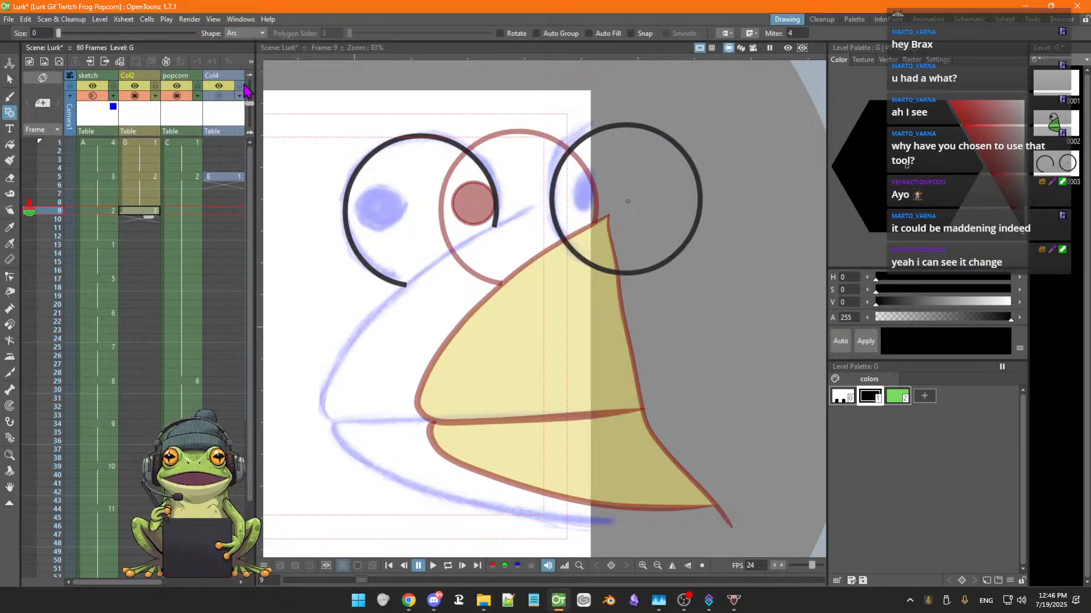
pyautogui.click(445, 302)
pyautogui.click(392, 377)
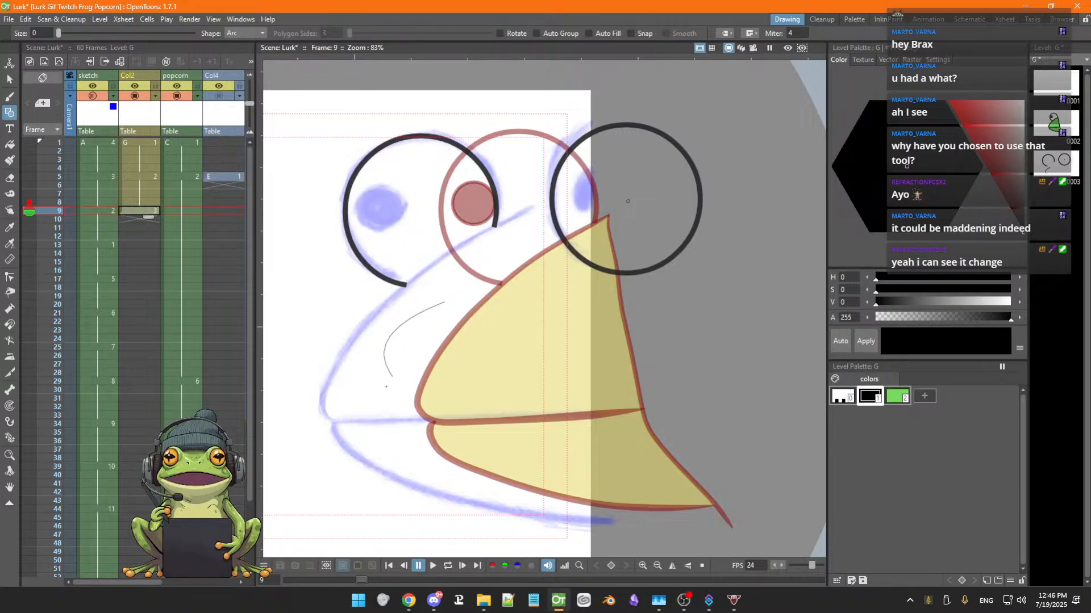
pyautogui.click(386, 387)
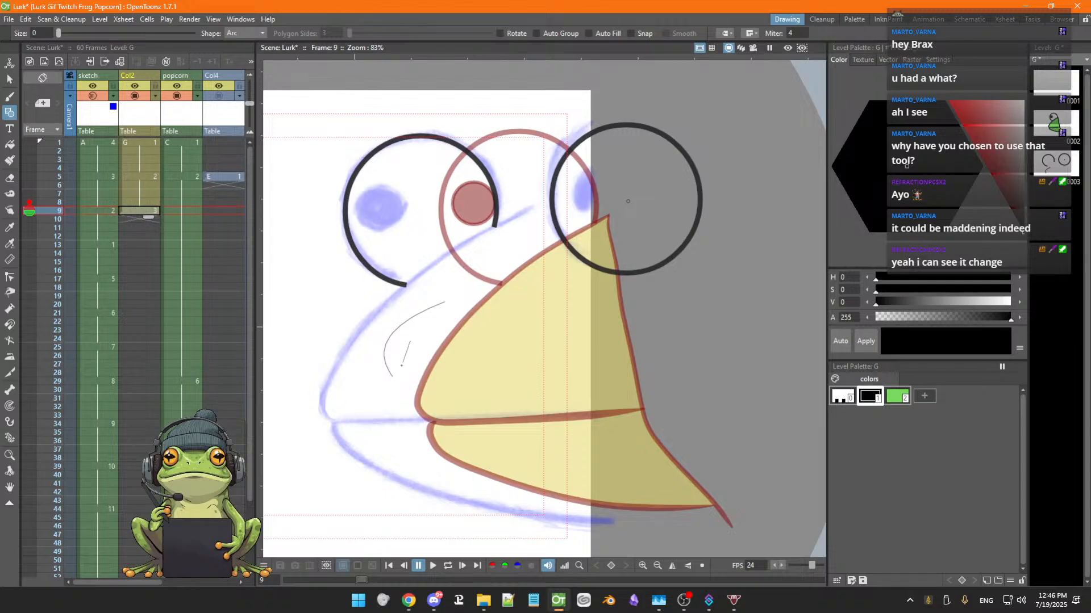
pyautogui.click(377, 399)
pyautogui.moveTo(321, 313); pyautogui.dragTo(314, 384)
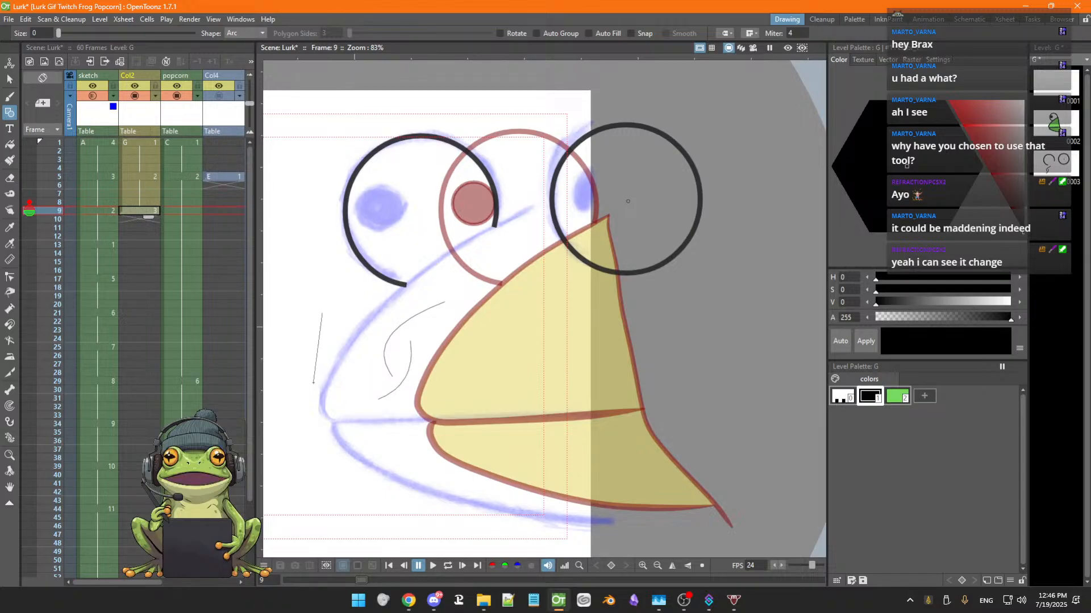
pyautogui.click(294, 343)
pyautogui.hotkey('ctrl', 'z')
pyautogui.hotkey('ctrl', 'z')
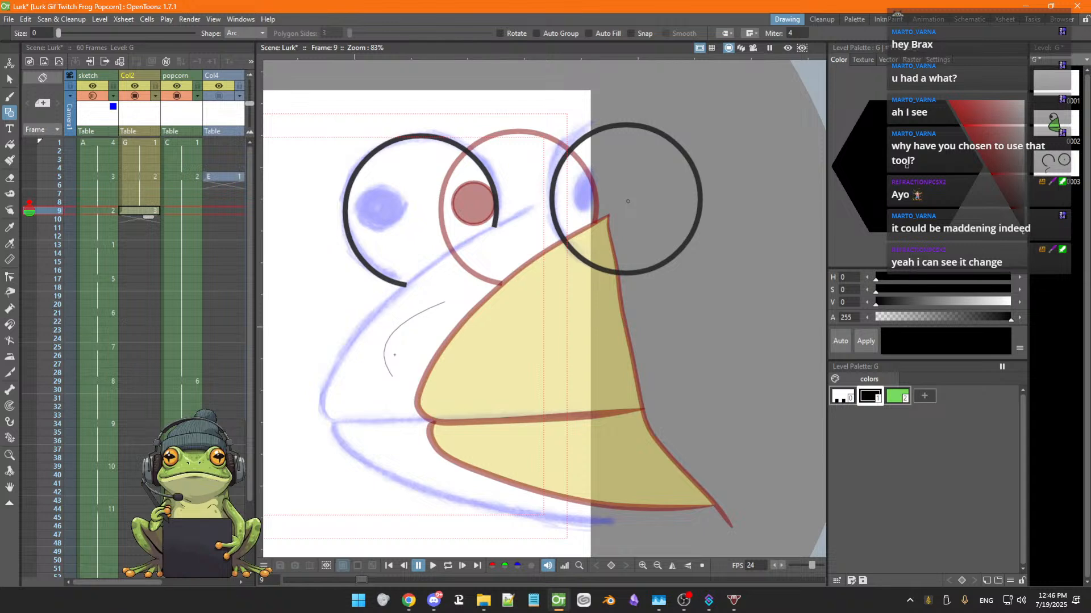
pyautogui.hotkey('ctrl', 'z')
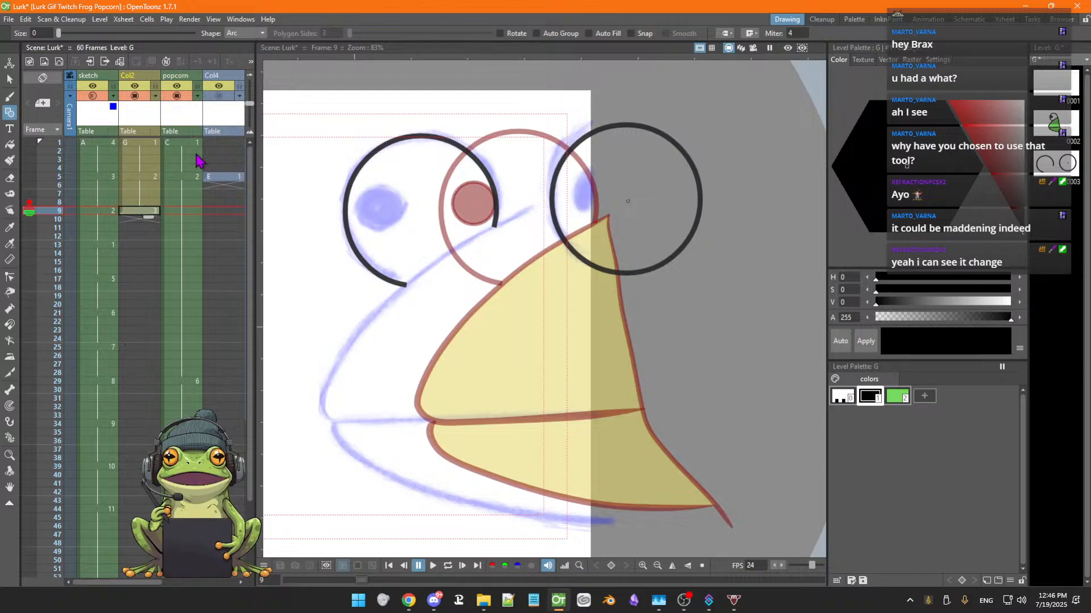
pyautogui.press(',')
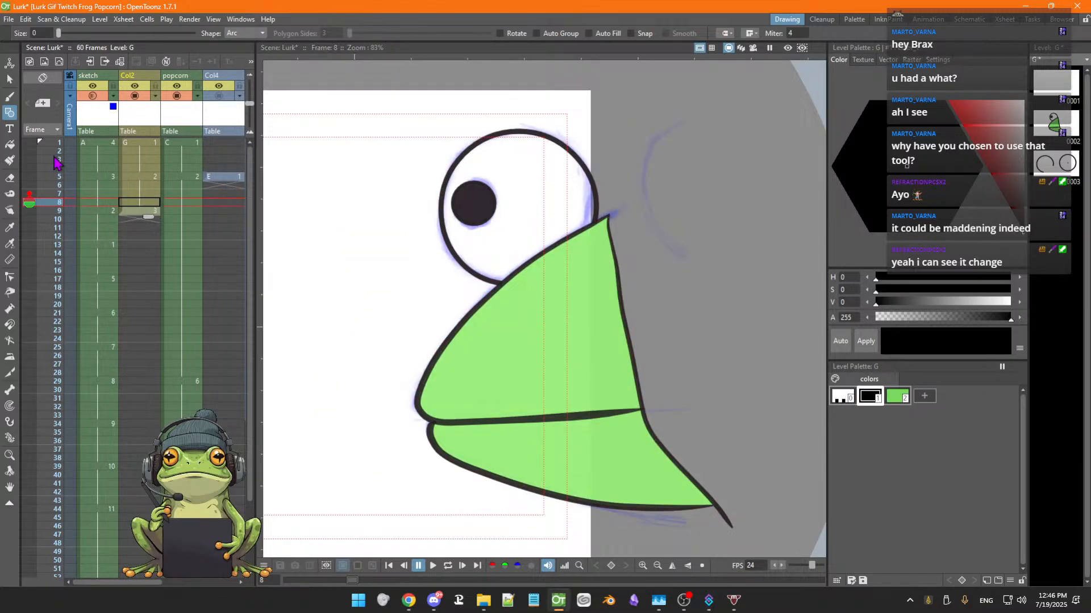
# Select the upper mouth line and the eye outline on frame 8 to inspect their strokes
pyautogui.click(10, 80)
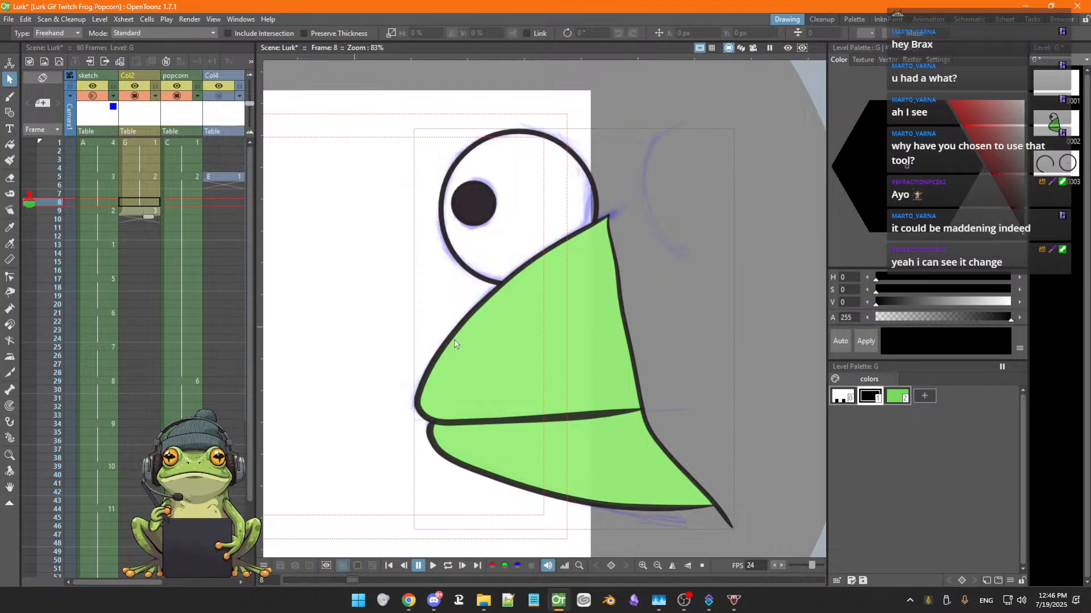
pyautogui.click(451, 341)
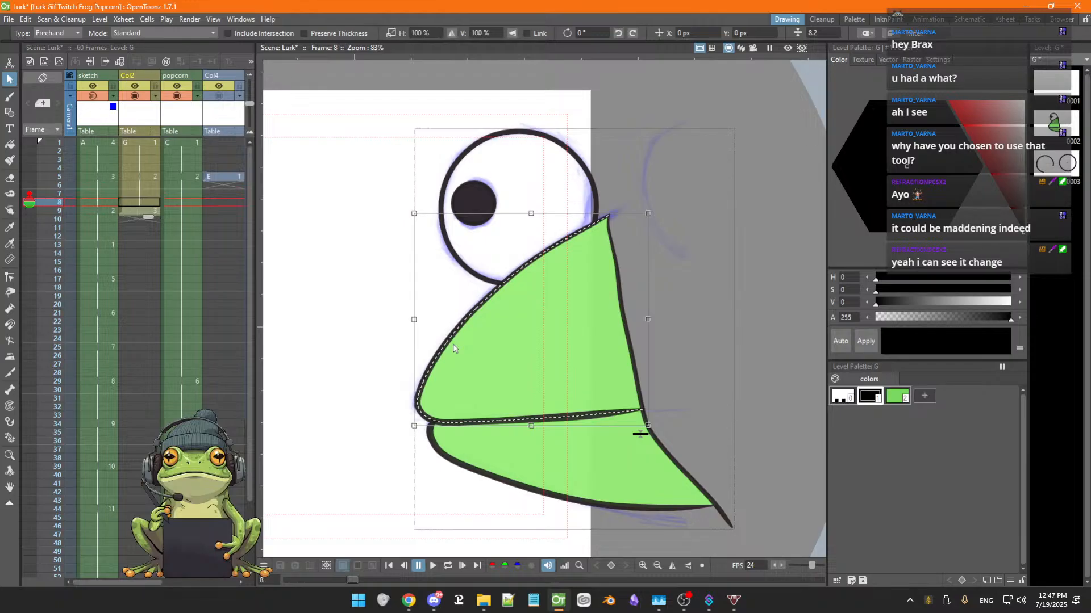
pyautogui.click(459, 259)
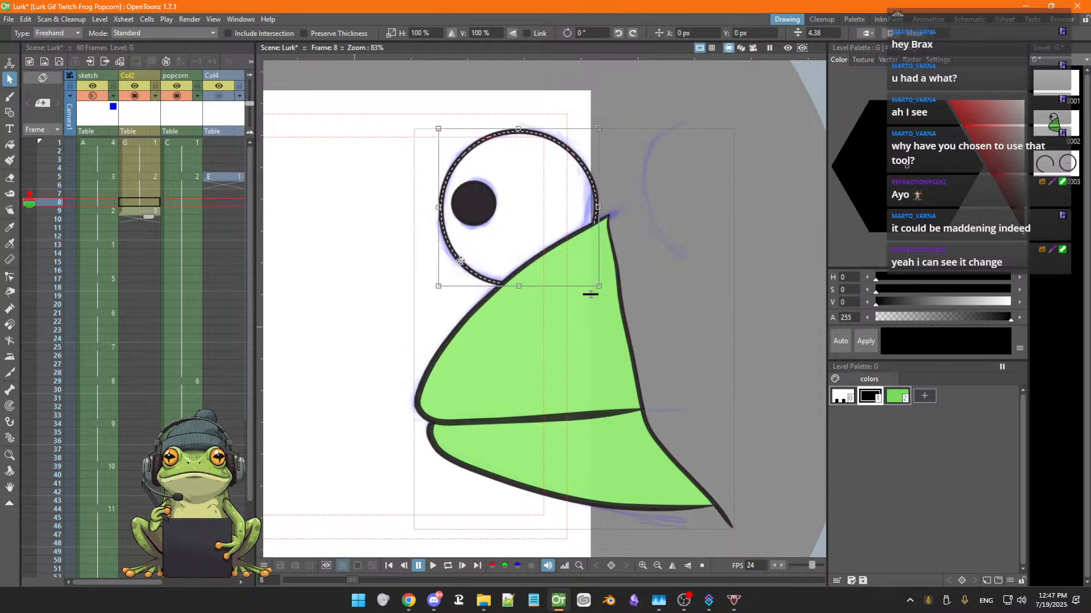
pyautogui.click(461, 321)
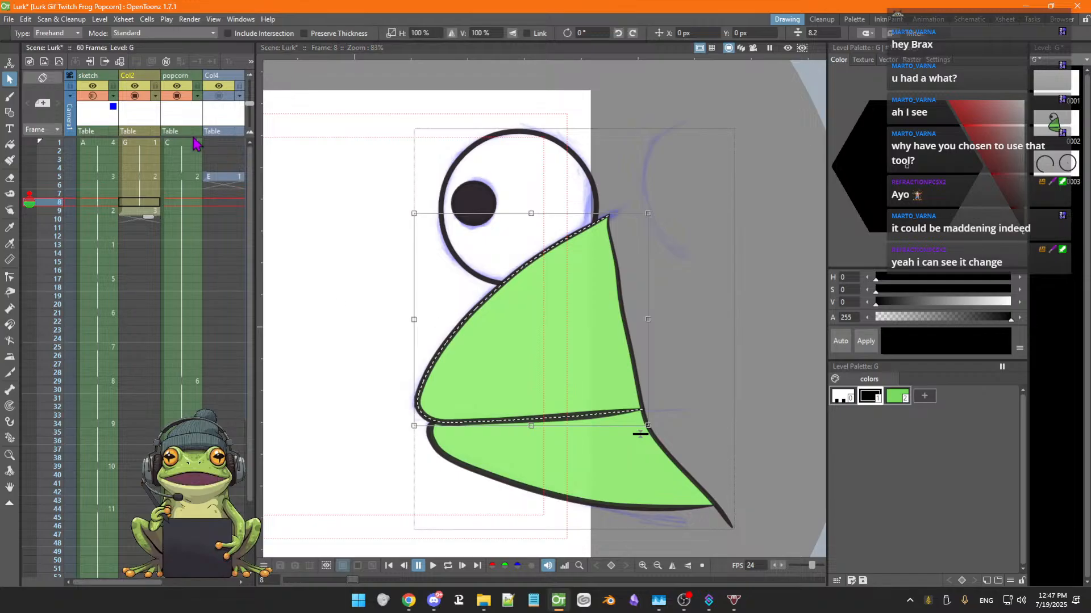
# Try drawing the upper mouth line on Col2 frame 9 with the Brush, comparing against frame 8 and undoing both strokes
pyautogui.click(142, 214)
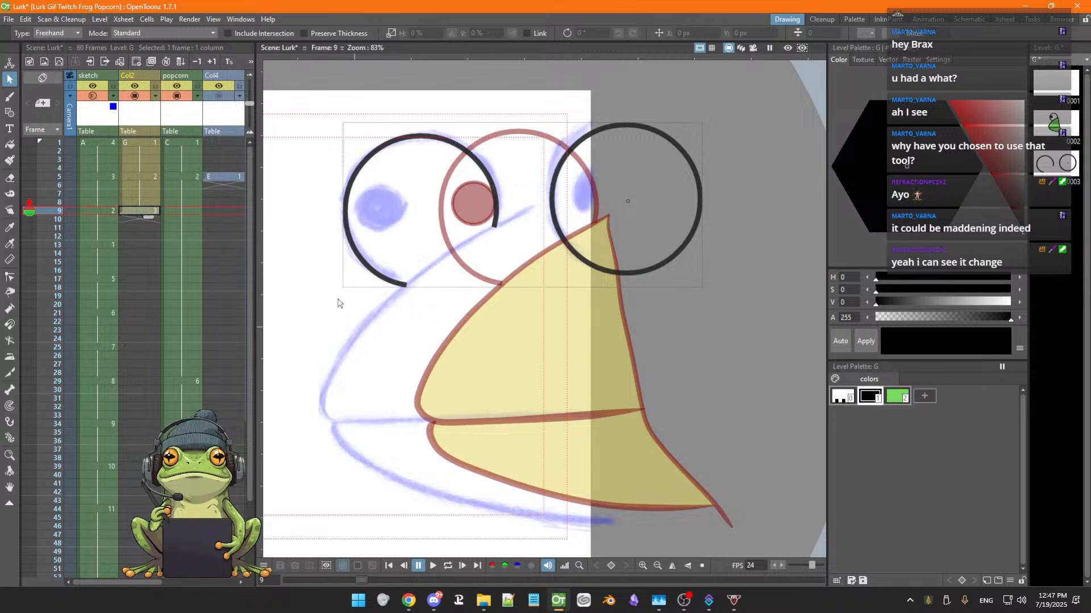
pyautogui.click(9, 99)
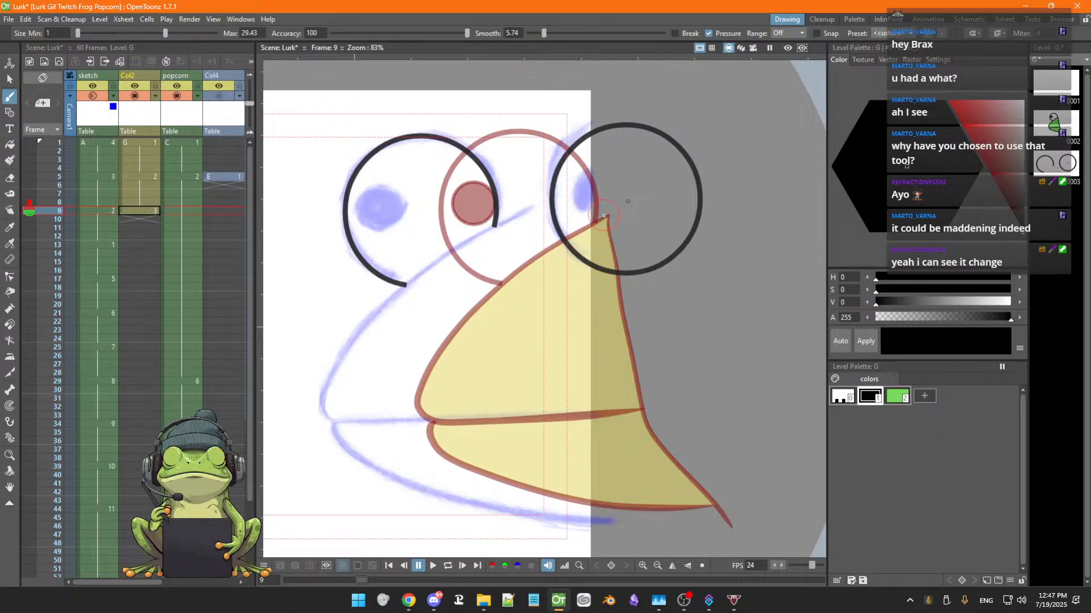
pyautogui.moveTo(606, 216)
pyautogui.mouseDown()
pyautogui.moveTo(457, 321)
pyautogui.moveTo(430, 358)
pyautogui.moveTo(418, 403)
pyautogui.moveTo(450, 416)
pyautogui.moveTo(641, 401)
pyautogui.mouseUp()
pyautogui.press('Up')
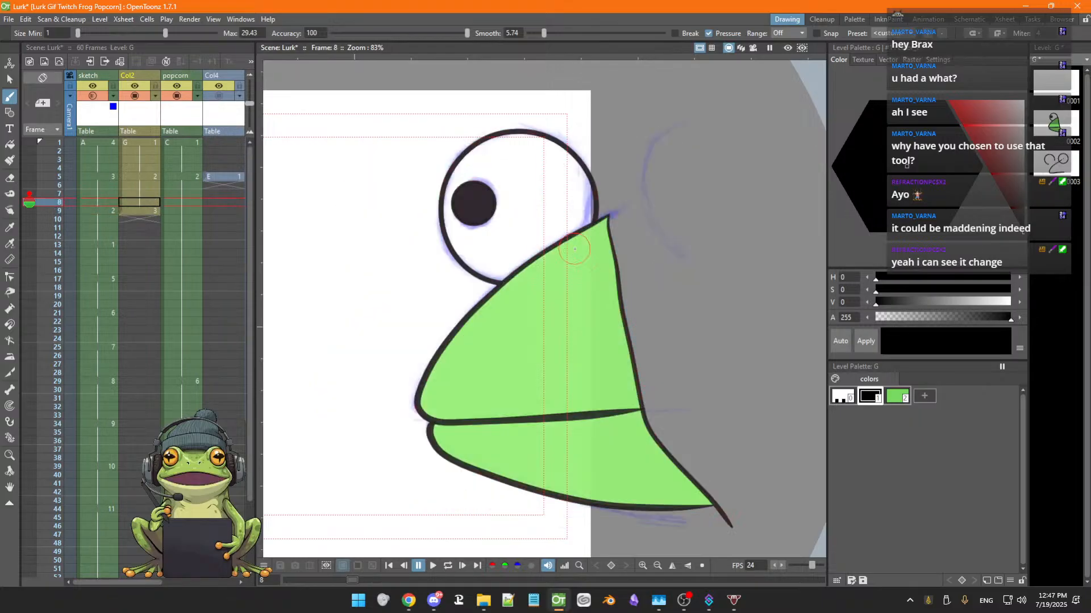
pyautogui.press('Down')
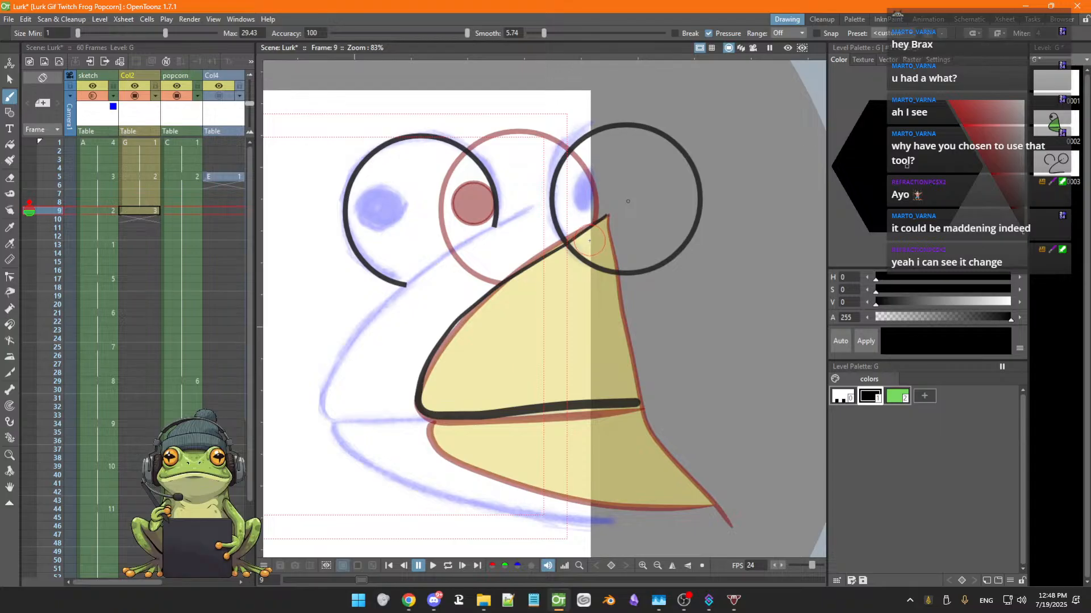
pyautogui.hotkey('ctrl', 'z')
pyautogui.moveTo(606, 218); pyautogui.dragTo(470, 295)
pyautogui.hotkey('ctrl', 'z')
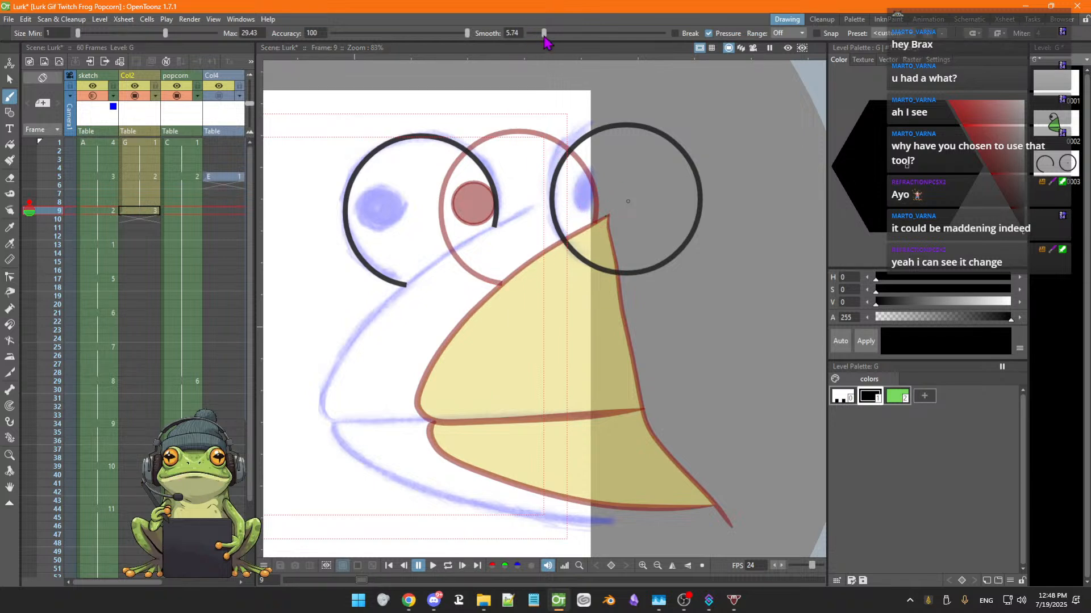
# Raise the Brush Smooth setting to 10.43 and try the upper mouth line again, undoing the stroke
pyautogui.moveTo(543, 33); pyautogui.dragTo(557, 35)
pyautogui.moveTo(607, 217)
pyautogui.mouseDown()
pyautogui.moveTo(482, 304)
pyautogui.moveTo(435, 355)
pyautogui.moveTo(417, 397)
pyautogui.moveTo(434, 419)
pyautogui.moveTo(468, 421)
pyautogui.moveTo(649, 405)
pyautogui.mouseUp()
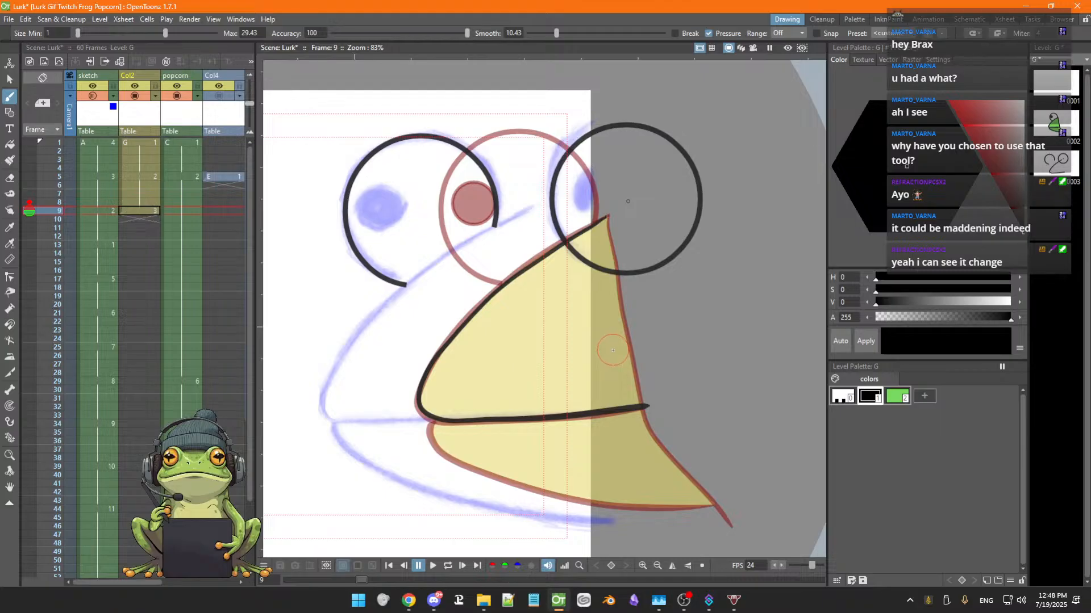
pyautogui.hotkey('ctrl', 'z')
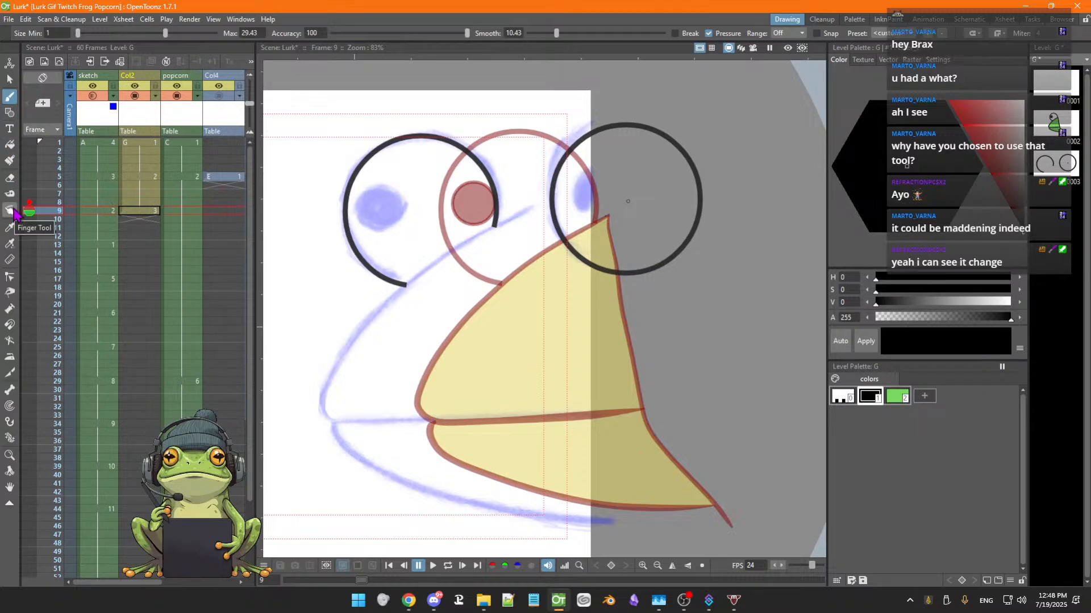
# Save the scene and switch to the browser
pyautogui.hotkey('ctrl', 's')
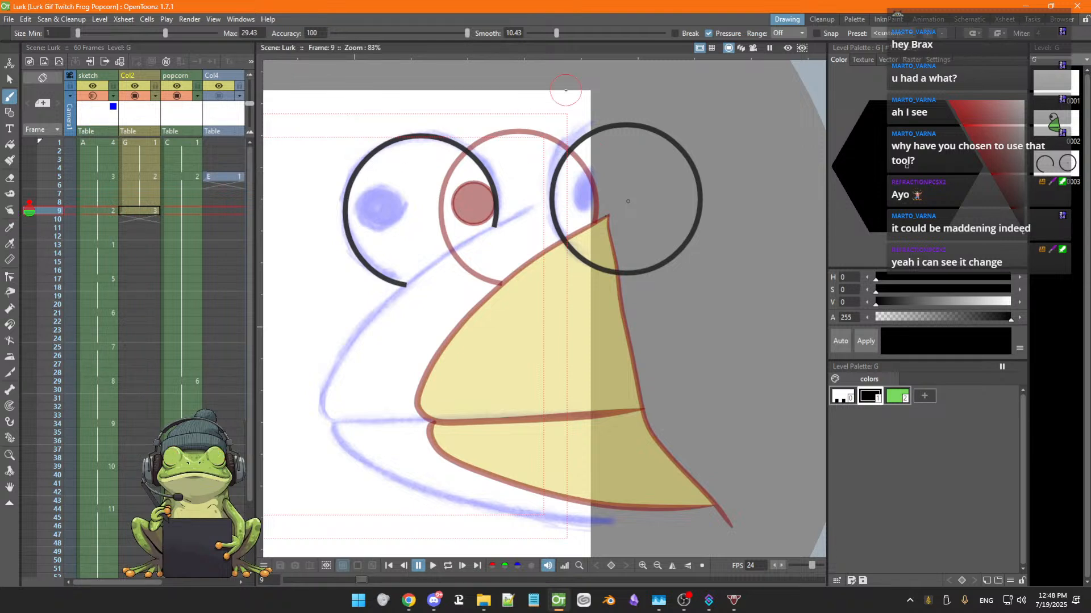
pyautogui.hotkey('alt', 'Tab')
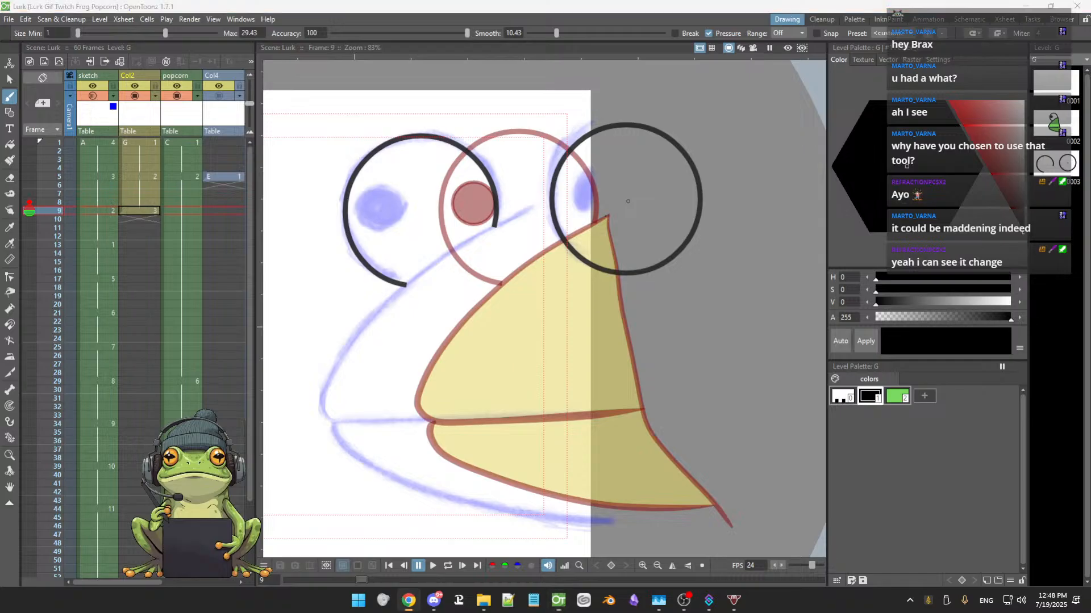
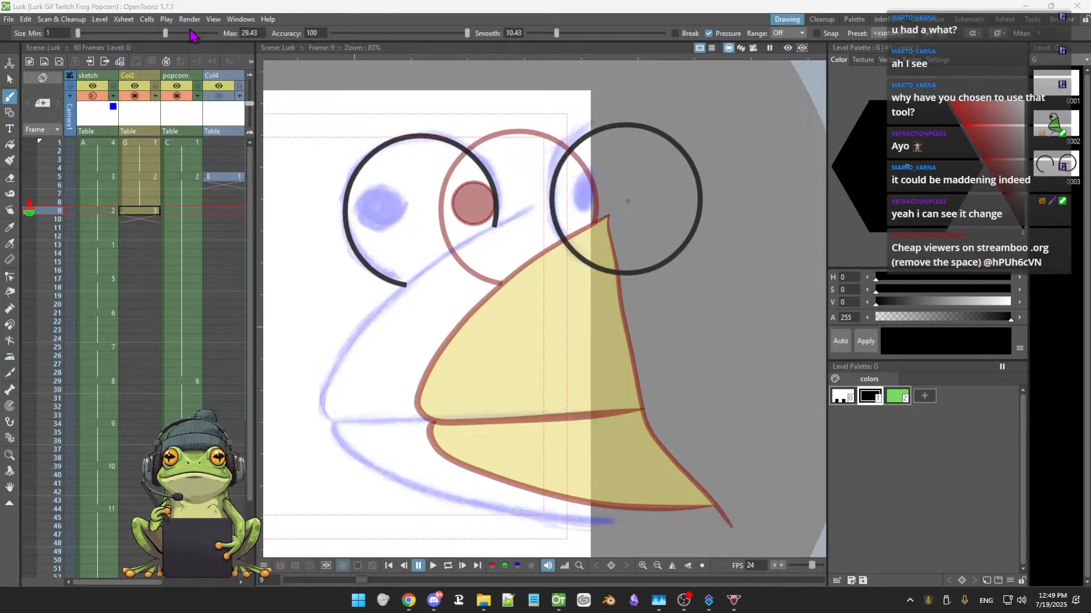
# Switch to the Geometric tool and set its shape to MultiArc
pyautogui.click(9, 114)
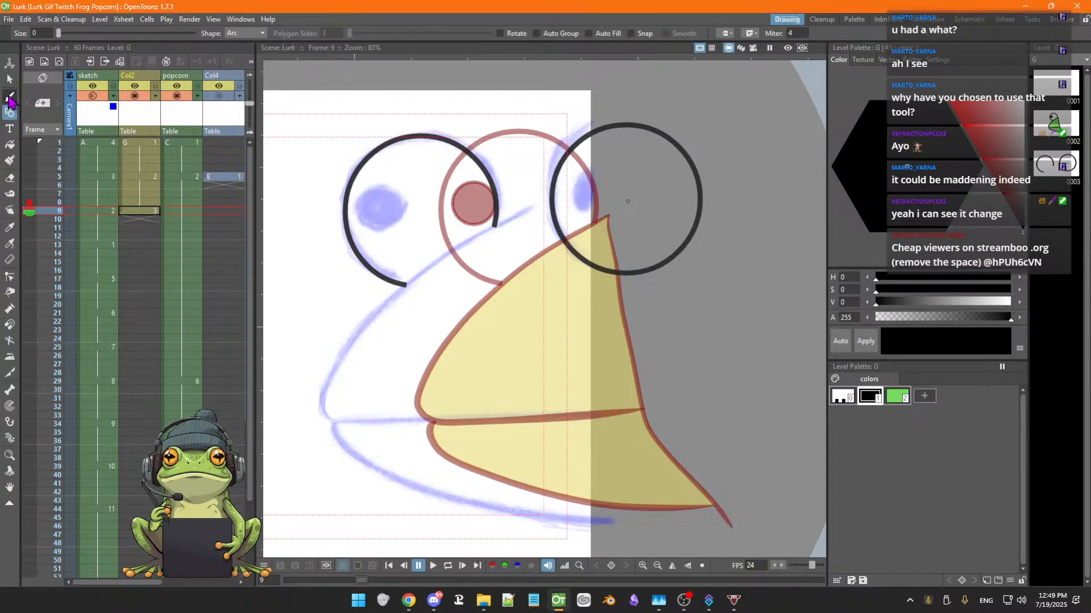
pyautogui.click(9, 98)
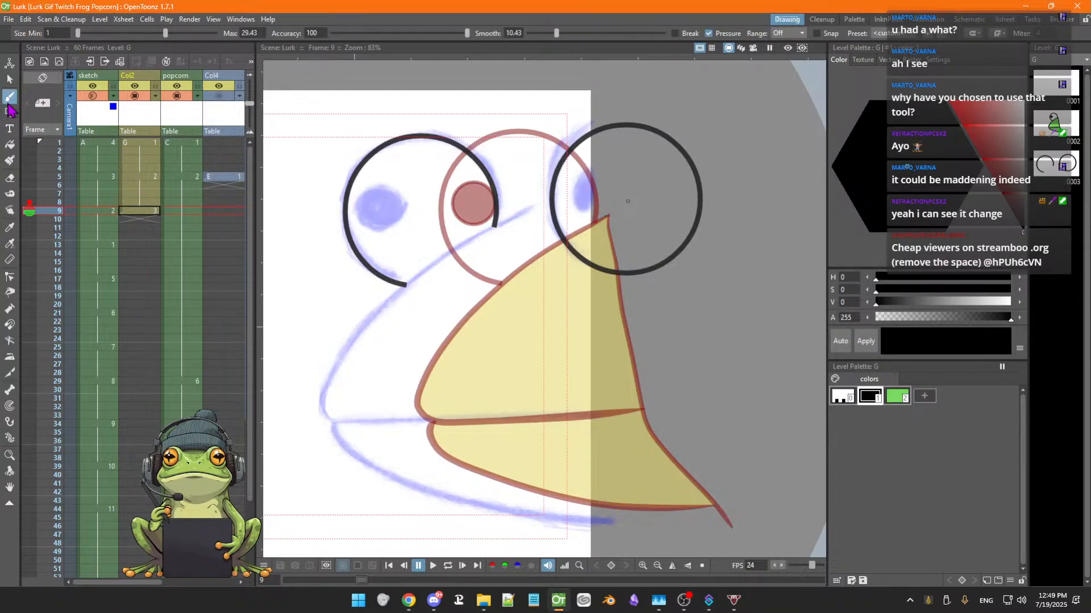
pyautogui.click(9, 113)
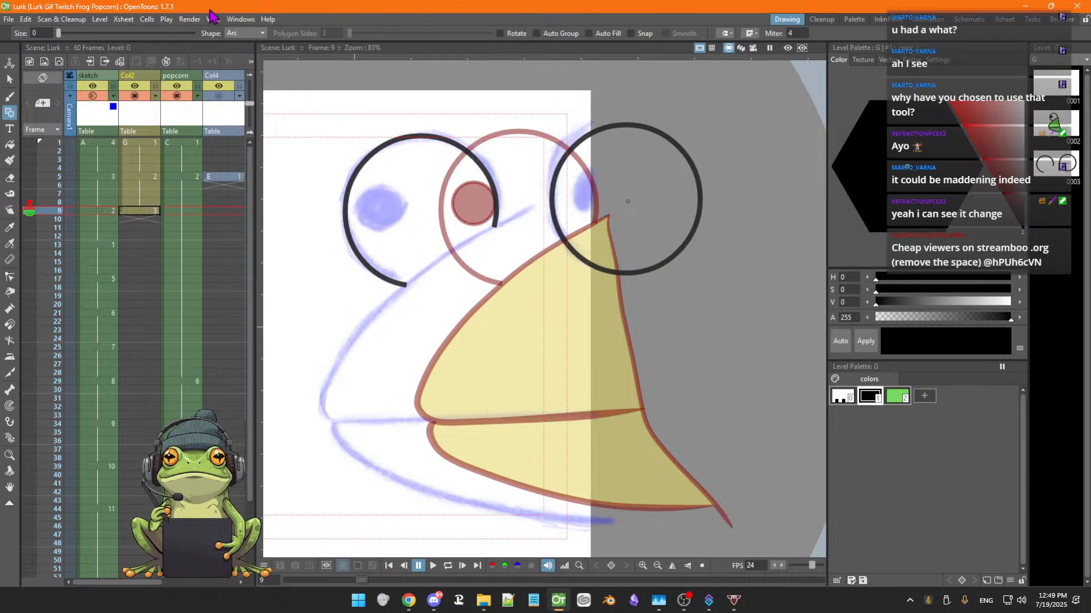
pyautogui.click(262, 34)
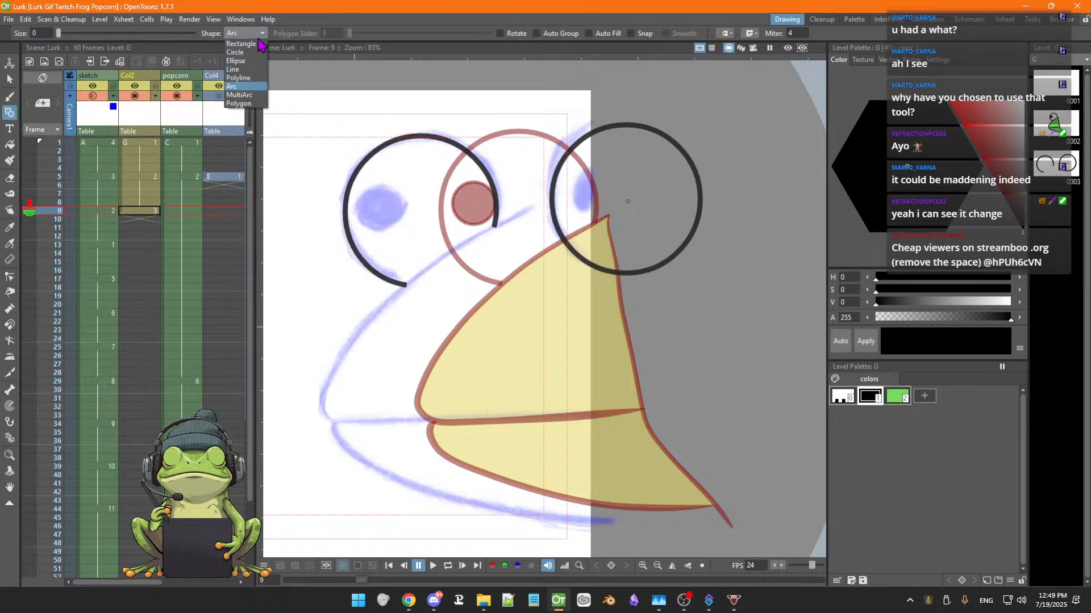
pyautogui.click(245, 95)
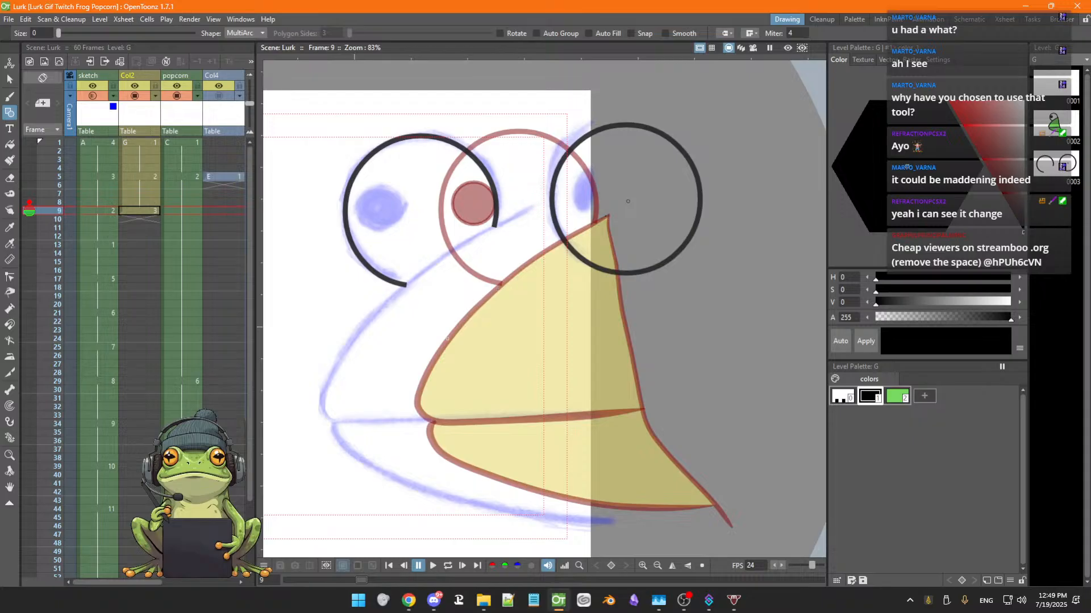
# Try drawing the upper mouth line on frame 9 as a MultiArc at size 10.64, undoing the stroke
pyautogui.click(608, 216)
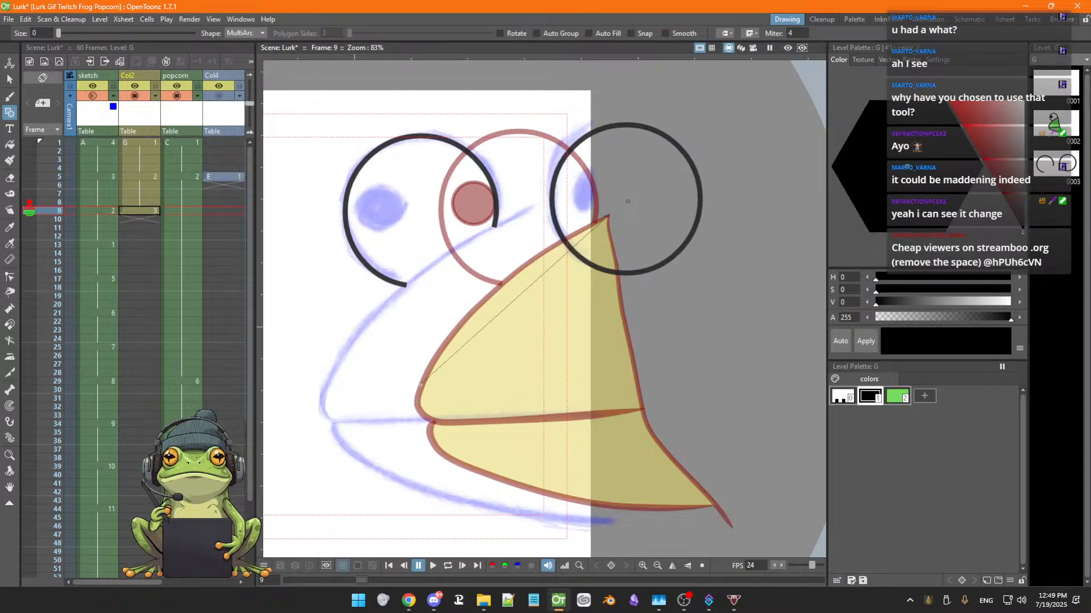
pyautogui.click(421, 386)
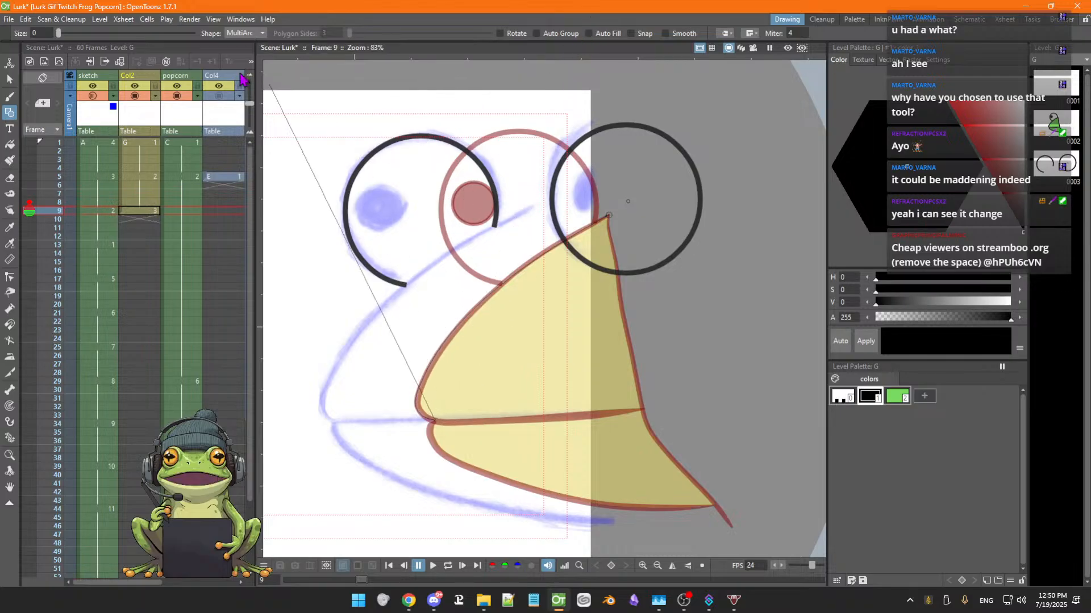
pyautogui.moveTo(59, 33); pyautogui.dragTo(77, 35)
pyautogui.click(351, 290)
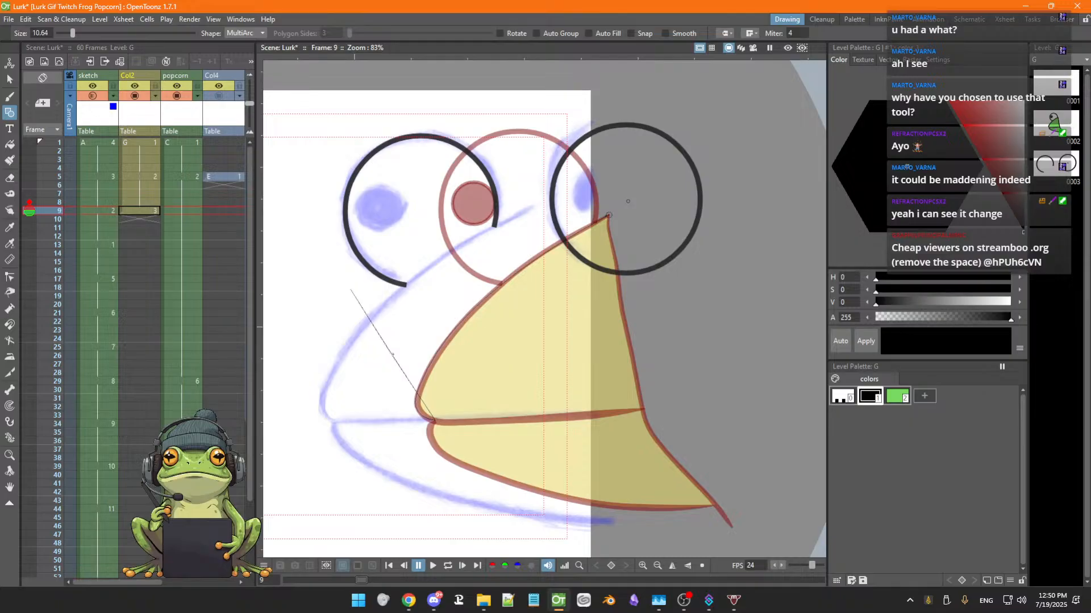
pyautogui.click(351, 290)
pyautogui.doubleClick(412, 337)
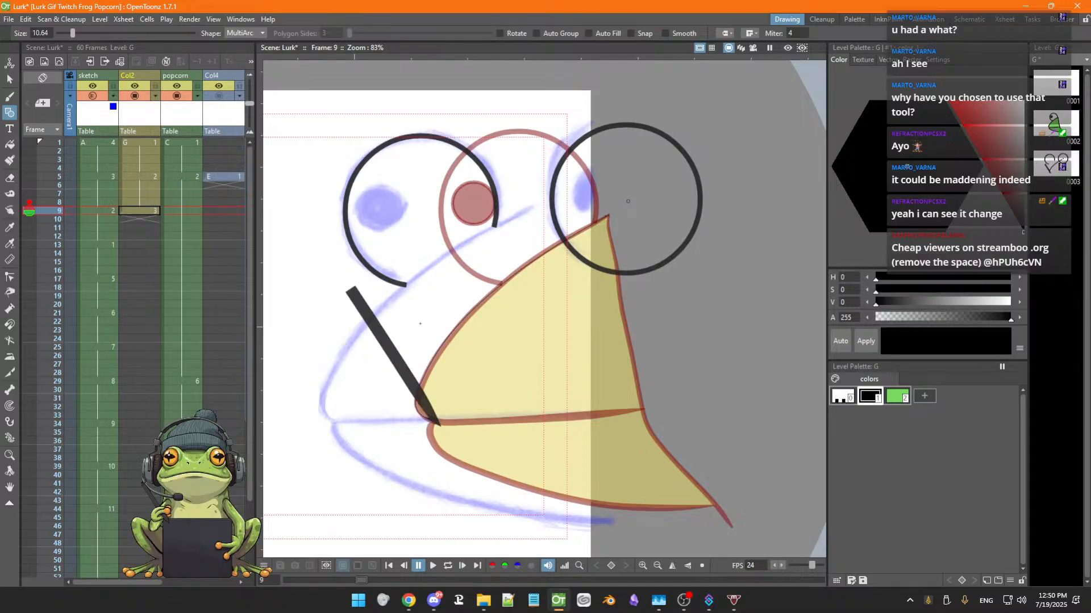
pyautogui.hotkey('ctrl', 'z')
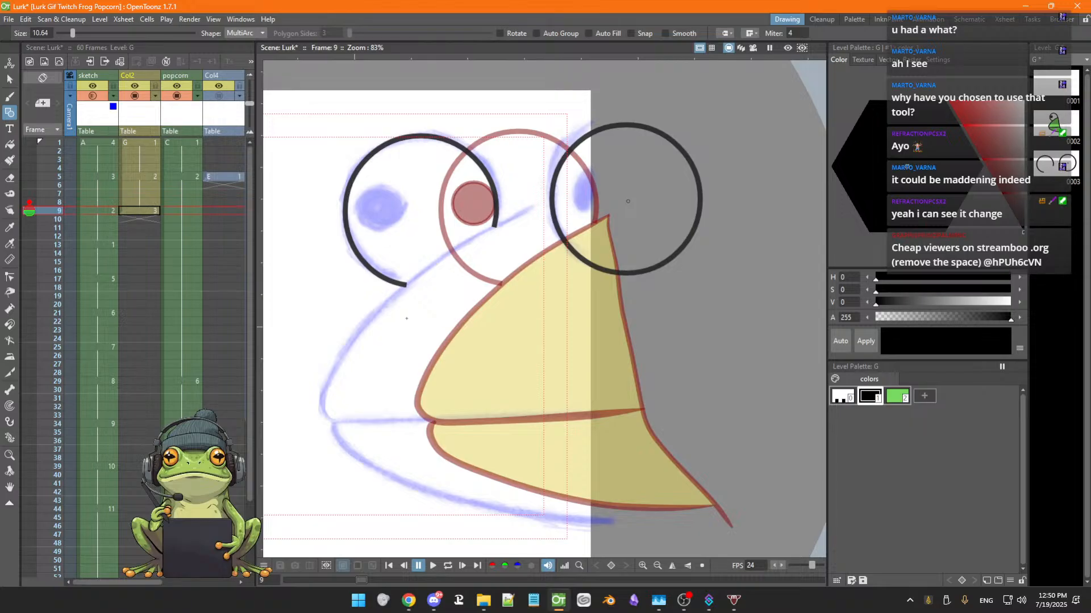
# Lower the size to 8.94 and try the upper mouth line twice more, undoing both strokes
pyautogui.moveTo(73, 33); pyautogui.dragTo(72, 37)
pyautogui.click(606, 216)
pyautogui.click(434, 363)
pyautogui.click(469, 297)
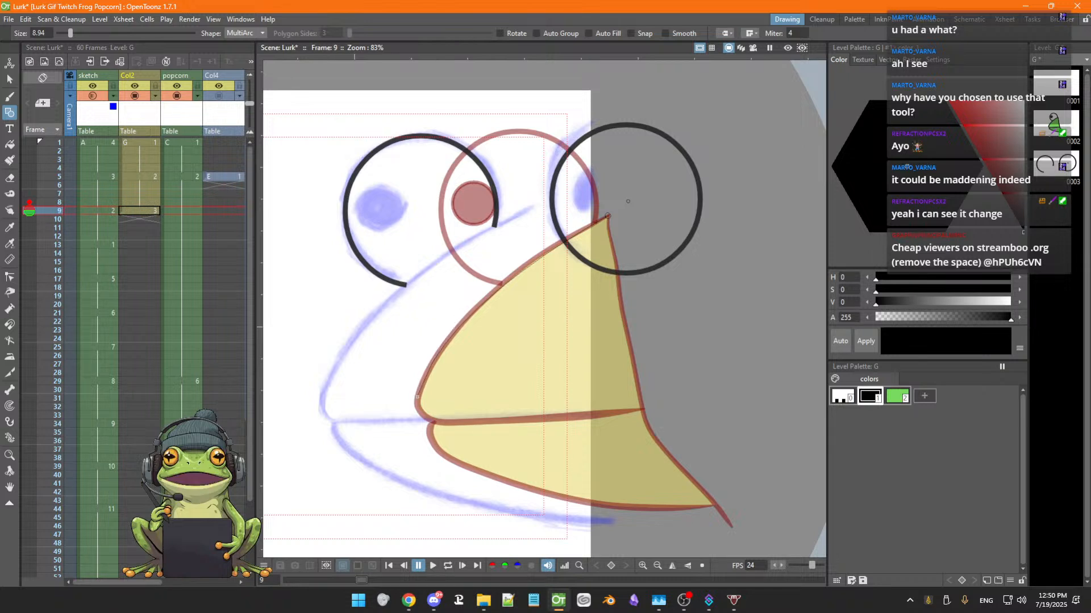
pyautogui.click(419, 396)
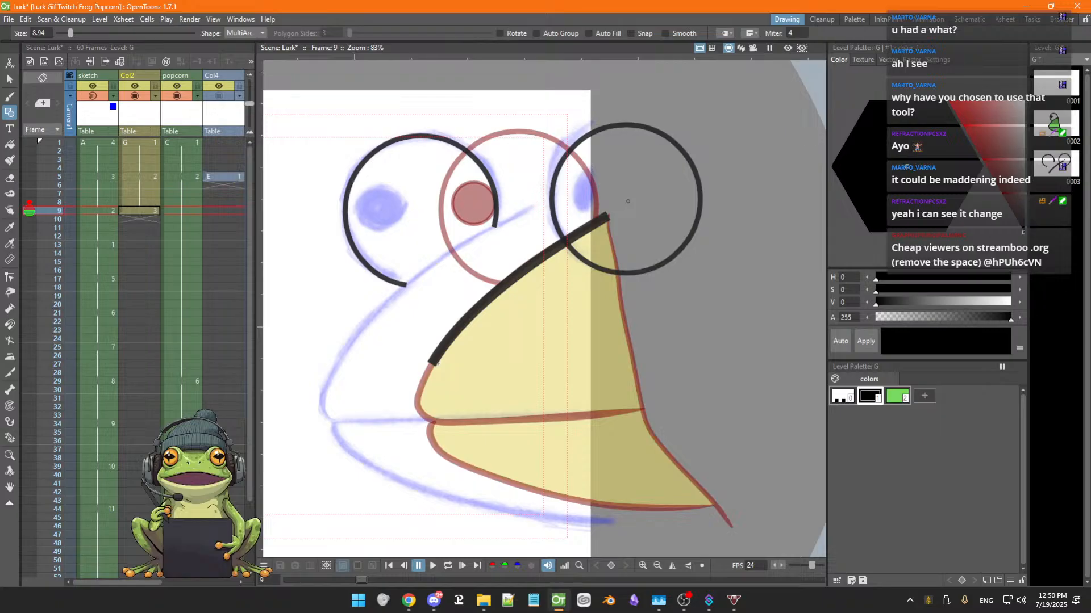
pyautogui.hotkey('ctrl', 'z')
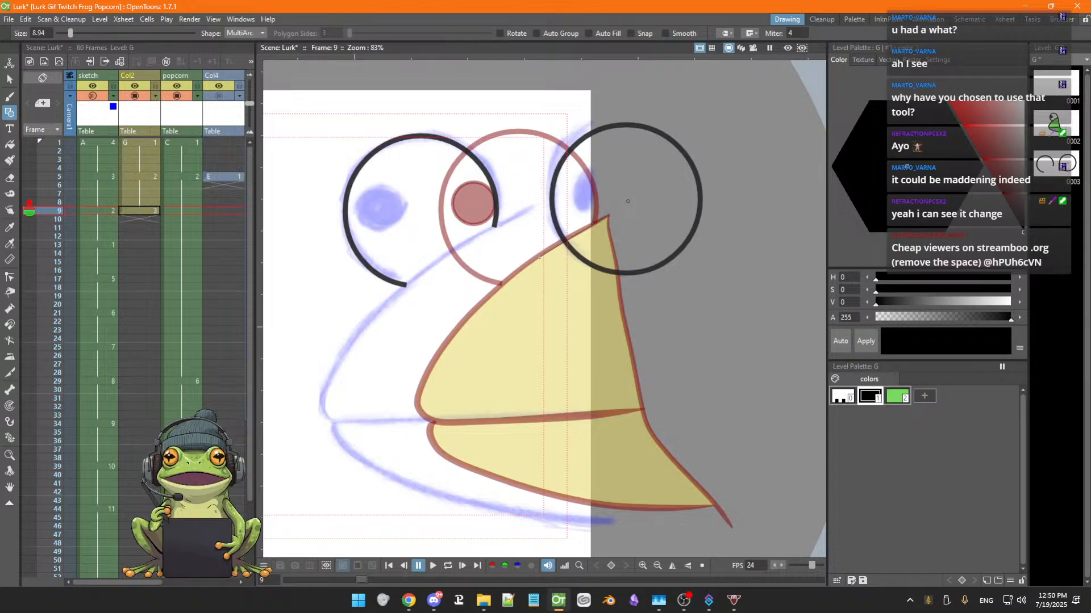
pyautogui.click(534, 263)
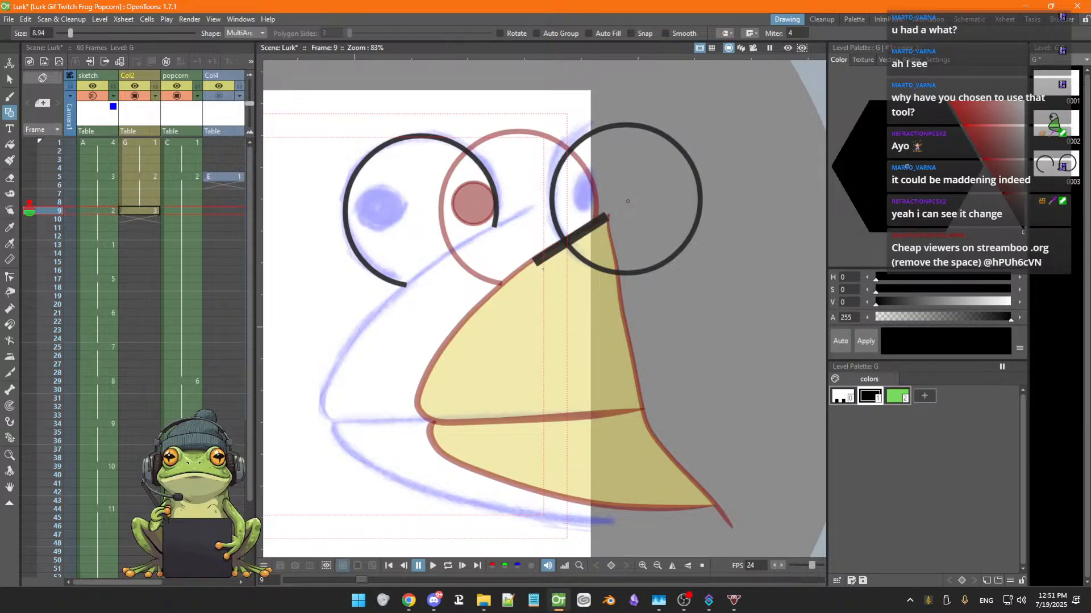
pyautogui.hotkey('ctrl', 'z')
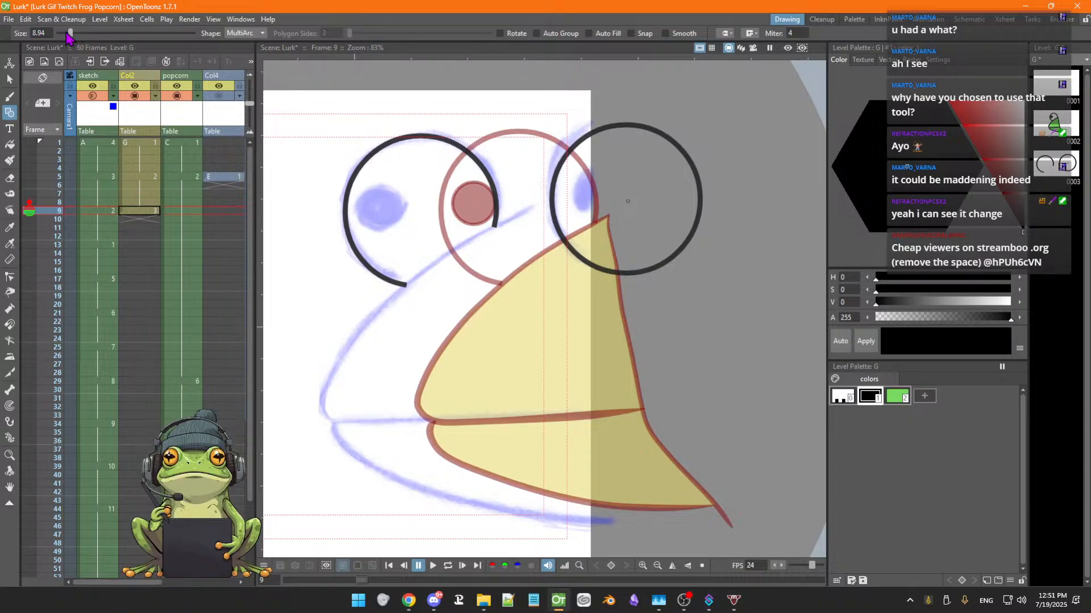
# Set the size to 8.24 and redraw the upper mouth line as a MultiArc from the beak tip down to the mouth corner
pyautogui.moveTo(69, 37); pyautogui.dragTo(59, 36)
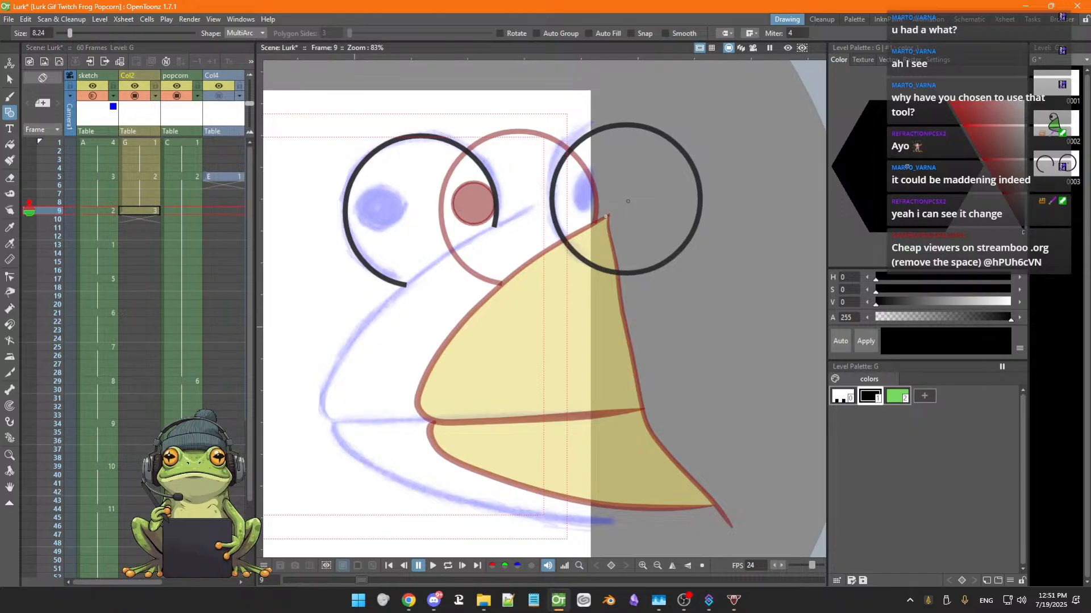
pyautogui.click(591, 227)
pyautogui.click(416, 393)
pyautogui.click(461, 291)
pyautogui.click(411, 419)
pyautogui.press('Return')
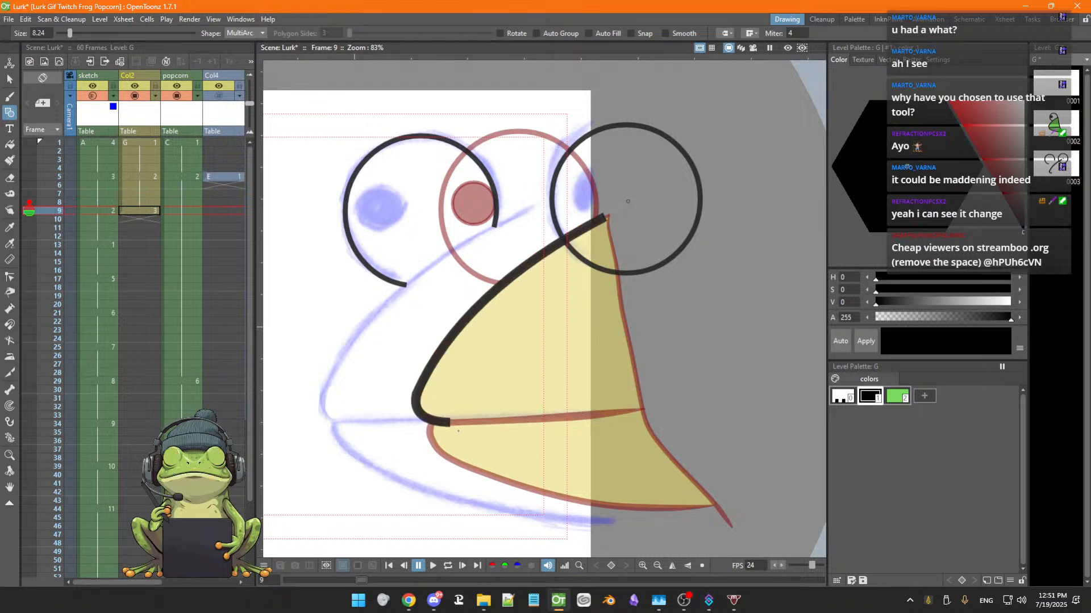
pyautogui.hotkey('ctrl', 'z')
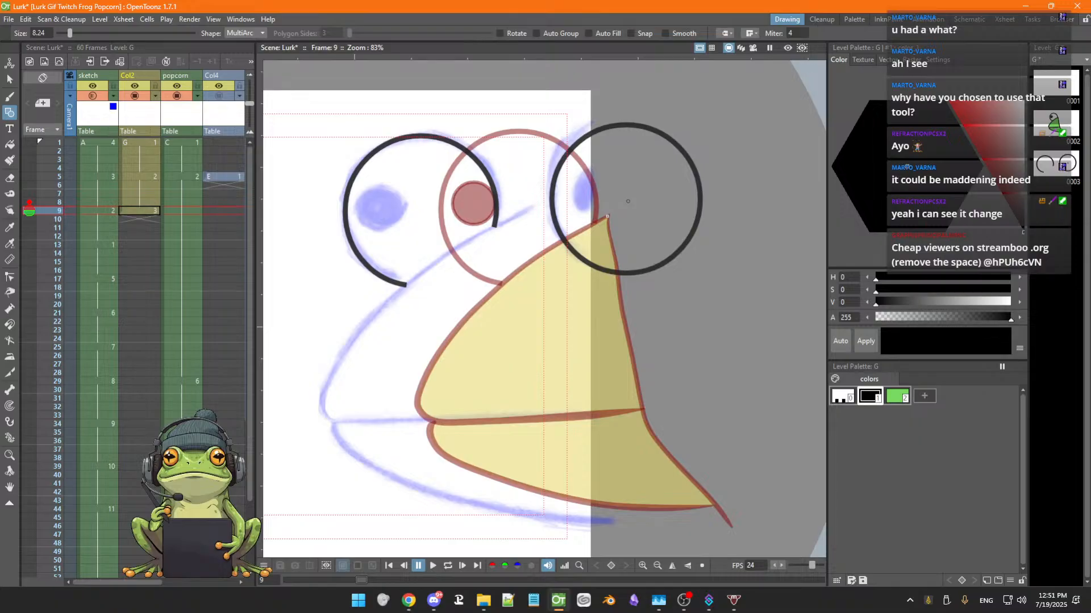
pyautogui.moveTo(608, 216); pyautogui.dragTo(468, 313)
pyautogui.click(423, 379)
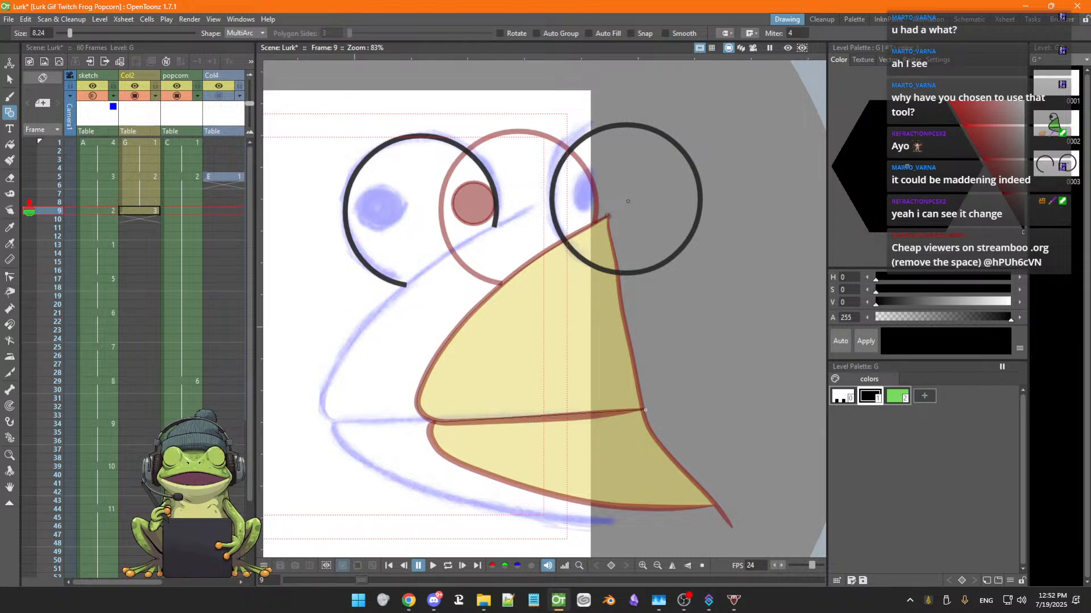
pyautogui.doubleClick(644, 409)
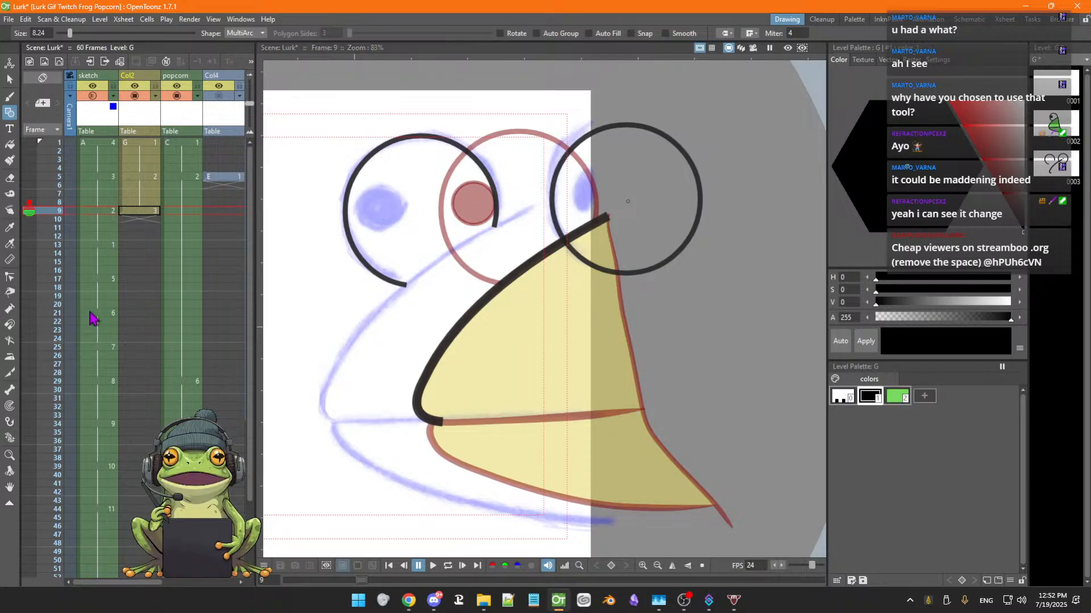
# Show the mouth line's control points and try reshaping its ends with the Pump tool, undoing the changes
pyautogui.click(10, 279)
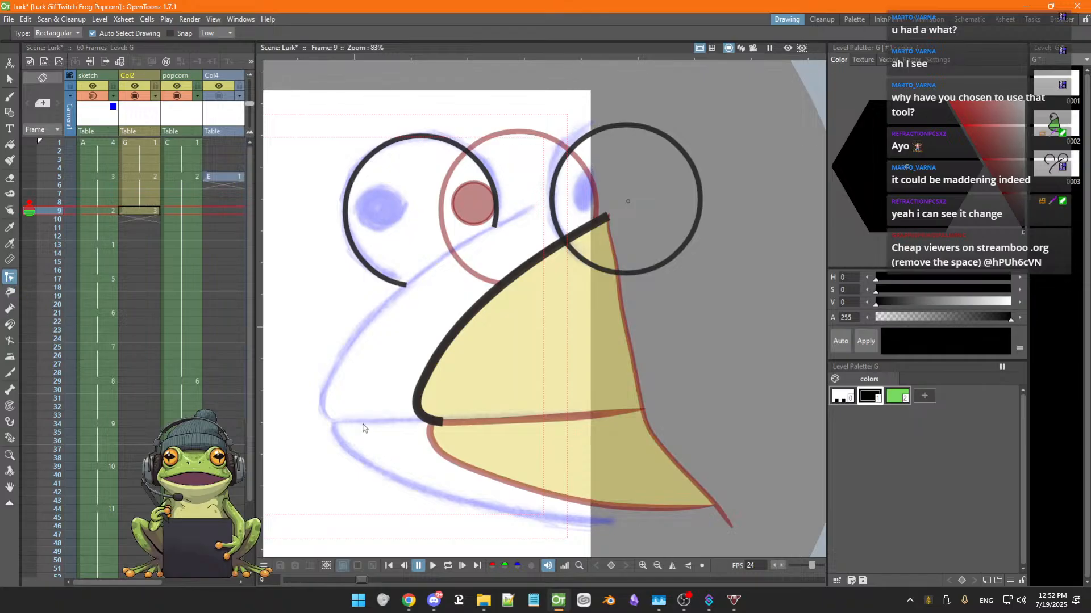
pyautogui.click(424, 412)
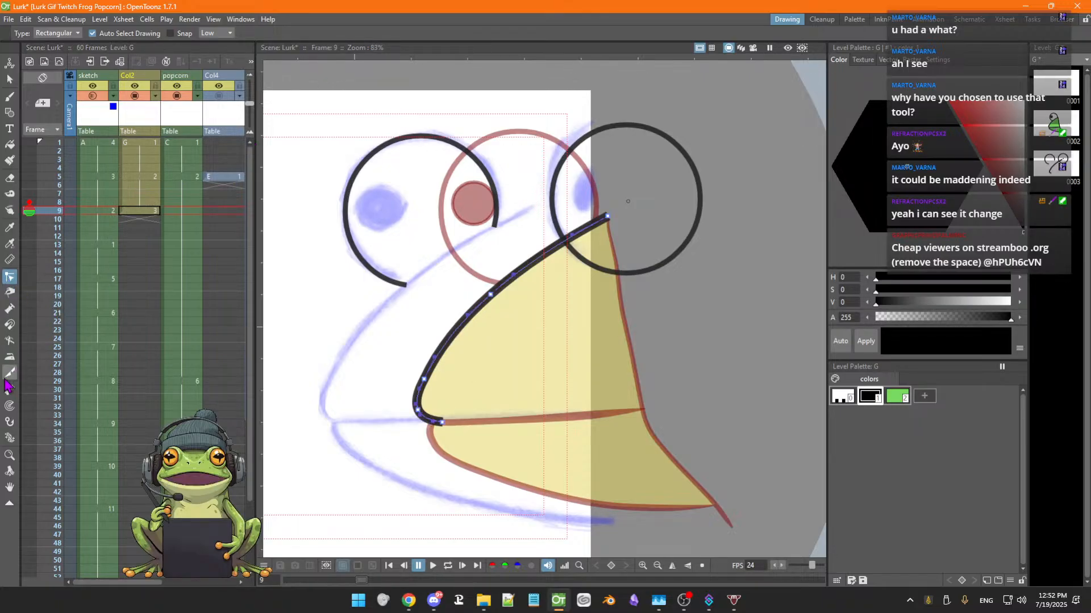
pyautogui.click(10, 310)
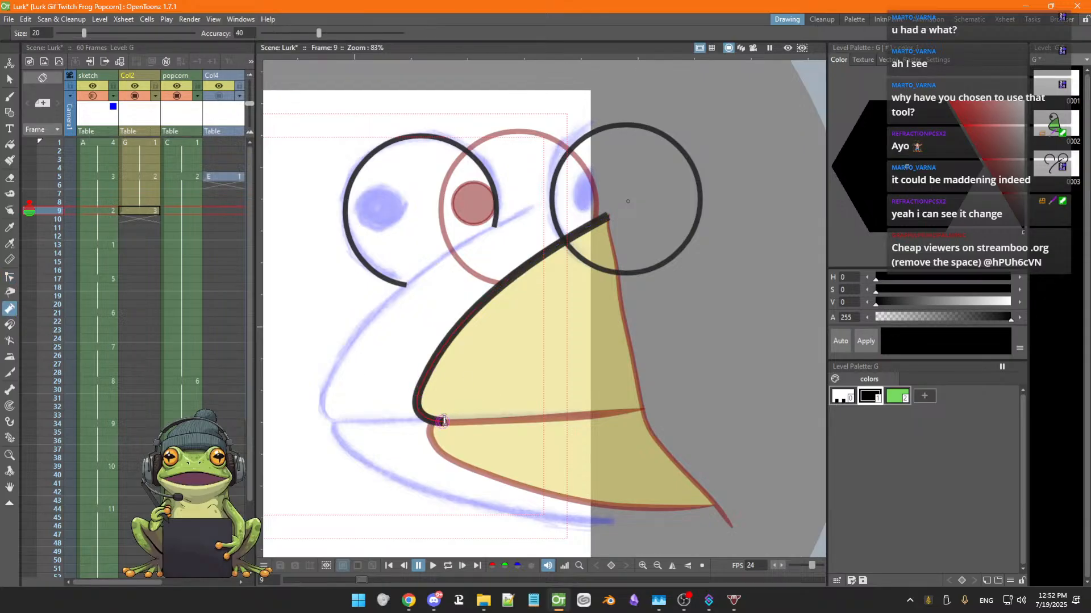
pyautogui.moveTo(440, 421); pyautogui.dragTo(444, 430)
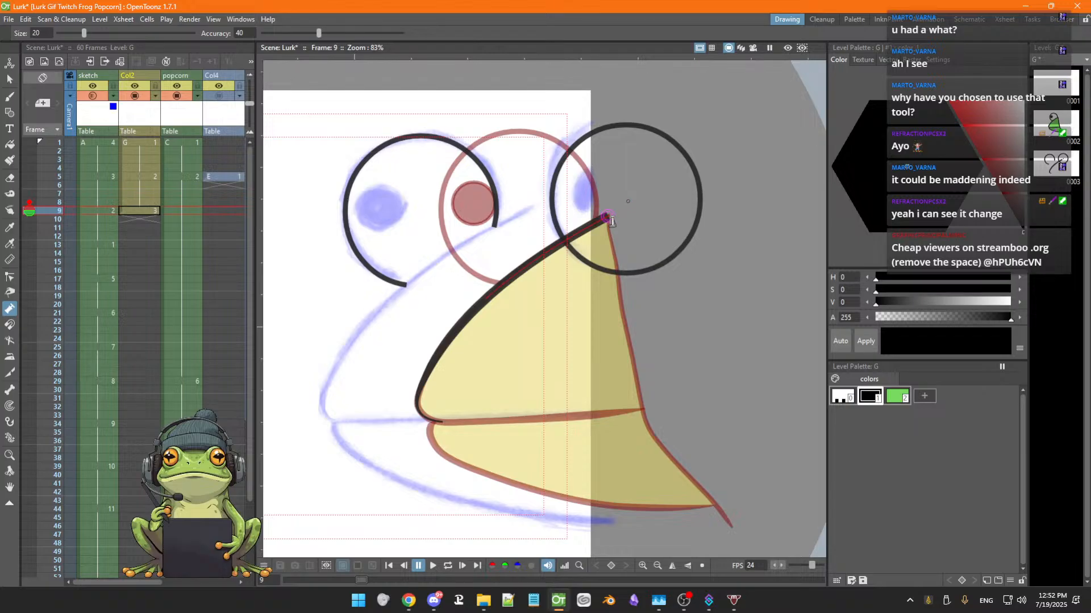
pyautogui.moveTo(611, 220); pyautogui.dragTo(612, 229)
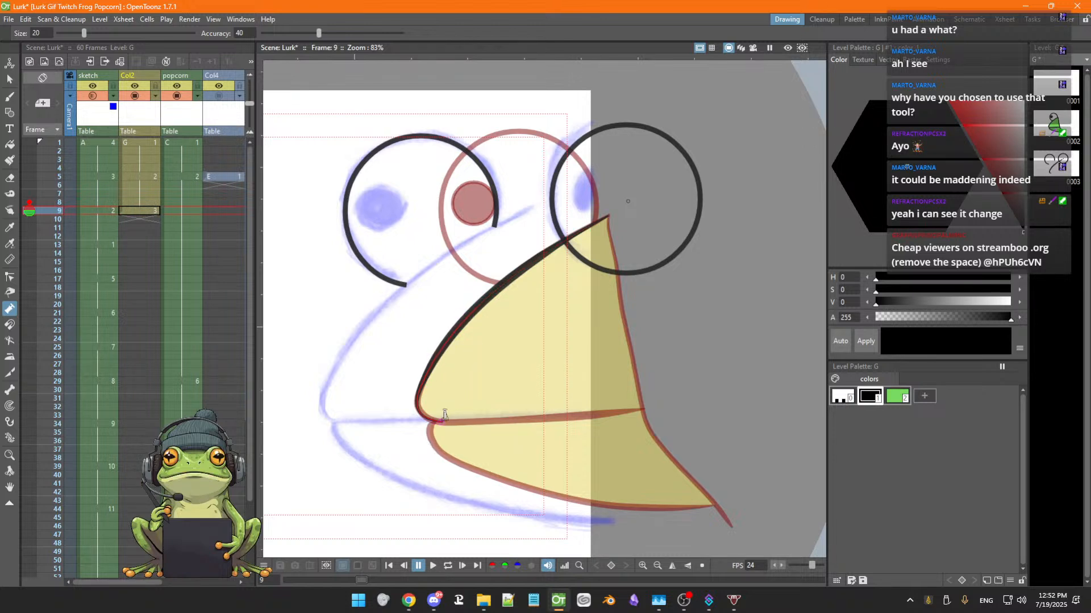
pyautogui.moveTo(444, 422)
pyautogui.mouseDown()
pyautogui.moveTo(461, 372)
pyautogui.moveTo(449, 395)
pyautogui.moveTo(503, 342)
pyautogui.moveTo(449, 438)
pyautogui.moveTo(456, 426)
pyautogui.mouseUp()
pyautogui.hotkey('ctrl', 'z')
pyautogui.hotkey('ctrl', 'z')
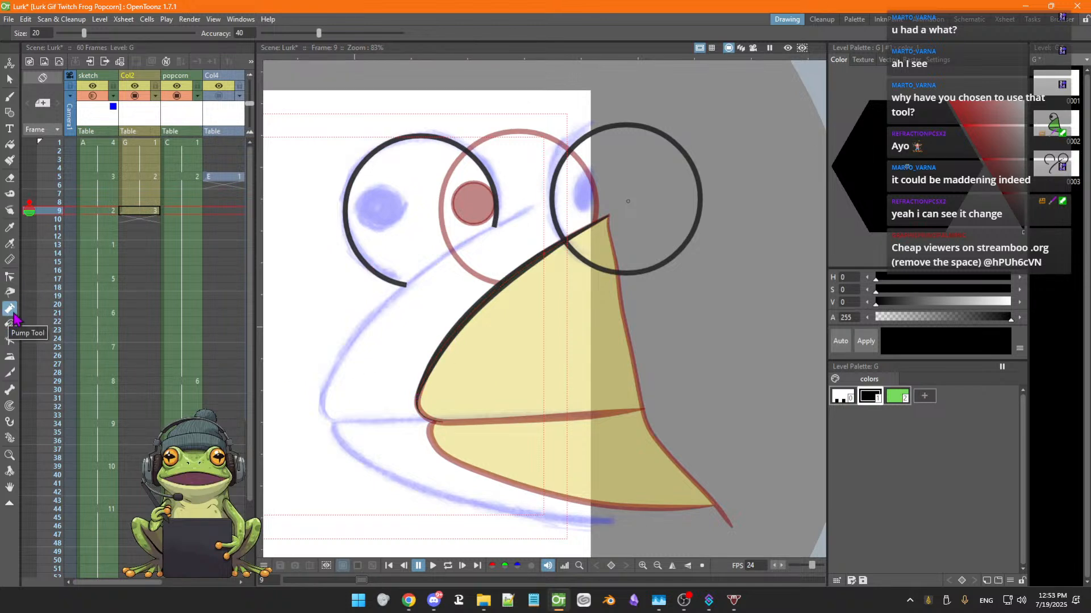
# Save the scene, then select and delete the left eye outline on frame 9
pyautogui.click(10, 278)
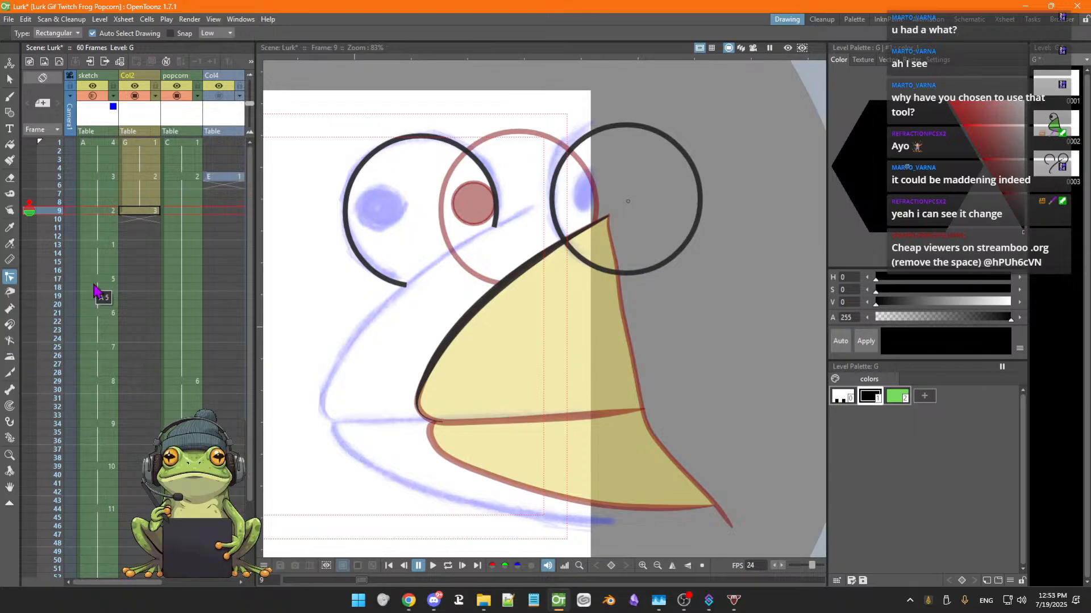
pyautogui.hotkey('ctrl', 's')
pyautogui.click(347, 217)
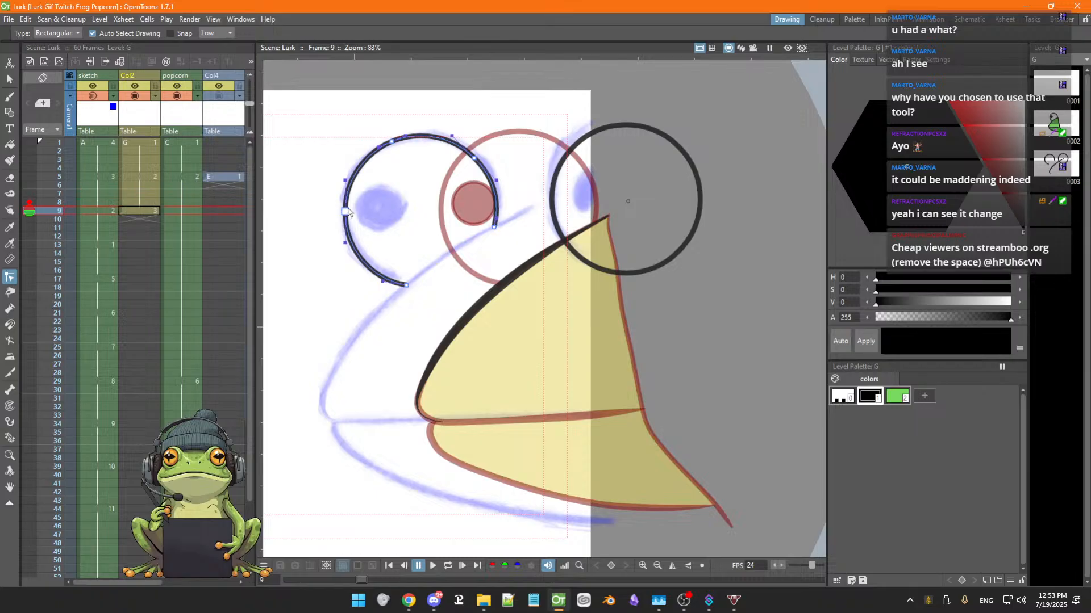
pyautogui.press('s')
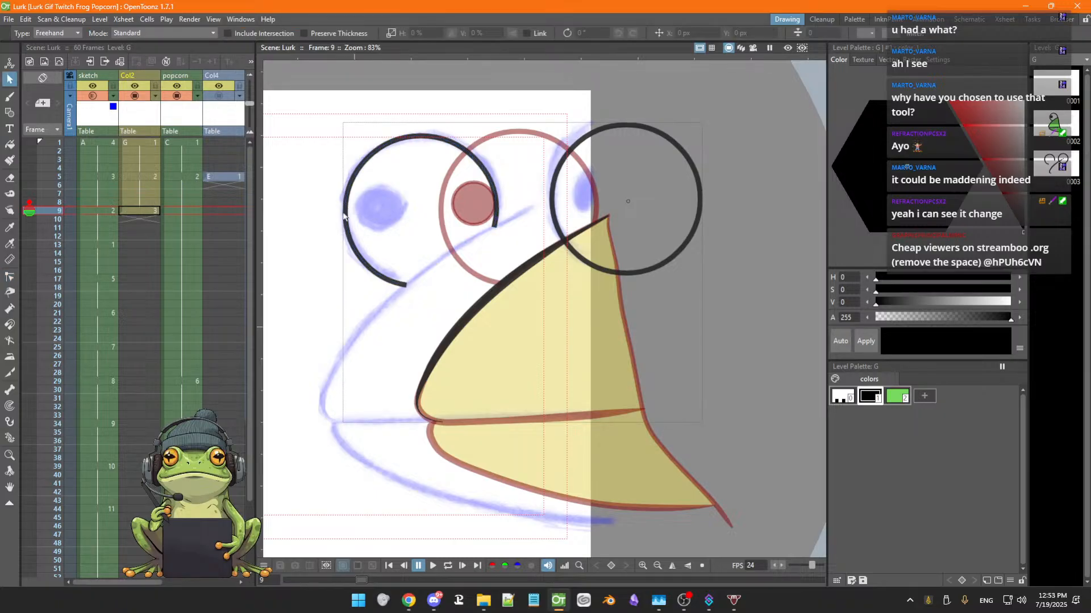
pyautogui.click(346, 213)
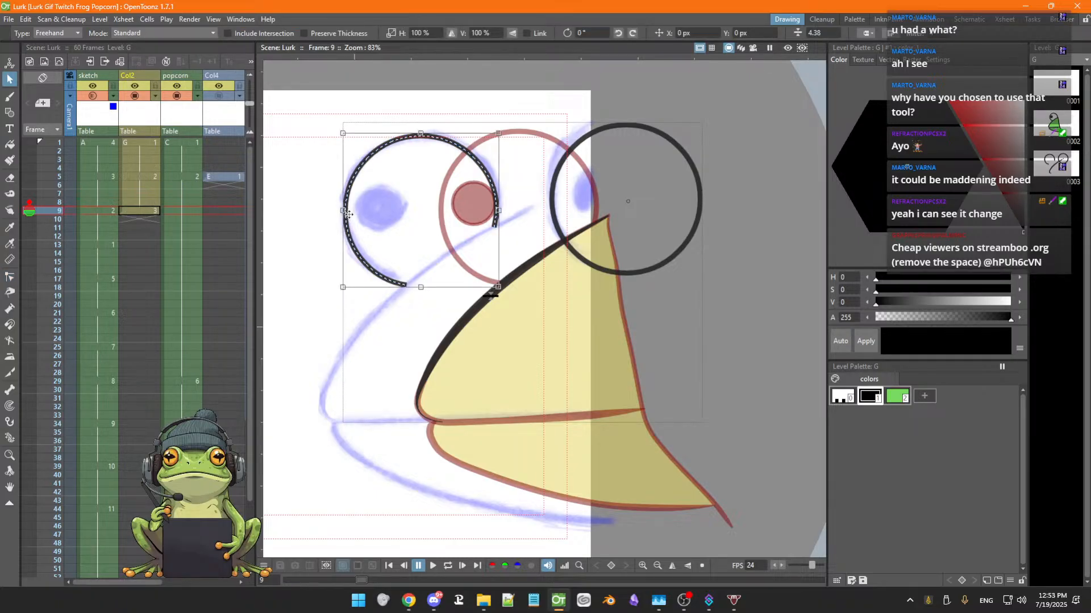
pyautogui.press('Delete')
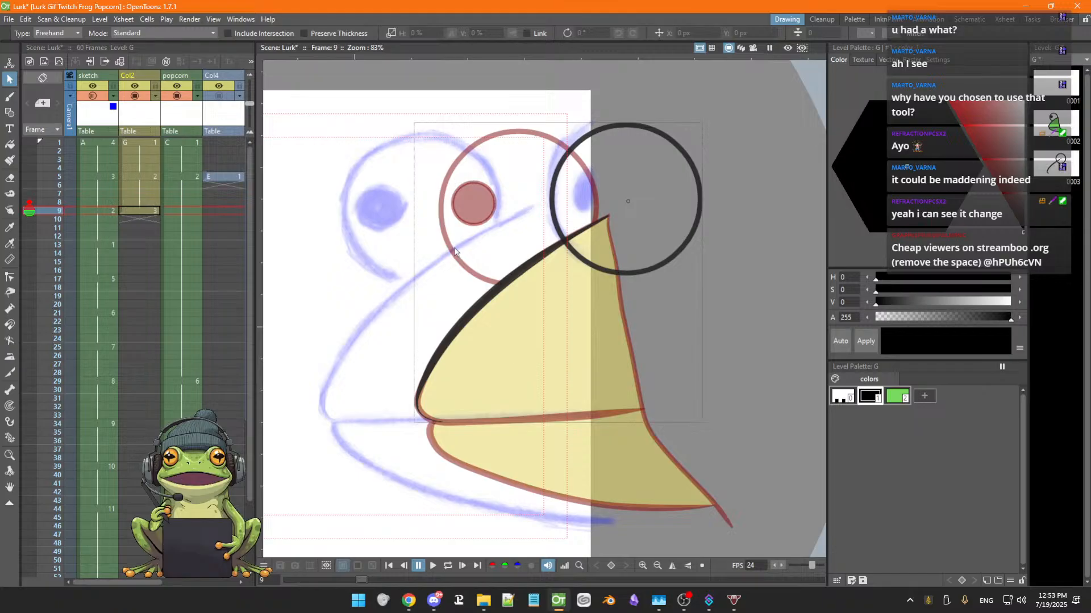
# Switch back to the Geometric tool and change its shape to Circle
pyautogui.press('g')
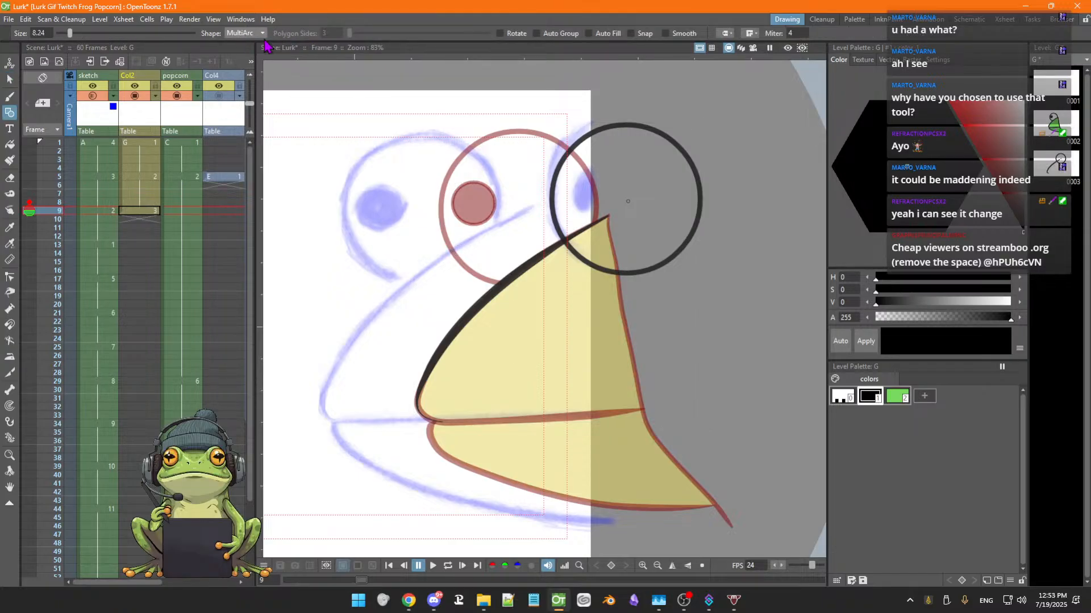
pyautogui.click(250, 33)
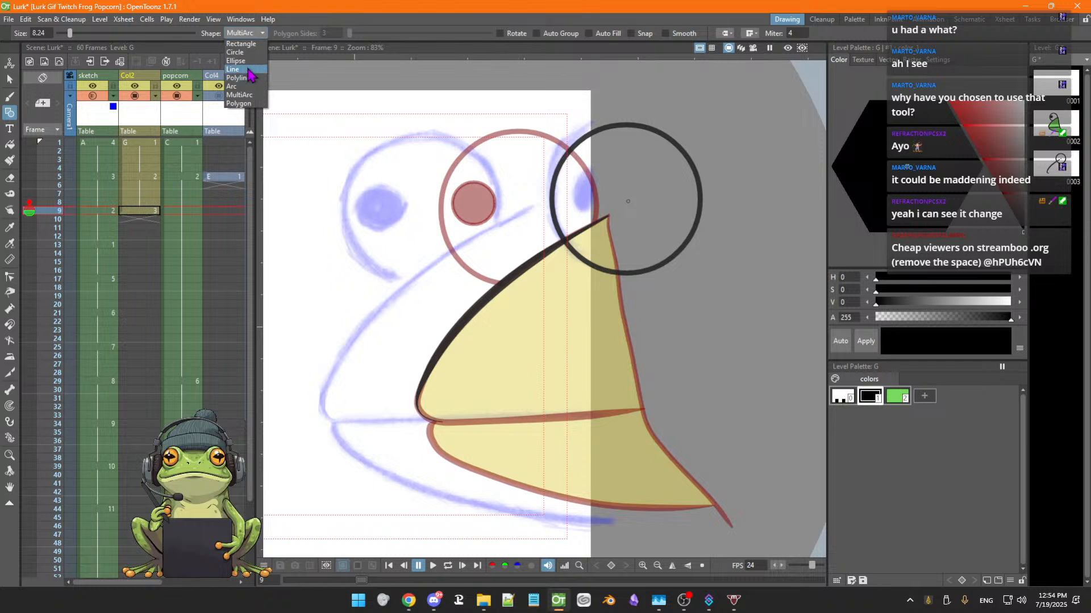
pyautogui.click(235, 52)
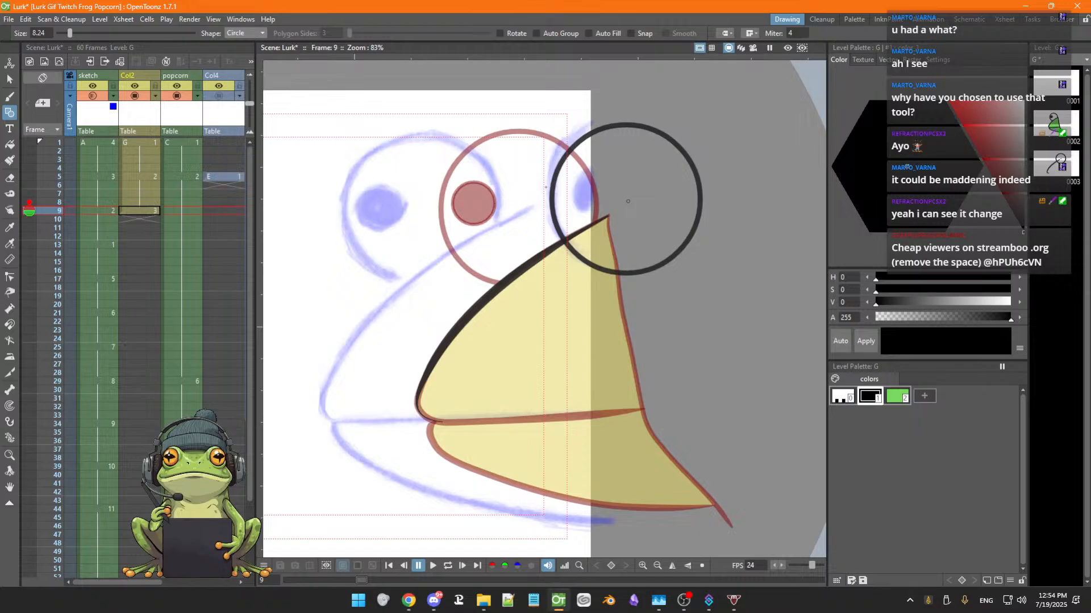
pyautogui.press('s')
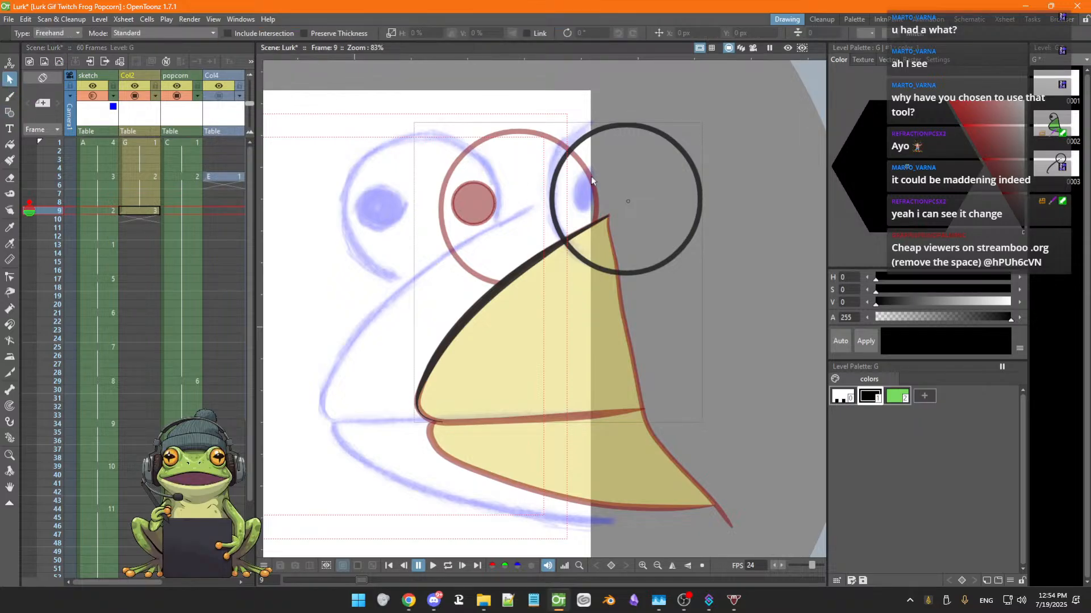
pyautogui.click(561, 175)
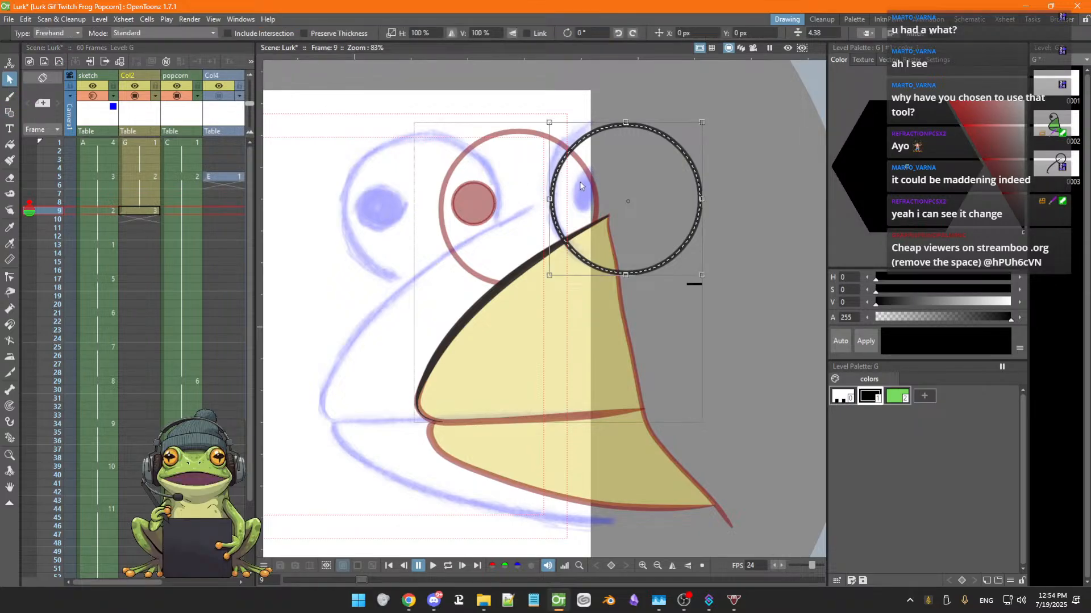
pyautogui.rightClick(557, 225)
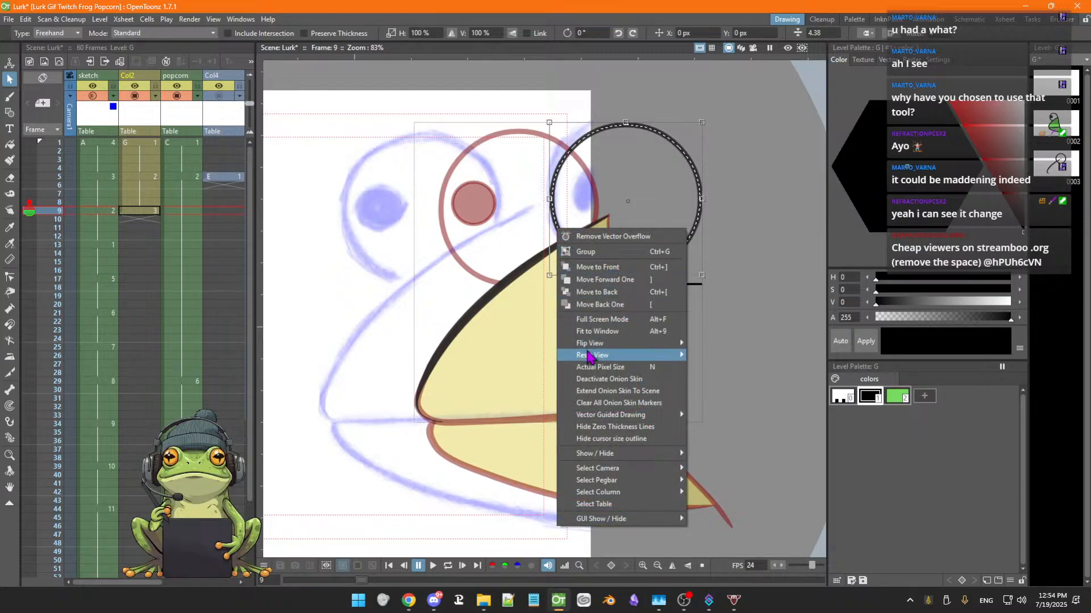
pyautogui.moveTo(589, 356)
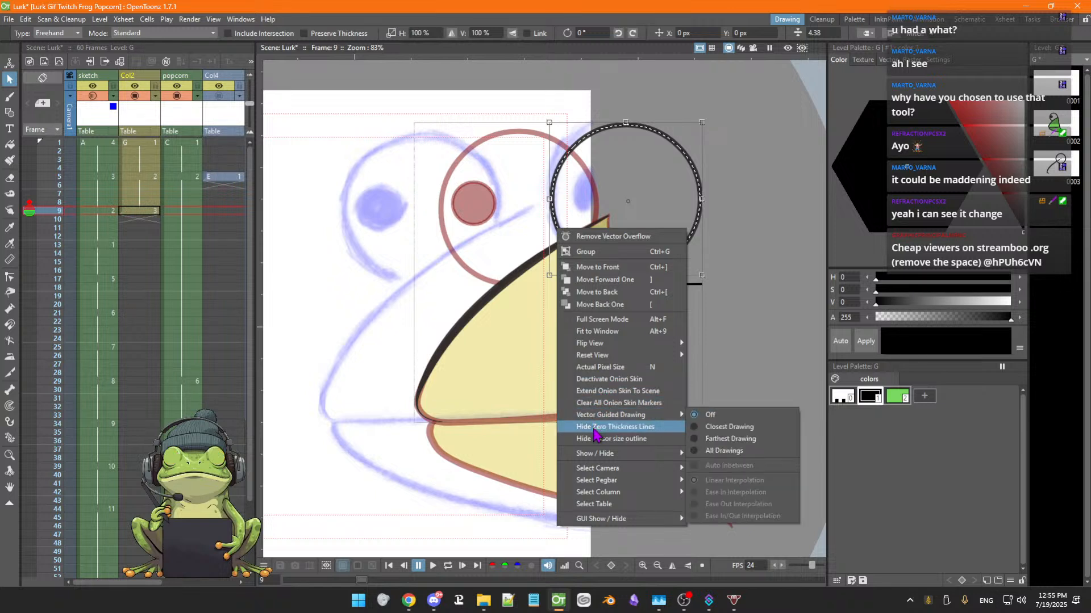
pyautogui.moveTo(586, 453)
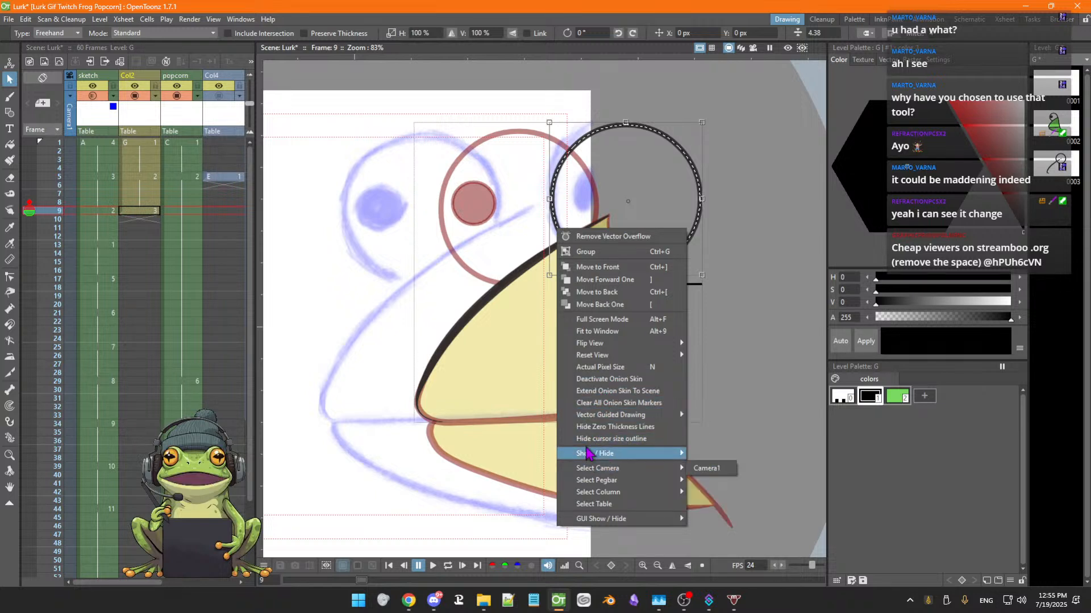
pyautogui.click(668, 214)
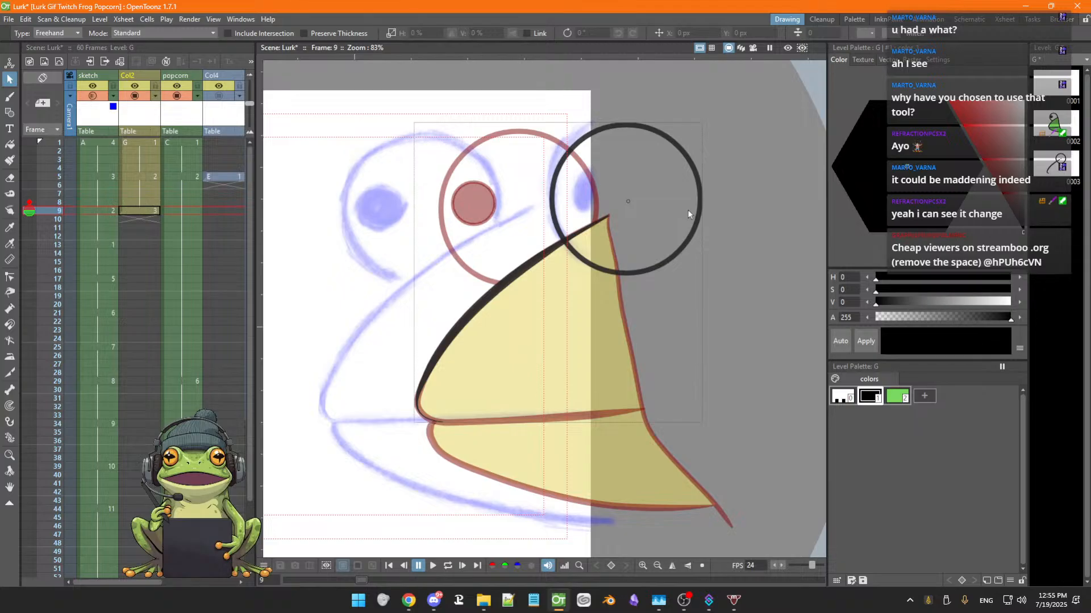
# Paste a copy of the eye circle, position it over the left eye sketch, then delete both circle outlines
pyautogui.click(698, 220)
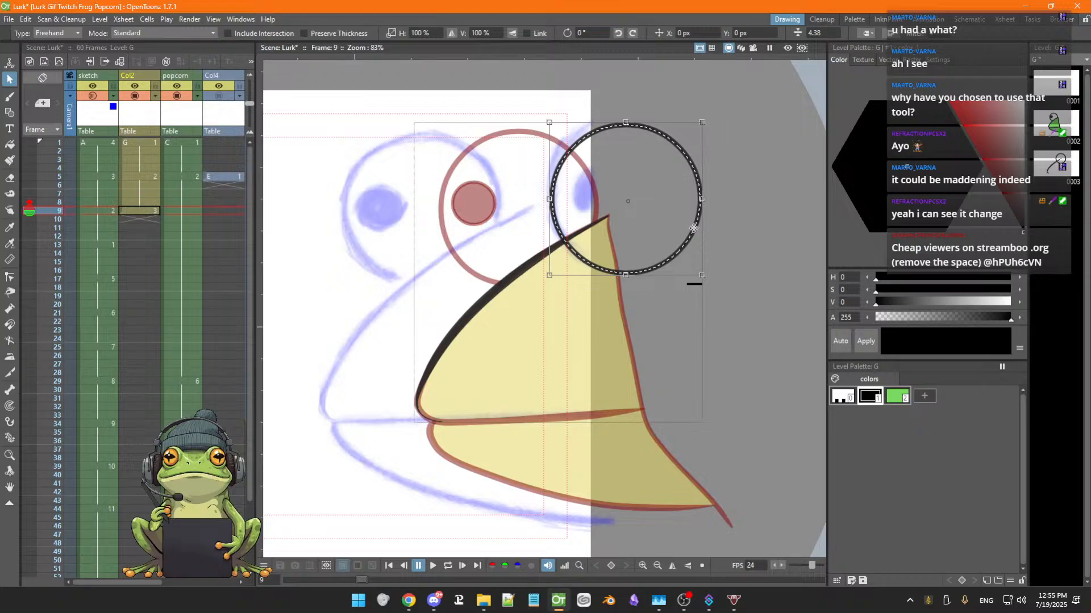
pyautogui.rightClick(693, 230)
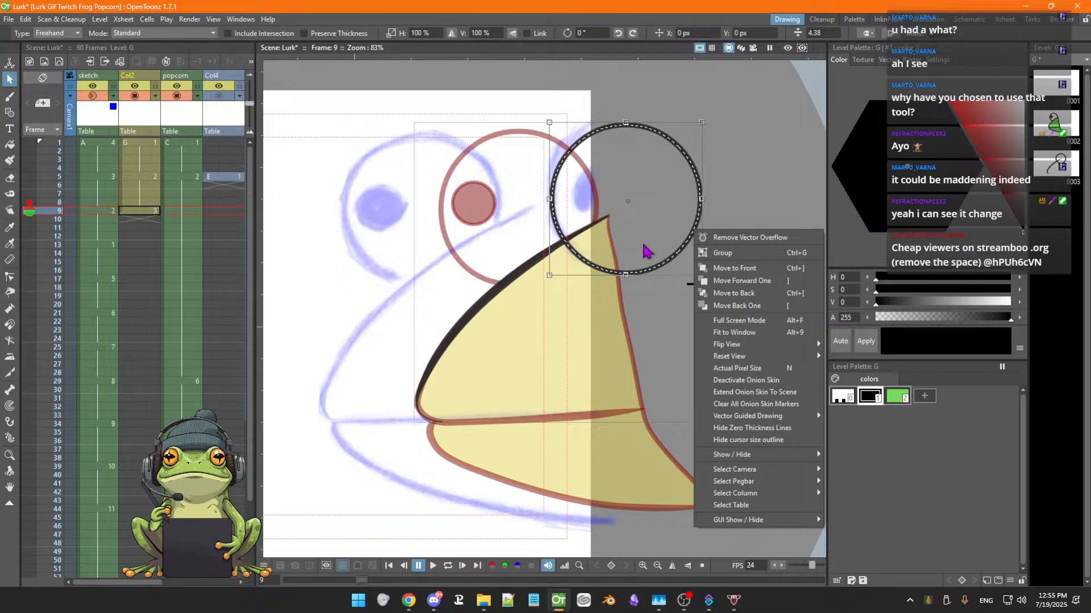
pyautogui.click(645, 250)
pyautogui.click(637, 275)
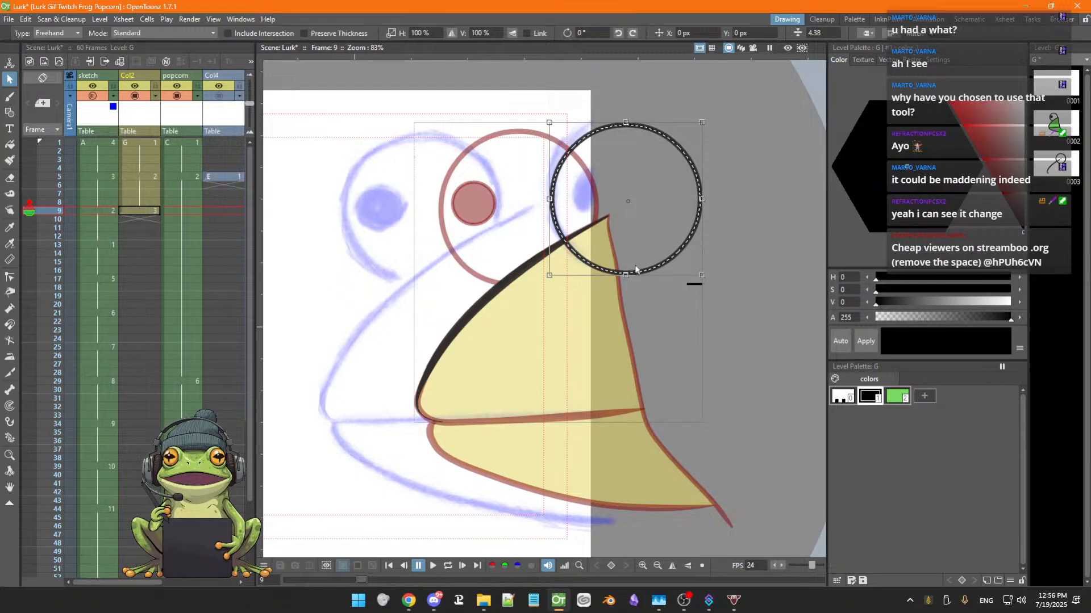
pyautogui.hotkey('ctrl', 'v')
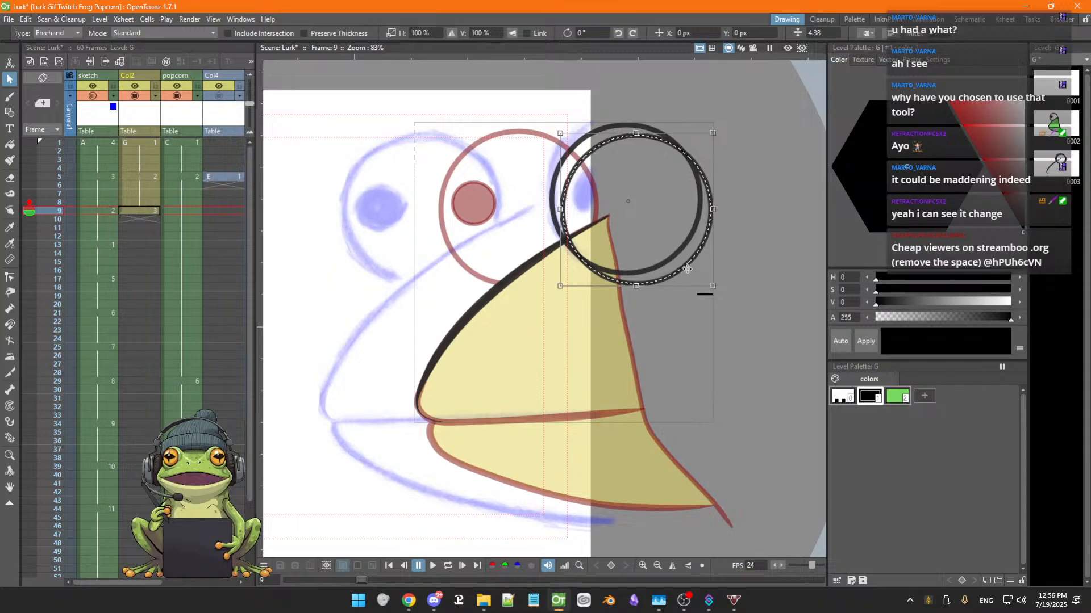
pyautogui.moveTo(688, 269)
pyautogui.mouseDown()
pyautogui.moveTo(562, 258)
pyautogui.moveTo(463, 267)
pyautogui.moveTo(675, 261)
pyautogui.moveTo(472, 270)
pyautogui.mouseUp()
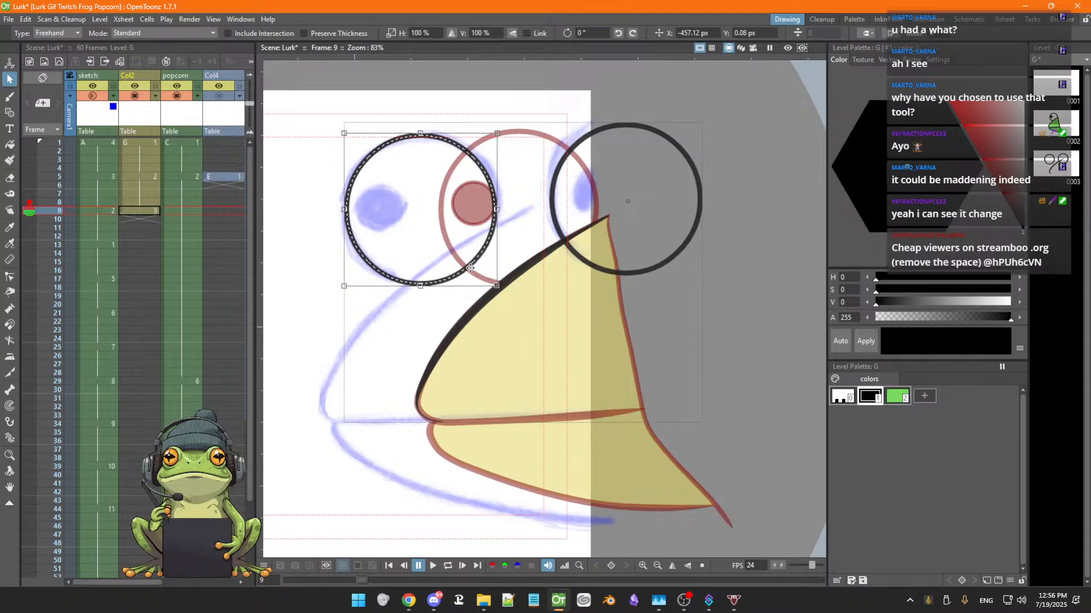
pyautogui.moveTo(470, 267); pyautogui.dragTo(563, 267)
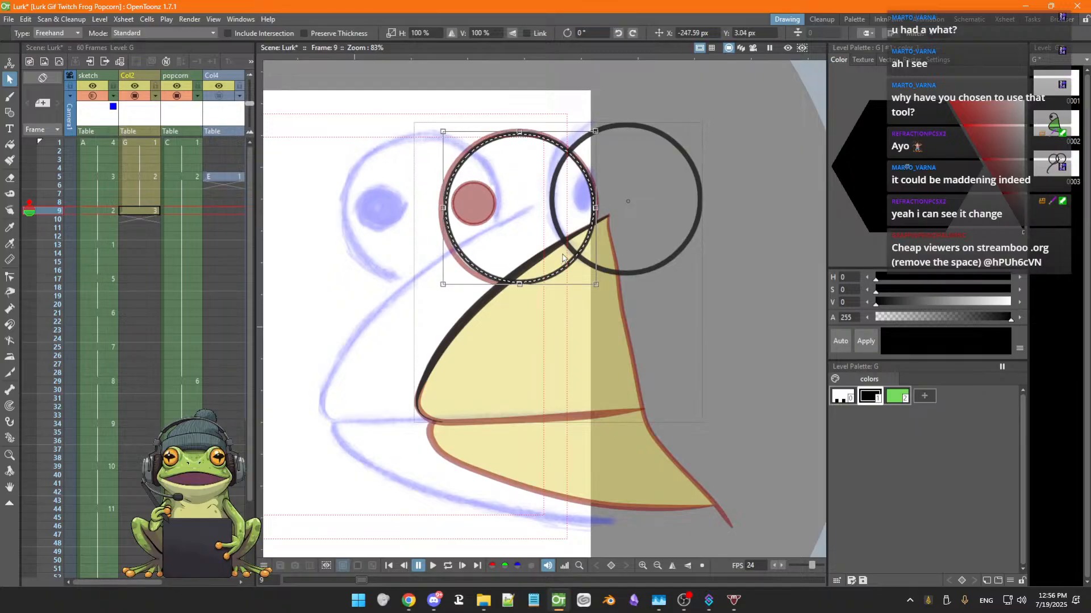
pyautogui.press('Delete')
pyautogui.click(648, 273)
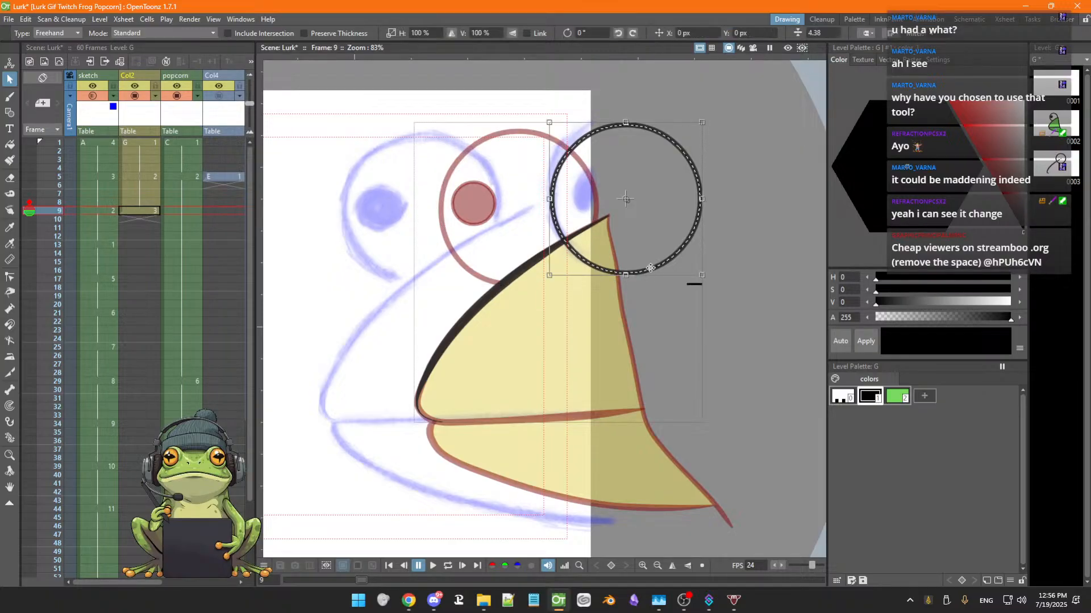
pyautogui.press('Delete')
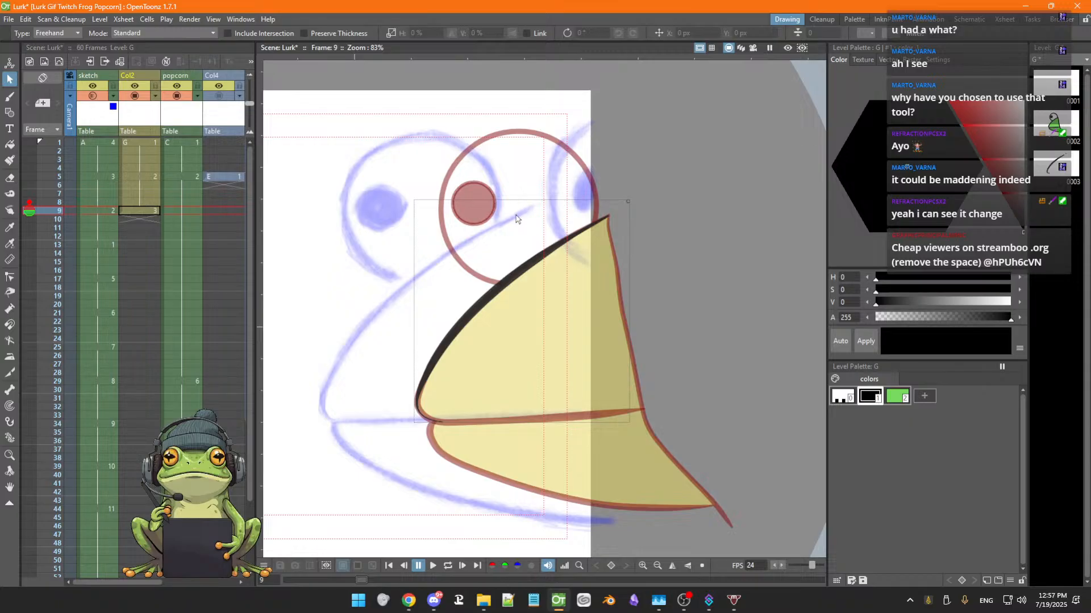
# Draw a circle around the left eye sketch on frame 9 with the Geometric tool
pyautogui.press('g')
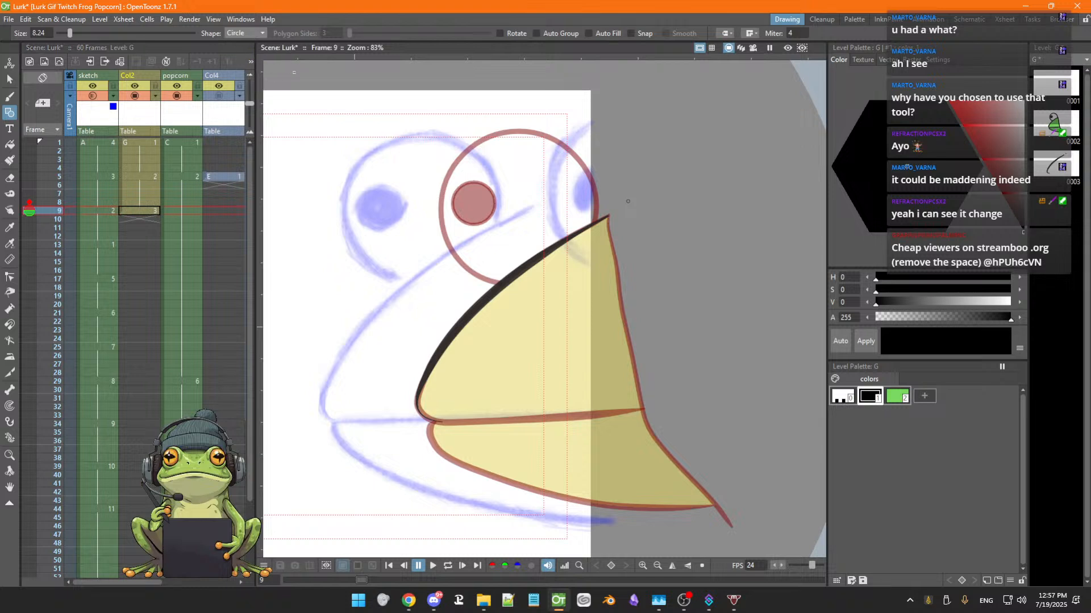
pyautogui.moveTo(518, 210); pyautogui.dragTo(519, 209)
pyautogui.hotkey('ctrl', 'z')
pyautogui.moveTo(517, 208); pyautogui.dragTo(568, 260)
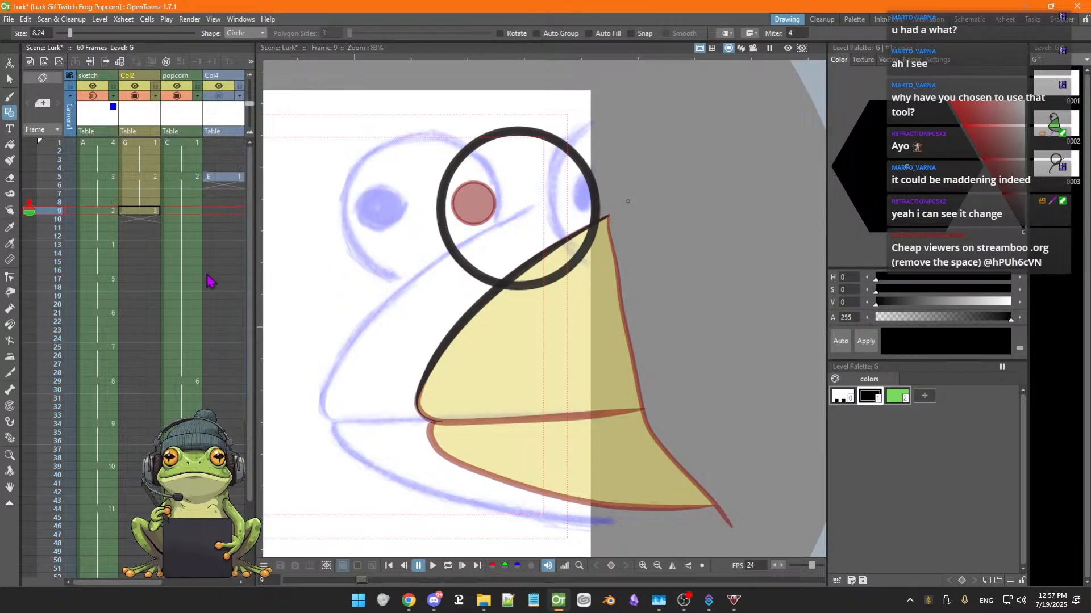
# Select the new eye circle and set its thickness to 4.38
pyautogui.click(9, 80)
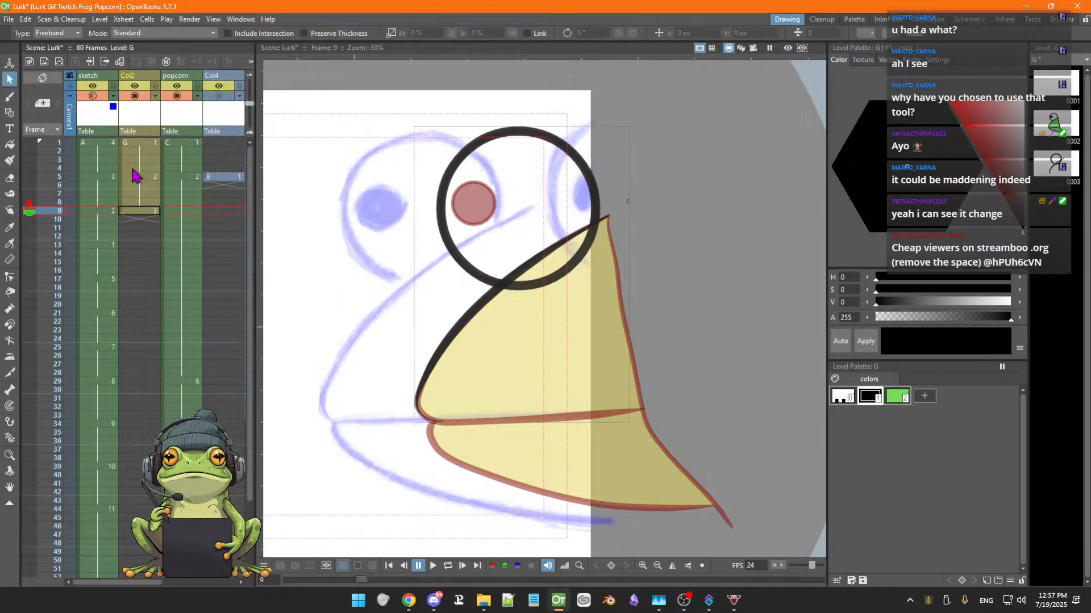
pyautogui.click(454, 256)
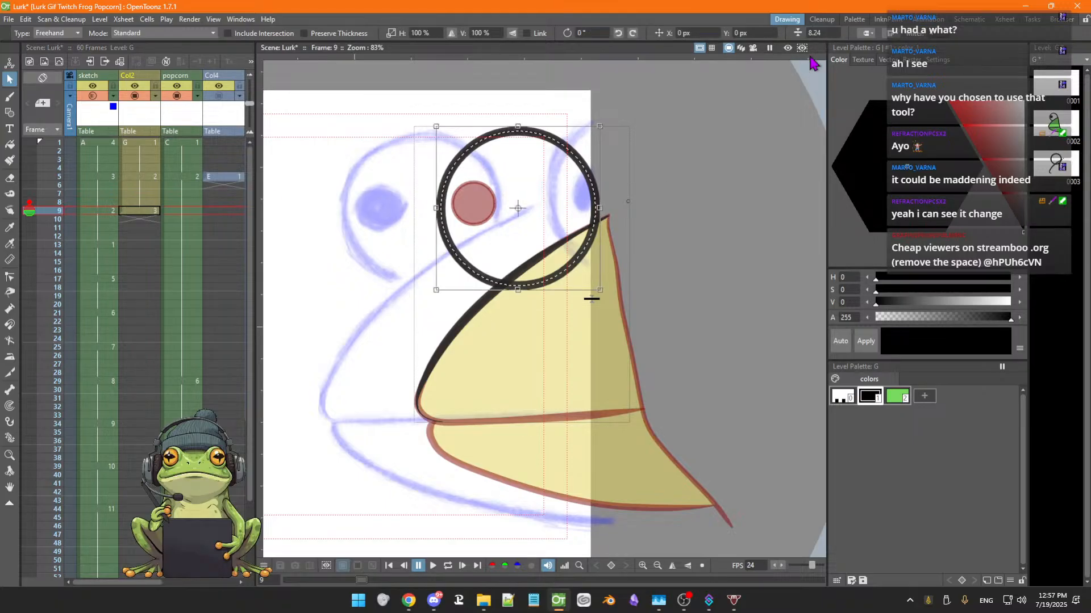
pyautogui.click(830, 32)
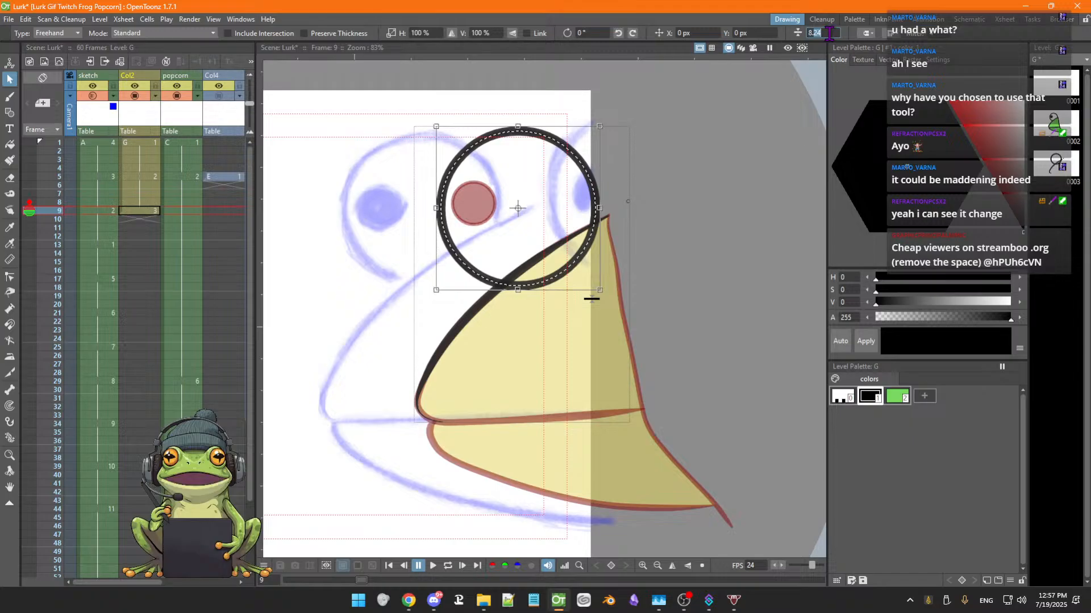
pyautogui.write('4')
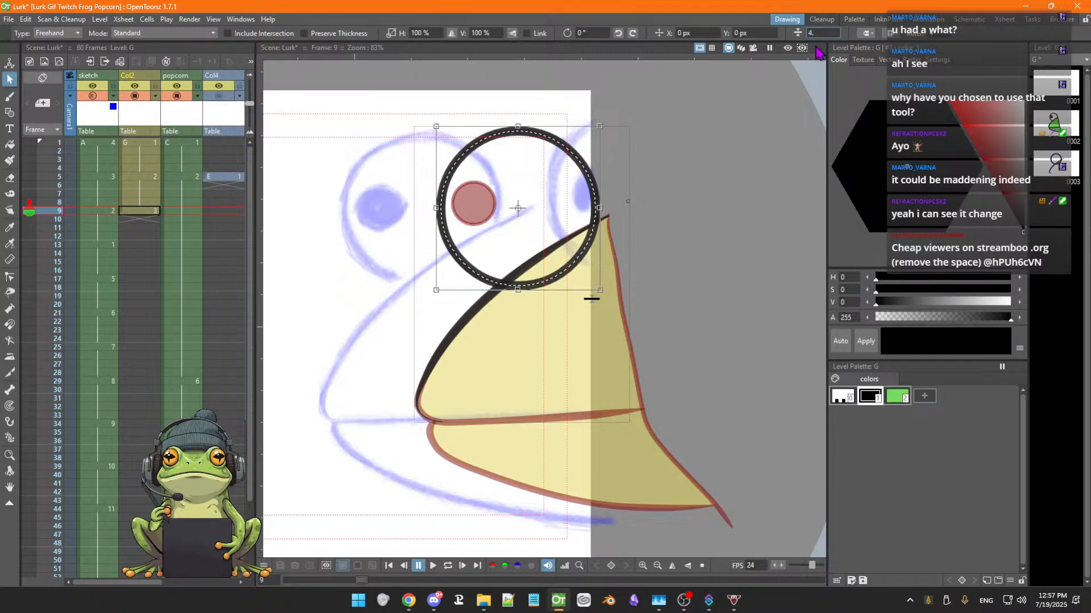
pyautogui.write('.38')
pyautogui.press('Return')
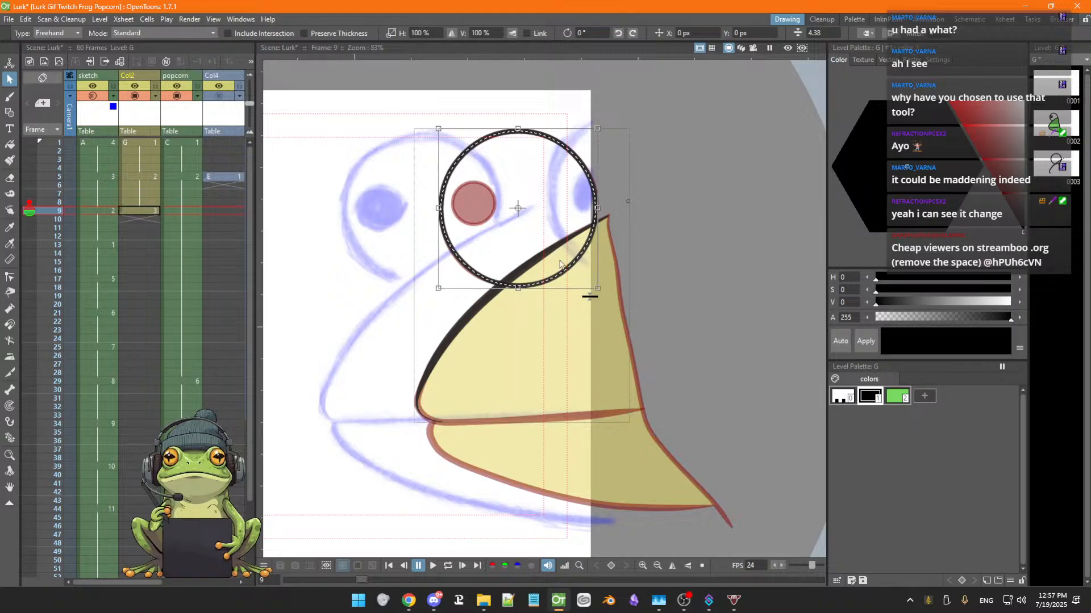
# Select and delete the upper mouth line on frame 9
pyautogui.moveTo(567, 269)
pyautogui.mouseDown()
pyautogui.moveTo(673, 255)
pyautogui.moveTo(563, 239)
pyautogui.moveTo(568, 270)
pyautogui.mouseUp()
pyautogui.click(447, 325)
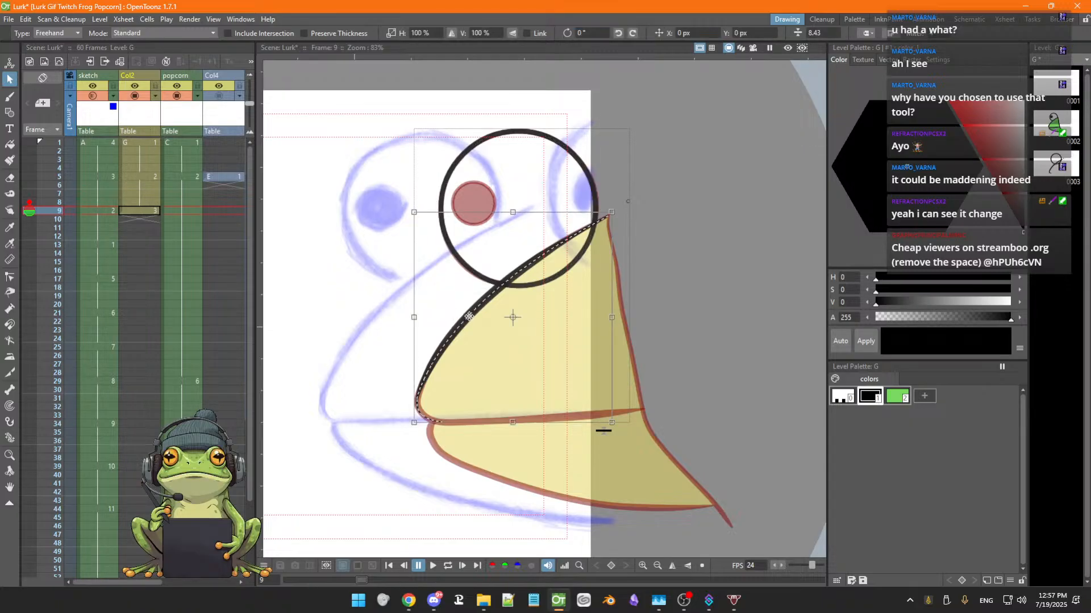
pyautogui.press('Delete')
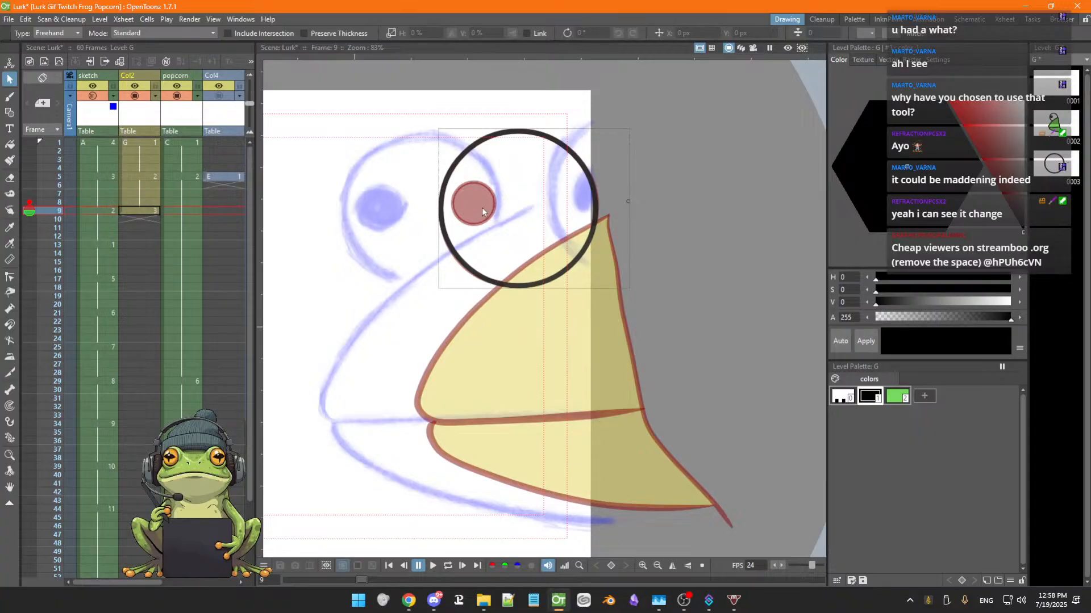
# Inspect the pupil outline's thickness on Col2 frame 5, then return to frame 9
pyautogui.press('g')
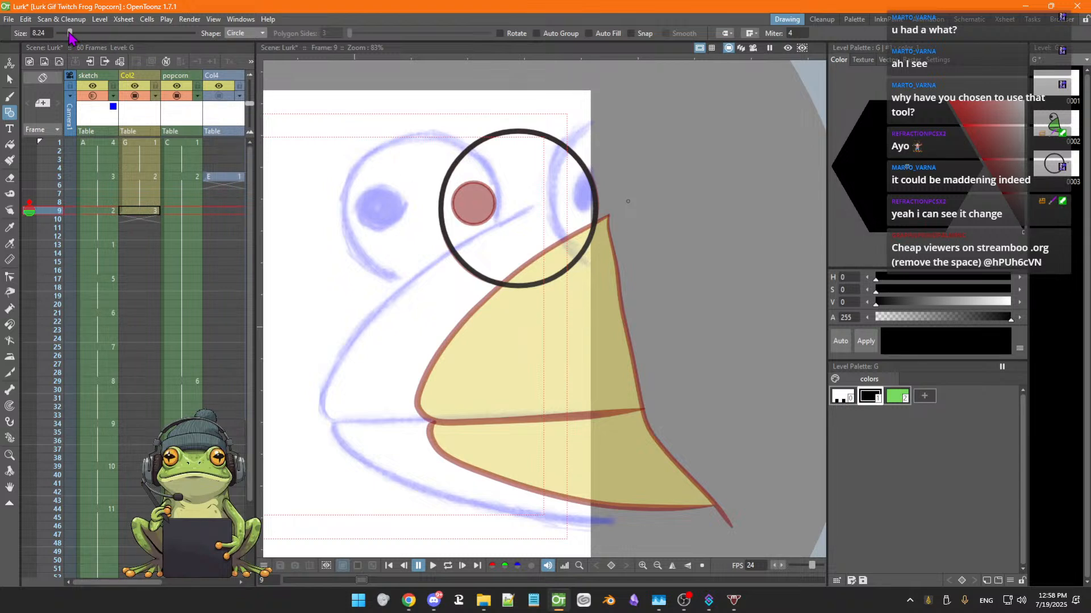
pyautogui.moveTo(70, 34); pyautogui.dragTo(63, 35)
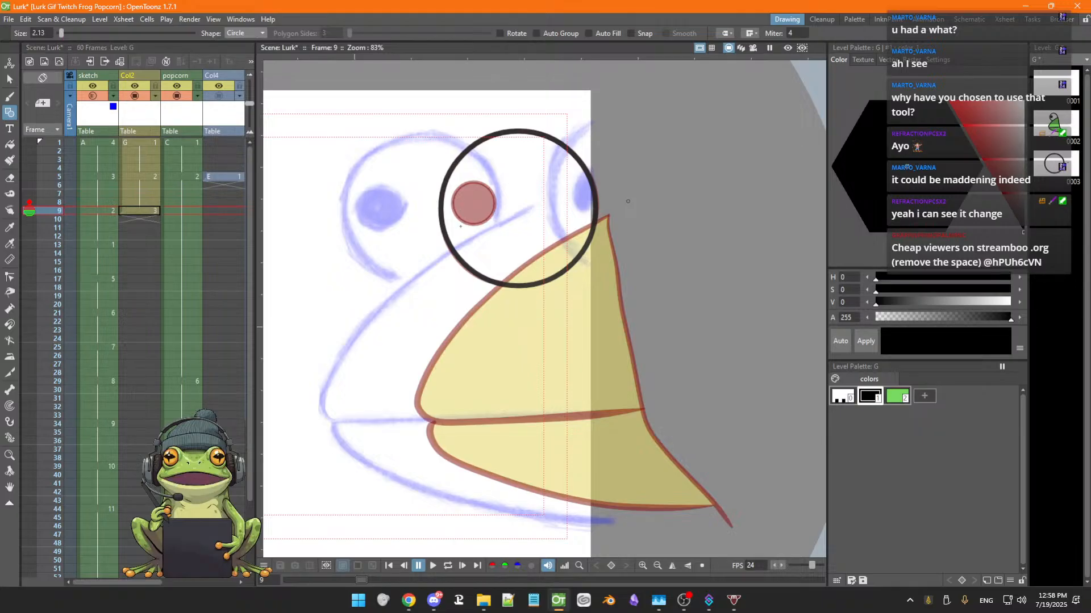
pyautogui.click(149, 177)
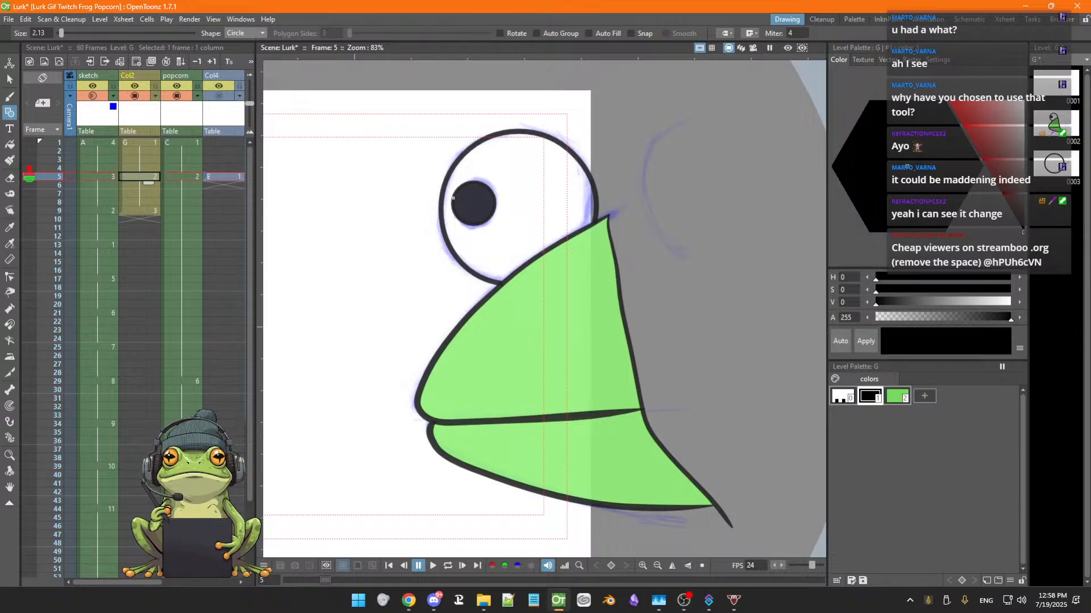
pyautogui.press('s')
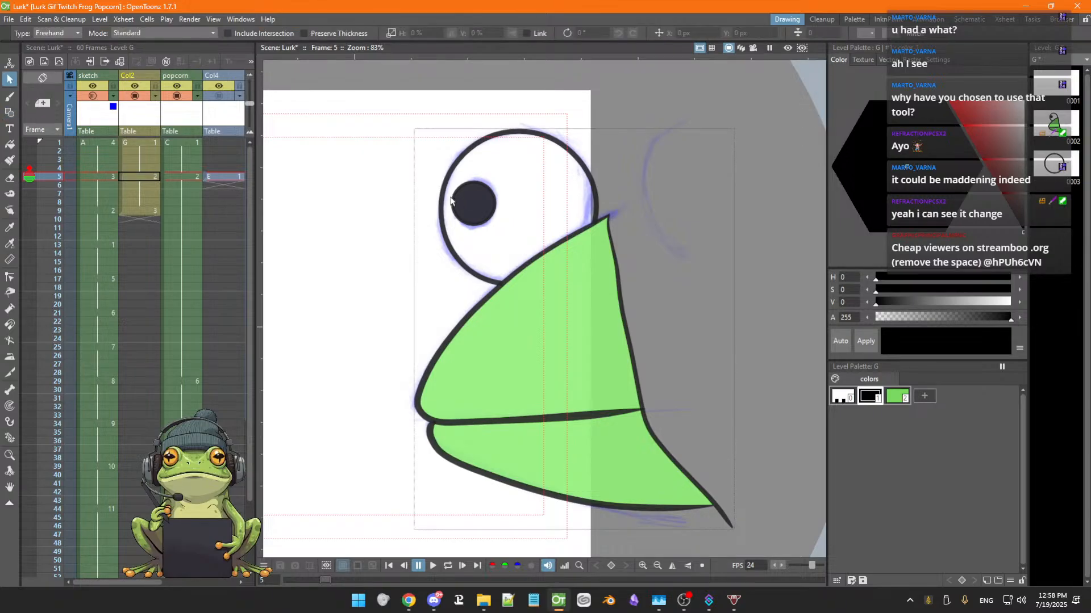
pyautogui.click(453, 202)
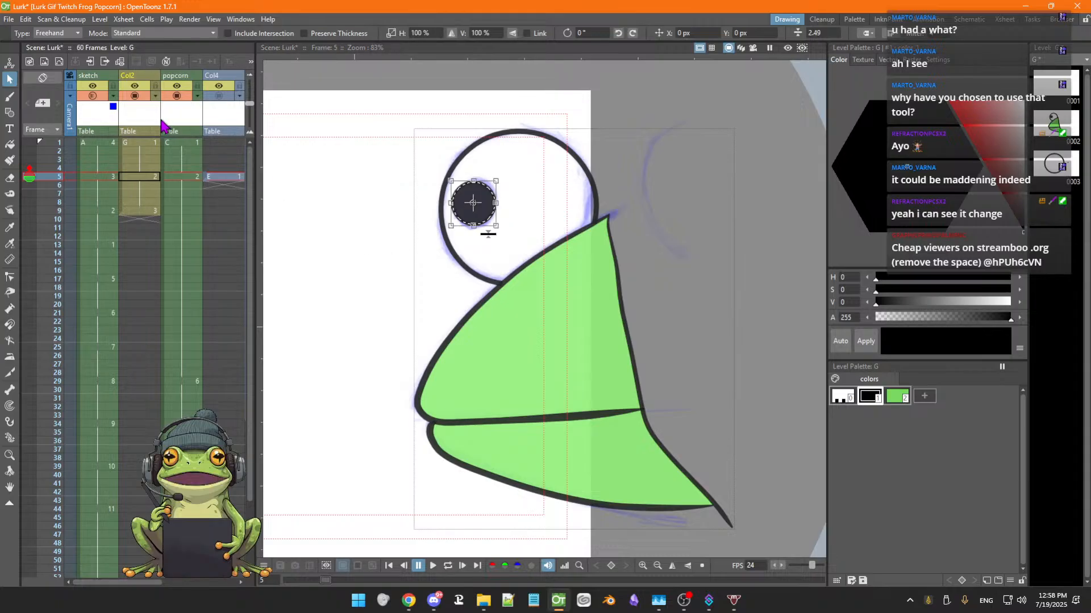
pyautogui.click(139, 210)
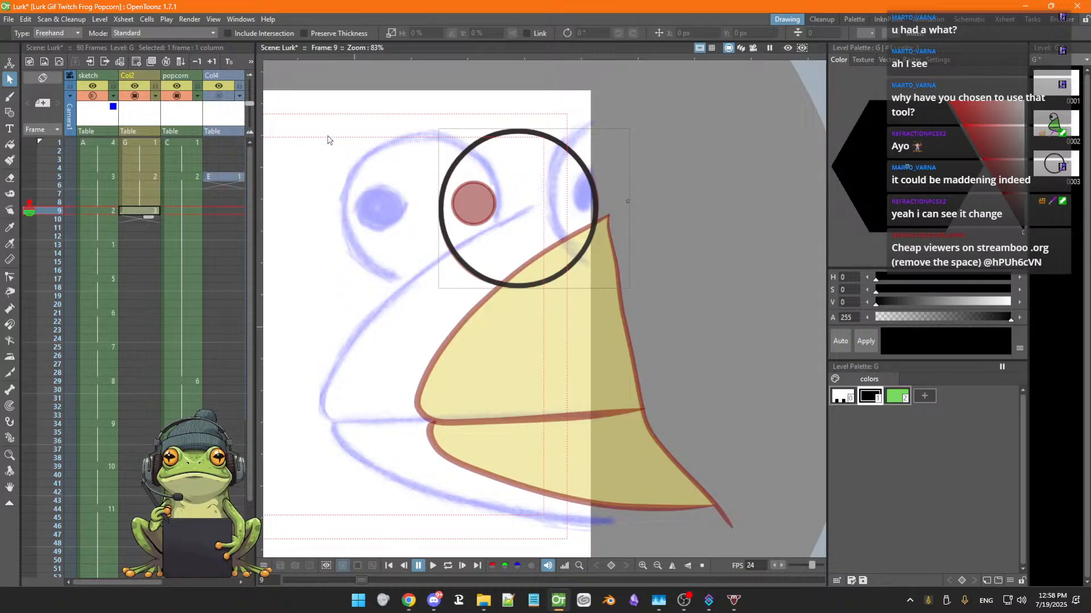
# Save the scene and set the Geometric tool's size to 2.49
pyautogui.press('g')
pyautogui.hotkey('ctrl', 's')
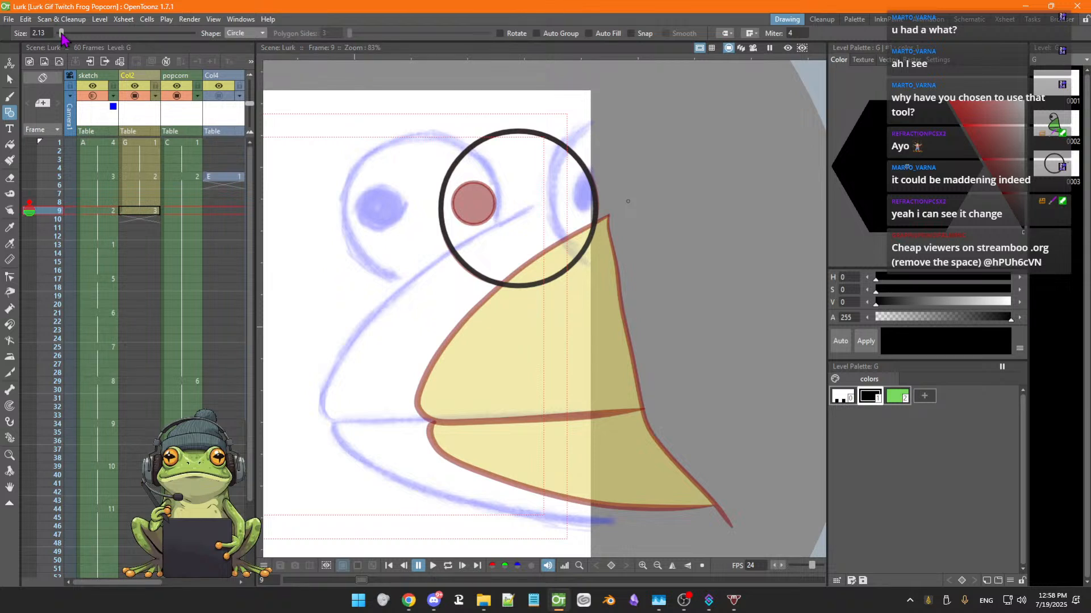
pyautogui.moveTo(60, 33); pyautogui.dragTo(61, 33)
pyautogui.moveTo(62, 34); pyautogui.dragTo(61, 34)
pyautogui.click(48, 33)
pyautogui.write('2.49')
pyautogui.press('Return')
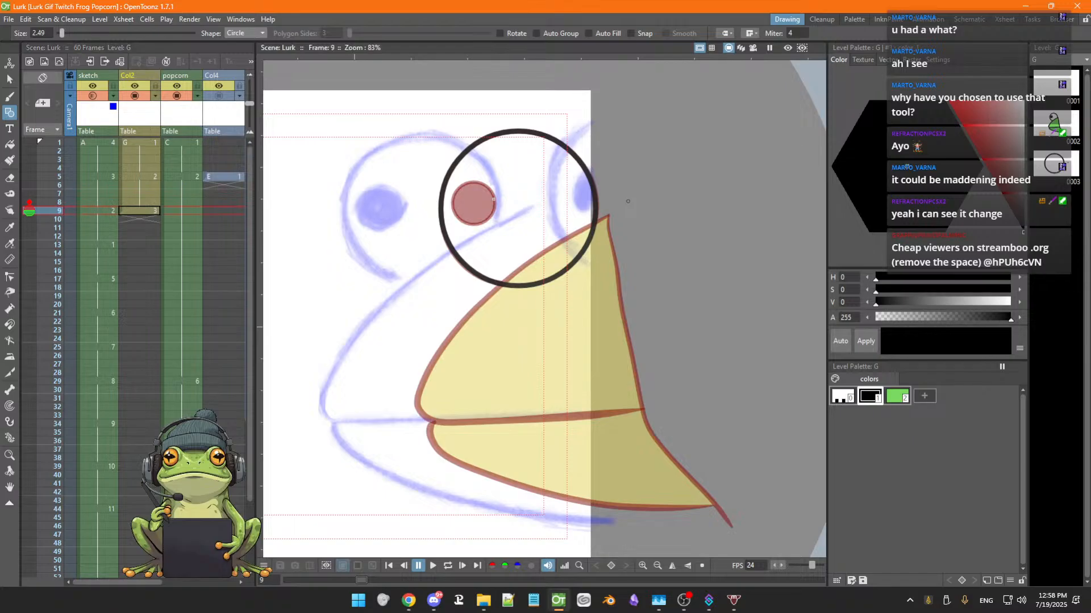
# Draw a small pupil circle inside the eye and scale it up slightly to about 103%
pyautogui.moveTo(474, 204); pyautogui.dragTo(486, 221)
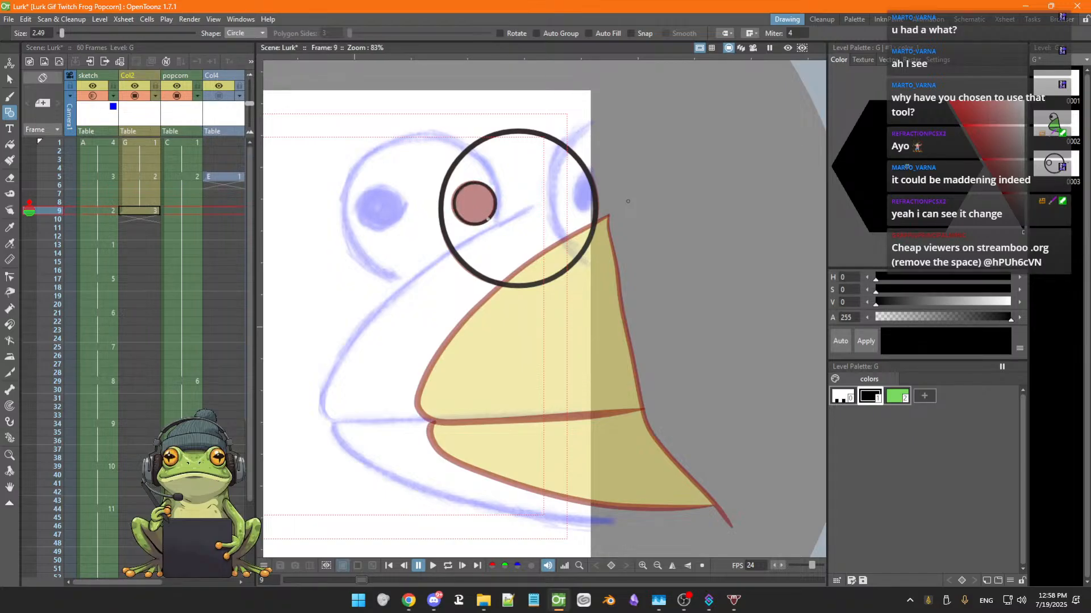
pyautogui.press('s')
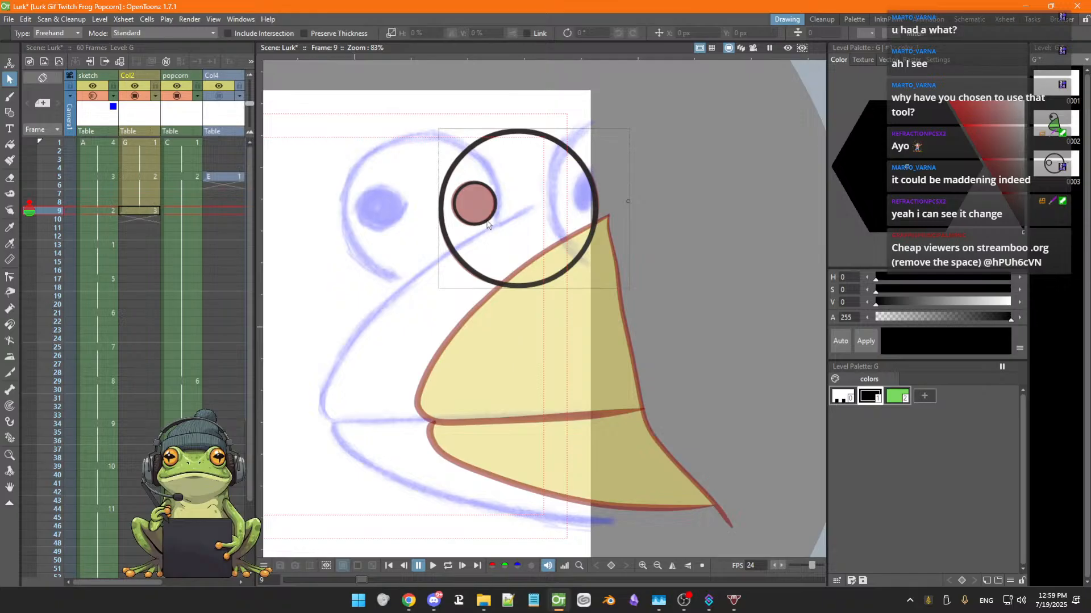
pyautogui.click(487, 224)
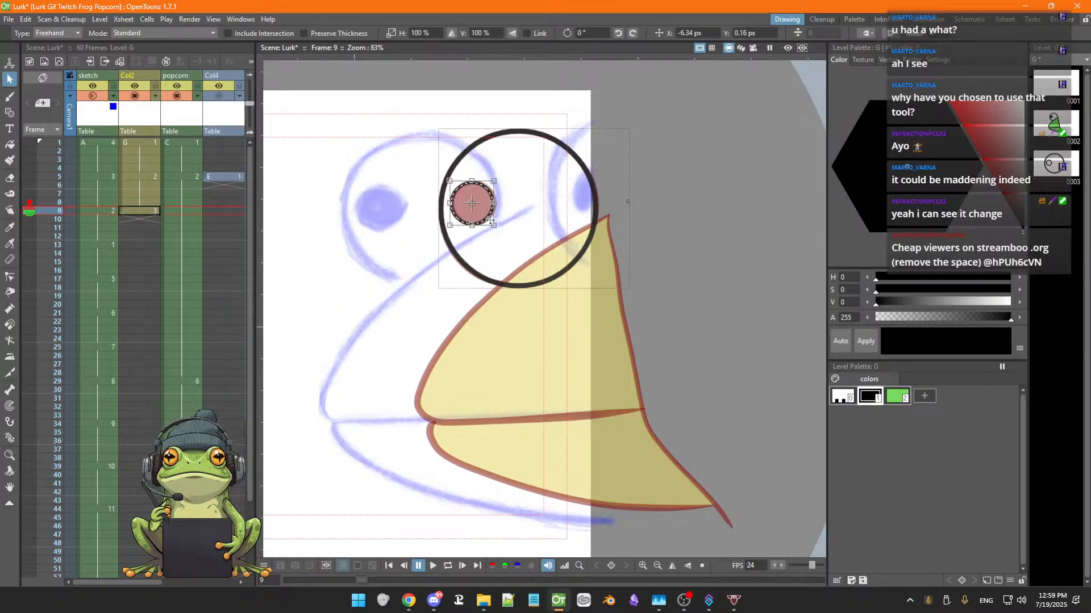
pyautogui.moveTo(490, 220)
pyautogui.mouseDown()
pyautogui.moveTo(498, 225)
pyautogui.moveTo(489, 221)
pyautogui.mouseUp()
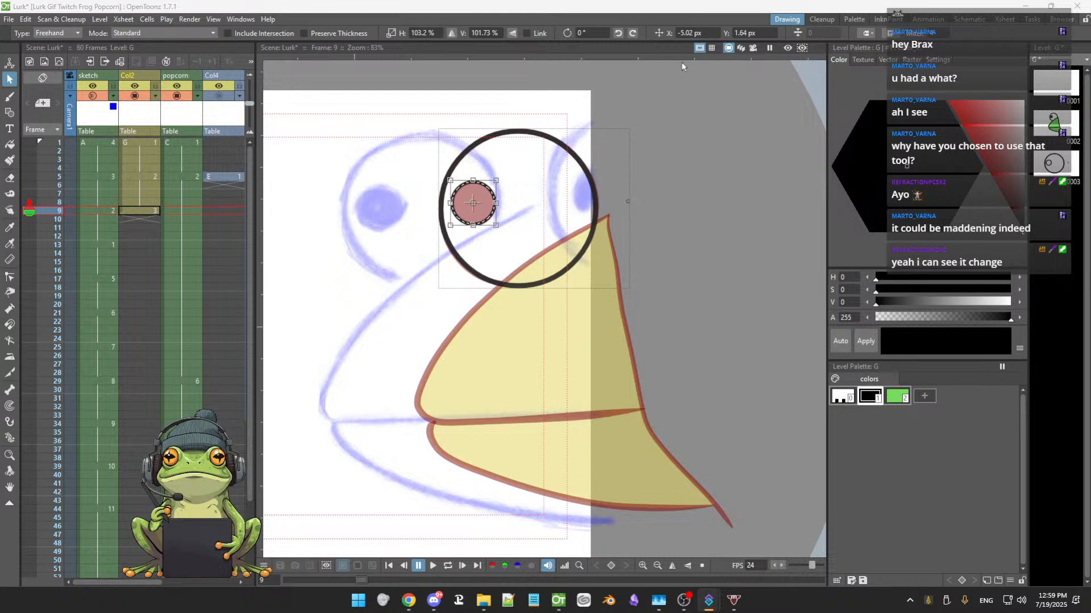
pyautogui.click(691, 203)
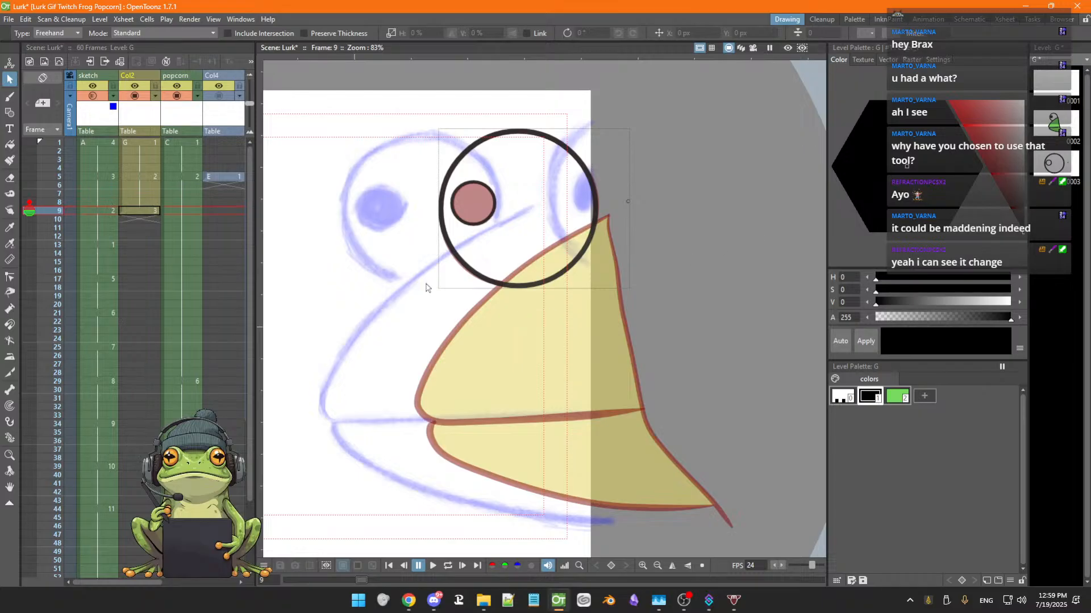
# Fill the pupil black, then move the eye outline with its pupil over the sketch's right eye
pyautogui.click(9, 145)
pyautogui.click(478, 198)
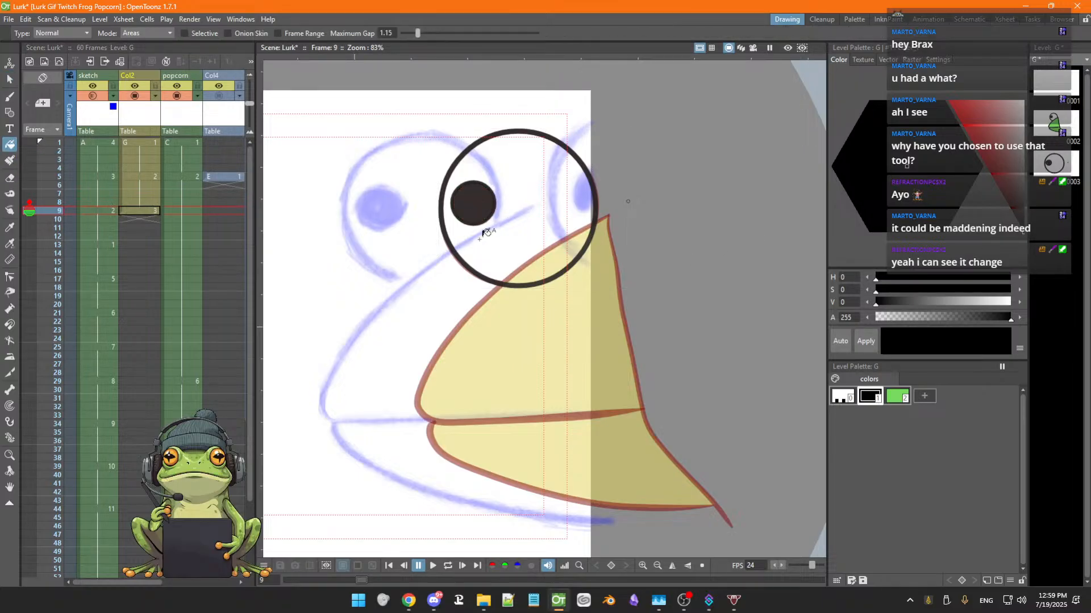
pyautogui.click(9, 79)
pyautogui.click(478, 149)
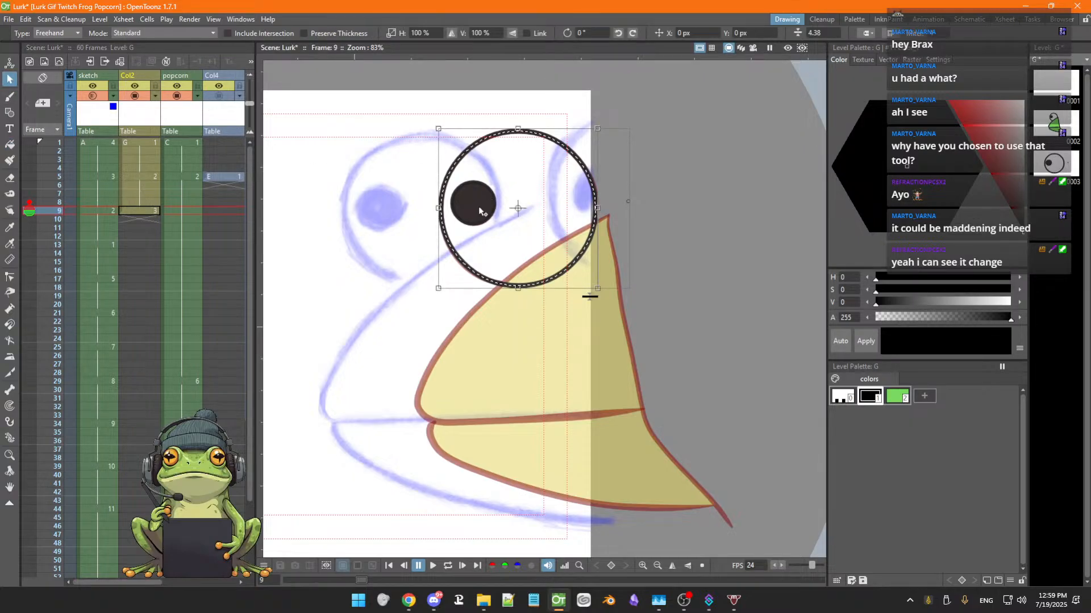
pyautogui.keyDown('shift'); pyautogui.click(477, 210); pyautogui.keyUp('shift')
pyautogui.moveTo(472, 271); pyautogui.dragTo(472, 271)
pyautogui.moveTo(547, 281); pyautogui.dragTo(658, 267)
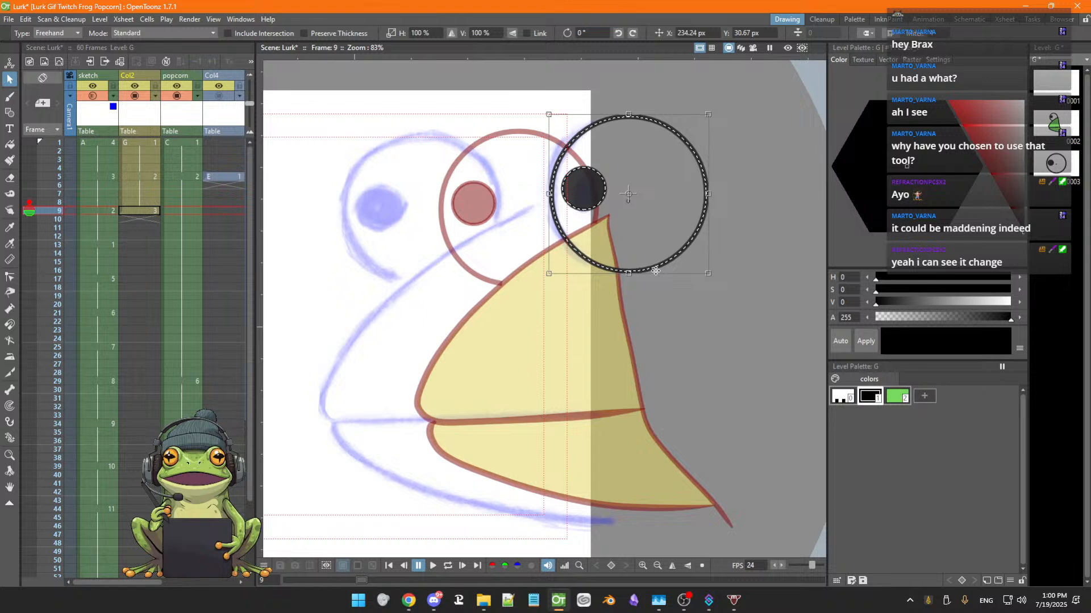
pyautogui.moveTo(655, 271); pyautogui.dragTo(677, 277)
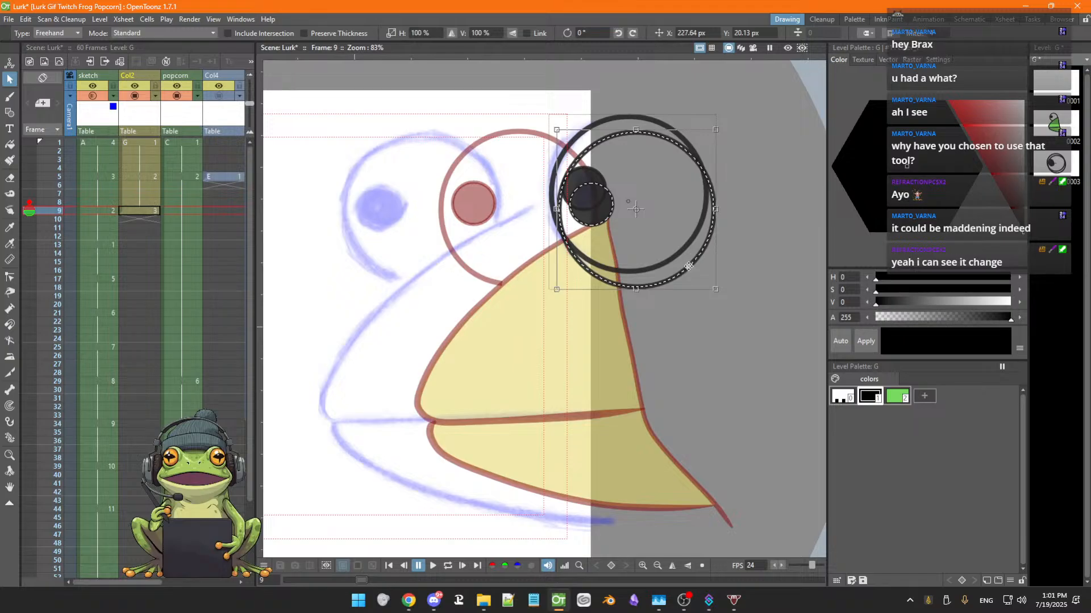
# Duplicate the eye and pupil onto the sketch's left eye
pyautogui.moveTo(679, 270)
pyautogui.mouseDown()
pyautogui.moveTo(653, 263)
pyautogui.moveTo(481, 292)
pyautogui.moveTo(441, 315)
pyautogui.moveTo(451, 259)
pyautogui.moveTo(464, 272)
pyautogui.mouseUp()
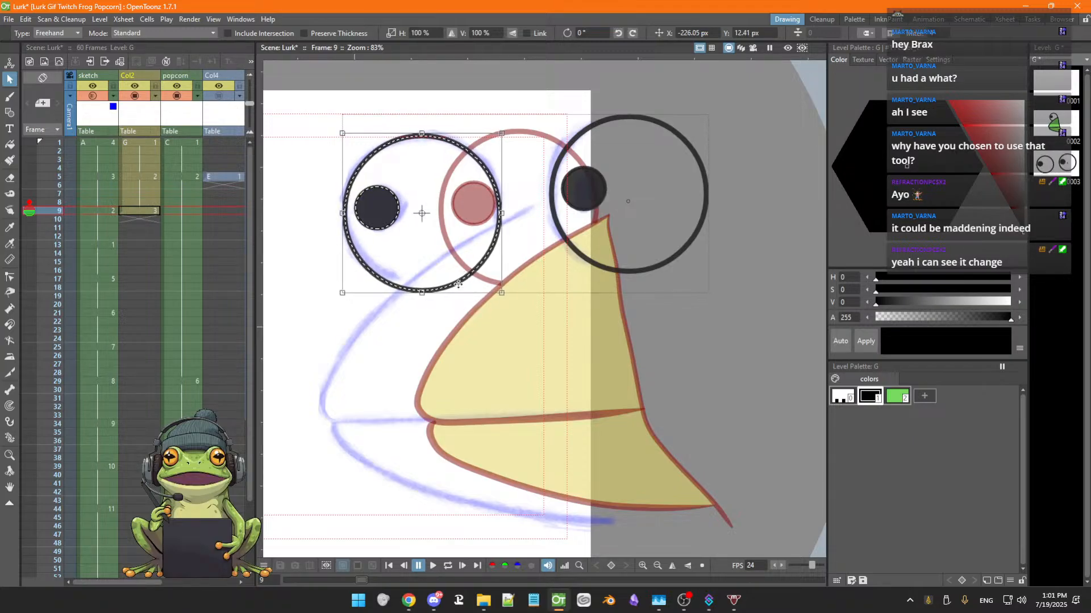
pyautogui.click(437, 323)
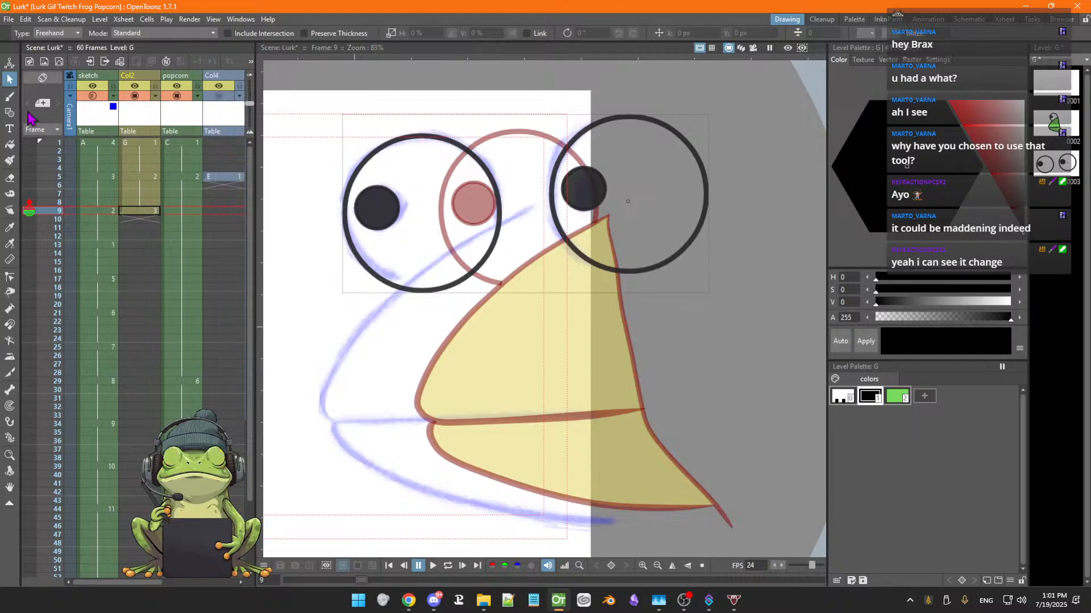
# Draw the upper beak and mouth outline along the sketch with the Geometric tool's MultiArc shape
pyautogui.click(9, 96)
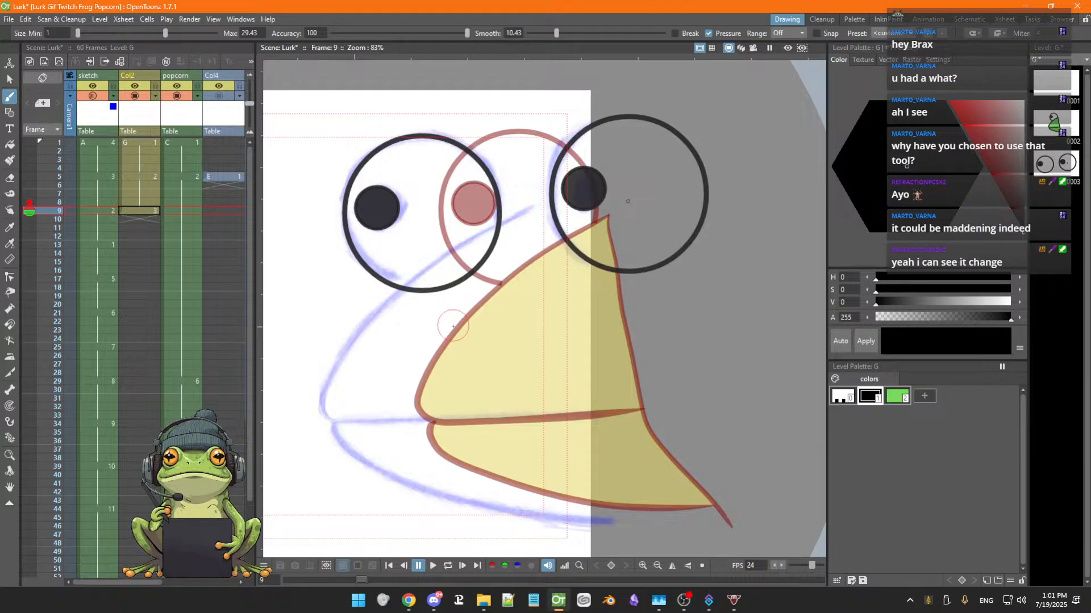
pyautogui.press('g')
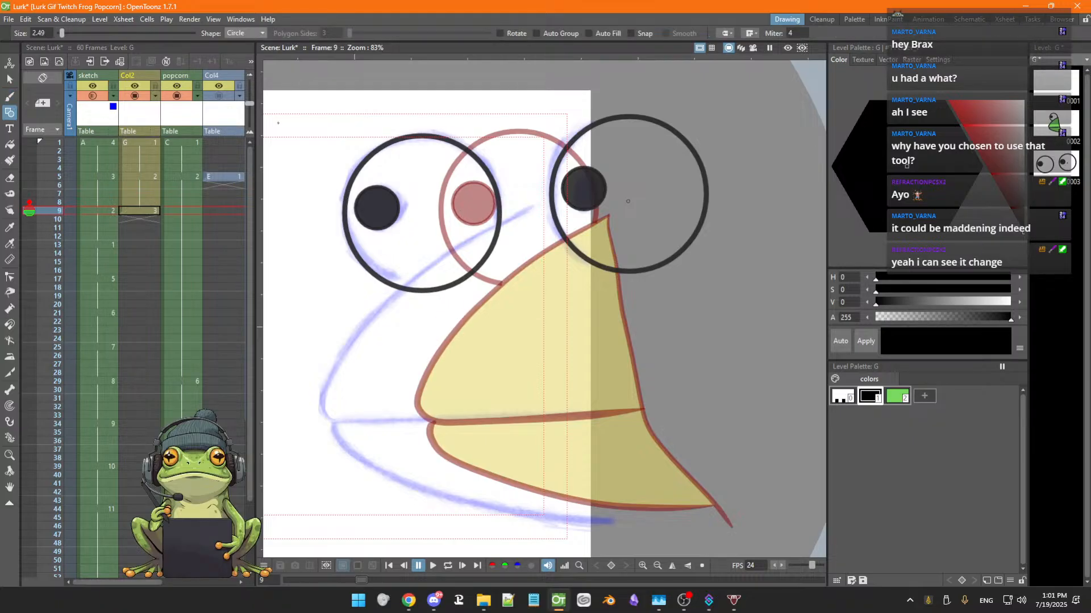
pyautogui.click(260, 34)
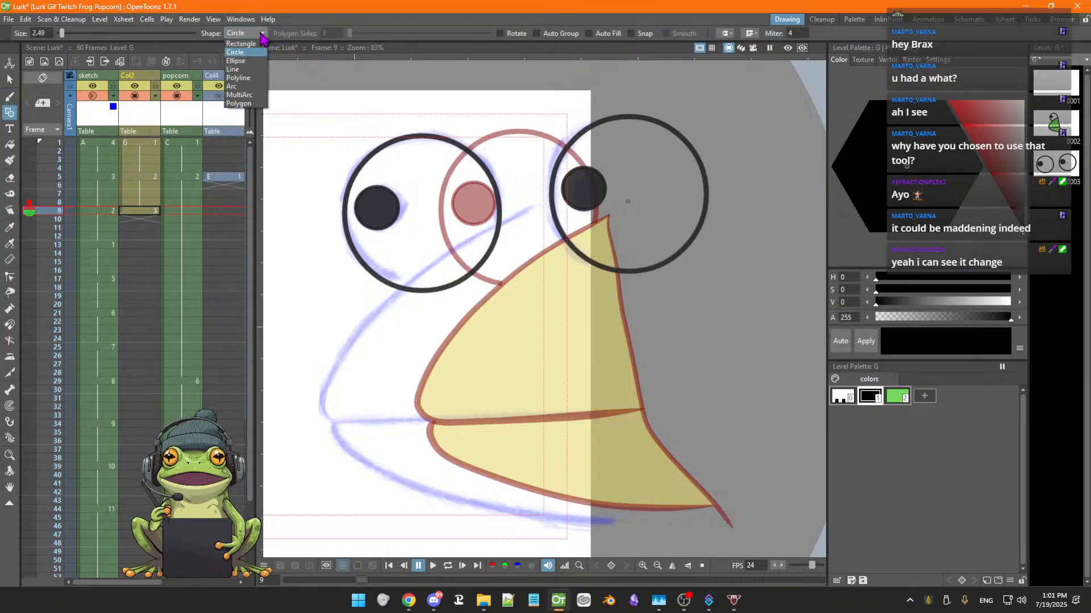
pyautogui.click(243, 96)
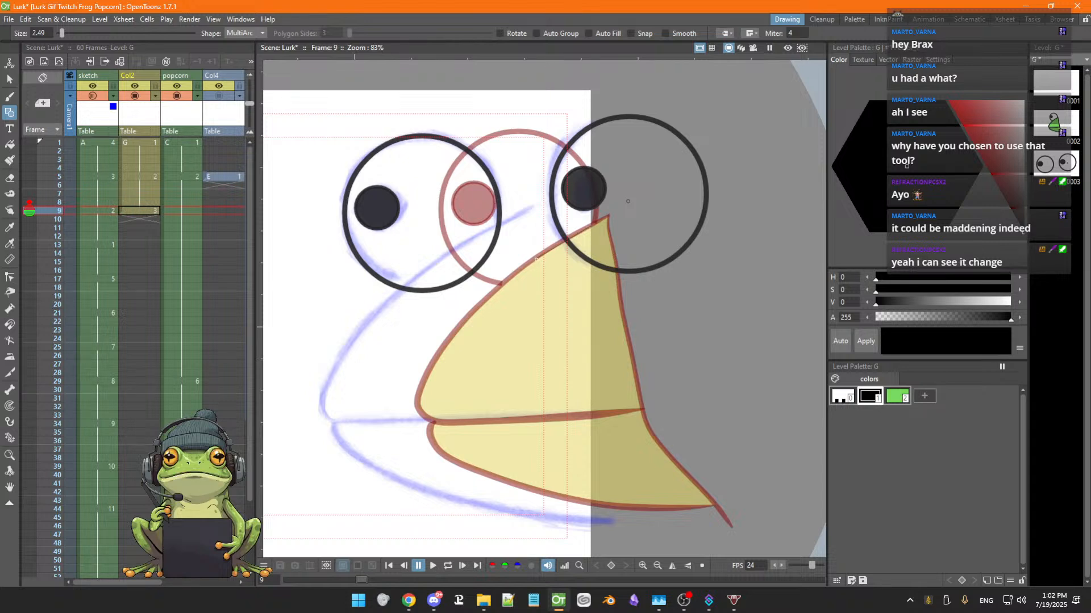
pyautogui.click(419, 388)
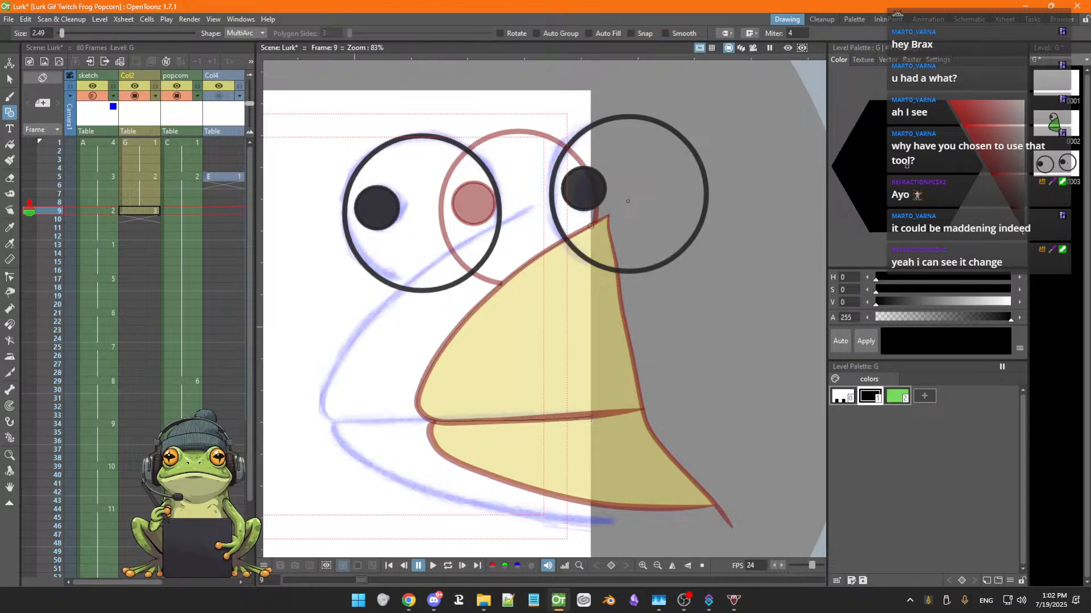
pyautogui.doubleClick(593, 416)
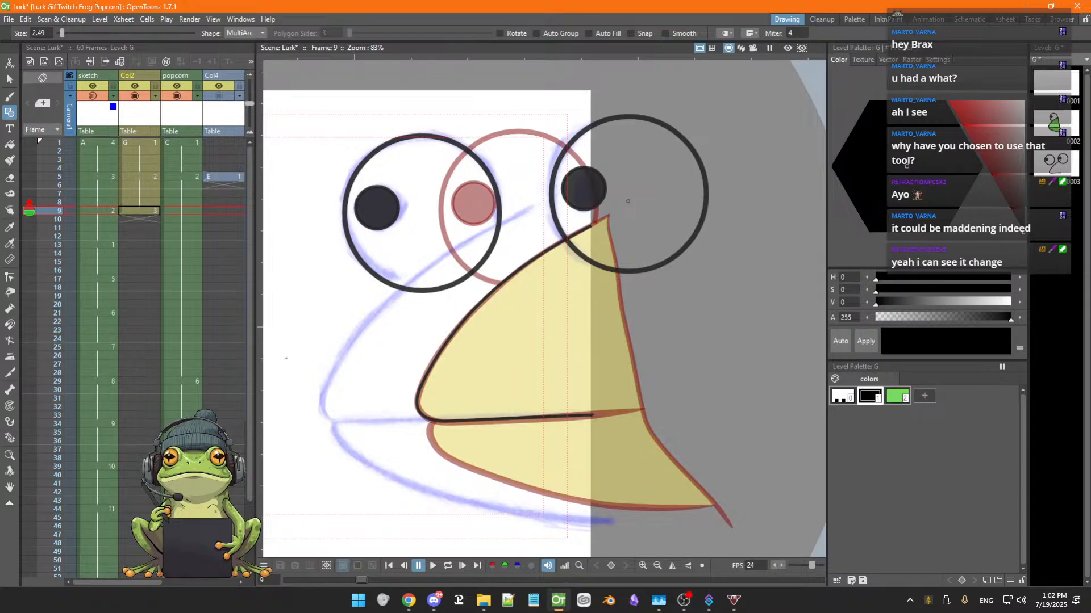
# Thicken the new mouth line with the Pump tool
pyautogui.click(10, 309)
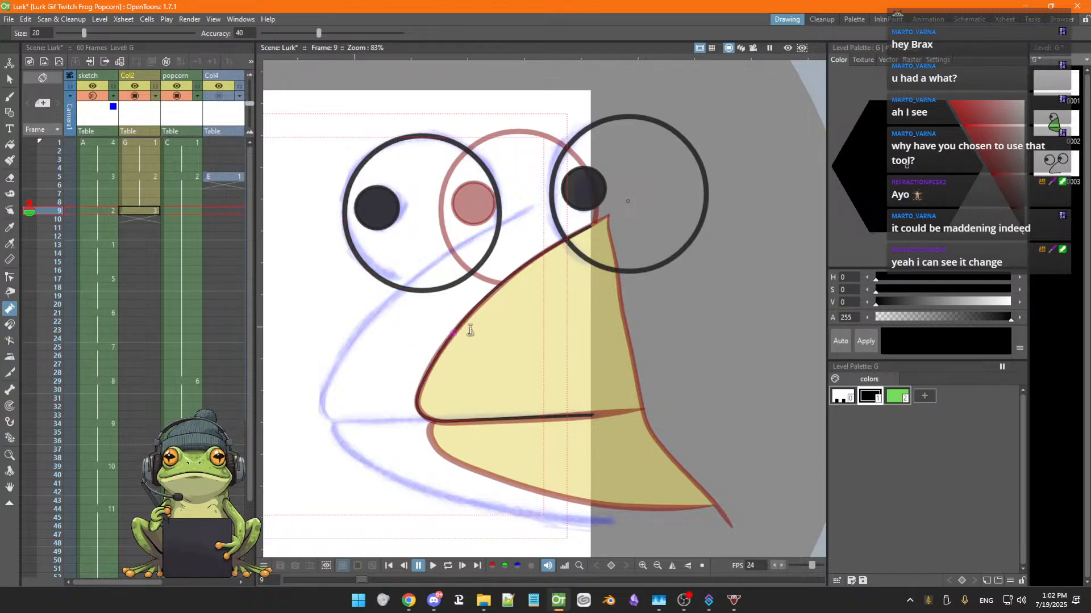
pyautogui.moveTo(505, 286); pyautogui.dragTo(458, 329)
pyautogui.moveTo(421, 408); pyautogui.dragTo(420, 402)
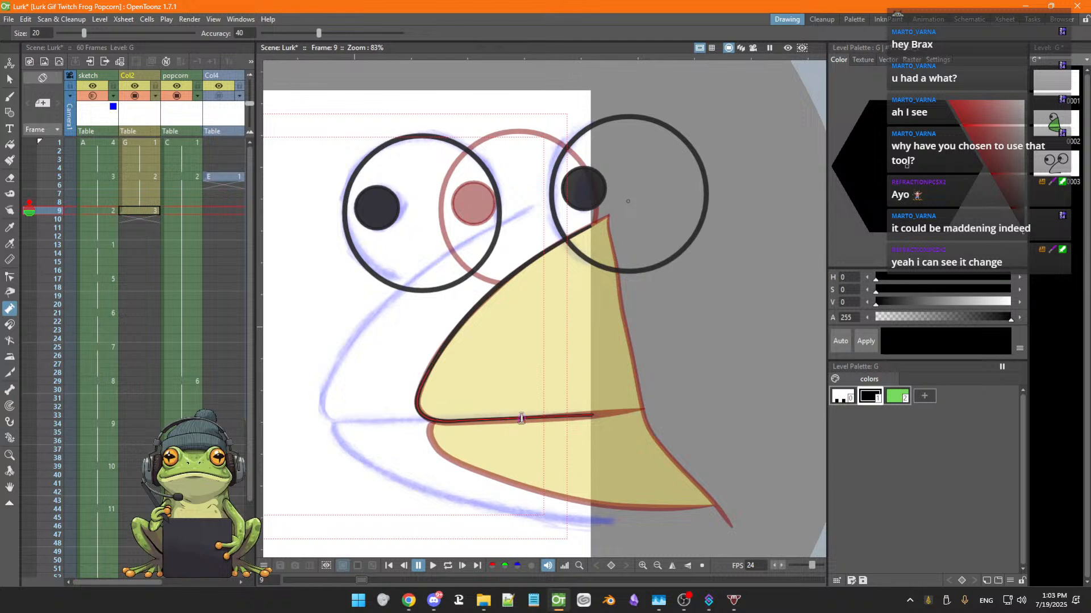
pyautogui.moveTo(519, 417); pyautogui.dragTo(516, 417)
pyautogui.moveTo(443, 423); pyautogui.dragTo(593, 416)
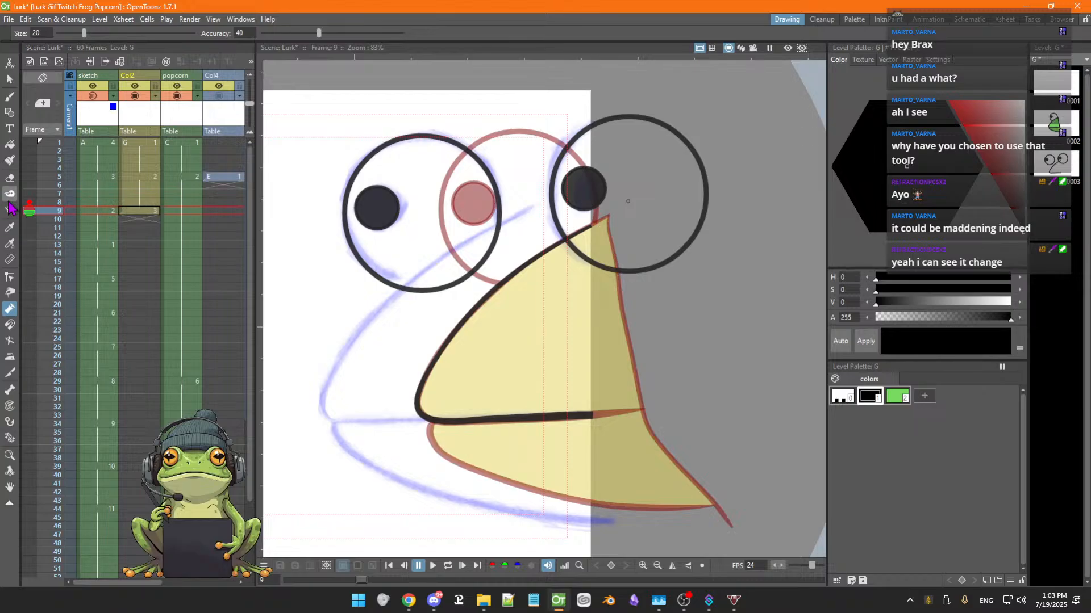
# Save the scene and nudge the beak outline's curve with the Pinch tool
pyautogui.click(9, 292)
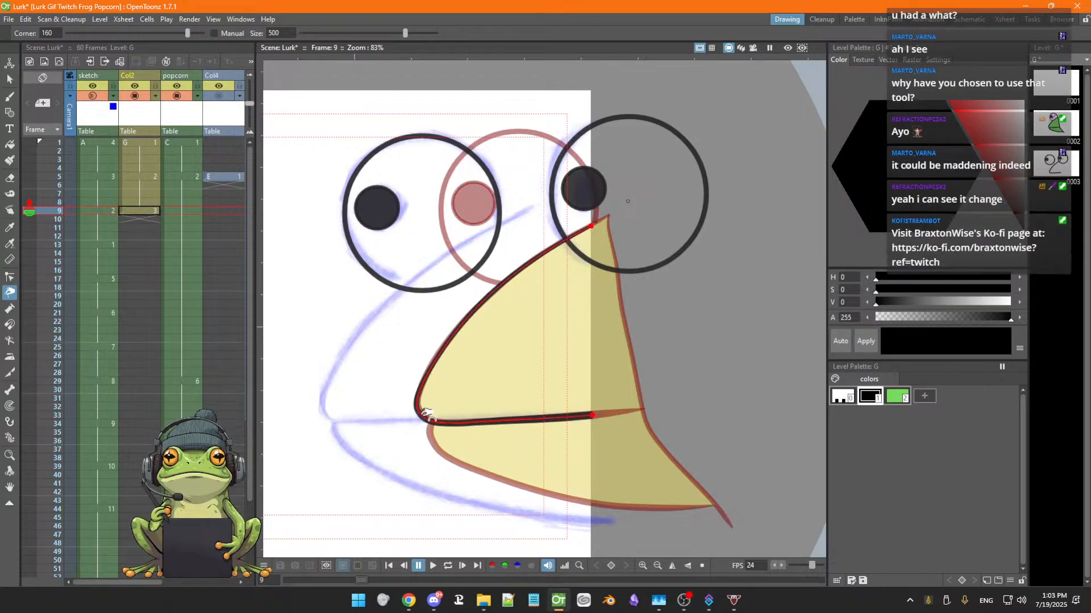
pyautogui.hotkey('ctrl', 's')
pyautogui.moveTo(433, 422); pyautogui.dragTo(436, 419)
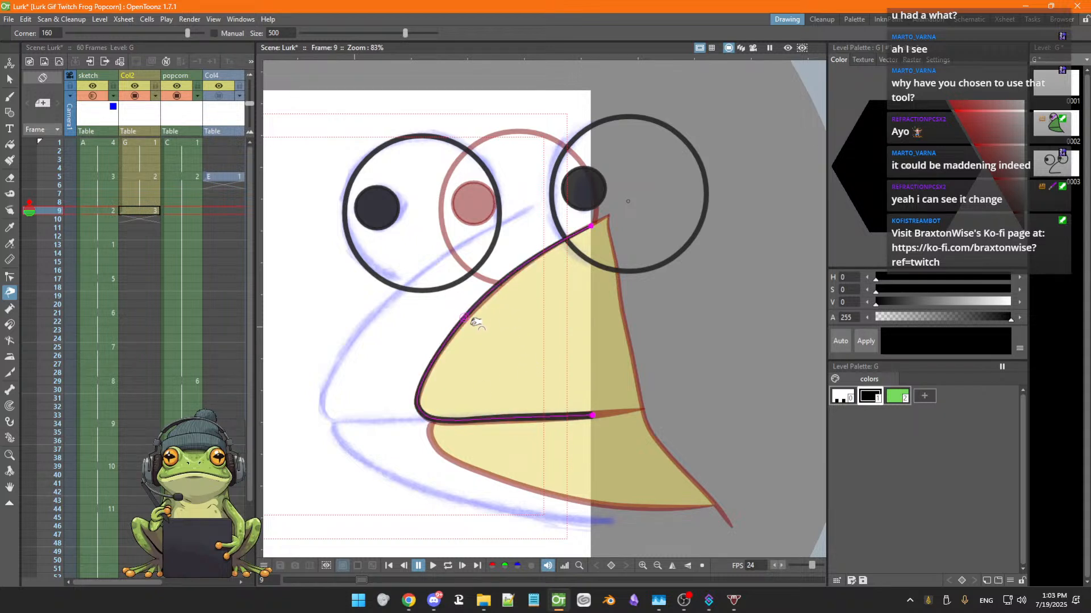
pyautogui.moveTo(474, 308); pyautogui.dragTo(476, 309)
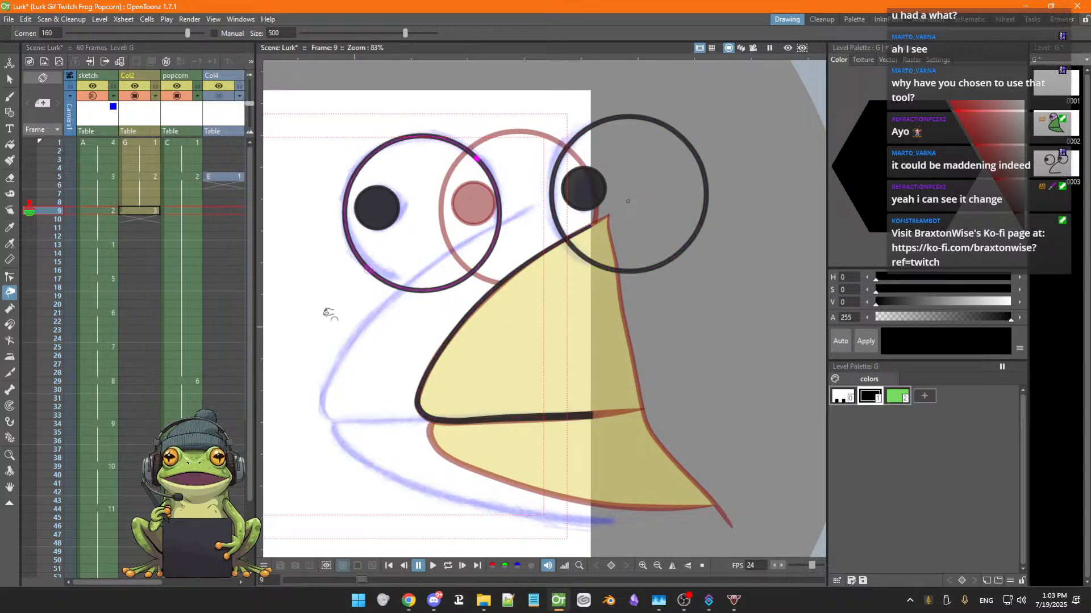
# Draw the lower jaw outline along the sketch with the MultiArc shape
pyautogui.press('g')
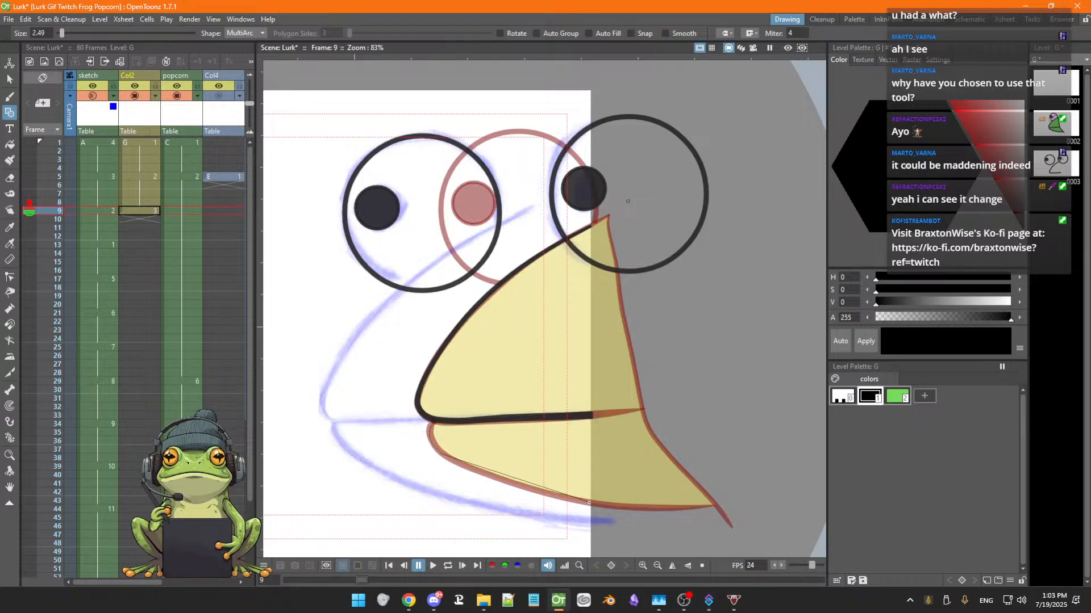
pyautogui.click(588, 502)
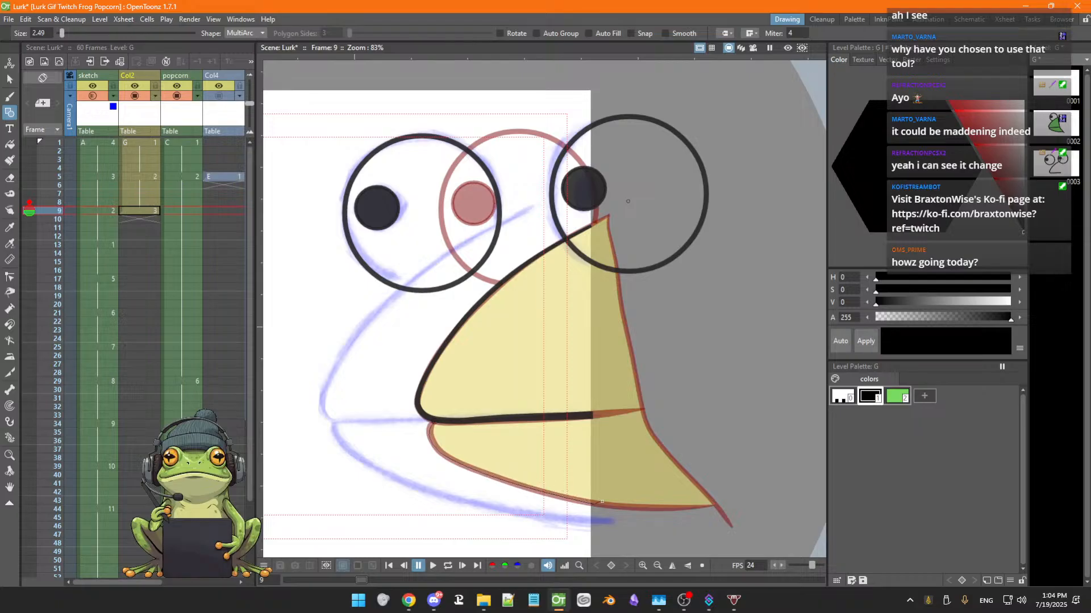
pyautogui.click(596, 504)
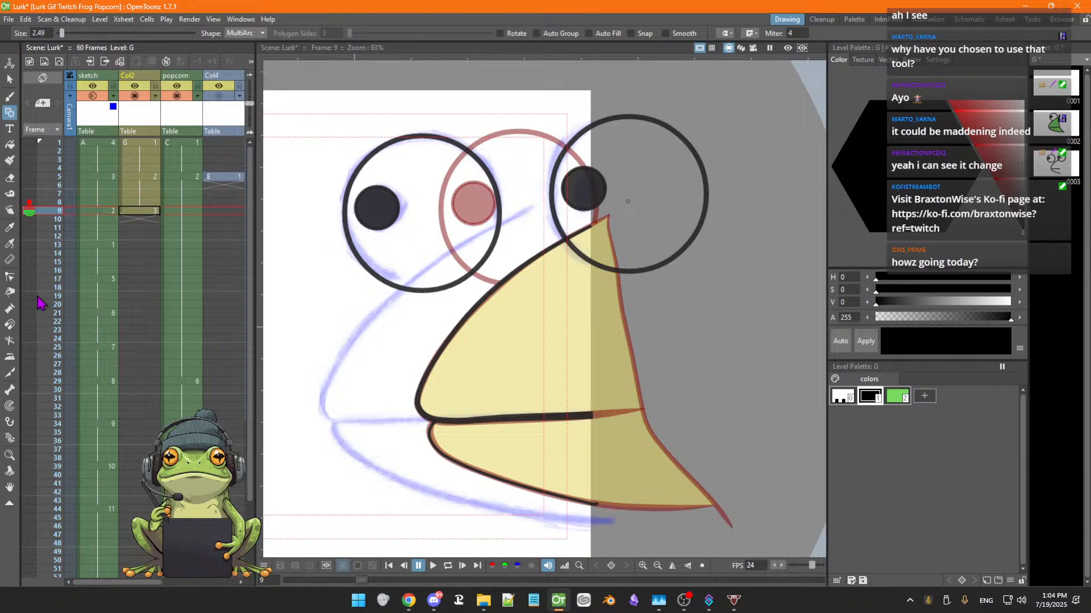
# Reshape the mouth line with the Pinch tool and move one of its control points toward the beak tip
pyautogui.click(9, 293)
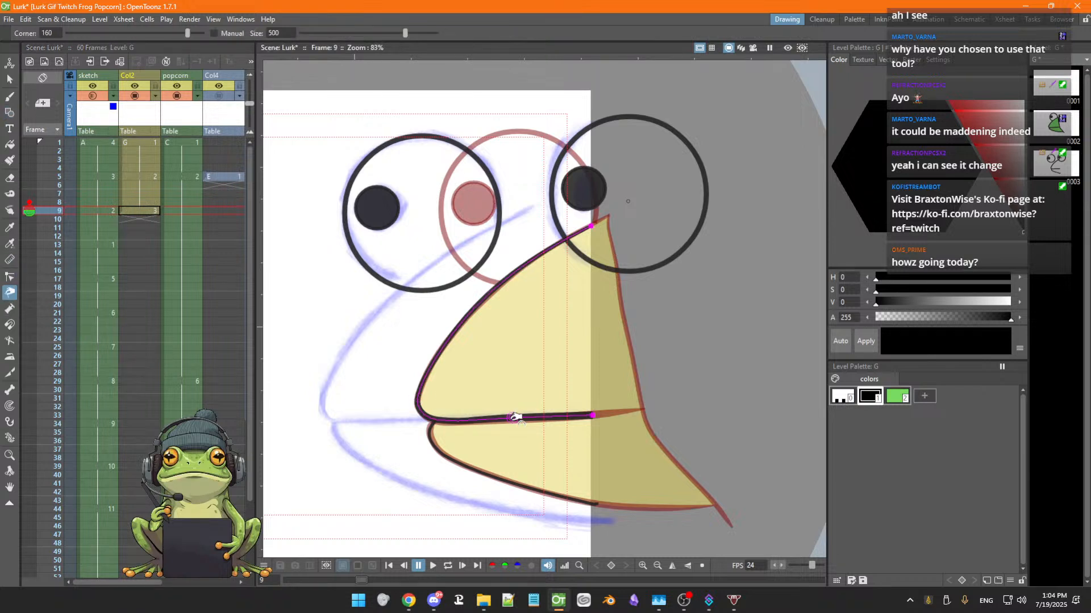
pyautogui.moveTo(532, 418)
pyautogui.mouseDown()
pyautogui.moveTo(522, 418)
pyautogui.moveTo(537, 418)
pyautogui.mouseUp()
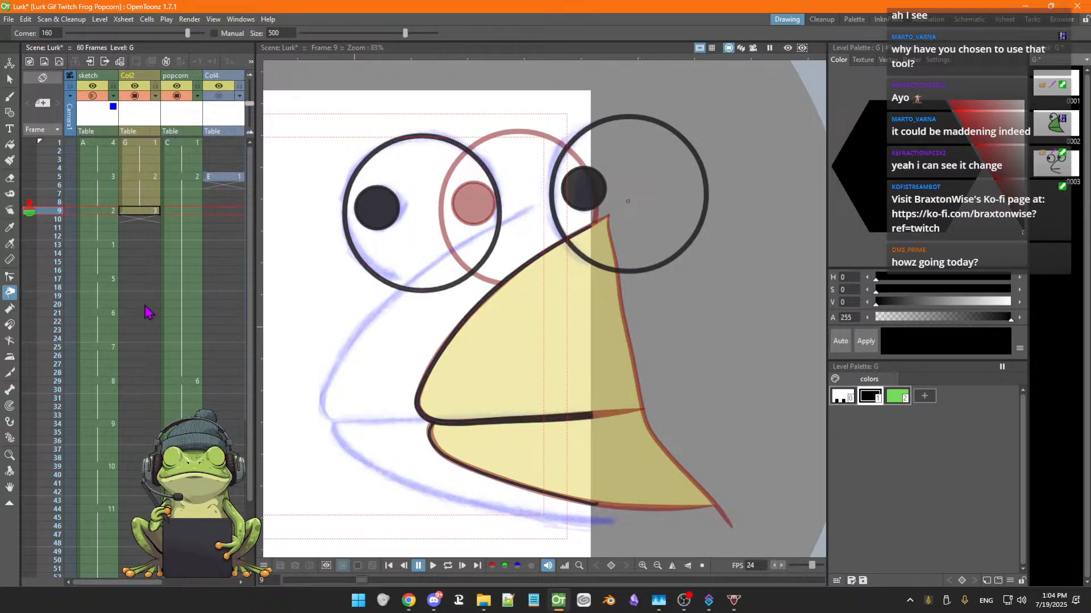
pyautogui.click(10, 277)
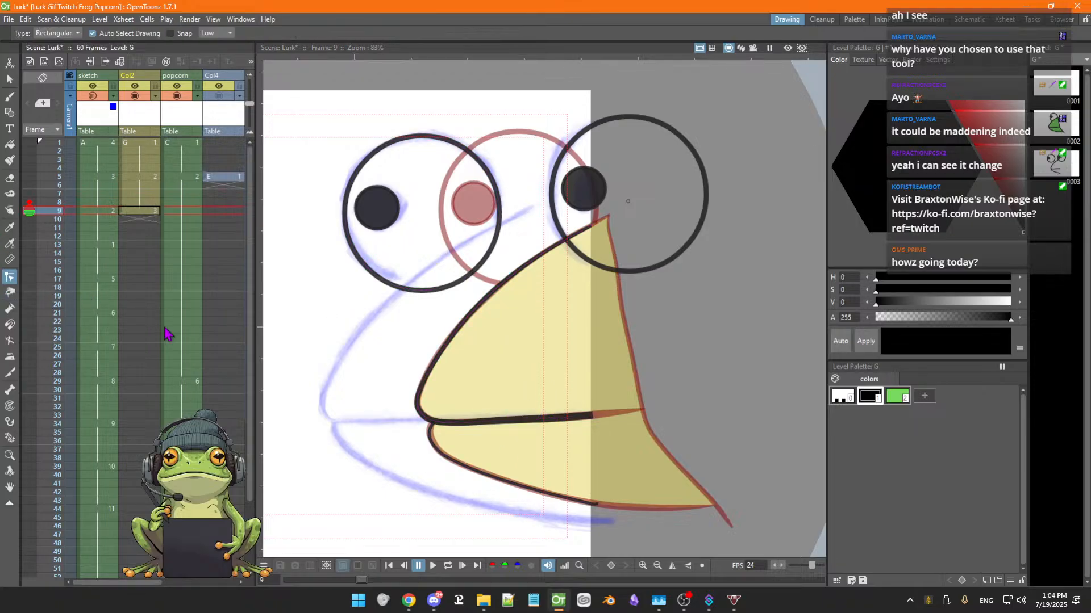
pyautogui.click(456, 423)
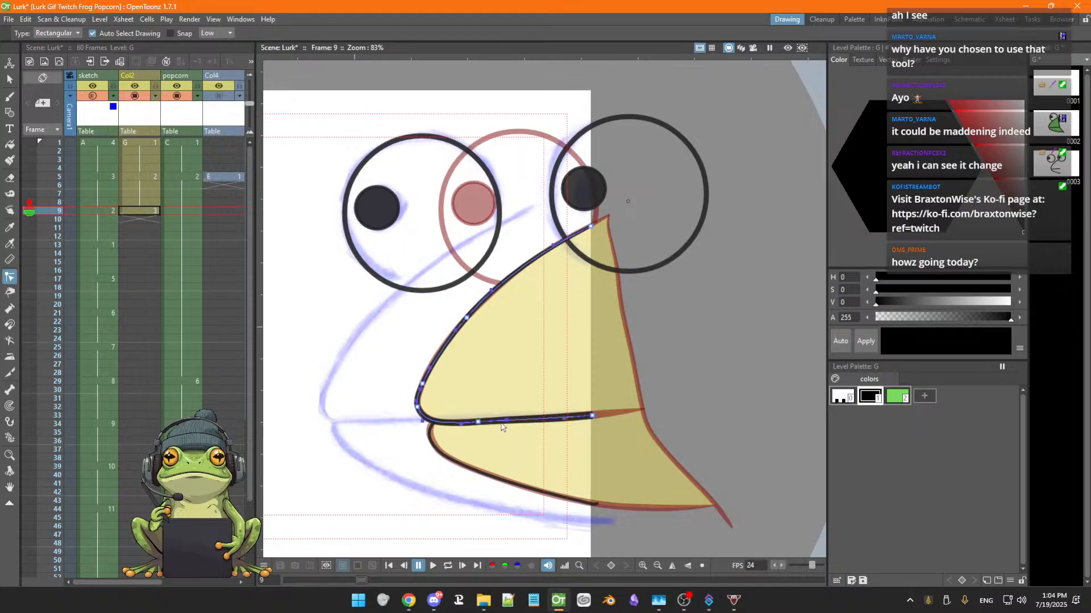
pyautogui.moveTo(506, 421); pyautogui.dragTo(566, 414)
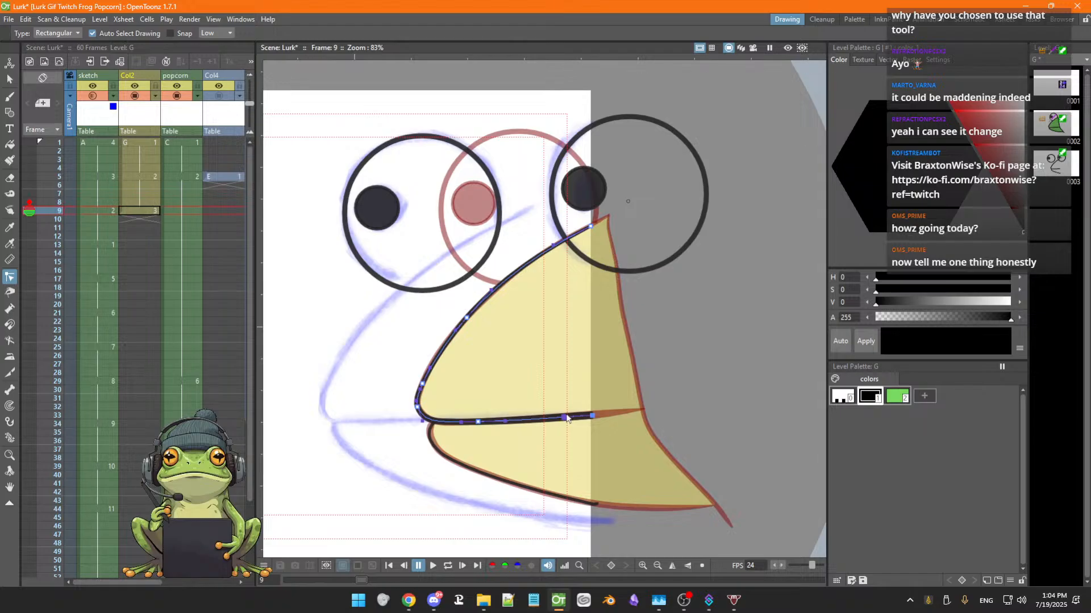
pyautogui.click(435, 449)
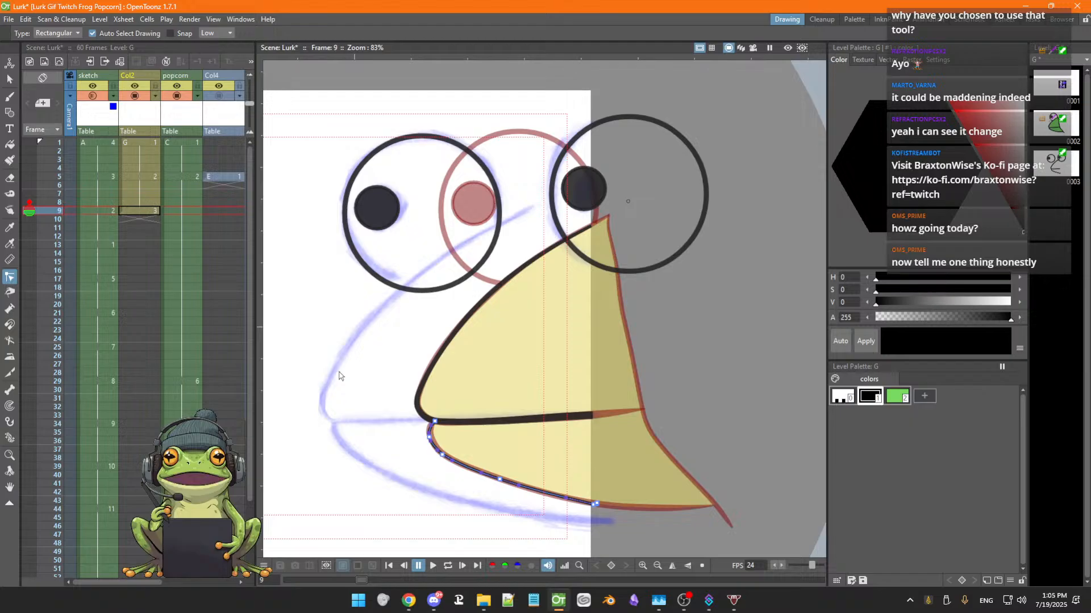
pyautogui.click(429, 375)
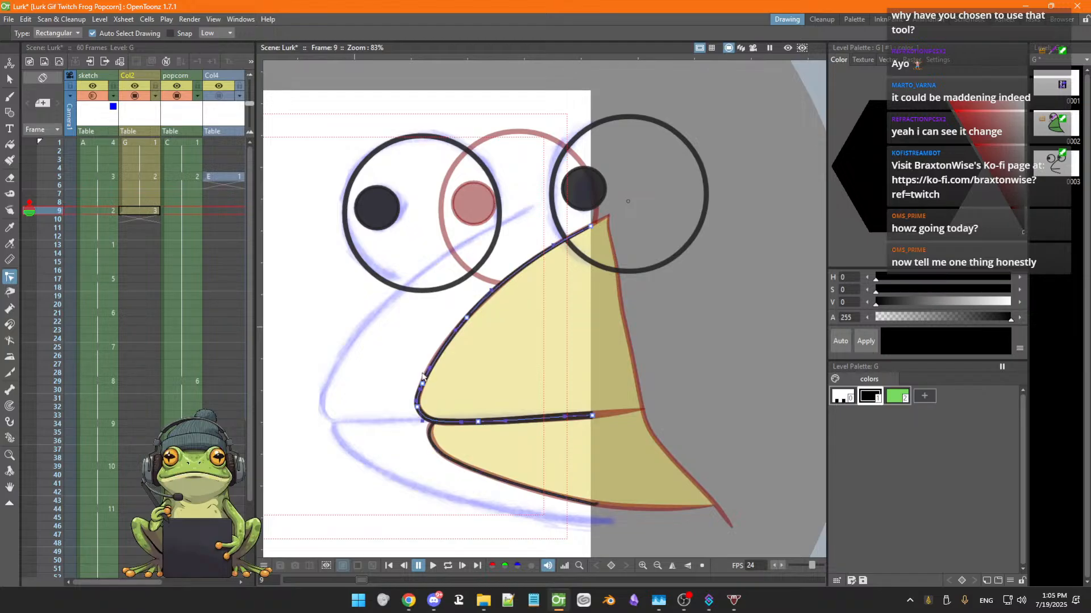
# Thicken the lower jaw outline with the Pump tool
pyautogui.press('g')
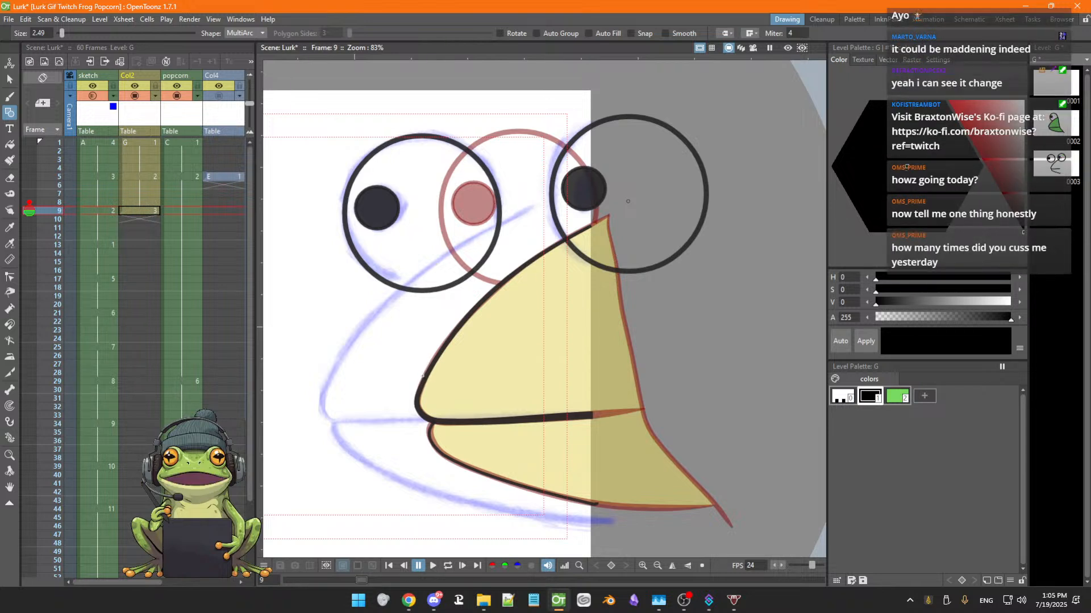
pyautogui.click(422, 377)
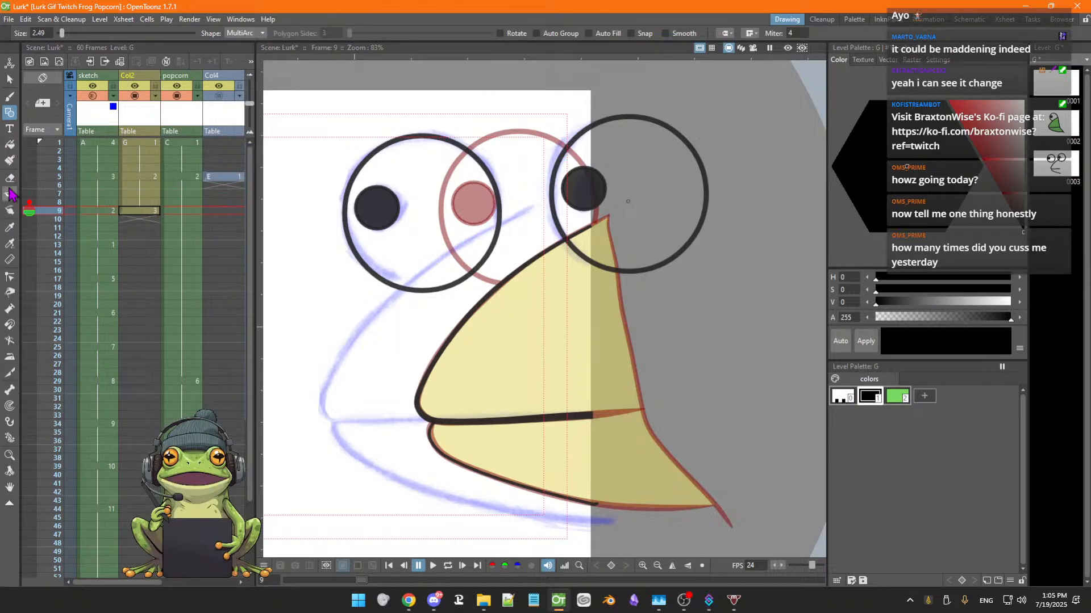
pyautogui.click(10, 310)
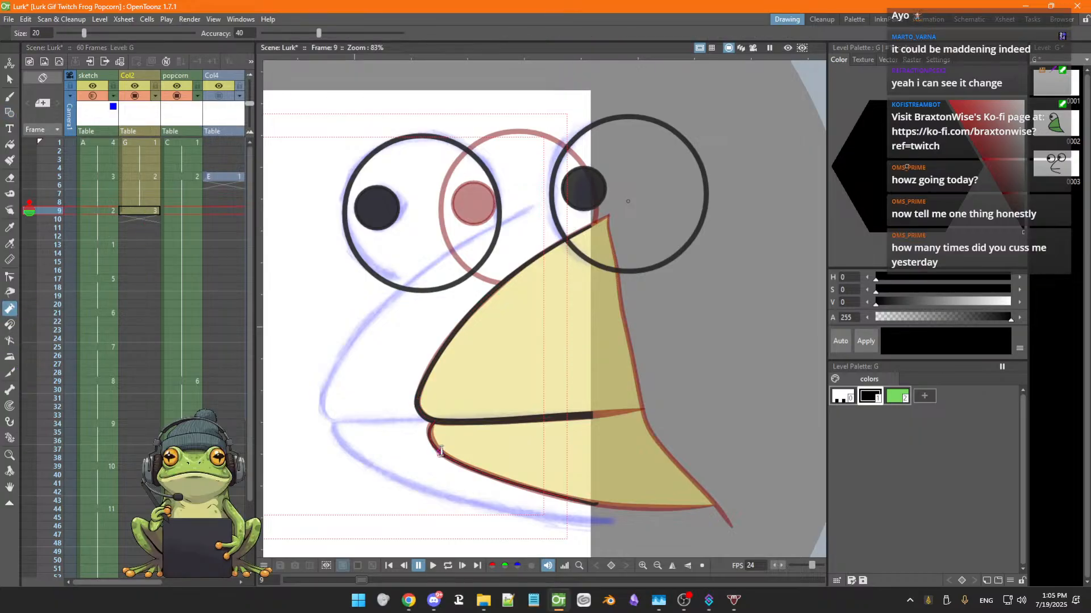
pyautogui.moveTo(436, 447); pyautogui.dragTo(435, 442)
pyautogui.moveTo(518, 485); pyautogui.dragTo(518, 483)
pyautogui.moveTo(591, 504); pyautogui.dragTo(592, 503)
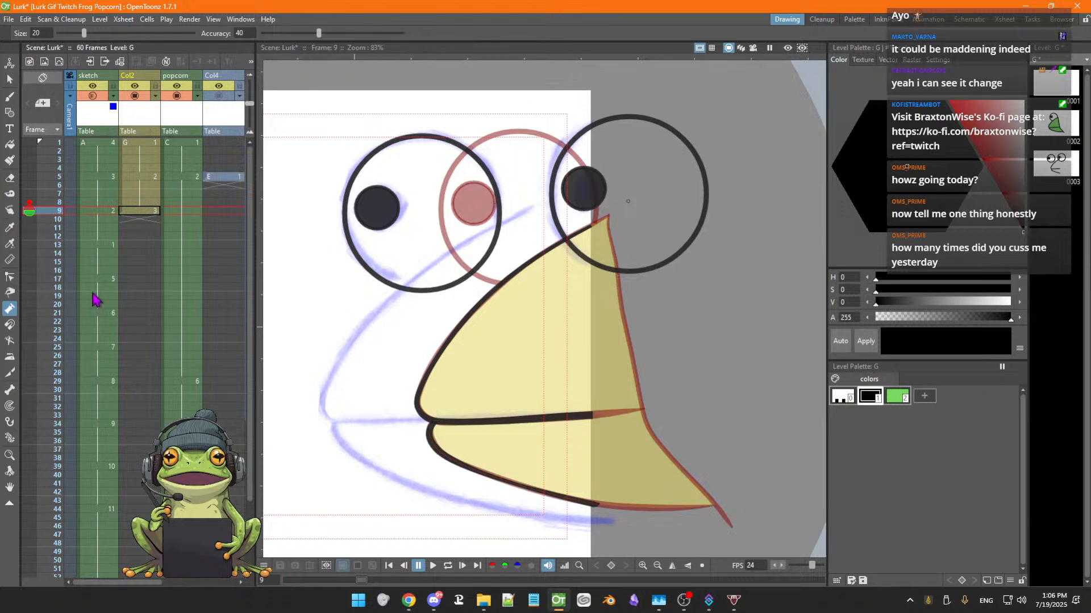
pyautogui.click(528, 497)
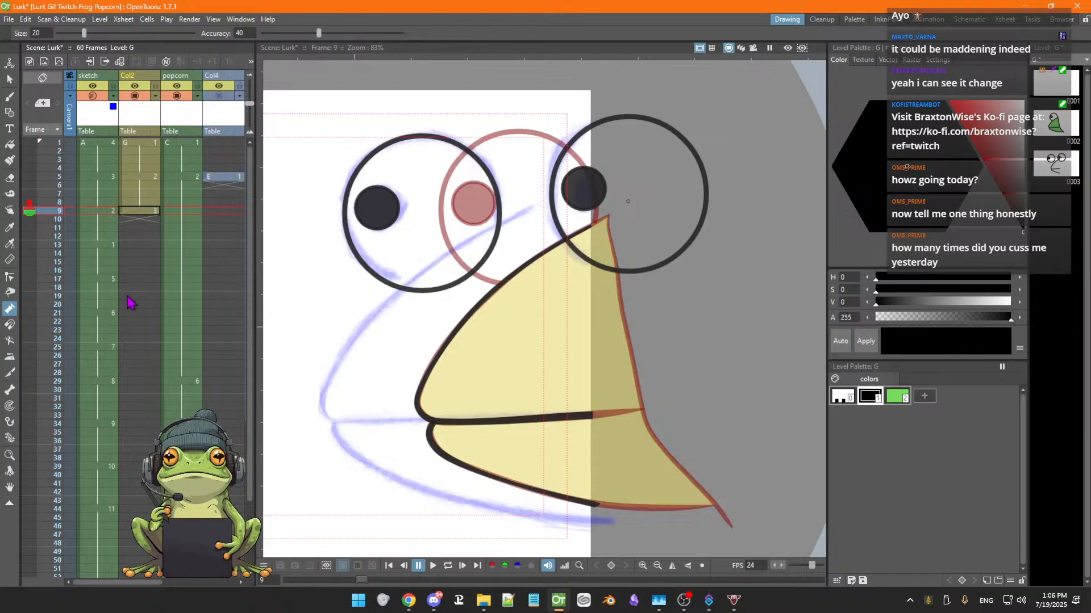
pyautogui.click(501, 479)
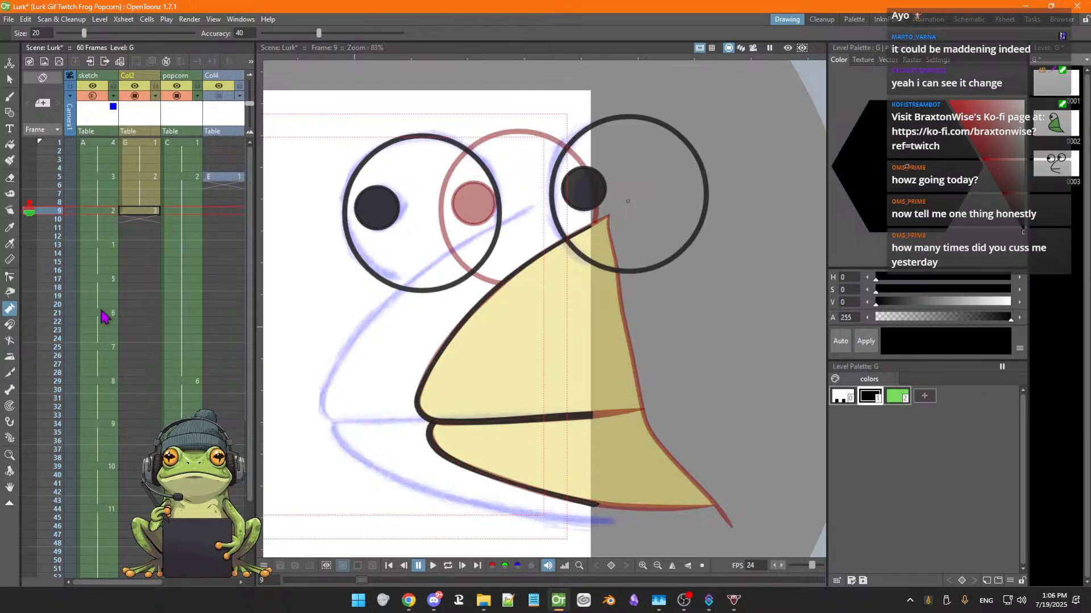
# Select the upper beak outline together with the lower jaw and shift both left onto the sketch's beak
pyautogui.click(9, 294)
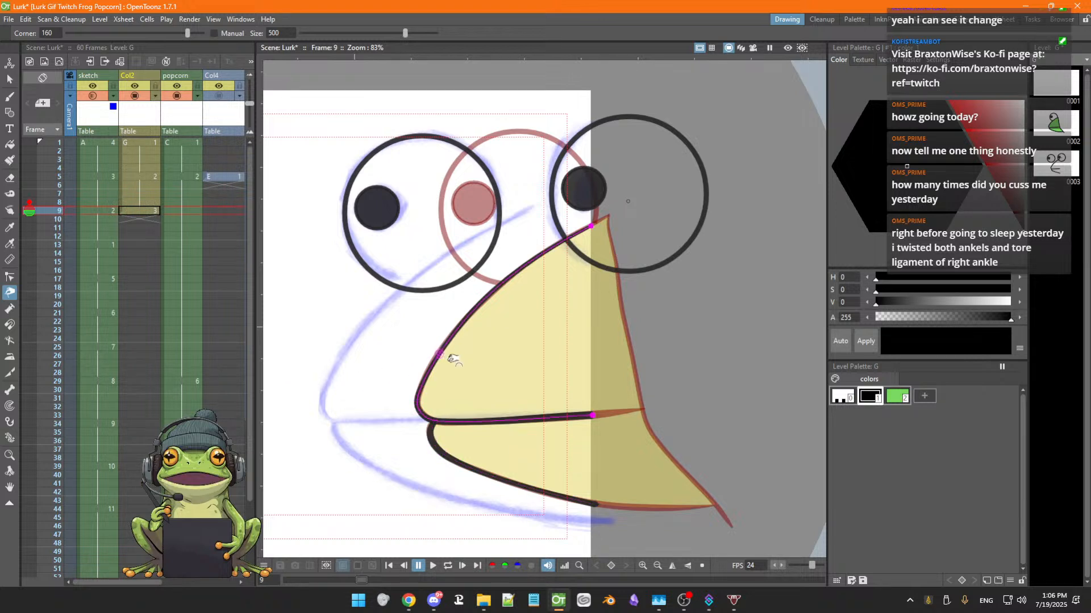
pyautogui.press('s')
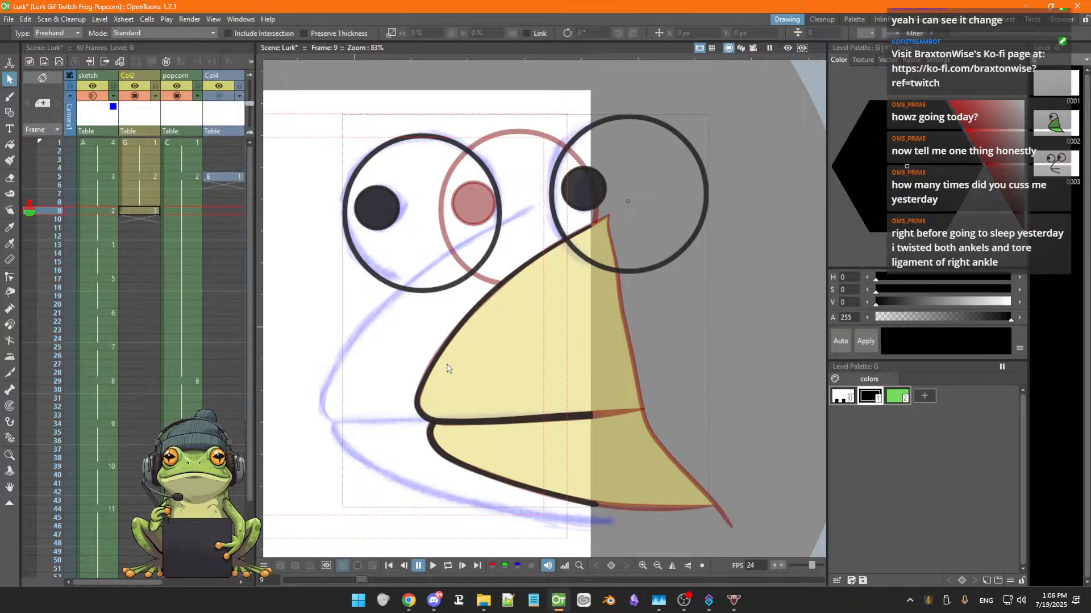
pyautogui.click(433, 366)
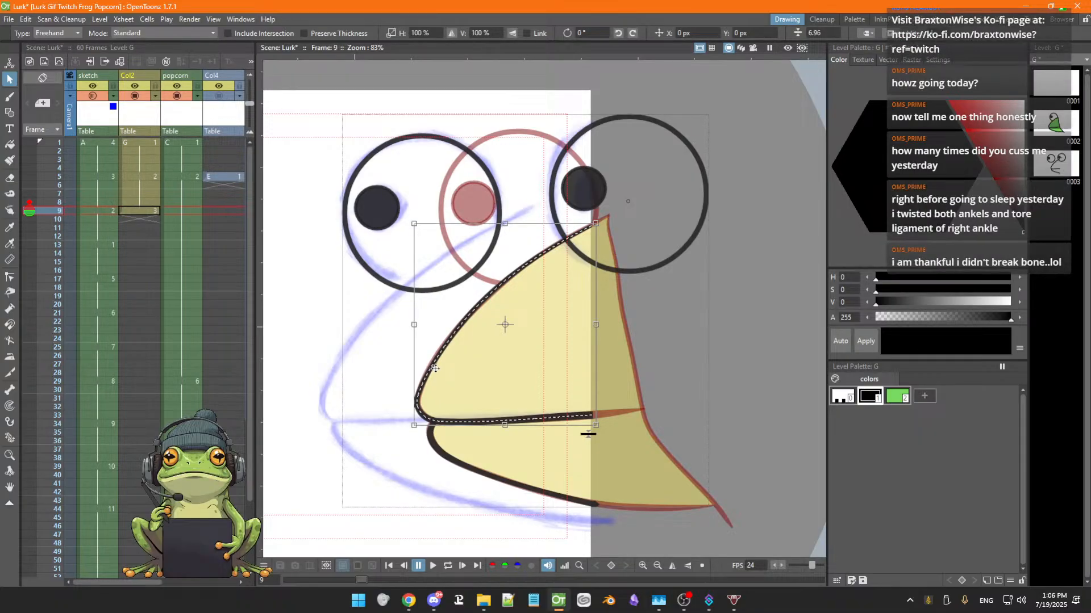
pyautogui.keyDown('shift'); pyautogui.click(442, 458); pyautogui.keyUp('shift')
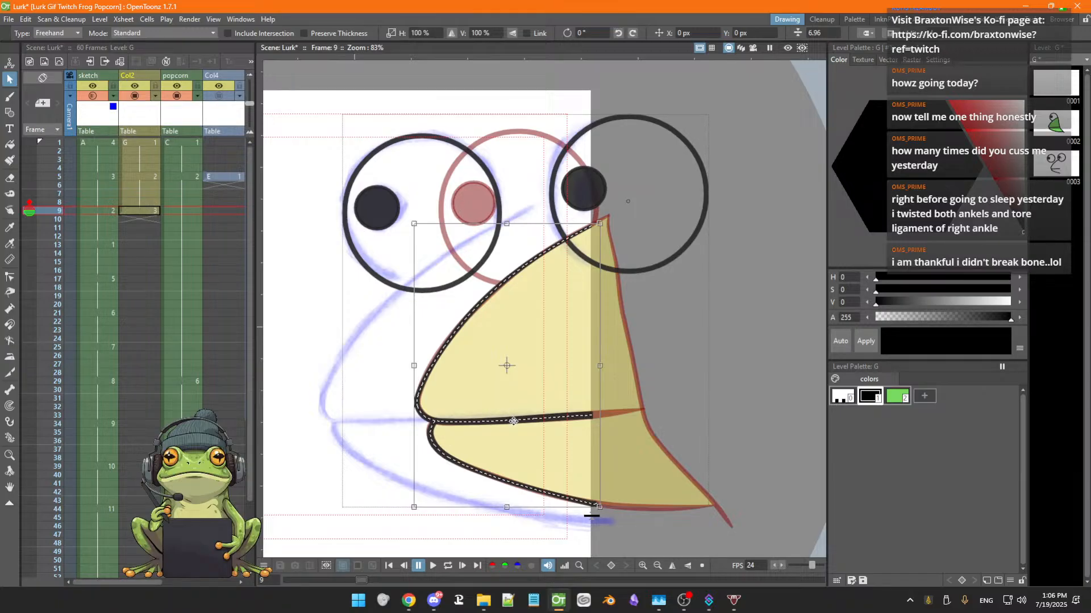
pyautogui.moveTo(507, 421)
pyautogui.mouseDown()
pyautogui.moveTo(406, 420)
pyautogui.moveTo(417, 423)
pyautogui.mouseUp()
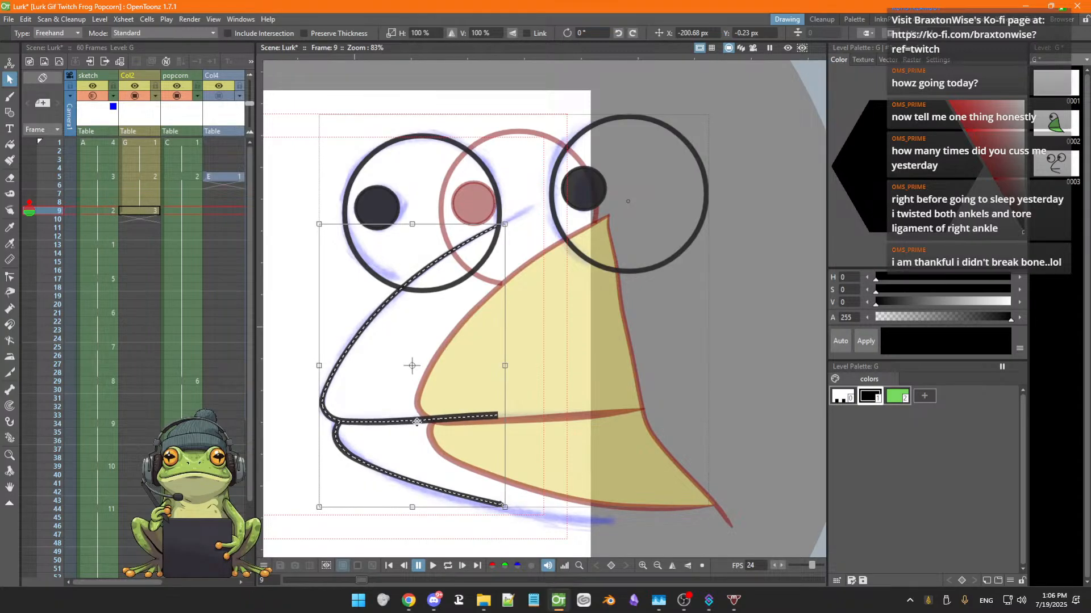
pyautogui.moveTo(417, 423); pyautogui.dragTo(417, 420)
pyautogui.click(341, 460)
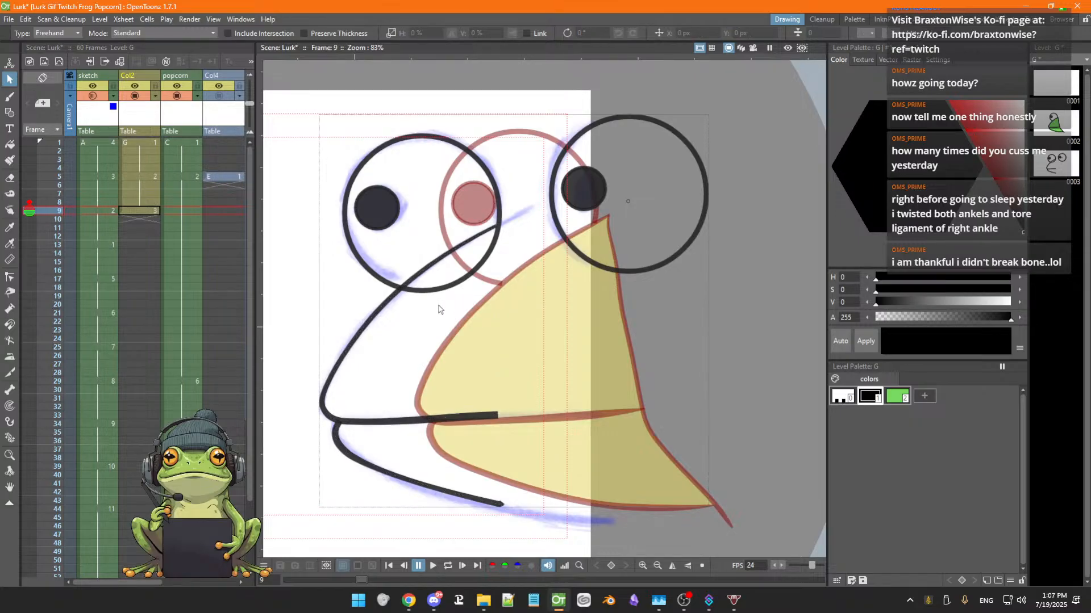
# Toggle the onion skin off and on to compare the outlines with the neighbouring frames
pyautogui.click(30, 210)
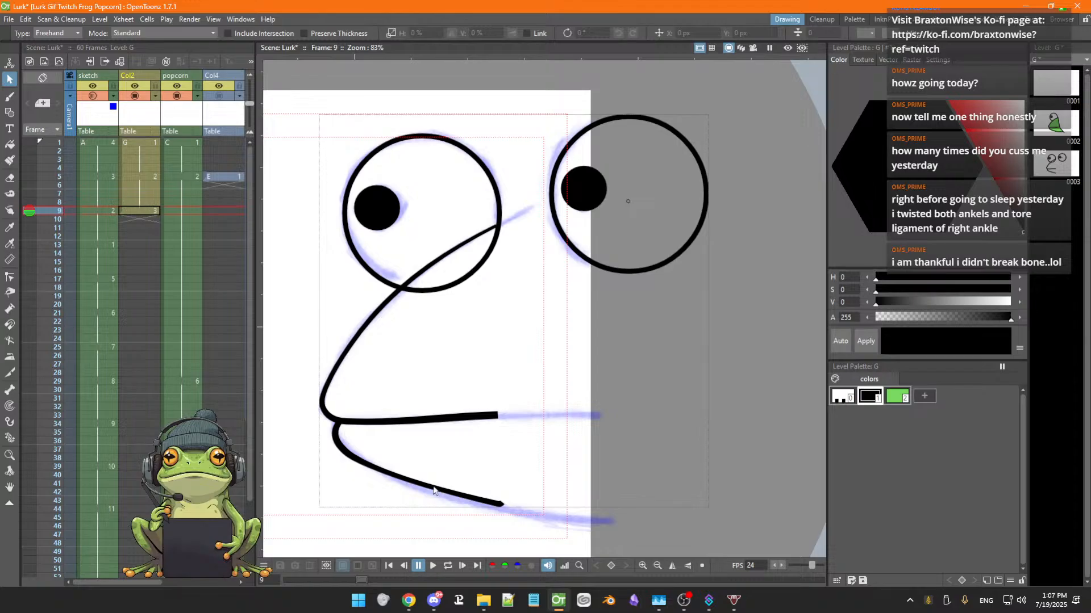
pyautogui.click(26, 204)
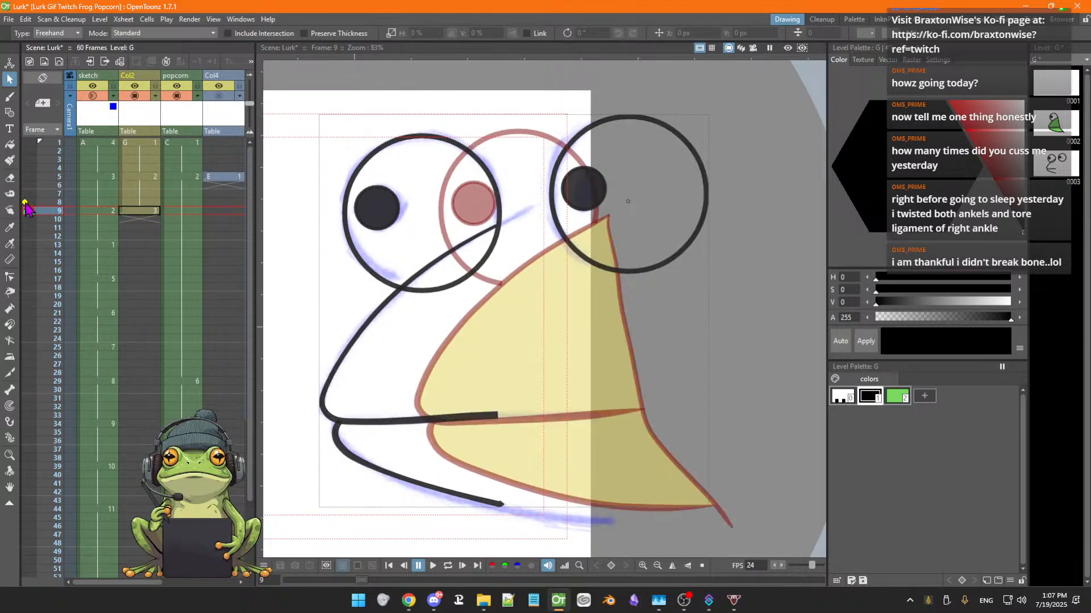
pyautogui.click(26, 205)
pyautogui.click(30, 207)
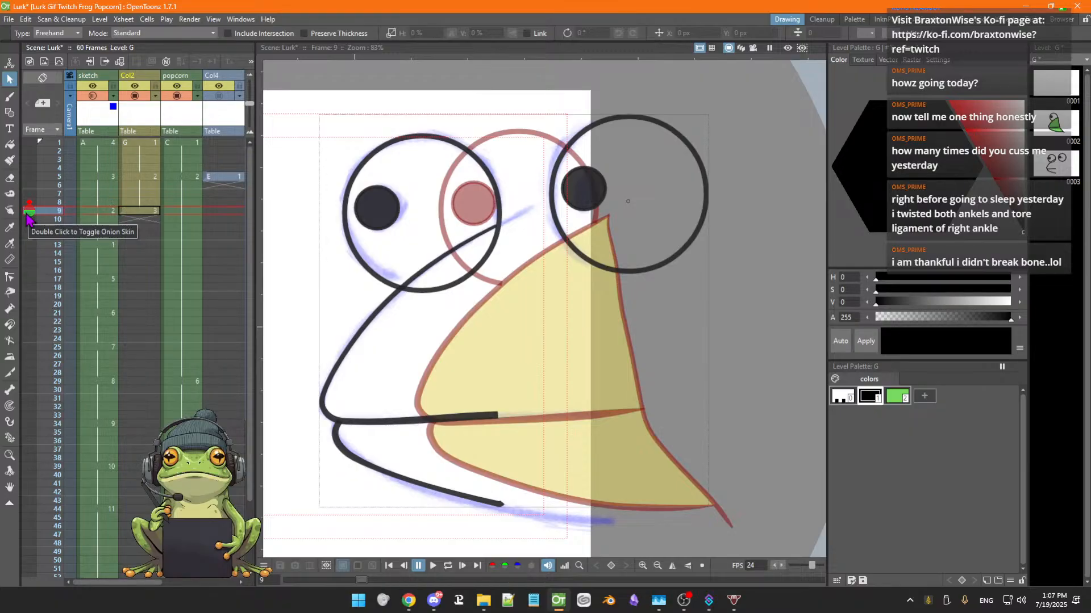
pyautogui.doubleClick(28, 212)
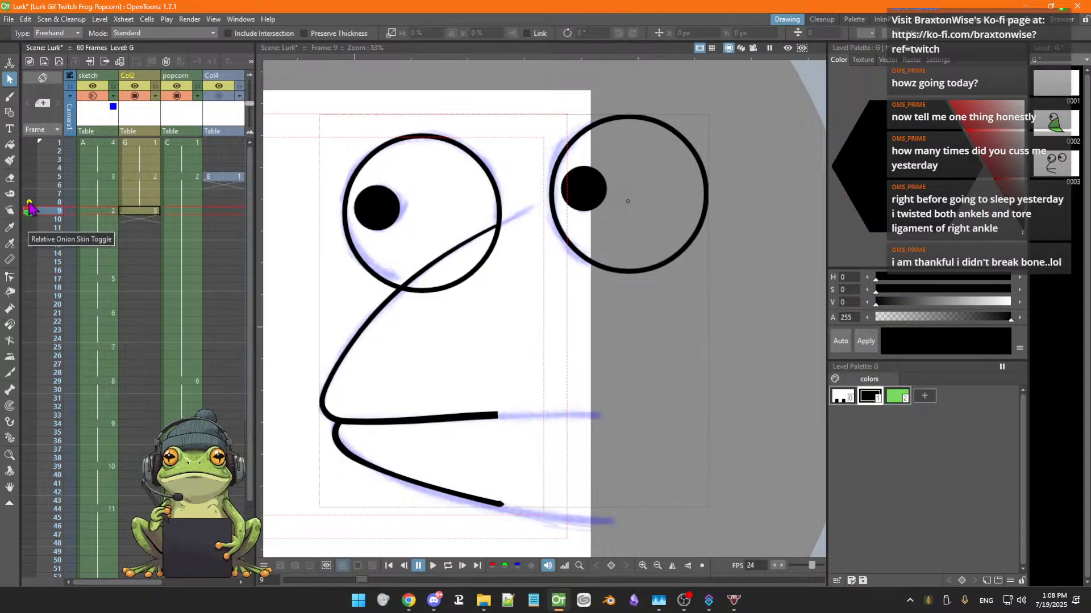
pyautogui.click(31, 204)
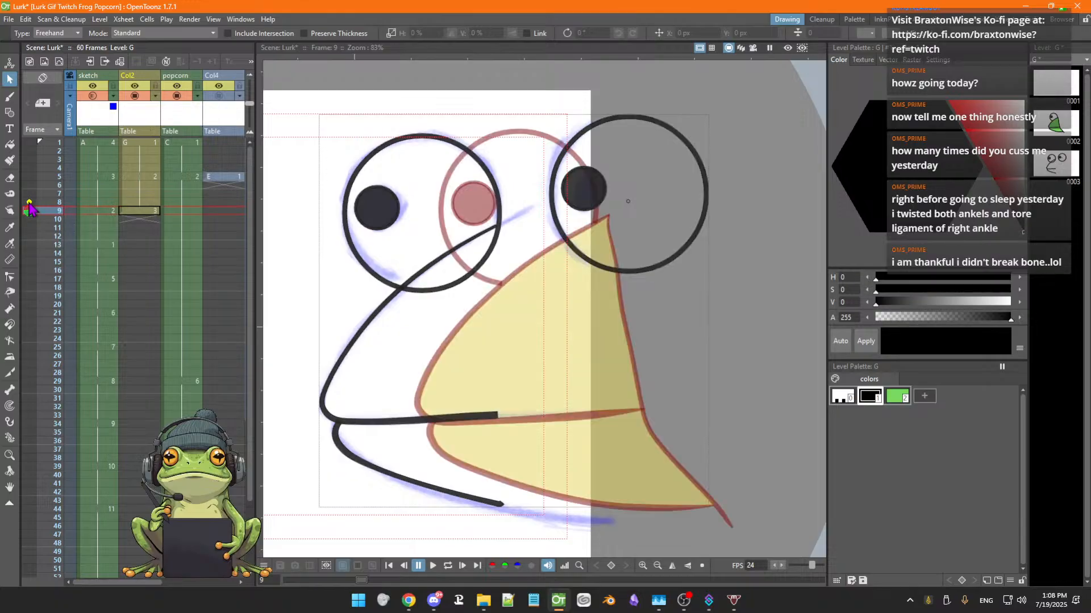
# Move the upper beak outline back to the right so it sits against the coloured beak
pyautogui.click(333, 373)
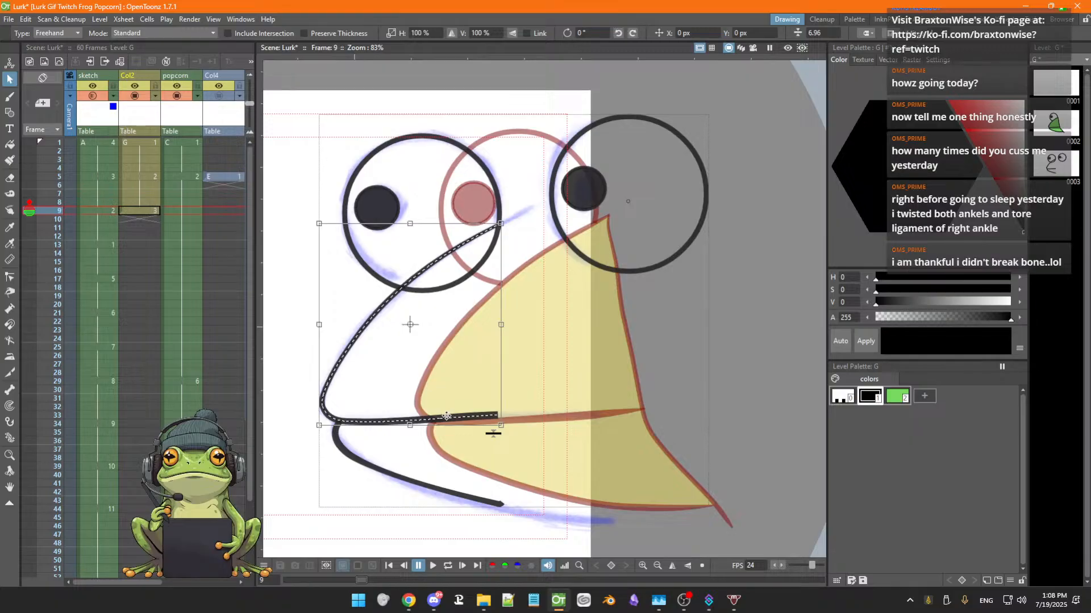
pyautogui.moveTo(448, 415); pyautogui.dragTo(545, 415)
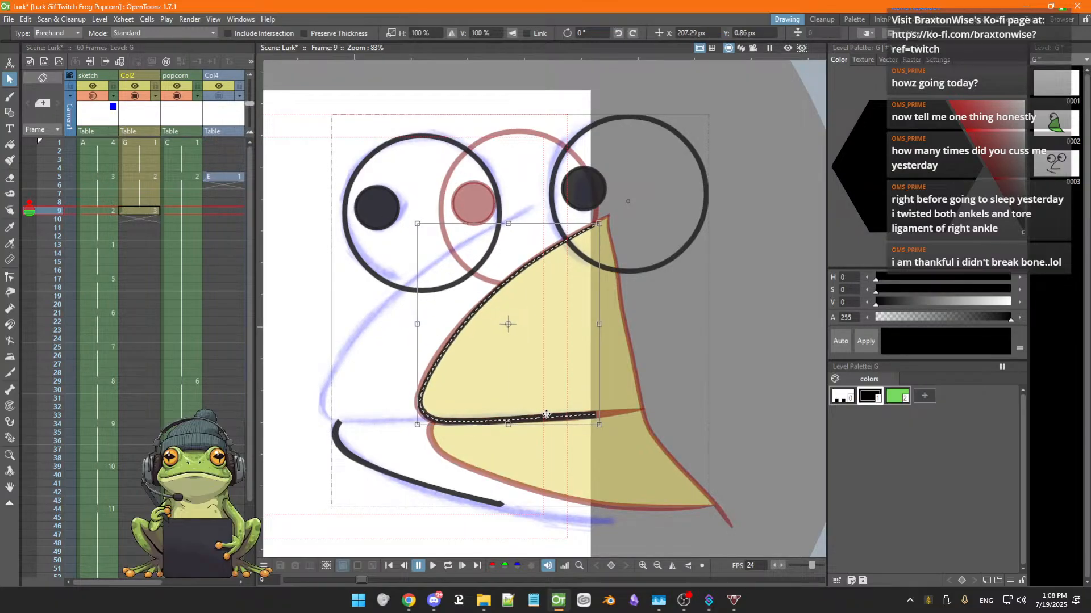
pyautogui.moveTo(546, 417); pyautogui.dragTo(542, 417)
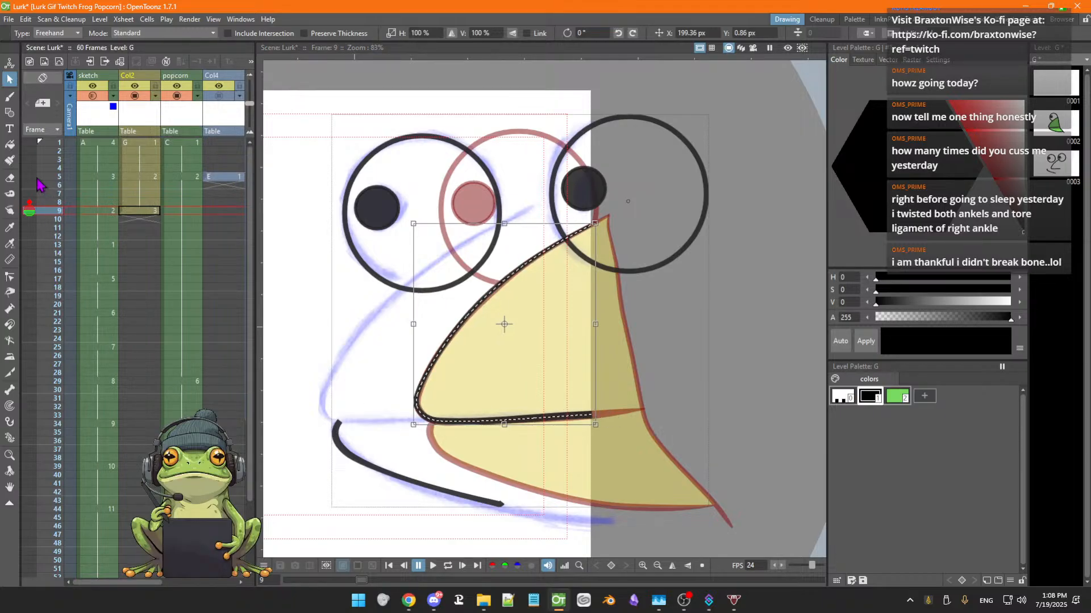
# Extend the mouth line's end to the beak's corner with the Control Point Editor and save the scene
pyautogui.click(9, 278)
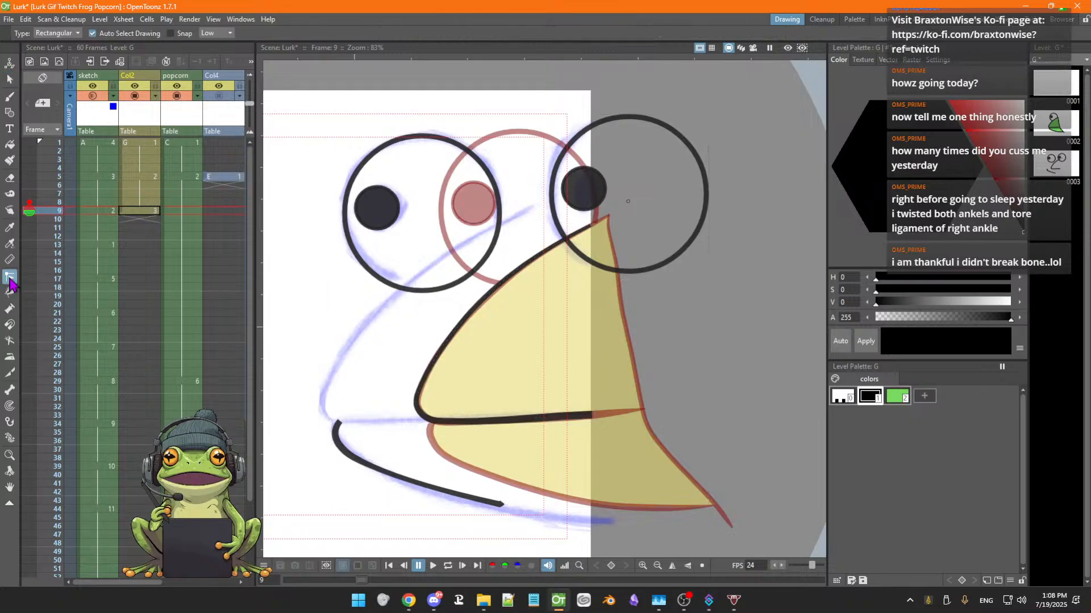
pyautogui.click(585, 418)
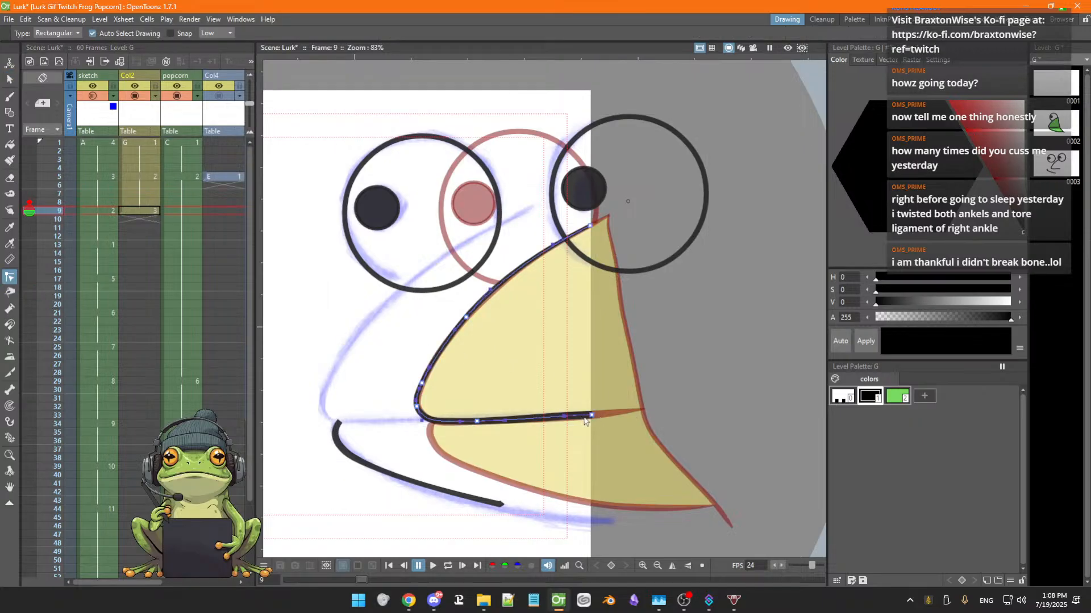
pyautogui.moveTo(592, 415)
pyautogui.mouseDown()
pyautogui.moveTo(643, 413)
pyautogui.moveTo(613, 413)
pyautogui.mouseUp()
pyautogui.hotkey('ctrl', 's')
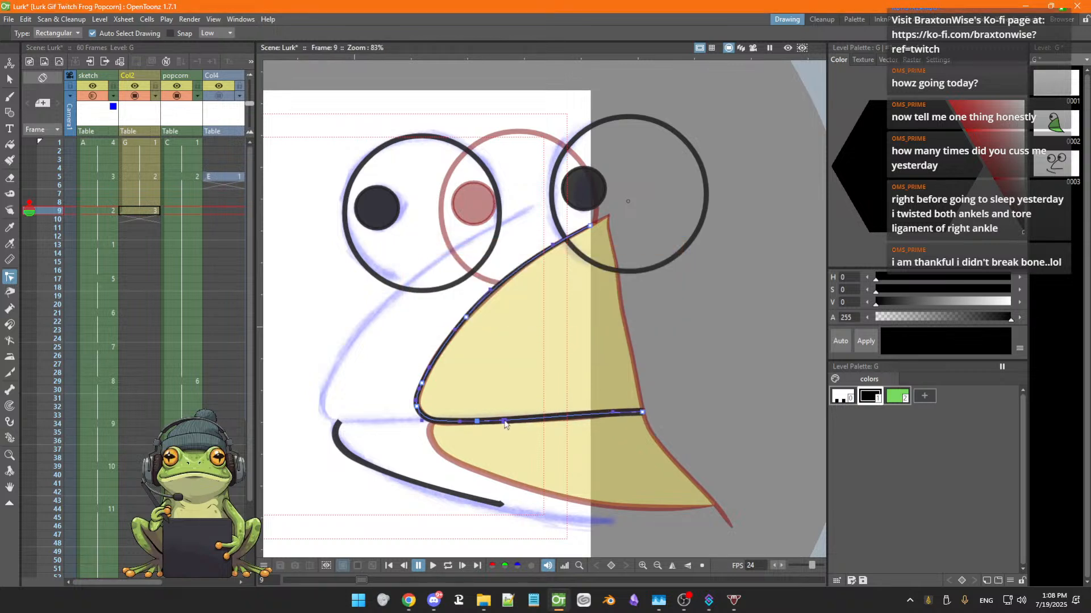
pyautogui.moveTo(615, 414)
pyautogui.mouseDown()
pyautogui.moveTo(604, 419)
pyautogui.moveTo(640, 414)
pyautogui.mouseUp()
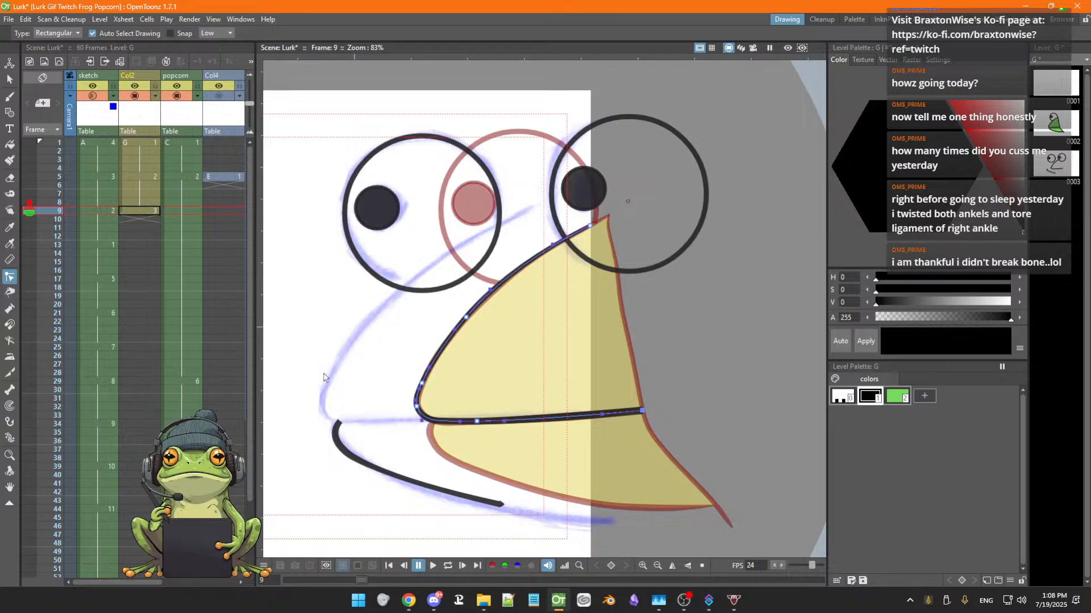
pyautogui.click(10, 309)
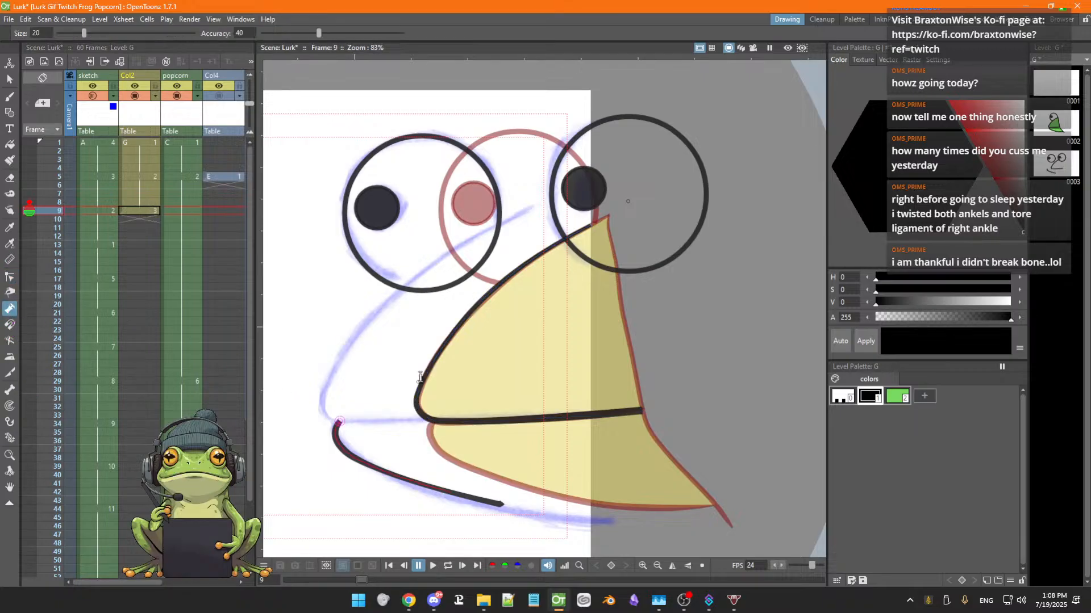
pyautogui.moveTo(648, 414); pyautogui.dragTo(648, 419)
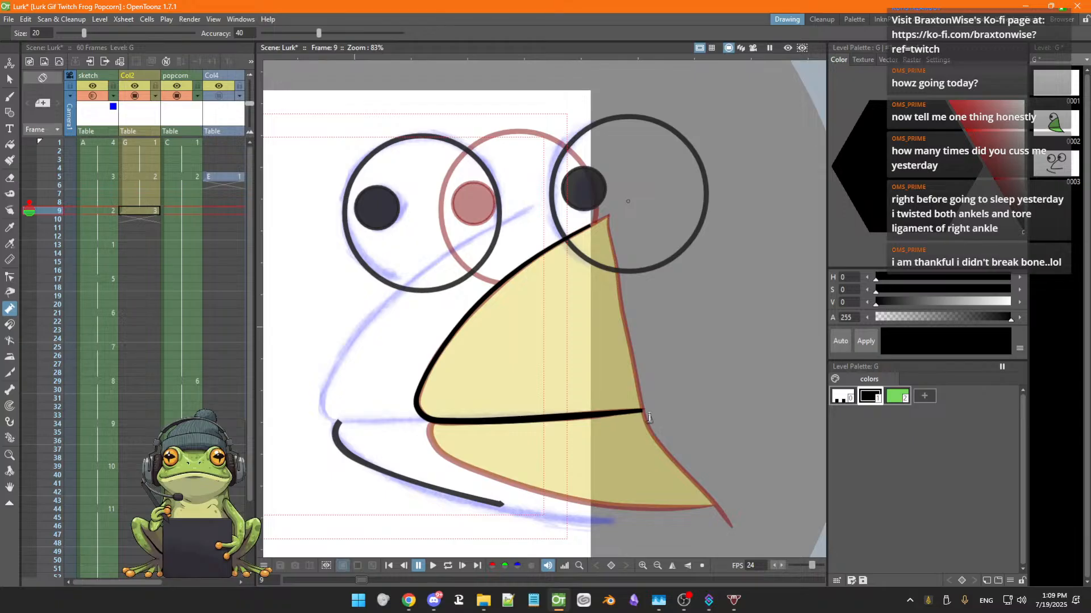
pyautogui.hotkey('ctrl', 'z')
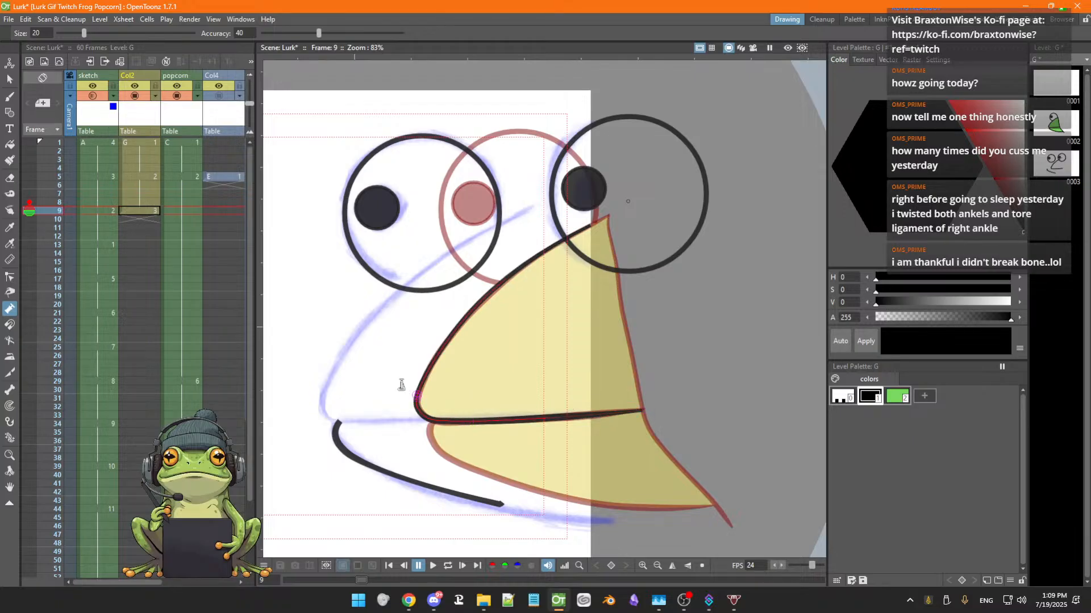
# Shift the upper beak outline left again onto the sketch's beak and select the lower jaw
pyautogui.click(9, 79)
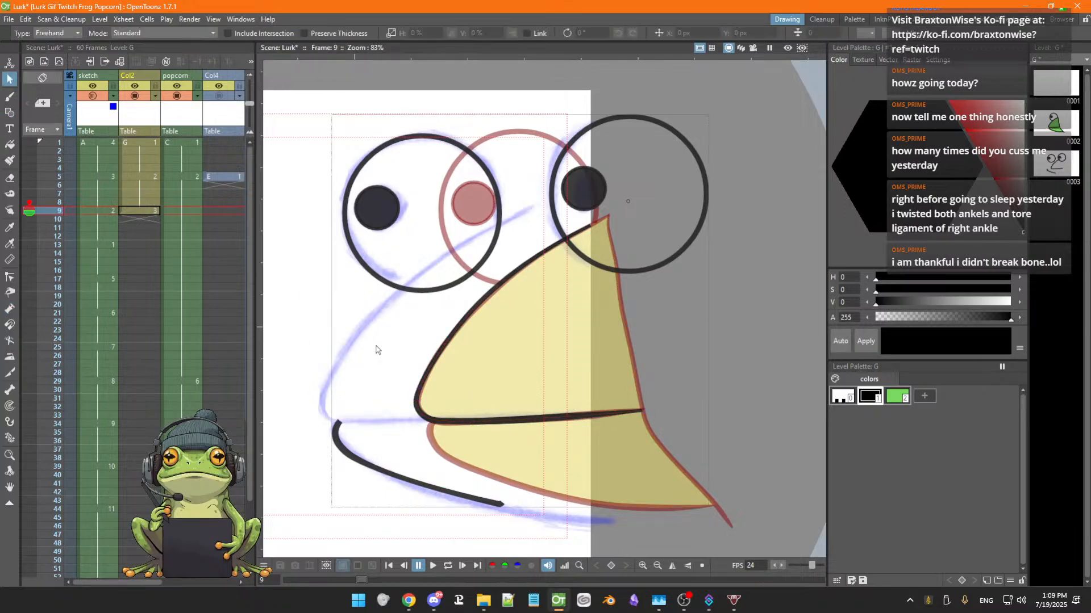
pyautogui.click(495, 425)
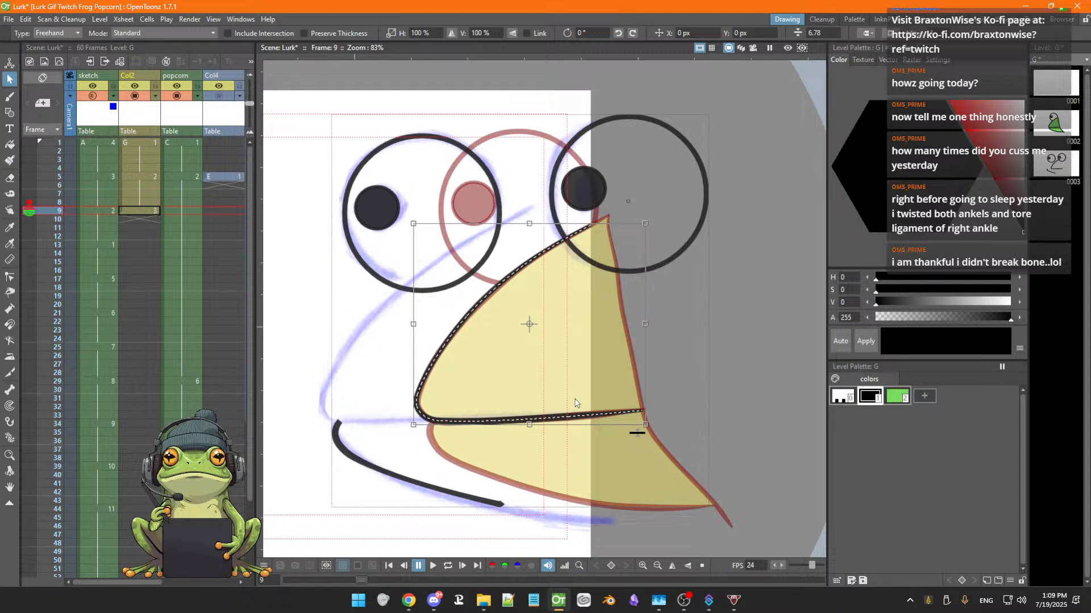
pyautogui.moveTo(621, 411); pyautogui.dragTo(526, 413)
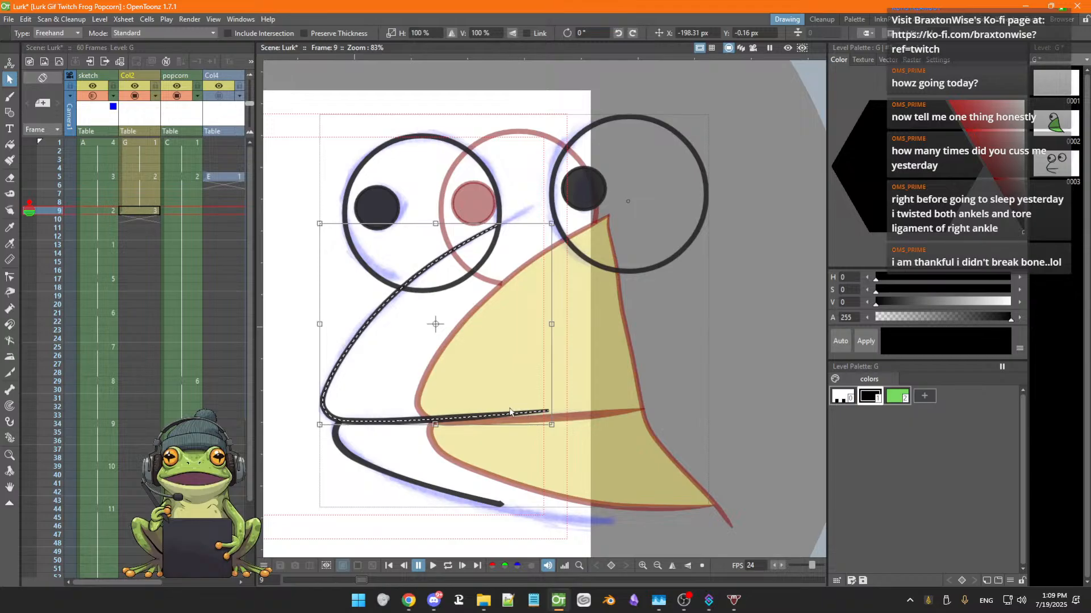
pyautogui.click(369, 468)
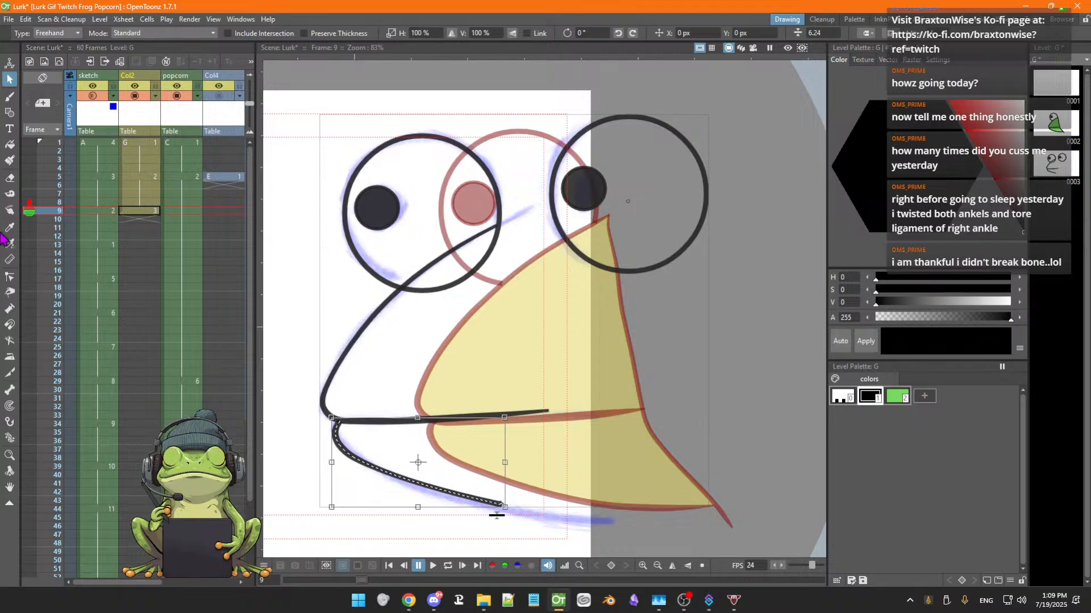
# Extend the lower jaw's tip along the sketch with the Control Point Editor and adjust its middle control points
pyautogui.click(10, 276)
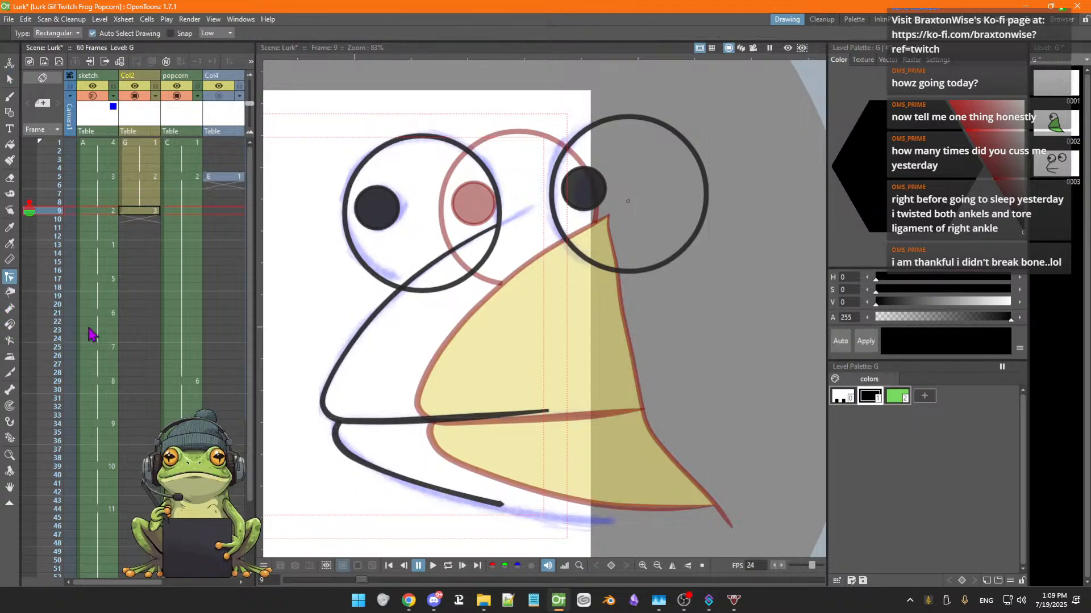
pyautogui.click(497, 505)
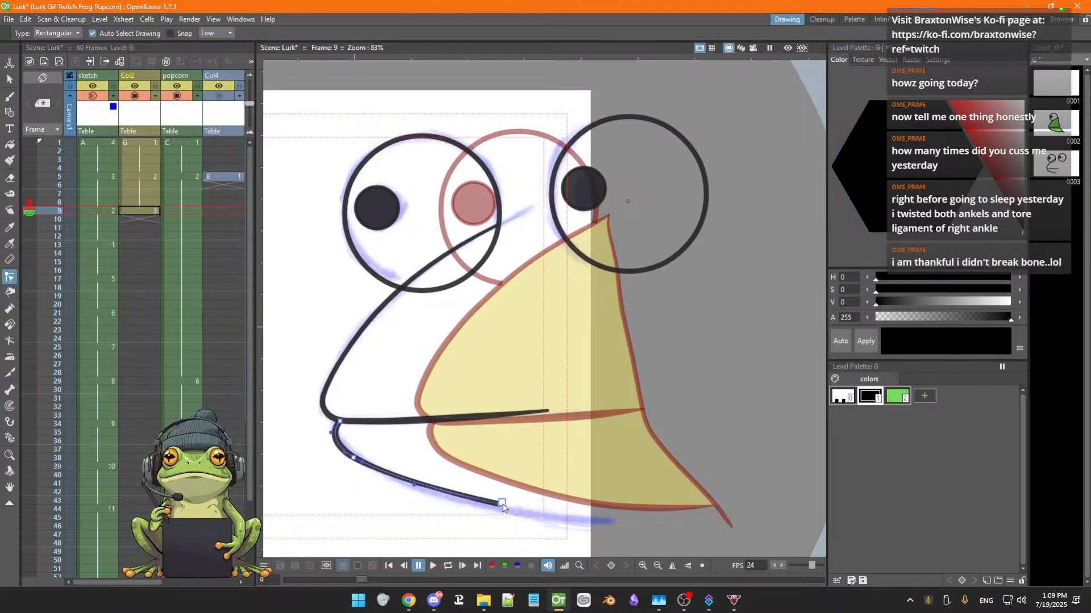
pyautogui.moveTo(502, 504); pyautogui.dragTo(593, 523)
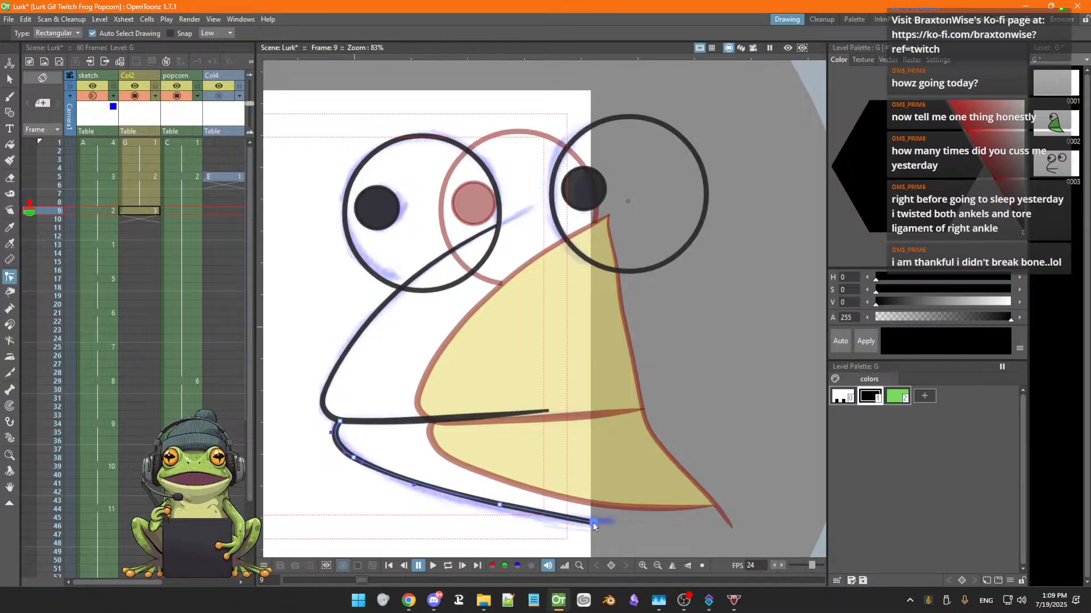
pyautogui.click(499, 505)
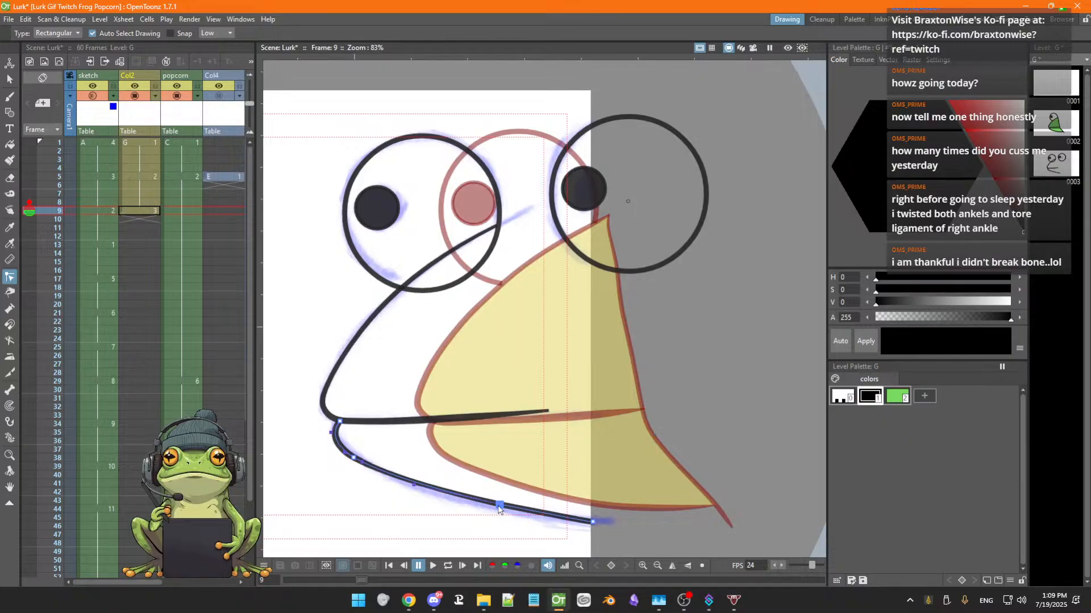
pyautogui.moveTo(498, 508); pyautogui.dragTo(499, 513)
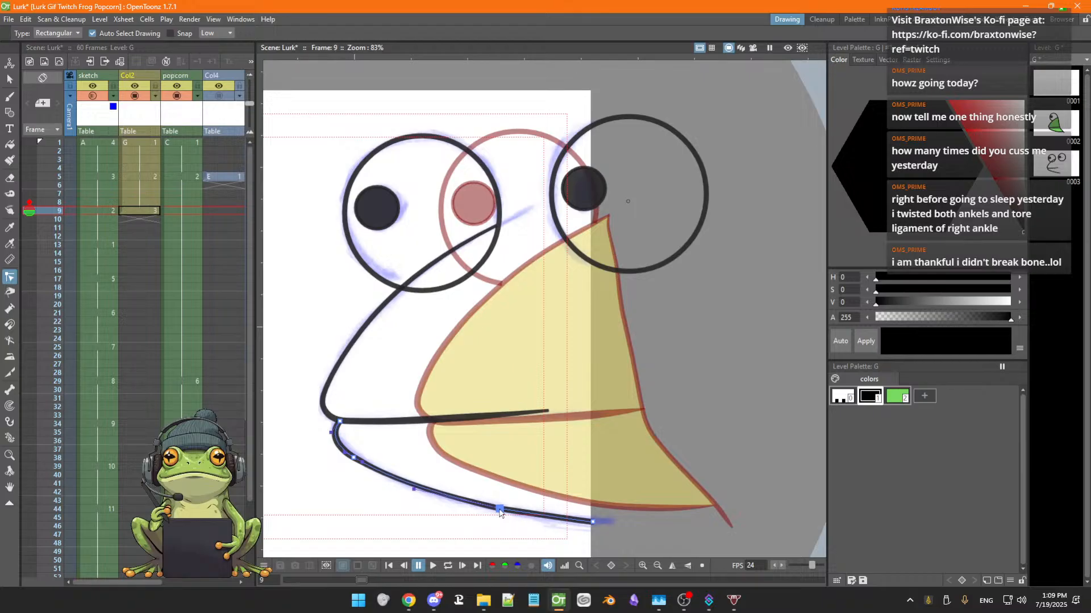
pyautogui.moveTo(593, 522)
pyautogui.mouseDown()
pyautogui.moveTo(583, 534)
pyautogui.moveTo(591, 521)
pyautogui.mouseUp()
pyautogui.moveTo(501, 512)
pyautogui.mouseDown()
pyautogui.moveTo(522, 520)
pyautogui.moveTo(505, 511)
pyautogui.mouseUp()
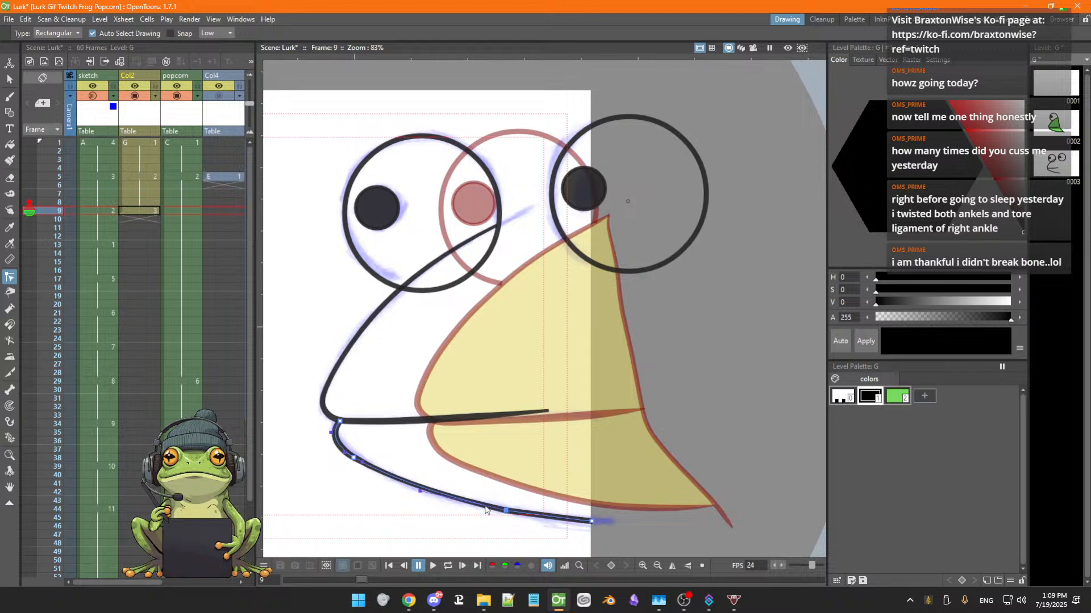
pyautogui.moveTo(419, 492)
pyautogui.mouseDown()
pyautogui.moveTo(415, 518)
pyautogui.moveTo(421, 500)
pyautogui.mouseUp()
pyautogui.moveTo(363, 464); pyautogui.dragTo(379, 474)
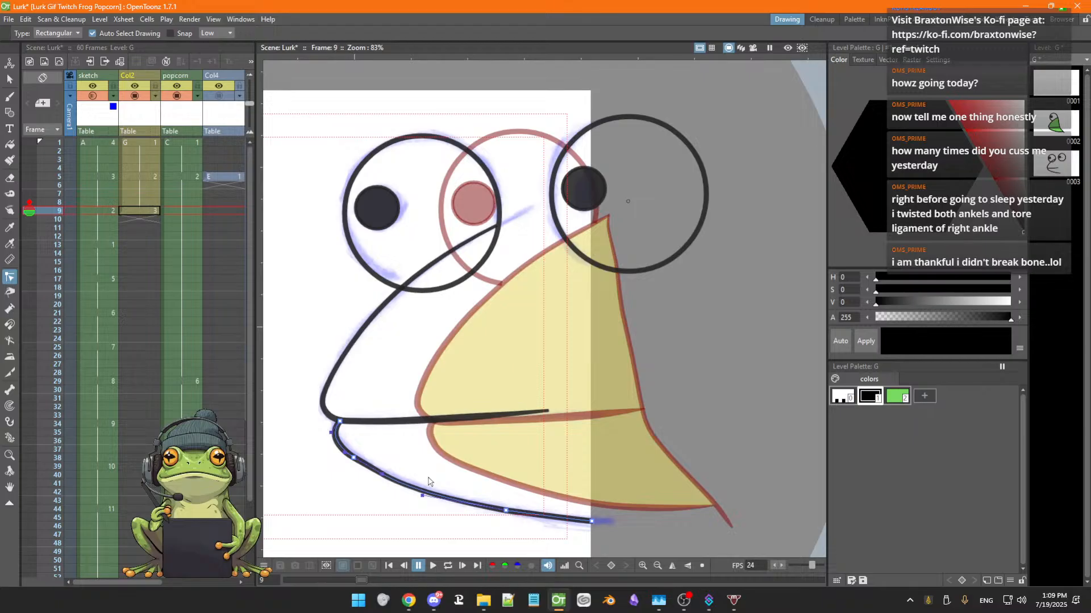
pyautogui.hotkey('ctrl', 'z')
# Turn off the onion skin and step back to frame 7 to compare the drawings
pyautogui.click(29, 210)
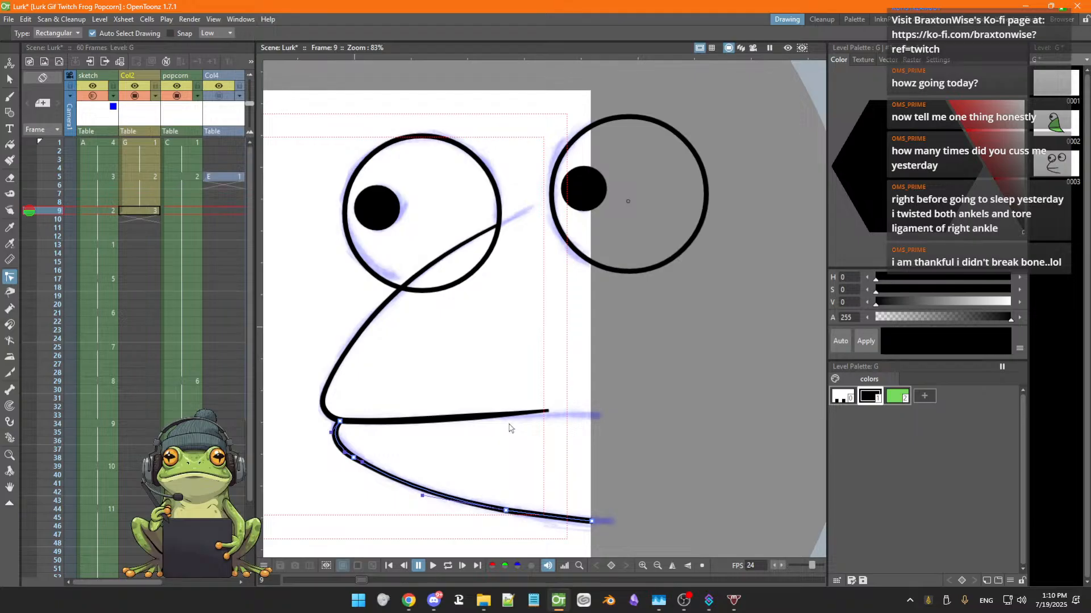
pyautogui.press(',')
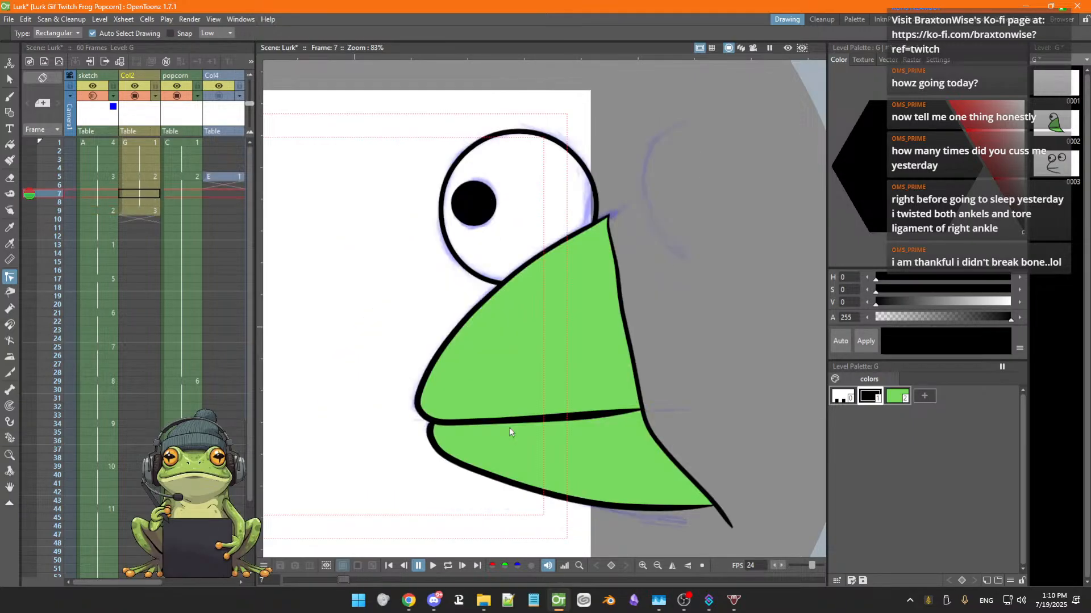
# Step back and forth through the frames around frame 9 to compare the new drawing with its neighbours
pyautogui.press('.')
pyautogui.press('.')
pyautogui.press(',')
pyautogui.press(',')
pyautogui.press(',')
pyautogui.press(',')
pyautogui.press(',')
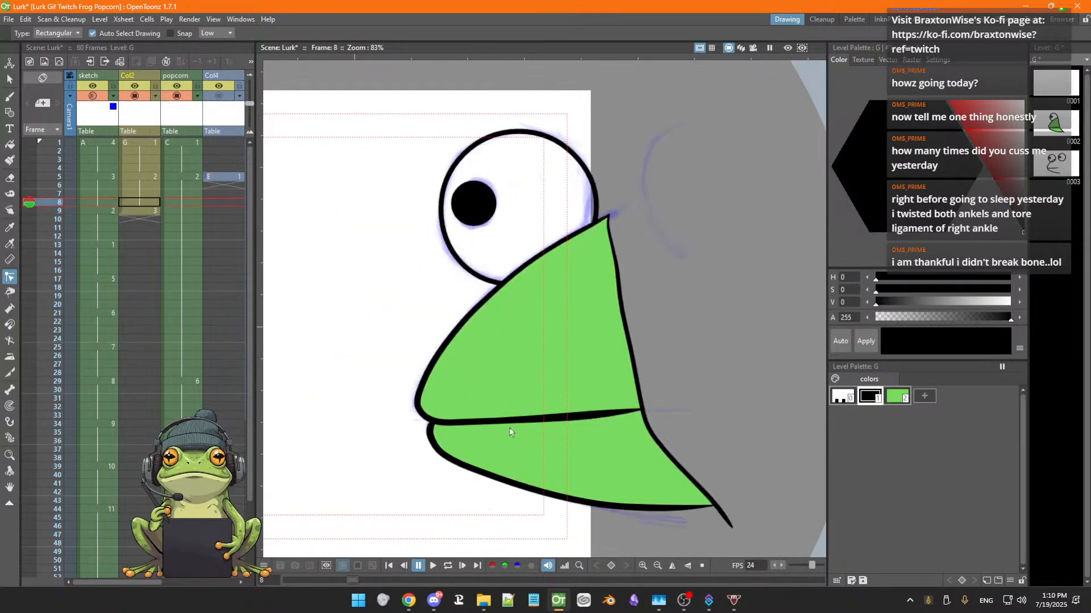
pyautogui.press('.')
pyautogui.press('.')
pyautogui.press('.')
pyautogui.press('.')
pyautogui.press(',')
pyautogui.press('.')
pyautogui.press(',')
pyautogui.press('.')
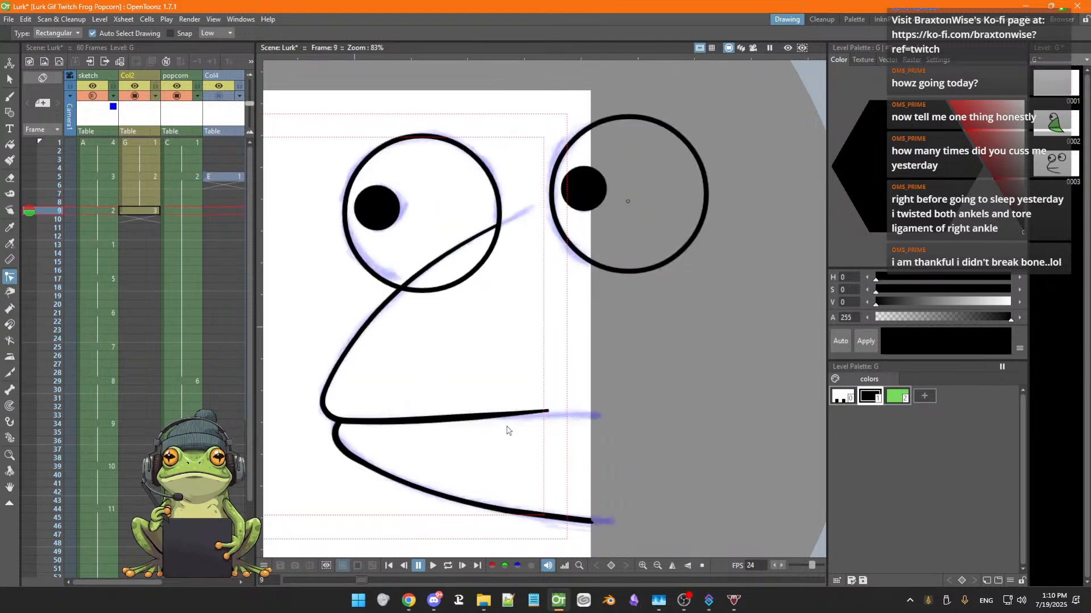
pyautogui.press(',')
pyautogui.press('.')
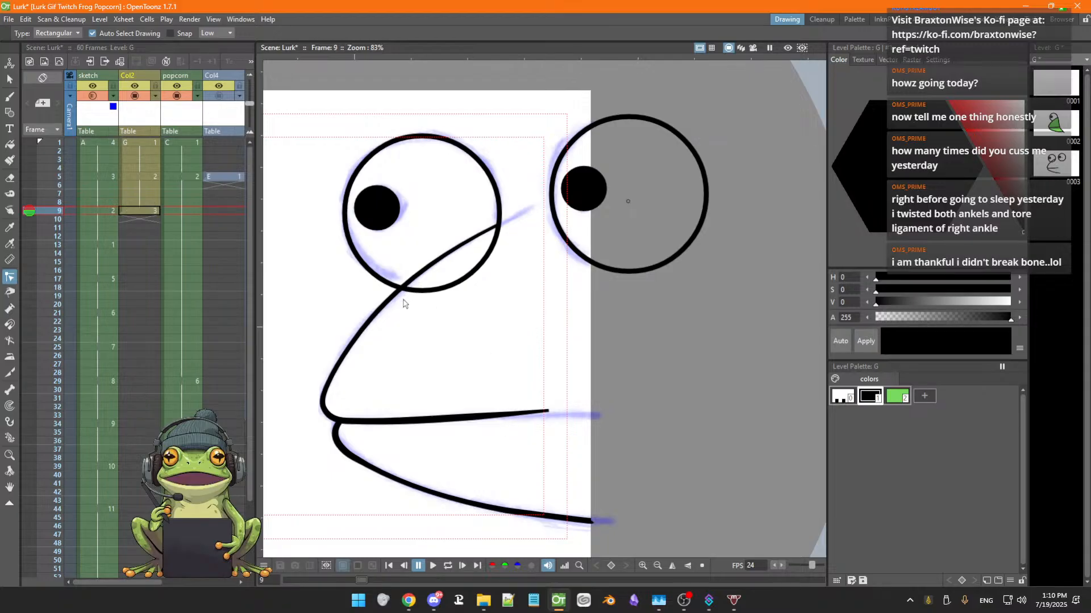
pyautogui.press('.')
pyautogui.press('.')
pyautogui.press('.')
pyautogui.press('.')
pyautogui.press('.')
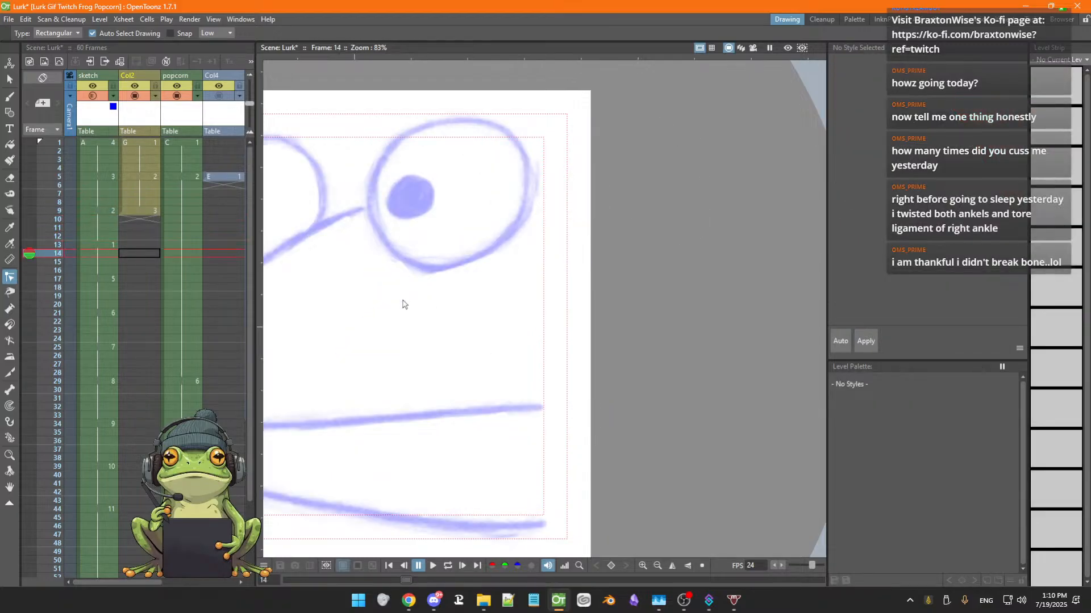
pyautogui.press(',')
pyautogui.press(',')
pyautogui.press(',')
pyautogui.press(',')
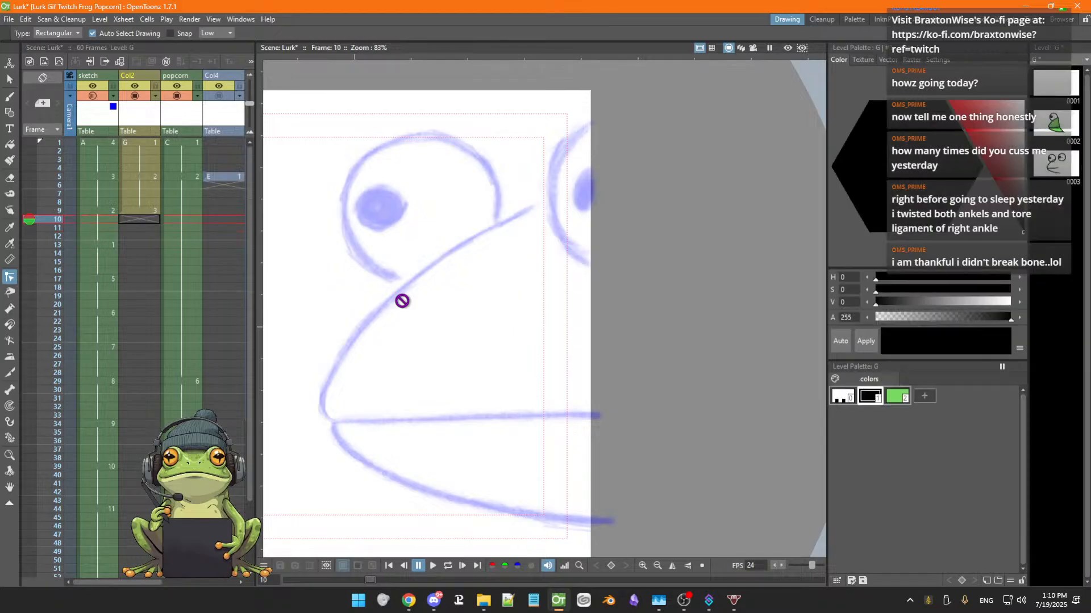
pyautogui.press(',')
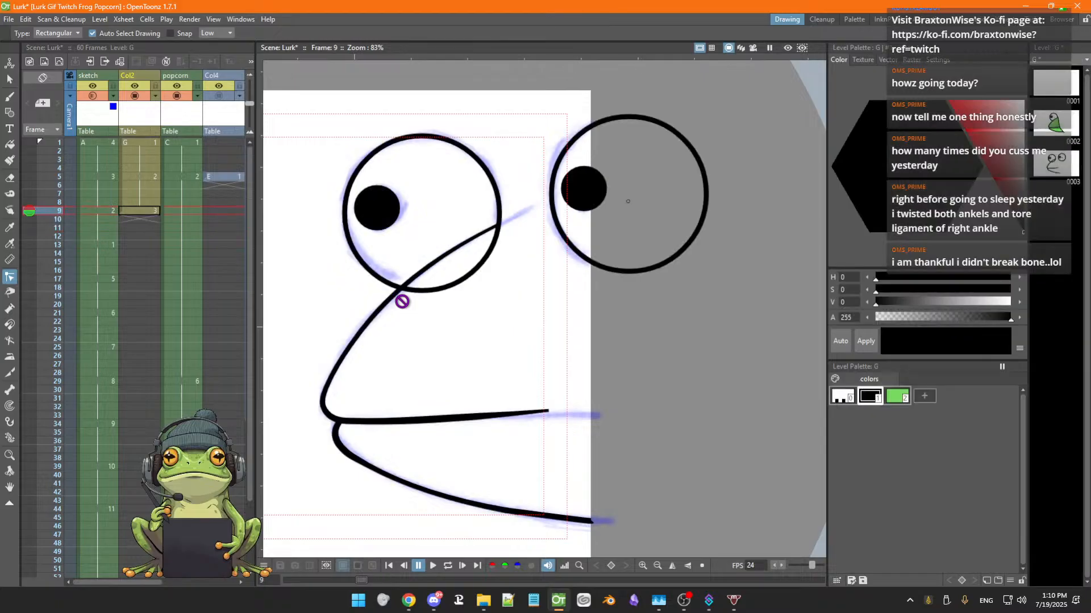
# Turn on the onion skin and get the Fill tool ready with the green style
pyautogui.click(29, 203)
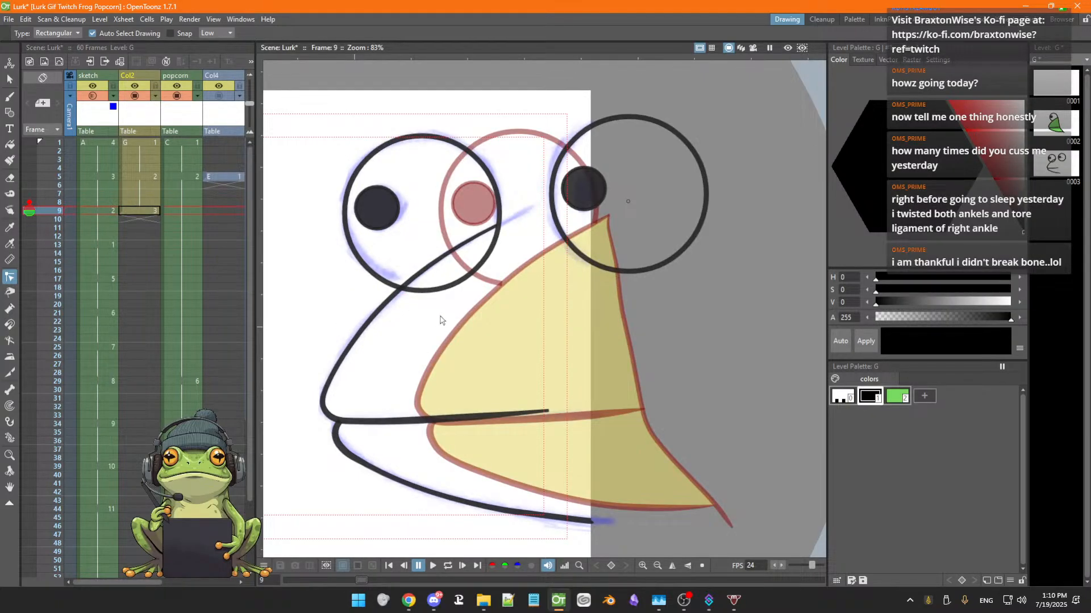
pyautogui.press('.')
pyautogui.press(',')
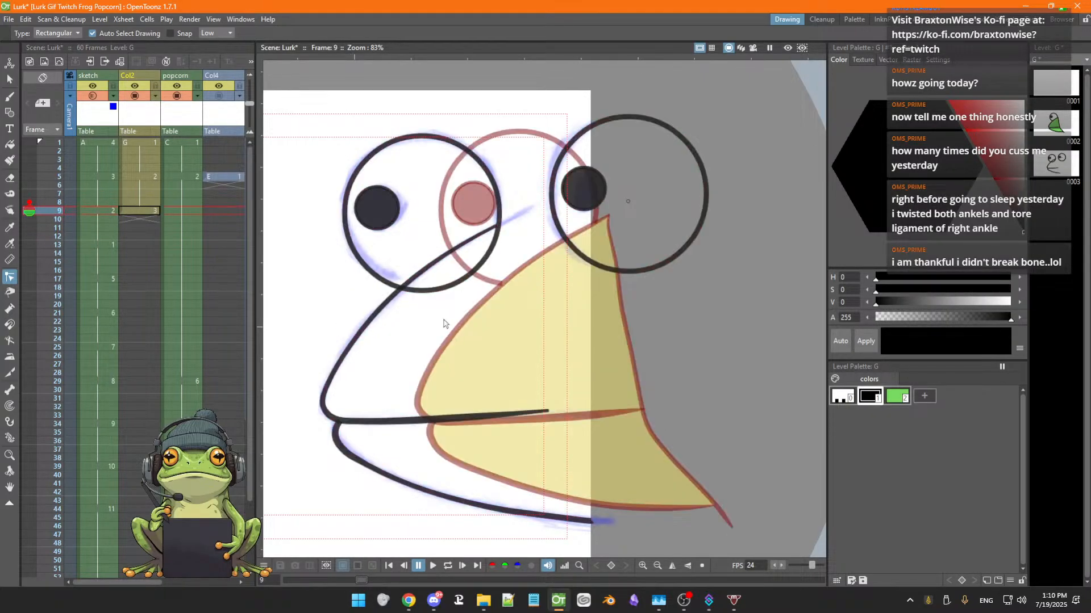
pyautogui.click(899, 399)
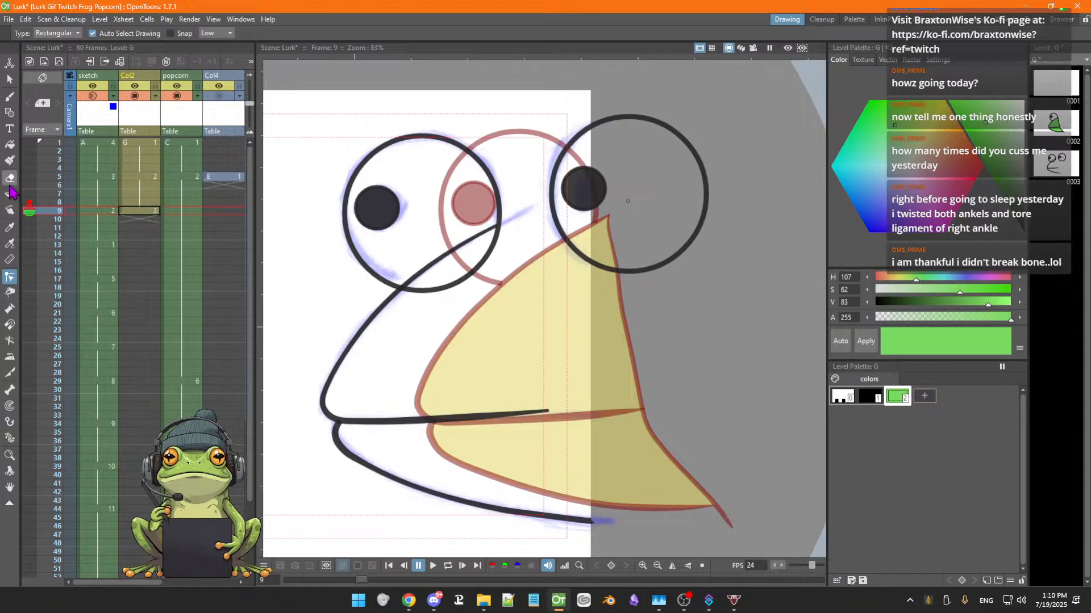
pyautogui.click(10, 144)
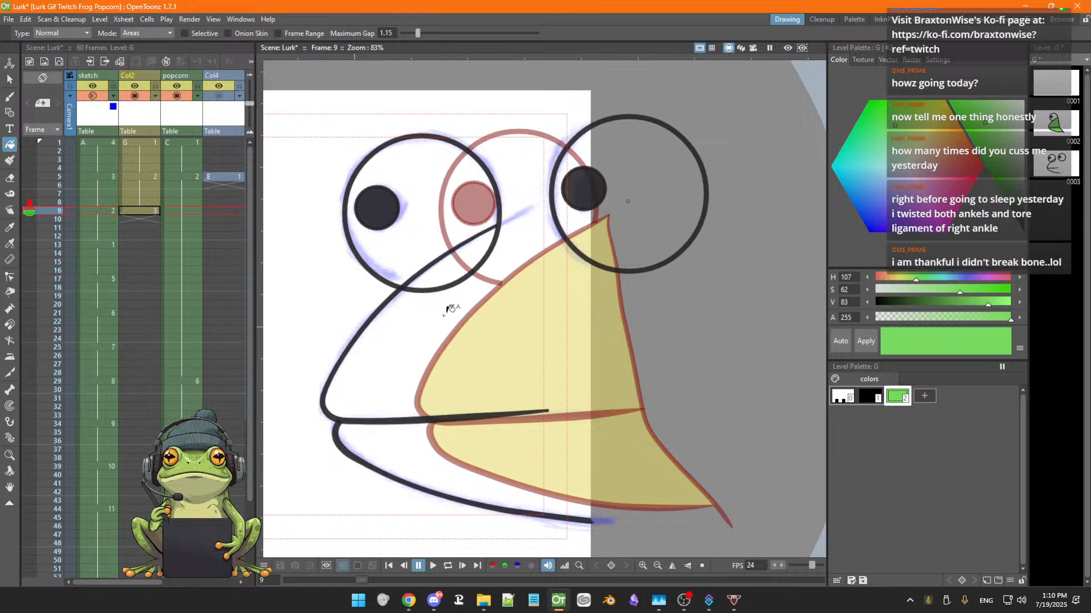
pyautogui.click(870, 345)
# Select Col2's frame 9 cell, turn the onion skin off again and reselect the green style
pyautogui.click(94, 211)
pyautogui.click(150, 214)
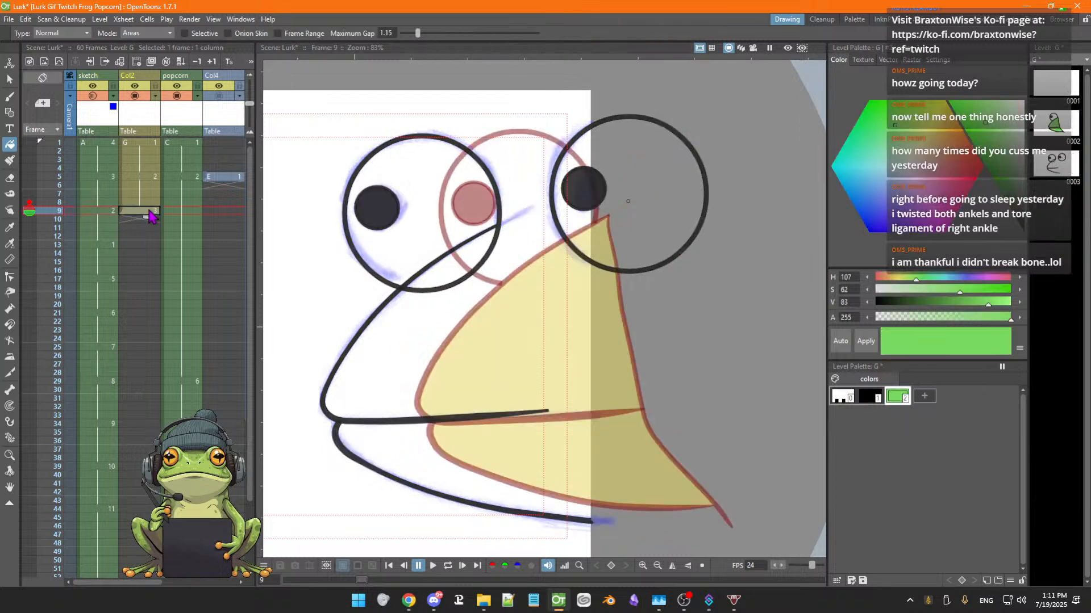
pyautogui.click(182, 214)
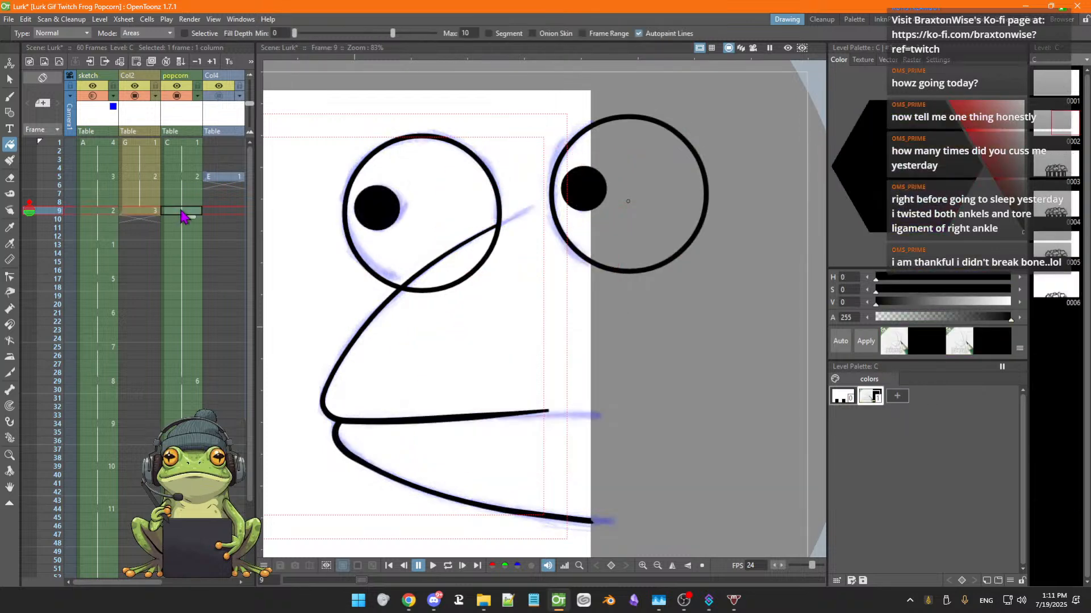
pyautogui.click(148, 214)
pyautogui.click(28, 209)
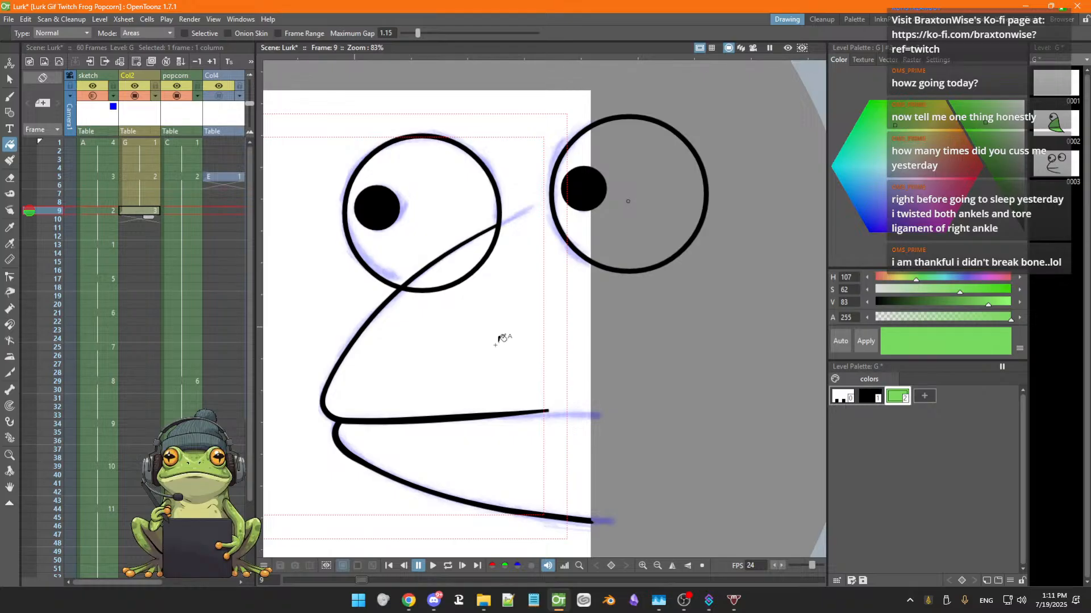
pyautogui.click(871, 397)
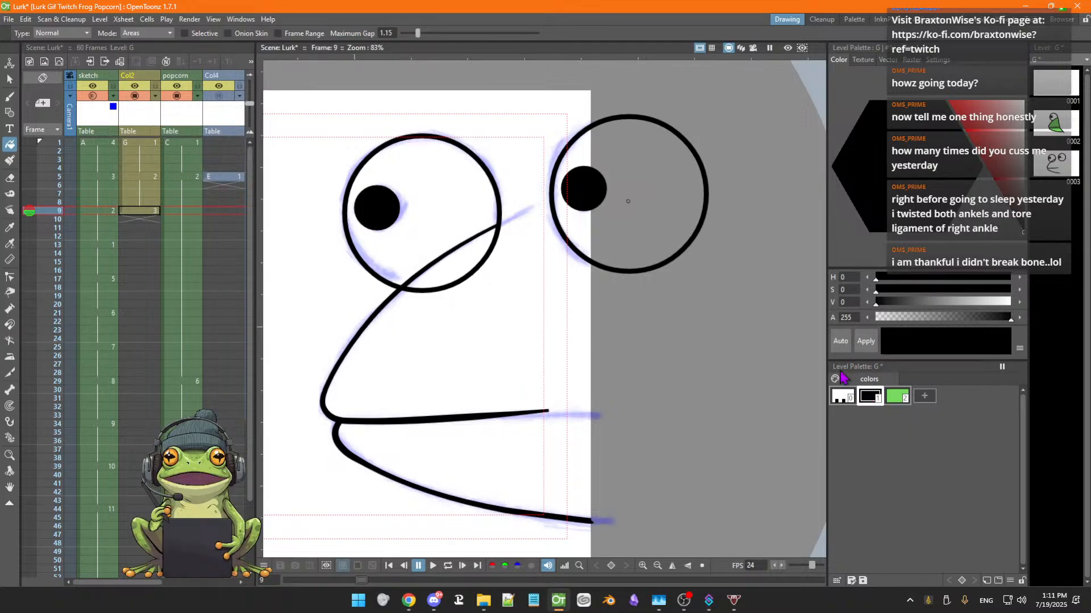
pyautogui.click(897, 396)
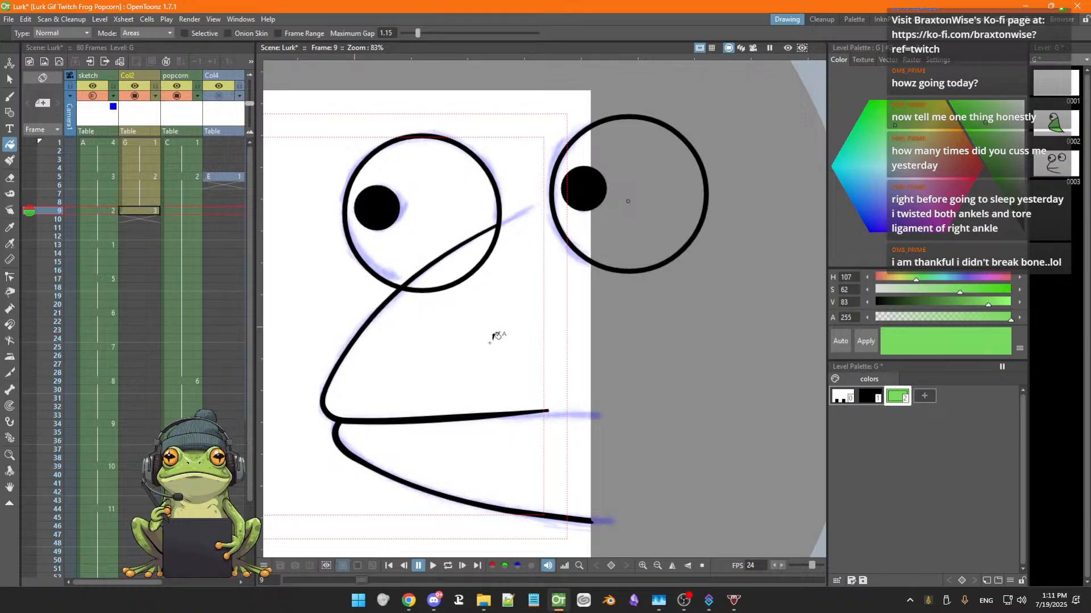
# Compare Col2's frames 5 and 9, toggling the column's visibility to see the sketch underneath
pyautogui.click(137, 177)
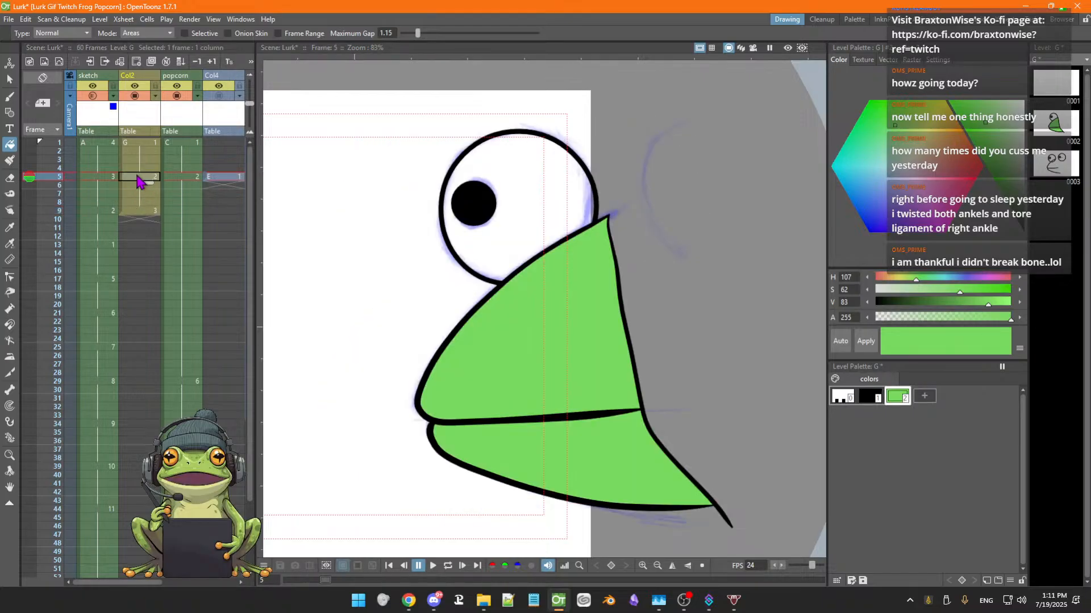
pyautogui.click(134, 96)
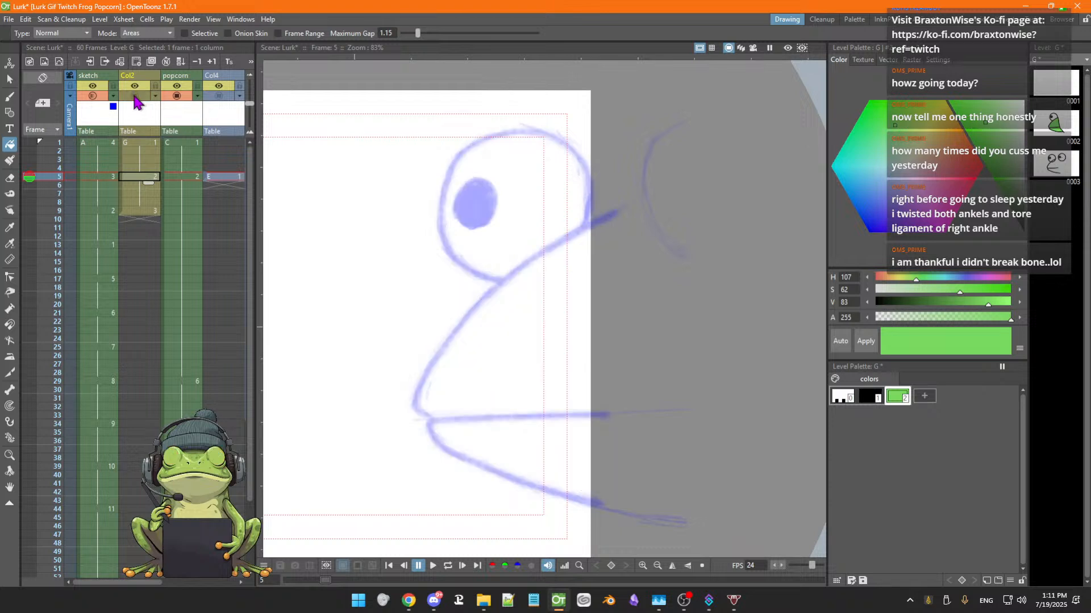
pyautogui.click(134, 96)
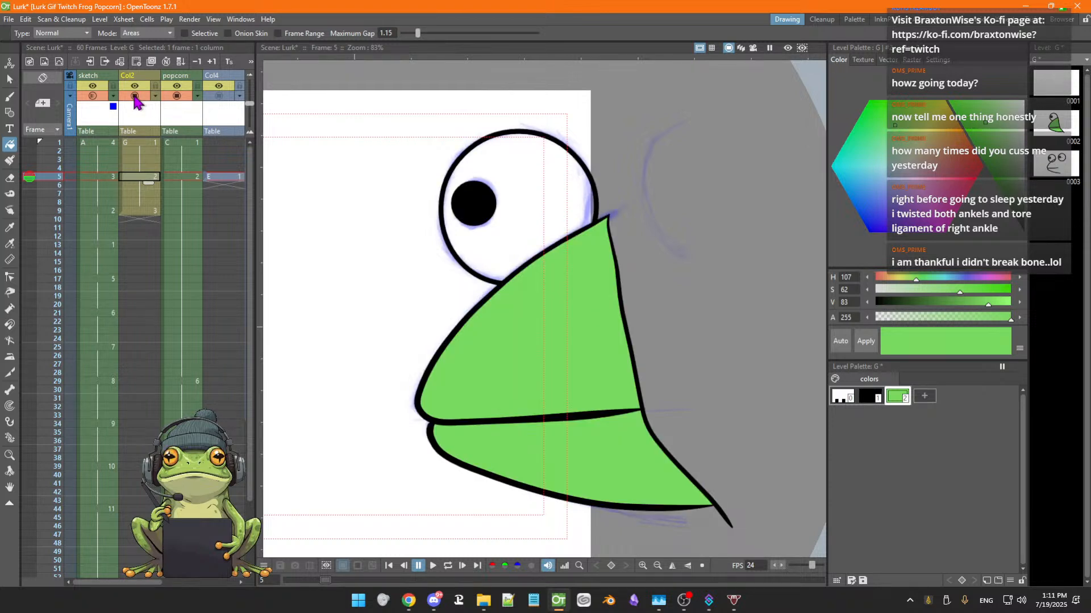
pyautogui.click(139, 211)
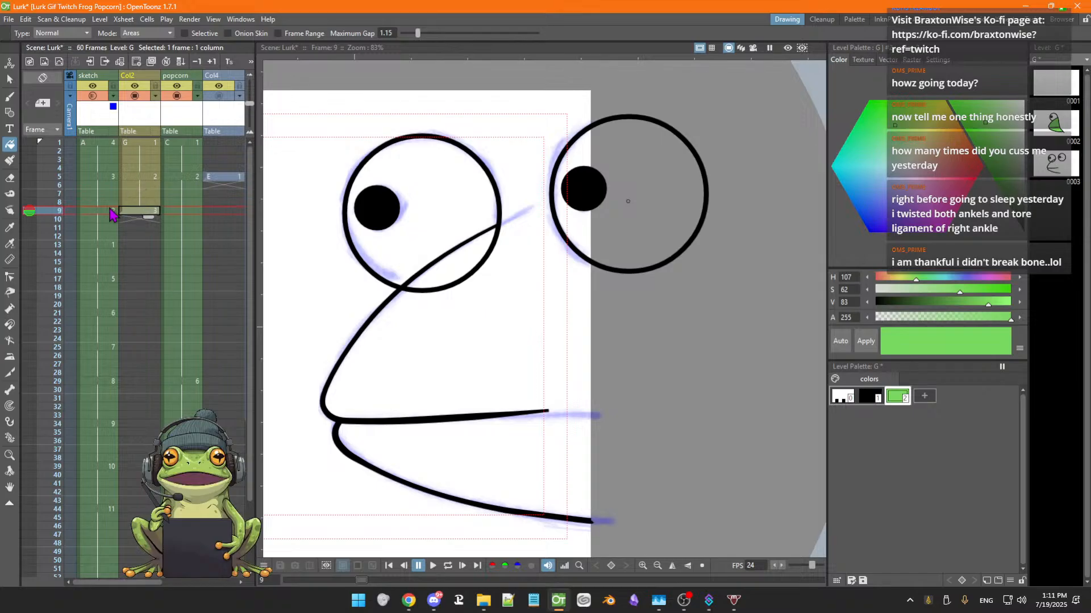
pyautogui.click(134, 178)
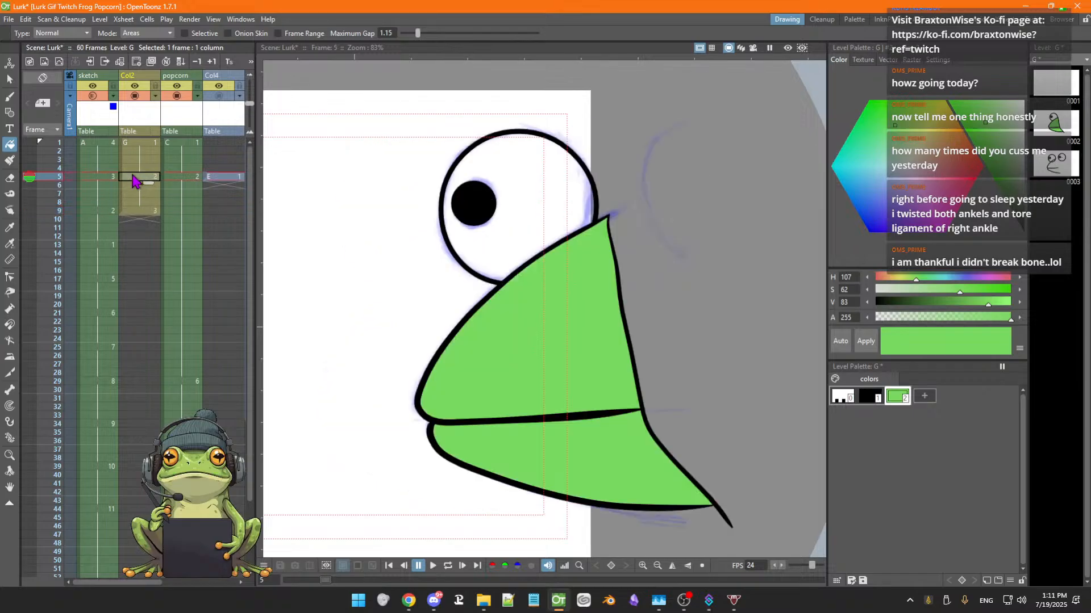
pyautogui.click(140, 212)
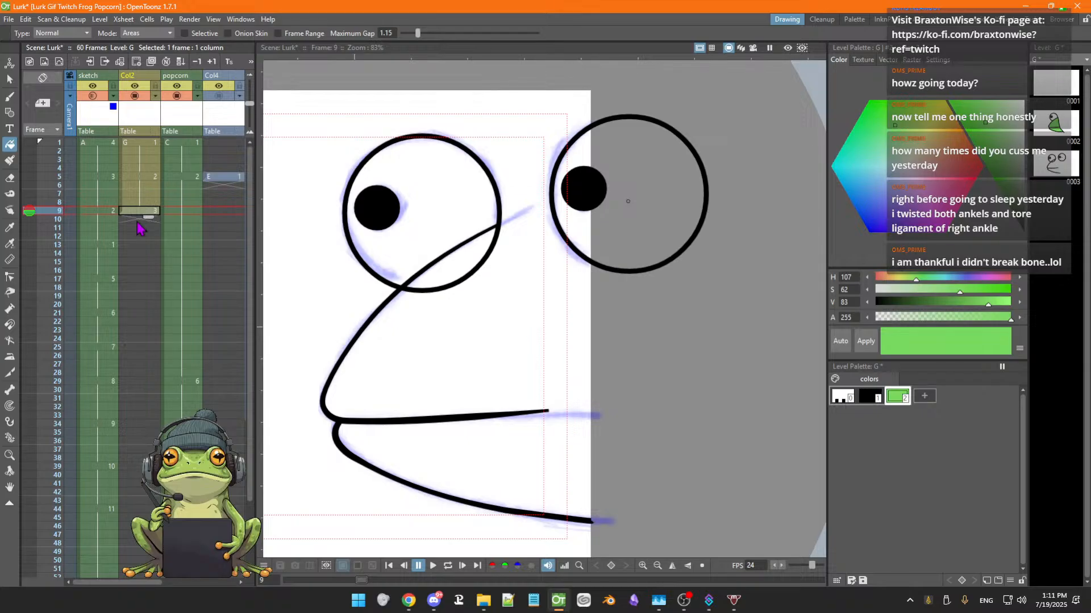
pyautogui.click(185, 35)
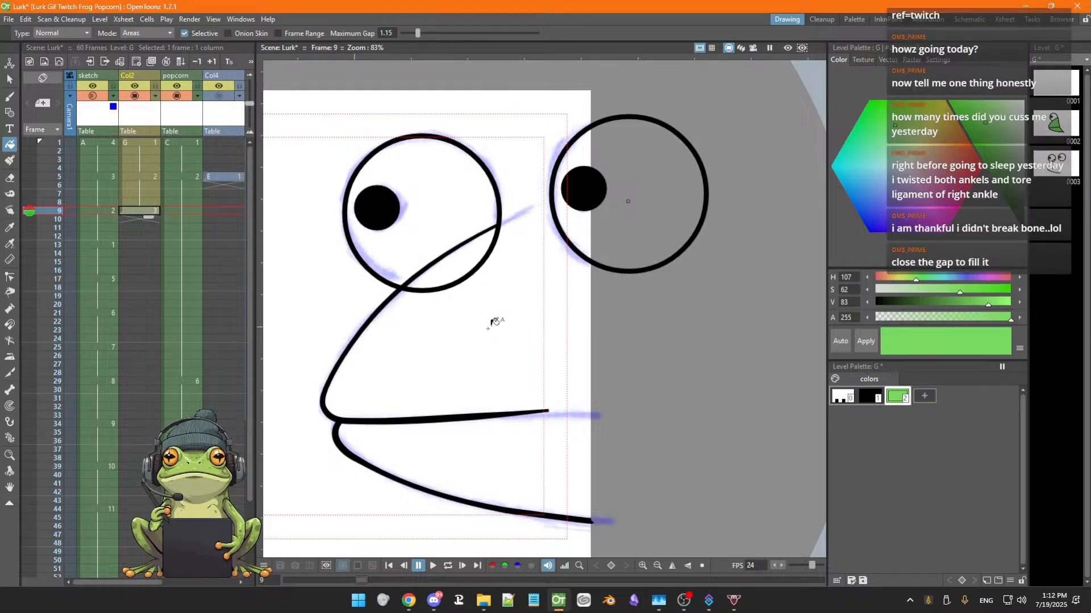
pyautogui.click(185, 34)
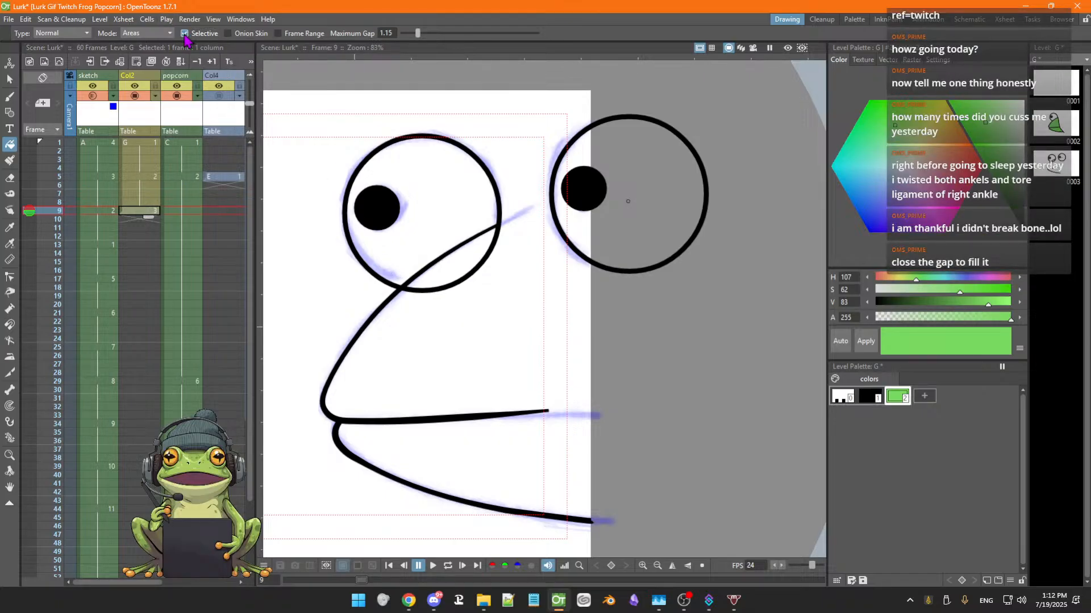
pyautogui.click(185, 34)
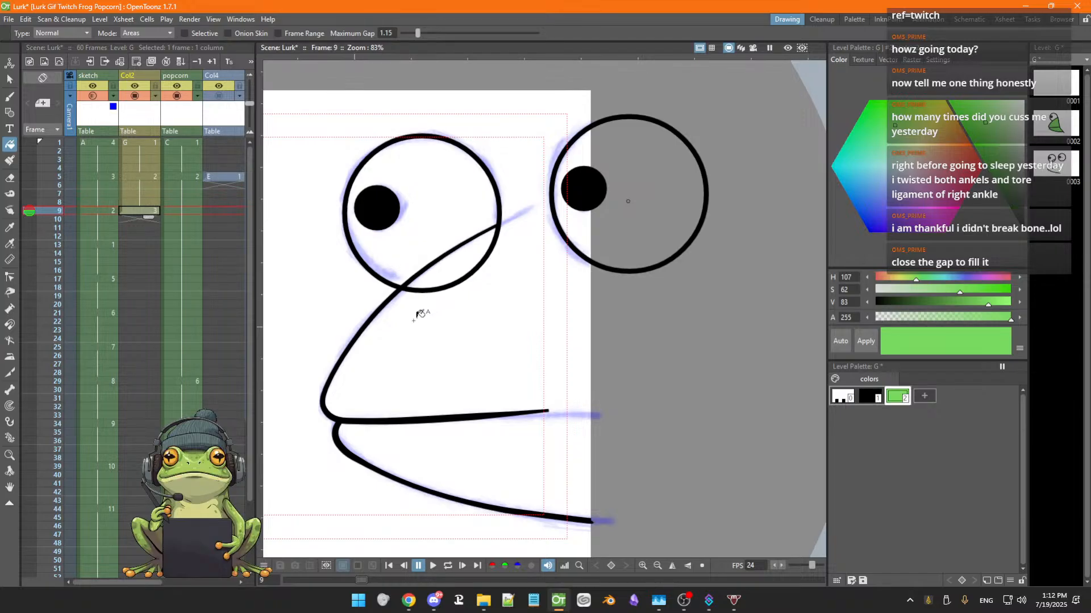
# Erase the eye outline's lower-right arc where it overlaps the mouth line, including the leftover stub near the jaw
pyautogui.press('s')
pyautogui.click(442, 287)
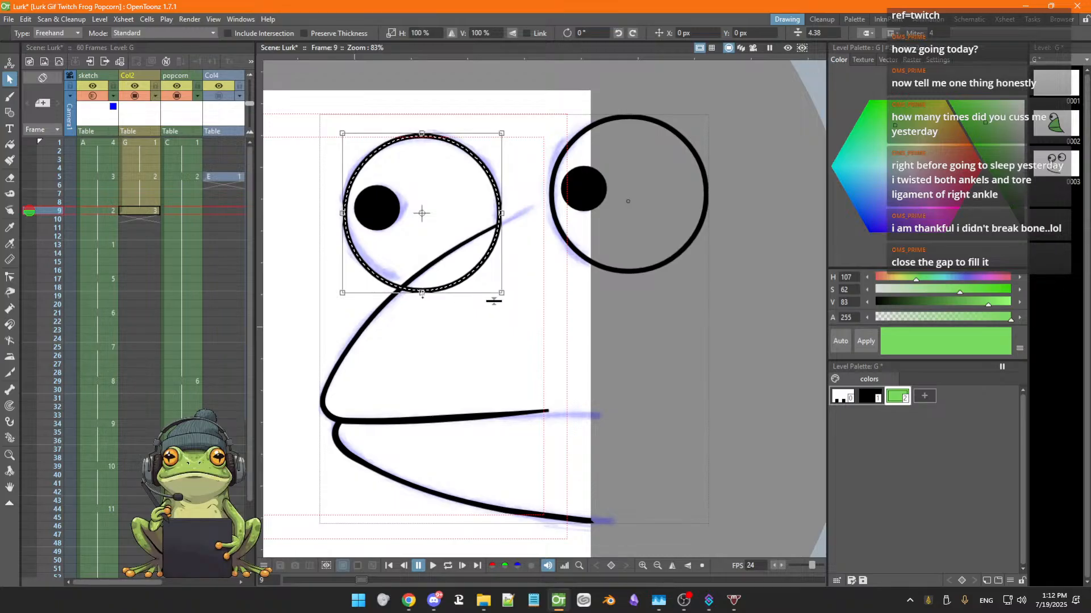
pyautogui.click(354, 344)
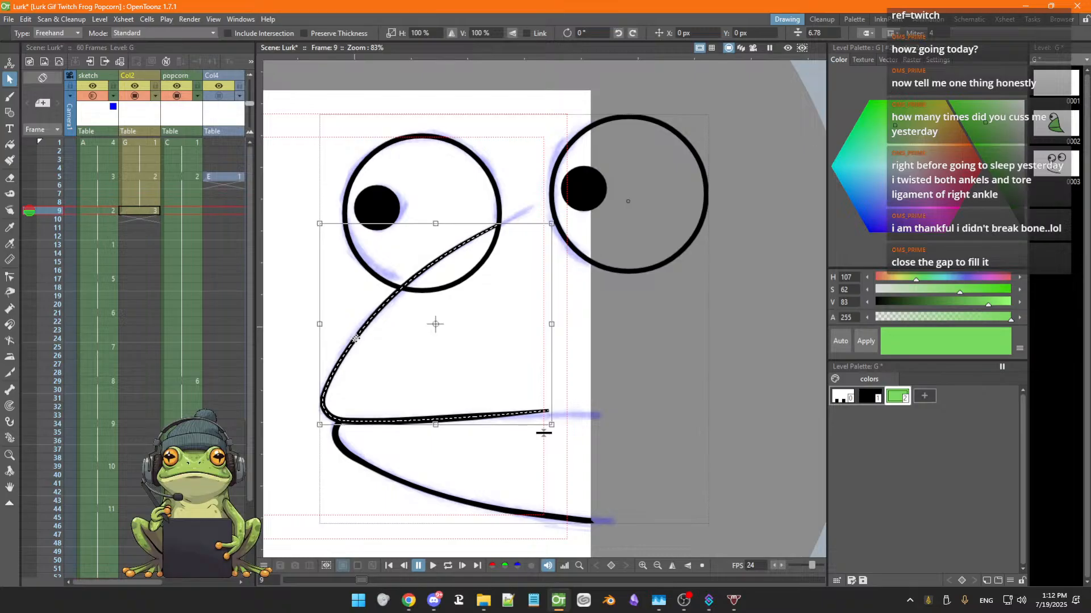
pyautogui.press('g')
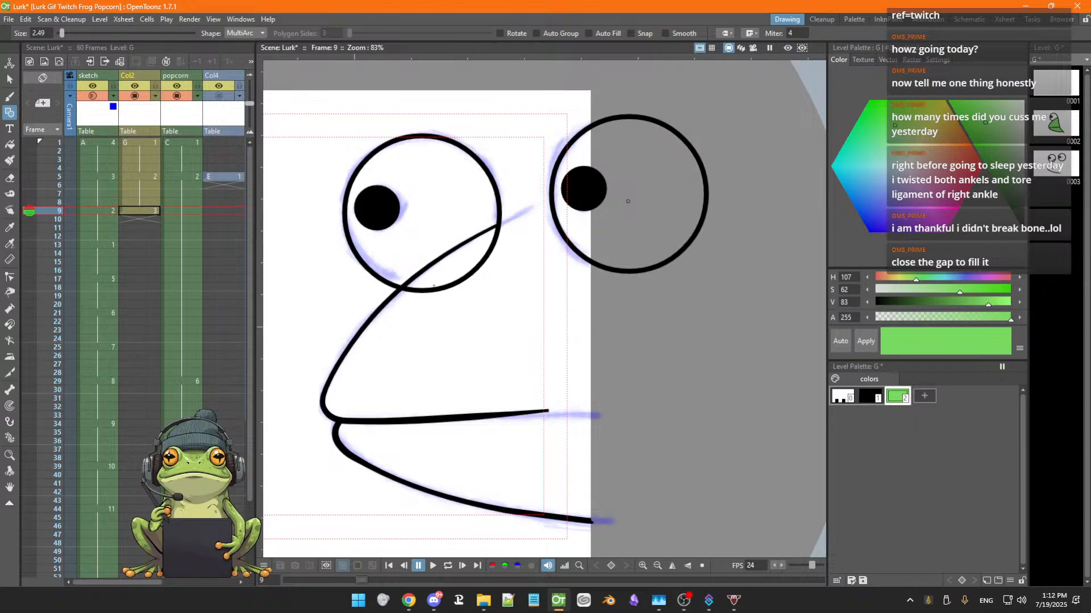
pyautogui.press('e')
pyautogui.moveTo(448, 287)
pyautogui.mouseDown()
pyautogui.moveTo(420, 296)
pyautogui.moveTo(455, 285)
pyautogui.moveTo(503, 234)
pyautogui.mouseUp()
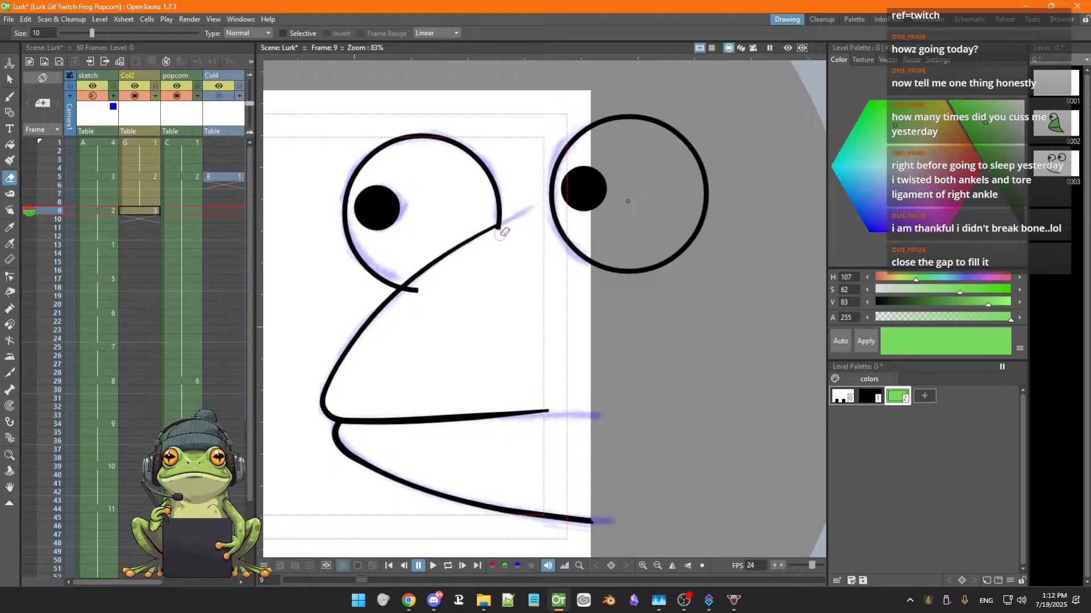
pyautogui.moveTo(425, 291); pyautogui.dragTo(416, 292)
# Move the beak's upper outline end up to meet the right eye's outline, then save the scene
pyautogui.press('g')
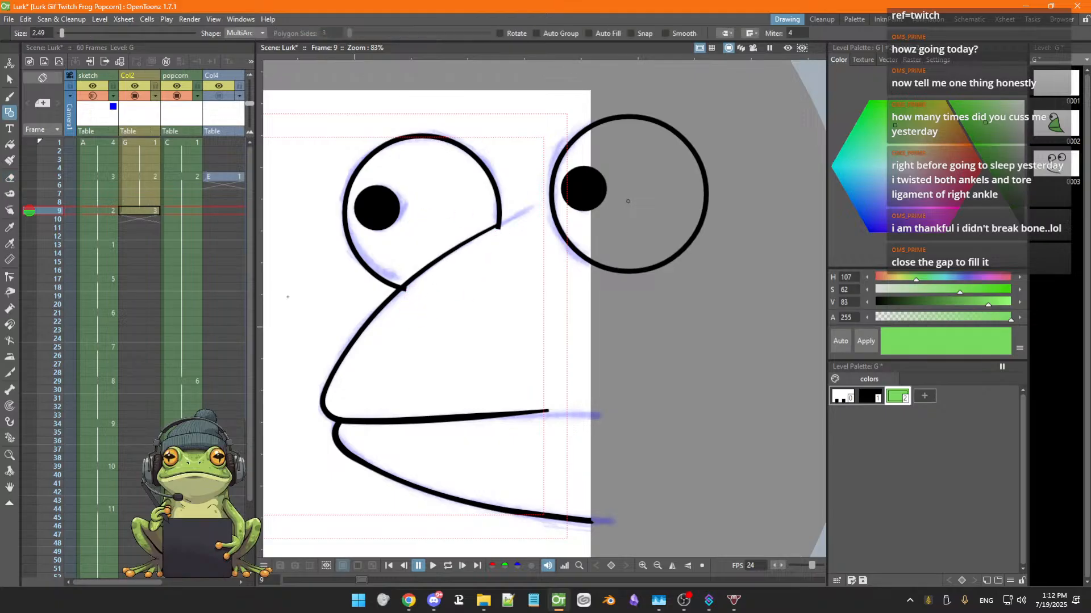
pyautogui.click(9, 79)
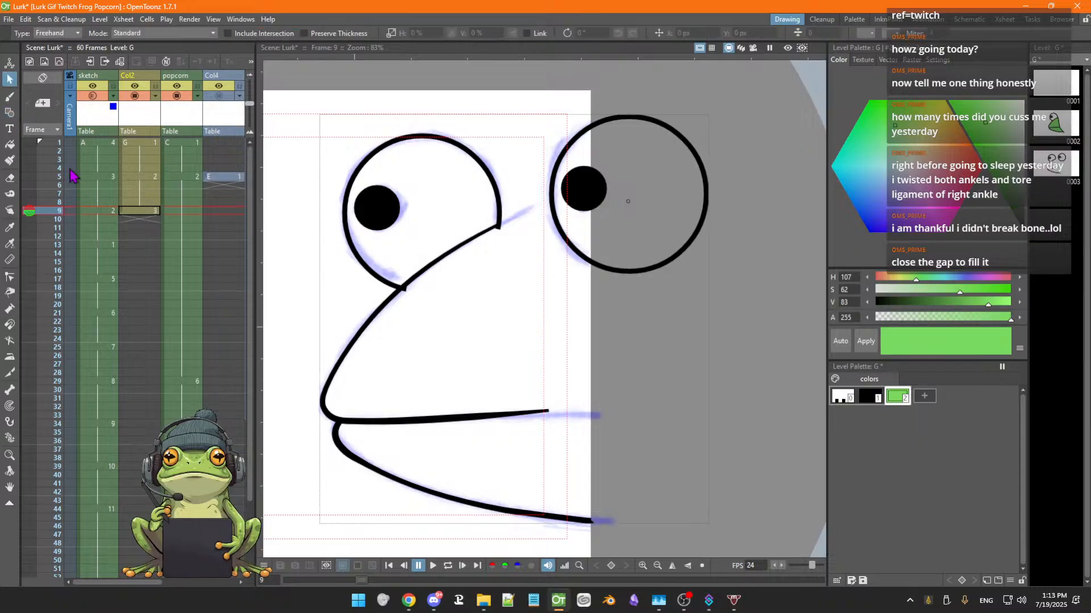
pyautogui.click(390, 291)
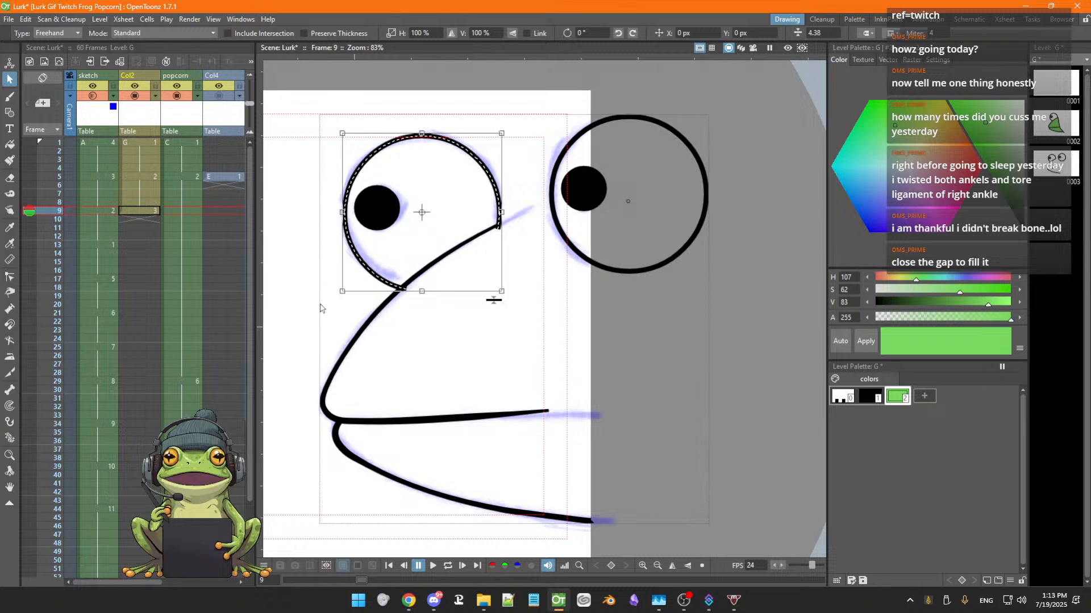
pyautogui.click(10, 277)
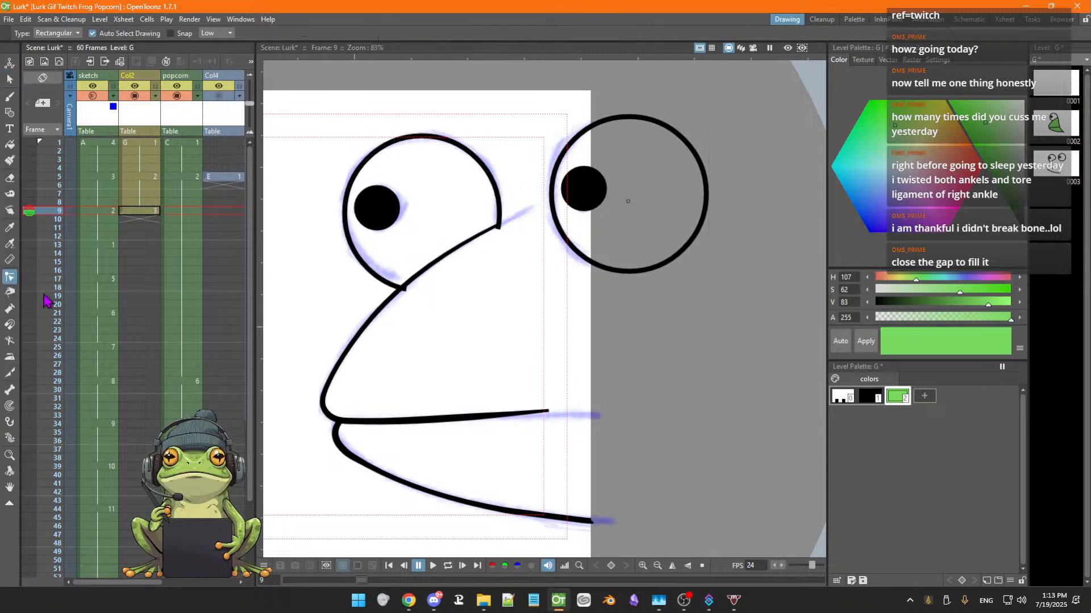
pyautogui.click(389, 284)
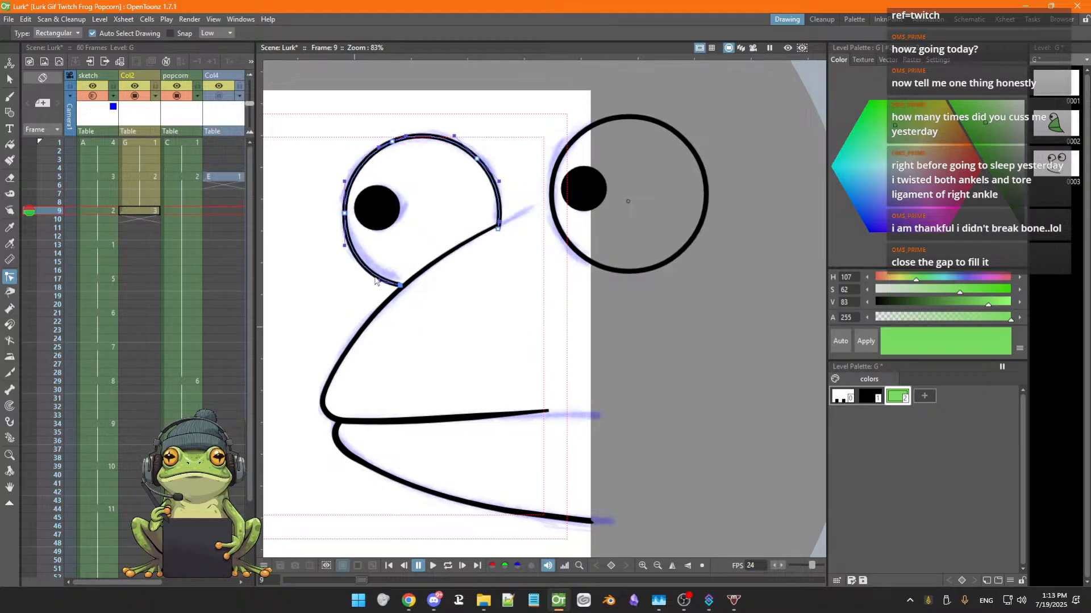
pyautogui.click(498, 226)
pyautogui.click(478, 238)
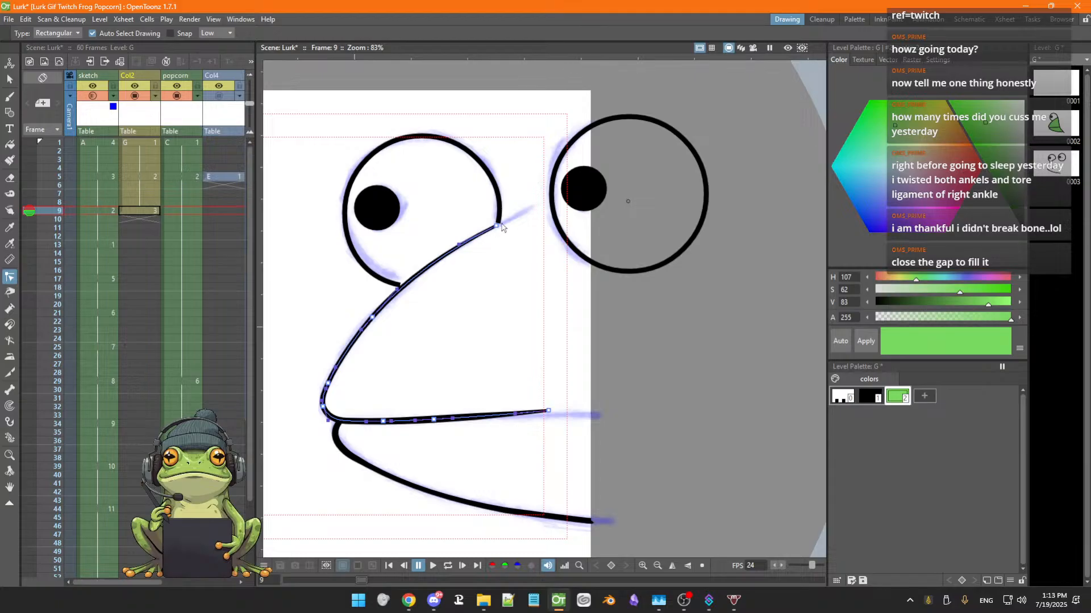
pyautogui.moveTo(499, 226)
pyautogui.mouseDown()
pyautogui.moveTo(551, 203)
pyautogui.moveTo(485, 232)
pyautogui.mouseUp()
pyautogui.hotkey('ctrl', 's')
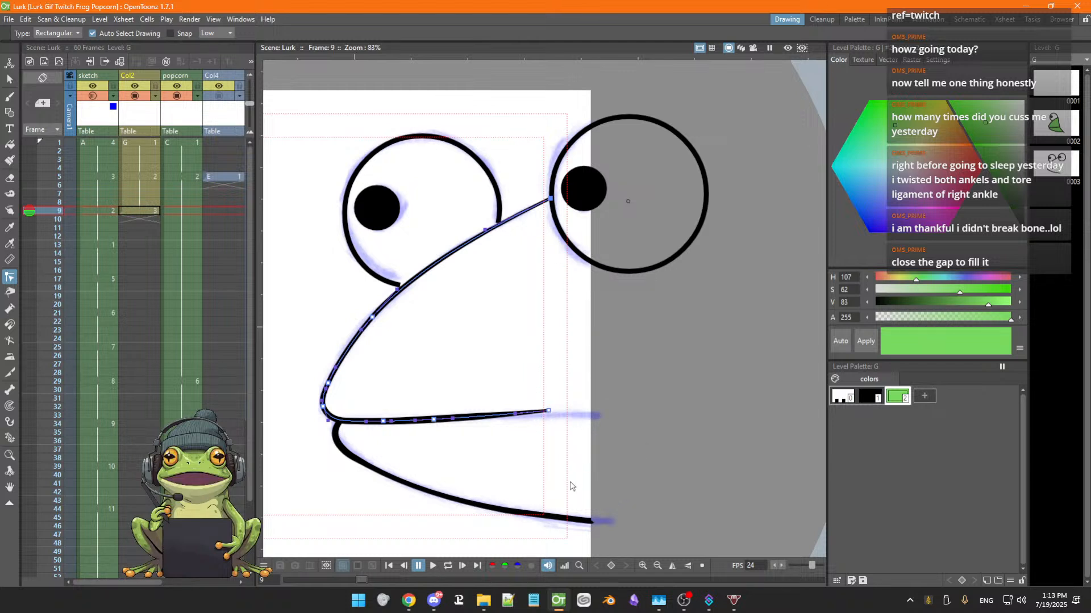
# Close the beak's right side by nudging the lower jaw's end and brushing a green line from the right eye down to it
pyautogui.click(592, 522)
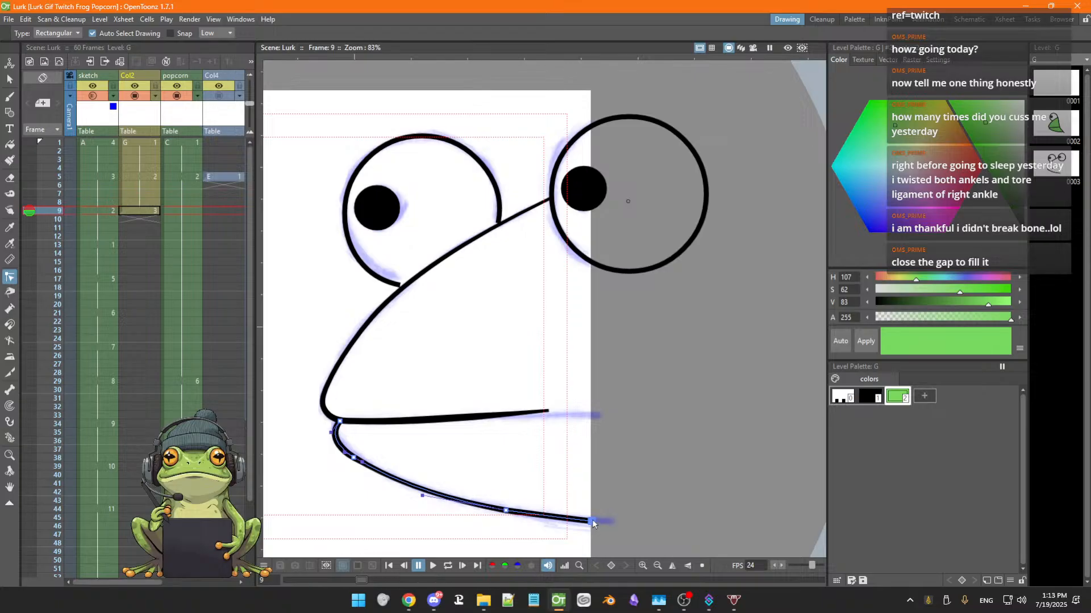
pyautogui.moveTo(592, 523); pyautogui.dragTo(595, 522)
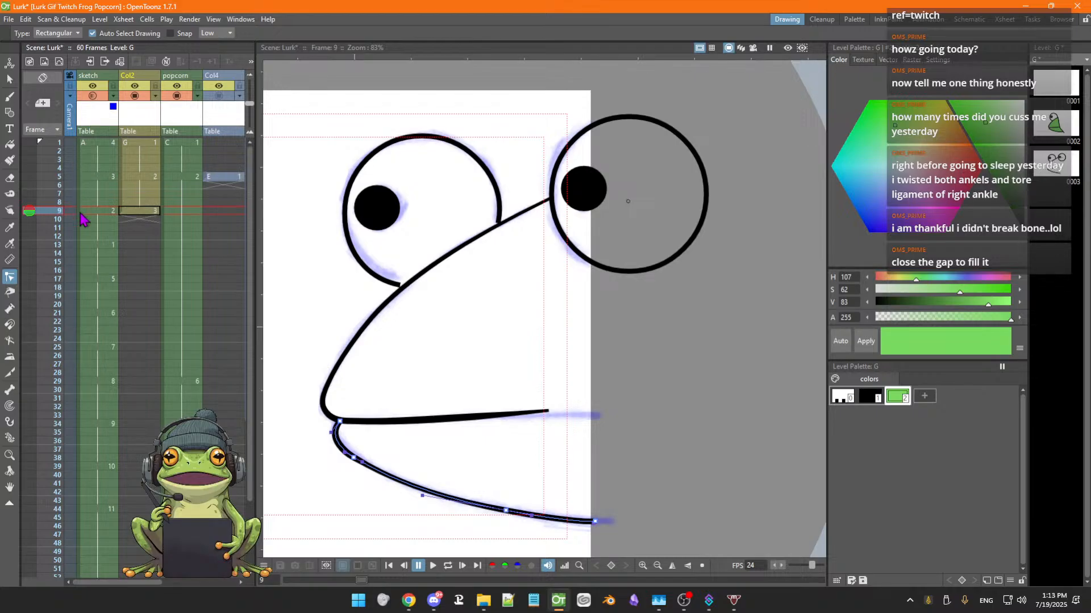
pyautogui.click(9, 96)
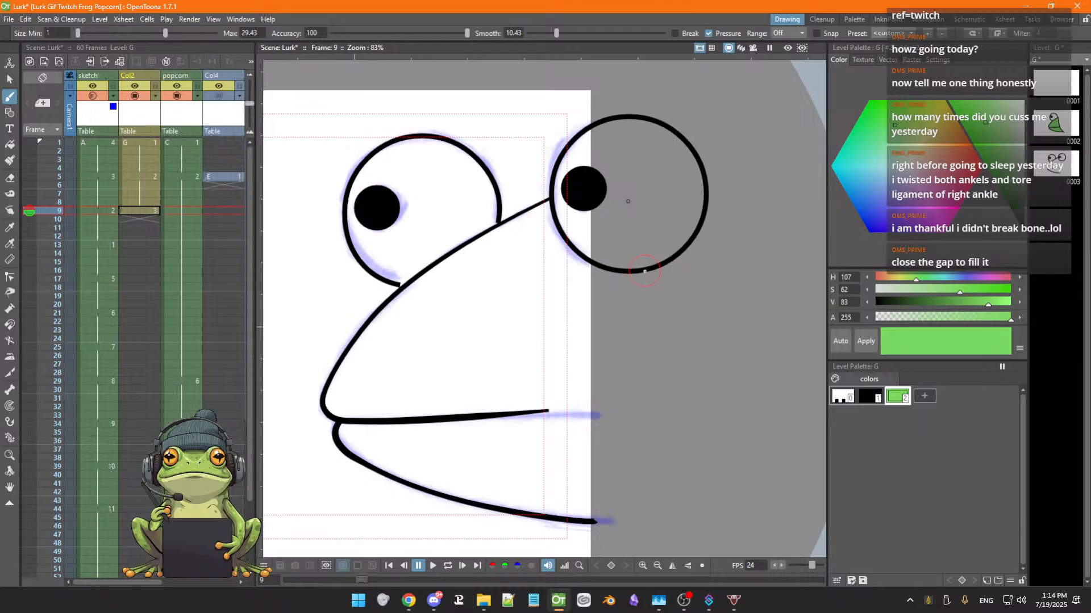
pyautogui.moveTo(641, 316); pyautogui.dragTo(622, 431)
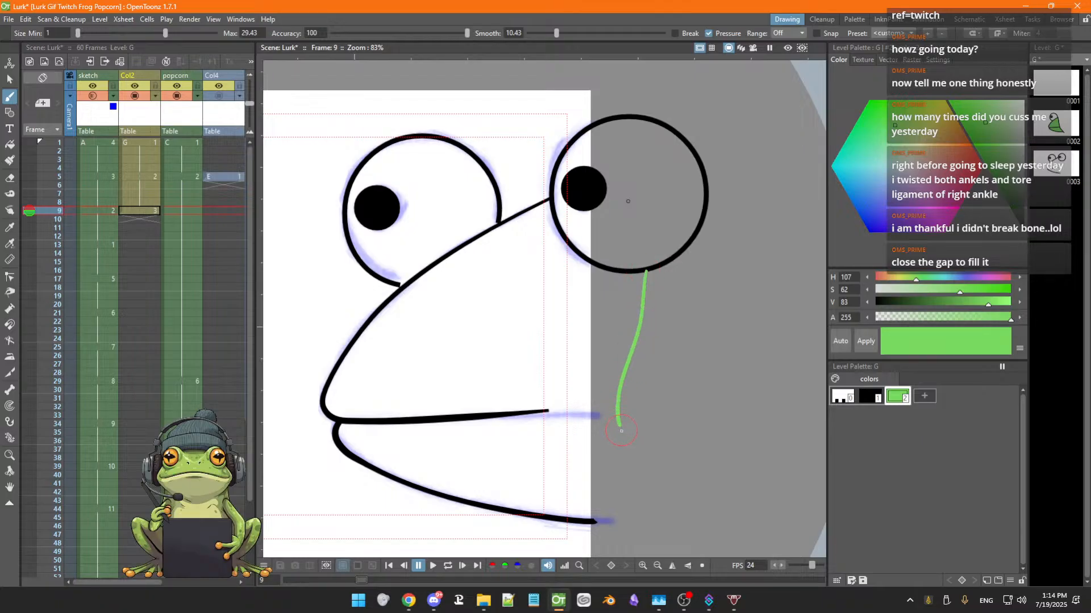
pyautogui.moveTo(600, 498); pyautogui.dragTo(595, 518)
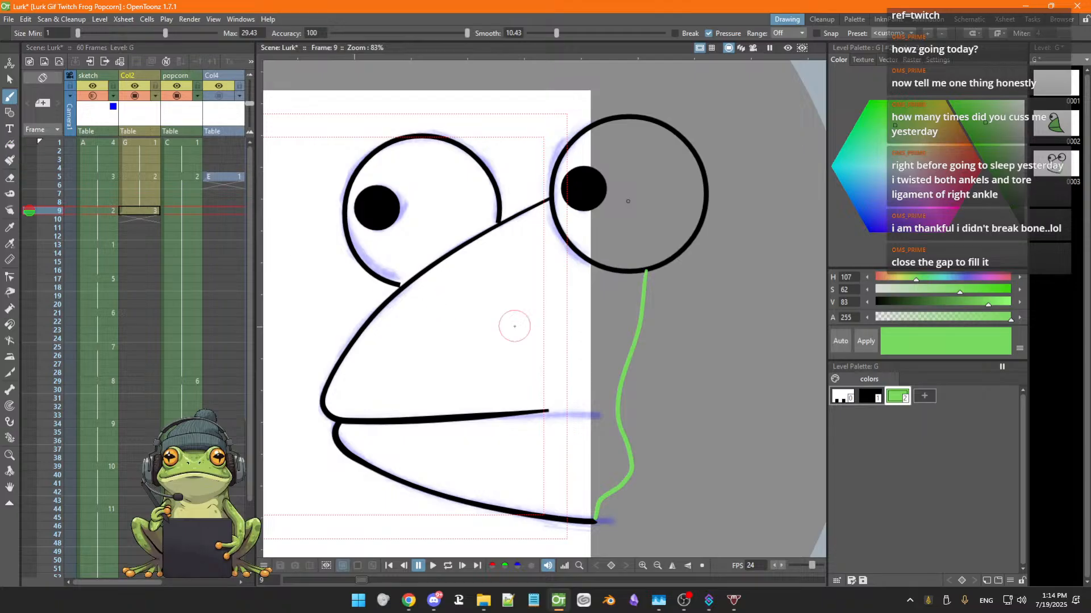
# Fill the enclosed beak area with the green style
pyautogui.press('f')
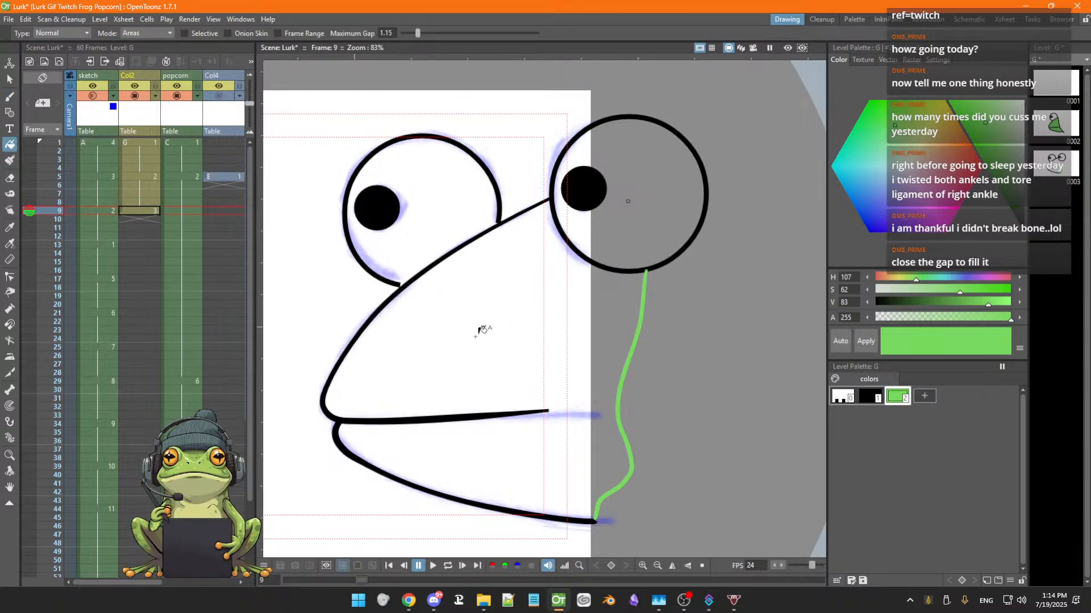
pyautogui.click(479, 334)
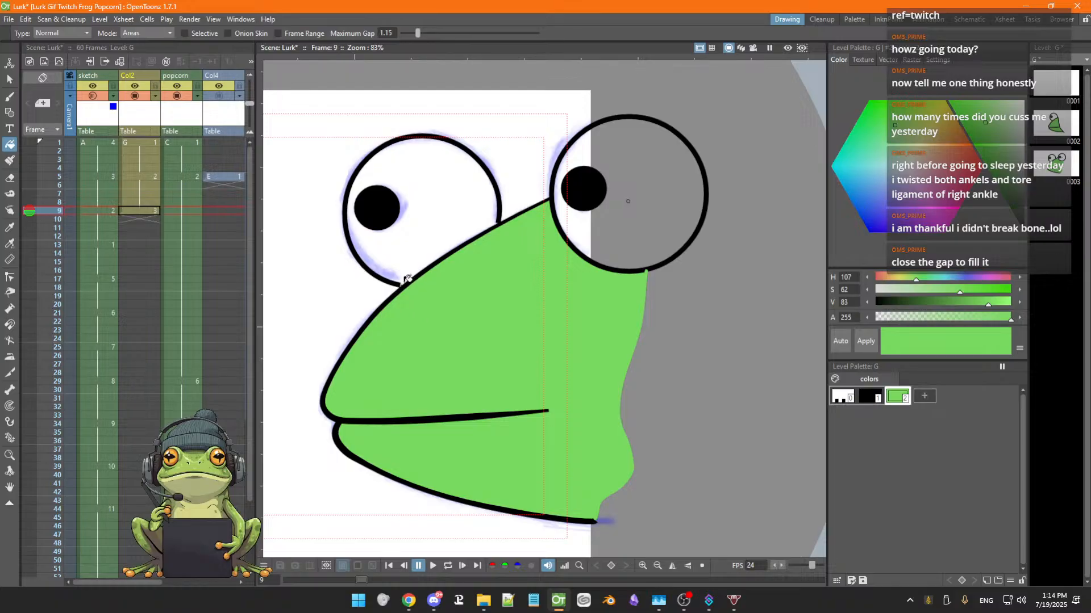
pyautogui.click(9, 79)
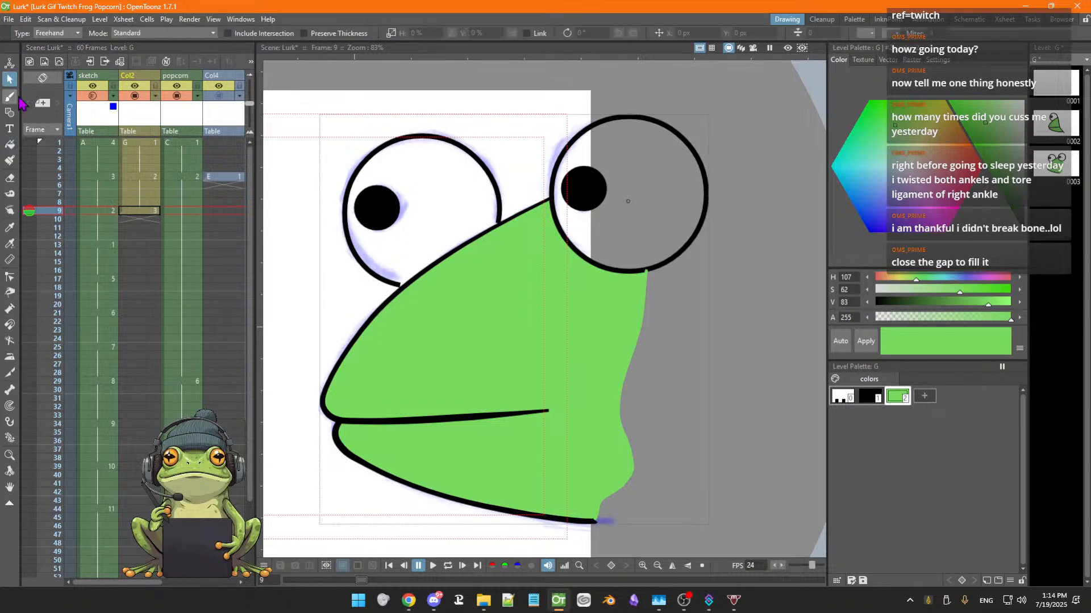
pyautogui.click(401, 285)
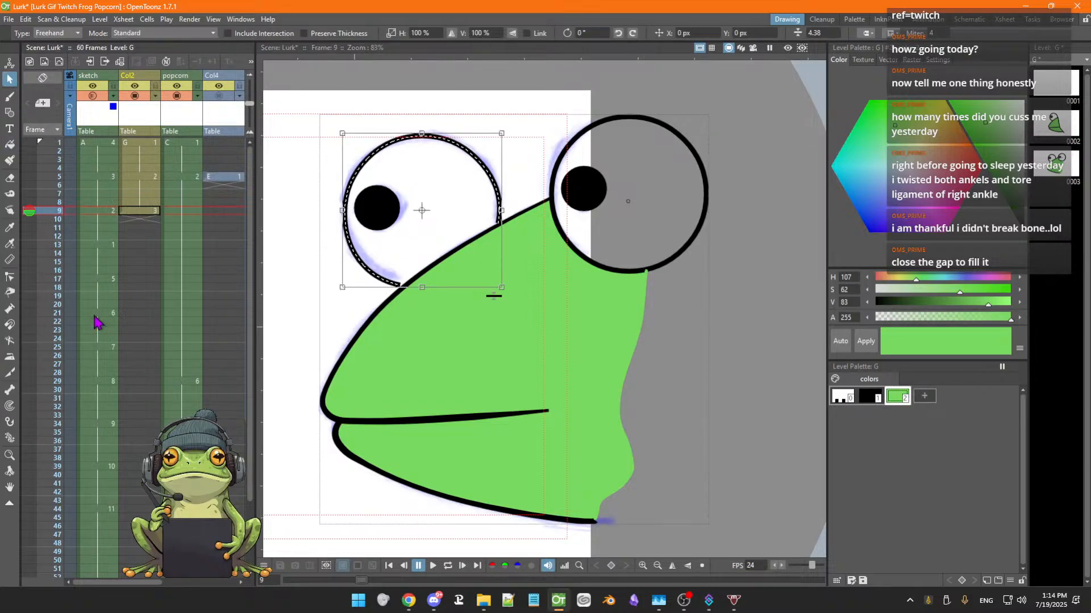
pyautogui.click(10, 277)
pyautogui.click(396, 287)
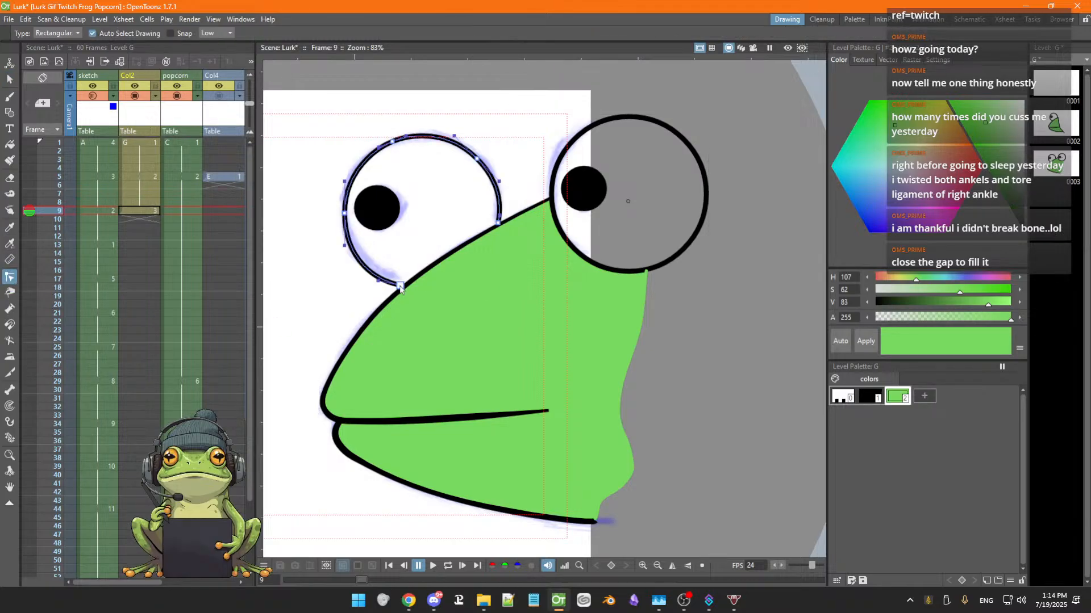
pyautogui.click(358, 300)
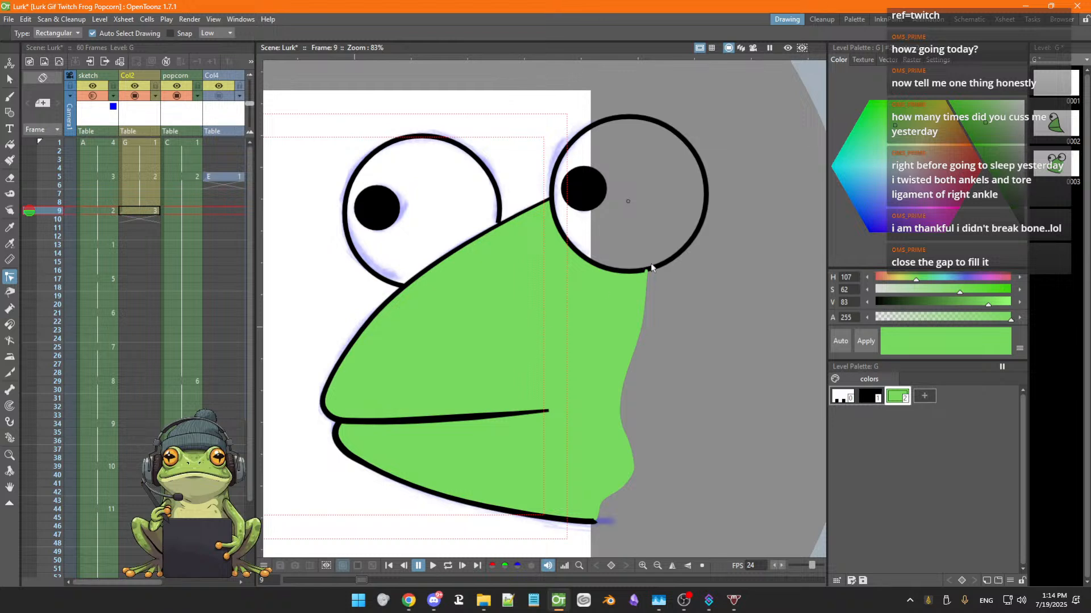
# Step backward and forward through frames 4 to 9 to review the animation with the filled beak
pyautogui.press(',')
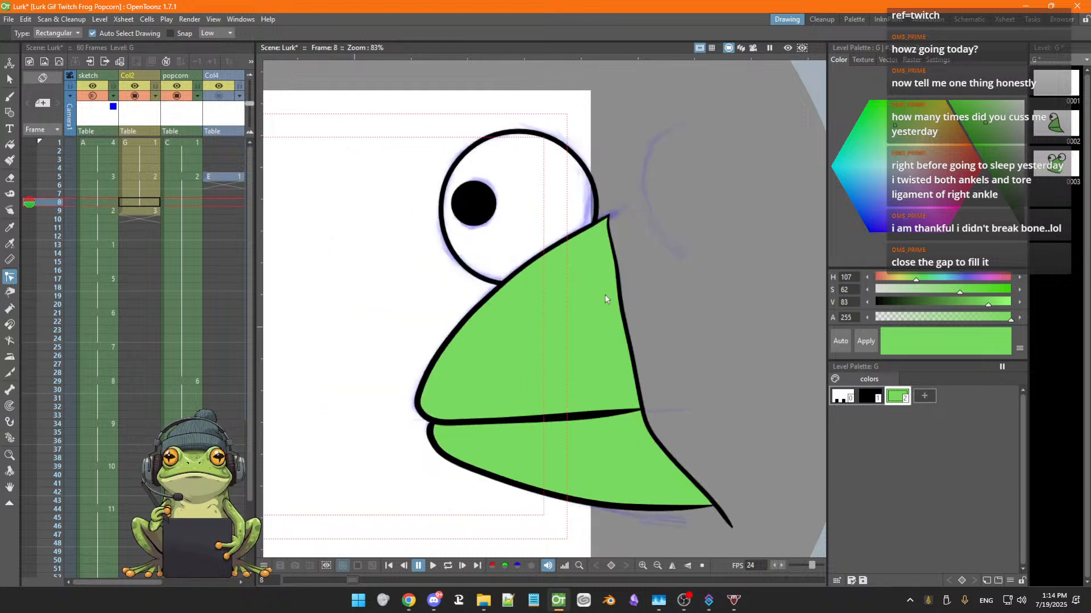
pyautogui.press(',')
pyautogui.press(',')
pyautogui.press(',')
pyautogui.press(',')
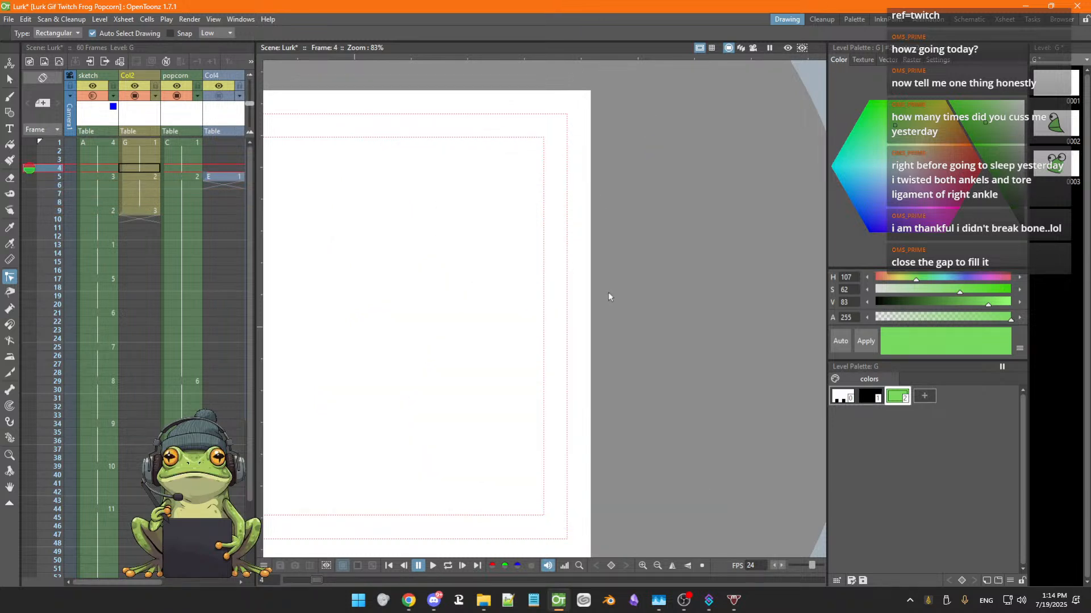
pyautogui.press(',')
pyautogui.press(',')
pyautogui.press('.')
pyautogui.press('.')
pyautogui.press('.')
pyautogui.press('.')
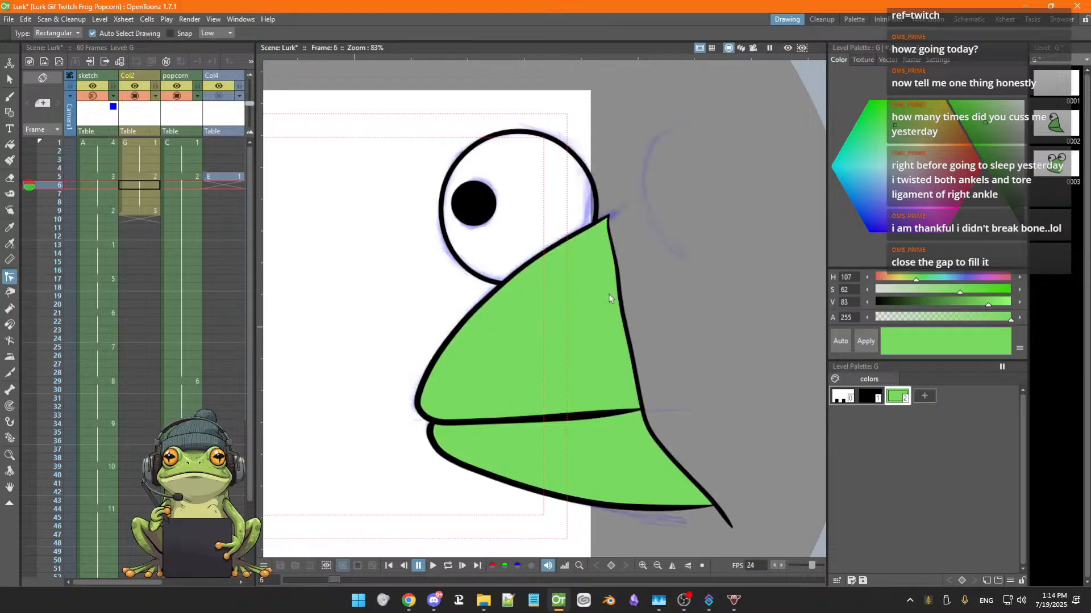
pyautogui.press('.')
pyautogui.press('.')
pyautogui.press('.')
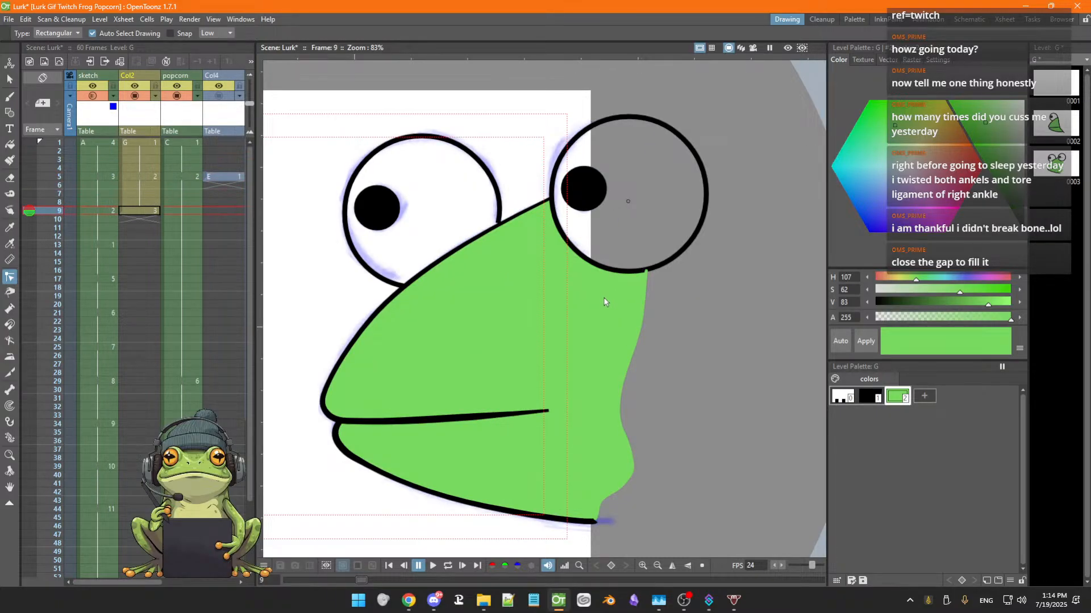
pyautogui.click(30, 210)
# Step through frames 10 to 13 to examine the sketch for the following drawings
pyautogui.press('Down')
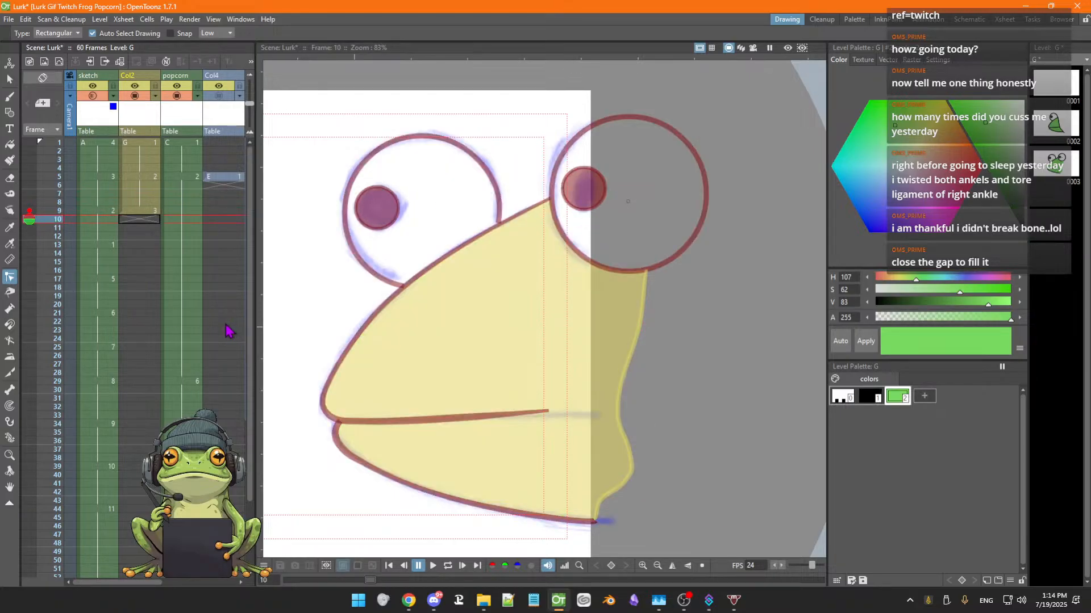
pyautogui.press('Up')
pyautogui.press('Down')
pyautogui.press('Down')
pyautogui.press('Up')
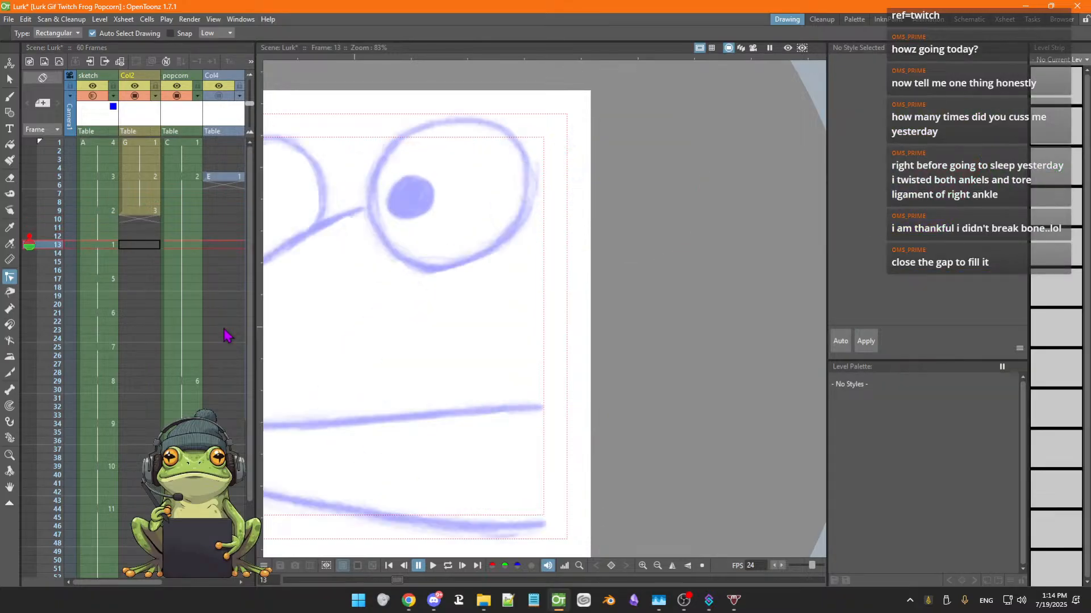
pyautogui.press('Down')
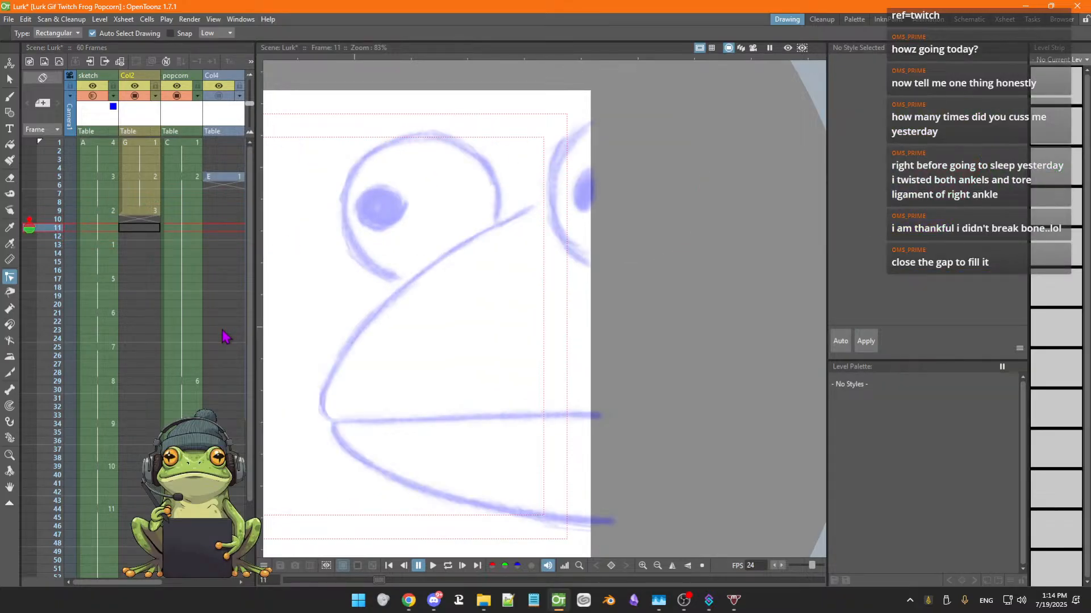
pyautogui.press('Down')
pyautogui.press('Down')
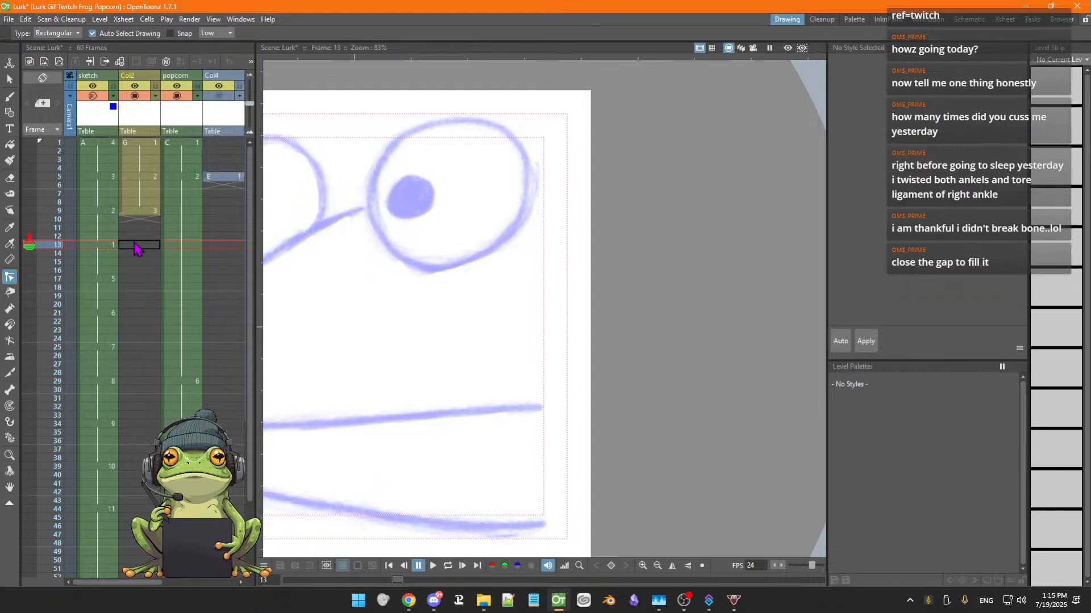
pyautogui.press('Up')
pyautogui.press('Up')
pyautogui.press('Down')
pyautogui.press('Down')
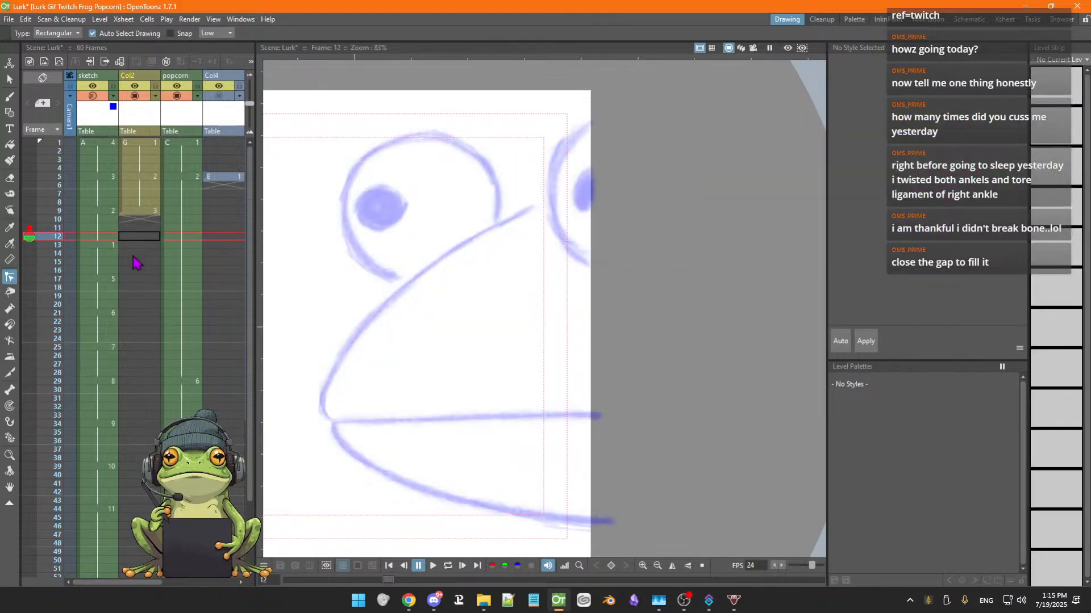
pyautogui.press('Up')
pyautogui.press('Up')
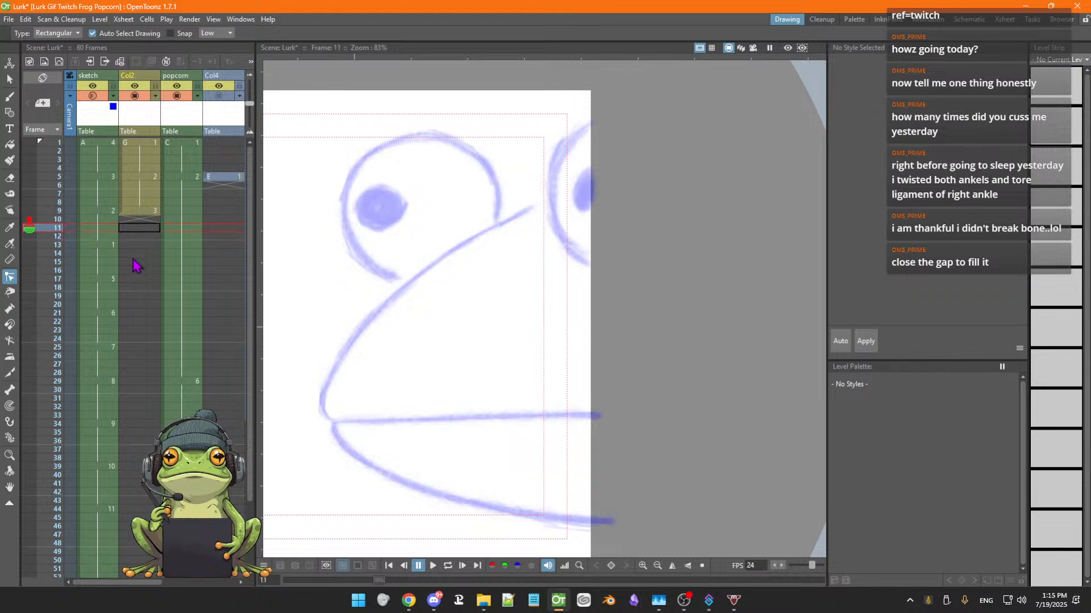
pyautogui.press('Down')
pyautogui.press('Down')
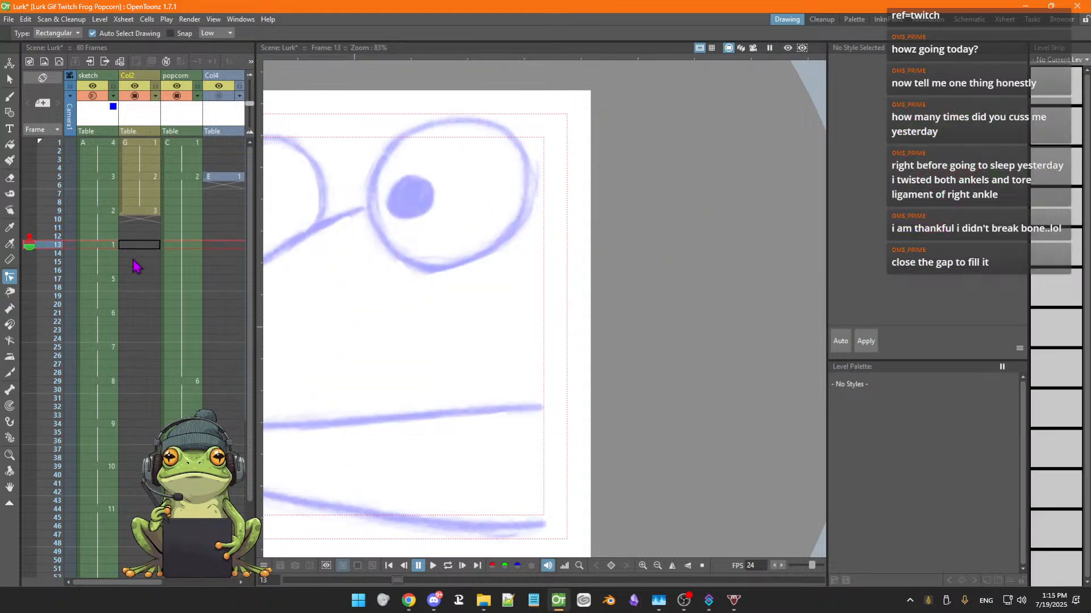
pyautogui.press('space')
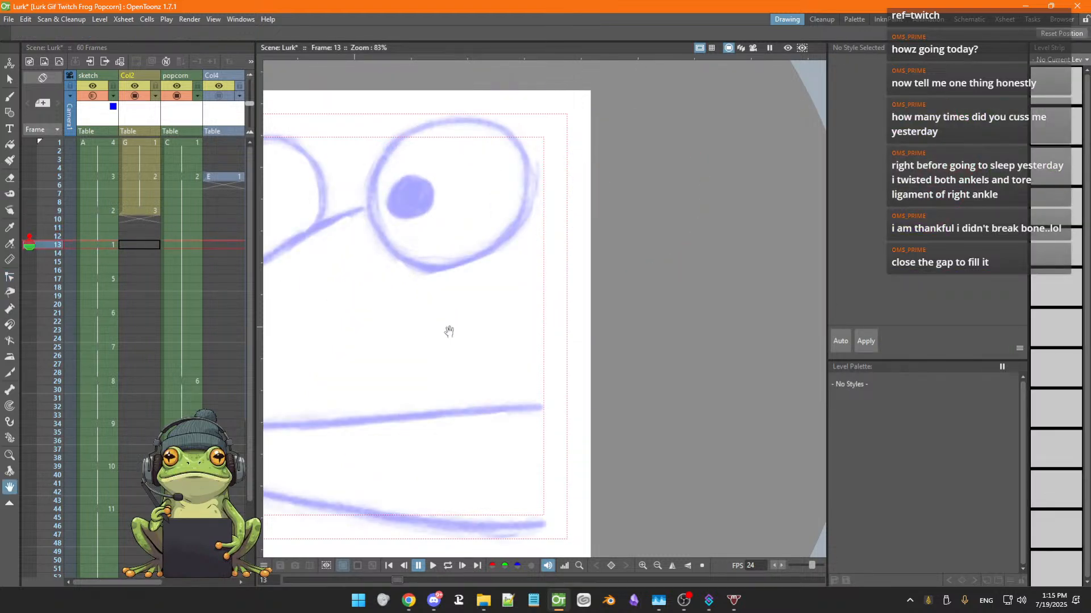
pyautogui.moveTo(448, 329); pyautogui.dragTo(597, 318)
pyautogui.press('c')
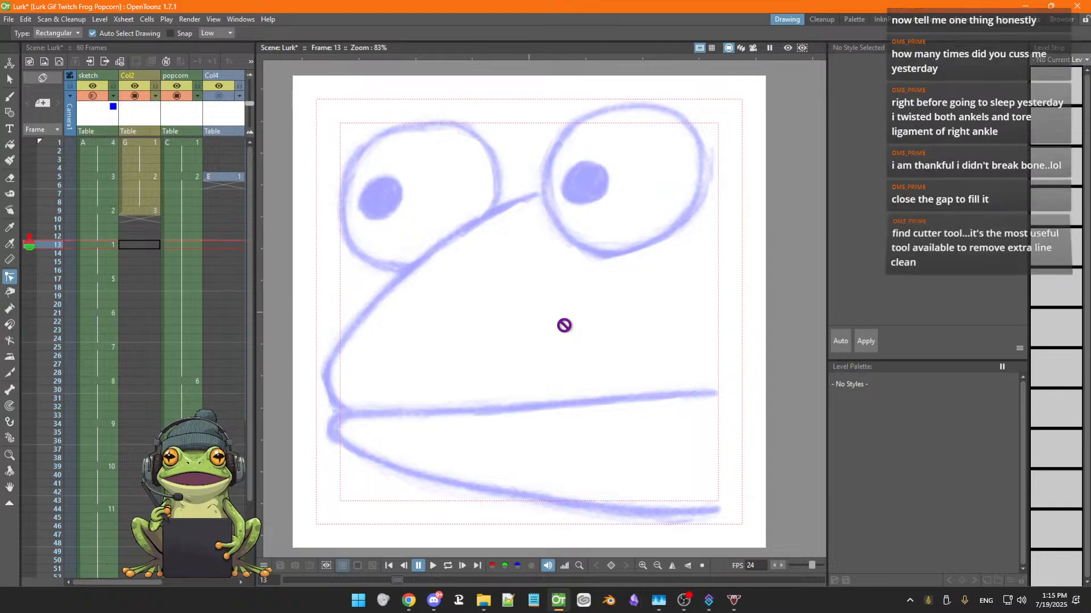
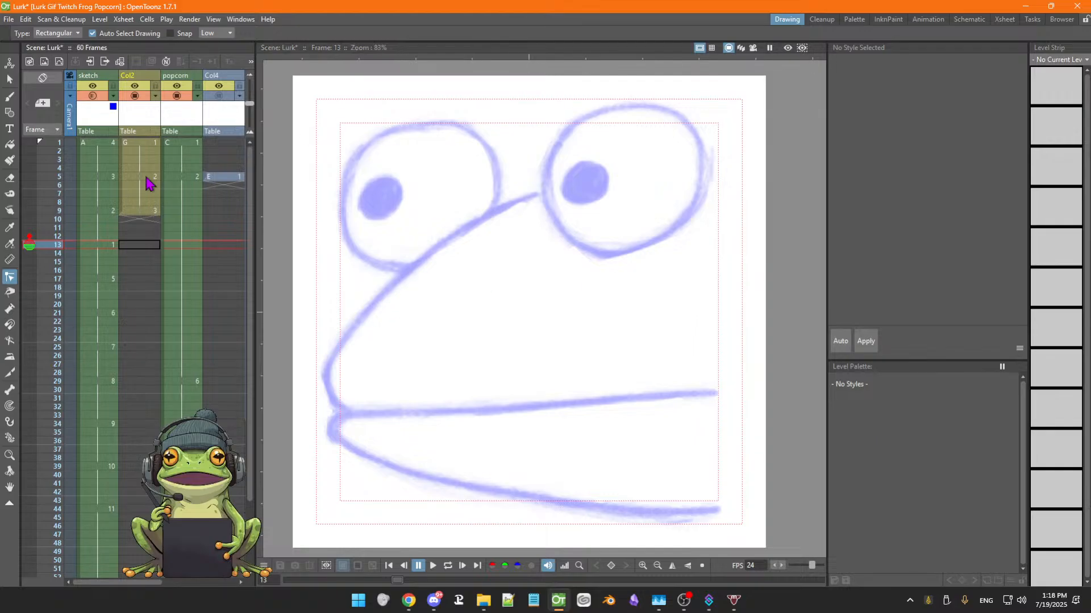
# Save the scene after moving from frame 9 to the later frames
pyautogui.click(138, 212)
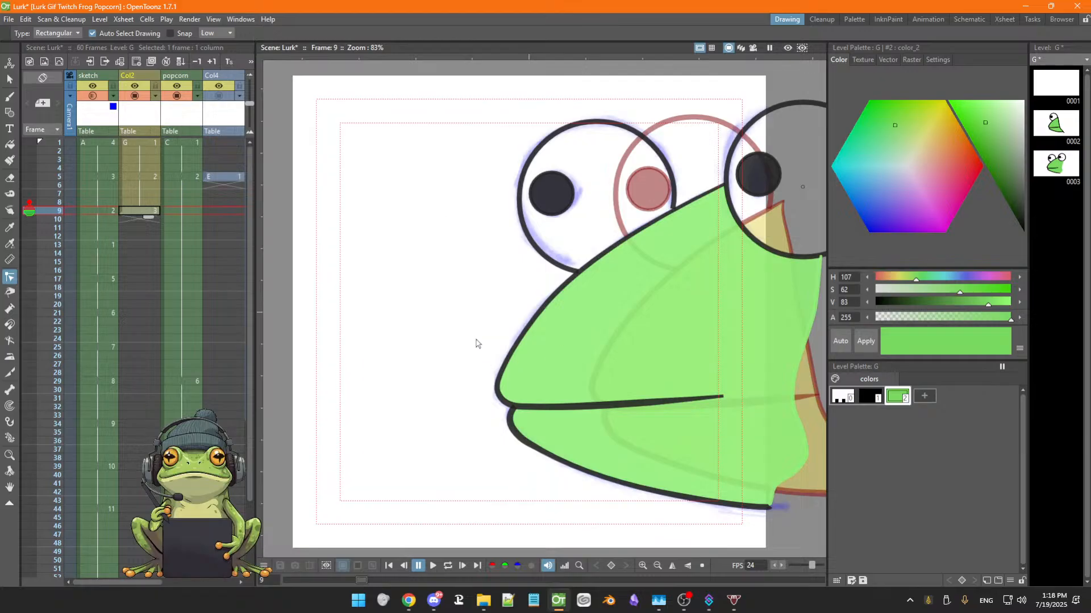
pyautogui.scroll(-1, 484, 336)
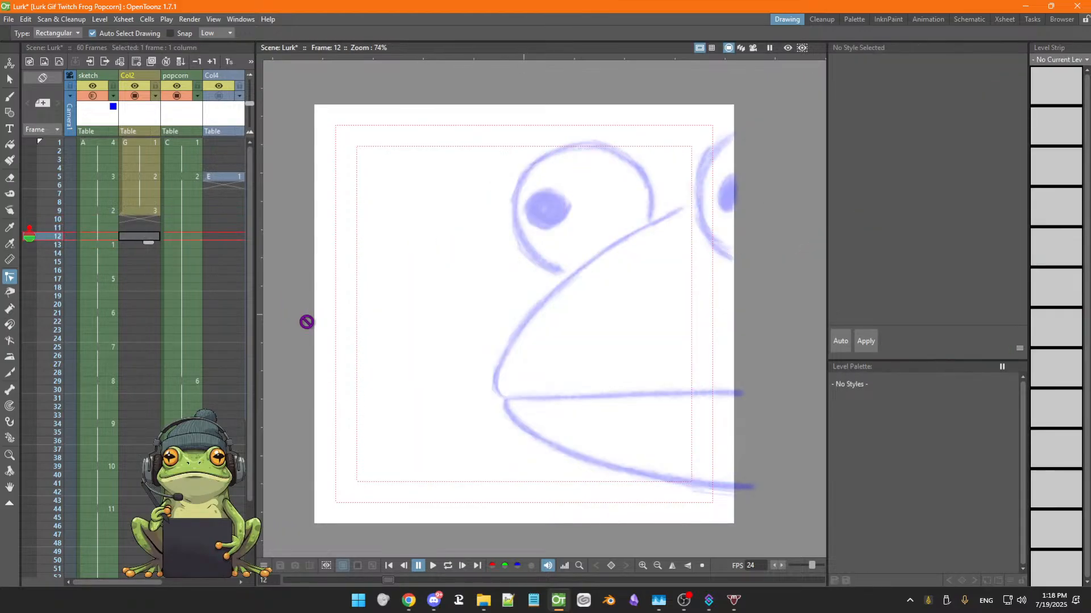
pyautogui.hotkey('ctrl', 's')
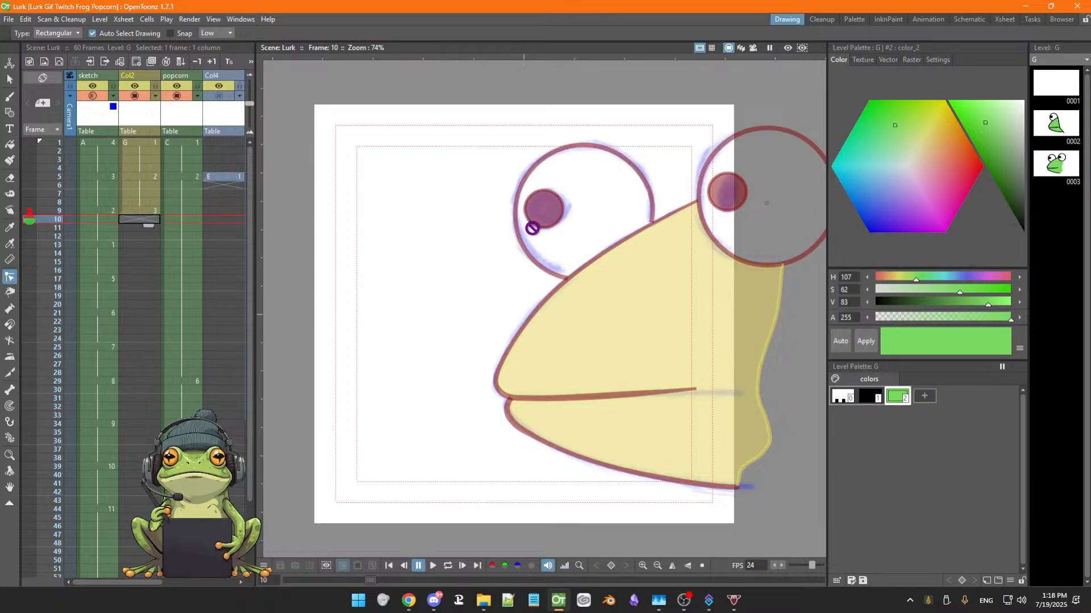
# Try drawing a green circle over the left eye with the Geometric tool's Circle shape, then undo it
pyautogui.press('g')
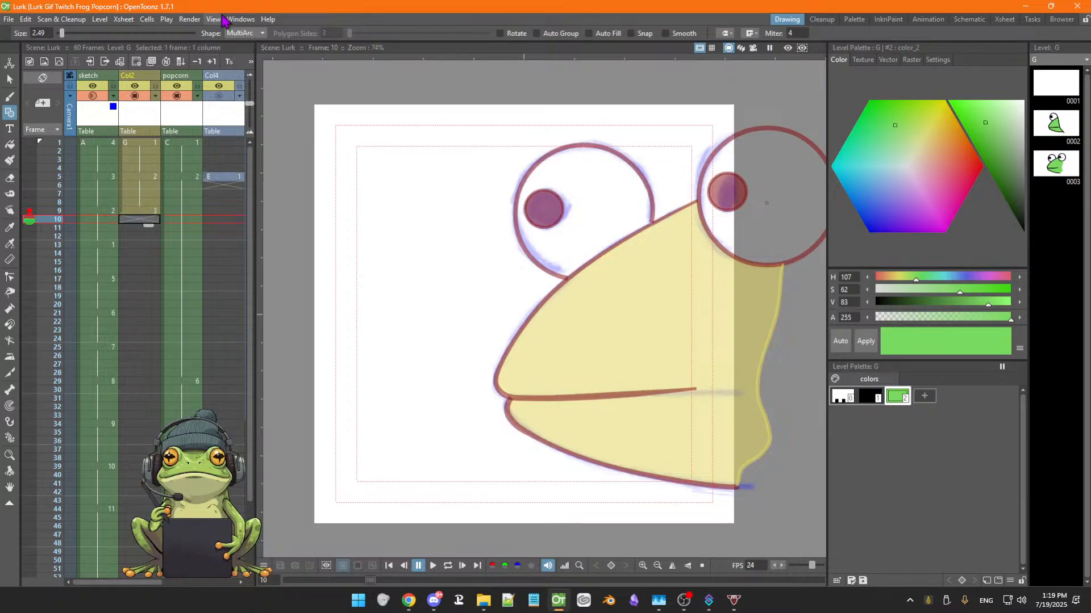
pyautogui.click(259, 36)
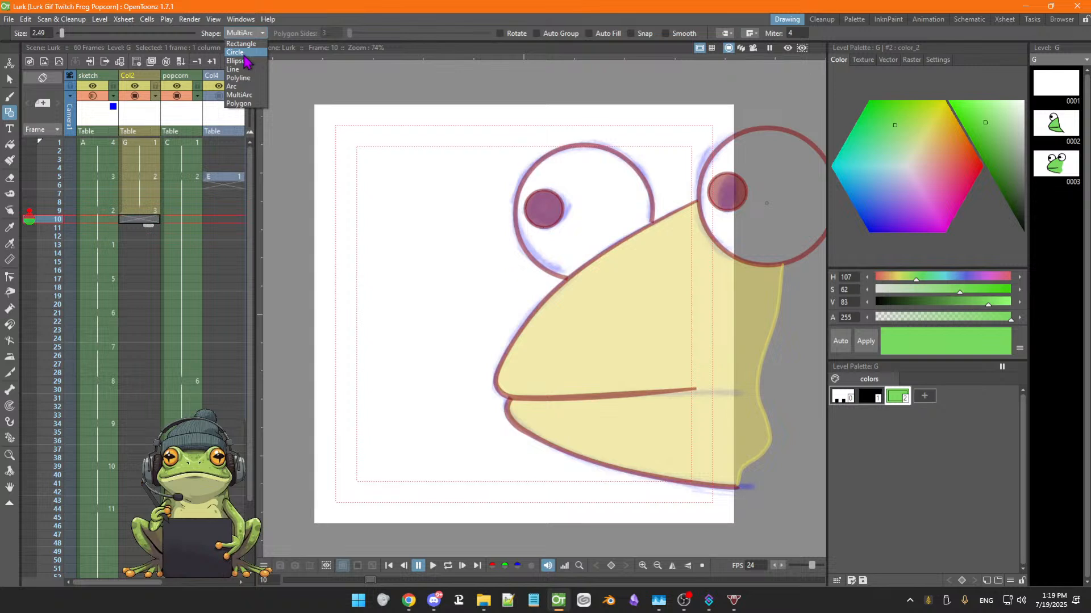
pyautogui.click(238, 52)
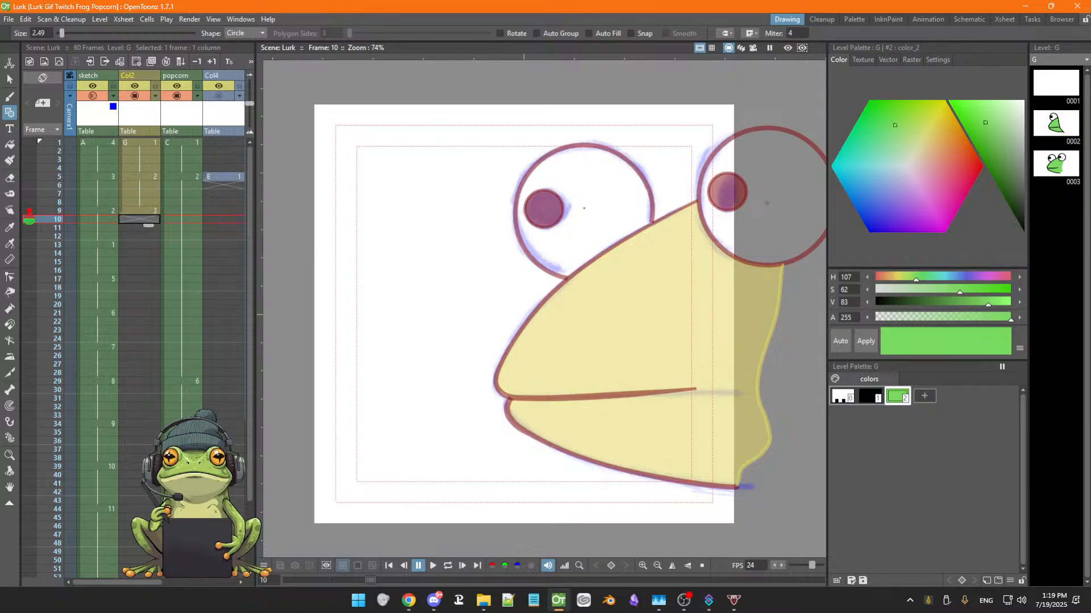
pyautogui.moveTo(585, 210)
pyautogui.mouseDown()
pyautogui.moveTo(609, 253)
pyautogui.moveTo(625, 263)
pyautogui.moveTo(635, 250)
pyautogui.mouseUp()
pyautogui.press('super')
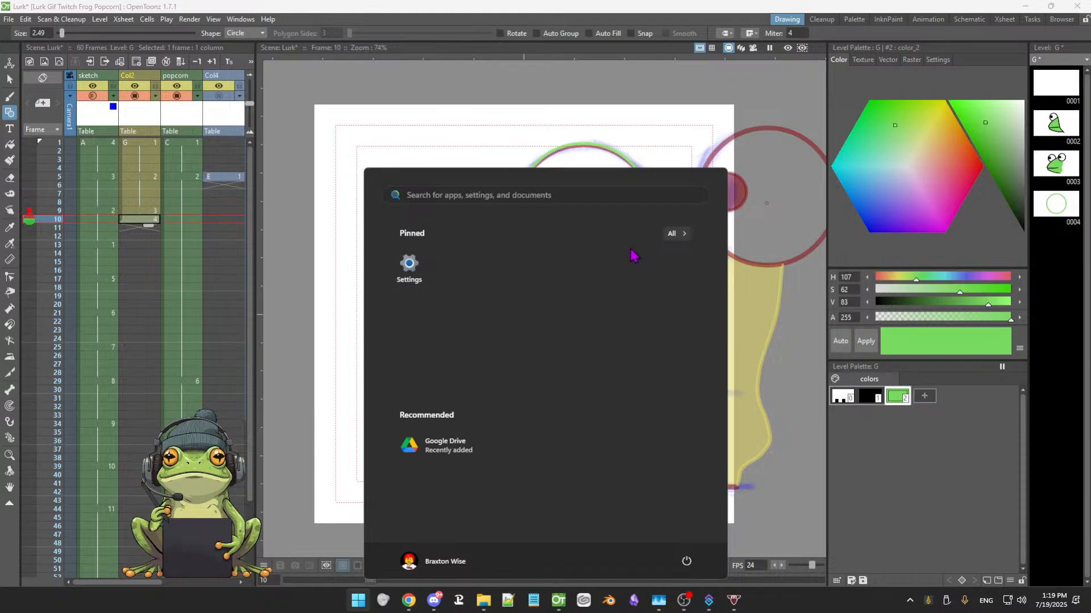
pyautogui.press('super')
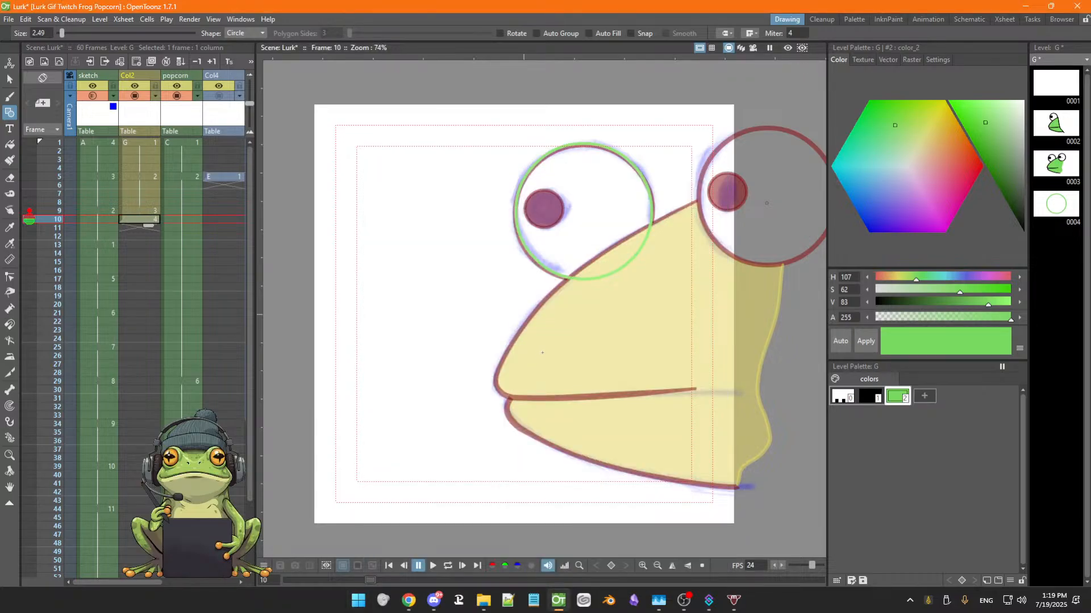
pyautogui.hotkey('ctrl', 'z')
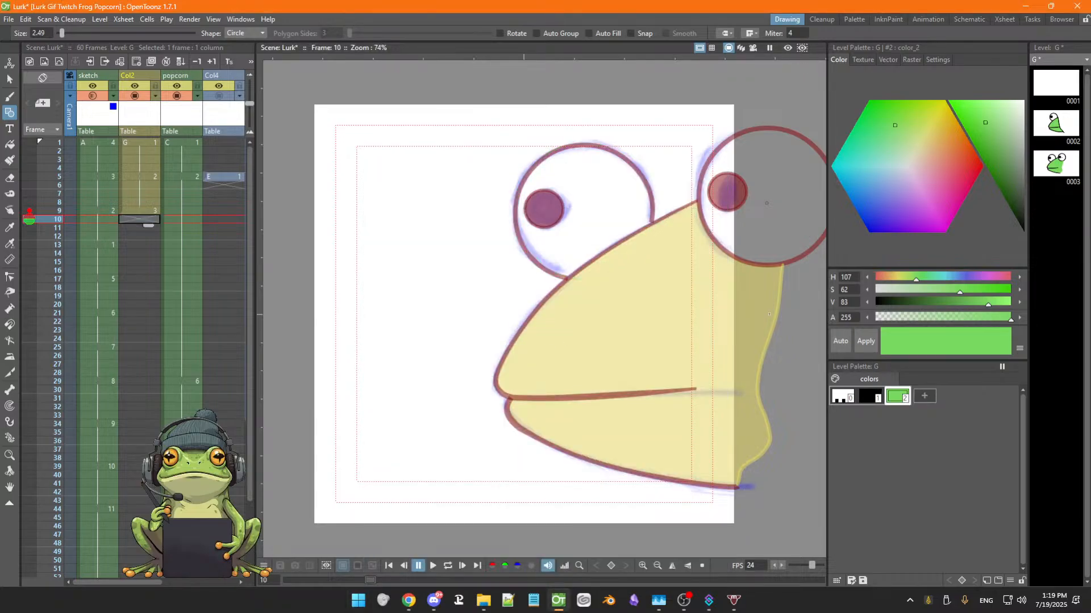
# Switch the current style to the black color_1, closing the style editor that opens
pyautogui.doubleClick(869, 397)
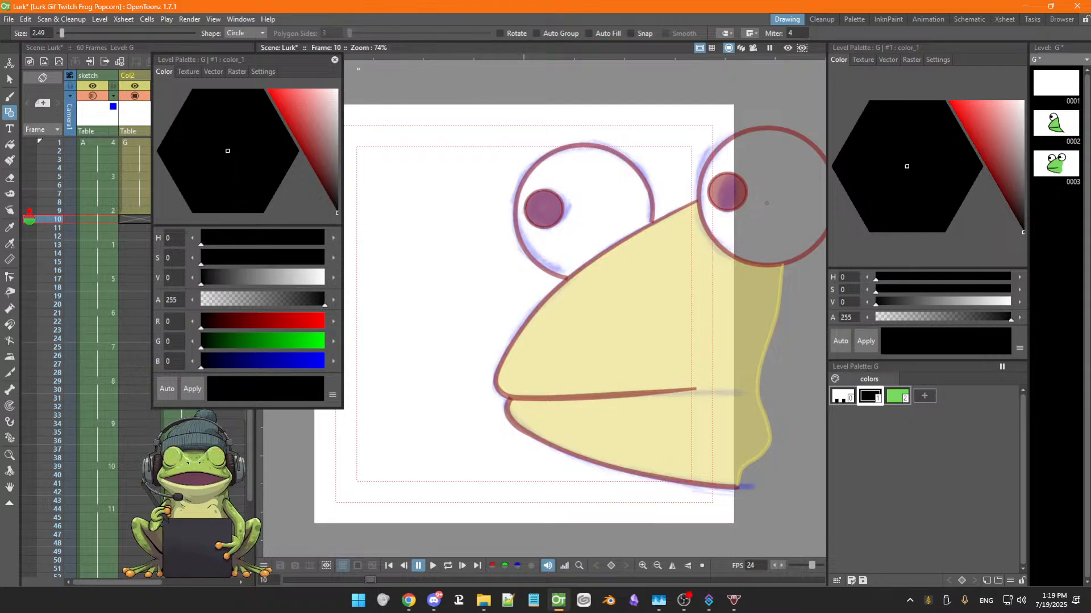
pyautogui.click(335, 59)
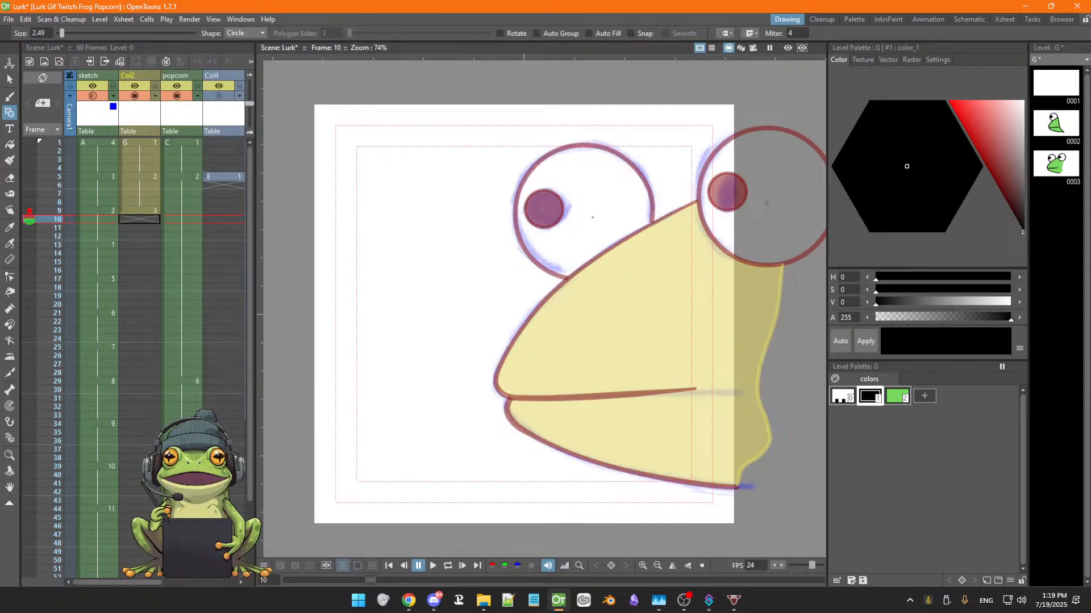
# Draw black circle outlines over the left eye, its pupil and the right eye, then undo all of them
pyautogui.moveTo(584, 211); pyautogui.dragTo(628, 267)
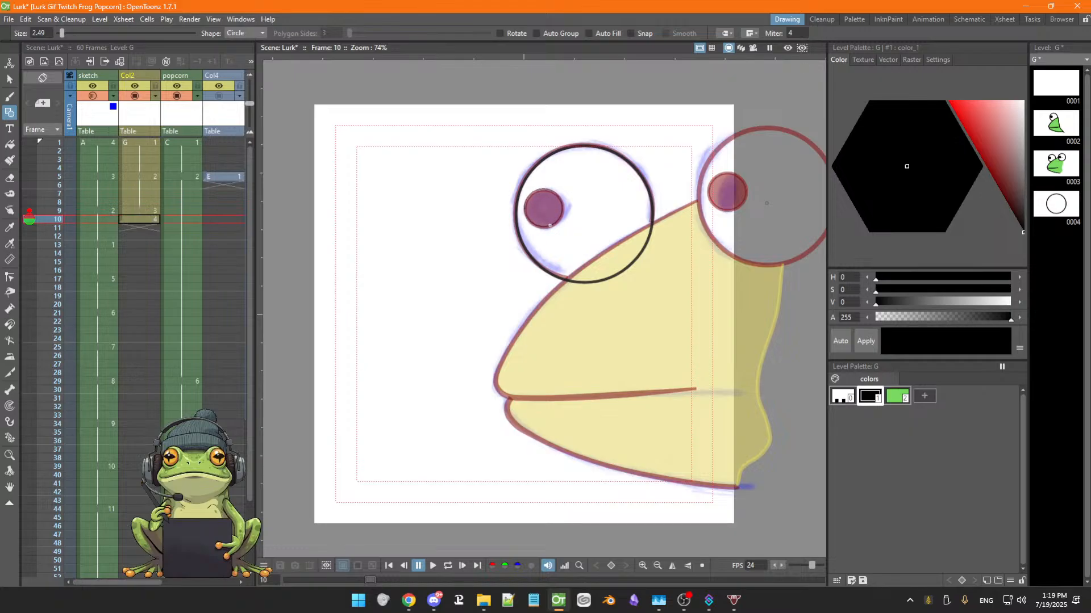
pyautogui.moveTo(549, 225); pyautogui.dragTo(549, 225)
pyautogui.press('space')
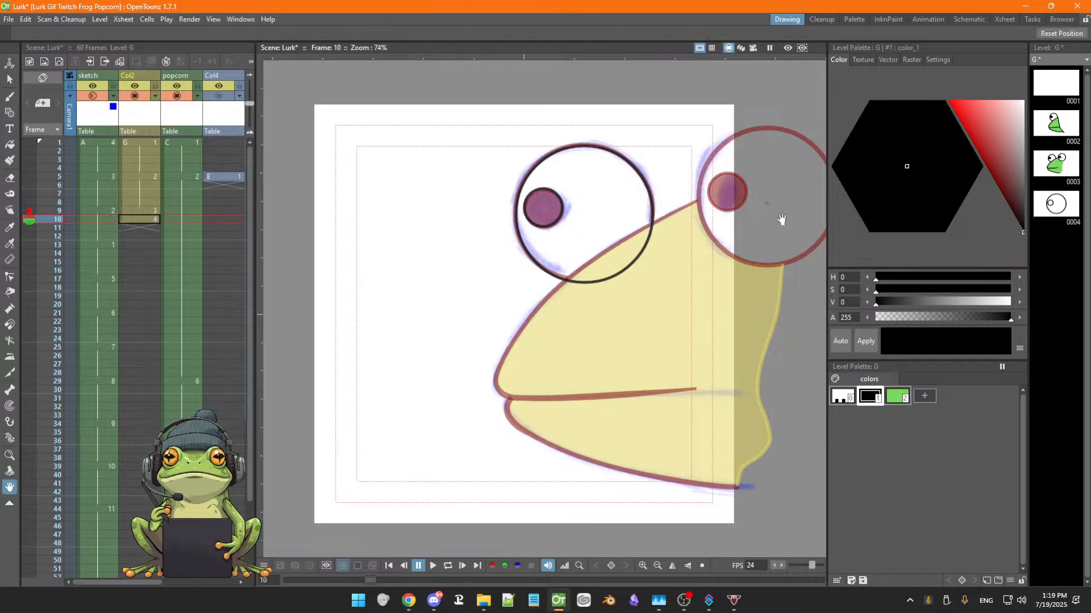
pyautogui.moveTo(781, 219); pyautogui.dragTo(687, 220)
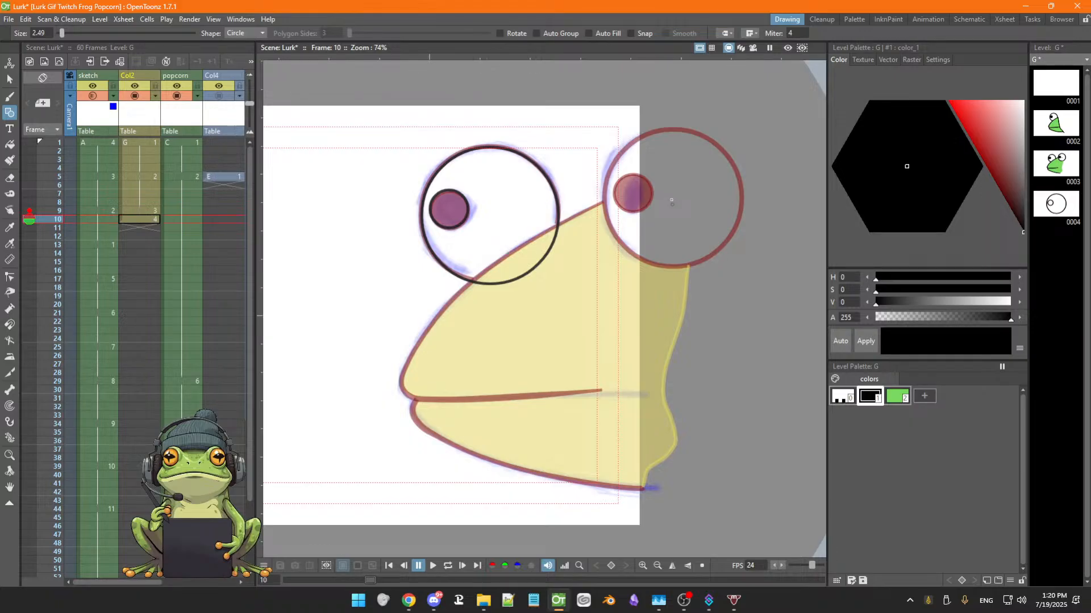
pyautogui.moveTo(672, 204); pyautogui.dragTo(712, 256)
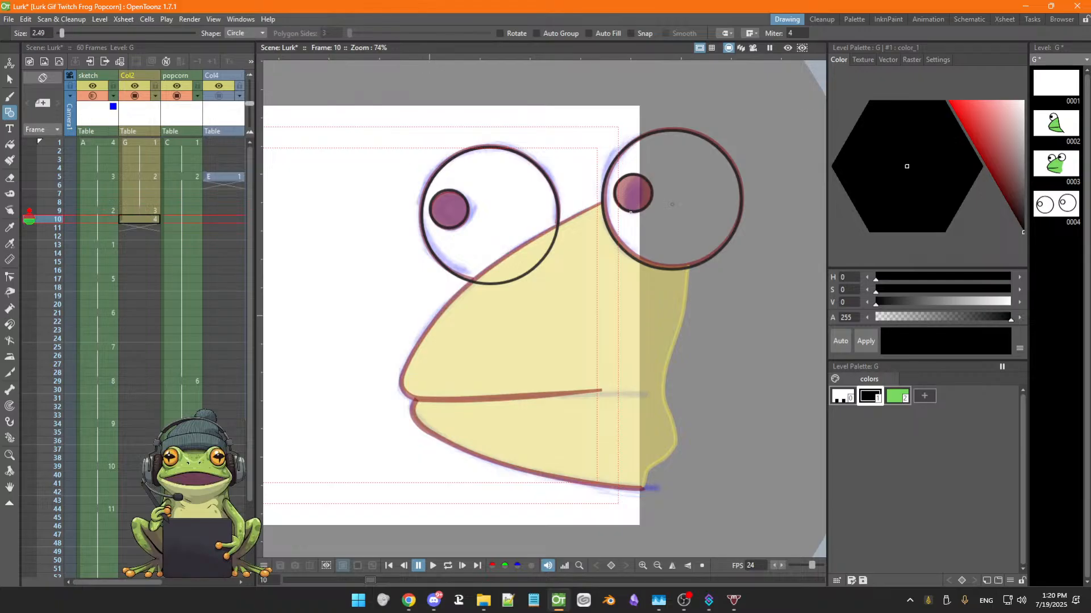
pyautogui.hotkey('ctrl', 'z')
pyautogui.hotkey('ctrl', 'z')
pyautogui.hotkey('ctrl', 'z')
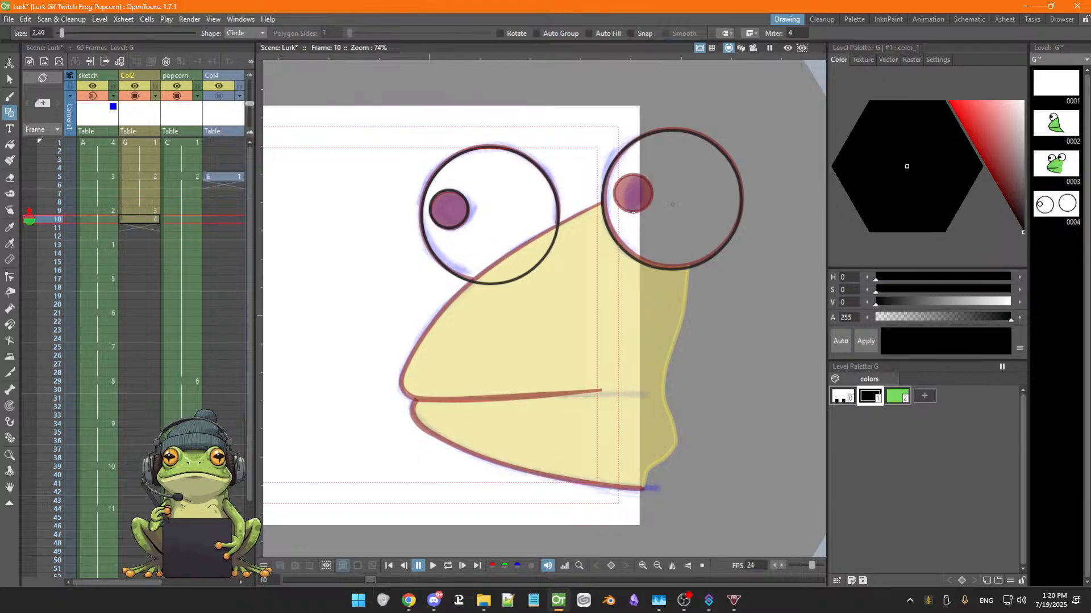
pyautogui.hotkey('ctrl', 'z')
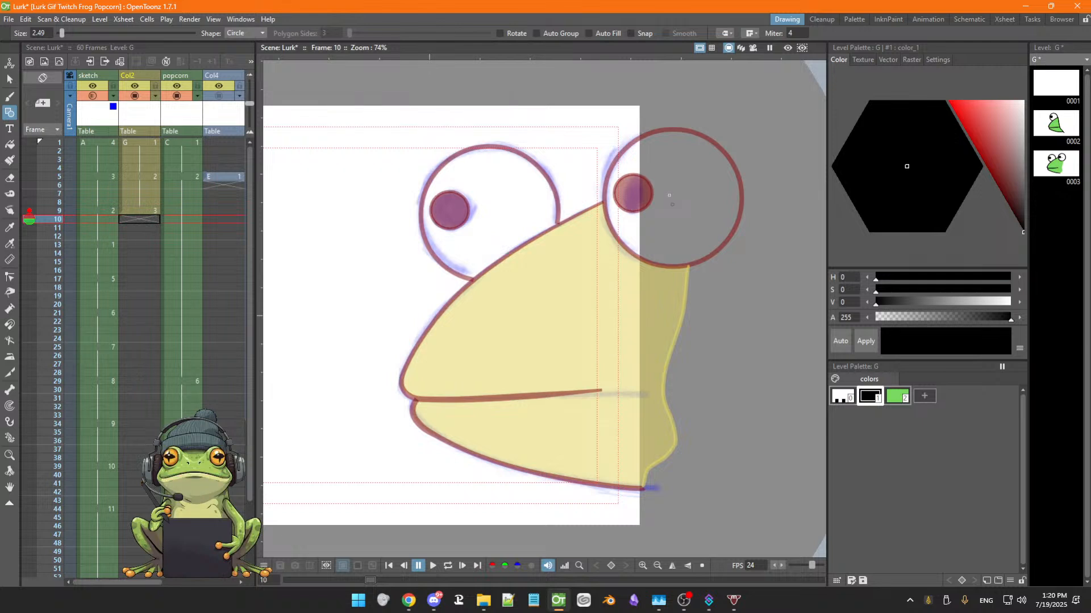
# Draw black circles for the right eye's outline and its pupil, redrawing the outline until it fits
pyautogui.moveTo(669, 195); pyautogui.dragTo(714, 250)
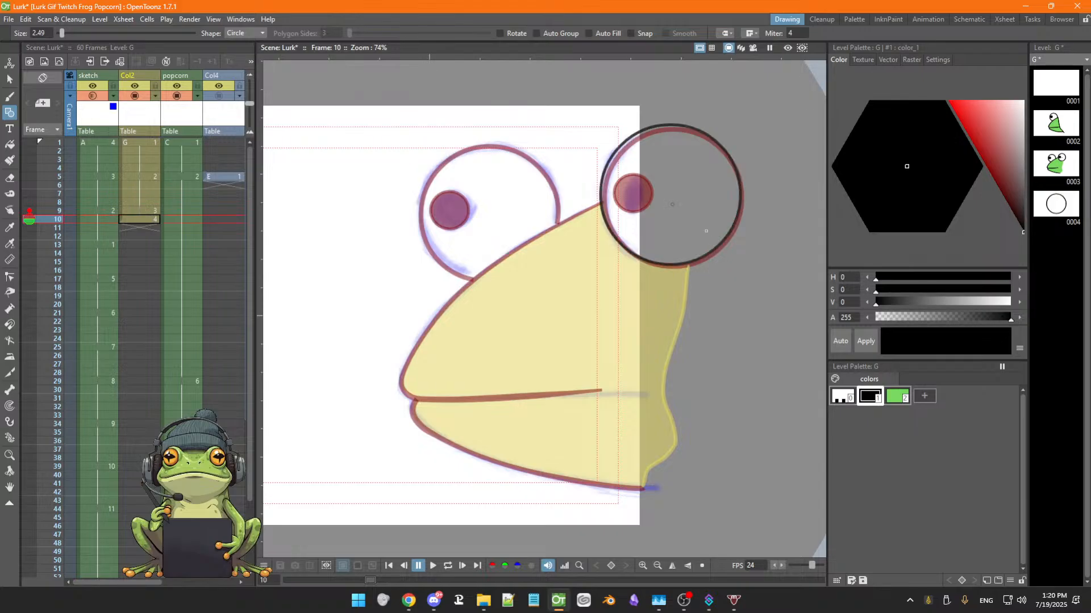
pyautogui.hotkey('ctrl', 'z')
pyautogui.moveTo(672, 203); pyautogui.dragTo(706, 259)
pyautogui.hotkey('ctrl', 'z')
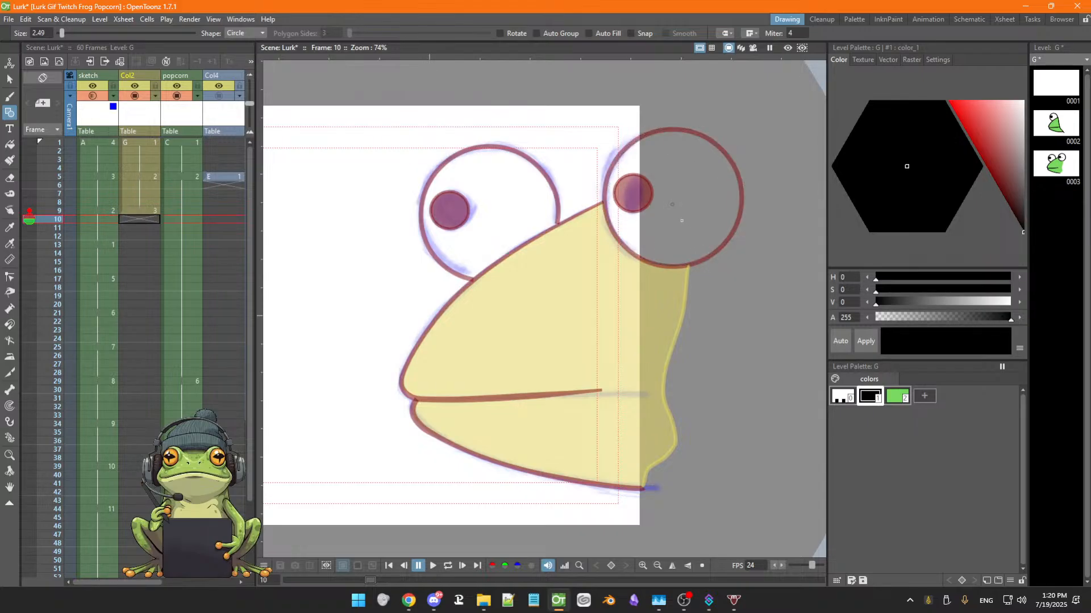
pyautogui.moveTo(672, 199); pyautogui.dragTo(706, 259)
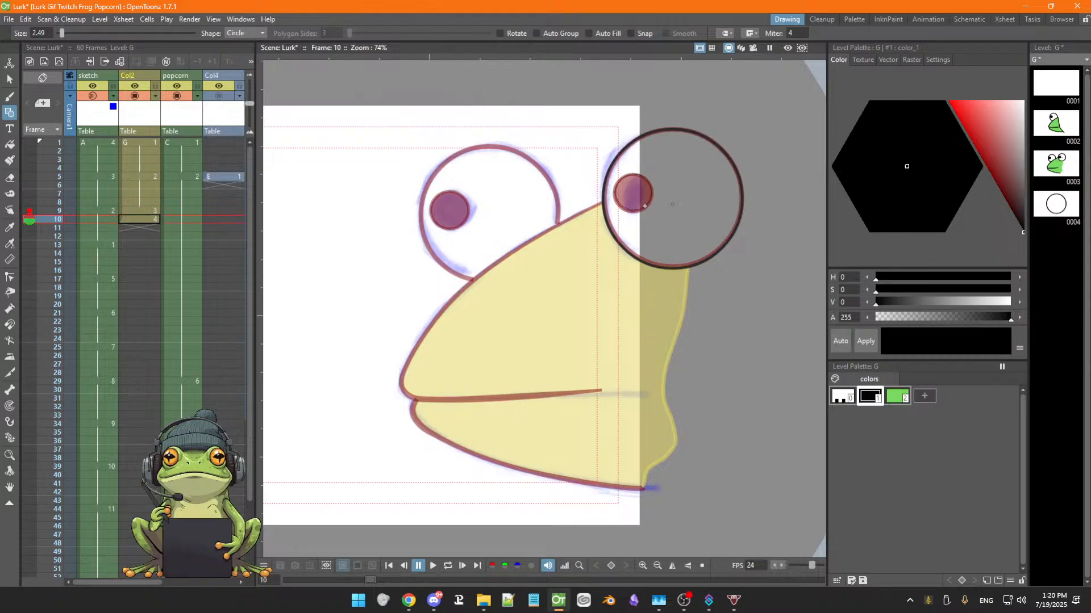
pyautogui.moveTo(633, 192); pyautogui.dragTo(645, 207)
# Select the right eye's outline circle with the Selection tool and paste a duplicate of it
pyautogui.press('s')
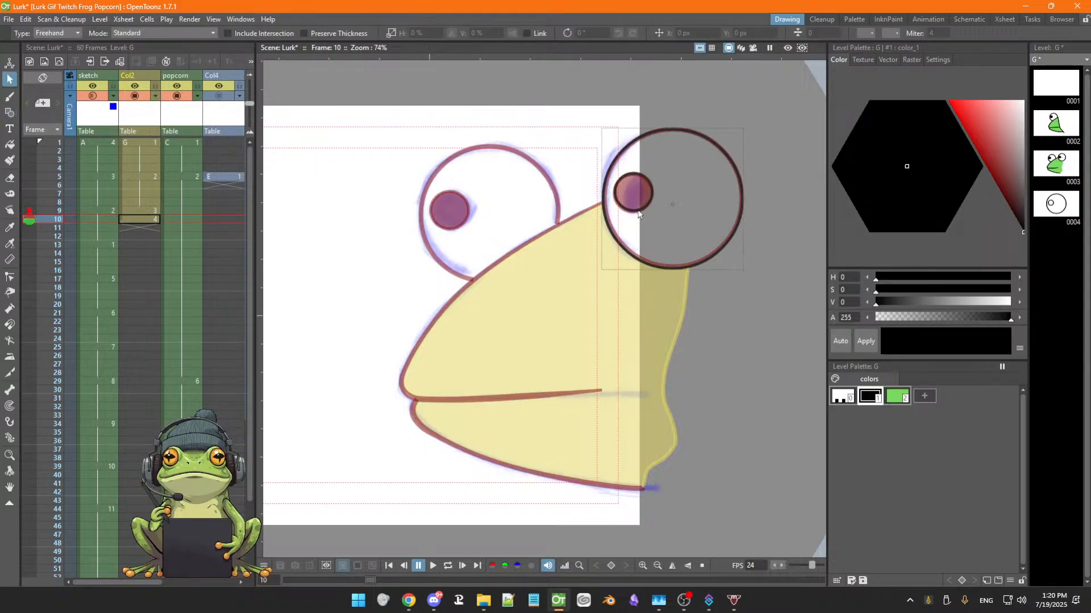
pyautogui.click(679, 134)
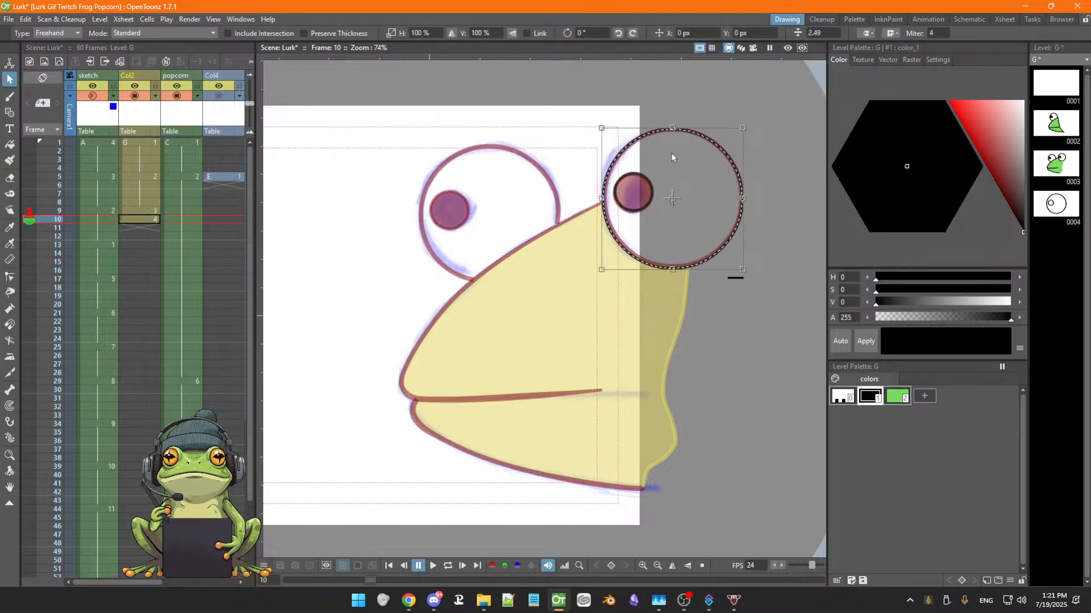
pyautogui.hotkey('ctrl', 'v')
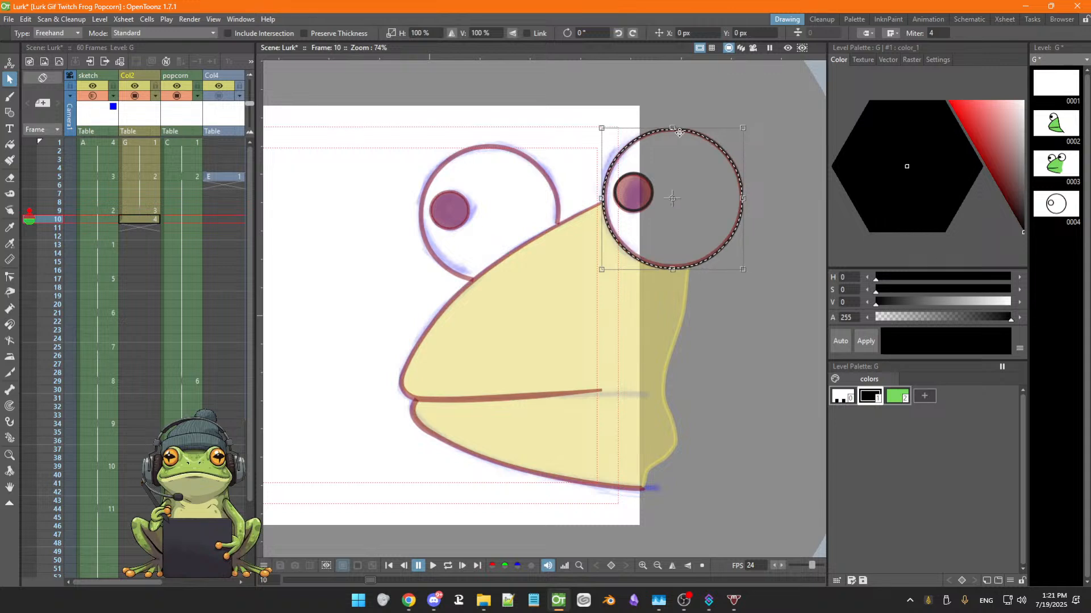
# Scale the right pupil circle up slightly, to about 102% by 104%
pyautogui.click(647, 205)
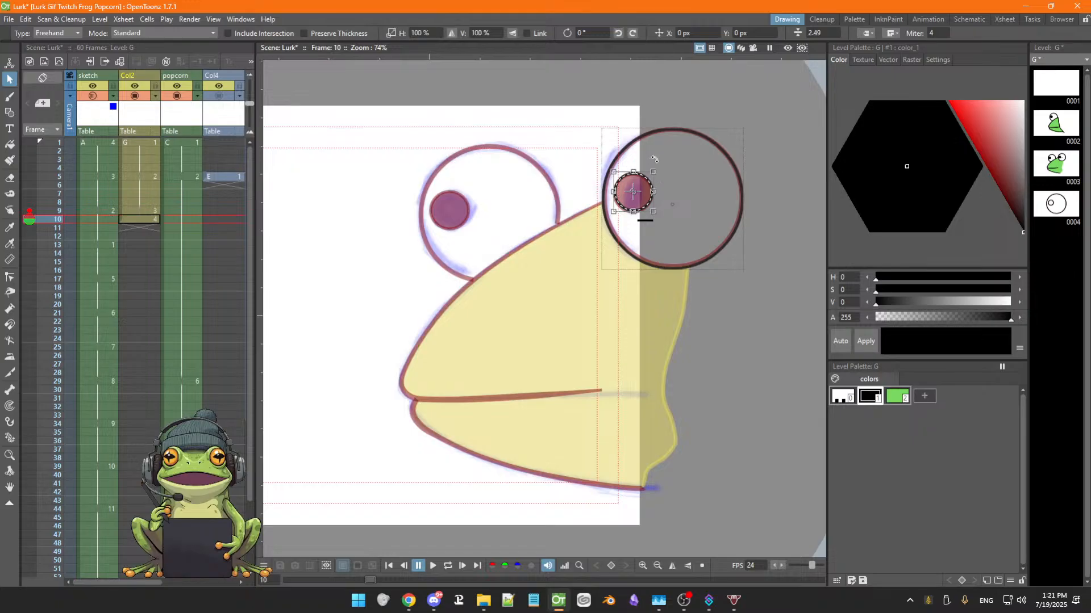
pyautogui.click(636, 143)
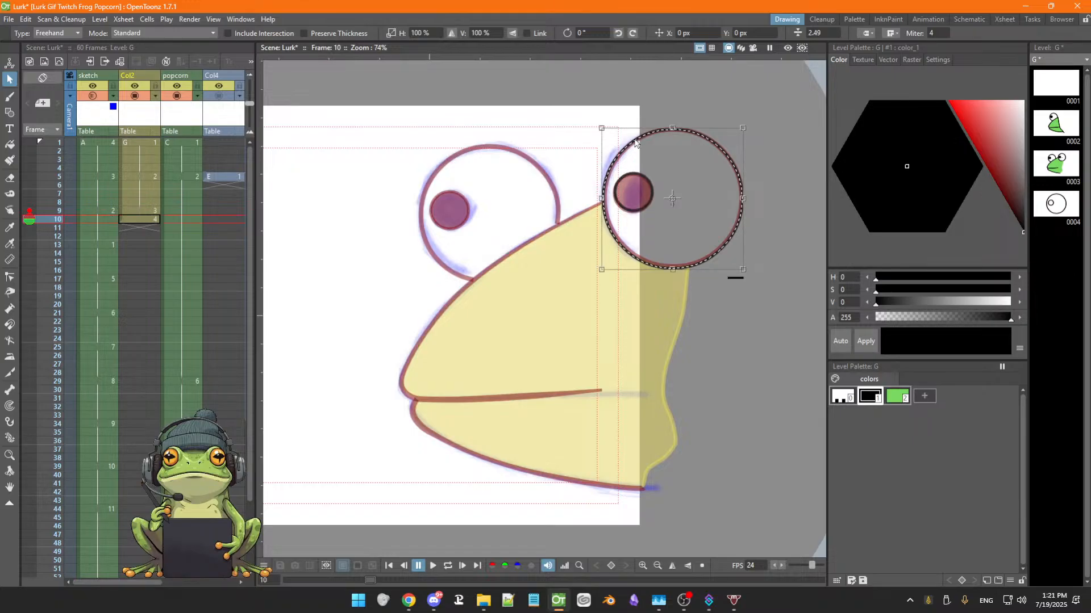
pyautogui.click(641, 209)
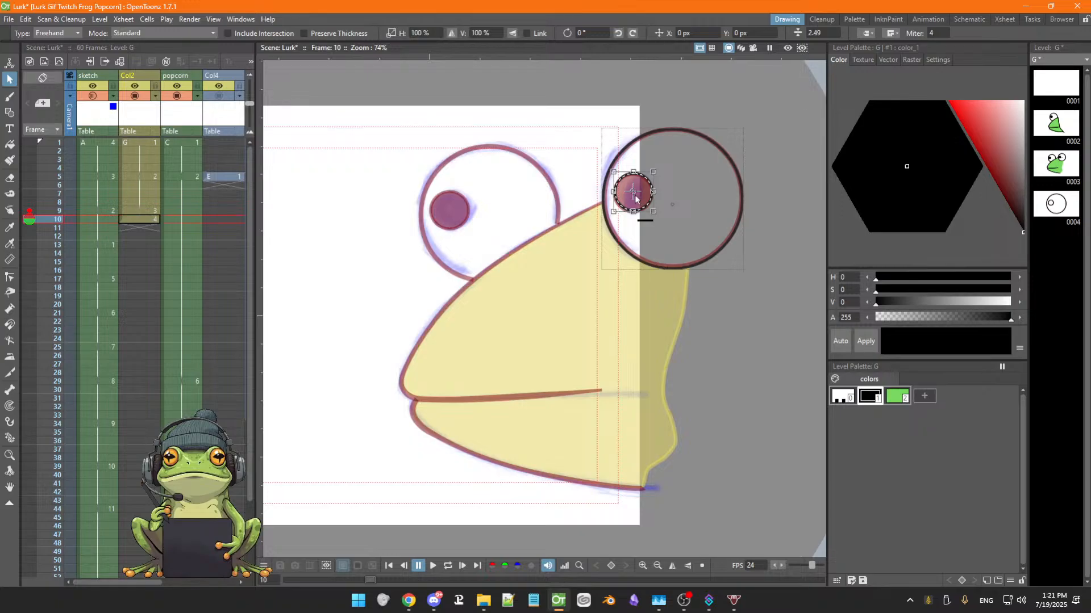
pyautogui.click(636, 209)
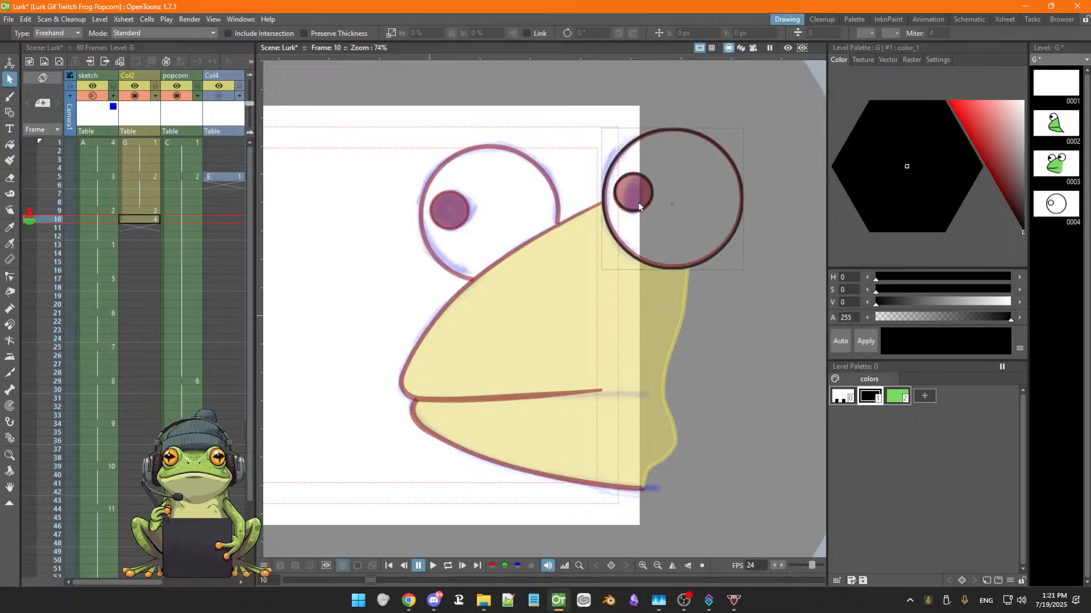
pyautogui.click(639, 209)
pyautogui.moveTo(633, 211); pyautogui.dragTo(635, 210)
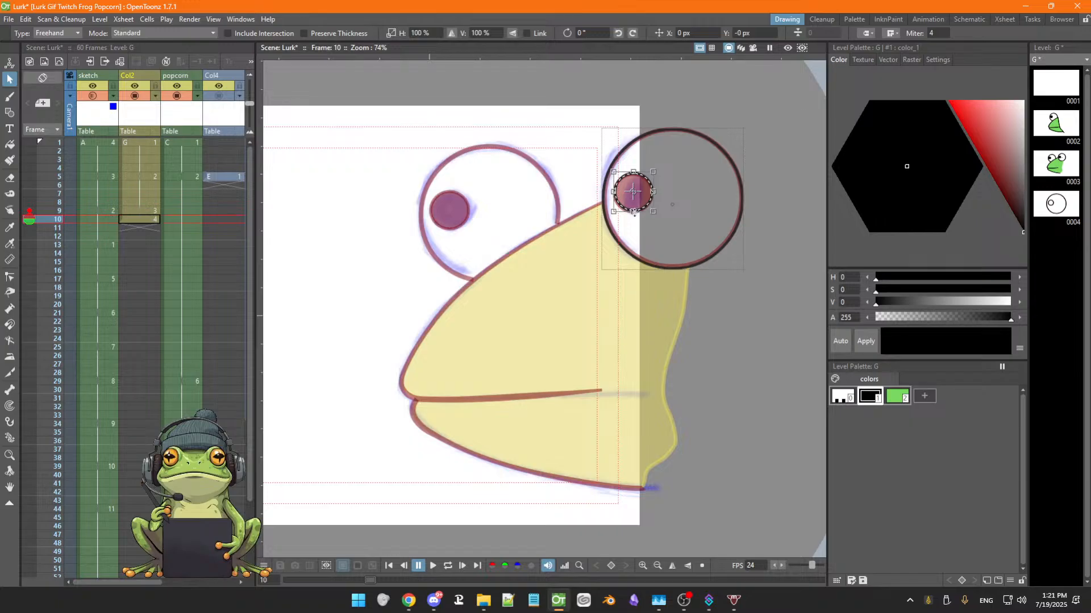
pyautogui.moveTo(612, 211); pyautogui.dragTo(612, 214)
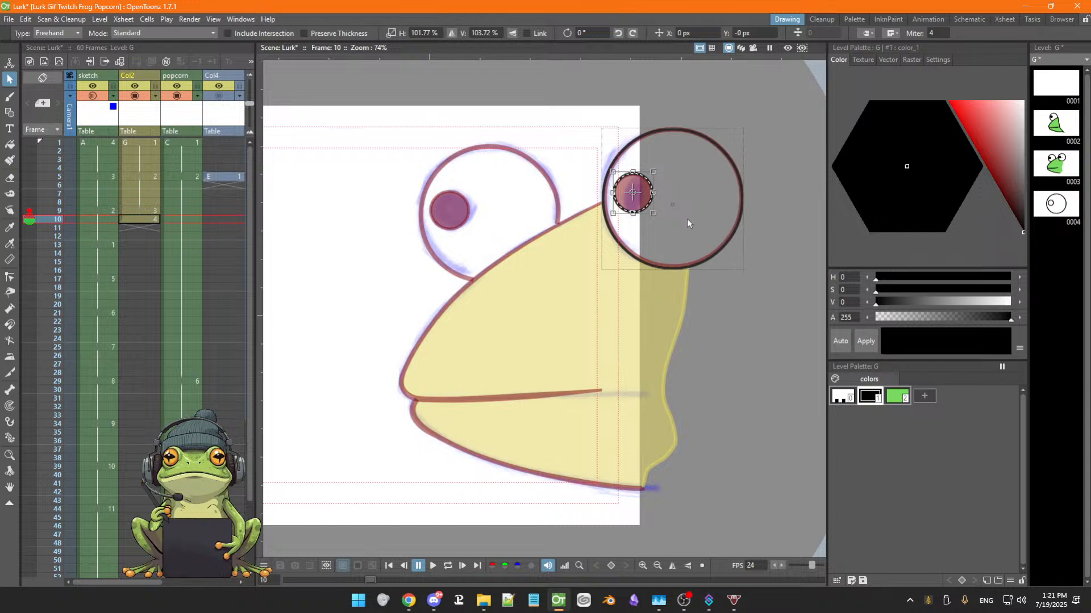
# Scale the right eye's outline circle down slightly, to about 99%
pyautogui.click(672, 267)
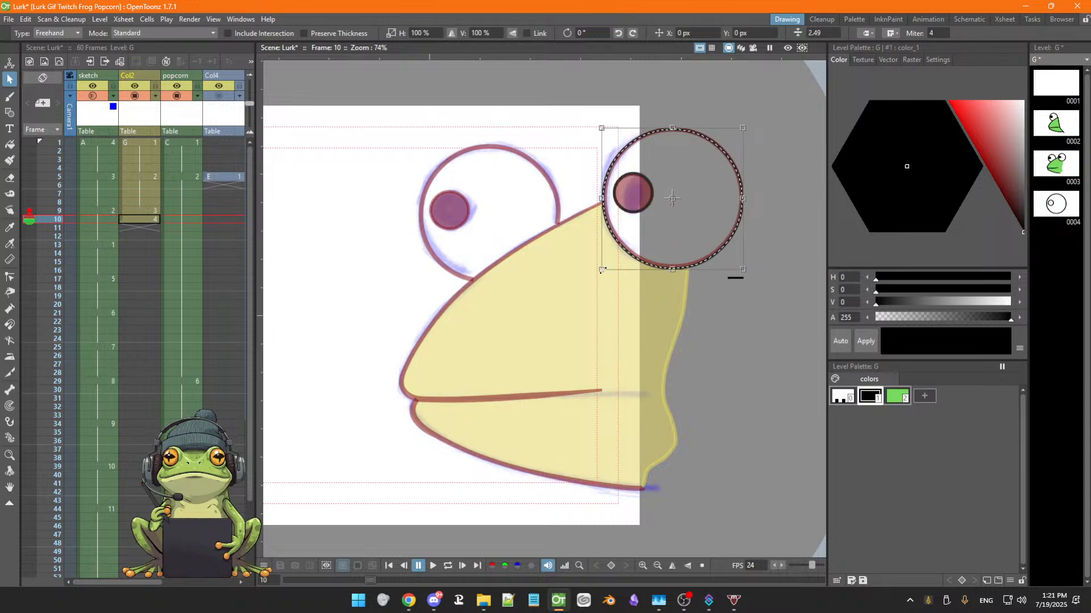
pyautogui.moveTo(602, 271); pyautogui.dragTo(603, 268)
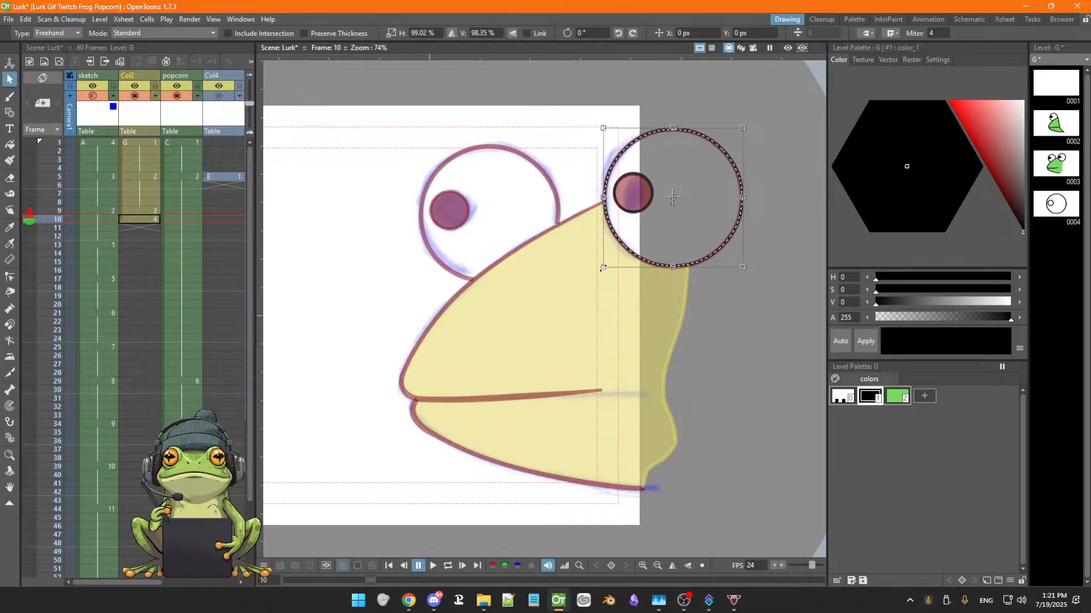
pyautogui.moveTo(596, 273)
pyautogui.mouseDown()
pyautogui.moveTo(590, 251)
pyautogui.moveTo(600, 271)
pyautogui.mouseUp()
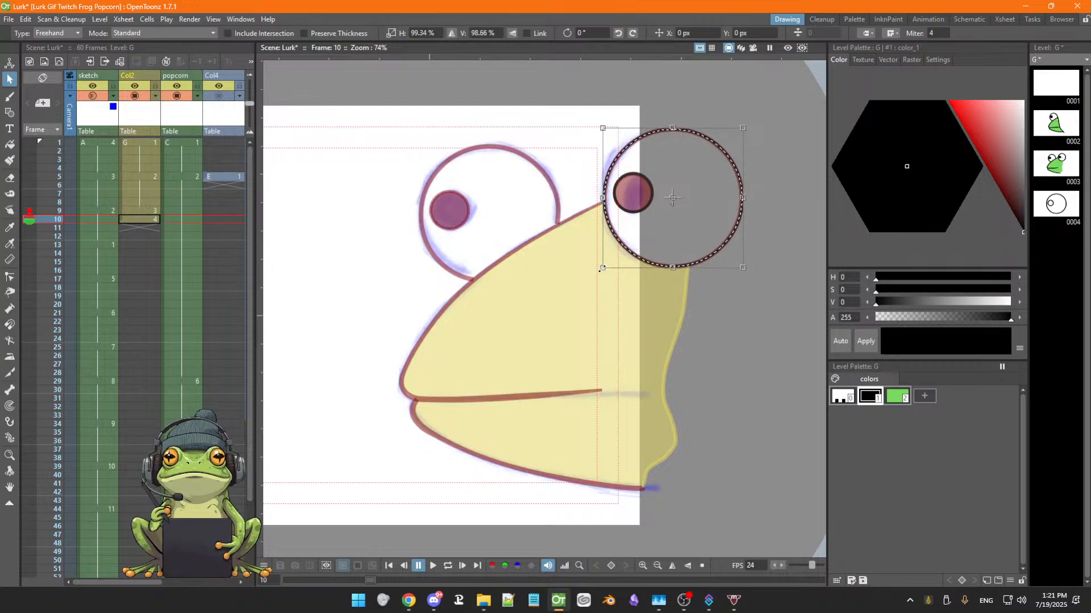
# Select the duplicate eye outline together with a pupil and move them onto the left eye
pyautogui.keyDown('shift'); pyautogui.click(642, 213); pyautogui.keyUp('shift')
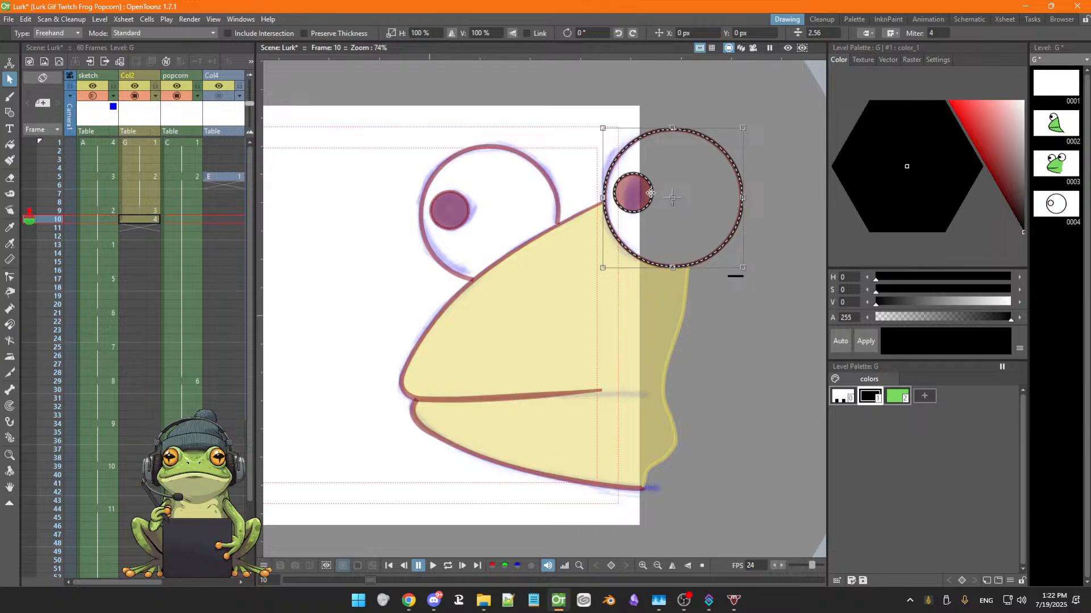
pyautogui.moveTo(653, 192); pyautogui.dragTo(662, 202)
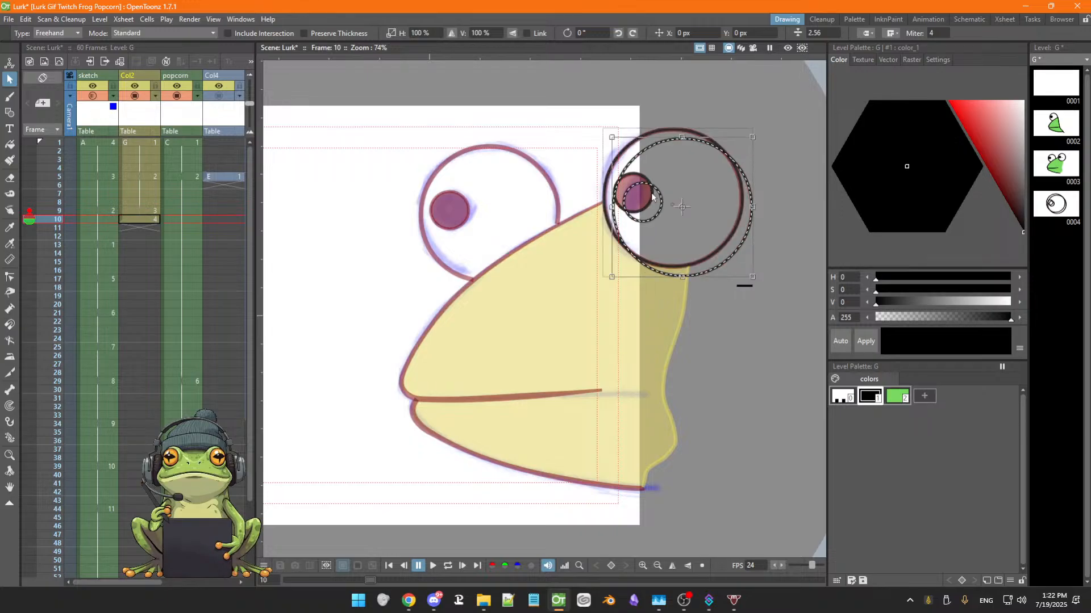
pyautogui.moveTo(735, 265); pyautogui.dragTo(537, 268)
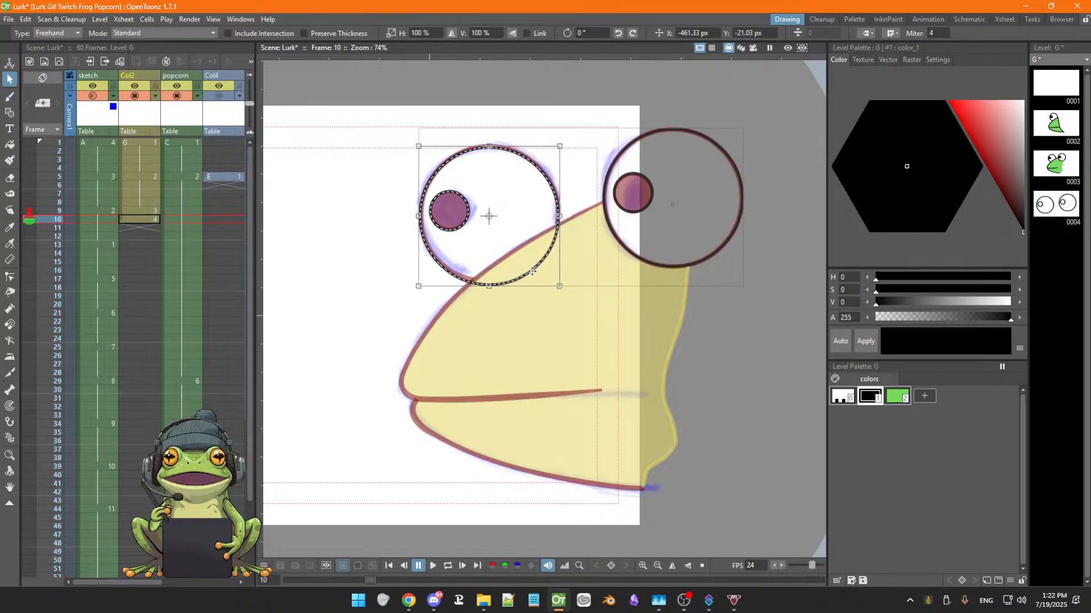
# Inspect the stroke thickness of the eye outlines and pupils on frame 9, and save the scene
pyautogui.click(530, 322)
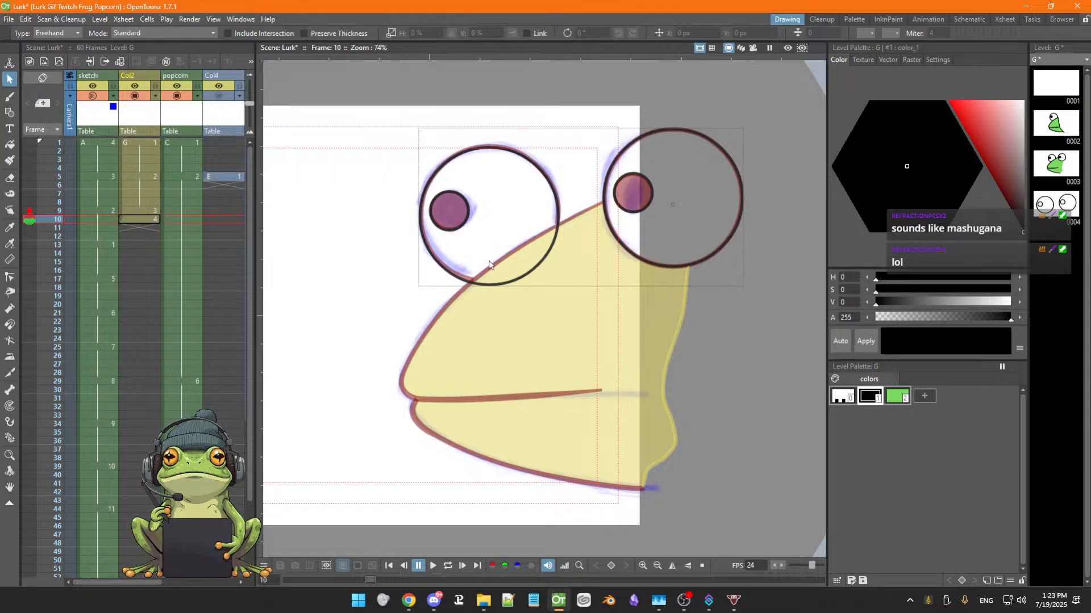
pyautogui.click(141, 211)
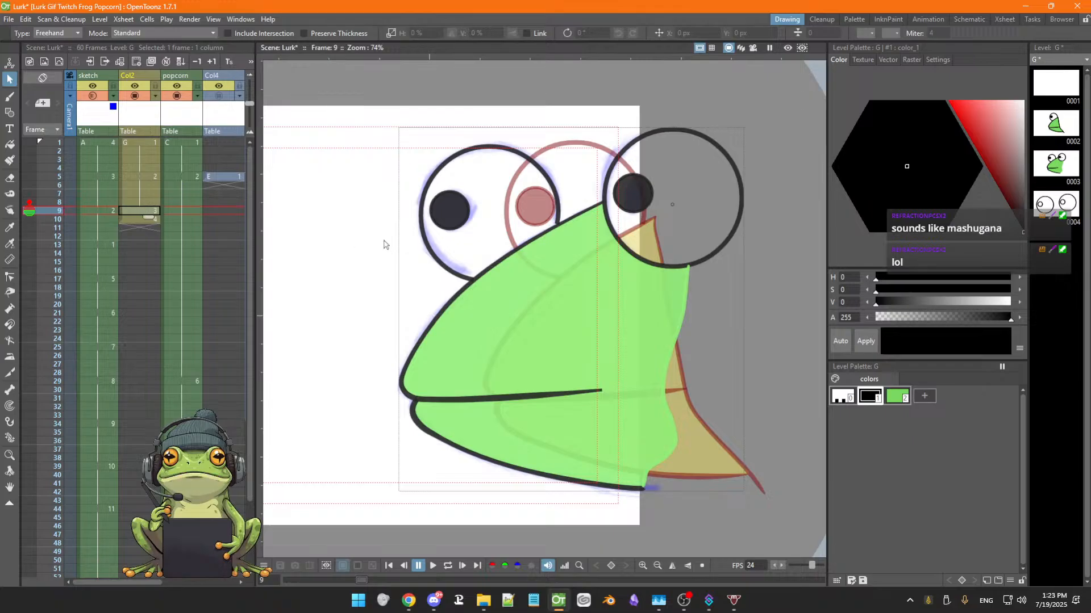
pyautogui.click(670, 266)
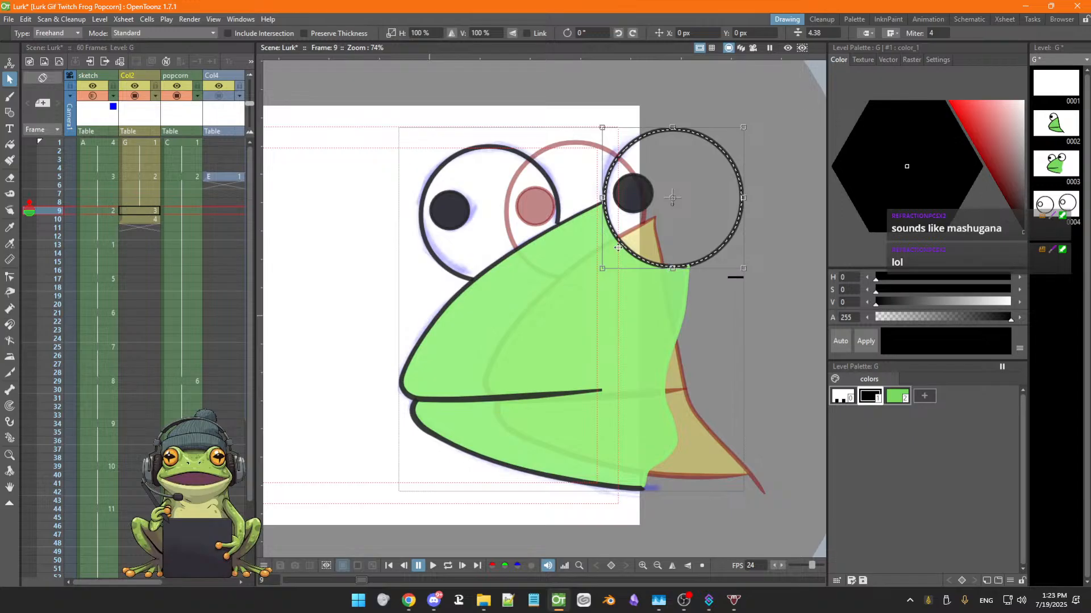
pyautogui.click(537, 228)
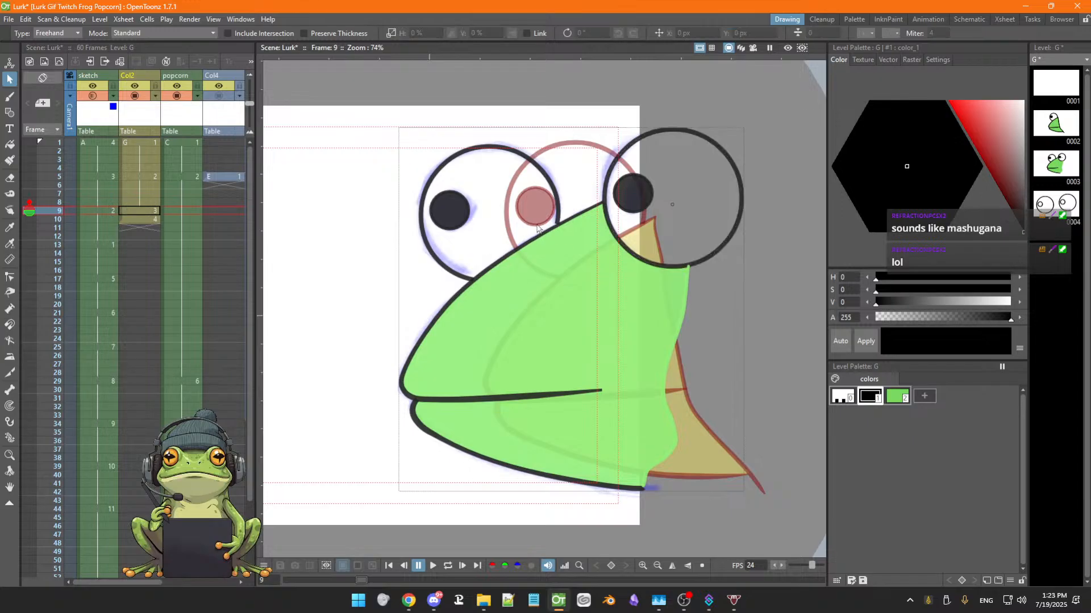
pyautogui.click(639, 210)
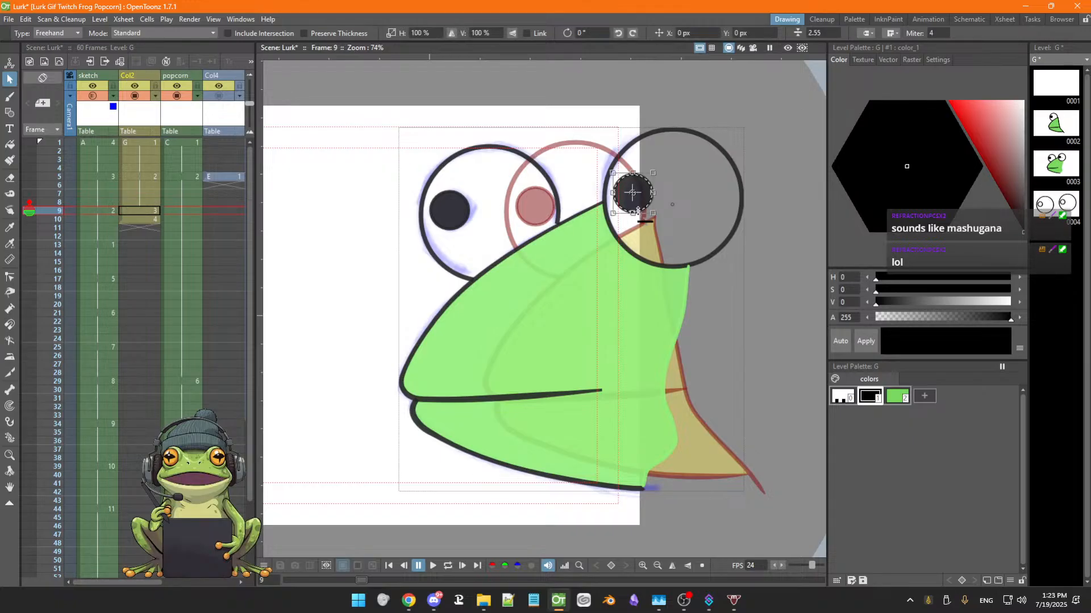
pyautogui.click(458, 229)
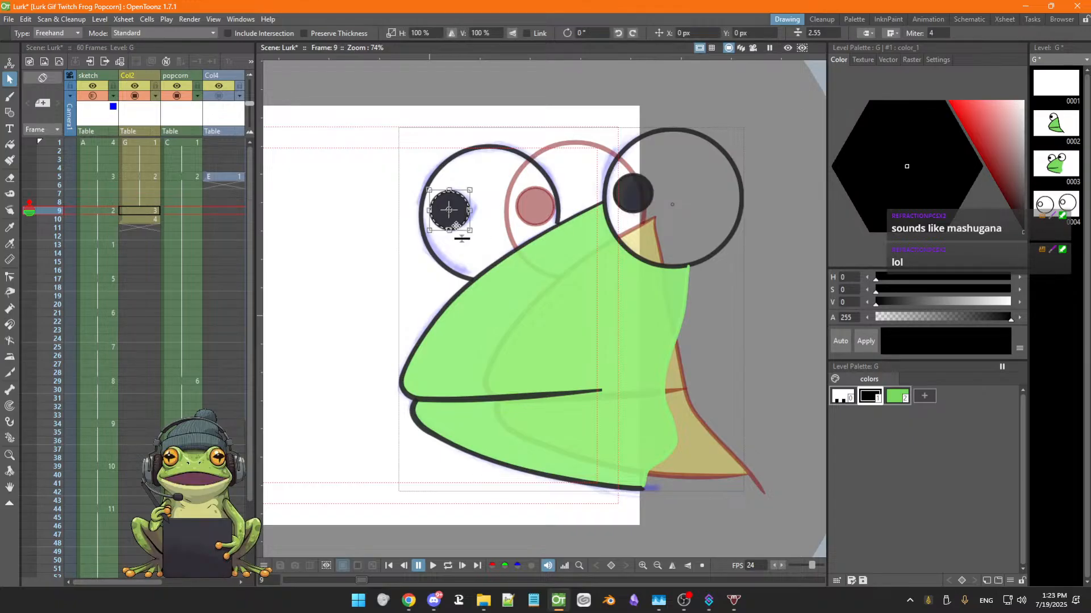
pyautogui.hotkey('ctrl', 's')
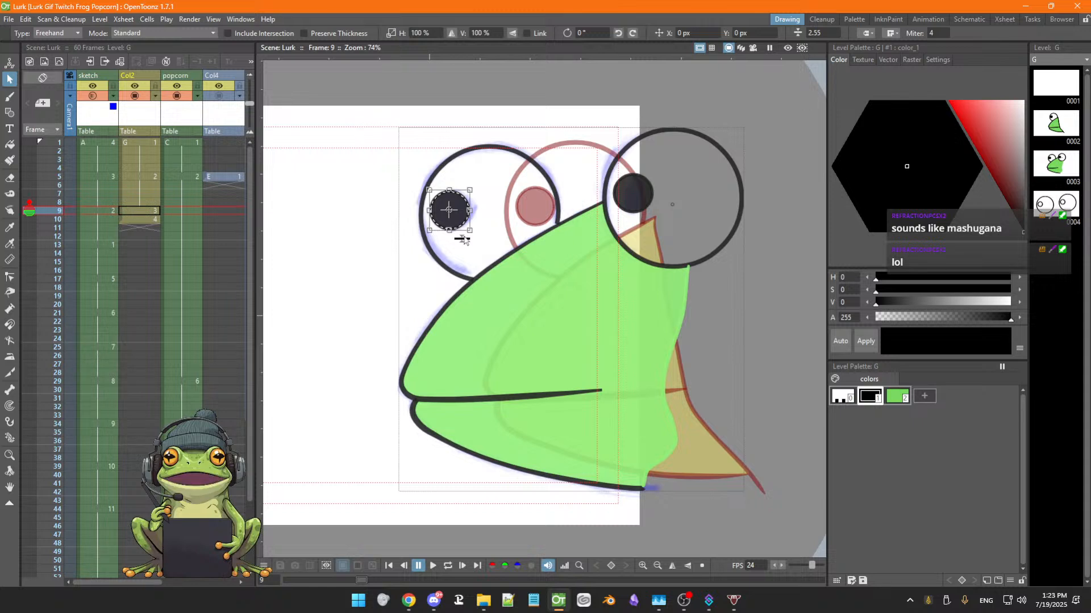
# Set the stroke thickness of both eye outline circles on frame 10 to 4.38
pyautogui.click(628, 248)
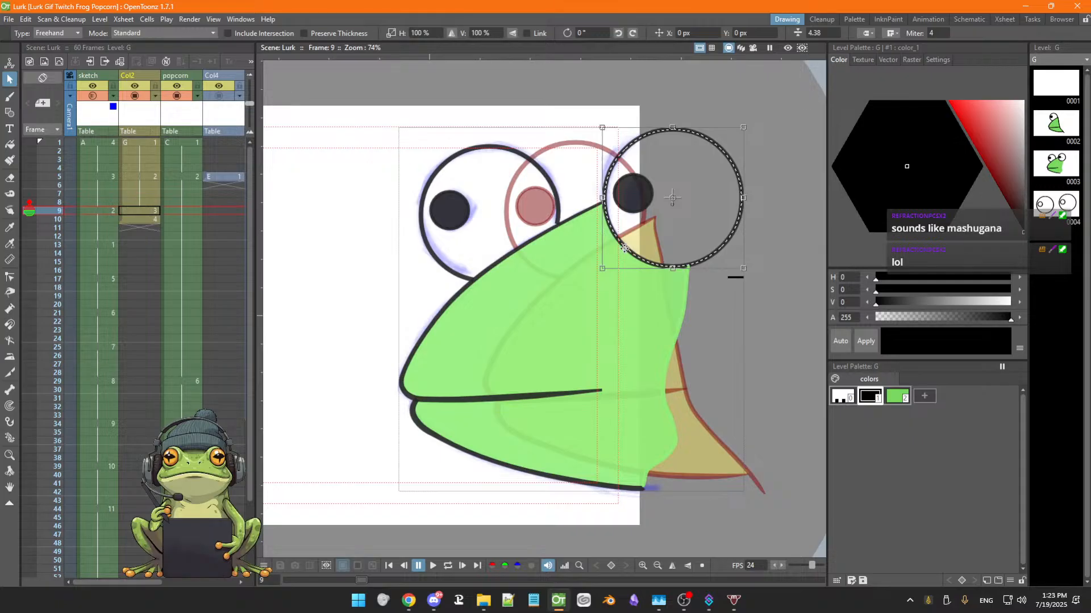
pyautogui.click(448, 267)
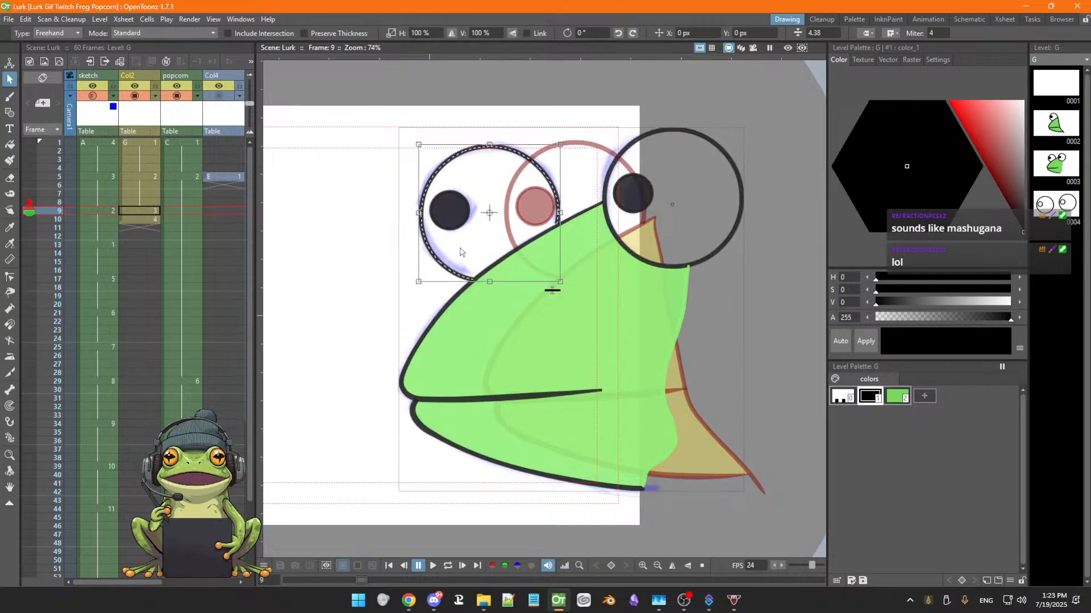
pyautogui.click(139, 221)
pyautogui.click(620, 246)
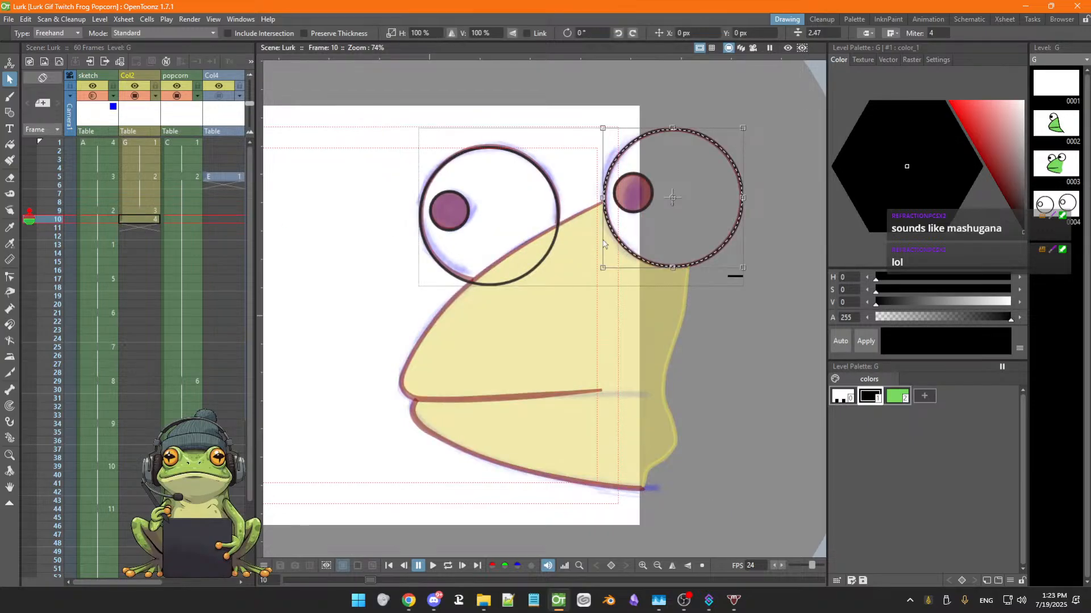
pyautogui.keyDown('shift'); pyautogui.click(535, 271); pyautogui.keyUp('shift')
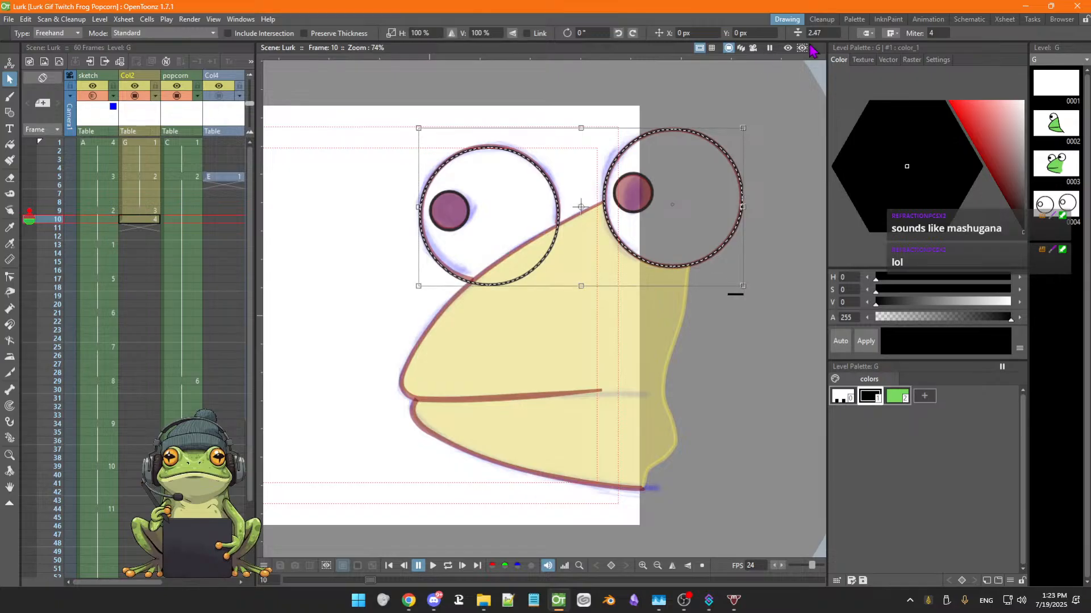
pyautogui.click(825, 33)
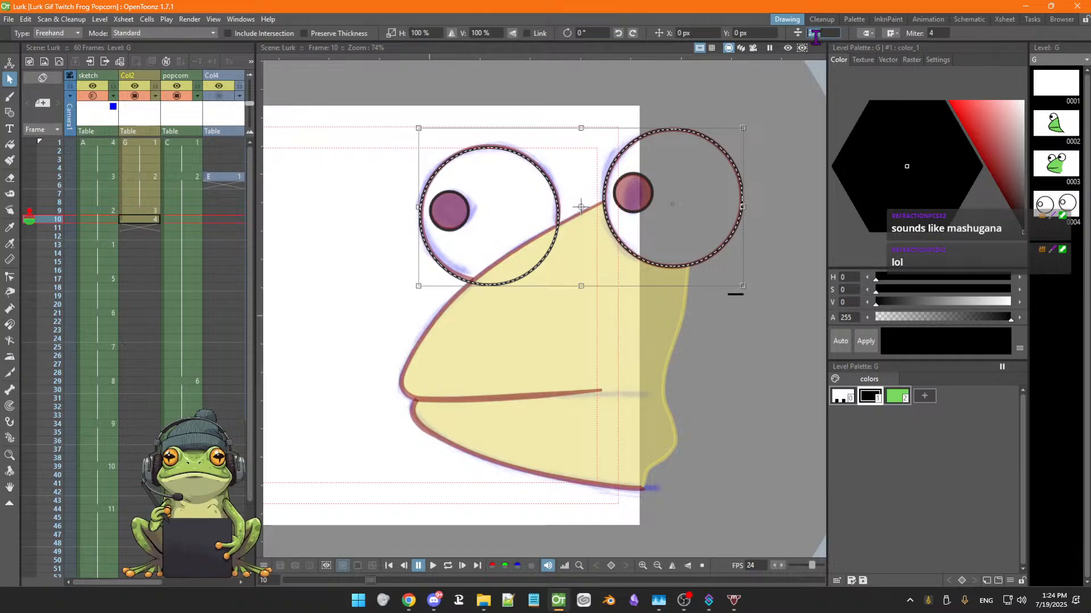
pyautogui.write('4.38')
pyautogui.press('Return')
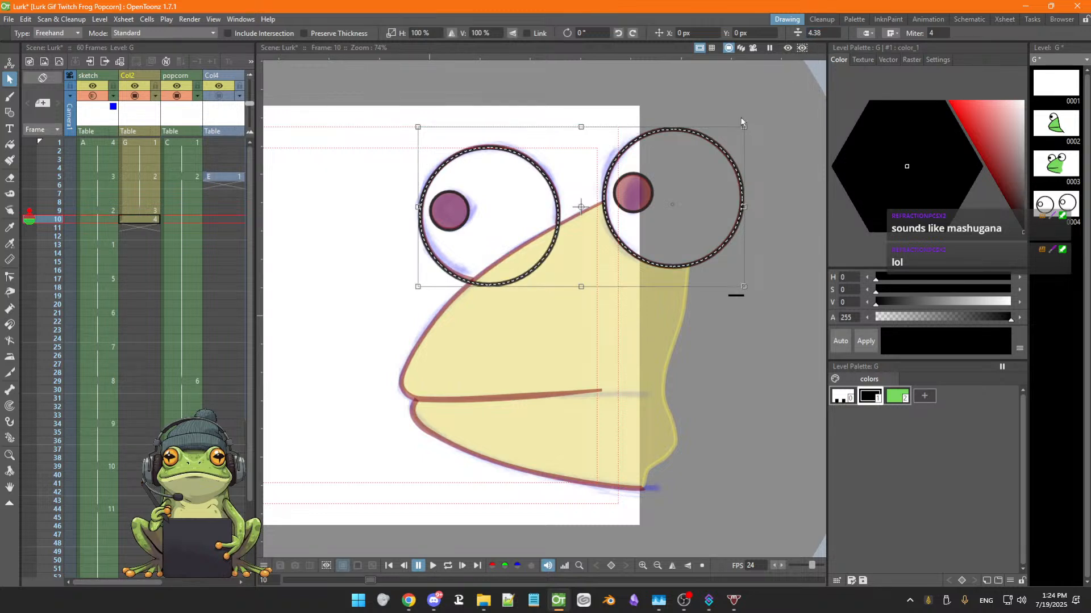
# Fill both pupil circles on frame 10 with black
pyautogui.click(633, 211)
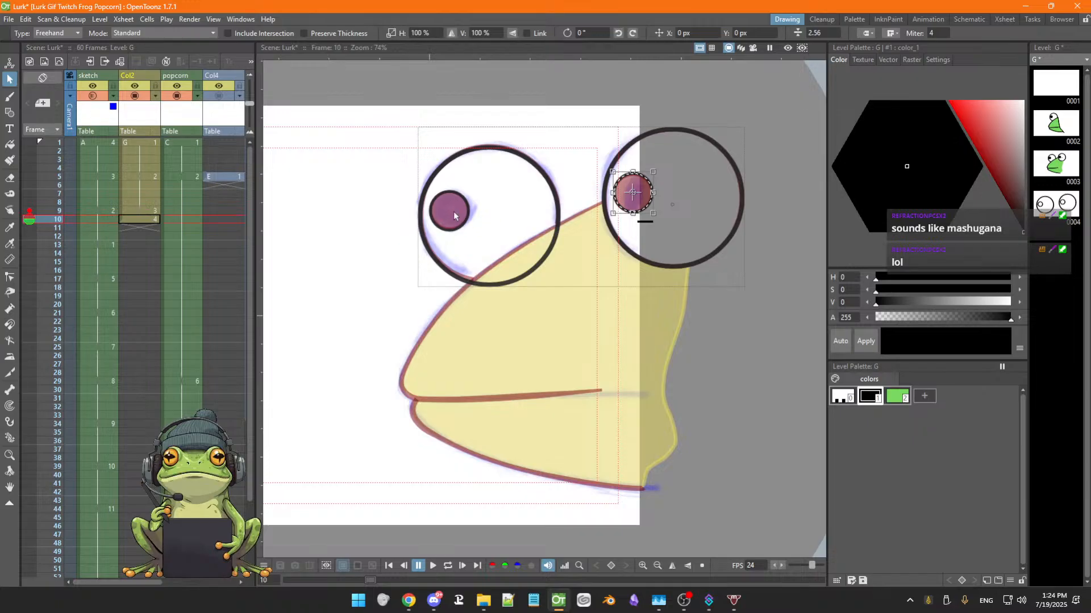
pyautogui.click(10, 146)
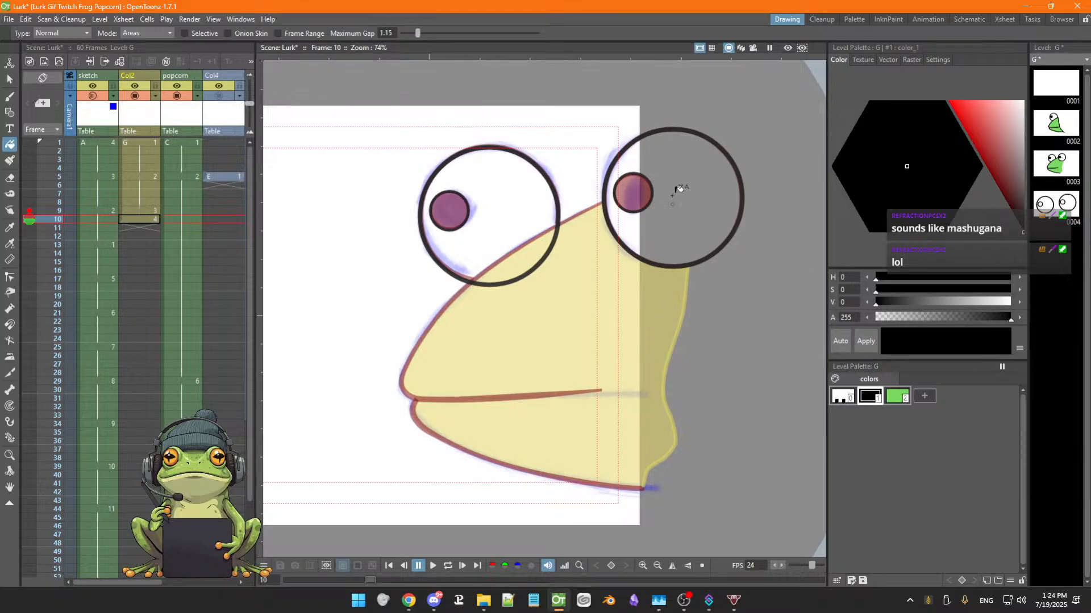
pyautogui.click(639, 191)
pyautogui.click(449, 210)
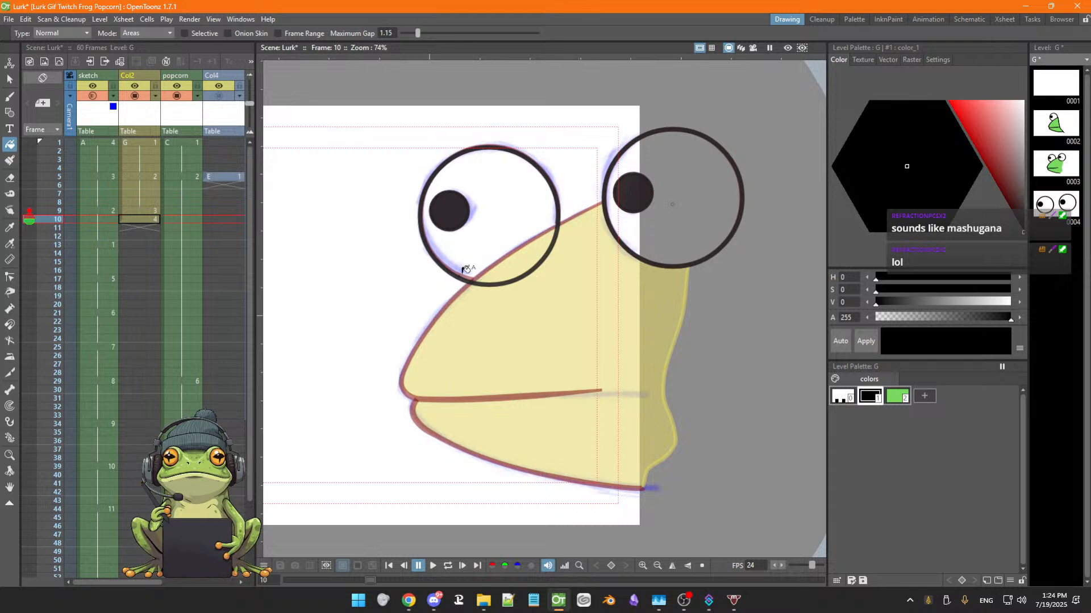
# Draw the upper head outline and mouth line with the MultiArc shape, from the right eye down to the mouth corner and along the mouth
pyautogui.press('g')
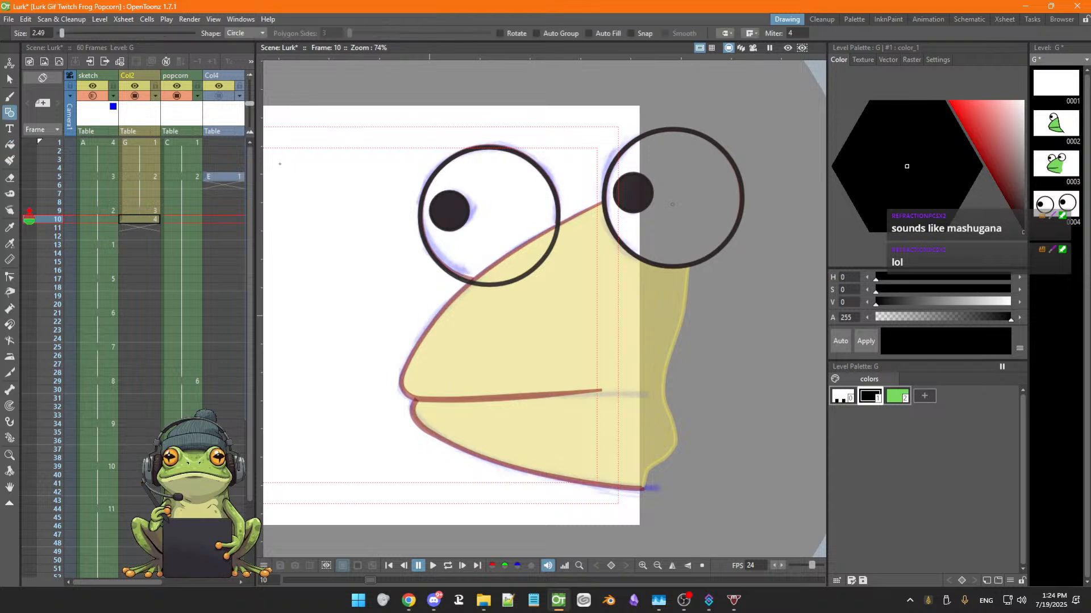
pyautogui.click(244, 32)
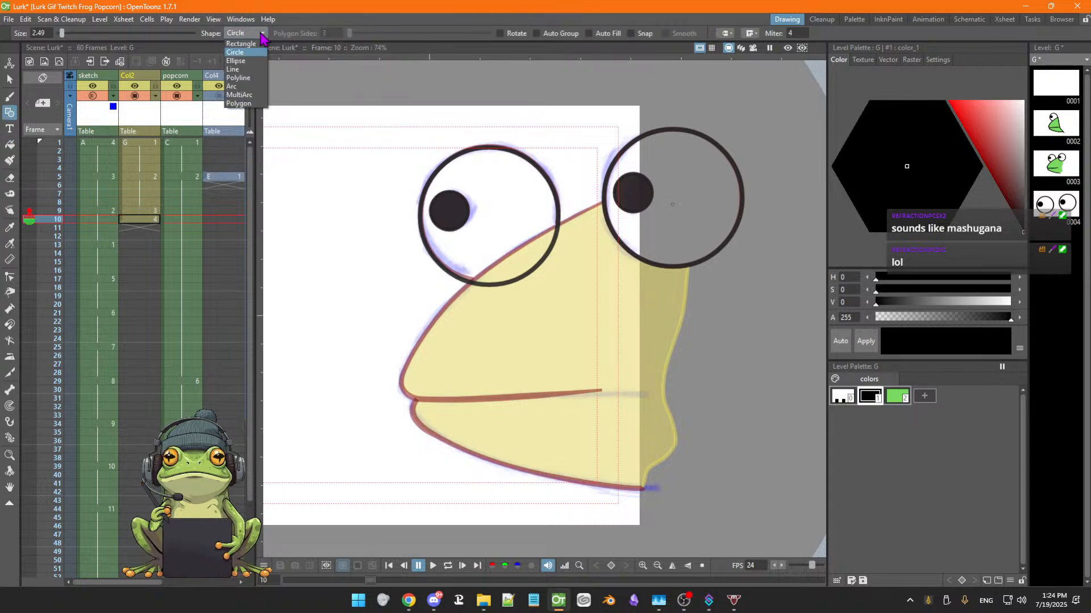
pyautogui.click(239, 95)
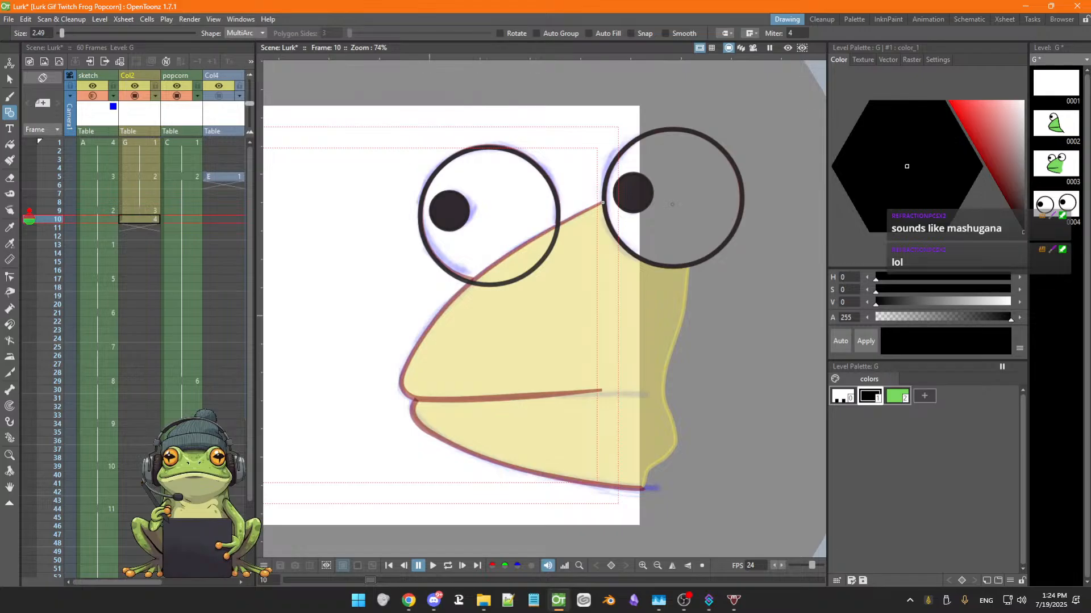
pyautogui.click(601, 204)
pyautogui.click(416, 346)
pyautogui.click(471, 264)
pyautogui.click(417, 345)
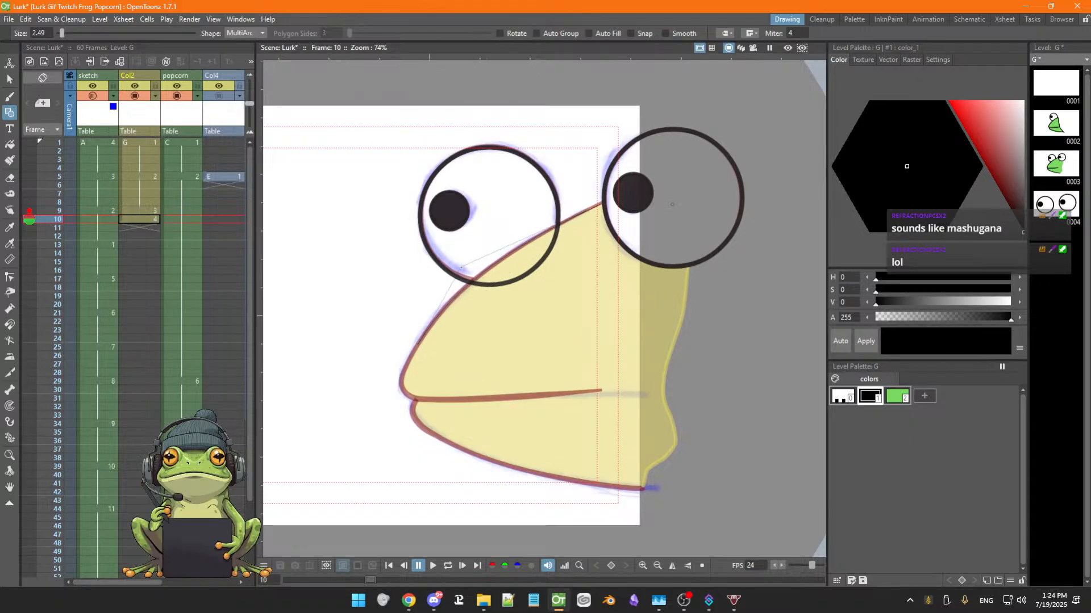
pyautogui.click(461, 267)
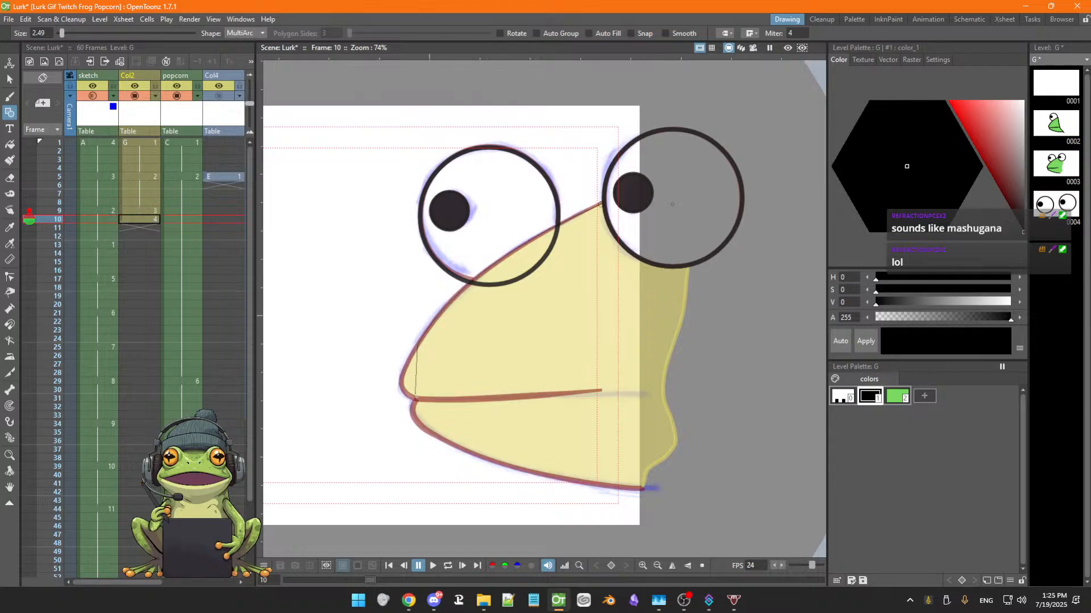
pyautogui.click(418, 400)
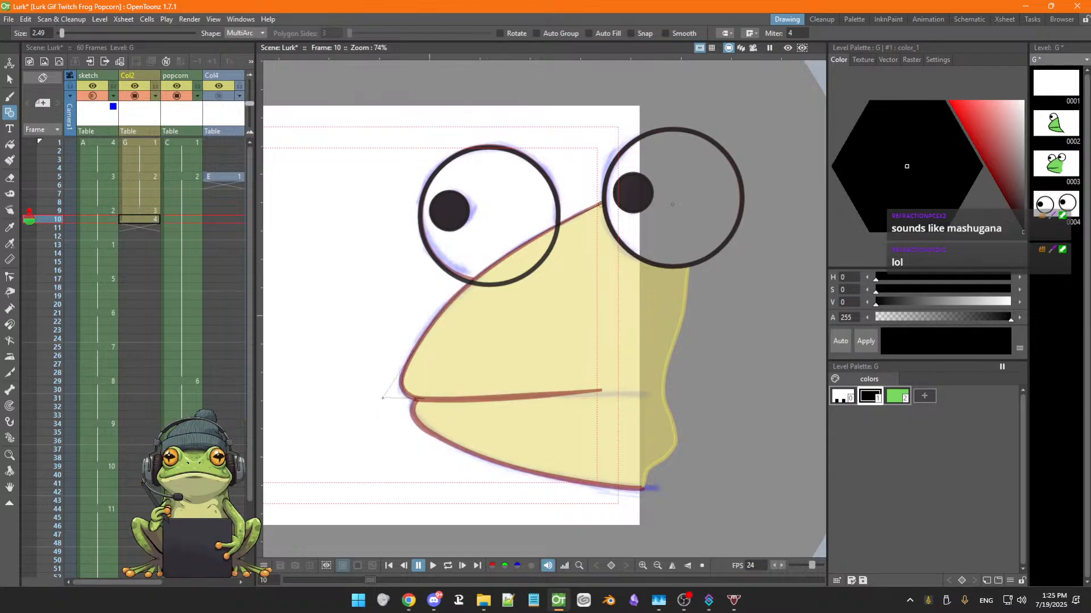
pyautogui.click(382, 399)
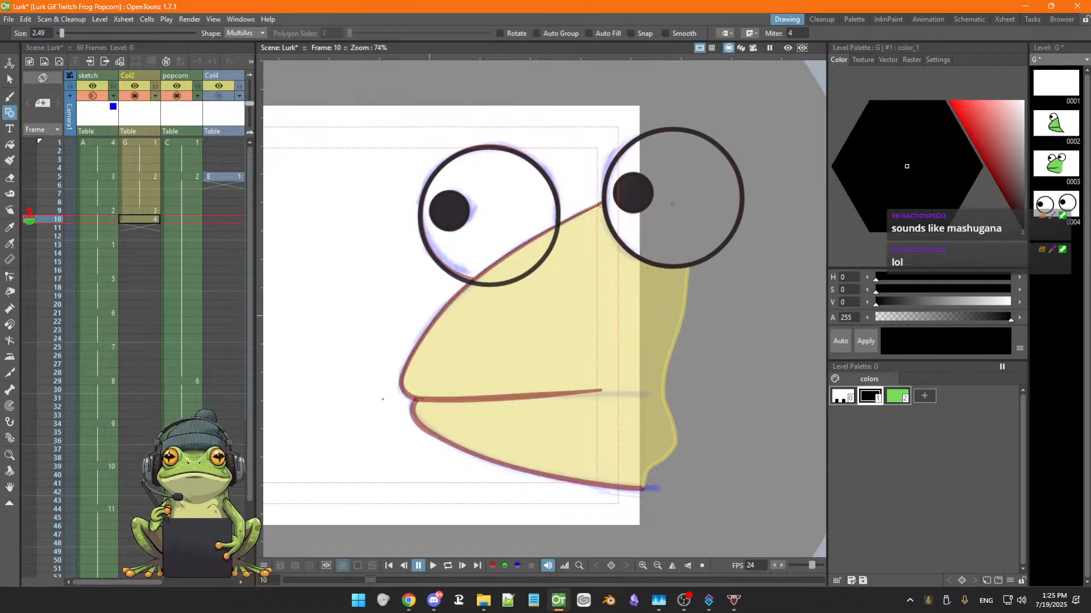
pyautogui.click(602, 391)
pyautogui.doubleClick(499, 402)
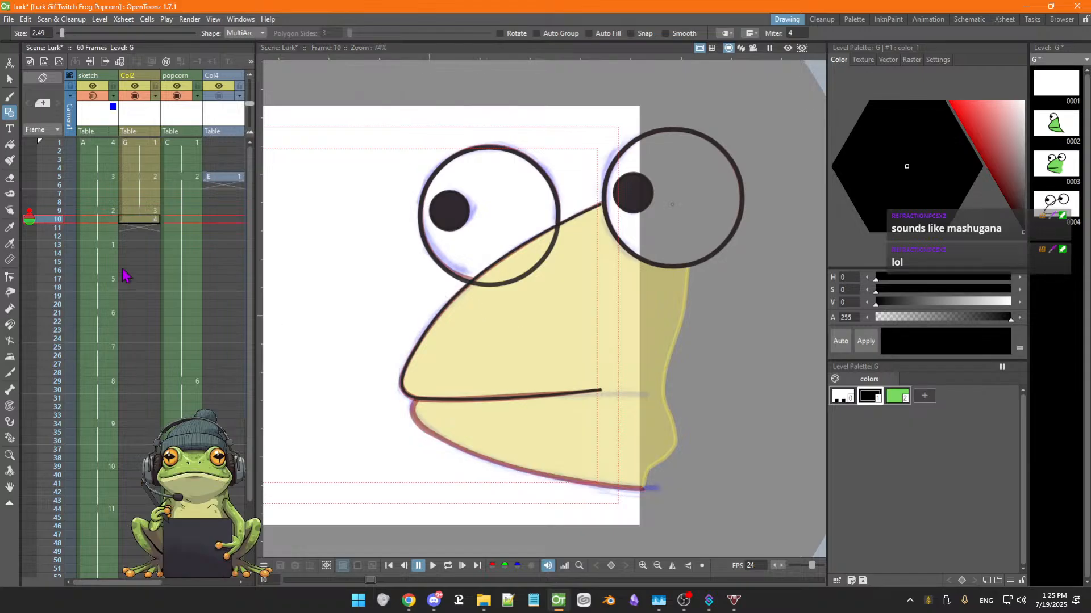
# Thicken parts of the new head outline and mouth line with the Pump tool
pyautogui.click(9, 308)
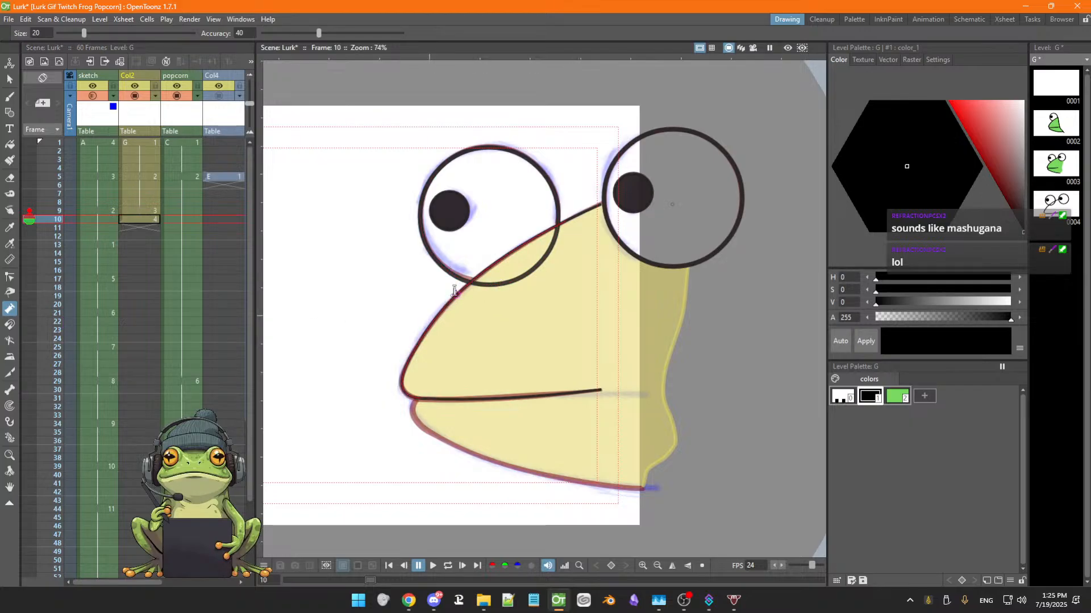
pyautogui.moveTo(449, 296); pyautogui.dragTo(451, 297)
pyautogui.moveTo(406, 370)
pyautogui.mouseDown()
pyautogui.moveTo(453, 400)
pyautogui.moveTo(405, 393)
pyautogui.mouseUp()
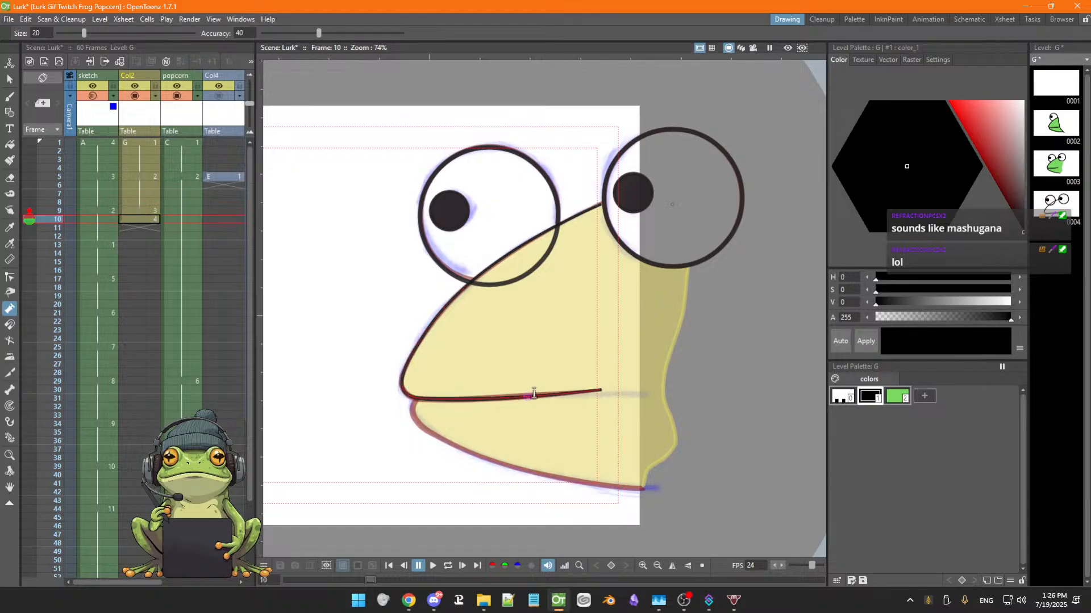
pyautogui.moveTo(525, 394); pyautogui.dragTo(529, 392)
pyautogui.moveTo(457, 293); pyautogui.dragTo(458, 291)
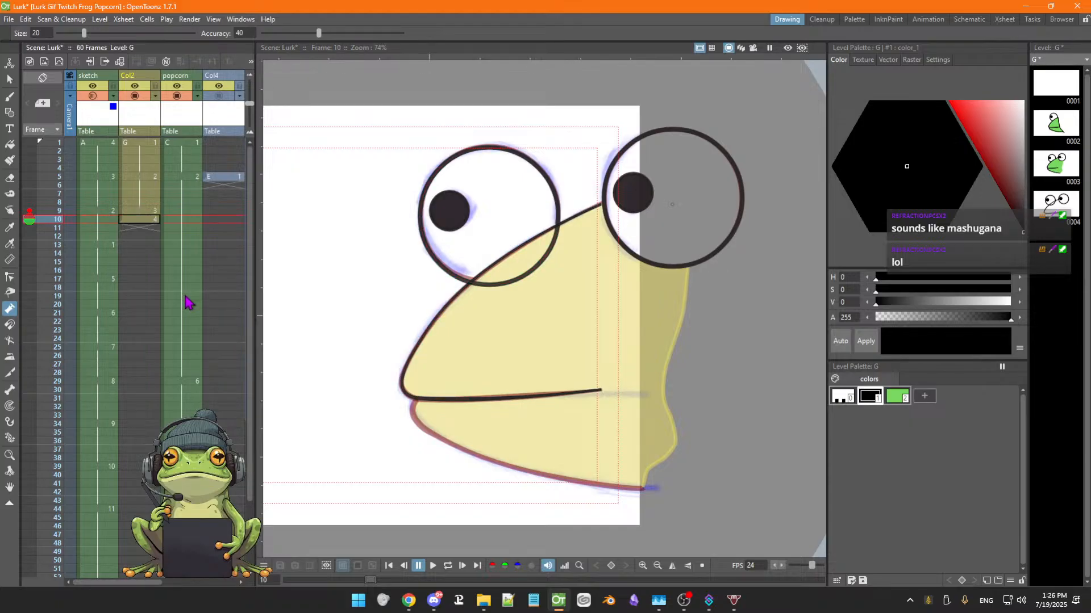
# Draw the lower jaw outline with the MultiArc shape from the mouth corner down to the chin
pyautogui.press('g')
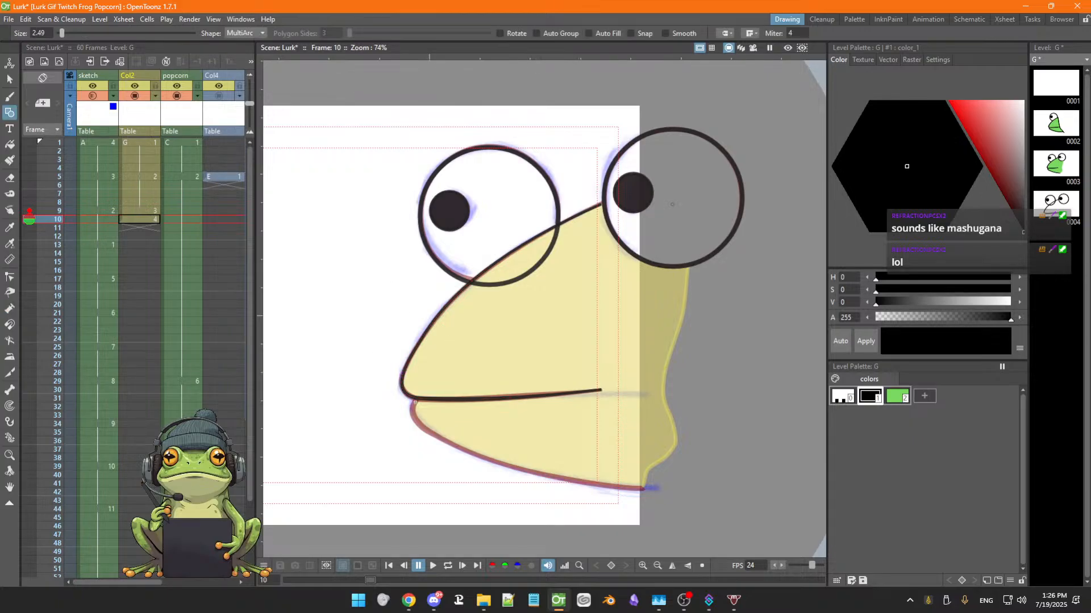
pyautogui.click(416, 401)
pyautogui.click(645, 488)
pyautogui.click(494, 470)
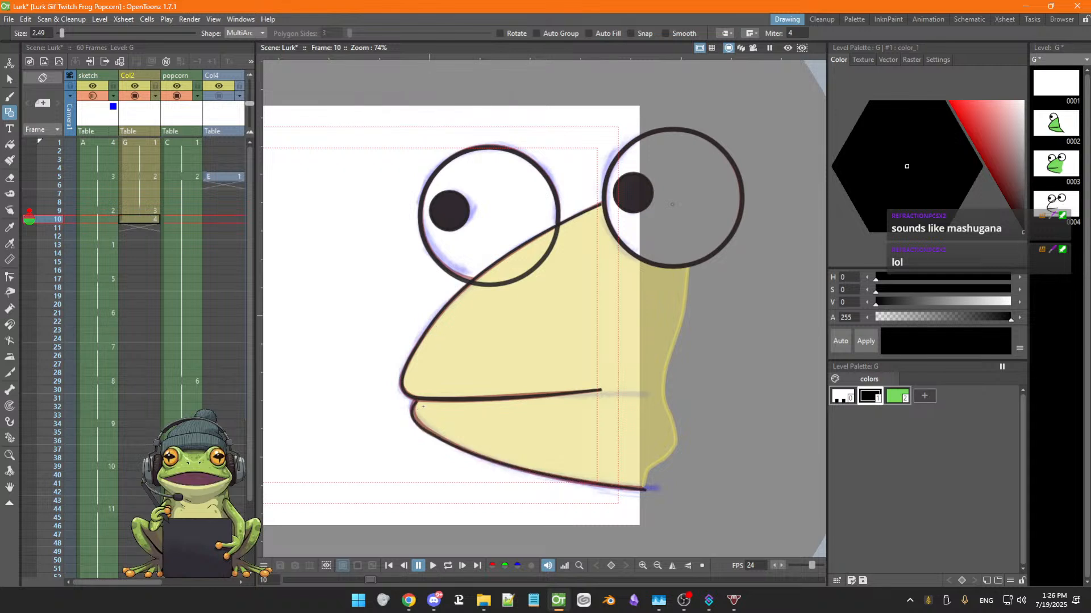
# Thicken the lower jaw outline near the mouth corner and along its curve with the Pump tool
pyautogui.click(9, 309)
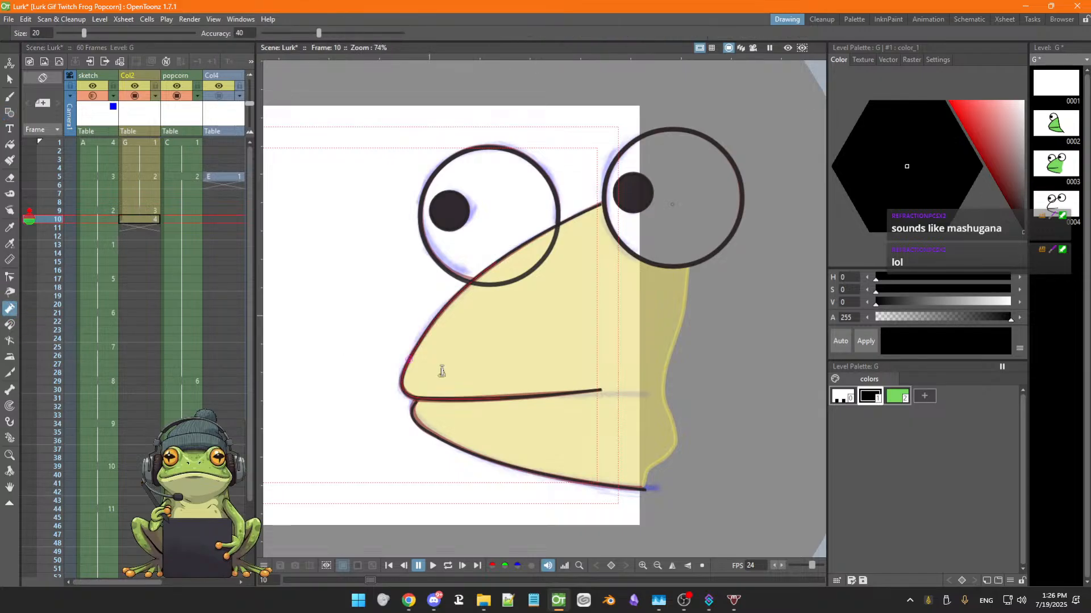
pyautogui.moveTo(427, 421)
pyautogui.mouseDown()
pyautogui.moveTo(426, 431)
pyautogui.moveTo(414, 419)
pyautogui.moveTo(420, 402)
pyautogui.mouseUp()
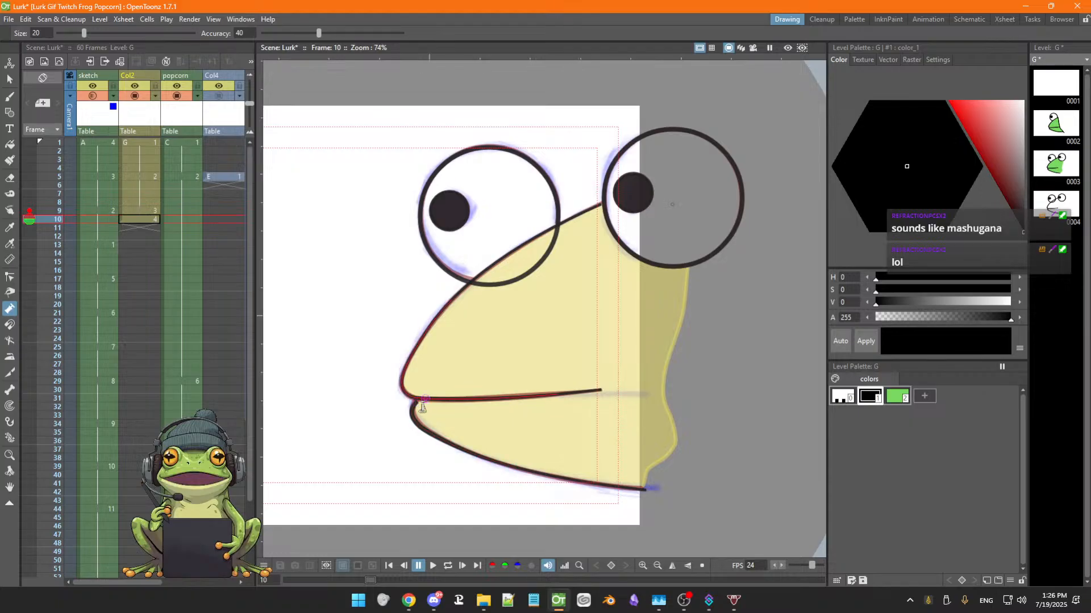
pyautogui.moveTo(417, 407); pyautogui.dragTo(416, 408)
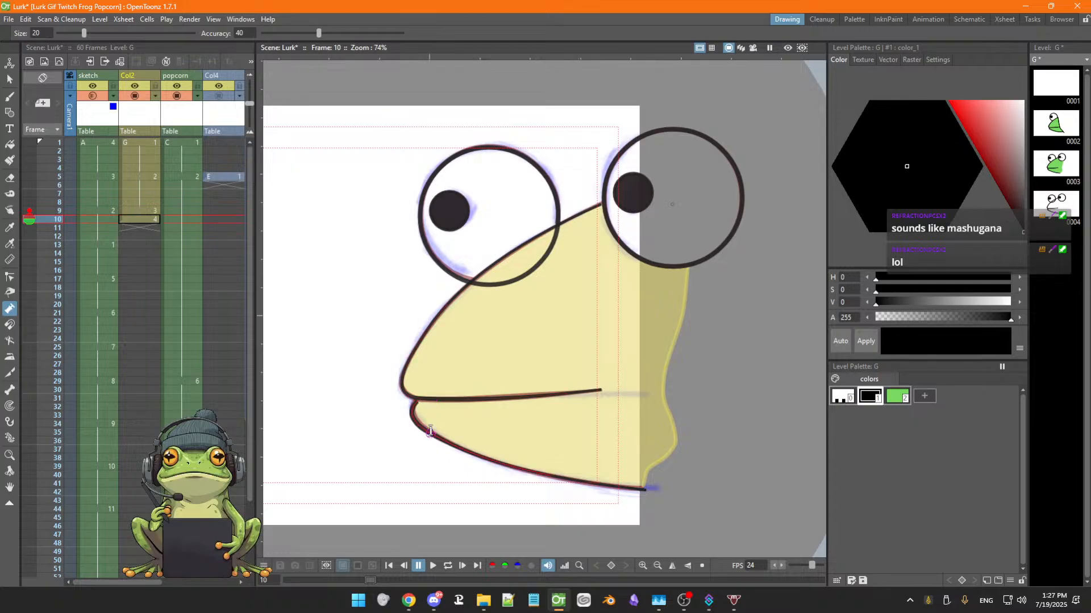
pyautogui.moveTo(505, 464); pyautogui.dragTo(505, 459)
# Select the lower jaw outline and adjust its control points at the mouth corner
pyautogui.press('s')
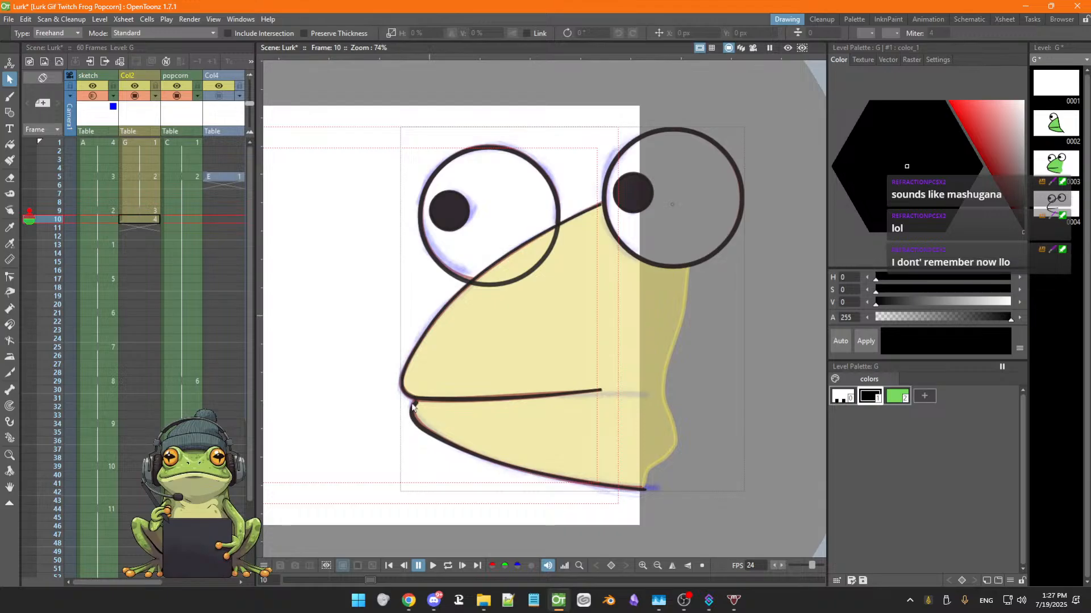
pyautogui.click(412, 405)
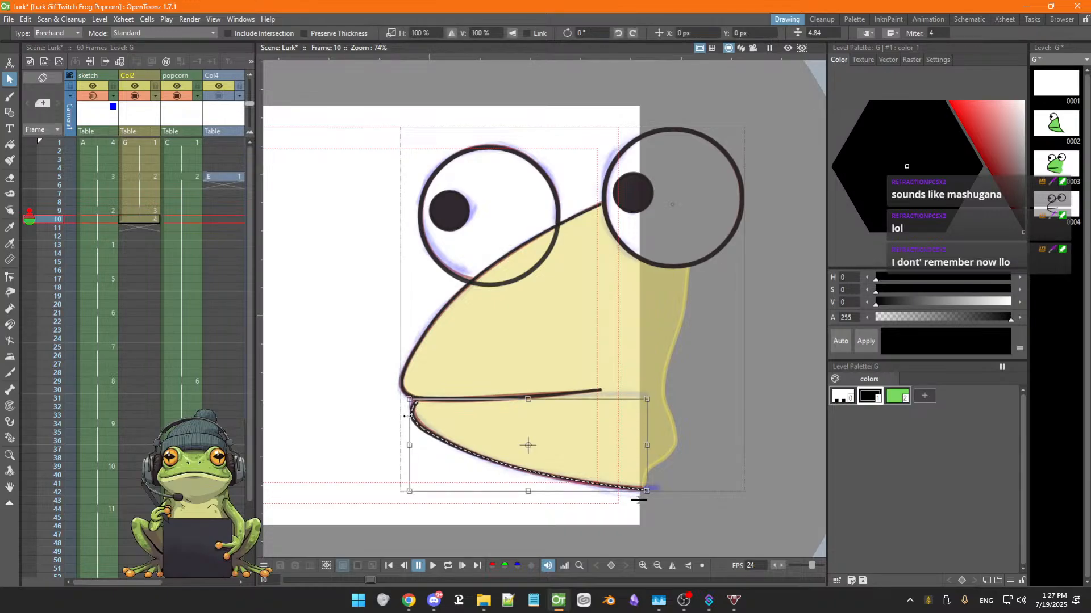
pyautogui.press('c')
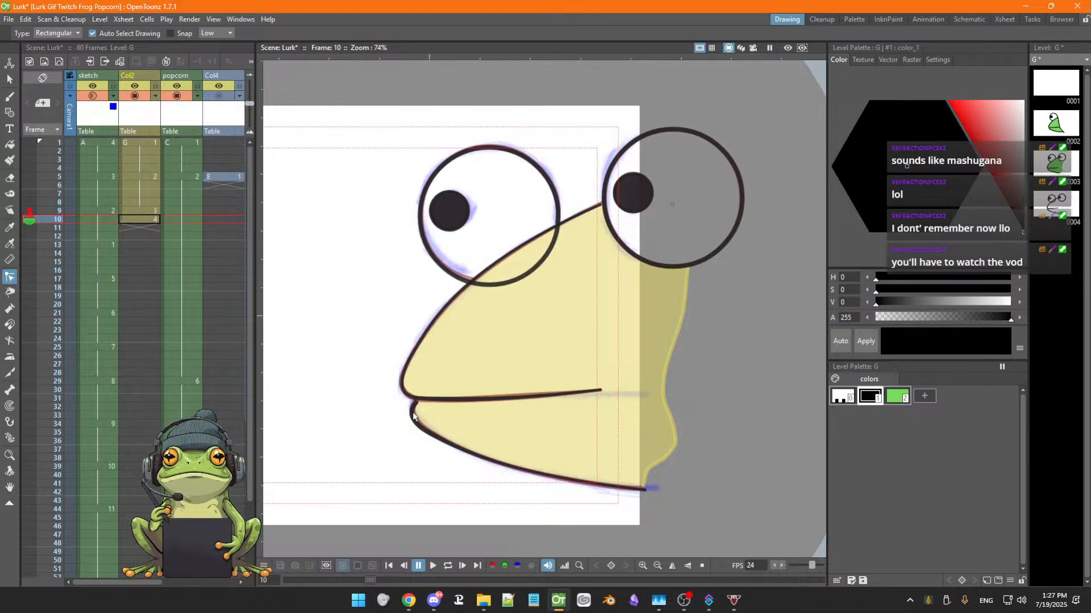
pyautogui.click(413, 416)
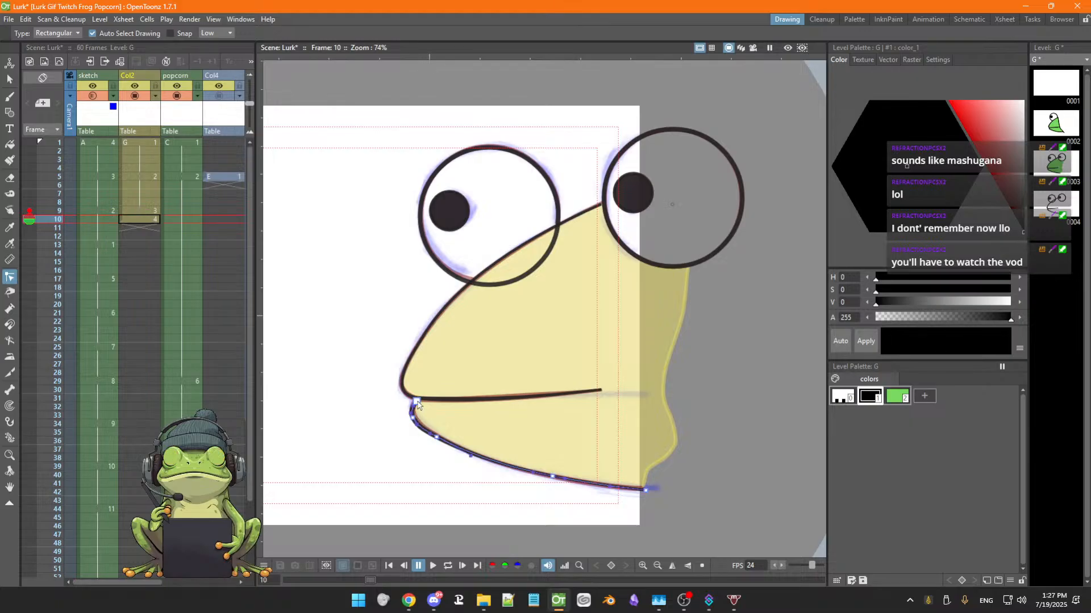
pyautogui.click(415, 402)
pyautogui.click(396, 449)
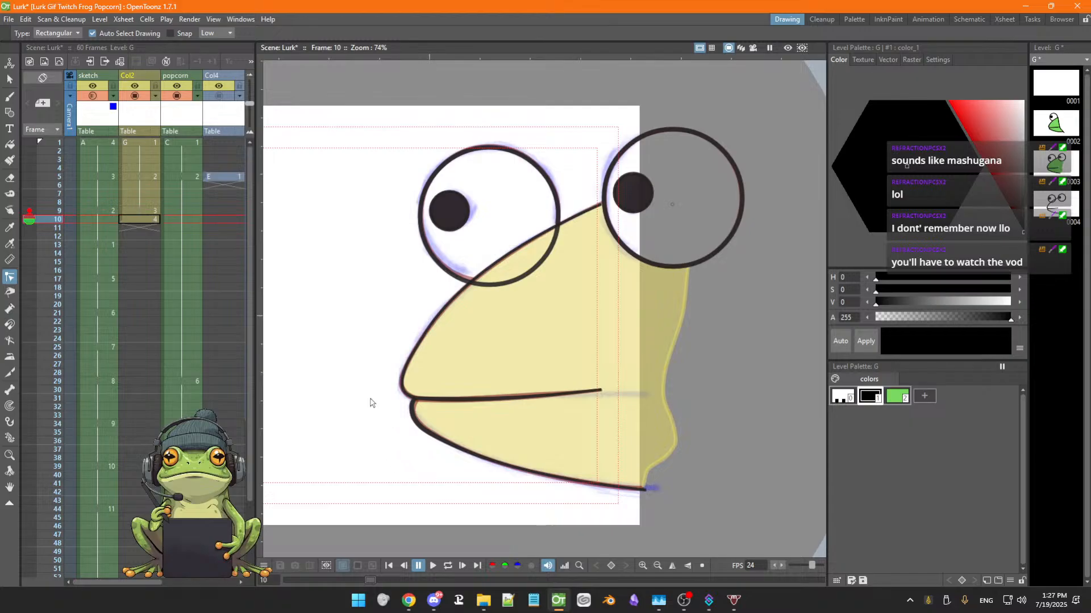
pyautogui.click(415, 404)
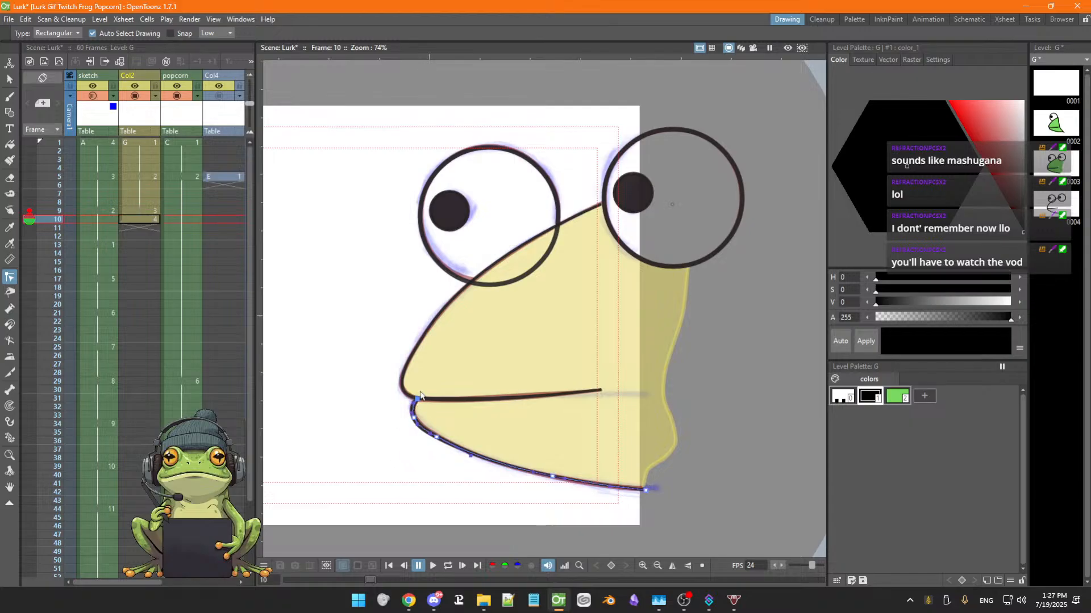
pyautogui.click(404, 423)
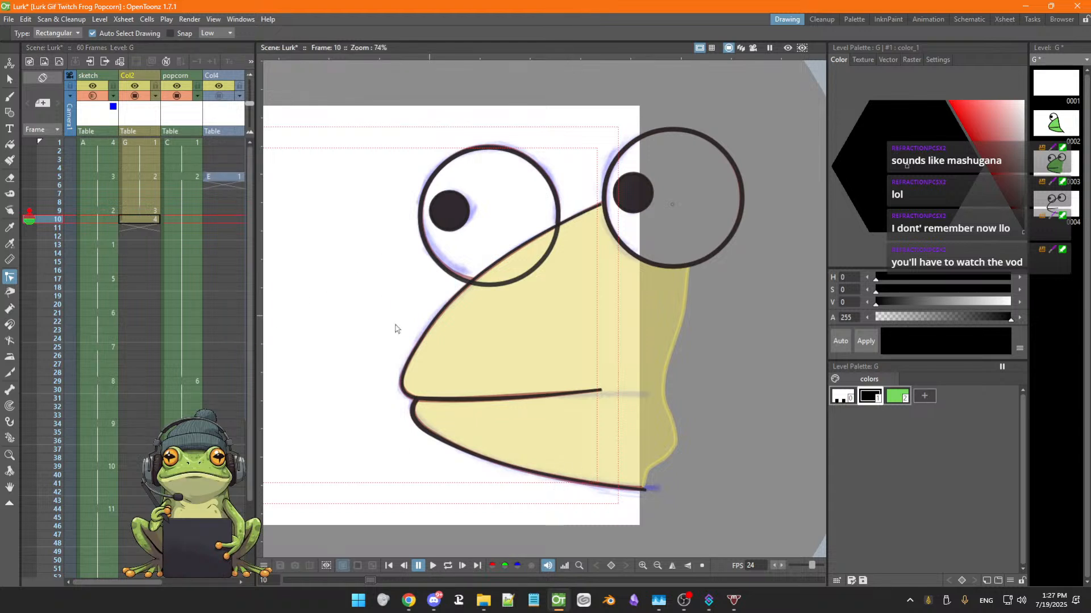
# Erase the part of the left eye outline that overlaps the head, with the Eraser
pyautogui.press('a')
pyautogui.click(494, 282)
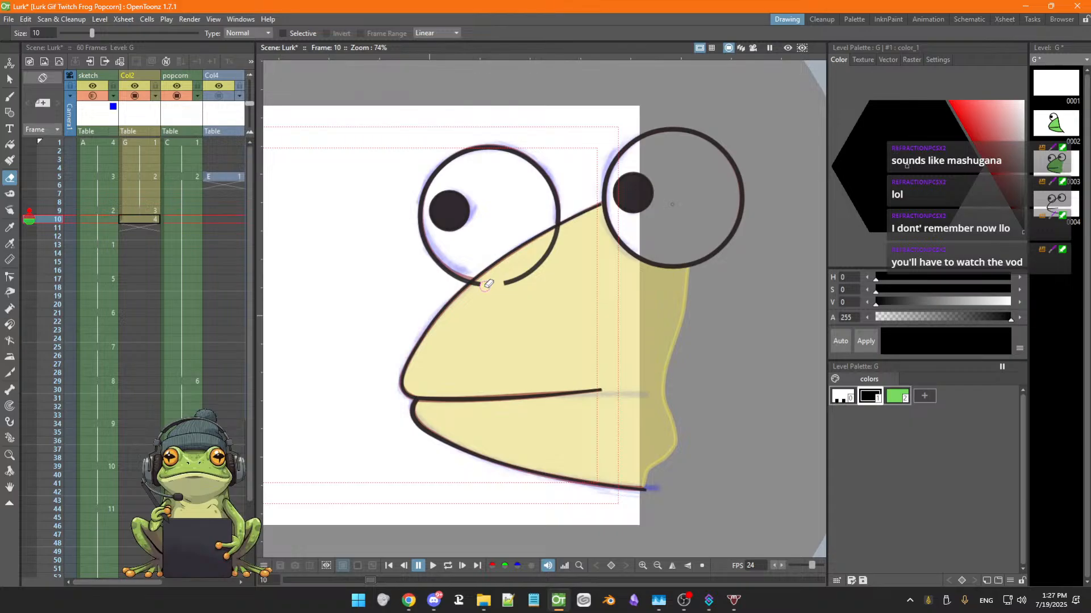
pyautogui.moveTo(503, 280); pyautogui.dragTo(560, 234)
# Move the cut ends of the left eye outline onto the head line with the control point editor
pyautogui.press('c')
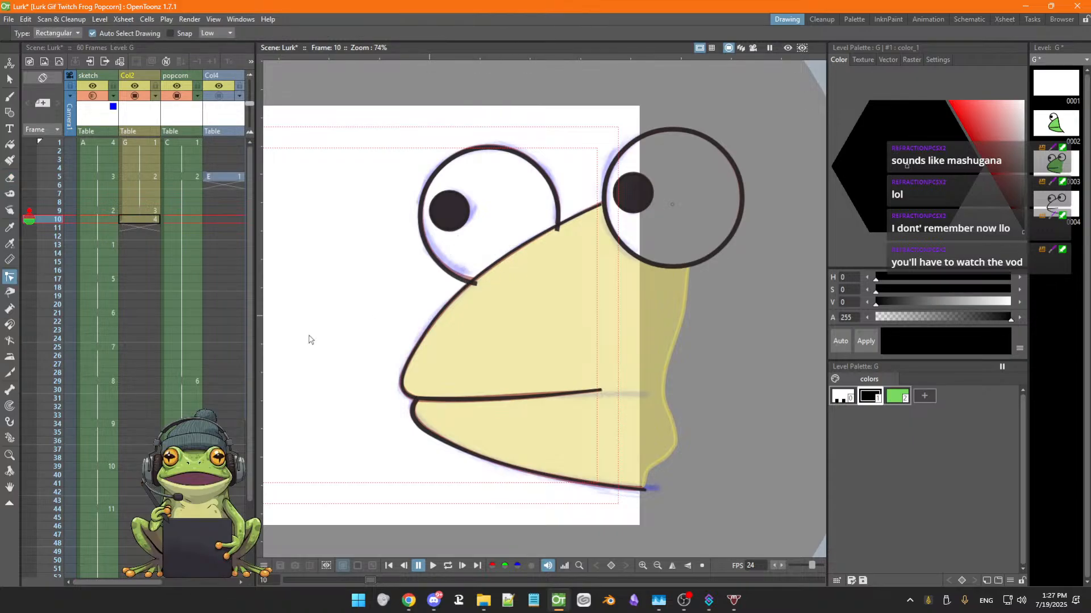
pyautogui.click(476, 285)
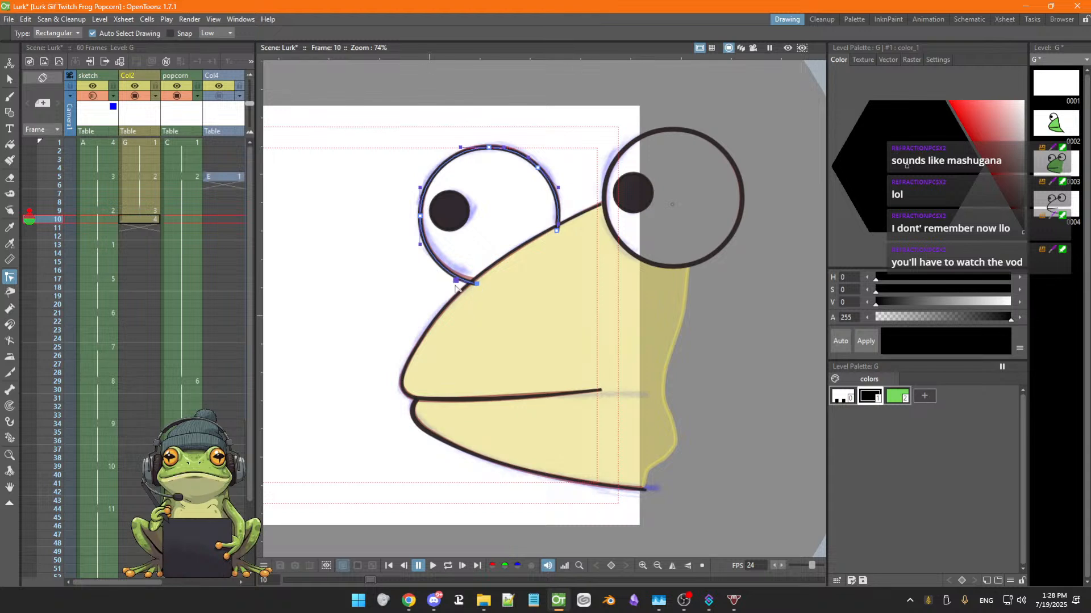
pyautogui.moveTo(455, 281)
pyautogui.mouseDown()
pyautogui.moveTo(453, 290)
pyautogui.moveTo(473, 280)
pyautogui.mouseUp()
pyautogui.click(476, 284)
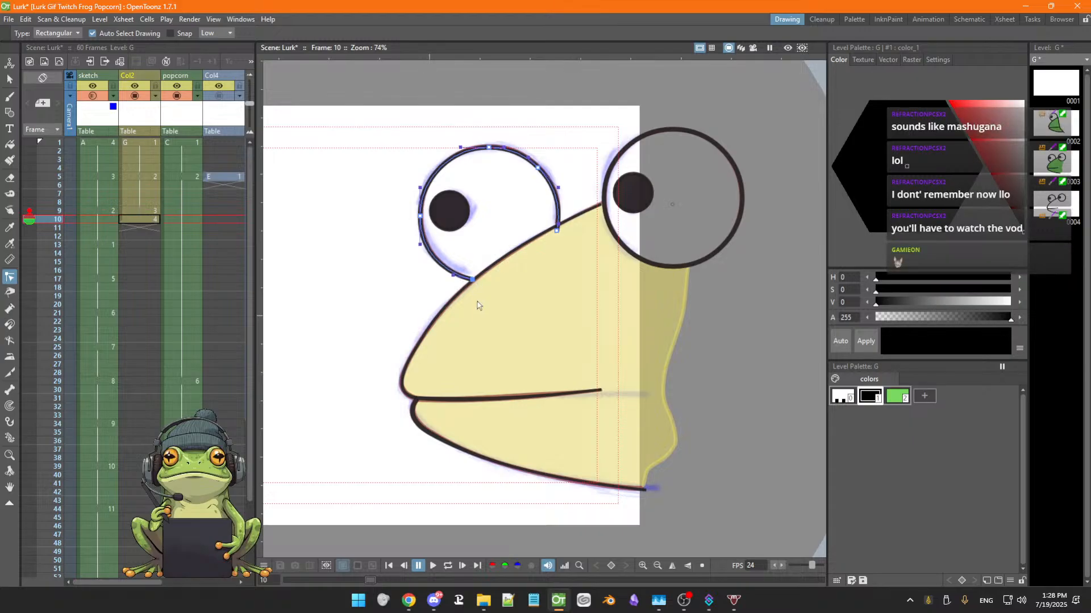
pyautogui.moveTo(556, 235); pyautogui.dragTo(558, 228)
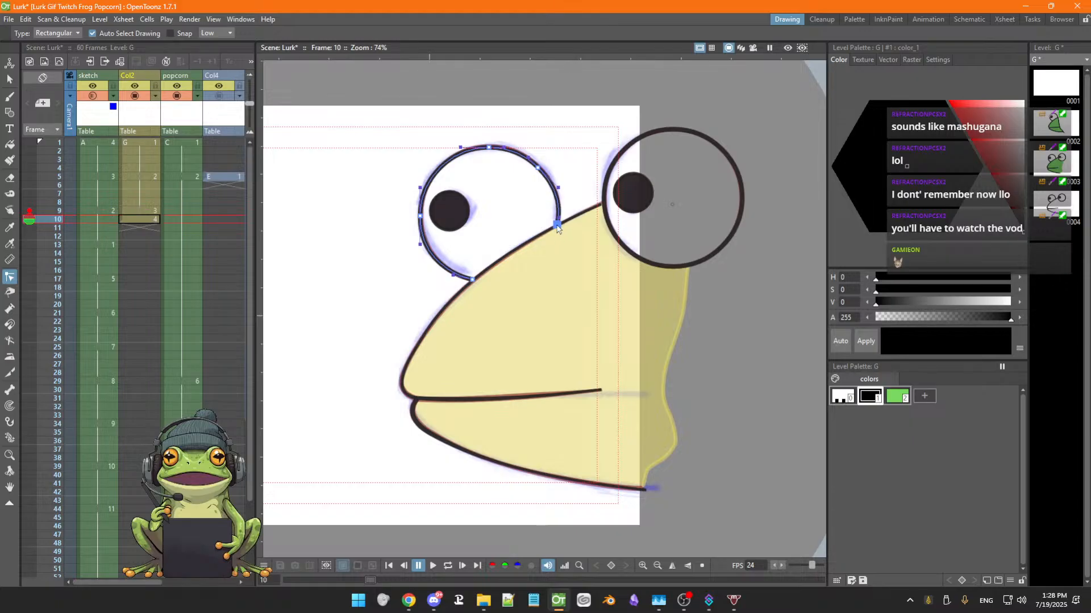
pyautogui.click(418, 310)
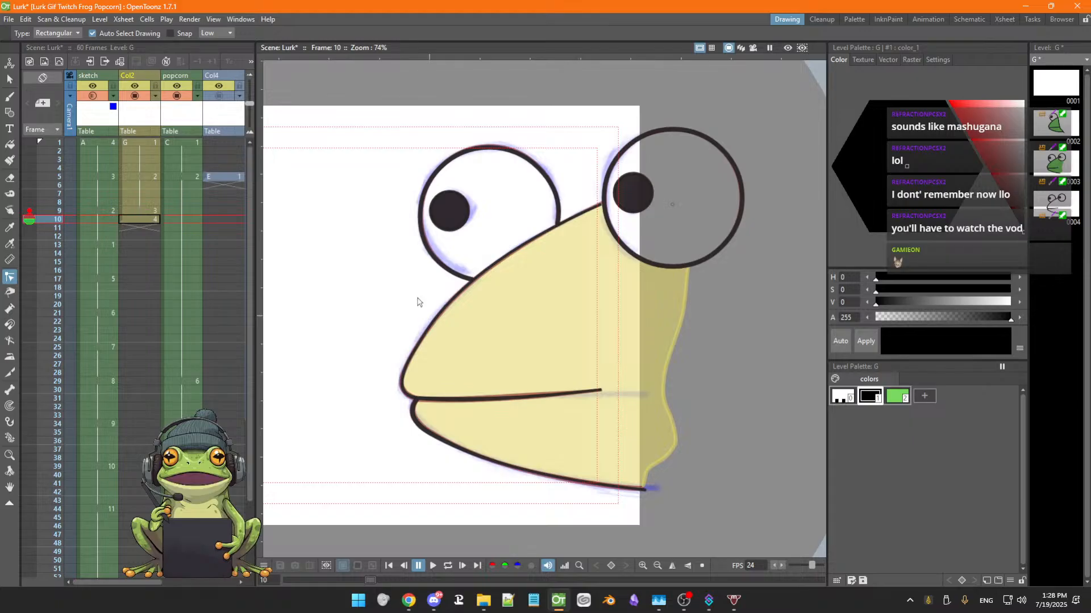
# Save the scene
pyautogui.press('Down')
pyautogui.press('Down')
pyautogui.press('Down')
pyautogui.press('Up')
pyautogui.press('Up')
pyautogui.press('Up')
pyautogui.press('Up')
pyautogui.press('Up')
pyautogui.press('Up')
pyautogui.press('Up')
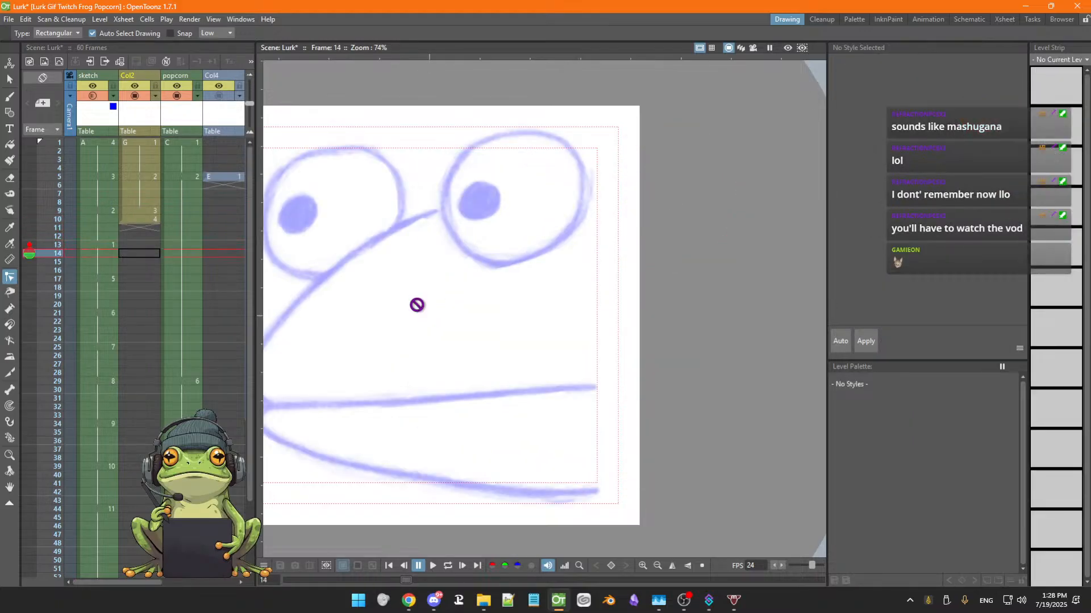
pyautogui.press('Up')
pyautogui.press('Up')
pyautogui.press('Up')
pyautogui.press('Up')
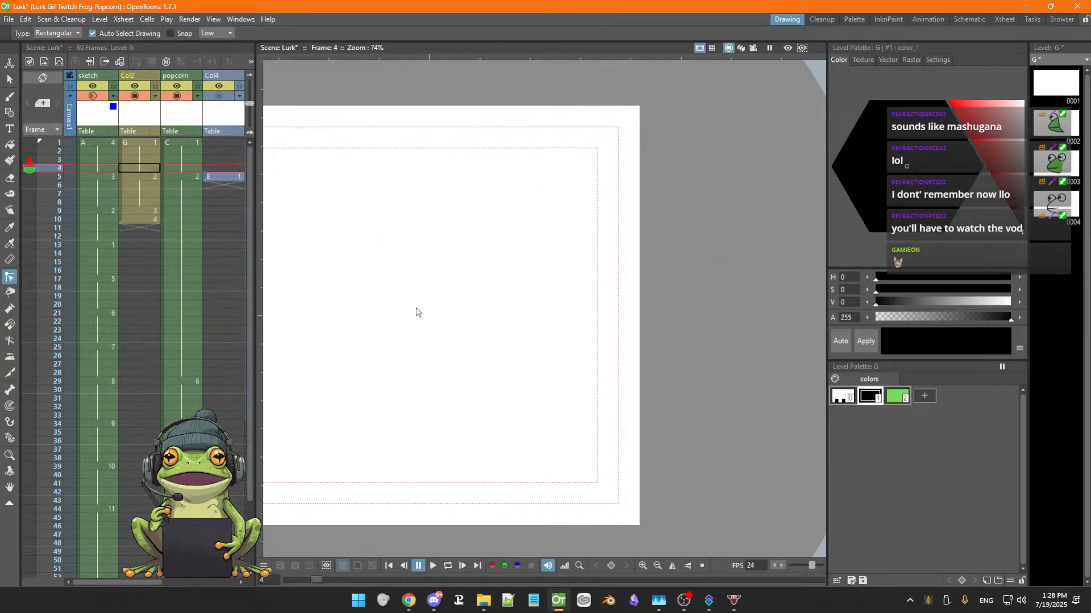
pyautogui.hotkey('ctrl', 's')
# Step through the frames around frame 10 to review the frog's animation
pyautogui.press('Up')
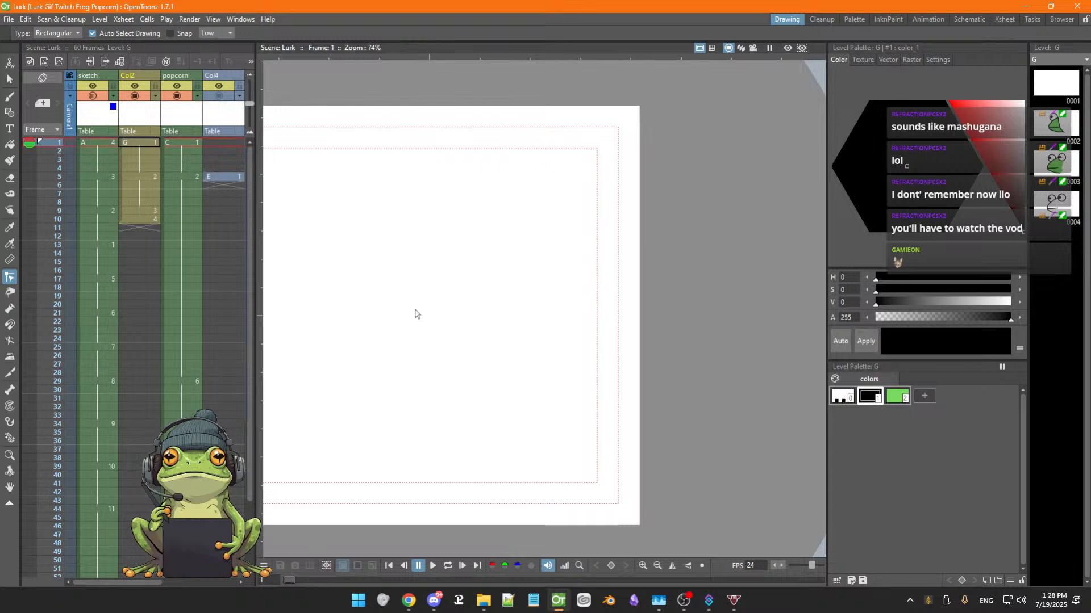
pyautogui.press('Down')
pyautogui.press('Down')
pyautogui.press('Down')
pyautogui.press('Down')
pyautogui.press('Down')
pyautogui.press('Down')
pyautogui.press('Down')
pyautogui.press('Down')
pyautogui.press('Down')
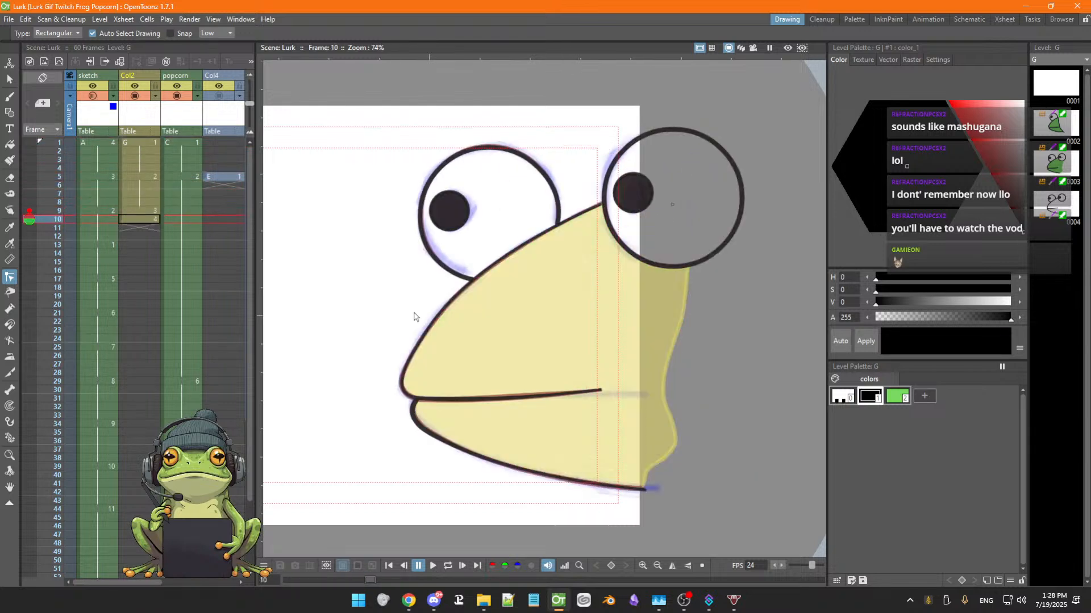
pyautogui.press('Down')
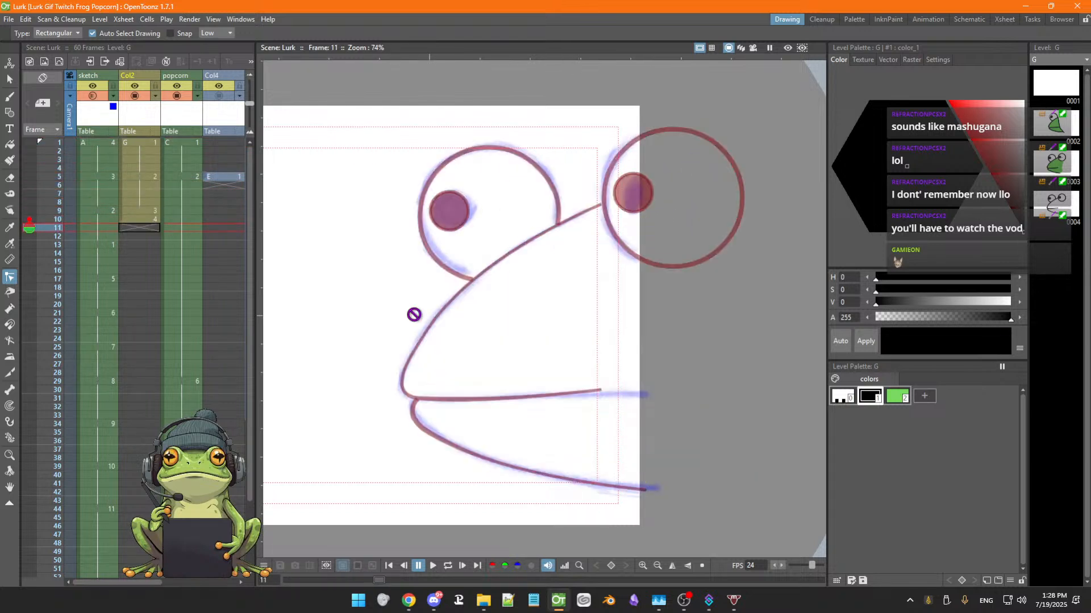
pyautogui.press('Down')
pyautogui.press('Down')
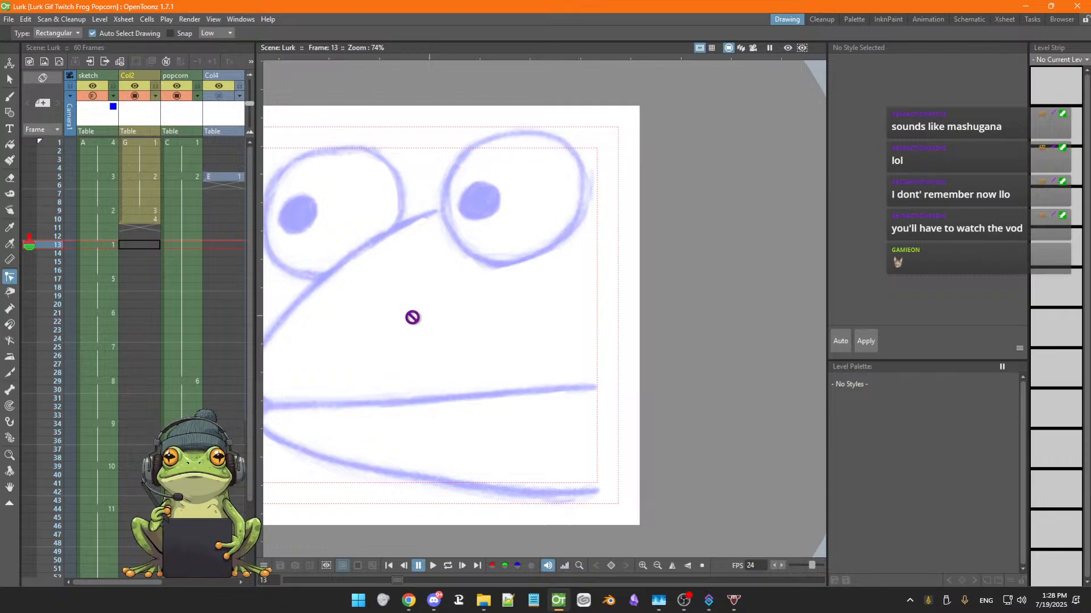
pyautogui.press('Up')
pyautogui.press('Up')
pyautogui.press('Down')
pyautogui.press('Down')
pyautogui.press('Up')
pyautogui.press('Up')
pyautogui.press('Up')
pyautogui.press('Up')
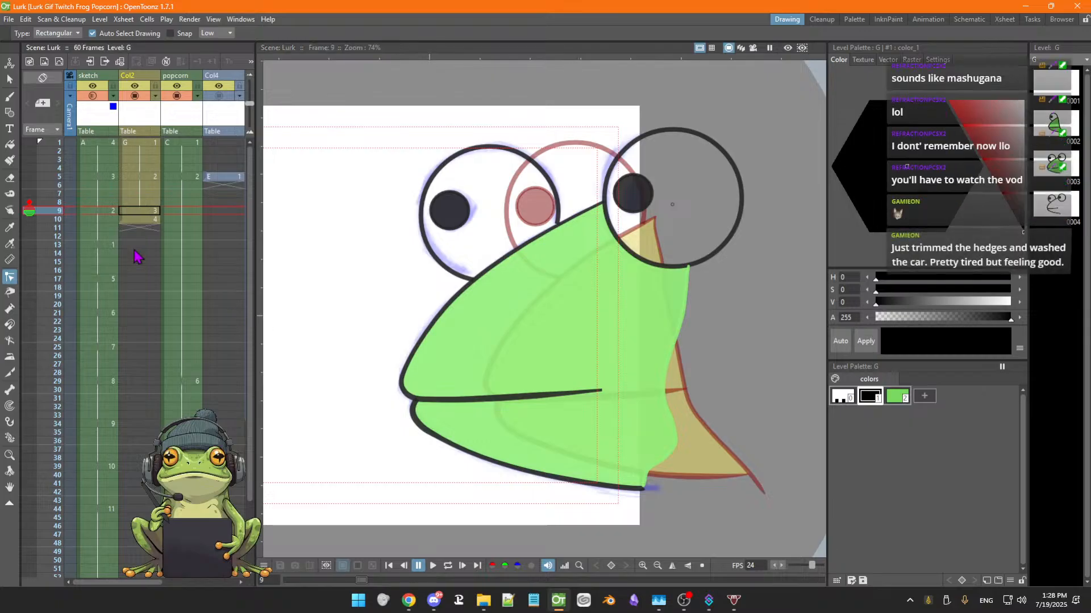
# Retime the Col2 cells so drawing 4 moves down to frame 13, in line with the sketch timing
pyautogui.click(137, 211)
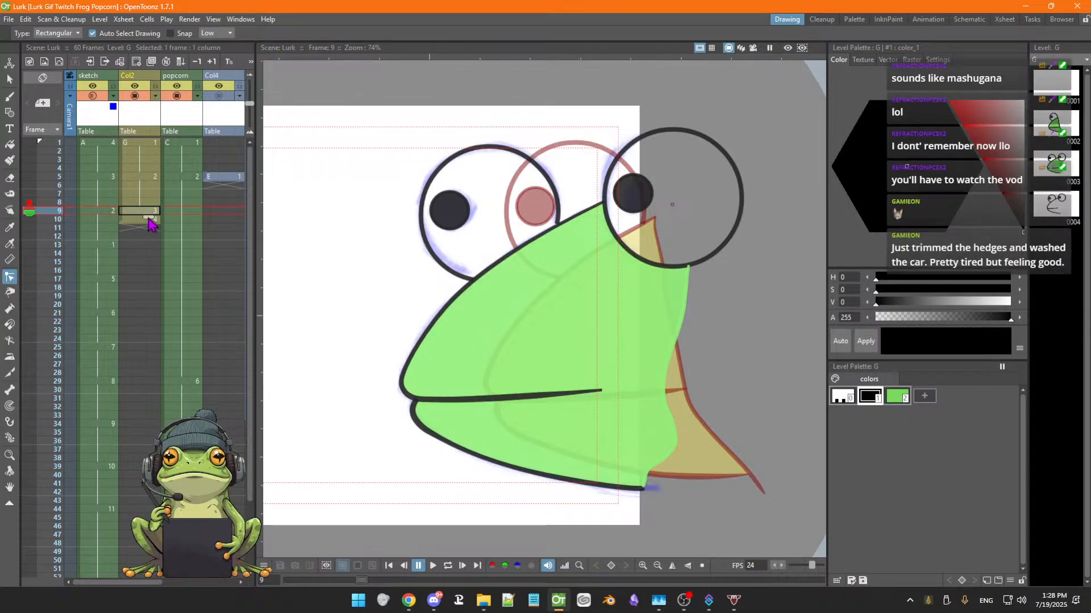
pyautogui.press('Down')
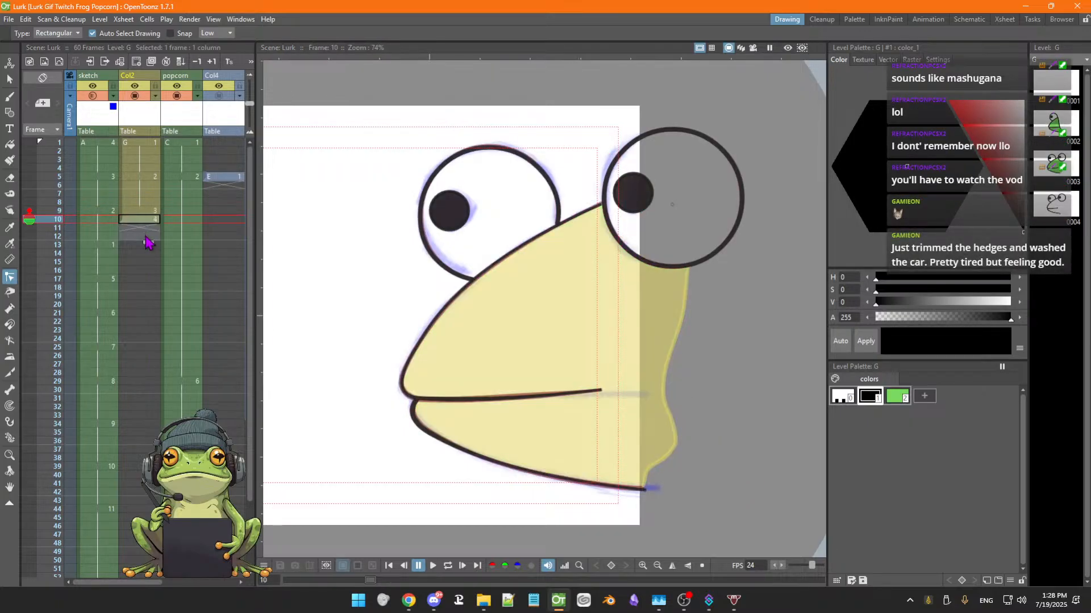
pyautogui.keyDown('shift'); pyautogui.click(145, 237); pyautogui.keyUp('shift')
pyautogui.click(146, 237)
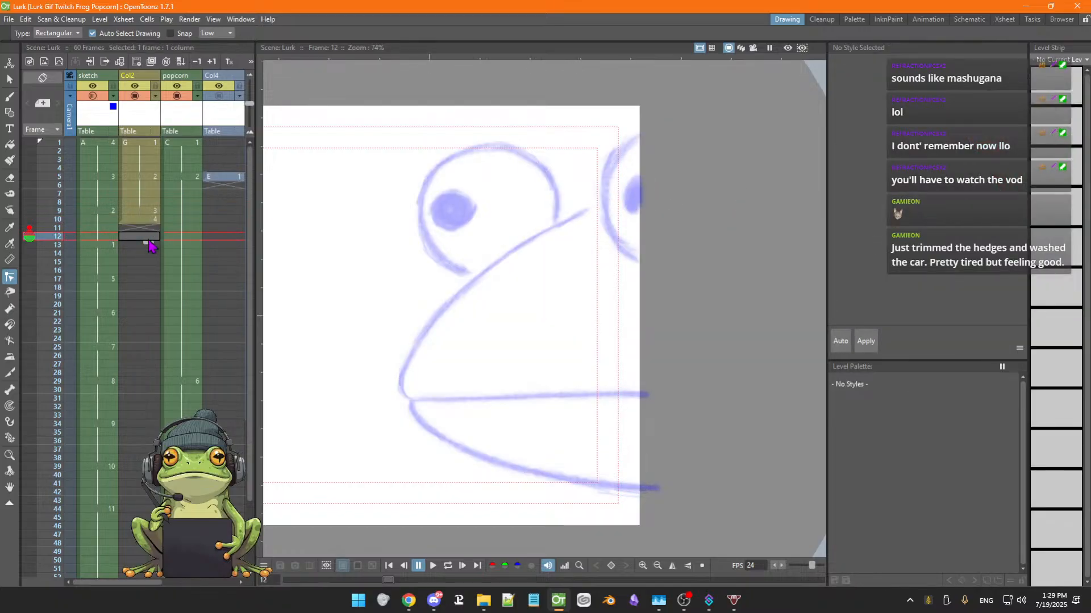
pyautogui.click(146, 211)
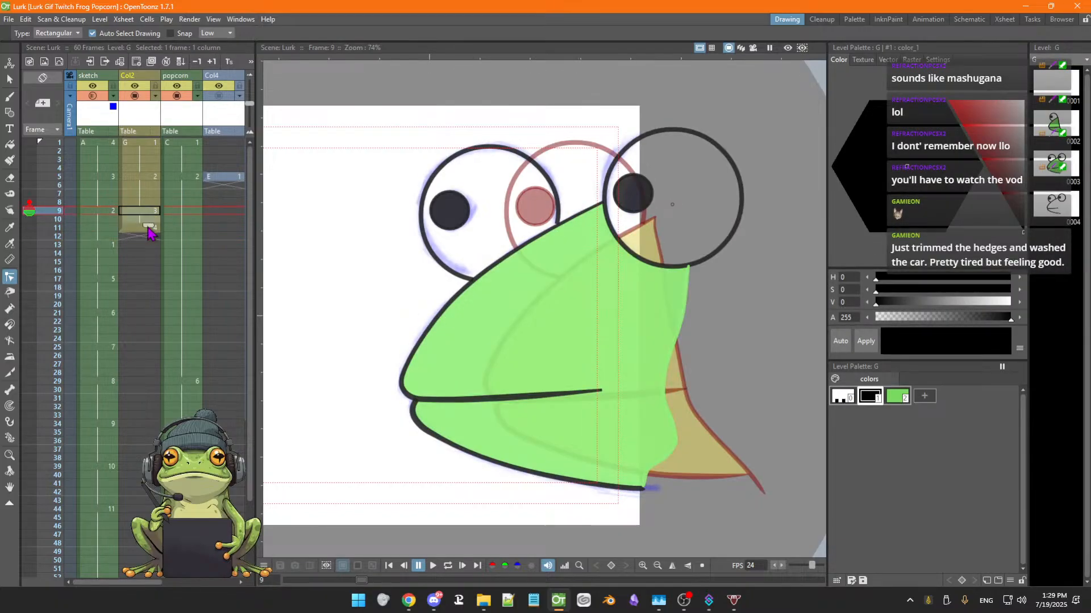
pyautogui.moveTo(147, 227); pyautogui.dragTo(147, 236)
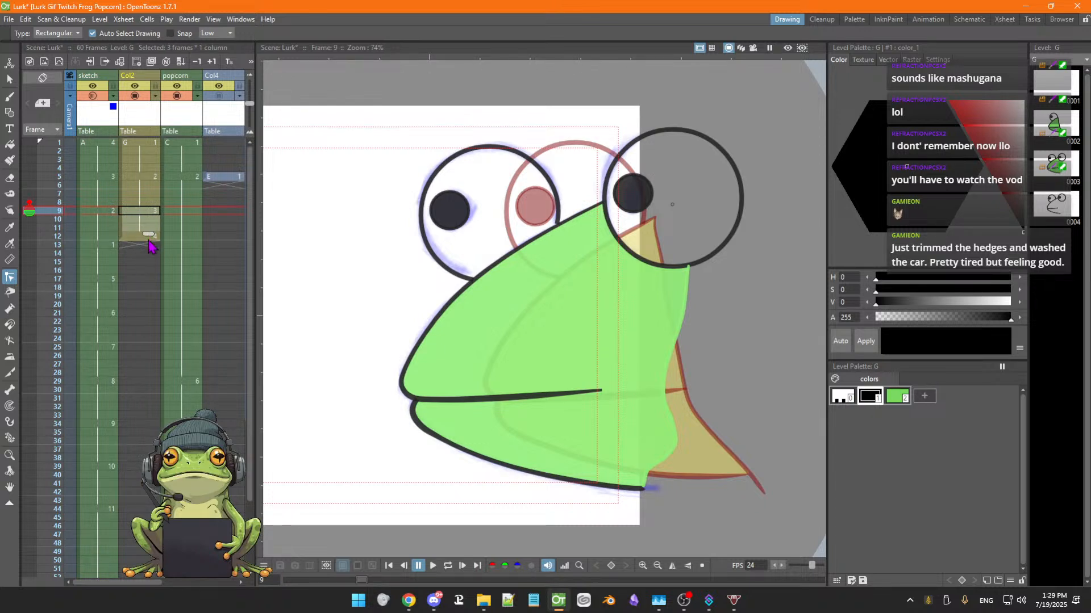
pyautogui.click(140, 245)
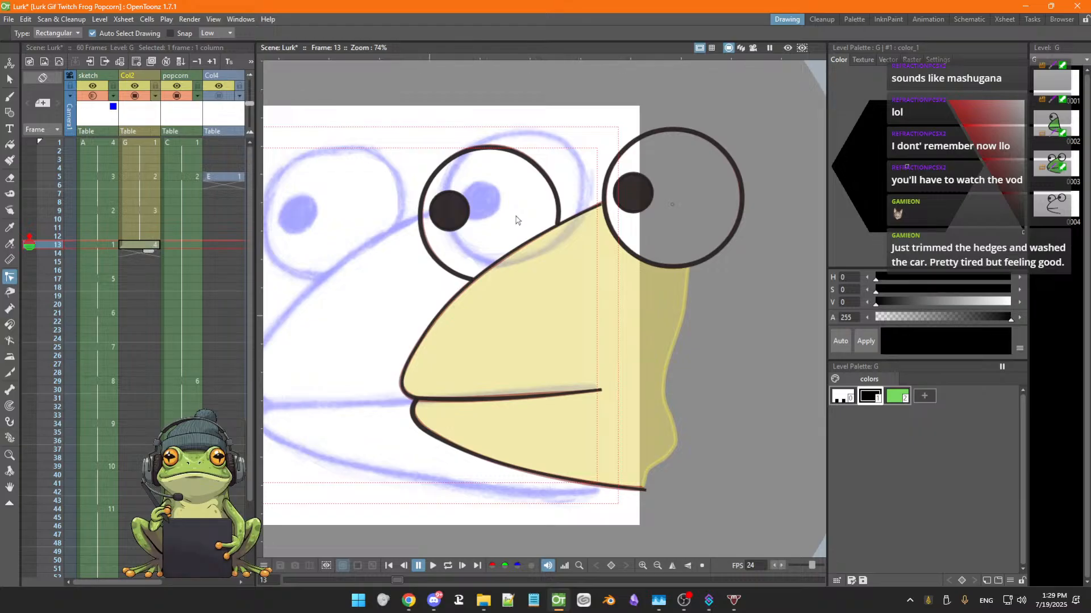
pyautogui.press('s')
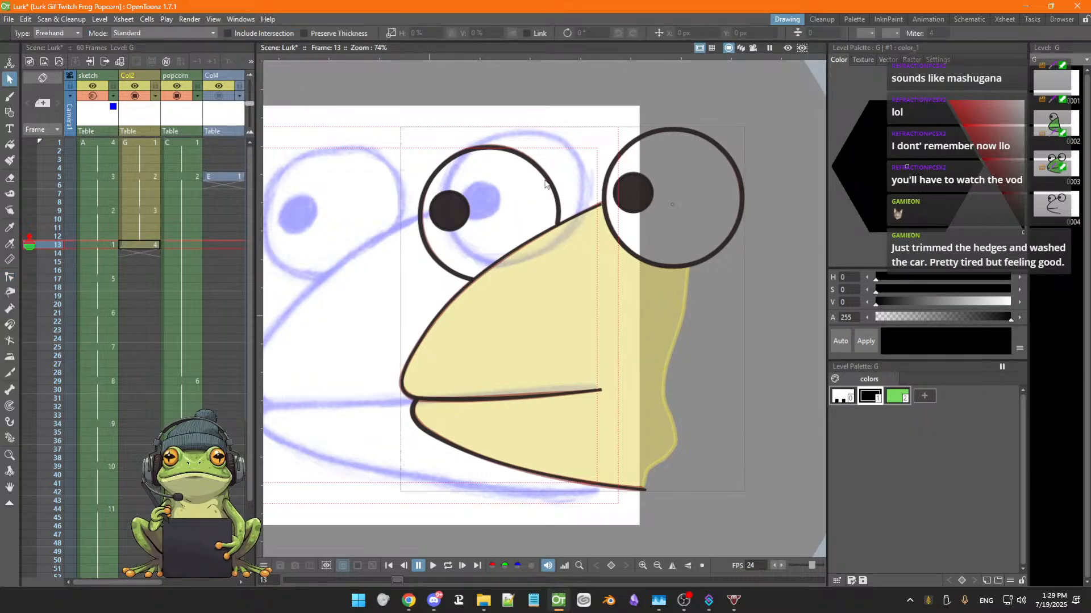
pyautogui.click(544, 192)
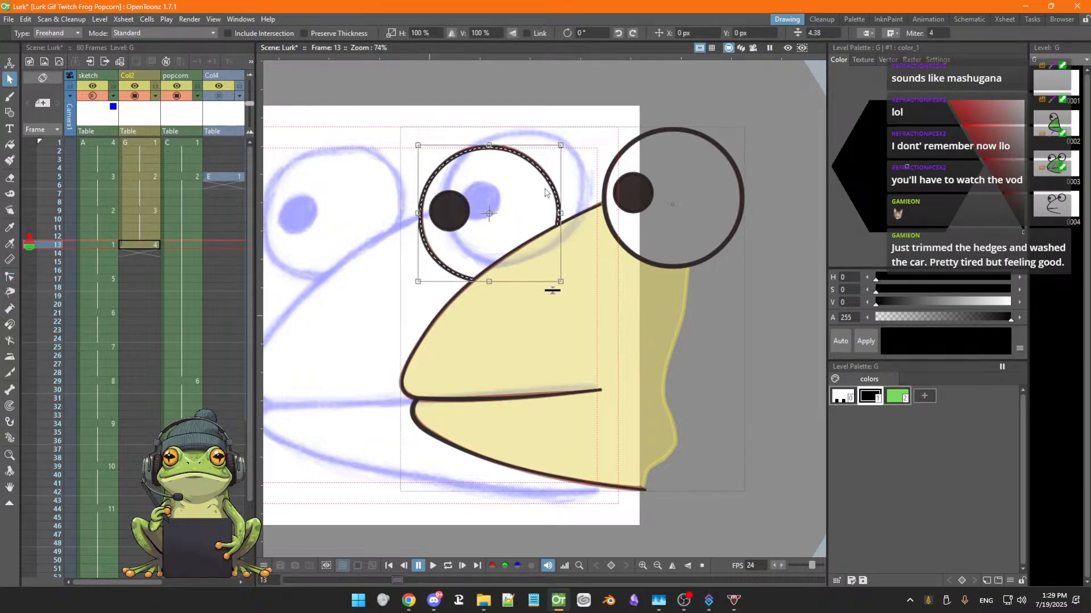
pyautogui.keyDown('shift'); pyautogui.click(454, 216); pyautogui.keyUp('shift')
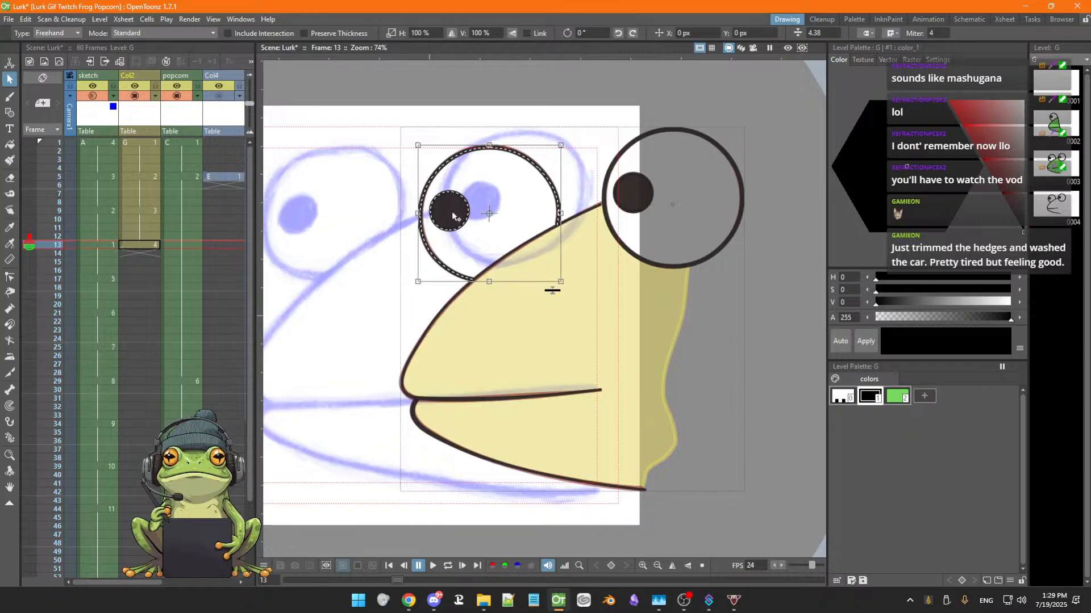
pyautogui.keyDown('shift'); pyautogui.click(607, 217); pyautogui.keyUp('shift')
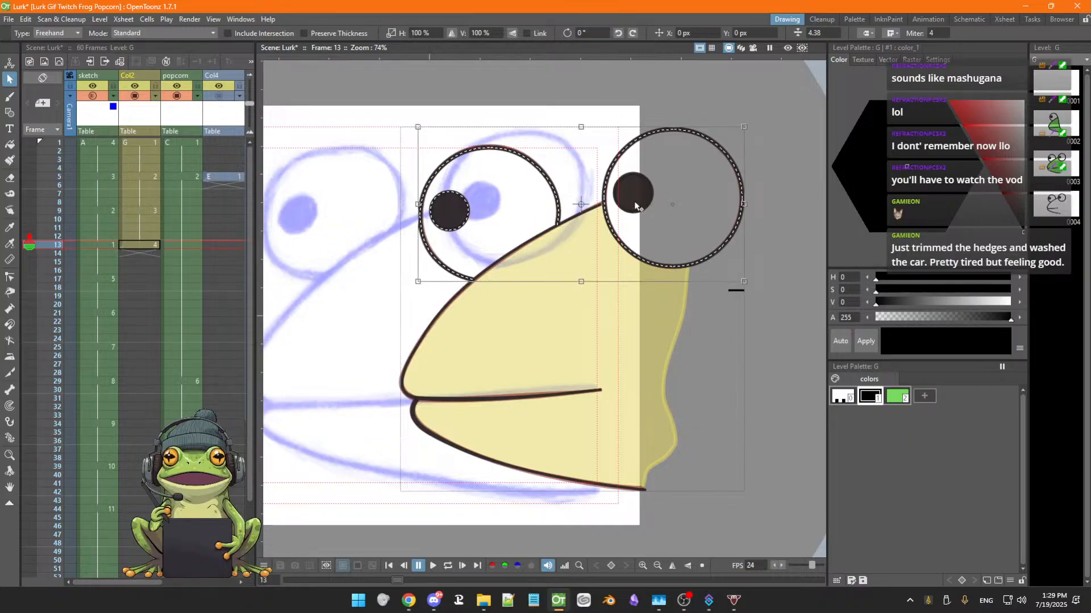
pyautogui.keyDown('shift'); pyautogui.click(432, 332); pyautogui.keyUp('shift')
pyautogui.keyDown('shift'); pyautogui.click(441, 442); pyautogui.keyUp('shift')
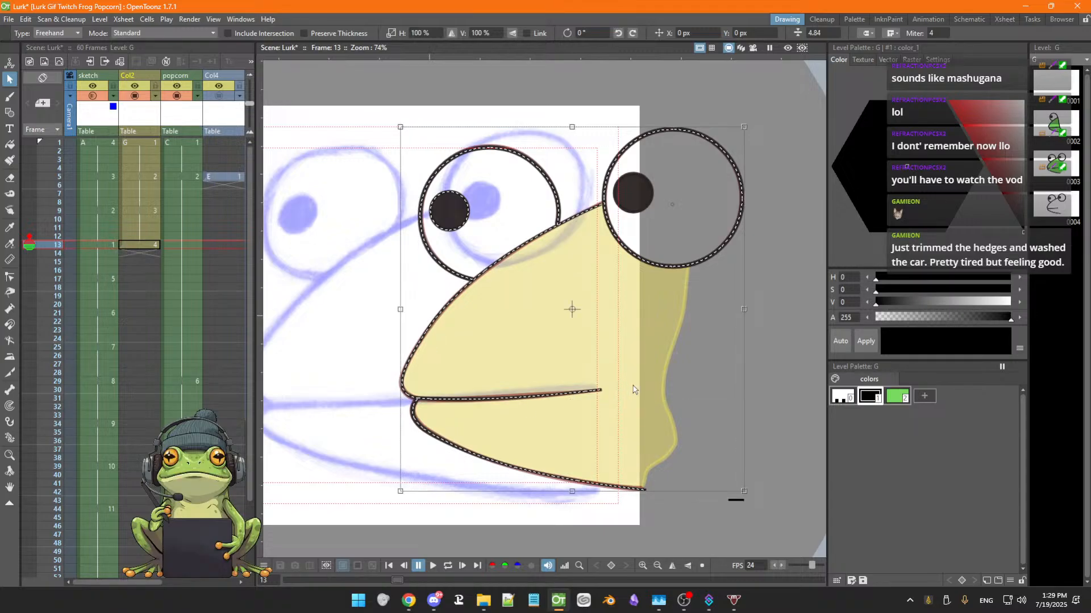
pyautogui.click(738, 500)
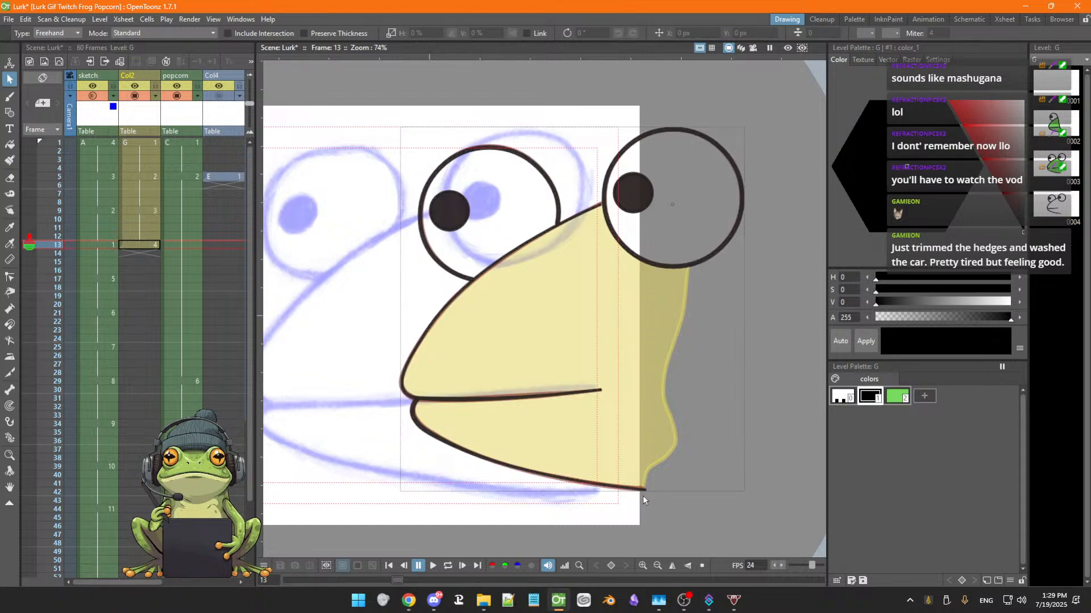
# Undo the last cell change and set frame 13 of Col2 to drawing 4
pyautogui.hotkey('ctrl', 'z')
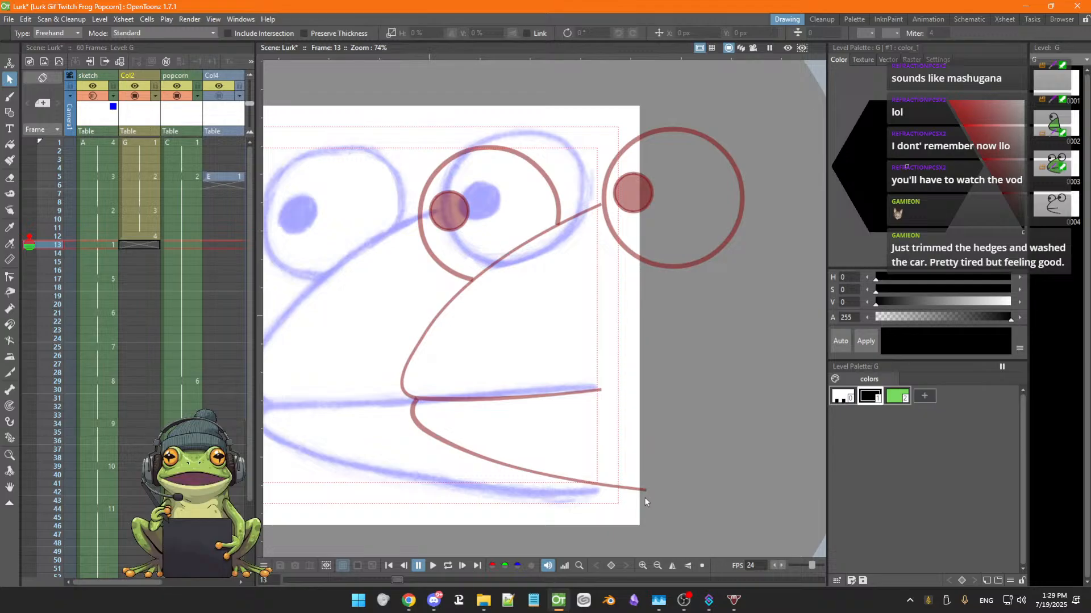
pyautogui.write('4')
pyautogui.press('Return')
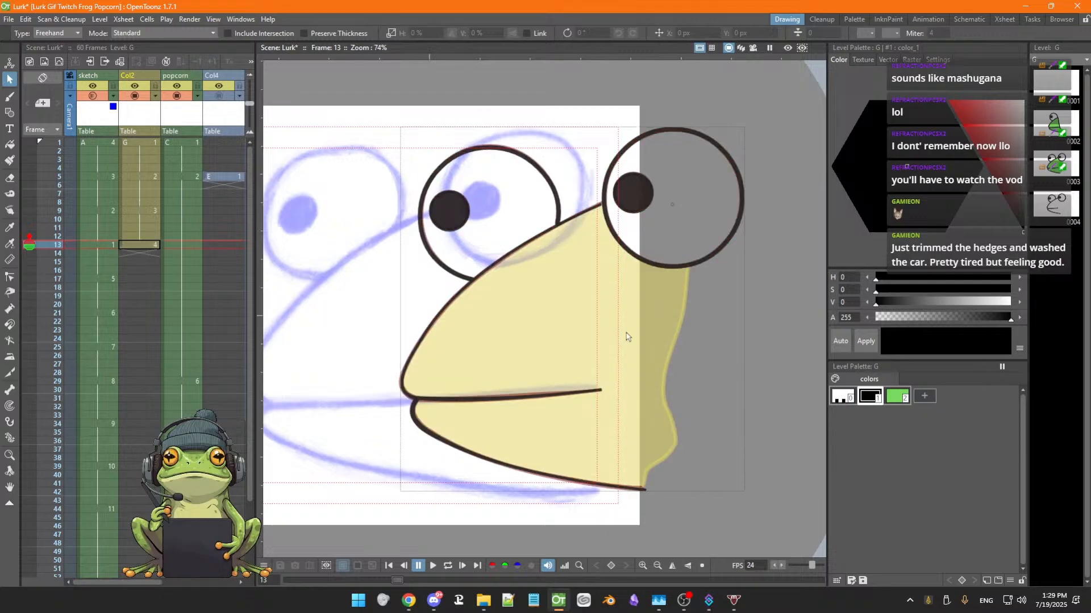
pyautogui.click(553, 190)
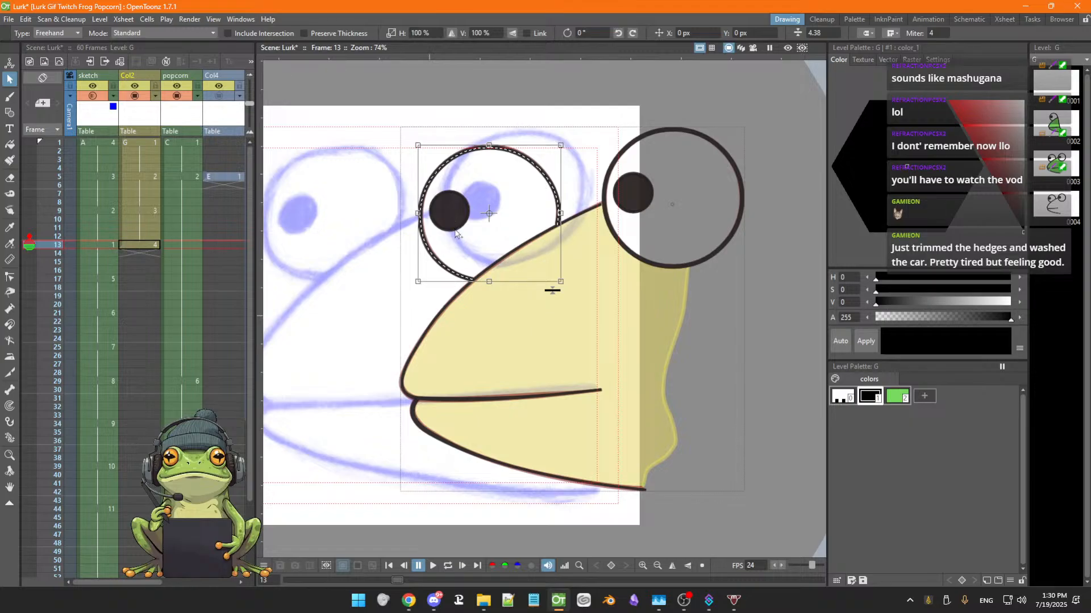
pyautogui.keyDown('shift'); pyautogui.click(502, 263); pyautogui.keyUp('shift')
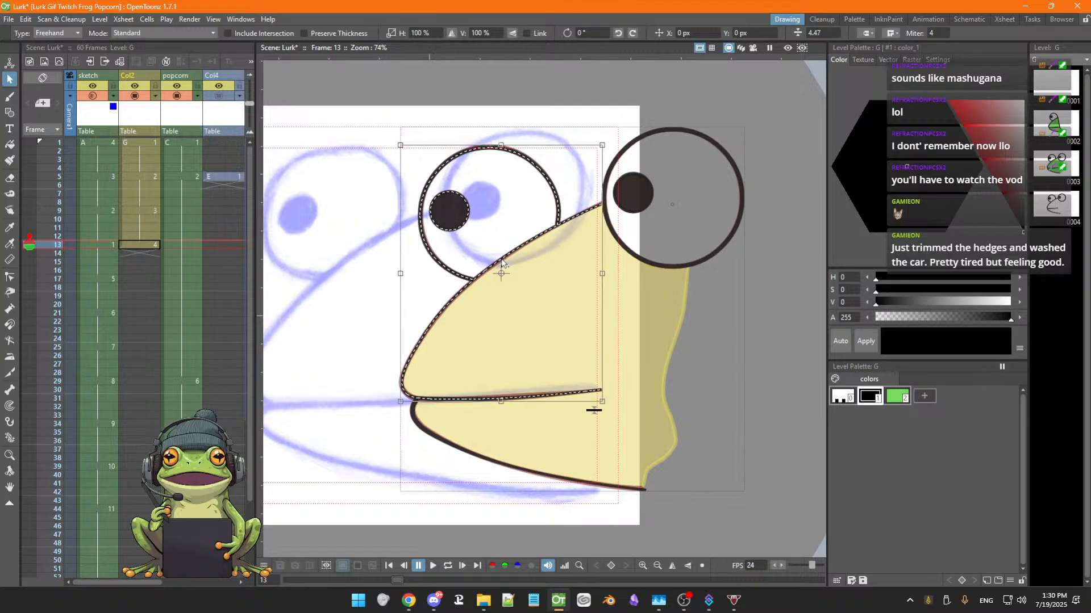
pyautogui.keyDown('shift'); pyautogui.click(636, 257); pyautogui.keyUp('shift')
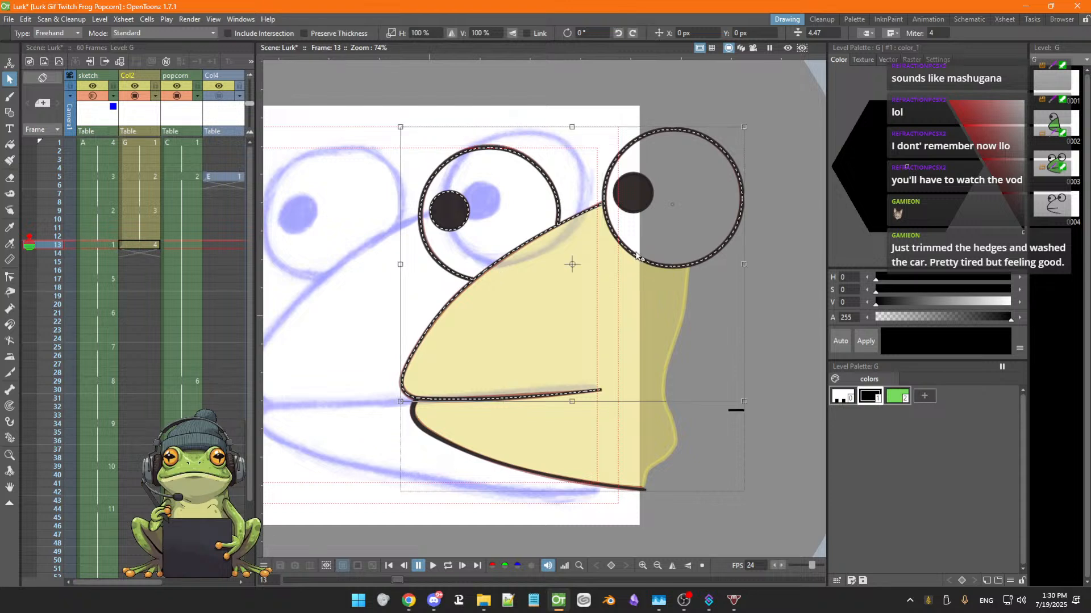
pyautogui.keyDown('shift'); pyautogui.click(635, 211); pyautogui.keyUp('shift')
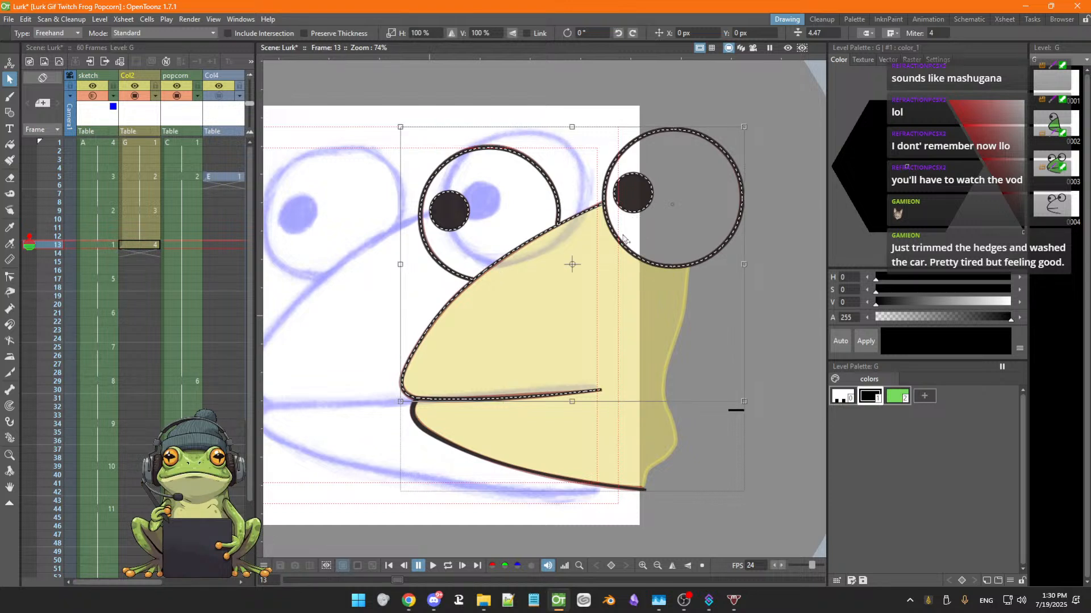
pyautogui.keyDown('shift'); pyautogui.click(472, 458); pyautogui.keyUp('shift')
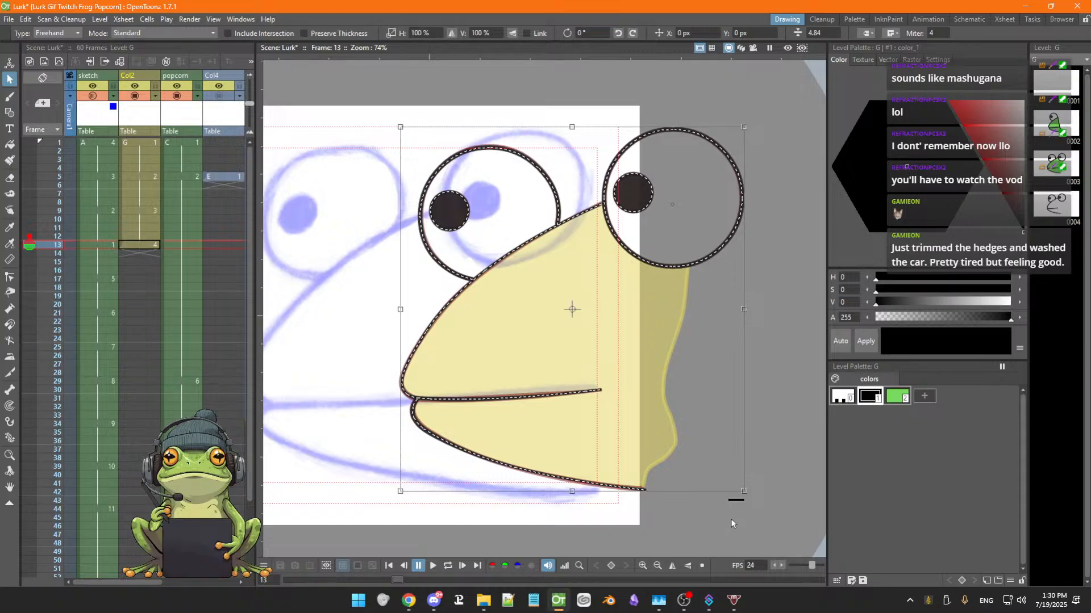
pyautogui.click(735, 499)
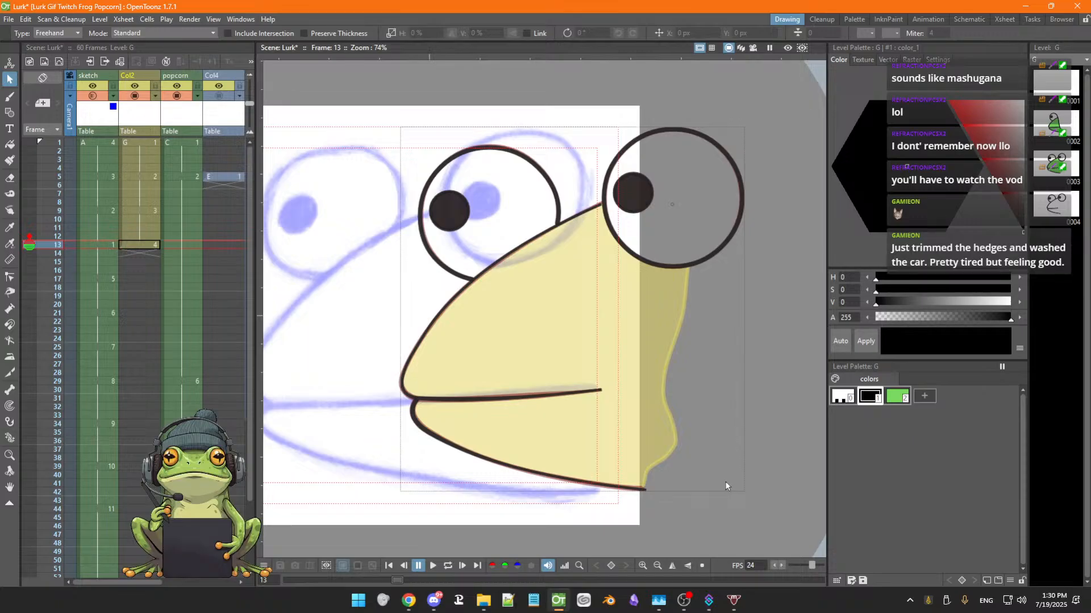
pyautogui.click(454, 277)
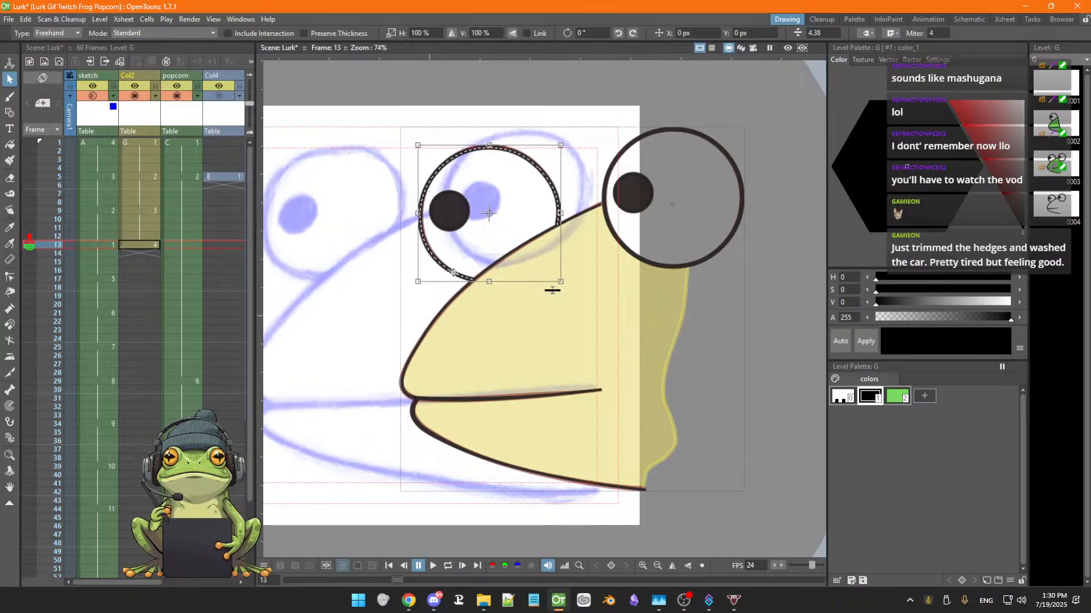
pyautogui.click(461, 227)
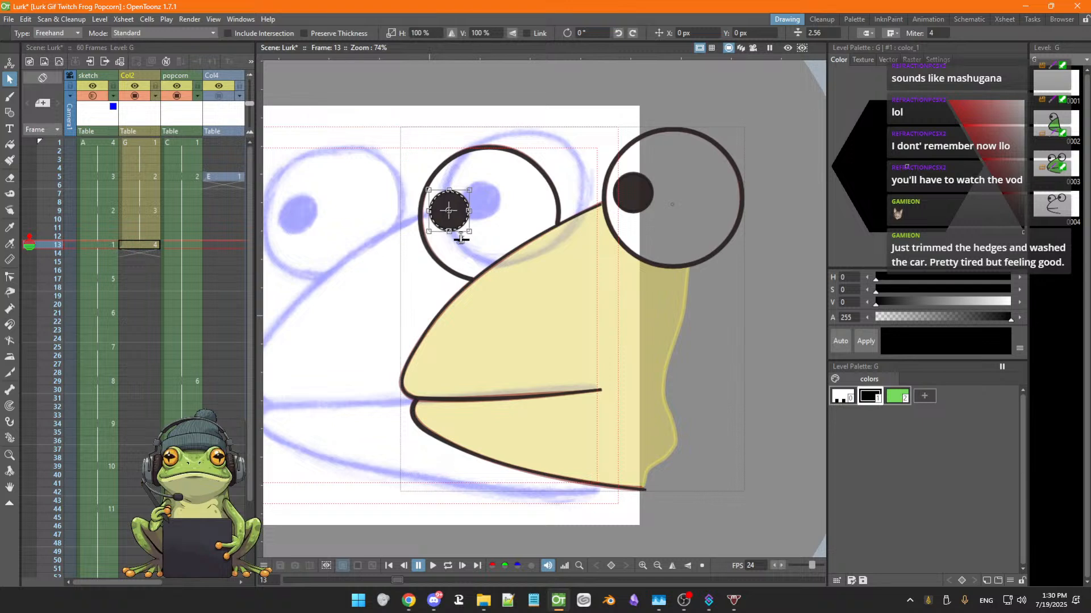
pyautogui.moveTo(461, 239); pyautogui.dragTo(461, 249)
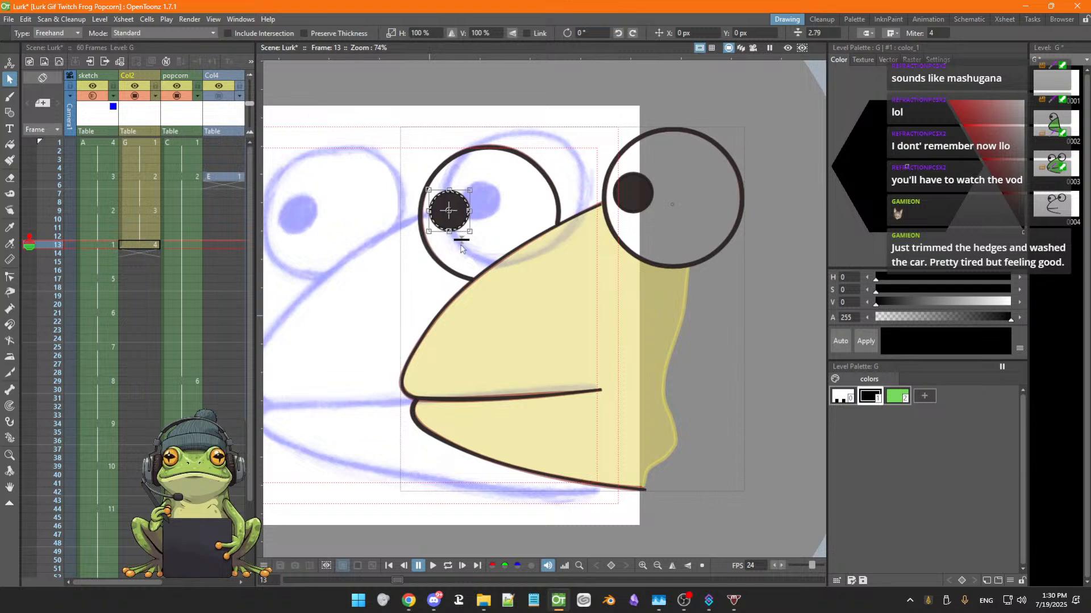
pyautogui.keyDown('shift'); pyautogui.click(452, 273); pyautogui.keyUp('shift')
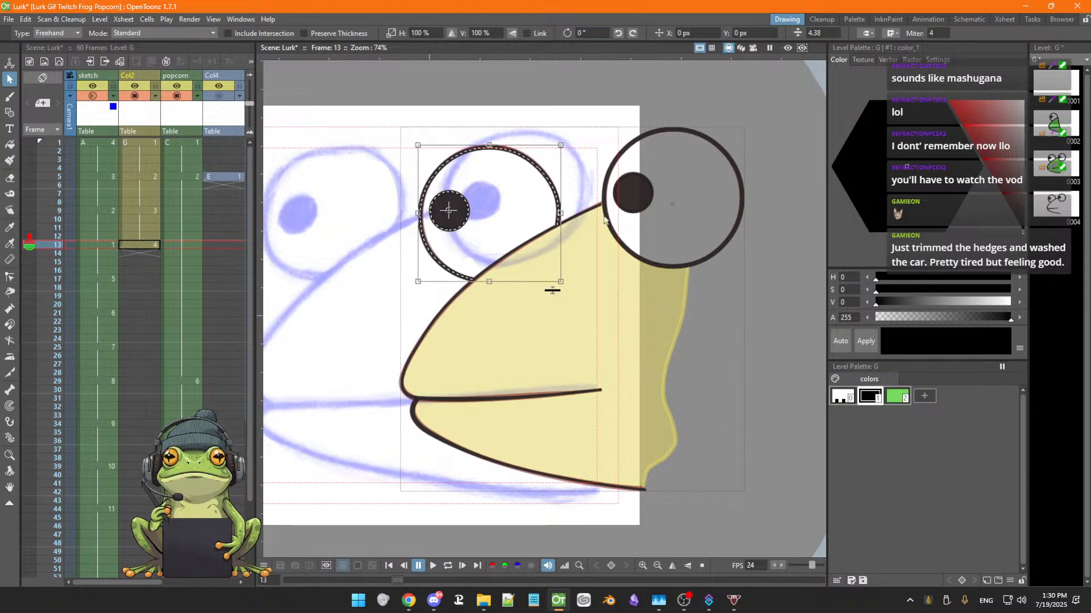
pyautogui.keyDown('shift'); pyautogui.click(634, 216); pyautogui.keyUp('shift')
pyautogui.keyDown('shift'); pyautogui.click(606, 213); pyautogui.keyUp('shift')
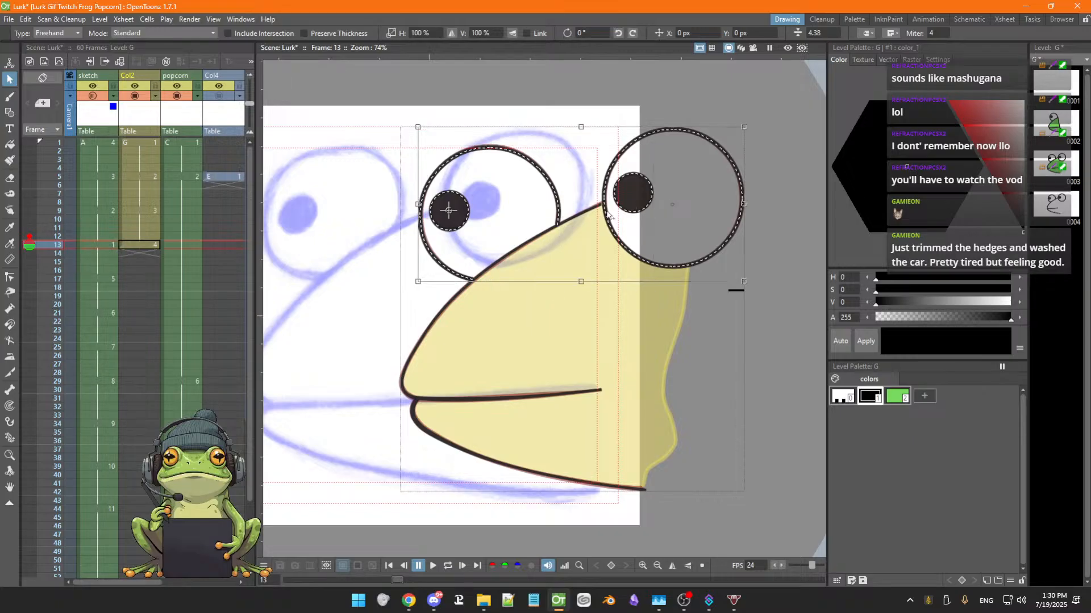
pyautogui.keyDown('shift'); pyautogui.click(571, 226); pyautogui.keyUp('shift')
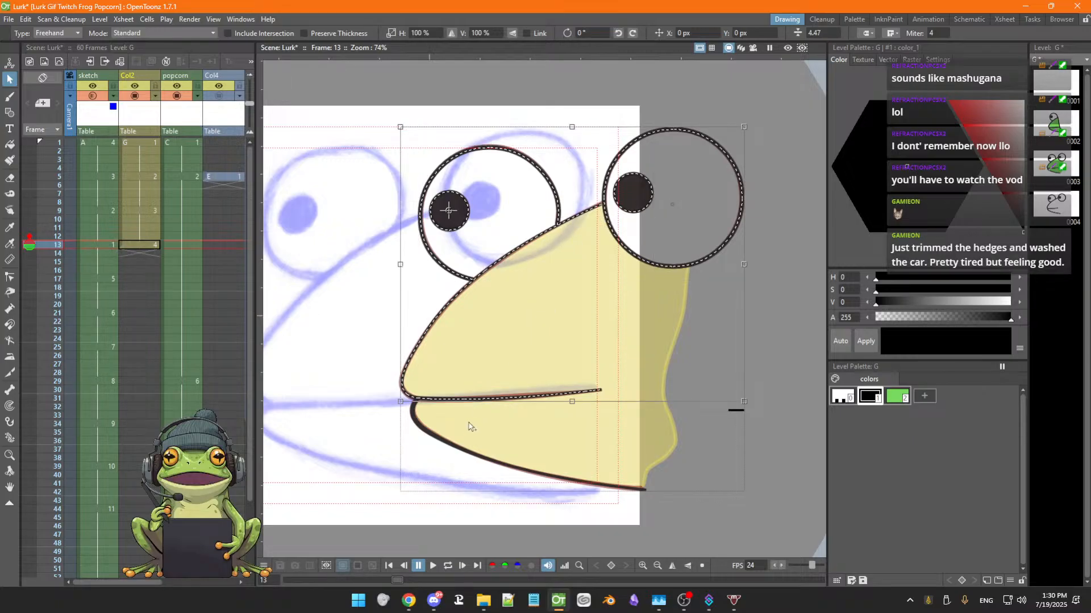
pyautogui.keyDown('shift'); pyautogui.click(473, 455); pyautogui.keyUp('shift')
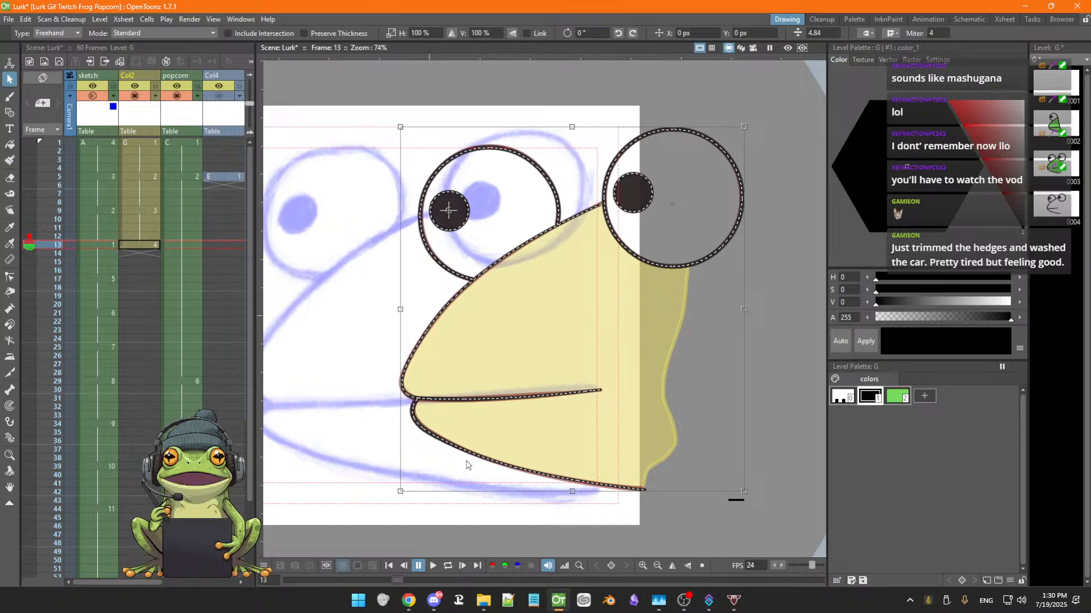
pyautogui.click(737, 507)
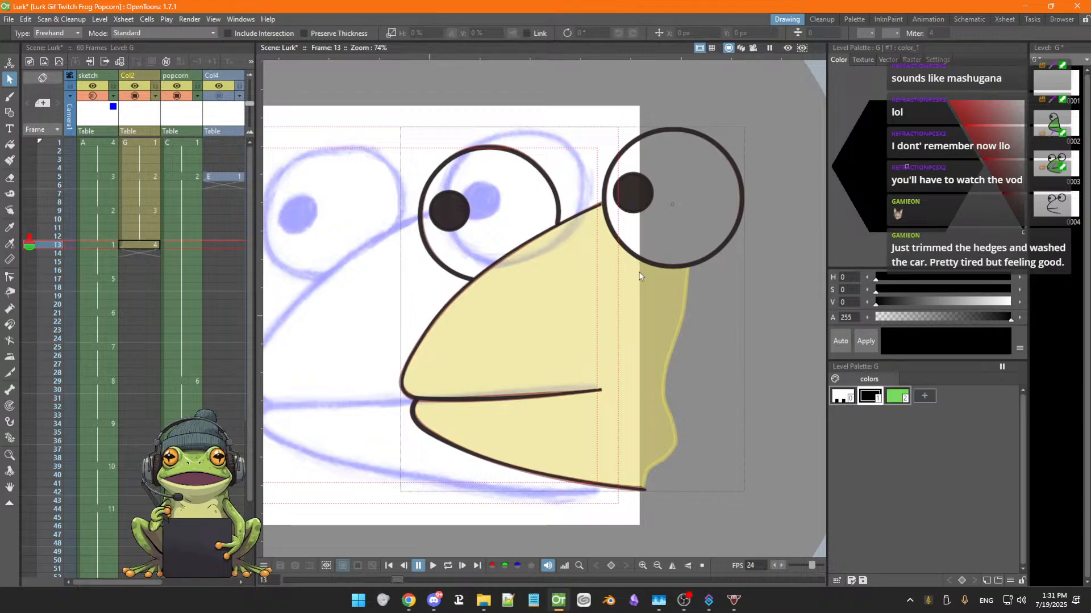
# Select all of the frog's outlines on frame 13 and move them left so the face lines up with the sketch
pyautogui.click(643, 211)
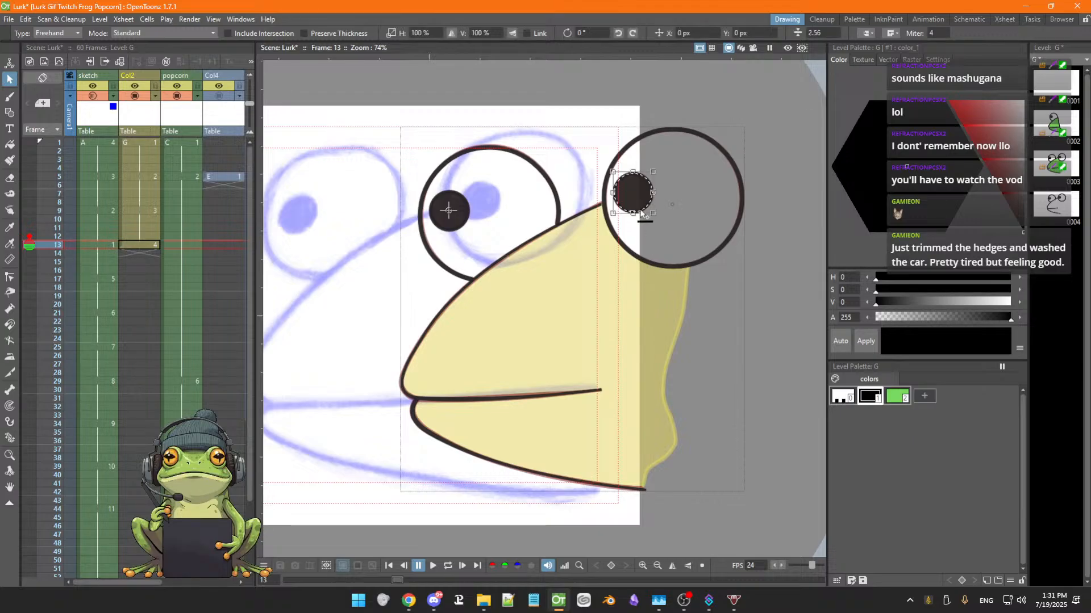
pyautogui.keyDown('shift'); pyautogui.click(629, 254); pyautogui.keyUp('shift')
pyautogui.keyDown('shift'); pyautogui.click(558, 221); pyautogui.keyUp('shift')
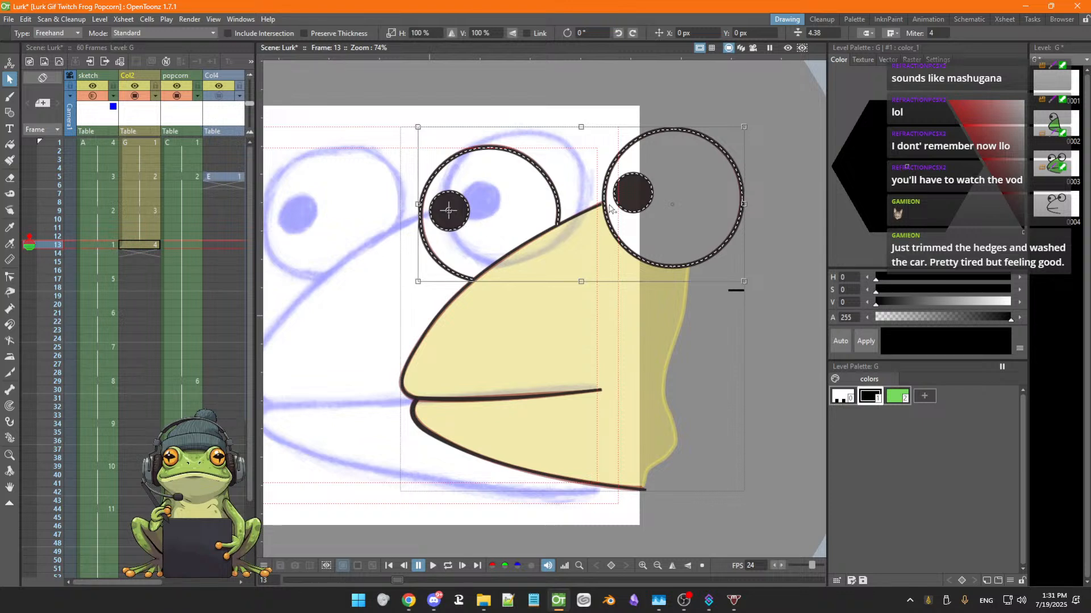
pyautogui.keyDown('shift'); pyautogui.click(498, 264); pyautogui.keyUp('shift')
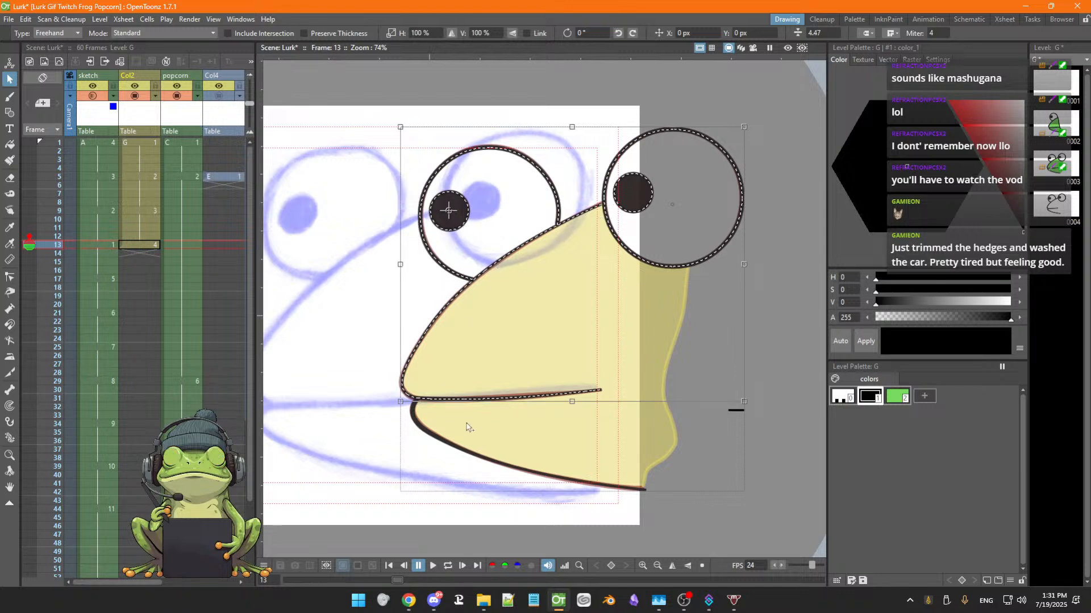
pyautogui.keyDown('shift'); pyautogui.click(456, 450); pyautogui.keyUp('shift')
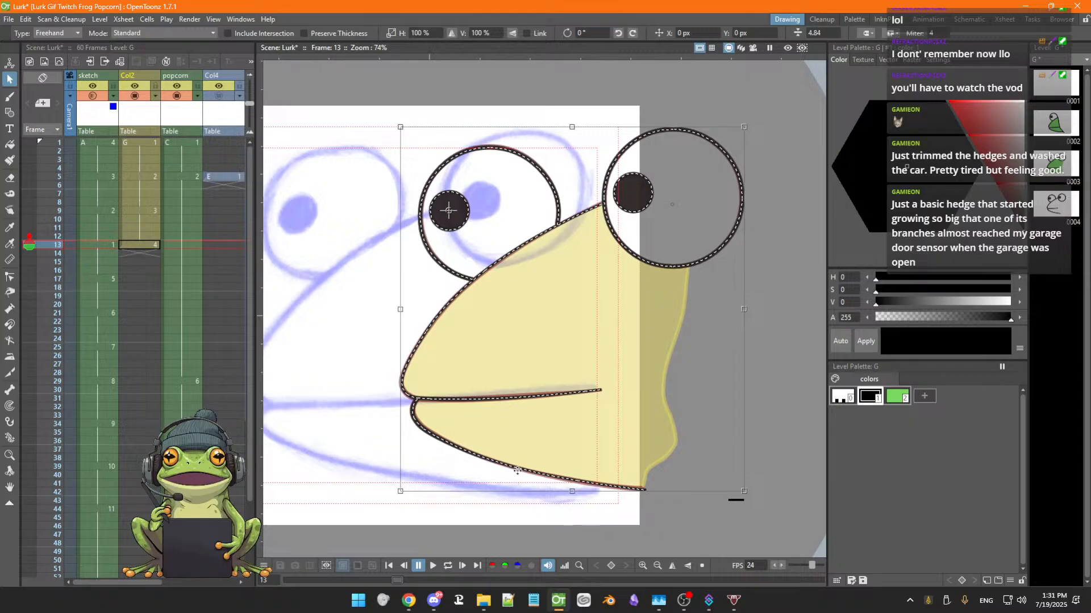
pyautogui.moveTo(517, 471)
pyautogui.mouseDown()
pyautogui.moveTo(384, 479)
pyautogui.moveTo(506, 455)
pyautogui.mouseUp()
pyautogui.press('space')
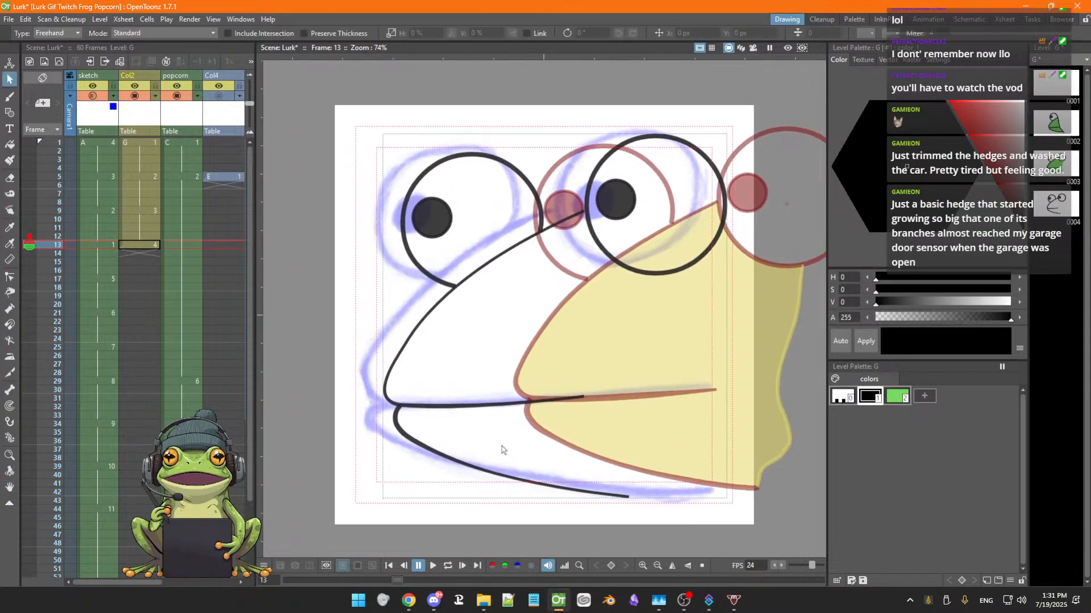
pyautogui.click(452, 456)
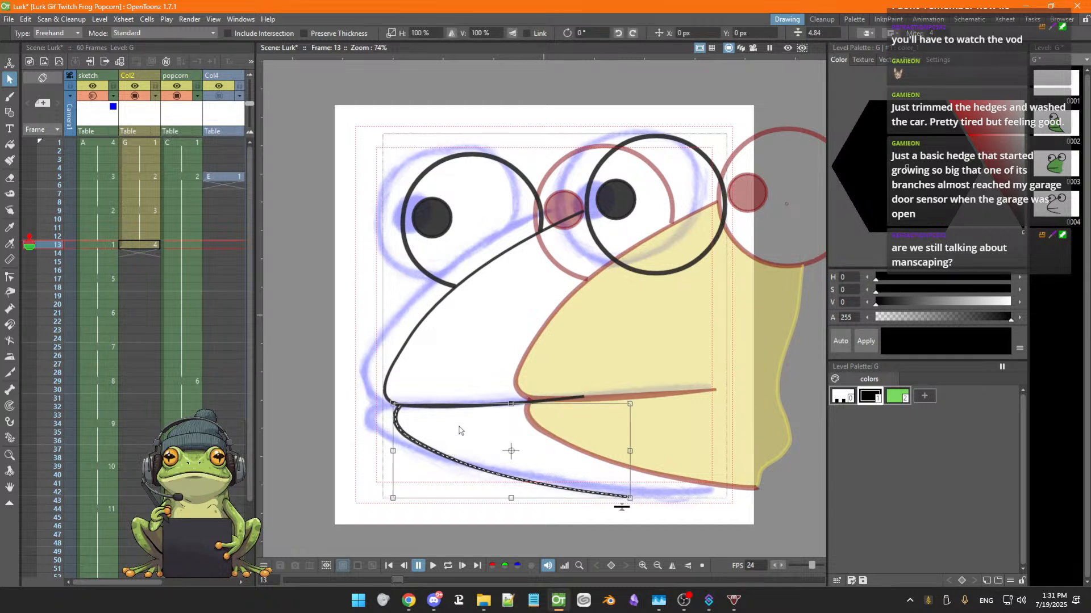
pyautogui.keyDown('shift'); pyautogui.click(391, 380); pyautogui.keyUp('shift')
pyautogui.keyDown('shift'); pyautogui.click(441, 282); pyautogui.keyUp('shift')
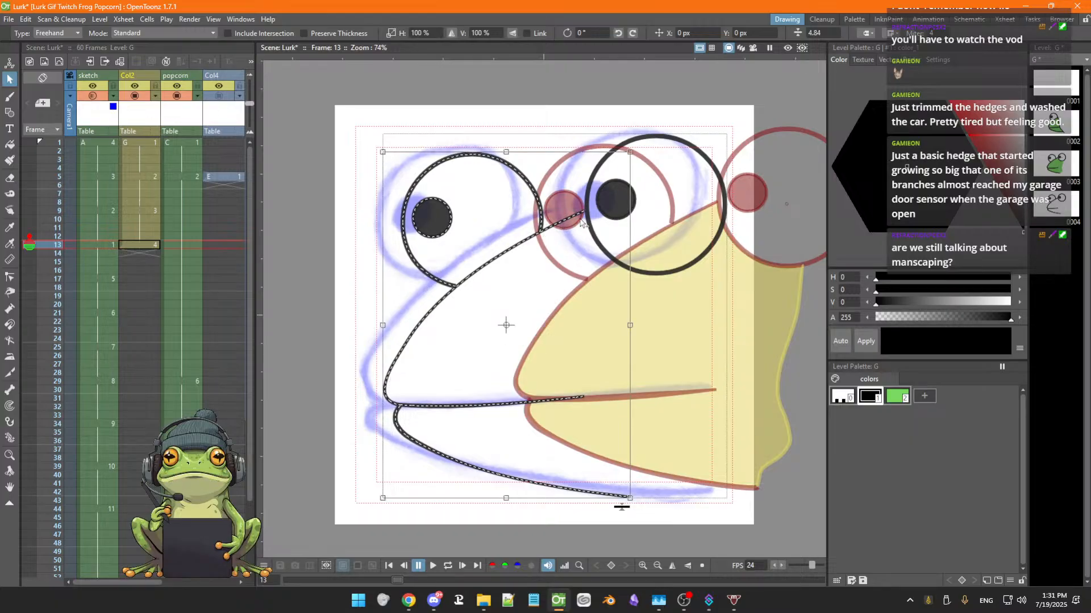
pyautogui.keyDown('shift'); pyautogui.click(595, 242); pyautogui.keyUp('shift')
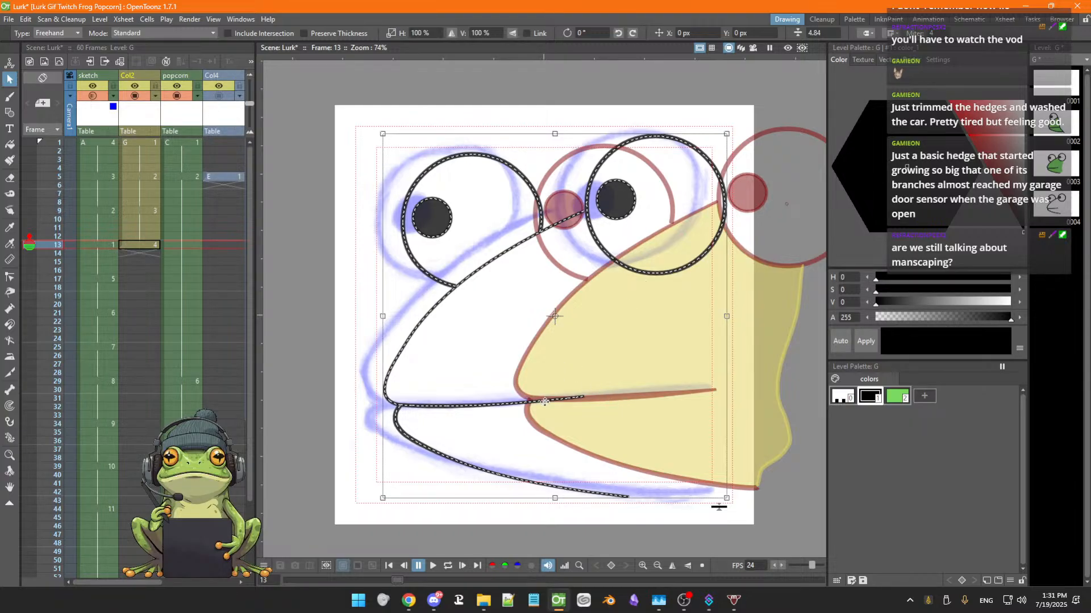
pyautogui.moveTo(545, 402); pyautogui.dragTo(519, 398)
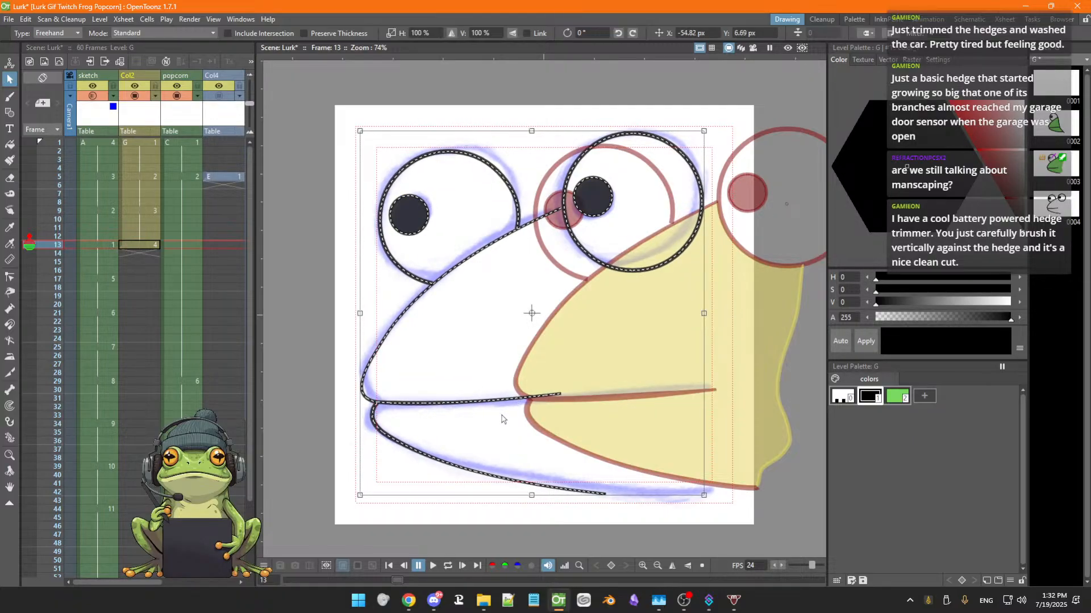
pyautogui.click(502, 437)
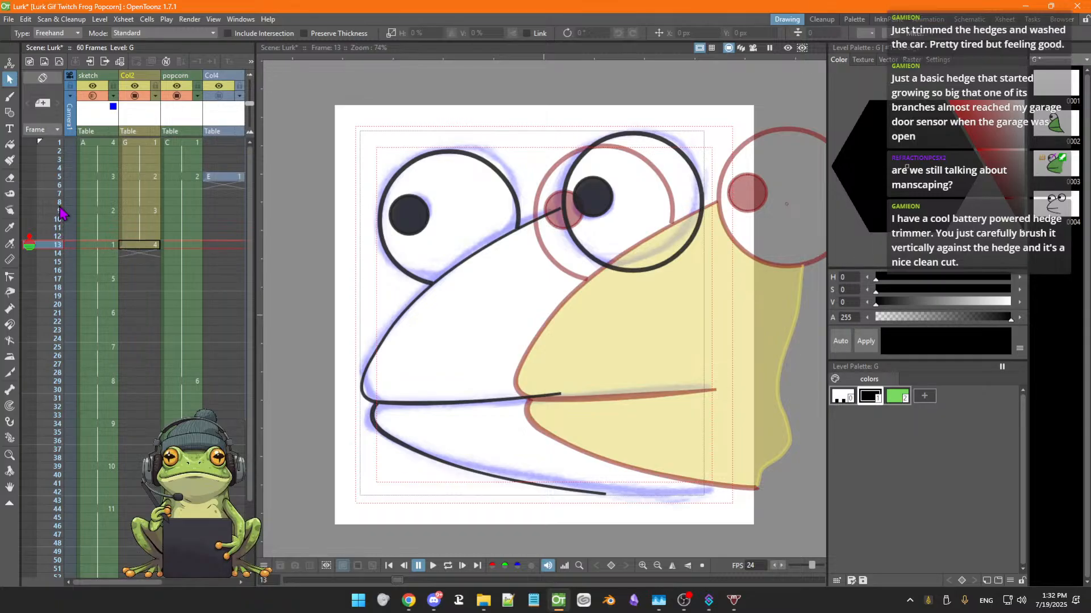
# Turn off onion skinning and save the scene
pyautogui.click(30, 242)
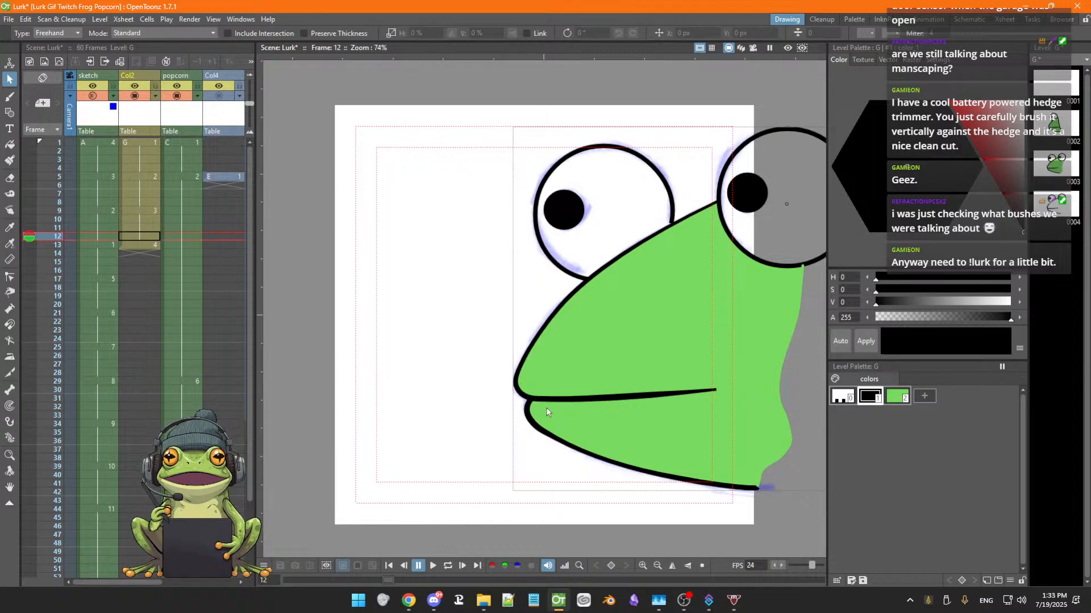
pyautogui.press('.')
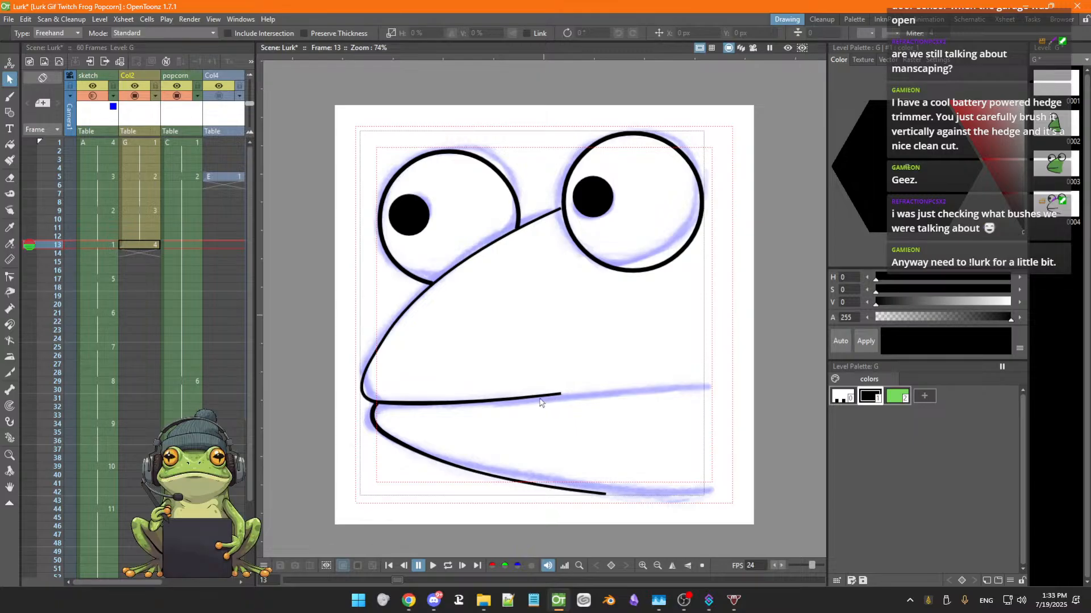
pyautogui.hotkey('ctrl', 's')
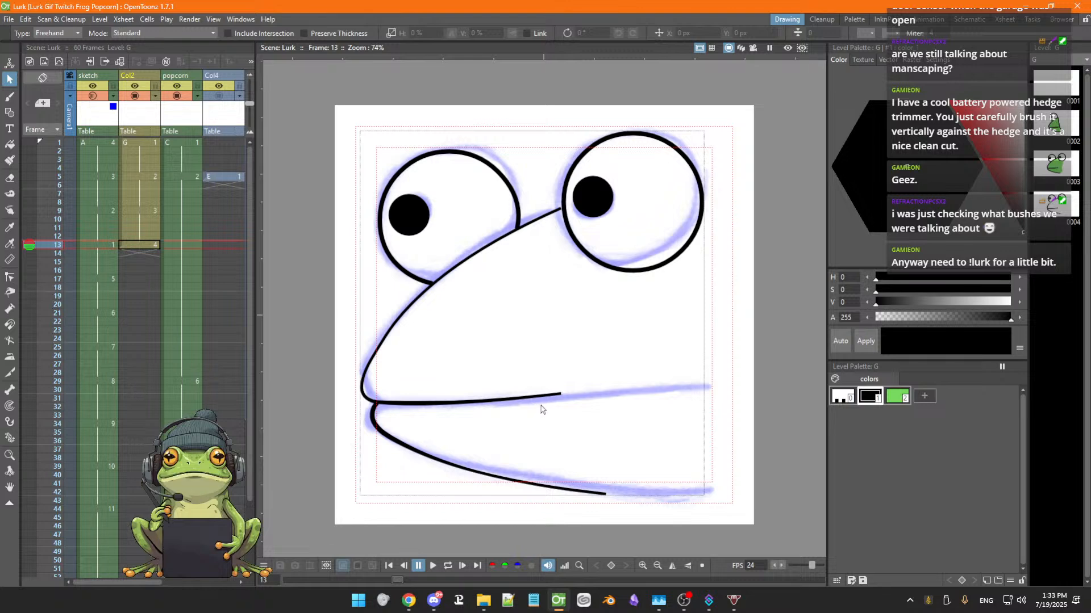
# Flip between frames 11 and 13 to compare the frog's face drawings
pyautogui.press(',')
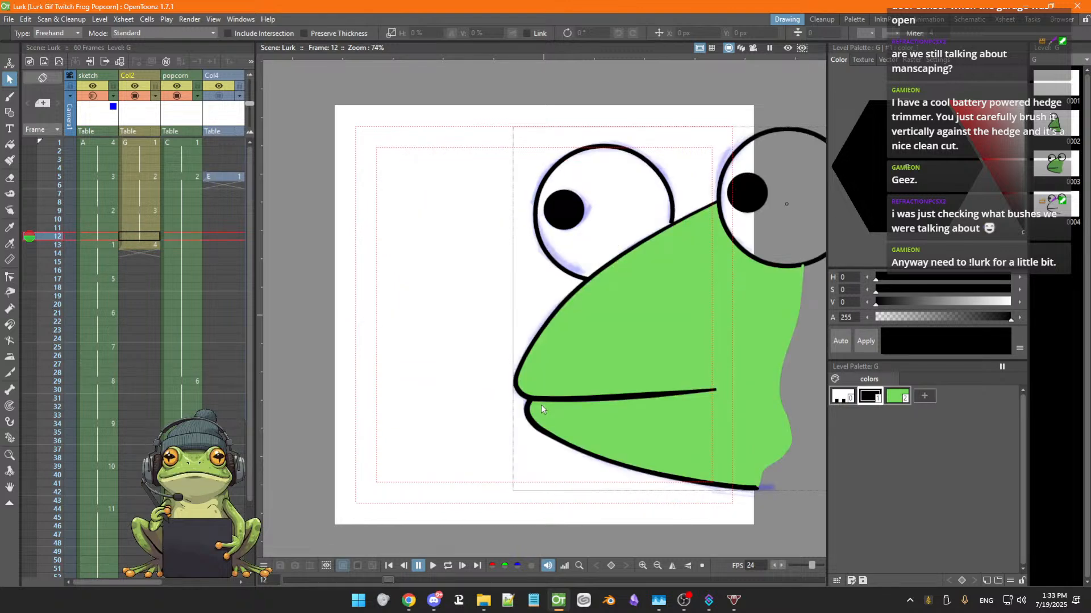
pyautogui.press('.')
pyautogui.press(',')
pyautogui.press(',')
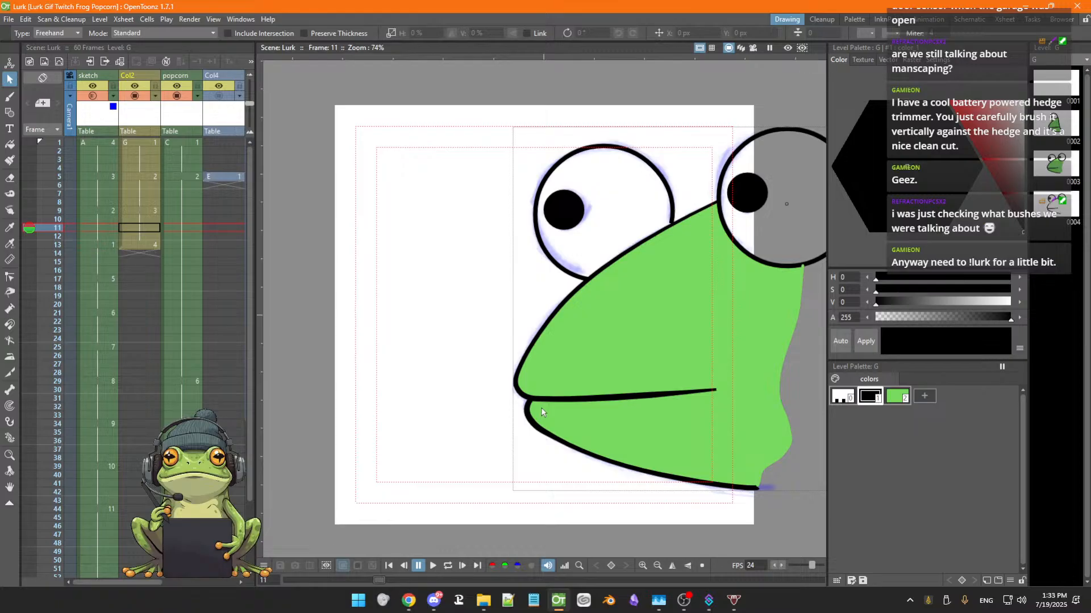
pyautogui.press('.')
pyautogui.press('.')
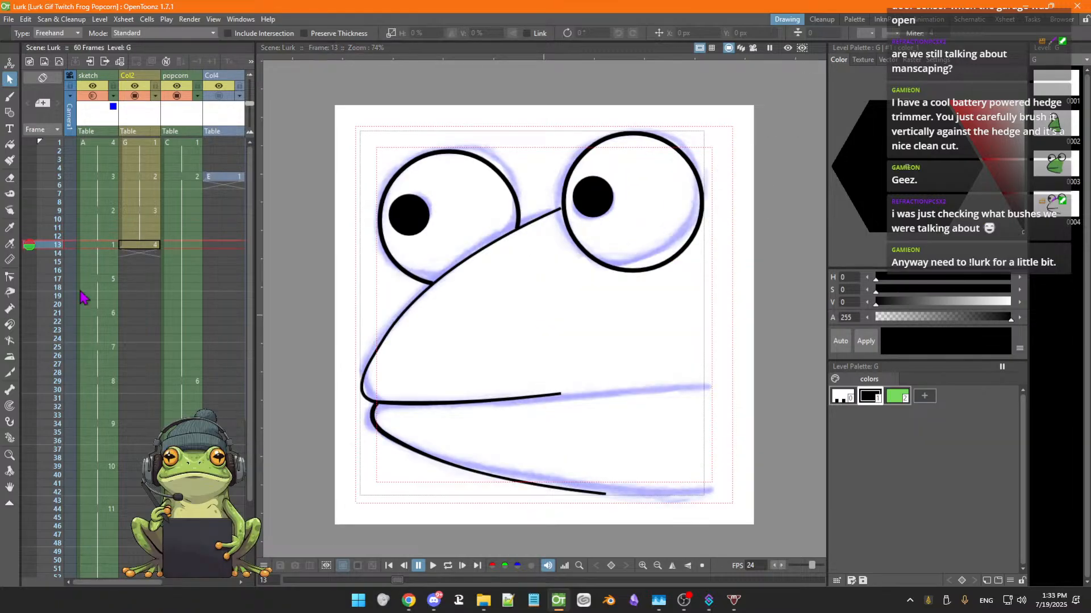
# Adjust the thickness of the mouth and lower jaw outlines on frame 13 with the Pump tool
pyautogui.click(10, 308)
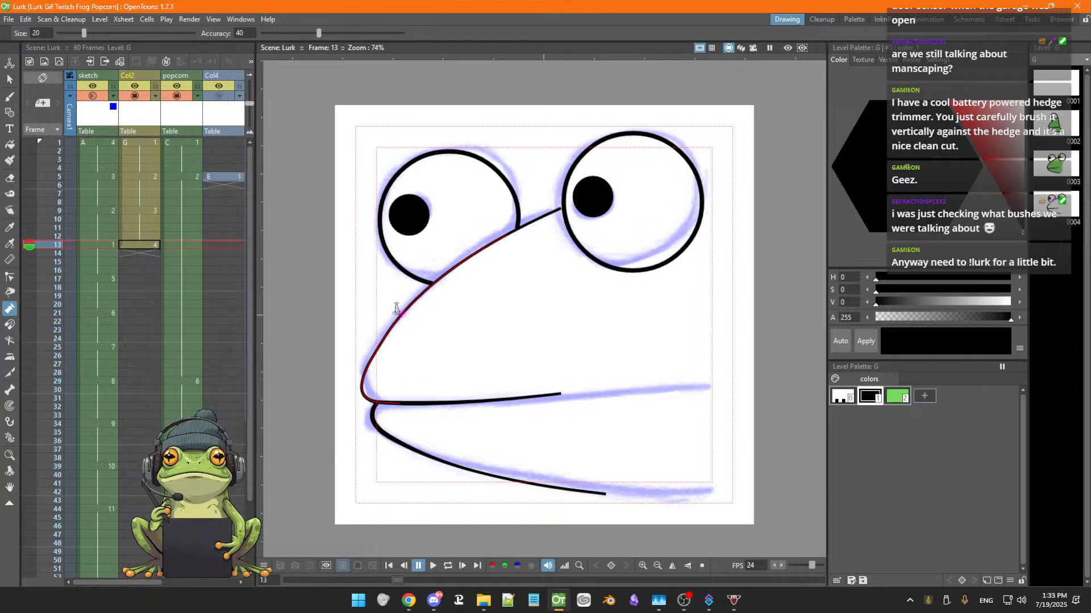
pyautogui.moveTo(368, 365); pyautogui.dragTo(368, 358)
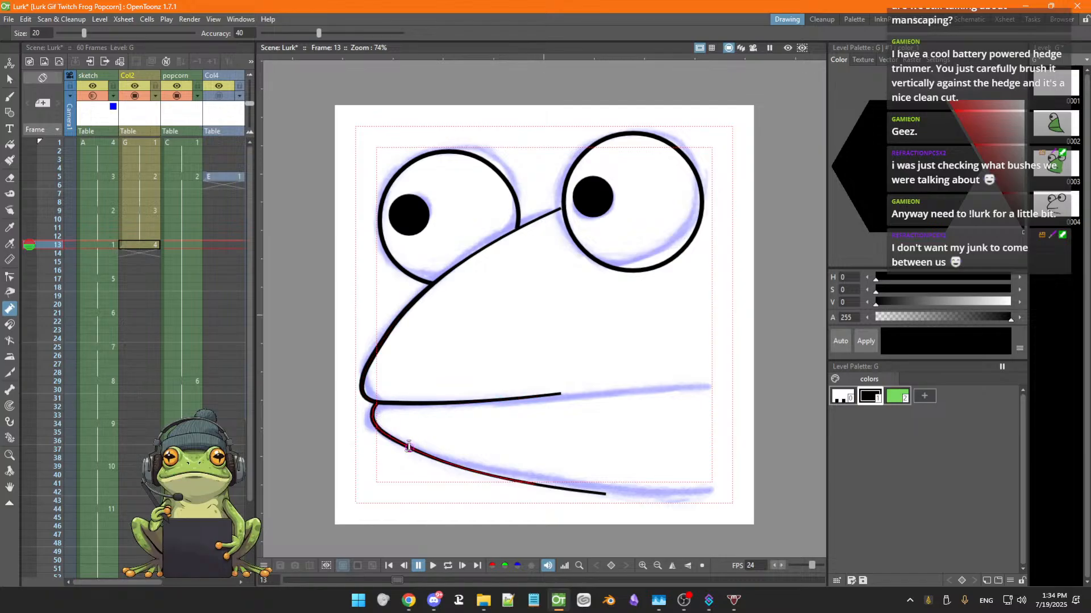
pyautogui.moveTo(409, 447); pyautogui.dragTo(412, 446)
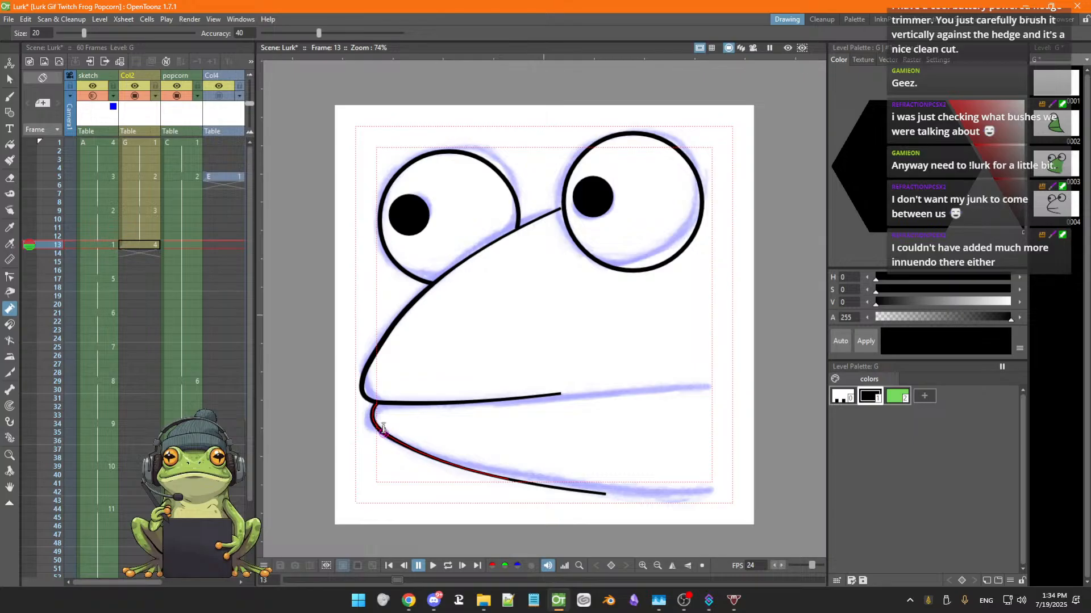
pyautogui.moveTo(381, 429); pyautogui.dragTo(383, 433)
pyautogui.moveTo(478, 471)
pyautogui.mouseDown()
pyautogui.moveTo(475, 477)
pyautogui.moveTo(453, 463)
pyautogui.moveTo(490, 477)
pyautogui.mouseUp()
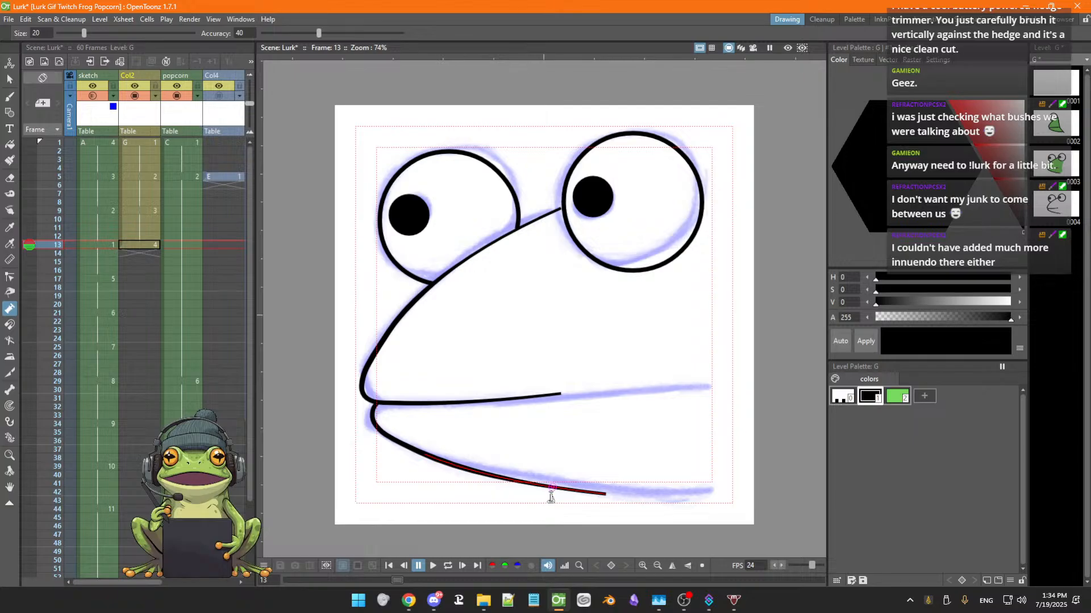
# Step through the frames from 11 to 18 to review the outlined drawings and sketch
pyautogui.press('Up')
pyautogui.press('Up')
pyautogui.press('Up')
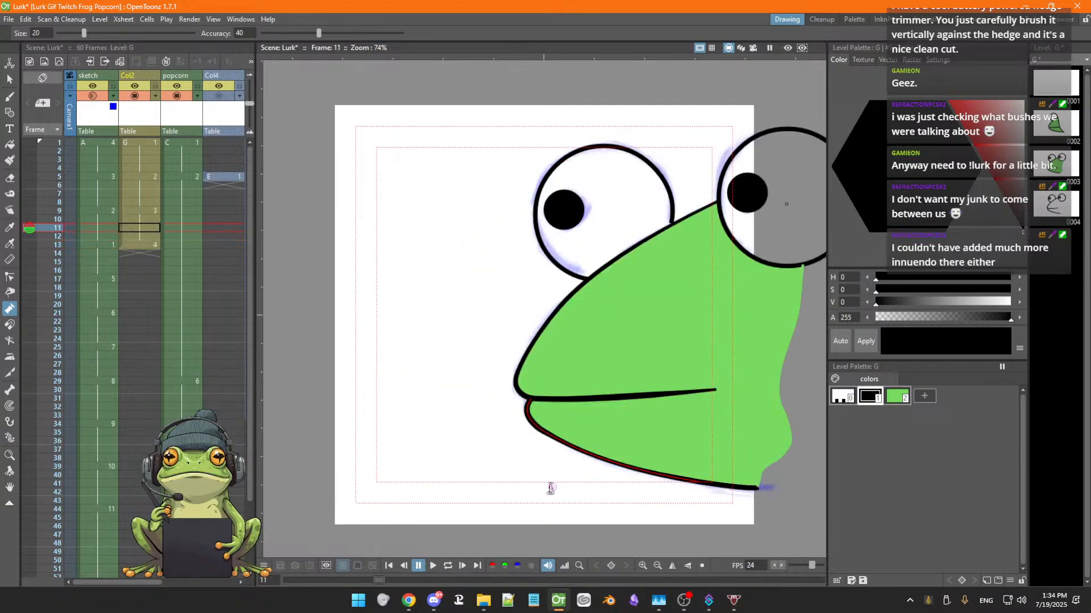
pyautogui.press('Down')
pyautogui.press('Down')
pyautogui.press('Down')
pyautogui.press('Down')
pyautogui.press('Down')
pyautogui.press('Down')
pyautogui.press('Down')
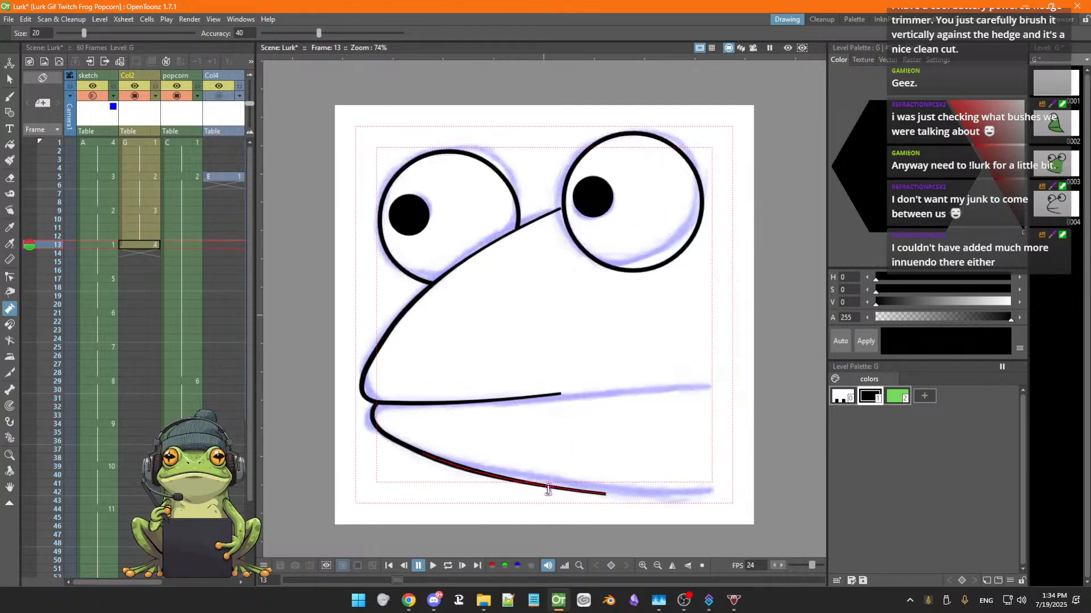
pyautogui.press('Down')
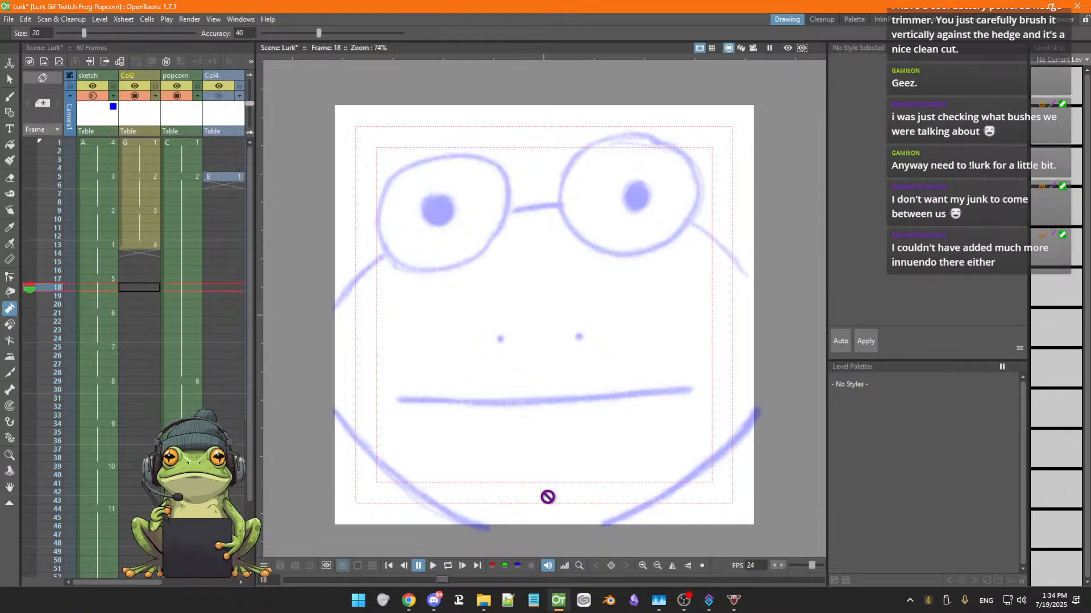
# On frame 13 of Col2, extend the mouth outline to the sketch's right end and adjust its control points
pyautogui.press('Up')
pyautogui.press('Up')
pyautogui.press('Up')
pyautogui.press('Up')
pyautogui.press('Up')
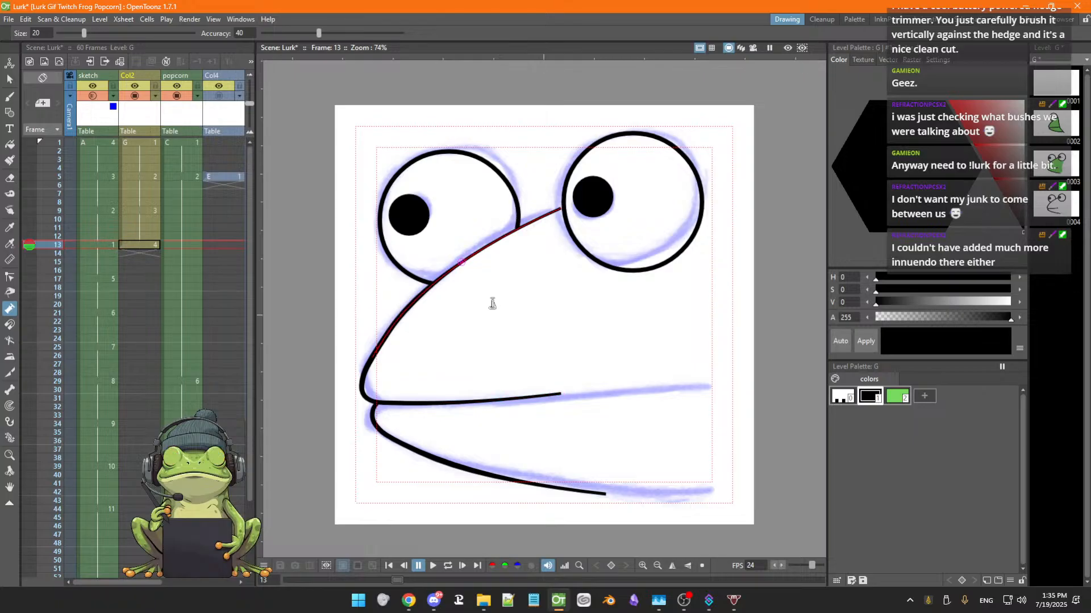
pyautogui.click(105, 248)
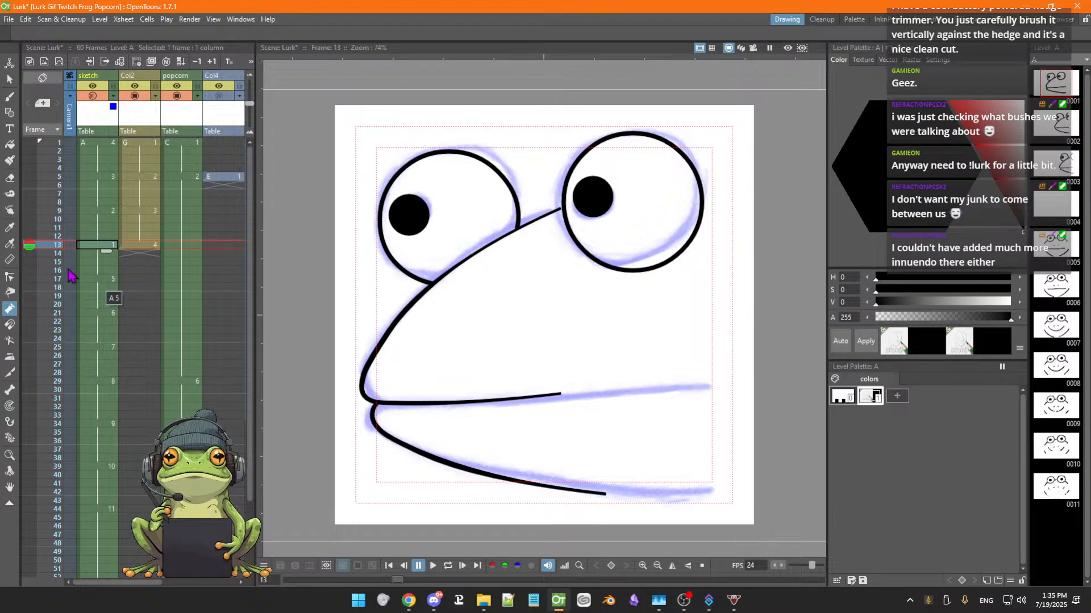
pyautogui.click(149, 248)
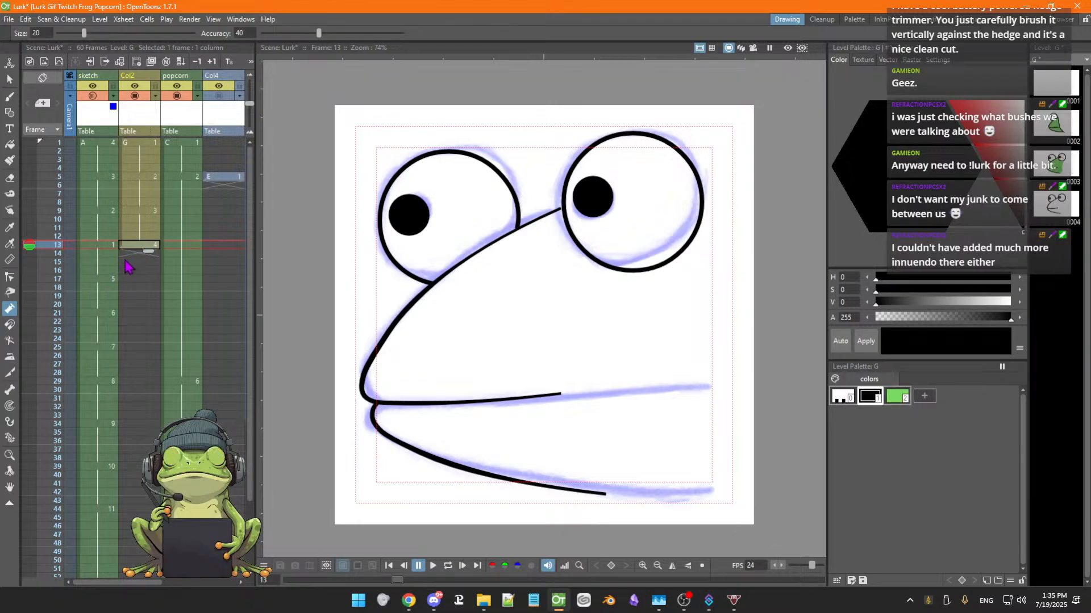
pyautogui.click(10, 277)
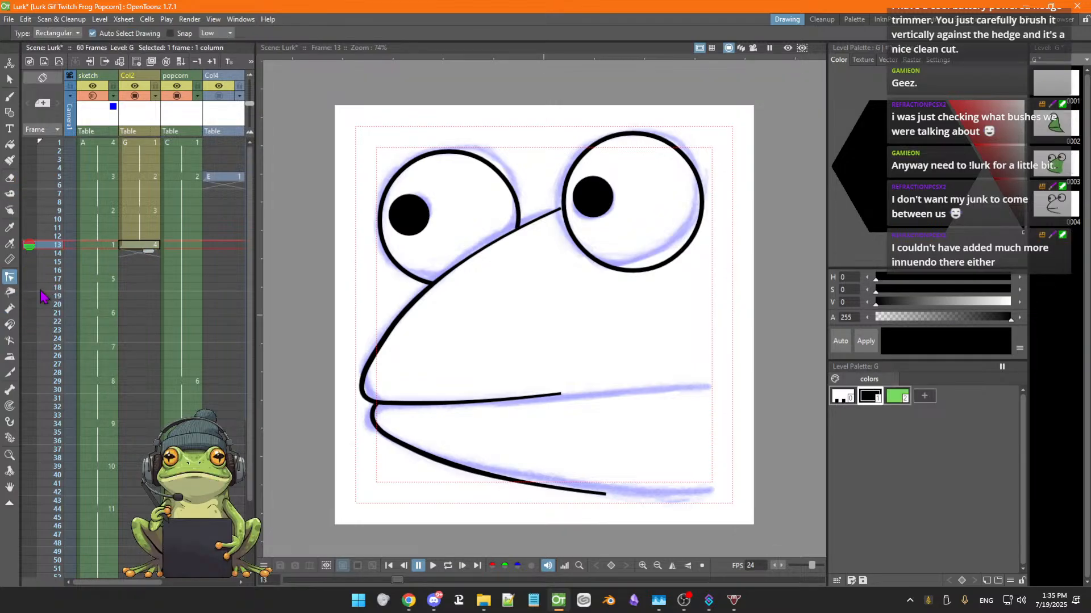
pyautogui.click(528, 398)
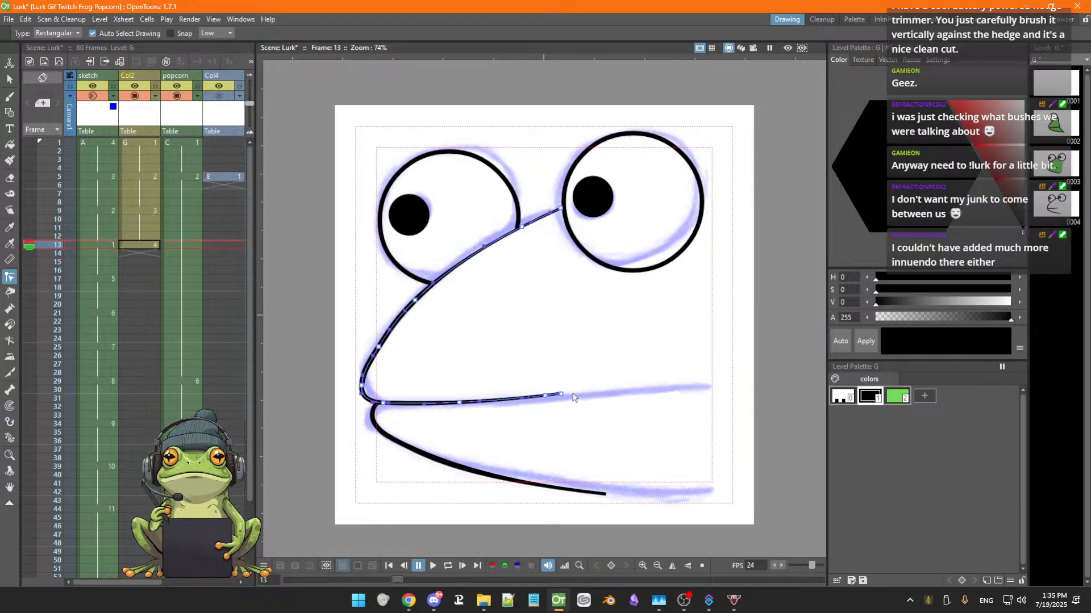
pyautogui.moveTo(560, 394); pyautogui.dragTo(708, 390)
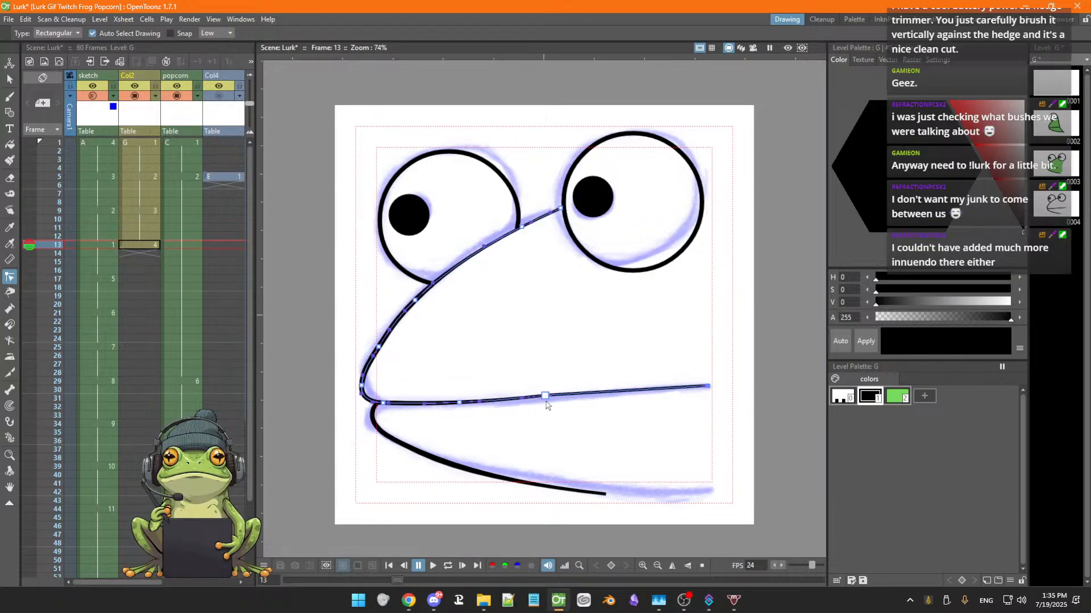
pyautogui.moveTo(546, 396)
pyautogui.mouseDown()
pyautogui.moveTo(559, 399)
pyautogui.moveTo(547, 400)
pyautogui.mouseUp()
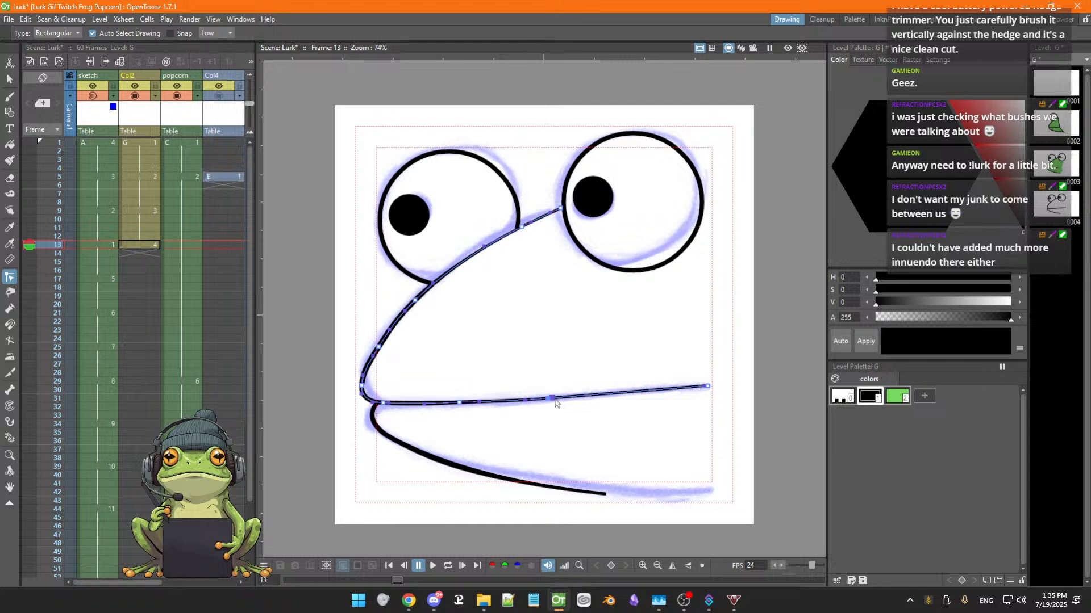
pyautogui.moveTo(554, 399)
pyautogui.mouseDown()
pyautogui.moveTo(624, 393)
pyautogui.moveTo(574, 398)
pyautogui.mouseUp()
pyautogui.moveTo(461, 405); pyautogui.dragTo(492, 404)
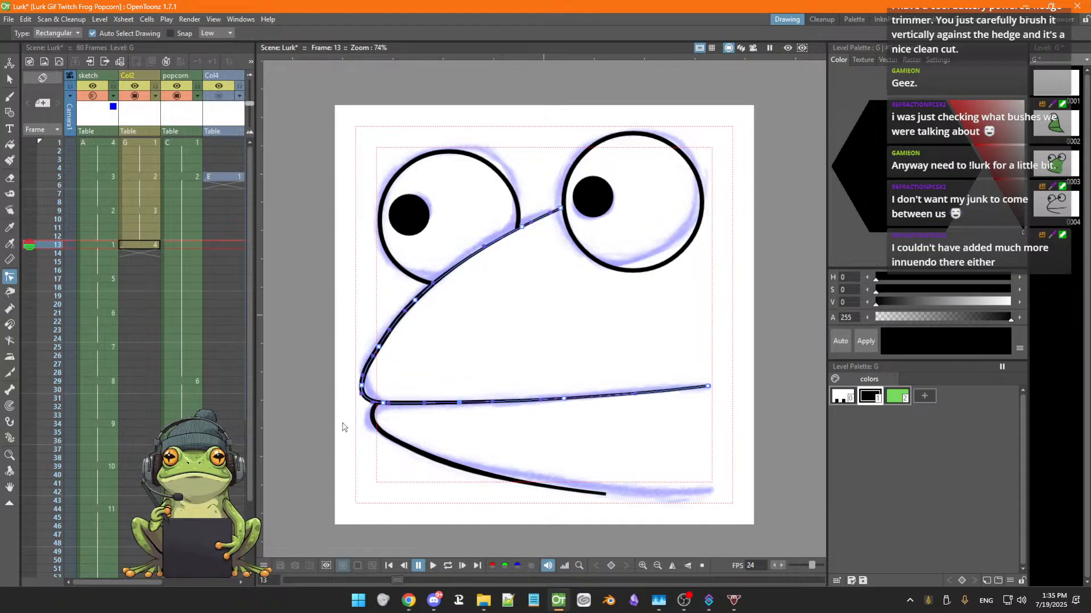
pyautogui.click(603, 495)
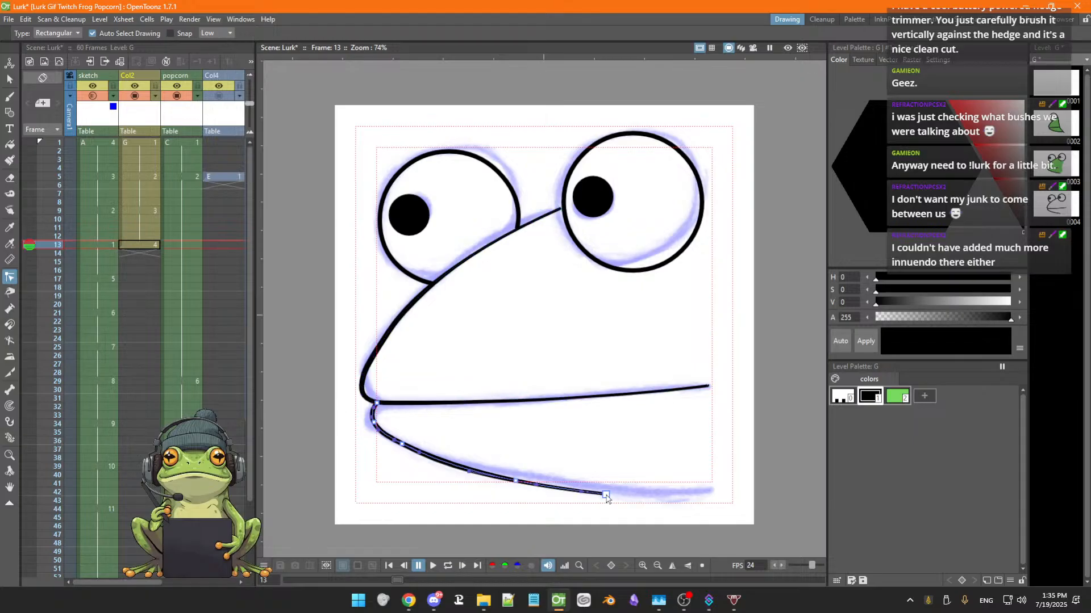
pyautogui.moveTo(605, 495); pyautogui.dragTo(711, 491)
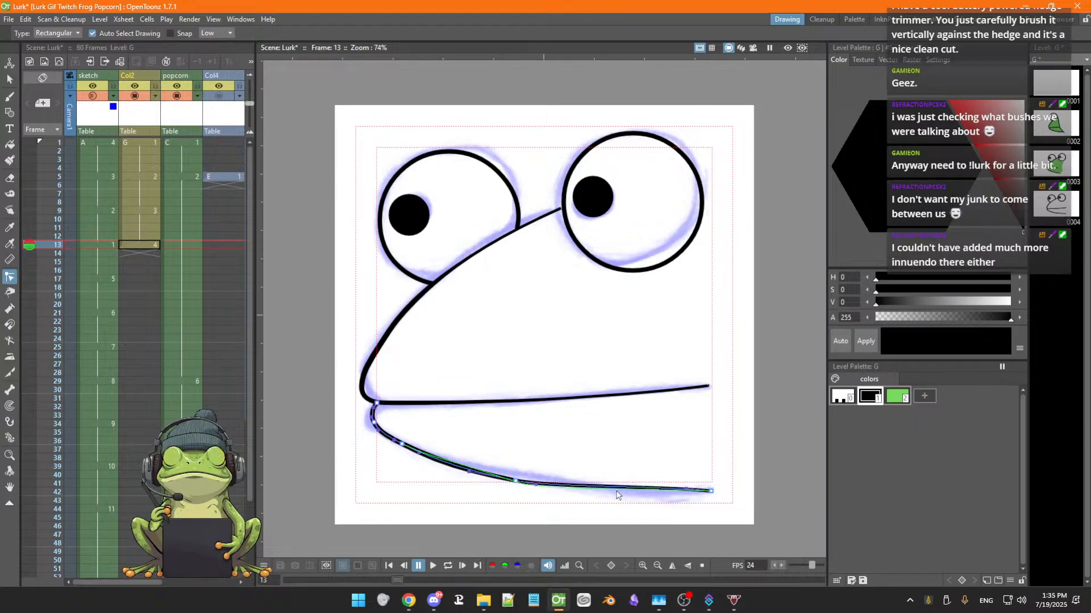
pyautogui.moveTo(620, 493); pyautogui.dragTo(650, 498)
pyautogui.moveTo(539, 494); pyautogui.dragTo(542, 490)
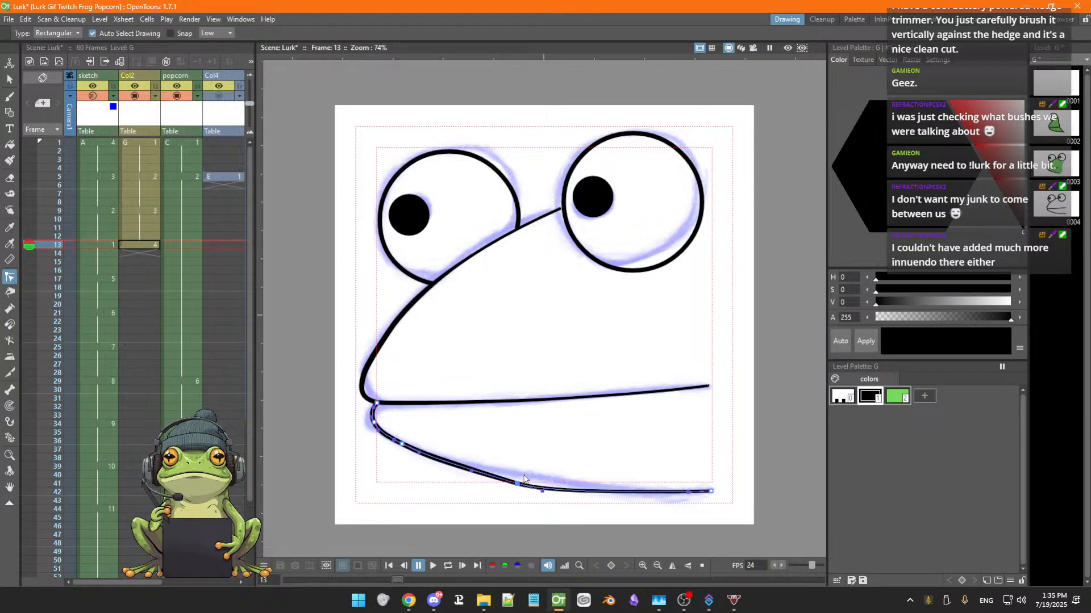
pyautogui.moveTo(517, 483); pyautogui.dragTo(475, 471)
pyautogui.hotkey('ctrl', 'z')
pyautogui.hotkey('ctrl', 'z')
pyautogui.hotkey('ctrl', 'z')
pyautogui.hotkey('ctrl', 'z')
pyautogui.hotkey('ctrl', 'z')
pyautogui.hotkey('ctrl', 'z')
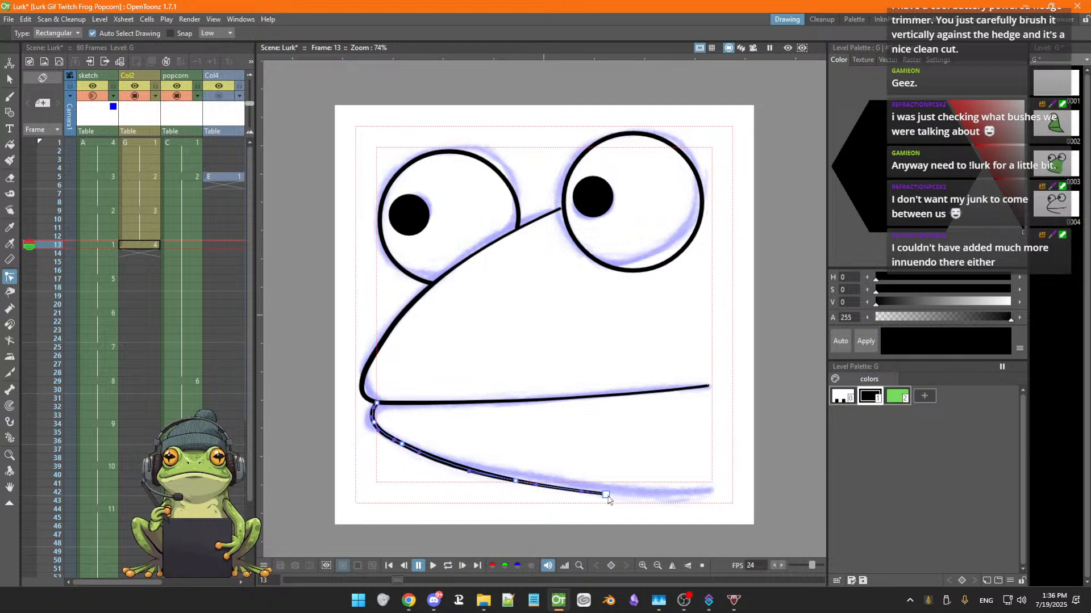
# Extend the lower jaw outline to the right edge of the sketch with the control point editor
pyautogui.moveTo(607, 499); pyautogui.dragTo(710, 508)
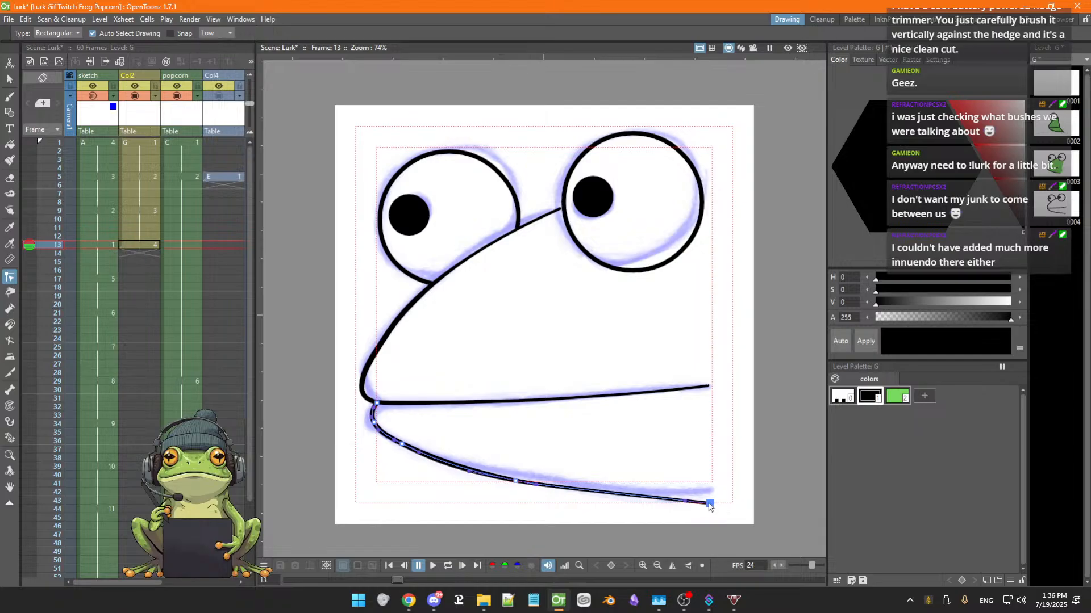
pyautogui.moveTo(711, 506); pyautogui.dragTo(708, 504)
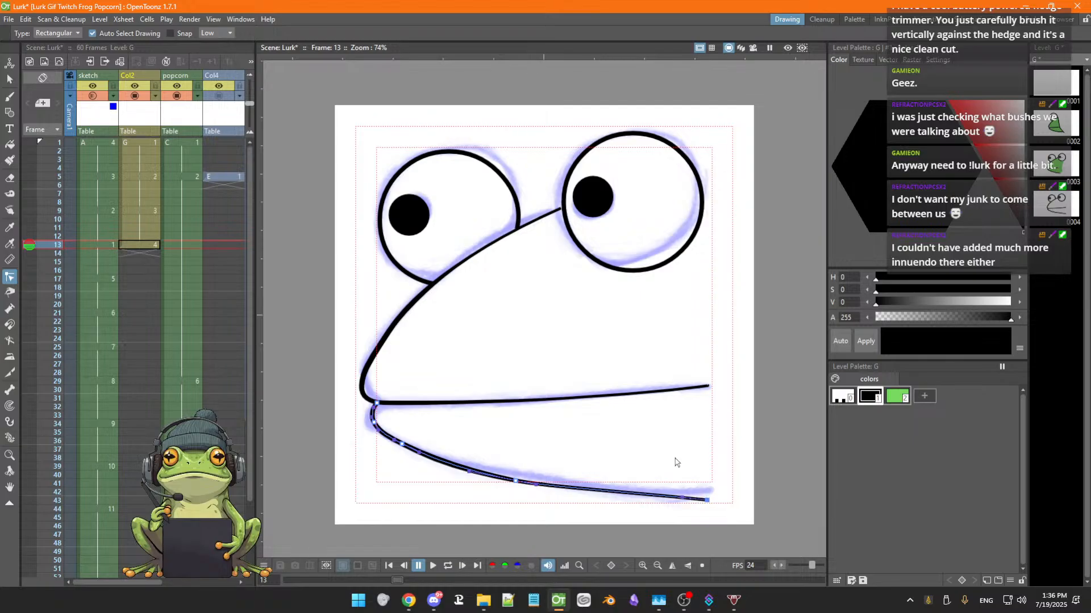
# Draw the frog's right-side body outline from the right eye down past the jaw end, using MultiArc and a brush stroke
pyautogui.press('g')
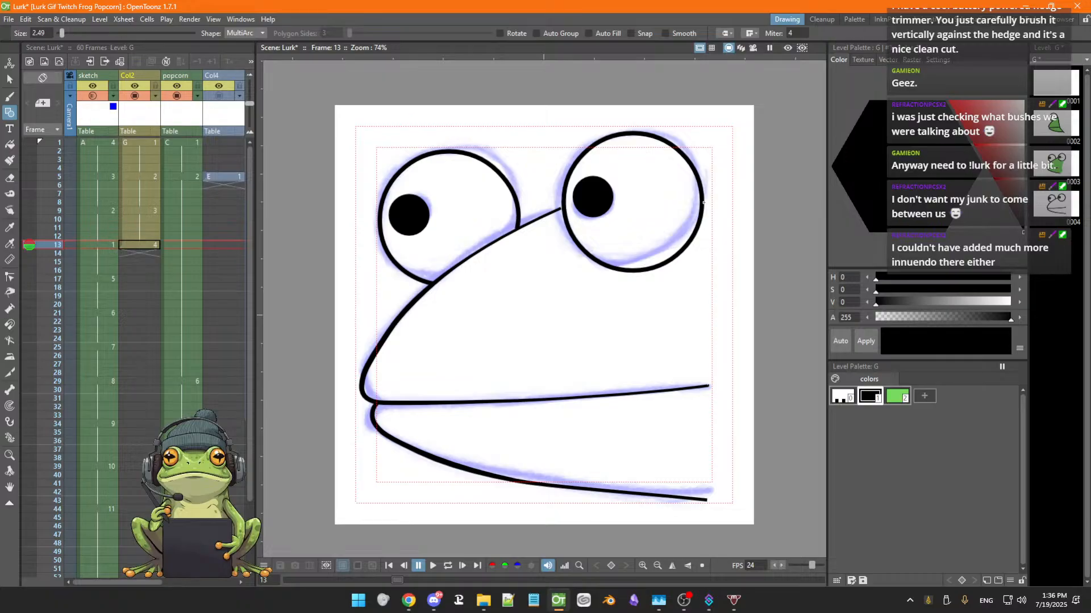
pyautogui.click(703, 202)
pyautogui.click(757, 224)
pyautogui.click(759, 224)
pyautogui.click(706, 501)
pyautogui.click(742, 533)
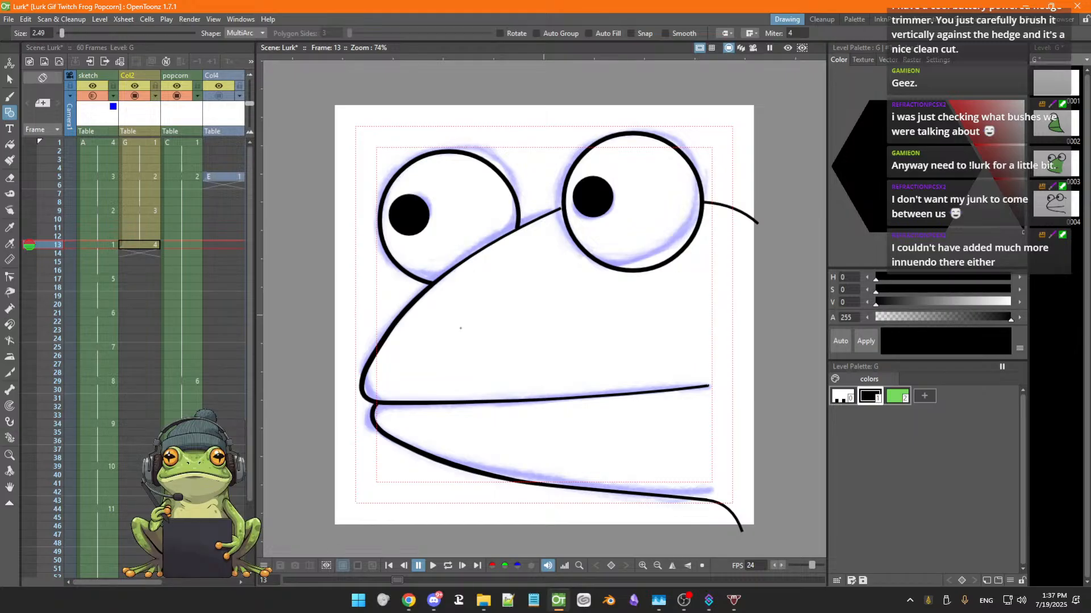
pyautogui.press('b')
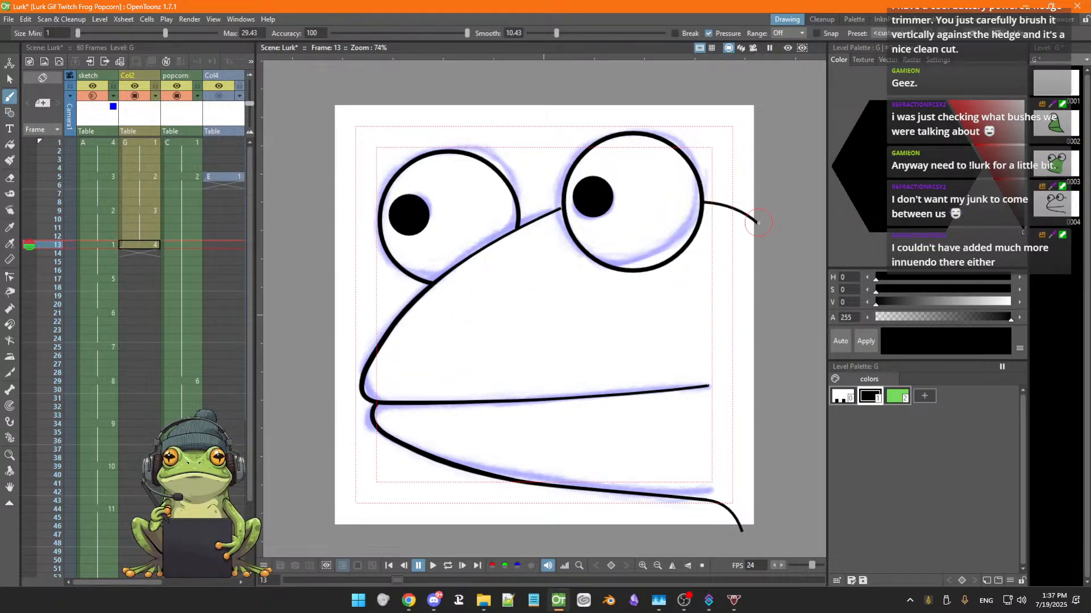
pyautogui.moveTo(758, 223)
pyautogui.mouseDown()
pyautogui.moveTo(793, 298)
pyautogui.moveTo(795, 403)
pyautogui.moveTo(776, 509)
pyautogui.moveTo(740, 524)
pyautogui.mouseUp()
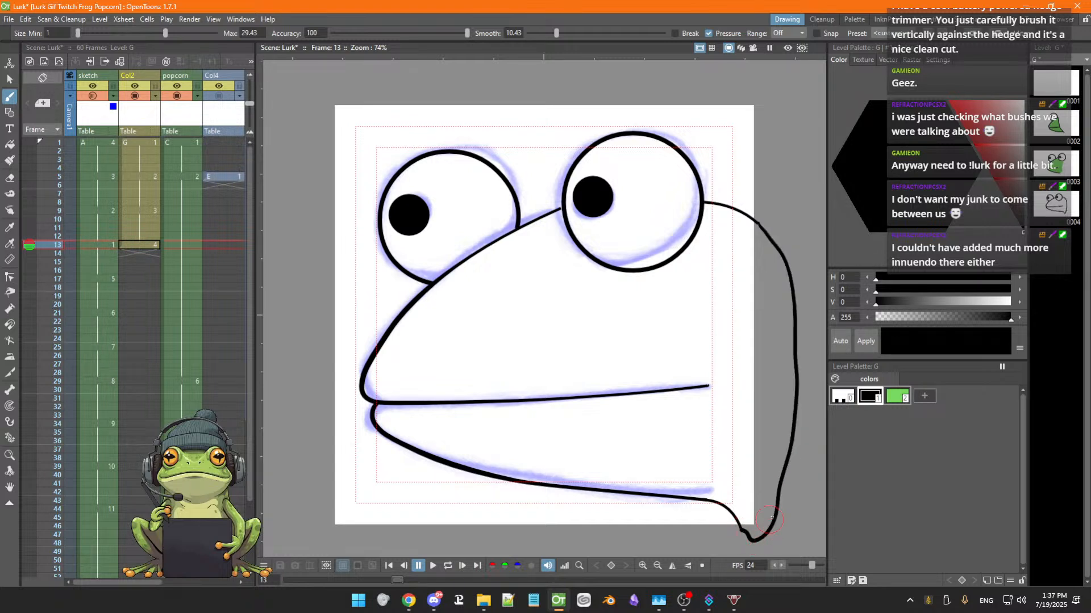
# Fill the enclosed frog face area with the green style
pyautogui.click(898, 397)
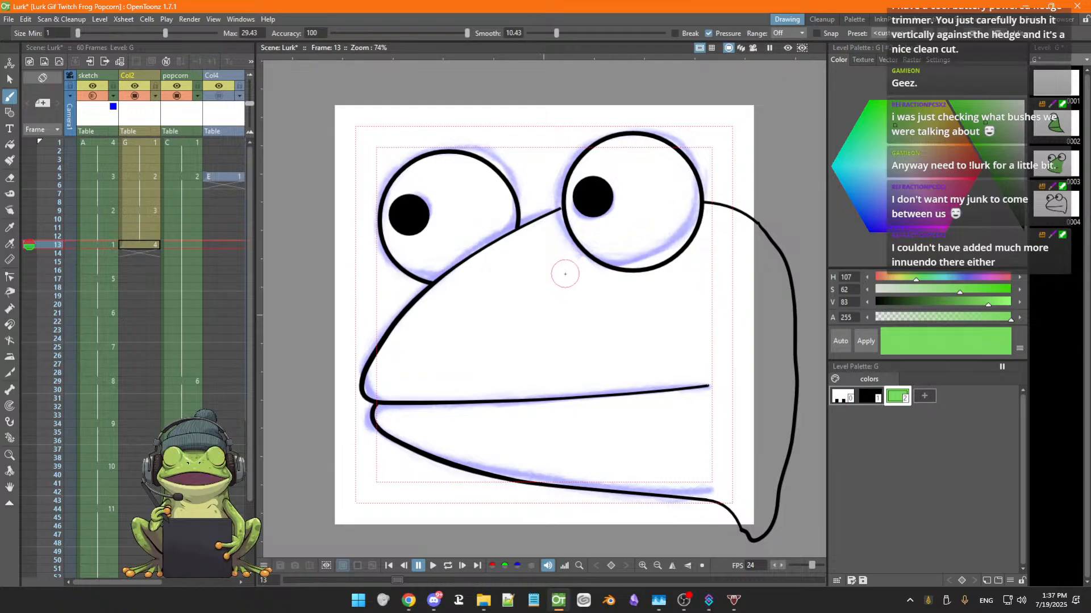
pyautogui.press('f')
pyautogui.click(551, 297)
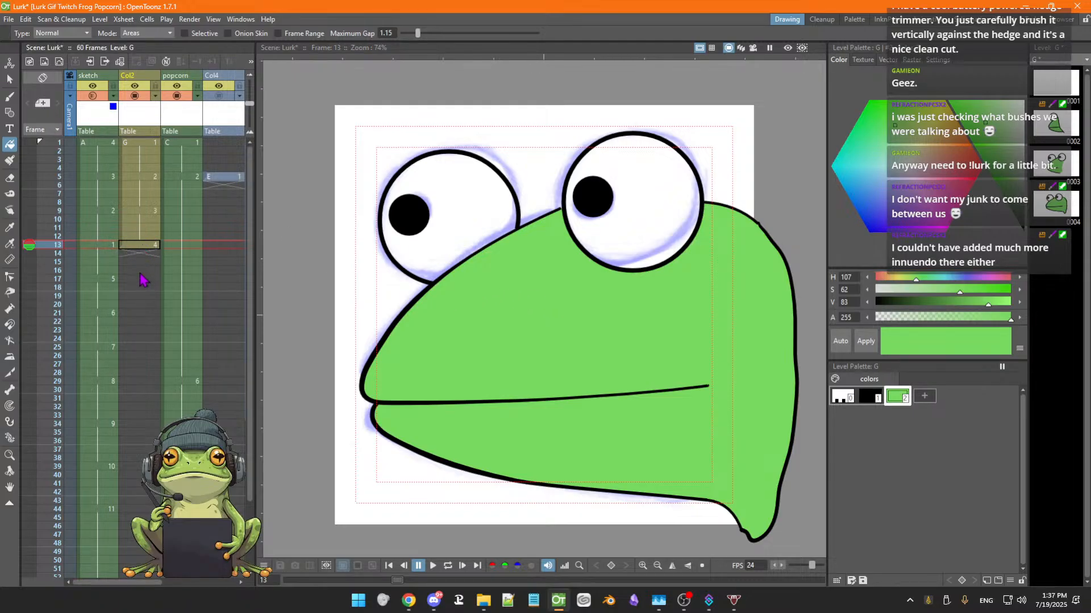
# Play back the animation and save the scene
pyautogui.moveTo(145, 252)
pyautogui.mouseDown()
pyautogui.moveTo(149, 284)
pyautogui.moveTo(146, 273)
pyautogui.mouseUp()
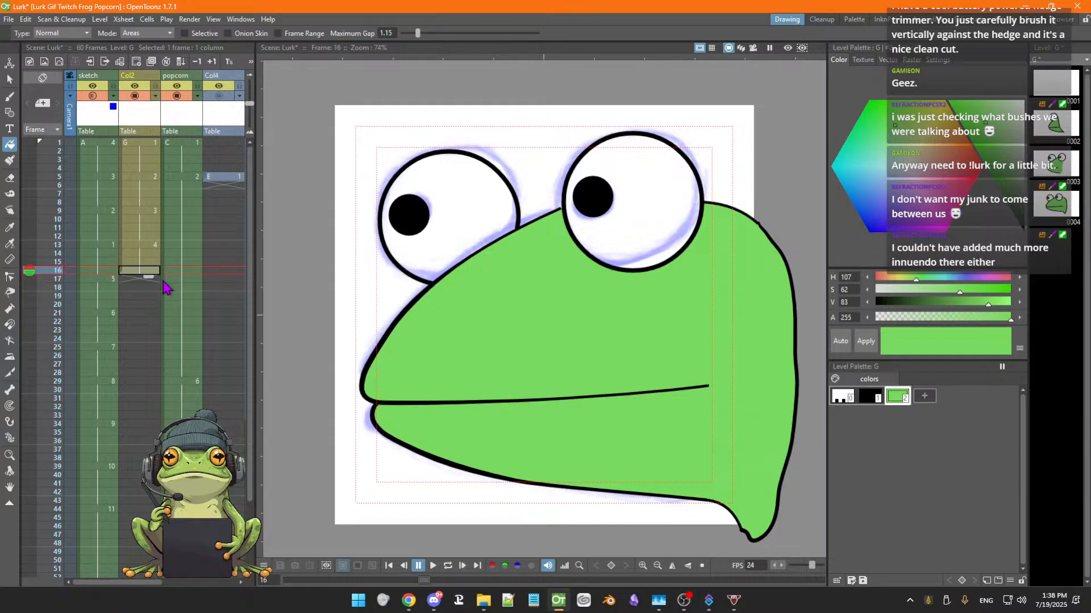
pyautogui.scroll(-3, 160, 293)
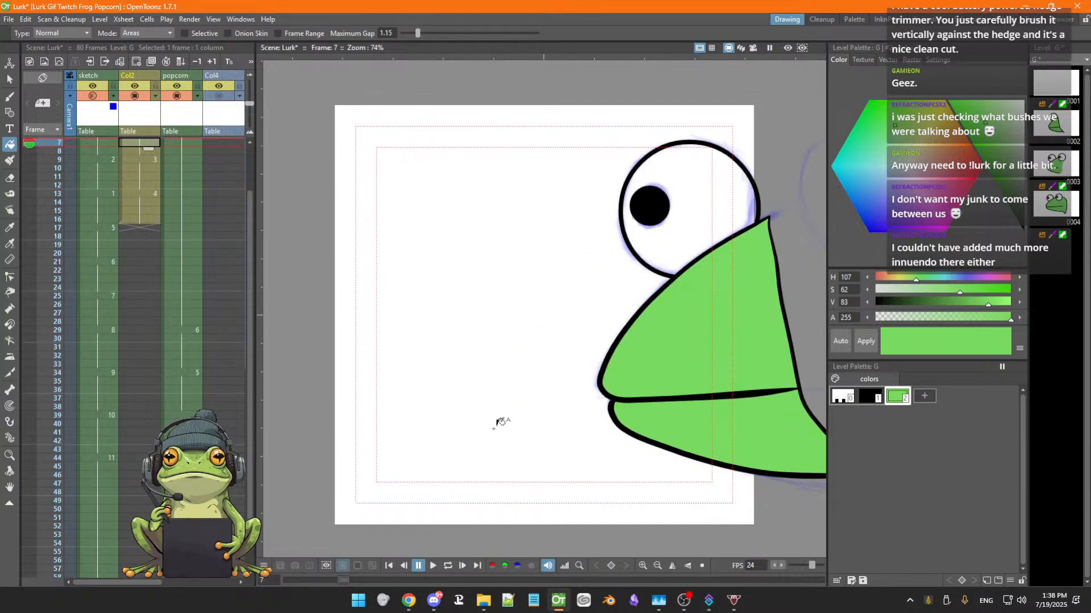
pyautogui.click(435, 566)
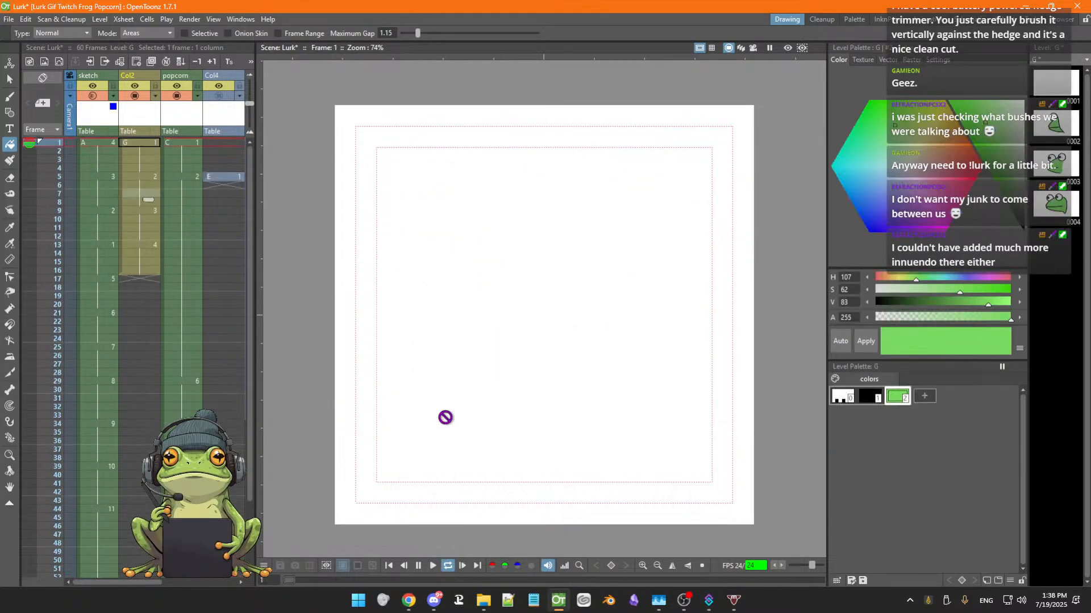
pyautogui.hotkey('ctrl', 's')
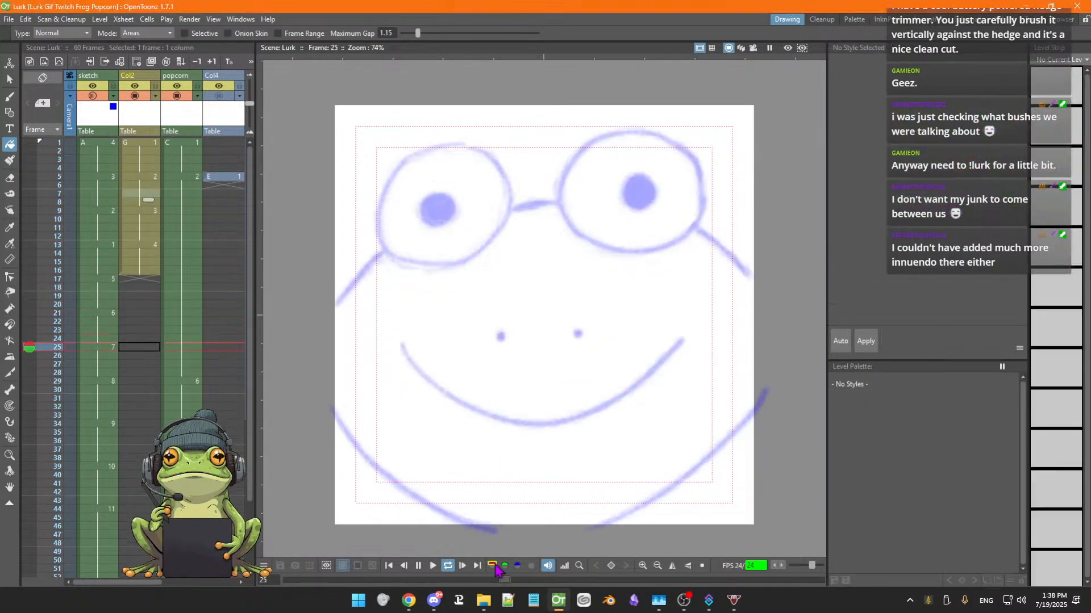
pyautogui.click(447, 567)
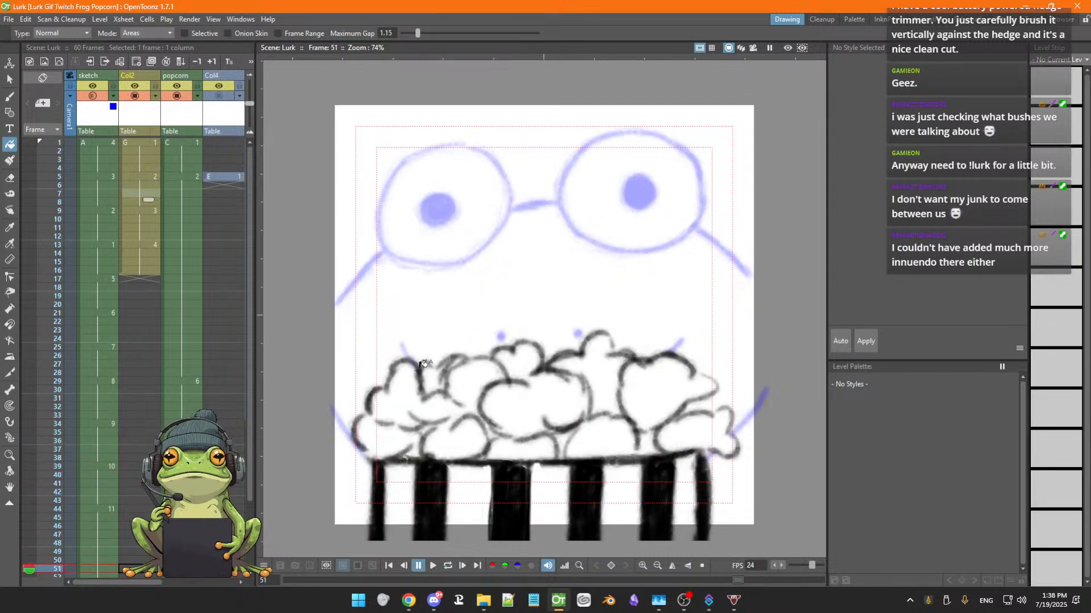
# On frame 17 of Col2, draw a black MultiArc outline along the sketch's left cheek
pyautogui.click(142, 271)
pyautogui.click(140, 280)
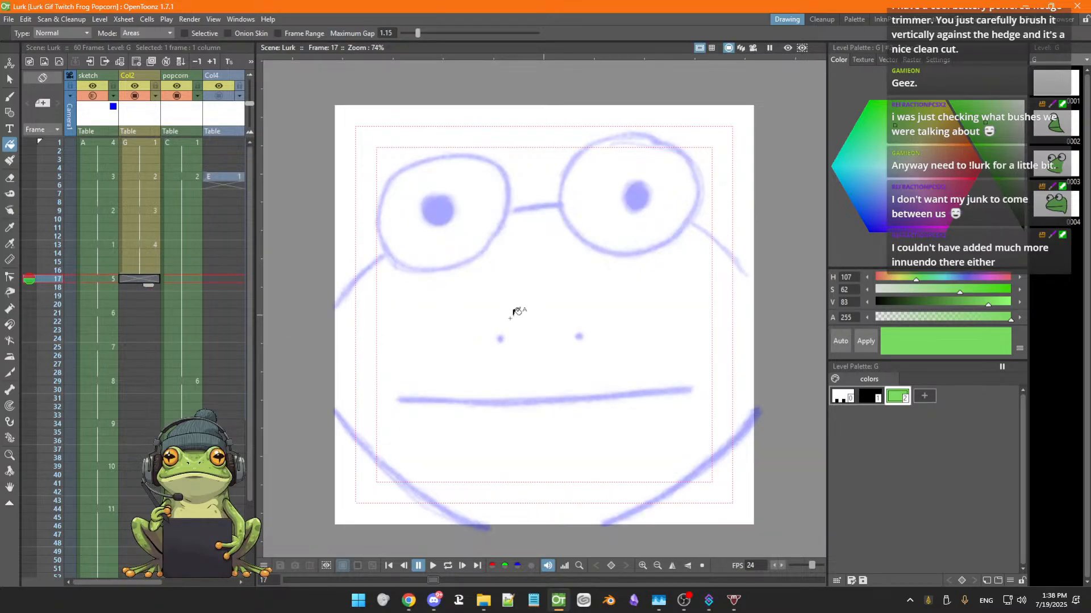
pyautogui.press('g')
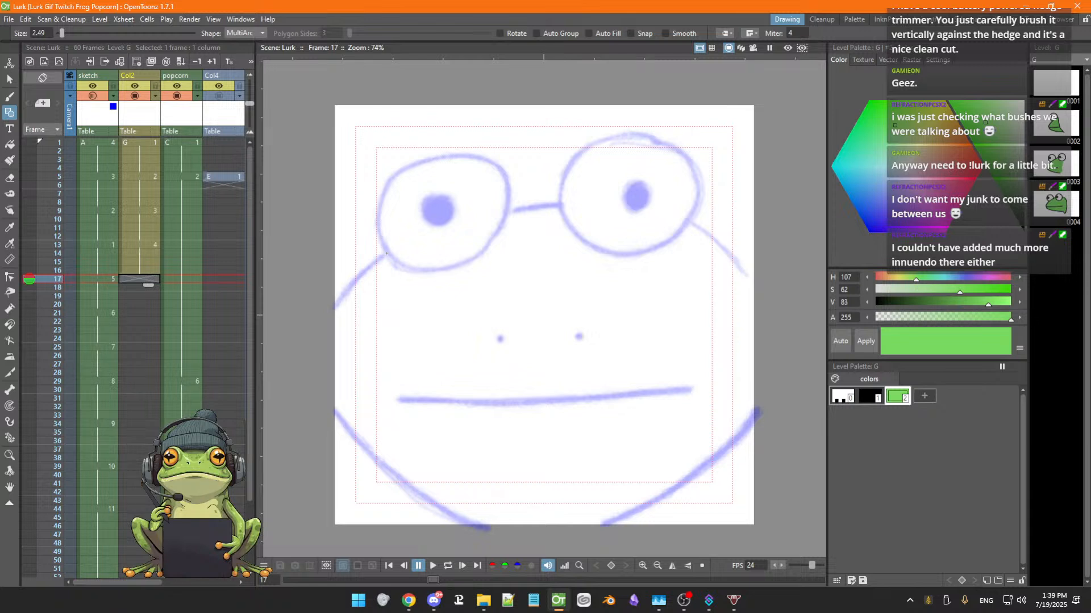
pyautogui.click(386, 254)
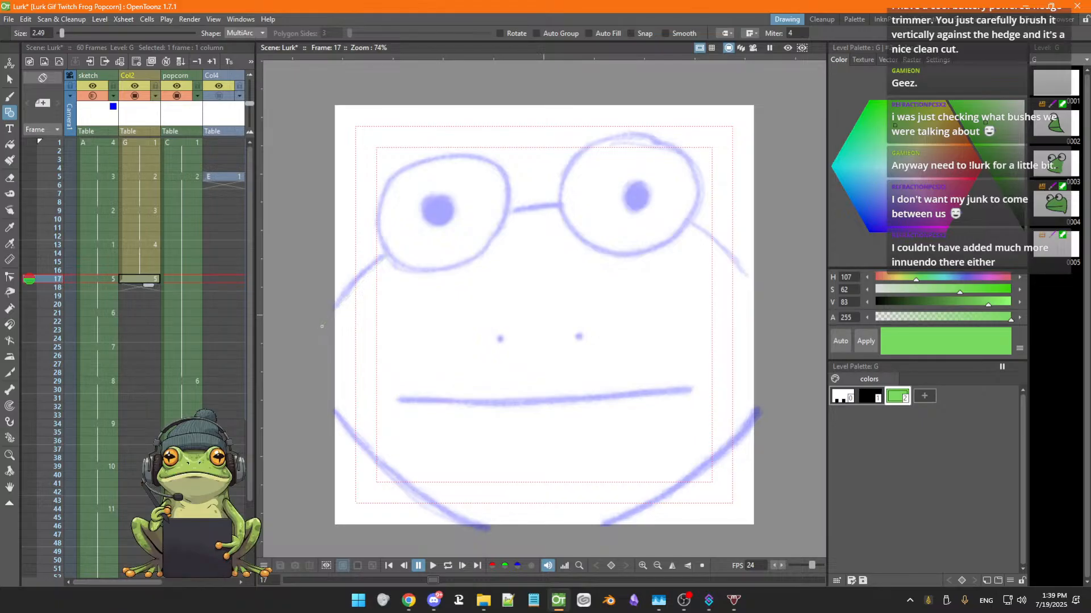
pyautogui.click(869, 396)
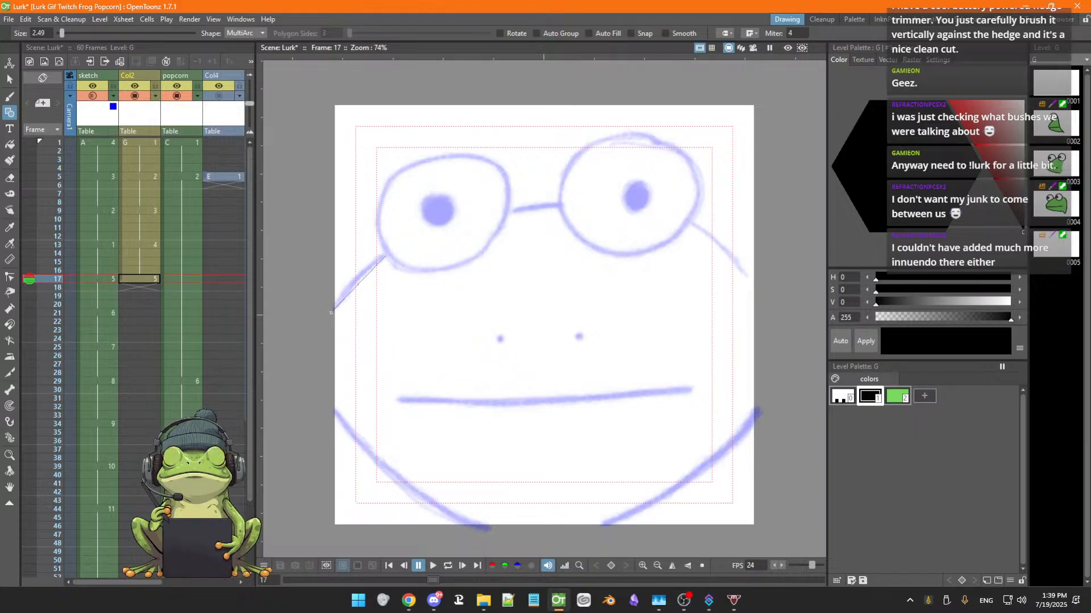
pyautogui.click(331, 311)
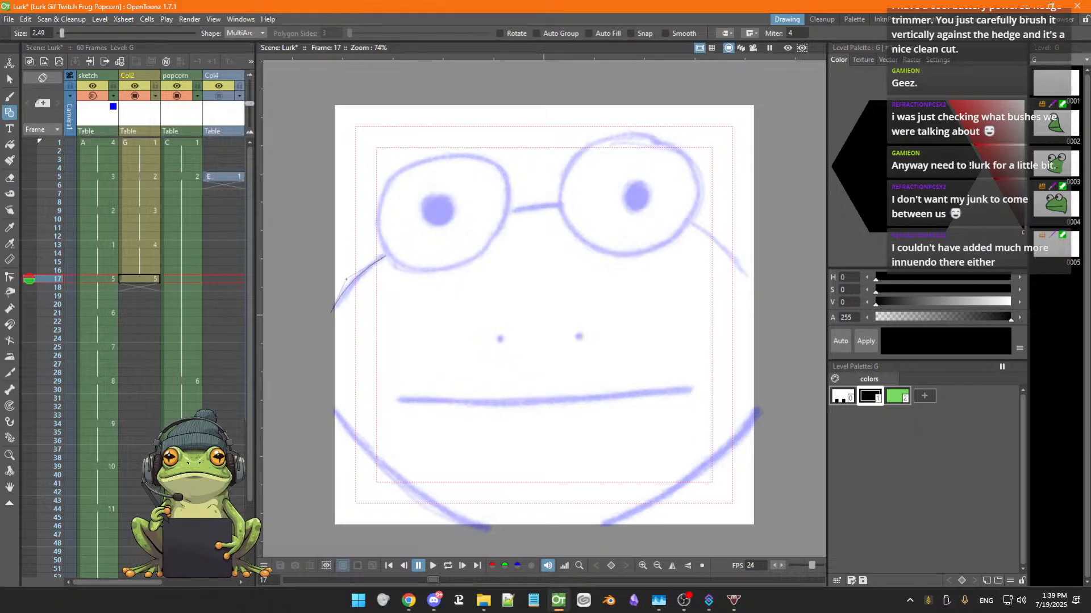
pyautogui.click(346, 279)
# Draw black arcs over the sketch between the eyes and along the right cheek
pyautogui.click(505, 214)
pyautogui.click(560, 206)
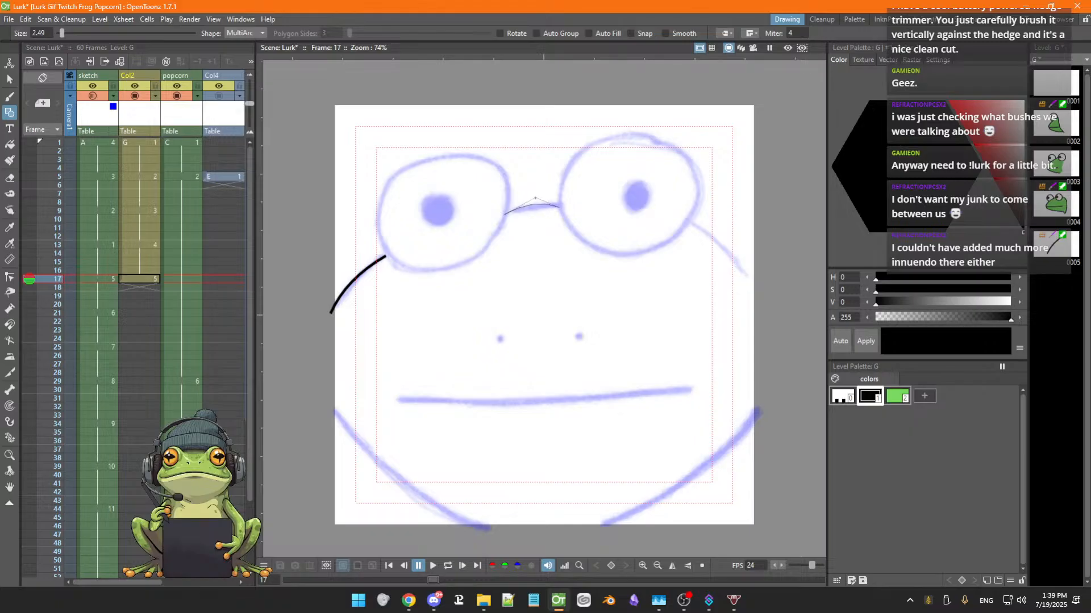
pyautogui.click(535, 199)
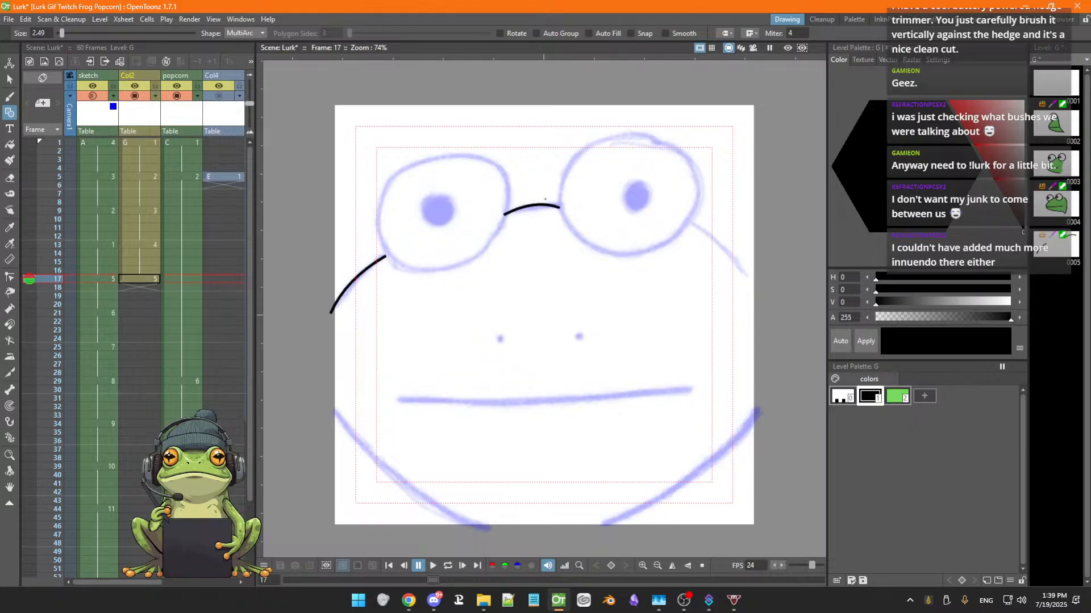
pyautogui.click(688, 220)
pyautogui.click(755, 284)
pyautogui.click(737, 247)
# Draw black arcs along the sketch's lower left and lower right jaw curves
pyautogui.click(333, 410)
pyautogui.click(490, 537)
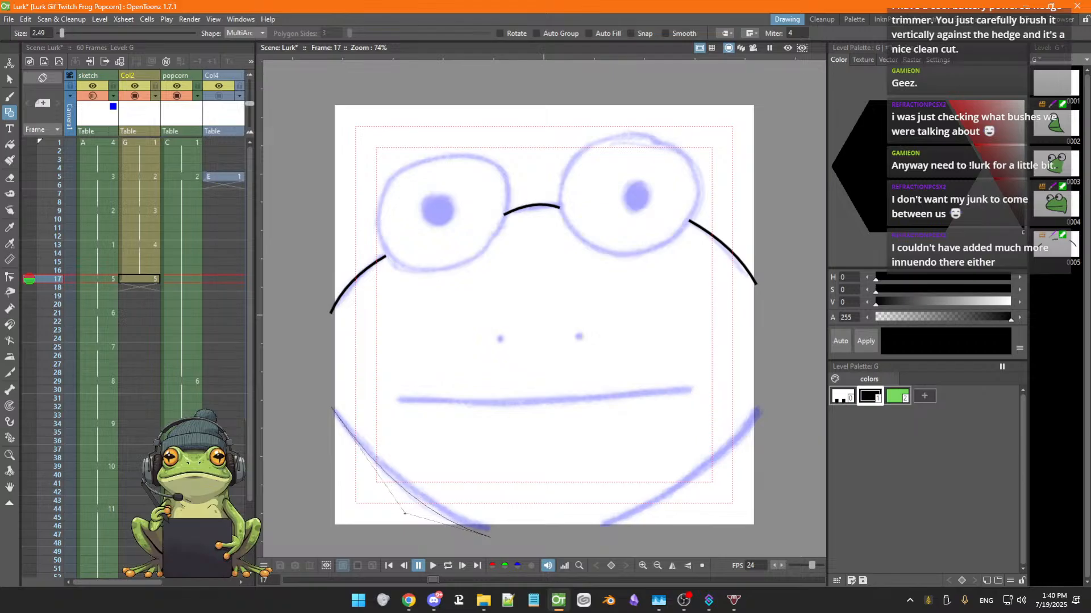
pyautogui.click(403, 514)
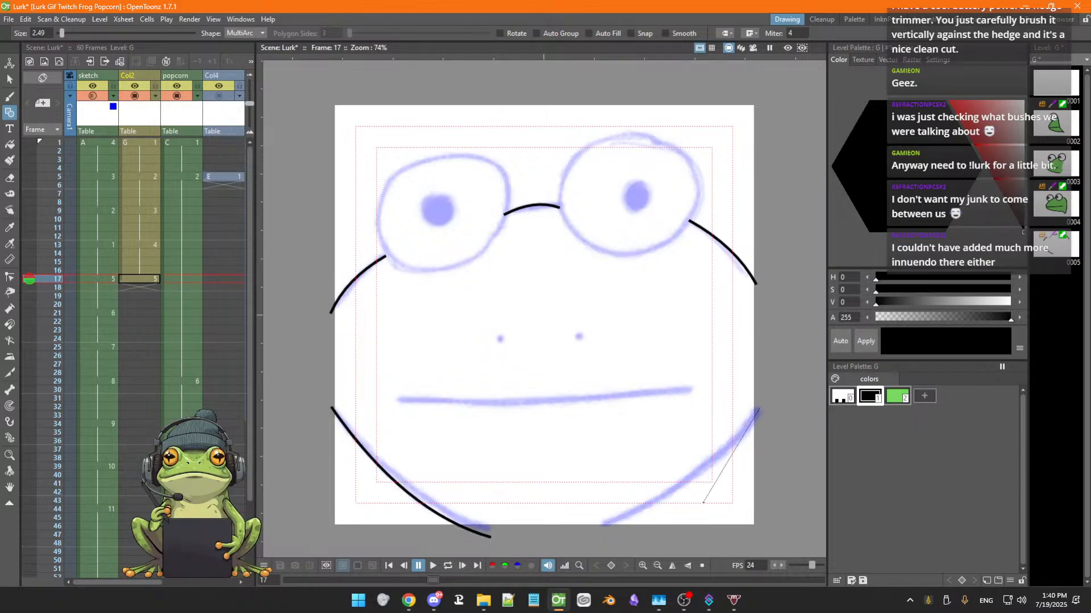
pyautogui.click(599, 529)
pyautogui.click(696, 493)
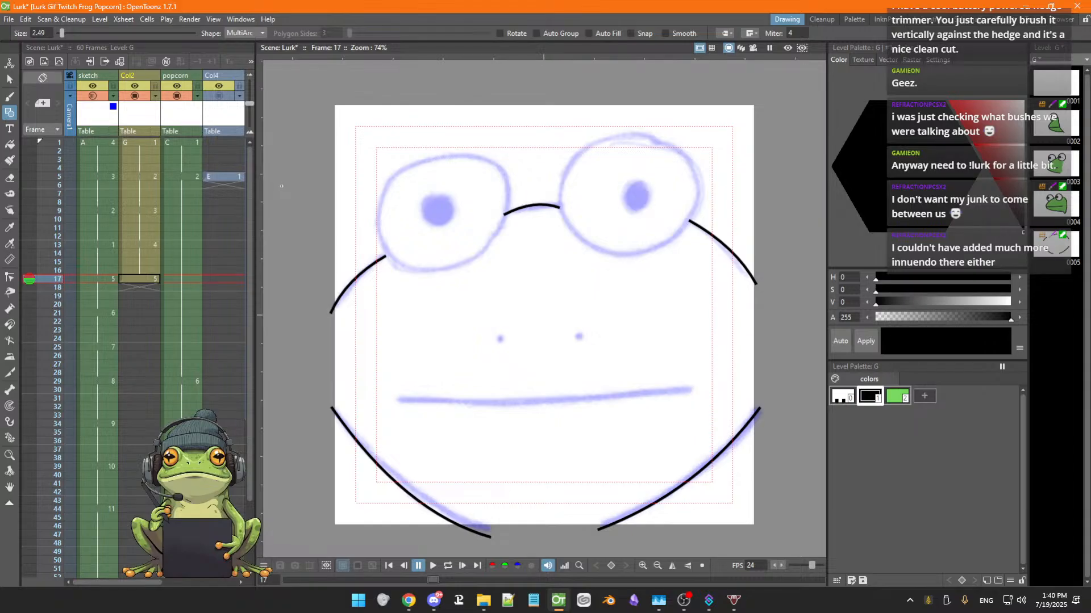
# Reshape the outline arcs between the eyes, lower jaw and right cheek with the Pinch tool, undoing the last adjustment
pyautogui.press('s')
pyautogui.click(533, 207)
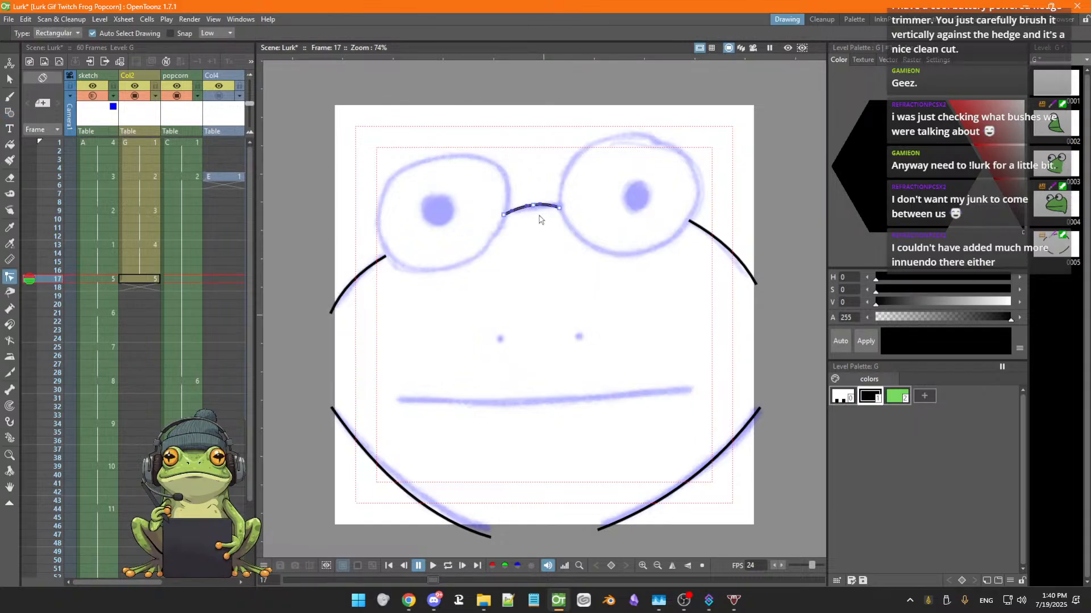
pyautogui.moveTo(533, 208); pyautogui.dragTo(533, 206)
pyautogui.click(451, 528)
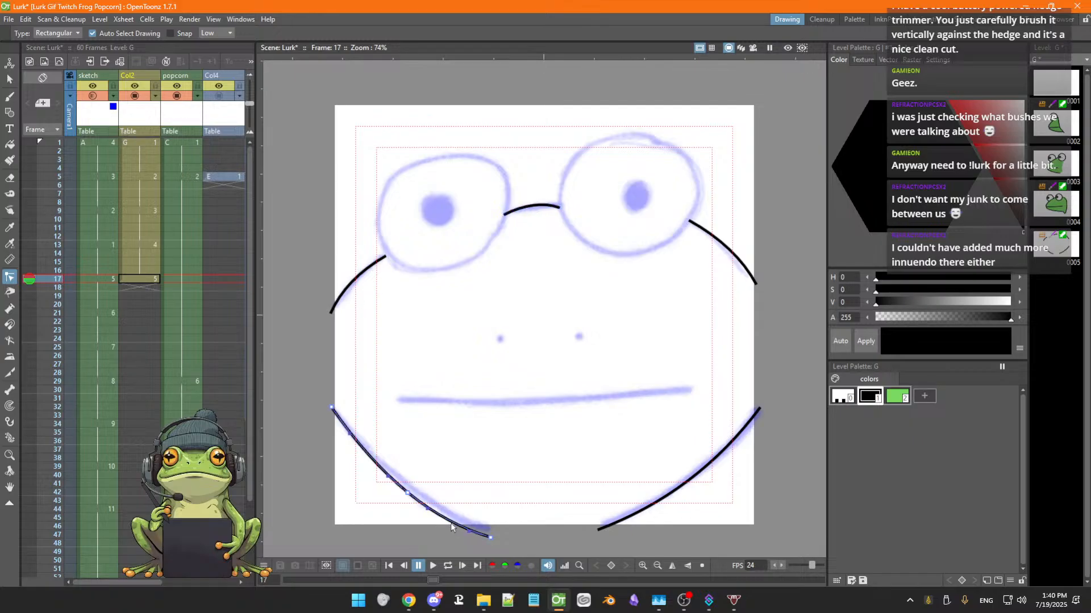
pyautogui.click(10, 293)
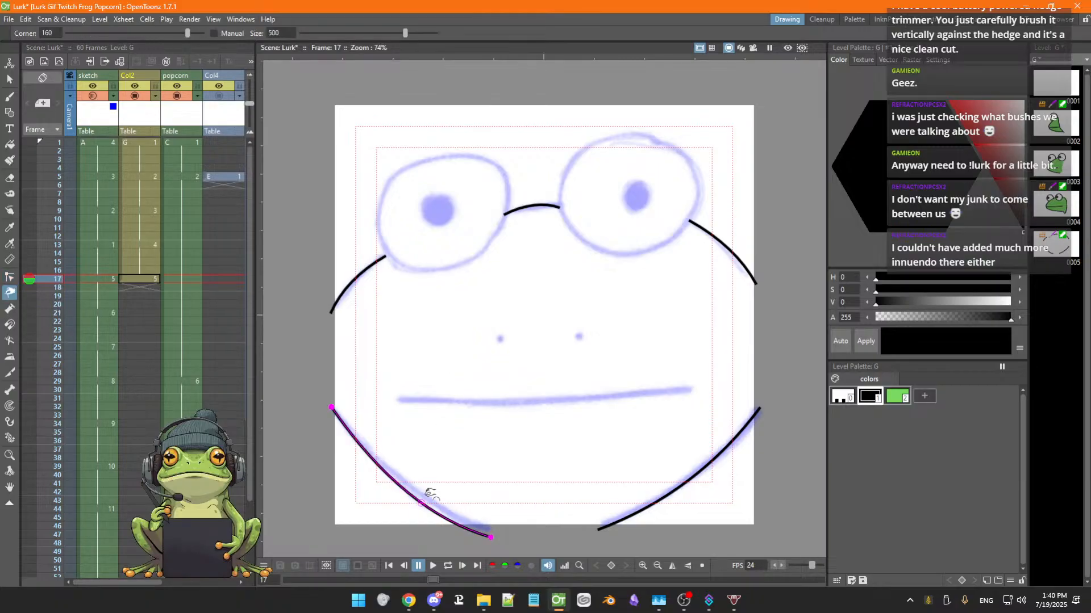
pyautogui.moveTo(422, 501); pyautogui.dragTo(424, 496)
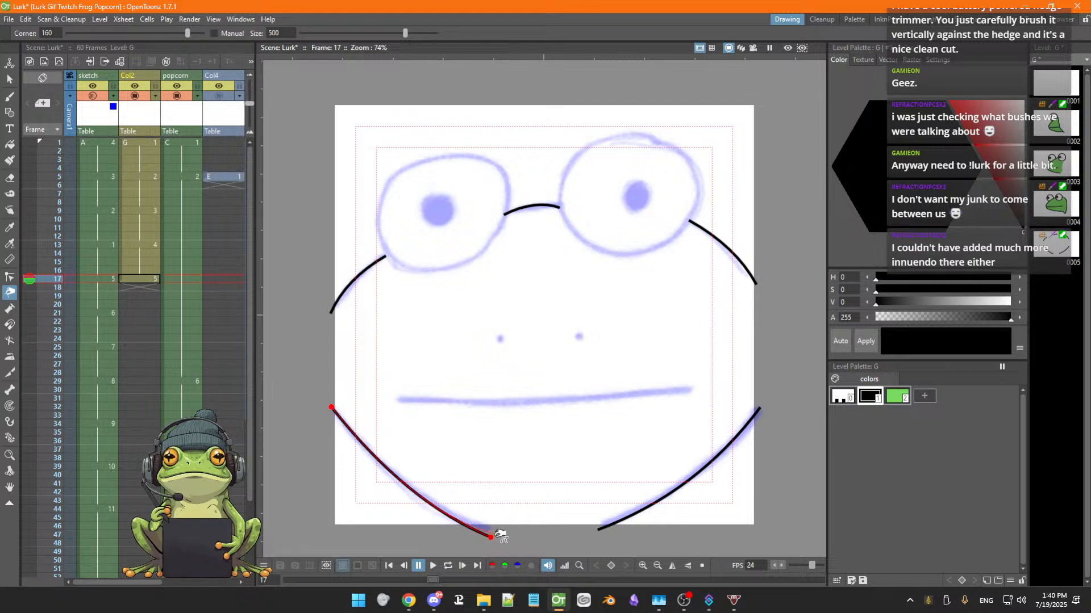
pyautogui.moveTo(500, 533); pyautogui.dragTo(504, 529)
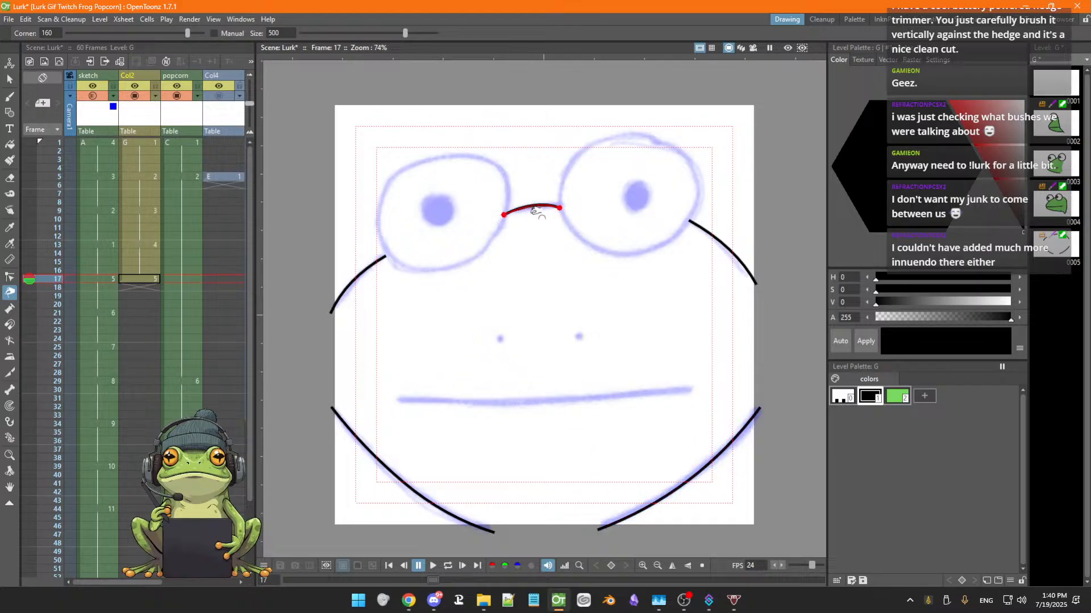
pyautogui.moveTo(537, 213); pyautogui.dragTo(538, 215)
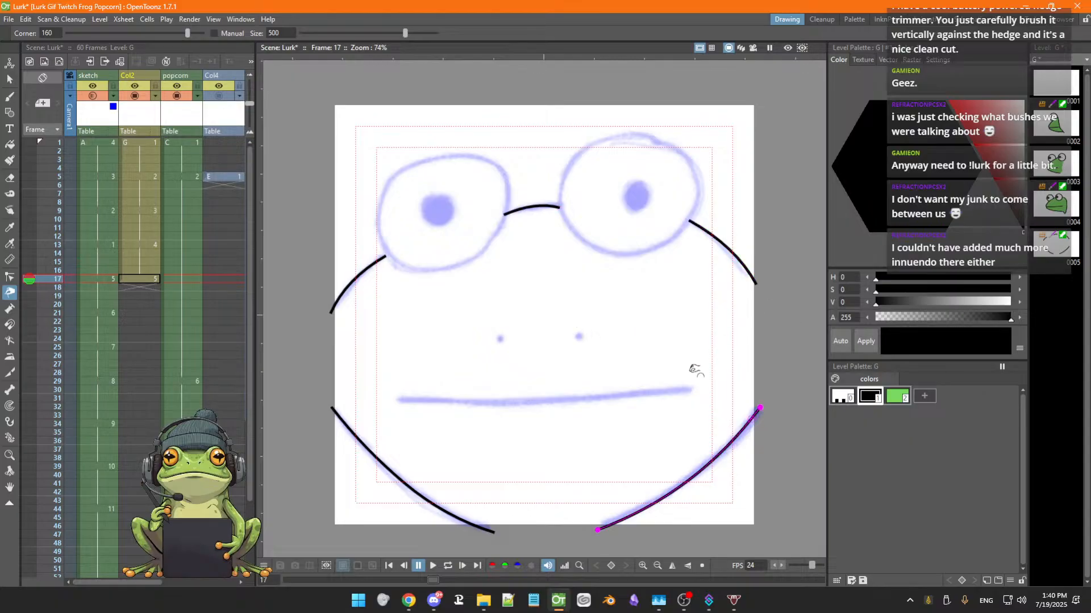
pyautogui.moveTo(741, 264); pyautogui.dragTo(736, 257)
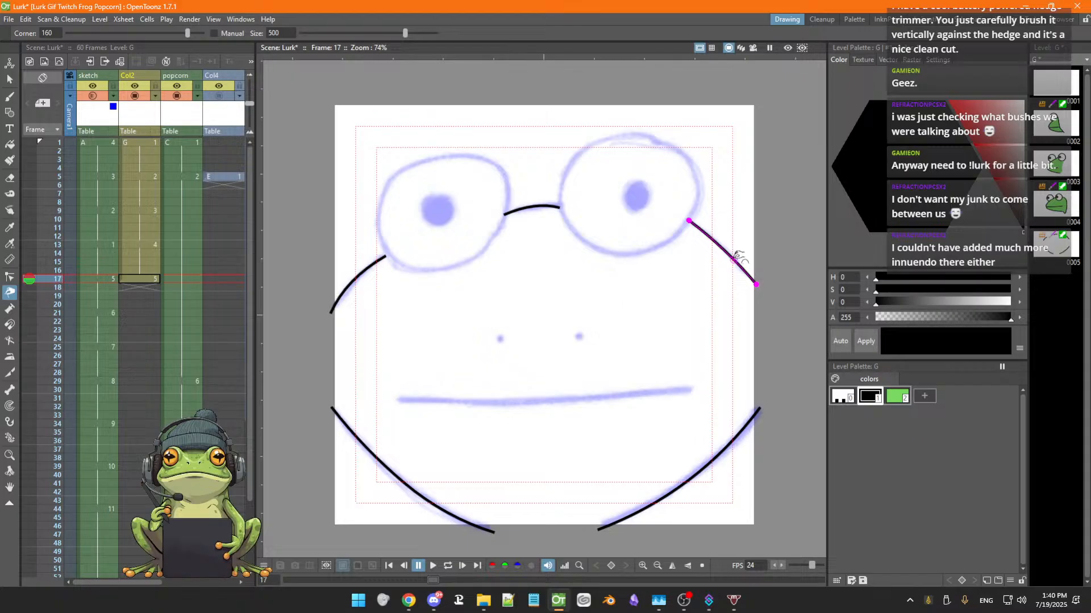
pyautogui.hotkey('ctrl', 'z')
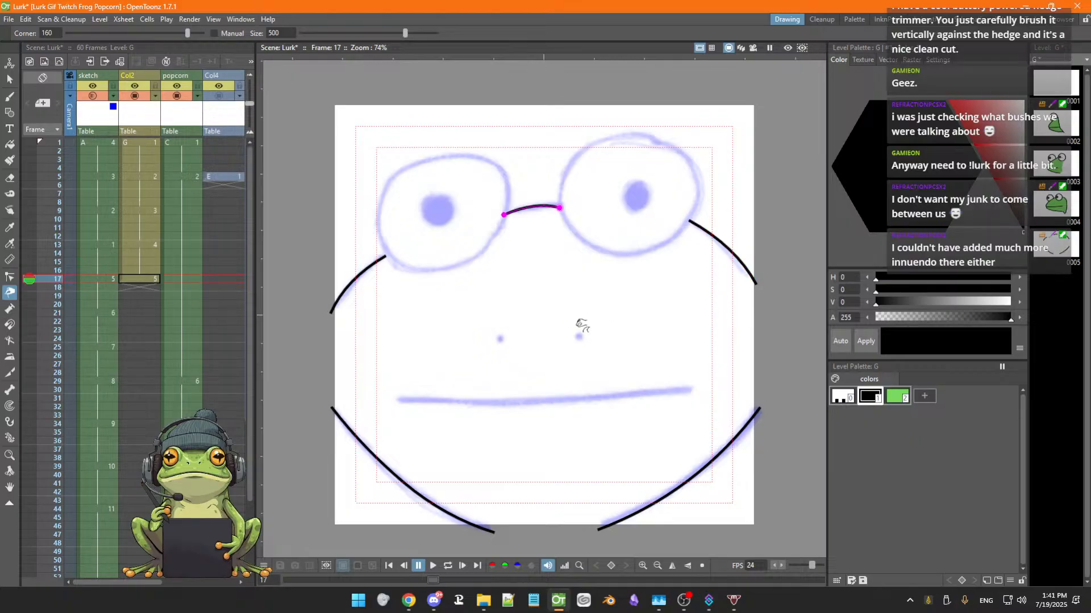
# Select all the face outline arcs and set their stroke thickness to 4.74
pyautogui.press('s')
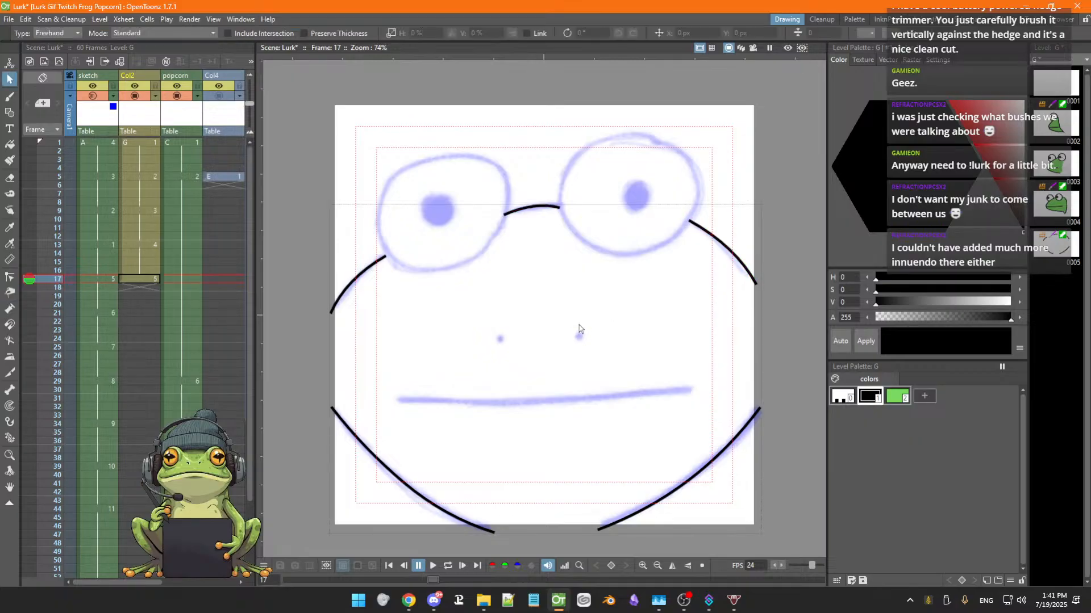
pyautogui.click(357, 279)
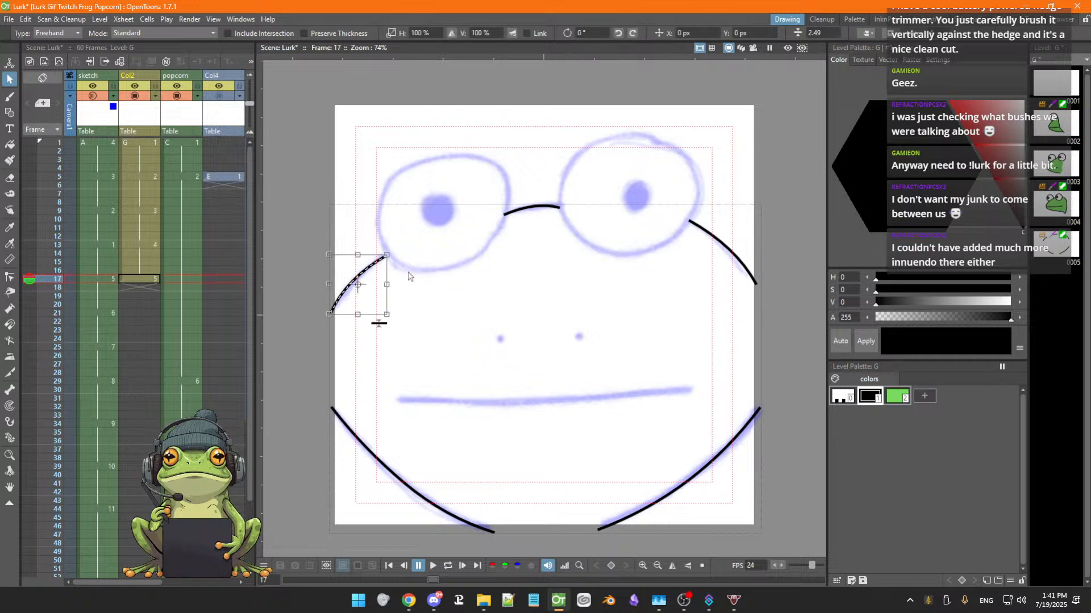
pyautogui.keyDown('shift'); pyautogui.click(534, 211); pyautogui.keyUp('shift')
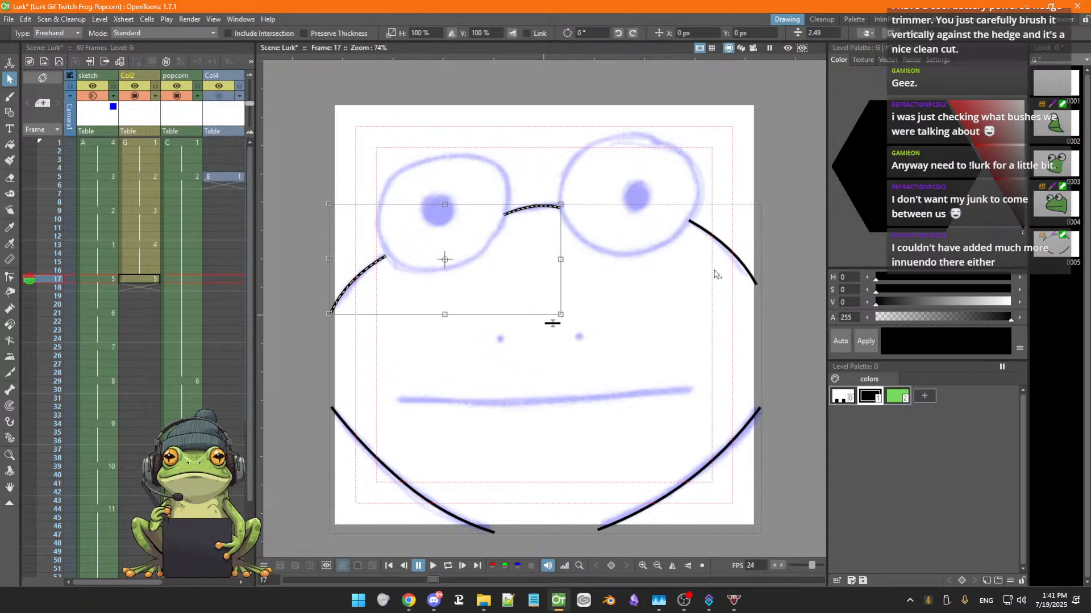
pyautogui.keyDown('shift'); pyautogui.click(731, 254); pyautogui.keyUp('shift')
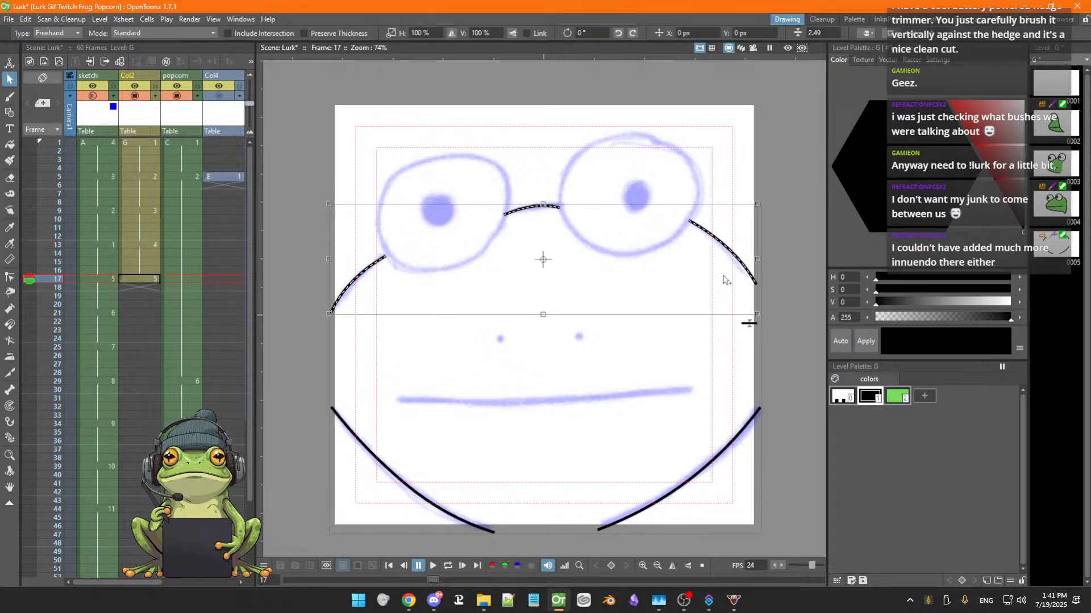
pyautogui.keyDown('shift'); pyautogui.click(703, 476); pyautogui.keyUp('shift')
pyautogui.keyDown('shift'); pyautogui.click(422, 498); pyautogui.keyUp('shift')
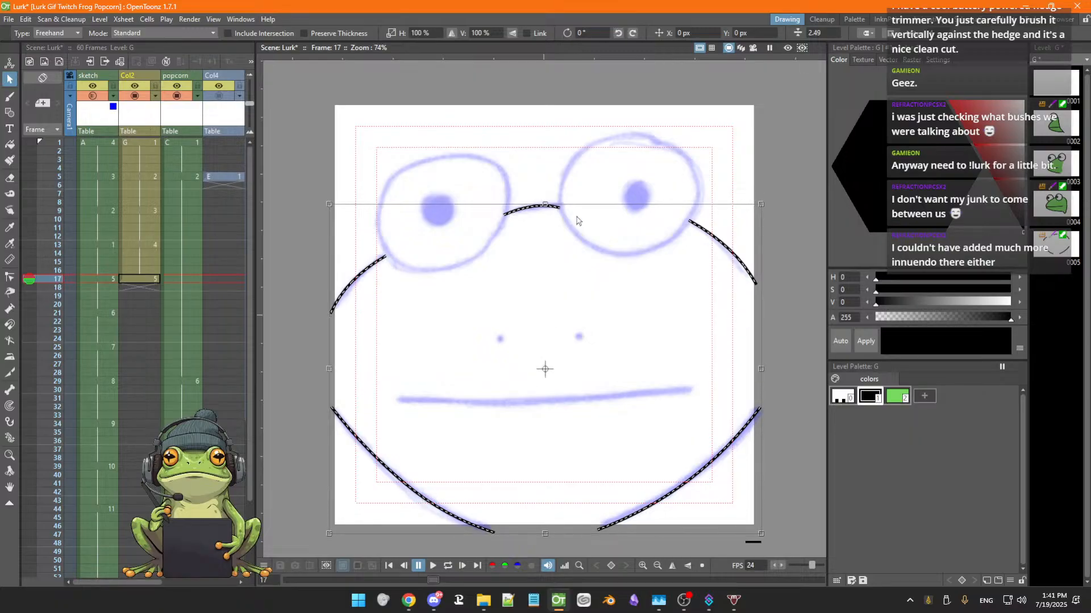
pyautogui.click(752, 550)
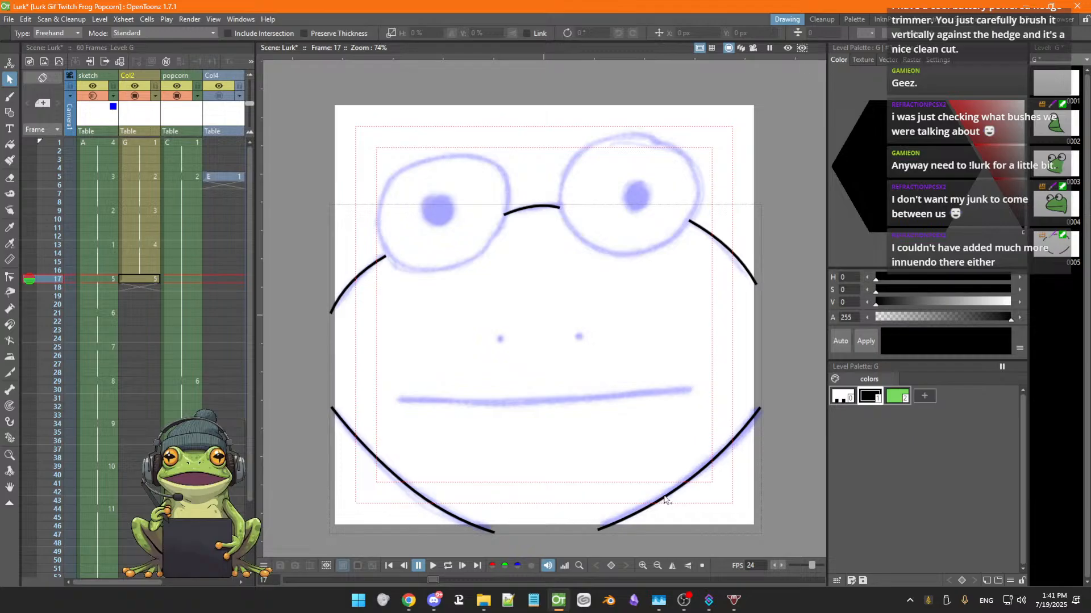
pyautogui.click(645, 499)
pyautogui.keyDown('shift'); pyautogui.click(423, 486); pyautogui.keyUp('shift')
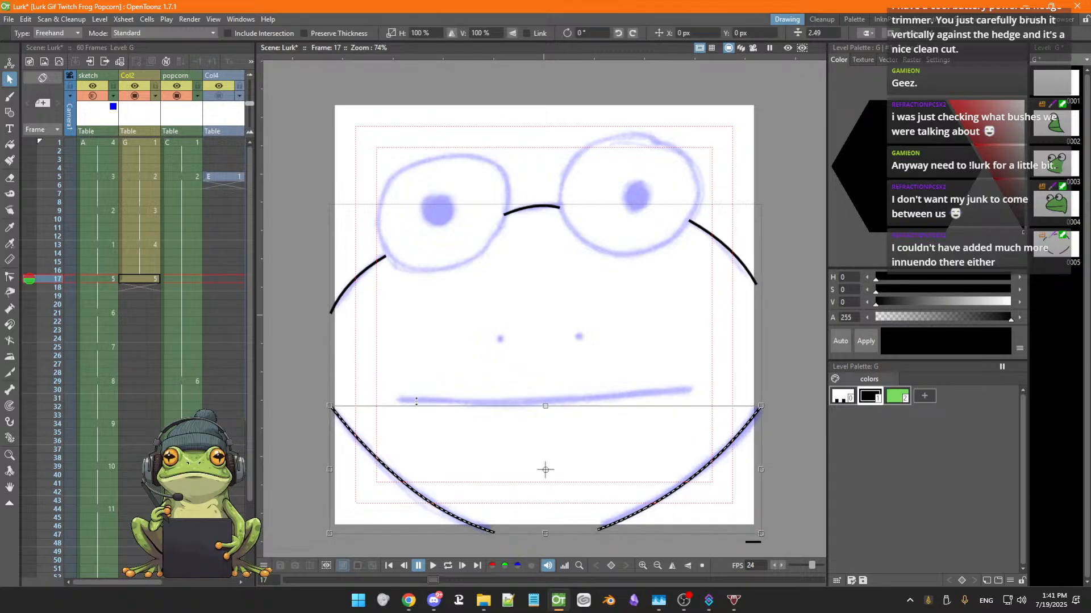
pyautogui.keyDown('shift'); pyautogui.click(366, 283); pyautogui.keyUp('shift')
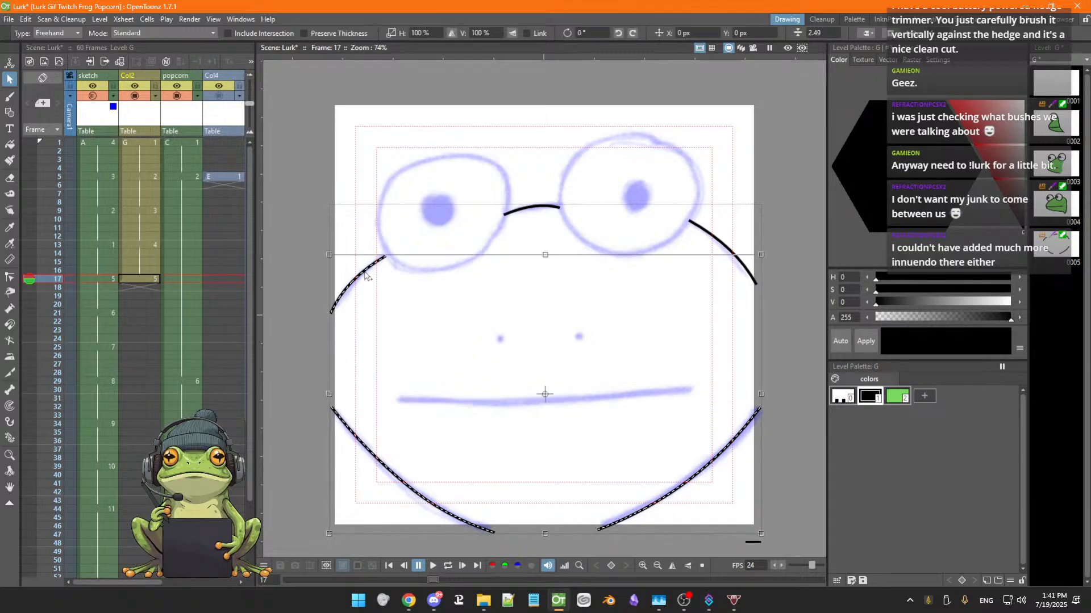
pyautogui.keyDown('shift'); pyautogui.click(527, 212); pyautogui.keyUp('shift')
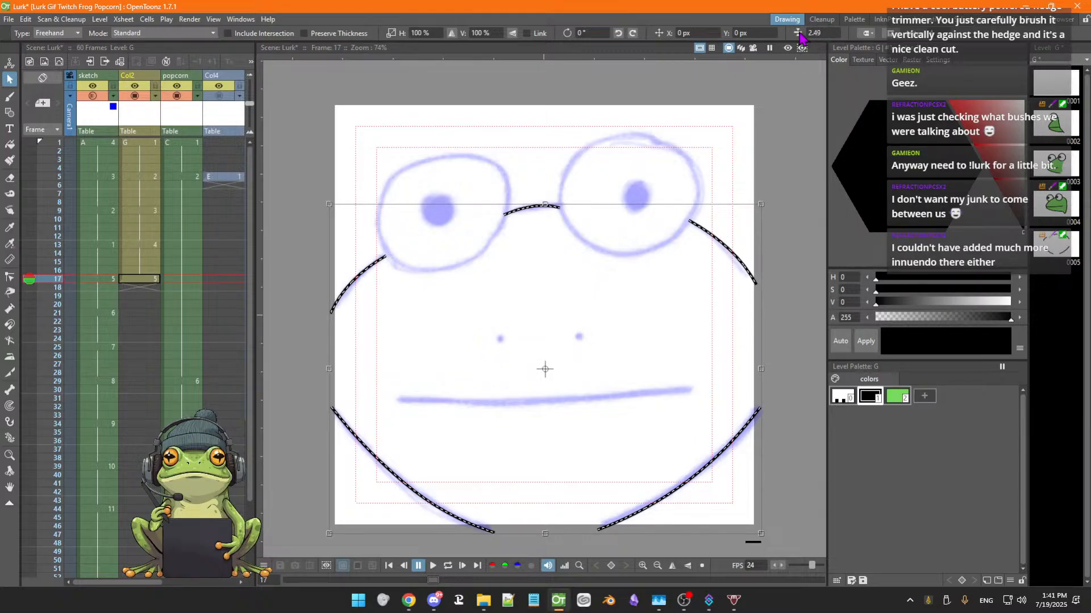
pyautogui.click(828, 33)
pyautogui.click(832, 34)
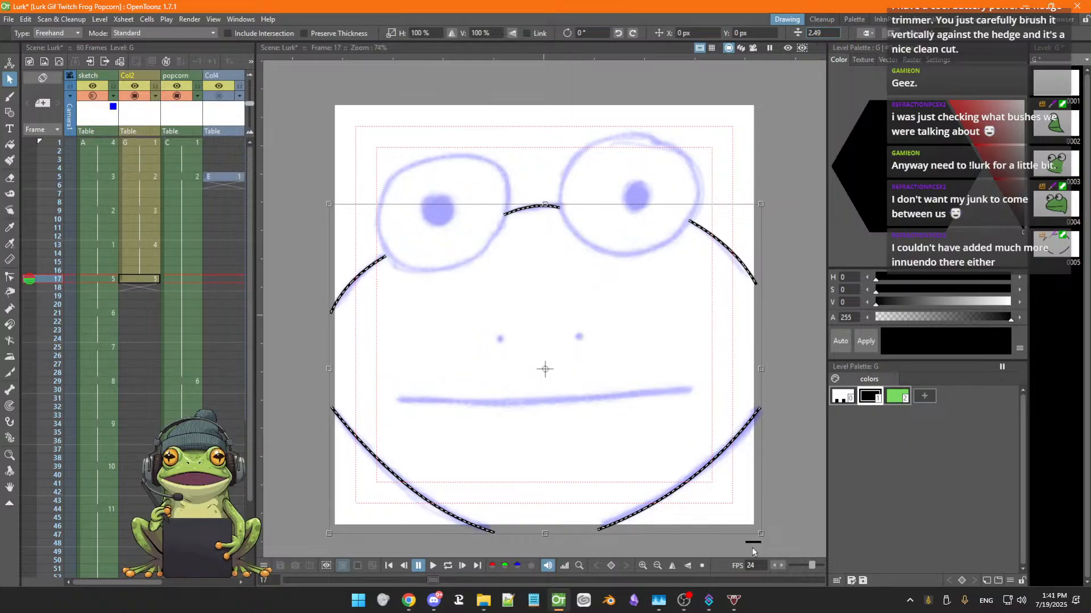
pyautogui.moveTo(753, 540); pyautogui.dragTo(756, 535)
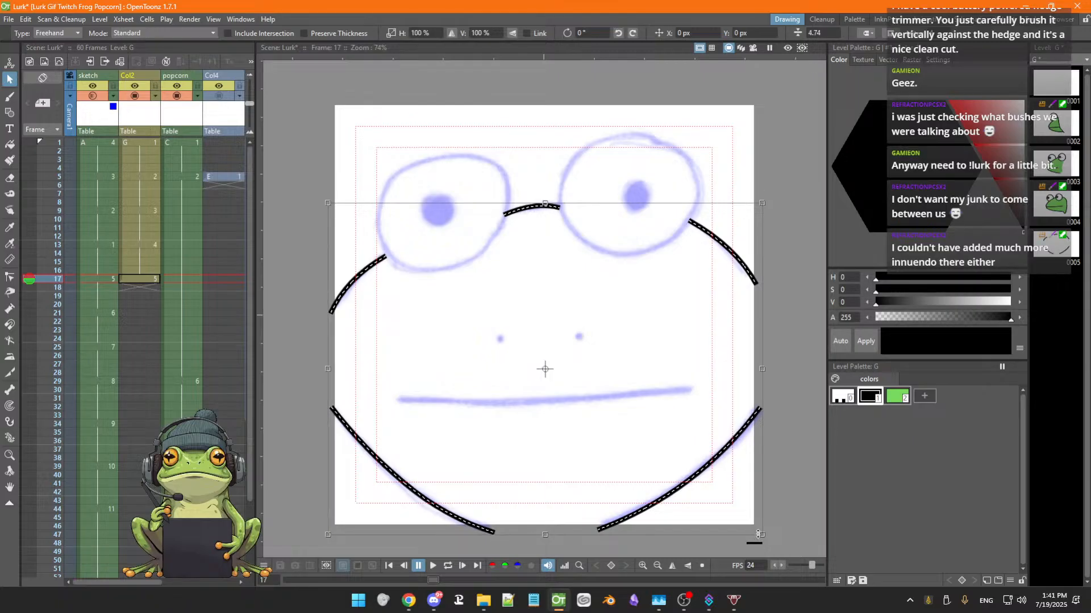
pyautogui.click(802, 381)
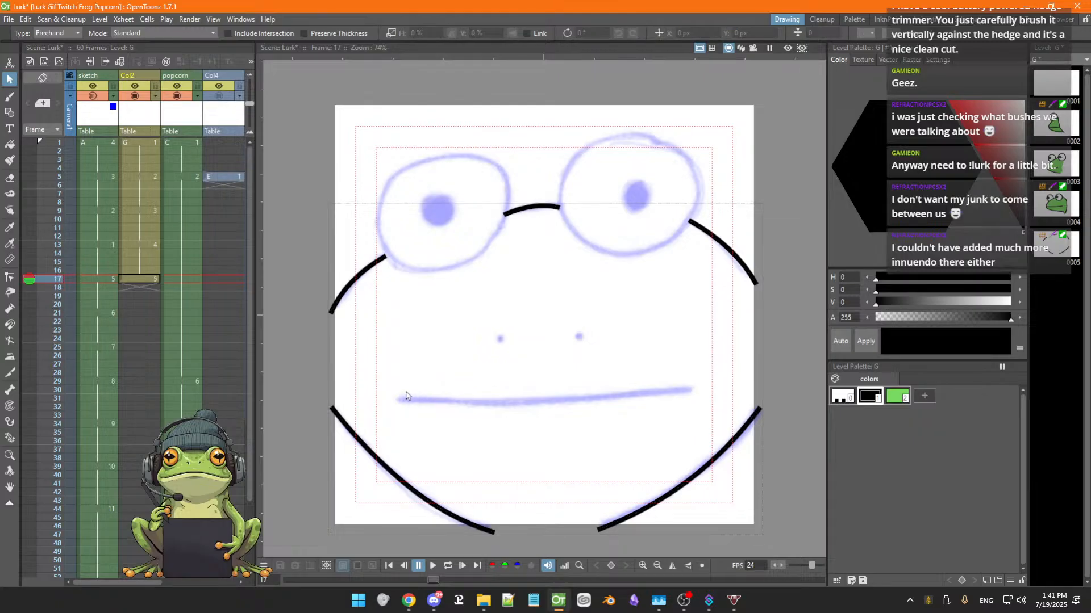
# Draw a black arc along the sketch's mouth line with the Geometric tool
pyautogui.press('g')
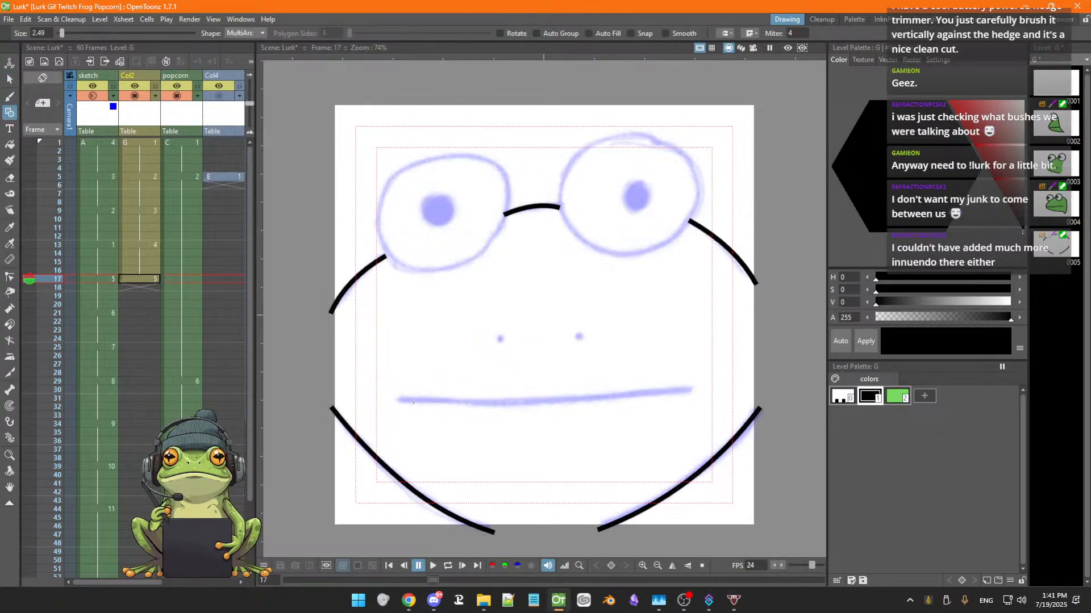
pyautogui.moveTo(399, 399); pyautogui.dragTo(692, 390)
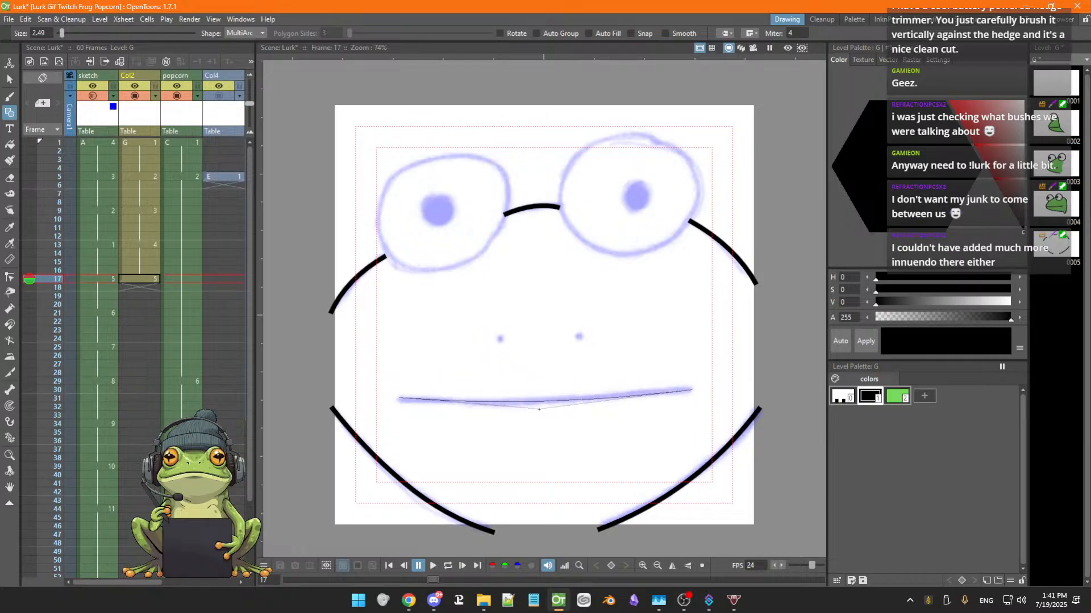
pyautogui.click(536, 409)
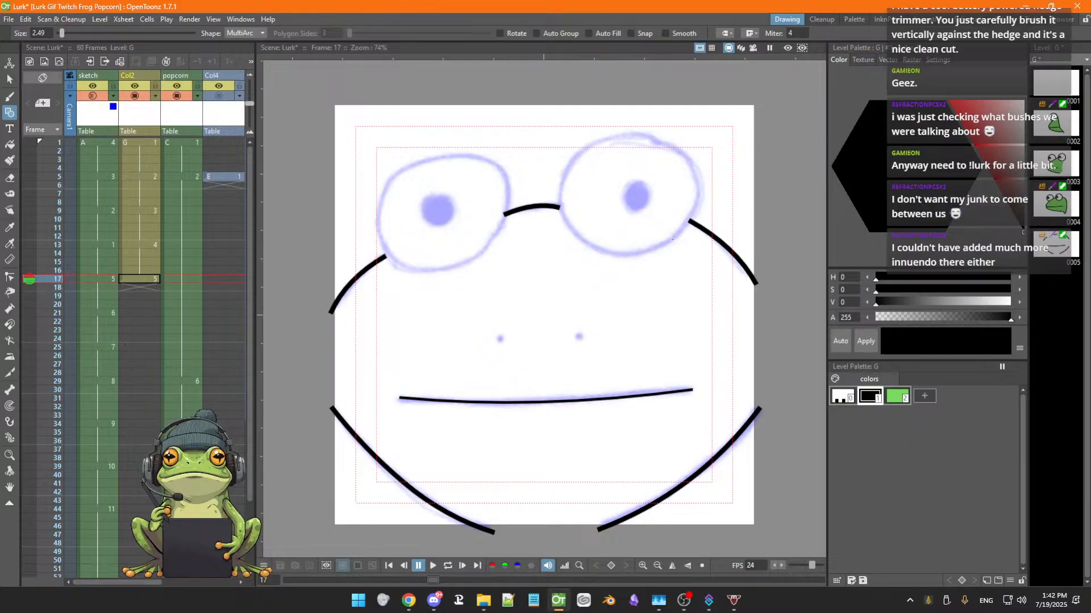
# Thicken the mouth arc to 3.24 and nudge its curve with the Pinch tool
pyautogui.press('s')
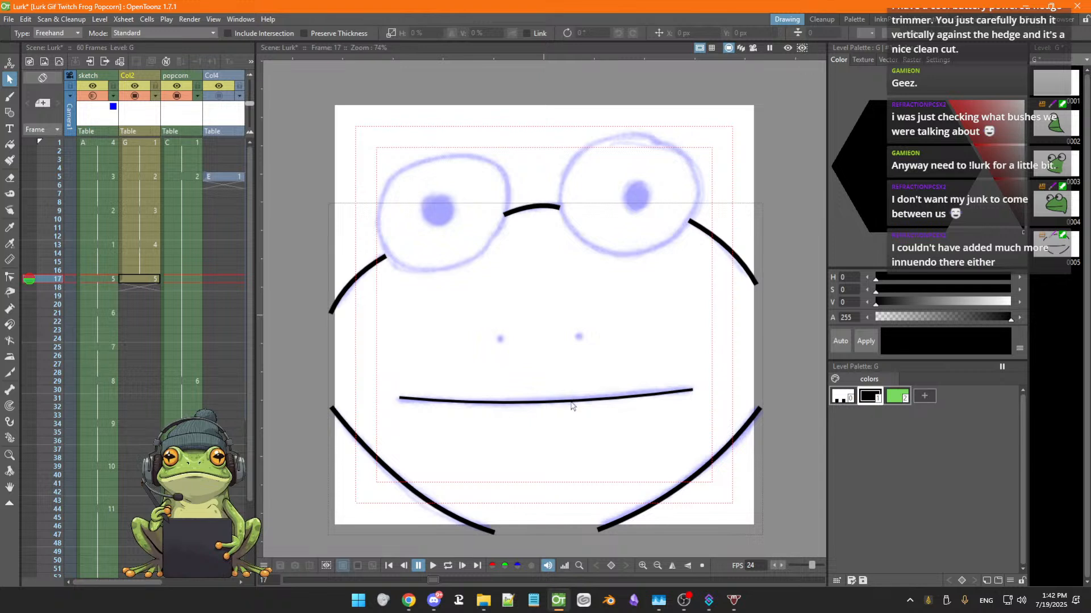
pyautogui.click(576, 401)
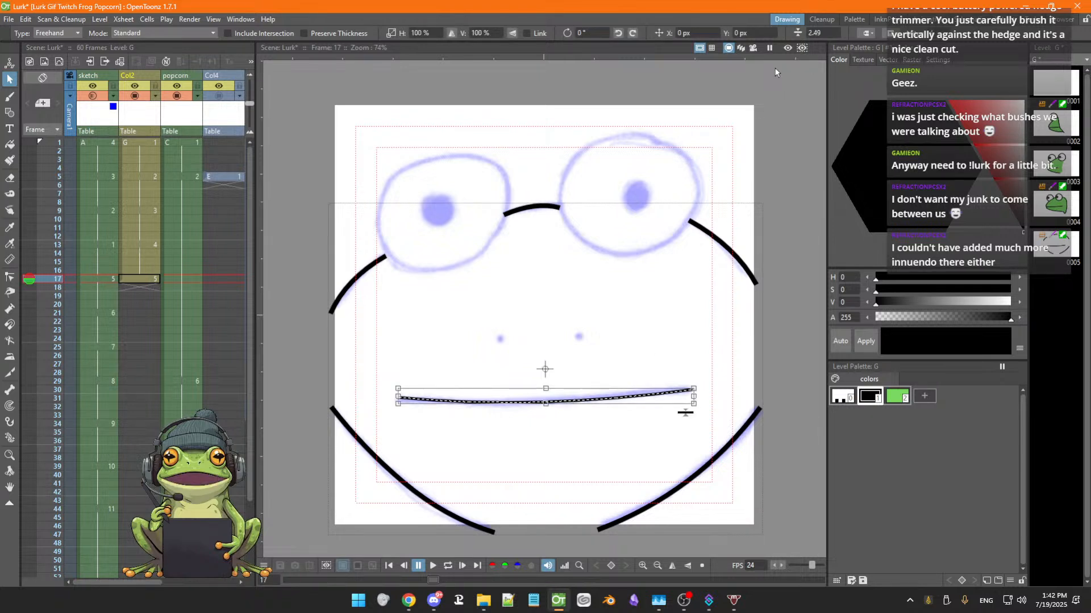
pyautogui.moveTo(686, 412); pyautogui.dragTo(686, 410)
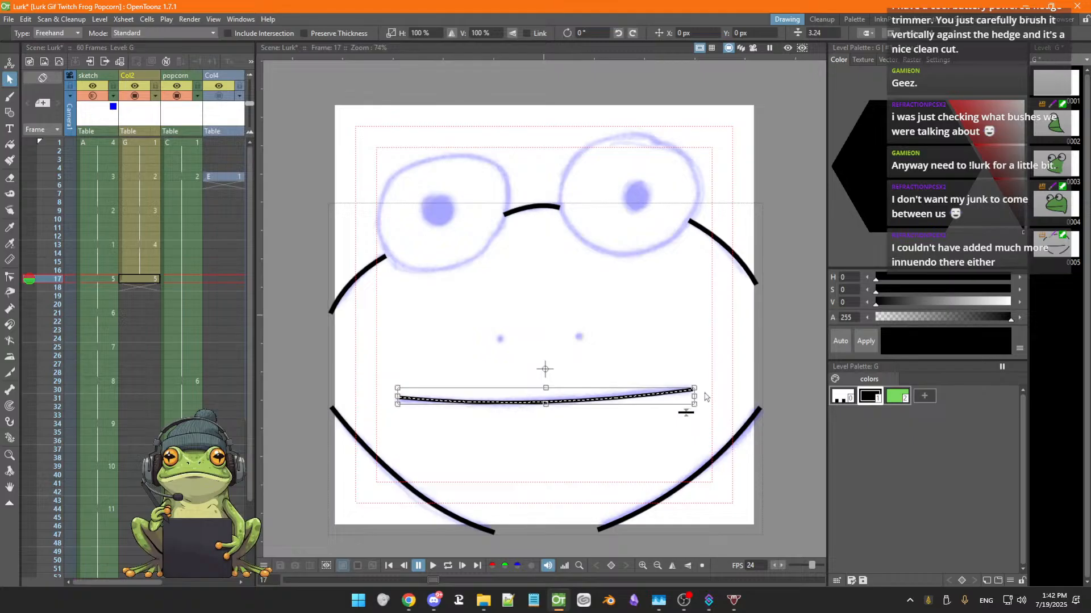
pyautogui.click(10, 308)
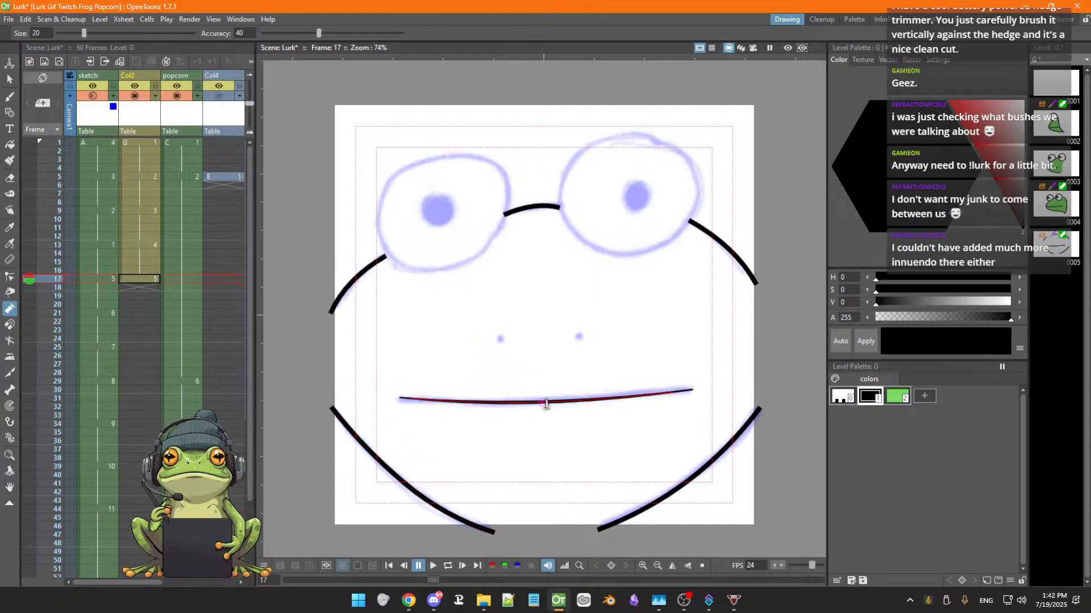
pyautogui.moveTo(542, 405); pyautogui.dragTo(542, 403)
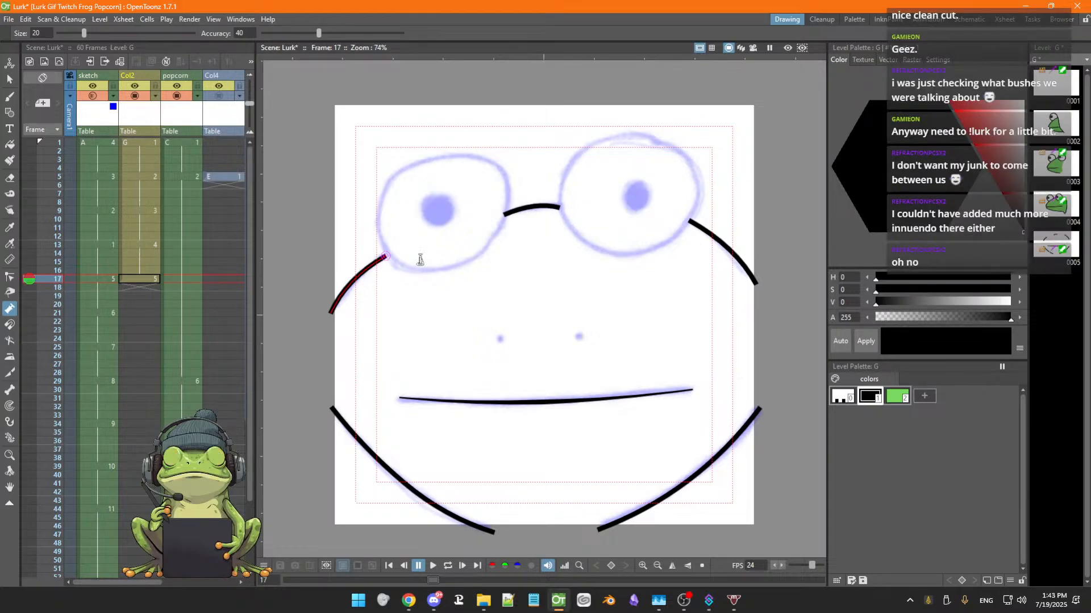
# Switch to Blender and start a new 2D Animation file from the splash screen
pyautogui.click(609, 607)
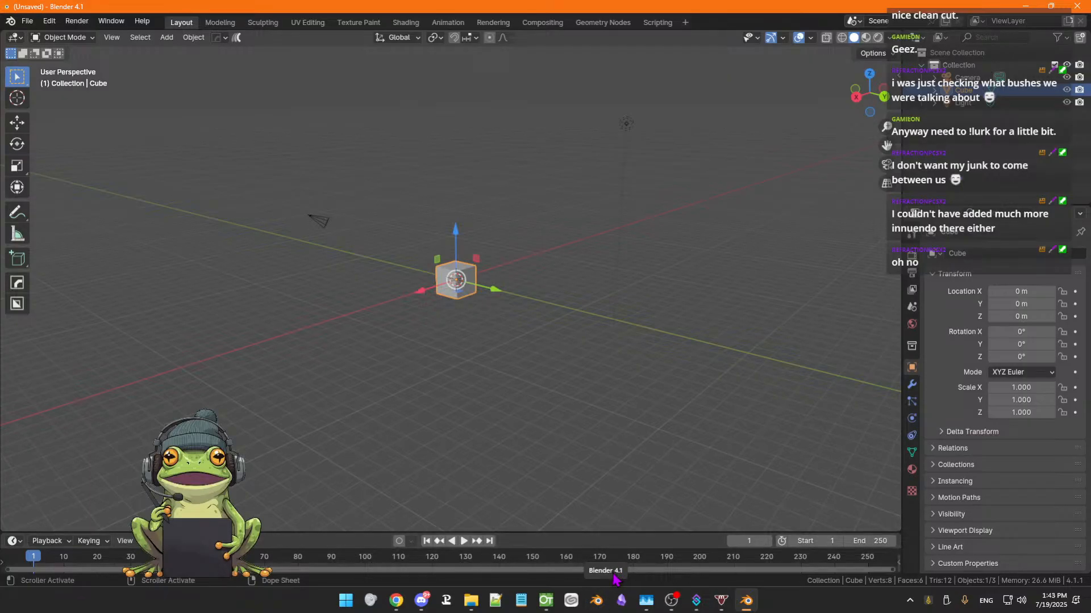
pyautogui.click(11, 22)
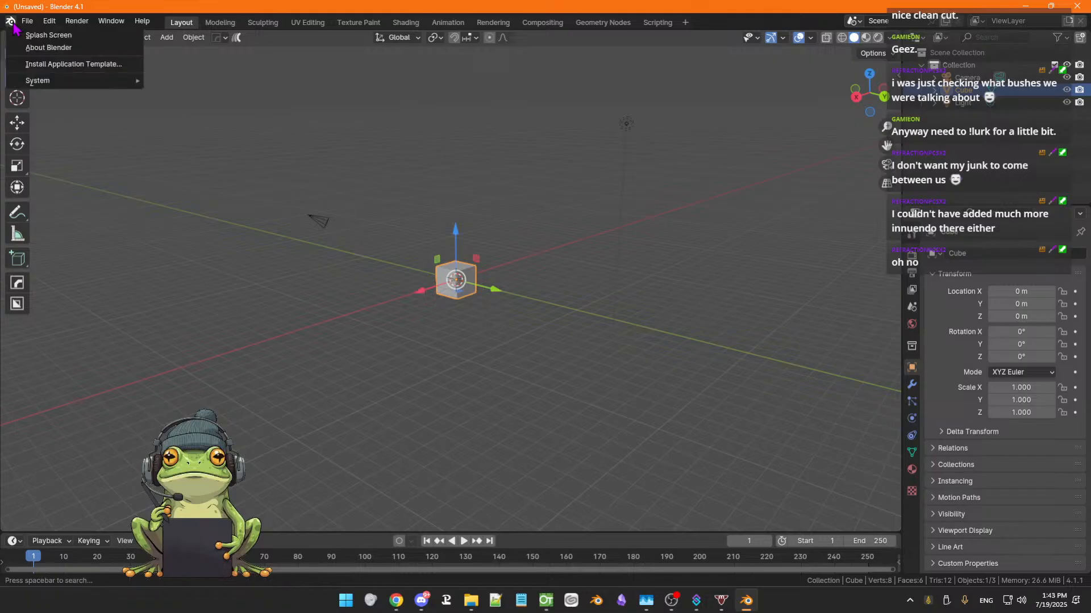
pyautogui.click(40, 36)
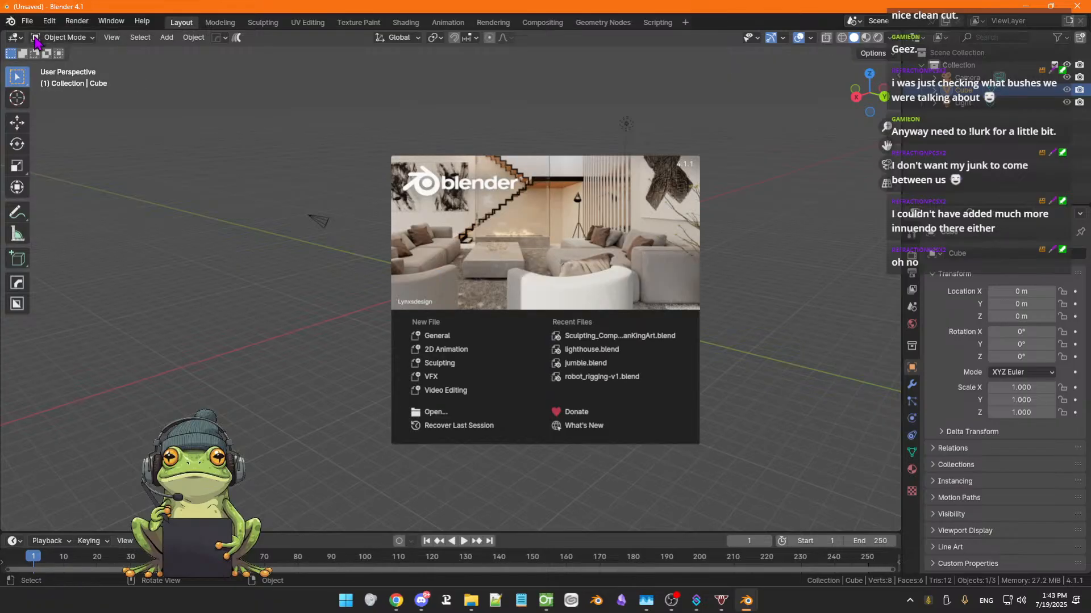
pyautogui.click(452, 352)
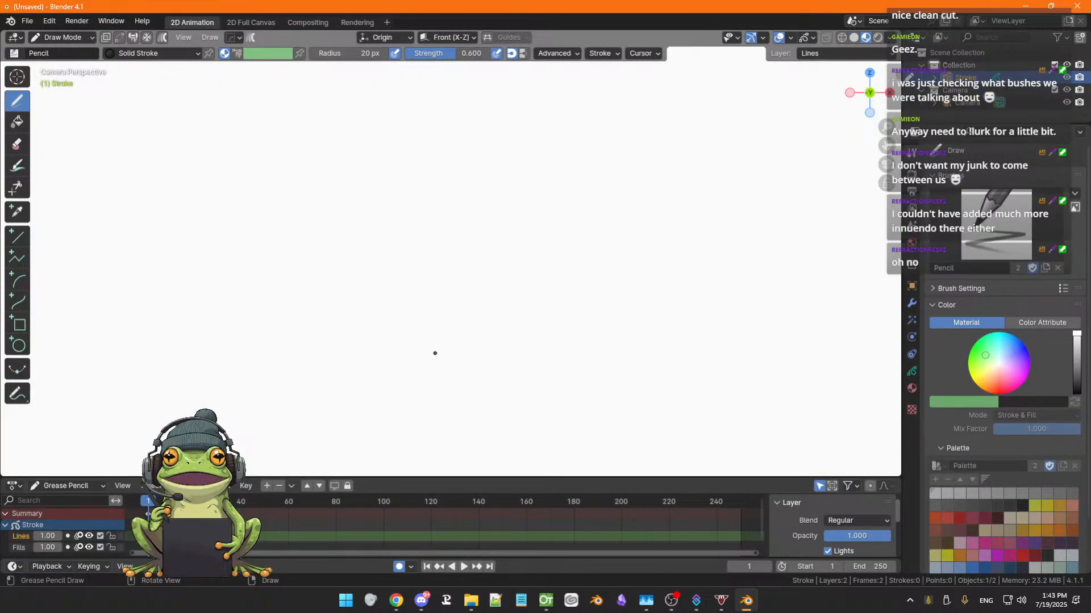
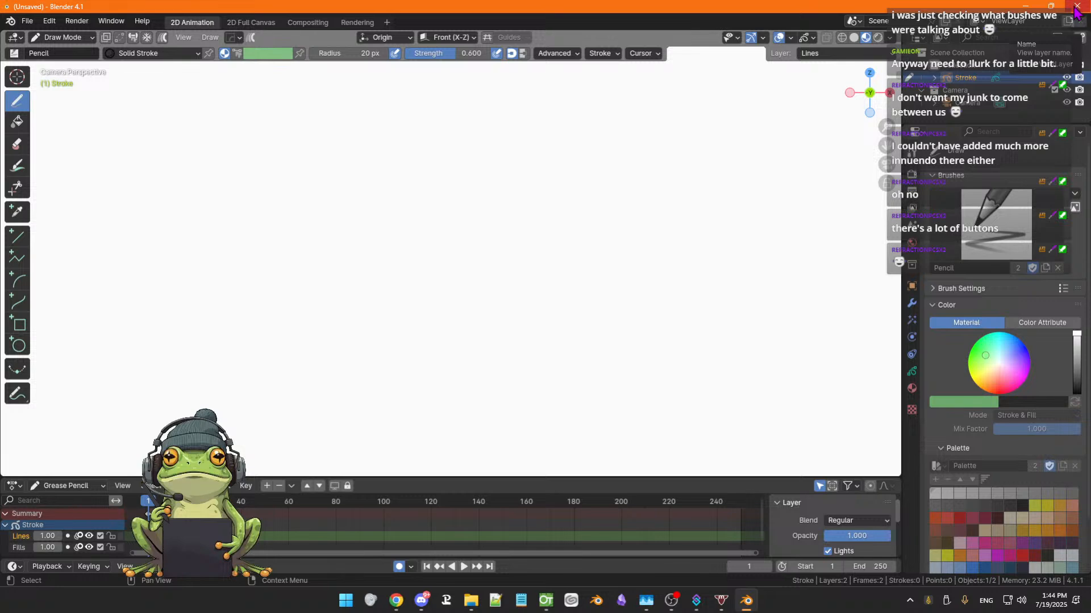
# Switch to OpenToonz and draw the left eye's outer circle and its pupil circle with the Geometric tool's Circle shape
pyautogui.click(1075, 9)
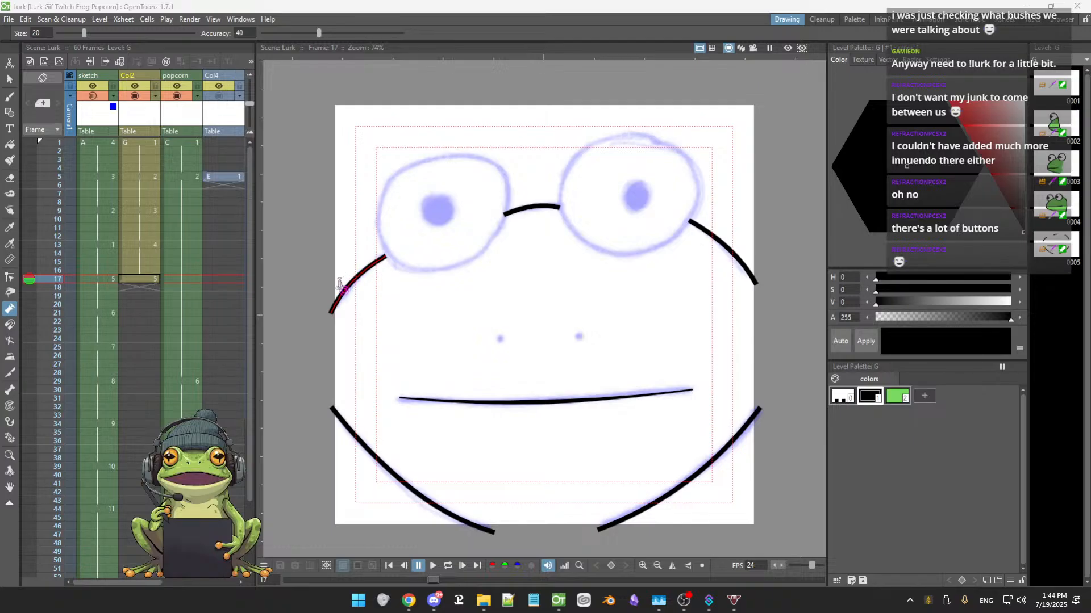
pyautogui.click(296, 305)
pyautogui.press('g')
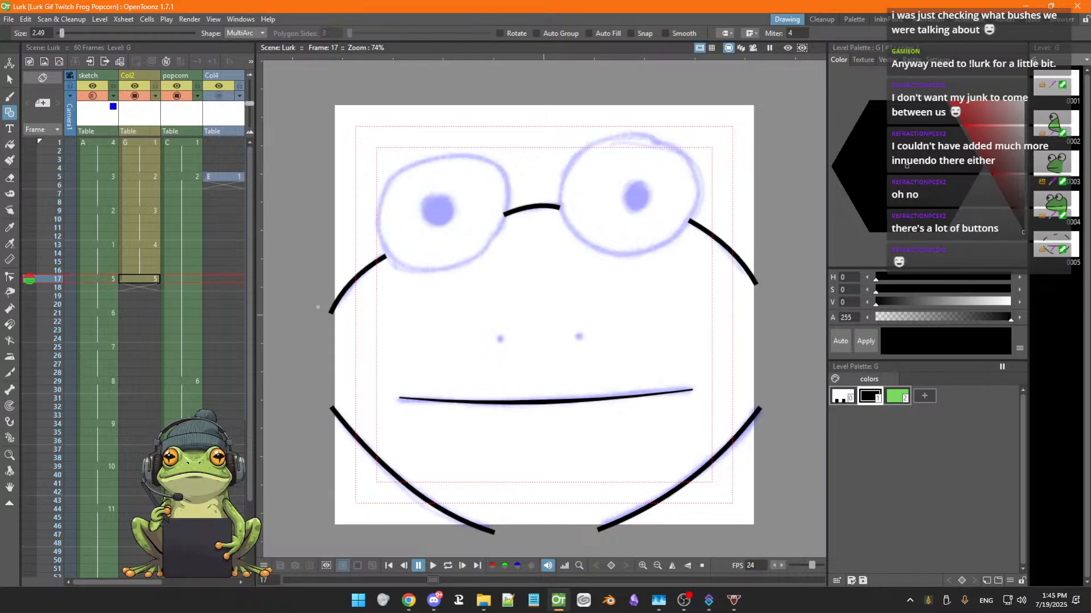
pyautogui.click(262, 35)
pyautogui.click(244, 54)
pyautogui.moveTo(438, 211); pyautogui.dragTo(476, 255)
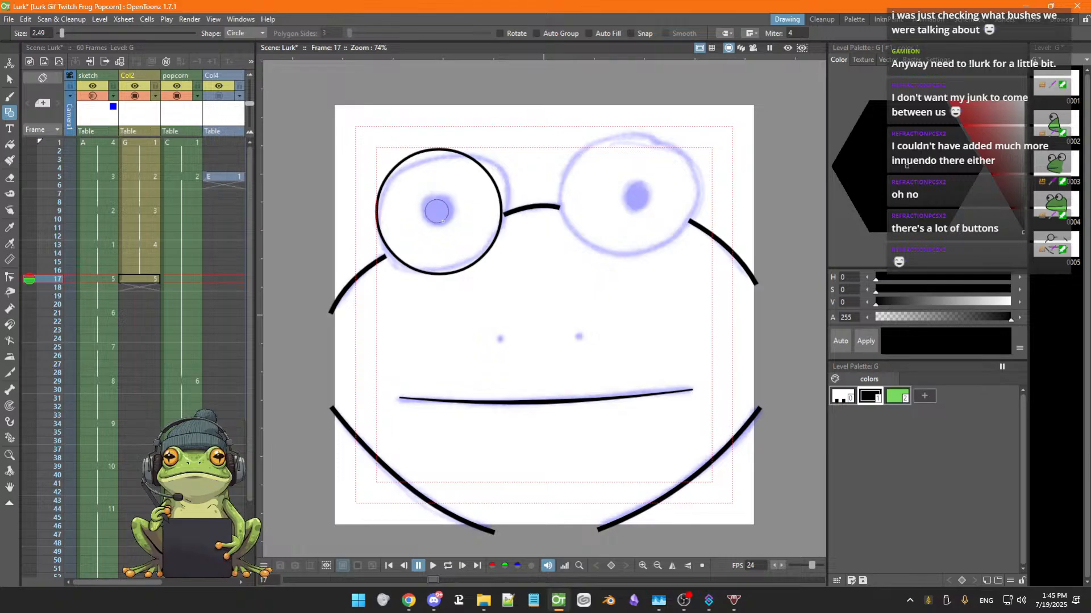
pyautogui.moveTo(437, 212); pyautogui.dragTo(446, 224)
# Select the left eye's outer circle and set its thickness to 4.38
pyautogui.press('s')
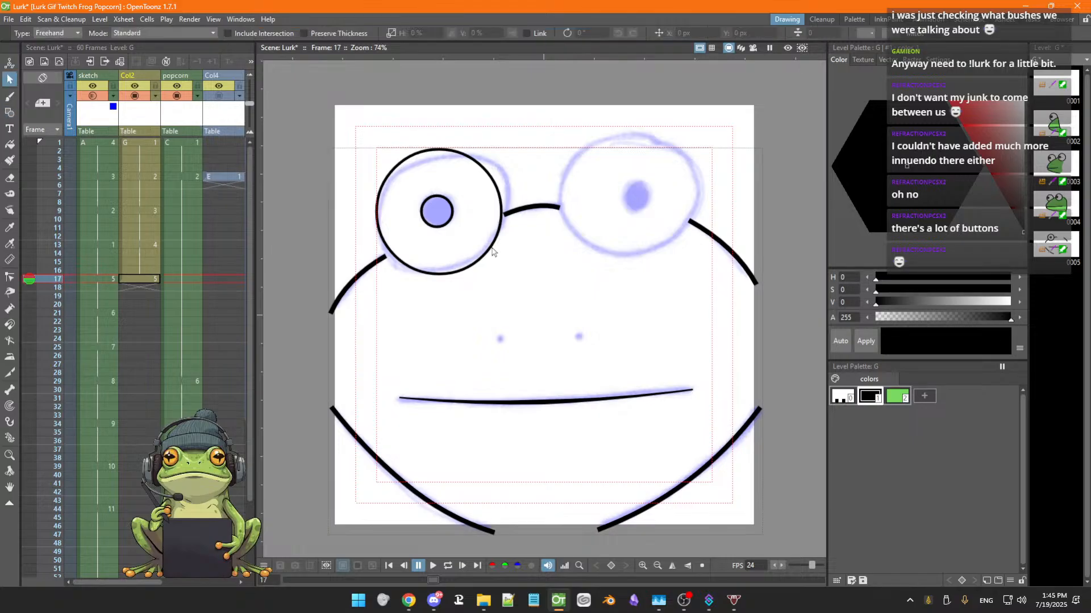
pyautogui.click(487, 251)
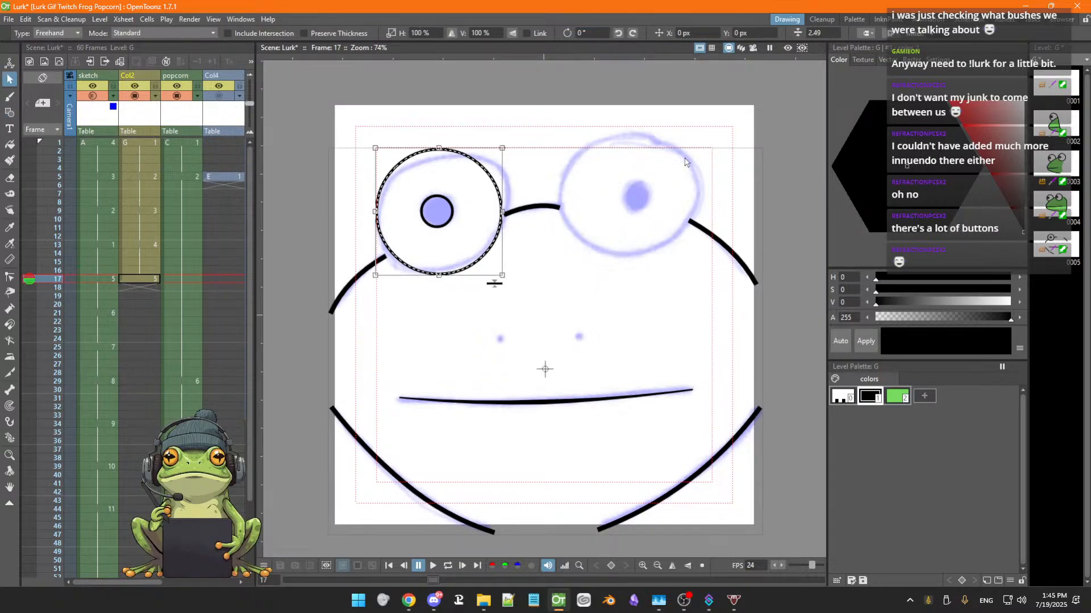
pyautogui.click(824, 33)
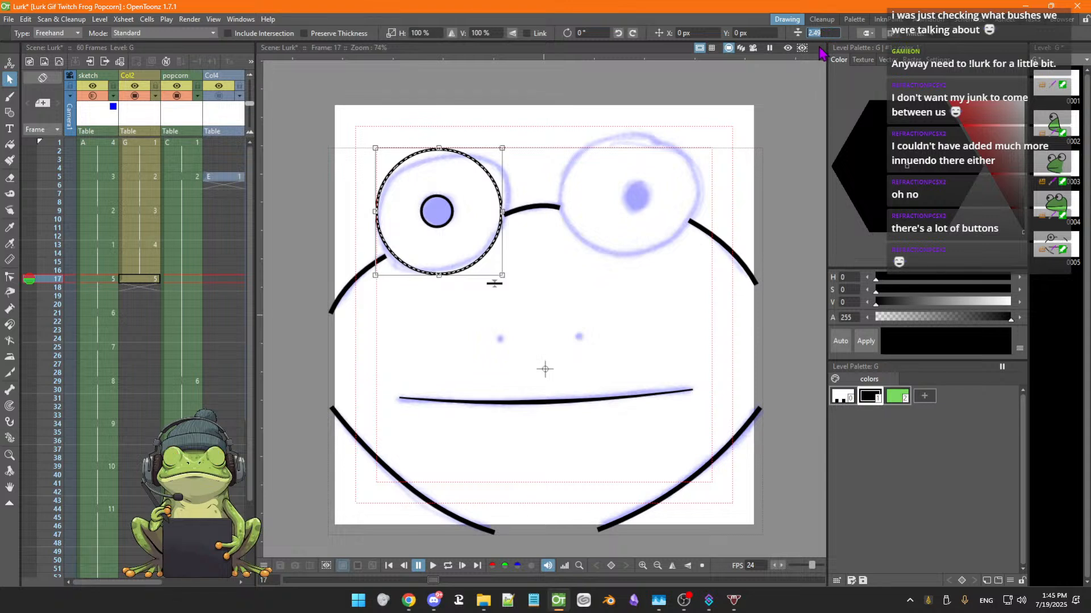
pyautogui.write('4.38')
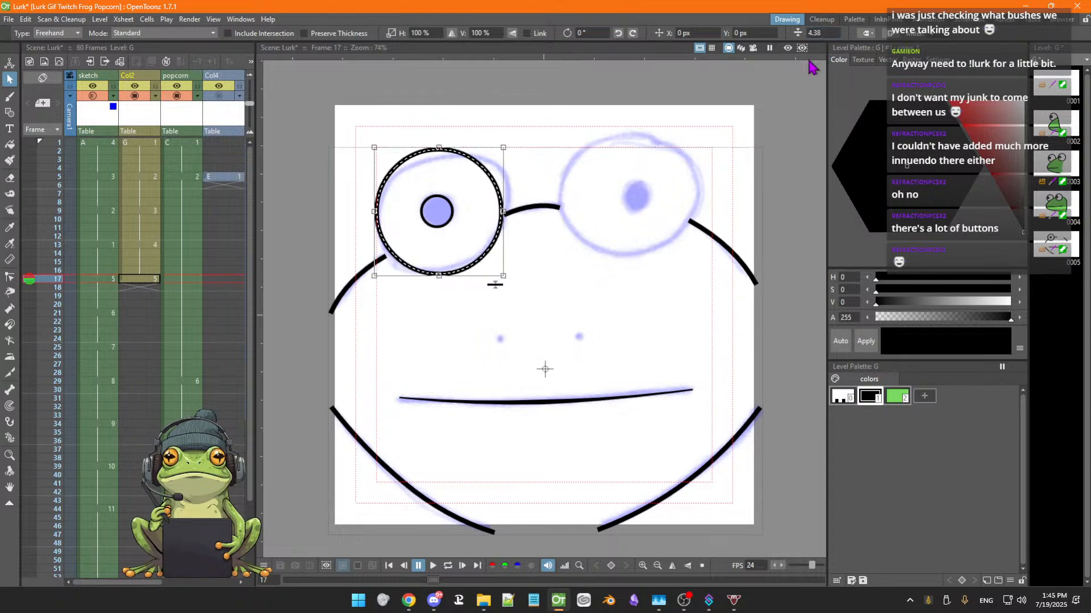
pyautogui.press('Return')
# Paste a copy of the left eye and move it over the sketched right eye
pyautogui.keyDown('shift'); pyautogui.click(432, 227); pyautogui.keyUp('shift')
pyautogui.hotkey('ctrl', 'v')
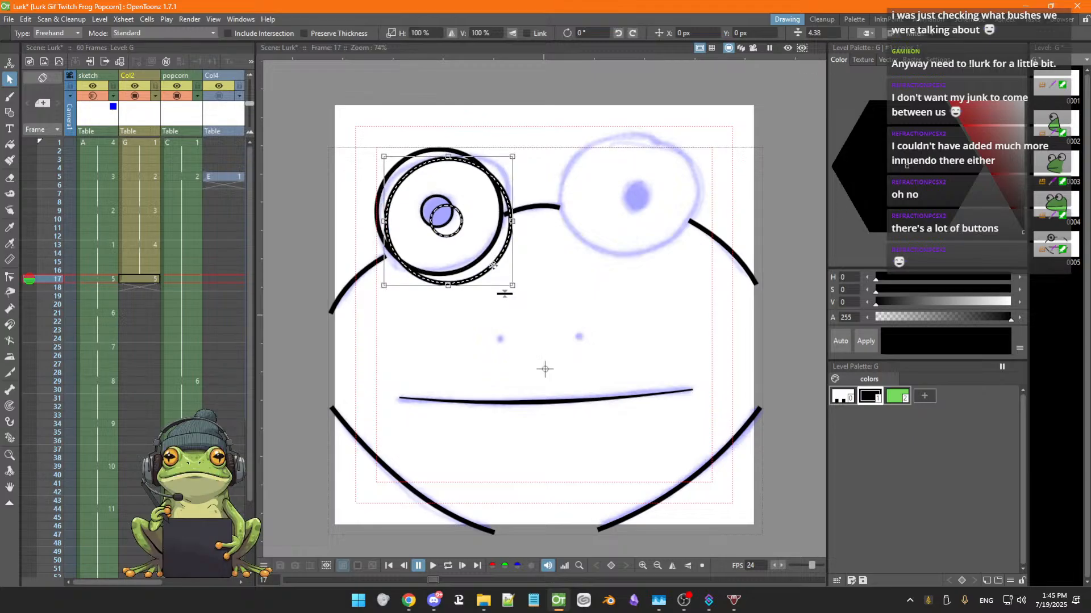
pyautogui.moveTo(490, 265); pyautogui.dragTo(671, 243)
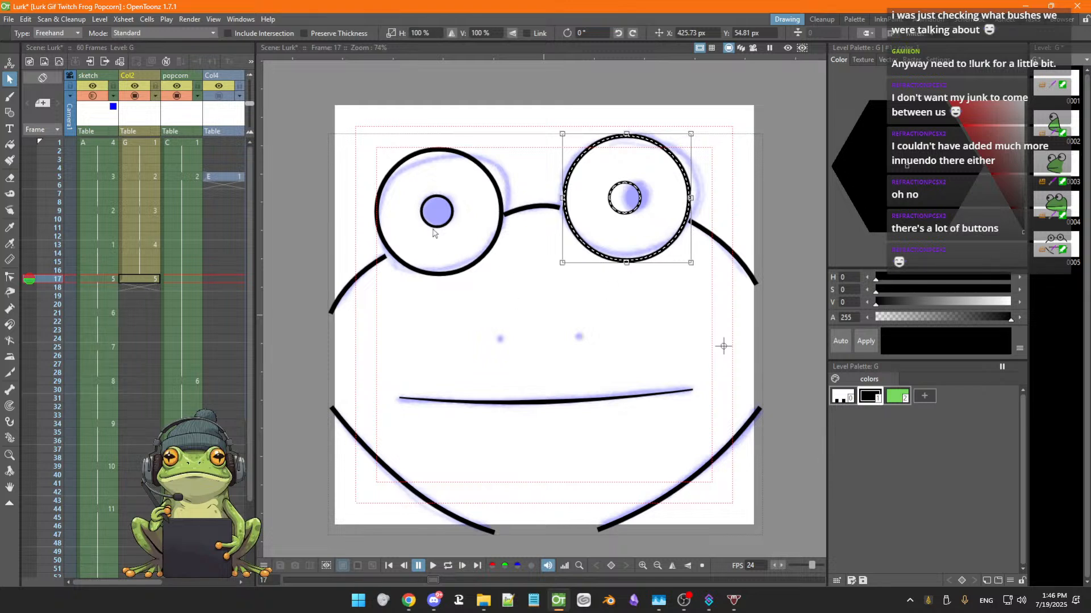
# Fill both pupils black with the Fill tool
pyautogui.press('g')
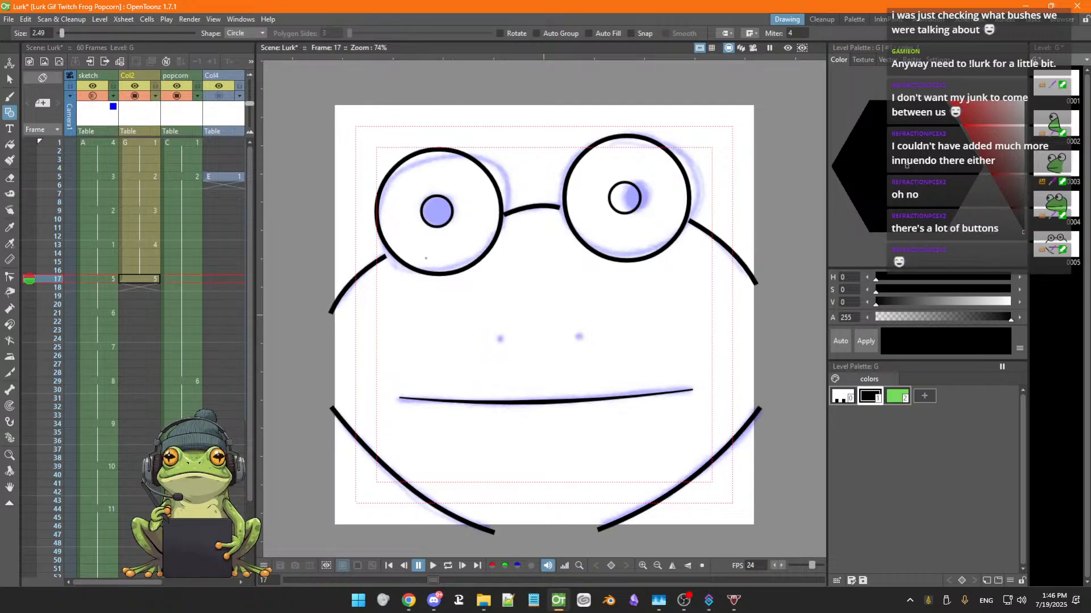
pyautogui.press('f')
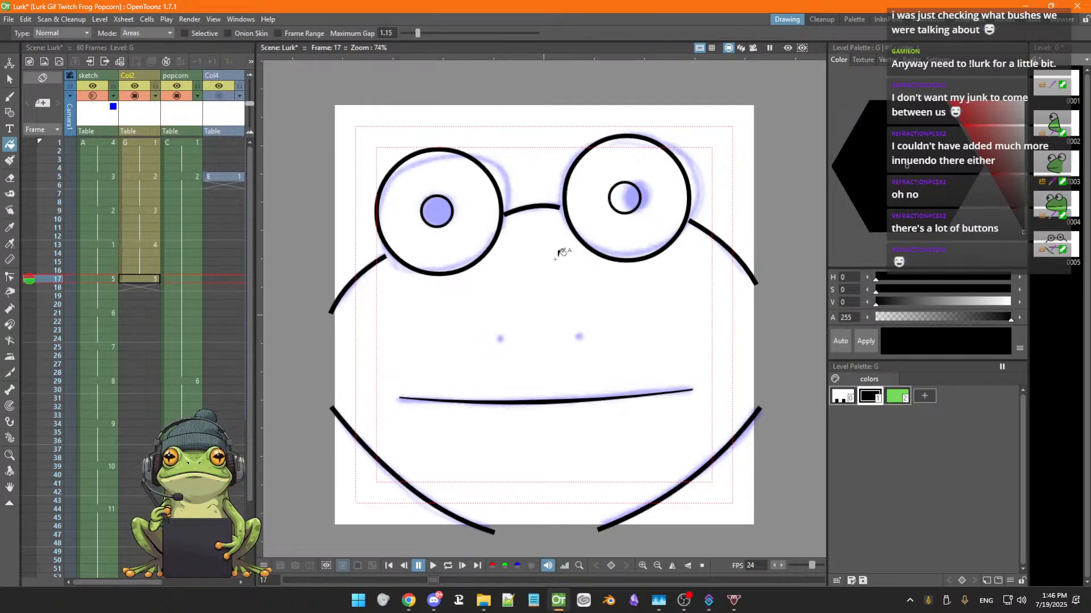
pyautogui.click(441, 207)
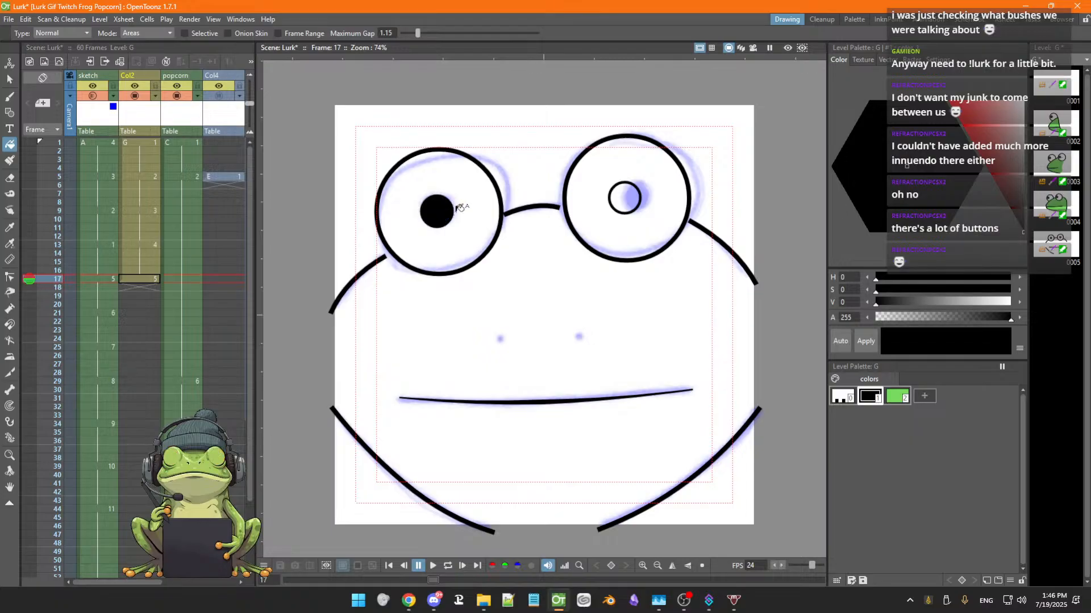
pyautogui.click(634, 195)
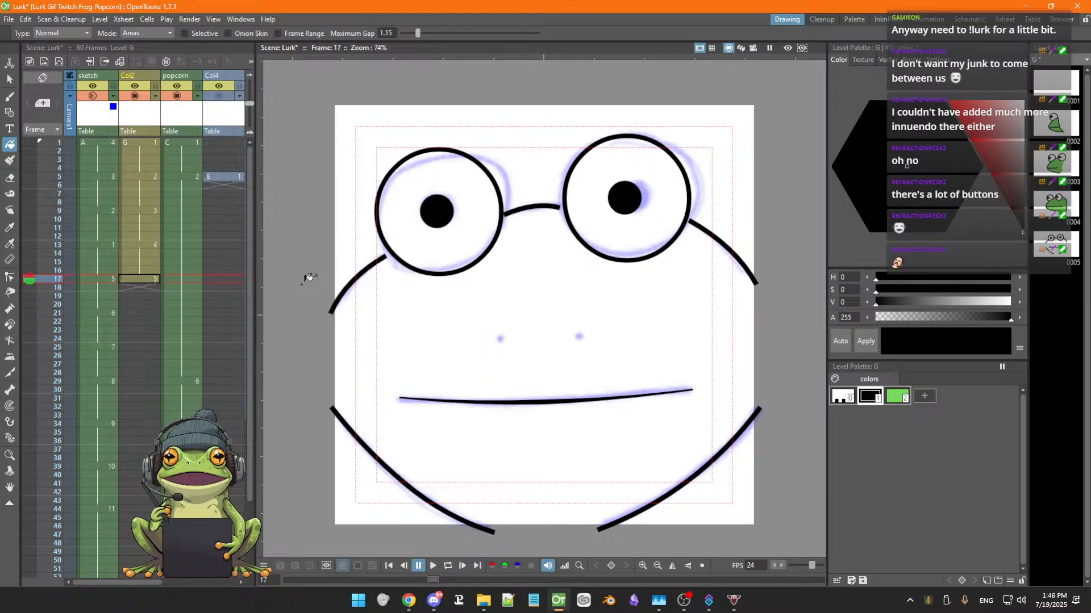
# Move the left head stroke's upper endpoint with the Control Point Editor so it meets the left eye
pyautogui.press('s')
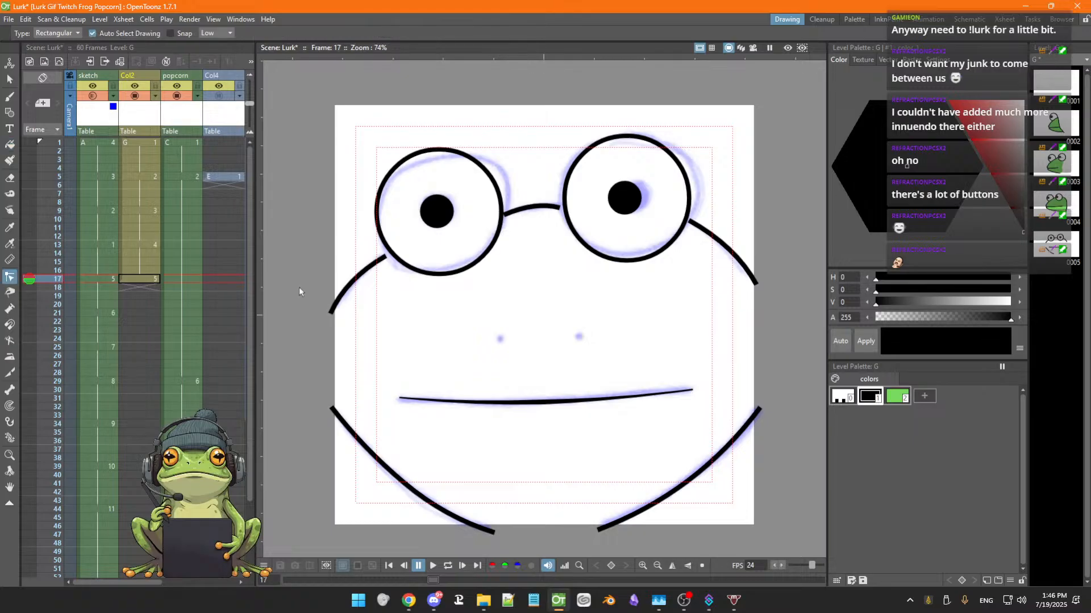
pyautogui.click(345, 290)
pyautogui.moveTo(386, 256); pyautogui.dragTo(391, 252)
# Adjust the ends of the bridge stroke and the right head stroke so they meet the eye circles
pyautogui.click(506, 215)
pyautogui.click(505, 216)
pyautogui.moveTo(503, 215); pyautogui.dragTo(565, 209)
pyautogui.click(518, 222)
pyautogui.click(559, 208)
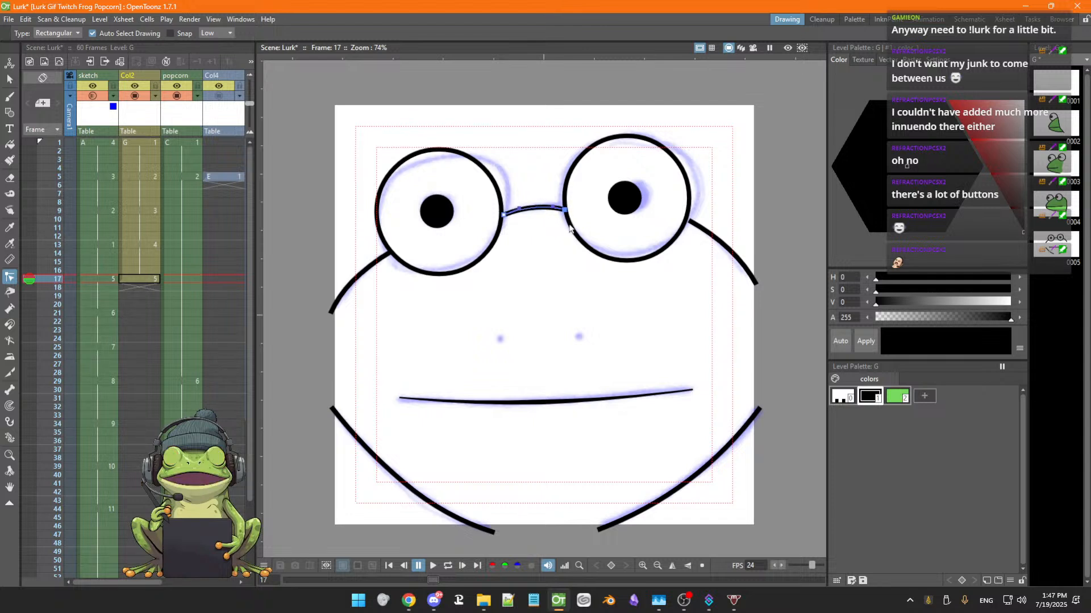
pyautogui.click(548, 254)
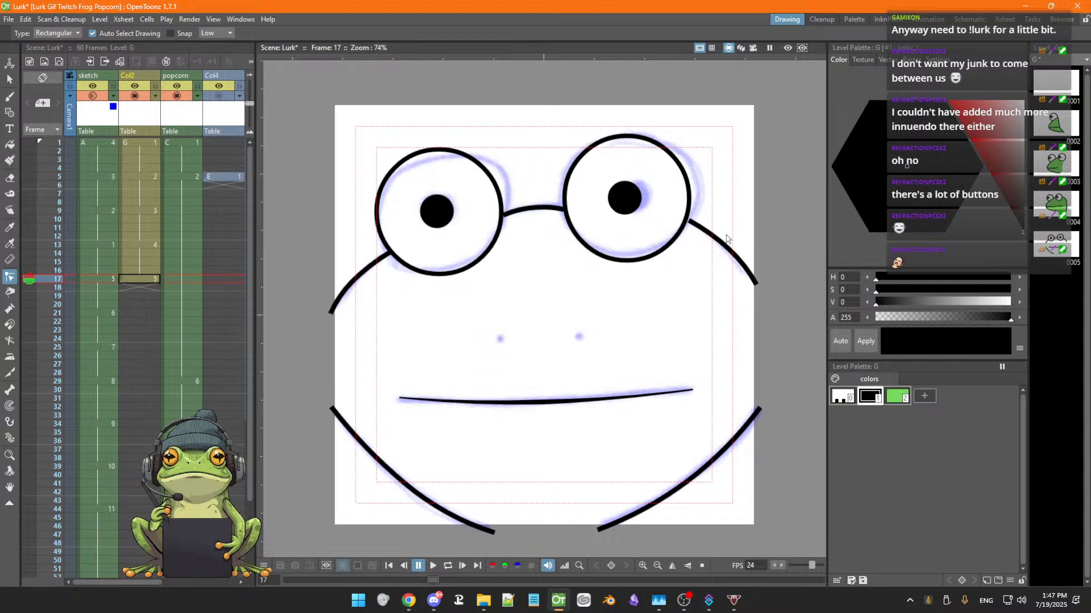
pyautogui.click(689, 223)
pyautogui.moveTo(688, 222); pyautogui.dragTo(686, 220)
# Draw brush strokes closing the gaps on the left, right and bottom of the head outline
pyautogui.press('b')
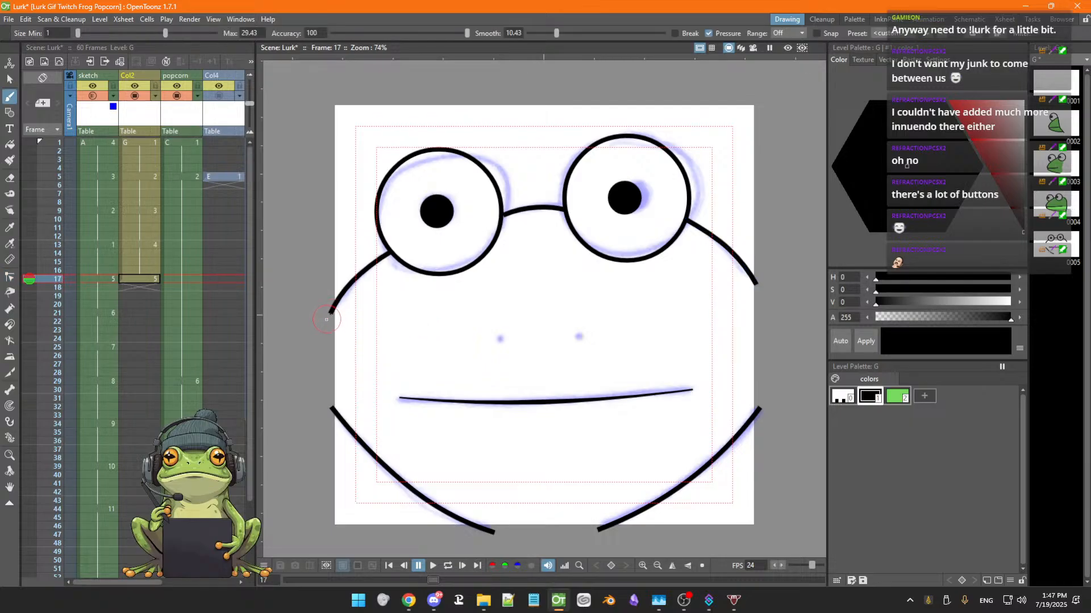
pyautogui.moveTo(328, 313); pyautogui.dragTo(329, 409)
pyautogui.moveTo(756, 285)
pyautogui.mouseDown()
pyautogui.moveTo(764, 373)
pyautogui.moveTo(738, 421)
pyautogui.mouseUp()
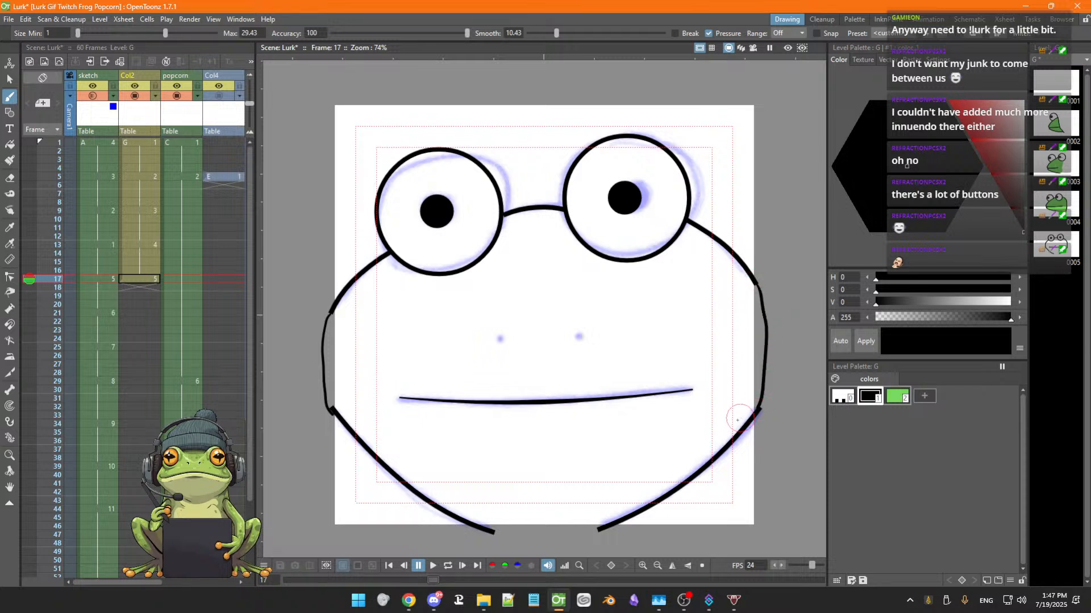
pyautogui.moveTo(494, 533)
pyautogui.mouseDown()
pyautogui.moveTo(542, 540)
pyautogui.moveTo(599, 529)
pyautogui.mouseUp()
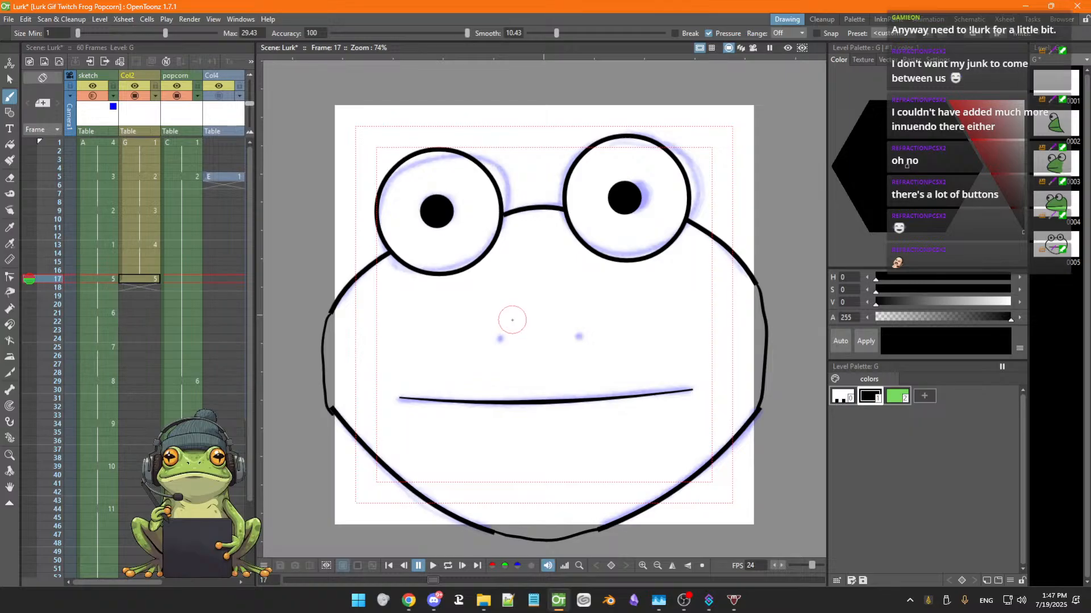
# Try drawing a circle for the right nostril, then undo it
pyautogui.press('g')
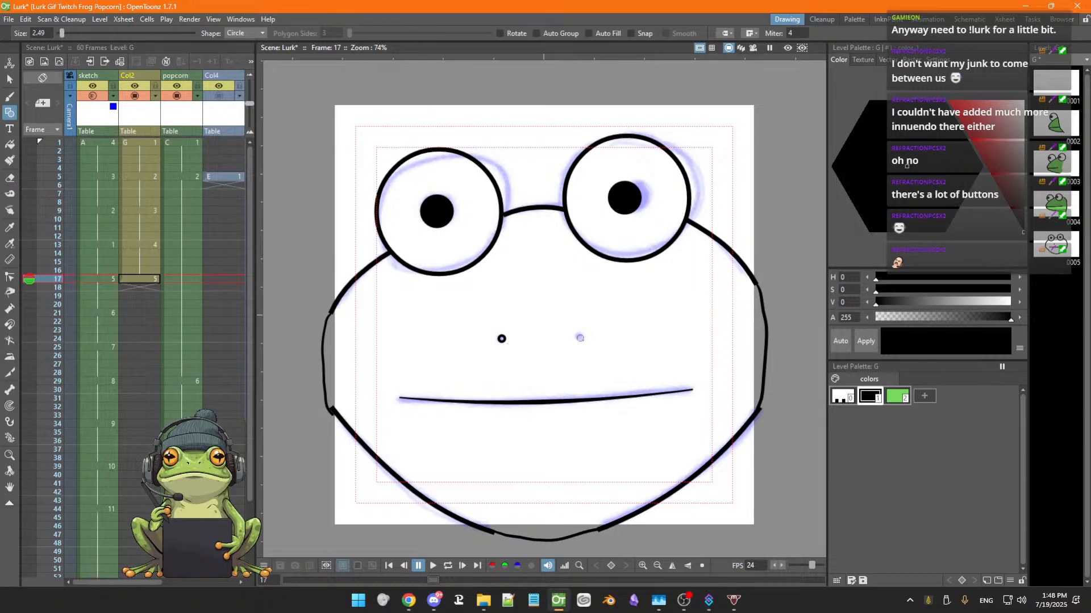
pyautogui.moveTo(580, 338); pyautogui.dragTo(583, 339)
pyautogui.hotkey('ctrl', 'z')
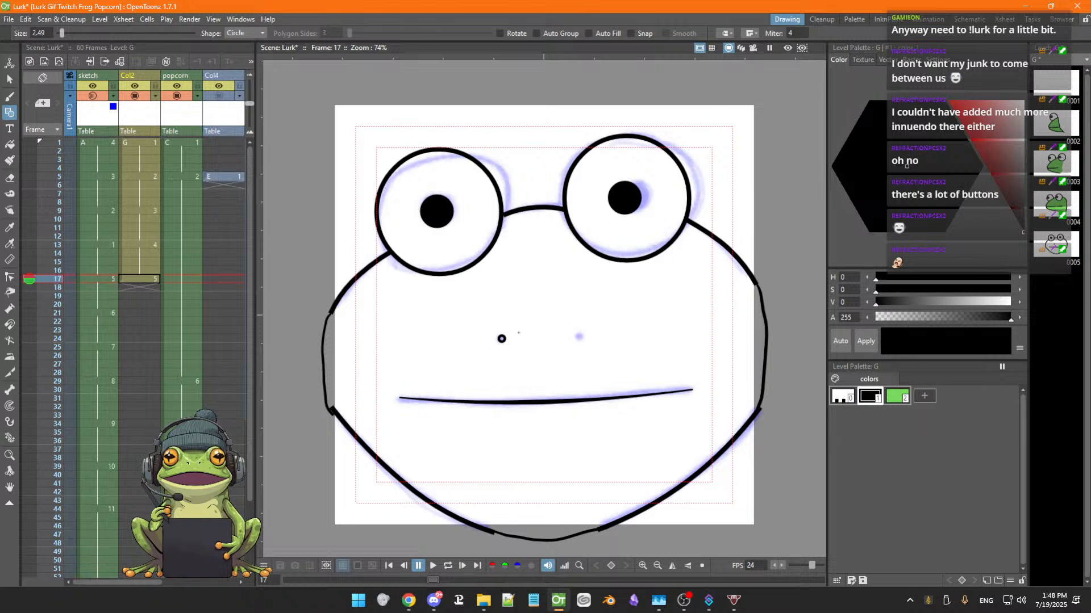
pyautogui.hotkey('ctrl', 'z')
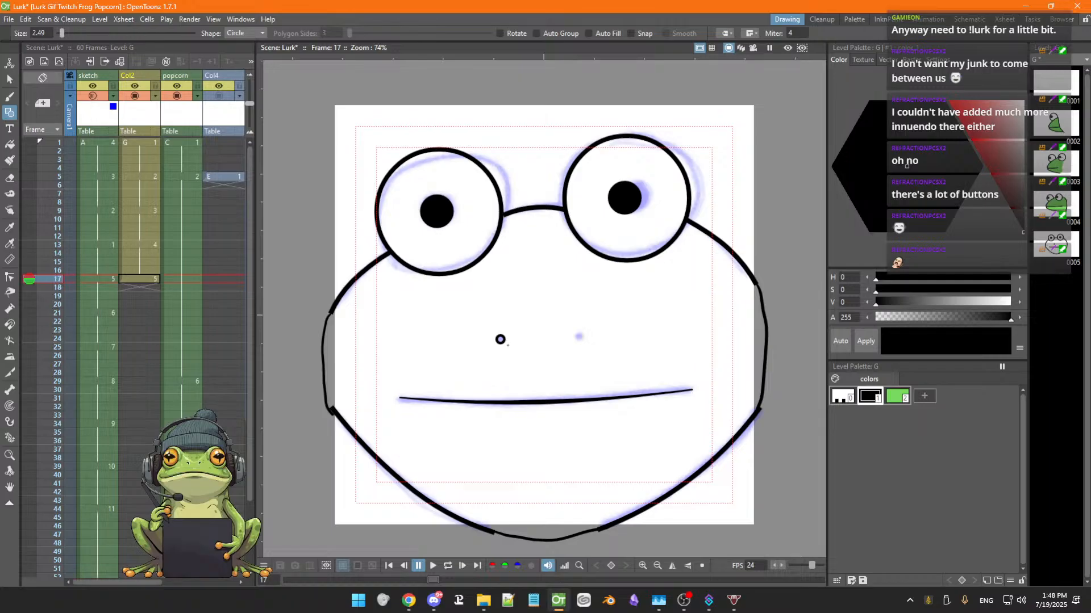
# Fill the left nostril black and copy it
pyautogui.press('f')
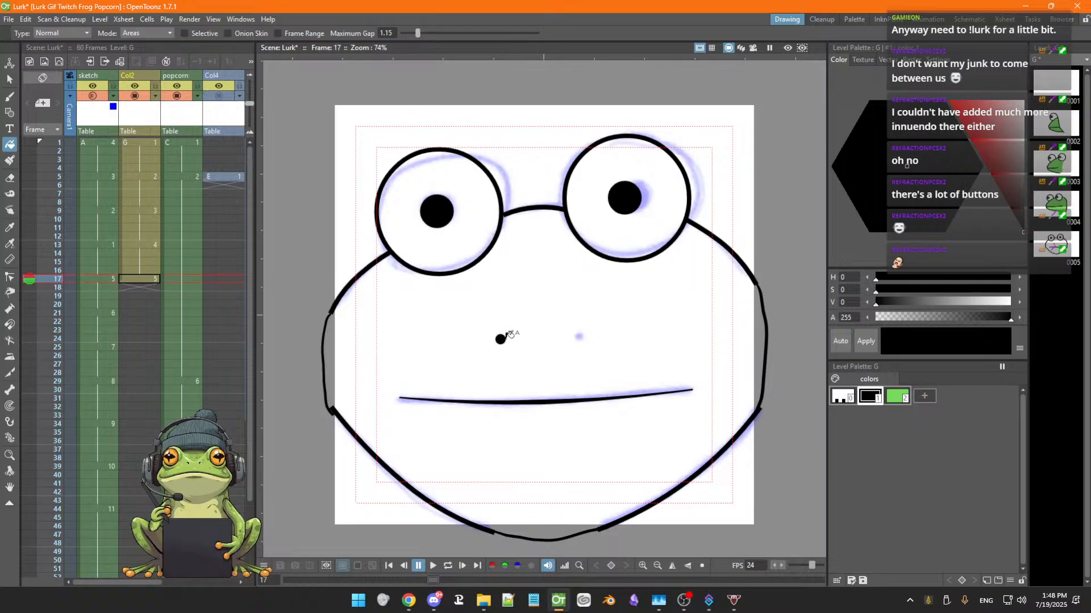
pyautogui.press('s')
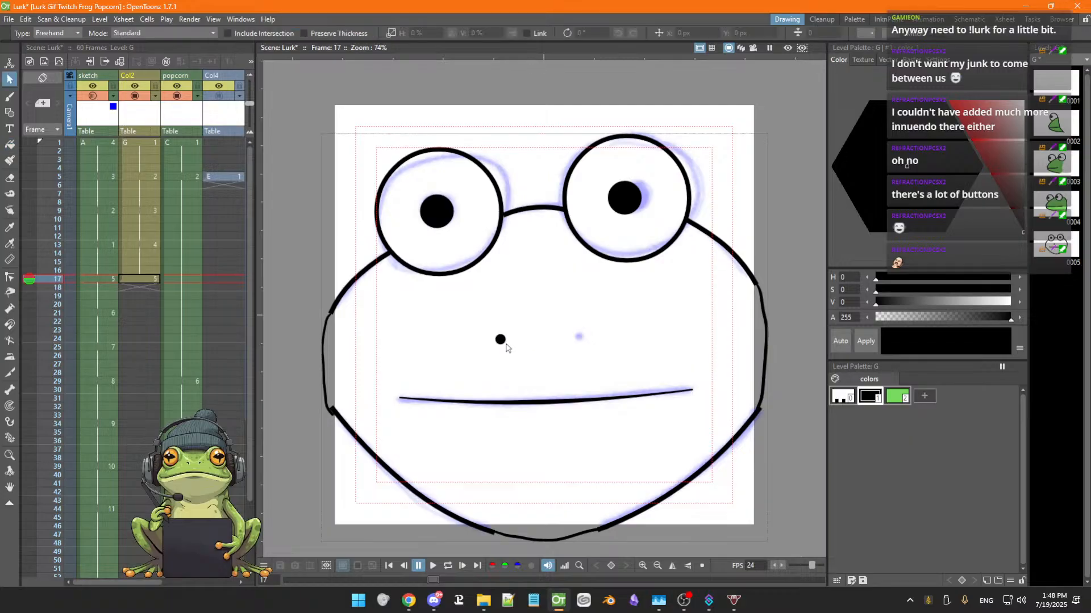
pyautogui.click(500, 340)
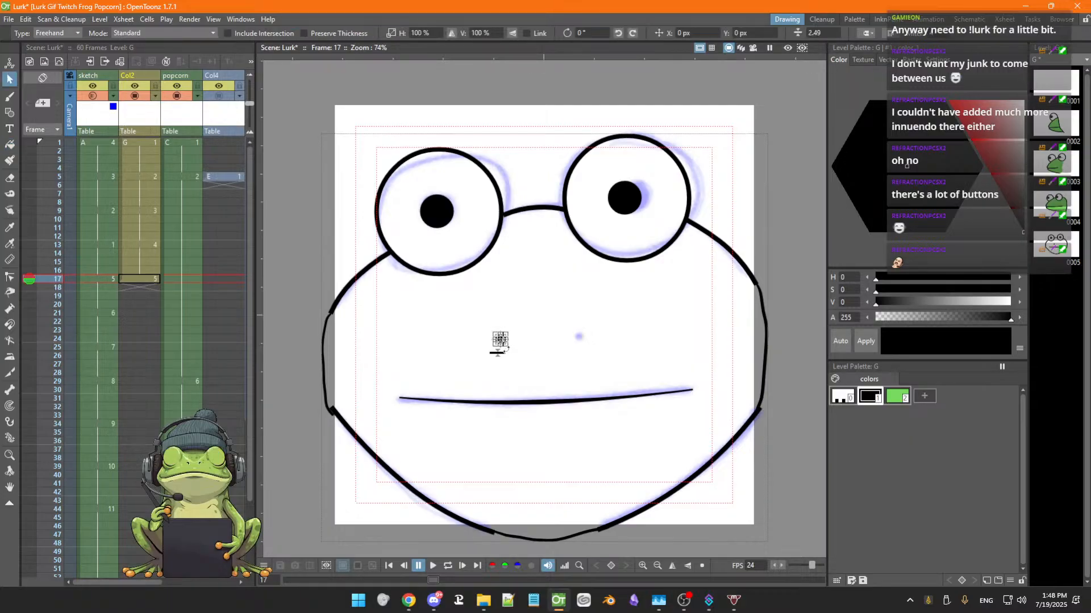
pyautogui.hotkey('ctrl', 's')
# Place a duplicate of the nostril at the right nostril position
pyautogui.moveTo(509, 348); pyautogui.dragTo(539, 362)
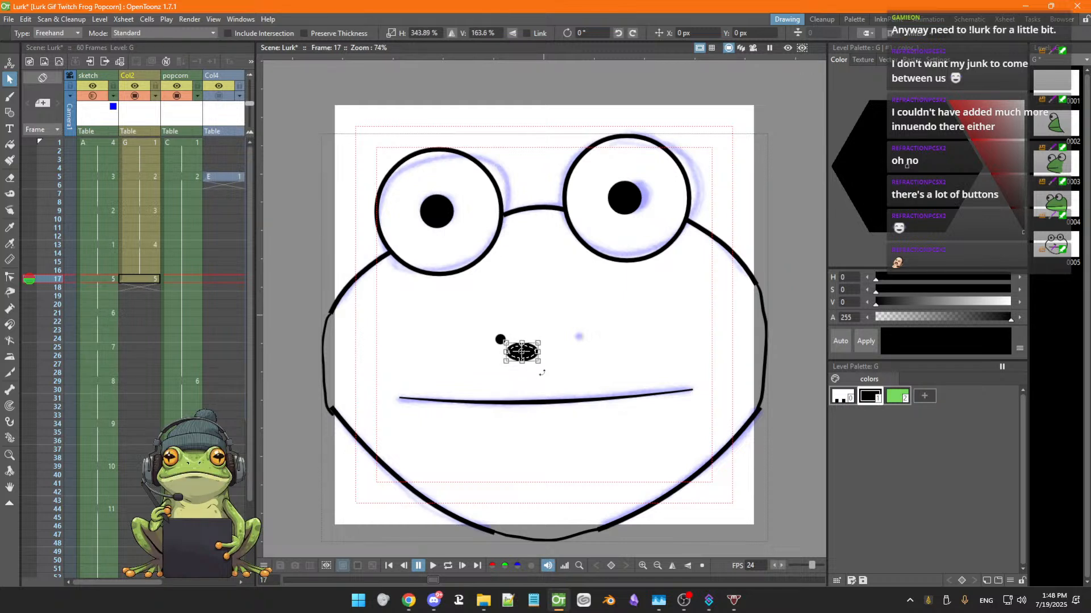
pyautogui.hotkey('ctrl', 'z')
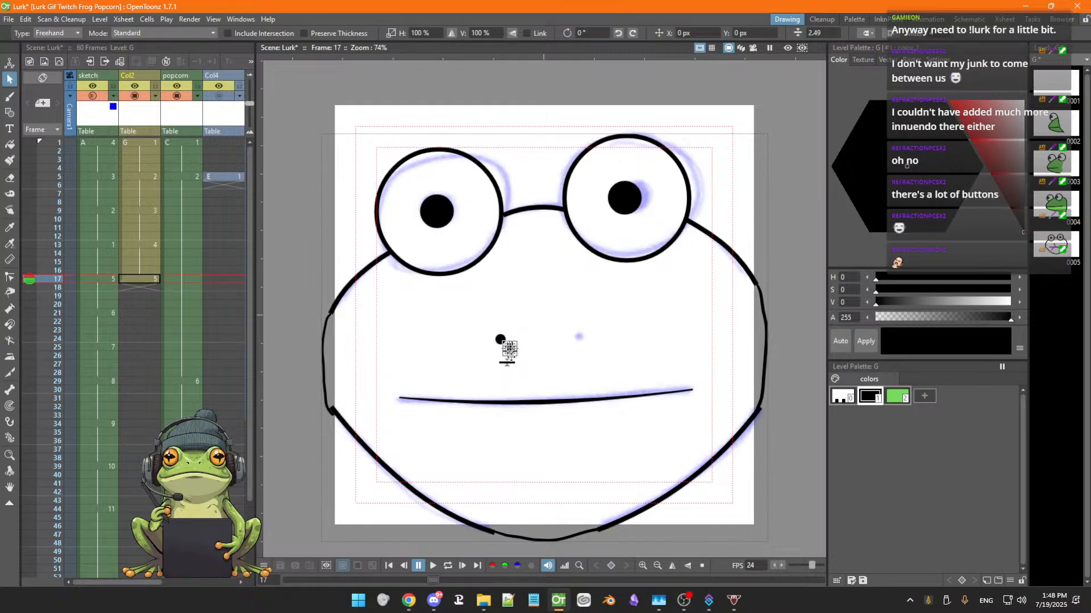
pyautogui.moveTo(509, 349); pyautogui.dragTo(578, 340)
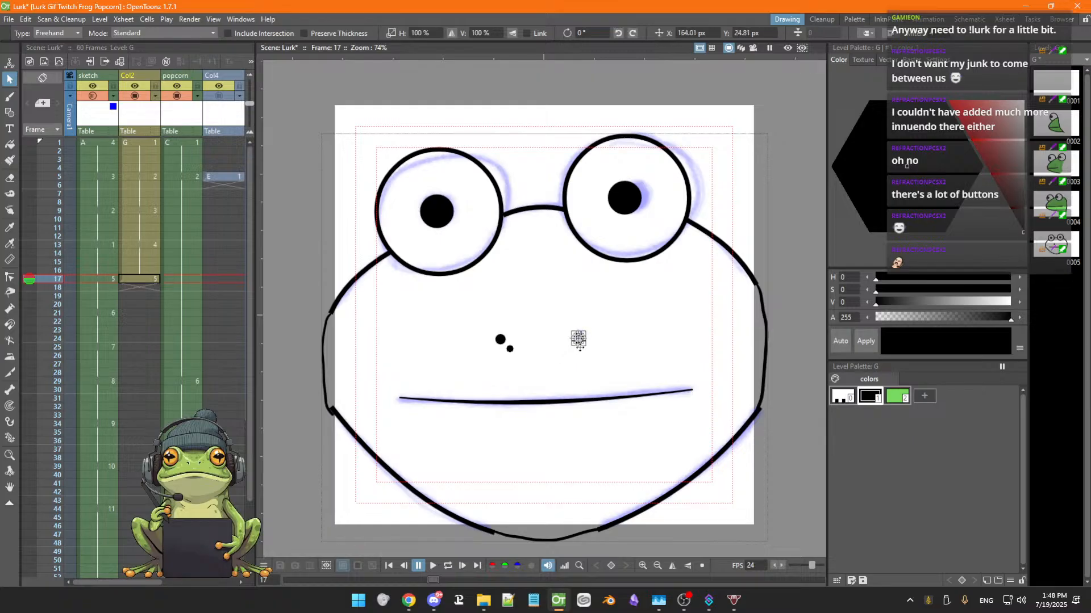
pyautogui.click(553, 375)
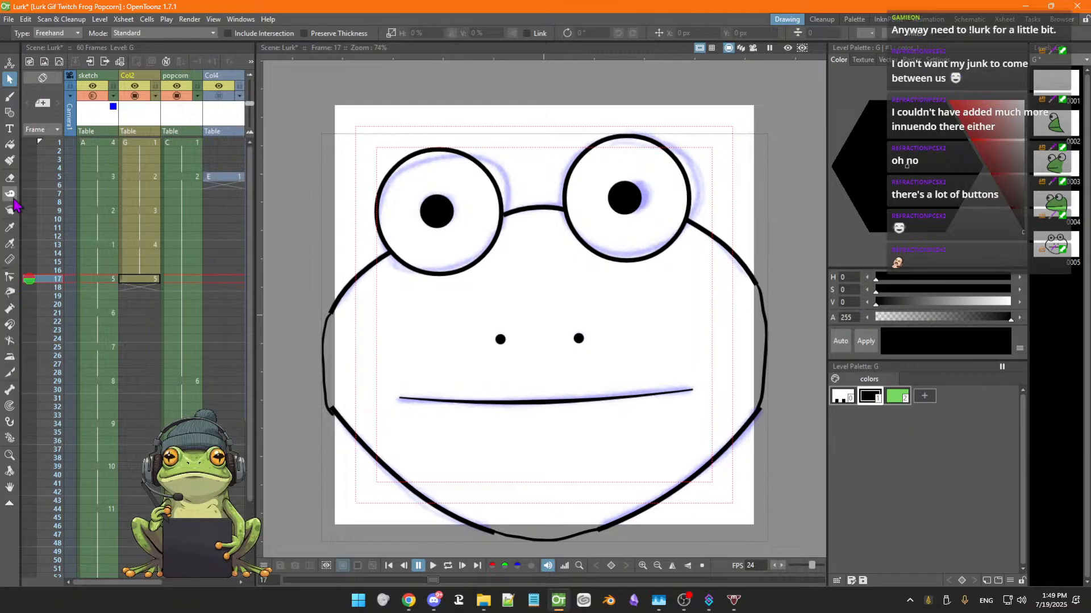
# Fill the face area with the green style, then select frame 20 in Col2
pyautogui.click(9, 144)
pyautogui.click(898, 396)
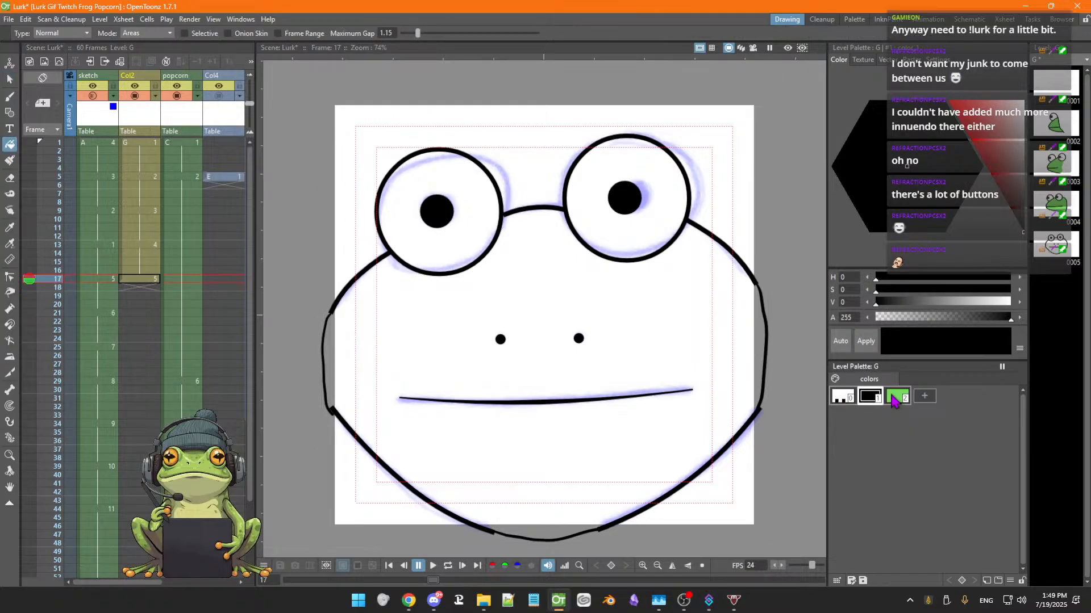
pyautogui.click(560, 296)
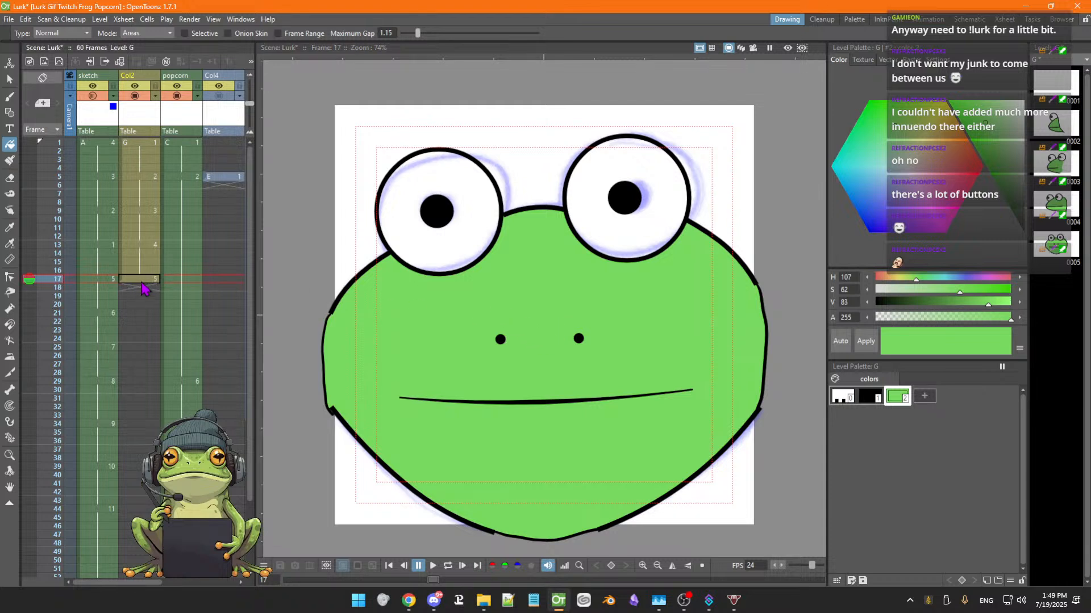
pyautogui.click(134, 313)
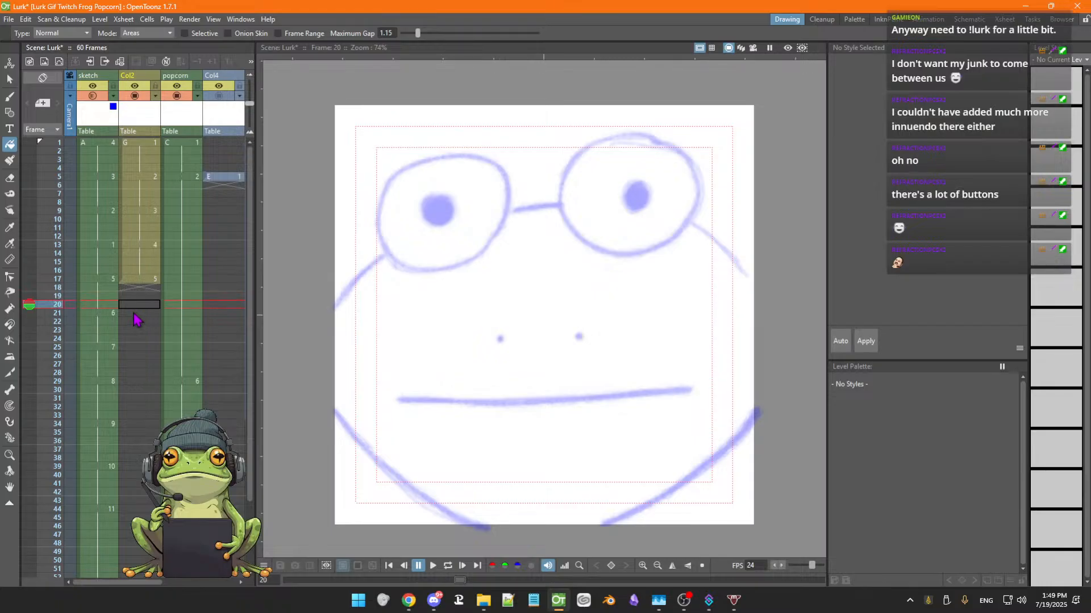
# Step back and forth through frames 17 to 26 to compare the sketch drawings with the inked Col2 drawing
pyautogui.press('Up')
pyautogui.press('Up')
pyautogui.press('Up')
pyautogui.press('Up')
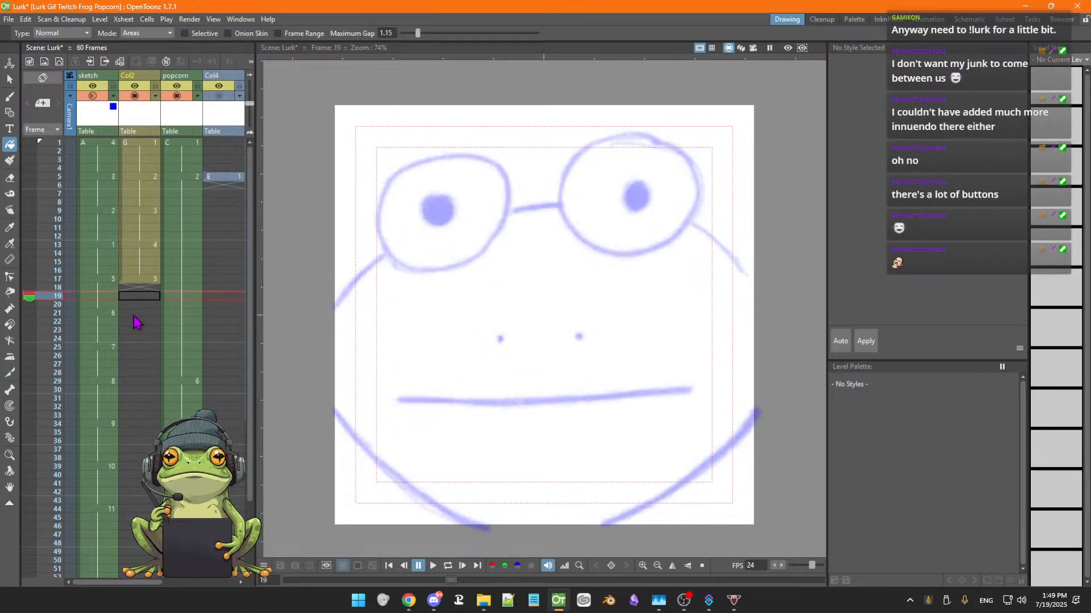
pyautogui.press('Down')
pyautogui.press('Up')
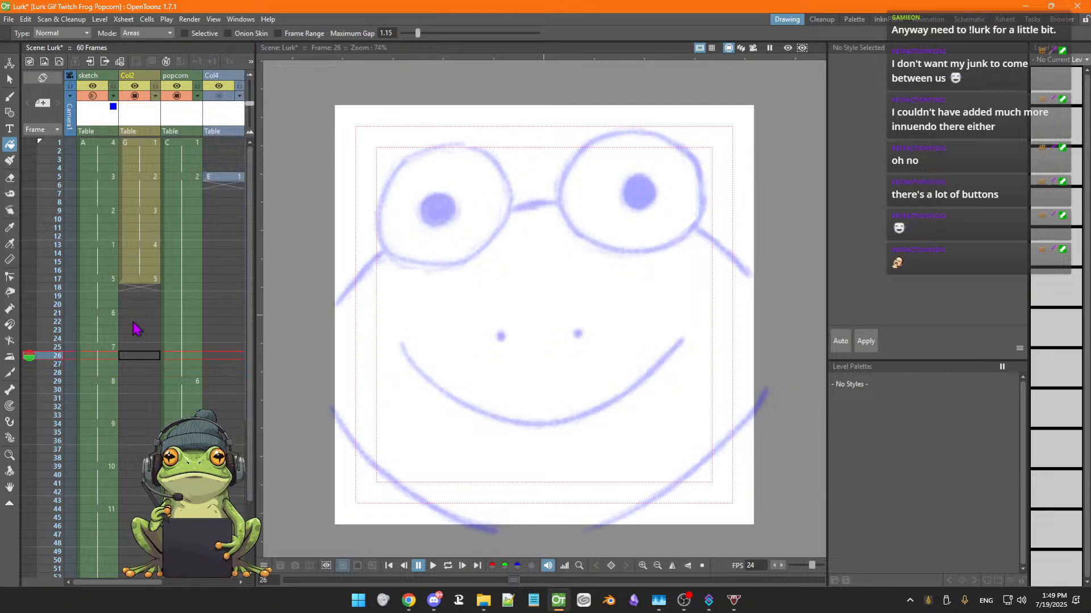
pyautogui.press('Up')
pyautogui.press('Up')
pyautogui.press('Up')
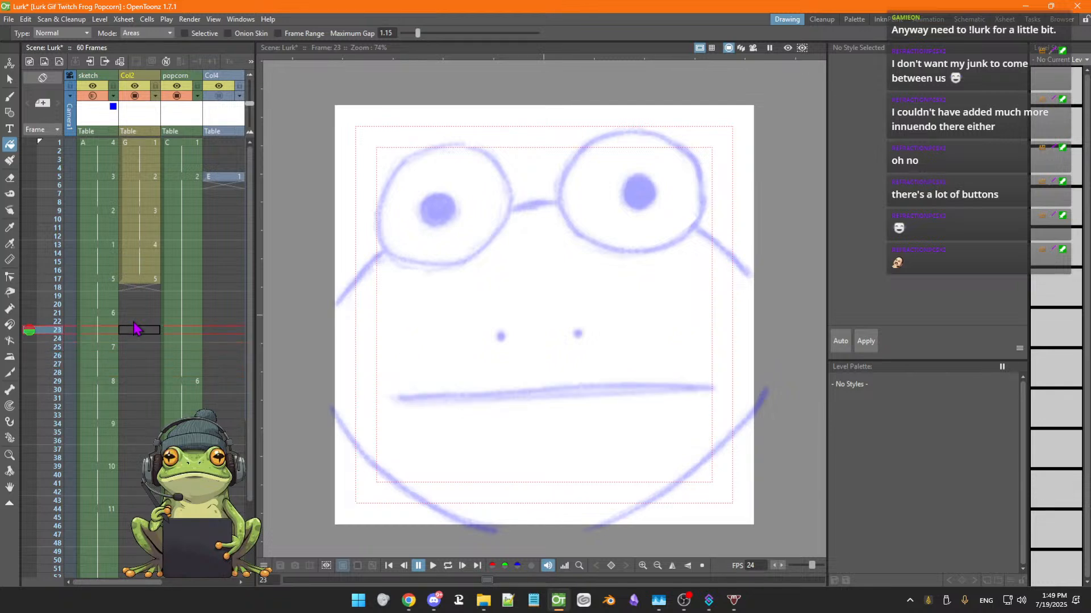
pyautogui.press('Up')
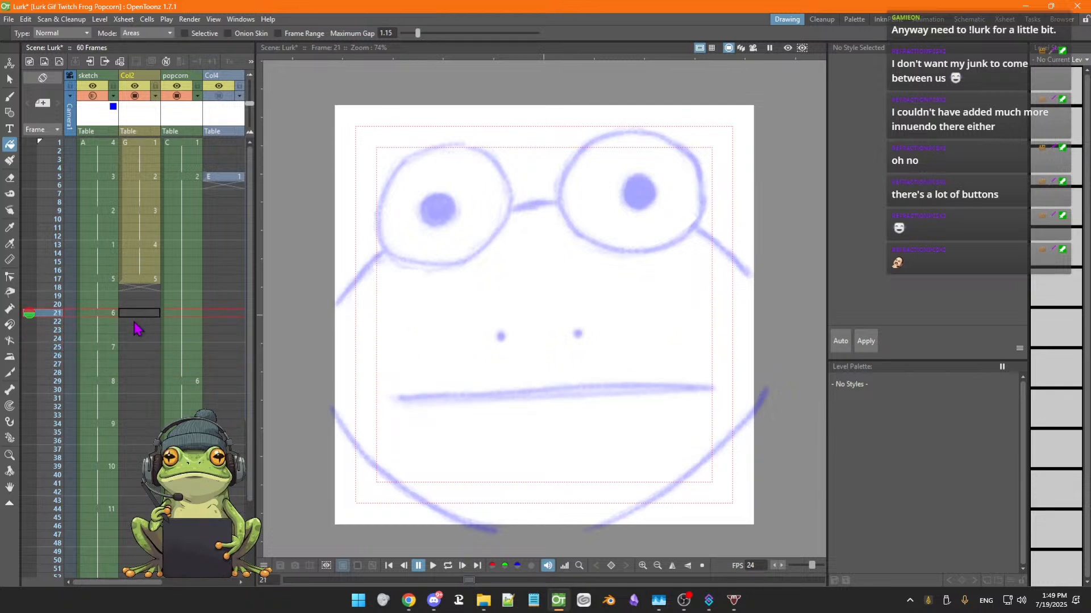
pyautogui.press('Up')
pyautogui.press('Up')
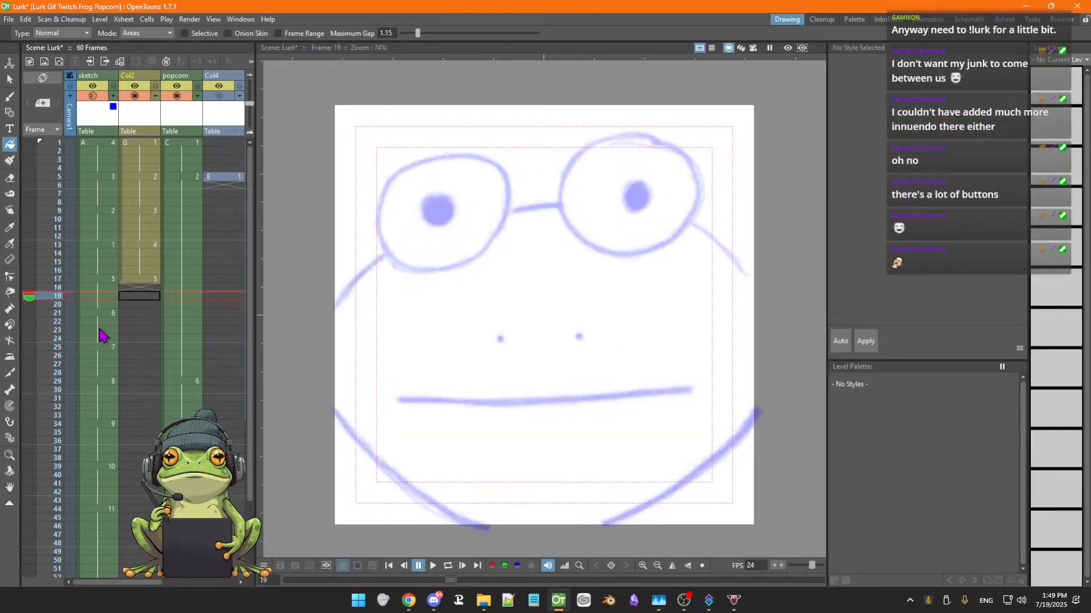
pyautogui.press('Down')
pyautogui.press('Down')
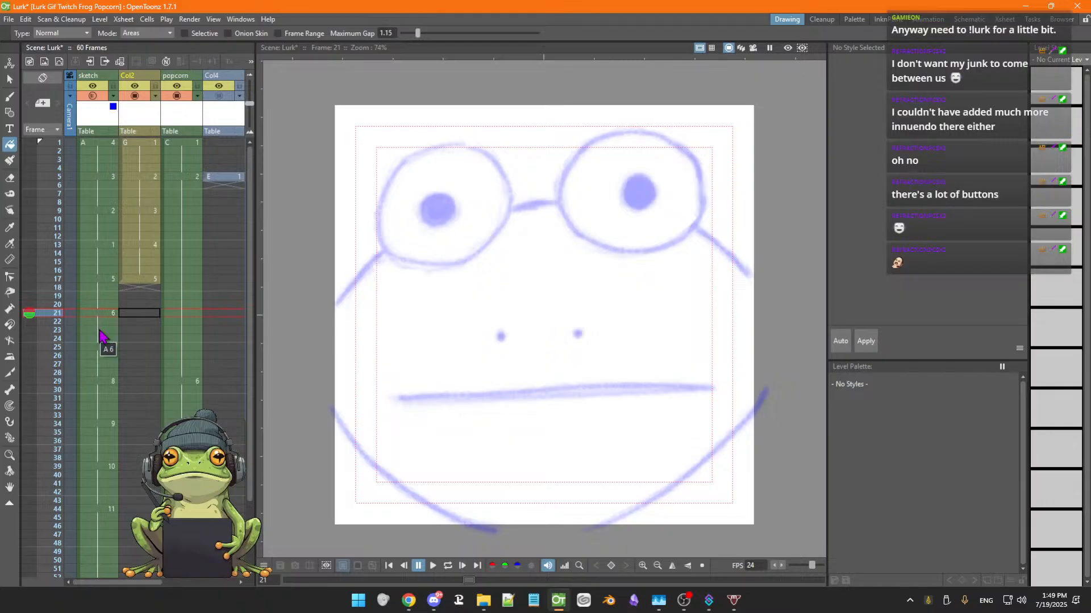
pyautogui.press('Up')
pyautogui.press('Up')
pyautogui.press('Up')
pyautogui.press('Up')
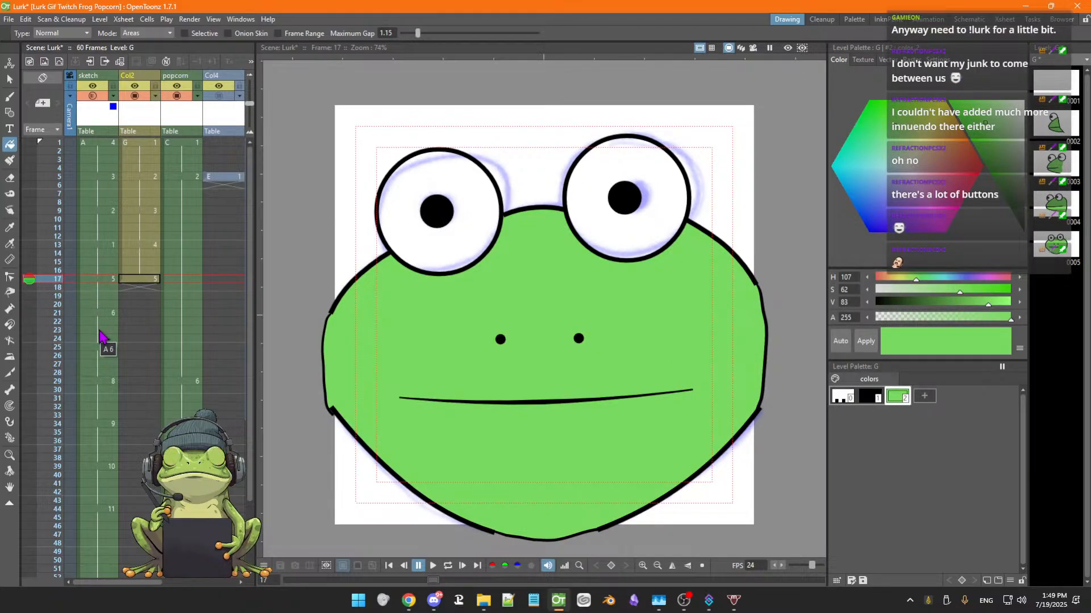
pyautogui.press('Down')
pyautogui.press('Down')
pyautogui.press('Down')
pyautogui.press('Down')
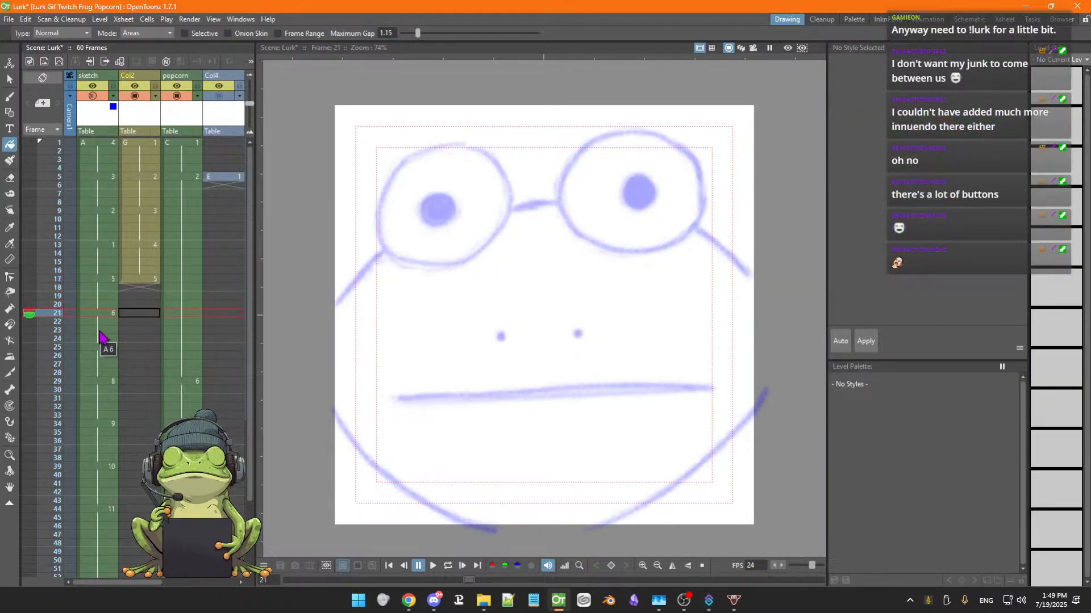
pyautogui.press('Down')
pyautogui.press('Down')
pyautogui.press('Down')
pyautogui.press('Down')
pyautogui.press('Down')
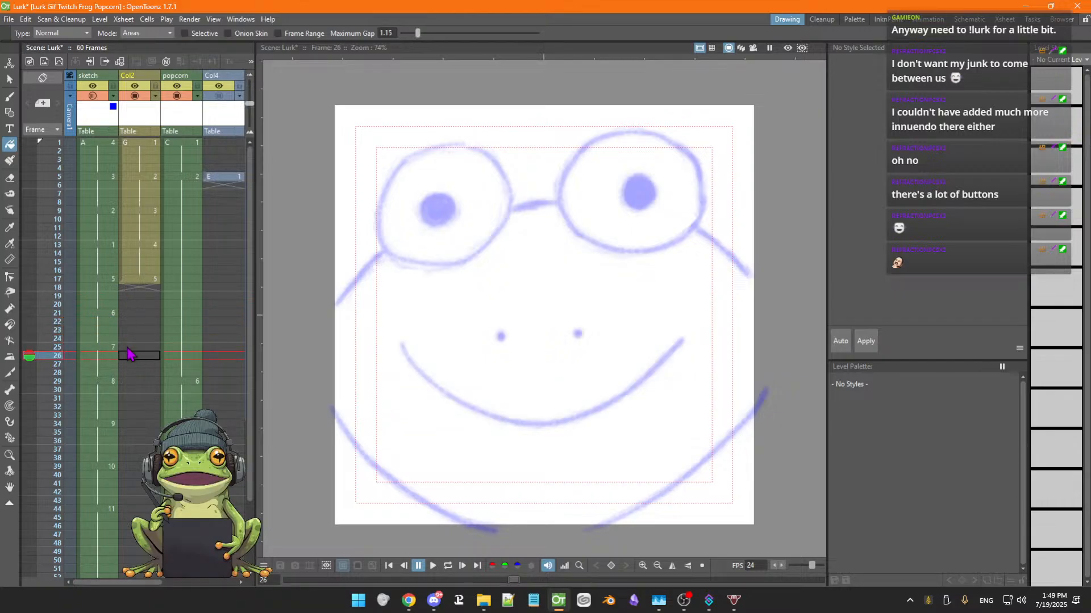
pyautogui.press('Up')
pyautogui.press('Up')
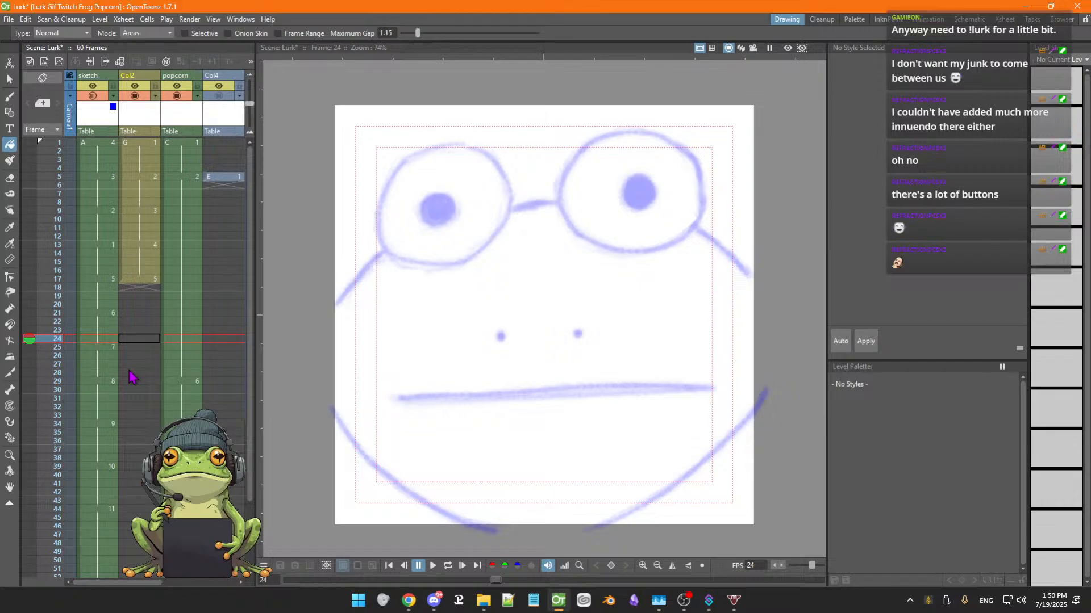
pyautogui.press('Down')
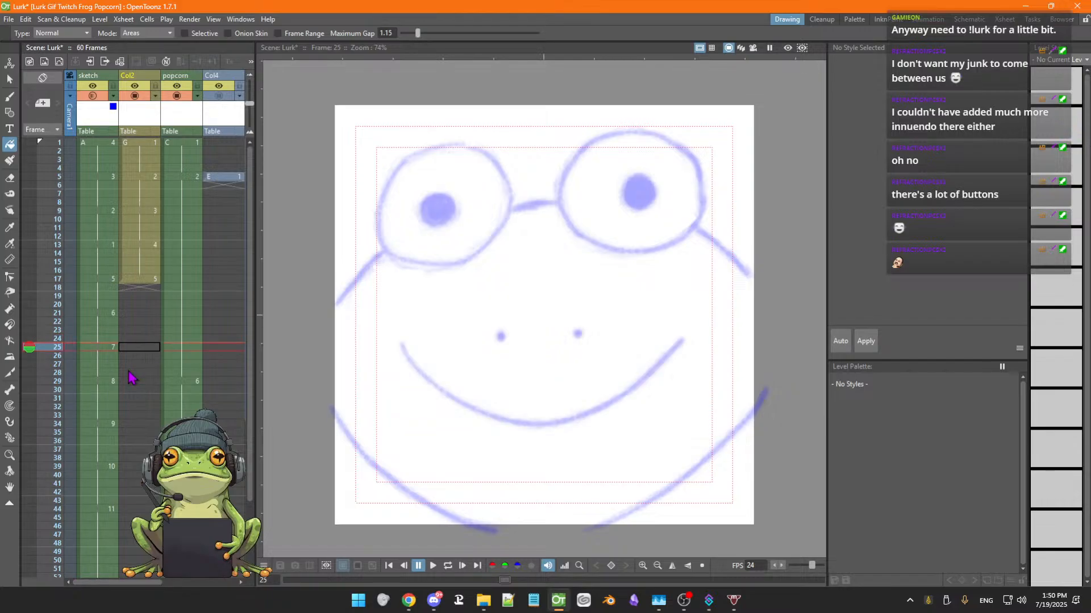
pyautogui.press('Up')
pyautogui.press('Up')
pyautogui.press('Up')
pyautogui.press('Down')
pyautogui.press('Down')
pyautogui.press('Down')
pyautogui.press('Up')
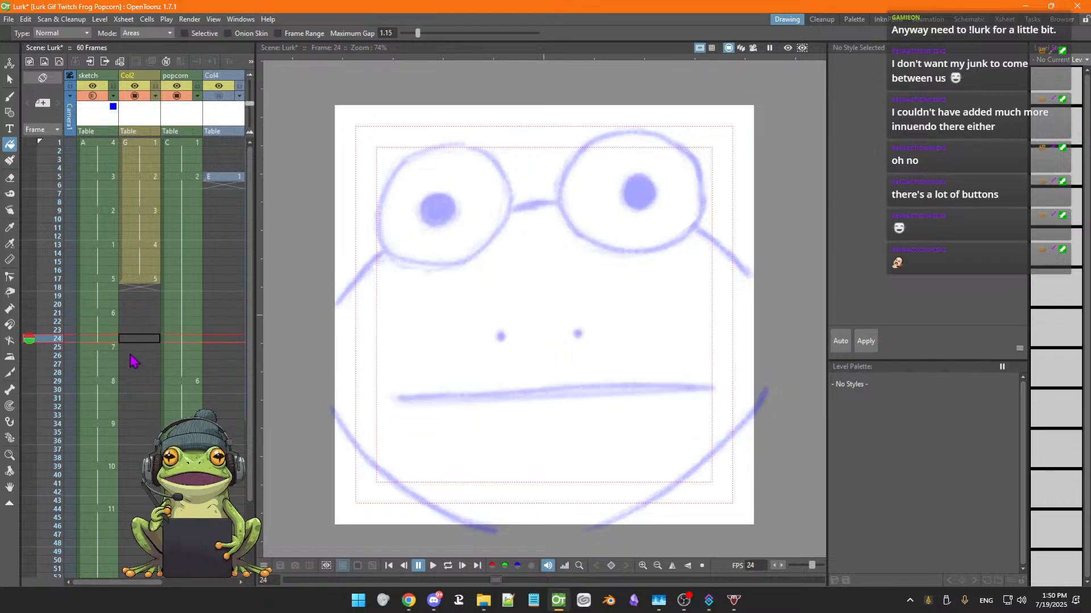
# Extend Col2's drawing 5 from frame 17 so it holds down through frame 24, then return to frame 17
pyautogui.click(137, 279)
pyautogui.moveTo(148, 291); pyautogui.dragTo(151, 351)
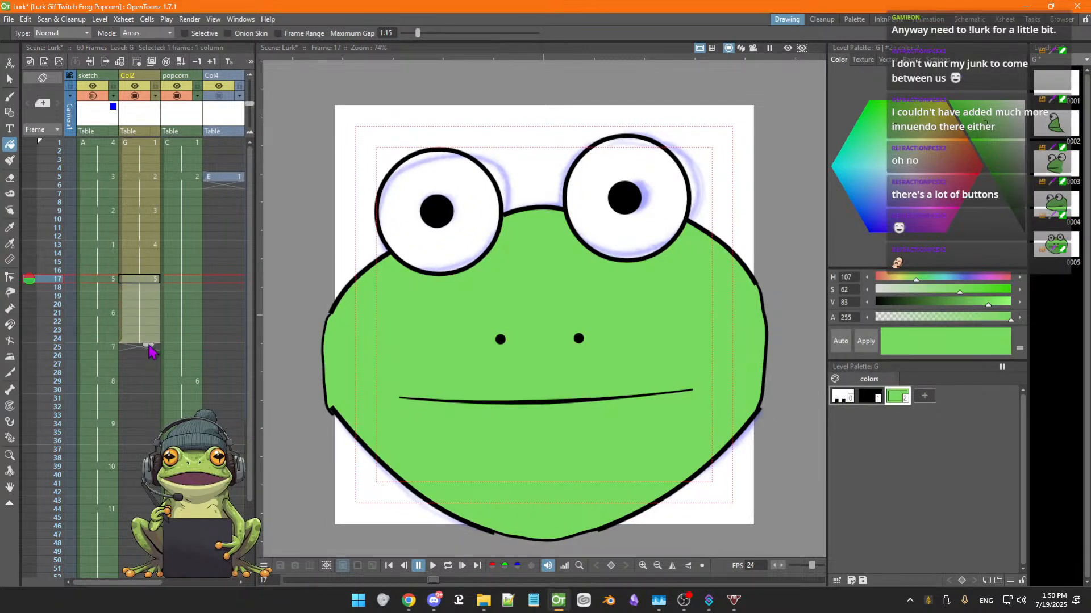
pyautogui.click(146, 342)
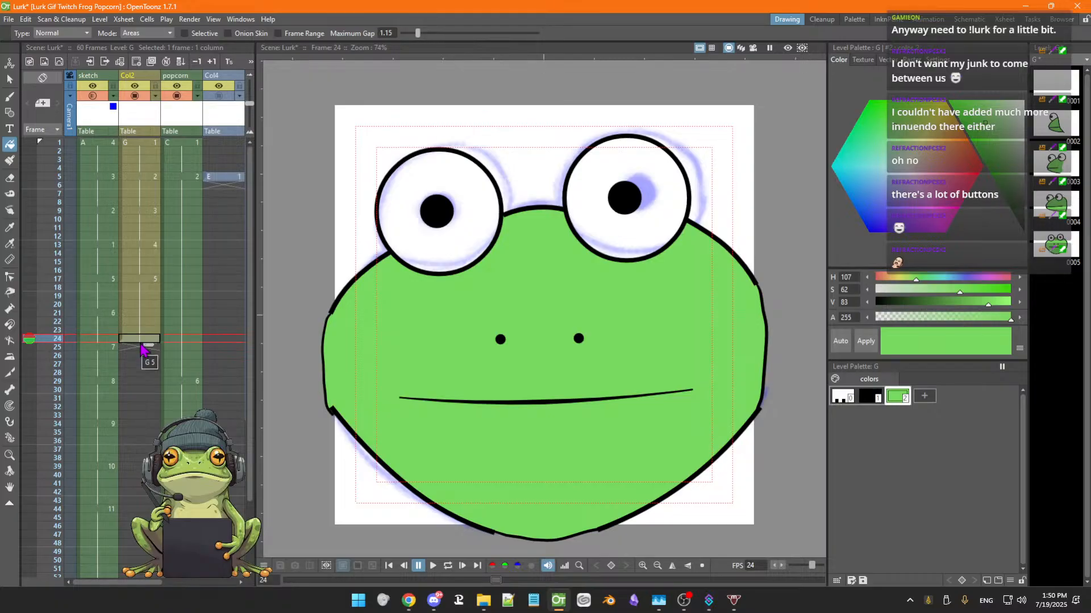
pyautogui.click(146, 279)
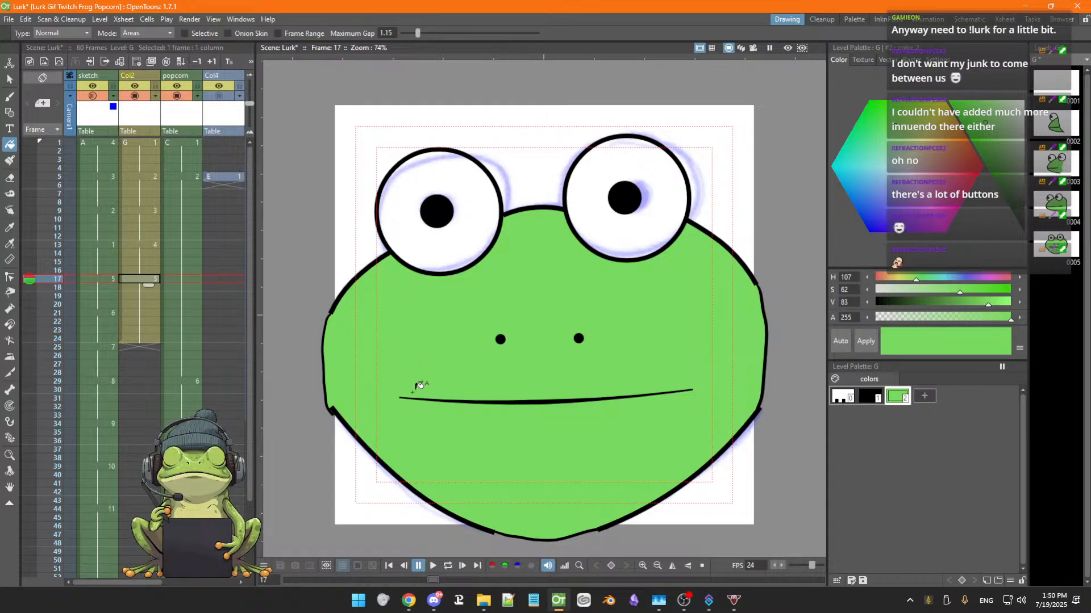
# Select the curved mouth line in drawing 5 and delete it
pyautogui.press('g')
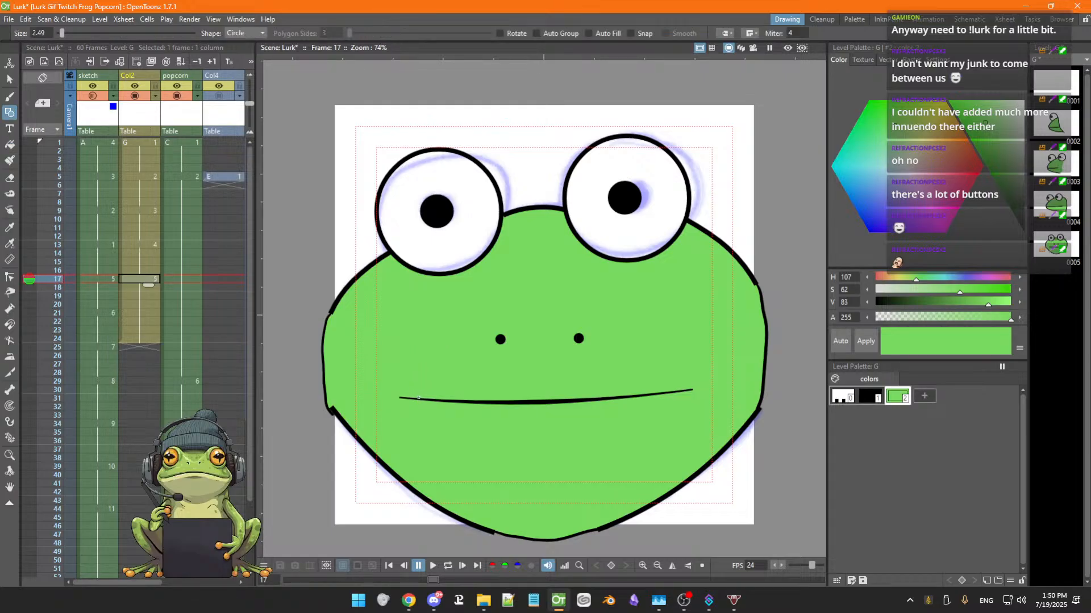
pyautogui.press('s')
pyautogui.click(425, 401)
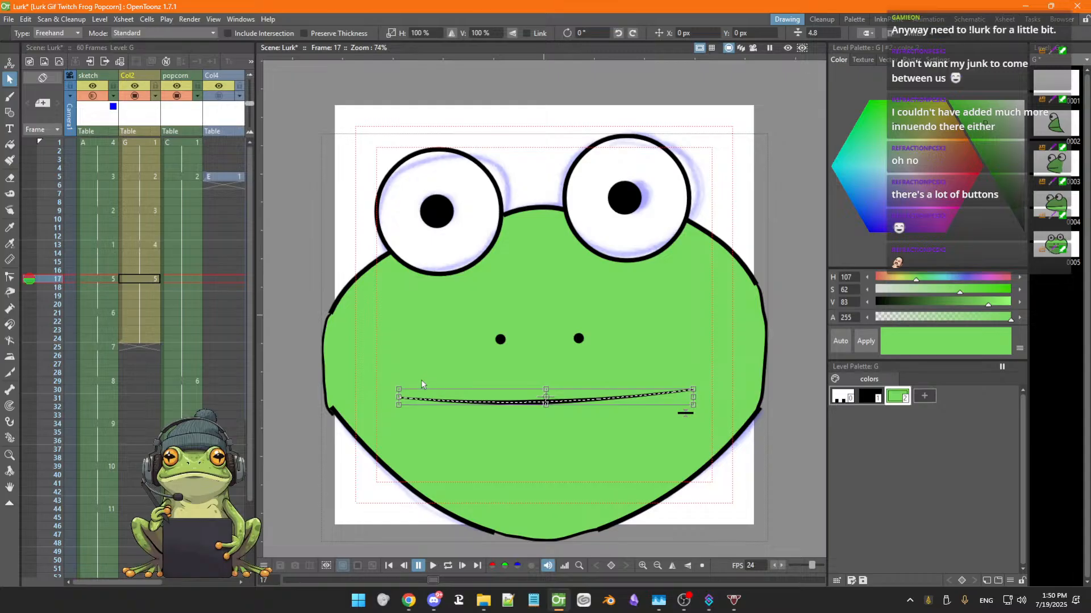
pyautogui.press('Delete')
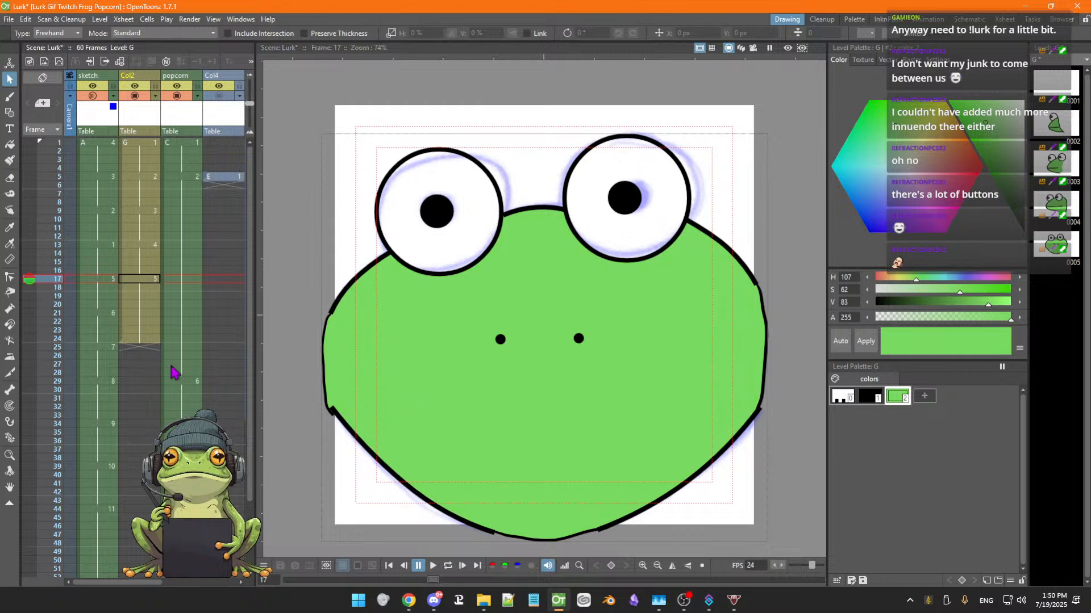
# Turn on onion skin and step through neighbouring frames to compare the face, then turn onion skin off
pyautogui.click(29, 276)
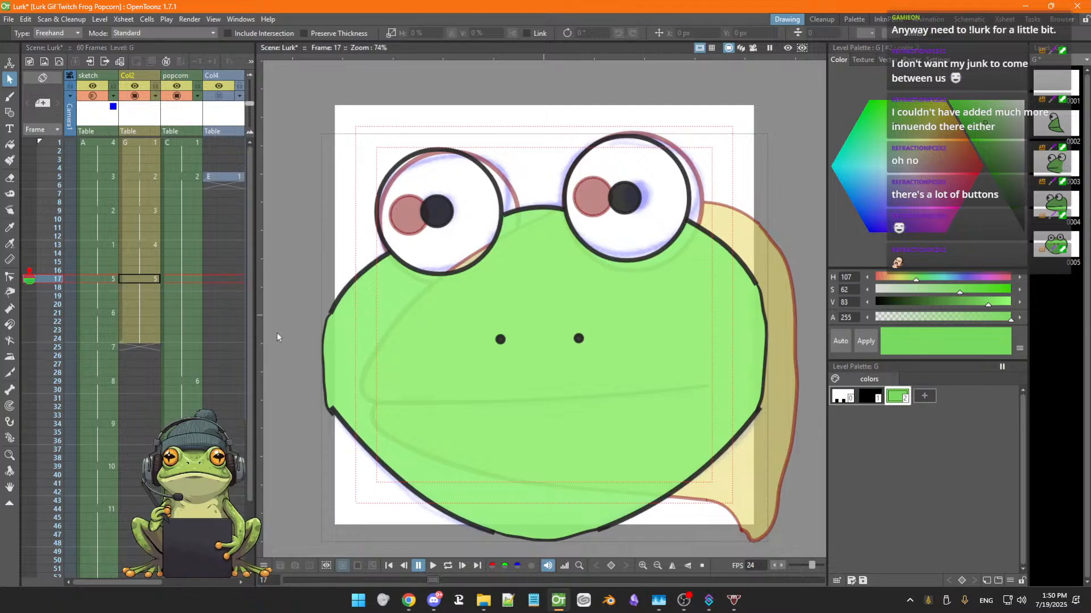
pyautogui.press('Down')
pyautogui.press('Down')
pyautogui.press('Down')
pyautogui.press('Down')
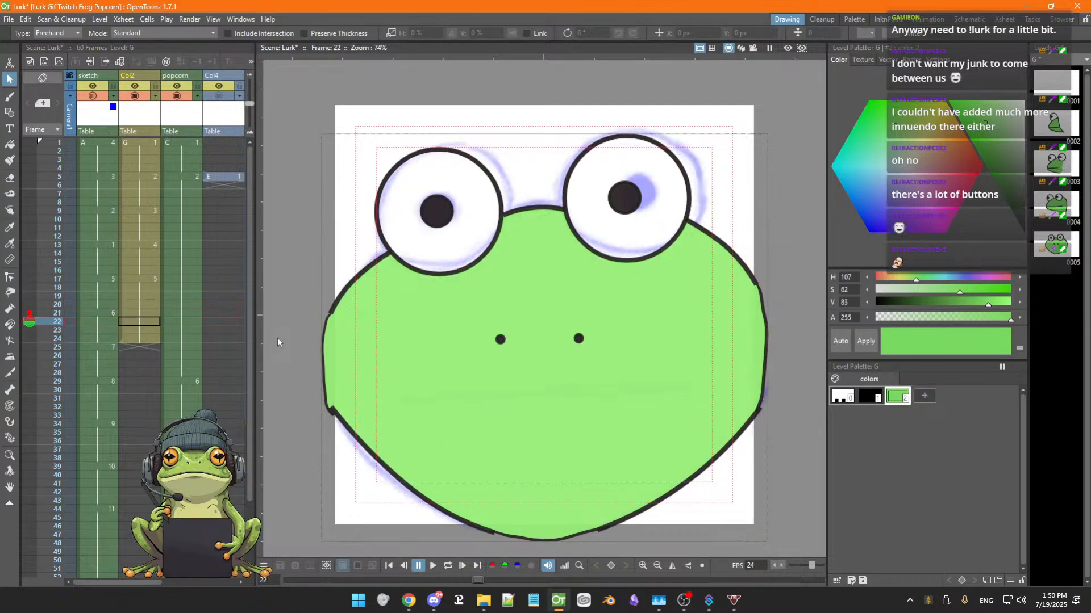
pyautogui.press('Up')
pyautogui.press('Up')
pyautogui.press('Up')
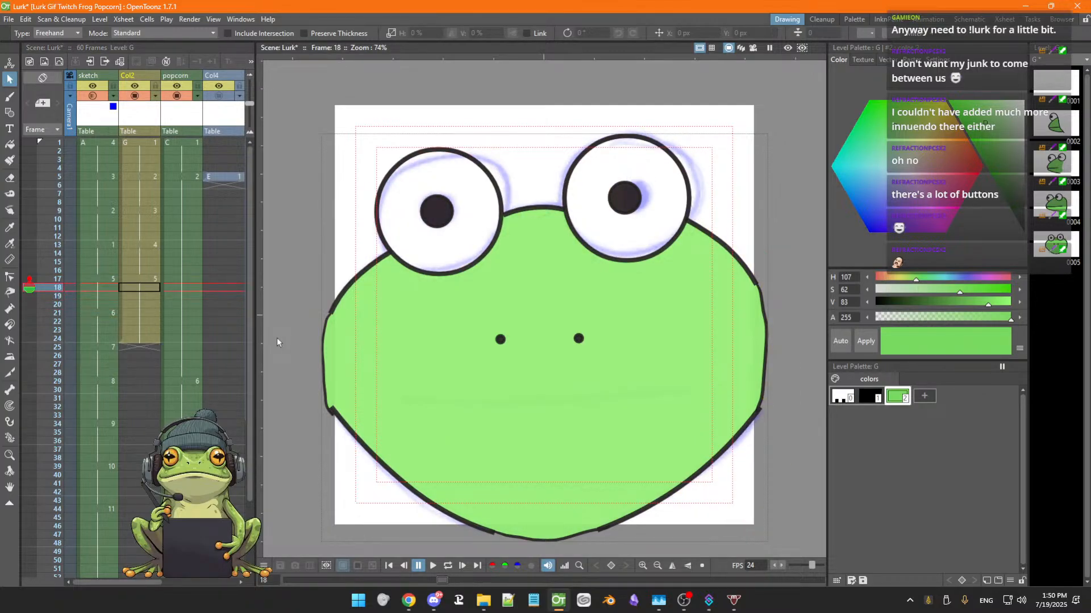
pyautogui.press('Down')
pyautogui.press('Down')
pyautogui.press('Up')
pyautogui.press('Up')
pyautogui.press('Up')
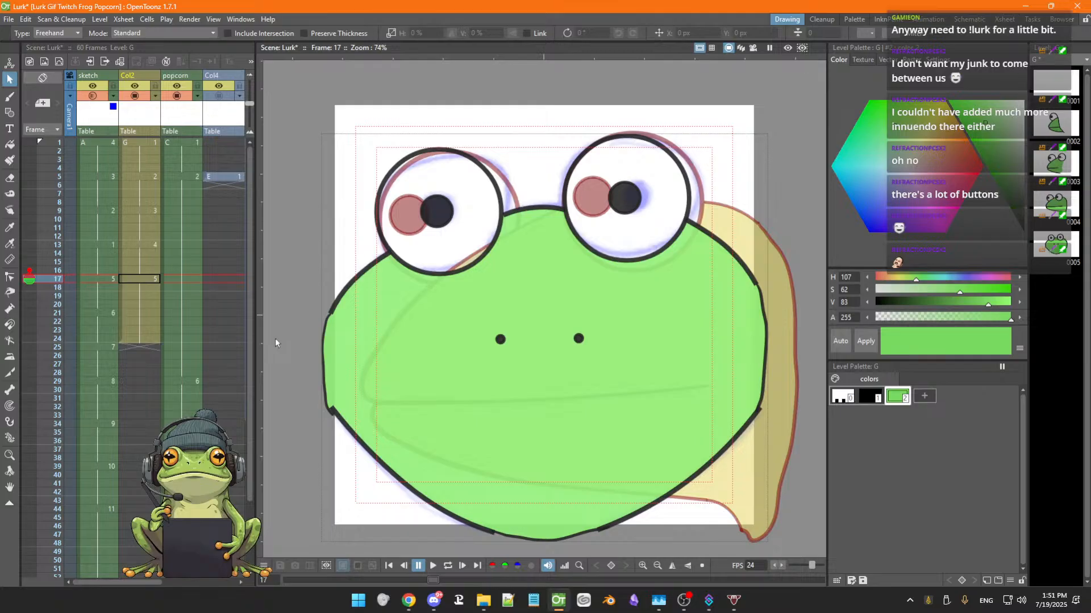
pyautogui.press('Down')
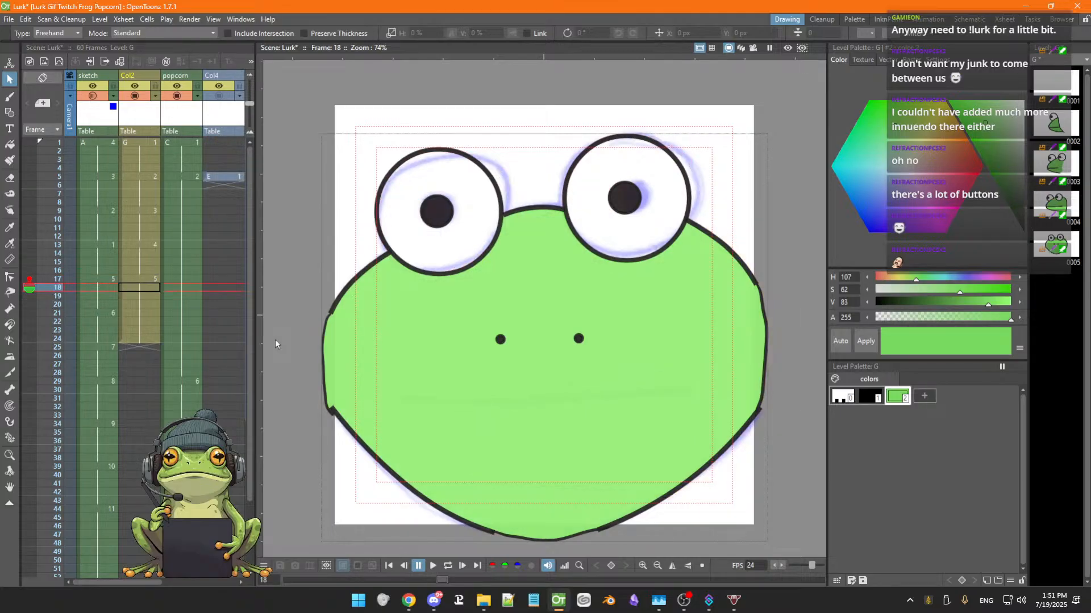
pyautogui.press('Up')
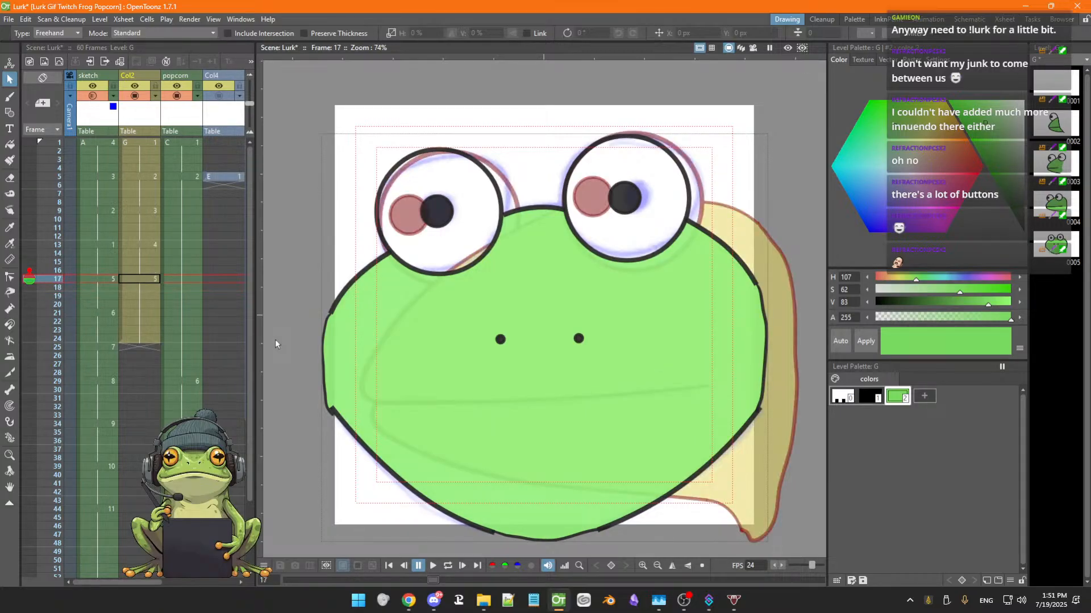
pyautogui.click(29, 278)
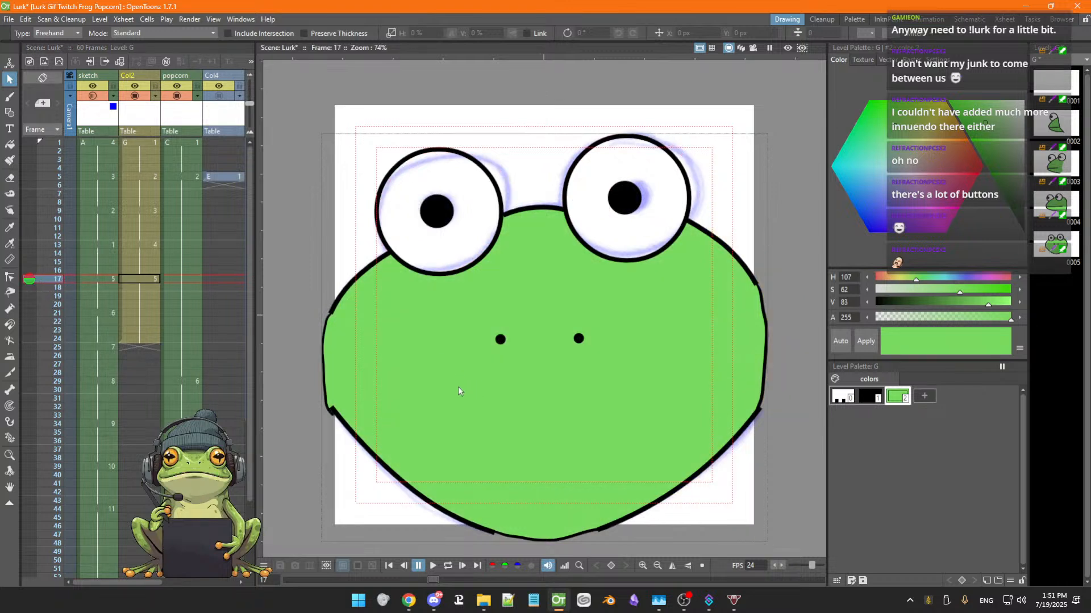
# Draw a straight horizontal black mouth line across the lower face using the Geometric tool's Line shape
pyautogui.scroll(-1, 413, 359)
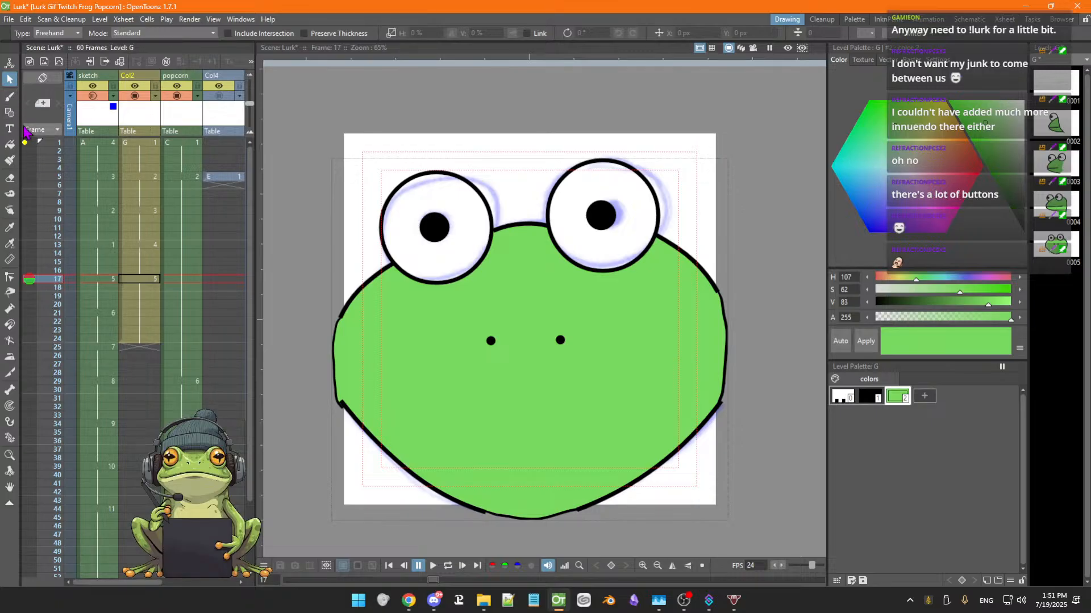
pyautogui.click(10, 114)
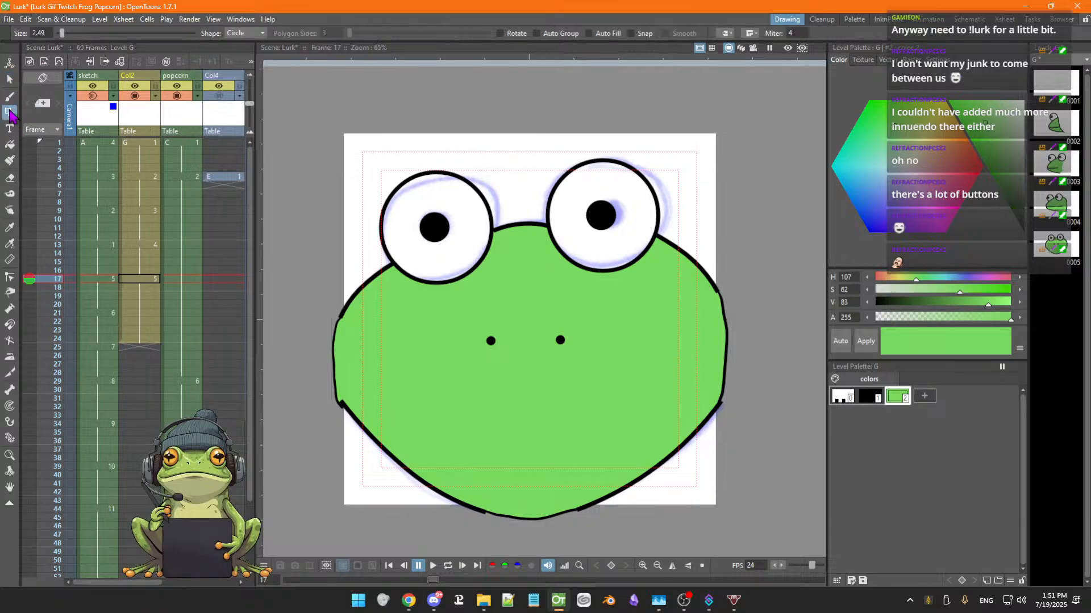
pyautogui.click(256, 34)
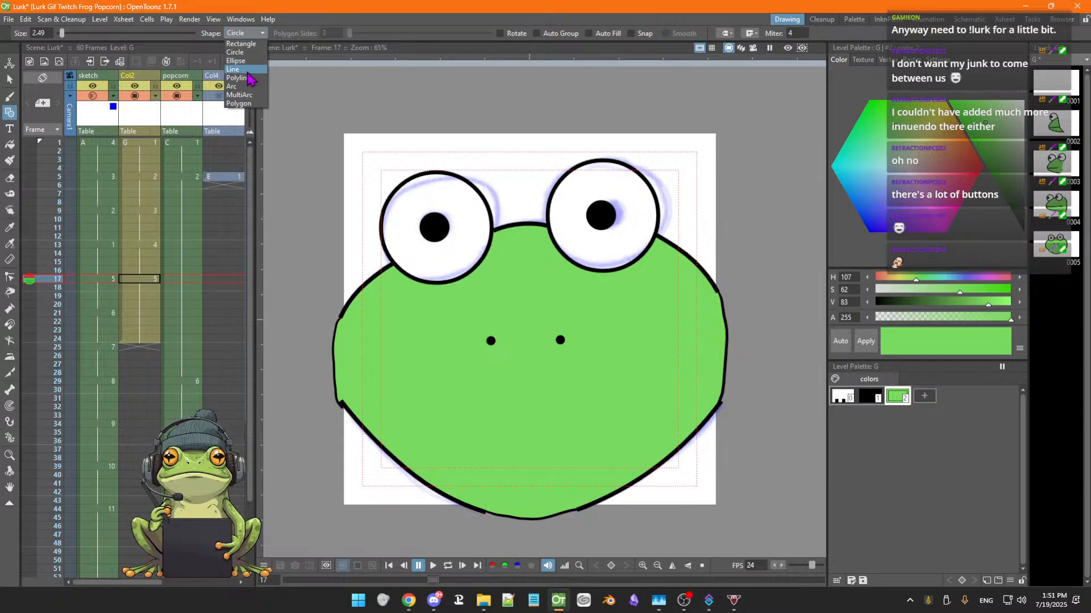
pyautogui.click(250, 70)
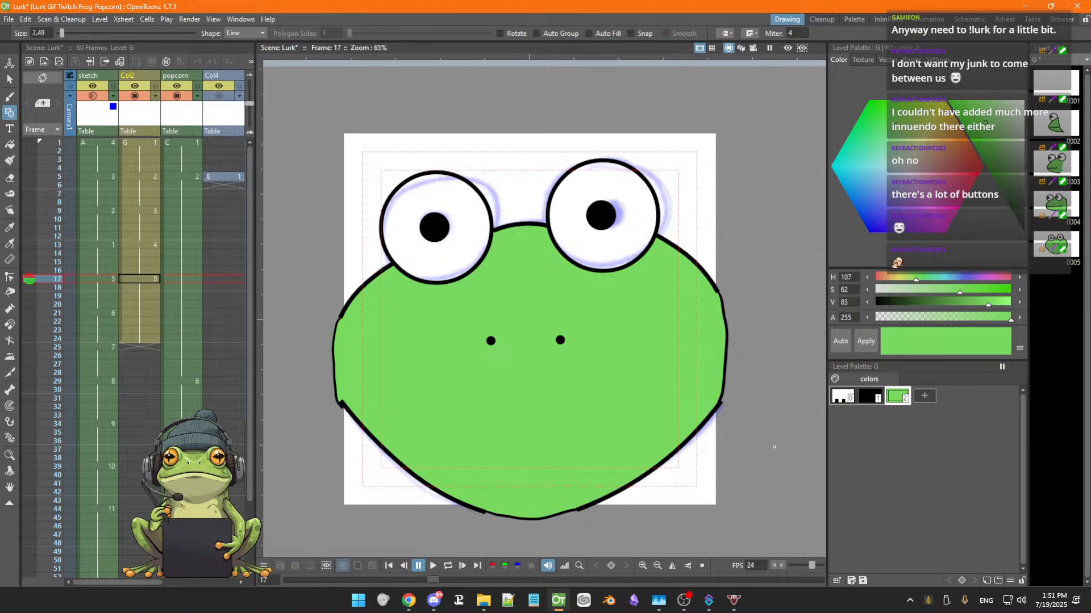
pyautogui.click(869, 402)
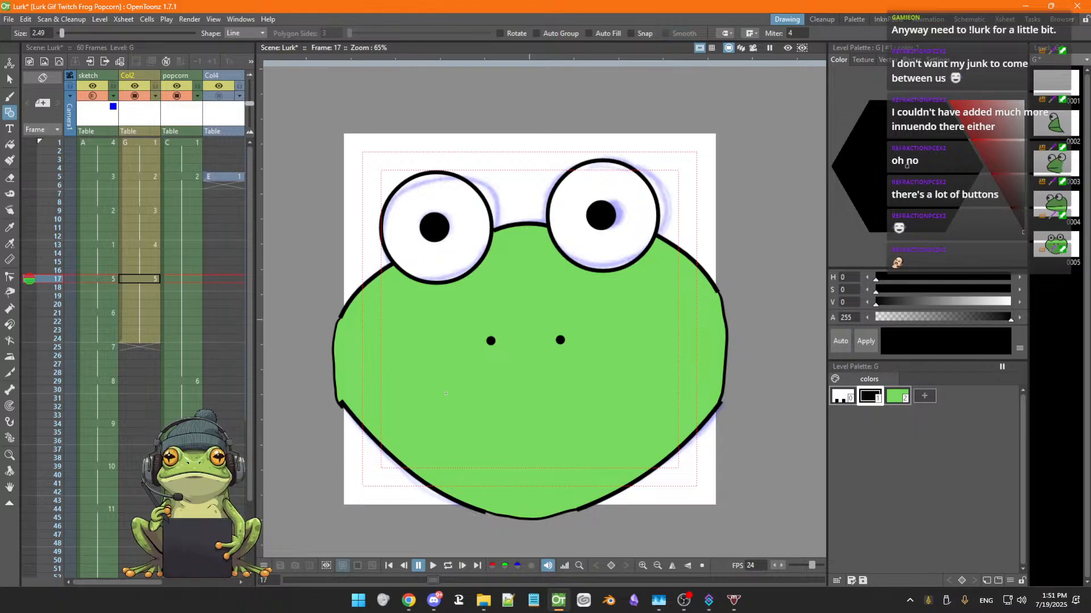
pyautogui.moveTo(445, 394); pyautogui.dragTo(629, 395)
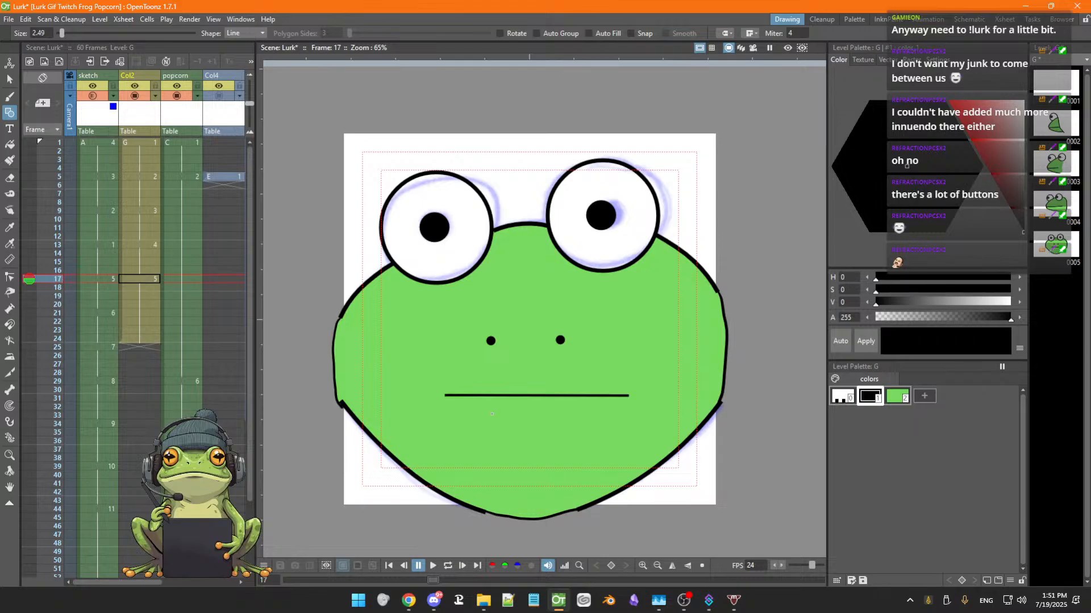
pyautogui.hotkey('ctrl', 'z')
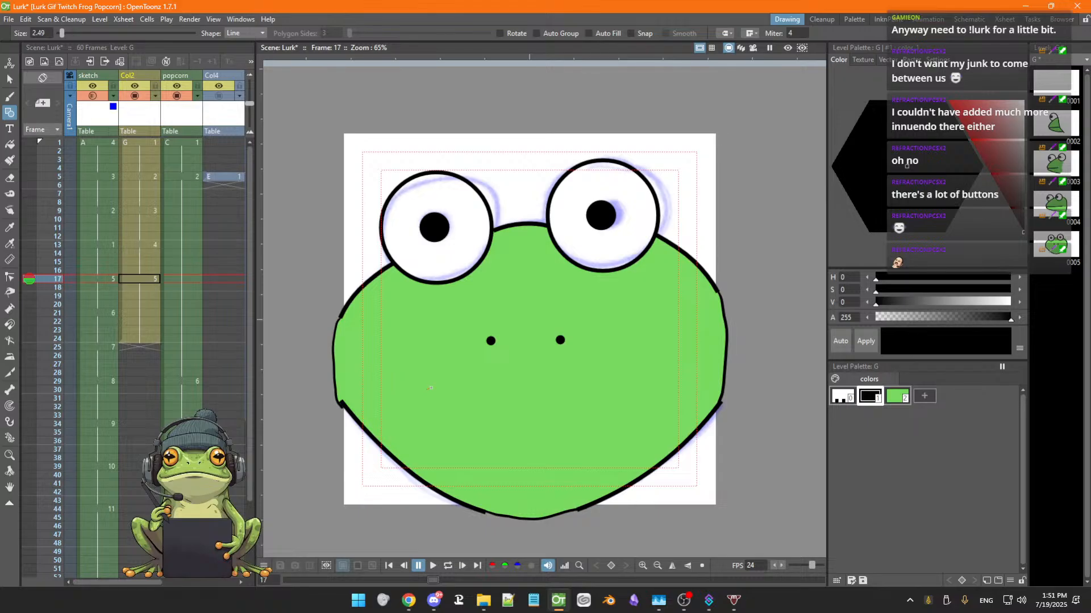
pyautogui.moveTo(427, 391); pyautogui.dragTo(619, 389)
pyautogui.moveTo(618, 390); pyautogui.dragTo(619, 390)
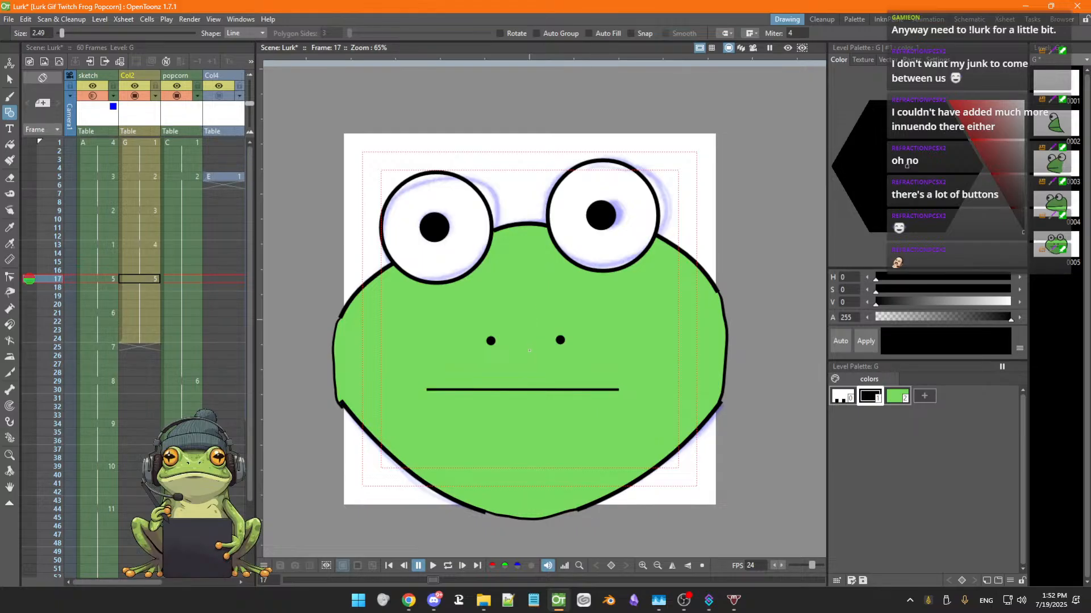
# Select the new mouth line and nudge it slightly upward, then deselect it
pyautogui.press('s')
pyautogui.click(536, 391)
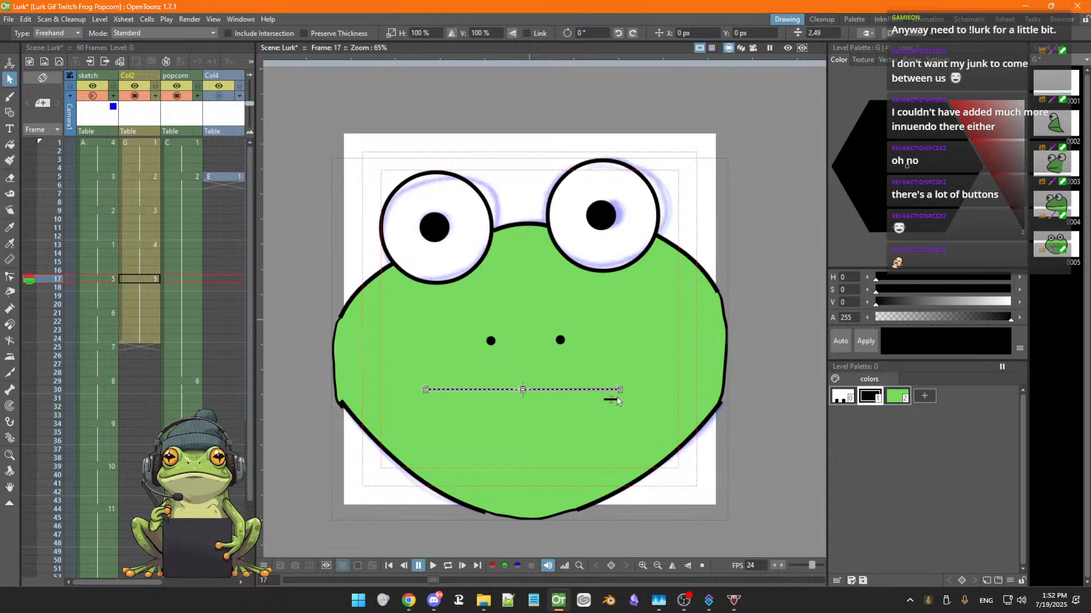
pyautogui.moveTo(613, 399); pyautogui.dragTo(612, 396)
pyautogui.click(608, 435)
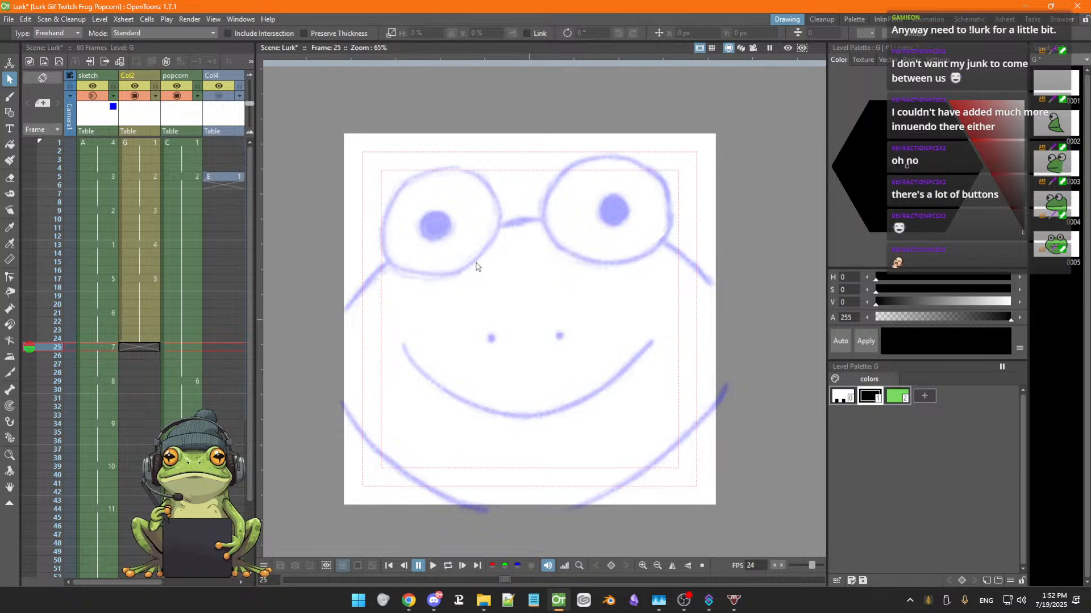
# Draw a large circle over the left eye and a small pupil circle inside it with the Geometric Circle shape, then fill the pupil black
pyautogui.press('g')
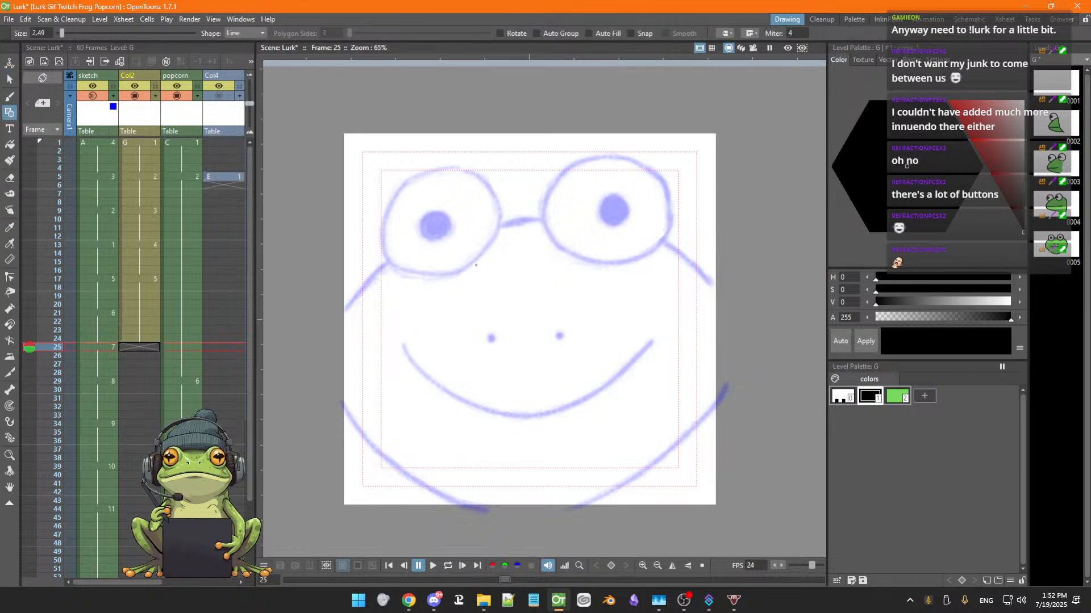
pyautogui.click(262, 33)
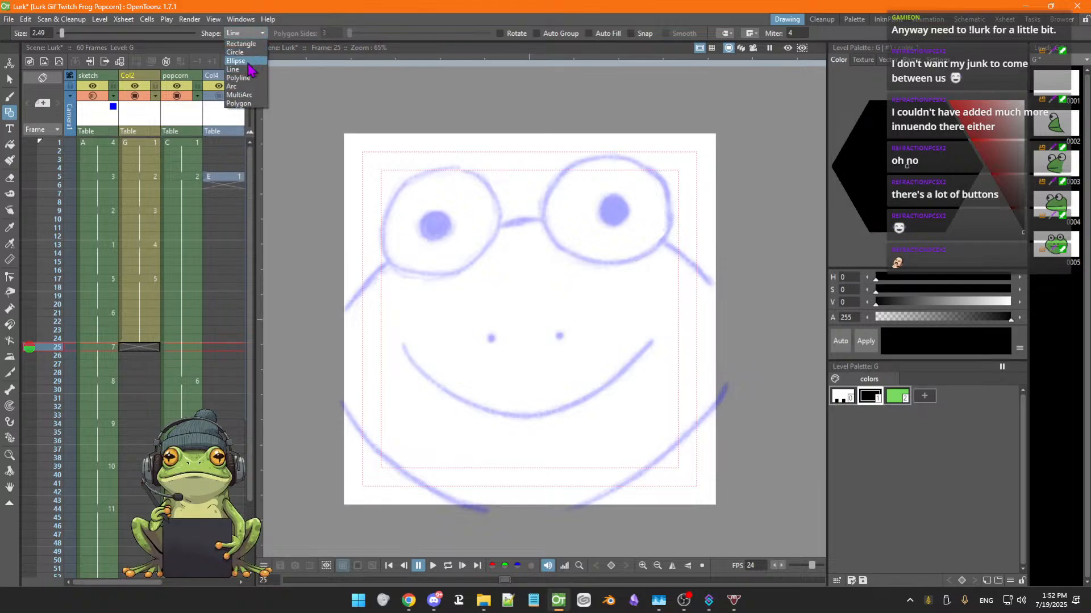
pyautogui.click(245, 53)
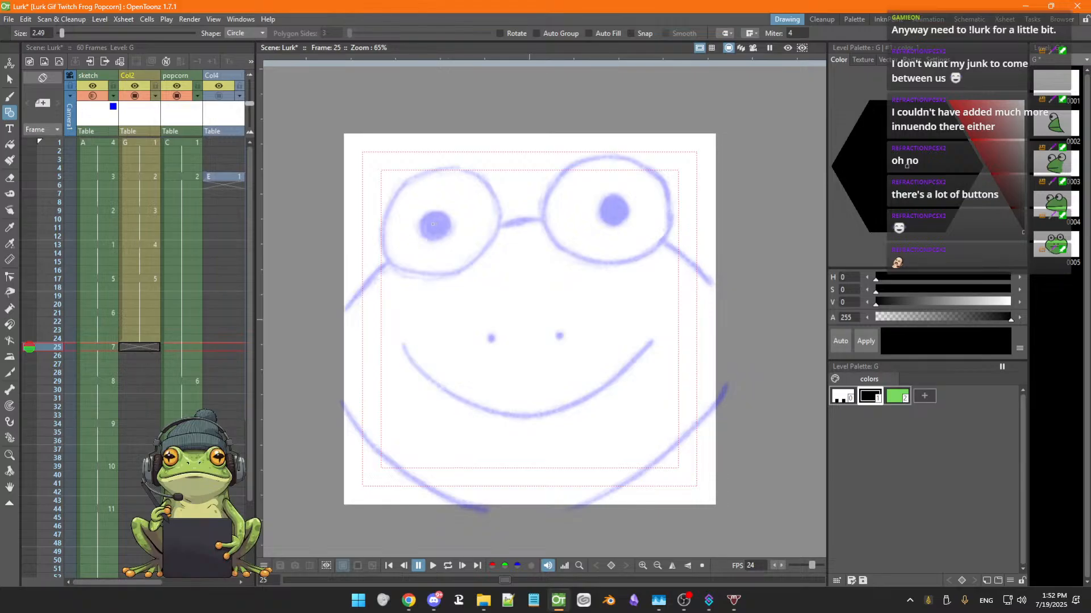
pyautogui.moveTo(436, 223); pyautogui.dragTo(477, 262)
pyautogui.moveTo(437, 227); pyautogui.dragTo(447, 241)
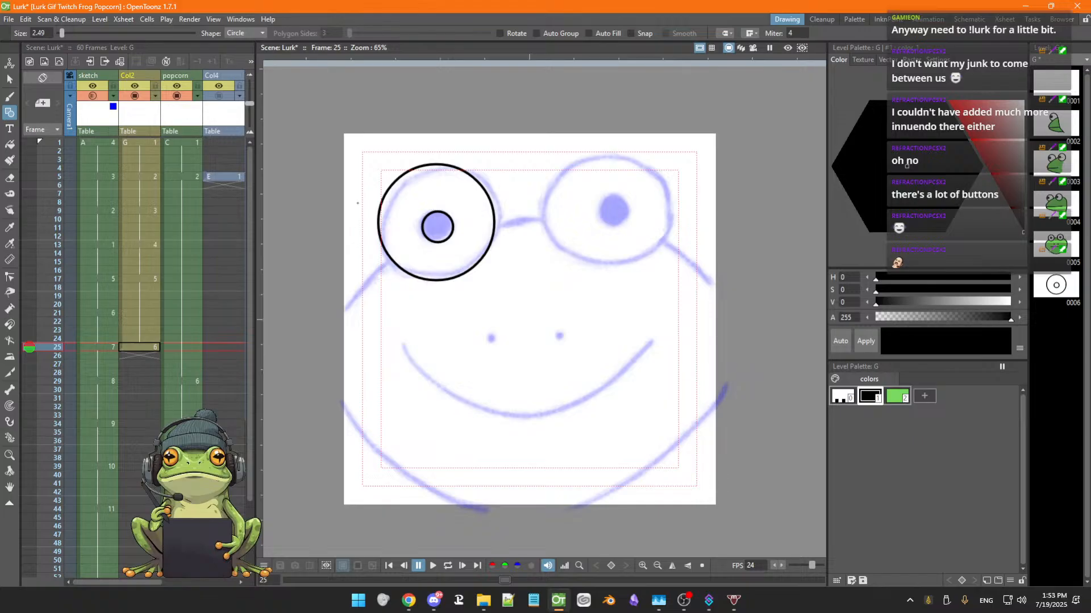
pyautogui.click(10, 145)
pyautogui.click(448, 226)
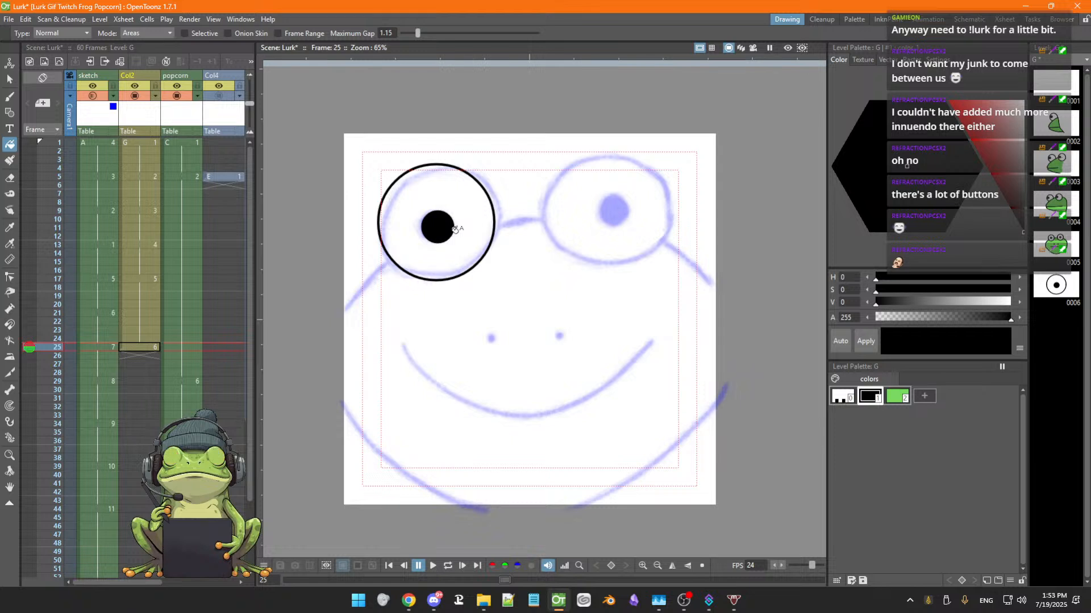
# Select the left pupil and nudge it slightly up and left inside the eye circle
pyautogui.press('s')
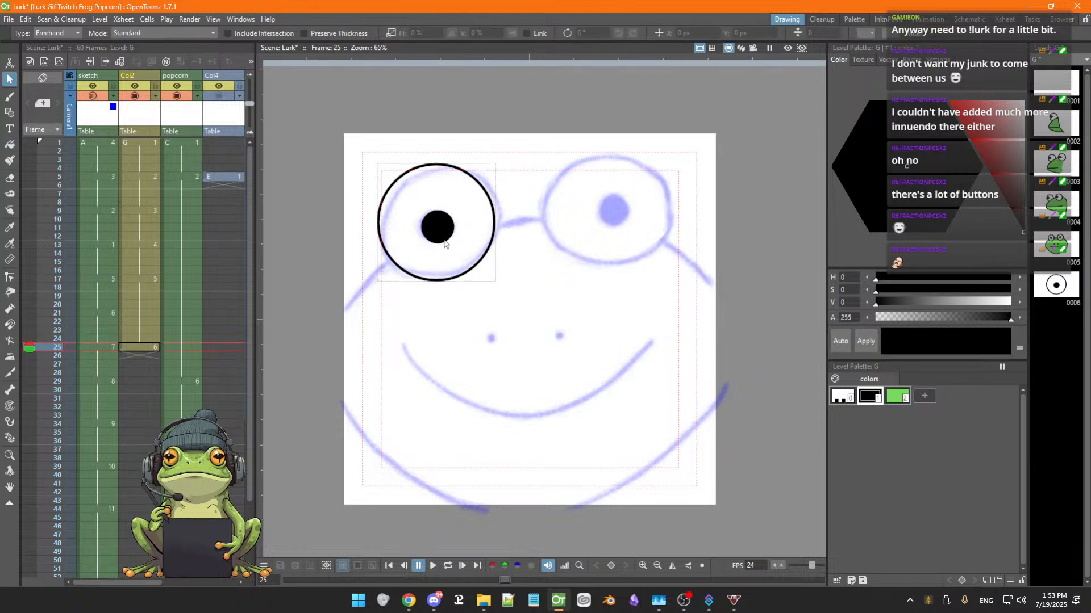
pyautogui.click(446, 239)
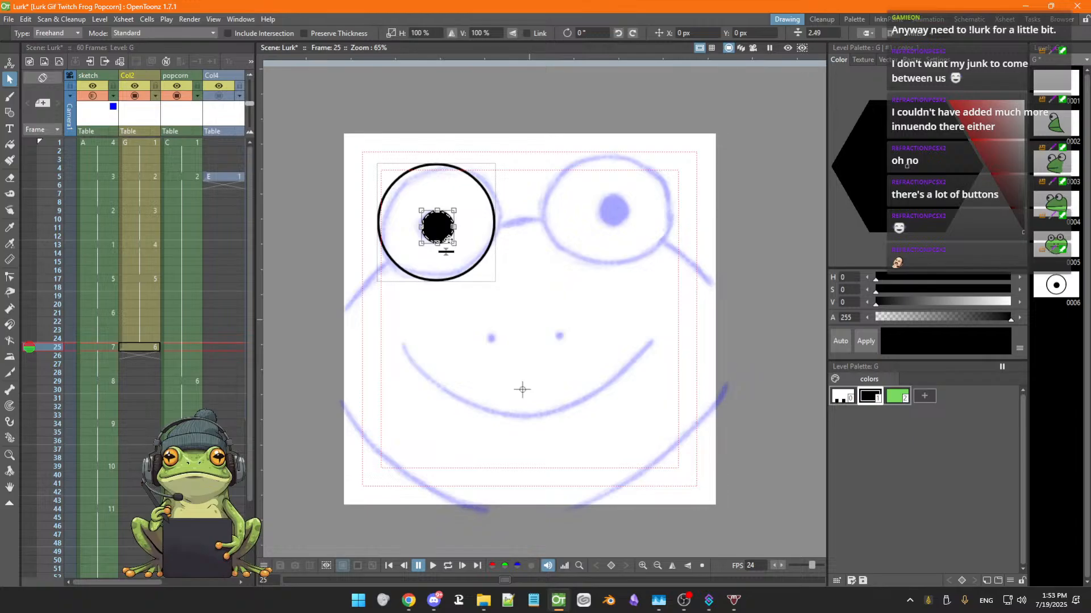
pyautogui.moveTo(445, 238); pyautogui.dragTo(441, 235)
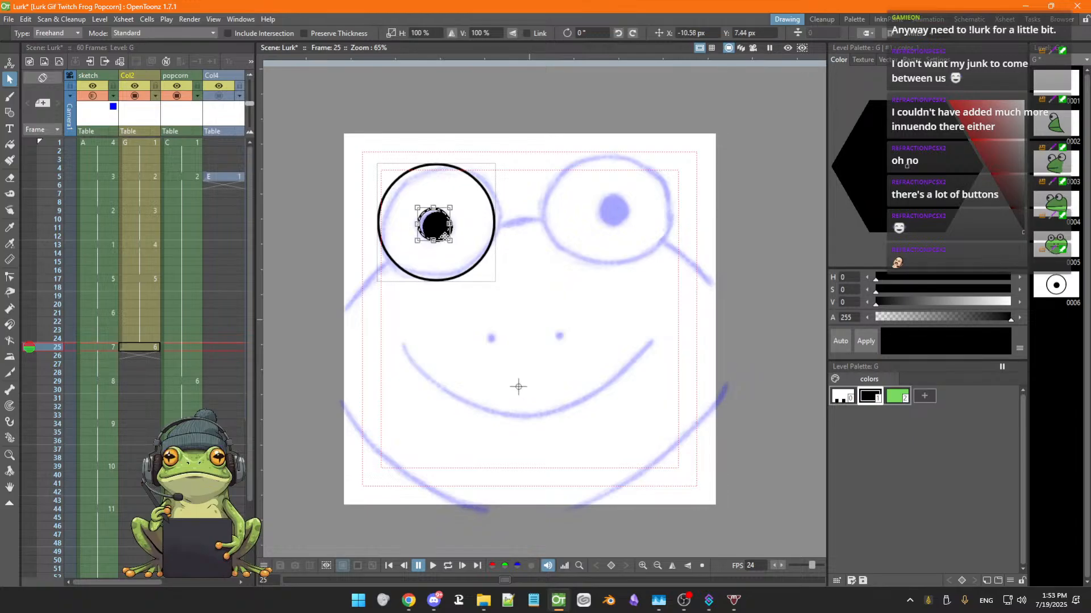
# Duplicate the left eye circle and pupil, place the copy over the right eye sketch, and save the scene
pyautogui.click(460, 277)
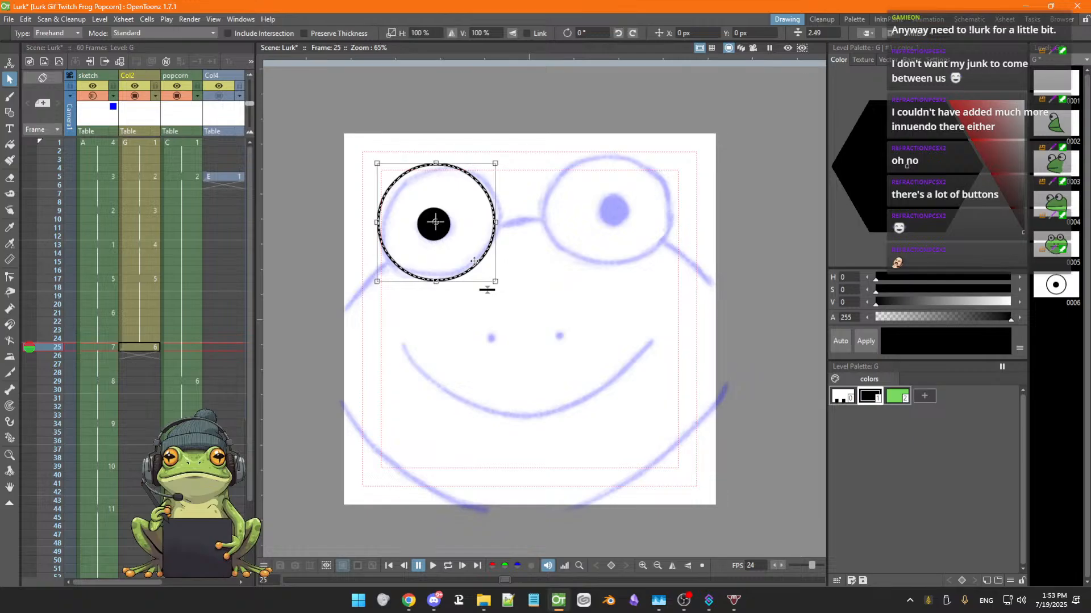
pyautogui.keyDown('shift'); pyautogui.click(436, 237); pyautogui.keyUp('shift')
pyautogui.hotkey('ctrl', 'v')
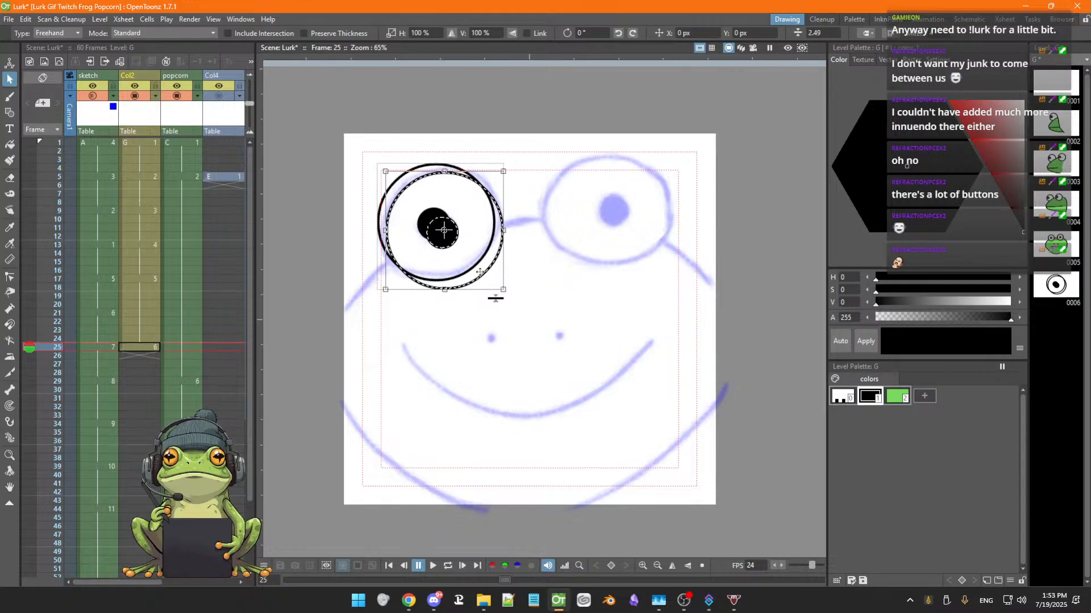
pyautogui.moveTo(487, 275)
pyautogui.mouseDown()
pyautogui.moveTo(639, 251)
pyautogui.moveTo(651, 260)
pyautogui.mouseUp()
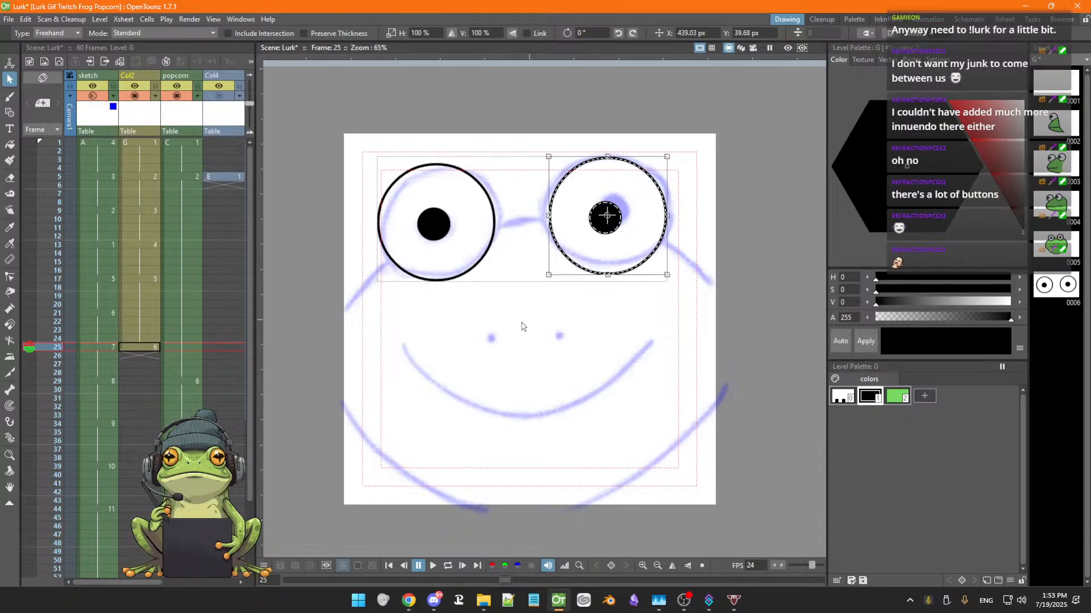
pyautogui.click(534, 321)
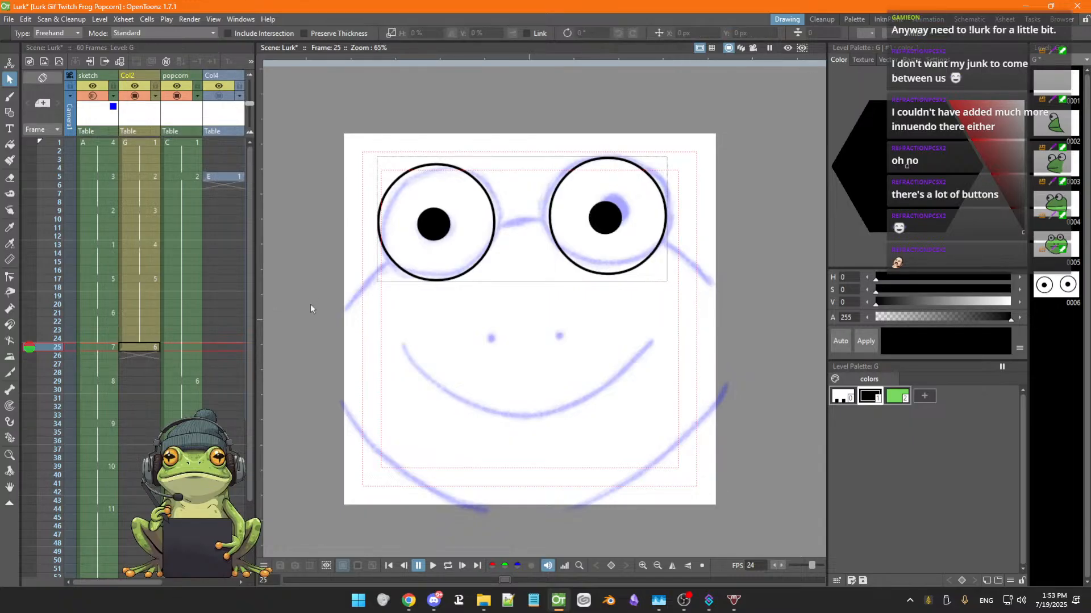
pyautogui.hotkey('ctrl', 's')
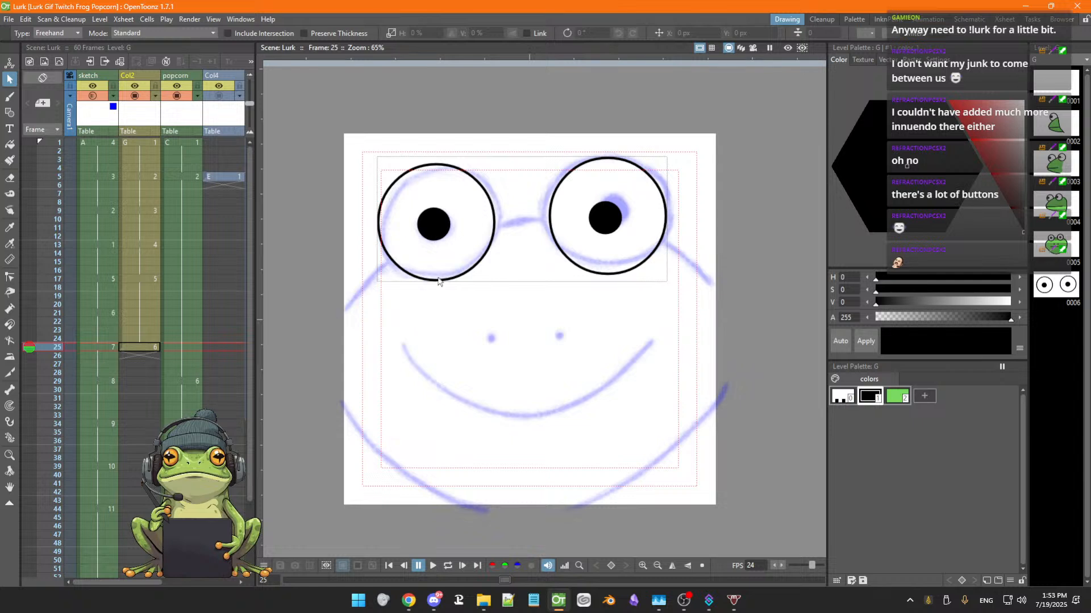
# Select both eye circles and set their stroke thickness to 4.38
pyautogui.click(445, 281)
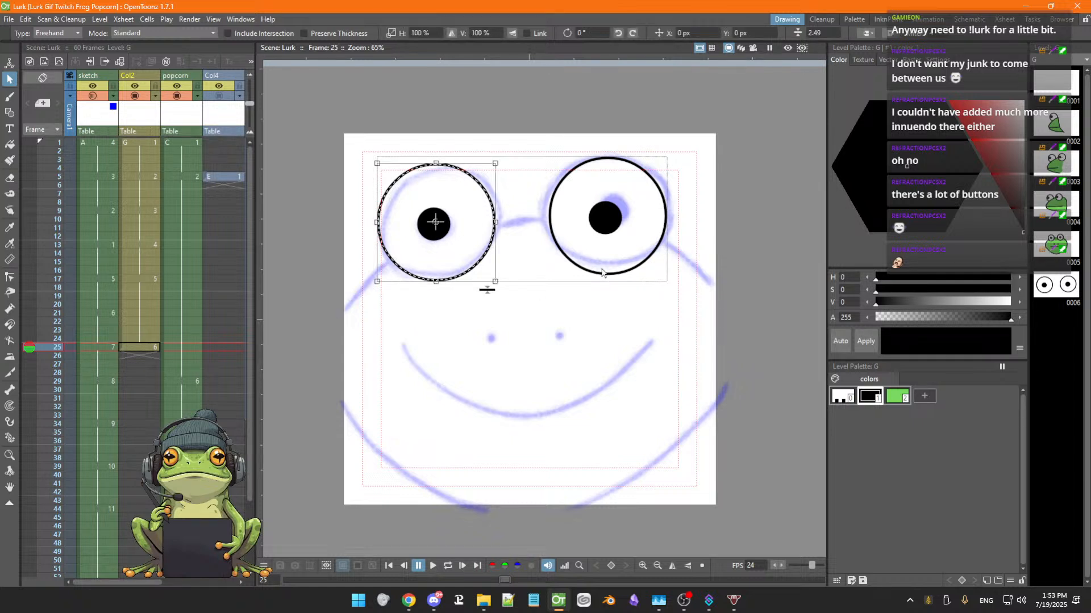
pyautogui.keyDown('shift'); pyautogui.click(604, 274); pyautogui.keyUp('shift')
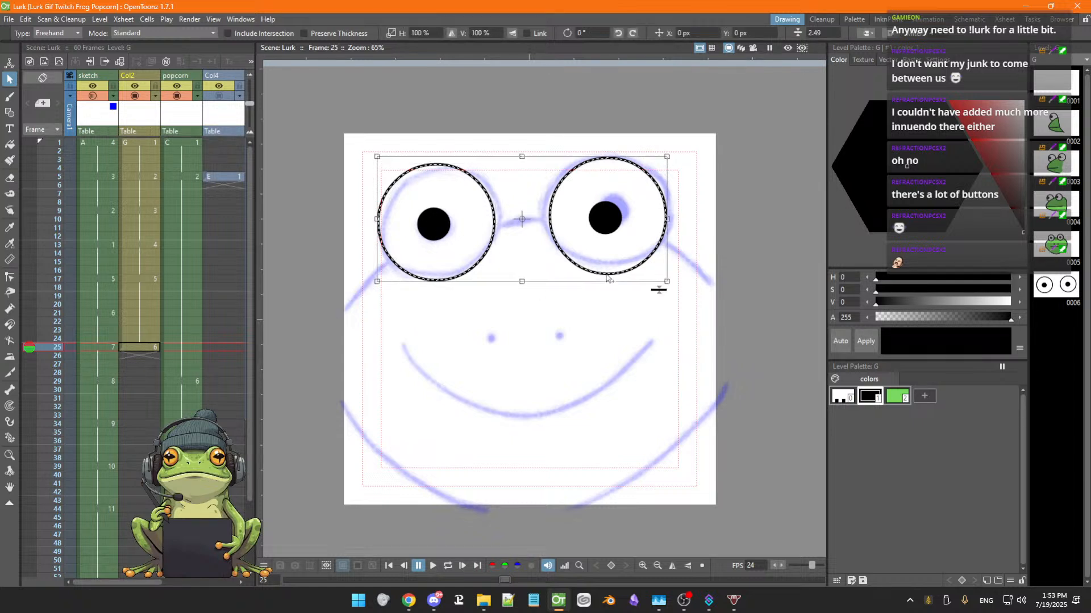
pyautogui.click(824, 33)
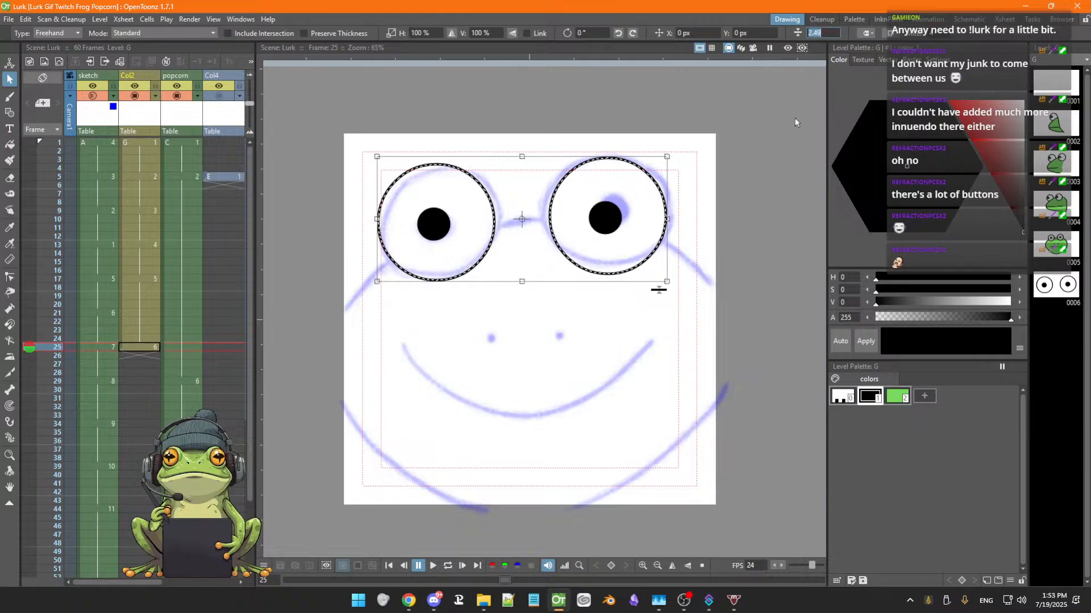
pyautogui.write('4.38')
pyautogui.press('Return')
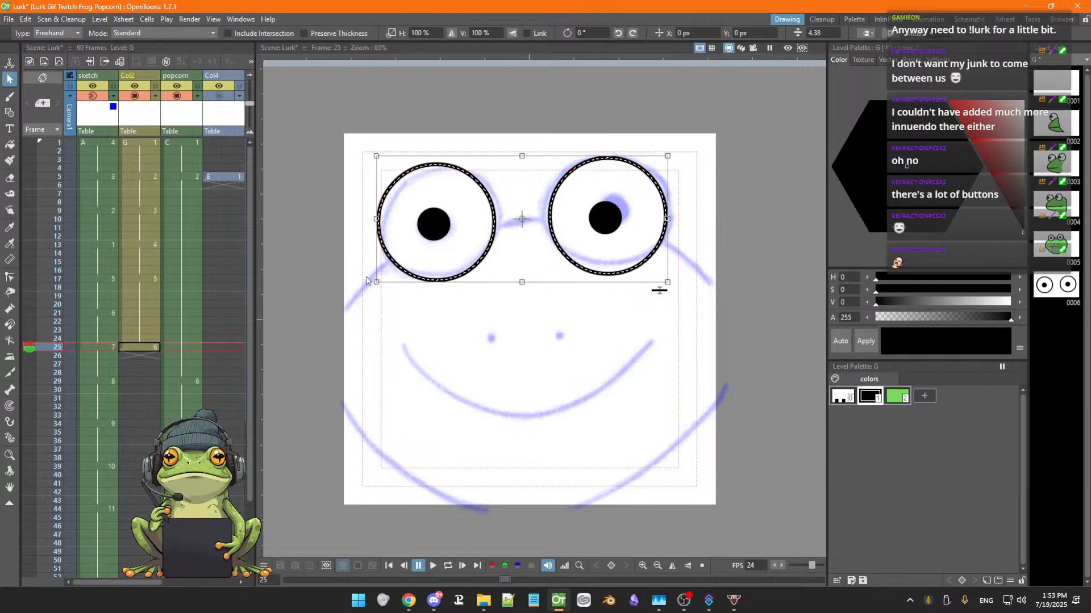
# Switch the Geometric tool's shape to MultiArc and turn on onion skin for the current frame
pyautogui.press('g')
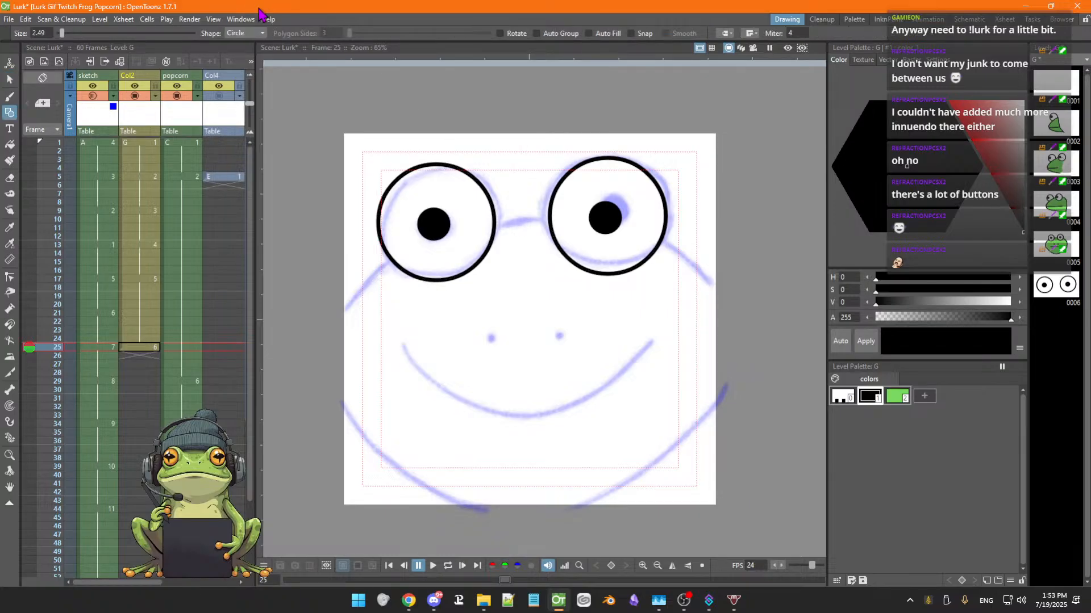
pyautogui.click(250, 33)
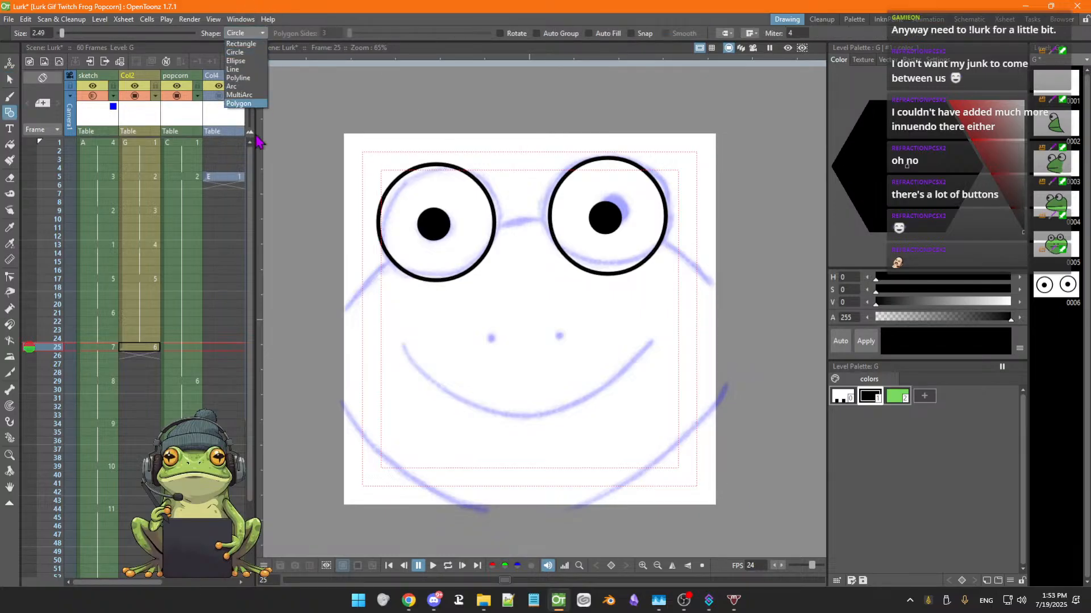
pyautogui.click(248, 95)
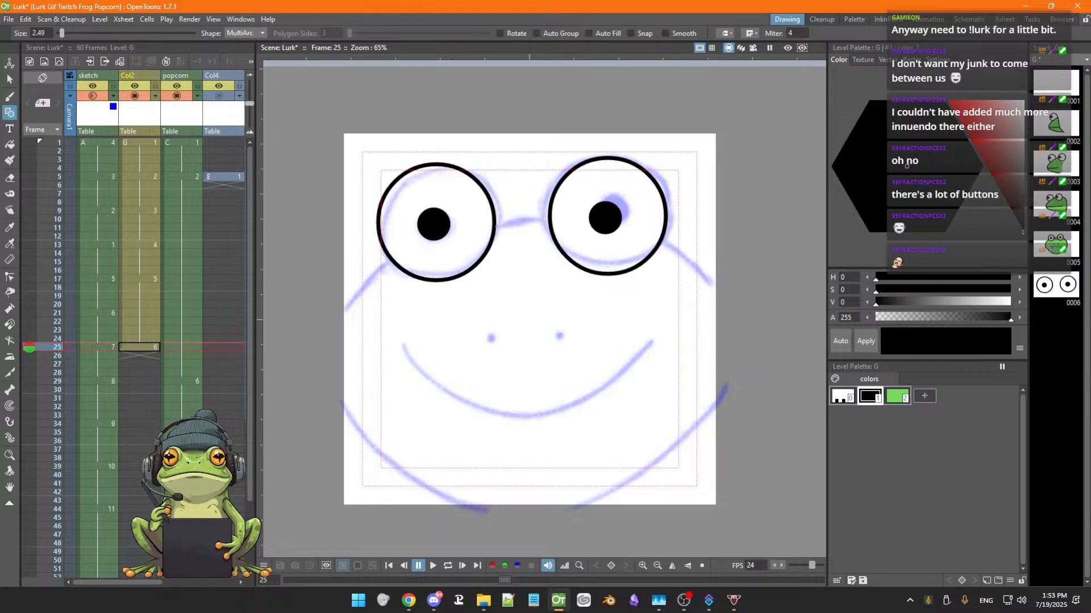
pyautogui.click(28, 344)
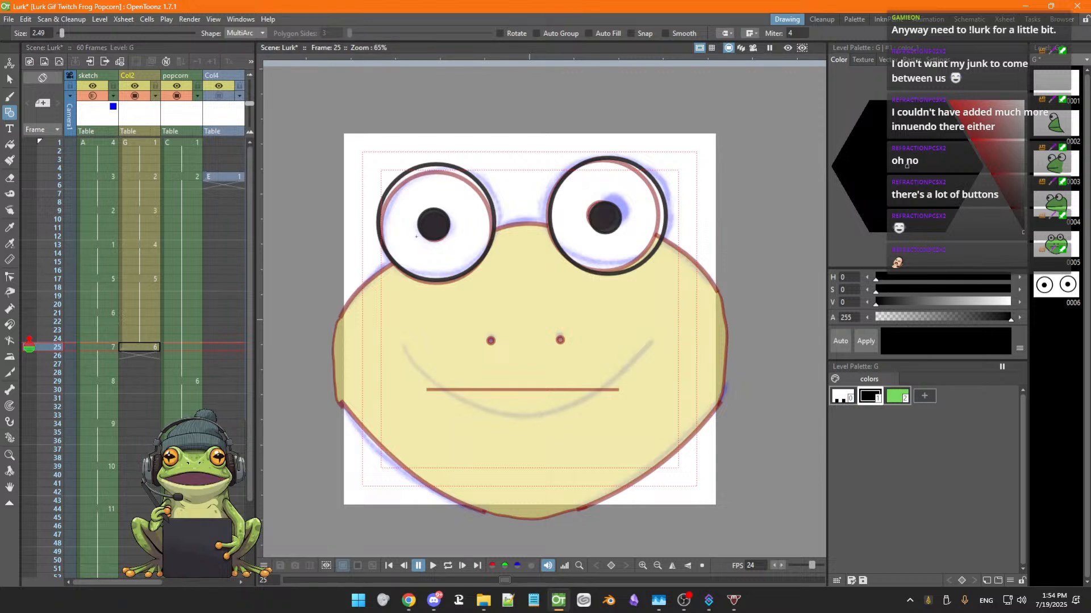
# Adjust the left eye circle's scale and position slightly to line up with the onion-skinned face outline
pyautogui.press('s')
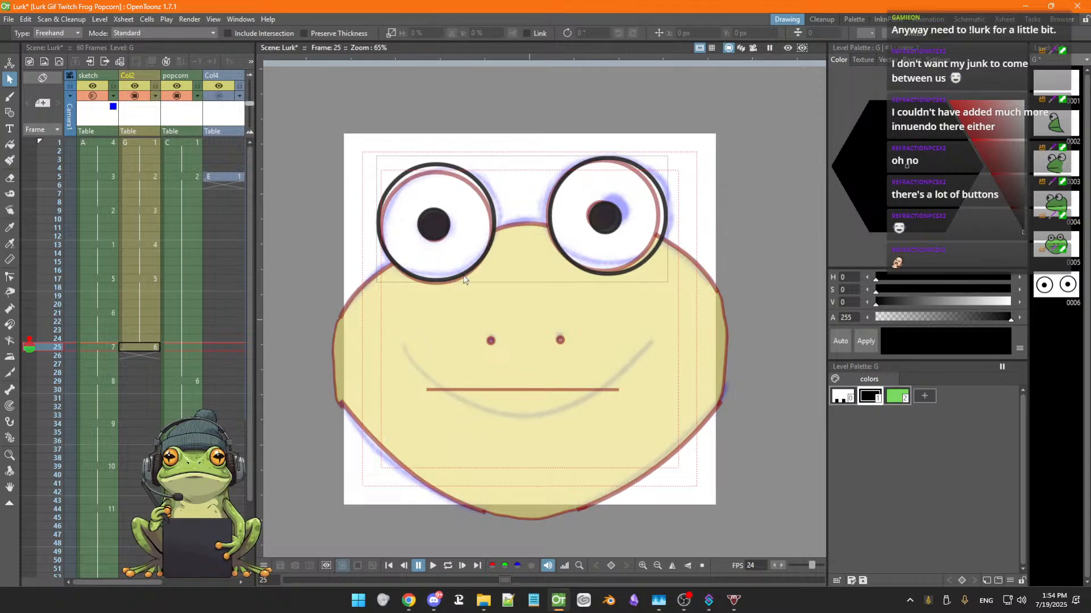
pyautogui.click(479, 261)
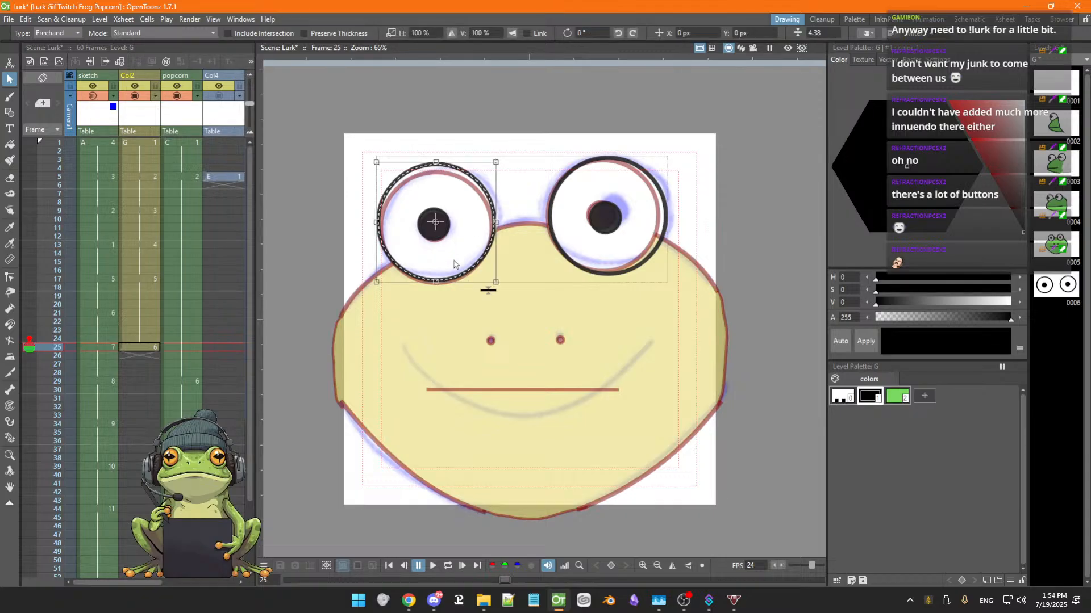
pyautogui.moveTo(460, 275); pyautogui.dragTo(460, 276)
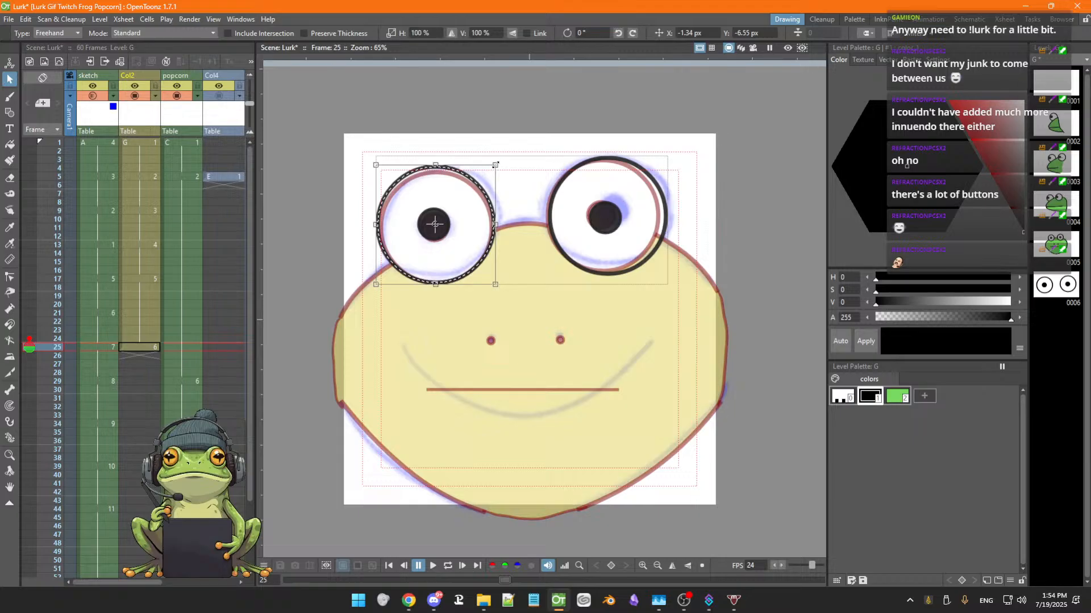
pyautogui.moveTo(496, 165); pyautogui.dragTo(499, 166)
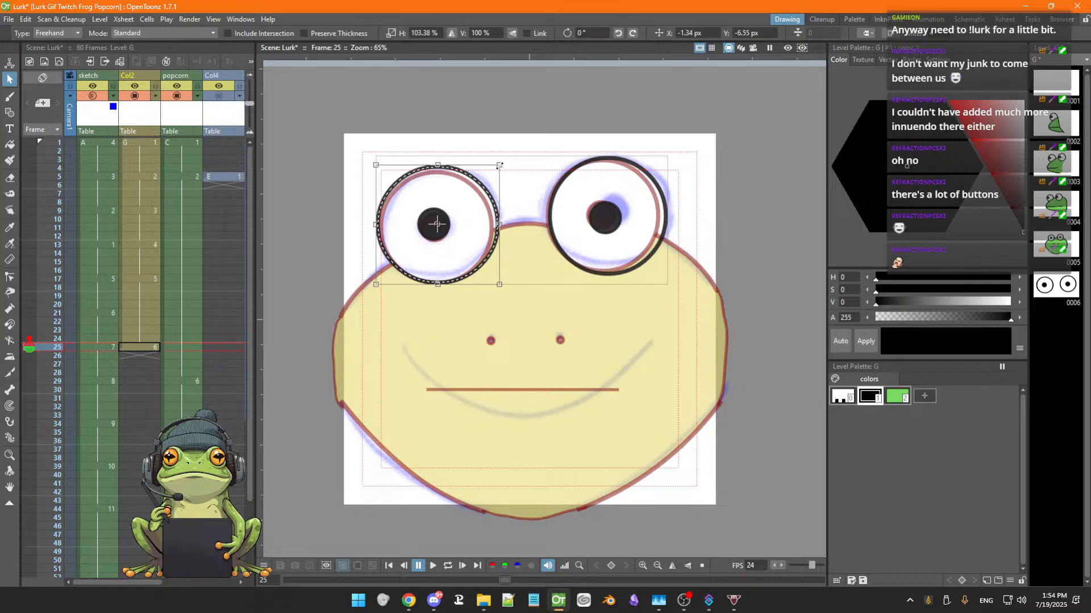
pyautogui.moveTo(499, 166); pyautogui.dragTo(500, 167)
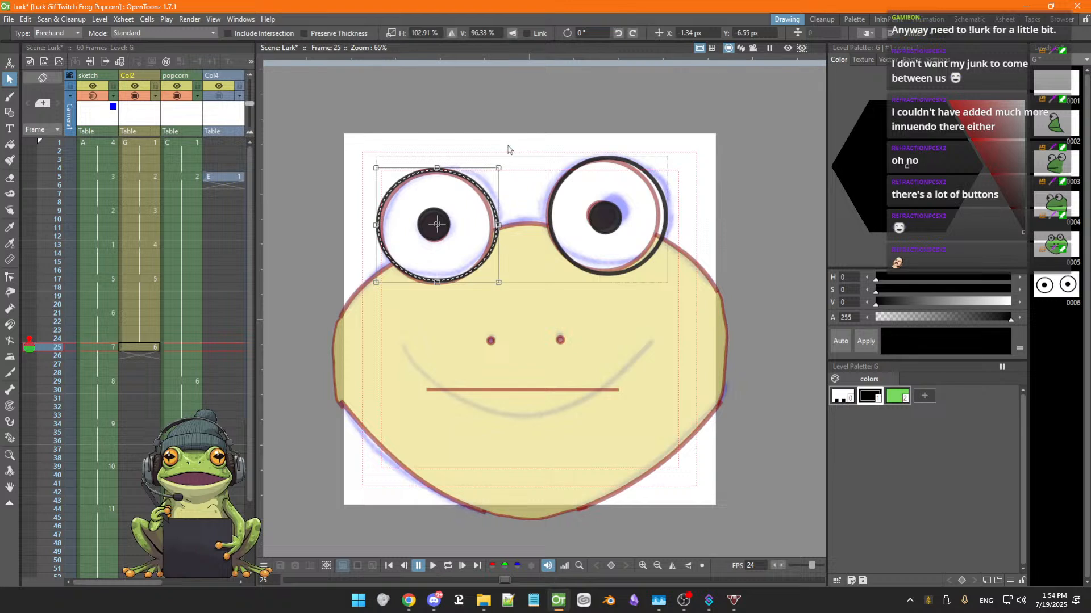
pyautogui.hotkey('ctrl', 'z')
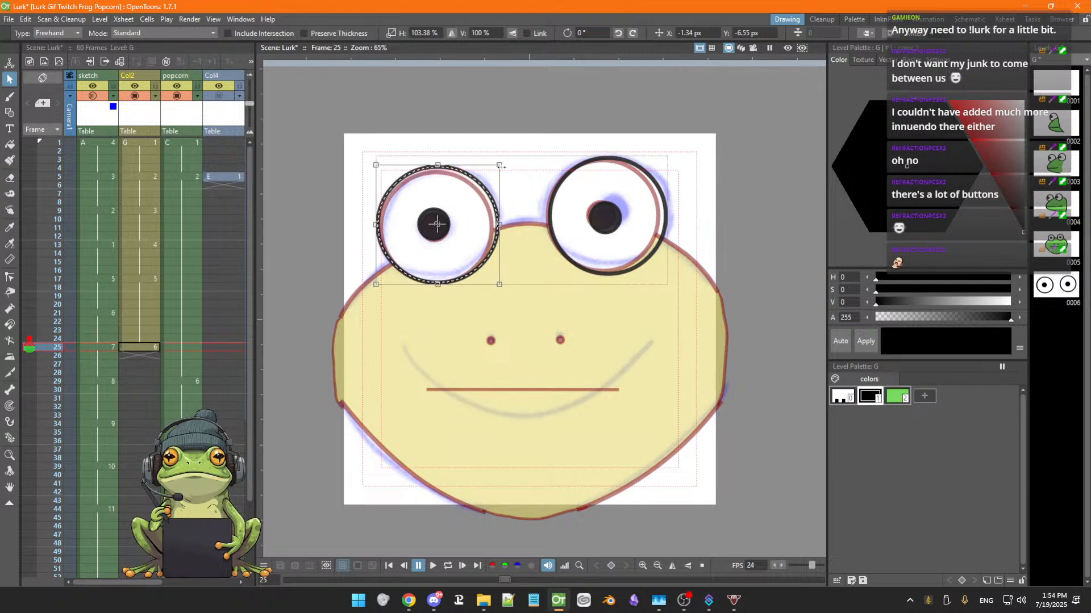
pyautogui.moveTo(501, 163); pyautogui.dragTo(499, 167)
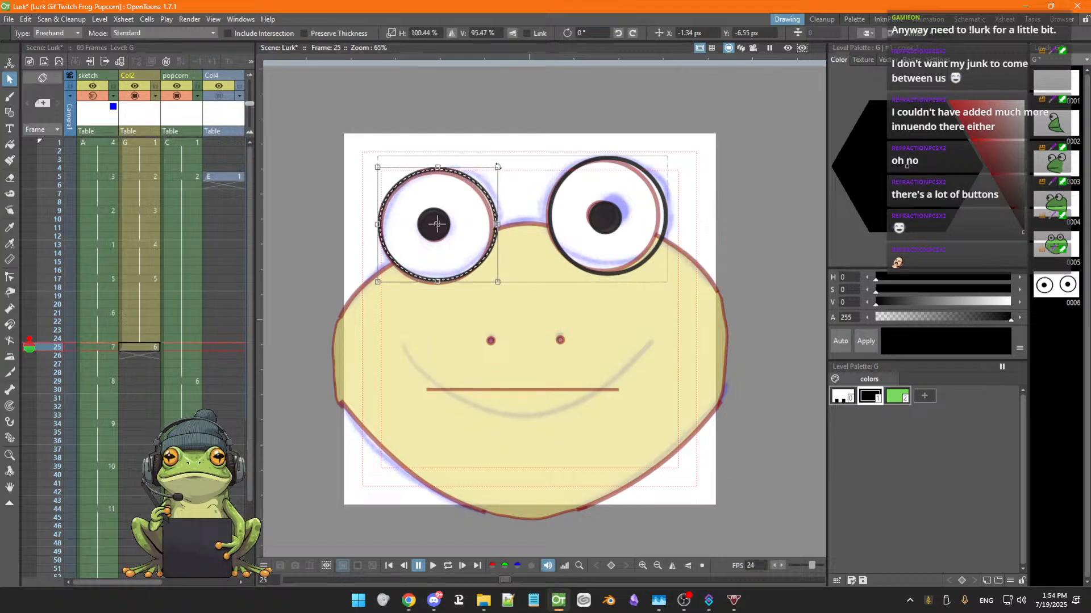
pyautogui.click(468, 250)
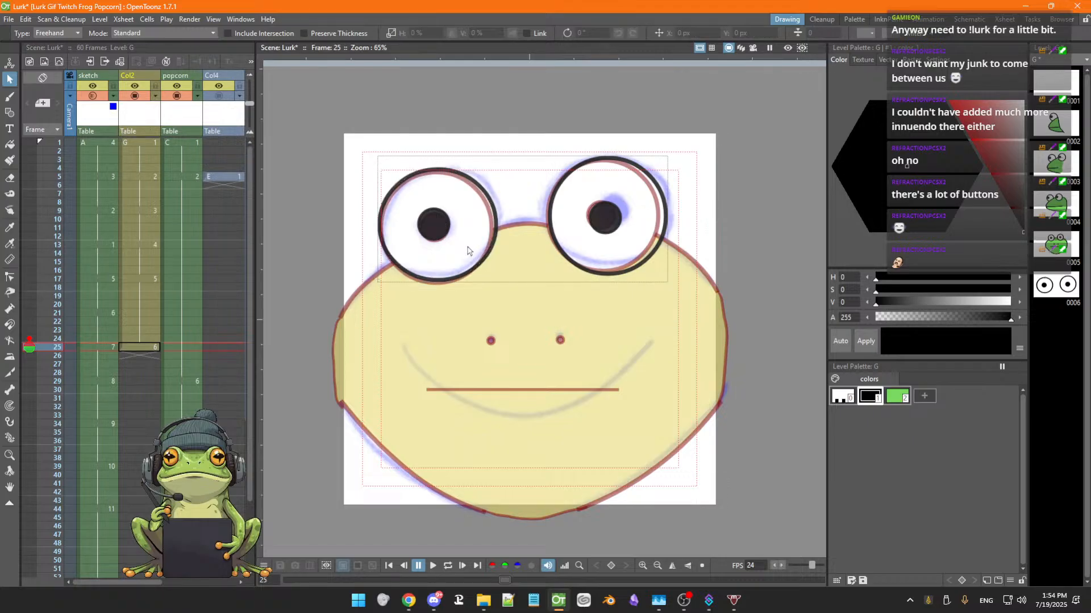
pyautogui.click(471, 271)
pyautogui.moveTo(471, 264); pyautogui.dragTo(474, 265)
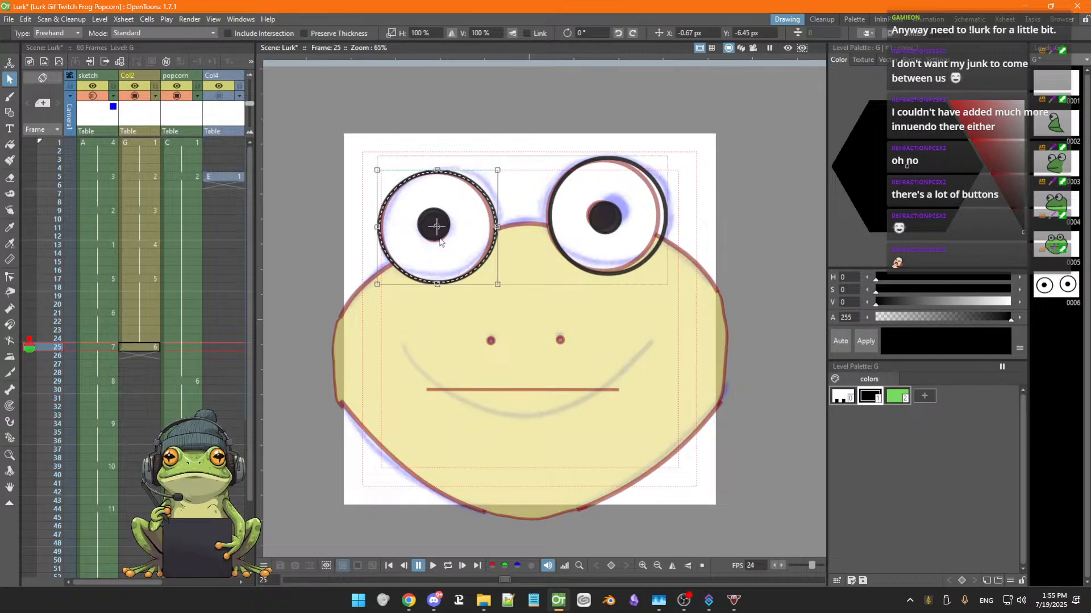
# Scale the right eye circle down to about 96% and nudge it into line with the onion-skinned outline
pyautogui.click(558, 250)
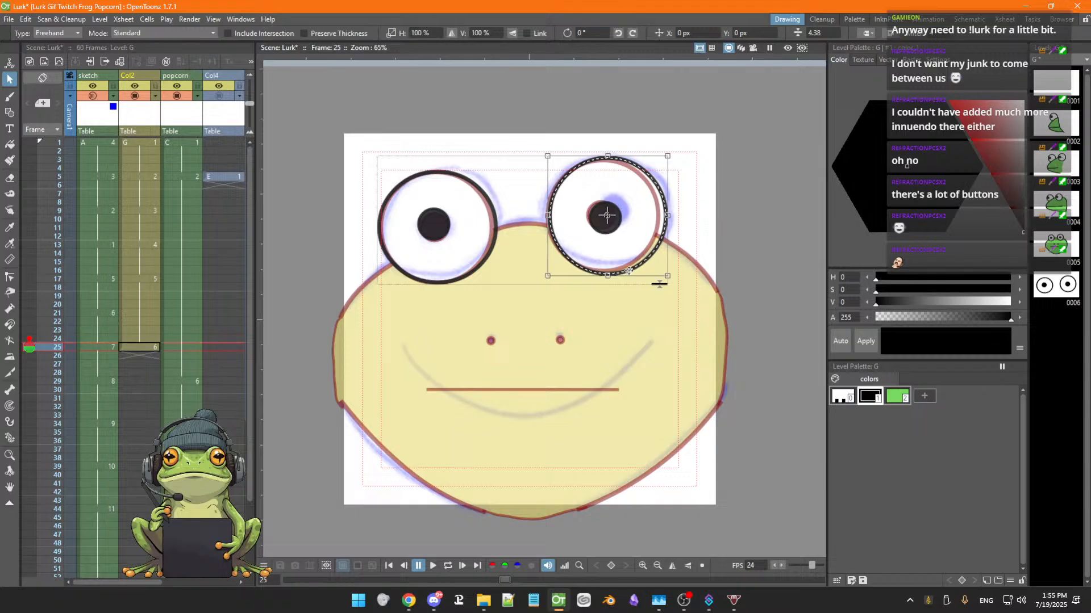
pyautogui.moveTo(628, 271); pyautogui.dragTo(624, 269)
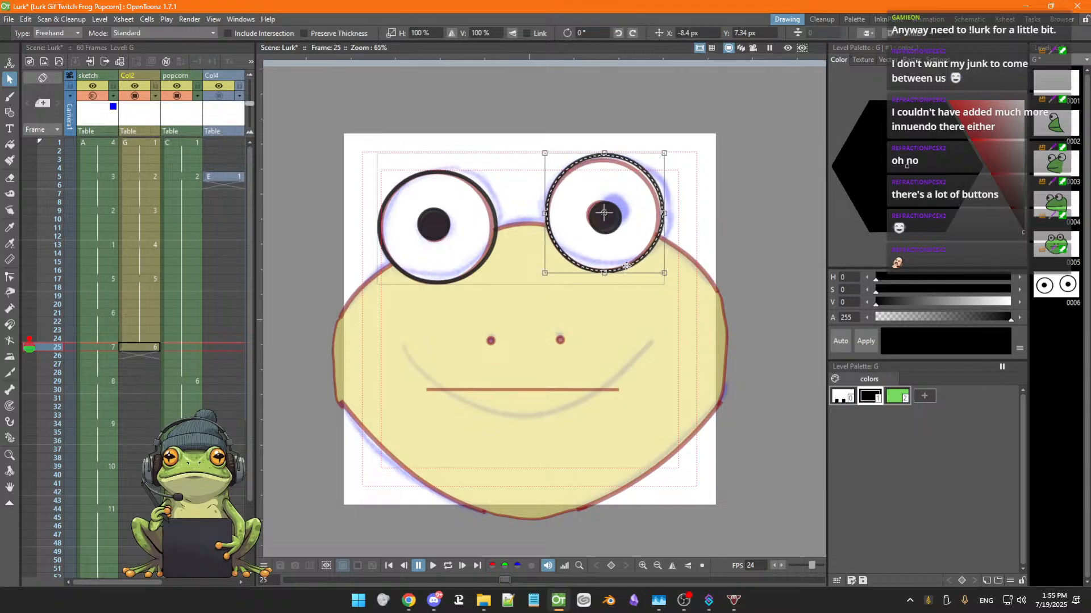
pyautogui.moveTo(667, 151); pyautogui.dragTo(663, 154)
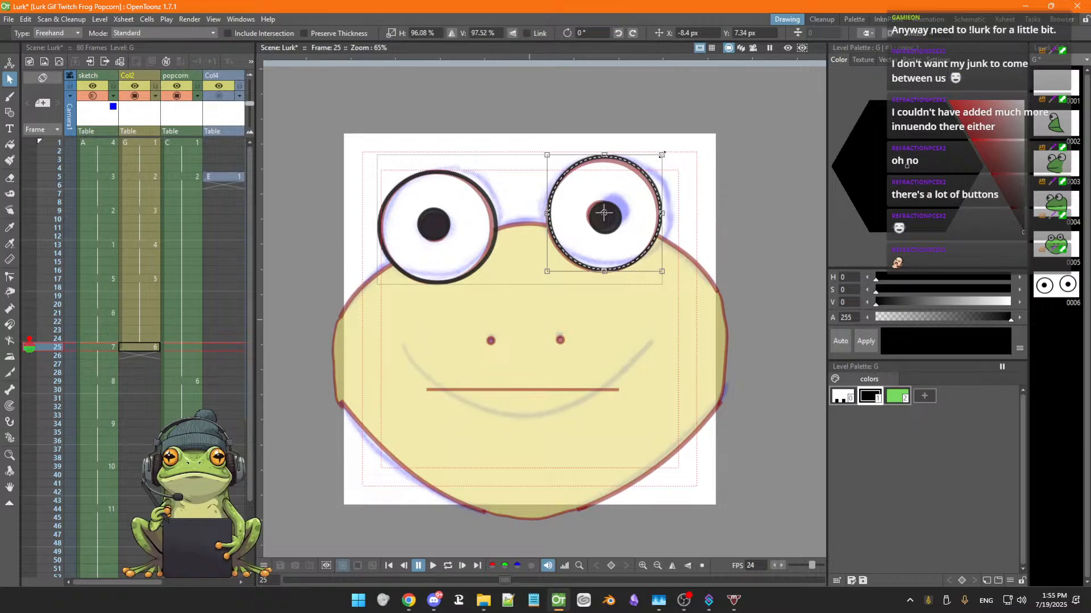
pyautogui.moveTo(618, 265); pyautogui.dragTo(616, 268)
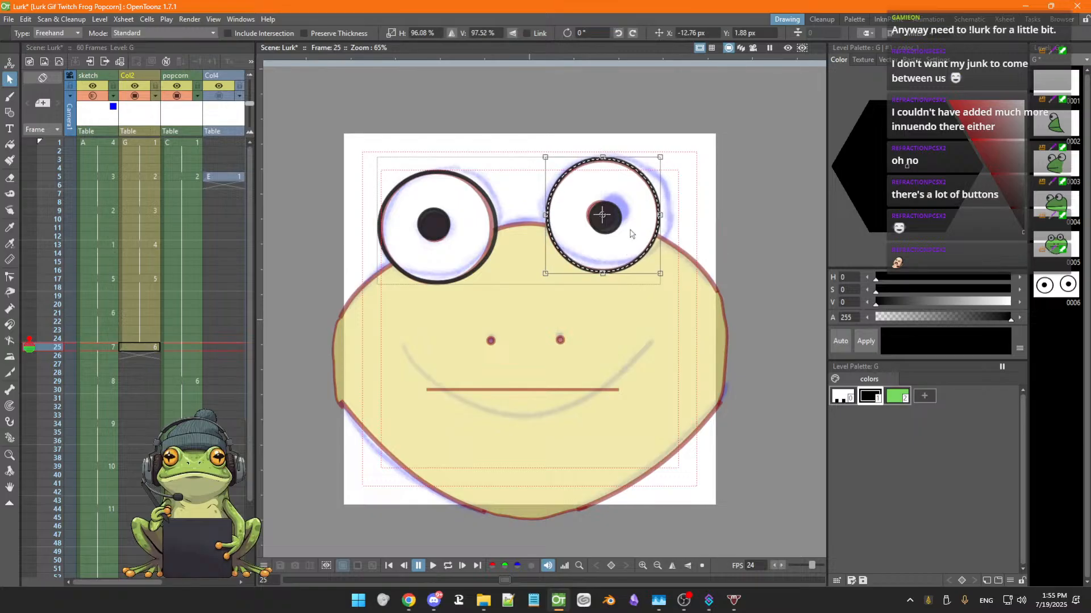
pyautogui.click(608, 228)
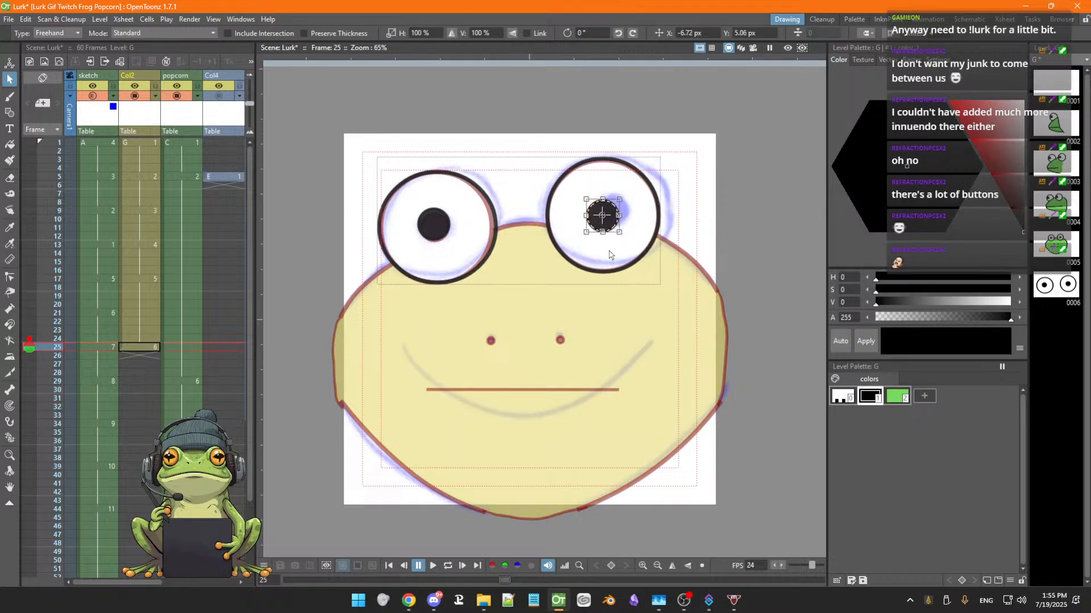
pyautogui.click(607, 250)
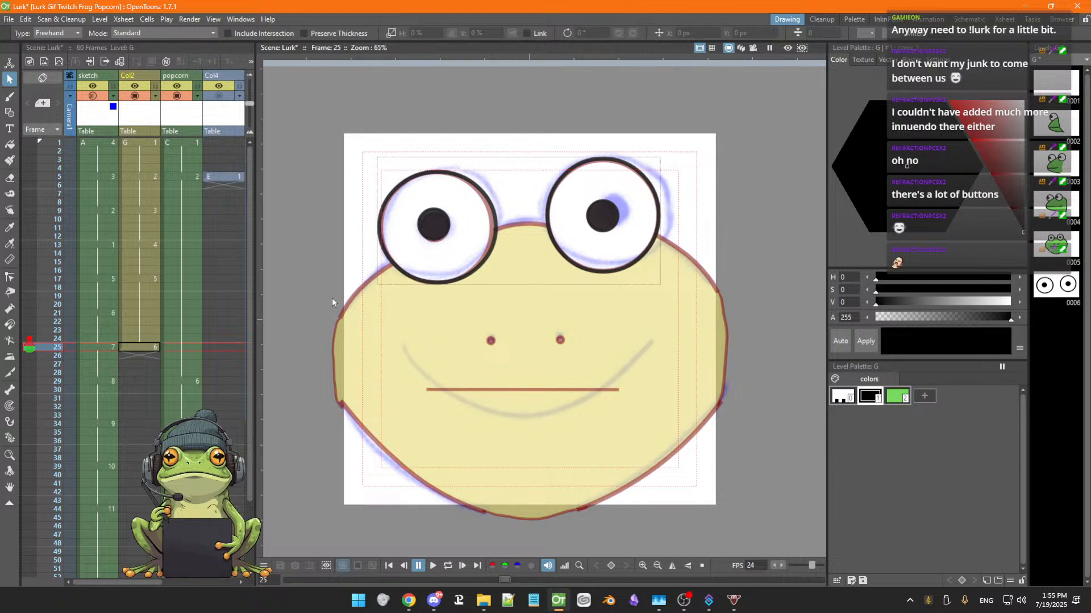
pyautogui.press('g')
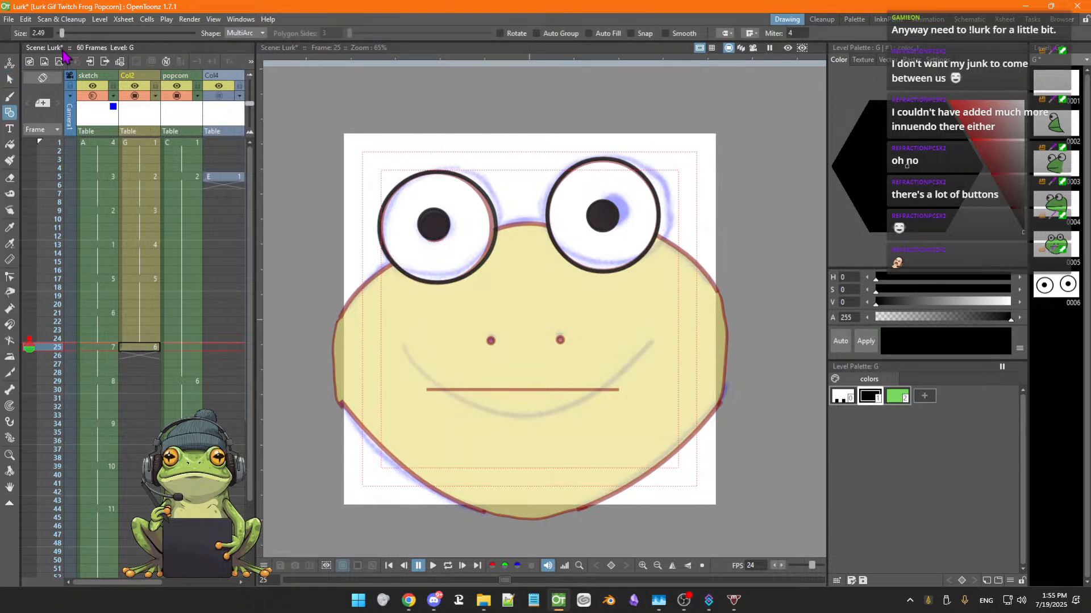
pyautogui.click(256, 34)
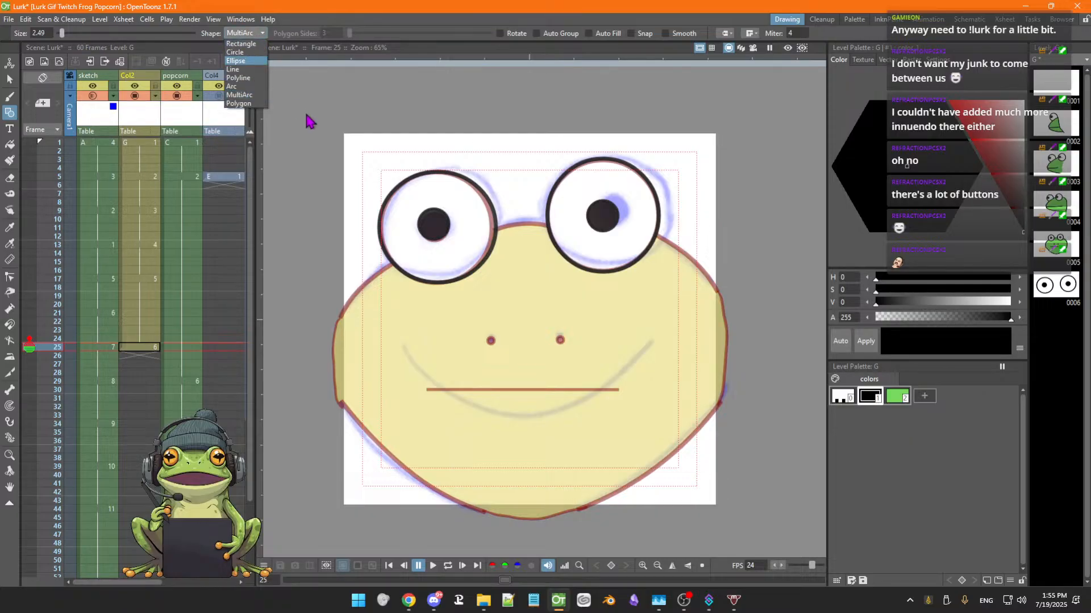
pyautogui.click(279, 109)
pyautogui.click(301, 133)
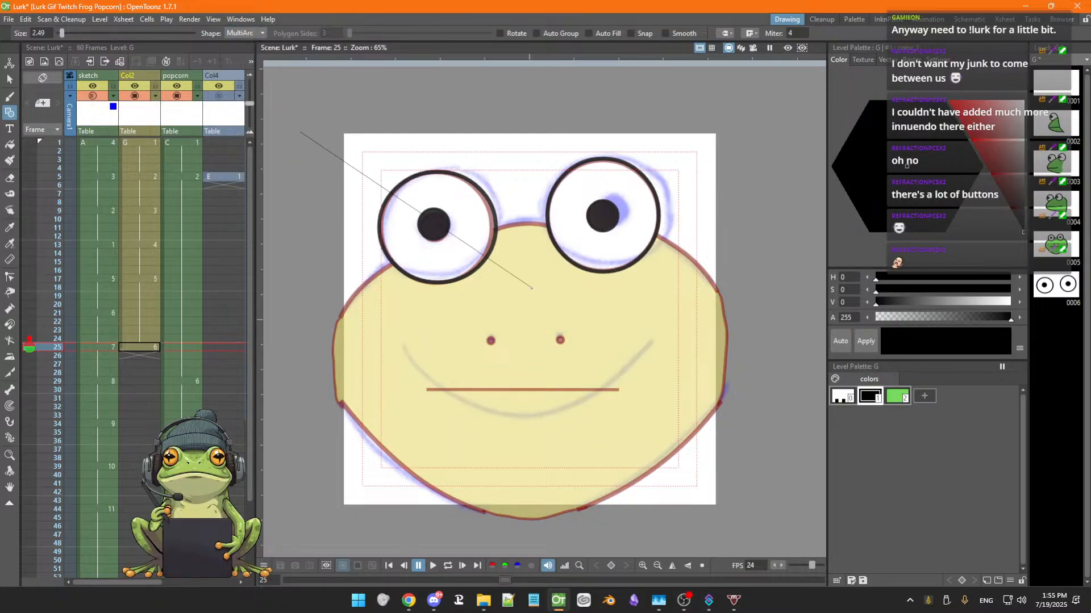
pyautogui.click(322, 246)
pyautogui.doubleClick(318, 256)
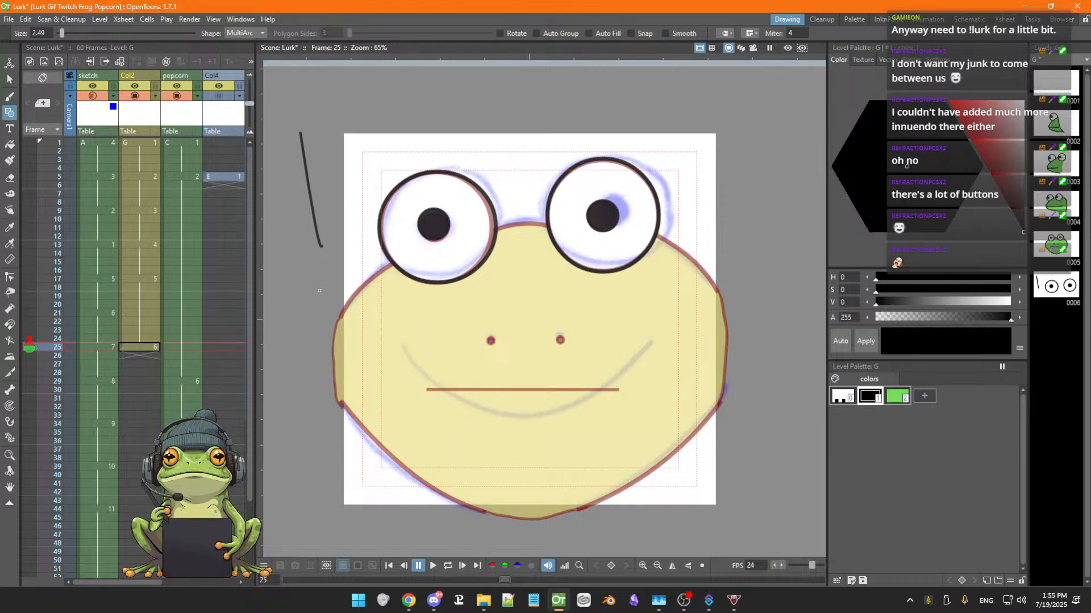
pyautogui.hotkey('ctrl', 'z')
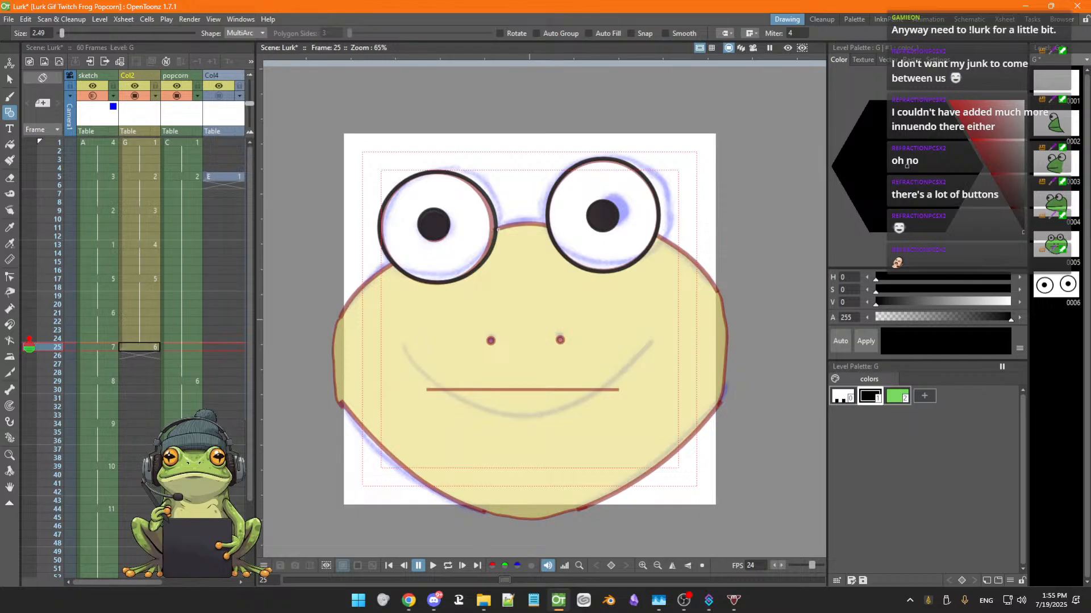
# Trace the face outline and the smile with MultiArc strokes over the onion-skinned sketch
pyautogui.click(498, 230)
pyautogui.click(548, 226)
pyautogui.click(517, 218)
pyautogui.click(392, 265)
pyautogui.click(336, 323)
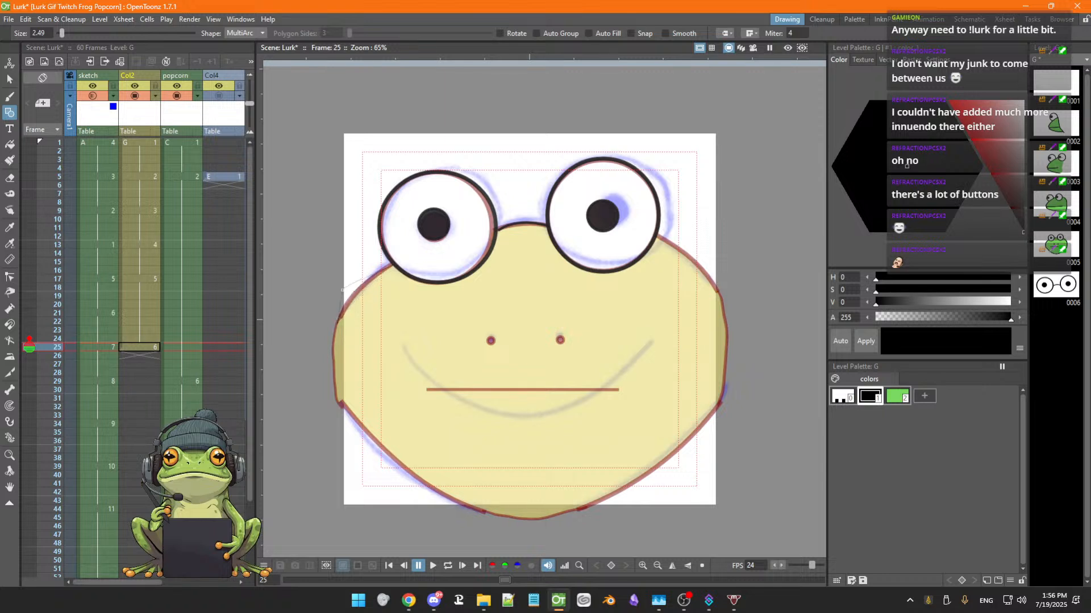
pyautogui.click(349, 289)
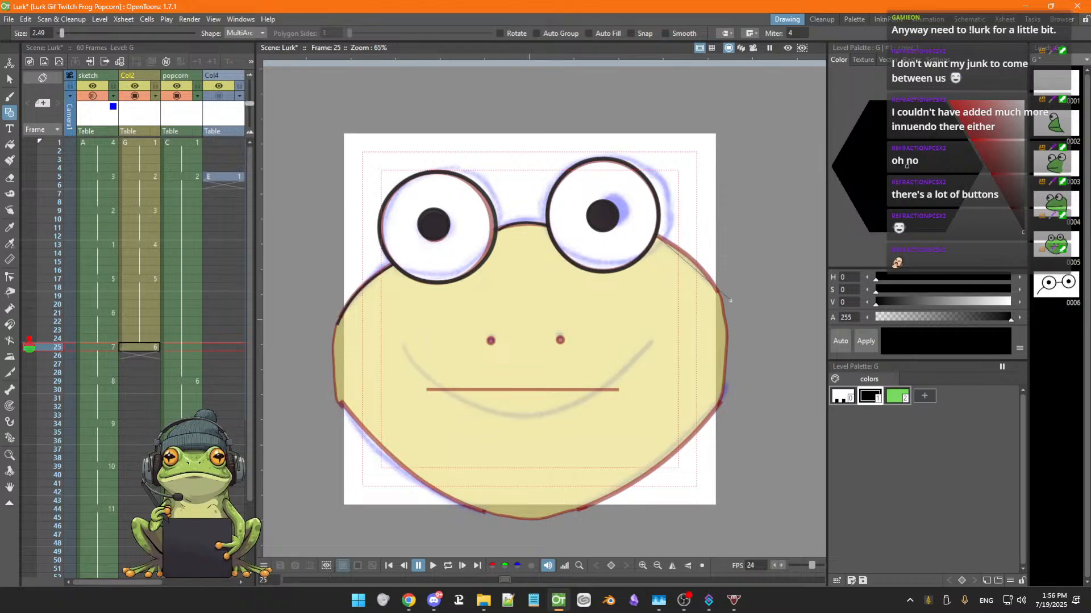
pyautogui.click(656, 235)
pyautogui.click(718, 293)
pyautogui.click(704, 264)
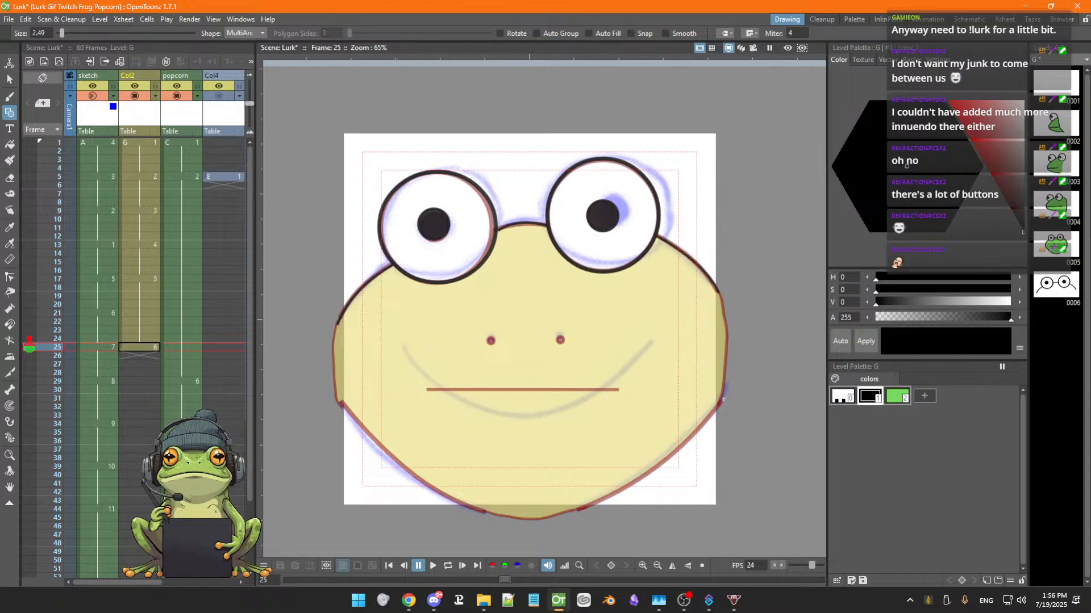
pyautogui.click(723, 401)
pyautogui.click(662, 478)
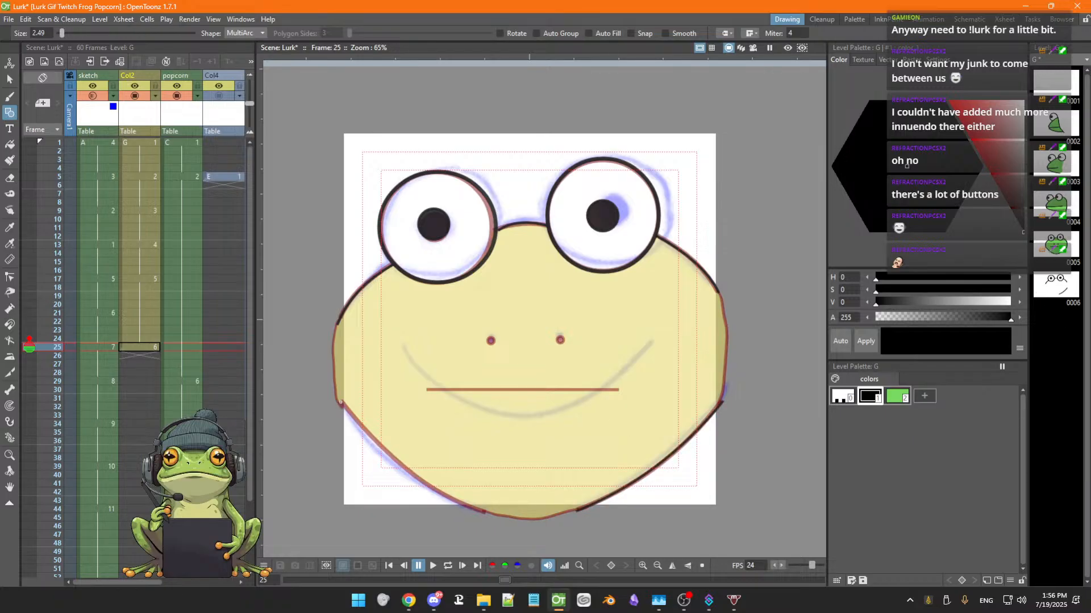
pyautogui.click(341, 401)
pyautogui.click(389, 473)
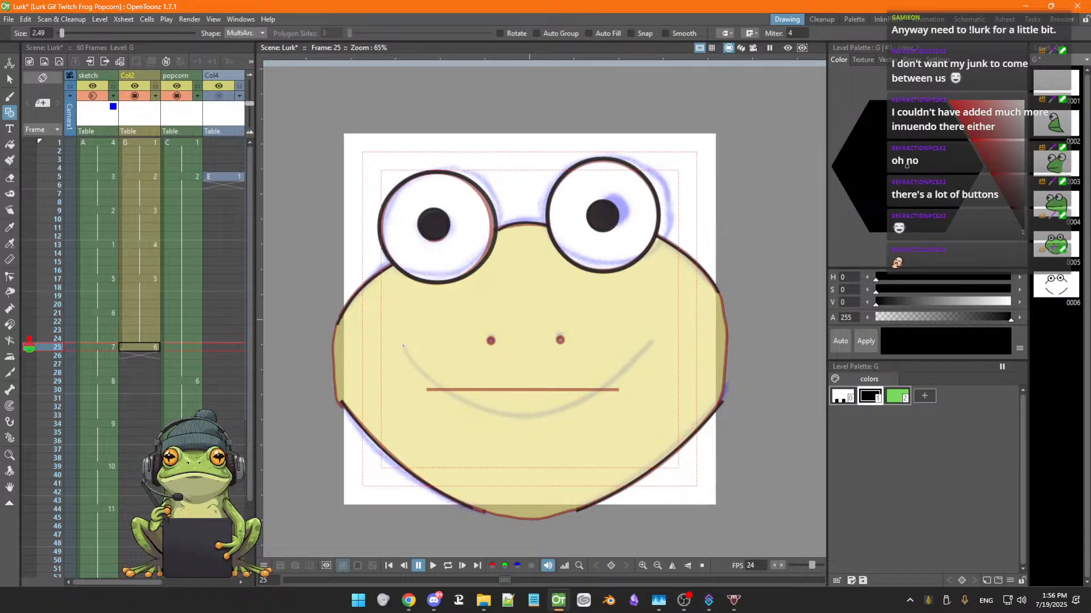
pyautogui.moveTo(403, 346); pyautogui.dragTo(653, 339)
pyautogui.doubleClick(525, 491)
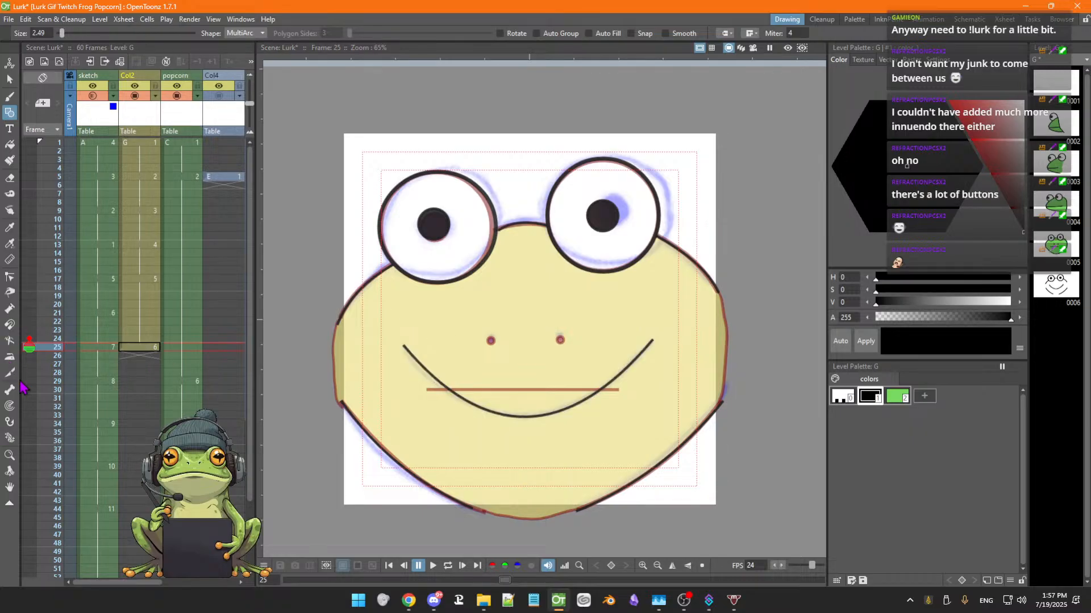
# Use the Pump tool to thicken the middle of the smile and taper its ends
pyautogui.click(10, 309)
pyautogui.moveTo(524, 419); pyautogui.dragTo(524, 415)
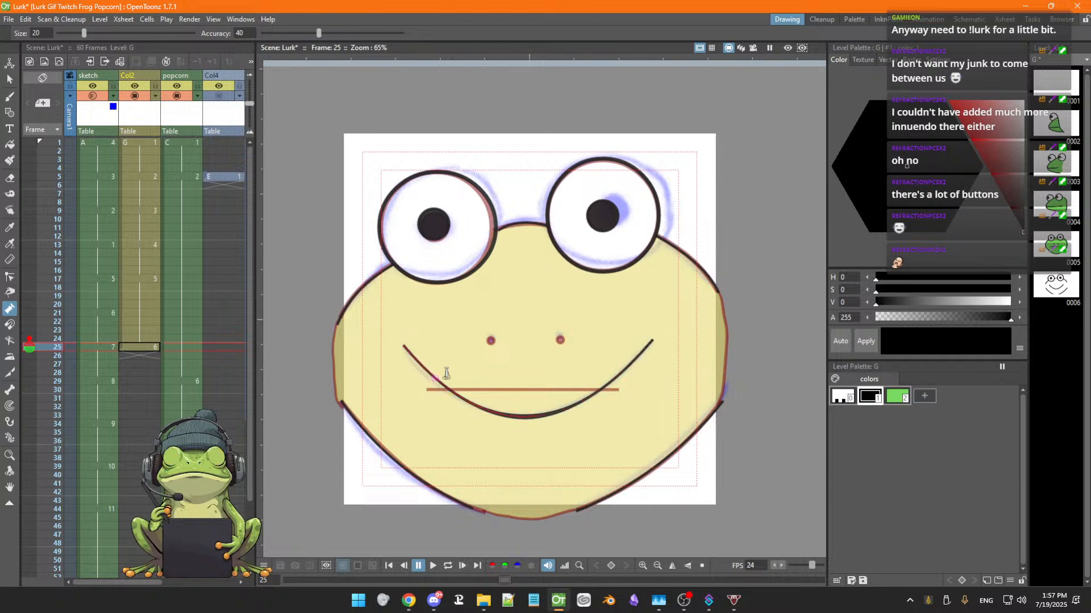
pyautogui.moveTo(470, 394); pyautogui.dragTo(470, 393)
pyautogui.moveTo(584, 406); pyautogui.dragTo(588, 405)
pyautogui.click(590, 407)
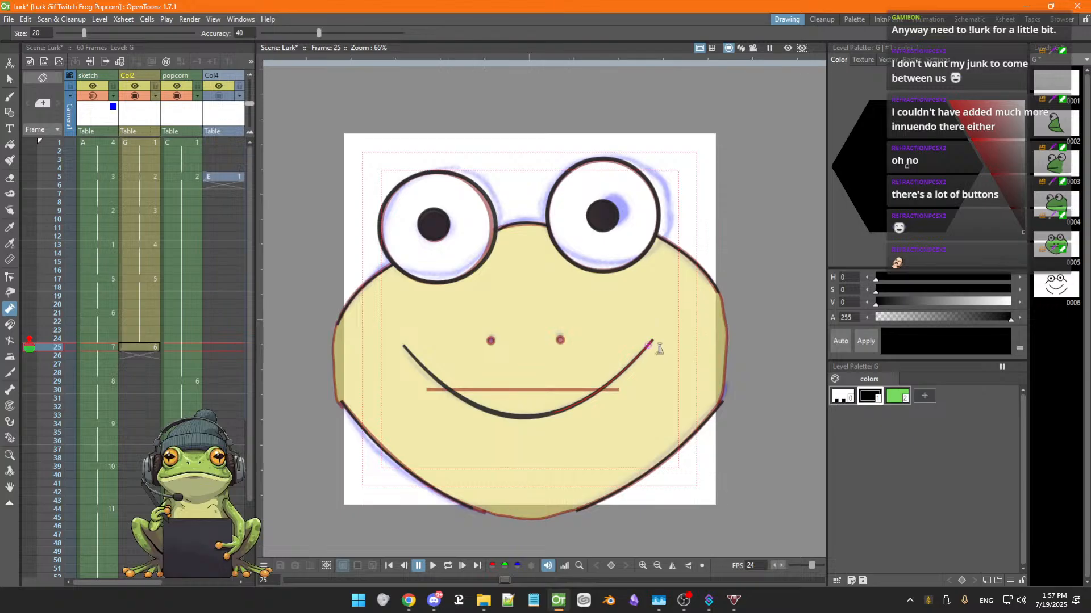
pyautogui.moveTo(661, 348); pyautogui.dragTo(659, 348)
pyautogui.moveTo(391, 356); pyautogui.dragTo(391, 357)
# Draw small circles over both nostrils using the Geometric tool's Circle shape
pyautogui.press('g')
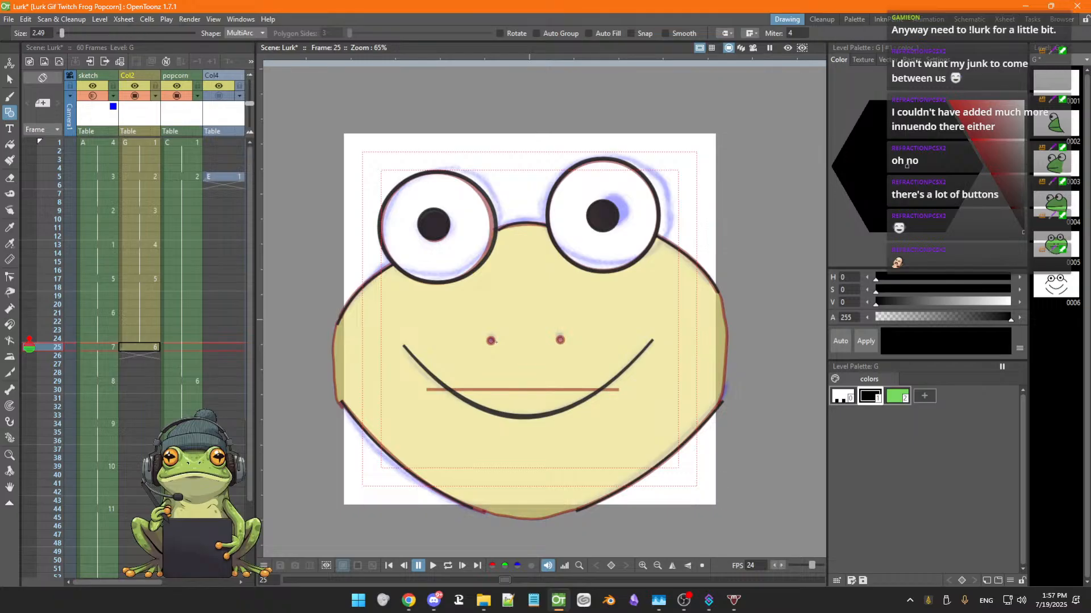
pyautogui.click(492, 340)
pyautogui.click(503, 348)
pyautogui.hotkey('ctrl', 'z')
pyautogui.click(257, 33)
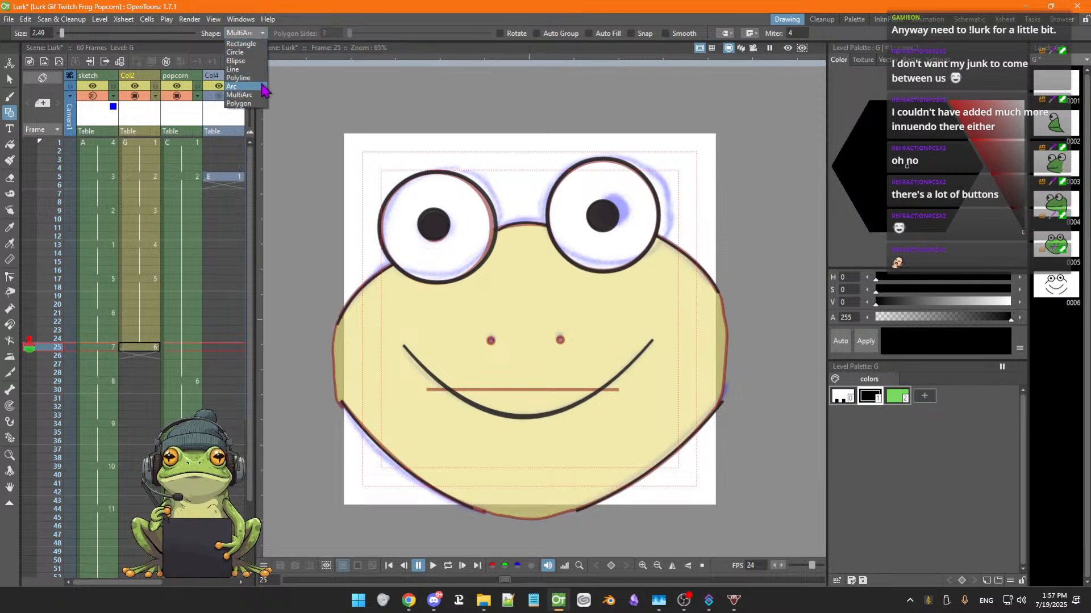
pyautogui.click(238, 52)
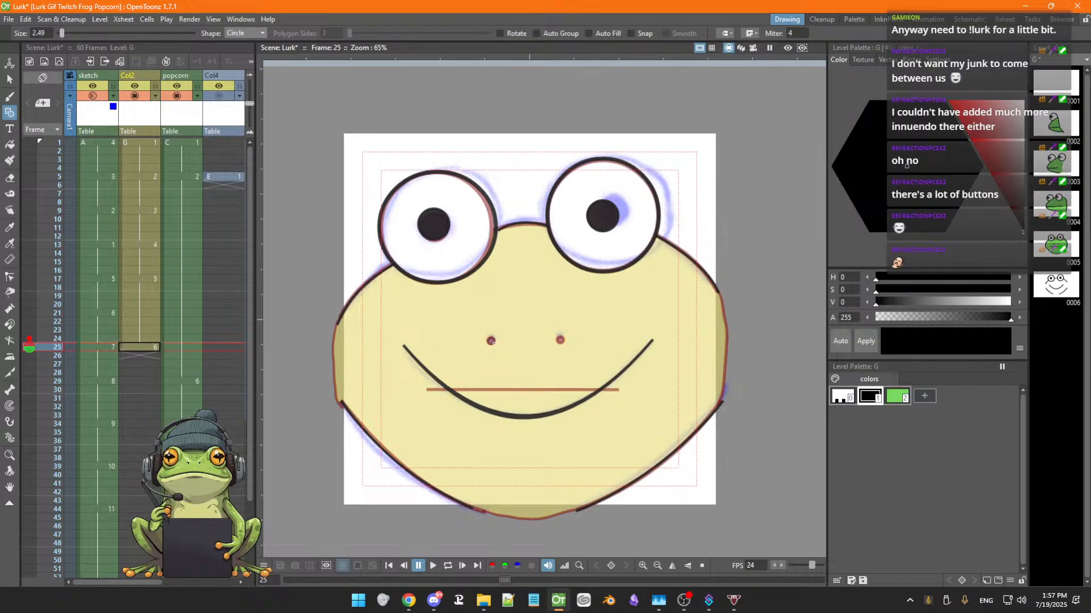
pyautogui.moveTo(491, 341); pyautogui.dragTo(494, 345)
pyautogui.moveTo(560, 340); pyautogui.dragTo(563, 343)
pyautogui.hotkey('ctrl', 'z')
pyautogui.moveTo(561, 339); pyautogui.dragTo(564, 342)
# Fill both nostril circles with the black style
pyautogui.press('f')
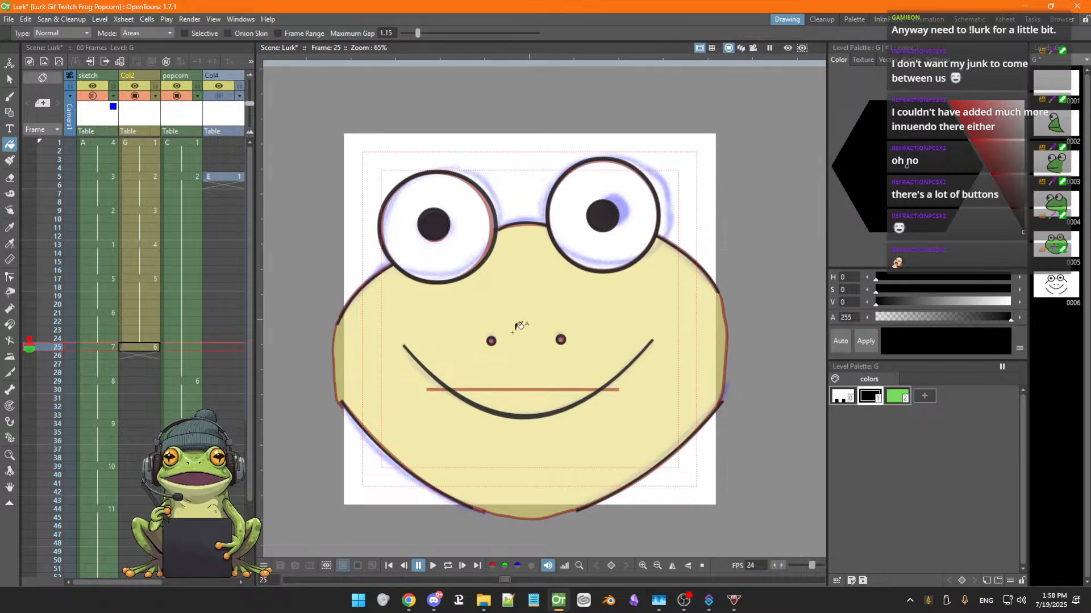
pyautogui.click(491, 341)
pyautogui.click(560, 339)
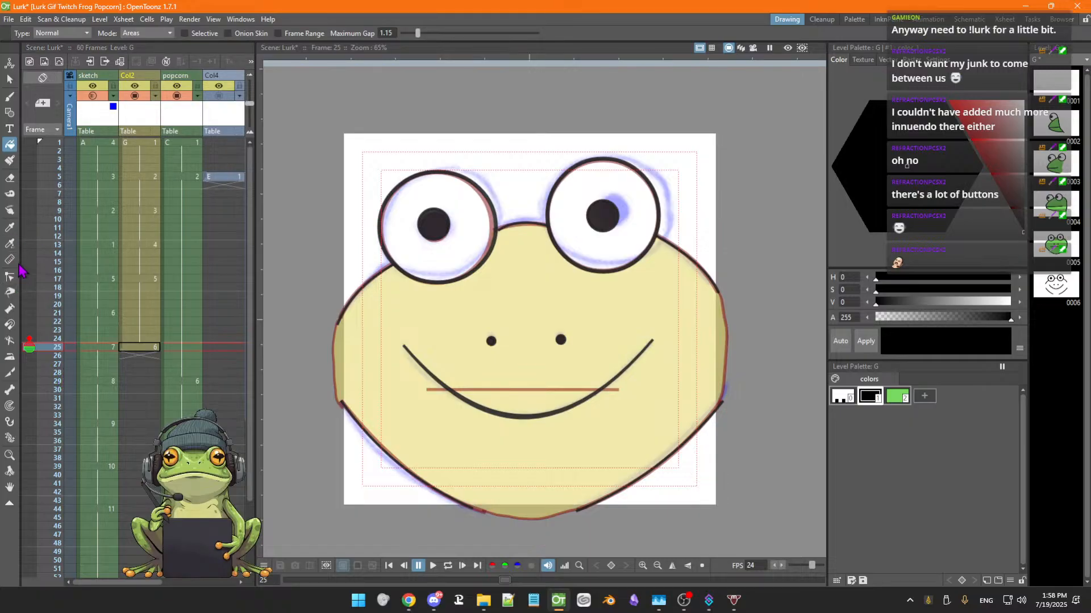
# Brush black strokes along both sides of the face outline to close gaps, then save the scene
pyautogui.click(898, 397)
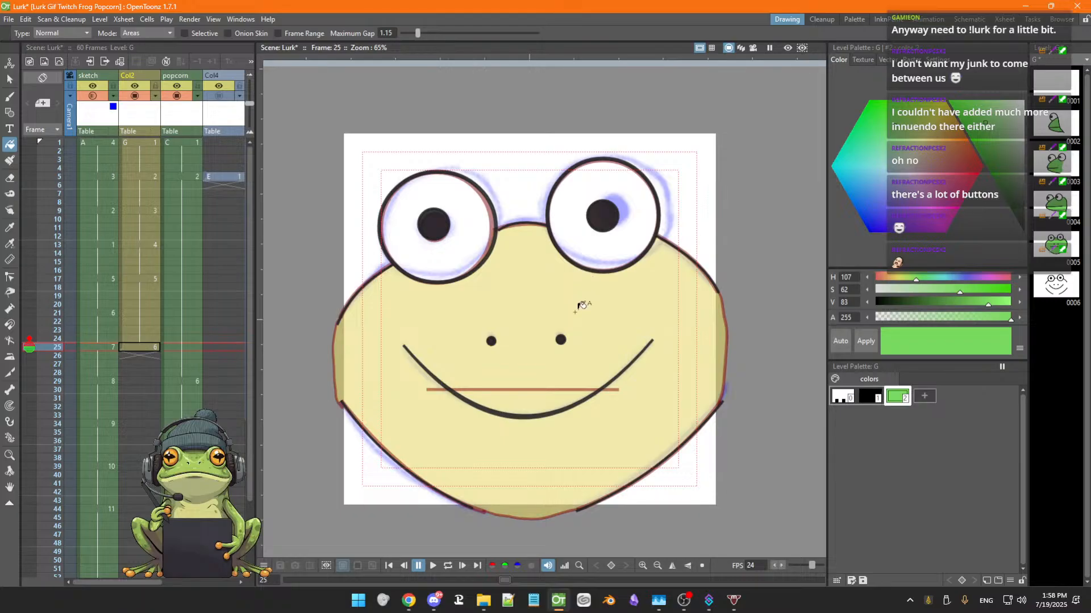
pyautogui.press('b')
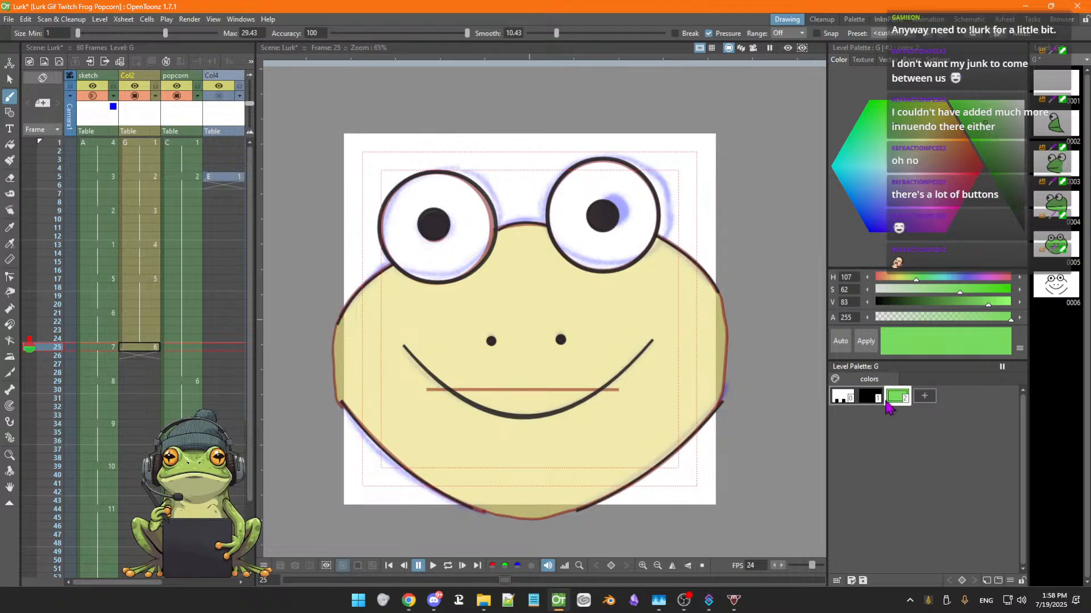
pyautogui.click(869, 398)
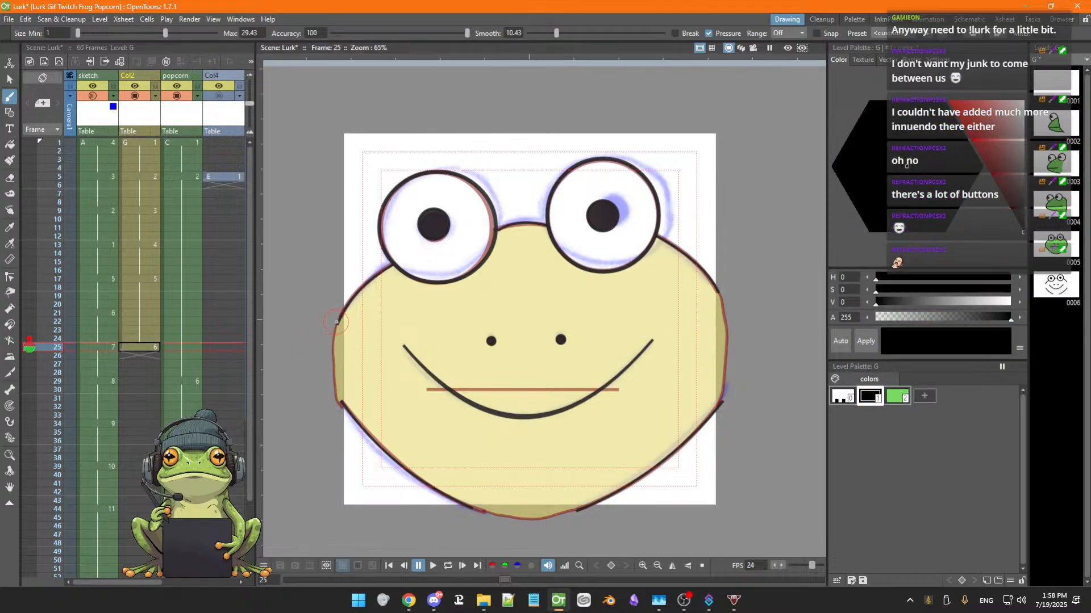
pyautogui.moveTo(335, 391); pyautogui.dragTo(341, 405)
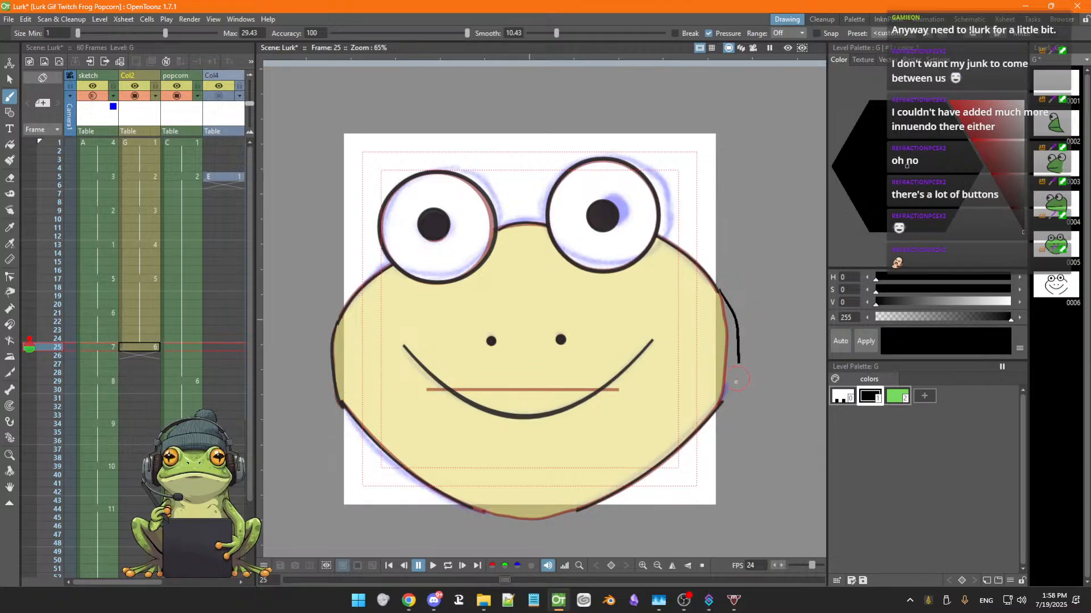
pyautogui.hotkey('ctrl', 's')
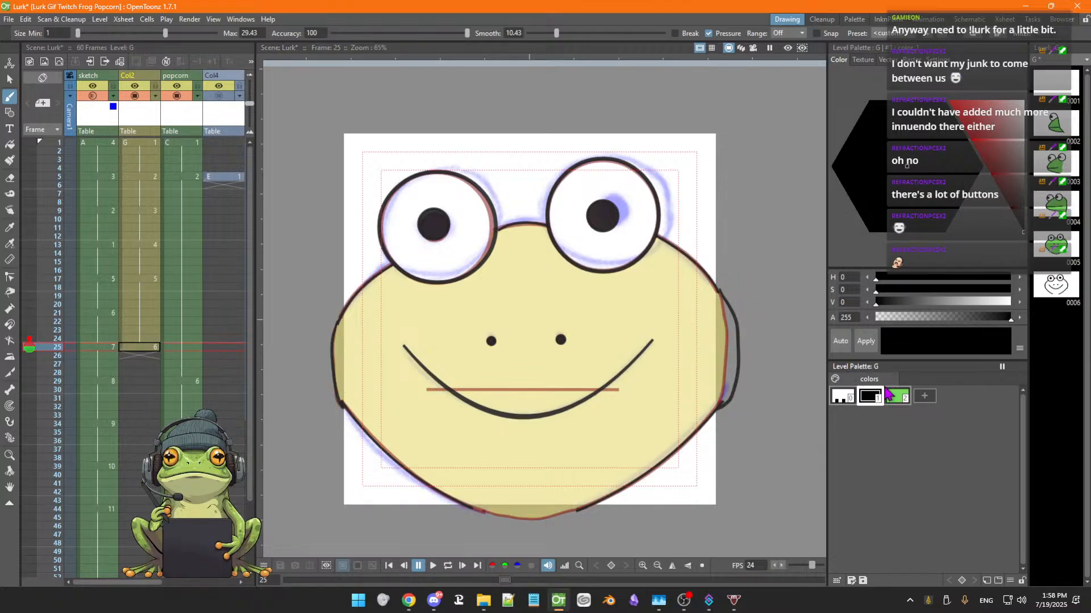
# Try to fill the face area with the green style
pyautogui.click(895, 398)
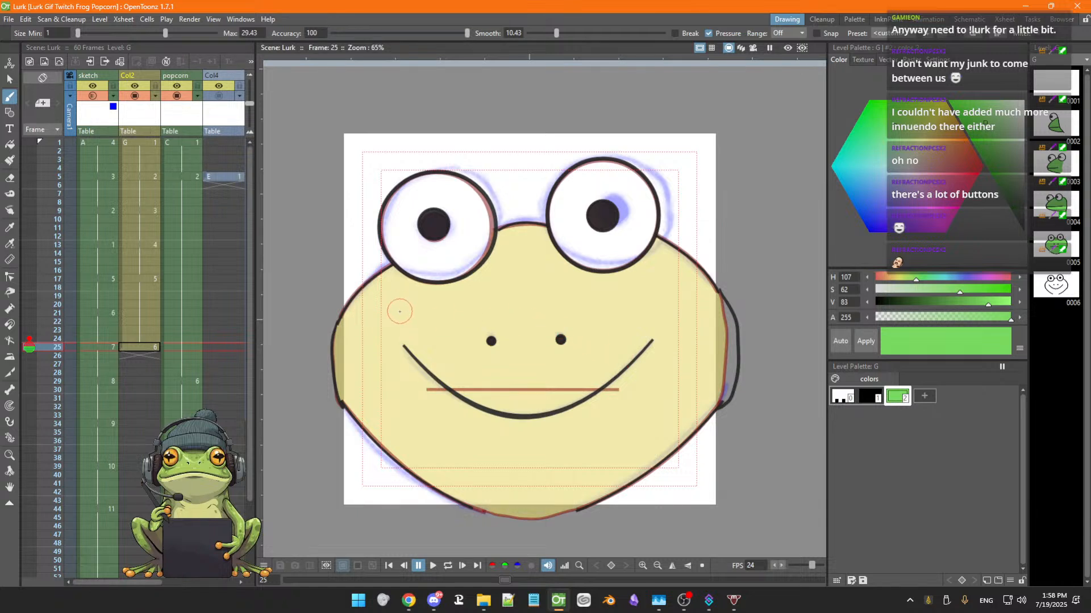
pyautogui.press('f')
pyautogui.click(511, 297)
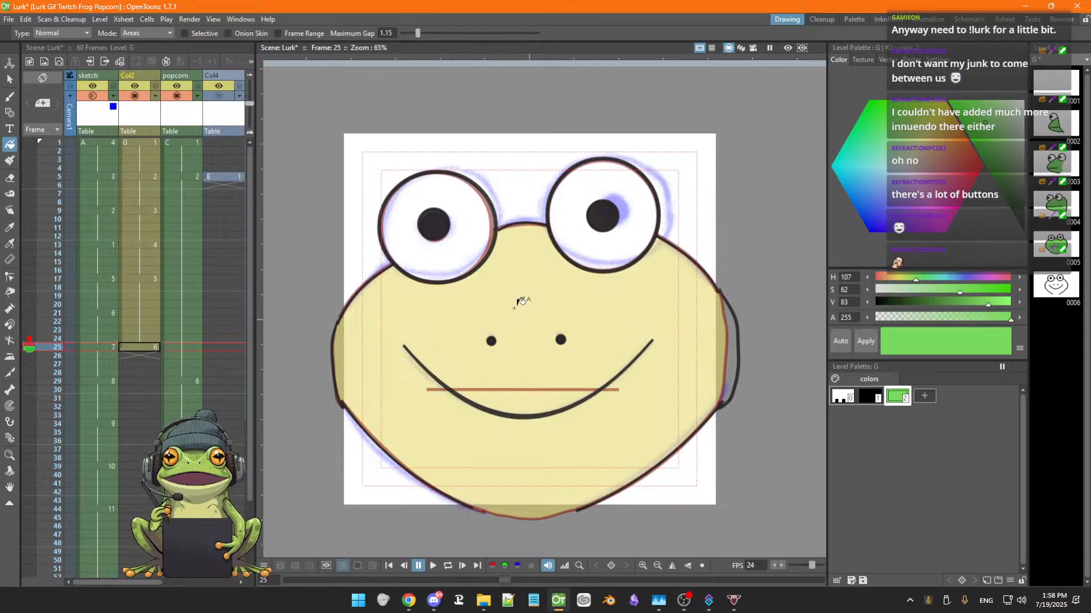
# Brush a black stroke closing the gap at the bottom of the face outline
pyautogui.press('b')
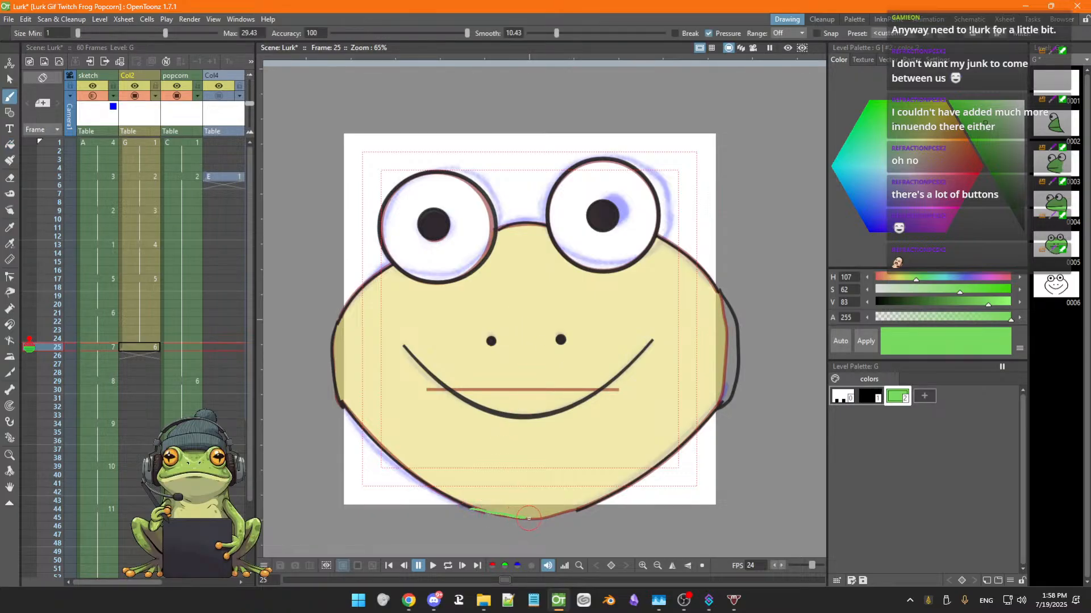
pyautogui.moveTo(528, 518); pyautogui.dragTo(545, 518)
pyautogui.hotkey('ctrl', 'z')
pyautogui.click(869, 396)
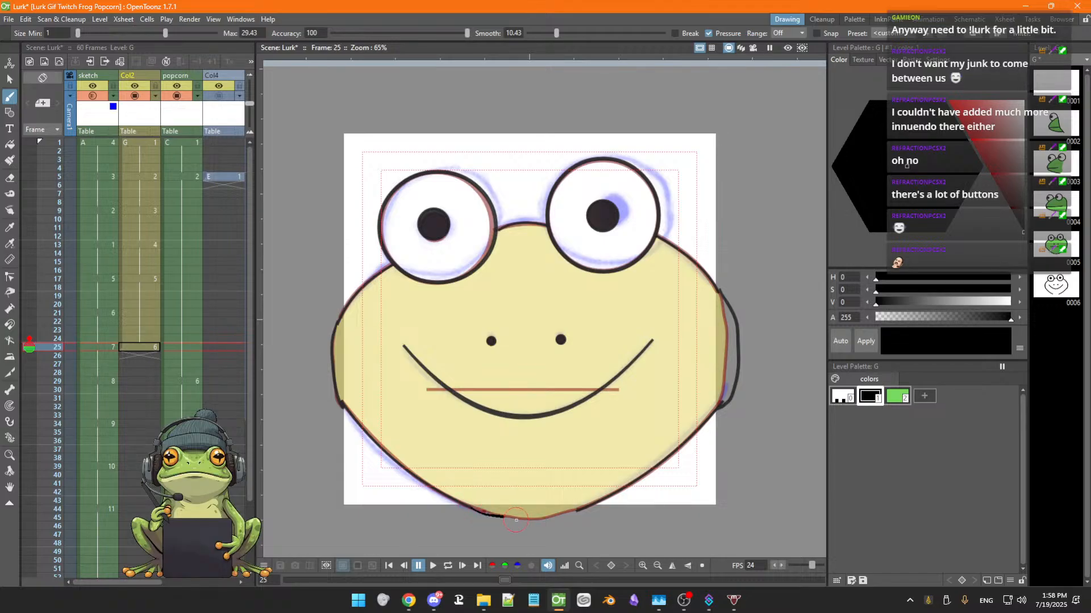
pyautogui.moveTo(516, 520); pyautogui.dragTo(579, 507)
# Toggle onion skin on neighbouring frames to compare the inked face with the sketch
pyautogui.click(29, 343)
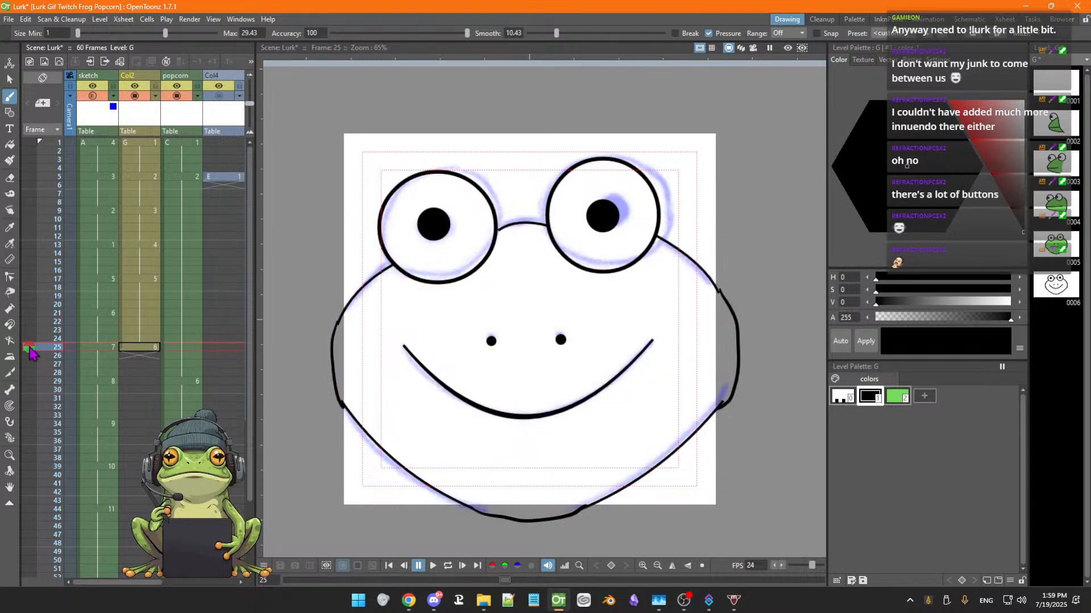
pyautogui.click(30, 357)
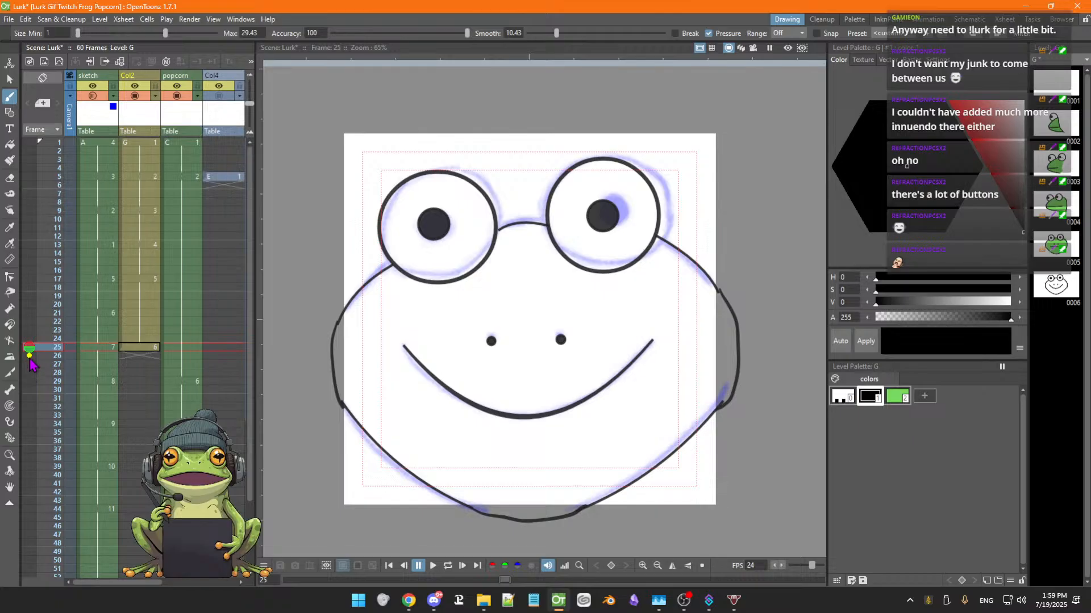
pyautogui.click(30, 357)
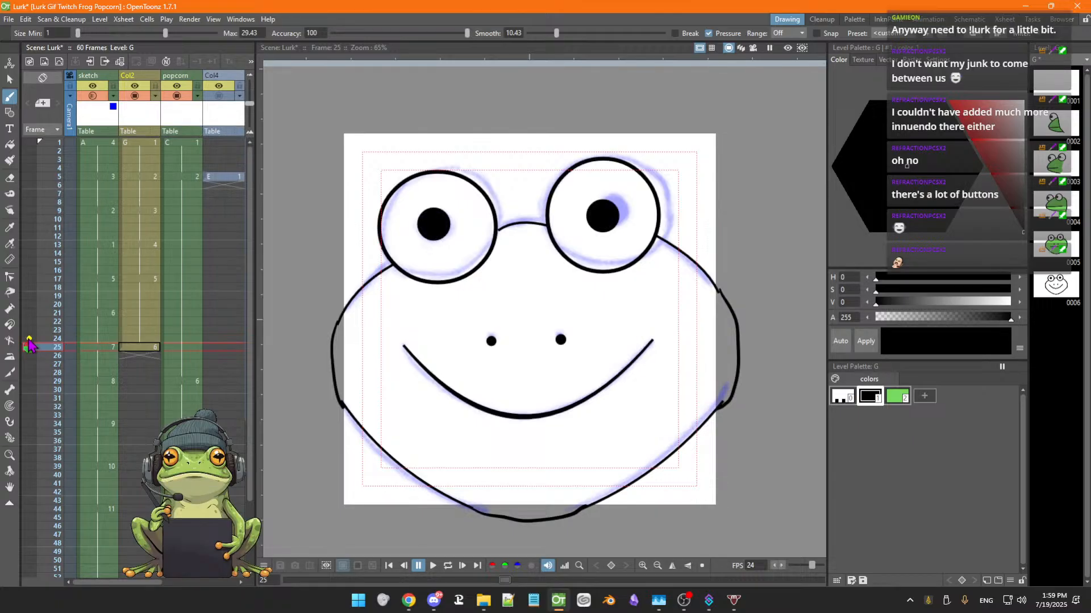
pyautogui.click(30, 356)
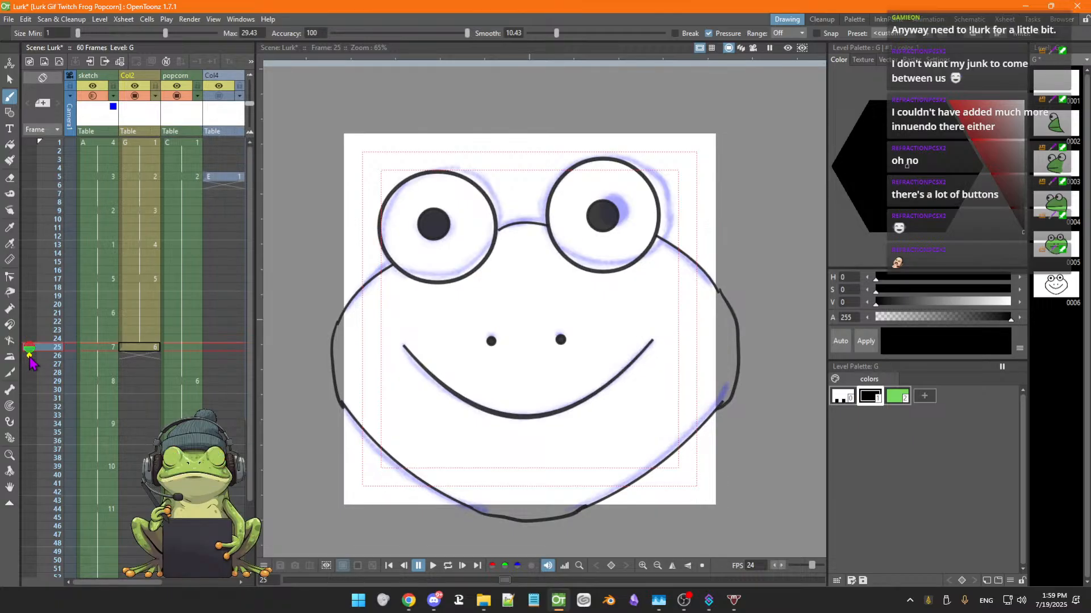
pyautogui.click(30, 357)
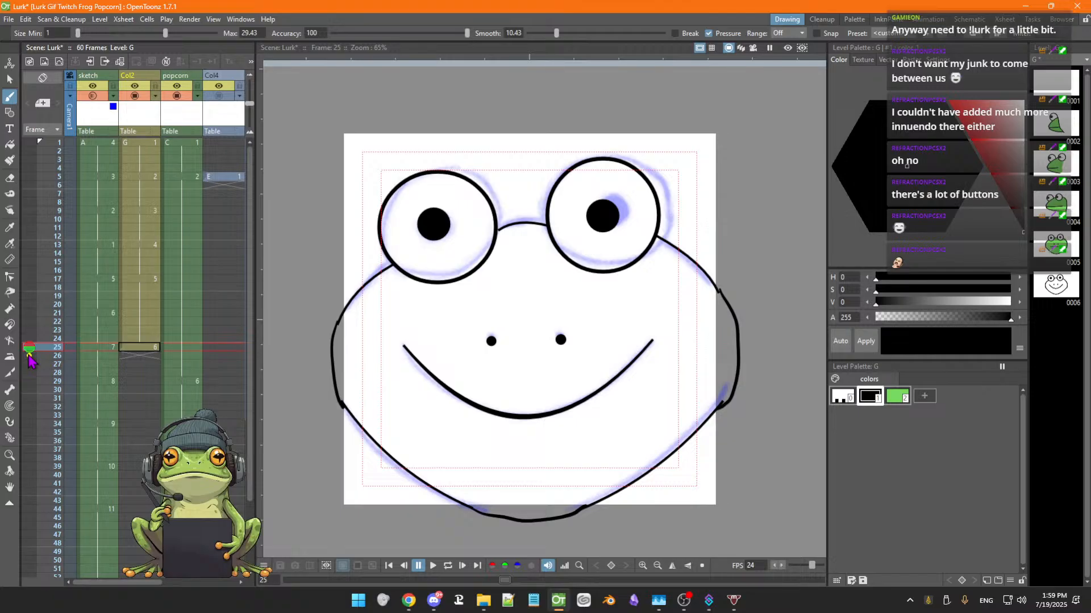
pyautogui.click(30, 357)
pyautogui.click(30, 357)
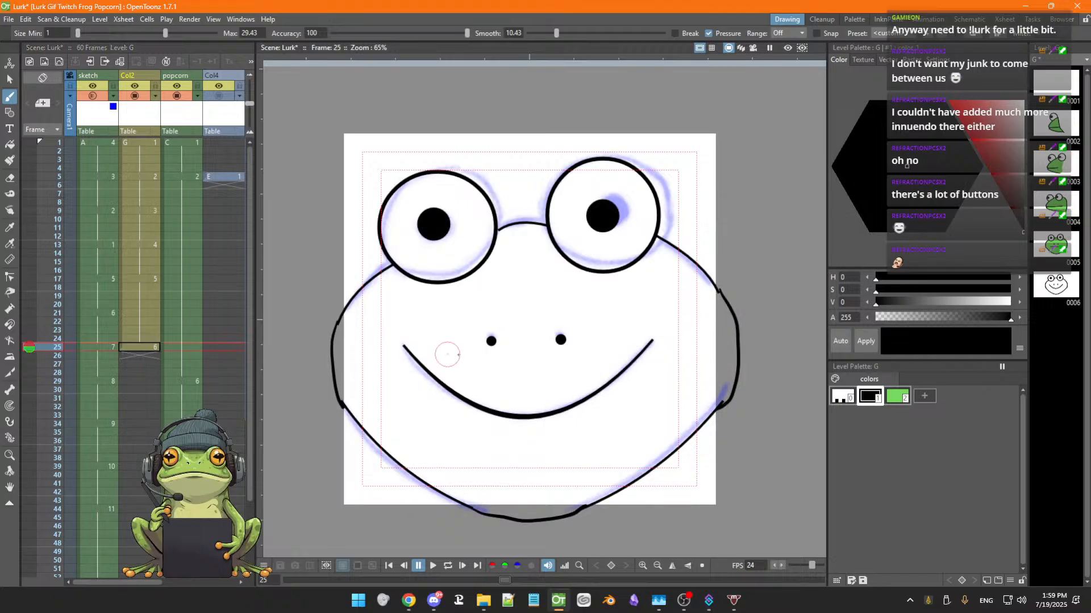
# Step back and forth between frames 23 and 25 to compare the filled and unfilled face drawings
pyautogui.press(',')
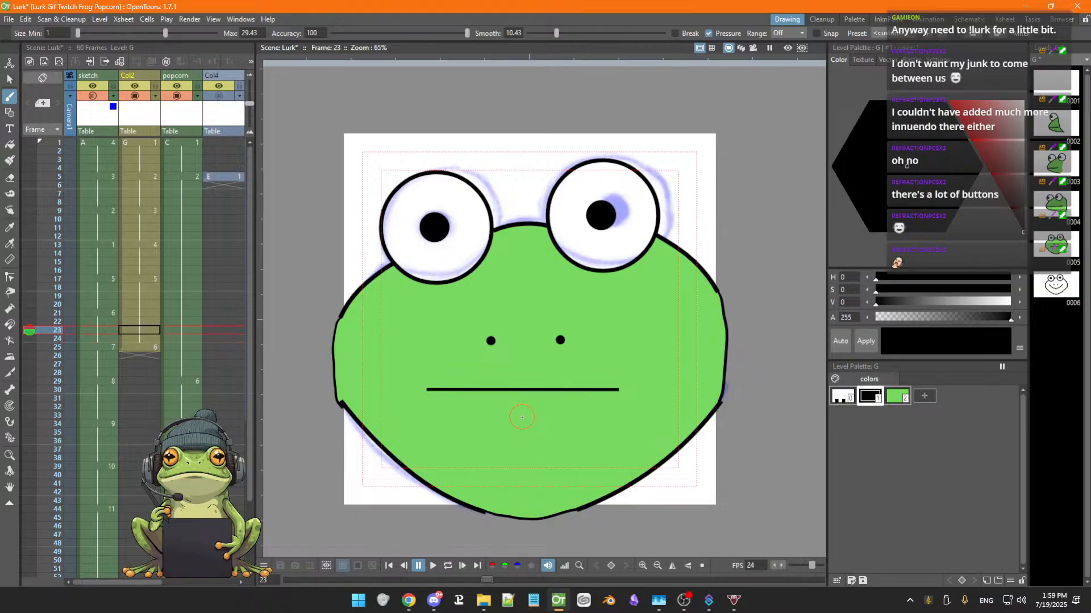
pyautogui.press('.')
pyautogui.press(',')
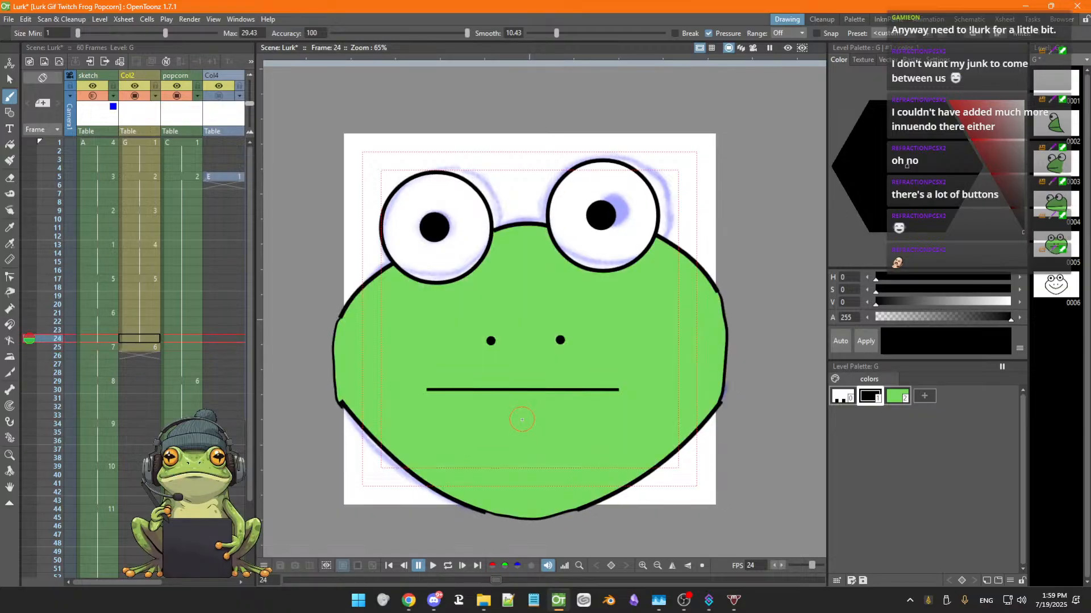
pyautogui.press('.')
pyautogui.press(',')
pyautogui.press('.')
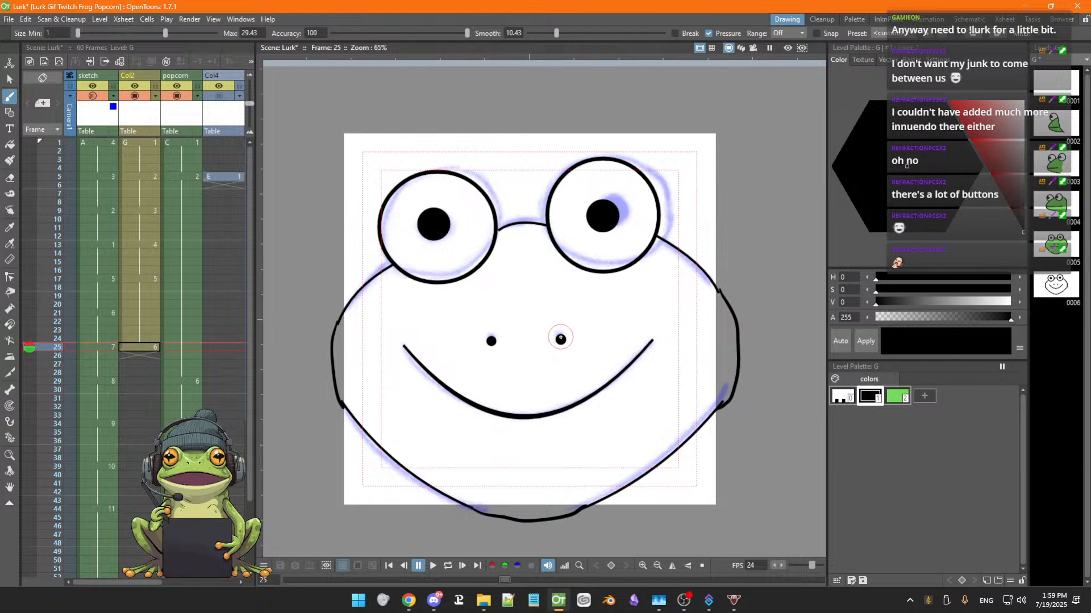
# Fill the face area of frame 25 with the green style using the Fill tool
pyautogui.press('f')
pyautogui.click(897, 396)
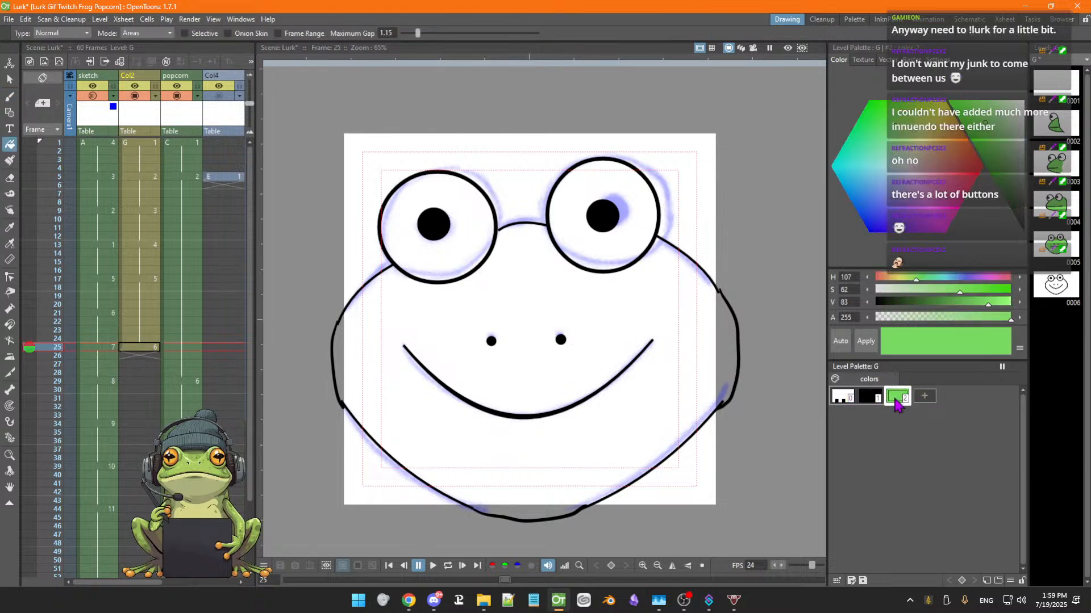
pyautogui.click(559, 312)
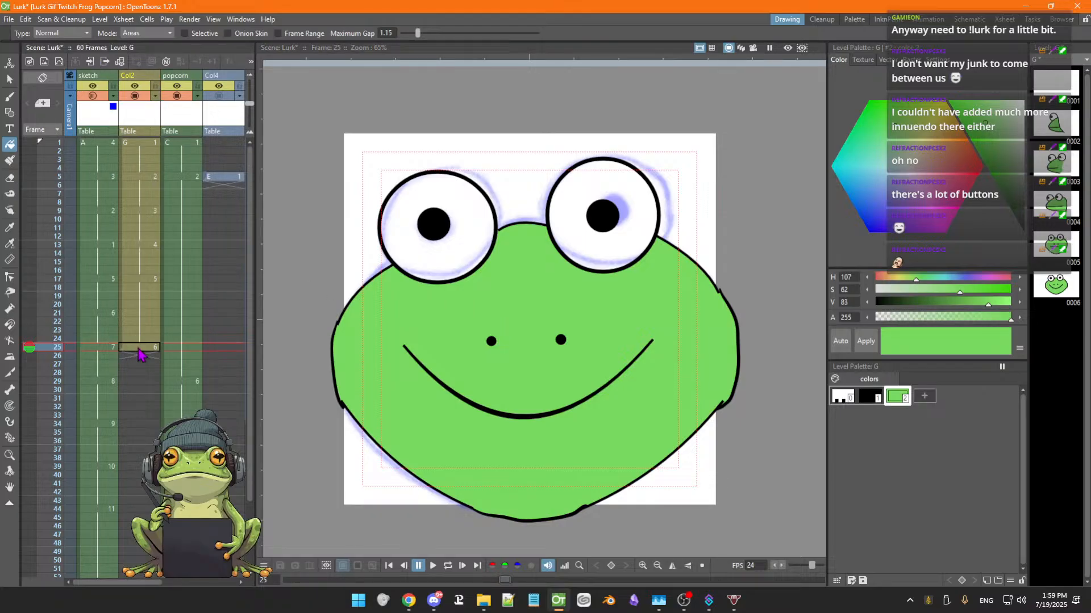
# Step through the frames after 25 to check which drawings exist in the column
pyautogui.press('Down')
pyautogui.press('Down')
pyautogui.press('Down')
pyautogui.press('Down')
pyautogui.press('Down')
pyautogui.press('Down')
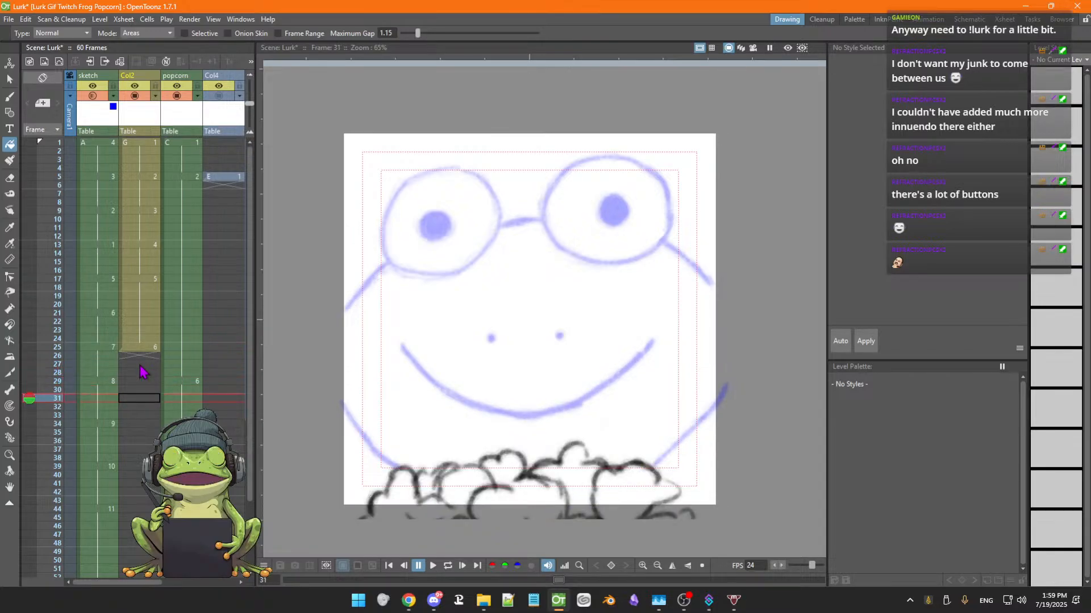
pyautogui.press('Up')
pyautogui.press('Up')
pyautogui.press('Up')
pyautogui.press('Down')
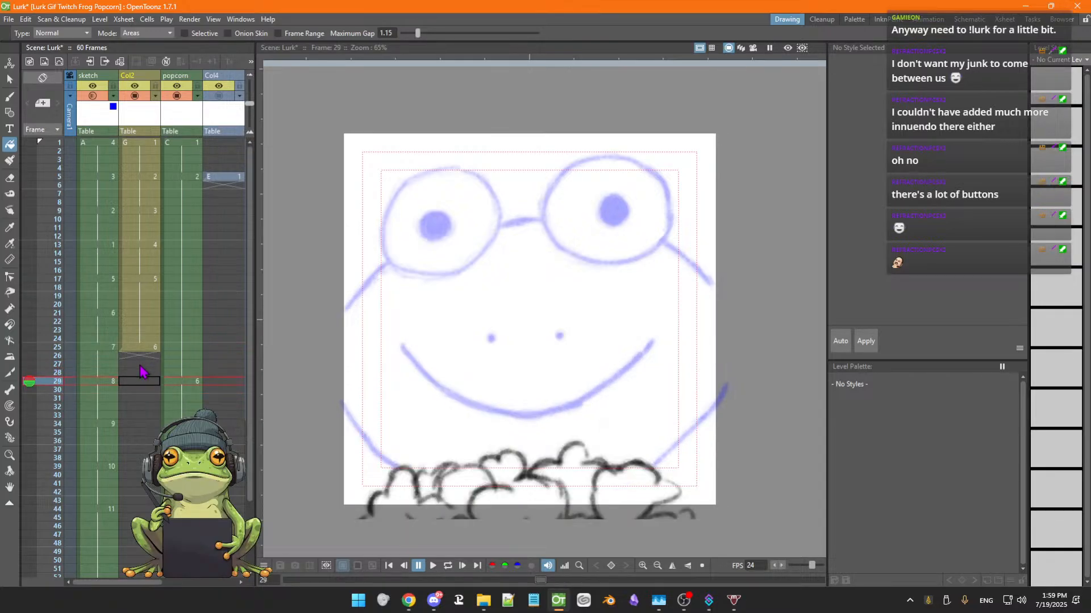
pyautogui.press('Up')
pyautogui.press('Down')
pyautogui.press('Up')
pyautogui.press('Up')
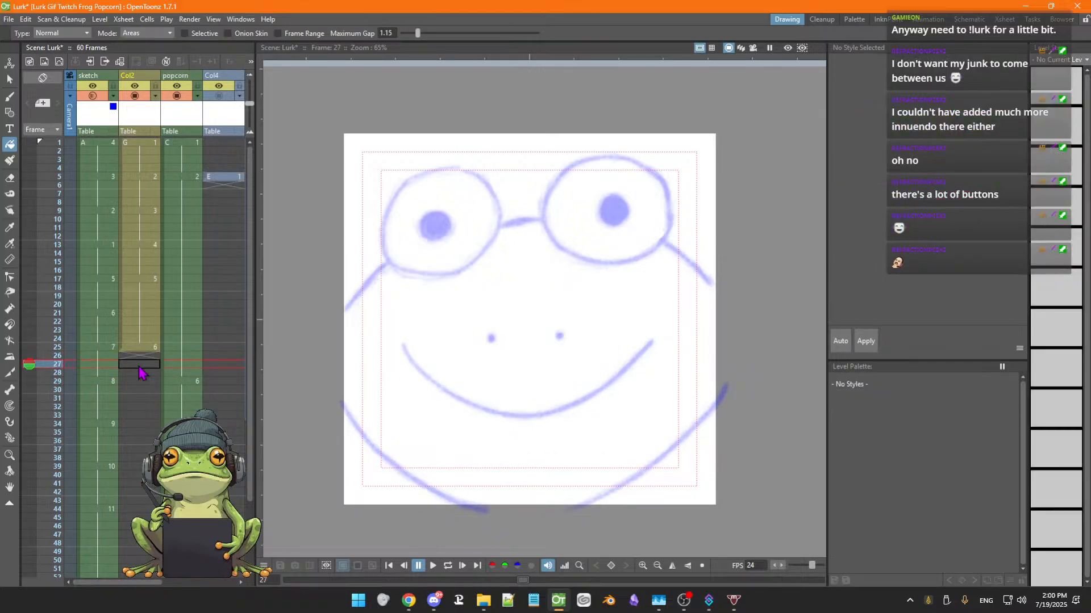
# Extend the frame 25 face drawing so it holds through frame 28
pyautogui.click(141, 381)
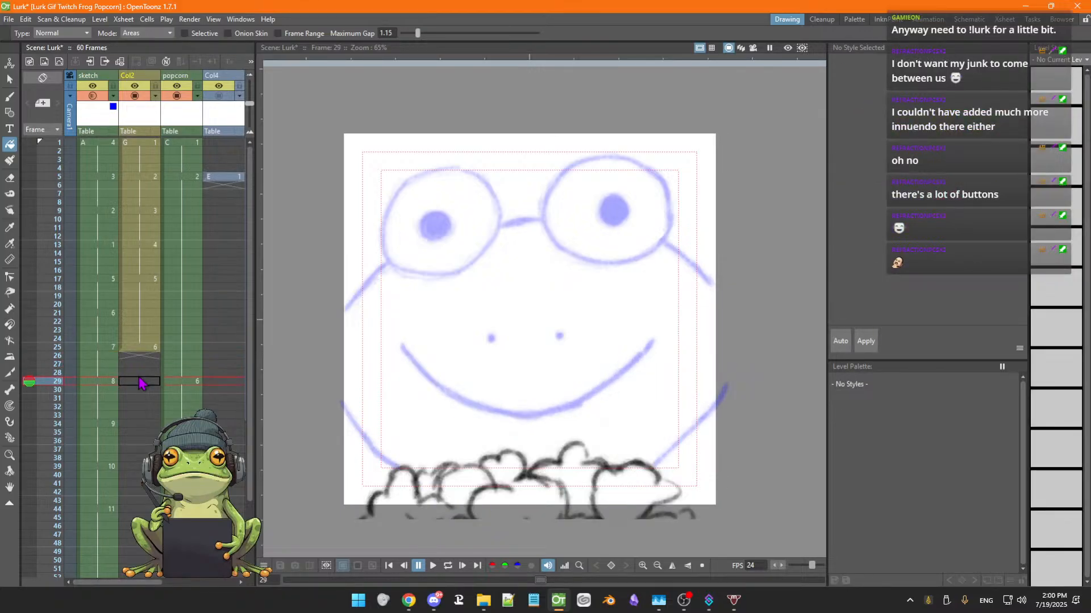
pyautogui.click(143, 348)
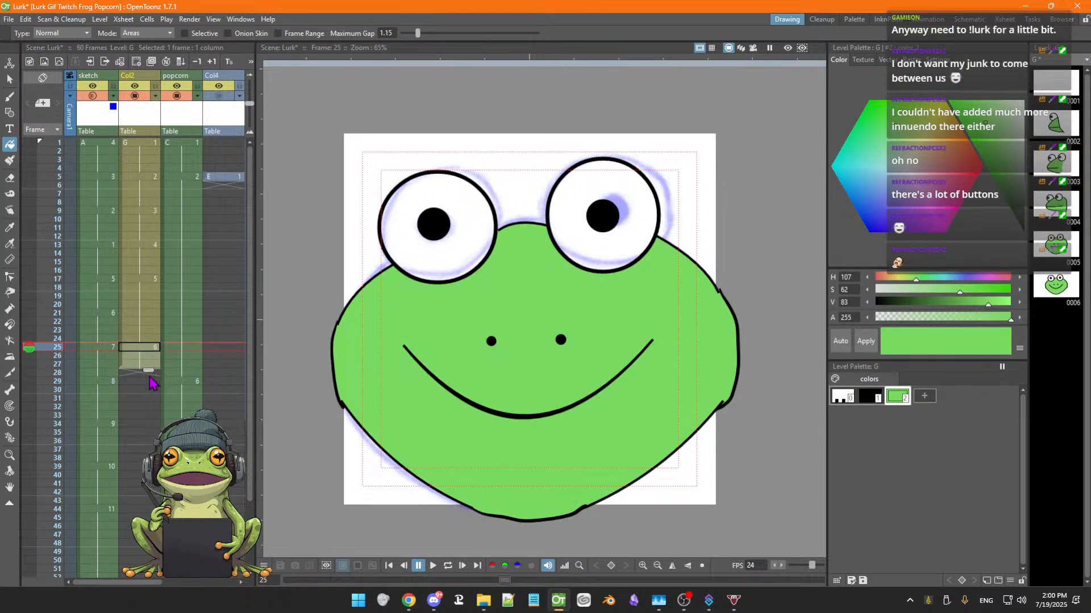
pyautogui.moveTo(150, 378); pyautogui.dragTo(146, 379)
pyautogui.click(146, 372)
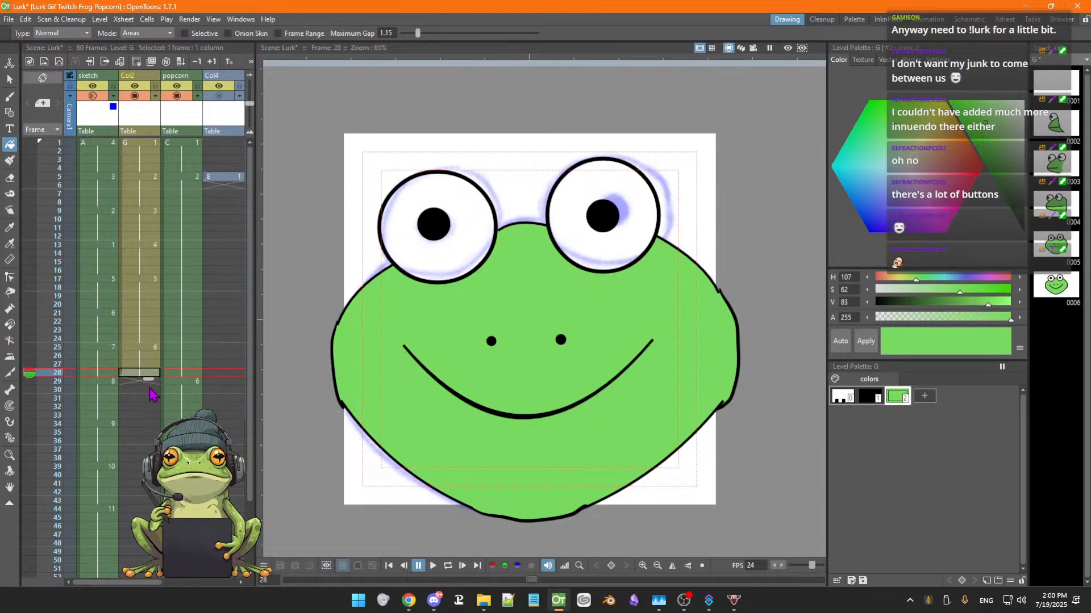
# Go to frame 29 and toggle onion skin on and off to compare with the previous drawing
pyautogui.press('Down')
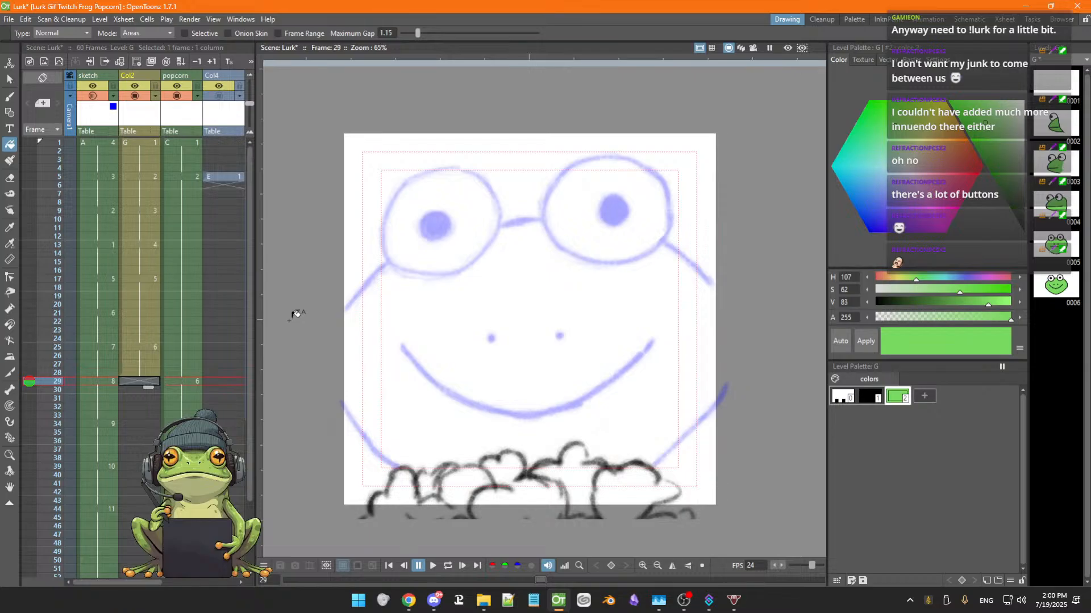
pyautogui.click(29, 378)
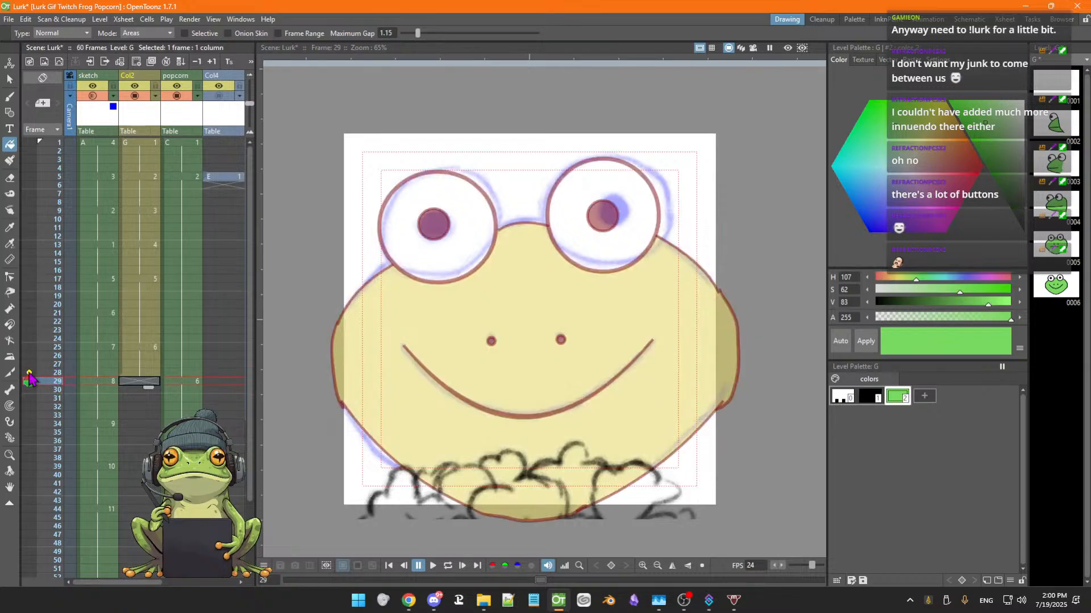
pyautogui.click(29, 378)
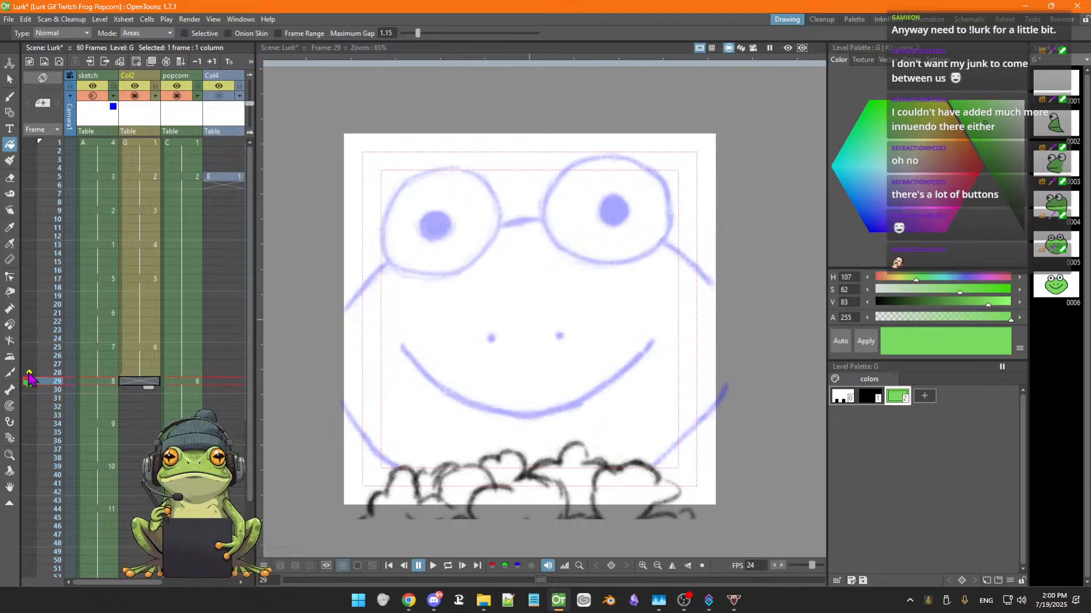
pyautogui.click(30, 378)
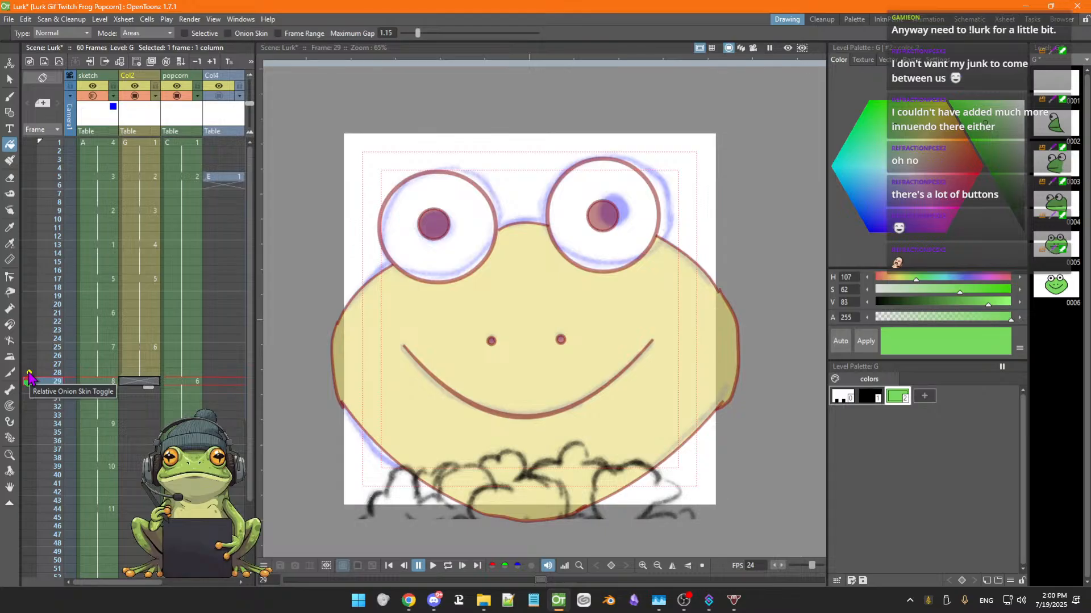
pyautogui.click(30, 377)
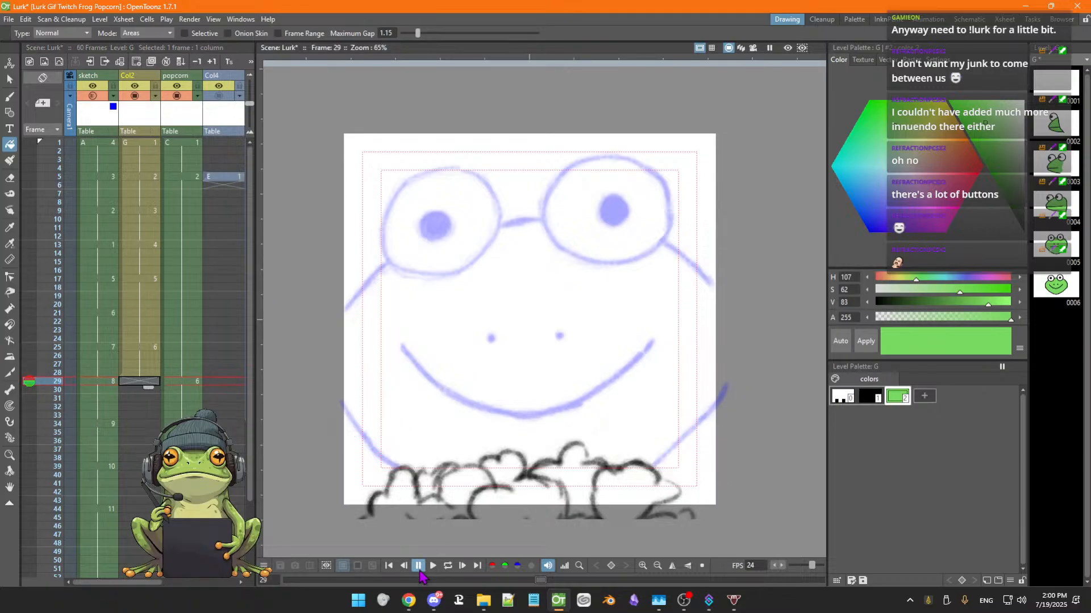
# Play the animation, stop it, and return to frame 29
pyautogui.click(448, 565)
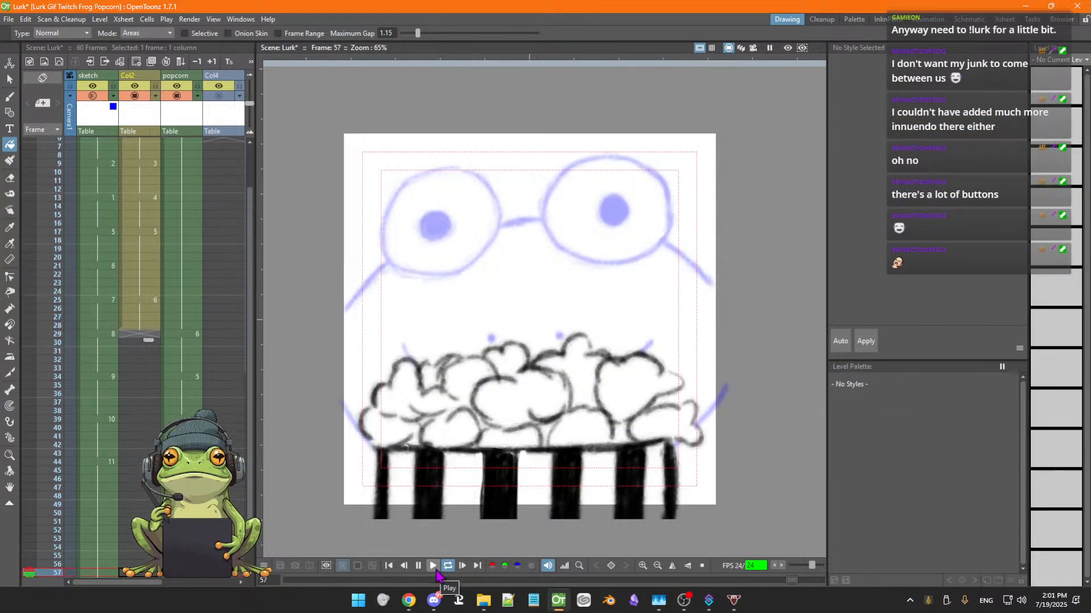
pyautogui.click(435, 566)
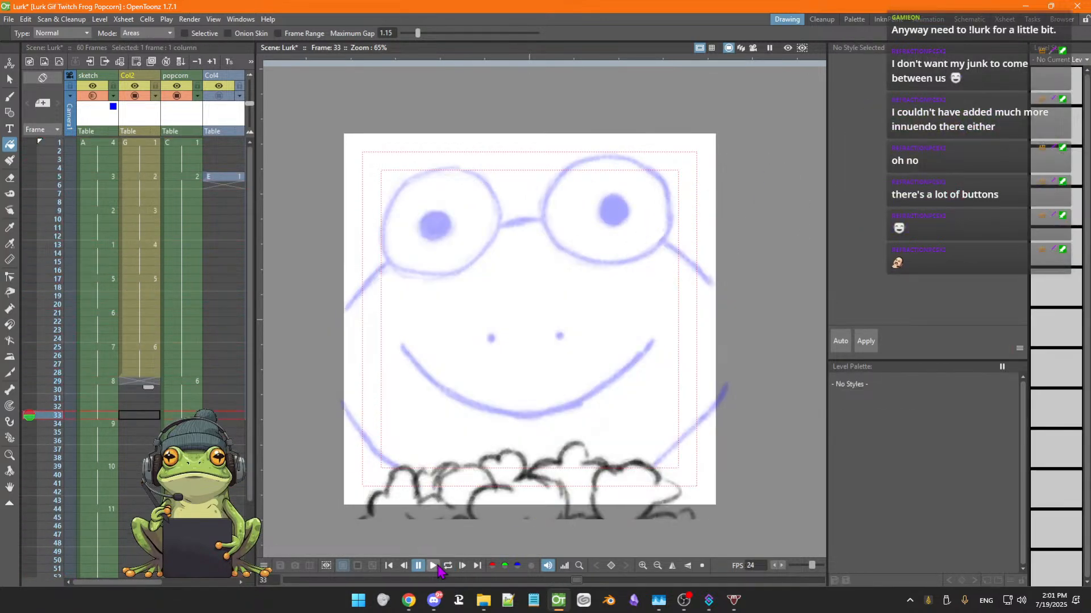
pyautogui.click(138, 382)
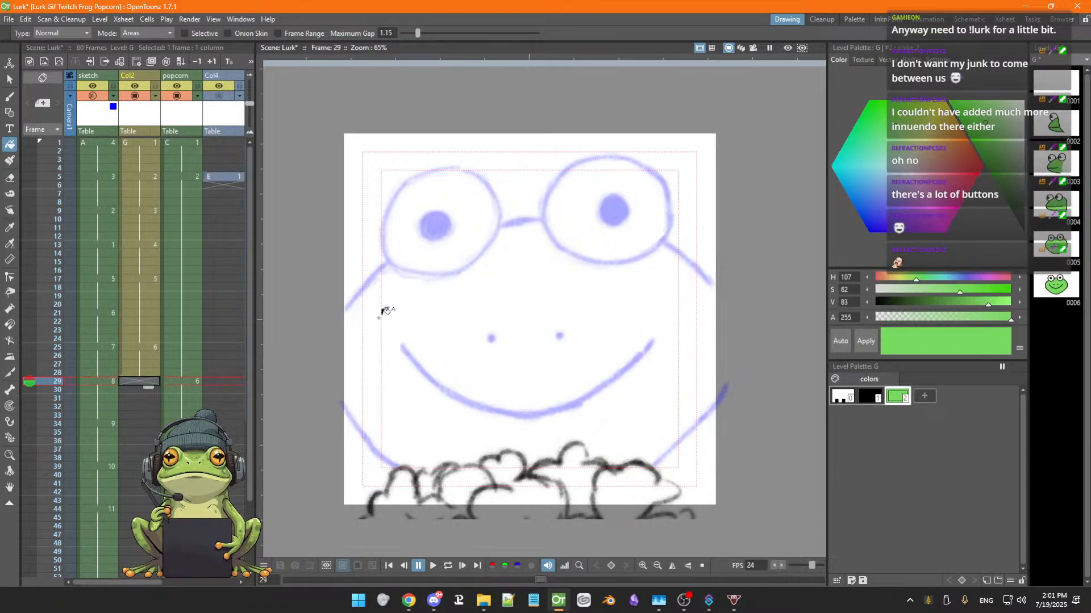
# Try to draw a green circle around the left eye on frame 29 with the Geometric tool
pyautogui.press('g')
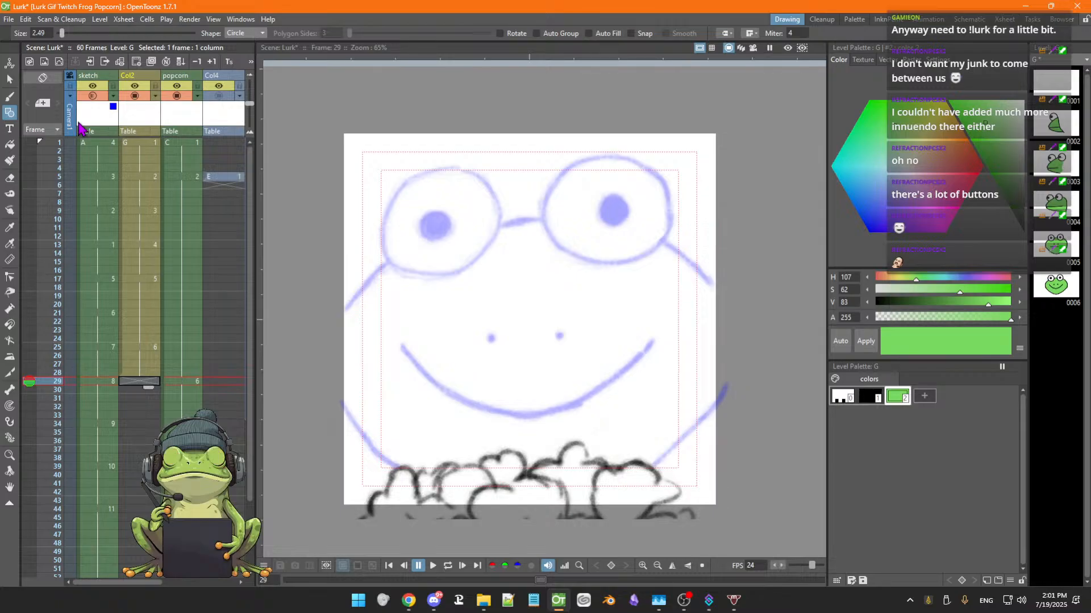
pyautogui.click(433, 226)
pyautogui.moveTo(453, 246); pyautogui.dragTo(453, 245)
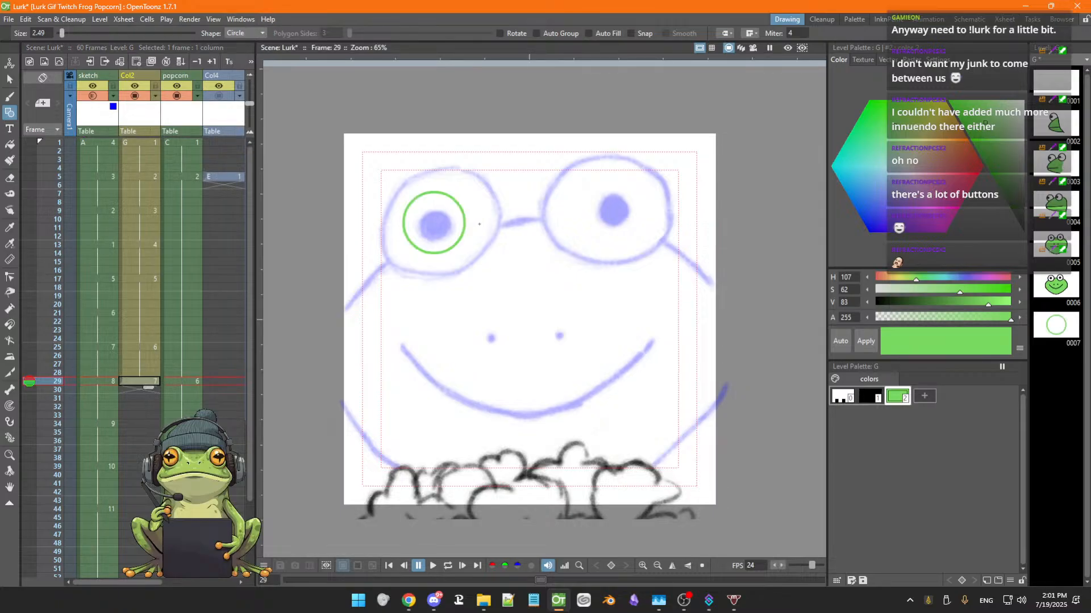
pyautogui.hotkey('ctrl', 'z')
pyautogui.hotkey('ctrl', 'z')
pyautogui.hotkey('ctrl', 'z')
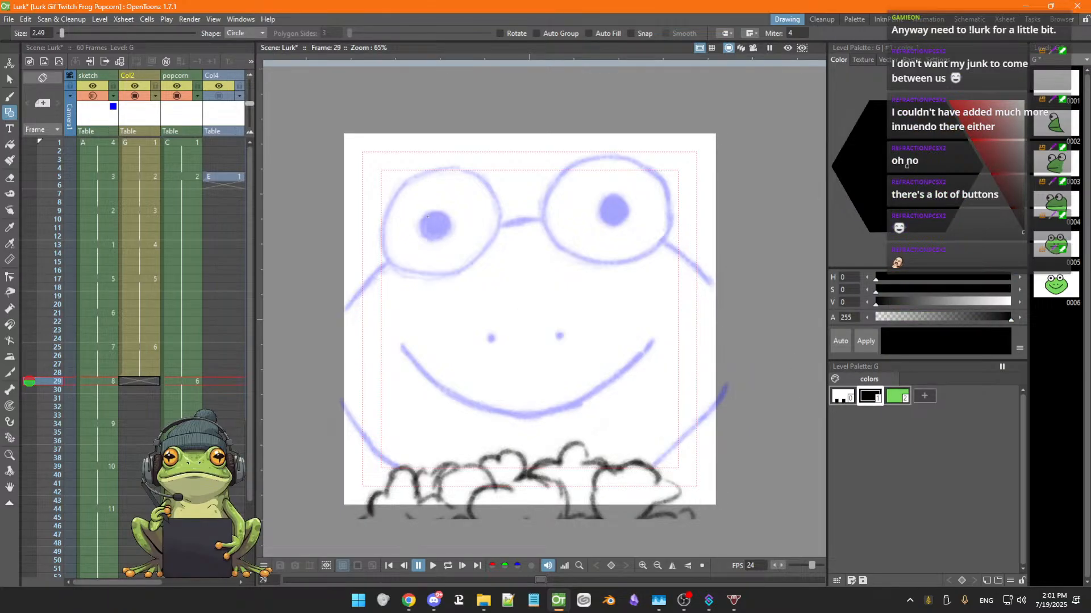
# With onion skin on, draw a black circle around the left eye on frame 29 and a small mark inside it
pyautogui.moveTo(436, 223); pyautogui.dragTo(475, 261)
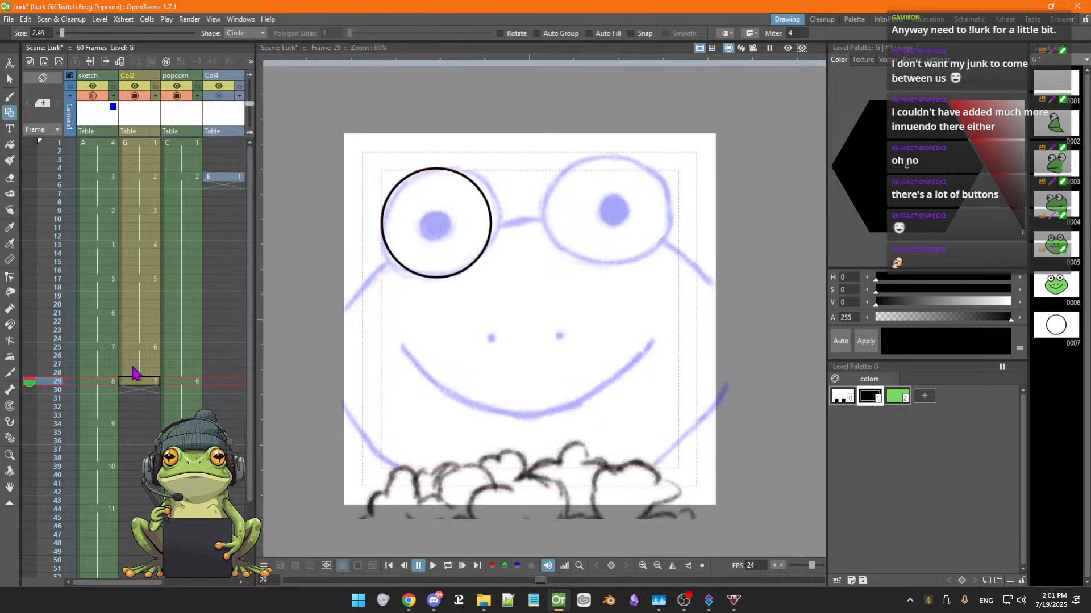
pyautogui.click(30, 373)
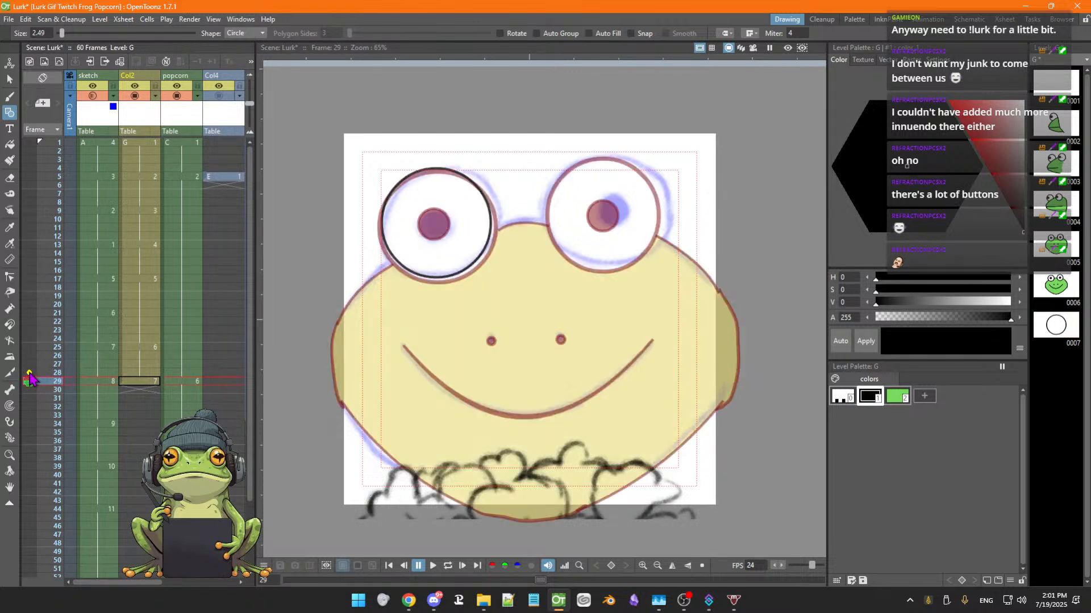
pyautogui.hotkey('ctrl', 'z')
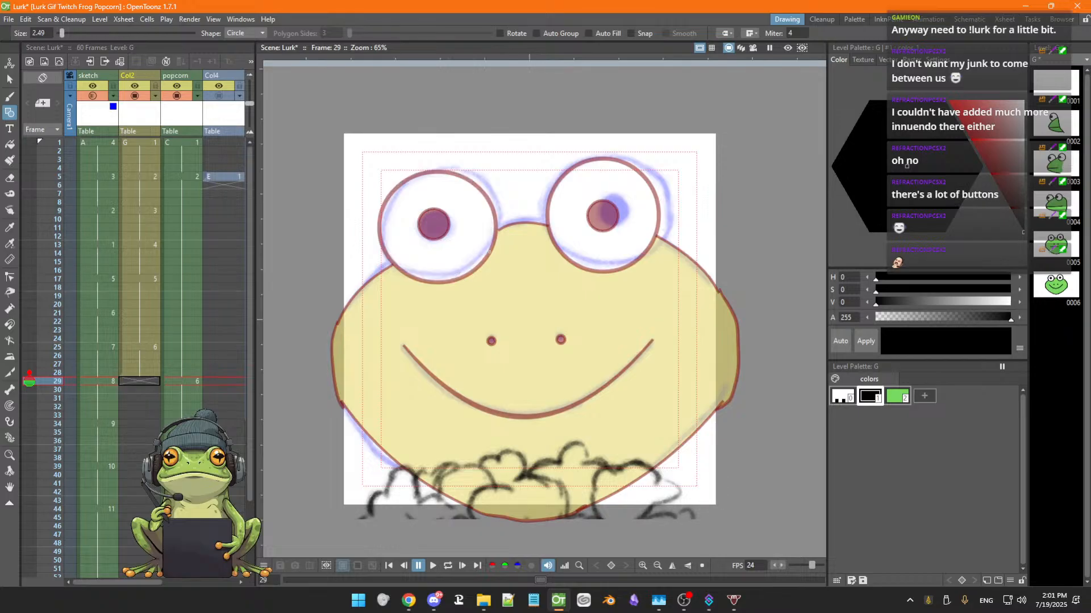
pyautogui.moveTo(433, 225); pyautogui.dragTo(462, 277)
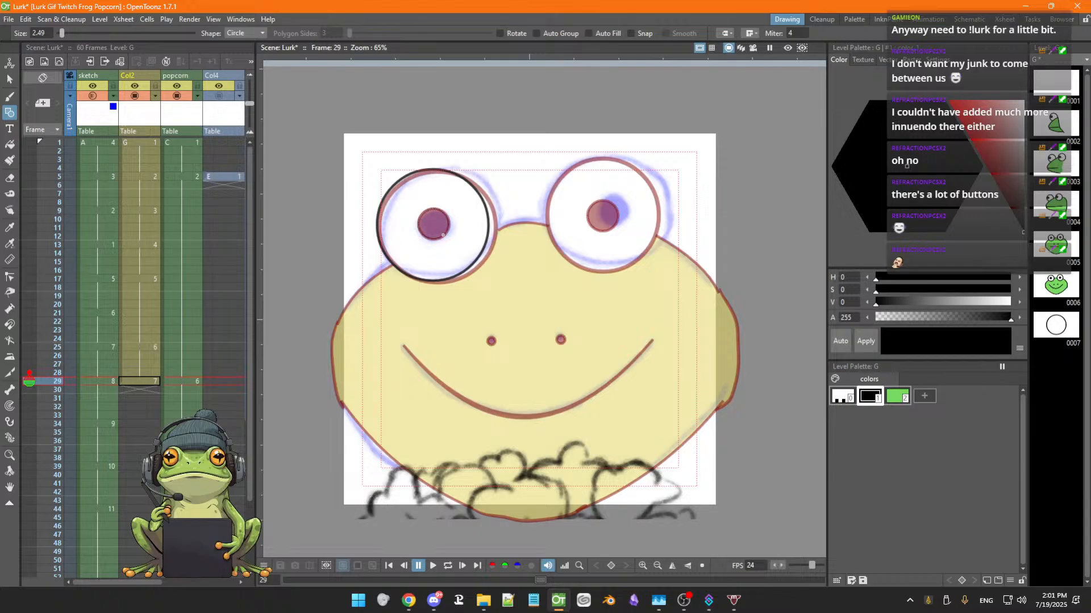
pyautogui.moveTo(443, 235); pyautogui.dragTo(444, 236)
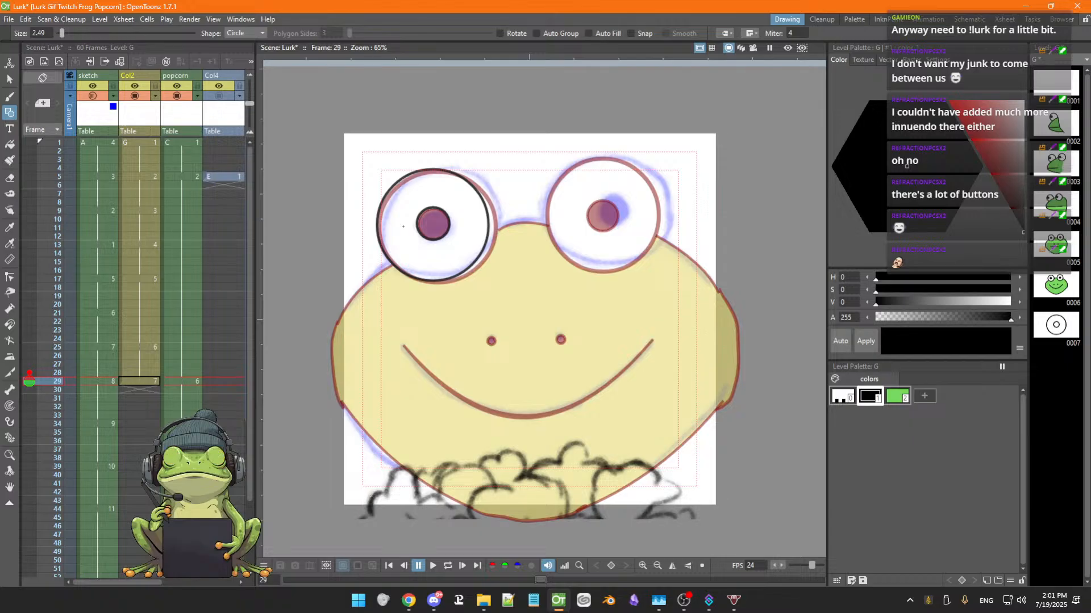
# Select the left eye circle and stretch it horizontally to about 105% width
pyautogui.press('s')
pyautogui.click(383, 204)
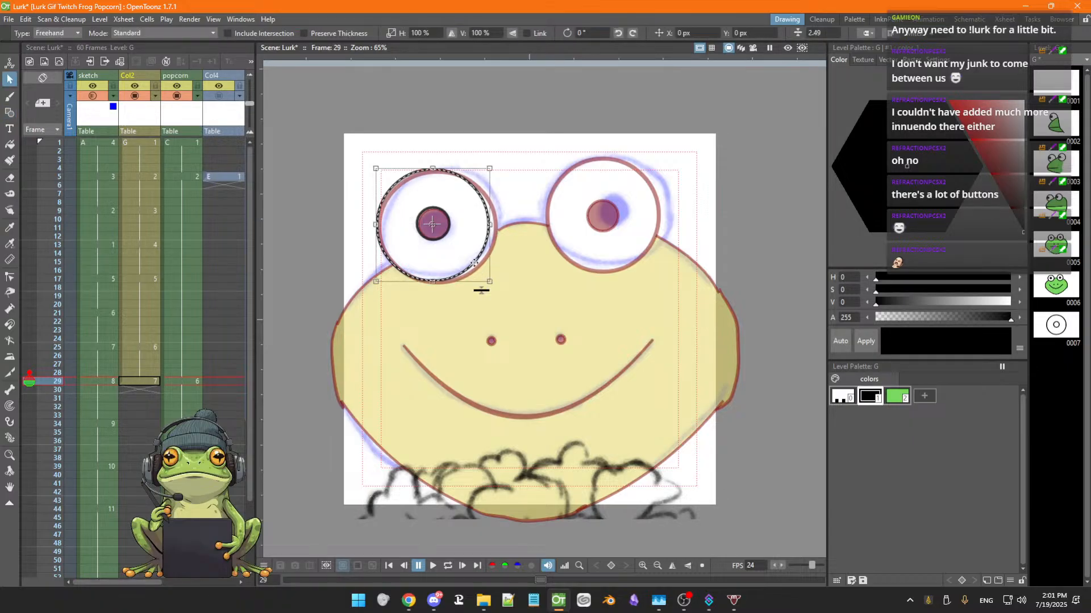
pyautogui.moveTo(474, 263); pyautogui.dragTo(479, 265)
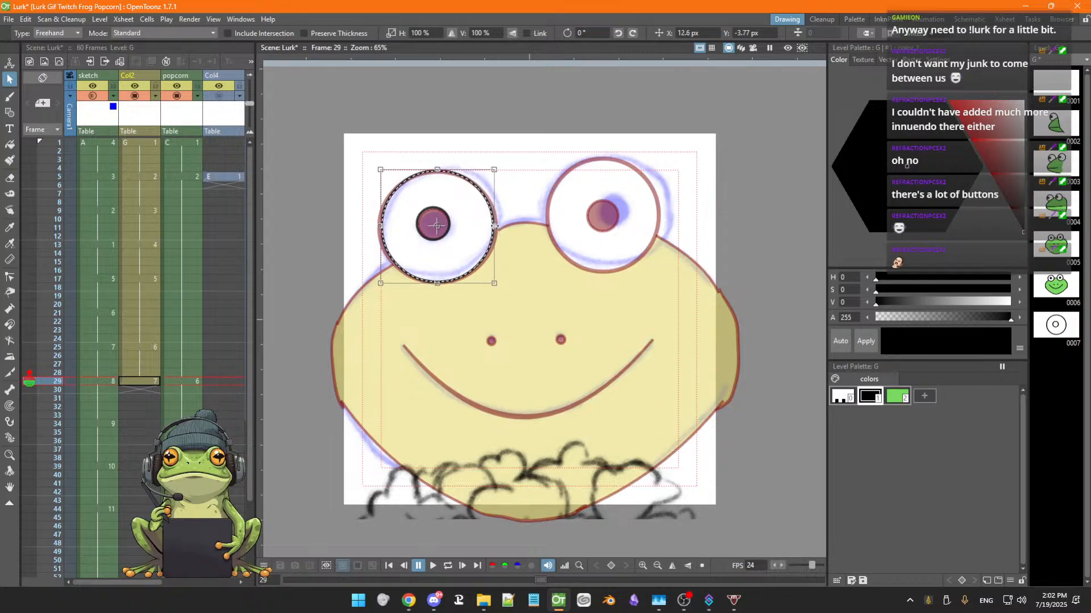
pyautogui.moveTo(494, 226); pyautogui.dragTo(499, 226)
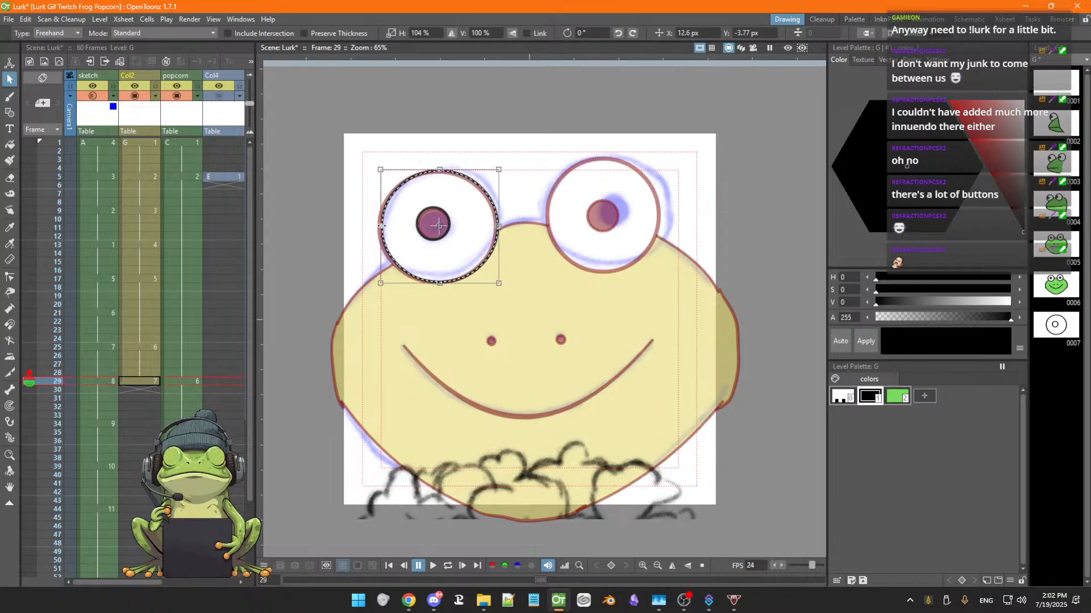
pyautogui.moveTo(380, 226); pyautogui.dragTo(377, 226)
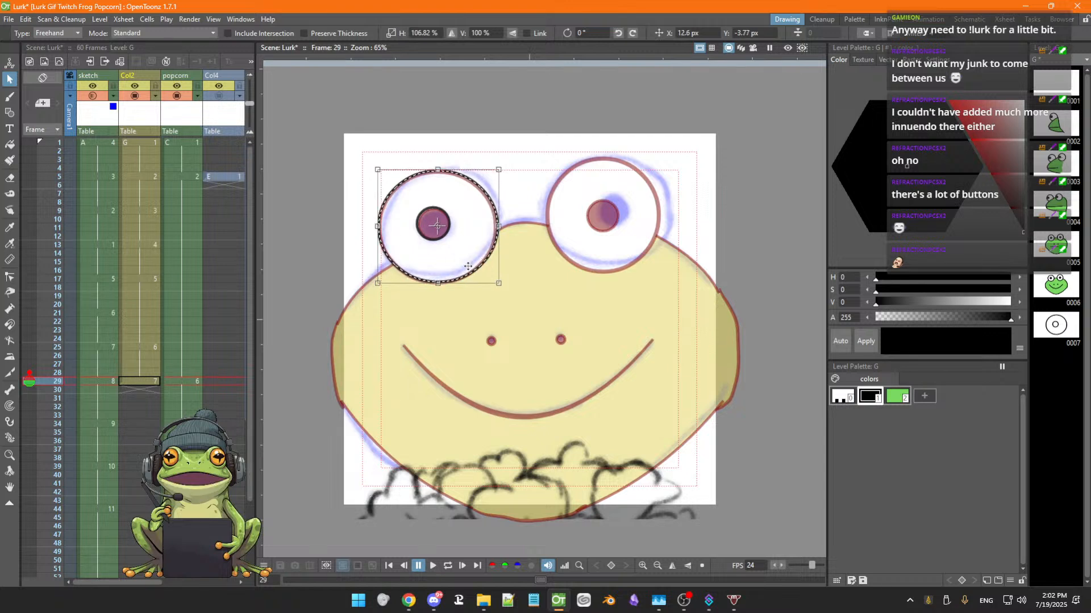
pyautogui.moveTo(498, 226); pyautogui.dragTo(497, 227)
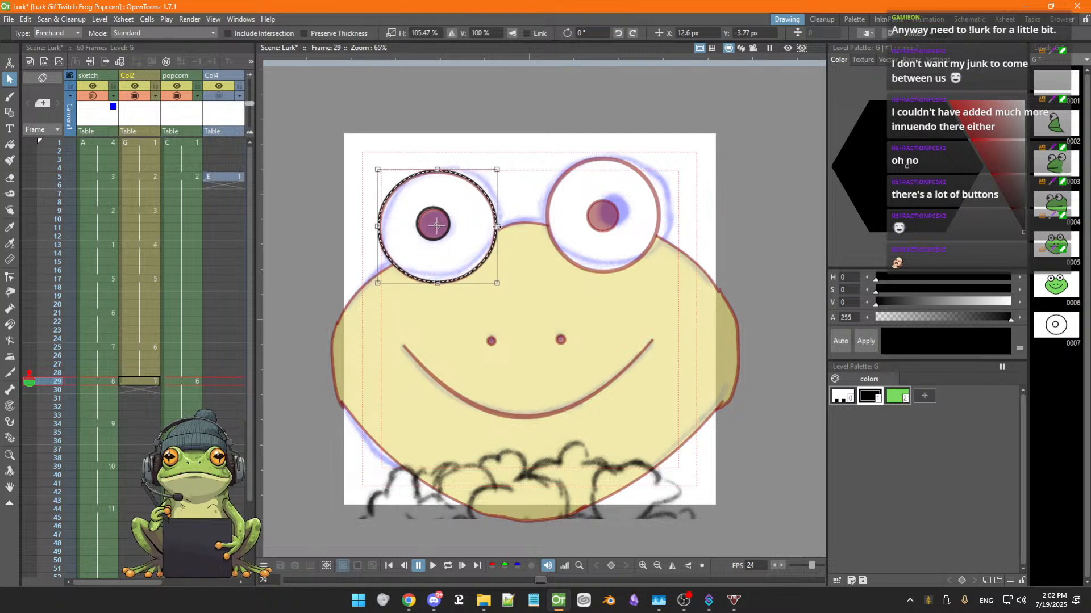
pyautogui.moveTo(377, 226); pyautogui.dragTo(378, 226)
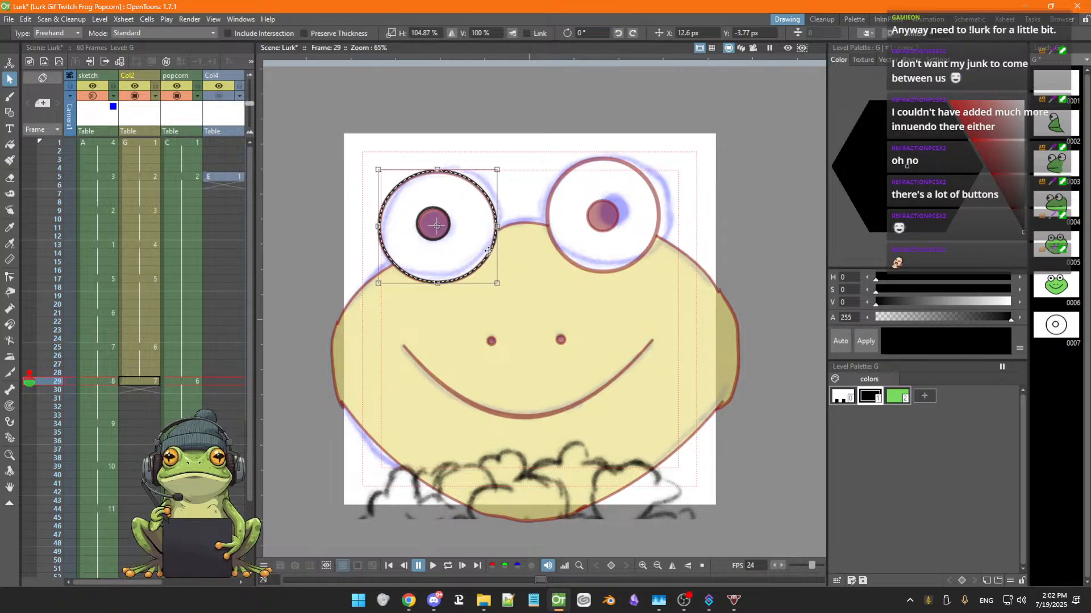
# Select the left eye circle on frame 29 and set its stroke thickness to 4.35
pyautogui.click(556, 253)
pyautogui.click(475, 271)
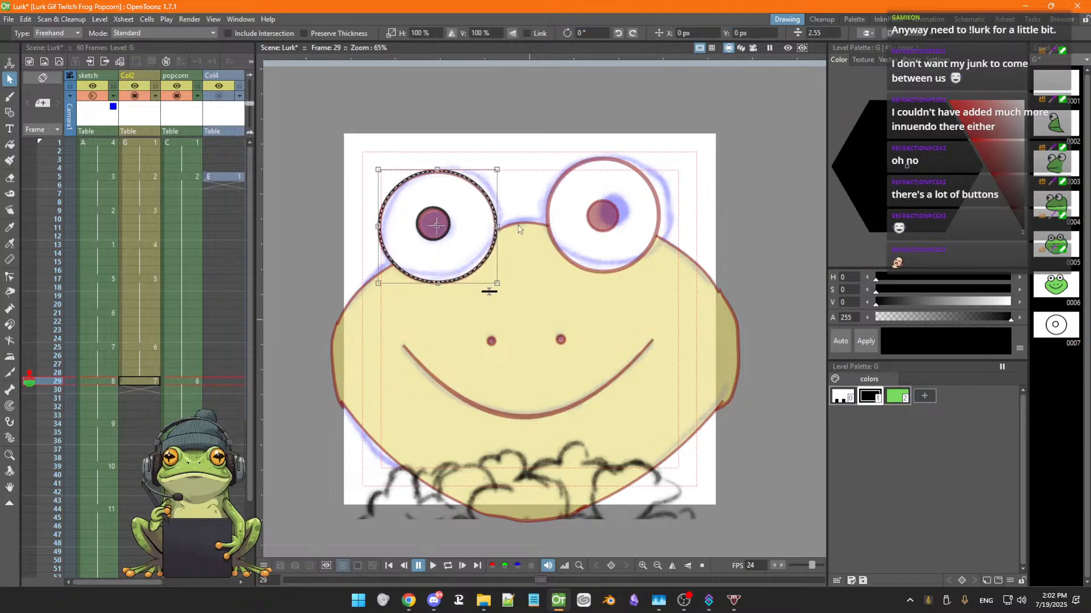
pyautogui.click(818, 32)
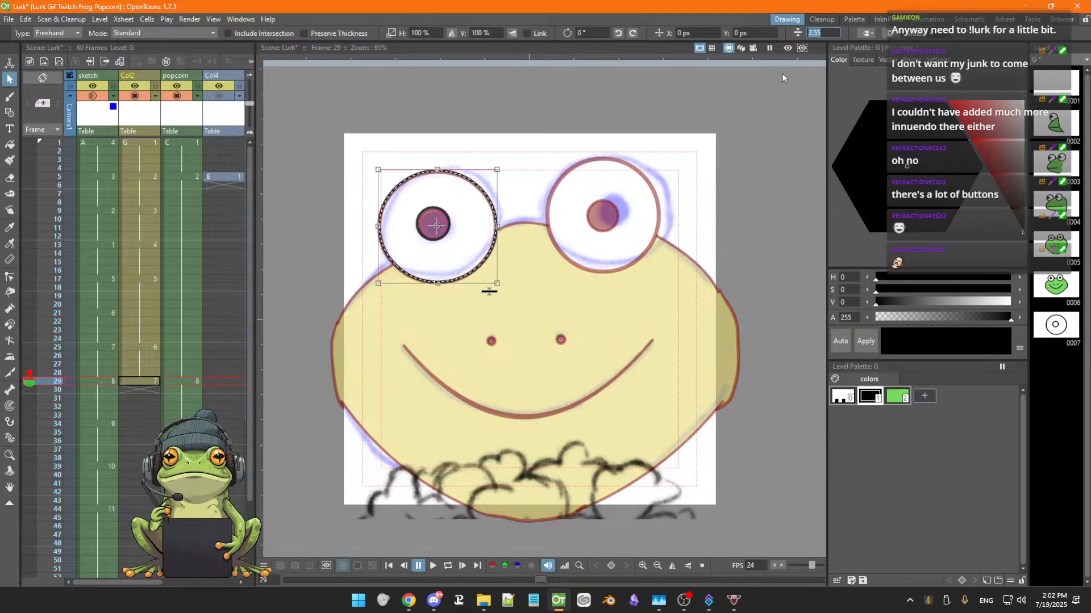
pyautogui.write('4.35')
pyautogui.press('Return')
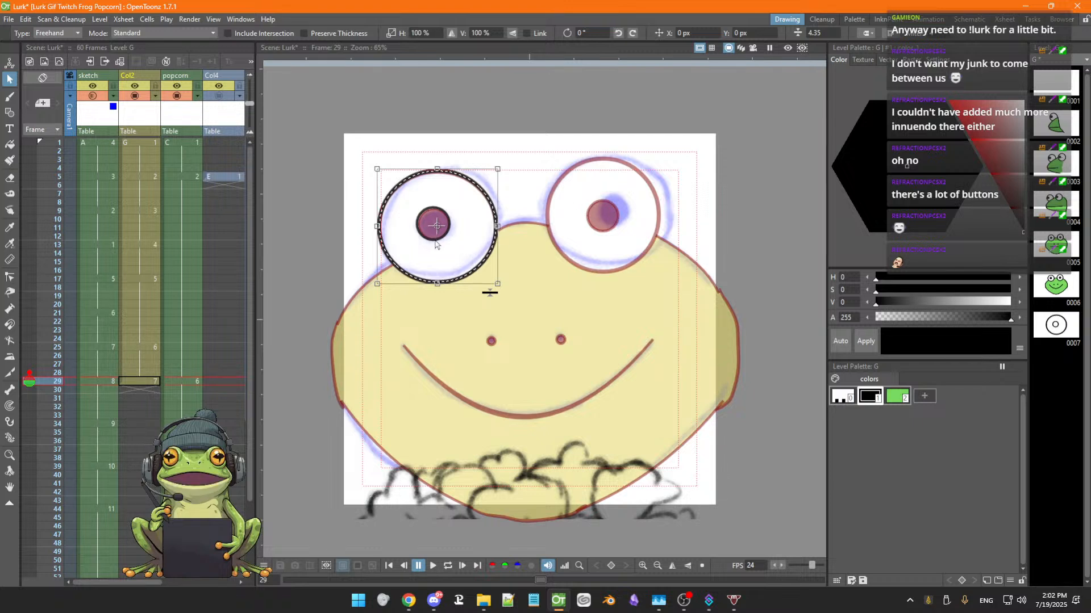
# Copy the left eye circle over to the right eye position
pyautogui.press('g')
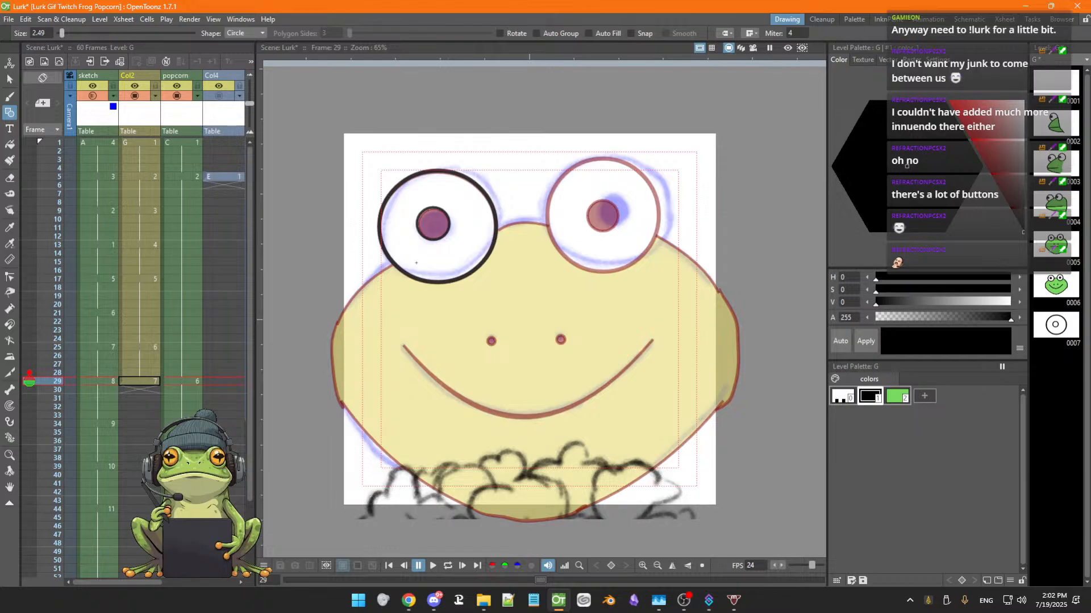
pyautogui.press('s')
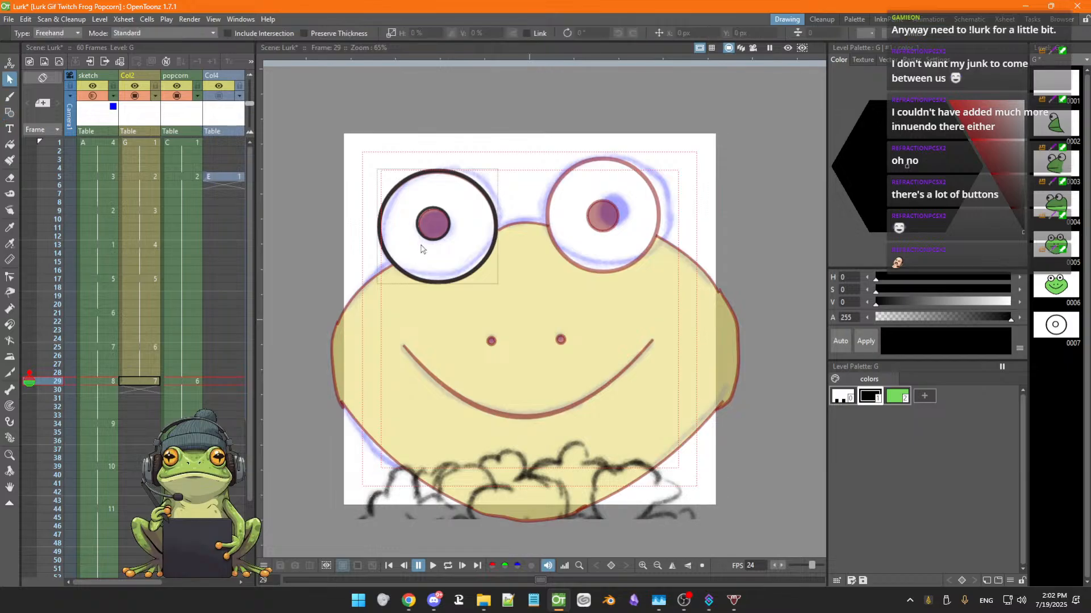
pyautogui.click(422, 280)
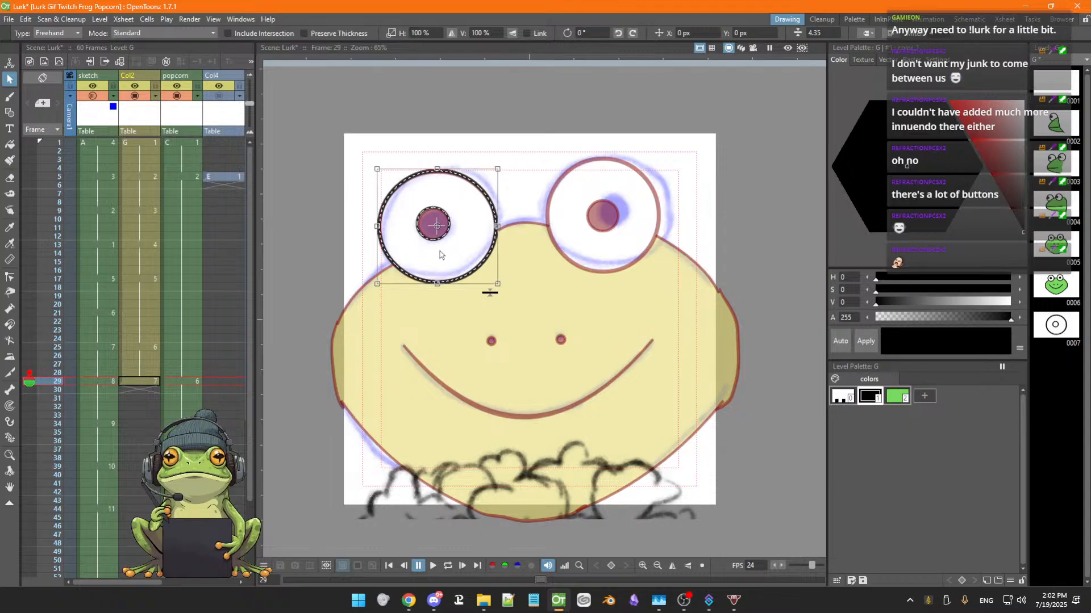
pyautogui.moveTo(438, 256); pyautogui.dragTo(642, 254)
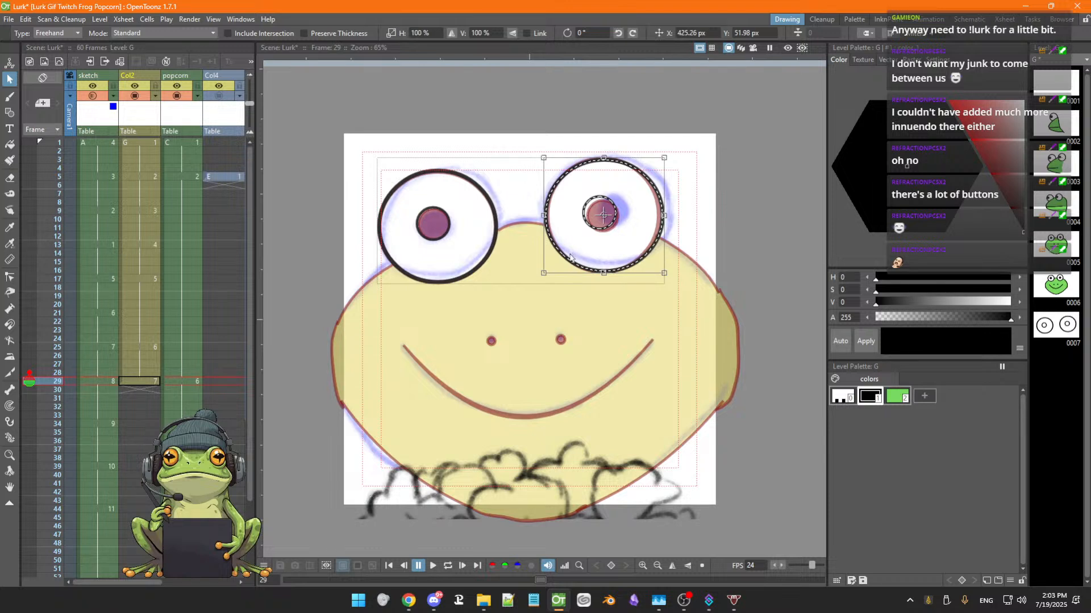
# Select both small pupil marks and nudge, rotate and slightly stretch them to sit inside the eyes
pyautogui.click(594, 239)
pyautogui.click(599, 228)
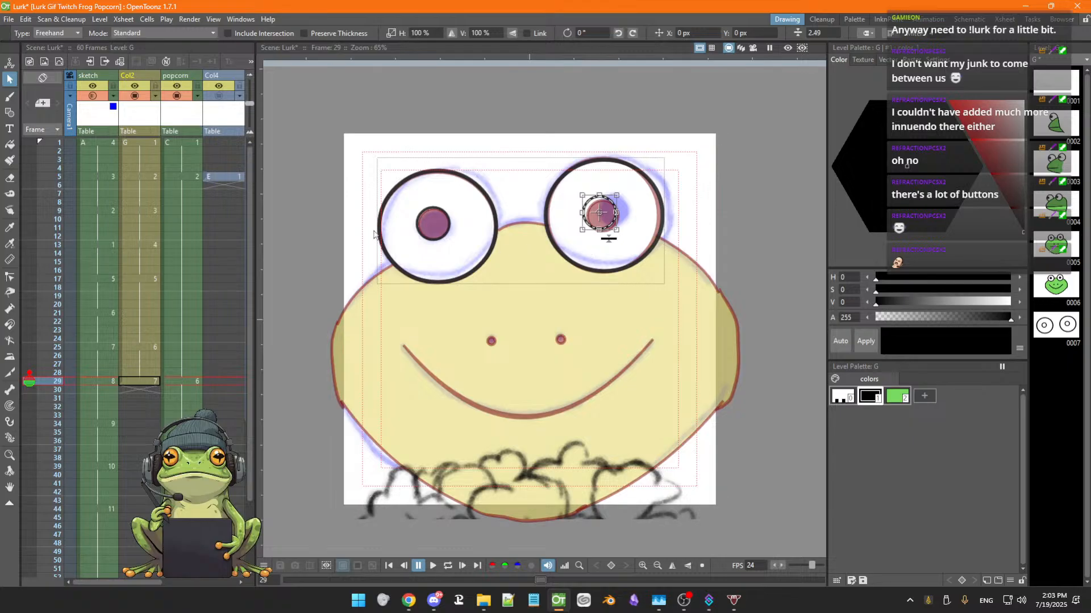
pyautogui.keyDown('shift'); pyautogui.click(432, 239); pyautogui.keyUp('shift')
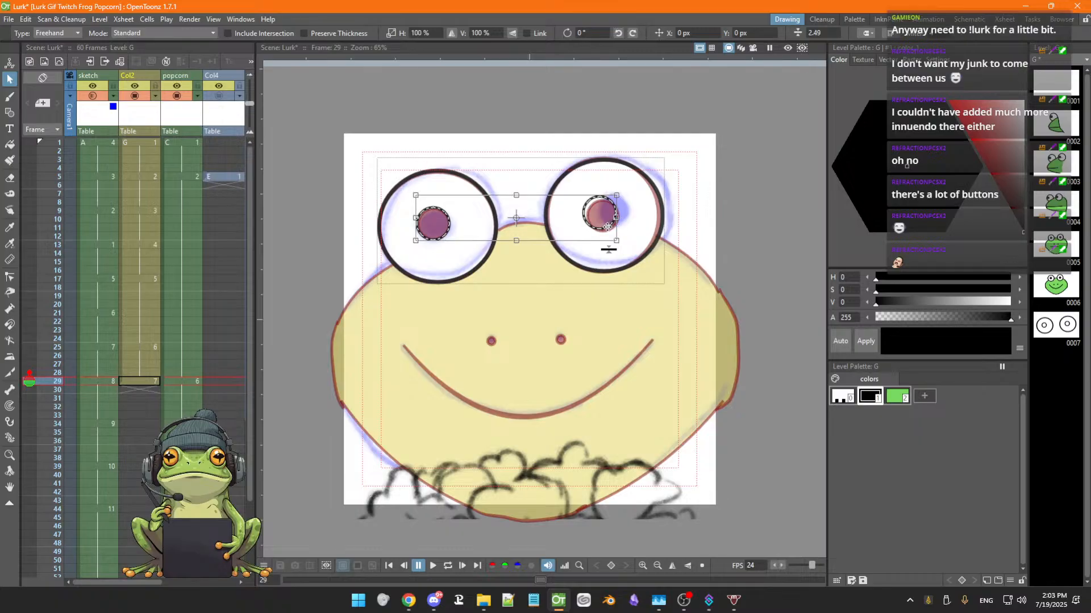
pyautogui.moveTo(607, 229)
pyautogui.mouseDown()
pyautogui.moveTo(623, 197)
pyautogui.moveTo(607, 228)
pyautogui.moveTo(621, 236)
pyautogui.mouseUp()
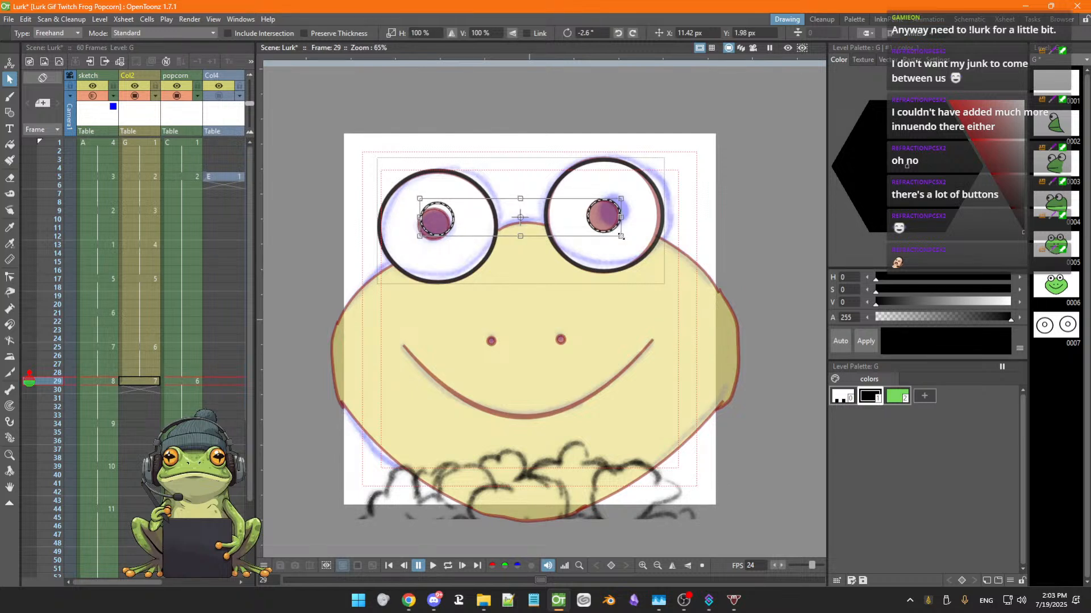
pyautogui.moveTo(419, 239); pyautogui.dragTo(418, 245)
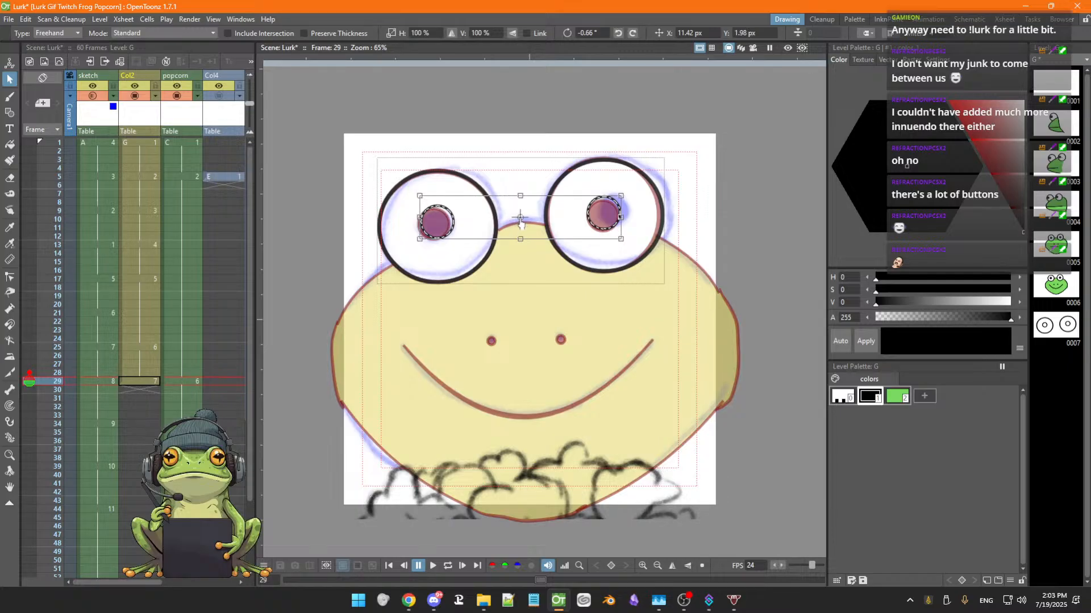
pyautogui.moveTo(446, 233); pyautogui.dragTo(414, 220)
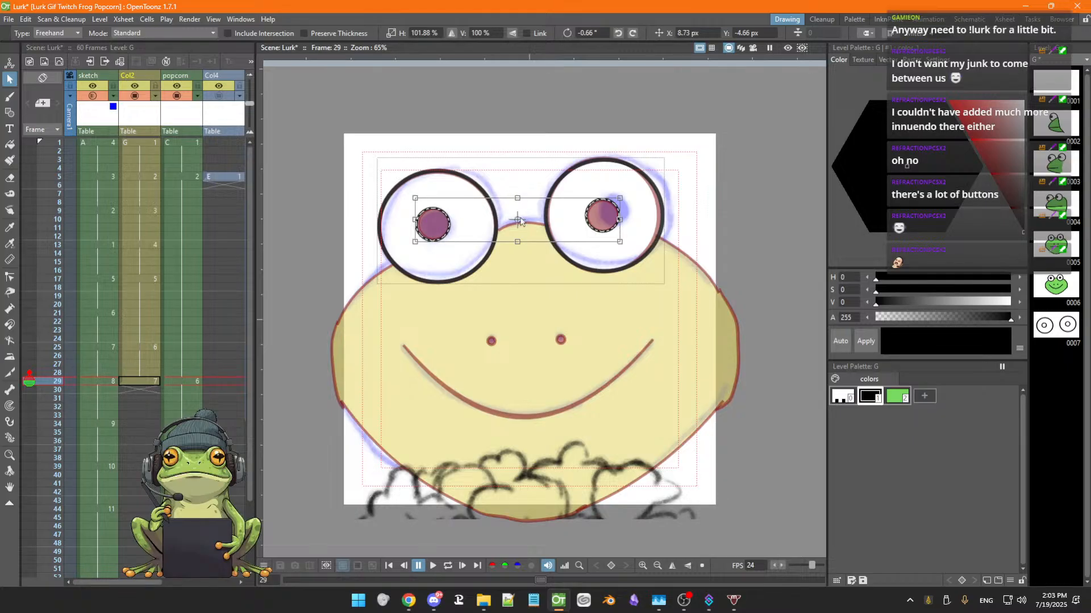
pyautogui.click(527, 261)
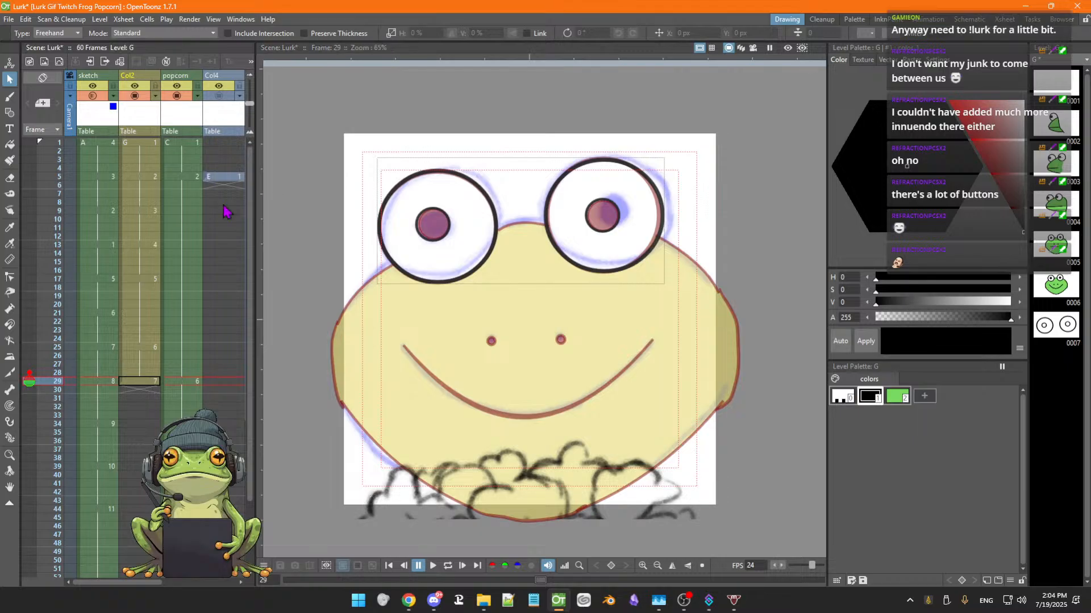
# Fill both pupils with black using the Fill tool
pyautogui.click(10, 144)
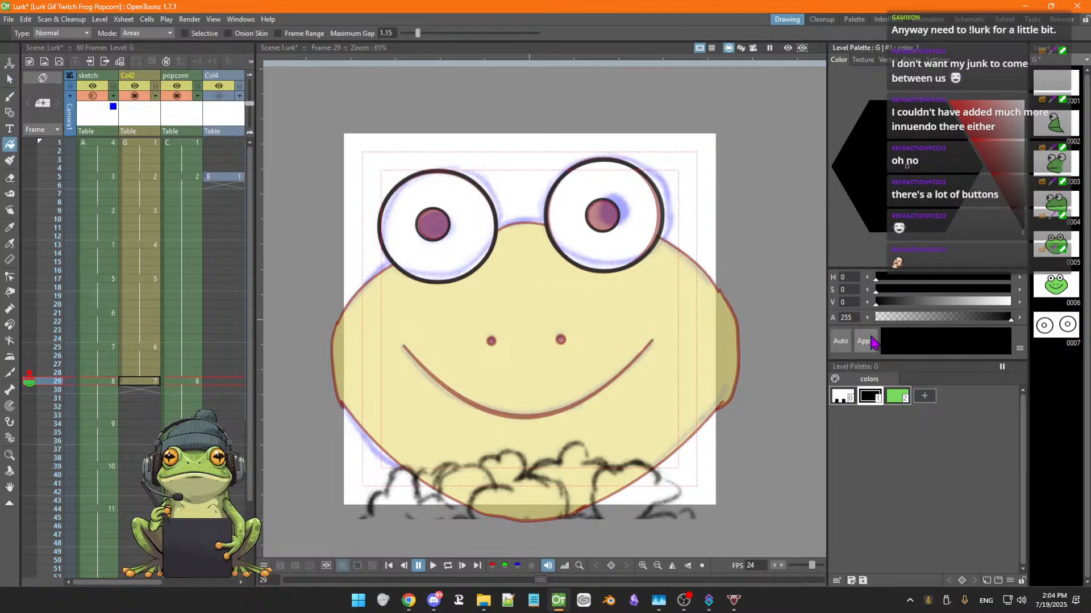
pyautogui.click(433, 224)
pyautogui.click(611, 215)
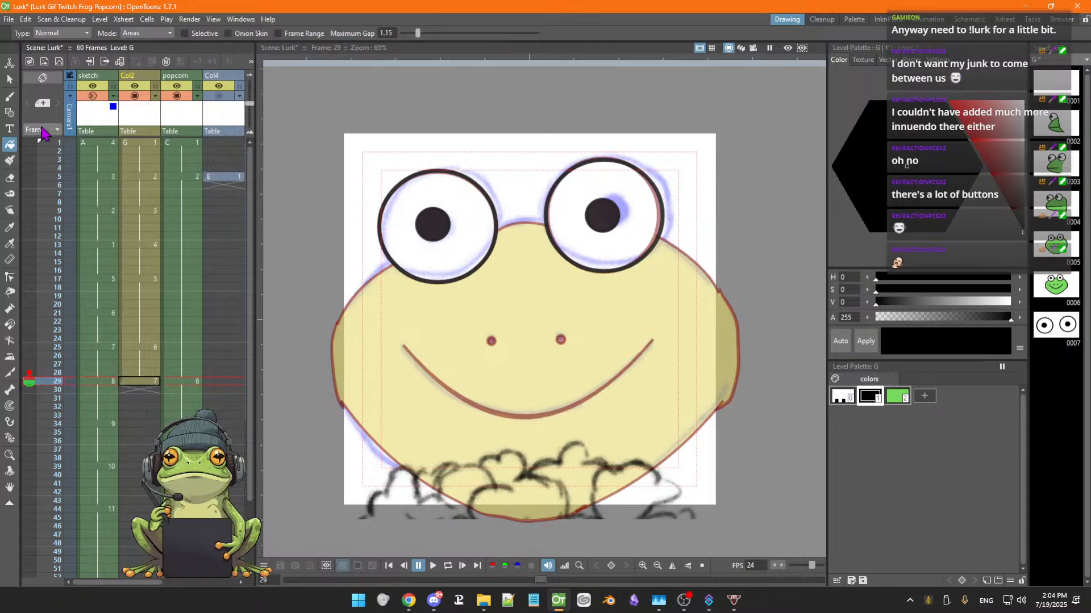
# Set the Geometric tool size to 4.38 and its shape to MultiArc
pyautogui.click(168, 34)
pyautogui.click(168, 35)
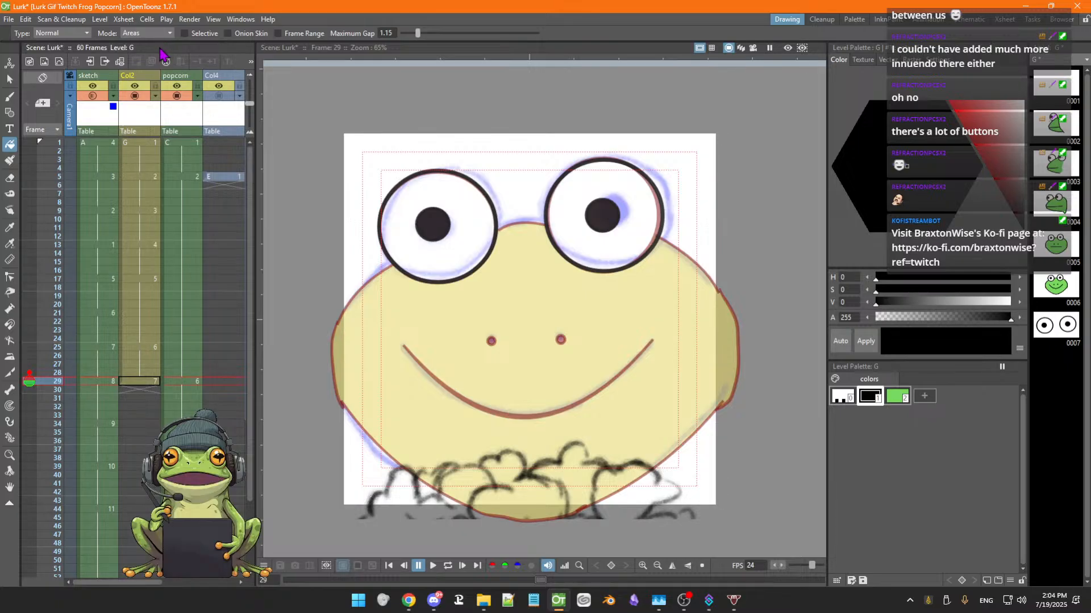
pyautogui.press('g')
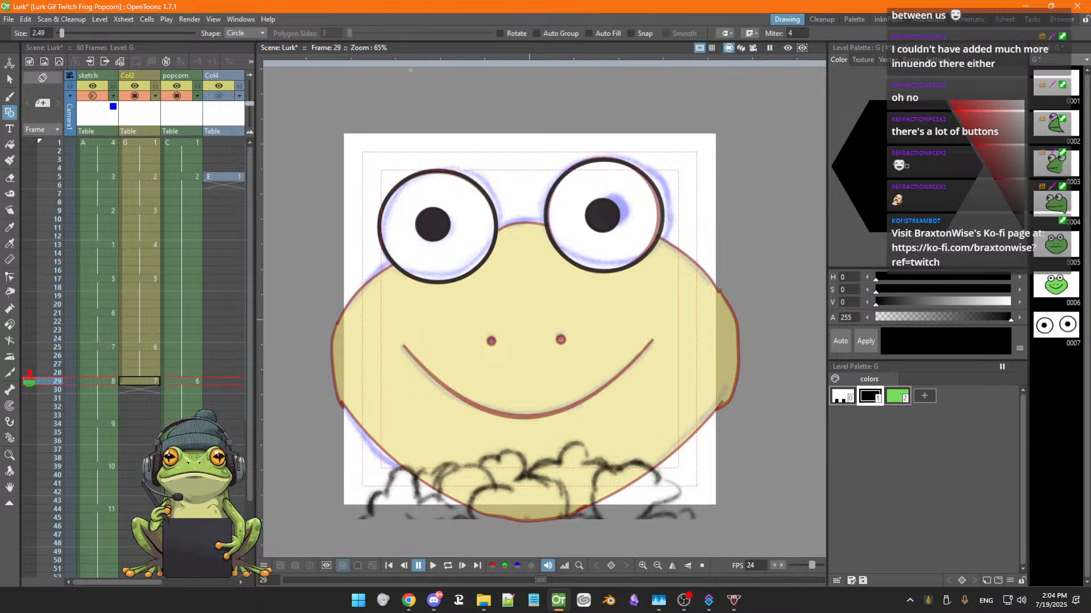
pyautogui.click(46, 30)
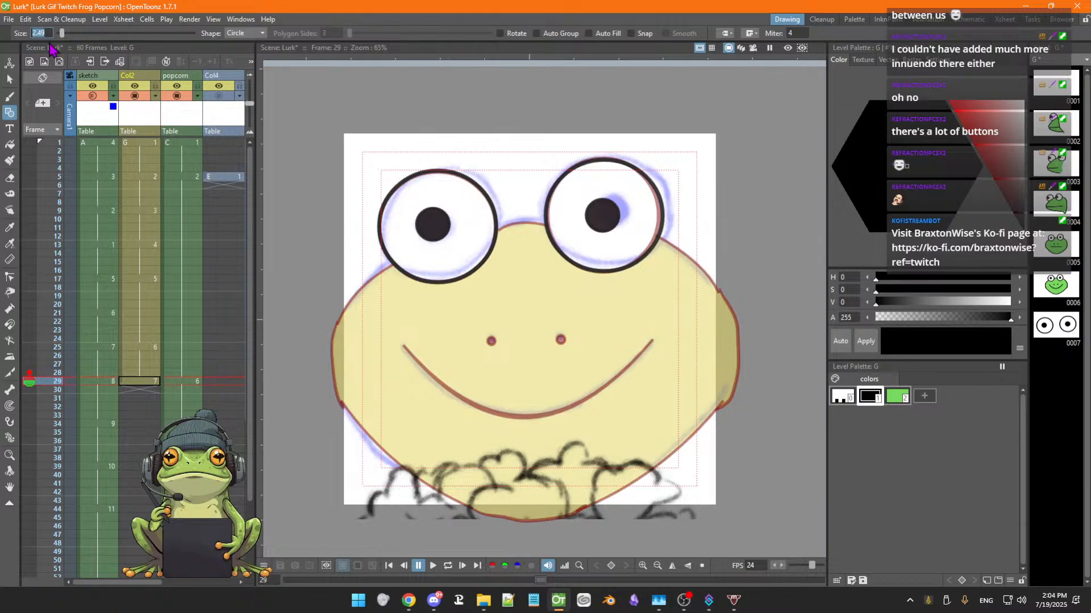
pyautogui.write('4.38')
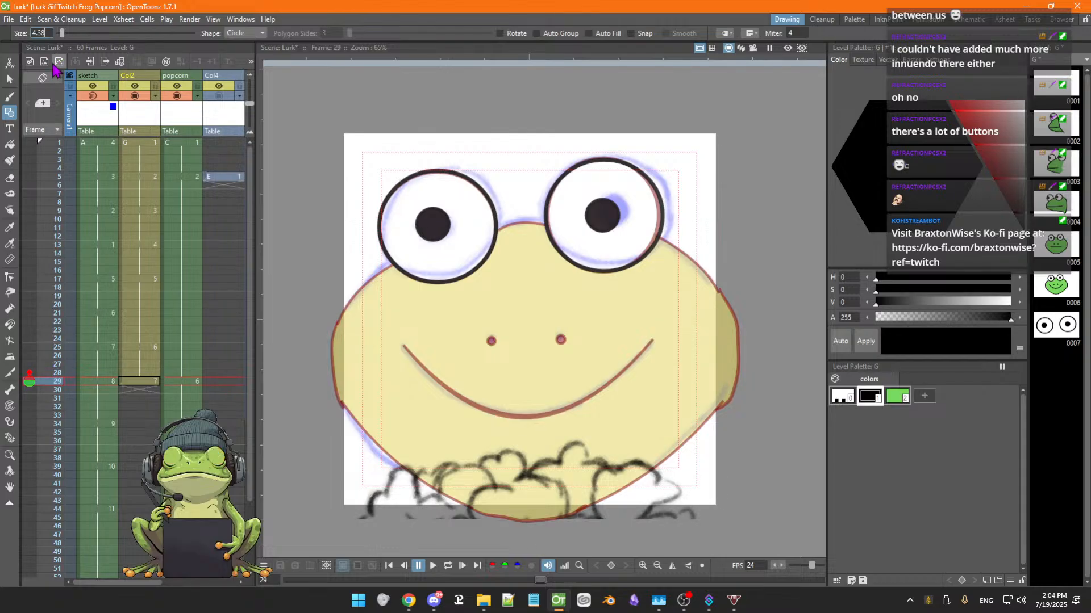
pyautogui.press('Return')
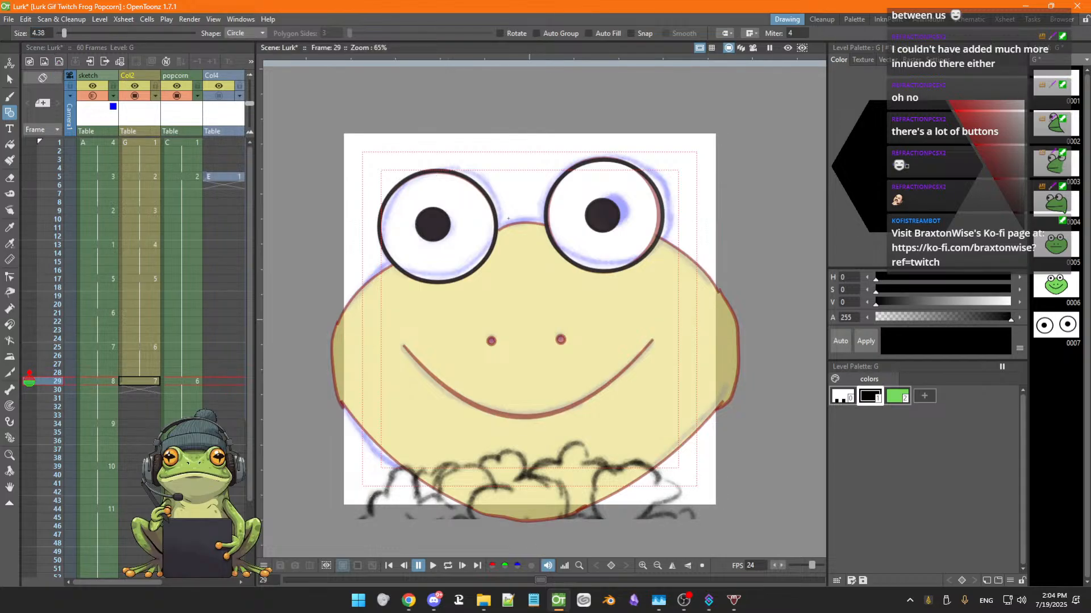
pyautogui.click(249, 33)
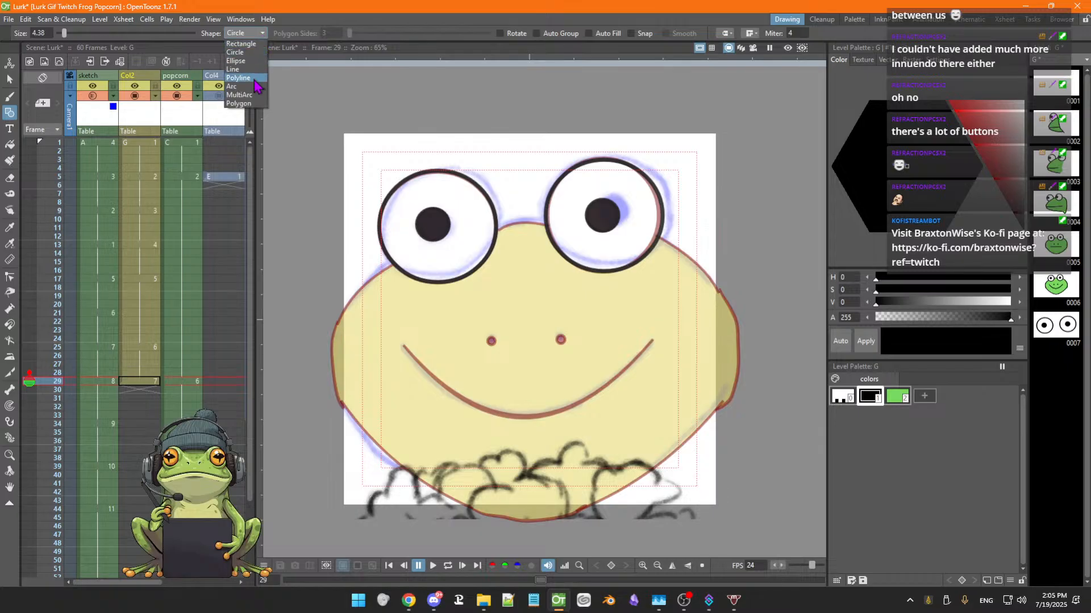
pyautogui.click(250, 95)
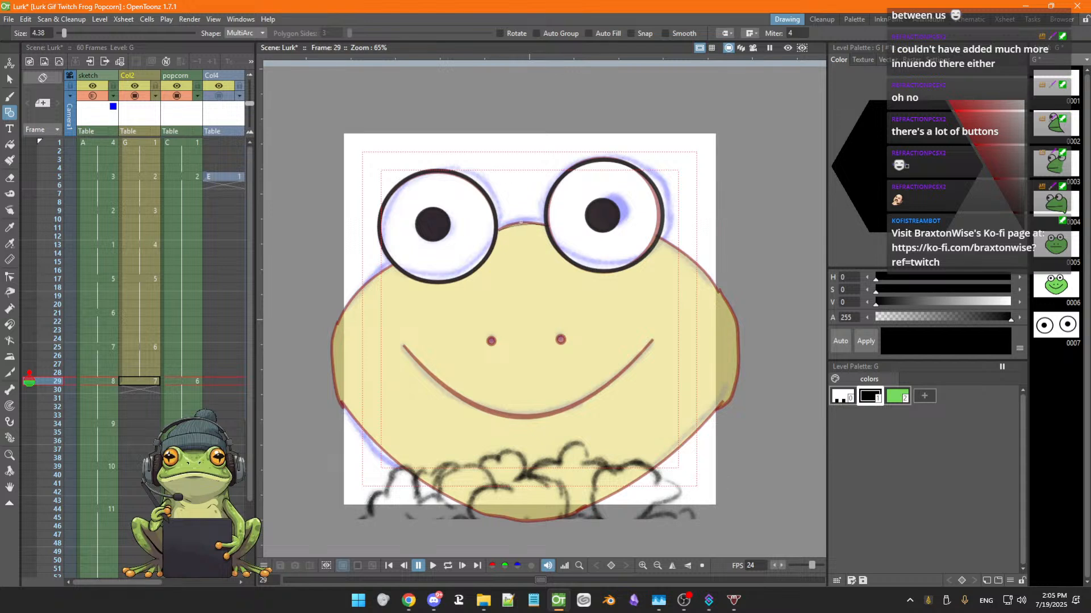
# Draw a MultiArc curve for the upper left head outline from the left eye down to the left side
pyautogui.doubleClick(518, 220)
pyautogui.click(393, 263)
pyautogui.click(333, 328)
pyautogui.doubleClick(343, 295)
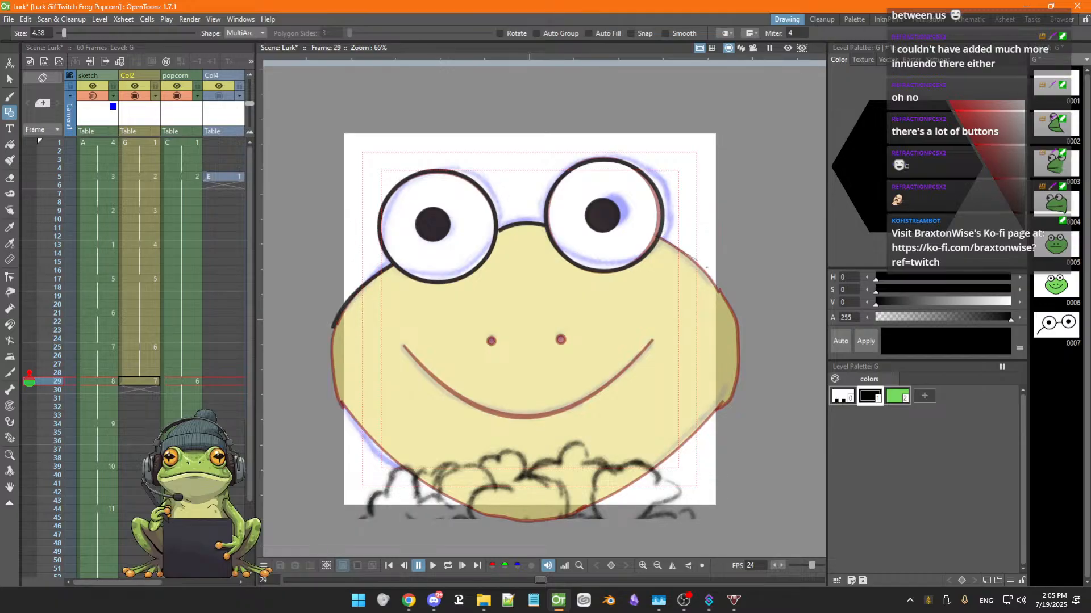
# Draw the upper right head outline as a MultiArc from the right eye down to the right side, redoing one attempt
pyautogui.doubleClick(731, 297)
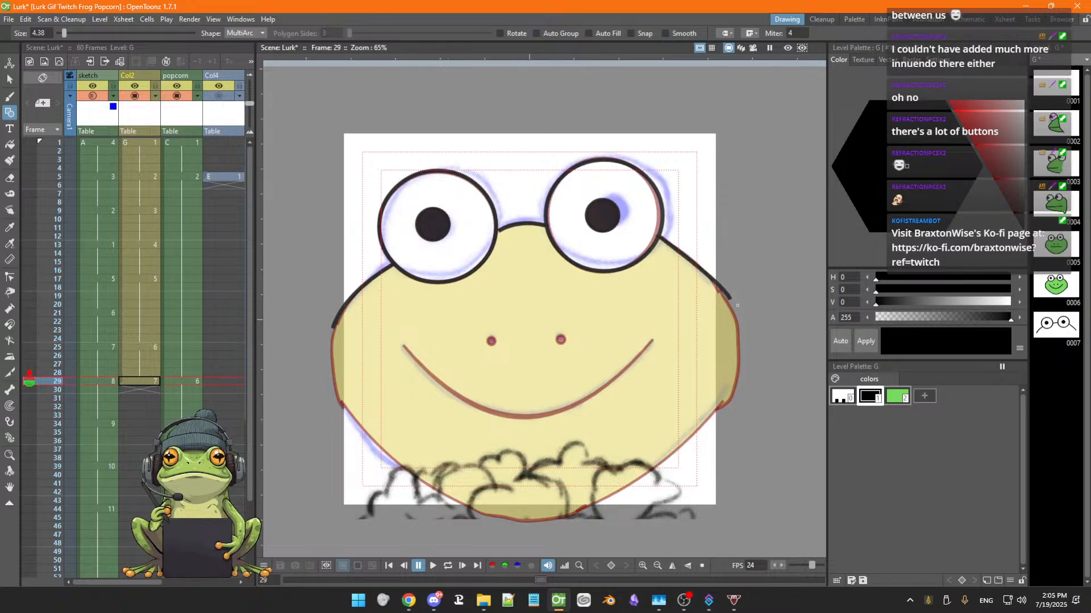
pyautogui.hotkey('ctrl', 'z')
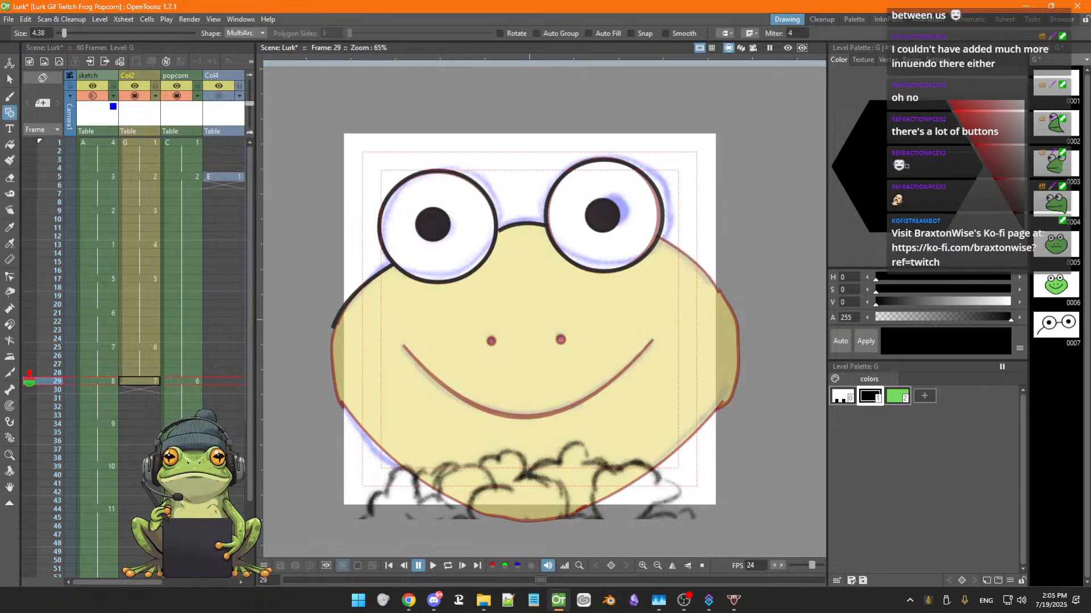
pyautogui.click(659, 240)
pyautogui.doubleClick(698, 259)
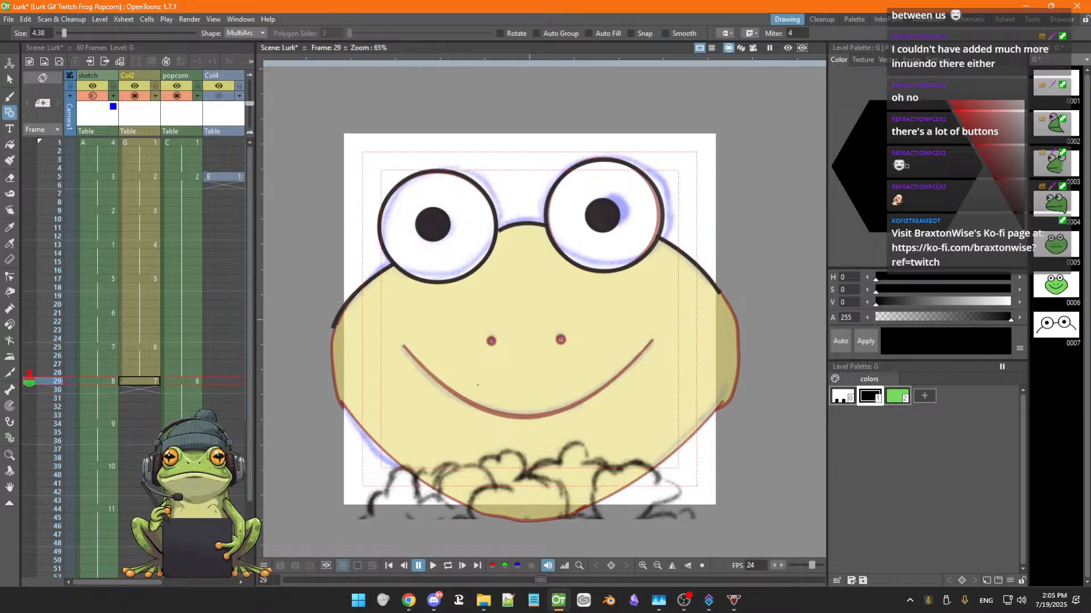
# Draw MultiArc curves for the lower left and lower right chin outline of the head
pyautogui.click(343, 406)
pyautogui.click(471, 509)
pyautogui.doubleClick(417, 493)
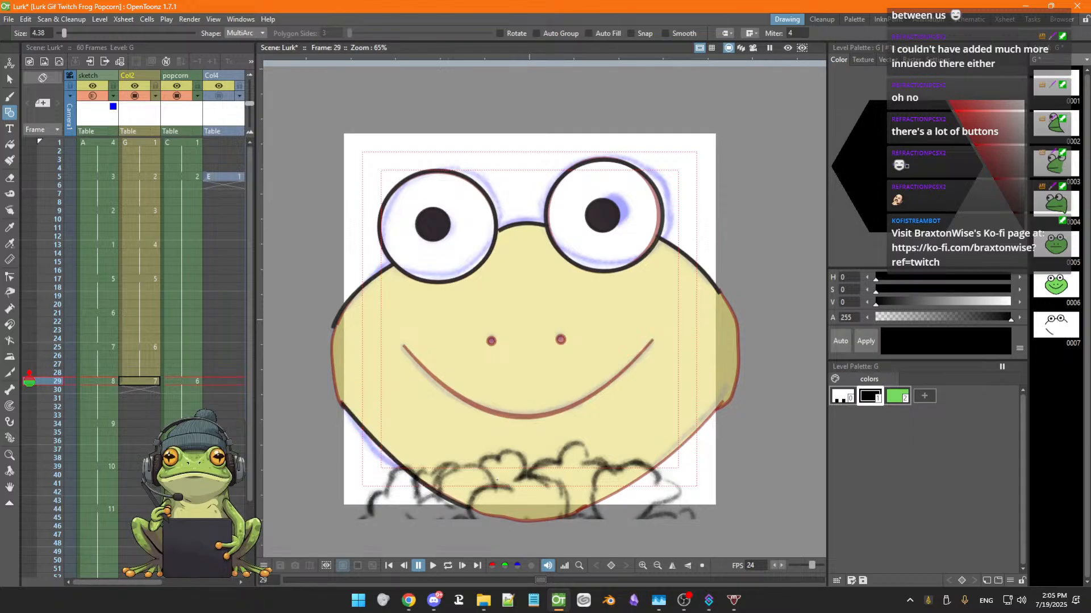
pyautogui.click(720, 404)
pyautogui.click(578, 515)
pyautogui.doubleClick(643, 489)
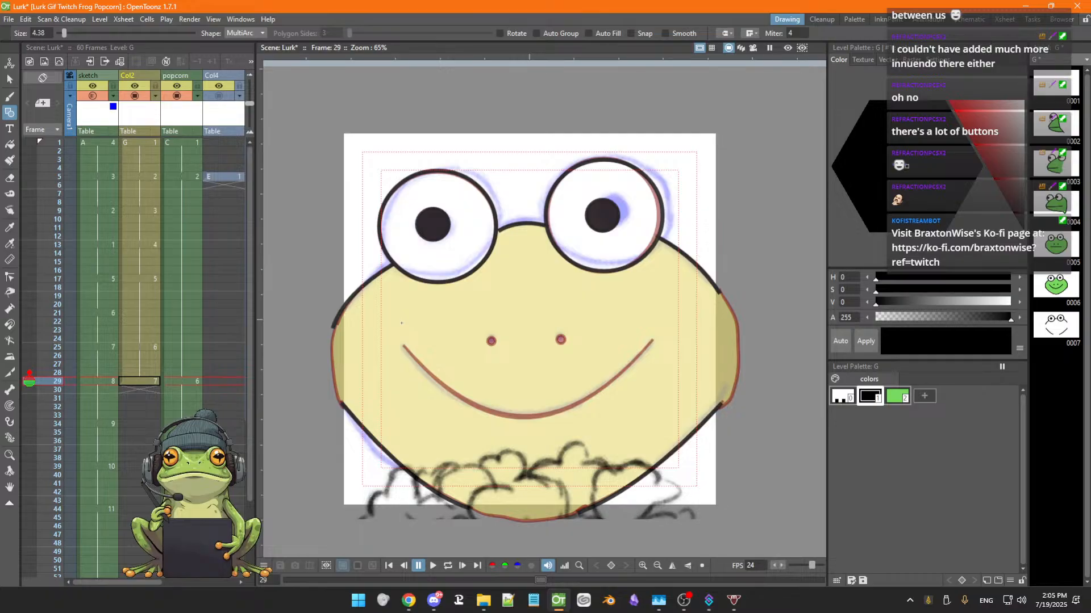
# With the Brush, close the gaps in the head outline on the left side, bottom and right side
pyautogui.press('b')
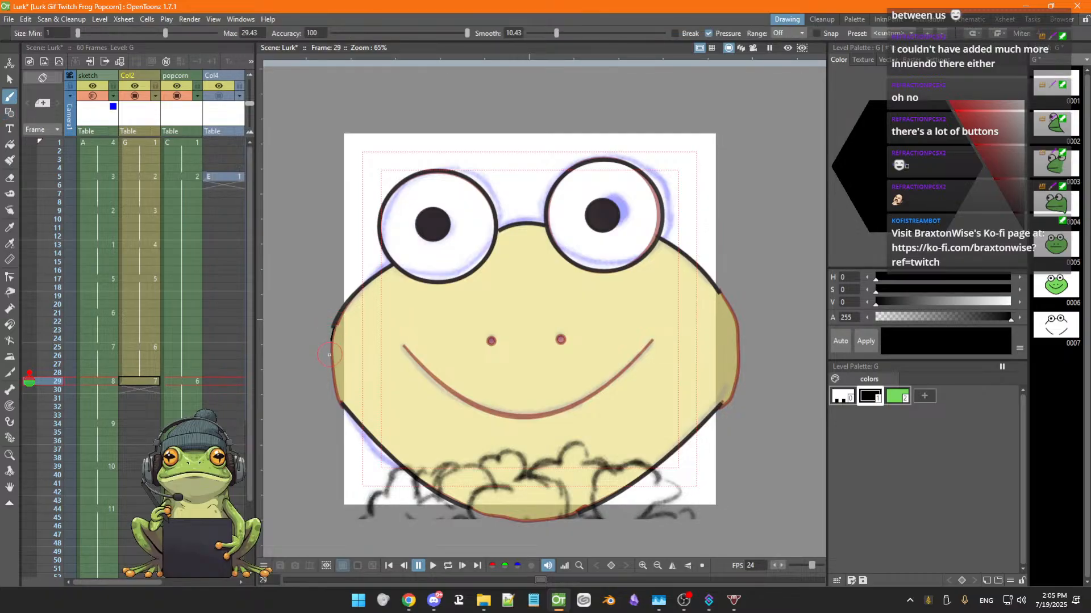
pyautogui.moveTo(328, 355)
pyautogui.mouseDown()
pyautogui.moveTo(334, 386)
pyautogui.moveTo(358, 410)
pyautogui.mouseUp()
pyautogui.moveTo(469, 508)
pyautogui.mouseDown()
pyautogui.moveTo(499, 517)
pyautogui.moveTo(585, 503)
pyautogui.mouseUp()
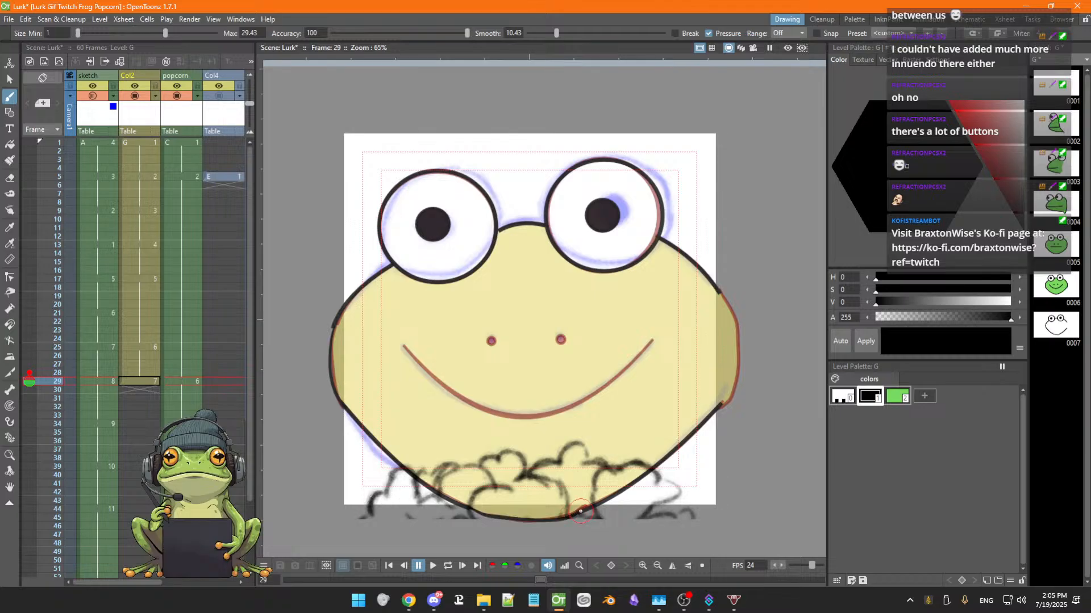
pyautogui.moveTo(718, 288)
pyautogui.mouseDown()
pyautogui.moveTo(734, 357)
pyautogui.moveTo(719, 407)
pyautogui.mouseUp()
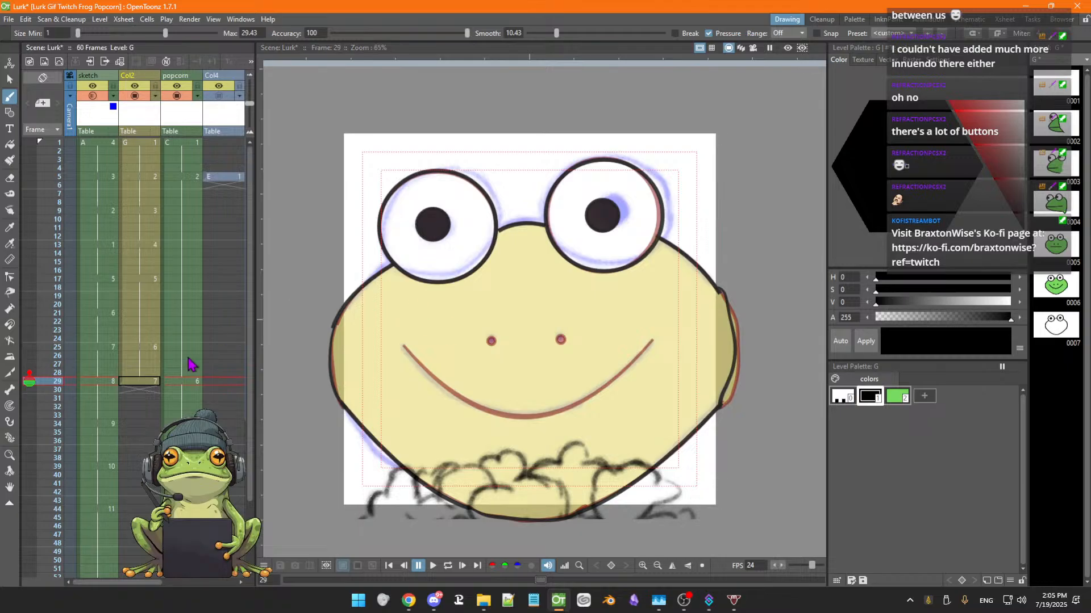
# Go to frame 28, select the head outline strokes and set their thickness to 4.38
pyautogui.press('Up')
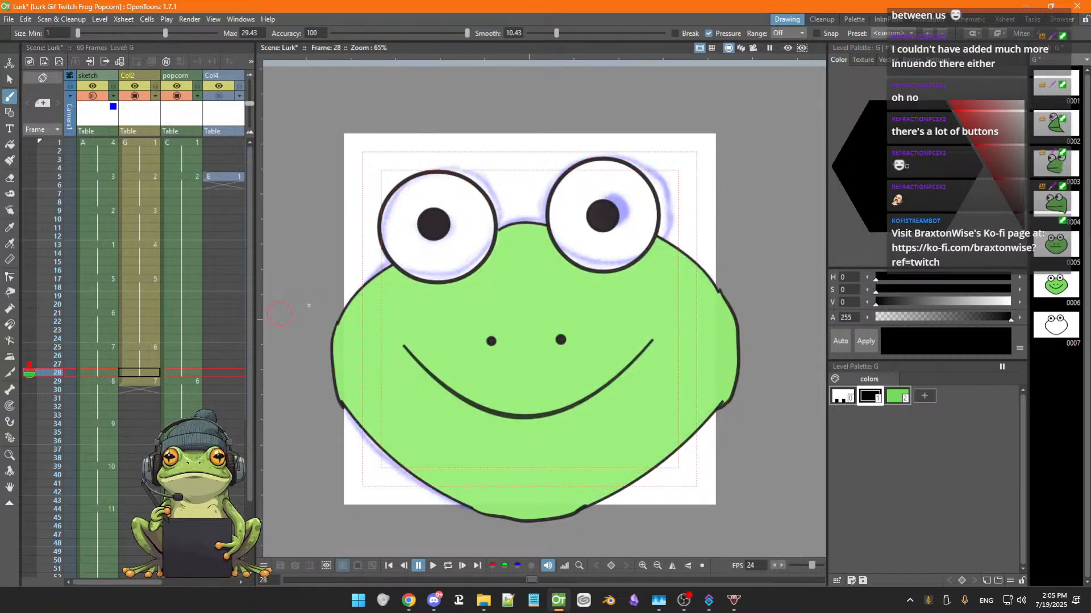
pyautogui.press('s')
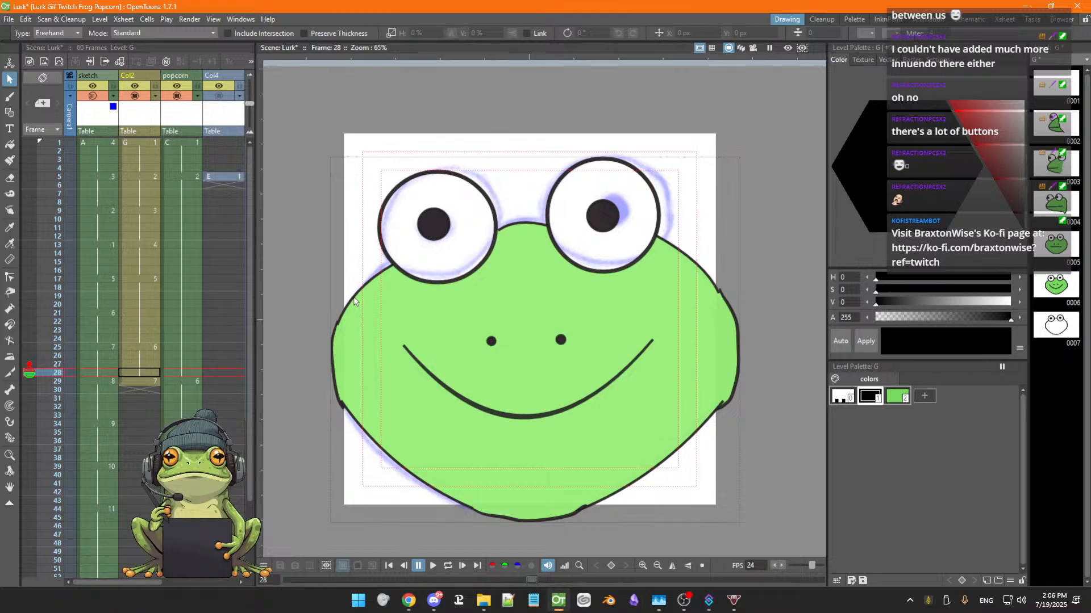
pyautogui.click(354, 296)
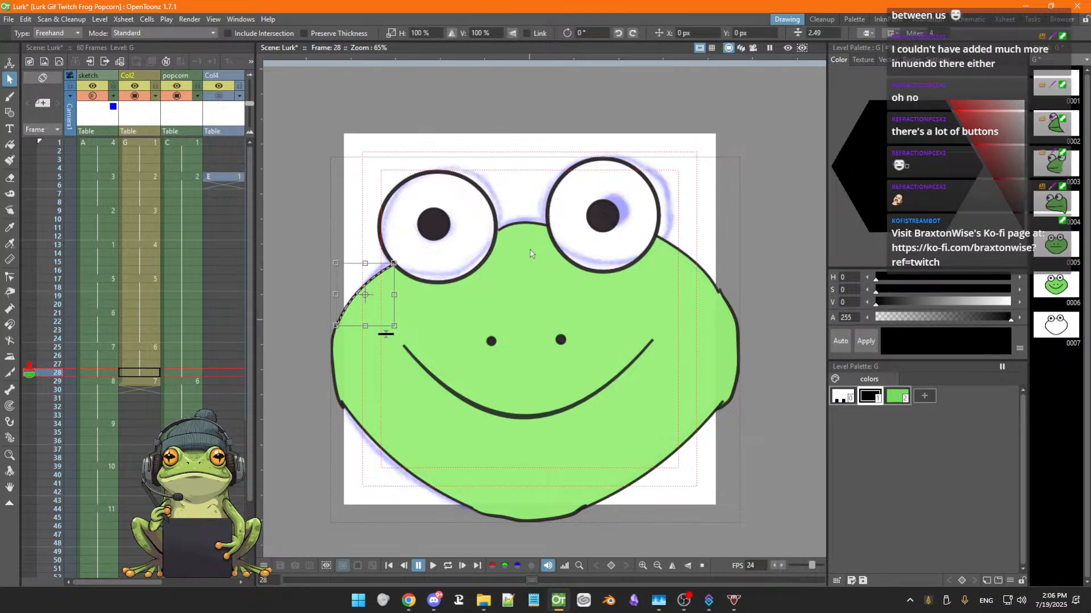
pyautogui.keyDown('shift'); pyautogui.click(535, 226); pyautogui.keyUp('shift')
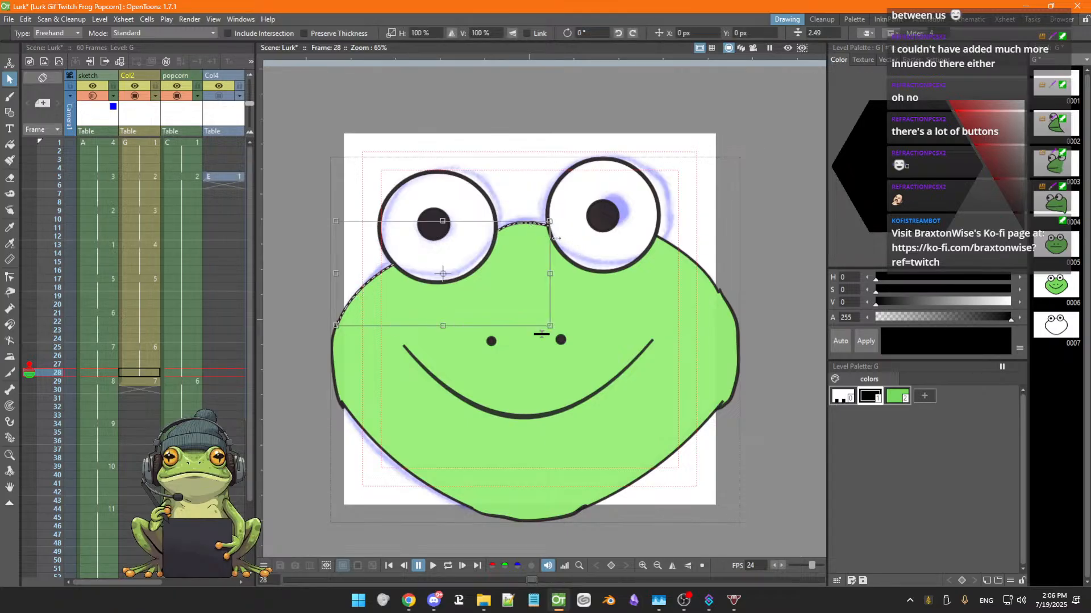
pyautogui.keyDown('shift'); pyautogui.click(698, 267); pyautogui.keyUp('shift')
pyautogui.keyDown('shift'); pyautogui.click(658, 470); pyautogui.keyUp('shift')
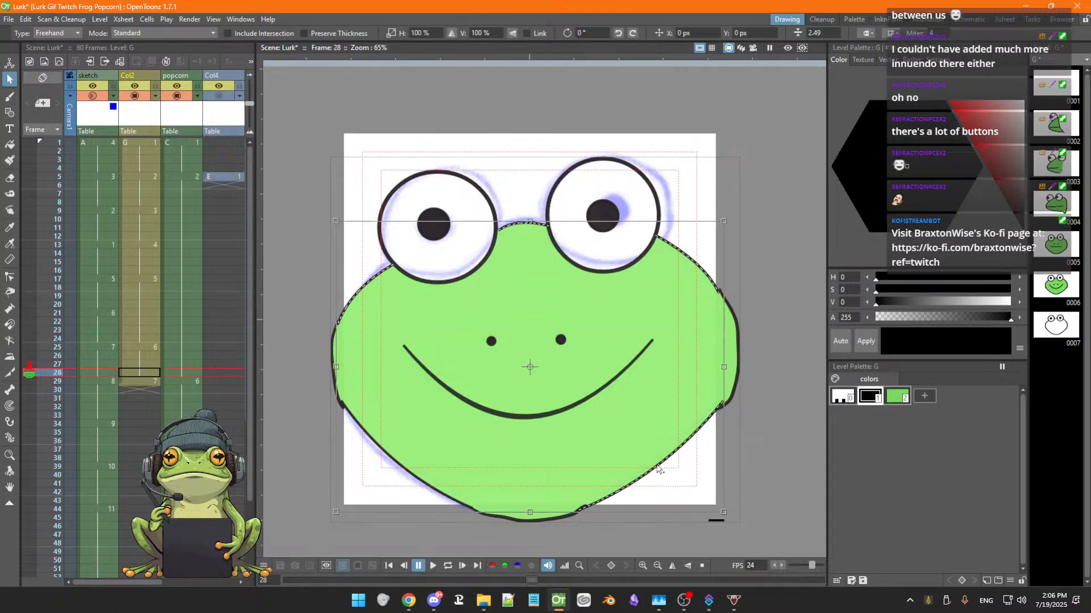
pyautogui.keyDown('shift'); pyautogui.click(414, 476); pyautogui.keyUp('shift')
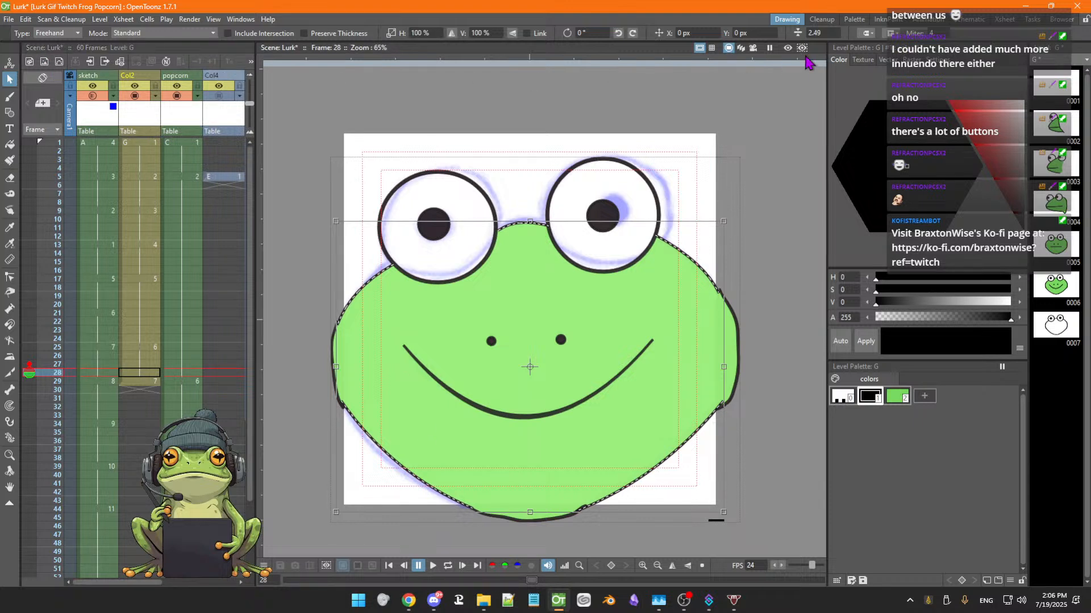
pyautogui.click(822, 32)
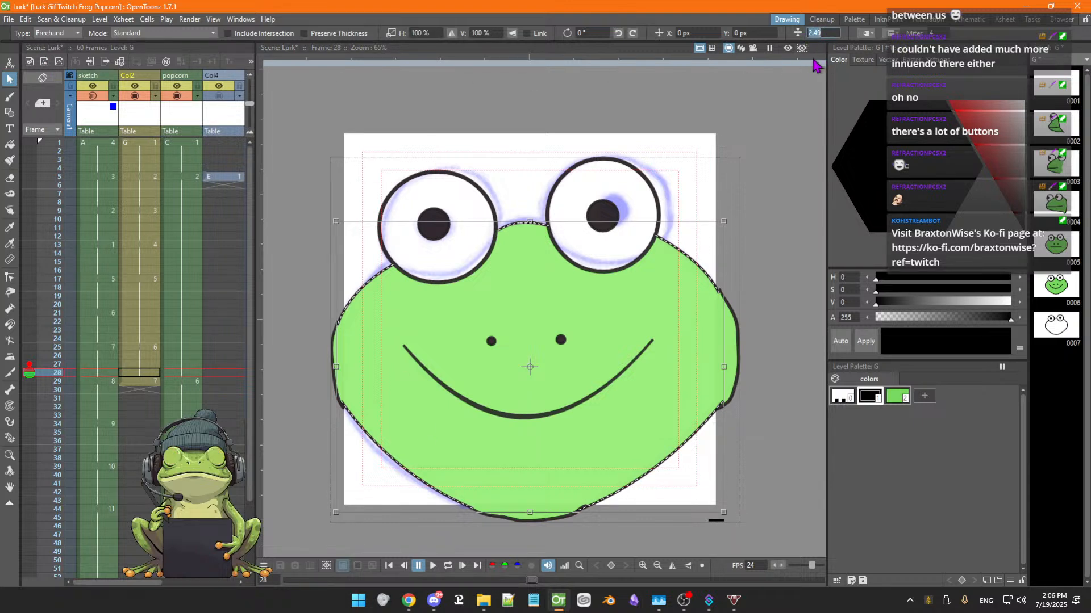
pyautogui.write('4.38')
pyautogui.press('Return')
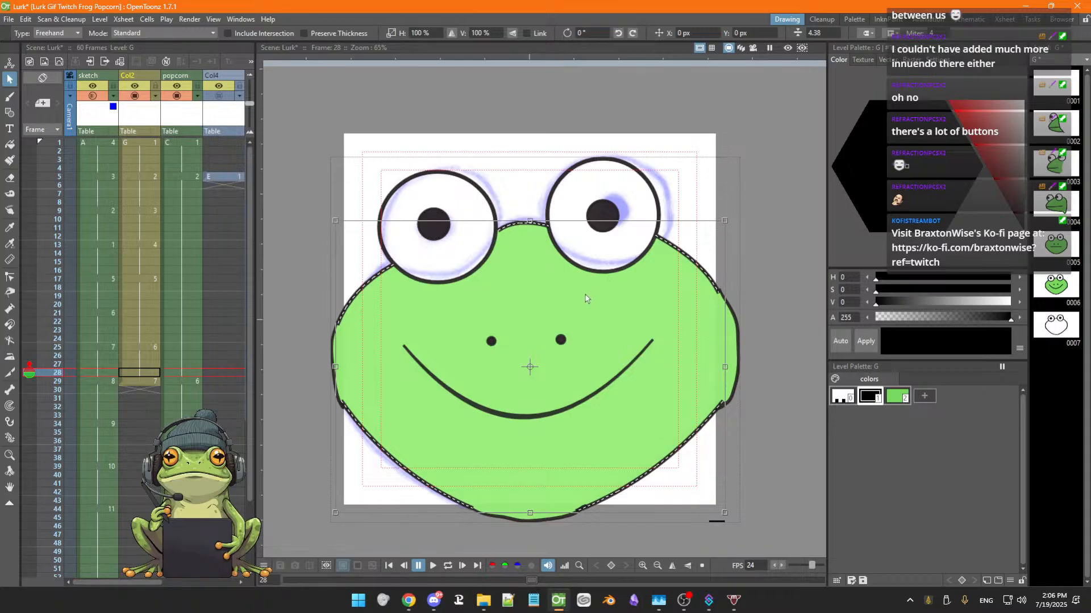
# Toggle the sketch column's camera stand visibility and step through the frames to review the head and popcorn animation
pyautogui.click(92, 96)
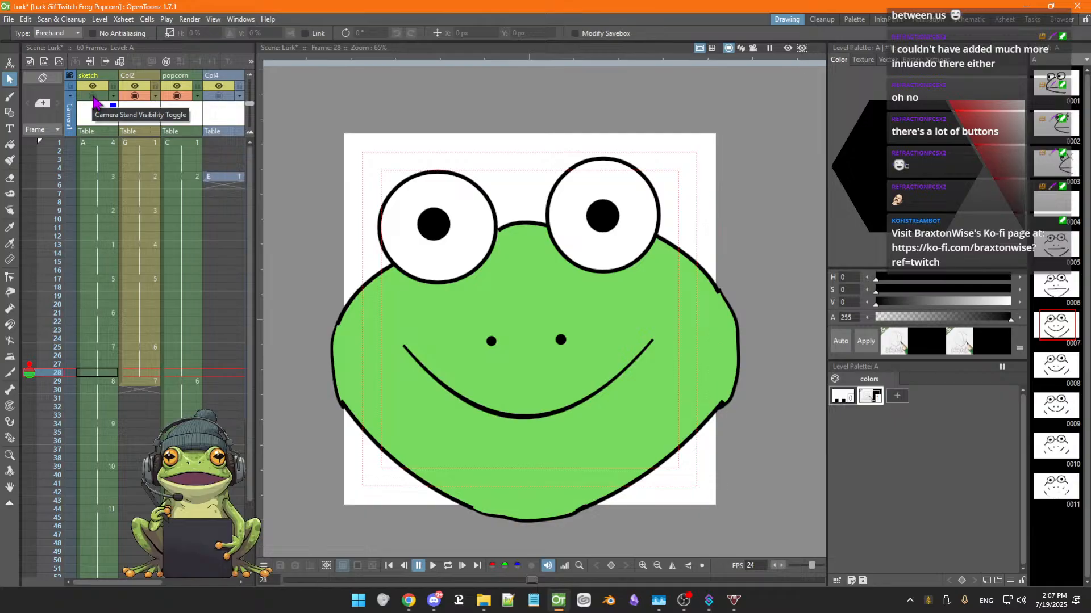
pyautogui.click(93, 97)
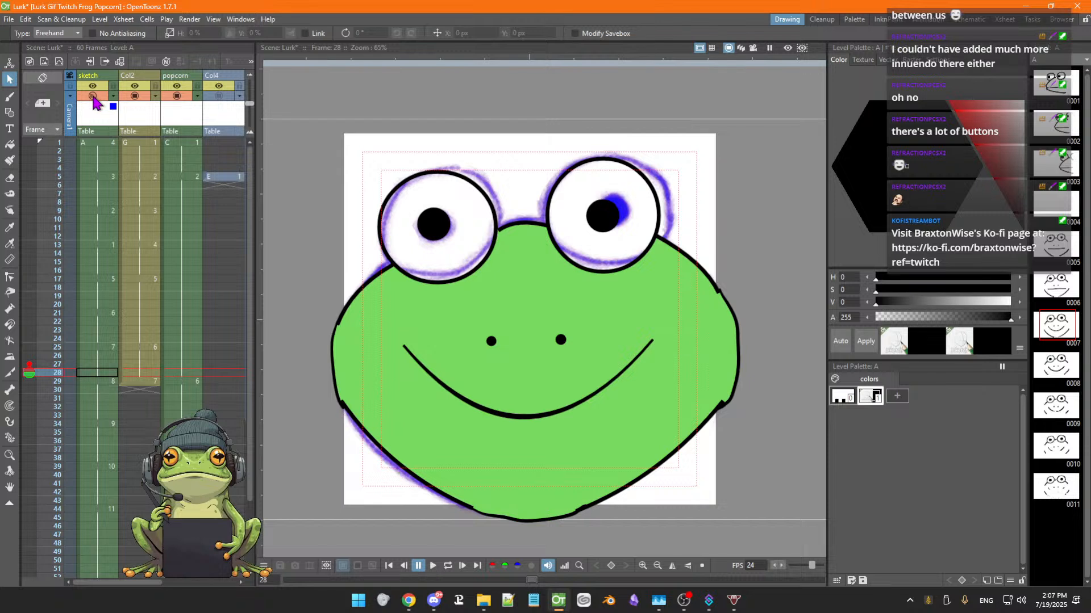
pyautogui.click(146, 386)
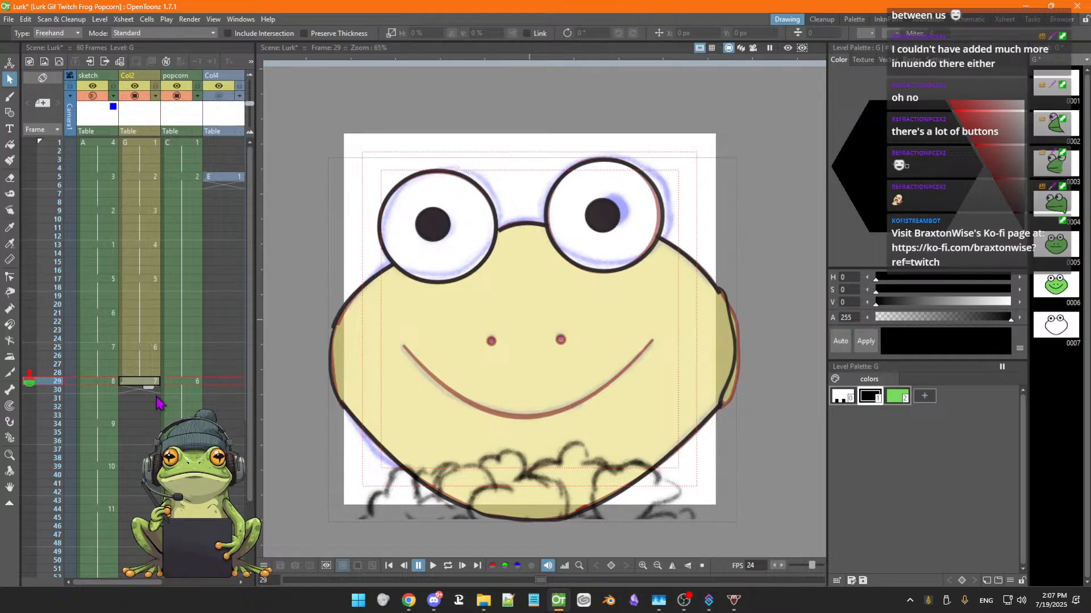
pyautogui.press('Up')
pyautogui.press('Up')
pyautogui.press('Up')
pyautogui.press('Up')
pyautogui.press('Up')
pyautogui.press('Up')
pyautogui.press('Up')
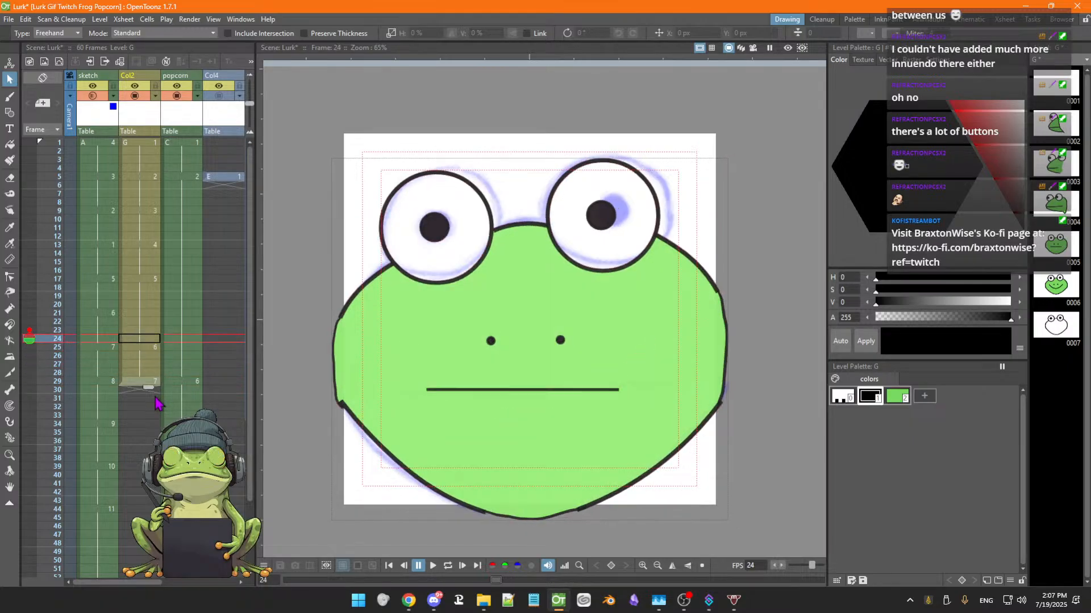
pyautogui.press('Up')
pyautogui.press('Up')
pyautogui.press('Up')
pyautogui.press('Up')
pyautogui.press('Up')
pyautogui.press('Up')
pyautogui.press('Up')
pyautogui.press('Up')
pyautogui.press('Up')
pyautogui.press('Up')
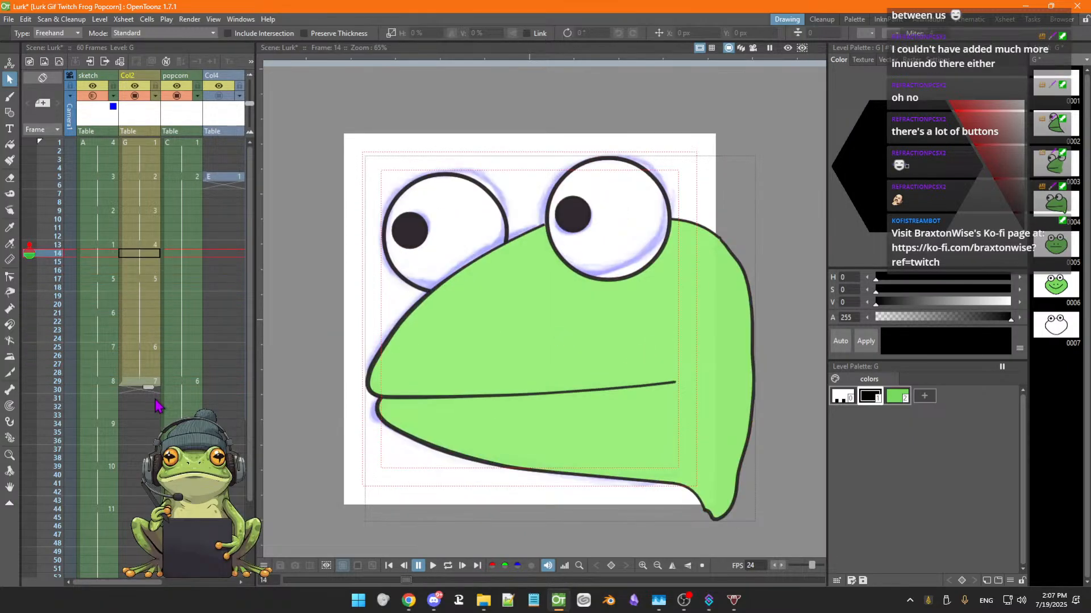
pyautogui.press('Up')
pyautogui.press('Up')
pyautogui.press('Up')
pyautogui.press('Up')
pyautogui.press('Up')
pyautogui.press('Up')
pyautogui.press('Up')
pyautogui.press('Up')
pyautogui.press('Up')
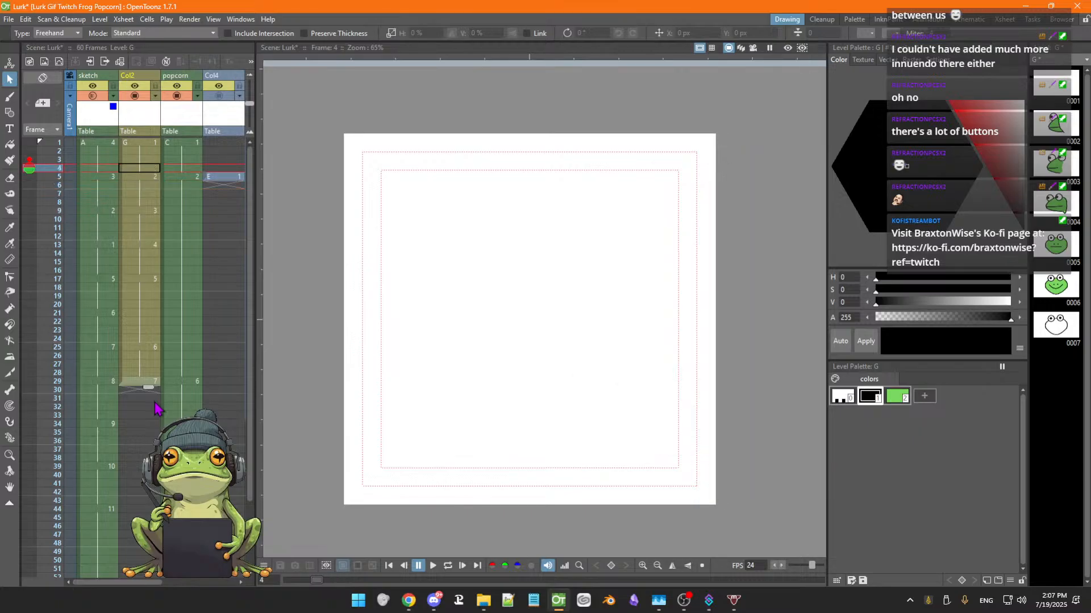
pyautogui.press('Down')
pyautogui.press('Down')
pyautogui.press('Down')
pyautogui.press('Down')
pyautogui.press('Down')
pyautogui.press('Down')
pyautogui.press('Down')
pyautogui.press('Down')
pyautogui.press('Down')
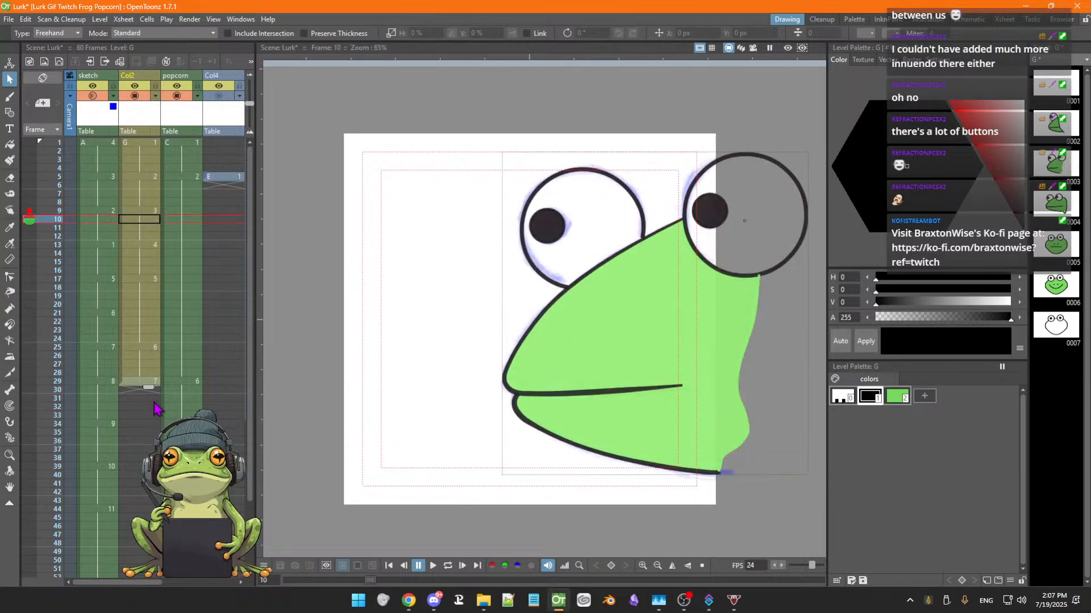
pyautogui.press('Down')
pyautogui.press('Down')
pyautogui.press('Down')
pyautogui.press('Down')
pyautogui.press('Down')
pyautogui.press('Down')
pyautogui.press('Down')
pyautogui.press('Down')
pyautogui.press('Down')
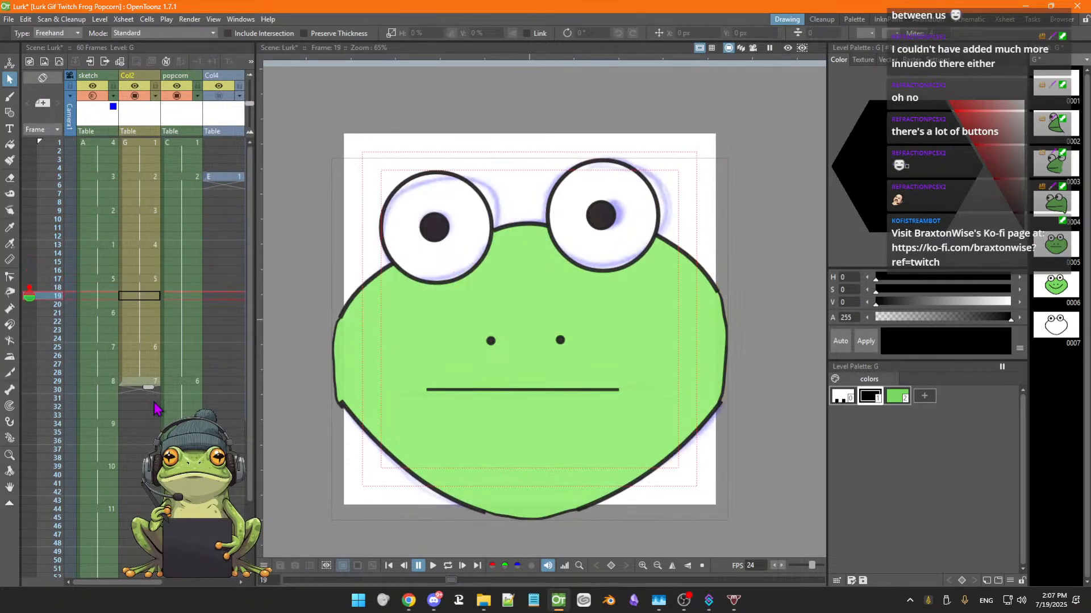
pyautogui.press('Down')
pyautogui.press('Down')
pyautogui.press('Down')
pyautogui.press('Down')
pyautogui.press('Down')
pyautogui.press('Down')
pyautogui.press('Down')
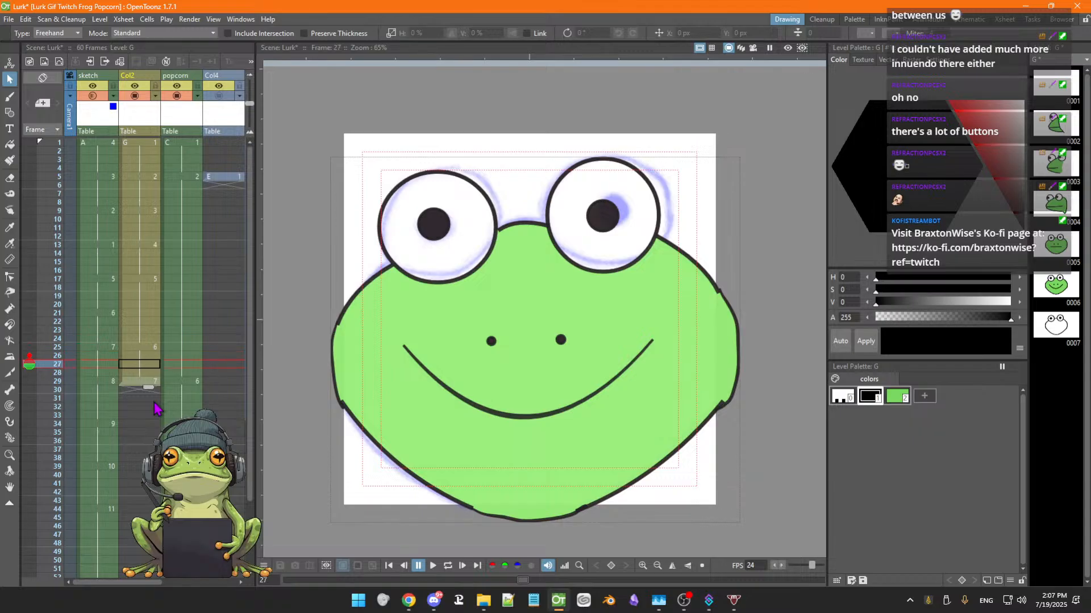
pyautogui.press('Up')
pyautogui.press('Up')
pyautogui.press('Up')
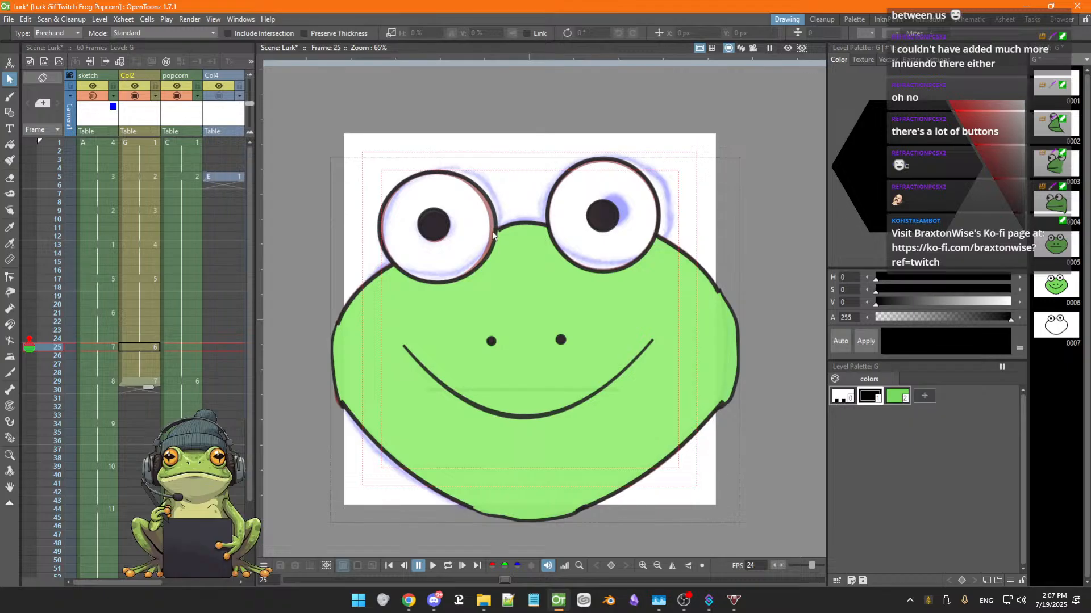
pyautogui.click(29, 346)
pyautogui.press('Down')
pyautogui.press('Down')
pyautogui.press('Down')
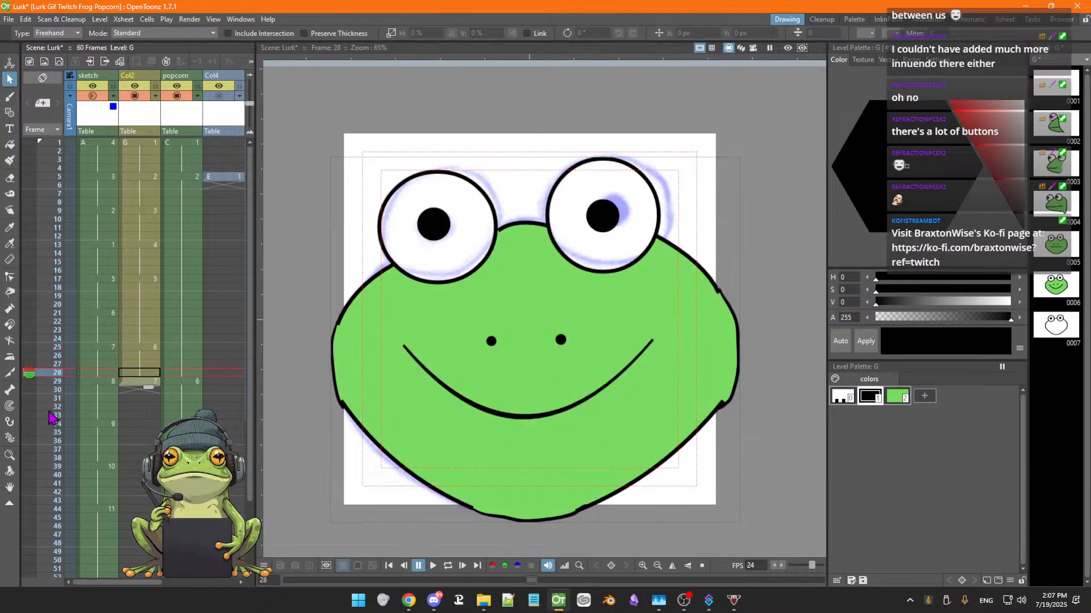
pyautogui.press('Down')
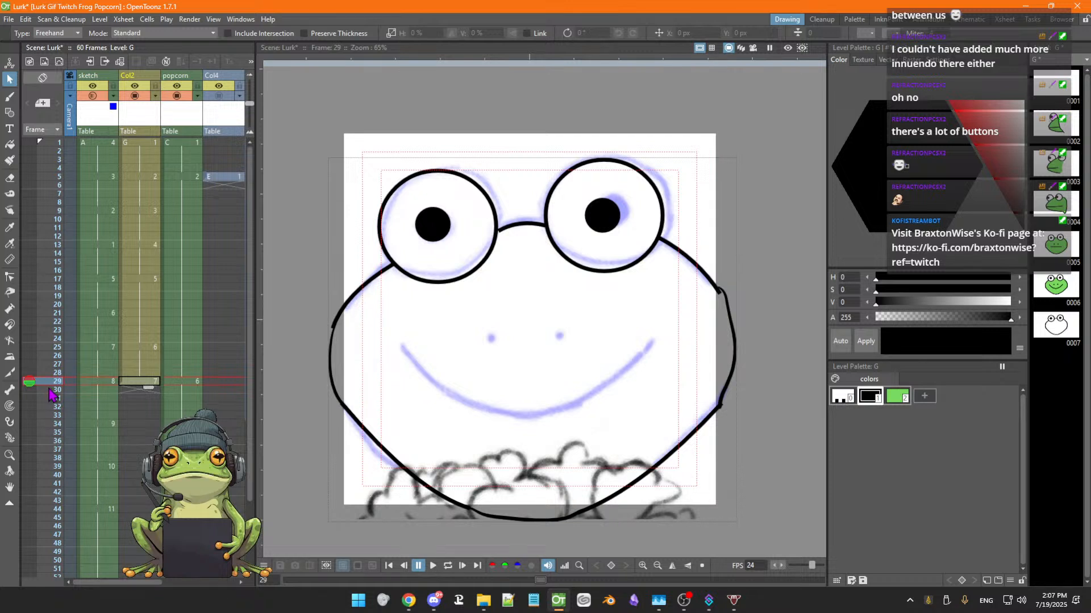
pyautogui.press('Up')
pyautogui.press('Down')
pyautogui.press('Up')
pyautogui.press('Down')
pyautogui.press('Up')
pyautogui.press('Down')
pyautogui.press('Down')
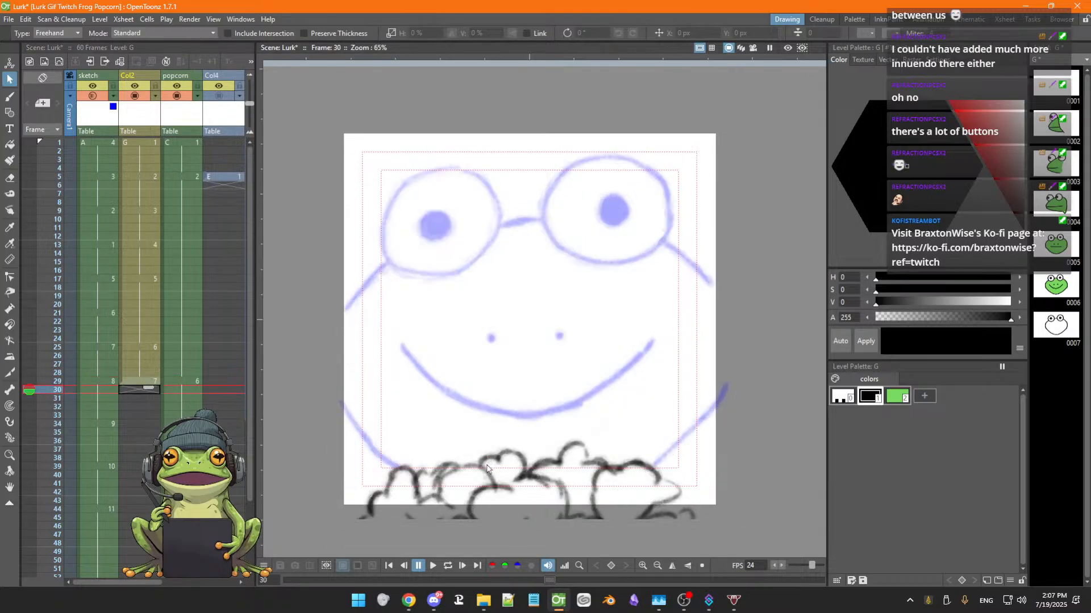
pyautogui.press('Down')
pyautogui.press('Down')
pyautogui.press('Down')
pyautogui.press('Down')
pyautogui.press('Down')
pyautogui.press('Down')
pyautogui.press('Down')
pyautogui.press('Down')
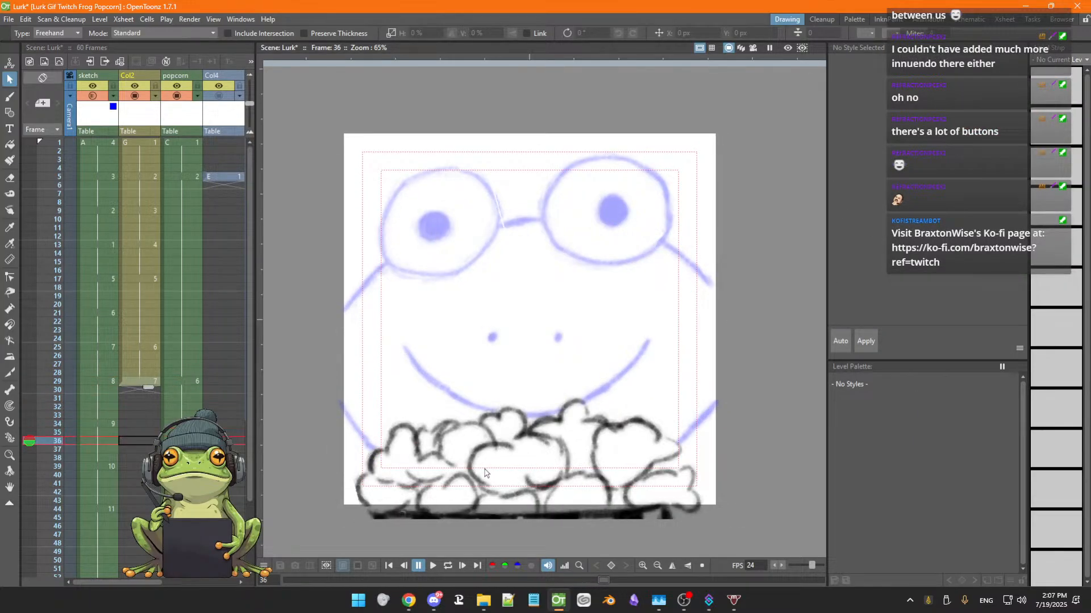
pyautogui.press('Down')
pyautogui.press('Down')
pyautogui.press('Down')
pyautogui.press('Down')
pyautogui.press('Down')
pyautogui.press('Down')
pyautogui.press('Down')
pyautogui.press('Down')
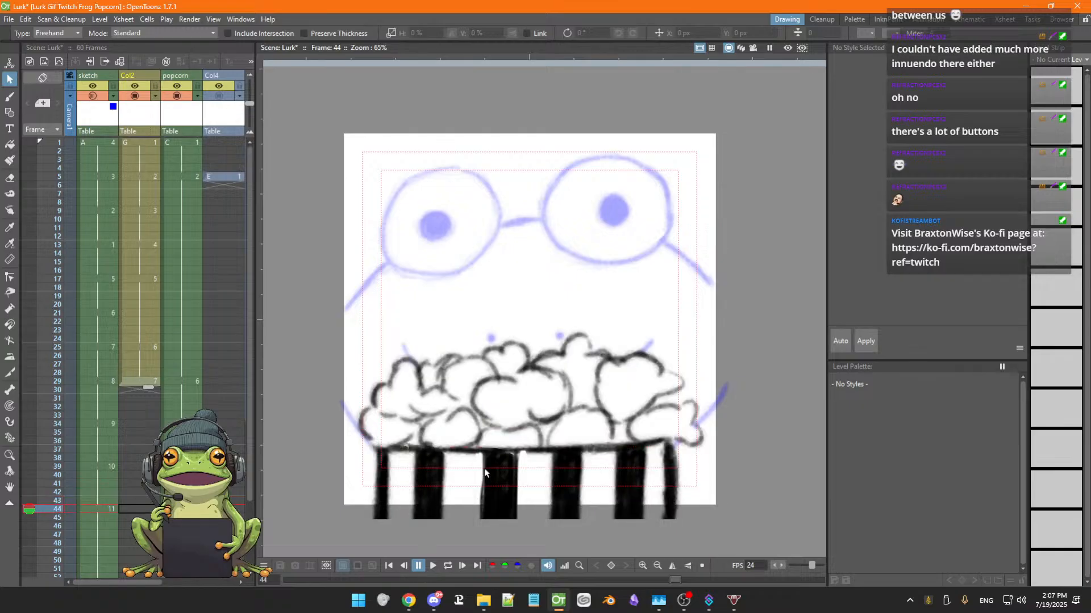
pyautogui.press('Down')
pyautogui.press('Down')
pyautogui.press('Down')
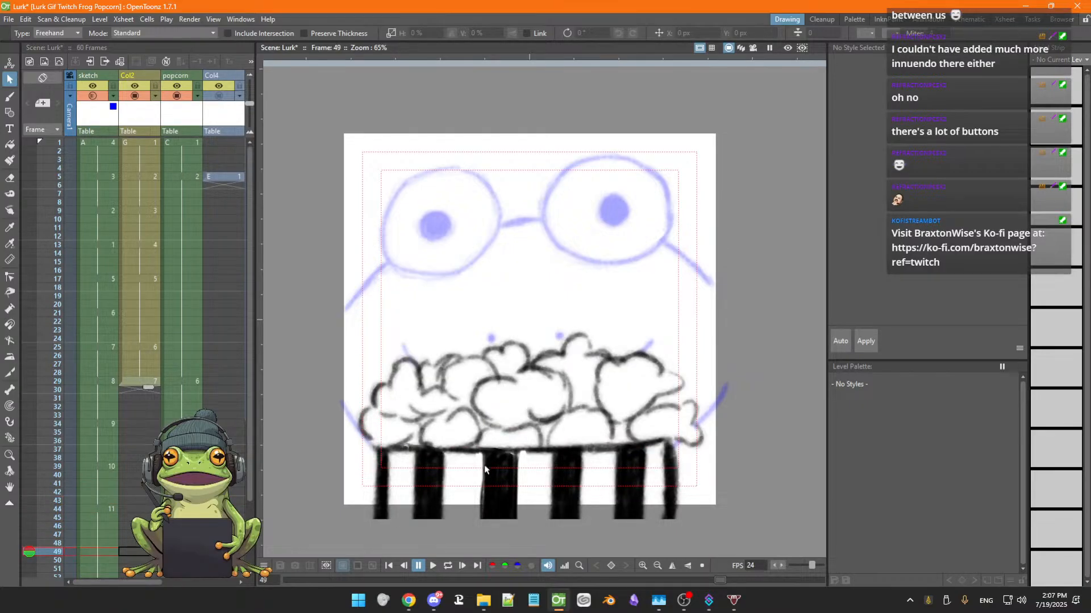
pyautogui.press('Down')
pyautogui.press('Down')
pyautogui.press('Down')
pyautogui.press('Down')
pyautogui.press('Down')
pyautogui.press('Down')
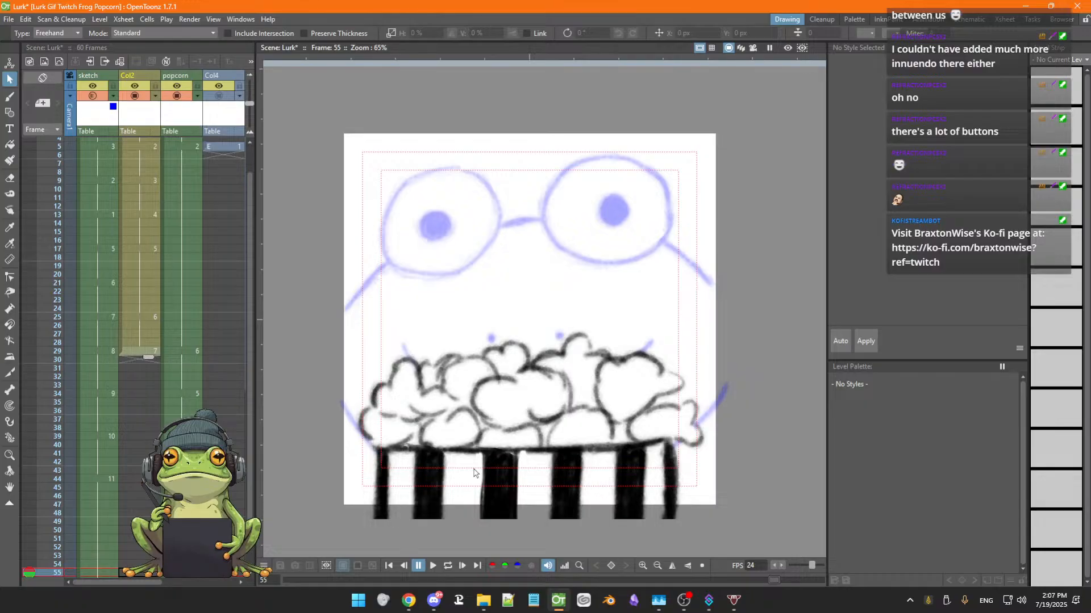
pyautogui.press('Up')
pyautogui.press('Up')
pyautogui.press('Up')
pyautogui.press('Up')
pyautogui.press('Up')
pyautogui.press('Up')
pyautogui.press('Up')
pyautogui.press('Up')
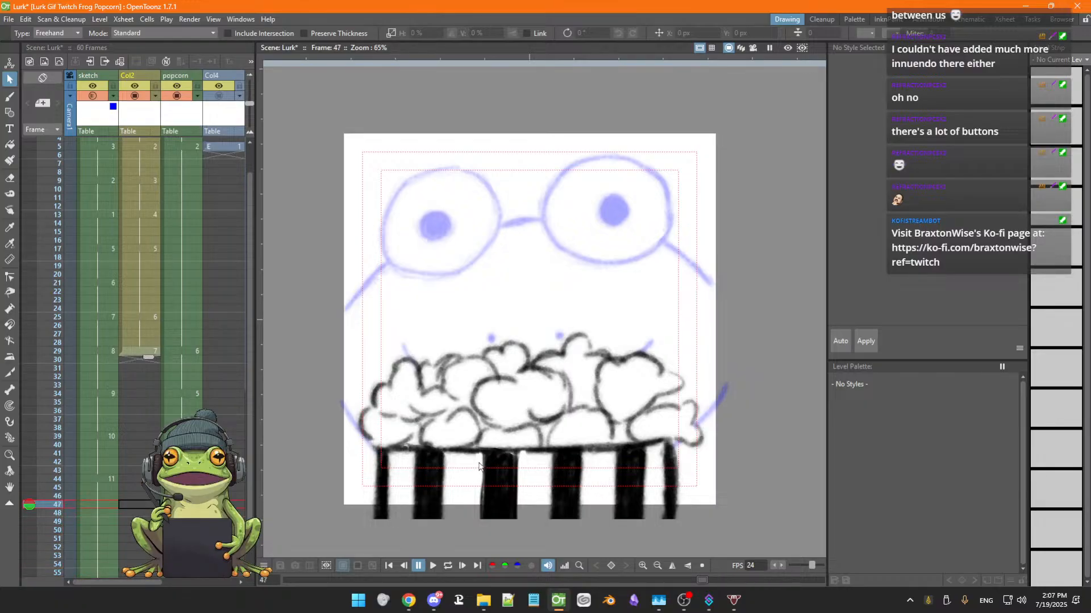
pyautogui.press('Up')
pyautogui.press('Up')
pyautogui.press('Up')
pyautogui.press('Up')
pyautogui.press('Up')
pyautogui.press('Up')
pyautogui.press('Up')
pyautogui.press('Up')
pyautogui.press('Up')
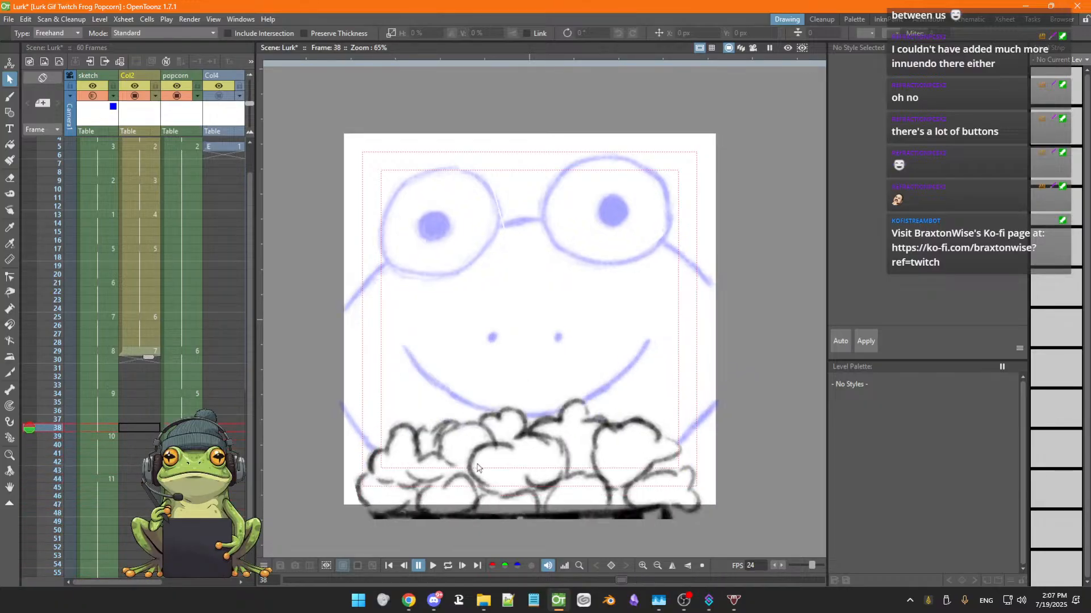
pyautogui.press('Up')
pyautogui.press('Up')
pyautogui.press('Up')
pyautogui.press('Up')
pyautogui.press('Up')
pyautogui.press('Up')
pyautogui.press('Up')
pyautogui.press('Up')
pyautogui.press('Up')
pyautogui.press('Up')
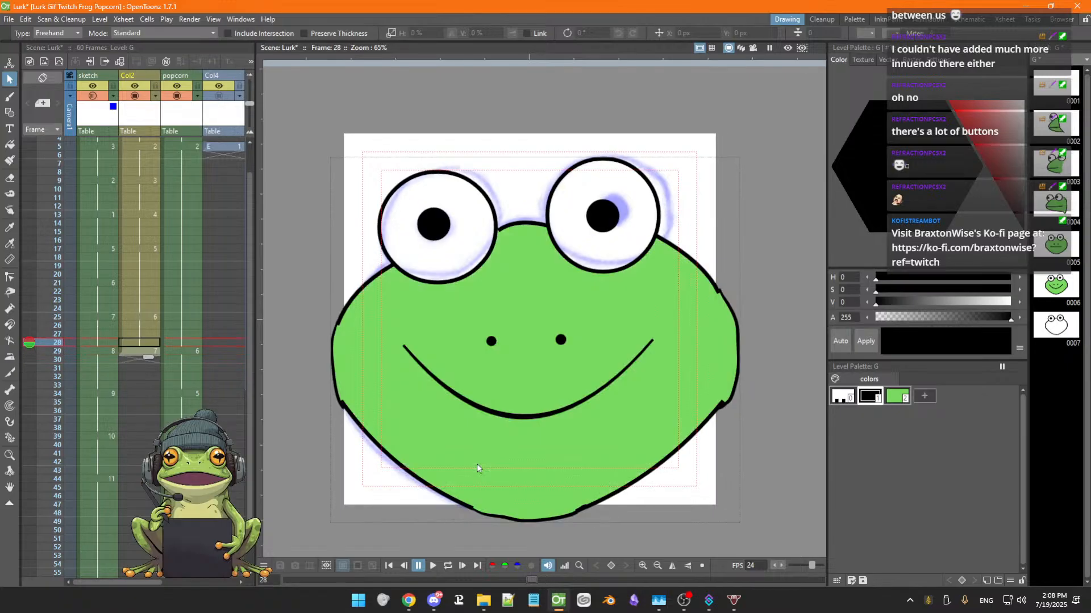
pyautogui.press('Up')
pyautogui.press('Up')
pyautogui.press('Up')
pyautogui.press('Up')
pyautogui.press('Down')
pyautogui.press('Down')
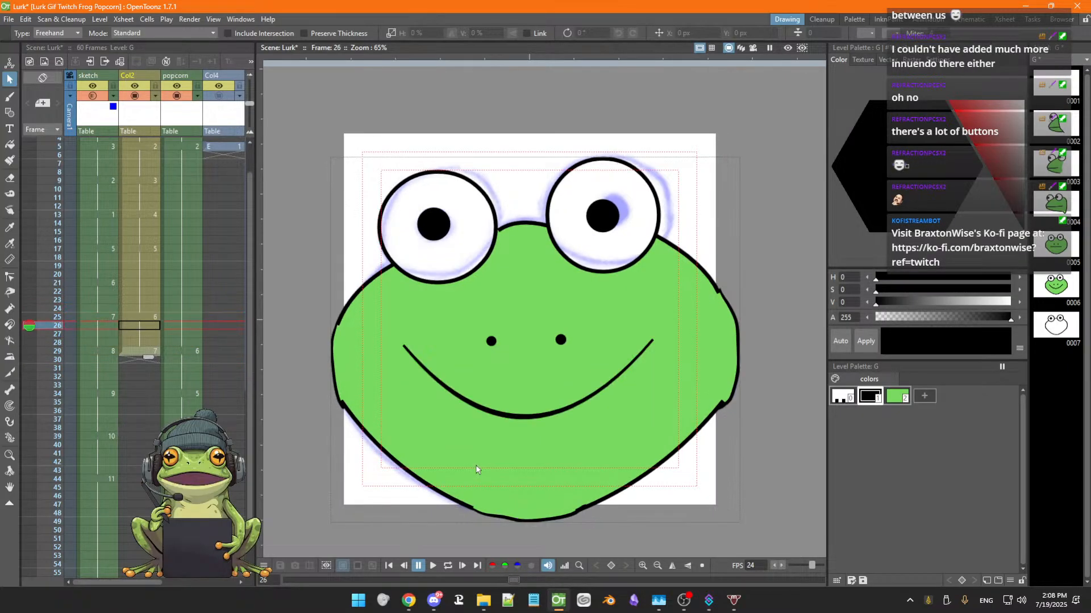
pyautogui.press('Down')
pyautogui.press('Down')
pyautogui.press('Down')
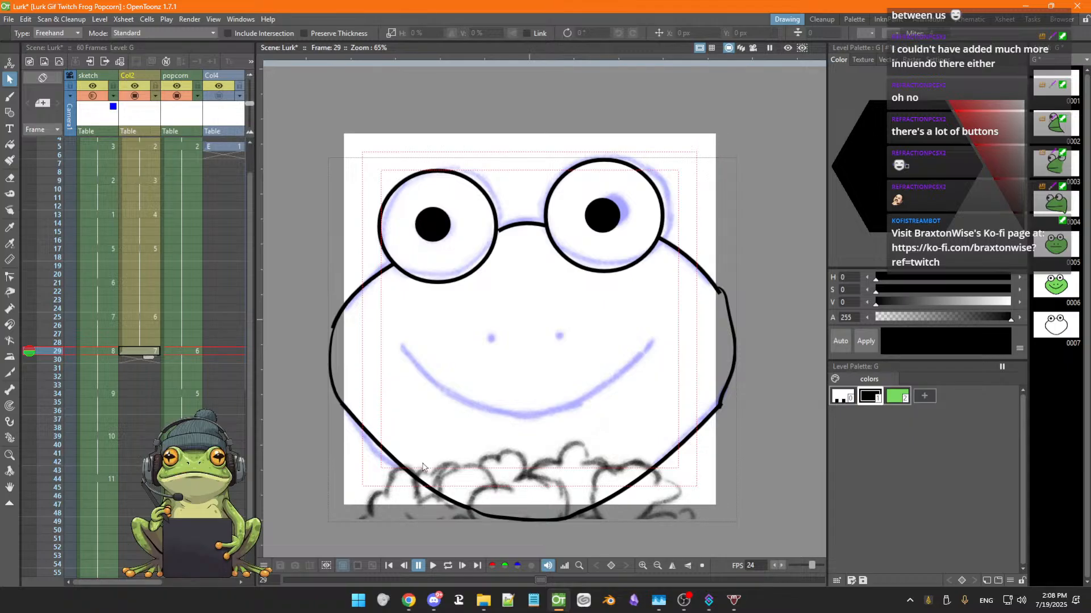
# Save the scene and draw the smile on frame 29 as a MultiArc curve following the sketched mouth
pyautogui.hotkey('ctrl', 's')
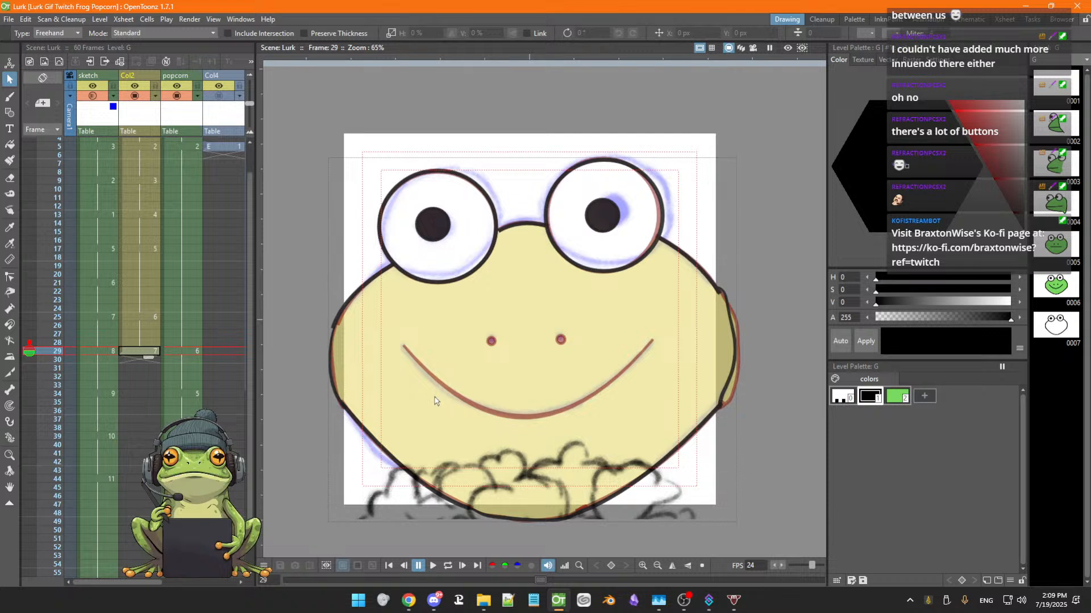
pyautogui.press('g')
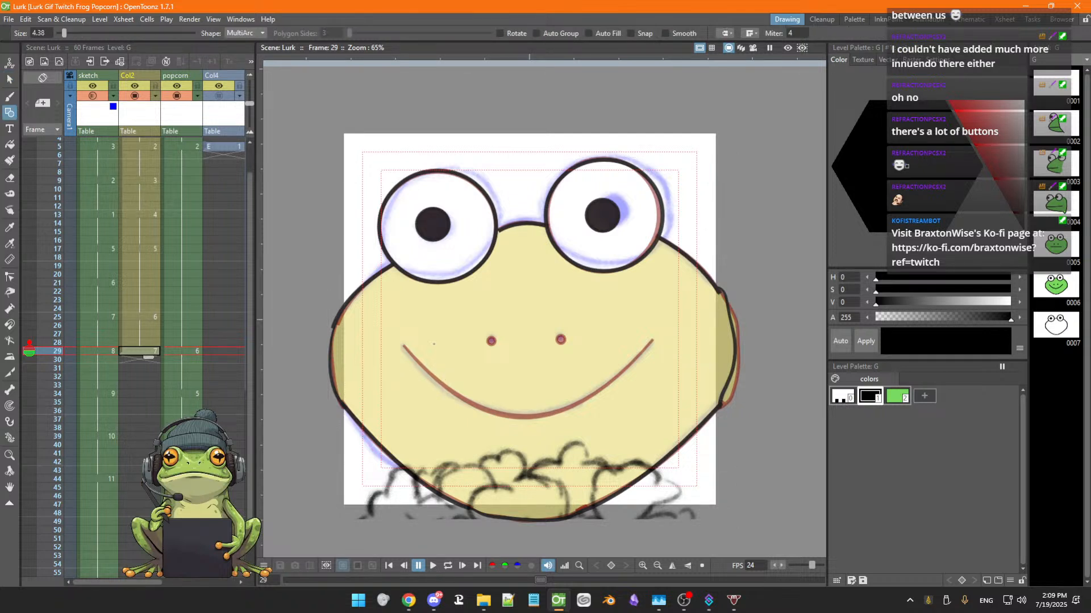
pyautogui.click(403, 346)
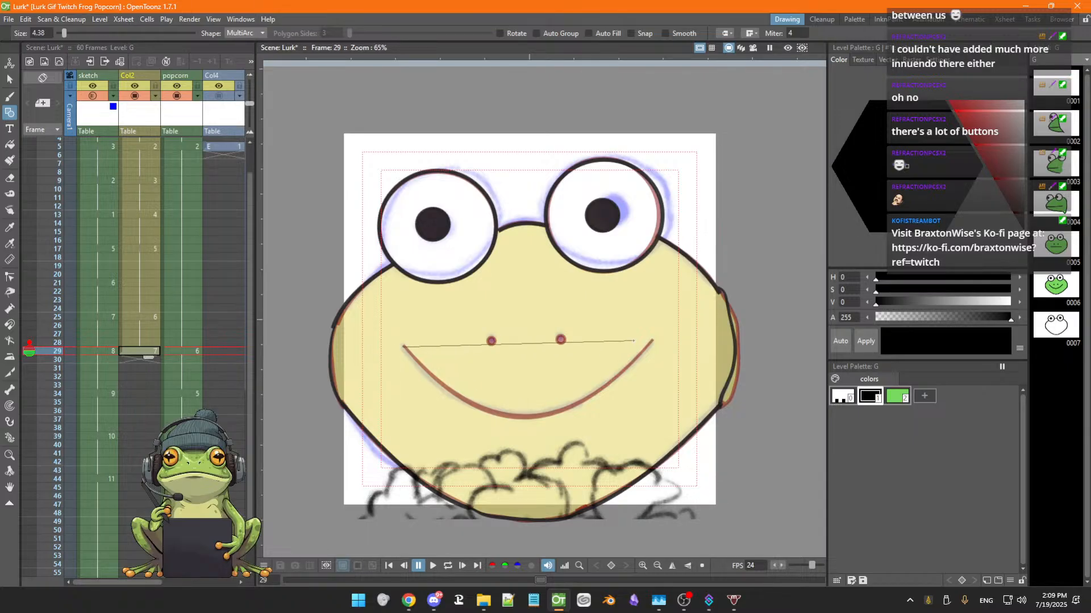
pyautogui.click(652, 341)
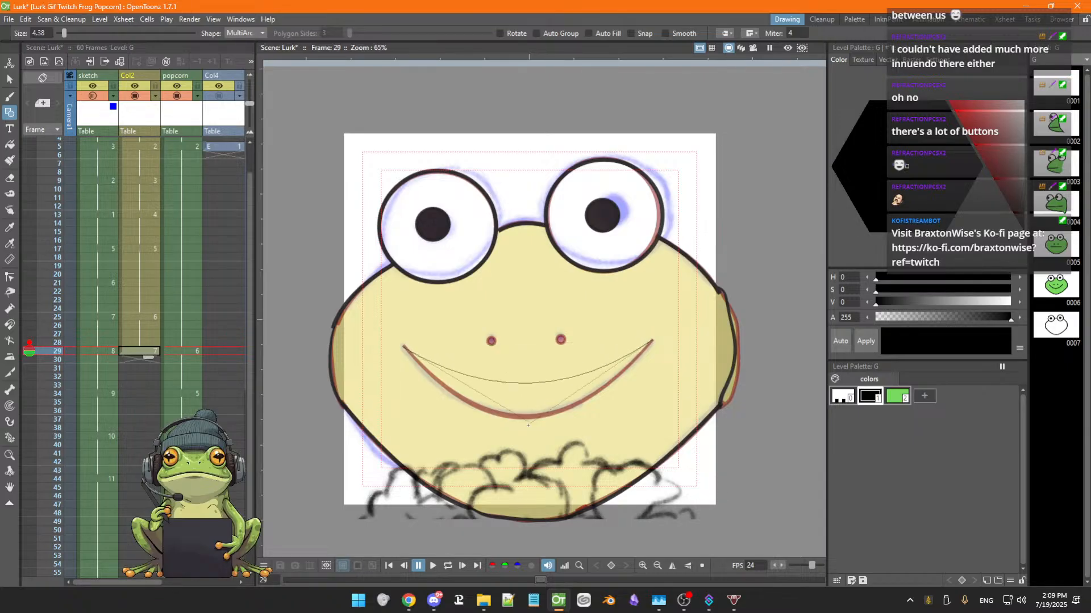
pyautogui.doubleClick(522, 492)
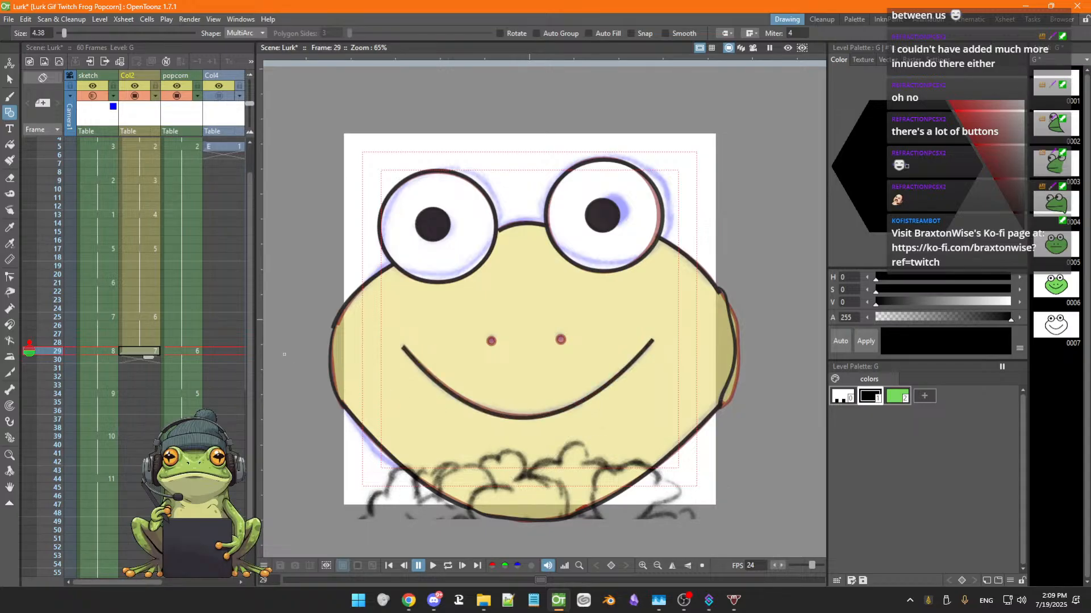
# With the Pump tool, thicken the smile's right end and middle, undoing the last change
pyautogui.click(9, 310)
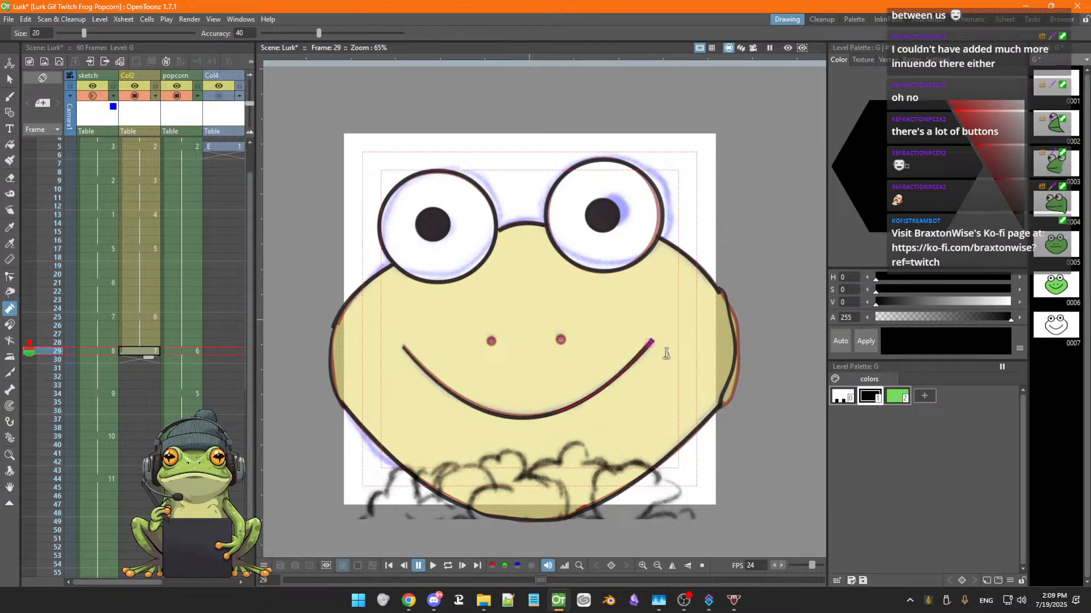
pyautogui.moveTo(666, 353); pyautogui.dragTo(667, 356)
pyautogui.moveTo(525, 425); pyautogui.dragTo(526, 428)
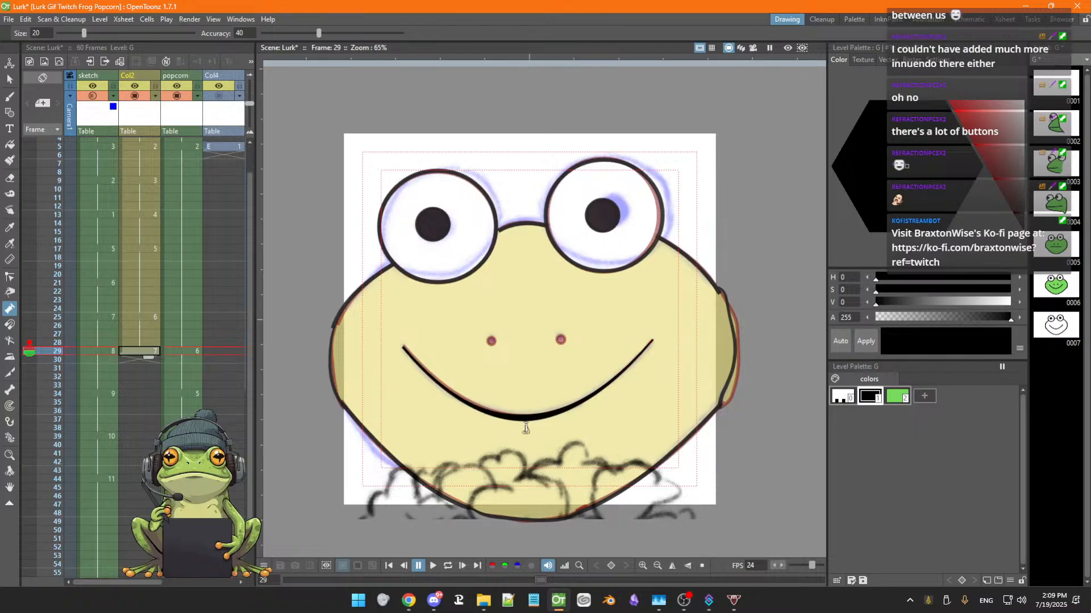
pyautogui.hotkey('ctrl', 'z')
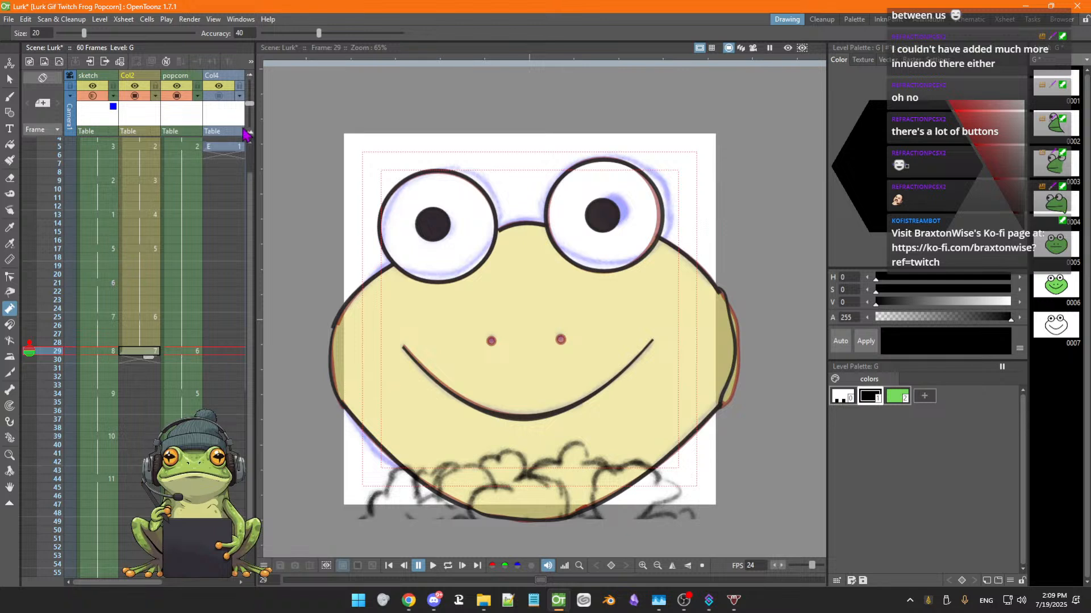
# Switch the Geometric shape to Circle and draw small circles over both nostrils, redoing each once
pyautogui.press('g')
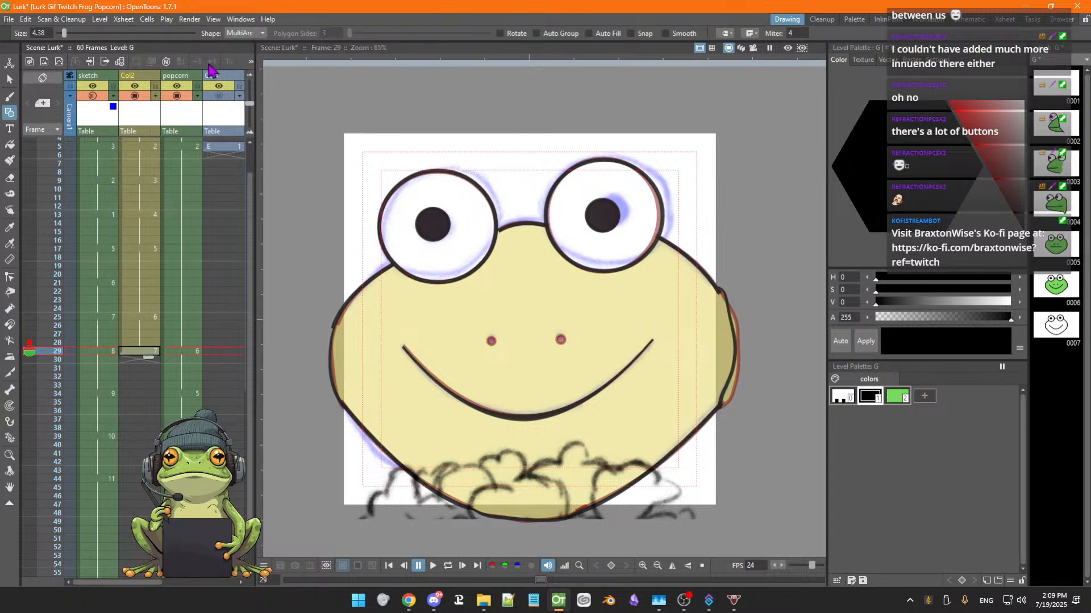
pyautogui.click(245, 33)
pyautogui.click(244, 42)
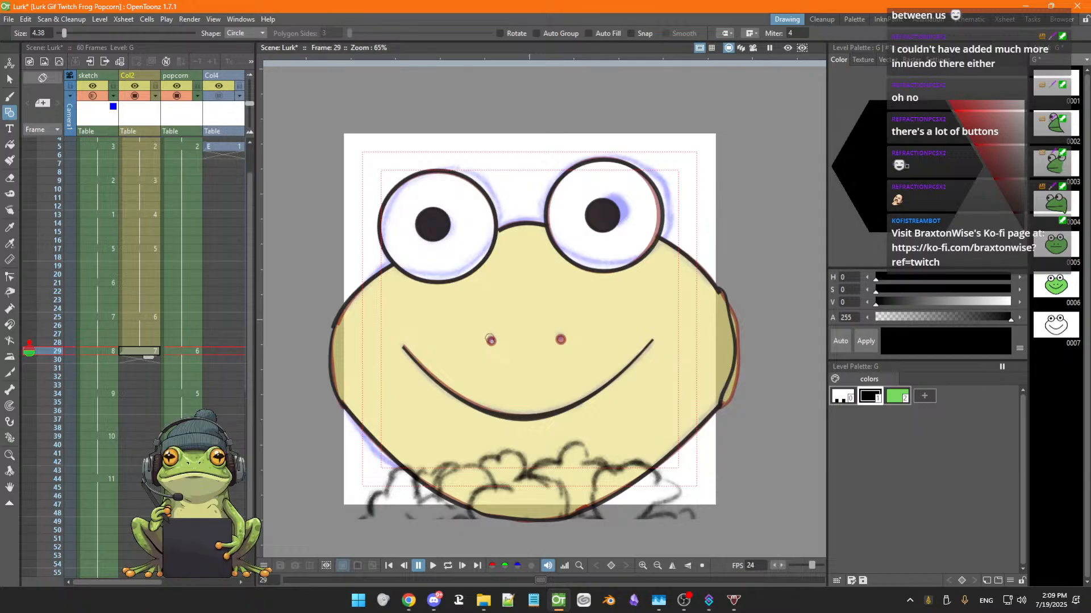
pyautogui.moveTo(489, 339); pyautogui.dragTo(494, 339)
pyautogui.hotkey('ctrl', 'z')
pyautogui.moveTo(492, 342); pyautogui.dragTo(496, 343)
pyautogui.moveTo(561, 341); pyautogui.dragTo(566, 343)
pyautogui.hotkey('ctrl', 'z')
pyautogui.moveTo(562, 340); pyautogui.dragTo(565, 343)
# Select the Fill tool and toggle the Col4 column's camera stand visibility
pyautogui.press('f')
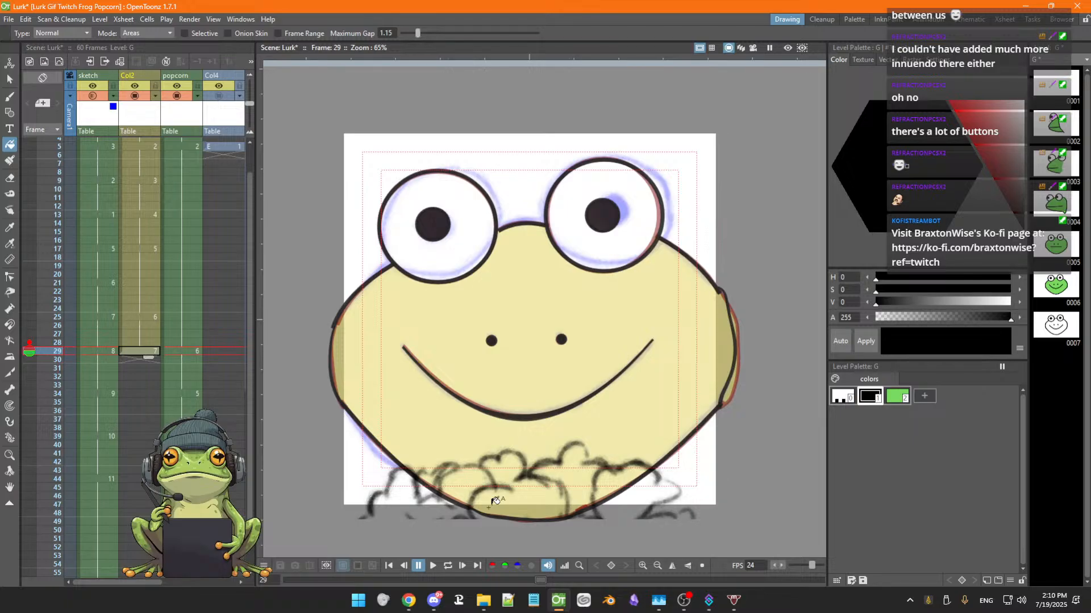
pyautogui.moveTo(133, 584)
pyautogui.mouseDown()
pyautogui.moveTo(213, 599)
pyautogui.moveTo(177, 587)
pyautogui.mouseUp()
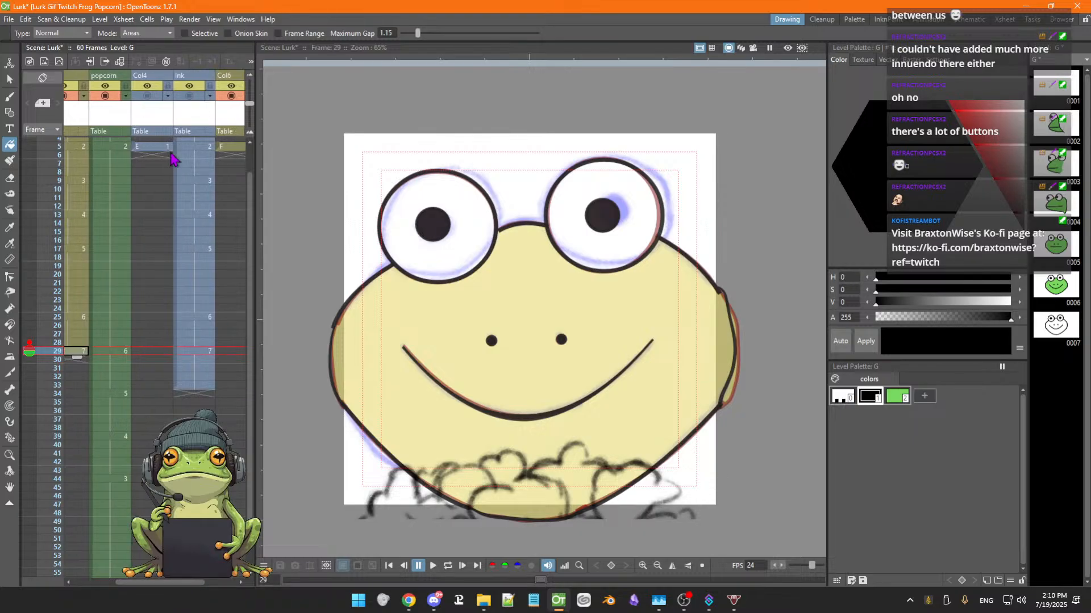
pyautogui.click(147, 96)
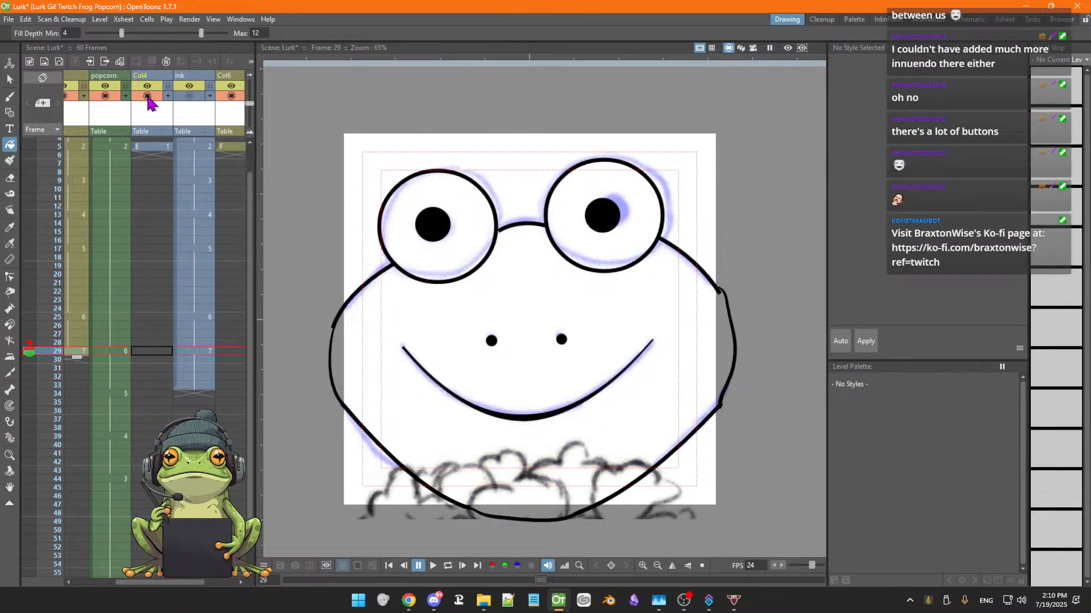
# Toggle the Col4 column's camera stand visibility and swap the columns' camstand ON/OFF states
pyautogui.click(148, 97)
pyautogui.click(148, 97)
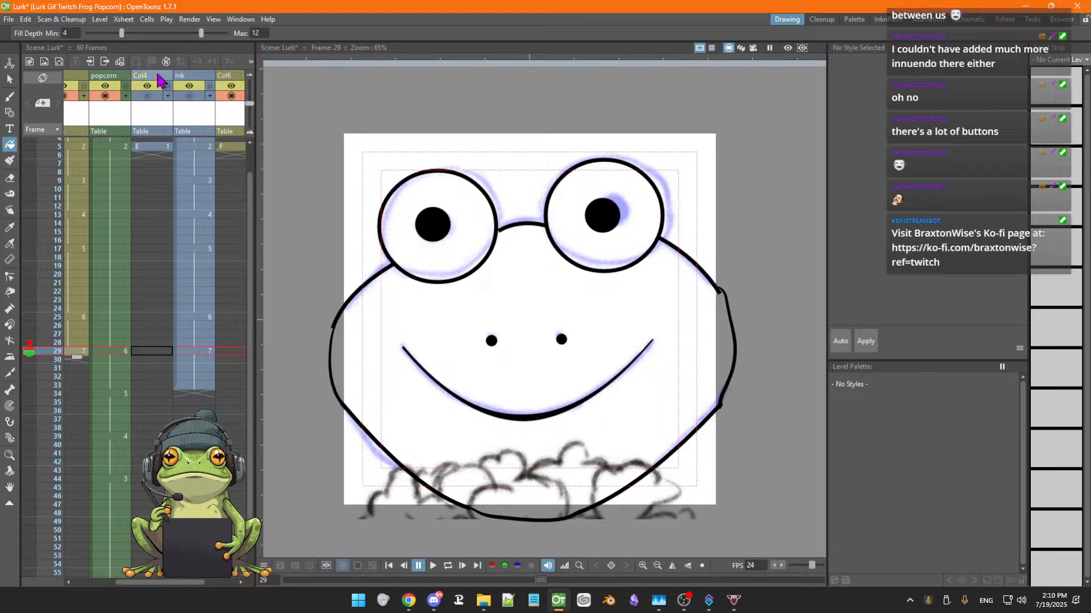
pyautogui.click(154, 79)
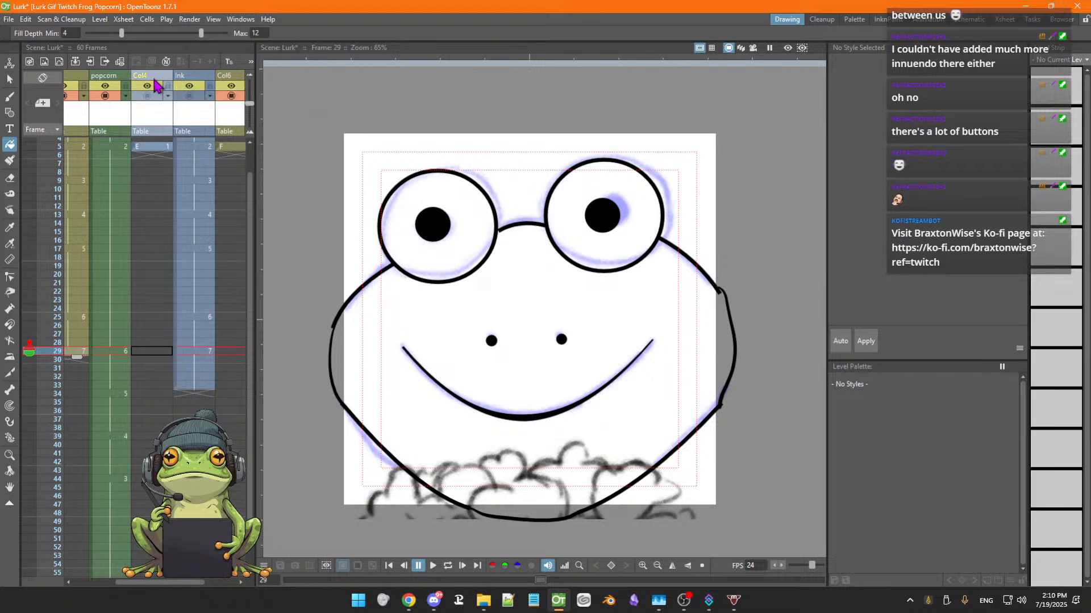
pyautogui.rightClick(155, 86)
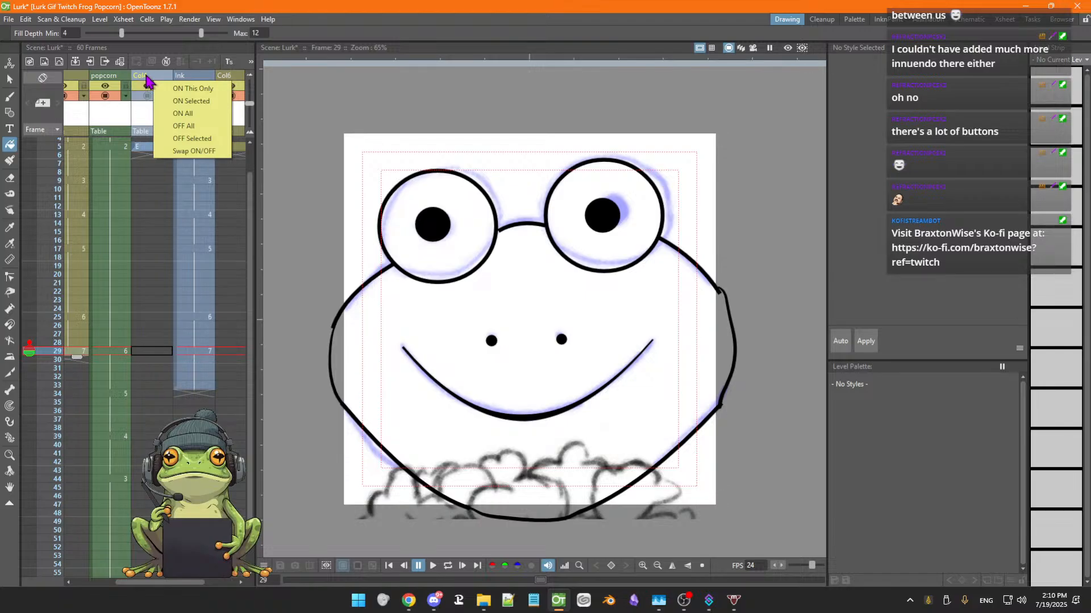
pyautogui.click(165, 151)
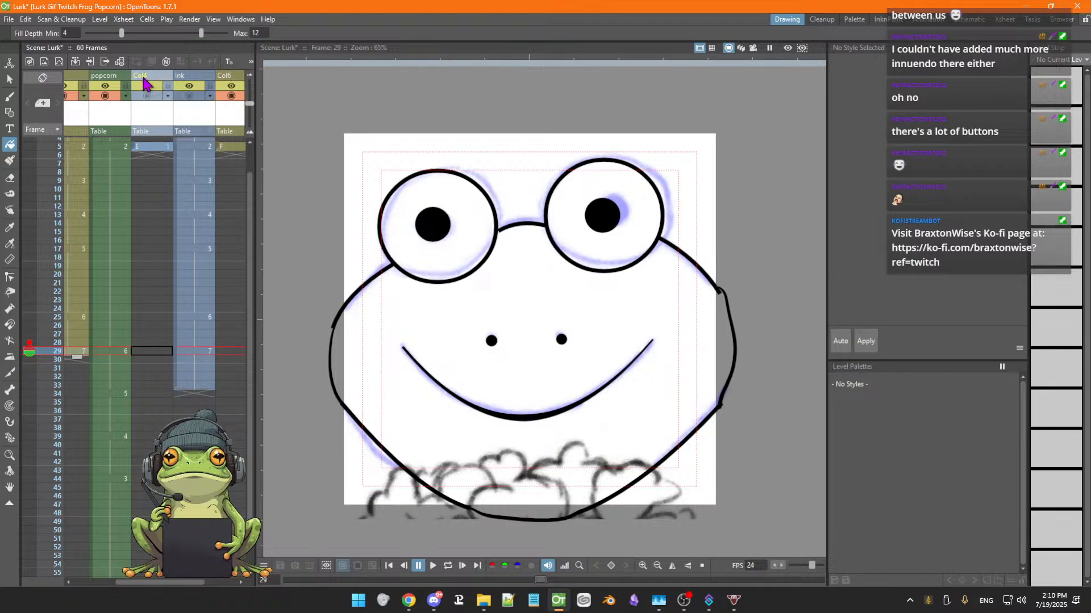
pyautogui.rightClick(151, 153)
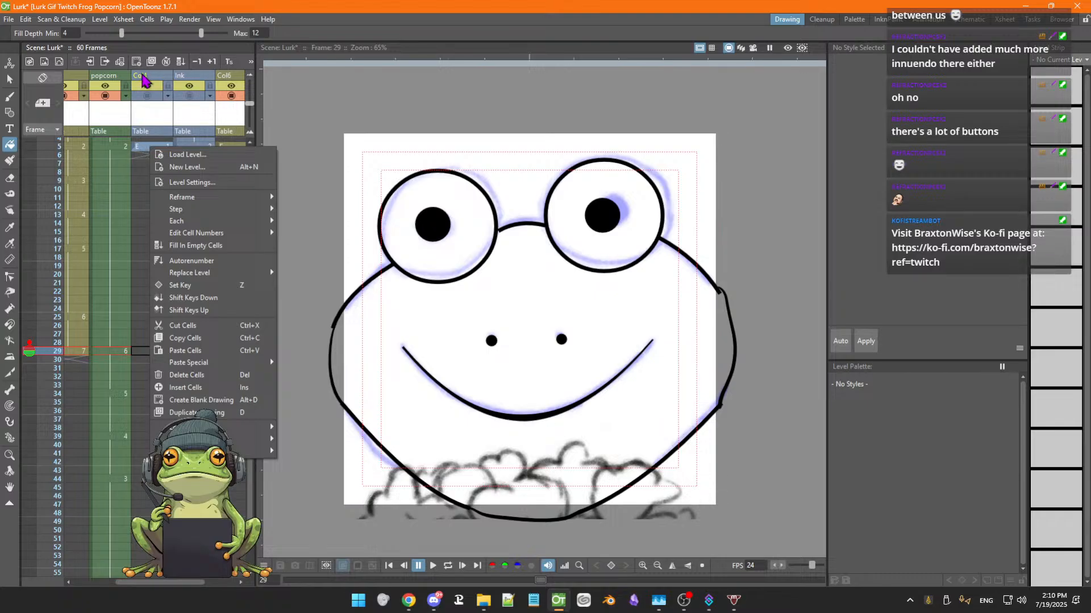
pyautogui.click(146, 79)
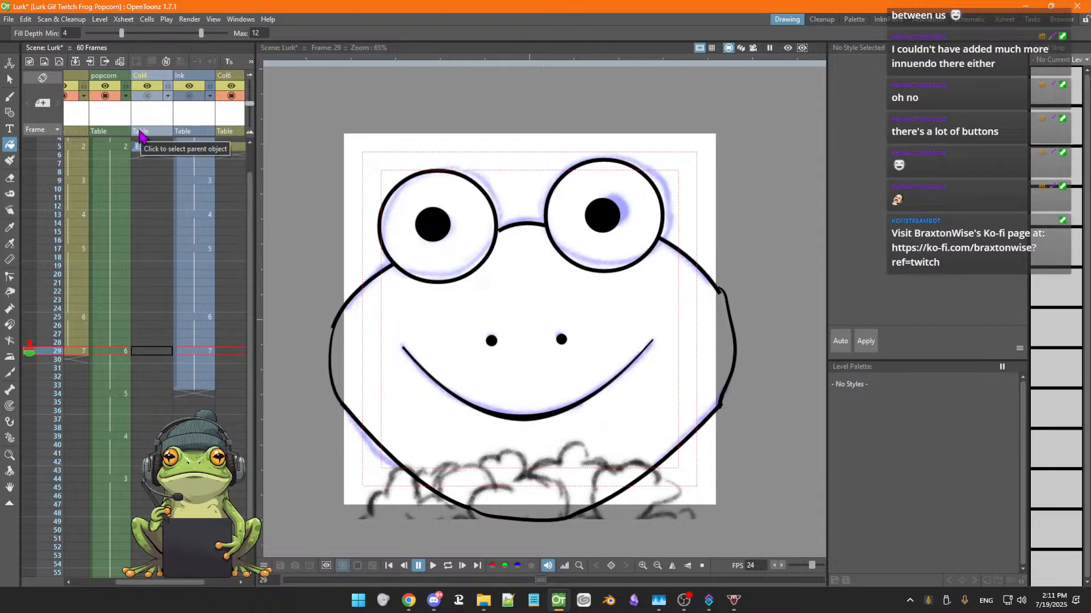
pyautogui.click(153, 133)
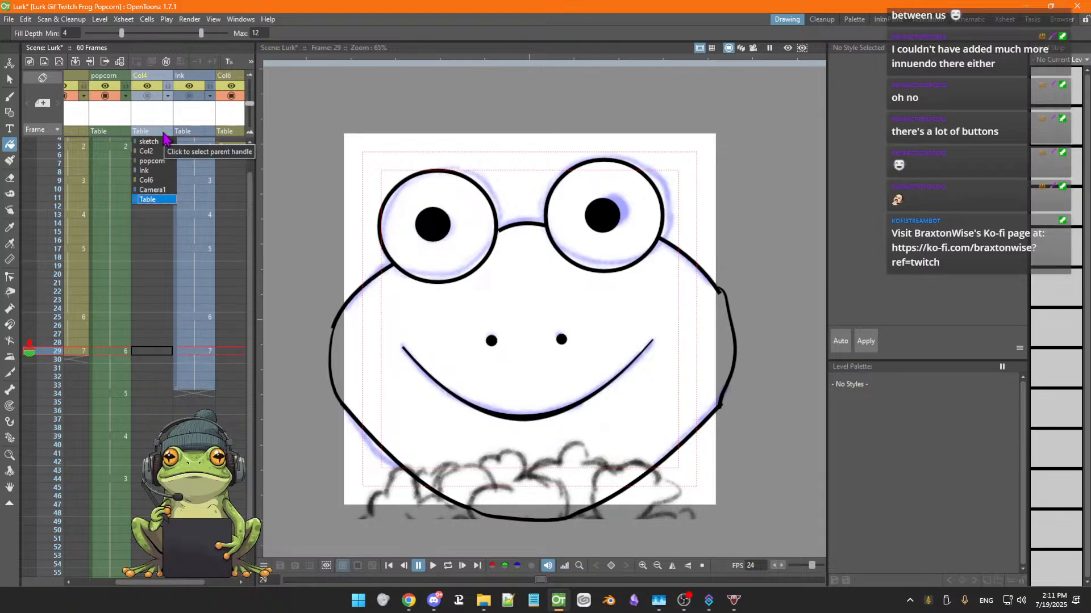
pyautogui.click(164, 173)
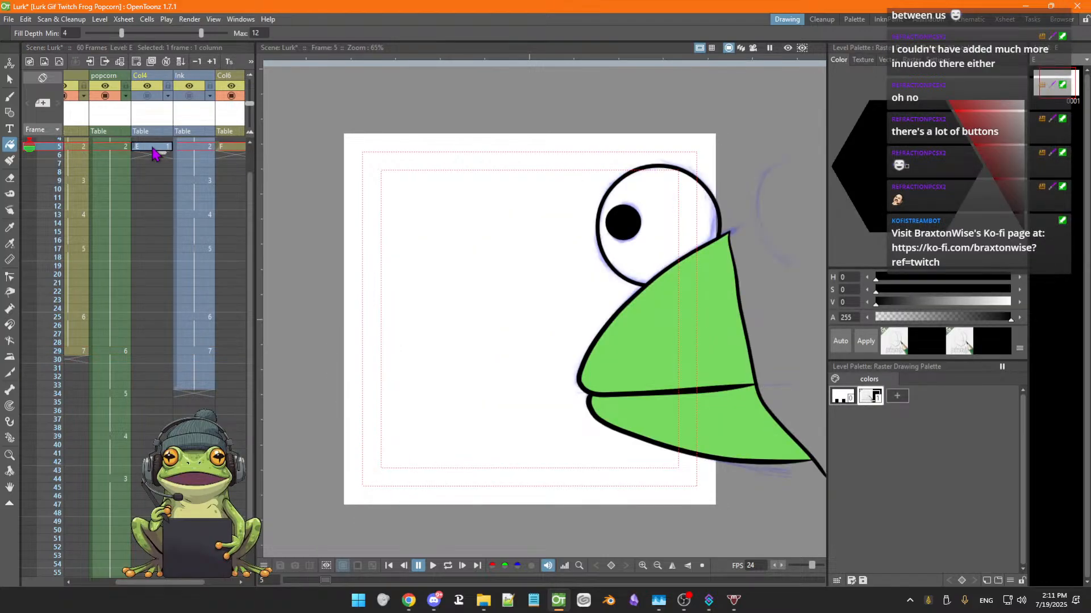
# Delete the Col4 column from the Xsheet
pyautogui.rightClick(149, 154)
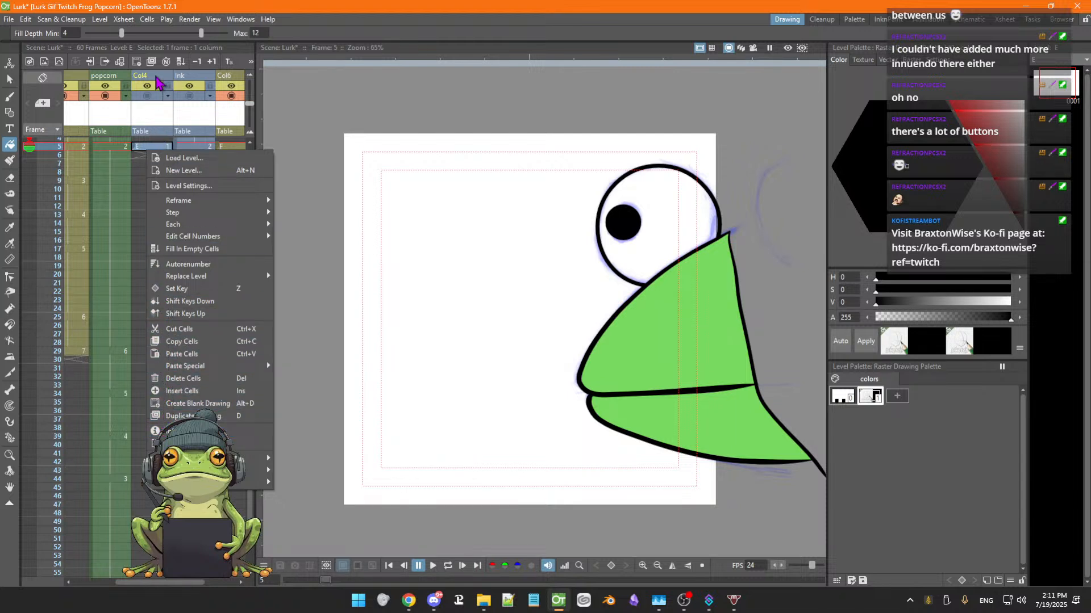
pyautogui.click(154, 84)
pyautogui.click(161, 164)
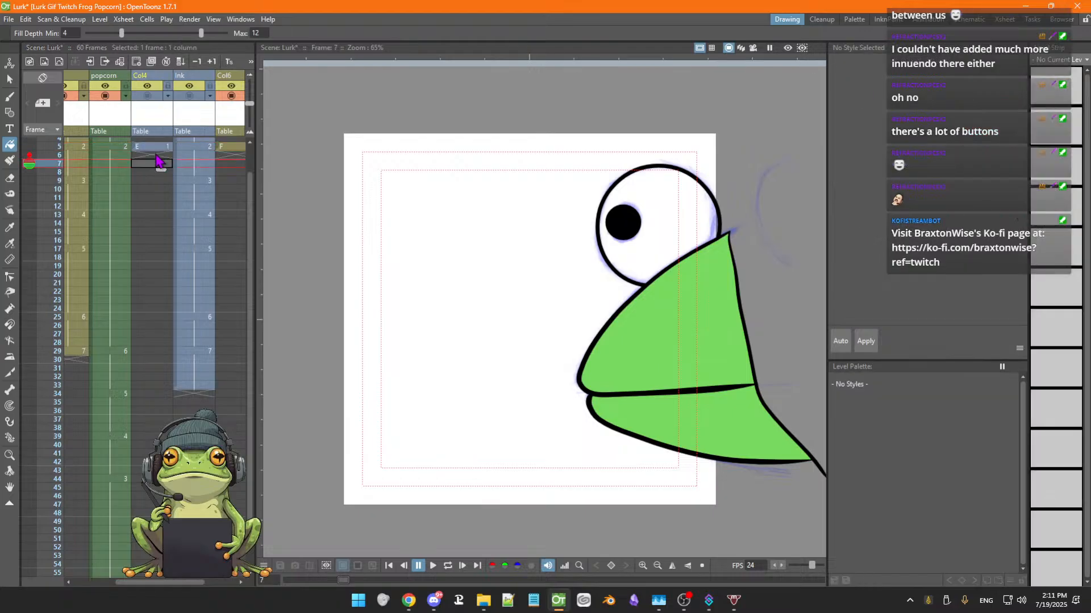
pyautogui.rightClick(154, 82)
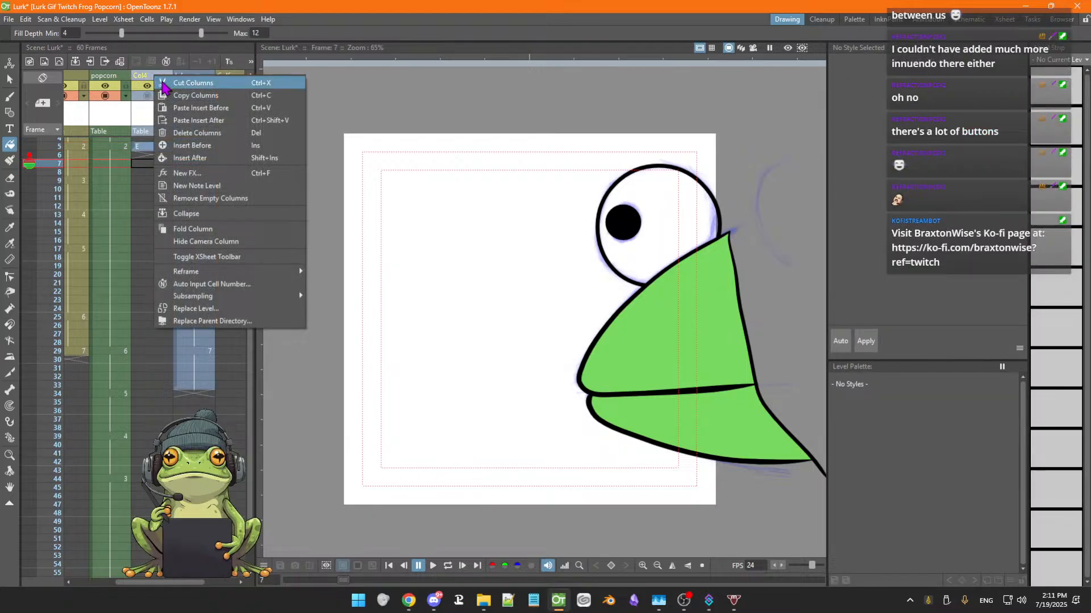
pyautogui.click(192, 134)
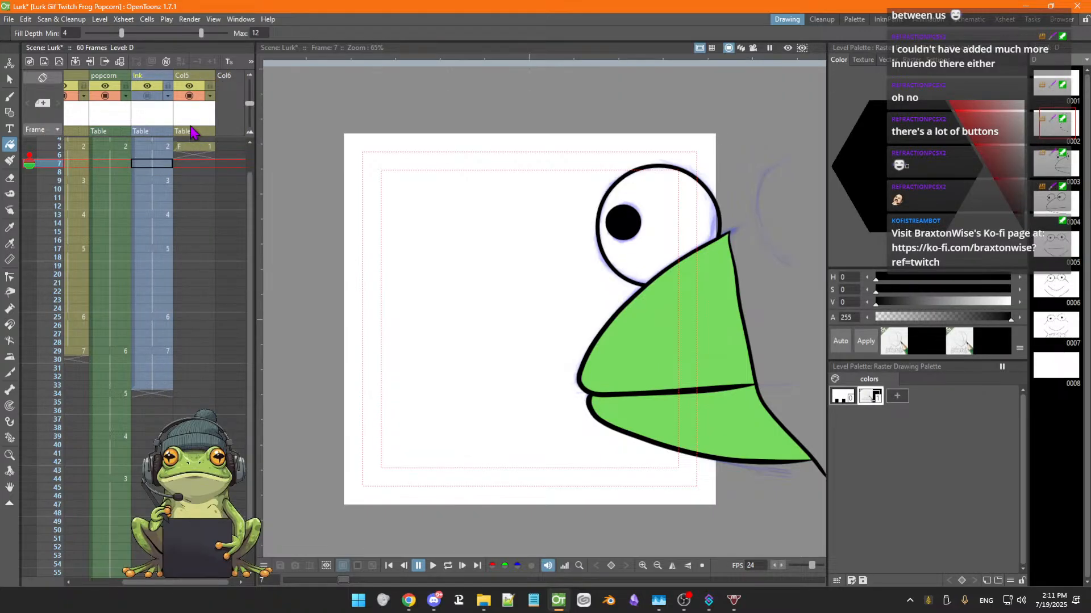
pyautogui.click(193, 147)
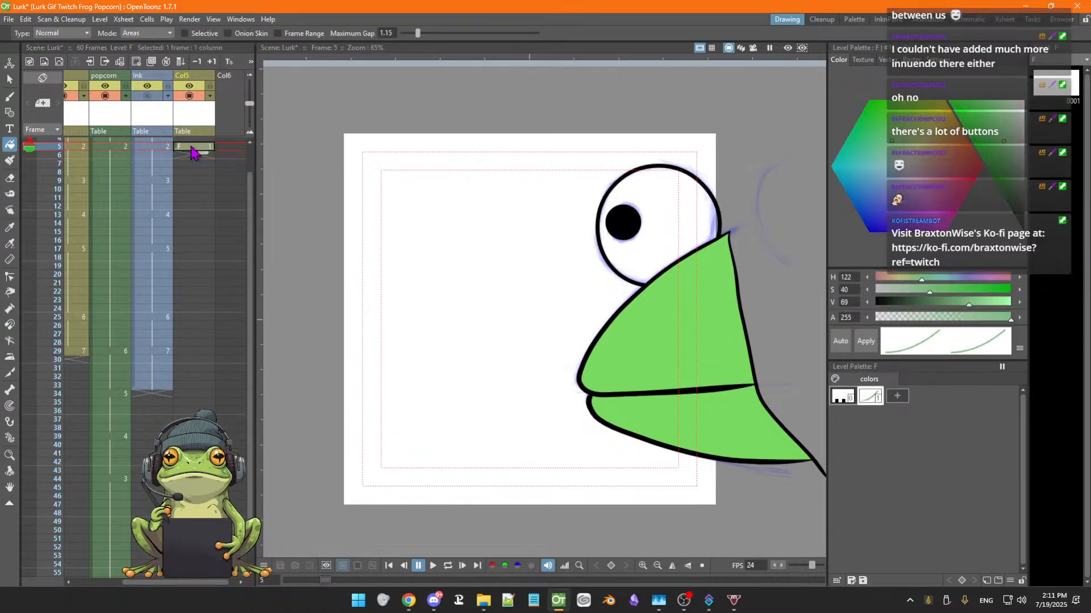
pyautogui.click(190, 95)
pyautogui.click(190, 95)
pyautogui.click(190, 95)
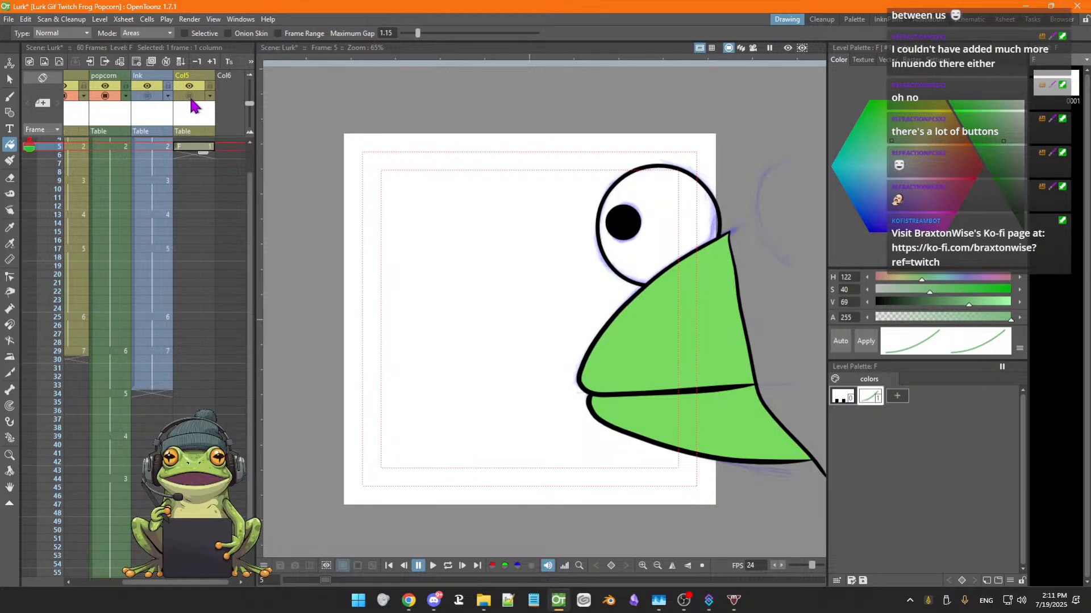
pyautogui.click(190, 97)
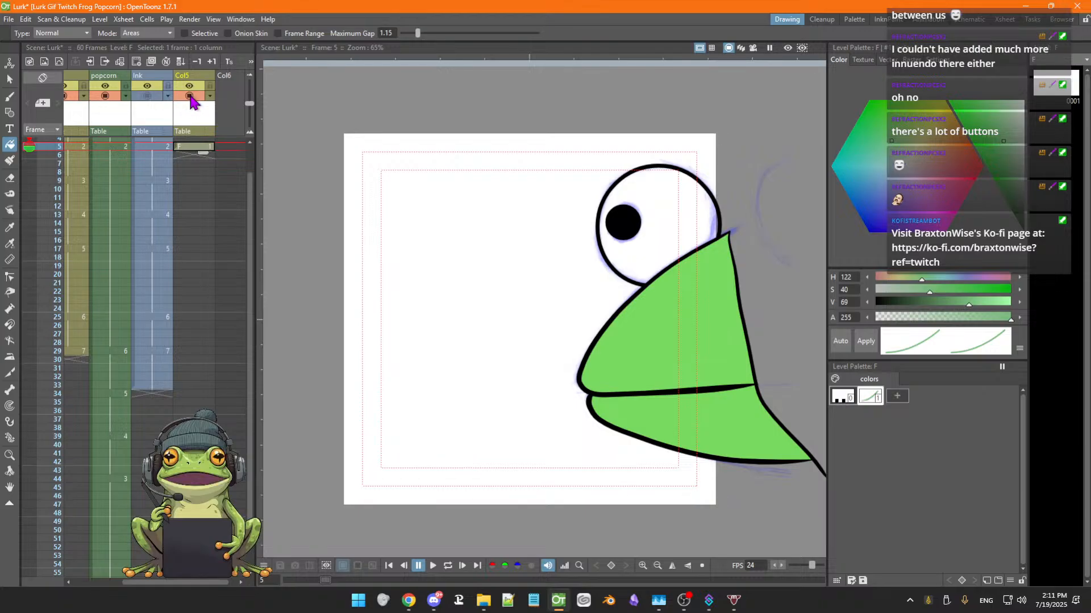
# Delete the Ink column from the Xsheet
pyautogui.click(149, 97)
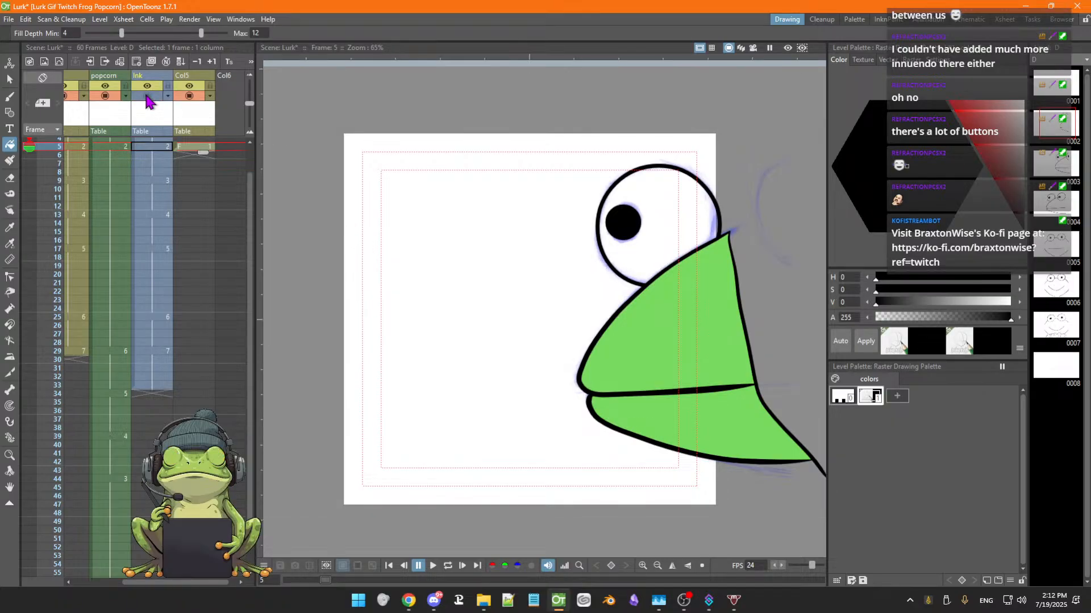
pyautogui.click(148, 97)
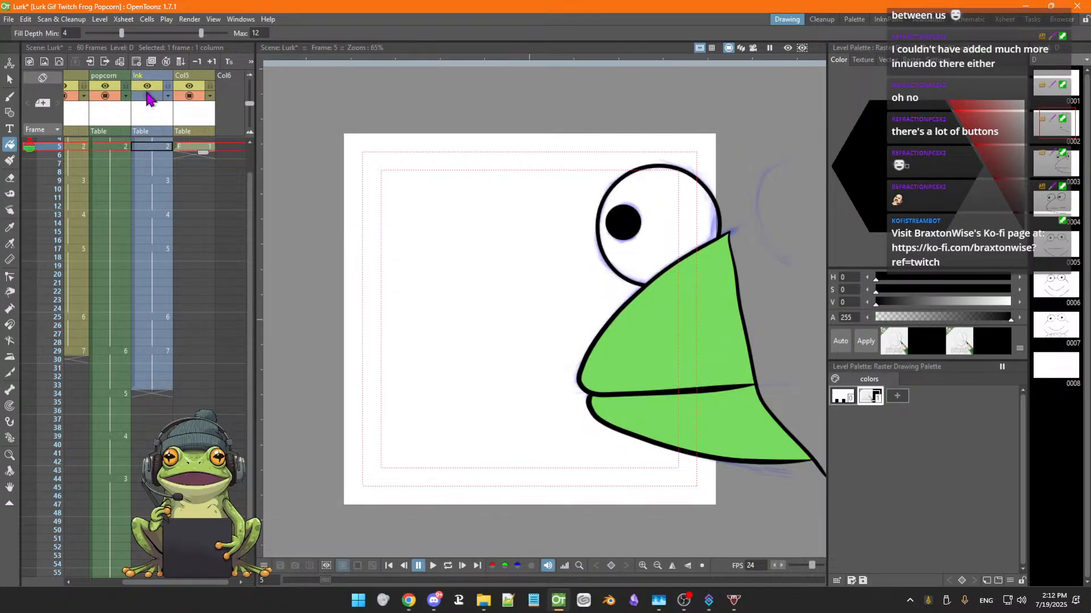
pyautogui.rightClick(152, 77)
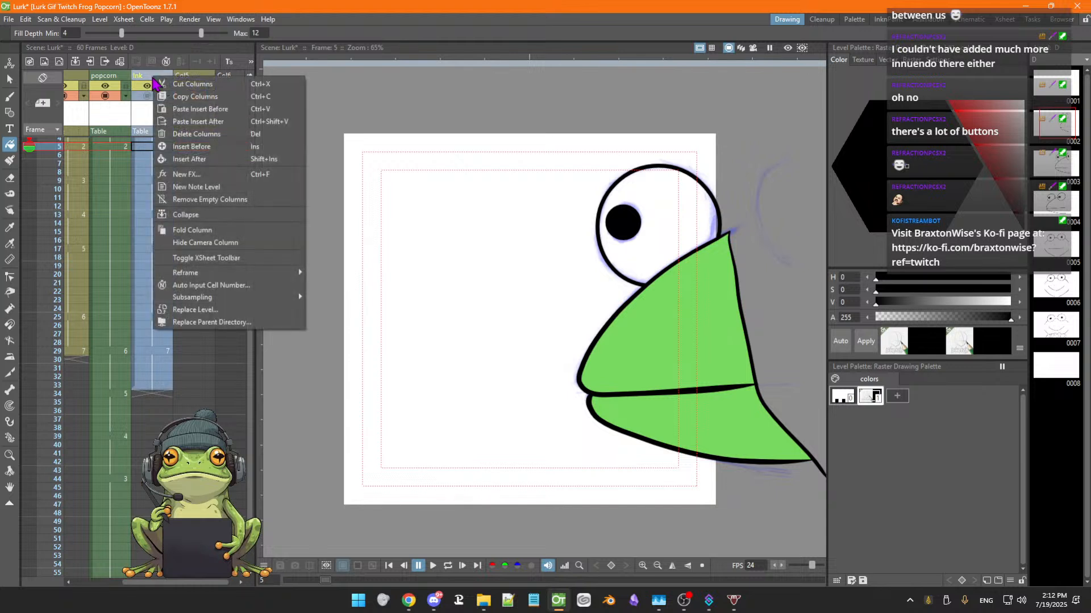
pyautogui.click(183, 134)
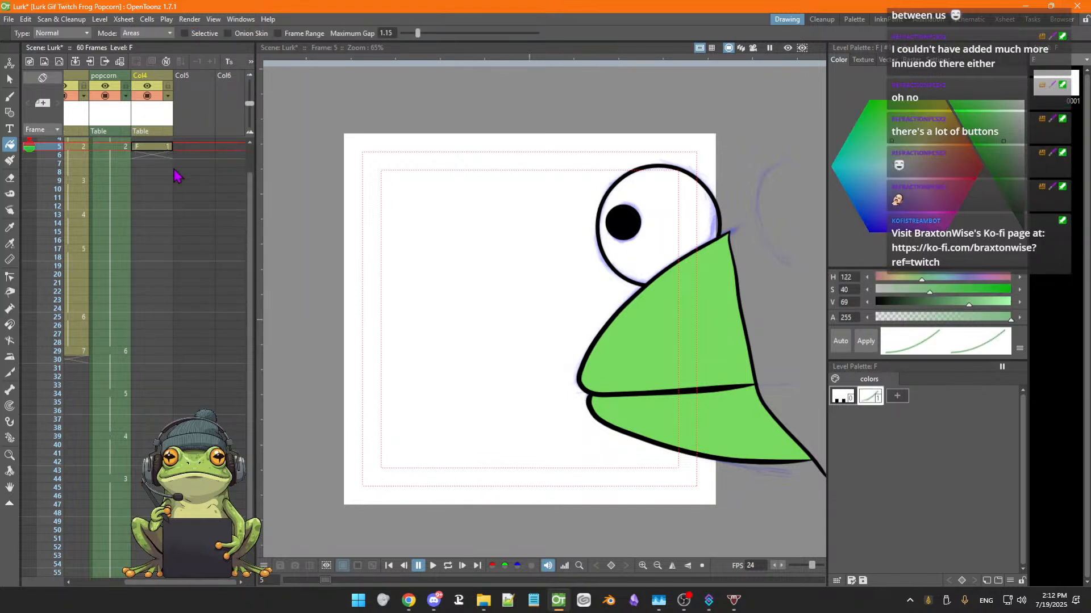
# Step through the frames to frame 29, select the Col4 cell there and switch to the Brush tool
pyautogui.moveTo(213, 583); pyautogui.dragTo(163, 594)
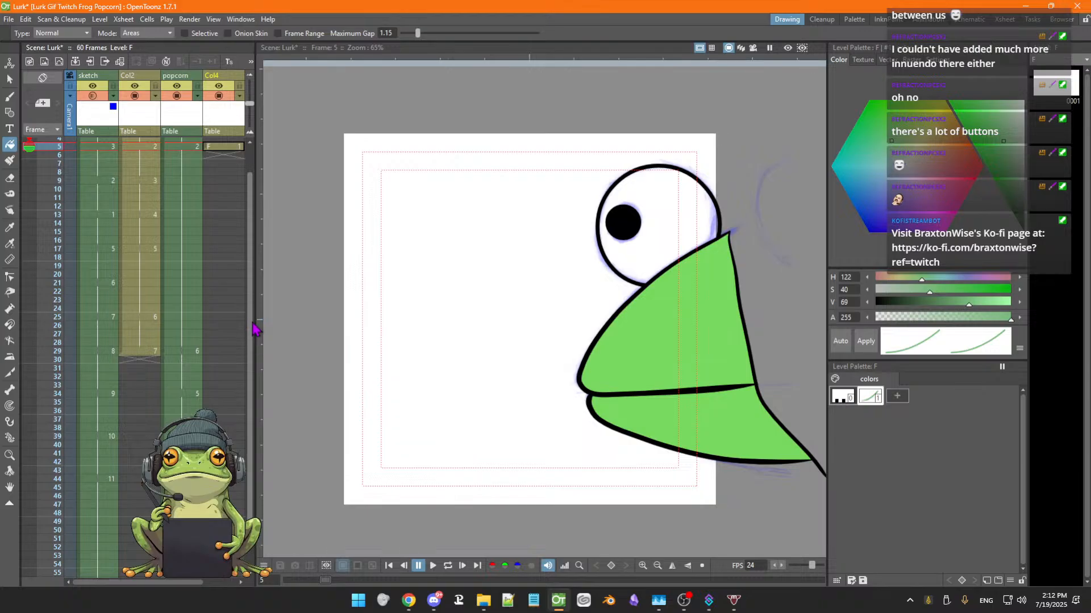
pyautogui.moveTo(250, 338); pyautogui.dragTo(251, 309)
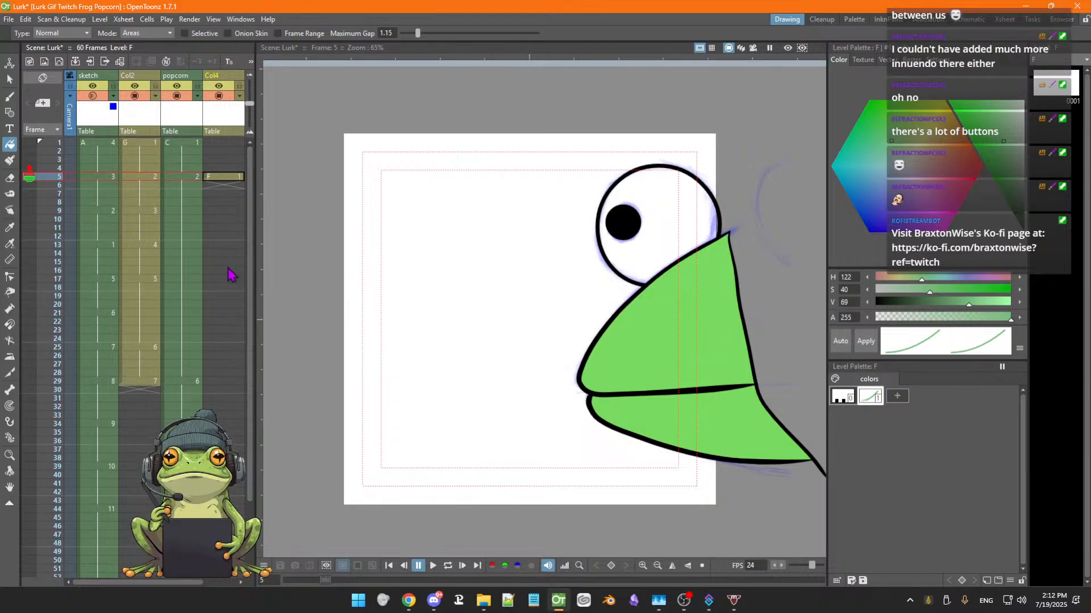
pyautogui.press('Up')
pyautogui.press('Up')
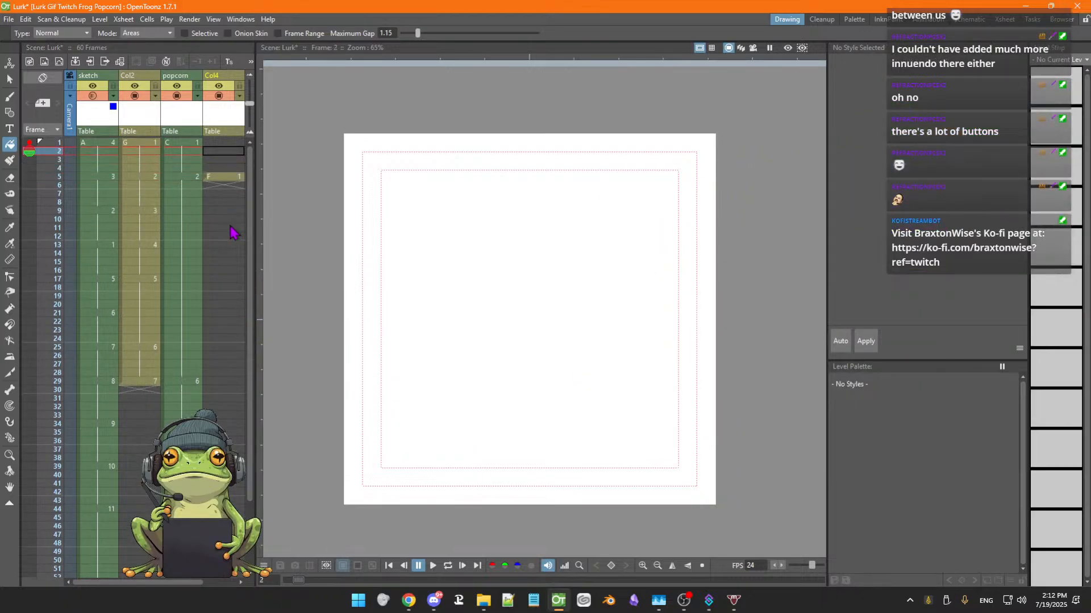
pyautogui.press('Down')
pyautogui.press('Down')
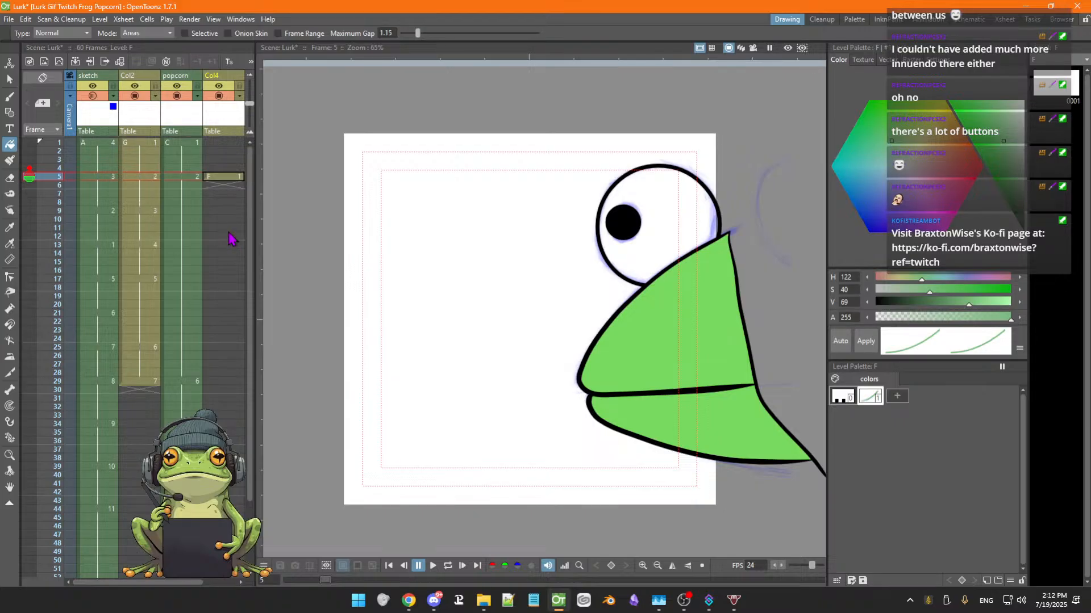
pyautogui.press('Down')
pyautogui.press('Down')
pyautogui.press('Down')
pyautogui.press('Down')
pyautogui.press('Down')
pyautogui.press('Down')
pyautogui.press('Down')
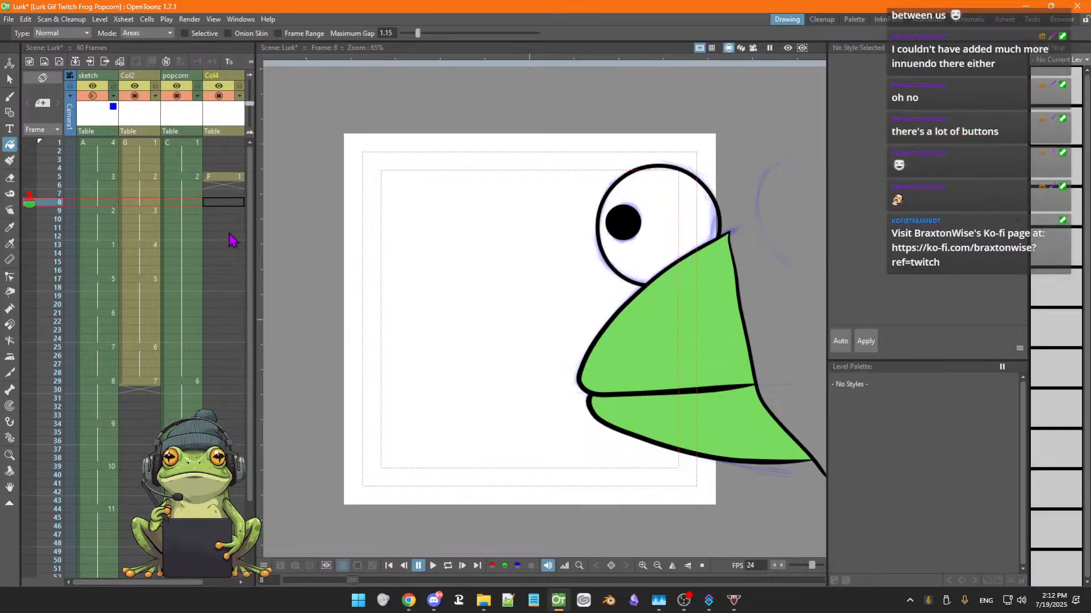
pyautogui.press('Down')
pyautogui.press('Down')
pyautogui.press('Down')
pyautogui.press('Down')
pyautogui.press('Down')
pyautogui.press('Down')
pyautogui.press('Down')
pyautogui.press('Down')
pyautogui.press('Down')
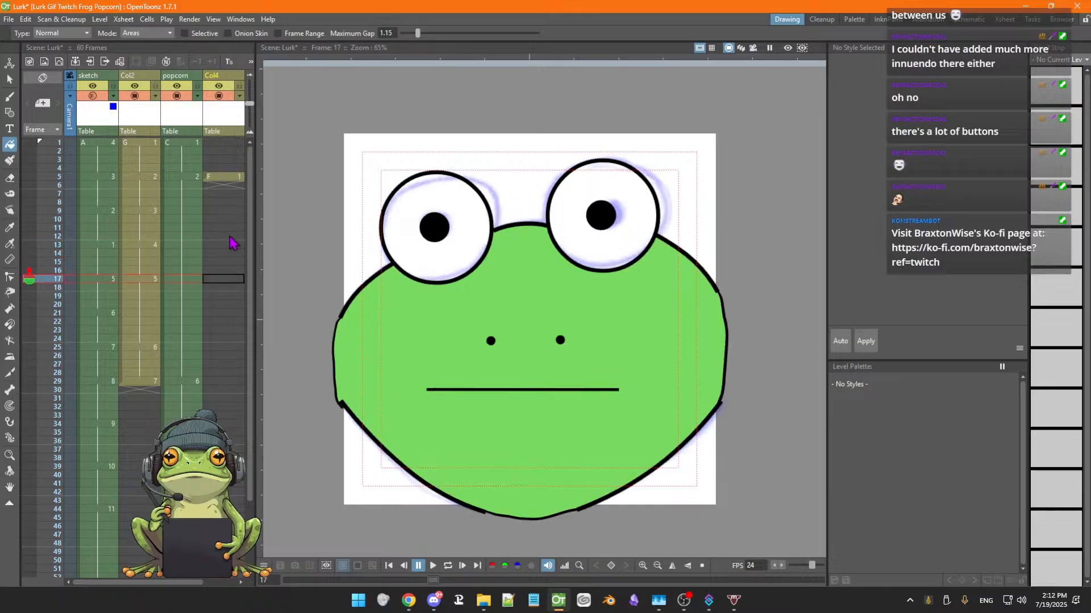
pyautogui.press('Down')
pyautogui.press('Down')
pyautogui.press('Down')
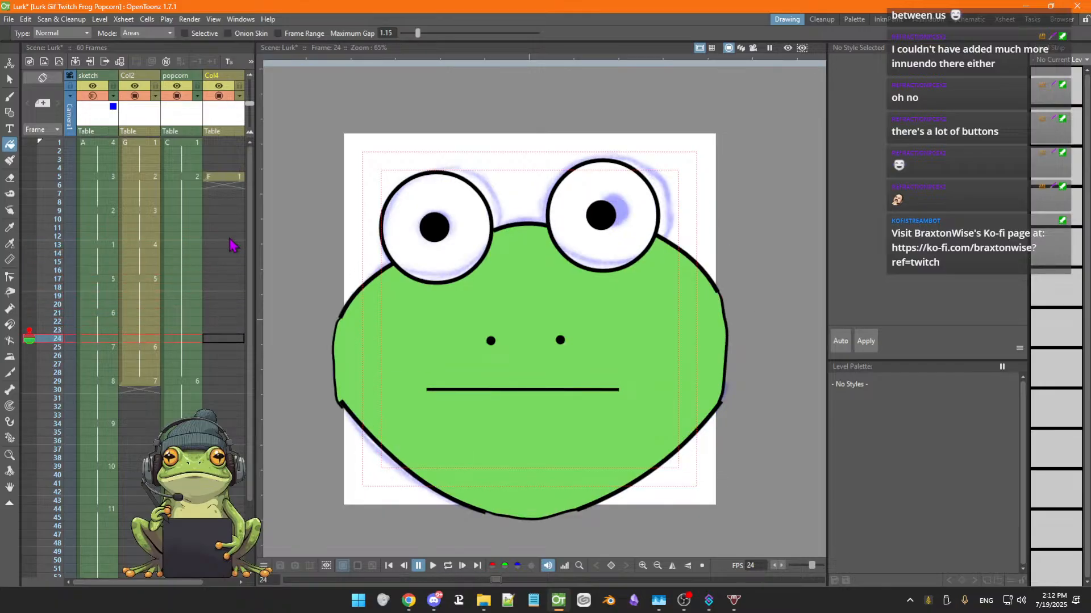
pyautogui.press('Down')
pyautogui.press('Down')
pyautogui.press('Down')
pyautogui.press('Down')
pyautogui.press('Down')
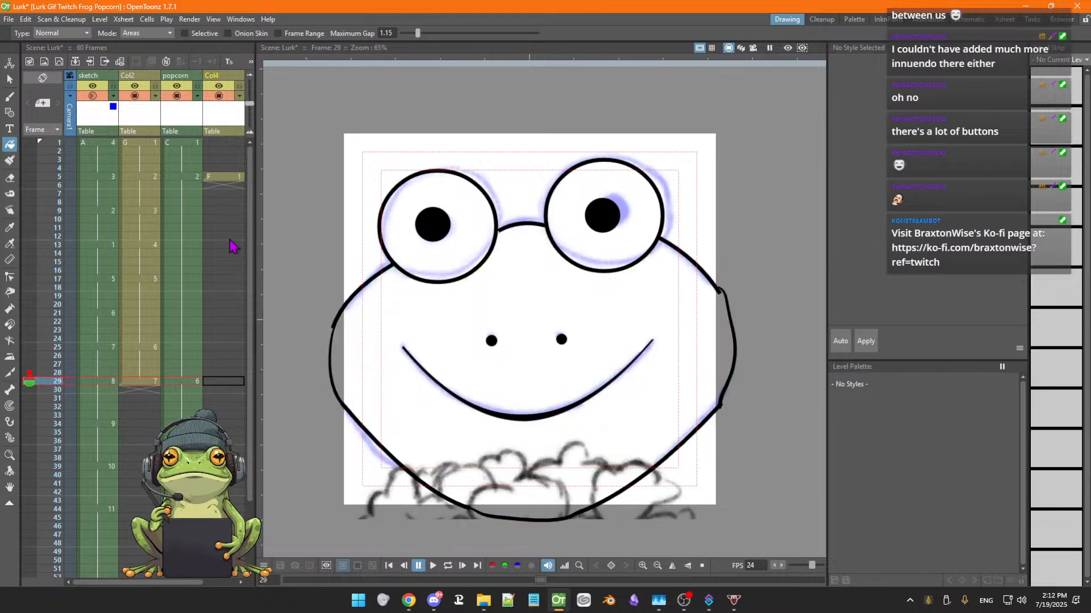
pyautogui.click(228, 382)
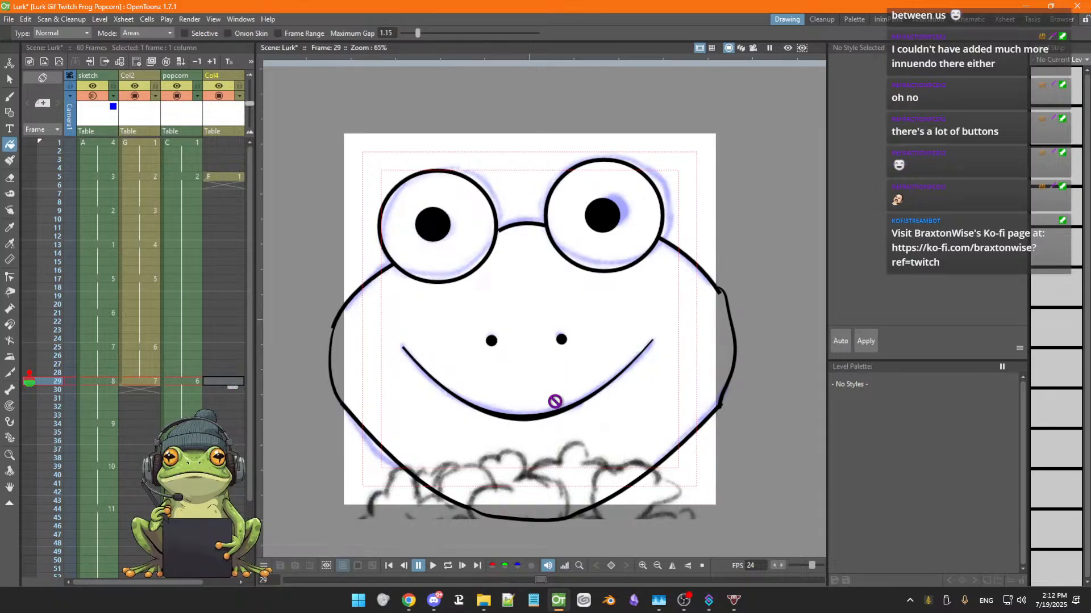
pyautogui.press('g')
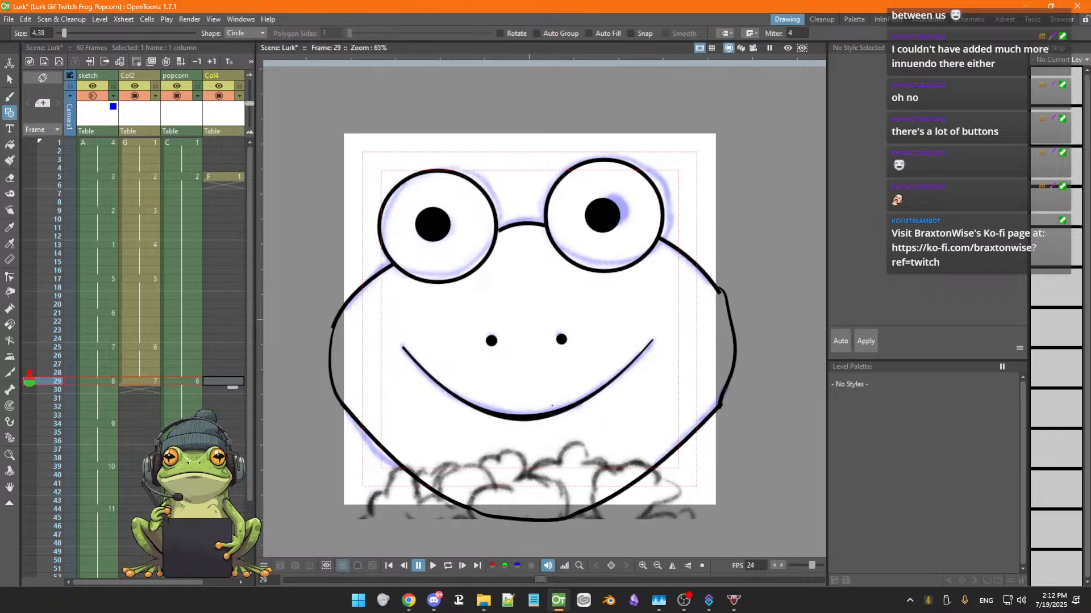
pyautogui.press('b')
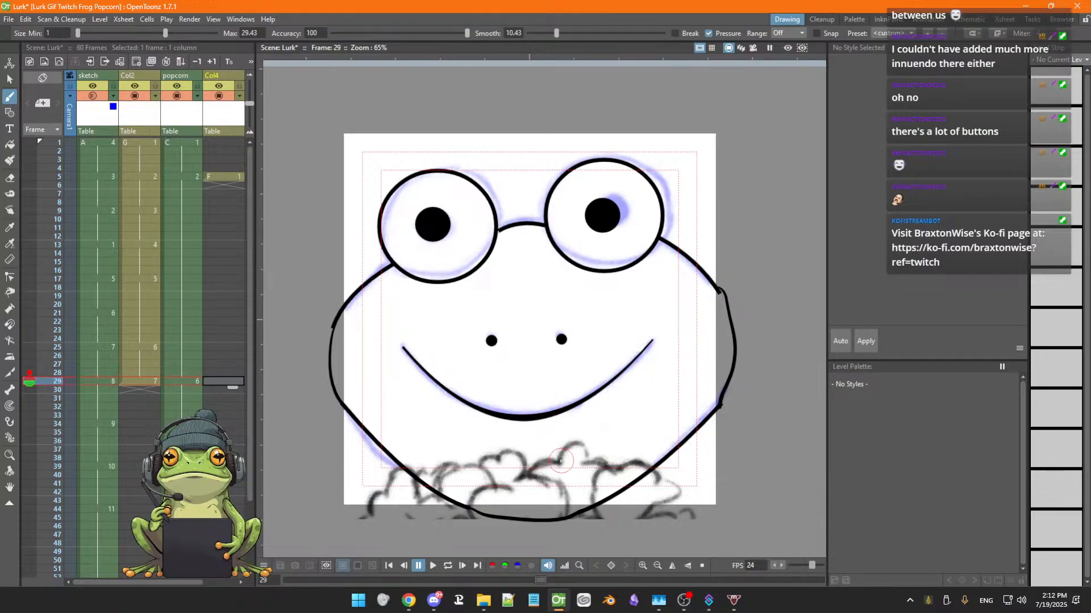
# Brush a short stroke on the popcorn outline, redrawing it once, and apply a black color to the style
pyautogui.moveTo(558, 461); pyautogui.dragTo(591, 454)
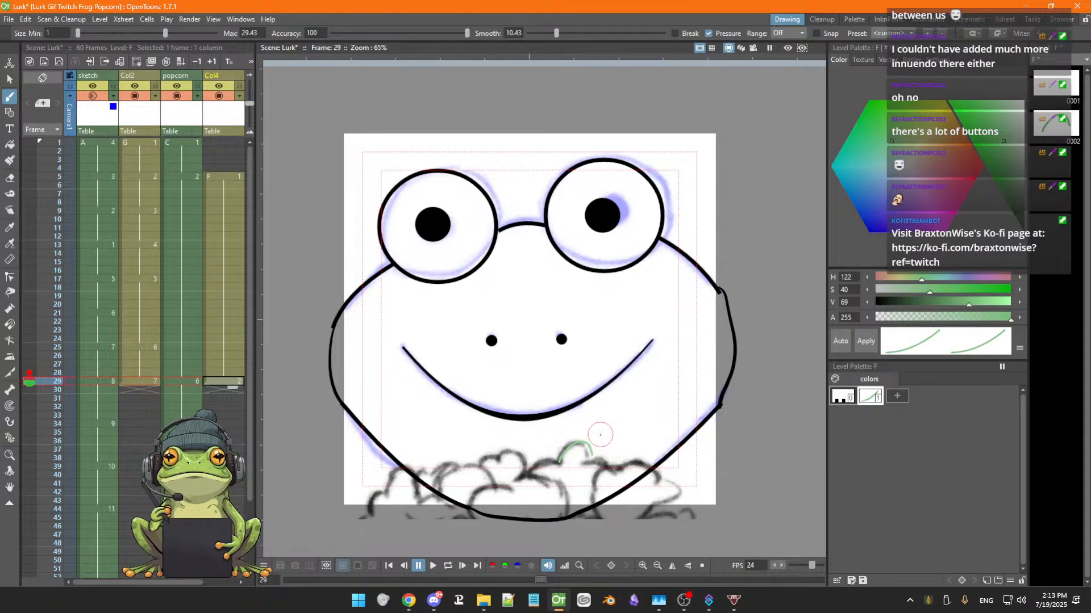
pyautogui.hotkey('ctrl', 'z')
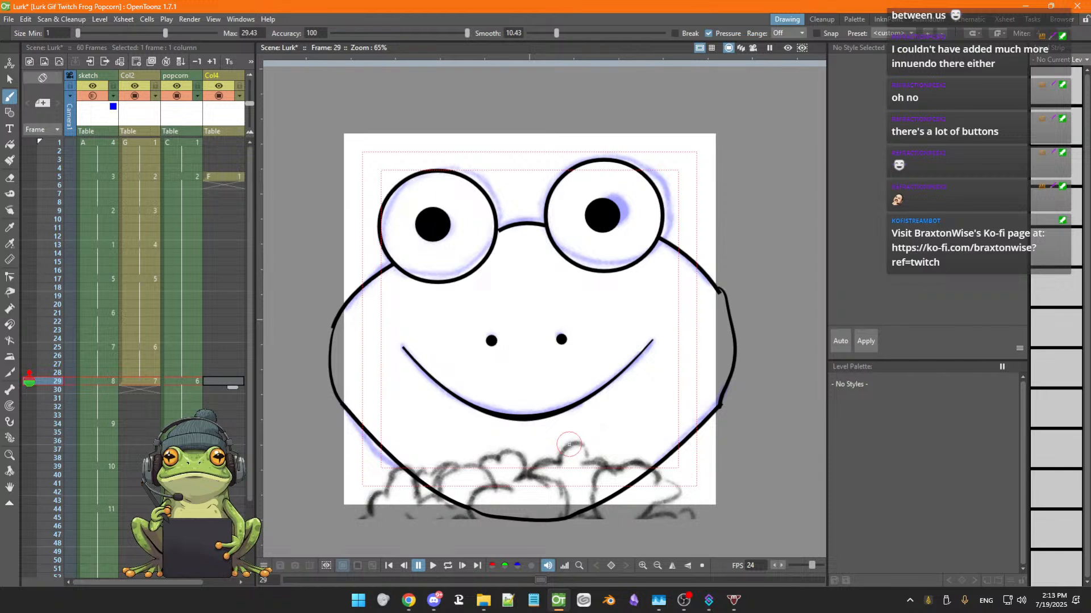
pyautogui.moveTo(558, 461); pyautogui.dragTo(585, 440)
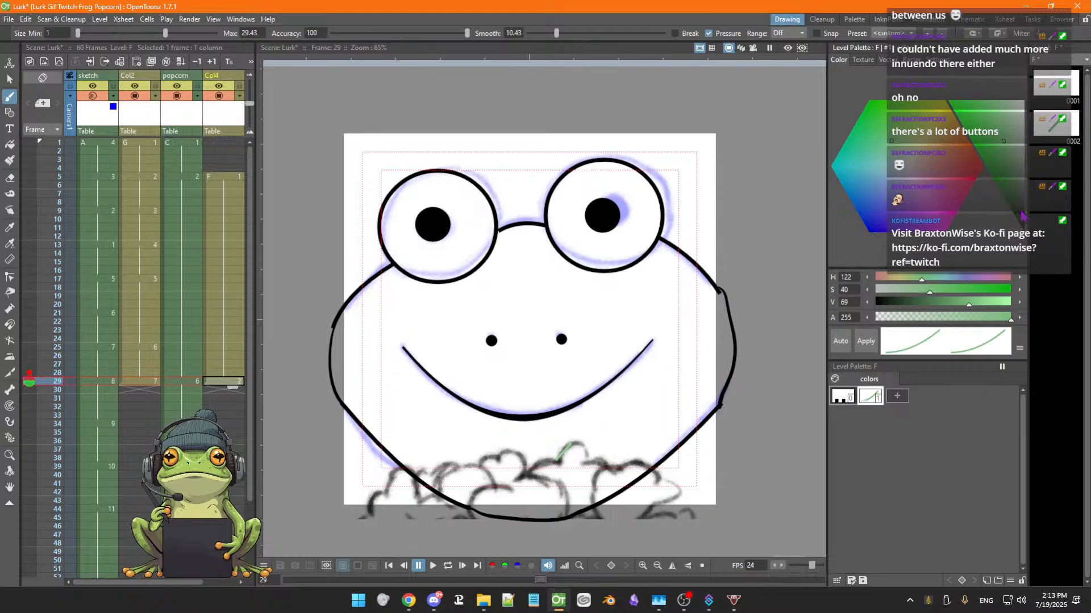
pyautogui.moveTo(1022, 210); pyautogui.dragTo(1027, 240)
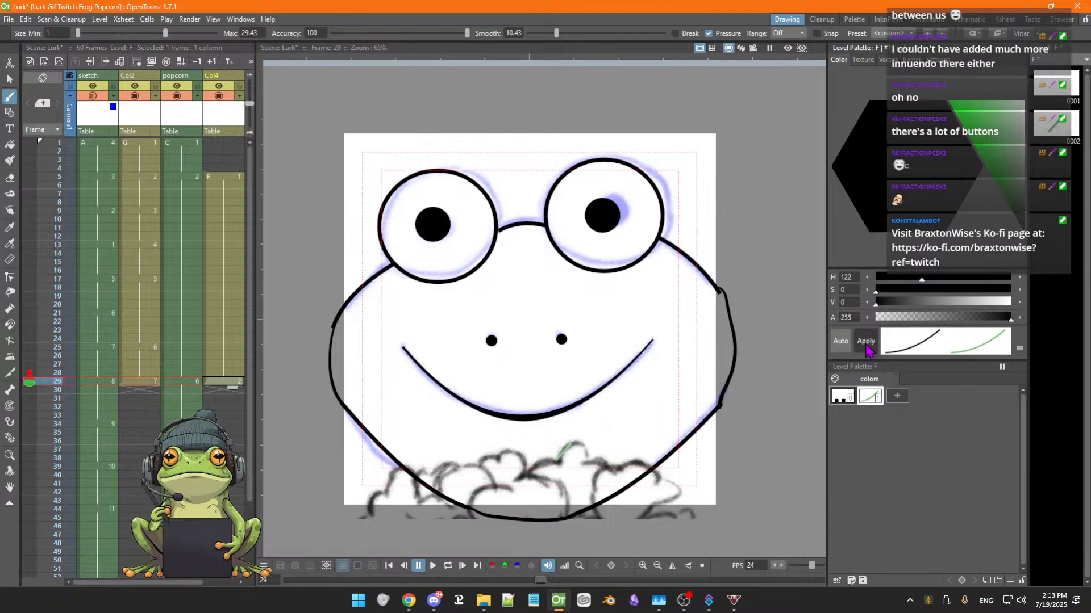
pyautogui.click(865, 344)
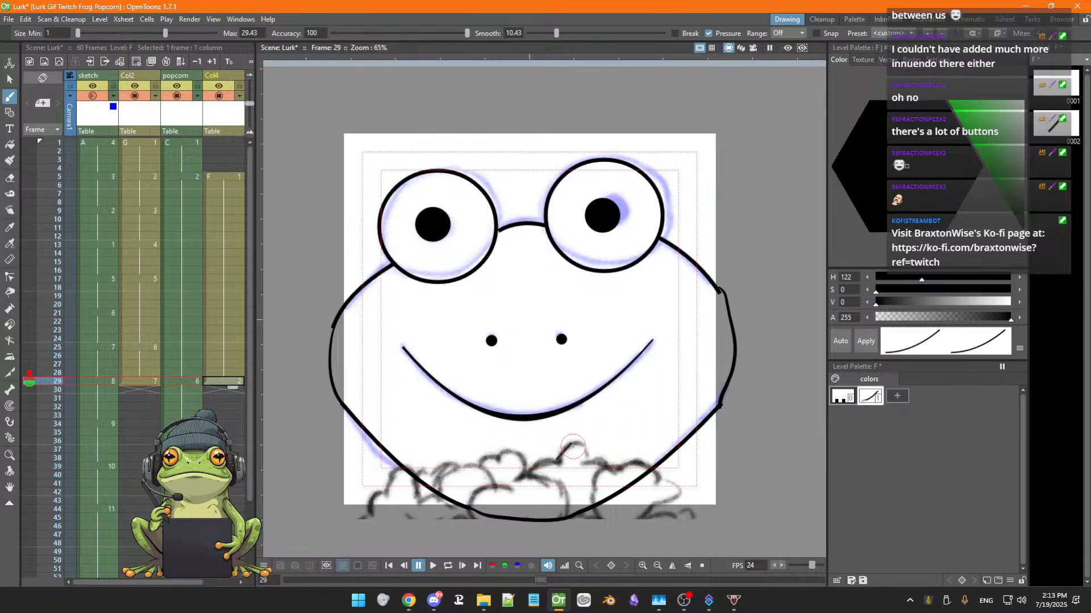
# Brush a small arc on the popcorn outline in frame 29 and save the scene
pyautogui.press('a')
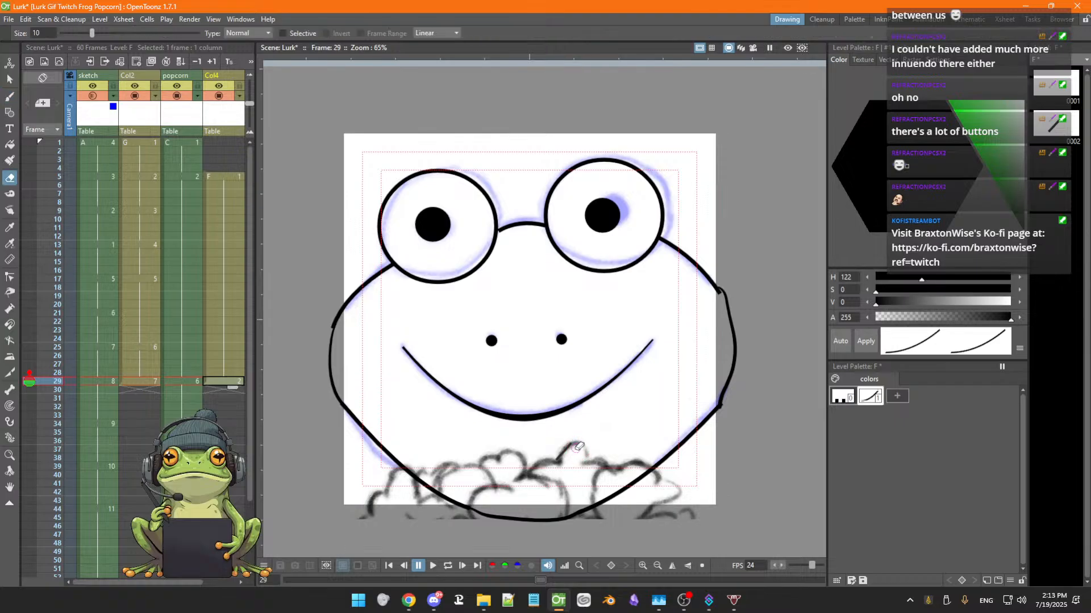
pyautogui.press('b')
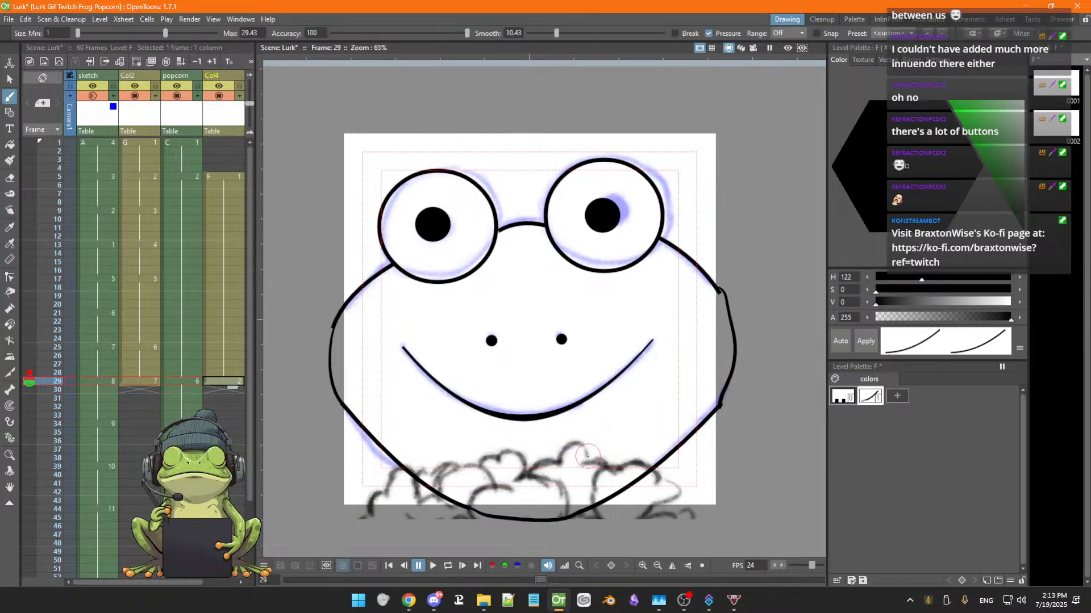
pyautogui.moveTo(589, 458)
pyautogui.mouseDown()
pyautogui.moveTo(565, 444)
pyautogui.moveTo(561, 457)
pyautogui.mouseUp()
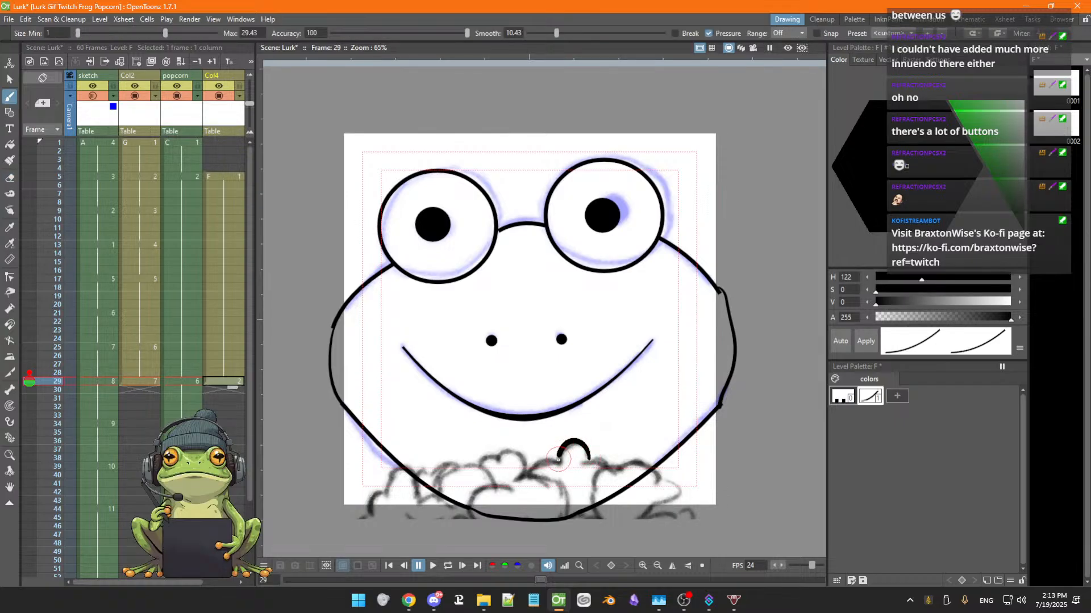
pyautogui.hotkey('ctrl', 's')
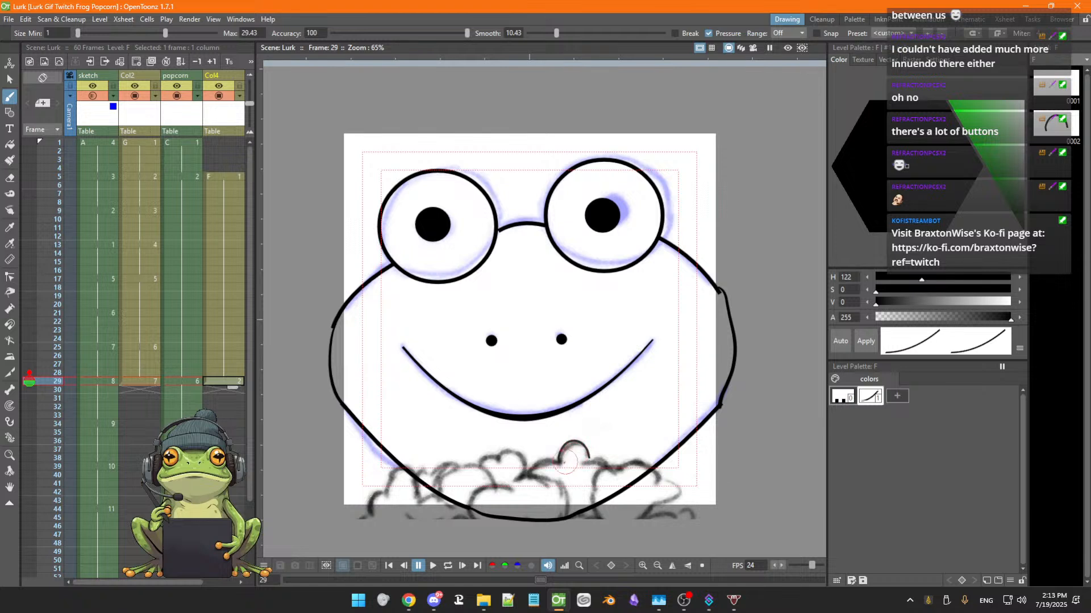
# Try extending the popcorn outline and adding a cheek line, then undo both strokes
pyautogui.moveTo(561, 463)
pyautogui.mouseDown()
pyautogui.moveTo(529, 476)
pyautogui.moveTo(600, 460)
pyautogui.moveTo(622, 470)
pyautogui.mouseUp()
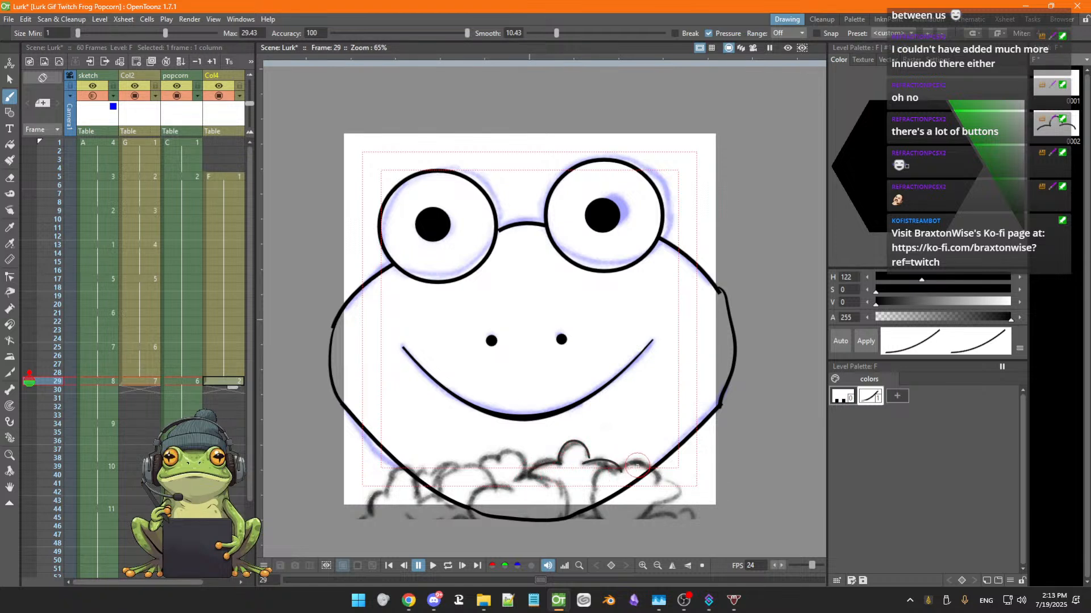
pyautogui.moveTo(659, 400); pyautogui.dragTo(619, 437)
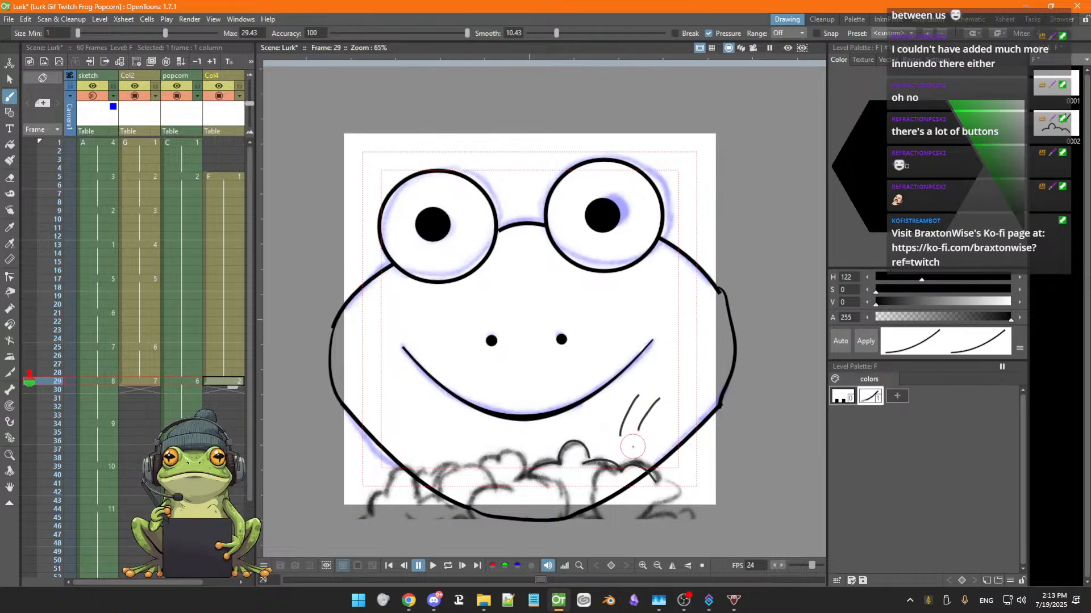
pyautogui.hotkey('ctrl', 'z')
pyautogui.hotkey('ctrl', 'z')
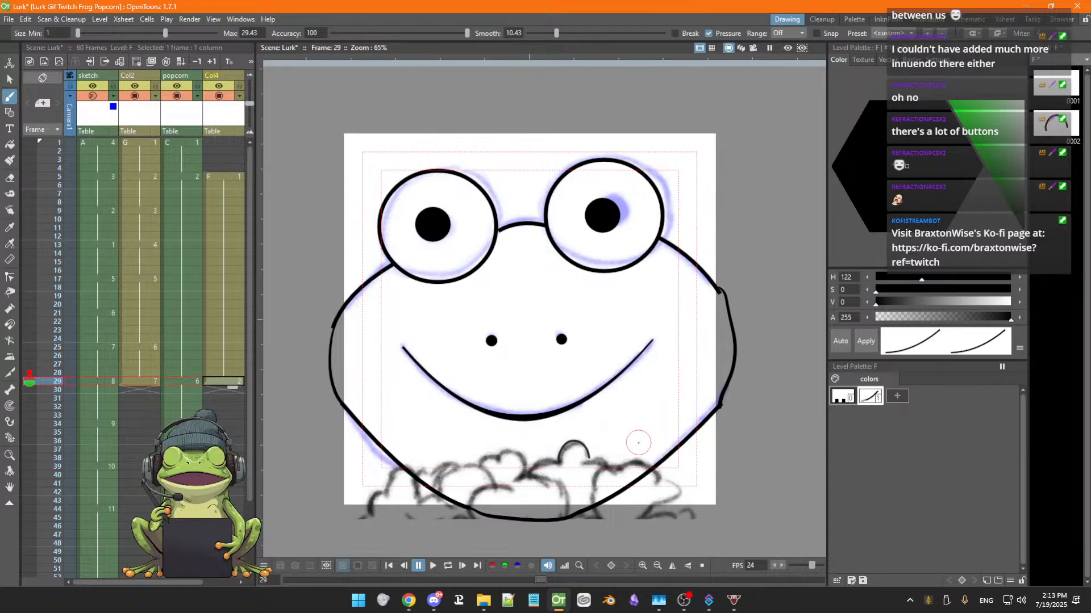
# Try brushing three cheek lines on the frog's right side, then undo them
pyautogui.moveTo(651, 401); pyautogui.dragTo(597, 433)
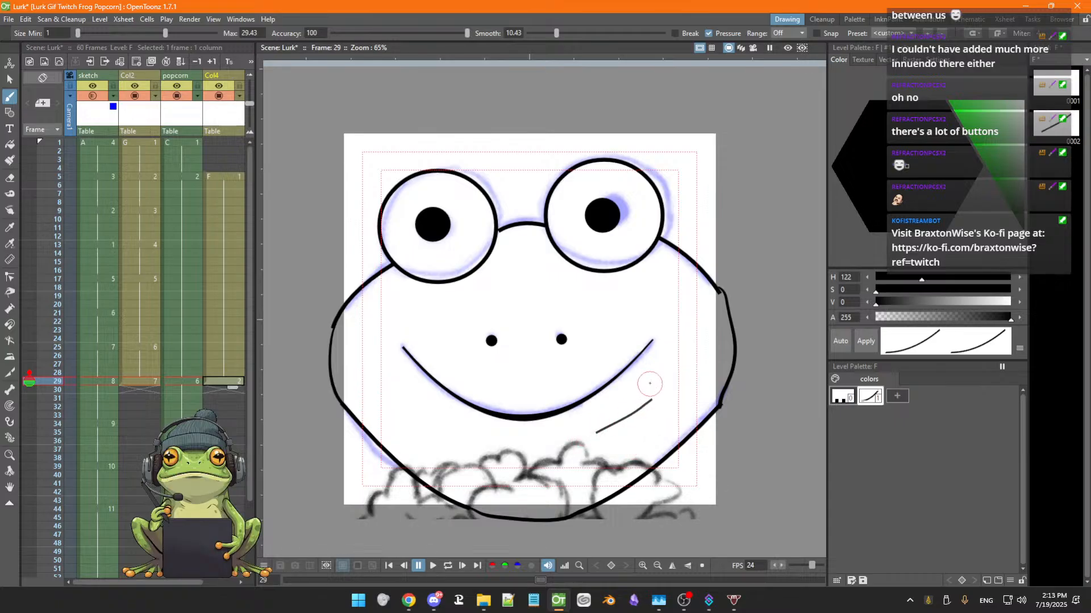
pyautogui.moveTo(649, 374); pyautogui.dragTo(588, 435)
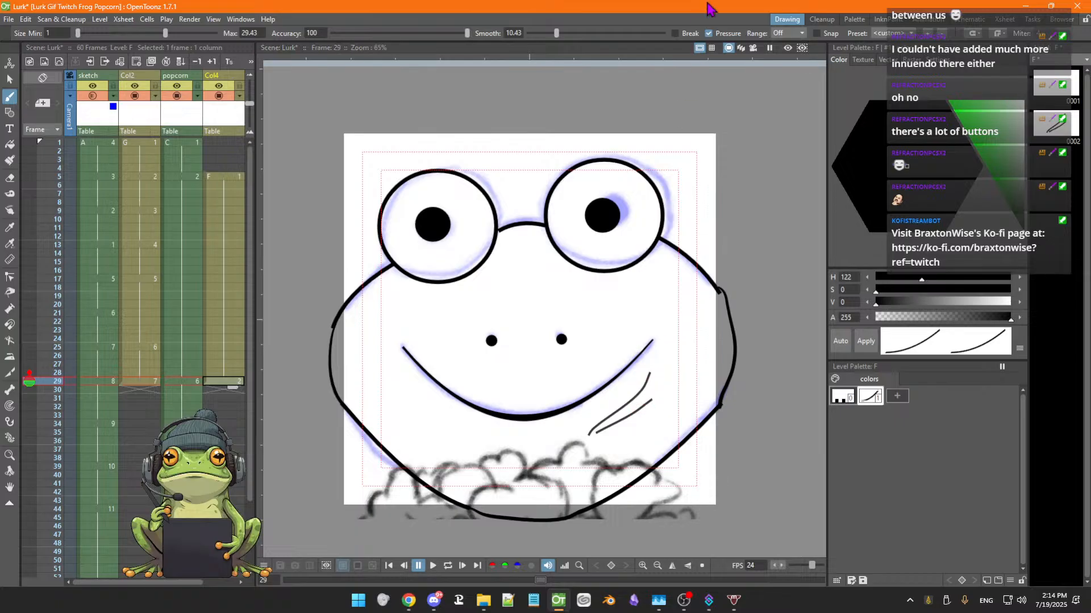
pyautogui.moveTo(656, 301); pyautogui.dragTo(607, 331)
pyautogui.hotkey('ctrl', 'z')
pyautogui.hotkey('ctrl', 'z')
pyautogui.hotkey('ctrl', 'z')
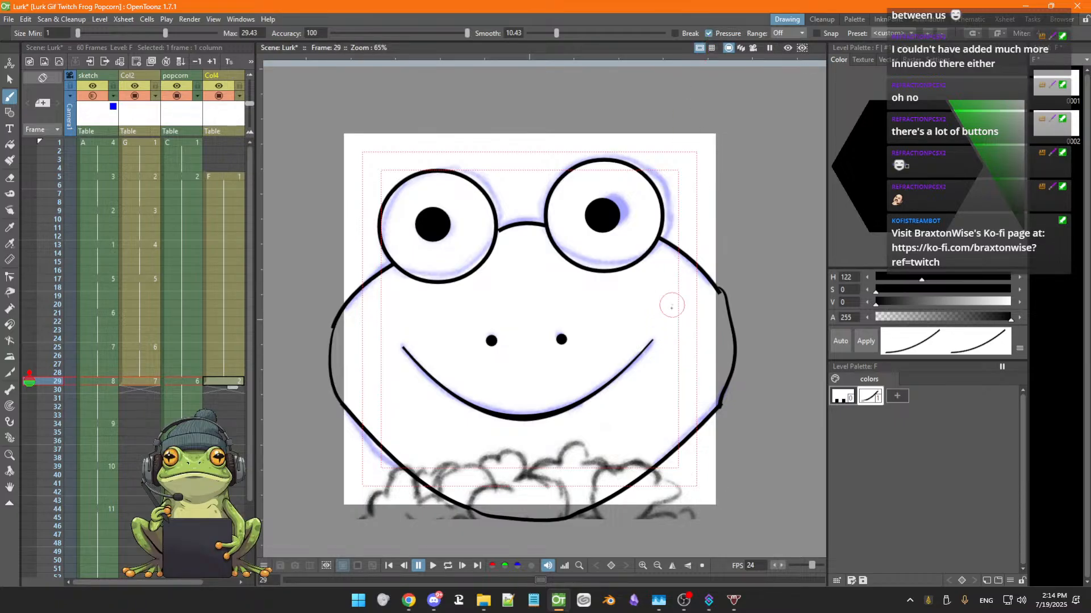
# Try drawing the right cheek line with the brush accuracy lowered to 37.85, undoing each attempt
pyautogui.moveTo(663, 323); pyautogui.dragTo(652, 397)
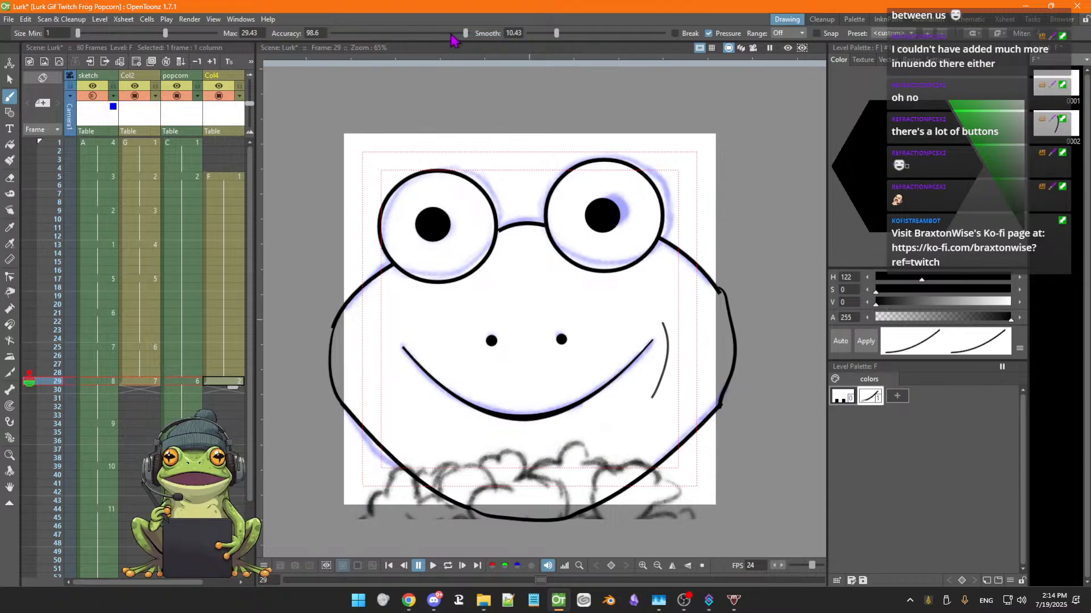
pyautogui.moveTo(466, 33); pyautogui.dragTo(382, 34)
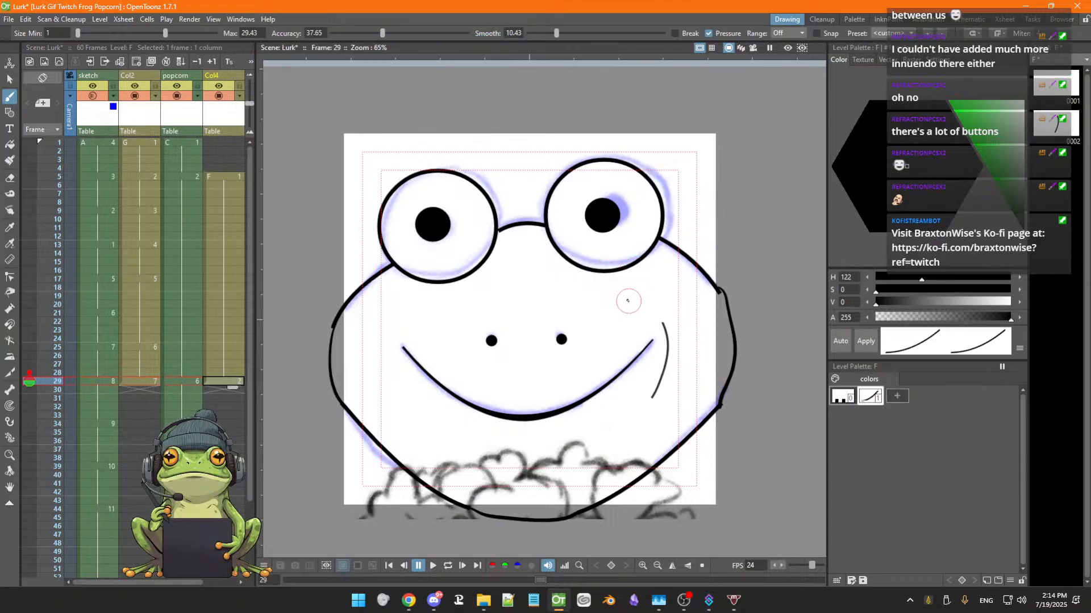
pyautogui.moveTo(628, 300); pyautogui.dragTo(668, 378)
pyautogui.hotkey('ctrl', 'z')
pyautogui.hotkey('ctrl', 'z')
pyautogui.moveTo(654, 307)
pyautogui.mouseDown()
pyautogui.moveTo(642, 302)
pyautogui.moveTo(599, 333)
pyautogui.moveTo(625, 299)
pyautogui.moveTo(662, 324)
pyautogui.mouseUp()
pyautogui.hotkey('ctrl', 'z')
pyautogui.hotkey('ctrl', 'z')
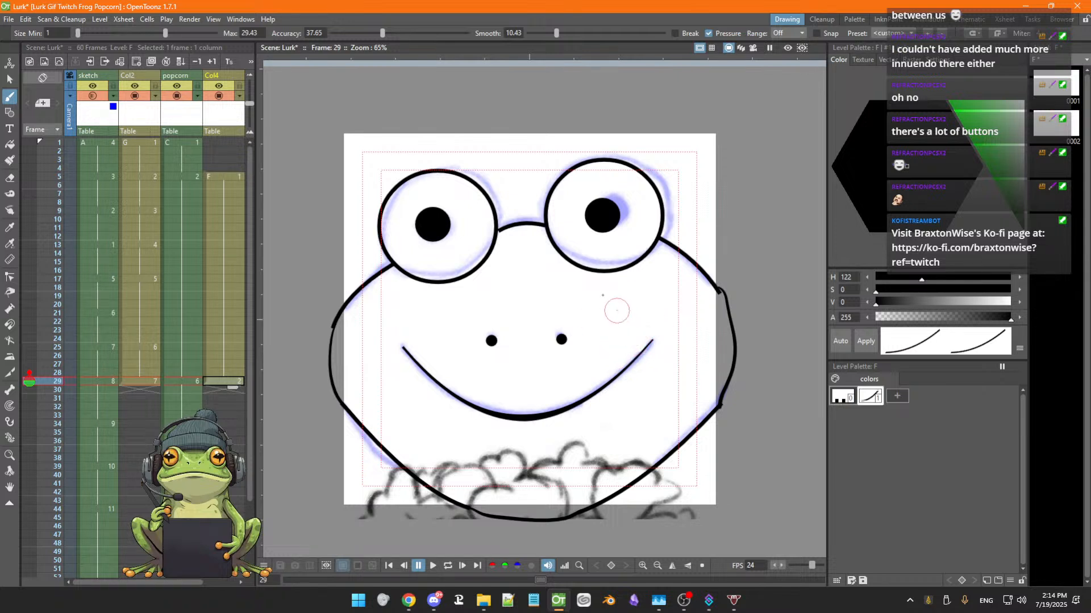
# Set the brush accuracy back to 100 and keep the brush range option Off
pyautogui.moveTo(383, 34); pyautogui.dragTo(487, 45)
pyautogui.click(800, 33)
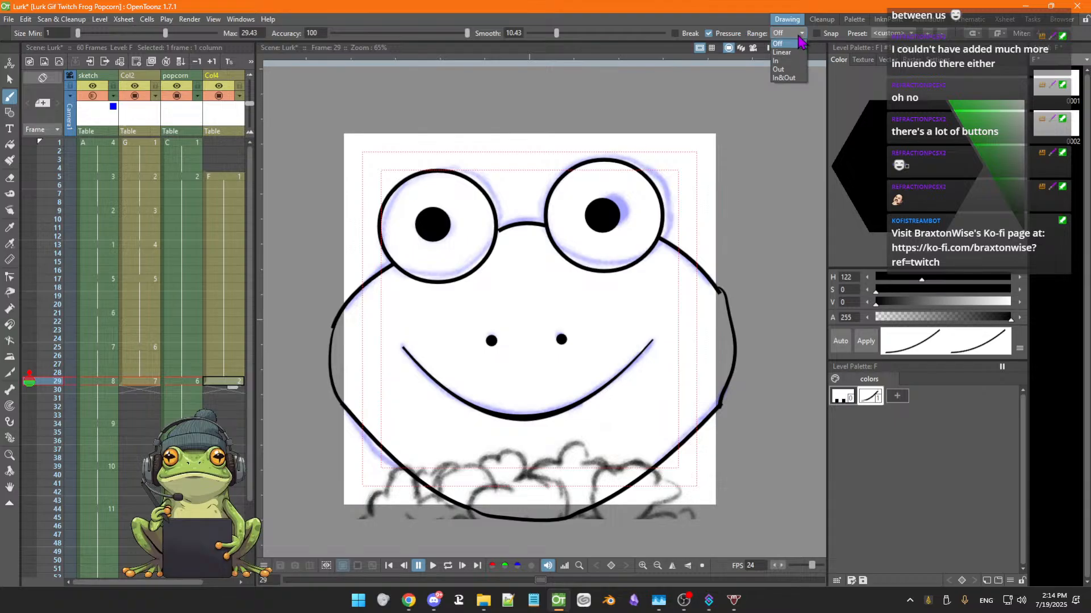
pyautogui.click(783, 65)
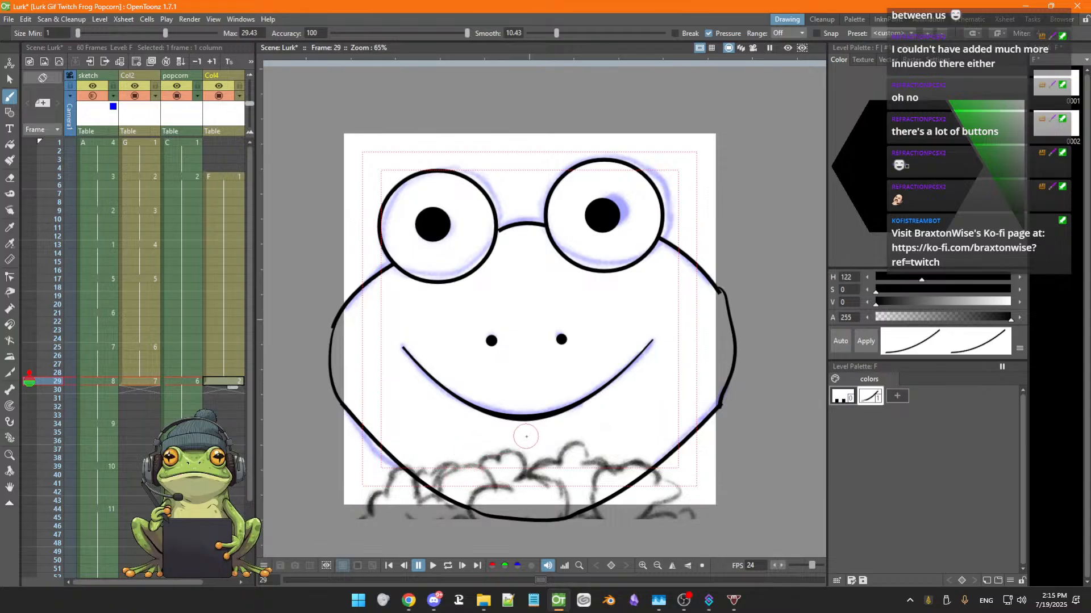
# Brush a small popcorn stroke, then undo it along with the earlier popcorn arc
pyautogui.moveTo(587, 460)
pyautogui.mouseDown()
pyautogui.moveTo(569, 444)
pyautogui.moveTo(563, 465)
pyautogui.moveTo(535, 464)
pyautogui.moveTo(529, 474)
pyautogui.moveTo(579, 469)
pyautogui.mouseUp()
pyautogui.hotkey('ctrl', 'z')
pyautogui.hotkey('ctrl', 'z')
pyautogui.hotkey('ctrl', 'z')
# Set the popcorn column's preview opacity to 45% and its color filter to Red
pyautogui.click(183, 79)
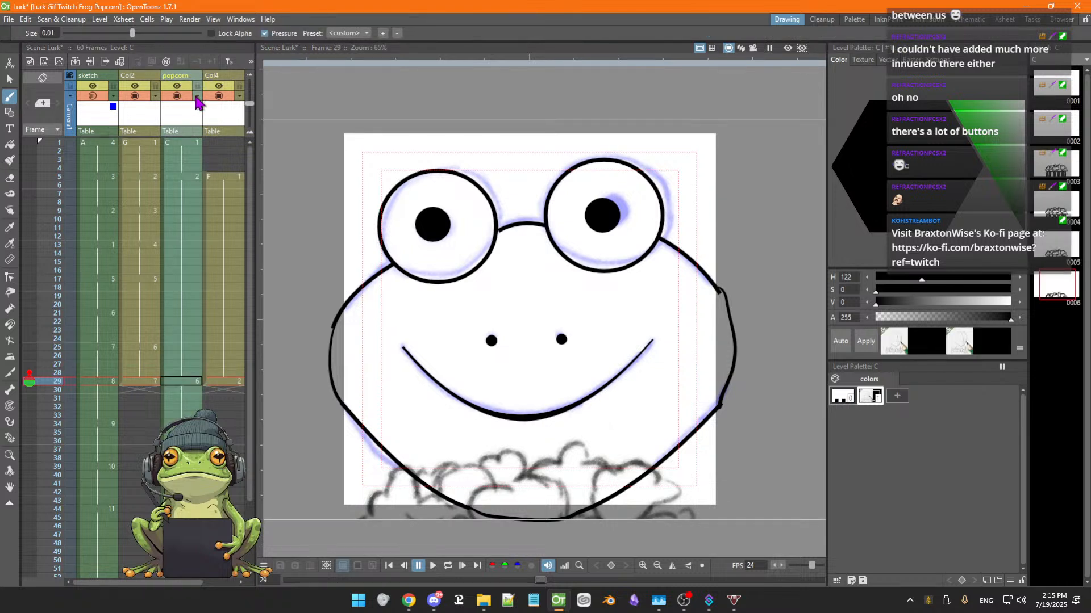
pyautogui.click(197, 96)
pyautogui.moveTo(274, 114); pyautogui.dragTo(249, 113)
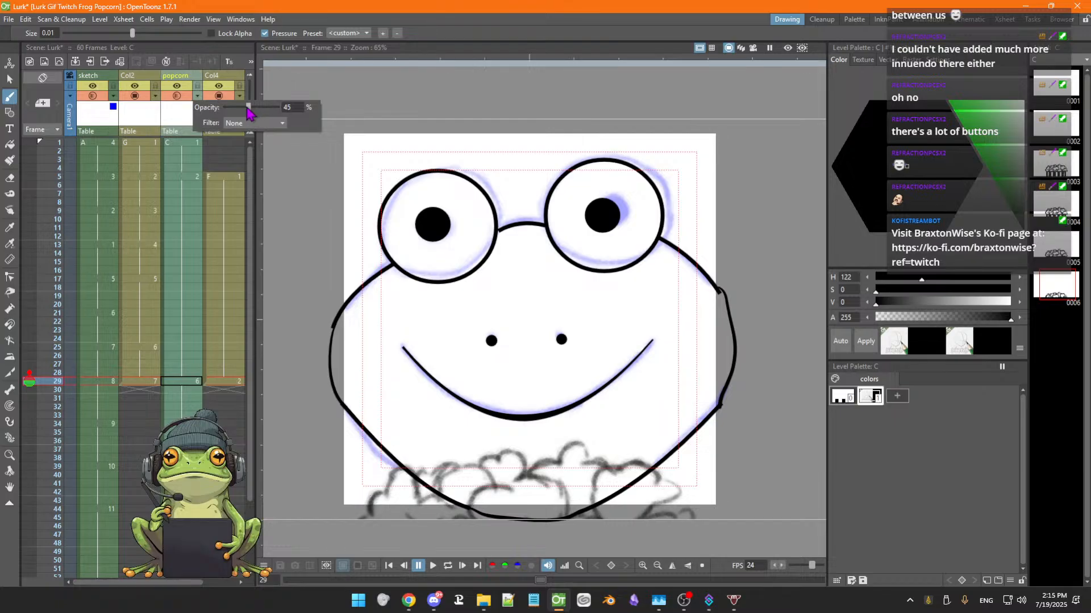
pyautogui.click(274, 124)
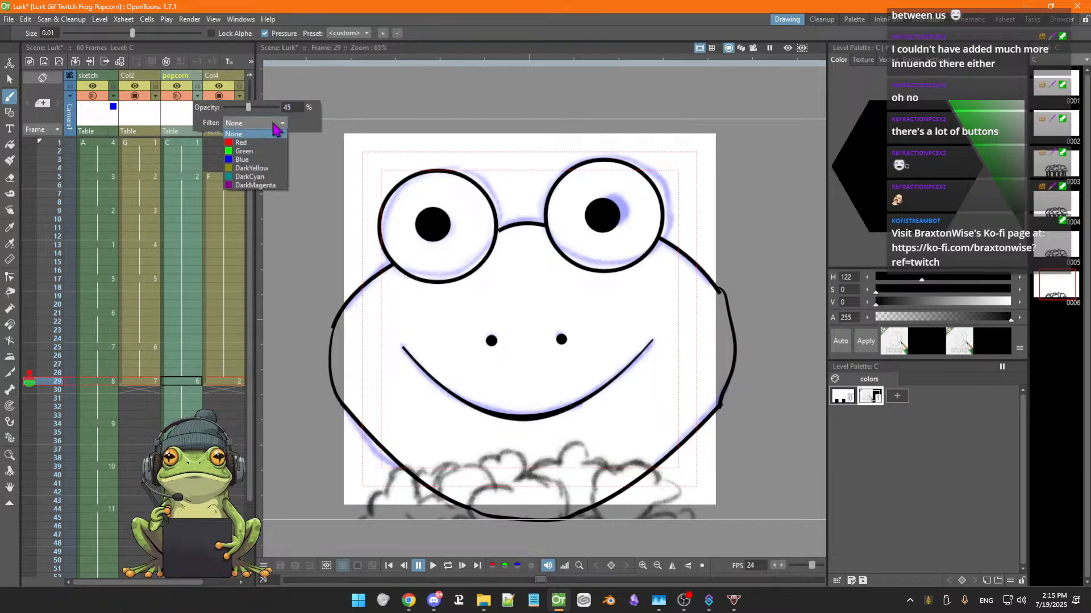
pyautogui.click(250, 142)
pyautogui.click(275, 159)
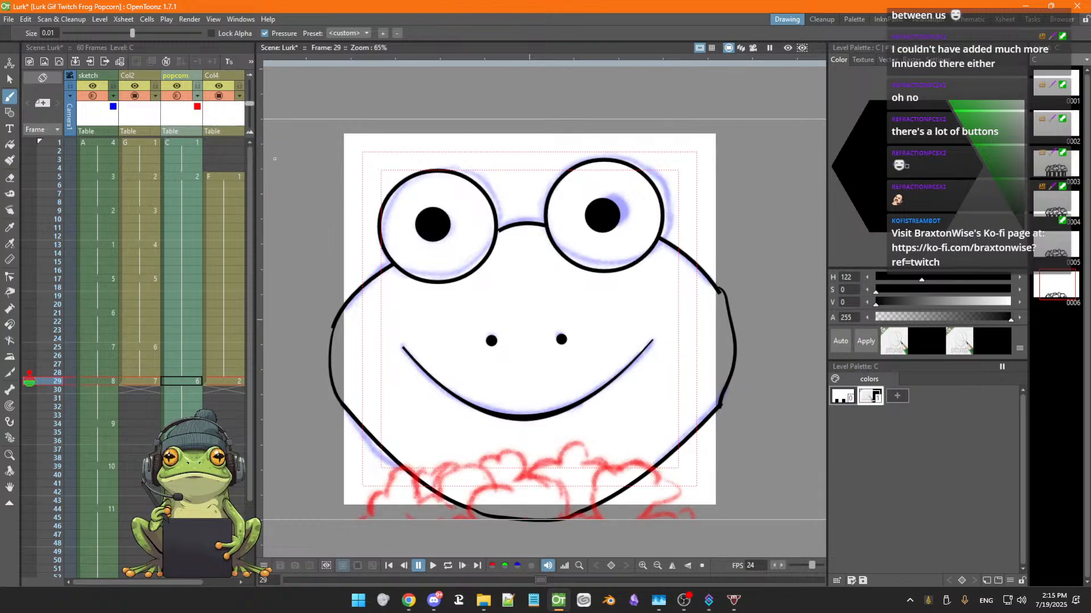
# Set the Col4 column's opacity to 100% and lower the popcorn column's opacity slightly
pyautogui.click(238, 97)
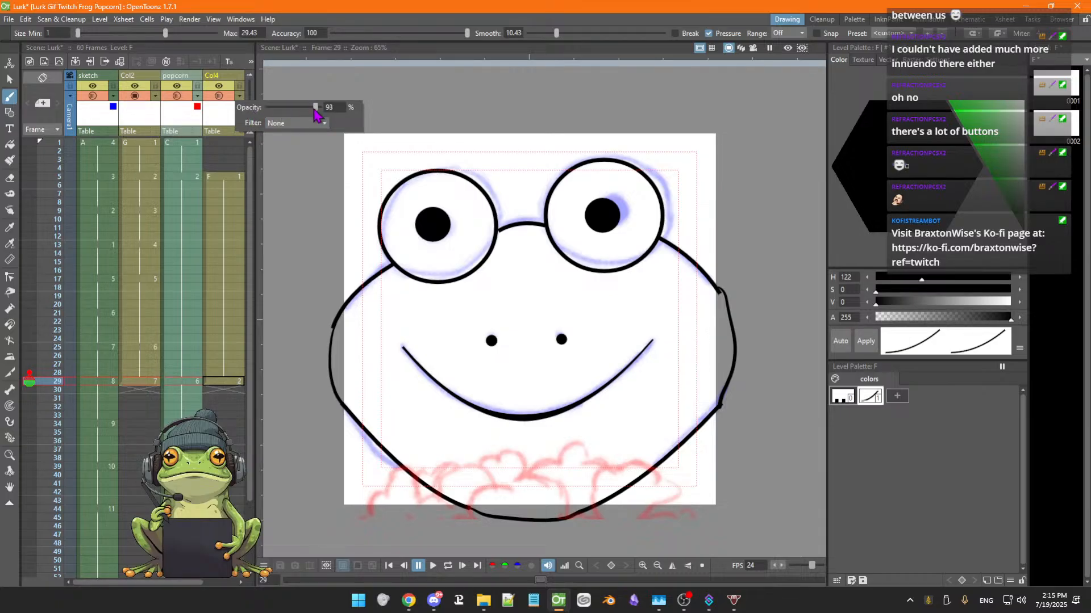
pyautogui.moveTo(314, 108); pyautogui.dragTo(296, 109)
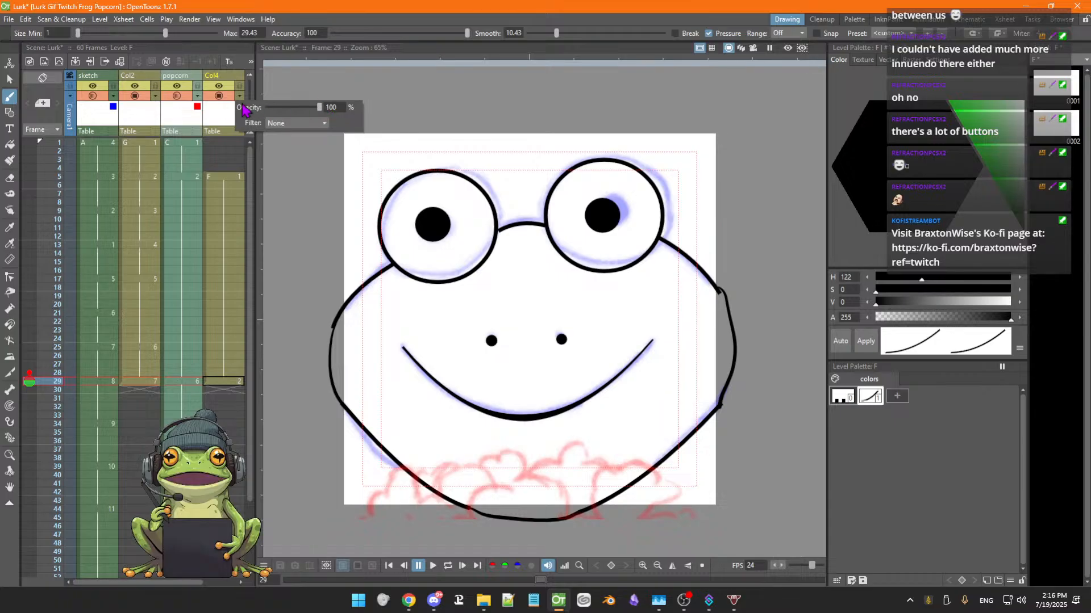
pyautogui.click(197, 97)
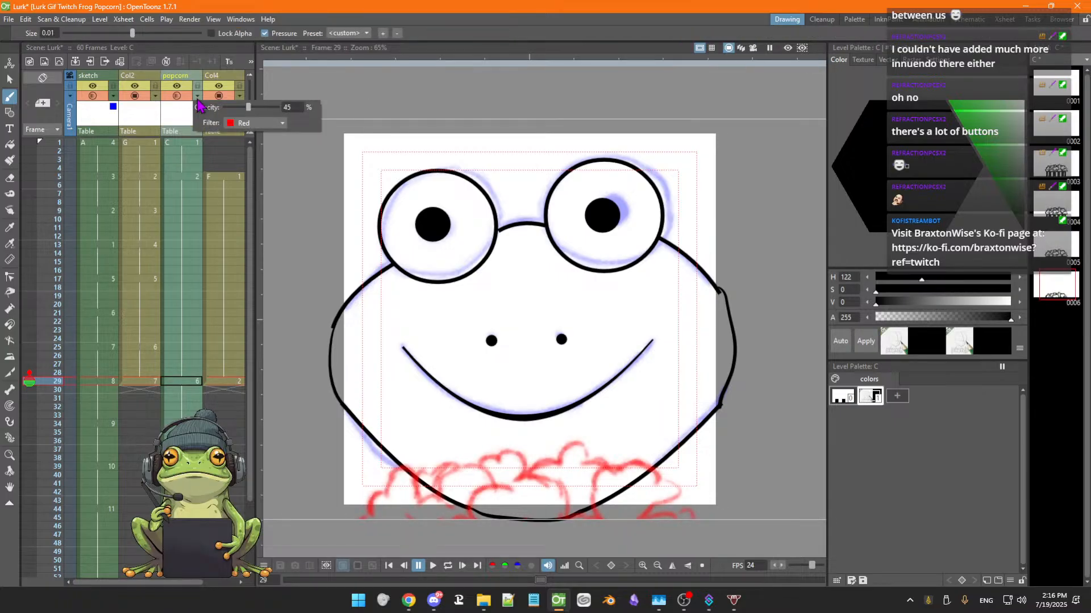
pyautogui.moveTo(248, 107); pyautogui.dragTo(237, 108)
pyautogui.click(271, 158)
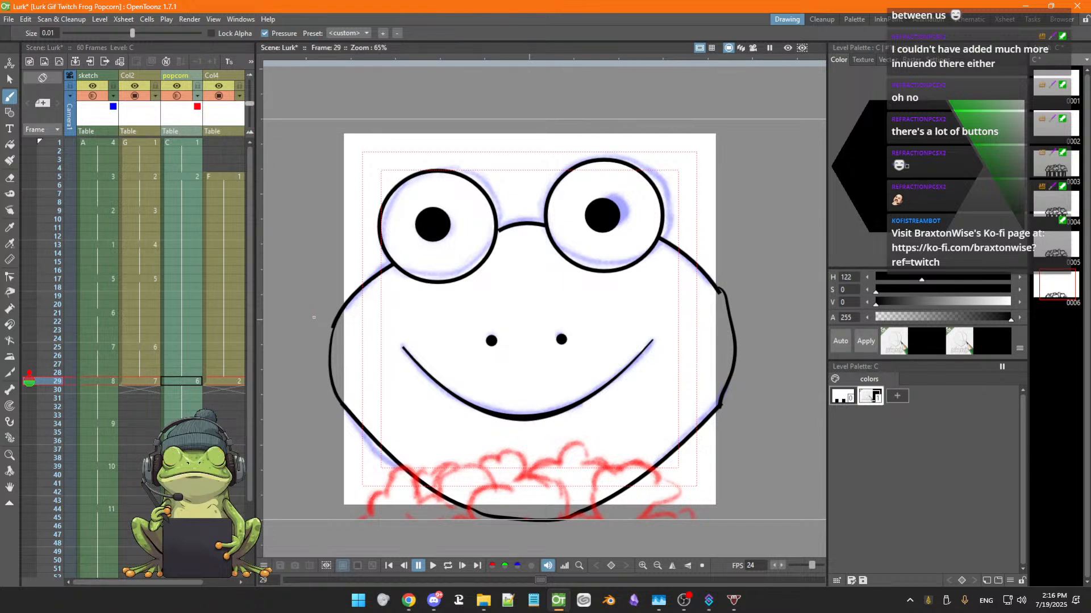
# Step back and forth through frames 29 to 37 to review the popcorn drawings against the face
pyautogui.press(',')
pyautogui.press('.')
pyautogui.press('.')
pyautogui.press('.')
pyautogui.press('.')
pyautogui.press('.')
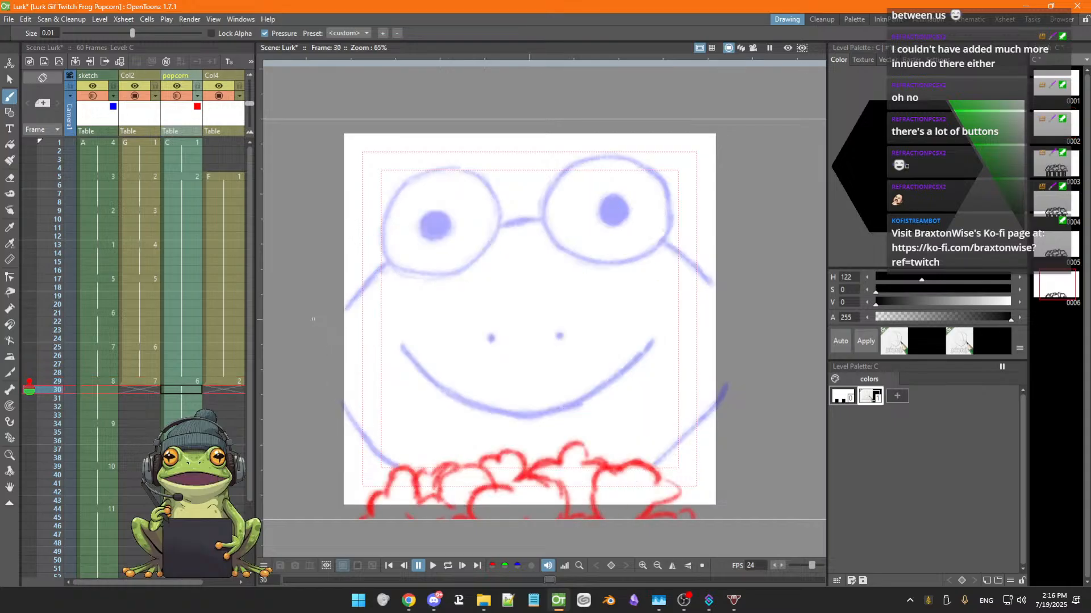
pyautogui.press(',')
pyautogui.press(',')
pyautogui.press(',')
pyautogui.press(',')
pyautogui.press(',')
pyautogui.press('.')
pyautogui.press('.')
pyautogui.press('.')
pyautogui.press('.')
pyautogui.press('.')
pyautogui.press('.')
pyautogui.press('.')
pyautogui.press('.')
pyautogui.press('.')
pyautogui.press('.')
pyautogui.press('.')
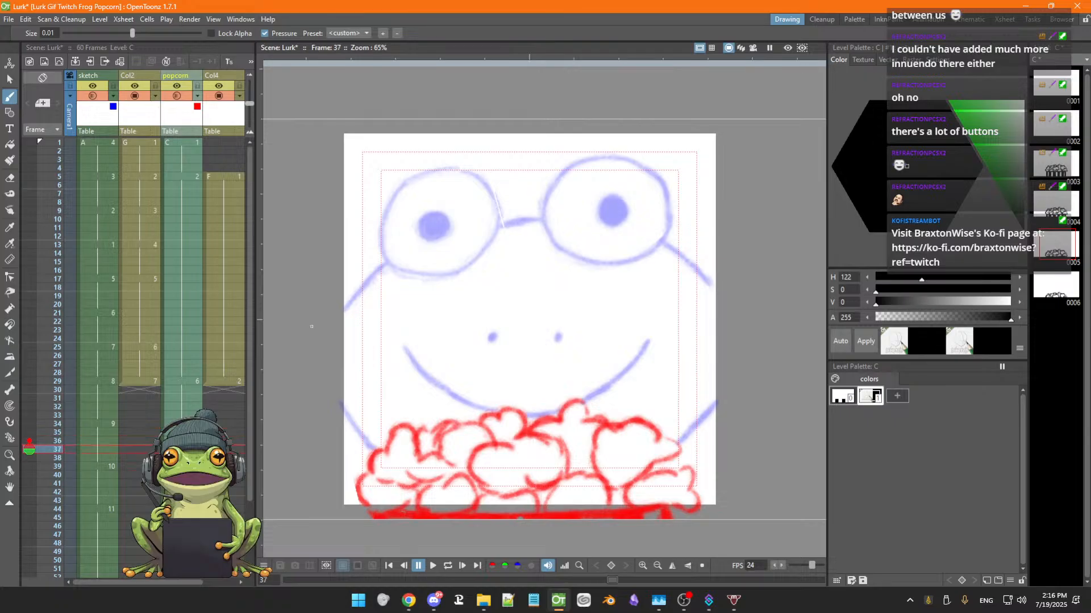
pyautogui.press(',')
pyautogui.press(',')
pyautogui.press(',')
pyautogui.press(',')
pyautogui.press(',')
pyautogui.press(',')
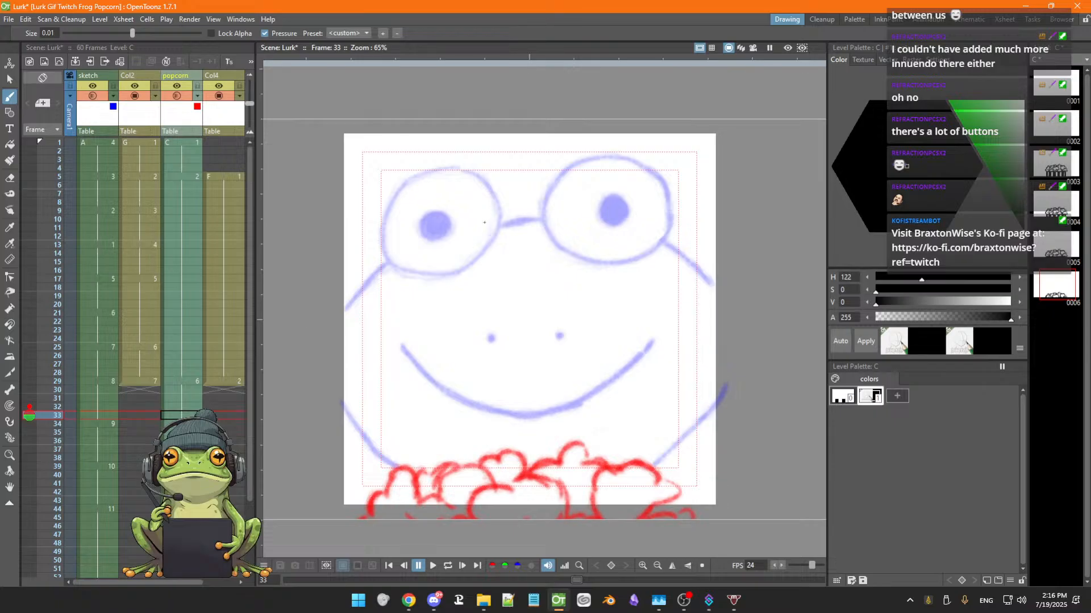
pyautogui.press(',')
pyautogui.press(',')
pyautogui.press(',')
pyautogui.press(',')
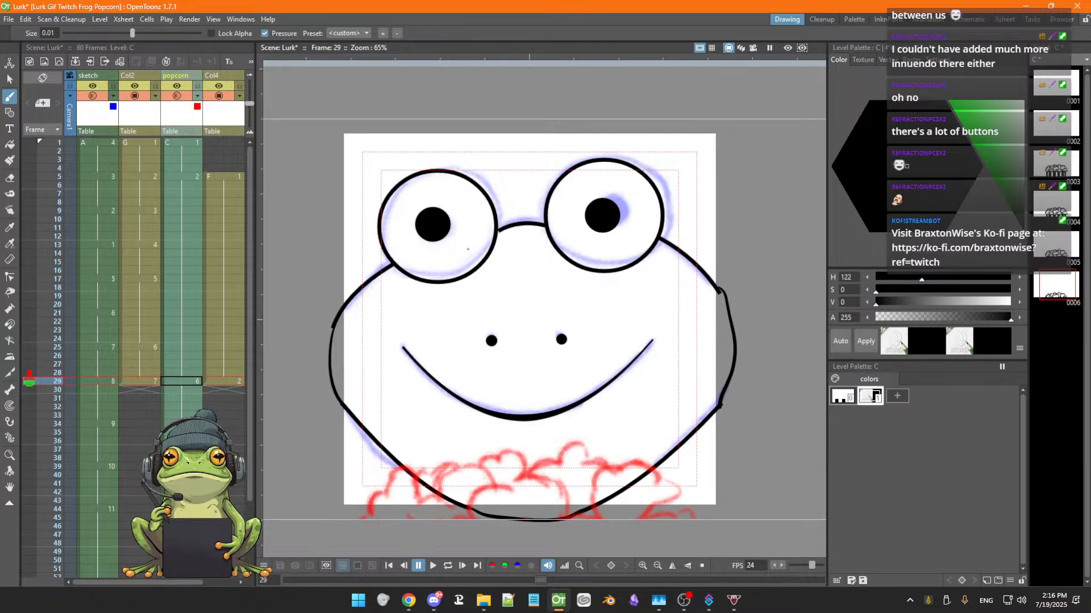
# Try brushing the popcorn outline in the Col4 cell at frame 29, then undo it
pyautogui.click(230, 382)
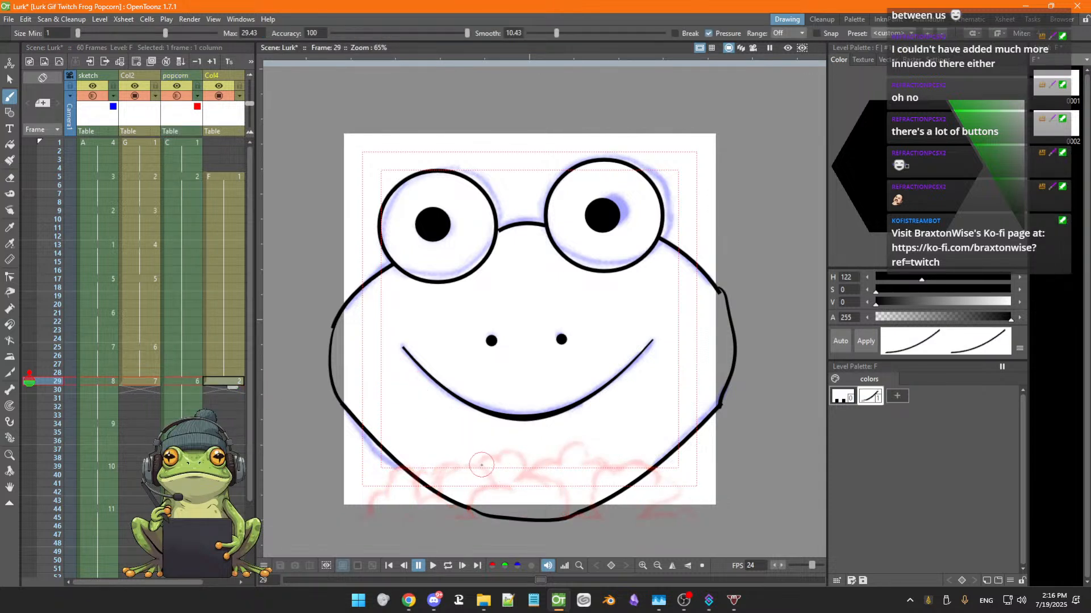
pyautogui.moveTo(480, 466)
pyautogui.mouseDown()
pyautogui.moveTo(518, 458)
pyautogui.moveTo(523, 478)
pyautogui.moveTo(577, 446)
pyautogui.moveTo(587, 460)
pyautogui.mouseUp()
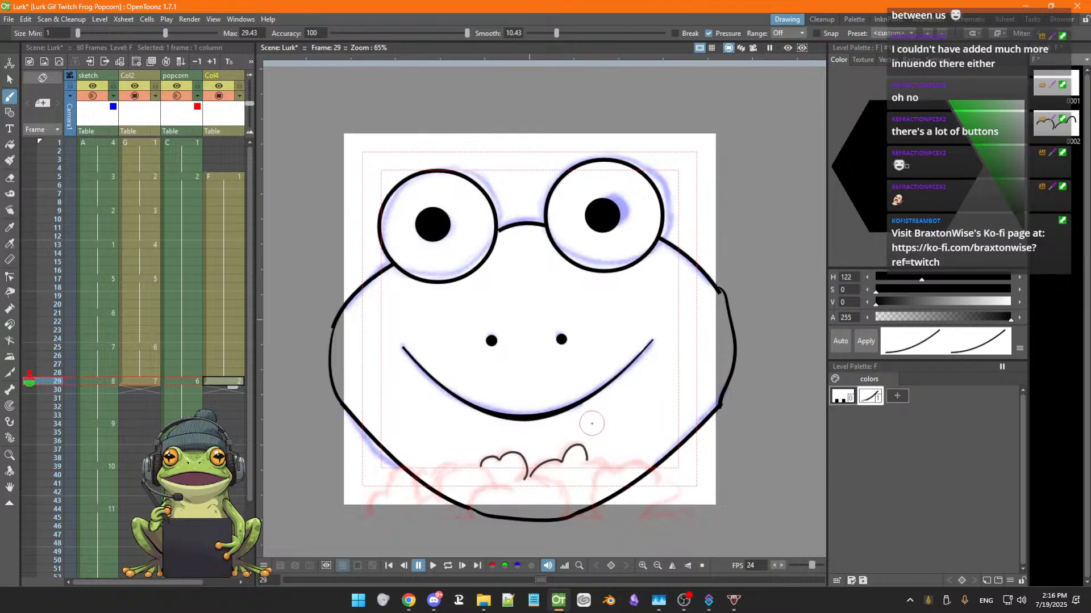
pyautogui.hotkey('ctrl', 'z')
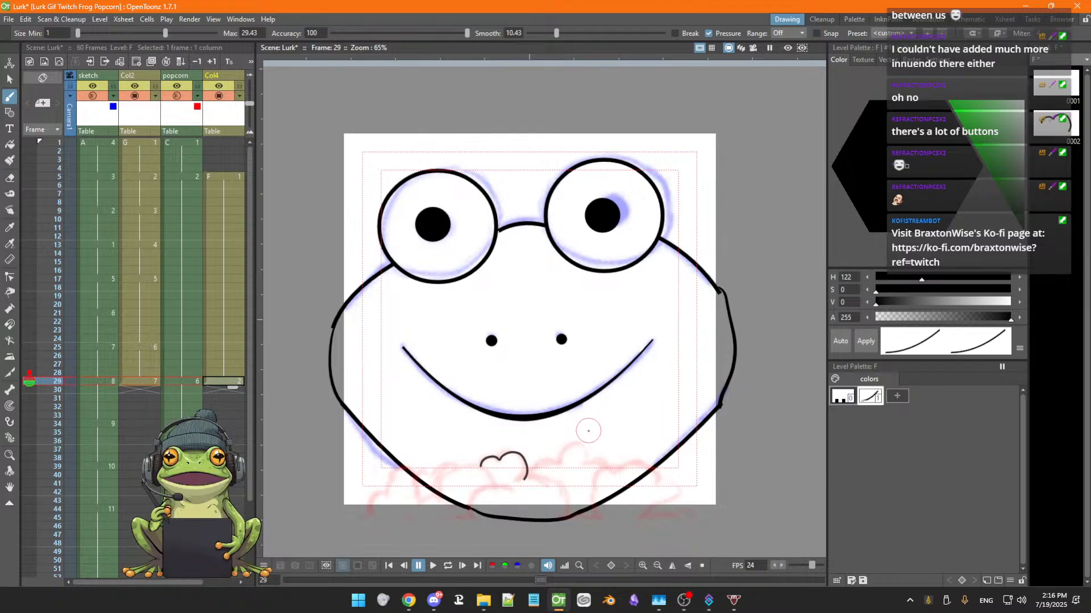
pyautogui.hotkey('ctrl', 'z')
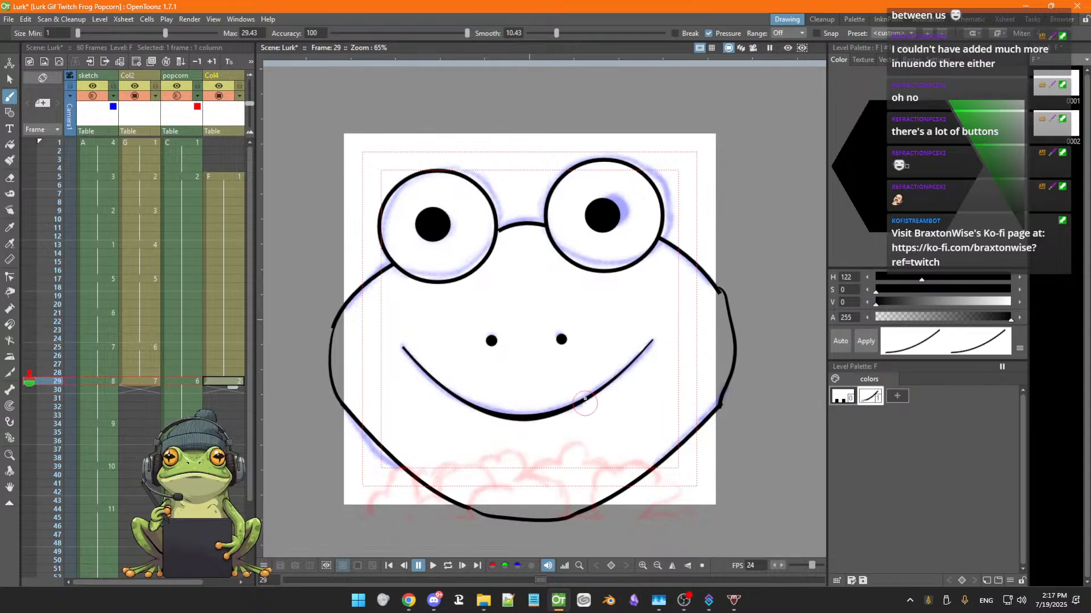
# Try brushing a right cheek line, undo it, and save the scene
pyautogui.moveTo(603, 337)
pyautogui.mouseDown()
pyautogui.moveTo(583, 362)
pyautogui.moveTo(617, 334)
pyautogui.moveTo(623, 348)
pyautogui.moveTo(592, 367)
pyautogui.moveTo(595, 383)
pyautogui.moveTo(633, 392)
pyautogui.moveTo(602, 428)
pyautogui.moveTo(615, 439)
pyautogui.moveTo(664, 386)
pyautogui.mouseUp()
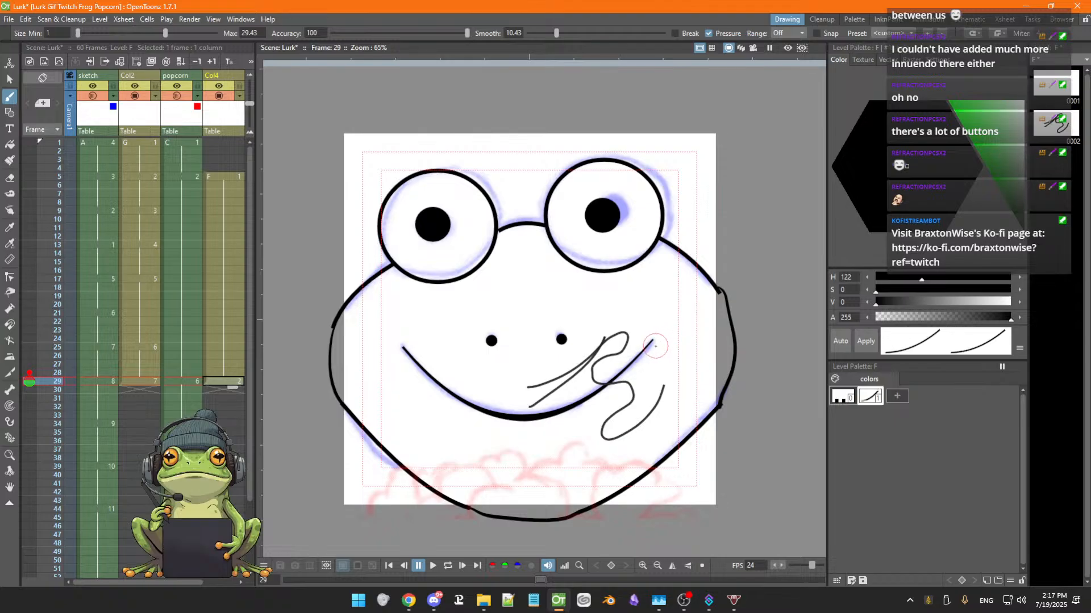
pyautogui.hotkey('ctrl', 'z')
pyautogui.hotkey('ctrl', 'z')
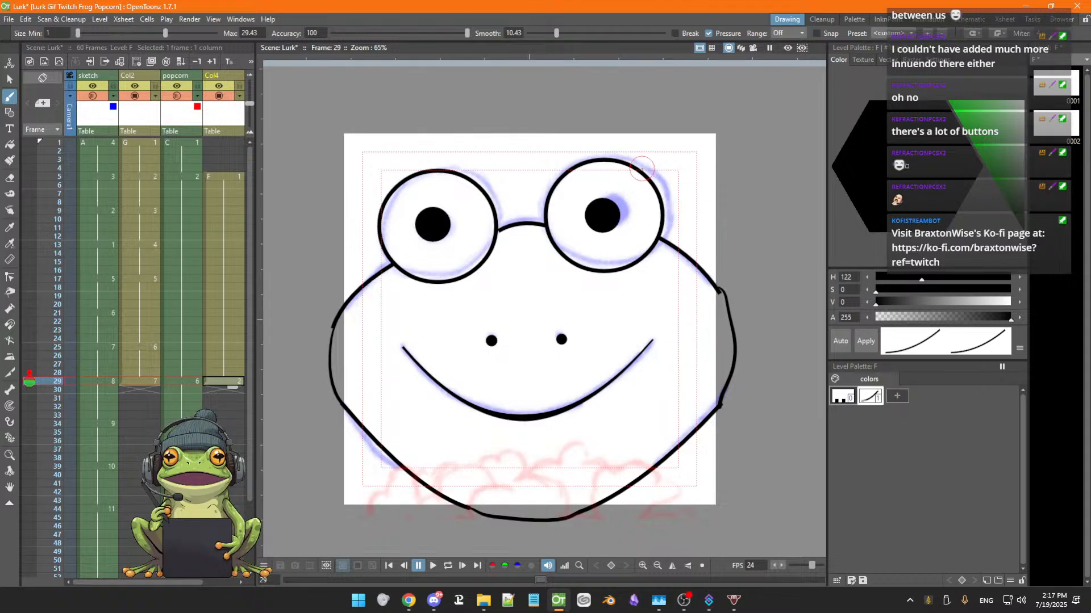
pyautogui.hotkey('ctrl', 's')
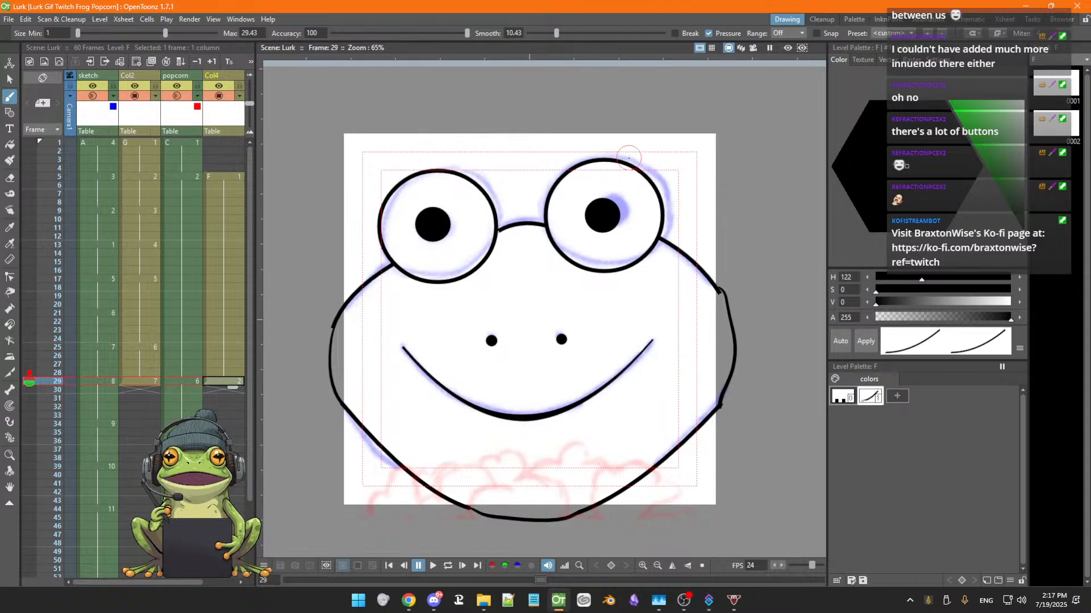
# Close and relaunch OpenToonz, then reopen the Lurk scene from the startup window
pyautogui.click(1076, 7)
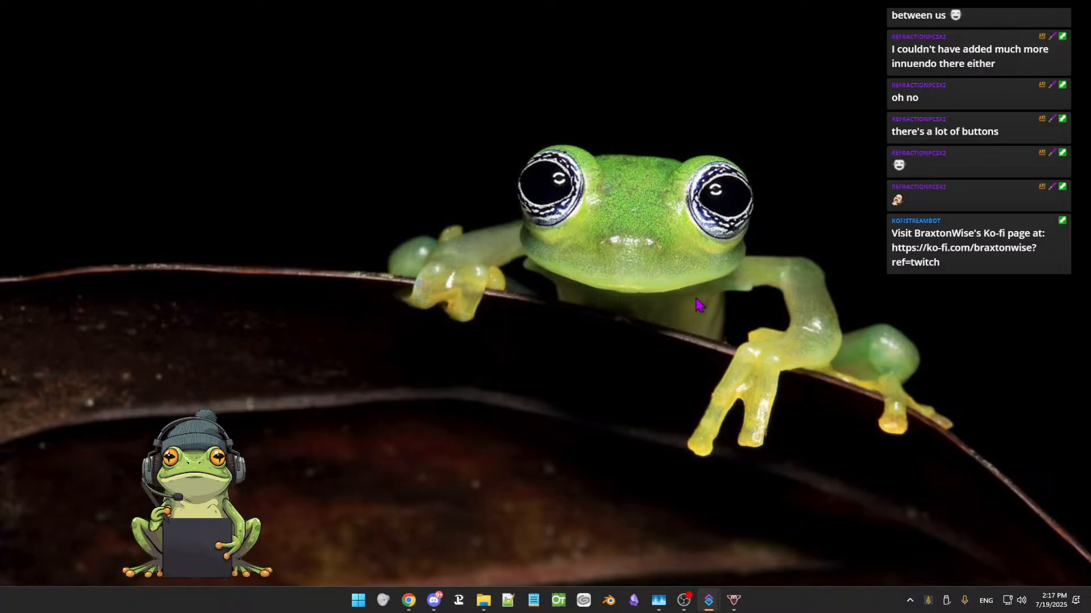
pyautogui.click(558, 600)
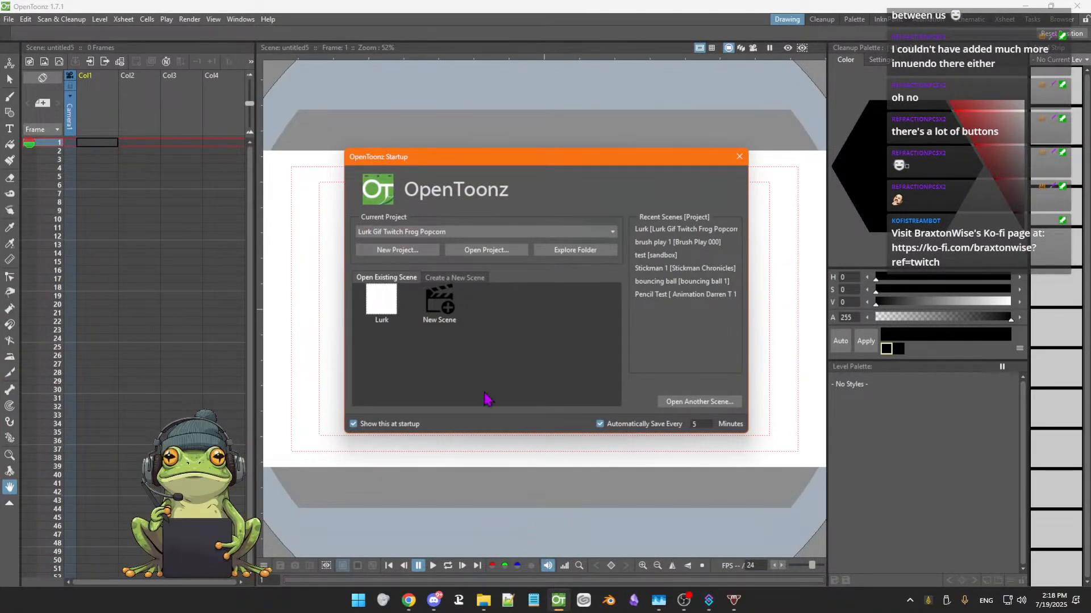
pyautogui.click(390, 323)
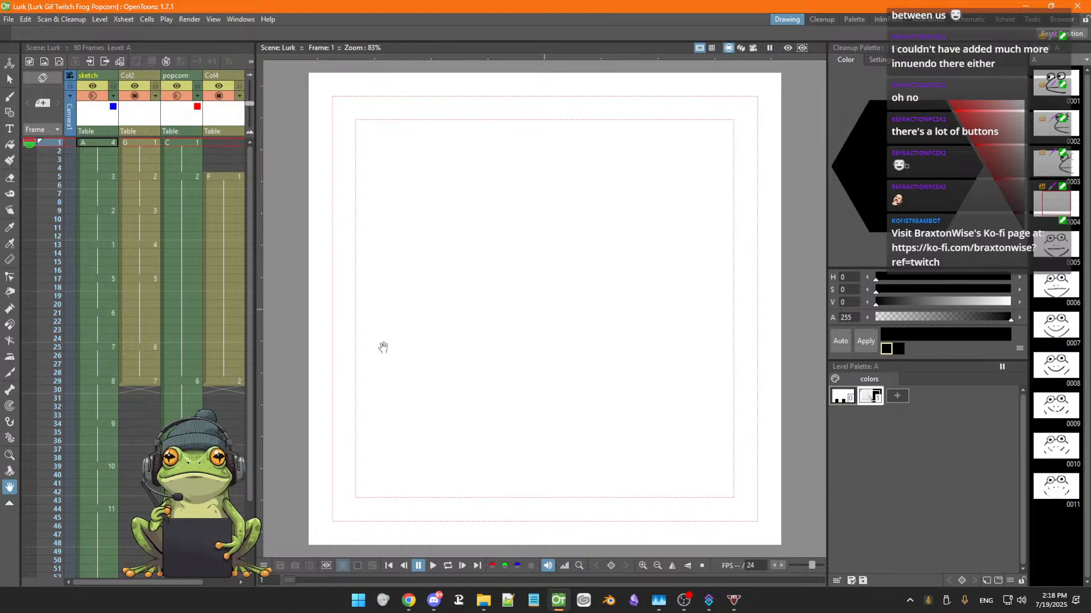
# Step to frame 29 and select the Col4 cell there after checking the other columns' cells
pyautogui.scroll(-1, 384, 341)
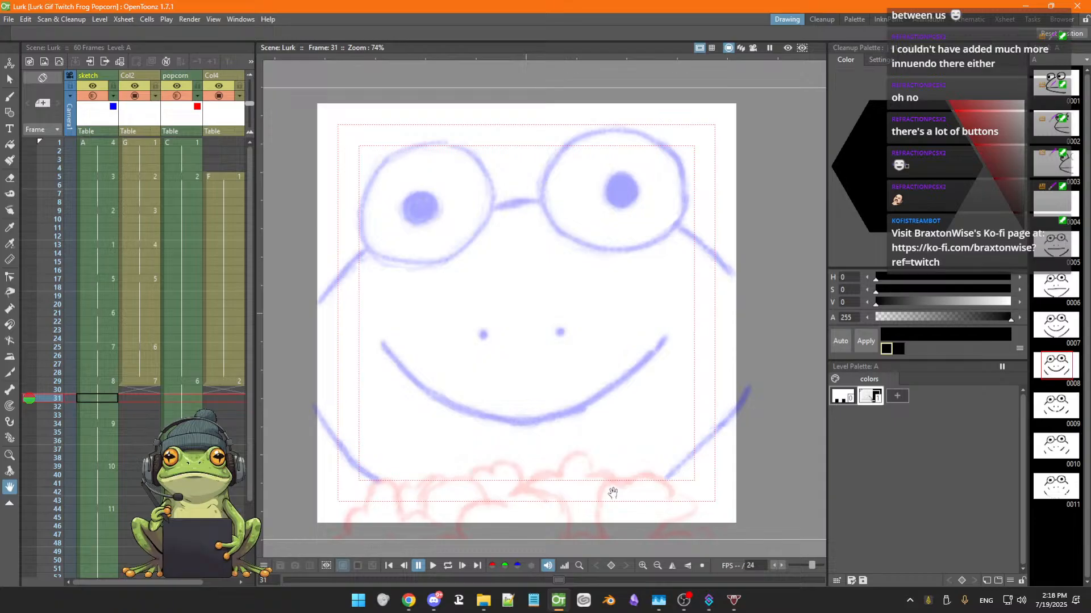
pyautogui.press('Up')
pyautogui.press('Up')
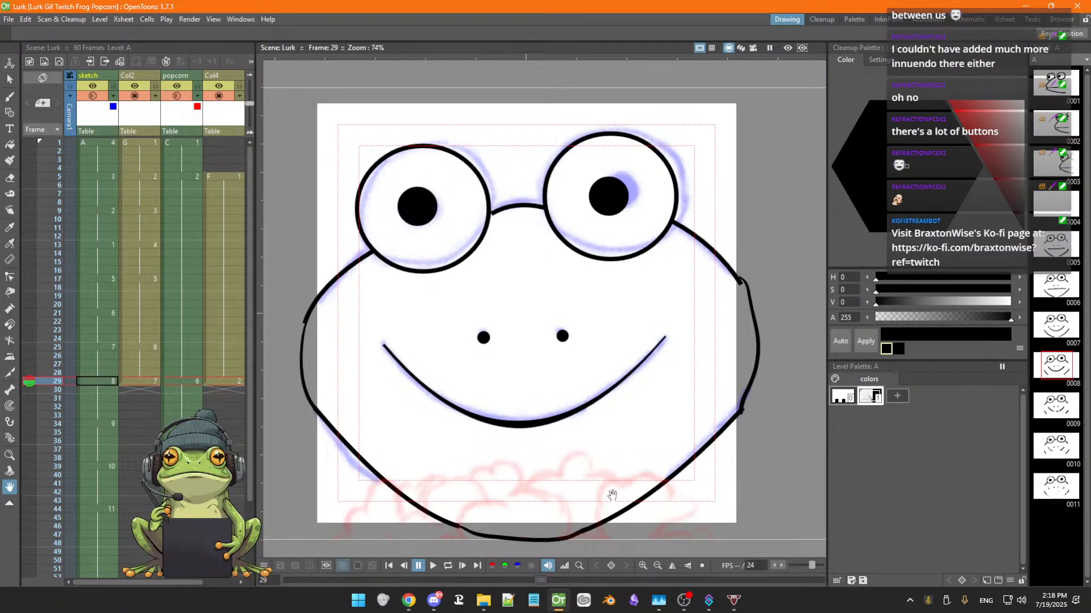
pyautogui.press('Down')
pyautogui.press('Up')
pyautogui.click(898, 349)
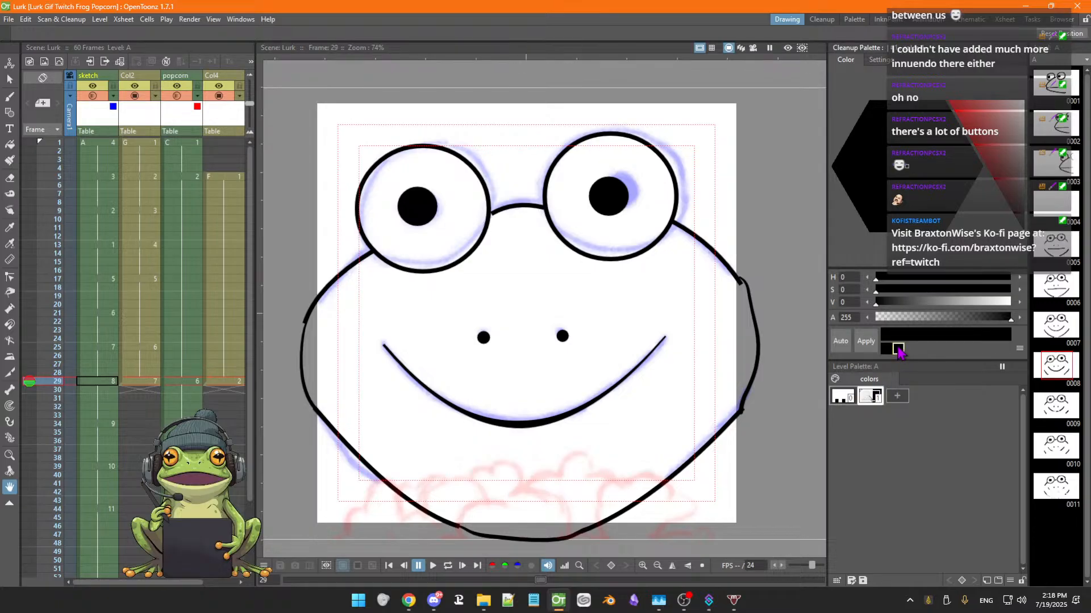
pyautogui.click(887, 349)
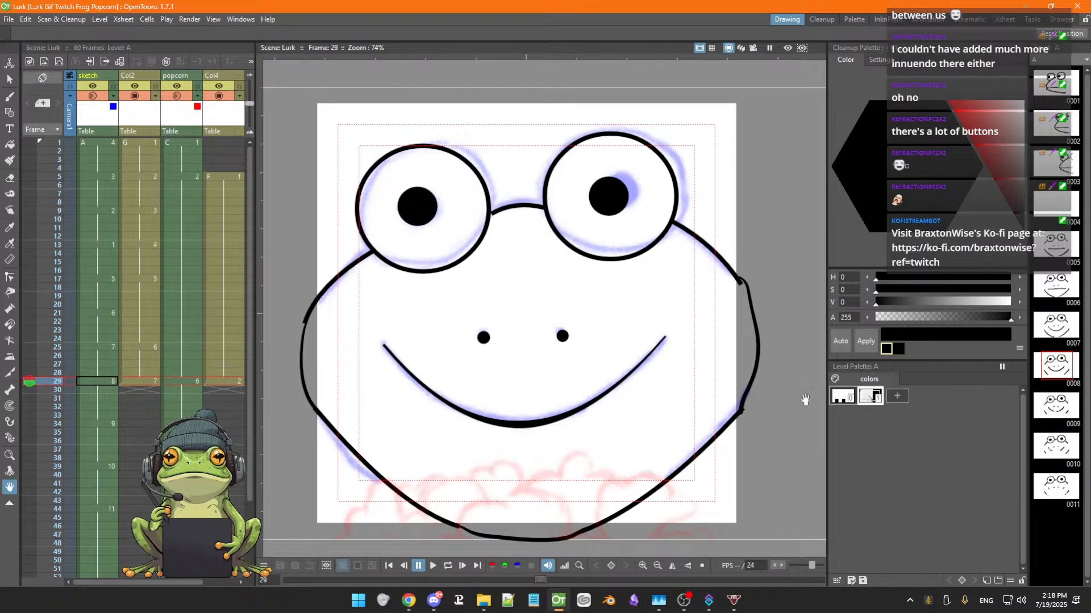
pyautogui.click(175, 383)
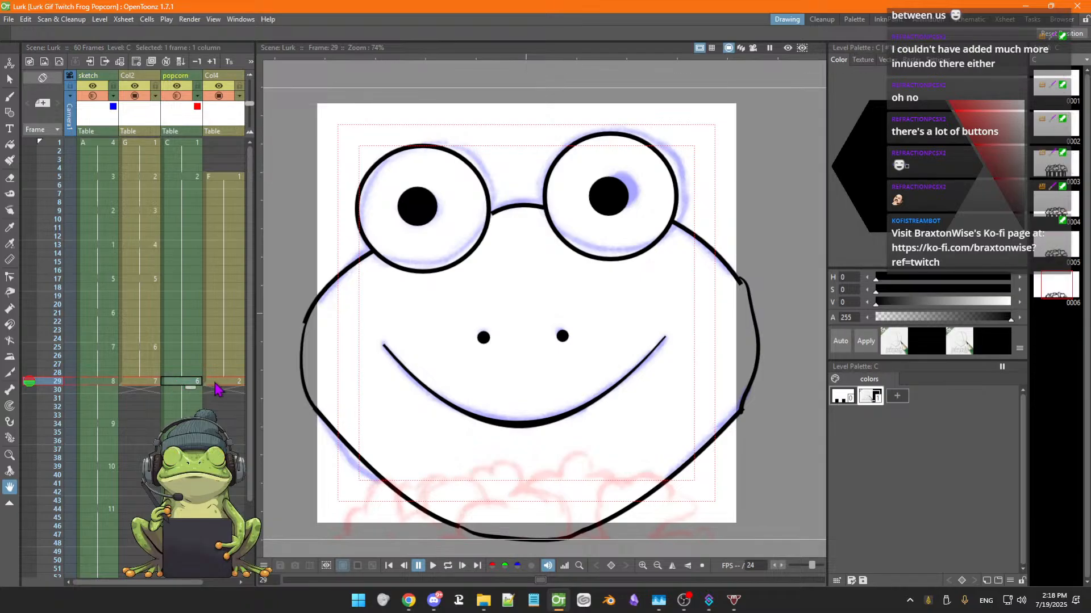
pyautogui.click(98, 381)
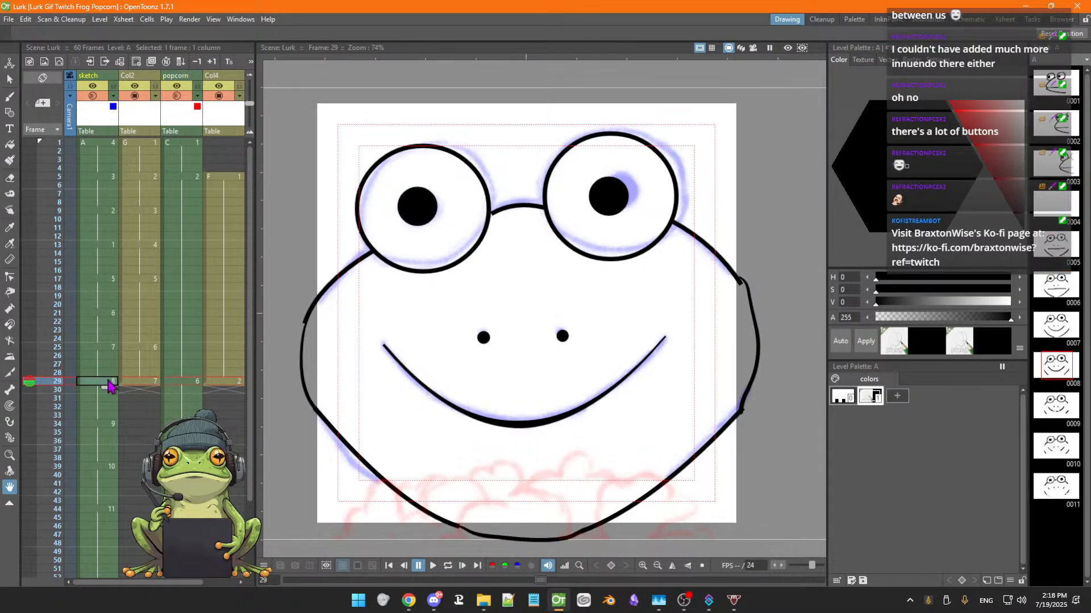
pyautogui.click(141, 381)
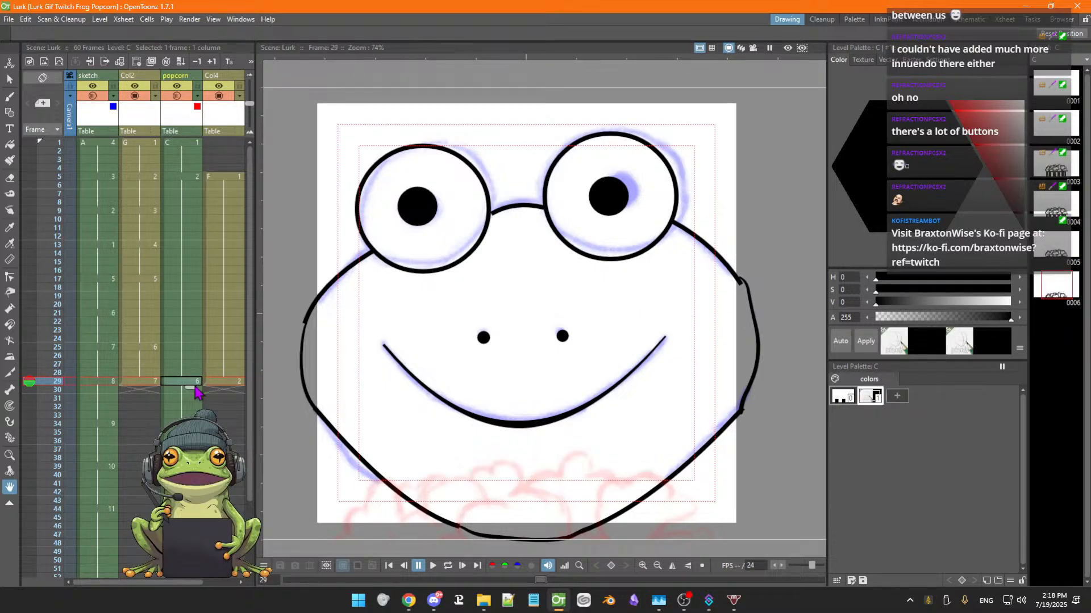
pyautogui.click(223, 382)
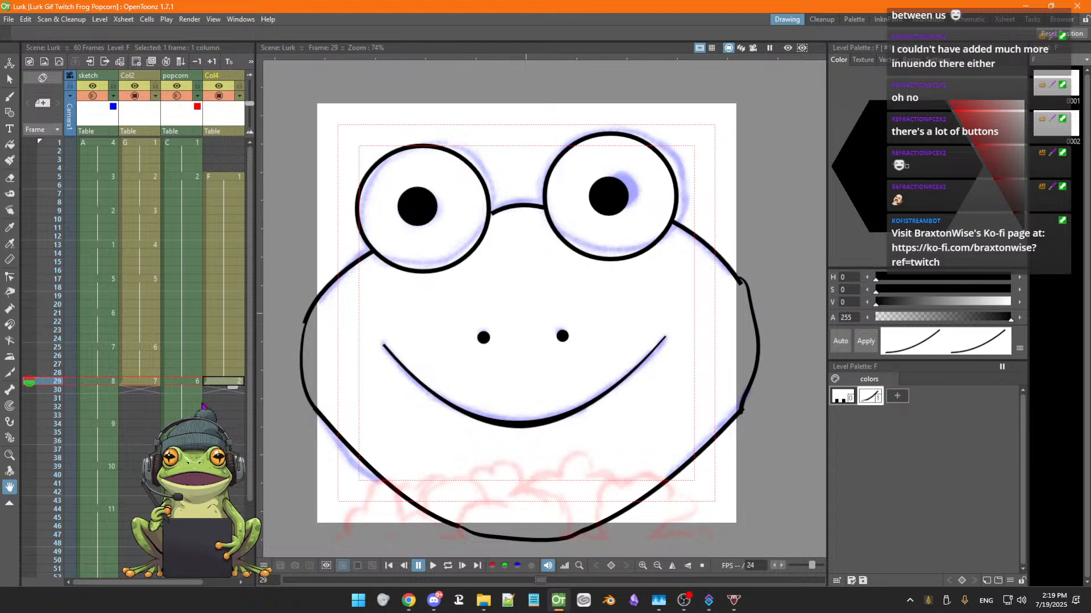
# With the Brush tool, draw a popcorn kernel outline over the face's lower edge in the Col4 cell at frame 29
pyautogui.press('b')
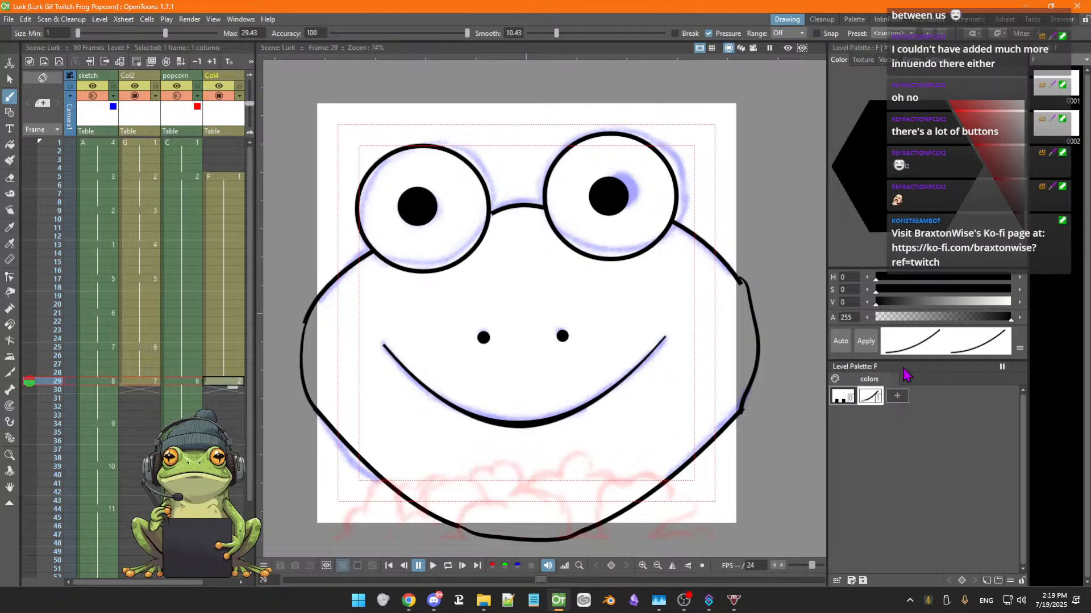
pyautogui.click(472, 479)
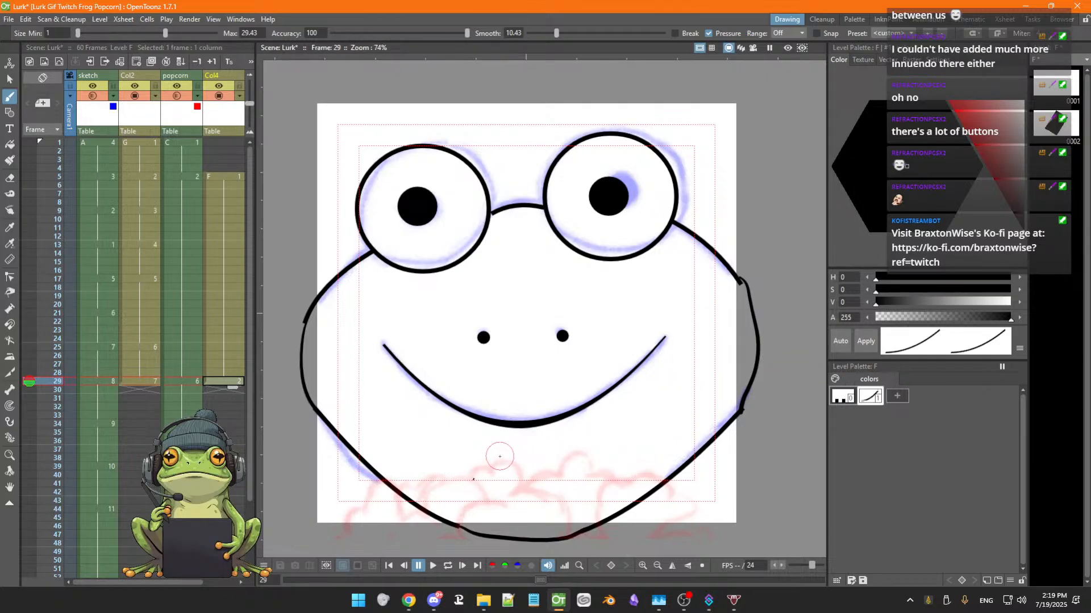
pyautogui.moveTo(484, 475); pyautogui.dragTo(499, 455)
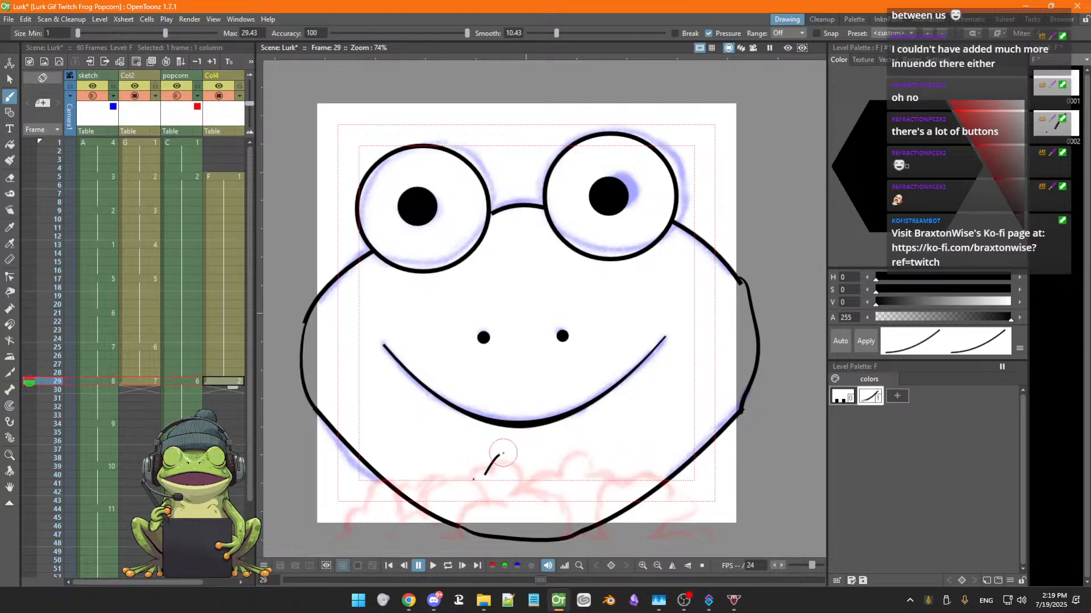
pyautogui.hotkey('ctrl', 'z')
pyautogui.moveTo(470, 478); pyautogui.dragTo(495, 473)
pyautogui.hotkey('ctrl', 'z')
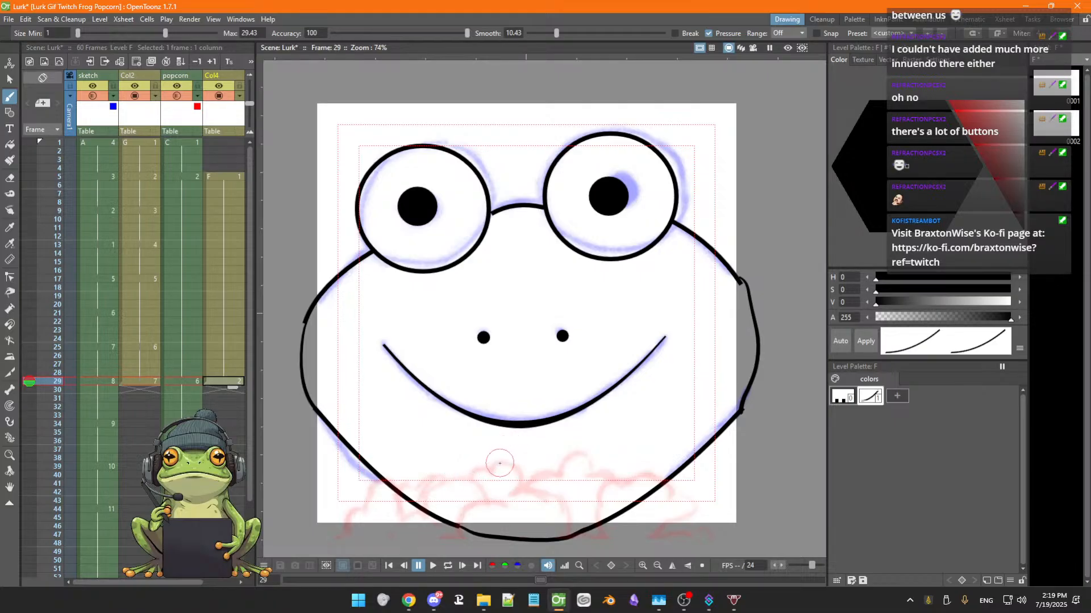
pyautogui.moveTo(482, 469)
pyautogui.mouseDown()
pyautogui.moveTo(514, 465)
pyautogui.moveTo(512, 492)
pyautogui.moveTo(548, 493)
pyautogui.moveTo(571, 514)
pyautogui.moveTo(568, 527)
pyautogui.mouseUp()
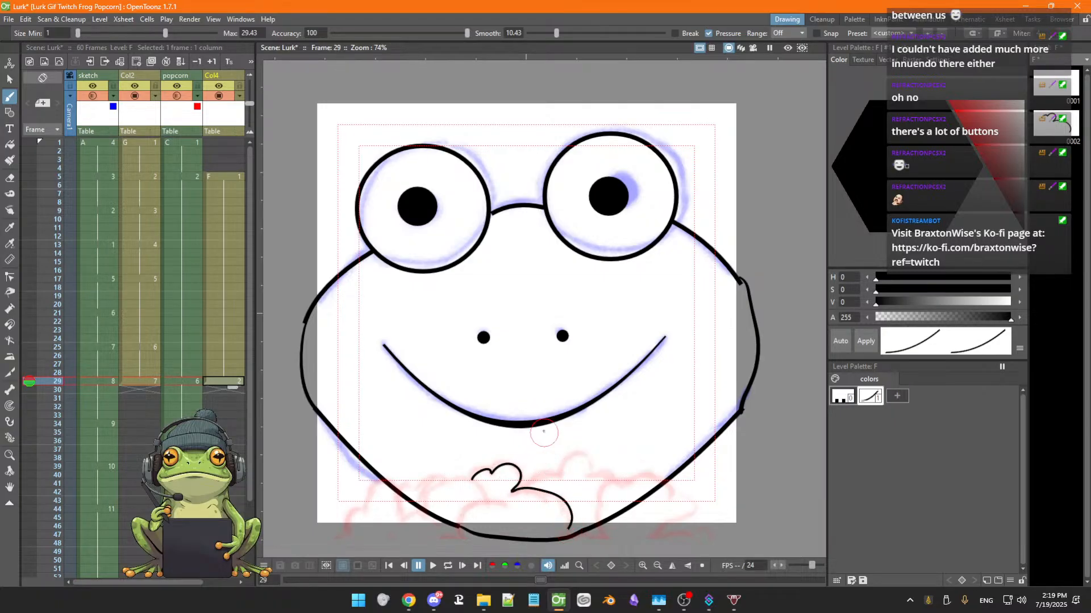
# Enable Autopaint for Lines and try brushing a right cheek line and a lower stroke, then undo them
pyautogui.press('space')
pyautogui.moveTo(514, 424); pyautogui.dragTo(509, 403)
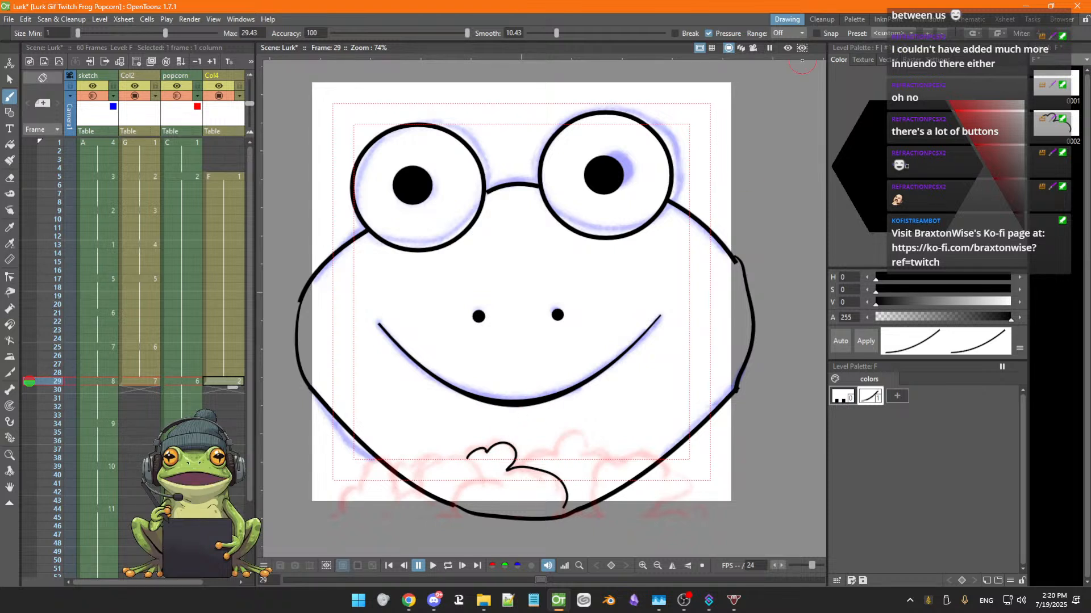
pyautogui.click(938, 63)
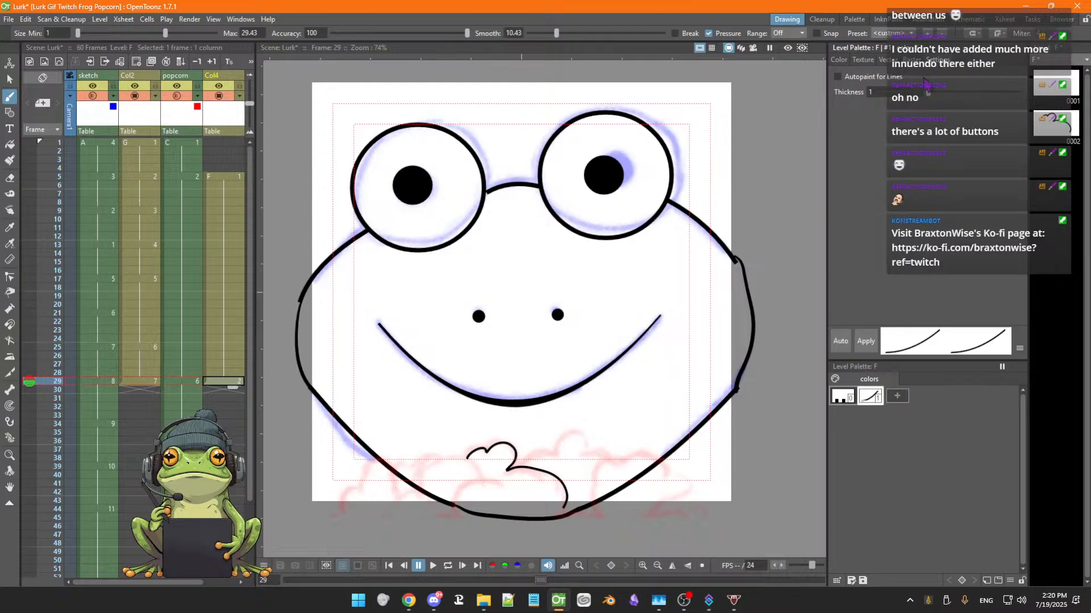
pyautogui.click(838, 77)
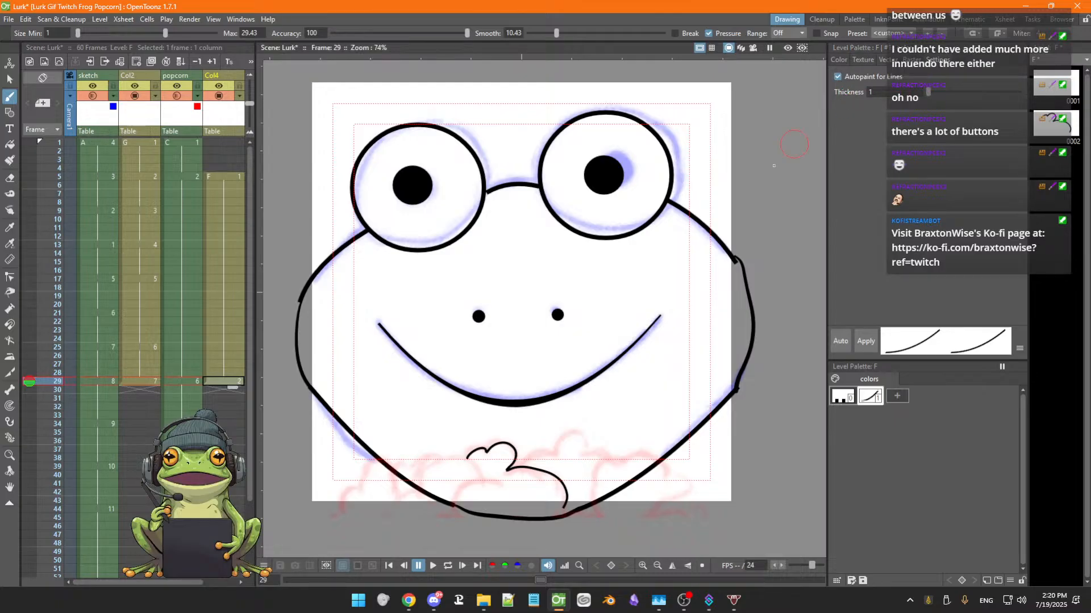
pyautogui.moveTo(659, 268)
pyautogui.mouseDown()
pyautogui.moveTo(635, 310)
pyautogui.moveTo(646, 311)
pyautogui.moveTo(633, 295)
pyautogui.moveTo(668, 291)
pyautogui.mouseUp()
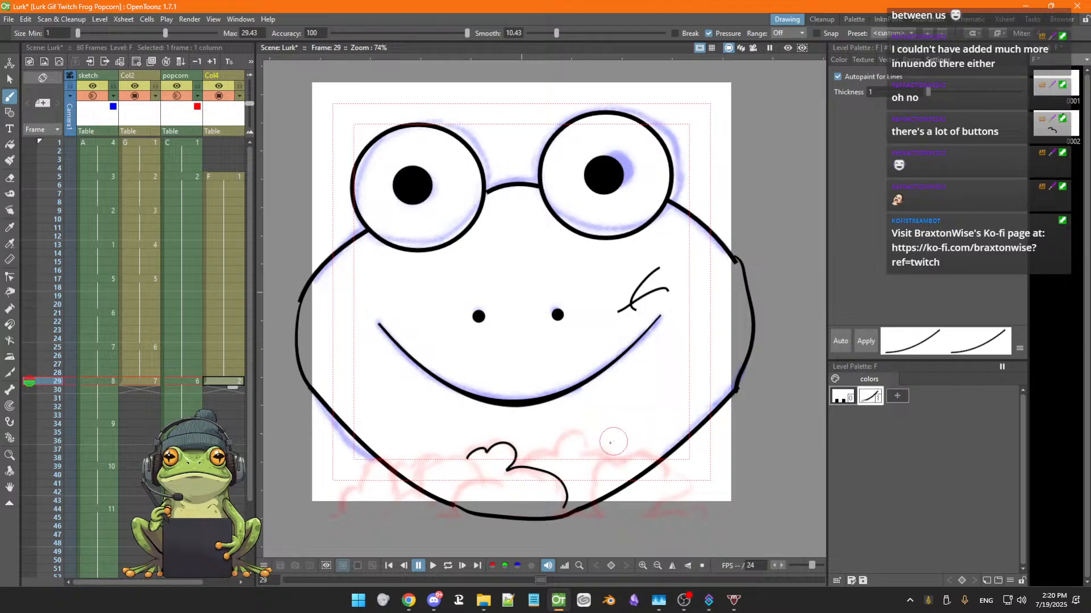
pyautogui.moveTo(610, 444); pyautogui.dragTo(584, 478)
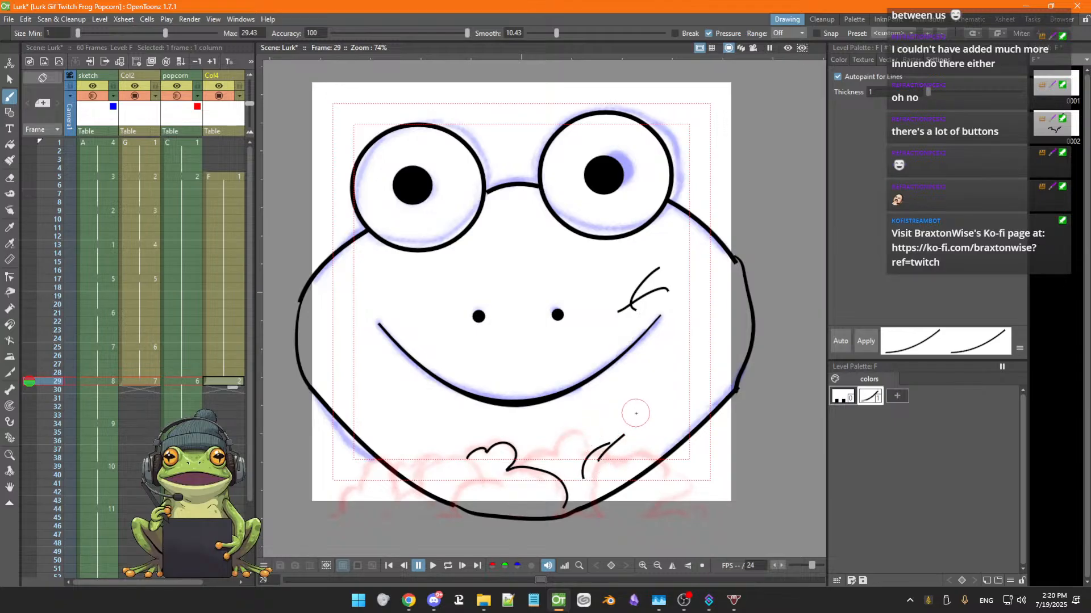
pyautogui.hotkey('ctrl', 'z')
pyautogui.hotkey('ctrl', 'z')
pyautogui.hotkey('ctrl', 'z')
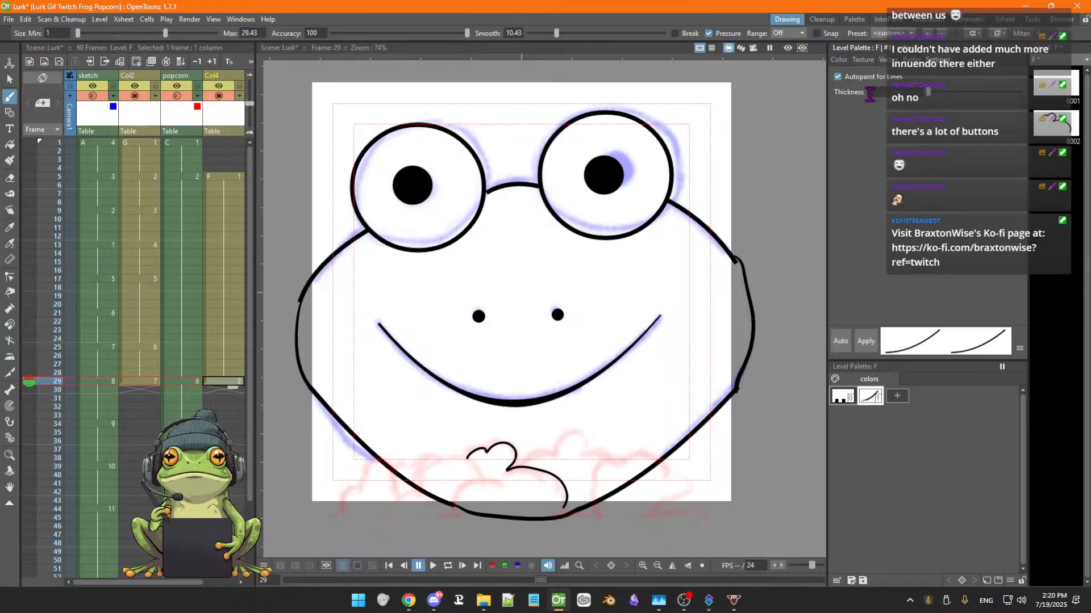
# Turn off Autopaint for Lines and set the line thickness to 0
pyautogui.click(838, 76)
pyautogui.moveTo(930, 94); pyautogui.dragTo(952, 99)
pyautogui.moveTo(948, 94)
pyautogui.mouseDown()
pyautogui.moveTo(978, 94)
pyautogui.moveTo(942, 93)
pyautogui.moveTo(929, 78)
pyautogui.mouseUp()
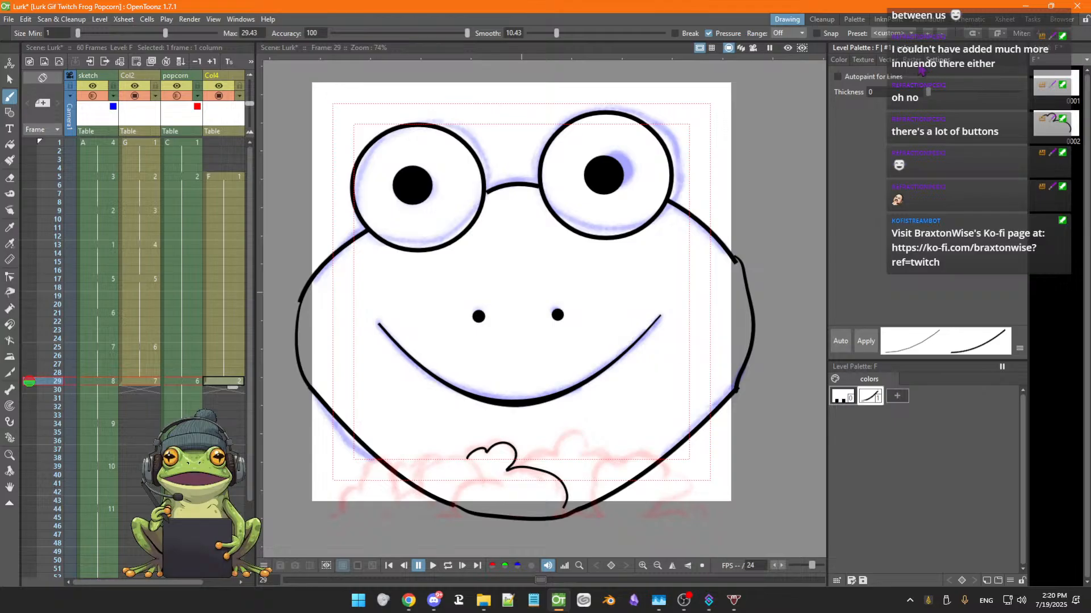
pyautogui.click(911, 60)
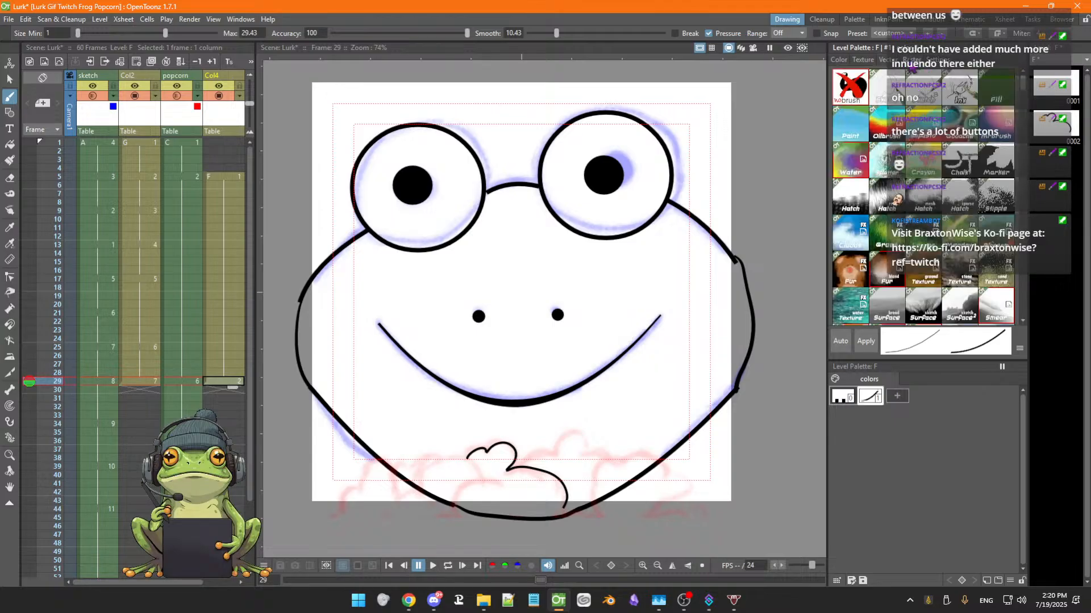
pyautogui.click(942, 67)
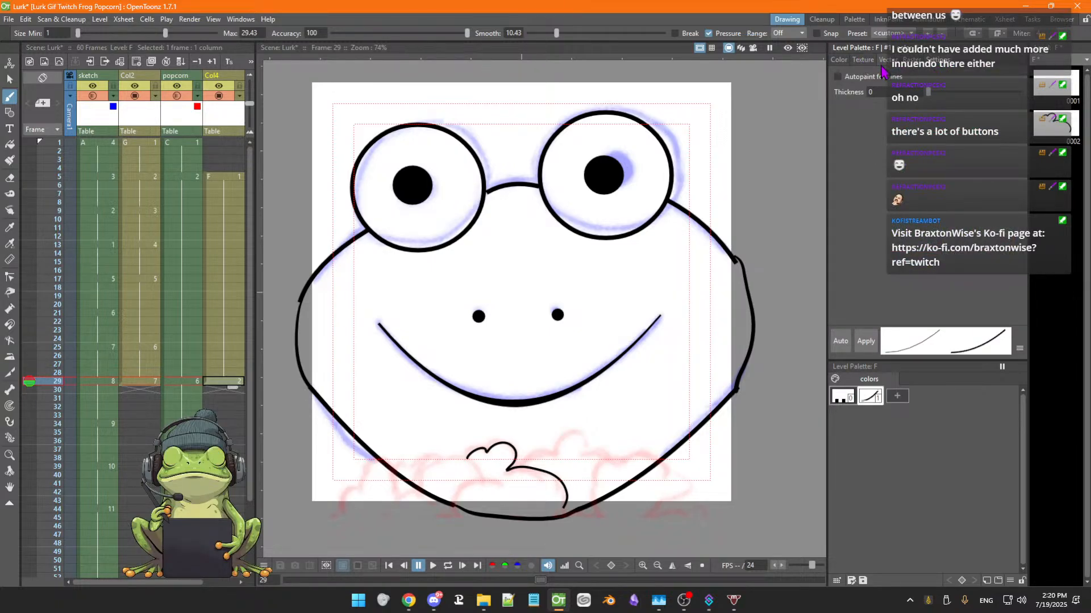
pyautogui.click(840, 62)
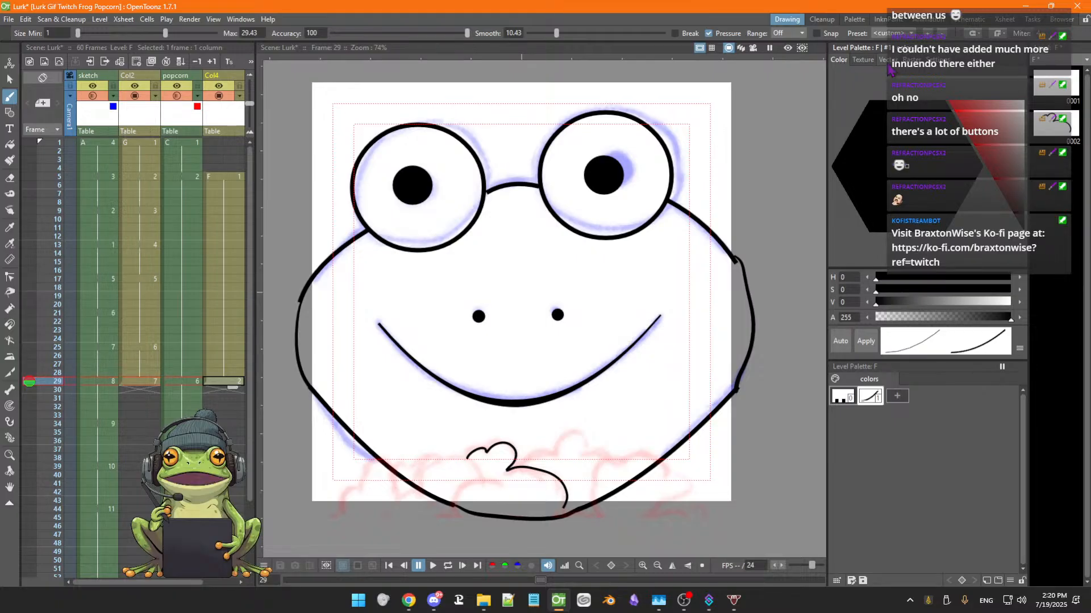
pyautogui.click(909, 60)
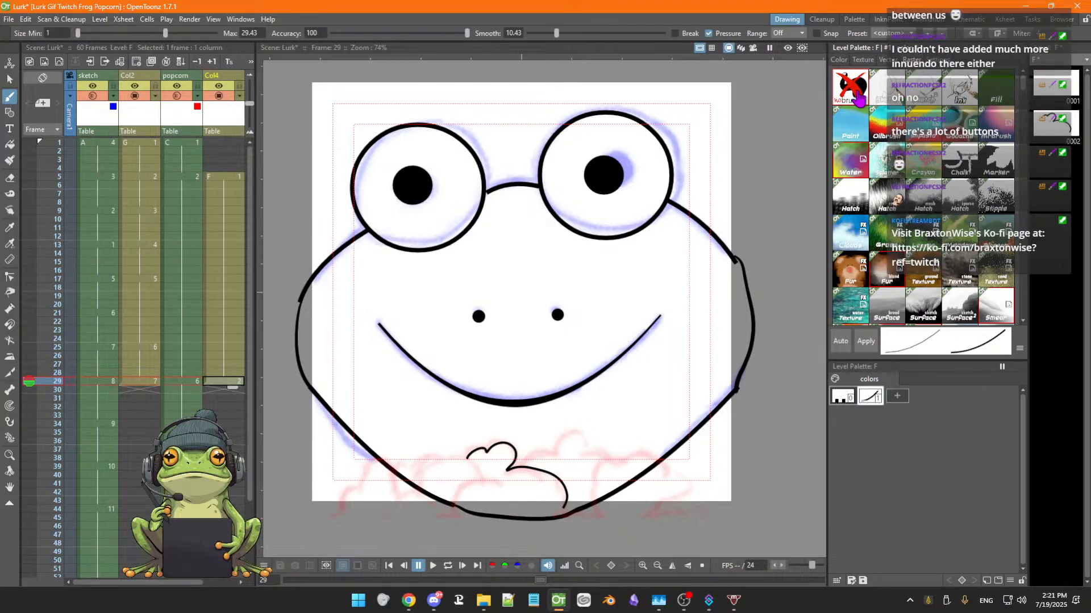
pyautogui.click(934, 63)
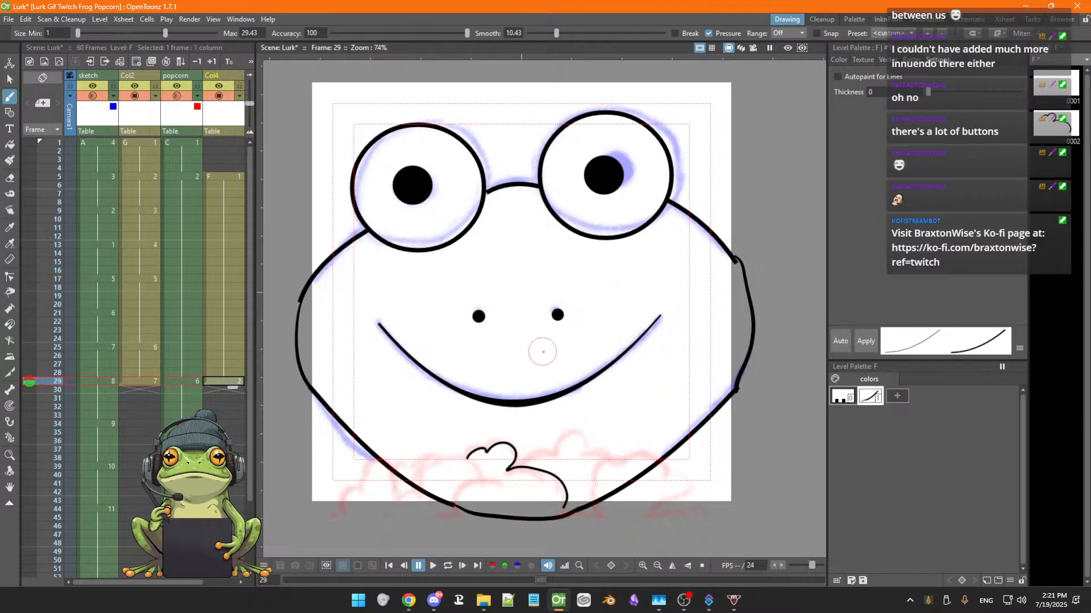
# Brush a second popcorn kernel outline to the left of the first, along the face's lower-left edge
pyautogui.moveTo(582, 394); pyautogui.dragTo(564, 399)
pyautogui.press('b')
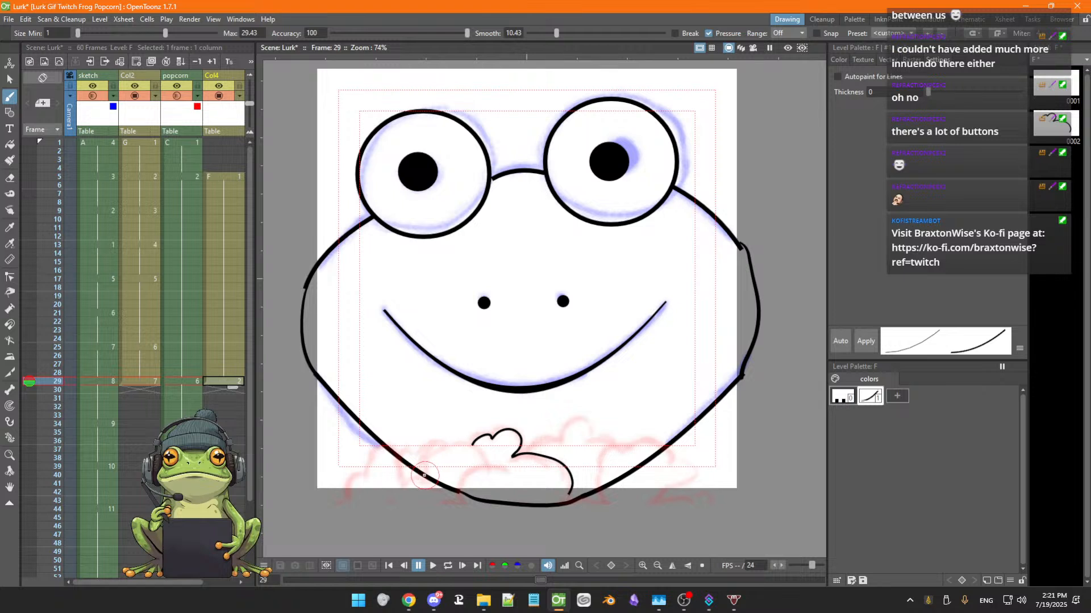
pyautogui.moveTo(425, 474)
pyautogui.mouseDown()
pyautogui.moveTo(439, 446)
pyautogui.moveTo(473, 441)
pyautogui.mouseUp()
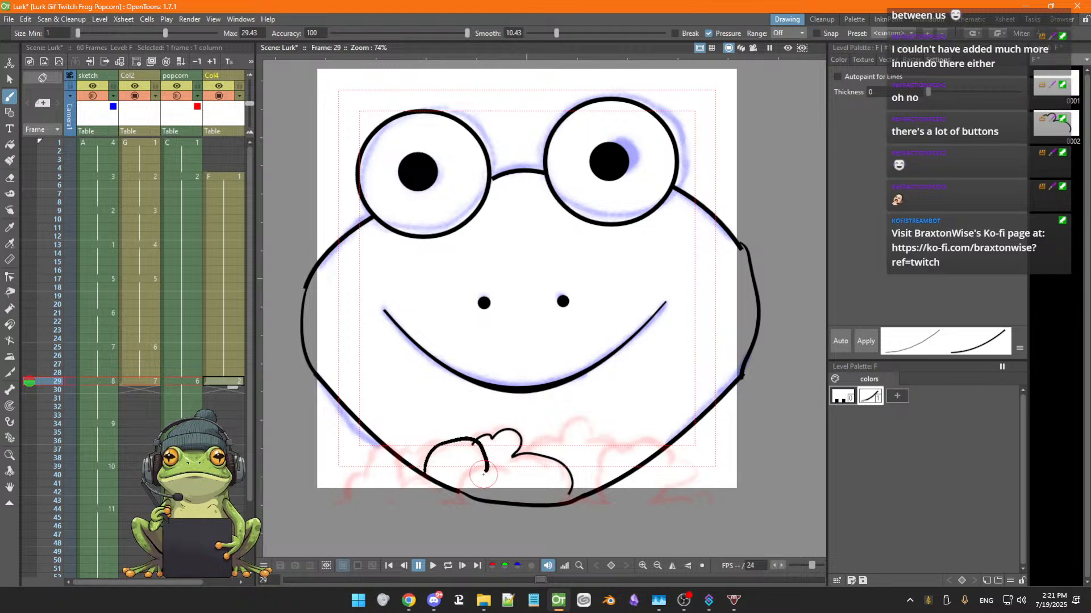
pyautogui.hotkey('ctrl', 'z')
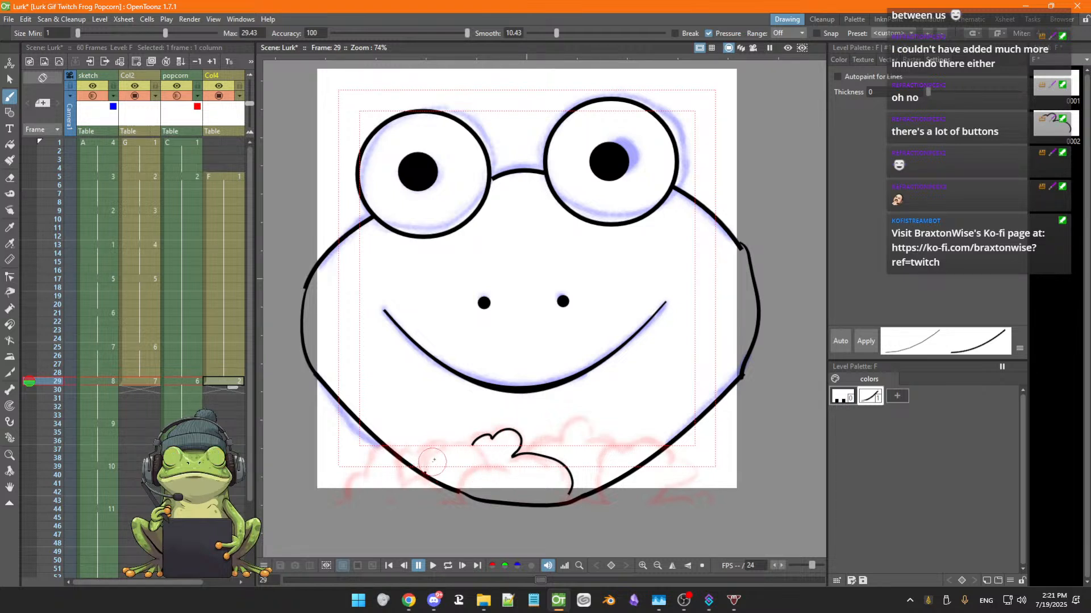
pyautogui.moveTo(424, 475)
pyautogui.mouseDown()
pyautogui.moveTo(474, 446)
pyautogui.moveTo(502, 472)
pyautogui.moveTo(480, 473)
pyautogui.moveTo(463, 509)
pyautogui.mouseUp()
pyautogui.hotkey('ctrl', 'z')
pyautogui.hotkey('ctrl', 'z')
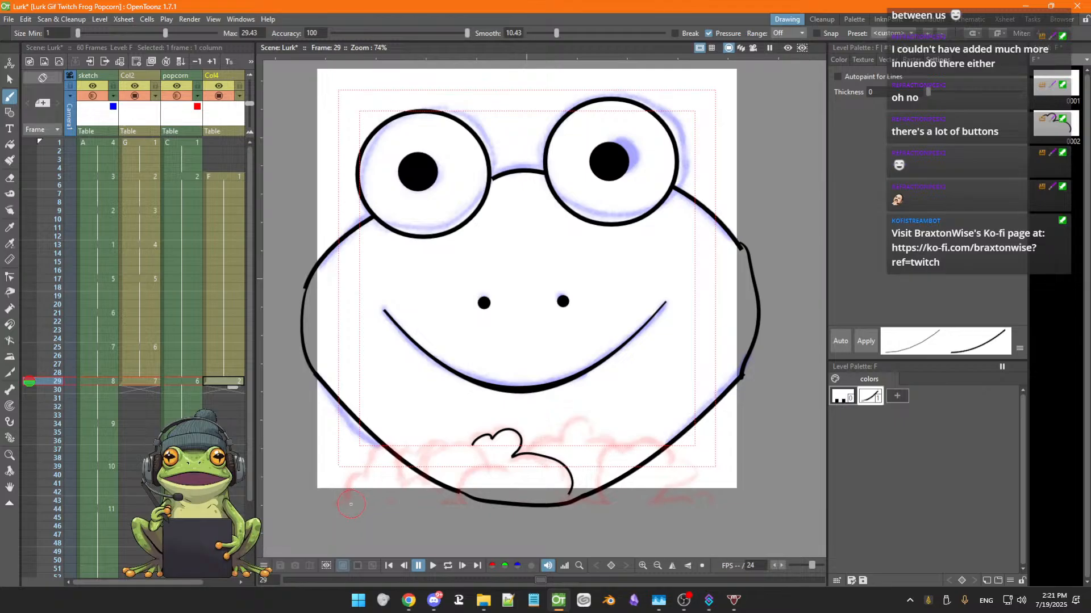
pyautogui.moveTo(350, 484)
pyautogui.mouseDown()
pyautogui.moveTo(378, 449)
pyautogui.moveTo(391, 447)
pyautogui.moveTo(404, 464)
pyautogui.moveTo(417, 452)
pyautogui.mouseUp()
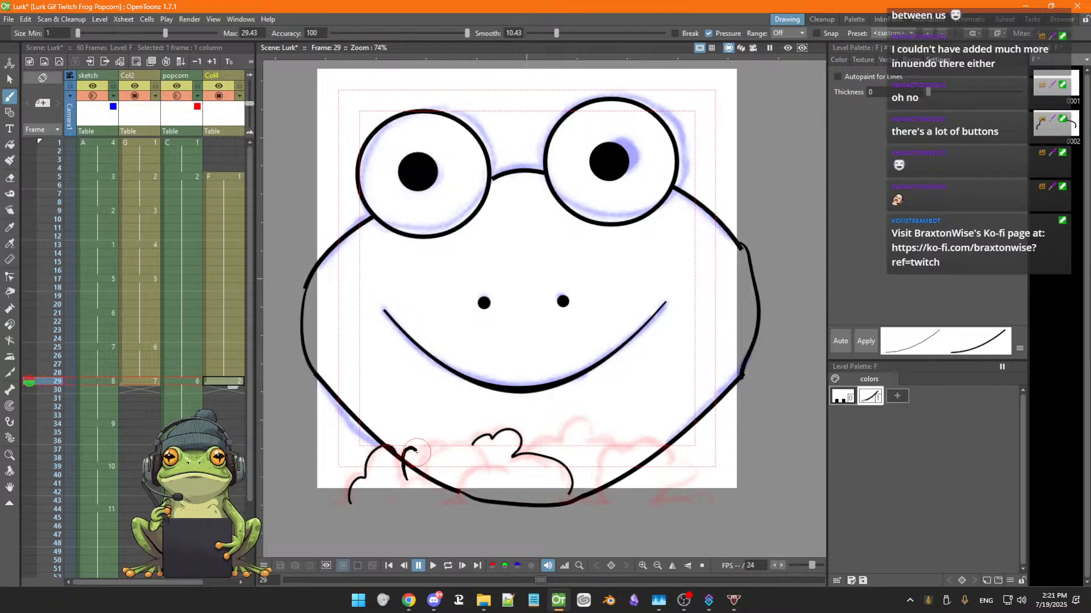
pyautogui.hotkey('ctrl', 'z')
pyautogui.hotkey('ctrl', 'z')
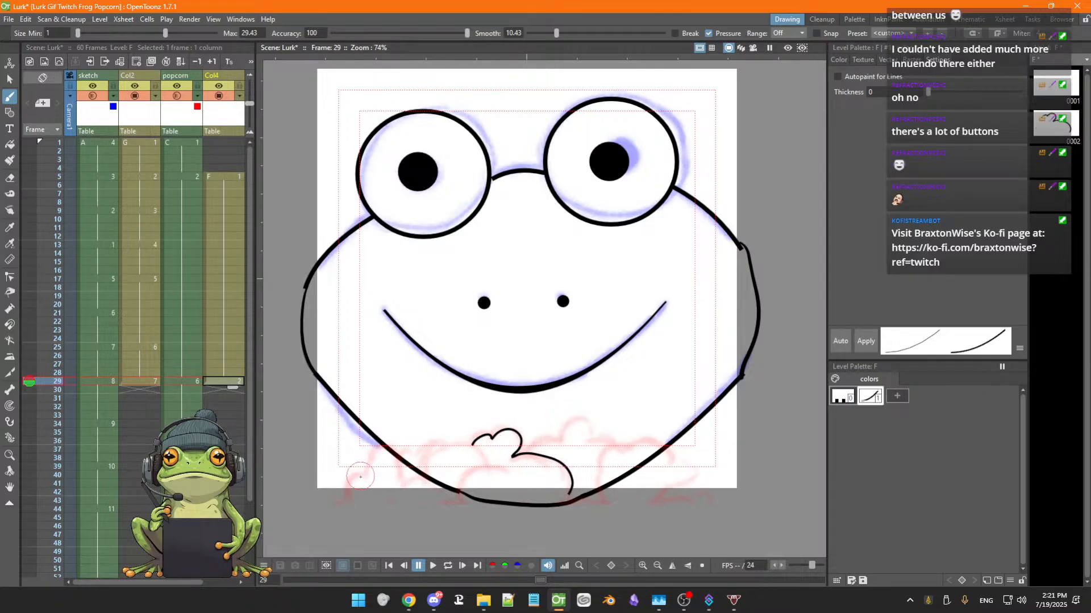
pyautogui.moveTo(349, 497)
pyautogui.mouseDown()
pyautogui.moveTo(376, 440)
pyautogui.moveTo(403, 454)
pyautogui.moveTo(442, 438)
pyautogui.moveTo(449, 448)
pyautogui.mouseUp()
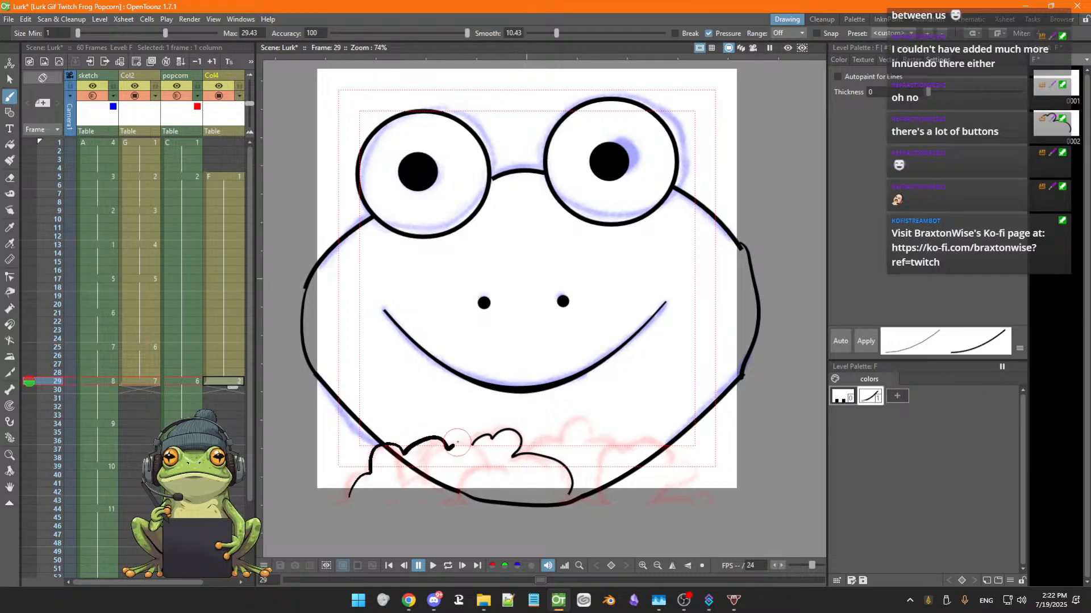
# Undo the last three brush strokes of the second popcorn kernel
pyautogui.hotkey('ctrl', 'z')
pyautogui.hotkey('ctrl', 'z')
pyautogui.hotkey('ctrl', 'z')
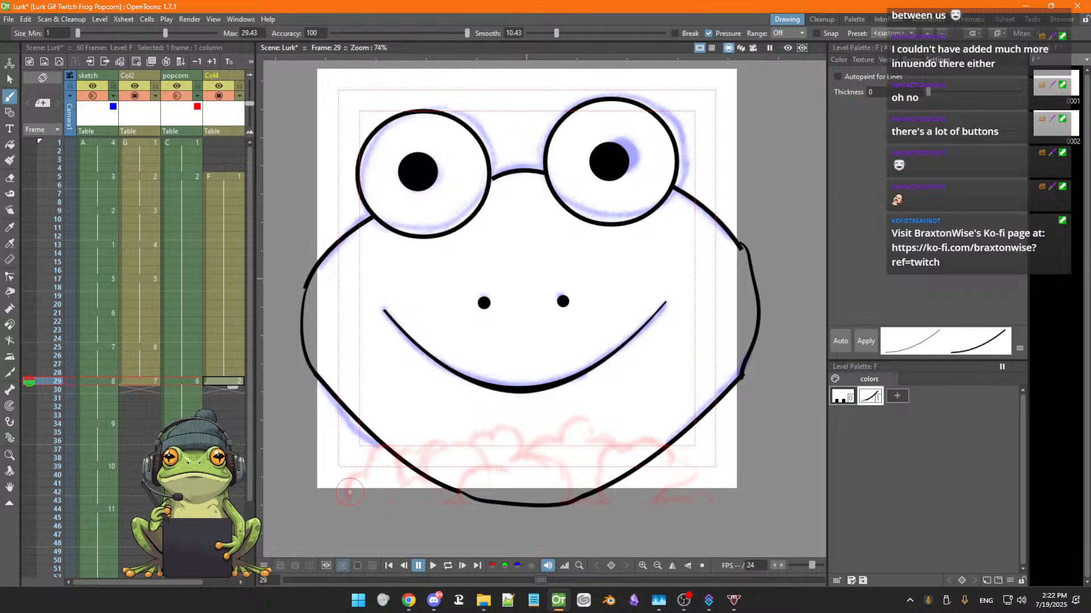
# Brush a bumpy popcorn pile outline across the face's lower edge with inner detail strokes and a base line, then save the scene
pyautogui.moveTo(349, 492)
pyautogui.mouseDown()
pyautogui.moveTo(388, 442)
pyautogui.moveTo(477, 444)
pyautogui.moveTo(507, 425)
pyautogui.moveTo(520, 429)
pyautogui.moveTo(523, 454)
pyautogui.moveTo(560, 442)
pyautogui.moveTo(583, 418)
pyautogui.moveTo(590, 441)
pyautogui.moveTo(614, 438)
pyautogui.moveTo(620, 453)
pyautogui.moveTo(658, 442)
pyautogui.moveTo(673, 449)
pyautogui.moveTo(672, 461)
pyautogui.moveTo(695, 470)
pyautogui.moveTo(677, 483)
pyautogui.moveTo(699, 504)
pyautogui.mouseUp()
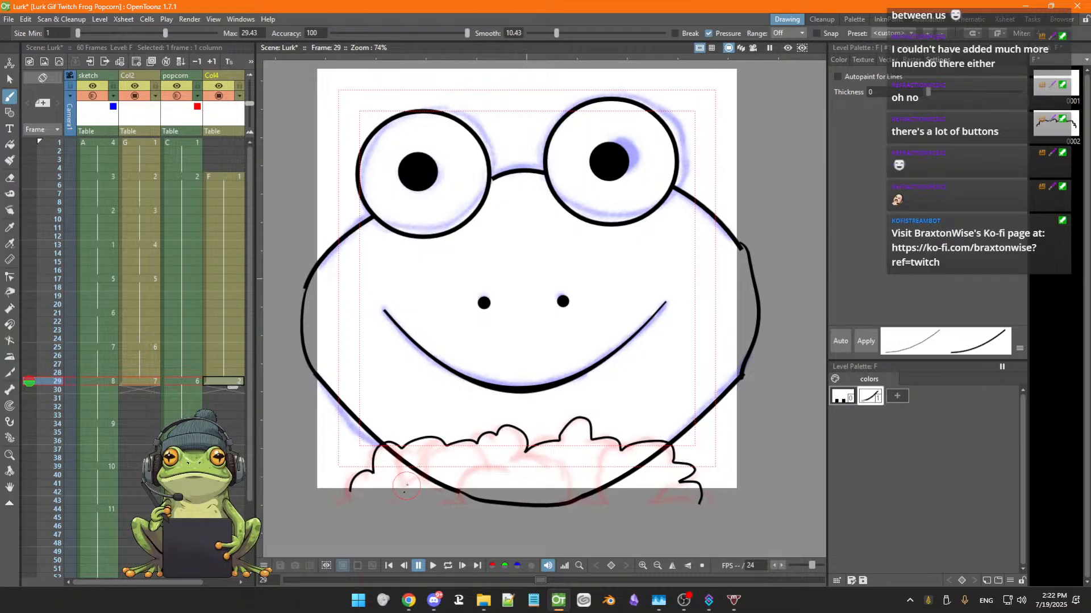
pyautogui.moveTo(426, 476)
pyautogui.mouseDown()
pyautogui.moveTo(459, 447)
pyautogui.moveTo(474, 464)
pyautogui.moveTo(511, 470)
pyautogui.mouseUp()
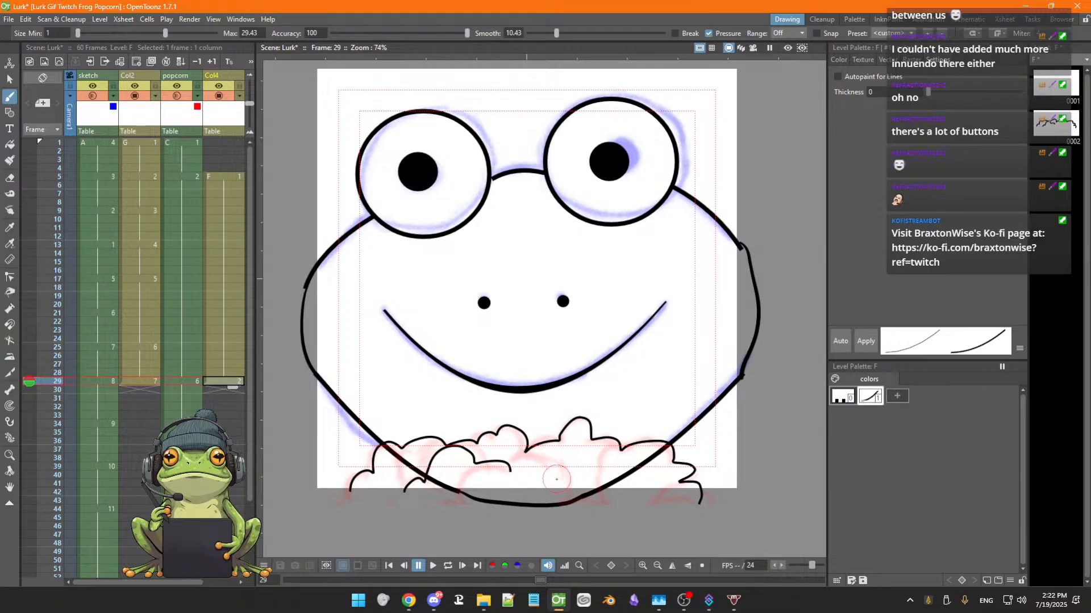
pyautogui.moveTo(503, 486)
pyautogui.mouseDown()
pyautogui.moveTo(523, 465)
pyautogui.moveTo(545, 472)
pyautogui.moveTo(585, 449)
pyautogui.moveTo(612, 462)
pyautogui.moveTo(604, 491)
pyautogui.mouseUp()
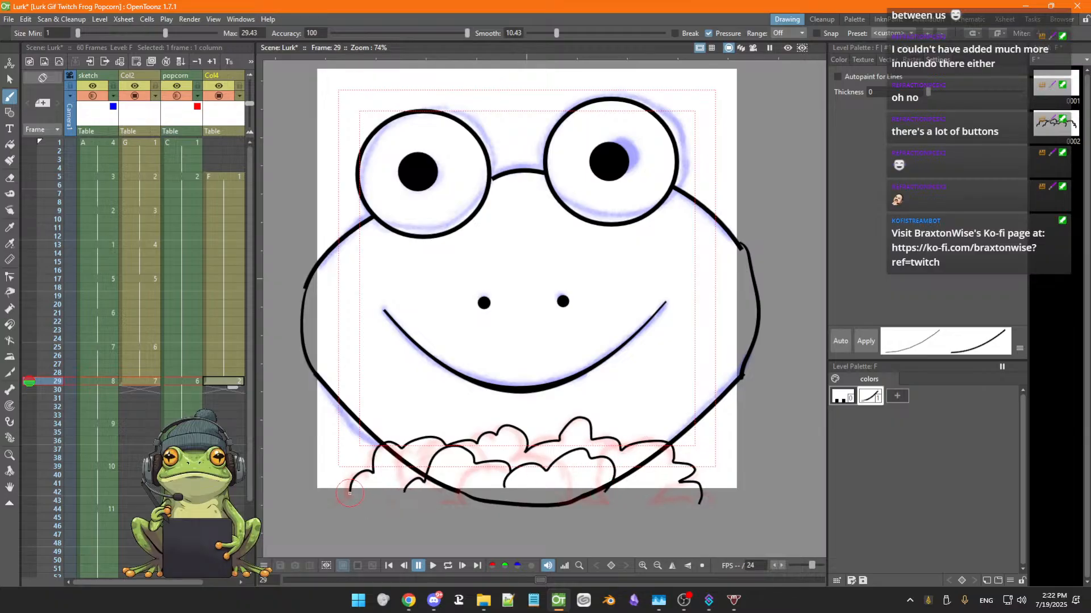
pyautogui.moveTo(356, 499)
pyautogui.mouseDown()
pyautogui.moveTo(467, 520)
pyautogui.moveTo(599, 515)
pyautogui.mouseUp()
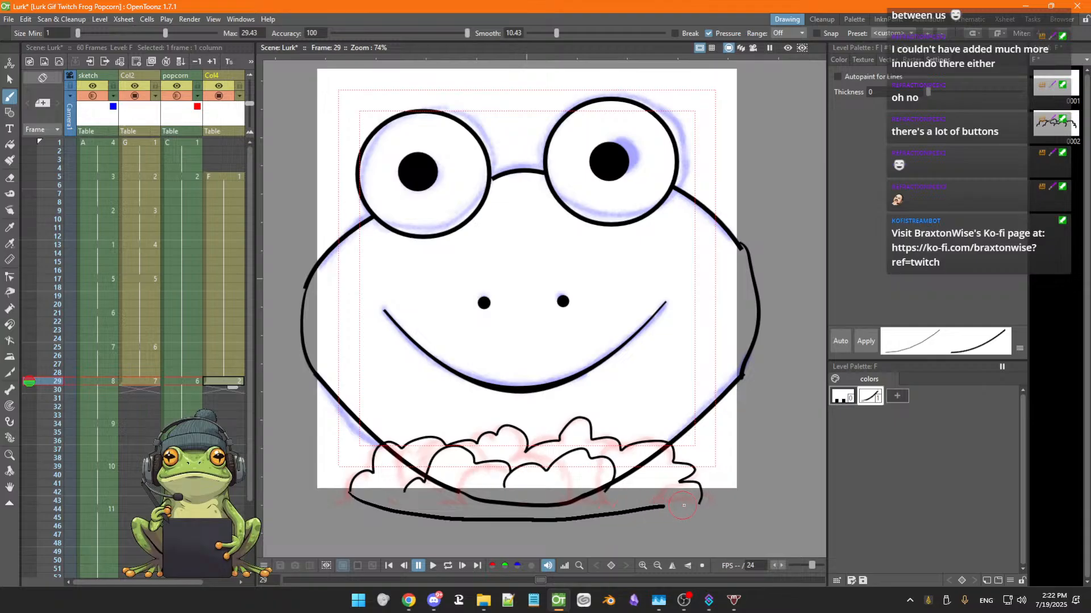
pyautogui.moveTo(705, 503); pyautogui.dragTo(704, 503)
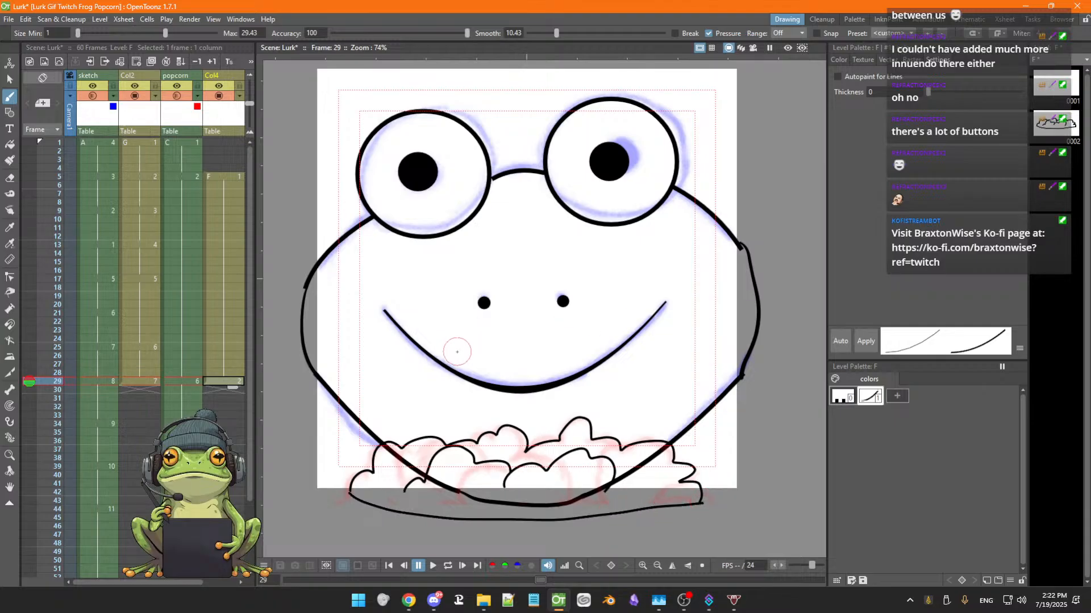
pyautogui.hotkey('ctrl', 's')
# With the Fill tool, add a new white style to the level palette and fill the popcorn pile's area with it
pyautogui.press('f')
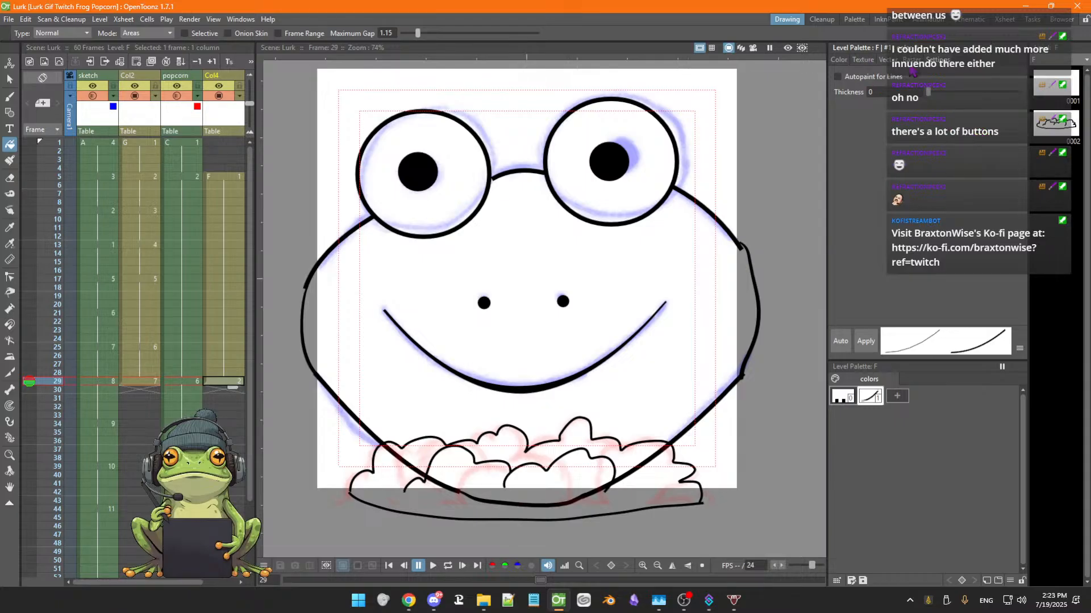
pyautogui.click(841, 60)
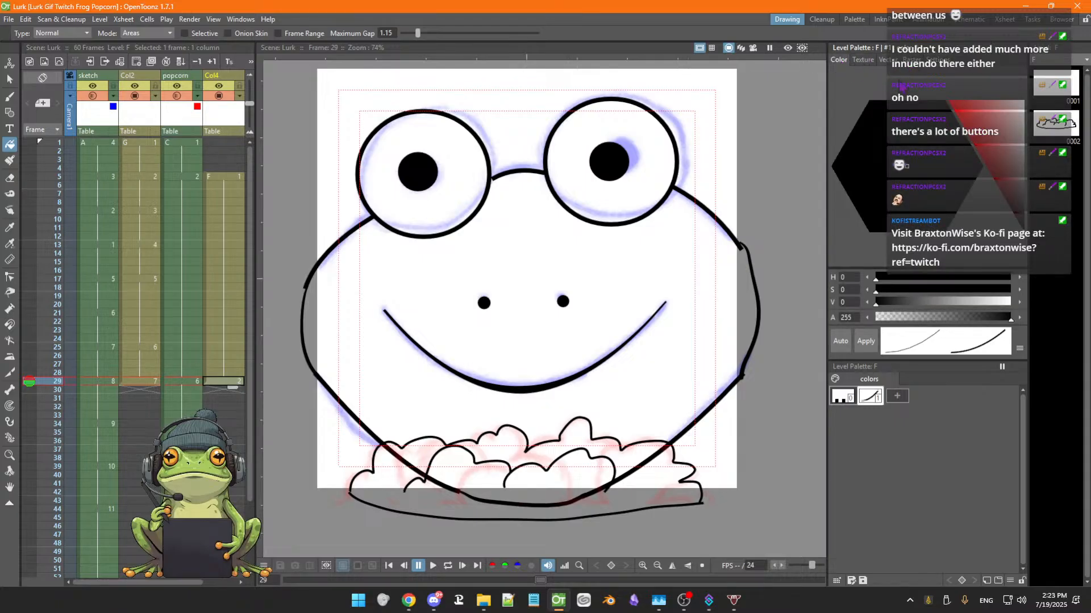
pyautogui.moveTo(1020, 119); pyautogui.dragTo(1031, 114)
pyautogui.click(897, 396)
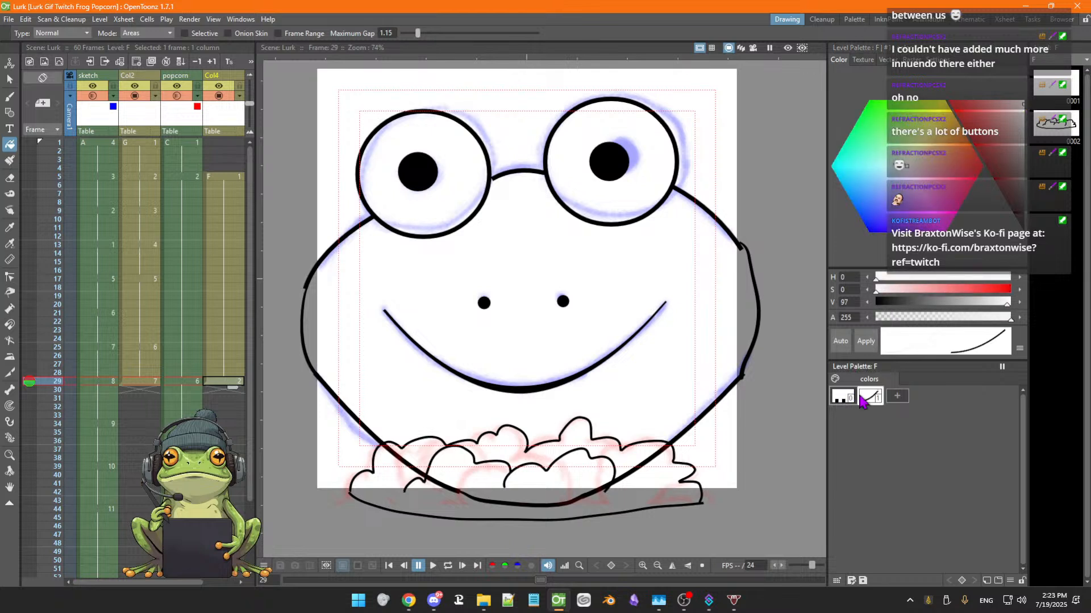
pyautogui.click(899, 398)
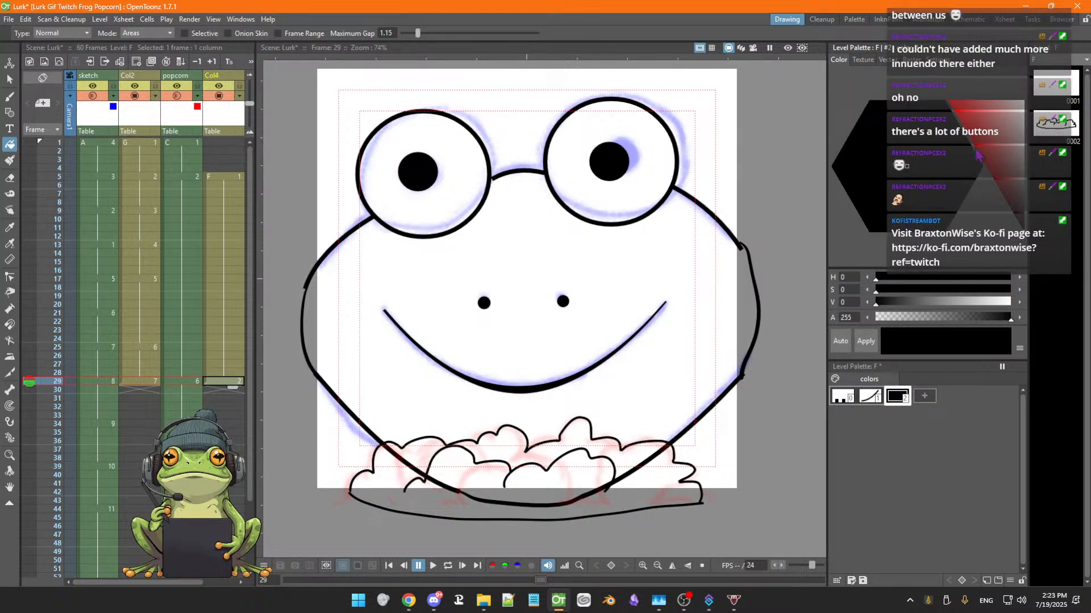
pyautogui.click(1016, 121)
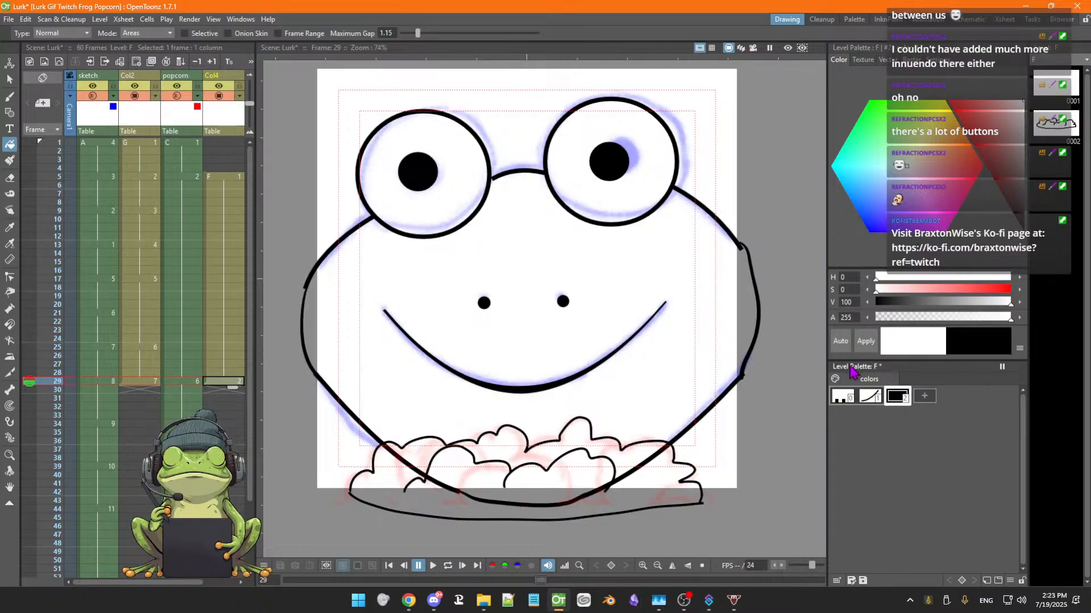
pyautogui.click(865, 343)
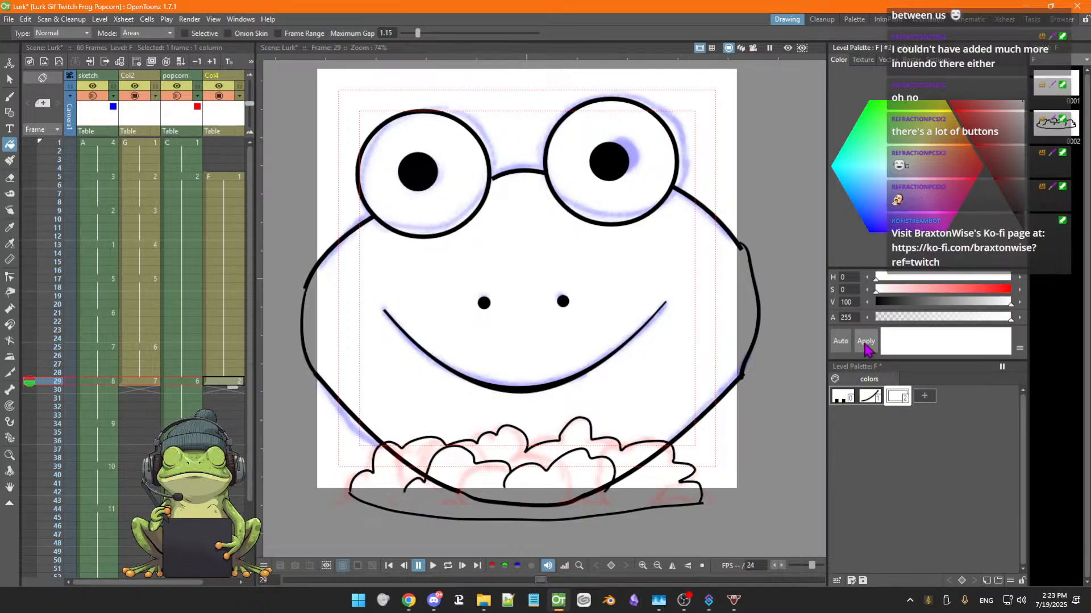
pyautogui.click(530, 483)
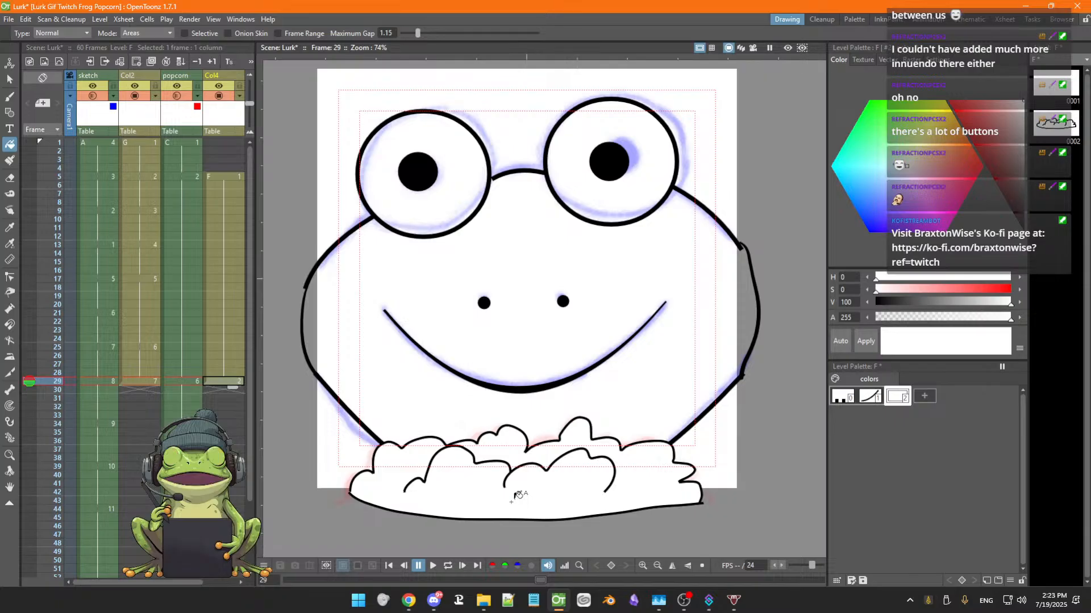
# Tint the popcorn fill style to a pale butter yellow of H 59, S 17, V 100
pyautogui.click(907, 167)
pyautogui.moveTo(910, 167); pyautogui.dragTo(910, 168)
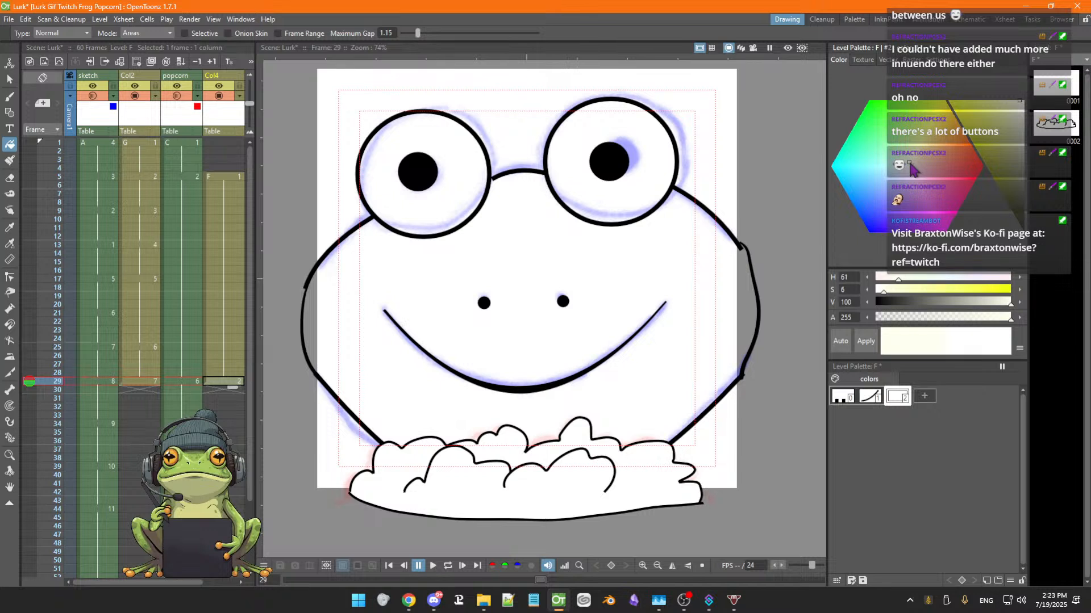
pyautogui.click(867, 343)
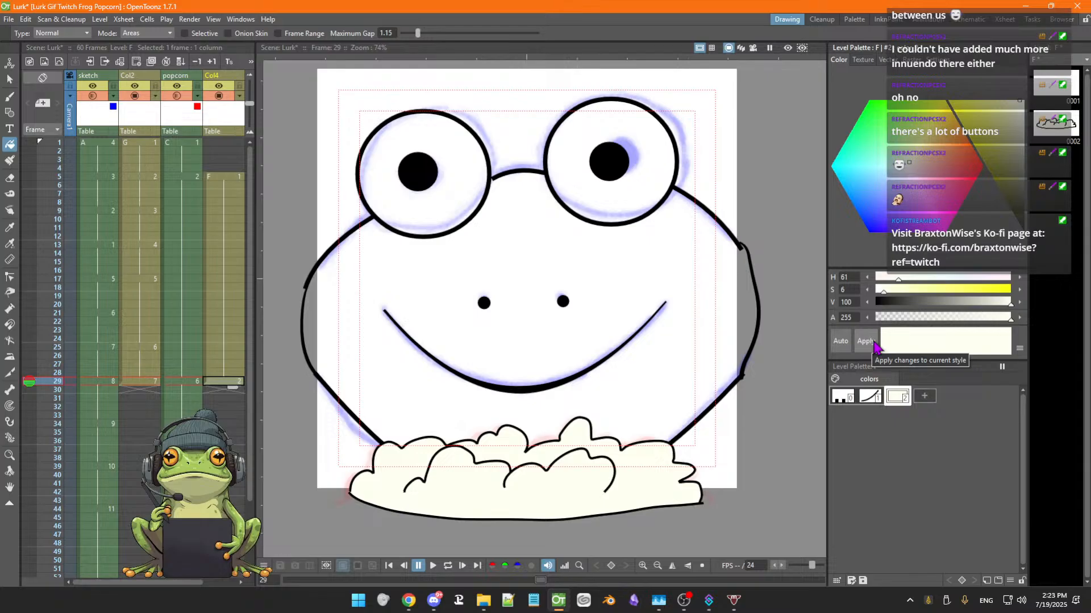
pyautogui.click(912, 165)
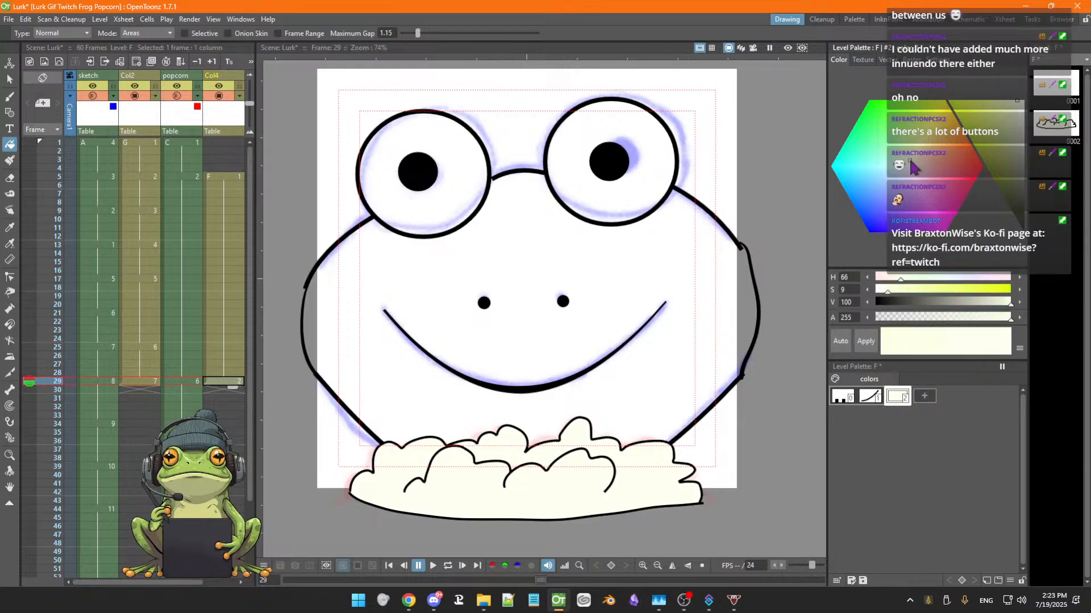
pyautogui.moveTo(915, 166); pyautogui.dragTo(916, 165)
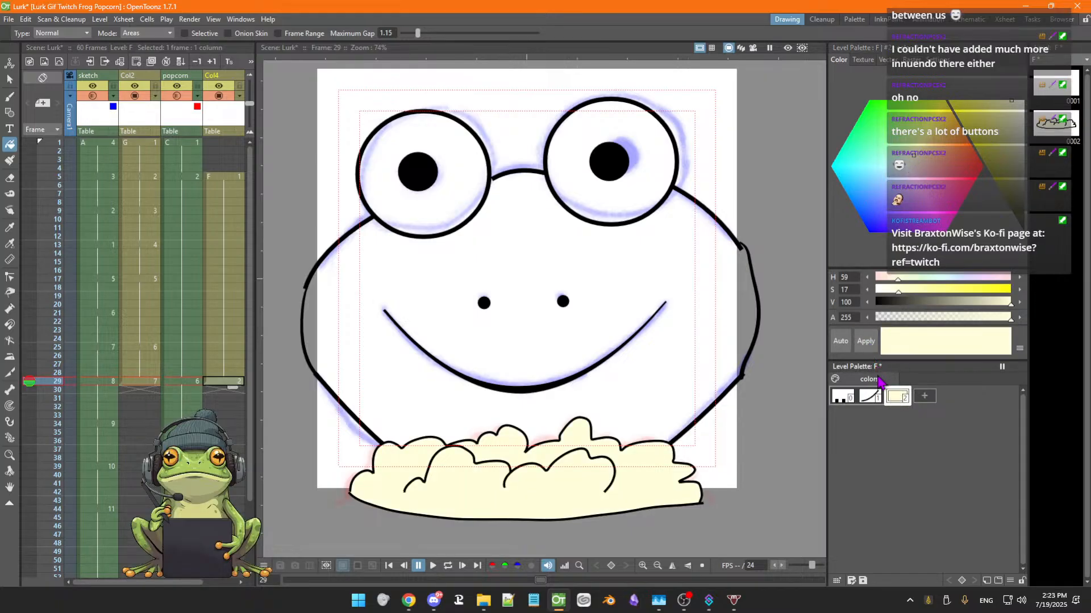
# Step back and forth between frames 22 and 29 to review the popcorn against the preceding frog frames
pyautogui.press('Up')
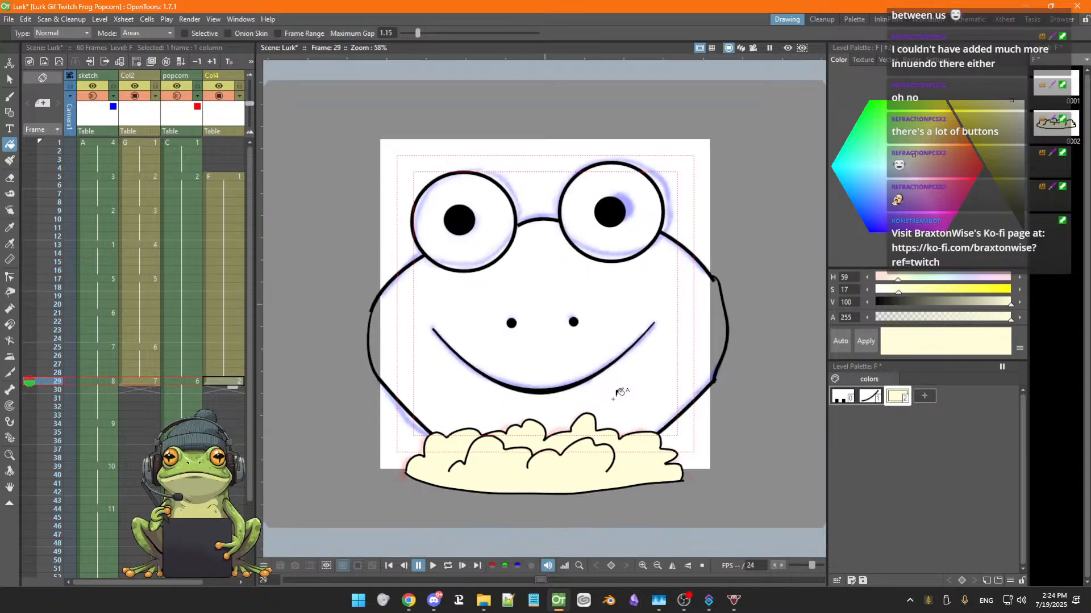
pyautogui.click(617, 392)
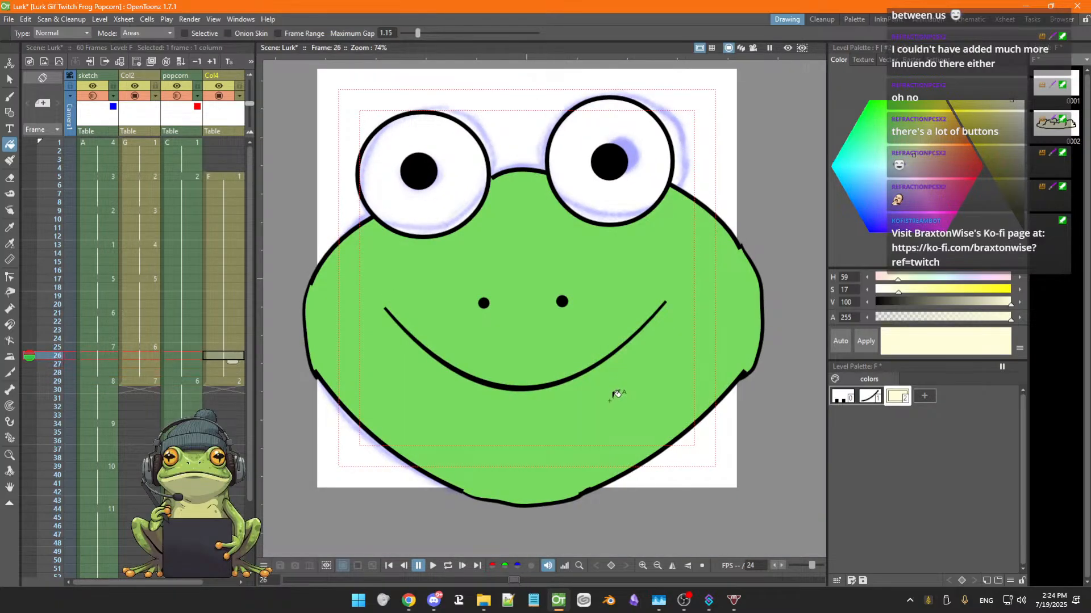
pyautogui.press('Down')
pyautogui.press('Down')
pyautogui.press('Up')
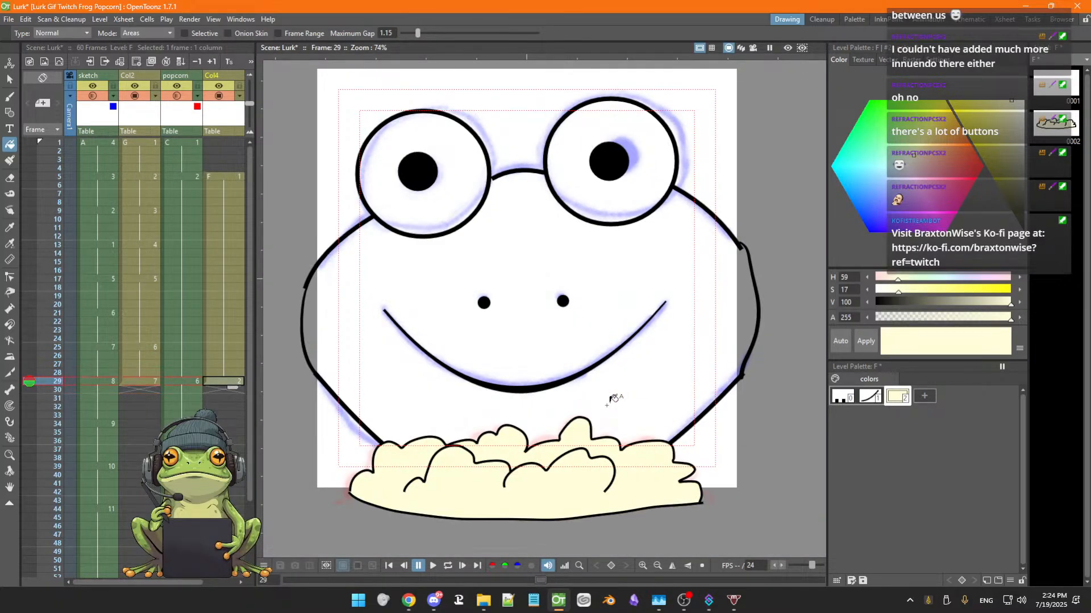
pyautogui.press('Up')
pyautogui.press('Up')
pyautogui.press('Up')
pyautogui.press('Up')
pyautogui.press('Up')
pyautogui.press('Up')
pyautogui.press('Up')
pyautogui.press('Up')
pyautogui.press('Up')
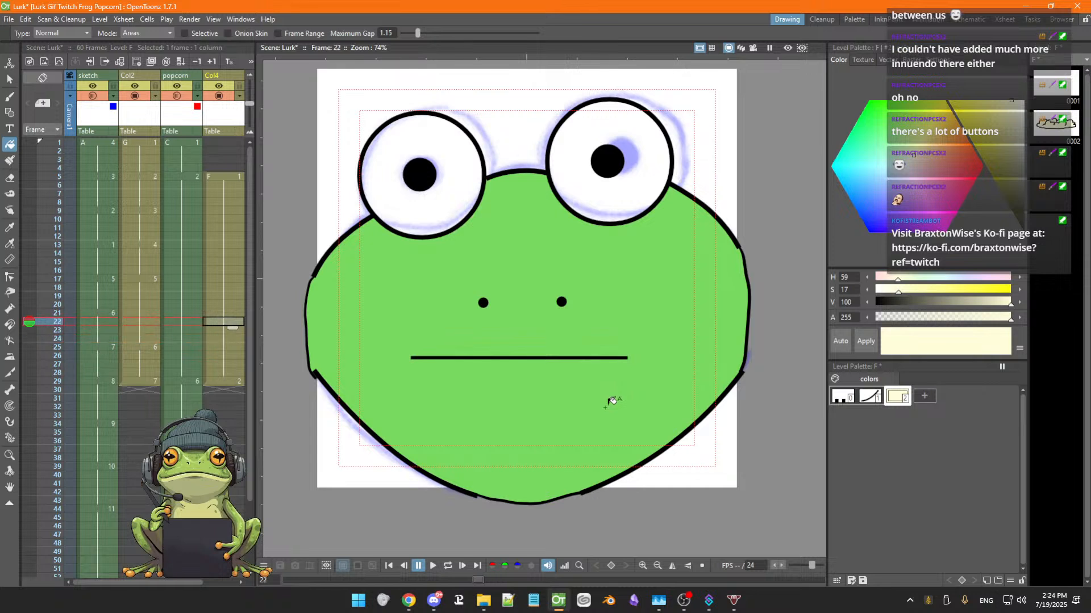
pyautogui.press('Up')
pyautogui.press('Up')
pyautogui.press('Down')
pyautogui.press('Down')
pyautogui.press('Down')
pyautogui.press('Down')
pyautogui.press('Down')
pyautogui.press('Down')
pyautogui.press('Down')
pyautogui.press('Down')
pyautogui.press('Down')
pyautogui.press('Down')
pyautogui.press('Down')
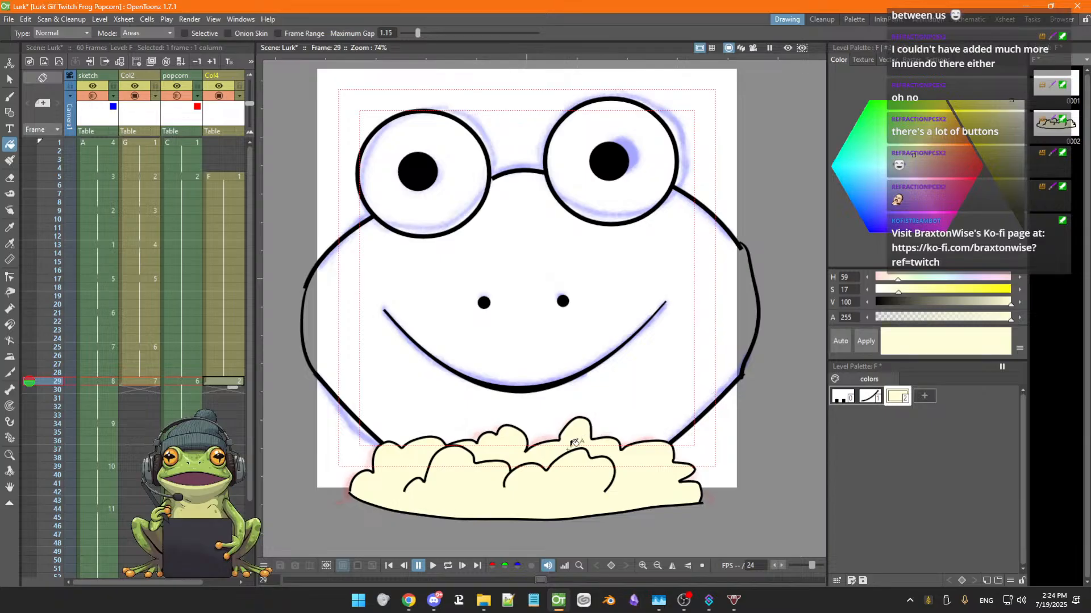
pyautogui.press('Up')
pyautogui.press('Down')
pyautogui.press('Down')
pyautogui.press('Down')
pyautogui.press('Up')
pyautogui.press('Up')
pyautogui.press('Up')
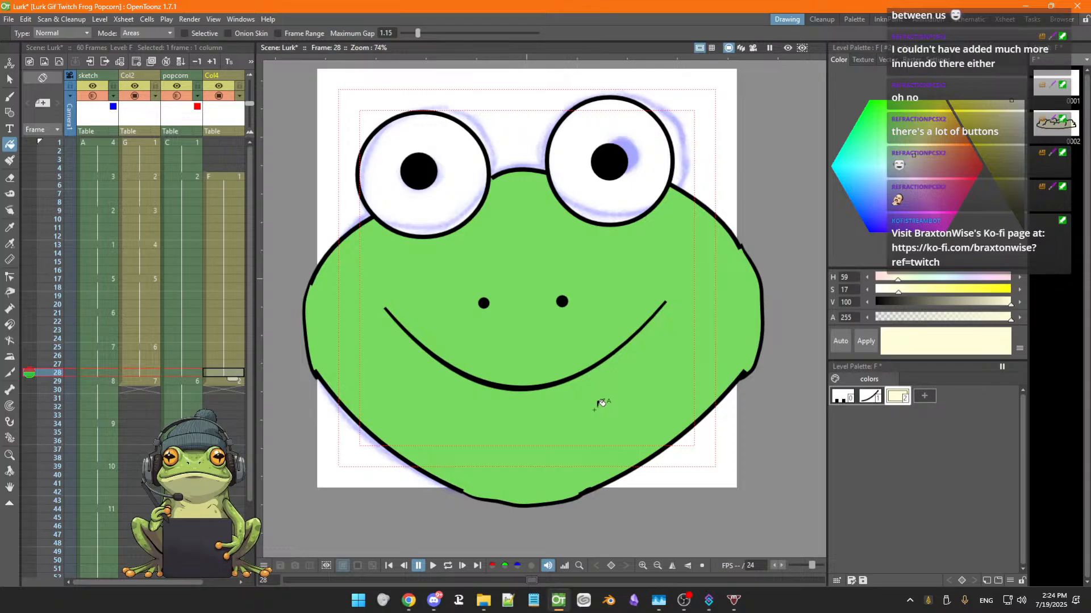
pyautogui.press('Down')
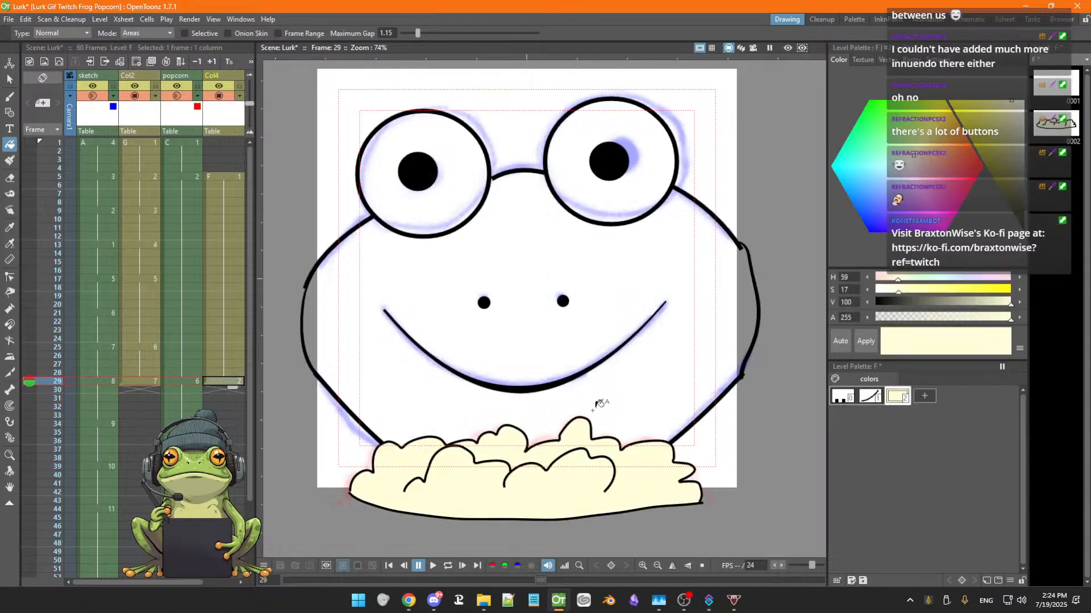
pyautogui.press('Up')
pyautogui.press('Down')
pyautogui.press('Up')
pyautogui.press('Down')
pyautogui.press('Up')
pyautogui.press('Down')
pyautogui.press('Up')
pyautogui.press('Down')
pyautogui.press('Up')
pyautogui.press('Down')
pyautogui.press('Up')
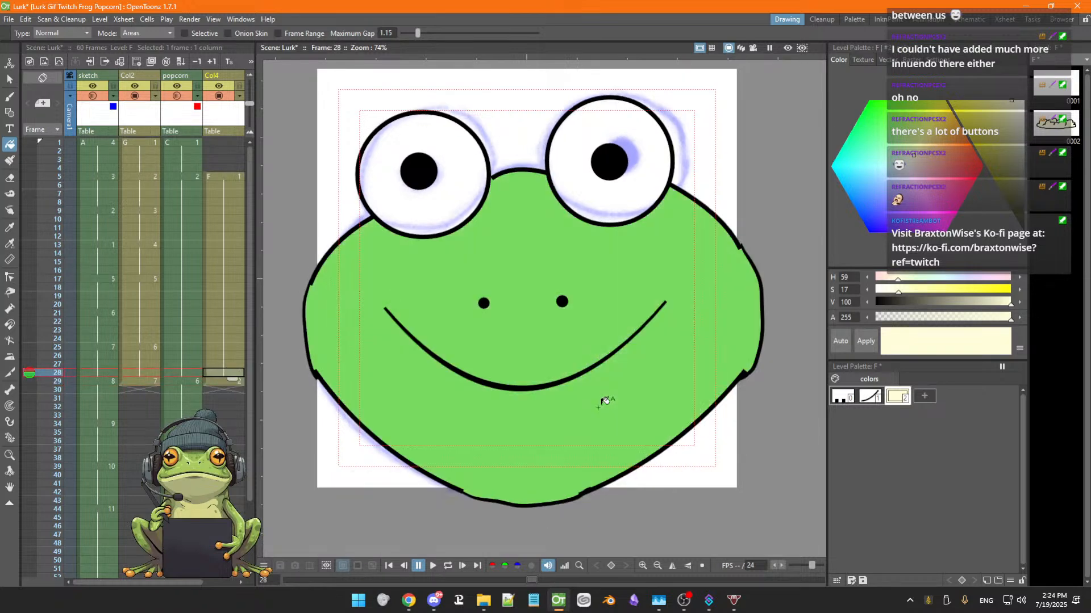
pyautogui.press('Down')
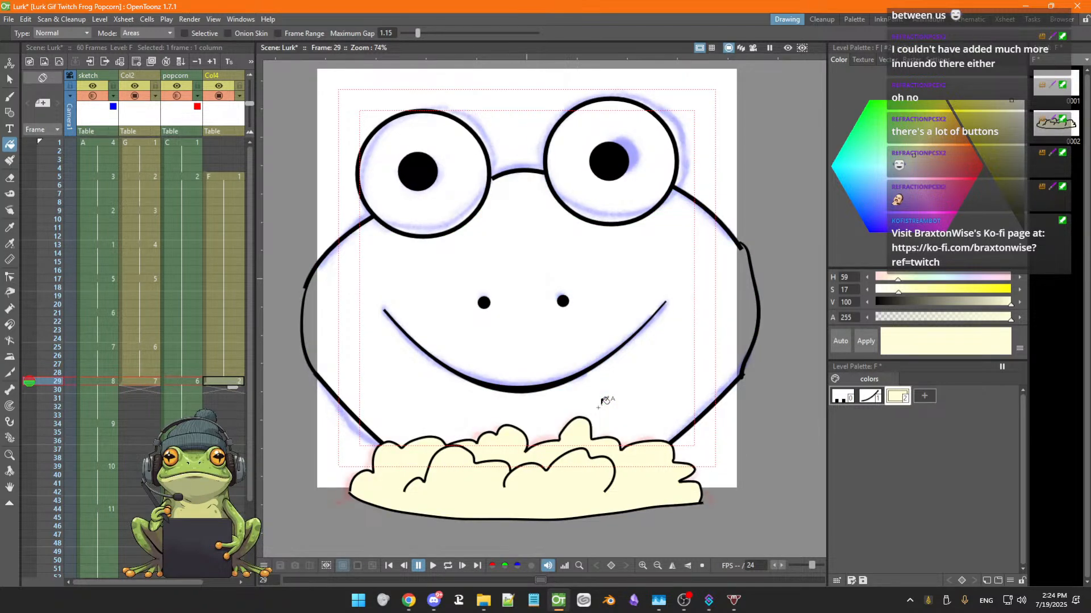
pyautogui.press('Down')
pyautogui.press('Up')
pyautogui.press('Up')
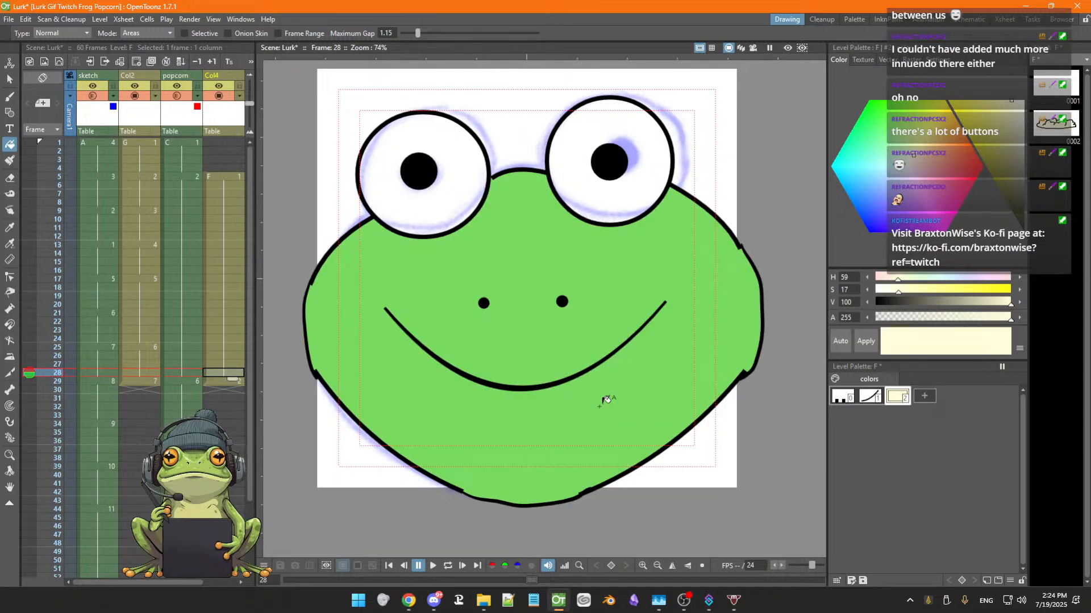
pyautogui.press('Down')
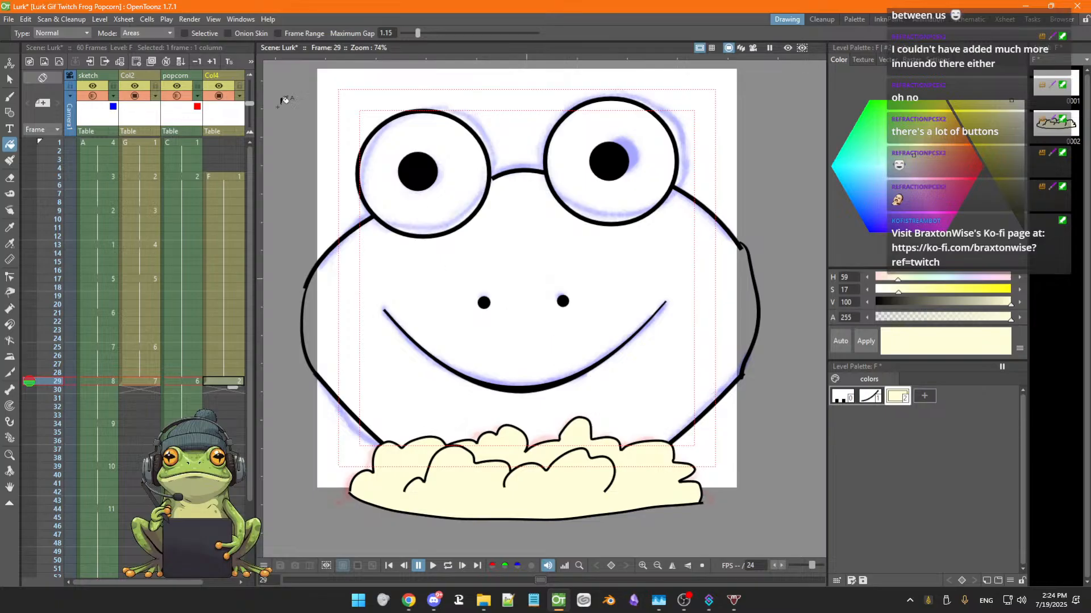
# Toggle the Col4 column's visibility off and on and flip between frames 28 and 29 to compare them
pyautogui.click(219, 95)
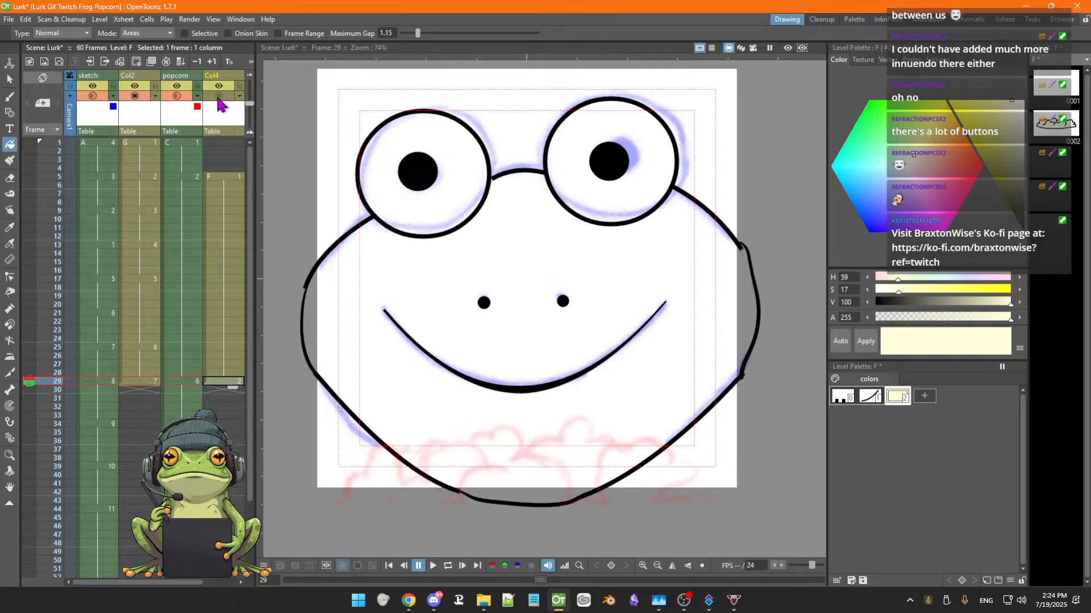
pyautogui.click(218, 95)
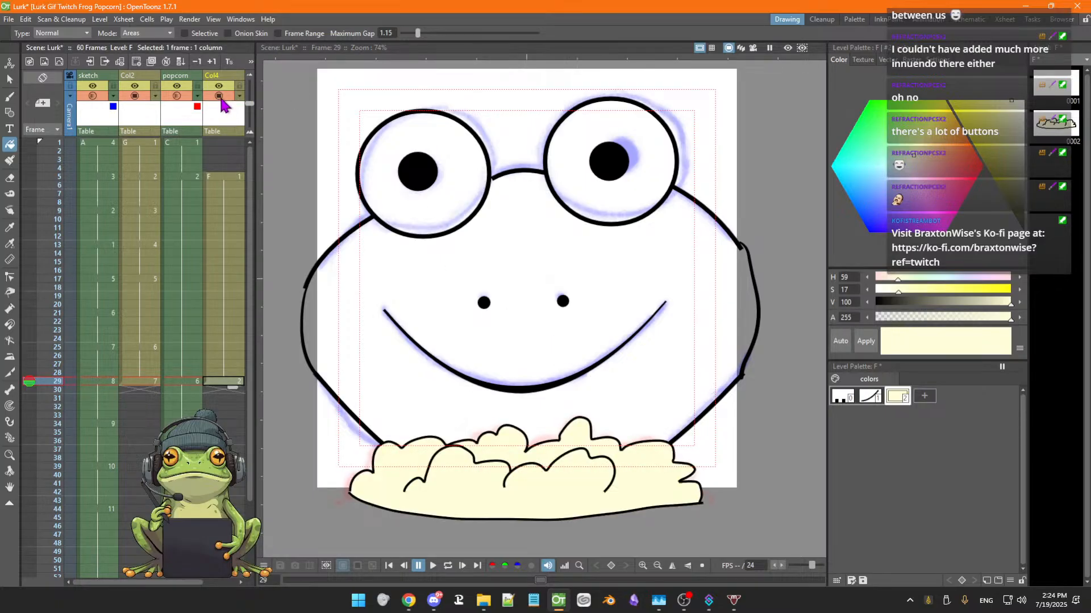
pyautogui.press('Up')
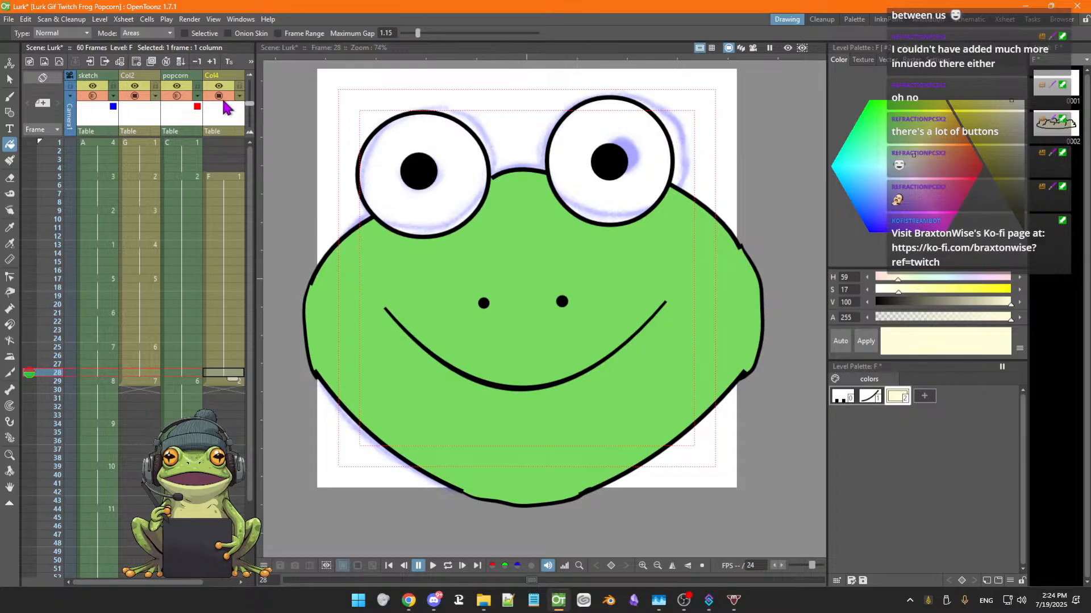
pyautogui.press('Down')
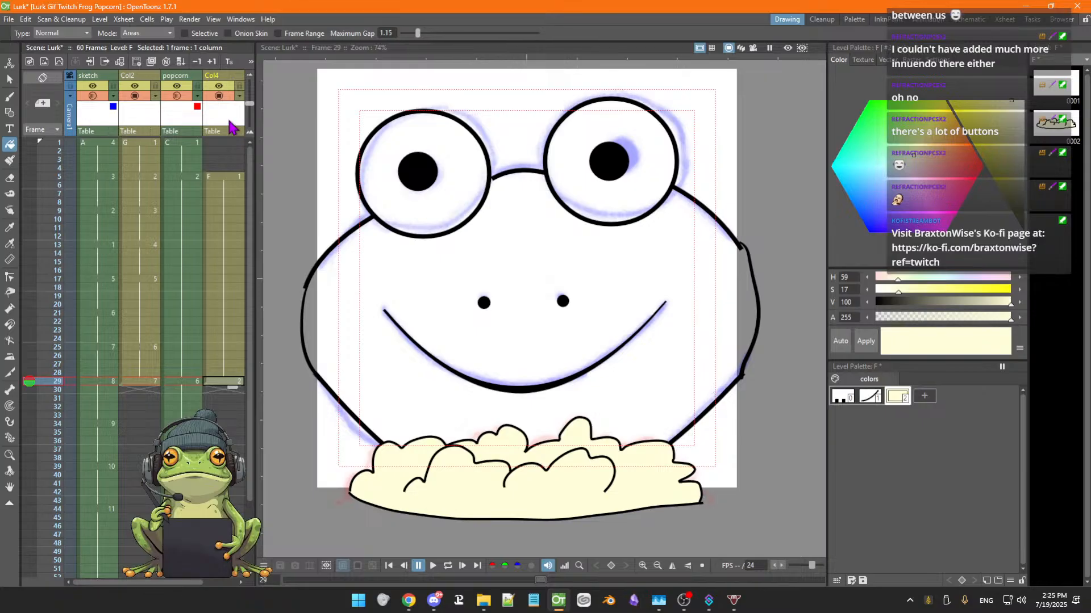
pyautogui.press('Up')
pyautogui.scroll(-2, 231, 129)
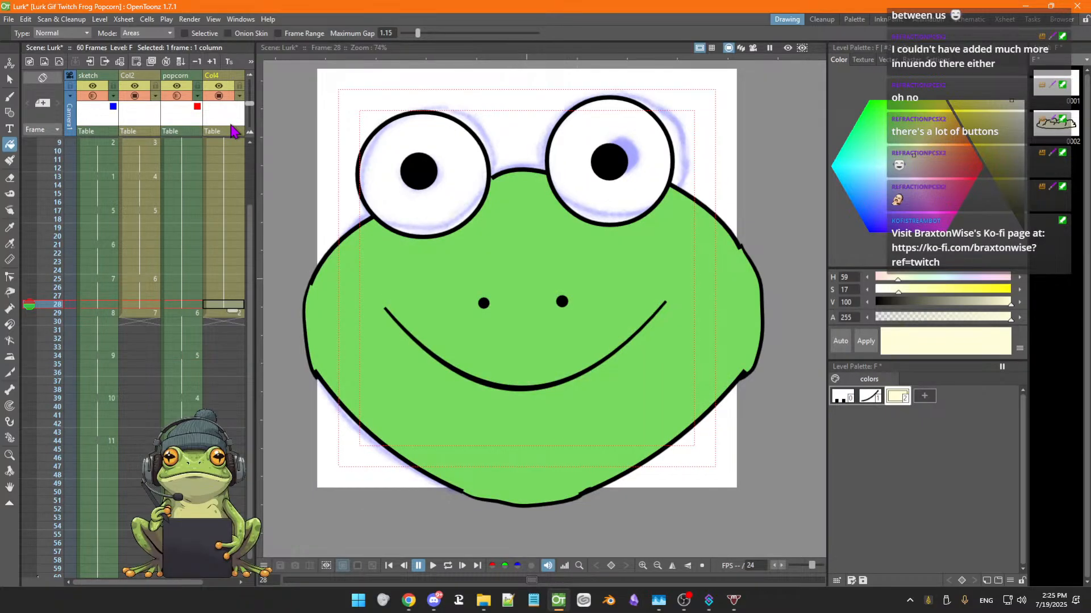
pyautogui.scroll(2, 231, 129)
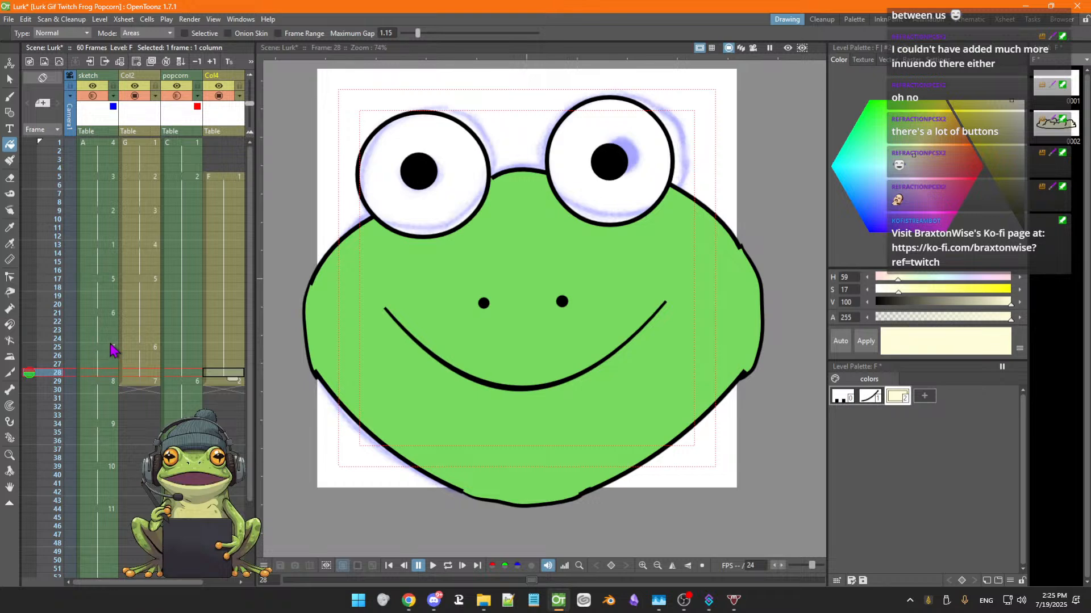
pyautogui.press('Down')
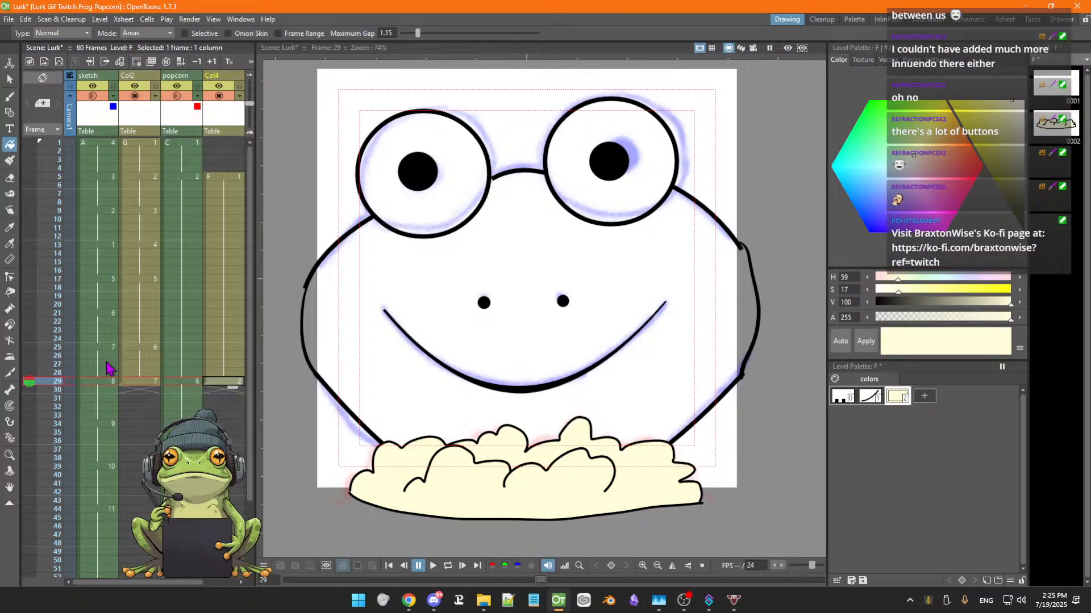
# Delete the whole frog face drawing on Col2's frame 29 with a freehand selection around it
pyautogui.press('Up')
pyautogui.press('Down')
pyautogui.press('Up')
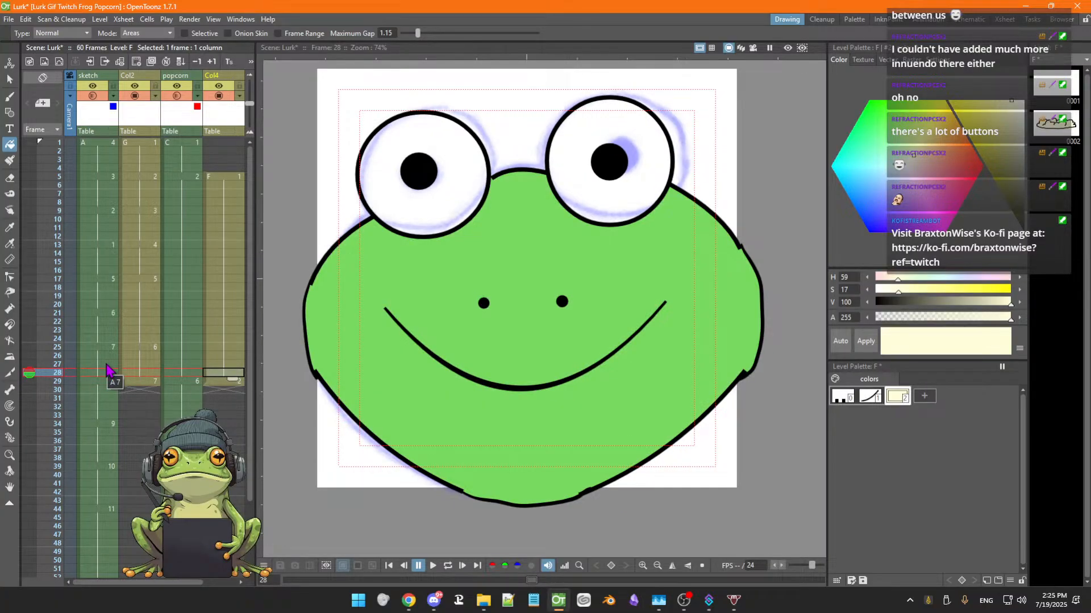
pyautogui.press('Down')
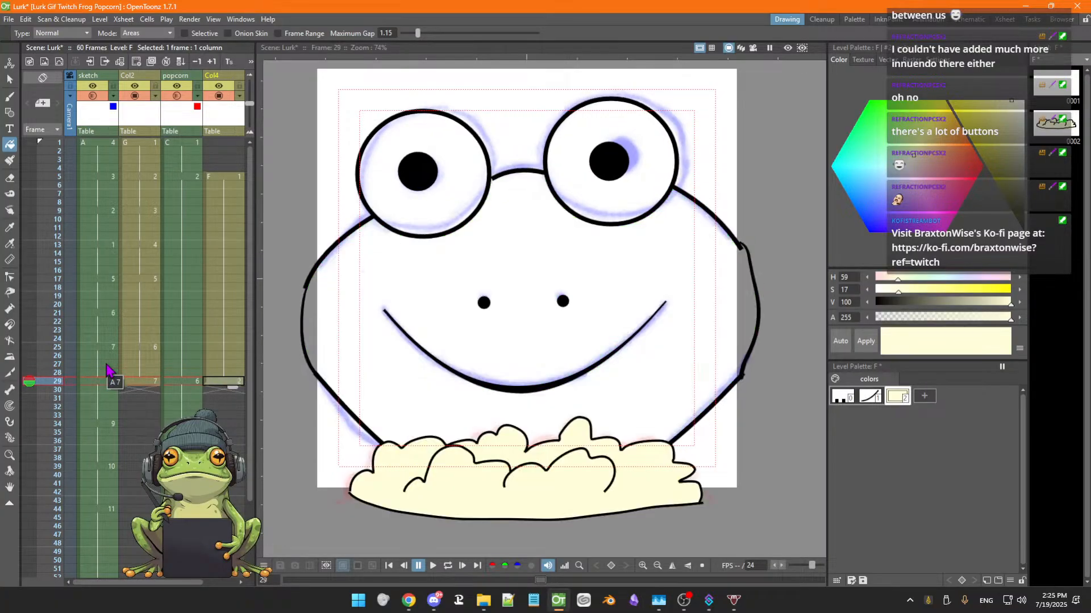
pyautogui.click(146, 381)
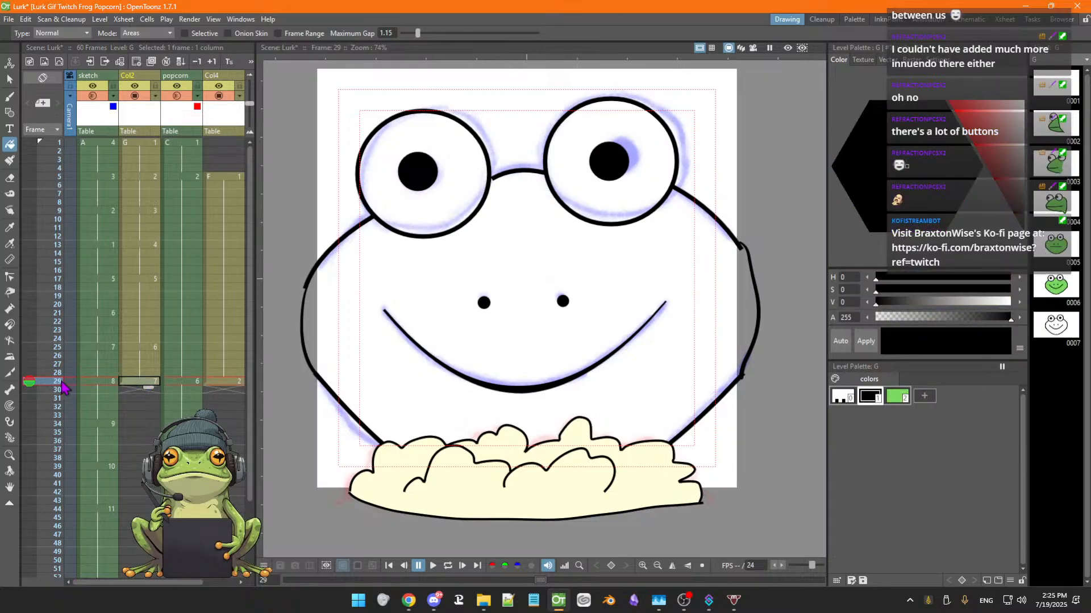
pyautogui.click(29, 372)
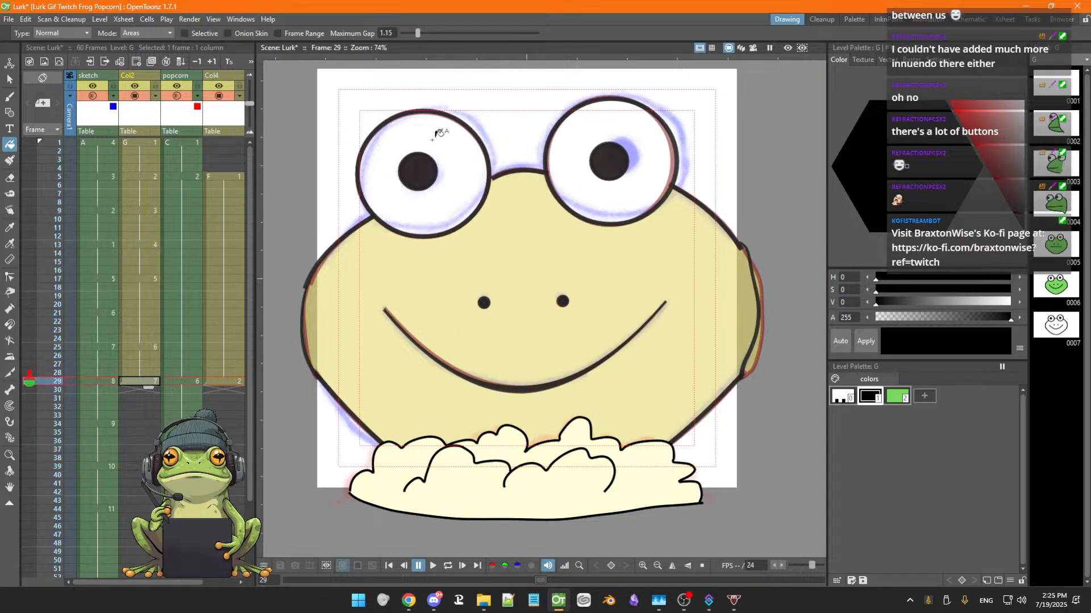
pyautogui.press('s')
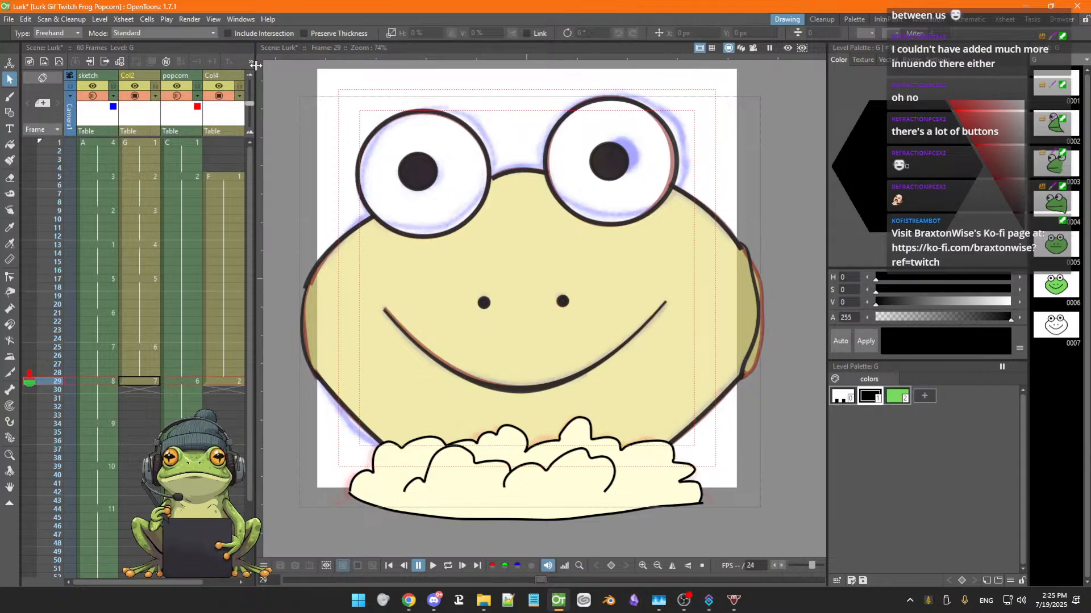
pyautogui.moveTo(378, 105)
pyautogui.mouseDown()
pyautogui.moveTo(322, 148)
pyautogui.moveTo(284, 218)
pyautogui.mouseUp()
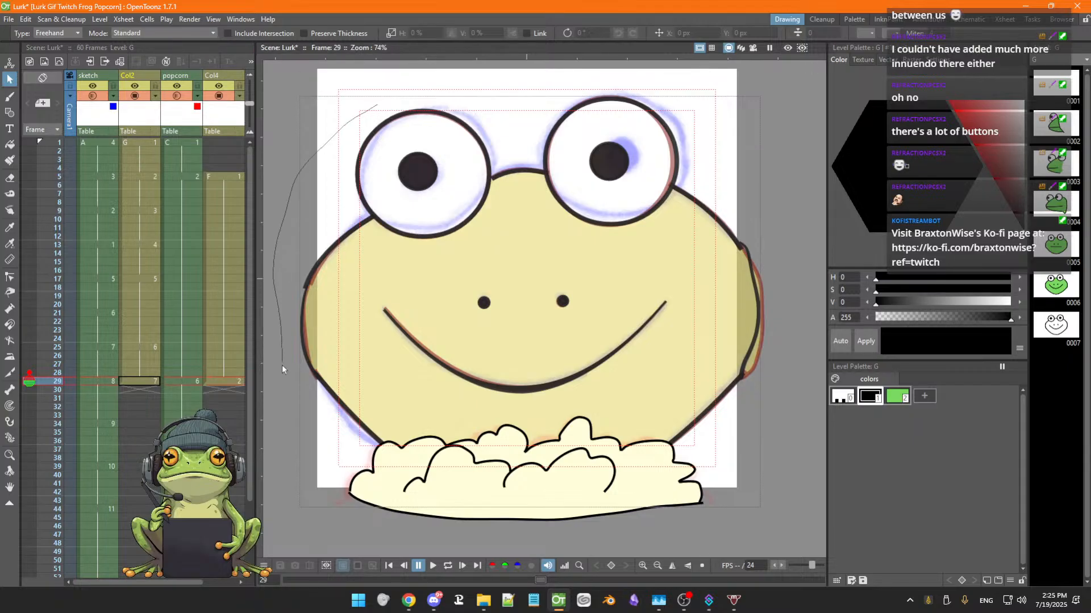
pyautogui.moveTo(324, 469)
pyautogui.mouseDown()
pyautogui.moveTo(436, 548)
pyautogui.moveTo(538, 554)
pyautogui.moveTo(657, 525)
pyautogui.moveTo(719, 490)
pyautogui.moveTo(762, 430)
pyautogui.moveTo(782, 373)
pyautogui.moveTo(786, 280)
pyautogui.mouseUp()
pyautogui.moveTo(741, 135)
pyautogui.mouseDown()
pyautogui.moveTo(682, 91)
pyautogui.moveTo(567, 75)
pyautogui.moveTo(377, 105)
pyautogui.mouseUp()
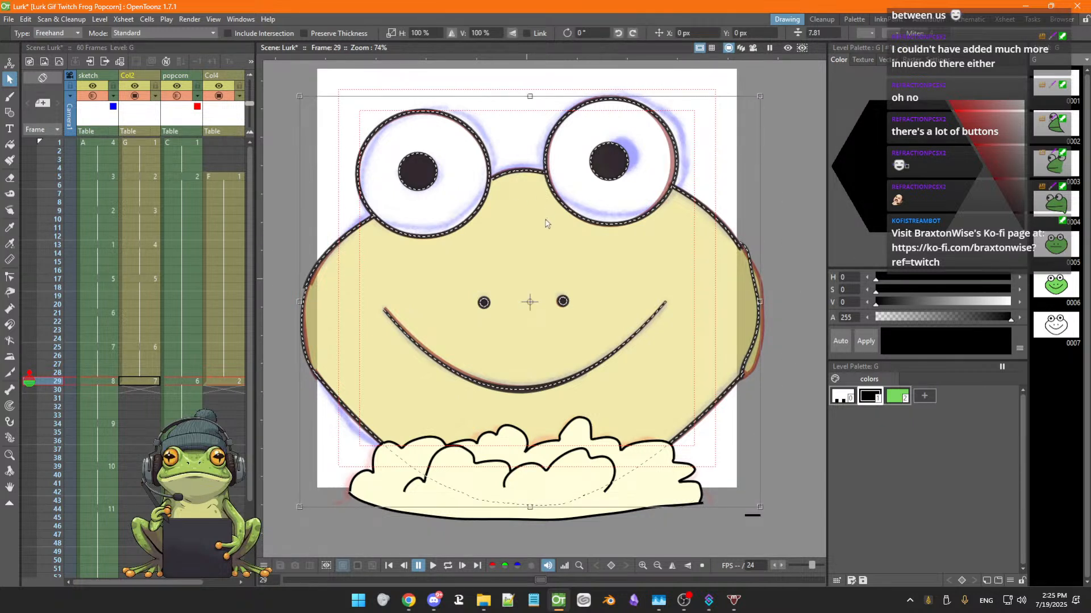
pyautogui.press('Delete')
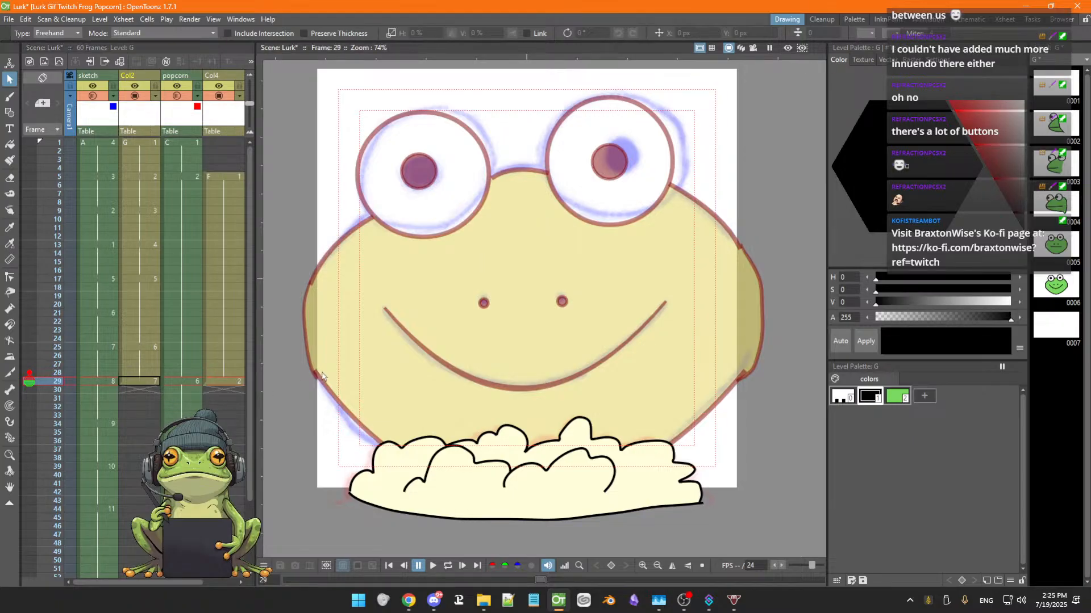
# Delete Col2's cell at frame 29 from the Xsheet
pyautogui.press('Up')
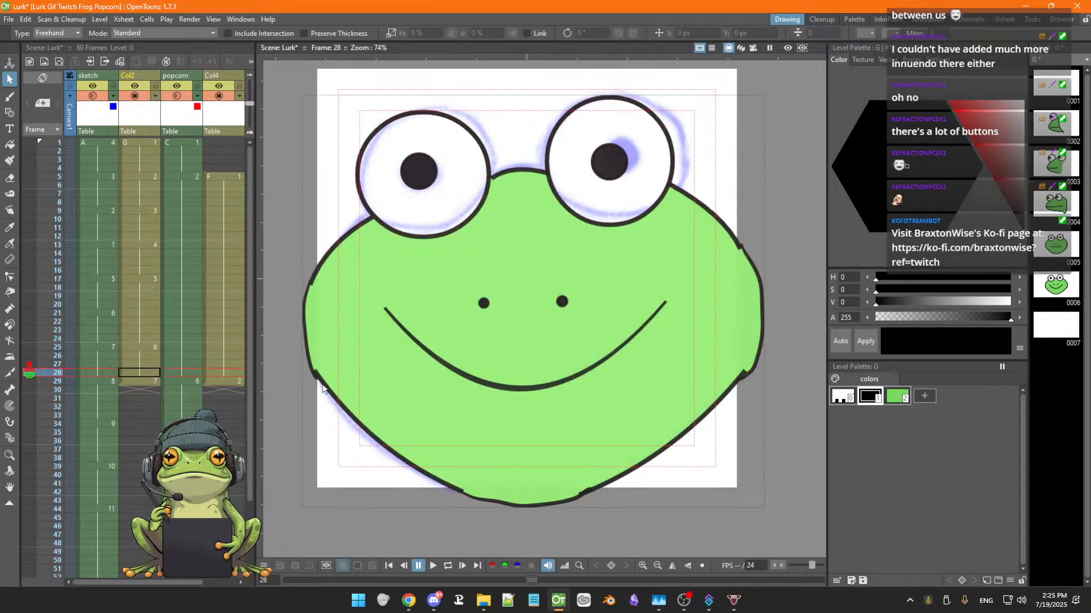
pyautogui.press('Down')
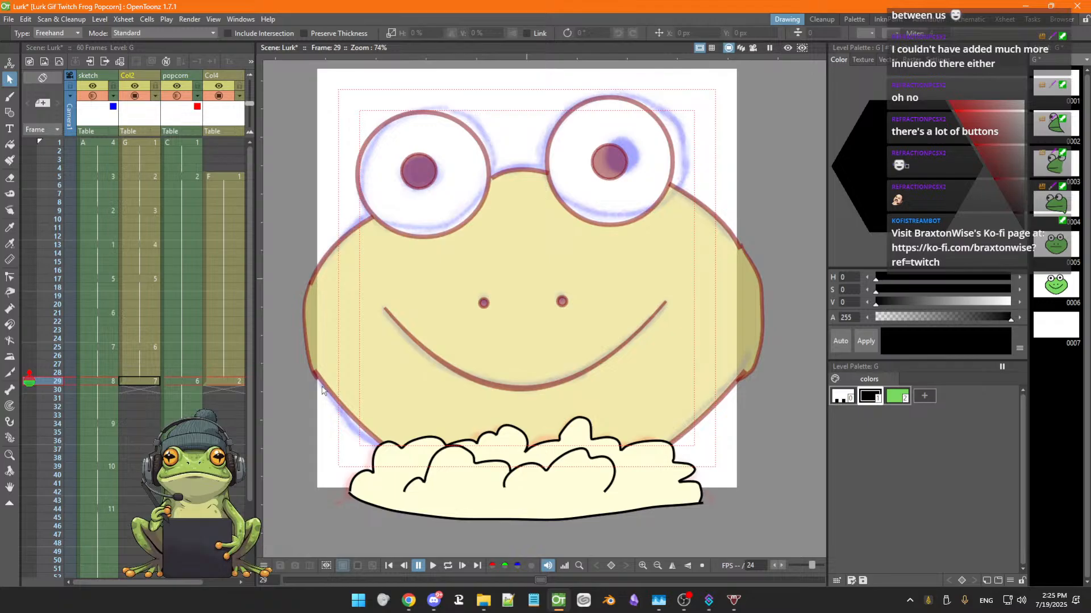
pyautogui.press('Down')
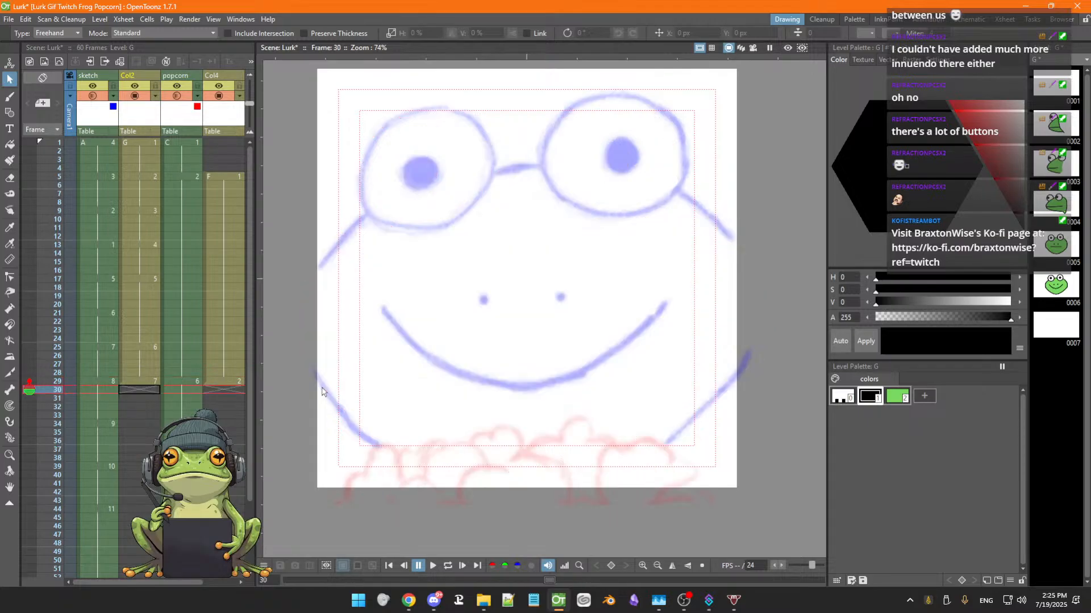
pyautogui.press('Up')
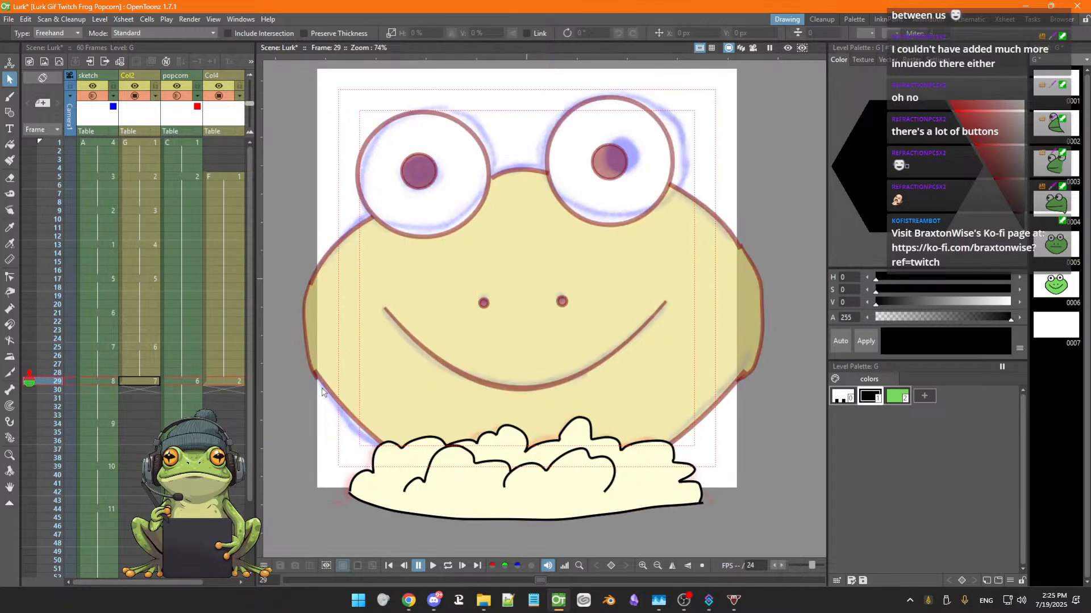
pyautogui.rightClick(142, 388)
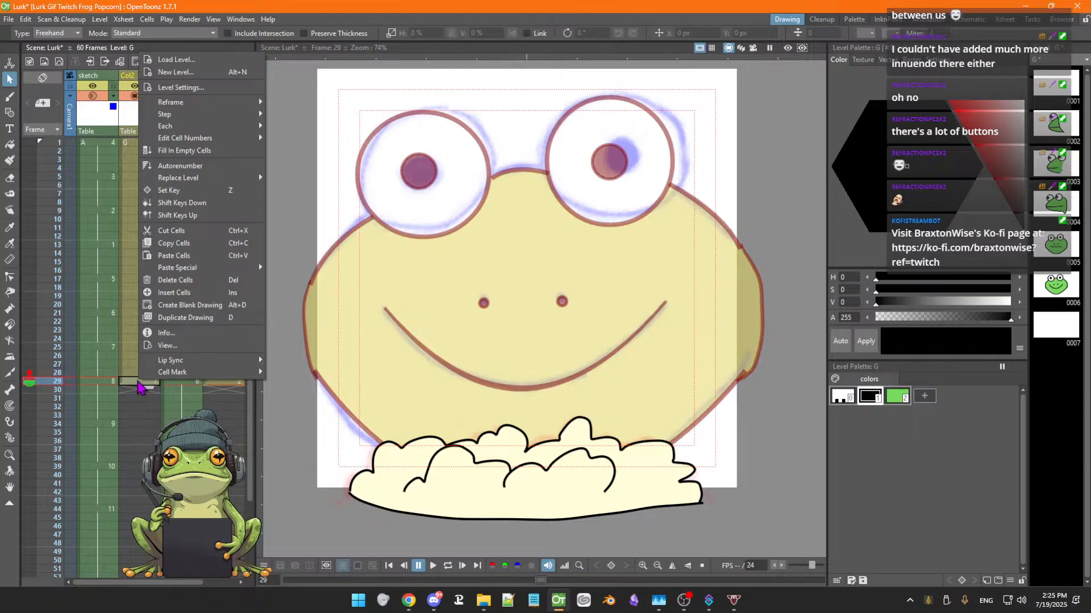
pyautogui.click(181, 280)
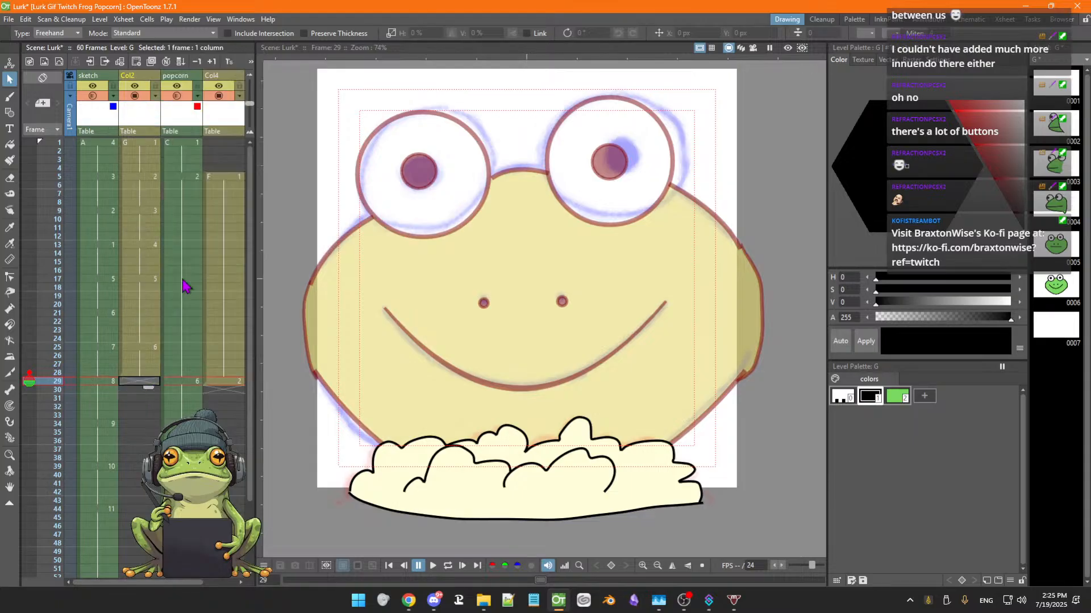
# Step through frames 28 to 54 to review the frog and popcorn columns' timing
pyautogui.press('Up')
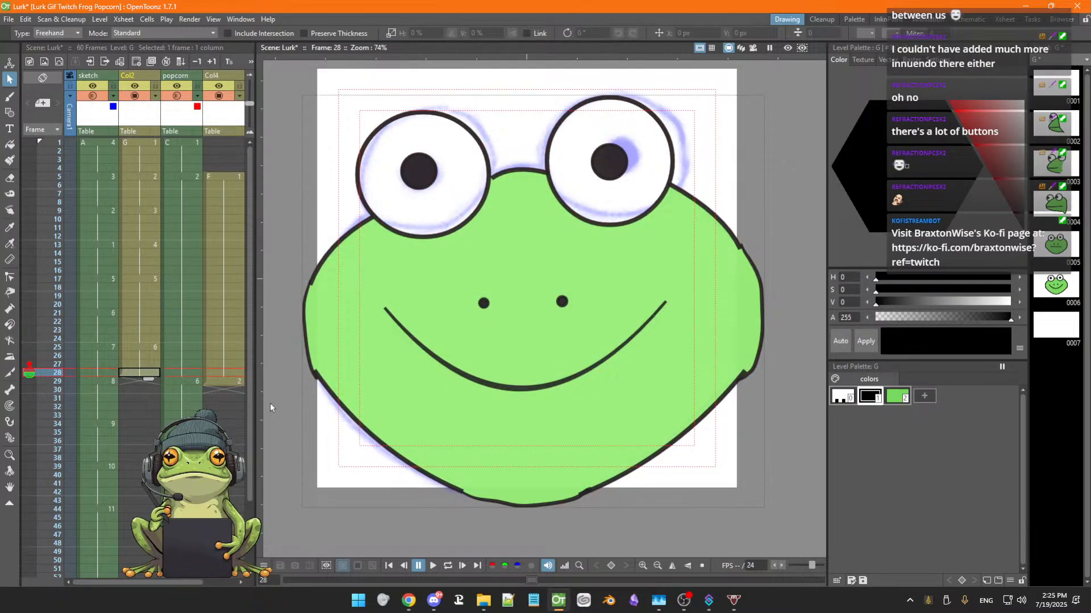
pyautogui.press('Down')
pyautogui.press('Up')
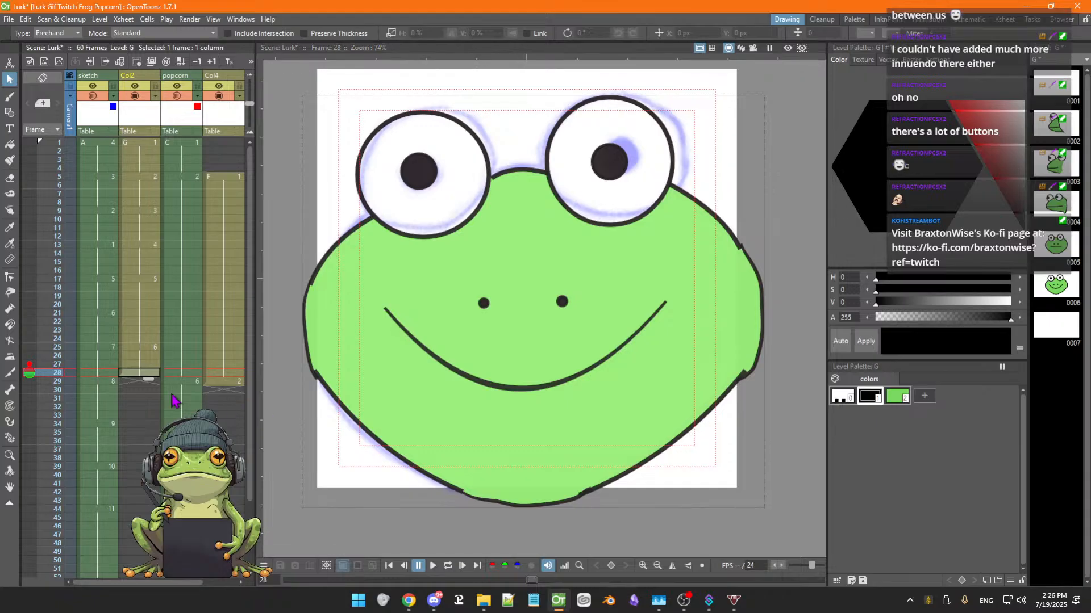
pyautogui.press('Down')
pyautogui.press('Down')
pyautogui.press('Down')
pyautogui.press('Down')
pyautogui.press('Down')
pyautogui.press('Down')
pyautogui.press('Down')
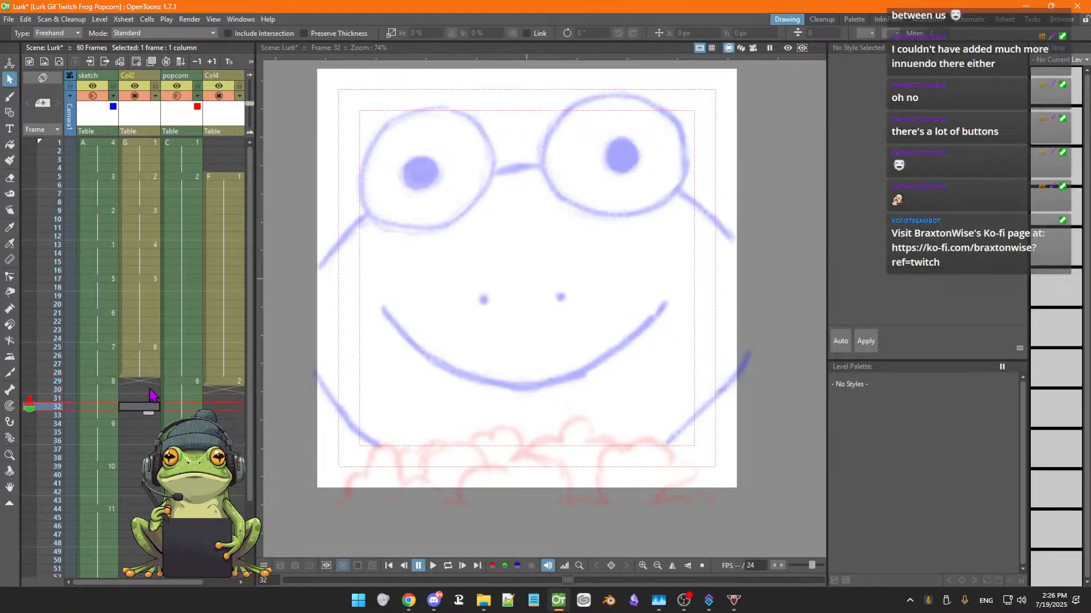
pyautogui.press('Down')
pyautogui.press('Down')
pyautogui.press('Down')
pyautogui.press('Down')
pyautogui.press('Down')
pyautogui.press('Down')
pyautogui.press('Down')
pyautogui.press('Down')
pyautogui.press('Down')
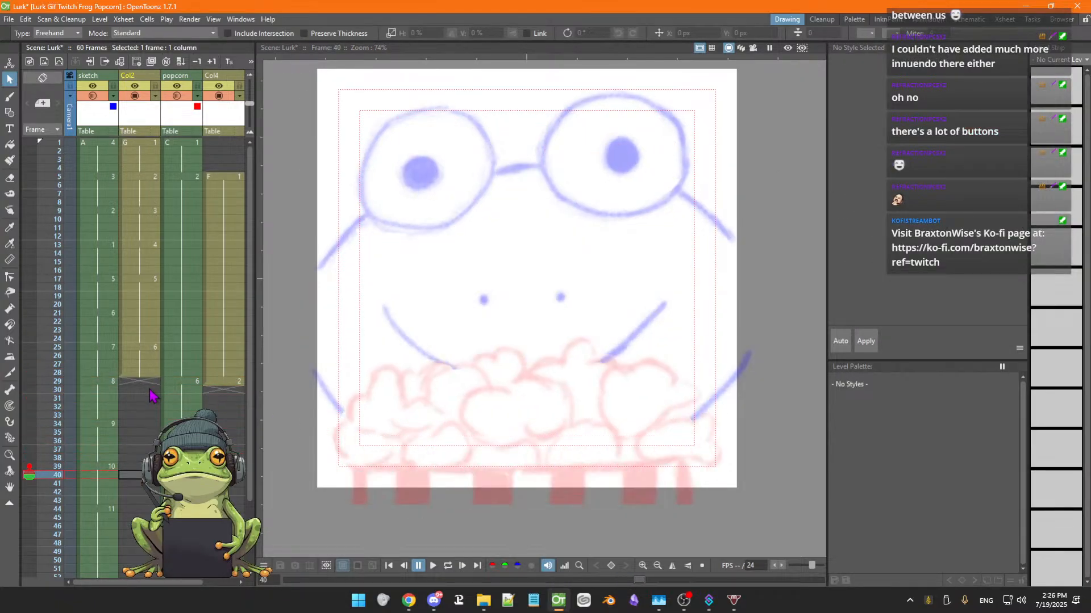
pyautogui.press('Down')
pyautogui.press('Down')
pyautogui.press('Down')
pyautogui.press('Down')
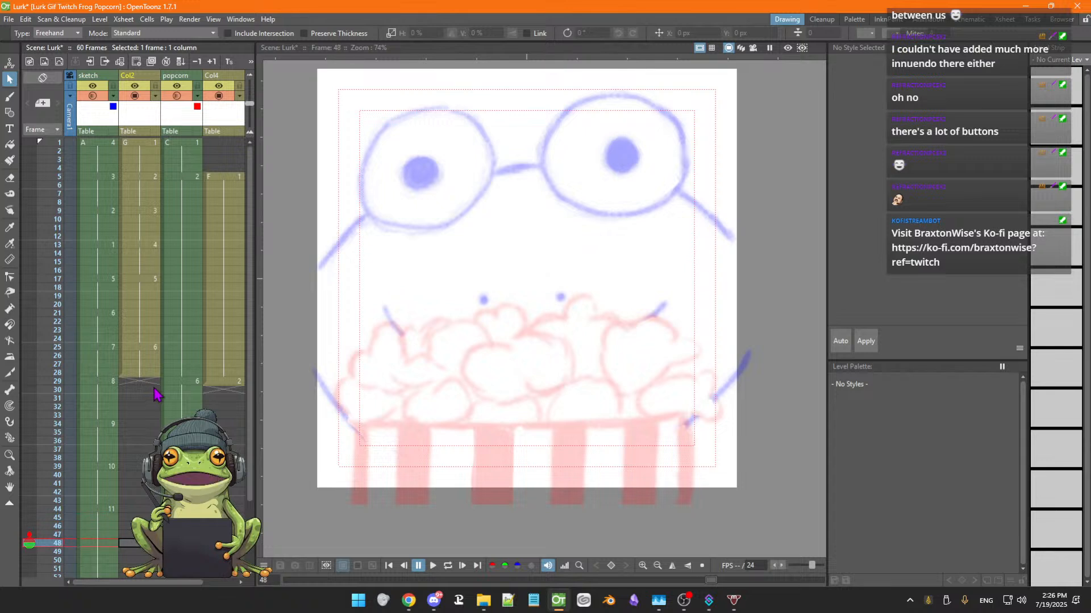
pyautogui.scroll(4, 153, 398)
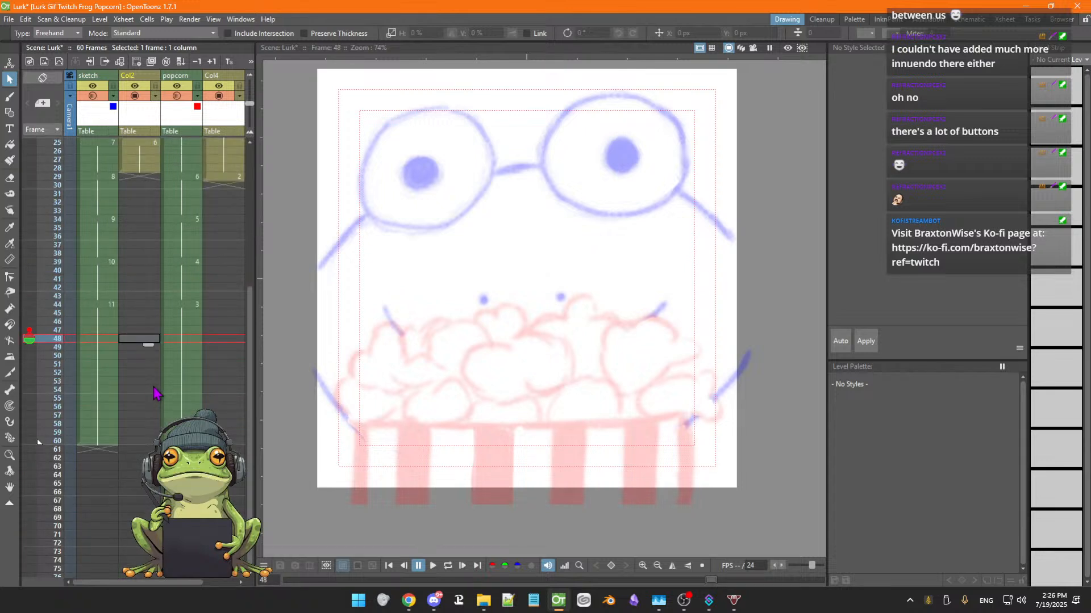
pyautogui.press('Down')
pyautogui.press('Down')
pyautogui.press('Down')
pyautogui.press('Down')
pyautogui.press('Down')
pyautogui.press('Down')
pyautogui.press('Down')
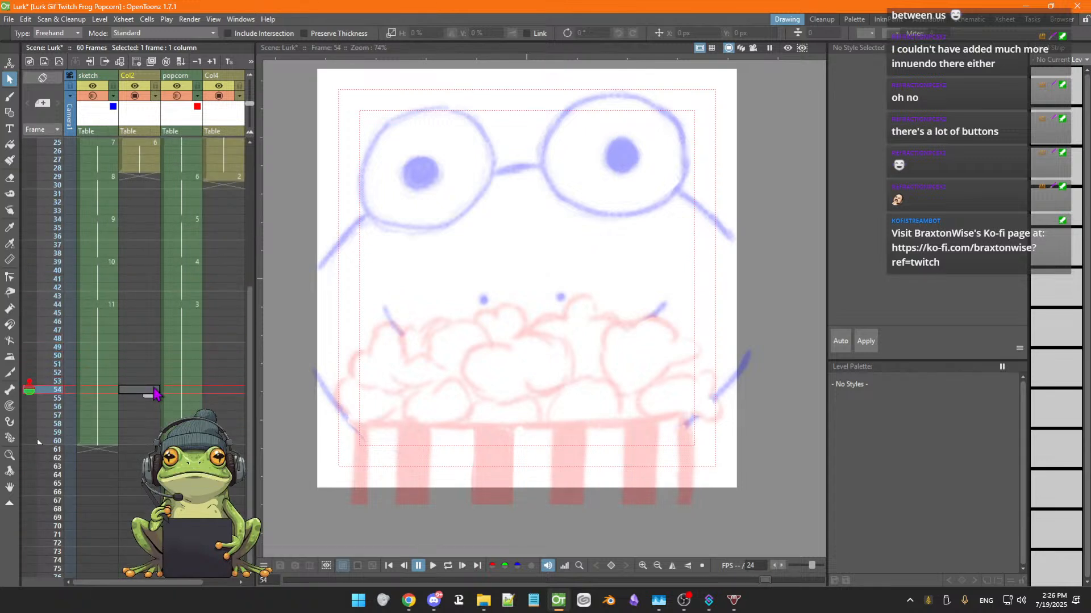
pyautogui.press('Up')
pyautogui.press('Up')
pyautogui.press('Up')
pyautogui.press('Up')
pyautogui.press('Up')
pyautogui.press('Up')
pyautogui.press('Up')
pyautogui.press('Up')
pyautogui.press('Up')
pyautogui.press('Up')
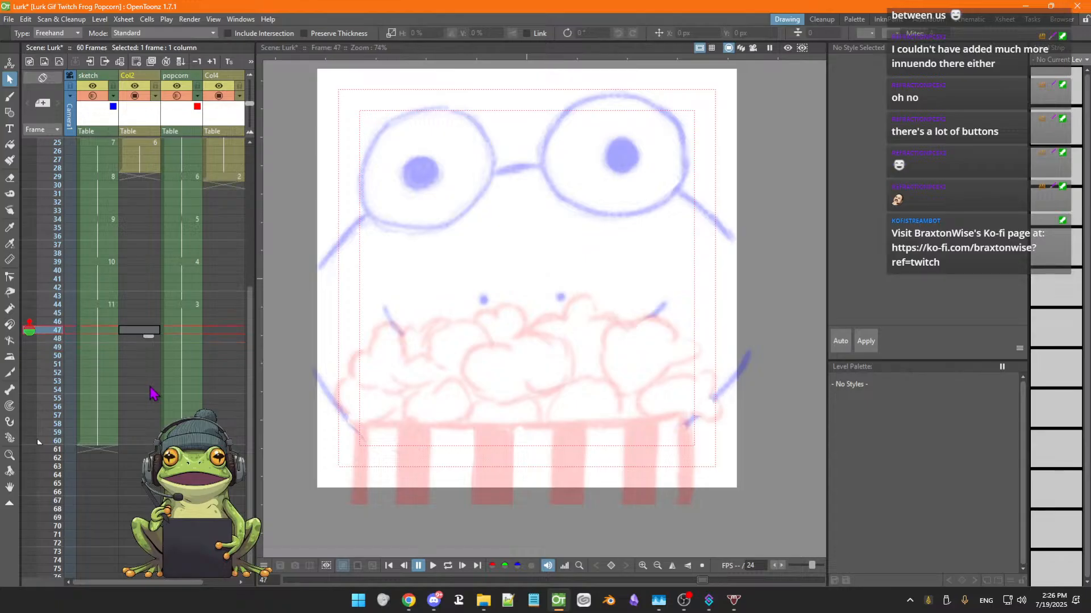
pyautogui.press('Up')
pyautogui.press('Up')
pyautogui.press('Up')
pyautogui.press('Up')
pyautogui.press('Up')
pyautogui.press('Up')
pyautogui.press('Up')
pyautogui.press('Up')
pyautogui.press('Up')
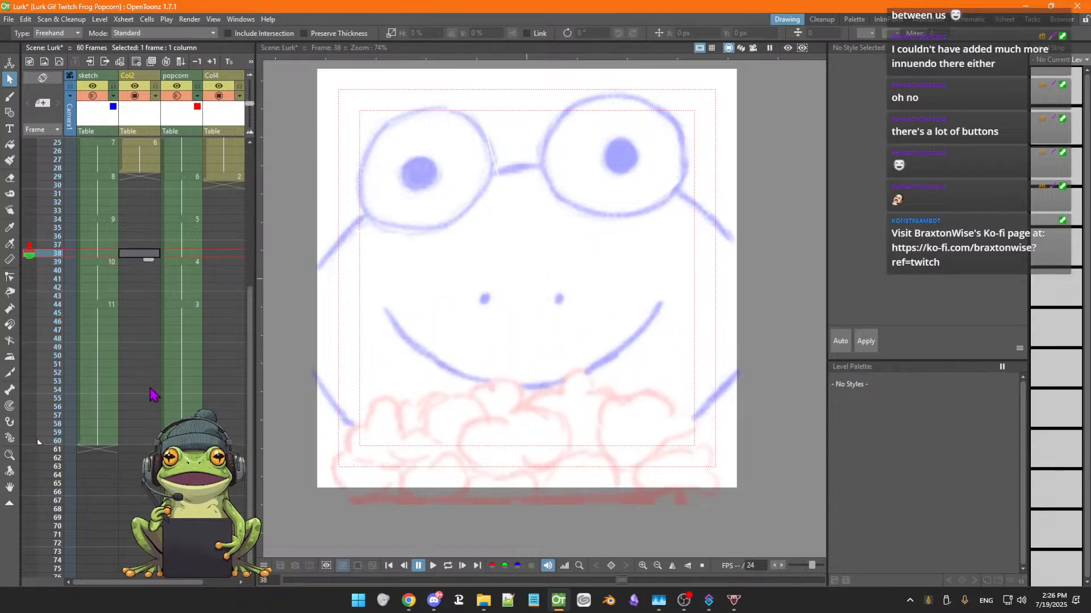
pyautogui.press('Up')
pyautogui.press('Up')
pyautogui.press('Up')
pyautogui.press('Up')
pyautogui.press('Up')
pyautogui.press('Up')
pyautogui.press('Up')
pyautogui.press('Up')
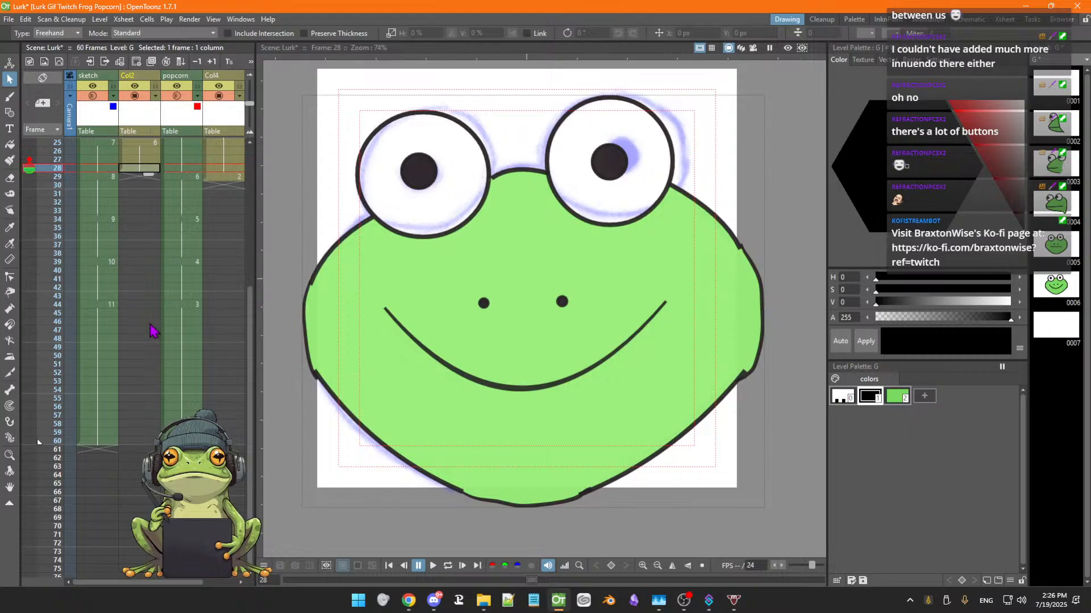
# Extend Col2's frame 28 frog drawing so it holds through frame 60
pyautogui.moveTo(147, 175); pyautogui.dragTo(149, 448)
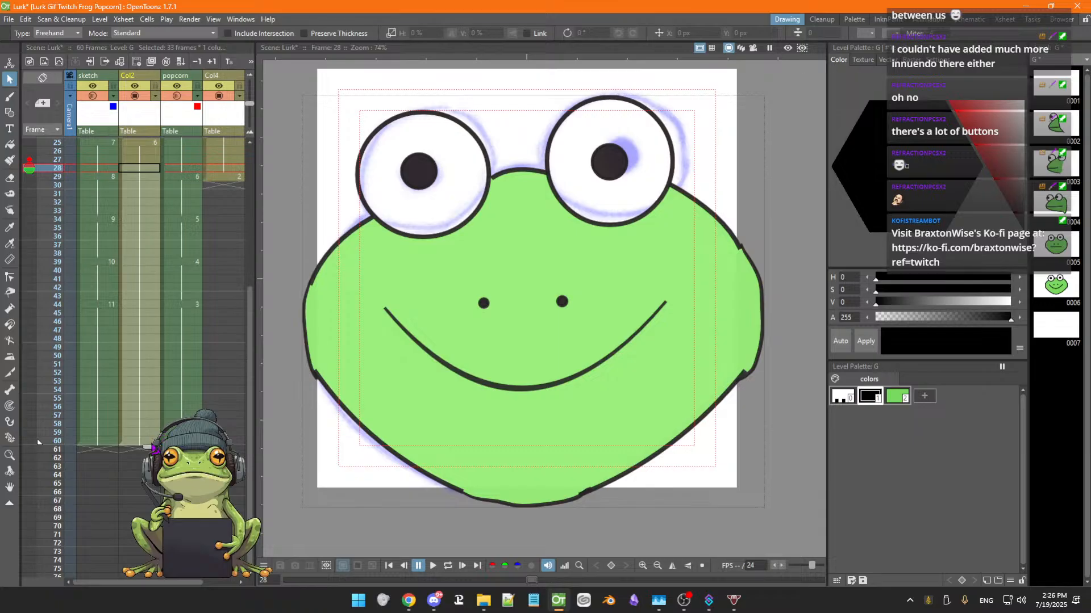
pyautogui.click(37, 441)
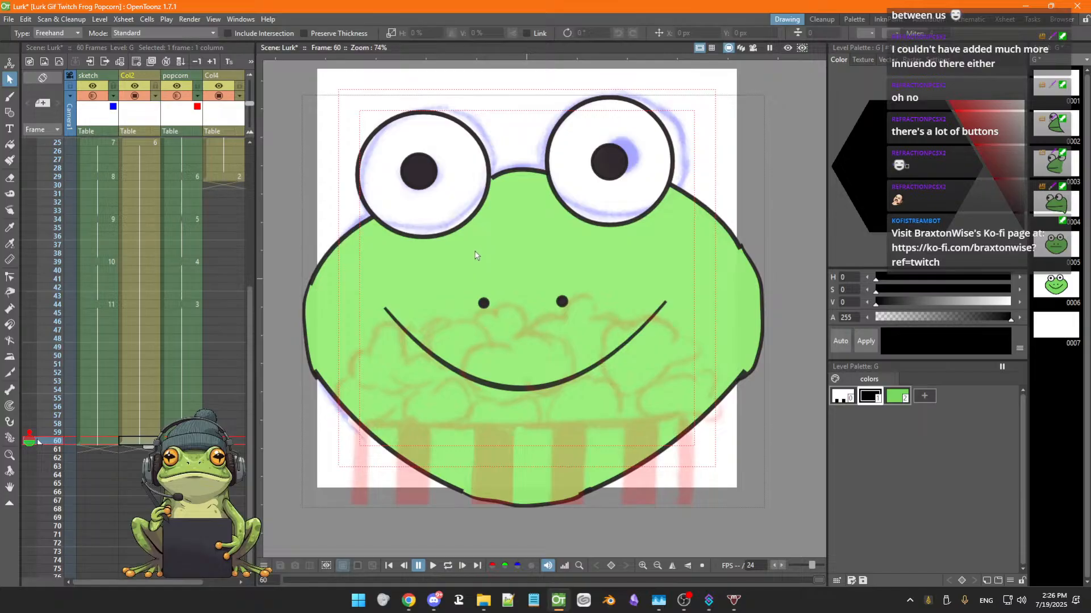
pyautogui.scroll(-1, 473, 263)
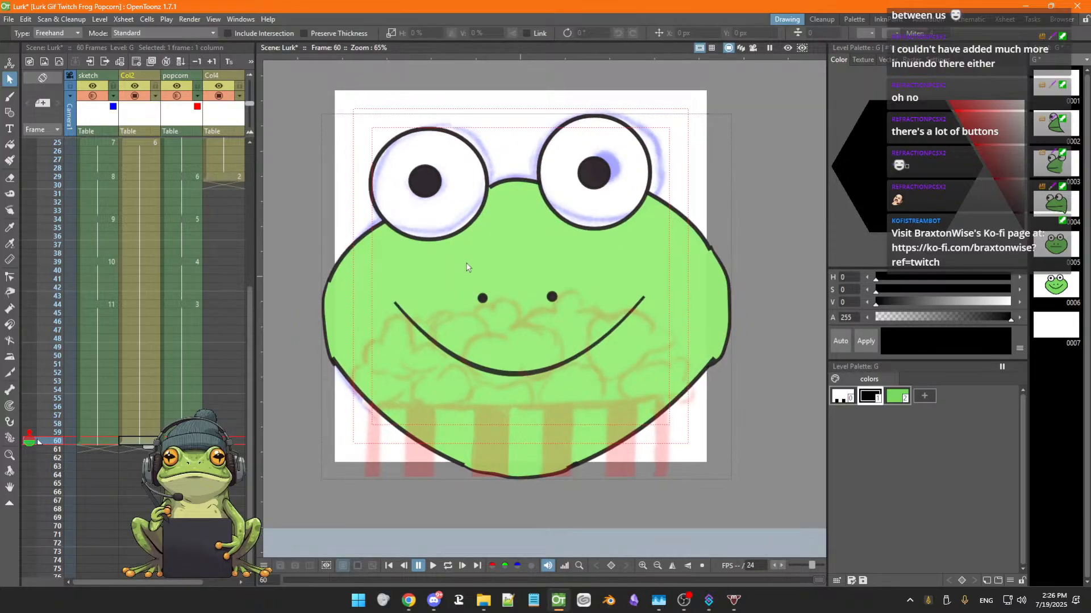
# Step through the popcorn column's frames 29 to 34 and switch to the Brush tool on frame 34
pyautogui.click(222, 177)
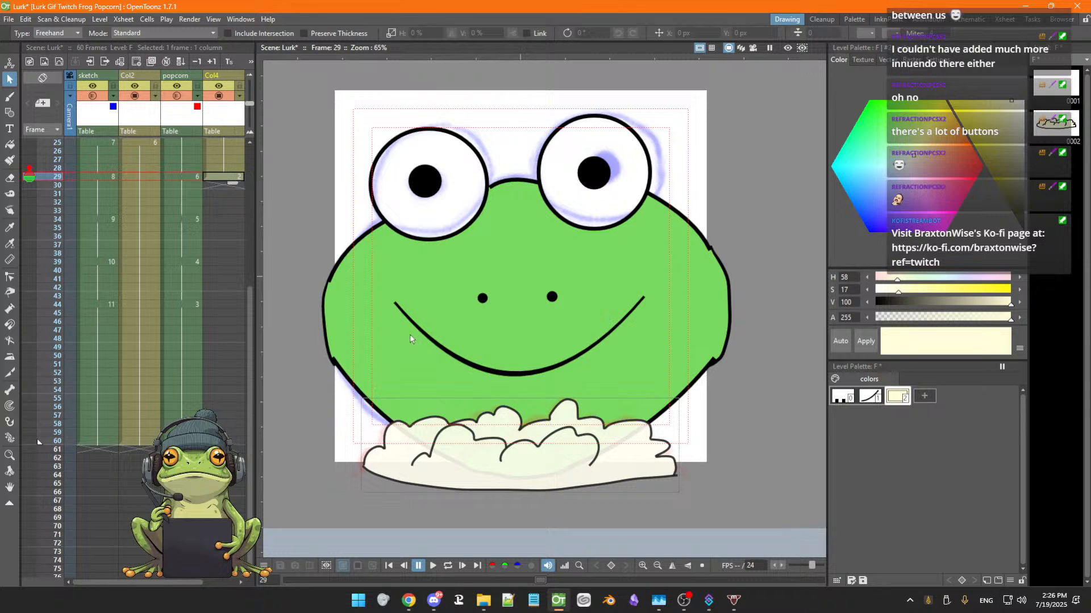
pyautogui.press('Down')
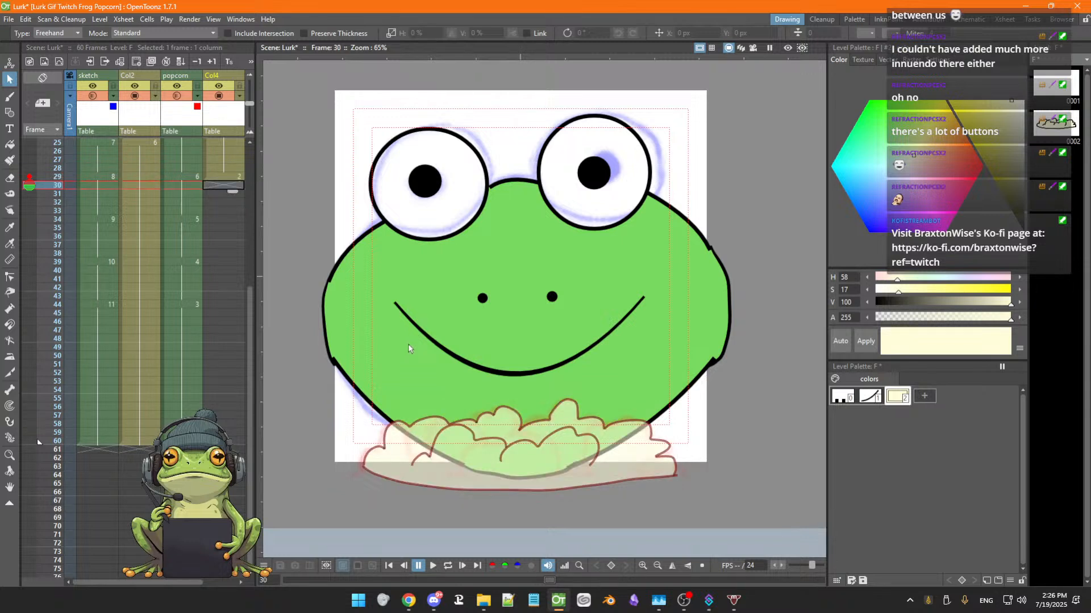
pyautogui.press('Down')
pyautogui.press('Down')
pyautogui.press('Down')
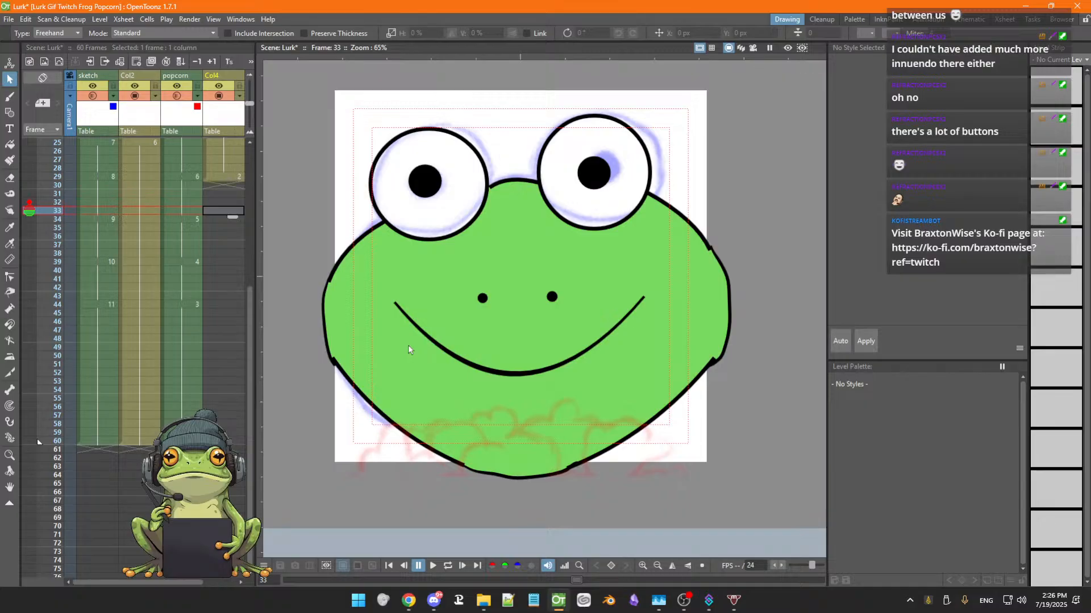
pyautogui.press('Up')
pyautogui.press('Up')
pyautogui.press('Up')
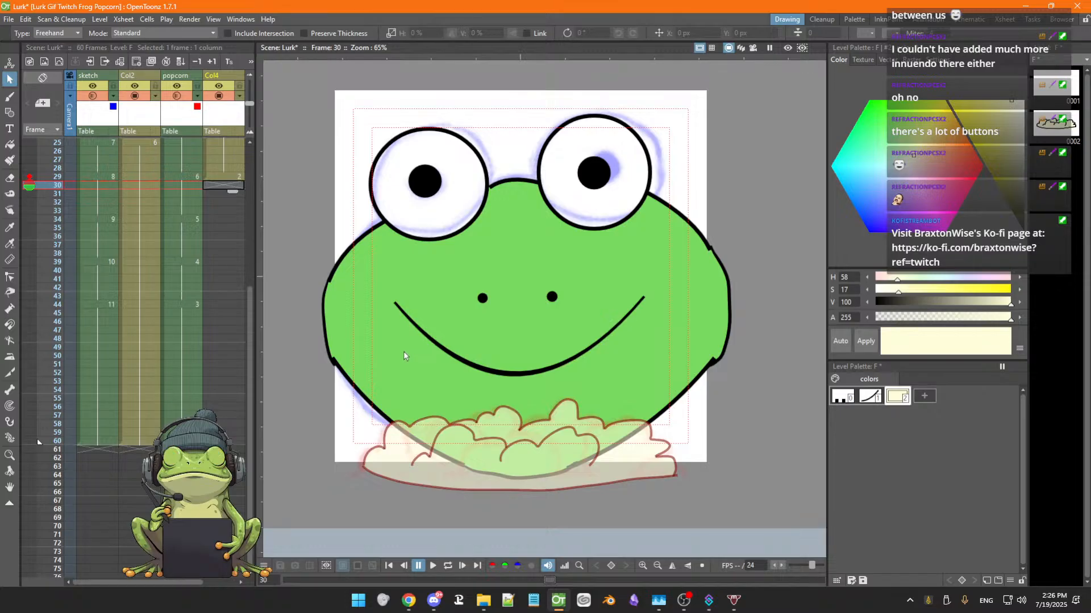
pyautogui.press('Down')
pyautogui.press('Down')
pyautogui.press('Down')
pyautogui.press('Down')
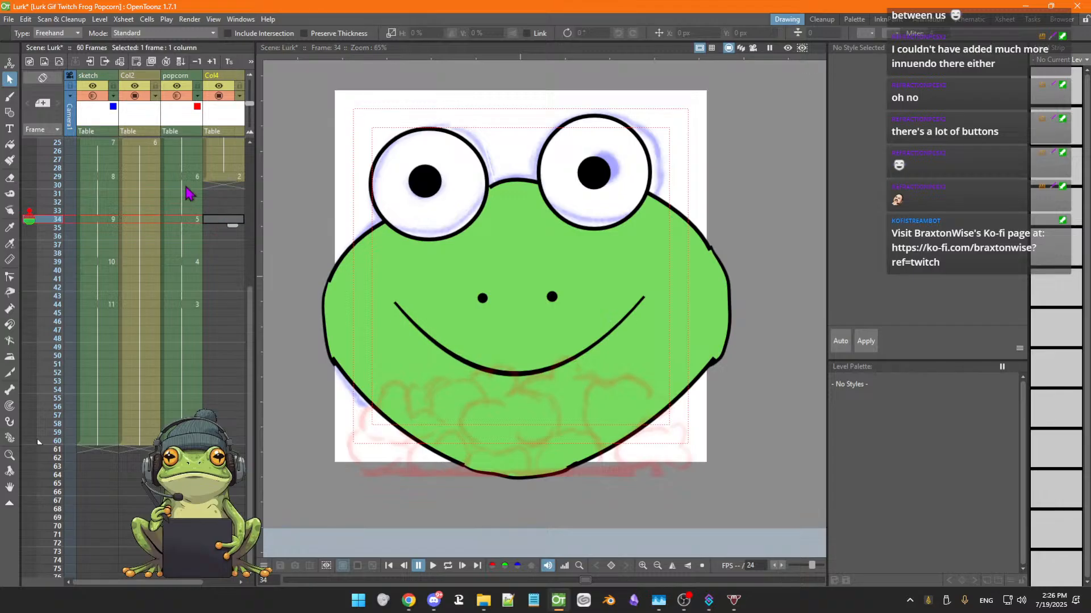
pyautogui.click(234, 178)
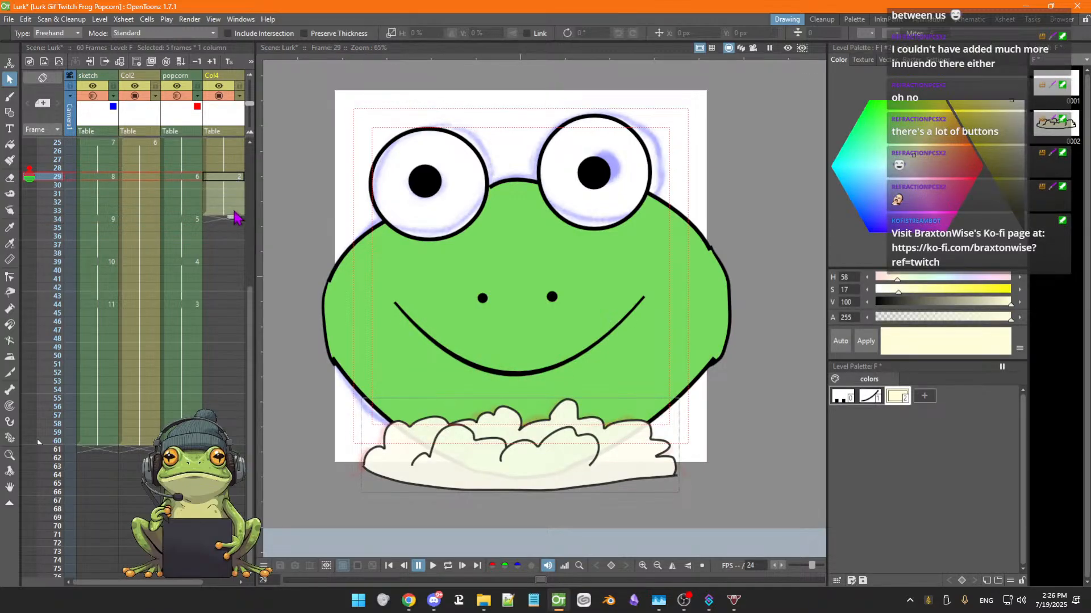
pyautogui.click(227, 210)
pyautogui.press('Down')
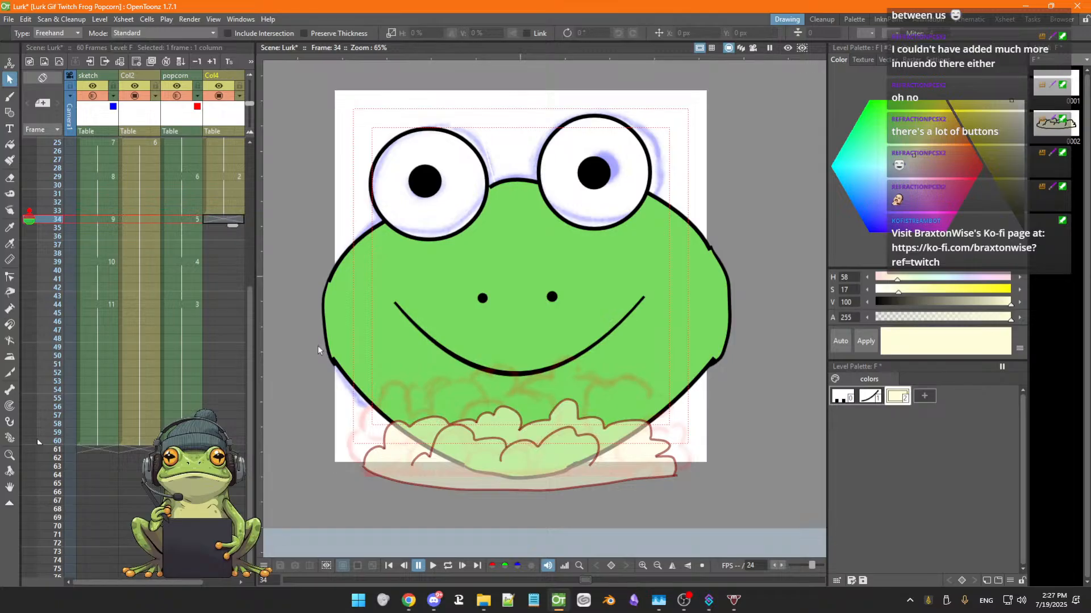
pyautogui.press('Up')
pyautogui.press('Down')
pyautogui.press('Up')
pyautogui.press('Down')
pyautogui.press('b')
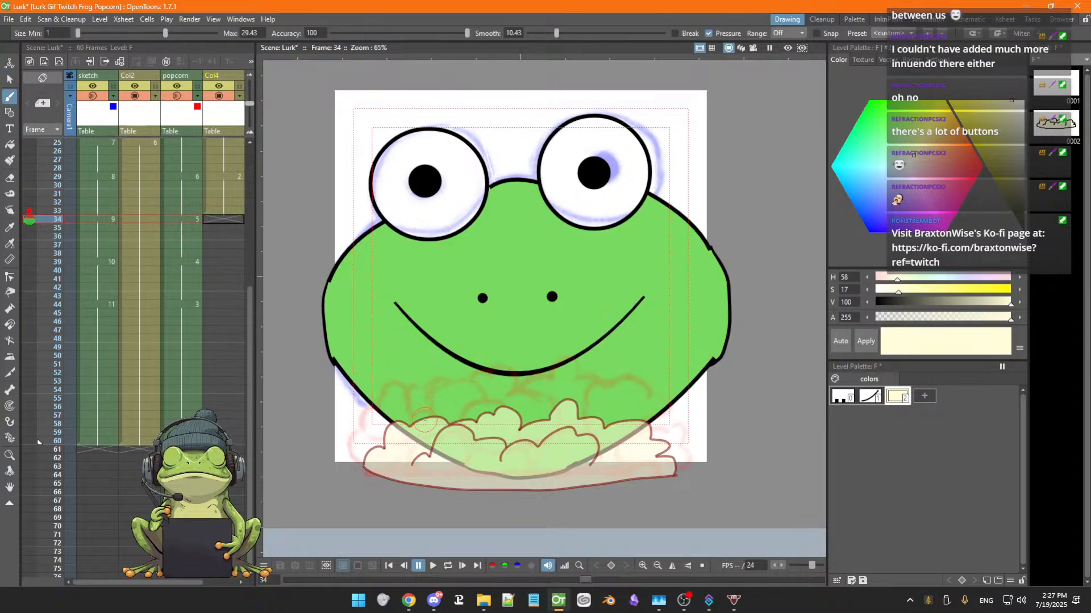
# Select the black outline ink style in the level palette for drawing on popcorn frame 34
pyautogui.scroll(1, 430, 416)
pyautogui.press('space')
pyautogui.moveTo(478, 392); pyautogui.dragTo(503, 288)
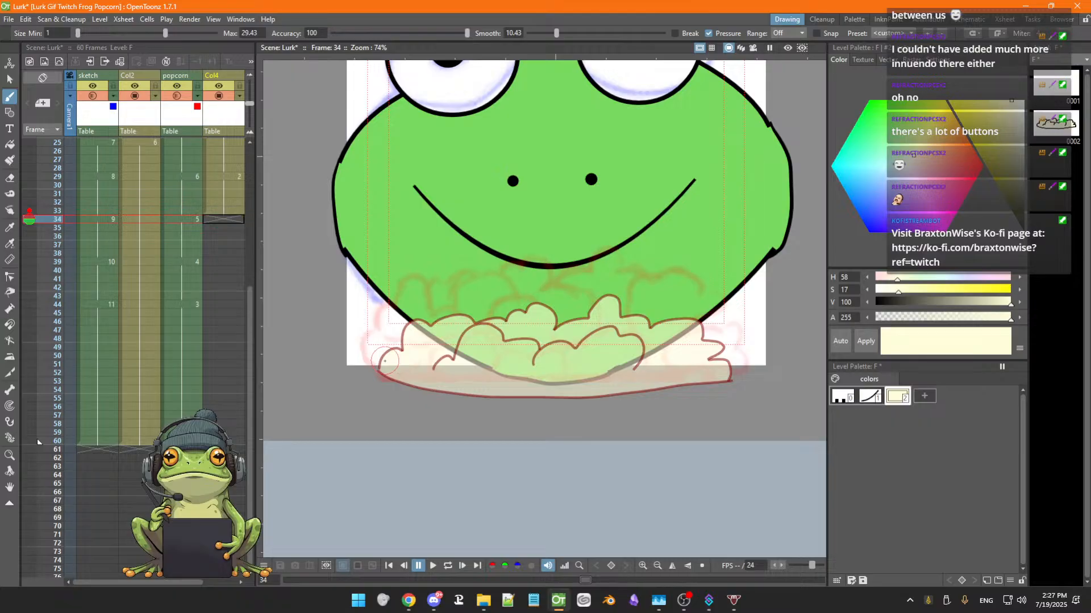
pyautogui.click(870, 396)
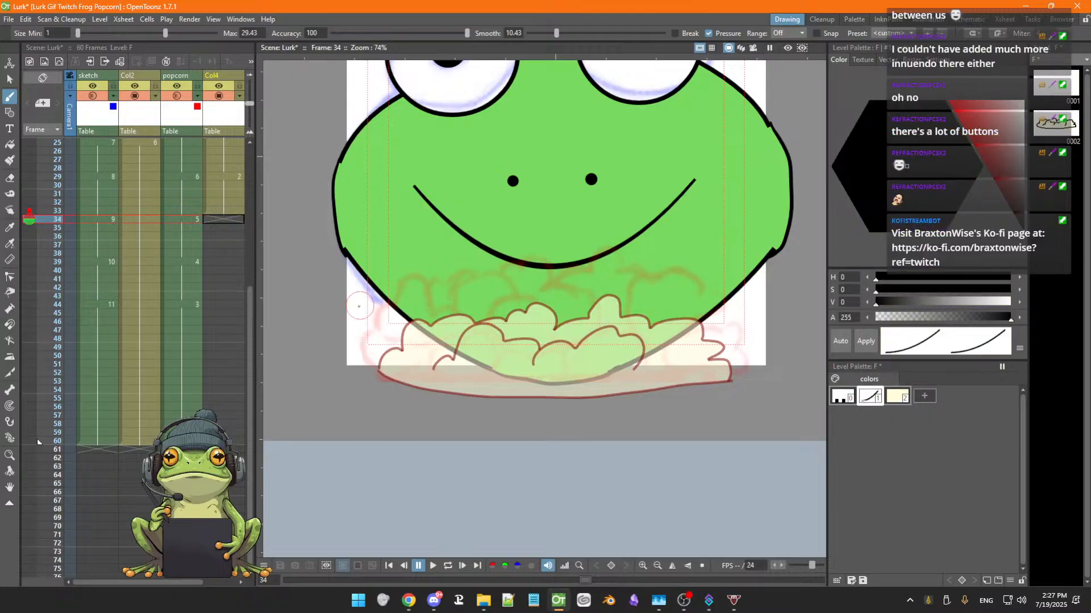
# Try twice drawing the popcorn's left outline stroke, undoing each attempt
pyautogui.moveTo(380, 371); pyautogui.dragTo(396, 348)
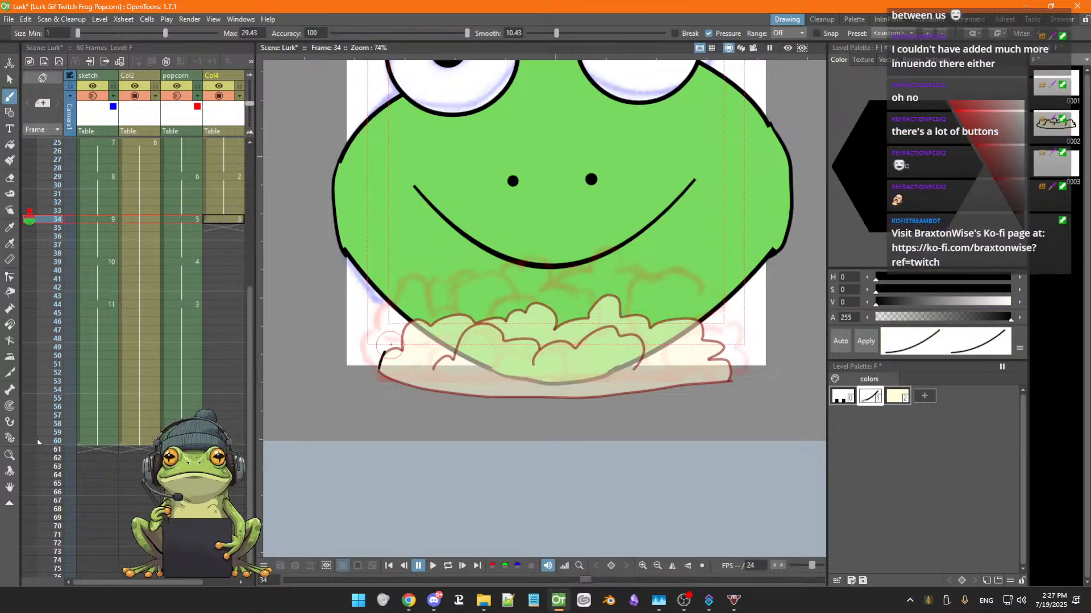
pyautogui.hotkey('ctrl', 'z')
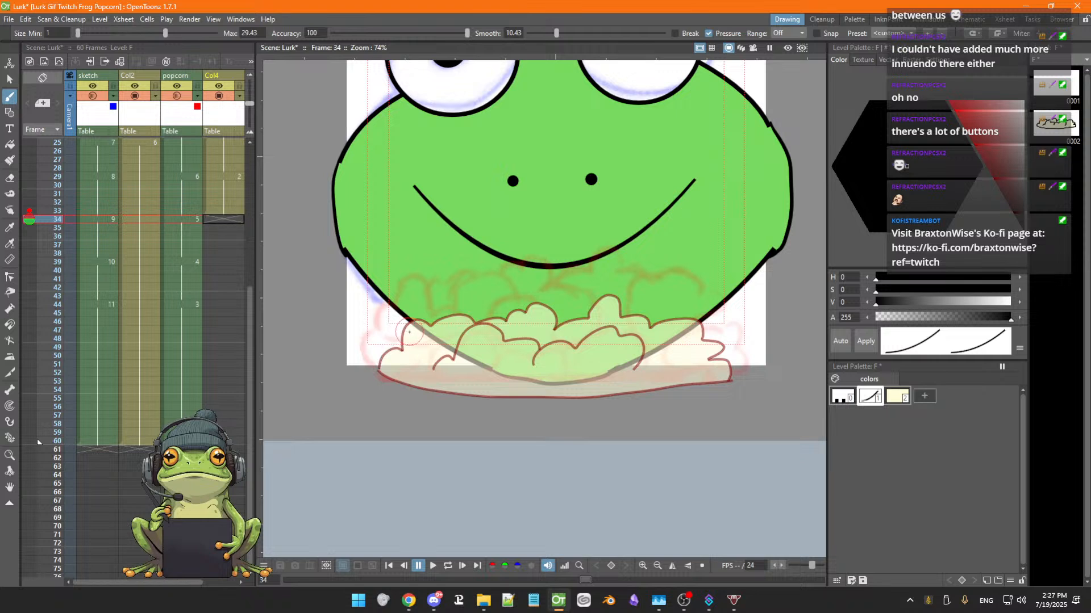
pyautogui.moveTo(379, 371); pyautogui.dragTo(399, 345)
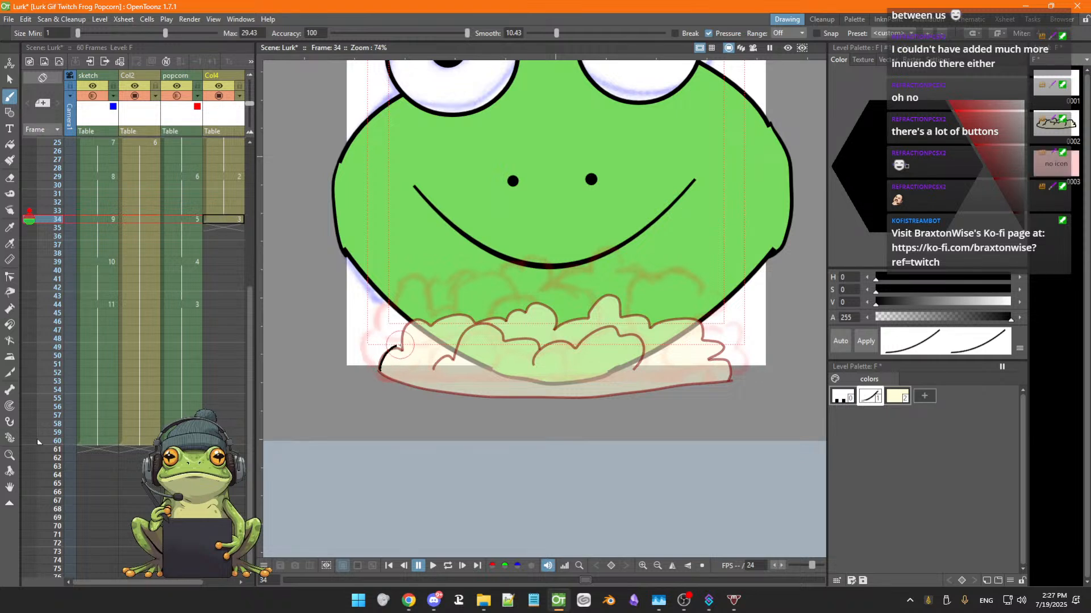
pyautogui.hotkey('ctrl', 'z')
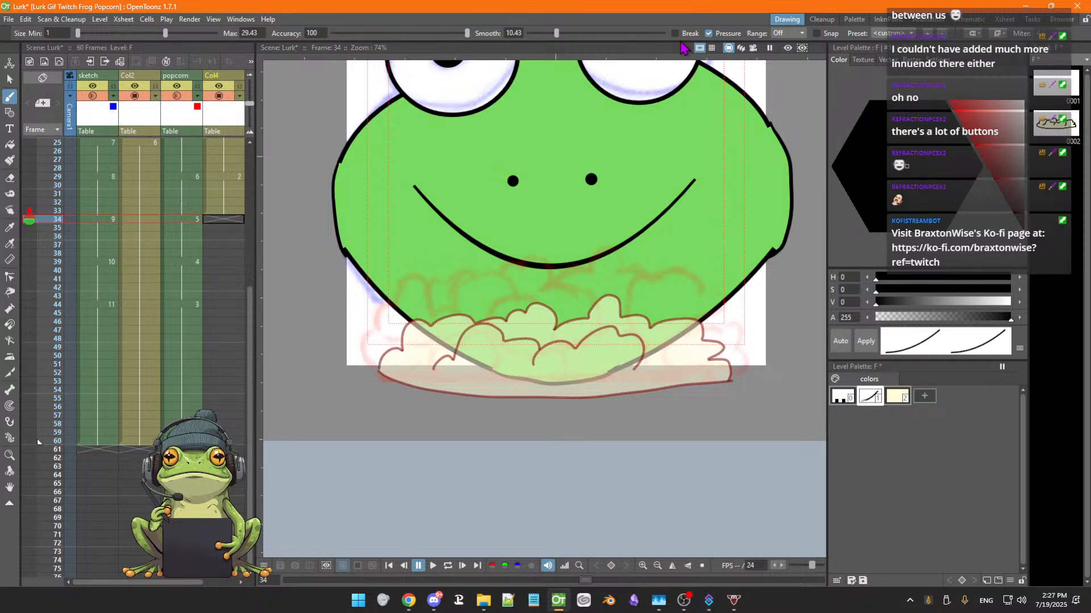
# Enable Snap and try the popcorn's left outline stroke again, undoing it
pyautogui.click(816, 33)
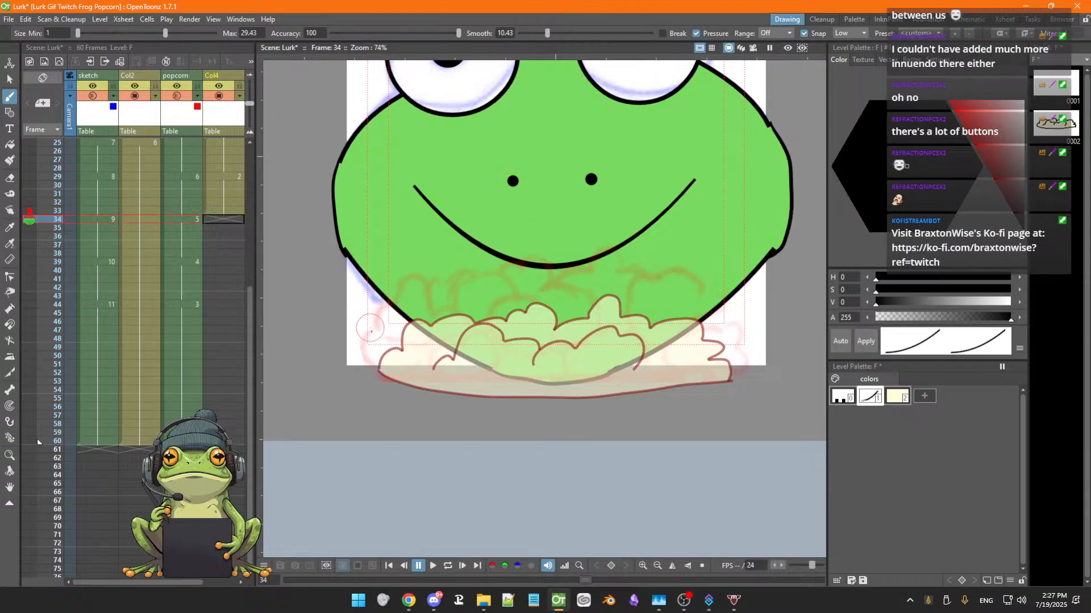
pyautogui.moveTo(380, 369)
pyautogui.mouseDown()
pyautogui.moveTo(402, 350)
pyautogui.moveTo(418, 320)
pyautogui.mouseUp()
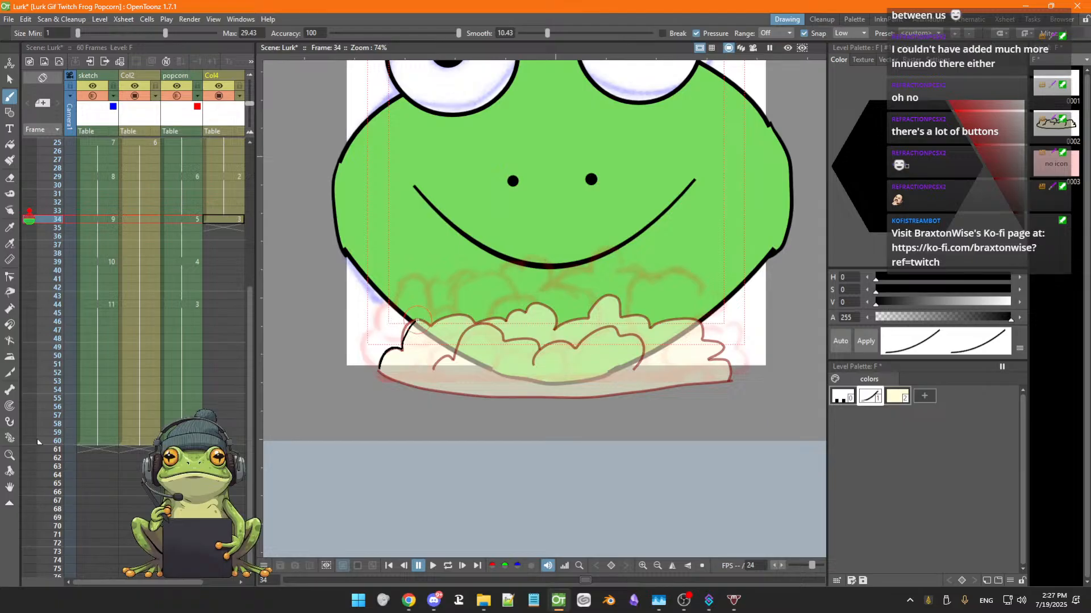
pyautogui.hotkey('ctrl', 'z')
pyautogui.hotkey('ctrl', 'z')
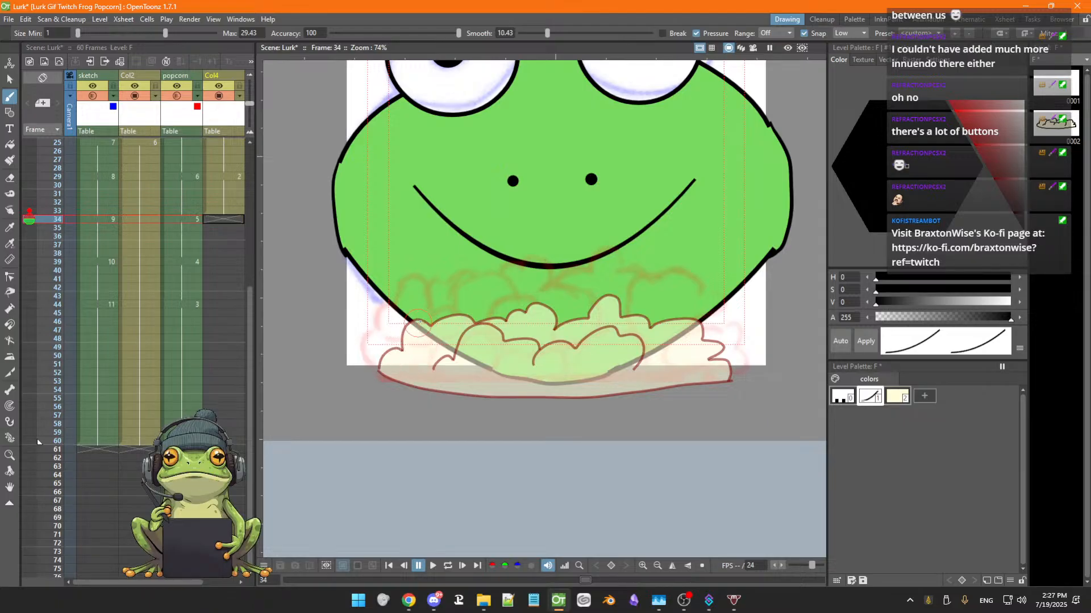
# Toggle Snap back on with Low range and save the scene
pyautogui.click(804, 33)
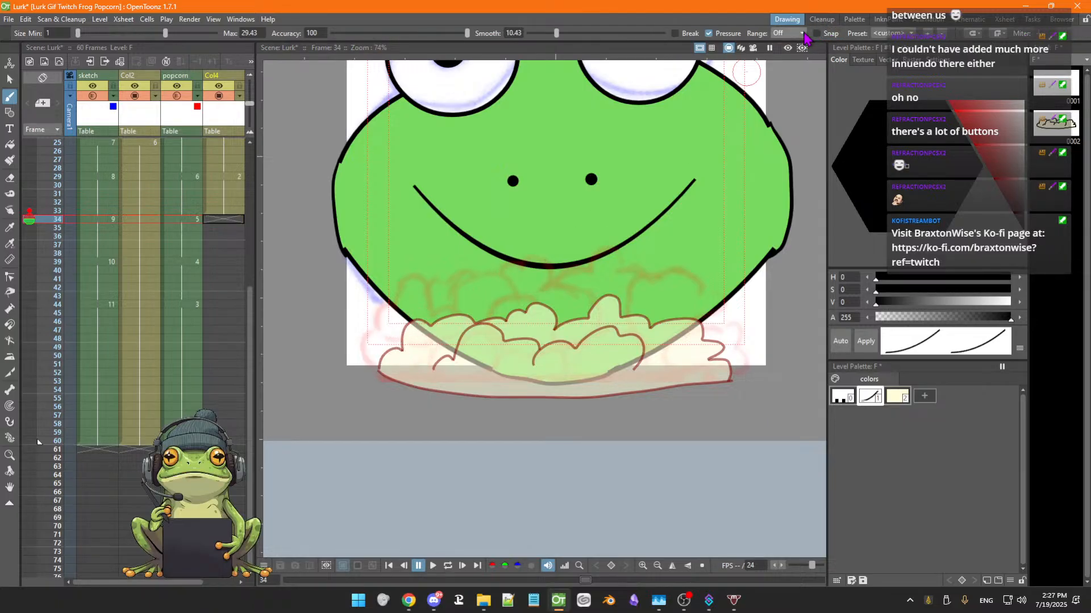
pyautogui.click(802, 34)
pyautogui.click(803, 34)
pyautogui.click(816, 34)
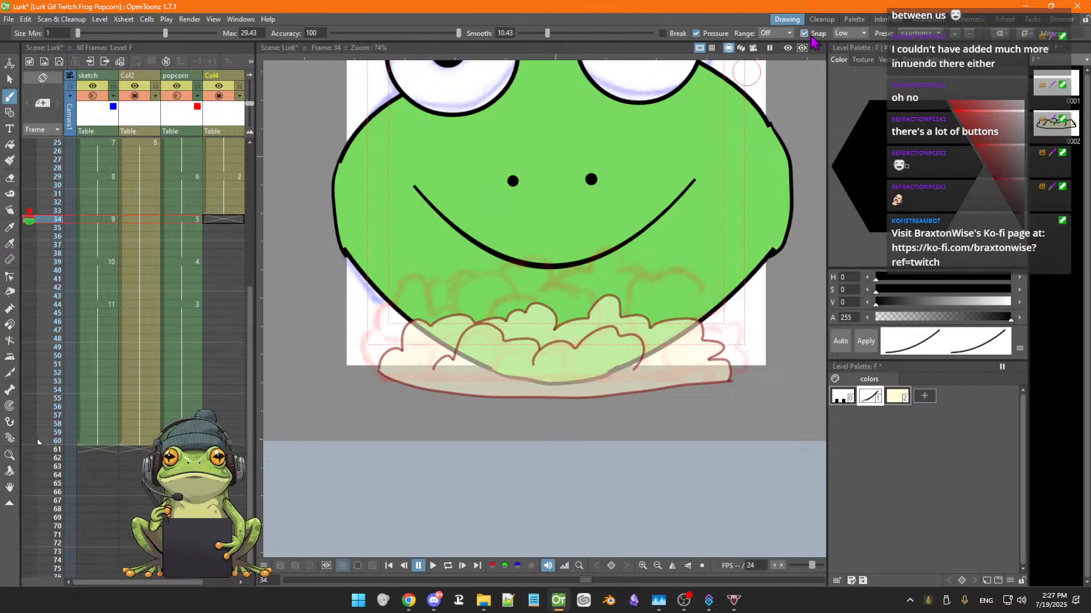
pyautogui.hotkey('ctrl', 's')
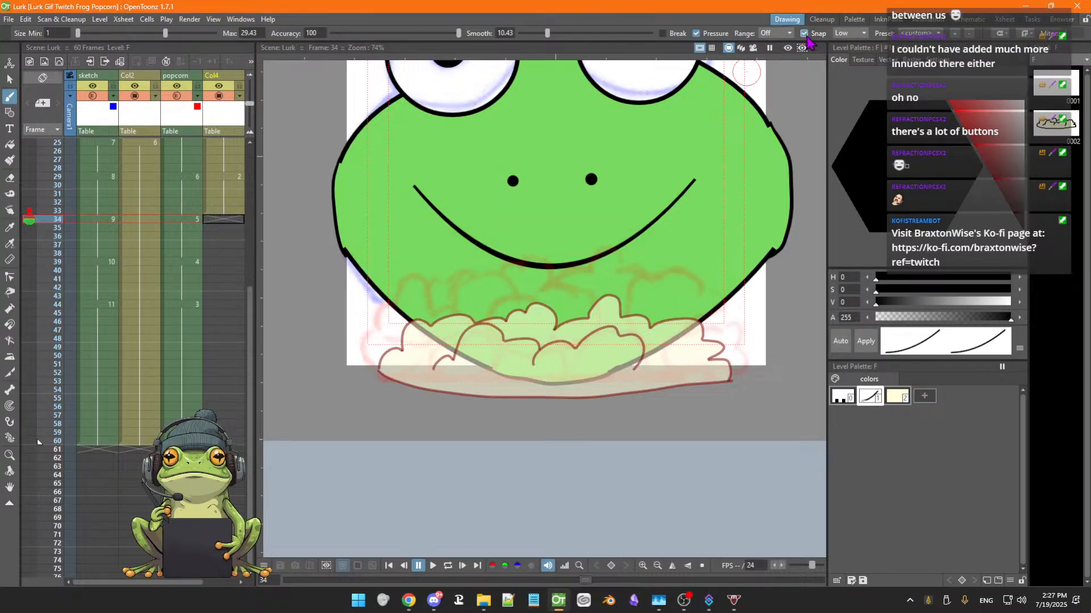
# Turn Snap off and try tracing the popcorn's left and top outline twice, undoing both strokes
pyautogui.click(804, 34)
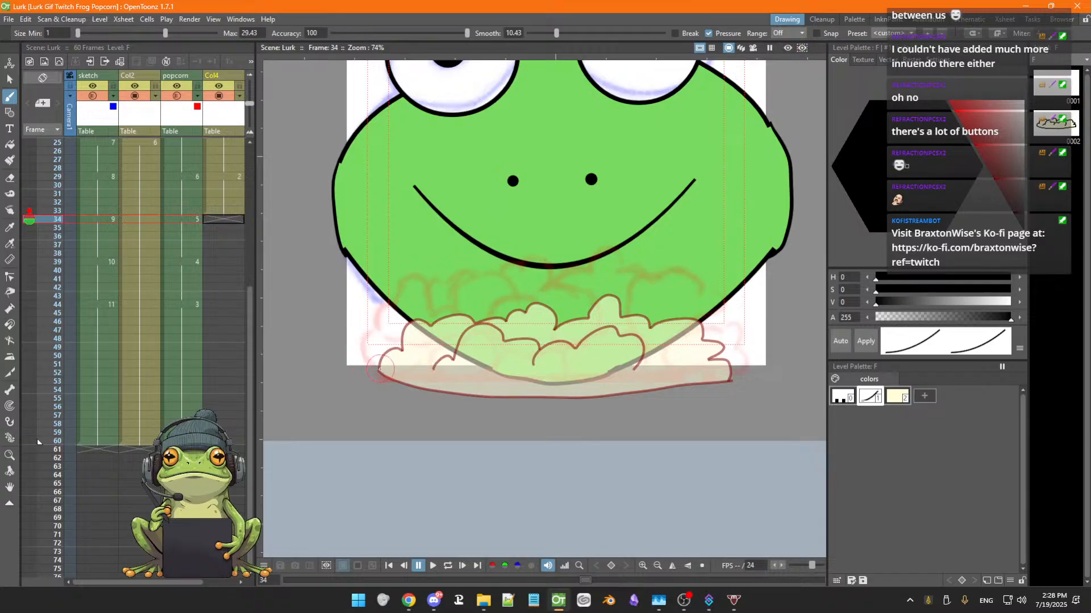
pyautogui.moveTo(378, 368); pyautogui.dragTo(402, 348)
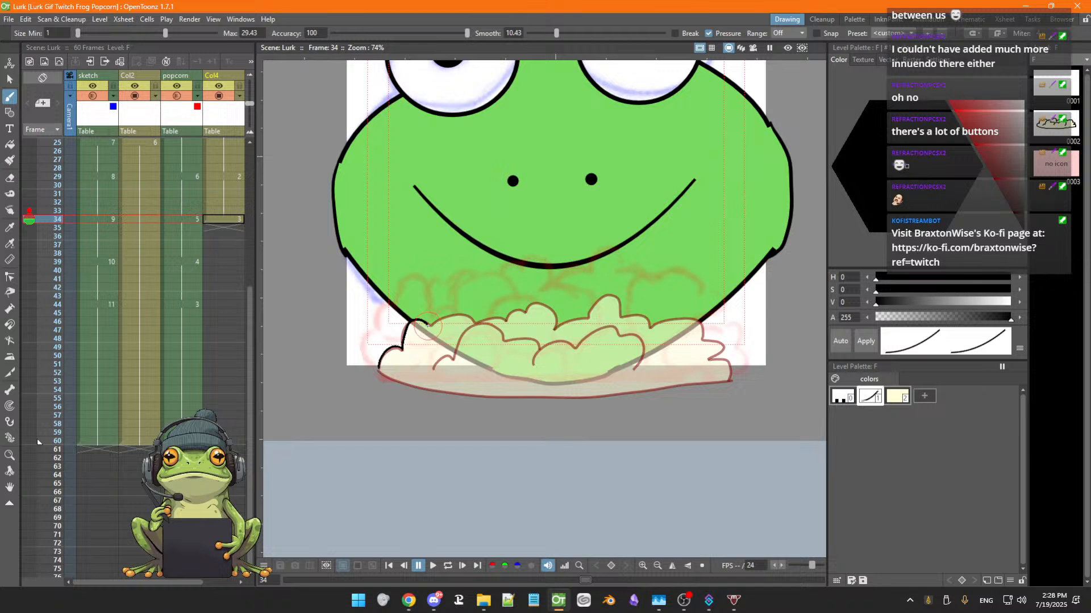
pyautogui.hotkey('ctrl', 'z')
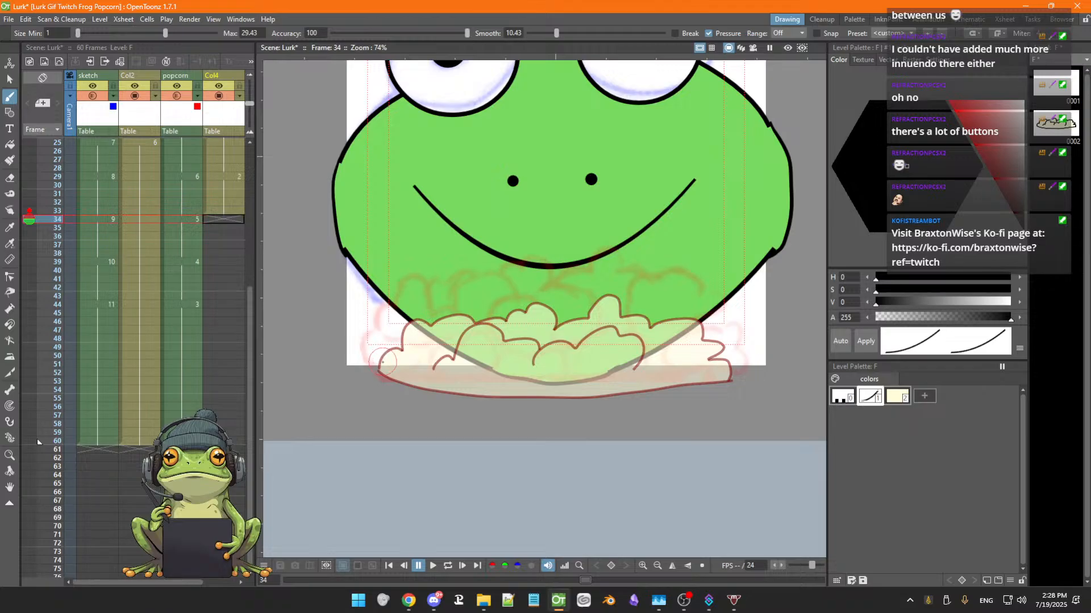
pyautogui.moveTo(382, 368)
pyautogui.mouseDown()
pyautogui.moveTo(402, 352)
pyautogui.moveTo(417, 315)
pyautogui.moveTo(431, 330)
pyautogui.moveTo(455, 313)
pyautogui.moveTo(477, 327)
pyautogui.moveTo(537, 303)
pyautogui.moveTo(556, 313)
pyautogui.moveTo(555, 330)
pyautogui.moveTo(612, 295)
pyautogui.moveTo(647, 324)
pyautogui.mouseUp()
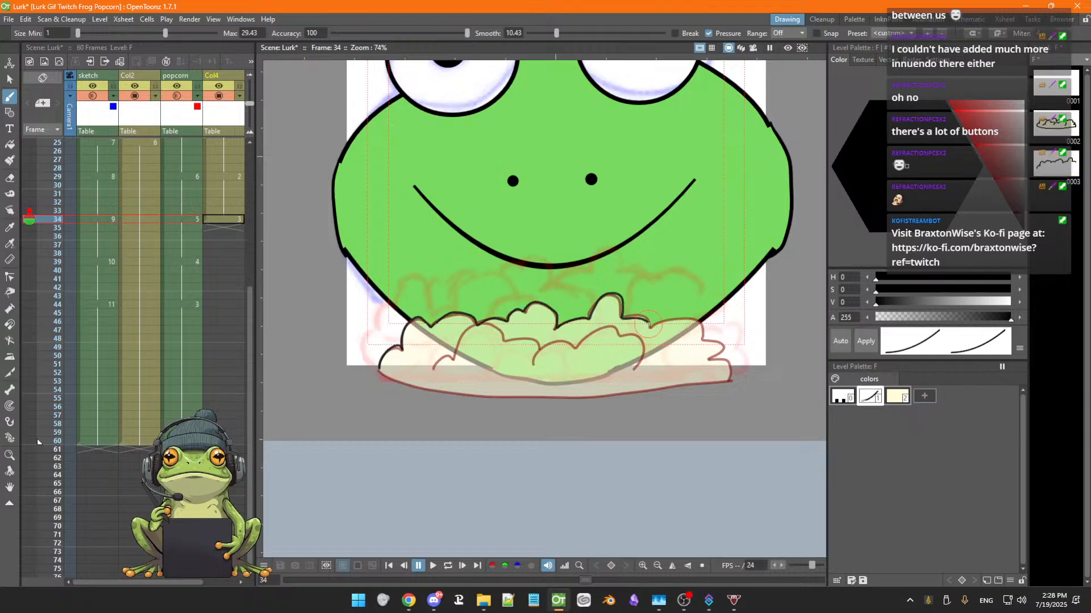
pyautogui.hotkey('ctrl', 'z')
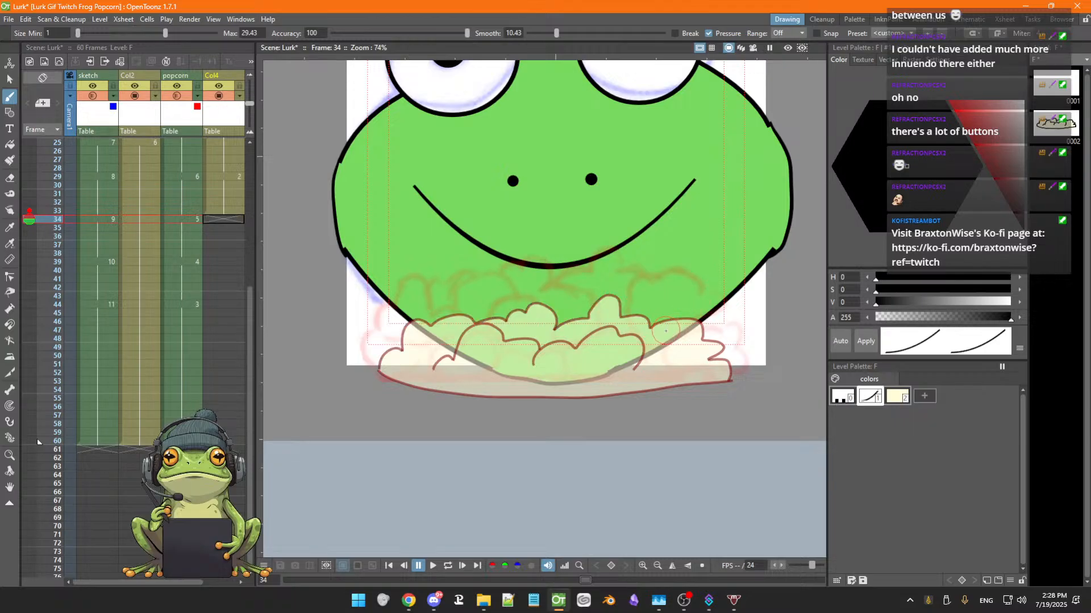
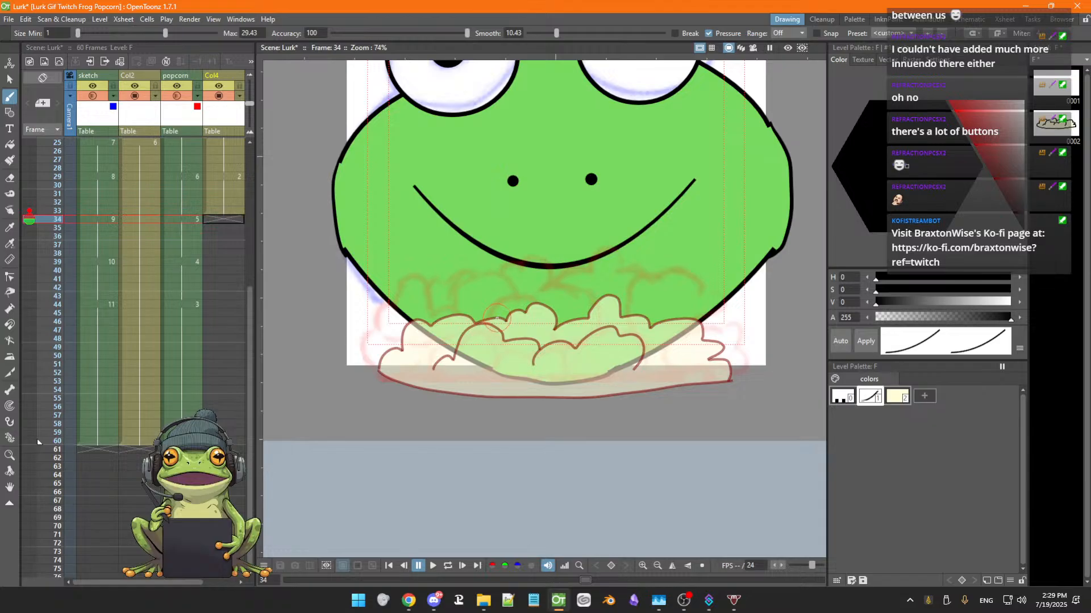
# Lower the brush Smooth value to 5.96 and retry the popcorn's left outline stroke, undoing the attempts
pyautogui.moveTo(375, 368); pyautogui.dragTo(403, 342)
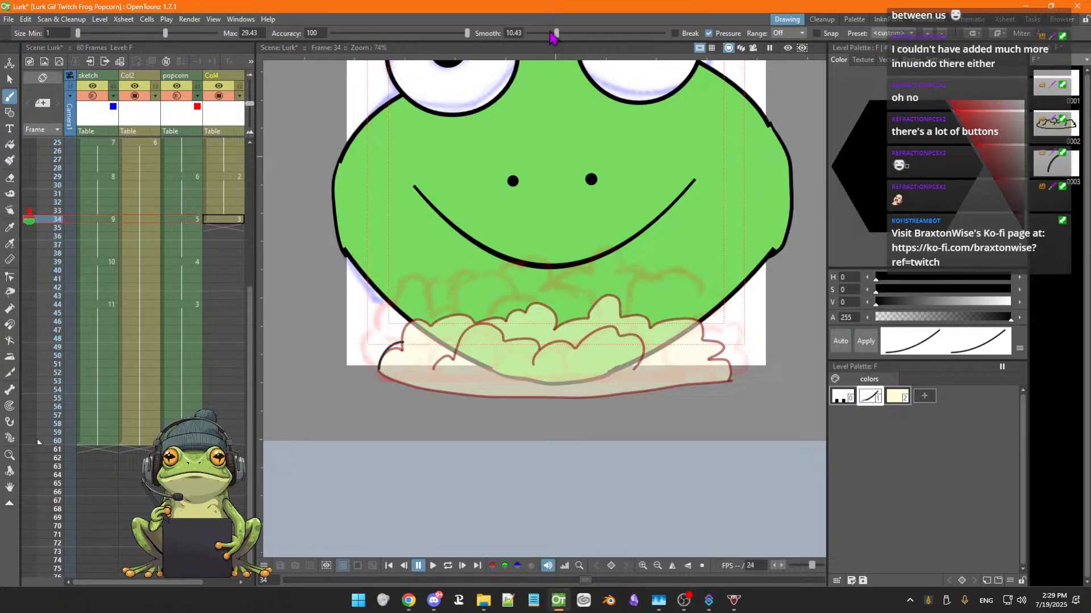
pyautogui.moveTo(555, 37); pyautogui.dragTo(548, 38)
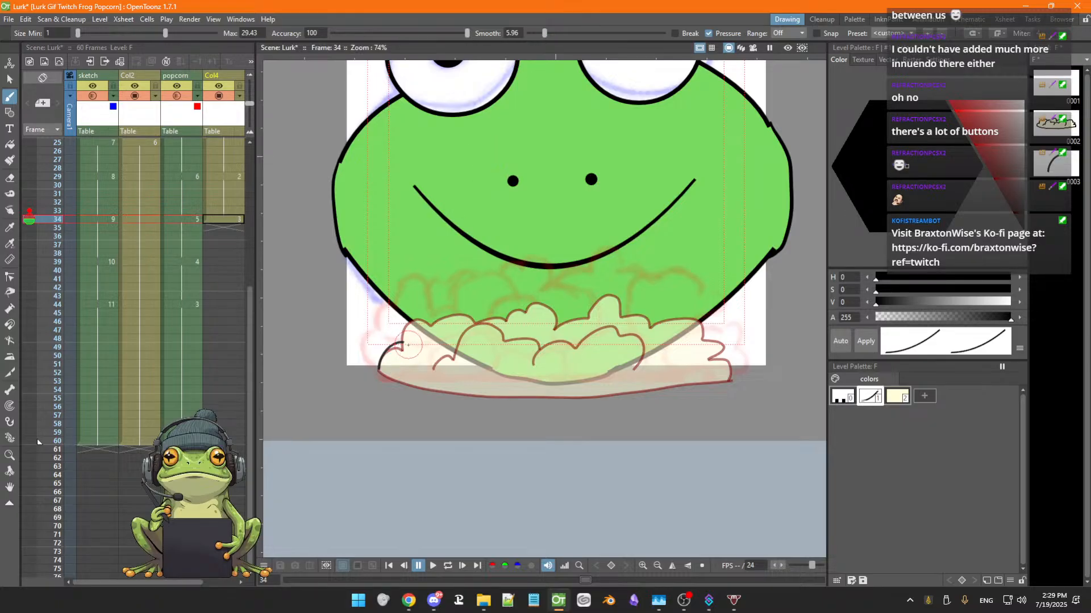
pyautogui.hotkey('ctrl', 'z')
pyautogui.moveTo(379, 370)
pyautogui.mouseDown()
pyautogui.moveTo(404, 351)
pyautogui.moveTo(413, 320)
pyautogui.mouseUp()
pyautogui.hotkey('ctrl', 'z')
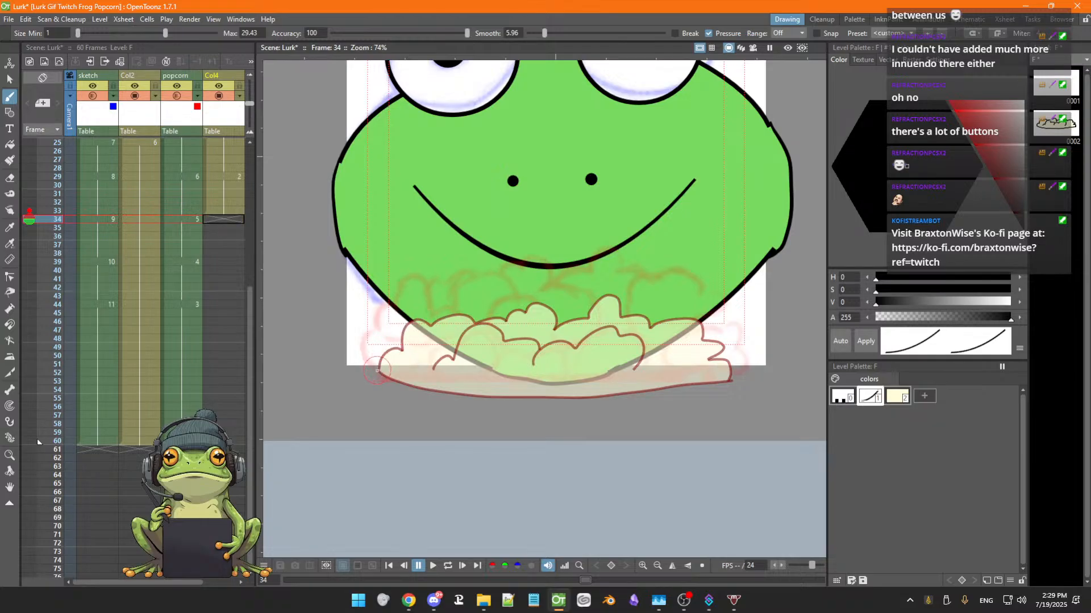
# Try drawing the popcorn's left and top outline stroke twice more, undoing both attempts
pyautogui.moveTo(377, 370); pyautogui.dragTo(427, 324)
pyautogui.hotkey('ctrl', 'z')
pyautogui.moveTo(377, 371)
pyautogui.mouseDown()
pyautogui.moveTo(403, 350)
pyautogui.moveTo(418, 316)
pyautogui.moveTo(427, 327)
pyautogui.moveTo(458, 314)
pyautogui.moveTo(472, 326)
pyautogui.moveTo(526, 315)
pyautogui.mouseUp()
pyautogui.hotkey('ctrl', 'z')
# Trace the popcorn's whole outline in one continuous stroke
pyautogui.moveTo(379, 370)
pyautogui.mouseDown()
pyautogui.moveTo(403, 351)
pyautogui.moveTo(418, 318)
pyautogui.moveTo(428, 328)
pyautogui.moveTo(457, 312)
pyautogui.moveTo(475, 324)
pyautogui.moveTo(540, 305)
pyautogui.moveTo(551, 307)
pyautogui.moveTo(551, 332)
pyautogui.moveTo(610, 300)
pyautogui.moveTo(651, 326)
pyautogui.moveTo(694, 321)
pyautogui.moveTo(734, 371)
pyautogui.moveTo(683, 393)
pyautogui.moveTo(734, 379)
pyautogui.moveTo(513, 403)
pyautogui.moveTo(431, 396)
pyautogui.moveTo(379, 369)
pyautogui.moveTo(455, 360)
pyautogui.moveTo(487, 323)
pyautogui.moveTo(498, 334)
pyautogui.moveTo(528, 328)
pyautogui.moveTo(541, 363)
pyautogui.moveTo(543, 348)
pyautogui.moveTo(574, 351)
pyautogui.moveTo(607, 328)
pyautogui.moveTo(644, 339)
pyautogui.moveTo(634, 370)
pyautogui.mouseUp()
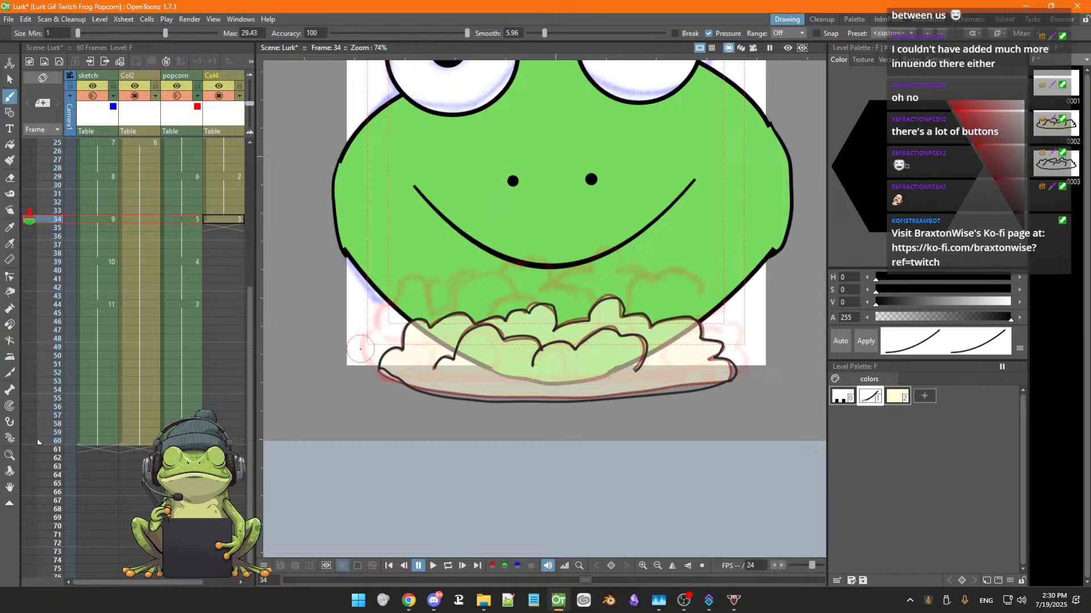
# Move the popcorn outline upward, then undo the move
pyautogui.press('s')
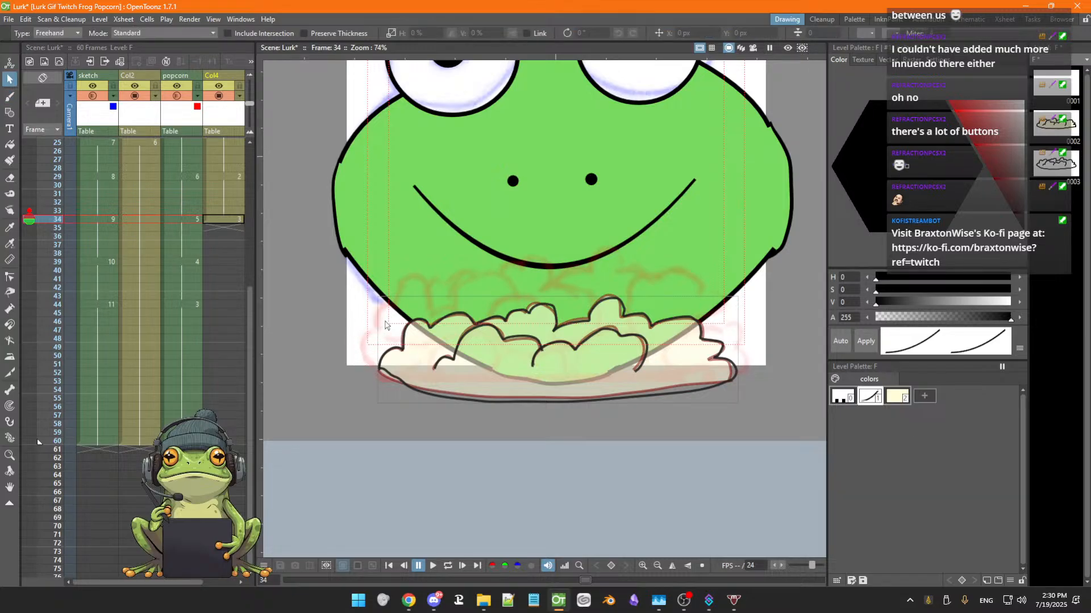
pyautogui.click(401, 354)
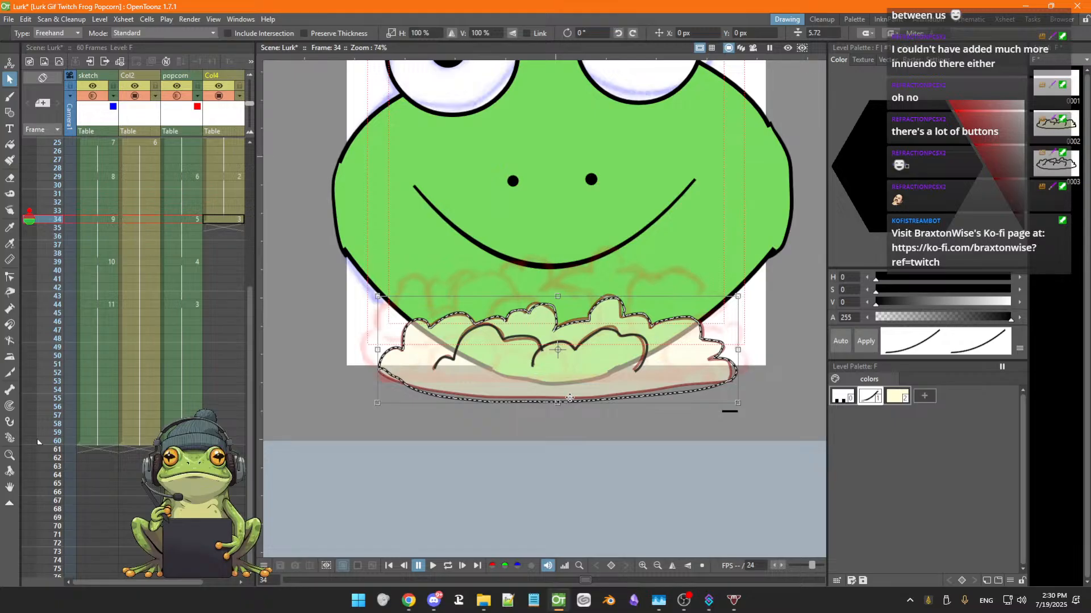
pyautogui.moveTo(571, 390); pyautogui.dragTo(568, 353)
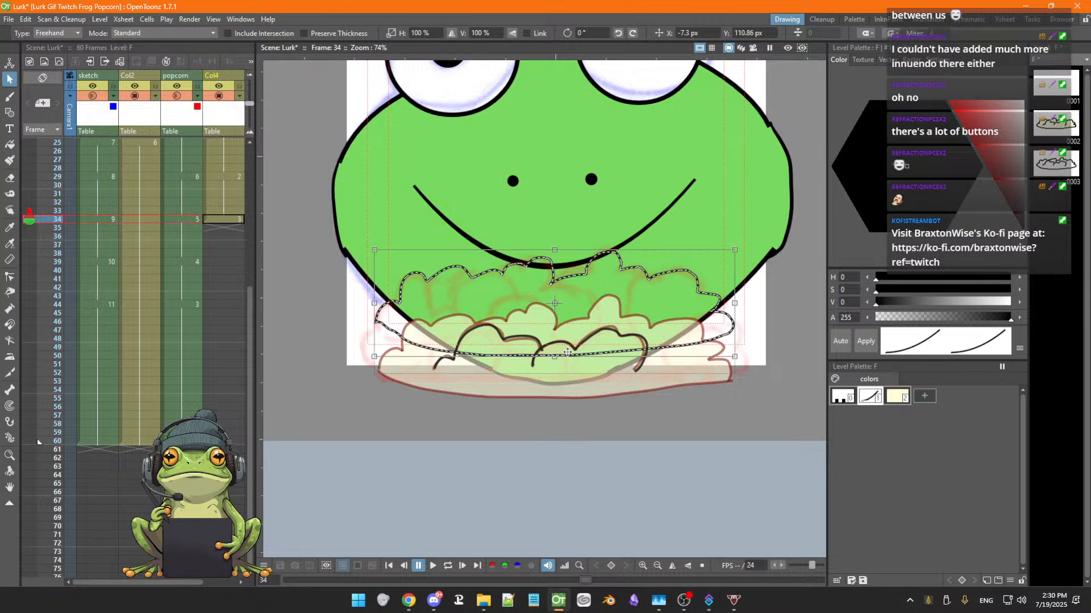
pyautogui.click(564, 374)
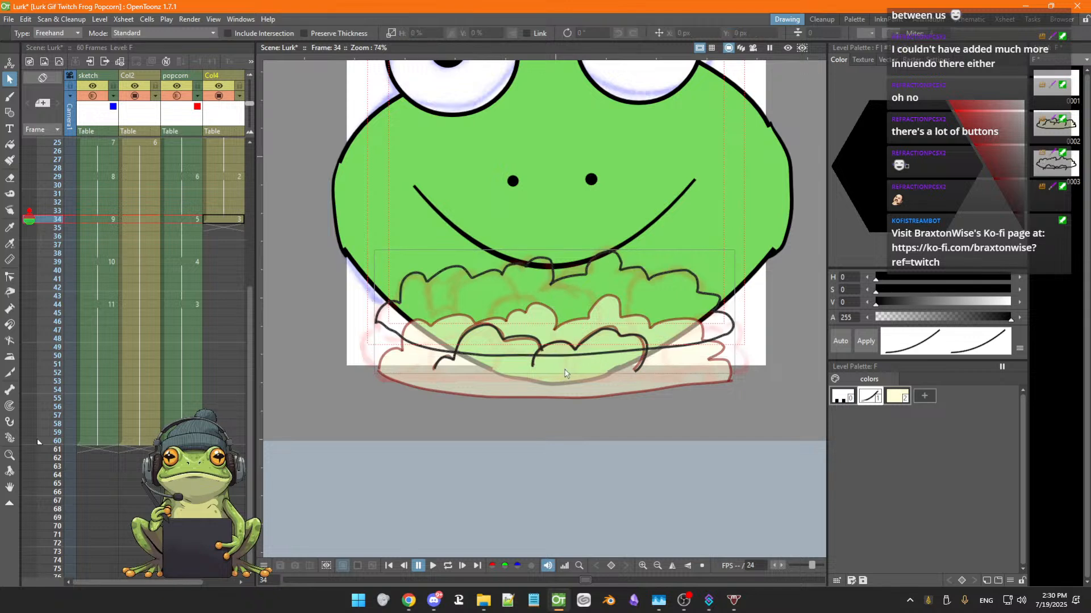
pyautogui.click(443, 363)
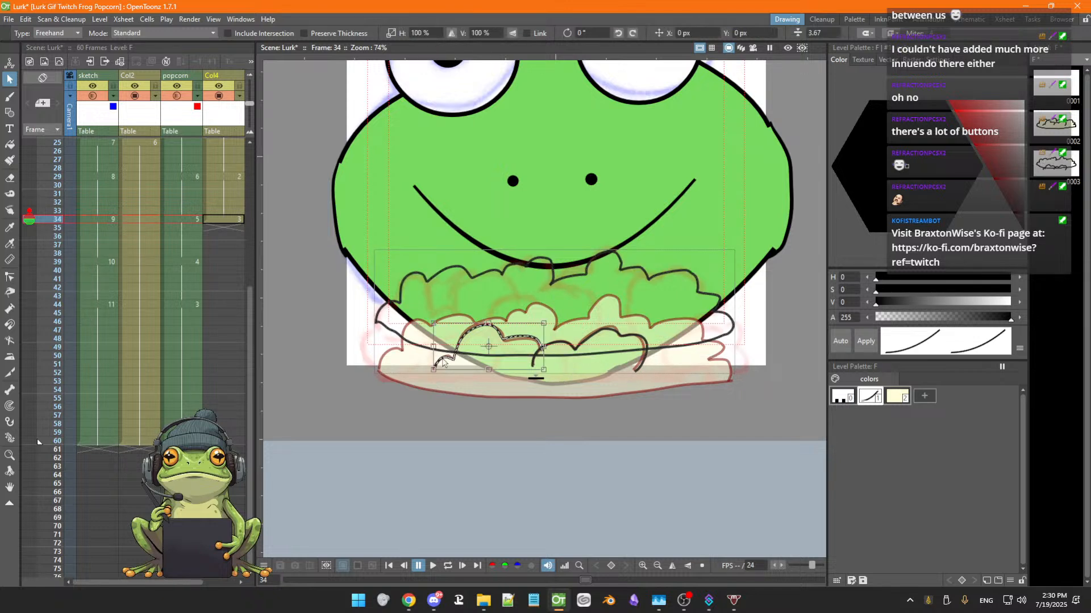
pyautogui.hotkey('ctrl', 'z')
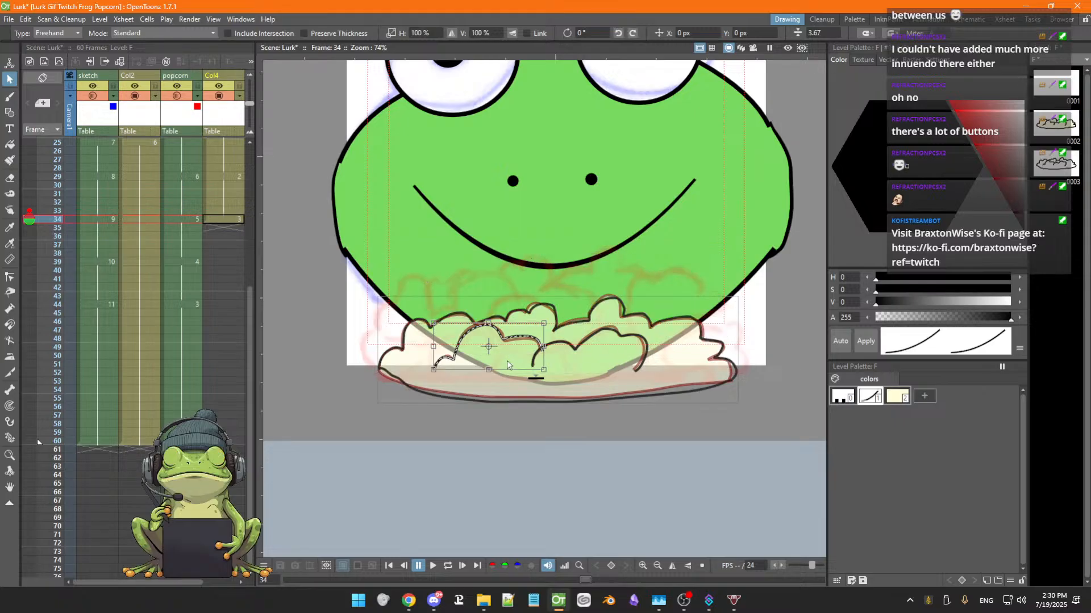
# Select the popcorn outline strokes and move them up to overlap the frog's lower face
pyautogui.keyDown('shift'); pyautogui.click(403, 352); pyautogui.keyUp('shift')
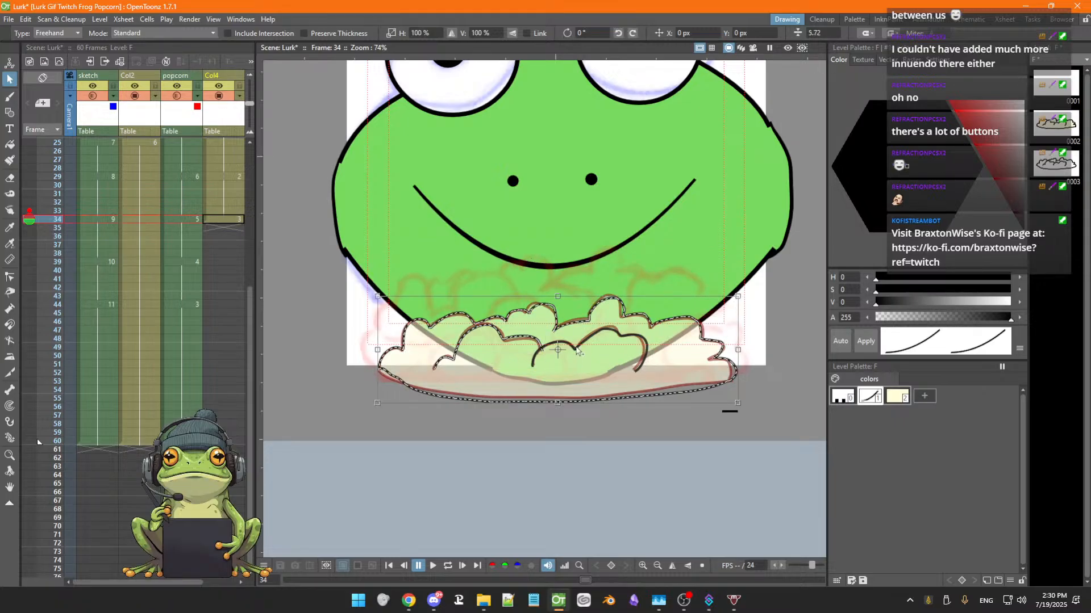
pyautogui.keyDown('shift'); pyautogui.click(576, 349); pyautogui.keyUp('shift')
pyautogui.moveTo(582, 399); pyautogui.dragTo(583, 351)
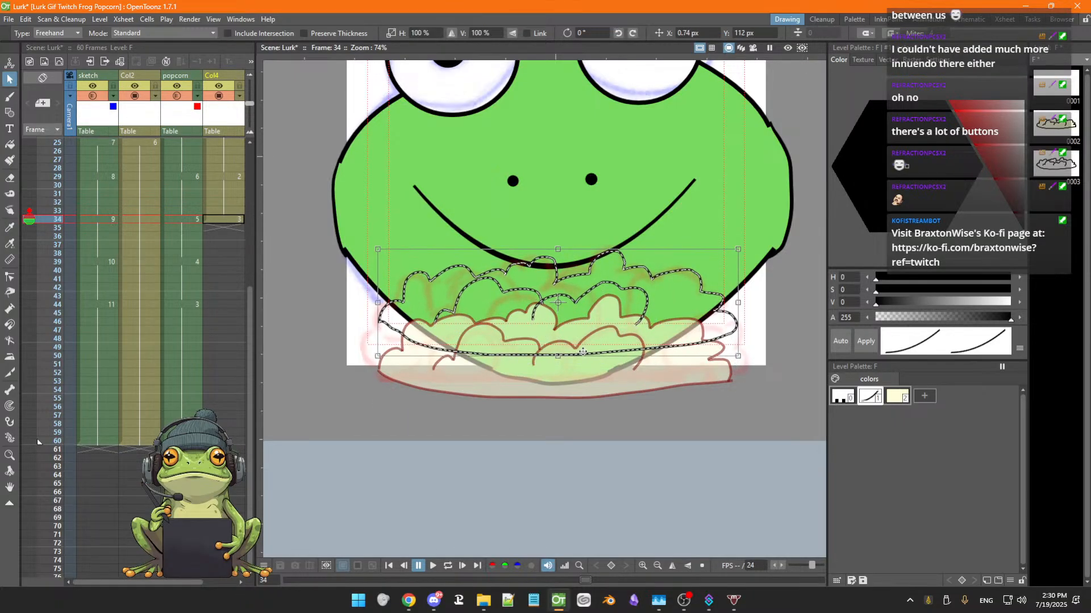
pyautogui.click(421, 377)
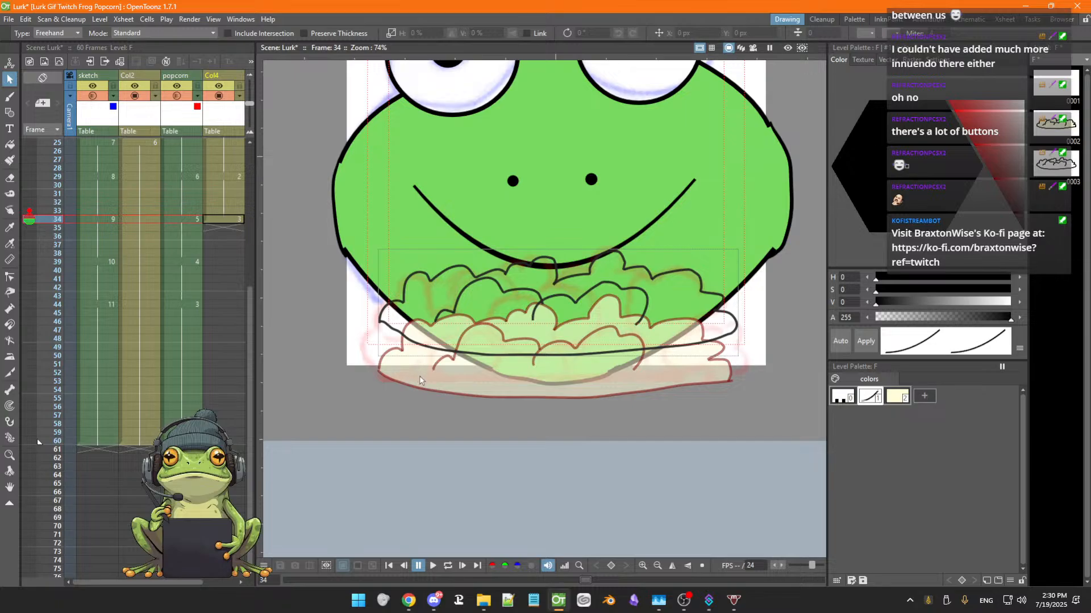
# Erase the long bottom line of the moved popcorn outline with the Eraser
pyautogui.press('a')
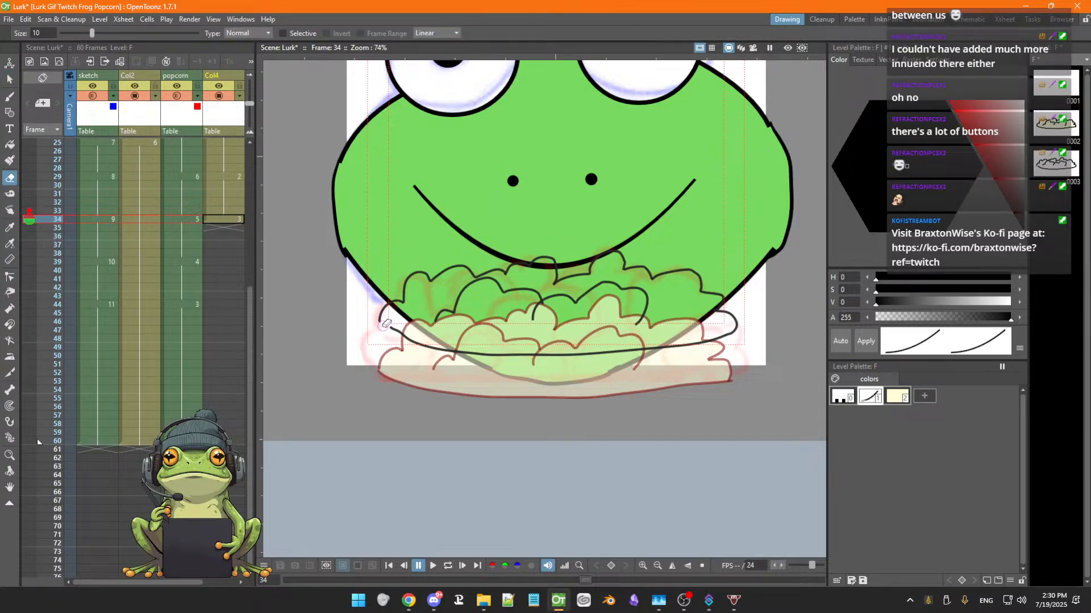
pyautogui.moveTo(385, 324)
pyautogui.mouseDown()
pyautogui.moveTo(466, 370)
pyautogui.moveTo(413, 345)
pyautogui.moveTo(564, 355)
pyautogui.moveTo(723, 334)
pyautogui.mouseUp()
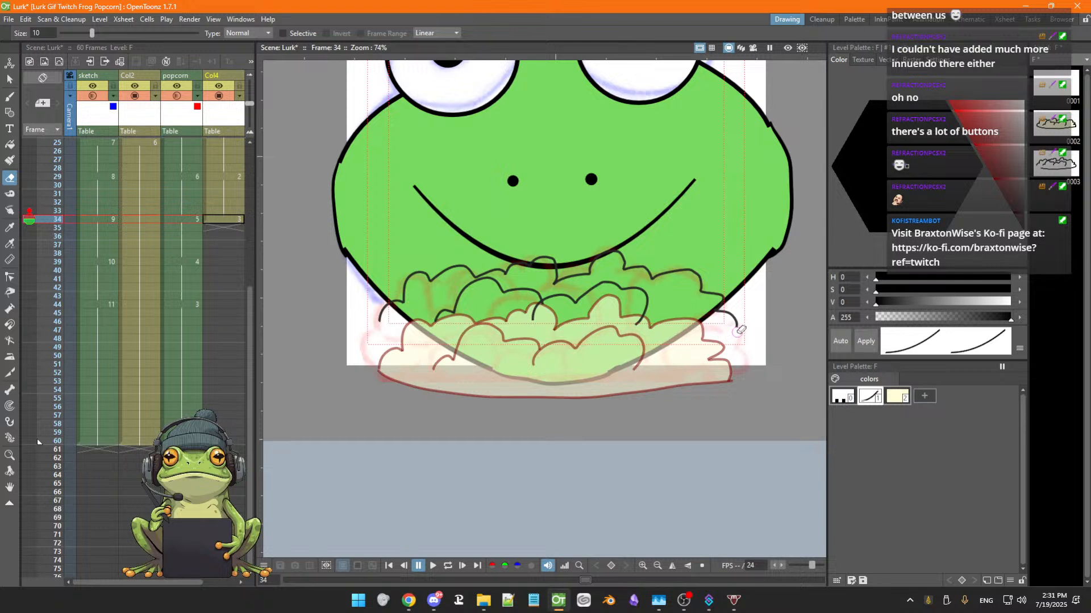
pyautogui.press('s')
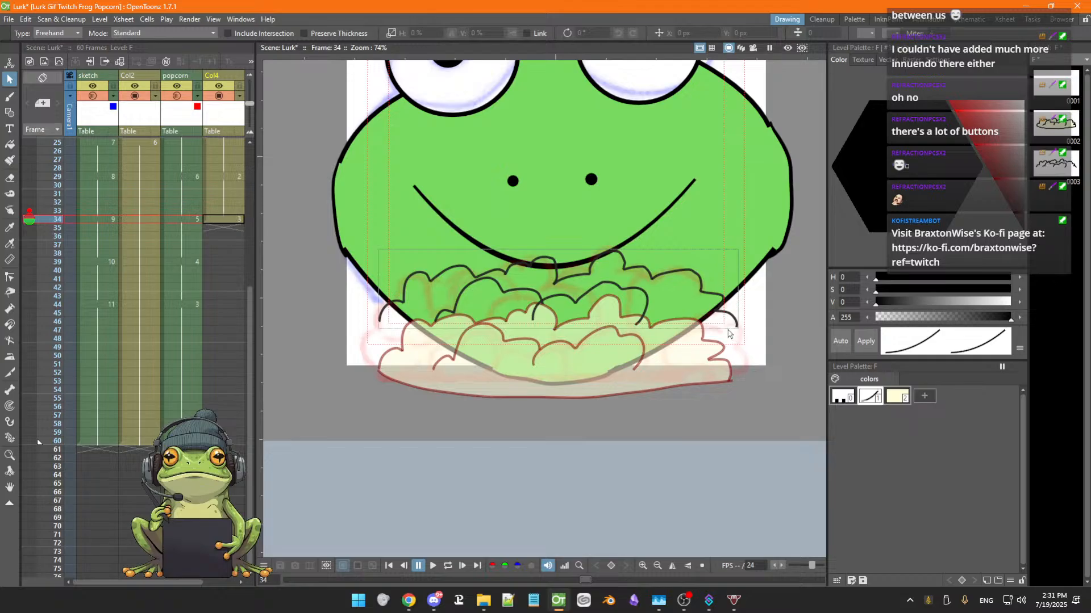
# Draw a bumpy kernel outline on the popcorn's right edge with the brush
pyautogui.press('b')
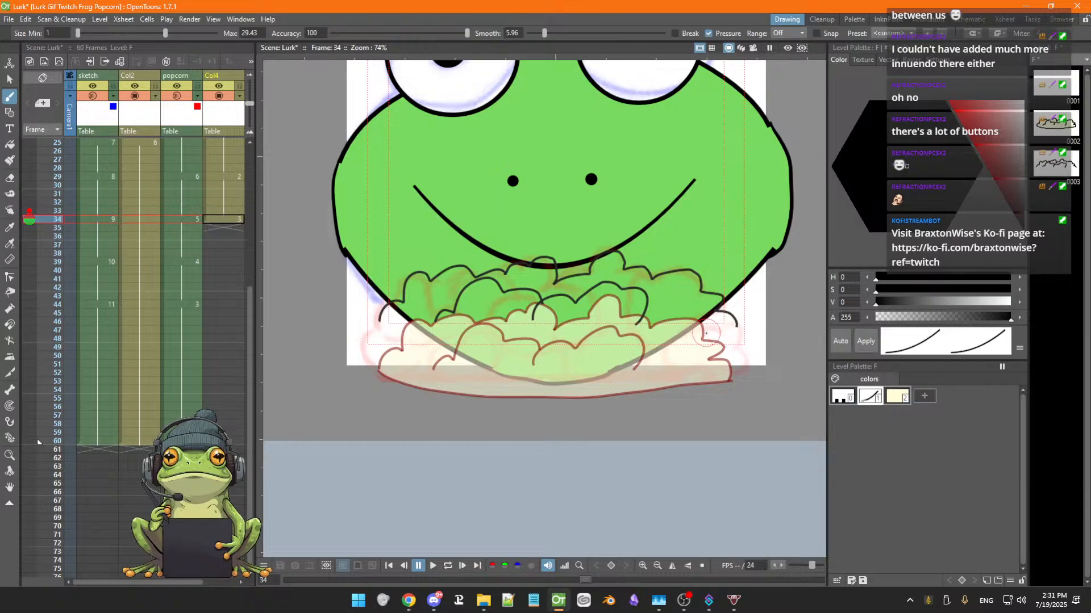
pyautogui.moveTo(703, 338)
pyautogui.mouseDown()
pyautogui.moveTo(722, 332)
pyautogui.moveTo(744, 344)
pyautogui.moveTo(745, 371)
pyautogui.mouseUp()
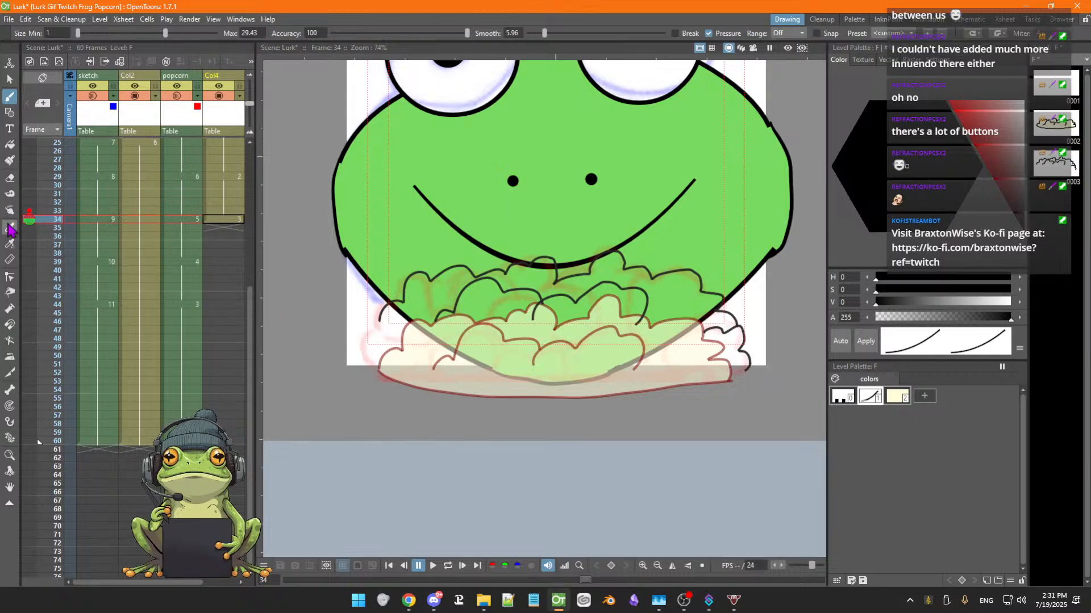
# Turn off the onion skin and draw popcorn kernel outlines along the lower left
pyautogui.click(29, 217)
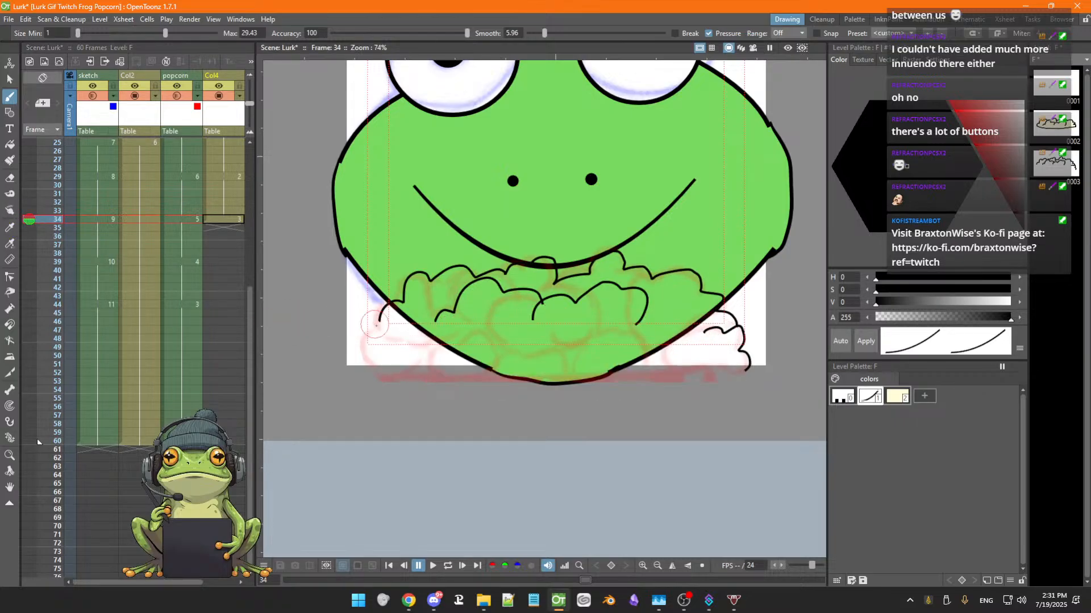
pyautogui.moveTo(379, 324)
pyautogui.mouseDown()
pyautogui.moveTo(414, 346)
pyautogui.moveTo(463, 332)
pyautogui.mouseUp()
pyautogui.moveTo(379, 328)
pyautogui.mouseDown()
pyautogui.moveTo(362, 353)
pyautogui.moveTo(405, 381)
pyautogui.moveTo(477, 332)
pyautogui.moveTo(492, 374)
pyautogui.moveTo(453, 372)
pyautogui.mouseUp()
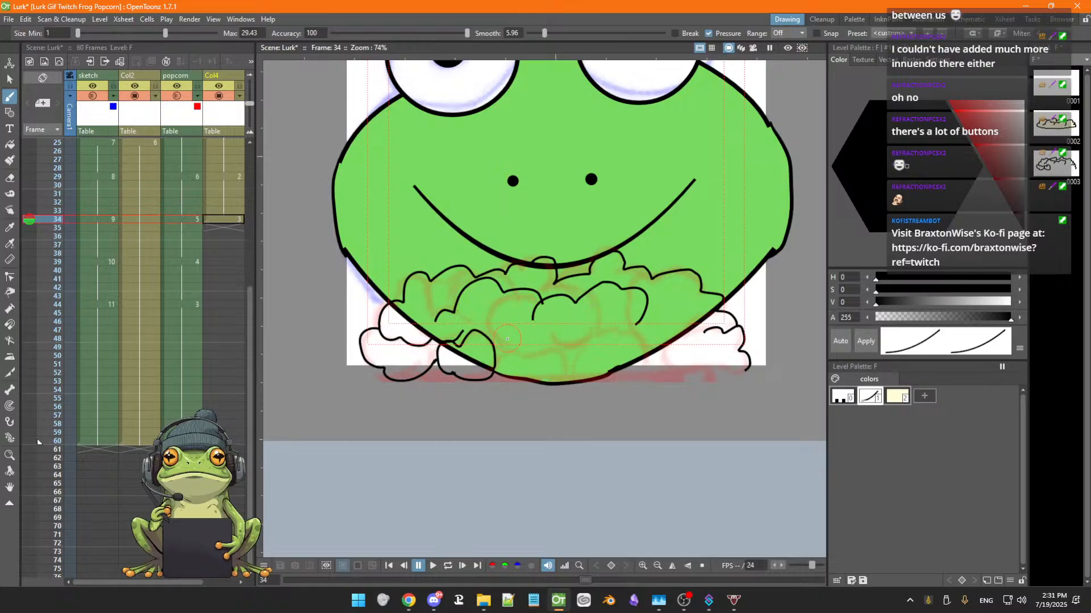
# Draw more popcorn kernel outlines across the middle, bottom and right of the pile
pyautogui.moveTo(496, 329)
pyautogui.mouseDown()
pyautogui.moveTo(512, 298)
pyautogui.moveTo(527, 297)
pyautogui.moveTo(520, 353)
pyautogui.moveTo(540, 354)
pyautogui.moveTo(557, 335)
pyautogui.moveTo(577, 345)
pyautogui.moveTo(594, 327)
pyautogui.mouseUp()
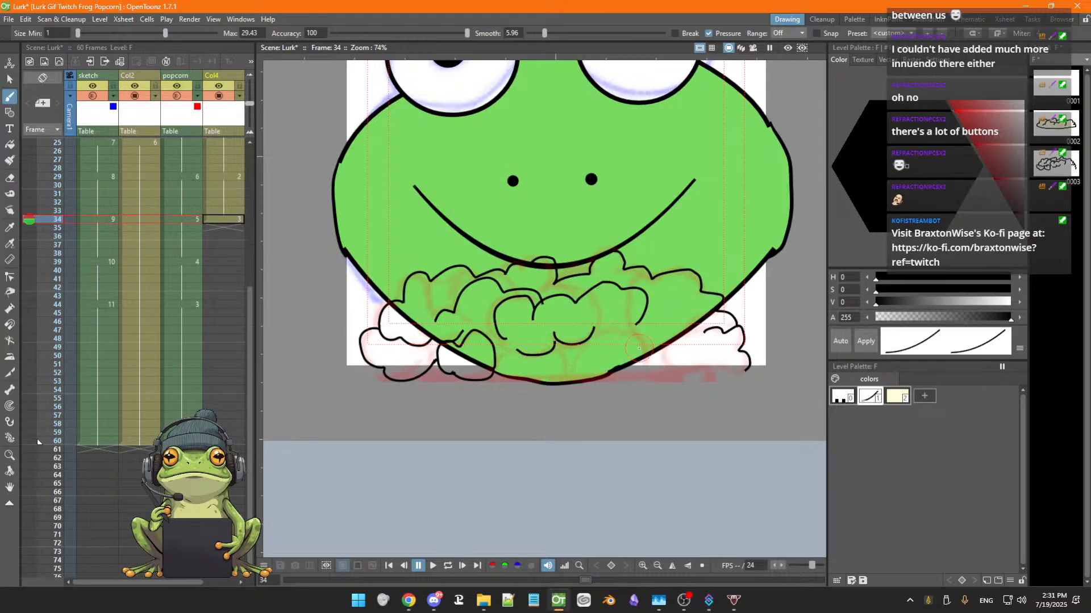
pyautogui.moveTo(638, 339)
pyautogui.mouseDown()
pyautogui.moveTo(614, 333)
pyautogui.moveTo(571, 359)
pyautogui.moveTo(573, 381)
pyautogui.mouseUp()
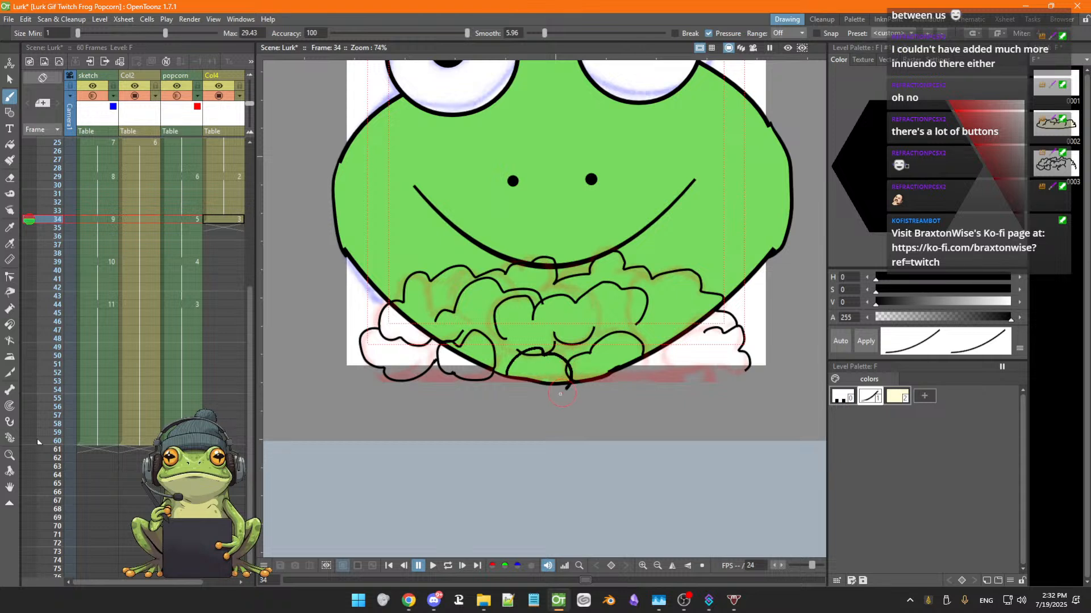
pyautogui.moveTo(538, 392)
pyautogui.mouseDown()
pyautogui.moveTo(520, 396)
pyautogui.moveTo(507, 376)
pyautogui.moveTo(528, 363)
pyautogui.mouseUp()
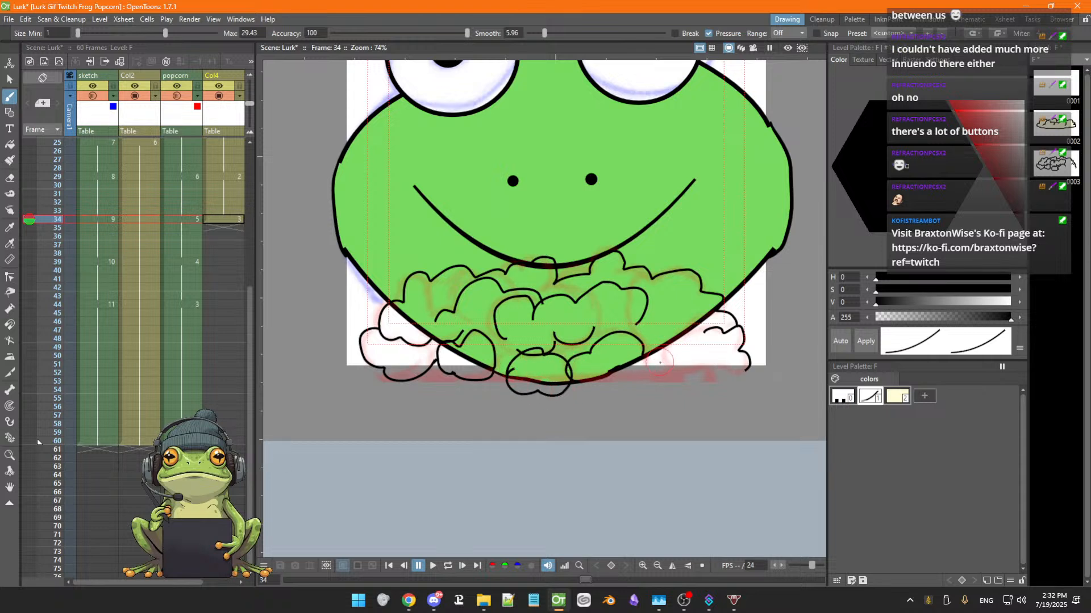
pyautogui.moveTo(639, 363); pyautogui.dragTo(567, 384)
pyautogui.moveTo(705, 330)
pyautogui.mouseDown()
pyautogui.moveTo(670, 342)
pyautogui.moveTo(661, 360)
pyautogui.moveTo(681, 374)
pyautogui.moveTo(753, 370)
pyautogui.mouseUp()
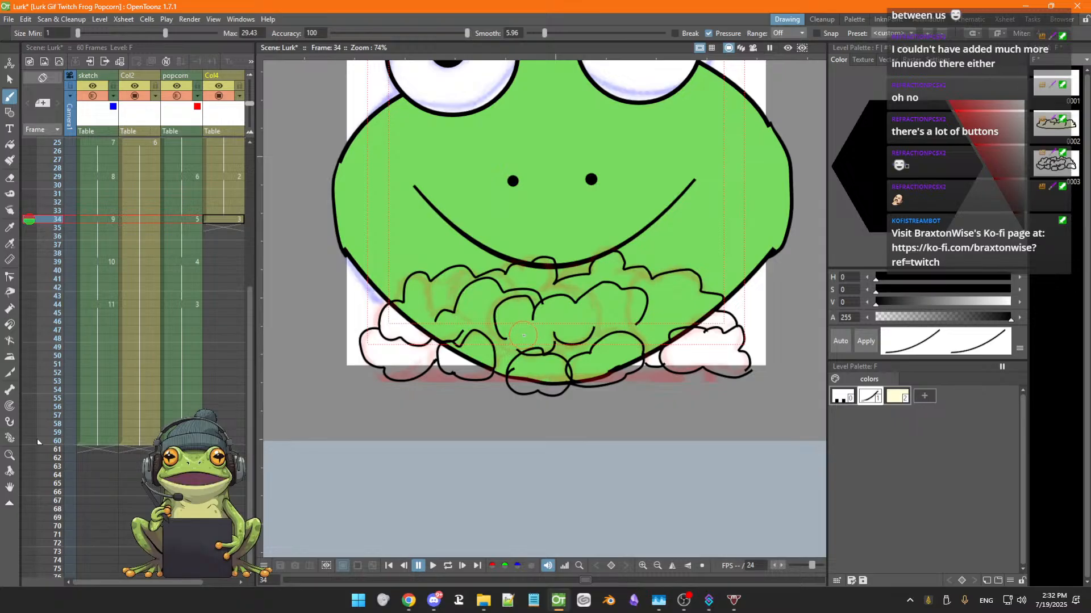
# Fill the popcorn's main area with the cream color style using the Fill tool
pyautogui.press('f')
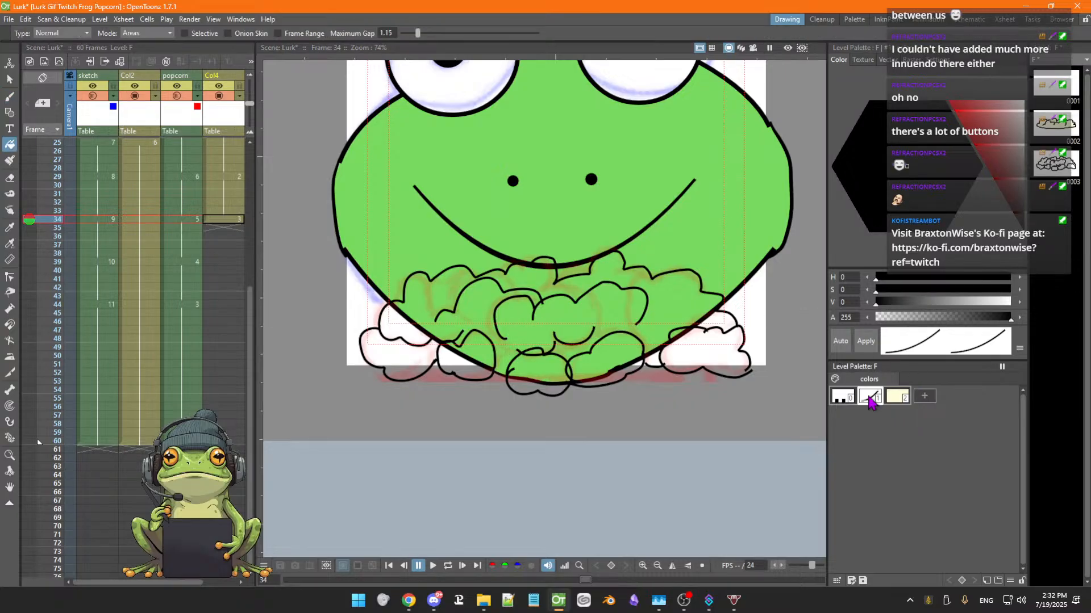
pyautogui.click(896, 396)
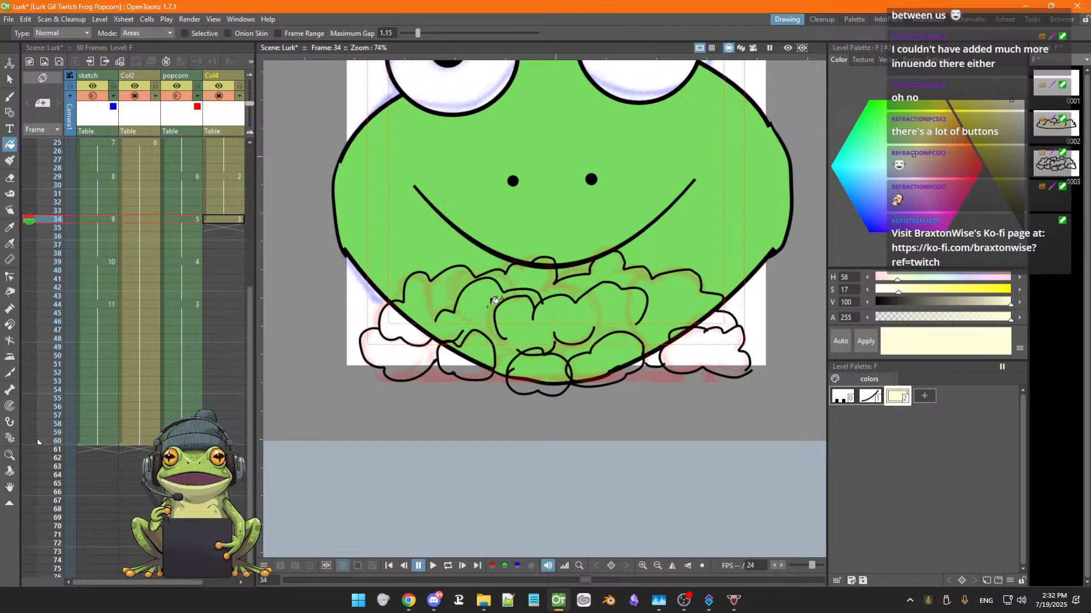
pyautogui.scroll(2, 496, 299)
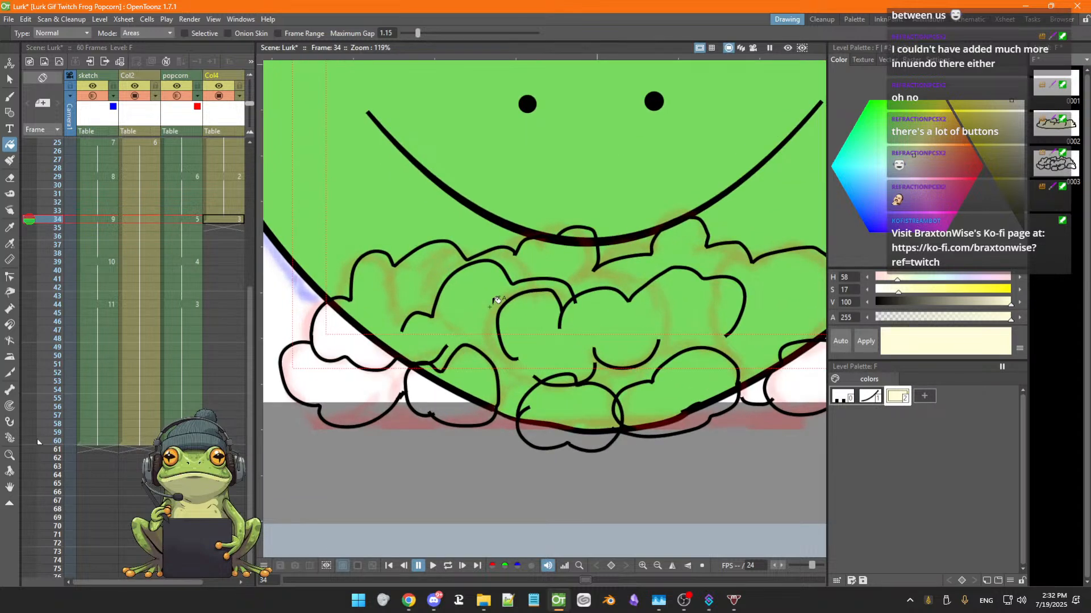
pyautogui.scroll(-1, 496, 299)
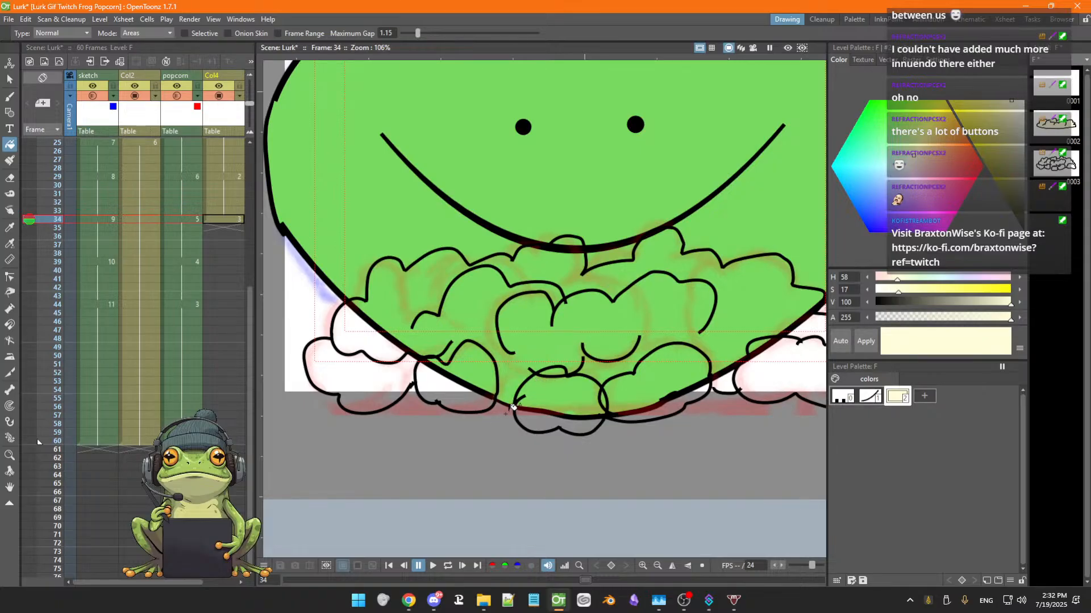
pyautogui.press('b')
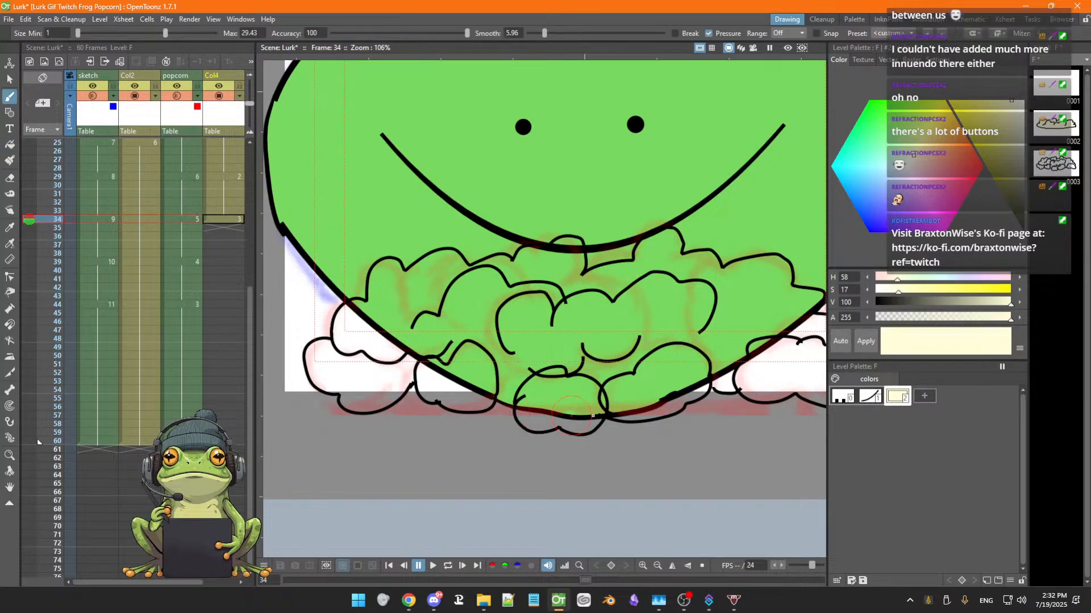
pyautogui.click(870, 397)
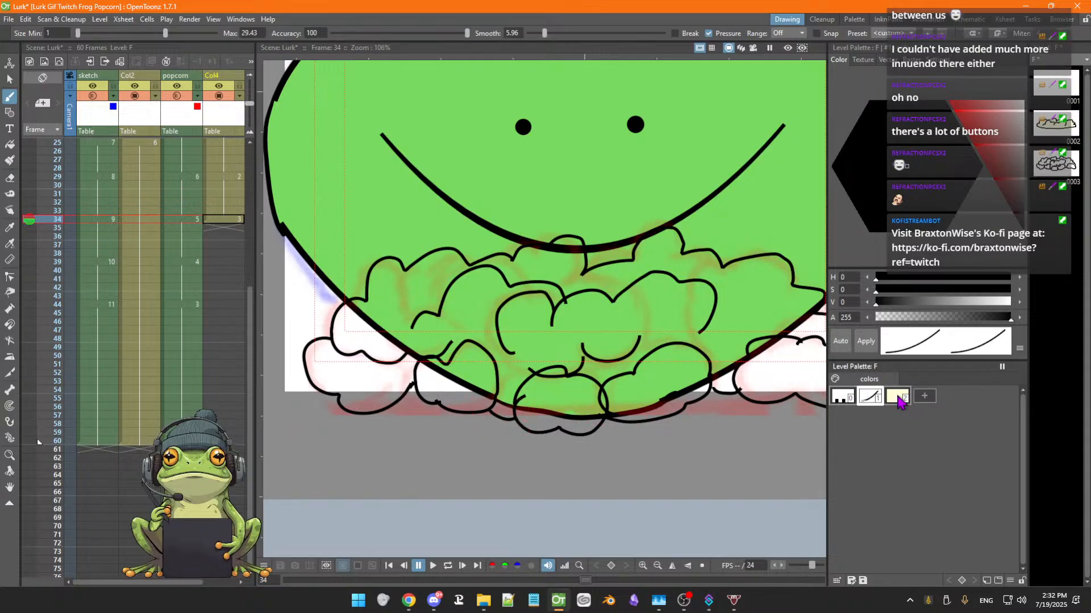
pyautogui.click(899, 400)
pyautogui.press('f')
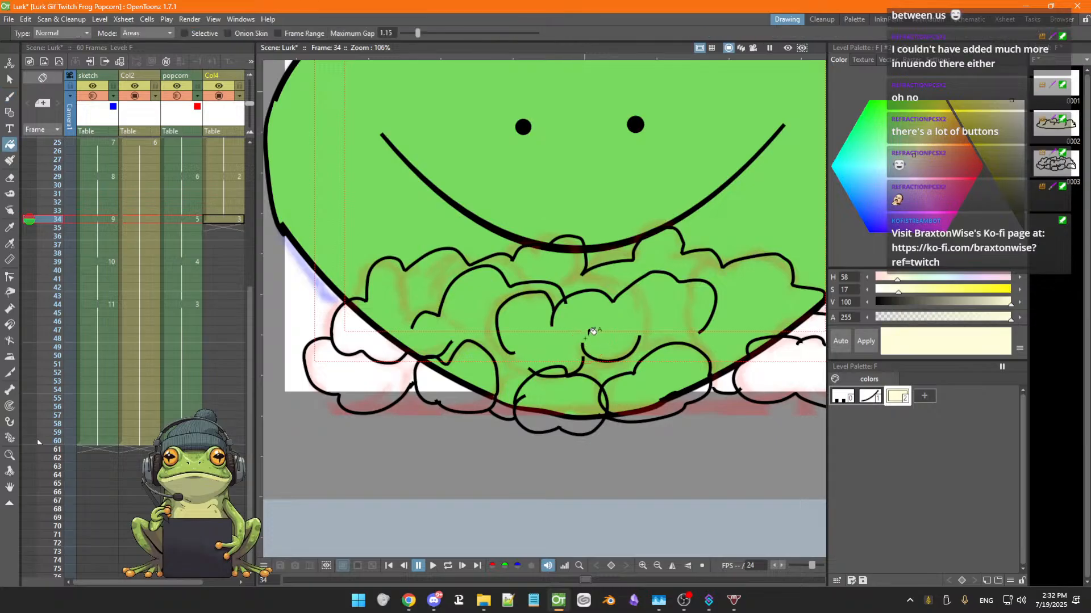
pyautogui.click(591, 331)
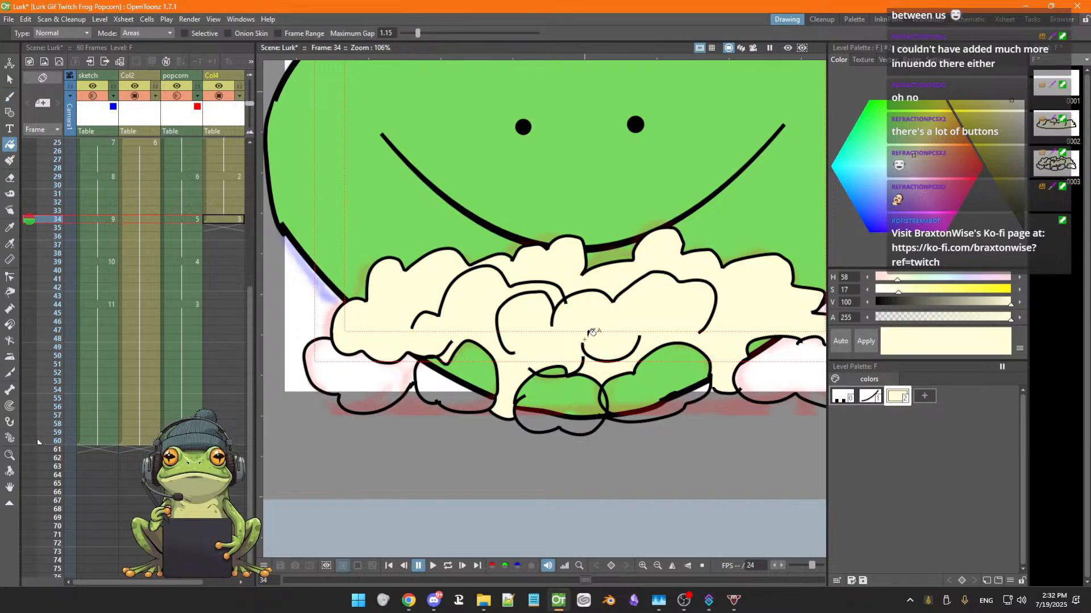
# Fill the remaining lower popcorn kernels with the cream color
pyautogui.click(392, 378)
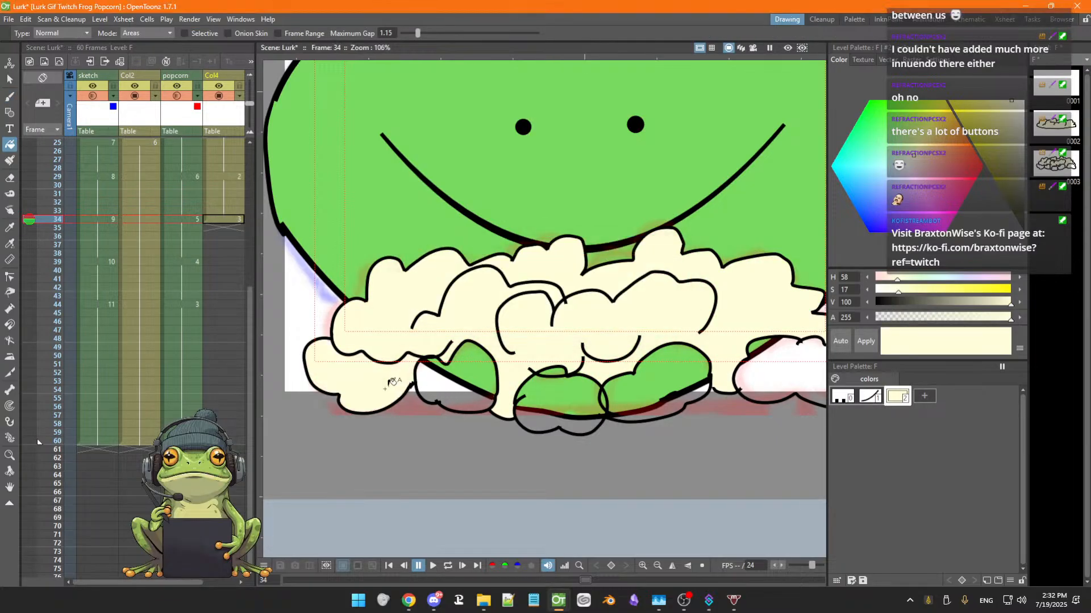
pyautogui.click(473, 386)
pyautogui.click(580, 393)
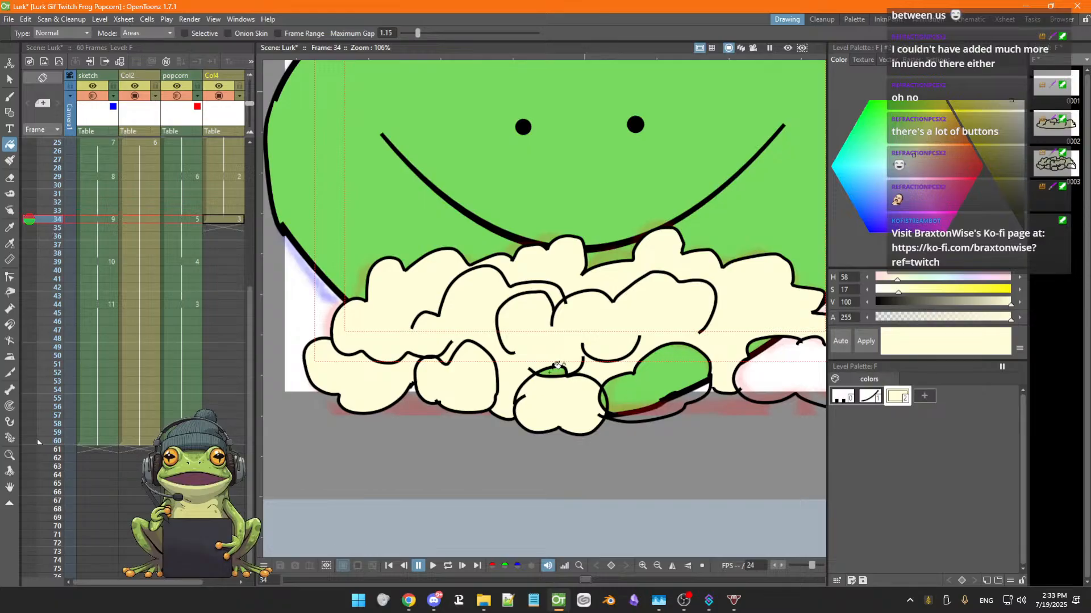
pyautogui.click(556, 369)
pyautogui.click(659, 375)
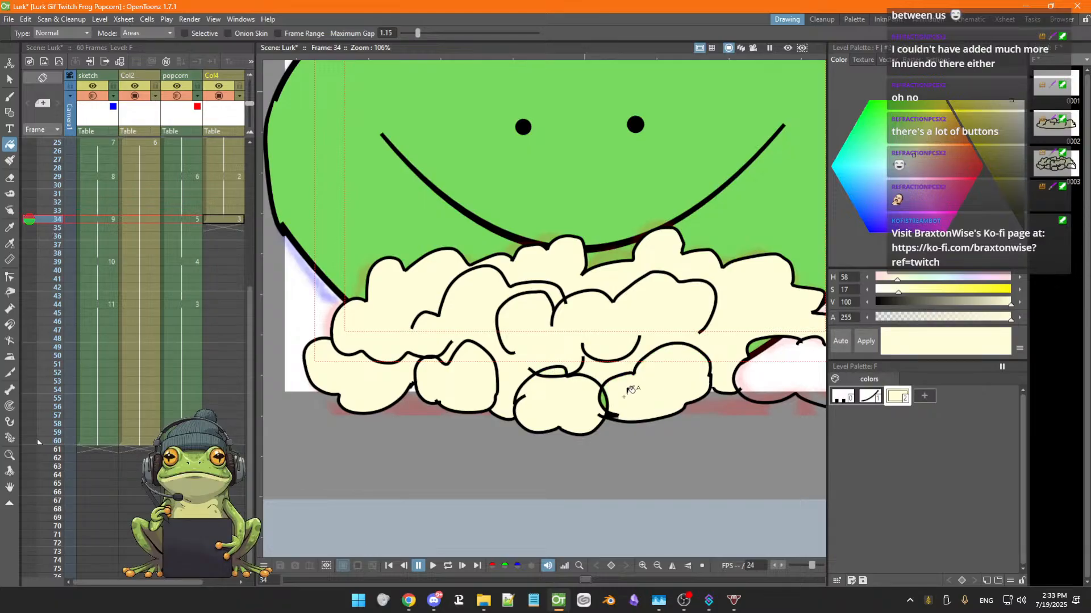
# Fill the remaining unfilled popcorn kernels with the cream color
pyautogui.click(608, 396)
pyautogui.press('space')
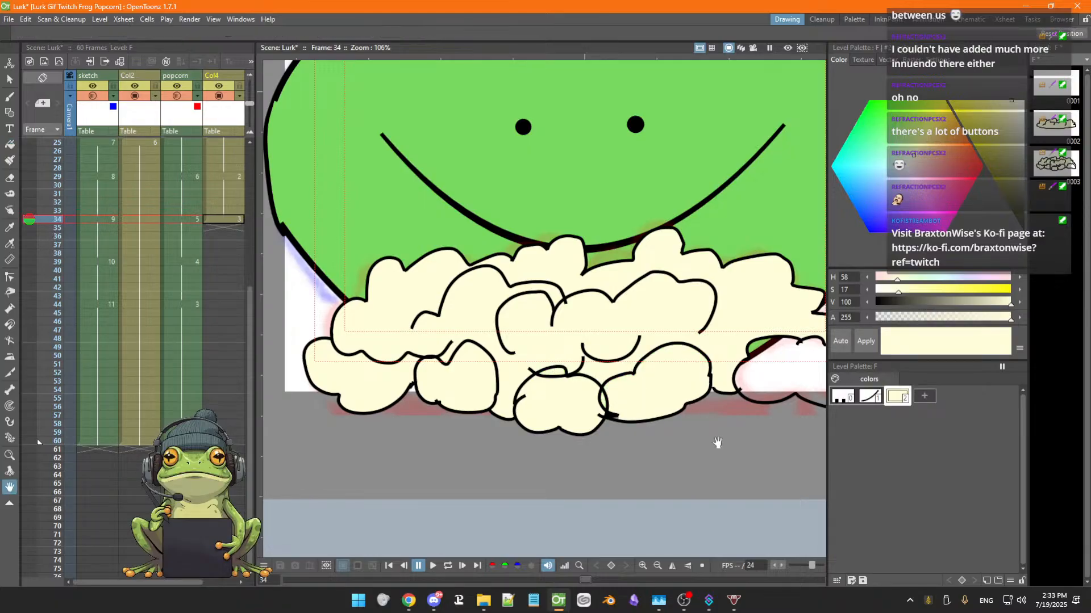
pyautogui.moveTo(717, 442); pyautogui.dragTo(606, 411)
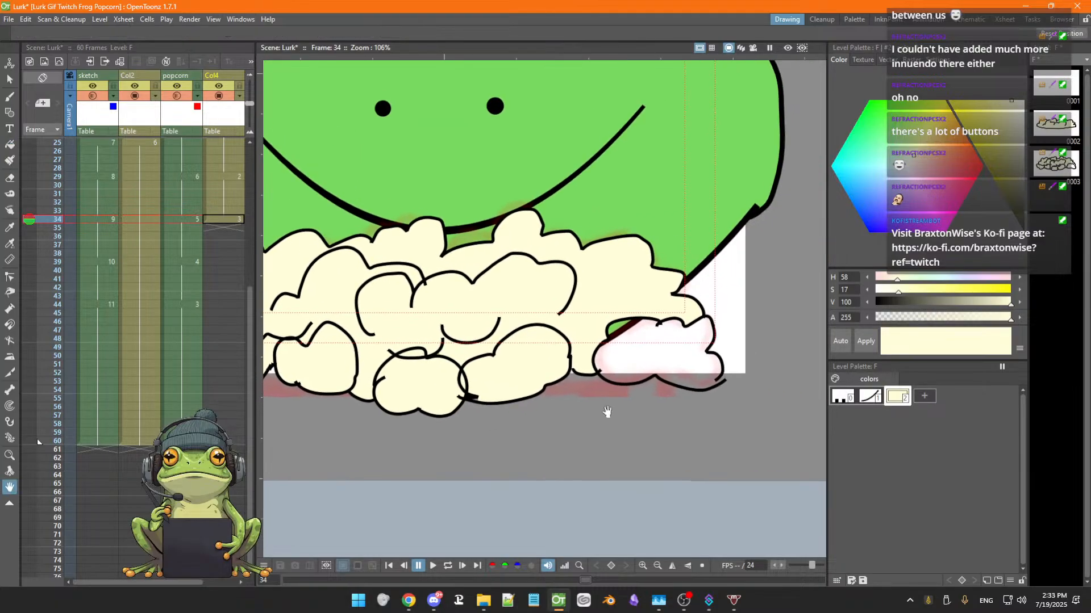
pyautogui.click(620, 324)
pyautogui.press('space')
pyautogui.moveTo(614, 386); pyautogui.dragTo(685, 394)
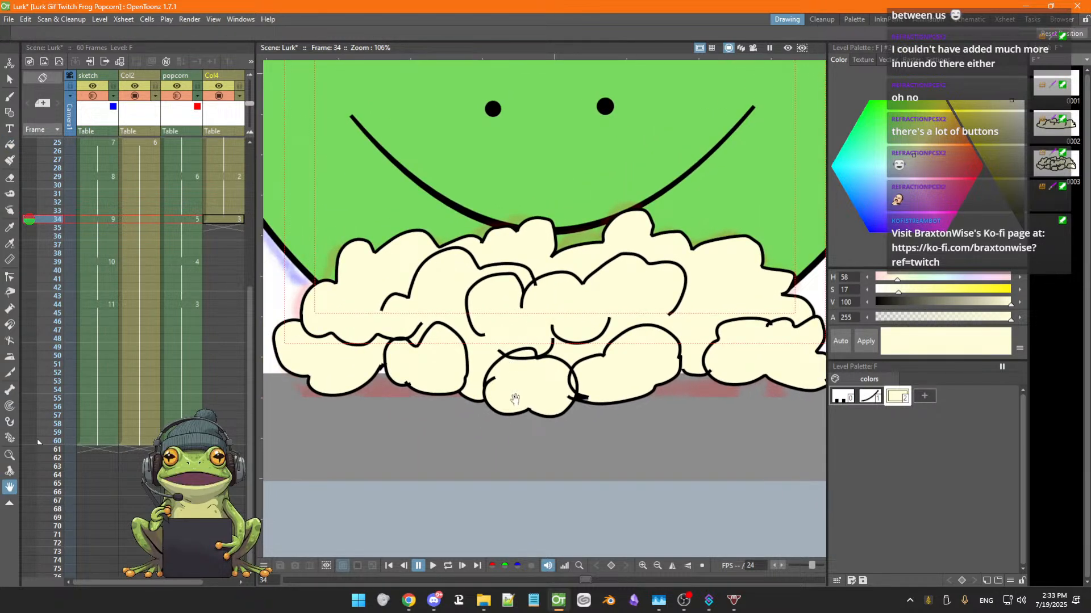
pyautogui.moveTo(515, 400); pyautogui.dragTo(513, 418)
pyautogui.moveTo(586, 432); pyautogui.dragTo(586, 397)
pyautogui.scroll(-3, 584, 413)
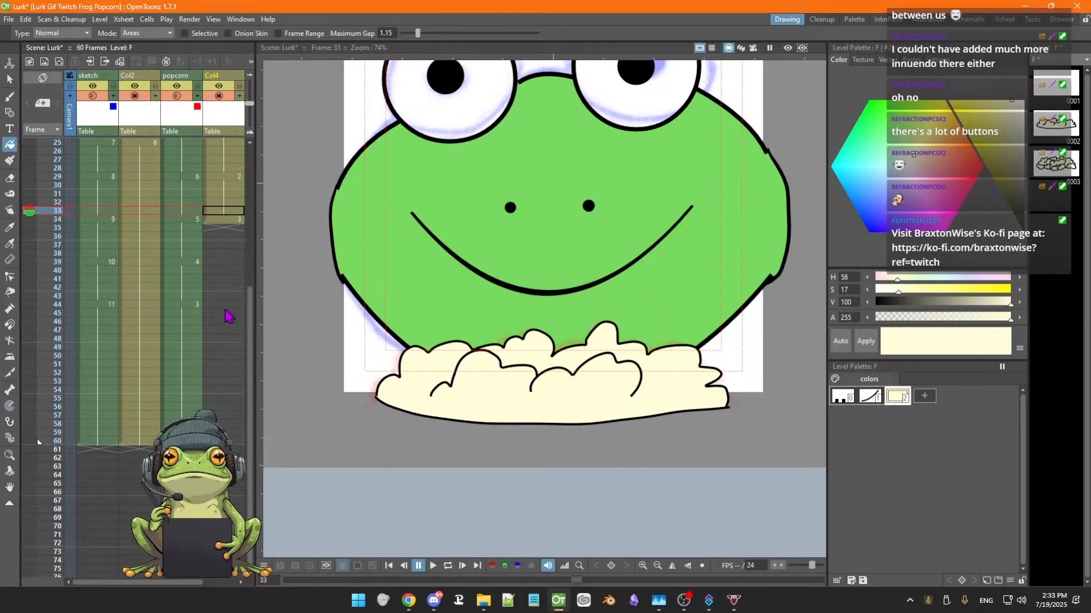
# Thicken a popcorn outline stroke on frame 29 of the popcorn column with the Pump tool
pyautogui.click(10, 309)
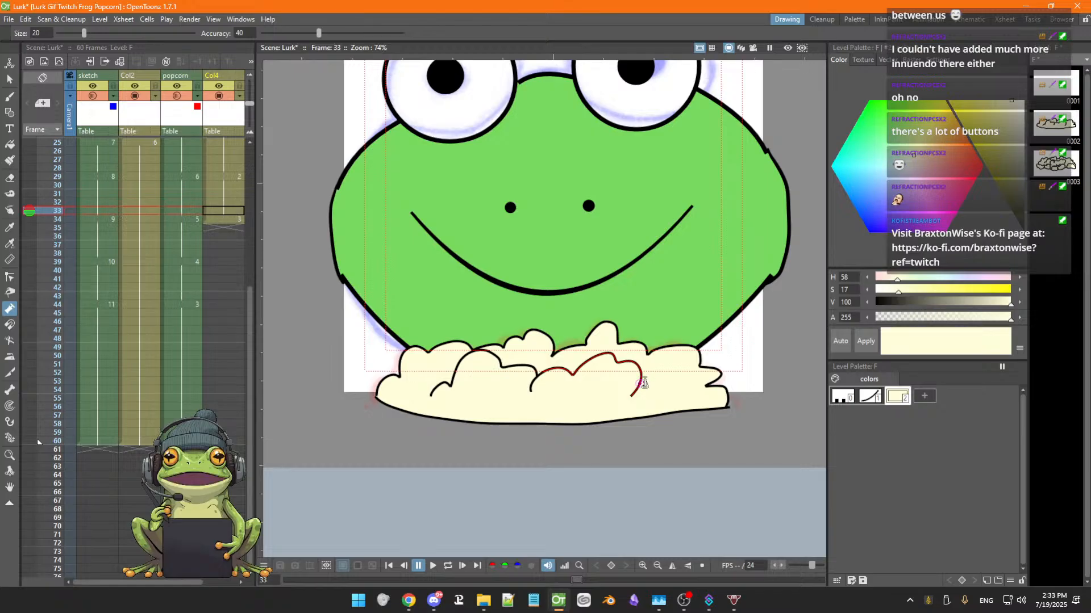
pyautogui.click(227, 221)
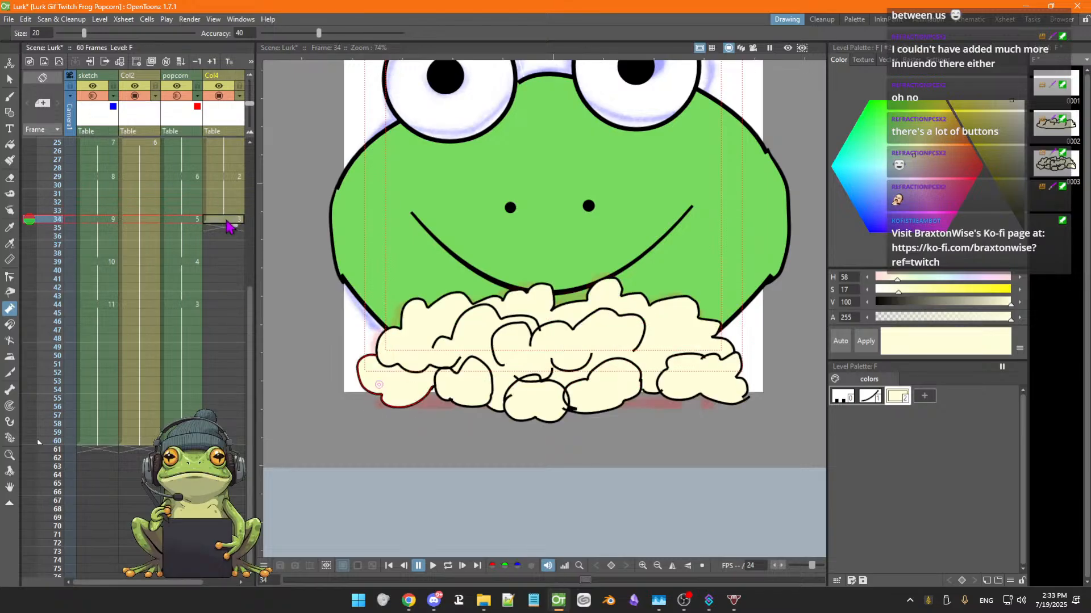
pyautogui.click(228, 177)
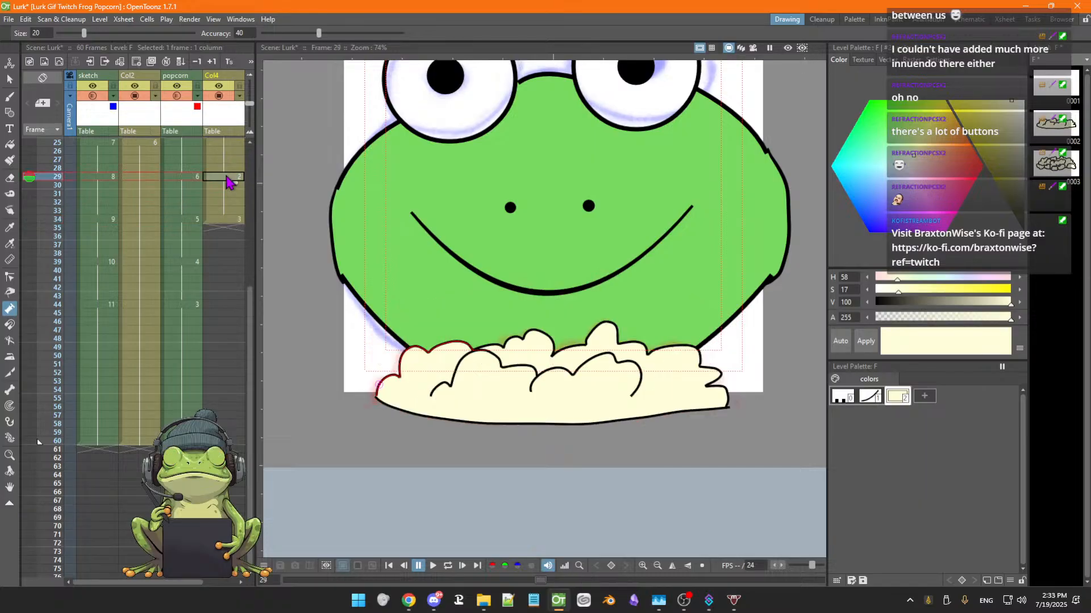
pyautogui.moveTo(547, 373); pyautogui.dragTo(544, 364)
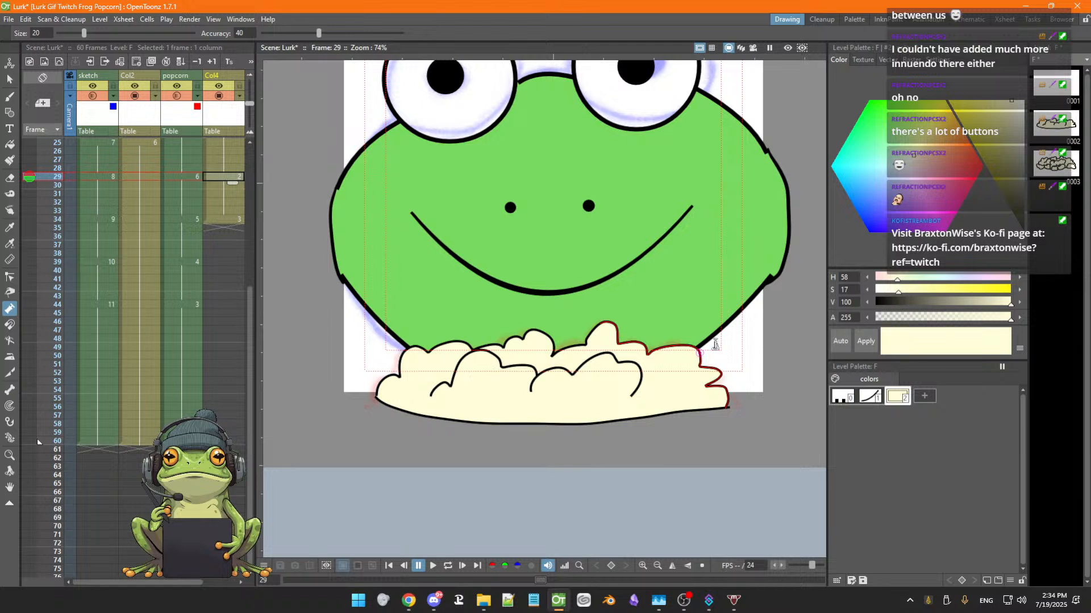
# Try pumping several popcorn outline strokes on frame 34, then undo the three changes
pyautogui.click(224, 219)
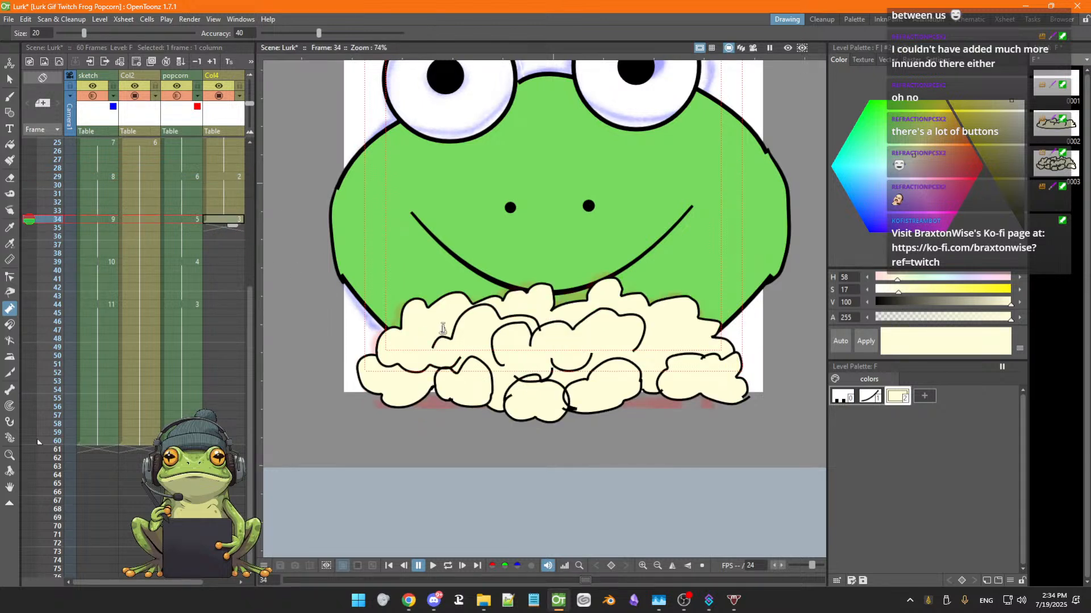
pyautogui.moveTo(445, 338); pyautogui.dragTo(448, 328)
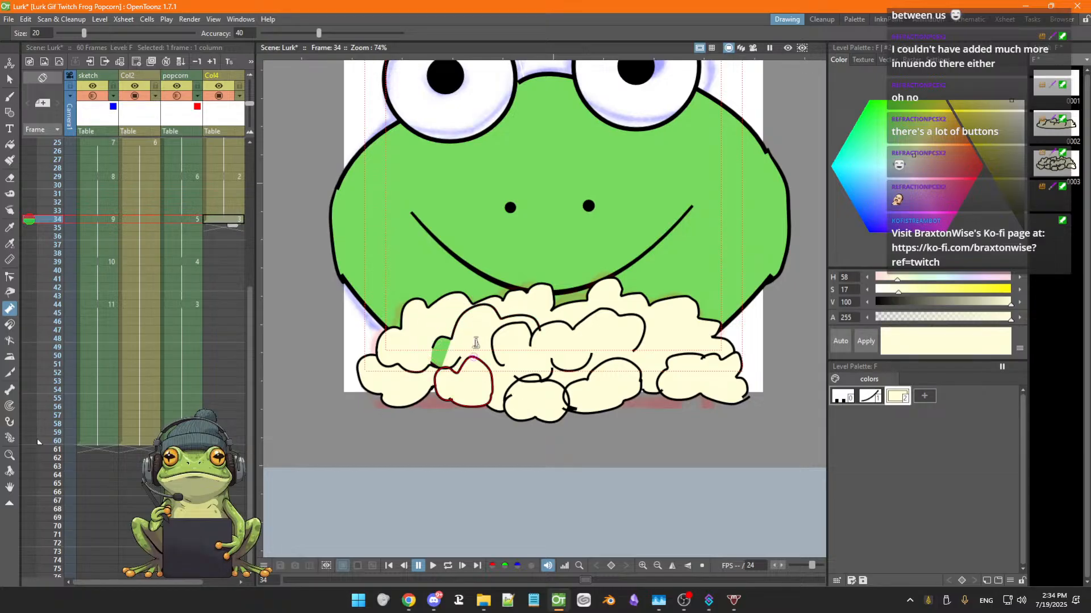
pyautogui.moveTo(478, 346); pyautogui.dragTo(493, 304)
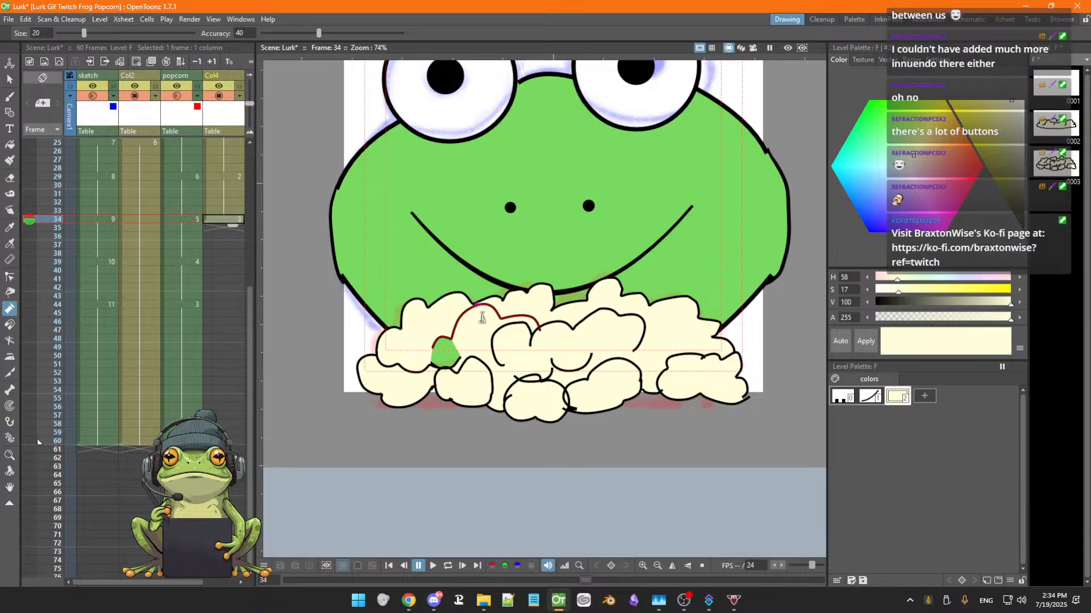
pyautogui.moveTo(481, 318); pyautogui.dragTo(482, 314)
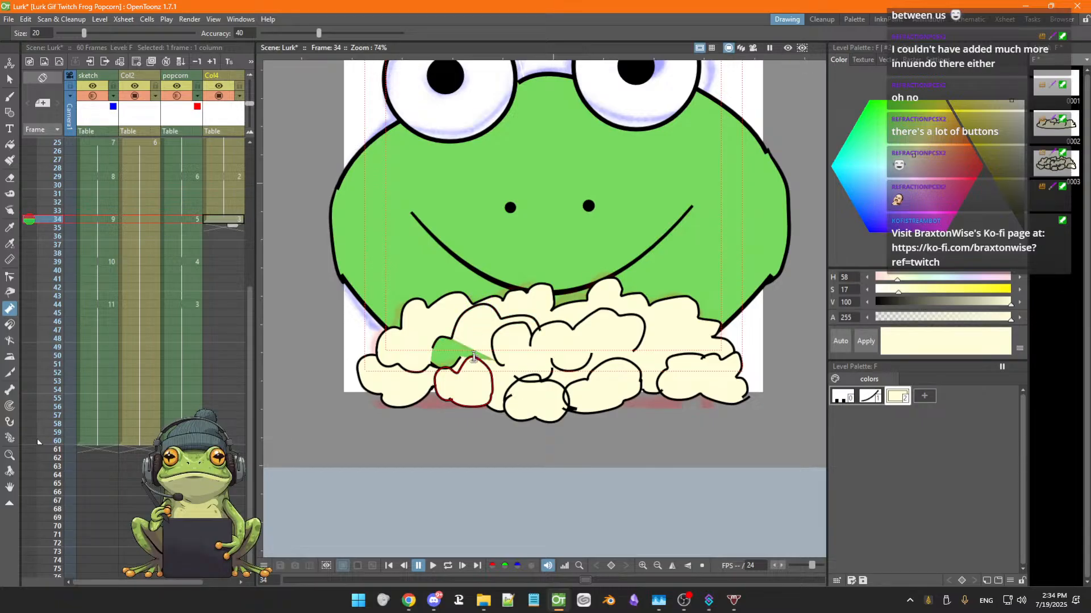
pyautogui.hotkey('ctrl', 'z')
pyautogui.hotkey('ctrl', 'z')
pyautogui.hotkey('ctrl', 'z')
pyautogui.hotkey('ctrl', 'z')
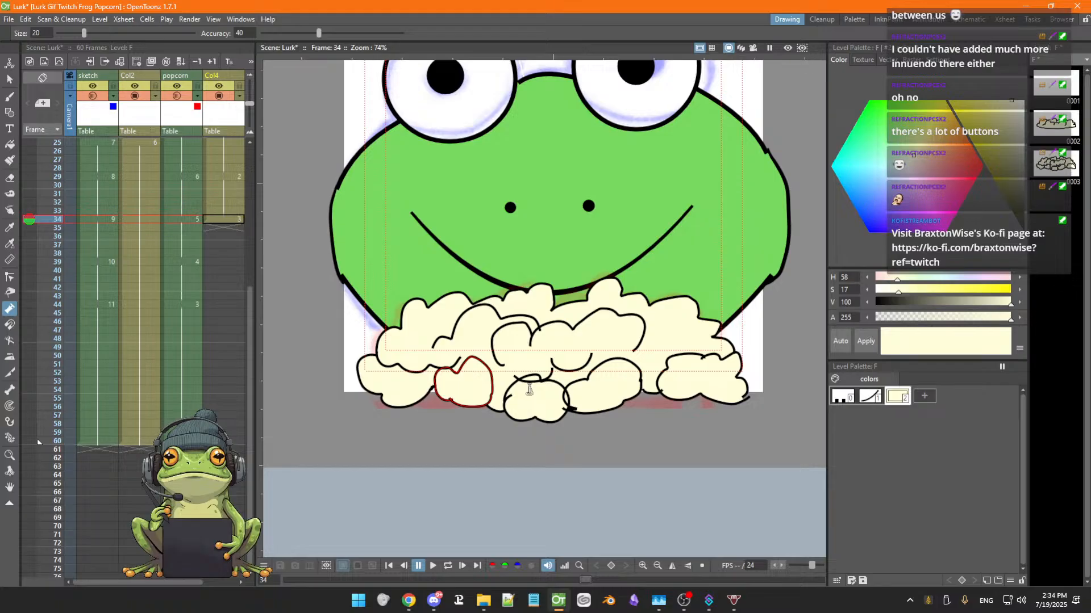
# Try thickening the frog's mouth stroke on frame 34 of the face column, then undo it
pyautogui.scroll(3, 528, 390)
pyautogui.press('space')
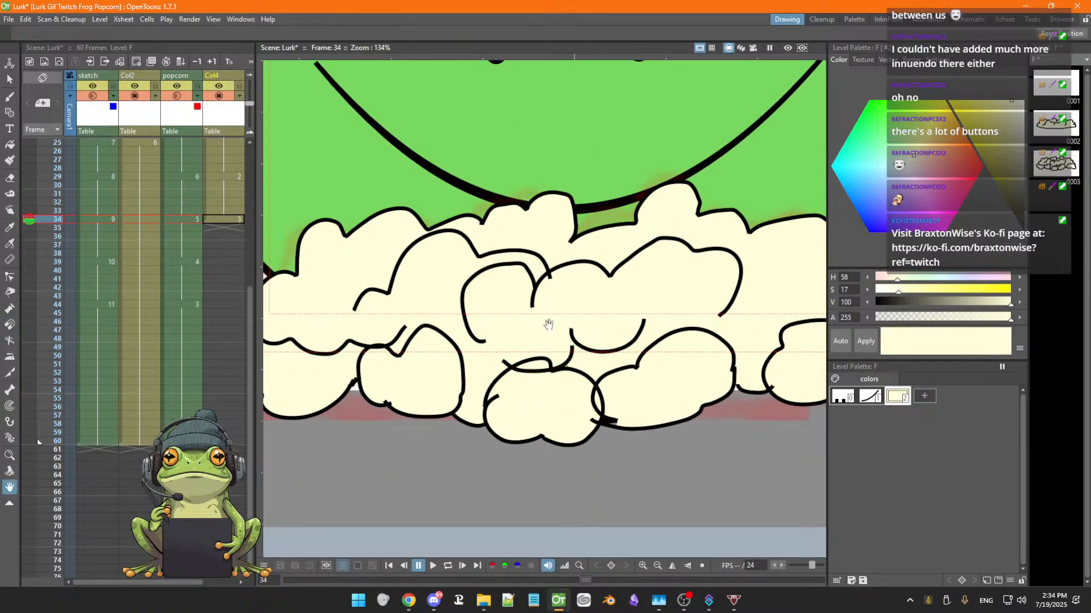
pyautogui.scroll(-3, 549, 325)
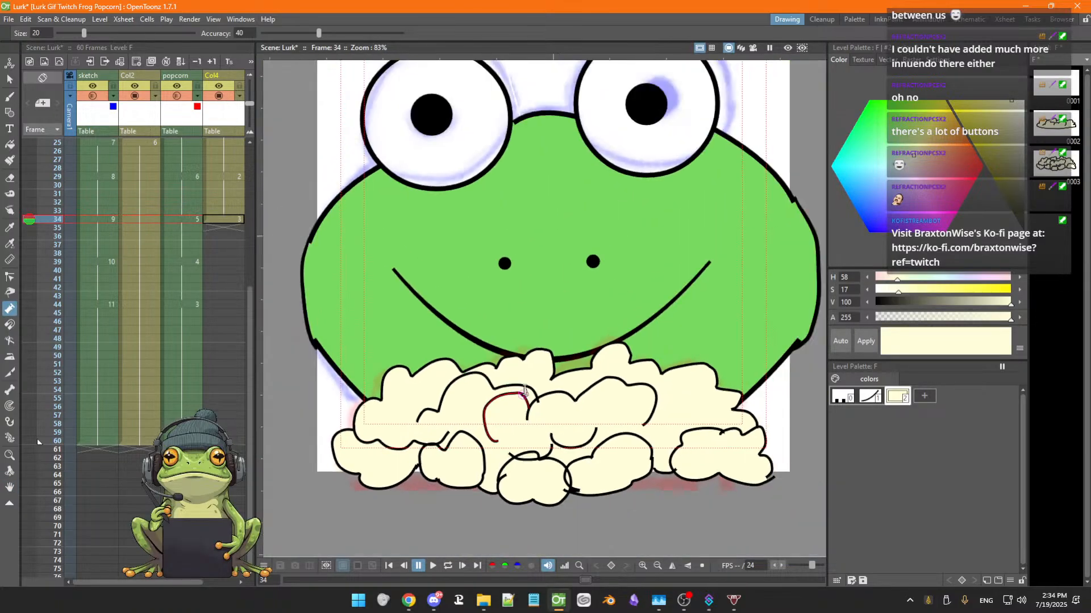
pyautogui.scroll(-3, 524, 392)
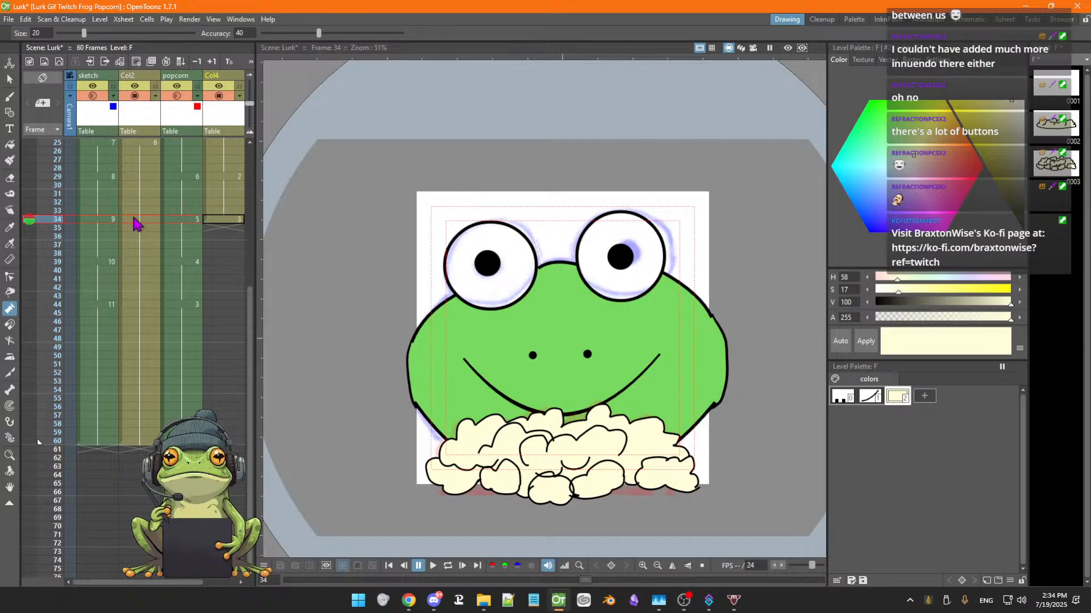
pyautogui.click(134, 220)
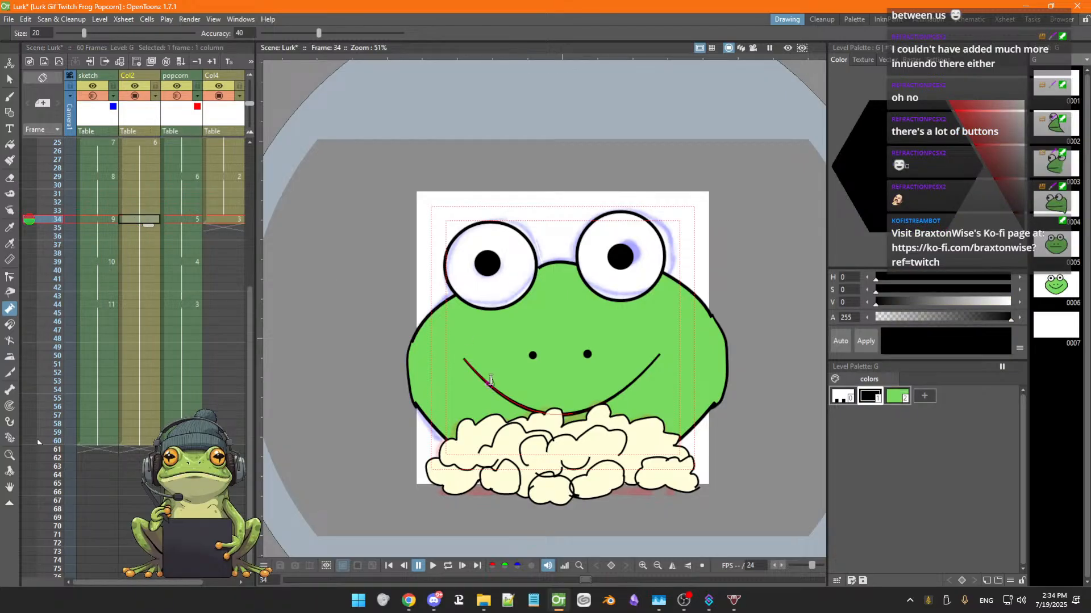
pyautogui.moveTo(490, 381); pyautogui.dragTo(496, 374)
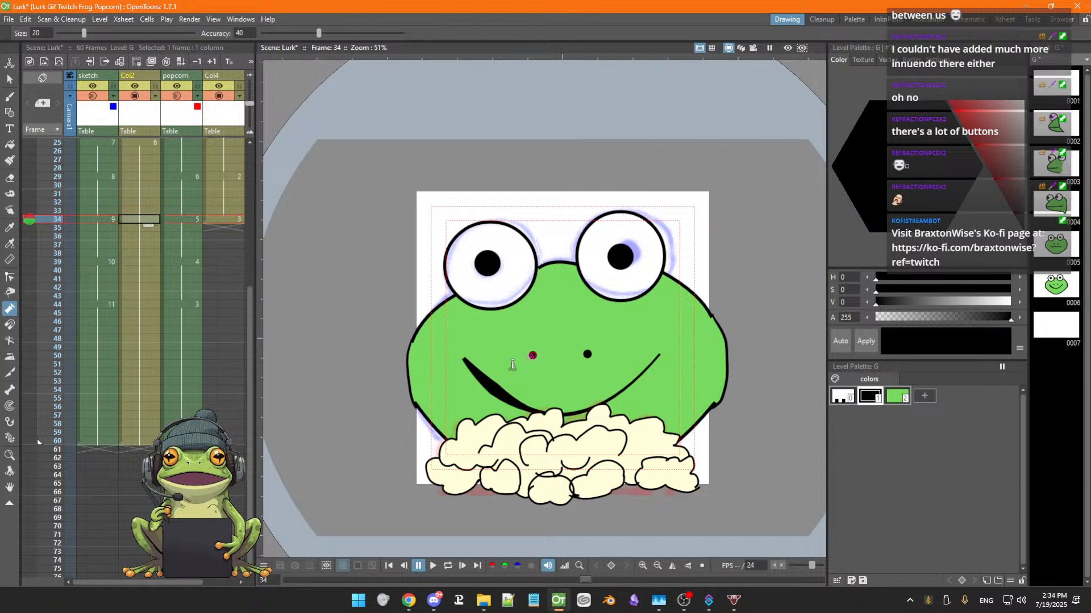
pyautogui.hotkey('ctrl', 'z')
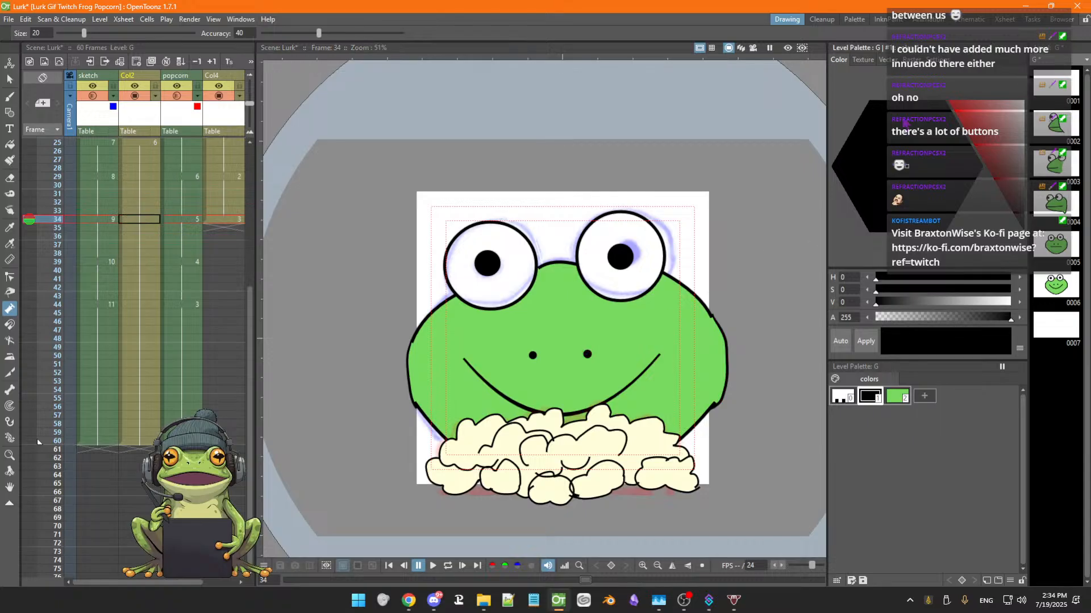
# Browse the style editor's texture and vector brush style presets
pyautogui.click(864, 60)
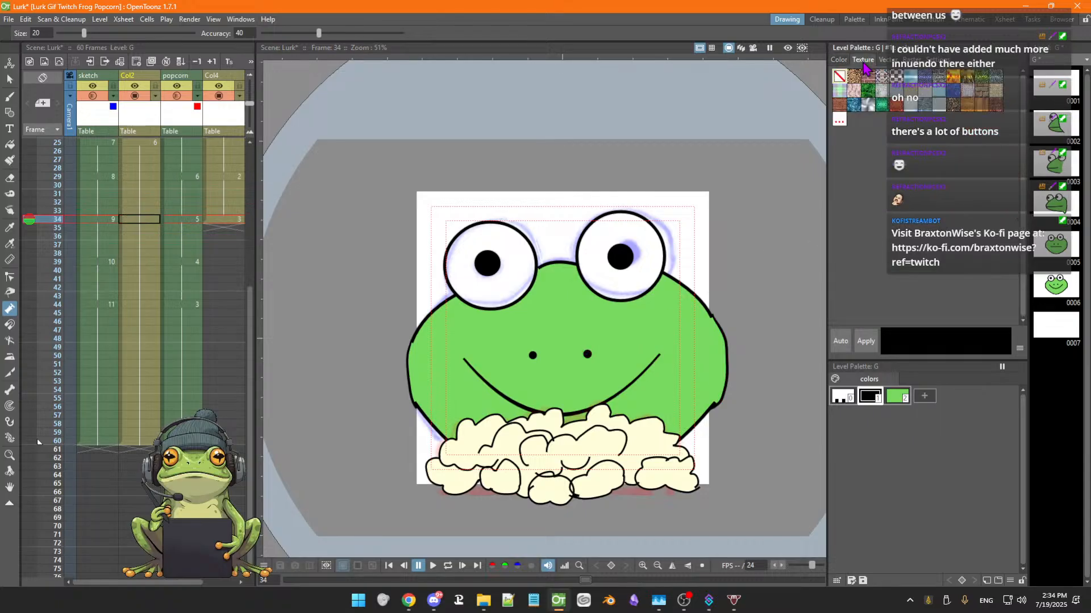
pyautogui.click(911, 60)
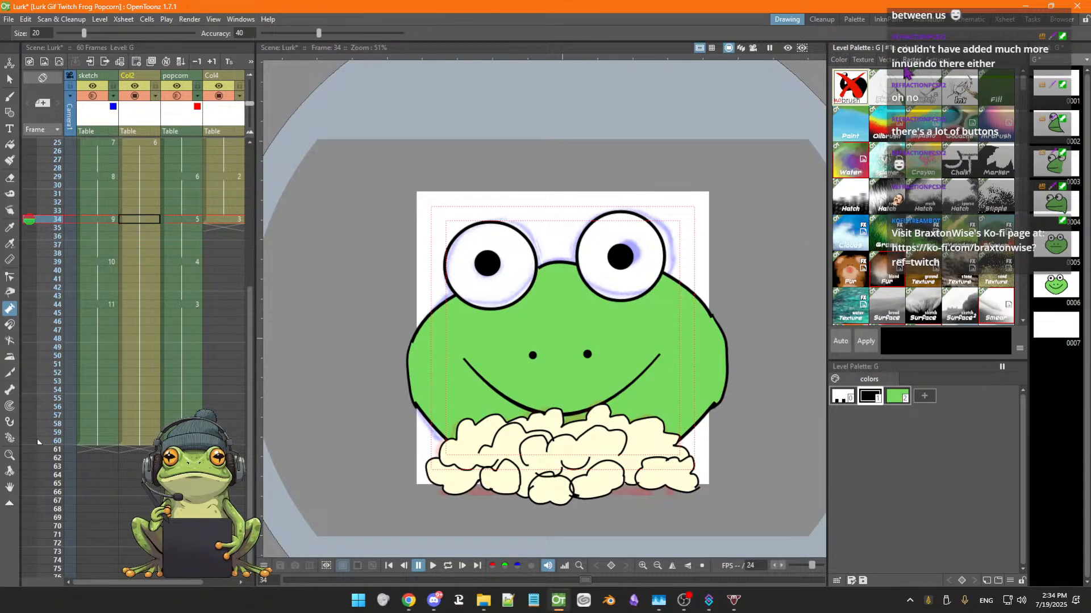
pyautogui.click(884, 59)
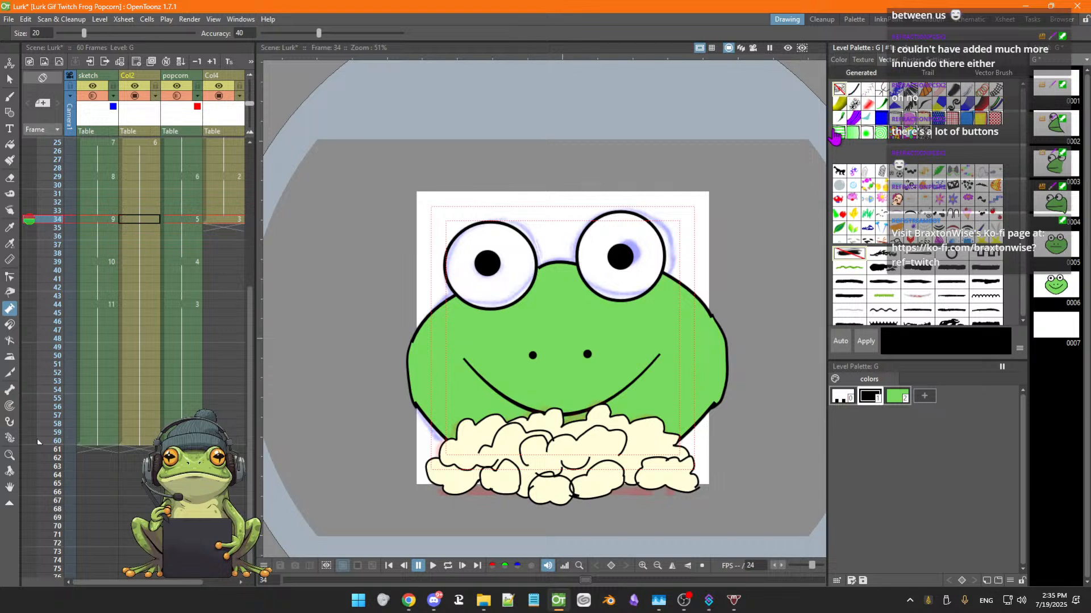
pyautogui.click(854, 95)
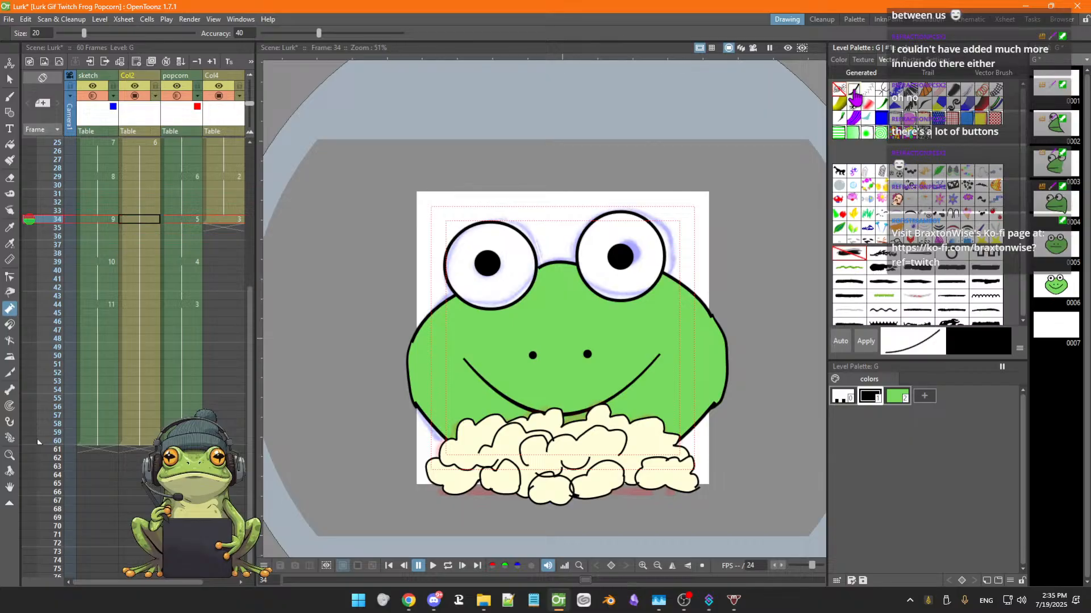
pyautogui.click(839, 91)
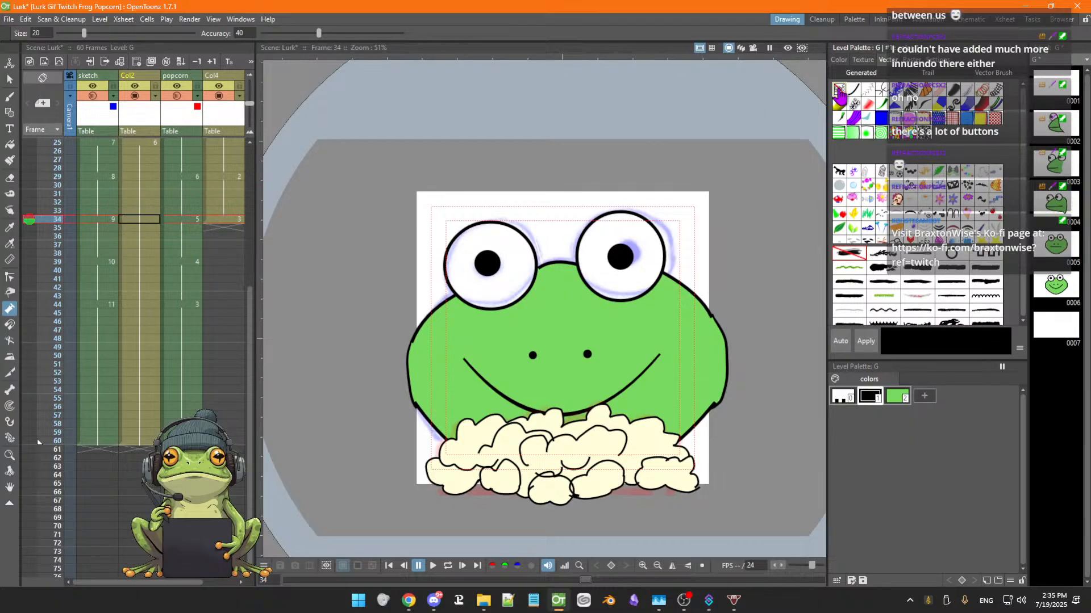
pyautogui.click(852, 92)
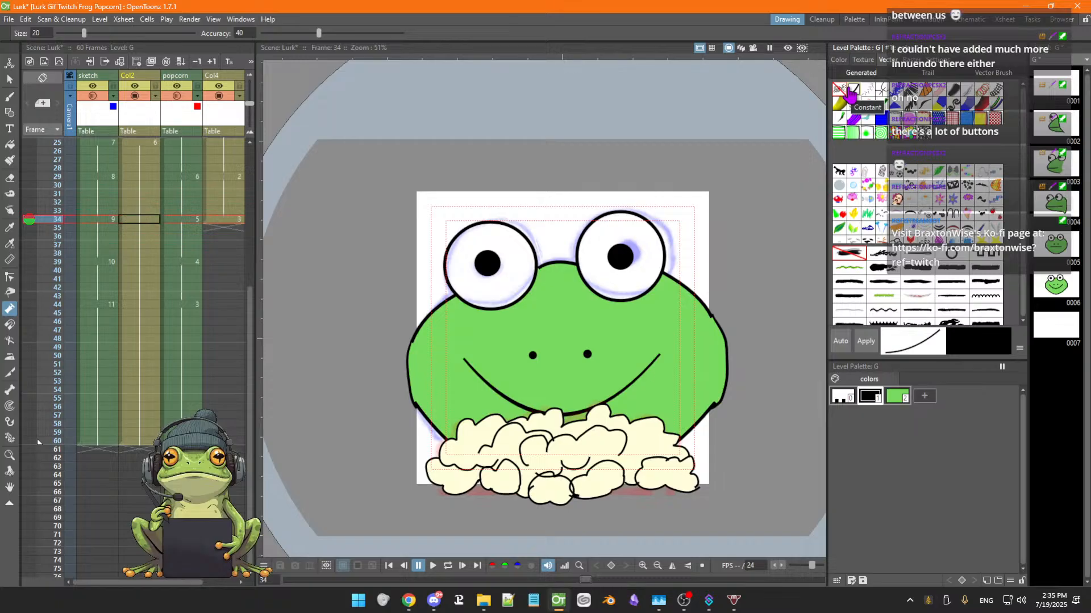
pyautogui.click(882, 105)
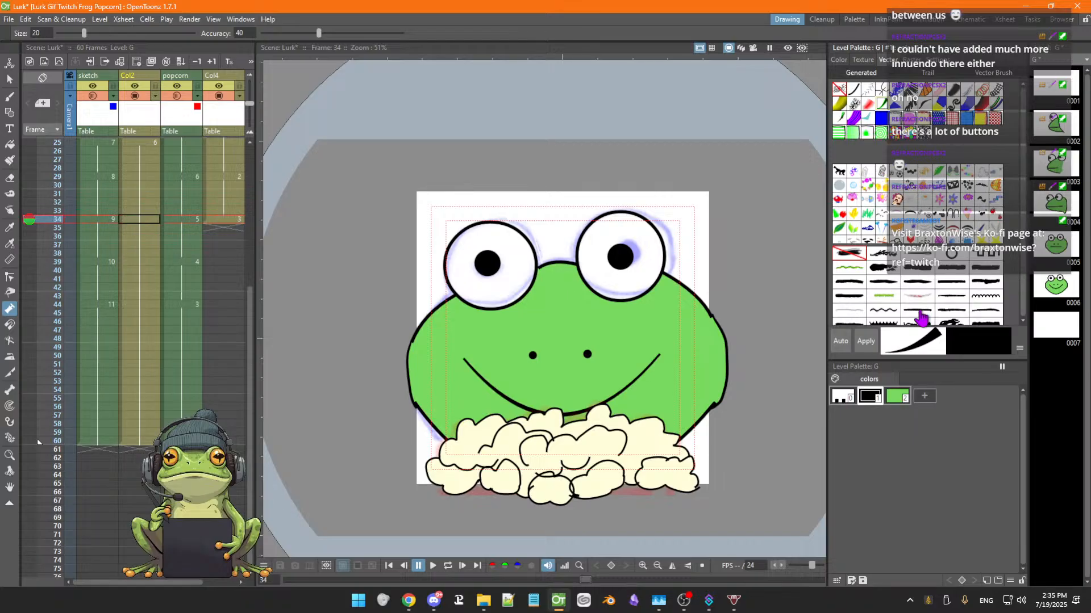
# Add a new palette style and apply the large_brush2 vector brush to it
pyautogui.click(924, 397)
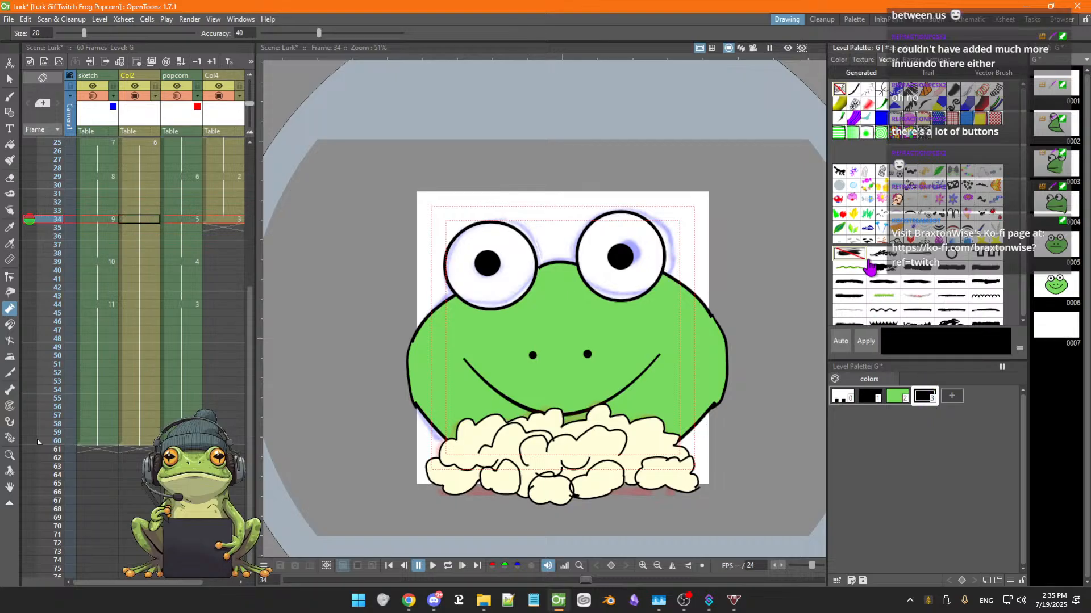
pyautogui.click(870, 397)
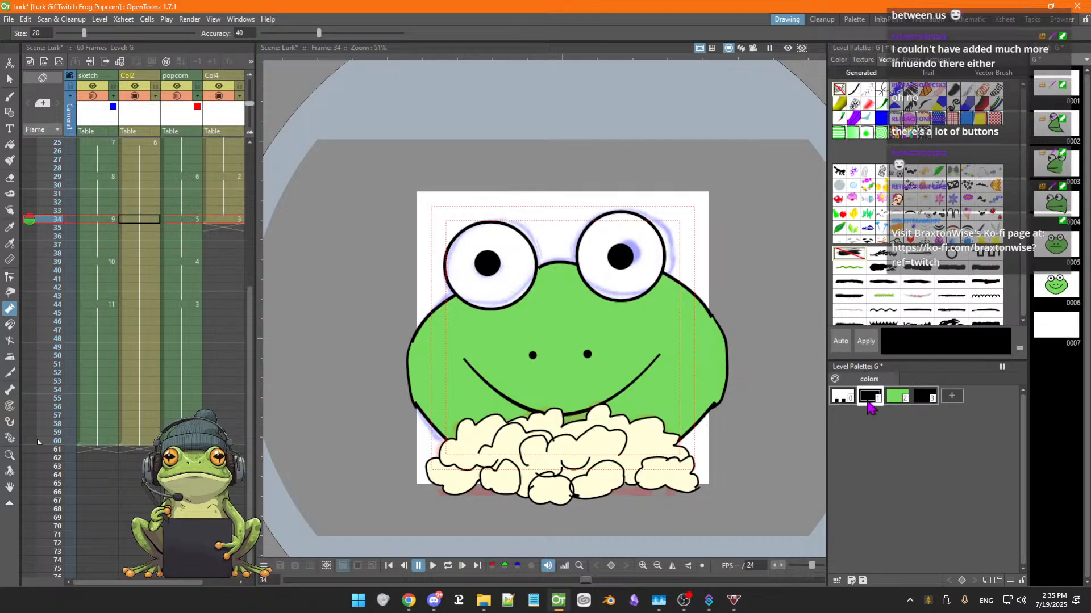
pyautogui.click(898, 398)
pyautogui.click(925, 397)
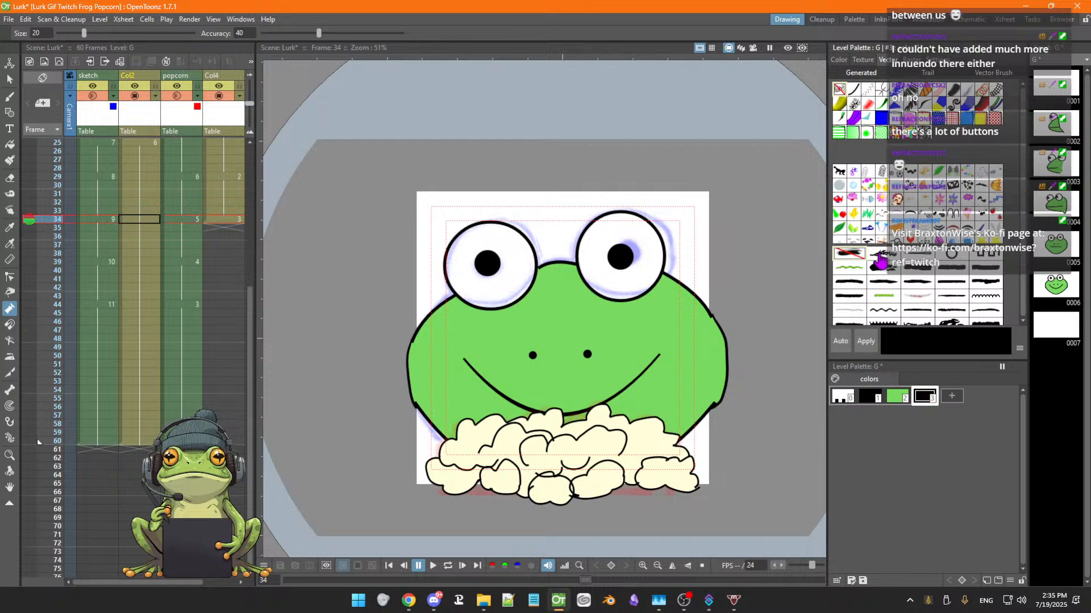
pyautogui.click(913, 276)
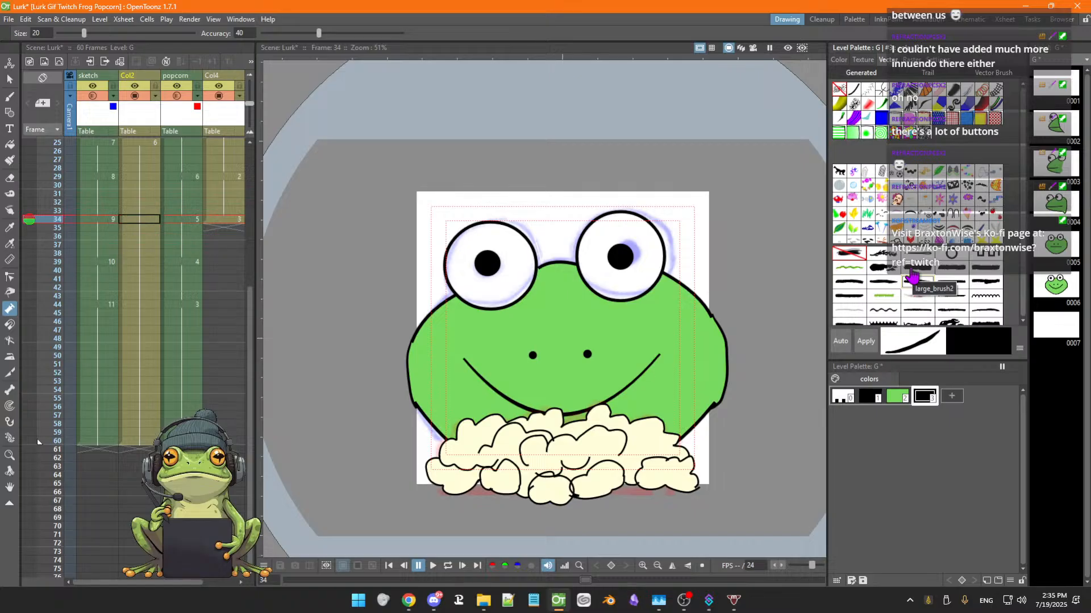
pyautogui.click(912, 277)
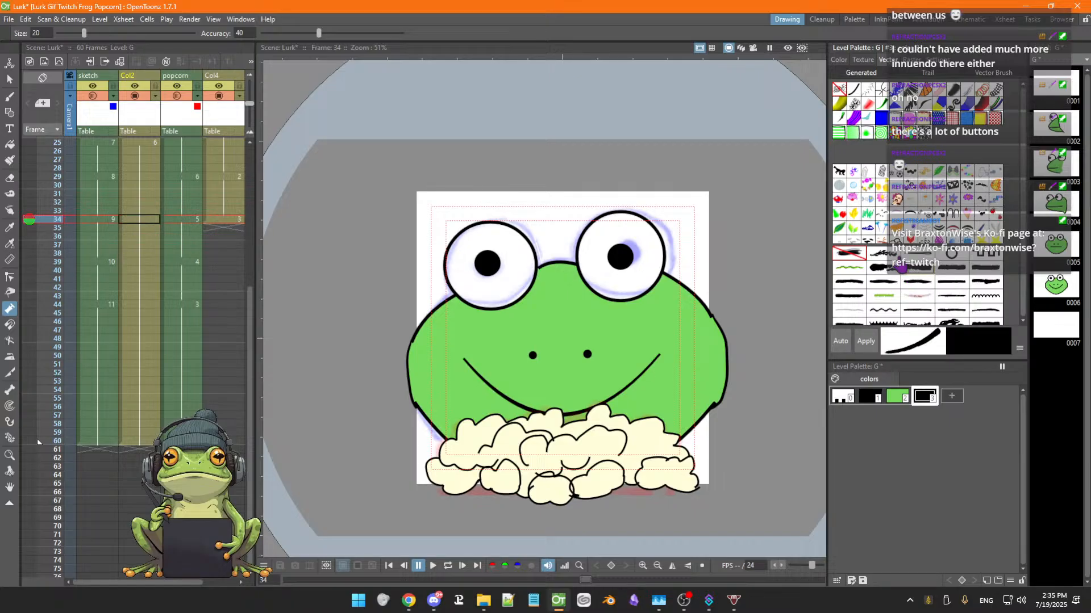
pyautogui.click(854, 91)
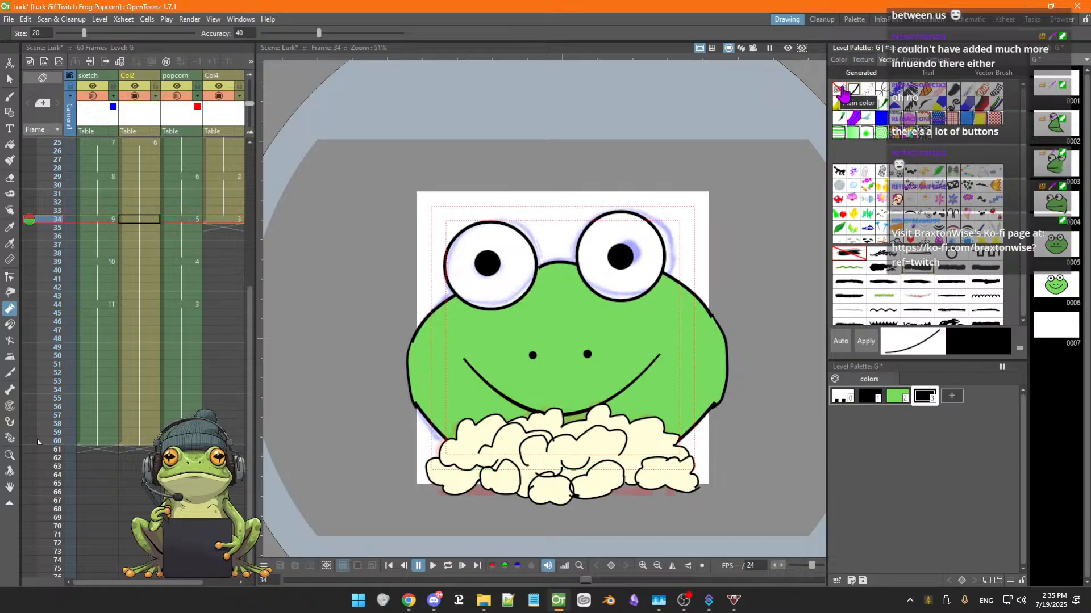
pyautogui.click(840, 91)
pyautogui.click(855, 91)
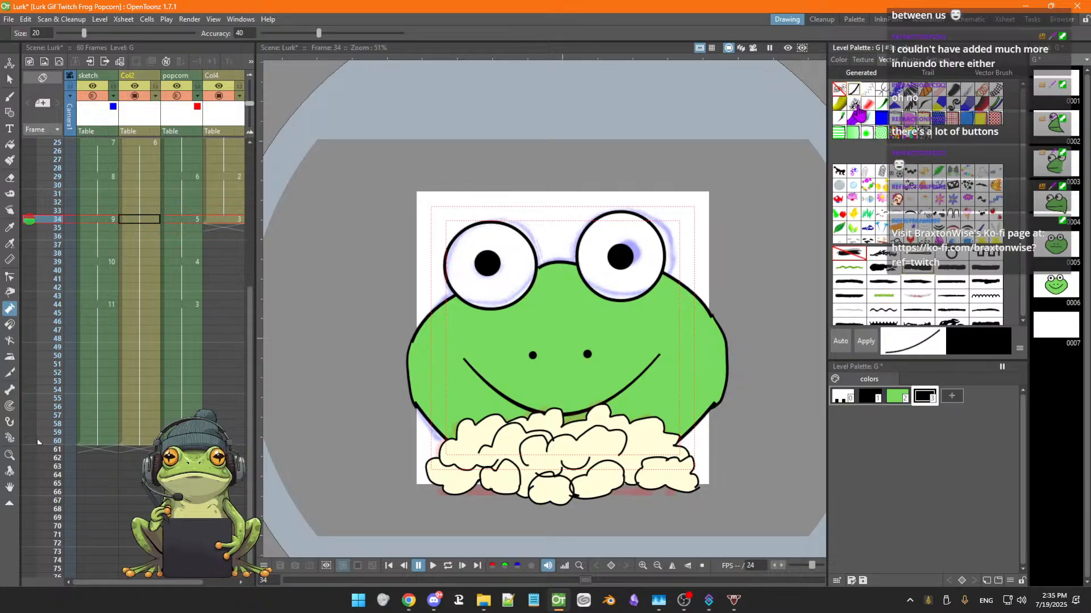
pyautogui.click(922, 279)
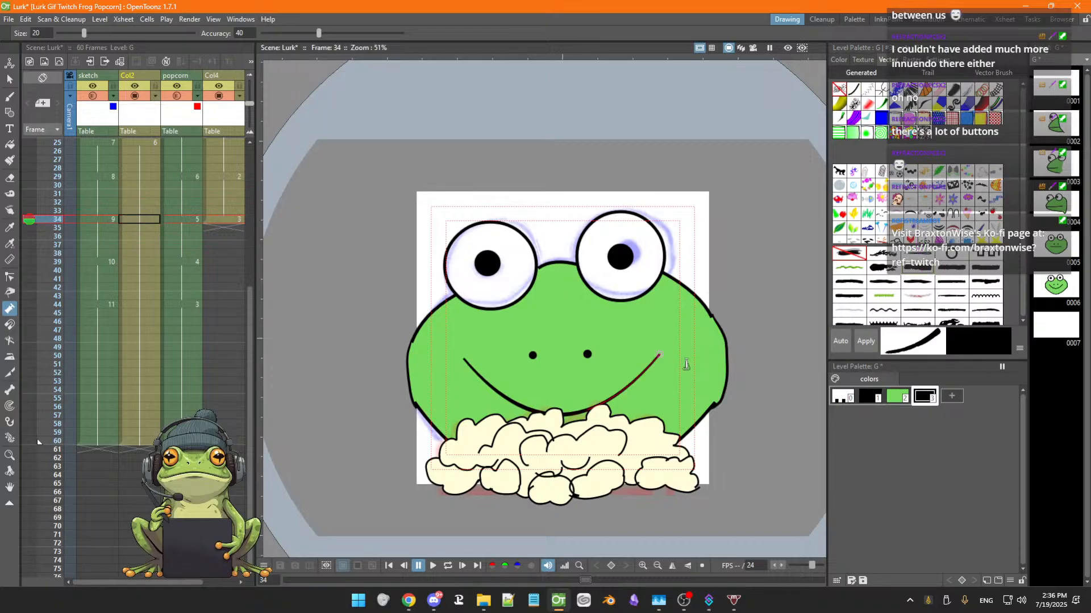
pyautogui.click(866, 342)
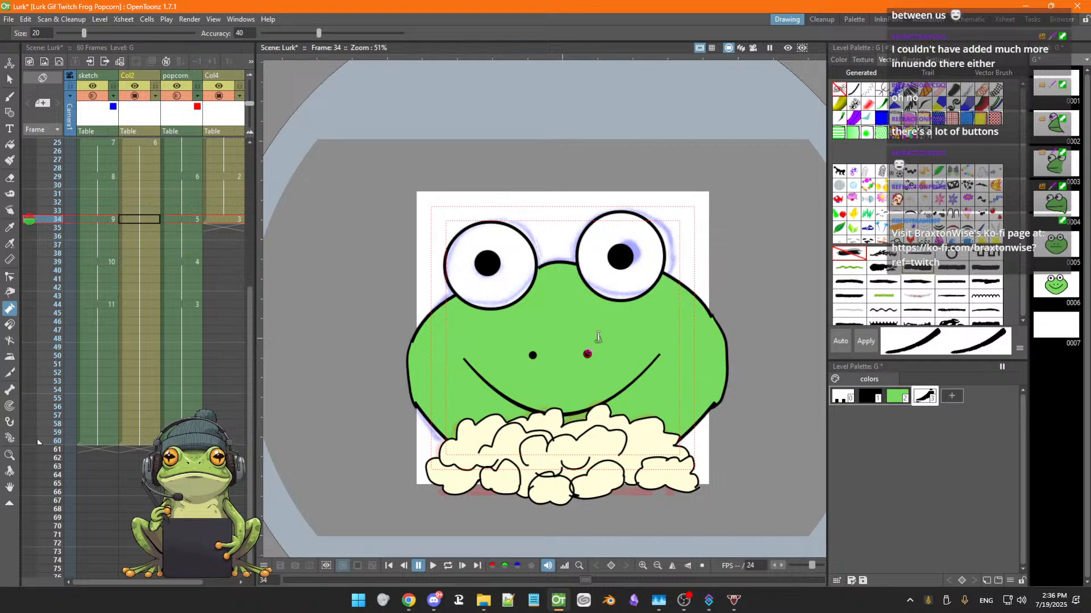
# Try drawing a brush stroke on frame 34 of the face column, then undo it
pyautogui.press('b')
pyautogui.moveTo(620, 326); pyautogui.dragTo(592, 360)
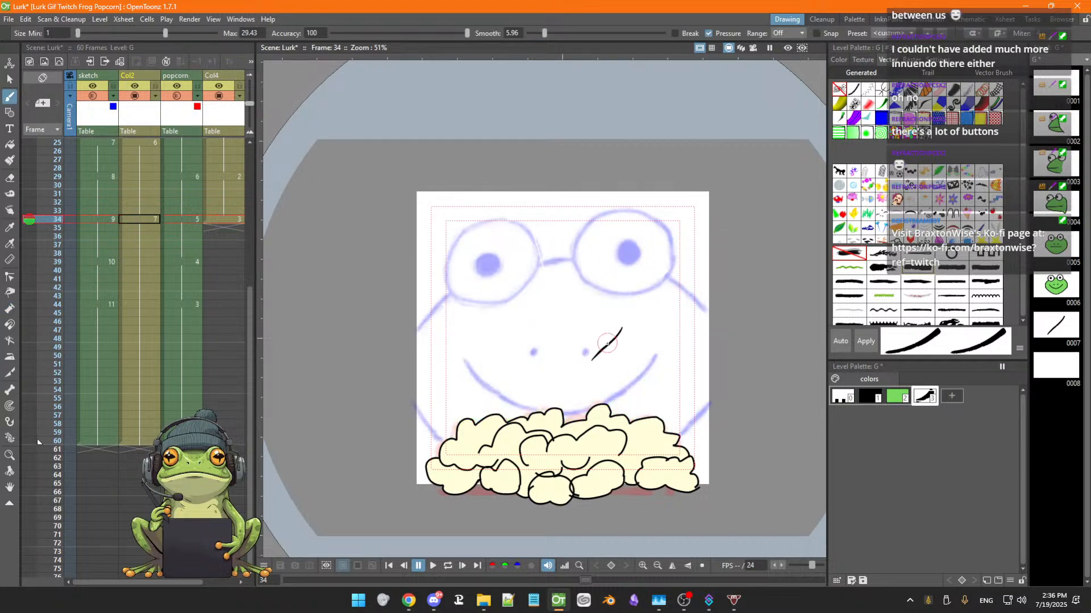
pyautogui.hotkey('ctrl', 'z')
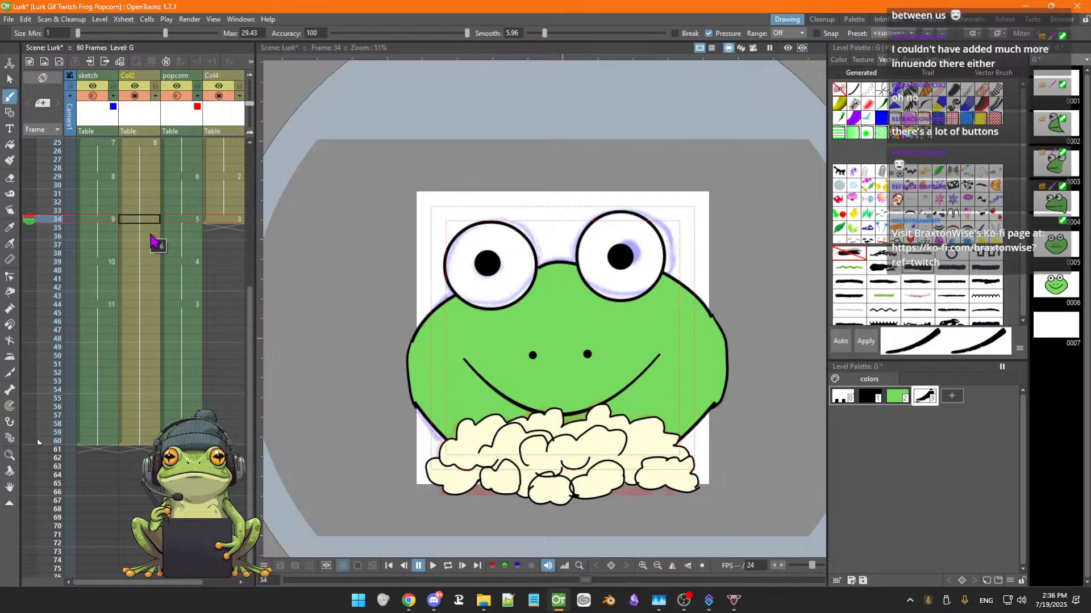
# Try sketching brush strokes over the frog's face on frame 25, then undo all of them
pyautogui.press('Down')
pyautogui.press('Up')
pyautogui.press('Up')
pyautogui.press('Up')
pyautogui.press('Up')
pyautogui.press('Up')
pyautogui.press('Up')
pyautogui.press('Up')
pyautogui.press('Up')
pyautogui.press('Up')
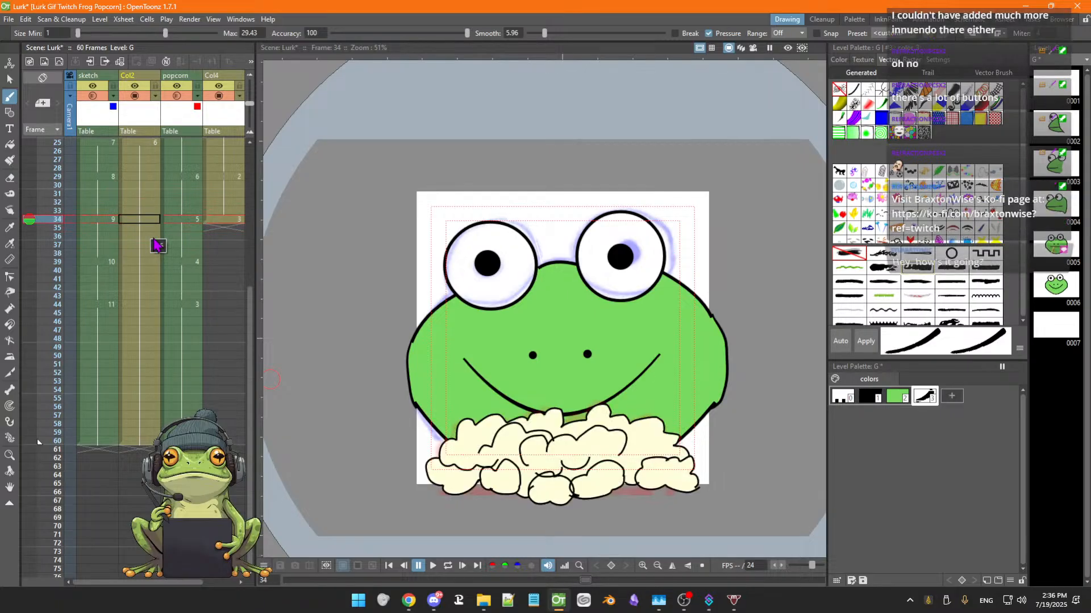
pyautogui.press('Up')
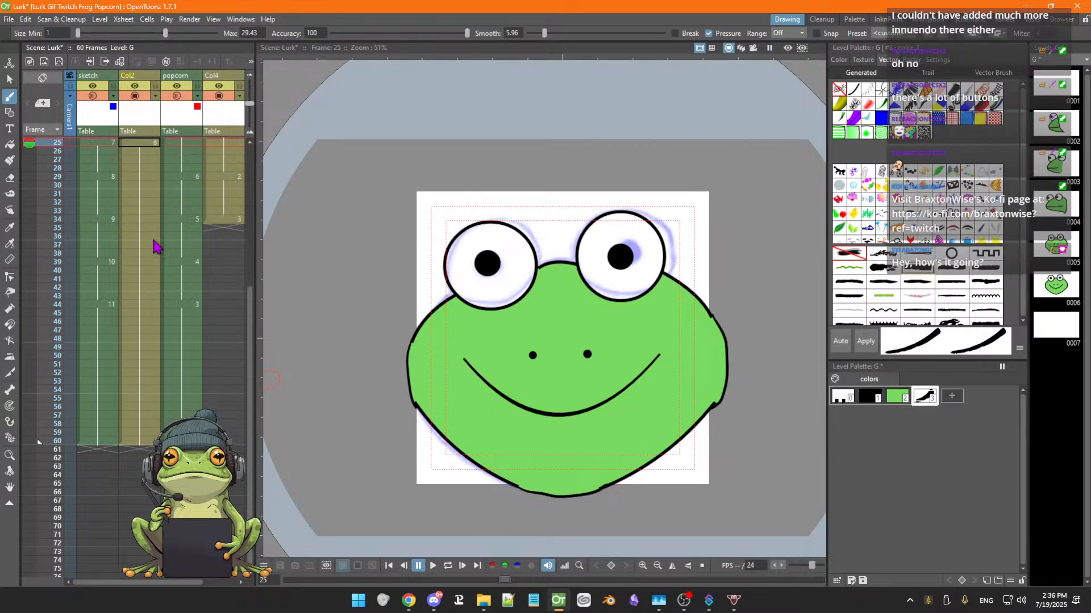
pyautogui.moveTo(572, 282)
pyautogui.mouseDown()
pyautogui.moveTo(528, 371)
pyautogui.moveTo(619, 323)
pyautogui.moveTo(618, 344)
pyautogui.moveTo(663, 341)
pyautogui.mouseUp()
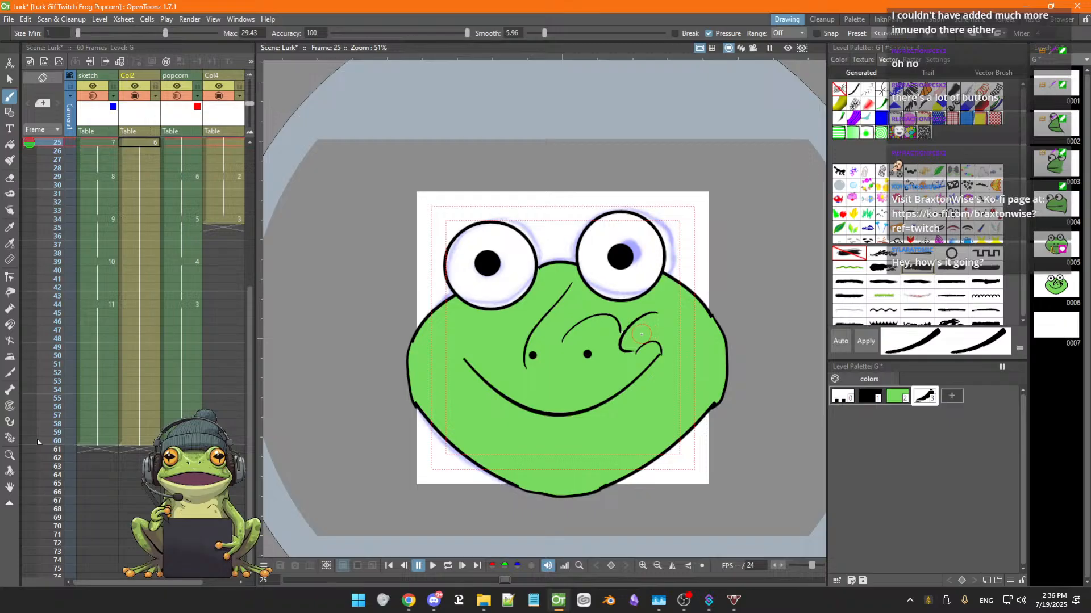
pyautogui.moveTo(565, 312); pyautogui.dragTo(574, 367)
pyautogui.moveTo(494, 343)
pyautogui.mouseDown()
pyautogui.moveTo(513, 324)
pyautogui.moveTo(530, 333)
pyautogui.moveTo(520, 348)
pyautogui.moveTo(501, 325)
pyautogui.moveTo(510, 345)
pyautogui.mouseUp()
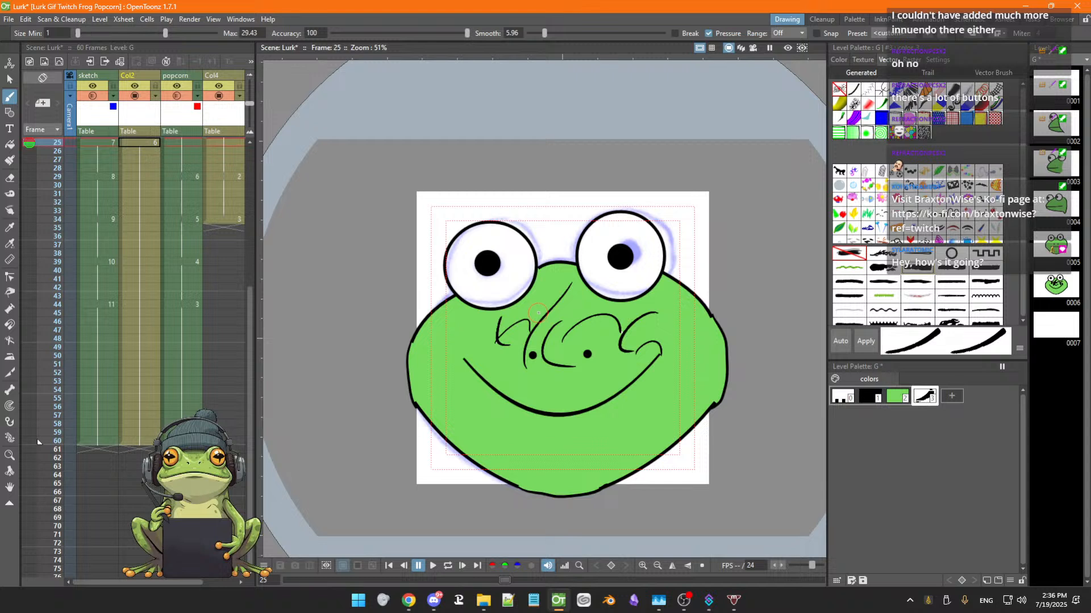
pyautogui.hotkey('ctrl', 'z')
pyautogui.hotkey('ctrl', 'z')
pyautogui.hotkey('ctrl', 'z')
pyautogui.hotkey('ctrl', 'z')
pyautogui.hotkey('ctrl', 'z')
pyautogui.hotkey('ctrl', 'z')
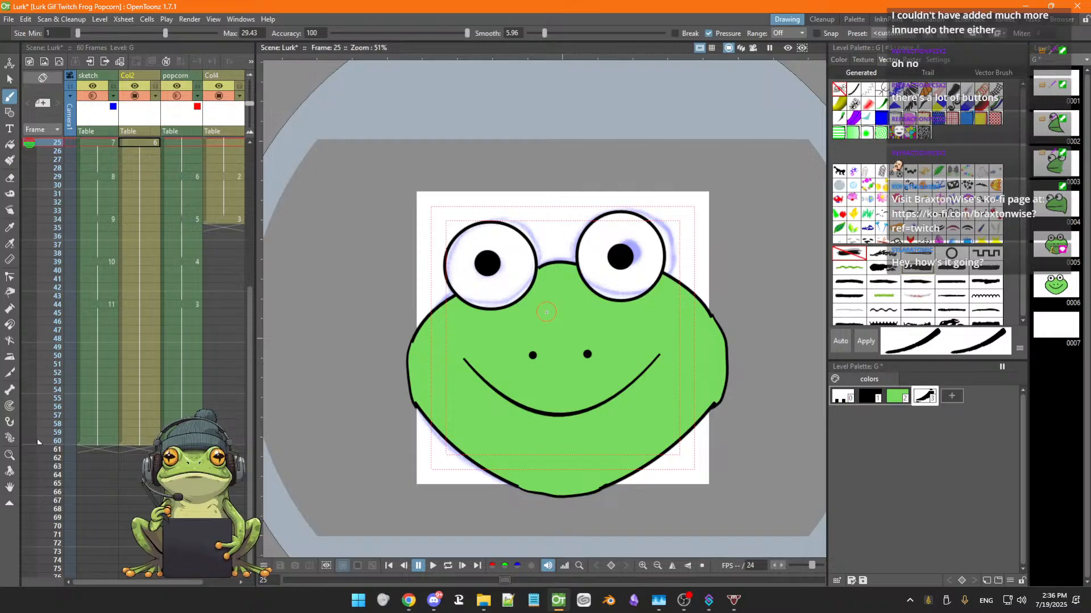
# Erase the popcorn fill on frame 29 of the fourth column with the Eraser tool
pyautogui.click(218, 212)
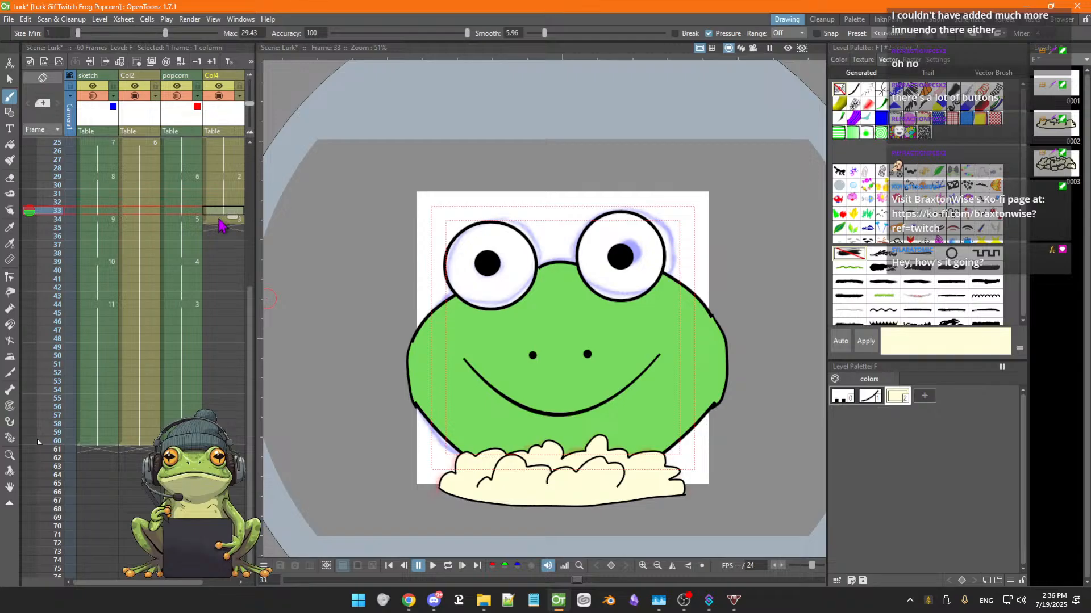
pyautogui.click(220, 220)
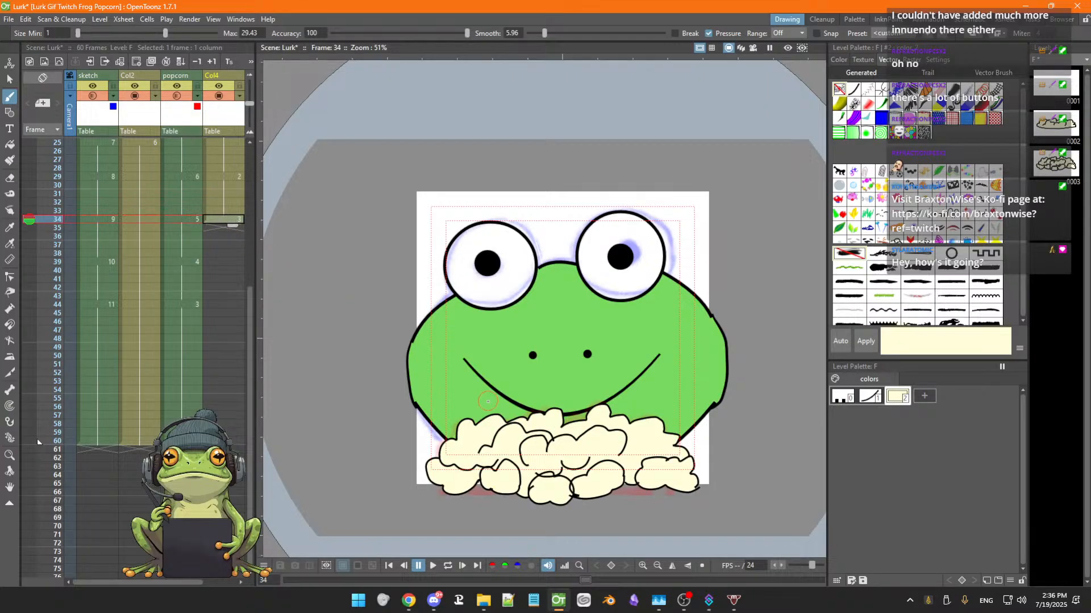
pyautogui.scroll(-1, 488, 402)
pyautogui.press('.')
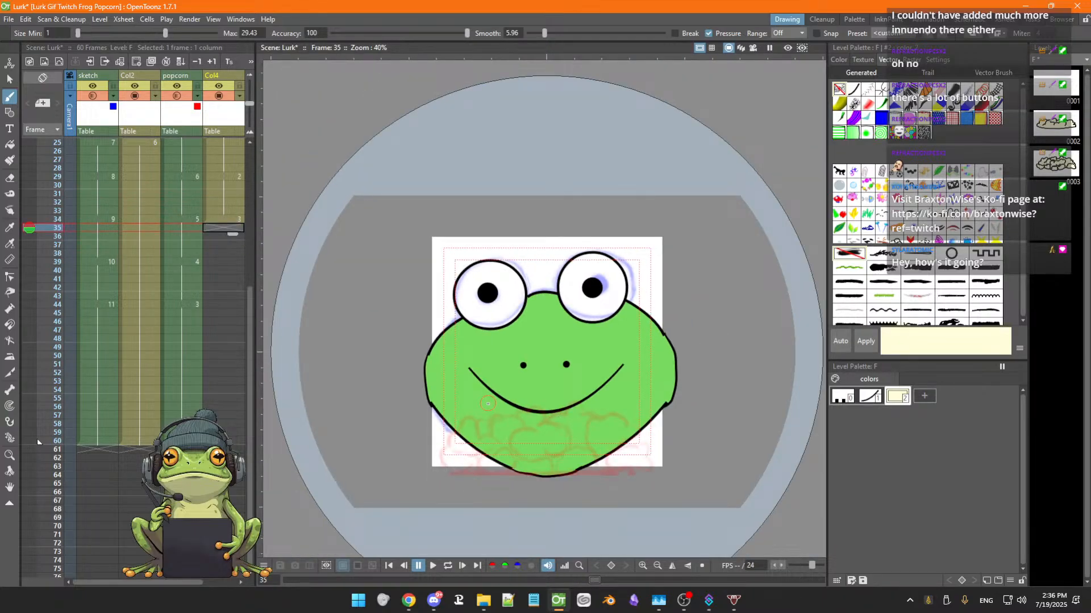
pyautogui.press(',')
pyautogui.press(',')
pyautogui.press(',')
pyautogui.press(',')
pyautogui.press(',')
pyautogui.press(',')
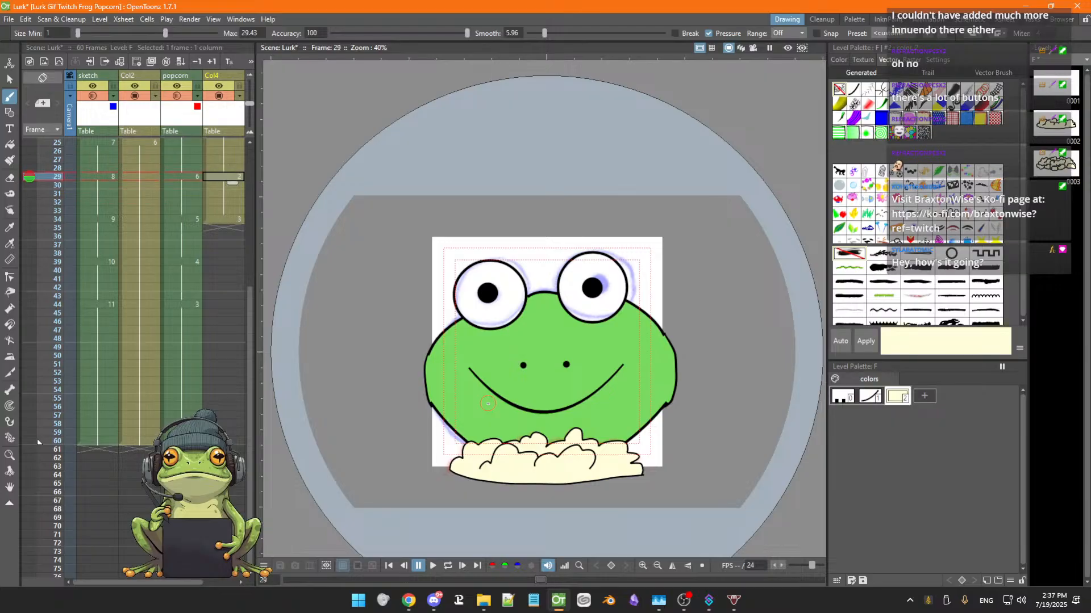
pyautogui.press('space')
pyautogui.moveTo(535, 417); pyautogui.dragTo(559, 345)
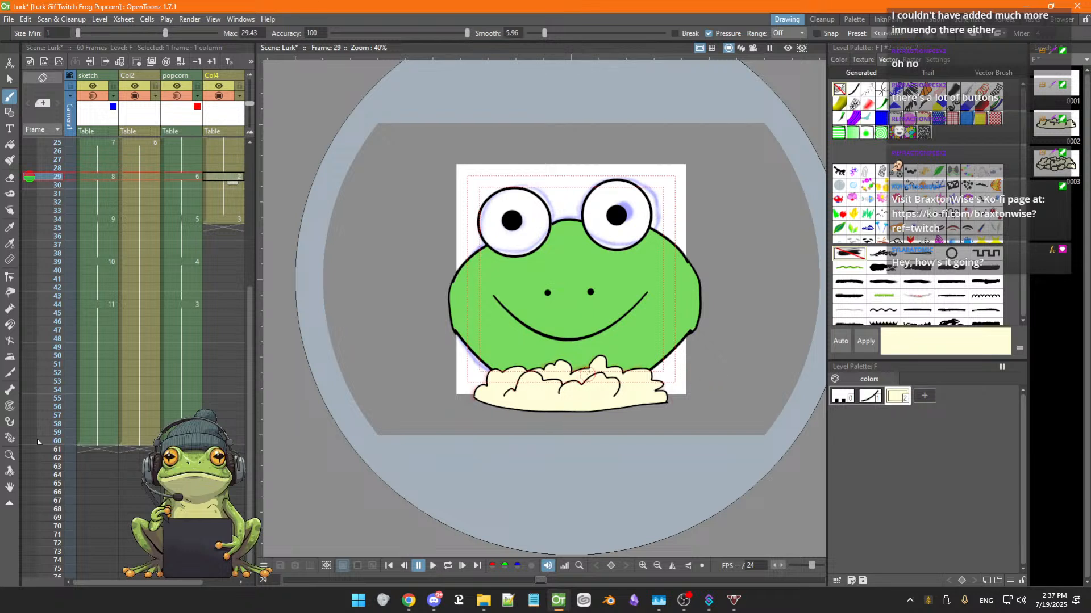
pyautogui.press('a')
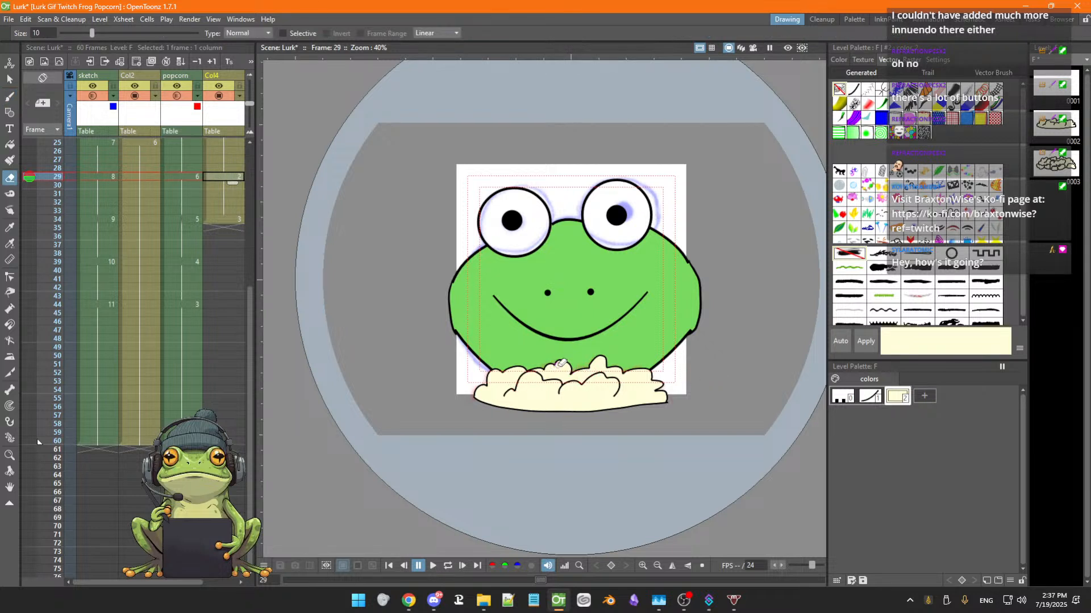
pyautogui.moveTo(555, 381)
pyautogui.mouseDown()
pyautogui.moveTo(529, 380)
pyautogui.moveTo(542, 387)
pyautogui.moveTo(505, 383)
pyautogui.moveTo(532, 369)
pyautogui.moveTo(514, 385)
pyautogui.mouseUp()
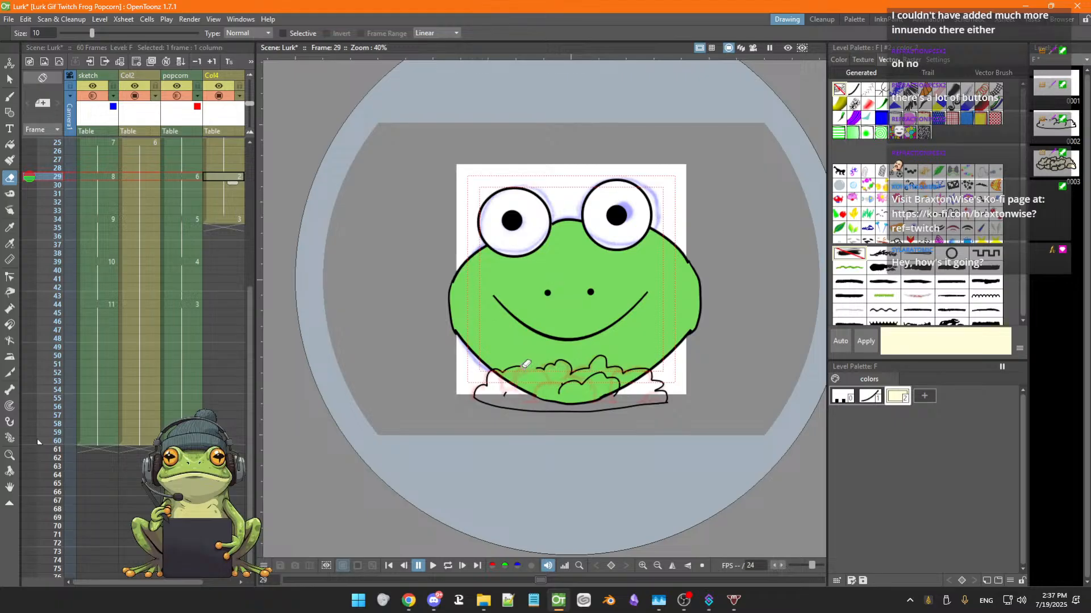
# Select and delete the remaining popcorn outline strokes on frame 29
pyautogui.press('b')
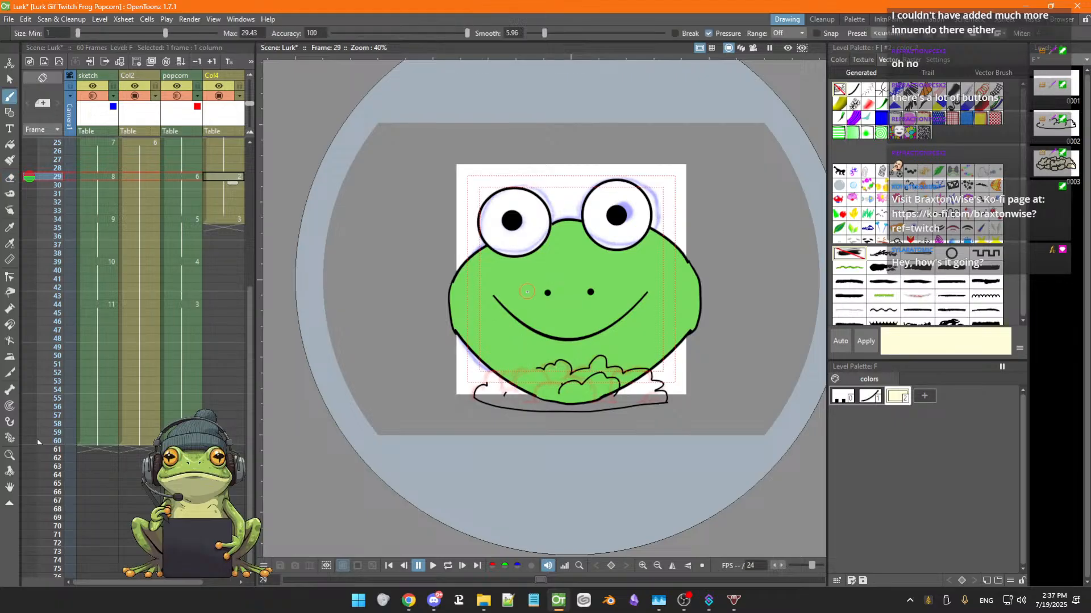
pyautogui.press('s')
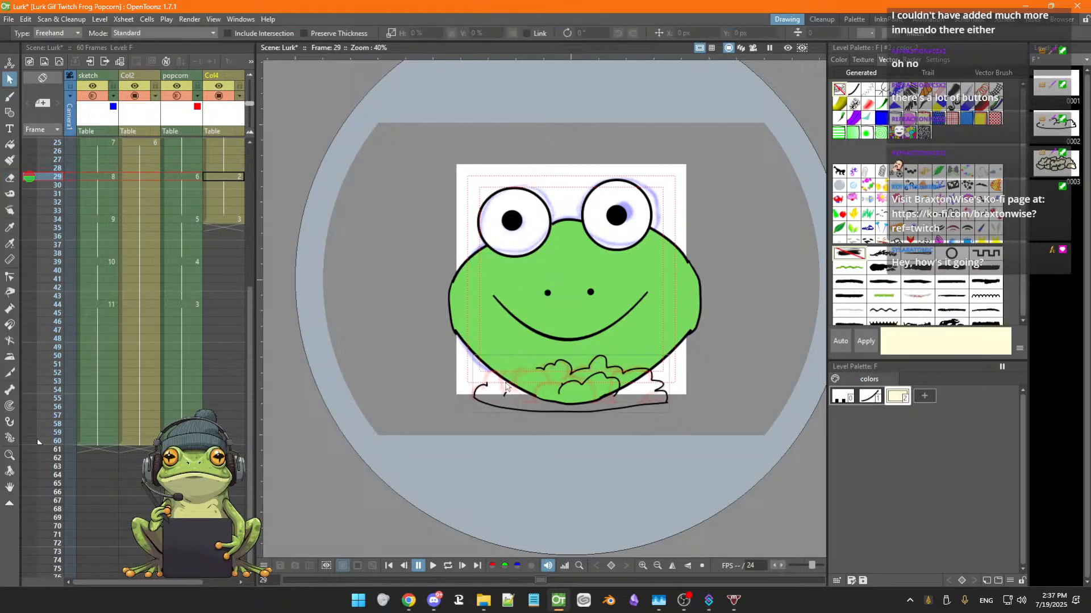
pyautogui.click(494, 409)
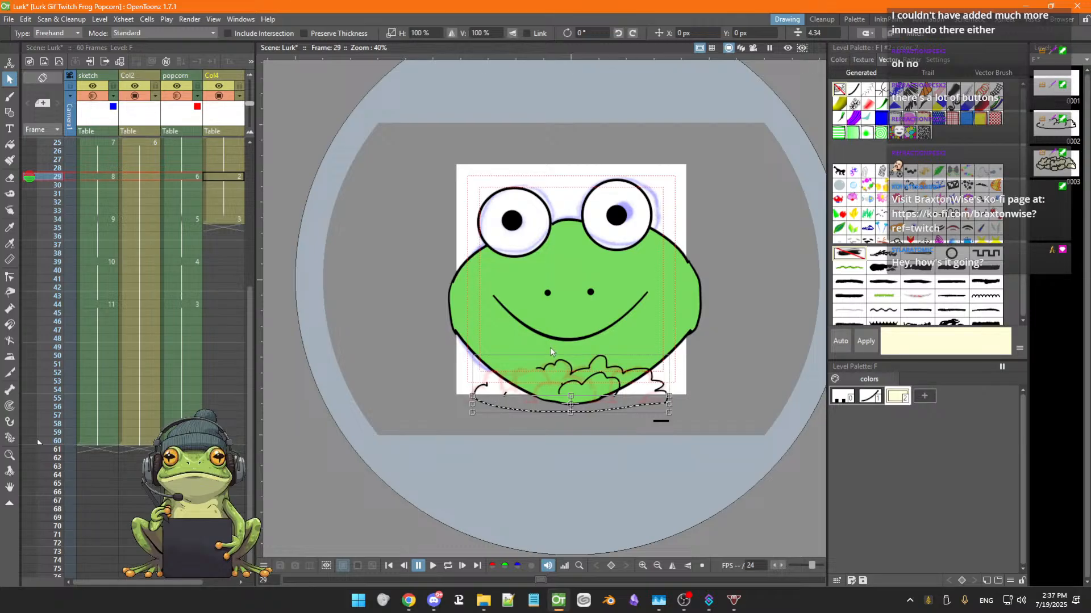
pyautogui.moveTo(550, 352)
pyautogui.mouseDown()
pyautogui.moveTo(445, 392)
pyautogui.moveTo(675, 440)
pyautogui.moveTo(629, 348)
pyautogui.moveTo(605, 351)
pyautogui.mouseUp()
pyautogui.press('Delete')
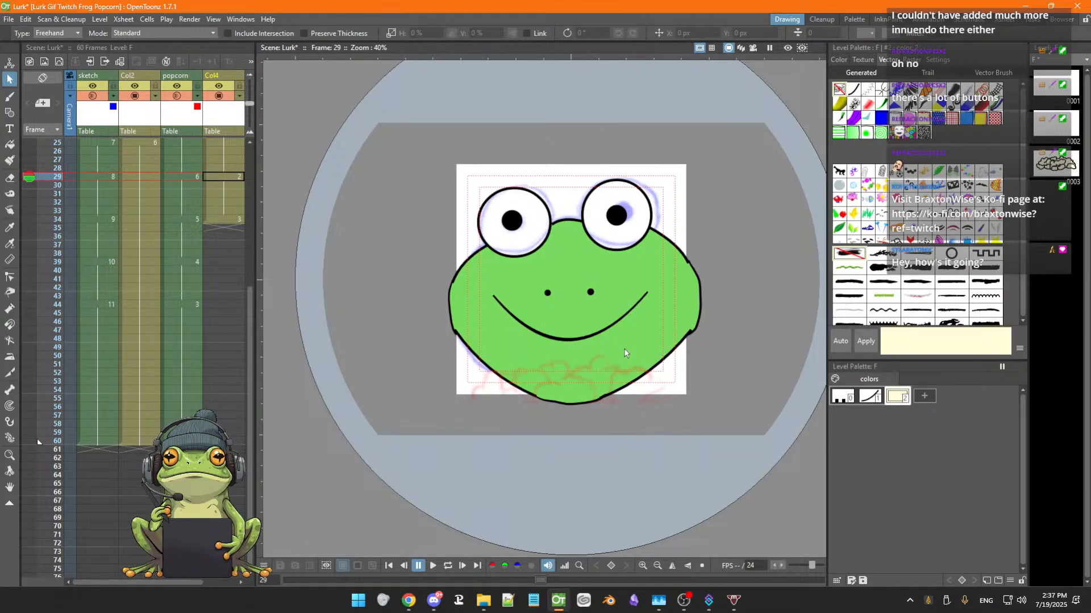
# Apply a thick vector brush preset to the popcorn palette's outline style and save the scene
pyautogui.press('b')
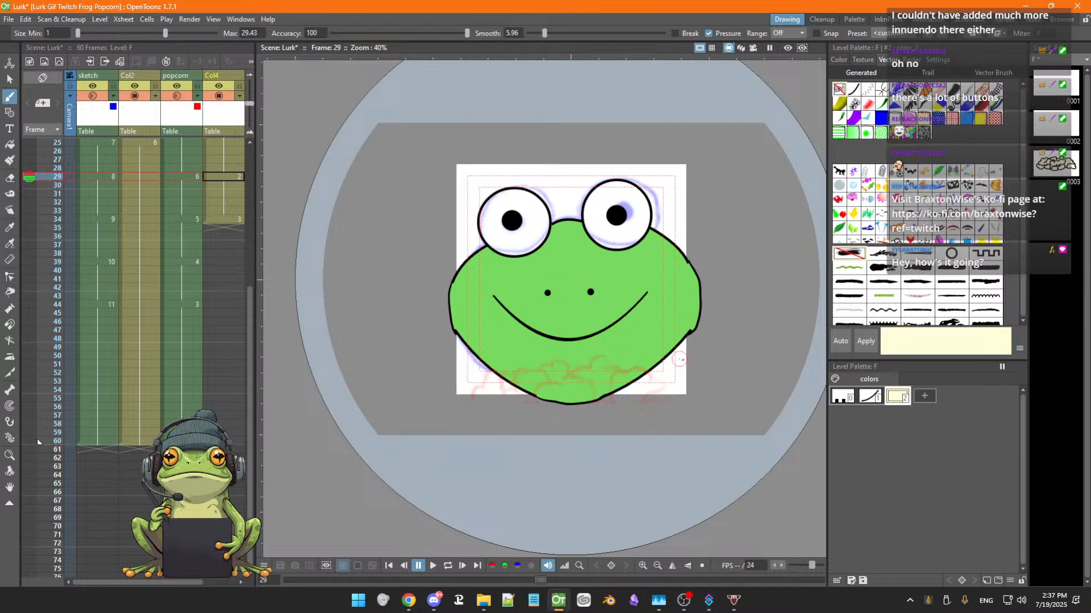
pyautogui.click(870, 398)
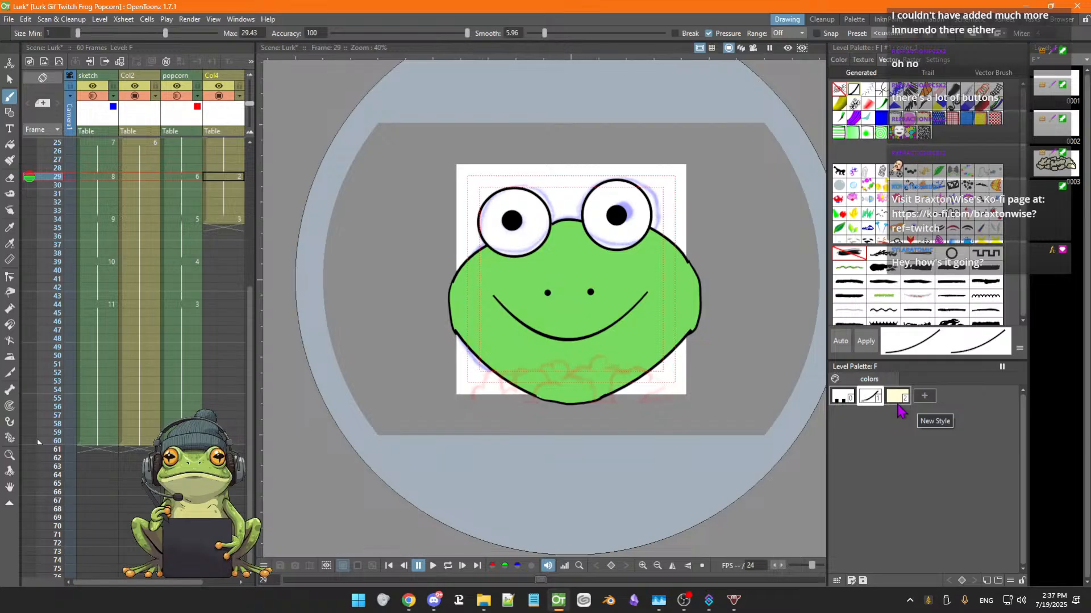
pyautogui.click(924, 278)
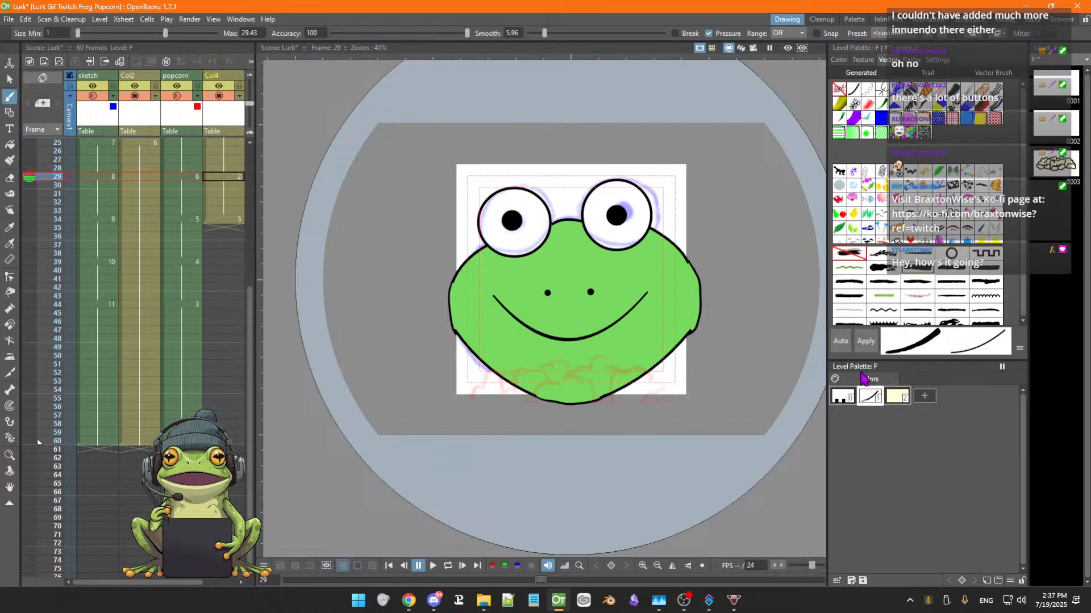
pyautogui.click(865, 343)
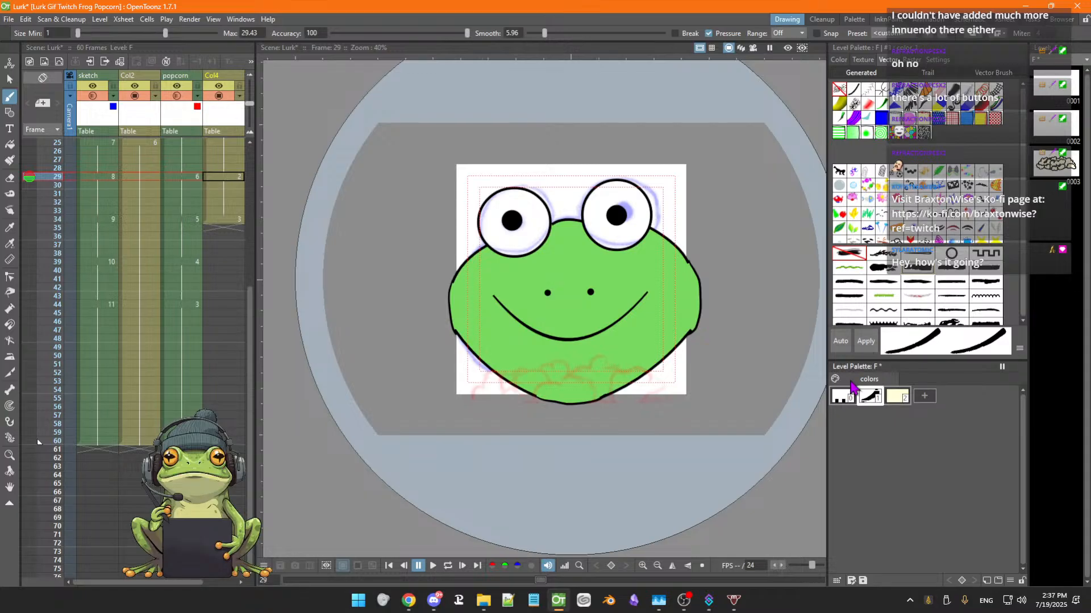
pyautogui.hotkey('ctrl', 's')
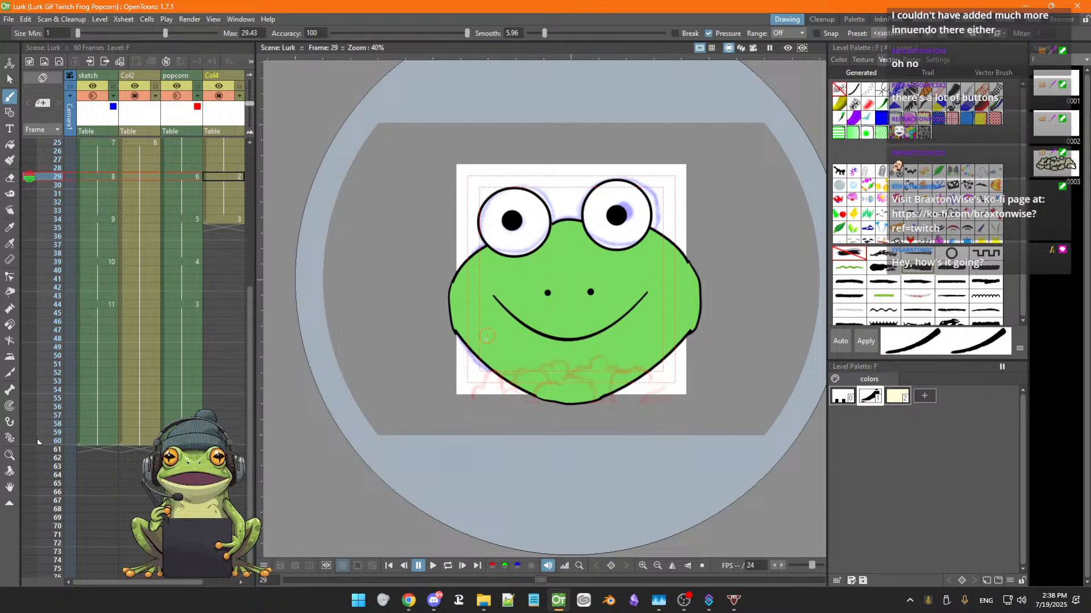
# Ink new popcorn outline bumps along the left side of the frog's chin on frame 29
pyautogui.scroll(2, 488, 345)
pyautogui.press('space')
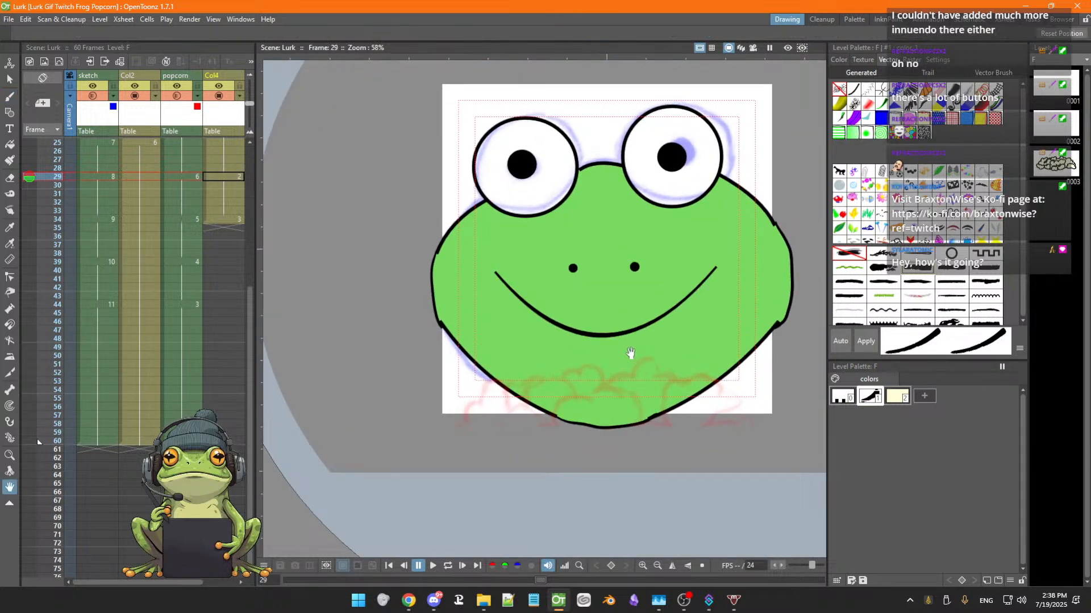
pyautogui.moveTo(630, 356)
pyautogui.mouseDown()
pyautogui.moveTo(579, 295)
pyautogui.moveTo(570, 301)
pyautogui.mouseUp()
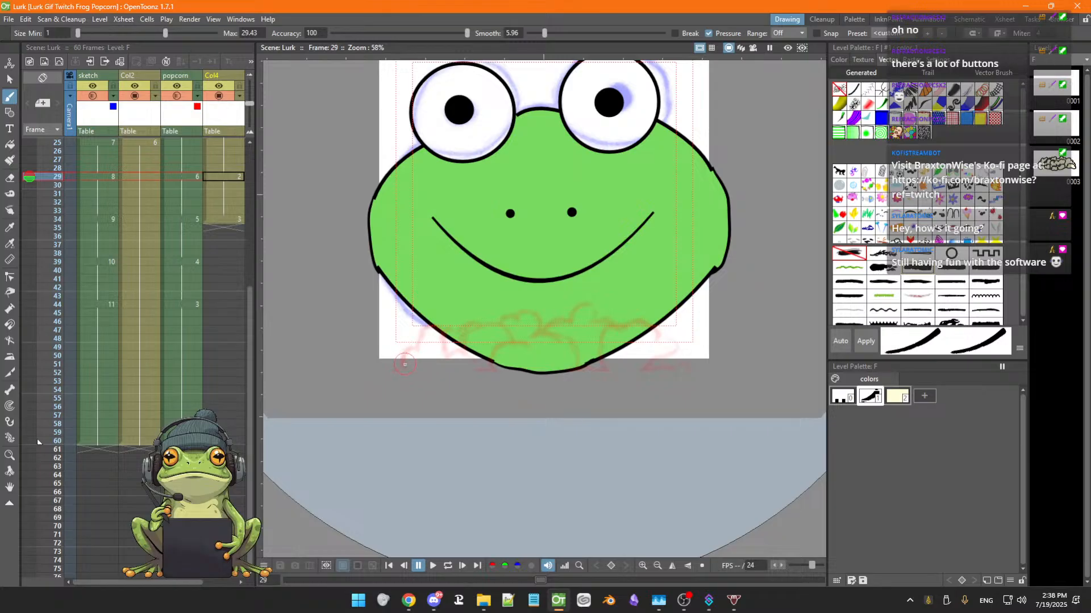
pyautogui.moveTo(404, 353)
pyautogui.mouseDown()
pyautogui.moveTo(430, 324)
pyautogui.moveTo(466, 337)
pyautogui.moveTo(496, 329)
pyautogui.mouseUp()
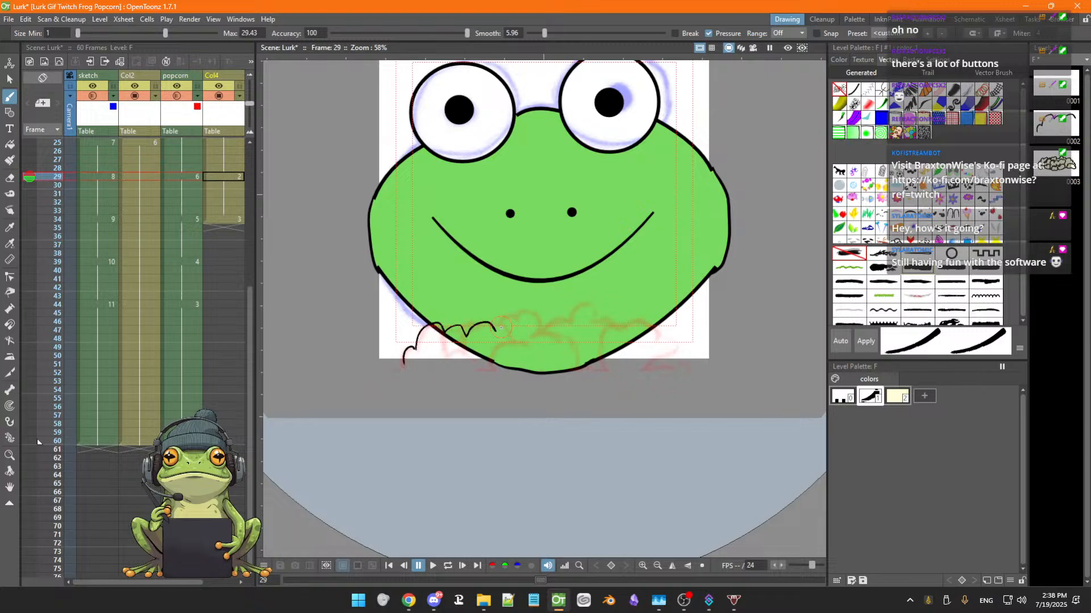
pyautogui.moveTo(514, 320)
pyautogui.mouseDown()
pyautogui.moveTo(542, 315)
pyautogui.moveTo(546, 332)
pyautogui.moveTo(611, 278)
pyautogui.moveTo(631, 284)
pyautogui.moveTo(604, 330)
pyautogui.mouseUp()
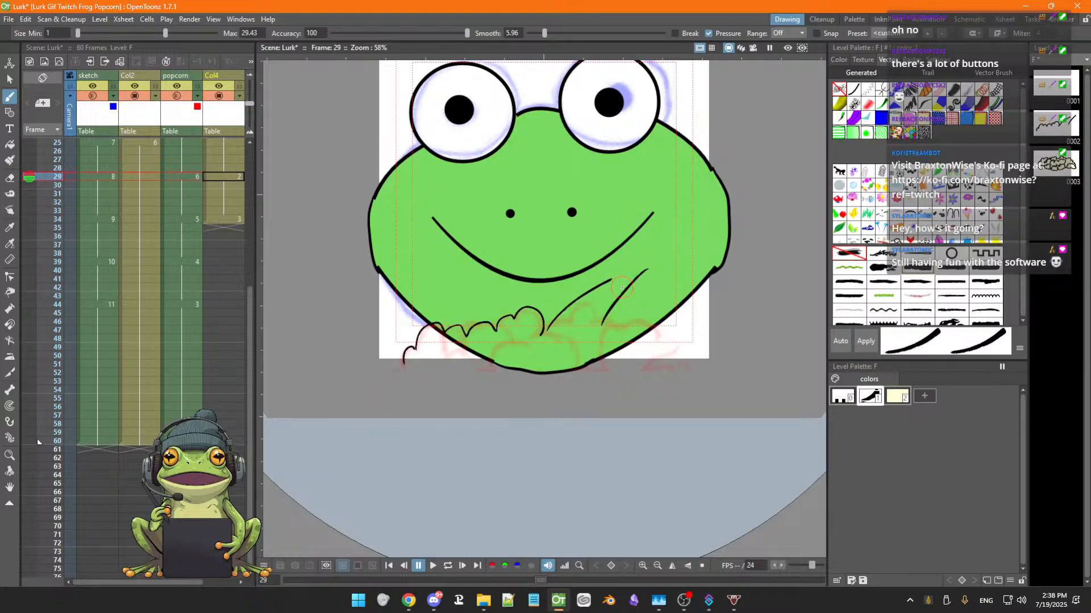
pyautogui.hotkey('ctrl', 'z')
pyautogui.hotkey('ctrl', 'z')
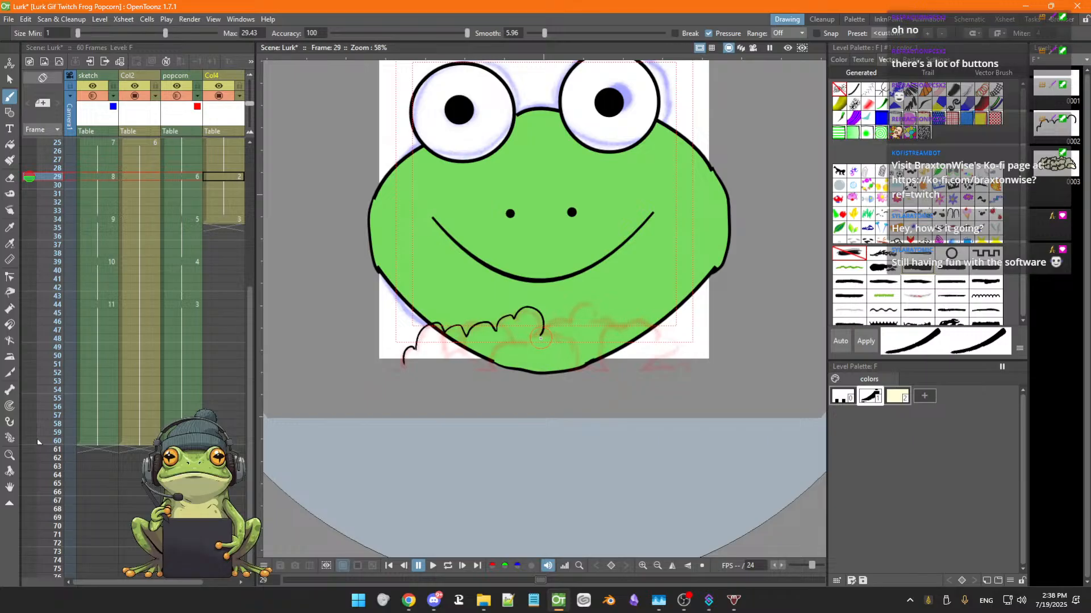
# Draw popcorn outline bumps across the middle and right of the chin, redrawing a few strokes
pyautogui.moveTo(539, 336)
pyautogui.mouseDown()
pyautogui.moveTo(588, 298)
pyautogui.moveTo(594, 320)
pyautogui.moveTo(660, 325)
pyautogui.moveTo(659, 339)
pyautogui.moveTo(677, 335)
pyautogui.moveTo(678, 363)
pyautogui.mouseUp()
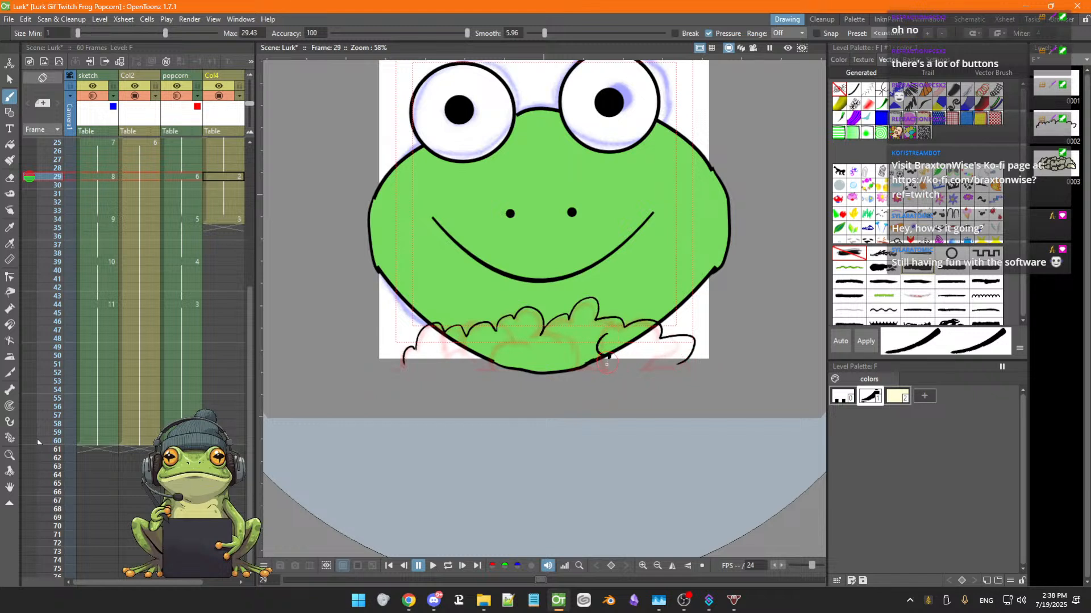
pyautogui.moveTo(607, 364)
pyautogui.mouseDown()
pyautogui.moveTo(654, 365)
pyautogui.moveTo(662, 349)
pyautogui.moveTo(607, 340)
pyautogui.mouseUp()
pyautogui.hotkey('ctrl', 'z')
pyautogui.moveTo(611, 336)
pyautogui.mouseDown()
pyautogui.moveTo(618, 366)
pyautogui.moveTo(645, 365)
pyautogui.moveTo(652, 344)
pyautogui.moveTo(611, 330)
pyautogui.mouseUp()
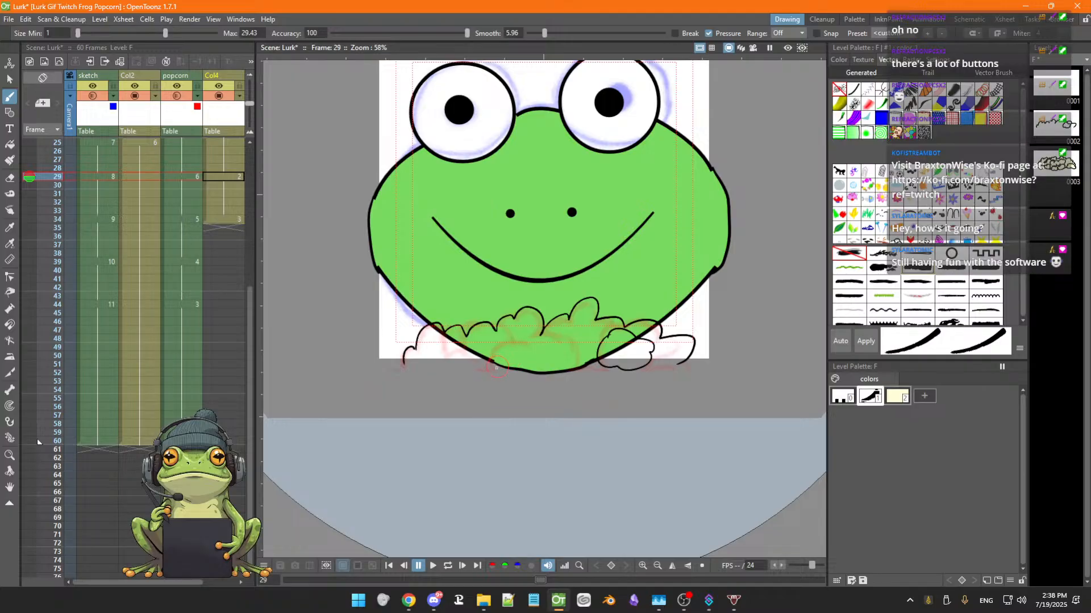
pyautogui.moveTo(517, 352)
pyautogui.mouseDown()
pyautogui.moveTo(574, 342)
pyautogui.moveTo(577, 368)
pyautogui.moveTo(536, 370)
pyautogui.mouseUp()
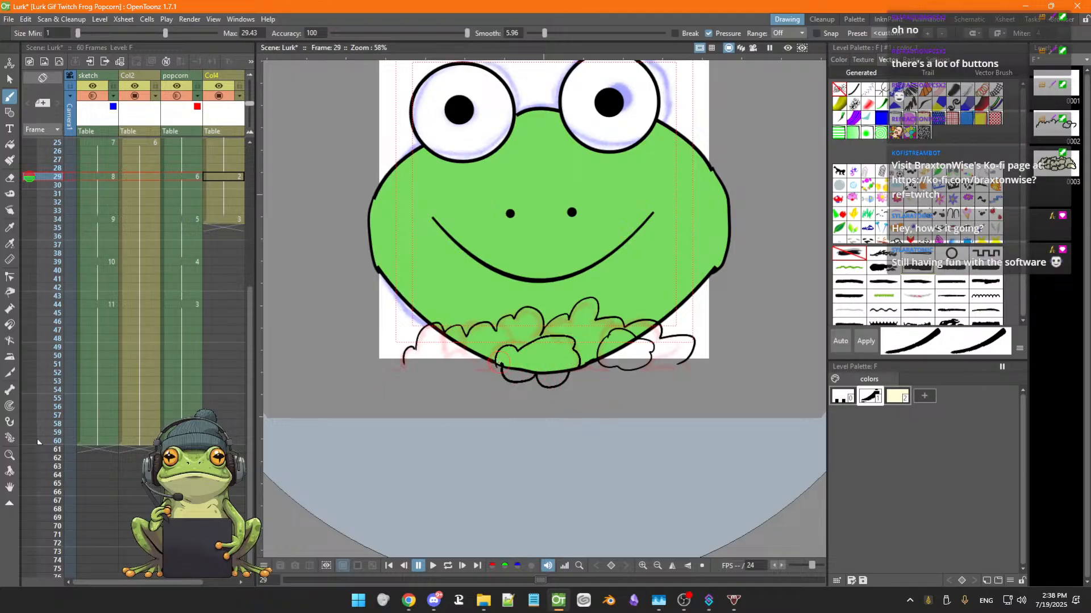
pyautogui.hotkey('ctrl', 'z')
pyautogui.hotkey('ctrl', 'z')
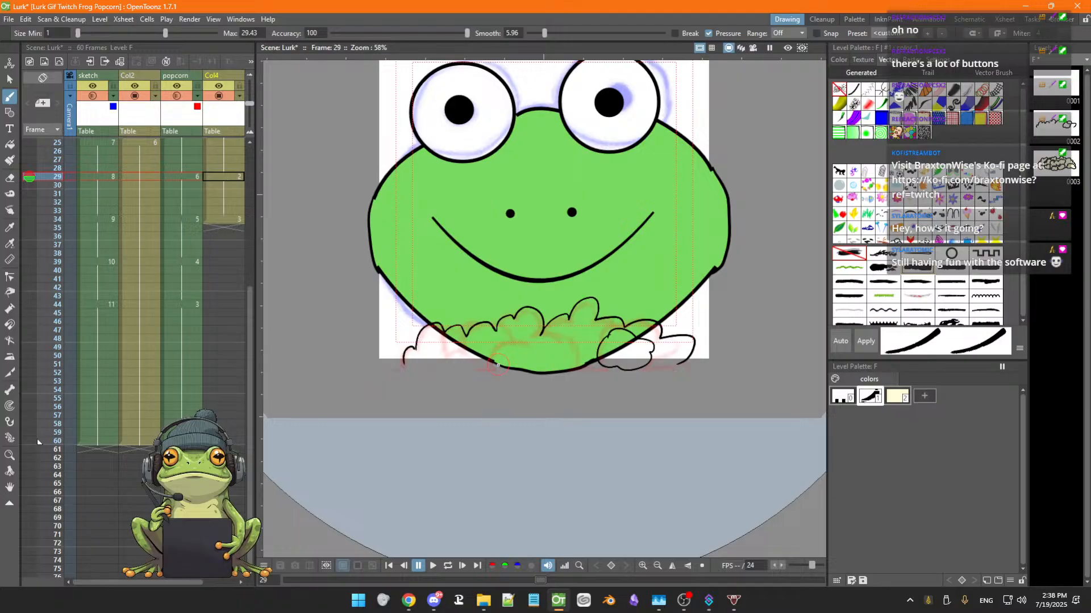
# Add popcorn outline strokes below the chin and at the lower left of the pile
pyautogui.moveTo(496, 355)
pyautogui.mouseDown()
pyautogui.moveTo(562, 340)
pyautogui.moveTo(580, 371)
pyautogui.moveTo(495, 374)
pyautogui.moveTo(494, 362)
pyautogui.moveTo(535, 347)
pyautogui.mouseUp()
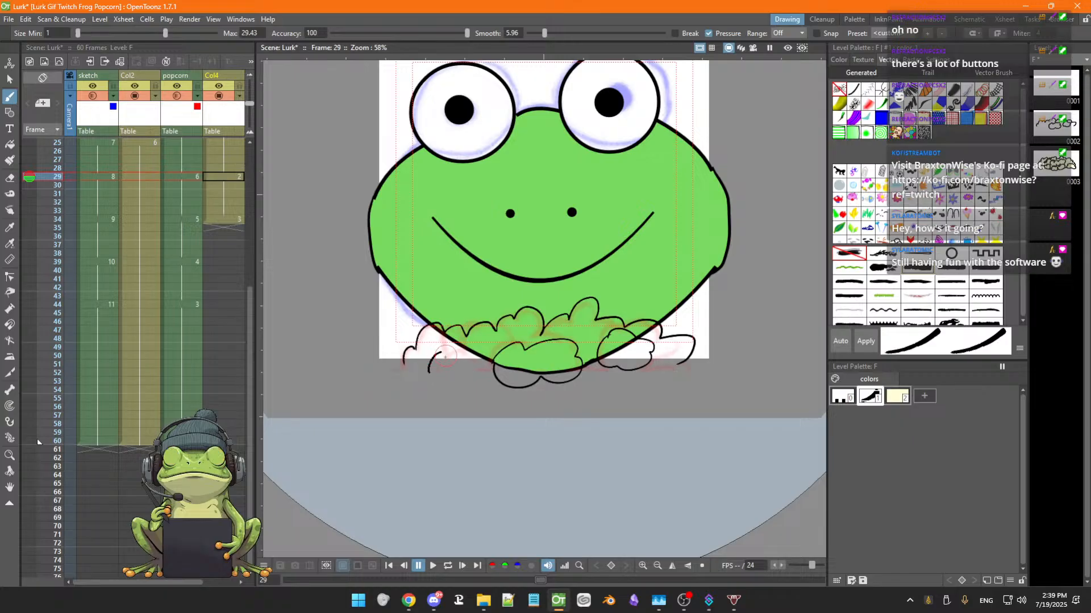
pyautogui.moveTo(429, 372); pyautogui.dragTo(470, 345)
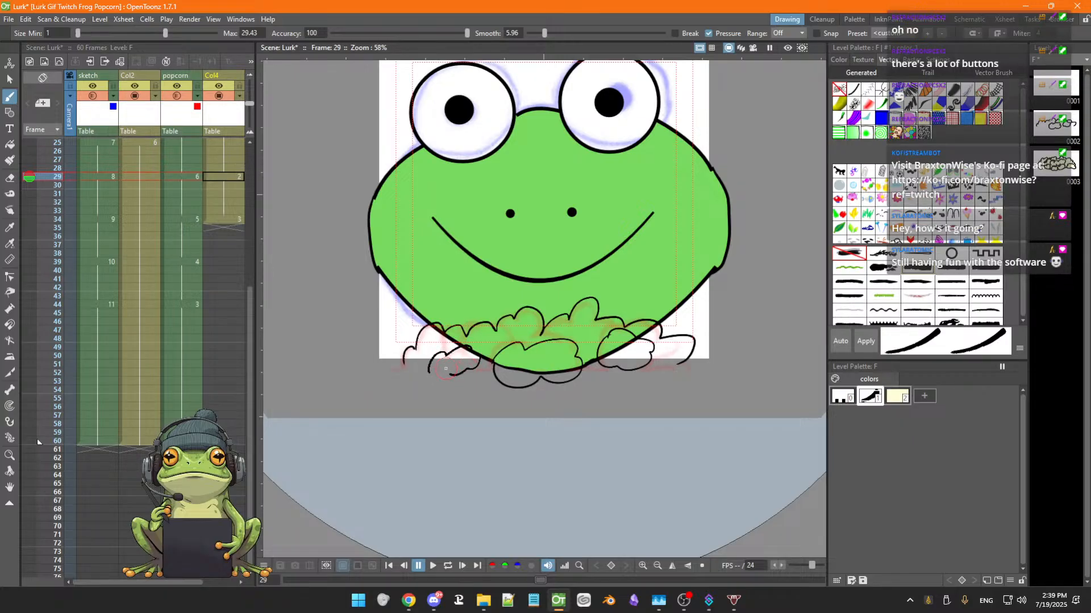
pyautogui.moveTo(430, 370); pyautogui.dragTo(464, 370)
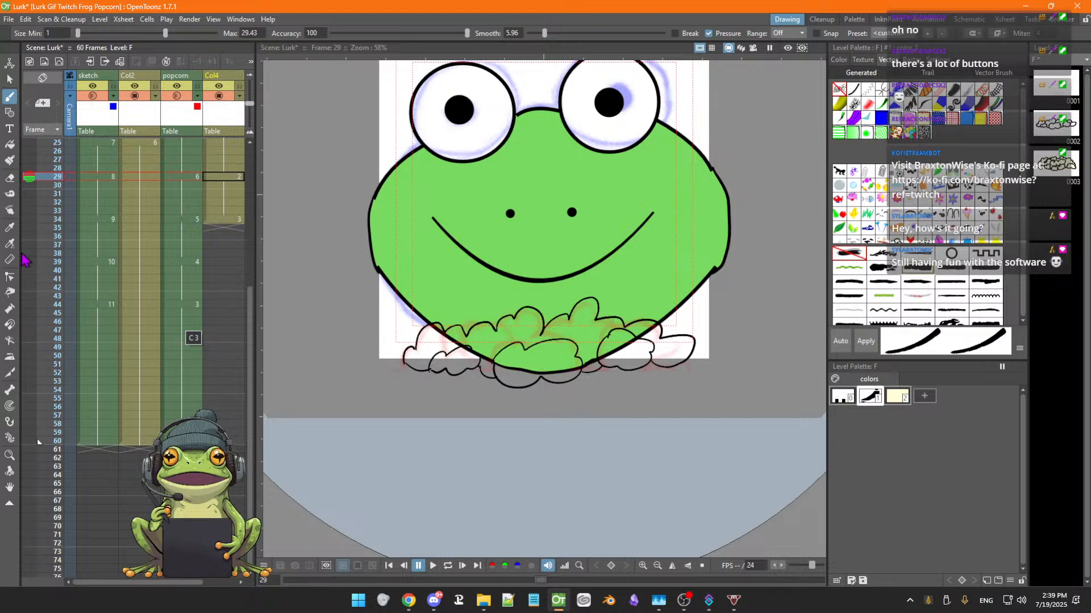
pyautogui.click(11, 293)
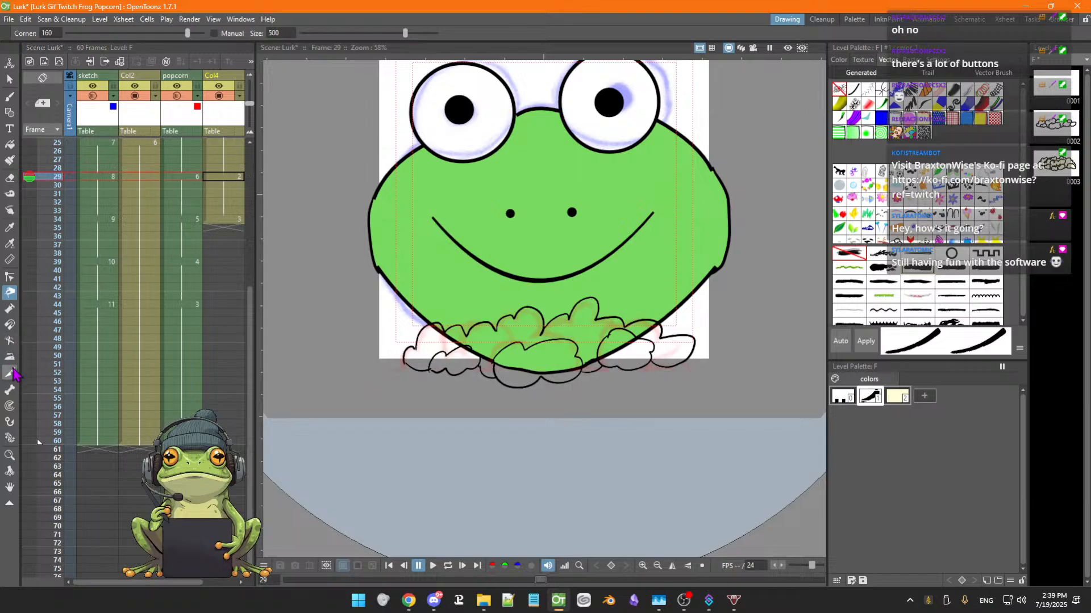
pyautogui.click(10, 308)
pyautogui.moveTo(543, 311); pyautogui.dragTo(543, 311)
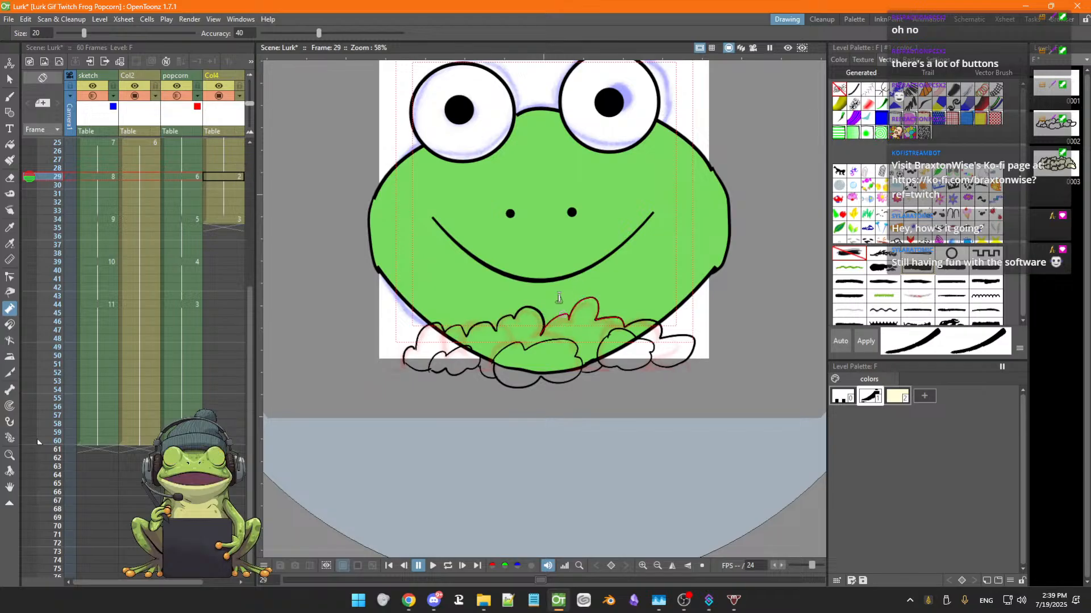
pyautogui.scroll(3, 565, 301)
pyautogui.press('space')
pyautogui.moveTo(557, 292); pyautogui.dragTo(613, 295)
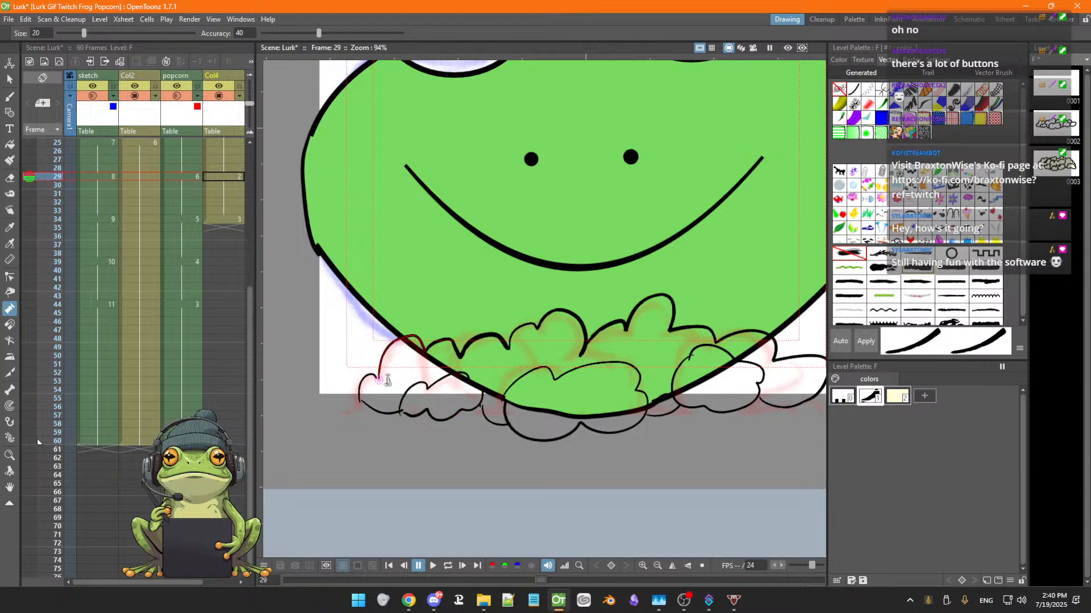
pyautogui.press('b')
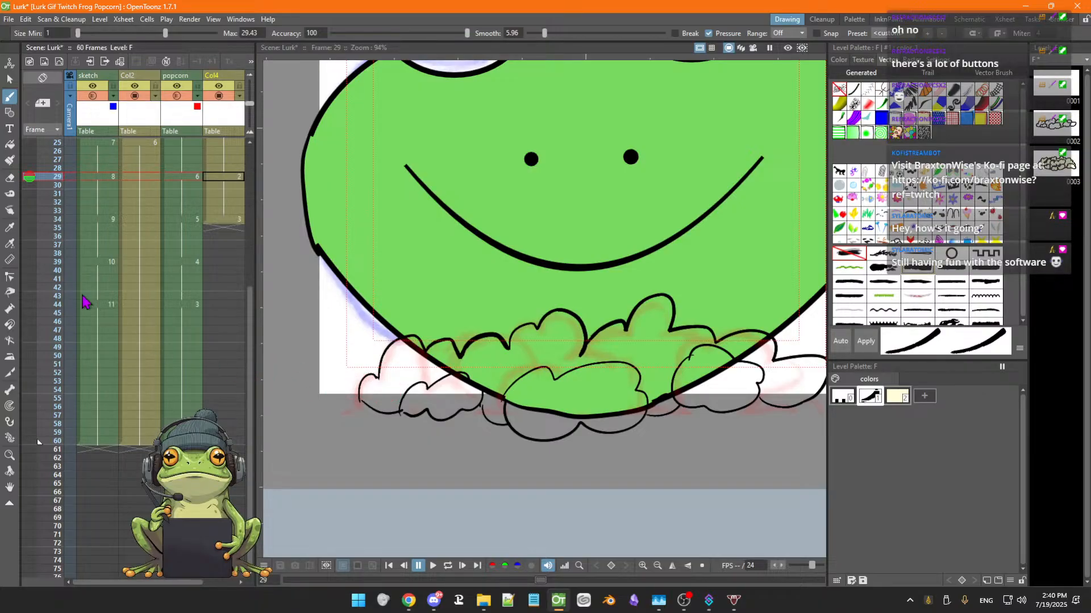
pyautogui.click(10, 309)
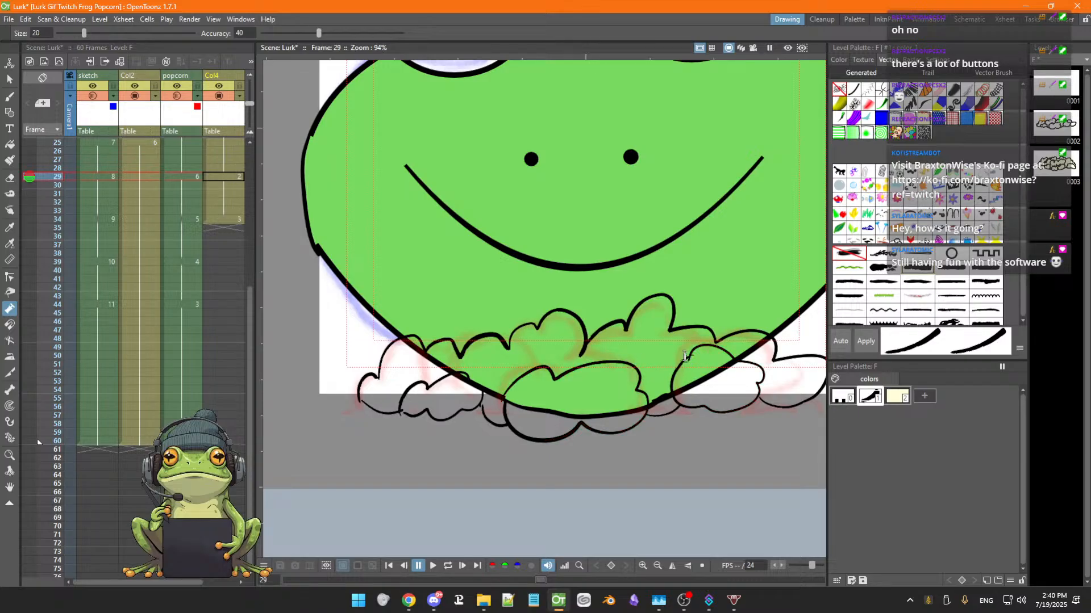
# Inspect the popcorn outlines along the frog's chin on frame 29 up close
pyautogui.press('space')
pyautogui.moveTo(824, 369); pyautogui.dragTo(677, 342)
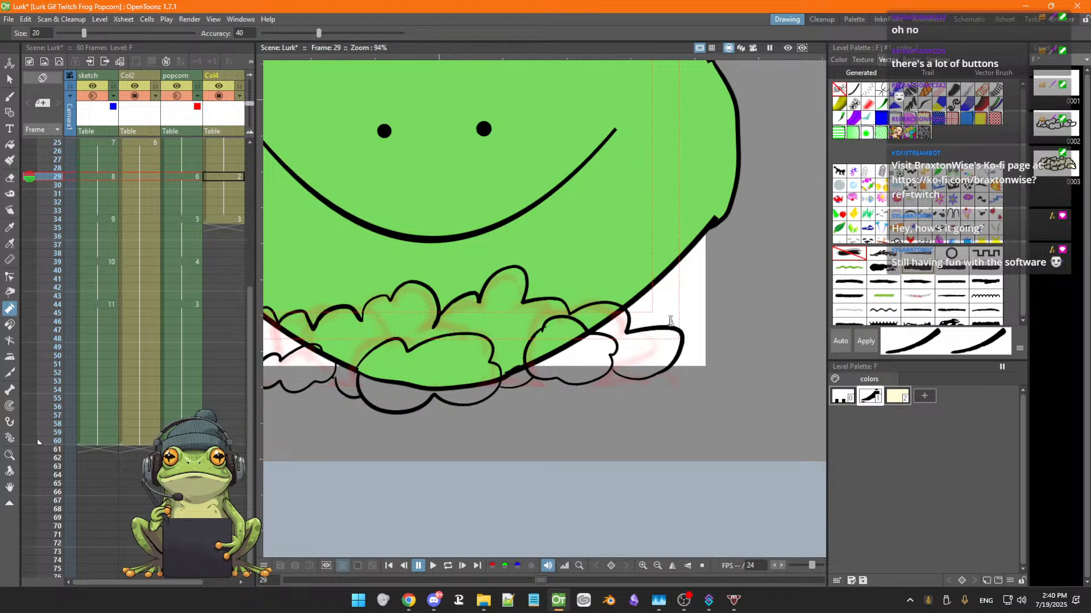
pyautogui.press('space')
pyautogui.moveTo(556, 302); pyautogui.dragTo(597, 326)
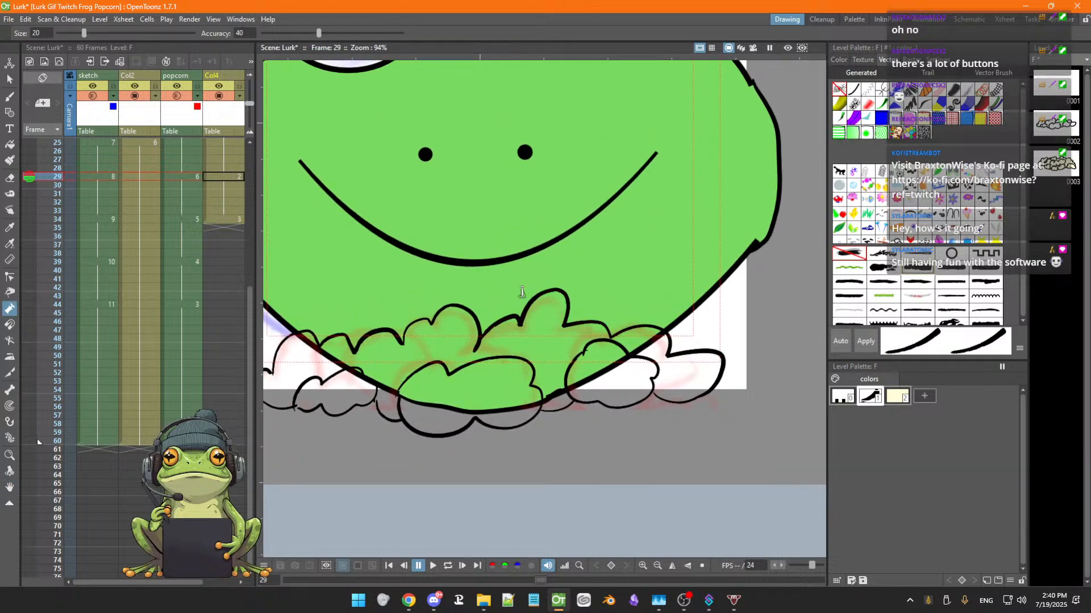
pyautogui.press('space')
pyautogui.moveTo(494, 315); pyautogui.dragTo(526, 317)
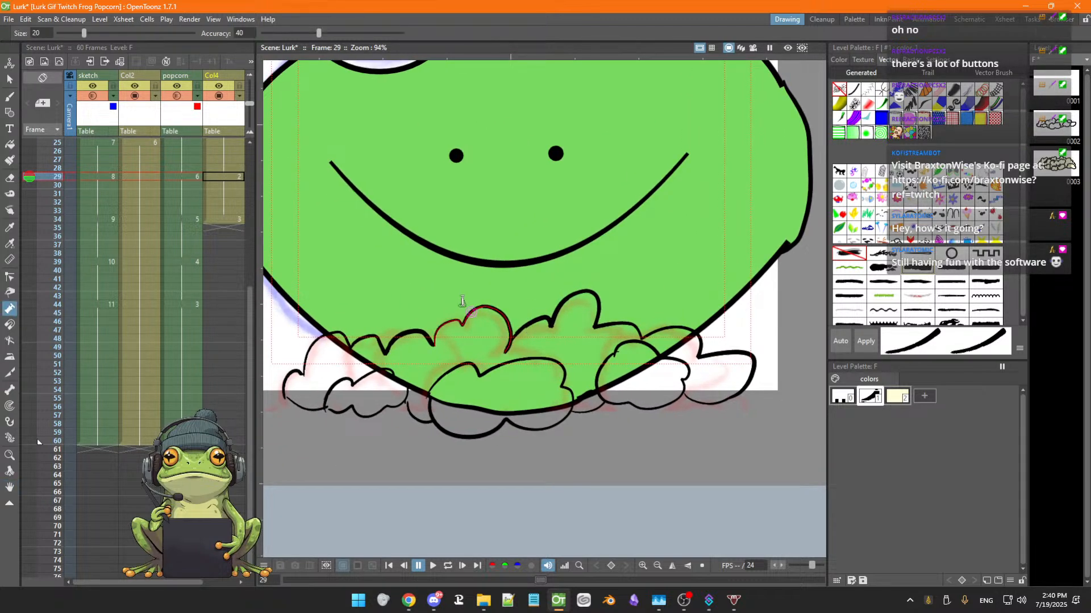
pyautogui.press('space')
pyautogui.moveTo(516, 379); pyautogui.dragTo(525, 382)
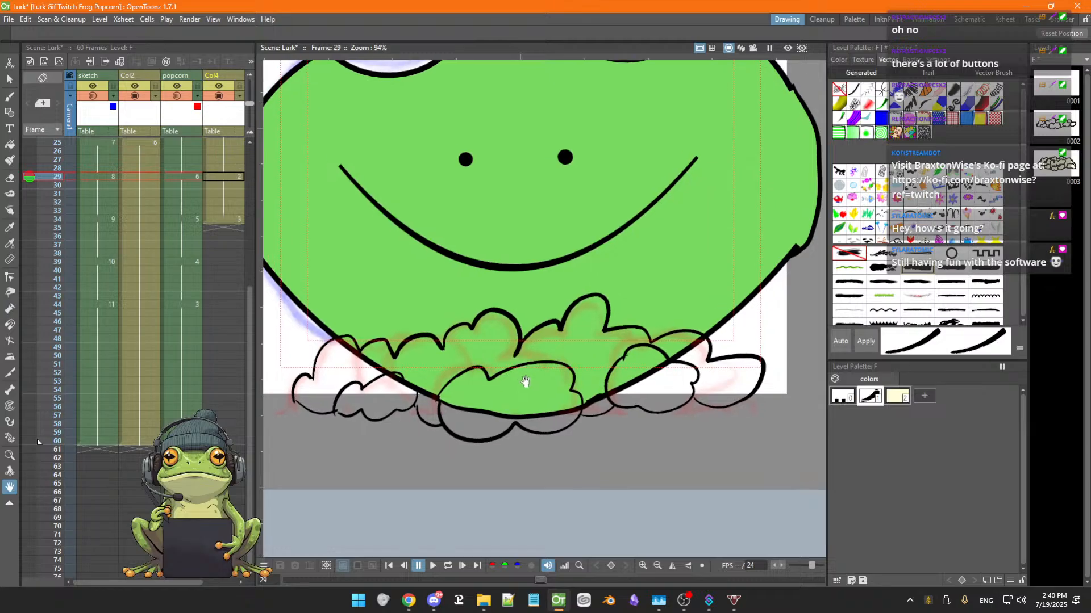
pyautogui.scroll(-4, 525, 382)
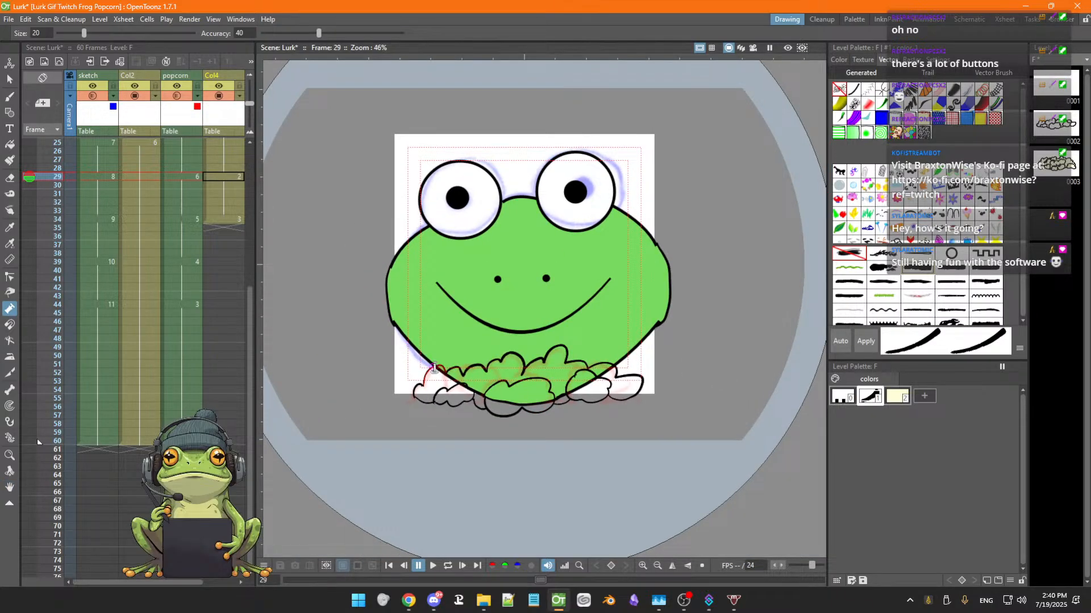
# Fill the popcorn pieces below the frog's chin on frame 29 with the cream popcorn color
pyautogui.press('f')
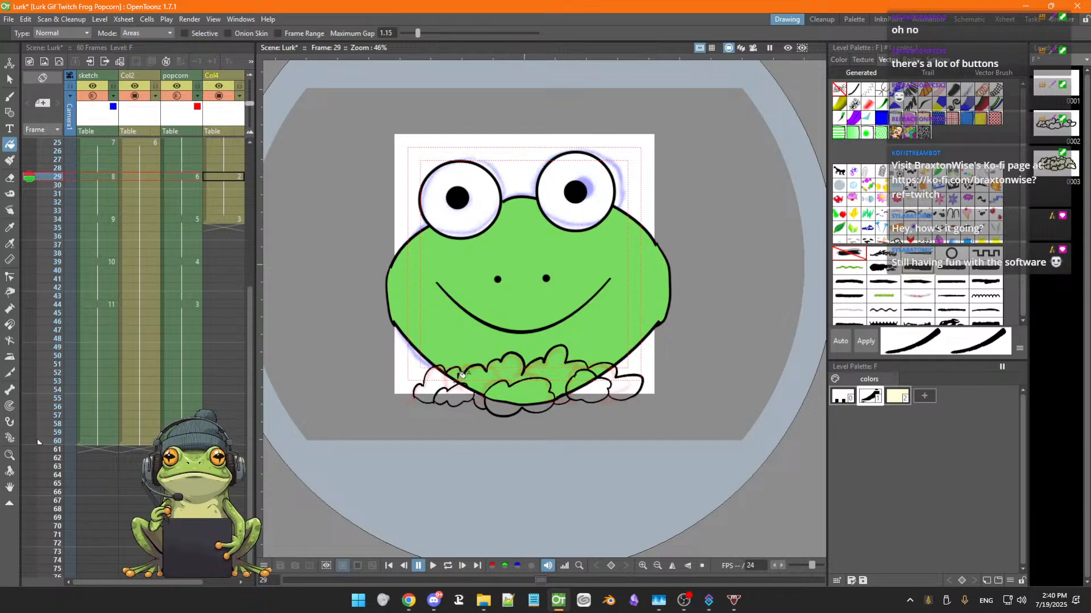
pyautogui.click(897, 396)
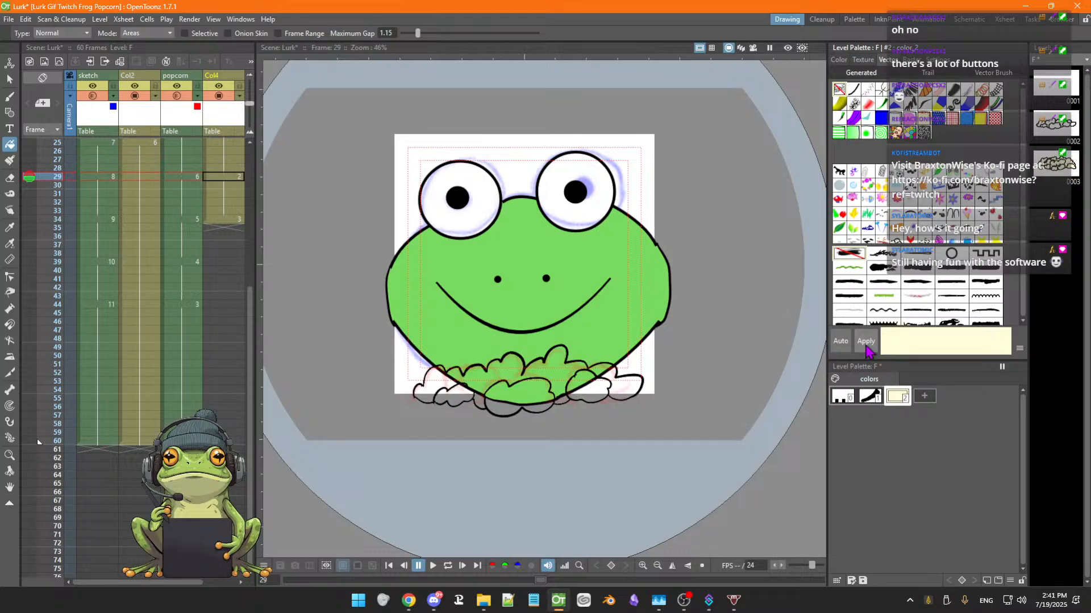
pyautogui.click(494, 370)
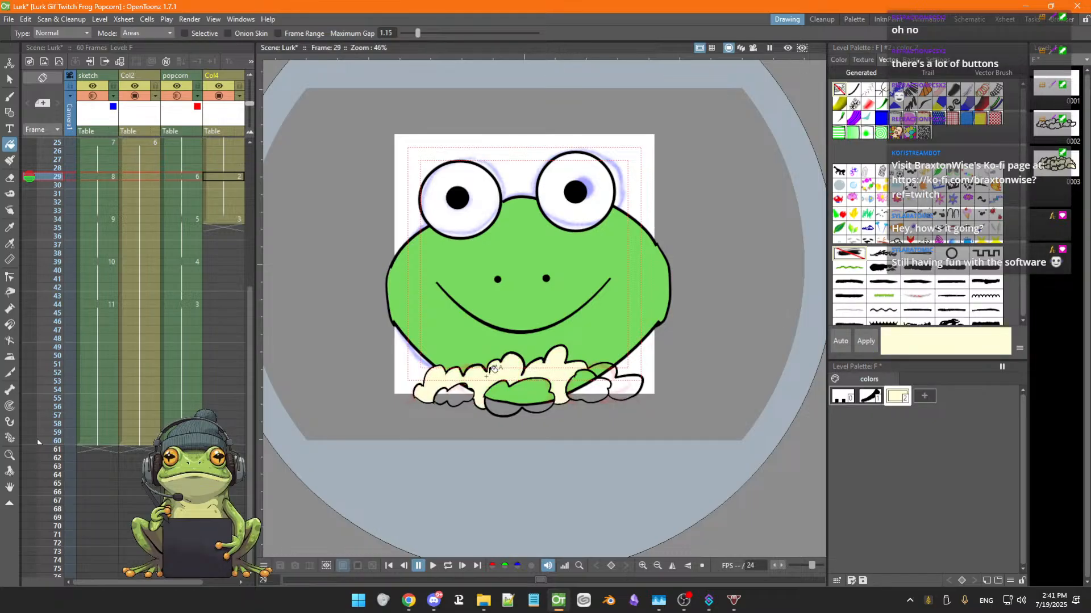
pyautogui.click(453, 397)
pyautogui.click(517, 391)
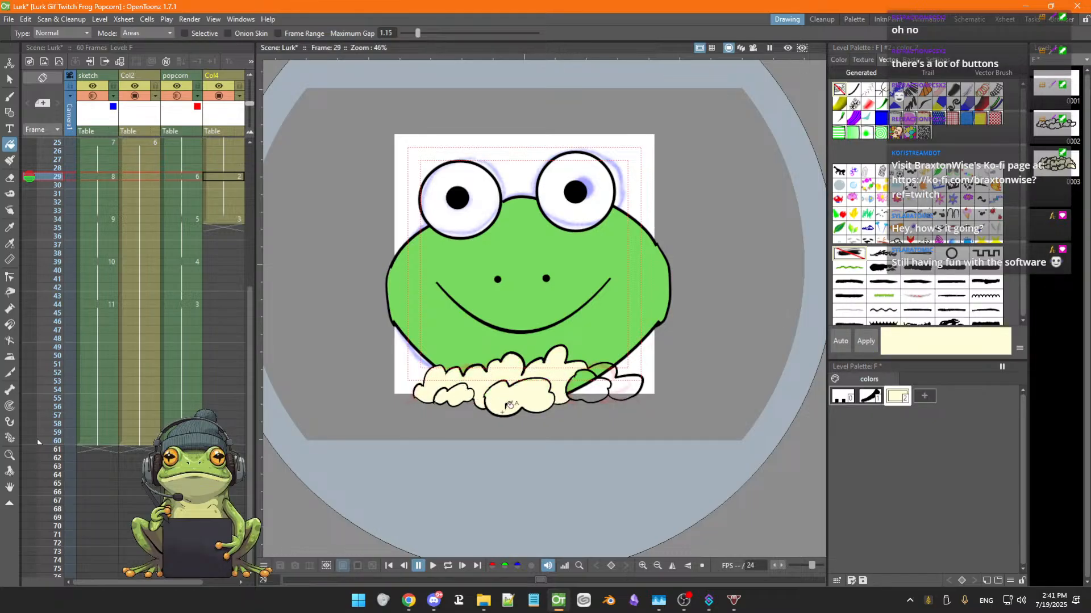
pyautogui.click(584, 378)
pyautogui.click(605, 371)
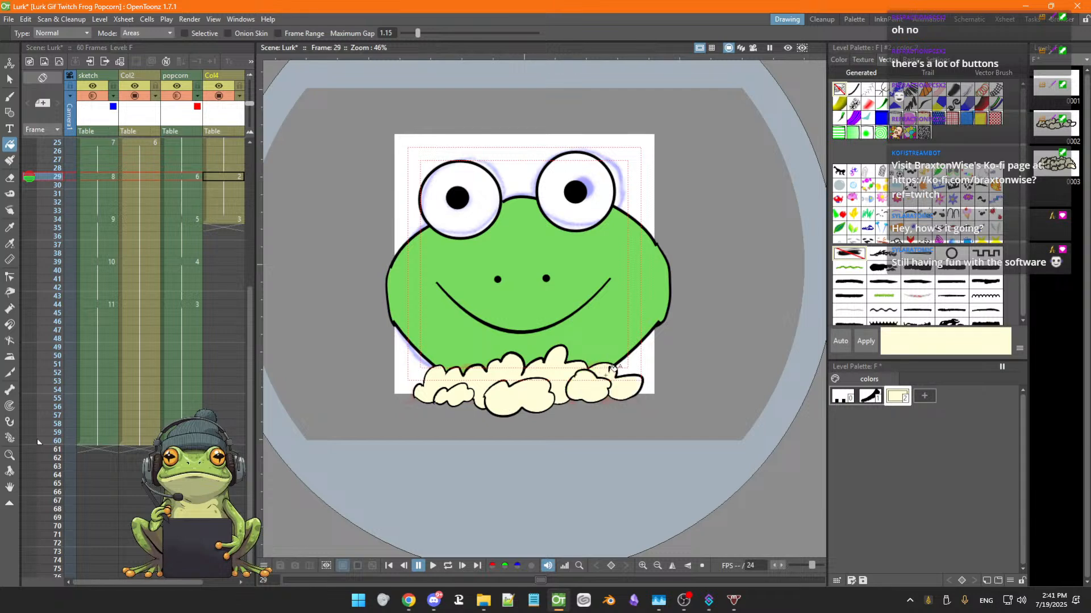
# Flip between frames 33 and 34 to compare the popcorn drawings
pyautogui.scroll(2, 629, 378)
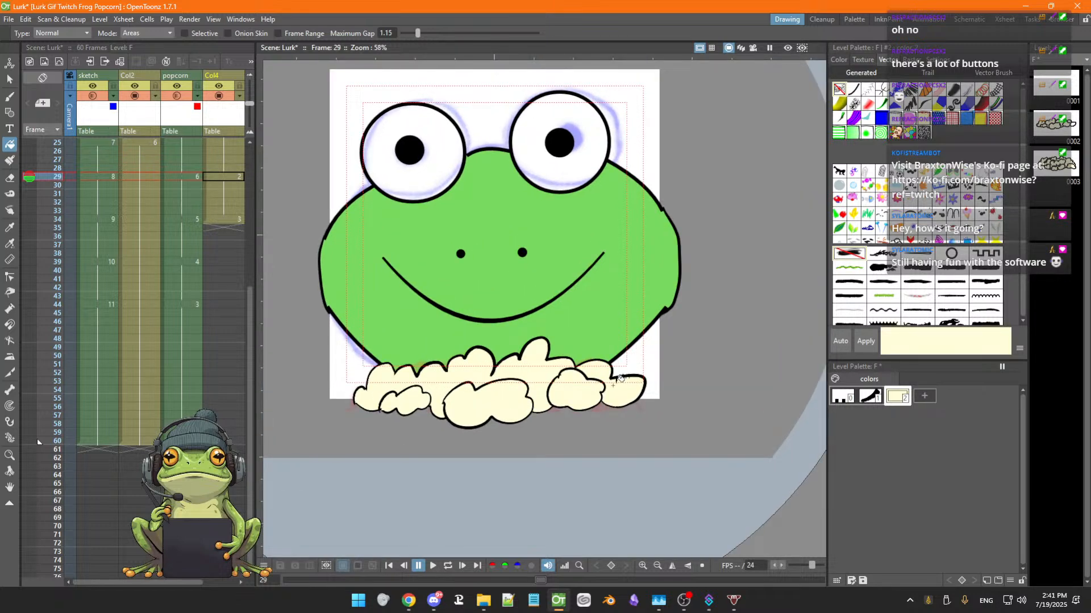
pyautogui.scroll(-2, 612, 388)
pyautogui.press('space')
pyautogui.moveTo(538, 426); pyautogui.dragTo(576, 408)
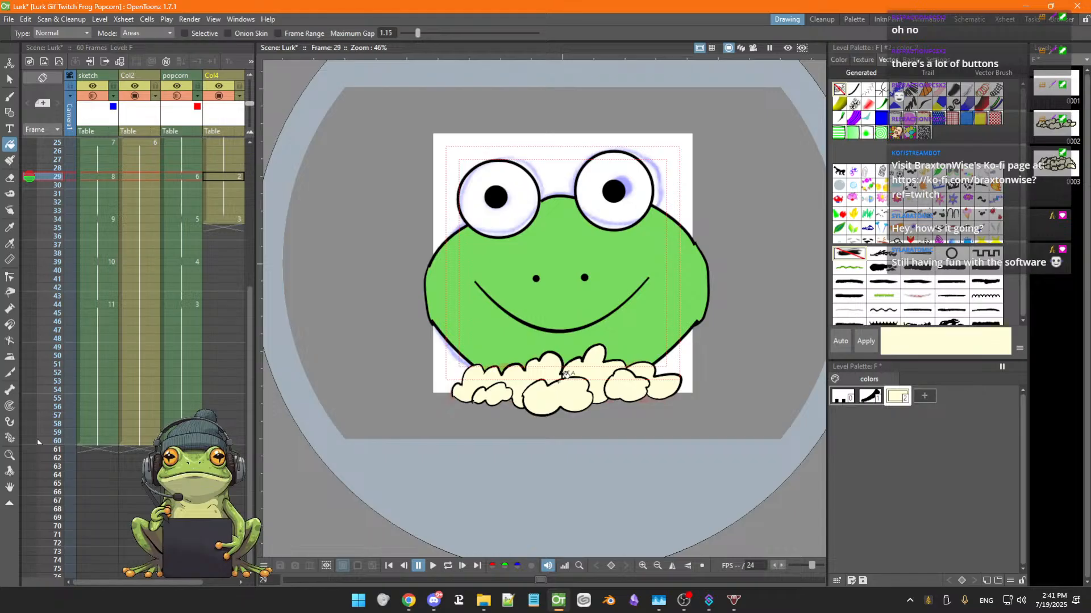
pyautogui.press('Down')
pyautogui.press('Down')
pyautogui.press('Down')
pyautogui.press('Down')
pyautogui.press('Down')
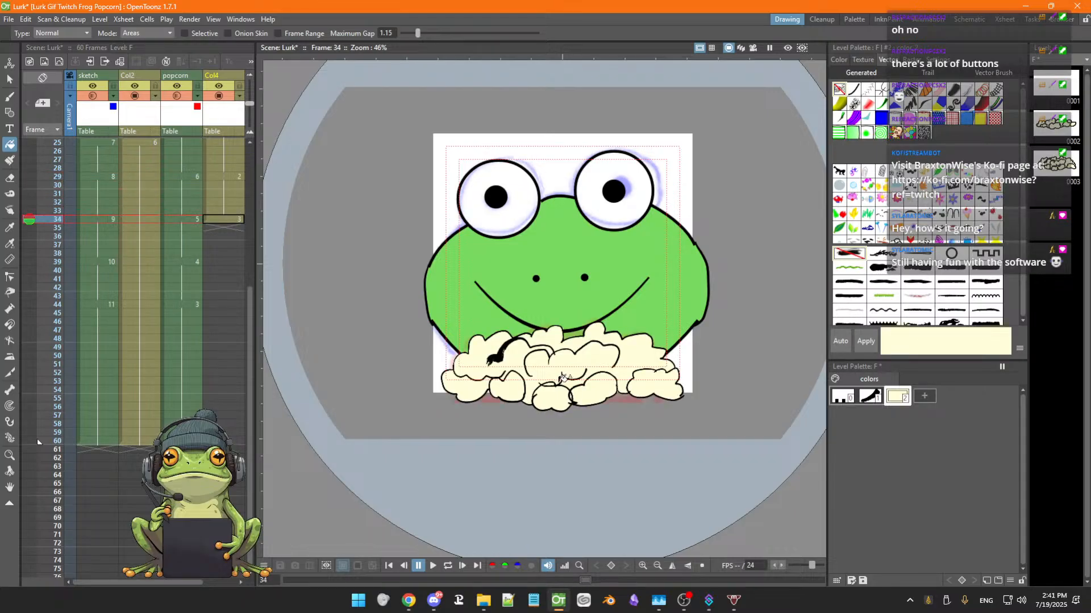
pyautogui.press('Up')
pyautogui.press('Down')
pyautogui.press('Up')
pyautogui.press('Down')
pyautogui.press('Up')
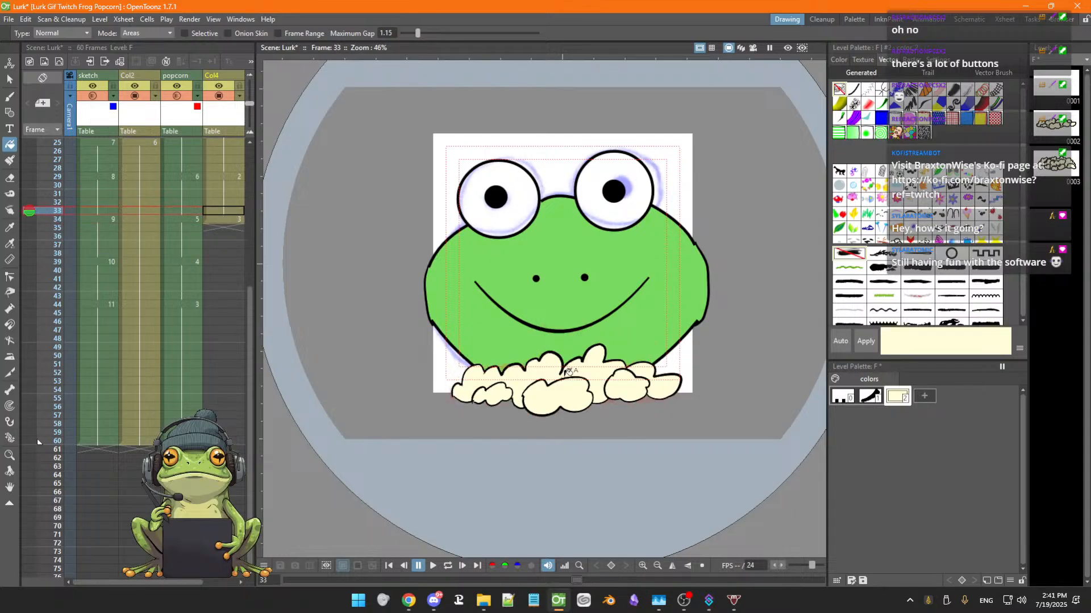
pyautogui.press('Down')
# Lasso-select and delete the popcorn drawing on frame 34
pyautogui.press('+')
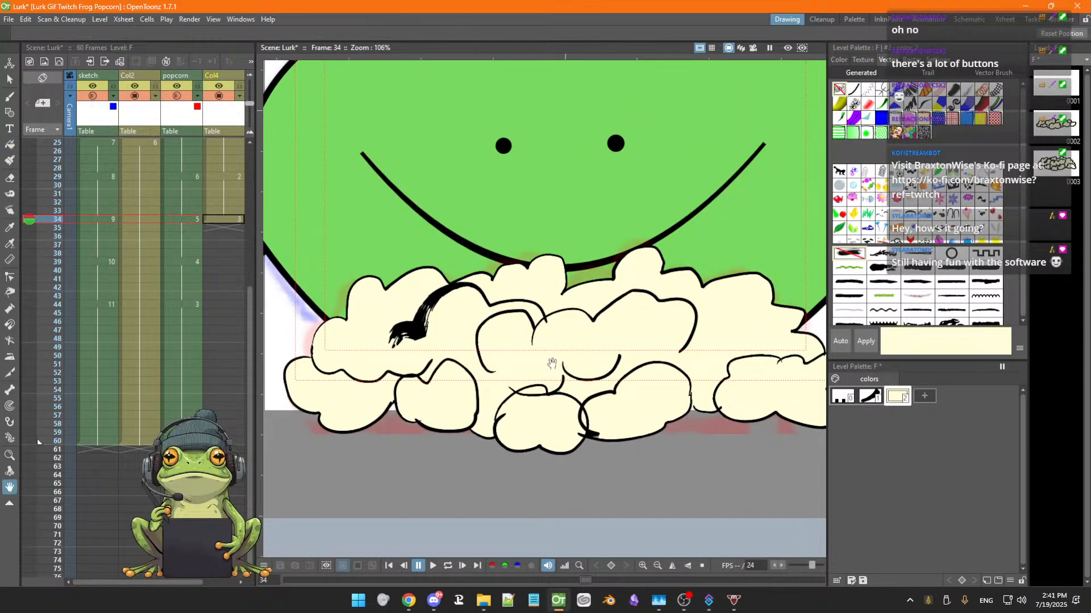
pyautogui.scroll(-2, 569, 371)
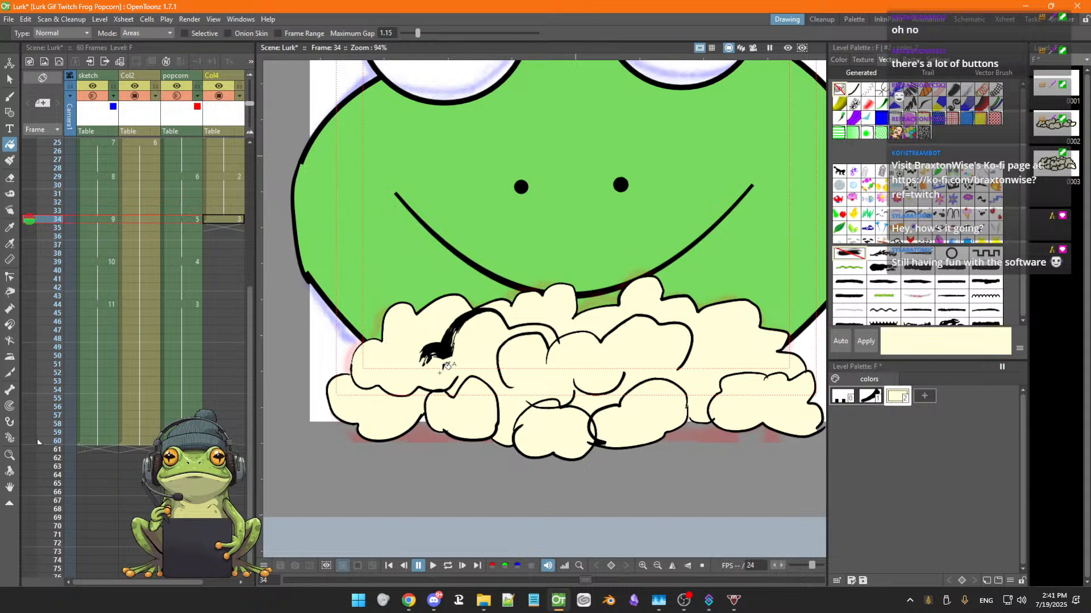
pyautogui.press('s')
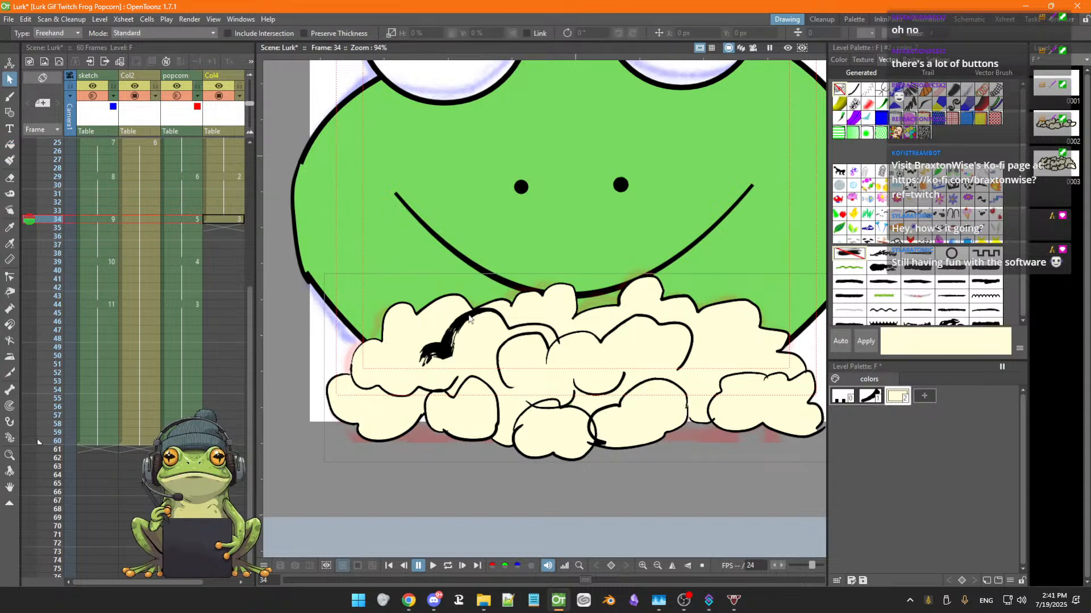
pyautogui.moveTo(448, 282); pyautogui.dragTo(303, 324)
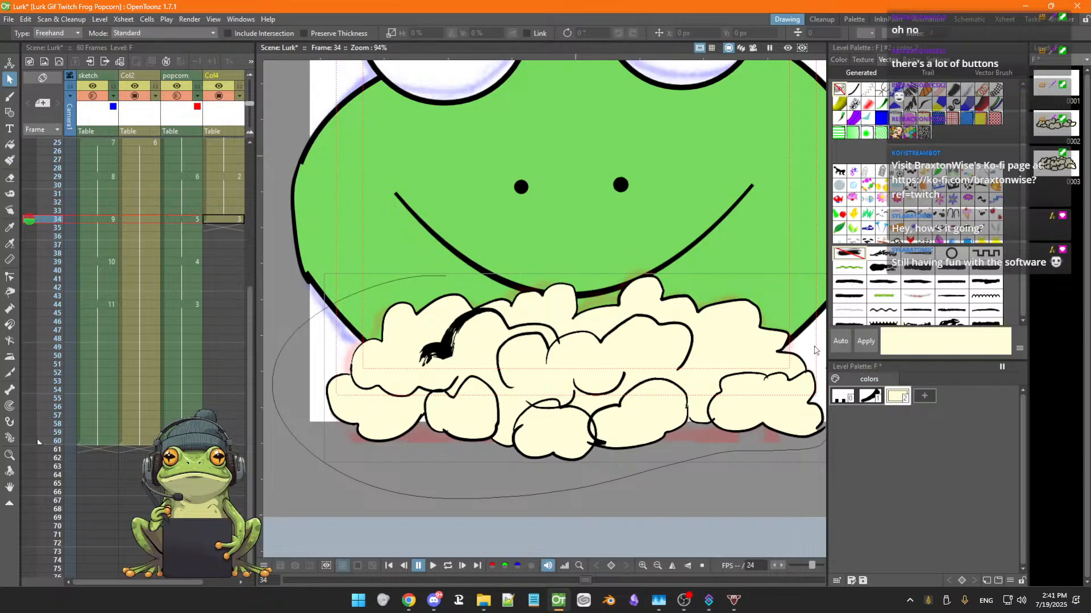
pyautogui.moveTo(814, 351)
pyautogui.mouseDown()
pyautogui.moveTo(790, 312)
pyautogui.moveTo(741, 280)
pyautogui.moveTo(631, 263)
pyautogui.moveTo(433, 273)
pyautogui.moveTo(397, 298)
pyautogui.mouseUp()
pyautogui.press('Delete')
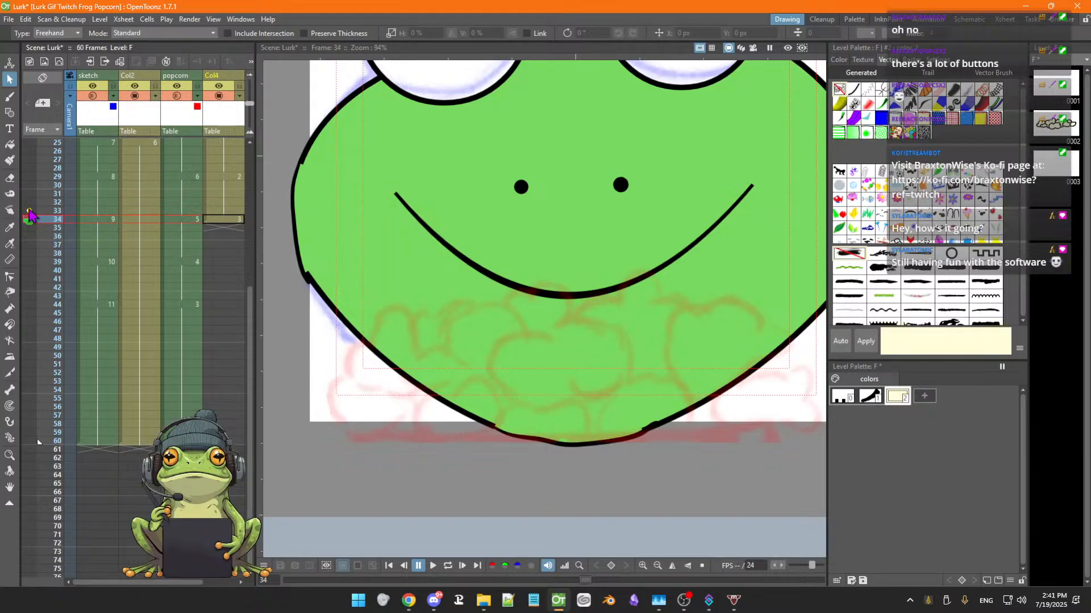
pyautogui.hotkey('ctrl', 'z')
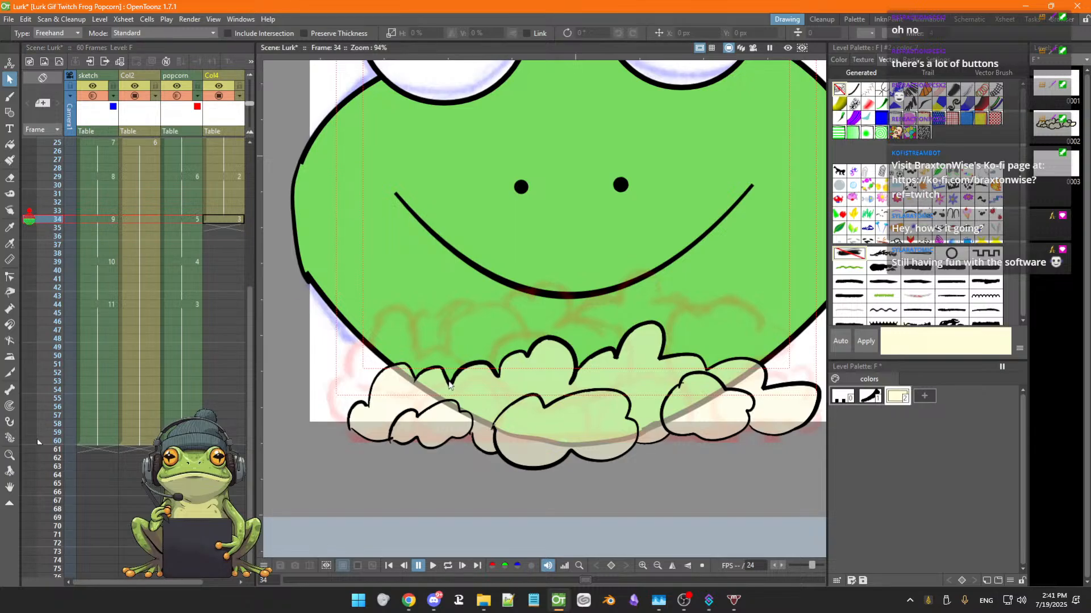
# Try drawing popcorn outline bumps along the chin on frame 34 with the outline style
pyautogui.press('b')
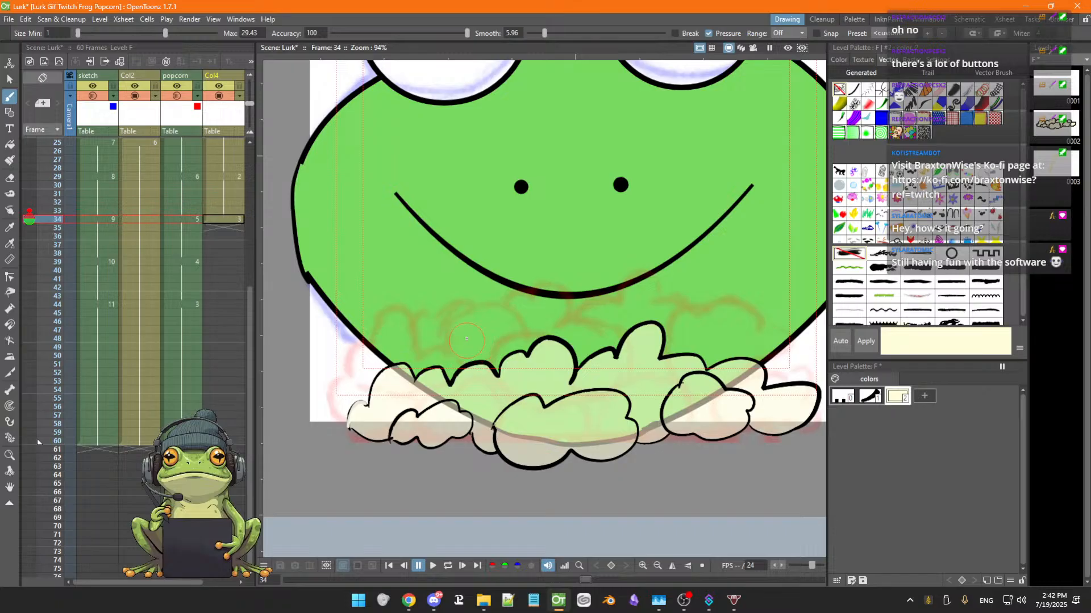
pyautogui.click(875, 402)
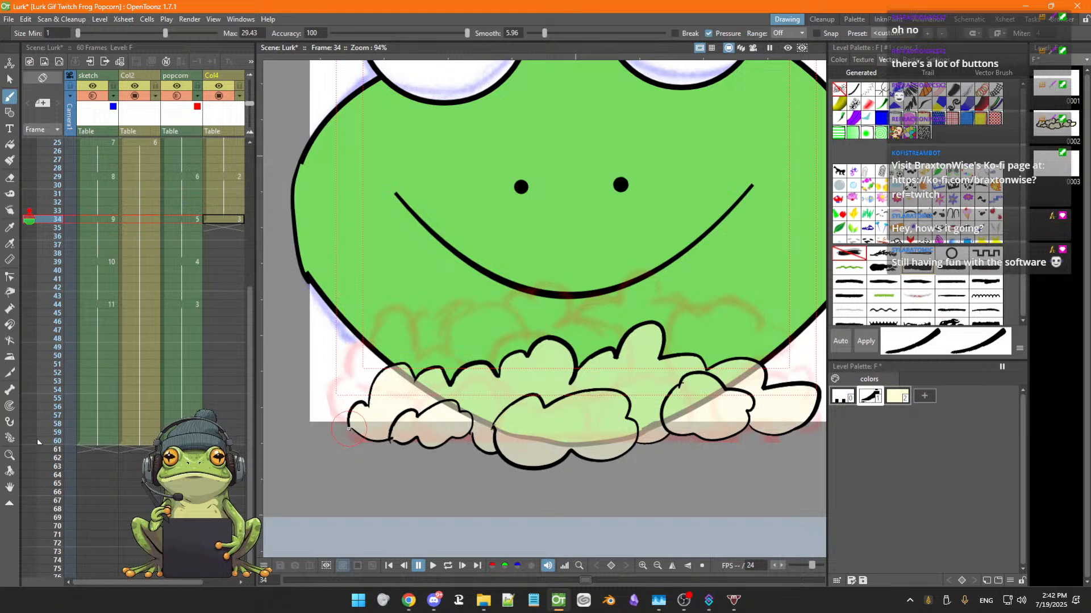
pyautogui.moveTo(349, 422)
pyautogui.mouseDown()
pyautogui.moveTo(365, 407)
pyautogui.moveTo(387, 365)
pyautogui.moveTo(413, 357)
pyautogui.moveTo(424, 380)
pyautogui.mouseUp()
pyautogui.hotkey('ctrl', 'z')
pyautogui.moveTo(348, 426)
pyautogui.mouseDown()
pyautogui.moveTo(368, 406)
pyautogui.moveTo(396, 360)
pyautogui.moveTo(416, 381)
pyautogui.moveTo(433, 367)
pyautogui.moveTo(454, 385)
pyautogui.moveTo(541, 342)
pyautogui.moveTo(574, 348)
pyautogui.moveTo(572, 382)
pyautogui.moveTo(639, 329)
pyautogui.moveTo(657, 333)
pyautogui.moveTo(662, 358)
pyautogui.moveTo(701, 367)
pyautogui.moveTo(740, 357)
pyautogui.moveTo(766, 365)
pyautogui.moveTo(764, 386)
pyautogui.moveTo(802, 382)
pyautogui.moveTo(810, 394)
pyautogui.moveTo(796, 427)
pyautogui.moveTo(744, 426)
pyautogui.mouseUp()
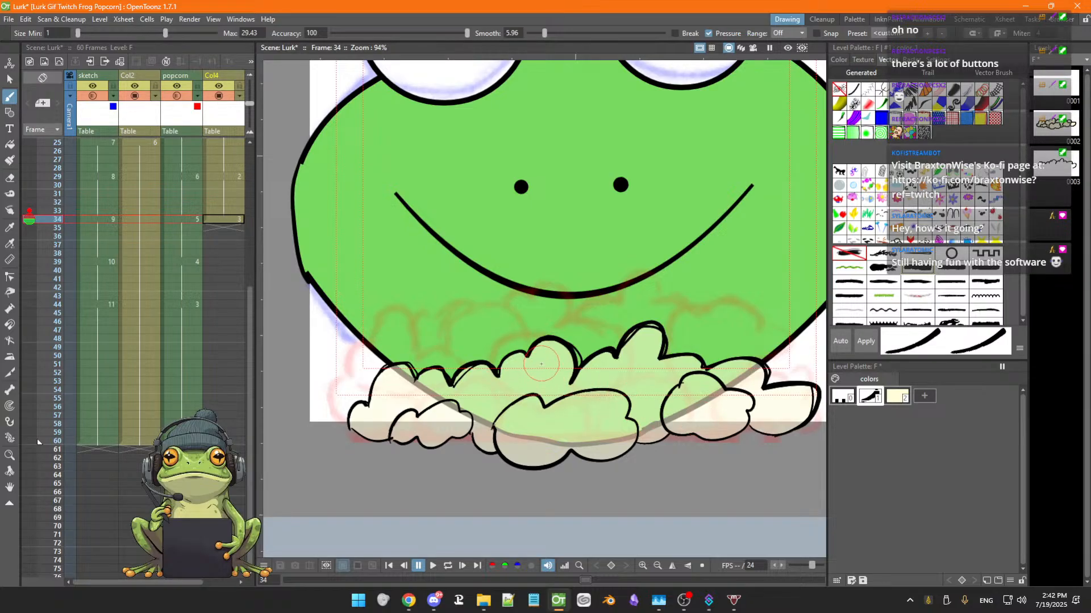
pyautogui.press('space')
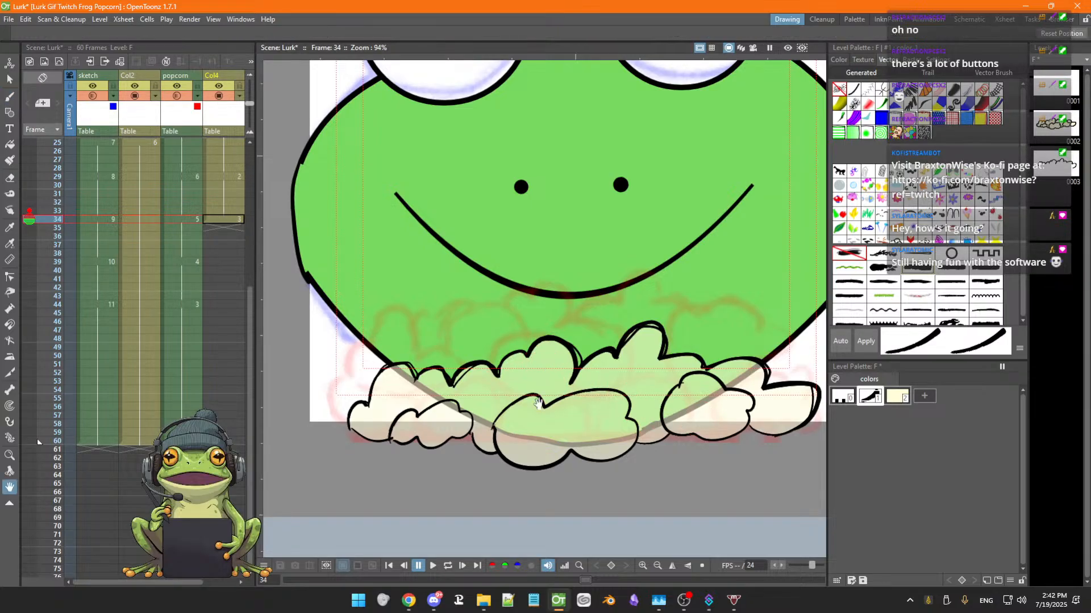
pyautogui.moveTo(546, 376)
pyautogui.mouseDown()
pyautogui.moveTo(527, 350)
pyautogui.moveTo(521, 362)
pyautogui.mouseUp()
pyautogui.hotkey('ctrl', 'z')
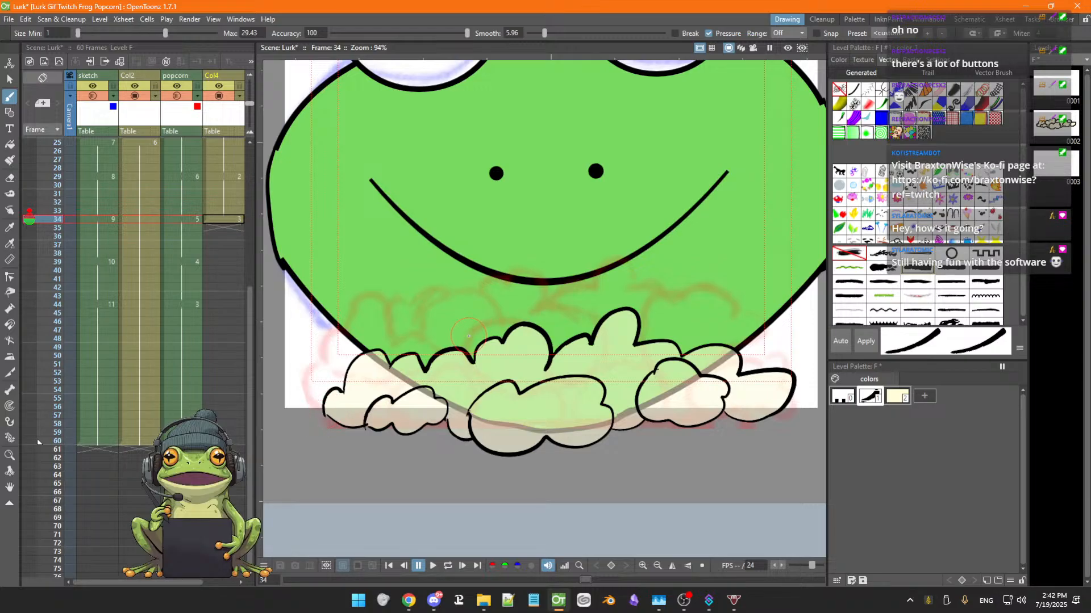
# Flip through frames 32 to 37 to compare the popcorn drawings, returning to frame 34
pyautogui.scroll(-2, 461, 341)
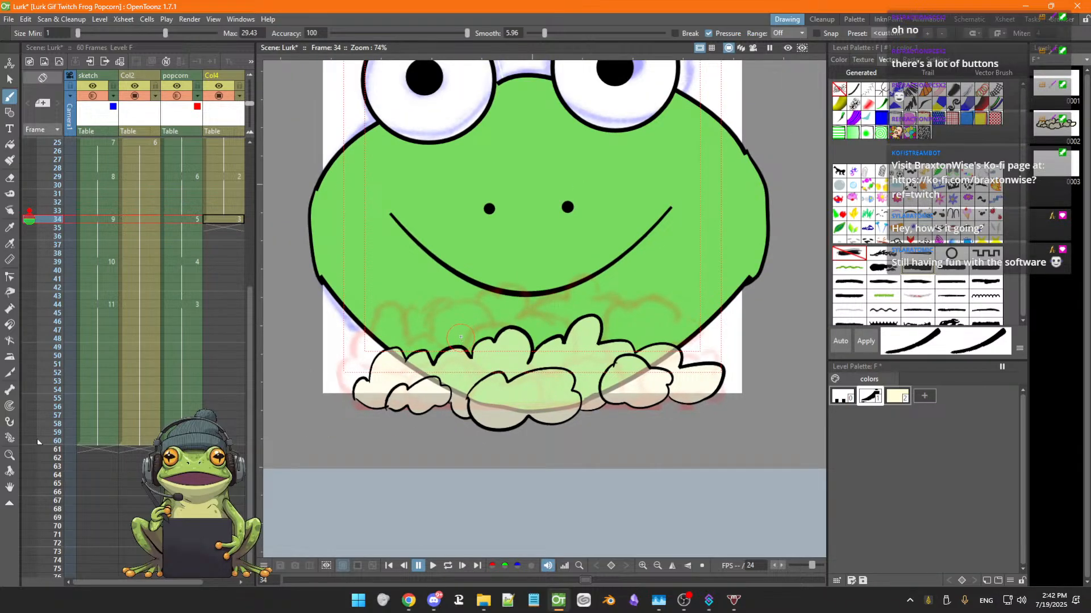
pyautogui.press('Down')
pyautogui.press('Up')
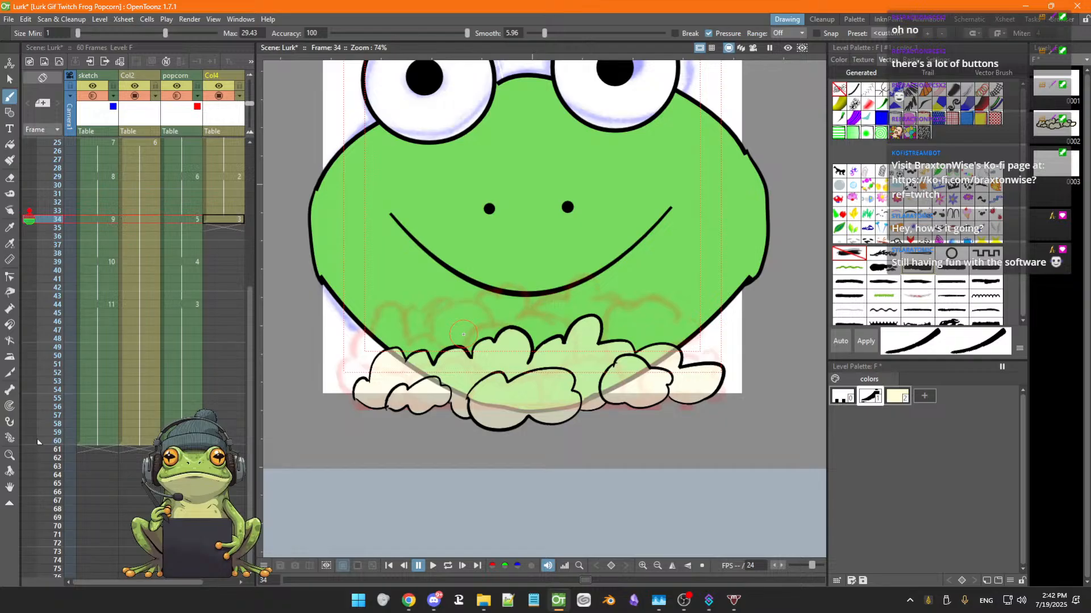
pyautogui.press('Down')
pyautogui.press('Down')
pyautogui.press('Down')
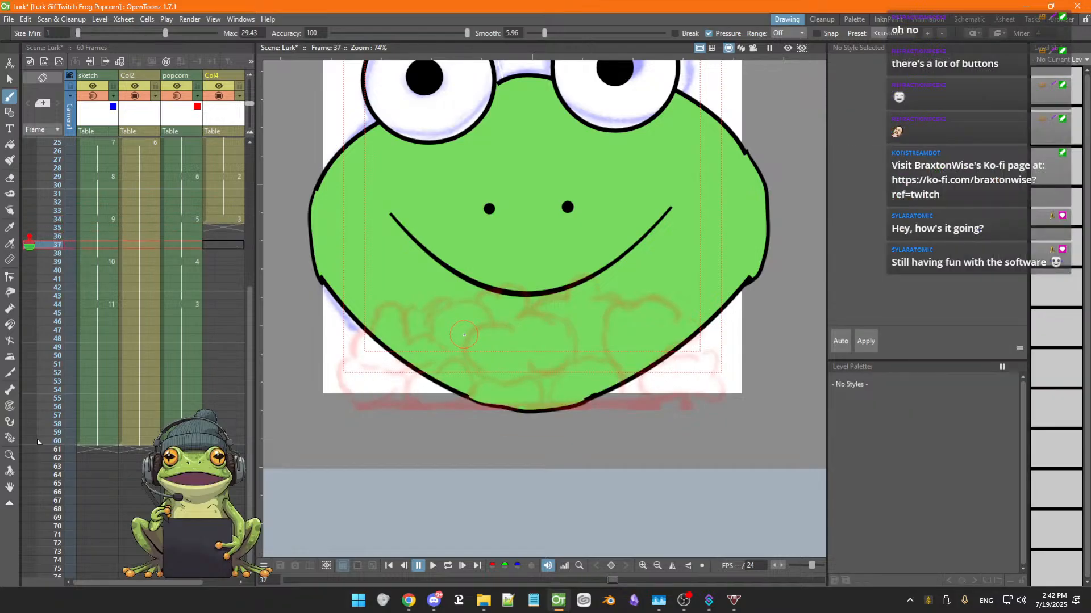
pyautogui.press('Up')
pyautogui.press('Up')
pyautogui.press('Up')
pyautogui.press('Up')
pyautogui.press('Up')
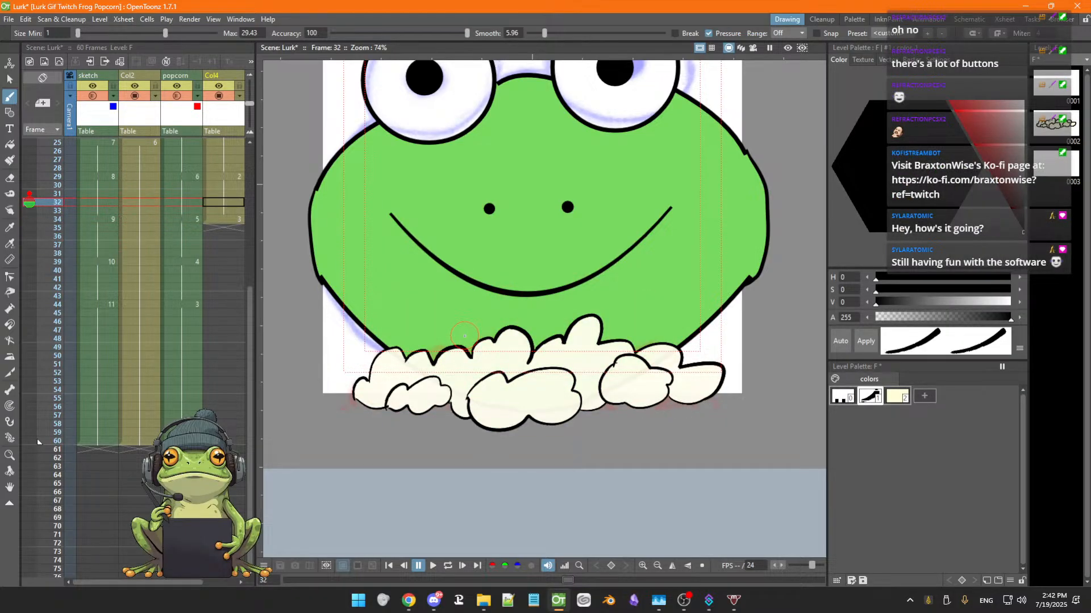
pyautogui.press('Down')
pyautogui.press('Down')
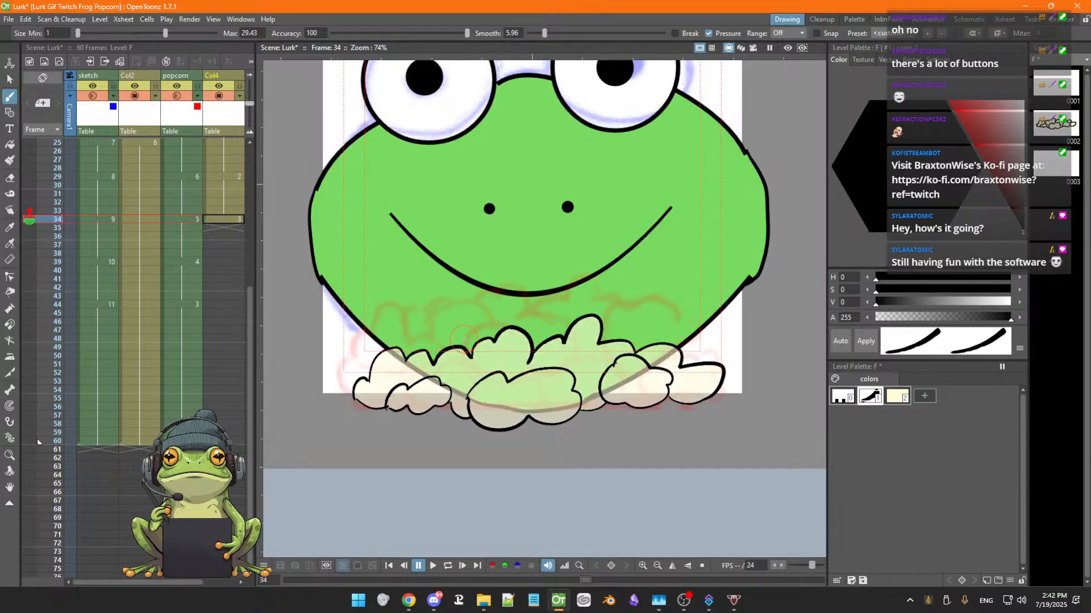
# Save the scene
pyautogui.hotkey('ctrl', 's')
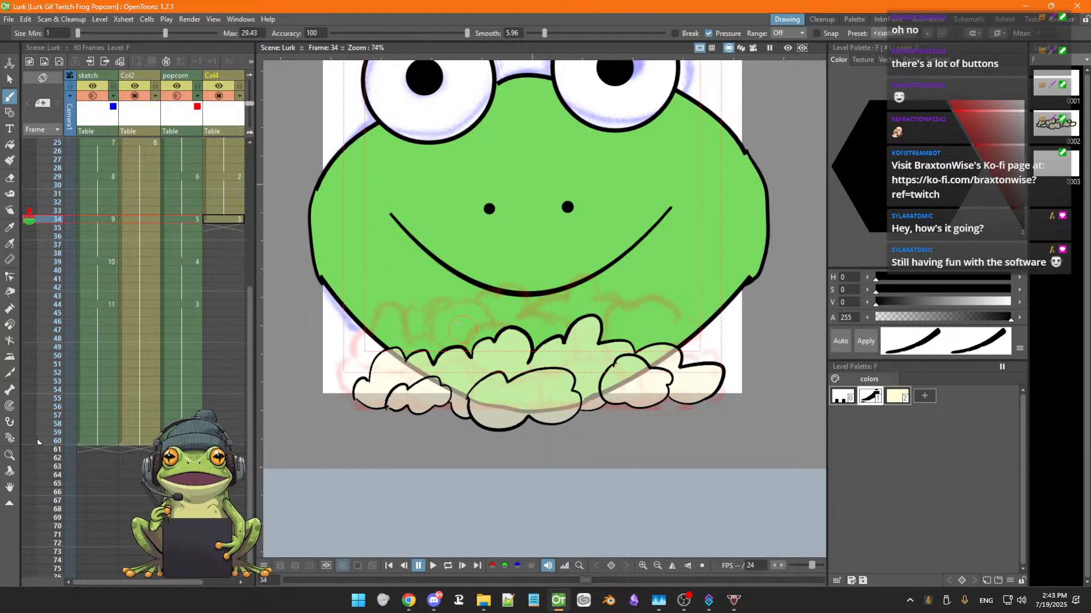
pyautogui.press('s')
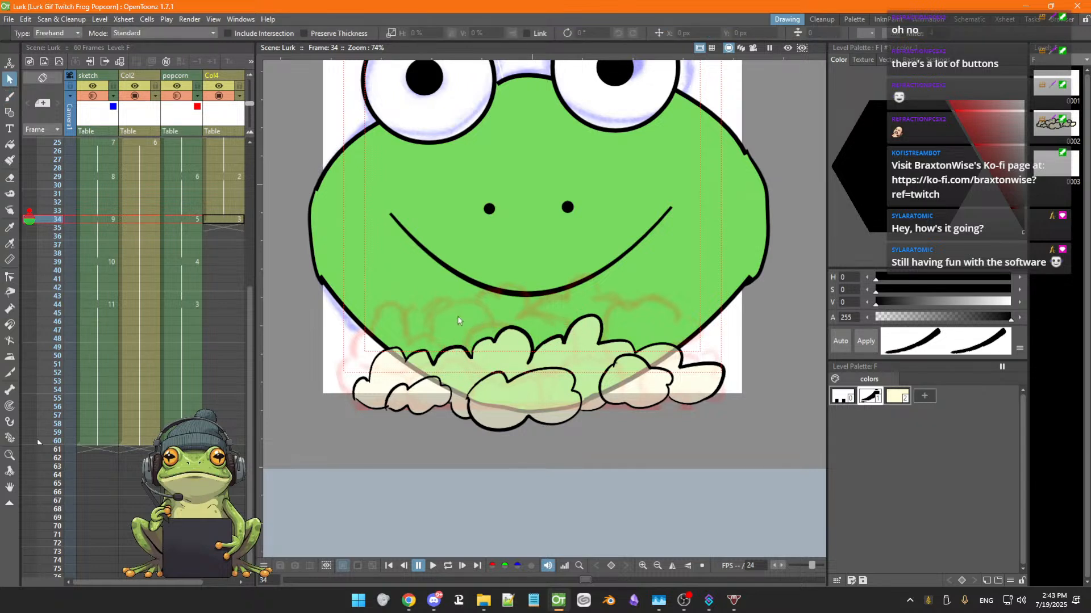
pyautogui.moveTo(306, 375)
pyautogui.mouseDown()
pyautogui.moveTo(364, 440)
pyautogui.moveTo(602, 460)
pyautogui.moveTo(726, 418)
pyautogui.moveTo(753, 344)
pyautogui.moveTo(630, 289)
pyautogui.mouseUp()
# Flip back and forth through frames 29 to 34 to compare the popcorn drawings
pyautogui.scroll(-1, 559, 314)
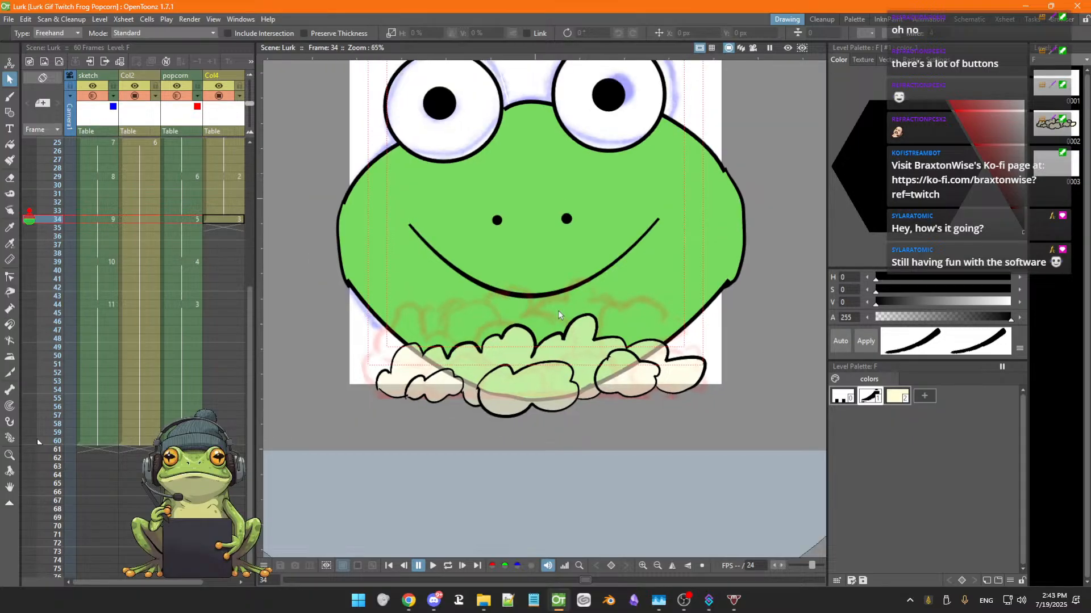
pyautogui.press('space')
pyautogui.moveTo(557, 315); pyautogui.dragTo(548, 358)
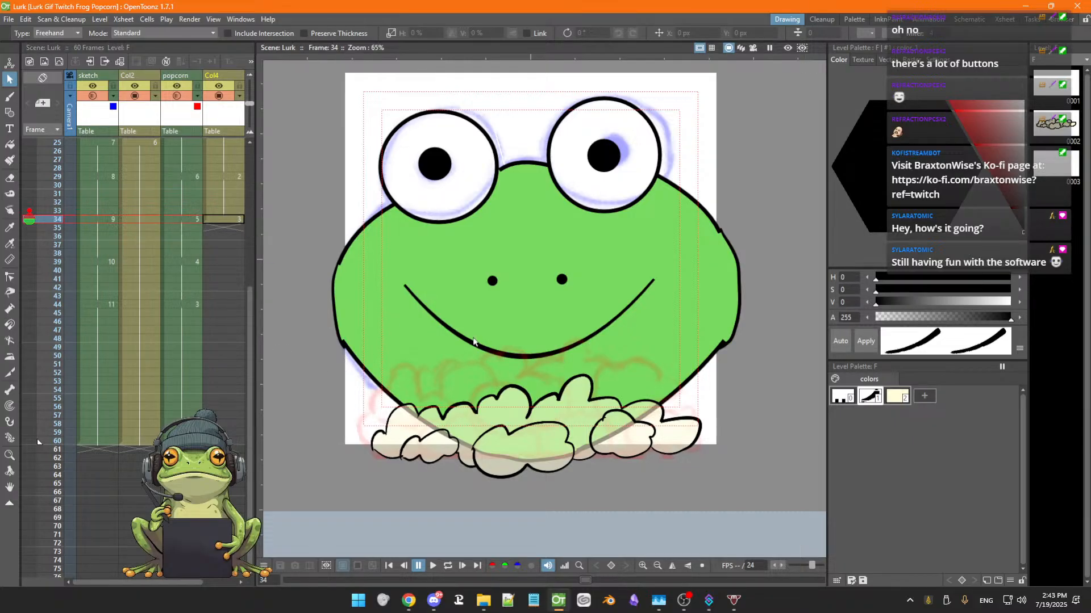
pyautogui.press('Up')
pyautogui.press('Up')
pyautogui.press('Up')
pyautogui.press('Up')
pyautogui.press('Up')
pyautogui.press('Up')
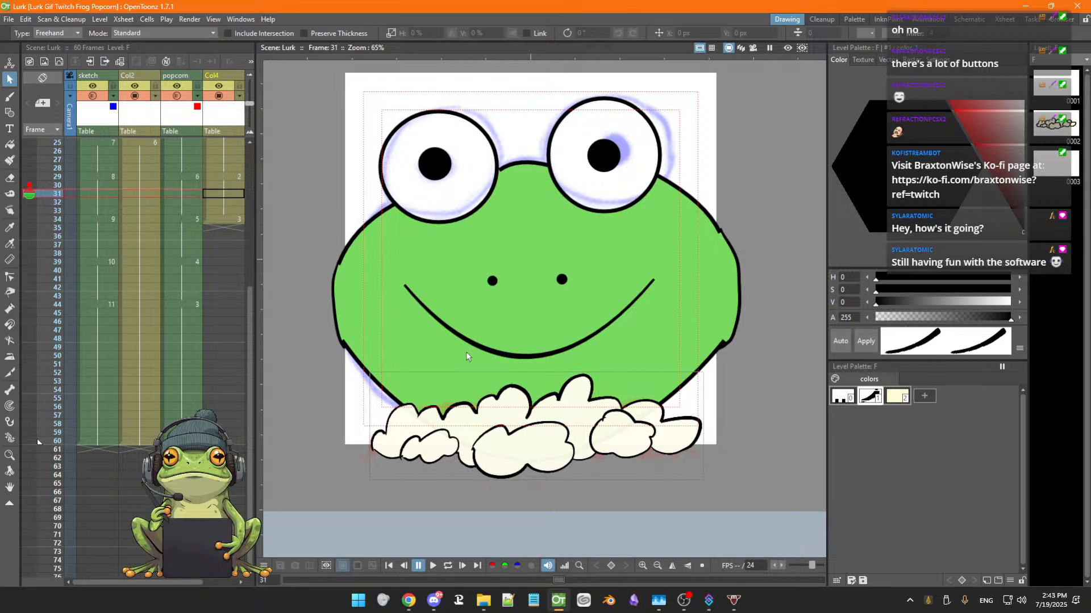
pyautogui.press('Down')
pyautogui.press('Down')
pyautogui.press('Down')
pyautogui.press('Down')
pyautogui.press('Down')
pyautogui.press('Down')
pyautogui.press('Down')
pyautogui.press('Up')
pyautogui.press('Up')
pyautogui.press('Up')
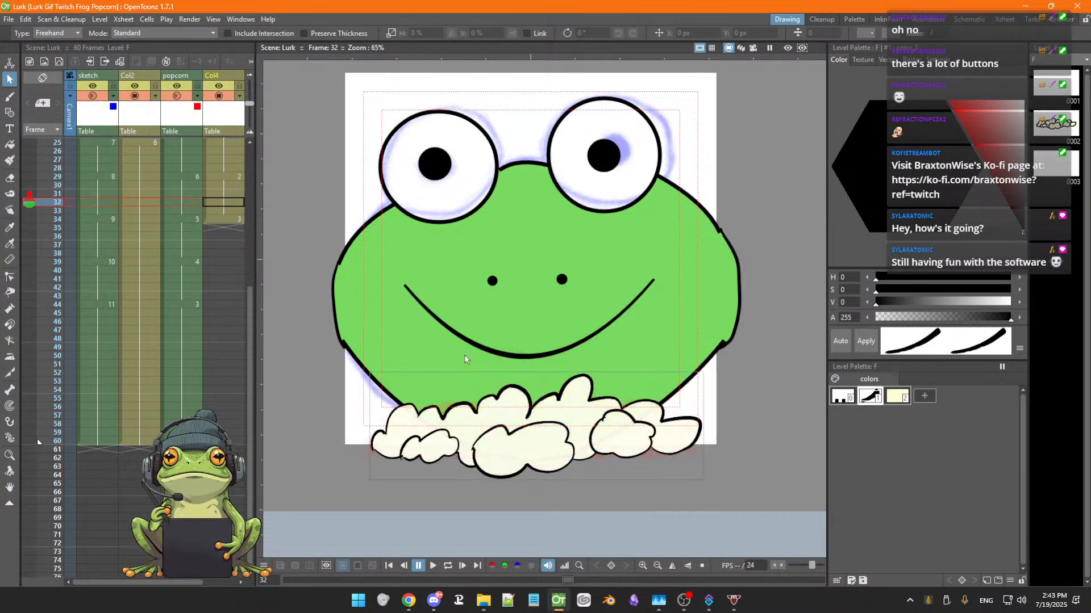
pyautogui.press('Down')
pyautogui.press('Down')
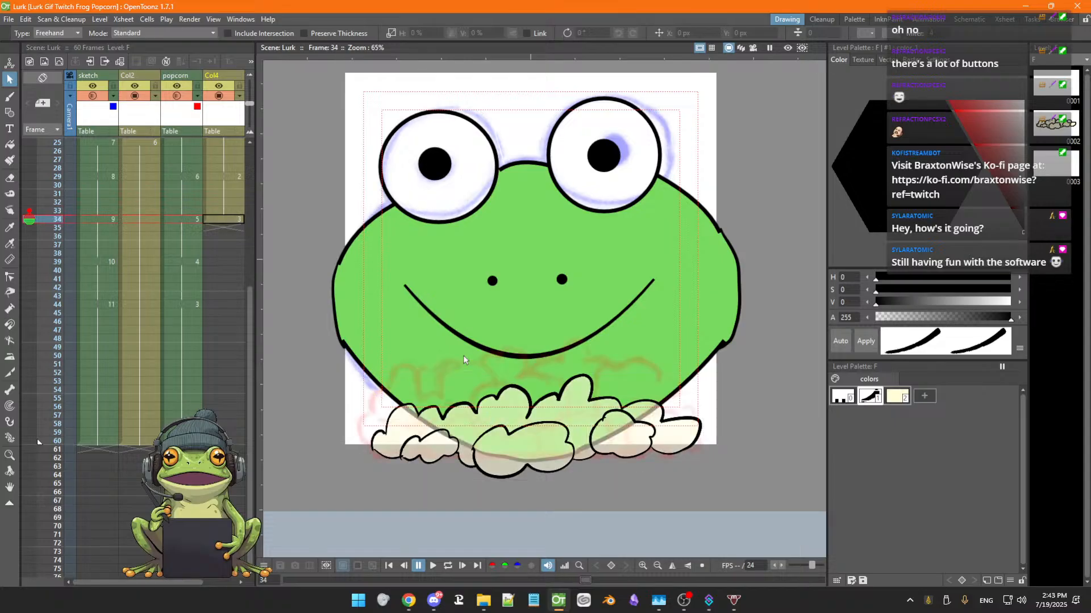
pyautogui.press('Up')
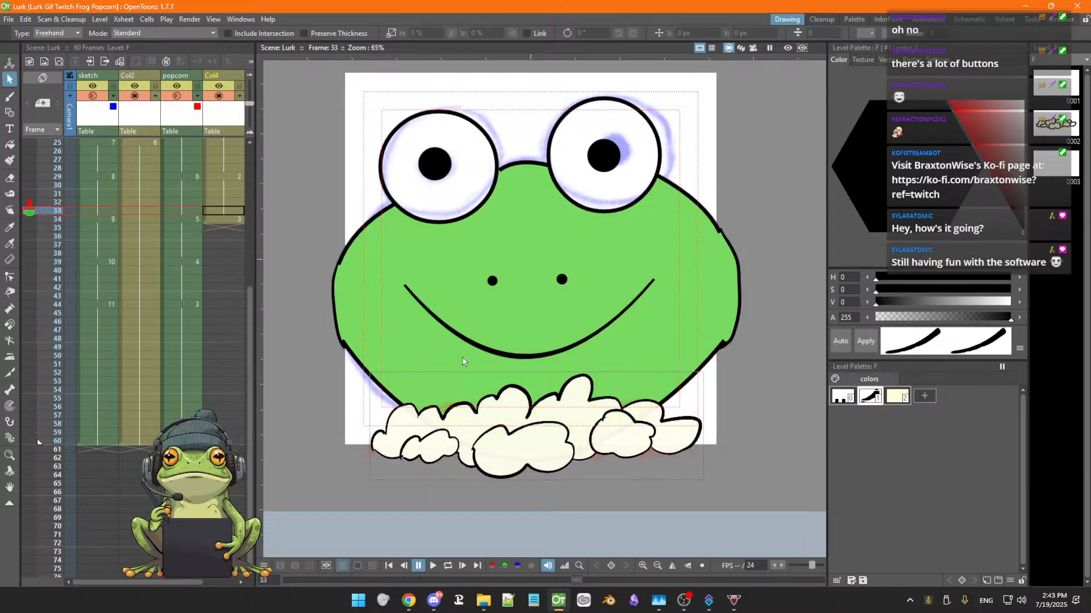
pyautogui.press('Down')
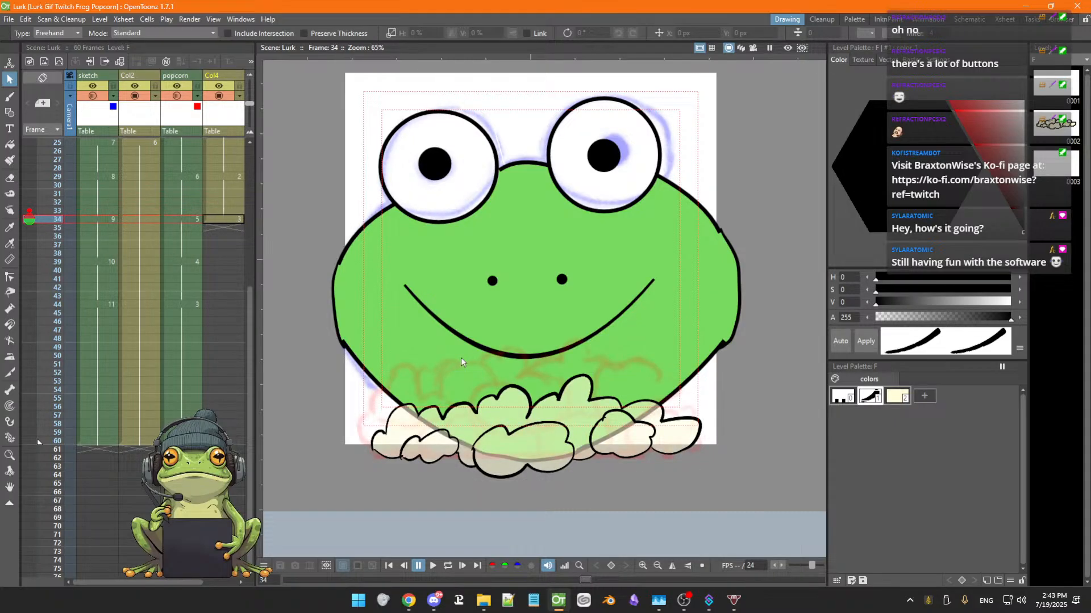
pyautogui.press('Up')
pyautogui.press('Up')
pyautogui.press('Up')
pyautogui.press('Up')
pyautogui.press('Down')
pyautogui.press('Down')
pyautogui.press('Down')
pyautogui.press('Down')
pyautogui.press('Up')
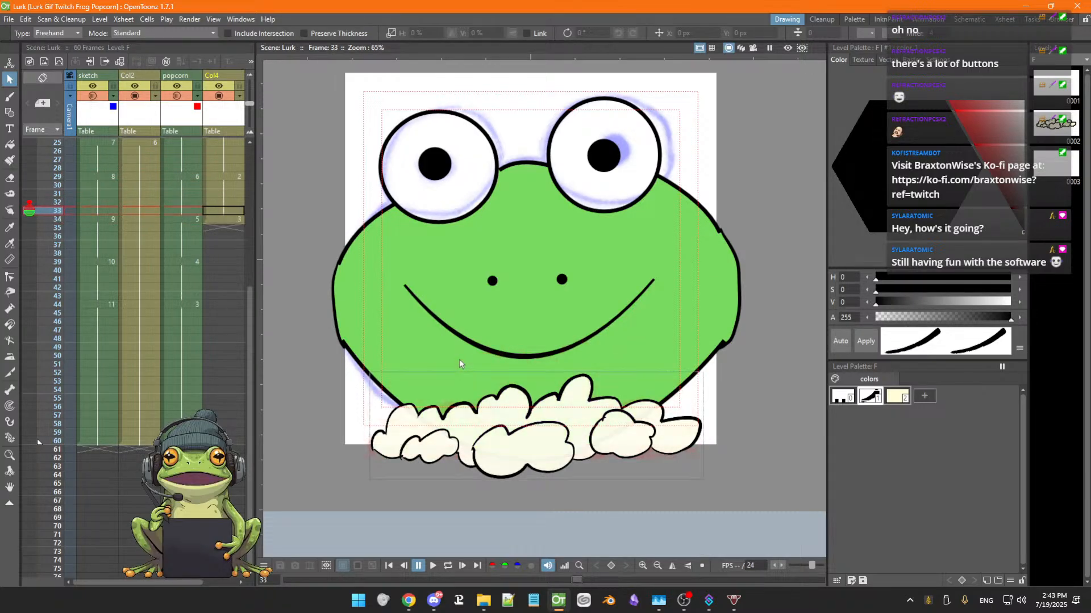
pyautogui.press('Up')
pyautogui.press('Up')
pyautogui.press('Up')
pyautogui.press('Up')
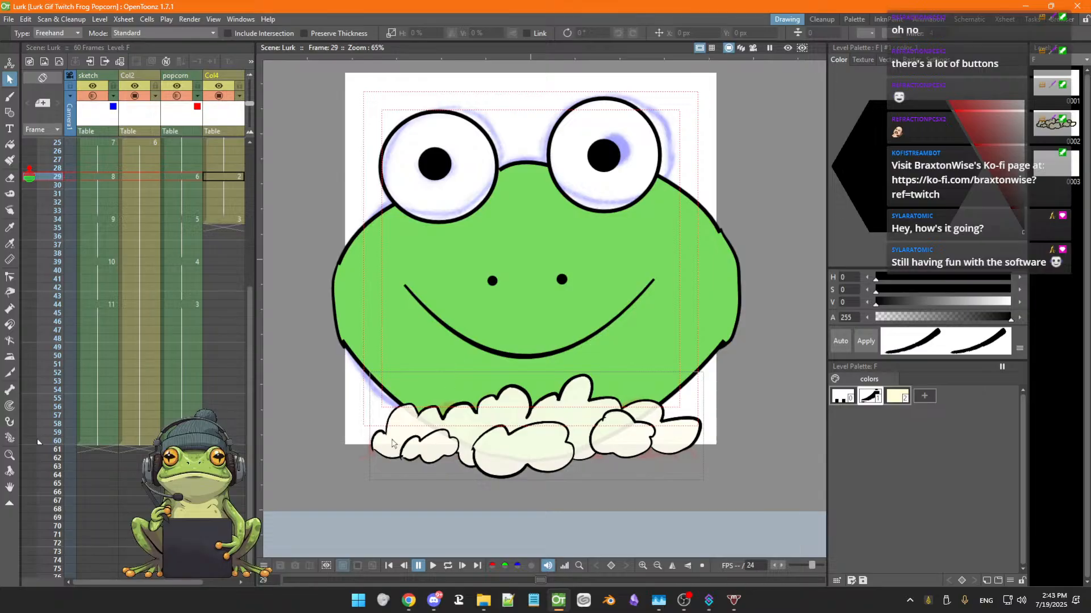
# Try nudging the selected popcorn strokes on frame 29 slightly downward, undoing each move
pyautogui.scroll(-2, 377, 339)
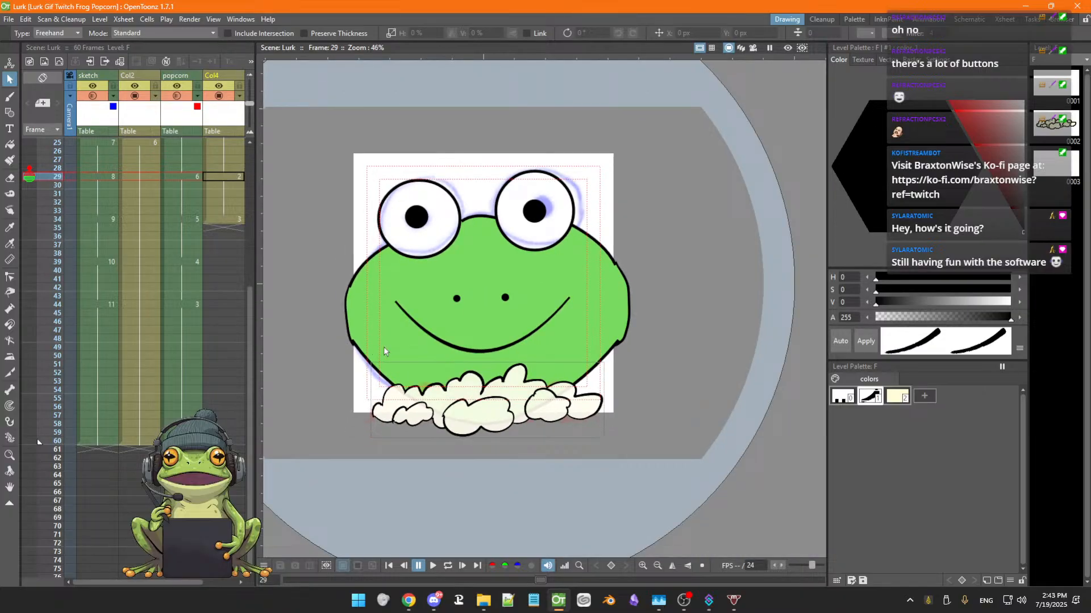
pyautogui.scroll(4, 520, 400)
pyautogui.press('space')
pyautogui.moveTo(540, 364); pyautogui.dragTo(669, 377)
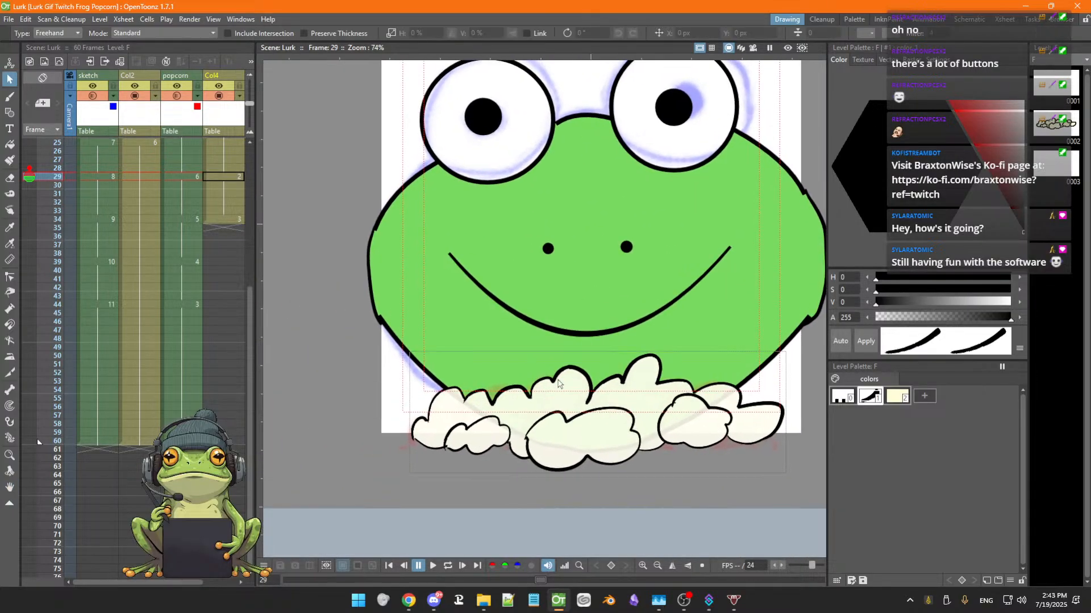
pyautogui.click(555, 380)
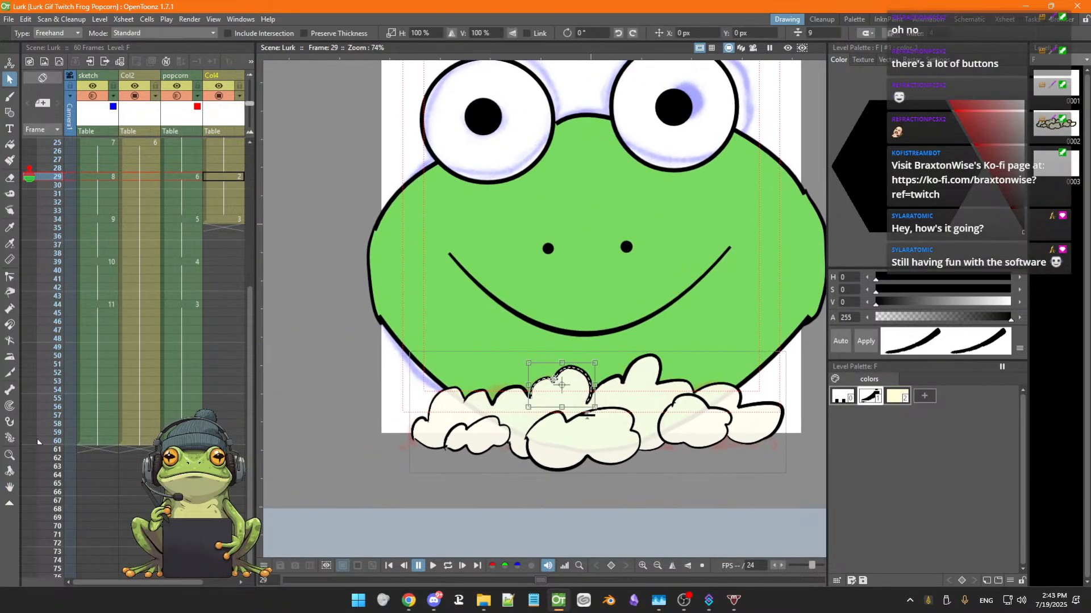
pyautogui.click(611, 379)
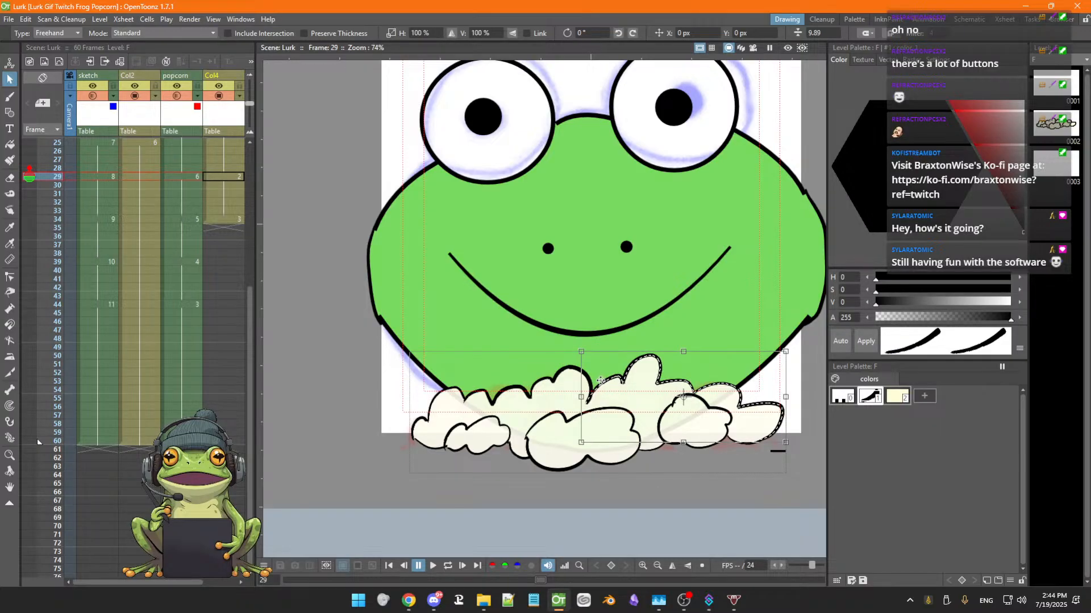
pyautogui.moveTo(595, 382); pyautogui.dragTo(595, 384)
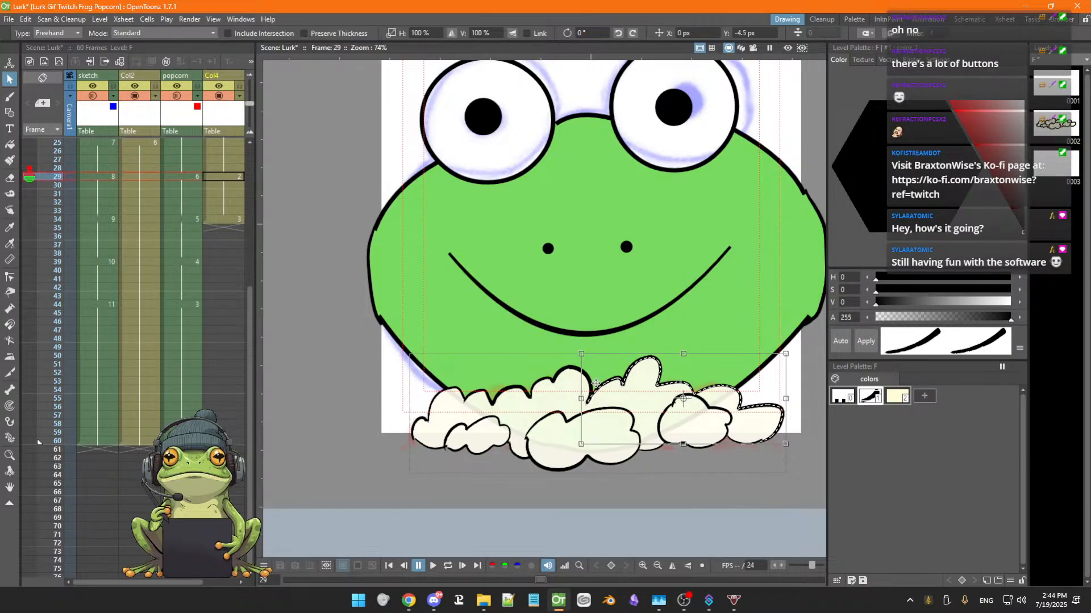
pyautogui.hotkey('ctrl', 'z')
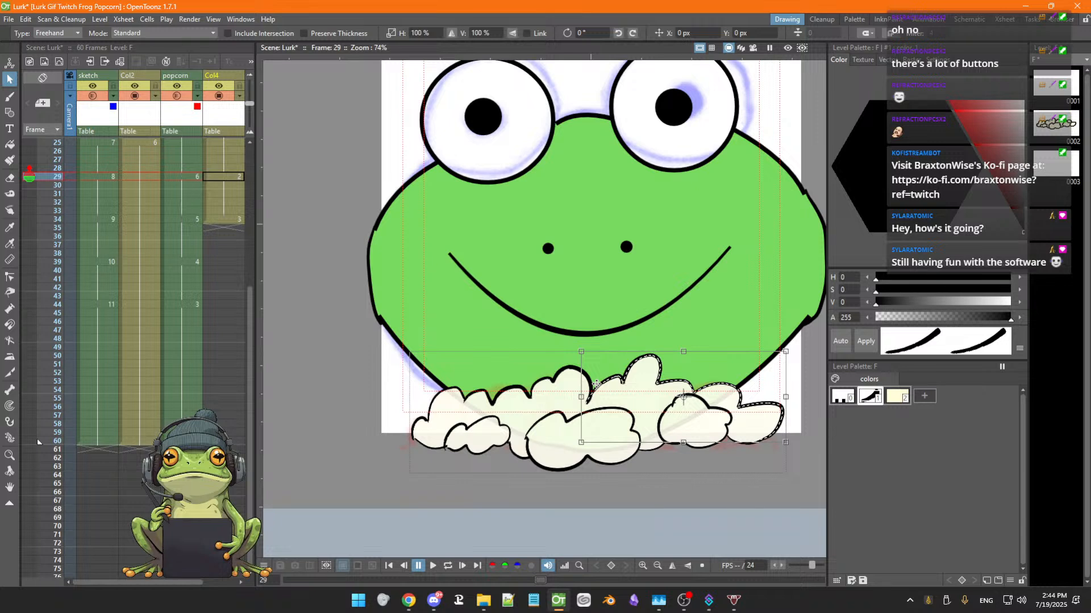
pyautogui.moveTo(595, 383); pyautogui.dragTo(596, 384)
pyautogui.hotkey('ctrl', 'z')
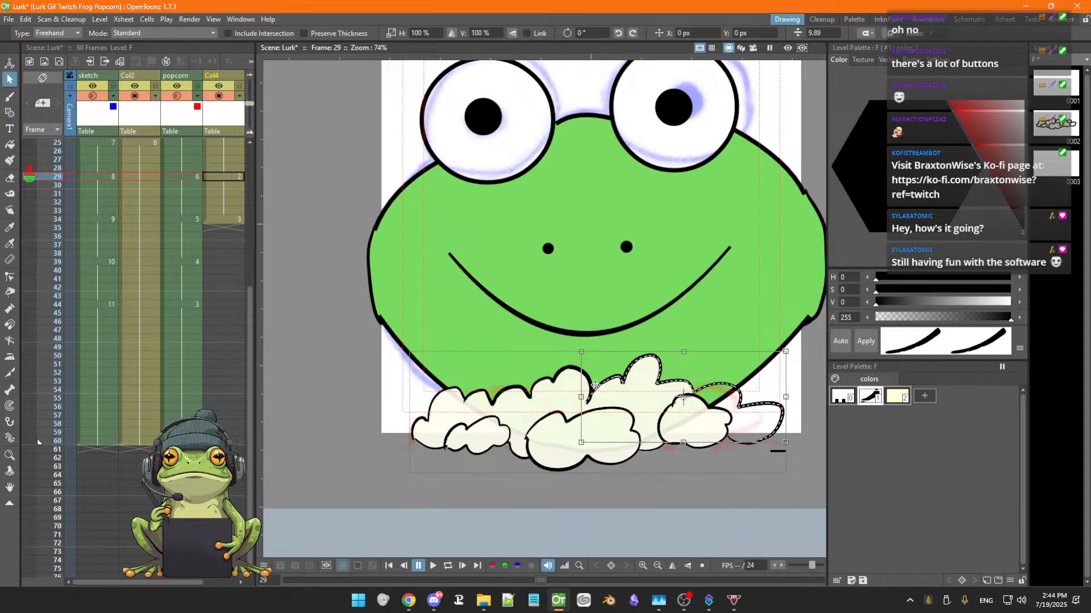
pyautogui.click(556, 380)
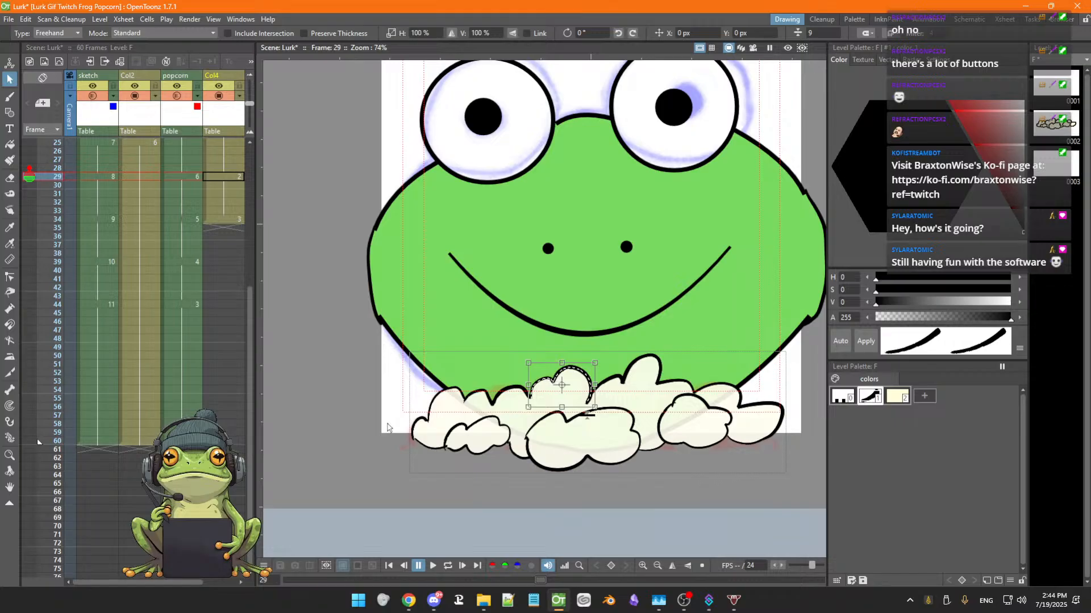
# Compare the popcorn drawing on frame 34 with frames 30 to 33
pyautogui.click(227, 219)
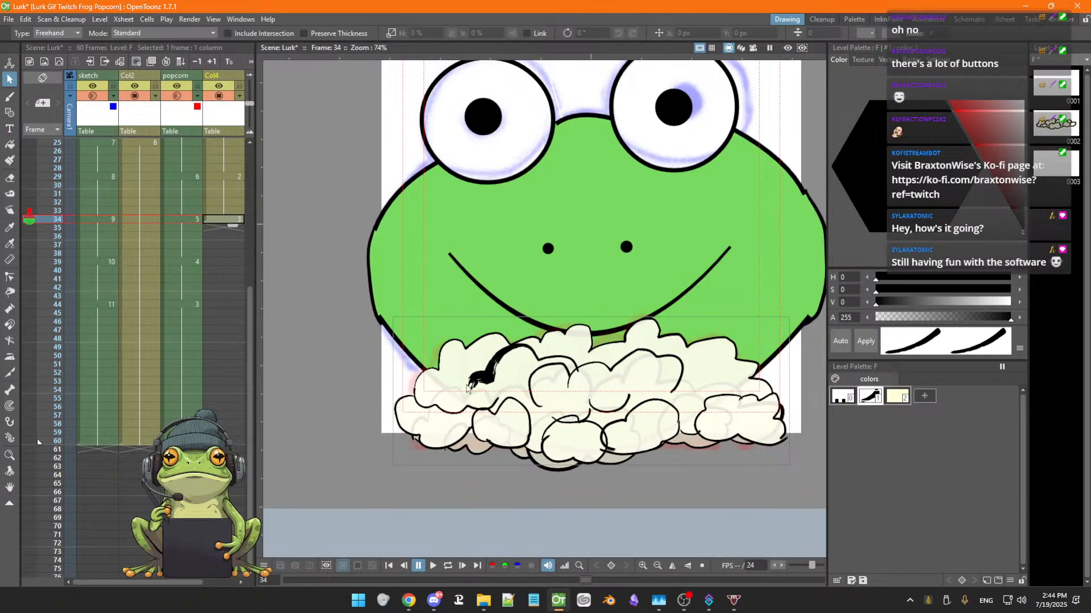
pyautogui.click(542, 361)
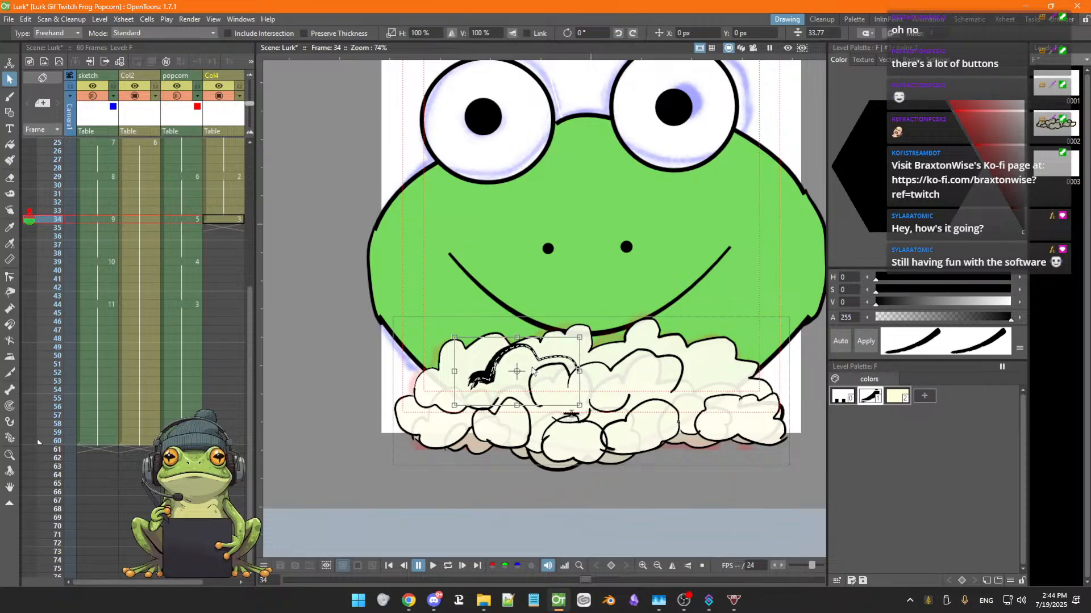
pyautogui.moveTo(530, 373); pyautogui.dragTo(530, 374)
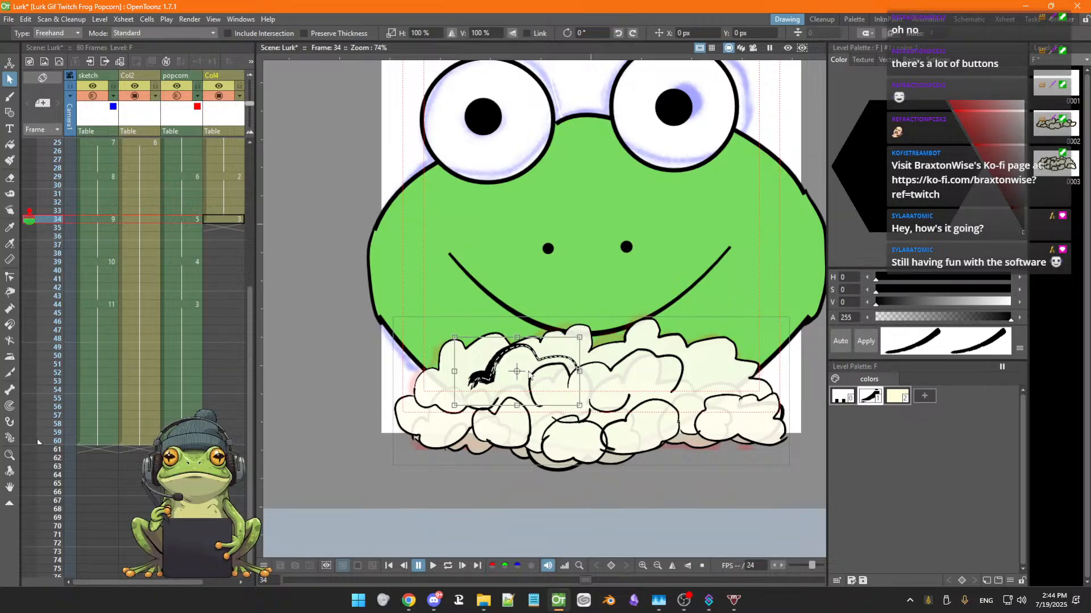
pyautogui.click(231, 211)
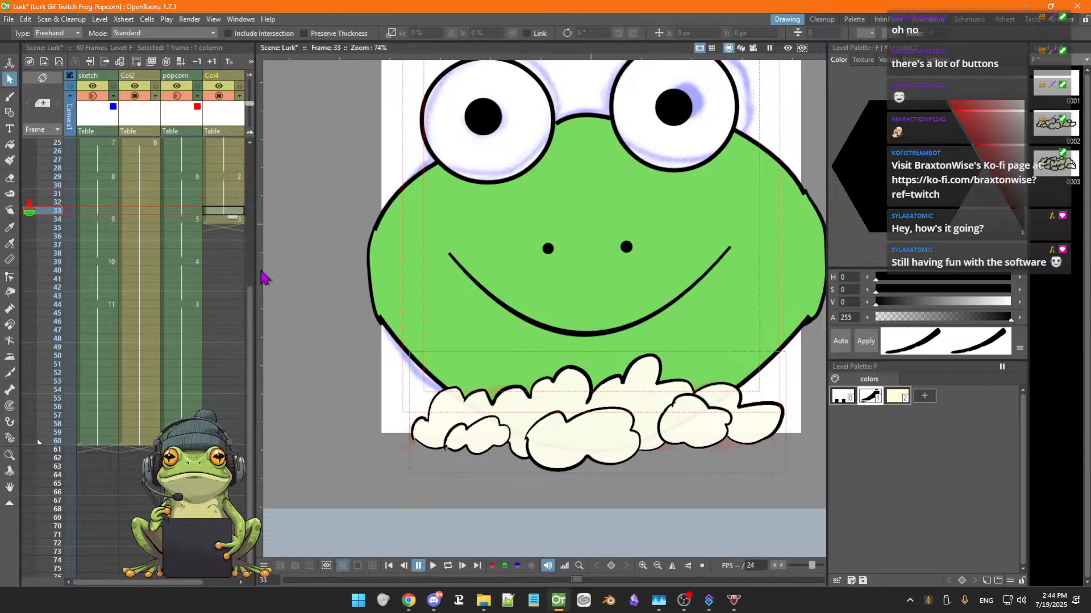
pyautogui.press('Down')
pyautogui.press('Up')
pyautogui.press('Up')
pyautogui.press('Up')
pyautogui.press('Up')
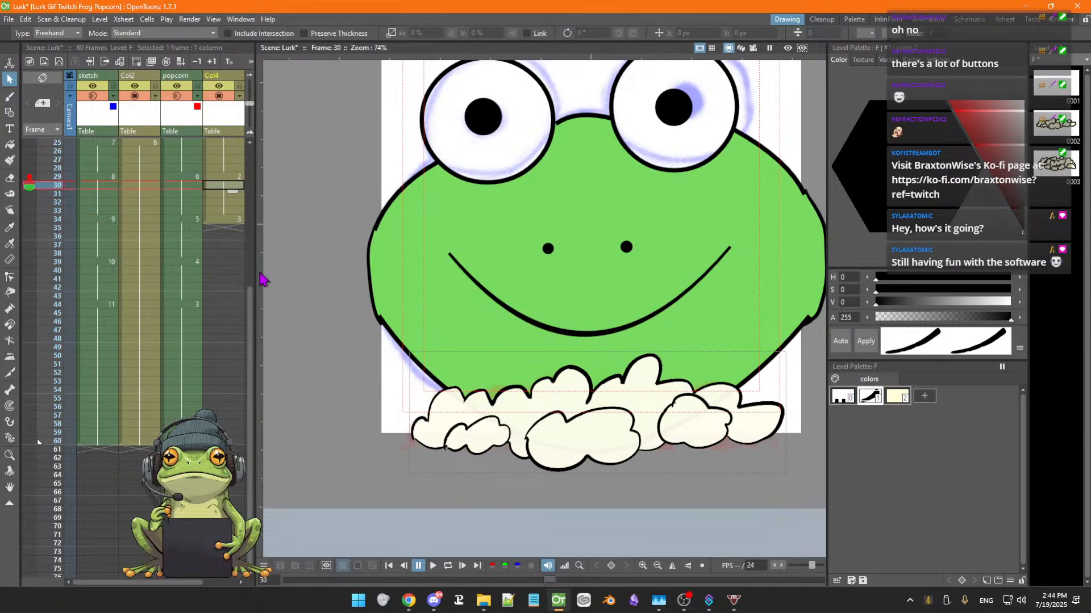
pyautogui.press('Down')
pyautogui.press('Down')
pyautogui.press('Down')
pyautogui.press('Down')
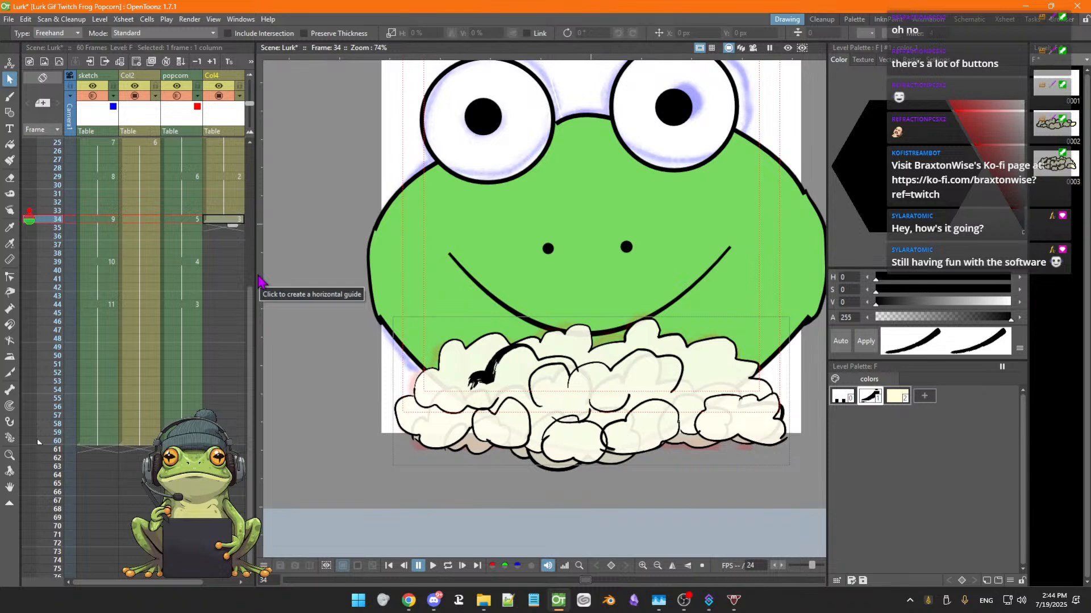
pyautogui.press('Up')
pyautogui.press('Down')
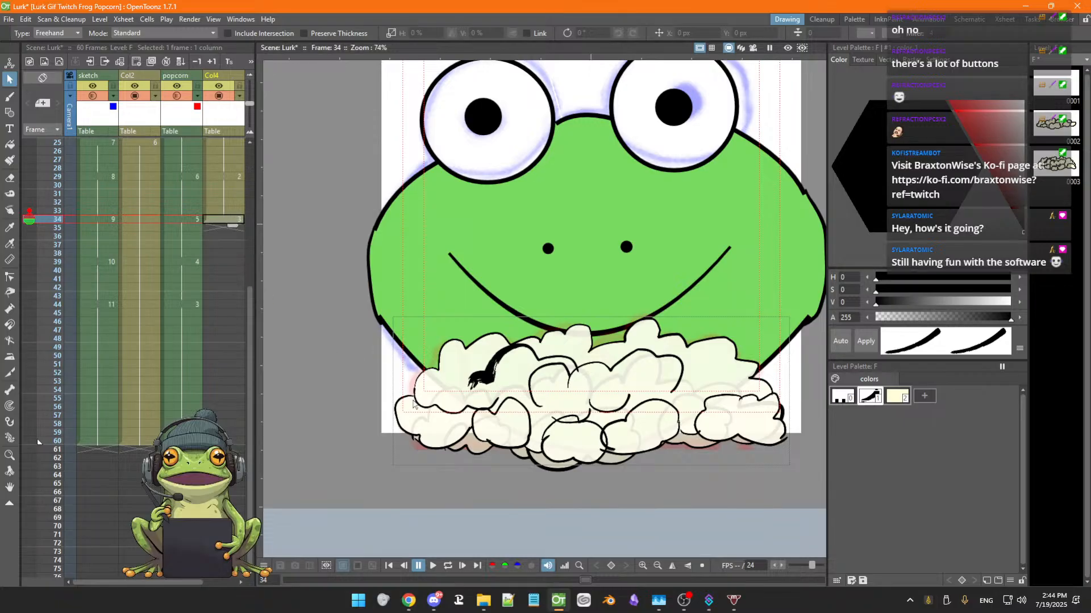
# Select all popcorn strokes on frame 34 and delete them
pyautogui.press('a')
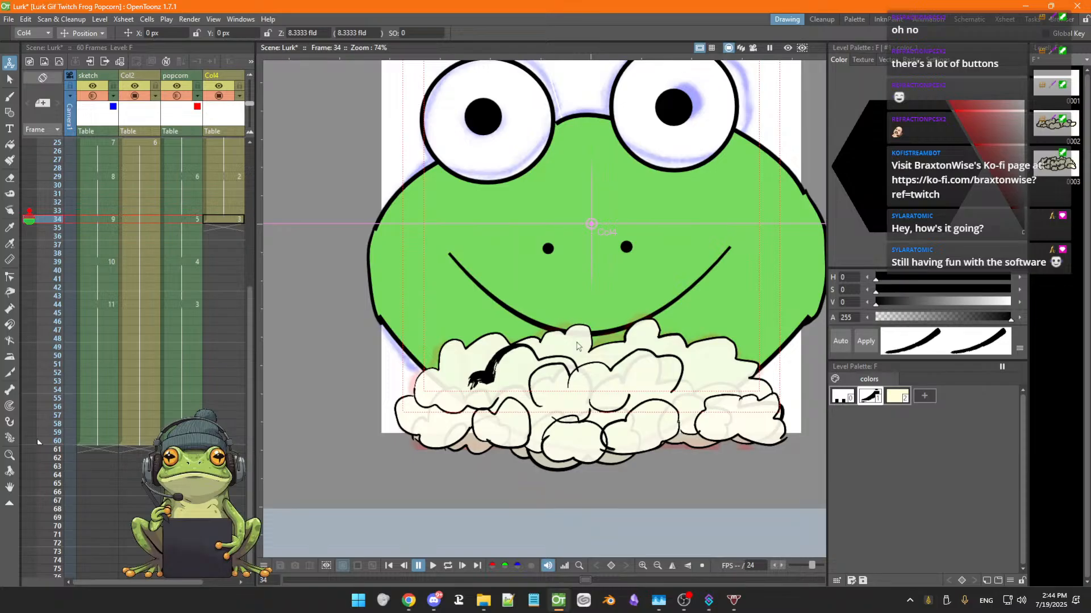
pyautogui.press('s')
pyautogui.moveTo(490, 307)
pyautogui.mouseDown()
pyautogui.moveTo(355, 368)
pyautogui.moveTo(347, 454)
pyautogui.moveTo(501, 509)
pyautogui.moveTo(682, 504)
pyautogui.moveTo(788, 473)
pyautogui.moveTo(810, 434)
pyautogui.moveTo(811, 379)
pyautogui.moveTo(759, 321)
pyautogui.moveTo(455, 307)
pyautogui.mouseUp()
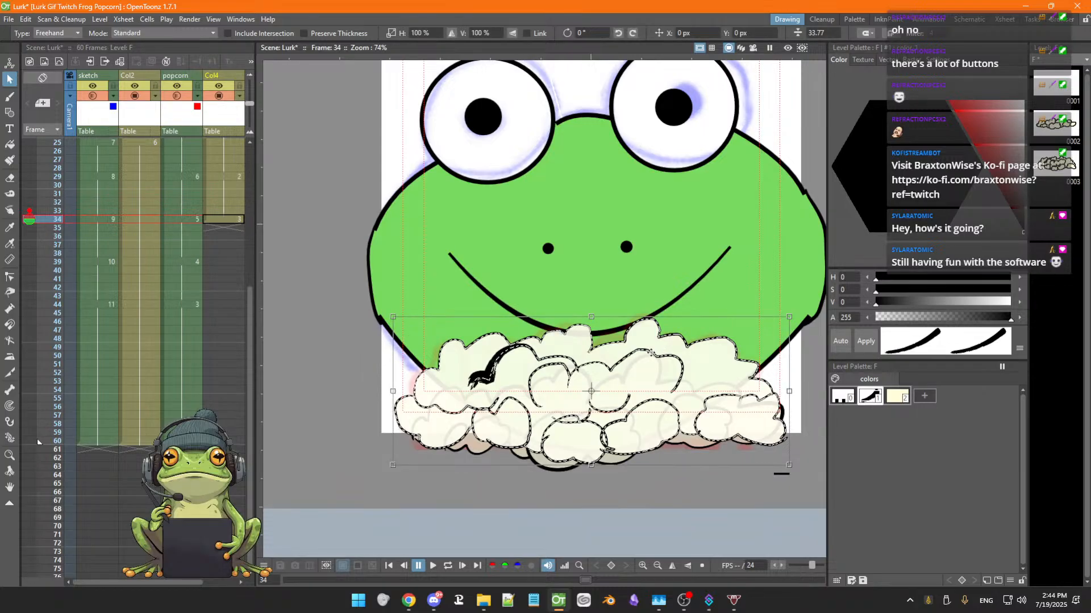
pyautogui.press('Delete')
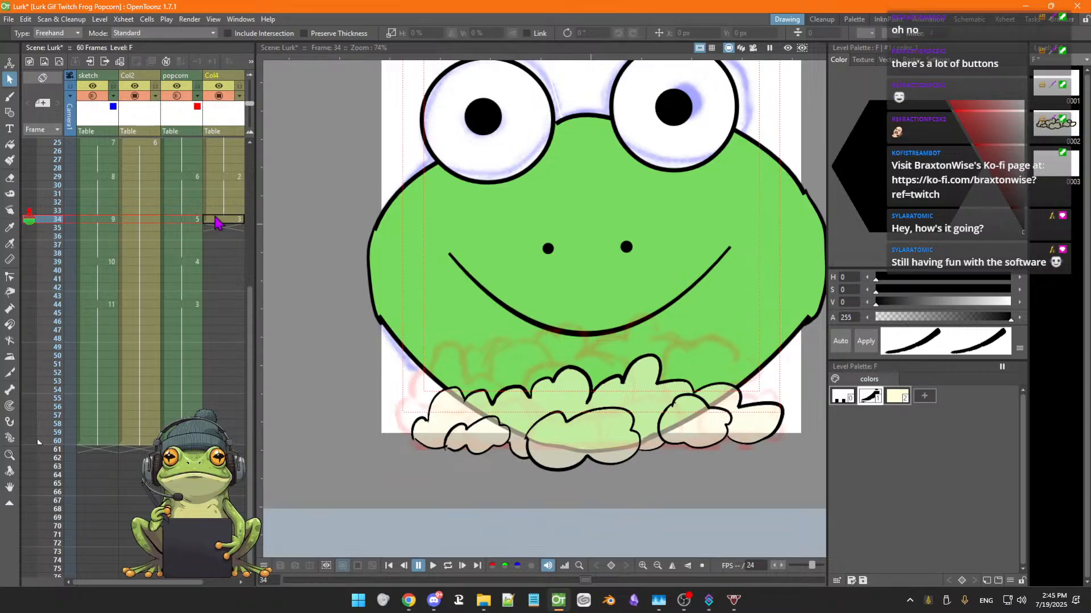
# Inspect frames 32 to 34 in the popcorn sketch and ink columns to compare the drawings
pyautogui.click(218, 211)
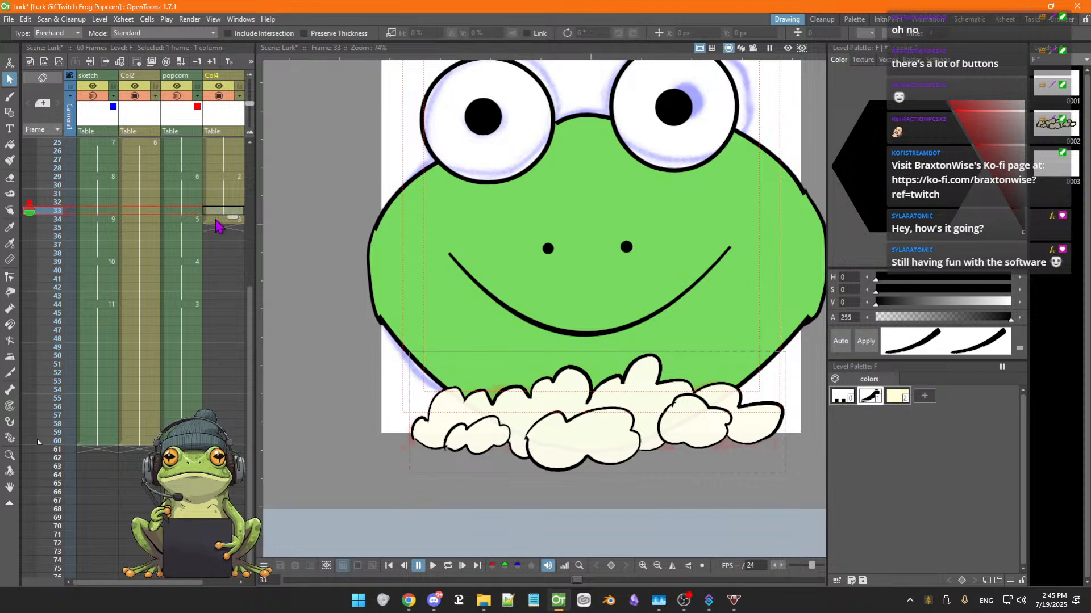
pyautogui.click(181, 222)
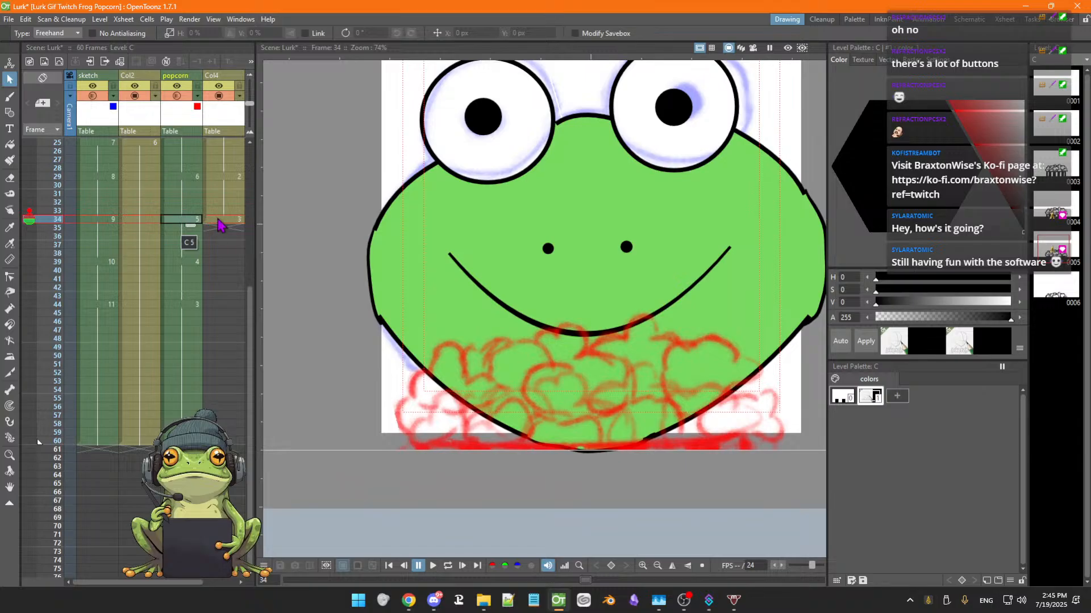
pyautogui.click(222, 220)
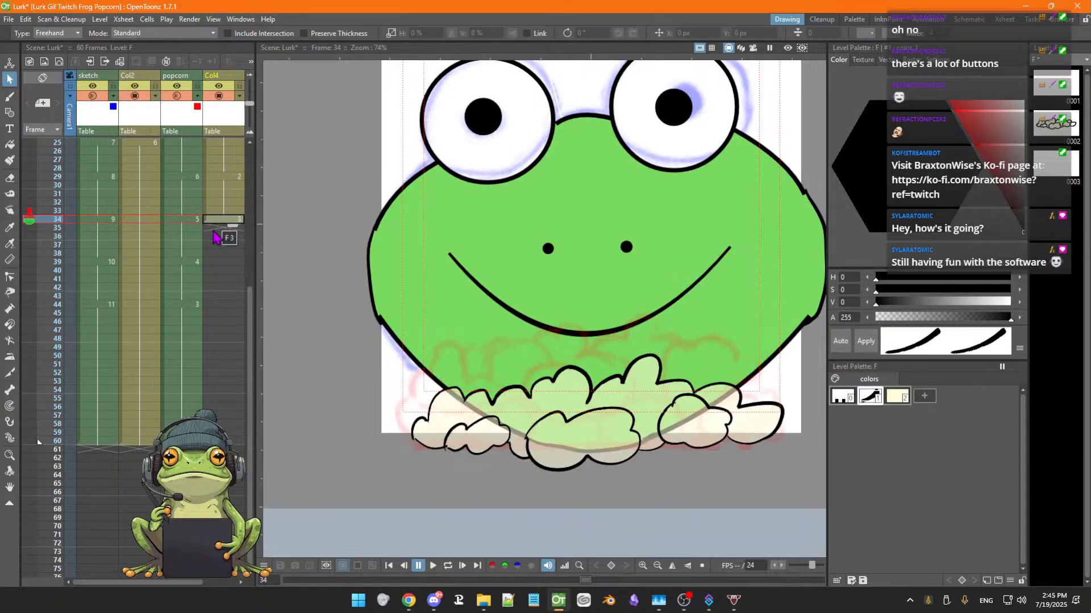
pyautogui.scroll(-5, 213, 239)
pyautogui.scroll(8, 213, 242)
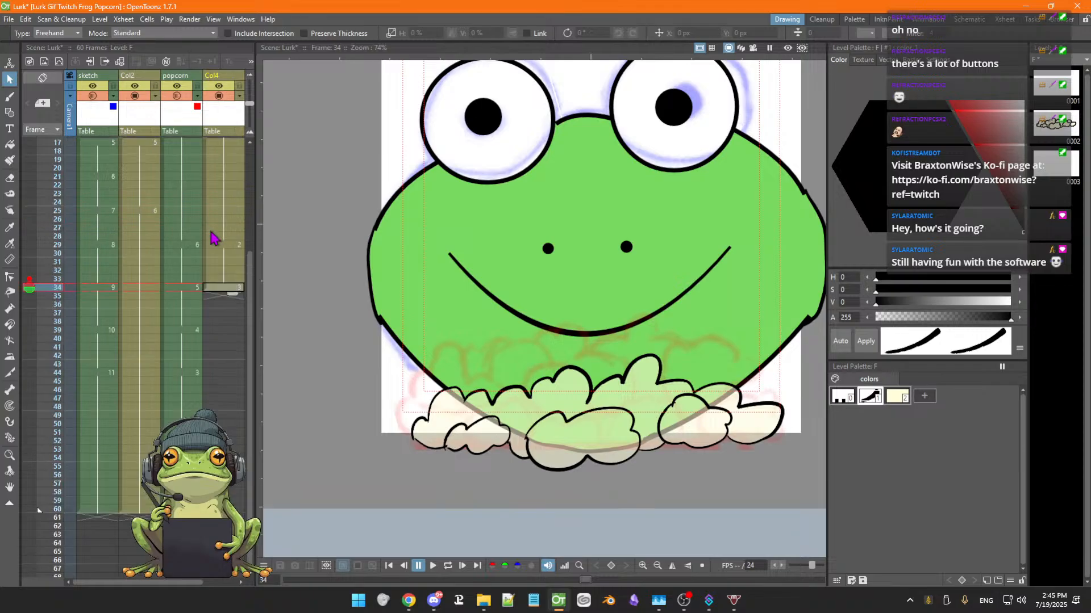
pyautogui.press('space')
pyautogui.moveTo(553, 363)
pyautogui.mouseDown()
pyautogui.moveTo(538, 359)
pyautogui.moveTo(536, 382)
pyautogui.moveTo(582, 401)
pyautogui.mouseUp()
pyautogui.press('space')
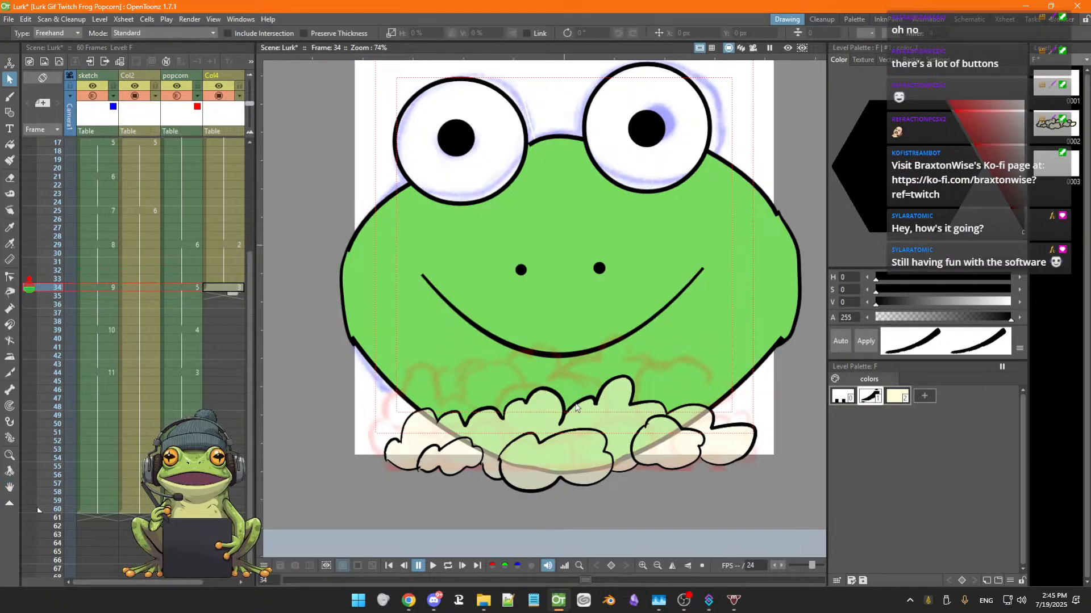
pyautogui.click(231, 279)
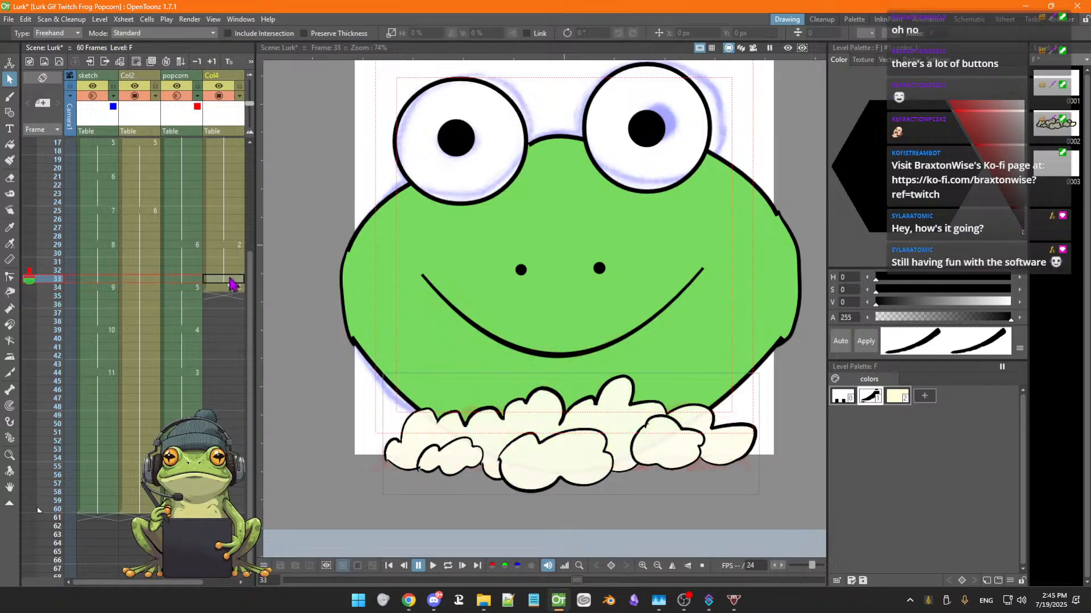
pyautogui.click(233, 271)
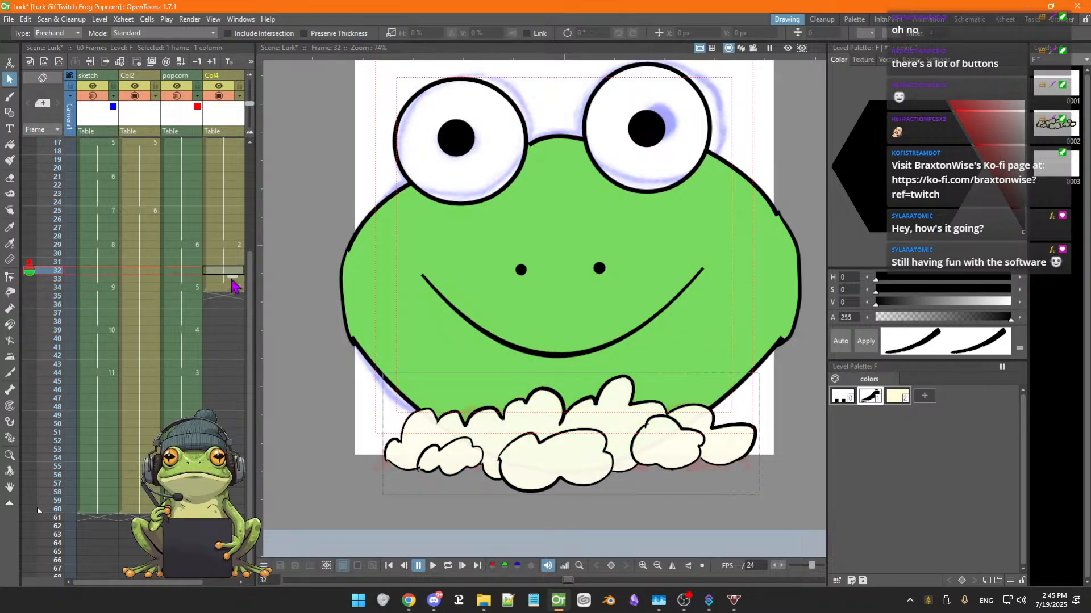
# Flip between frames 33 and 34 of the popcorn ink column to compare the drawings
pyautogui.click(222, 288)
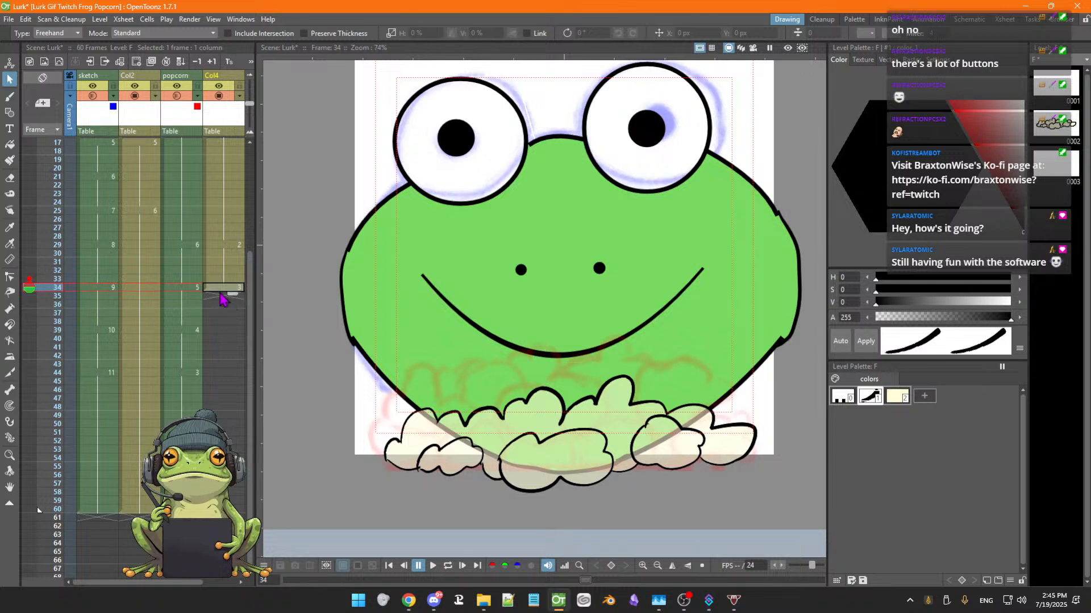
pyautogui.click(222, 280)
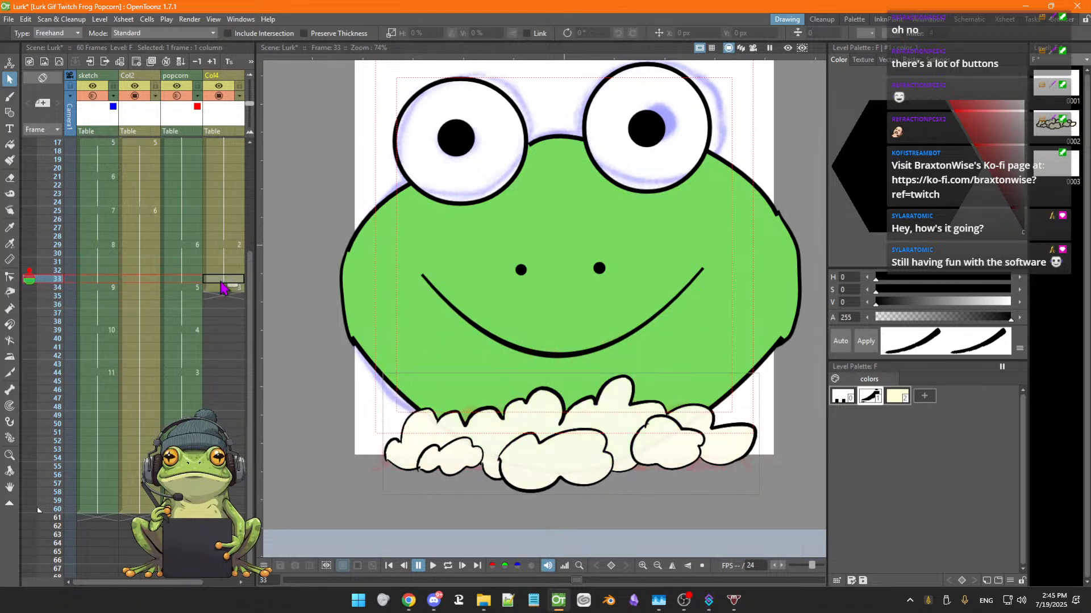
pyautogui.click(404, 426)
# Delete the frame 34 cell in the popcorn ink column
pyautogui.click(227, 288)
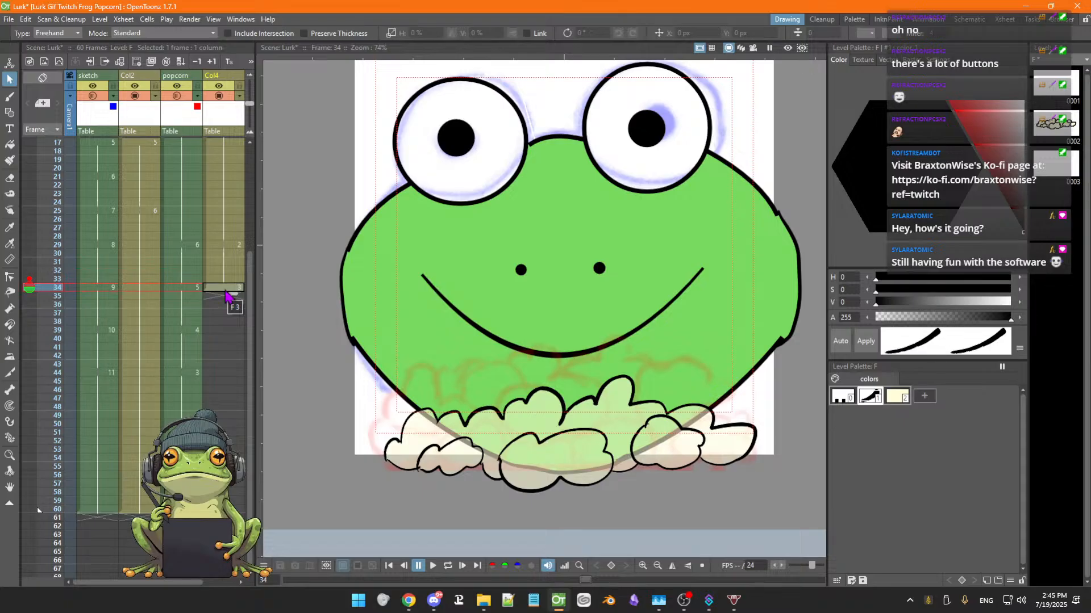
pyautogui.press('Up')
pyautogui.click(224, 289)
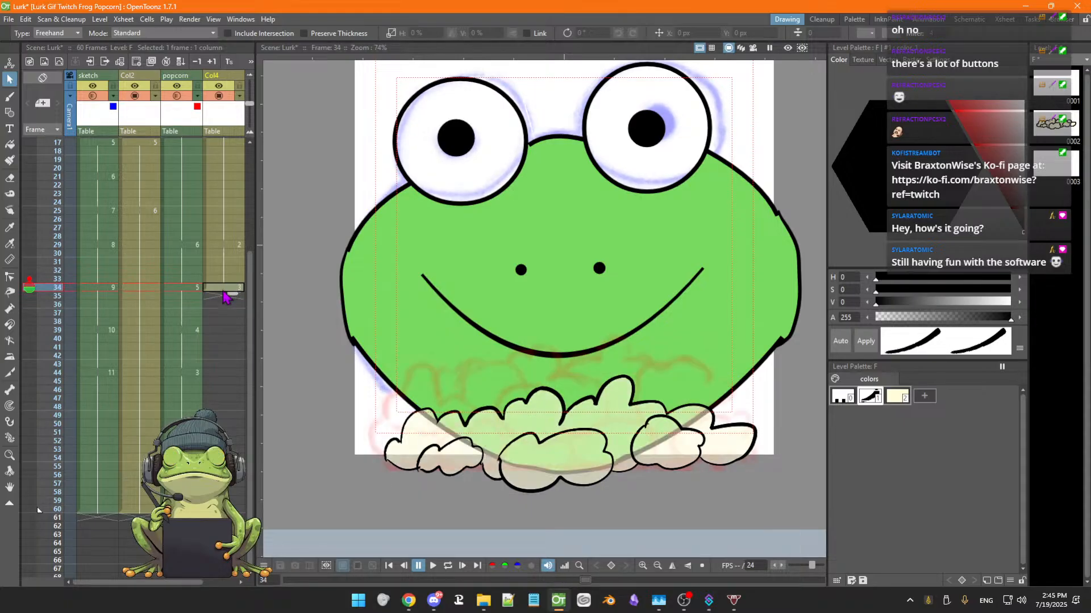
pyautogui.rightClick(225, 289)
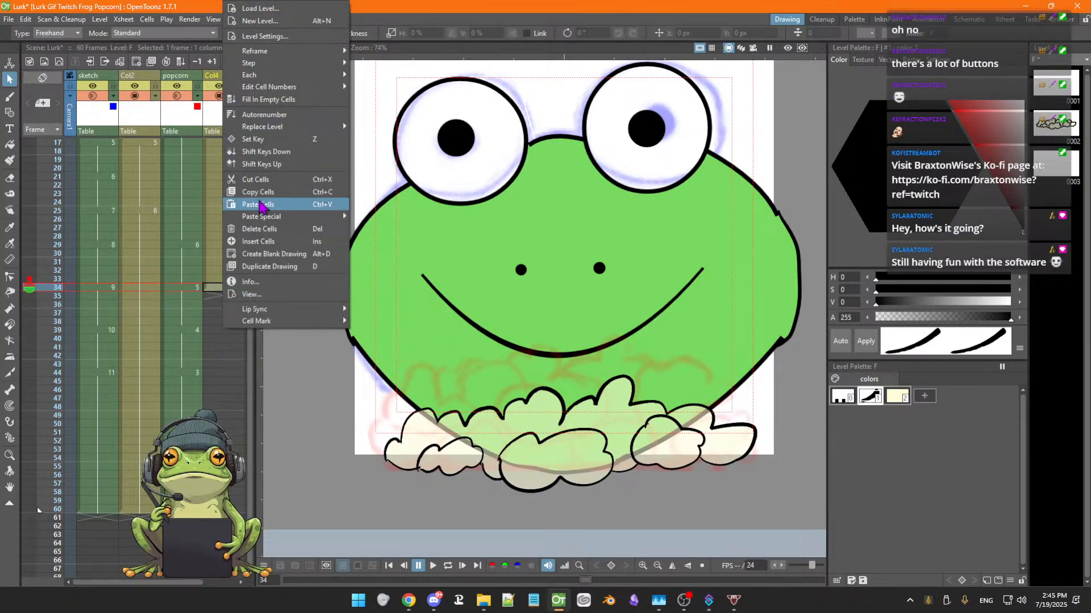
pyautogui.click(262, 236)
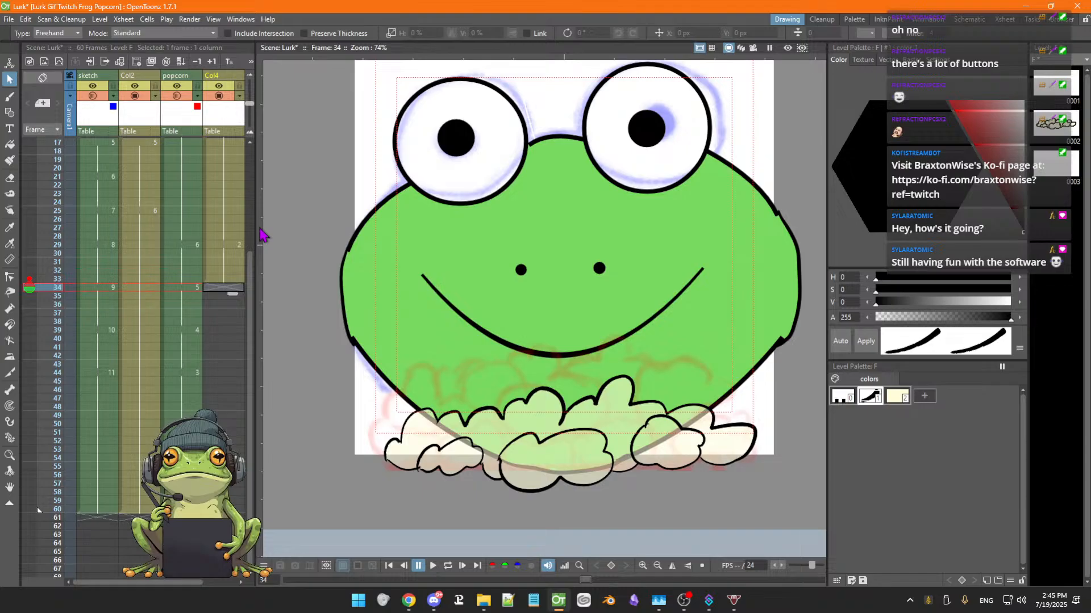
# Step through frames 31 to 34 and check the frame 34 drawing in the popcorn, frog and sketch columns
pyautogui.click(225, 279)
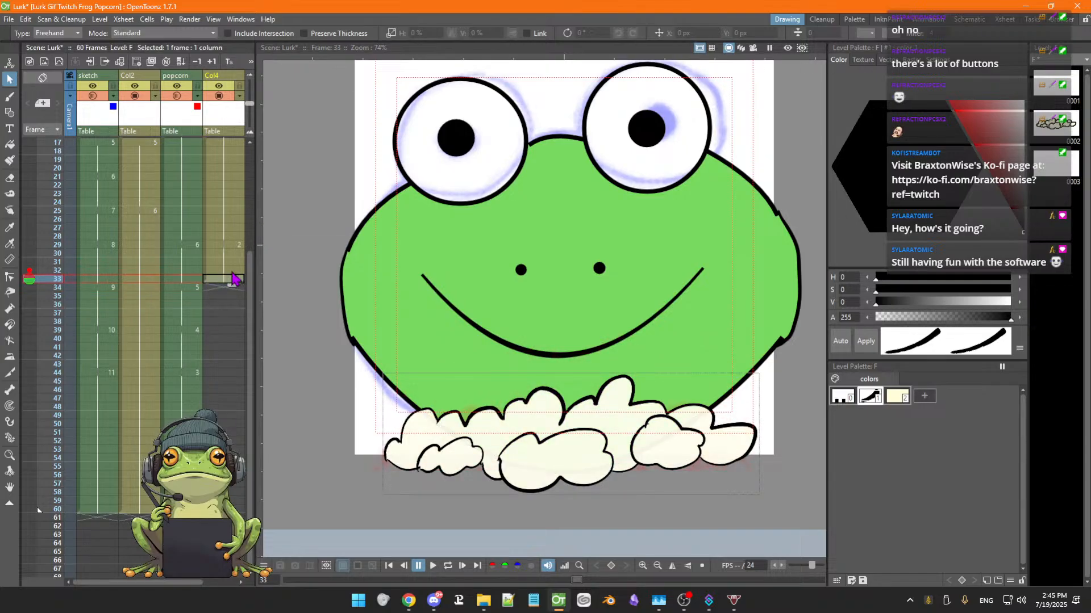
pyautogui.press('Up')
pyautogui.press('Up')
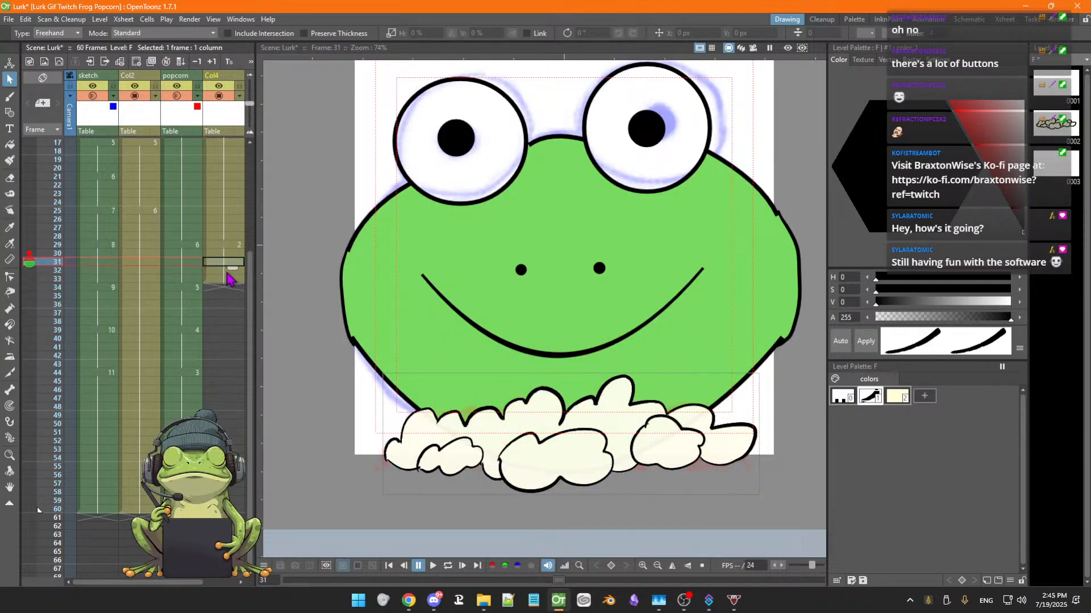
pyautogui.press('Down')
pyautogui.press('Down')
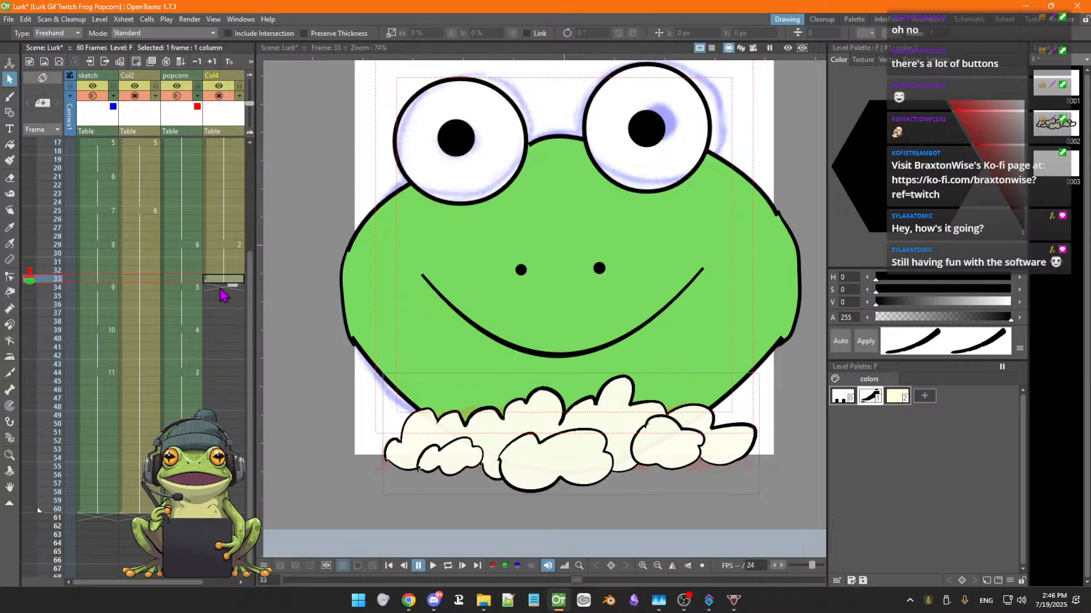
pyautogui.click(220, 288)
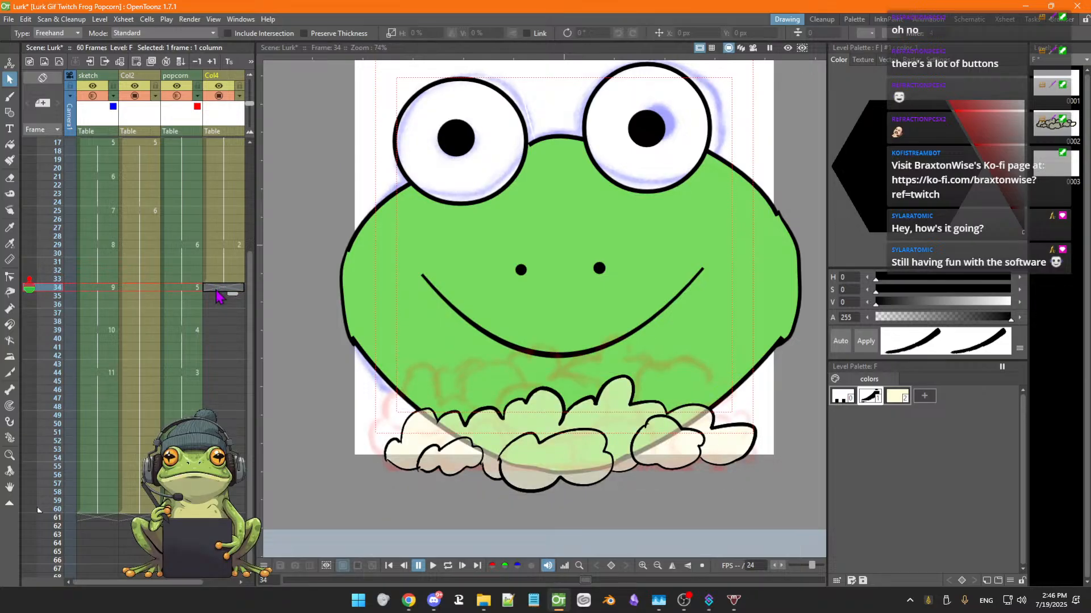
pyautogui.click(187, 289)
pyautogui.click(148, 289)
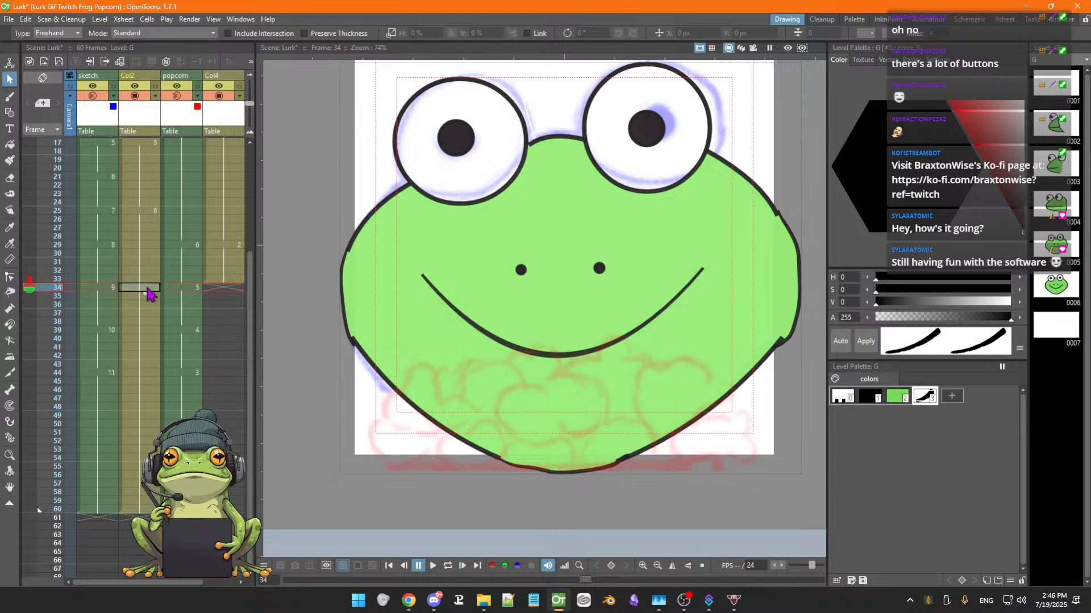
pyautogui.click(108, 289)
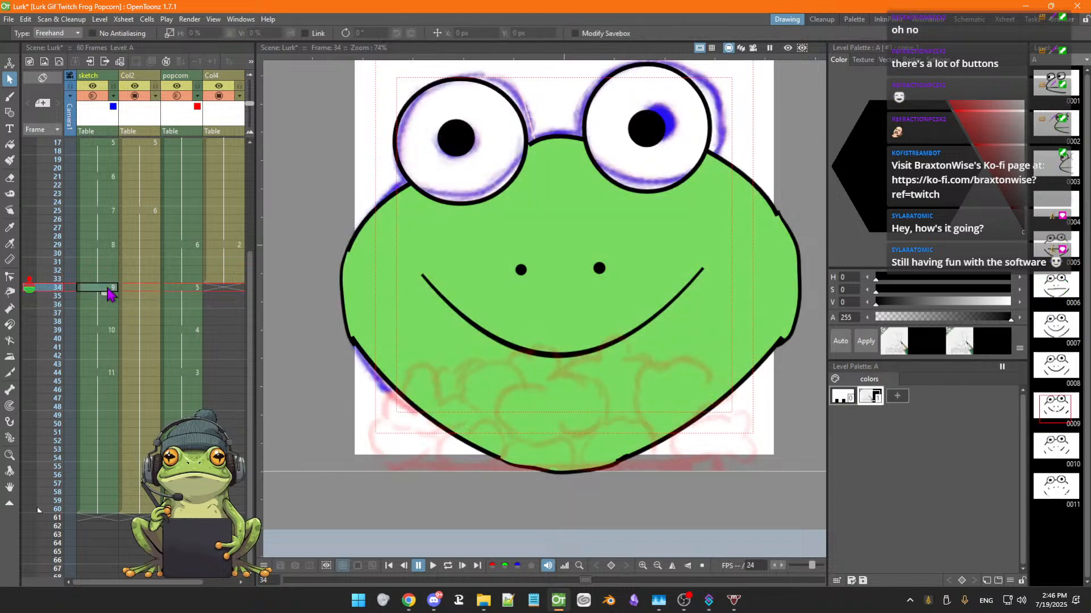
# Step back and forth through frames 29 to 34 comparing the popcorn ink with the frame 34 popcorn sketch
pyautogui.click(228, 280)
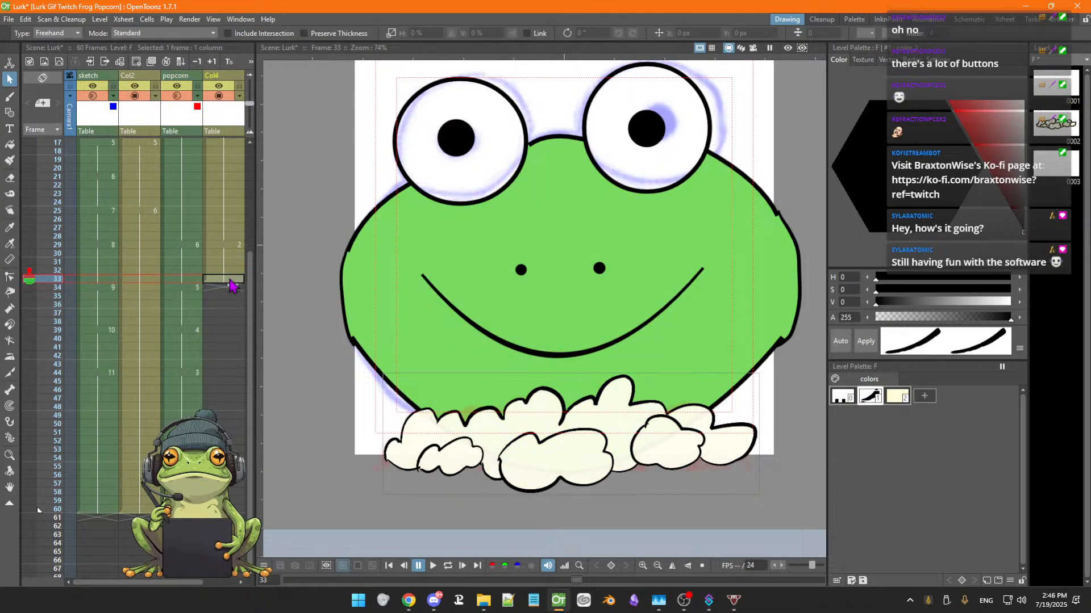
pyautogui.click(235, 272)
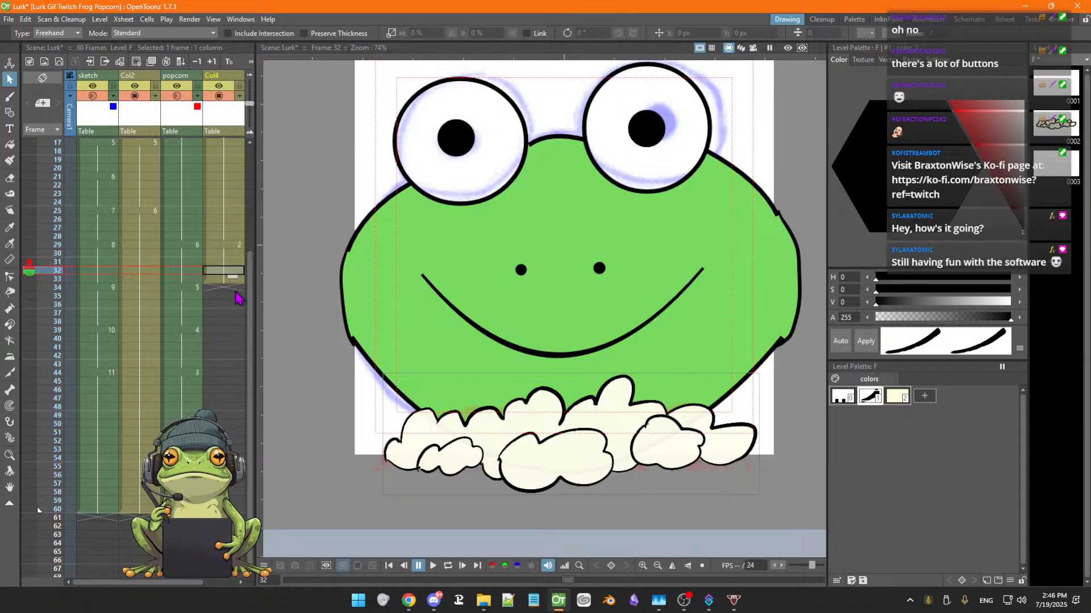
pyautogui.press('Up')
pyautogui.press('Up')
pyautogui.press('Up')
pyautogui.press('Down')
pyautogui.press('Down')
pyautogui.press('Down')
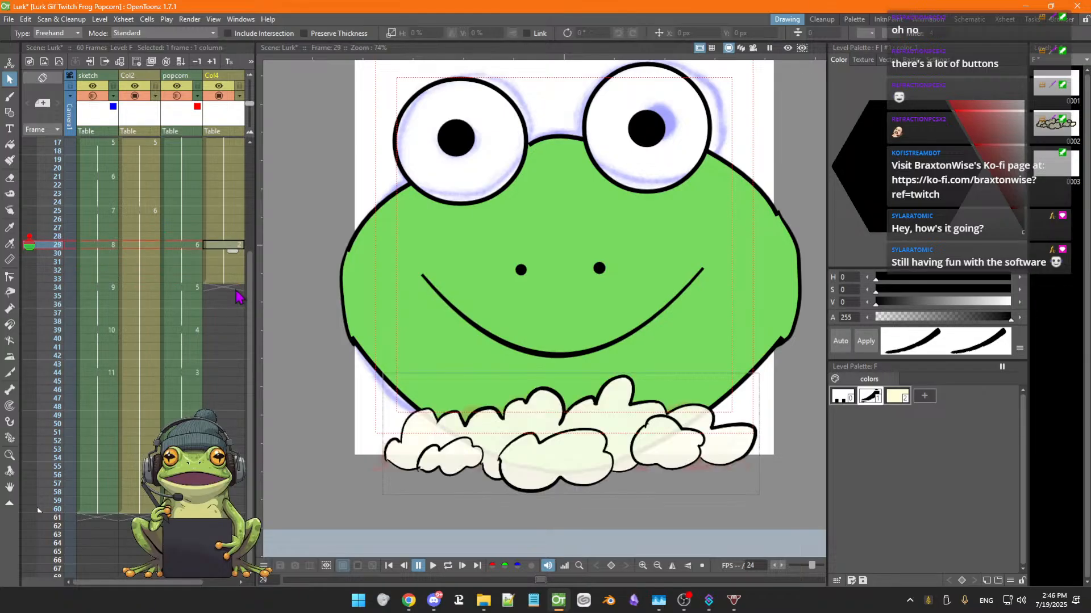
pyautogui.press('Down')
pyautogui.press('Down')
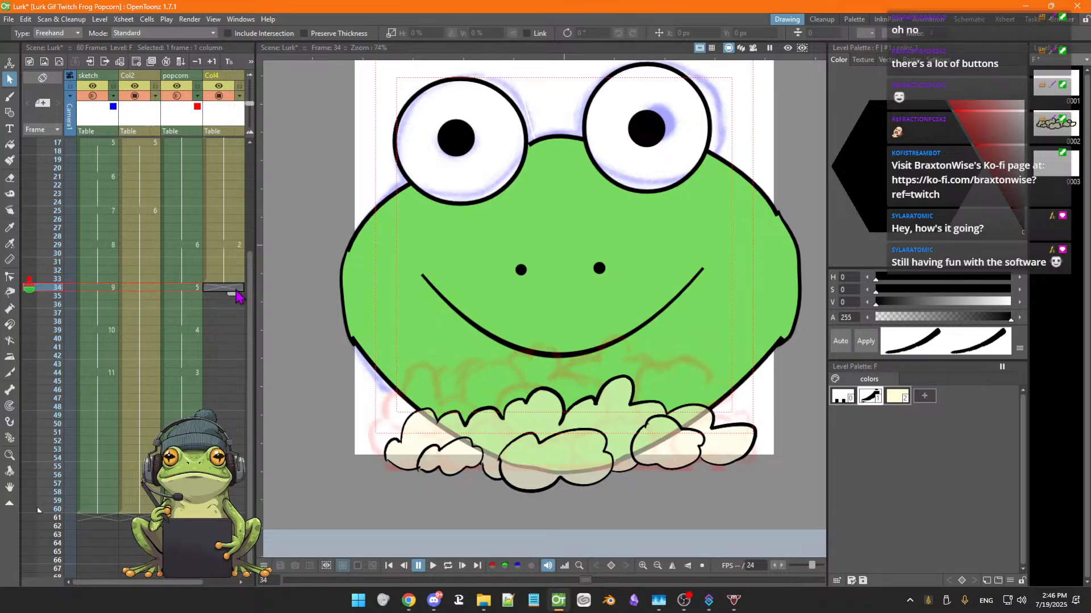
pyautogui.click(237, 296)
pyautogui.press('Up')
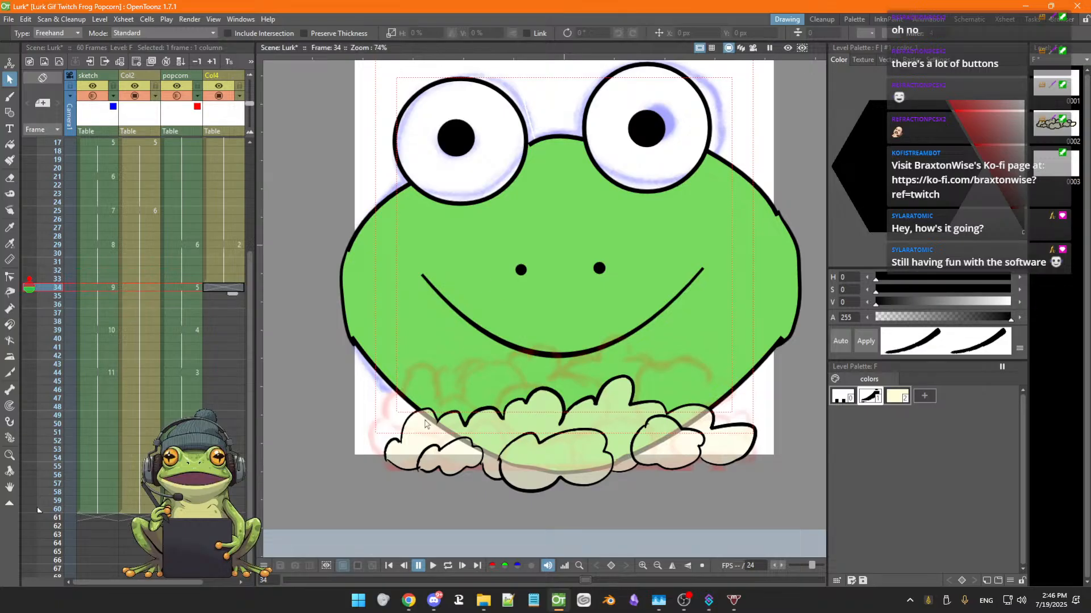
pyautogui.click(195, 290)
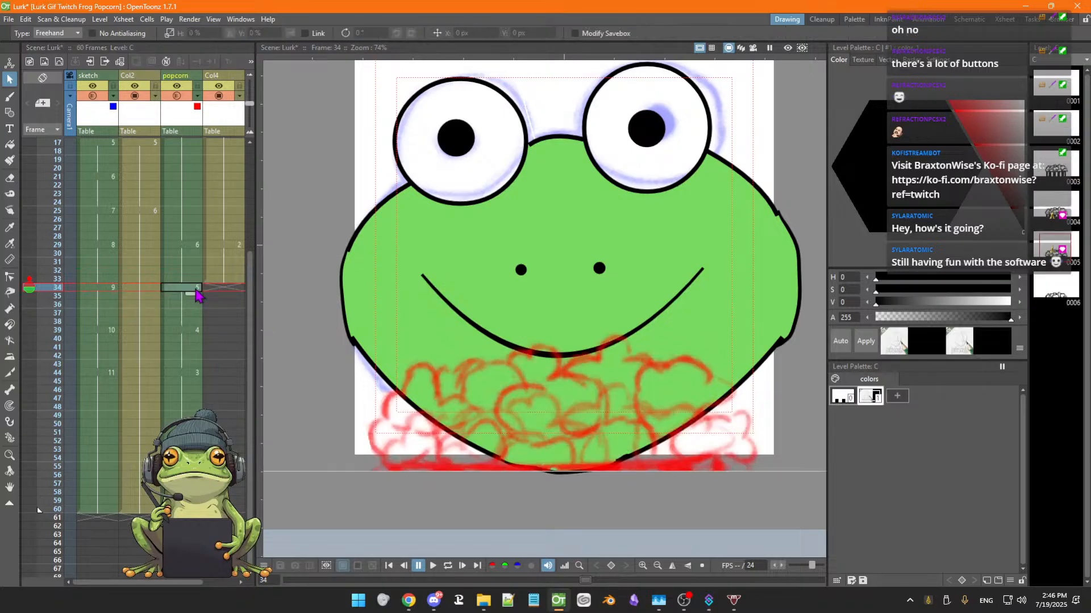
pyautogui.click(229, 292)
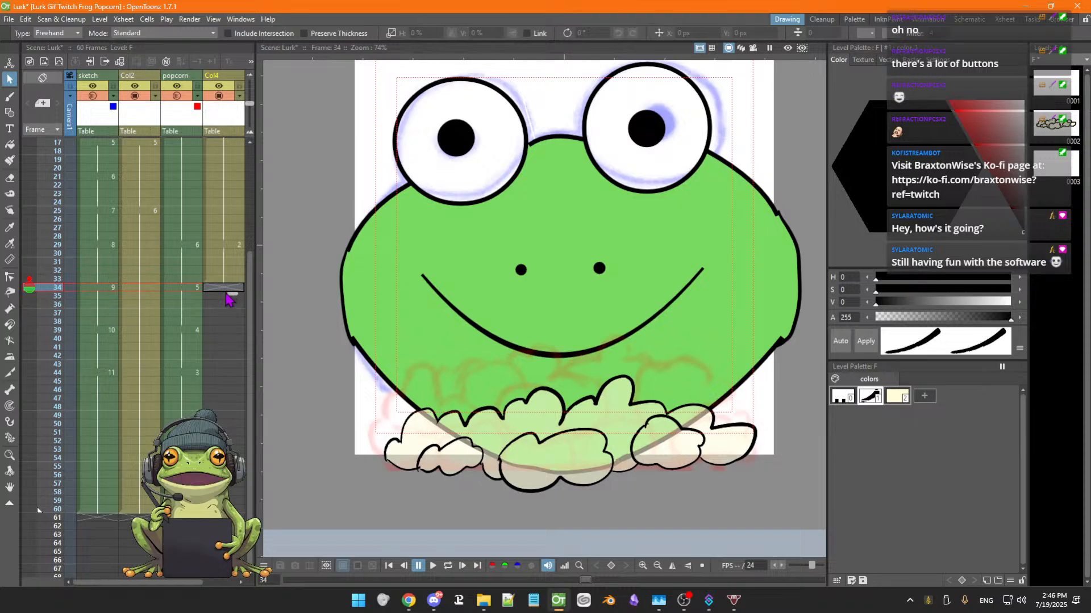
pyautogui.press('Up')
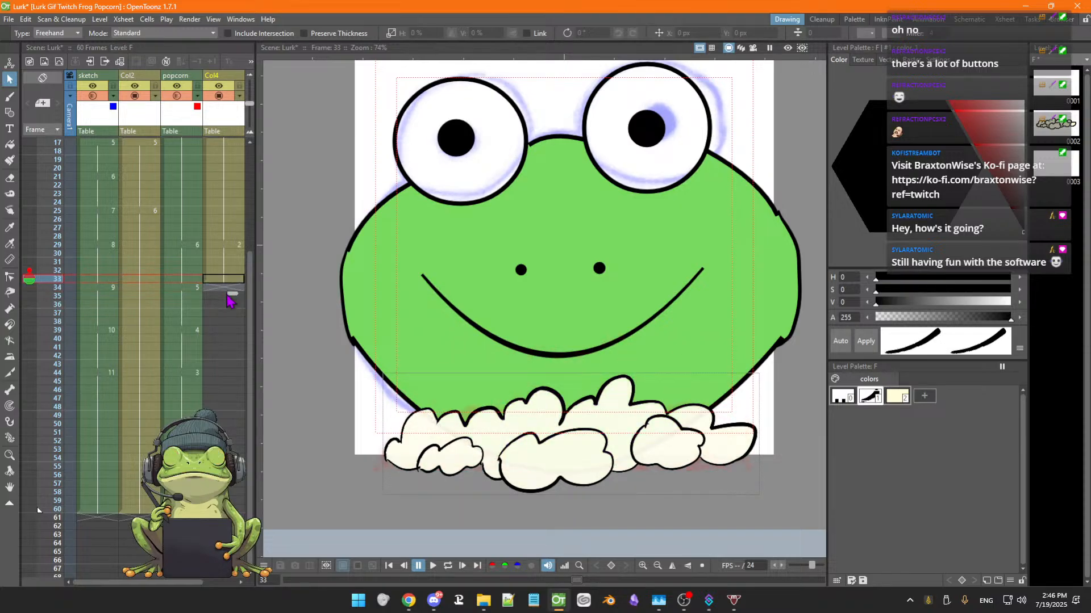
pyautogui.press('Down')
pyautogui.press('Up')
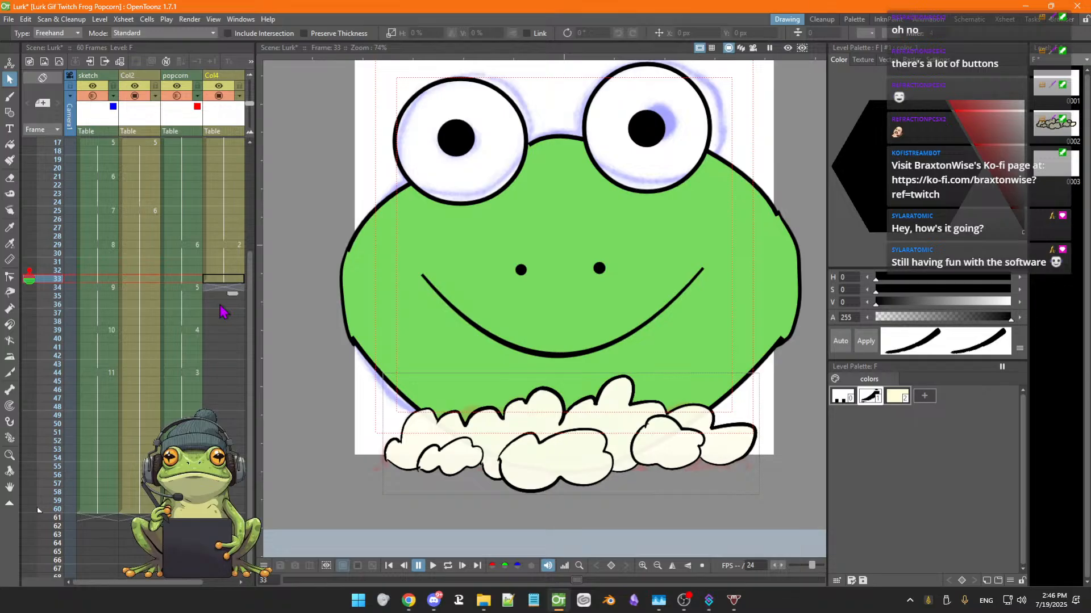
# Select individual popcorn strokes on frame 33 to examine their shapes
pyautogui.click(387, 461)
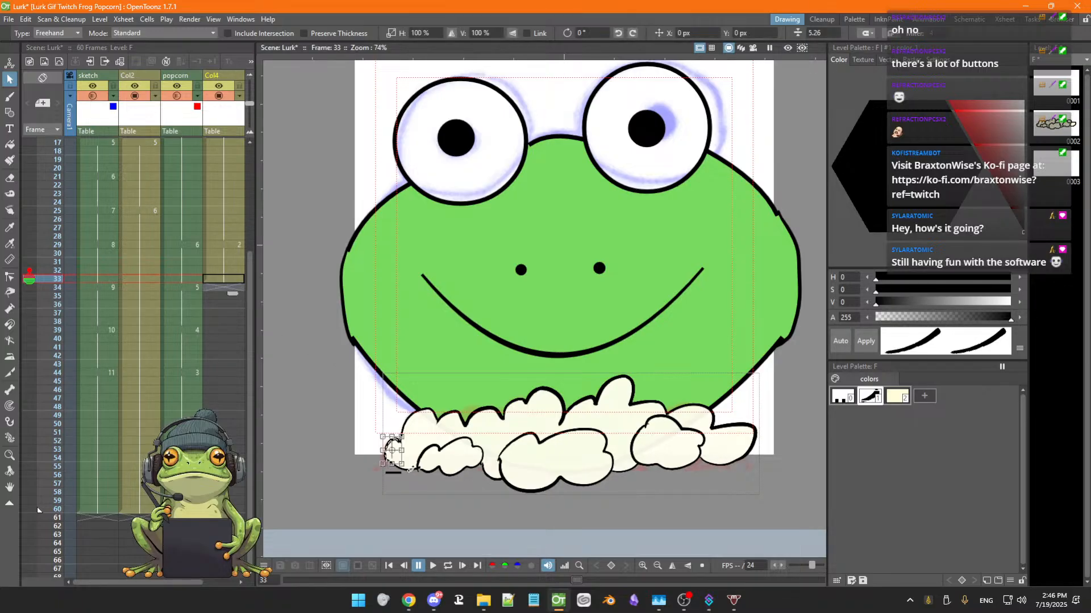
pyautogui.click(431, 452)
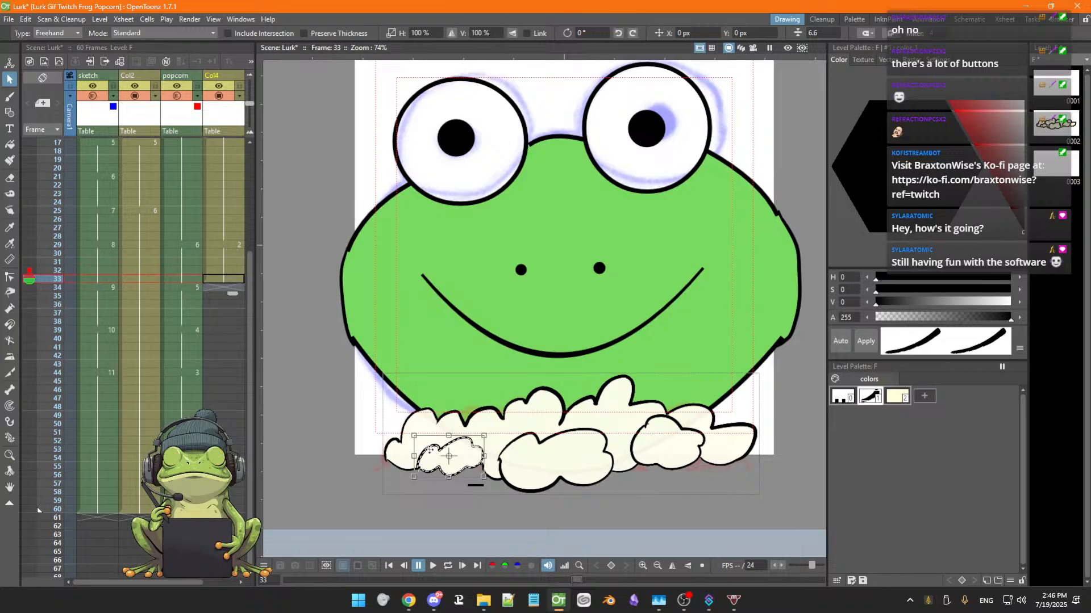
pyautogui.click(400, 443)
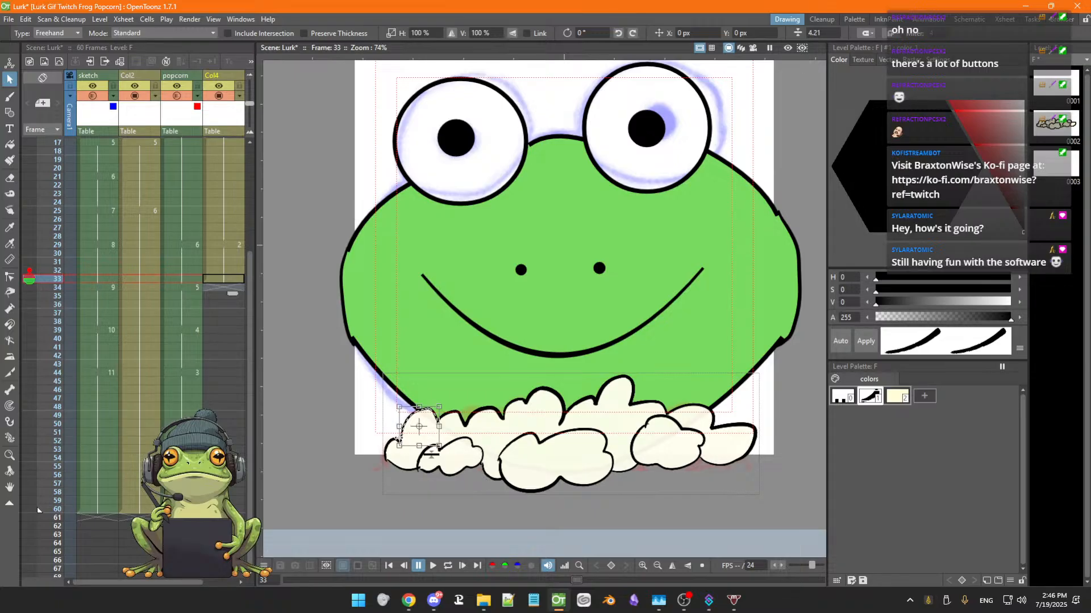
# On frame 34 of the popcorn ink column, draw a short curved stroke with the Brush at the popcorn's left side
pyautogui.click(207, 279)
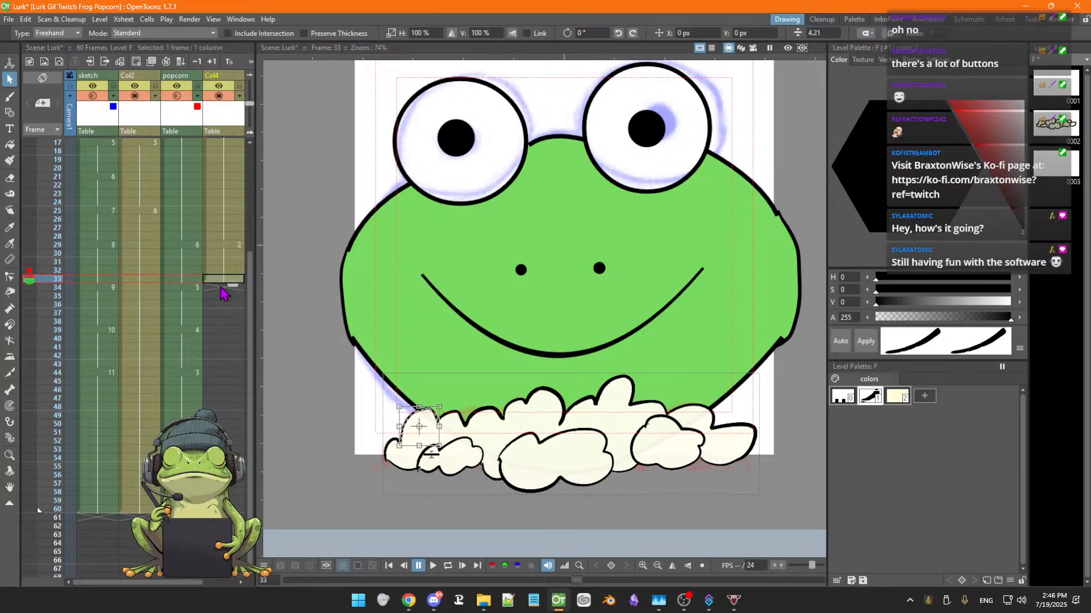
pyautogui.click(220, 287)
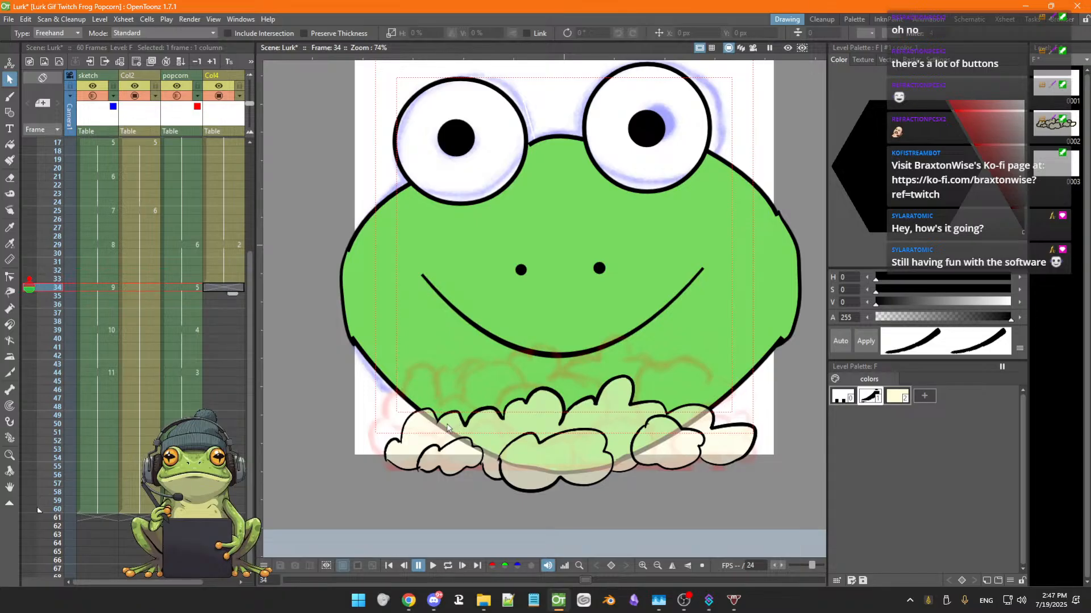
pyautogui.press('b')
pyautogui.moveTo(450, 392); pyautogui.dragTo(438, 420)
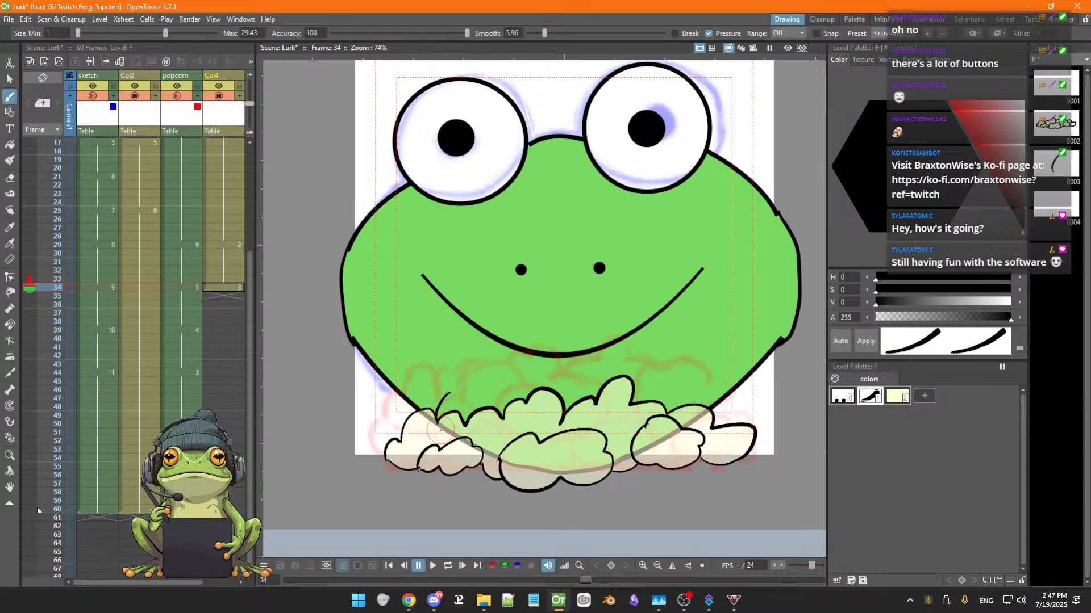
# Flip through frames 33 to 54 to check the new stroke against the neighbouring drawings
pyautogui.press('Up')
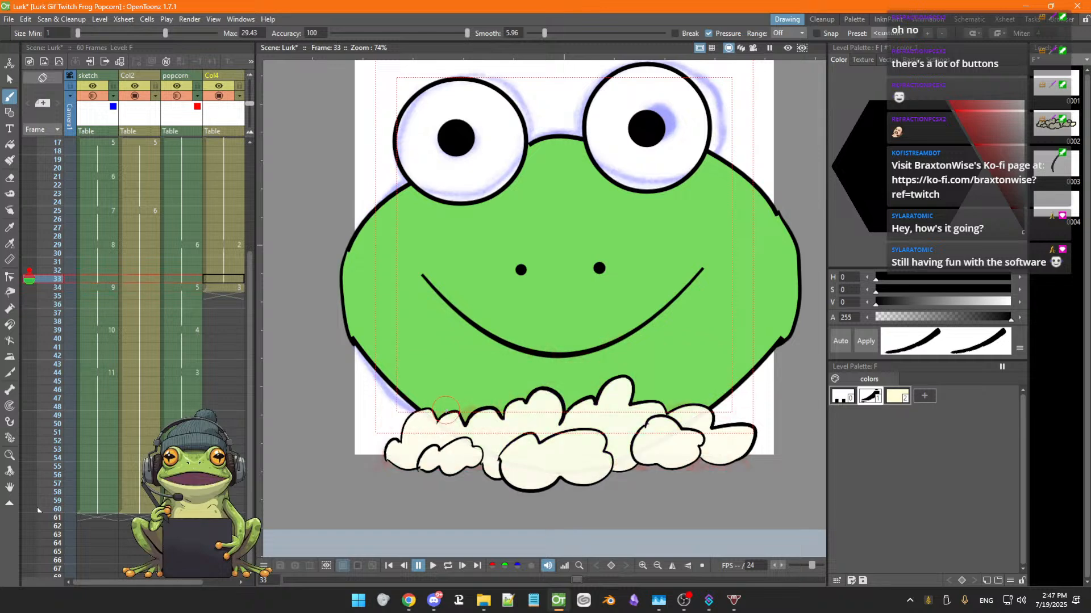
pyautogui.press('Down')
pyautogui.press('Down')
pyautogui.press('Up')
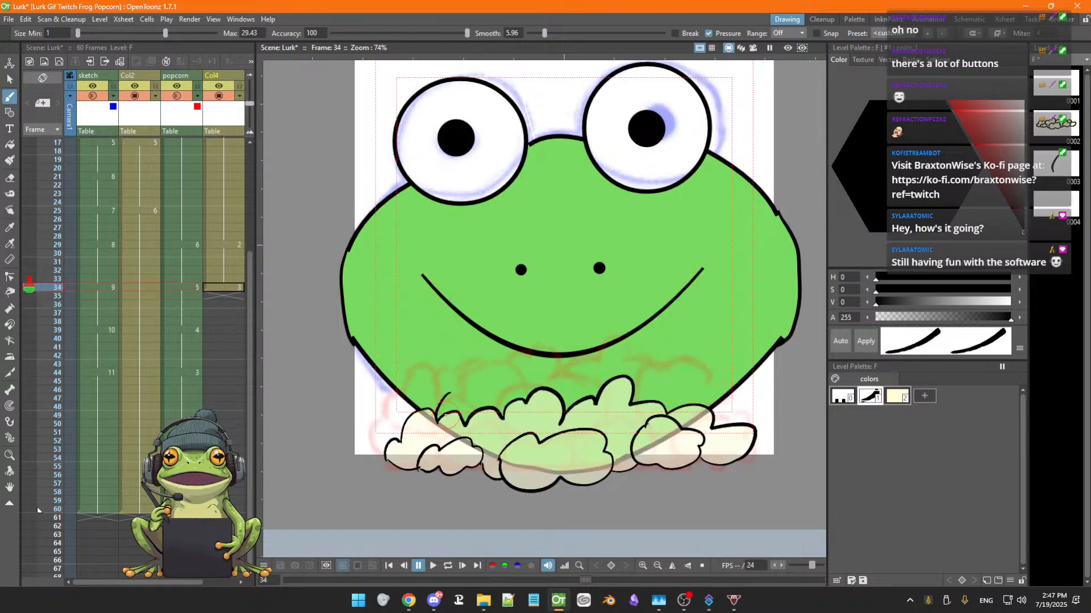
pyautogui.press('Down')
pyautogui.press('Up')
pyautogui.press('Up')
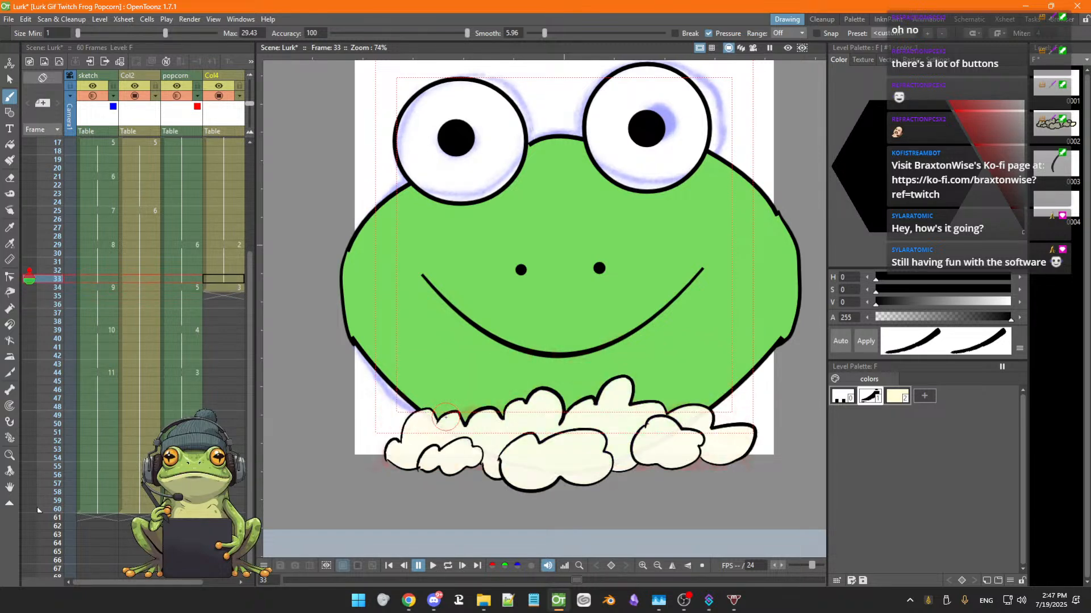
pyautogui.press('Down')
pyautogui.press('Down')
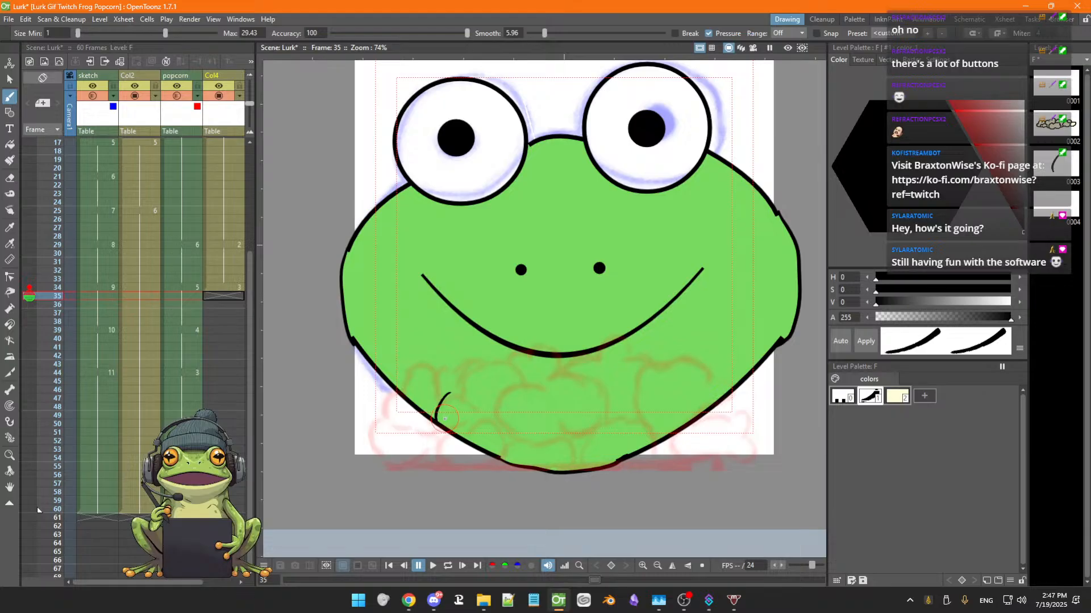
pyautogui.press('Up')
pyautogui.press('Up')
pyautogui.press('Down')
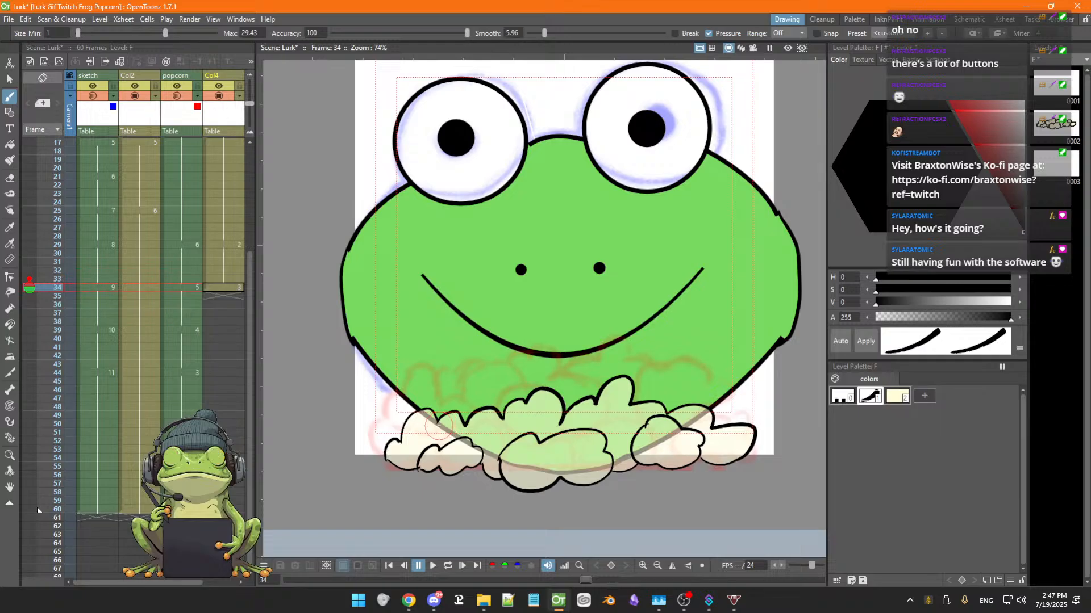
pyautogui.press('Down')
pyautogui.press('Down')
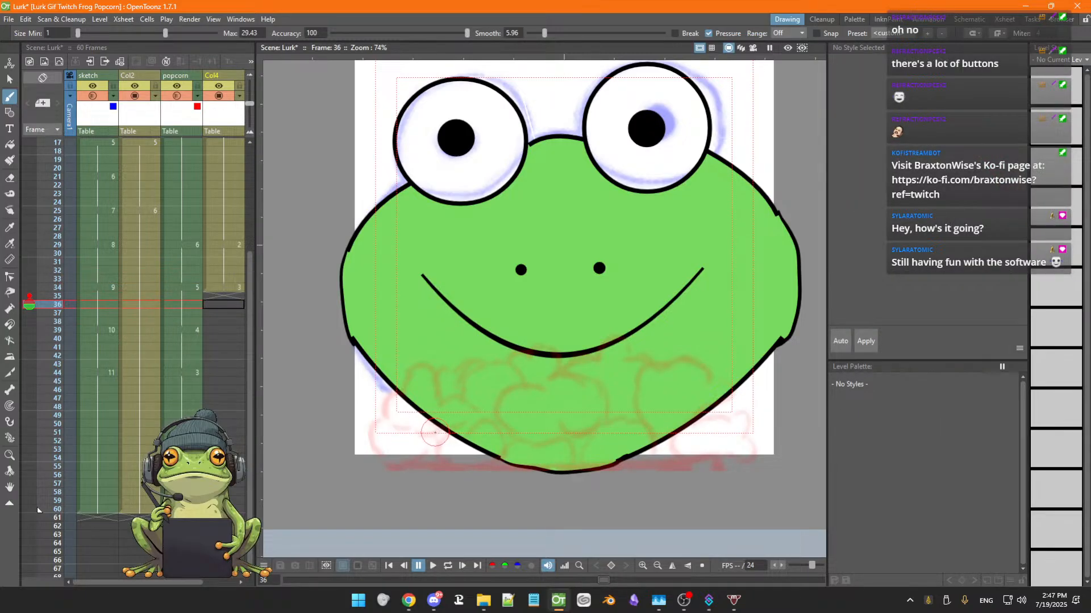
pyautogui.press('Down')
pyautogui.press('Down')
pyautogui.press('Down')
pyautogui.press('Down')
pyautogui.press('Down')
pyautogui.press('Down')
pyautogui.press('Down')
pyautogui.press('Down')
pyautogui.press('Down')
pyautogui.press('Down')
pyautogui.press('Down')
pyautogui.press('Down')
pyautogui.press('Down')
pyautogui.press('Down')
pyautogui.press('Down')
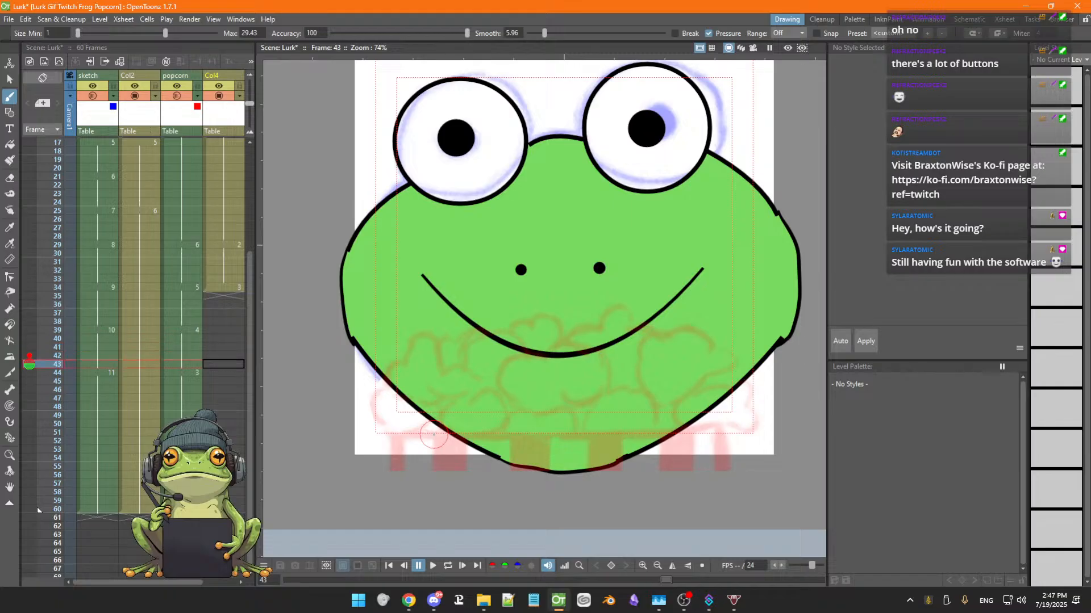
pyautogui.press('Down')
pyautogui.press('Down')
pyautogui.press('Down')
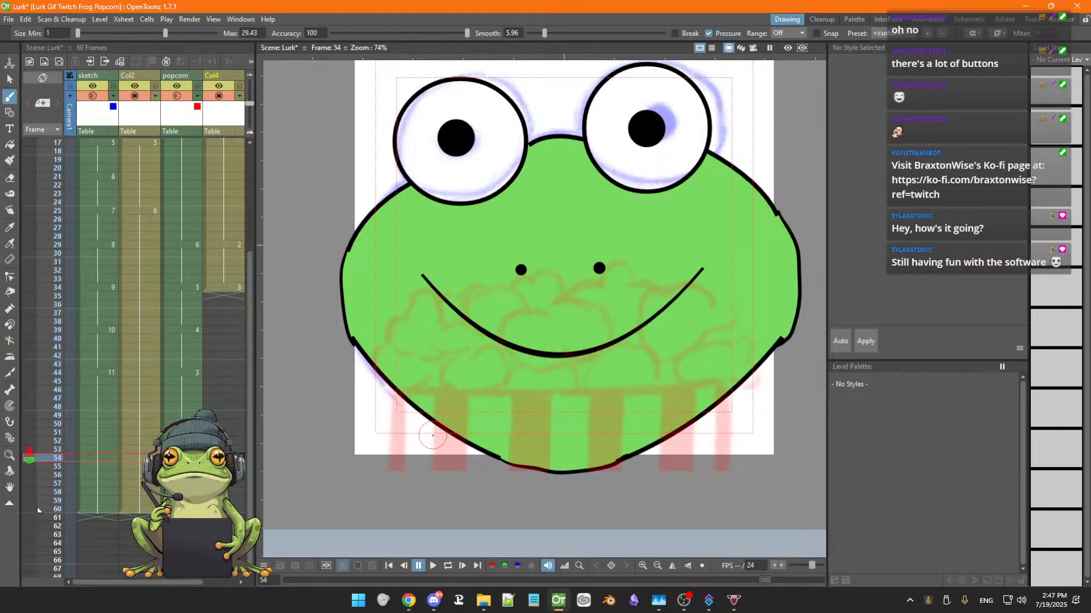
# Step through frames 27 to 54 comparing the popcorn ink against the popcorn sketch
pyautogui.press('Up')
pyautogui.press('Up')
pyautogui.press('Up')
pyautogui.press('Up')
pyautogui.press('Up')
pyautogui.press('Up')
pyautogui.press('Up')
pyautogui.press('Up')
pyautogui.press('Up')
pyautogui.press('Up')
pyautogui.press('Up')
pyautogui.press('Up')
pyautogui.press('Up')
pyautogui.press('Up')
pyautogui.press('Up')
pyautogui.press('Up')
pyautogui.press('Up')
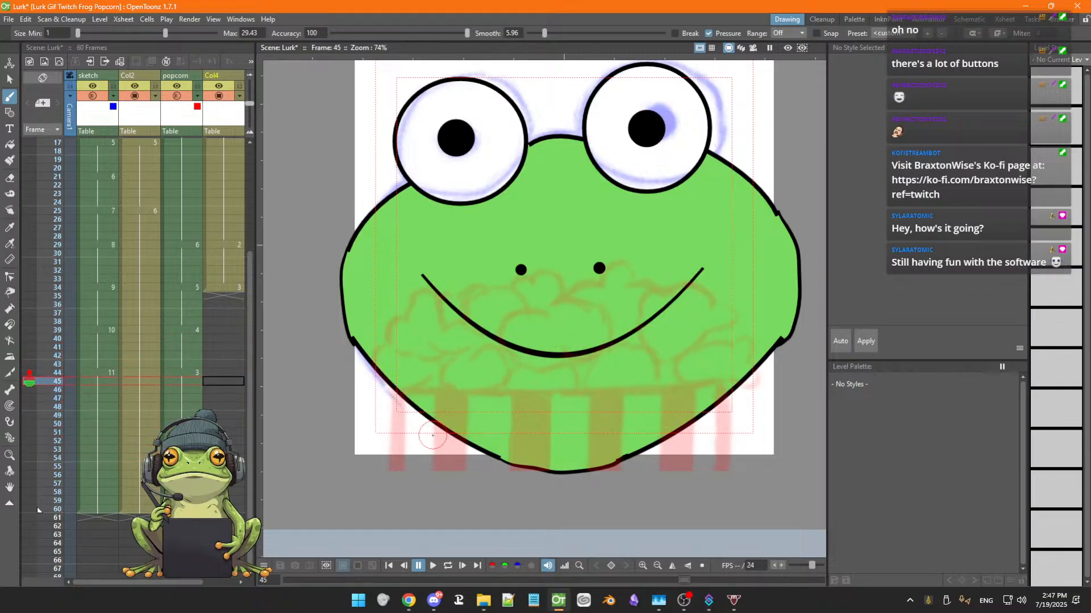
pyautogui.press('Up')
pyautogui.press('Up')
pyautogui.press('Up')
pyautogui.press('Up')
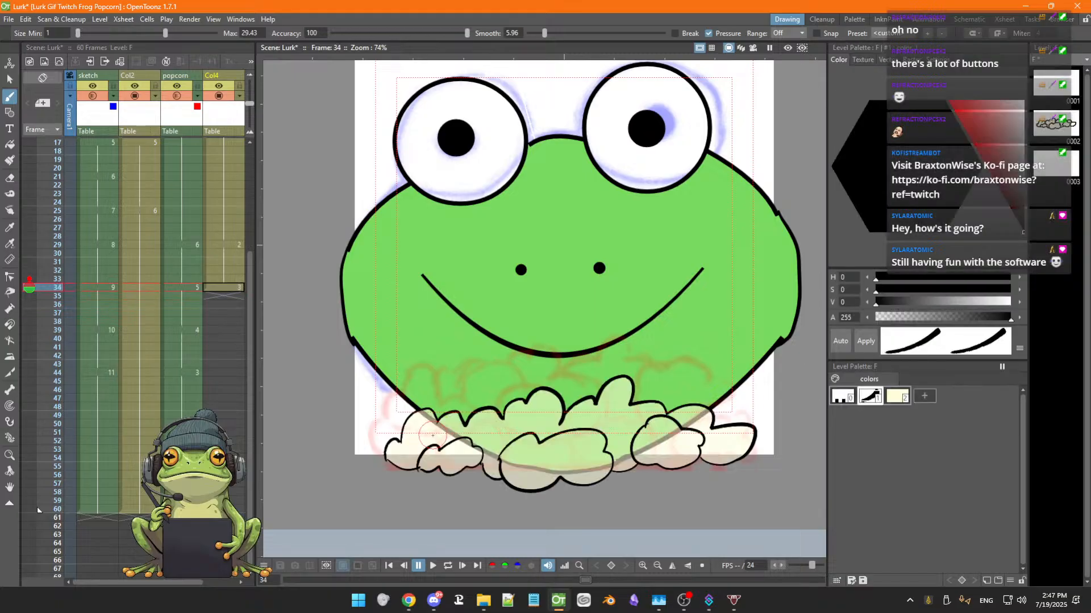
pyautogui.press('Up')
pyautogui.press('Up')
pyautogui.press('Up')
pyautogui.press('Up')
pyautogui.press('Up')
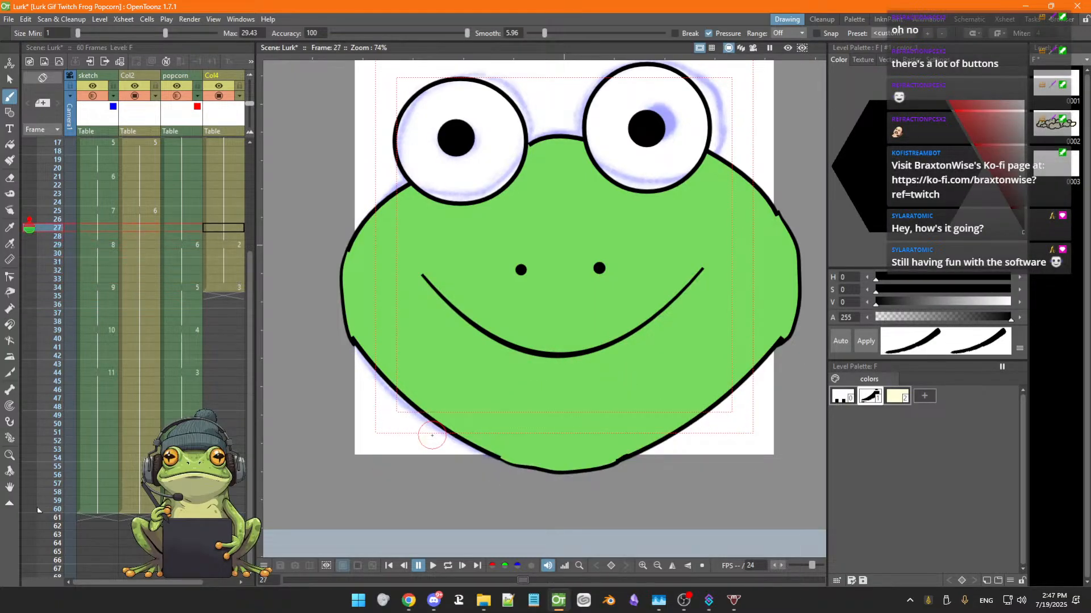
pyautogui.press('Down')
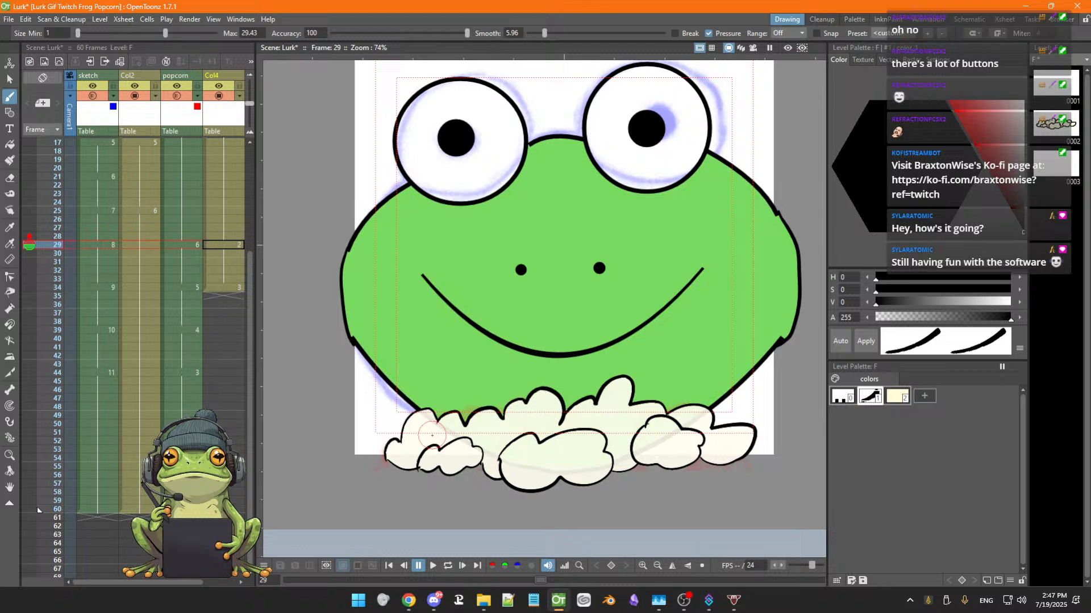
pyautogui.press('Down')
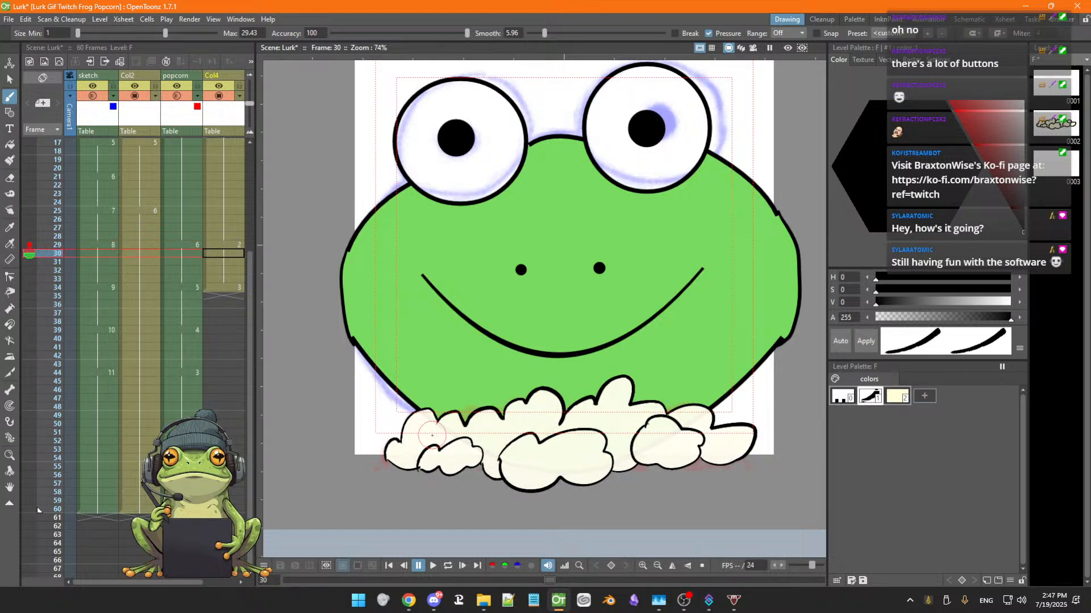
pyautogui.press('Up')
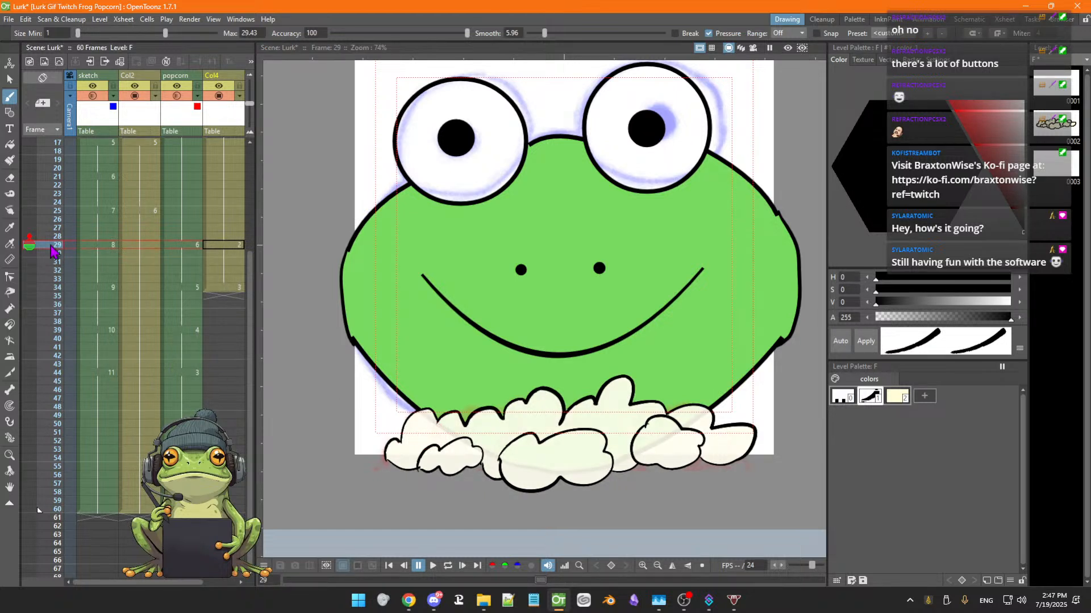
# Flip between frames 29 and 35 to compare the popcorn ink drawings with the frame 34 sketch
pyautogui.click(29, 243)
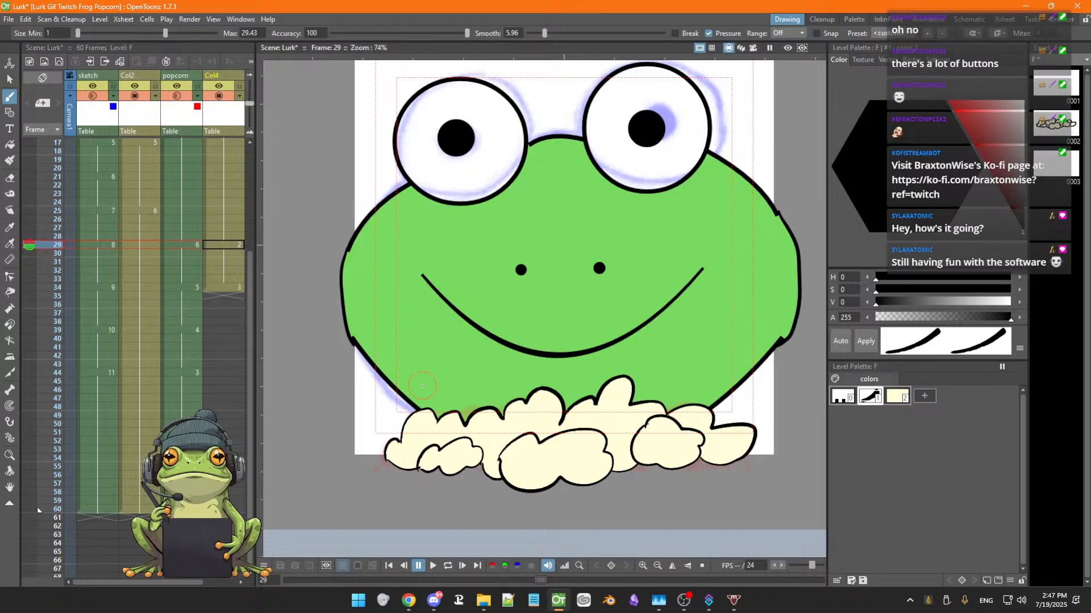
pyautogui.press('Down')
pyautogui.press('Down')
pyautogui.press('Down')
pyautogui.press('Down')
pyautogui.press('Down')
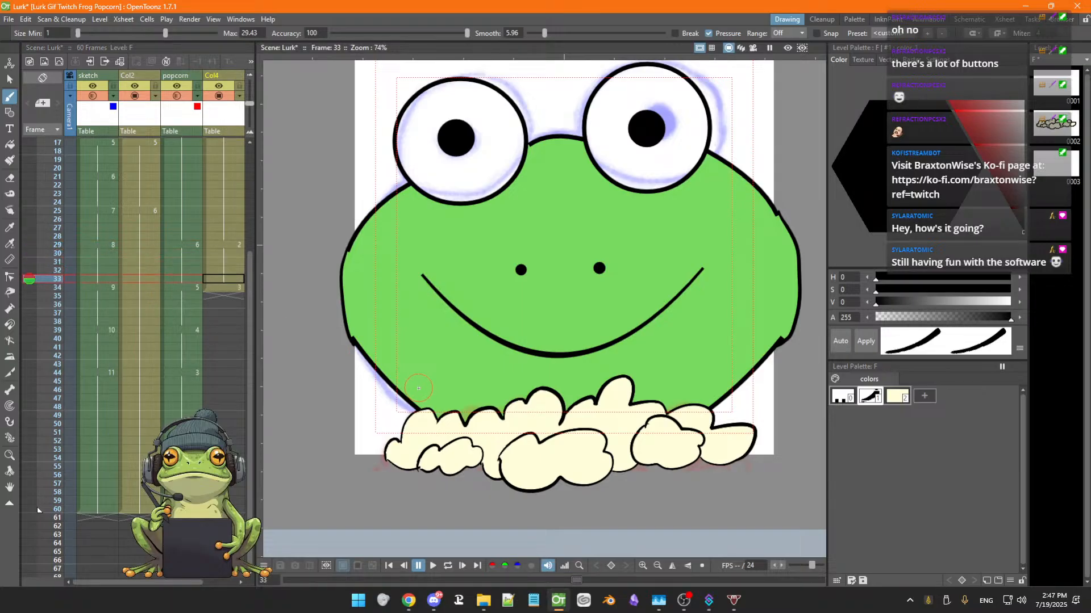
pyautogui.press('Down')
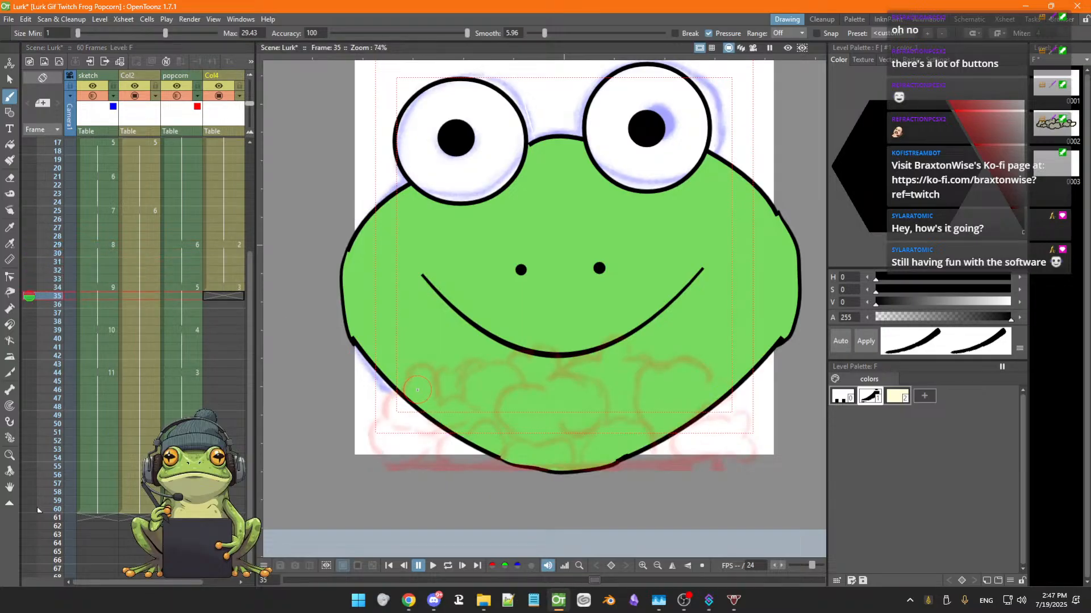
pyautogui.press('Up')
pyautogui.press('Up')
pyautogui.press('Up')
pyautogui.press('Up')
pyautogui.press('Up')
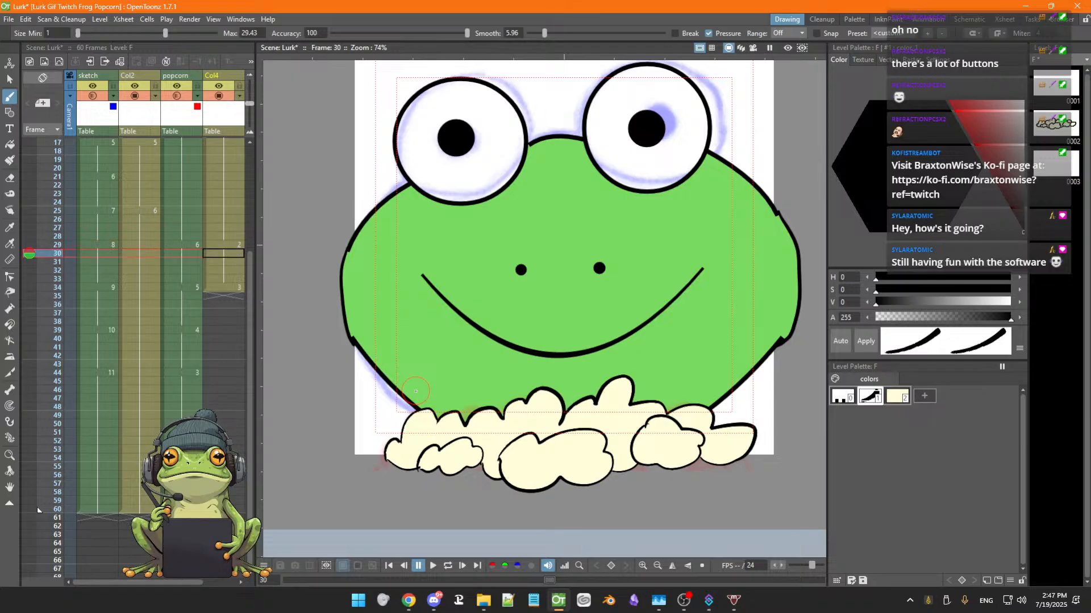
pyautogui.press('Down')
pyautogui.press('Down')
pyautogui.press('Down')
pyautogui.press('Down')
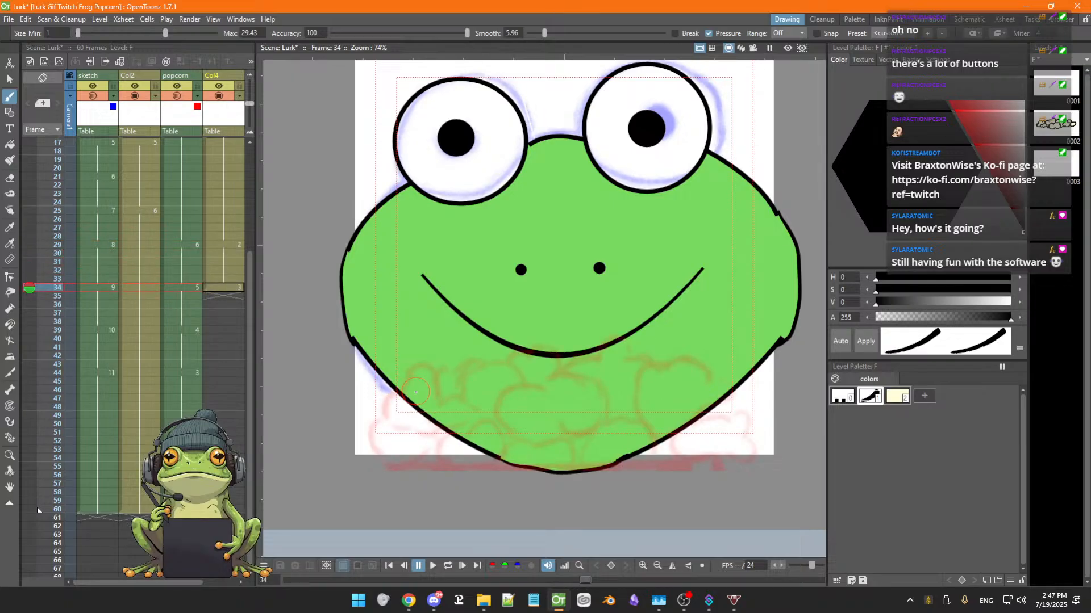
pyautogui.press('Up')
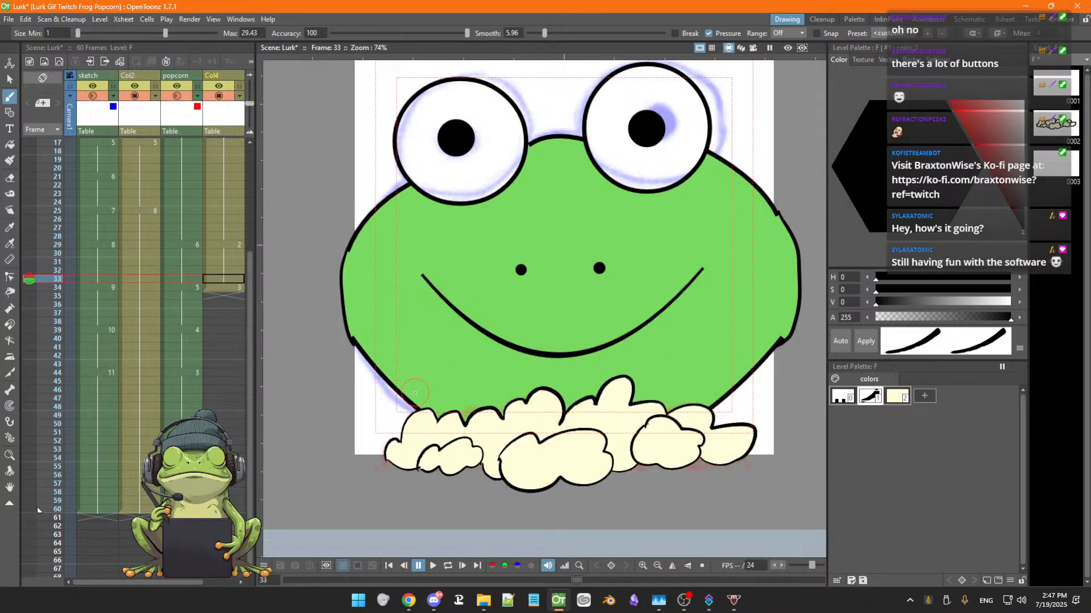
pyautogui.click(30, 270)
pyautogui.press('Down')
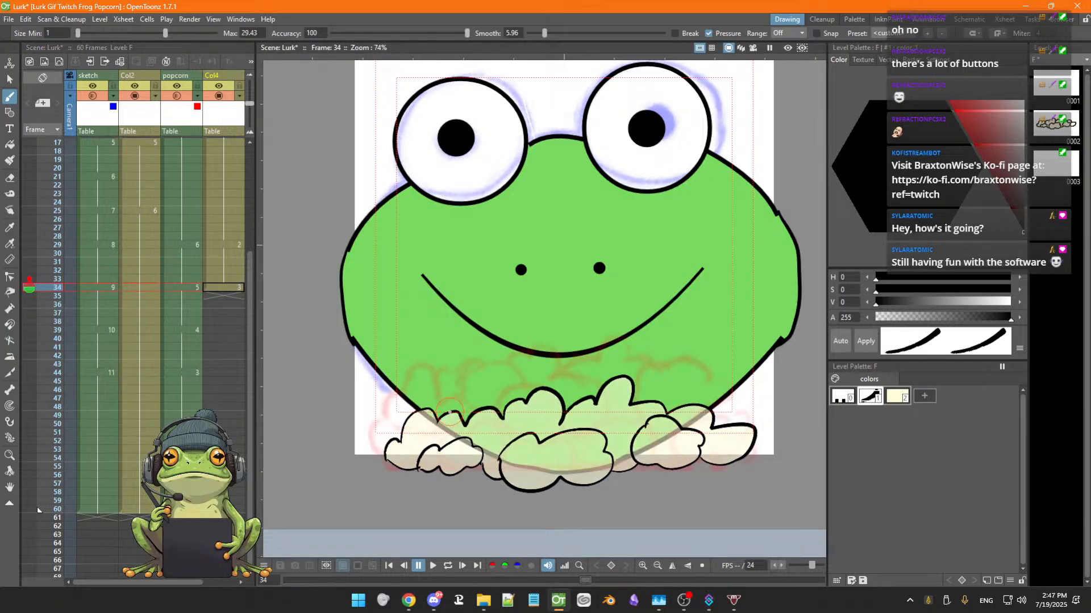
pyautogui.press('Up')
# Save the scene
pyautogui.hotkey('ctrl', 's')
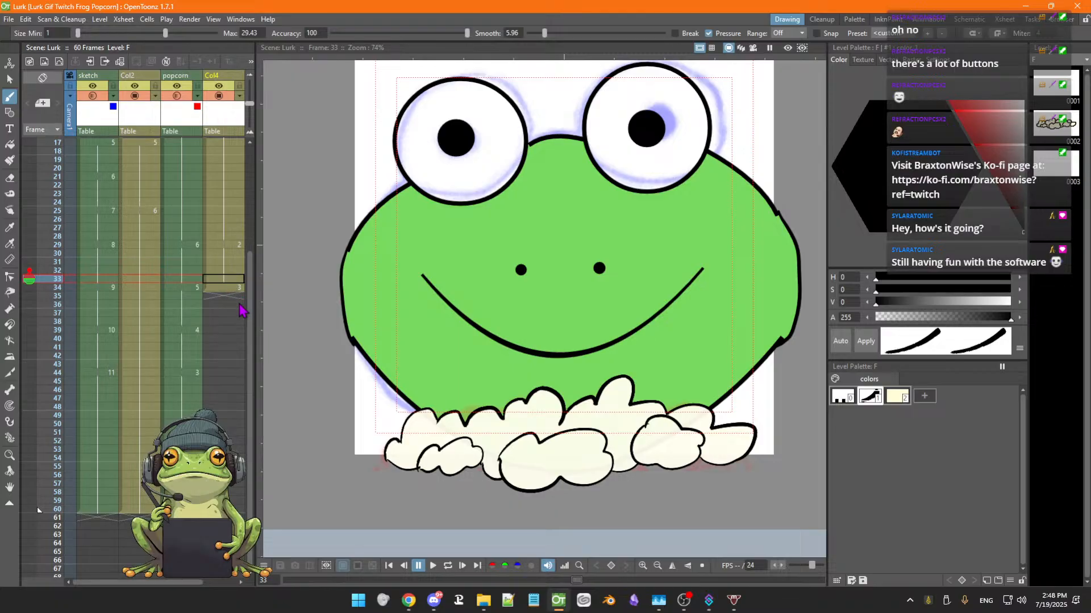
pyautogui.press('Down')
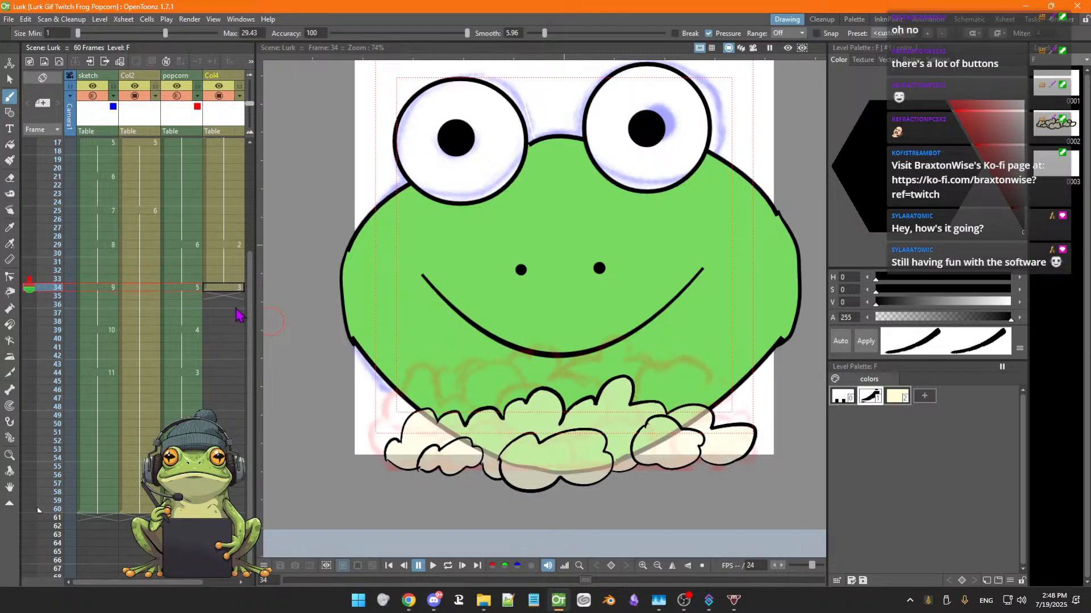
pyautogui.press('Up')
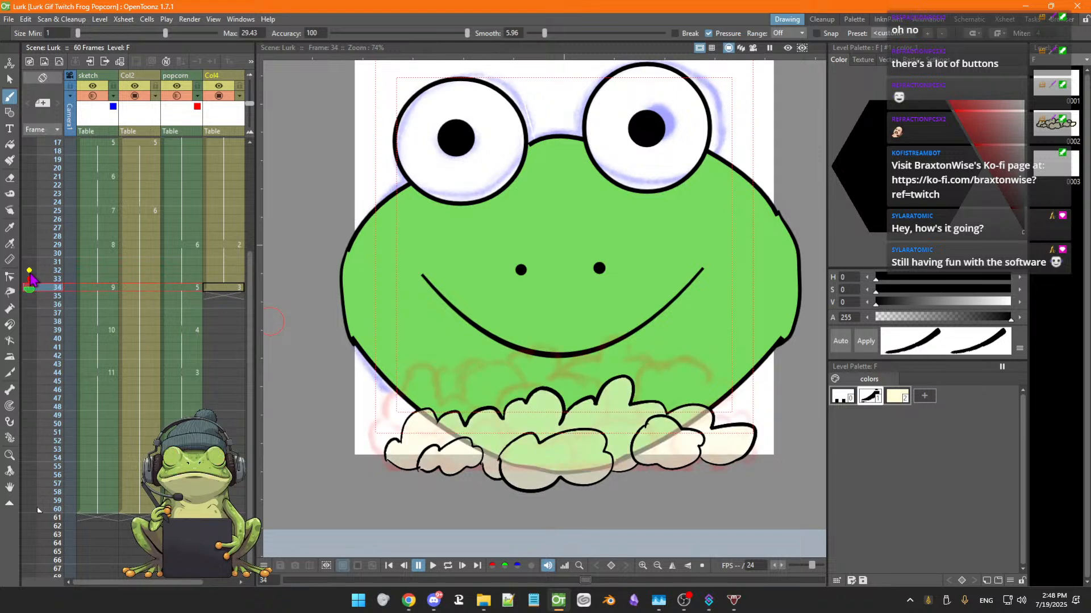
# Toggle the relative onion skin and step back and forth between frames 33 and 35 to compare the popcorn drawings
pyautogui.click(30, 278)
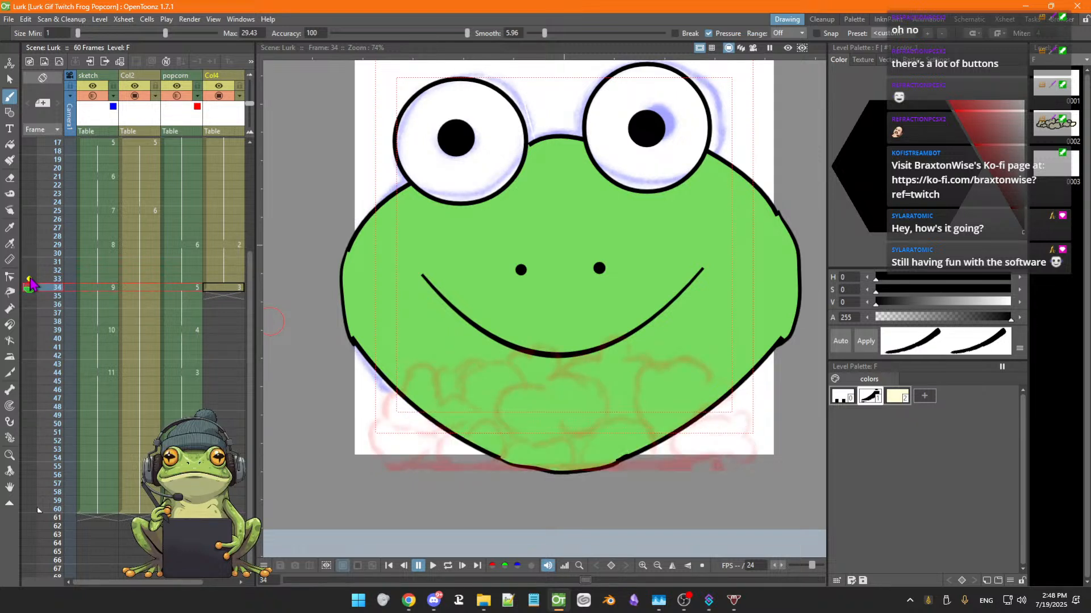
pyautogui.click(29, 279)
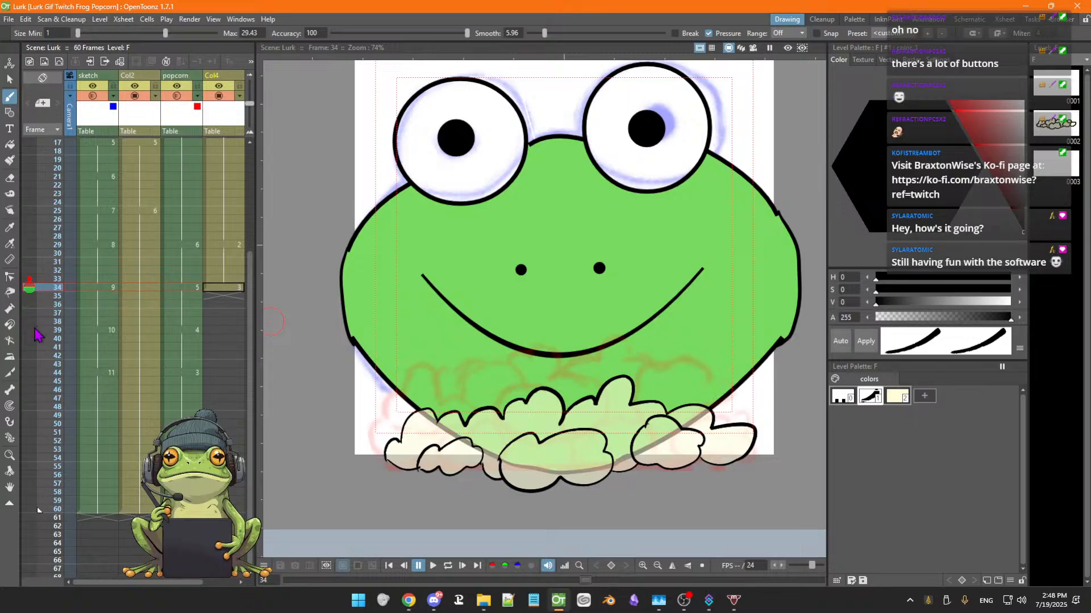
pyautogui.click(30, 279)
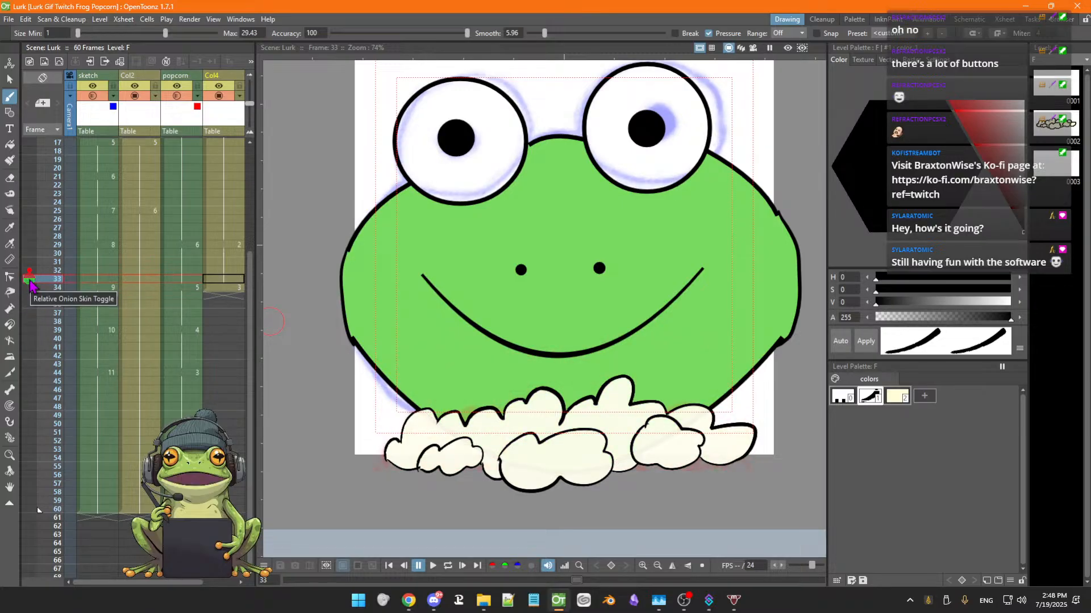
pyautogui.click(29, 279)
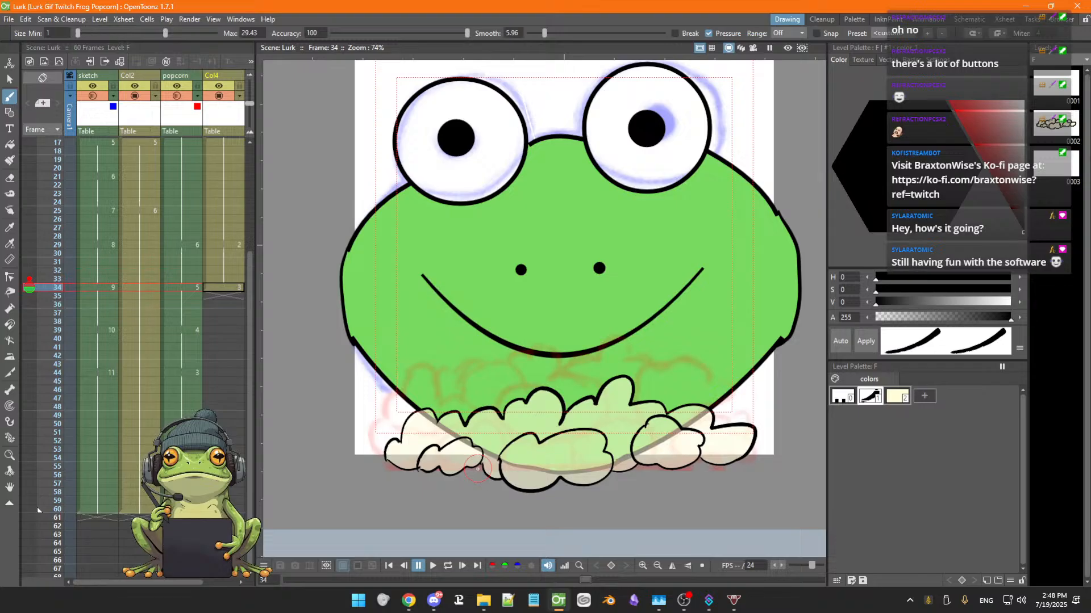
pyautogui.press('.')
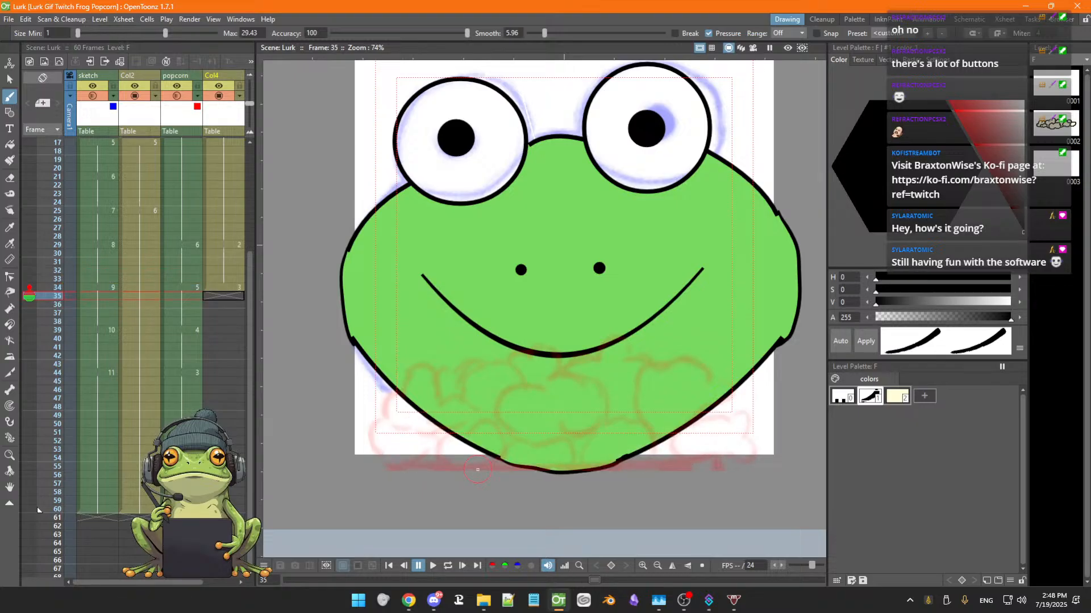
pyautogui.press(',')
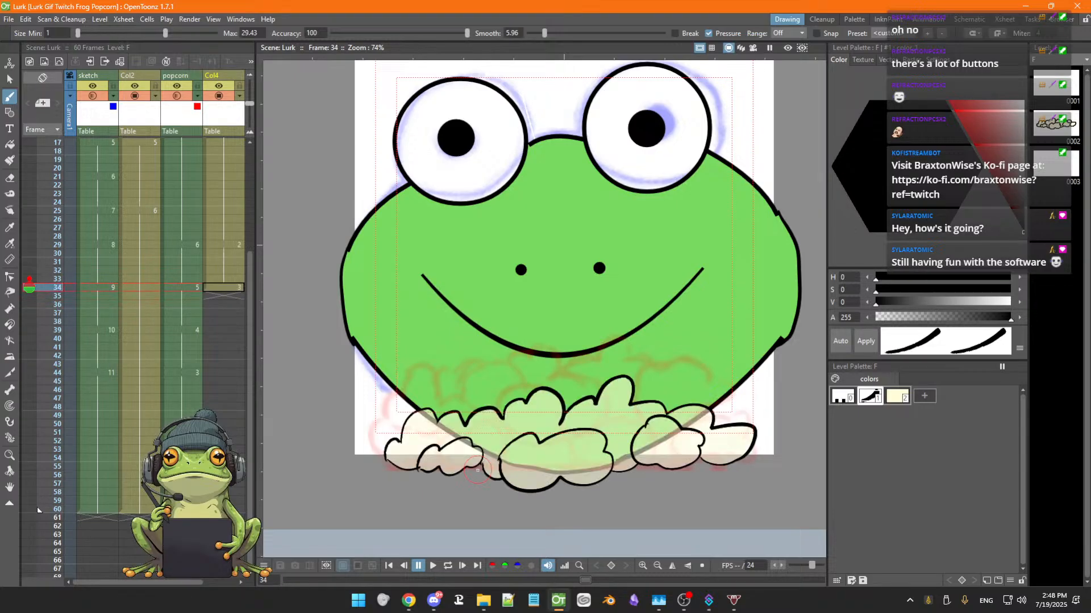
pyautogui.press(',')
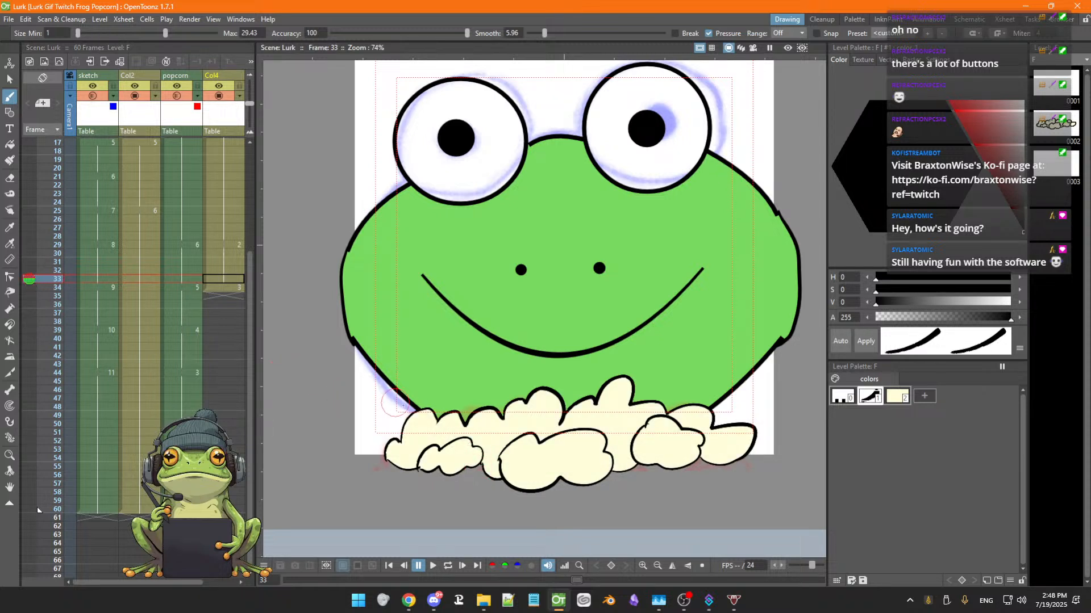
pyautogui.press('.')
pyautogui.press(',')
pyautogui.press('.')
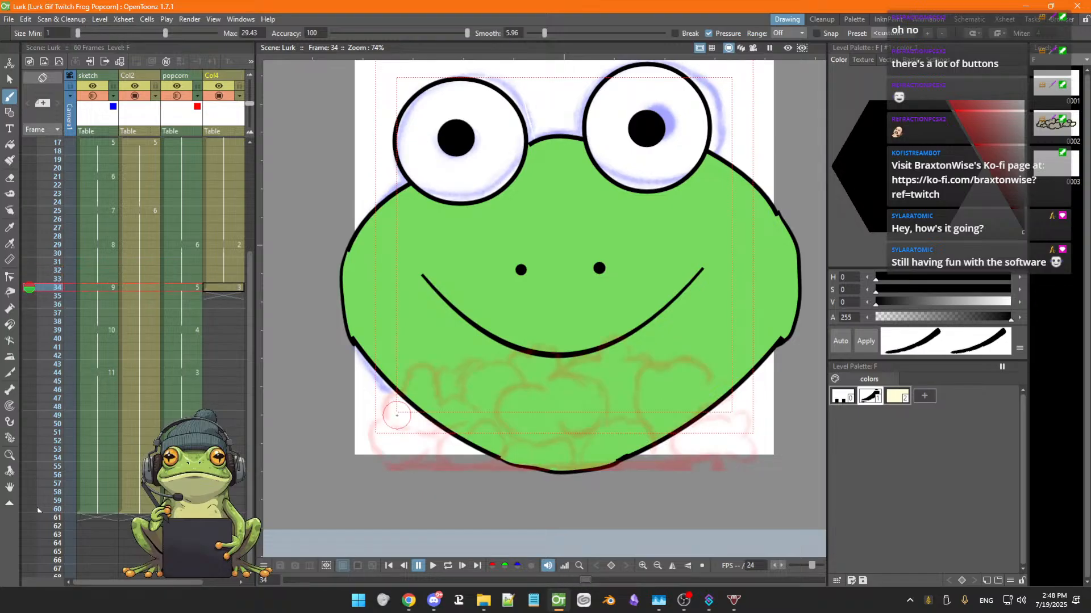
pyautogui.press(',')
pyautogui.press('.')
pyautogui.press(',')
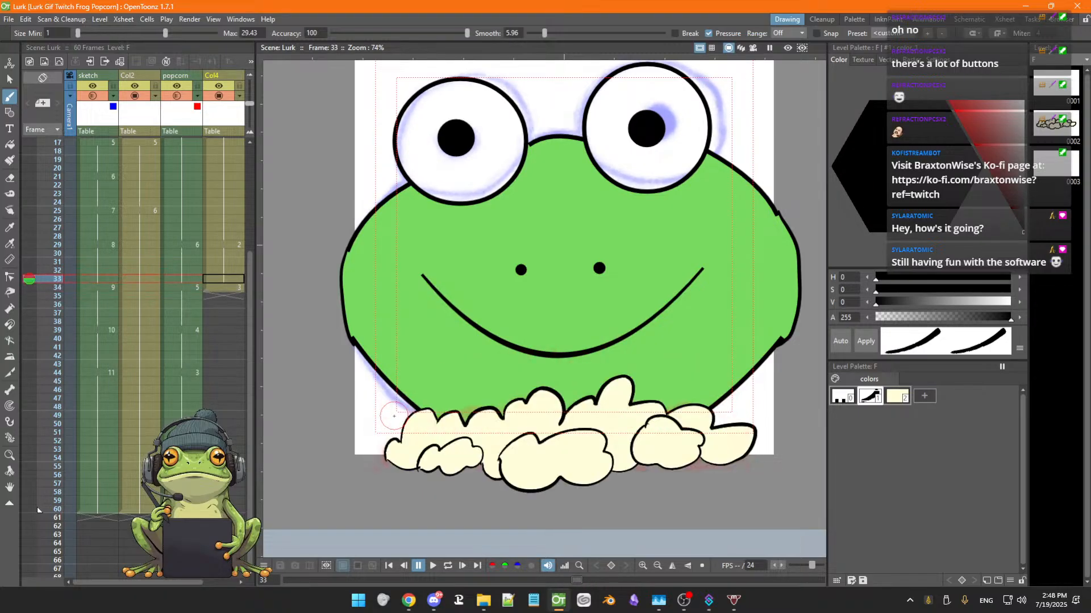
pyautogui.press('.')
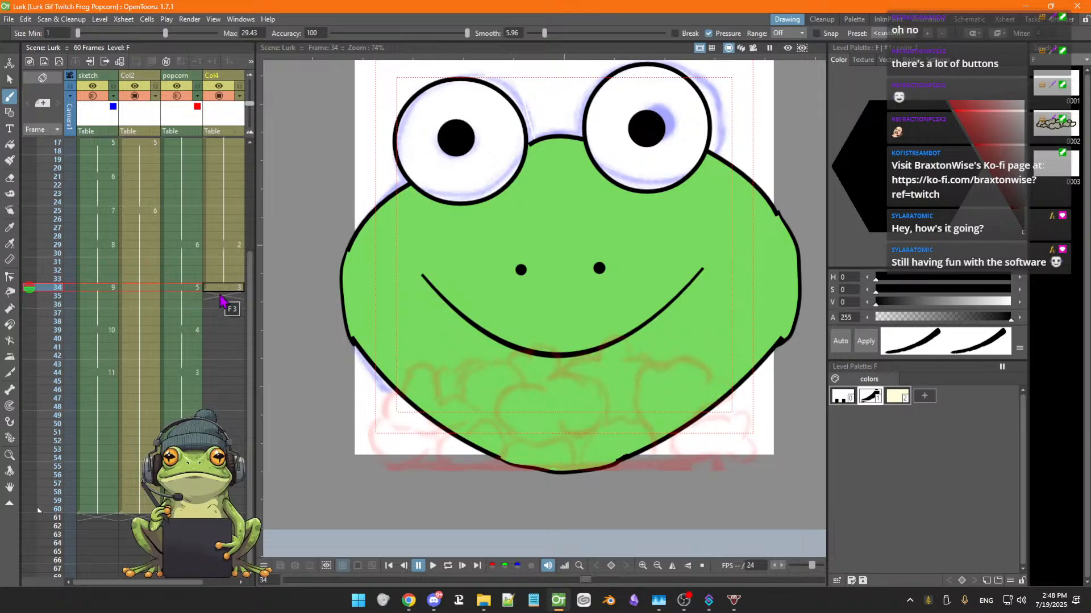
pyautogui.press('Up')
pyautogui.press('Down')
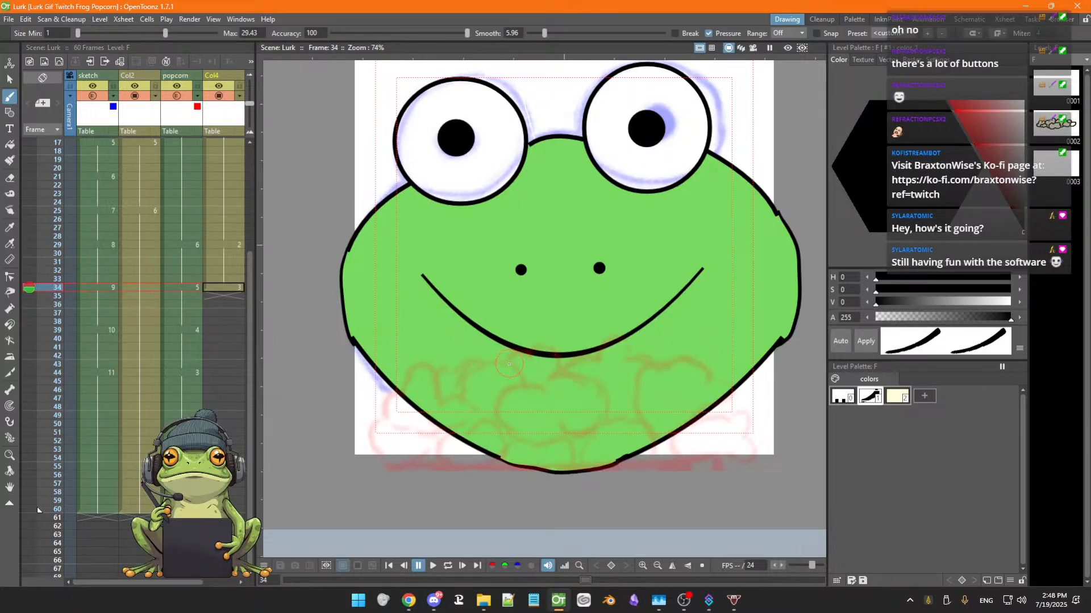
# On frame 34 of the popcorn ink column, brush popcorn puff outlines across the centre and left, following the sketch
pyautogui.moveTo(512, 357)
pyautogui.mouseDown()
pyautogui.moveTo(556, 351)
pyautogui.moveTo(554, 372)
pyautogui.moveTo(590, 375)
pyautogui.moveTo(606, 412)
pyautogui.moveTo(547, 439)
pyautogui.moveTo(506, 432)
pyautogui.moveTo(498, 401)
pyautogui.moveTo(536, 390)
pyautogui.moveTo(510, 359)
pyautogui.moveTo(486, 359)
pyautogui.moveTo(465, 393)
pyautogui.mouseUp()
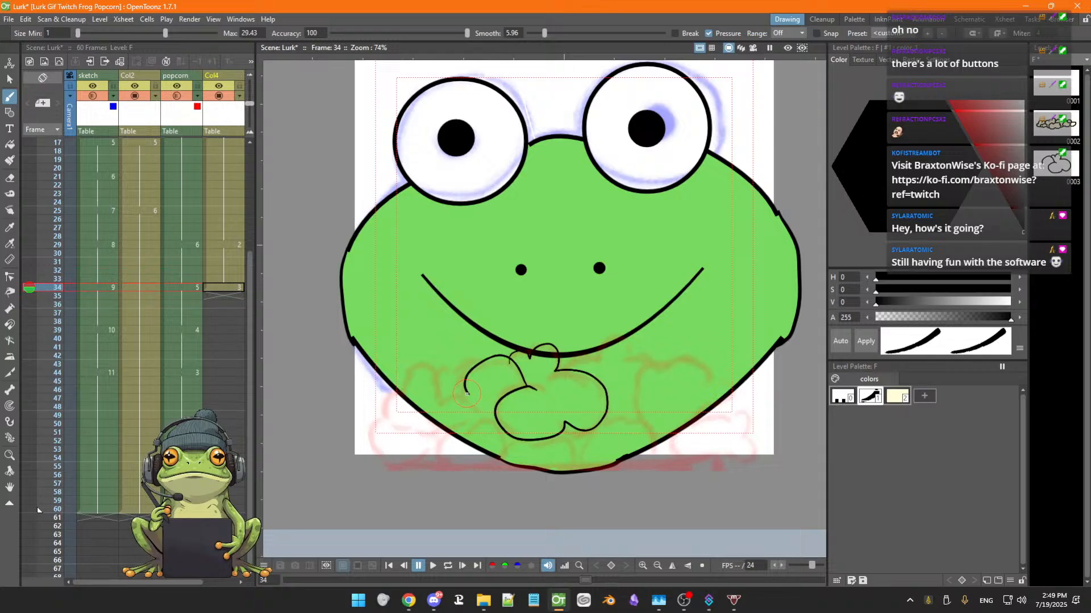
pyautogui.moveTo(468, 392)
pyautogui.mouseDown()
pyautogui.moveTo(461, 414)
pyautogui.moveTo(504, 430)
pyautogui.mouseUp()
pyautogui.moveTo(479, 358)
pyautogui.mouseDown()
pyautogui.moveTo(395, 379)
pyautogui.moveTo(373, 456)
pyautogui.moveTo(408, 431)
pyautogui.moveTo(459, 424)
pyautogui.mouseUp()
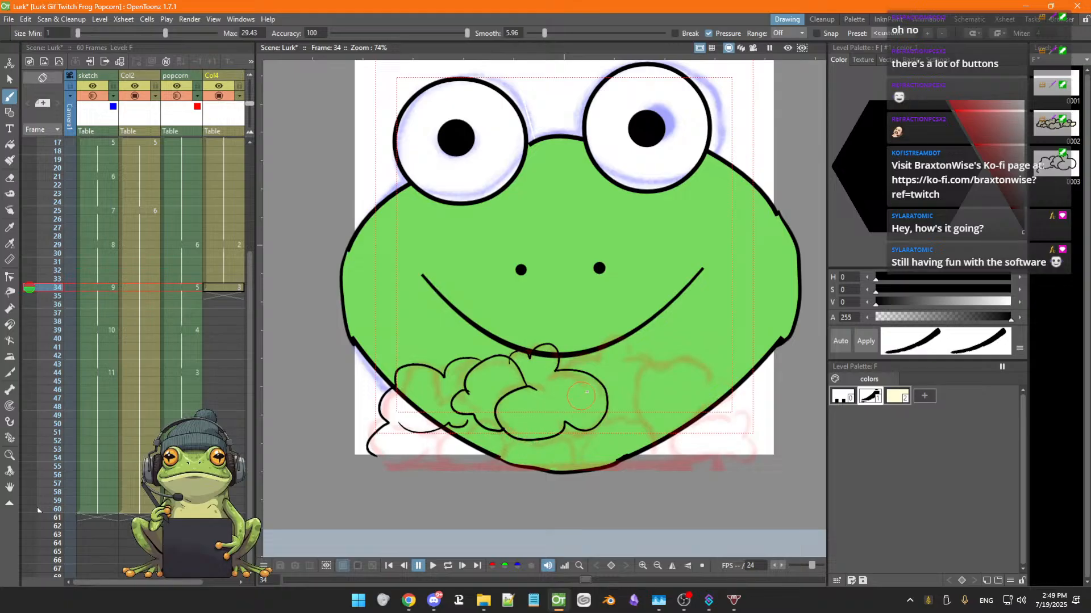
pyautogui.moveTo(574, 370)
pyautogui.mouseDown()
pyautogui.moveTo(632, 342)
pyautogui.moveTo(655, 372)
pyautogui.moveTo(679, 359)
pyautogui.moveTo(700, 375)
pyautogui.moveTo(731, 375)
pyautogui.moveTo(724, 408)
pyautogui.moveTo(746, 417)
pyautogui.moveTo(760, 456)
pyautogui.mouseUp()
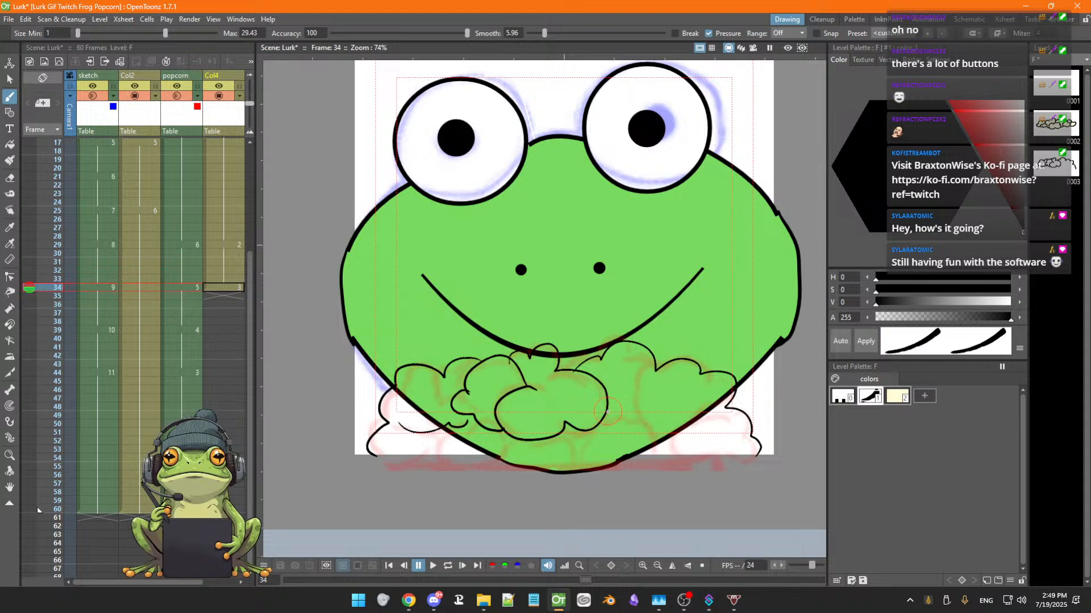
# Brush the right-side popcorn puffs and the bottom outline of the popcorn on frame 34
pyautogui.moveTo(607, 412)
pyautogui.mouseDown()
pyautogui.moveTo(643, 366)
pyautogui.moveTo(655, 369)
pyautogui.mouseUp()
pyautogui.moveTo(630, 400)
pyautogui.mouseDown()
pyautogui.moveTo(653, 445)
pyautogui.moveTo(666, 446)
pyautogui.mouseUp()
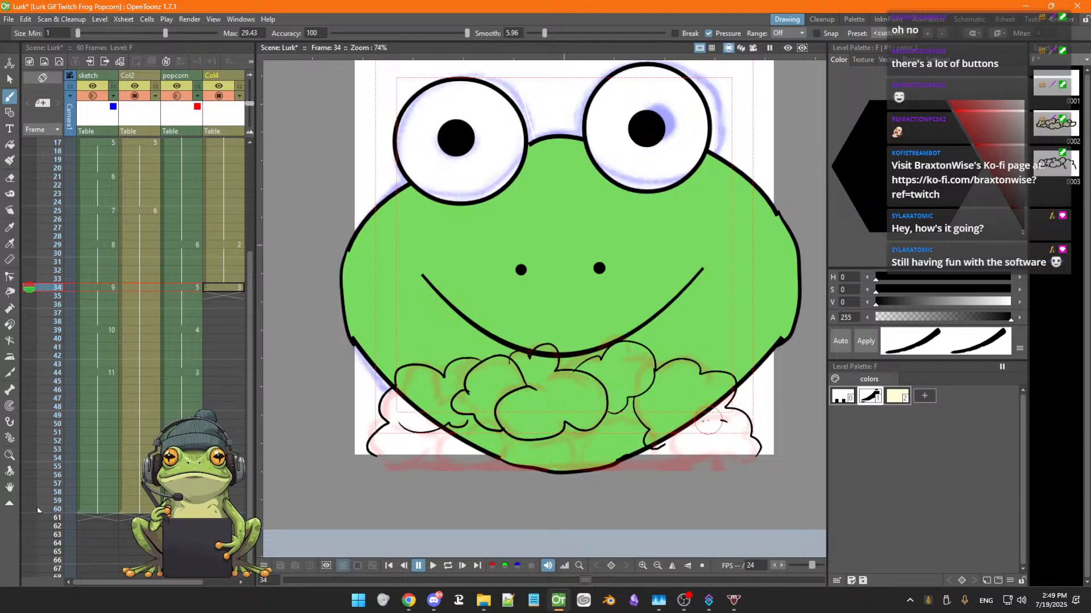
pyautogui.moveTo(726, 420)
pyautogui.mouseDown()
pyautogui.moveTo(674, 458)
pyautogui.moveTo(739, 459)
pyautogui.moveTo(758, 446)
pyautogui.moveTo(745, 449)
pyautogui.mouseUp()
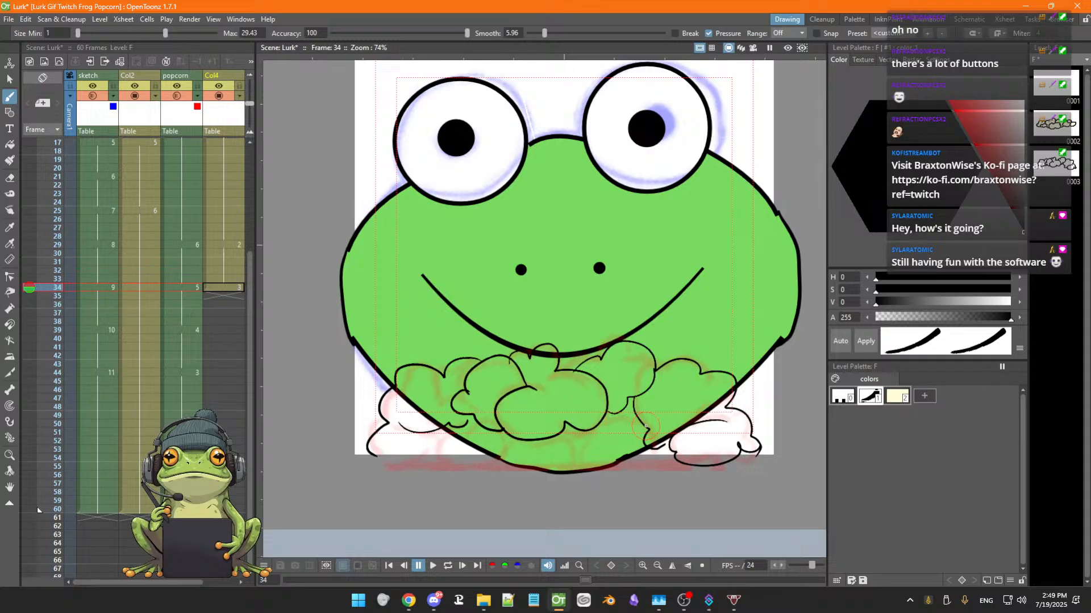
pyautogui.moveTo(646, 426)
pyautogui.mouseDown()
pyautogui.moveTo(577, 444)
pyautogui.moveTo(587, 461)
pyautogui.moveTo(647, 463)
pyautogui.mouseUp()
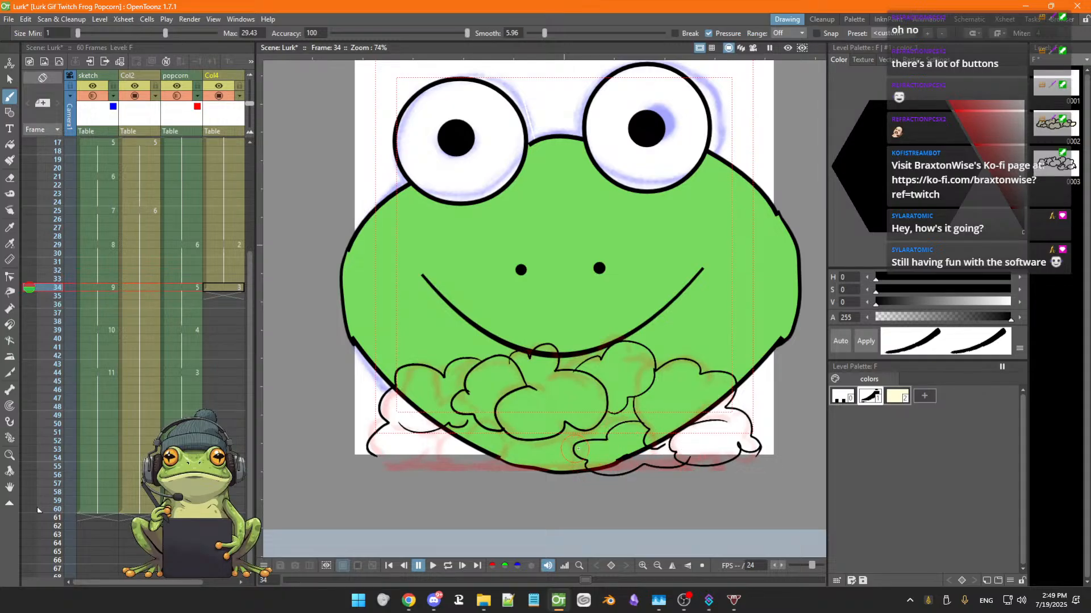
pyautogui.moveTo(597, 475)
pyautogui.mouseDown()
pyautogui.moveTo(561, 482)
pyautogui.moveTo(521, 455)
pyautogui.moveTo(575, 452)
pyautogui.mouseUp()
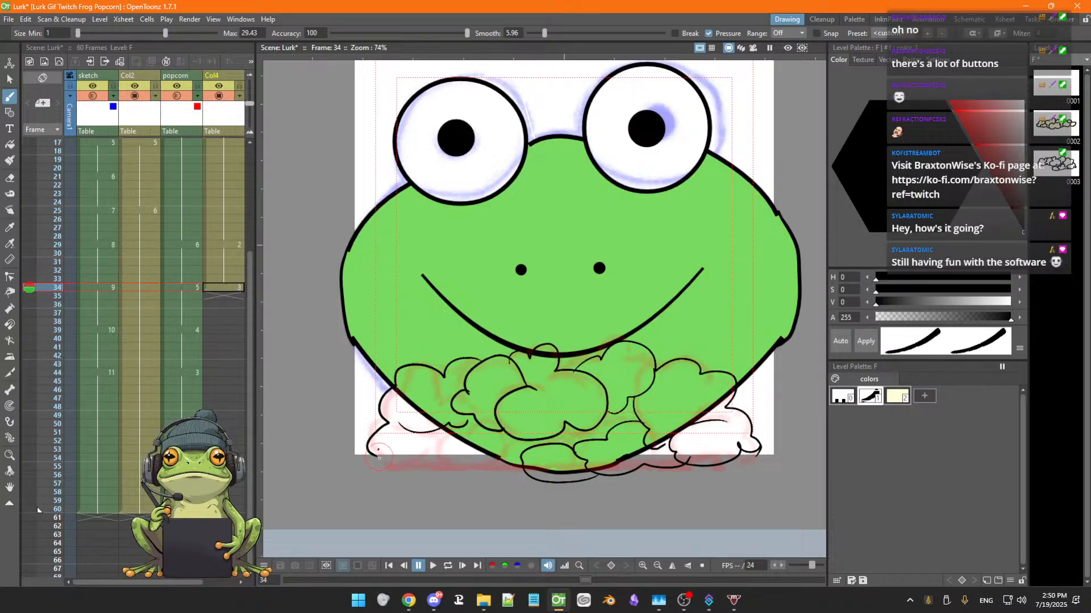
pyautogui.moveTo(378, 456)
pyautogui.mouseDown()
pyautogui.moveTo(400, 473)
pyautogui.moveTo(420, 454)
pyautogui.moveTo(438, 467)
pyautogui.moveTo(507, 455)
pyautogui.moveTo(527, 472)
pyautogui.mouseUp()
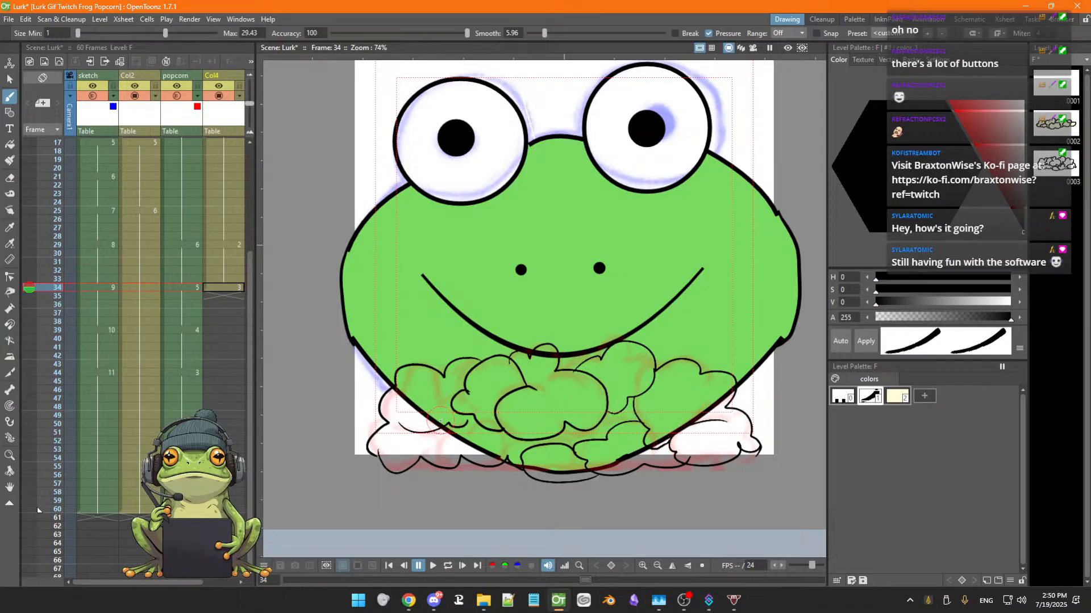
# Fill the popcorn puffs on frame 34 with the cream colour style
pyautogui.press('f')
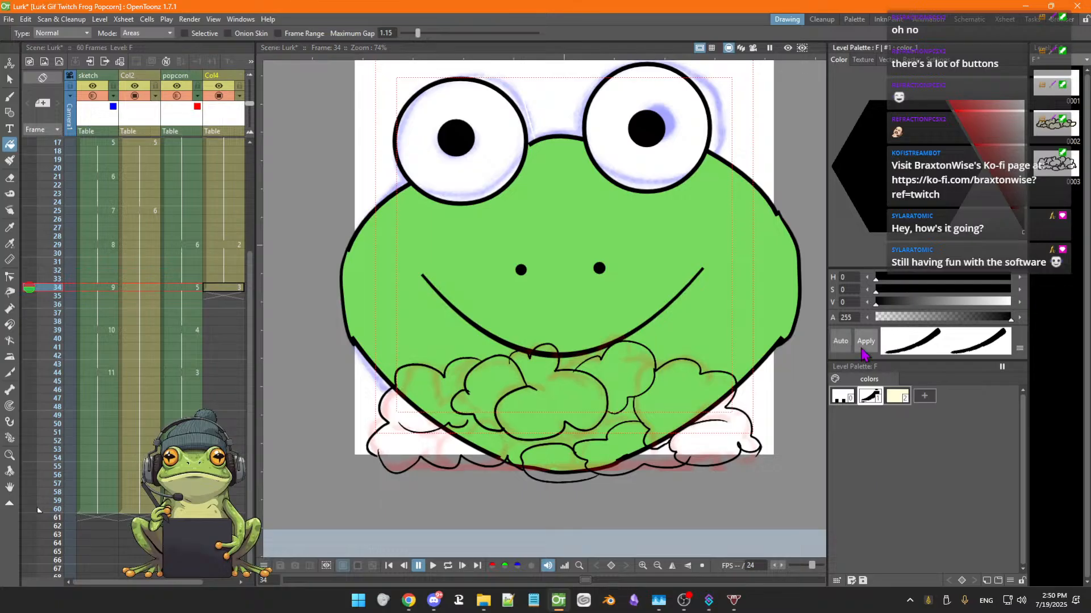
pyautogui.click(1024, 106)
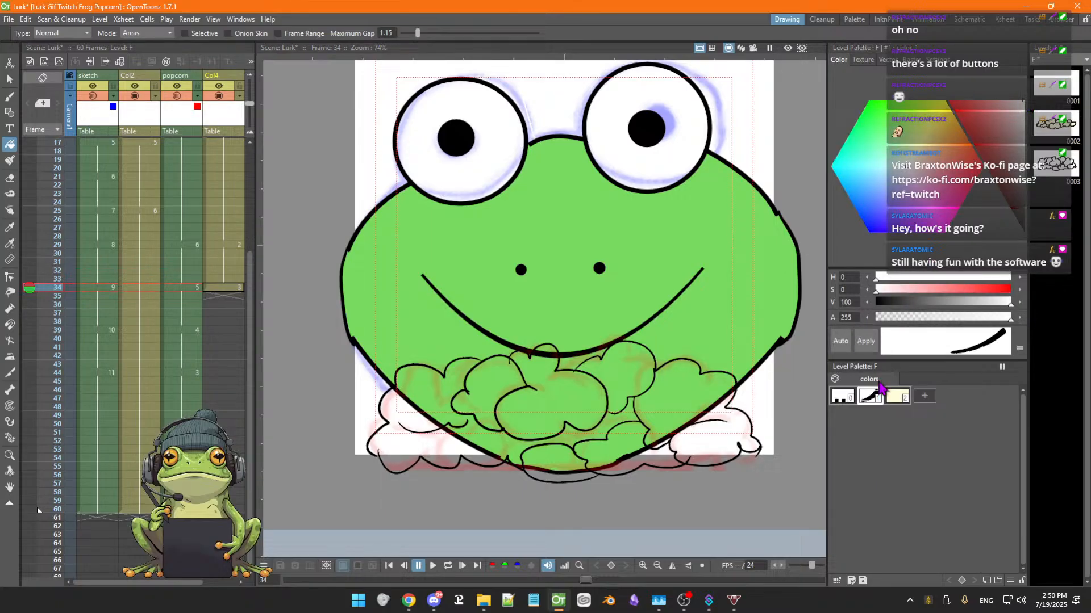
pyautogui.click(896, 399)
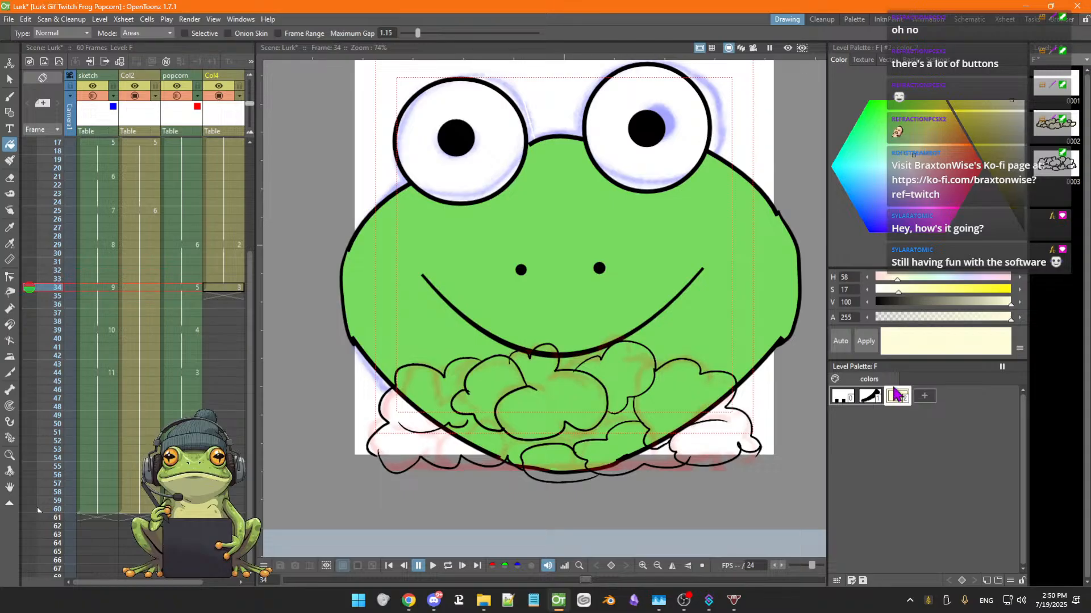
pyautogui.click(626, 378)
pyautogui.click(700, 384)
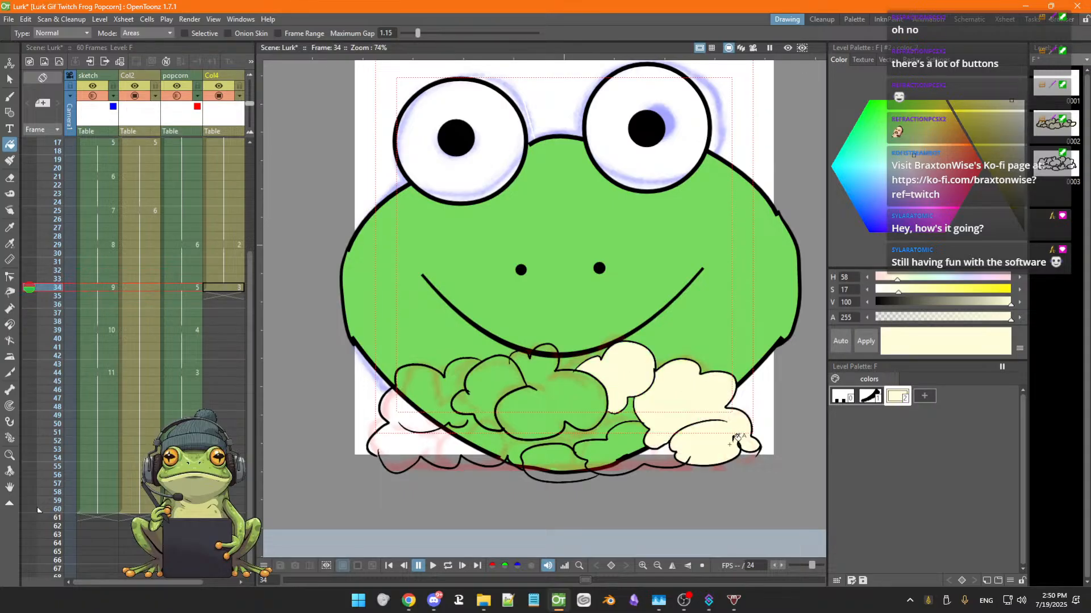
pyautogui.click(668, 450)
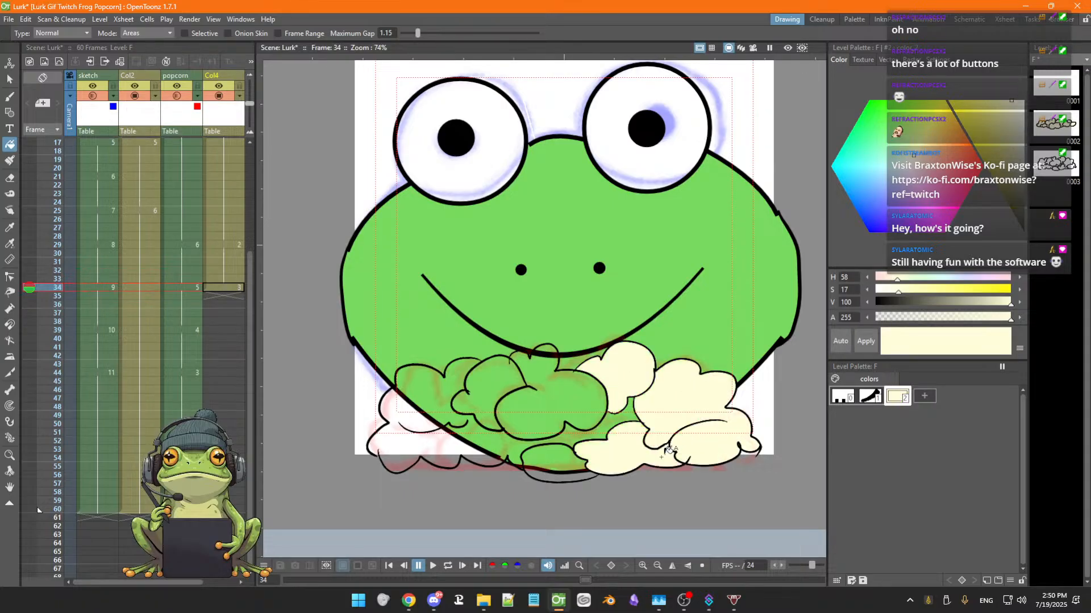
pyautogui.click(615, 420)
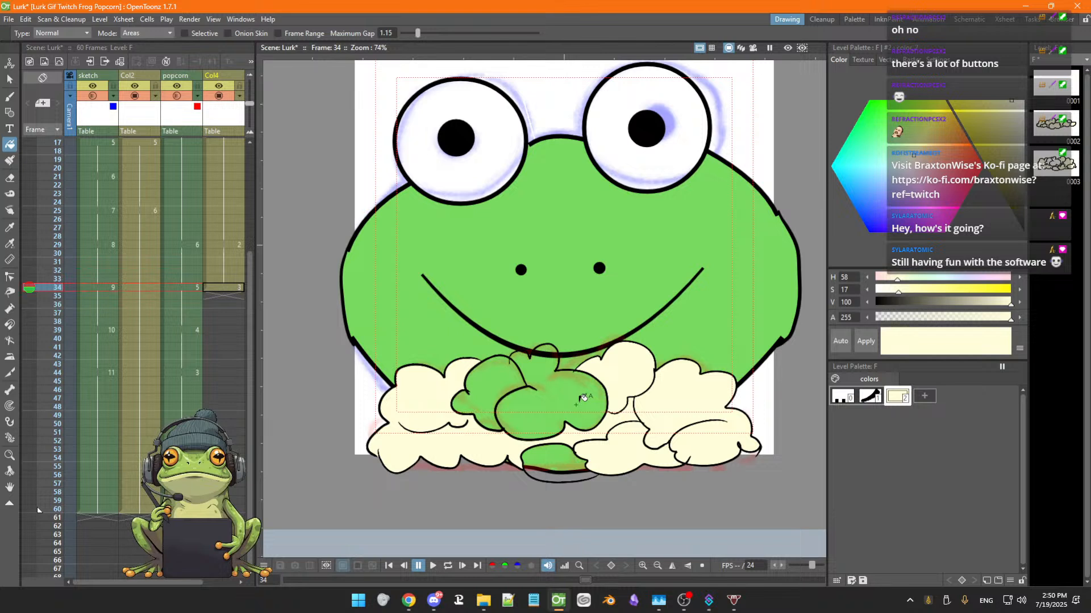
pyautogui.click(584, 397)
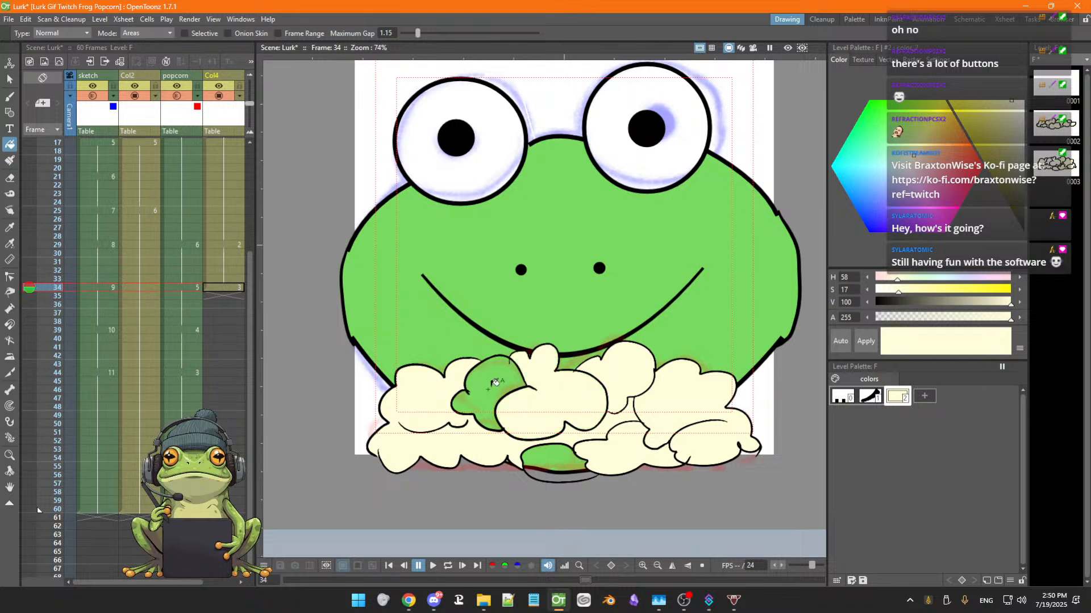
pyautogui.click(494, 383)
pyautogui.click(551, 459)
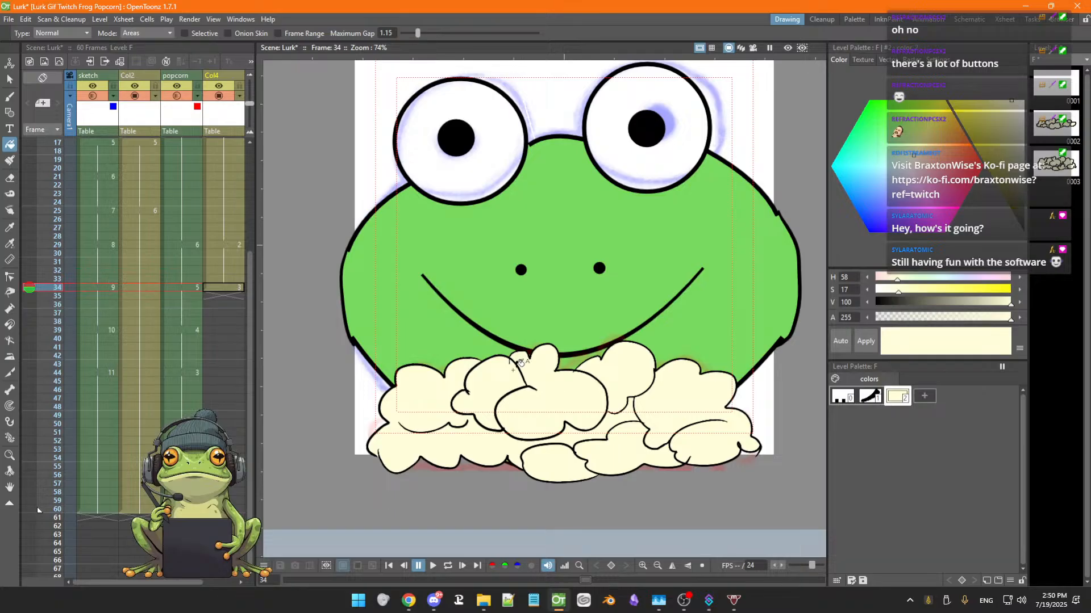
# Step back and forth through frames 29 to 36 to compare the popcorn drawings
pyautogui.scroll(1, 608, 361)
pyautogui.scroll(-3, 607, 360)
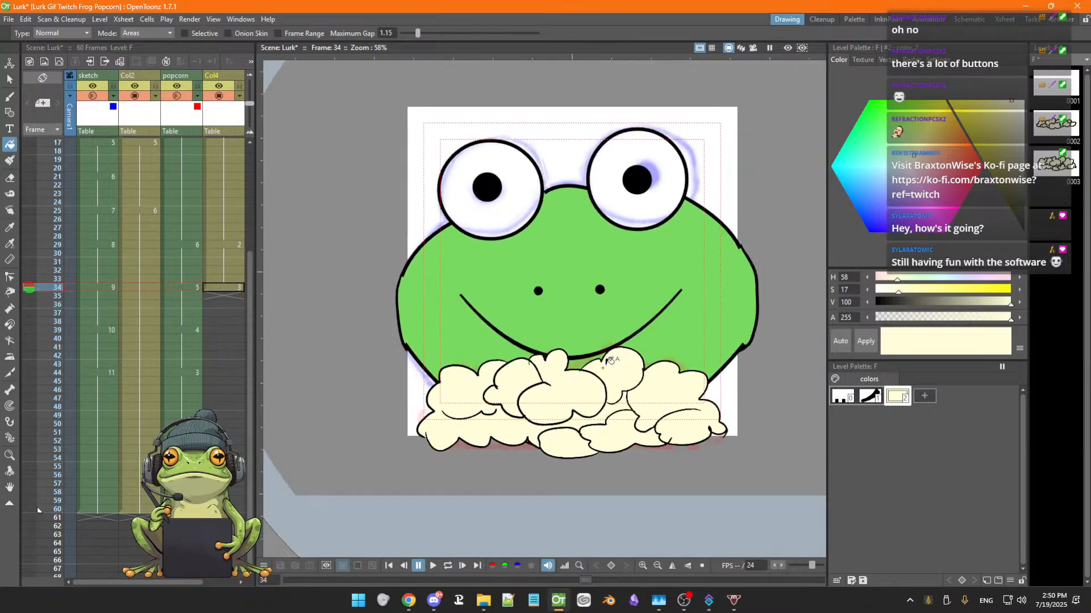
pyautogui.press('Up')
pyautogui.press('Up')
pyautogui.press('Up')
pyautogui.press('Up')
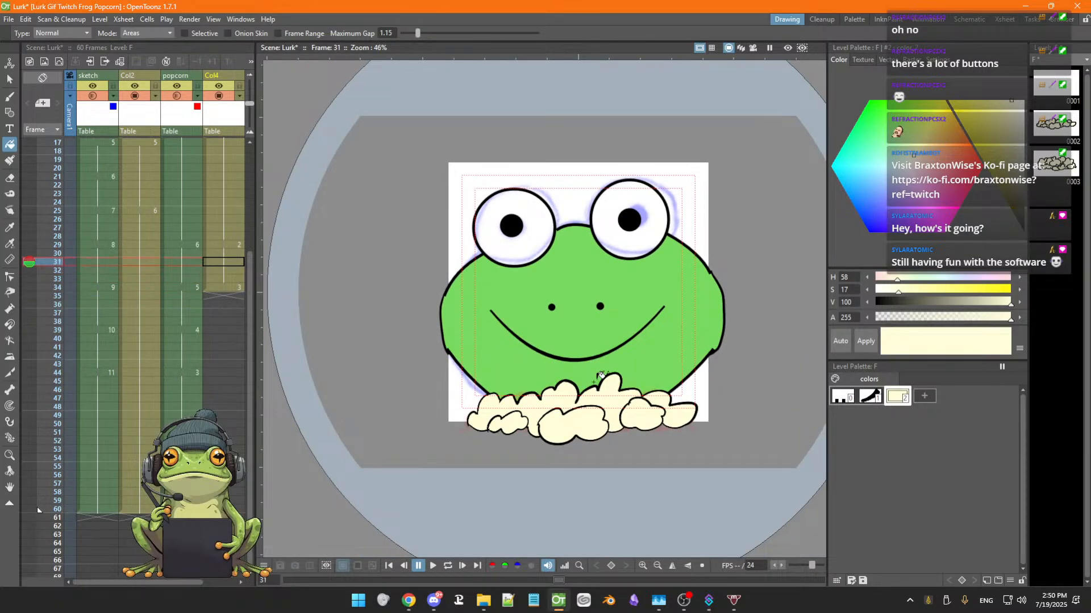
pyautogui.press('Down')
pyautogui.press('Down')
pyautogui.press('Down')
pyautogui.press('Down')
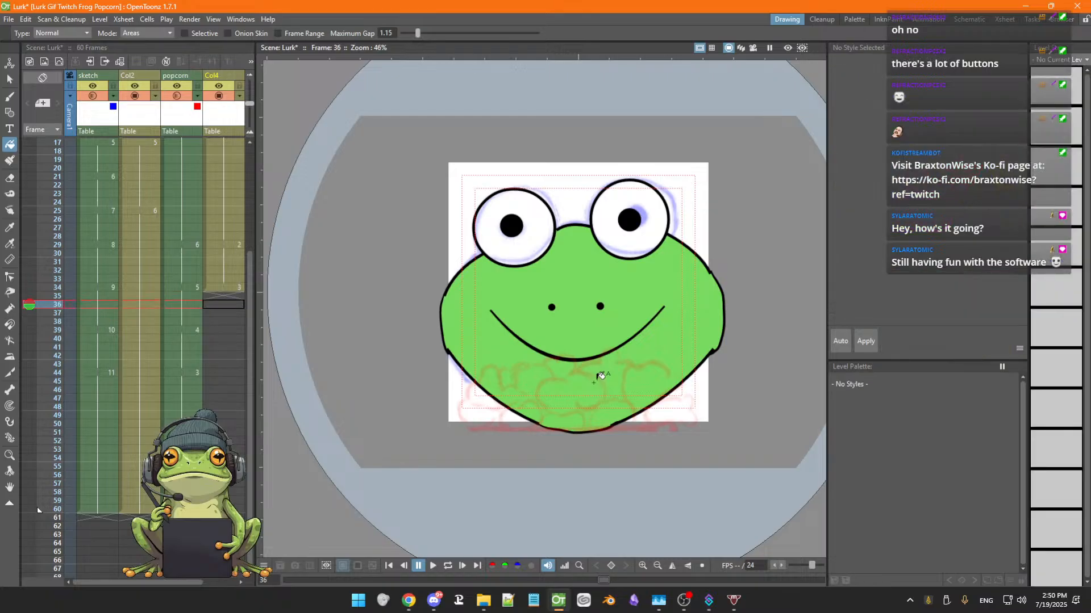
pyautogui.press('Up')
pyautogui.press('Down')
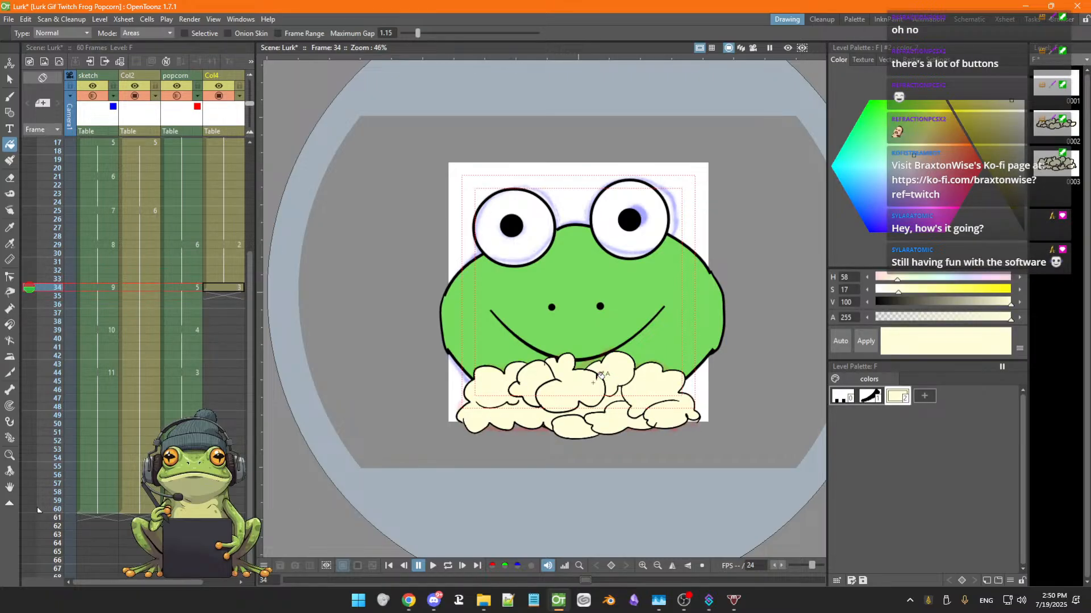
pyautogui.press('Up')
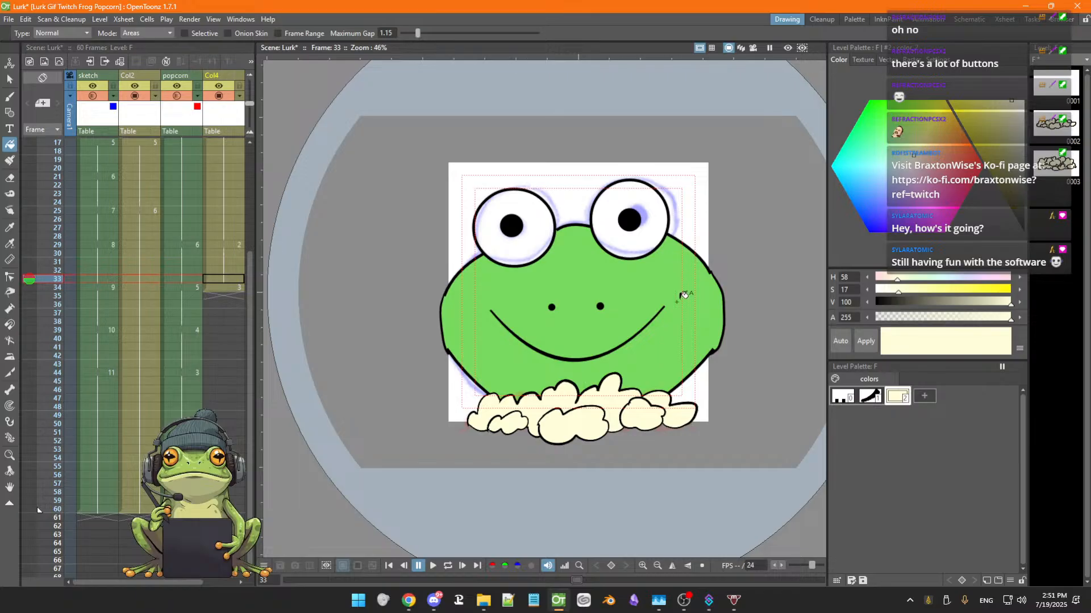
pyautogui.press('Up')
pyautogui.press('Up')
pyautogui.press('Up')
pyautogui.press('Down')
pyautogui.press('Down')
pyautogui.press('Down')
pyautogui.press('Down')
pyautogui.press('Down')
pyautogui.press('Down')
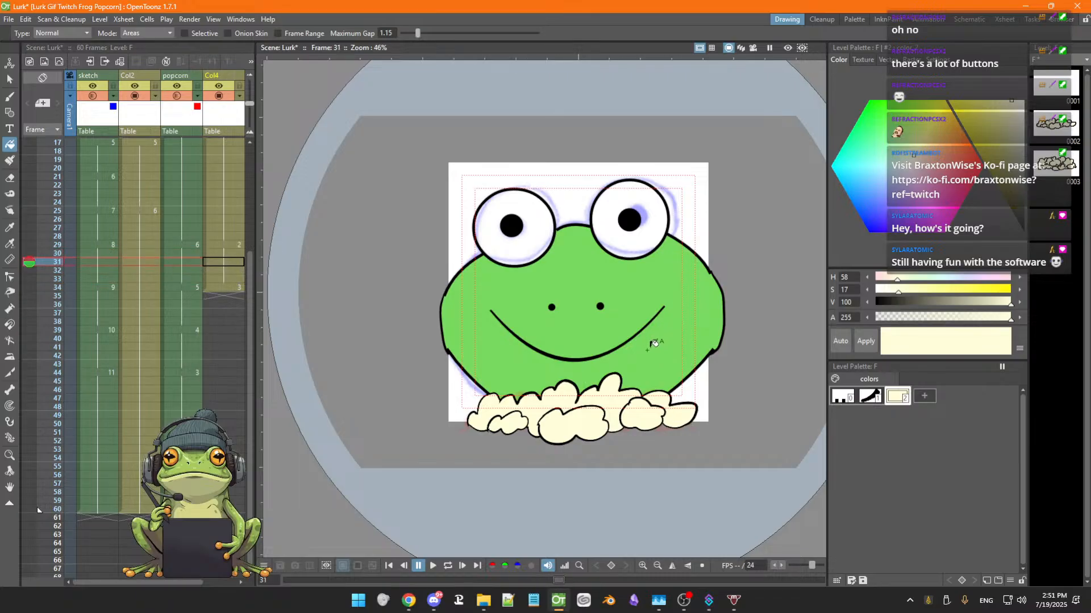
pyautogui.press('Up')
pyautogui.press('Up')
pyautogui.press('Up')
pyautogui.press('Up')
pyautogui.press('Up')
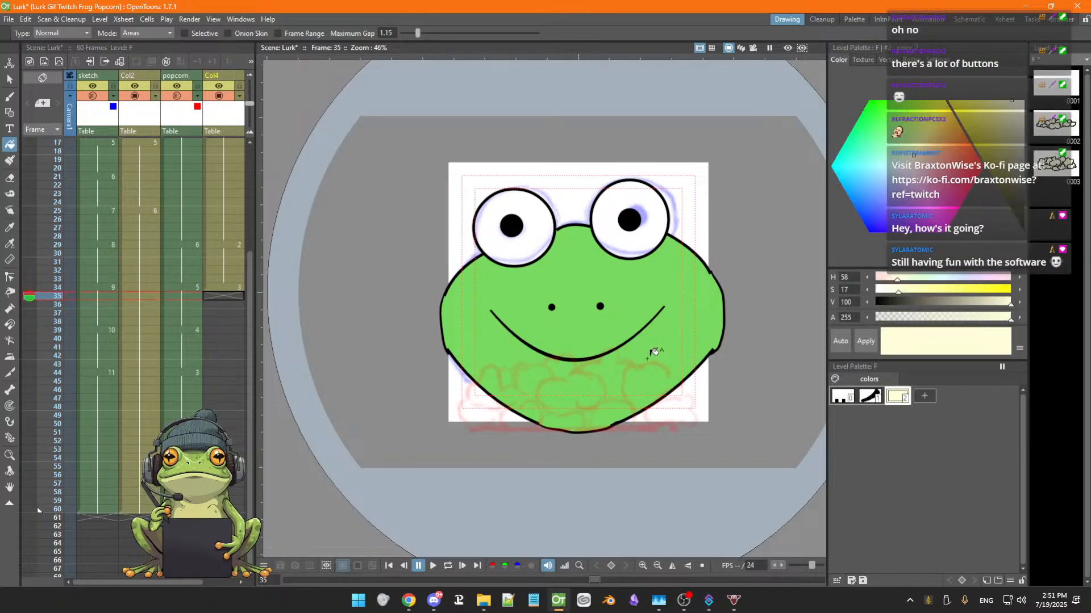
pyautogui.press('Up')
pyautogui.press('Up')
pyautogui.press('Up')
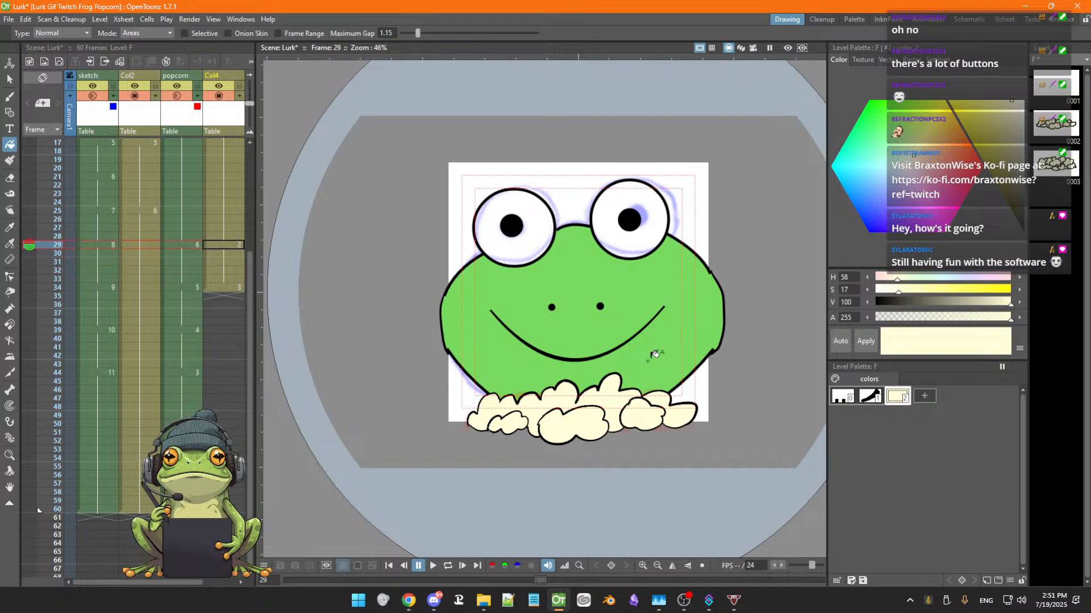
pyautogui.press('Down')
pyautogui.press('Down')
pyautogui.press('Down')
pyautogui.press('Down')
pyautogui.press('Down')
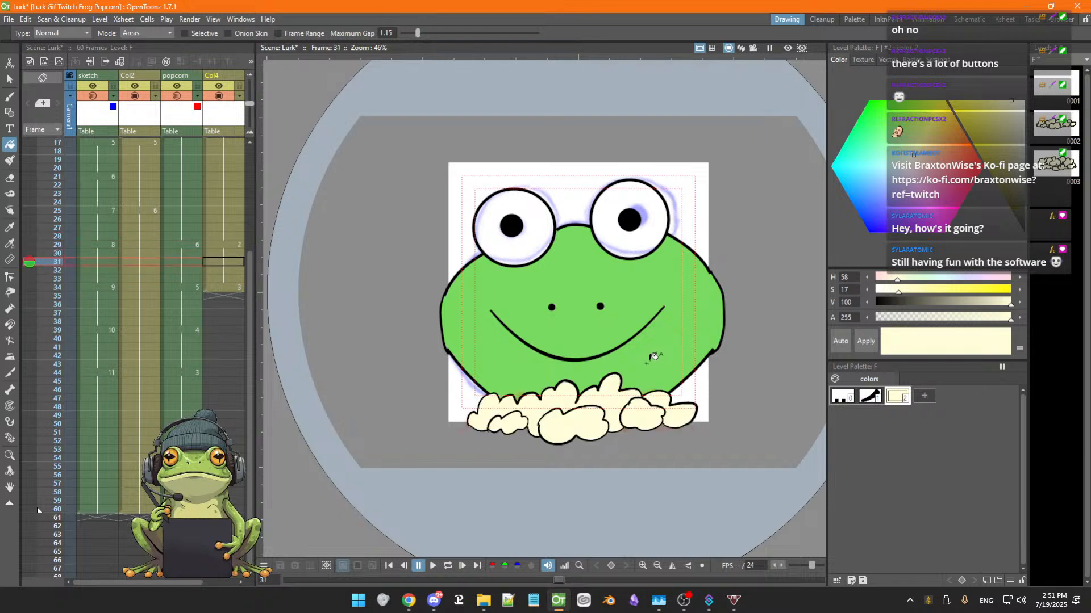
pyautogui.press('Down')
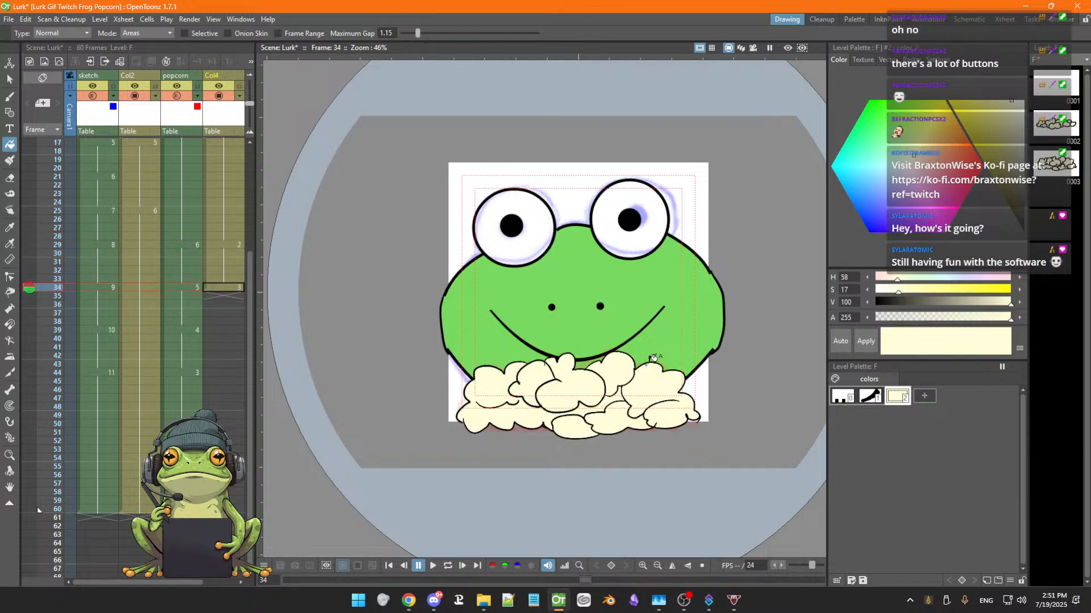
# Reshape the popcorn outline strokes at the top, lower left and lower centre on frame 34
pyautogui.scroll(4, 654, 357)
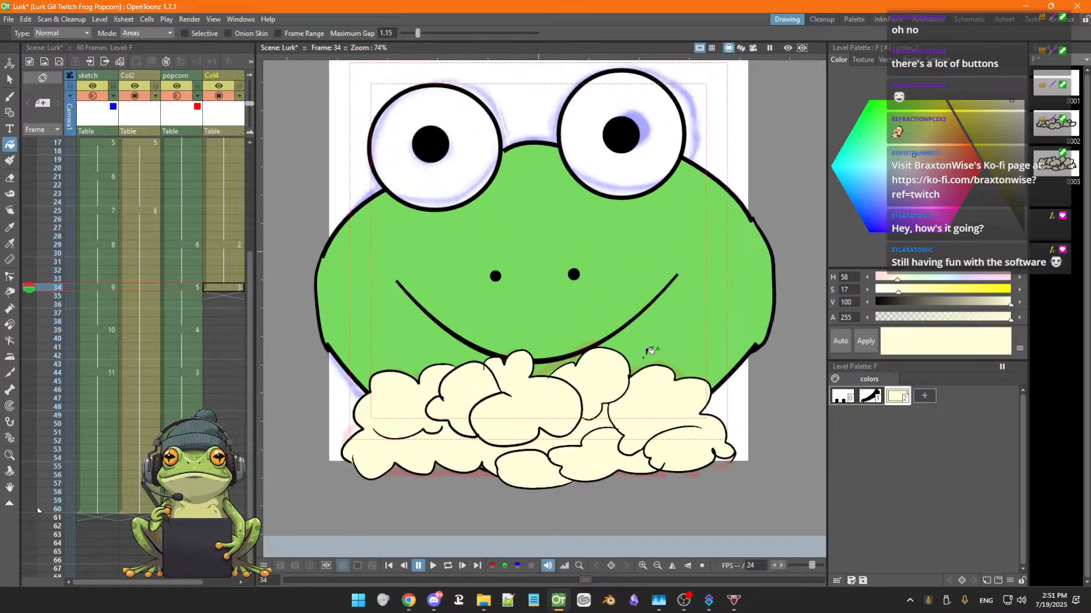
pyautogui.press('space')
pyautogui.moveTo(619, 352); pyautogui.dragTo(681, 350)
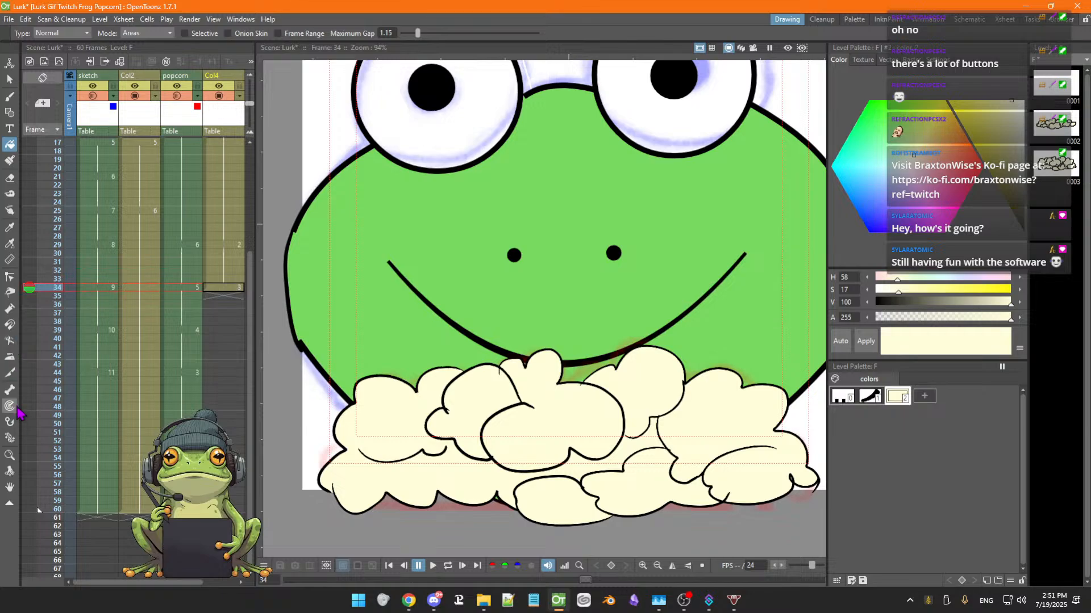
pyautogui.click(9, 308)
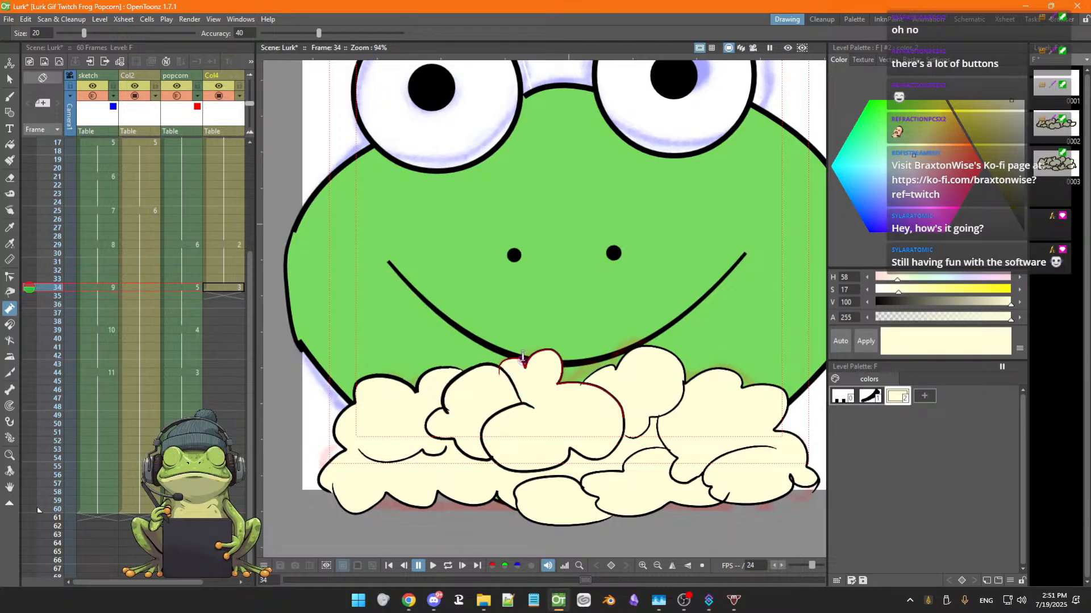
pyautogui.moveTo(522, 355); pyautogui.dragTo(522, 353)
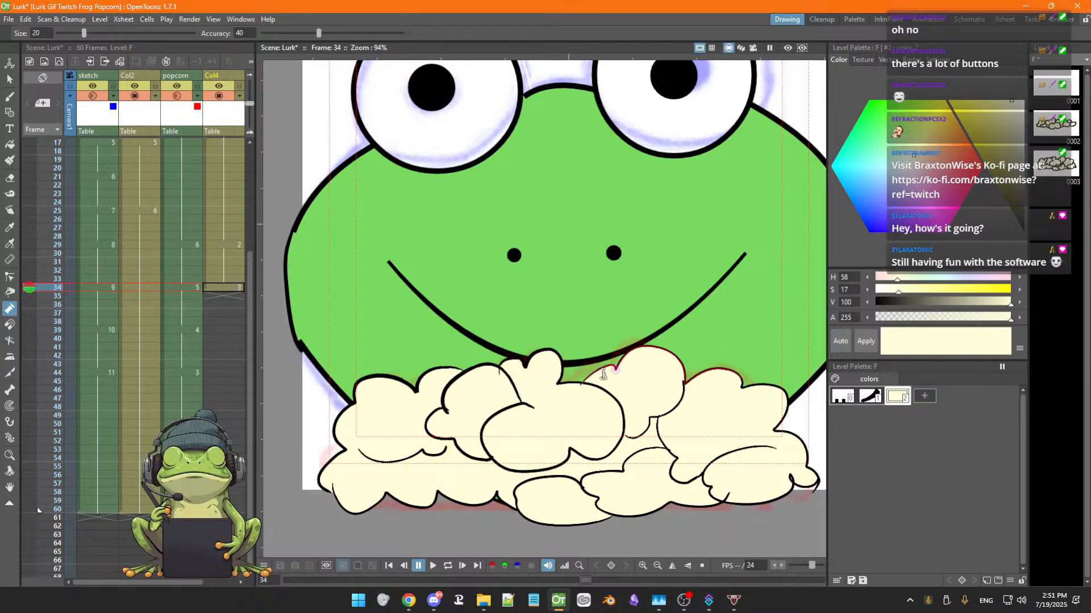
pyautogui.moveTo(601, 372); pyautogui.dragTo(601, 363)
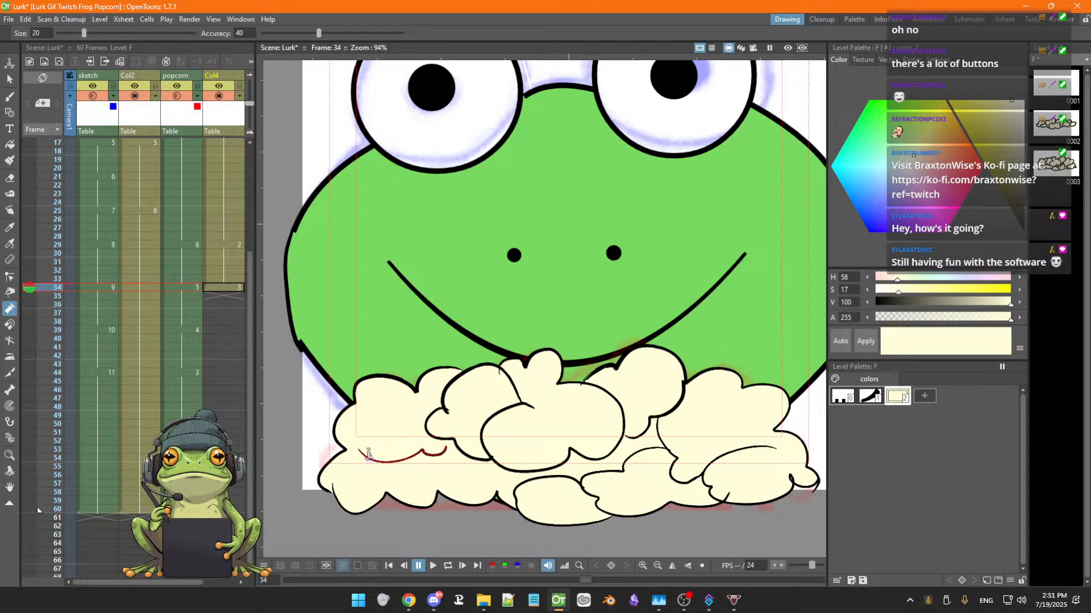
pyautogui.moveTo(384, 459); pyautogui.dragTo(383, 456)
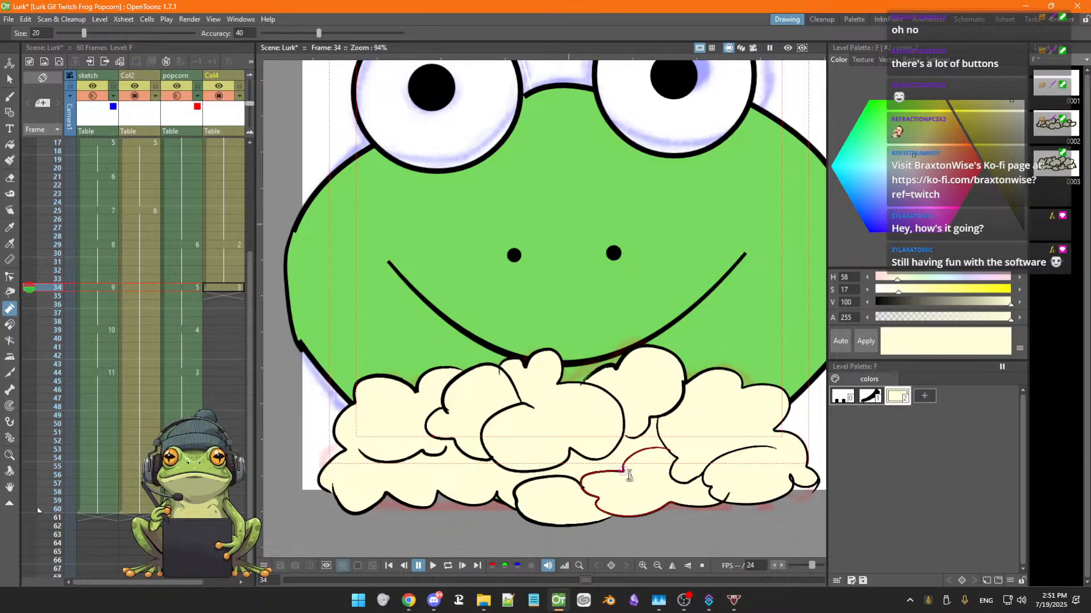
pyautogui.moveTo(616, 466); pyautogui.dragTo(615, 464)
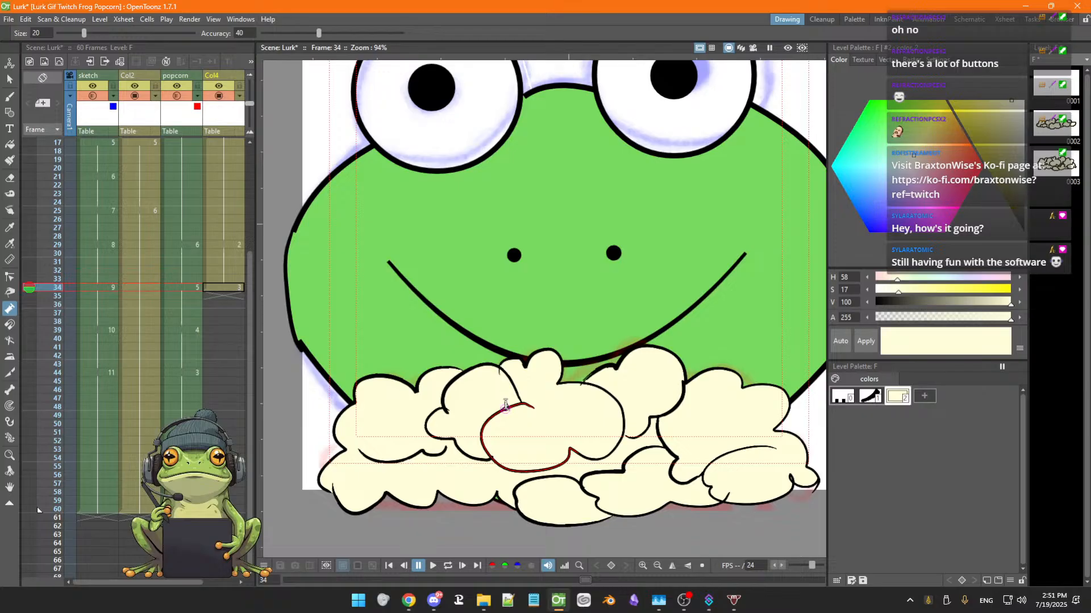
pyautogui.press('a')
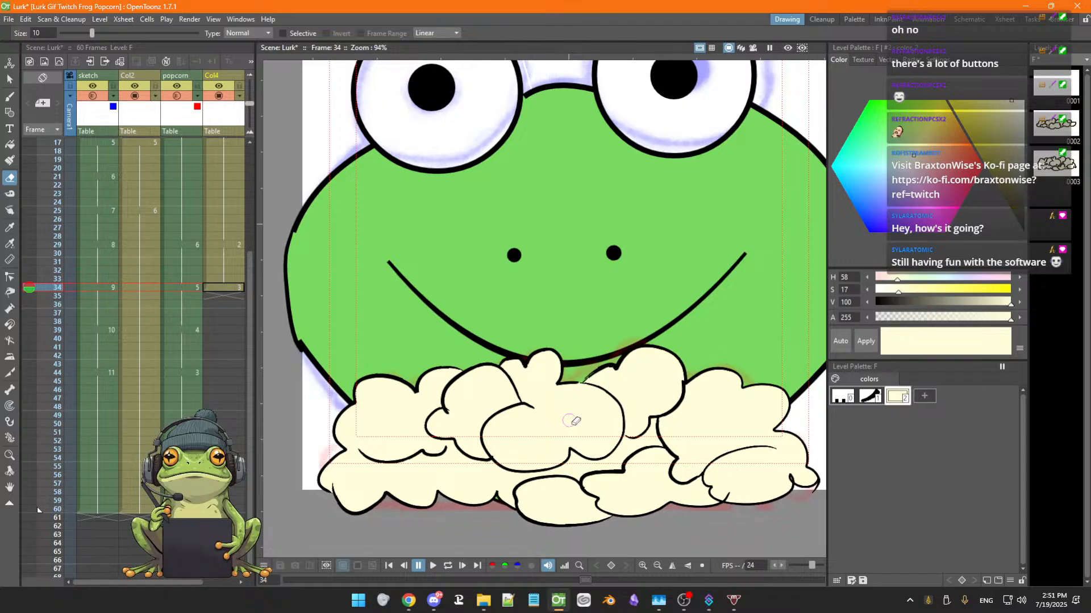
pyautogui.press('m')
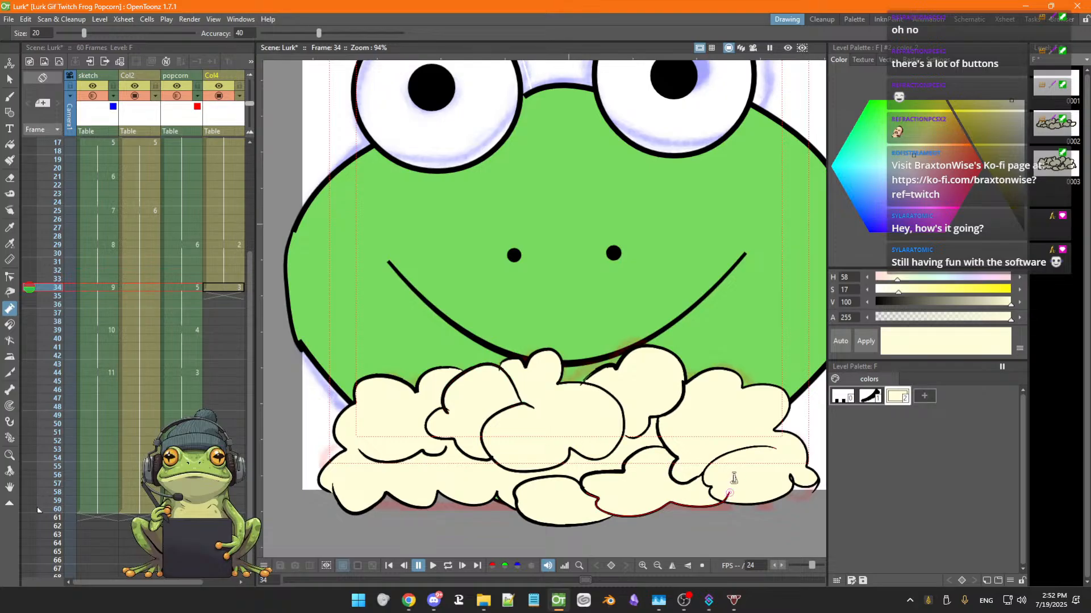
pyautogui.press('a')
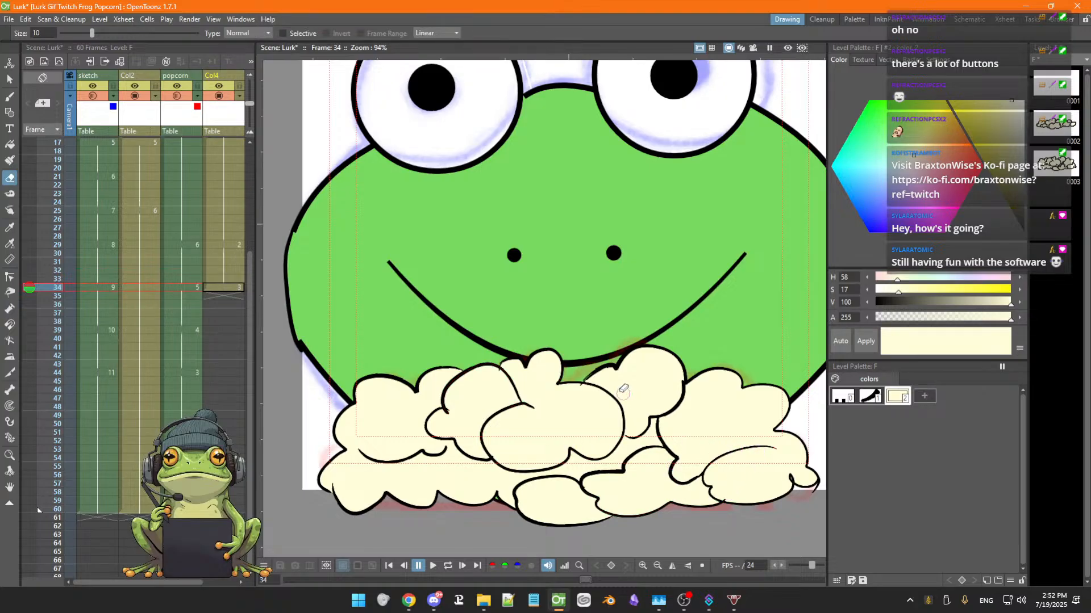
pyautogui.press('m')
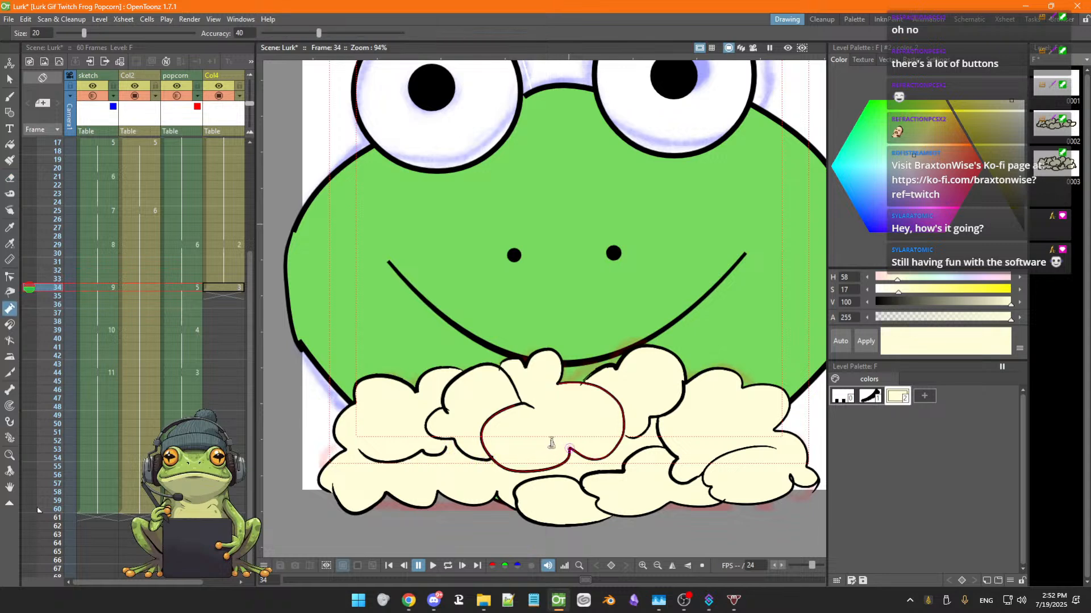
pyautogui.scroll(-2, 563, 443)
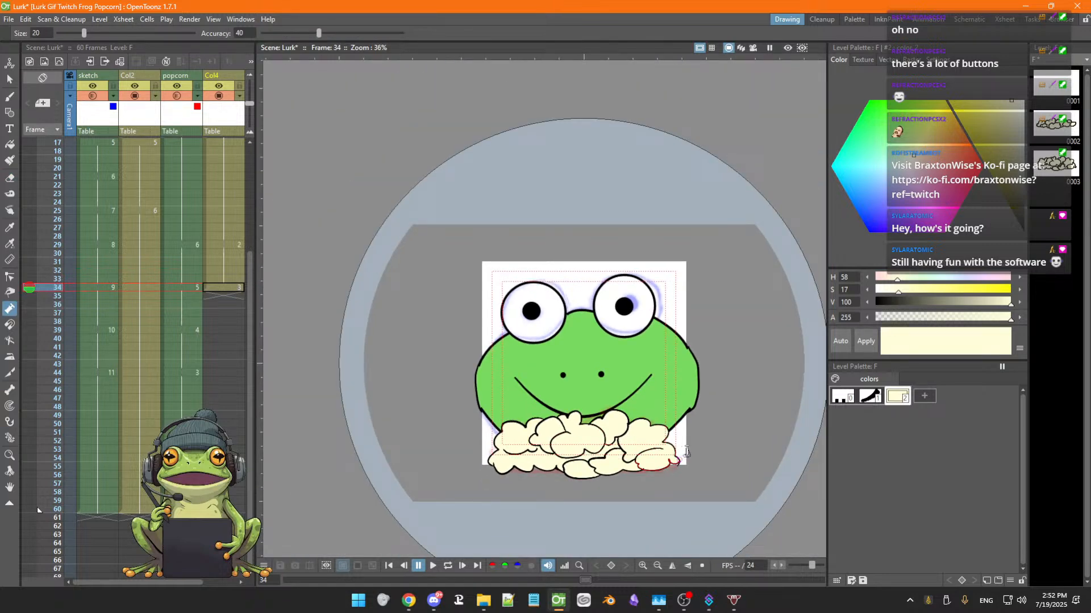
pyautogui.scroll(2, 681, 446)
pyautogui.press('space')
pyautogui.moveTo(689, 439)
pyautogui.mouseDown()
pyautogui.moveTo(688, 424)
pyautogui.moveTo(706, 443)
pyautogui.moveTo(731, 437)
pyautogui.mouseUp()
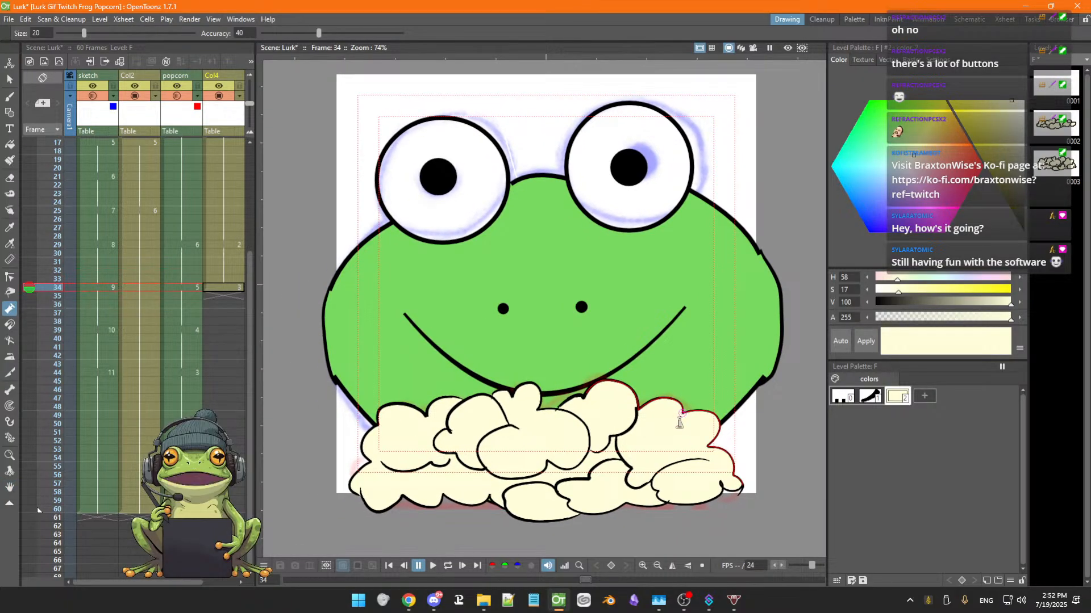
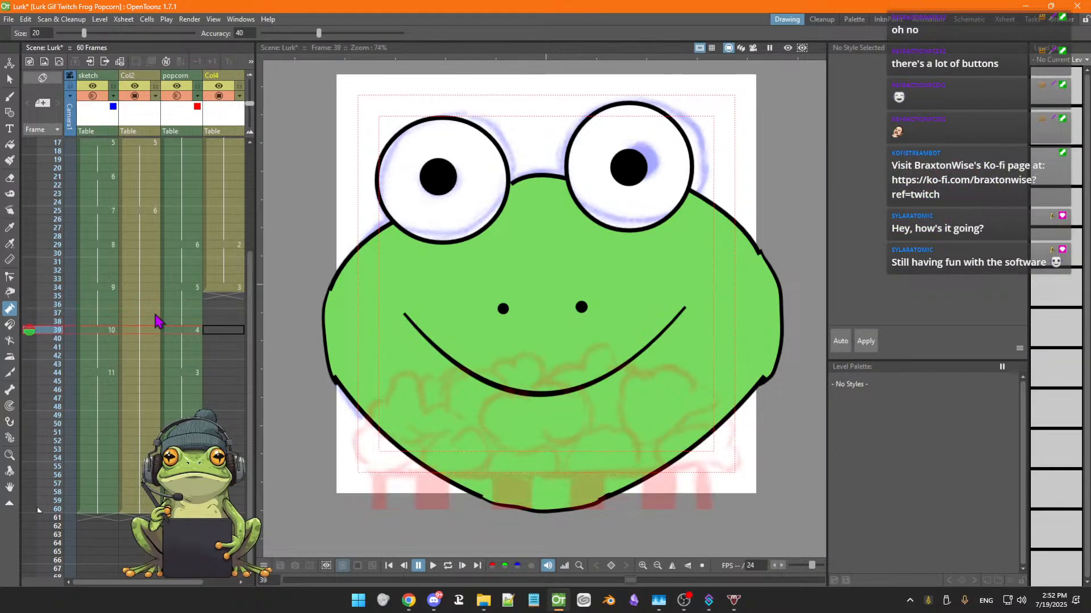
# Go to the empty frame 39 cell in the Col4 column, pick the Brush tool and save the scene
pyautogui.click(224, 288)
pyautogui.moveTo(233, 305); pyautogui.dragTo(222, 325)
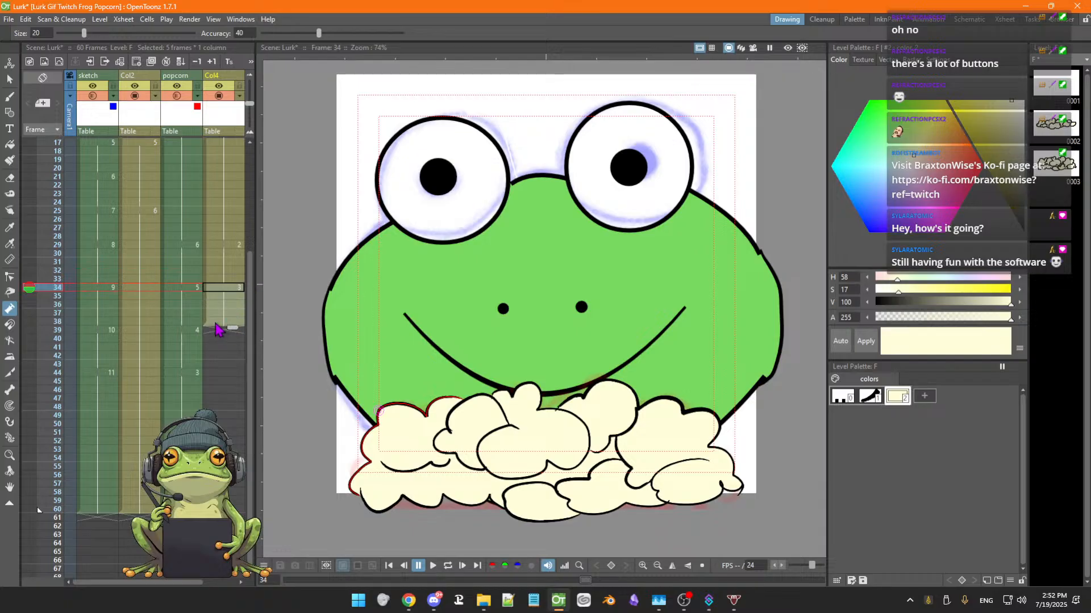
pyautogui.click(223, 330)
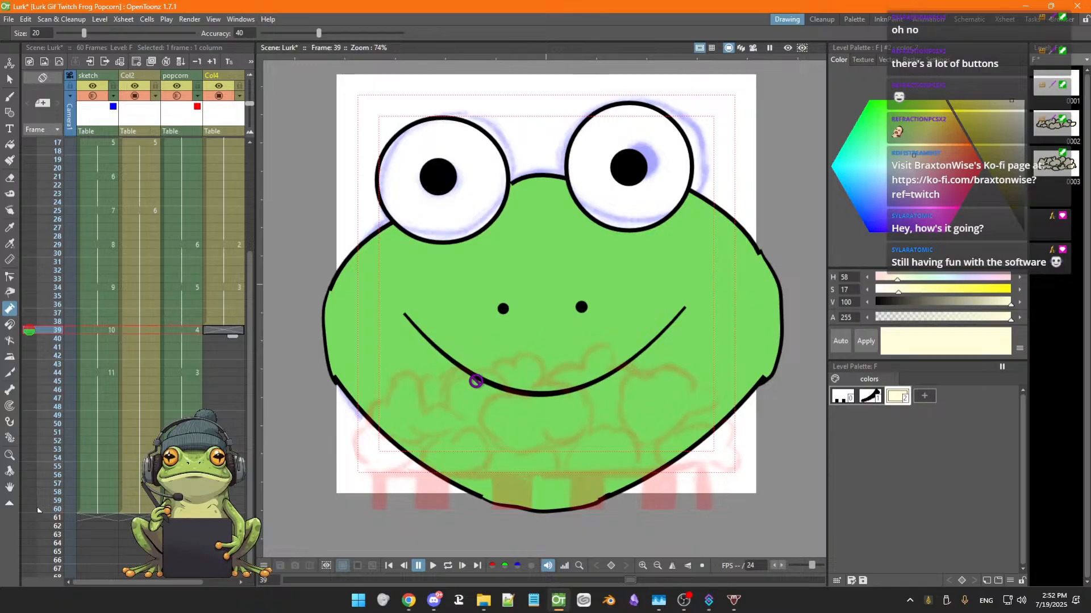
pyautogui.press('b')
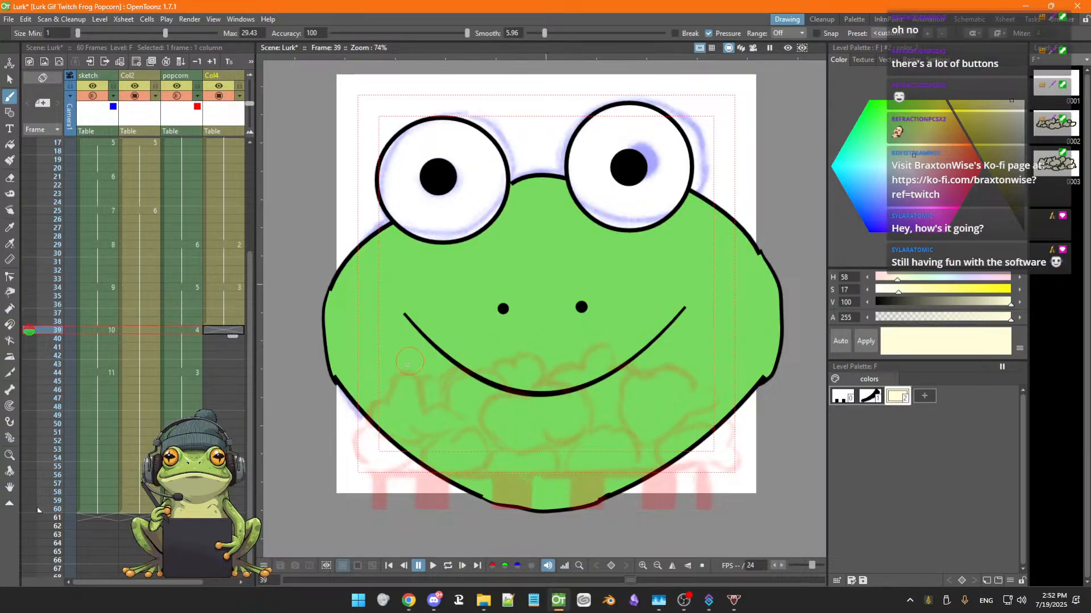
pyautogui.hotkey('ctrl', 's')
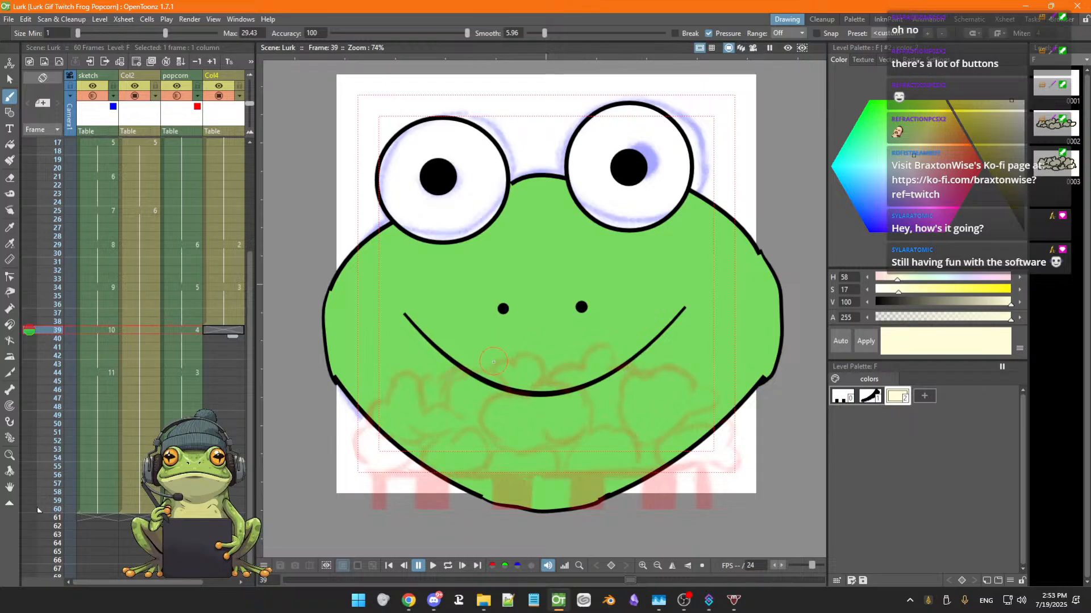
# Brush the top popcorn puff outlines just under the frog's mouth on frame 39 with the black ink style
pyautogui.moveTo(495, 371); pyautogui.dragTo(498, 374)
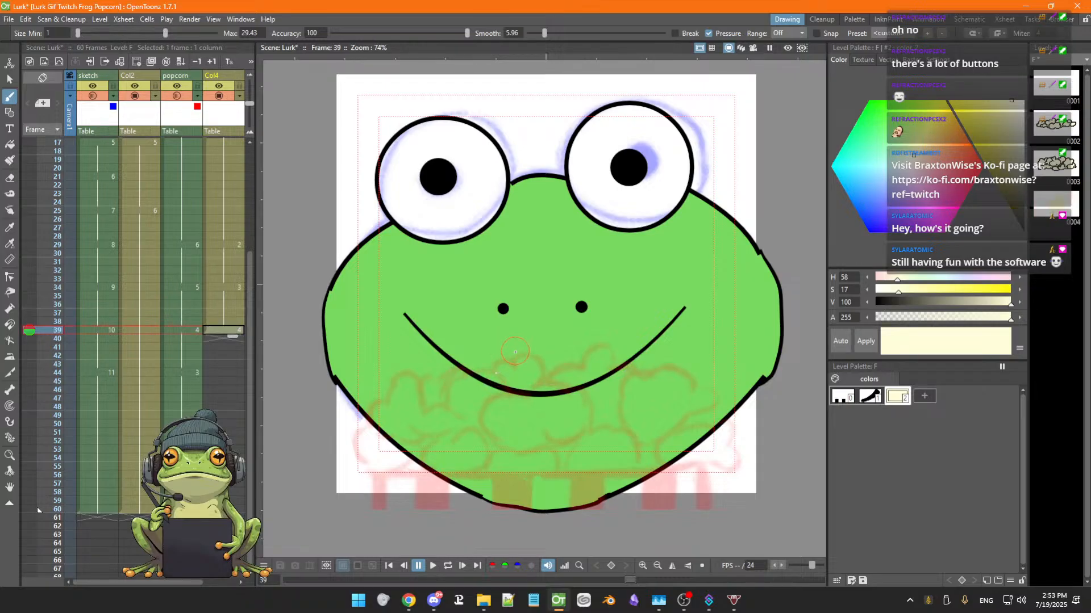
pyautogui.hotkey('ctrl', 'z')
pyautogui.click(870, 396)
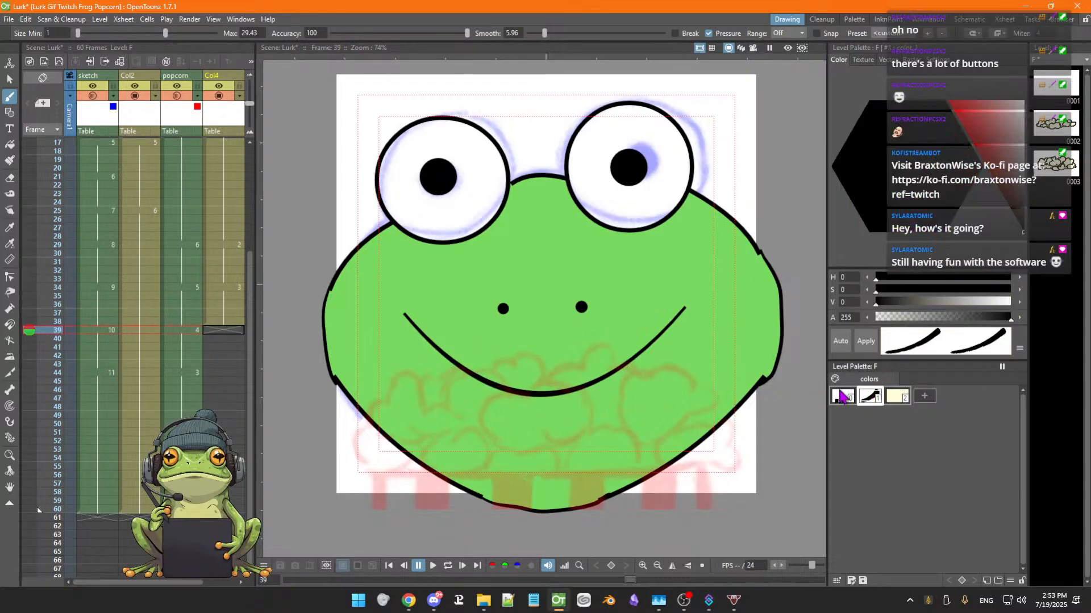
pyautogui.click(515, 368)
pyautogui.moveTo(499, 376)
pyautogui.mouseDown()
pyautogui.moveTo(537, 384)
pyautogui.moveTo(513, 364)
pyautogui.moveTo(491, 366)
pyautogui.moveTo(491, 380)
pyautogui.moveTo(499, 360)
pyautogui.moveTo(537, 391)
pyautogui.moveTo(615, 346)
pyautogui.moveTo(642, 375)
pyautogui.mouseUp()
pyautogui.hotkey('ctrl', 'z')
pyautogui.hotkey('ctrl', 'z')
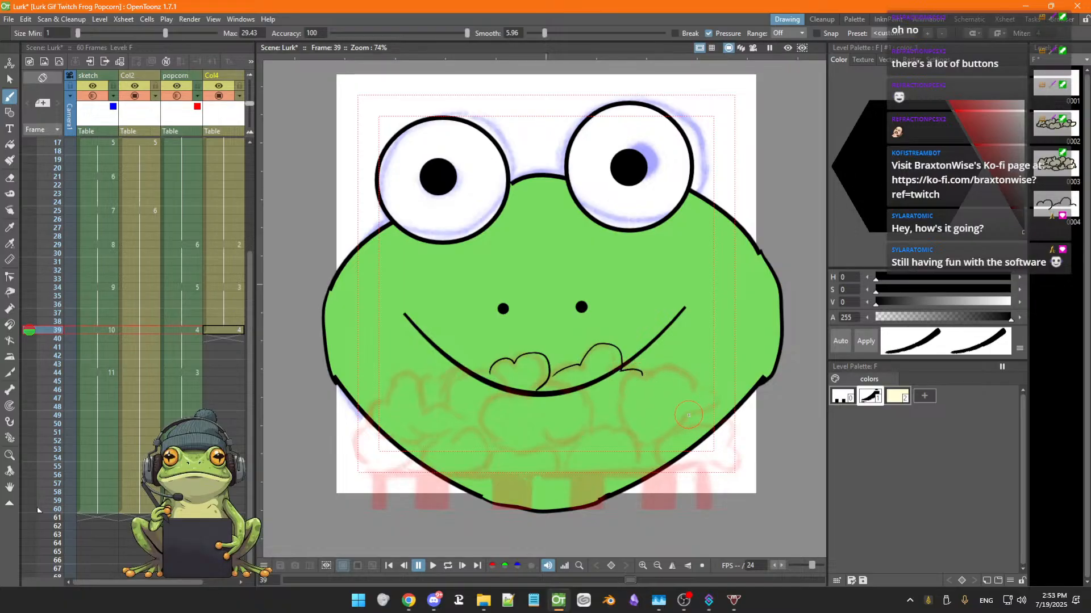
# Brush the right-side popcorn puffs below the mouth and at the face's lower right edge on frame 39
pyautogui.moveTo(701, 405)
pyautogui.mouseDown()
pyautogui.moveTo(717, 385)
pyautogui.moveTo(682, 388)
pyautogui.moveTo(653, 365)
pyautogui.moveTo(622, 365)
pyautogui.mouseUp()
pyautogui.hotkey('ctrl', 'z')
pyautogui.moveTo(625, 405)
pyautogui.mouseDown()
pyautogui.moveTo(674, 363)
pyautogui.moveTo(712, 390)
pyautogui.moveTo(712, 411)
pyautogui.moveTo(698, 427)
pyautogui.moveTo(655, 423)
pyautogui.moveTo(704, 426)
pyautogui.mouseUp()
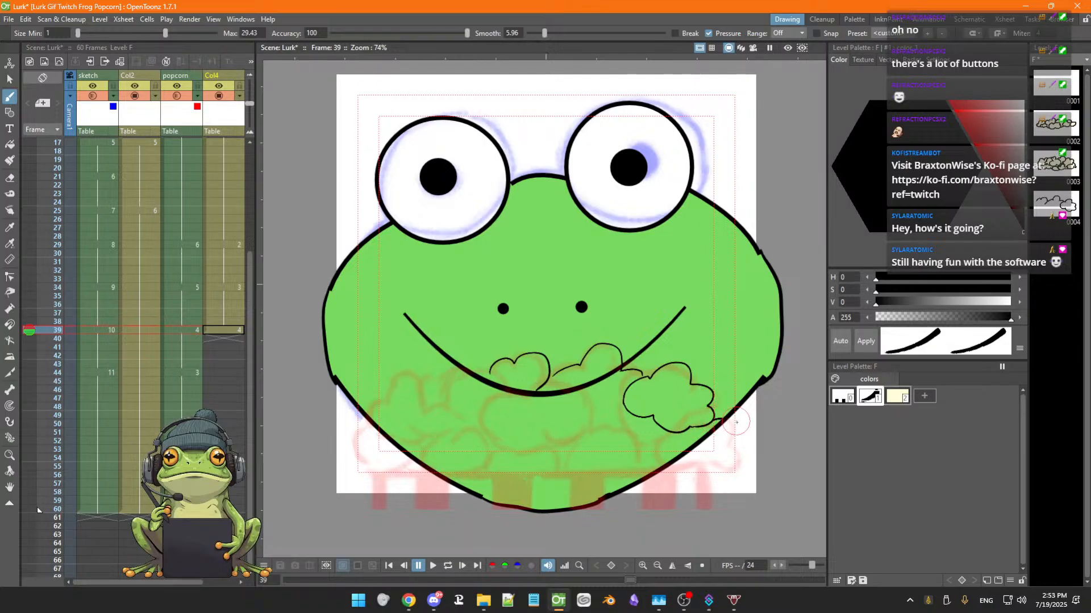
pyautogui.moveTo(714, 420)
pyautogui.mouseDown()
pyautogui.moveTo(739, 452)
pyautogui.moveTo(705, 465)
pyautogui.moveTo(656, 448)
pyautogui.mouseUp()
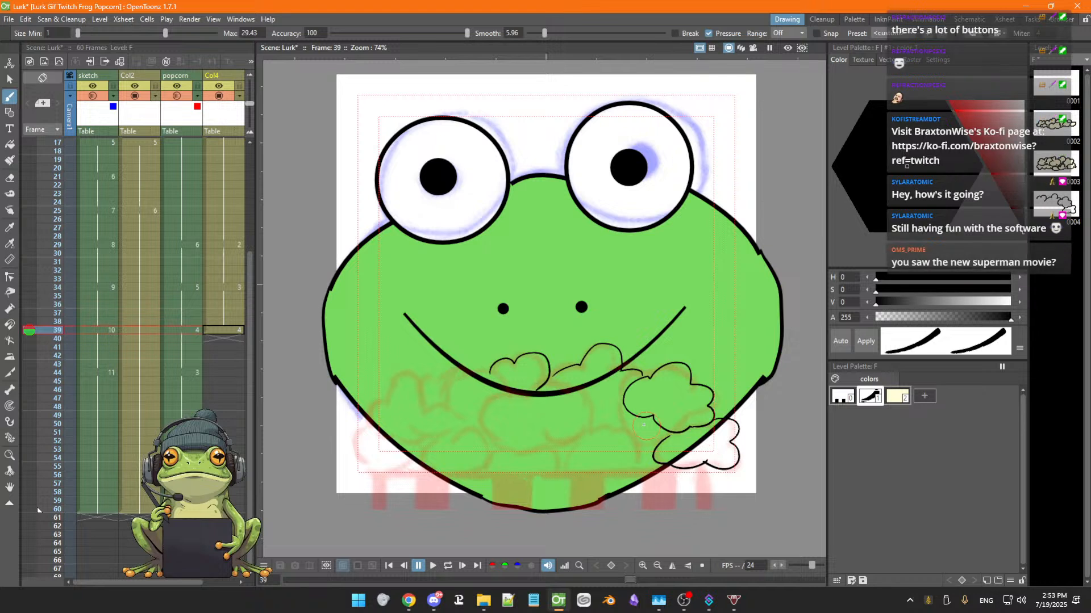
pyautogui.moveTo(625, 400)
pyautogui.mouseDown()
pyautogui.moveTo(644, 427)
pyautogui.moveTo(673, 437)
pyautogui.mouseUp()
pyautogui.press('a')
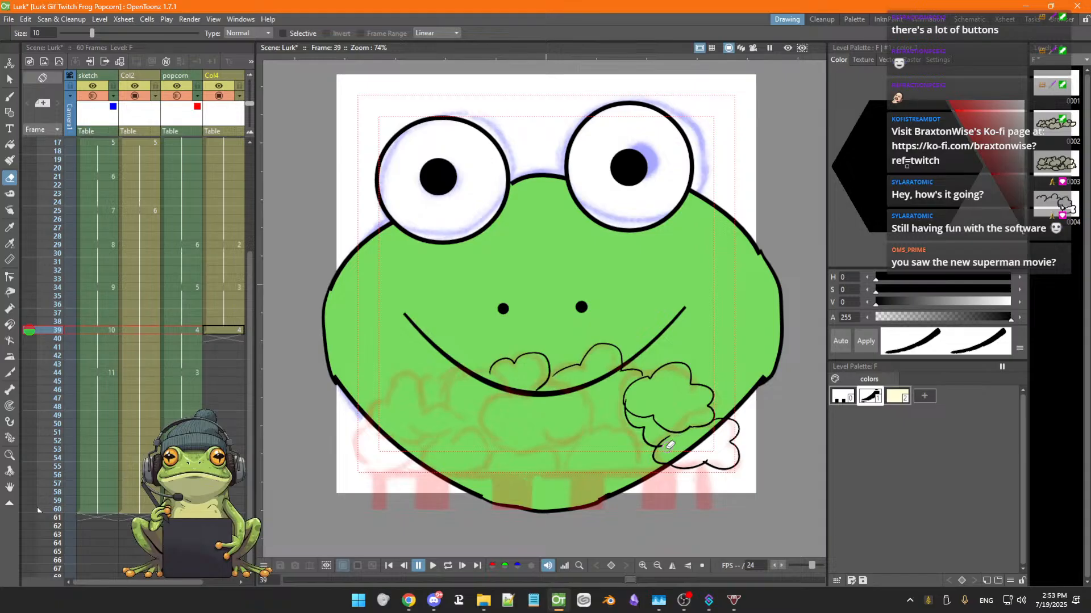
pyautogui.press('b')
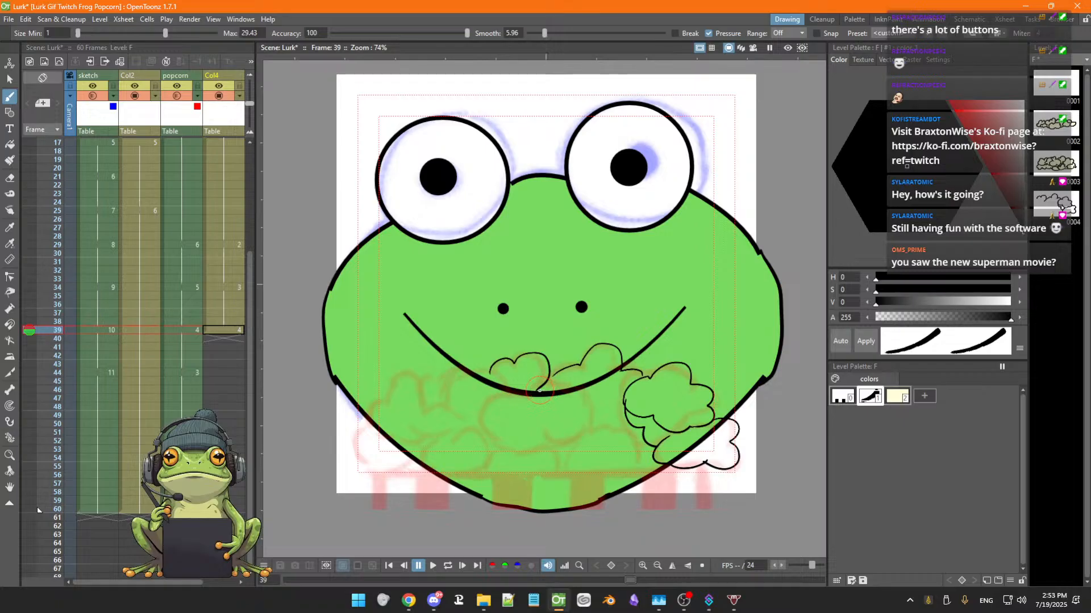
# Brush the central popcorn puffs overlapping the frog's smile on frame 39
pyautogui.moveTo(585, 420)
pyautogui.mouseDown()
pyautogui.moveTo(505, 441)
pyautogui.moveTo(492, 420)
pyautogui.moveTo(501, 401)
pyautogui.moveTo(452, 388)
pyautogui.moveTo(465, 418)
pyautogui.moveTo(500, 401)
pyautogui.mouseUp()
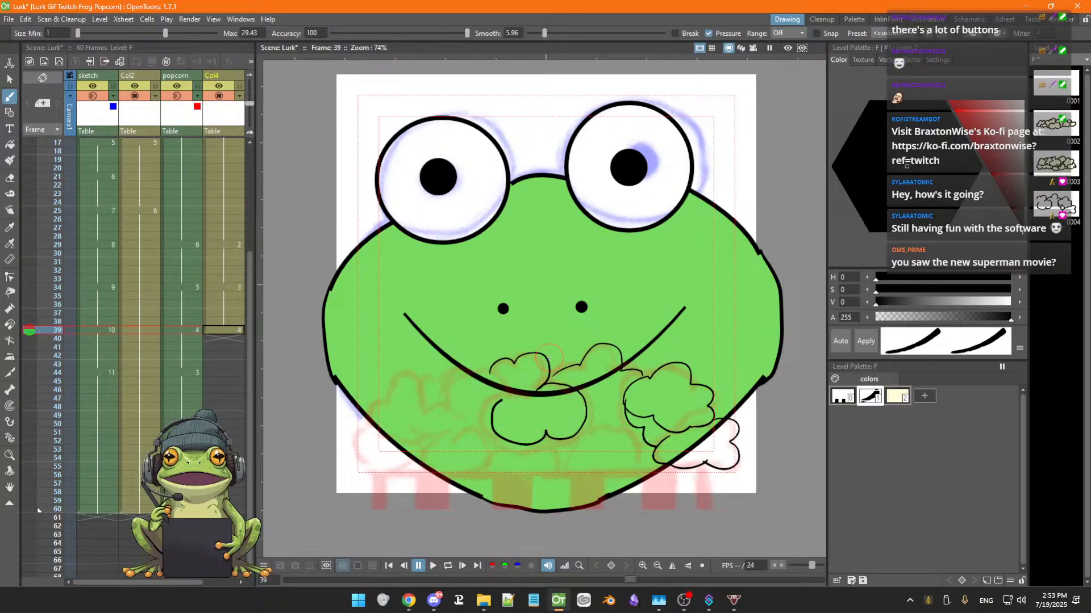
pyautogui.hotkey('ctrl', 'z')
pyautogui.hotkey('ctrl', 'z')
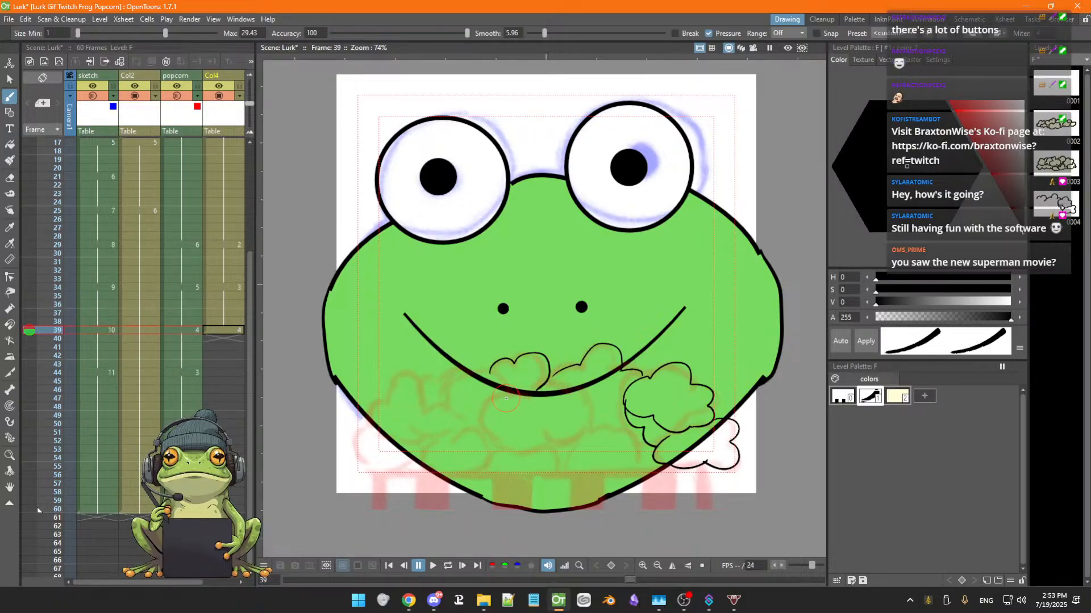
pyautogui.moveTo(506, 398)
pyautogui.mouseDown()
pyautogui.moveTo(488, 418)
pyautogui.moveTo(512, 436)
pyautogui.moveTo(563, 439)
pyautogui.moveTo(589, 424)
pyautogui.moveTo(582, 394)
pyautogui.moveTo(494, 372)
pyautogui.moveTo(456, 380)
pyautogui.moveTo(449, 396)
pyautogui.moveTo(448, 419)
pyautogui.moveTo(487, 424)
pyautogui.mouseUp()
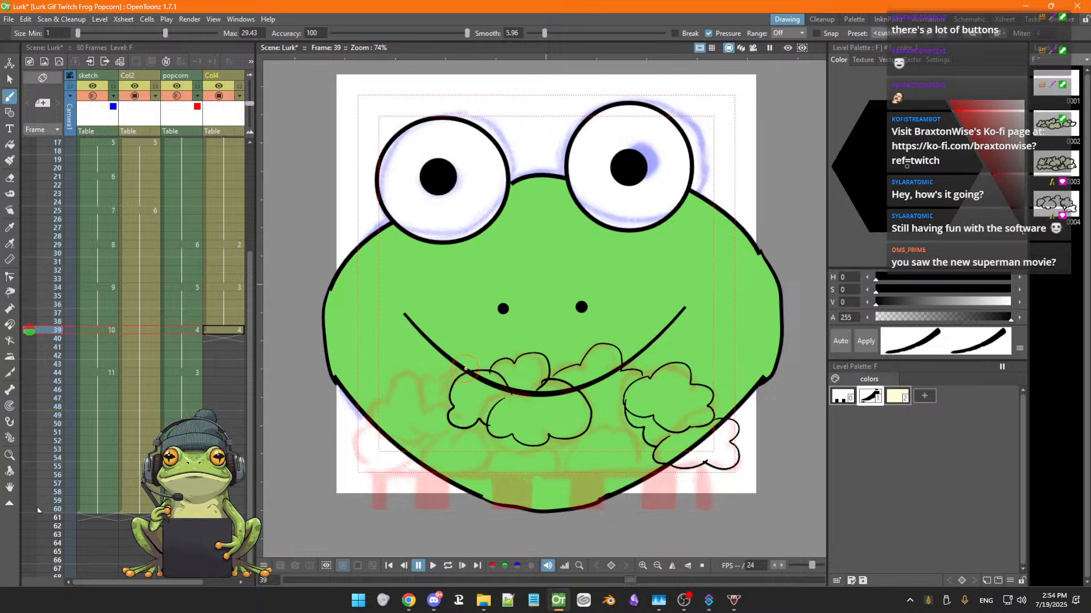
# Brush the left-side popcorn puffs, including the one hanging past the face's lower left edge
pyautogui.moveTo(466, 368)
pyautogui.mouseDown()
pyautogui.moveTo(441, 381)
pyautogui.moveTo(407, 374)
pyautogui.mouseUp()
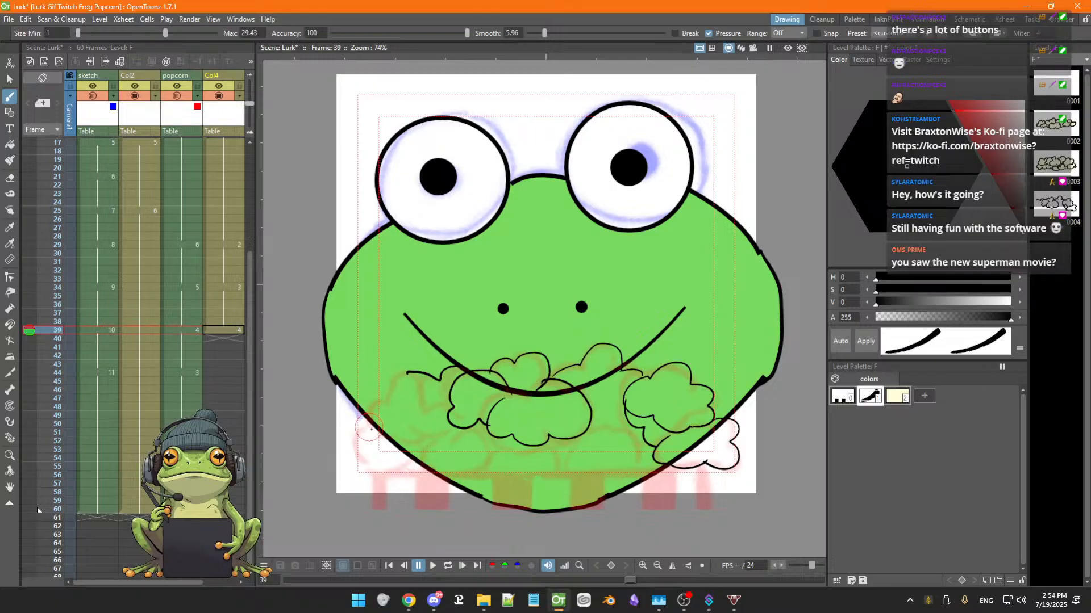
pyautogui.moveTo(375, 469)
pyautogui.mouseDown()
pyautogui.moveTo(354, 452)
pyautogui.moveTo(368, 398)
pyautogui.moveTo(383, 398)
pyautogui.moveTo(391, 379)
pyautogui.moveTo(423, 409)
pyautogui.mouseUp()
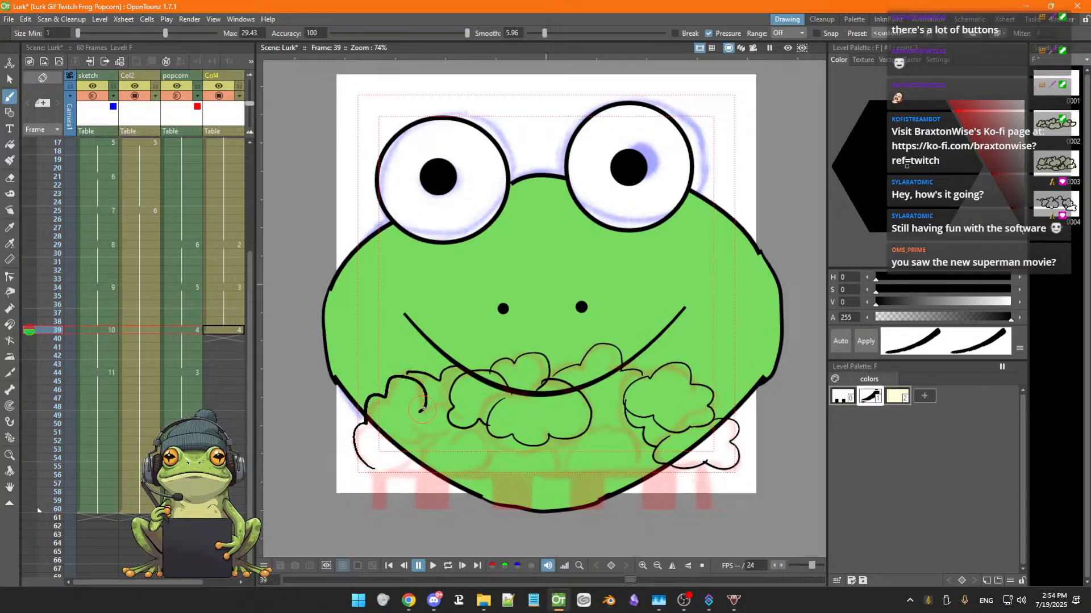
pyautogui.hotkey('ctrl', 'z')
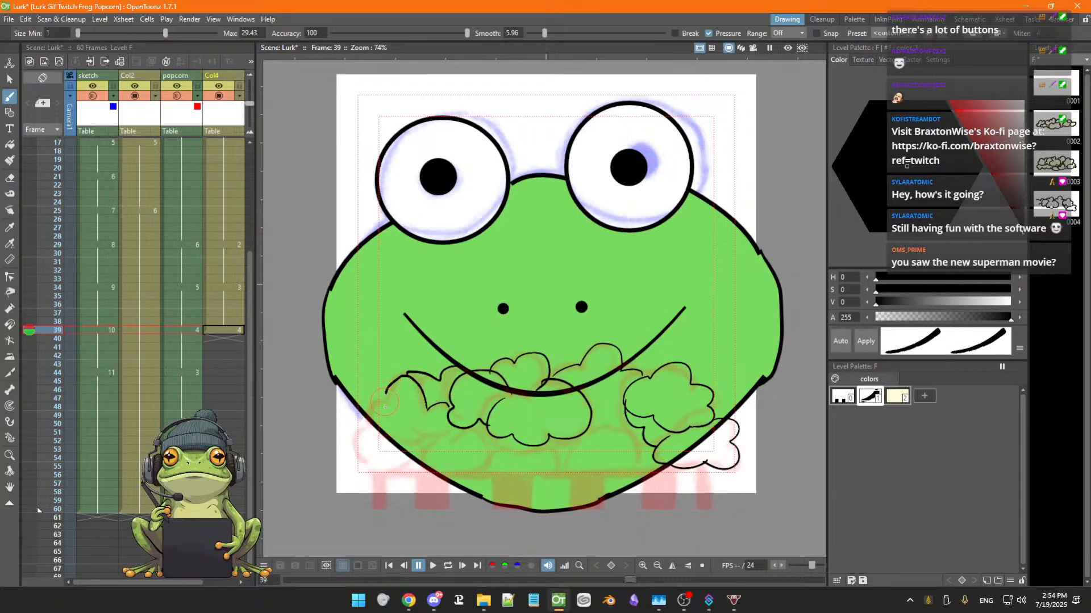
pyautogui.moveTo(385, 407)
pyautogui.mouseDown()
pyautogui.moveTo(361, 471)
pyautogui.moveTo(391, 477)
pyautogui.moveTo(406, 451)
pyautogui.moveTo(439, 435)
pyautogui.moveTo(417, 419)
pyautogui.moveTo(461, 424)
pyautogui.mouseUp()
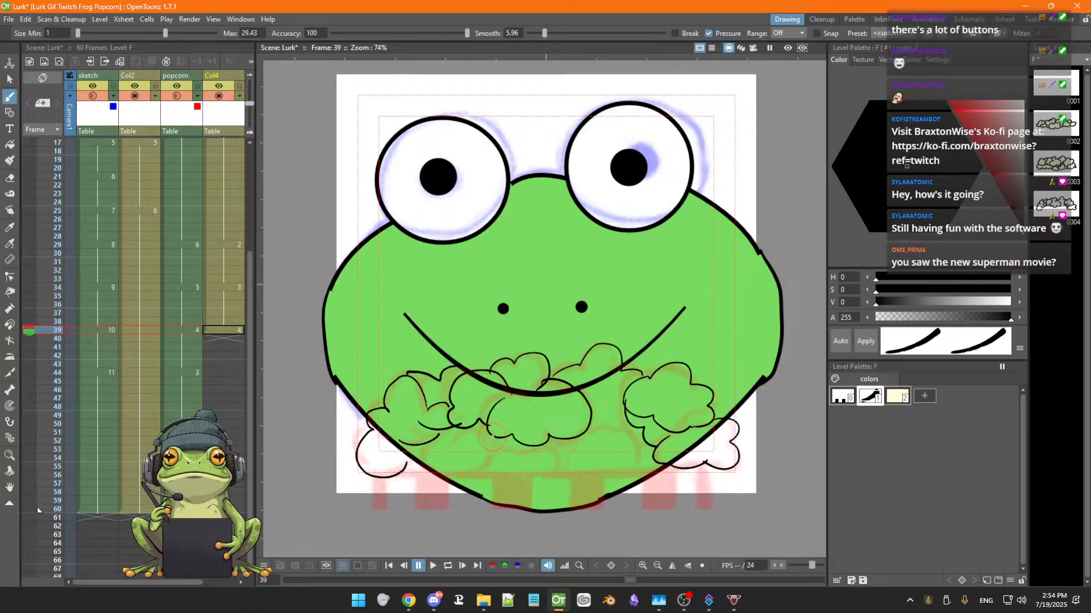
pyautogui.hotkey('ctrl', 'z')
# Brush the bottom row of popcorn puffs along the lower part of the face
pyautogui.moveTo(459, 442)
pyautogui.mouseDown()
pyautogui.moveTo(490, 440)
pyautogui.moveTo(486, 462)
pyautogui.moveTo(456, 474)
pyautogui.moveTo(418, 464)
pyautogui.mouseUp()
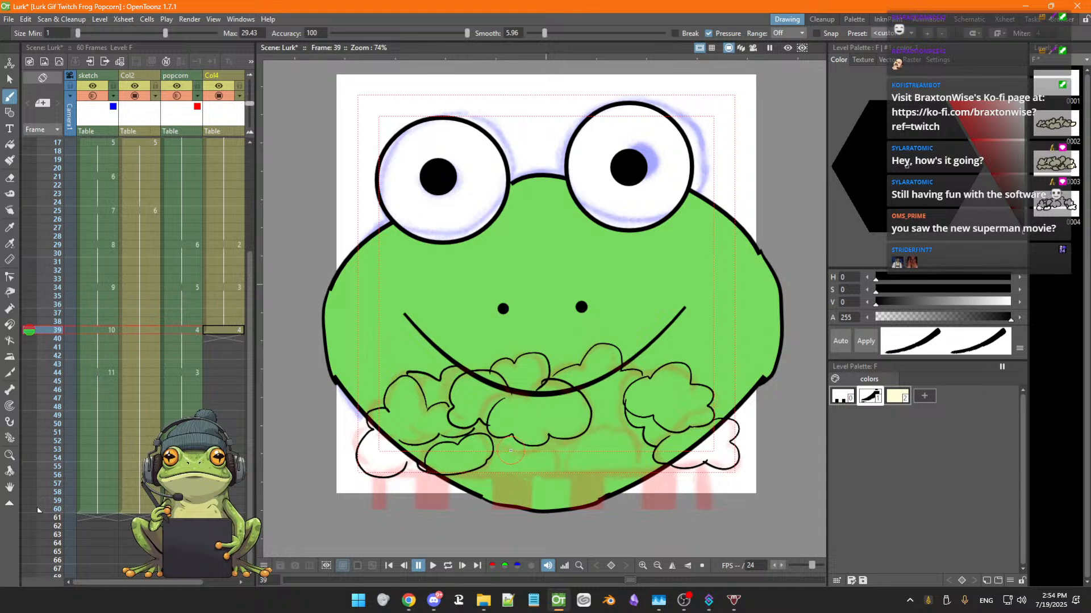
pyautogui.moveTo(492, 454)
pyautogui.mouseDown()
pyautogui.moveTo(514, 484)
pyautogui.moveTo(555, 480)
pyautogui.moveTo(548, 469)
pyautogui.mouseUp()
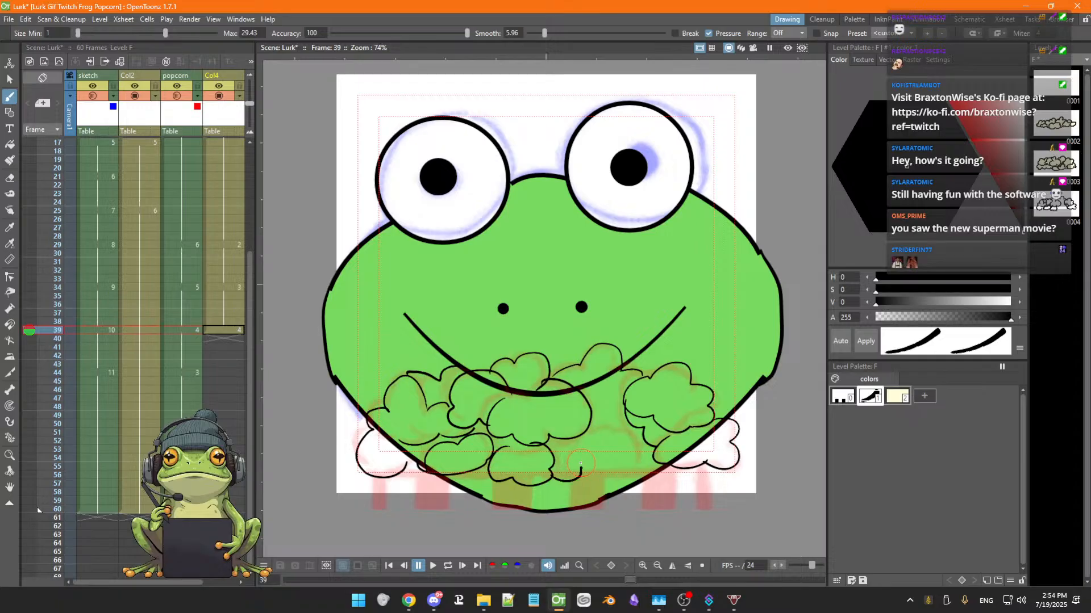
pyautogui.moveTo(590, 471); pyautogui.dragTo(634, 434)
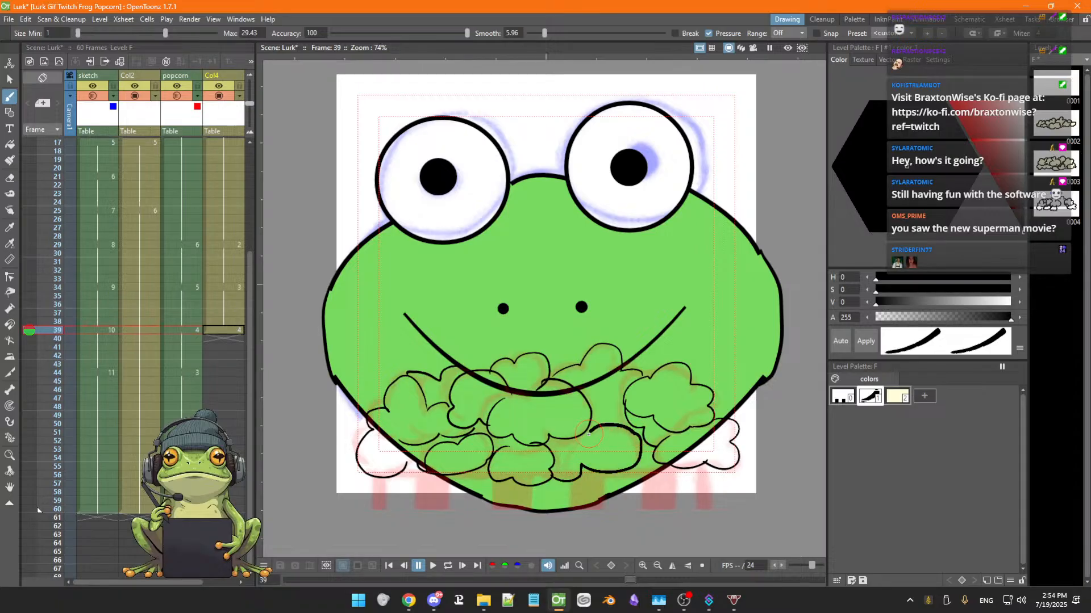
pyautogui.hotkey('ctrl', 'z')
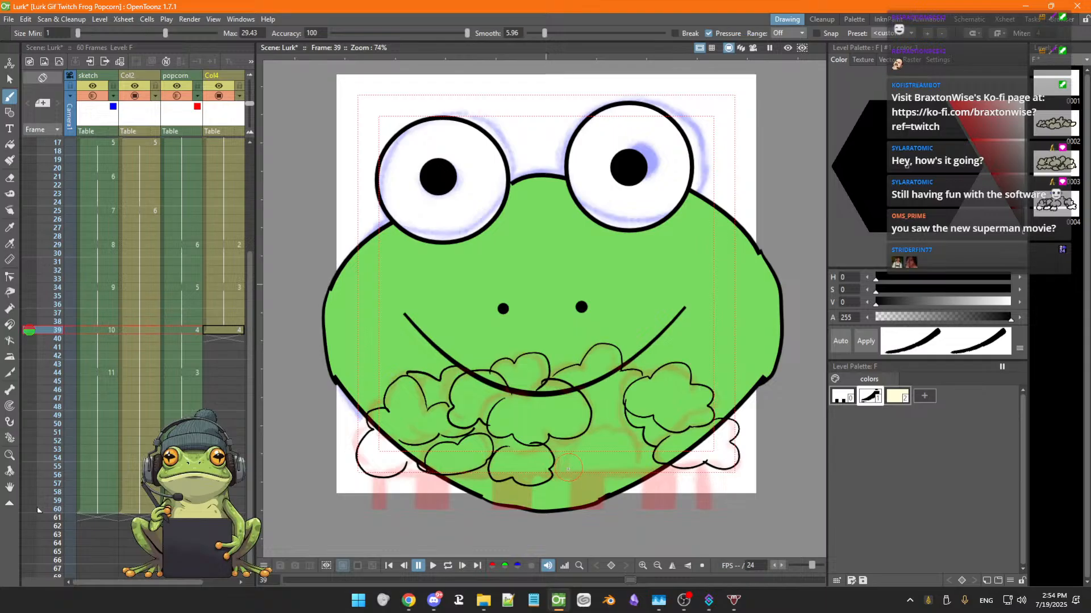
# Redraw the lower centre popcorn puff between the bottom puffs until it joins neatly
pyautogui.moveTo(567, 471); pyautogui.dragTo(578, 446)
pyautogui.hotkey('ctrl', 'z')
pyautogui.hotkey('ctrl', 'z')
pyautogui.moveTo(635, 470)
pyautogui.mouseDown()
pyautogui.moveTo(627, 436)
pyautogui.moveTo(578, 448)
pyautogui.mouseUp()
pyautogui.hotkey('ctrl', 'z')
pyautogui.moveTo(561, 473)
pyautogui.mouseDown()
pyautogui.moveTo(612, 431)
pyautogui.moveTo(645, 448)
pyautogui.moveTo(644, 465)
pyautogui.moveTo(577, 466)
pyautogui.mouseUp()
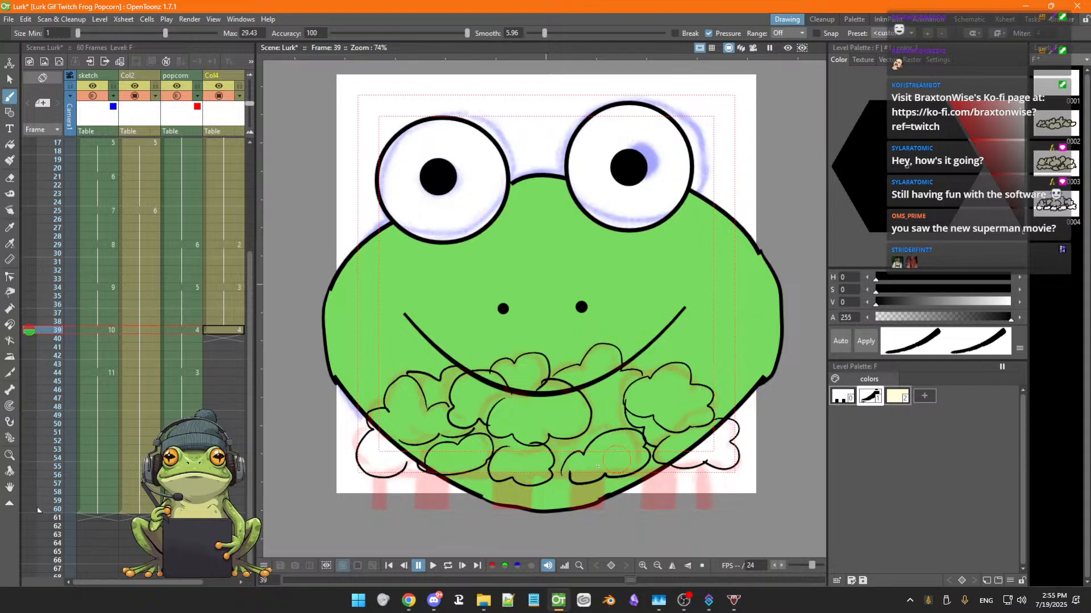
pyautogui.hotkey('ctrl', 'z')
pyautogui.moveTo(567, 475)
pyautogui.mouseDown()
pyautogui.moveTo(575, 452)
pyautogui.moveTo(611, 431)
pyautogui.moveTo(630, 442)
pyautogui.moveTo(632, 476)
pyautogui.moveTo(570, 471)
pyautogui.mouseUp()
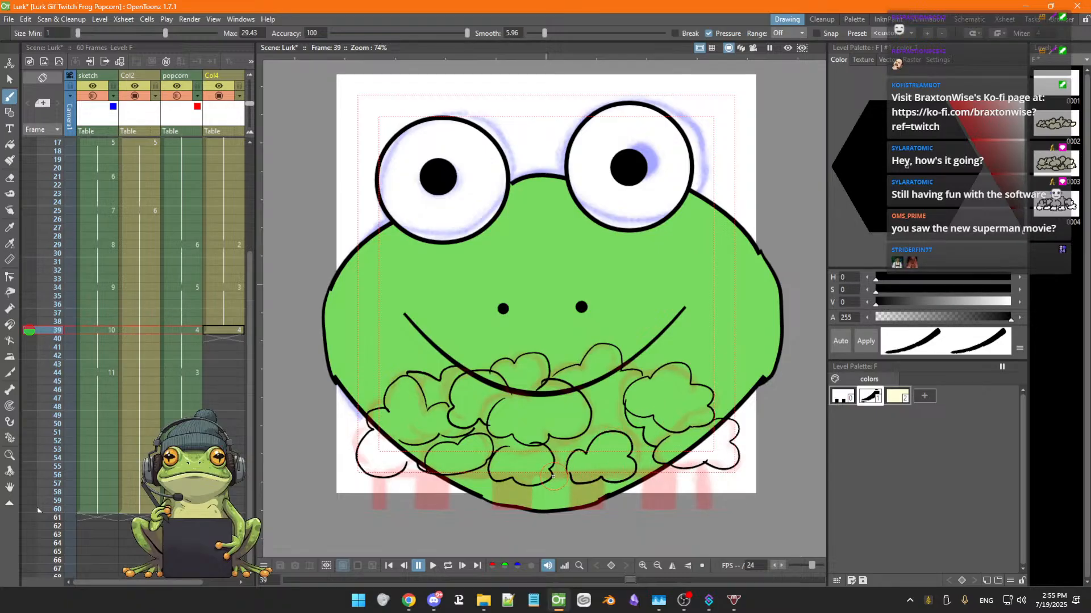
pyautogui.moveTo(567, 469); pyautogui.dragTo(570, 479)
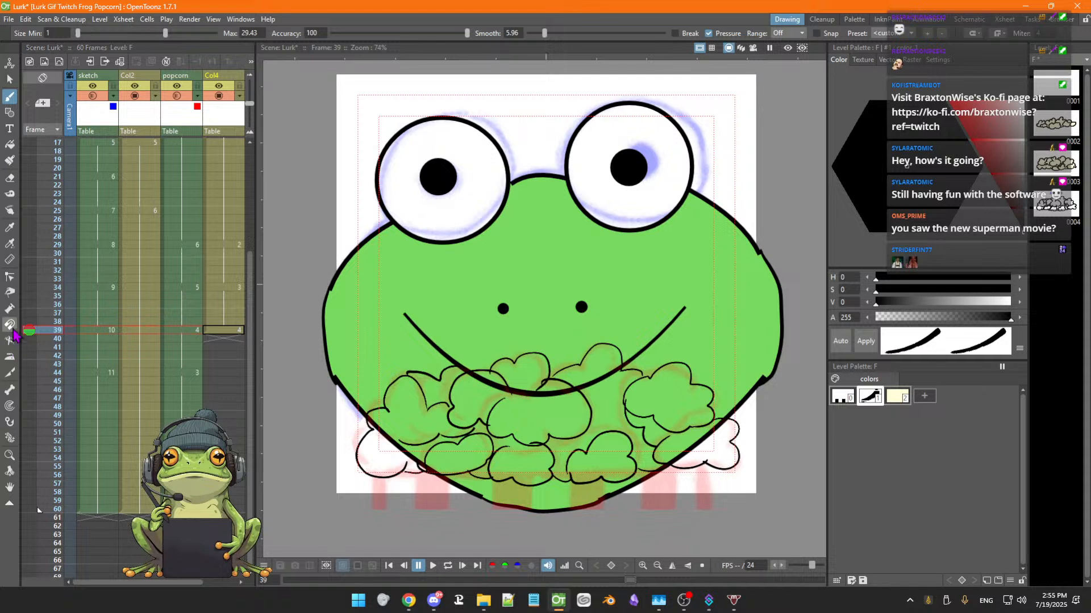
# Reshape the upper-left popcorn puff outline with the Pump tool and nudge a central puff stroke into place
pyautogui.click(16, 310)
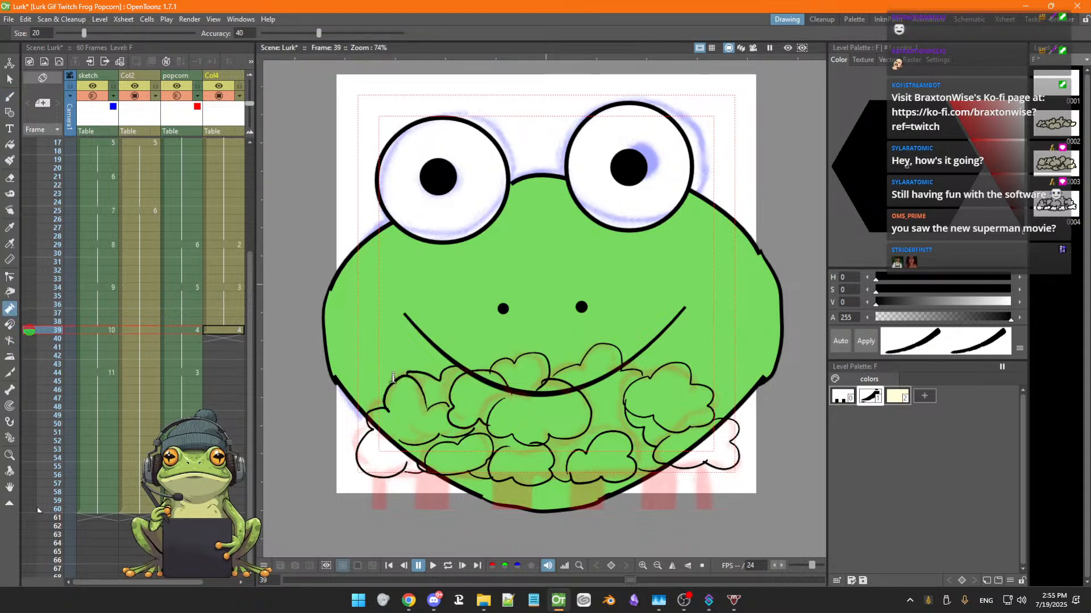
pyautogui.moveTo(440, 401); pyautogui.dragTo(439, 400)
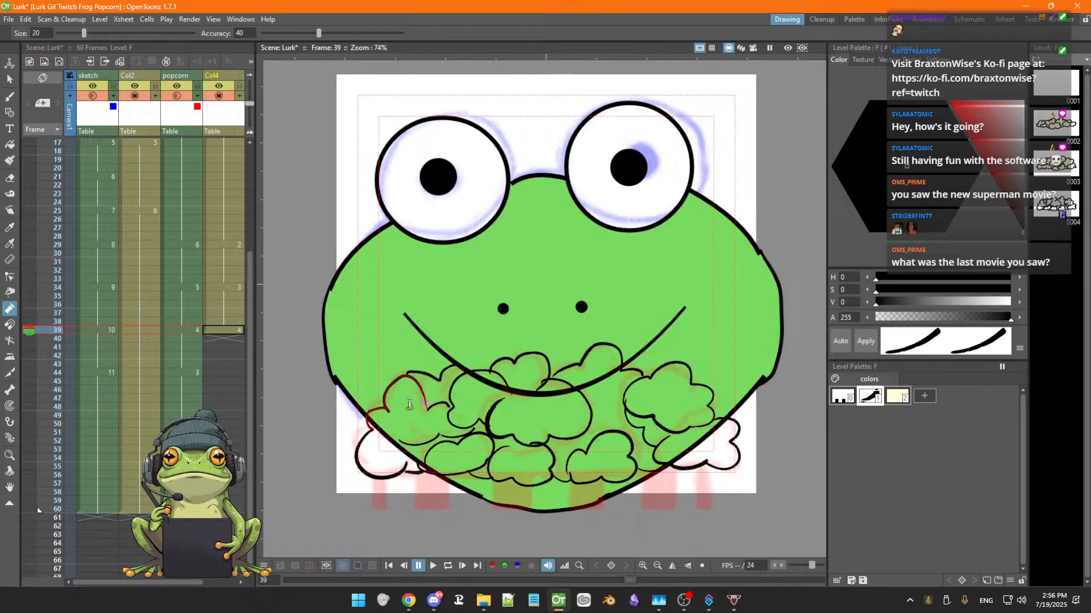
pyautogui.press('s')
pyautogui.scroll(3, 447, 385)
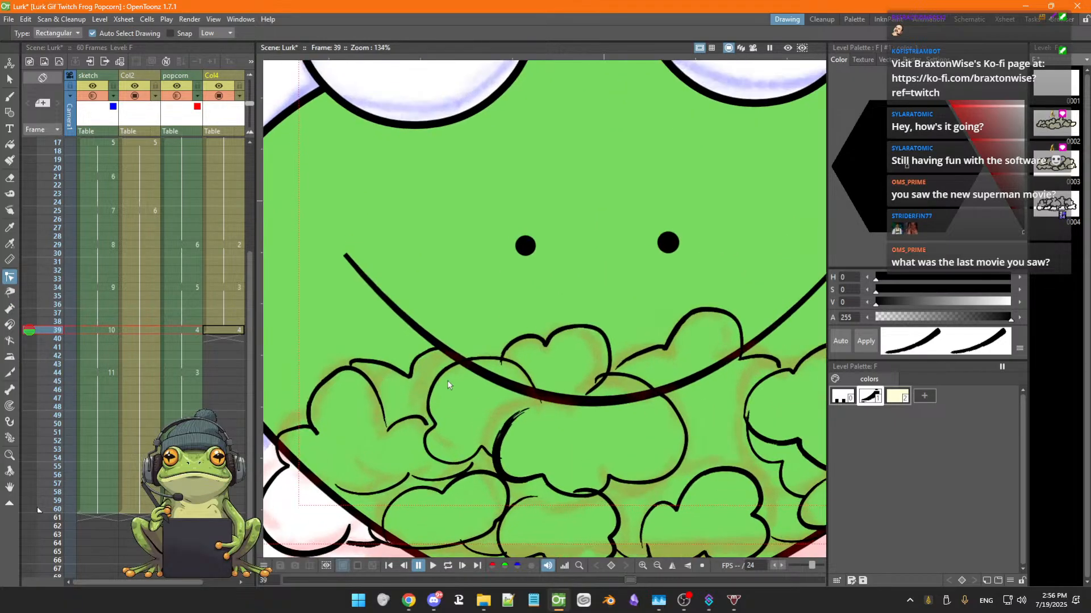
pyautogui.click(438, 380)
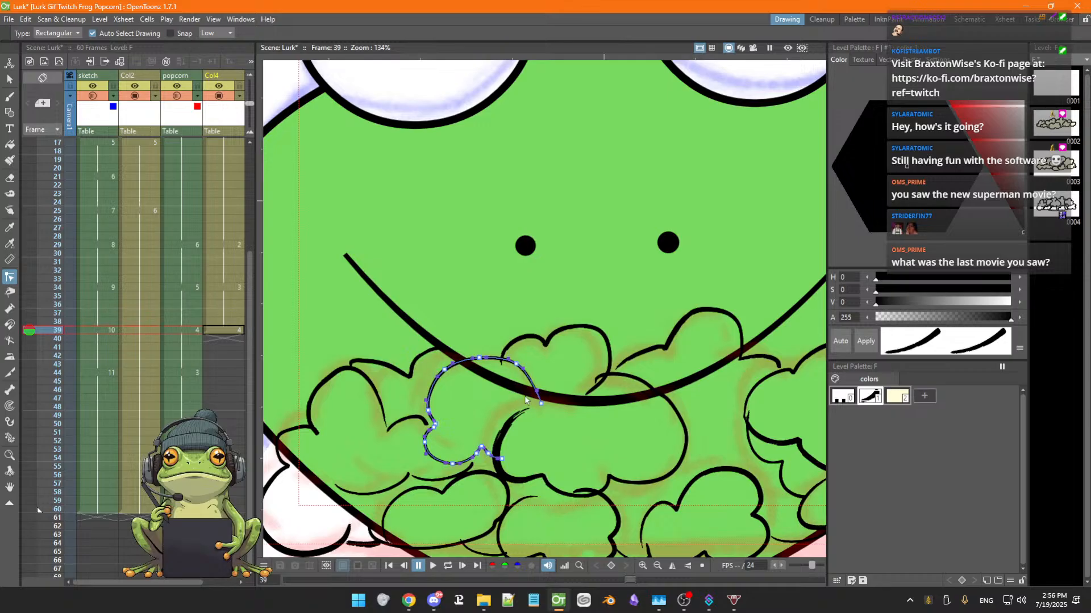
pyautogui.moveTo(540, 403); pyautogui.dragTo(540, 397)
# Reshape the upper-left popcorn puff outline with the Pump tool so it meets its neighbour
pyautogui.click(352, 368)
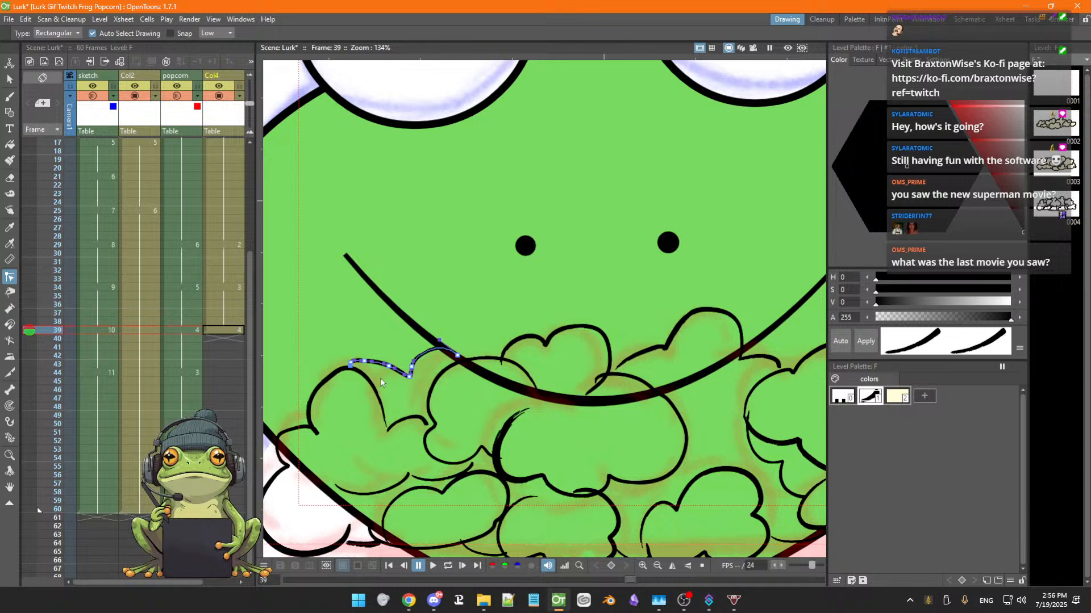
pyautogui.click(383, 401)
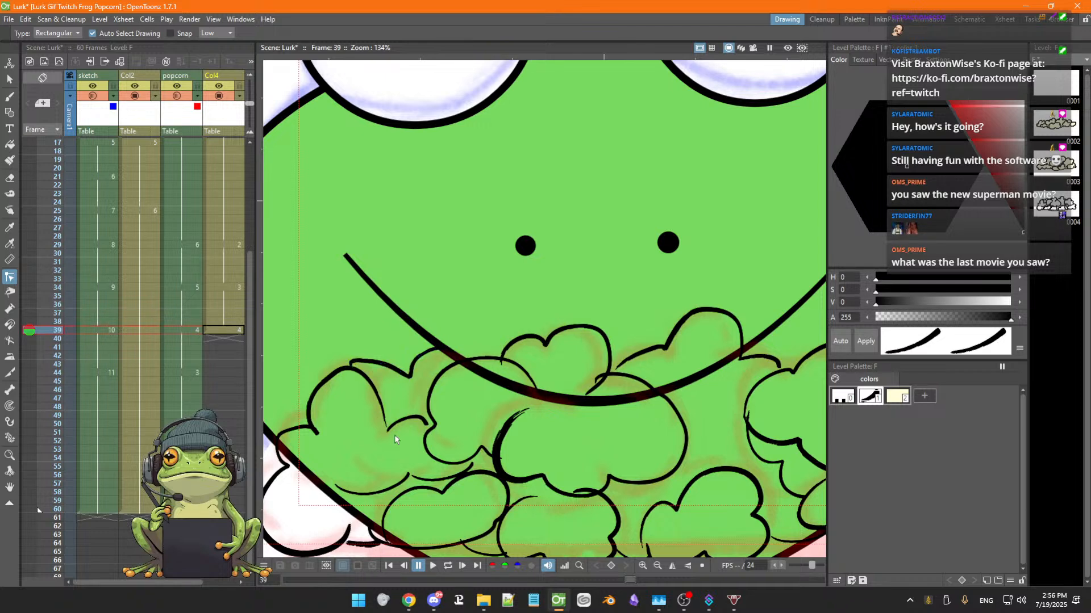
pyautogui.press('space')
pyautogui.moveTo(437, 454)
pyautogui.mouseDown()
pyautogui.moveTo(446, 409)
pyautogui.moveTo(438, 463)
pyautogui.mouseUp()
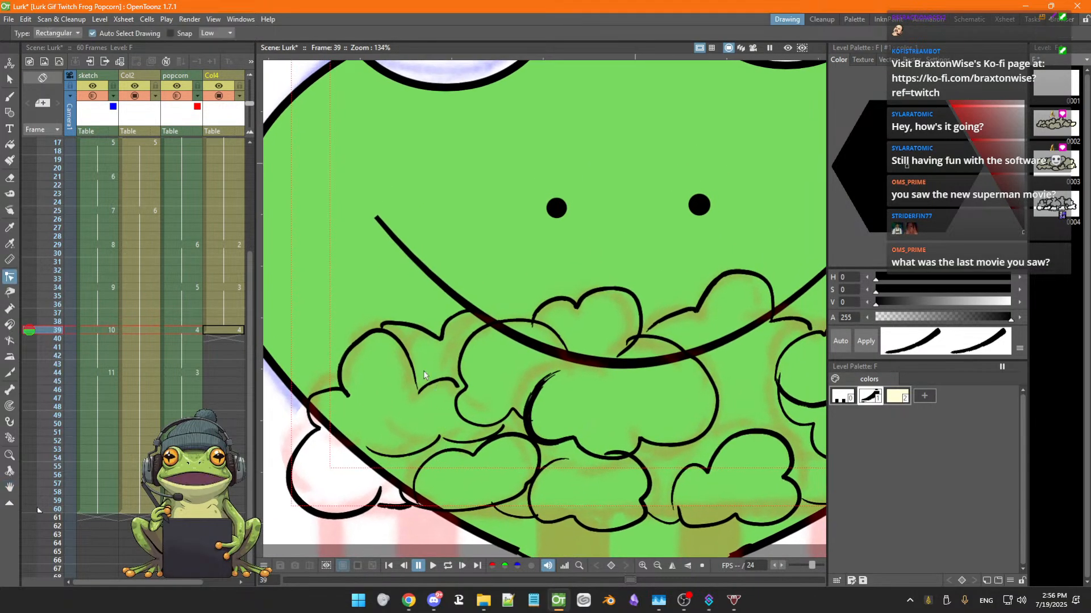
pyautogui.click(381, 330)
pyautogui.moveTo(382, 329); pyautogui.dragTo(377, 331)
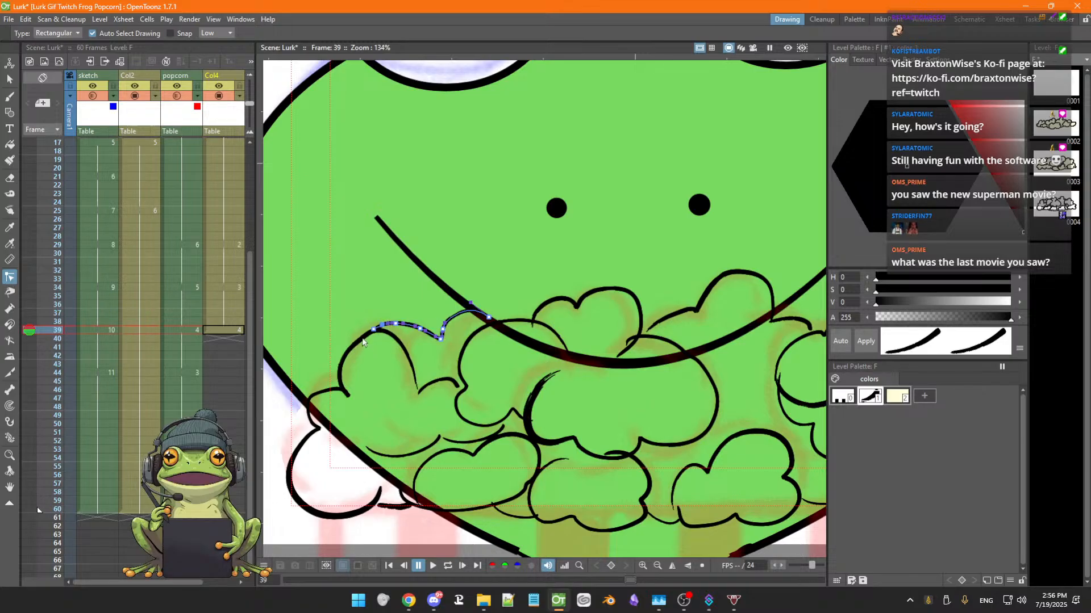
# Adjust the lower-left popcorn puff strokes along the face's bottom edge
pyautogui.moveTo(388, 387); pyautogui.dragTo(412, 348)
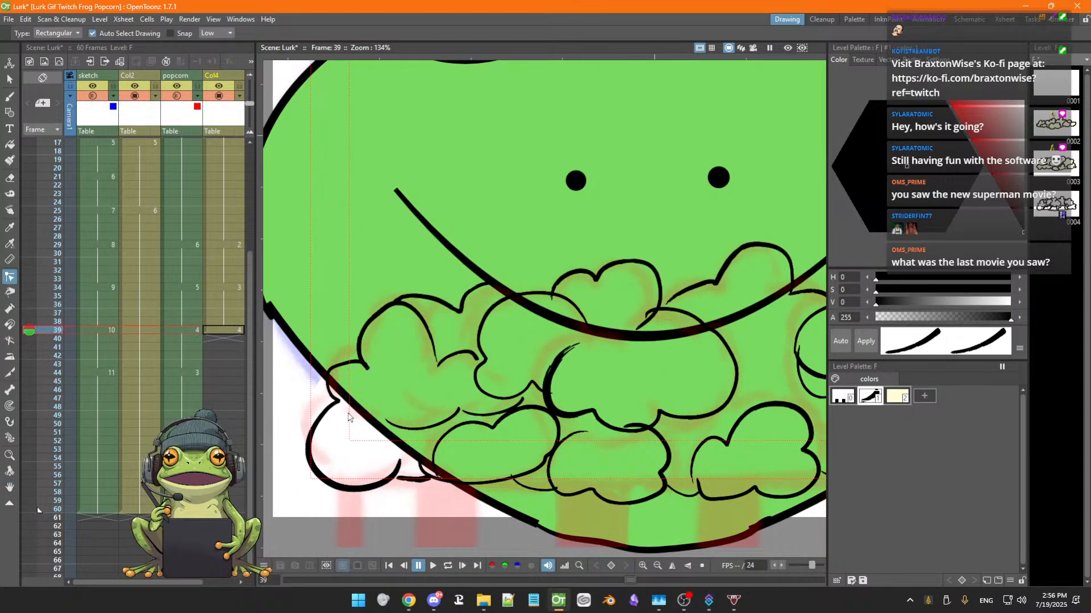
pyautogui.moveTo(414, 489); pyautogui.dragTo(407, 472)
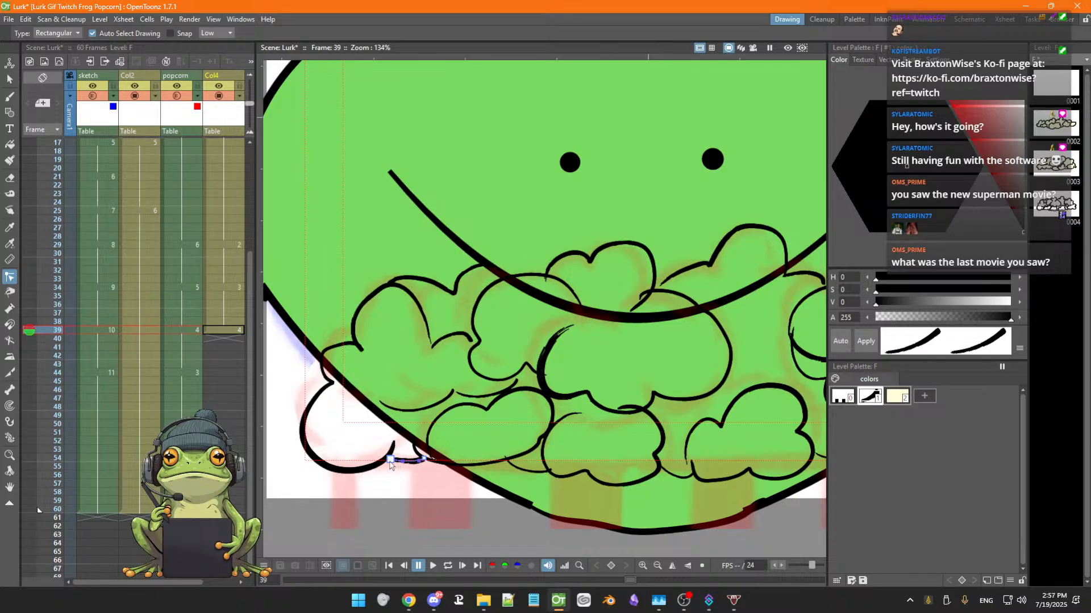
pyautogui.click(389, 458)
pyautogui.moveTo(389, 456); pyautogui.dragTo(400, 462)
pyautogui.click(416, 450)
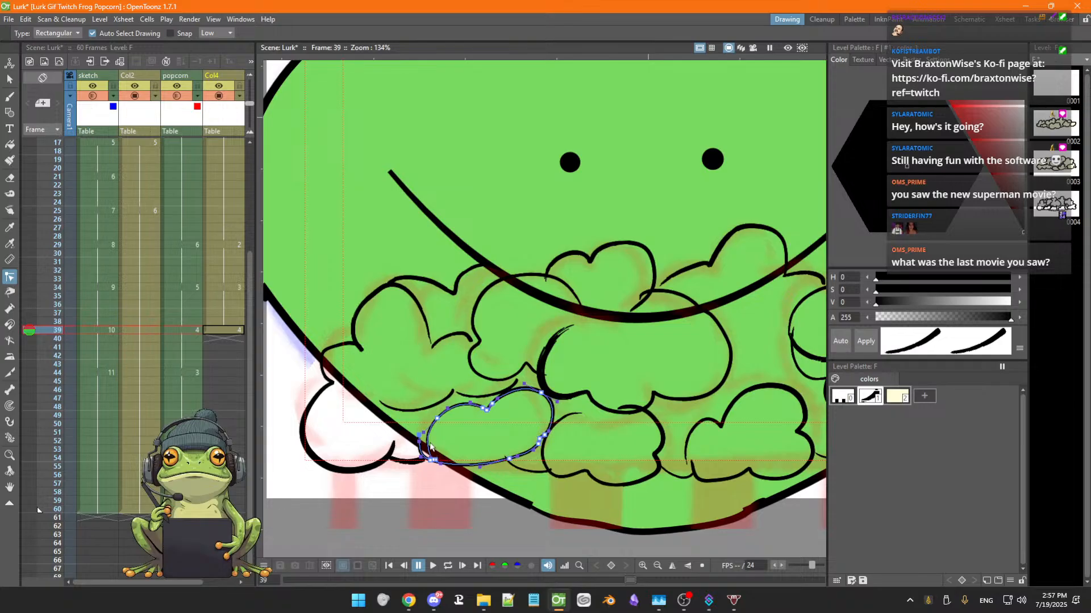
pyautogui.moveTo(437, 419); pyautogui.dragTo(435, 416)
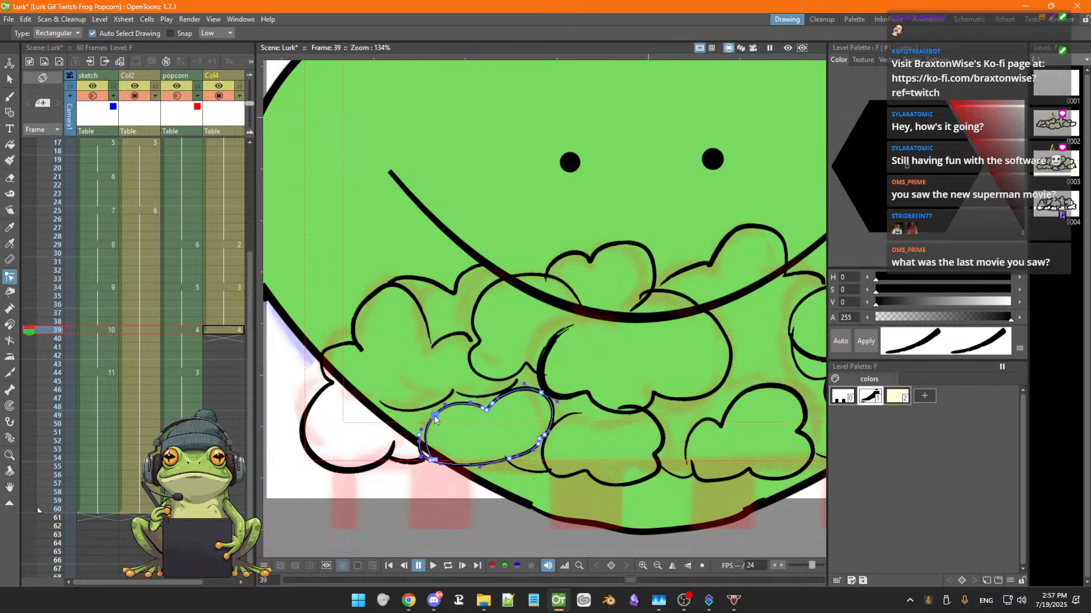
# Nudge the lower middle popcorn puff strokes near the bottom of the face into place
pyautogui.click(551, 472)
pyautogui.moveTo(552, 473); pyautogui.dragTo(550, 476)
pyautogui.click(505, 457)
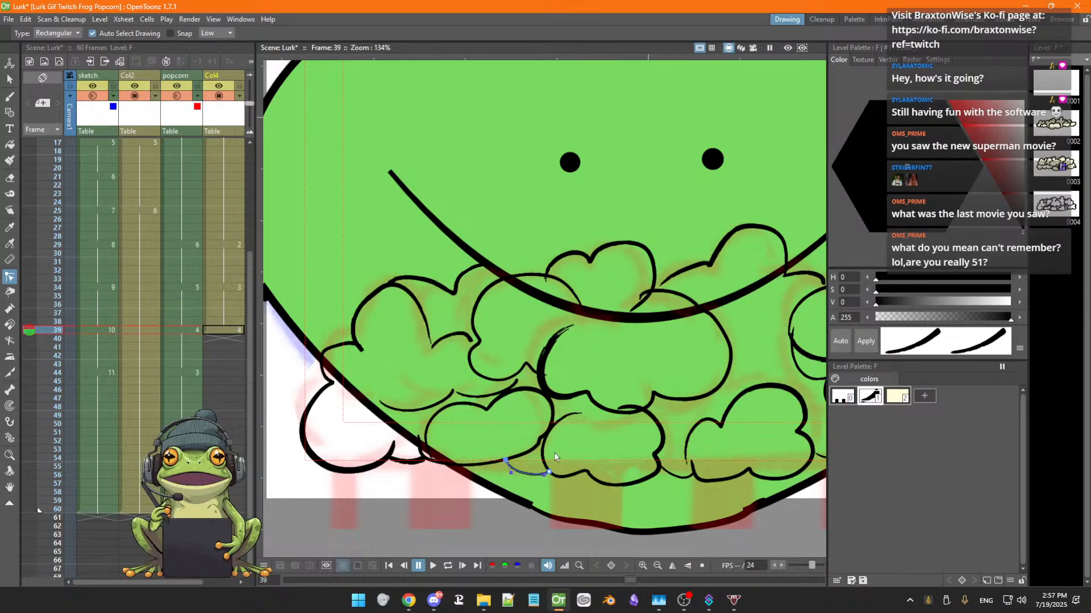
pyautogui.press('space')
pyautogui.moveTo(702, 492)
pyautogui.mouseDown()
pyautogui.moveTo(625, 487)
pyautogui.moveTo(560, 454)
pyautogui.mouseUp()
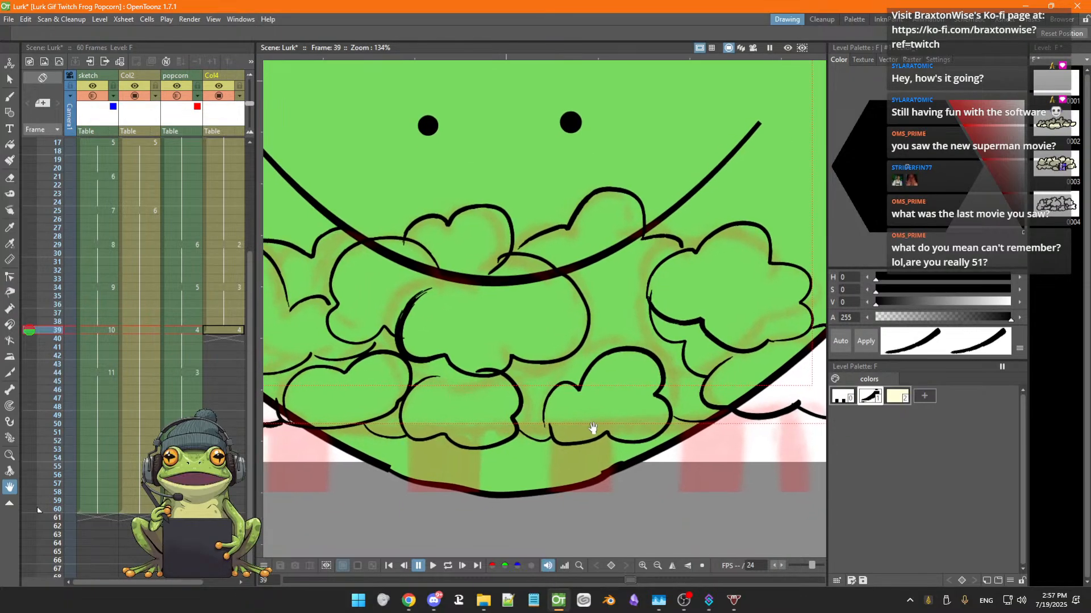
pyautogui.click(545, 427)
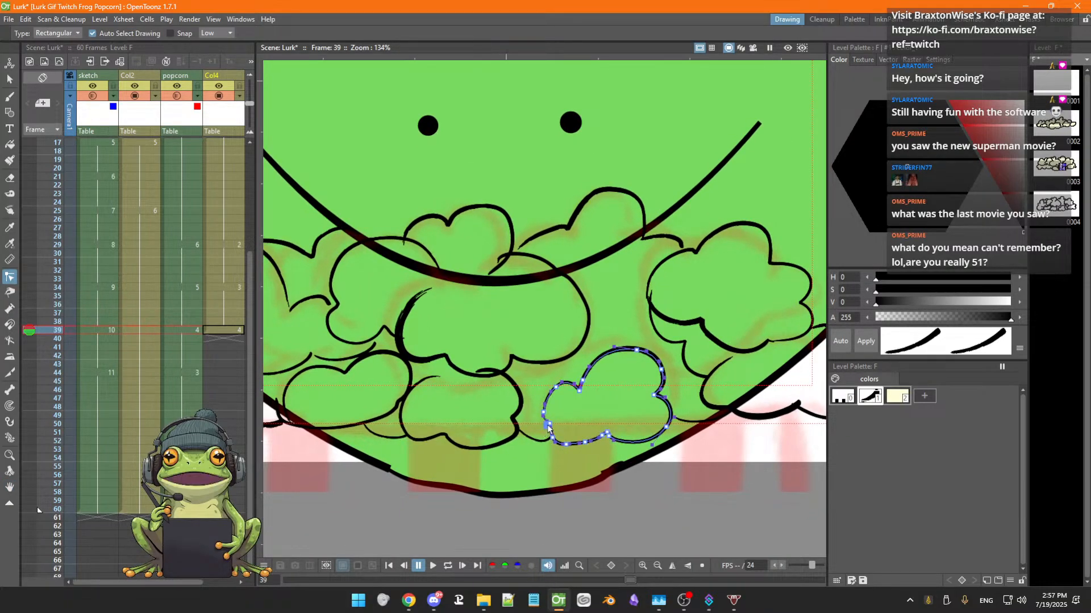
pyautogui.moveTo(548, 429); pyautogui.dragTo(552, 430)
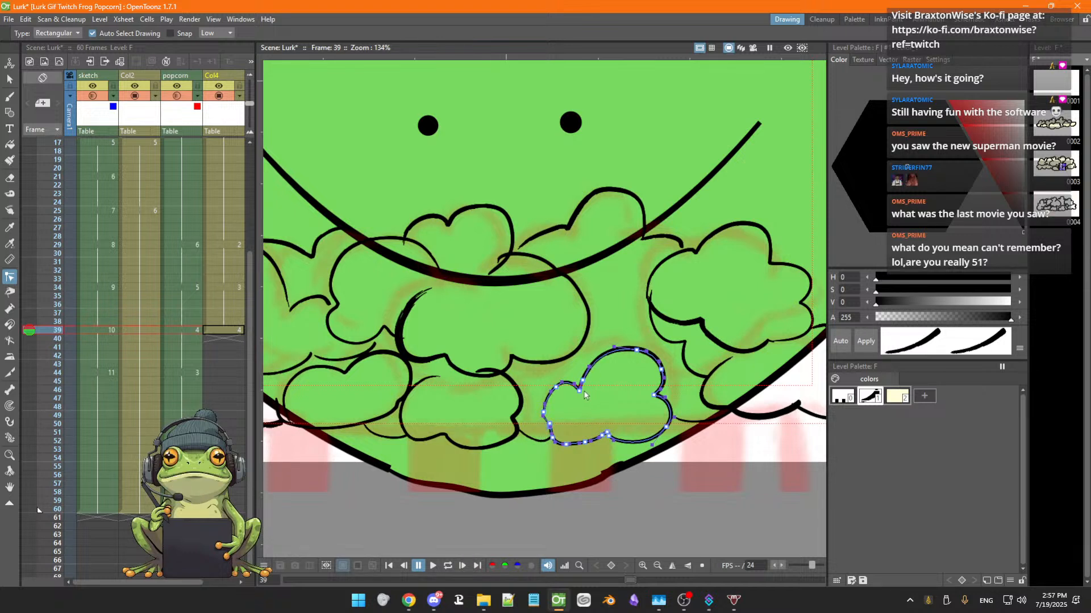
# Reshape the left outline of the lower-right popcorn puff and save the scene
pyautogui.press('space')
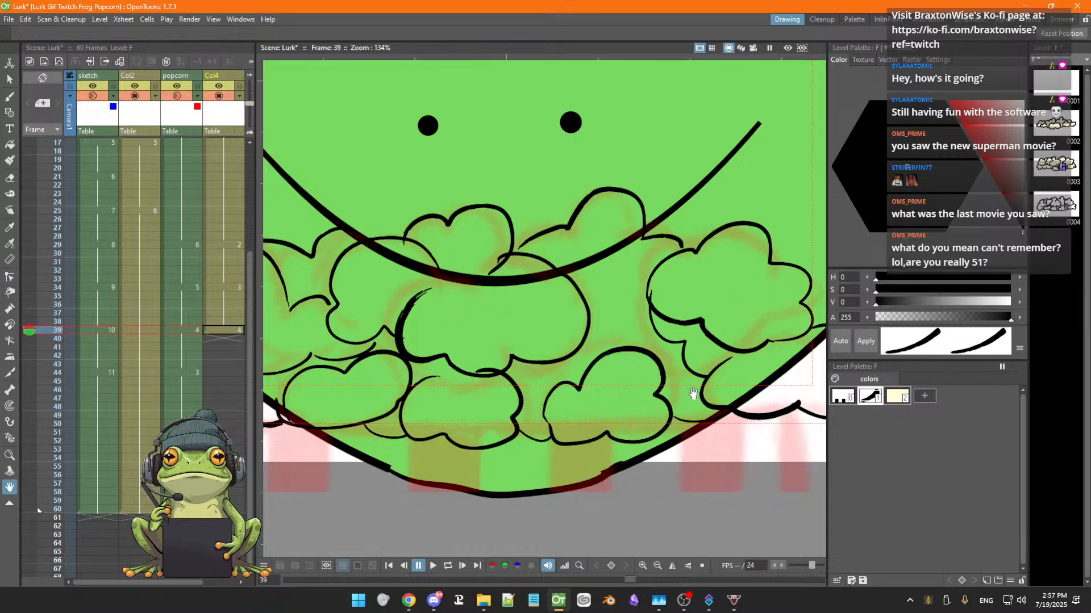
pyautogui.moveTo(693, 393); pyautogui.dragTo(540, 396)
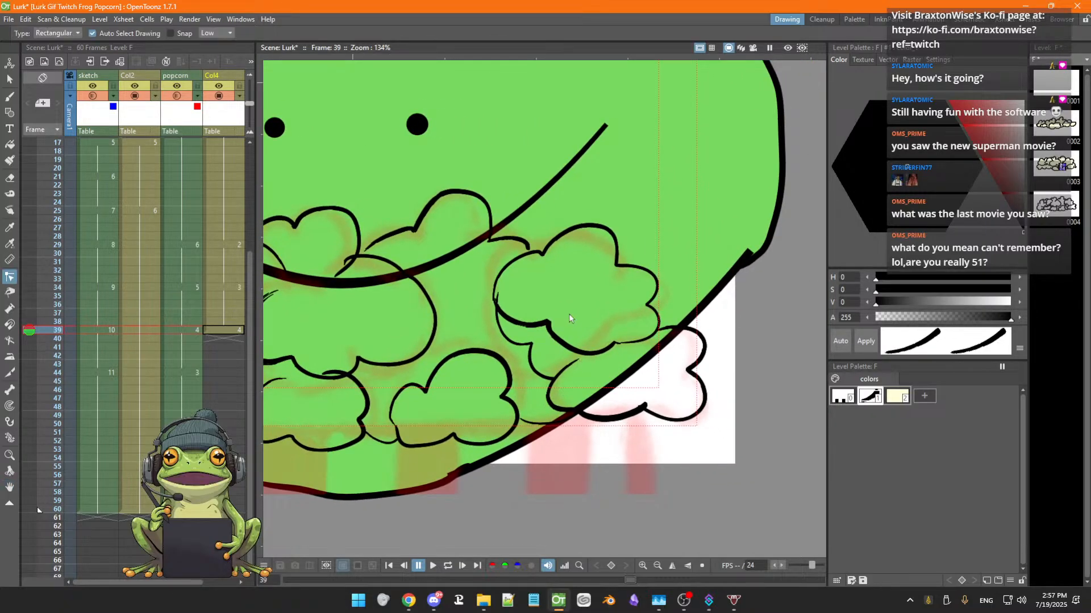
pyautogui.click(498, 296)
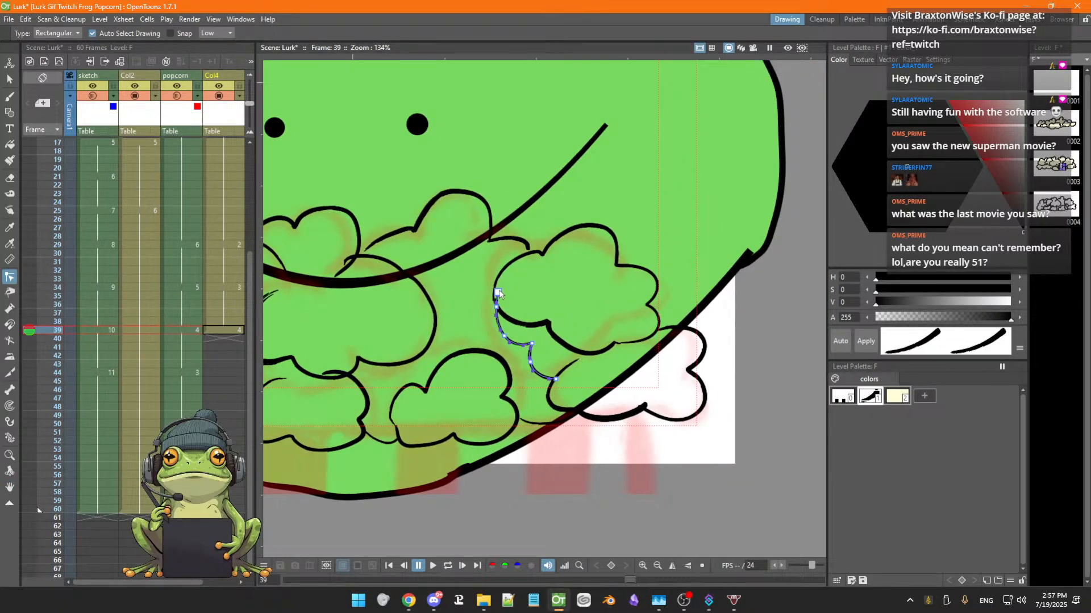
pyautogui.moveTo(497, 296); pyautogui.dragTo(497, 304)
pyautogui.click(521, 307)
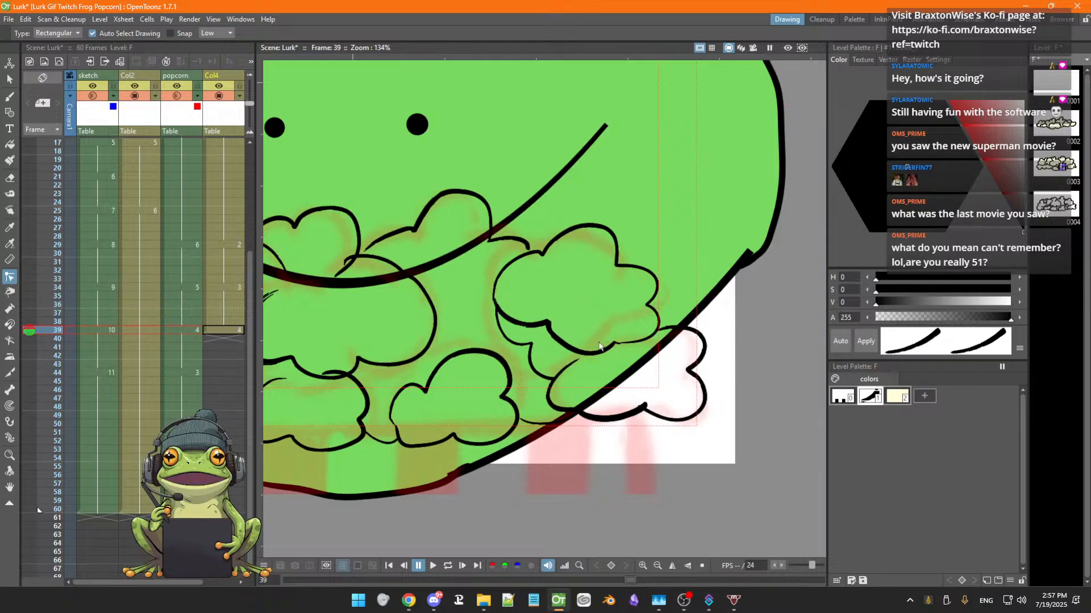
pyautogui.hotkey('ctrl', 's')
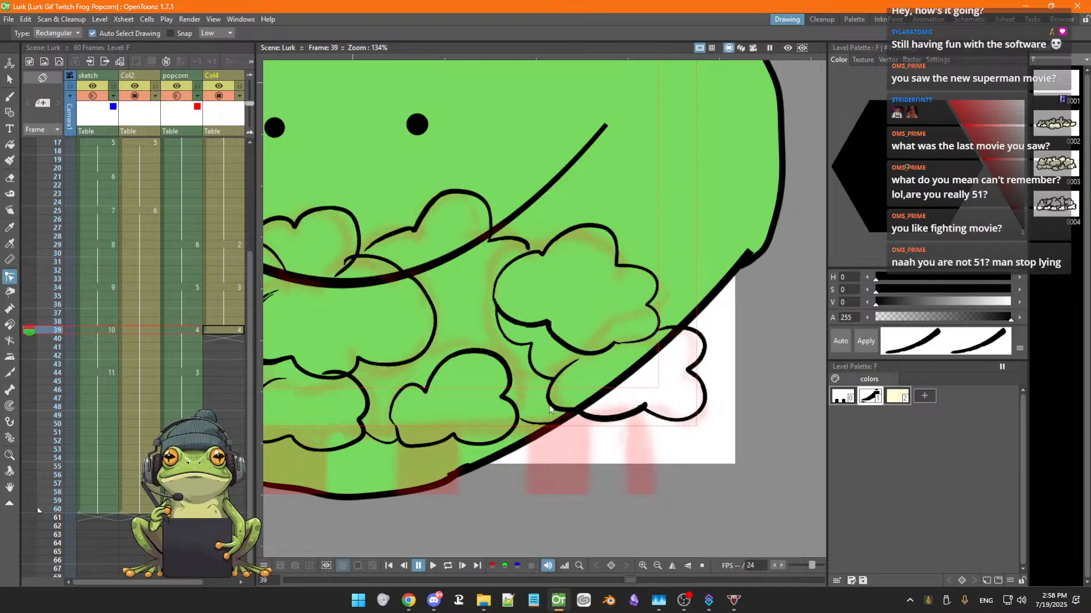
# Pick the cream style and fill the left and upper-left popcorn puffs with the Fill tool in Areas mode
pyautogui.press('space')
pyautogui.moveTo(548, 418); pyautogui.dragTo(645, 419)
pyautogui.scroll(-4, 643, 419)
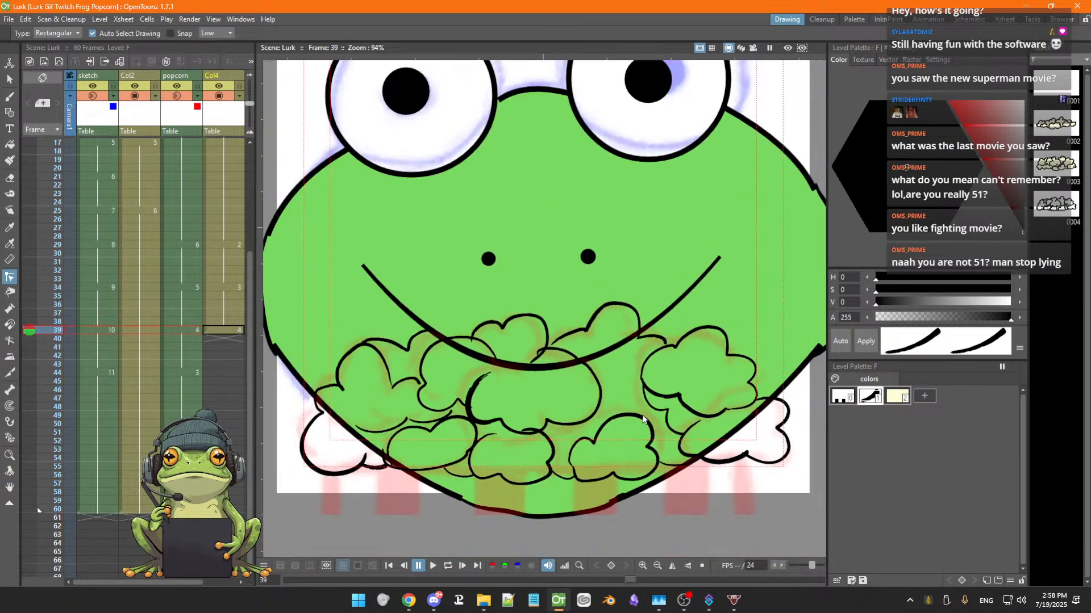
pyautogui.scroll(4, 646, 415)
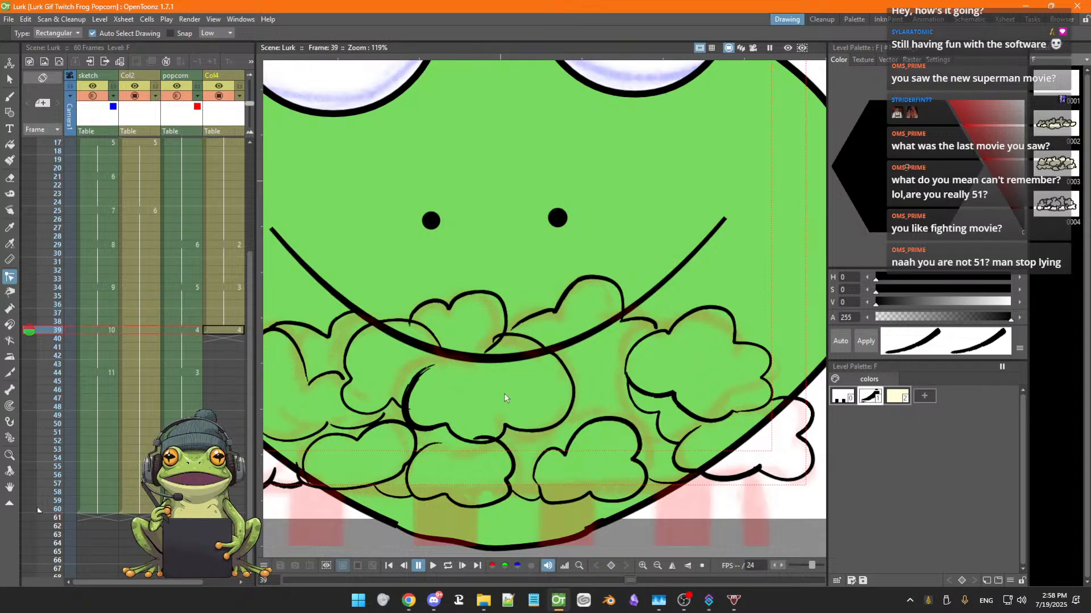
pyautogui.scroll(-3, 480, 398)
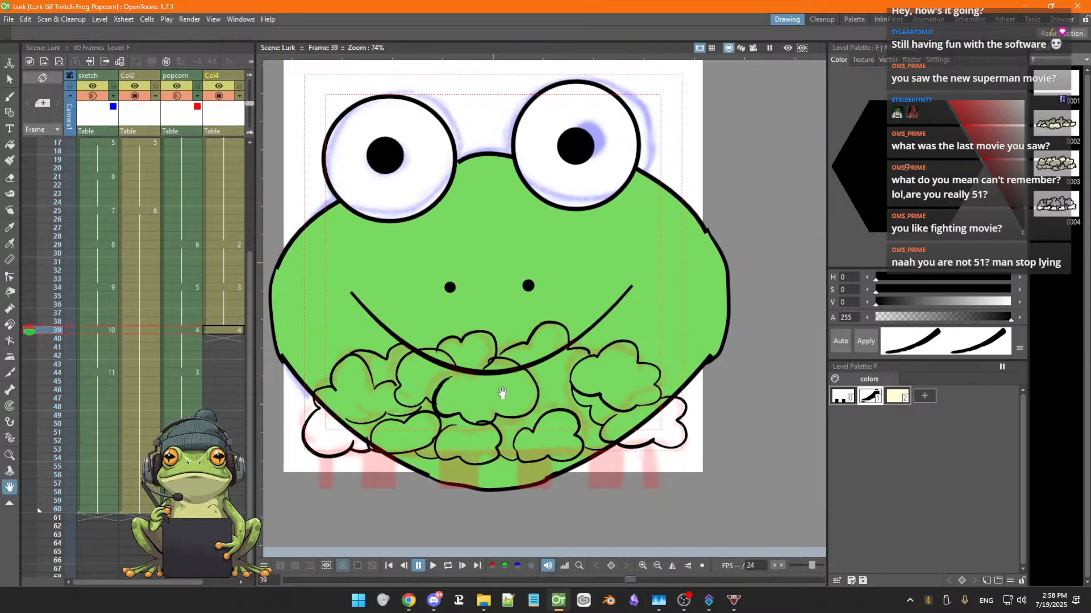
pyautogui.moveTo(500, 390); pyautogui.dragTo(551, 378)
pyautogui.press('c')
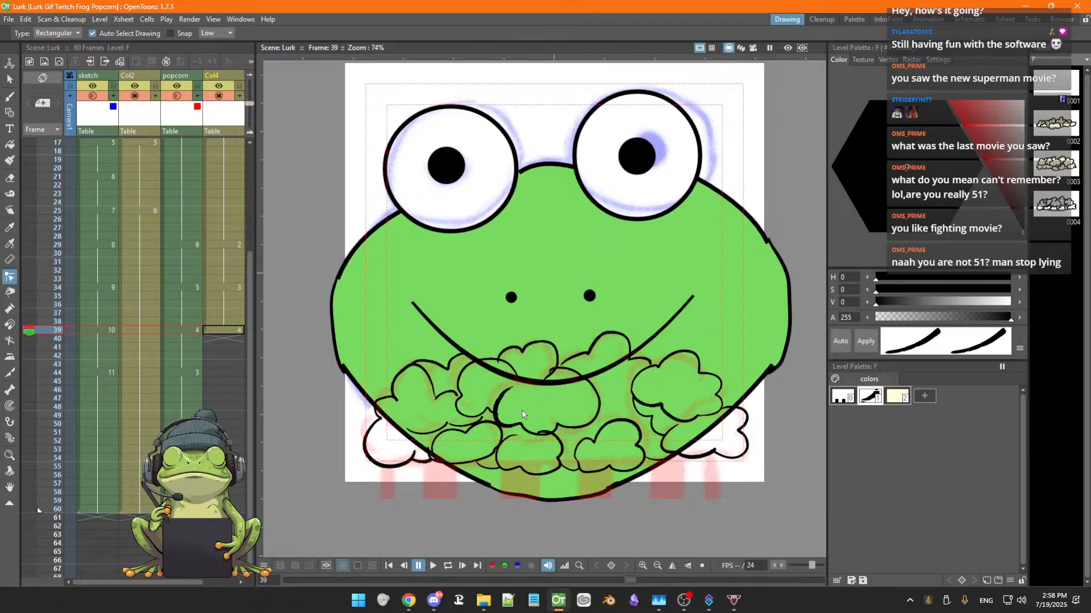
pyautogui.click(899, 400)
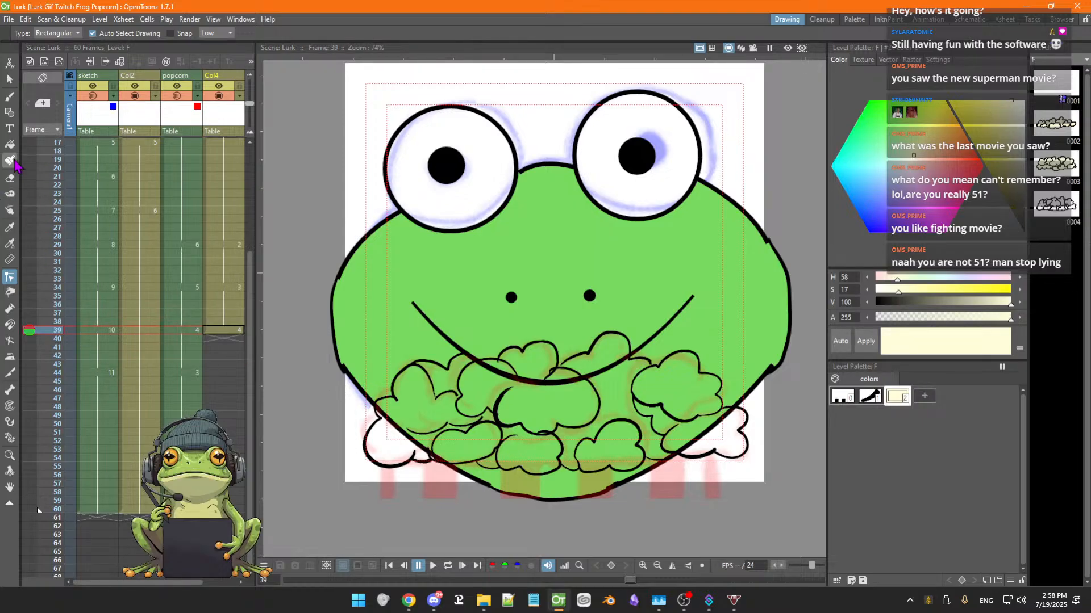
pyautogui.click(10, 144)
pyautogui.click(420, 393)
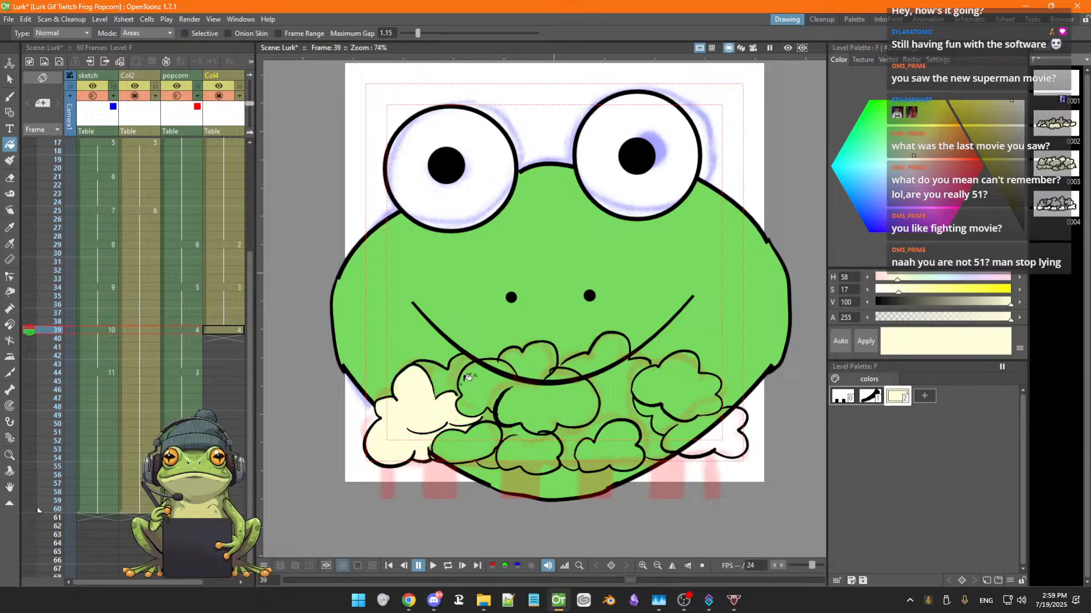
pyautogui.click(457, 377)
pyautogui.click(486, 379)
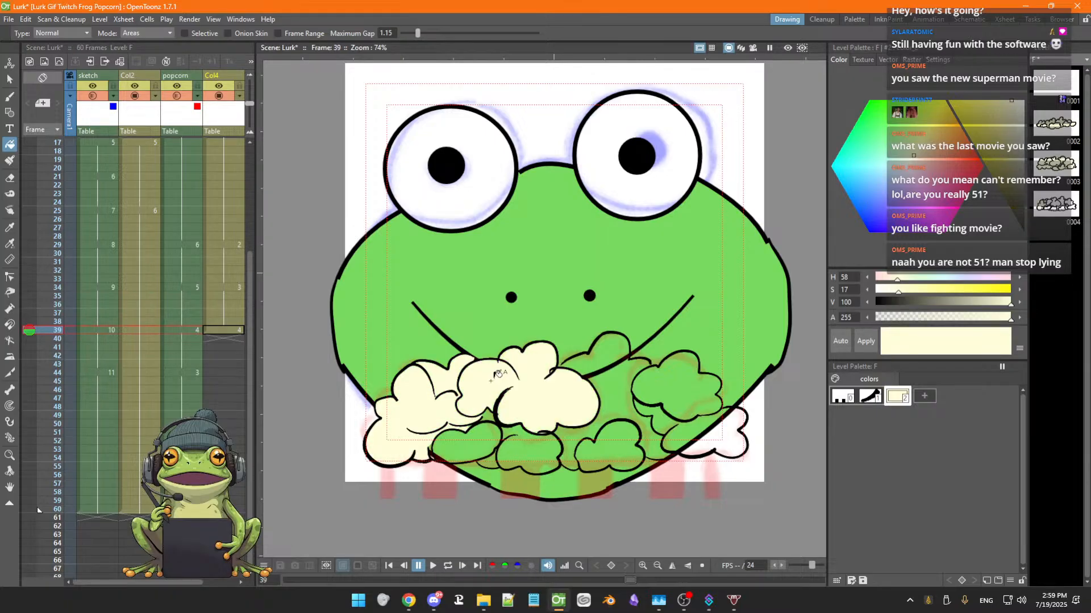
# Fill the upper-right, right-side and lower-left popcorn puffs with cream
pyautogui.click(585, 362)
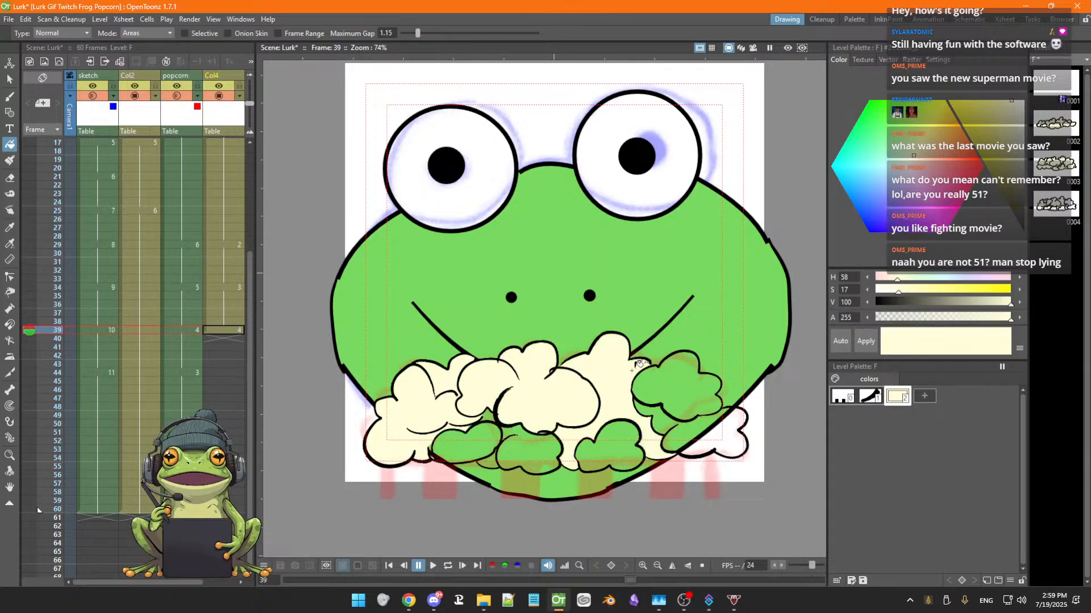
pyautogui.click(659, 410)
pyautogui.click(673, 419)
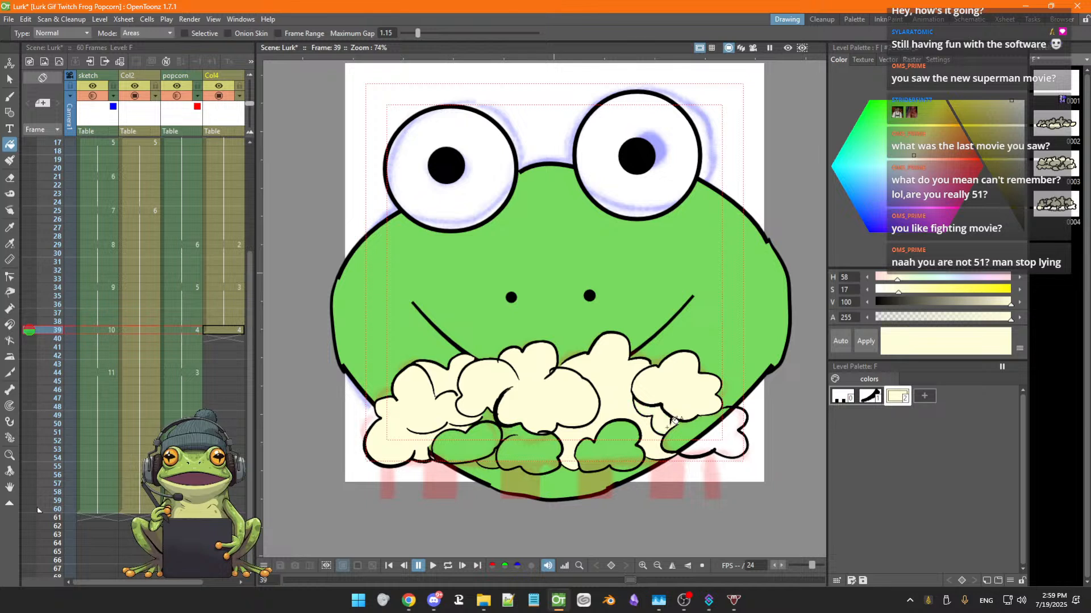
pyautogui.click(693, 426)
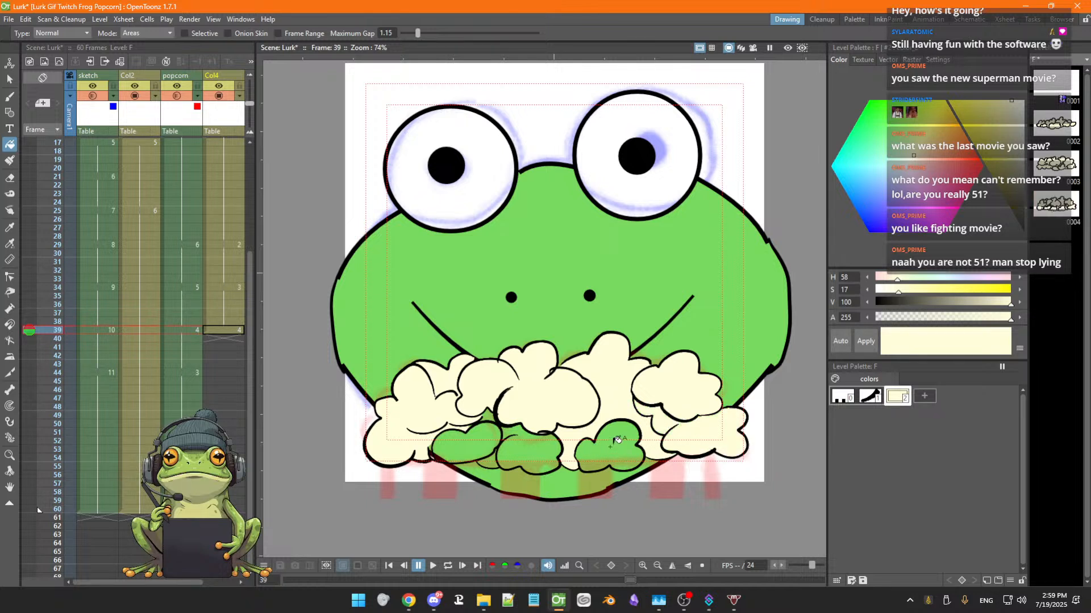
pyautogui.click(535, 446)
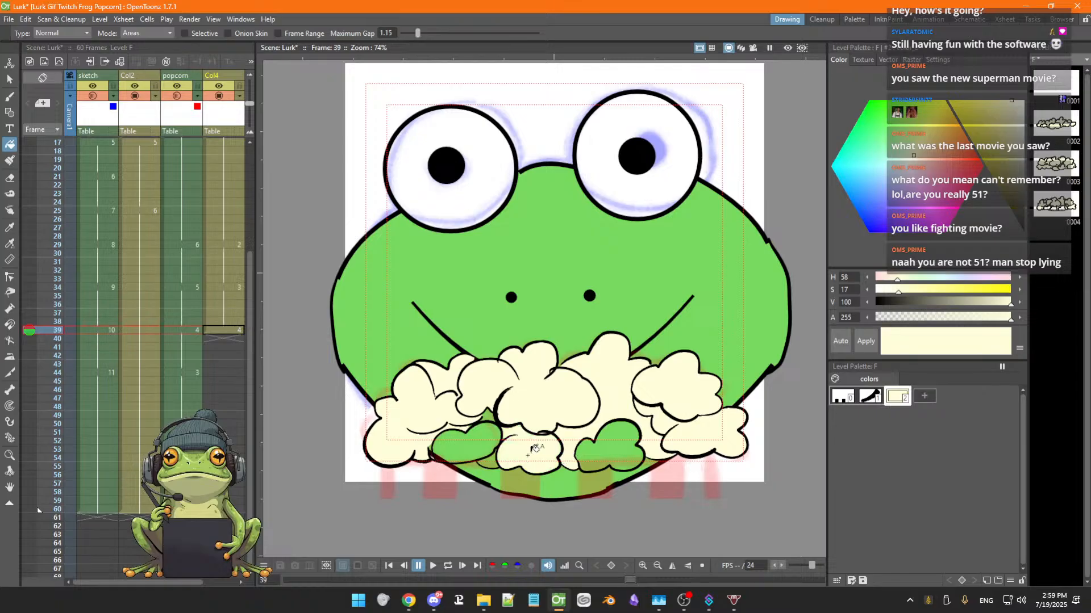
pyautogui.click(488, 441)
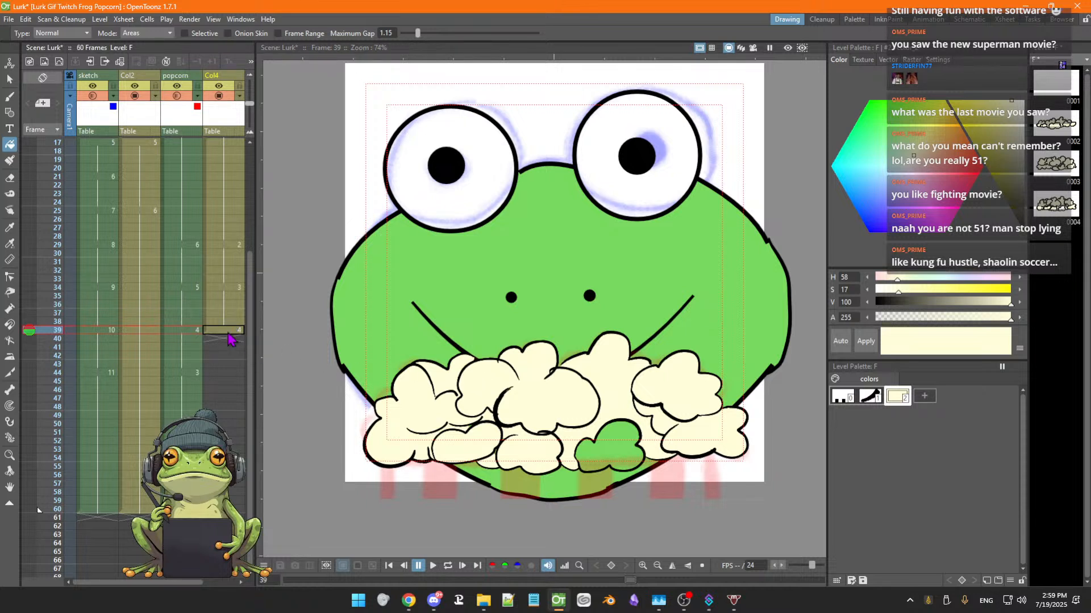
# Toggle the popcorn ink column's visibility to check the fills, and fill the remaining gaps in the lower-left puff
pyautogui.click(220, 96)
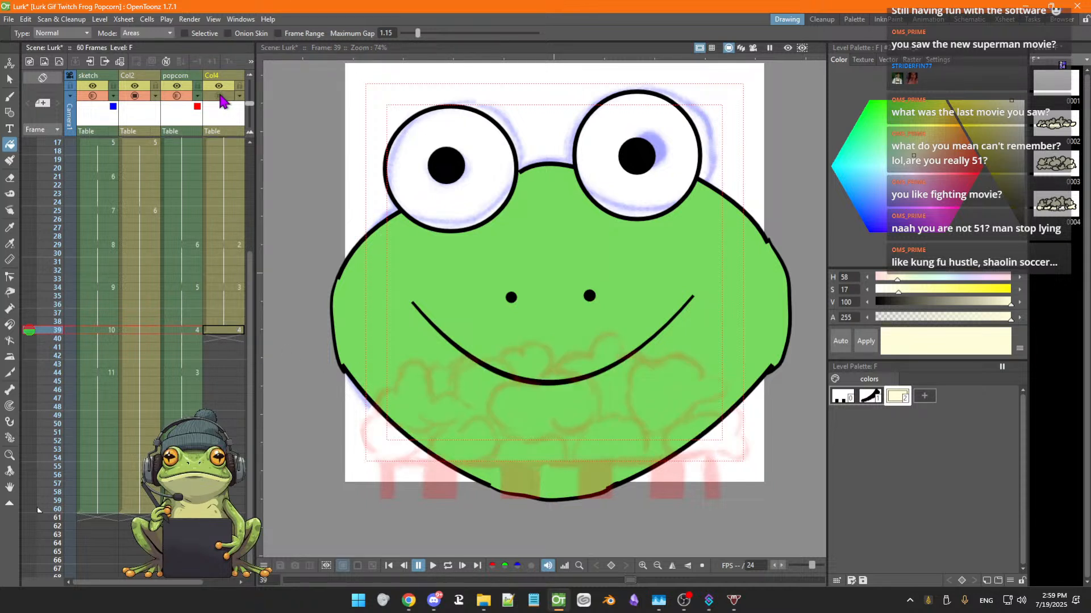
pyautogui.click(219, 96)
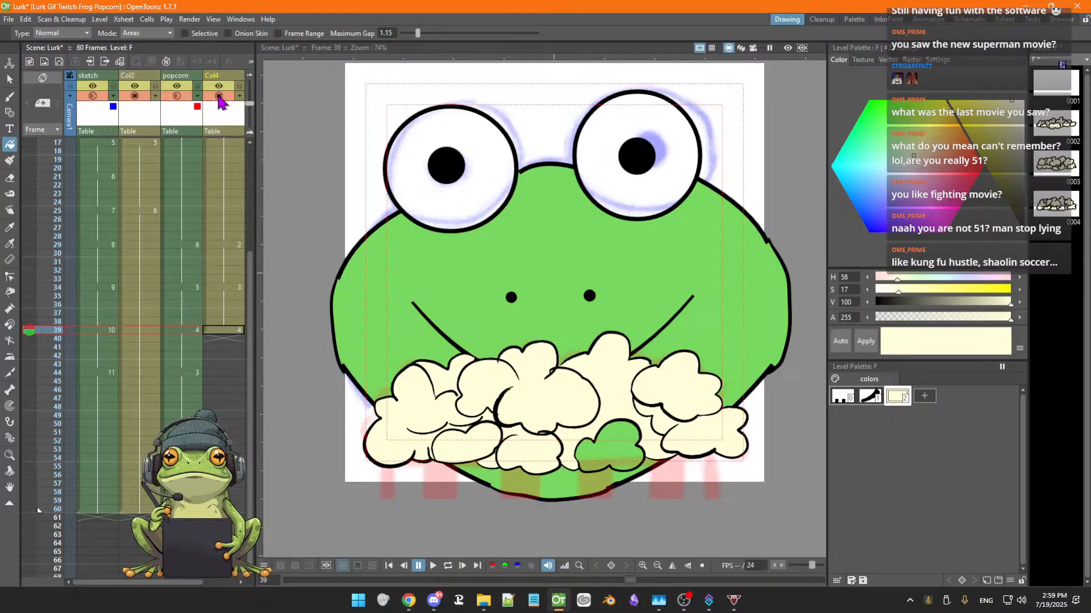
pyautogui.click(220, 96)
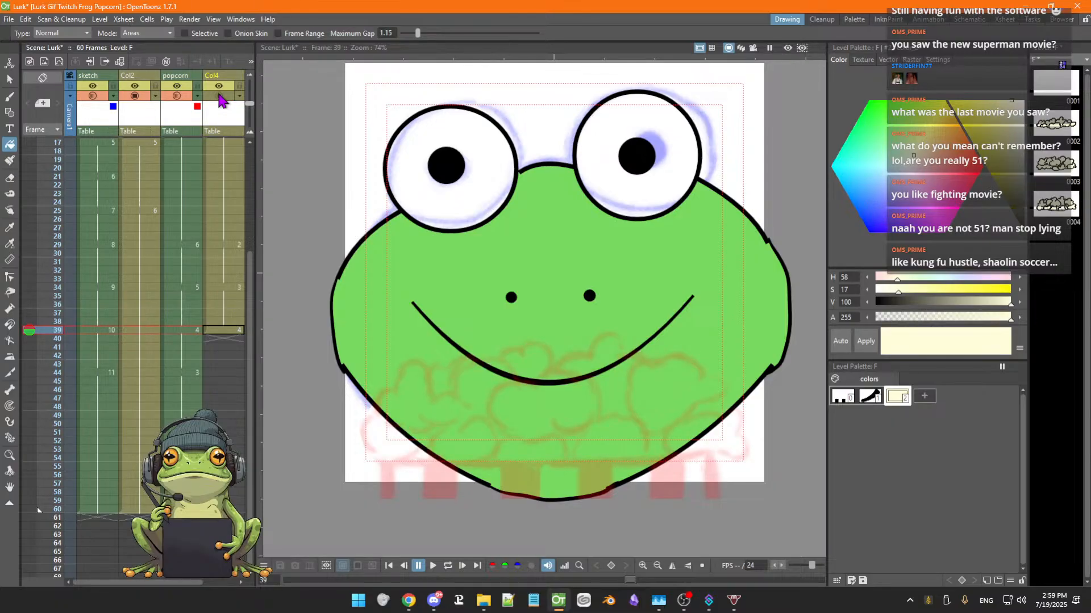
pyautogui.click(219, 96)
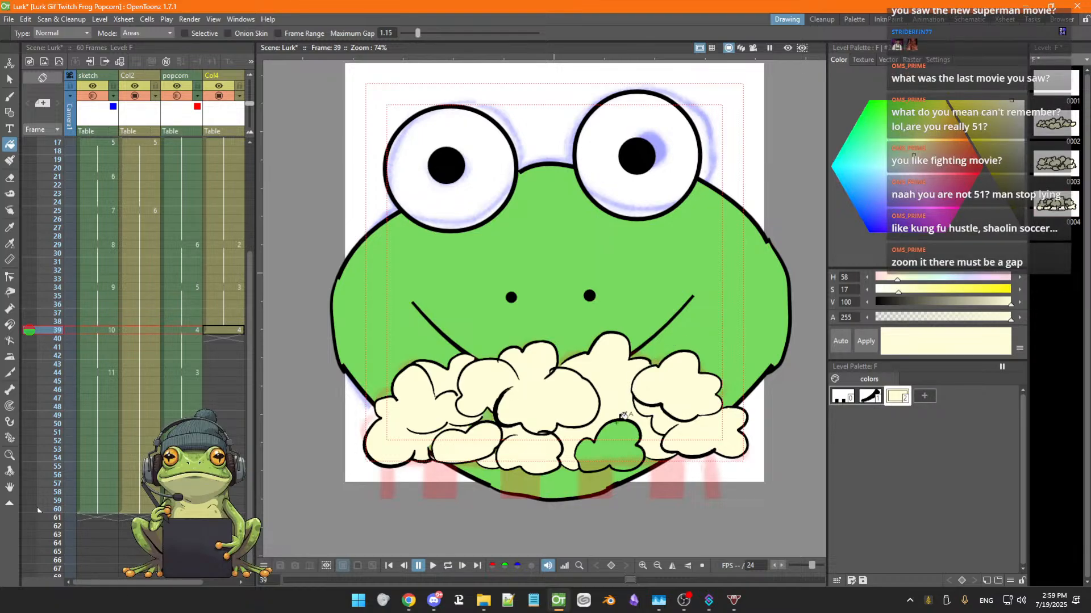
pyautogui.click(466, 438)
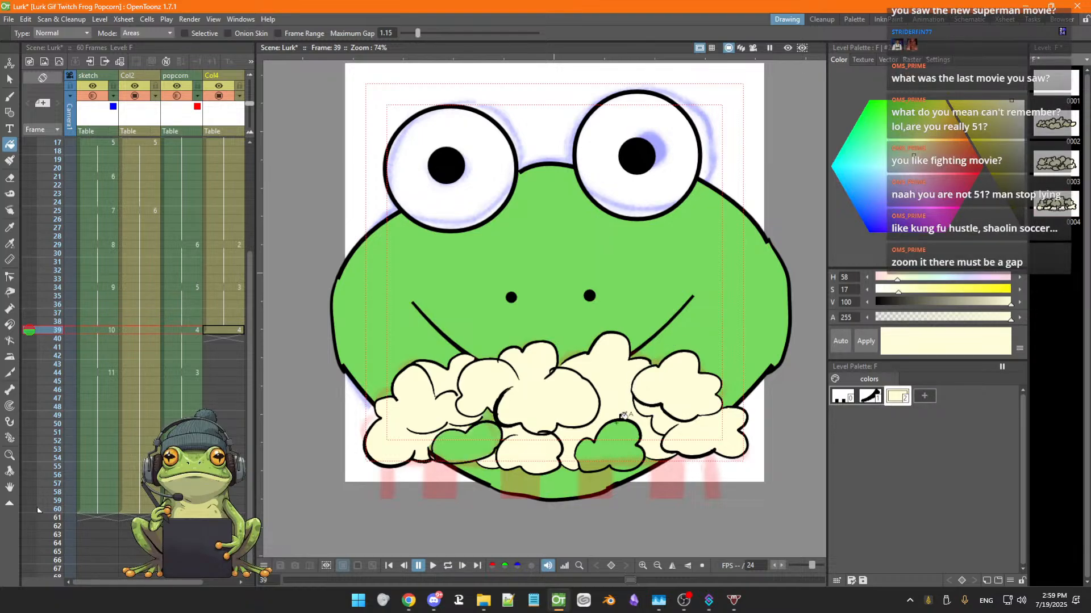
pyautogui.click(484, 441)
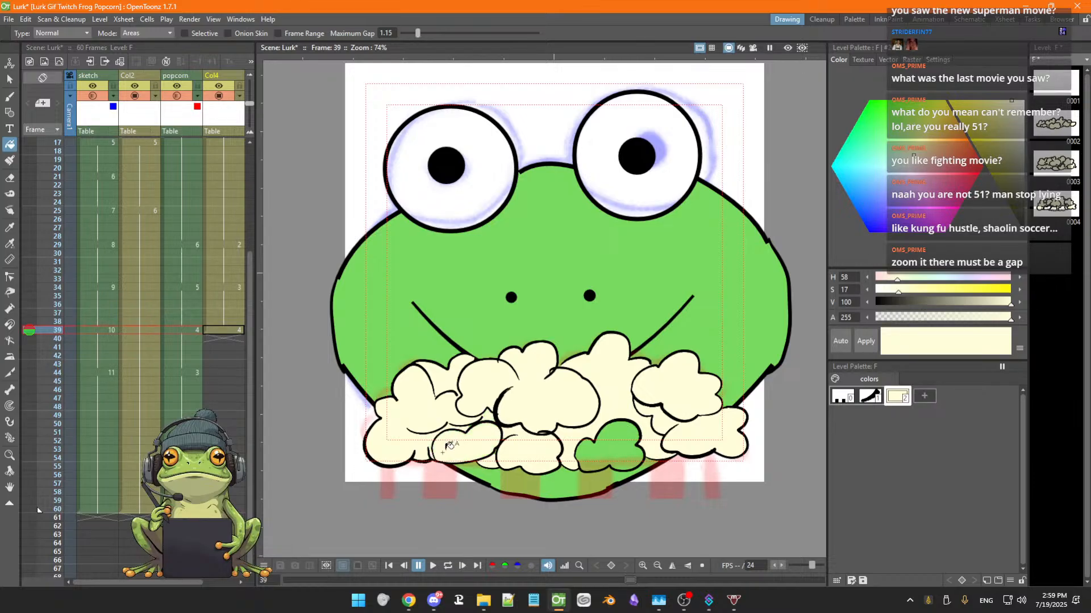
# Zoom in on the green gap between the lower popcorn puffs and inspect its outlines
pyautogui.scroll(8, 656, 434)
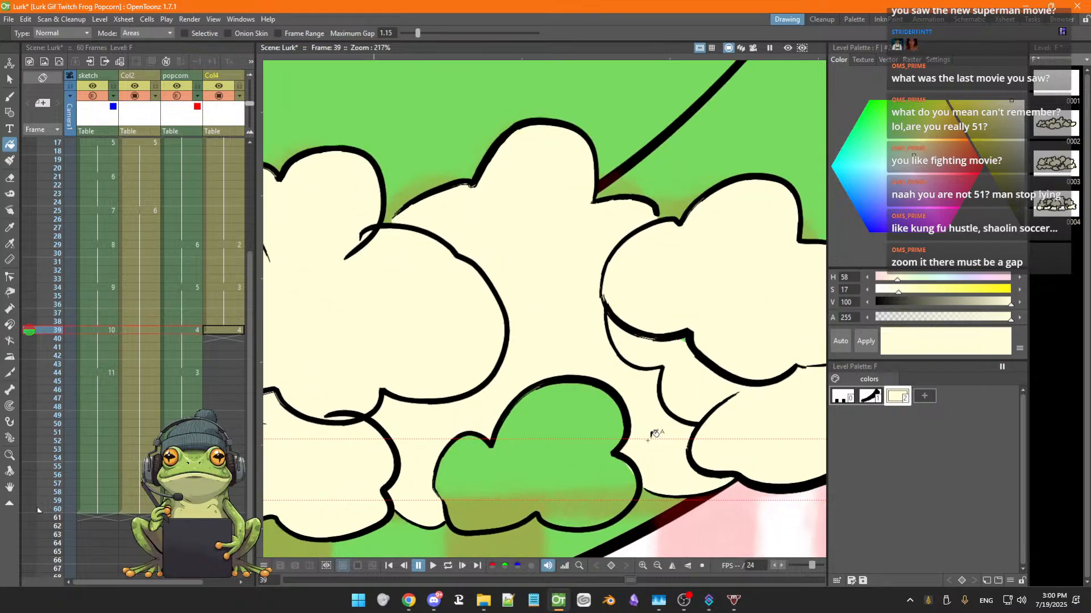
pyautogui.scroll(2, 648, 441)
pyautogui.press('space')
pyautogui.moveTo(642, 440); pyautogui.dragTo(692, 302)
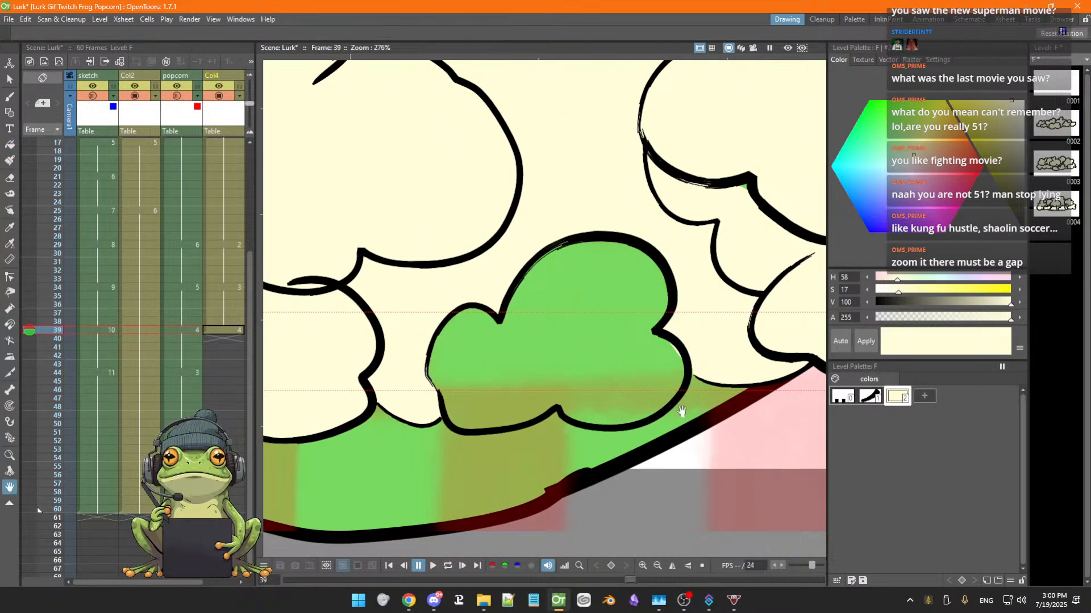
pyautogui.moveTo(681, 411); pyautogui.dragTo(711, 391)
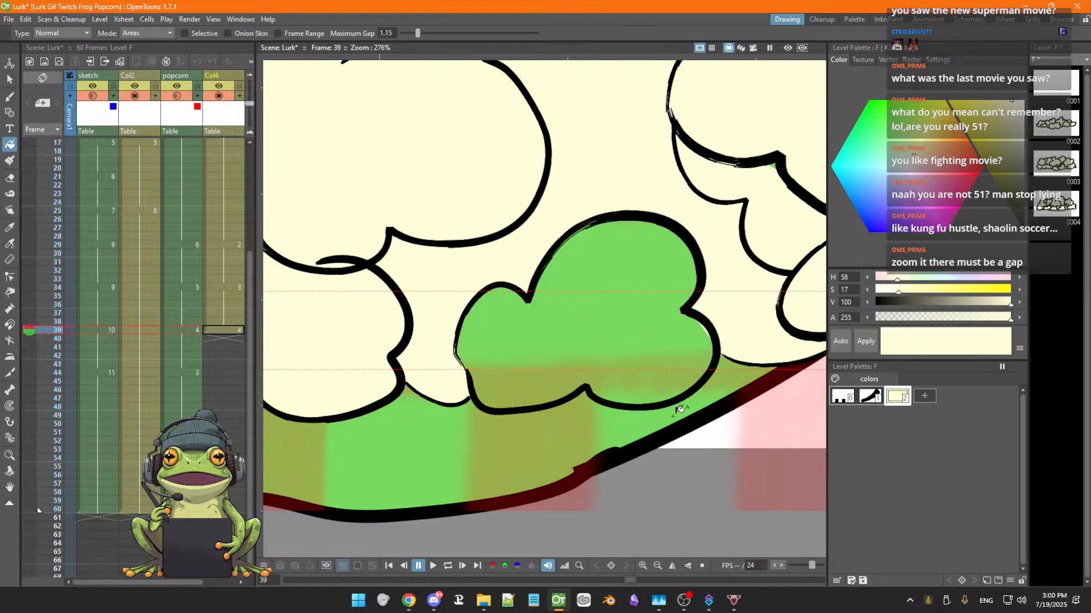
pyautogui.press('space')
pyautogui.moveTo(413, 450); pyautogui.dragTo(437, 473)
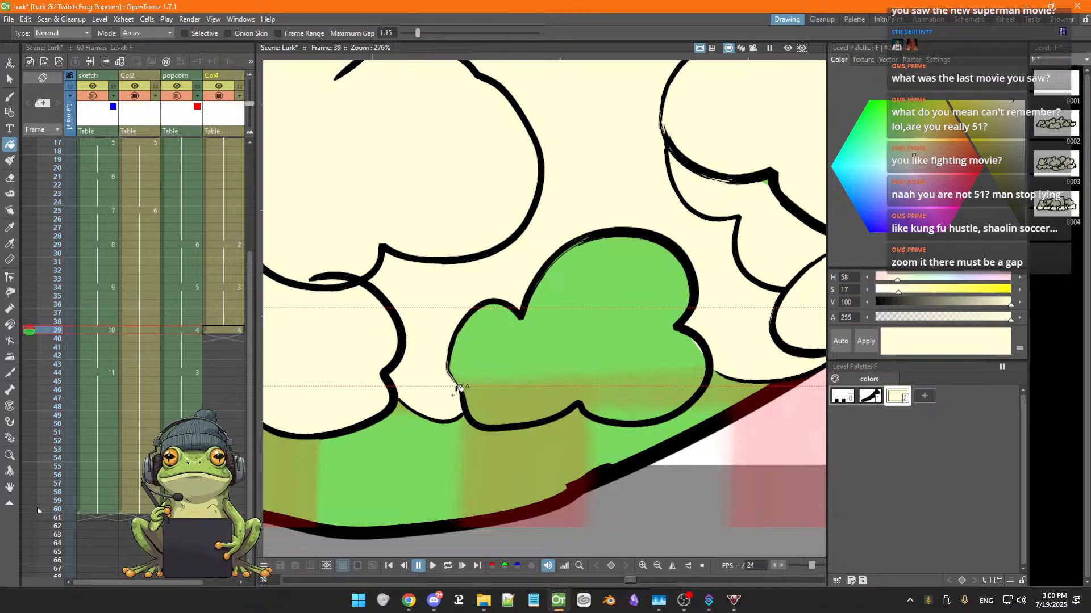
pyautogui.press('b')
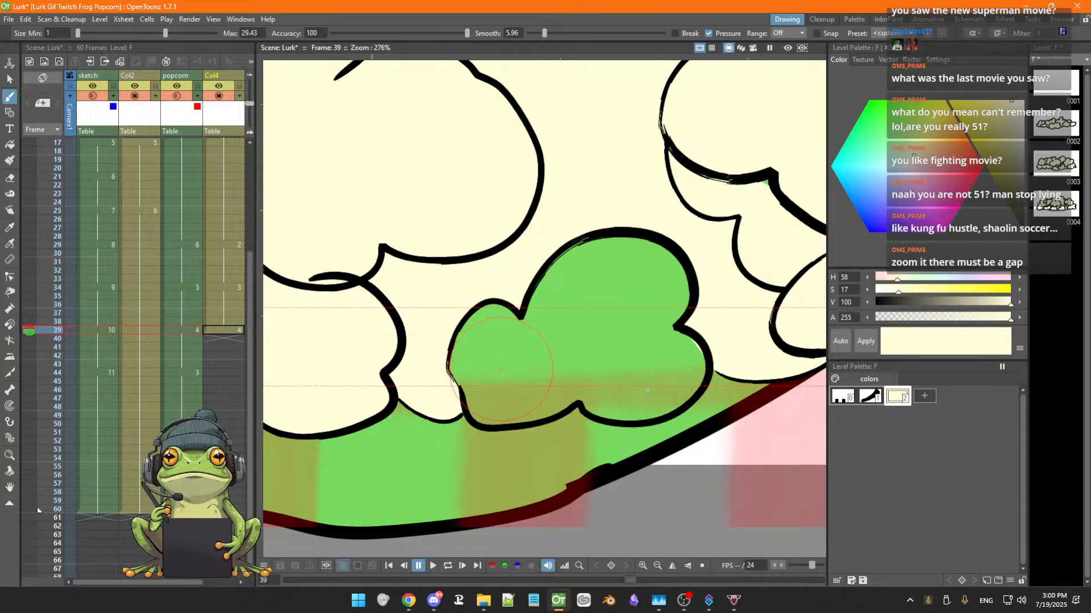
pyautogui.click(869, 396)
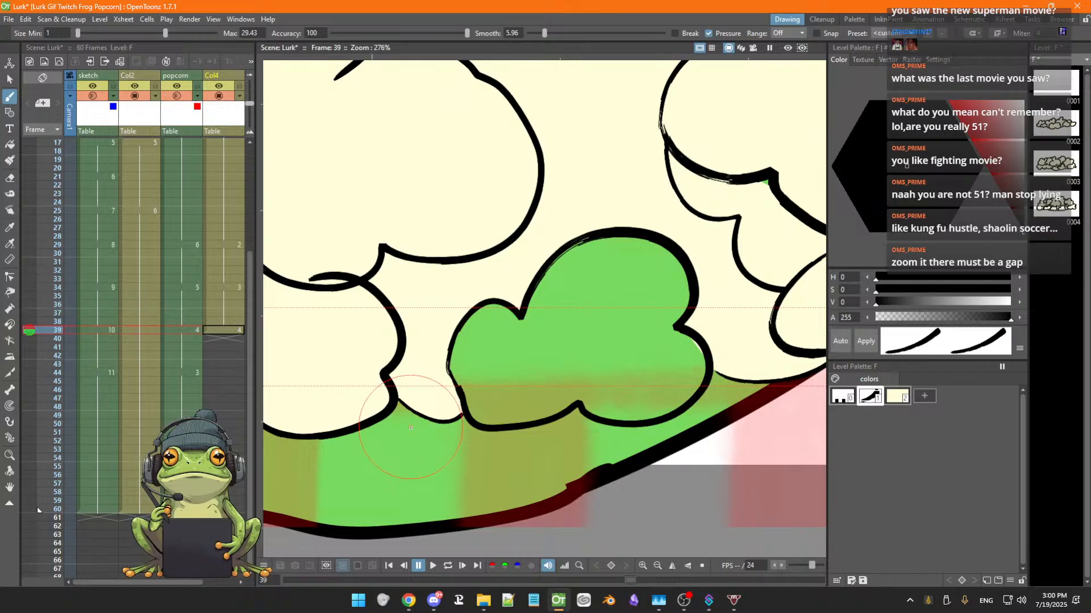
pyautogui.press('s')
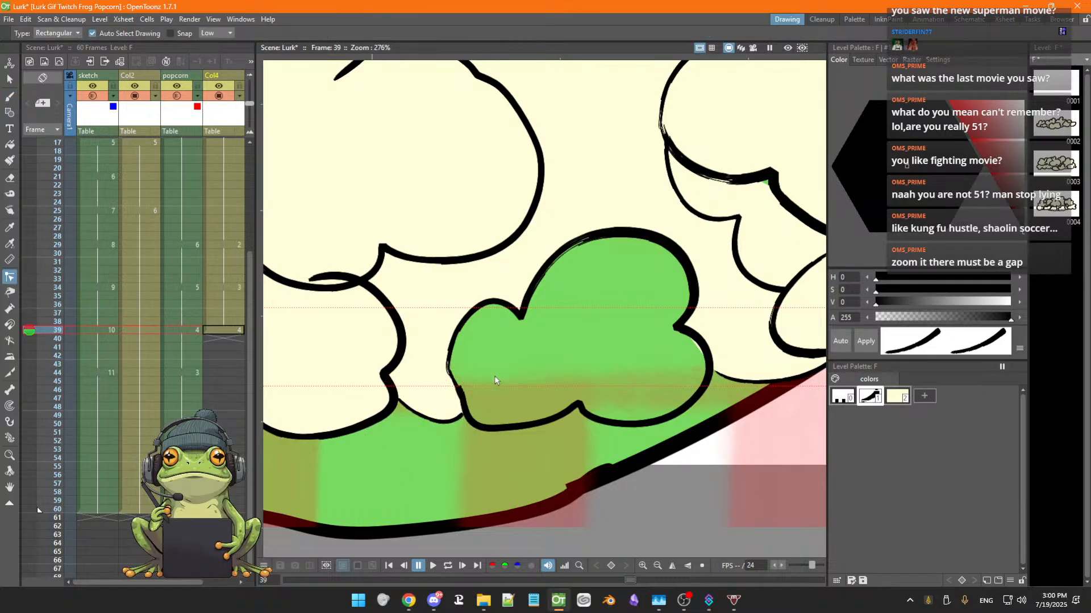
pyautogui.press('f')
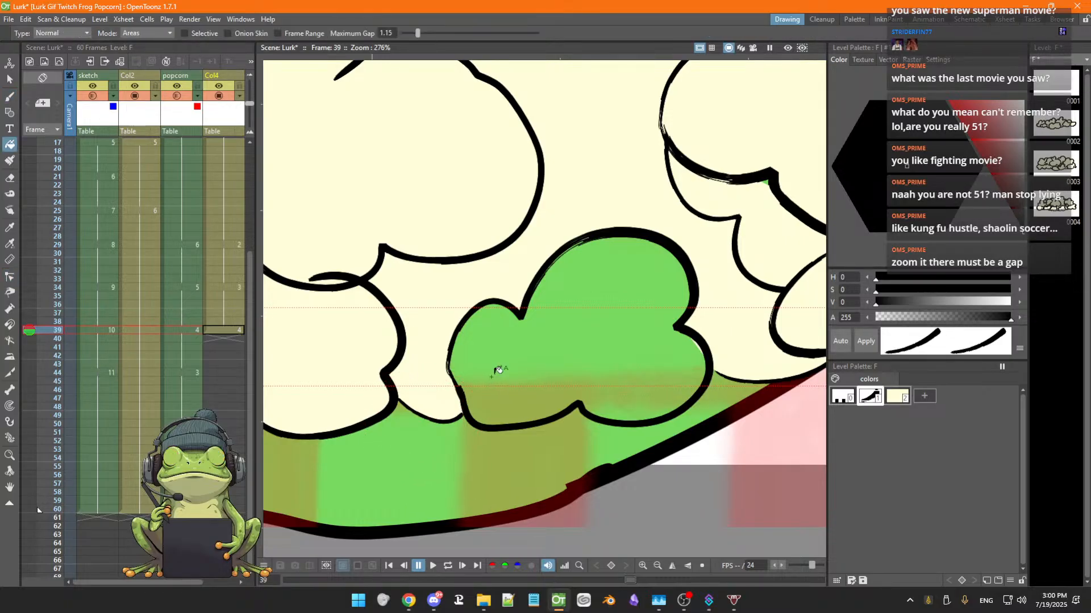
pyautogui.click(888, 400)
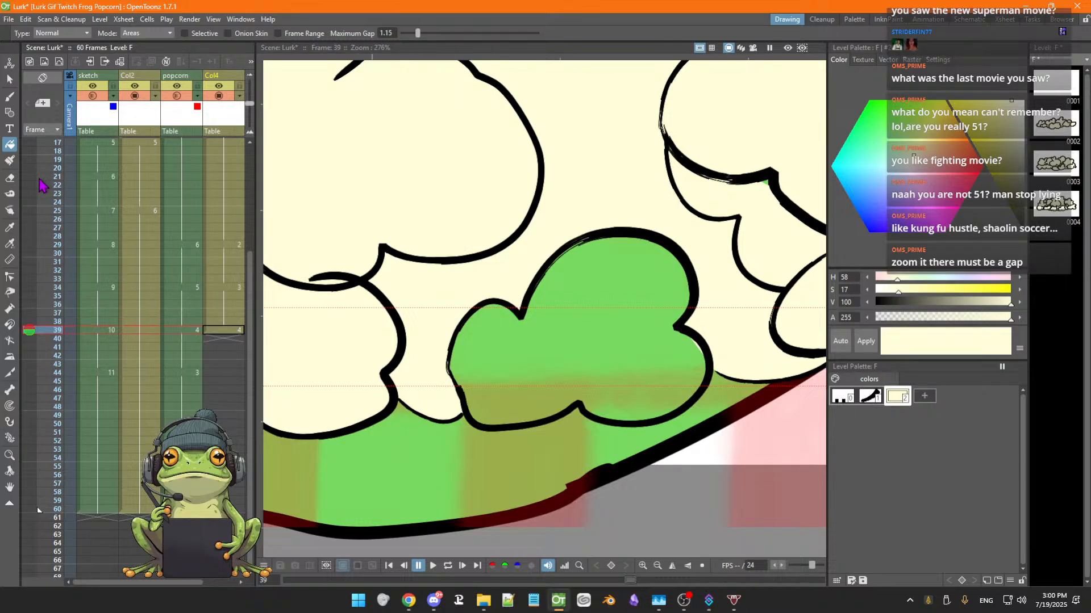
# Select the outline around the green gap and move its lower-left point down to reshape it
pyautogui.click(10, 277)
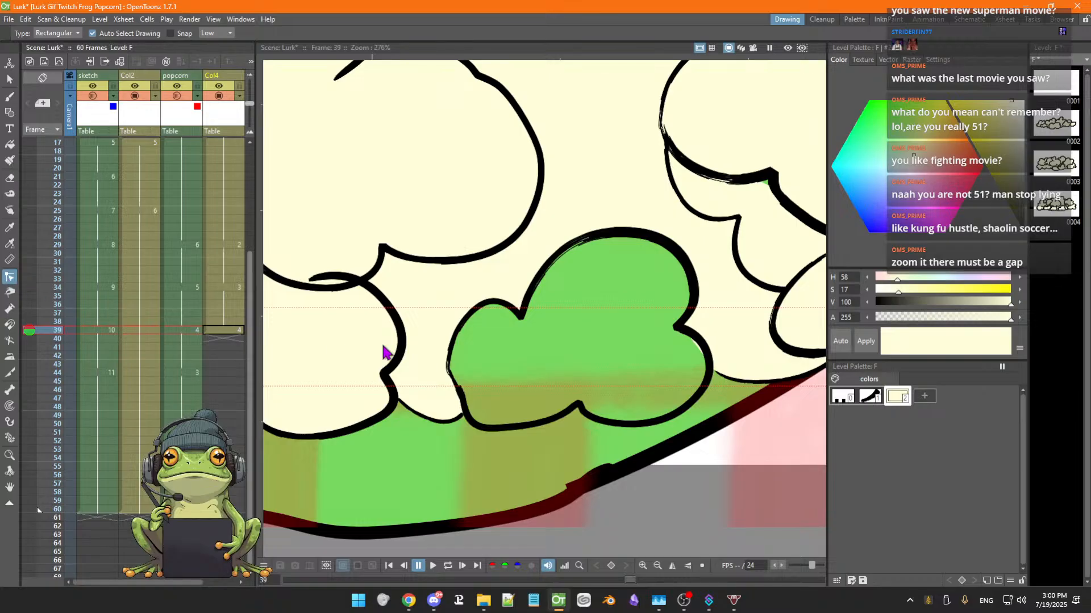
pyautogui.click(516, 315)
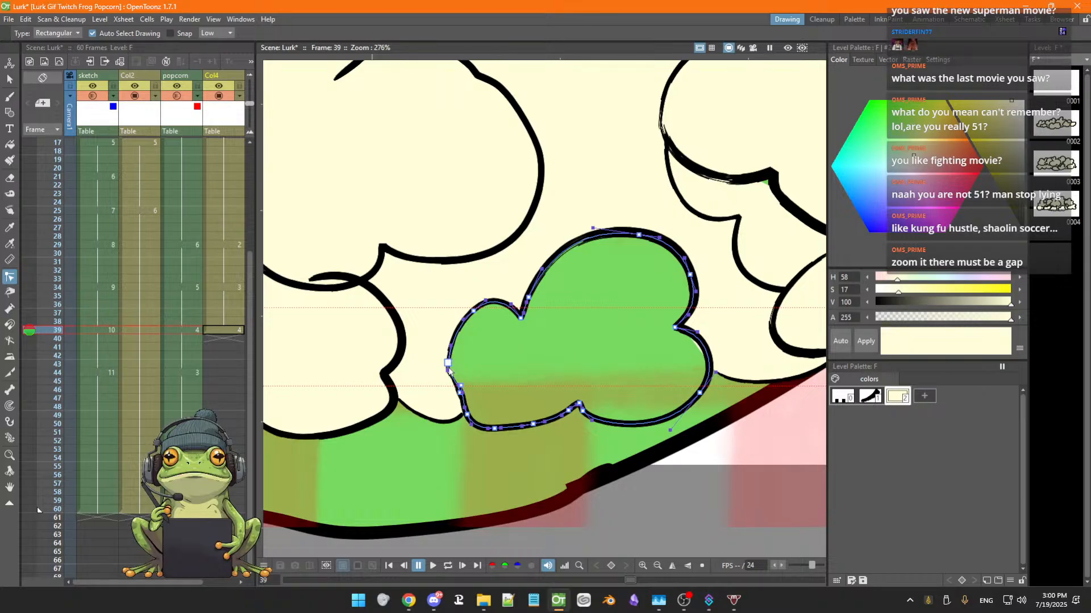
pyautogui.moveTo(448, 364)
pyautogui.mouseDown()
pyautogui.moveTo(464, 358)
pyautogui.moveTo(447, 370)
pyautogui.moveTo(463, 384)
pyautogui.moveTo(484, 380)
pyautogui.moveTo(465, 384)
pyautogui.moveTo(463, 418)
pyautogui.moveTo(474, 377)
pyautogui.moveTo(449, 365)
pyautogui.moveTo(462, 406)
pyautogui.mouseUp()
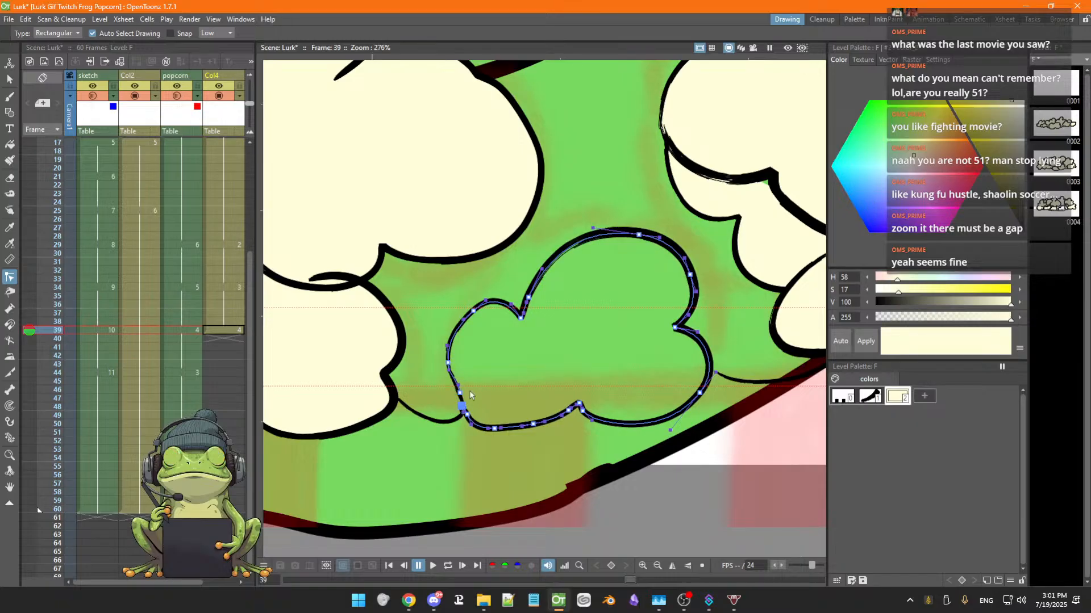
# Extend the end of the outline between the upper-left puffs to close the gap there
pyautogui.scroll(-2, 564, 349)
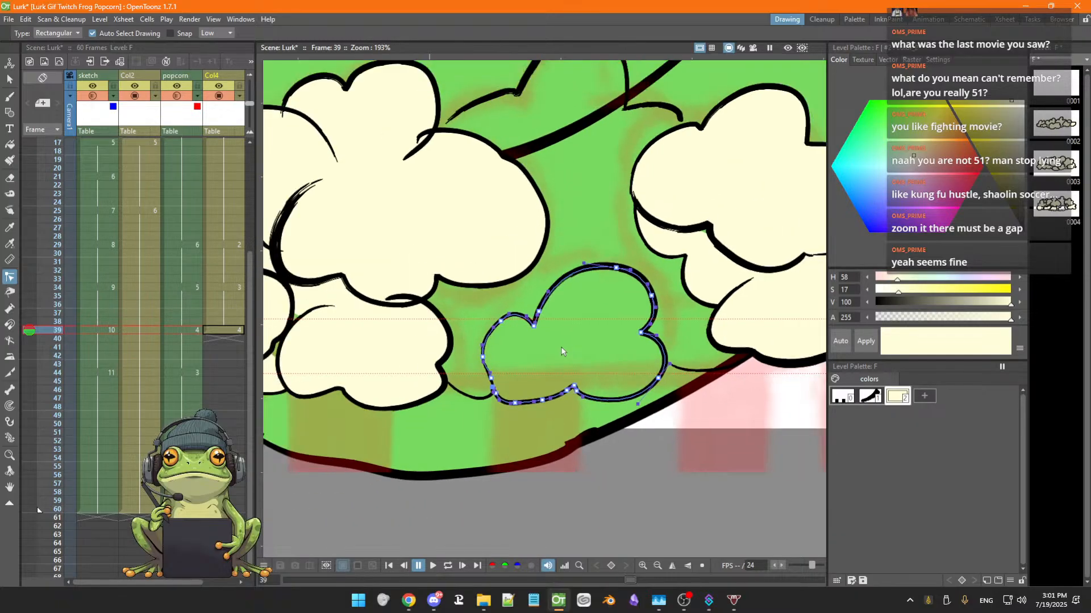
pyautogui.press('space')
pyautogui.moveTo(557, 363); pyautogui.dragTo(518, 423)
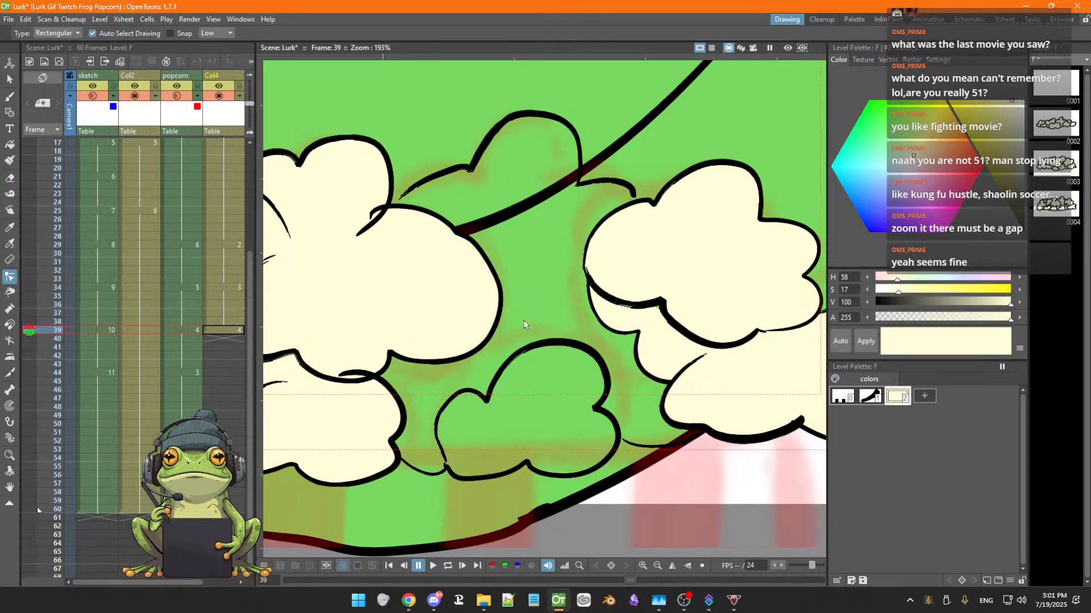
pyautogui.click(528, 353)
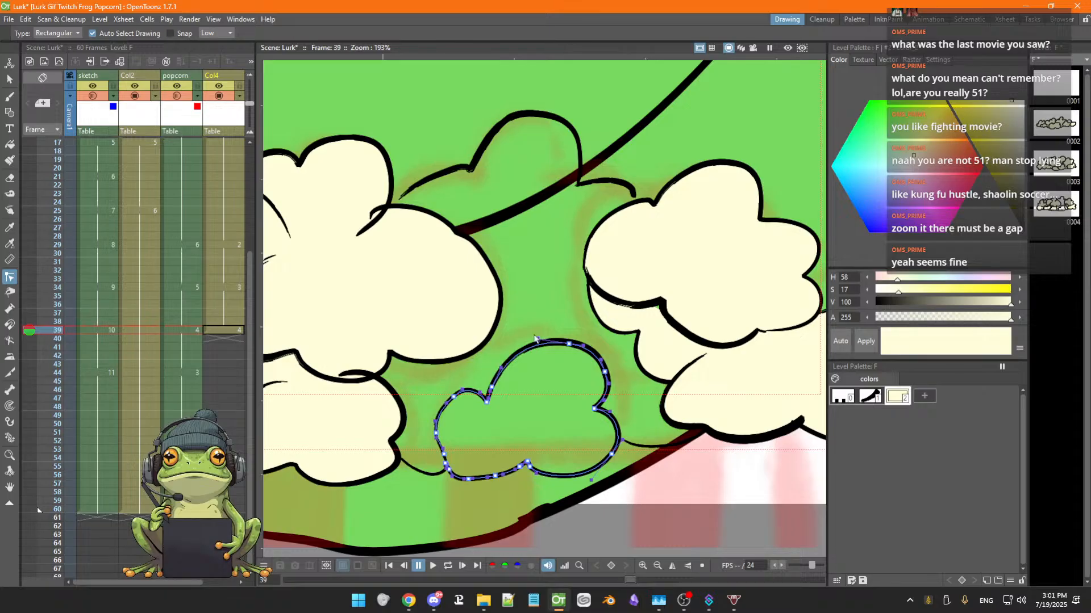
pyautogui.click(634, 195)
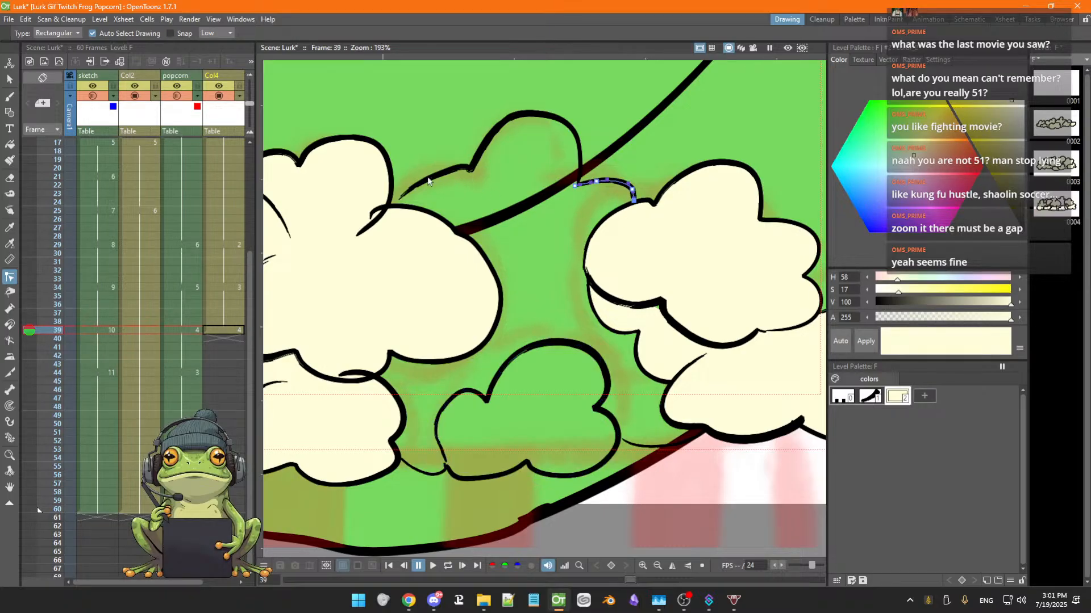
pyautogui.click(400, 199)
pyautogui.moveTo(400, 200); pyautogui.dragTo(386, 210)
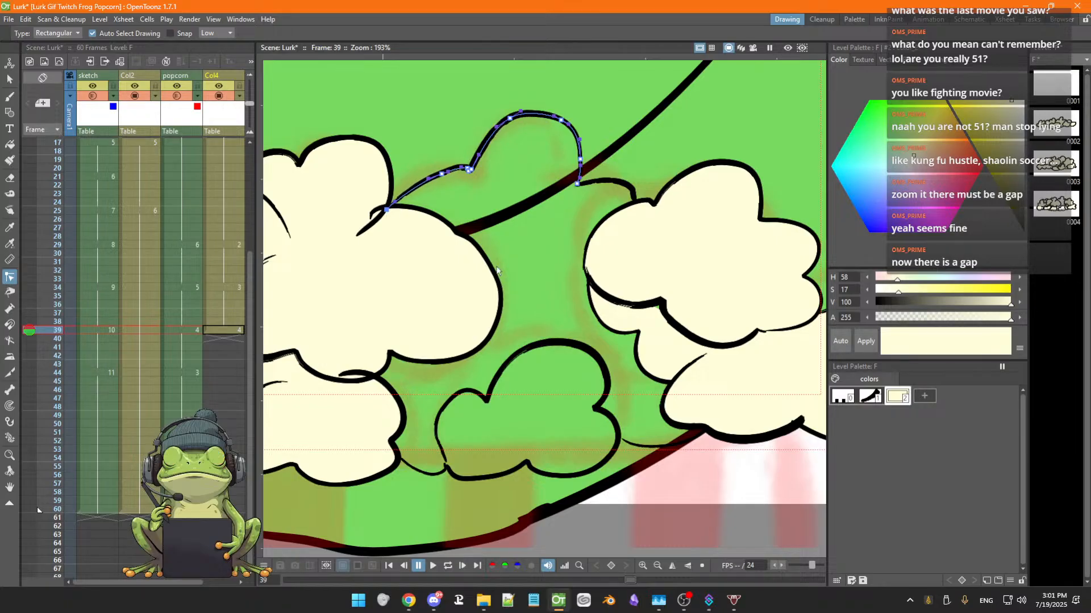
# Fill the area between the popcorn puffs with cream again and save the scene
pyautogui.click(512, 360)
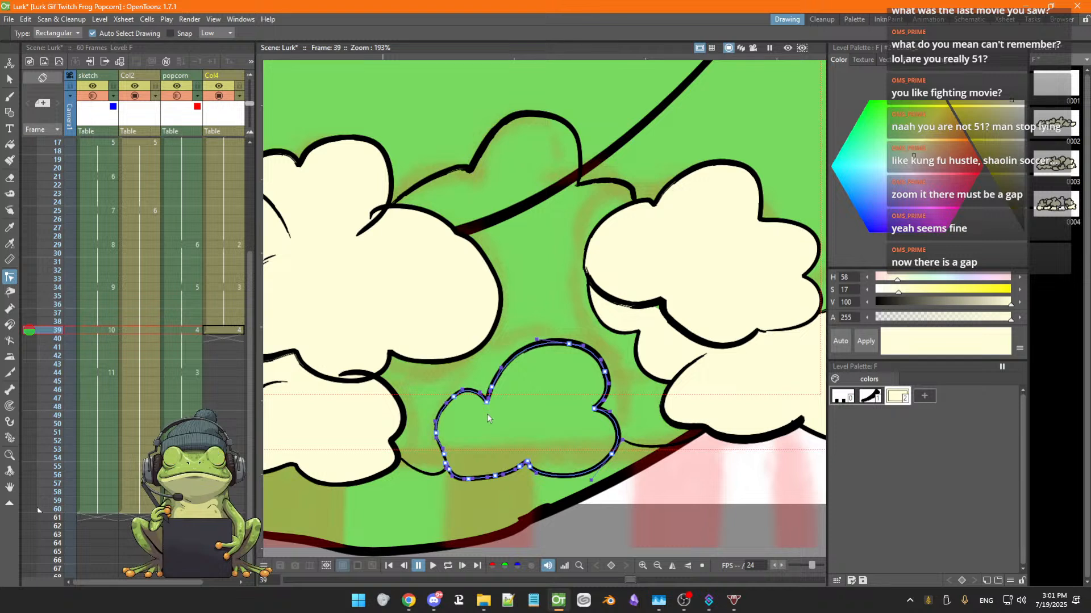
pyautogui.press('f')
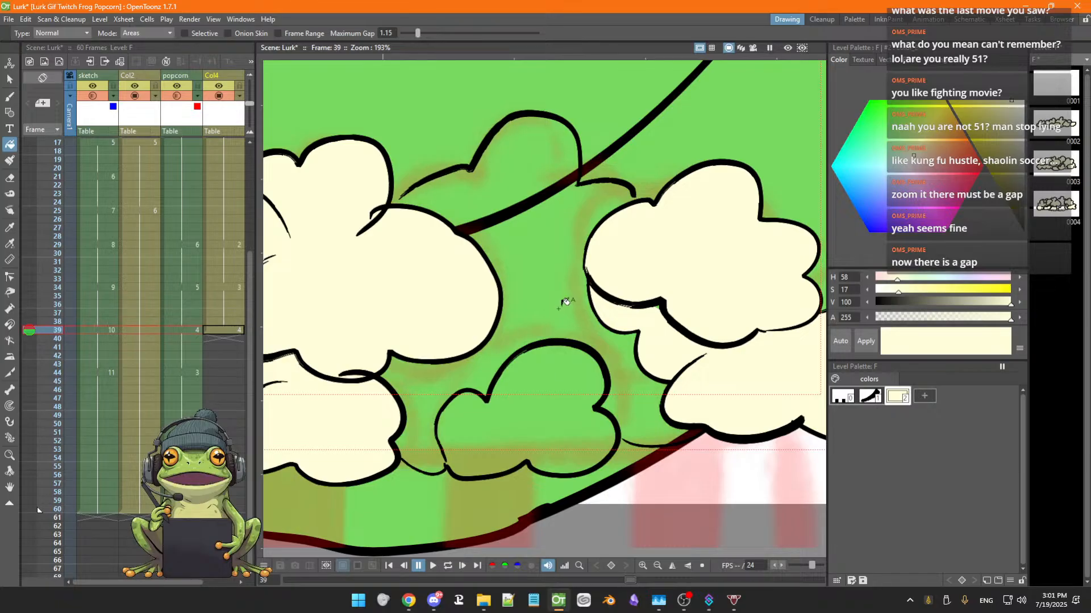
pyautogui.click(565, 302)
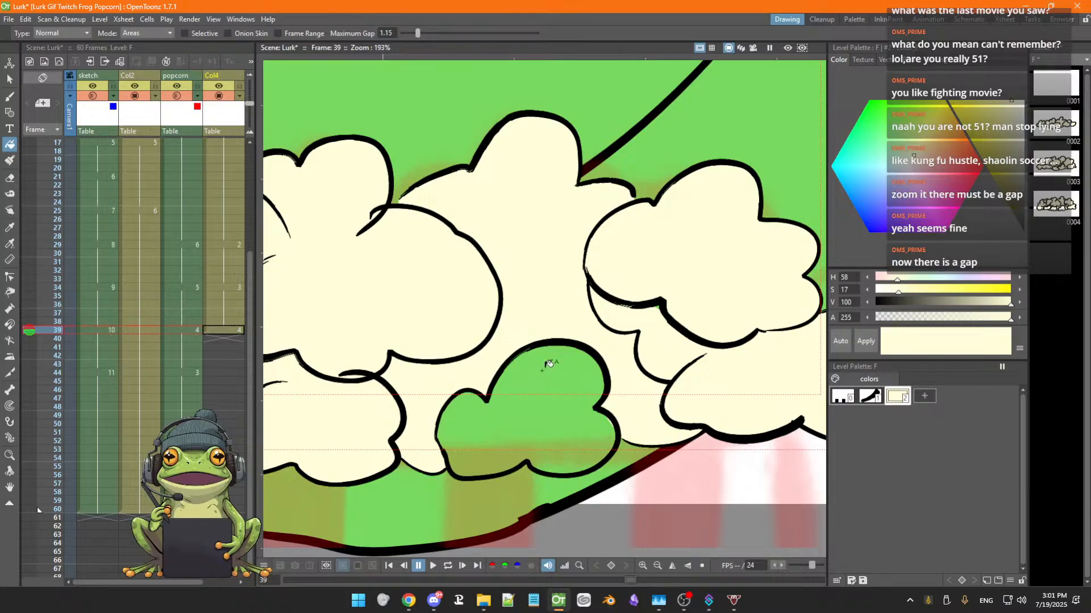
pyautogui.hotkey('ctrl', 's')
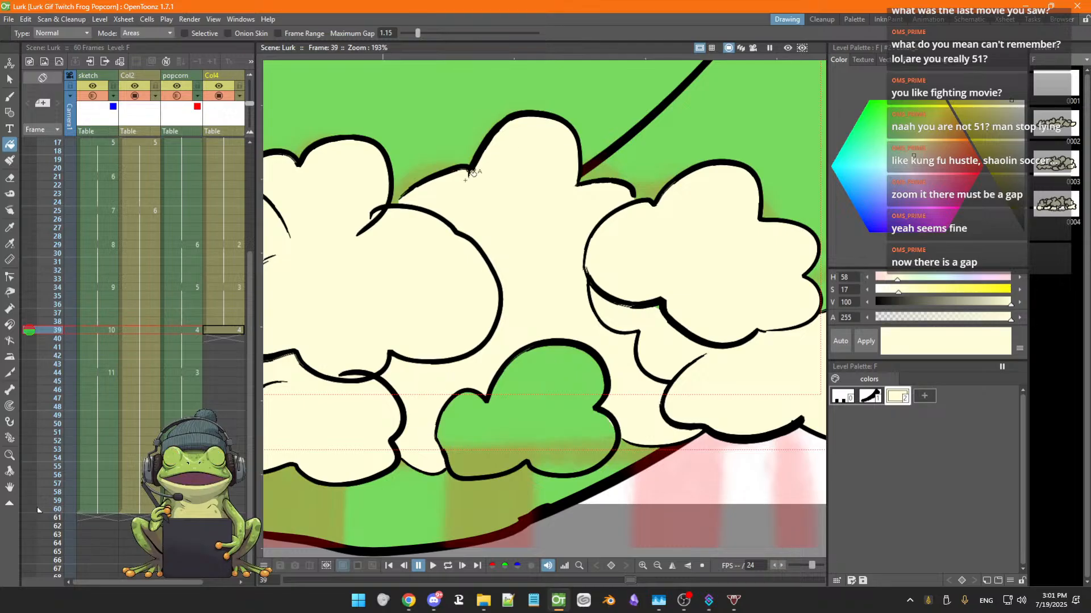
# Zoom in and pan along the popcorn outlines to check for remaining gaps
pyautogui.scroll(5, 412, 192)
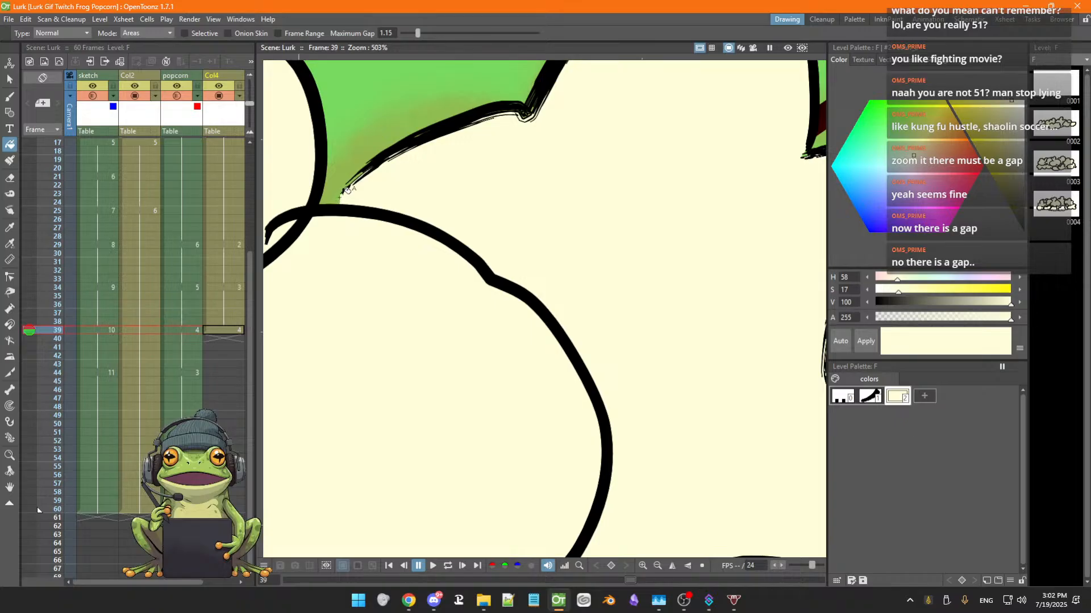
pyautogui.press('space')
pyautogui.moveTo(626, 278); pyautogui.dragTo(374, 320)
pyautogui.moveTo(714, 228); pyautogui.dragTo(711, 214)
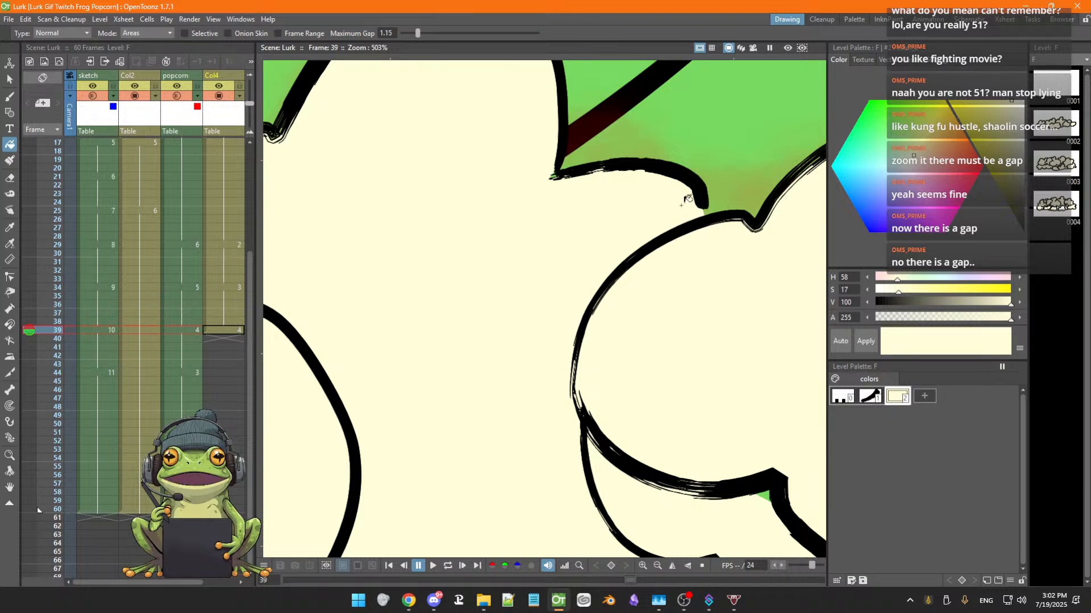
pyautogui.moveTo(636, 231); pyautogui.dragTo(664, 319)
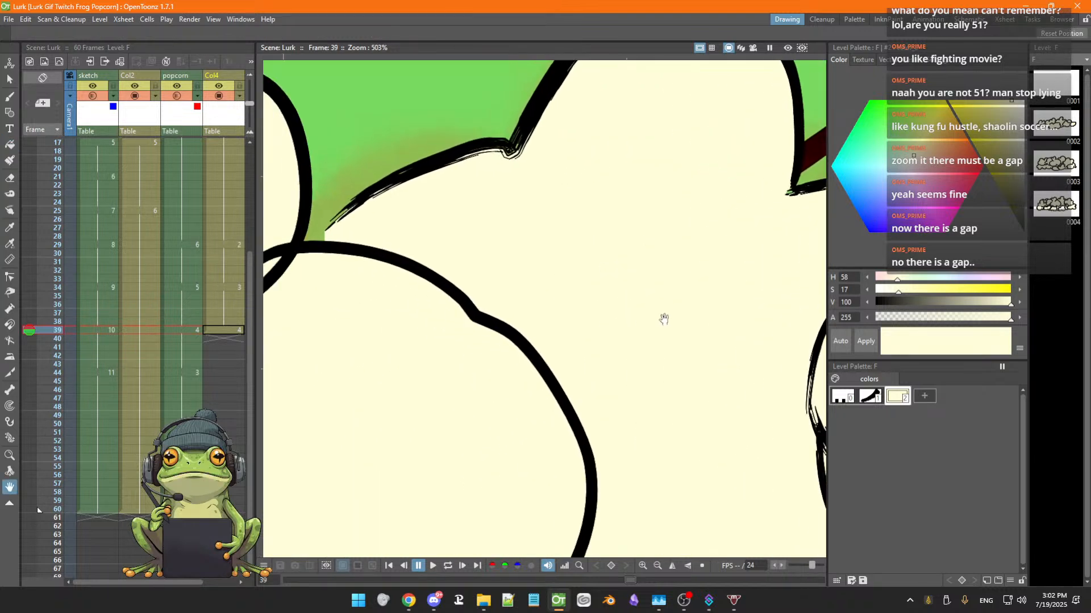
pyautogui.moveTo(558, 320); pyautogui.dragTo(421, 192)
pyautogui.moveTo(606, 358)
pyautogui.mouseDown()
pyautogui.moveTo(519, 258)
pyautogui.moveTo(528, 218)
pyautogui.mouseUp()
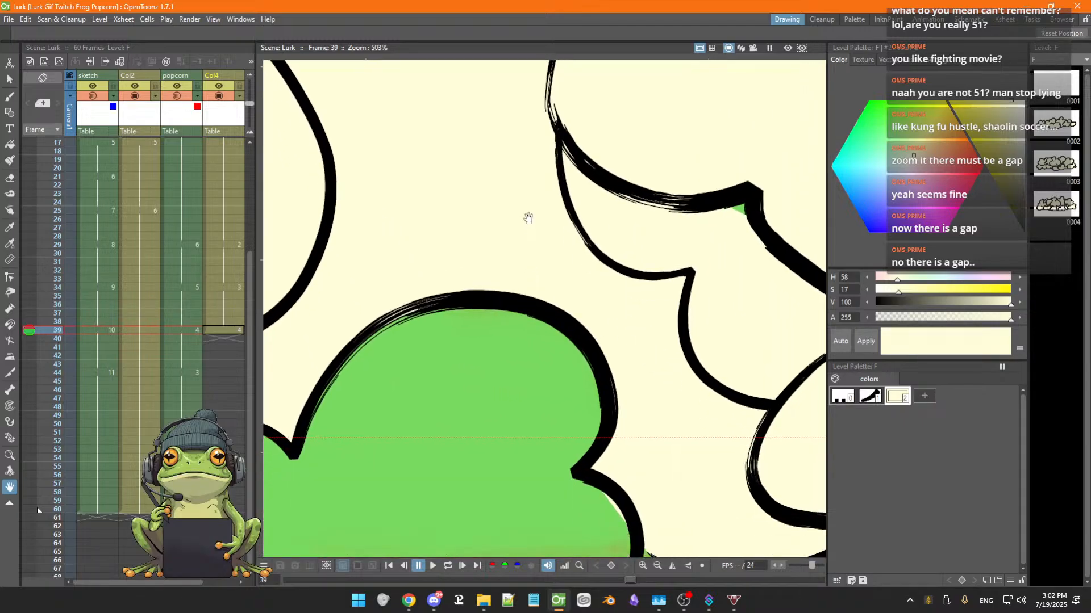
pyautogui.scroll(-2, 529, 227)
pyautogui.press('f')
pyautogui.scroll(-1, 562, 264)
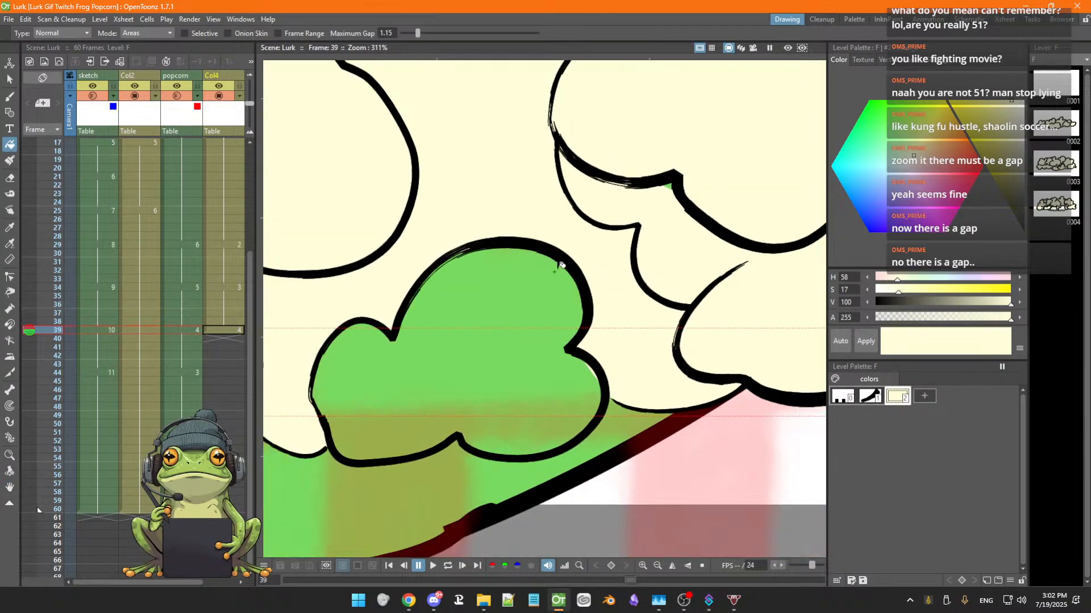
# Switch between frames 34 and 39 and zoom out to review the whole popcorn fill
pyautogui.press('space')
pyautogui.moveTo(562, 289); pyautogui.dragTo(595, 247)
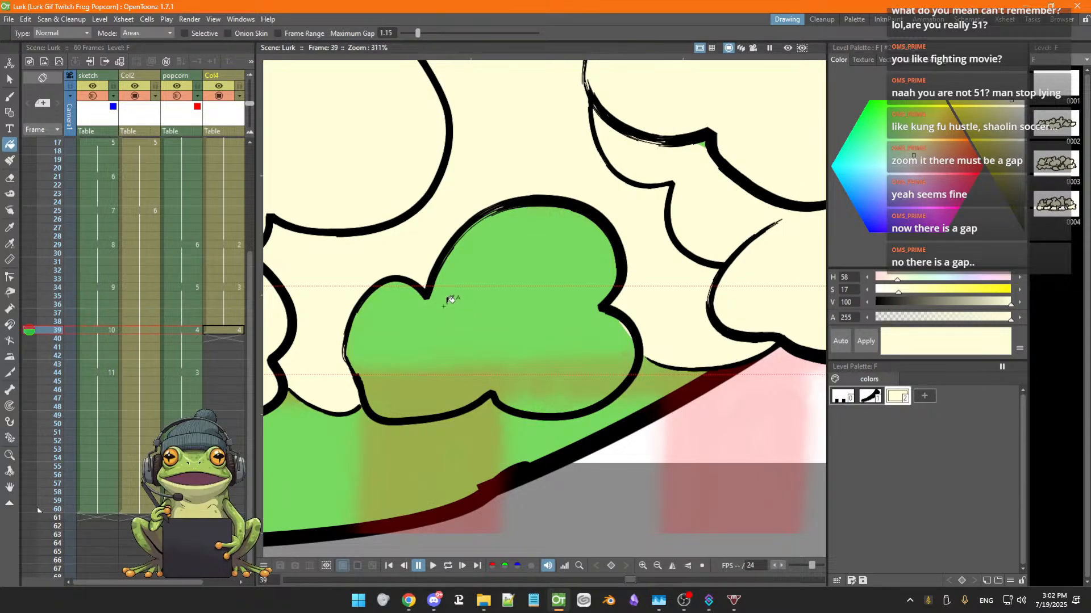
pyautogui.click(226, 289)
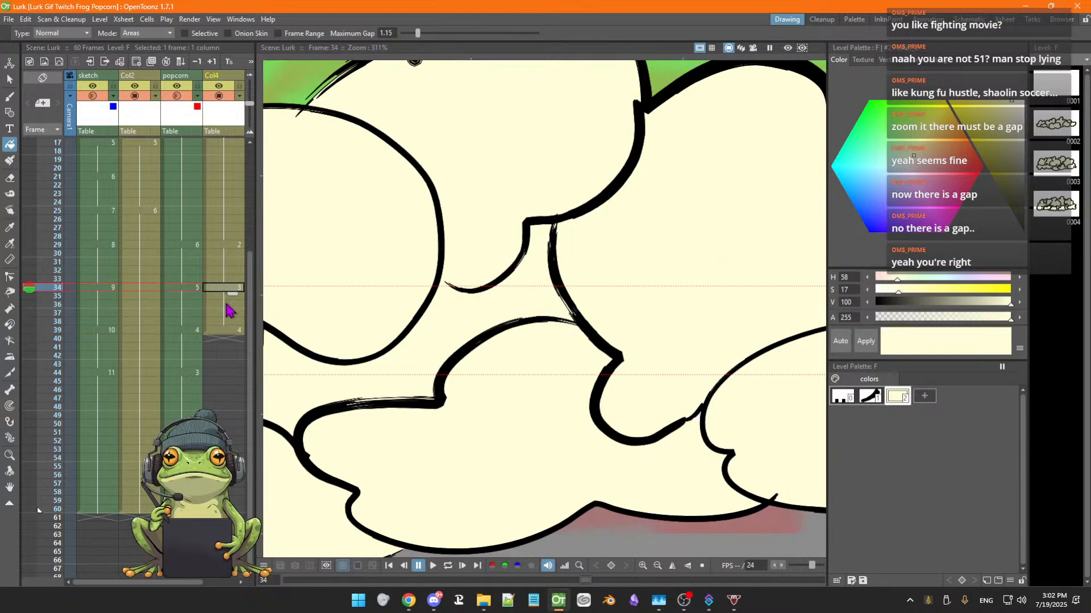
pyautogui.click(226, 331)
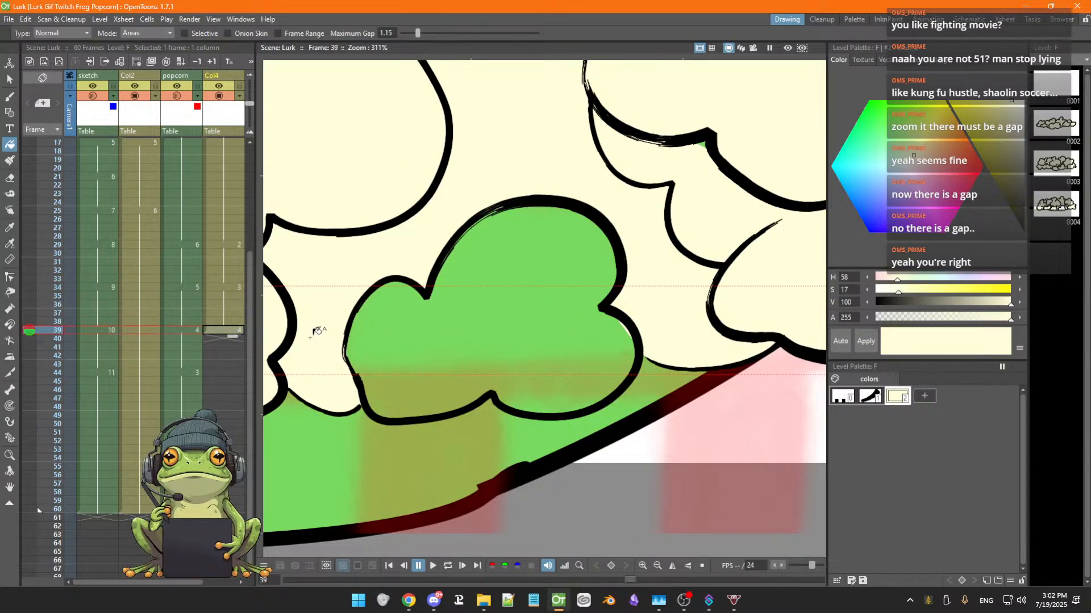
pyautogui.press('s')
pyautogui.click(369, 293)
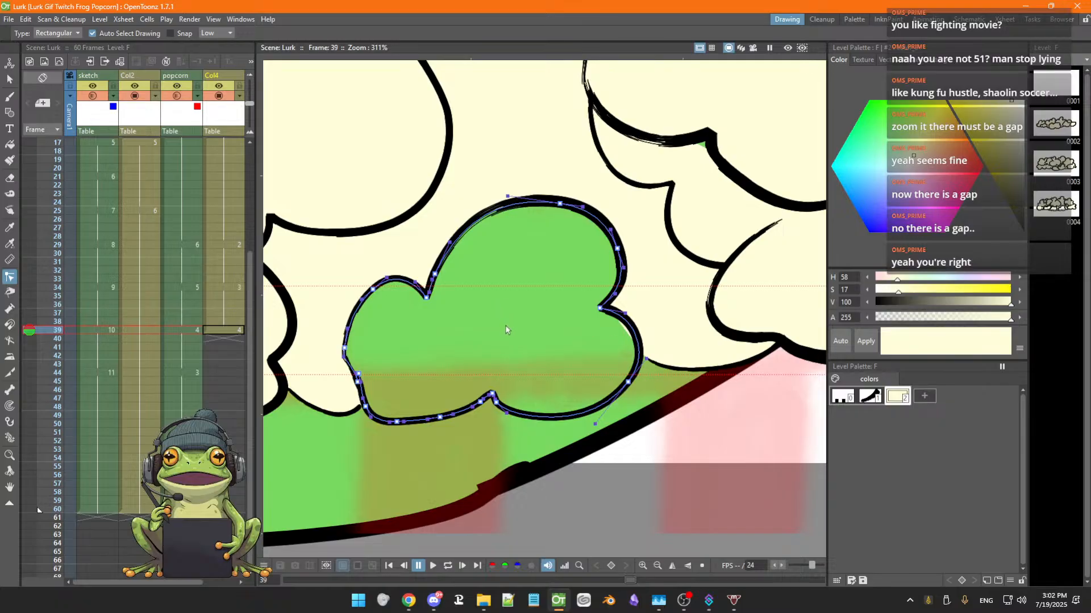
pyautogui.scroll(-3, 504, 328)
pyautogui.scroll(-3, 504, 328)
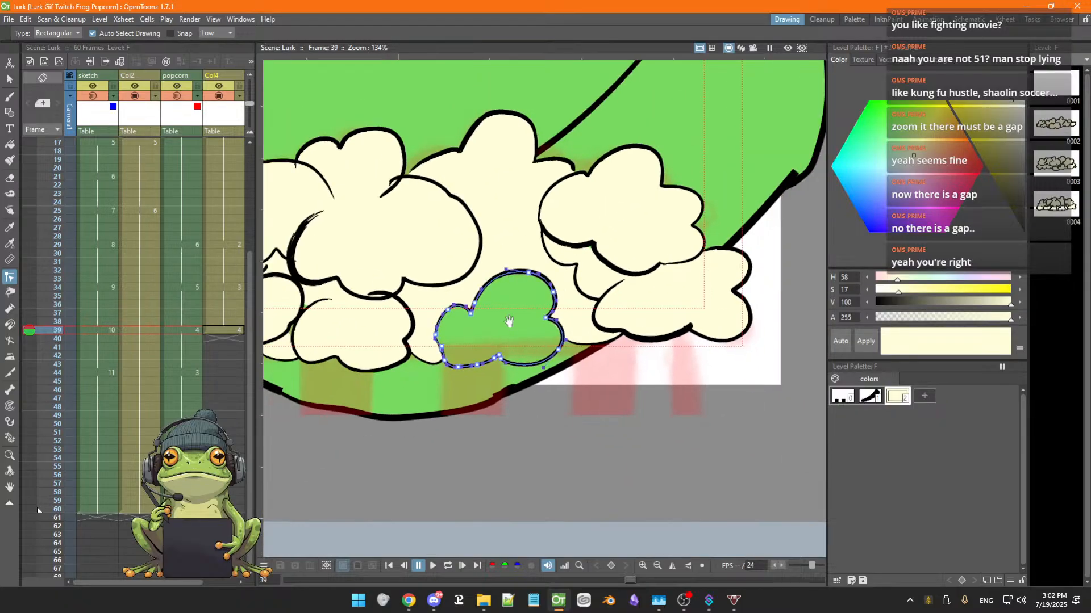
pyautogui.scroll(2, 499, 347)
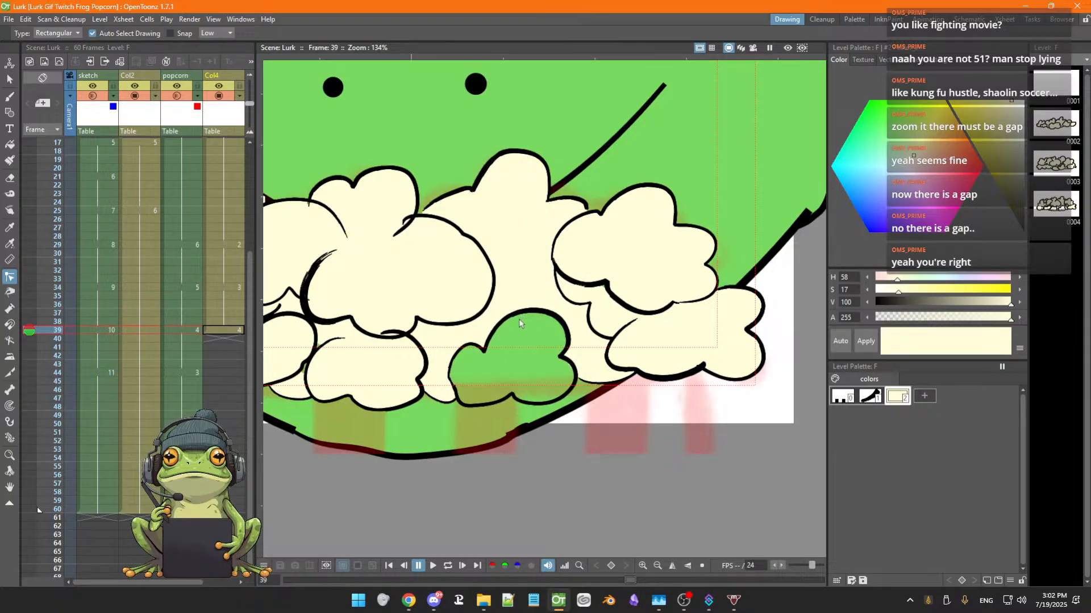
pyautogui.scroll(-3, 520, 324)
pyautogui.scroll(1, 571, 336)
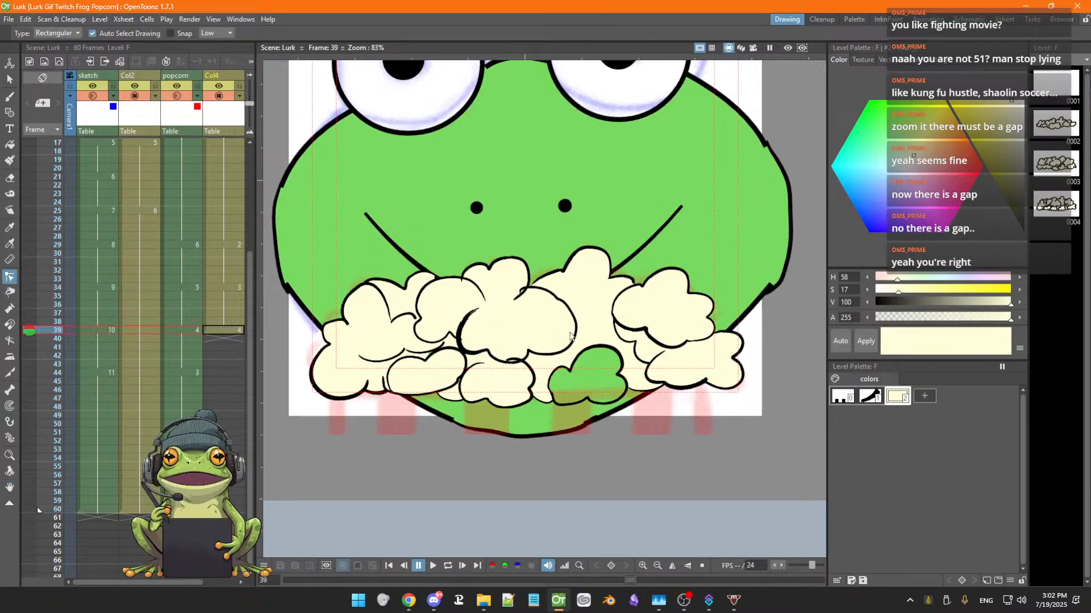
pyautogui.scroll(1, 531, 346)
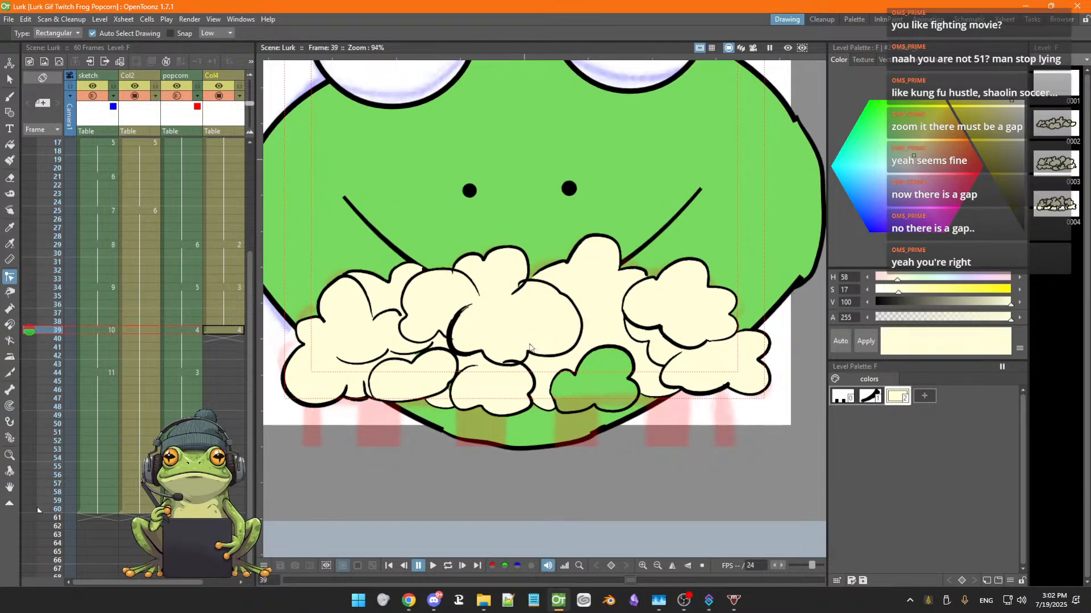
pyautogui.press('space')
pyautogui.moveTo(508, 334); pyautogui.dragTo(562, 346)
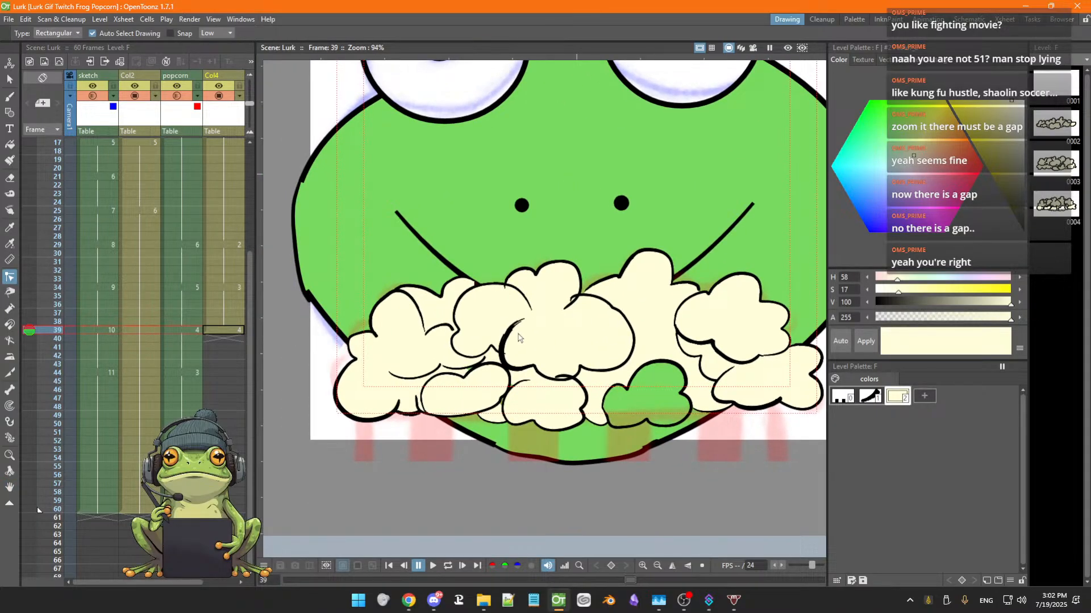
# Nudge the end point of the central popcorn puff's outline slightly to close the gap there
pyautogui.scroll(2, 511, 343)
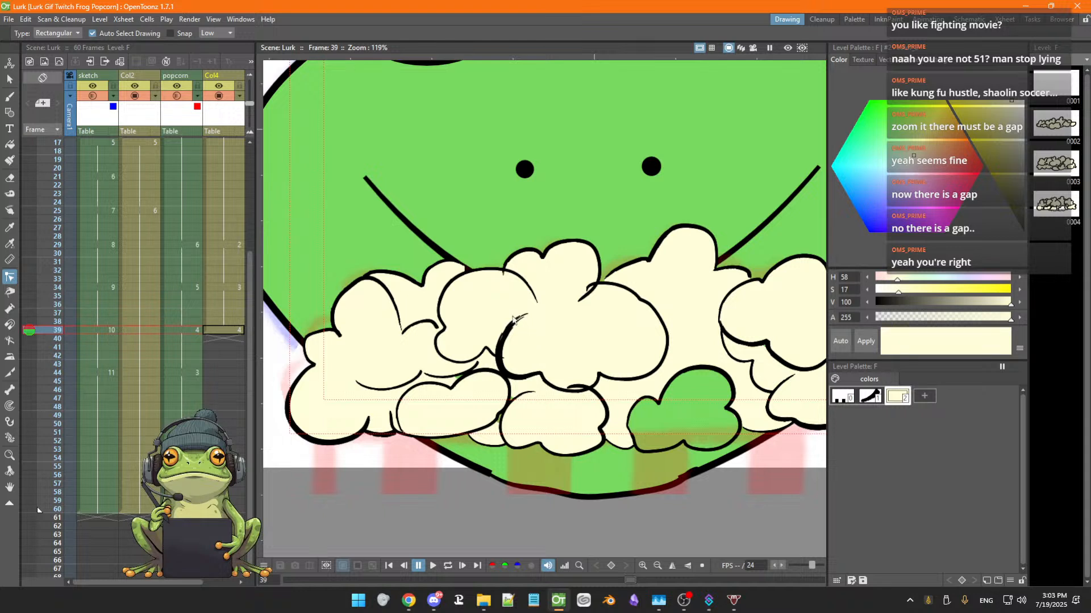
pyautogui.click(504, 276)
pyautogui.moveTo(503, 276); pyautogui.dragTo(503, 271)
pyautogui.click(426, 339)
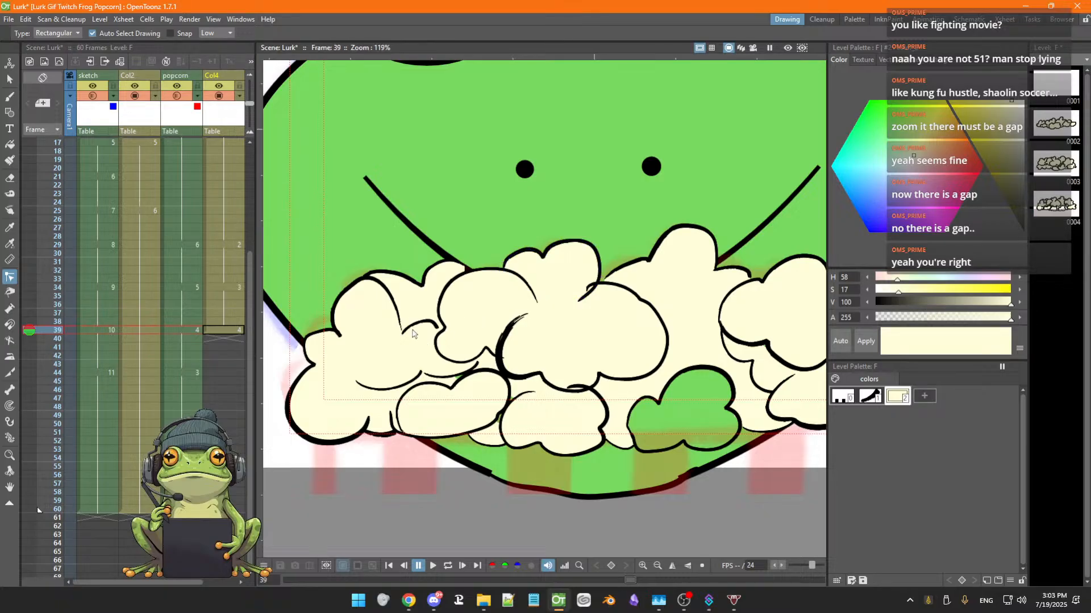
# Adjust the outline of the left-central popcorn puff where it meets the neighbouring puff
pyautogui.click(440, 329)
pyautogui.moveTo(437, 328); pyautogui.dragTo(442, 332)
pyautogui.click(457, 335)
pyautogui.click(504, 361)
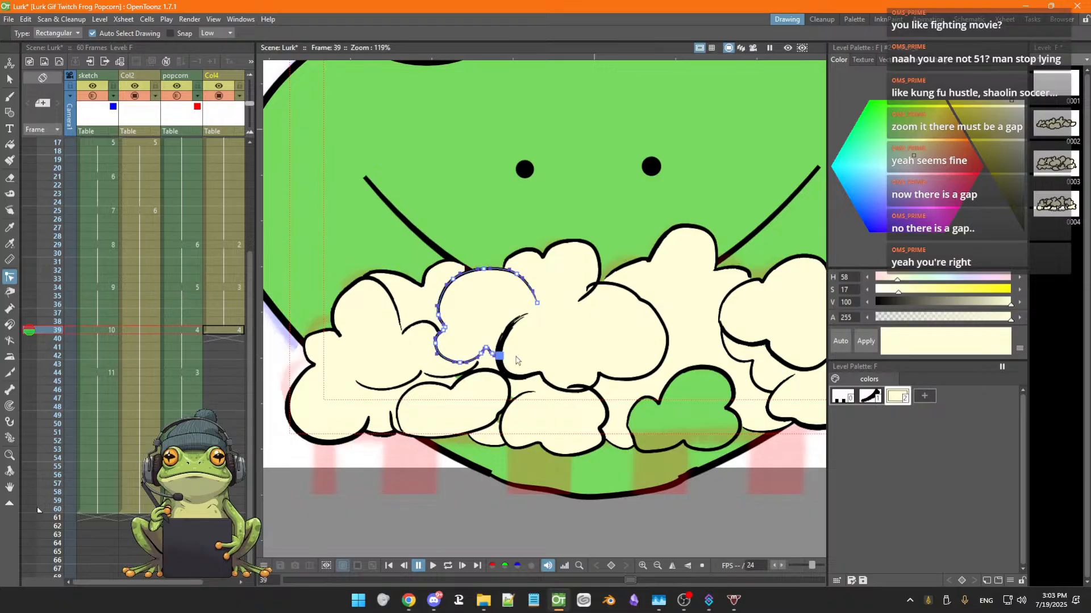
pyautogui.click(547, 329)
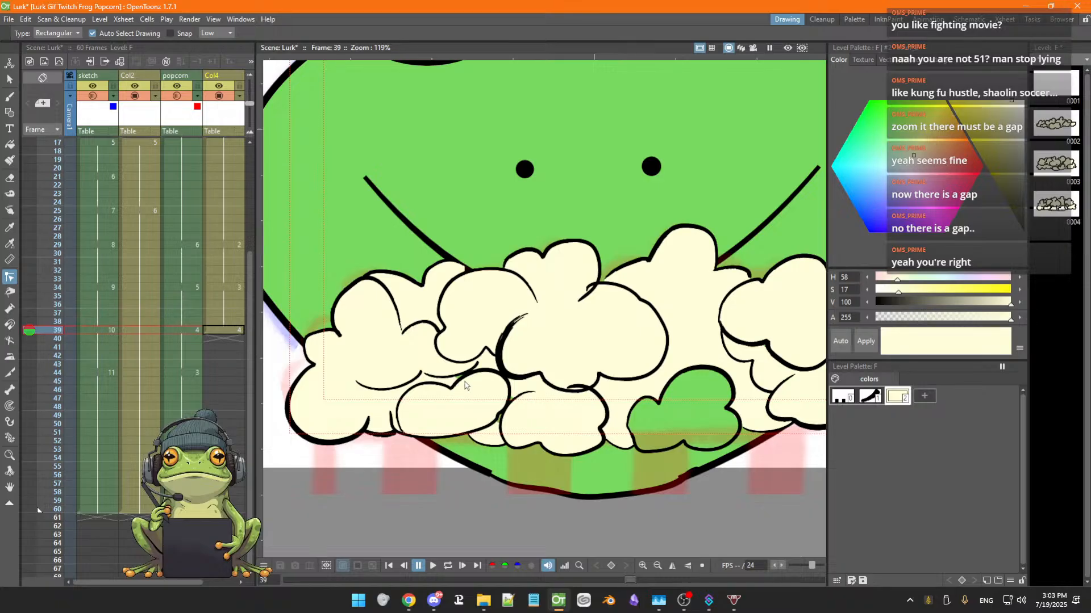
# Try to fill the areas between the lower popcorn puffs with the cream colour
pyautogui.press('f')
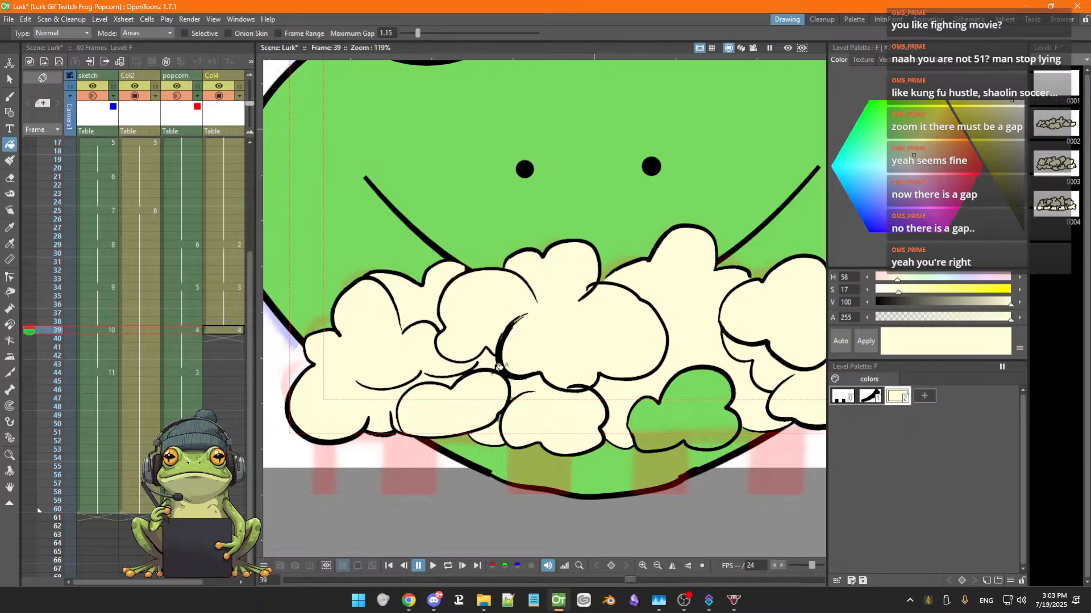
pyautogui.click(506, 408)
pyautogui.click(684, 409)
pyautogui.click(667, 401)
pyautogui.press('s')
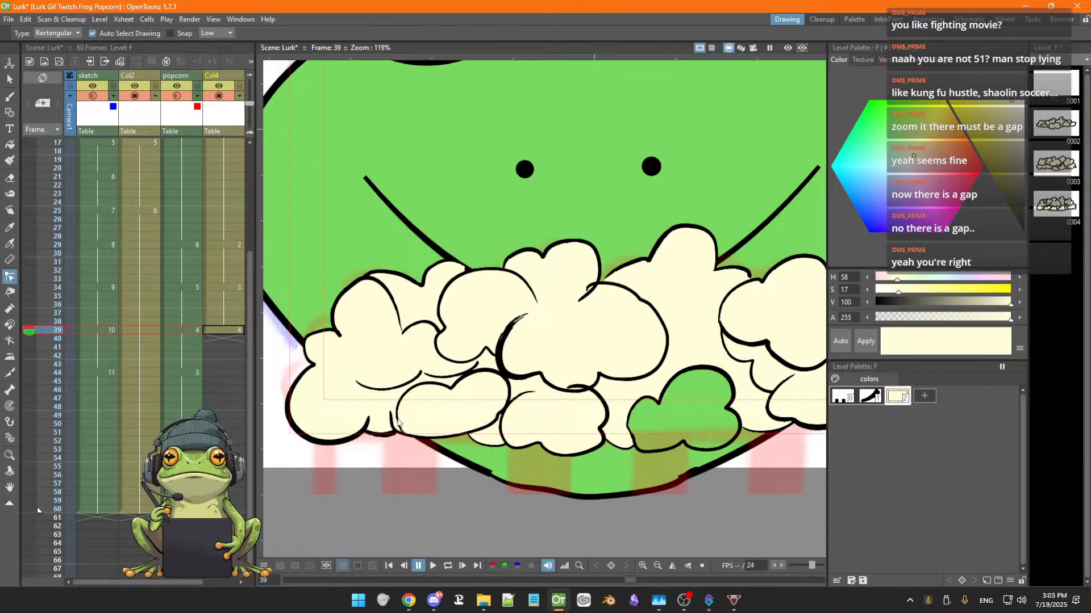
# Check the lower-left puff outline and save the scene
pyautogui.click(390, 426)
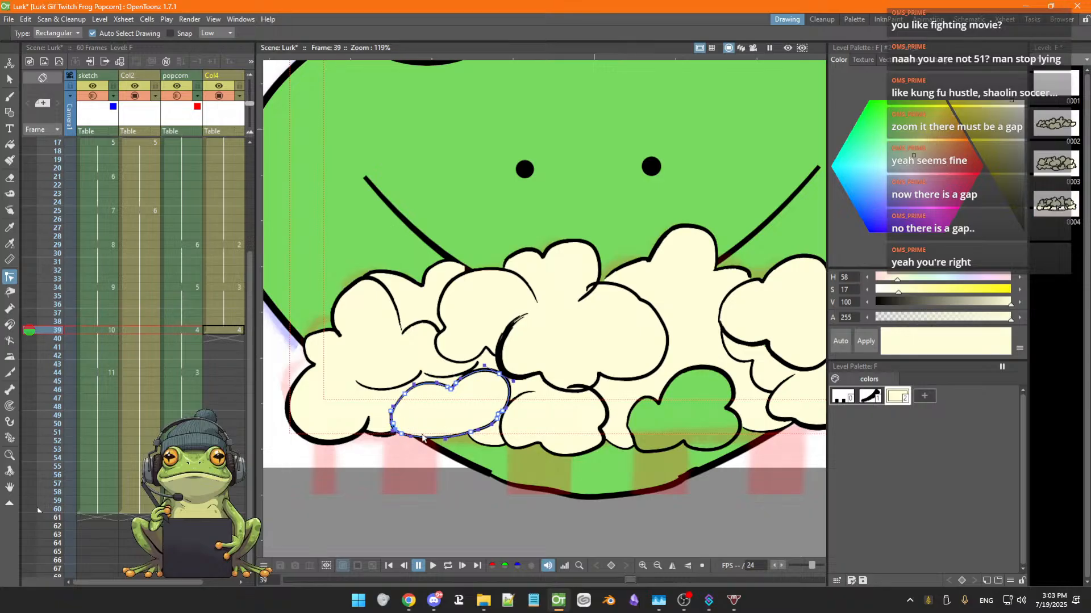
pyautogui.click(425, 455)
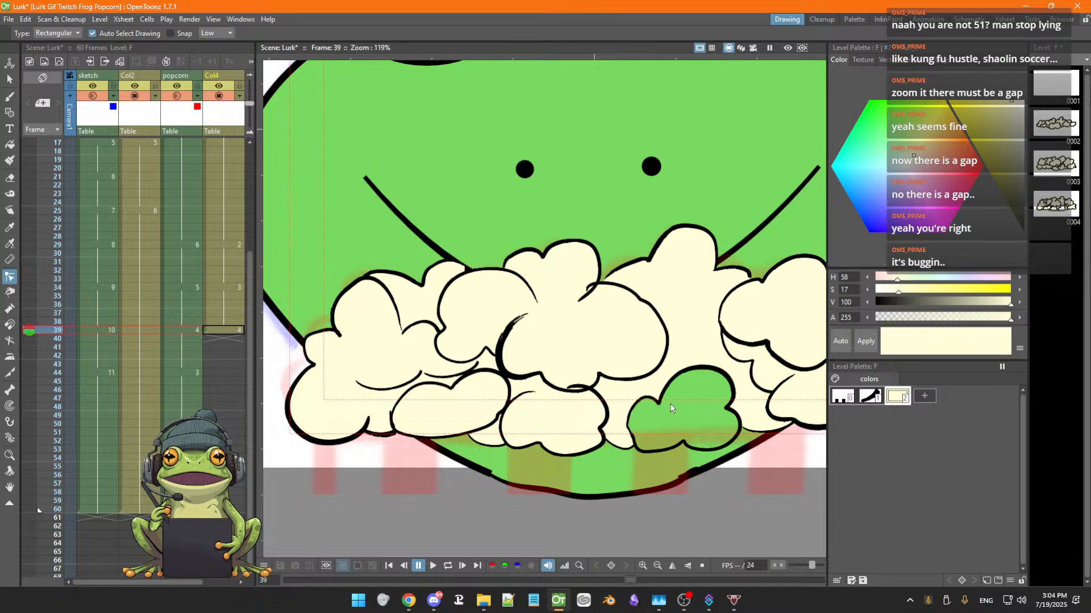
pyautogui.hotkey('ctrl', 's')
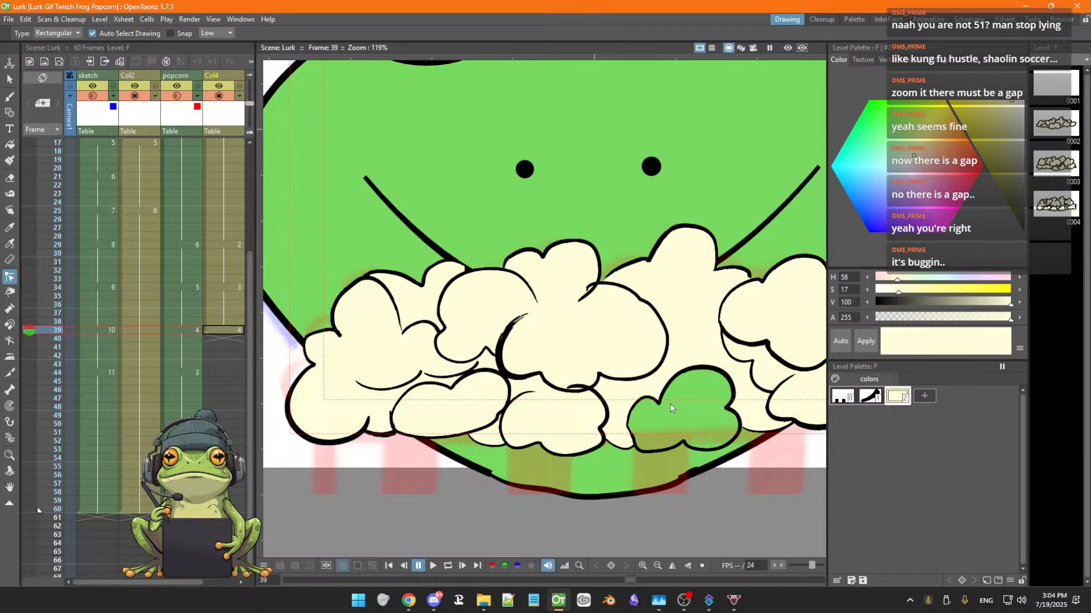
# Restart OpenToonz, reopen the Lurk scene and go to frame 39 of the popcorn column
pyautogui.click(1075, 7)
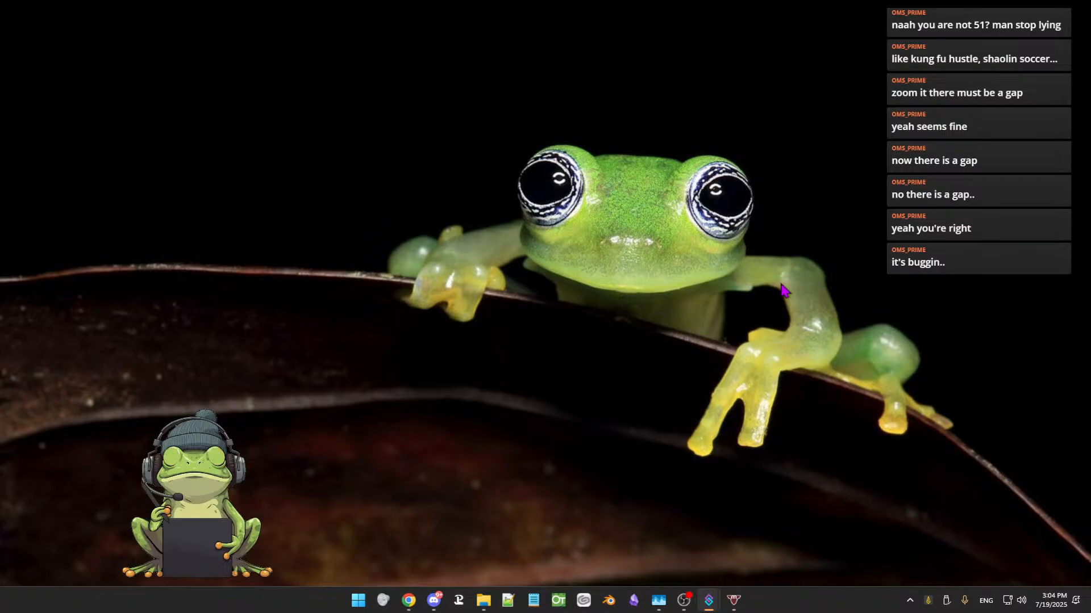
pyautogui.click(558, 602)
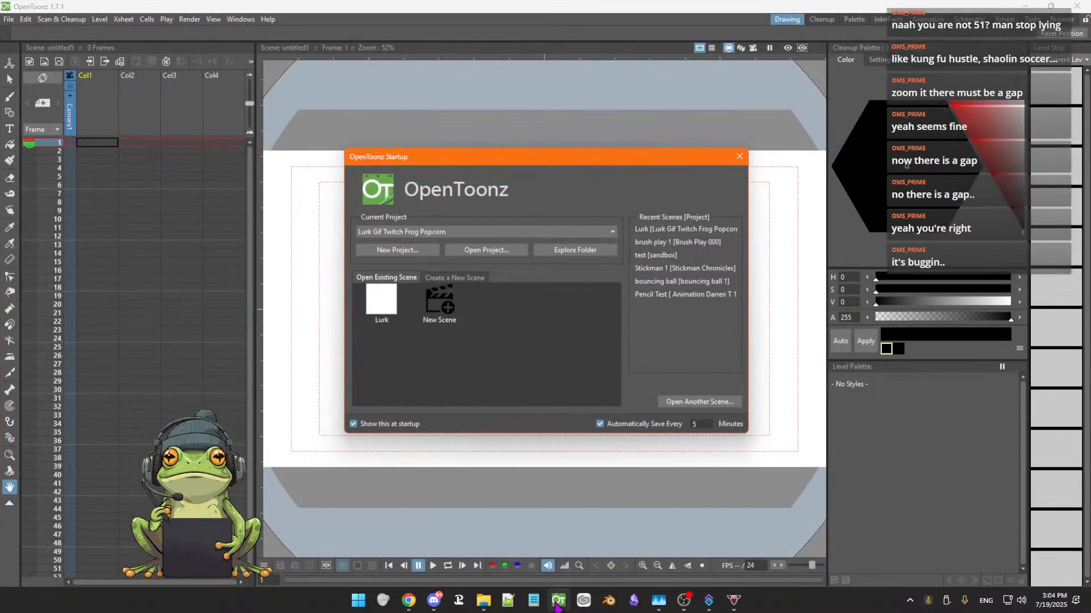
pyautogui.click(382, 305)
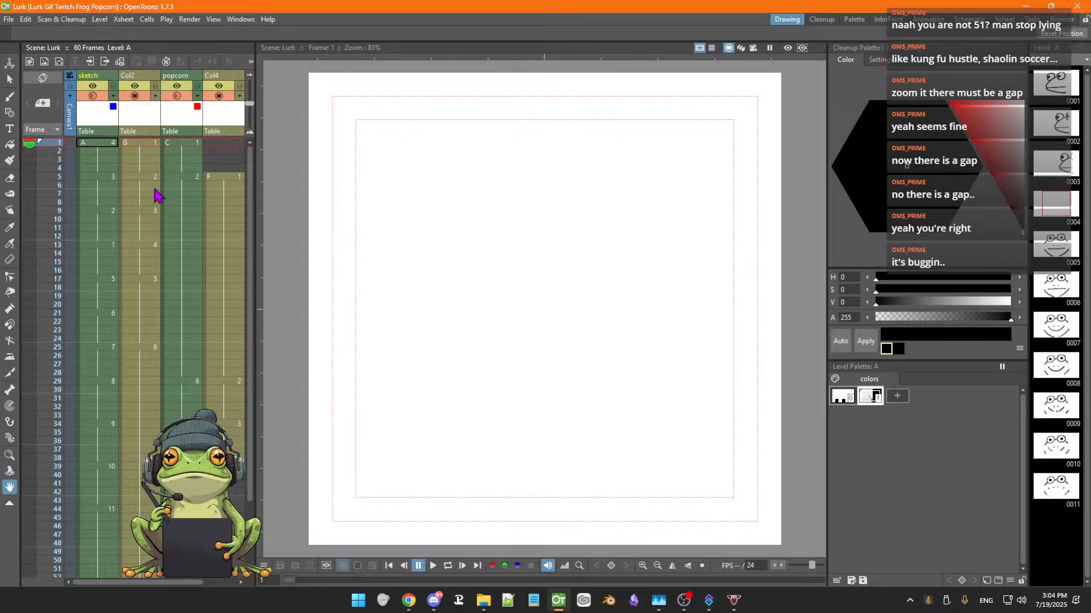
pyautogui.click(223, 466)
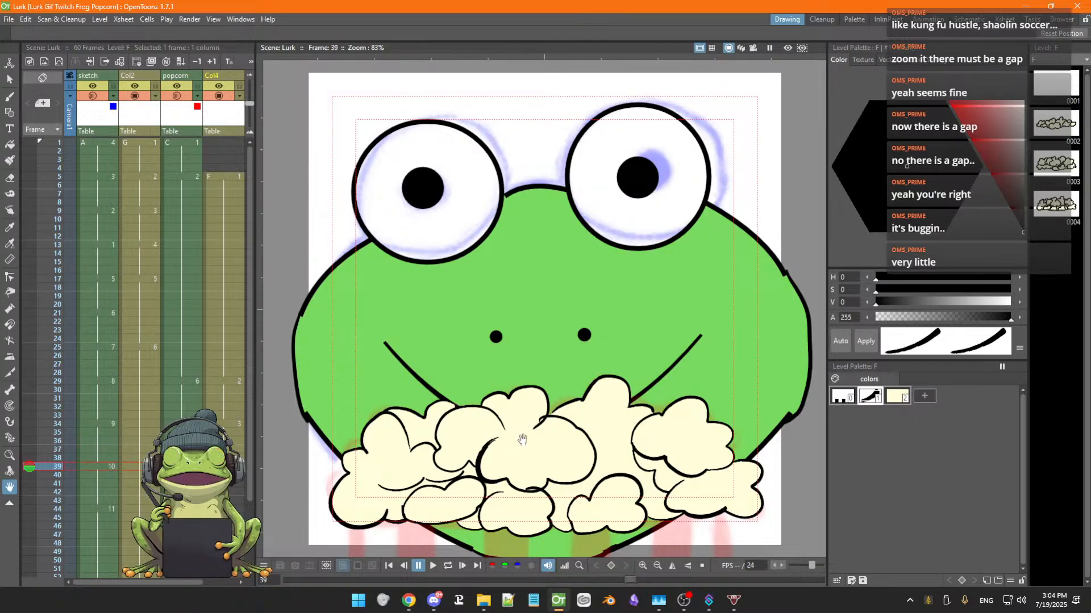
# Zoom and pan to review the whole frog face and popcorn drawing
pyautogui.scroll(-1, 512, 451)
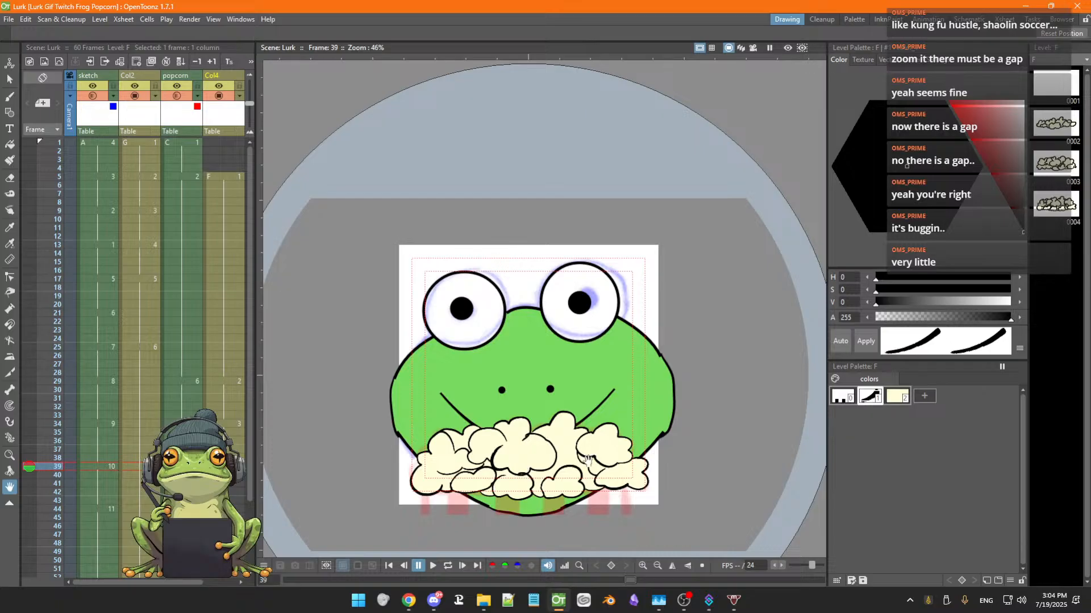
pyautogui.moveTo(590, 461); pyautogui.dragTo(607, 394)
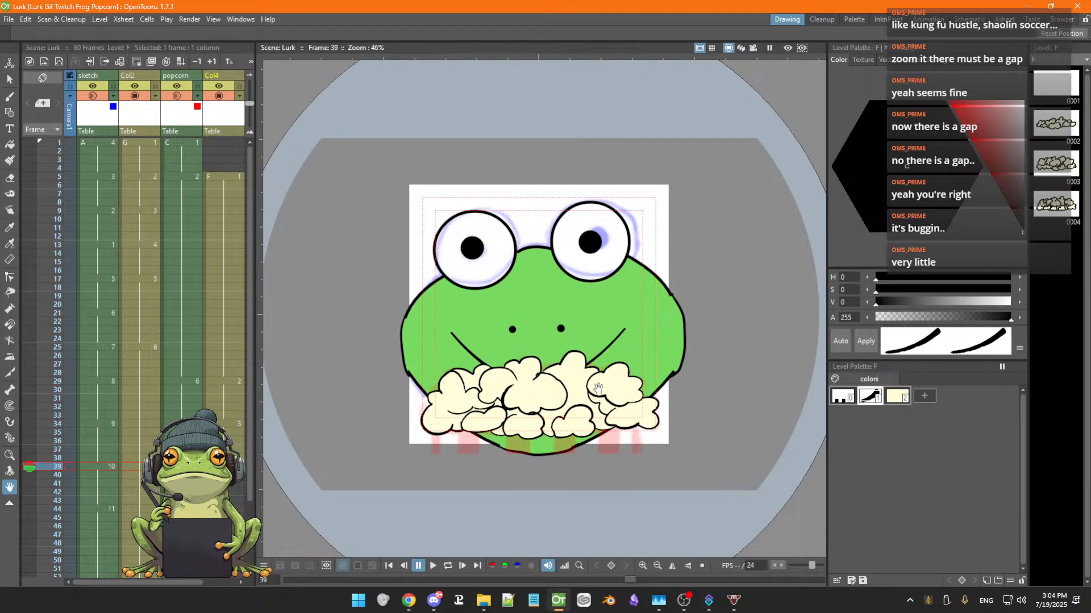
pyautogui.scroll(1, 598, 389)
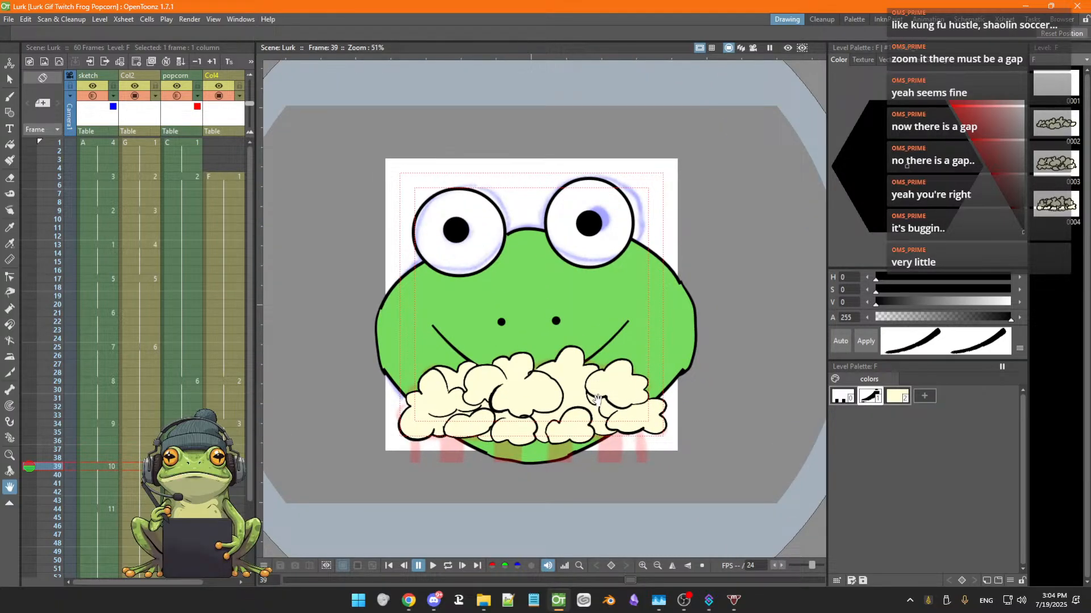
pyautogui.scroll(2, 597, 398)
pyautogui.moveTo(596, 400); pyautogui.dragTo(615, 379)
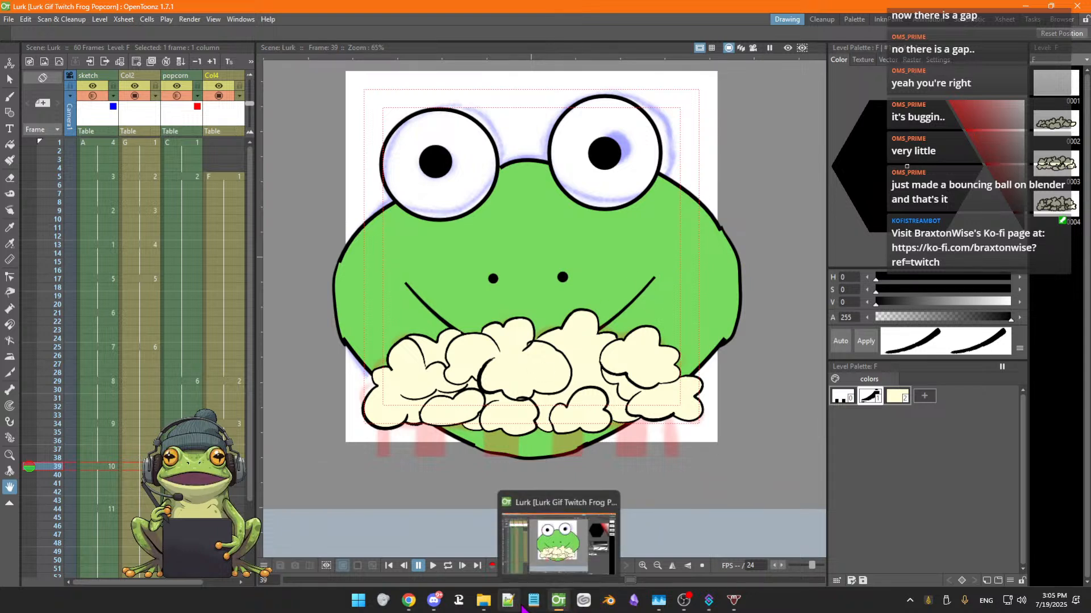
# Switch to Blender and start a new 2D Animation file
pyautogui.click(614, 609)
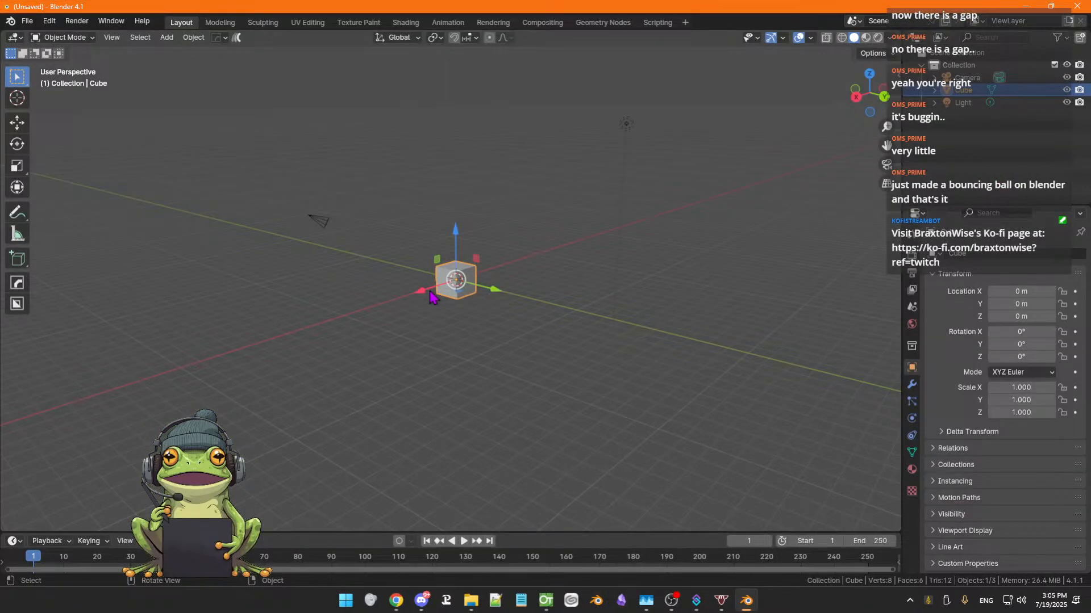
pyautogui.rightClick(495, 347)
pyautogui.moveTo(458, 476); pyautogui.dragTo(490, 423)
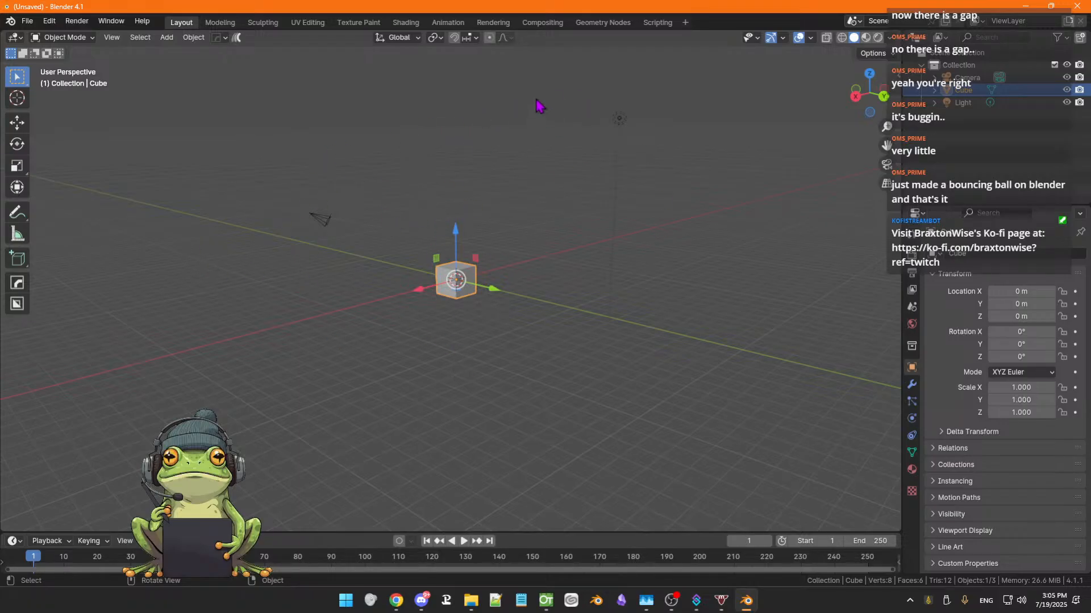
pyautogui.moveTo(300, 406); pyautogui.dragTo(312, 369)
pyautogui.scroll(4, 292, 399)
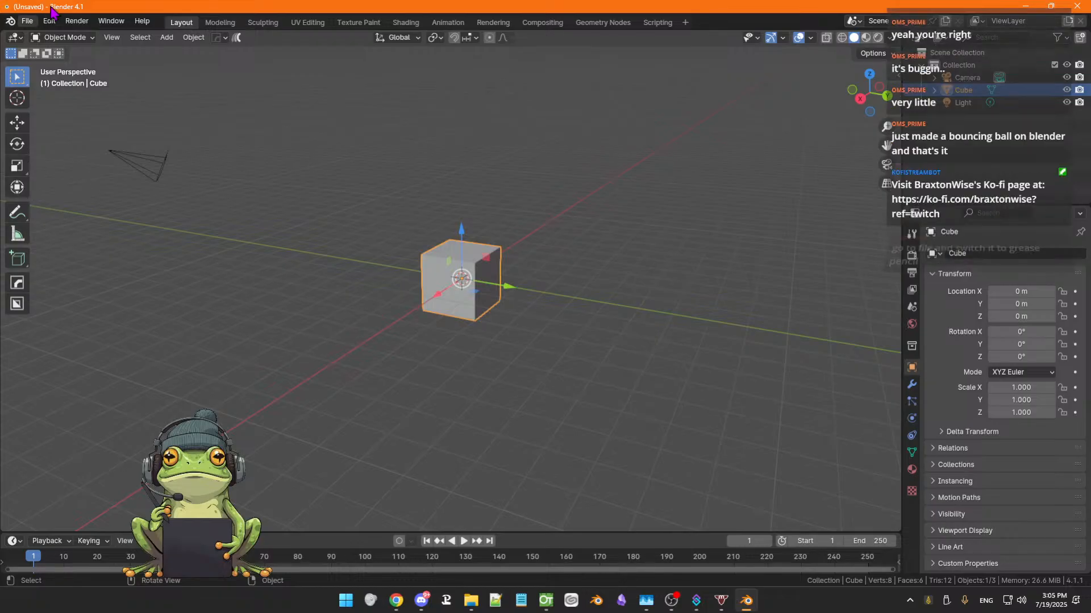
pyautogui.click(10, 21)
pyautogui.click(44, 35)
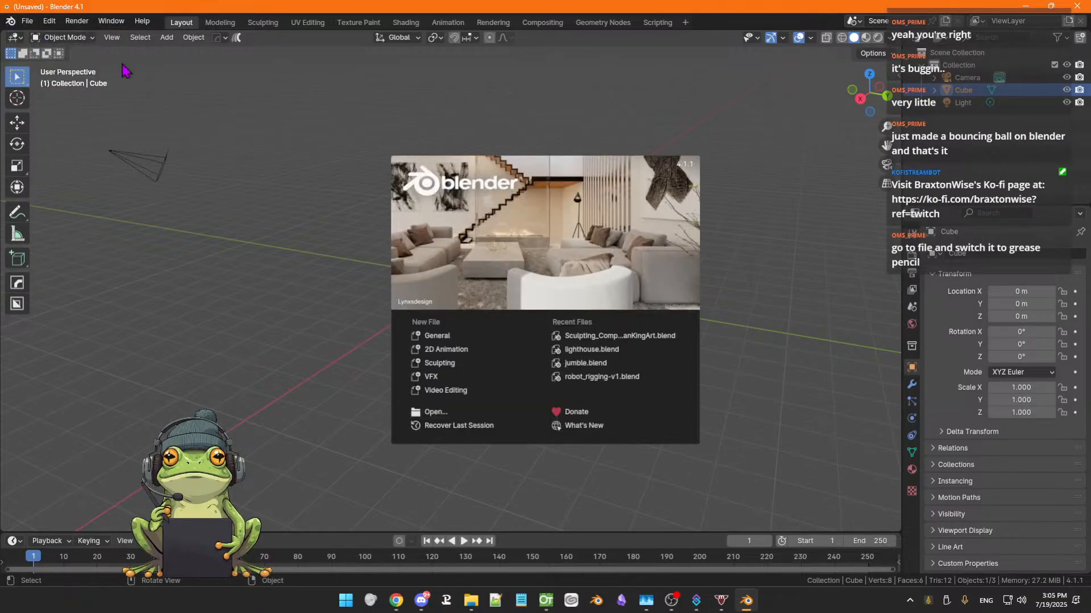
pyautogui.click(464, 349)
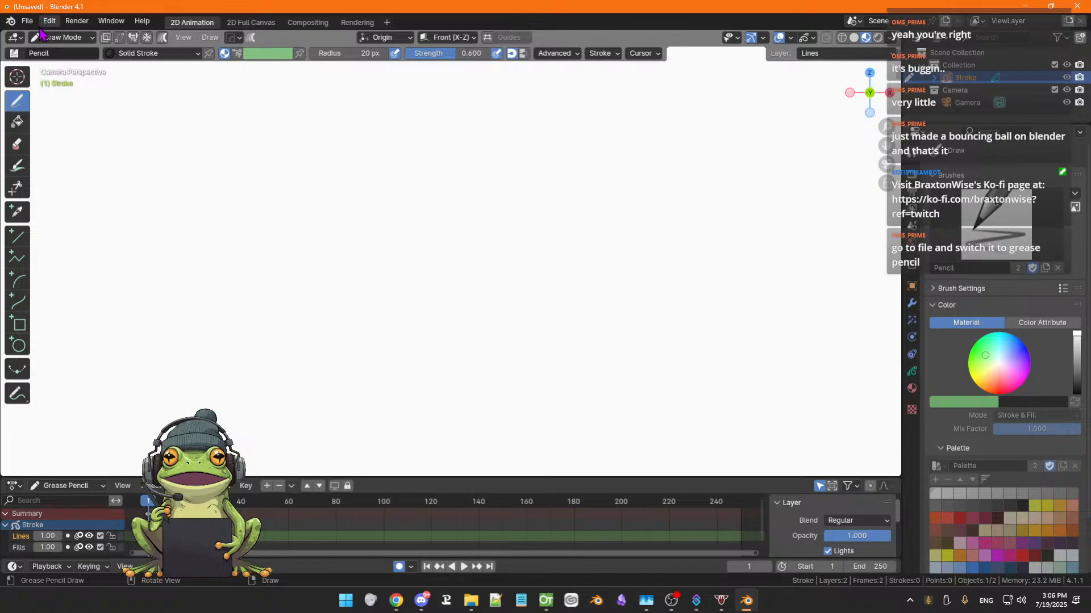
# Draw a few test pencil strokes on the canvas and undo them
pyautogui.click(29, 23)
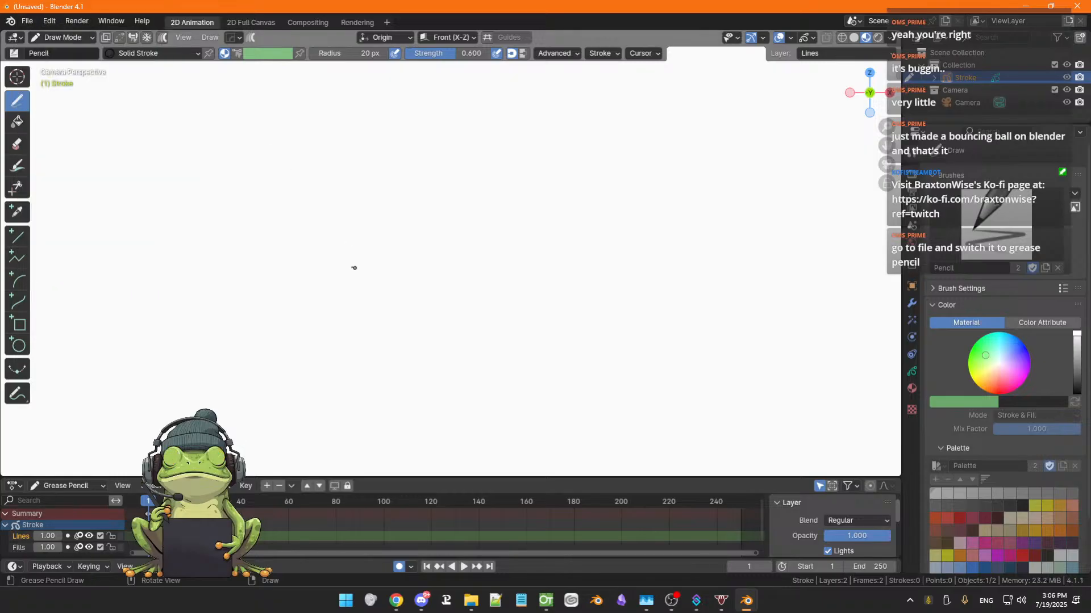
pyautogui.moveTo(349, 280); pyautogui.dragTo(344, 288)
pyautogui.moveTo(417, 246); pyautogui.dragTo(374, 307)
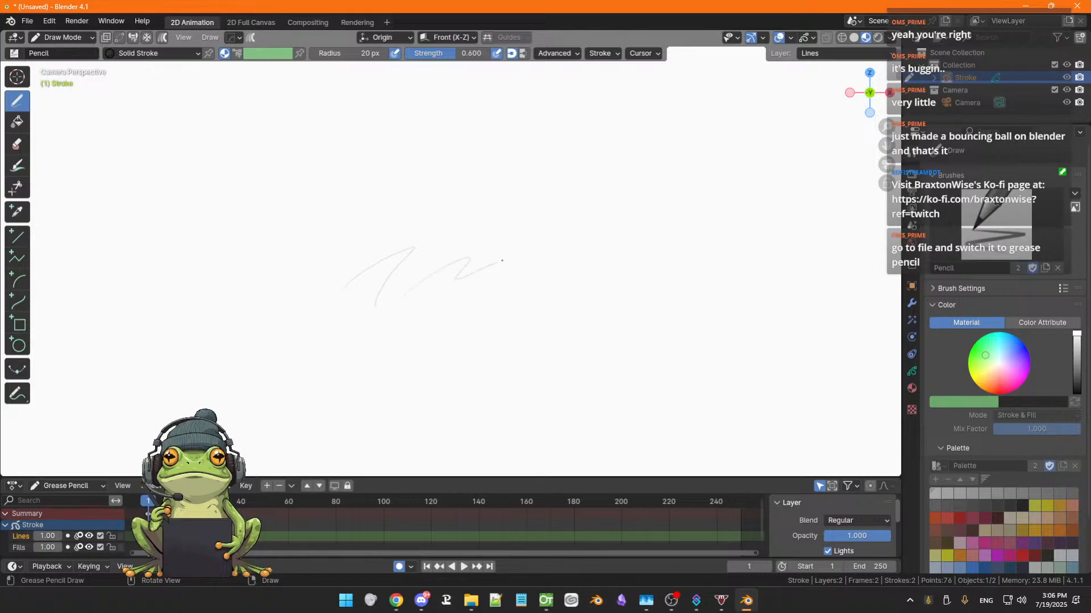
pyautogui.moveTo(502, 261); pyautogui.dragTo(445, 334)
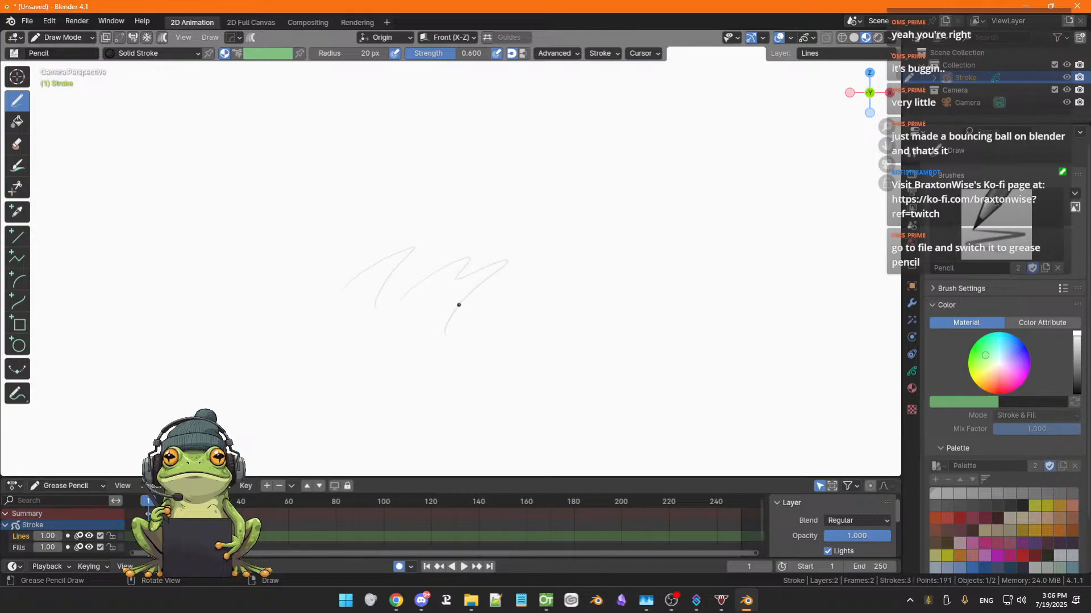
pyautogui.hotkey('ctrl', 'z')
pyautogui.hotkey('ctrl', 'z')
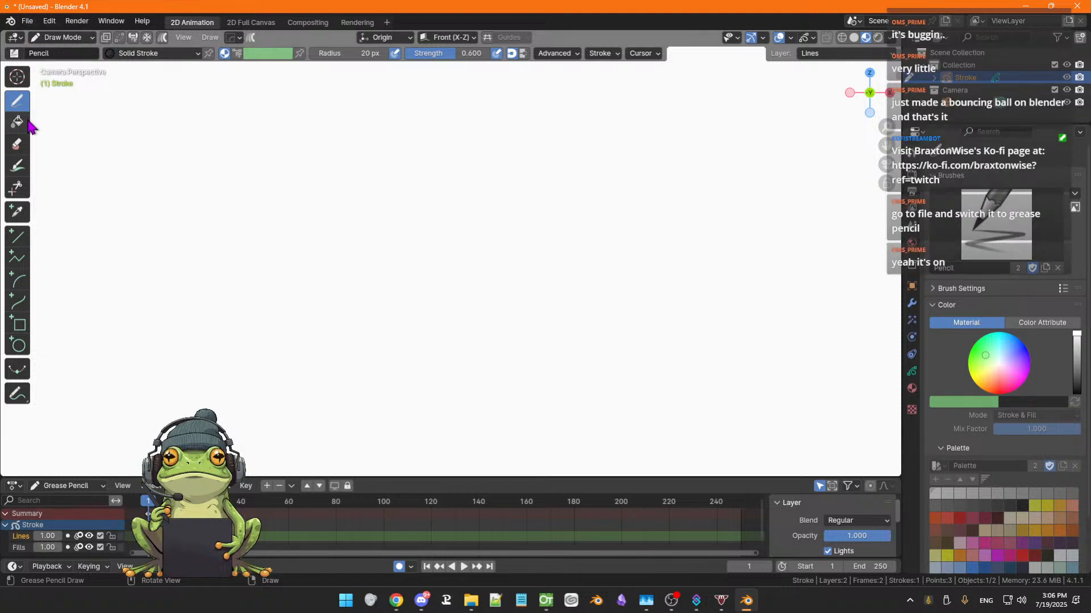
# Try the Tint tool with a stroke on the empty canvas
pyautogui.click(83, 53)
pyautogui.click(15, 174)
pyautogui.click(16, 168)
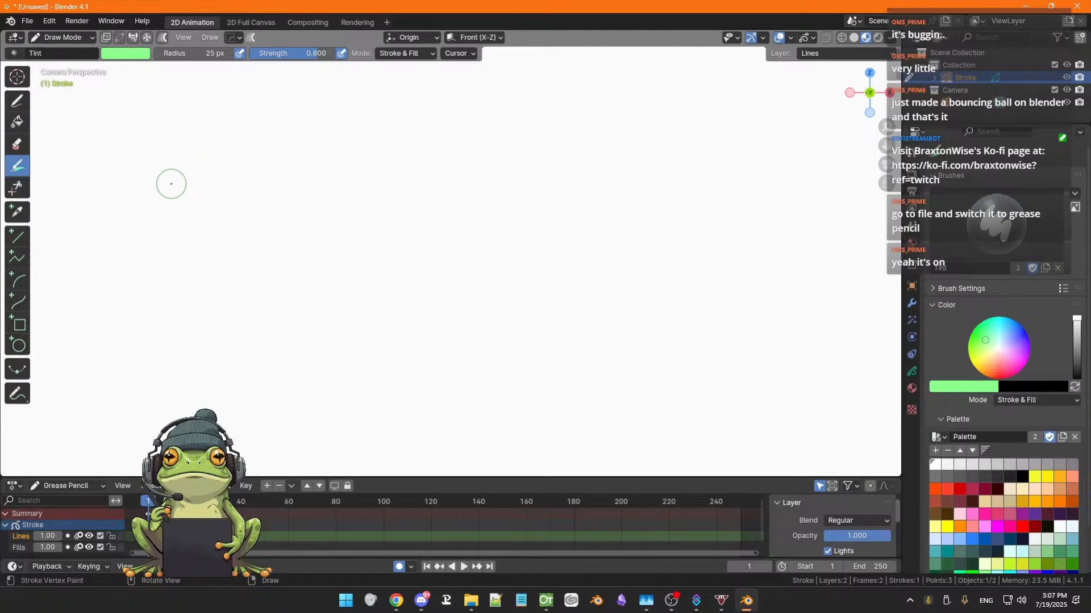
pyautogui.moveTo(171, 188); pyautogui.dragTo(240, 155)
# Switch back to the Draw pencil and draw two zigzag strokes across the canvas
pyautogui.click(17, 101)
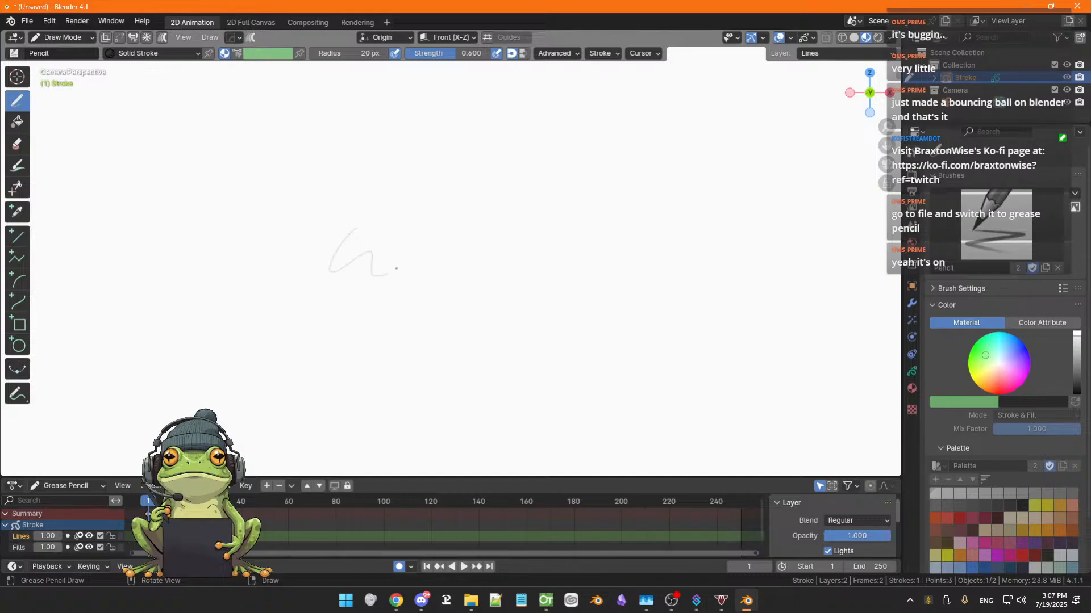
pyautogui.moveTo(396, 268); pyautogui.dragTo(465, 276)
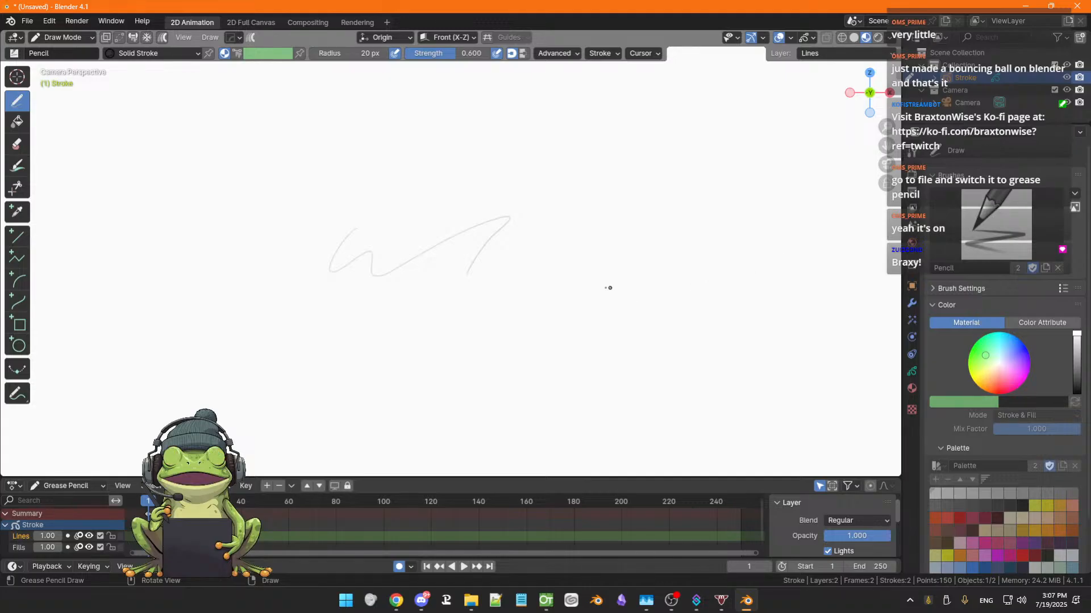
pyautogui.moveTo(563, 289)
pyautogui.mouseDown()
pyautogui.moveTo(622, 279)
pyautogui.moveTo(611, 339)
pyautogui.mouseUp()
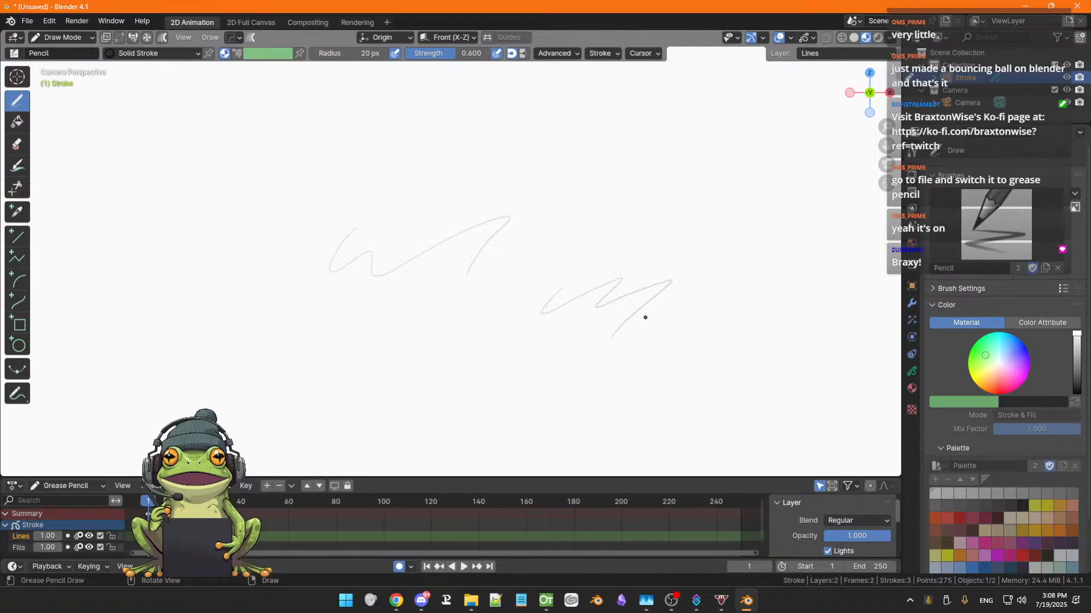
# Switch to the Cursor tool from the tool menu
pyautogui.scroll(3, 590, 308)
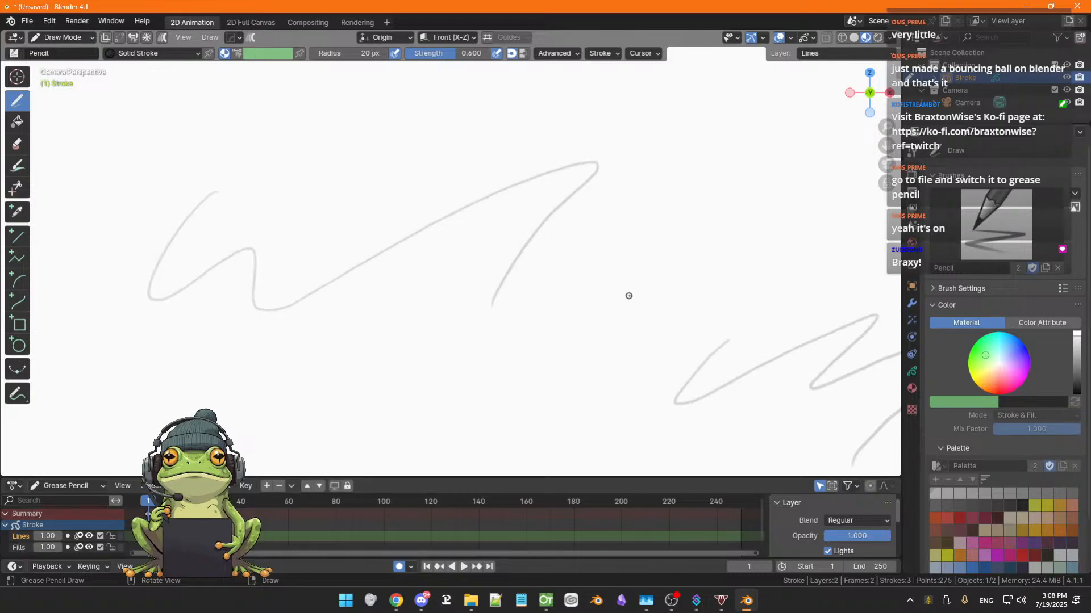
pyautogui.hotkey('shift', 'space')
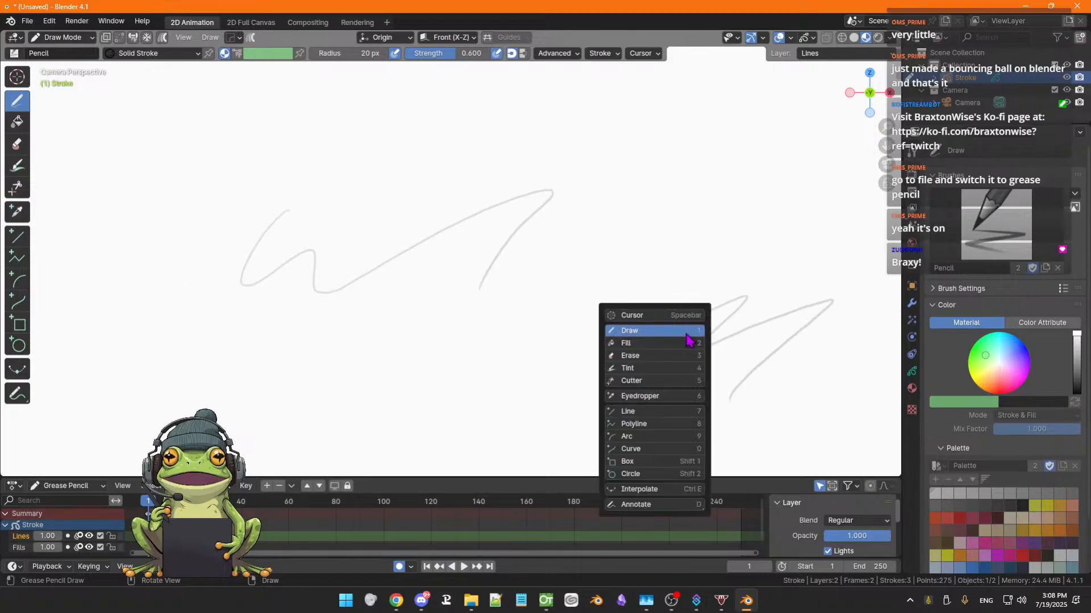
pyautogui.click(616, 313)
pyautogui.hotkey('shift', 'space')
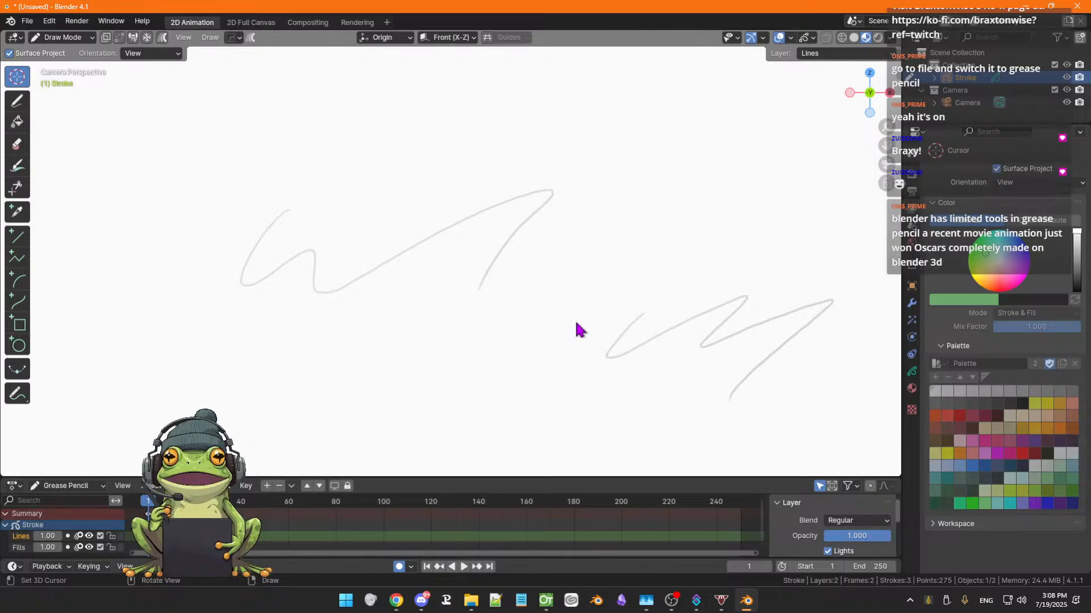
pyautogui.scroll(-1, 632, 340)
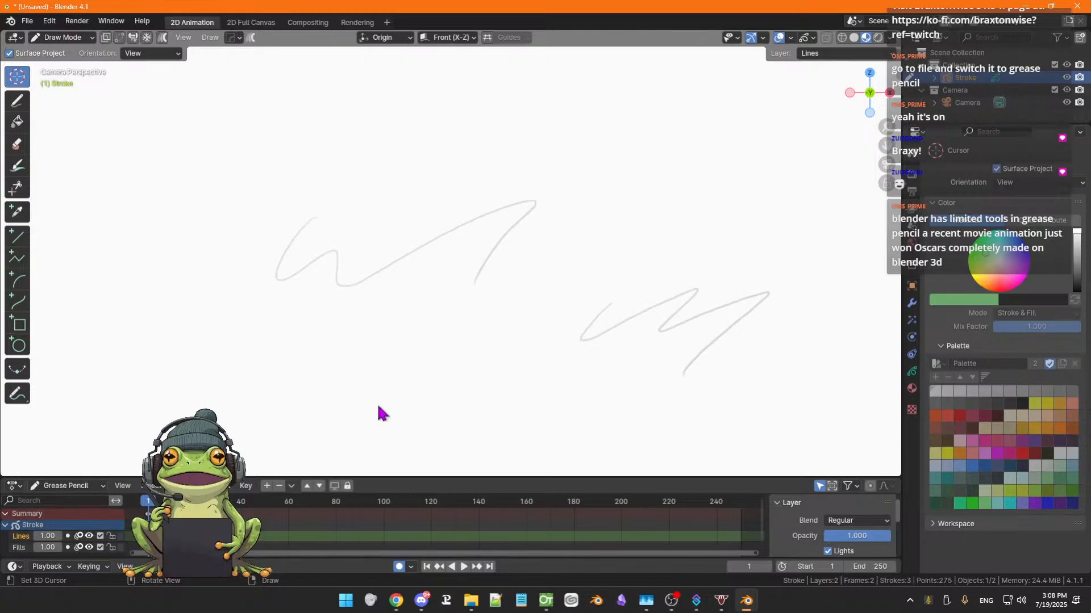
# Undo both zigzag pencil strokes drawn on the canvas
pyautogui.moveTo(390, 370)
pyautogui.mouseDown()
pyautogui.moveTo(482, 329)
pyautogui.moveTo(511, 423)
pyautogui.moveTo(518, 392)
pyautogui.moveTo(487, 370)
pyautogui.moveTo(496, 350)
pyautogui.moveTo(486, 335)
pyautogui.mouseUp()
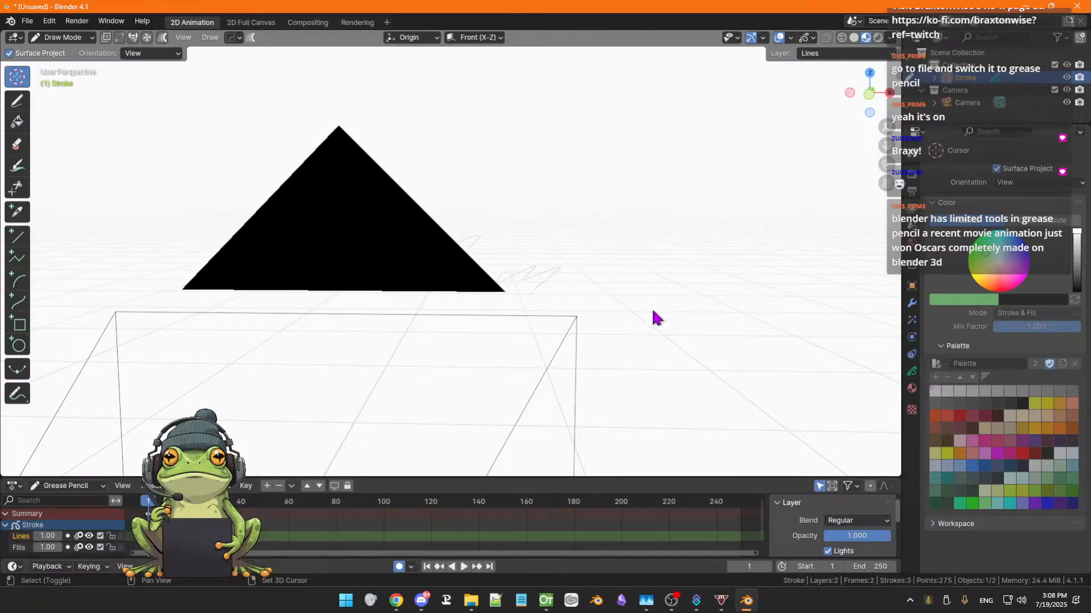
pyautogui.moveTo(654, 316); pyautogui.dragTo(633, 320)
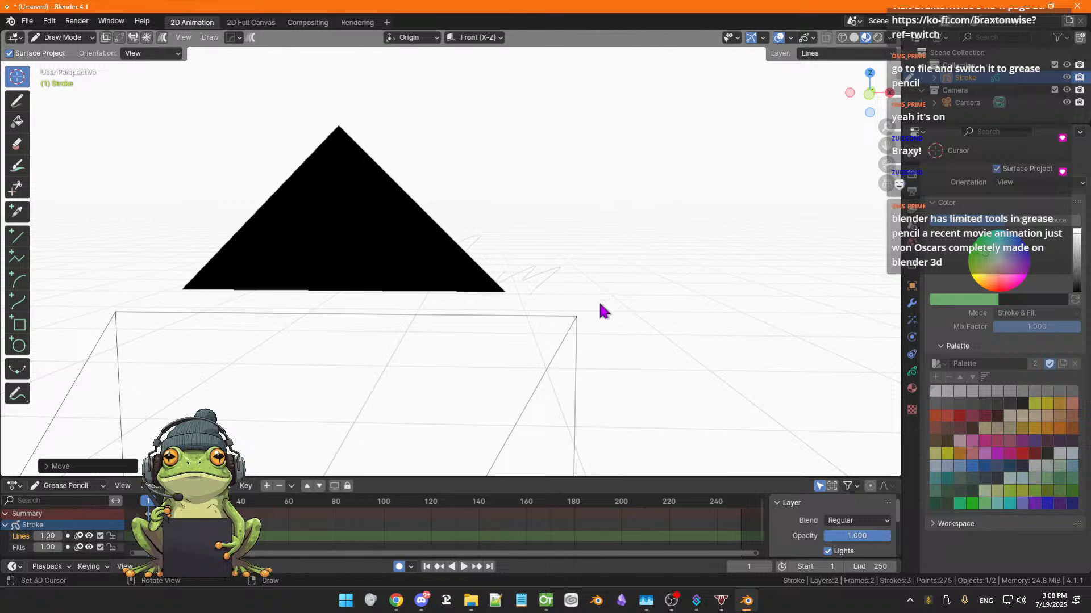
pyautogui.scroll(5, 604, 300)
pyautogui.scroll(-5, 603, 300)
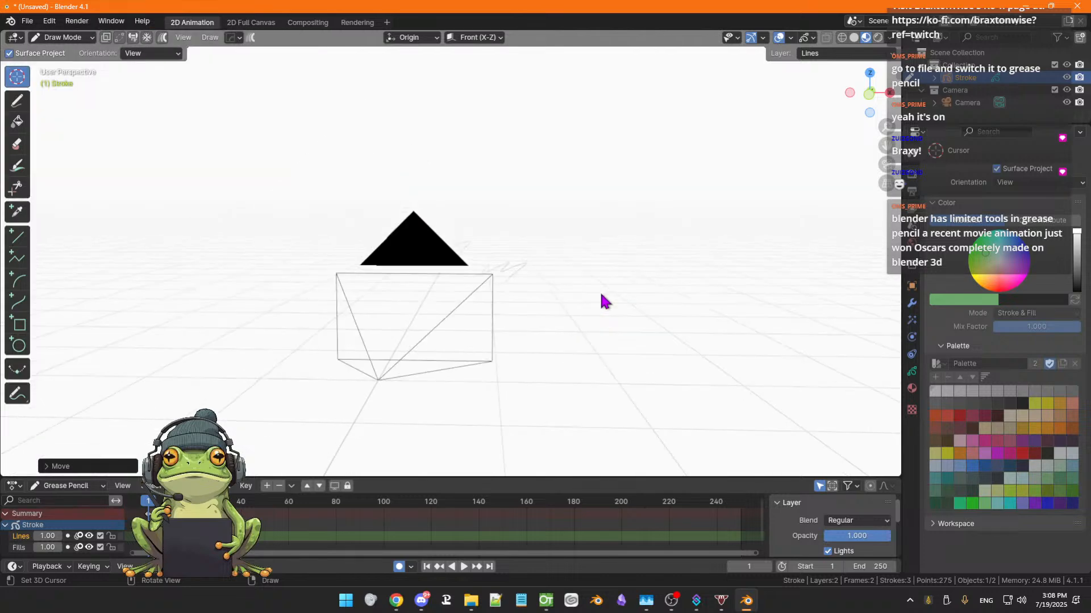
pyautogui.moveTo(510, 371); pyautogui.dragTo(438, 378)
pyautogui.scroll(3, 434, 375)
pyautogui.scroll(3, 436, 366)
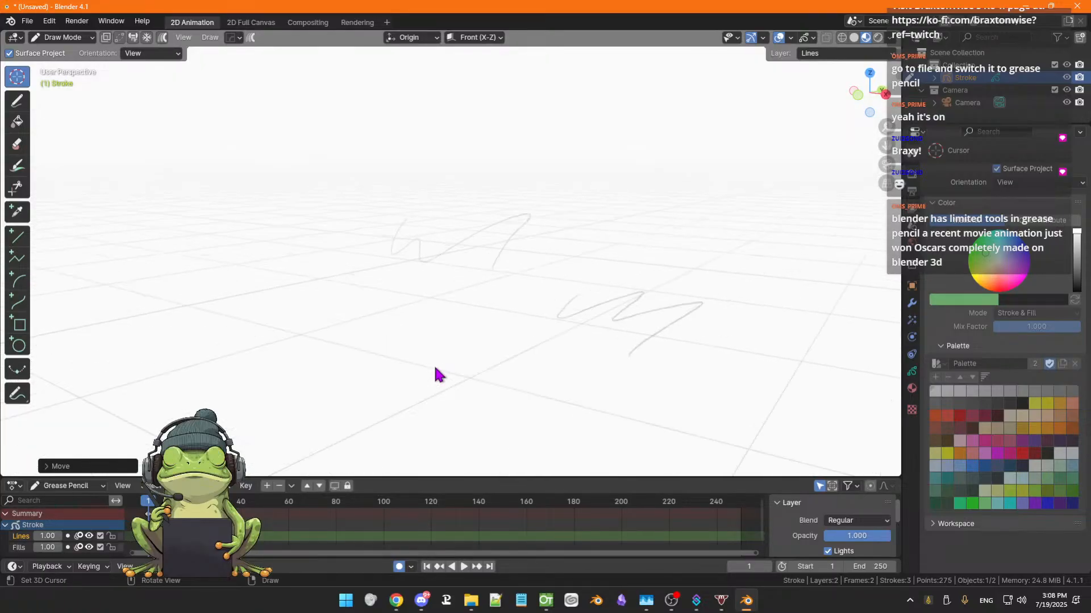
pyautogui.hotkey('ctrl', 'z')
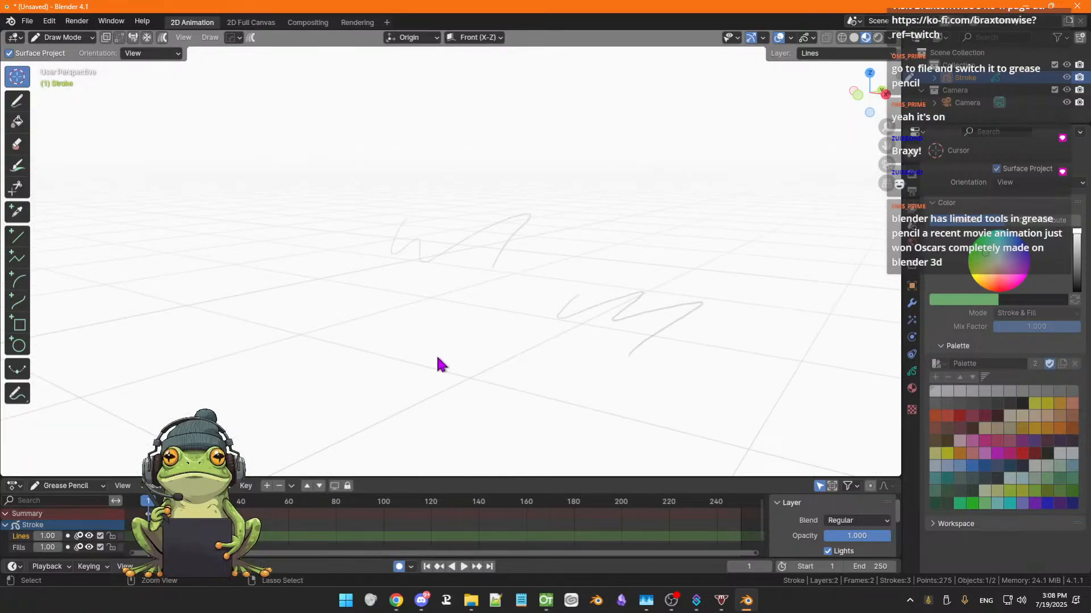
pyautogui.hotkey('ctrl', 'z')
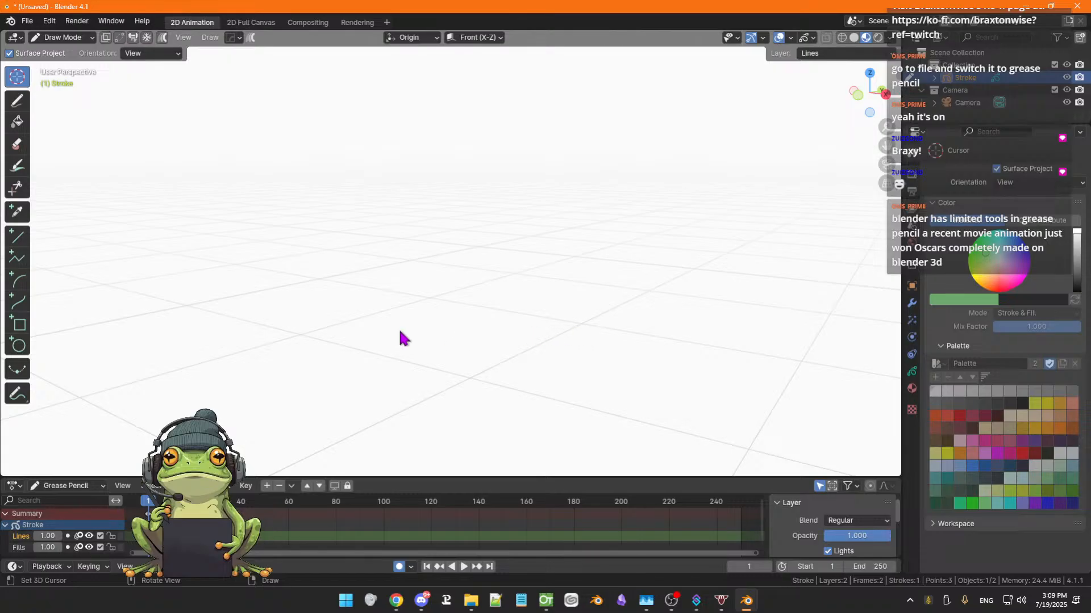
# Select the Draw pencil and draw a small zigzag stroke on the ground plane
pyautogui.click(16, 101)
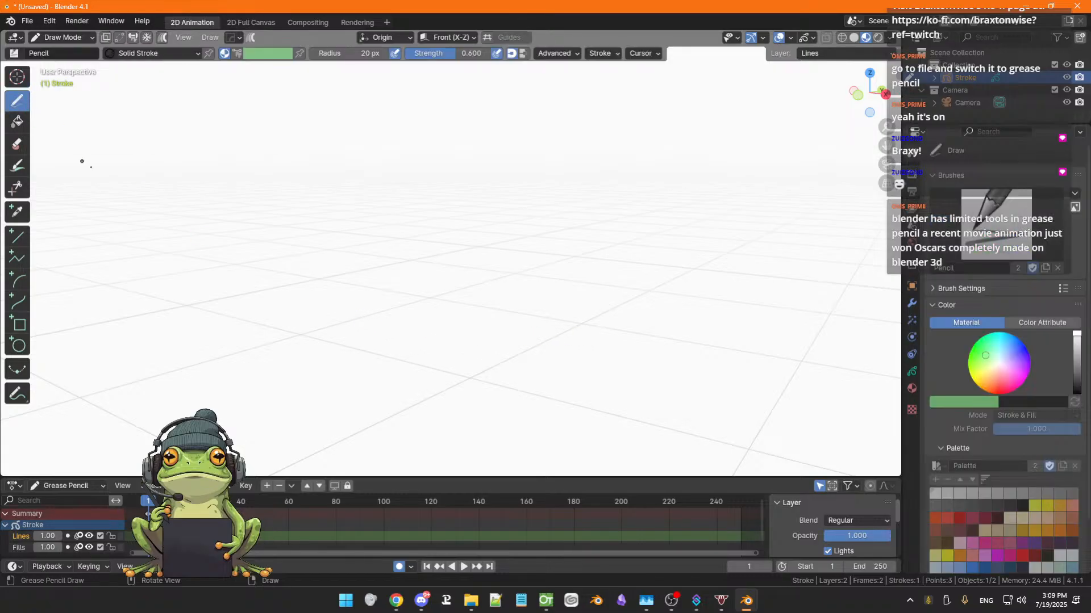
pyautogui.moveTo(434, 282)
pyautogui.mouseDown()
pyautogui.moveTo(449, 284)
pyautogui.moveTo(443, 329)
pyautogui.moveTo(509, 314)
pyautogui.mouseUp()
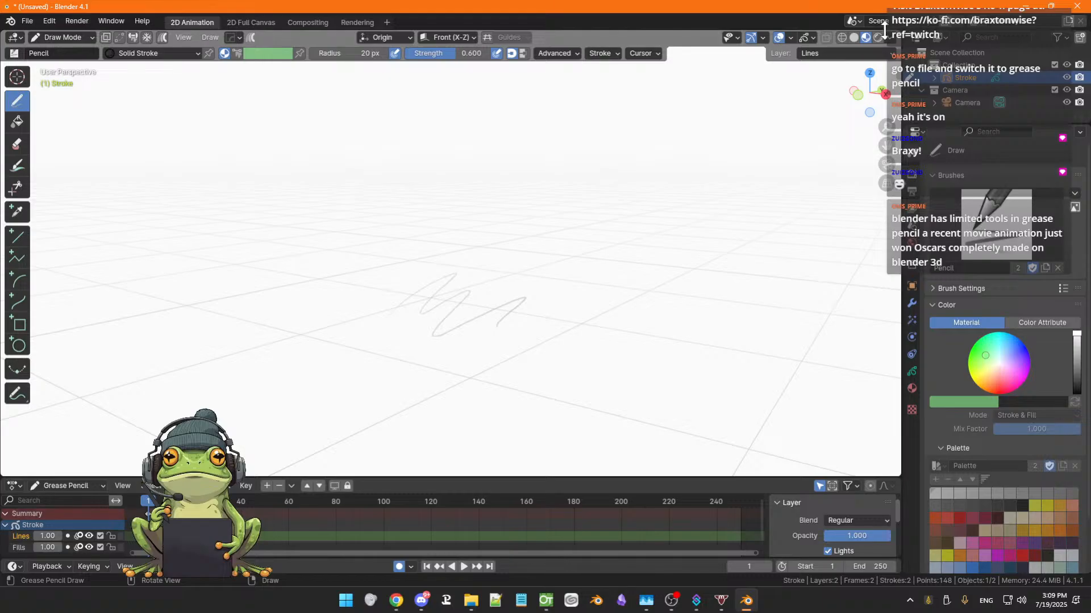
# Inspect the Stroke post-processing options and the Color panel of the pencil brush
pyautogui.click(615, 54)
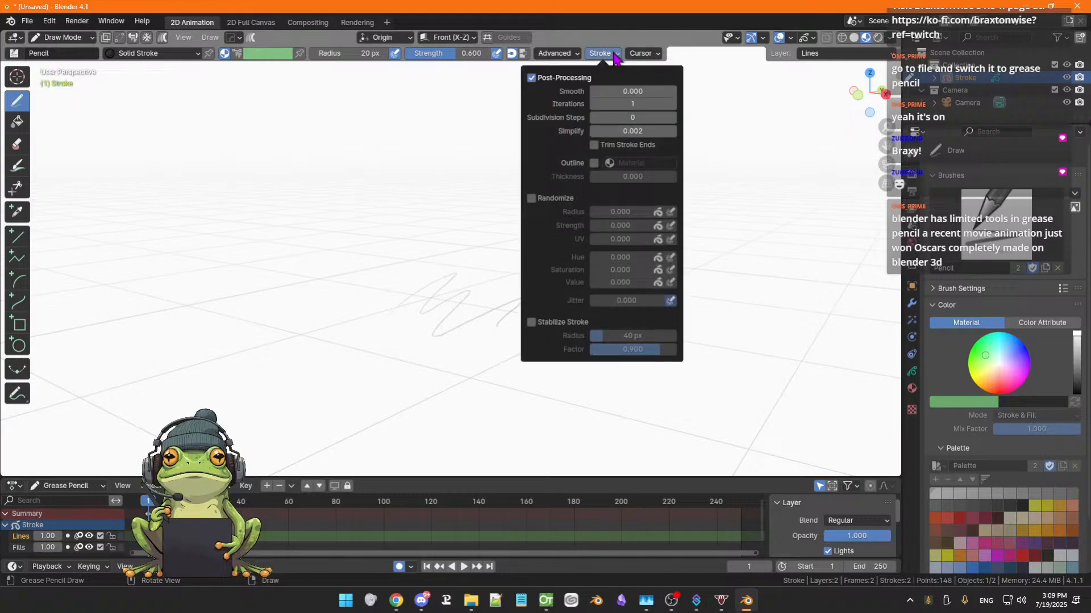
pyautogui.click(655, 55)
pyautogui.click(656, 56)
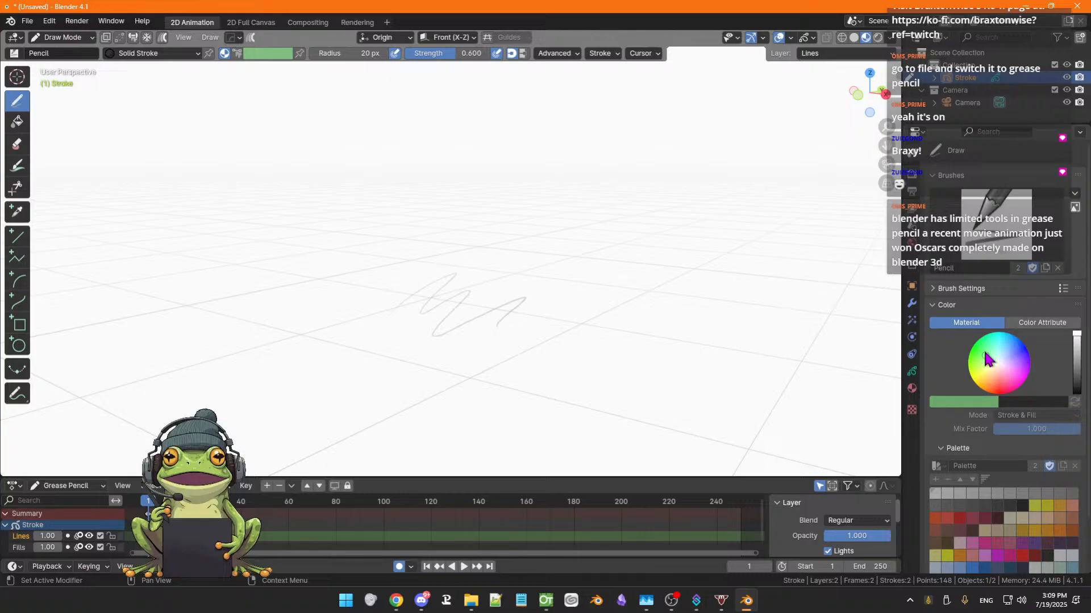
pyautogui.click(935, 307)
pyautogui.click(935, 307)
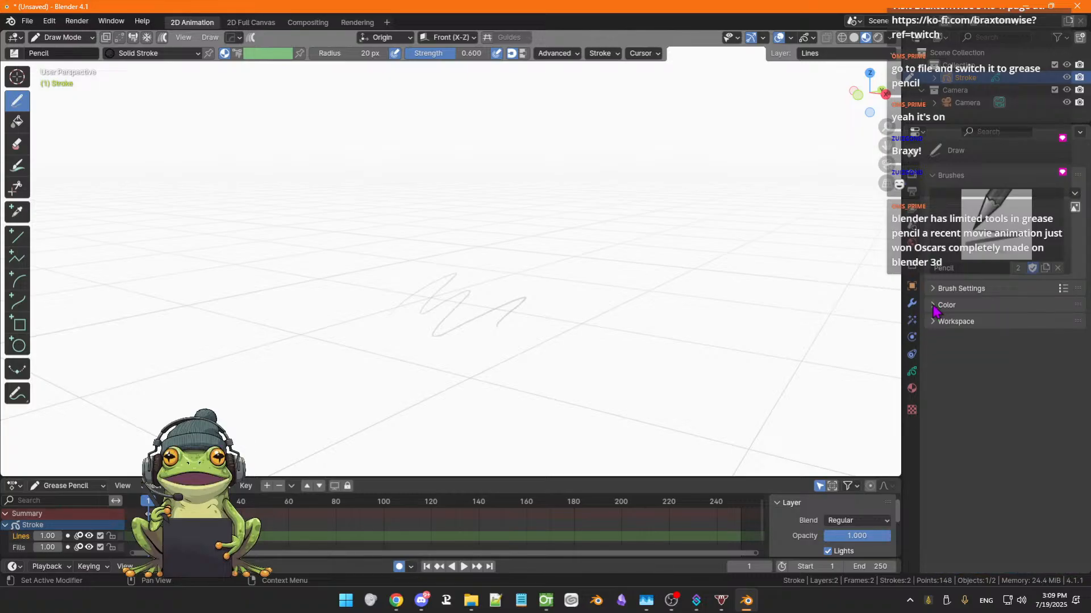
pyautogui.click(934, 306)
pyautogui.click(934, 307)
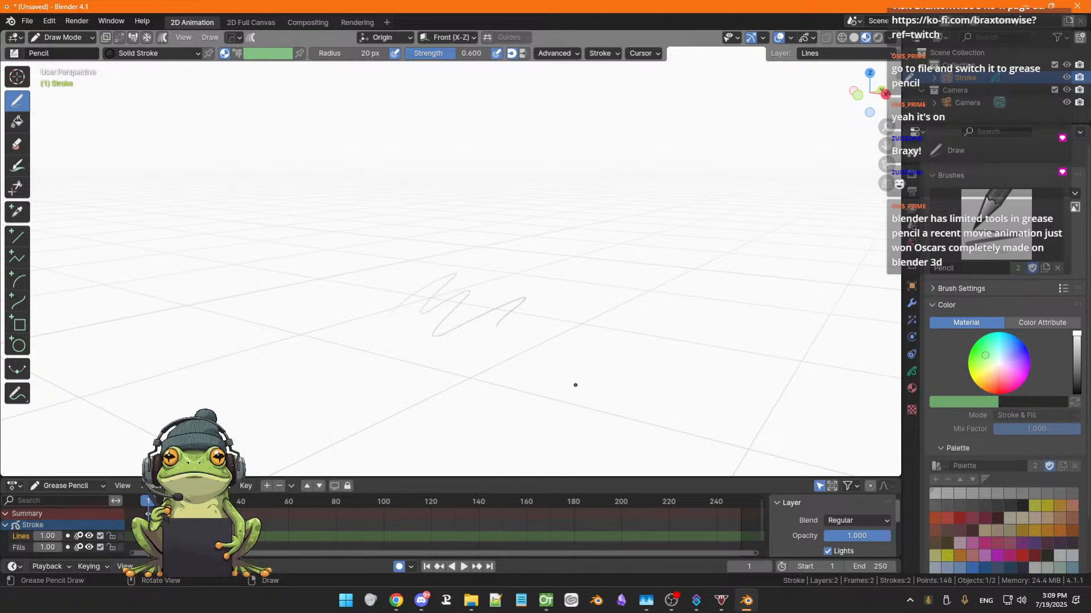
# Close Blender without saving the file
pyautogui.moveTo(746, 607)
pyautogui.click(1078, 8)
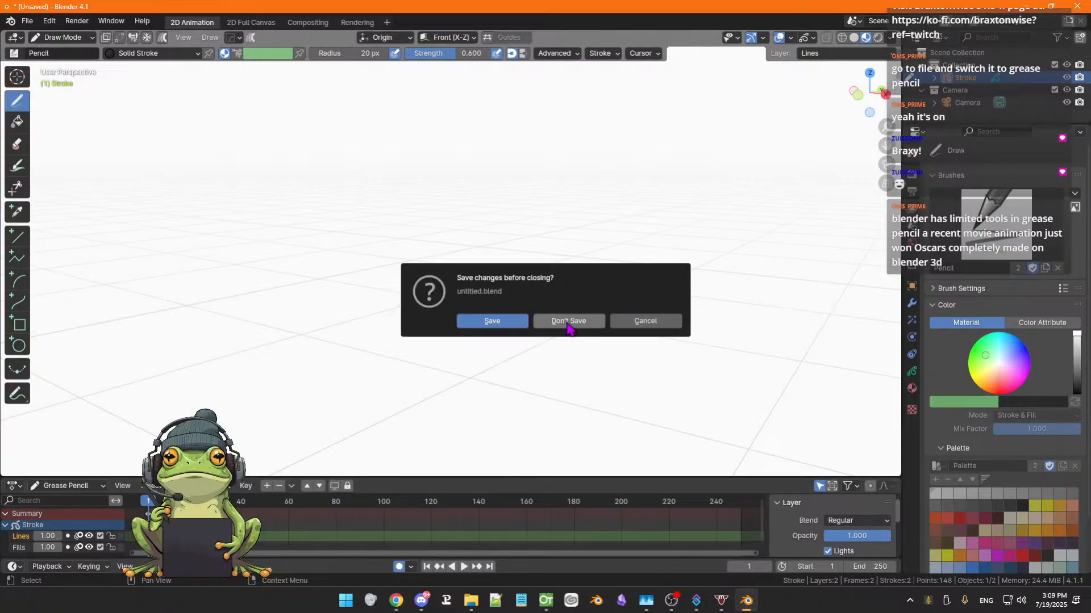
pyautogui.click(567, 321)
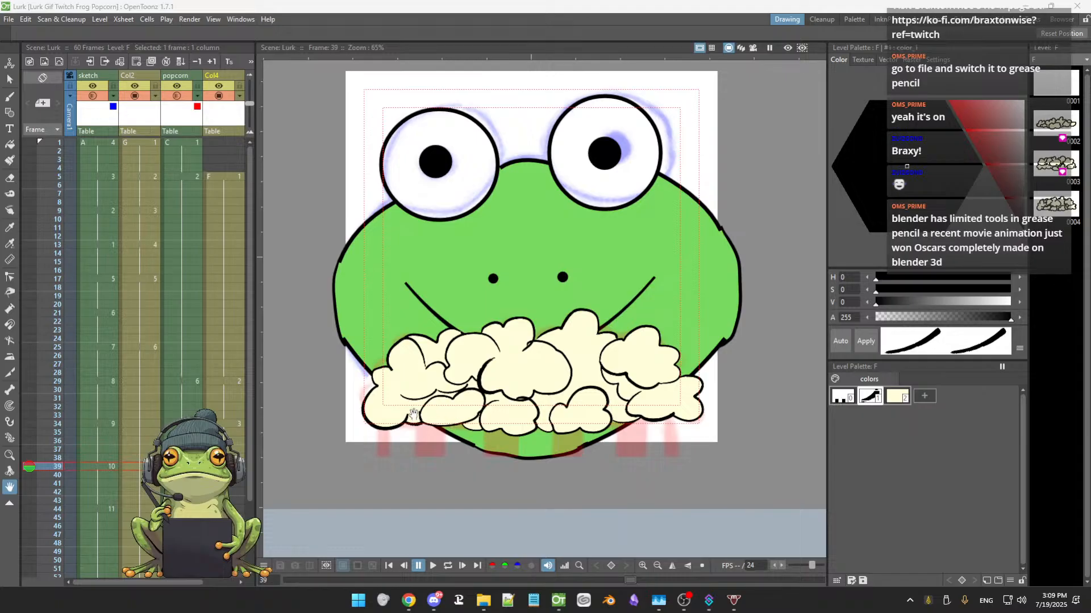
# Switch to the Geometric tool and apply a plain solid vector style to the ink color
pyautogui.scroll(2, 438, 404)
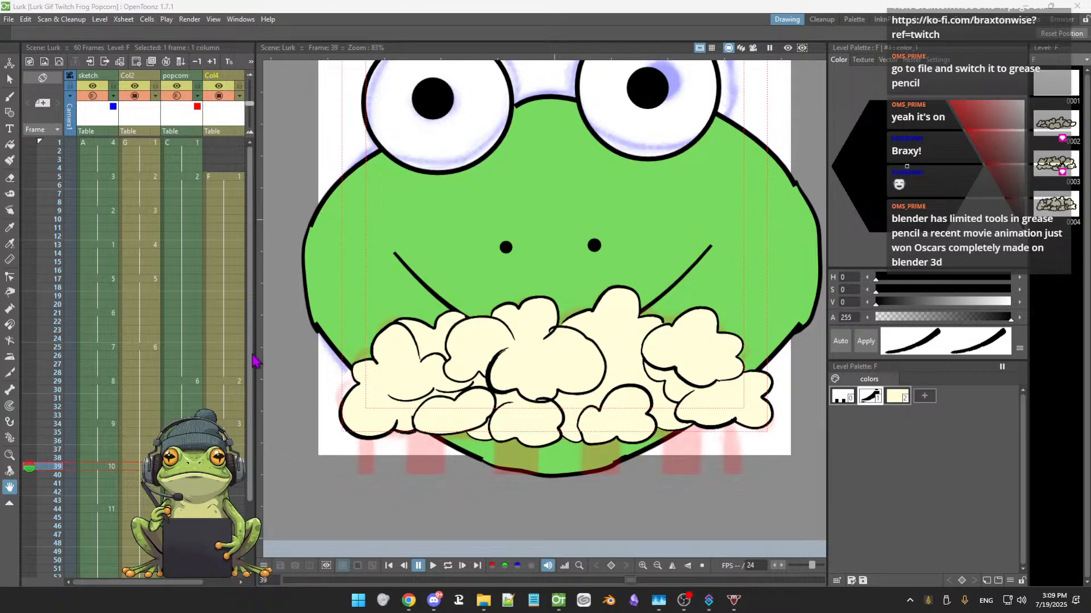
pyautogui.press('g')
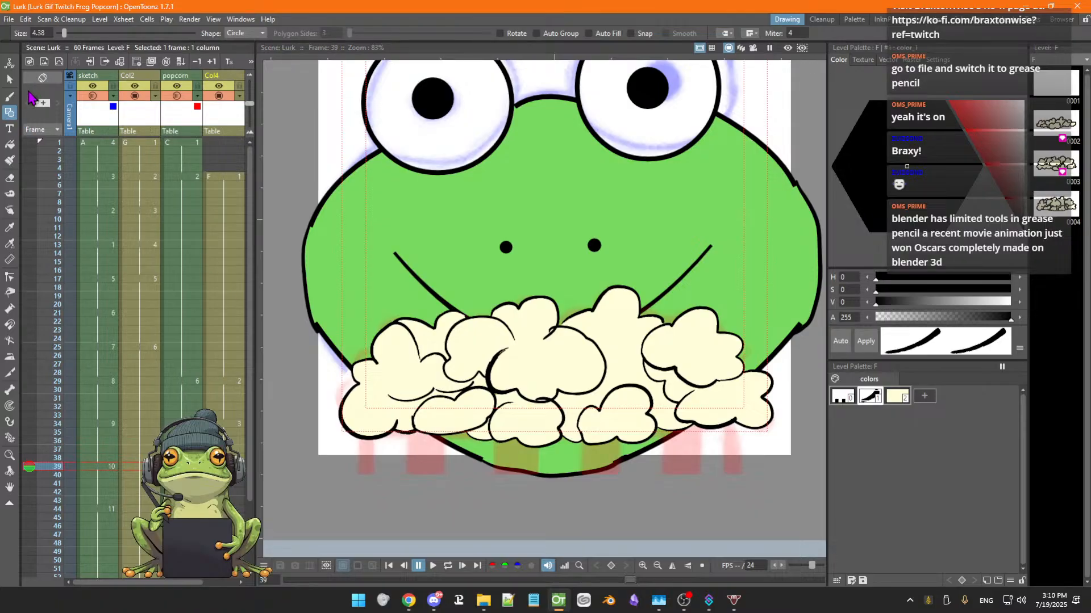
pyautogui.click(874, 401)
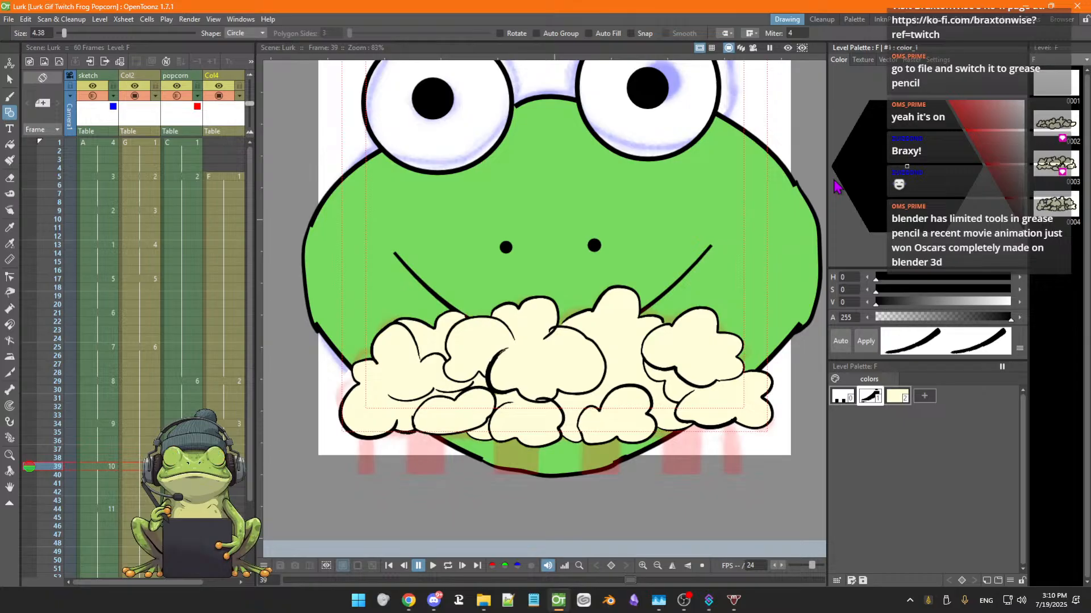
pyautogui.click(911, 62)
pyautogui.click(888, 59)
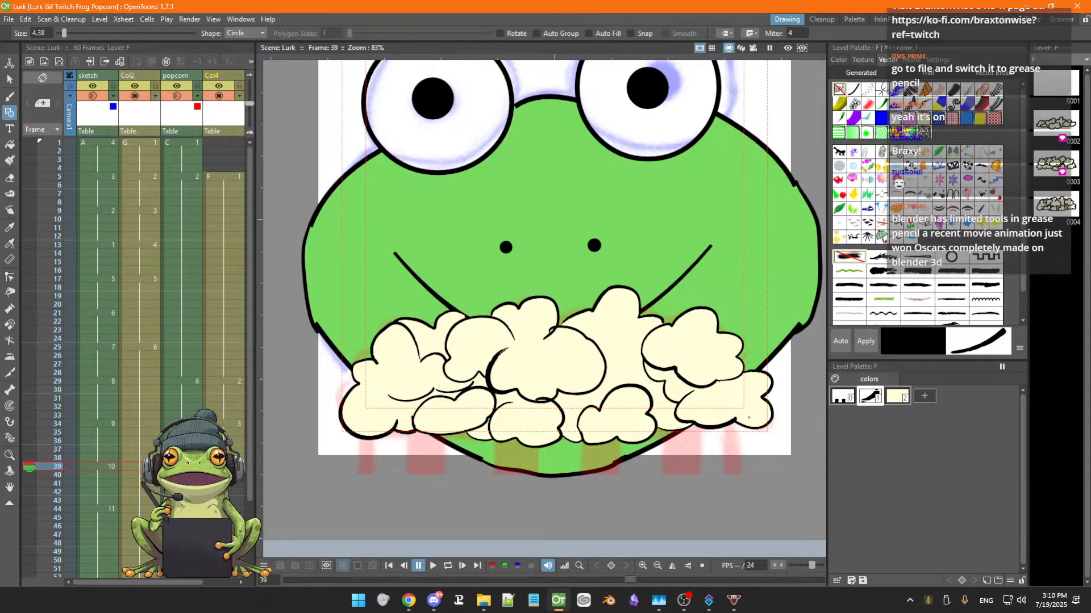
pyautogui.click(865, 343)
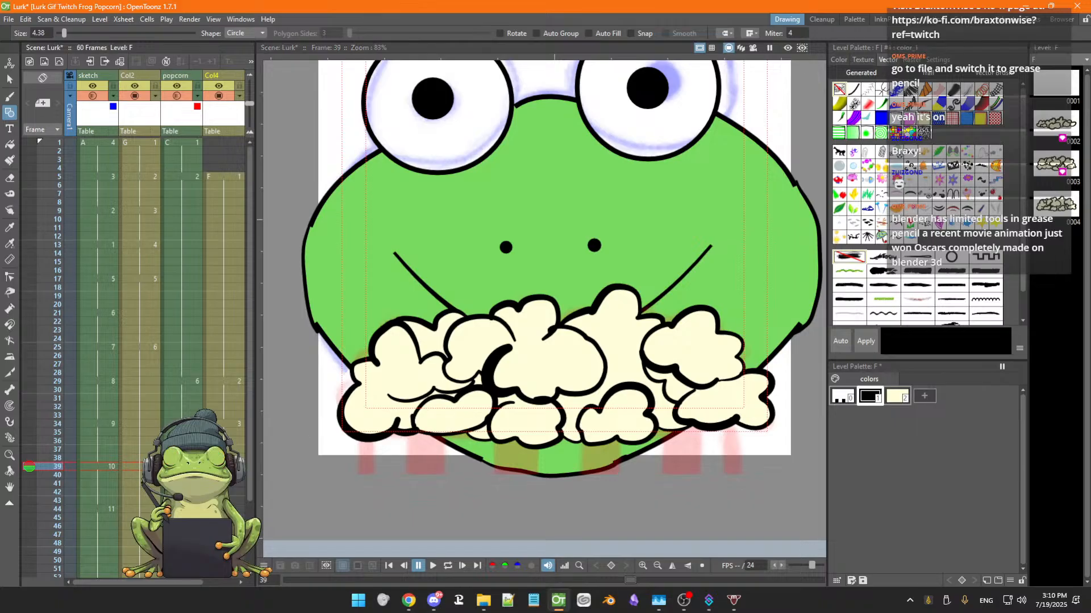
# On frame 38, try a textured vector brush style on the ink color
pyautogui.click(225, 458)
pyautogui.click(225, 467)
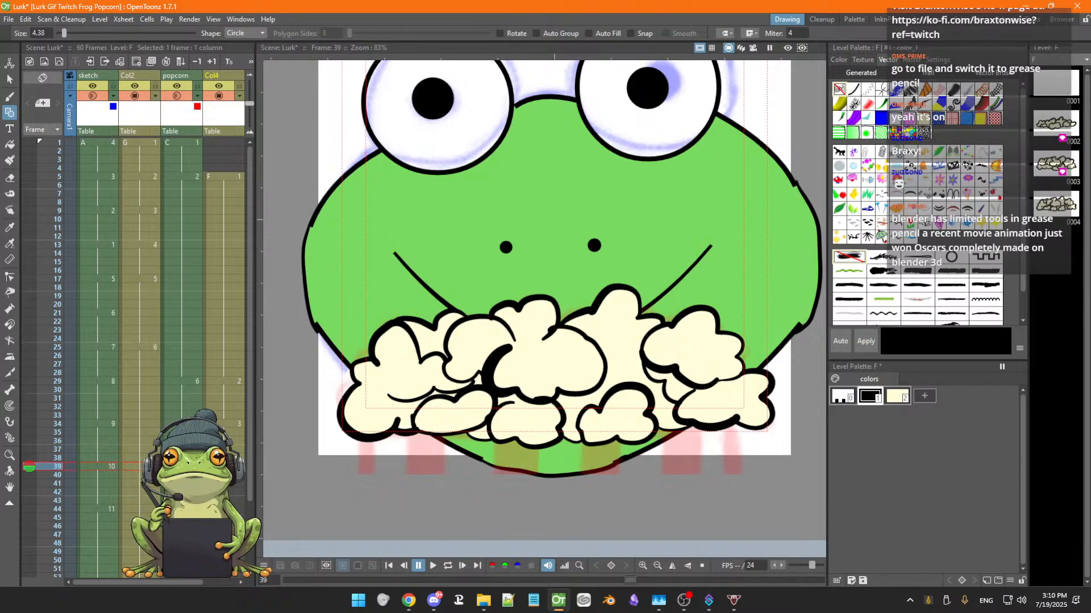
pyautogui.click(225, 458)
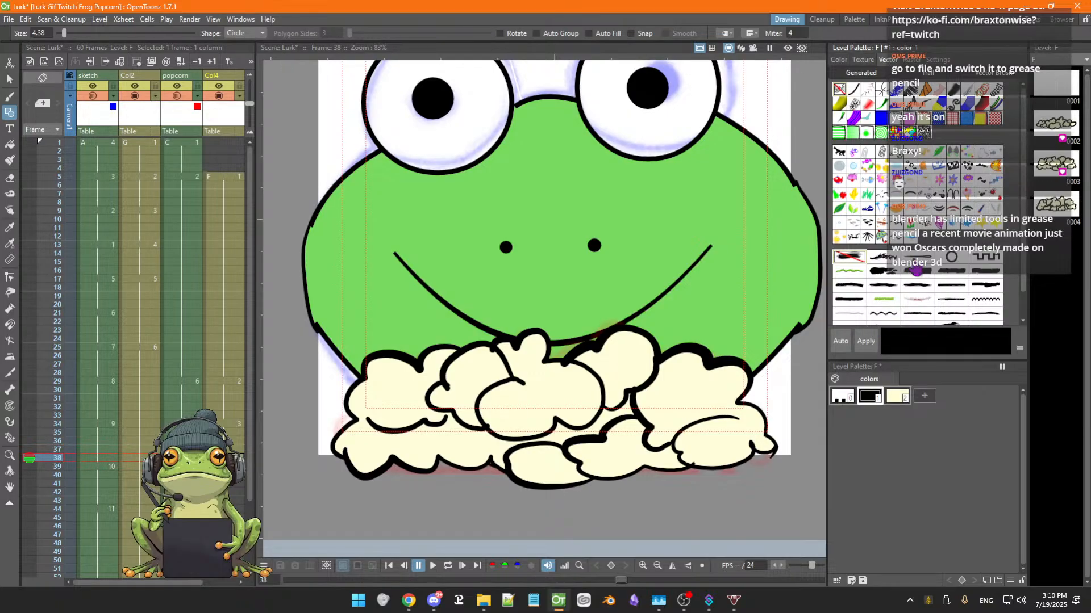
pyautogui.click(914, 271)
pyautogui.click(883, 272)
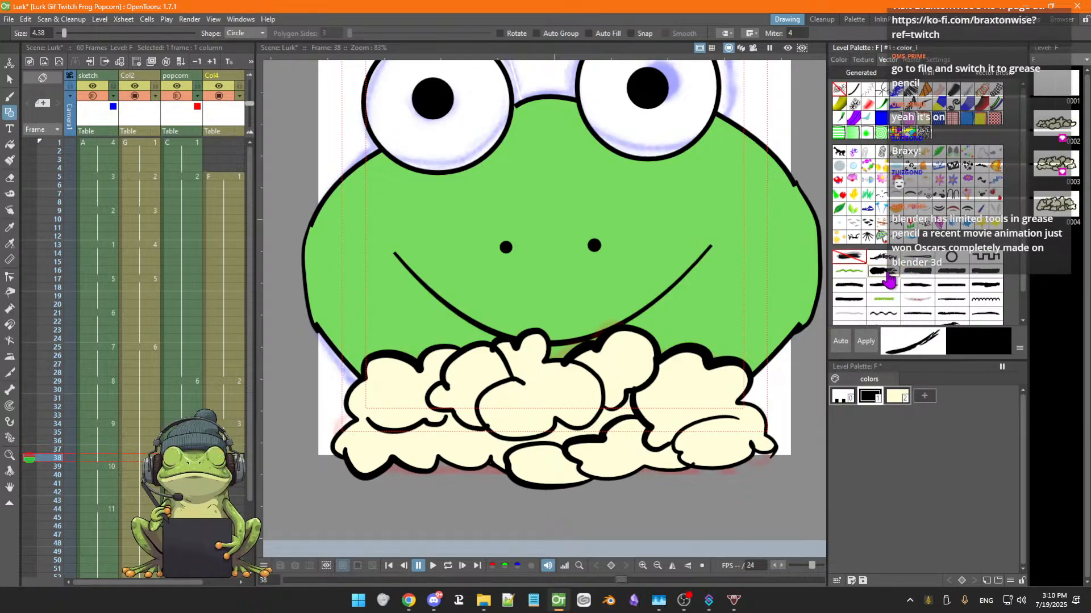
pyautogui.click(918, 287)
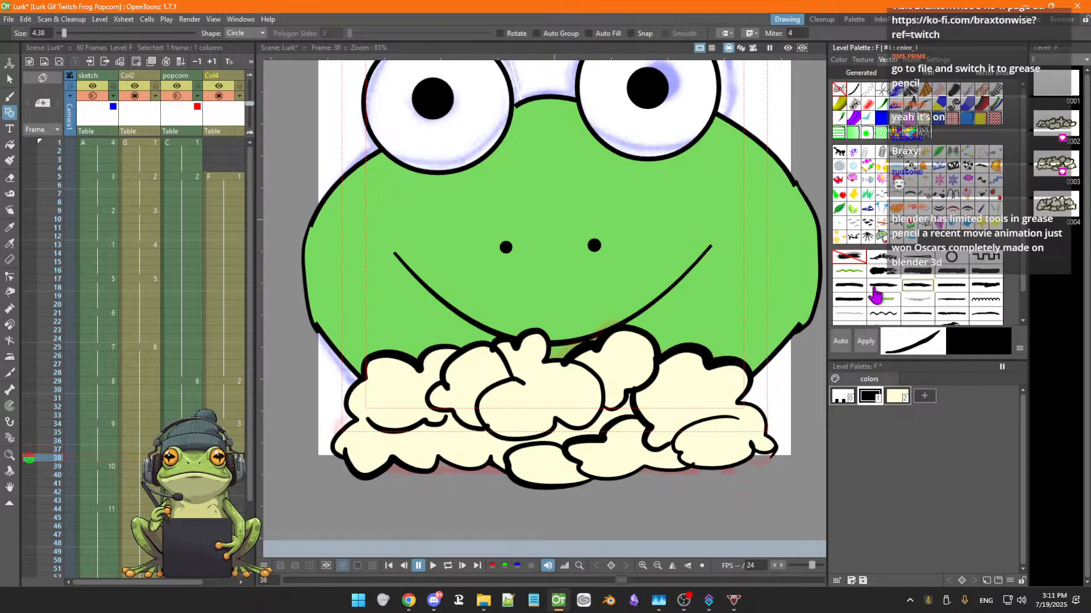
pyautogui.click(866, 344)
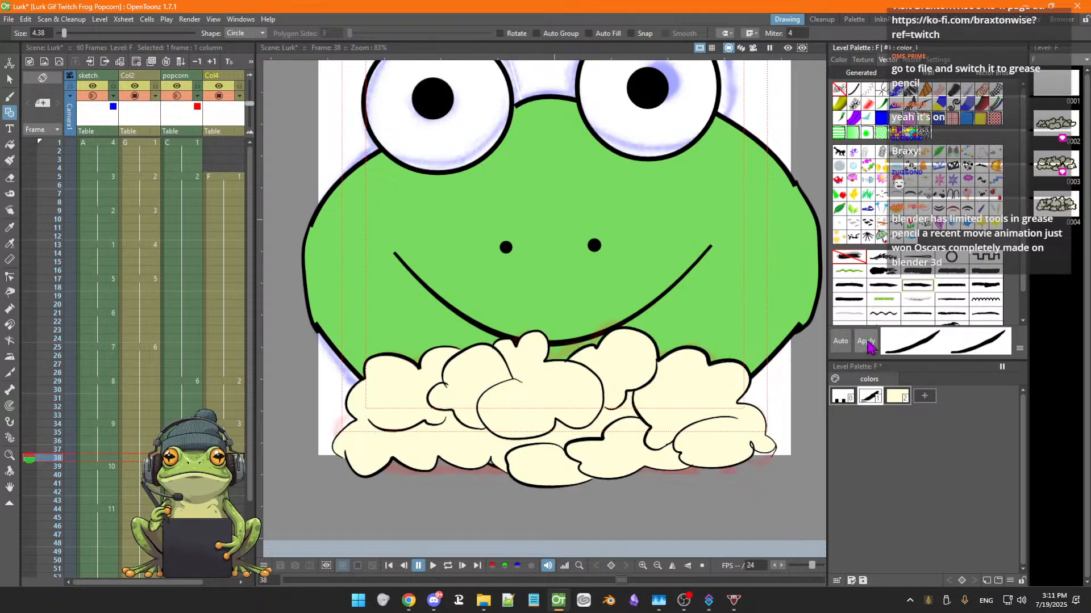
# Apply the medium_brush1 style, then a tapered brush style, to the ink color
pyautogui.click(849, 289)
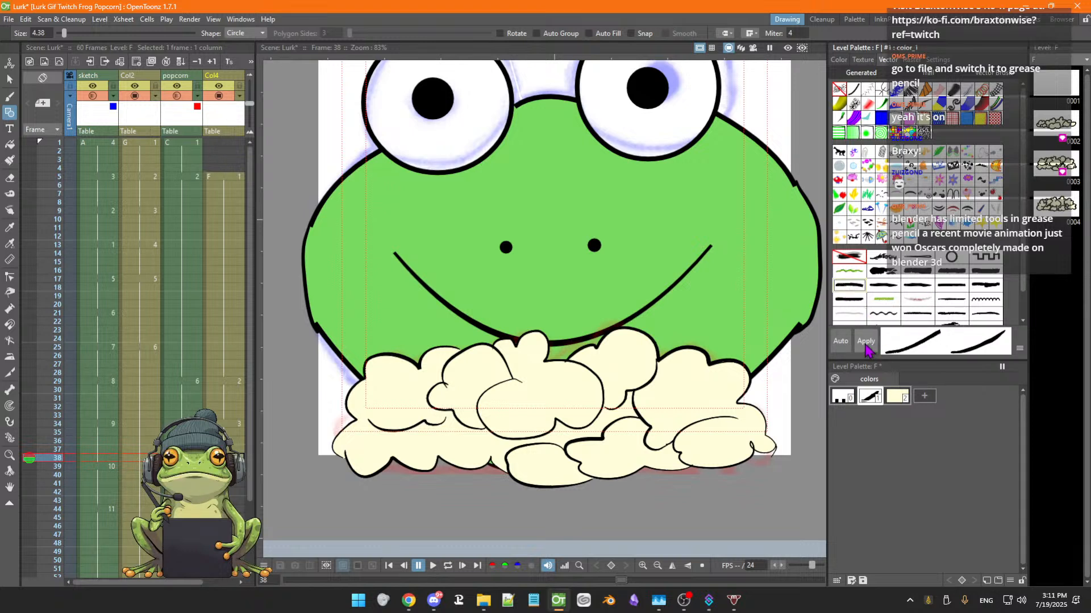
pyautogui.click(866, 344)
pyautogui.click(919, 276)
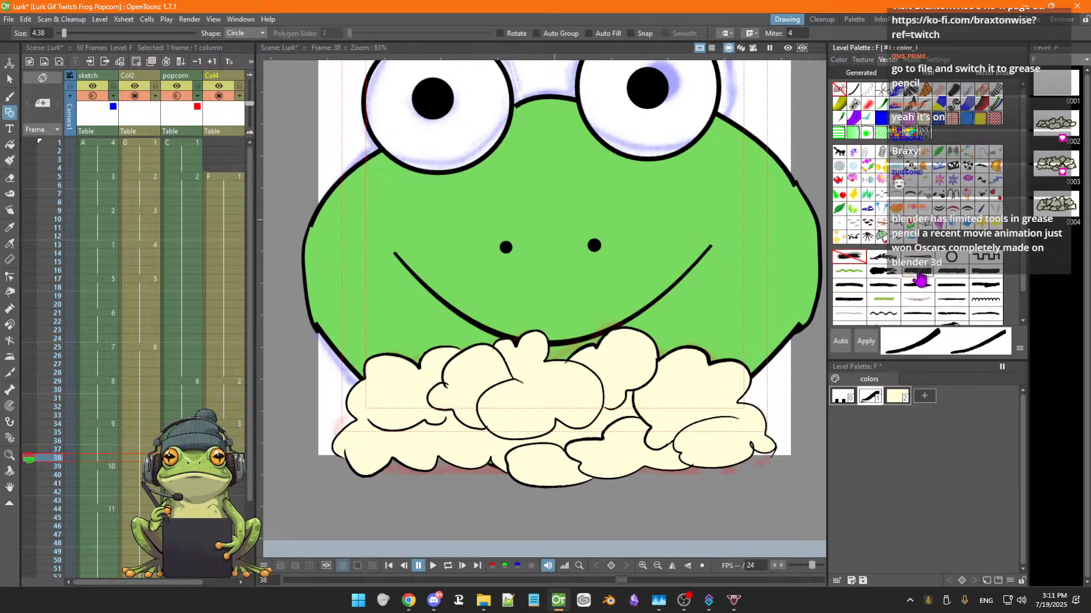
pyautogui.click(863, 343)
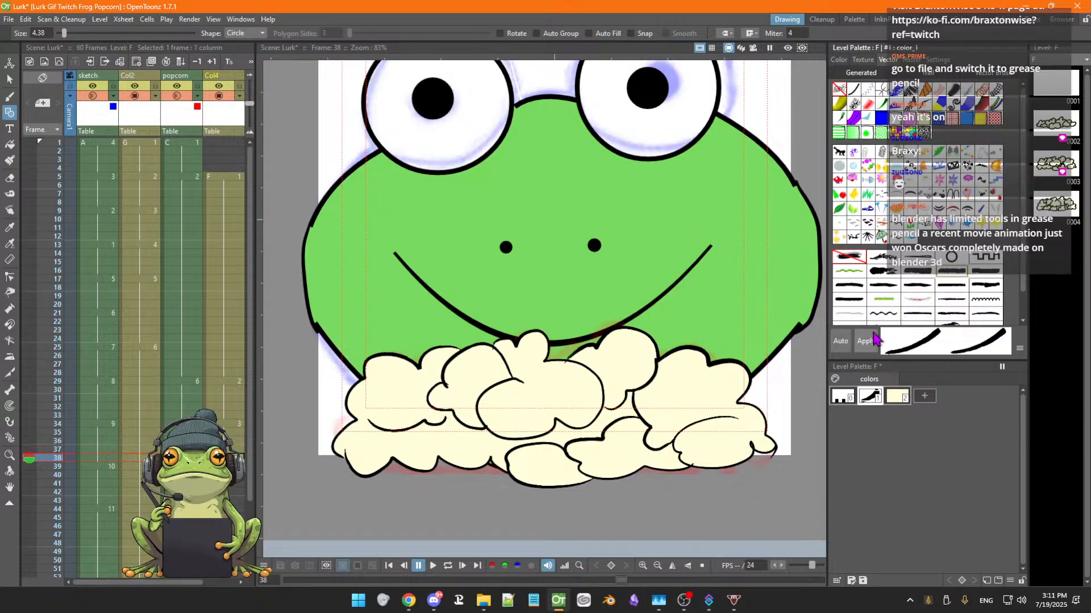
pyautogui.click(866, 343)
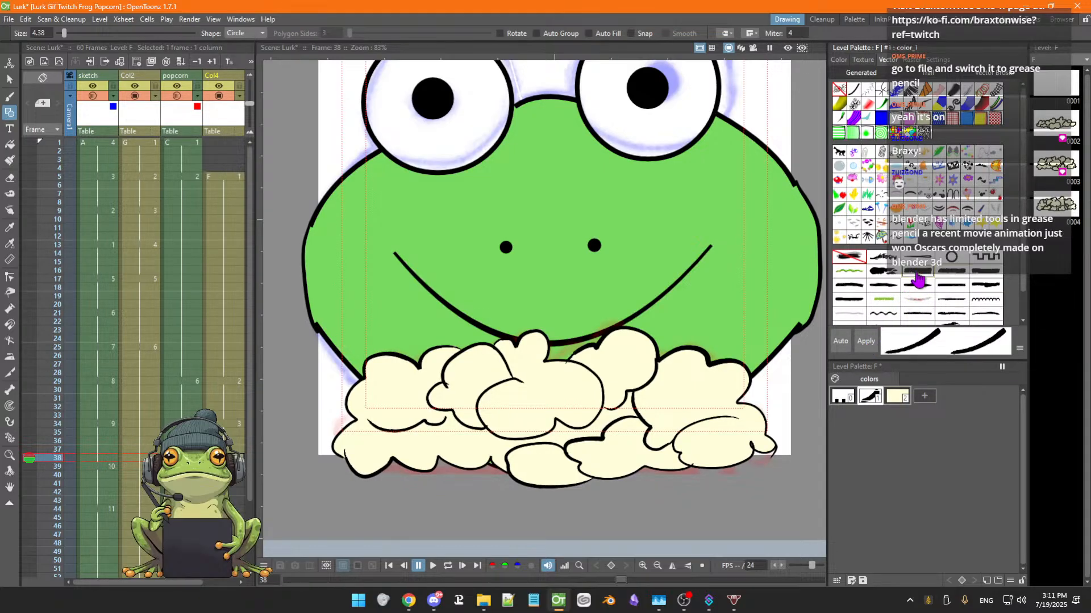
pyautogui.click(866, 344)
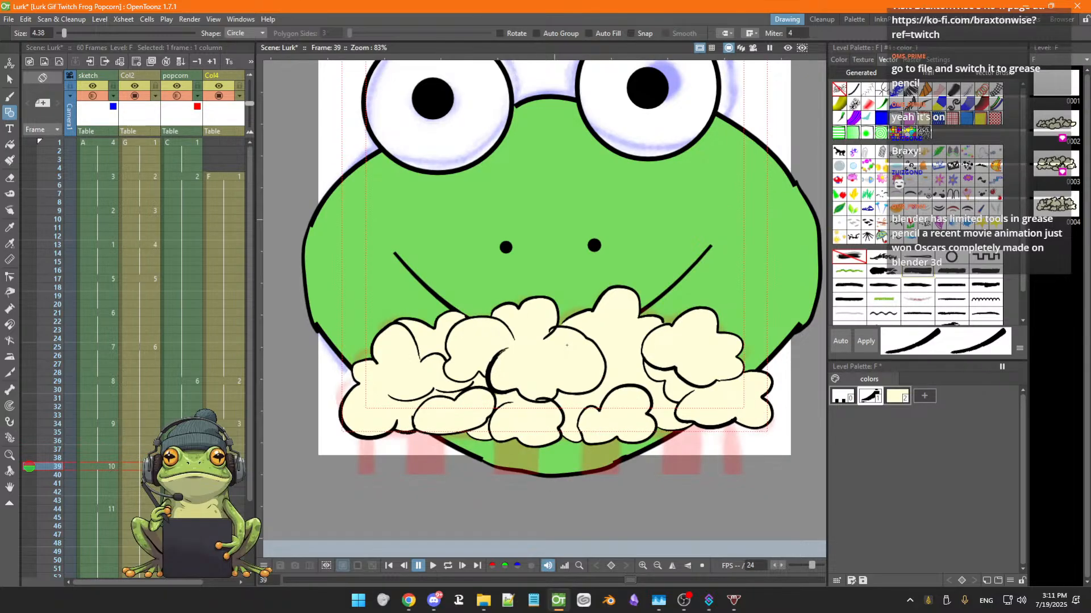
# Compare neighbouring frames with onion skin toggled on and off
pyautogui.press('Up')
pyautogui.press('Down')
pyautogui.click(28, 459)
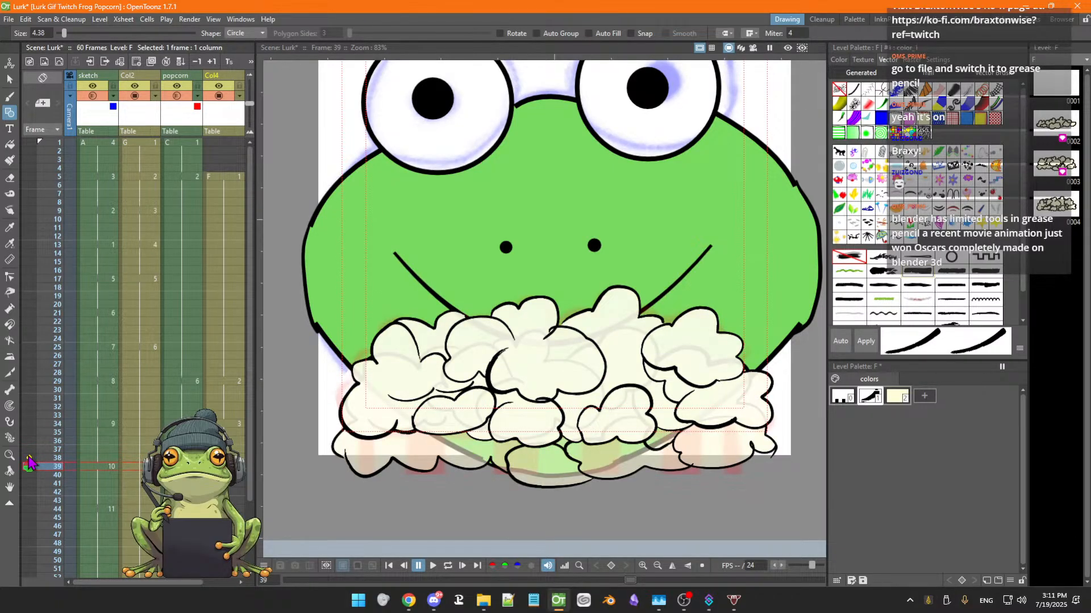
pyautogui.click(29, 459)
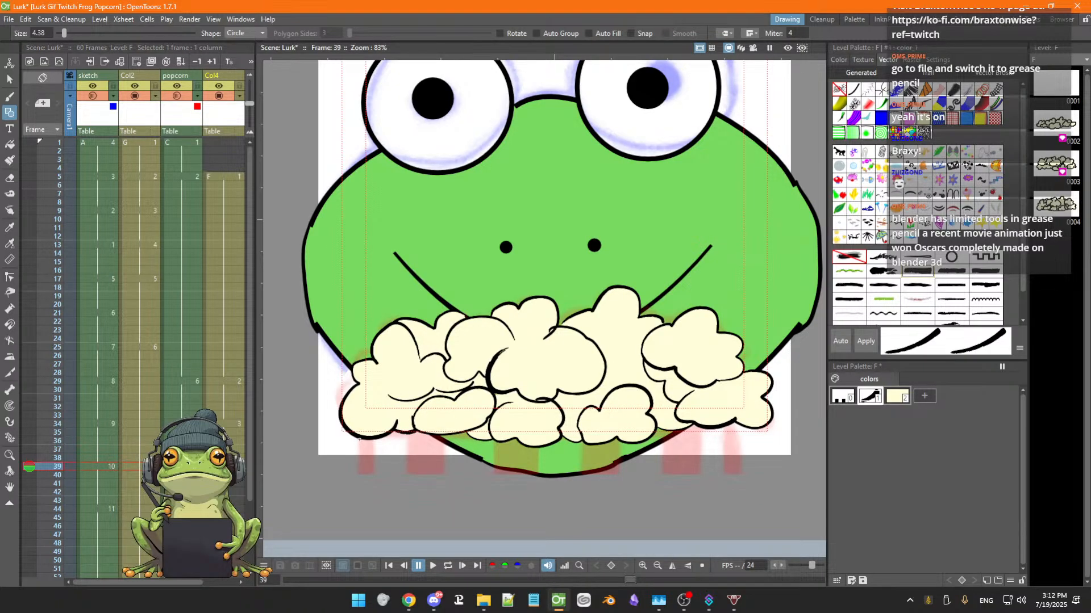
# Draw a test circle and undo it, then set the Geometric shape to Line
pyautogui.moveTo(359, 437); pyautogui.dragTo(383, 438)
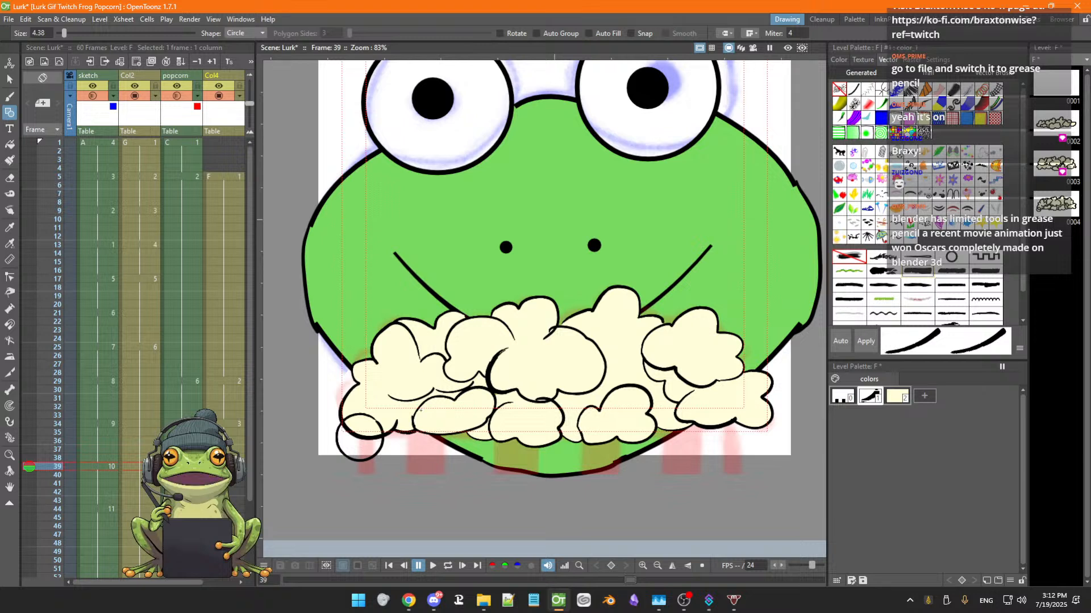
pyautogui.hotkey('ctrl', 'z')
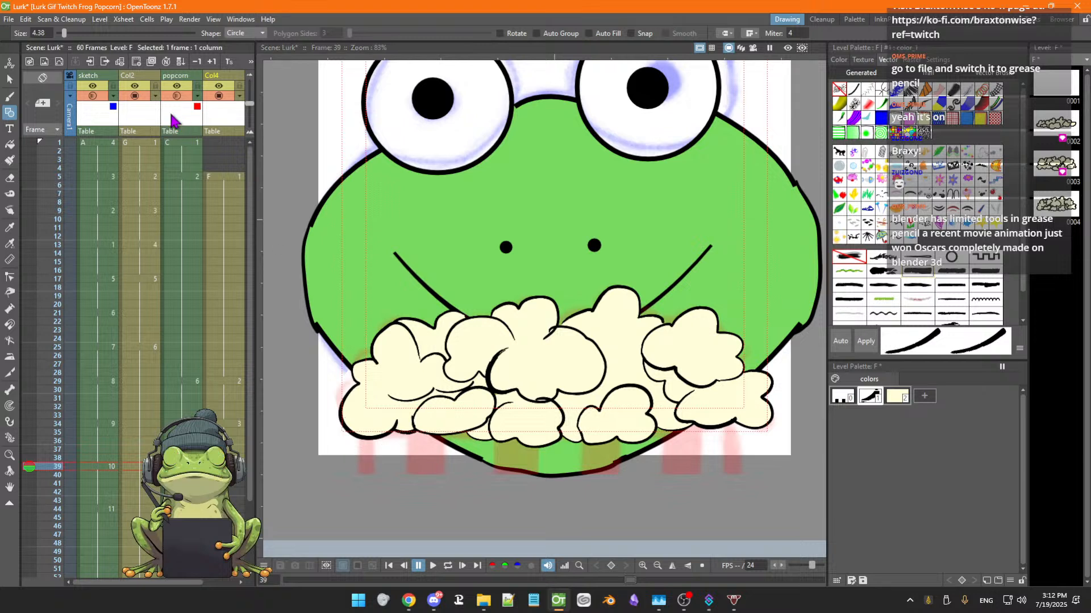
pyautogui.click(250, 33)
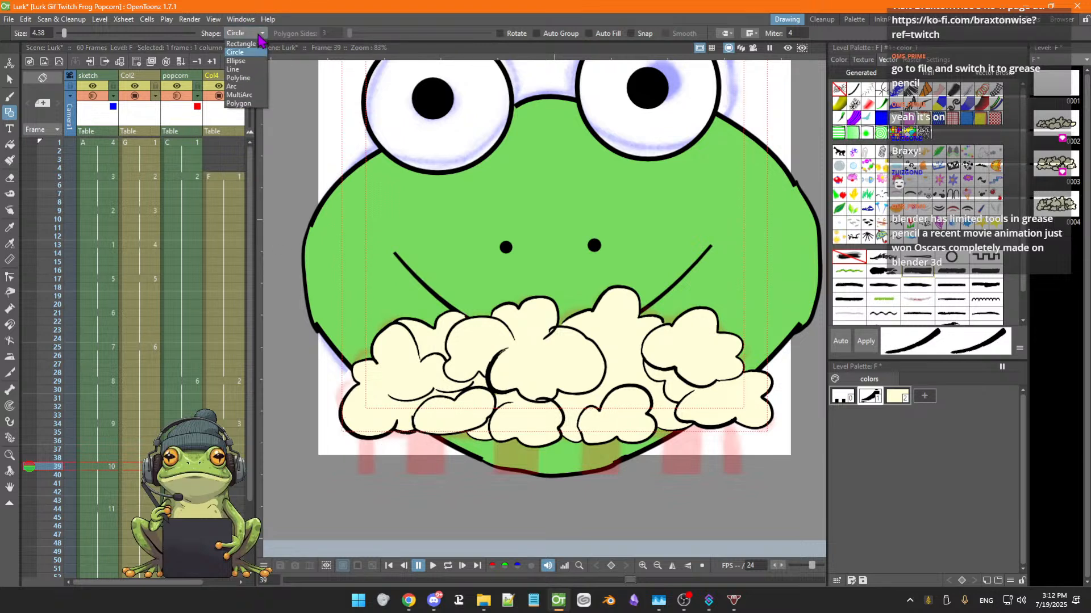
pyautogui.click(237, 69)
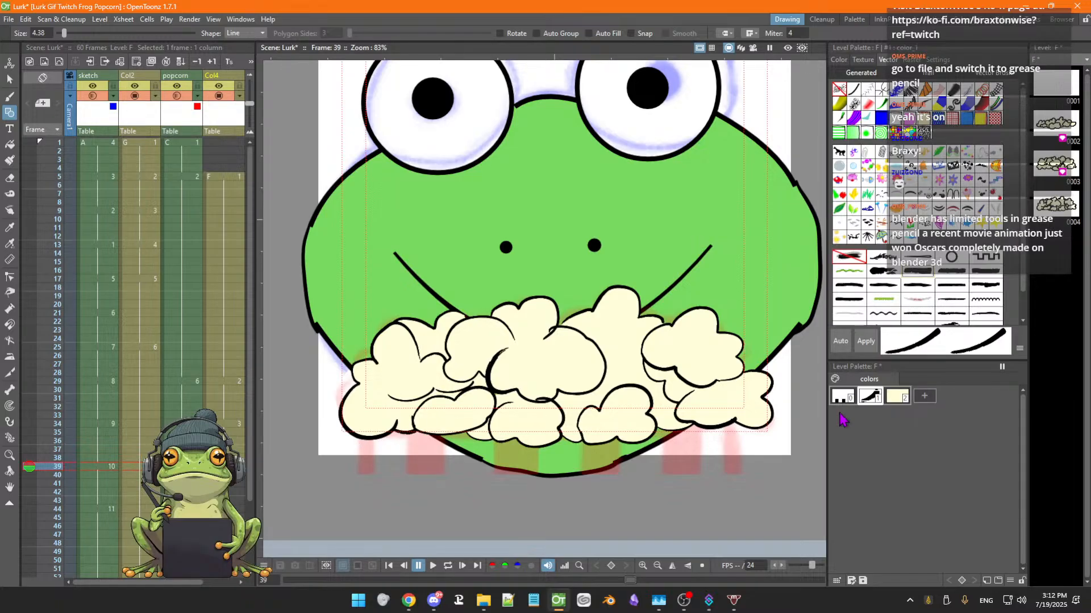
# Add a new palette style and set its color to red
pyautogui.click(924, 399)
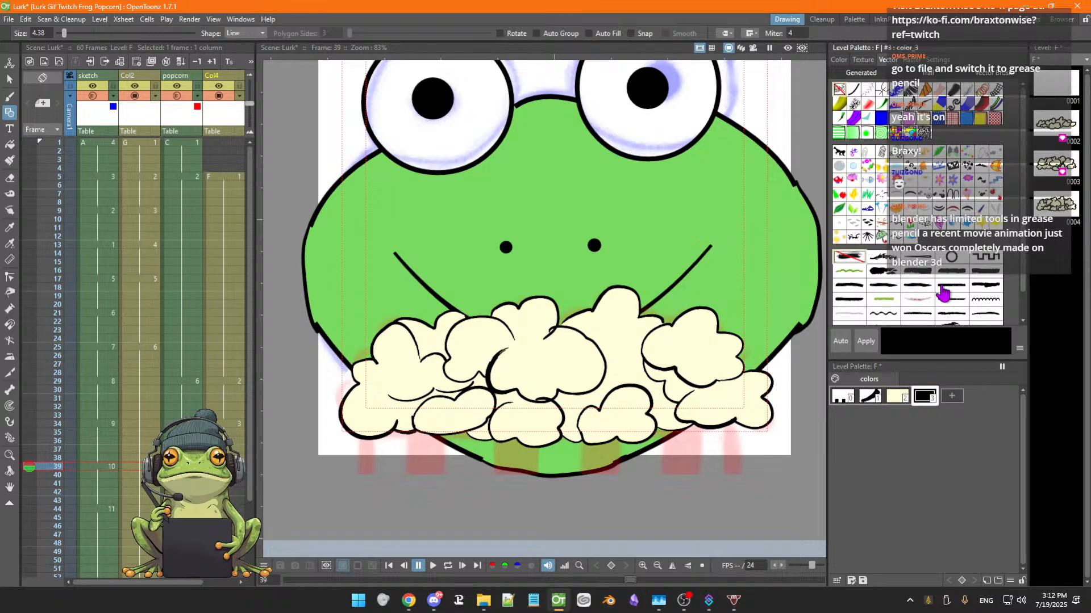
pyautogui.click(839, 61)
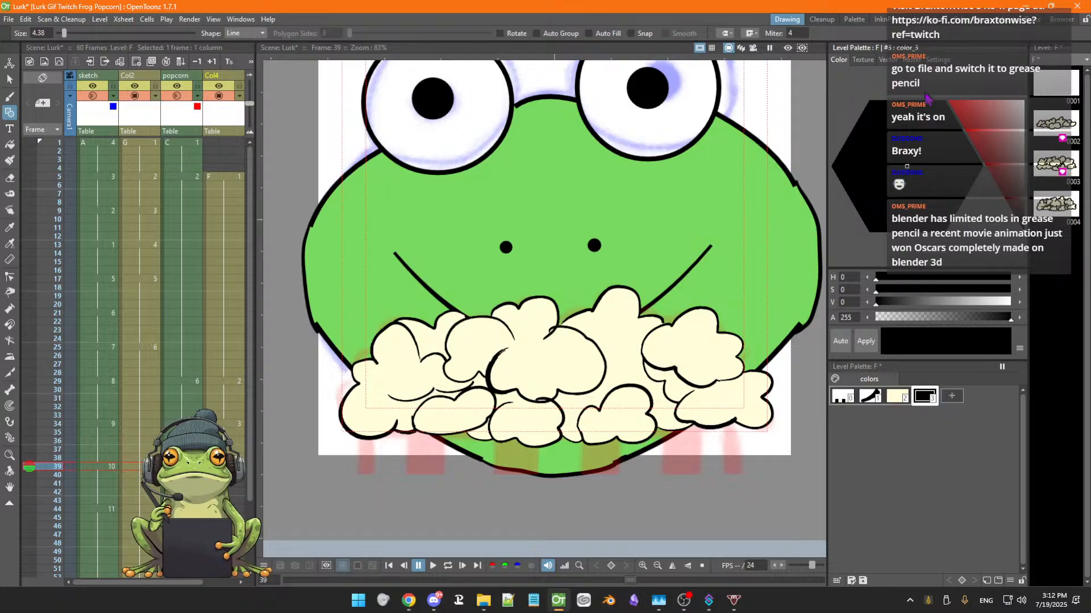
pyautogui.click(974, 130)
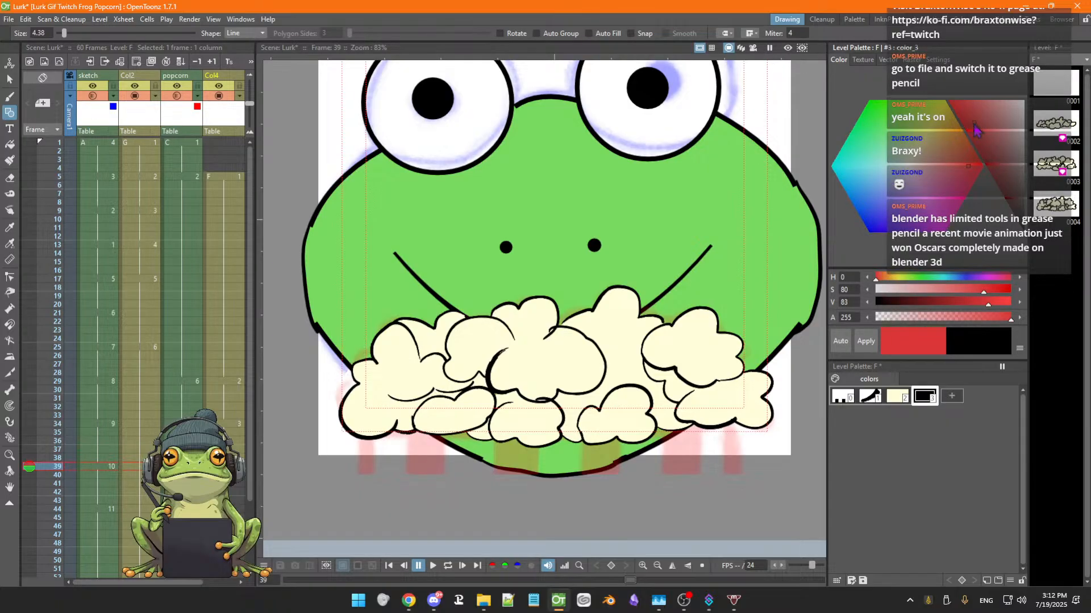
pyautogui.click(866, 343)
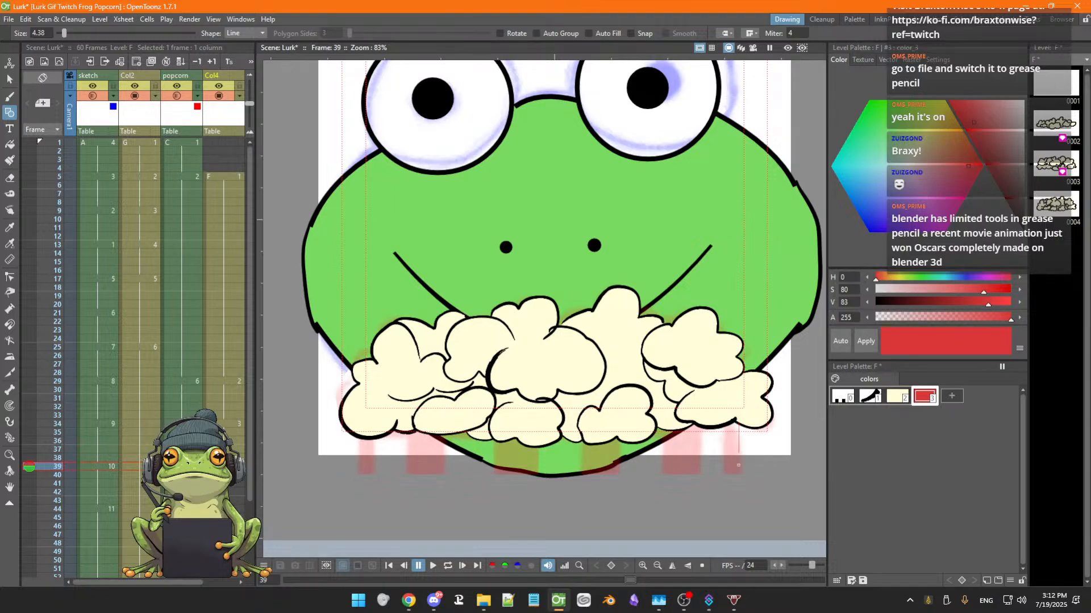
# Try drawing straight red lines below the popcorn with the Line shape and undo them
pyautogui.moveTo(739, 475); pyautogui.dragTo(737, 475)
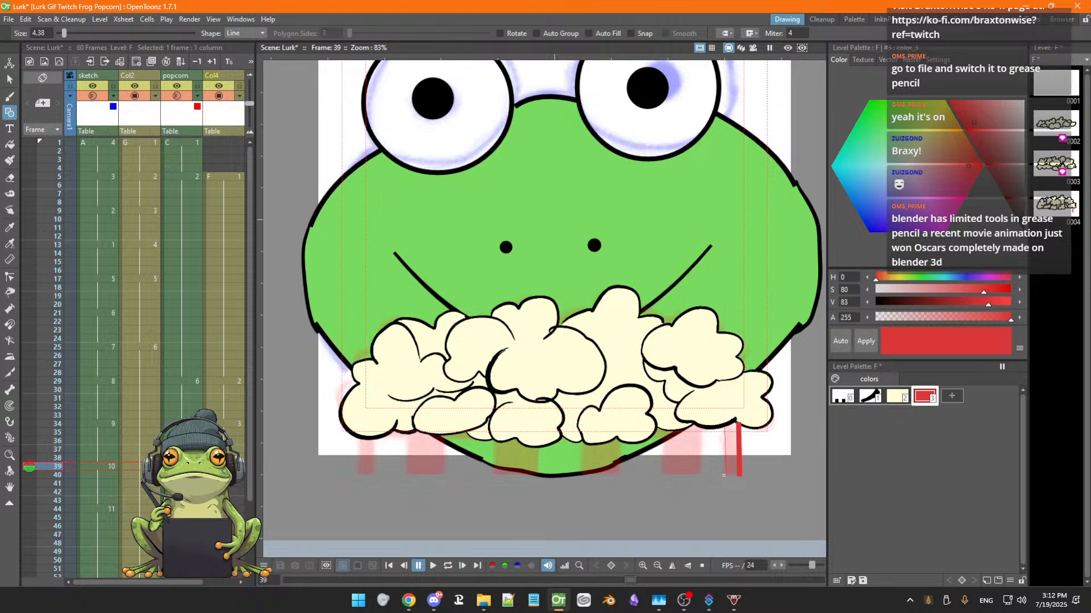
pyautogui.moveTo(723, 475); pyautogui.dragTo(723, 475)
pyautogui.hotkey('ctrl', 'z')
pyautogui.hotkey('ctrl', 'z')
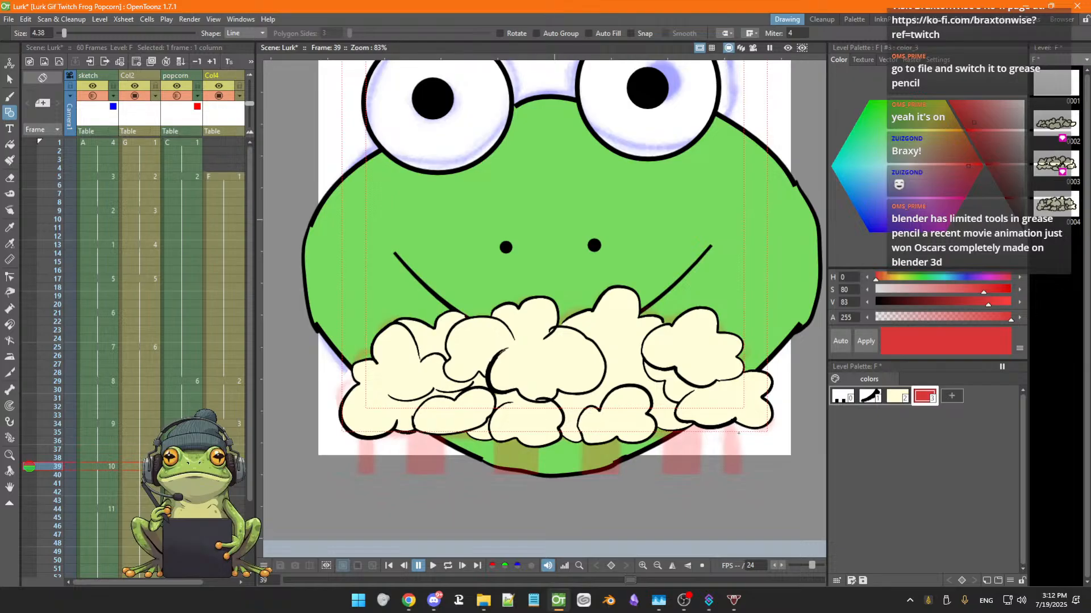
pyautogui.moveTo(738, 475); pyautogui.dragTo(739, 476)
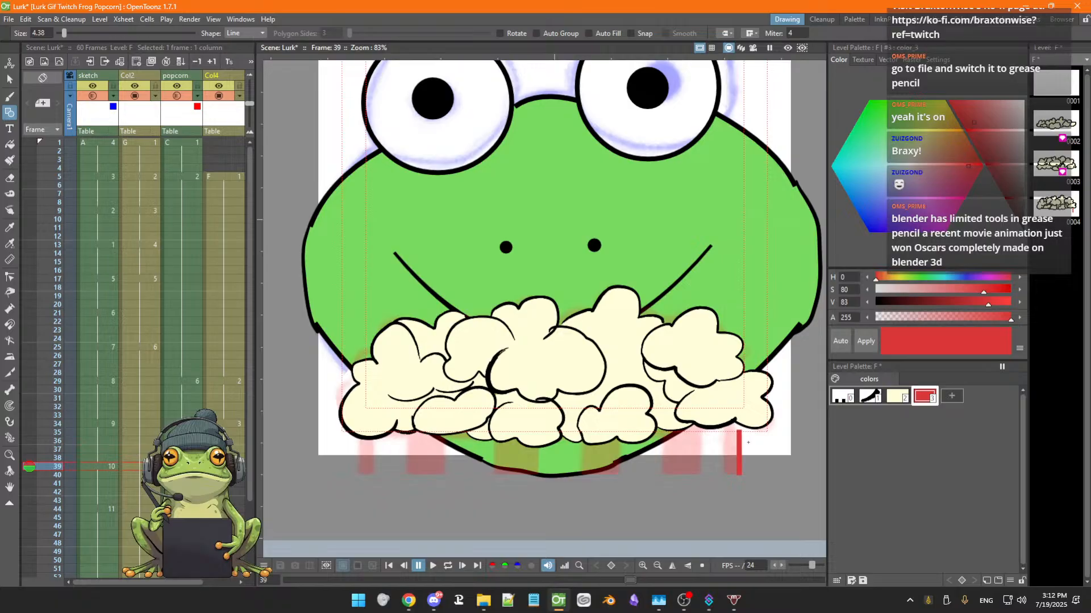
pyautogui.hotkey('ctrl', 'z')
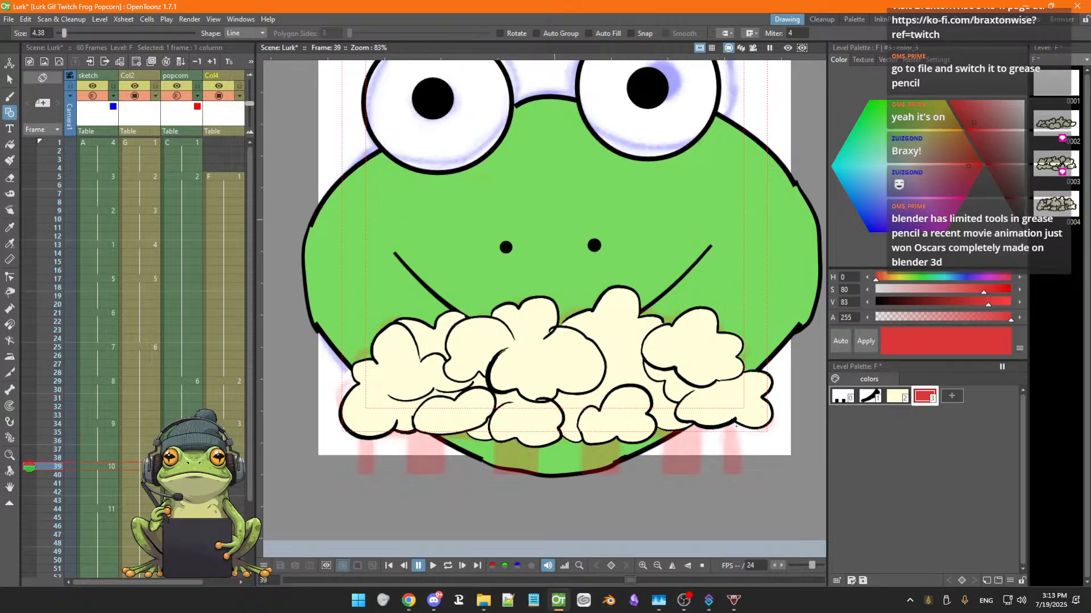
# Draw red stripe outlines with the Brush tool along the bottom edge below the popcorn
pyautogui.press('b')
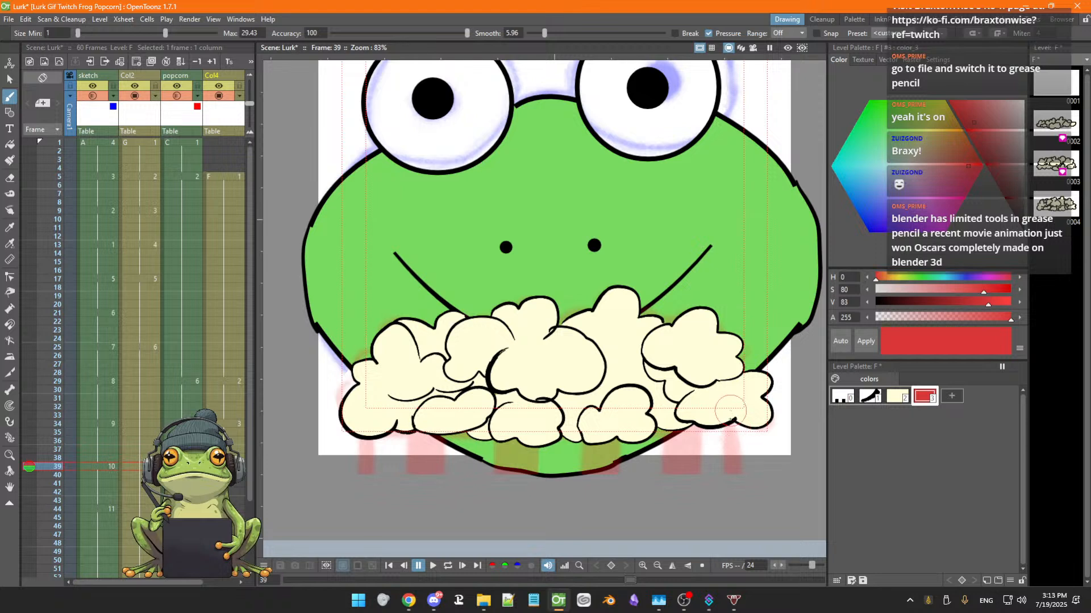
pyautogui.moveTo(738, 425); pyautogui.dragTo(742, 469)
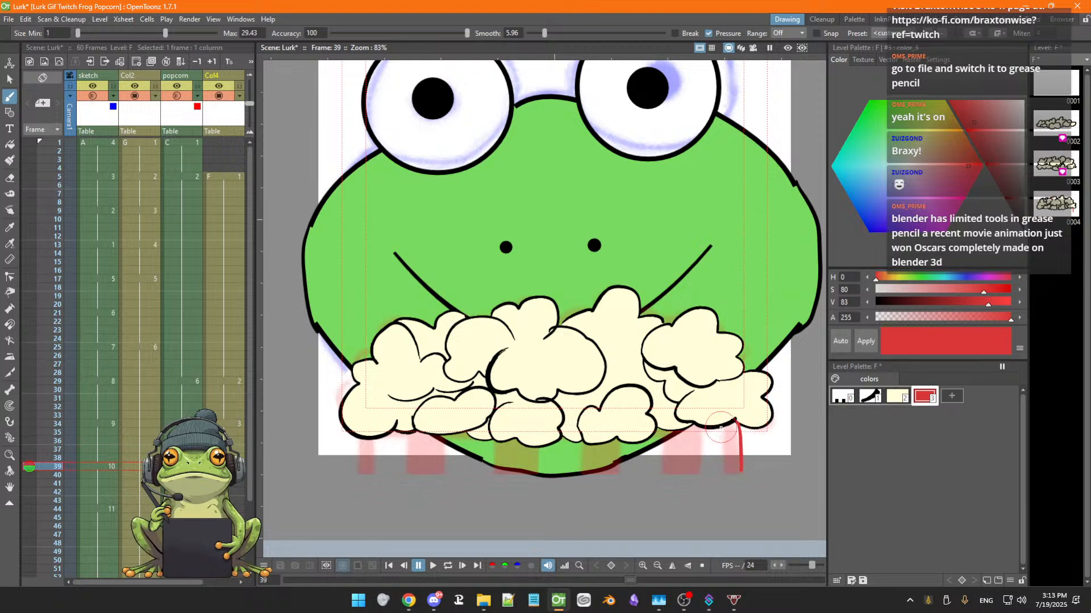
pyautogui.moveTo(722, 427); pyautogui.dragTo(720, 472)
pyautogui.moveTo(722, 474); pyautogui.dragTo(743, 473)
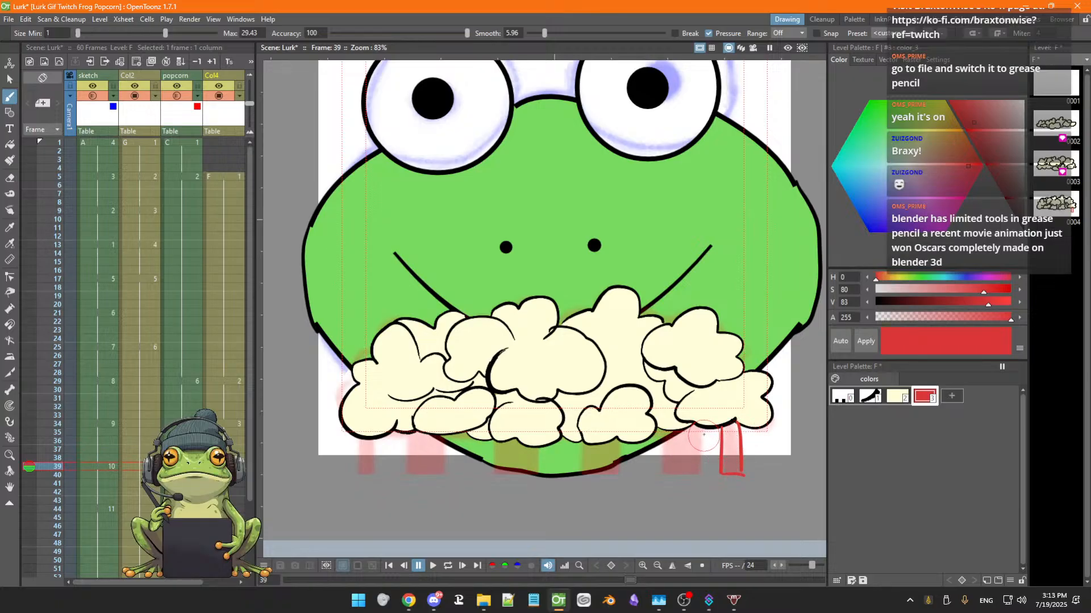
pyautogui.moveTo(703, 427); pyautogui.dragTo(698, 475)
pyautogui.moveTo(663, 428)
pyautogui.mouseDown()
pyautogui.moveTo(661, 477)
pyautogui.moveTo(699, 479)
pyautogui.mouseUp()
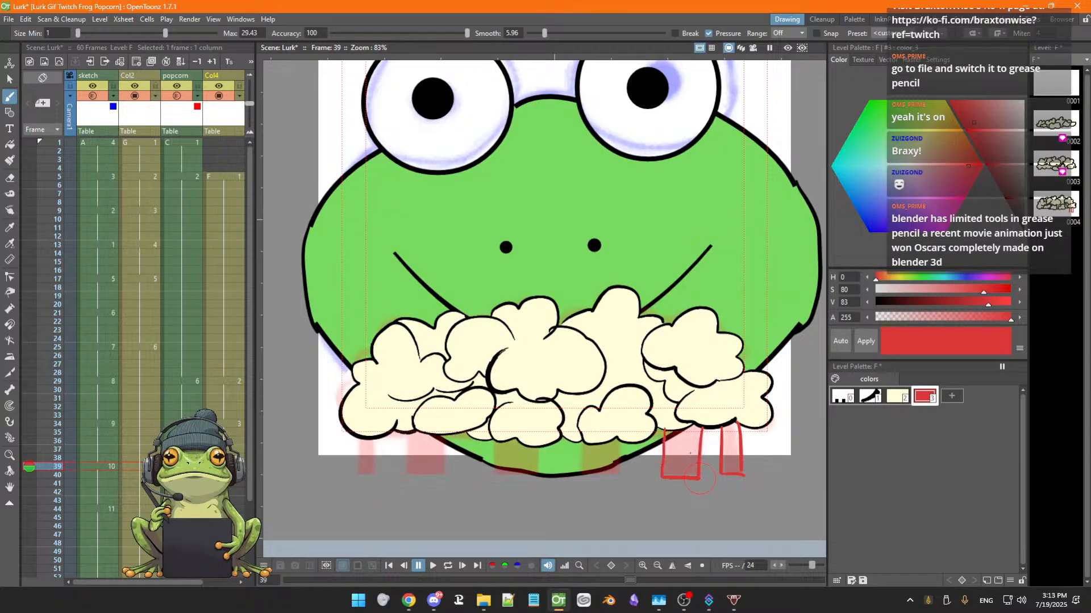
pyautogui.moveTo(618, 437)
pyautogui.mouseDown()
pyautogui.moveTo(620, 472)
pyautogui.moveTo(582, 473)
pyautogui.moveTo(581, 440)
pyautogui.moveTo(536, 474)
pyautogui.moveTo(492, 476)
pyautogui.moveTo(494, 438)
pyautogui.mouseUp()
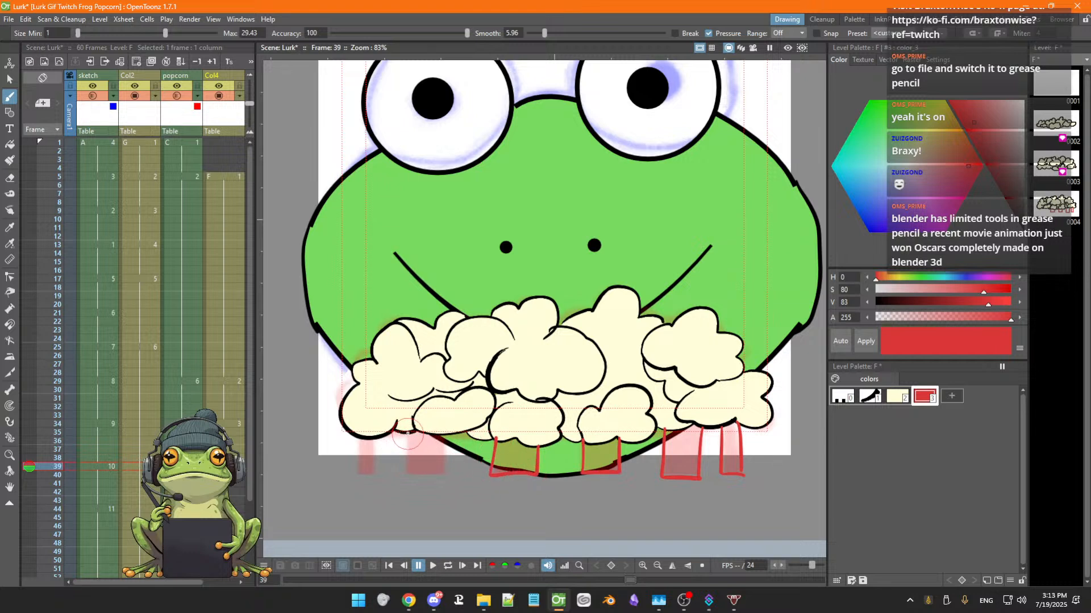
pyautogui.moveTo(408, 431)
pyautogui.mouseDown()
pyautogui.moveTo(409, 475)
pyautogui.moveTo(437, 479)
pyautogui.moveTo(445, 435)
pyautogui.mouseUp()
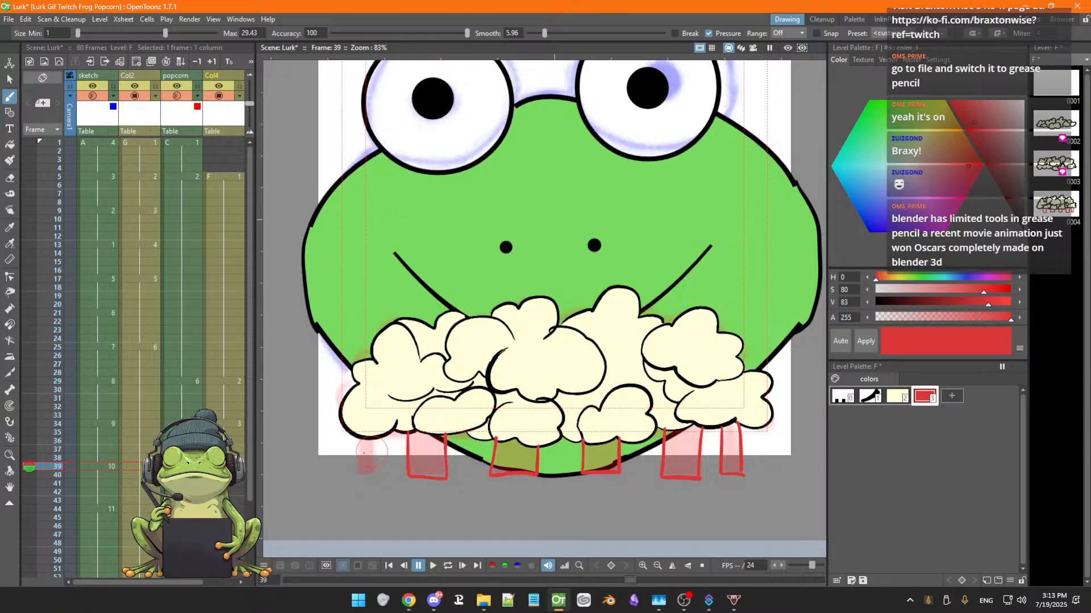
pyautogui.moveTo(359, 437)
pyautogui.mouseDown()
pyautogui.moveTo(375, 476)
pyautogui.moveTo(377, 435)
pyautogui.mouseUp()
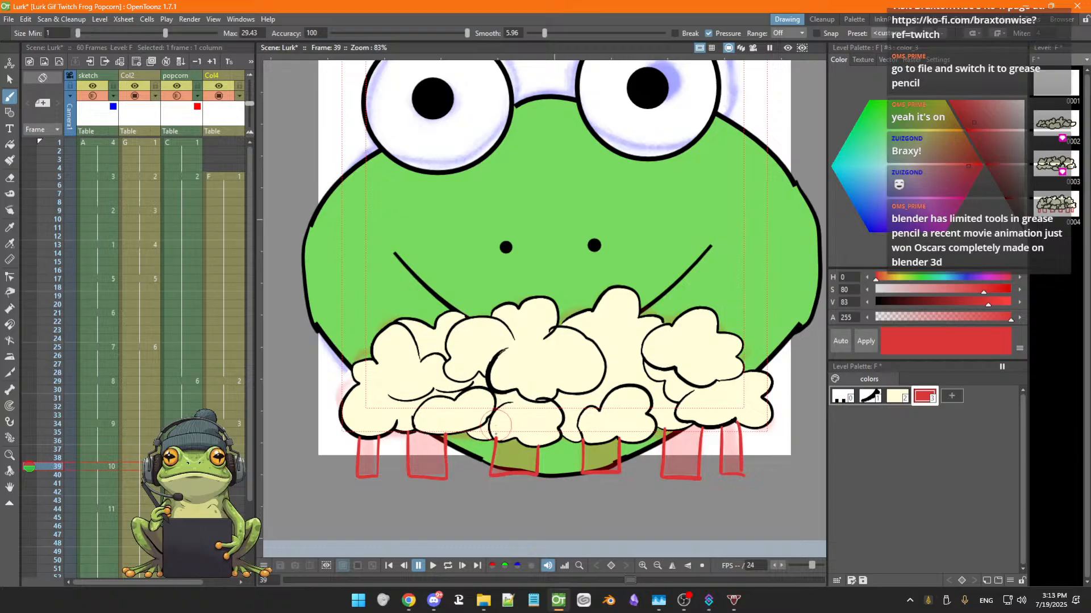
# Fill the red stripe outlines with the Fill tool, undoing the last fill on the second-right stripe
pyautogui.press('f')
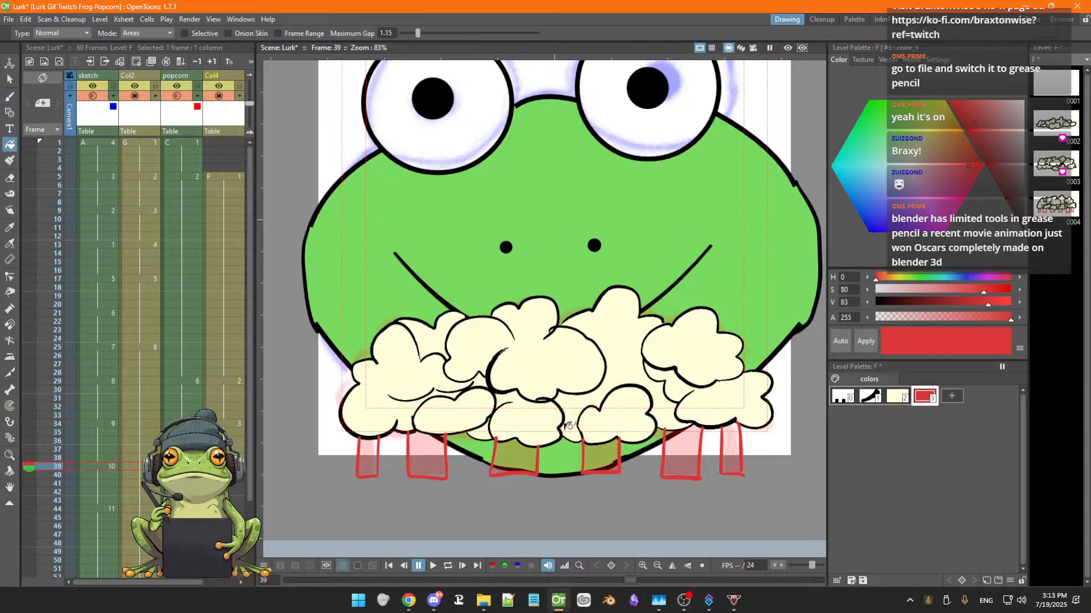
pyautogui.click(521, 455)
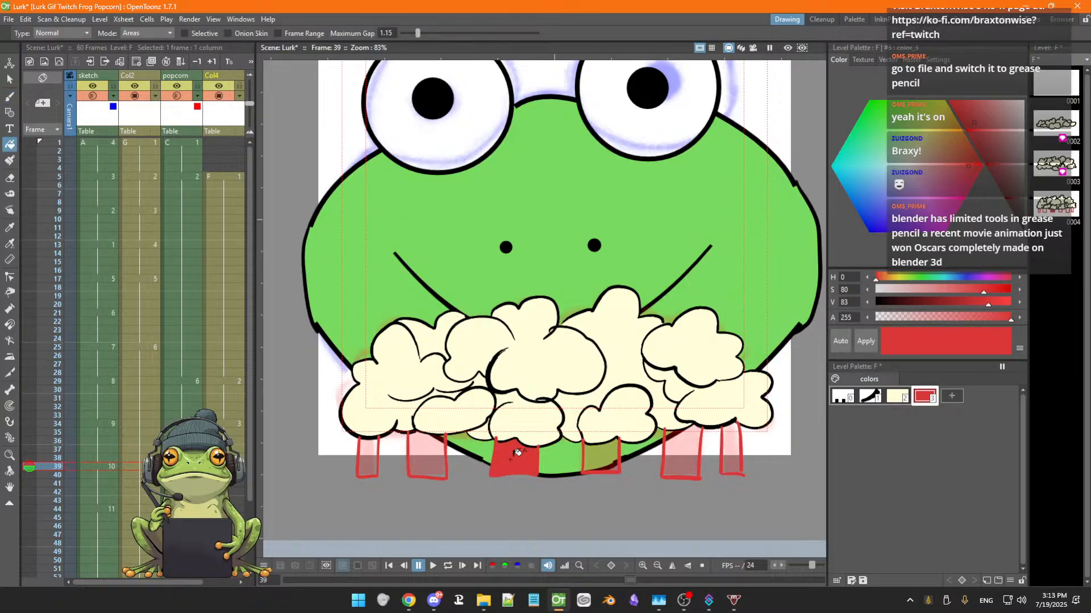
pyautogui.click(435, 456)
pyautogui.click(368, 457)
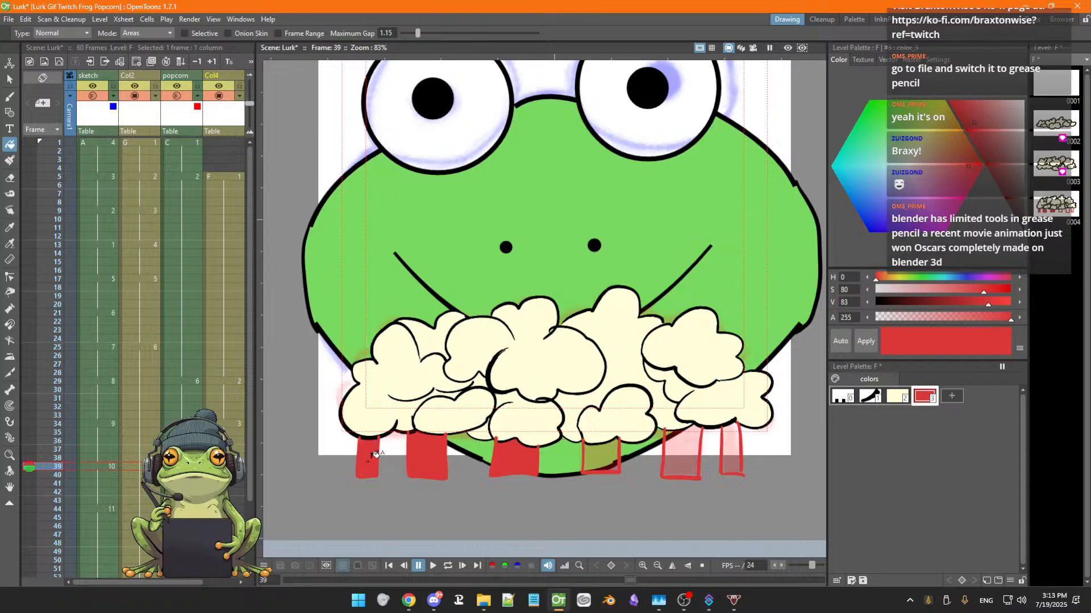
pyautogui.click(601, 454)
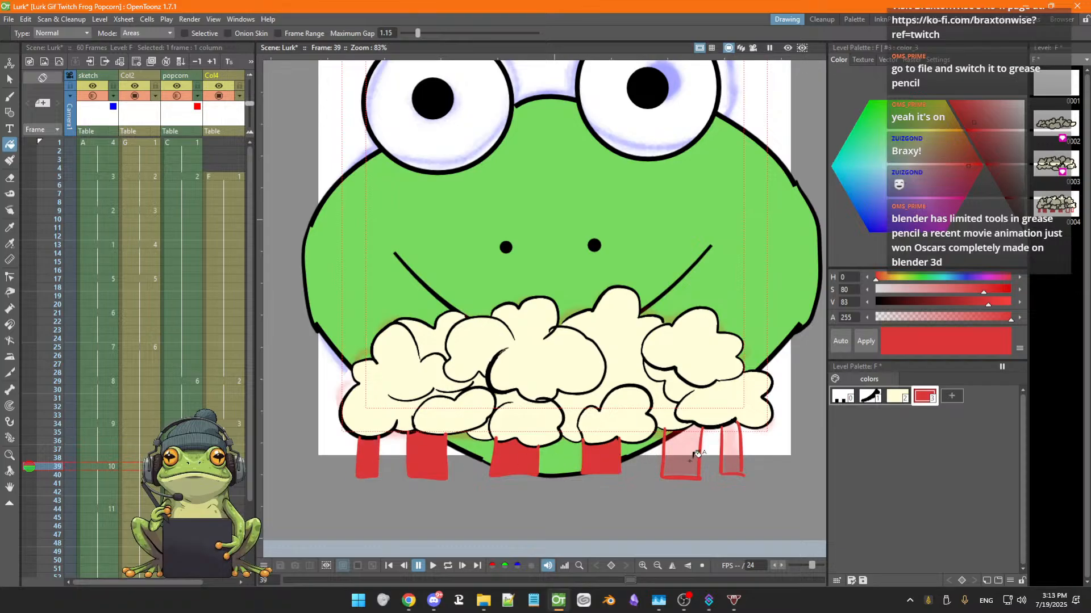
pyautogui.click(686, 455)
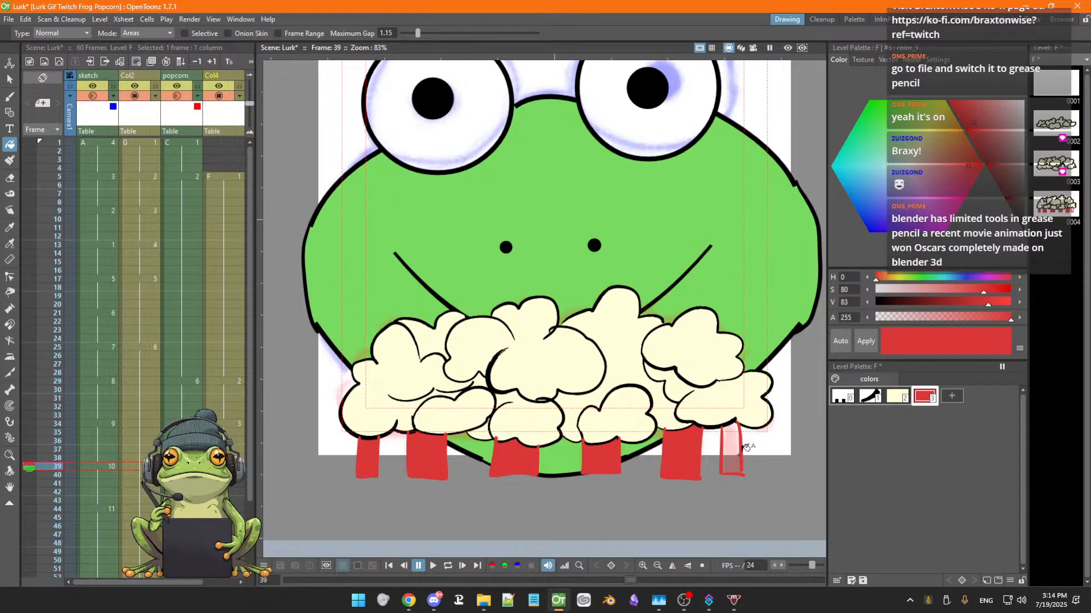
pyautogui.hotkey('ctrl', 'z')
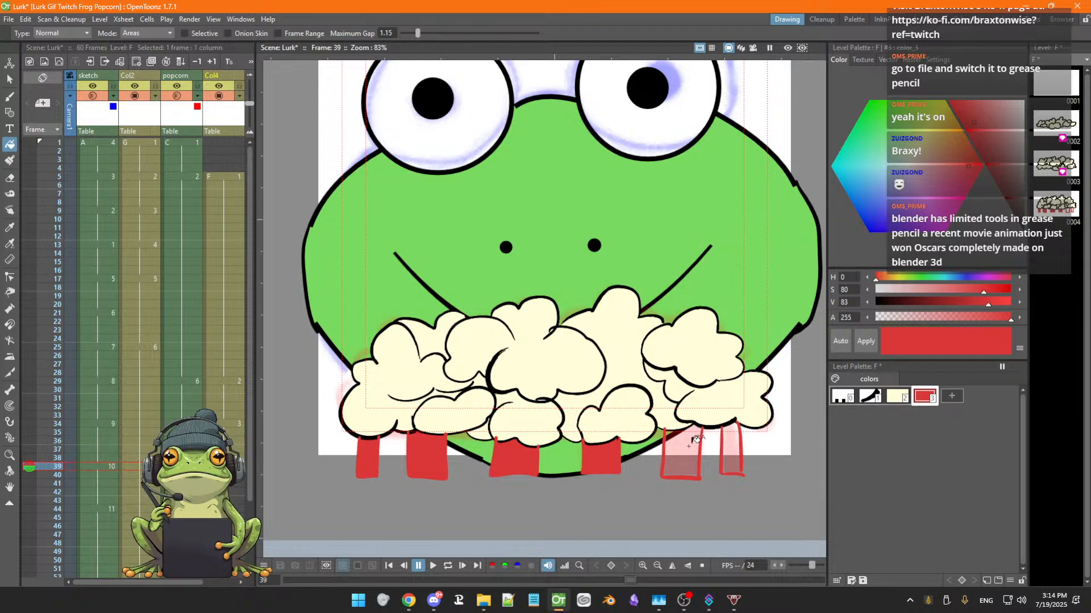
# Save the scene and move the bottom stroke of the rightmost stripe to close its gap
pyautogui.scroll(-1, 747, 443)
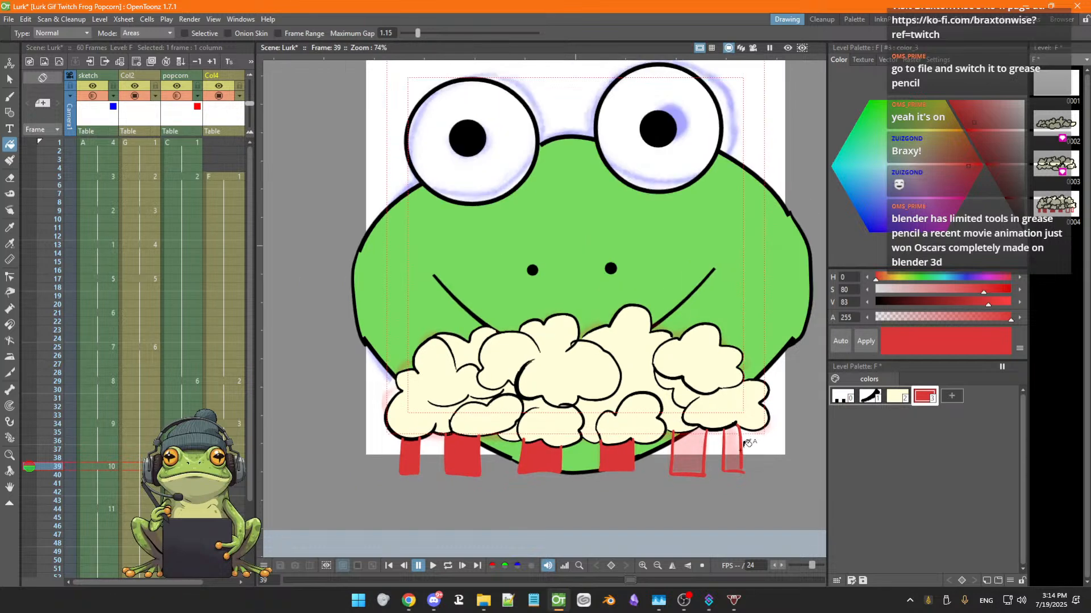
pyautogui.scroll(8, 748, 442)
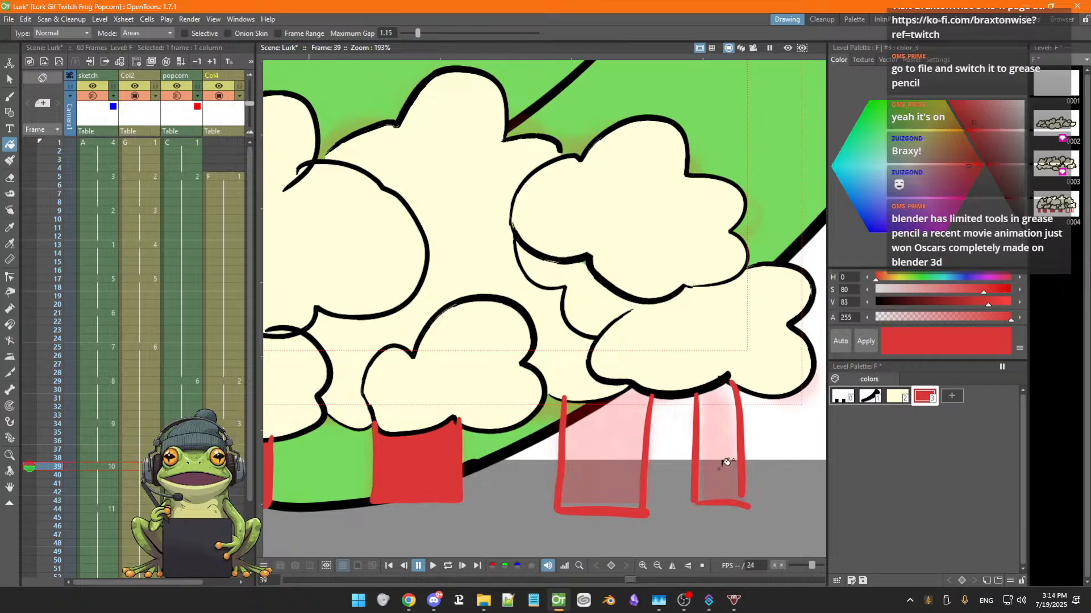
pyautogui.press('s')
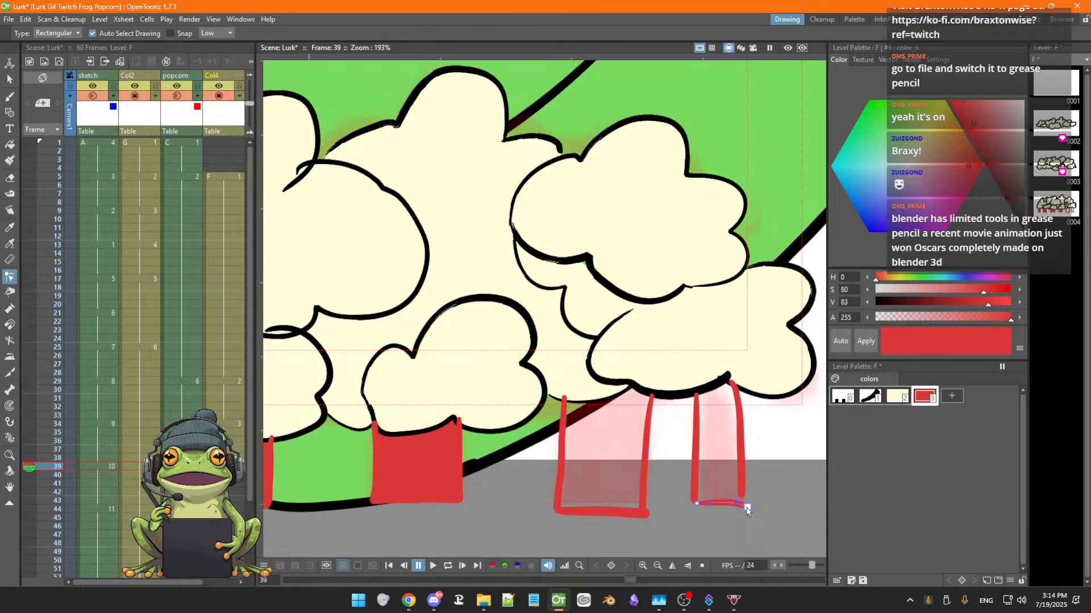
pyautogui.click(746, 505)
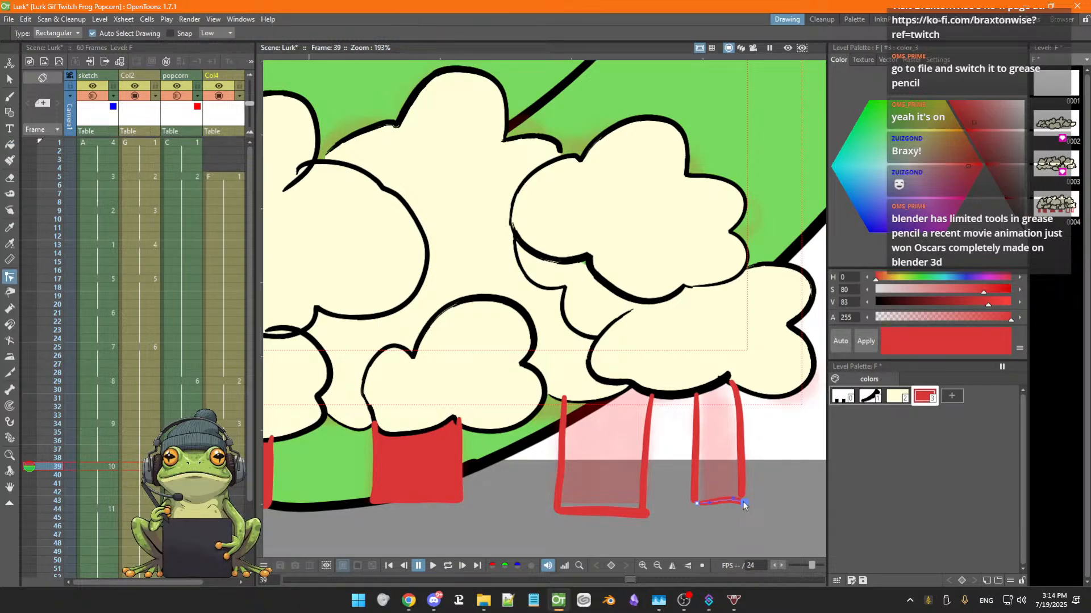
pyautogui.hotkey('ctrl', 's')
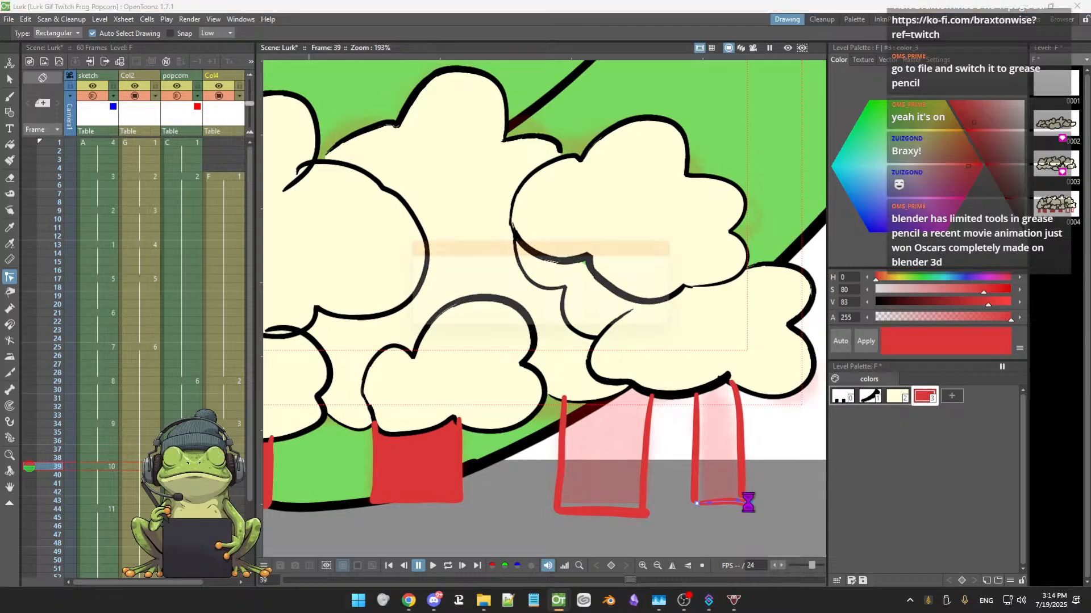
pyautogui.click(742, 498)
pyautogui.moveTo(742, 498); pyautogui.dragTo(742, 502)
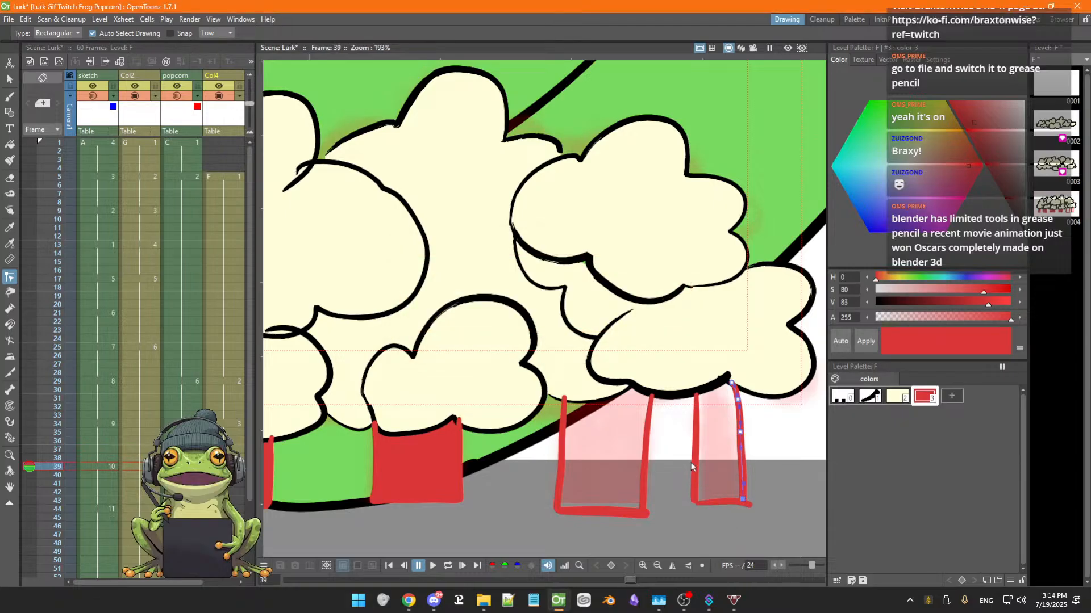
# Fill the two rightmost red stripes with the Fill tool
pyautogui.press('f')
pyautogui.click(714, 449)
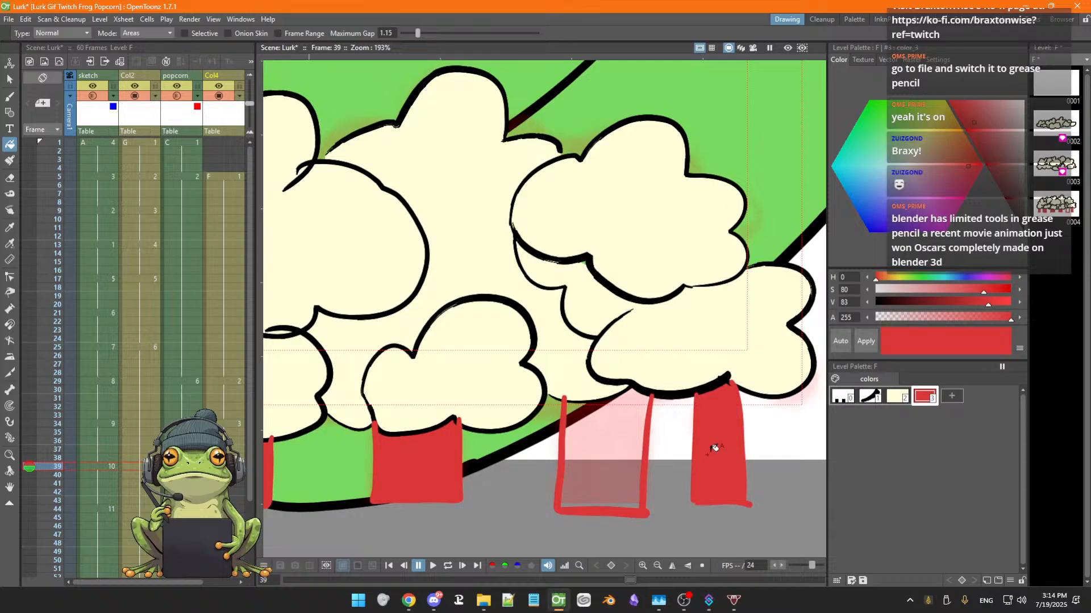
pyautogui.click(623, 444)
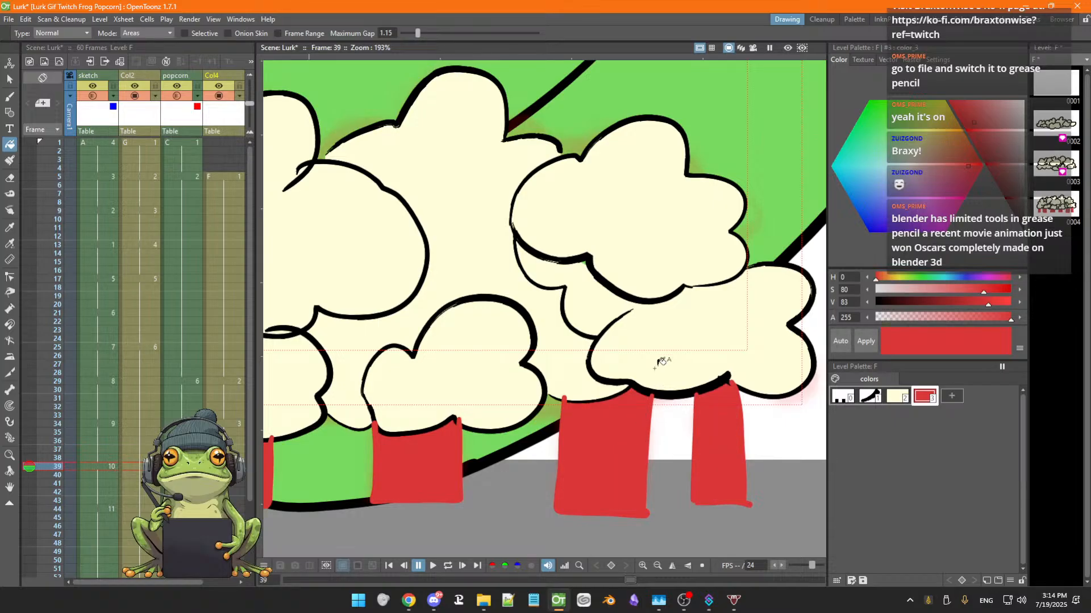
# Select the red stripe outlines with the Selection tool and nudge their tops under the popcorn edge
pyautogui.press('s')
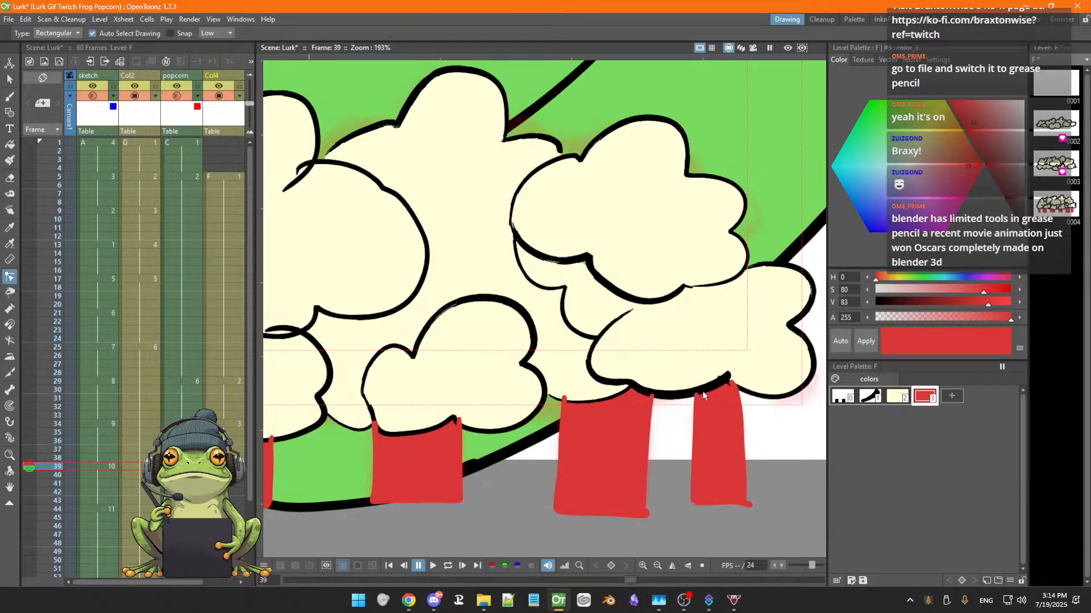
pyautogui.click(696, 398)
pyautogui.click(653, 398)
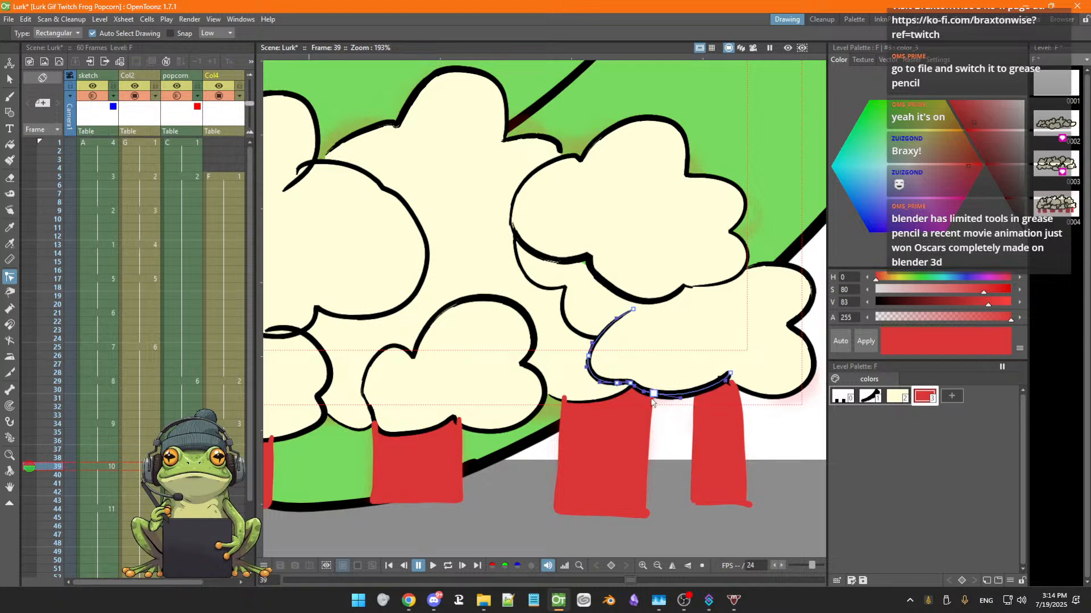
pyautogui.click(652, 400)
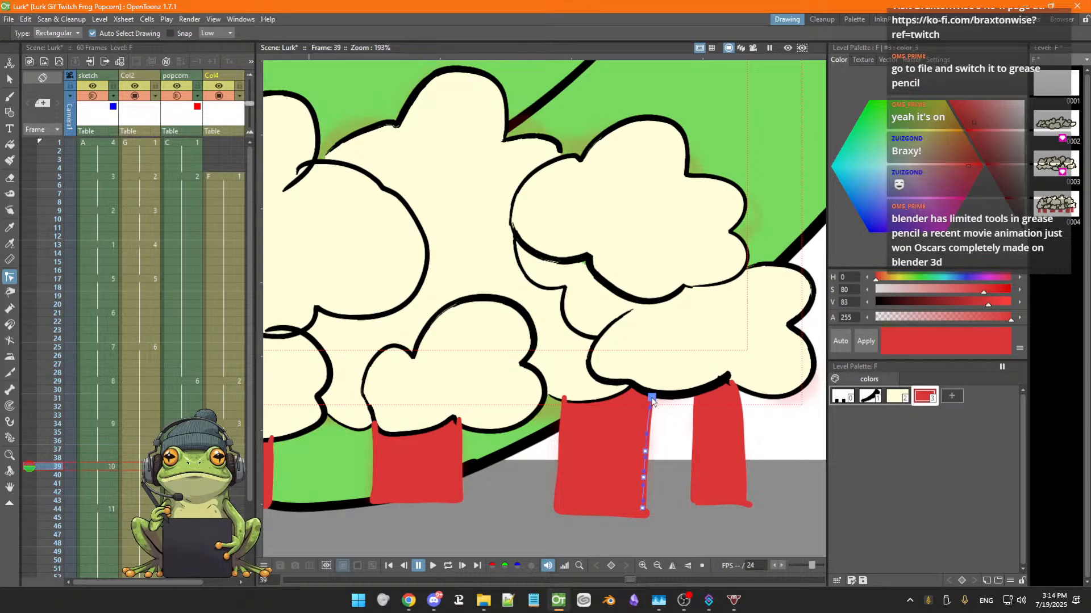
pyautogui.click(660, 414)
pyautogui.click(563, 406)
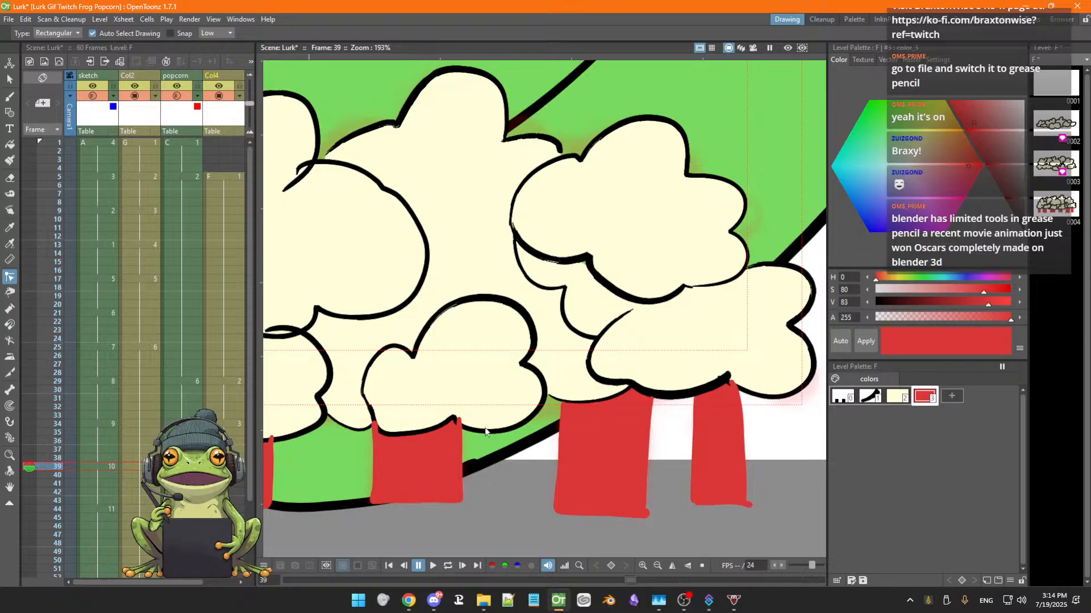
pyautogui.click(460, 421)
pyautogui.moveTo(460, 420); pyautogui.dragTo(459, 426)
pyautogui.click(443, 453)
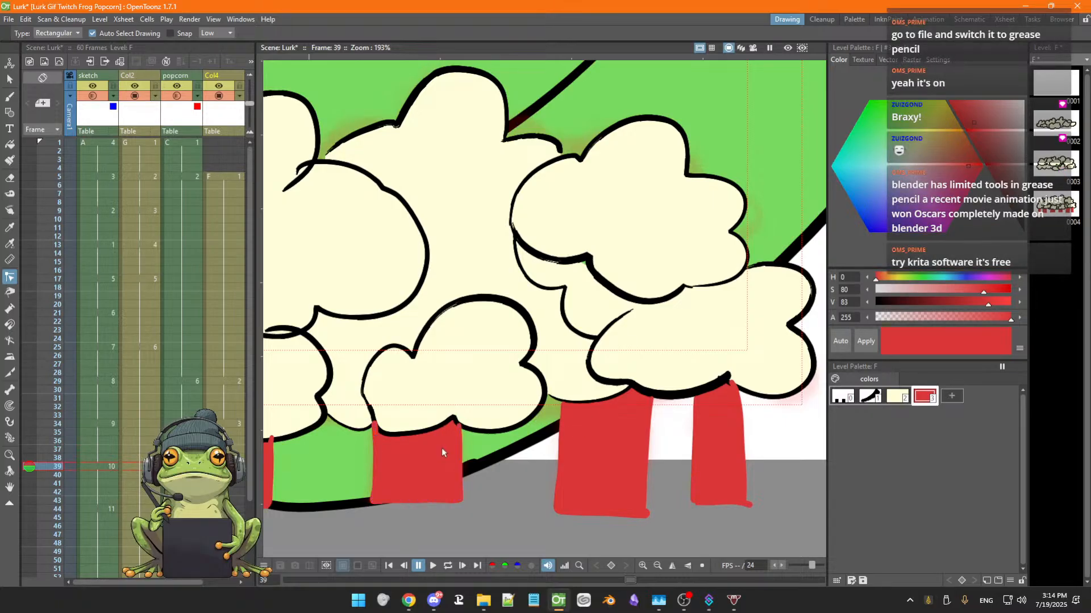
# Try to move the top of the second-left stripe's outline, undoing the accidental popcorn outline move
pyautogui.click(461, 429)
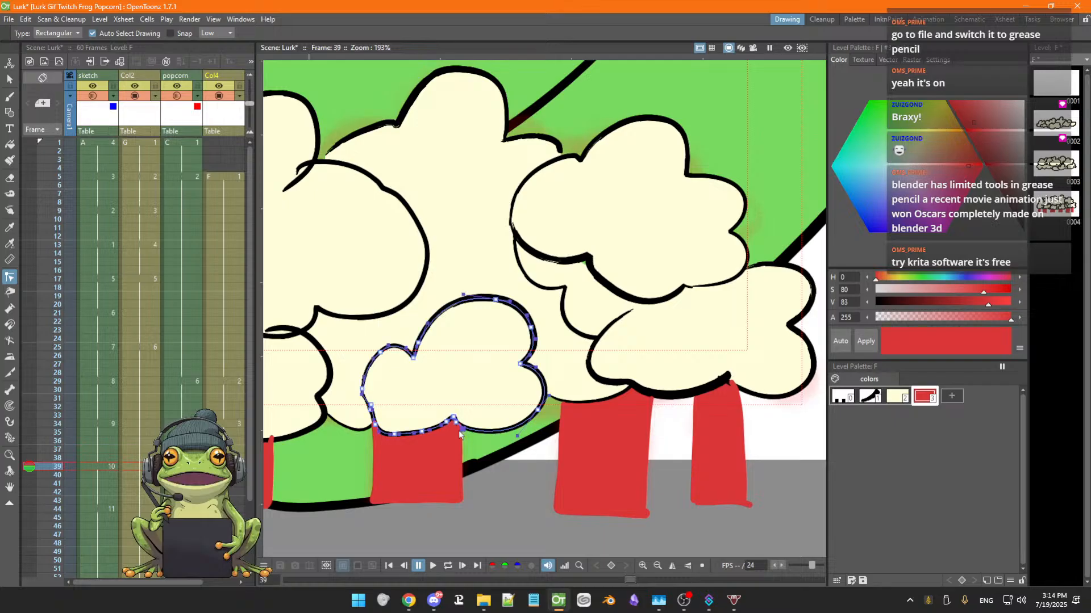
pyautogui.click(461, 444)
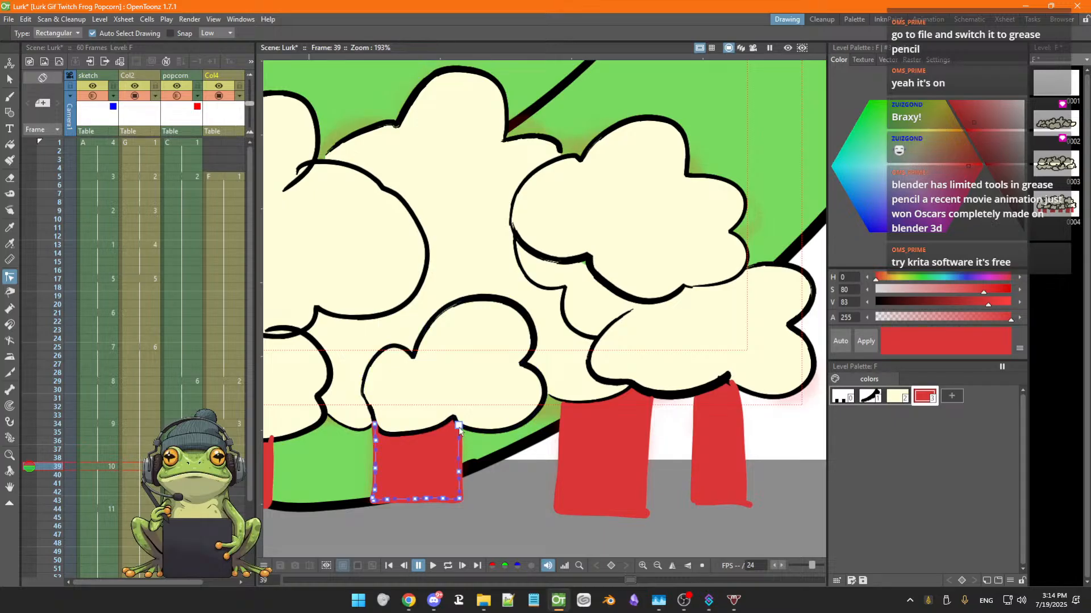
pyautogui.click(448, 442)
pyautogui.click(374, 429)
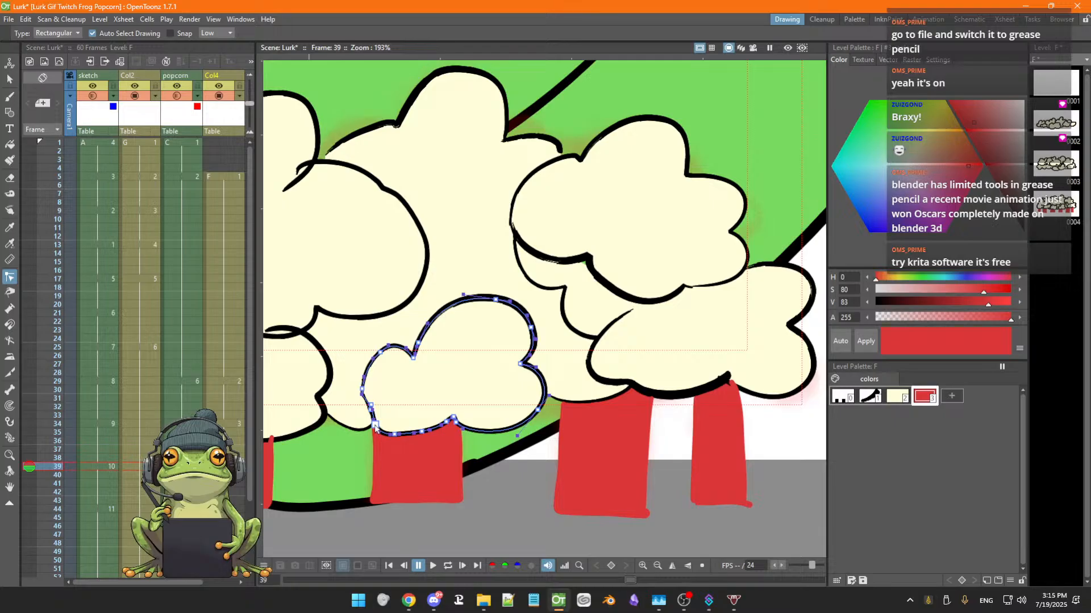
pyautogui.moveTo(375, 426); pyautogui.dragTo(376, 426)
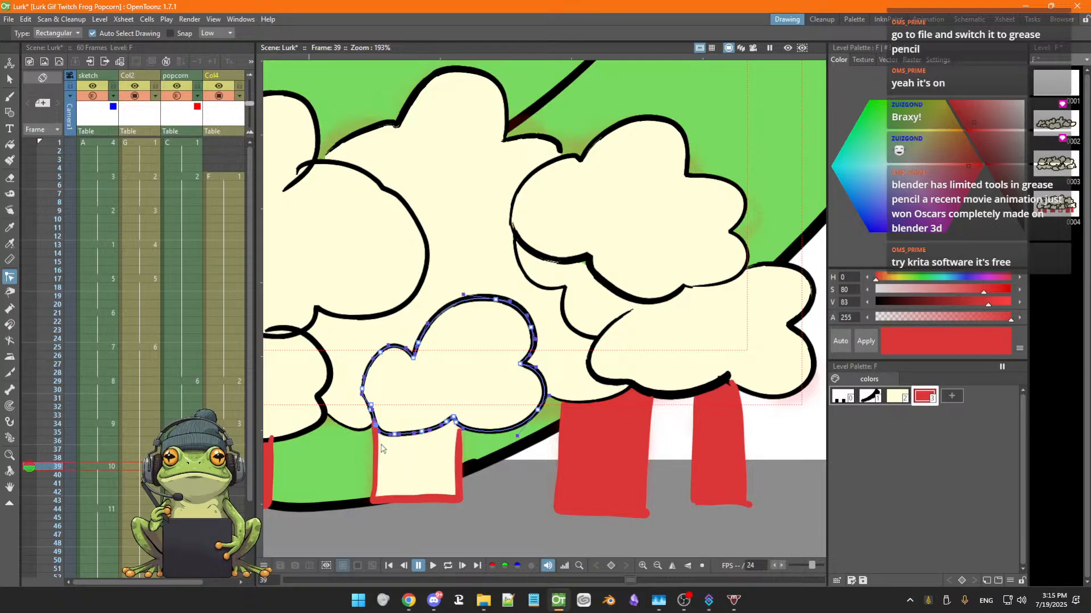
pyautogui.hotkey('ctrl', 'z')
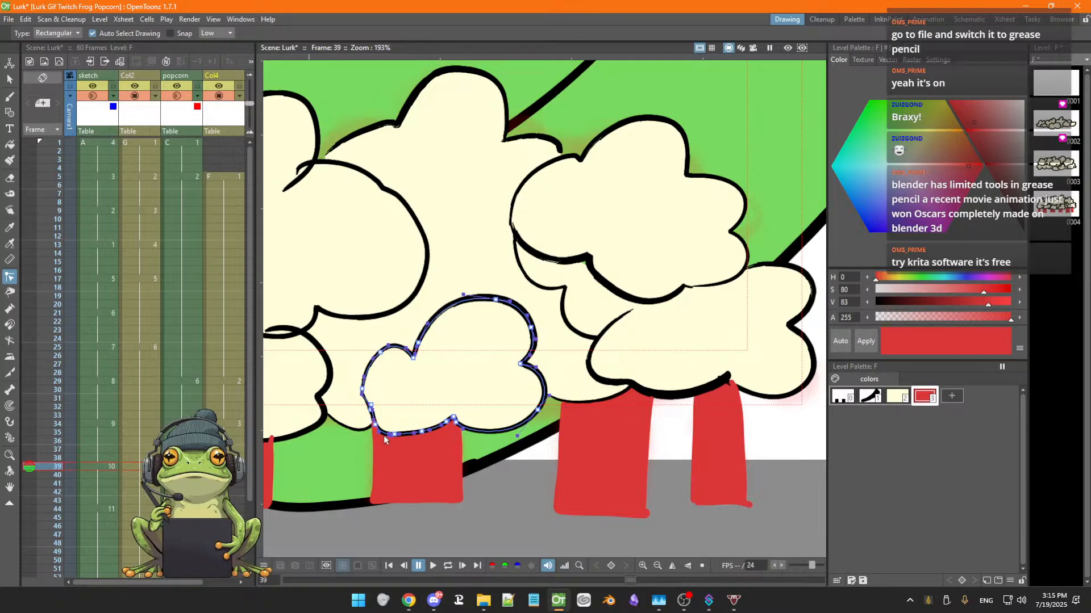
# Select the second-left stripe's outline and adjust its top-left corner under the popcorn
pyautogui.click(375, 448)
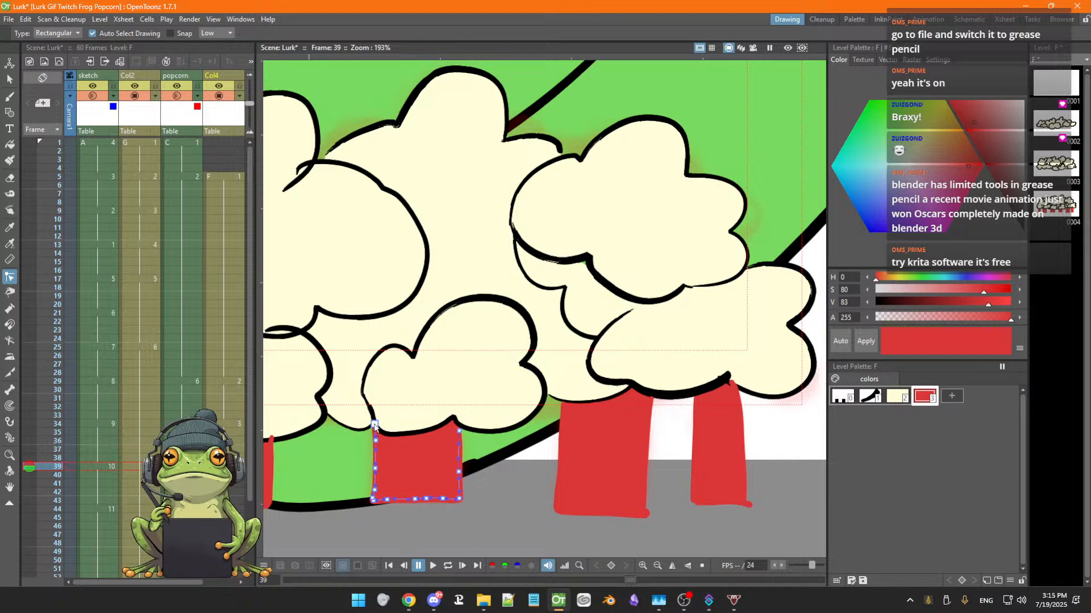
pyautogui.click(373, 426)
pyautogui.click(393, 463)
pyautogui.click(375, 433)
pyautogui.click(390, 460)
# Adjust the outlines of the middle red stripes so their tops meet the popcorn edge
pyautogui.press('space')
pyautogui.moveTo(340, 464); pyautogui.dragTo(457, 478)
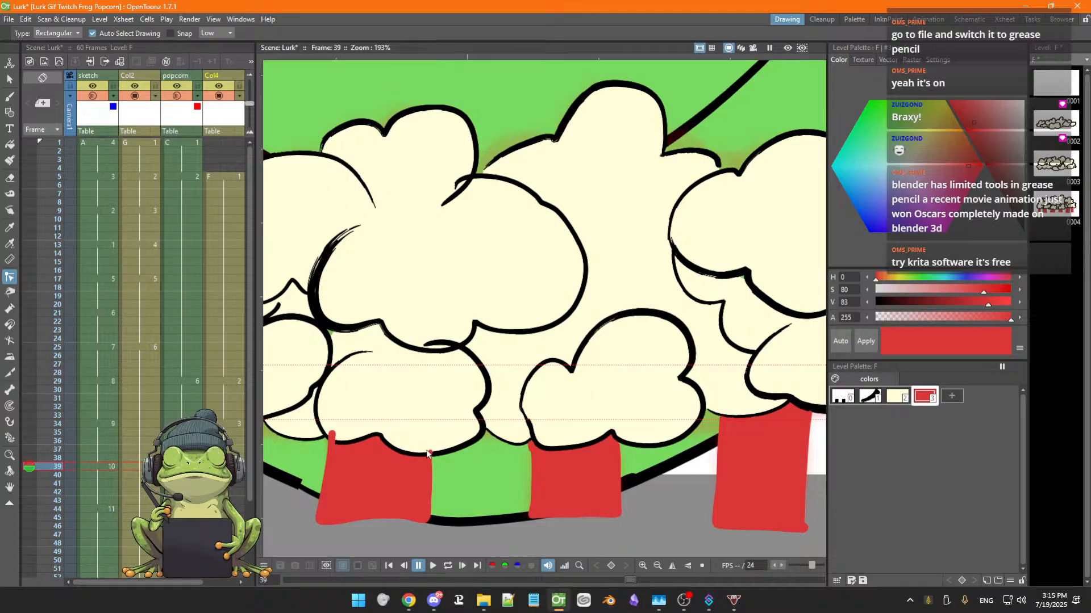
pyautogui.click(430, 459)
pyautogui.click(430, 457)
pyautogui.click(339, 465)
pyautogui.moveTo(332, 435); pyautogui.dragTo(332, 443)
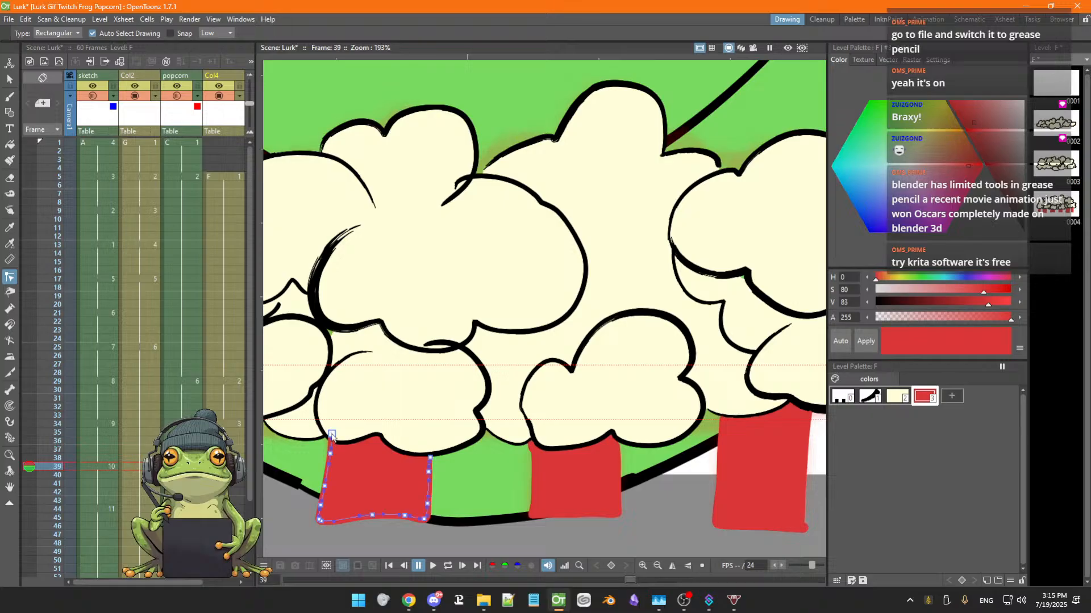
pyautogui.click(350, 465)
pyautogui.click(331, 449)
pyautogui.click(351, 458)
pyautogui.click(431, 458)
pyautogui.click(500, 459)
pyautogui.click(533, 447)
pyautogui.click(518, 456)
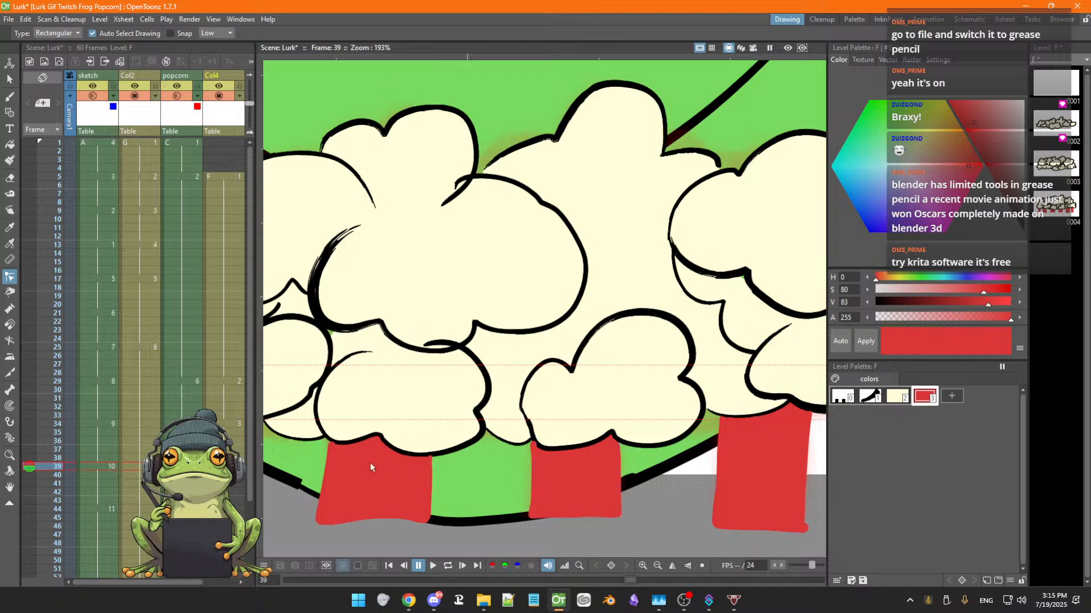
pyautogui.click(532, 446)
pyautogui.click(551, 465)
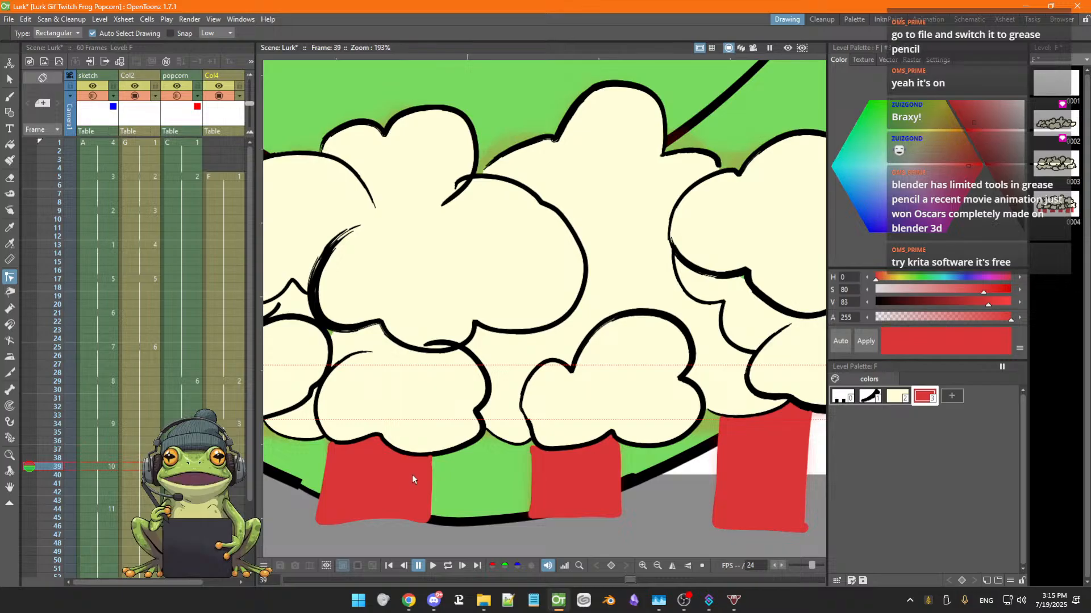
# Adjust the outlines of the remaining left red stripes so their tops tuck under the popcorn
pyautogui.press('space')
pyautogui.moveTo(411, 476); pyautogui.dragTo(609, 486)
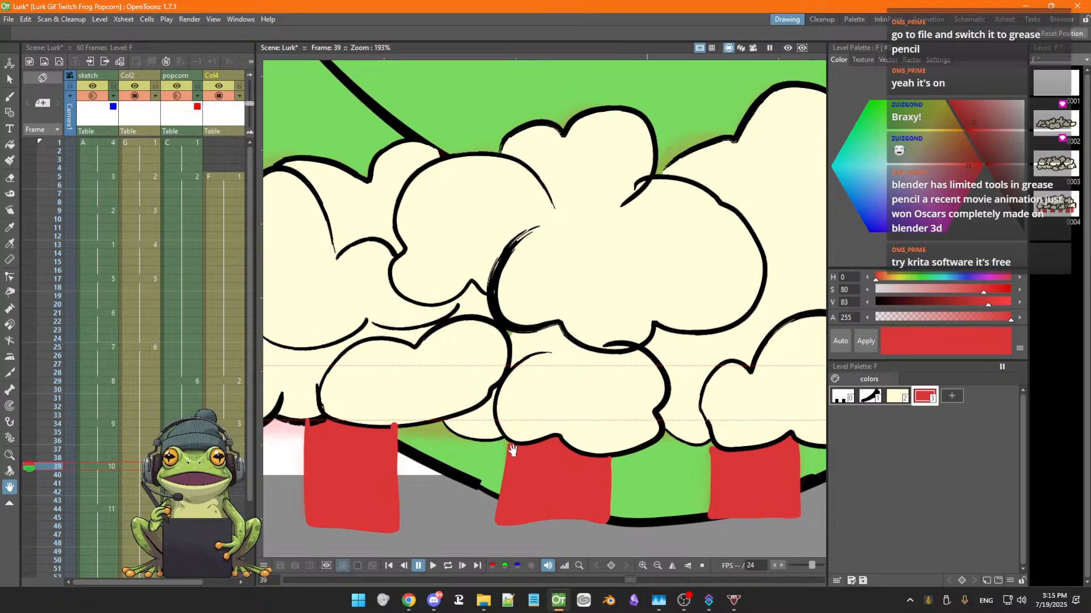
pyautogui.click(507, 458)
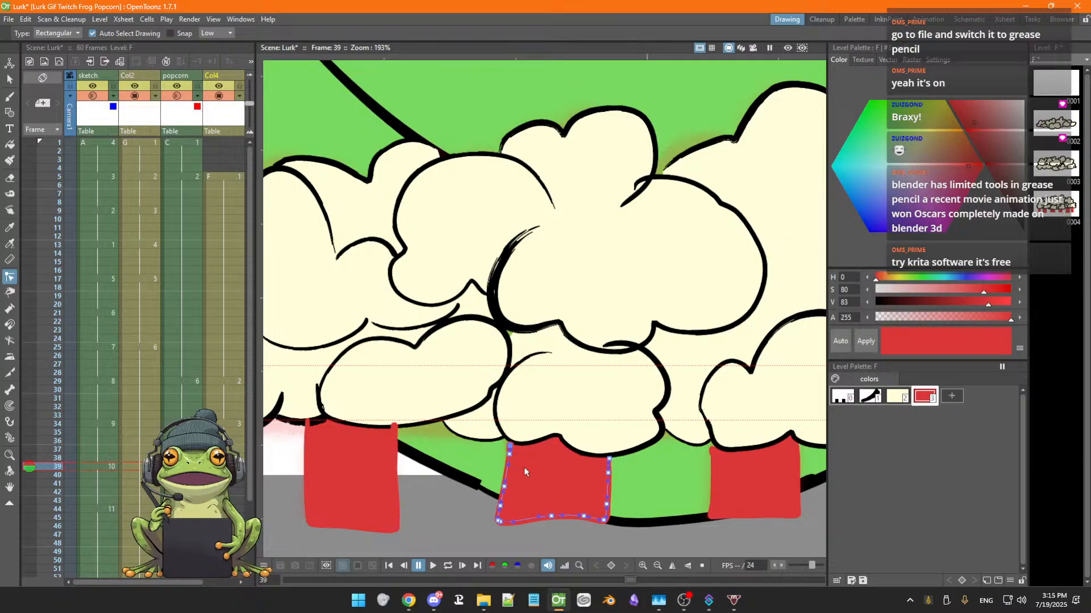
pyautogui.click(519, 462)
pyautogui.click(510, 447)
pyautogui.click(602, 466)
pyautogui.click(610, 464)
pyautogui.click(569, 475)
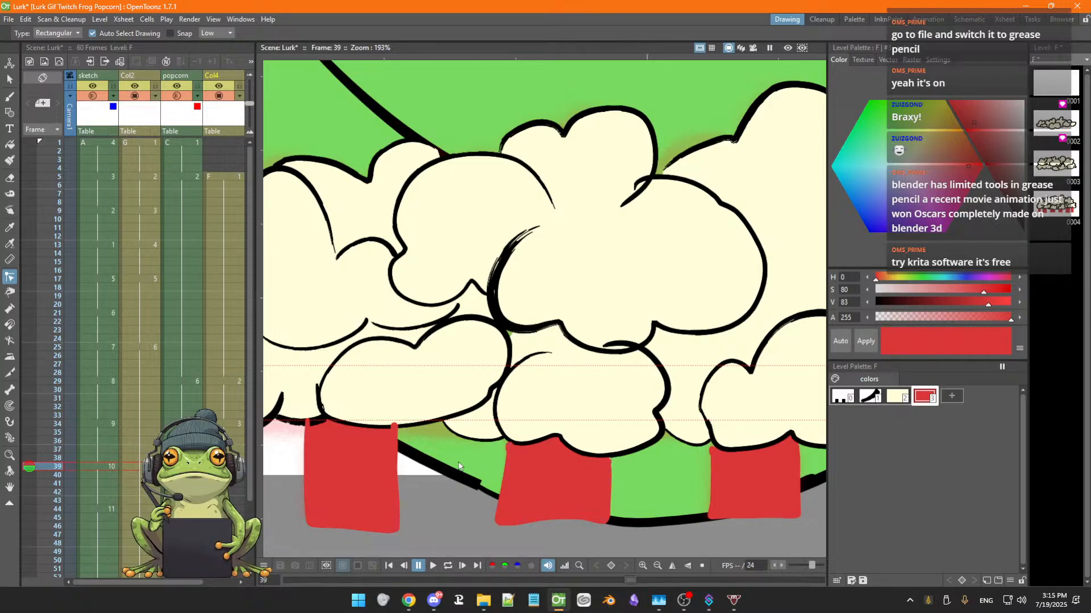
pyautogui.click(394, 435)
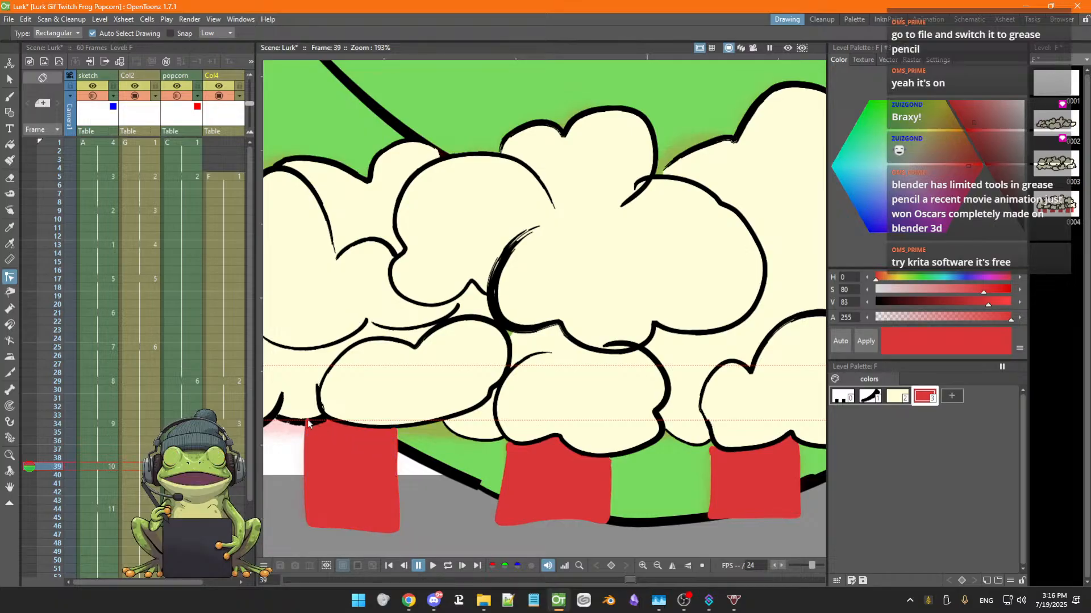
pyautogui.moveTo(306, 422); pyautogui.dragTo(306, 428)
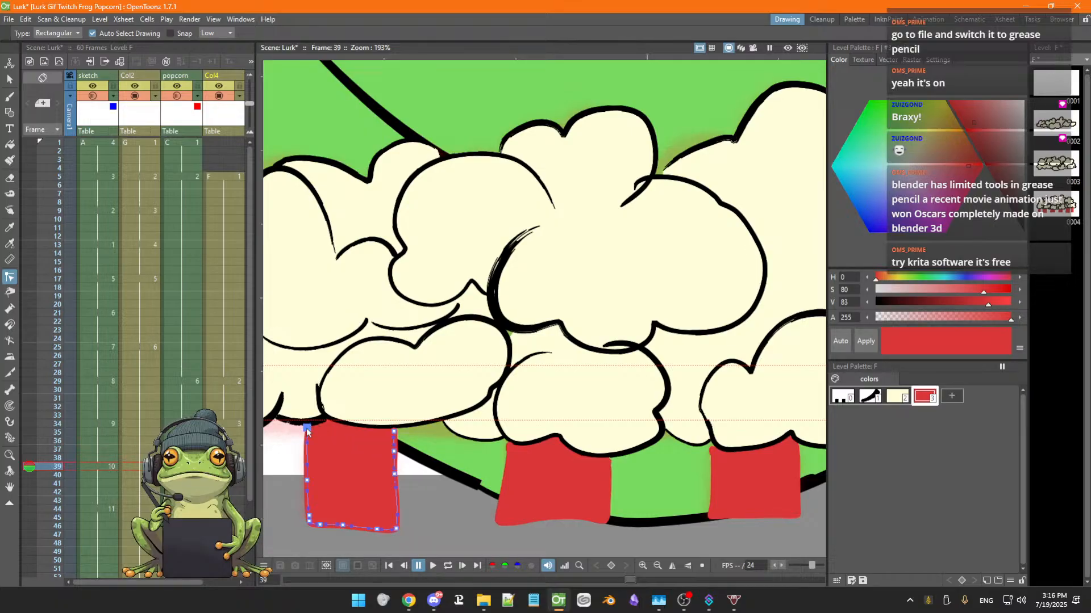
pyautogui.click(364, 436)
pyautogui.press('space')
pyautogui.moveTo(358, 448); pyautogui.dragTo(554, 444)
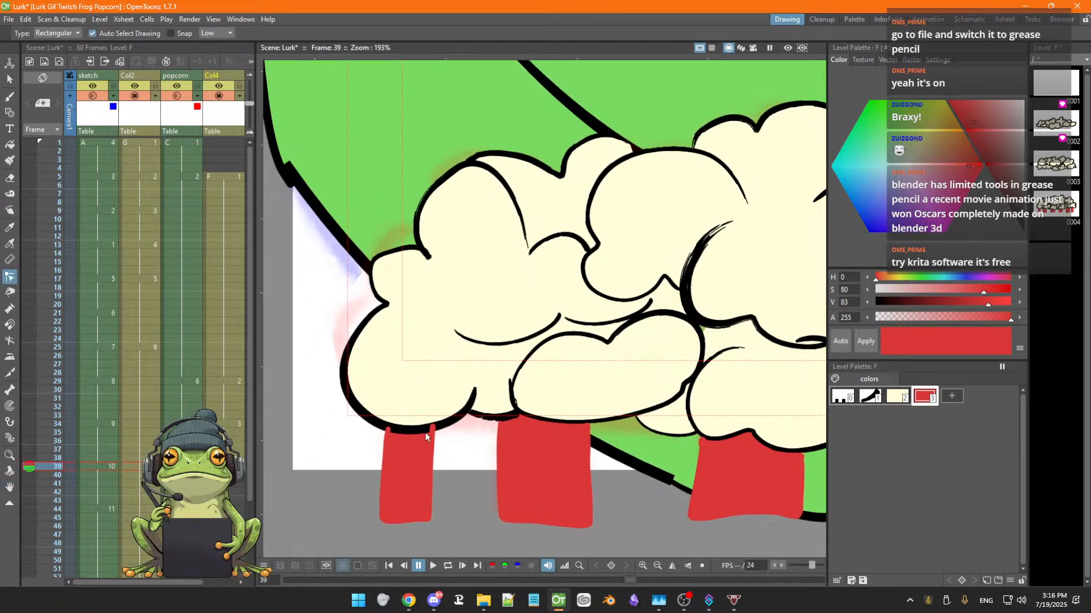
pyautogui.click(431, 434)
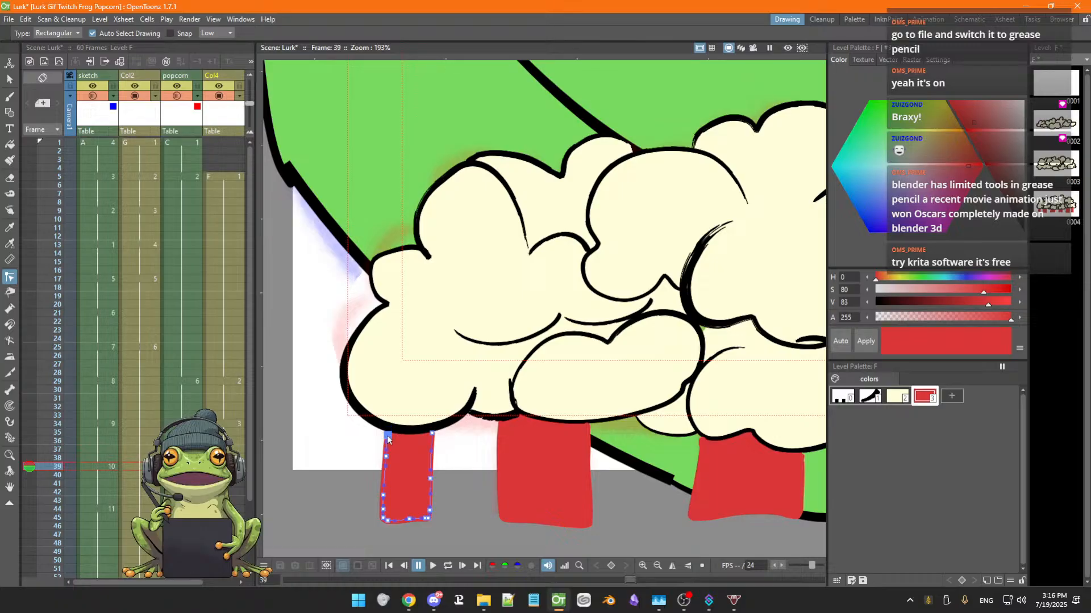
pyautogui.click(468, 463)
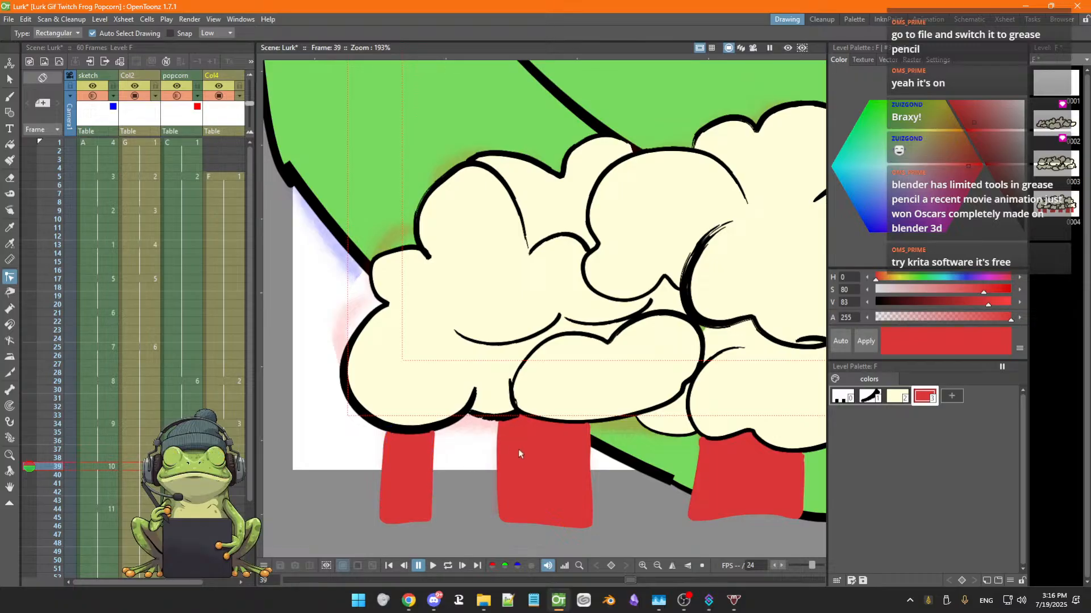
pyautogui.scroll(-4, 537, 443)
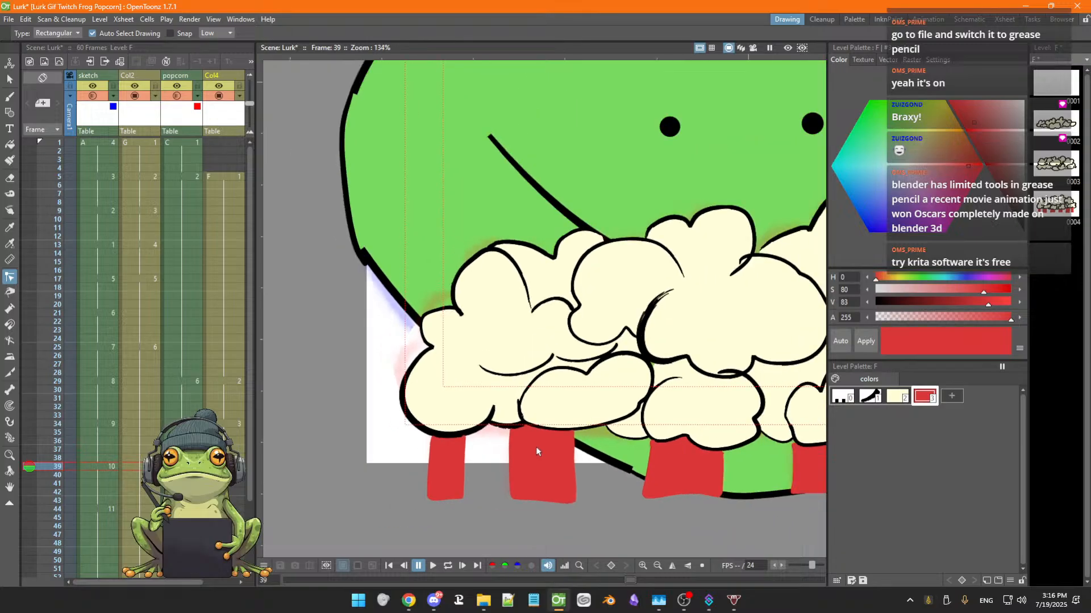
pyautogui.press('space')
pyautogui.moveTo(630, 467); pyautogui.dragTo(474, 468)
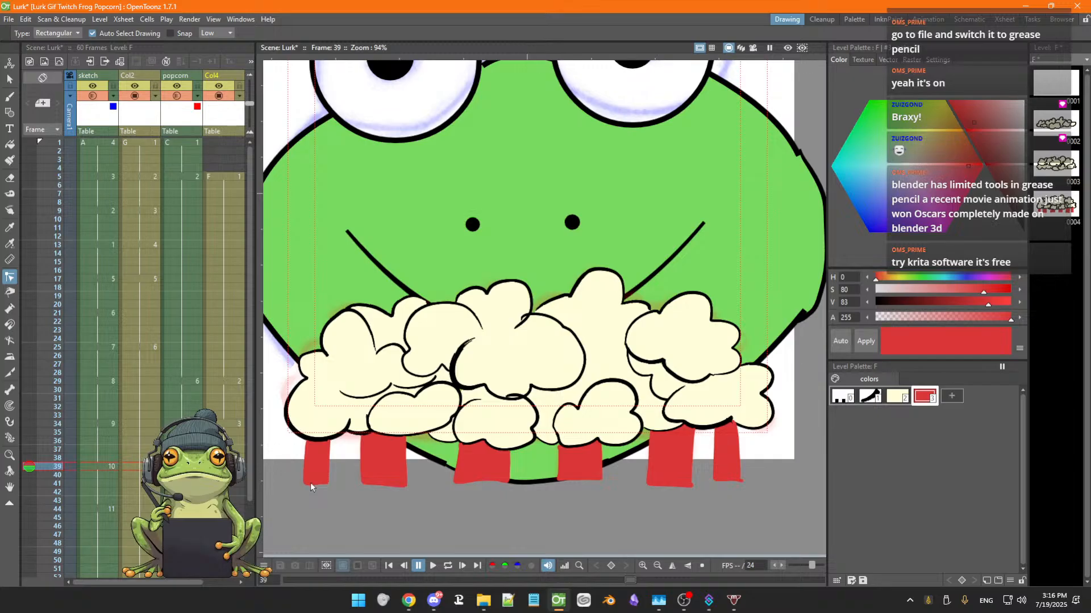
pyautogui.press('b')
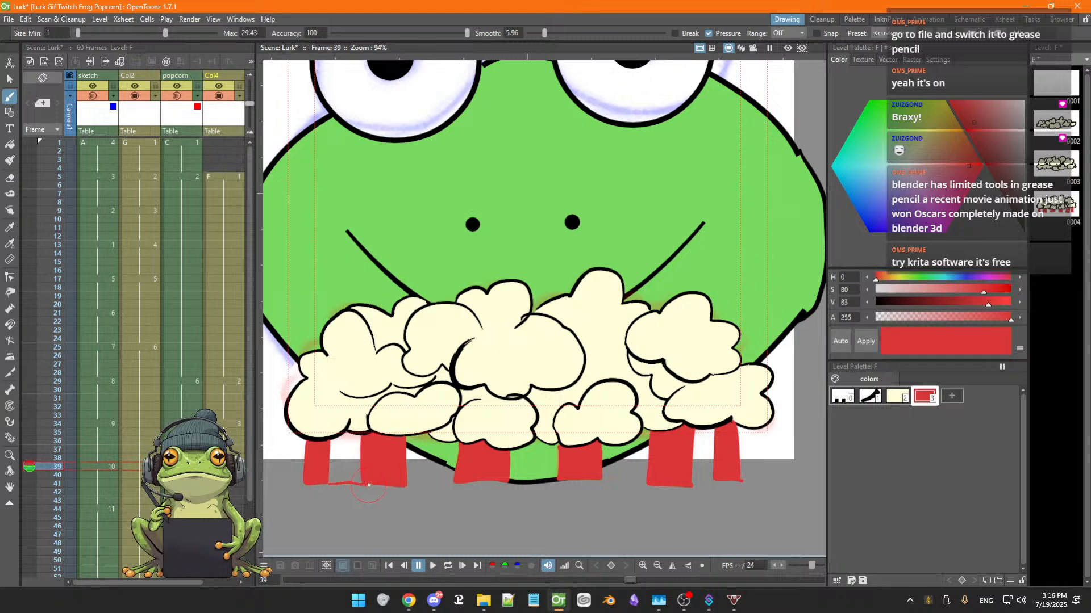
pyautogui.moveTo(401, 486); pyautogui.dragTo(402, 485)
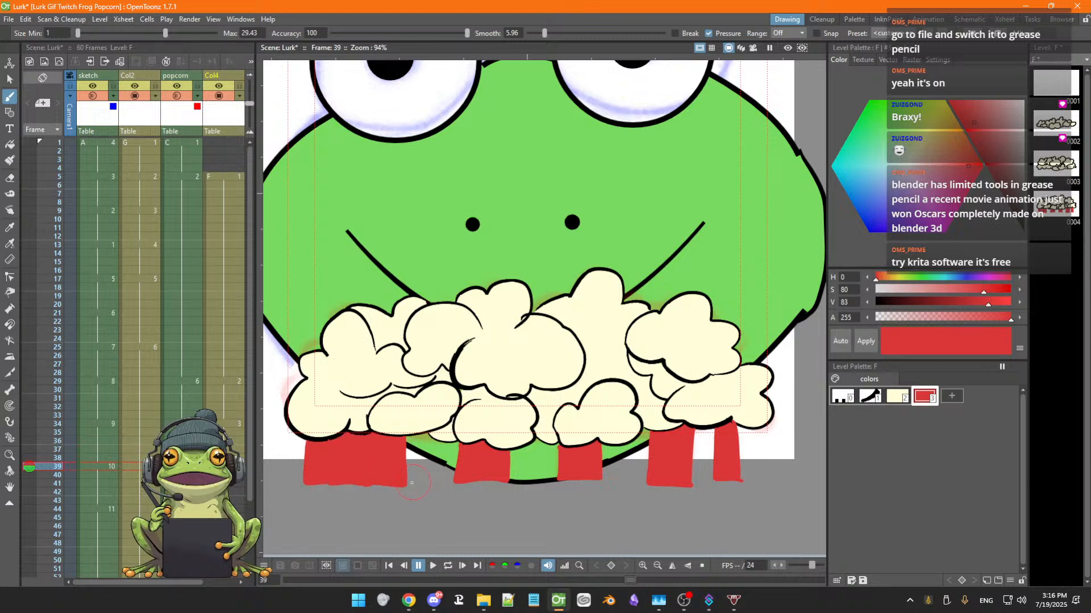
pyautogui.hotkey('ctrl', 'z')
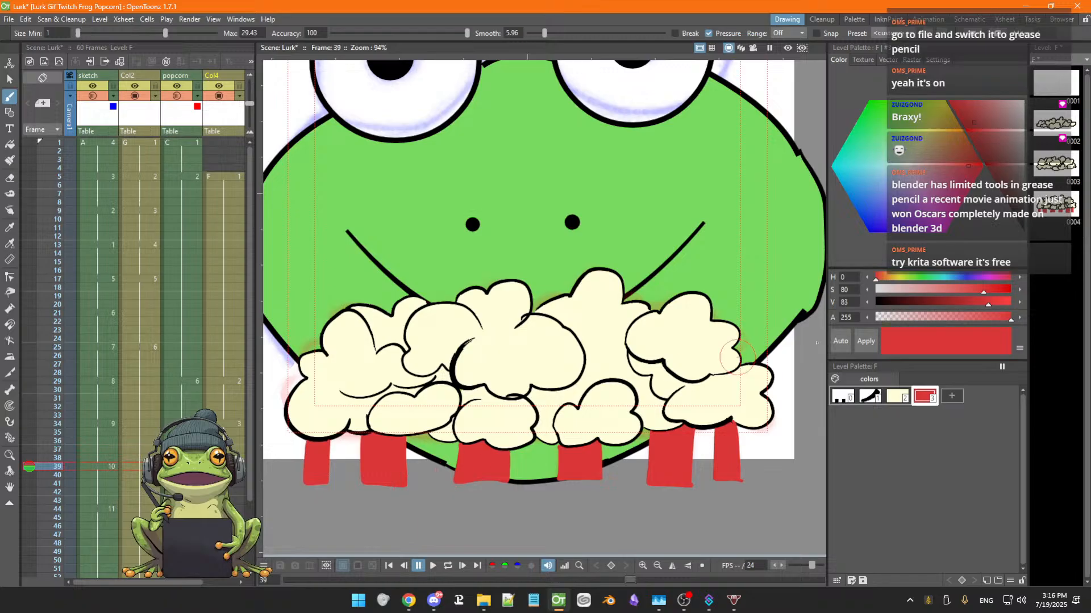
# Add a new palette style and set its color to white
pyautogui.click(952, 396)
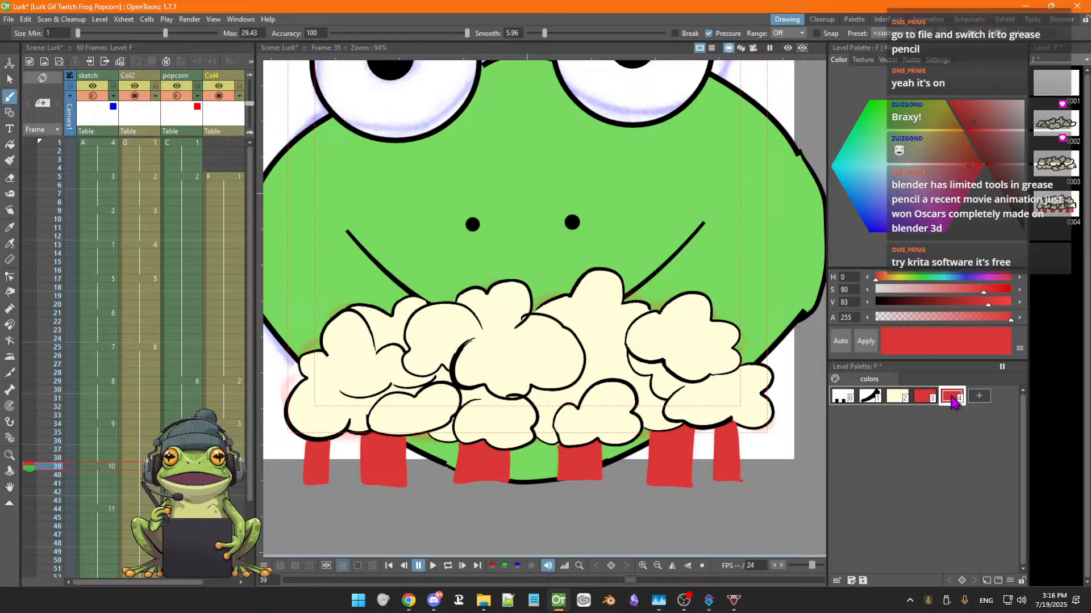
pyautogui.click(908, 165)
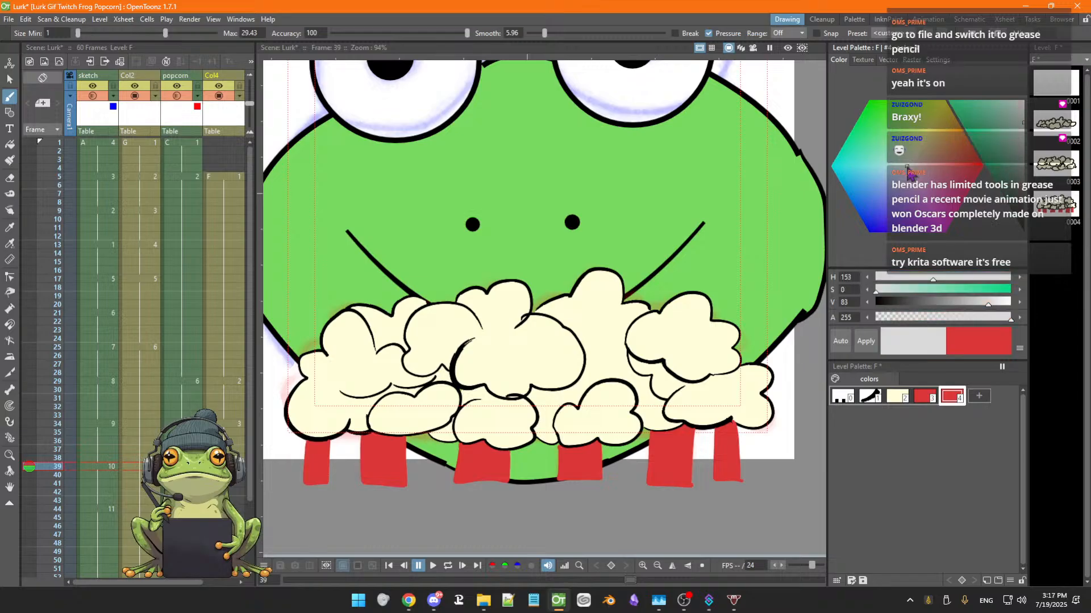
pyautogui.click(1016, 121)
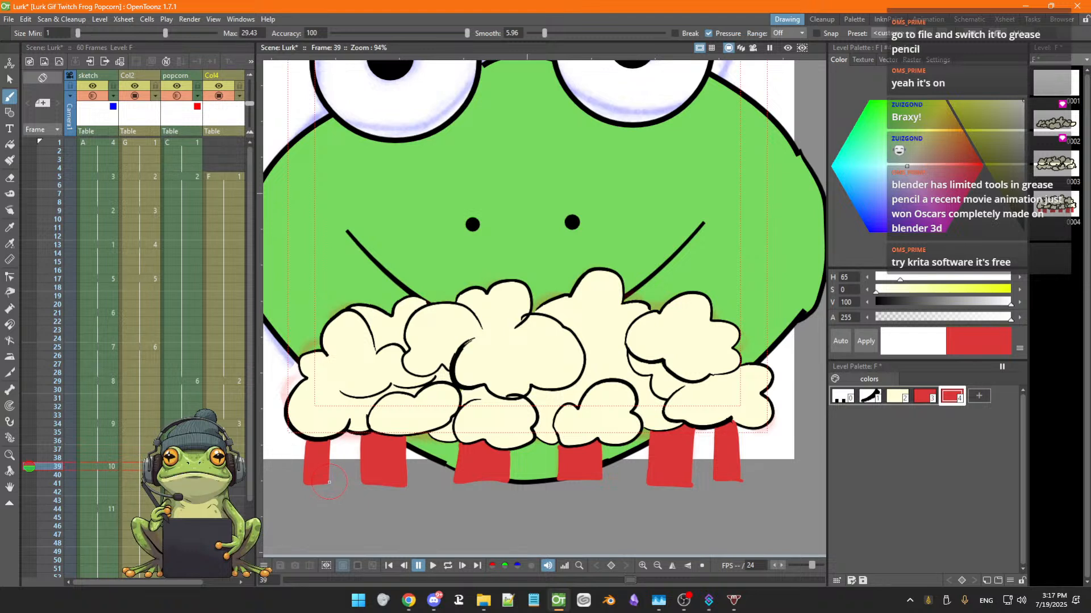
pyautogui.moveTo(340, 482); pyautogui.dragTo(364, 483)
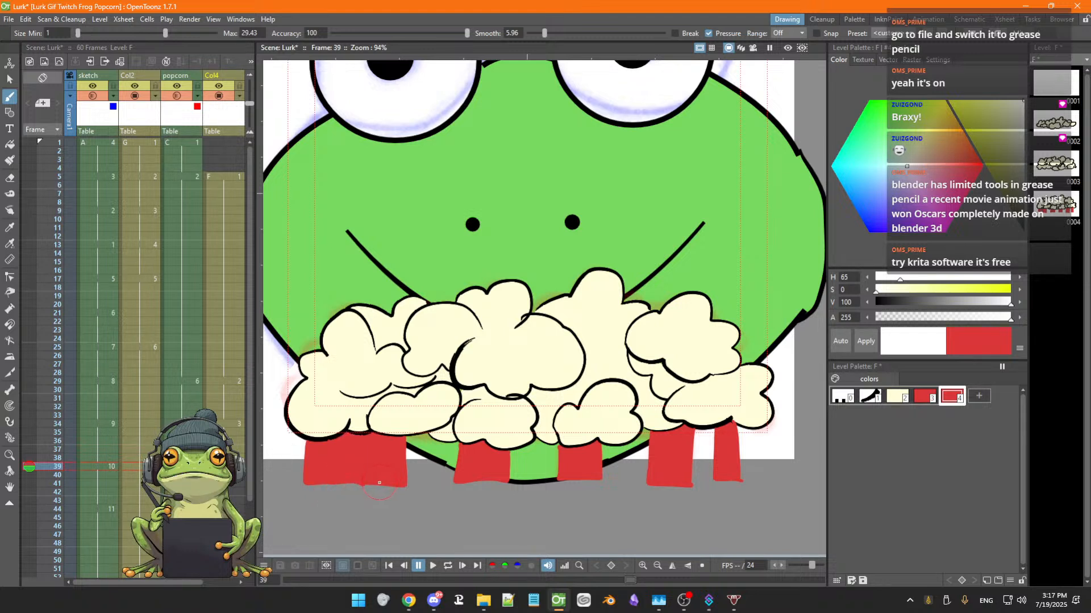
pyautogui.hotkey('ctrl', 'z')
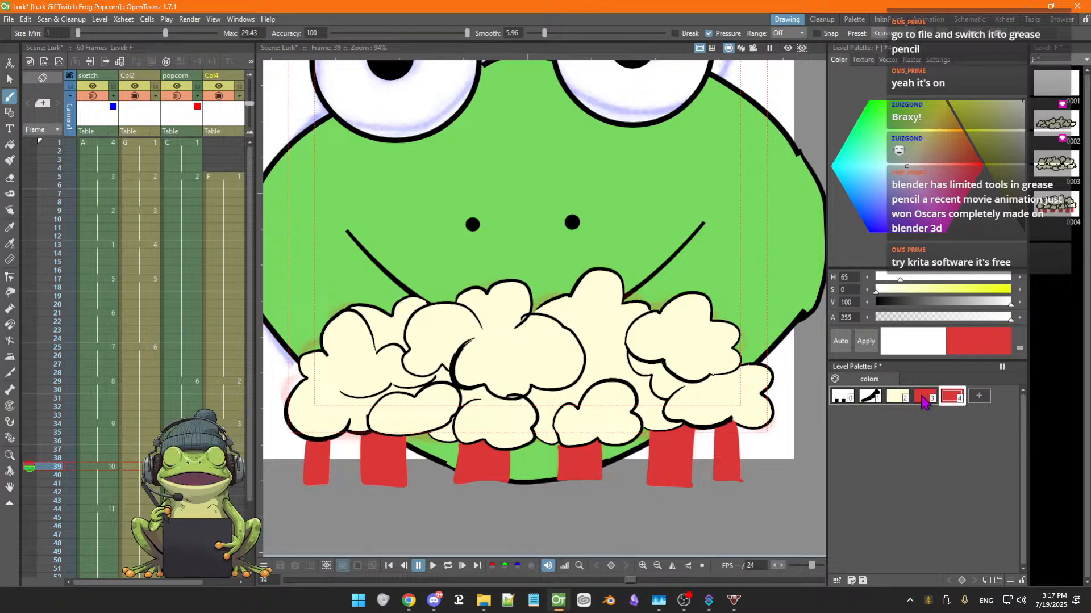
pyautogui.click(866, 341)
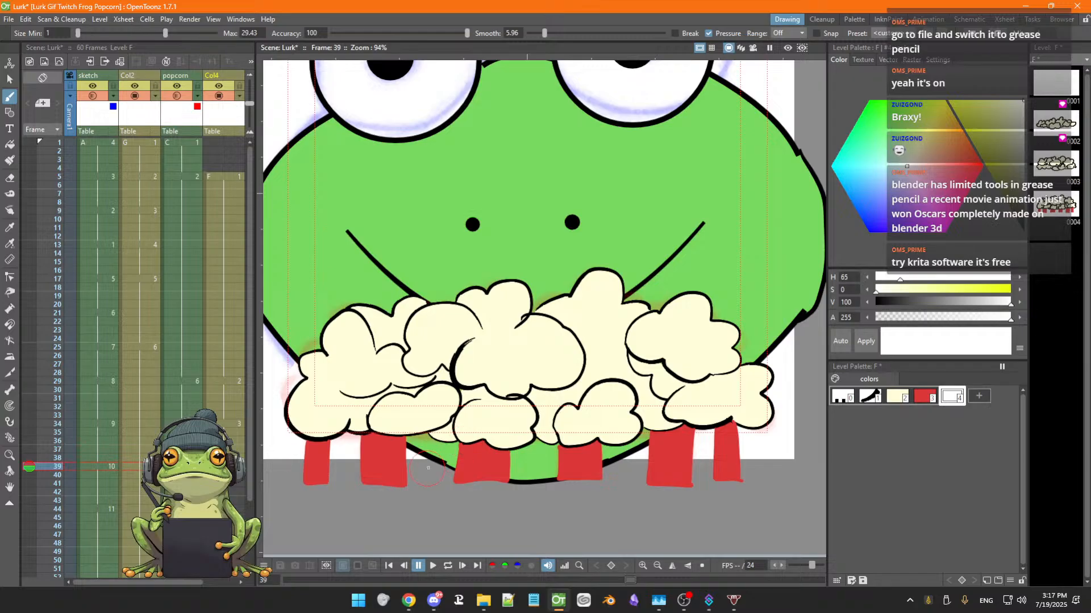
# Paint a white stroke along the bottom of the leftmost red stripe
pyautogui.scroll(4, 430, 467)
pyautogui.press('space')
pyautogui.moveTo(473, 467); pyautogui.dragTo(583, 441)
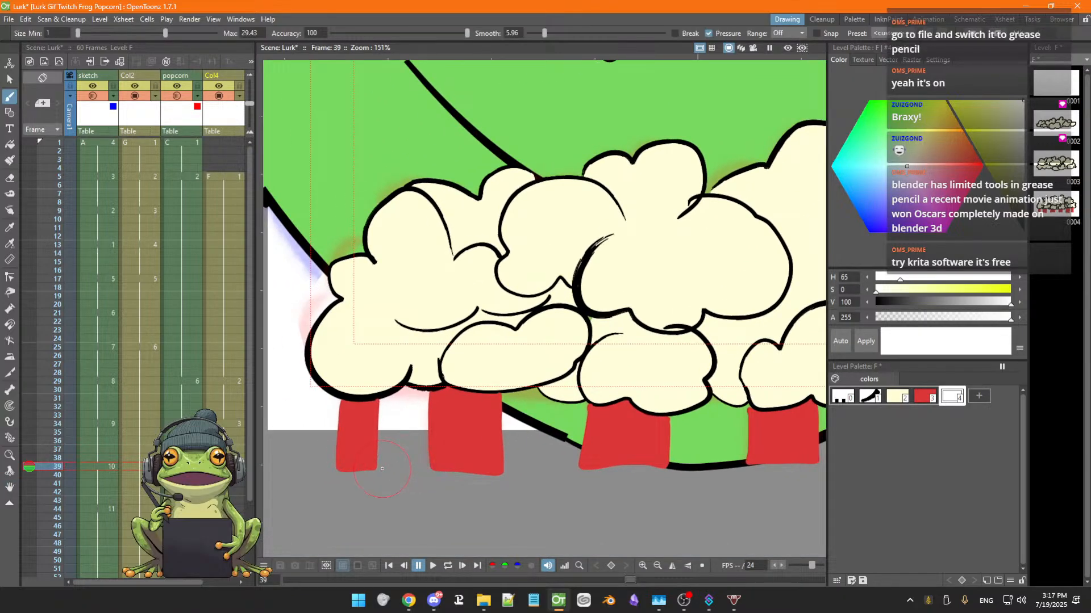
pyautogui.moveTo(377, 468); pyautogui.dragTo(423, 467)
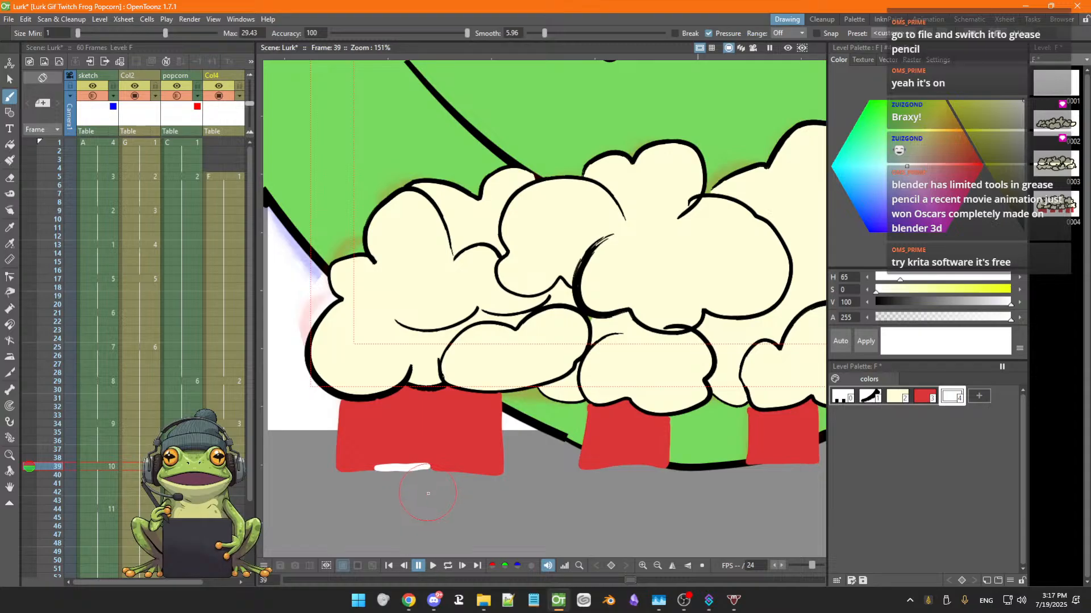
# Undo the white stroke, the white style and all the red bucket stripes with their outlines
pyautogui.hotkey('ctrl', 'z')
pyautogui.hotkey('ctrl', 'z')
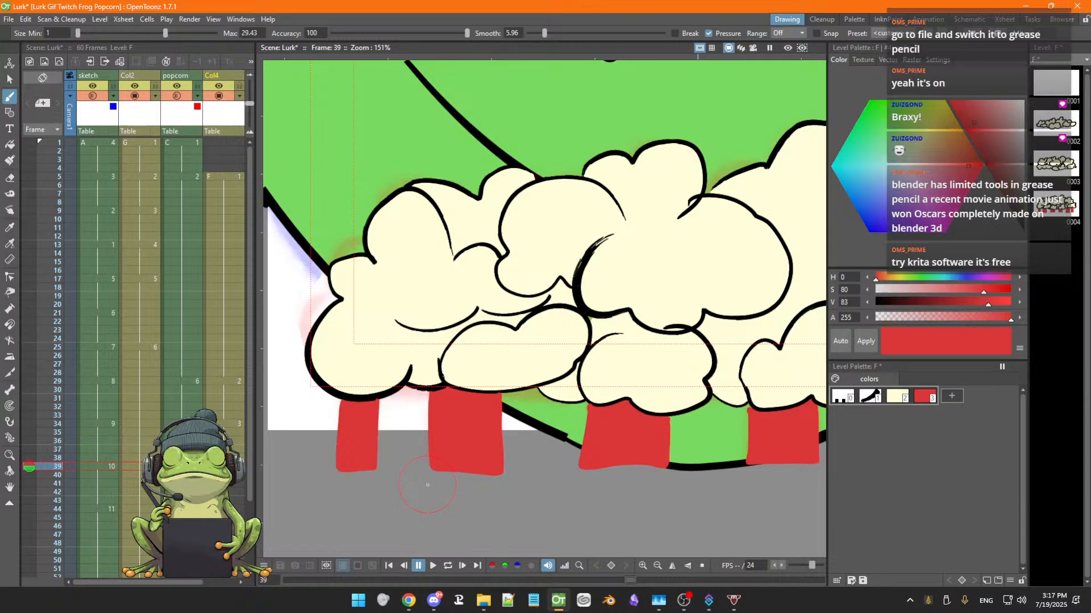
pyautogui.hotkey('ctrl', 'z')
pyautogui.hotkey('ctrl', 'z')
pyautogui.scroll(-5, 533, 499)
pyautogui.moveTo(545, 509); pyautogui.dragTo(409, 508)
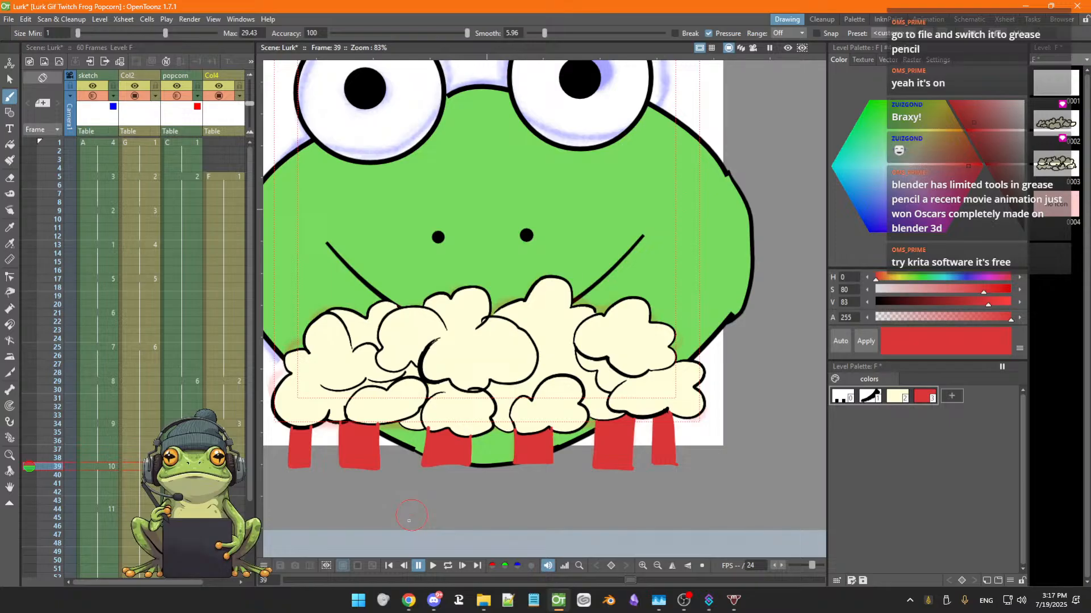
pyautogui.hotkey('ctrl', 'z')
pyautogui.hotkey('ctrl', 'z')
pyautogui.hotkey('ctrl', 'z')
pyautogui.hotkey('ctrl', 'z')
pyautogui.hotkey('ctrl', 'z')
pyautogui.hotkey('ctrl', 'z')
pyautogui.hotkey('ctrl', 'z')
pyautogui.hotkey('ctrl', 'z')
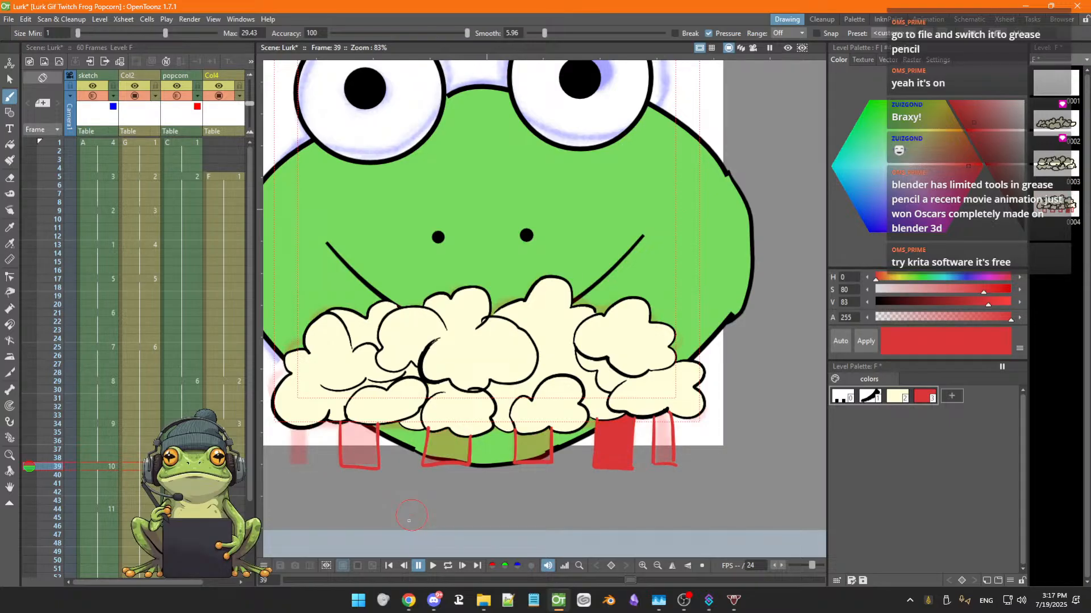
pyautogui.hotkey('ctrl', 'z')
pyautogui.hotkey('ctrl', 'z')
pyautogui.hotkey('ctrl', 'z')
pyautogui.hotkey('ctrl', 'z')
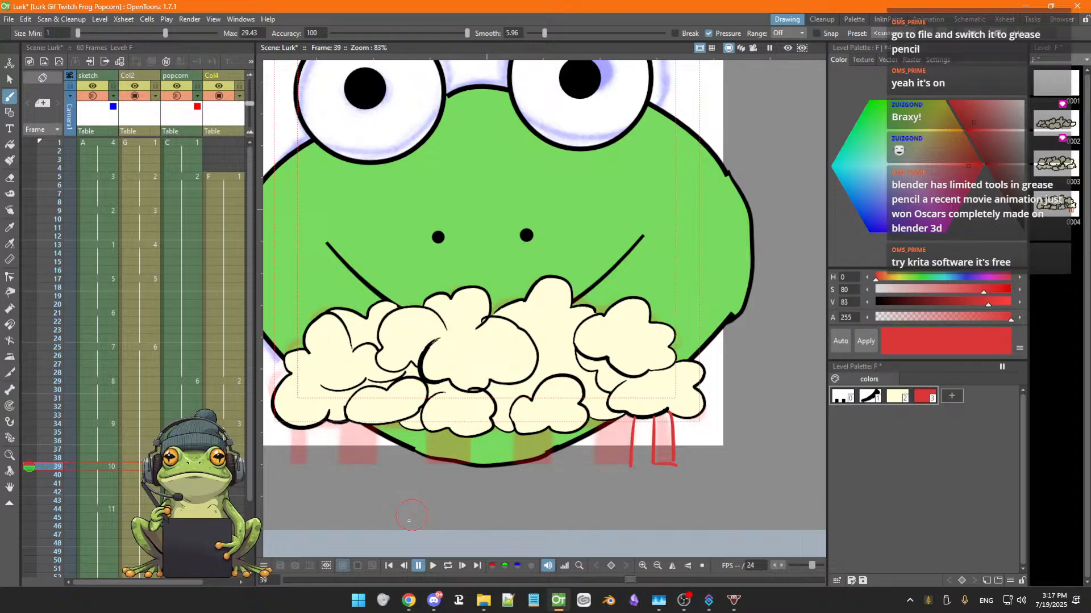
pyautogui.hotkey('ctrl', 'z')
pyautogui.hotkey('ctrl', 'z')
pyautogui.hotkey('ctrl', 'z')
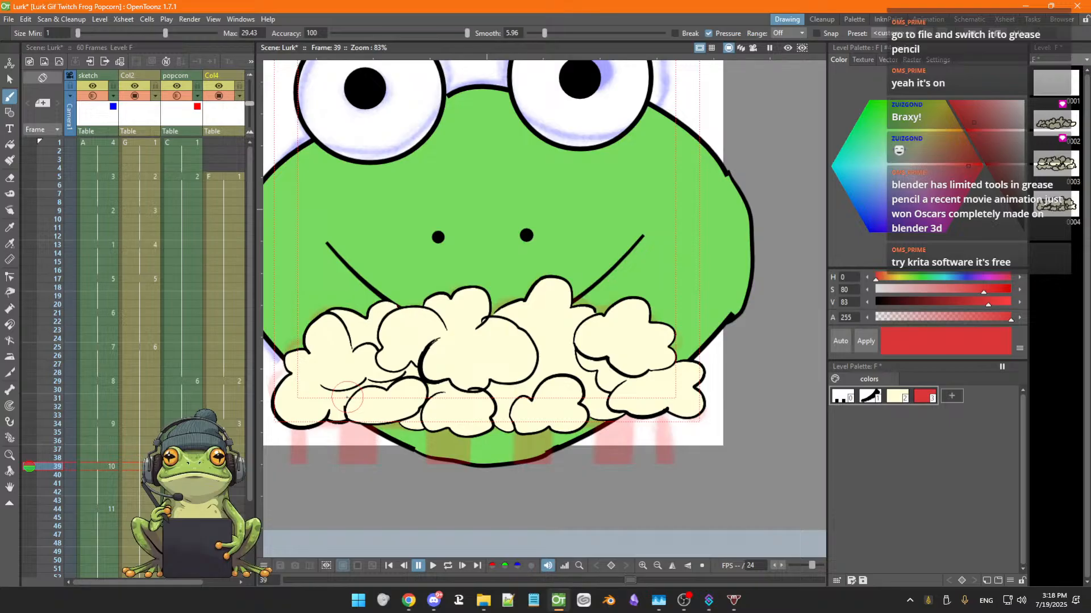
# Pick the black outline style and redraw the leftmost bucket stripe's outline under the popcorn with the Brush
pyautogui.click(873, 399)
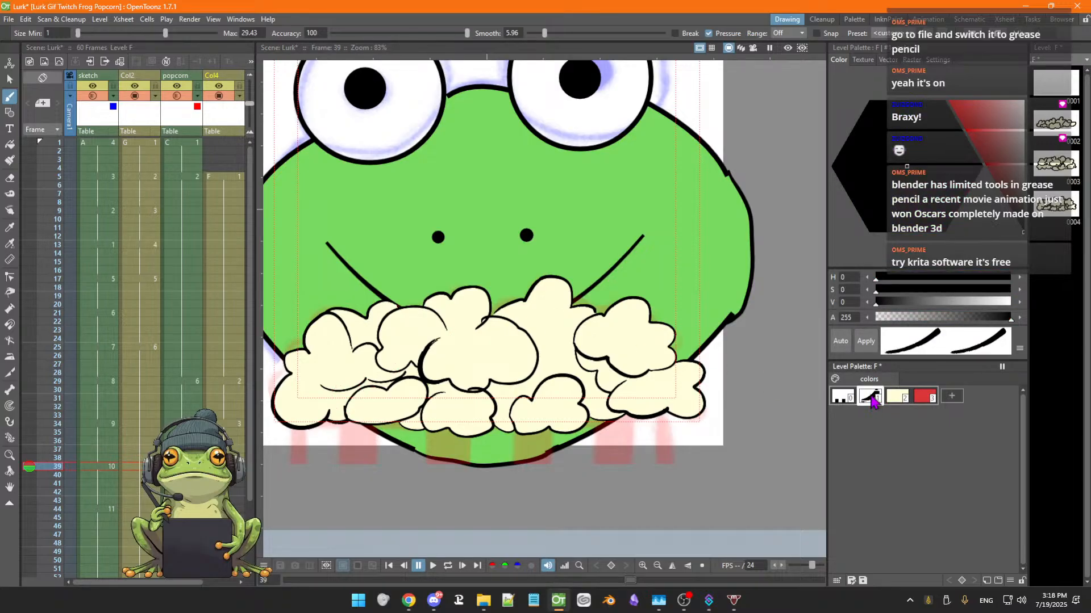
pyautogui.scroll(1, 467, 420)
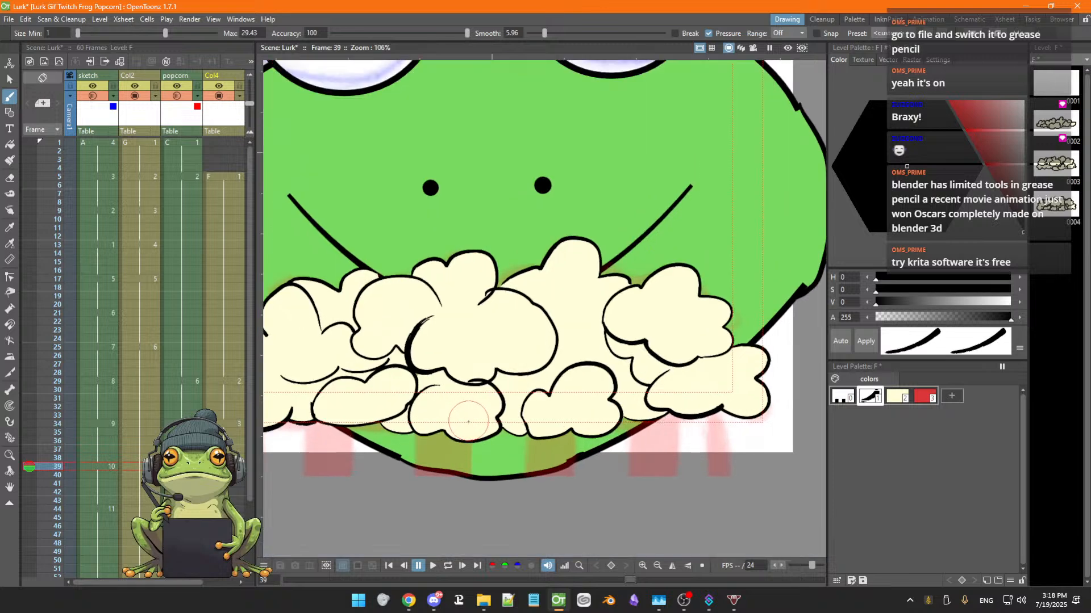
pyautogui.scroll(1, 468, 422)
pyautogui.press('space')
pyautogui.moveTo(465, 430); pyautogui.dragTo(566, 374)
pyautogui.press('b')
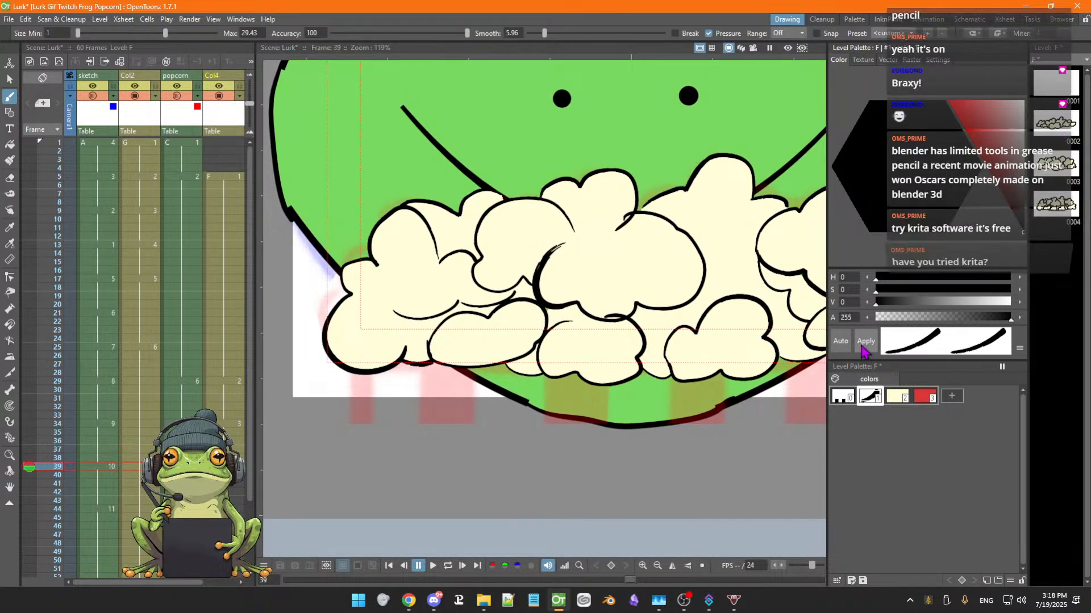
pyautogui.moveTo(351, 375)
pyautogui.mouseDown()
pyautogui.moveTo(350, 425)
pyautogui.moveTo(373, 424)
pyautogui.mouseUp()
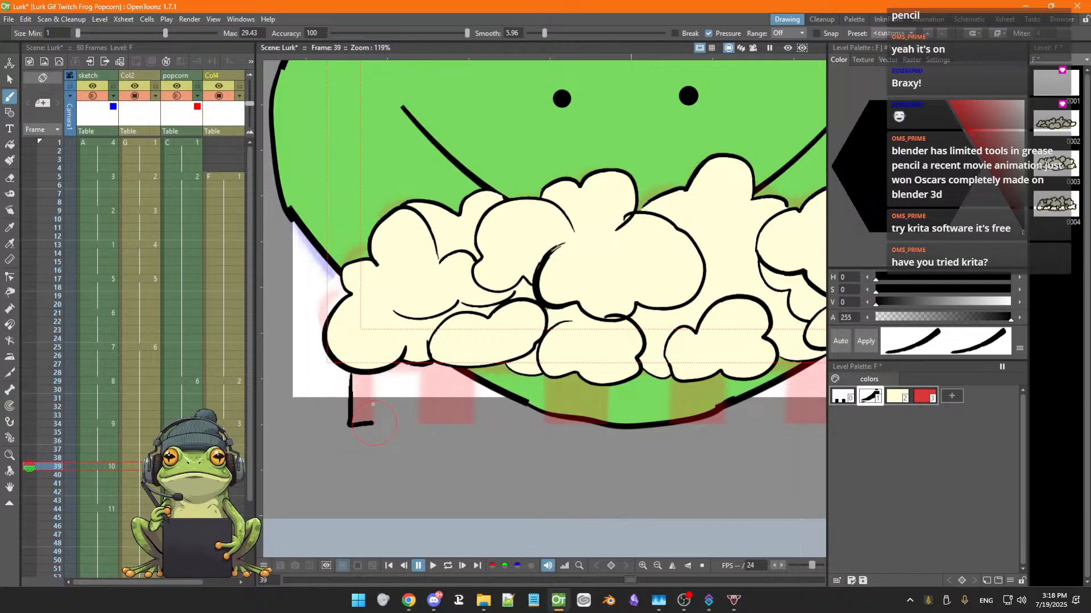
pyautogui.moveTo(370, 375); pyautogui.dragTo(373, 427)
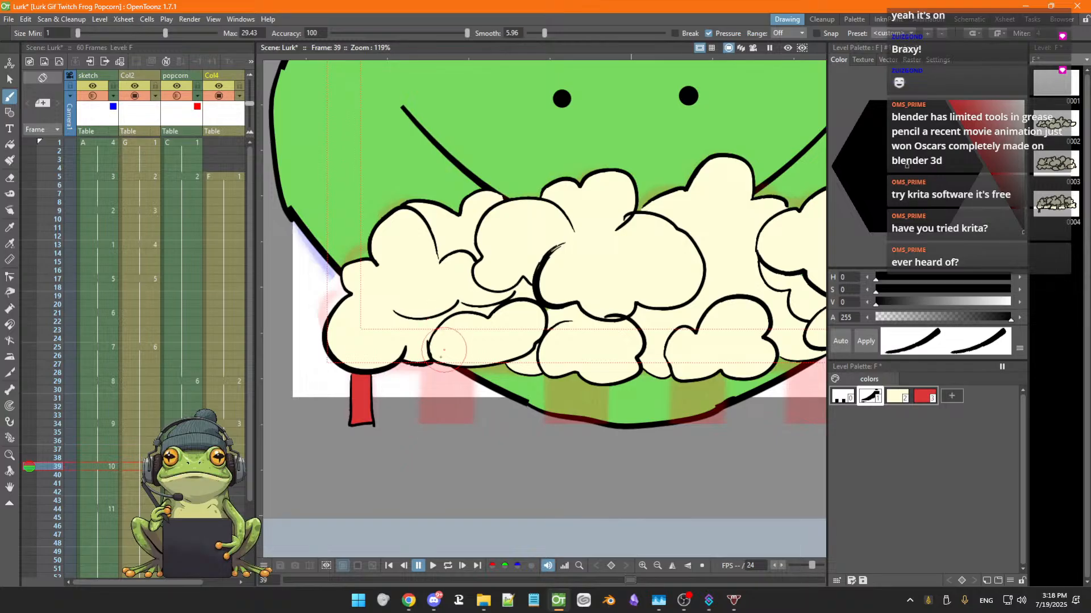
# Draw a second bucket stripe below the popcorn and pick the black outline style in the level palette
pyautogui.moveTo(419, 371)
pyautogui.mouseDown()
pyautogui.moveTo(418, 416)
pyautogui.moveTo(466, 421)
pyautogui.mouseUp()
pyautogui.moveTo(473, 369); pyautogui.dragTo(476, 421)
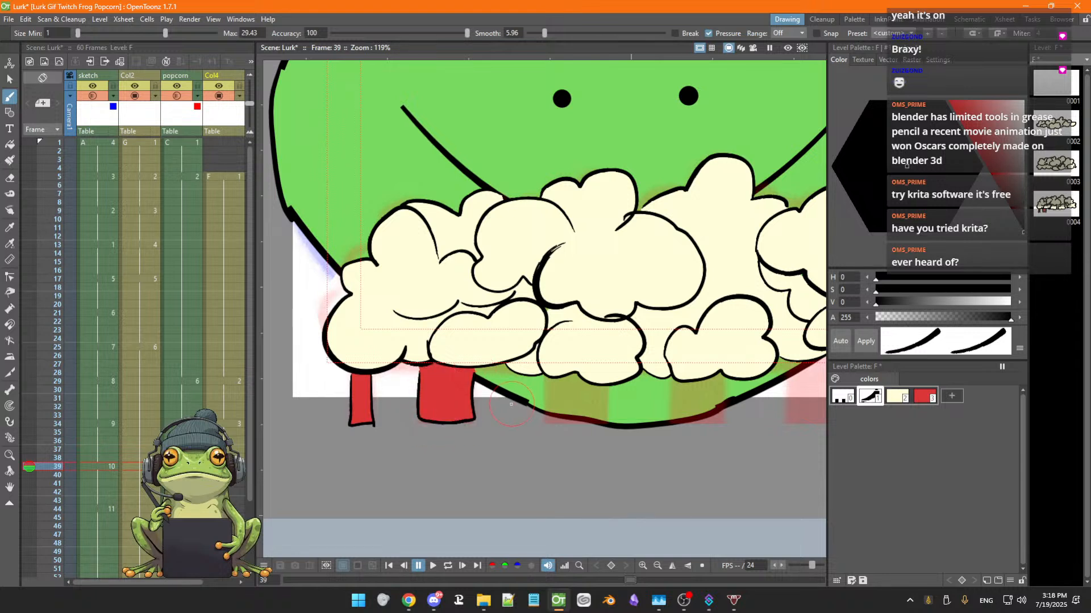
pyautogui.click(893, 399)
pyautogui.click(923, 398)
pyautogui.click(844, 398)
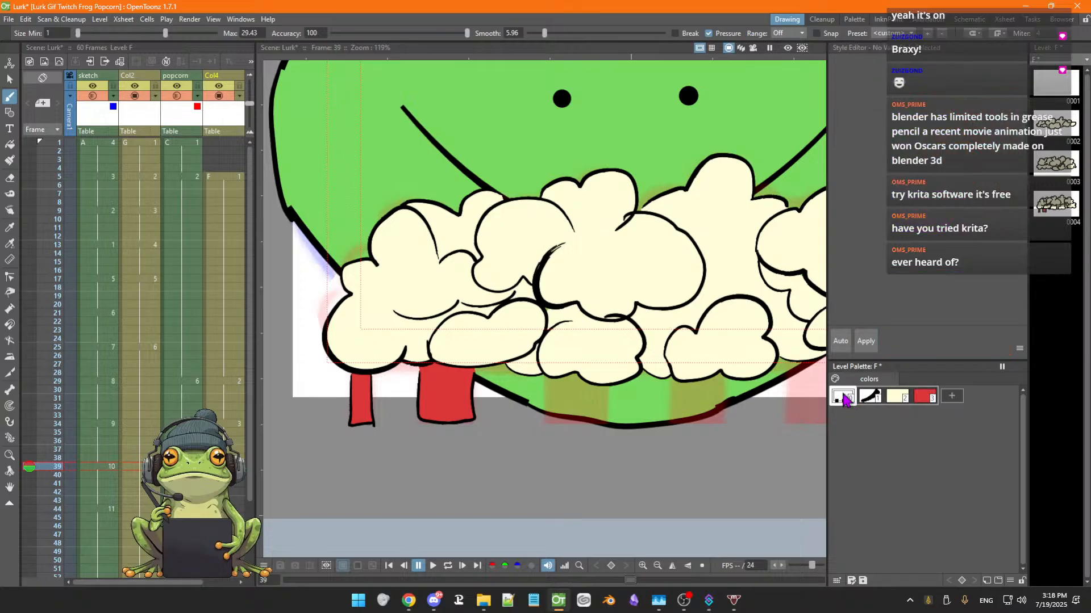
pyautogui.click(870, 398)
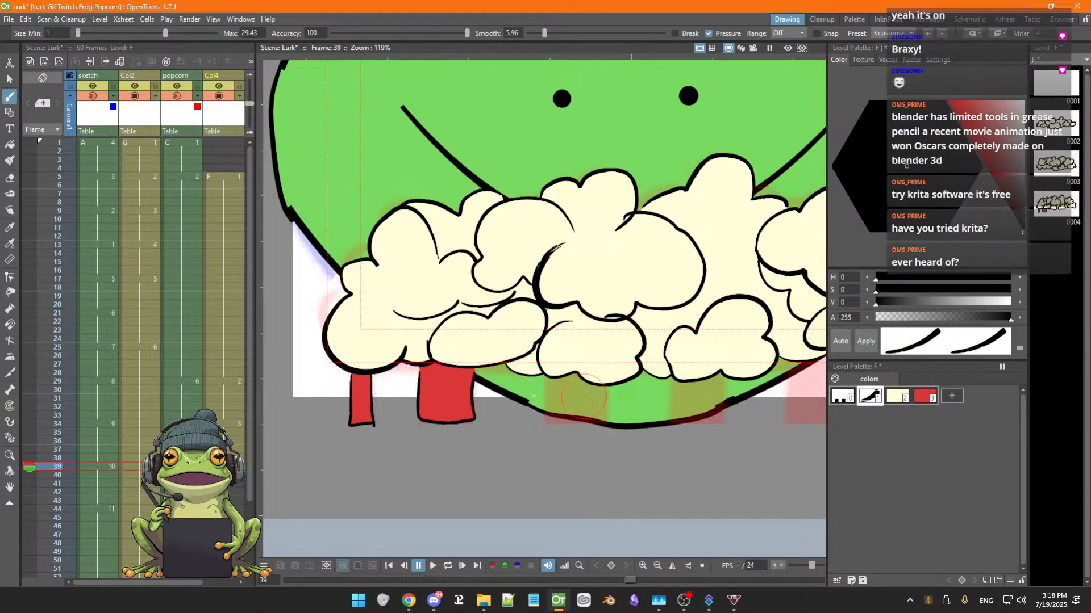
# Outline two more bucket stripes further right, then undo the last four strokes
pyautogui.moveTo(543, 376)
pyautogui.mouseDown()
pyautogui.moveTo(542, 417)
pyautogui.moveTo(576, 423)
pyautogui.moveTo(613, 425)
pyautogui.moveTo(613, 384)
pyautogui.mouseUp()
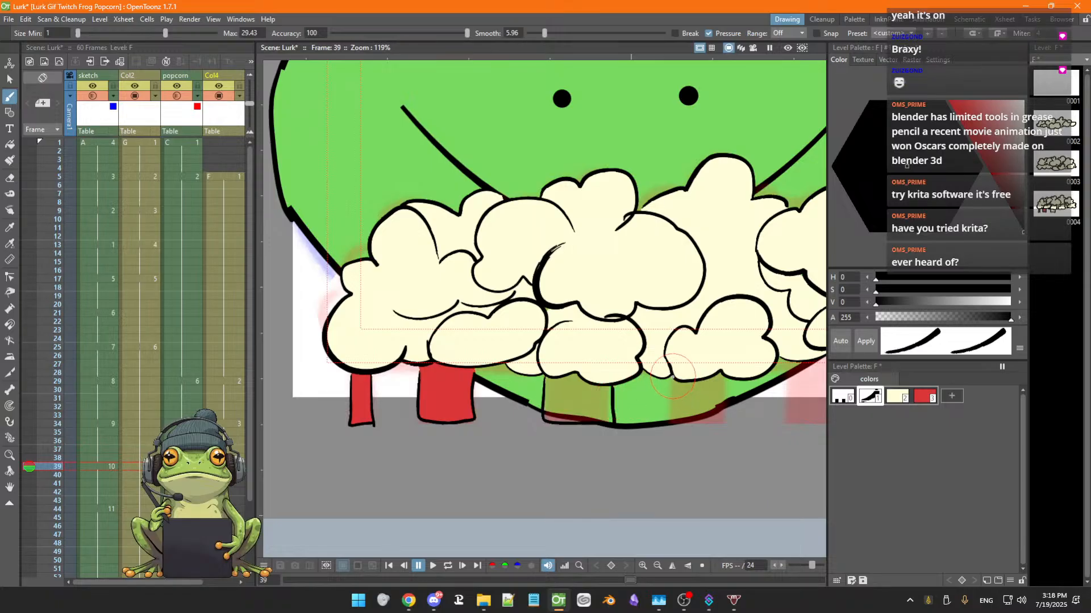
pyautogui.moveTo(673, 379)
pyautogui.mouseDown()
pyautogui.moveTo(679, 421)
pyautogui.moveTo(728, 426)
pyautogui.moveTo(728, 374)
pyautogui.mouseUp()
pyautogui.hotkey('ctrl', 'z')
pyautogui.hotkey('ctrl', 'z')
pyautogui.hotkey('ctrl', 'z')
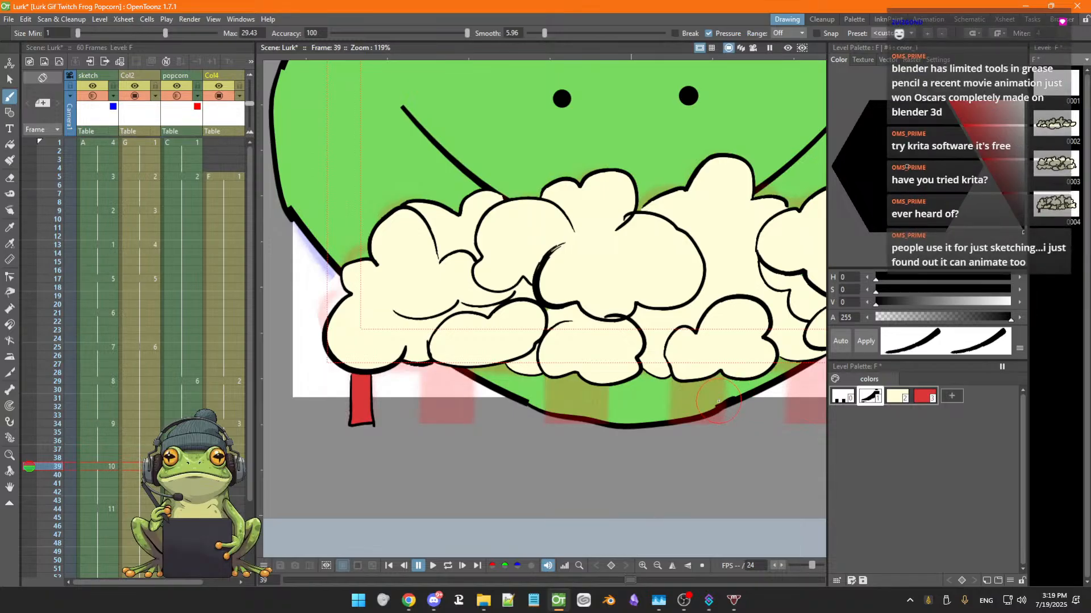
pyautogui.hotkey('ctrl', 'z')
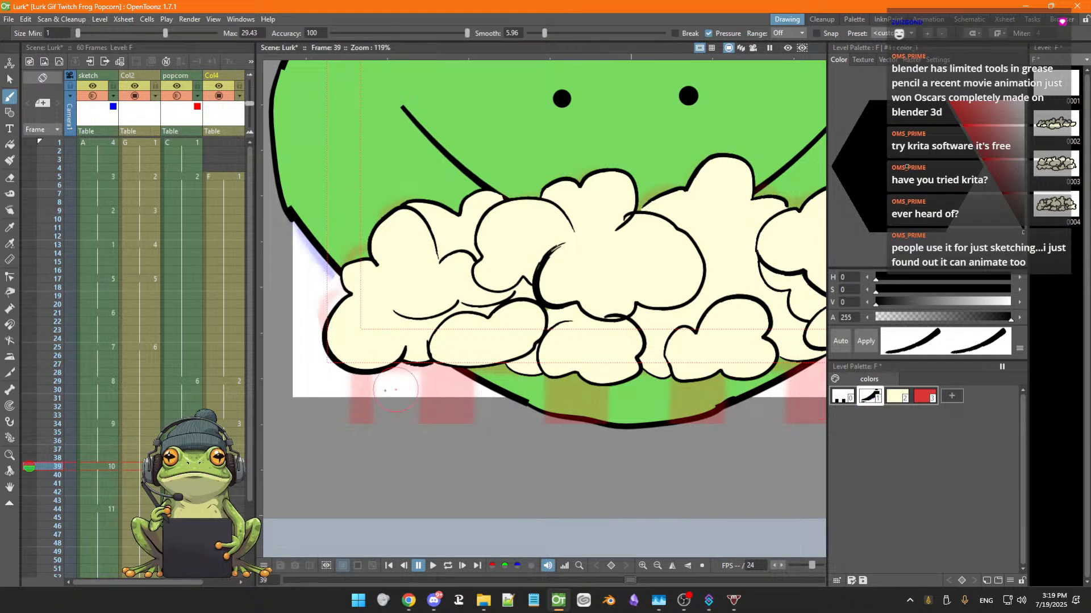
# Redraw the side outlines of the leftmost bucket stripe, save the scene, and draw the second stripe beside it
pyautogui.moveTo(352, 375); pyautogui.dragTo(350, 421)
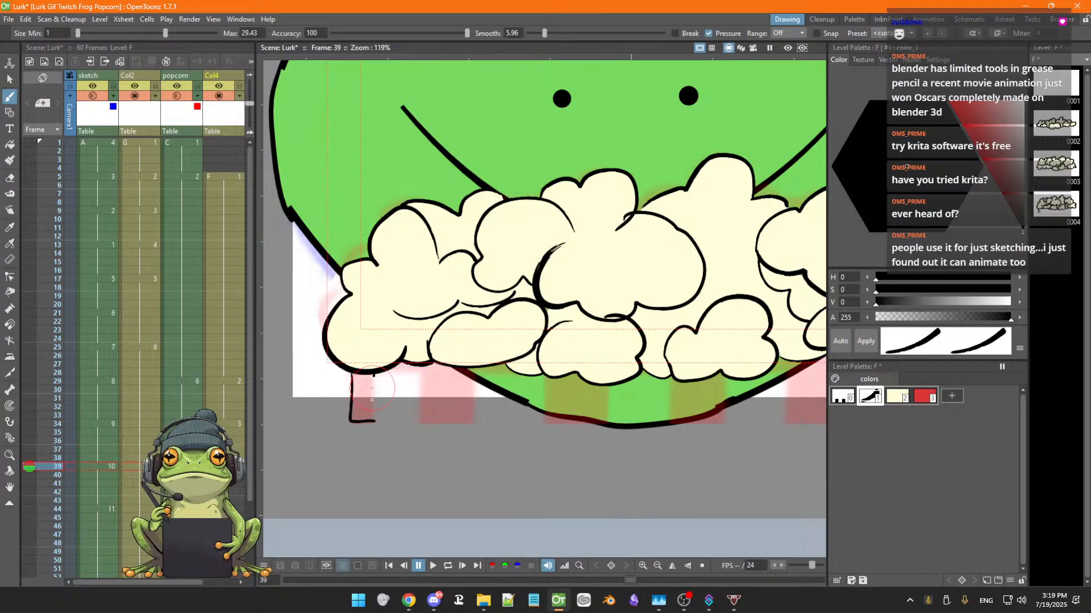
pyautogui.moveTo(373, 374); pyautogui.dragTo(373, 420)
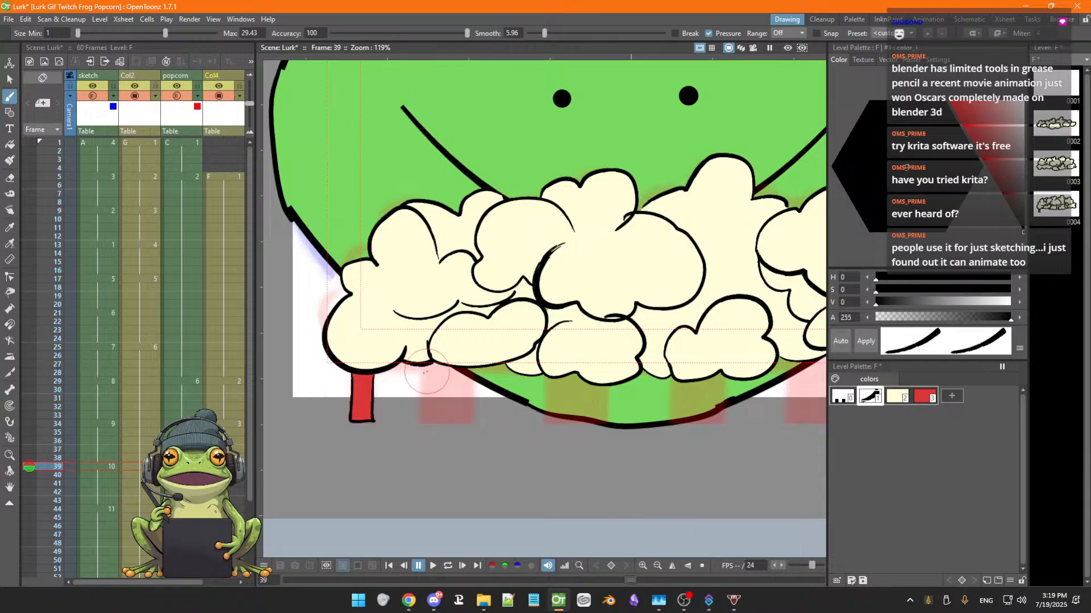
pyautogui.hotkey('ctrl', 's')
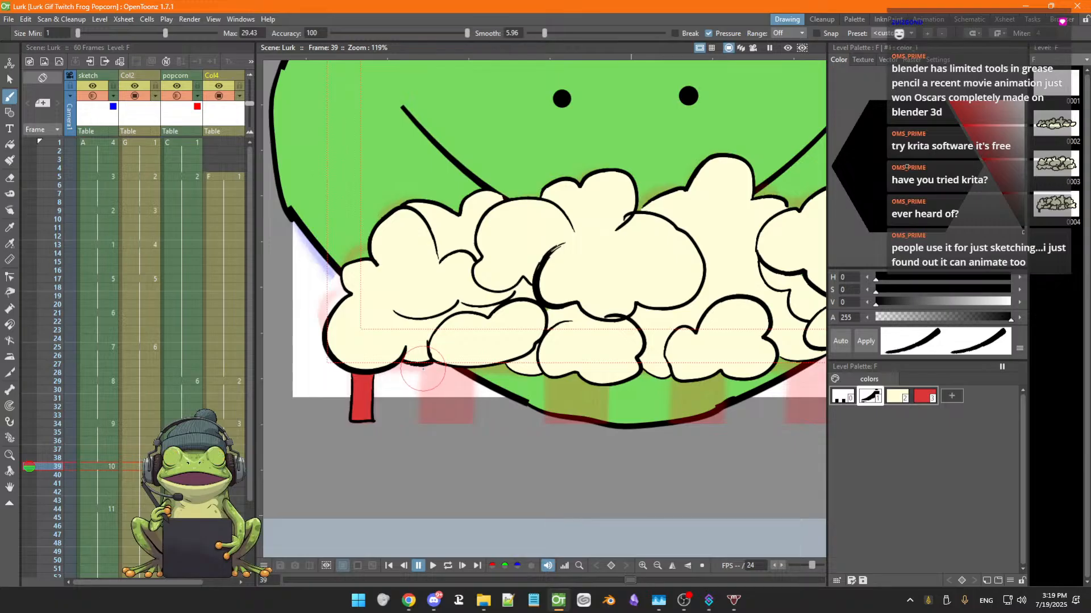
pyautogui.moveTo(421, 366)
pyautogui.mouseDown()
pyautogui.moveTo(421, 425)
pyautogui.moveTo(446, 426)
pyautogui.moveTo(481, 424)
pyautogui.moveTo(480, 381)
pyautogui.moveTo(480, 370)
pyautogui.mouseUp()
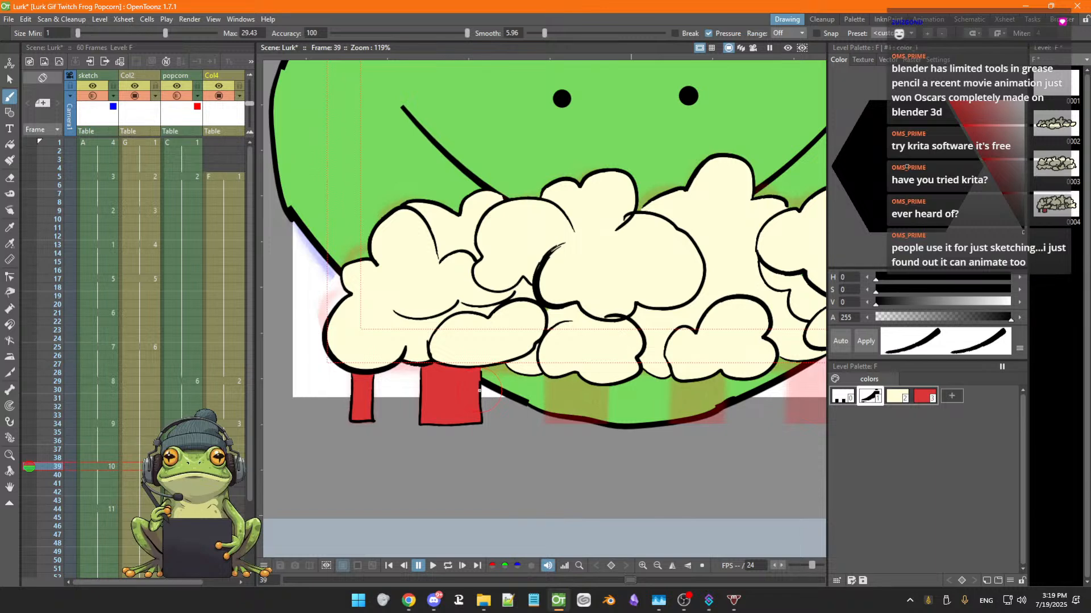
# Zoom out and outline two bucket stripes below the popcorn's right side
pyautogui.scroll(-3, 481, 388)
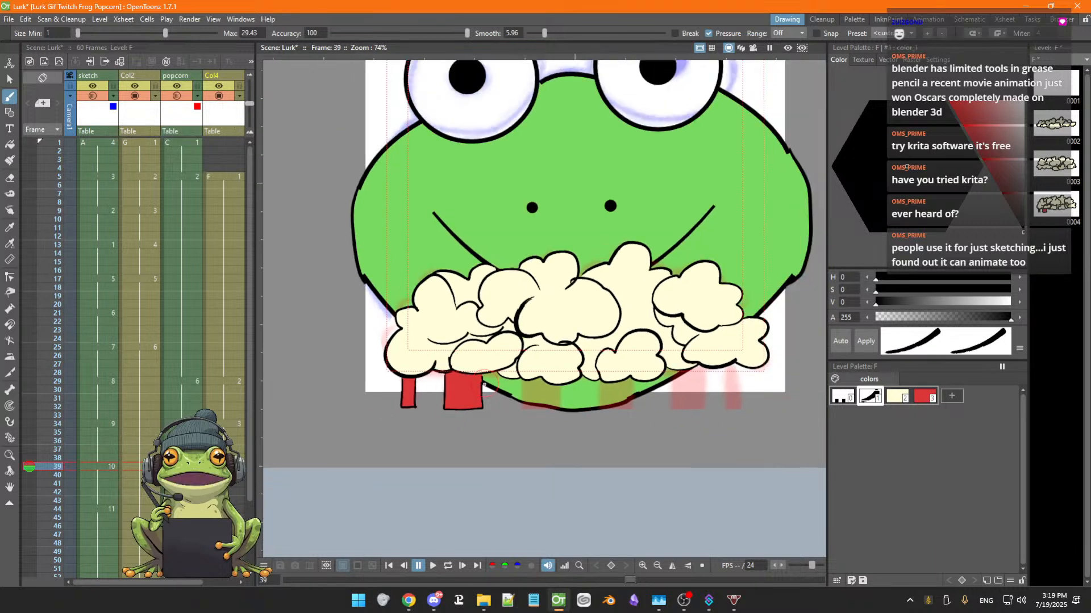
pyautogui.scroll(-2, 484, 385)
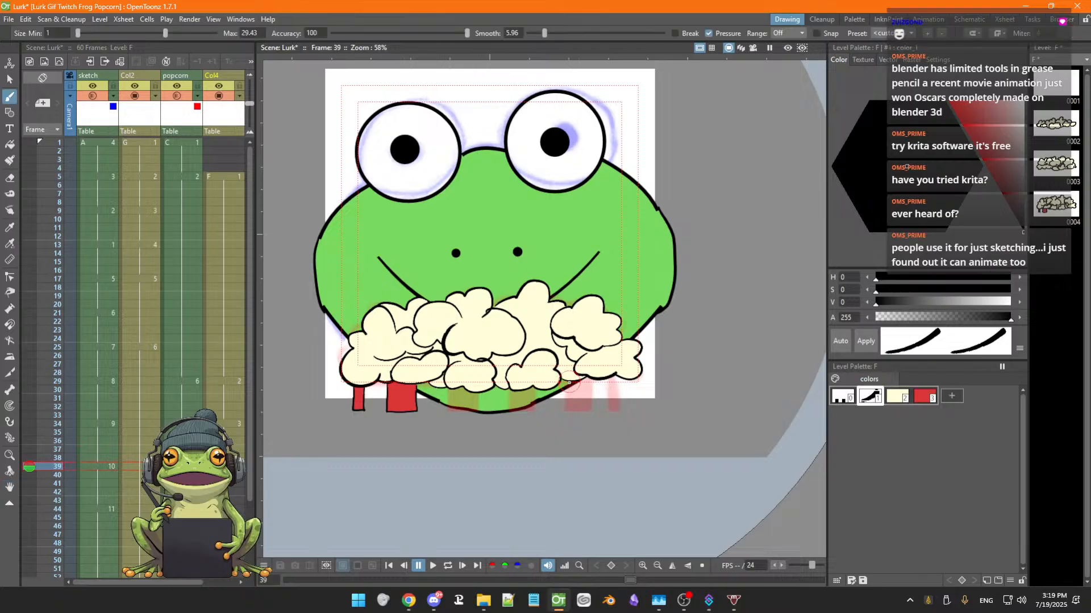
pyautogui.moveTo(567, 381)
pyautogui.mouseDown()
pyautogui.moveTo(568, 413)
pyautogui.moveTo(590, 412)
pyautogui.moveTo(590, 373)
pyautogui.moveTo(605, 377)
pyautogui.moveTo(612, 419)
pyautogui.moveTo(626, 420)
pyautogui.moveTo(624, 371)
pyautogui.mouseUp()
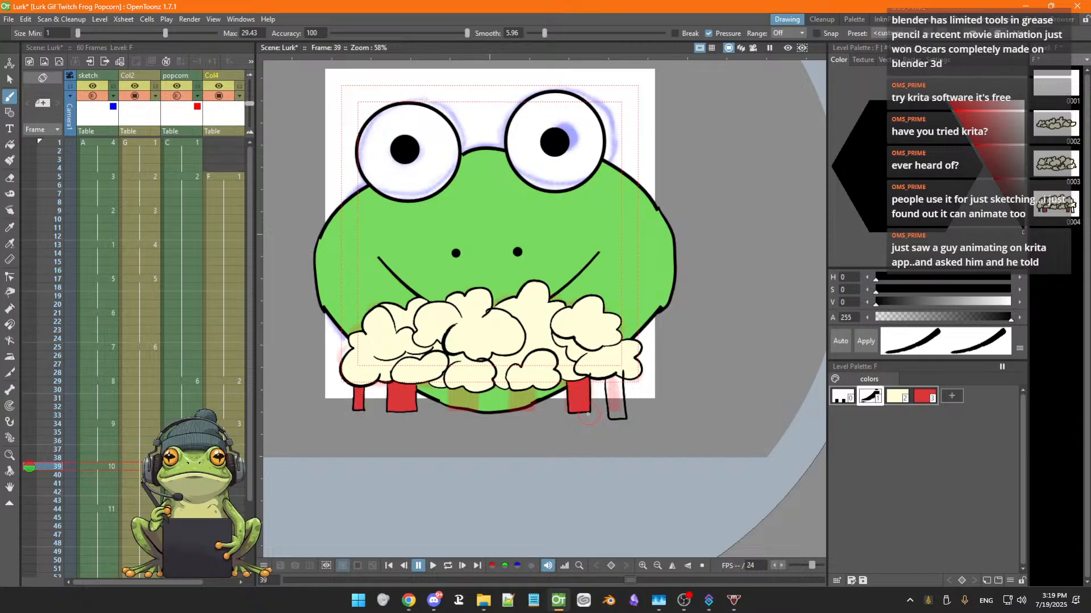
pyautogui.moveTo(624, 408); pyautogui.dragTo(626, 420)
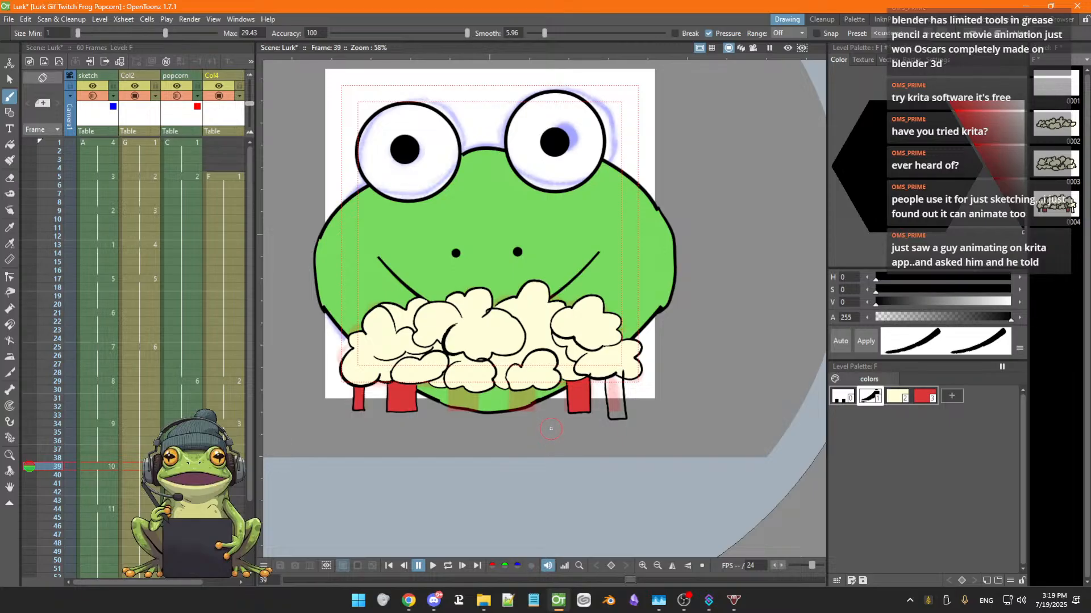
# Undo the last four strokes under the popcorn
pyautogui.hotkey('ctrl', 'z')
pyautogui.hotkey('ctrl', 'z')
pyautogui.hotkey('ctrl', 'z')
pyautogui.hotkey('ctrl', 'z')
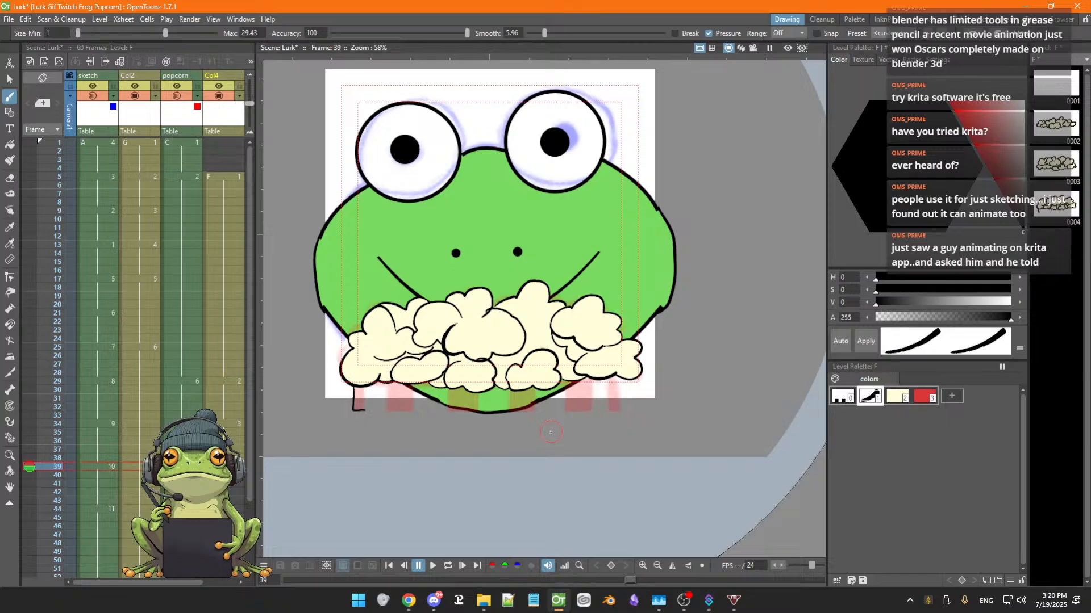
pyautogui.hotkey('ctrl', 'z')
# Delete the red style from the level palette
pyautogui.click(925, 397)
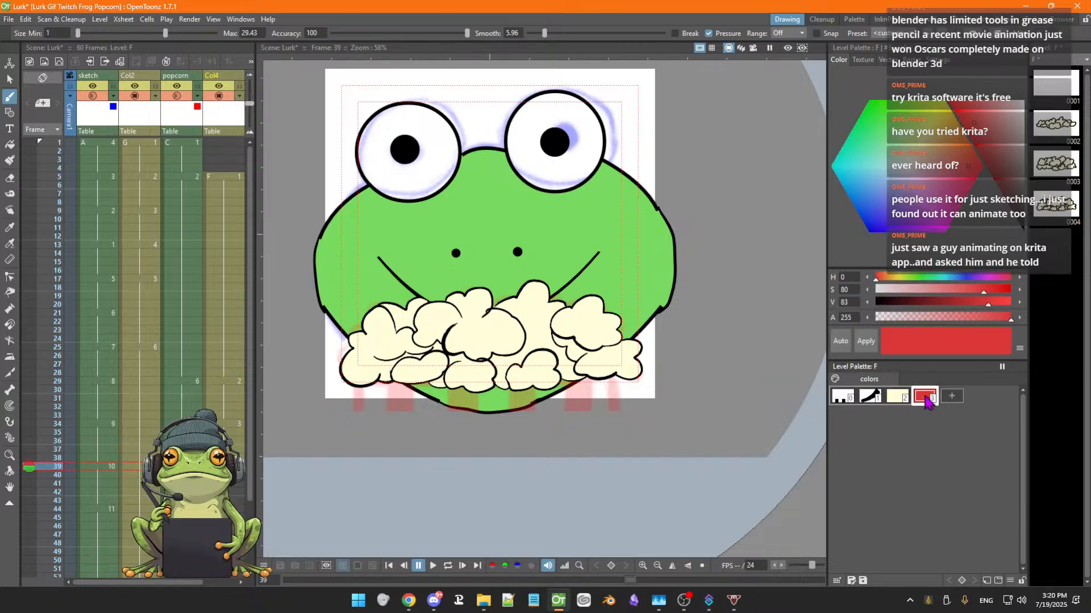
pyautogui.rightClick(925, 397)
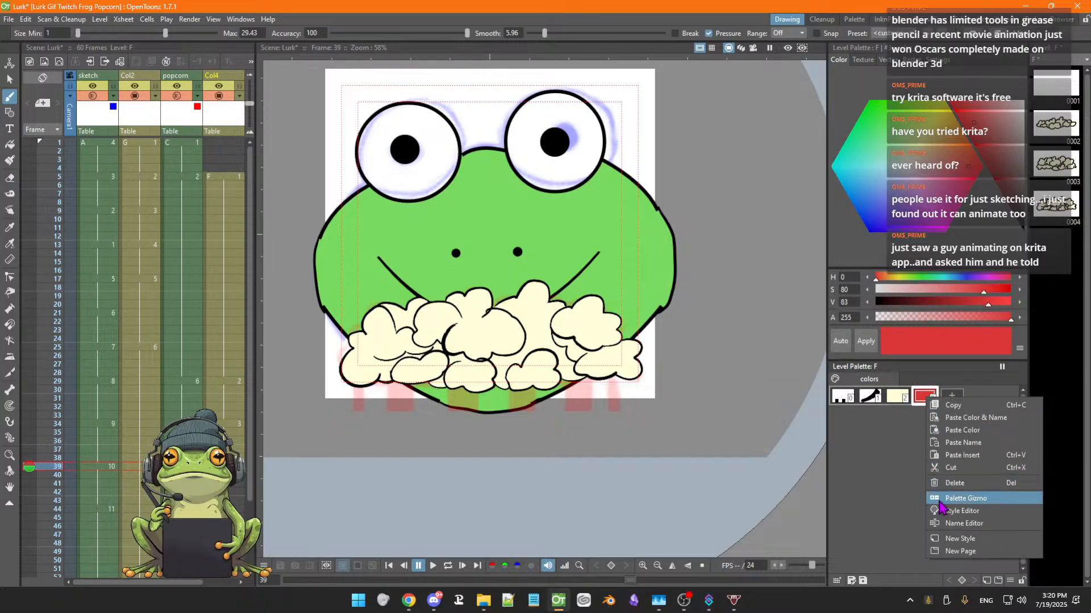
pyautogui.click(955, 483)
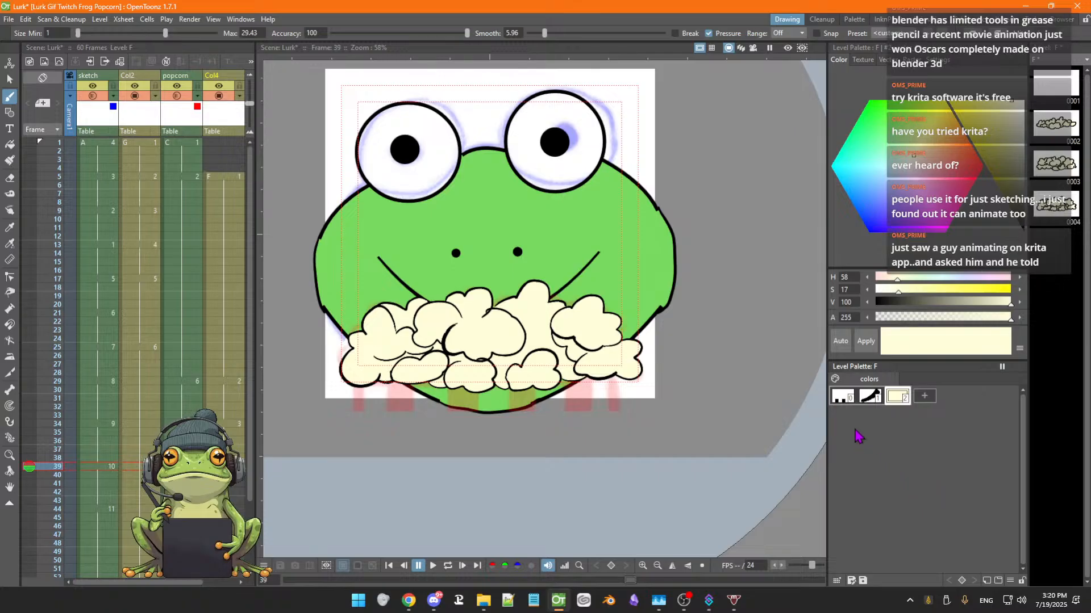
# Draw a short stroke with the outline style at the left stripe, then undo the last three actions
pyautogui.click(867, 401)
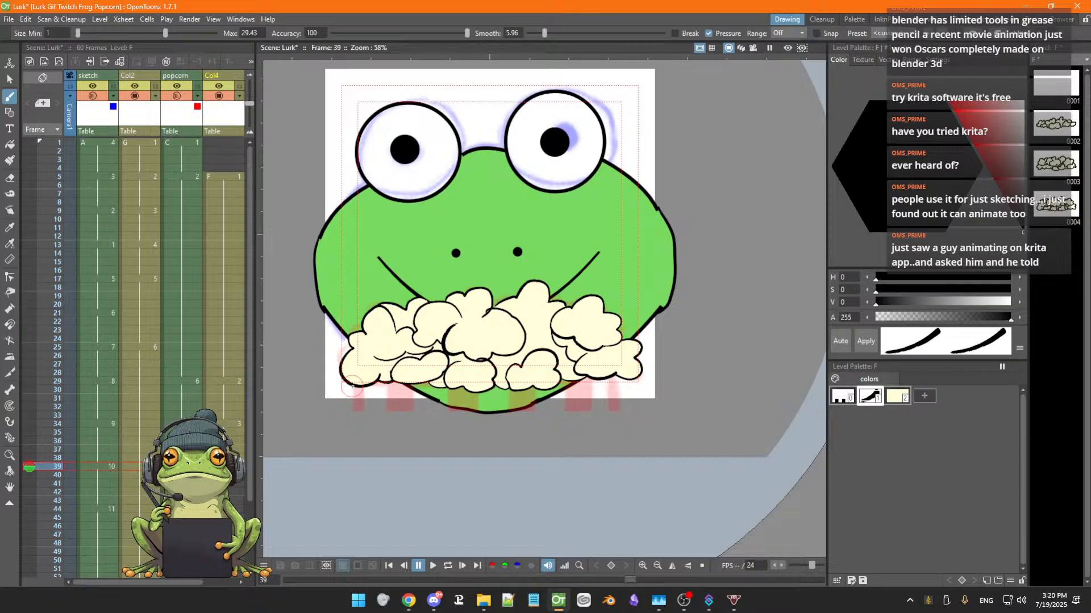
pyautogui.moveTo(366, 410)
pyautogui.mouseDown()
pyautogui.moveTo(375, 375)
pyautogui.moveTo(386, 408)
pyautogui.moveTo(413, 382)
pyautogui.moveTo(388, 382)
pyautogui.mouseUp()
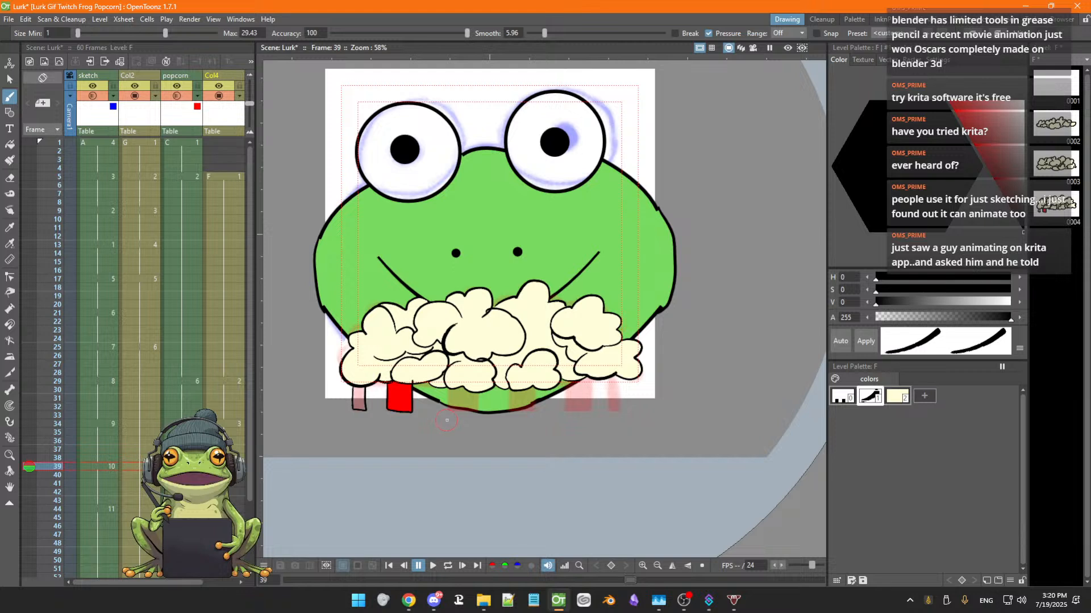
pyautogui.hotkey('ctrl', 'z')
pyautogui.hotkey('ctrl', 'z')
pyautogui.hotkey('ctrl', 'z')
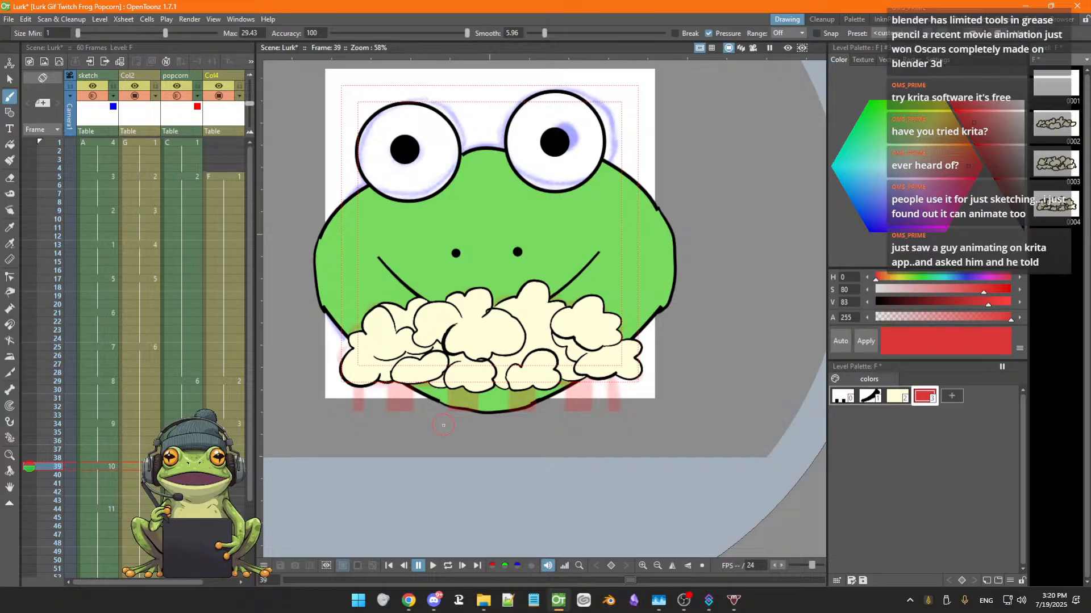
# Save the scene and close OpenToonz
pyautogui.hotkey('ctrl', 's')
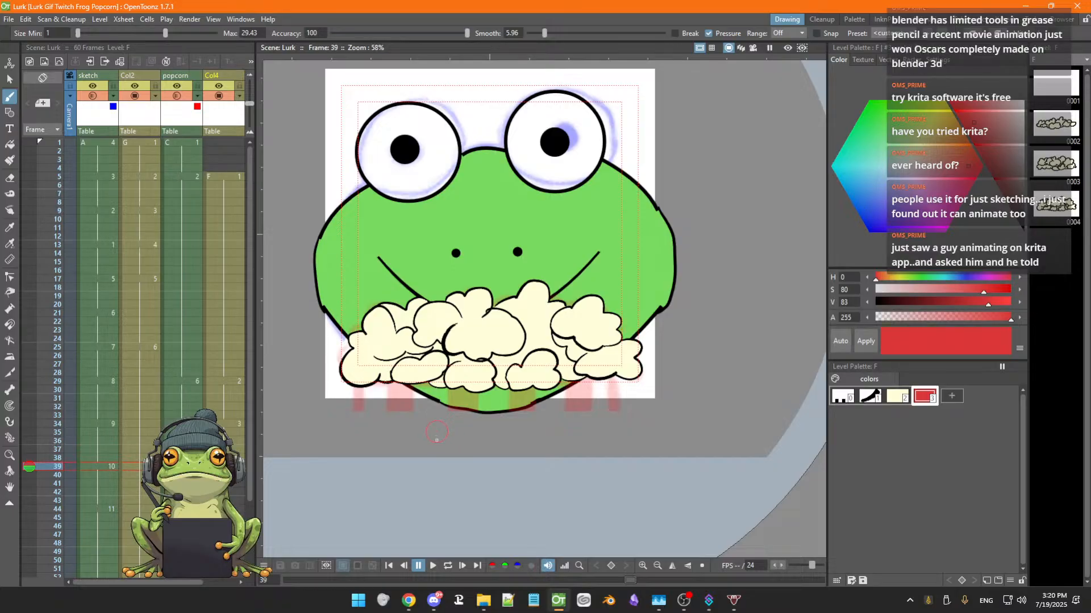
pyautogui.click(1075, 8)
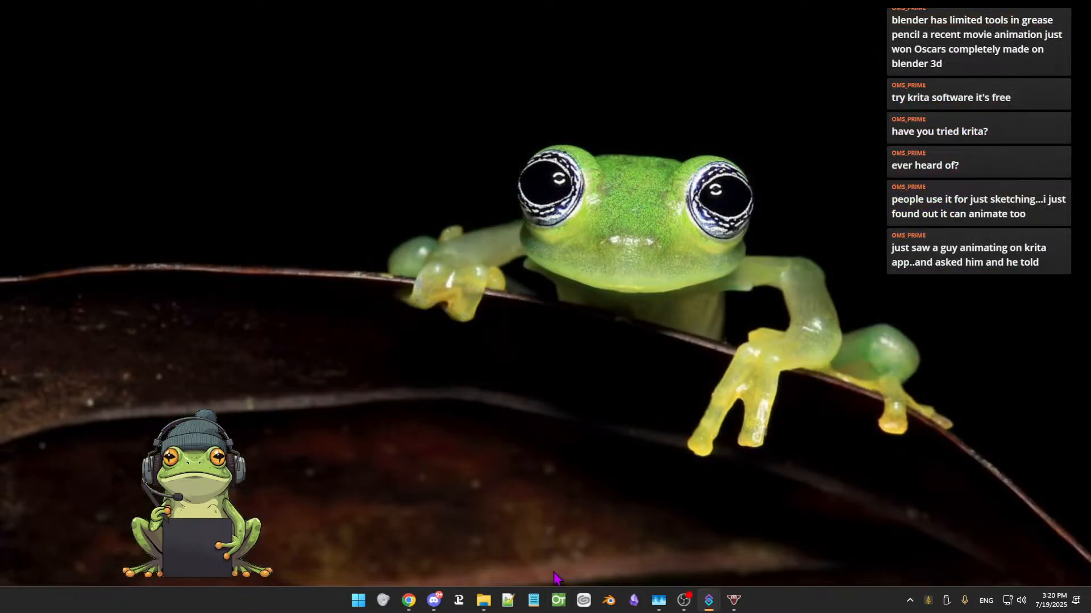
# Relaunch OpenToonz and open the Lurk scene from the startup dialog
pyautogui.click(563, 608)
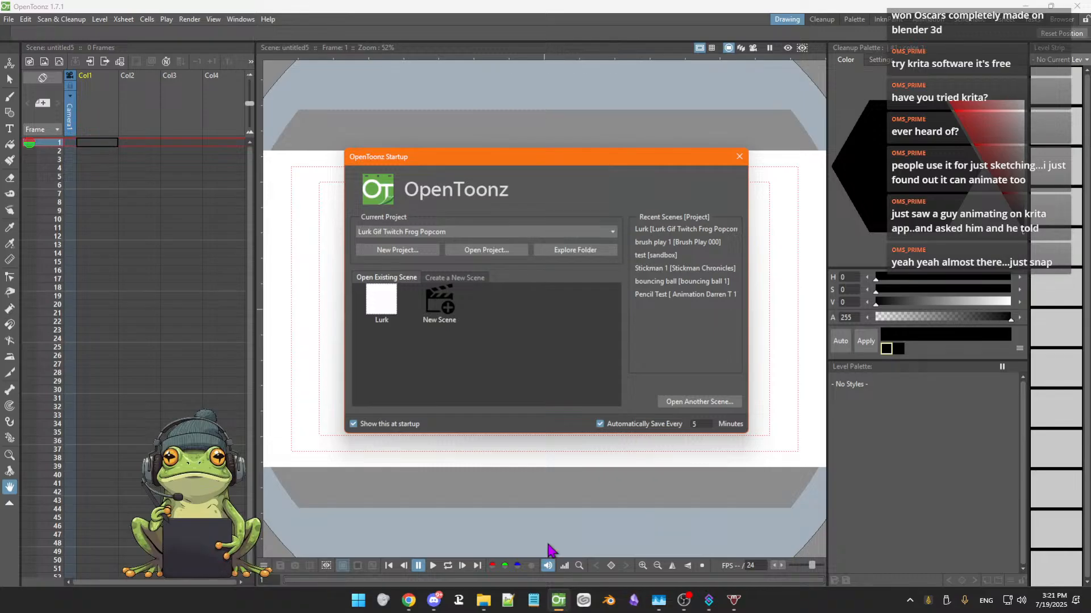
pyautogui.click(397, 321)
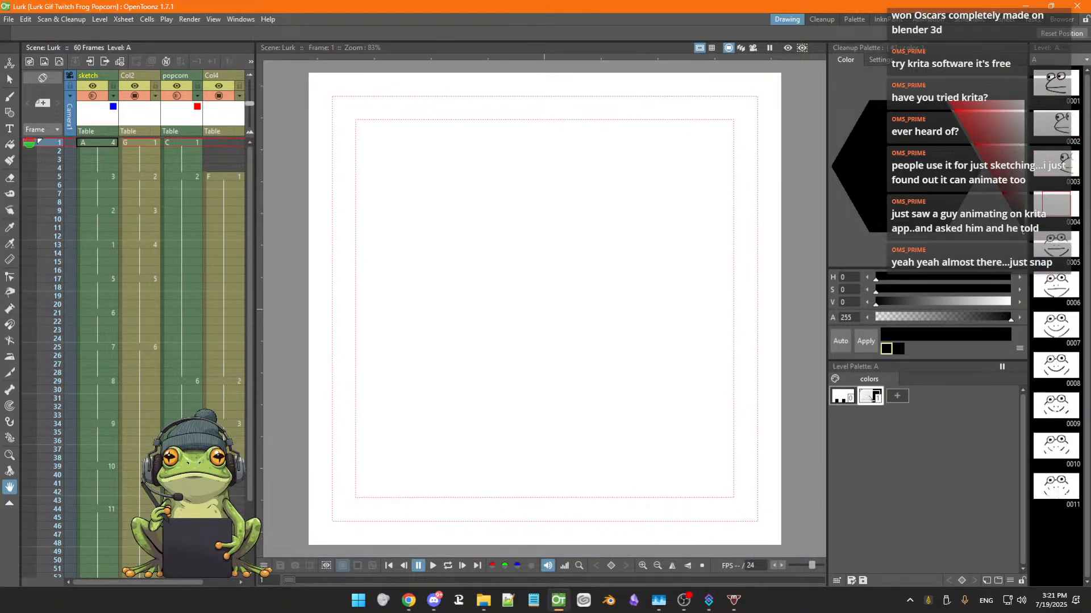
# Go to frame 39 of Col4 and select the black outline style with the Brush tool
pyautogui.click(228, 466)
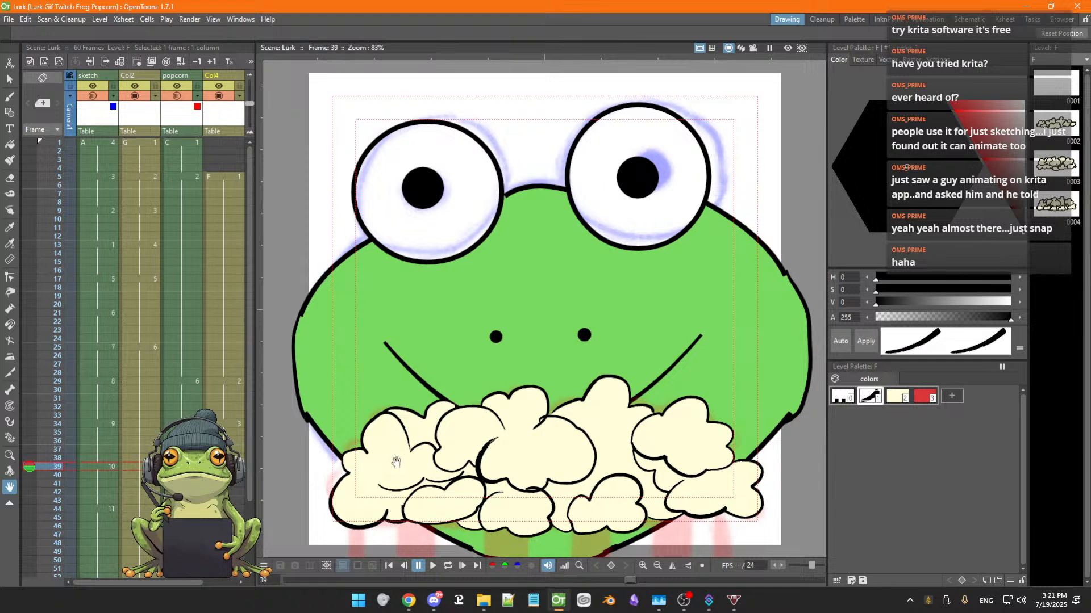
pyautogui.scroll(-2, 395, 462)
pyautogui.moveTo(396, 454); pyautogui.dragTo(420, 412)
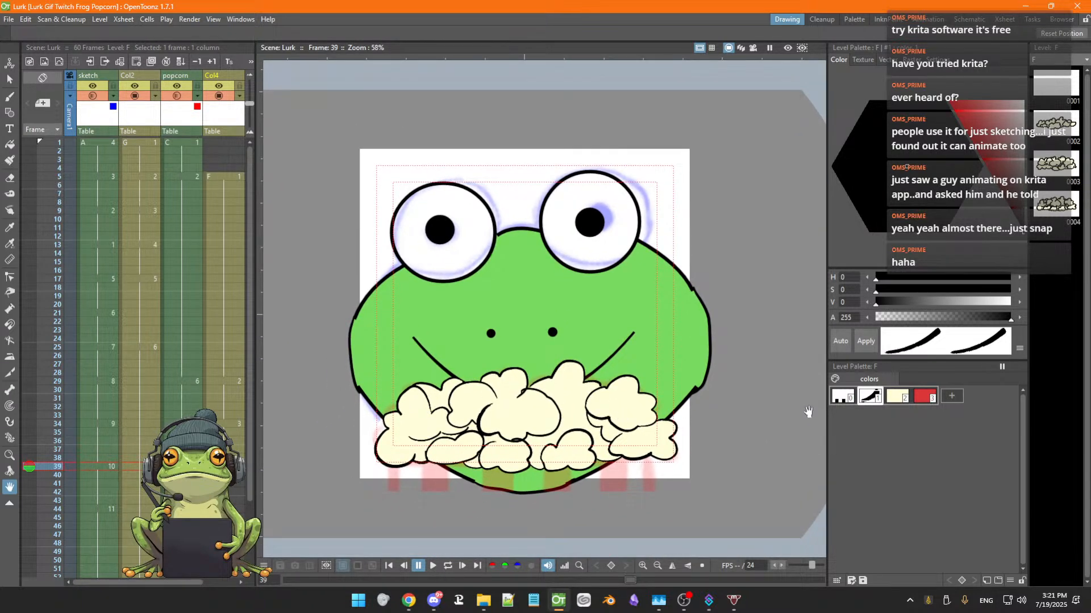
pyautogui.click(867, 400)
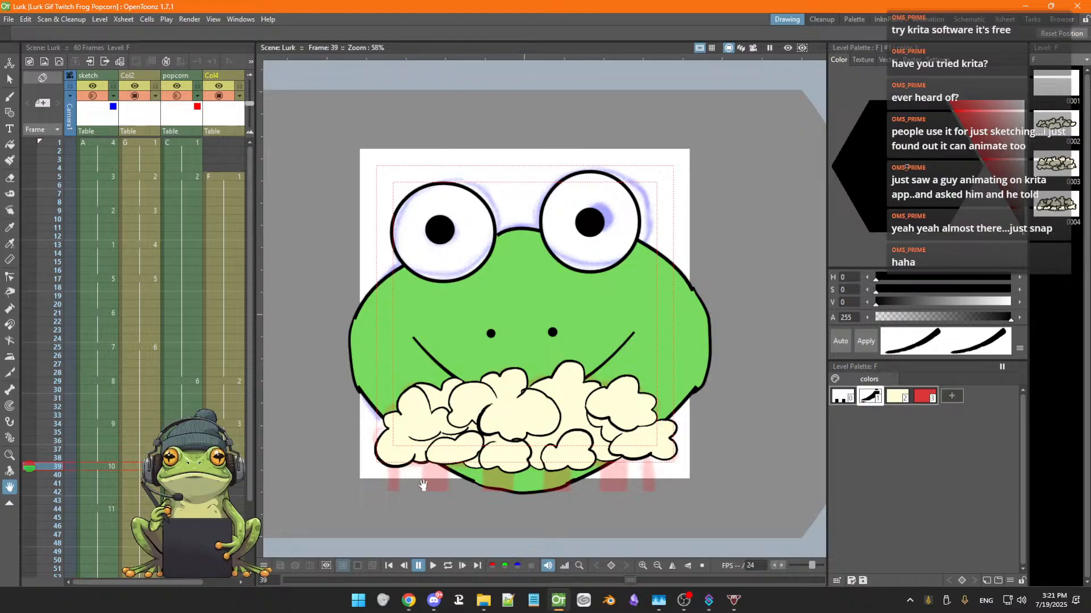
pyautogui.press('b')
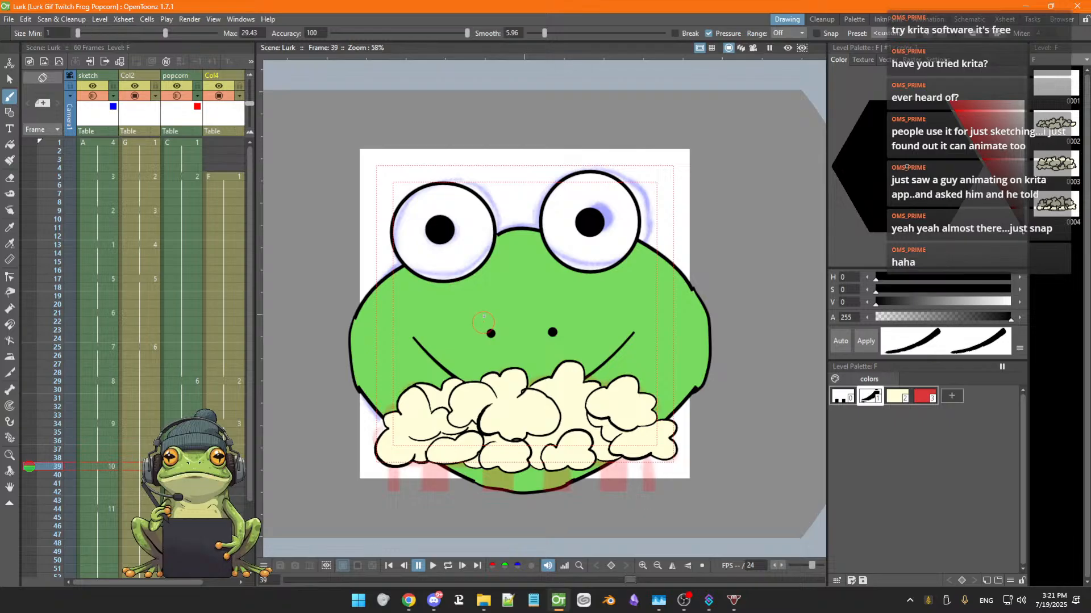
# Outline two bucket stripes below the popcorn's left side, discarding a stray stroke near the eyes
pyautogui.moveTo(481, 296)
pyautogui.mouseDown()
pyautogui.moveTo(480, 314)
pyautogui.moveTo(492, 289)
pyautogui.mouseUp()
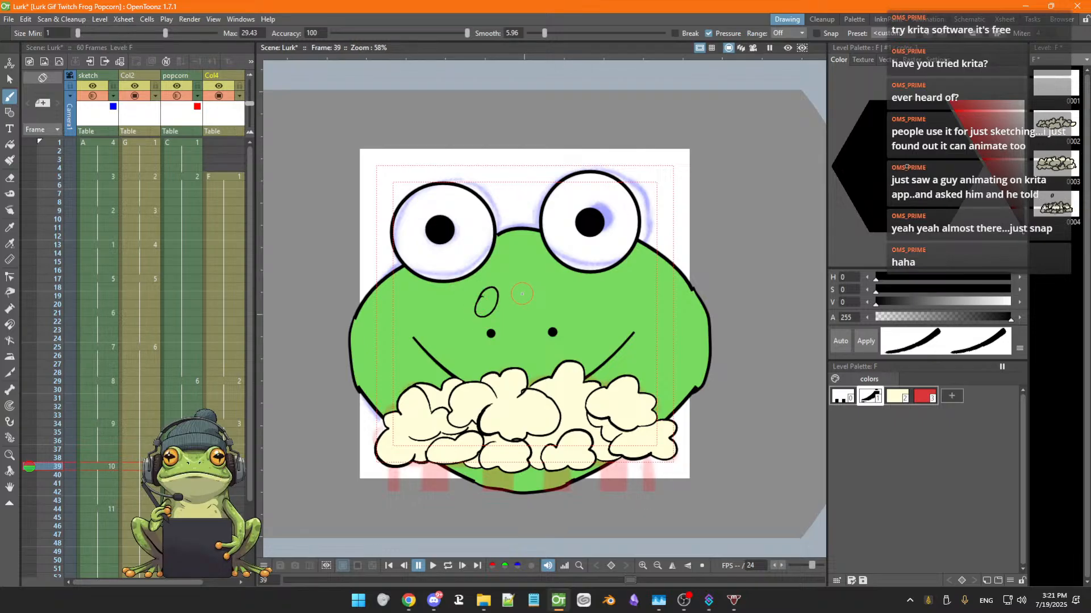
pyautogui.hotkey('ctrl', 'z')
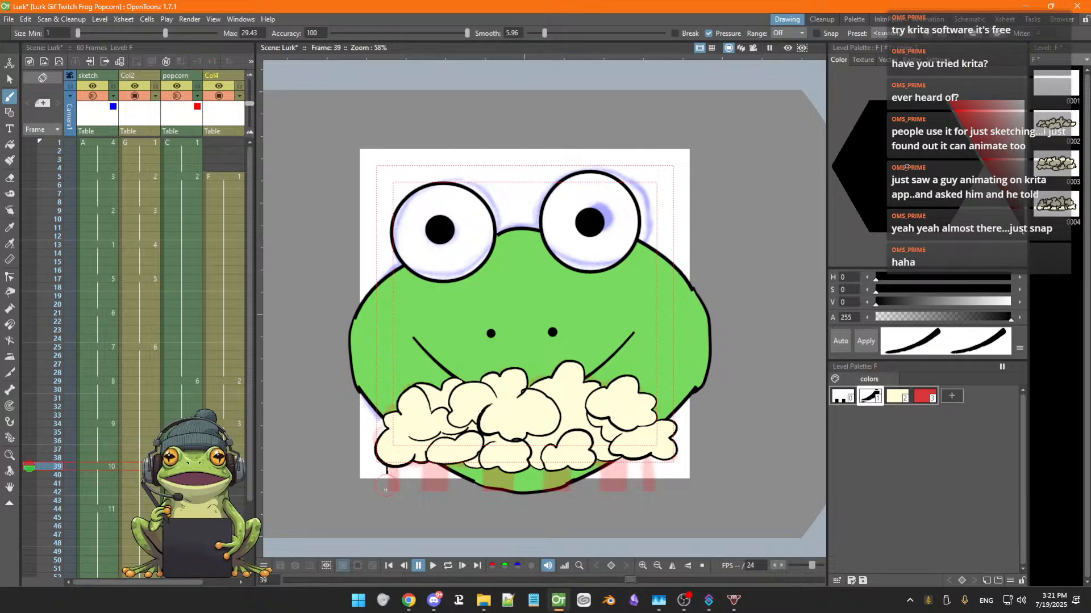
pyautogui.moveTo(386, 467)
pyautogui.mouseDown()
pyautogui.moveTo(404, 491)
pyautogui.moveTo(401, 465)
pyautogui.moveTo(424, 488)
pyautogui.moveTo(447, 467)
pyautogui.mouseUp()
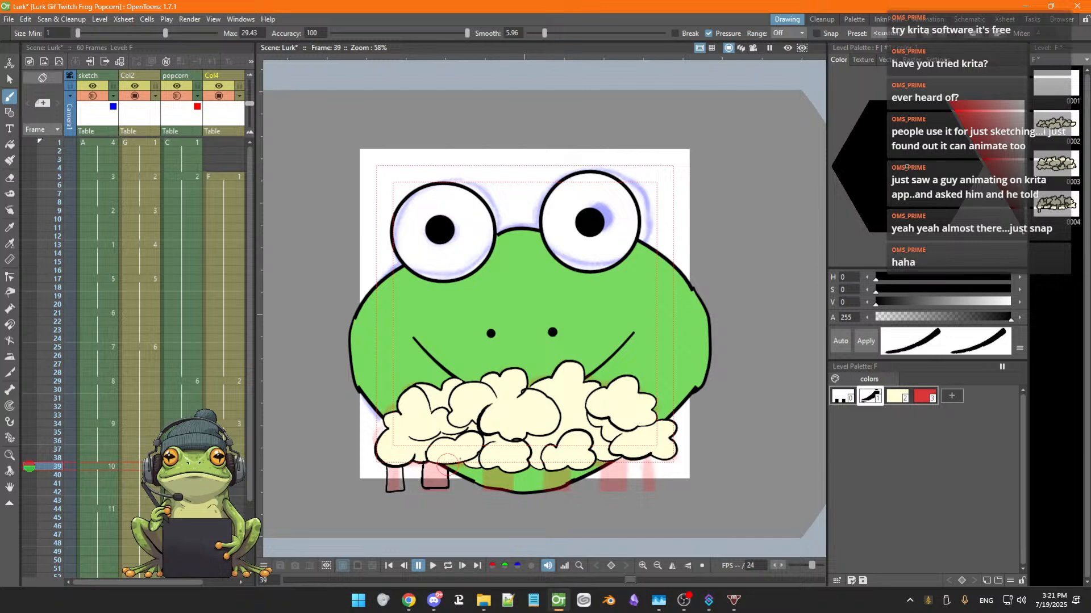
pyautogui.scroll(2, 500, 451)
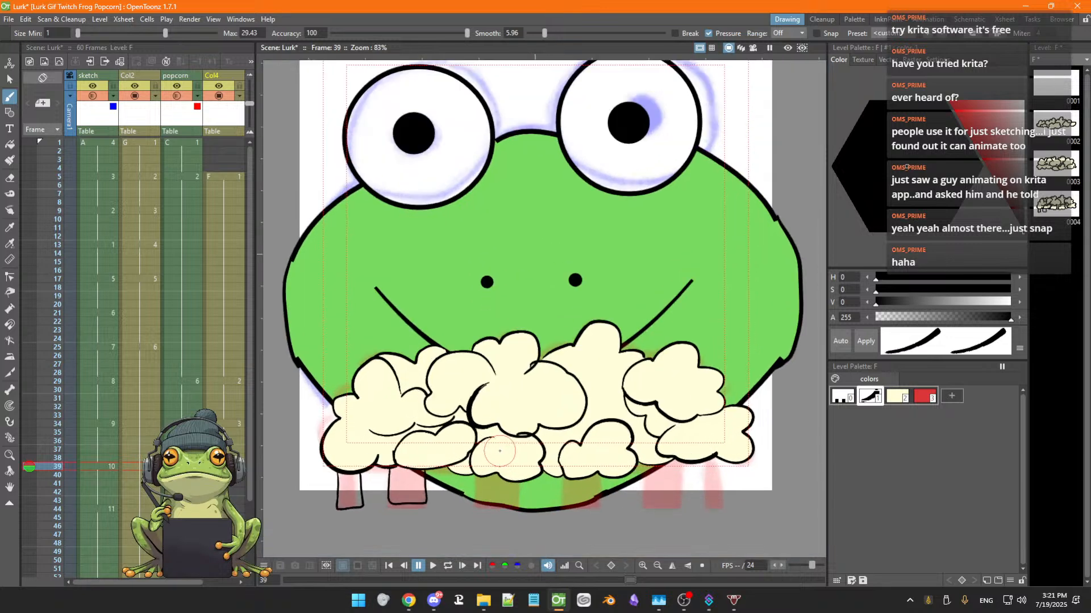
pyautogui.scroll(1, 499, 451)
pyautogui.press('space')
pyautogui.moveTo(499, 447); pyautogui.dragTo(549, 381)
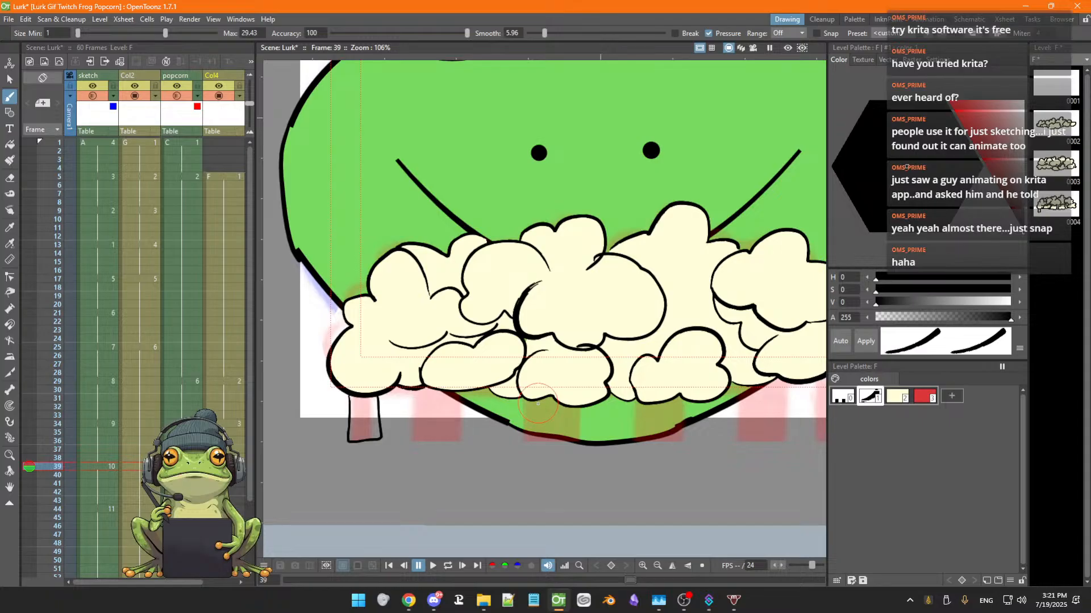
pyautogui.press('space')
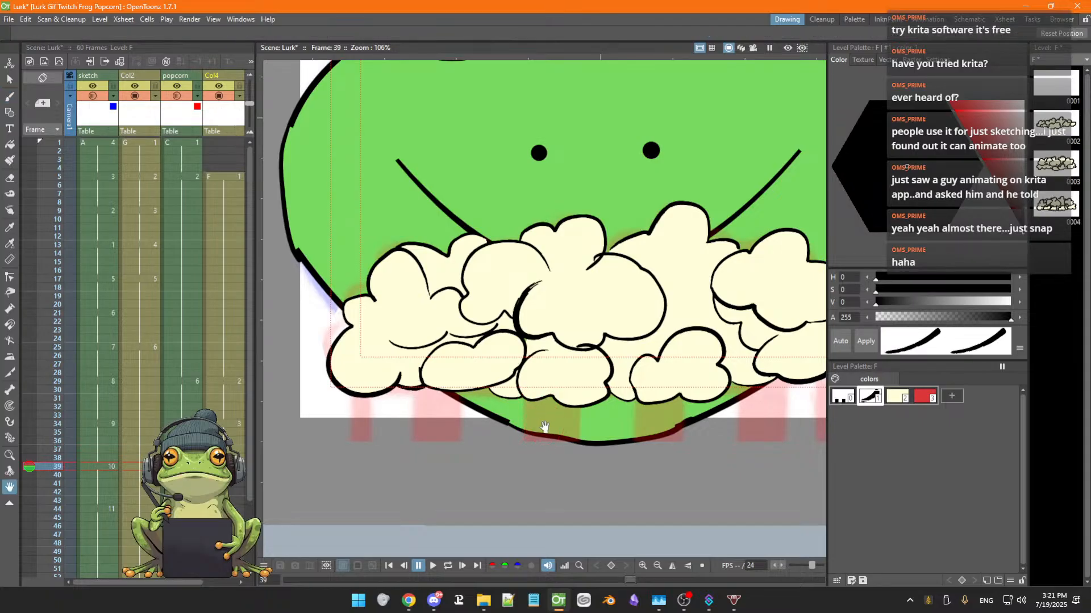
# Outline the popcorn bucket's left side, bottom edge and right side beneath the popcorn
pyautogui.moveTo(544, 429)
pyautogui.mouseDown()
pyautogui.moveTo(525, 415)
pyautogui.moveTo(520, 430)
pyautogui.mouseUp()
pyautogui.scroll(-1, 526, 413)
pyautogui.scroll(-2, 524, 413)
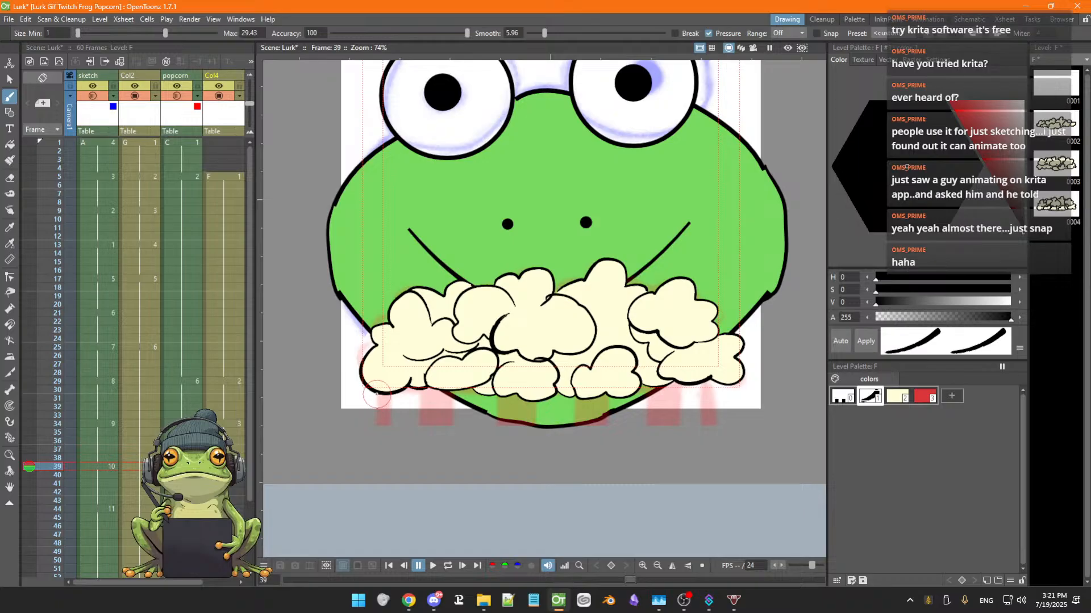
pyautogui.moveTo(375, 392)
pyautogui.mouseDown()
pyautogui.moveTo(375, 424)
pyautogui.moveTo(402, 430)
pyautogui.mouseUp()
pyautogui.moveTo(579, 430); pyautogui.dragTo(660, 433)
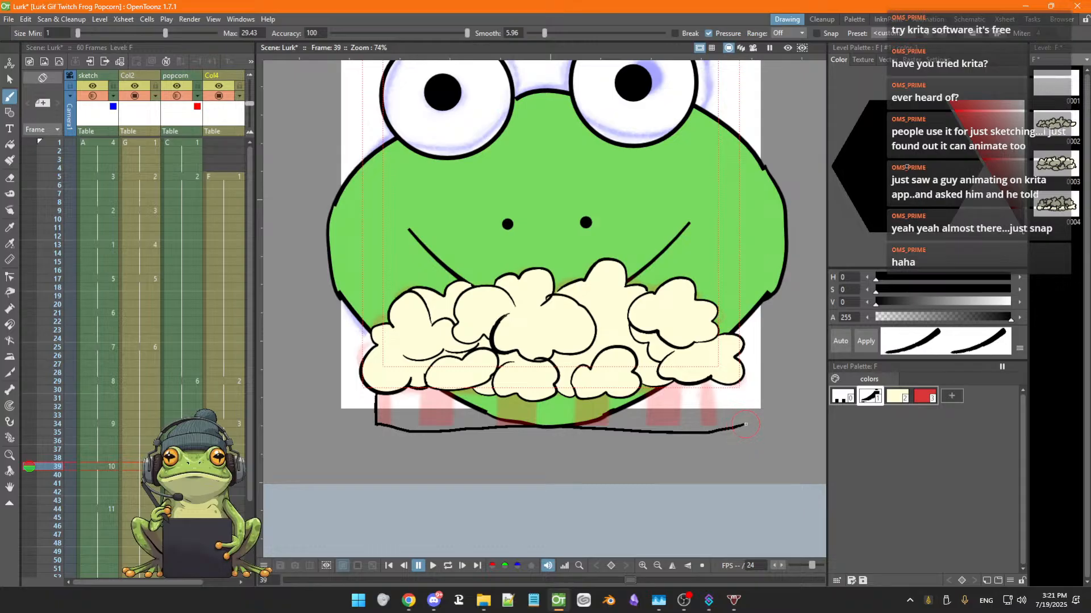
pyautogui.moveTo(746, 415)
pyautogui.mouseDown()
pyautogui.moveTo(744, 374)
pyautogui.moveTo(716, 409)
pyautogui.moveTo(717, 430)
pyautogui.mouseUp()
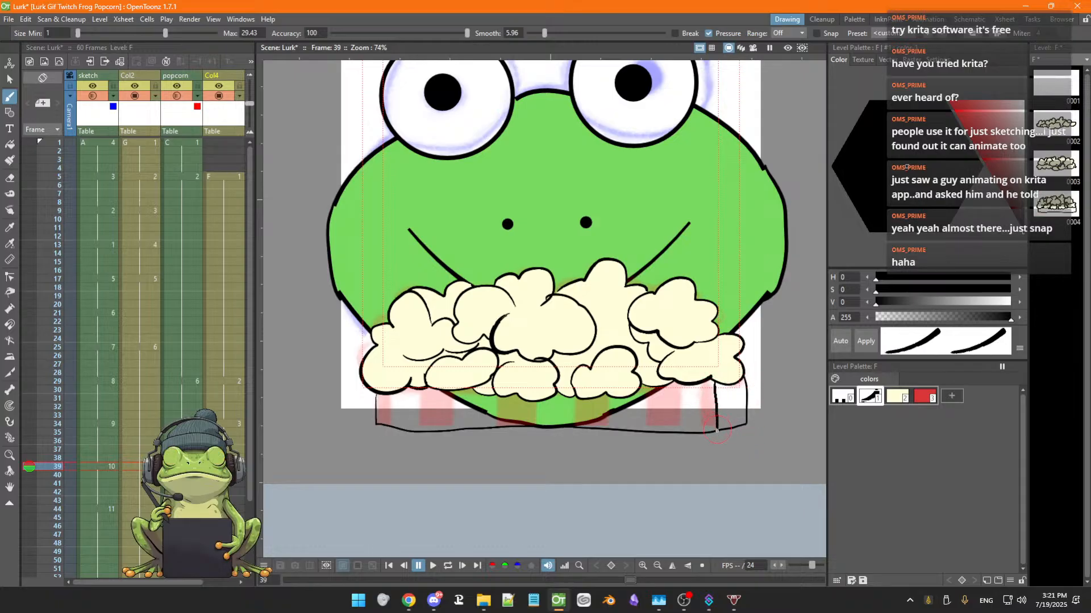
pyautogui.moveTo(694, 385); pyautogui.dragTo(693, 431)
pyautogui.moveTo(668, 386); pyautogui.dragTo(667, 429)
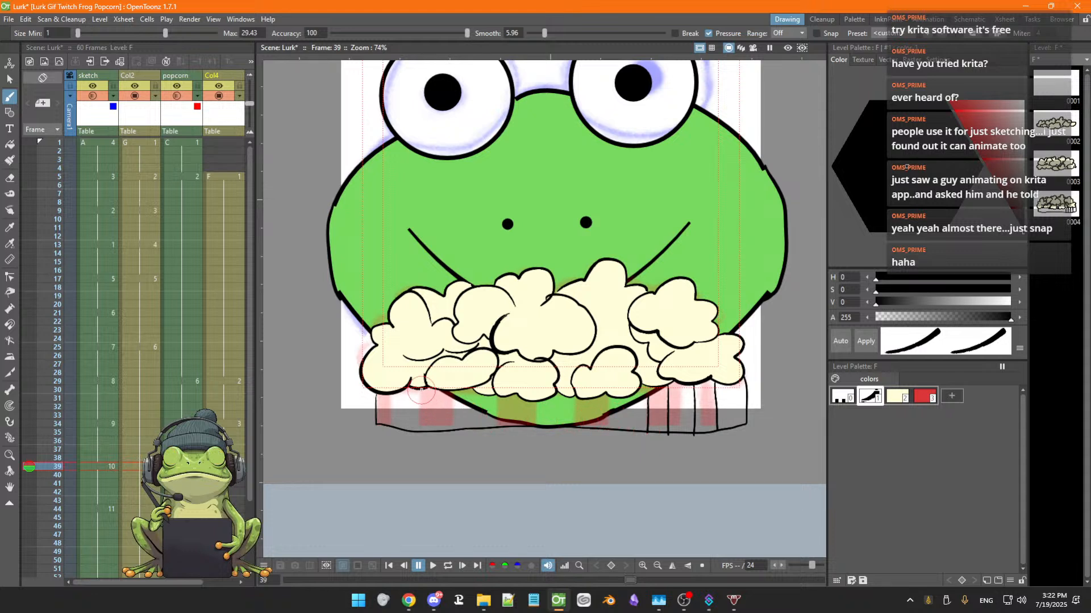
pyautogui.moveTo(422, 389)
pyautogui.mouseDown()
pyautogui.moveTo(423, 424)
pyautogui.moveTo(453, 421)
pyautogui.moveTo(452, 434)
pyautogui.mouseUp()
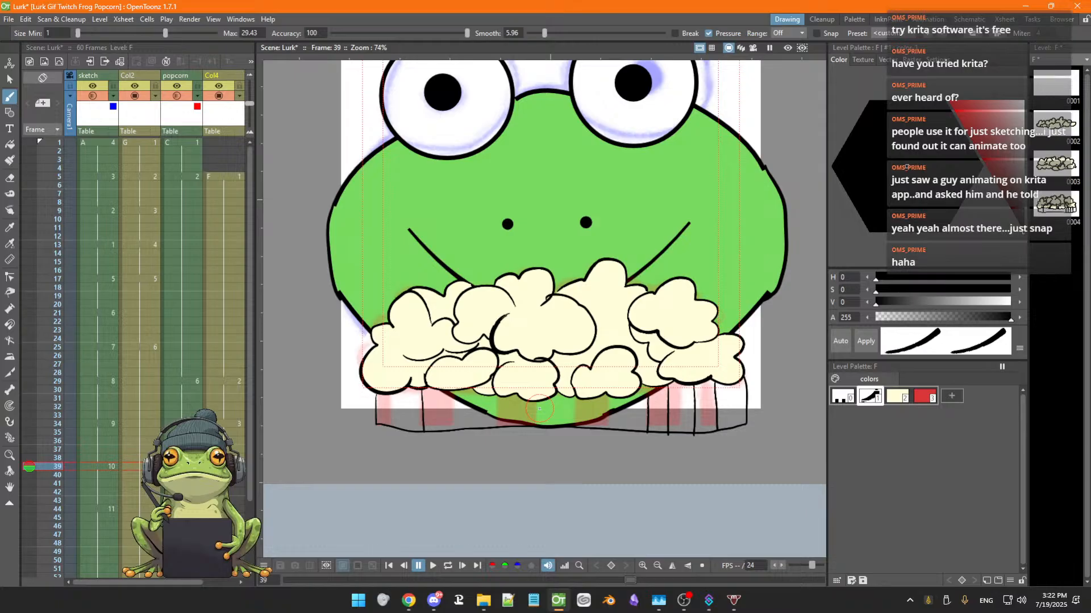
pyautogui.hotkey('ctrl', 'z')
pyautogui.hotkey('ctrl', 'z')
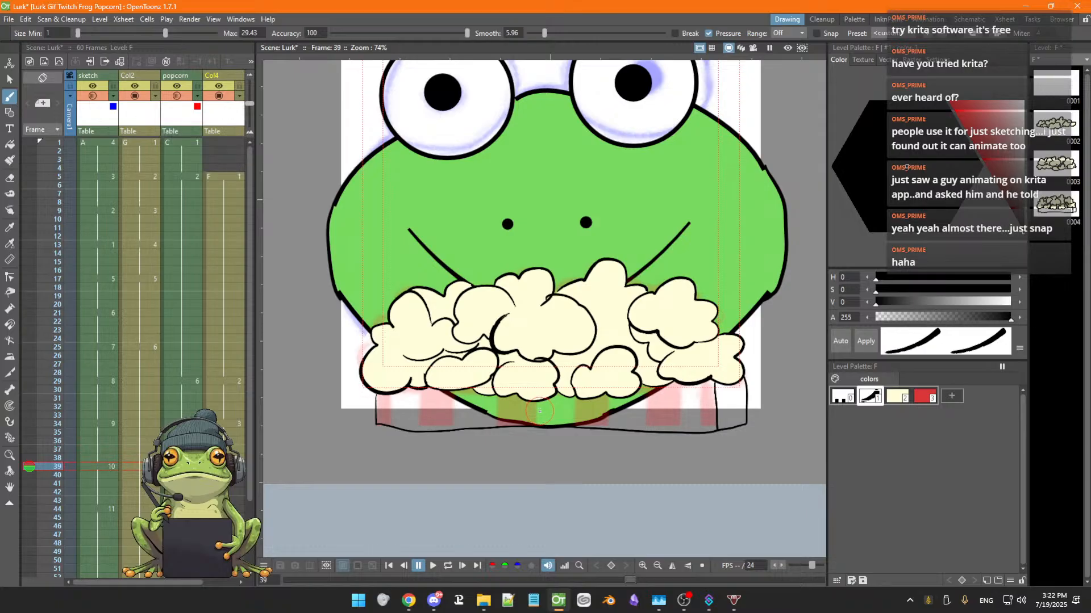
pyautogui.hotkey('ctrl', 'z')
# Draw vertical stripe divider lines across the left and right parts of the bucket
pyautogui.moveTo(399, 392); pyautogui.dragTo(399, 429)
pyautogui.moveTo(423, 389)
pyautogui.mouseDown()
pyautogui.moveTo(423, 434)
pyautogui.moveTo(454, 430)
pyautogui.mouseUp()
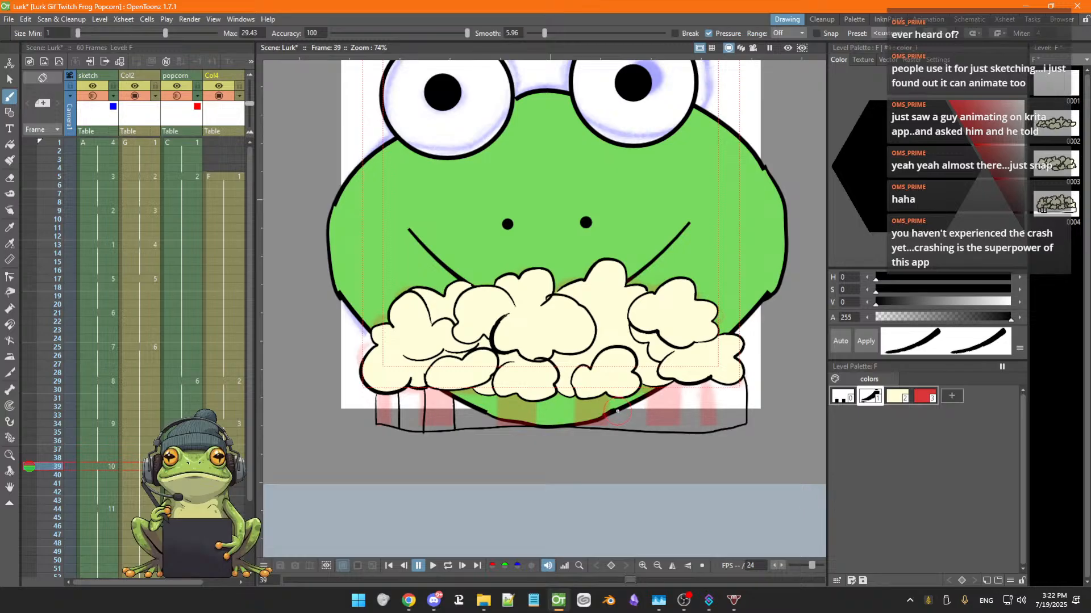
pyautogui.moveTo(618, 411); pyautogui.dragTo(617, 434)
pyautogui.moveTo(667, 386); pyautogui.dragTo(665, 426)
pyautogui.moveTo(695, 388)
pyautogui.mouseDown()
pyautogui.moveTo(693, 410)
pyautogui.moveTo(722, 399)
pyautogui.moveTo(721, 412)
pyautogui.mouseUp()
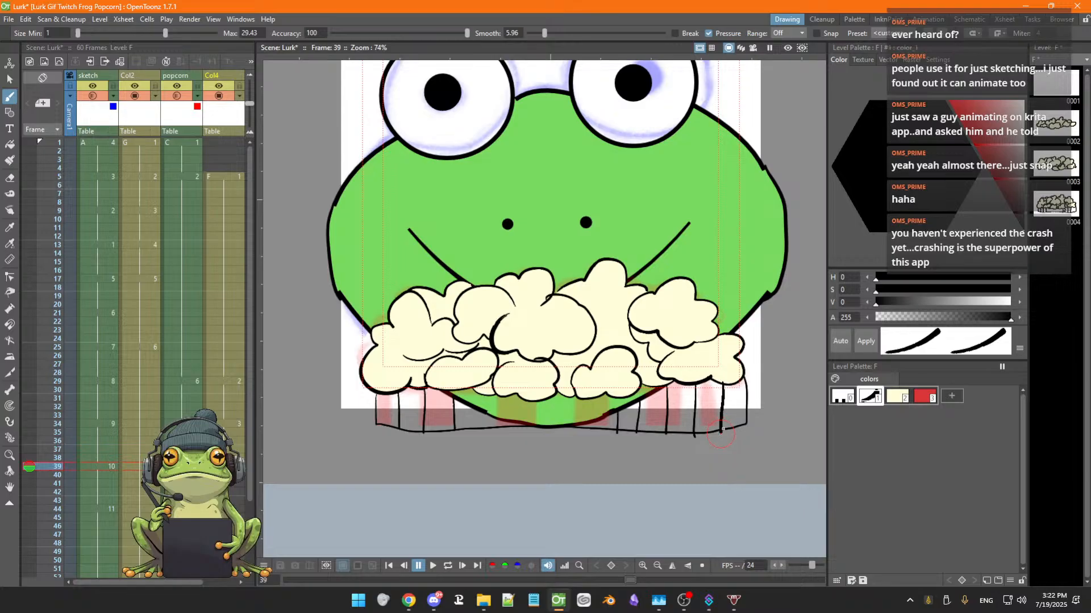
# Switch to the red style and Fill tool and fill the leftmost bucket stripe red, undoing an over-fill
pyautogui.click(925, 396)
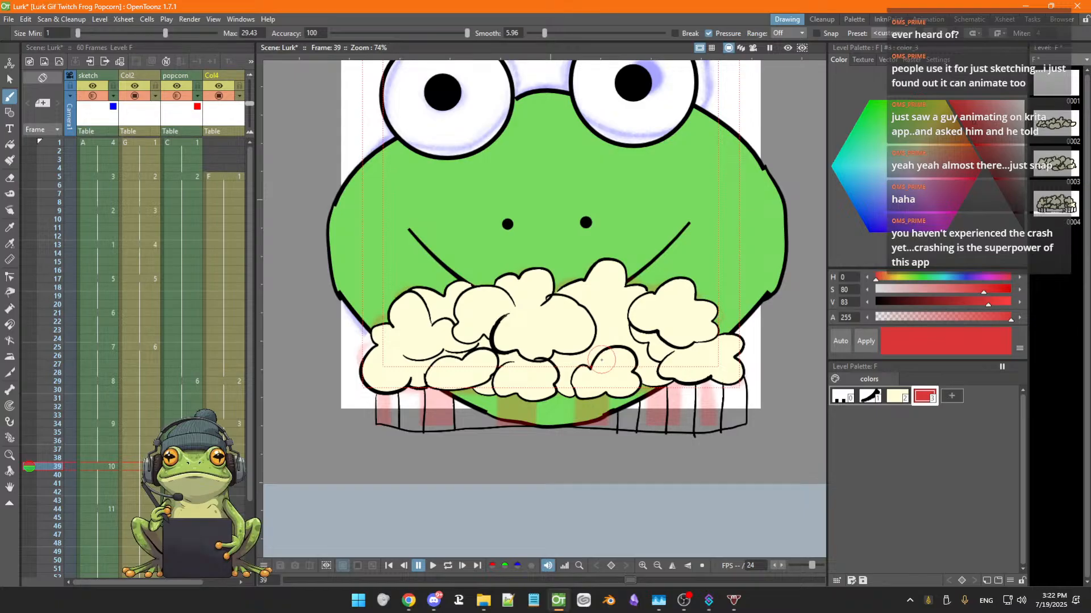
pyautogui.press('f')
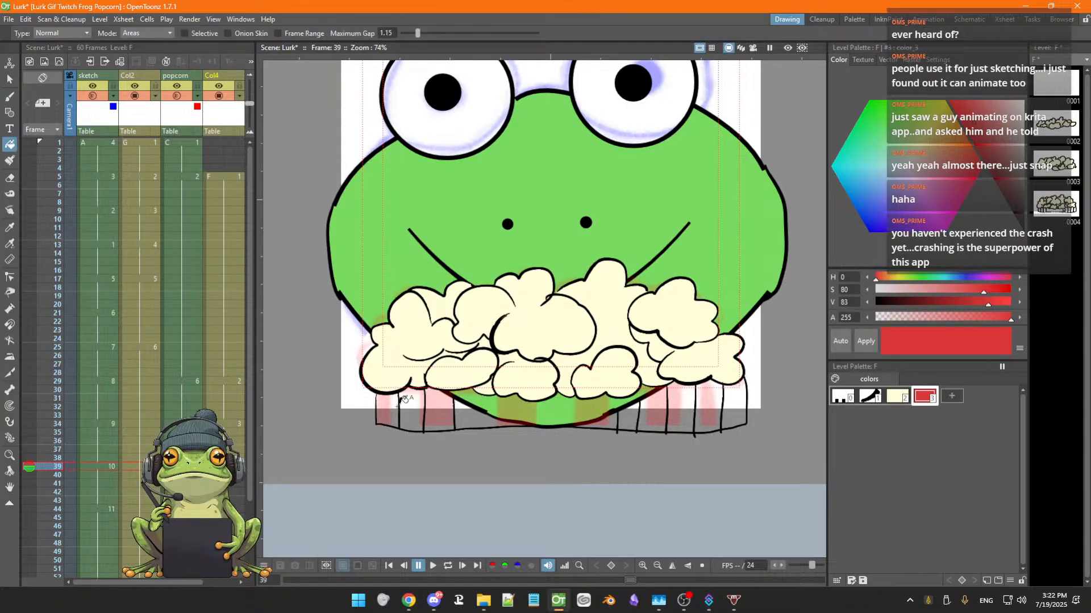
pyautogui.click(395, 403)
pyautogui.moveTo(440, 410); pyautogui.dragTo(496, 419)
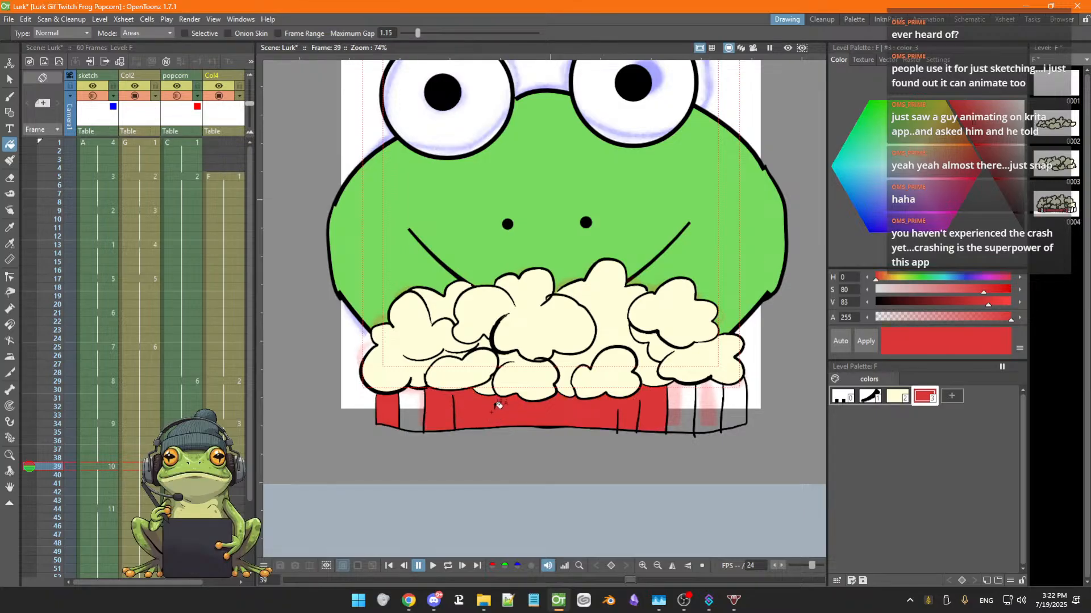
pyautogui.hotkey('ctrl', 'z')
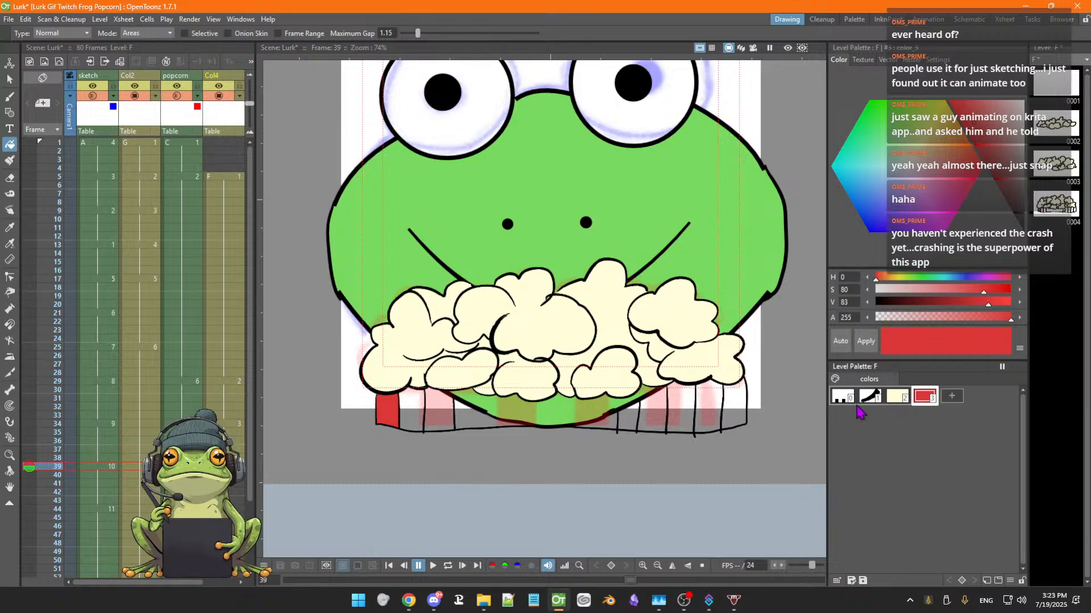
# Select the black style with the Brush tool and draw two stripe divider lines in the bucket's middle
pyautogui.click(869, 399)
pyautogui.scroll(5, 465, 392)
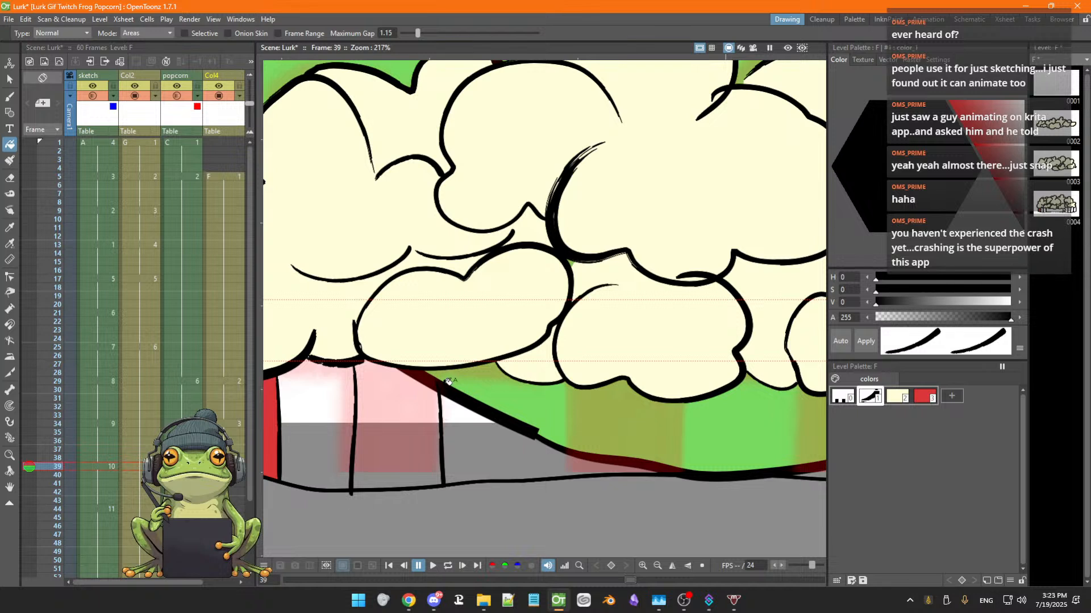
pyautogui.press('b')
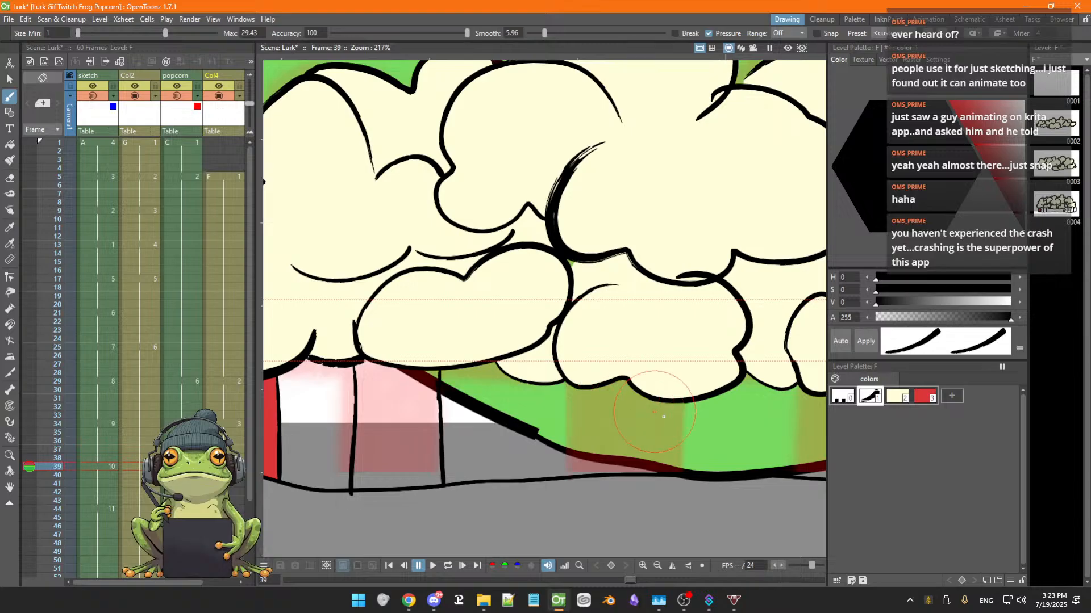
pyautogui.press('space')
pyautogui.moveTo(641, 433); pyautogui.dragTo(506, 433)
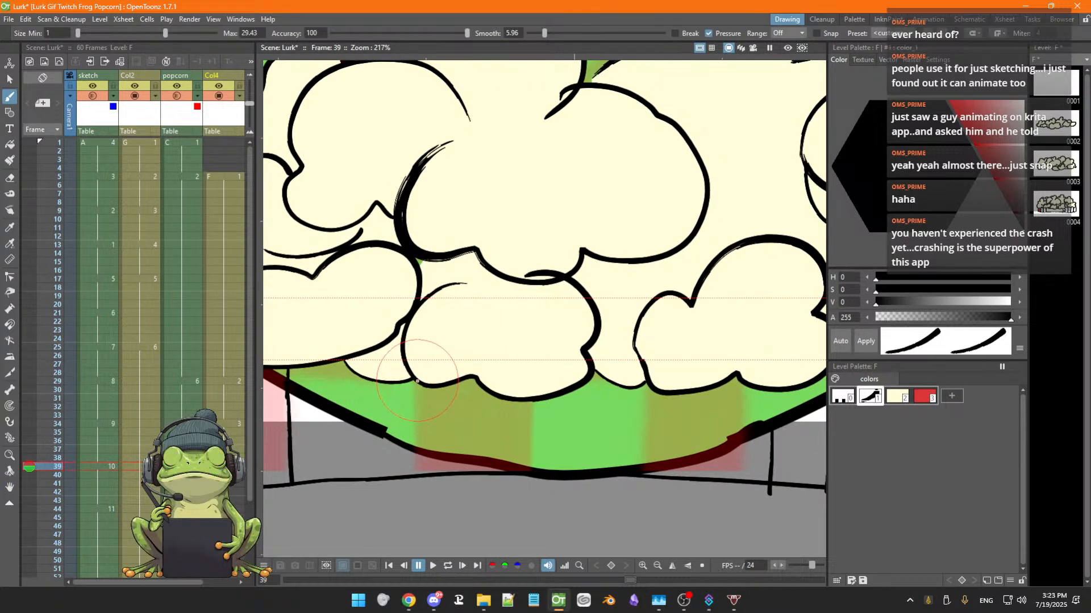
pyautogui.moveTo(417, 384); pyautogui.dragTo(418, 478)
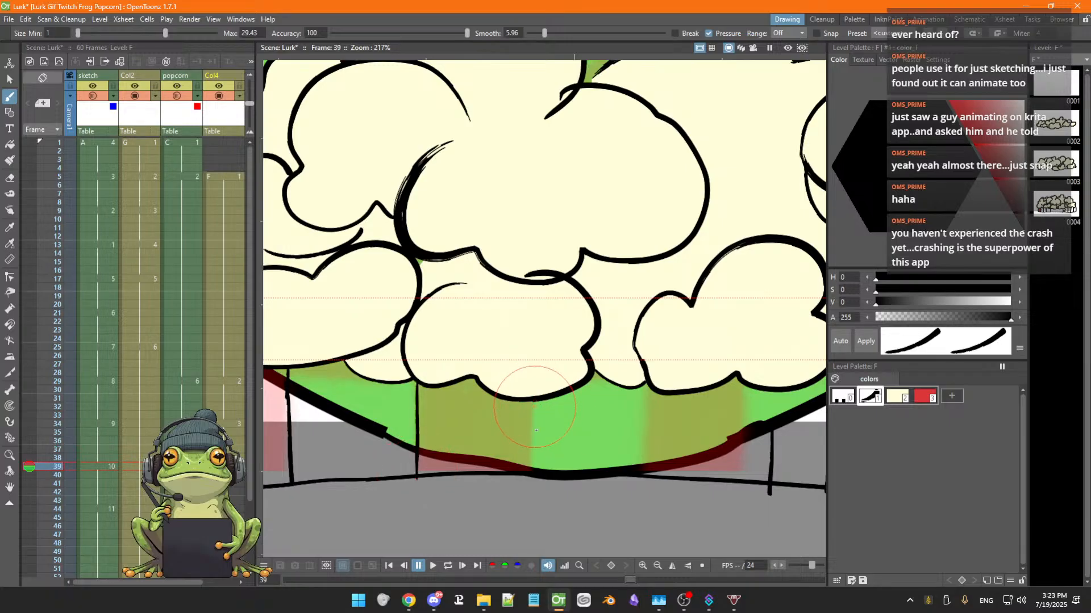
pyautogui.moveTo(534, 400); pyautogui.dragTo(536, 477)
# Draw four more stripe divider lines across the bucket's center-right section
pyautogui.press('space')
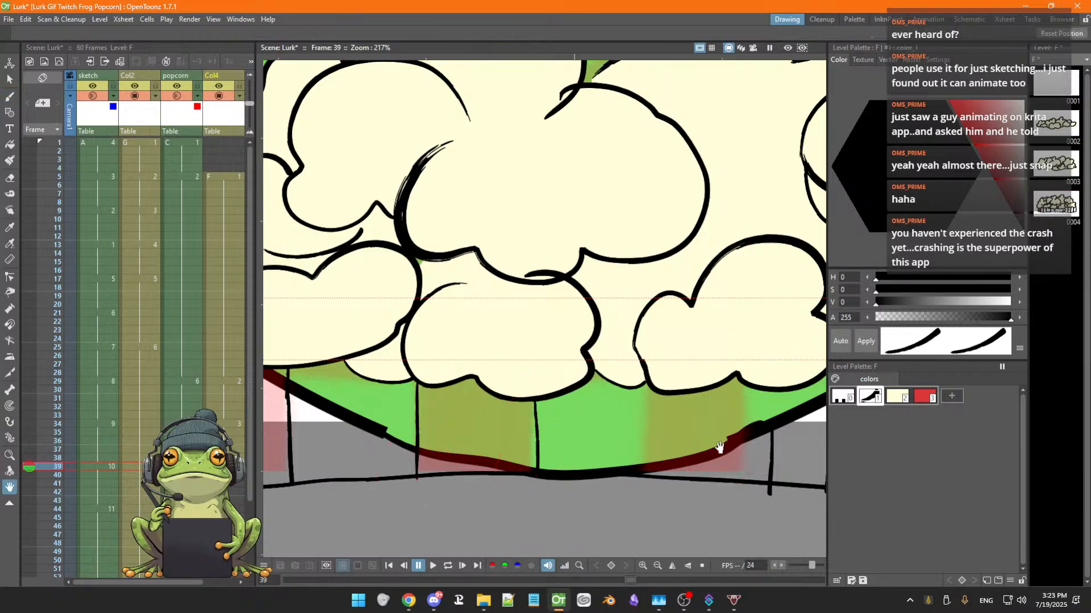
pyautogui.moveTo(721, 448); pyautogui.dragTo(553, 448)
pyautogui.moveTo(480, 384); pyautogui.dragTo(472, 479)
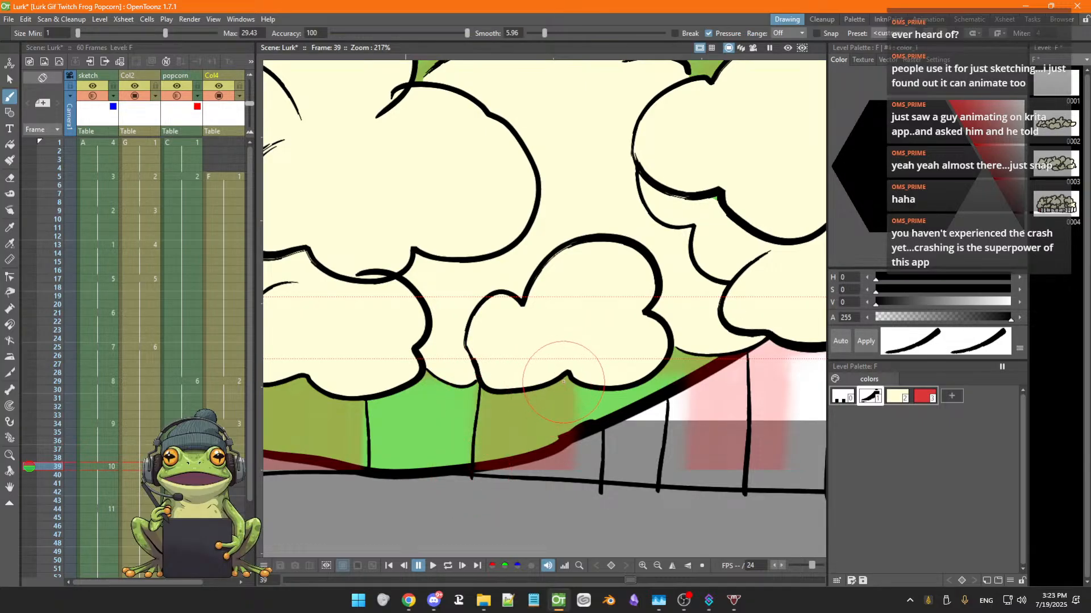
pyautogui.moveTo(541, 386); pyautogui.dragTo(532, 482)
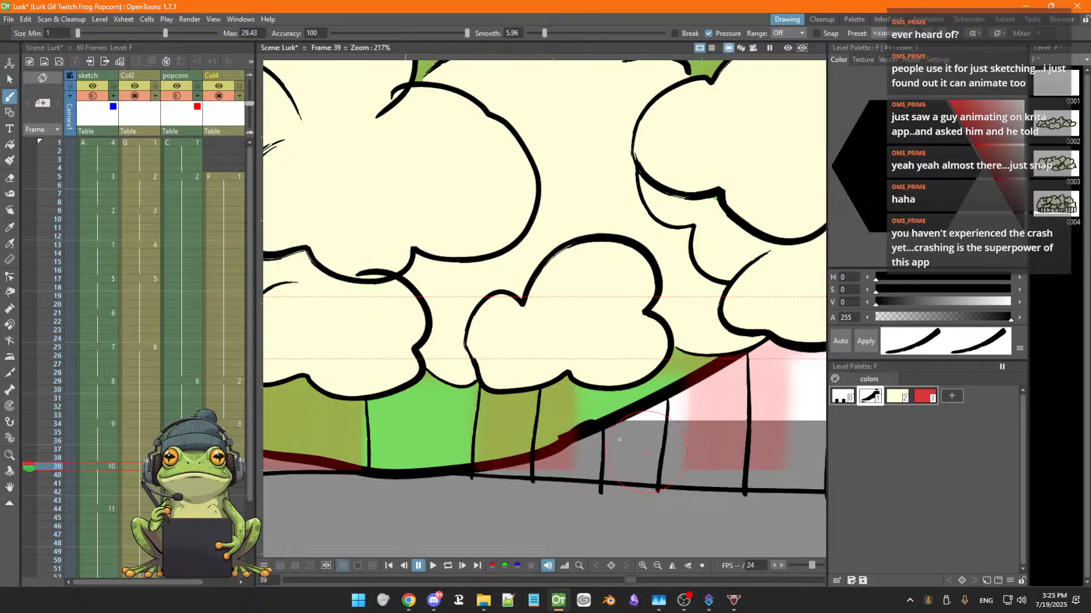
pyautogui.moveTo(603, 390); pyautogui.dragTo(601, 449)
pyautogui.moveTo(669, 350)
pyautogui.mouseDown()
pyautogui.moveTo(663, 463)
pyautogui.moveTo(656, 427)
pyautogui.moveTo(573, 397)
pyautogui.moveTo(690, 432)
pyautogui.moveTo(669, 414)
pyautogui.mouseUp()
pyautogui.press('space')
pyautogui.scroll(-4, 669, 413)
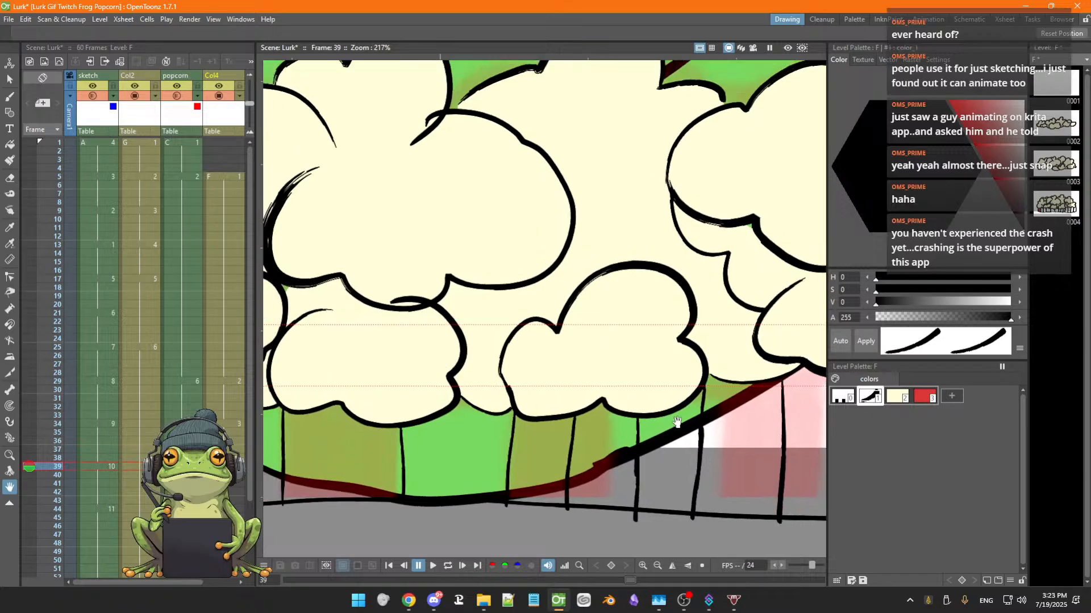
pyautogui.scroll(-1, 681, 417)
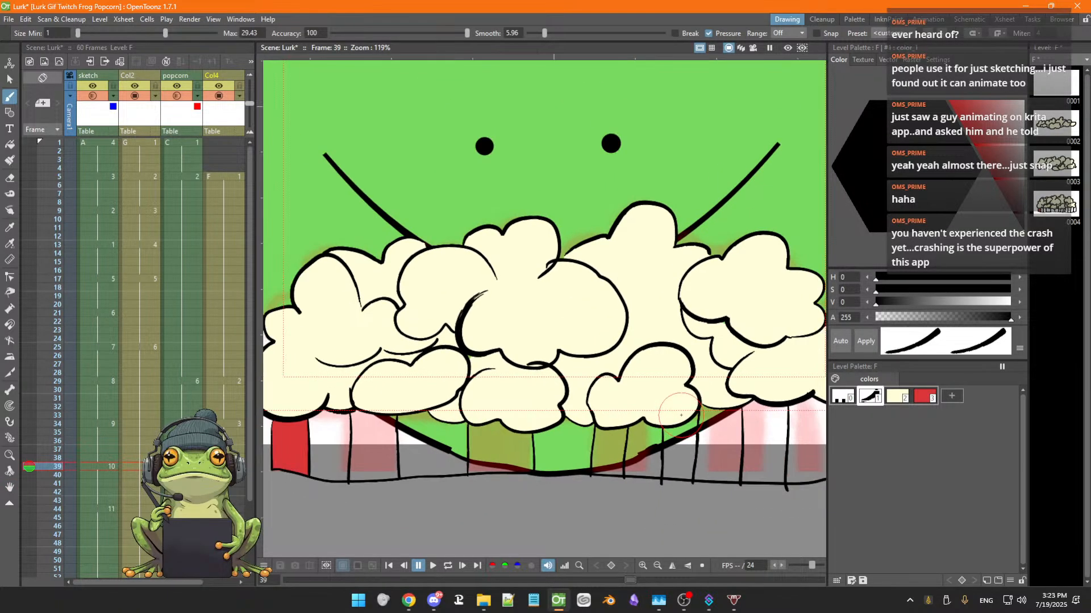
pyautogui.press('space')
pyautogui.moveTo(673, 401); pyautogui.dragTo(659, 433)
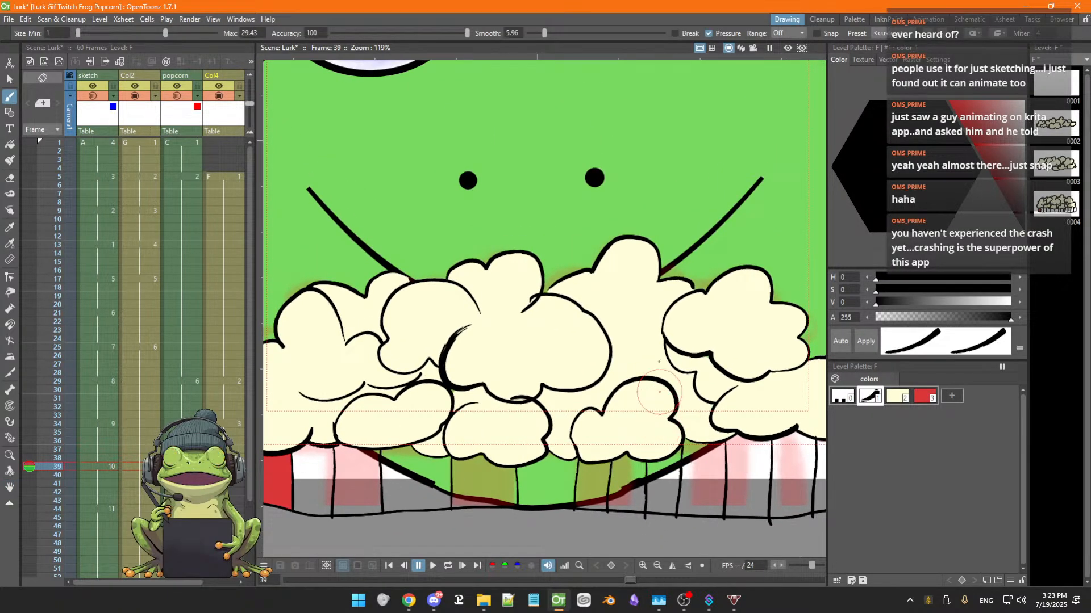
pyautogui.scroll(-1, 643, 390)
pyautogui.press('space')
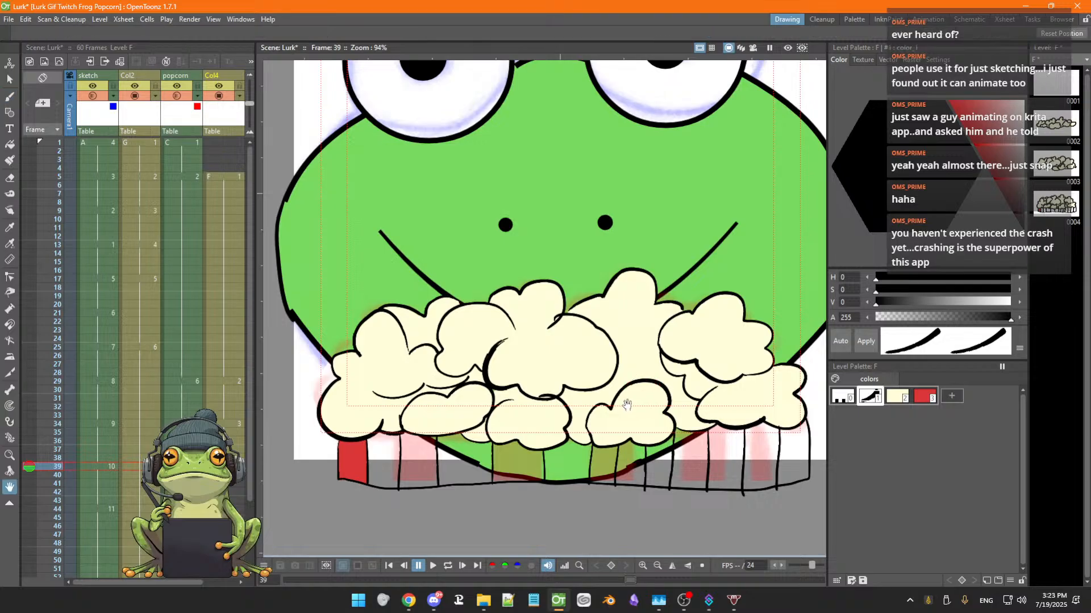
pyautogui.moveTo(626, 408)
pyautogui.mouseDown()
pyautogui.moveTo(633, 414)
pyautogui.moveTo(616, 411)
pyautogui.mouseUp()
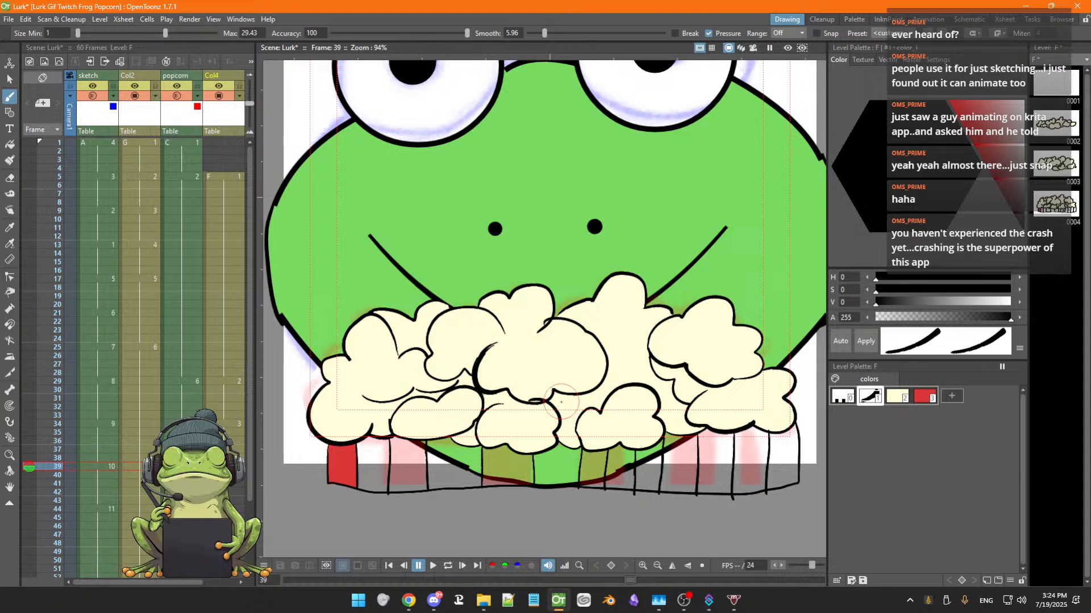
# Fill alternating bucket stripes red with the Fill tool
pyautogui.press('f')
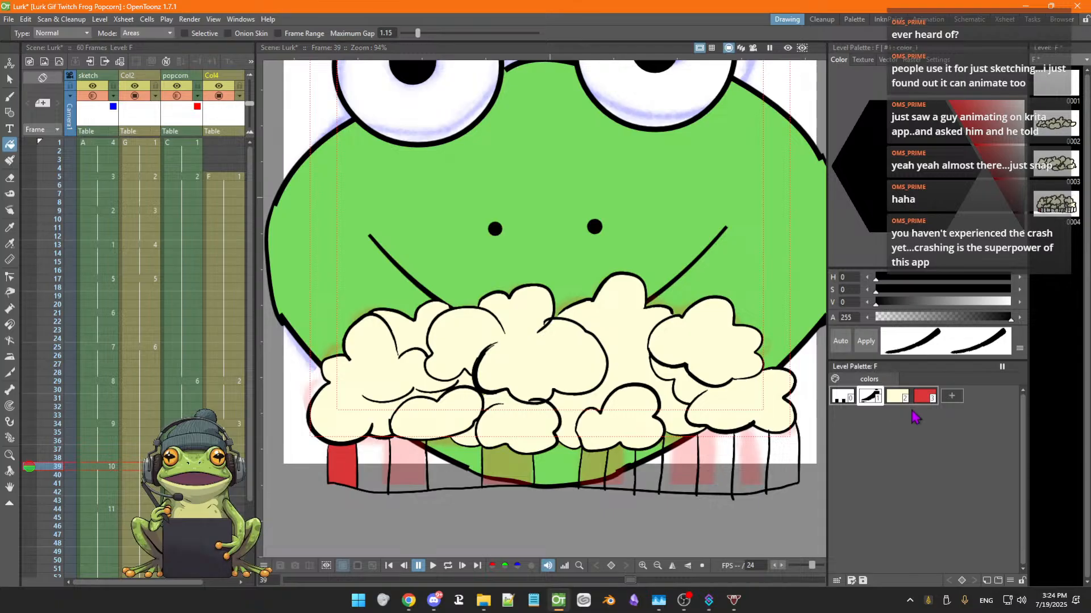
pyautogui.click(924, 396)
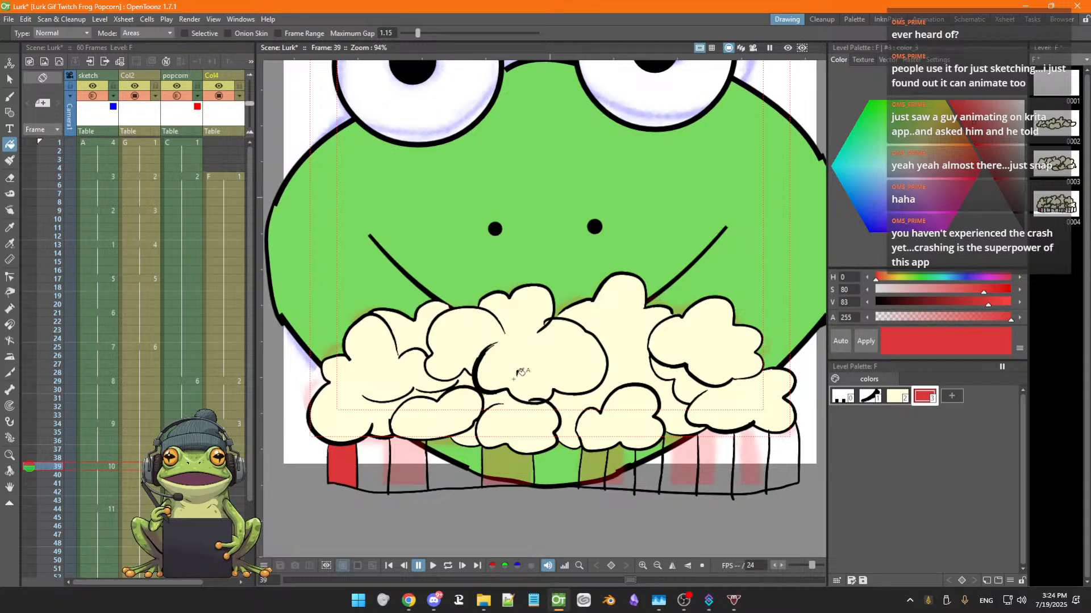
pyautogui.click(413, 471)
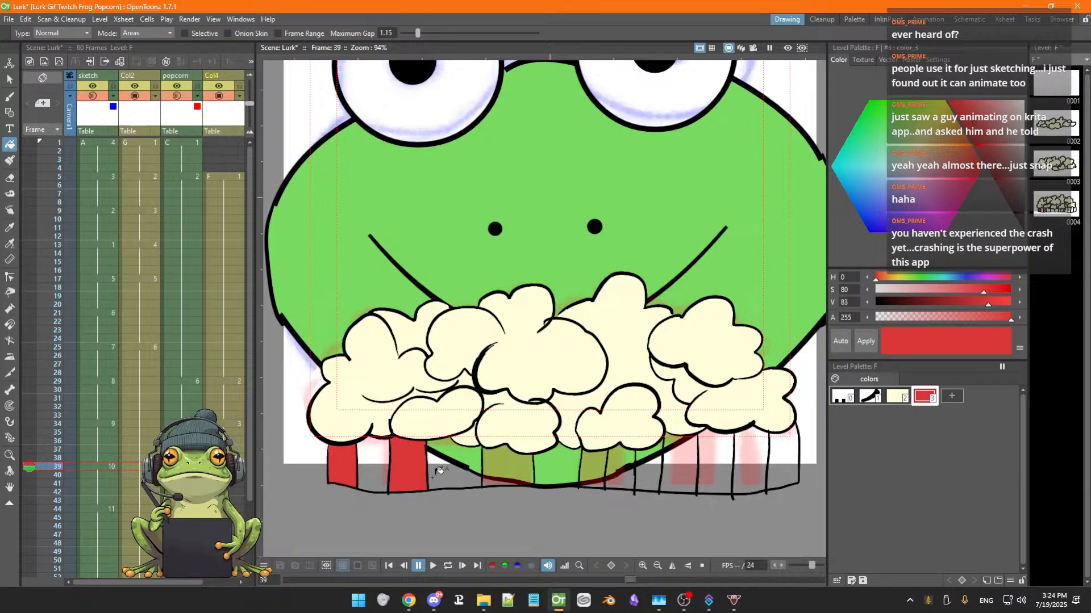
pyautogui.click(515, 463)
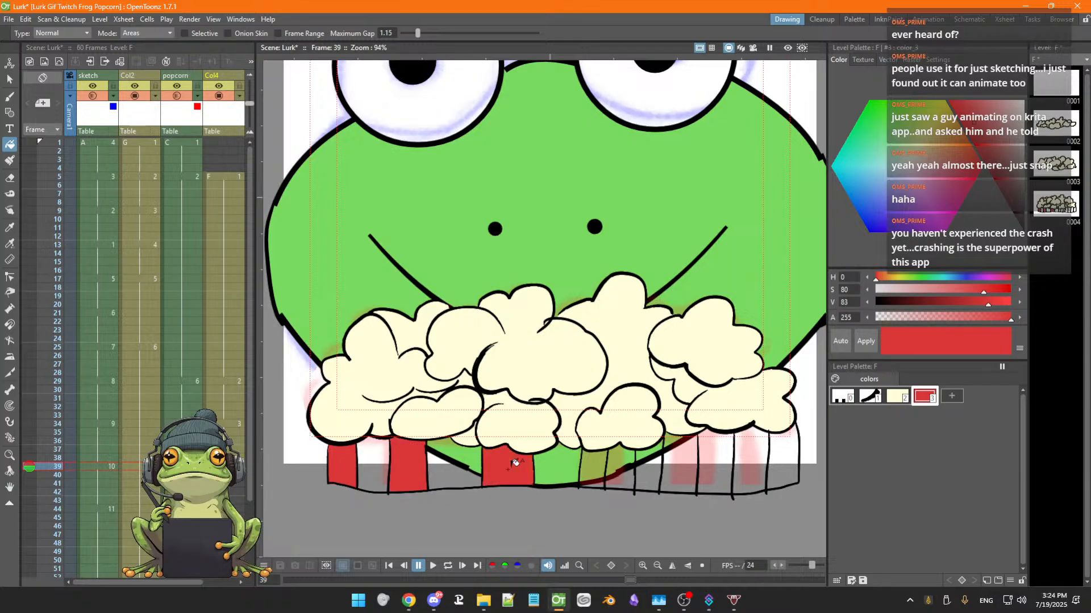
pyautogui.click(595, 468)
pyautogui.click(651, 469)
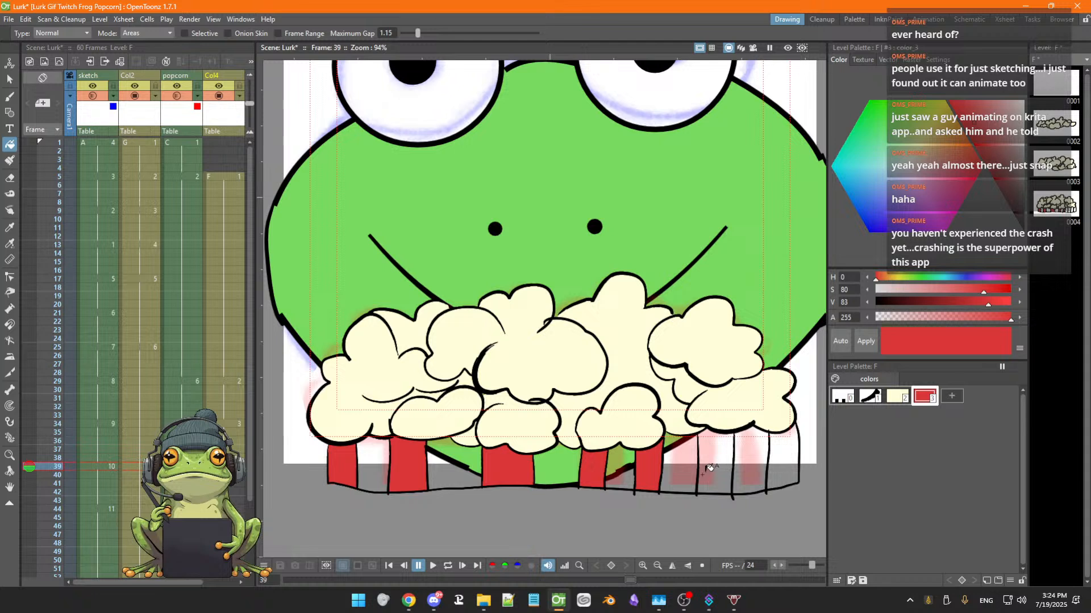
pyautogui.click(709, 470)
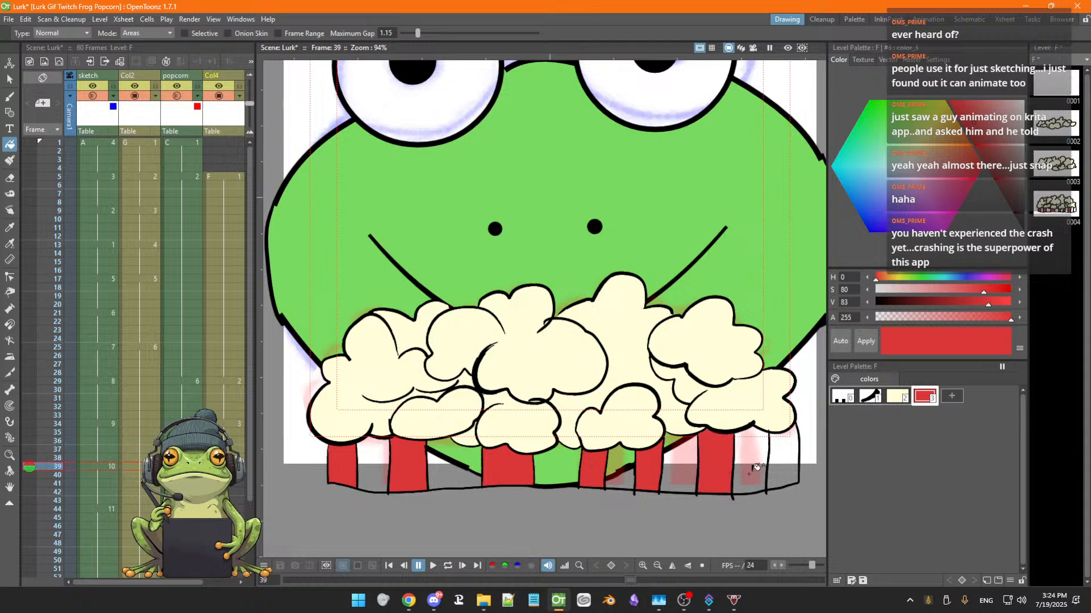
pyautogui.click(790, 471)
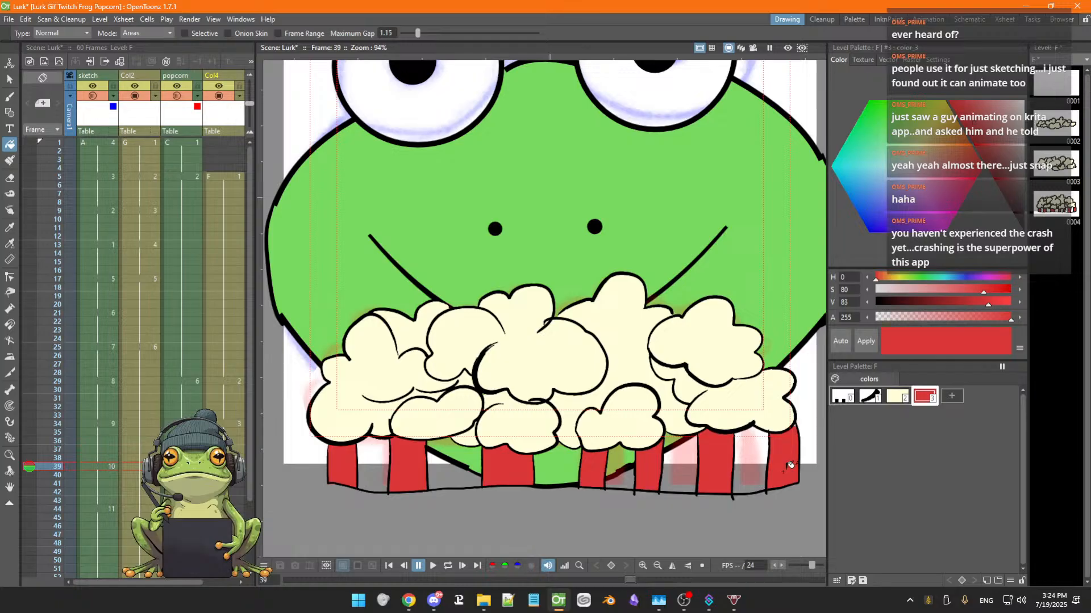
# Add a new palette style and set it to a light grey-white (H 0, S 0, V 92)
pyautogui.click(952, 396)
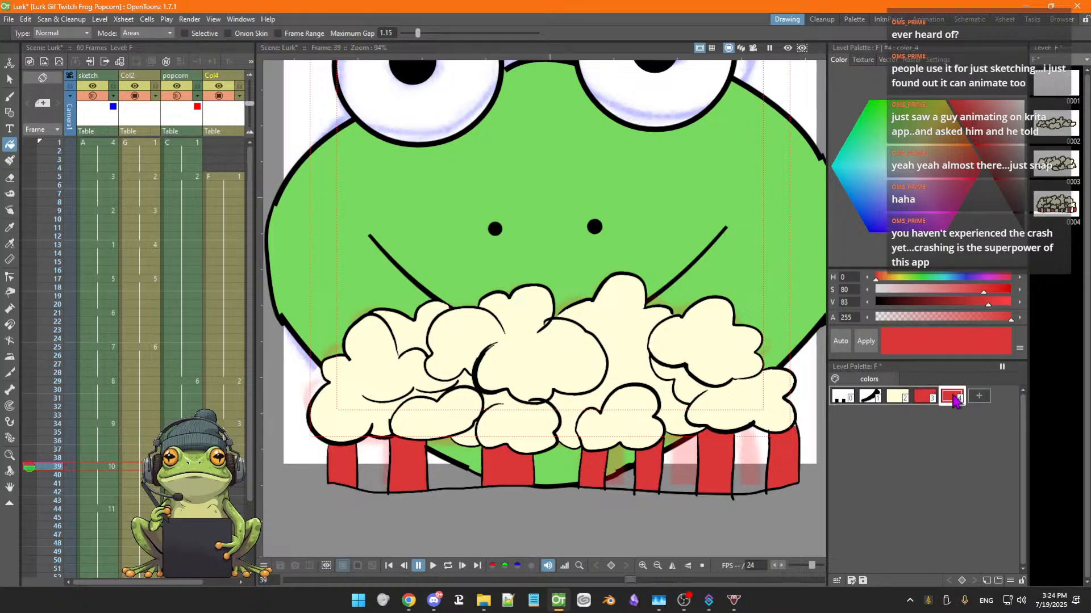
pyautogui.click(1027, 108)
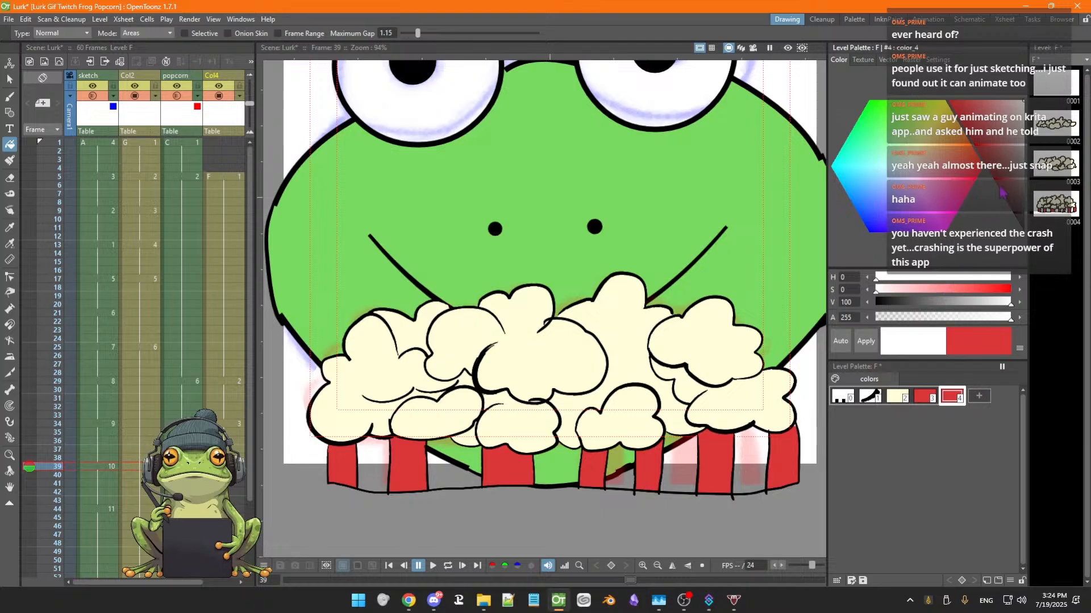
pyautogui.click(1022, 121)
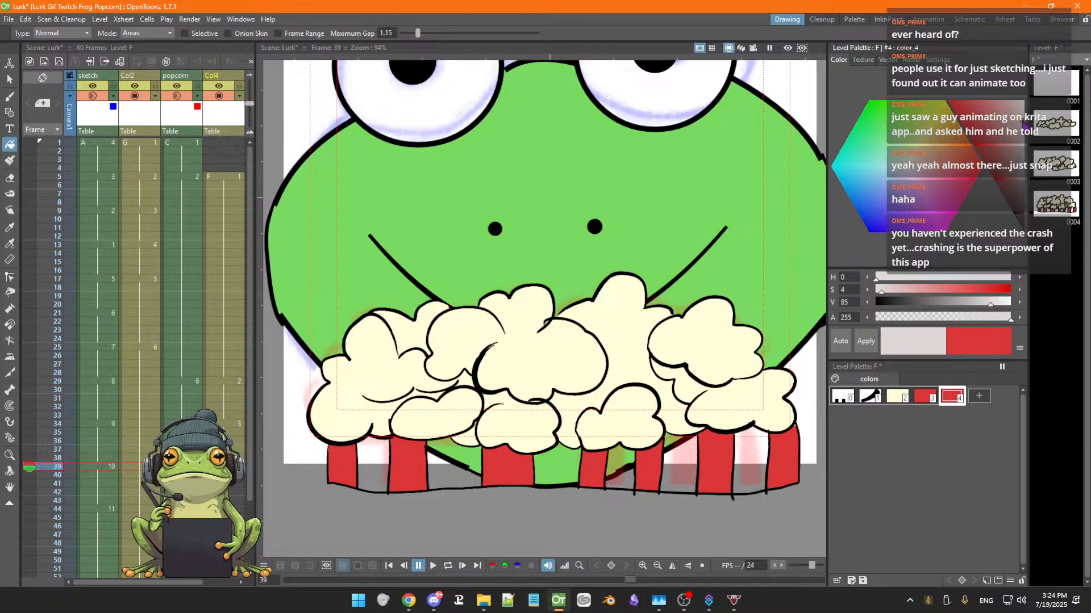
pyautogui.moveTo(1023, 119); pyautogui.dragTo(1024, 113)
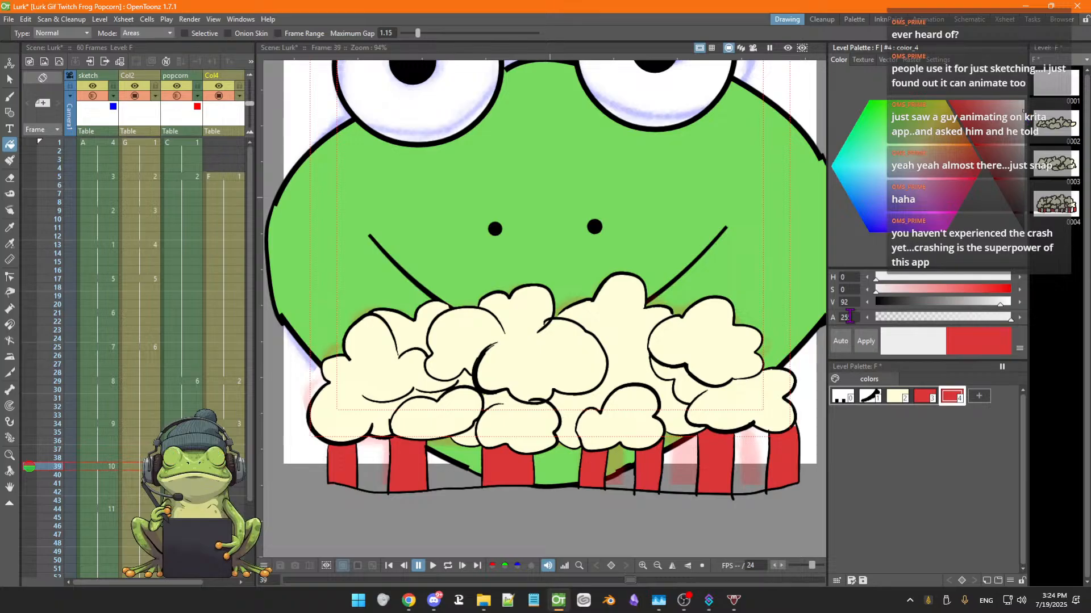
pyautogui.click(864, 341)
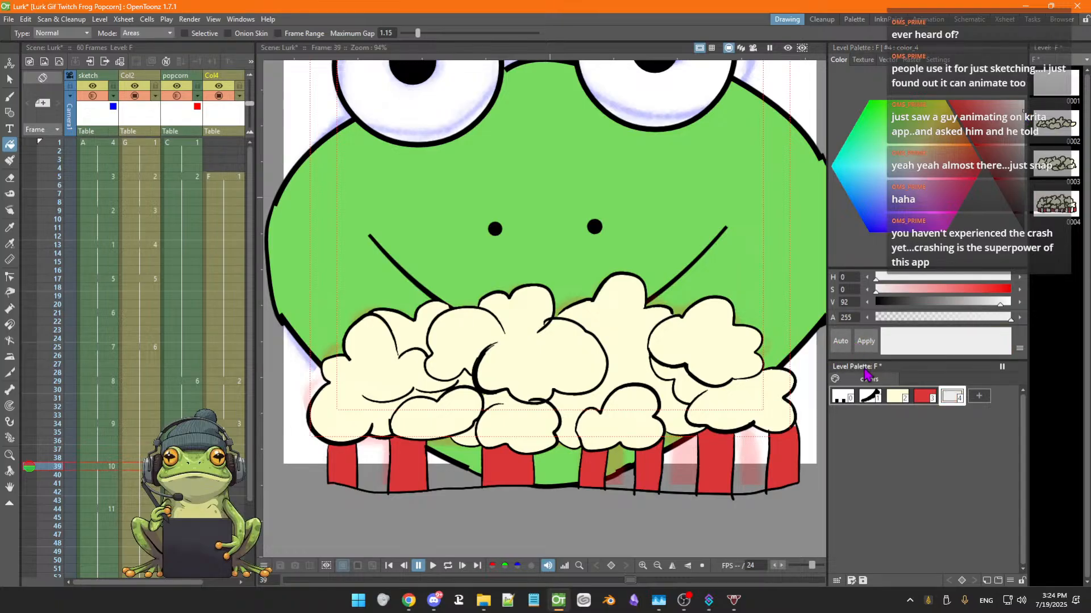
# Fill the remaining unfilled bucket stripes with the new white style using the Fill tool
pyautogui.click(750, 463)
pyautogui.click(688, 471)
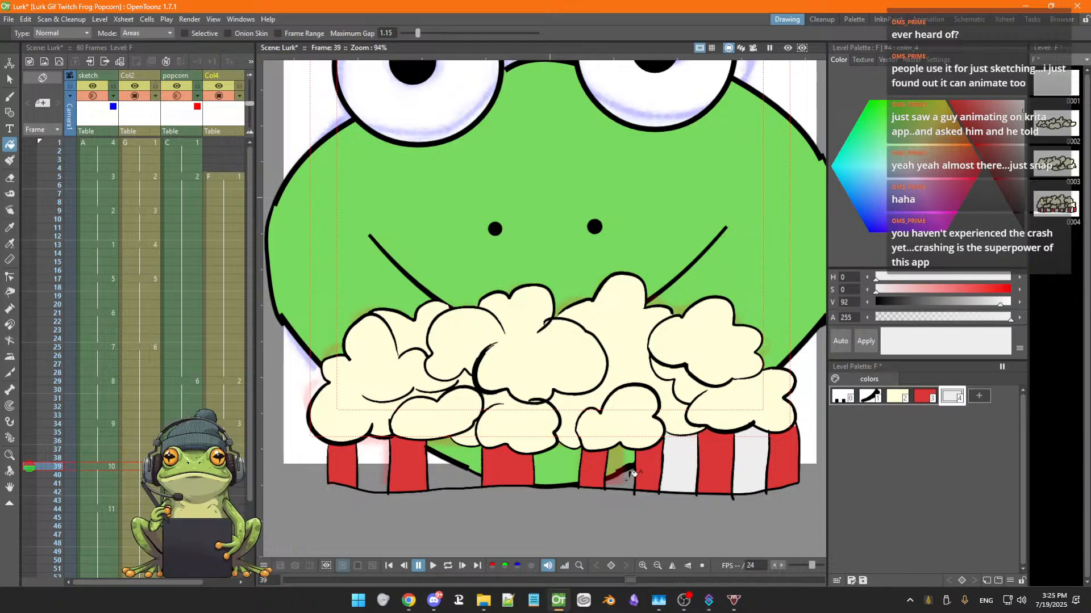
pyautogui.click(619, 474)
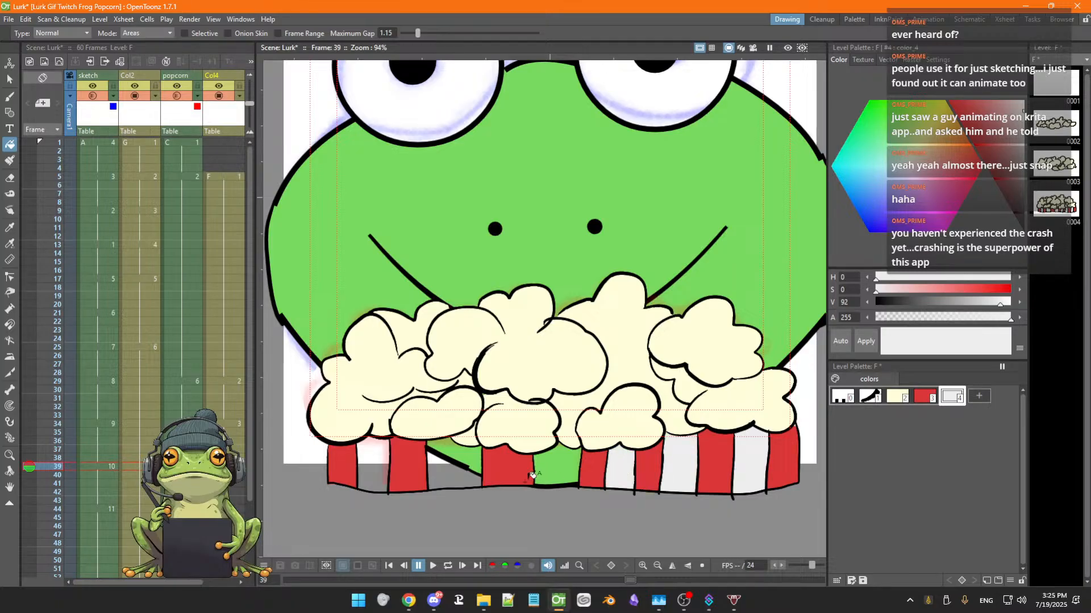
pyautogui.click(553, 469)
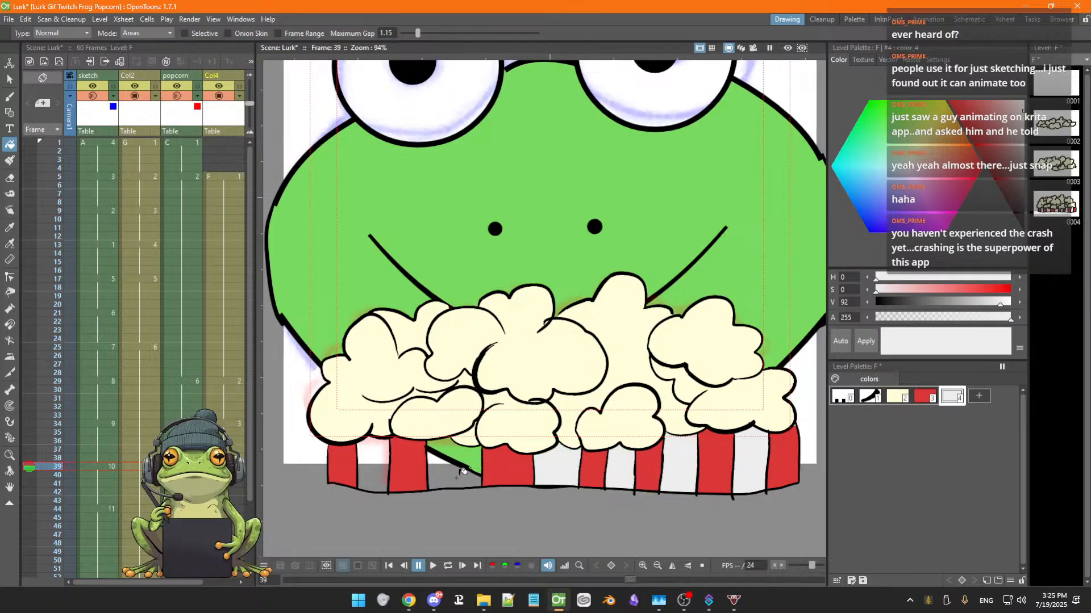
pyautogui.click(465, 473)
pyautogui.click(377, 473)
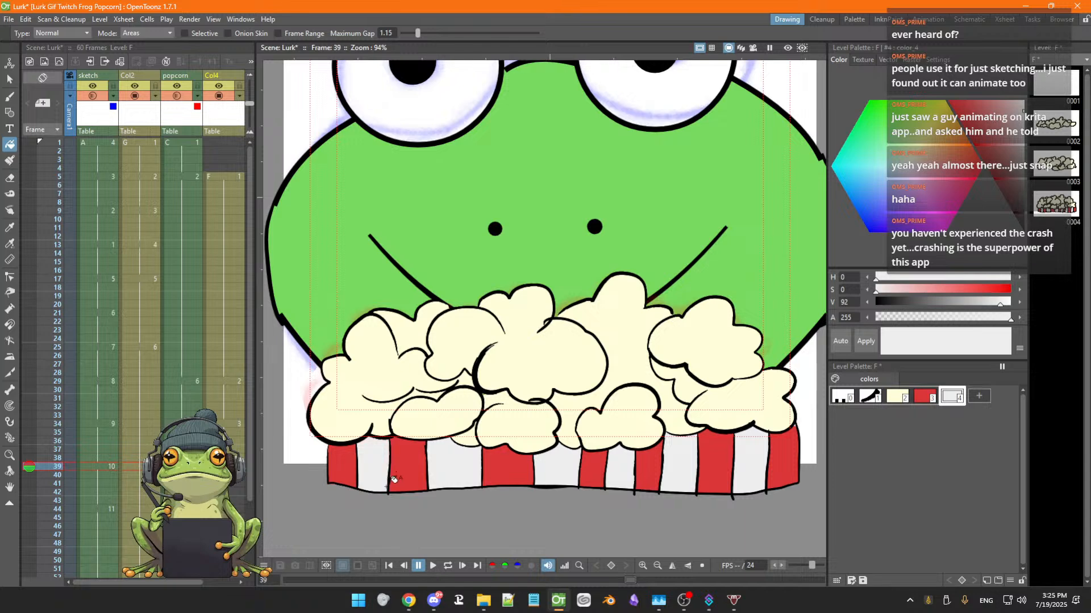
# Save the scene
pyautogui.scroll(-3, 399, 484)
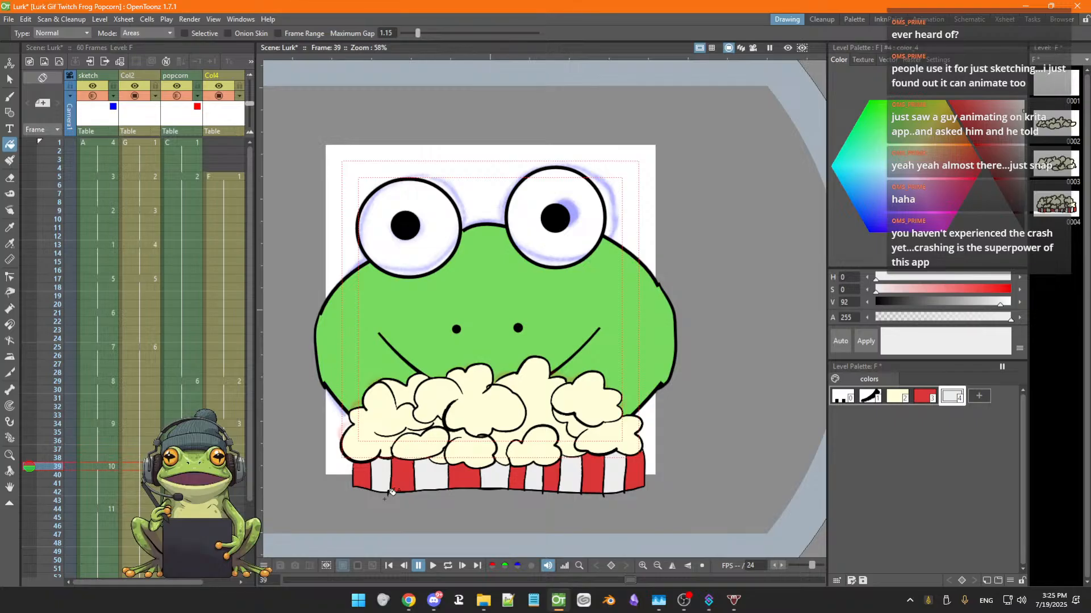
pyautogui.hotkey('ctrl', 's')
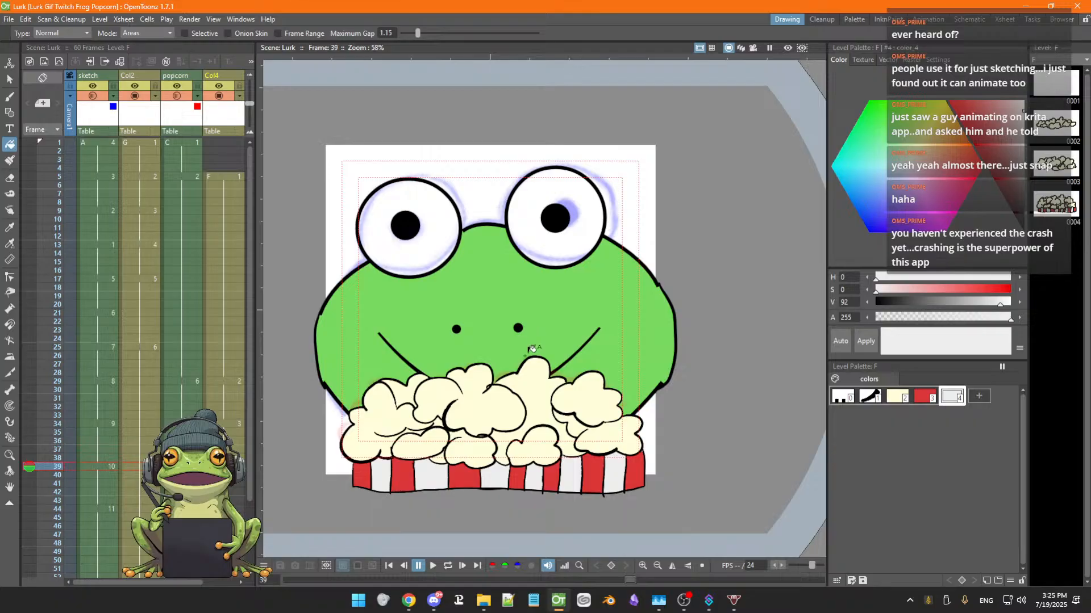
# Play the animation with looping turned on to preview the popcorn bucket
pyautogui.scroll(-2, 524, 375)
pyautogui.press('space')
pyautogui.moveTo(513, 375); pyautogui.dragTo(576, 379)
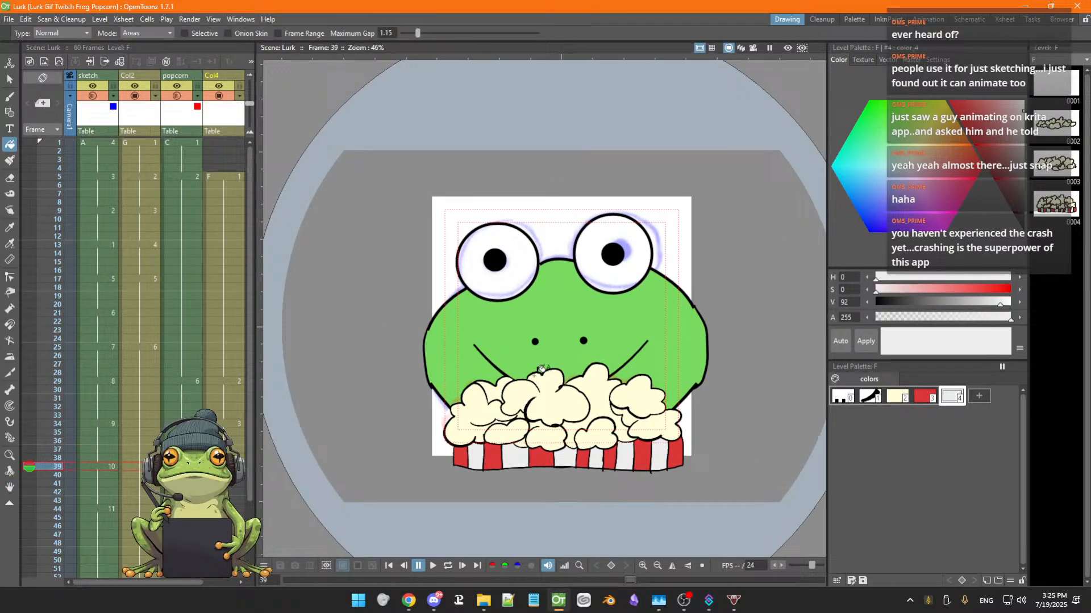
pyautogui.click(433, 565)
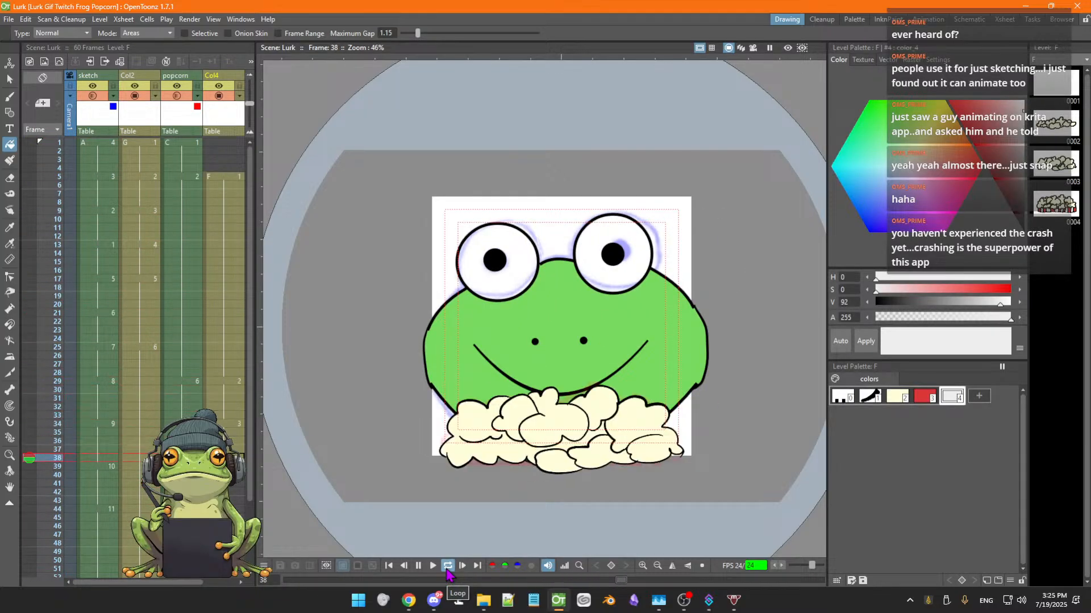
pyautogui.click(447, 569)
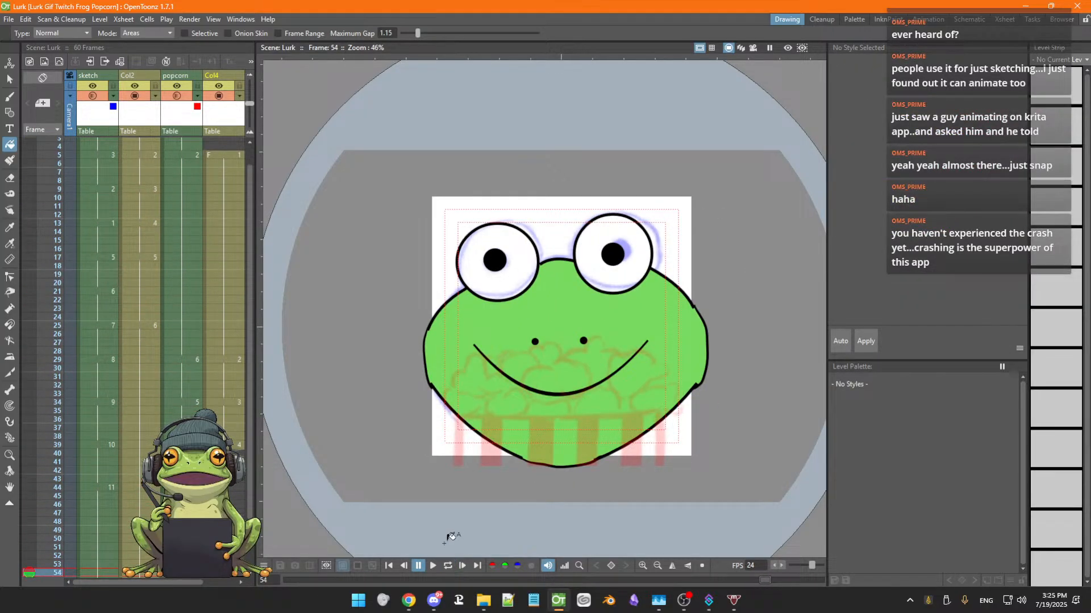
pyautogui.press('Down')
pyautogui.press('Up')
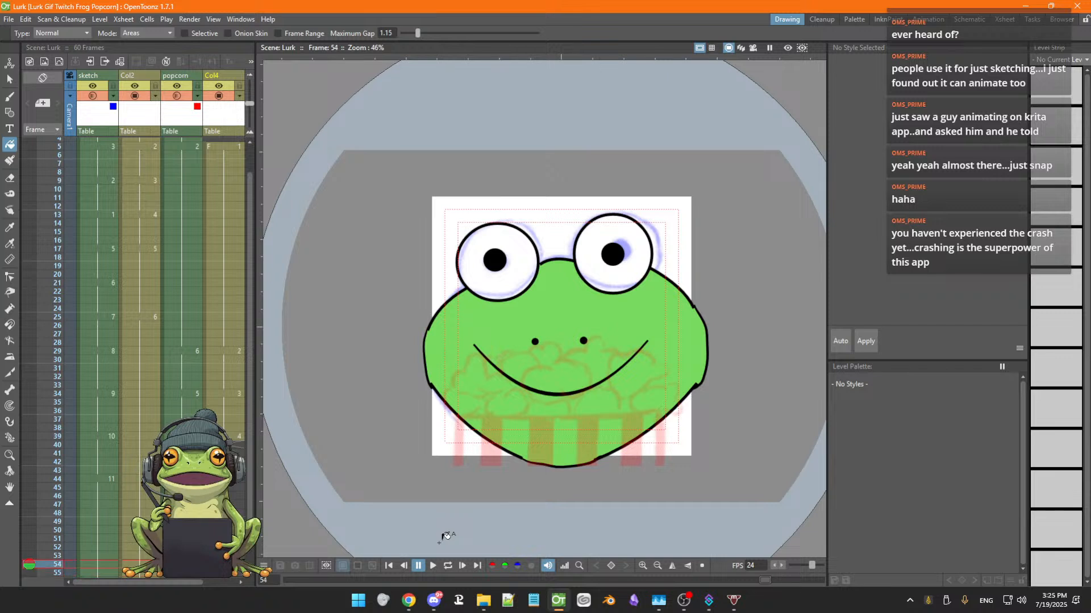
# Step through the popcorn column's frames from 39 to 60 and back, then replay the animation
pyautogui.click(224, 436)
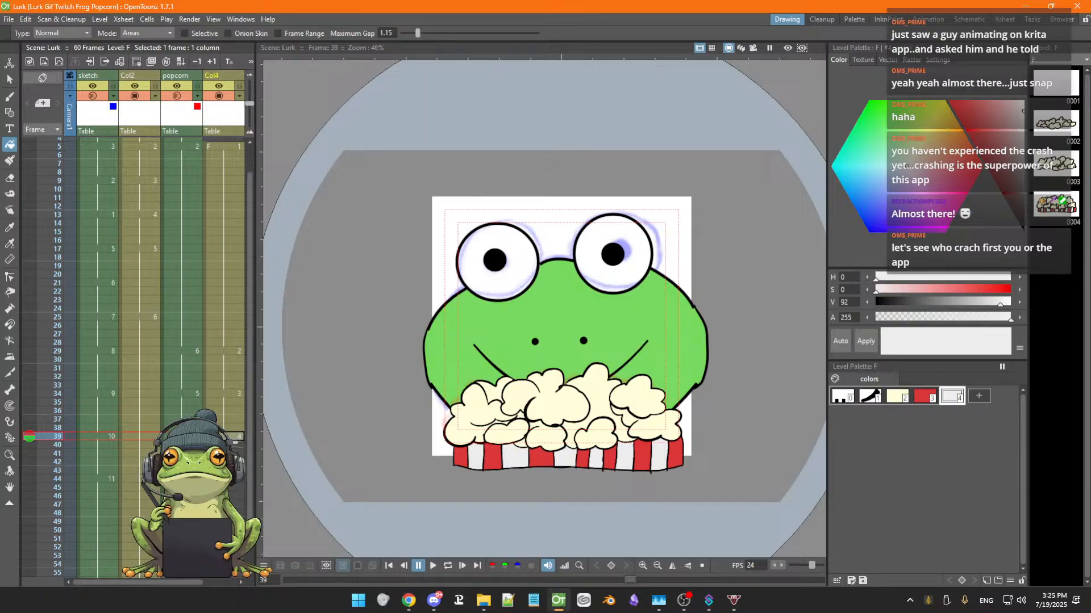
pyautogui.click(183, 436)
pyautogui.press('Down')
pyautogui.press('Down')
pyautogui.press('Down')
pyautogui.press('Down')
pyautogui.press('Down')
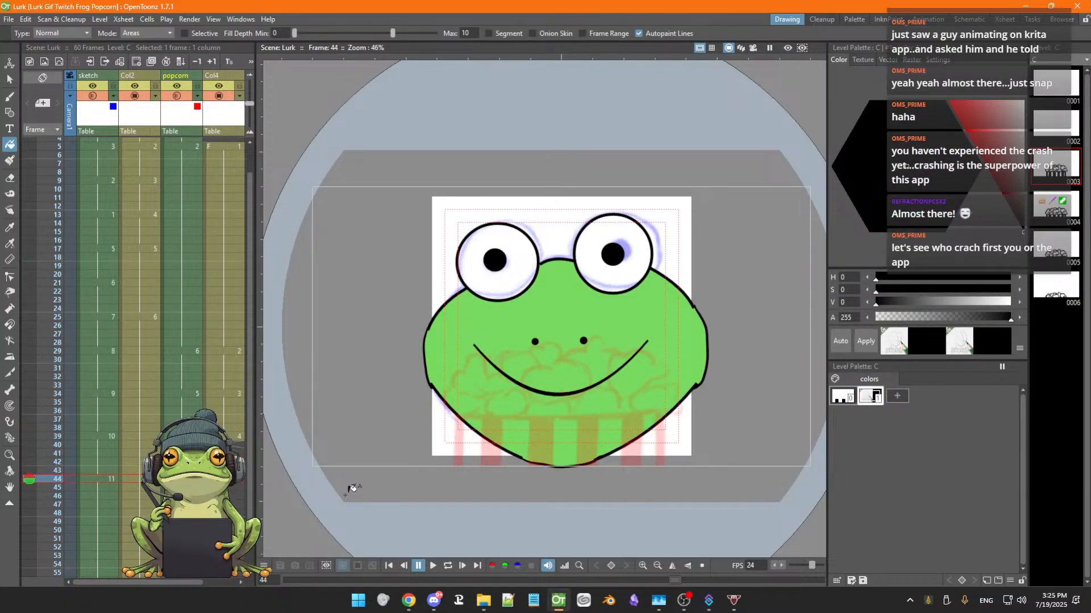
pyautogui.scroll(-5, 38, 480)
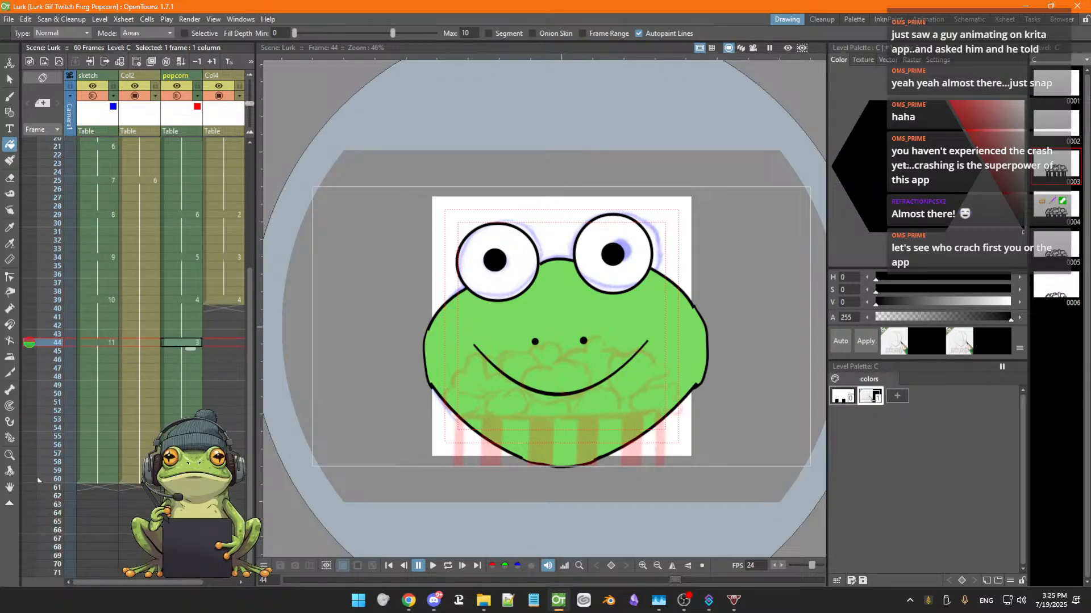
pyautogui.press('Down')
pyautogui.press('Down')
pyautogui.press('Down')
pyautogui.press('Down')
pyautogui.press('Down')
pyautogui.press('Down')
pyautogui.press('Down')
pyautogui.press('Down')
pyautogui.press('Down')
pyautogui.press('Down')
pyautogui.press('Down')
pyautogui.press('Down')
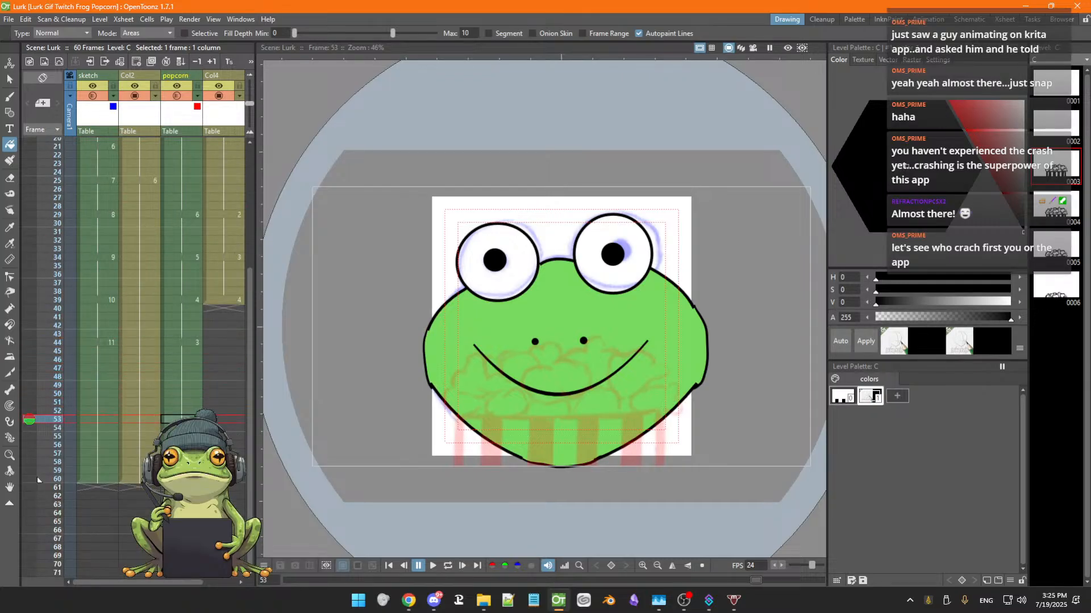
pyautogui.press('Down')
pyautogui.press('Down')
pyautogui.press('Down')
pyautogui.press('Down')
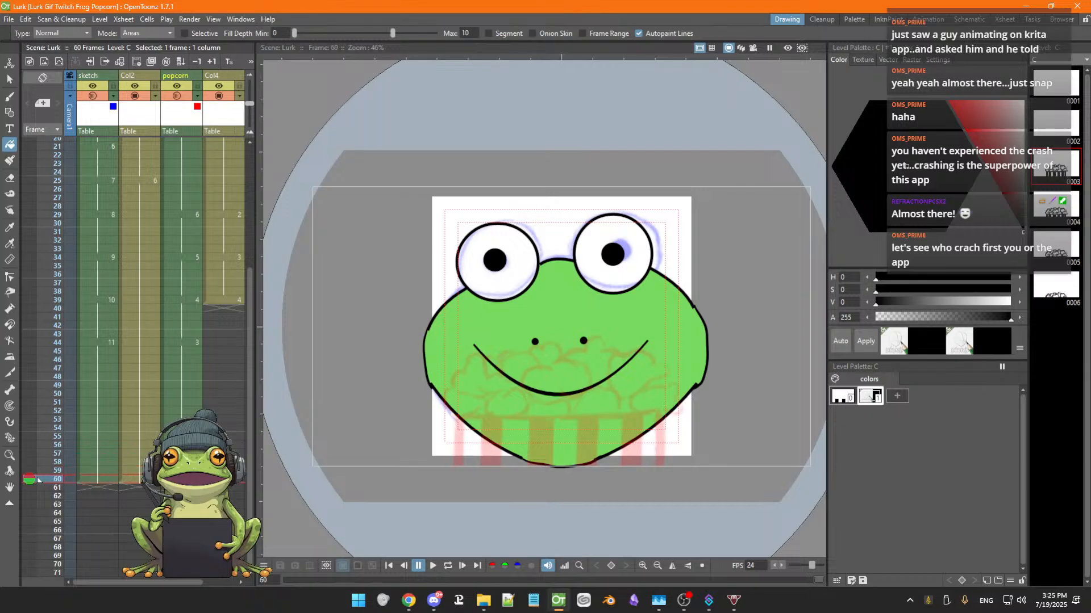
pyautogui.press('Up')
pyautogui.press('Up')
pyautogui.press('Up')
pyautogui.press('Up')
pyautogui.press('Up')
pyautogui.press('Up')
pyautogui.press('Up')
pyautogui.press('Up')
pyautogui.press('Up')
pyautogui.press('Up')
pyautogui.press('Up')
pyautogui.press('Up')
pyautogui.press('Up')
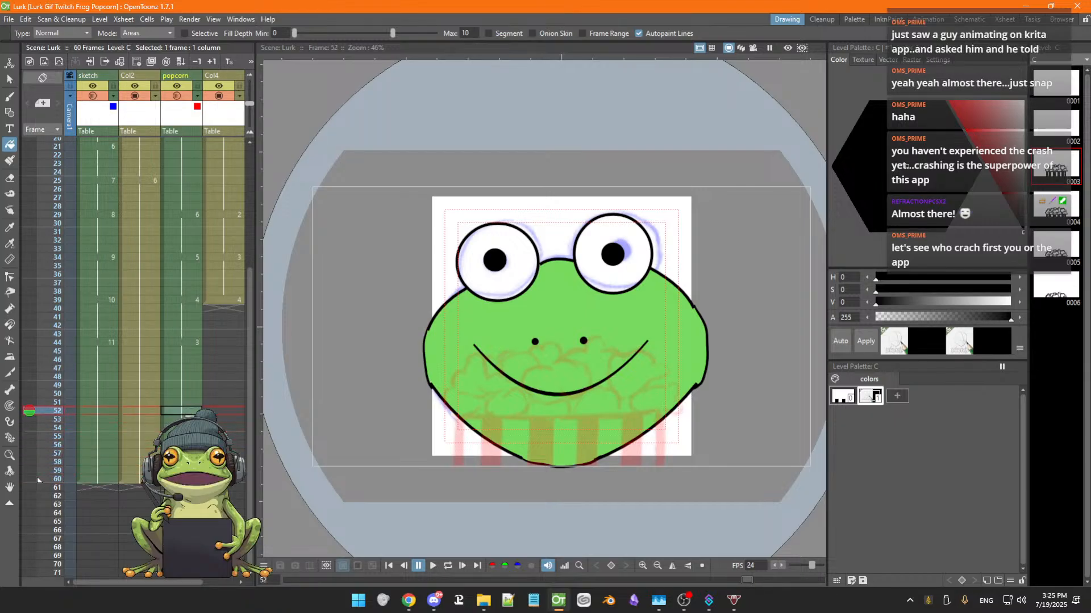
pyautogui.press('Up')
pyautogui.press('Up')
pyautogui.press('Up')
pyautogui.press('Up')
pyautogui.press('Up')
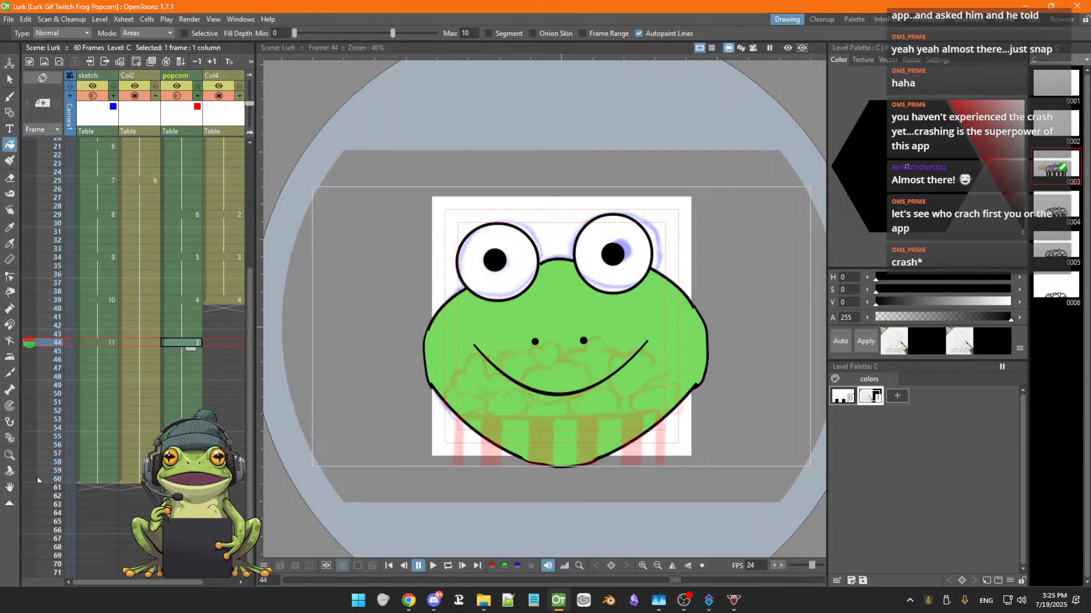
pyautogui.press('Up')
pyautogui.press('Up')
pyautogui.press('Up')
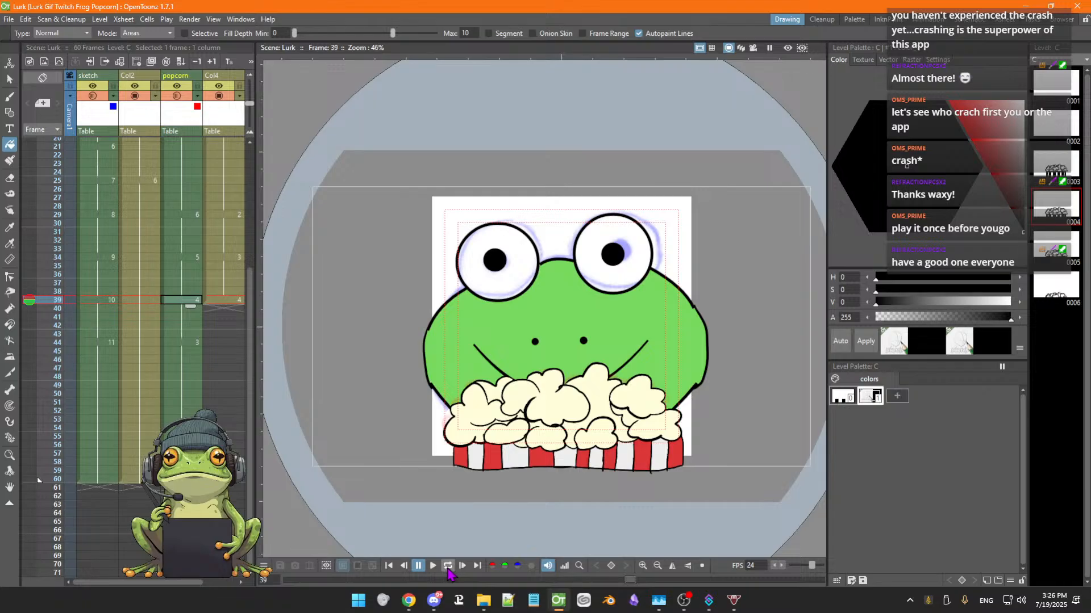
pyautogui.click(448, 569)
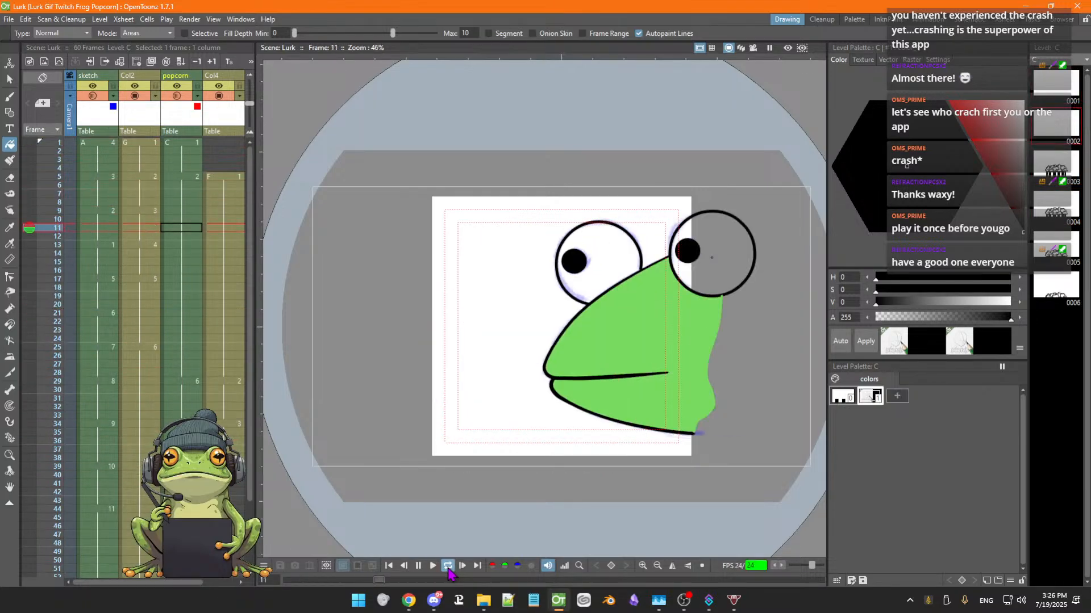